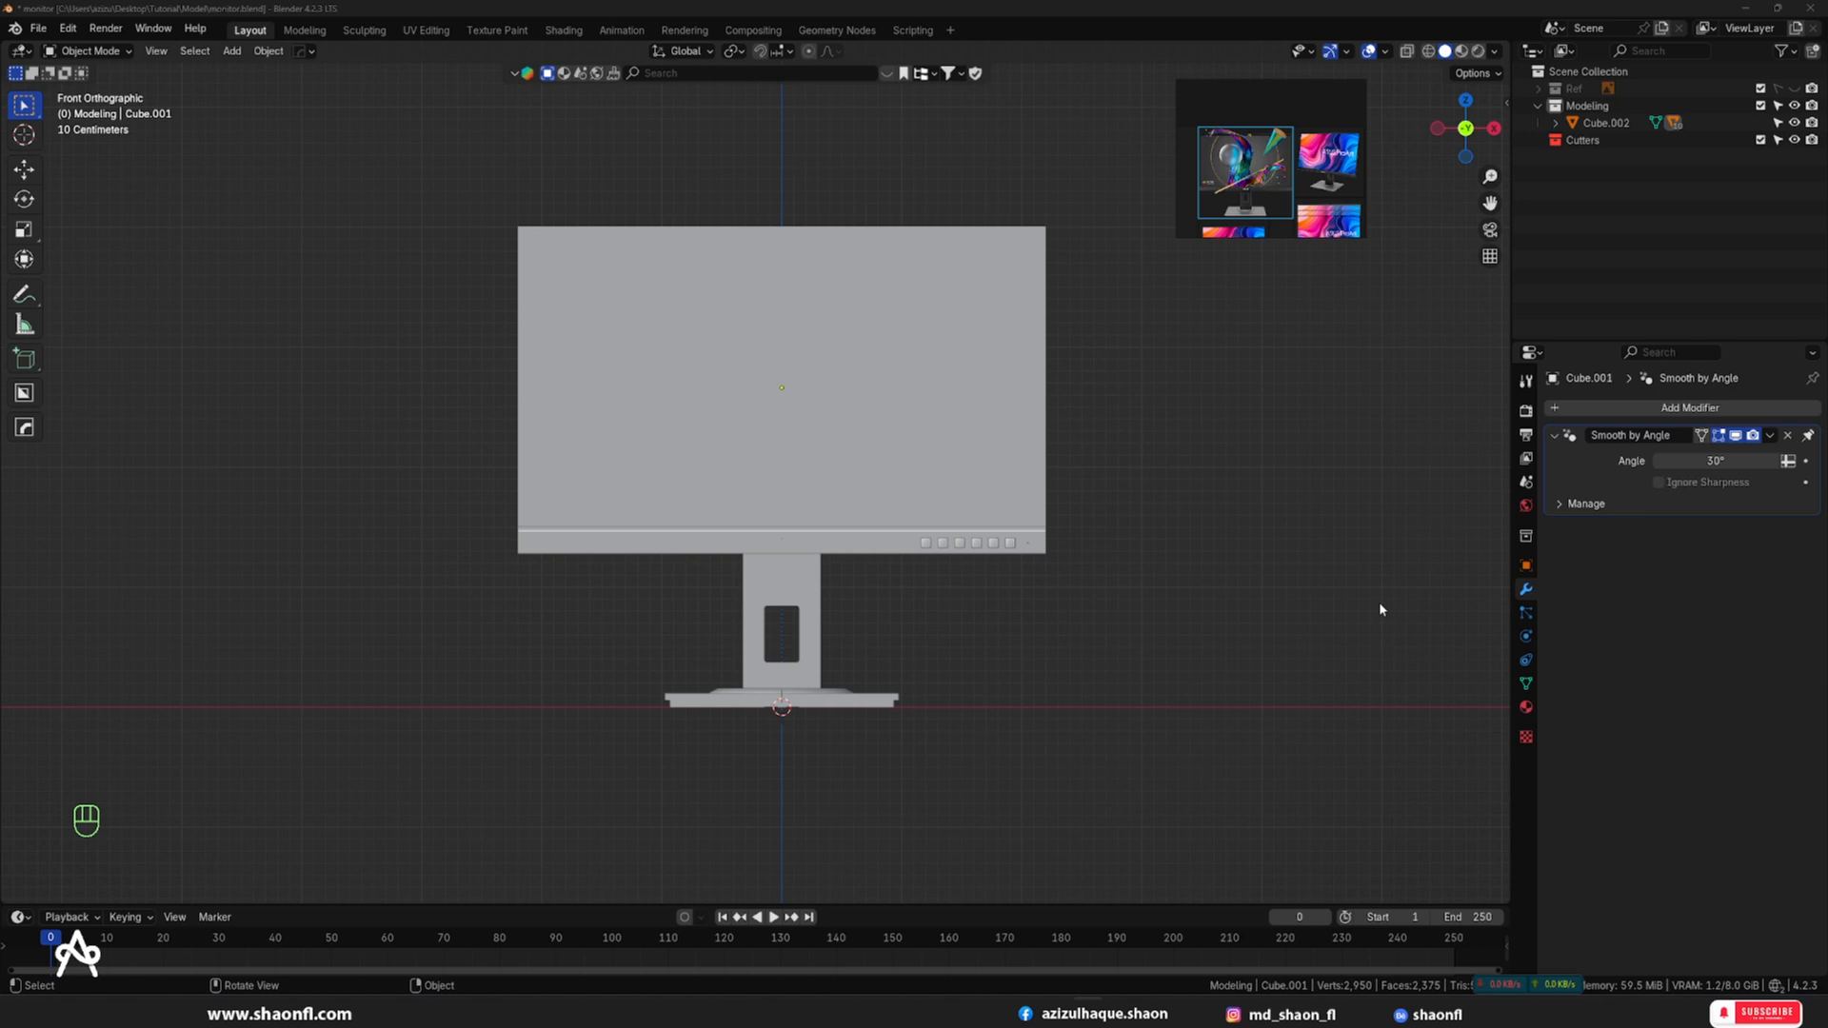
- Tilt the monitor stand by about 4.7° in the right side view, using the side reference image as guide
mouse_move(1245, 611)
left_mouse_down("alt")
mouse_move(1172, 616)
mouse_move(1259, 626)
mouse_move(1012, 624)
mouse_move(1203, 677)
mouse_move(1204, 629)
mouse_move(1094, 575)
mouse_move(1229, 698)
mouse_move(1216, 613)
left_mouse_up("alt")
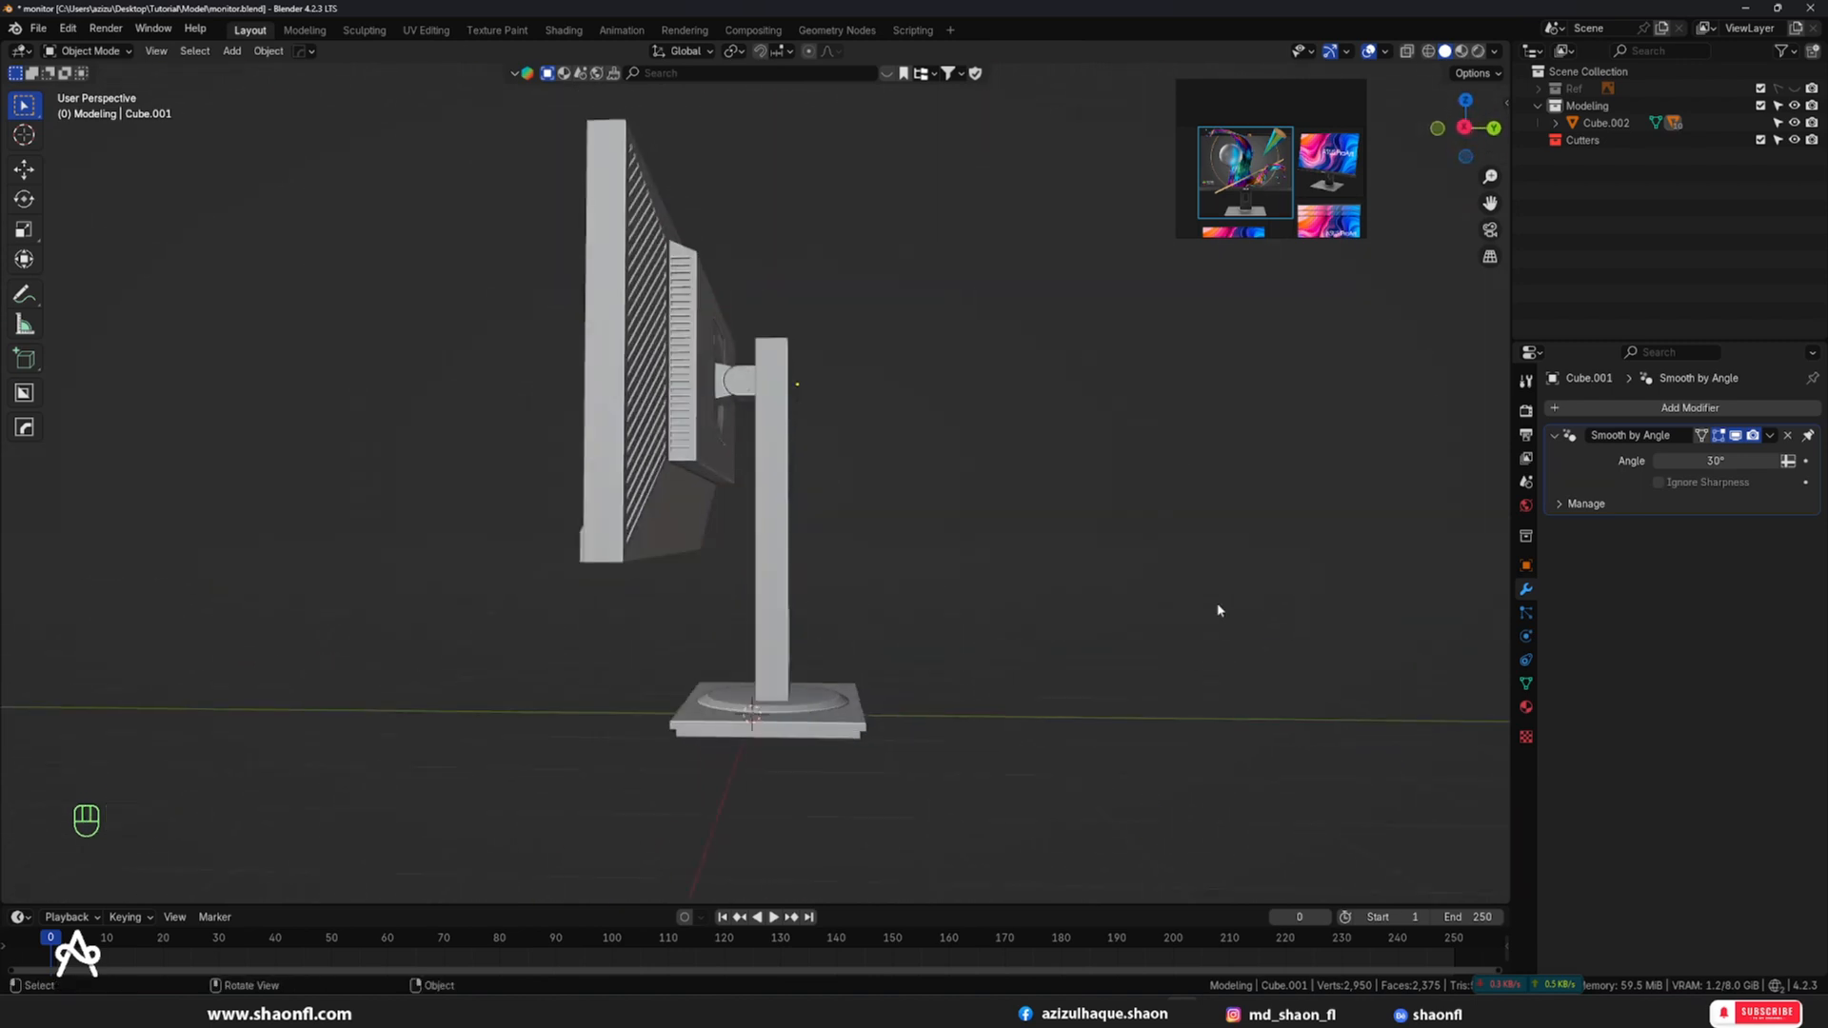
key("KP_3")
scroll(1273, 166, "down", 6)
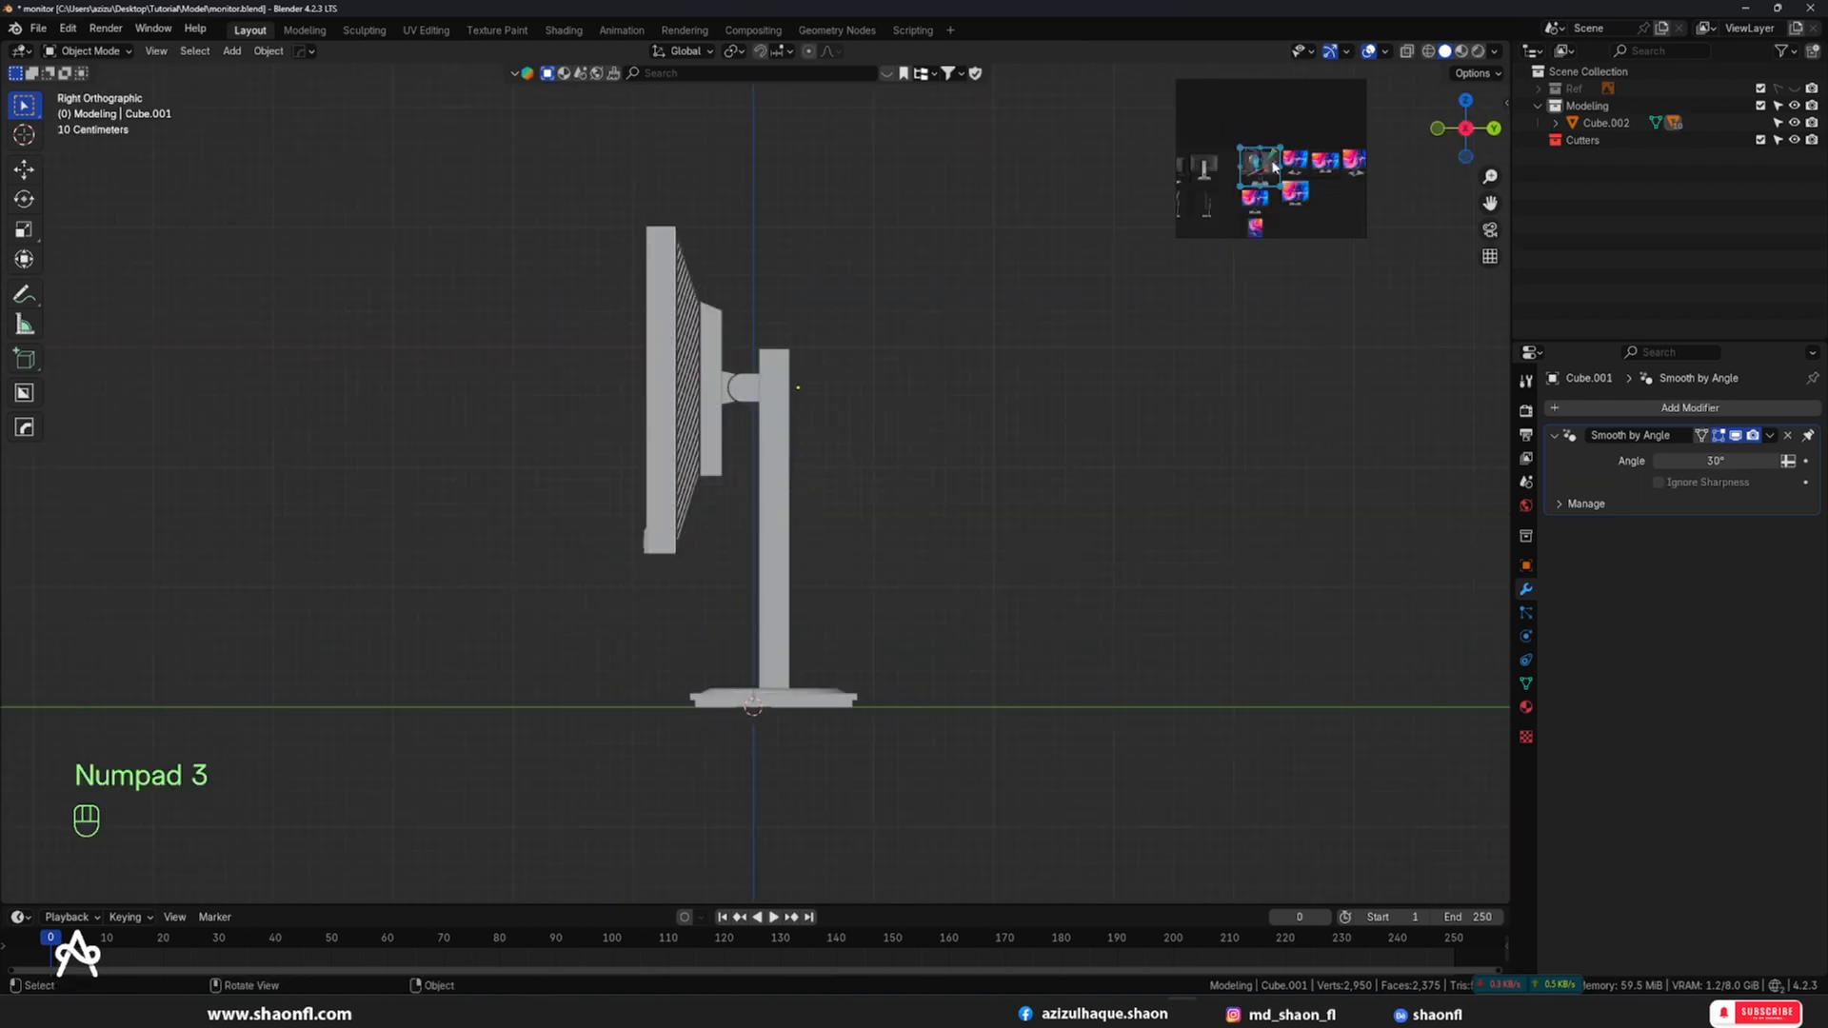
double_click(1228, 189)
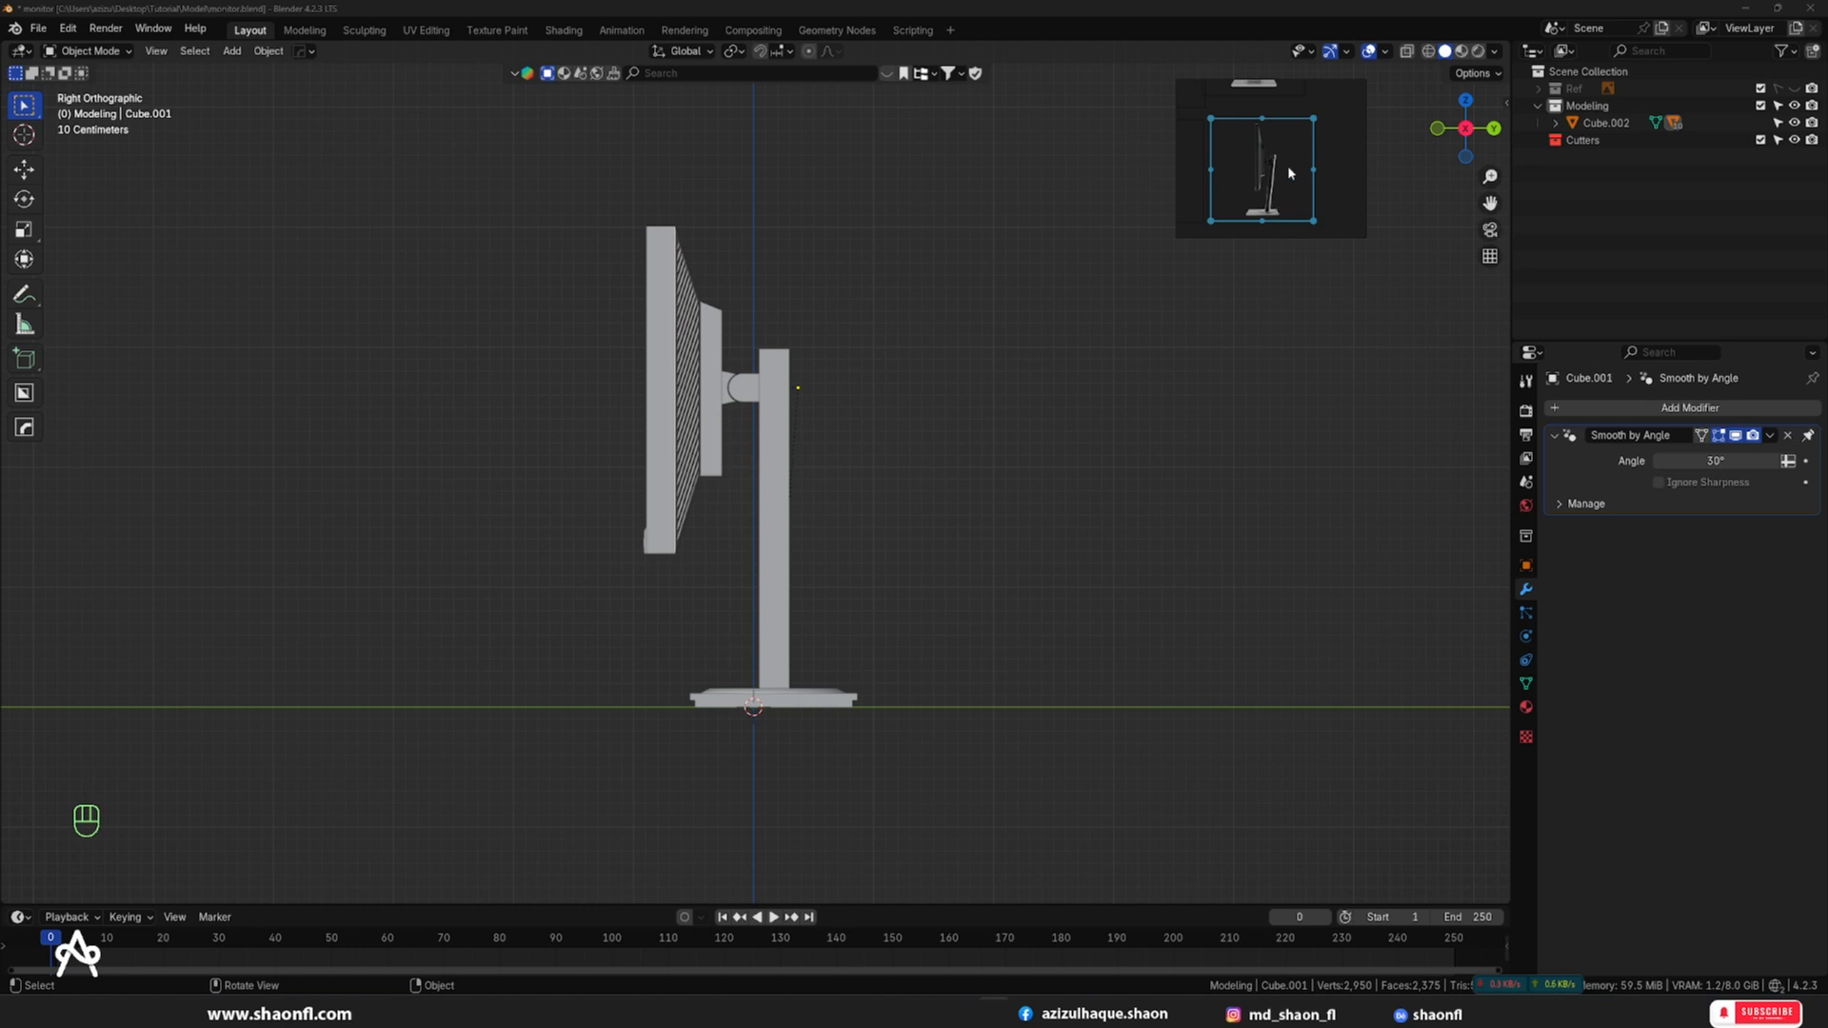
scroll(1271, 210, "up", 2)
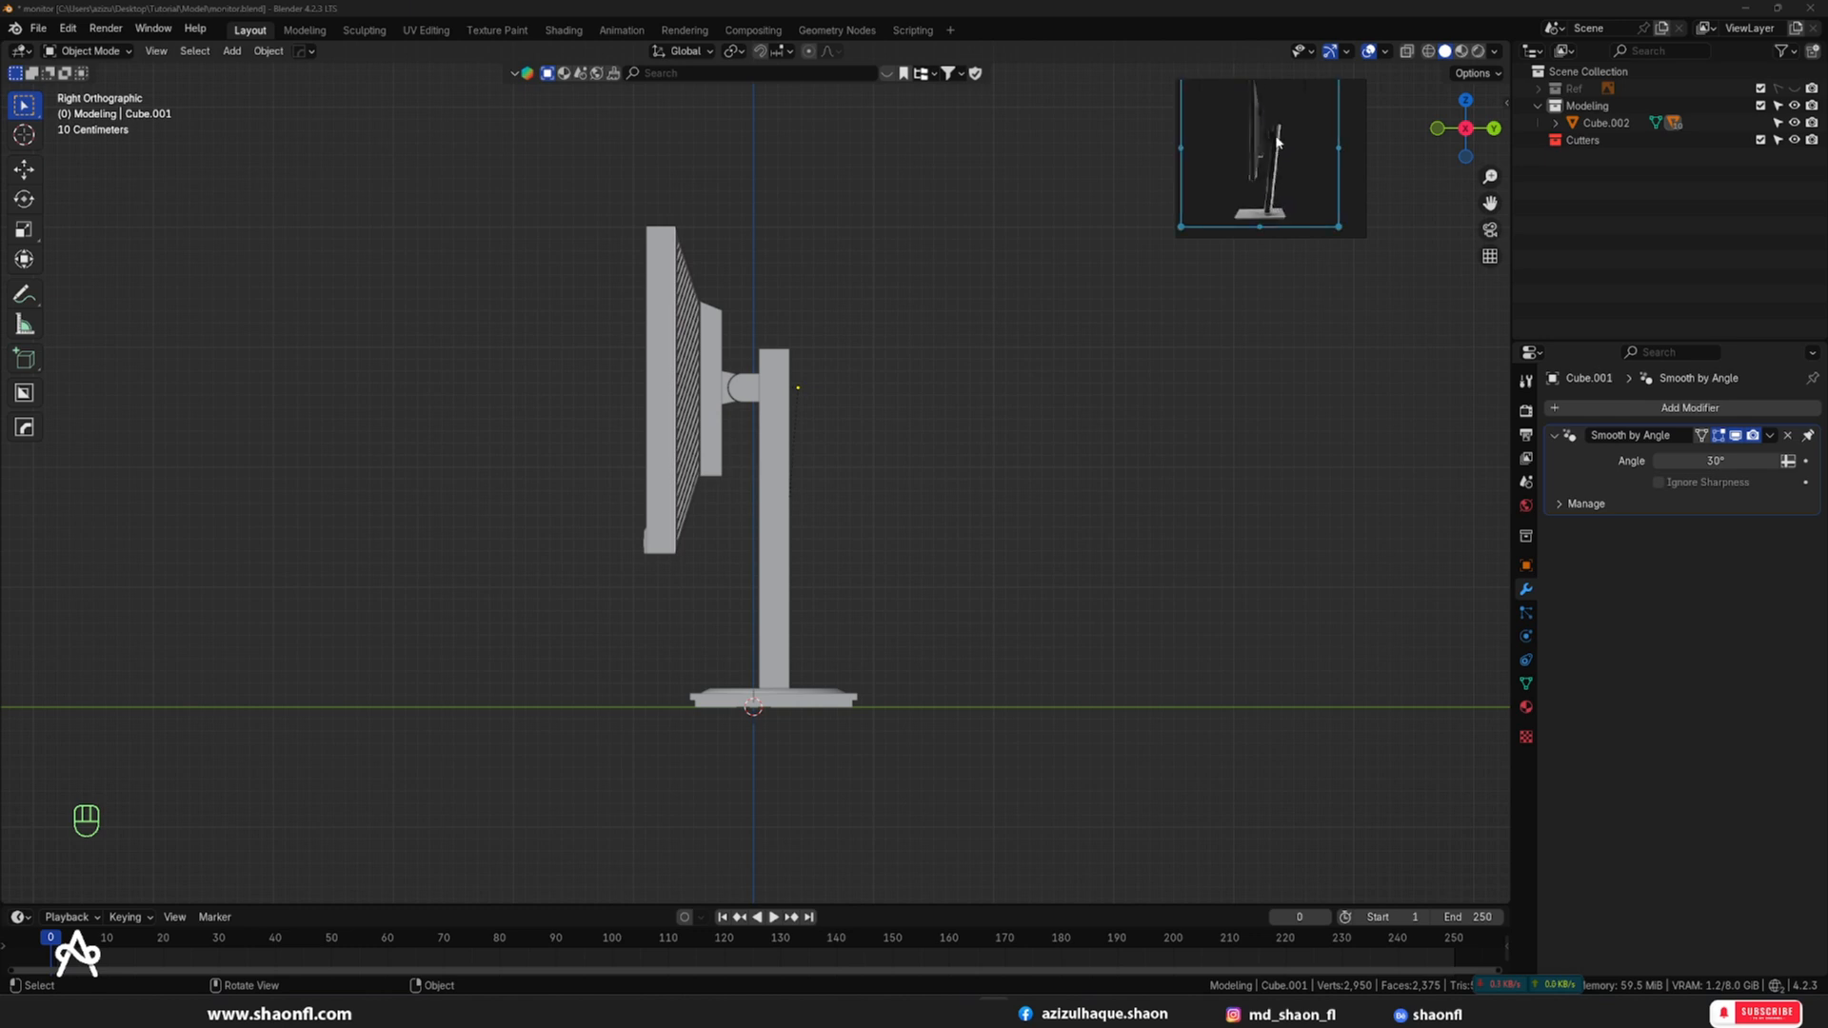
left_click(794, 458)
left_click(788, 464)
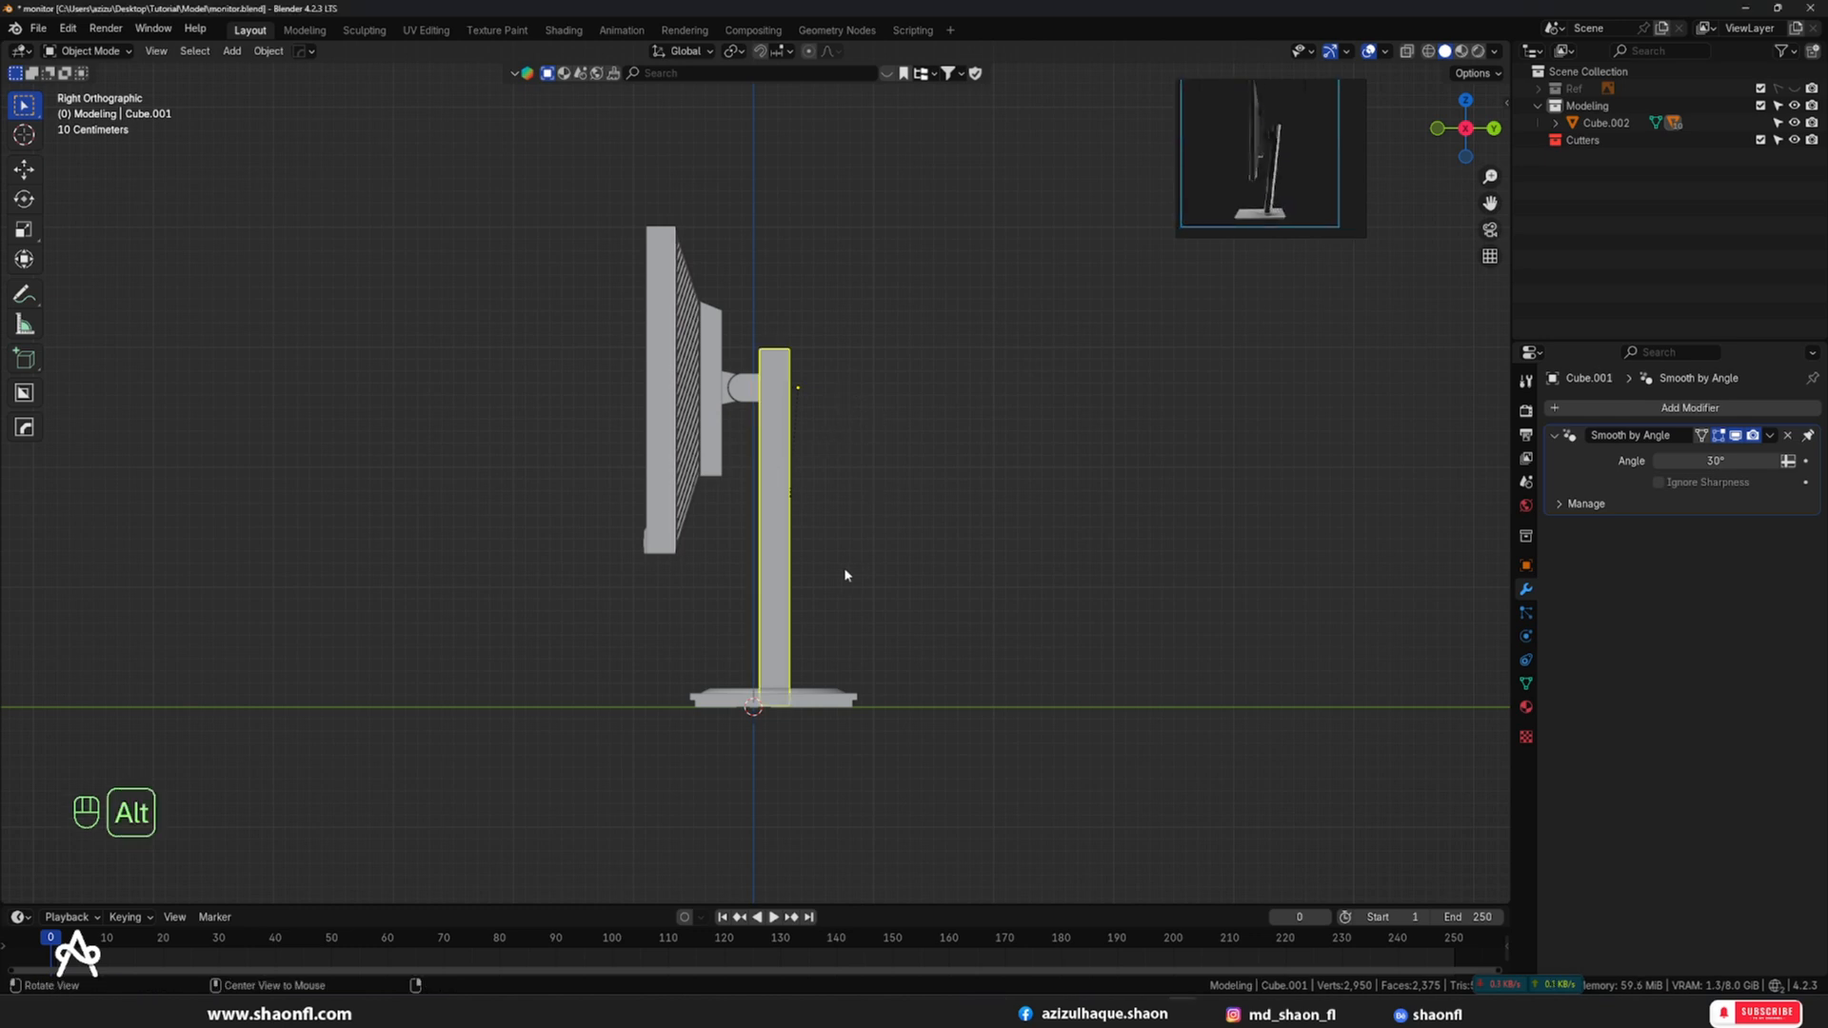
scroll(855, 505, "up", 2)
key("r")
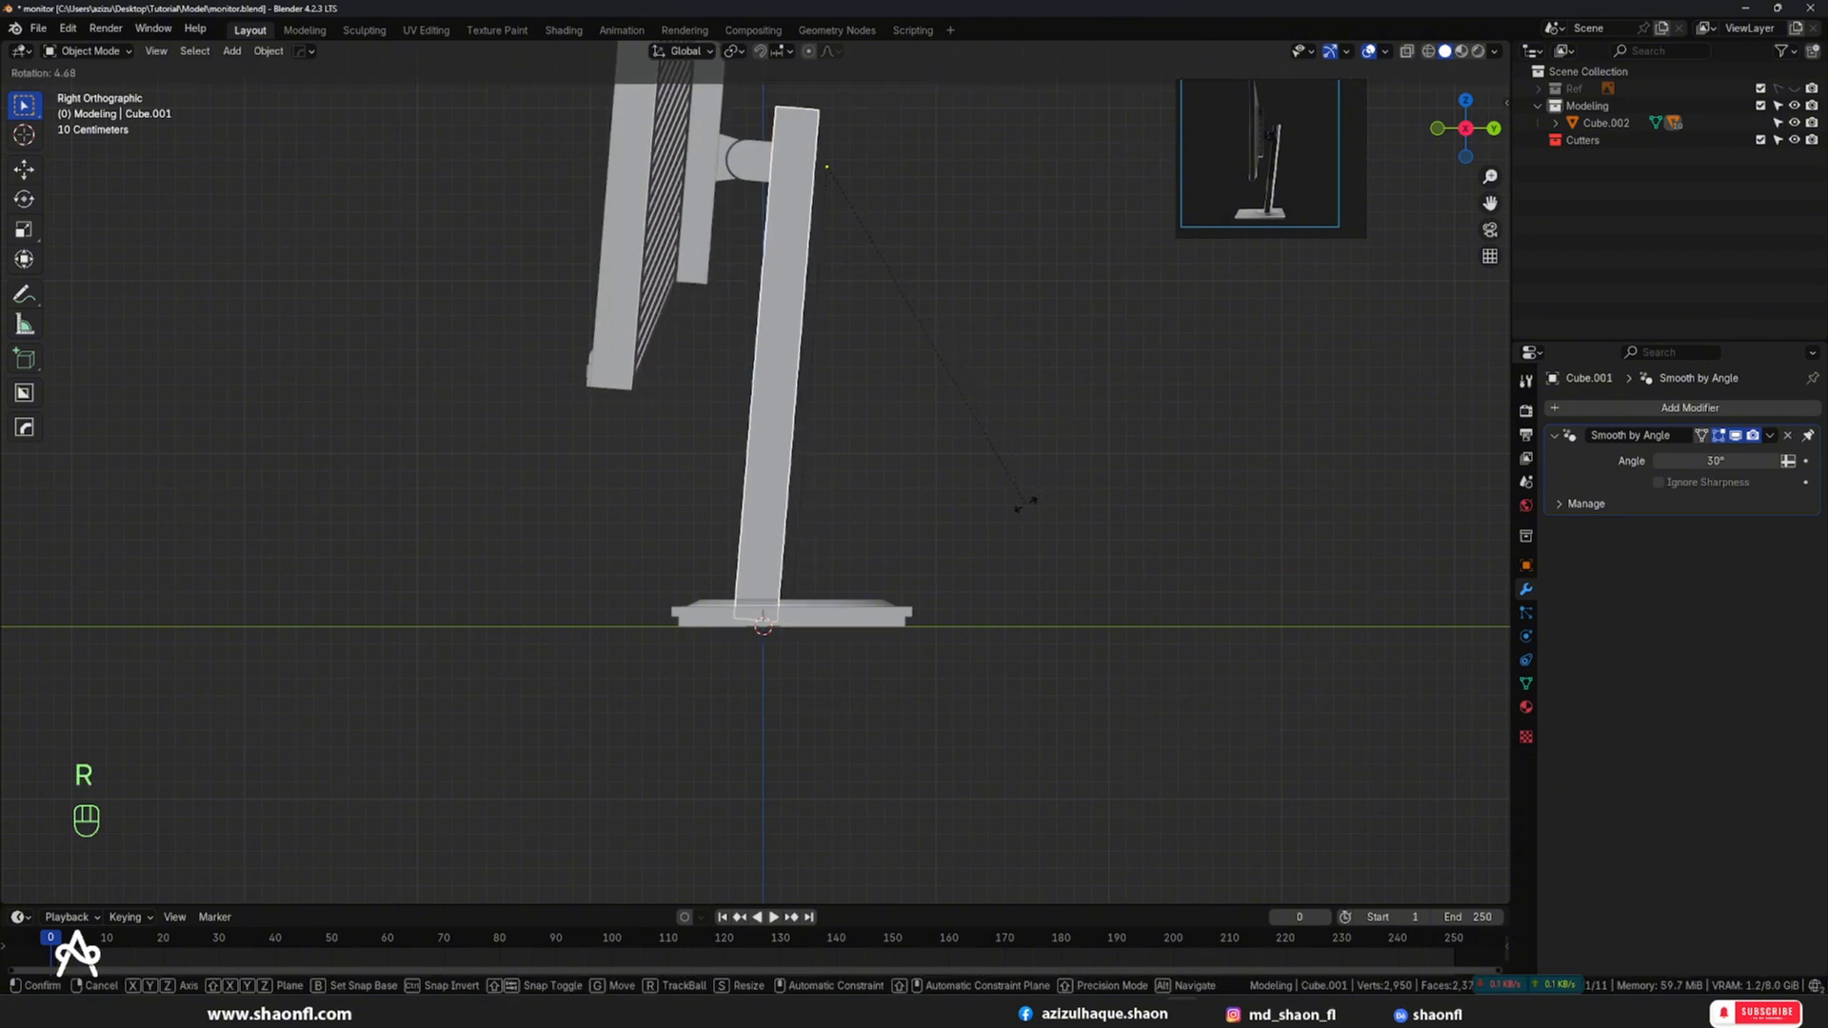
left_click(1019, 505)
- Move the tilted stand about 0.14 m along the global Y axis, back over its base
key("g")
key("x")
key("y")
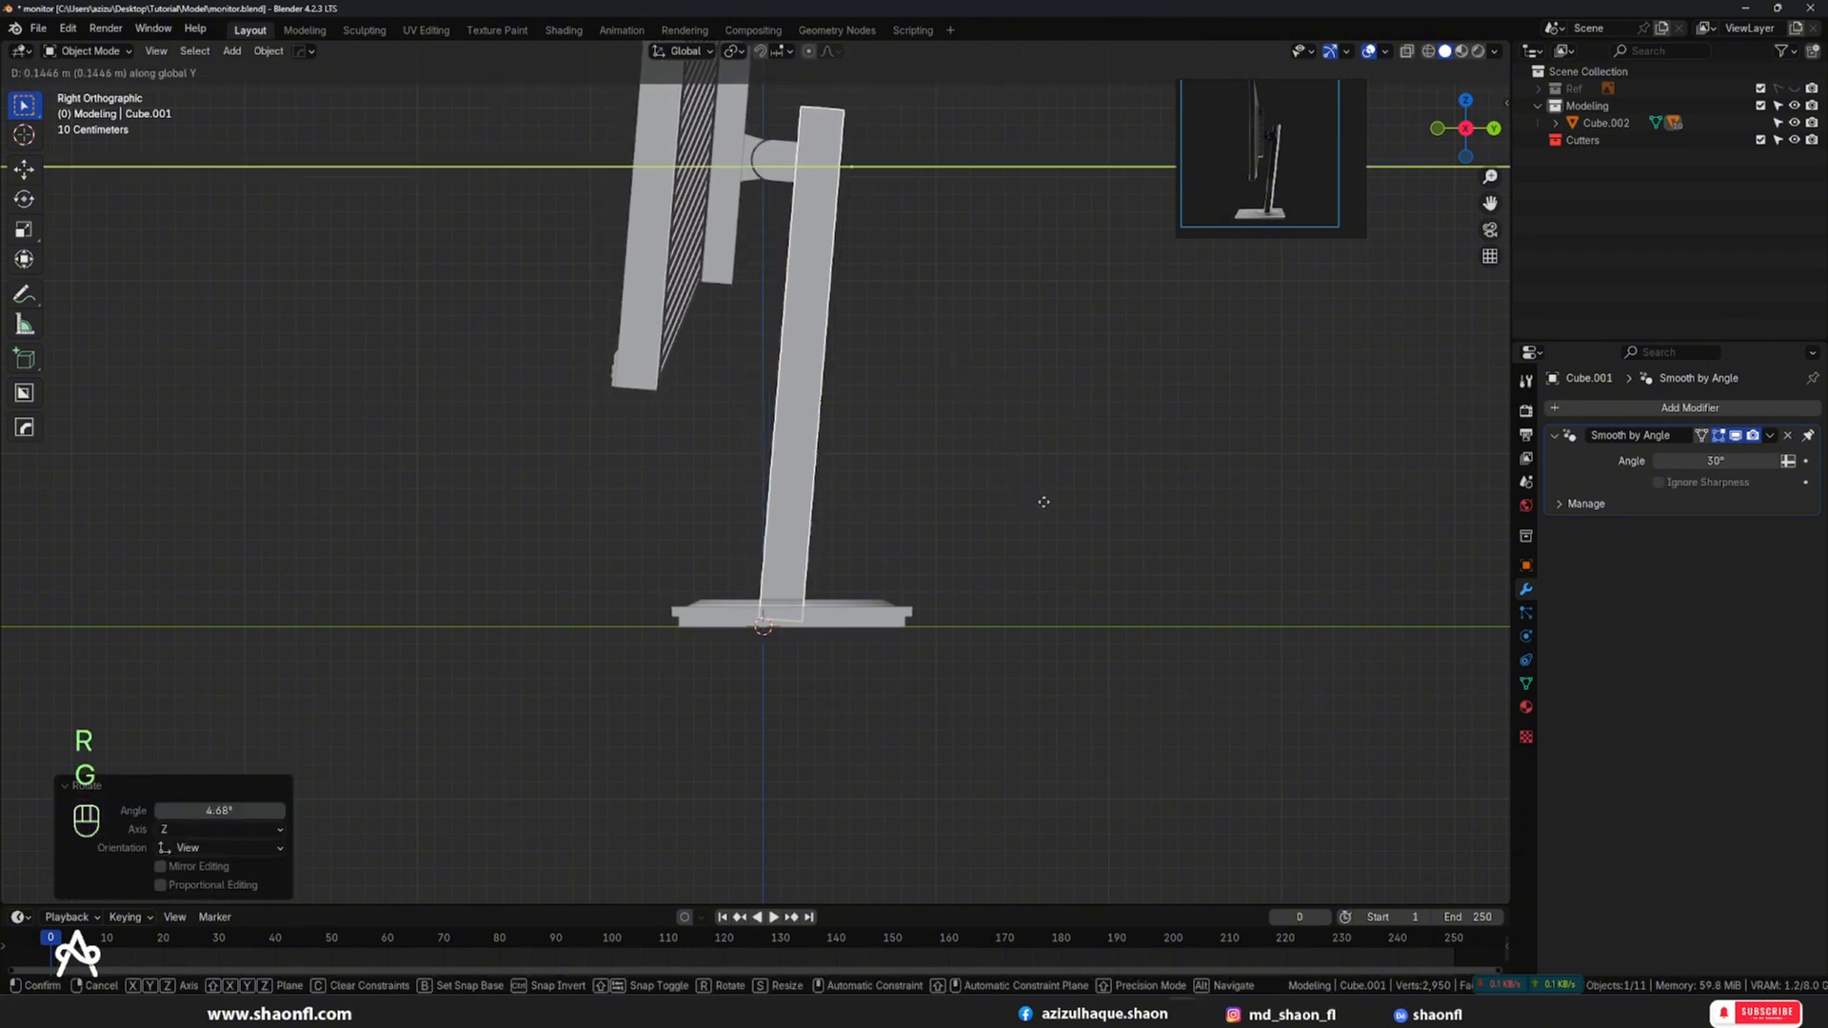
left_click(1048, 502)
- Rotate the hinge joint behind the screen by about -5.4° in the side view to set the screen upright
left_click_drag(964, 389, 982, 625, "alt+shift")
left_click(789, 393)
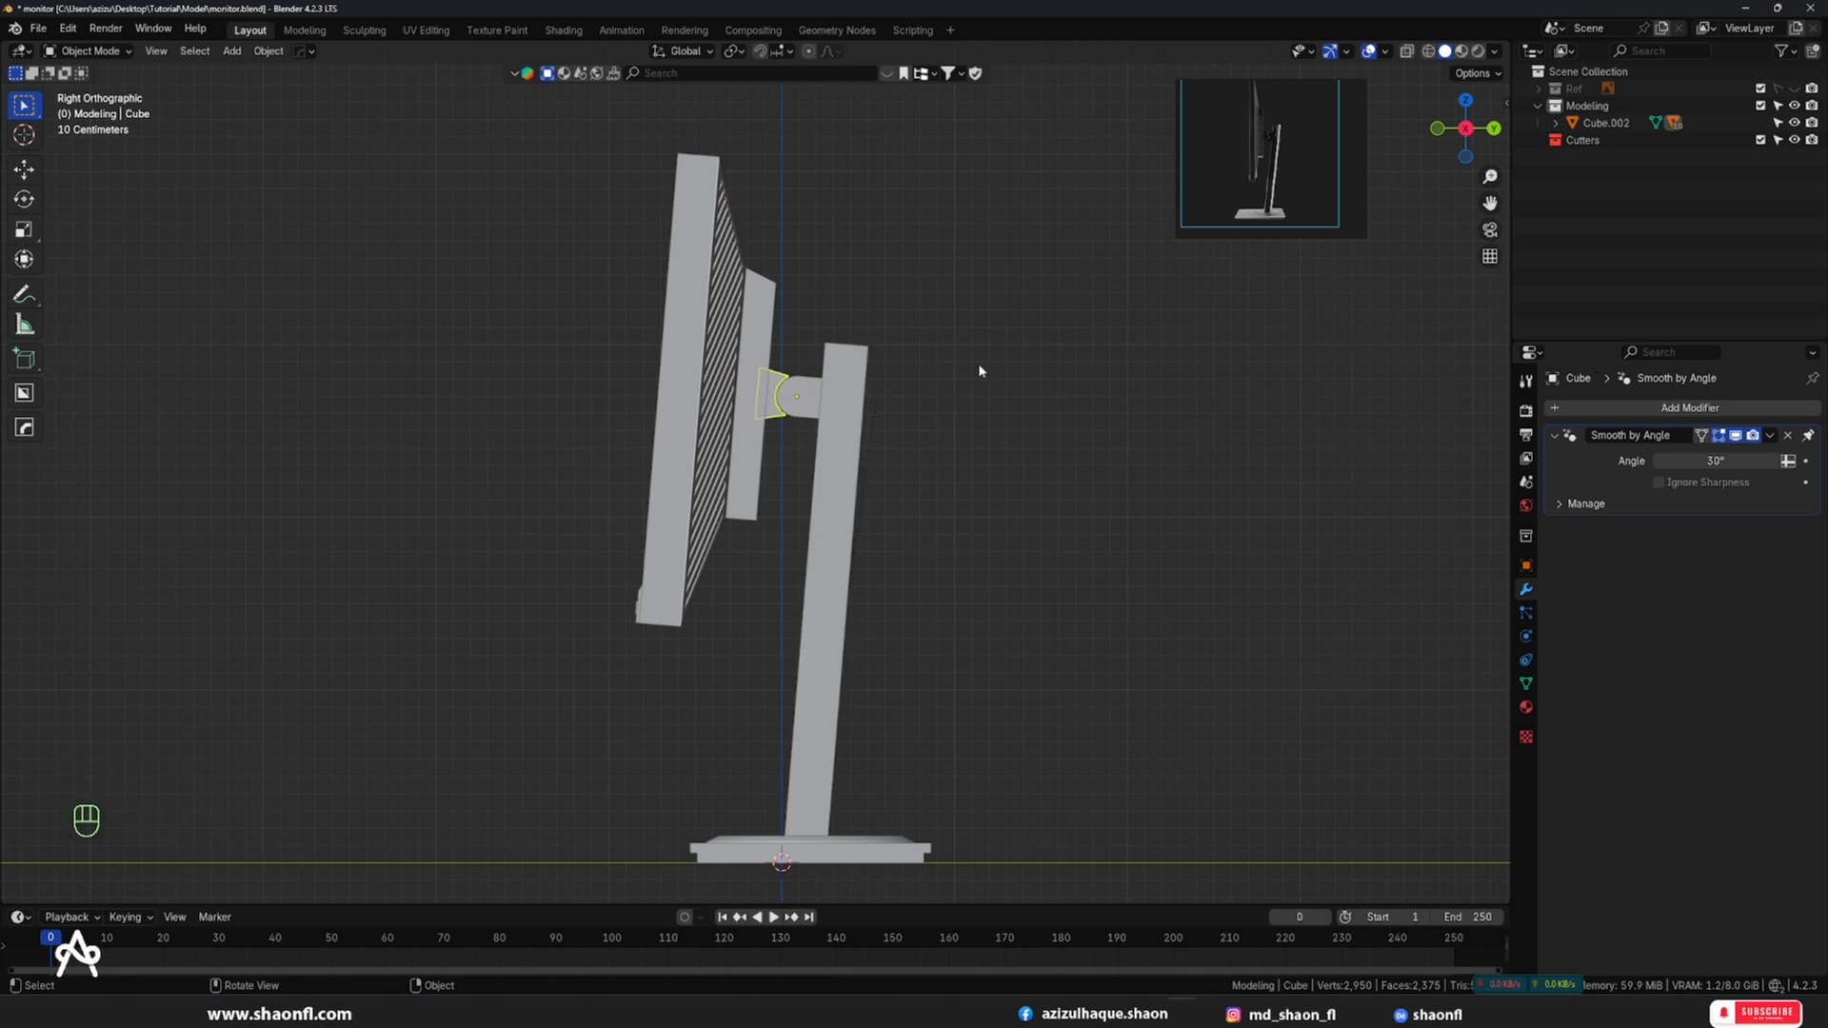
key("r")
left_click(1017, 326)
scroll(1016, 400, "down", 4)
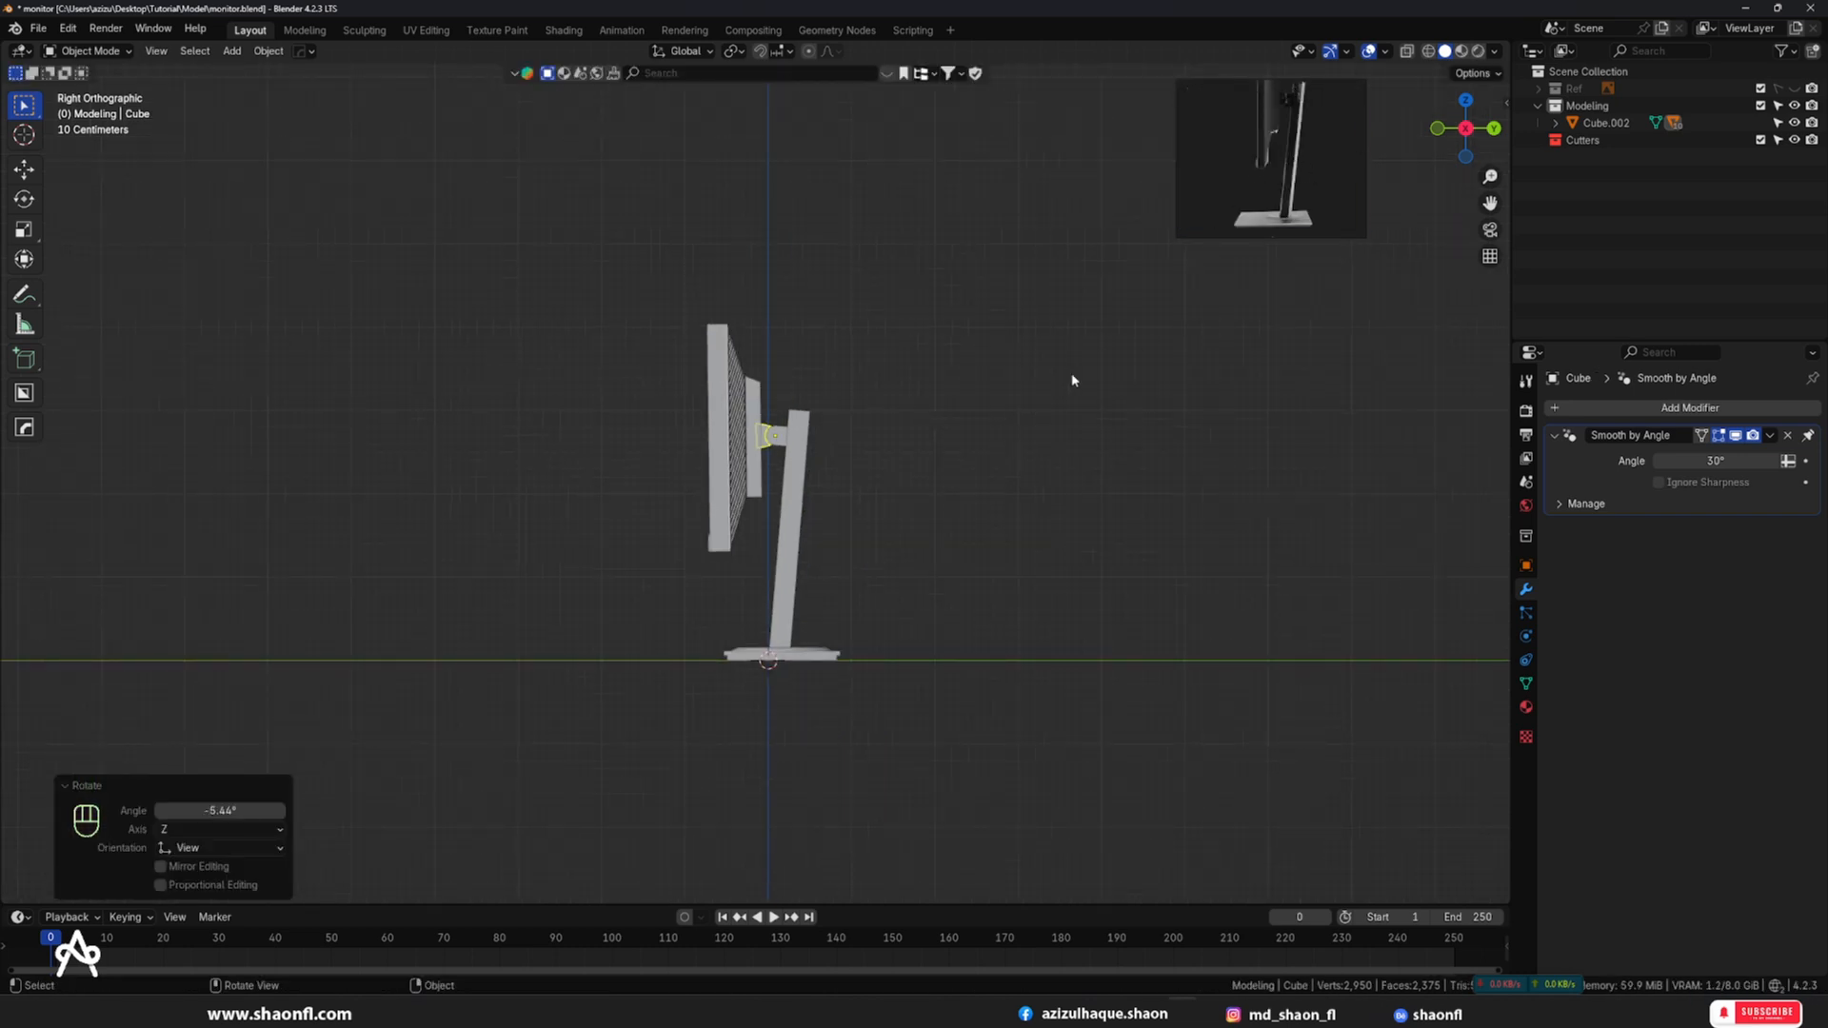
scroll(1073, 380, "up", 2)
left_click(898, 478)
- Examine the side and rear reference images of the monitor, focusing on the stand's shape
scroll(1314, 171, "down", 5)
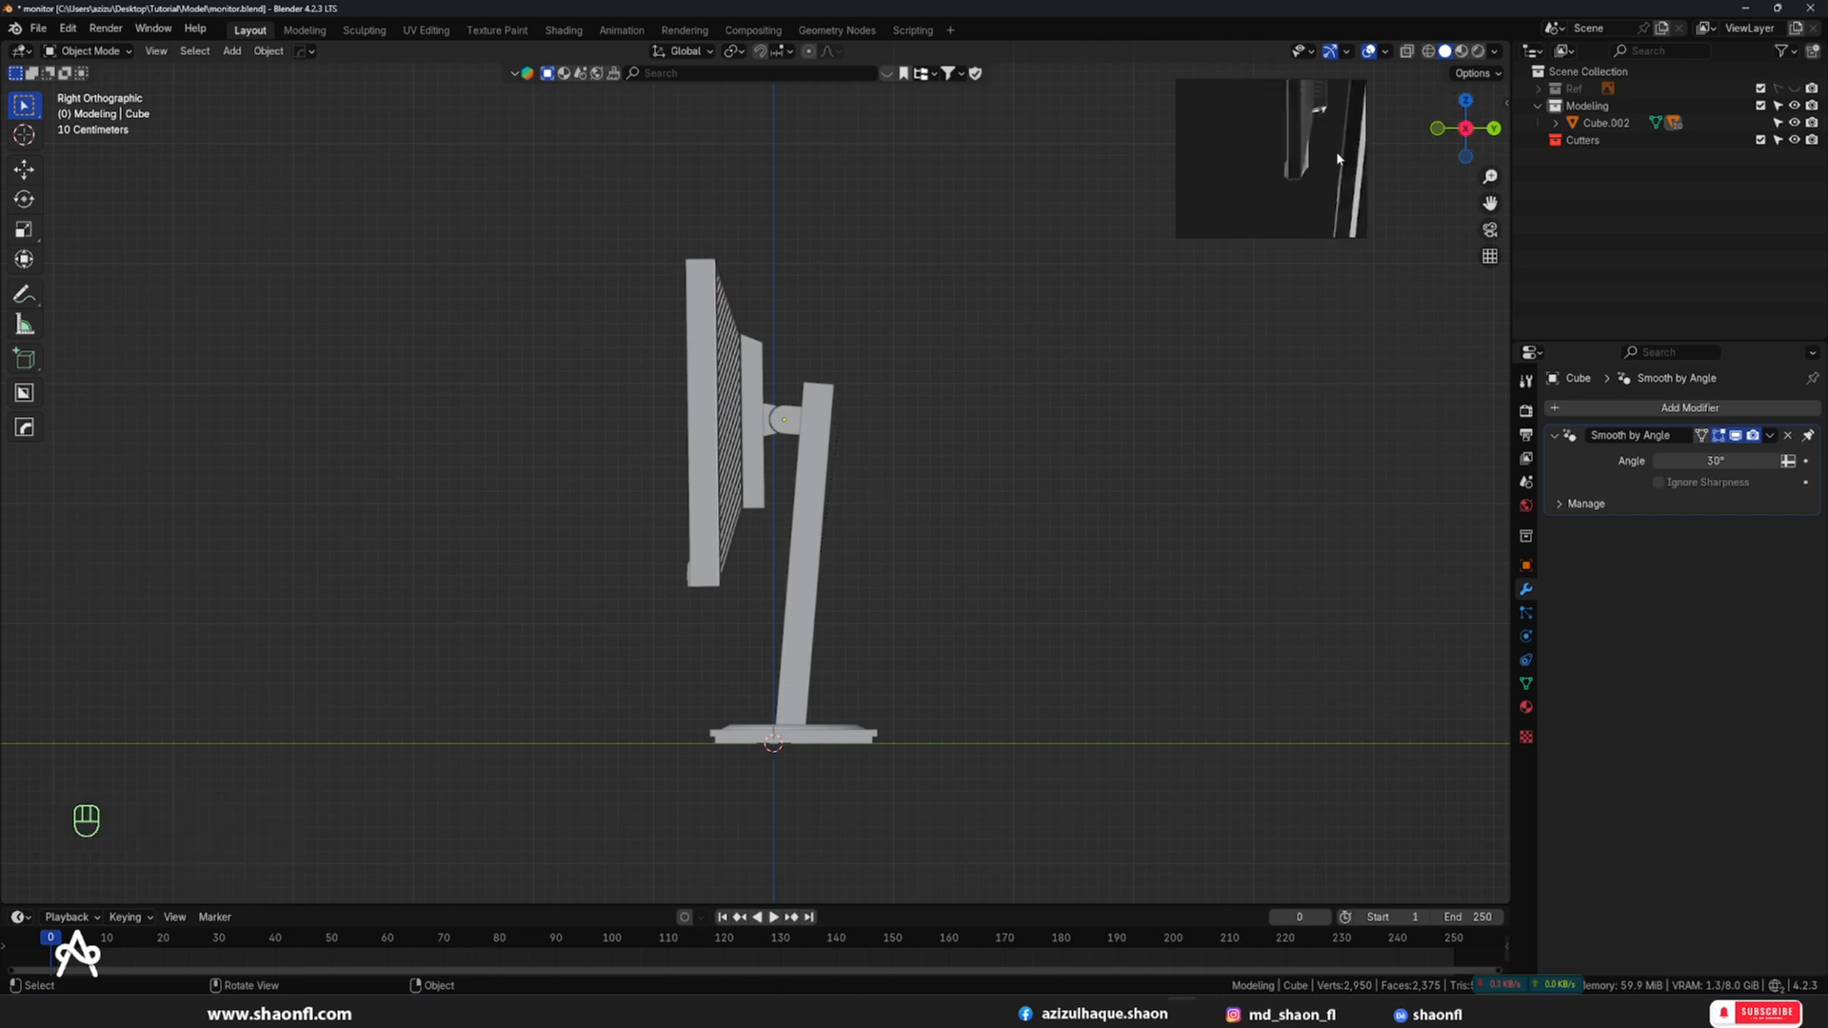
double_click(1315, 171)
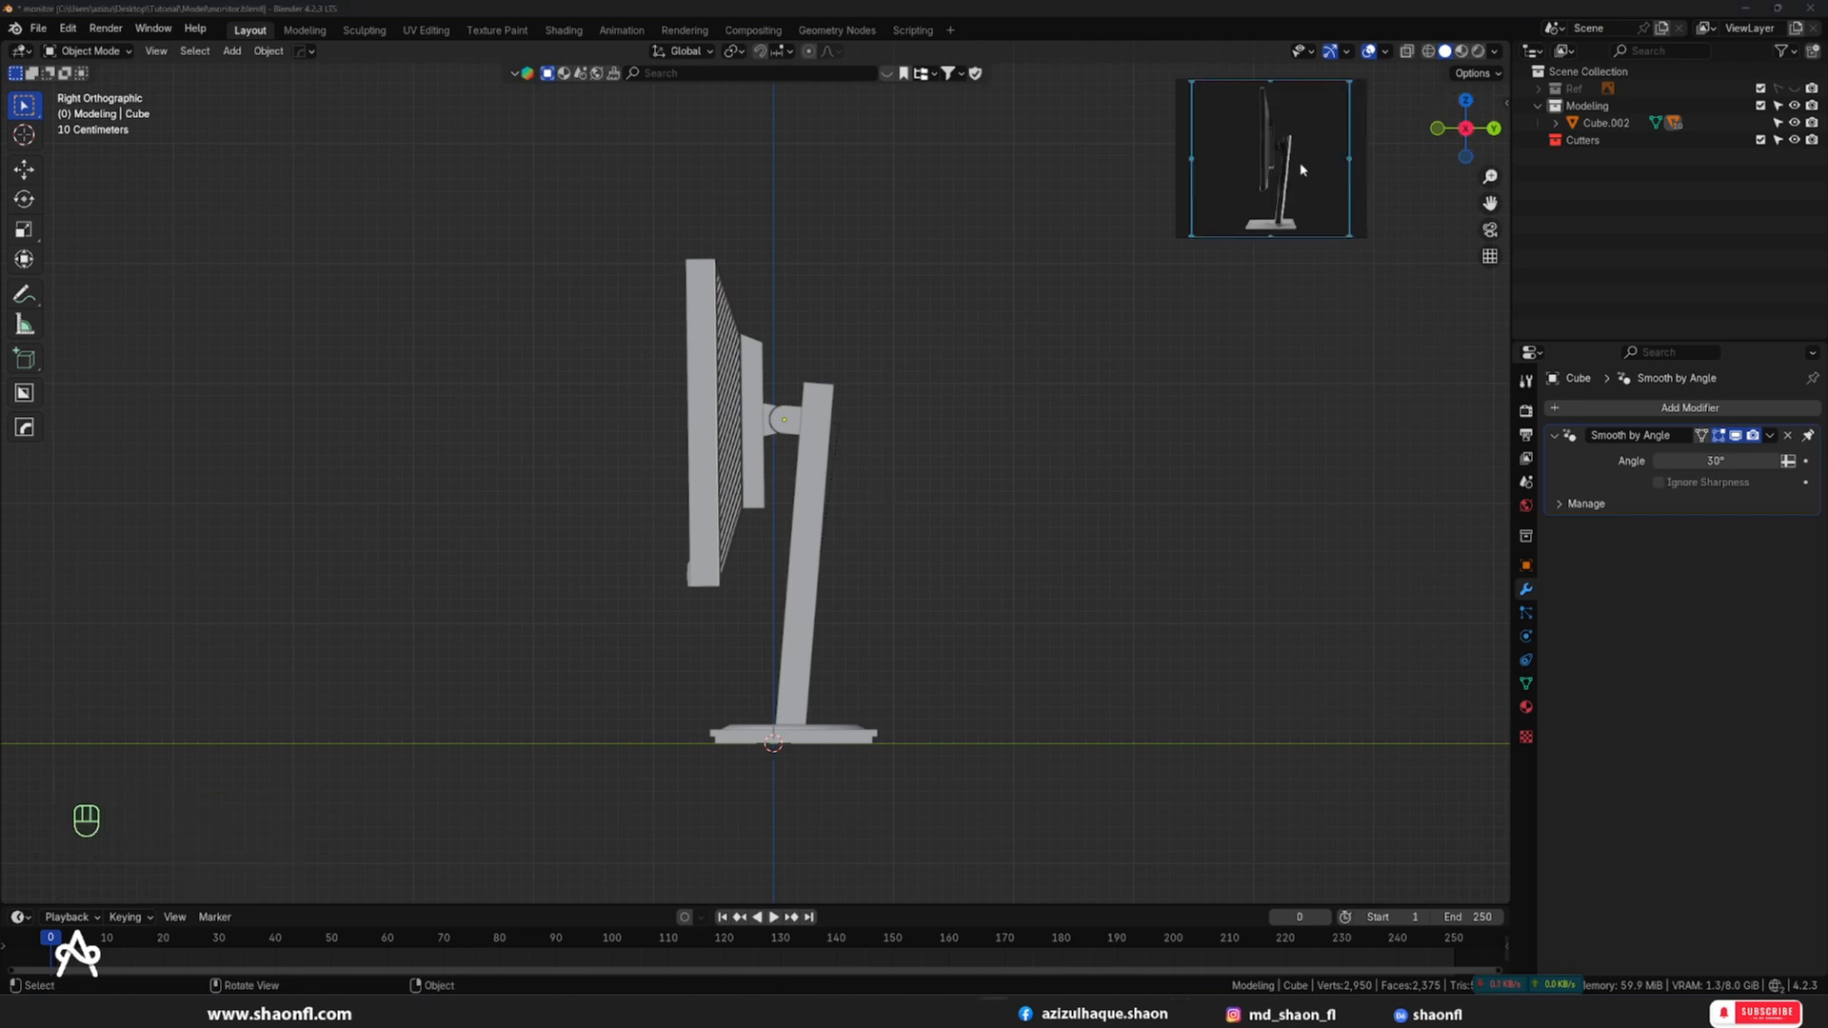
scroll(1300, 171, "down", 5)
double_click(1282, 108)
scroll(1278, 161, "up", 4)
scroll(1279, 167, "down", 4)
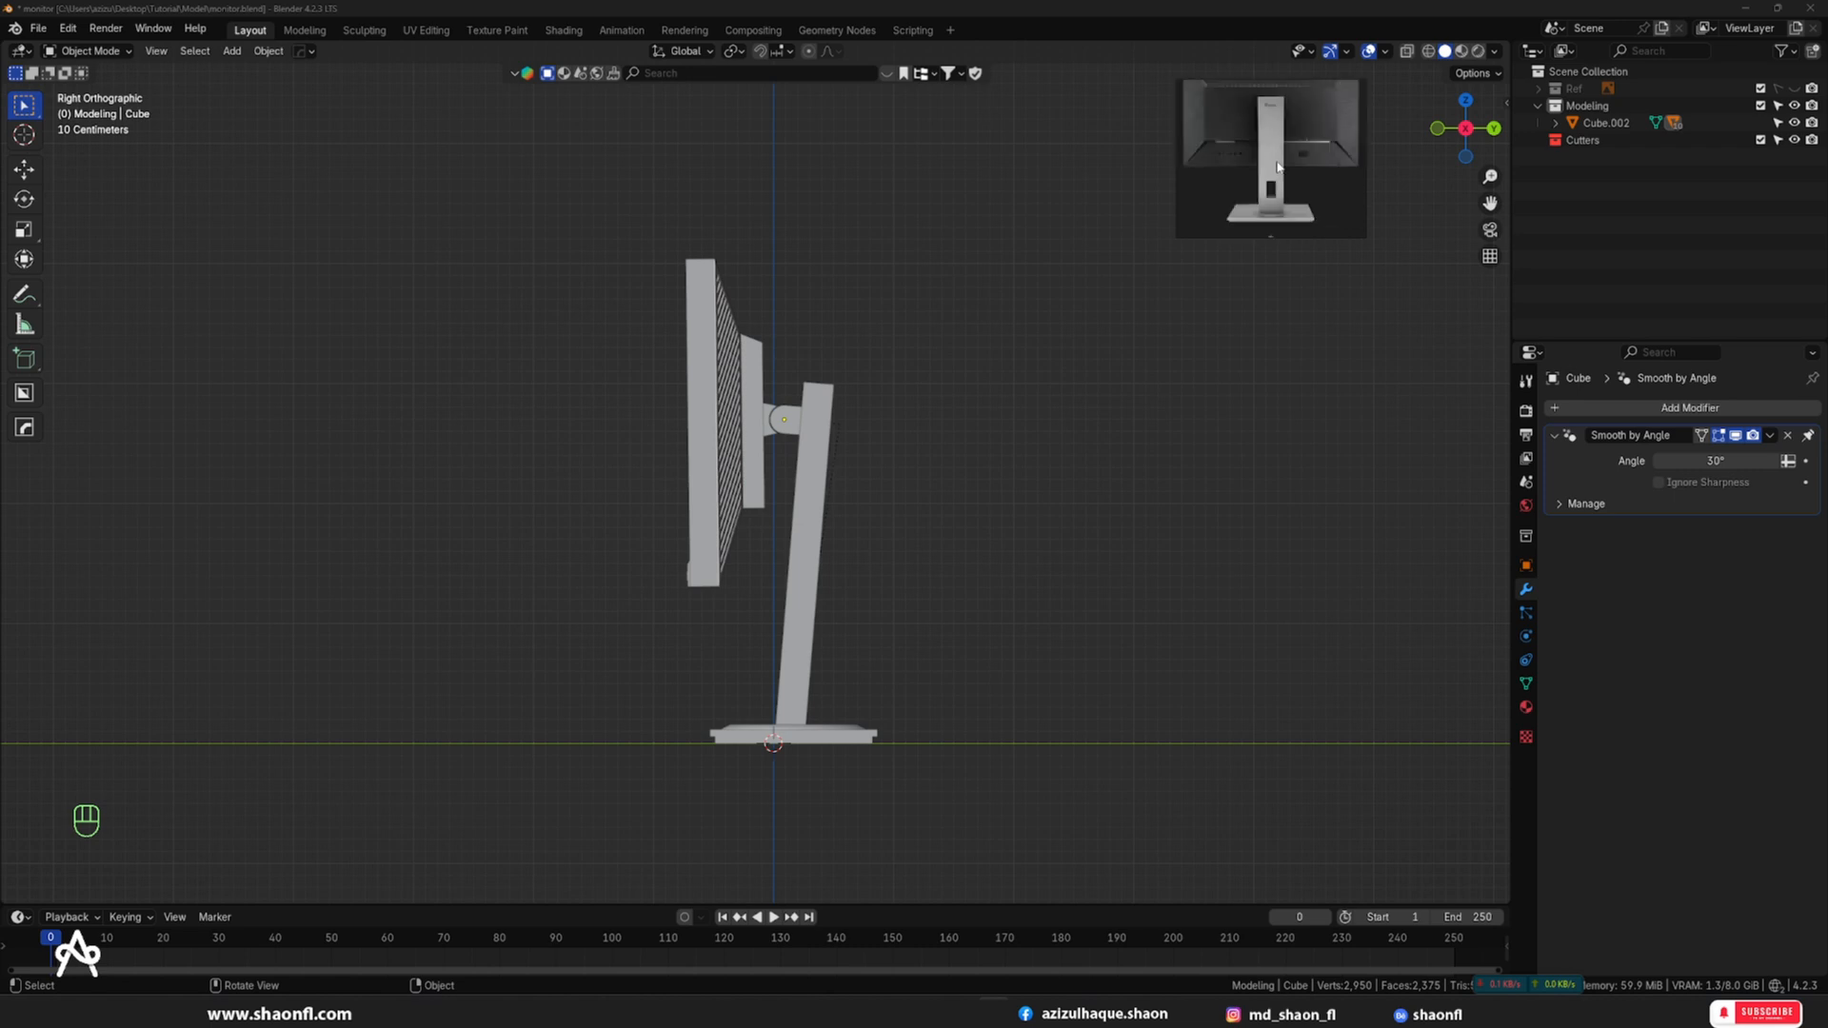
scroll(1284, 131, "up", 5)
scroll(1283, 131, "down", 5)
scroll(1266, 150, "down", 1)
left_click(929, 454)
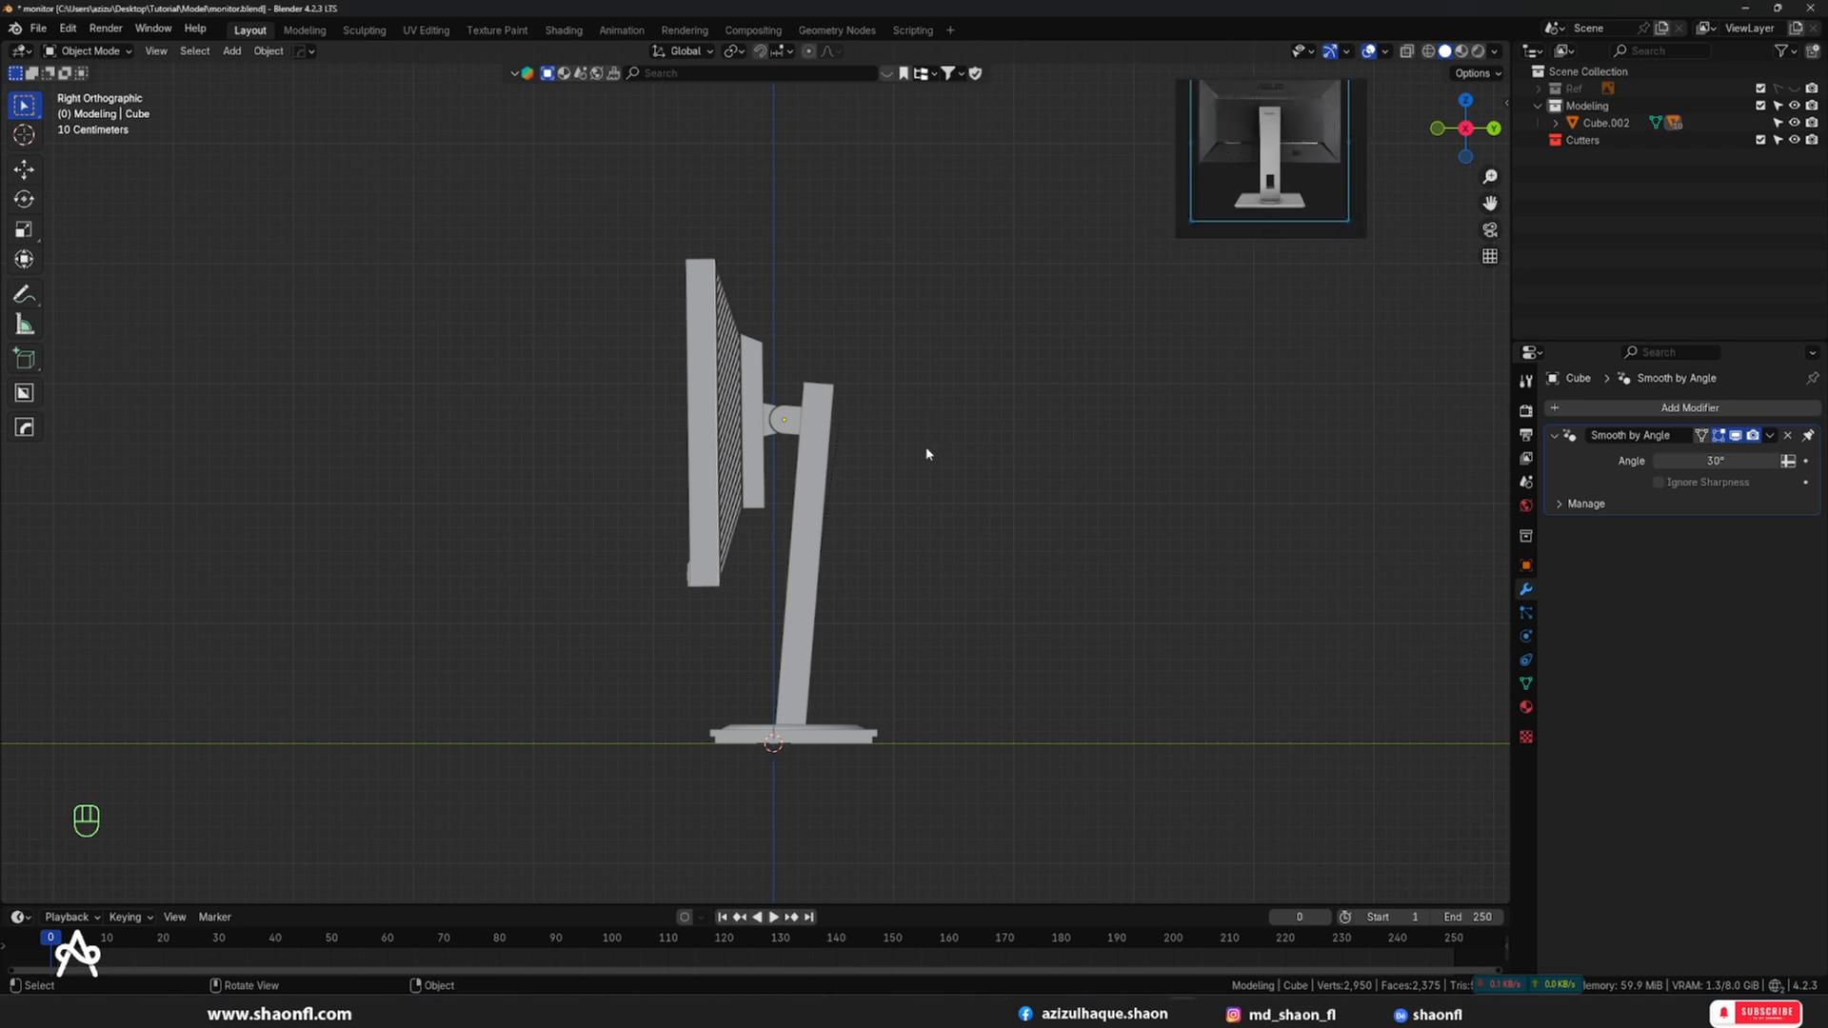
- Try to bevel all edges of the stand mesh with a 0.0151 m width and 3 segments
left_click_drag(929, 454, 1020, 454, "alt")
left_click(792, 461)
scroll(886, 441, "up", 3)
key("Tab")
key("2")
key("a")
right_click(1046, 451)
left_click(1142, 498)
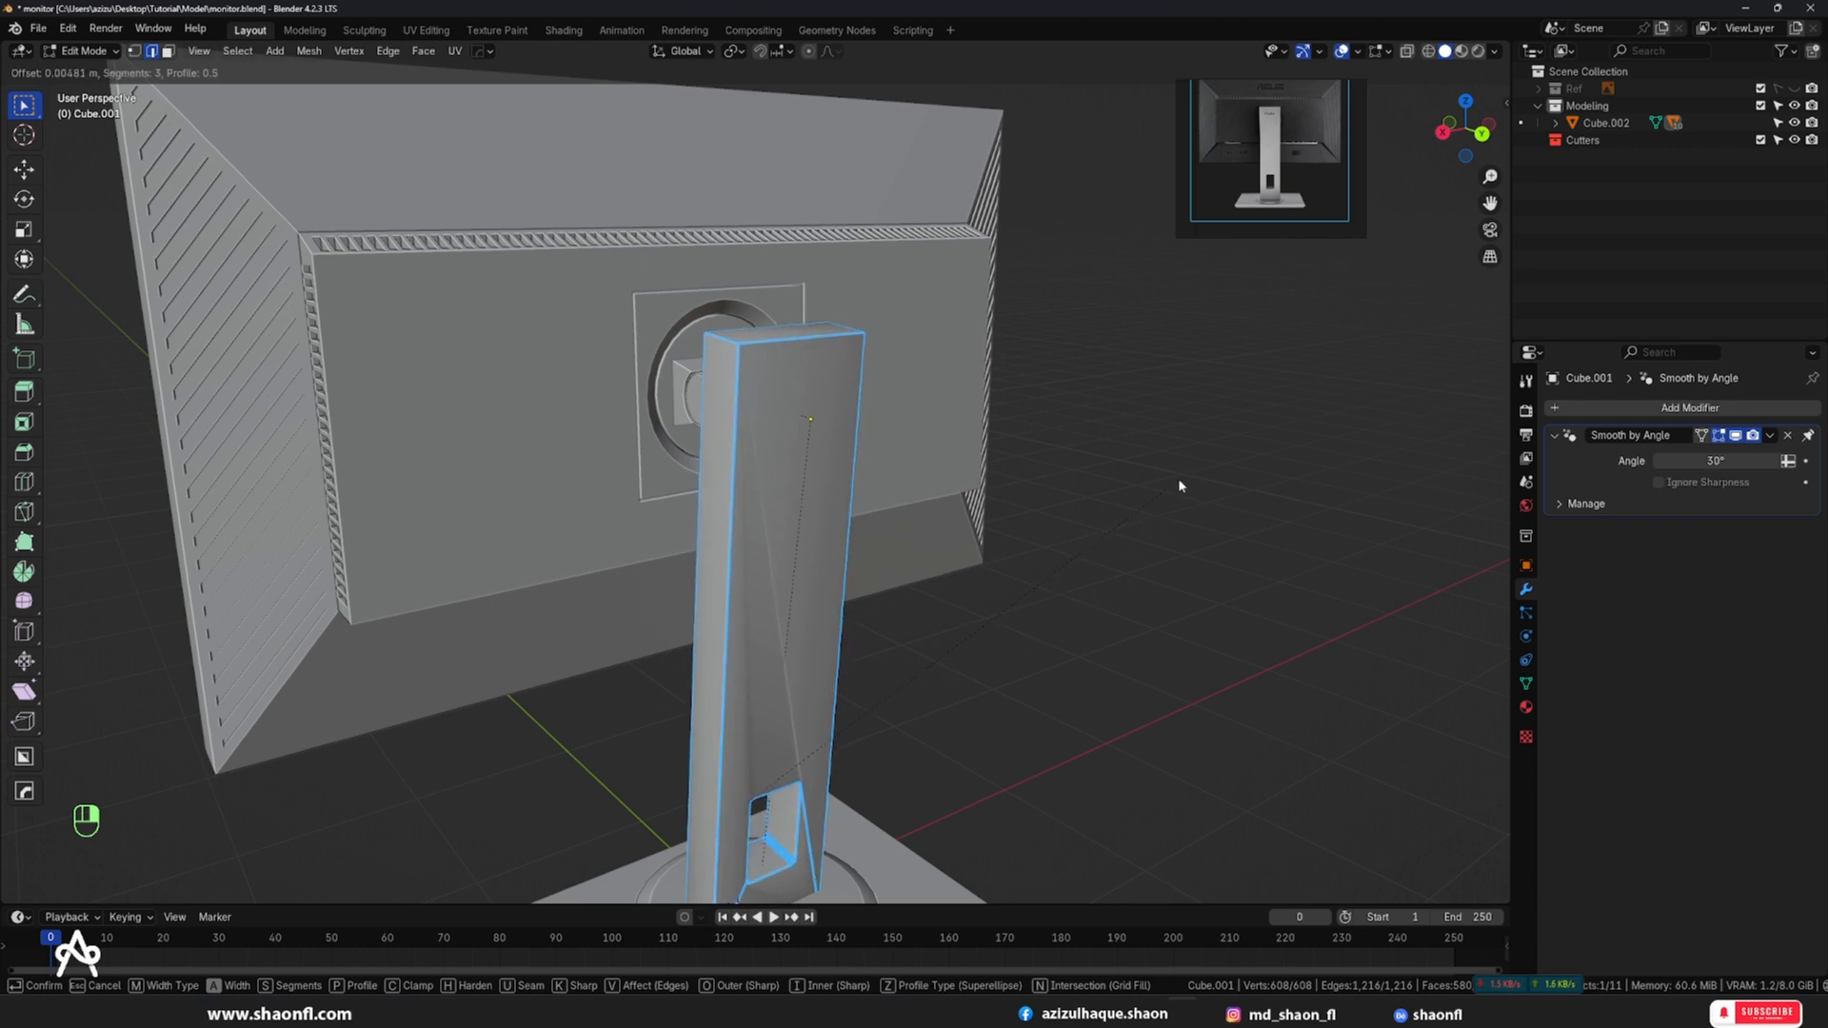
left_click(1187, 482)
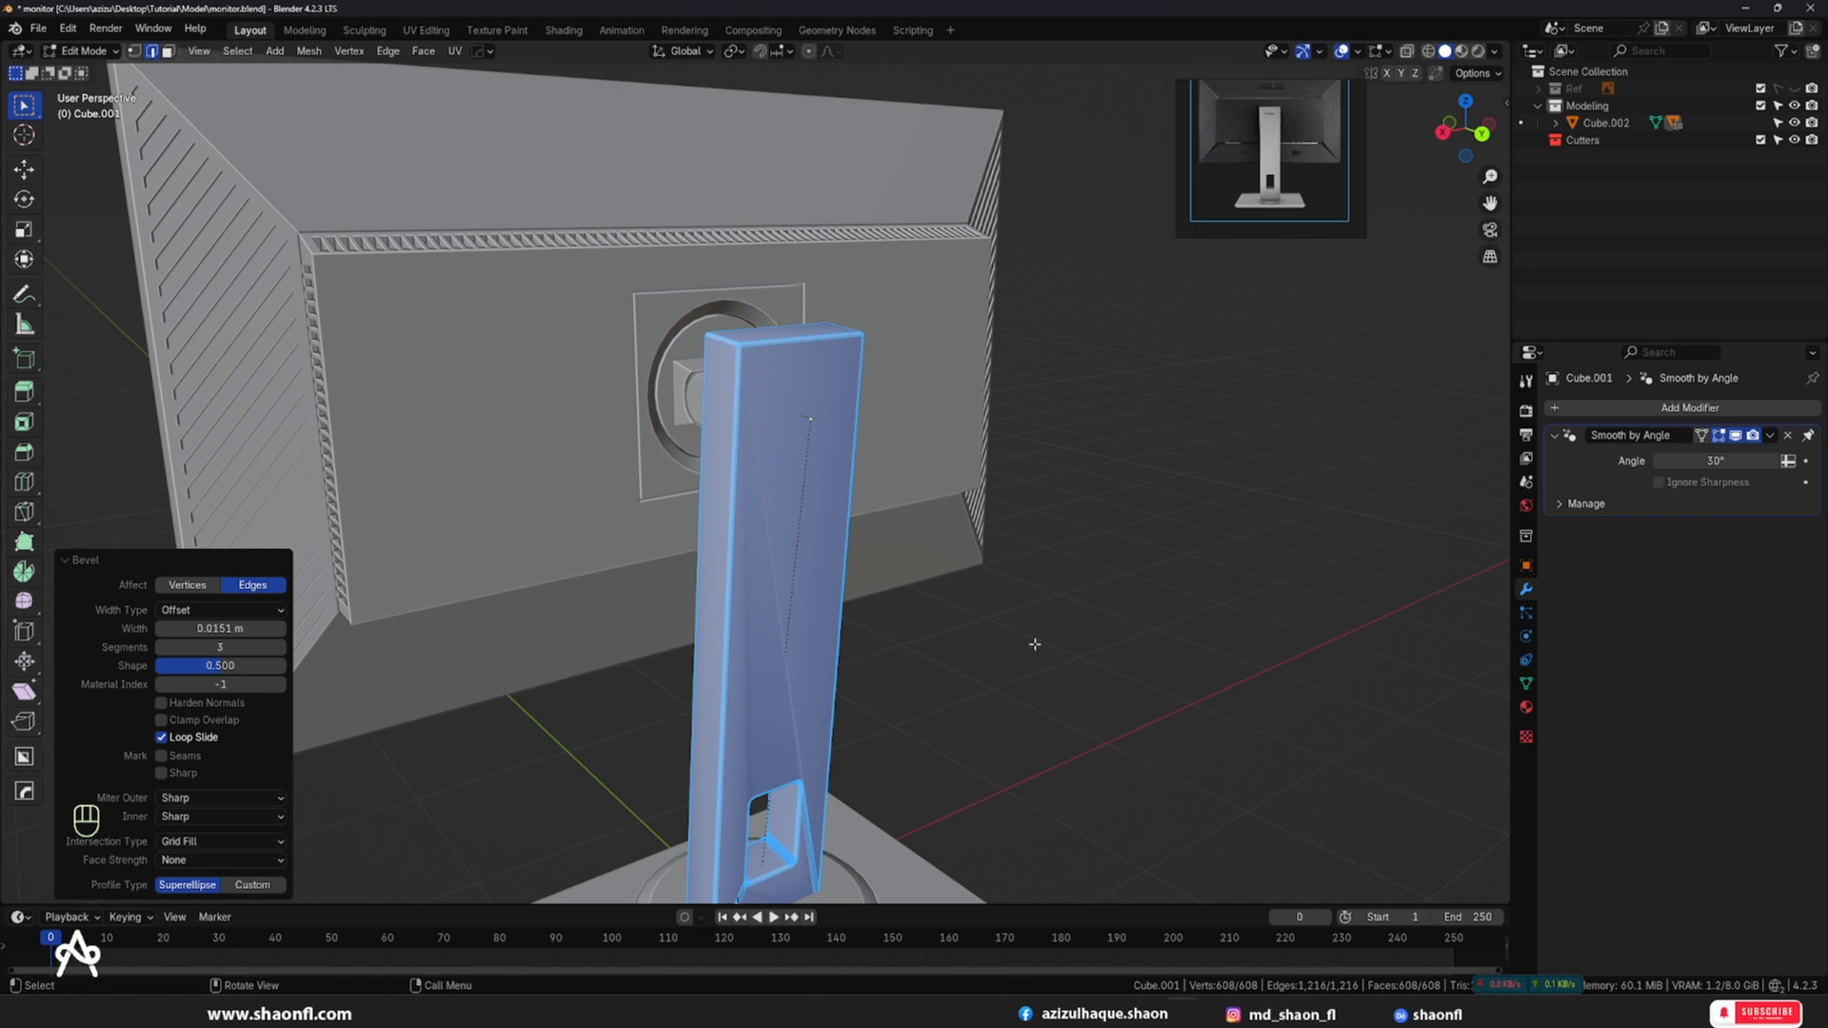
key("ctrl+z")
key("ctrl+z")
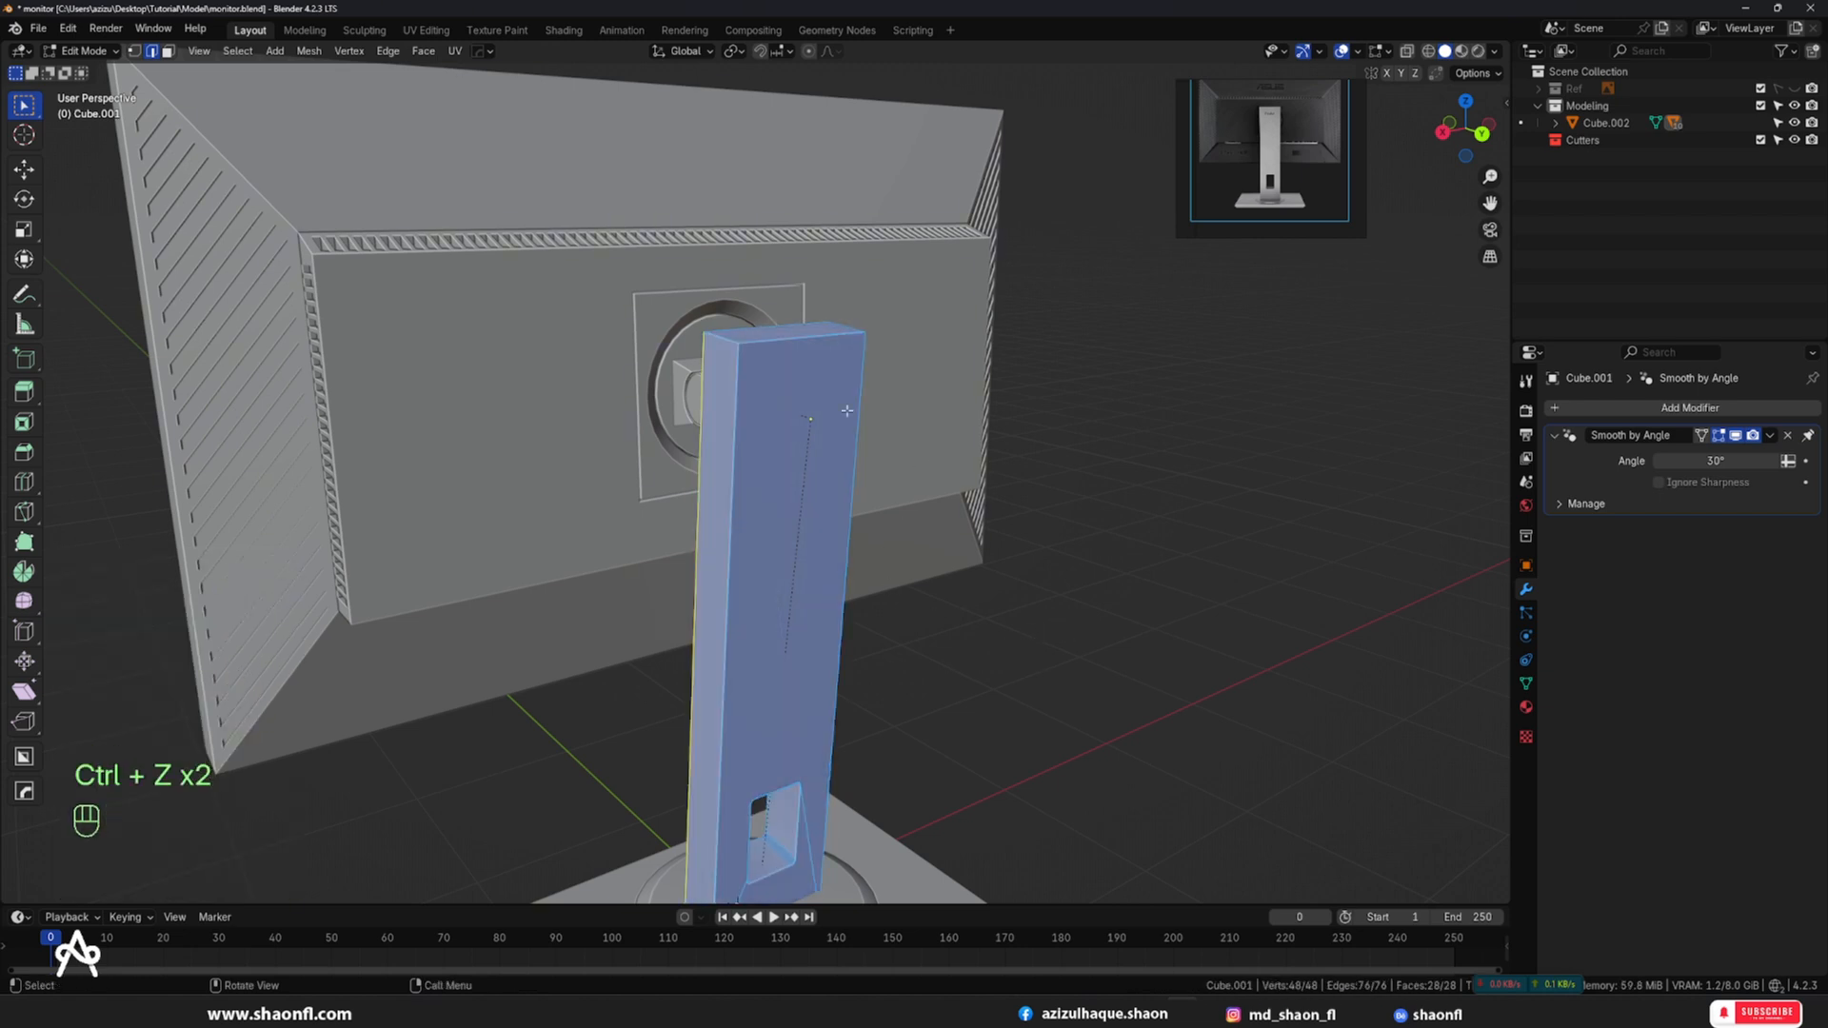
scroll(877, 381, "up", 2)
right_click(991, 330)
left_click(1041, 330)
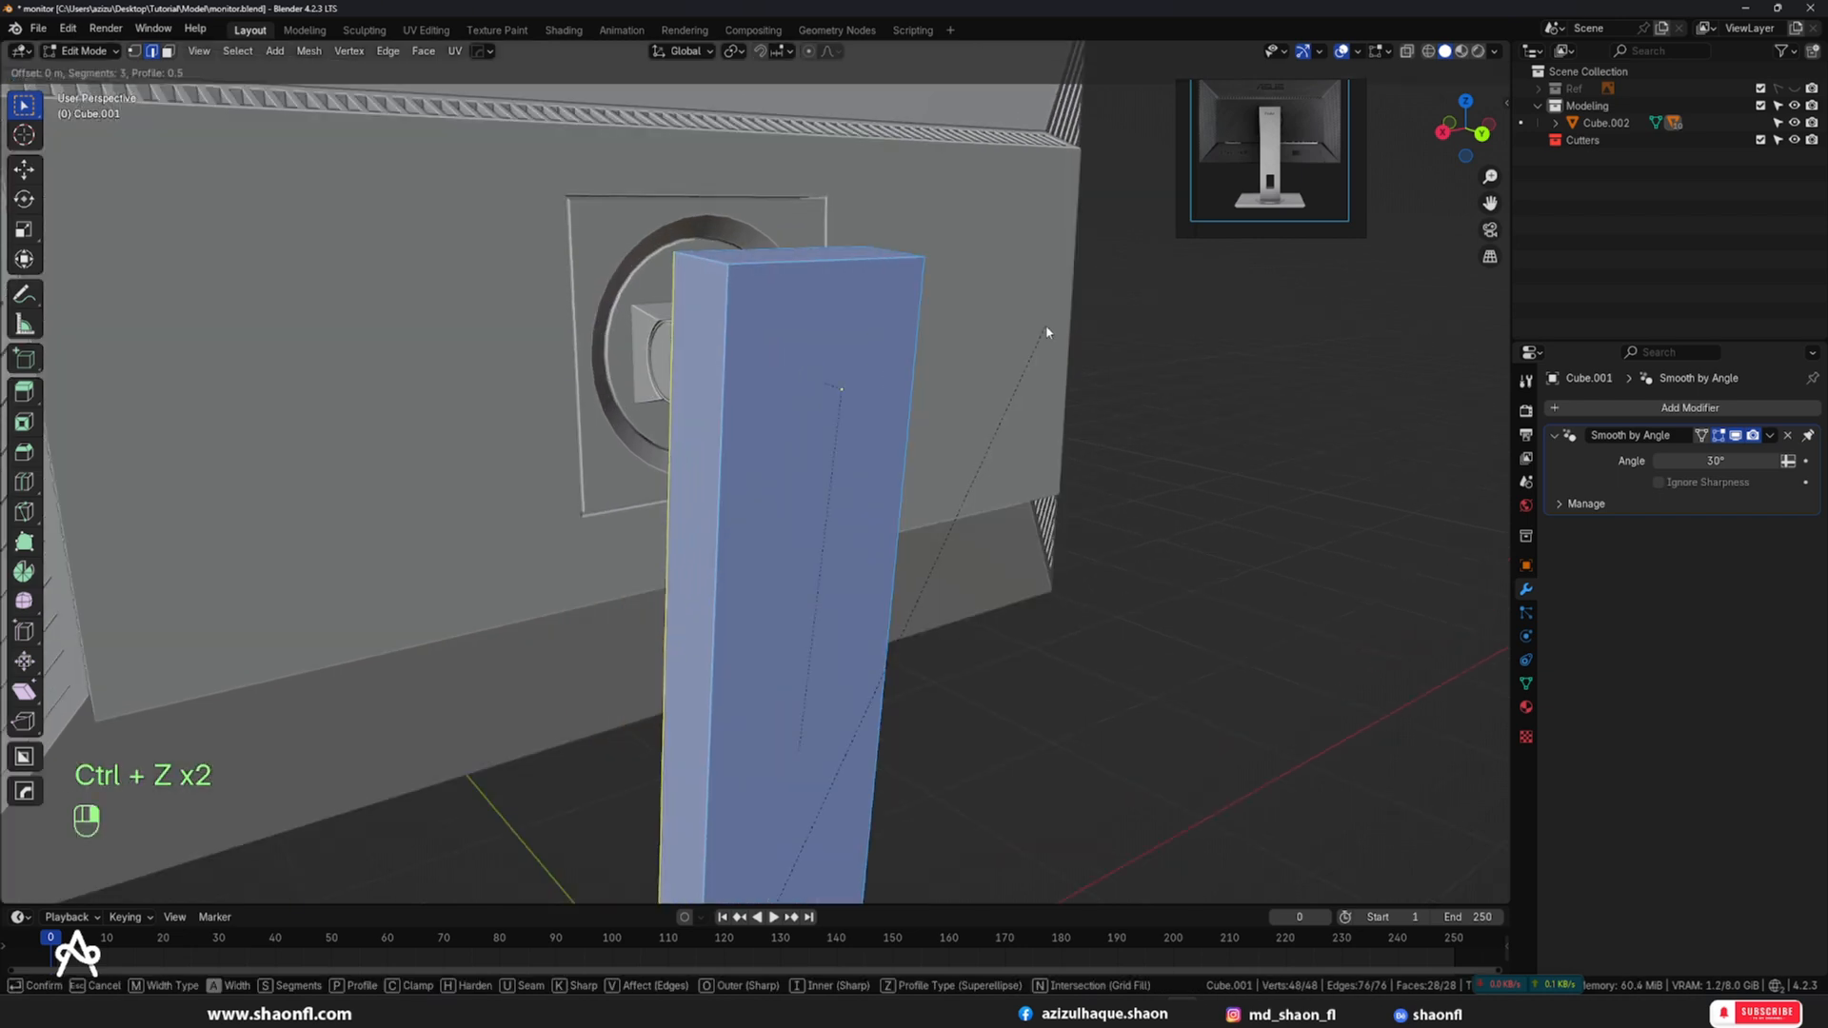
right_click(1092, 344)
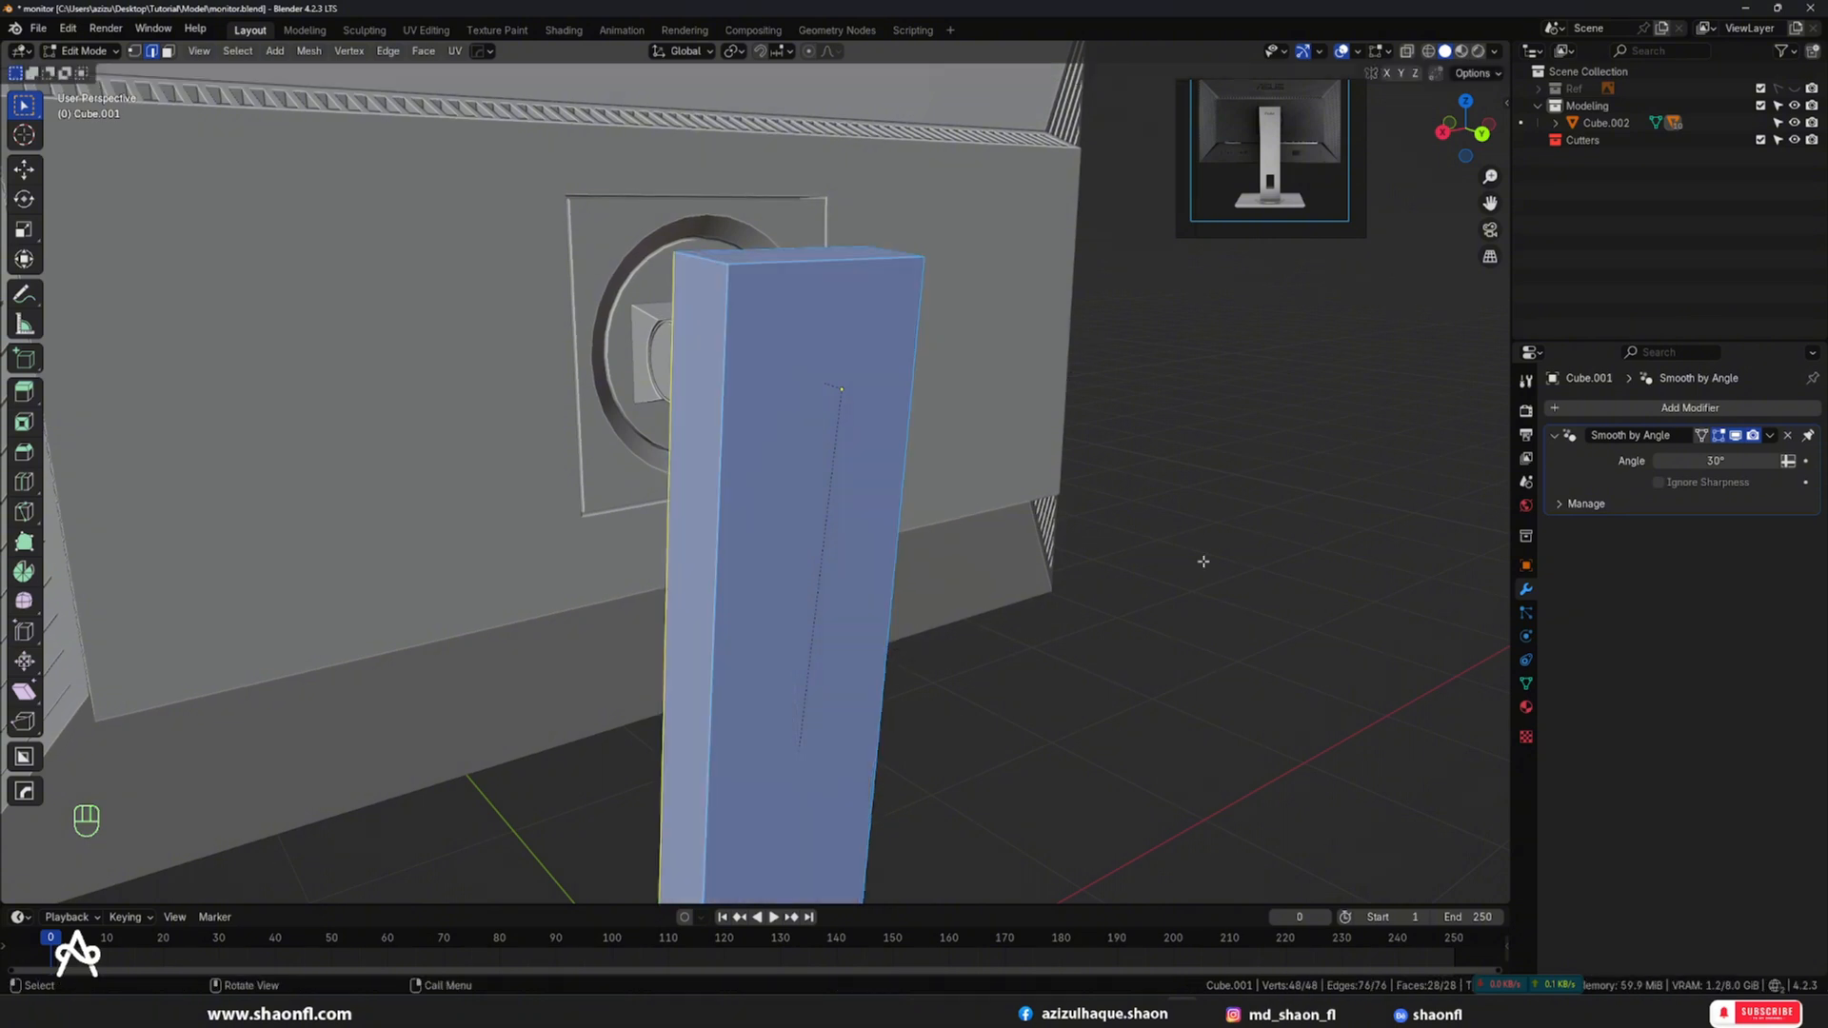
scroll(1201, 559, "down", 2)
key("Tab")
left_click(1168, 584)
- Try a HardOps bevel on the stand in Object Mode with 3 segments and a width of about 0.0236
left_click(804, 482)
key("q")
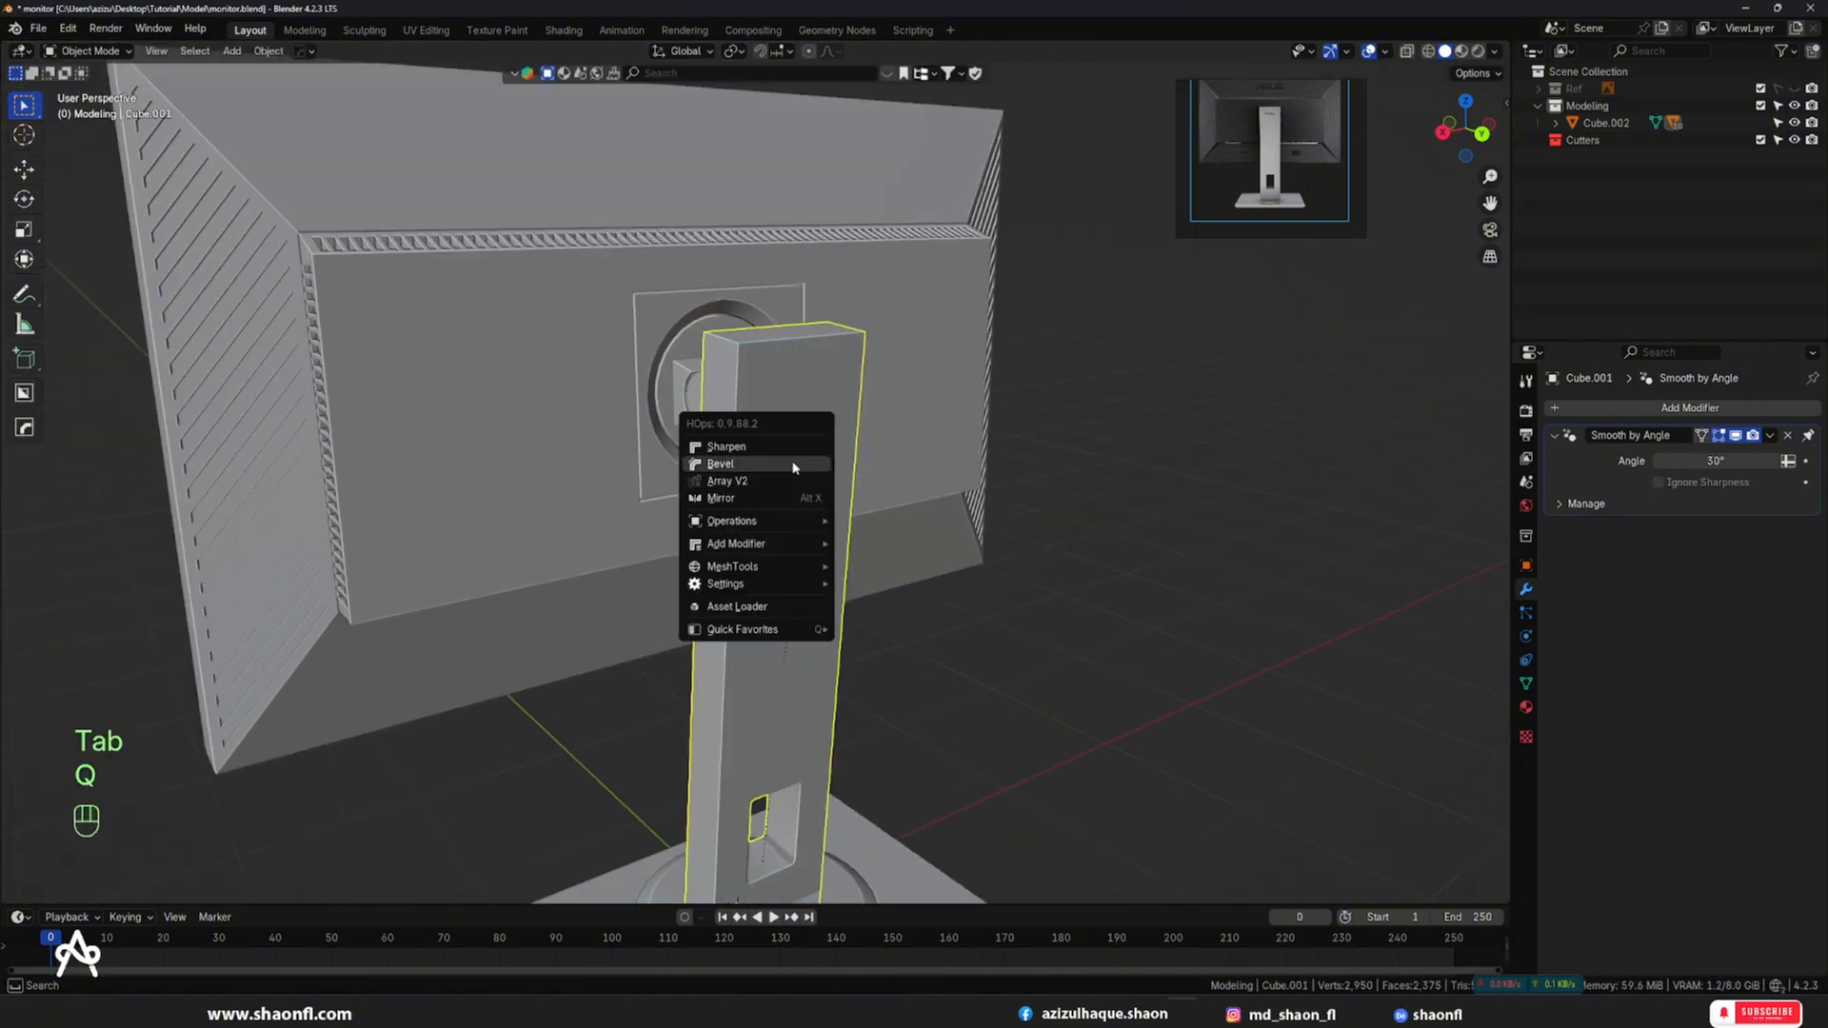
left_click(803, 464)
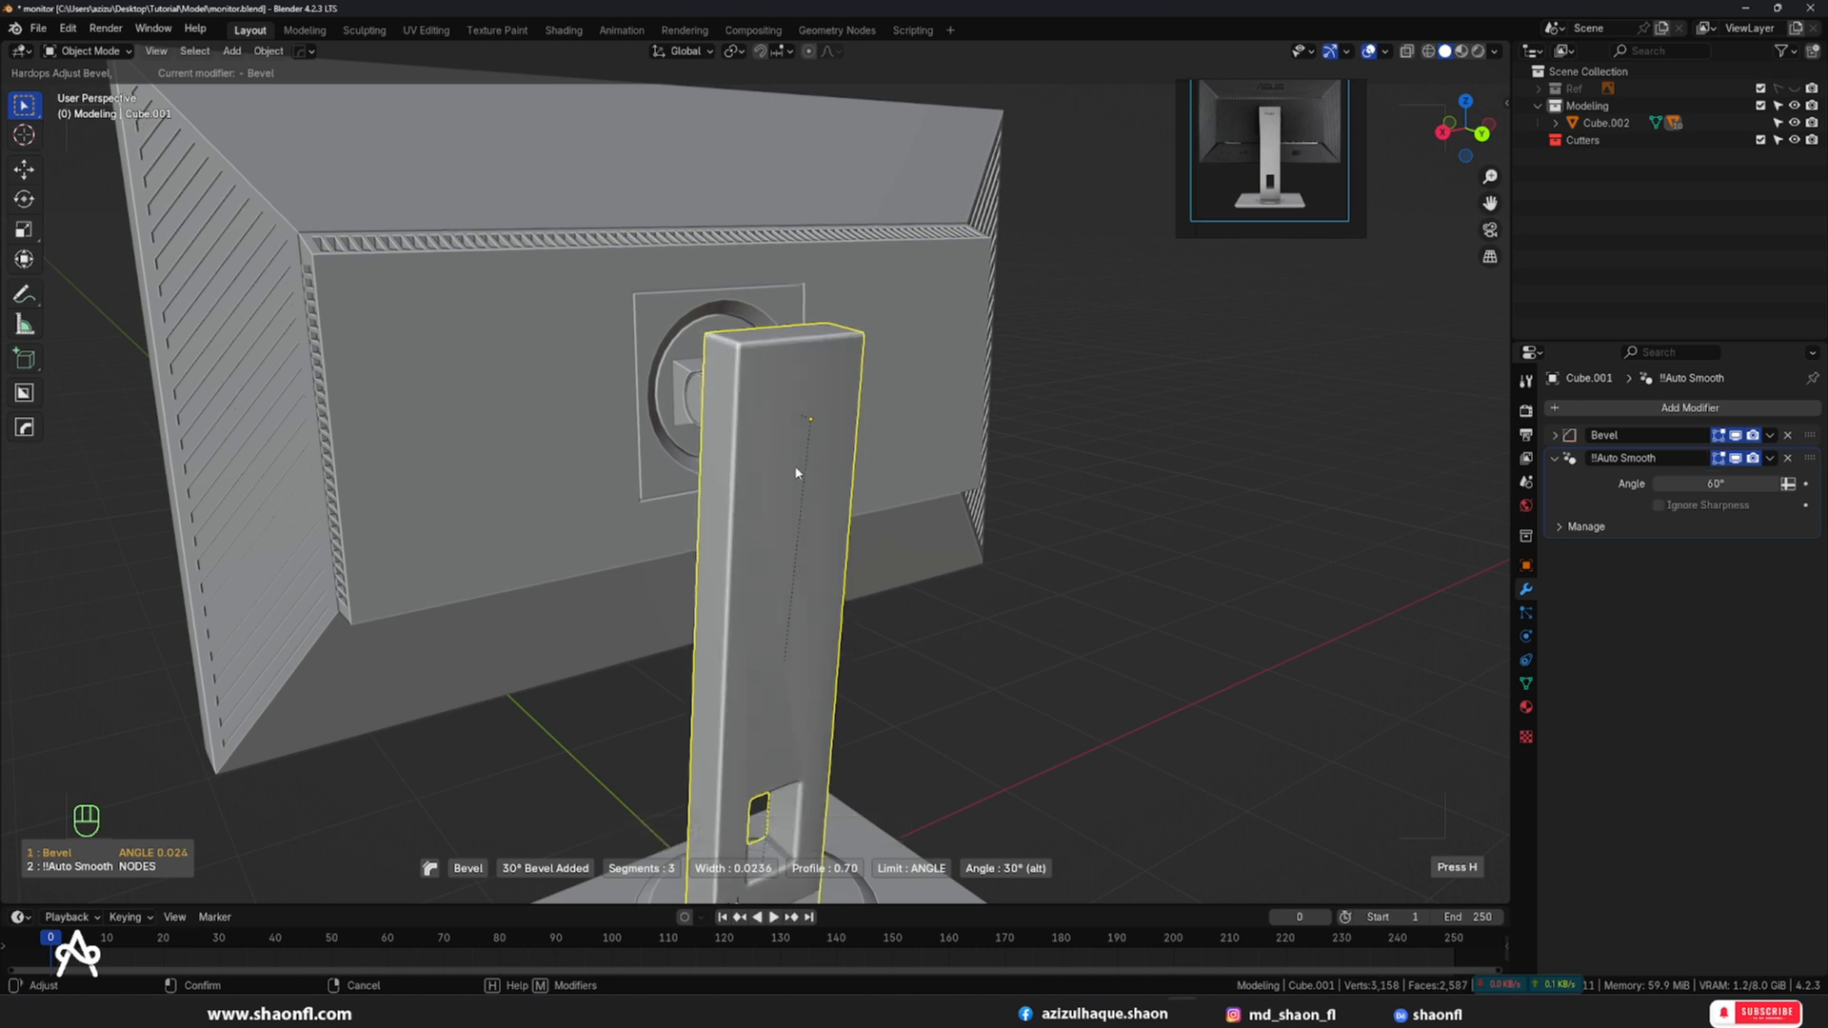
left_click(798, 473)
scroll(984, 509, "down", 5)
left_click_drag(984, 509, 1075, 524, "alt")
left_click(763, 459)
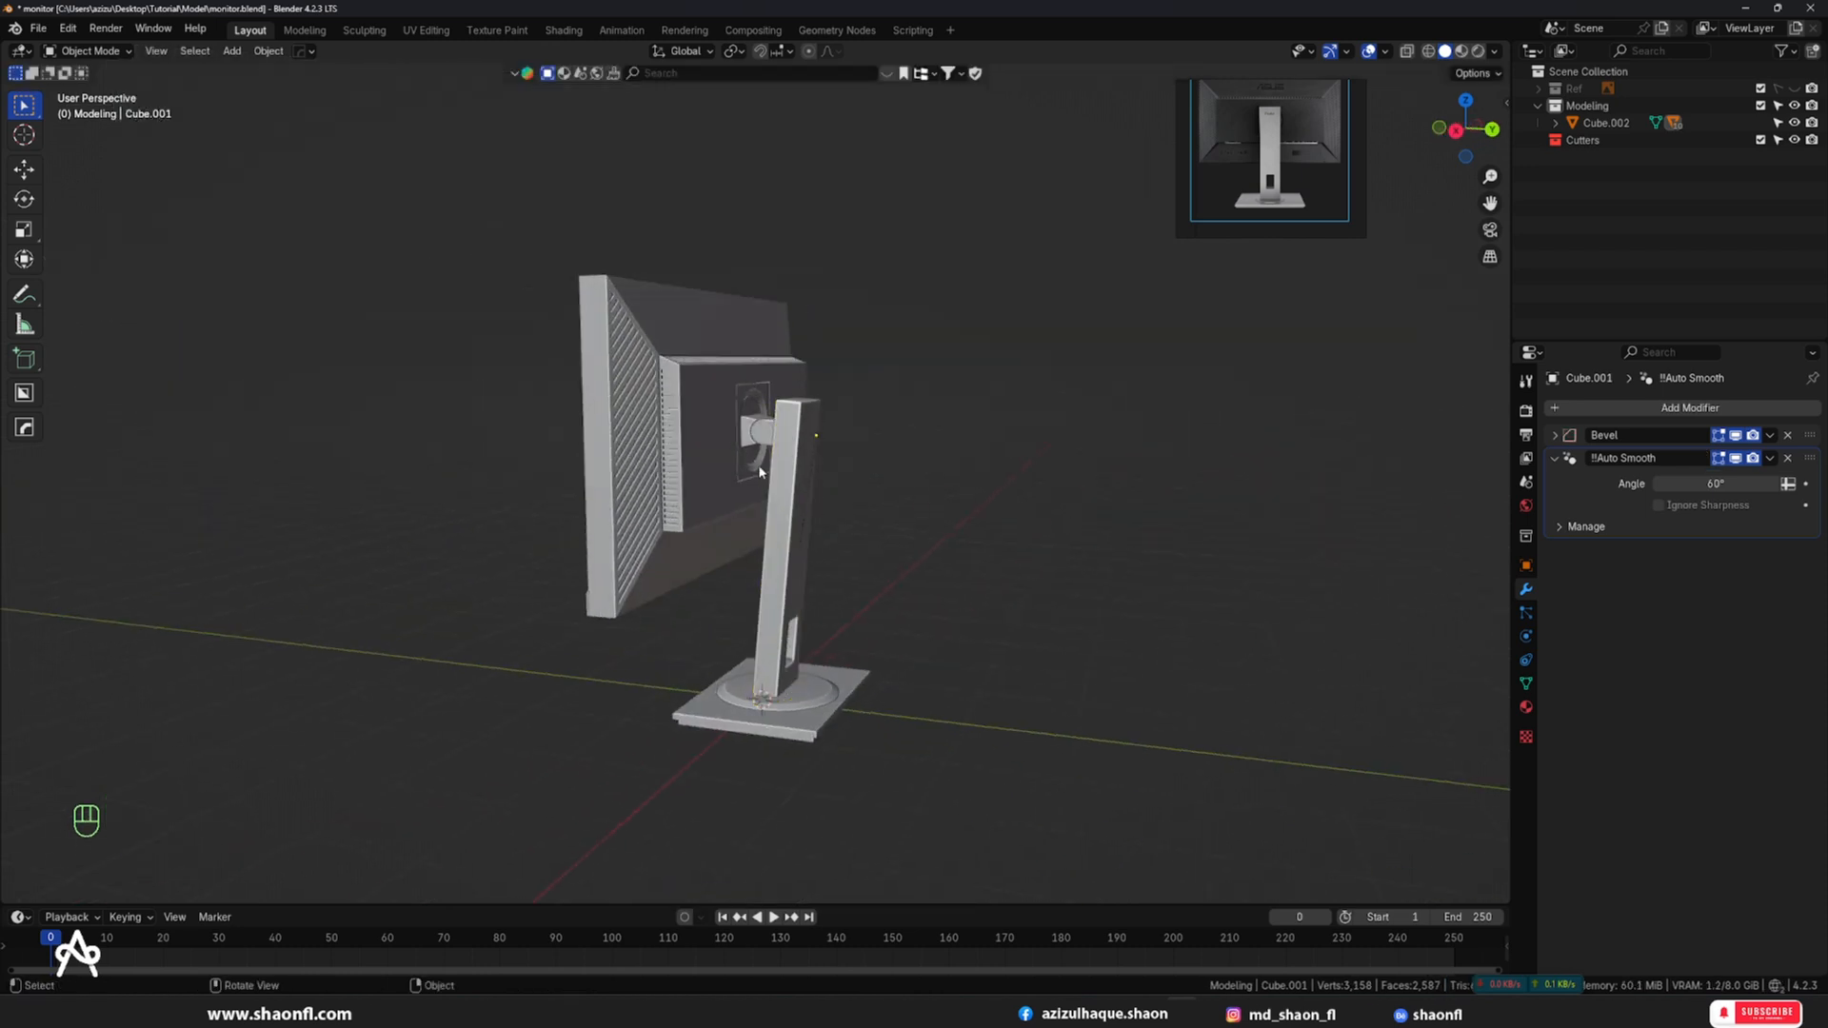
left_click_drag(857, 501, 780, 489, "alt")
- Remove the Bevel and Auto Smooth modifiers from the stand and apply Shade Auto Smooth at 30°
left_click(778, 488)
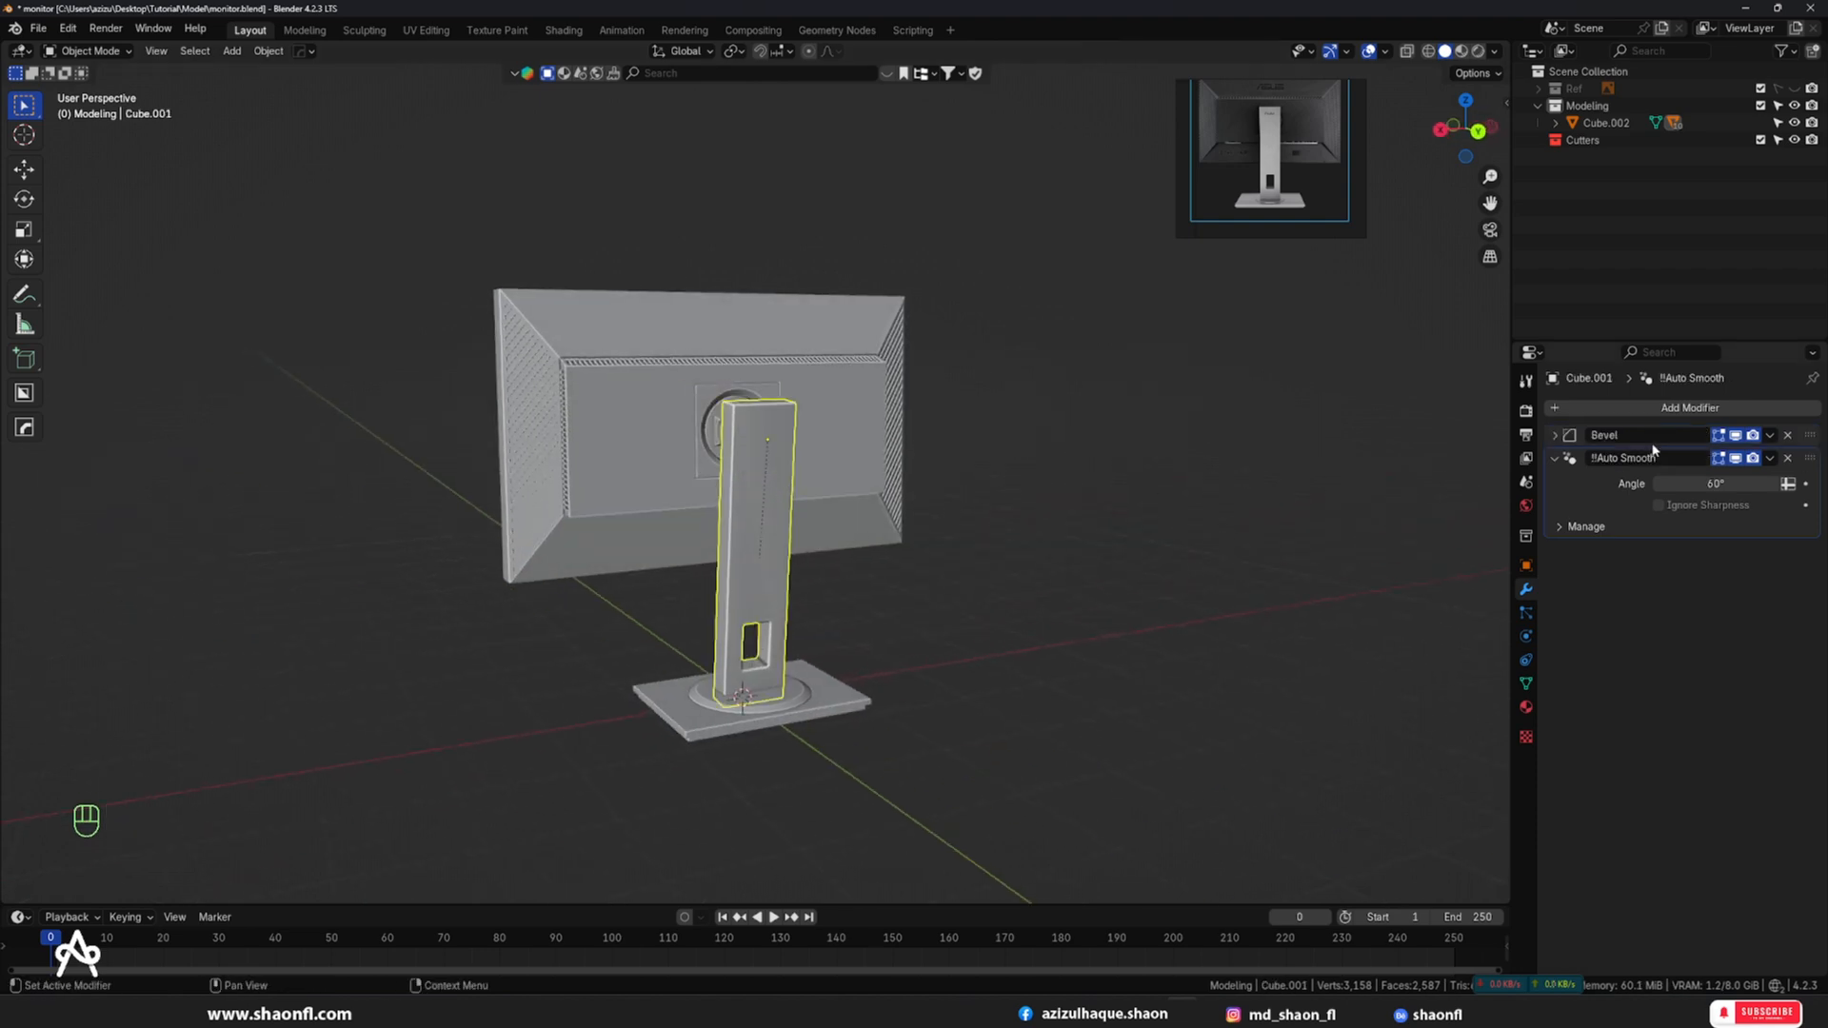
left_click(1788, 460)
left_click(1787, 437)
scroll(898, 457, "up", 3)
right_click(771, 448)
left_click(771, 448)
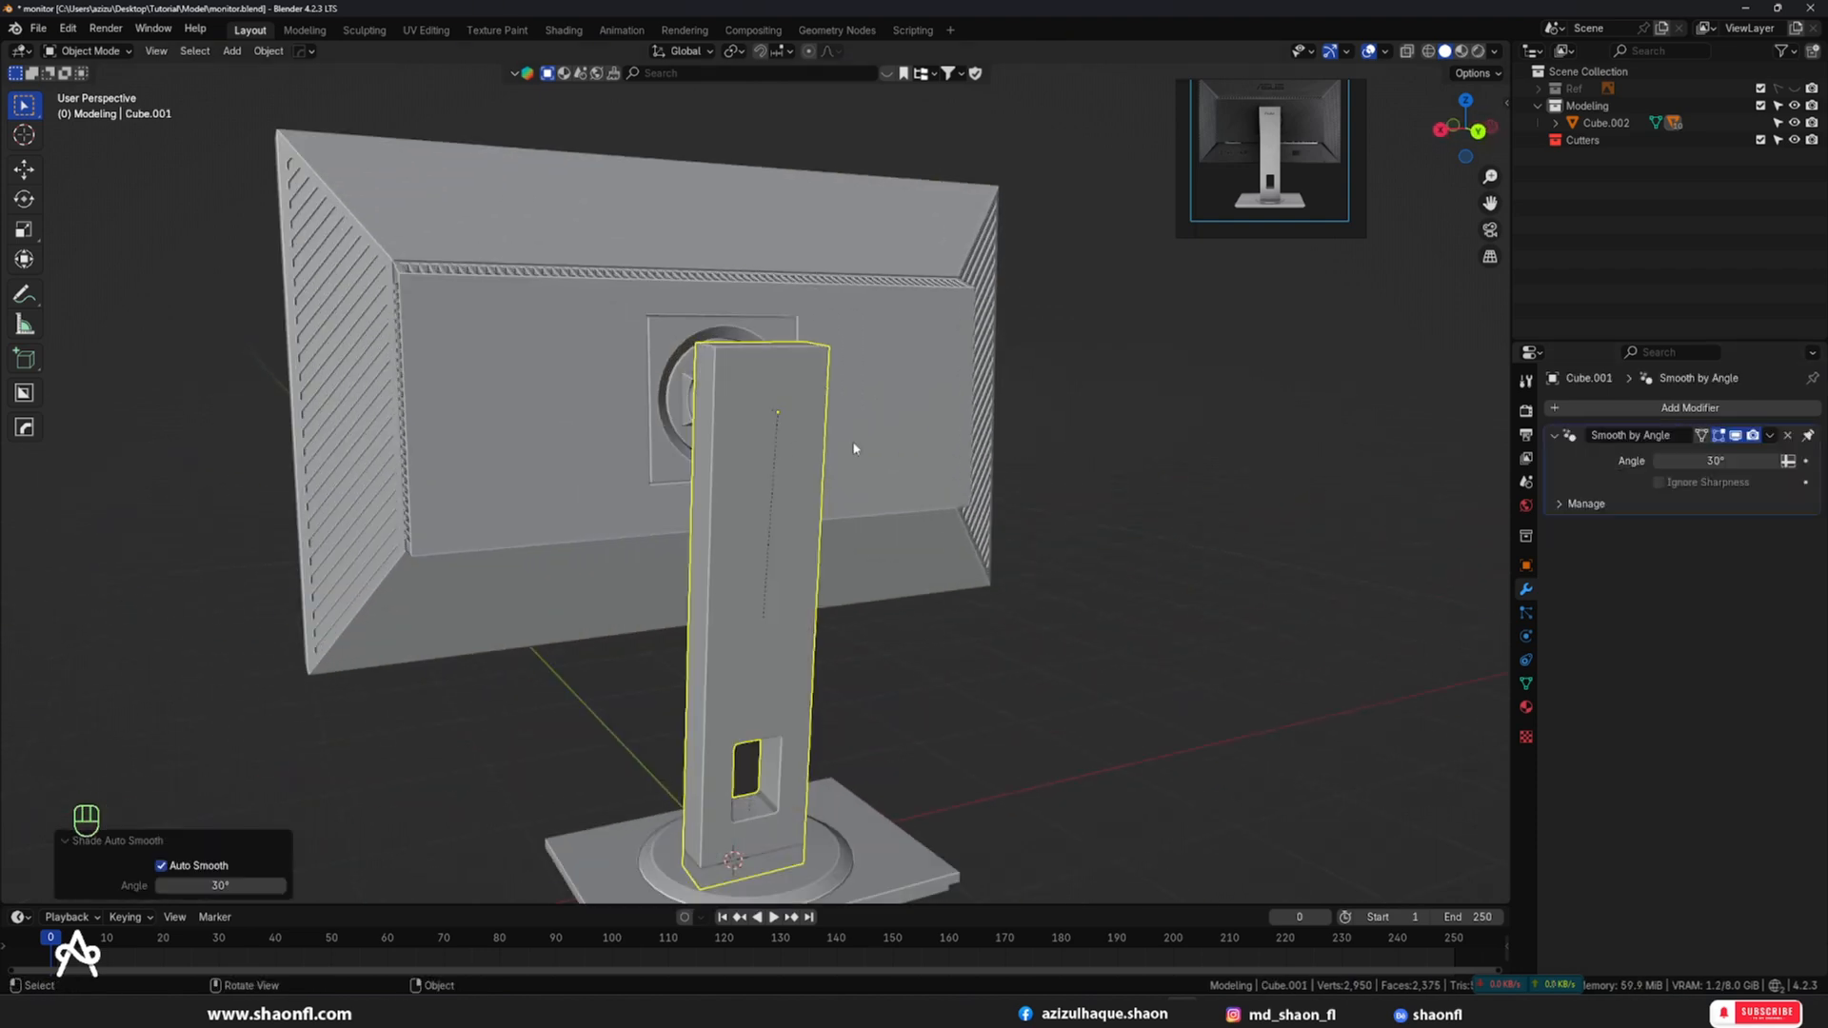
- Add a HardOps bevel to the stand with 3 segments, a 30° angle limit and a width of about 0.0206
left_click_drag(854, 449, 884, 473, "alt")
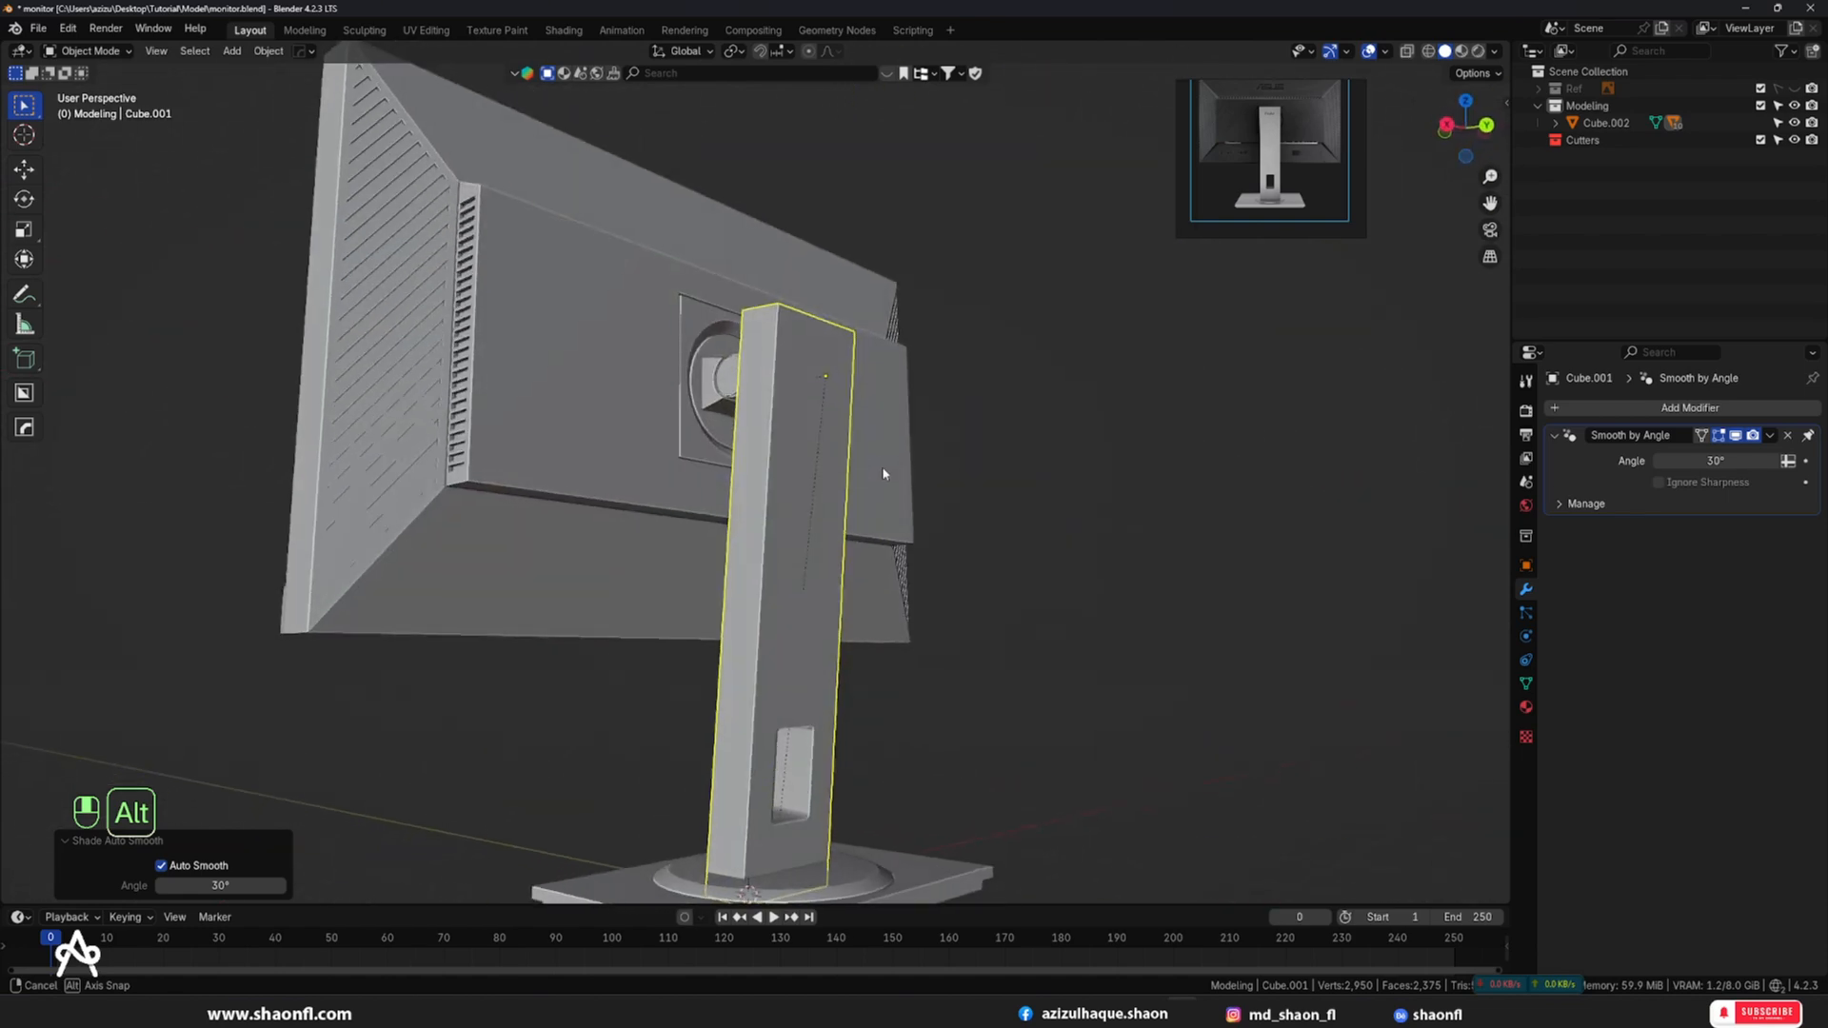
scroll(883, 473, "up", 4)
key("Tab")
key("Tab")
key("q")
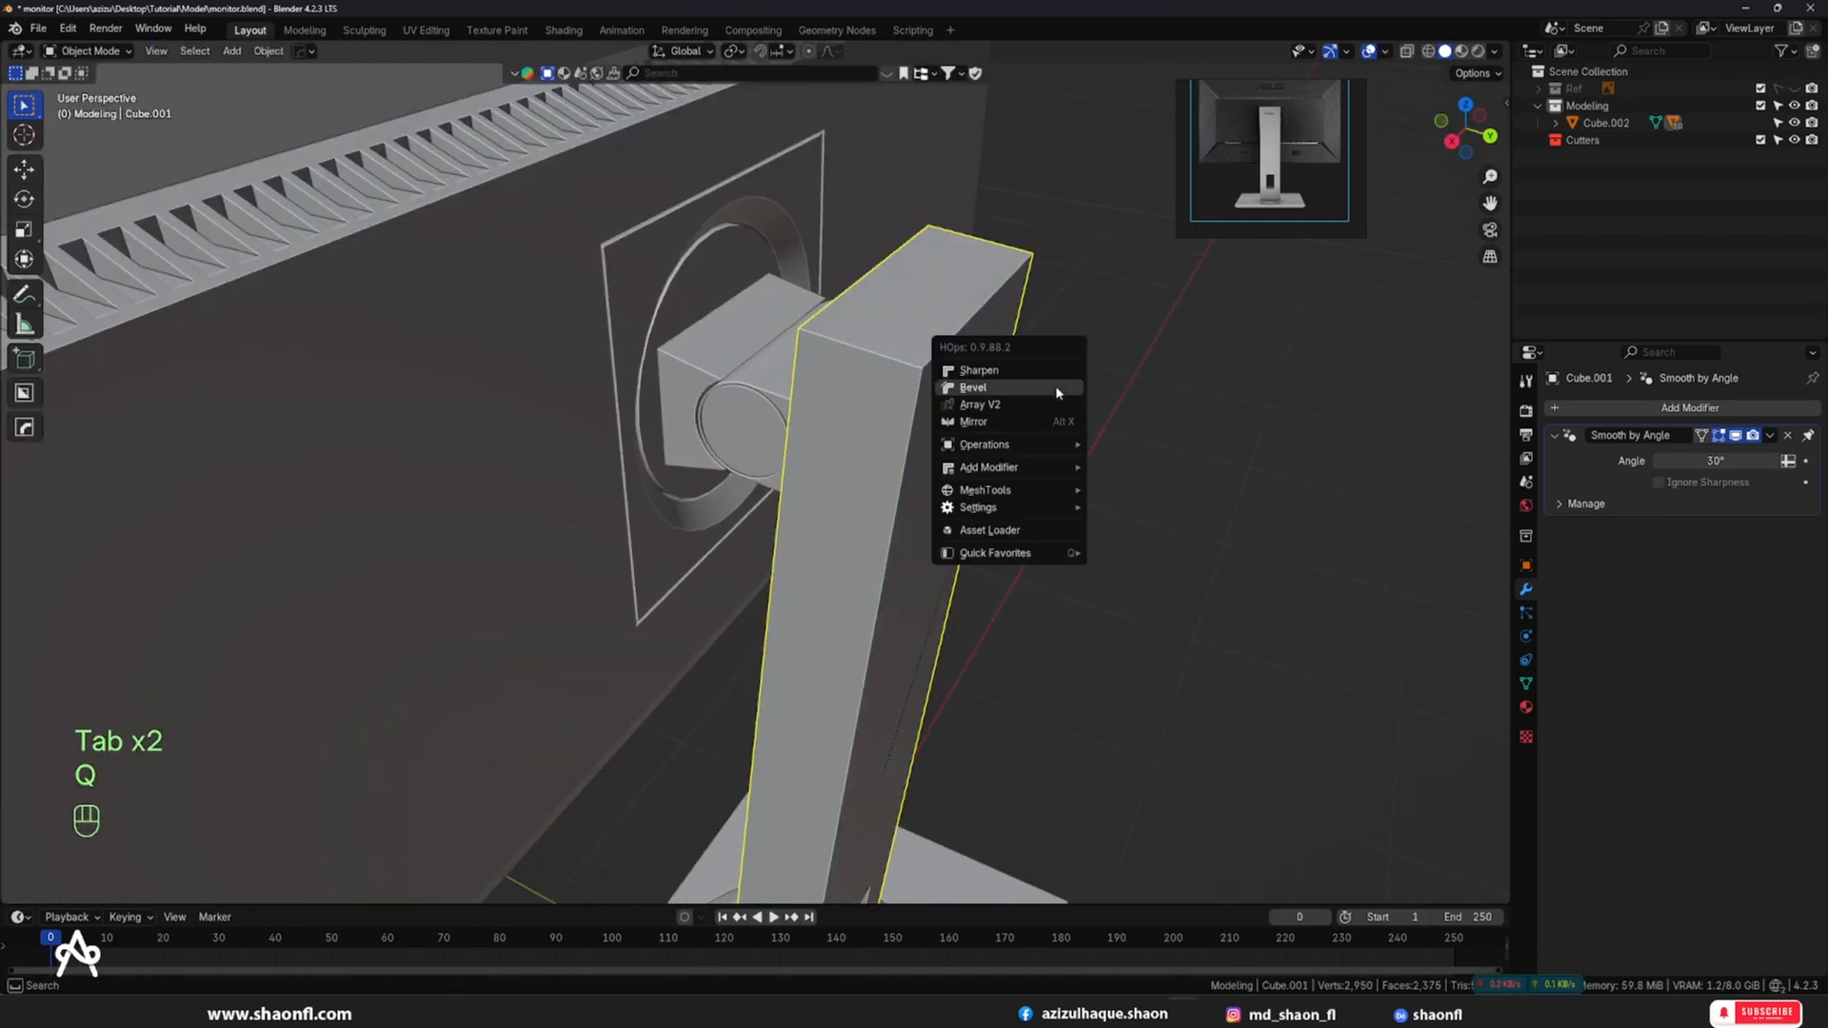
left_click(1057, 393)
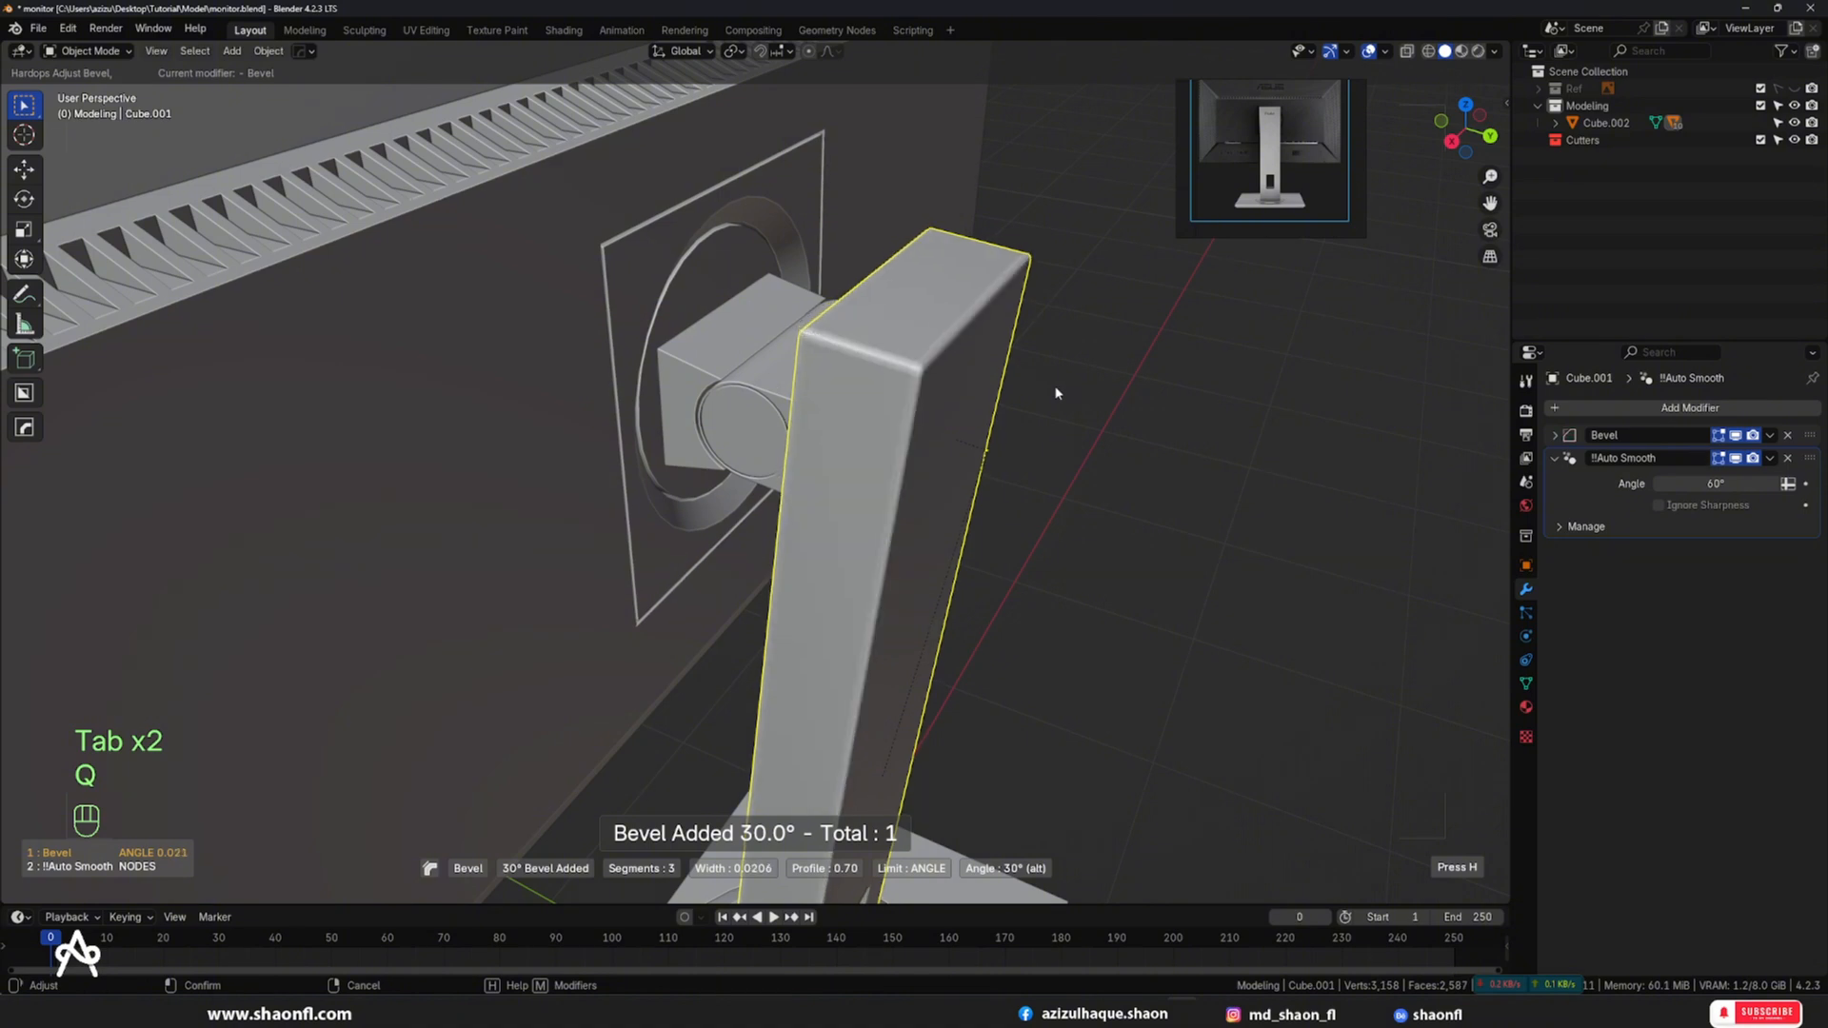
left_click(1057, 394)
- Inspect the whole monitor model from the front, checking the screen, stand and base
scroll(1059, 429, "down", 6)
left_click_drag(1061, 449, 876, 511, "alt")
scroll(991, 510, "down", 3)
scroll(876, 511, "up", 2)
scroll(877, 512, "down", 3)
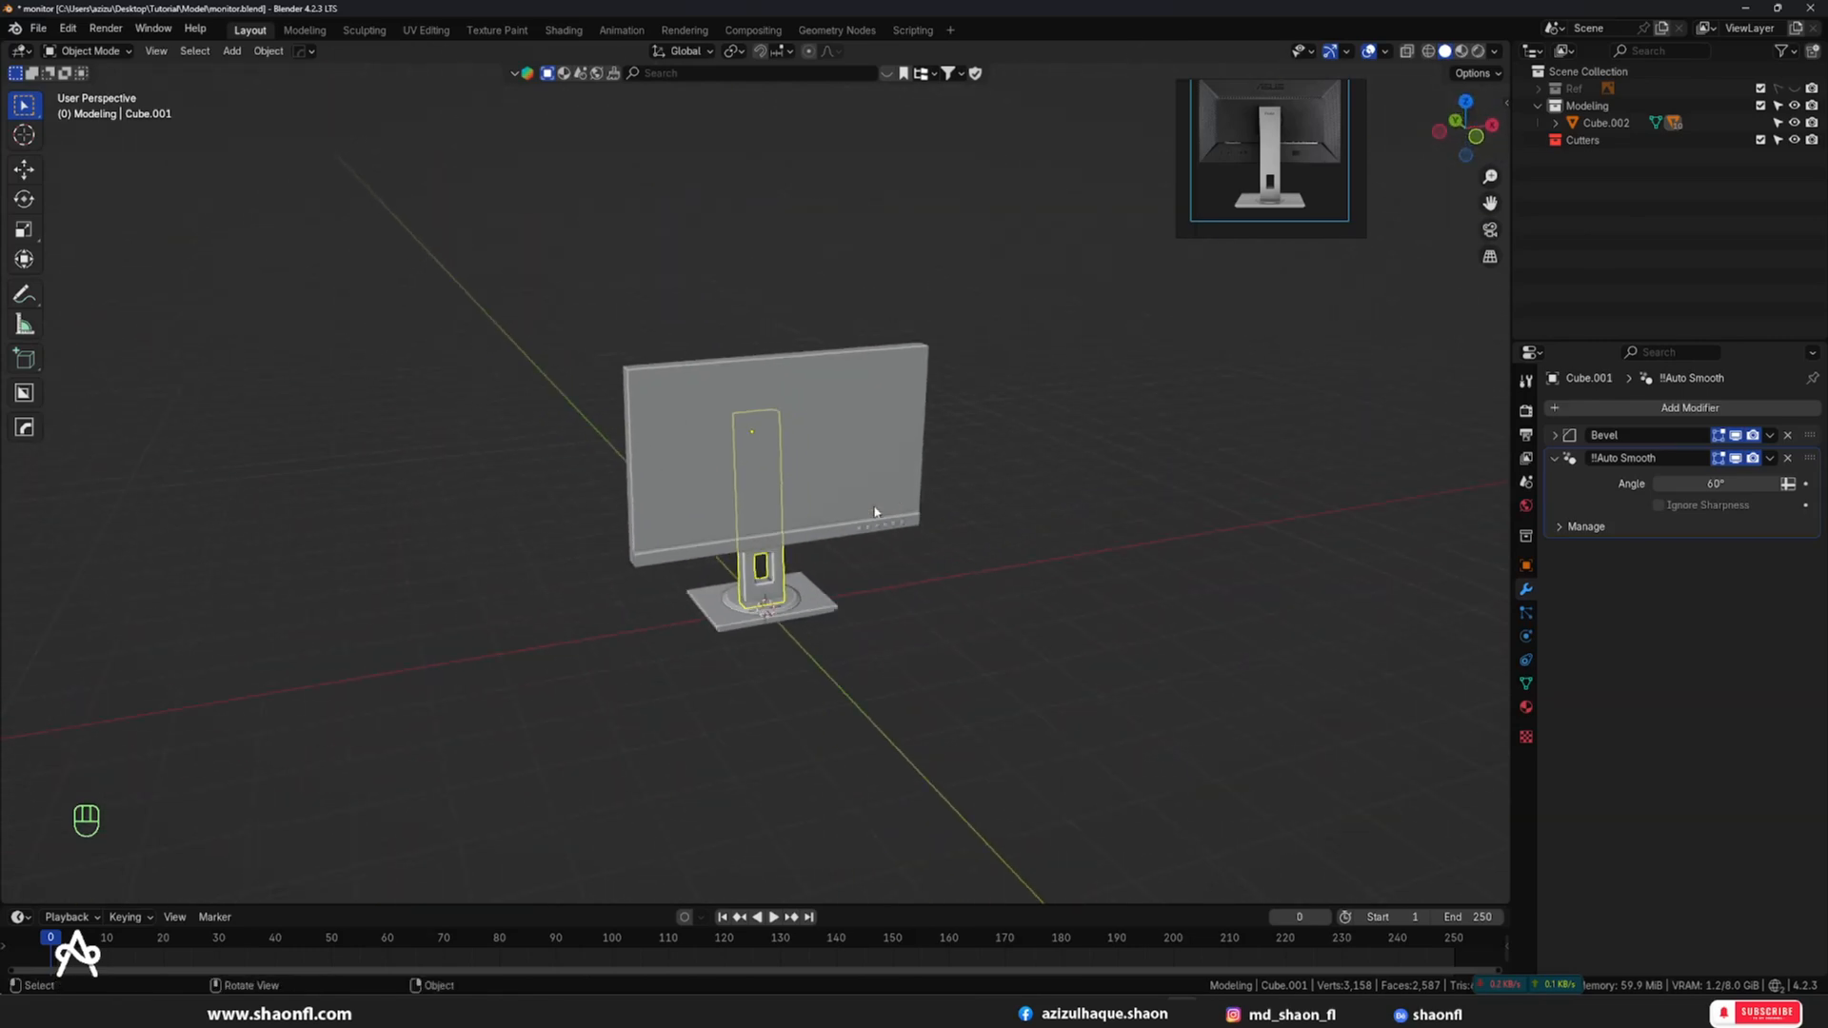
scroll(835, 493, "up", 2)
left_click_drag(444, 226, 1074, 727)
scroll(1114, 739, "down", 4)
left_click(990, 591)
scroll(892, 529, "up", 3)
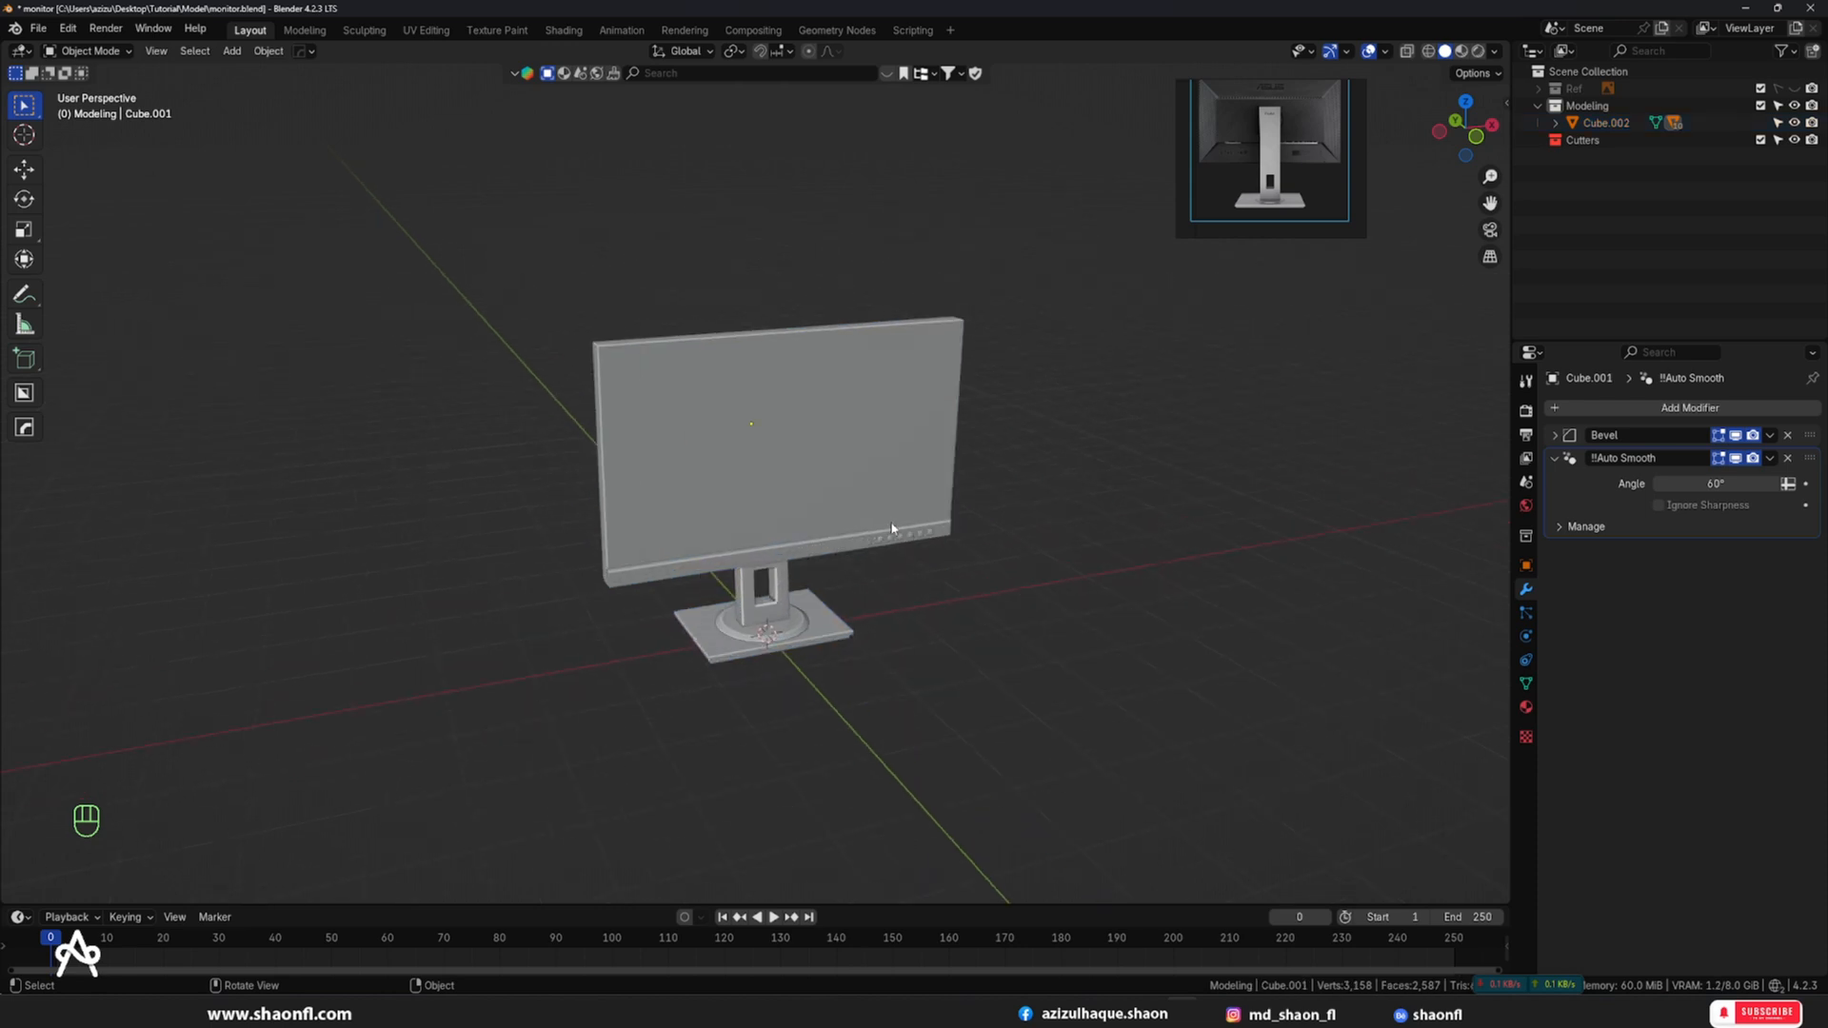
- Collapse the Modeling collection and place the reference window beside the monitor, showing the rear three-quarter image
left_click(1539, 106)
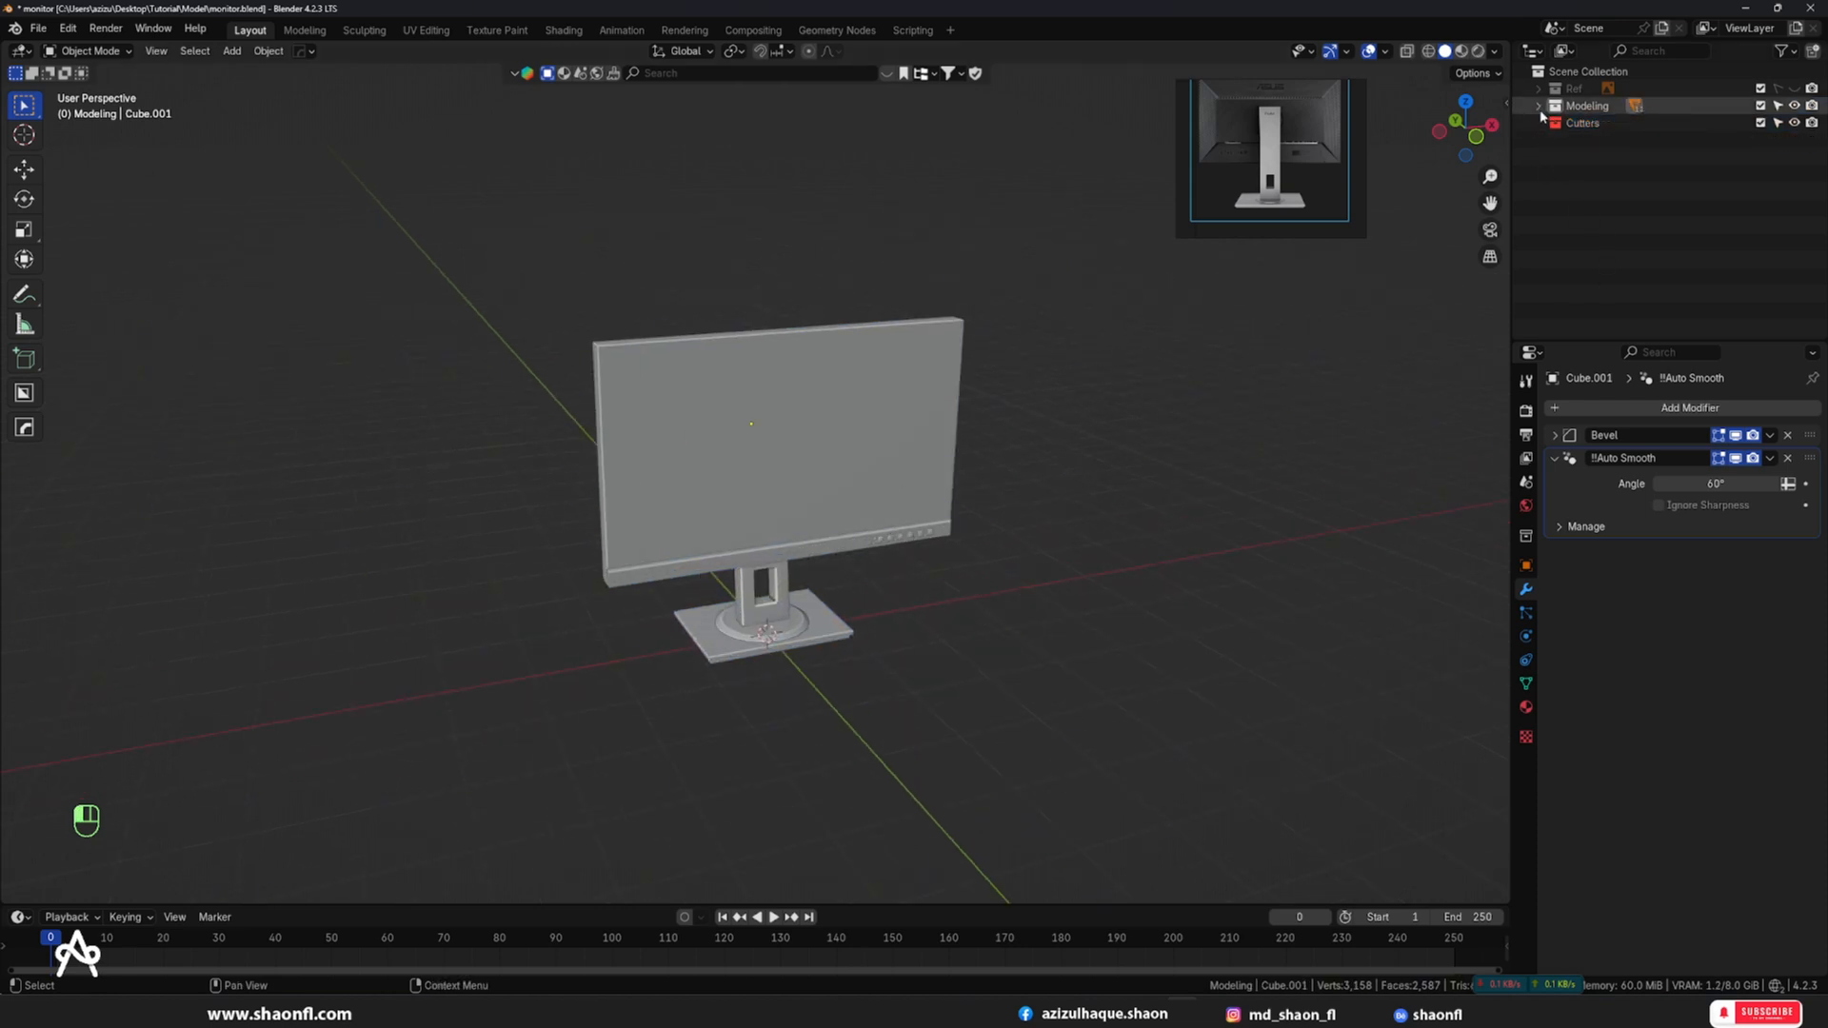
scroll(835, 526, "up", 3)
left_click_drag(1301, 184, 1362, 479)
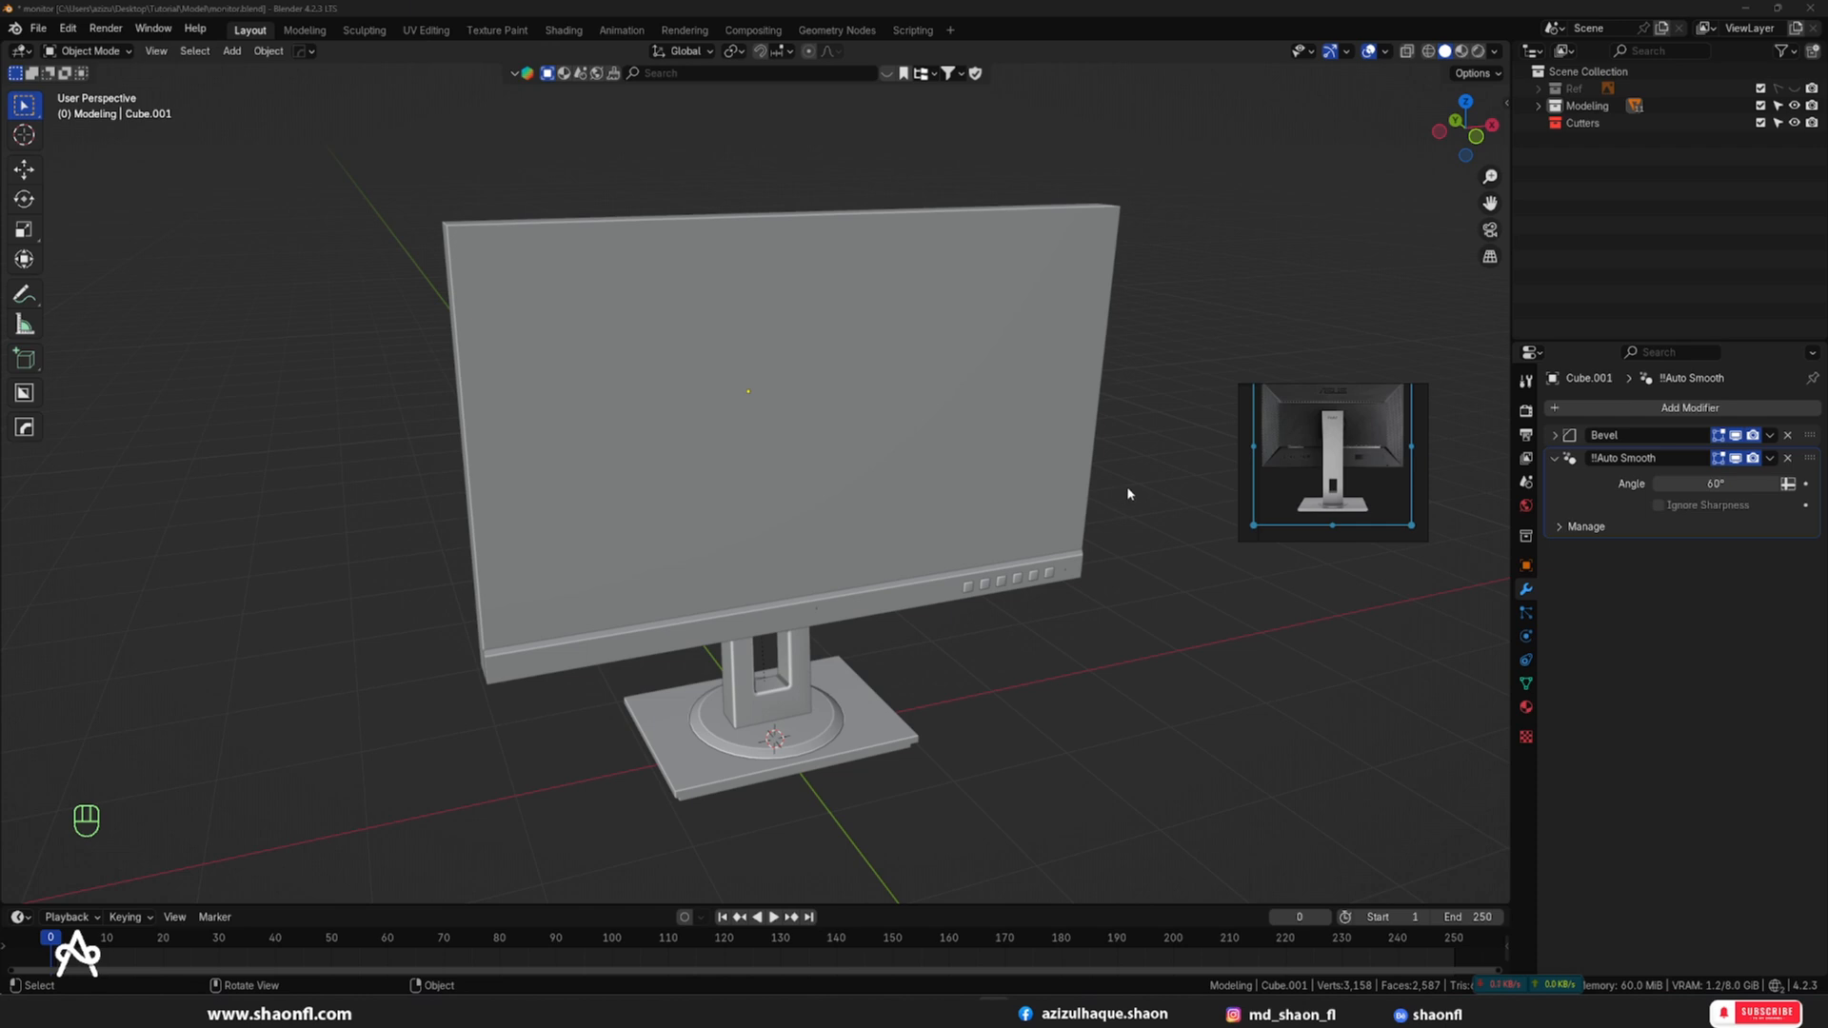
scroll(1128, 485, "down", 5)
middle_click_drag(1128, 486, 956, 648, "alt")
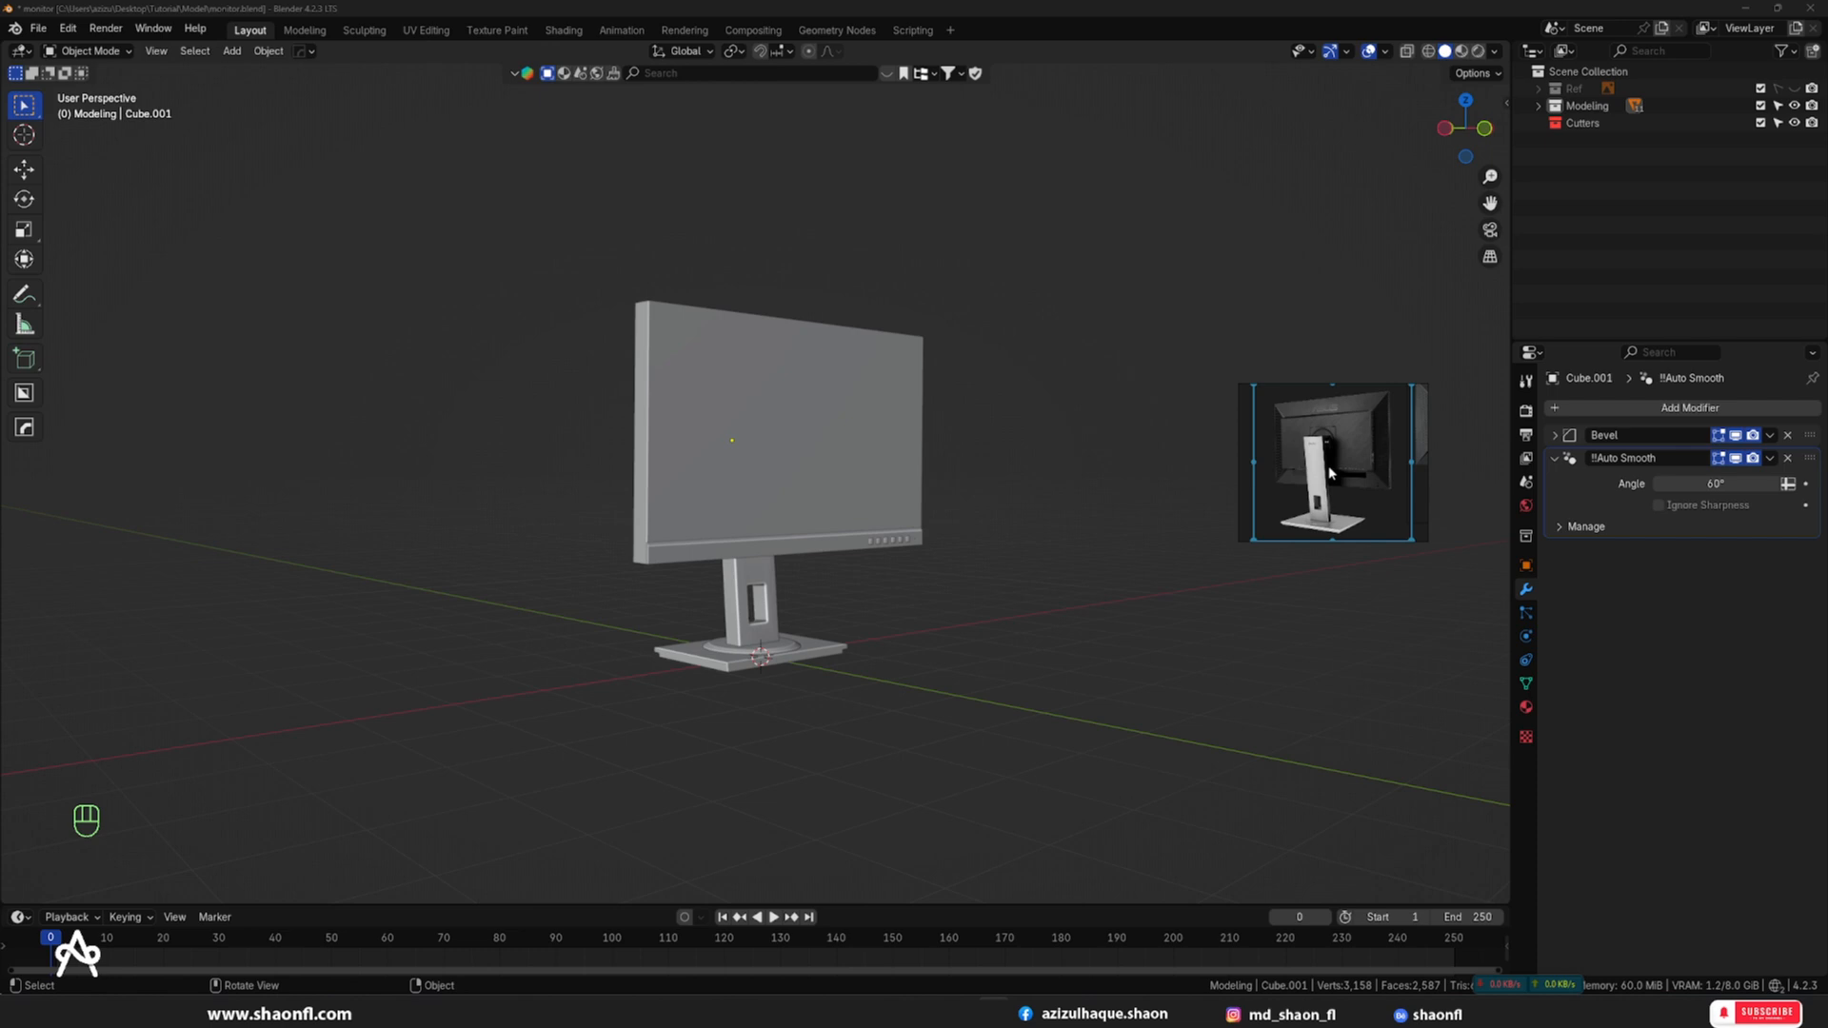
mouse_move(1267, 389)
left_click(1095, 481)
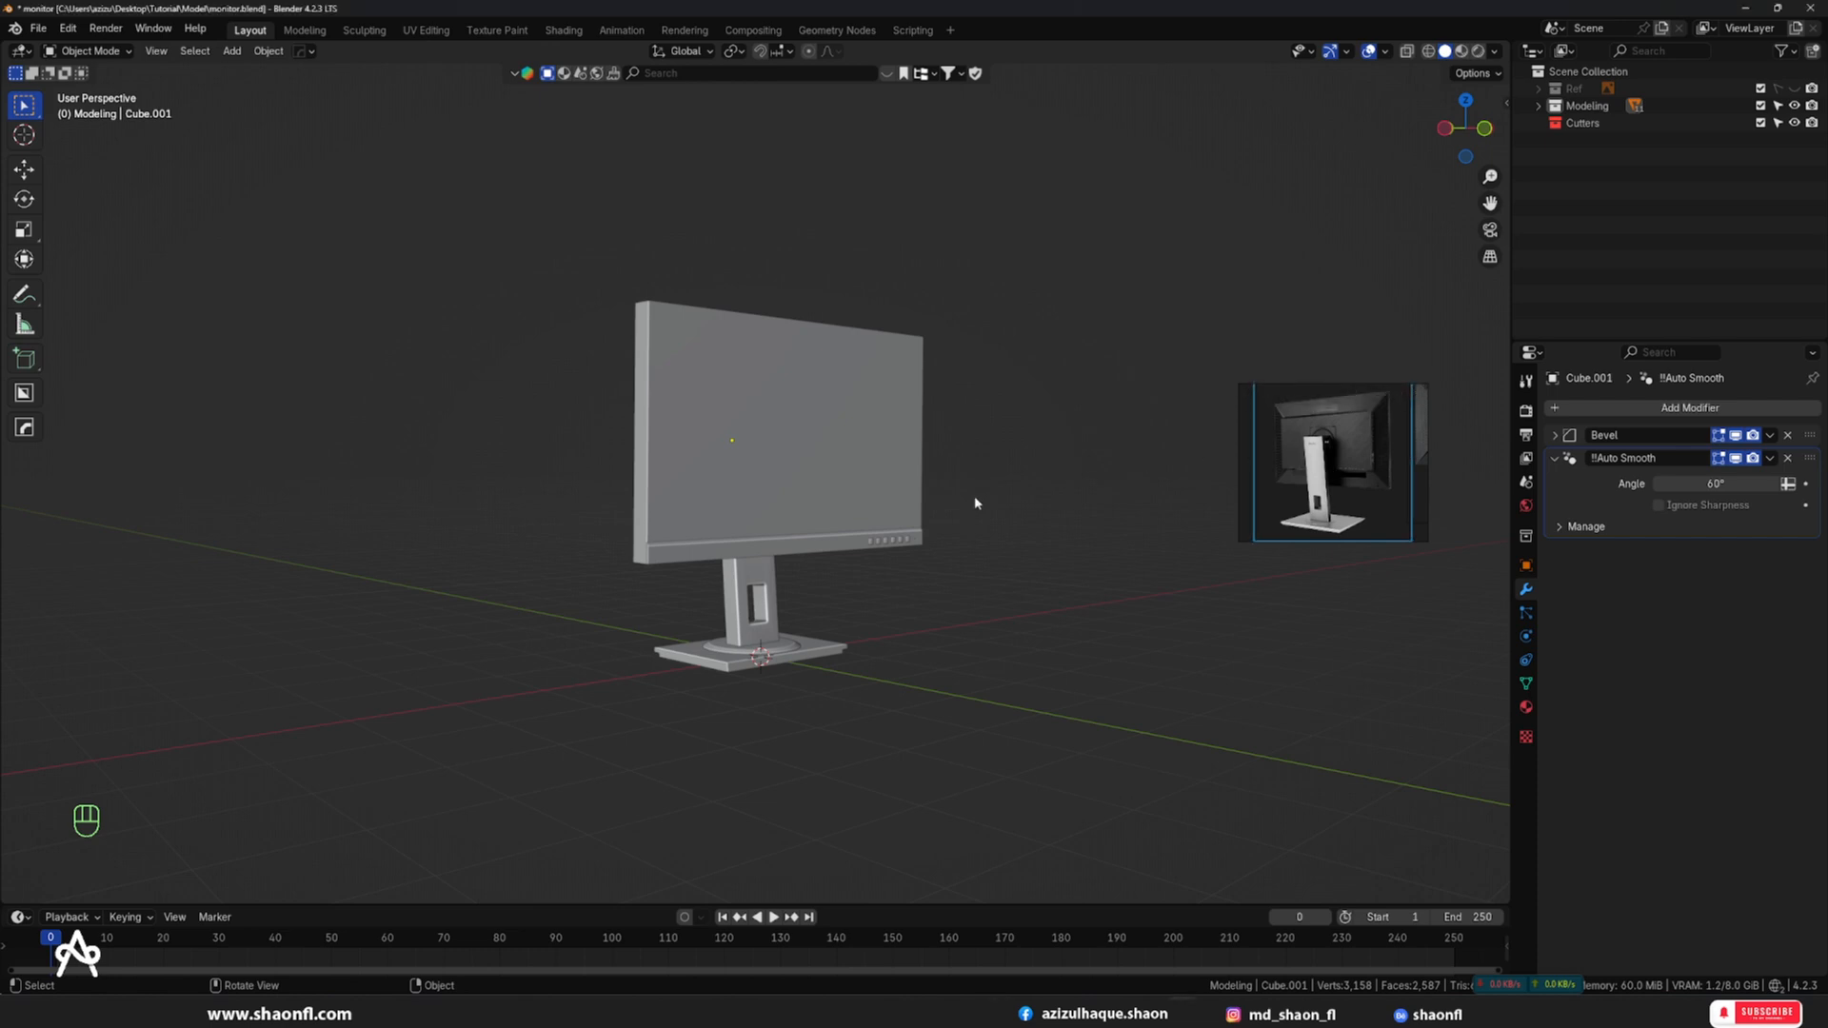
middle_click_drag(976, 500, 829, 548, "alt")
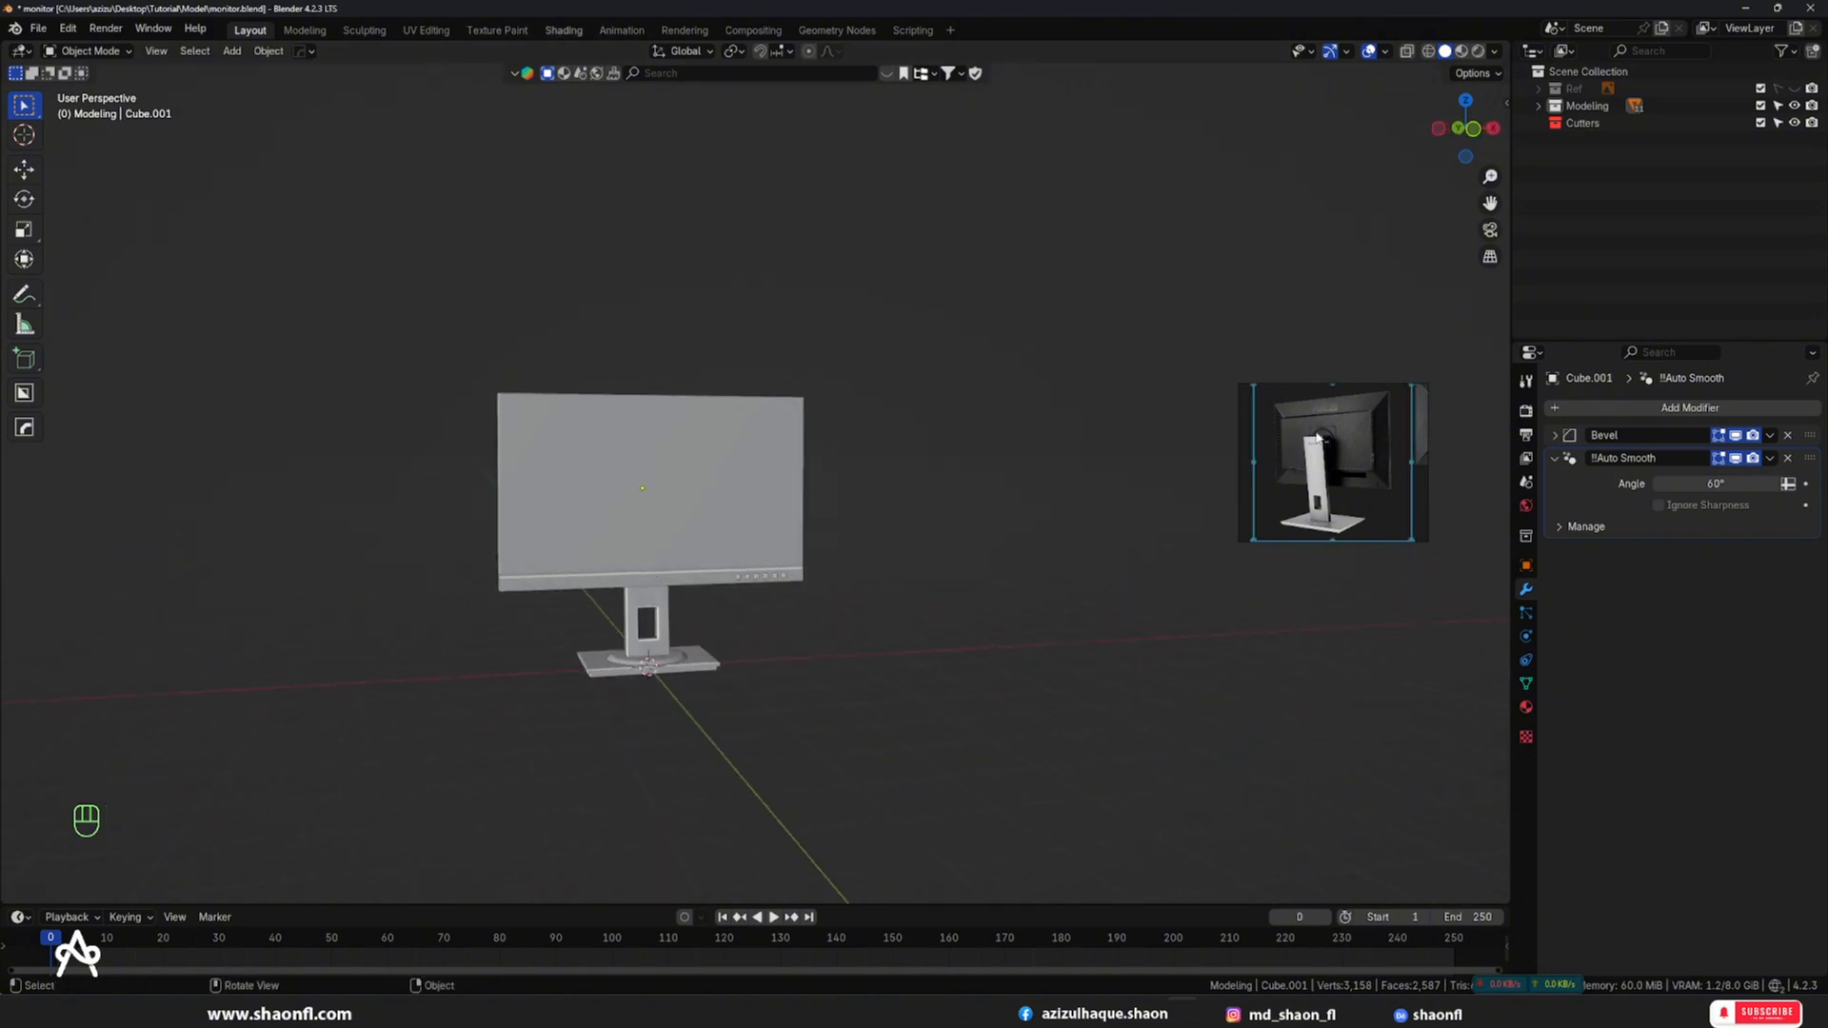
- Set up the Shading workspace with rendered viewport shading and the reference image moved clear of the monitor
mouse_move(1335, 453)
left_mouse_down()
mouse_move(1669, 679)
mouse_move(1682, 836)
mouse_move(1499, 855)
mouse_move(1441, 90)
mouse_move(1415, 92)
mouse_move(1469, 198)
mouse_move(1427, 111)
mouse_move(1128, 610)
mouse_move(819, 819)
mouse_move(855, 808)
mouse_move(863, 766)
left_mouse_up()
scroll(435, 530, "up", 2)
left_click_drag(445, 518, 525, 539, "alt")
key("z")
left_click(445, 439)
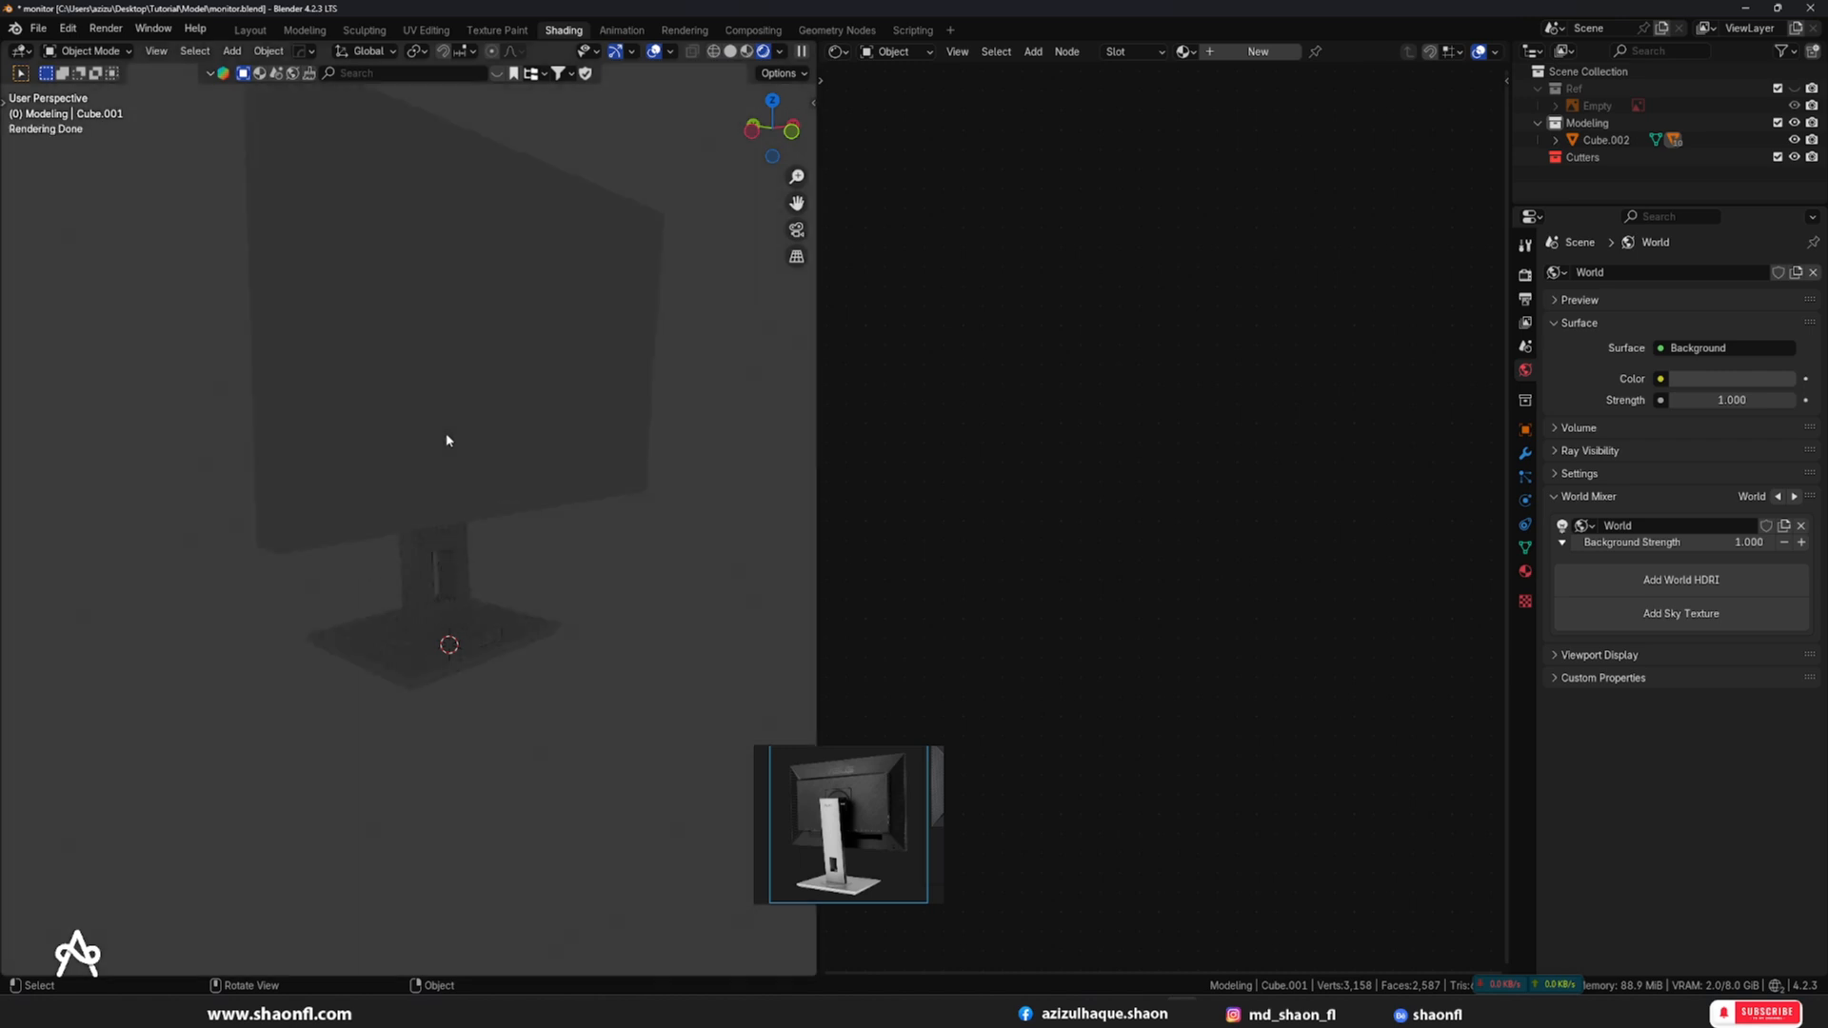
- Inspect the full monitor from a three-quarter front angle in the rendered viewport
scroll(449, 440, "down", 3)
left_click_drag(448, 441, 501, 460, "alt")
mouse_move(502, 460)
middle_mouse_down()
mouse_move(612, 469)
mouse_move(339, 442)
mouse_move(571, 471)
middle_mouse_up()
scroll(490, 445, "up", 5)
middle_click_drag(571, 471, 553, 662, "shift")
mouse_move(553, 662)
middle_mouse_down()
mouse_move(495, 583)
mouse_move(448, 648)
middle_mouse_up()
key("z")
left_click(473, 325)
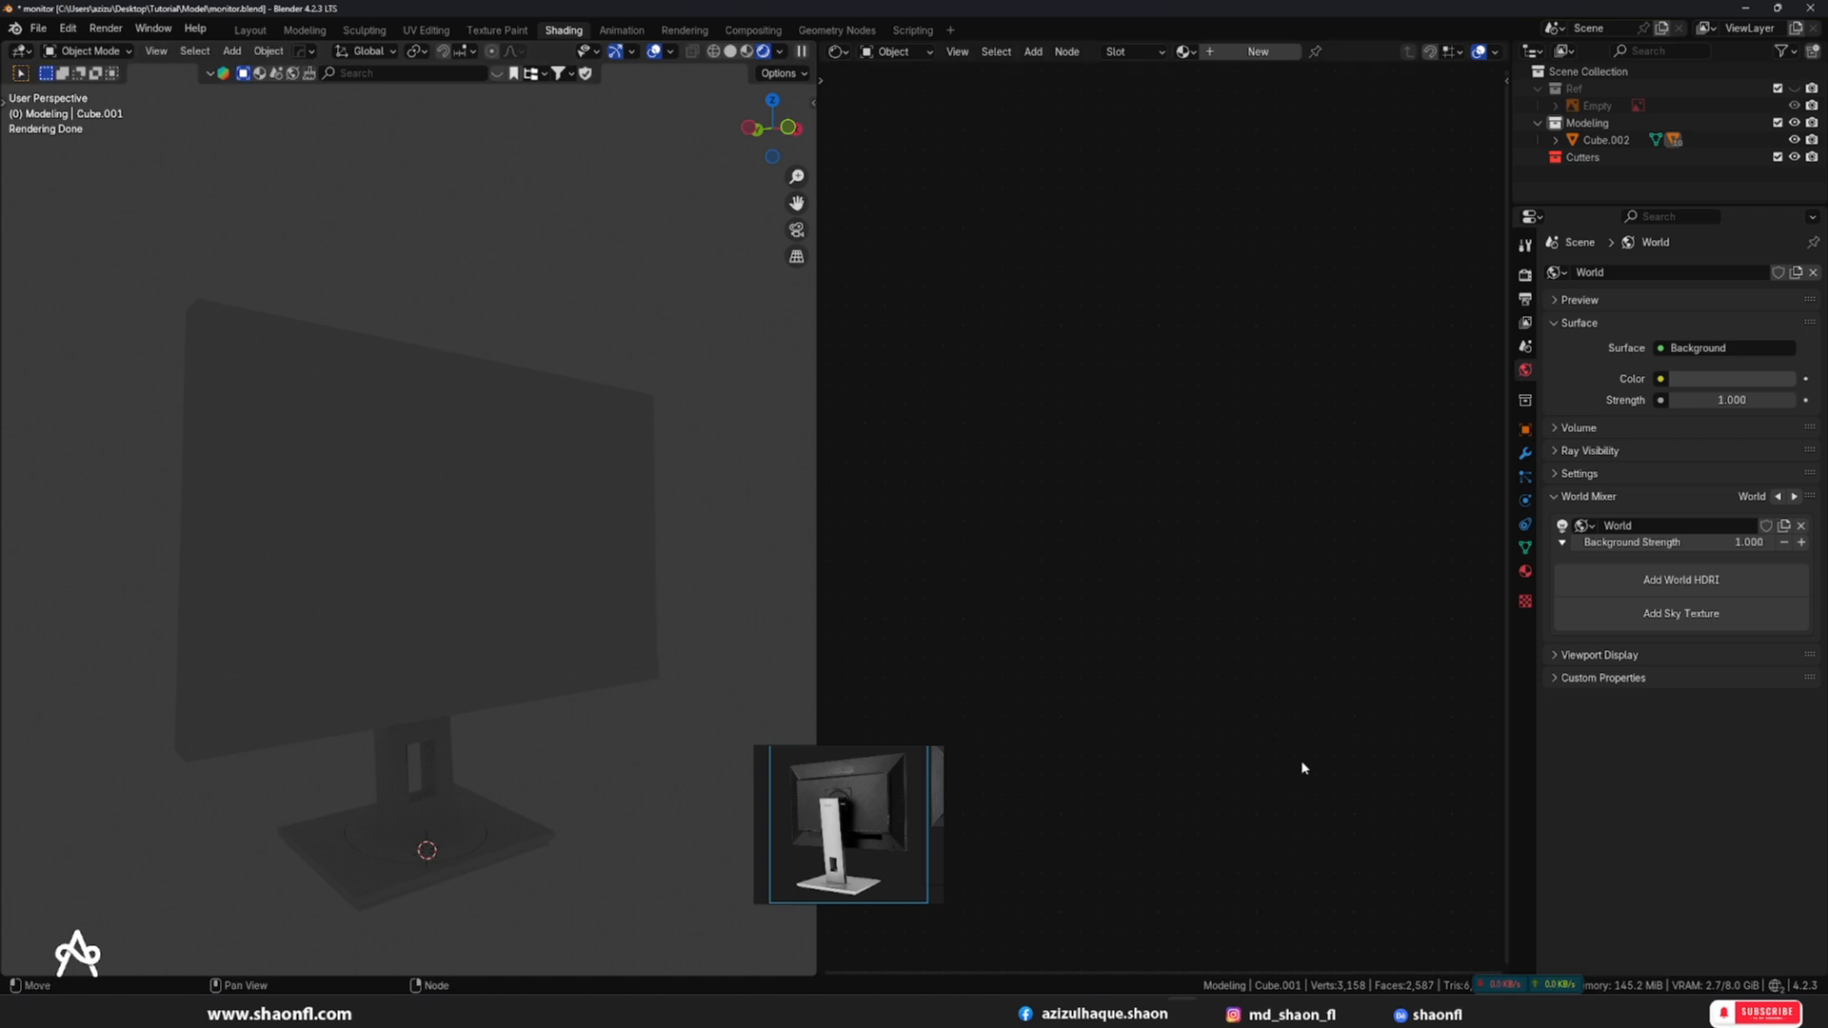
- Add the A_light HDRI environment to the world and make the render film transparent
left_click(1619, 581)
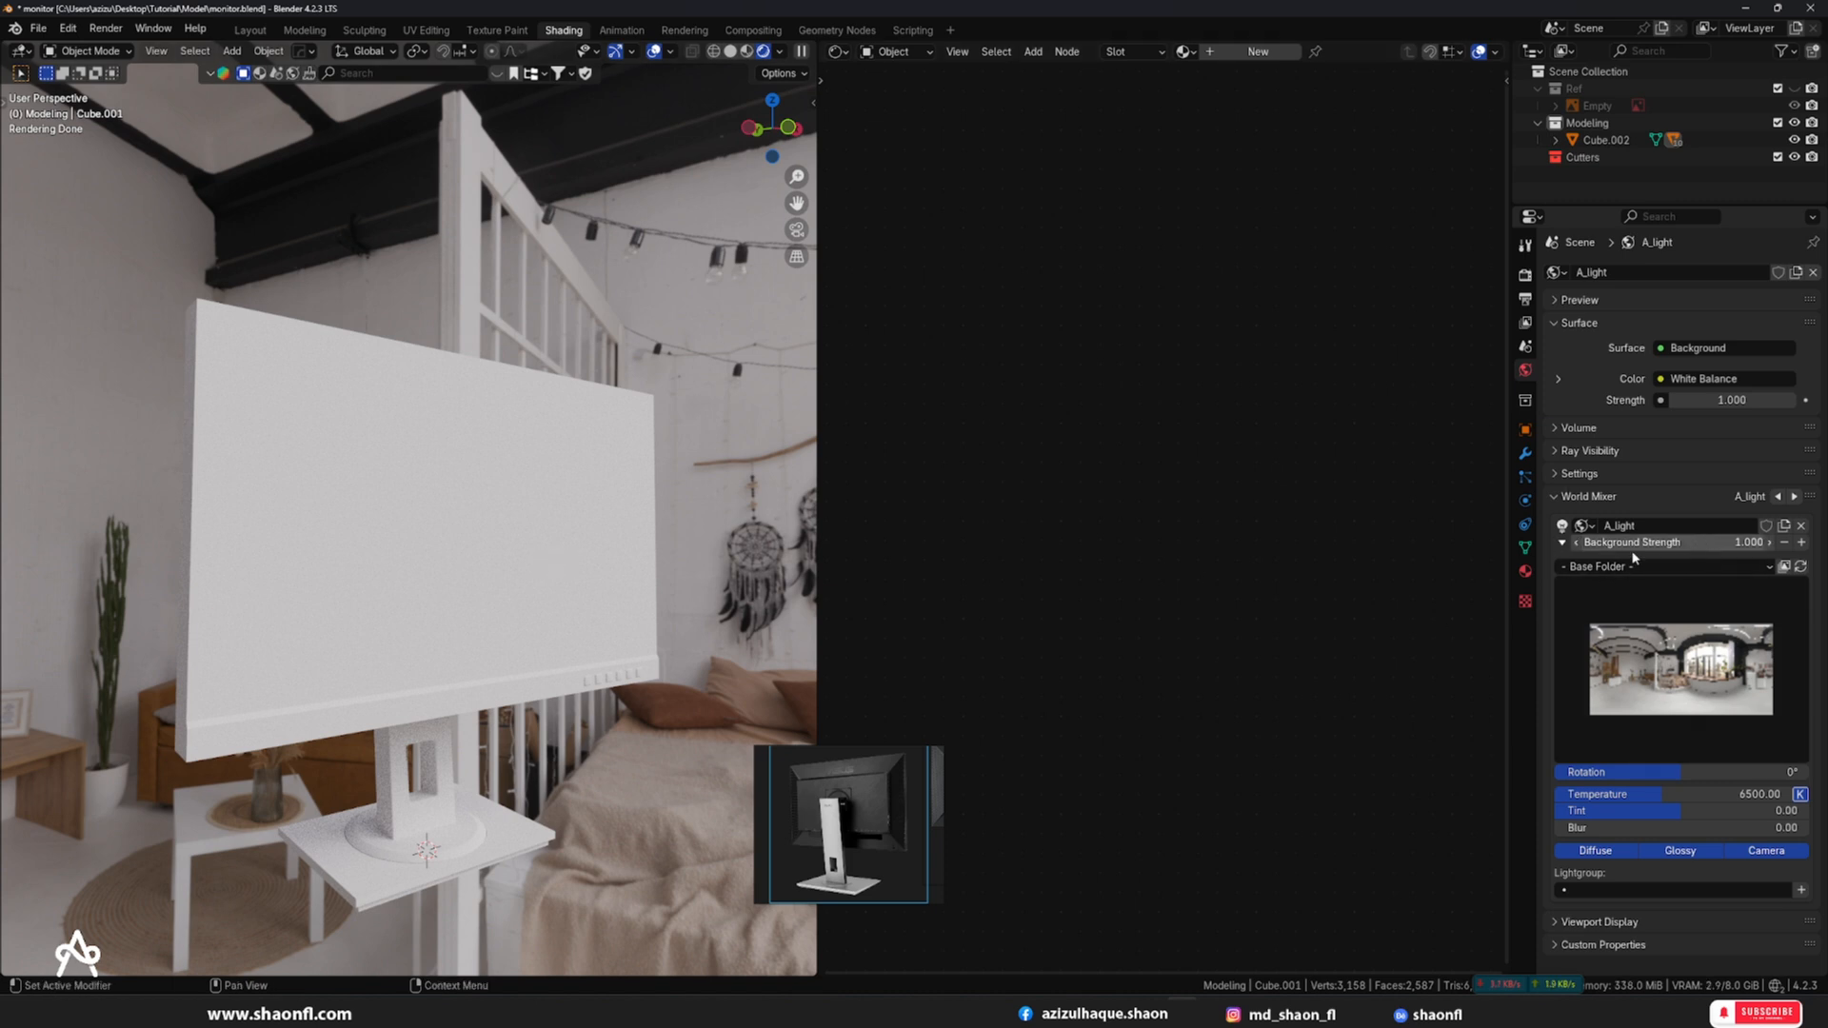
left_click(1526, 276)
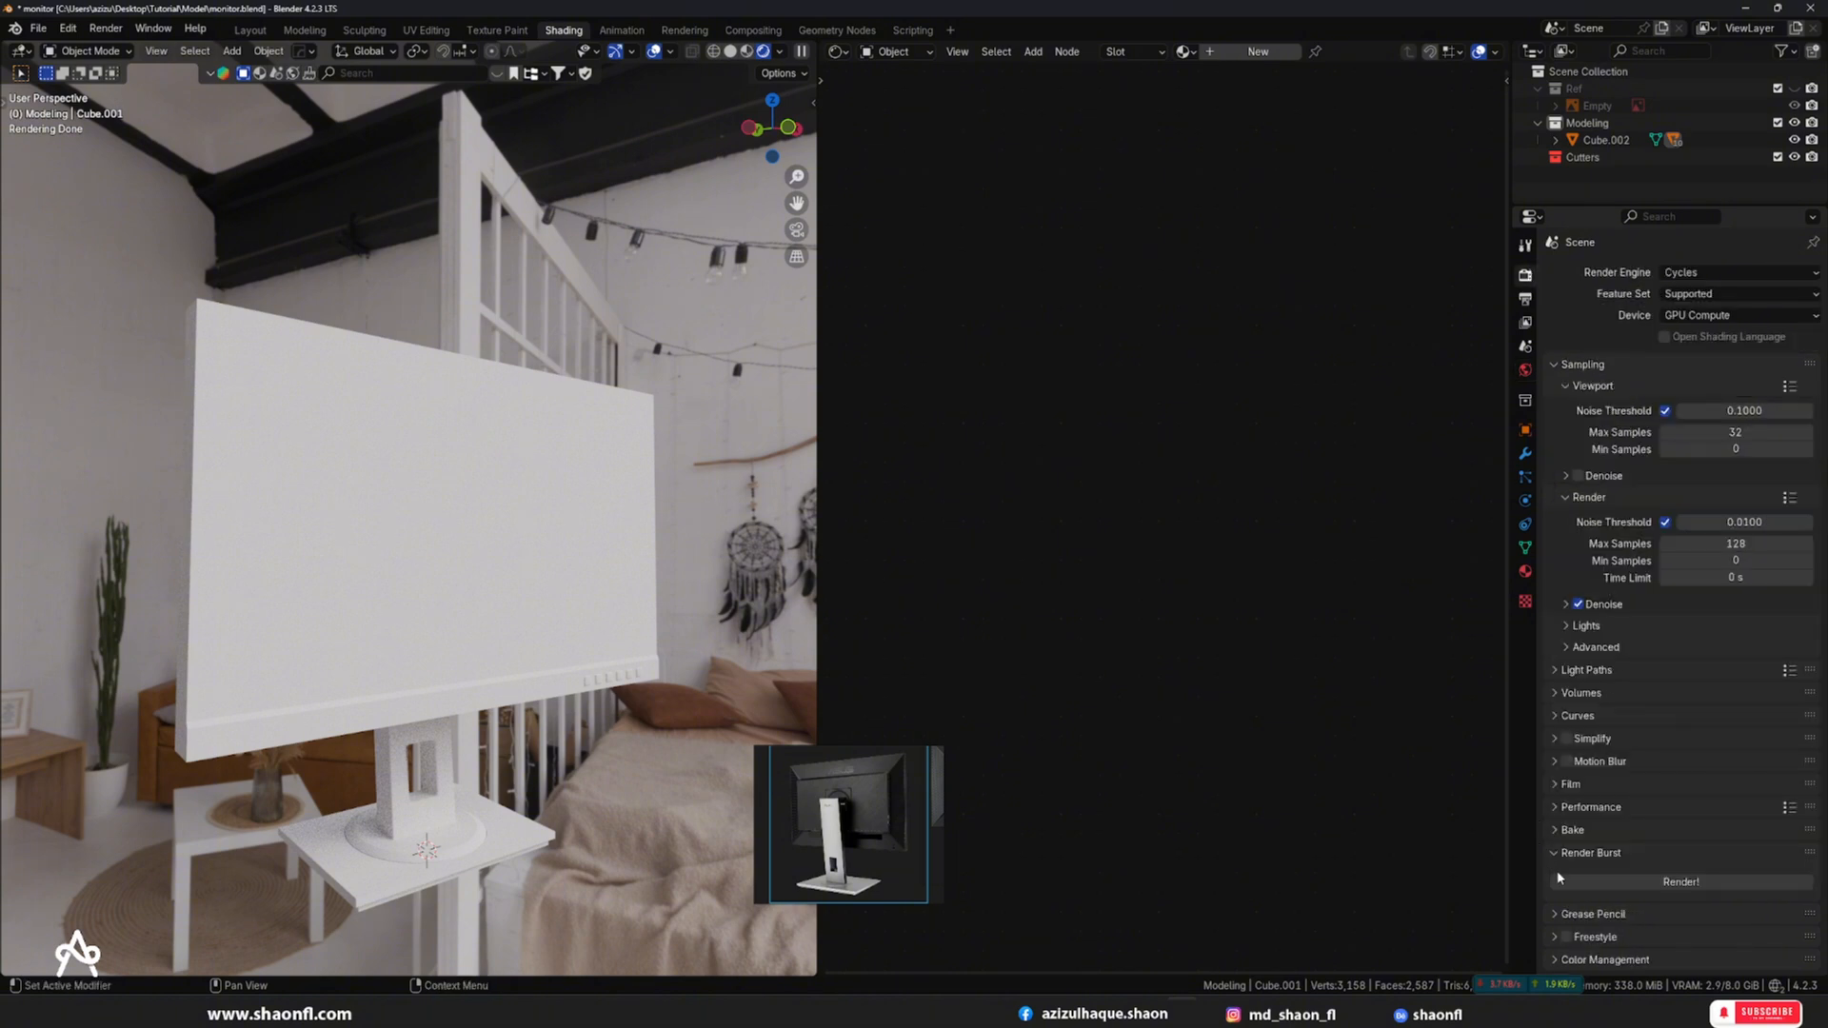
left_click(1569, 784)
left_click(1578, 906)
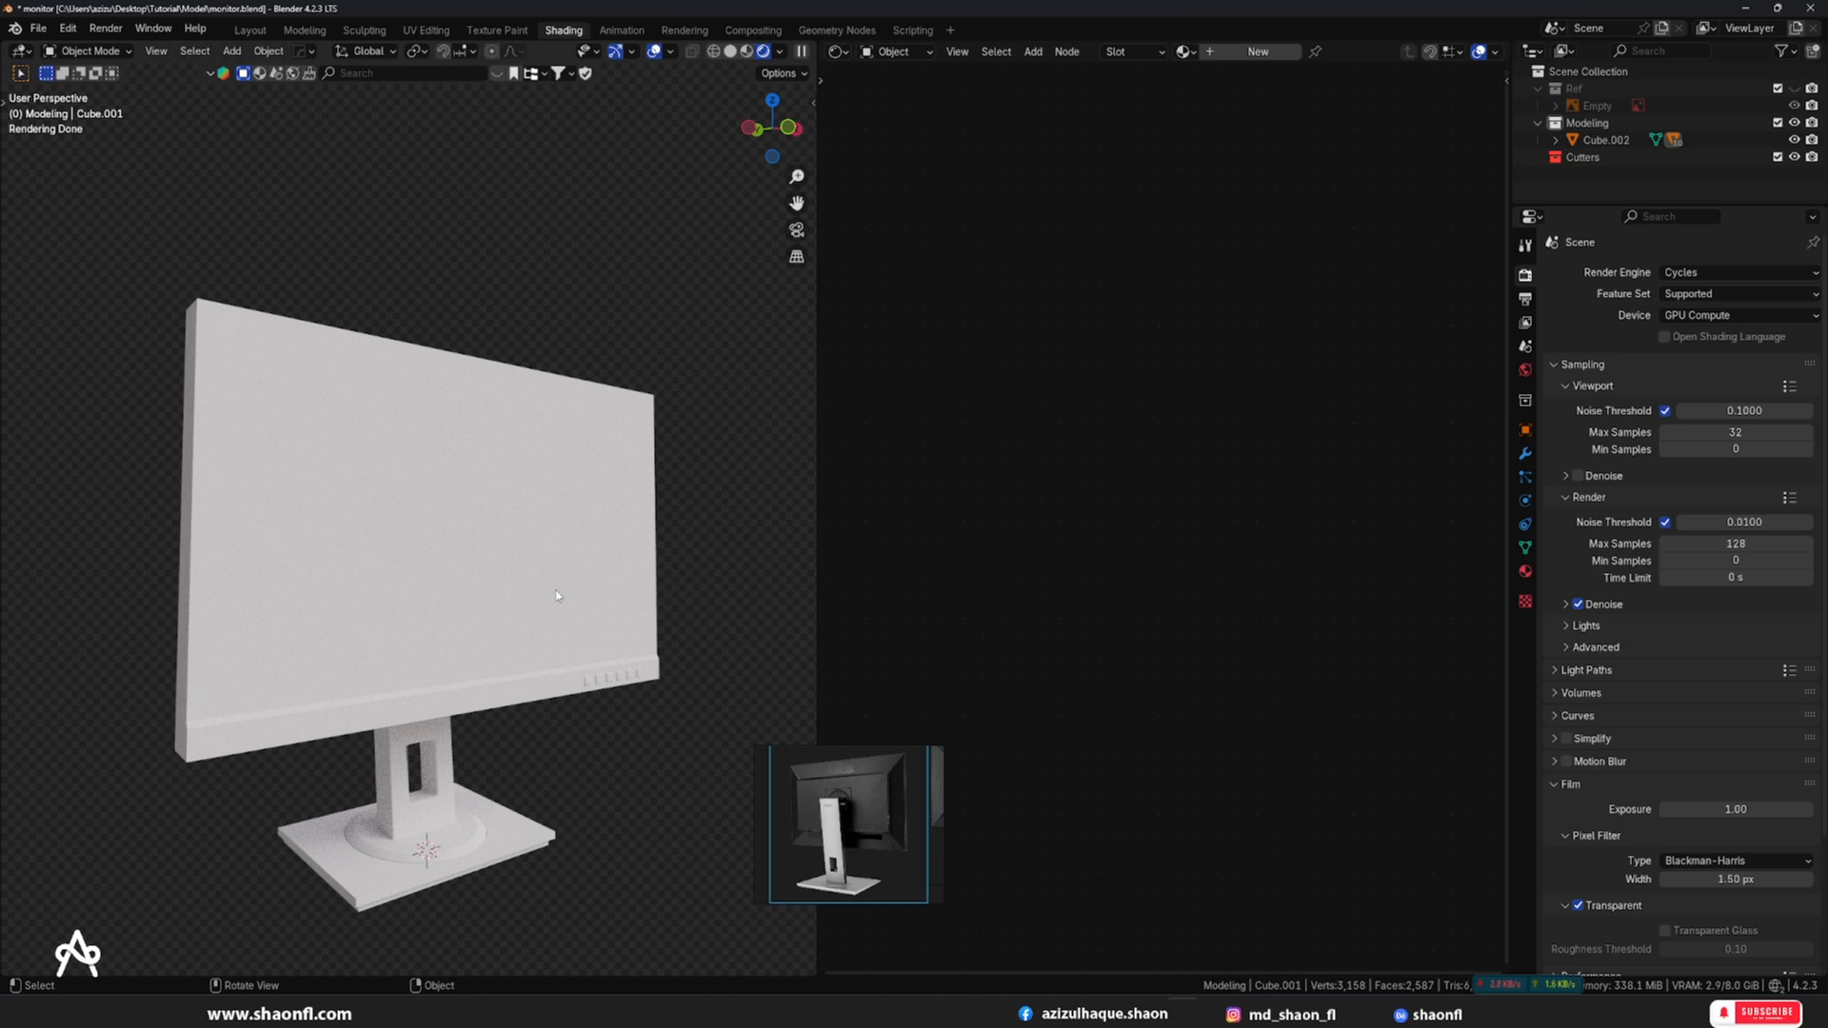
- Examine the monitor from the front and side in the rendered viewport, with the screen body selected
scroll(557, 596, "up", 6)
scroll(562, 605, "down", 12)
scroll(576, 613, "up", 12)
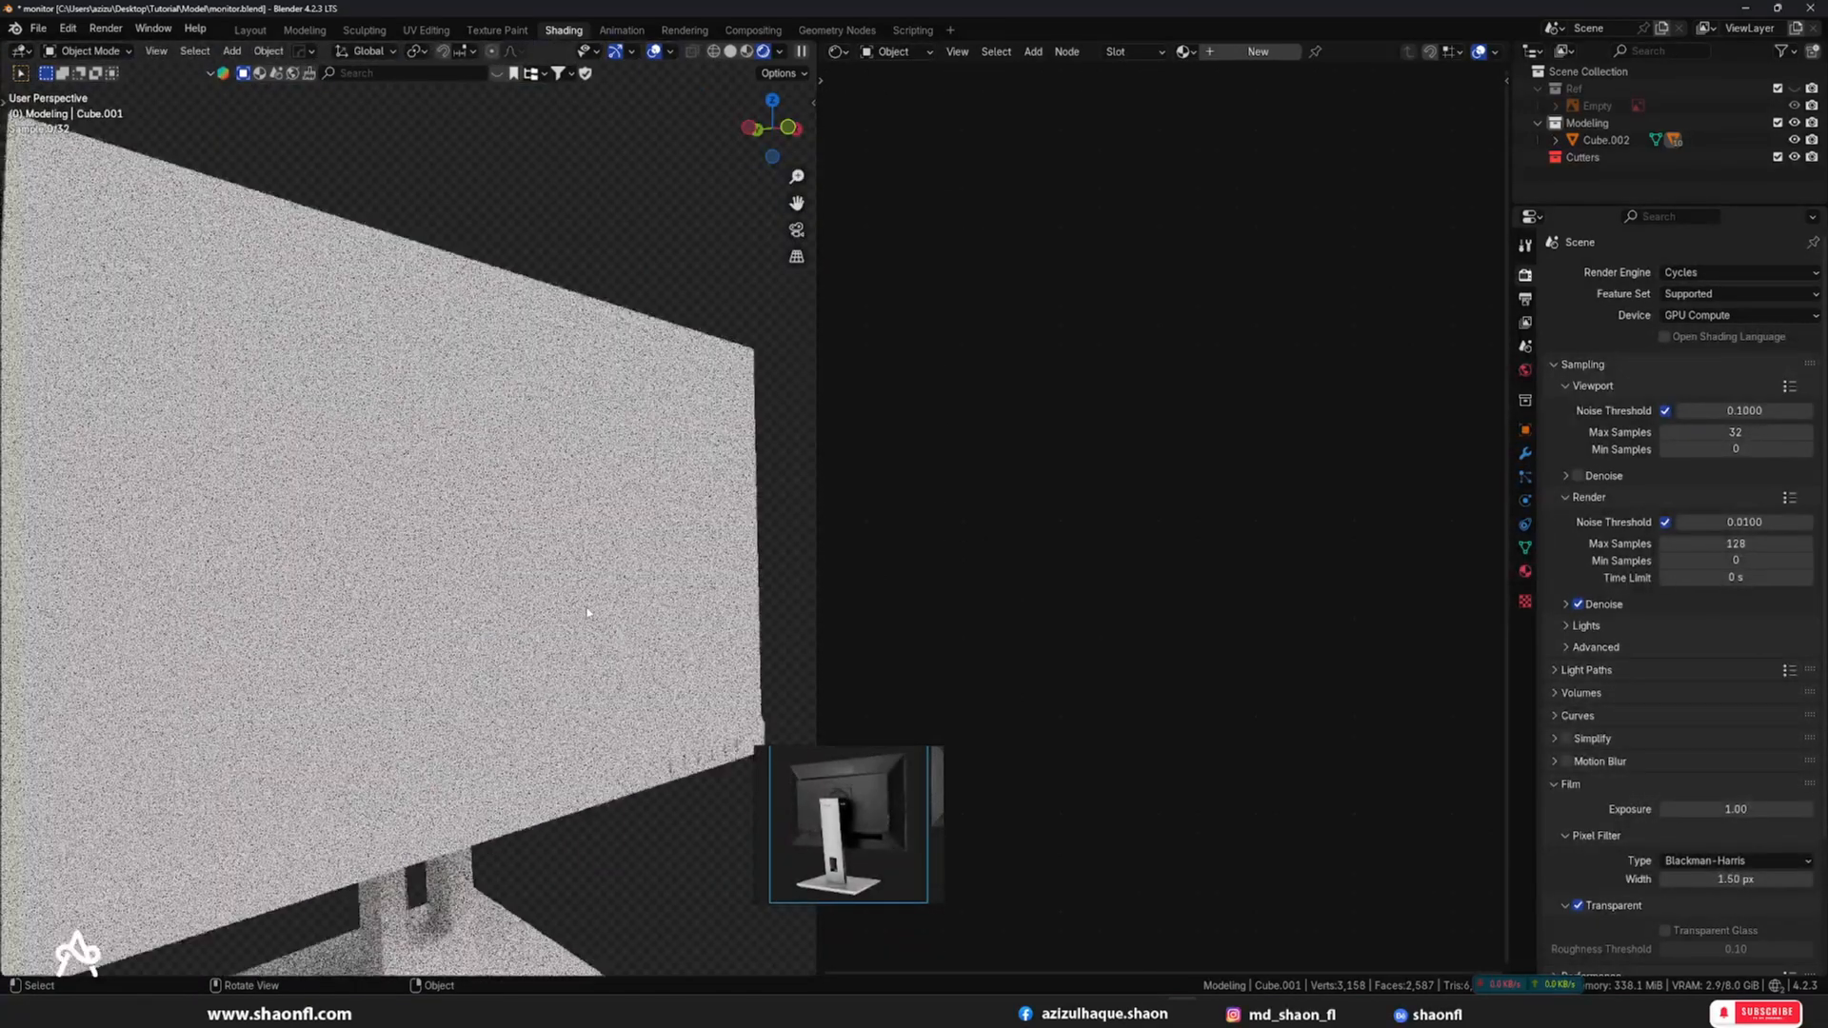
scroll(587, 613, "down", 5)
middle_click_drag(587, 613, 657, 596)
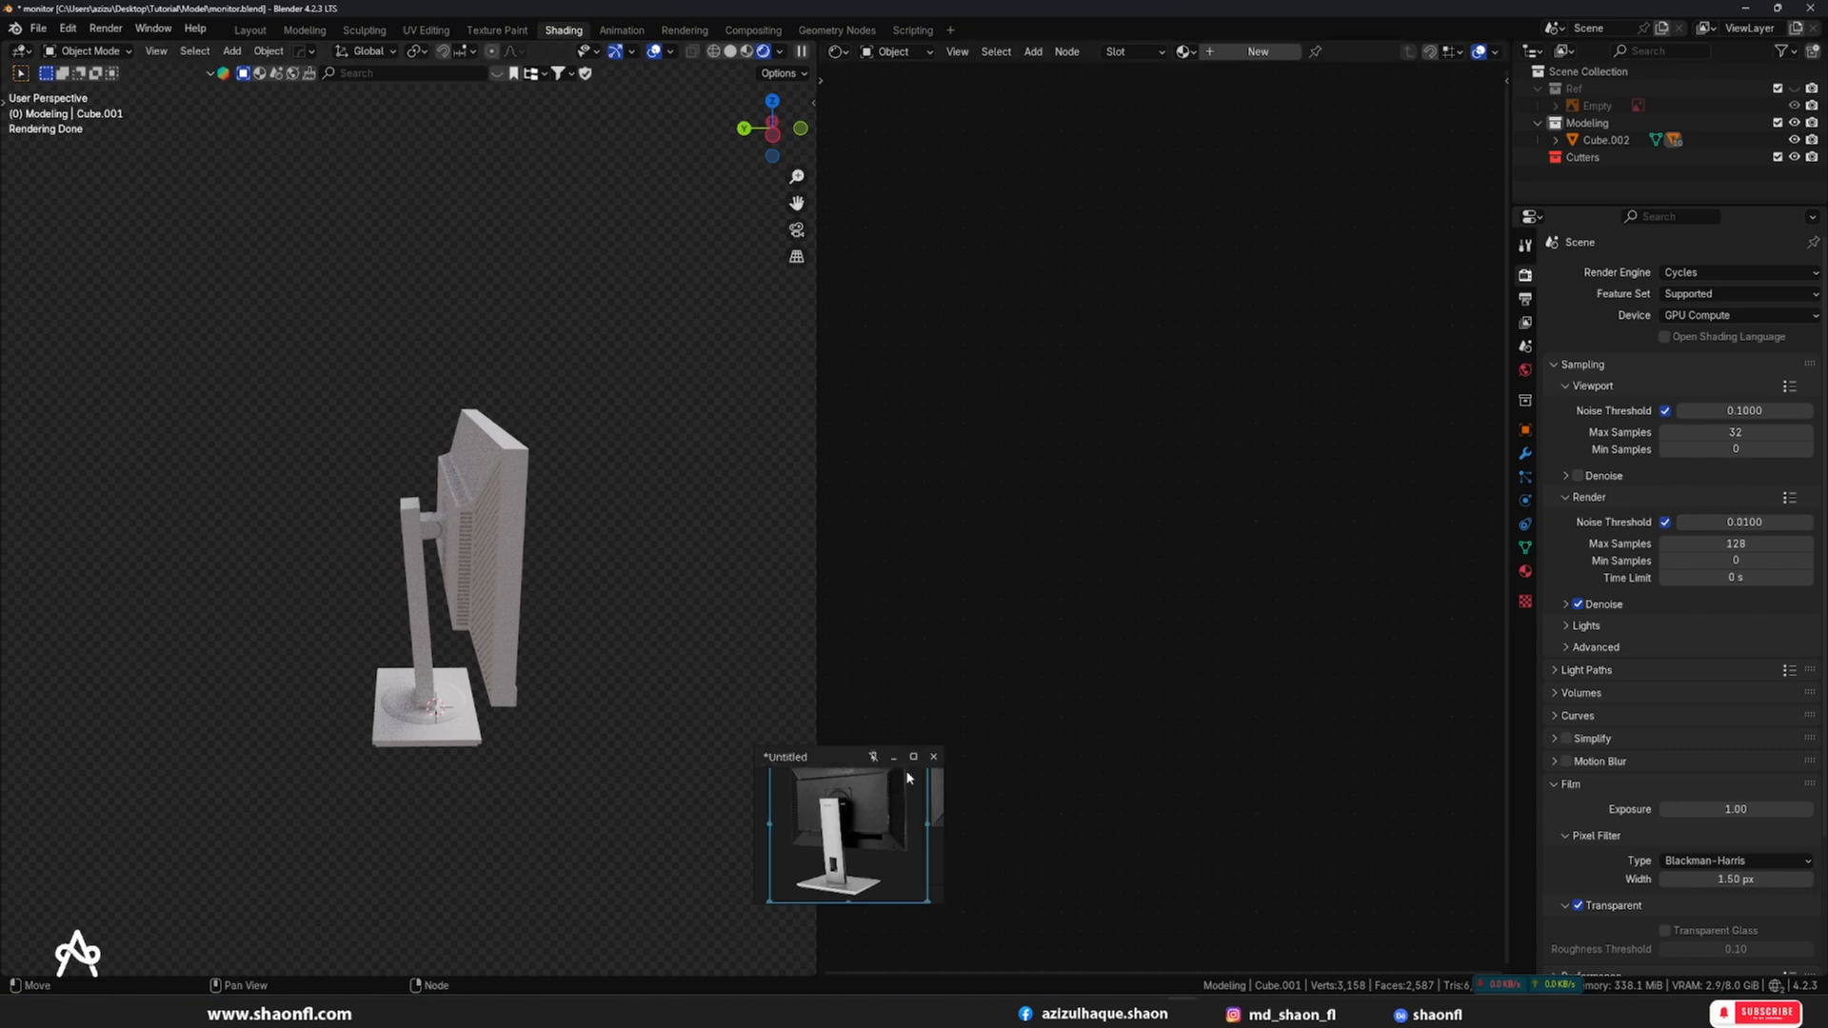
scroll(610, 619, "up", 5)
middle_click_drag(608, 619, 491, 561)
left_click(494, 492)
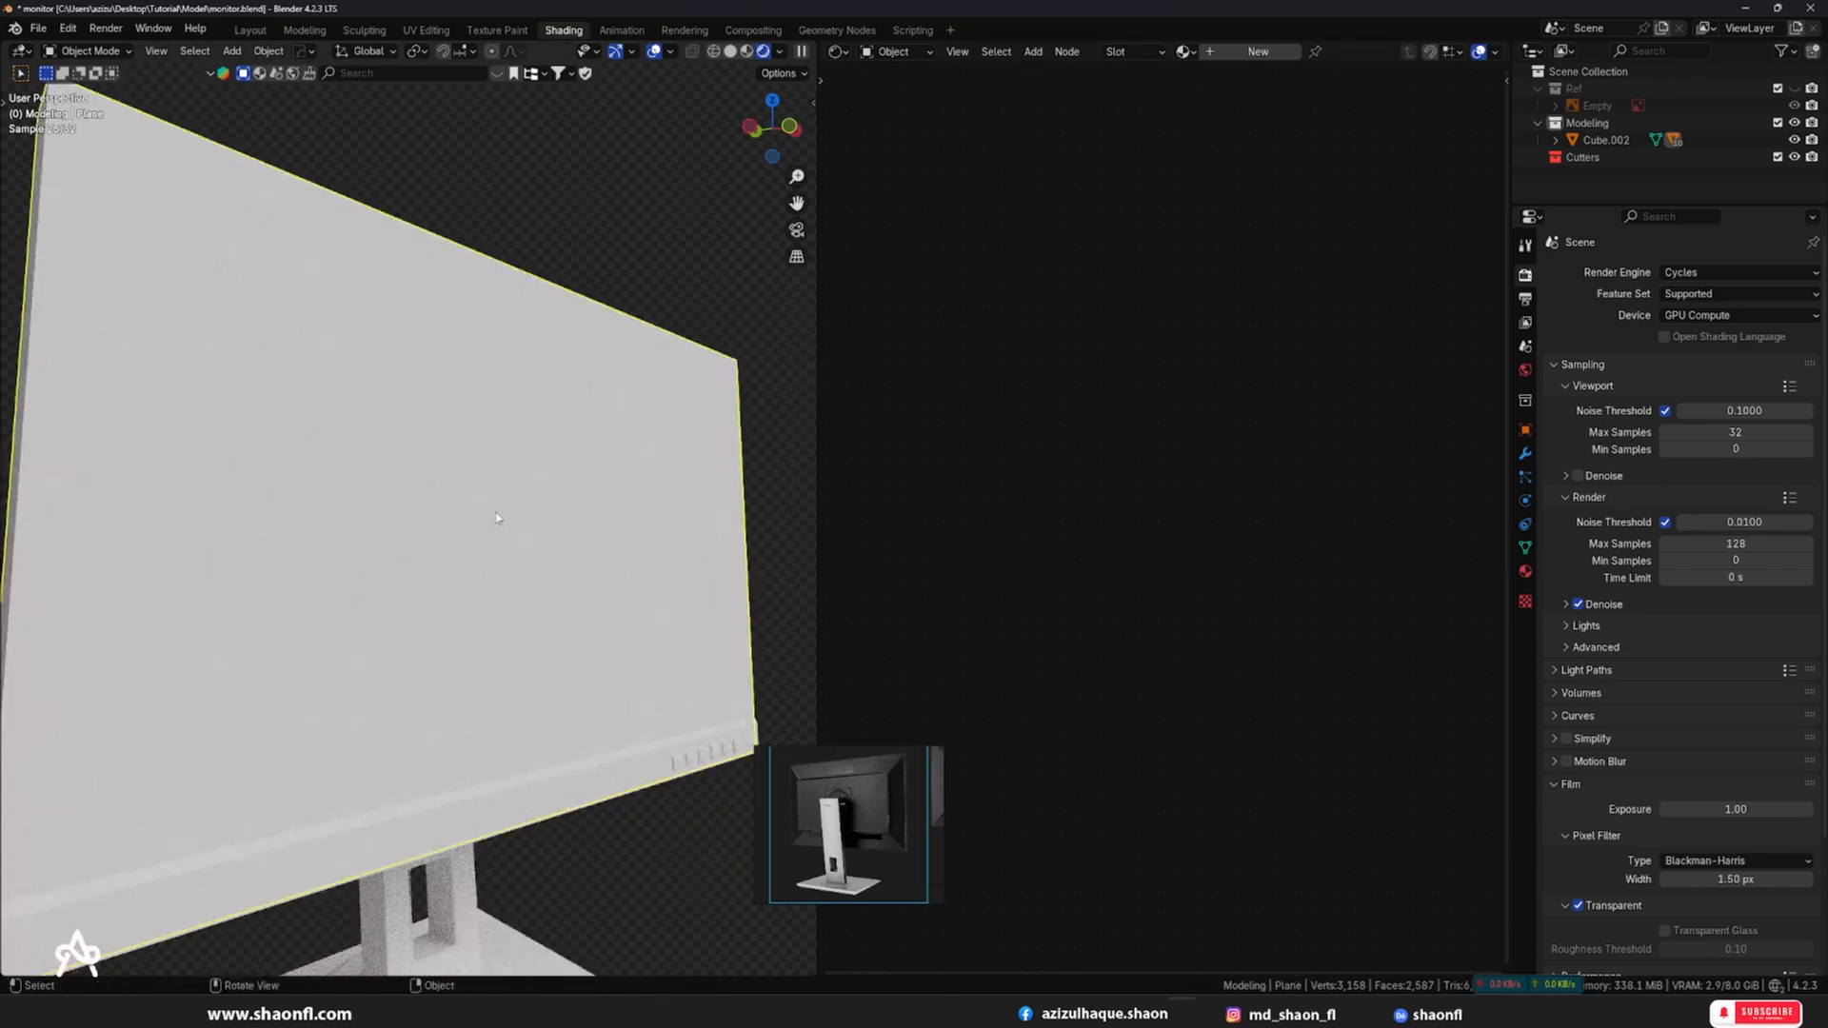
- Switch the reference window to the front ASUS ProArt image and place it lower, clear of the monitor
scroll(878, 815, "down", 5)
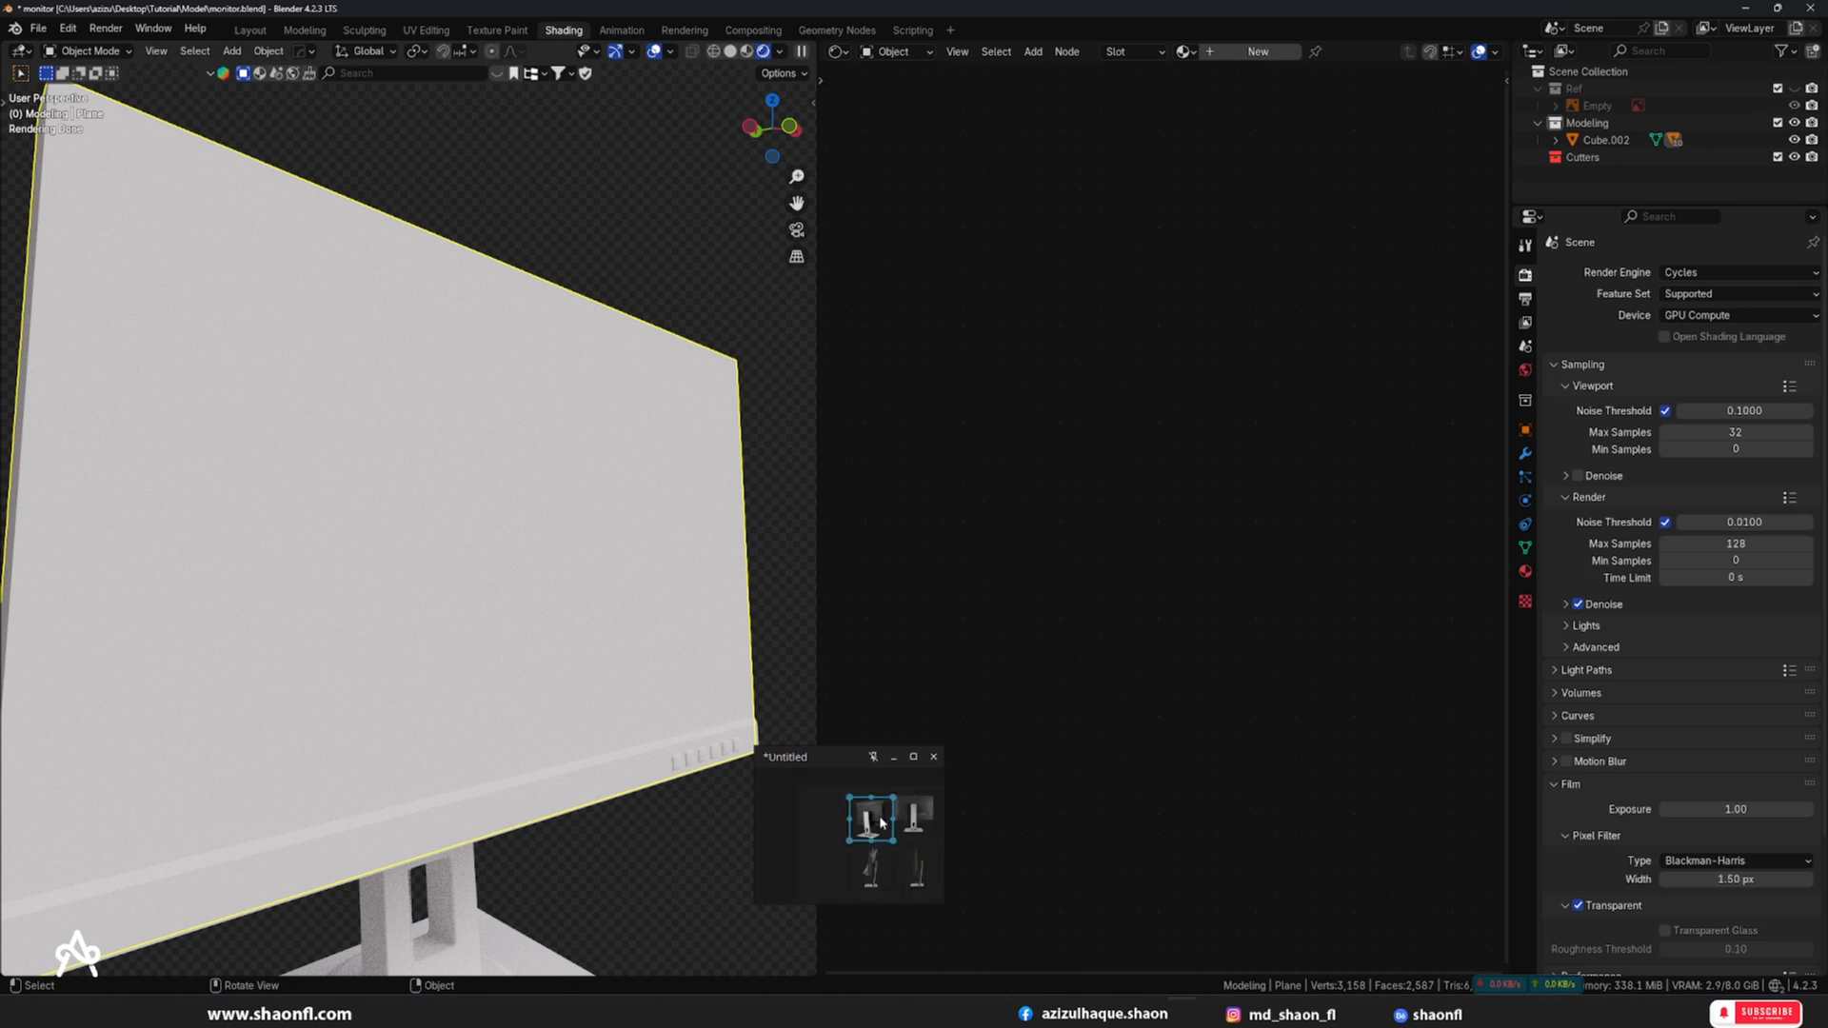
scroll(919, 838, "down", 4)
double_click(934, 844)
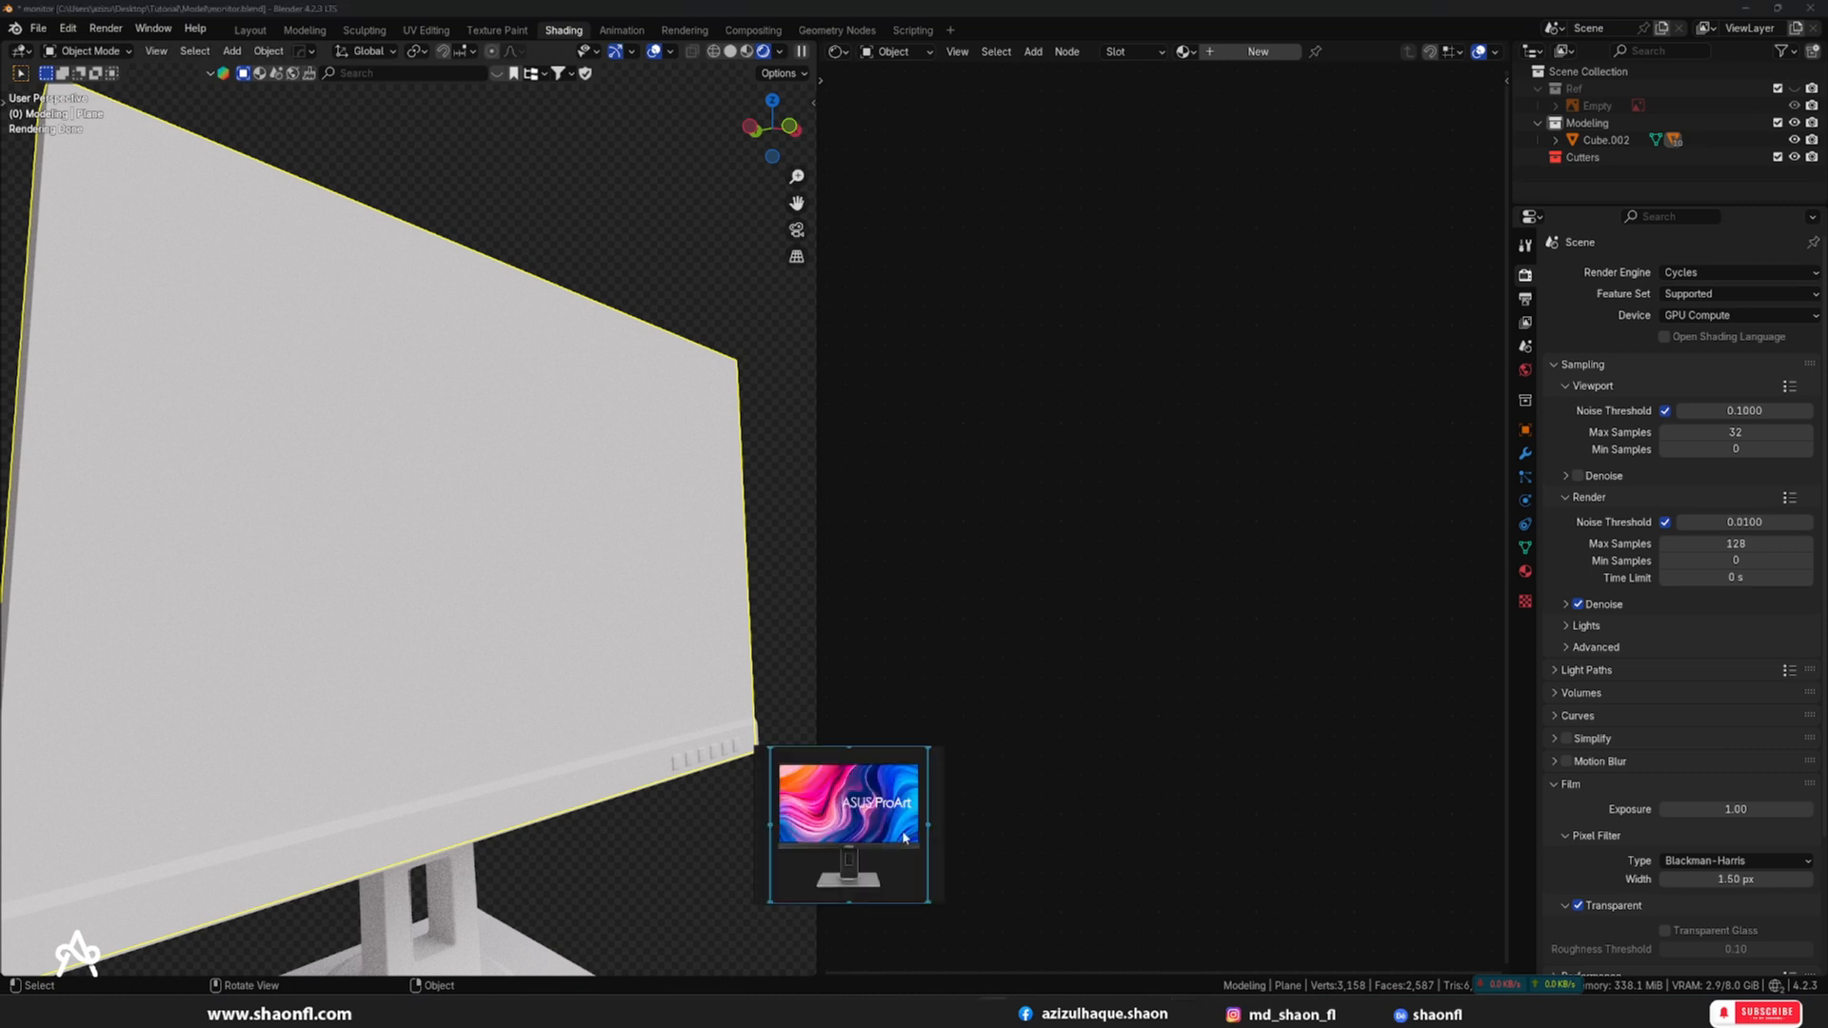
scroll(912, 874, "up", 6)
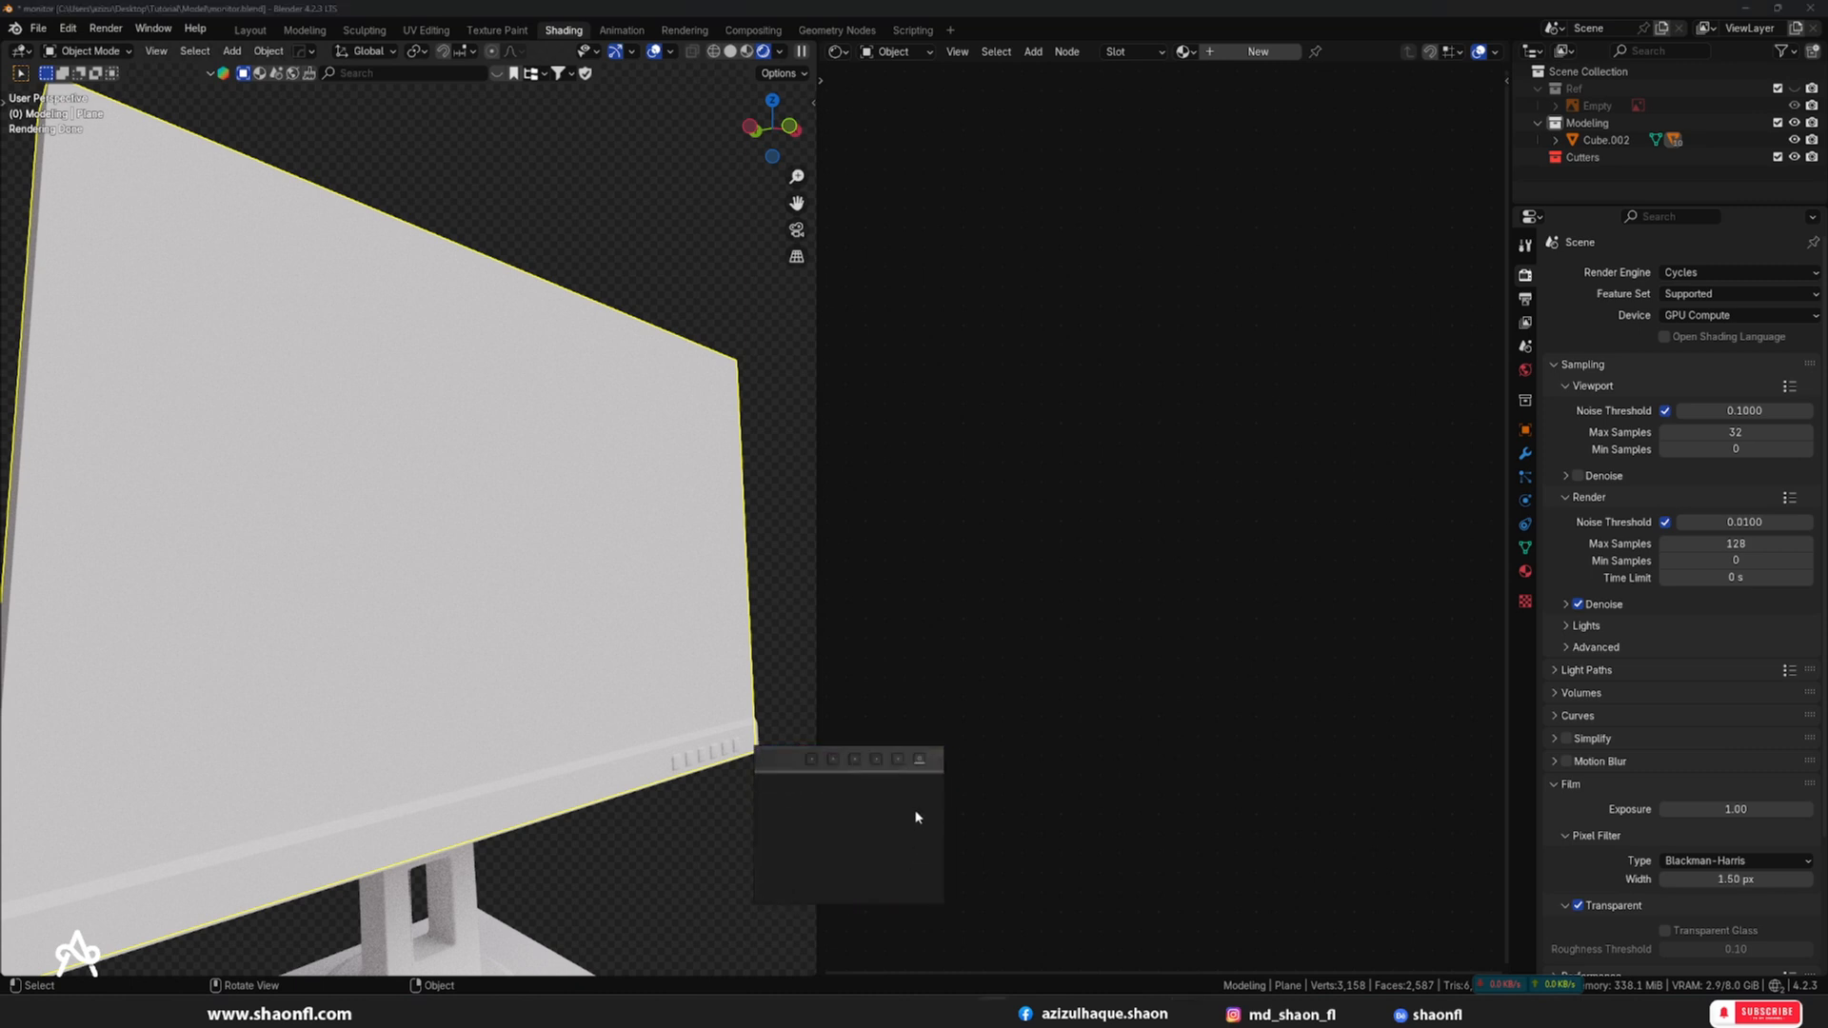
scroll(918, 781, "down", 8)
double_click(884, 787)
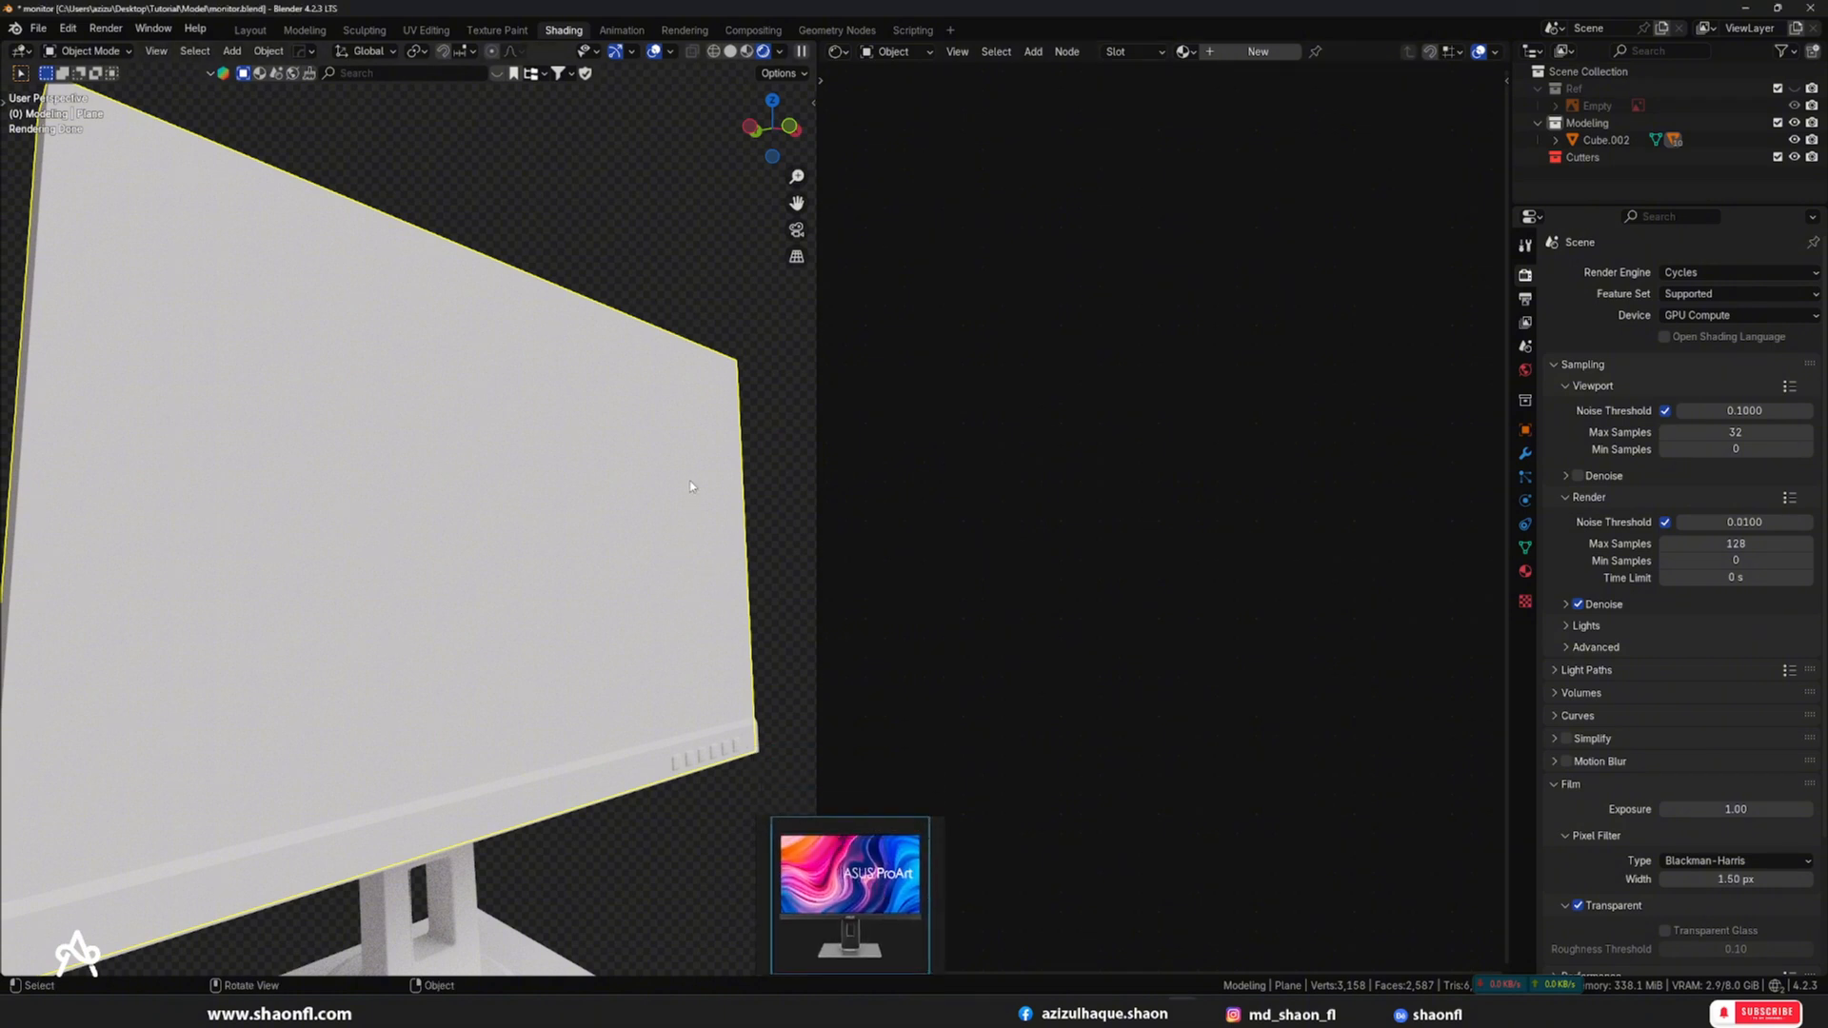
- Create a new material on the screen body and name it Monitor Black
scroll(678, 644, "down", 8)
middle_click_drag(678, 643, 527, 551)
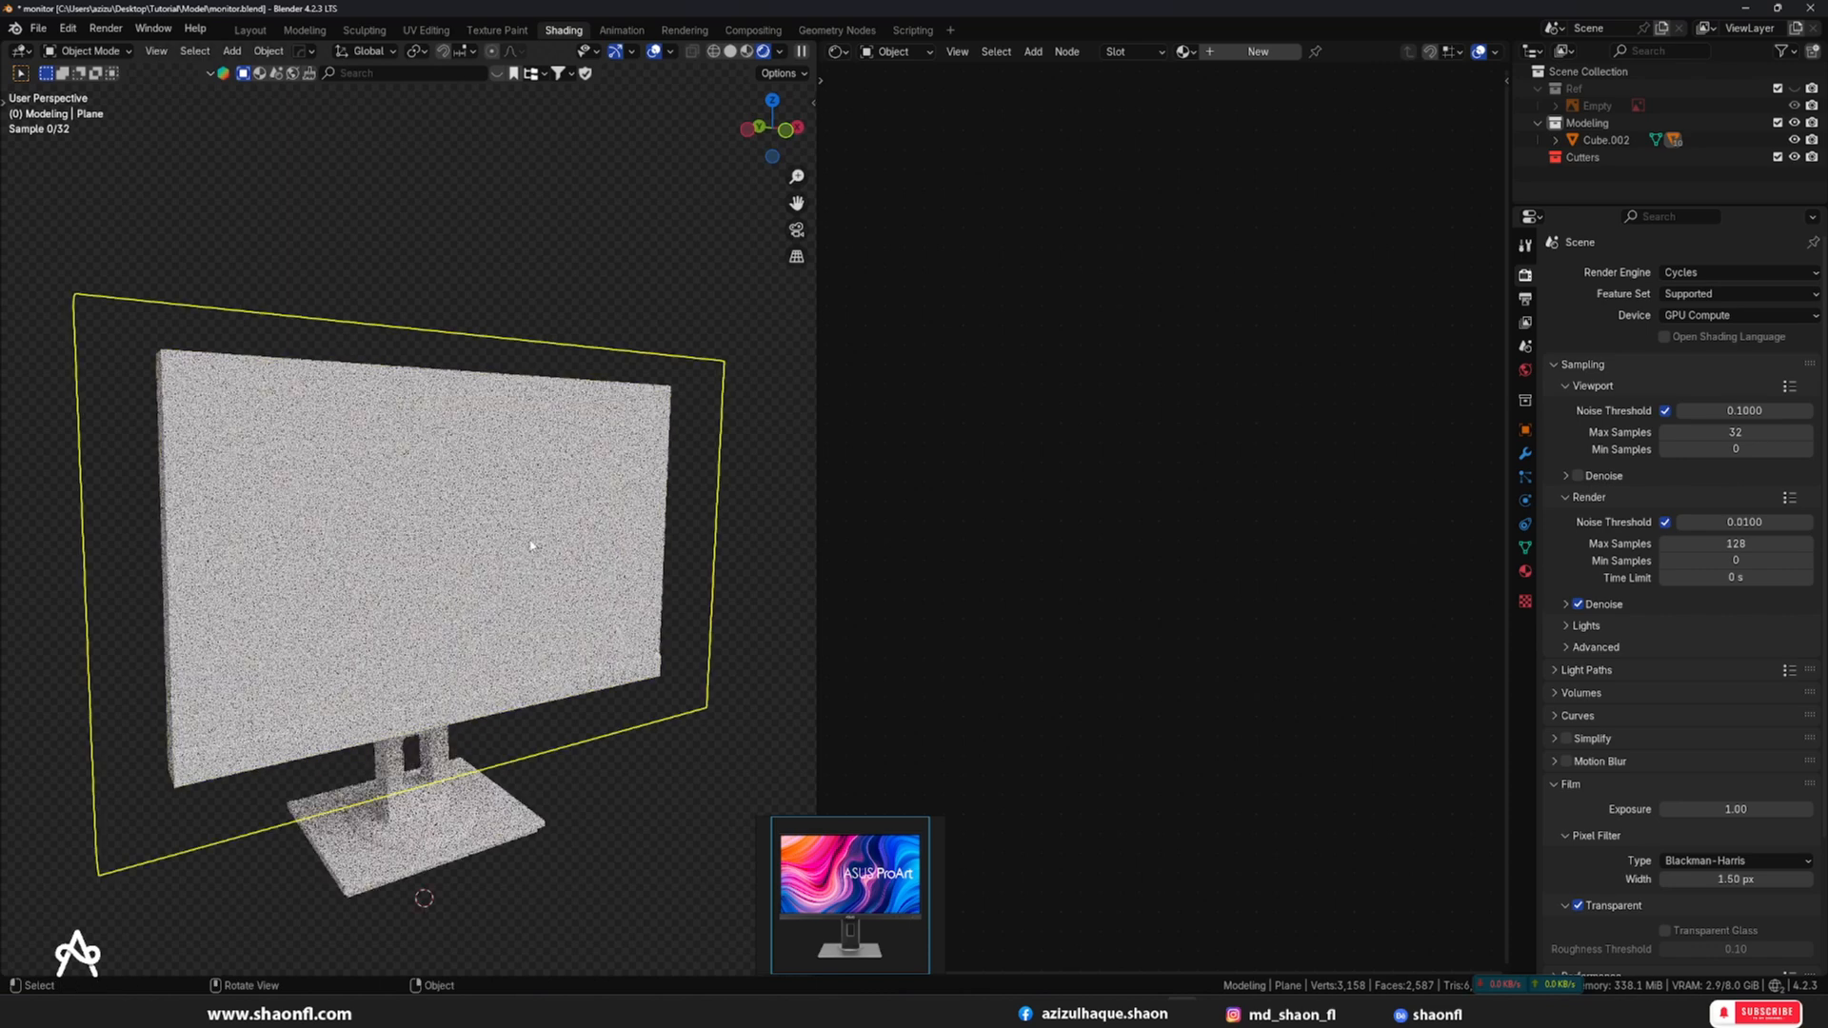
left_click(1258, 51)
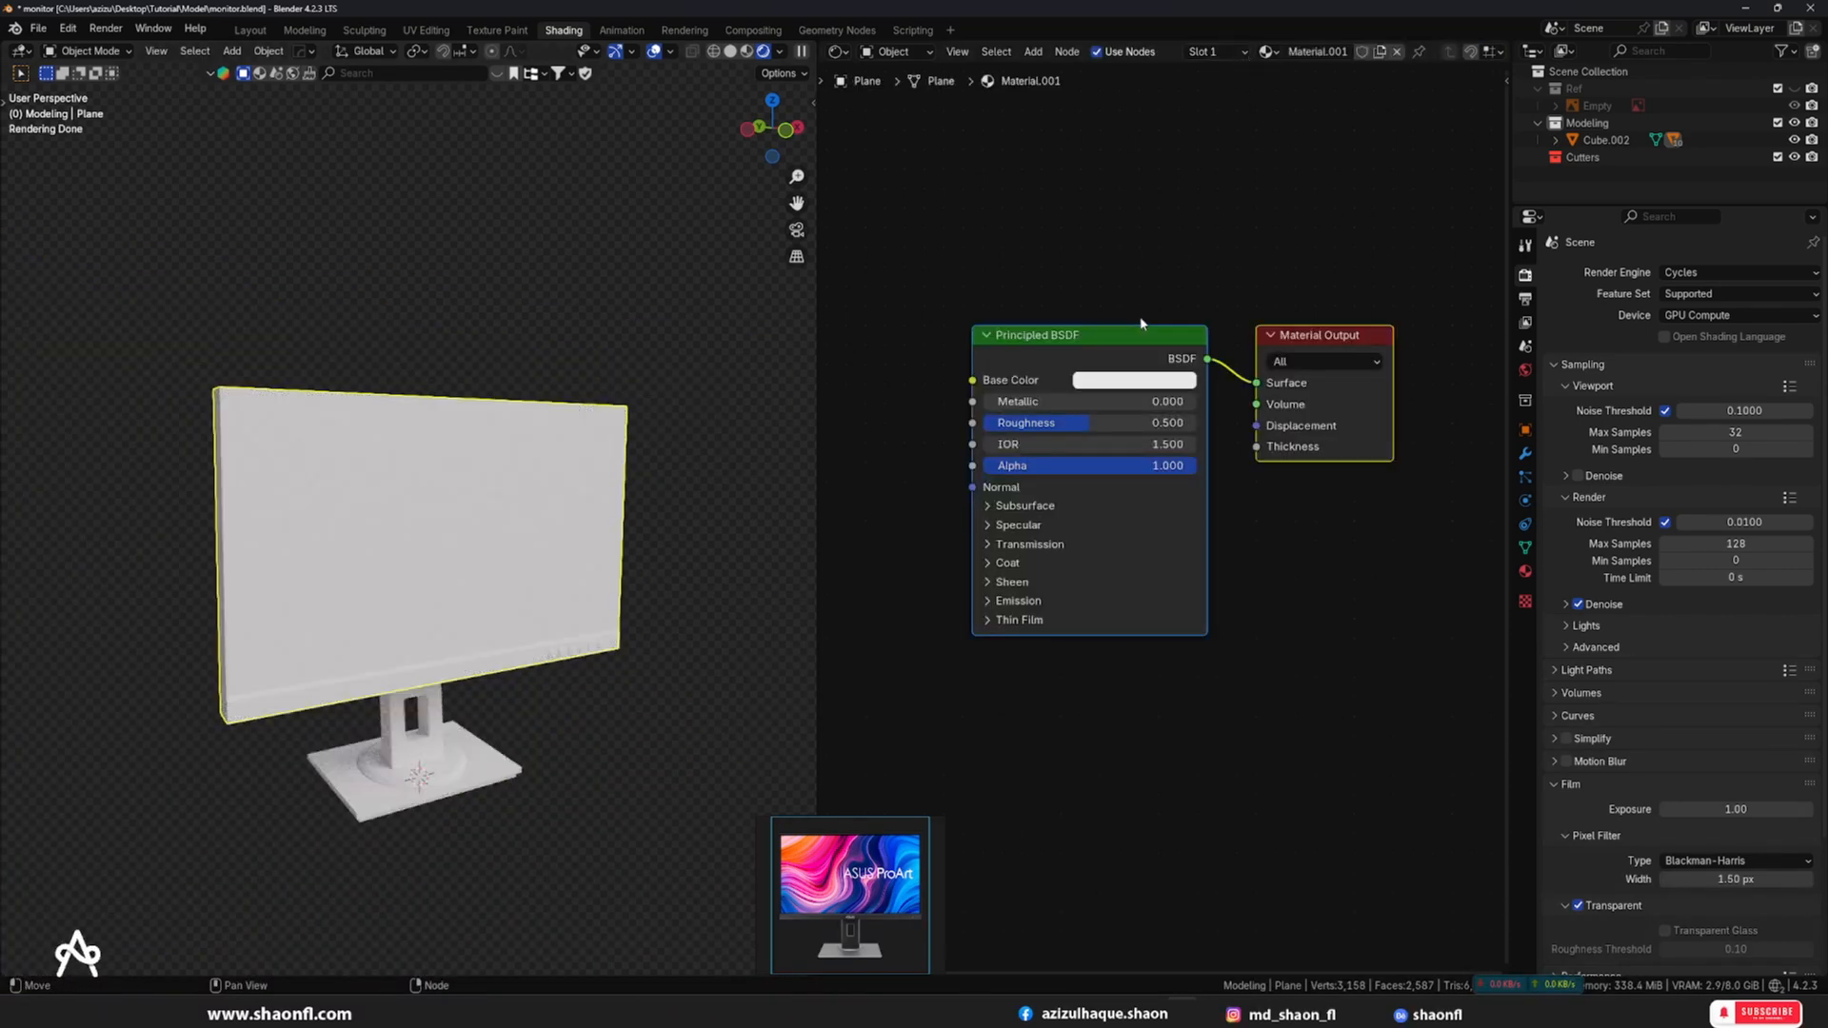
type("Monitor Black")
key("Return")
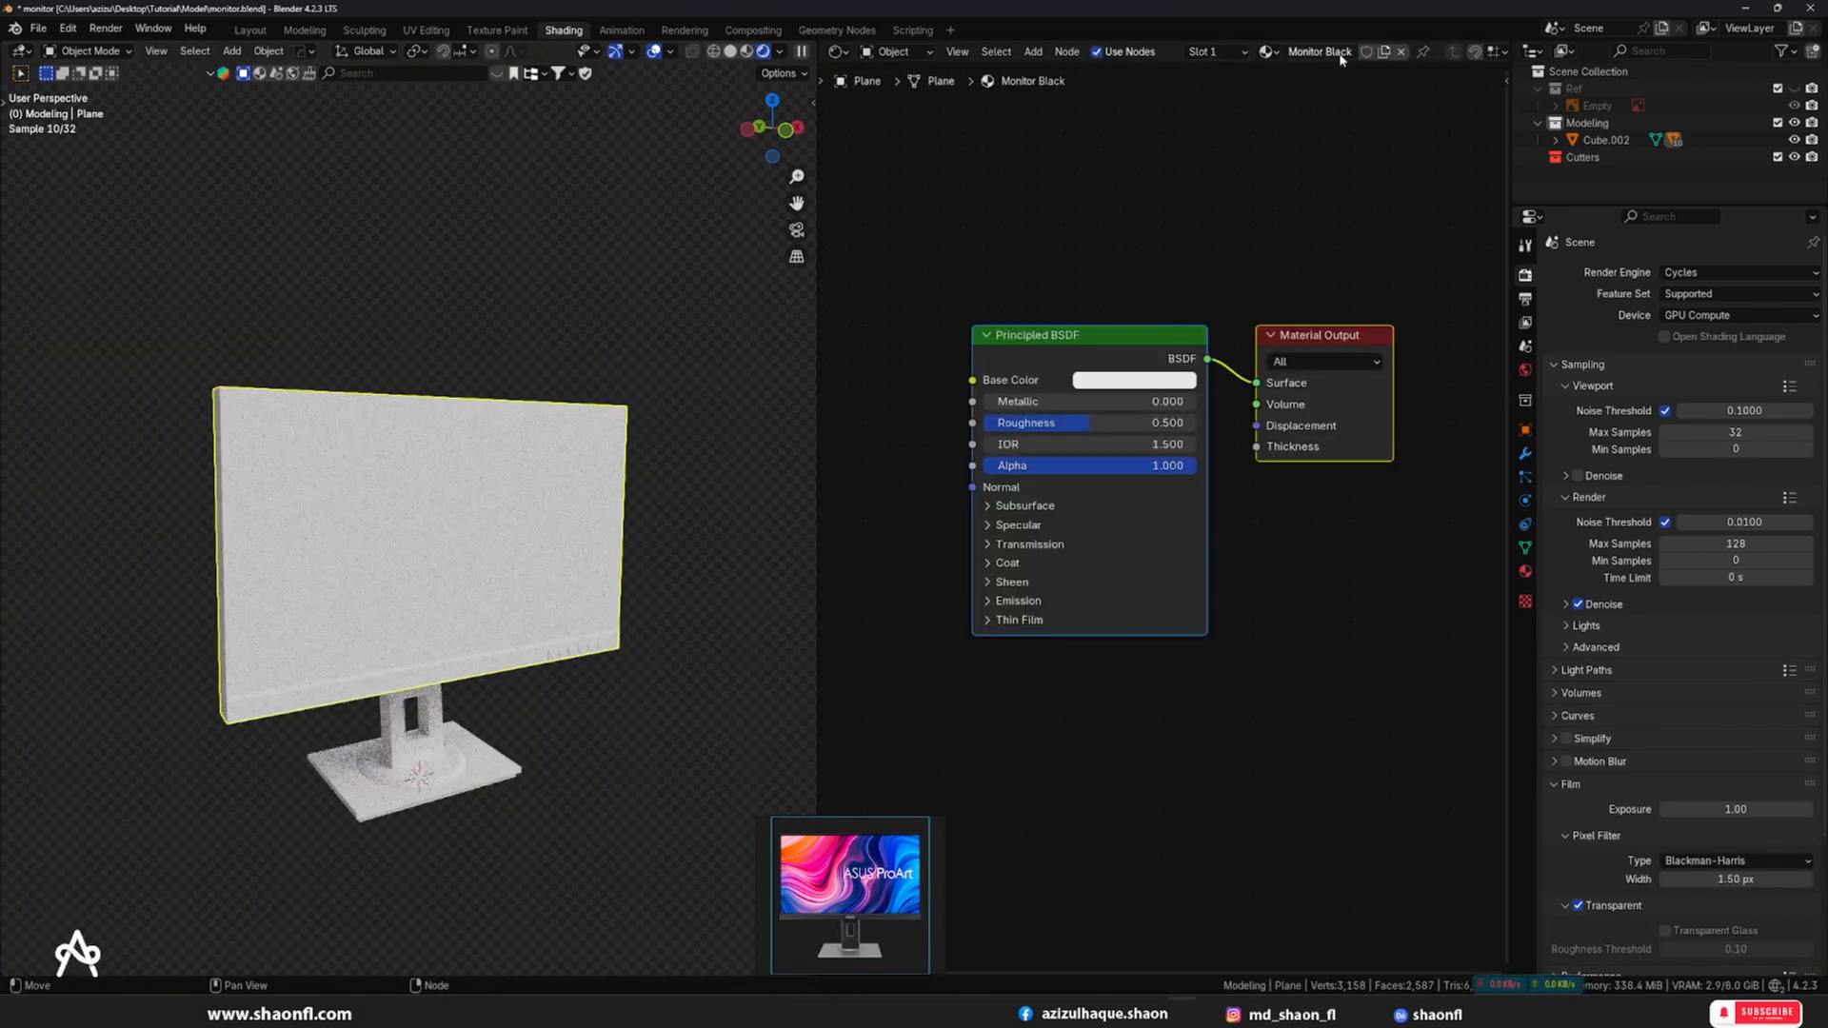
- Darken the Monitor Black base color to a value of 0.003, judging it on the front and rear
left_click(1091, 340)
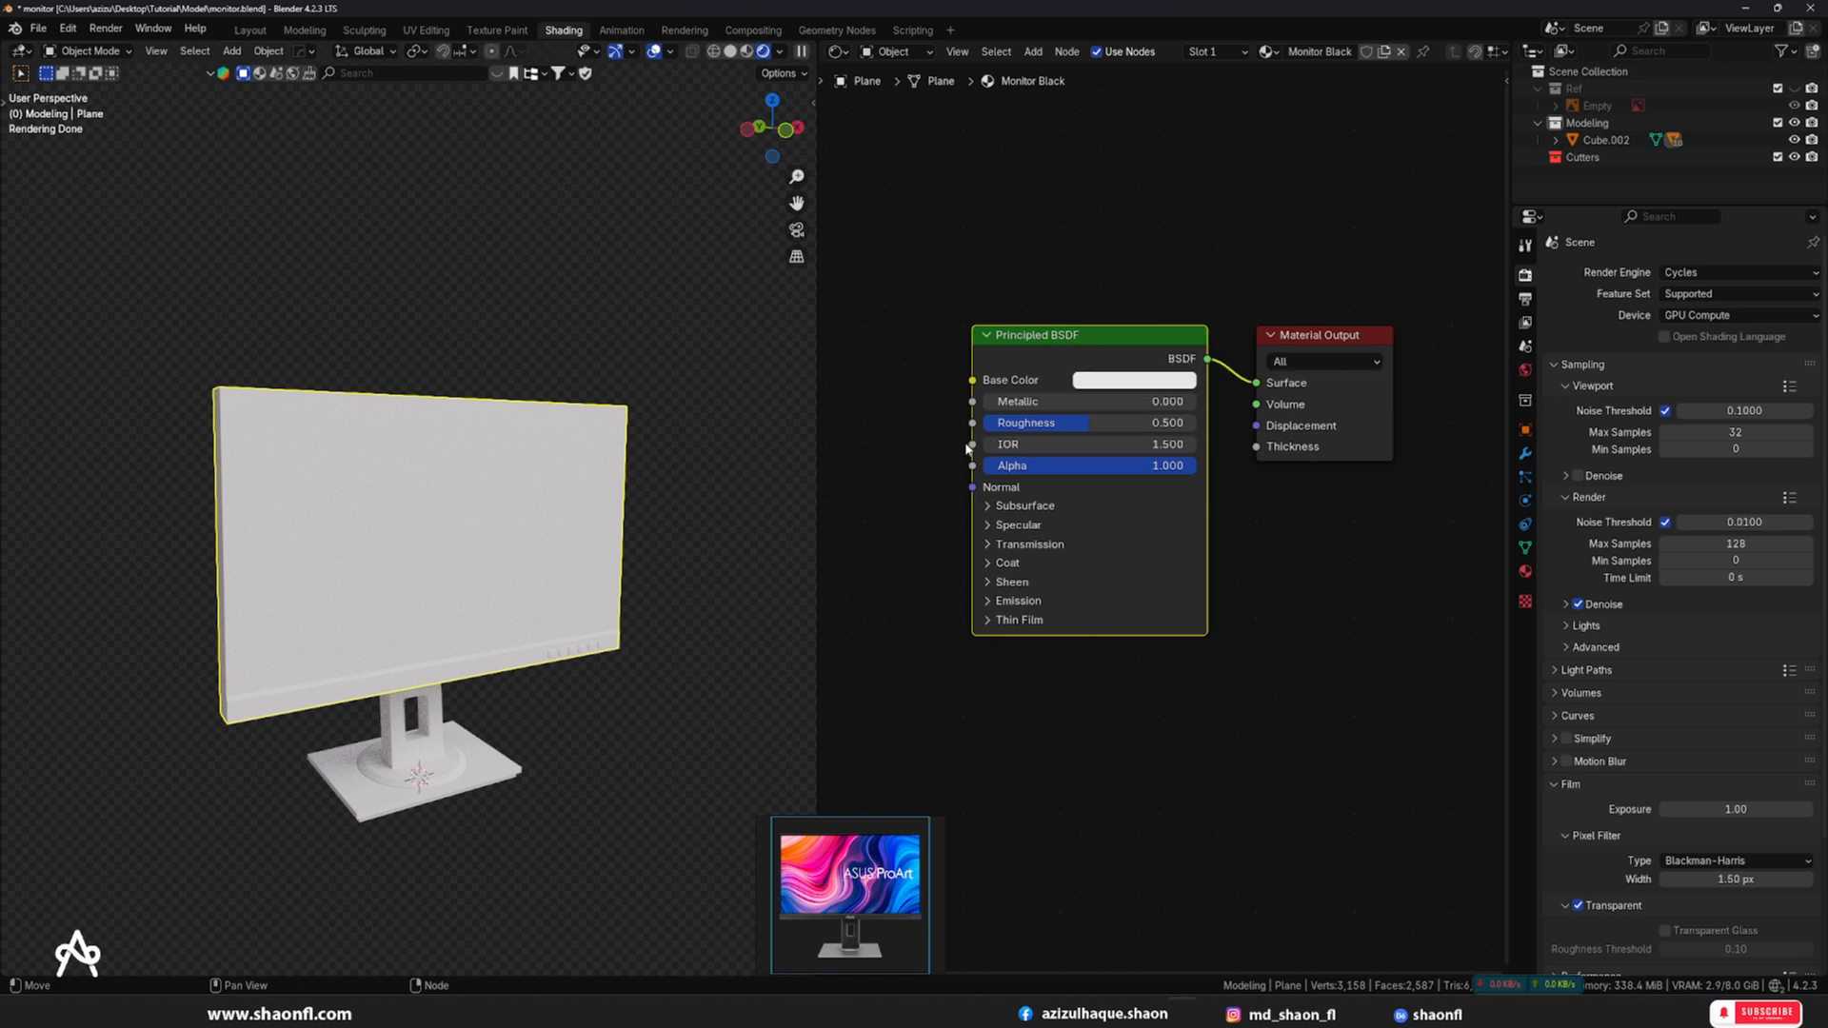
scroll(588, 520, "up", 4)
left_click(1140, 381)
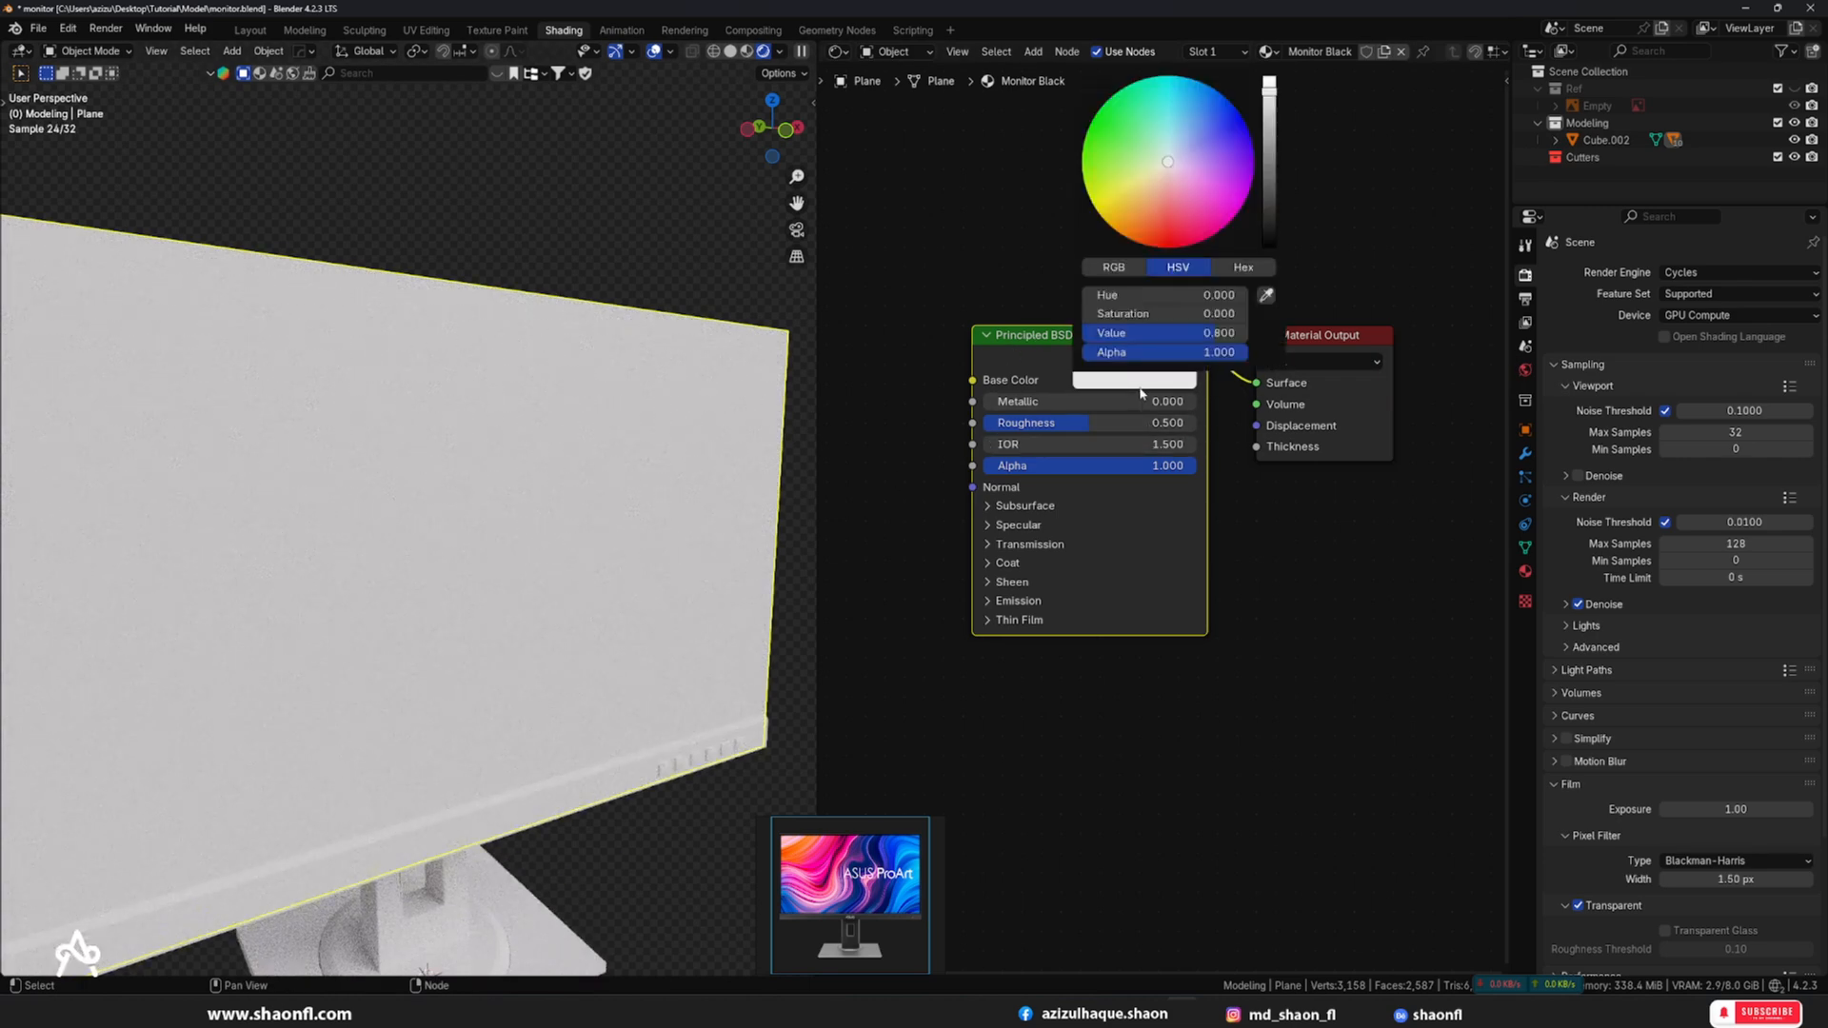
left_click_drag(1272, 228, 1271, 239)
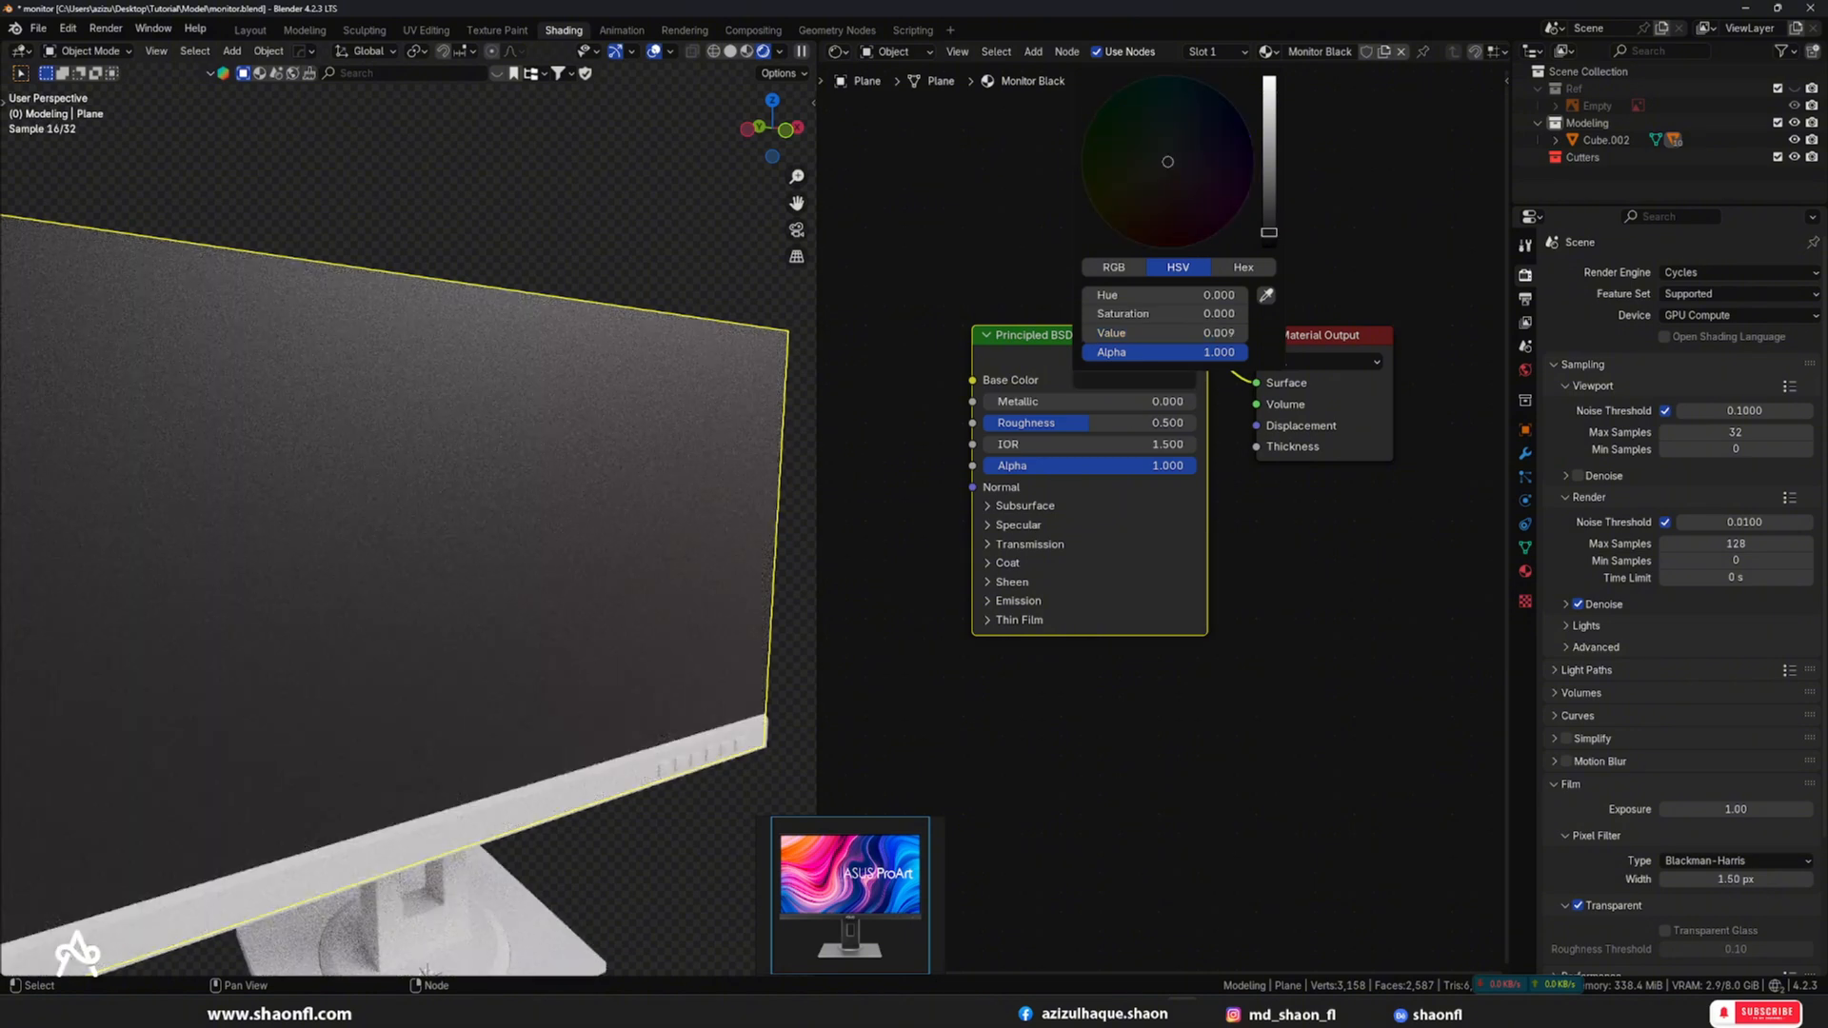
scroll(673, 347, "down", 6)
middle_click_drag(571, 376, 677, 388)
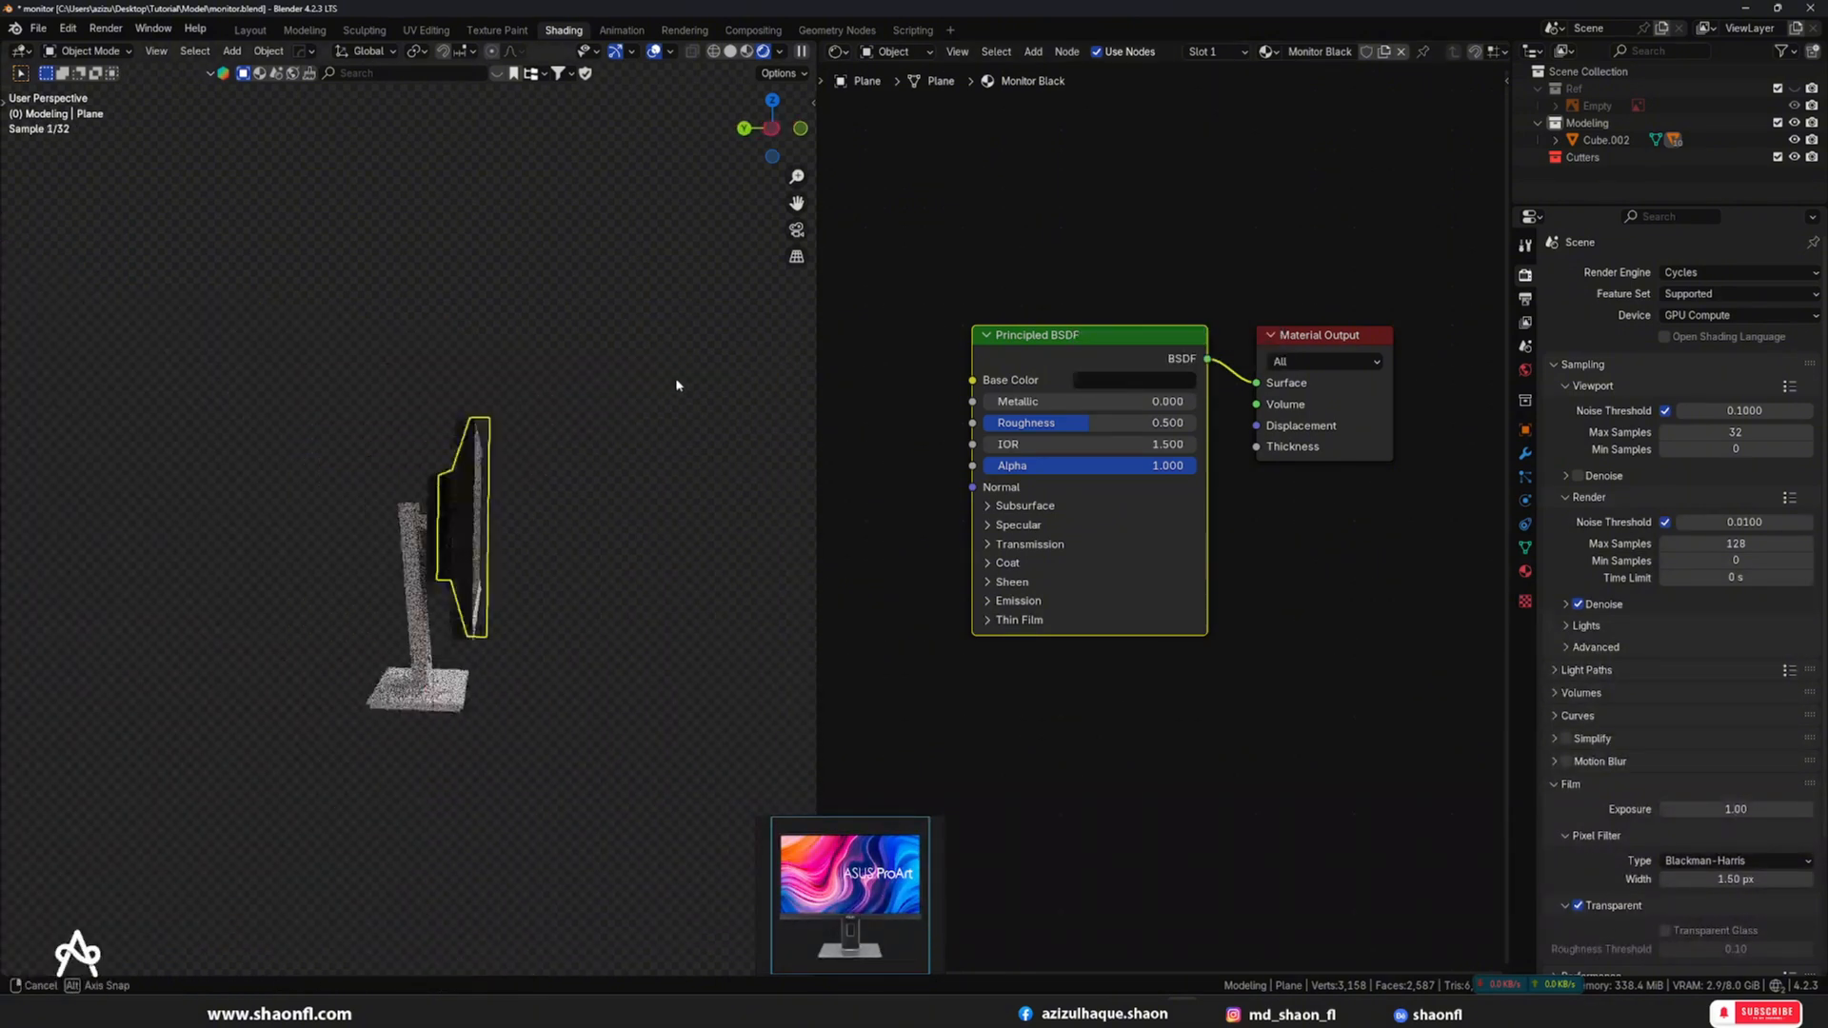
scroll(610, 429, "up", 5)
middle_click_drag(596, 441, 533, 400)
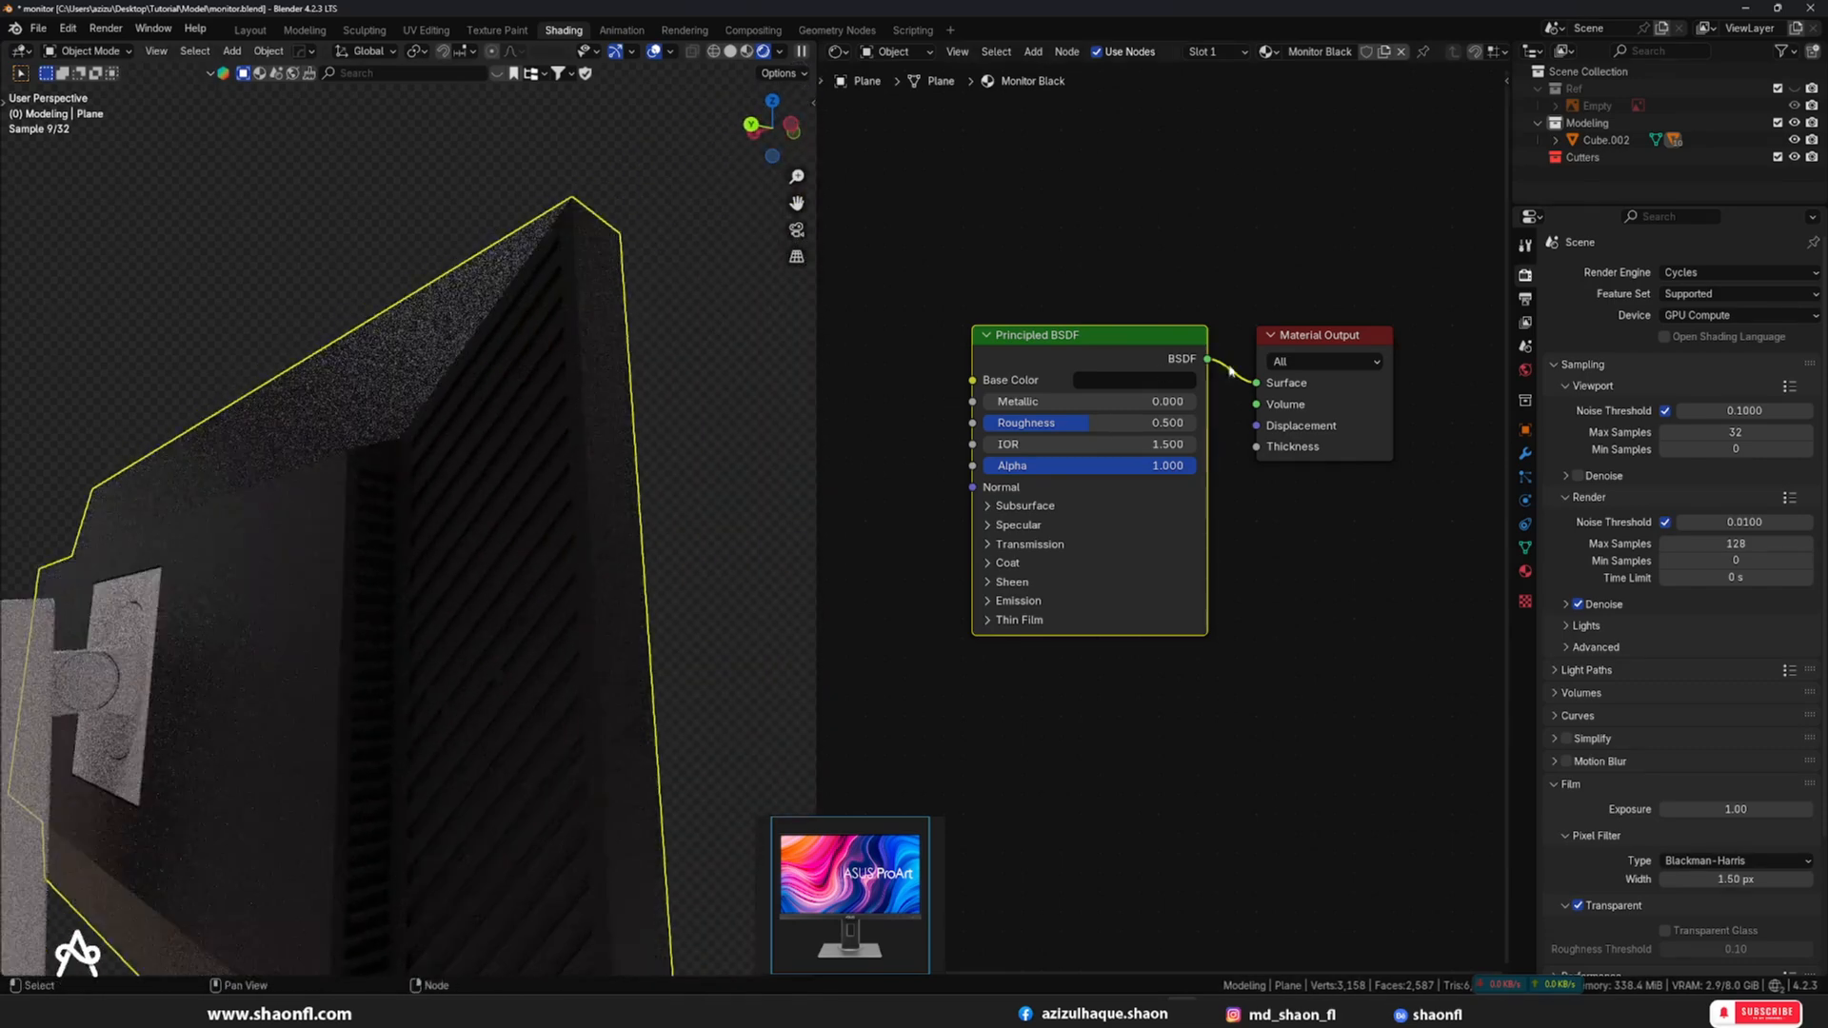
left_click(1153, 381)
left_click_drag(1277, 248, 1270, 244)
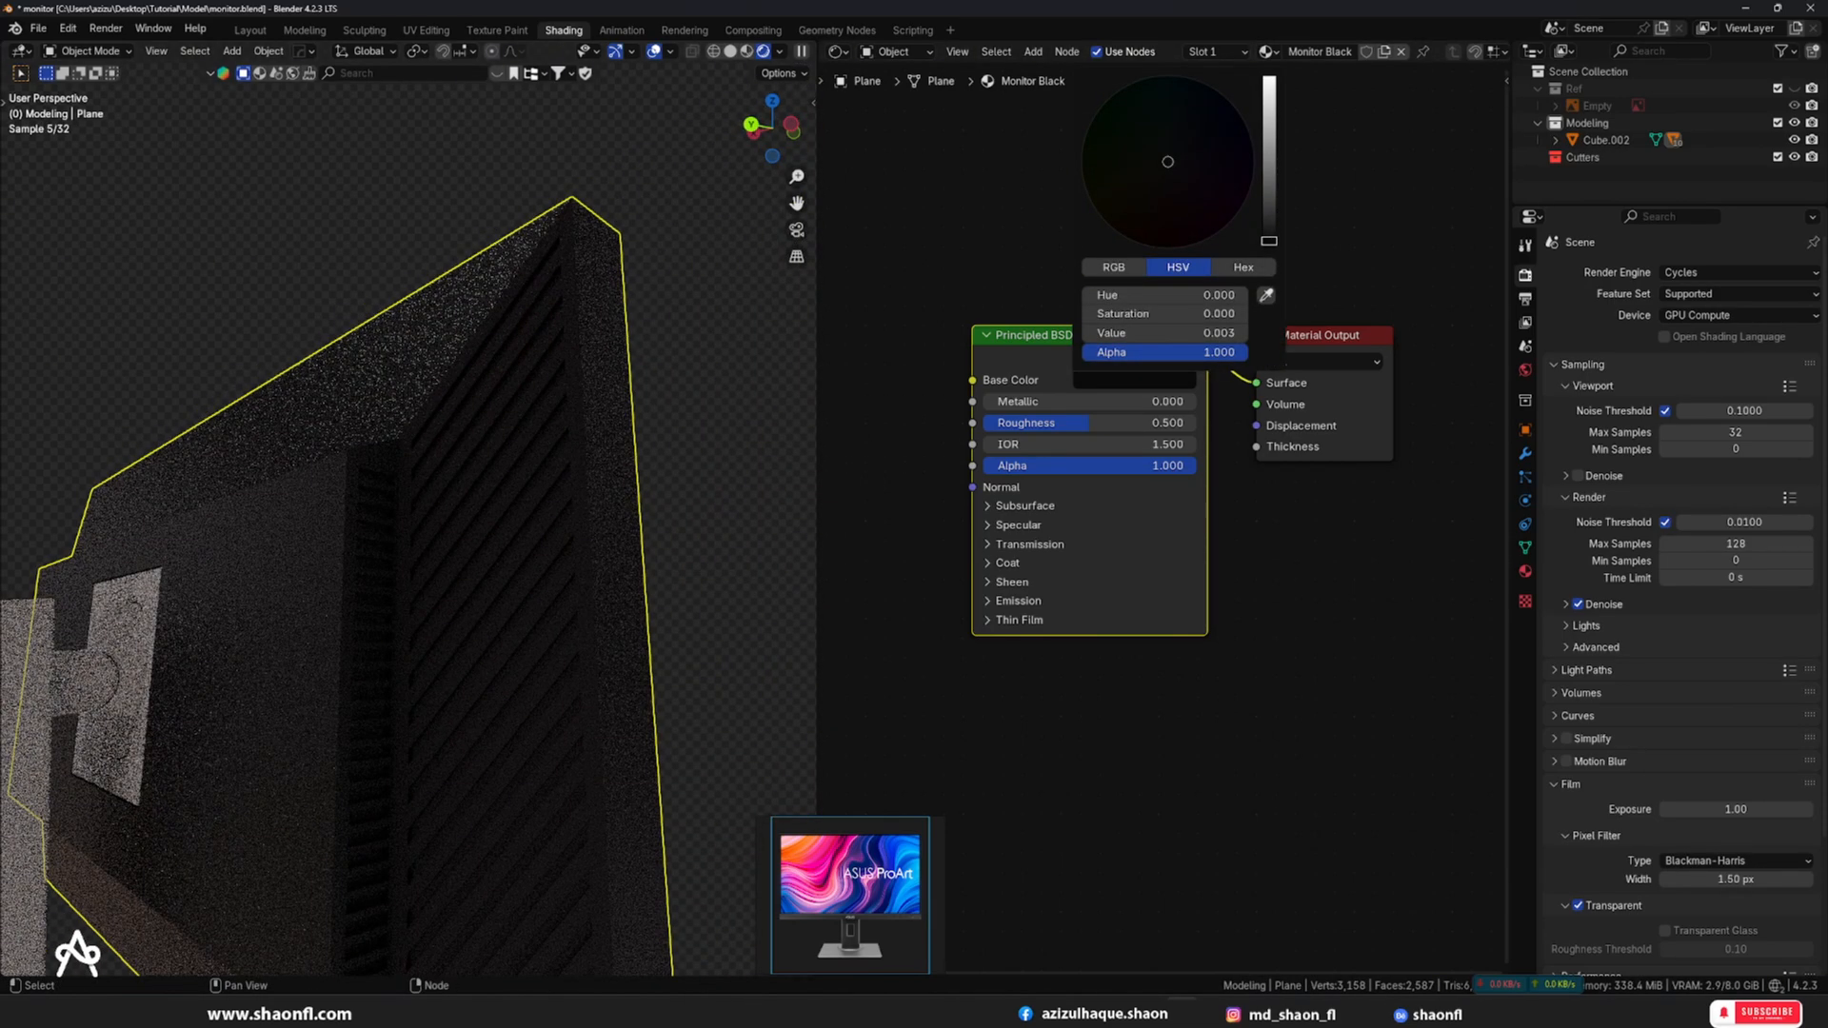
- Apply the scale of the monitor's screen body
middle_click_drag(741, 362, 608, 498)
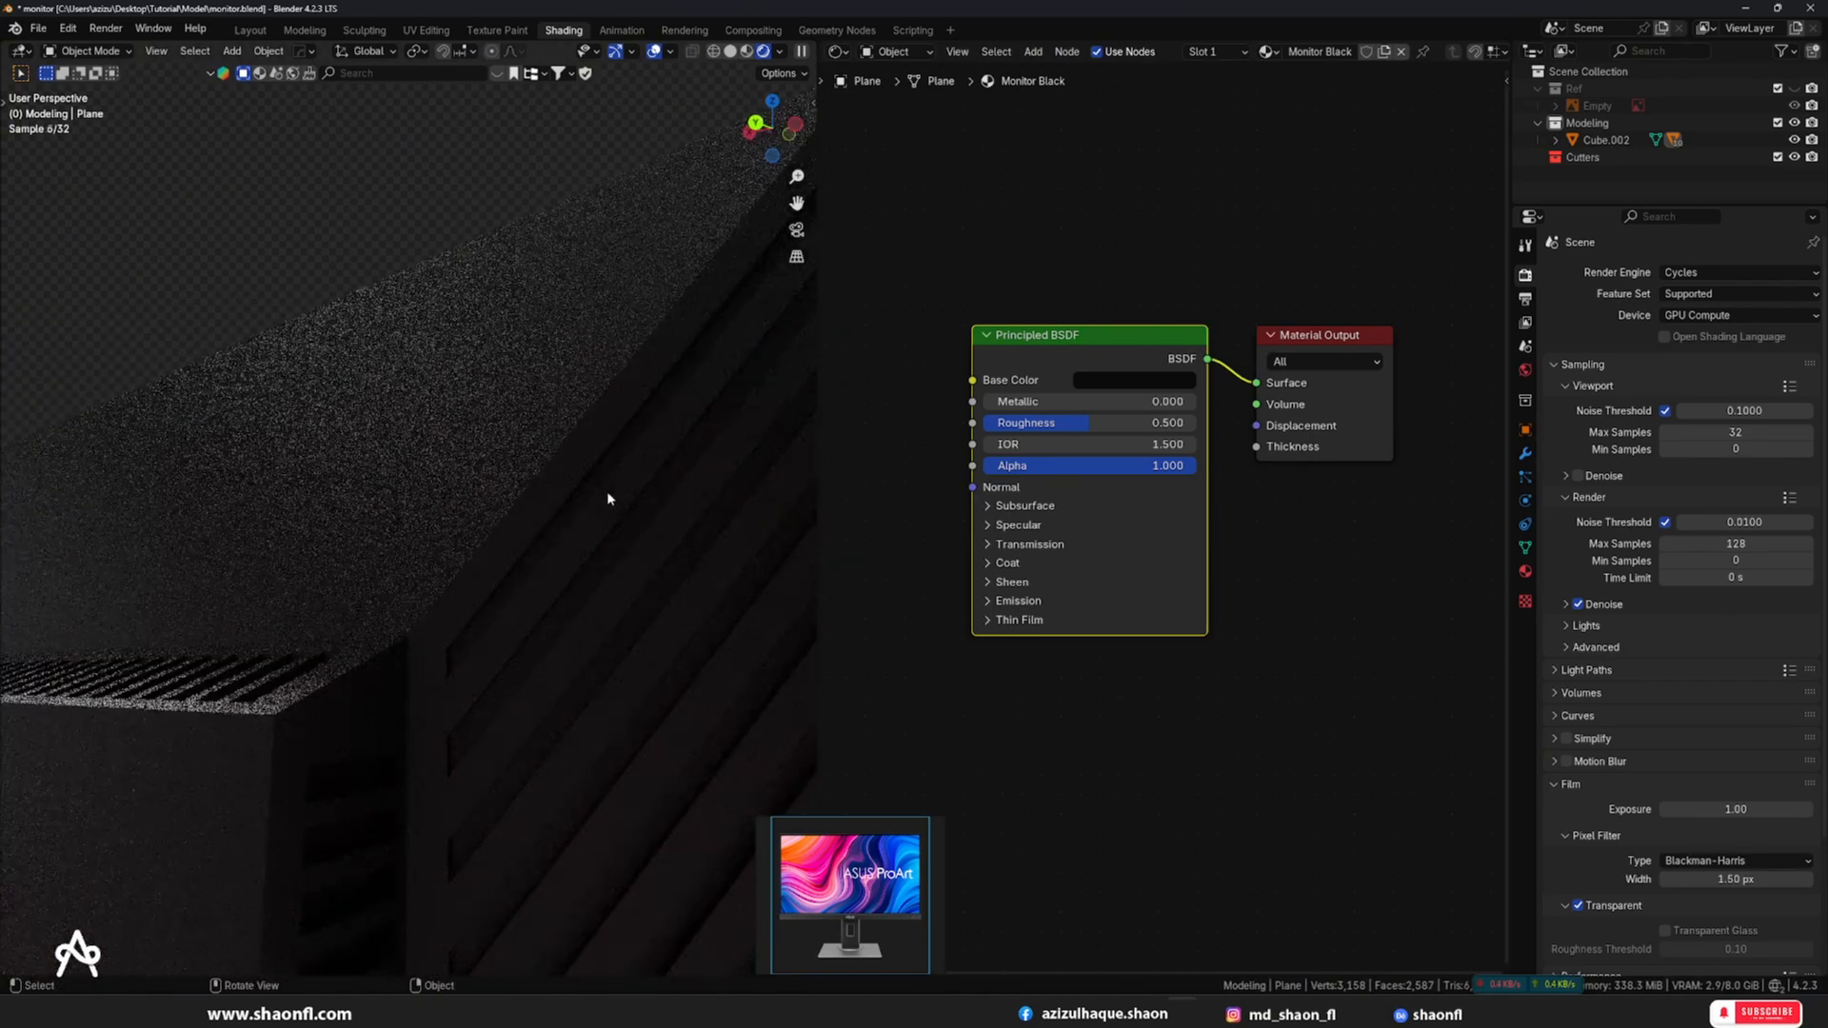
left_click(530, 531)
key("ctrl+a")
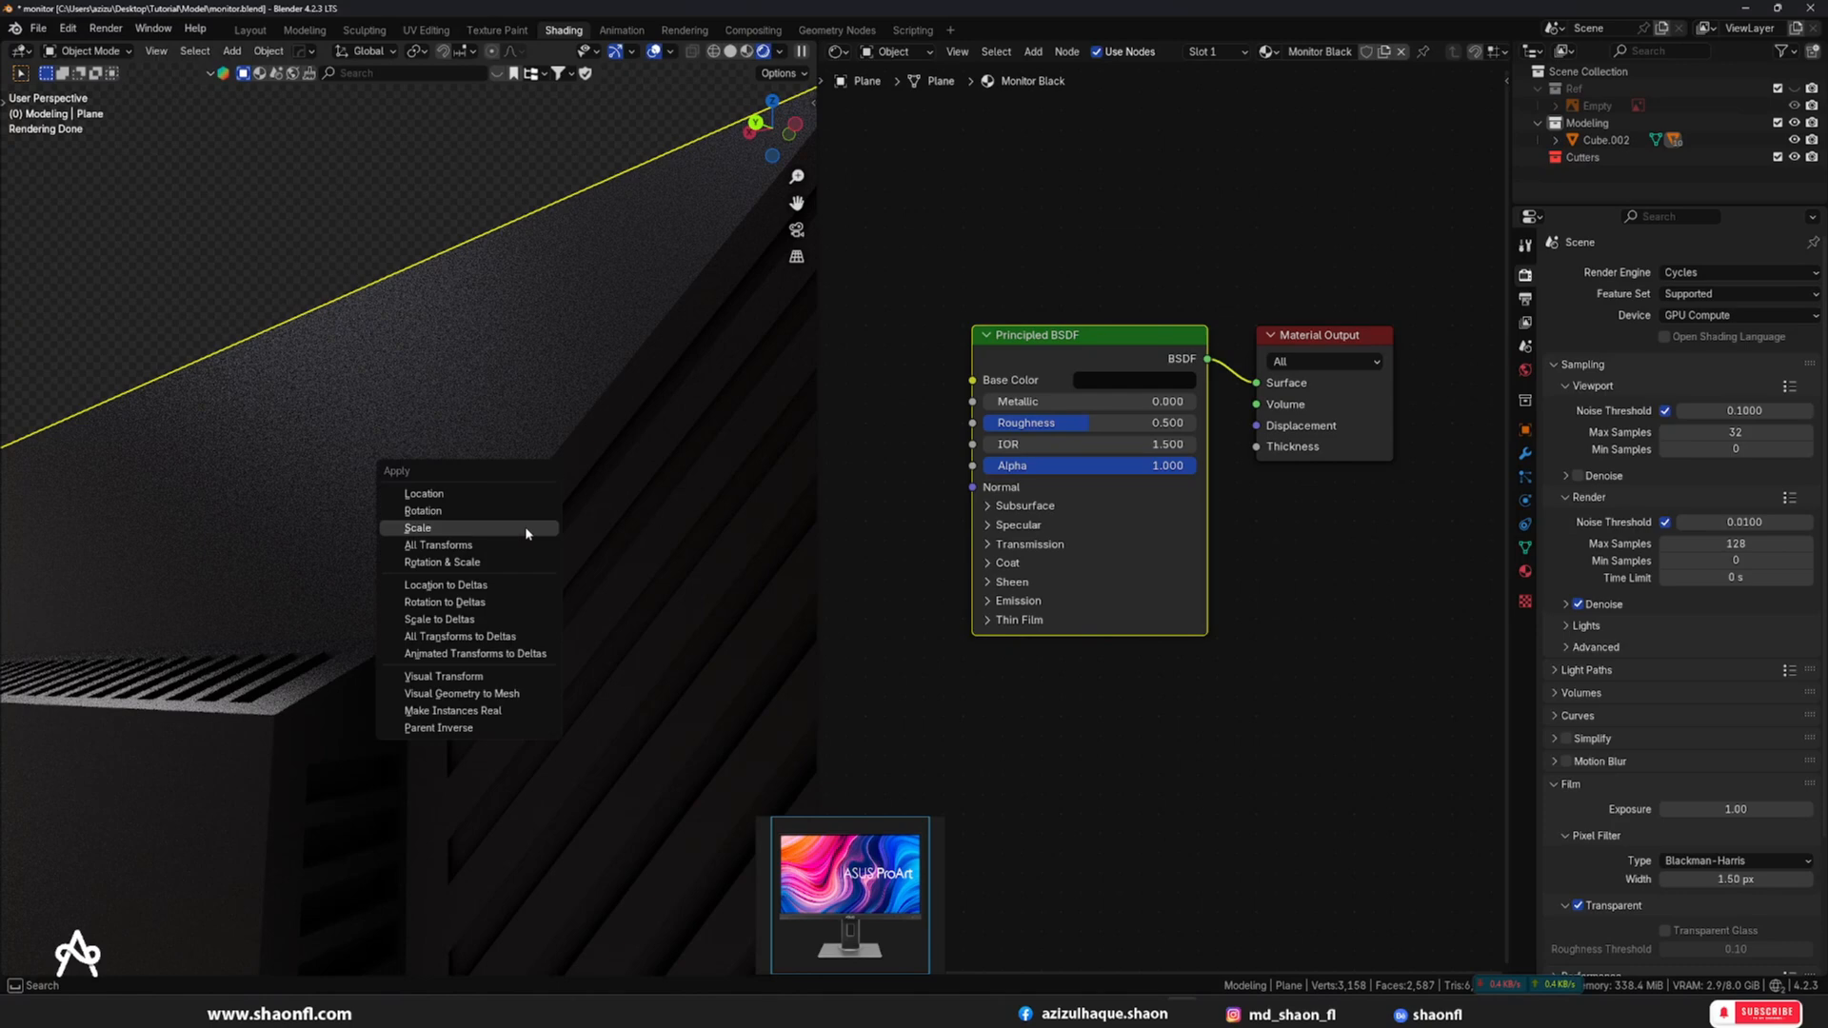
left_click(527, 531)
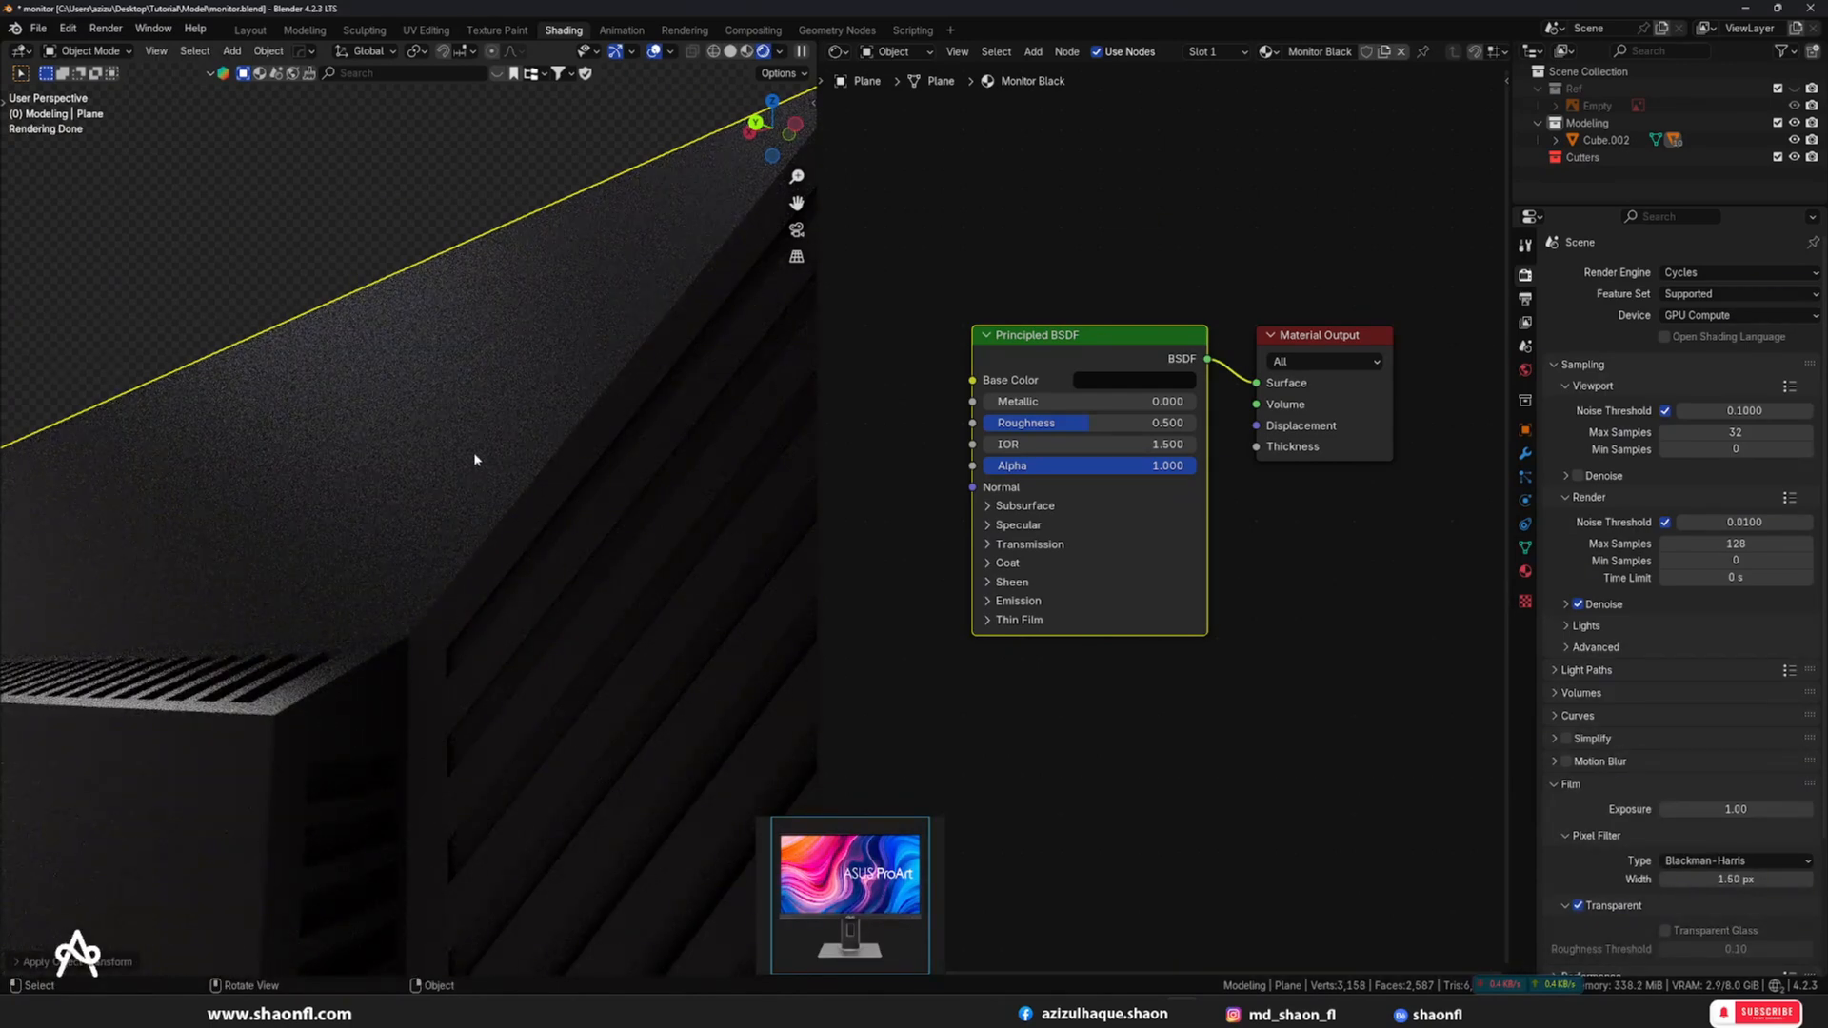
- Switch the viewport to solid shading with the rear vent corner in view
mouse_move(470, 445)
middle_mouse_down()
mouse_move(469, 469)
mouse_move(530, 511)
mouse_move(671, 545)
mouse_move(686, 591)
mouse_move(612, 518)
mouse_move(453, 604)
mouse_move(547, 544)
mouse_move(731, 515)
middle_mouse_up()
scroll(644, 533, "down", 5)
key("z")
left_click(714, 523)
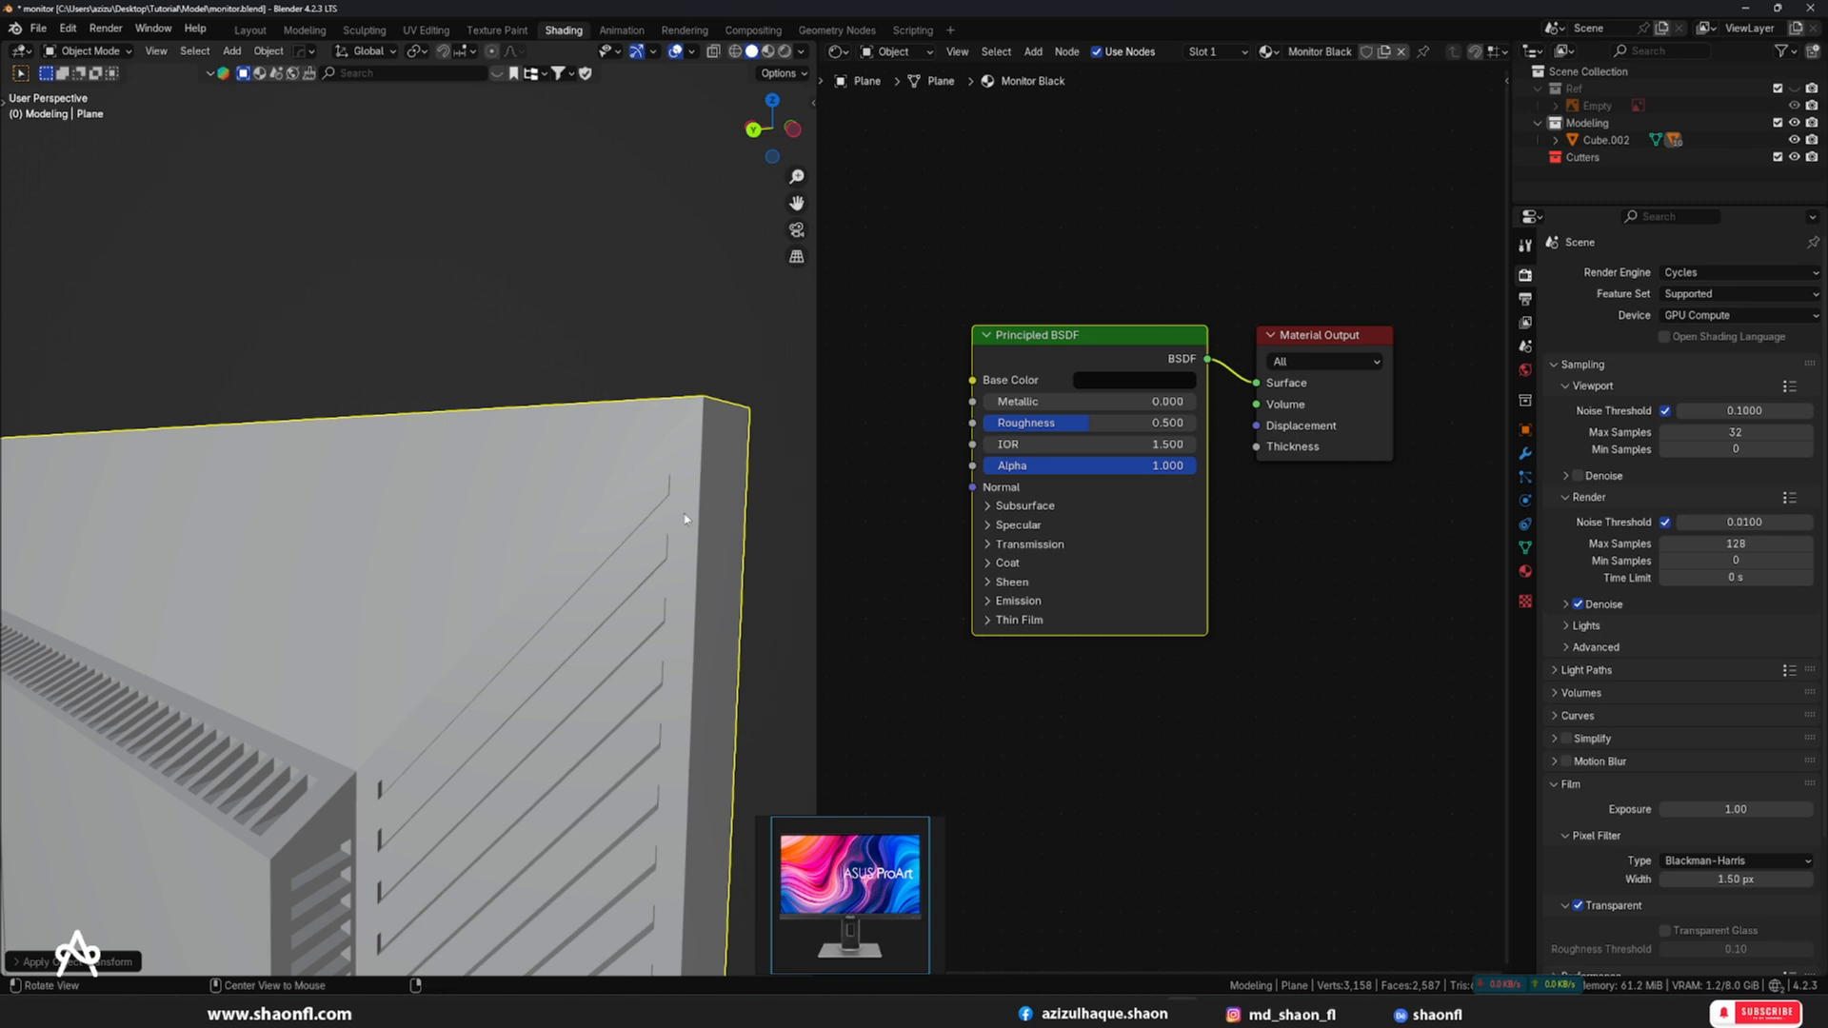
left_click_drag(686, 519, 677, 534, "alt")
key("Tab")
key("Tab")
key("1")
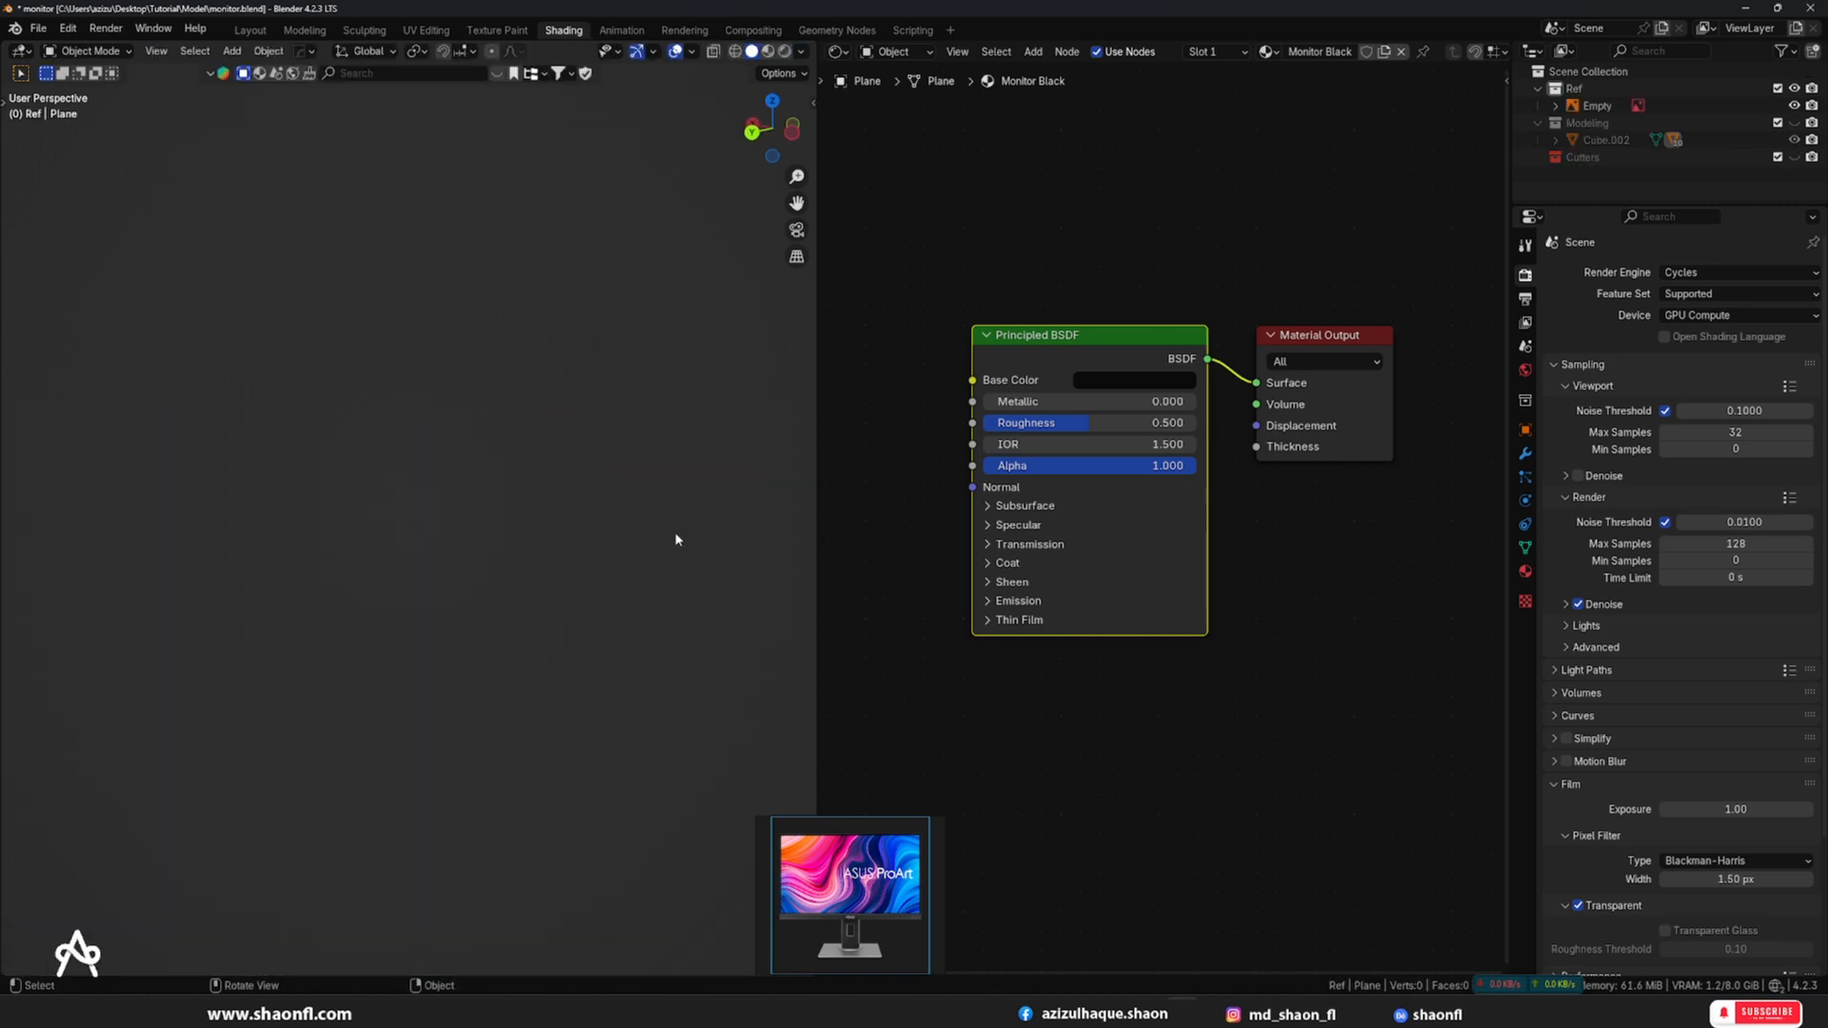
key("ctrl+z")
- Try to add a 30° angle-limited HardOps bevel to the screen body
scroll(413, 559, "up", 4)
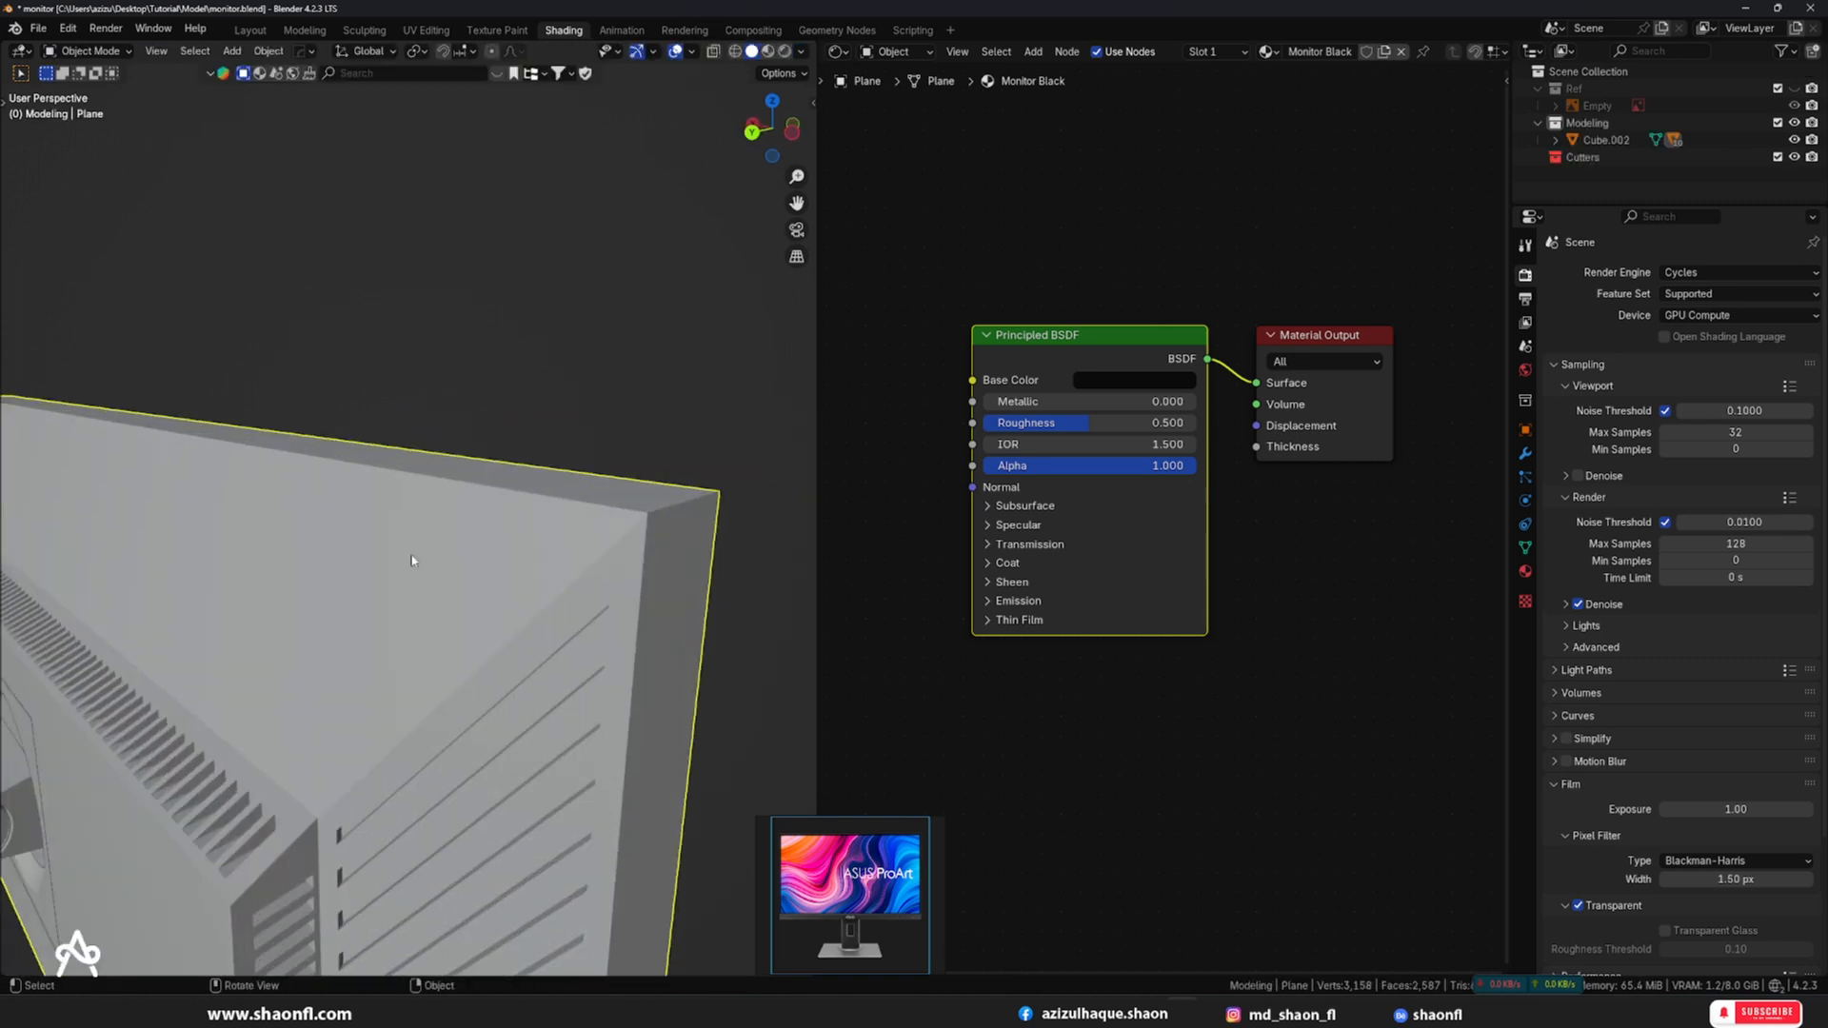
scroll(412, 559, "down", 2)
key("z")
left_click(620, 502)
scroll(545, 574, "up", 3)
key("z")
left_click(665, 574)
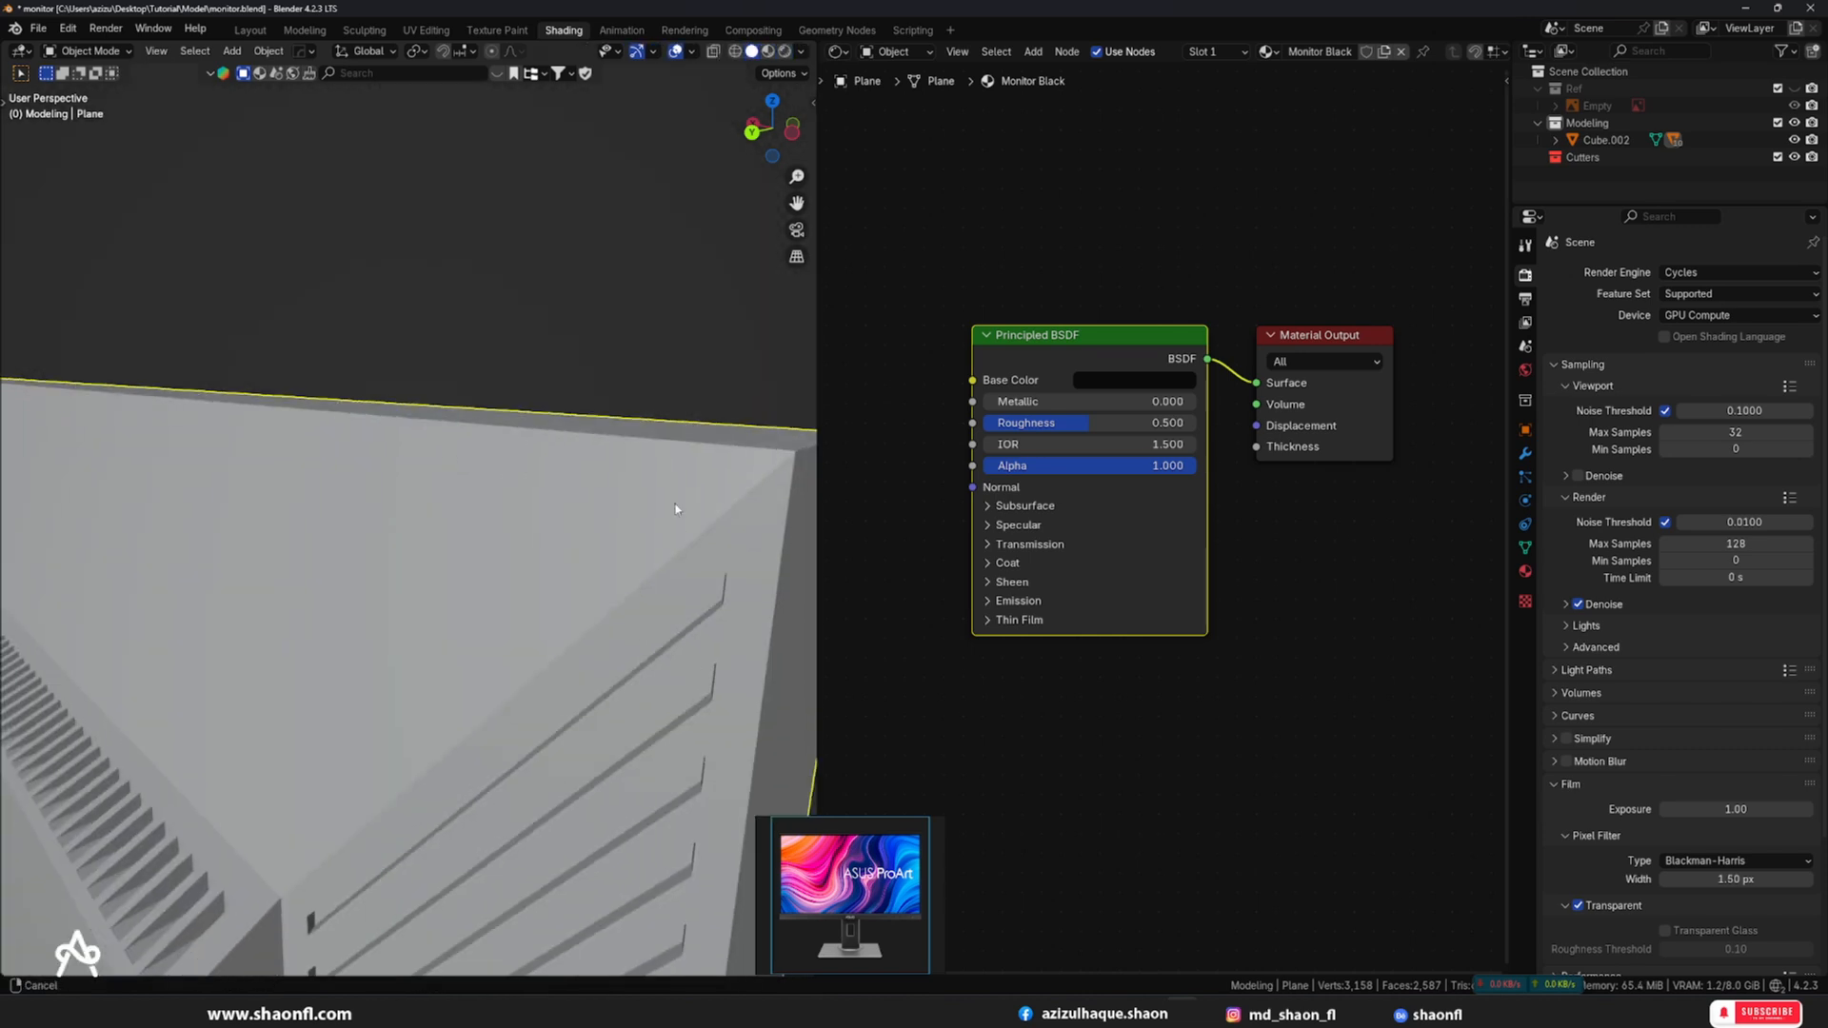
left_click_drag(657, 533, 651, 460, "alt")
scroll(619, 468, "down", 4)
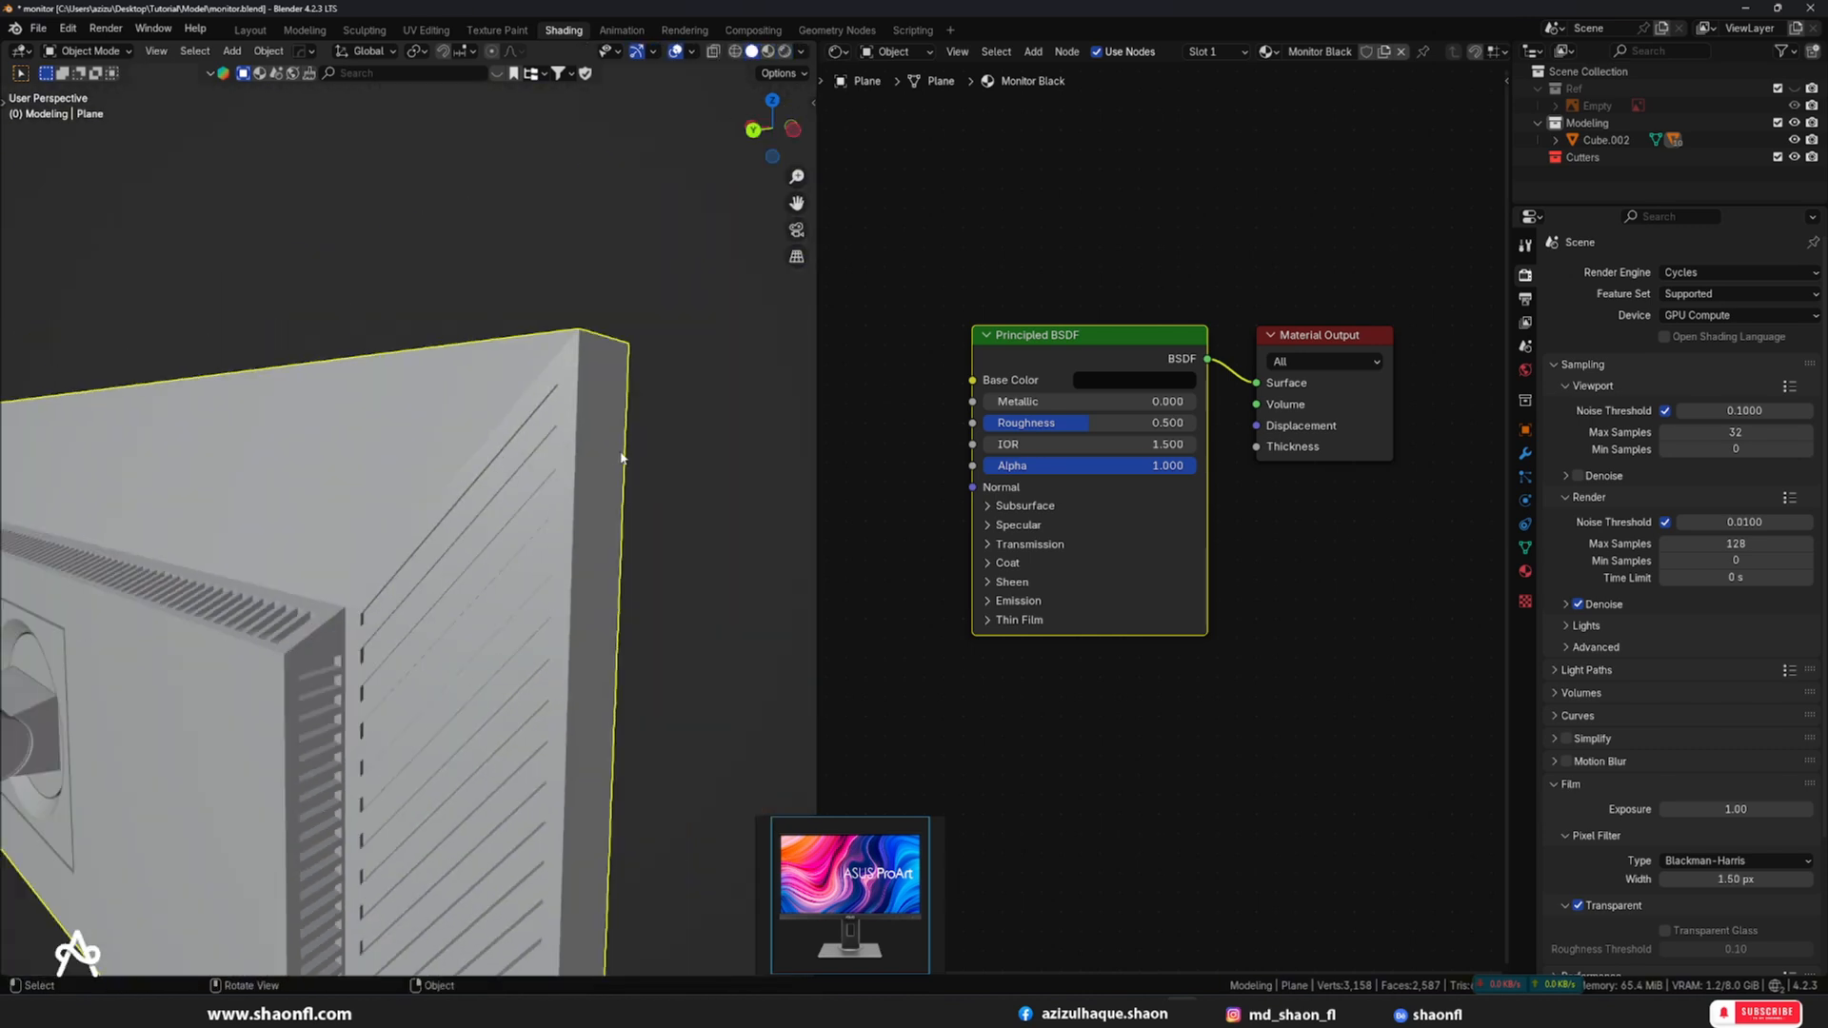
key("q")
left_click(664, 447)
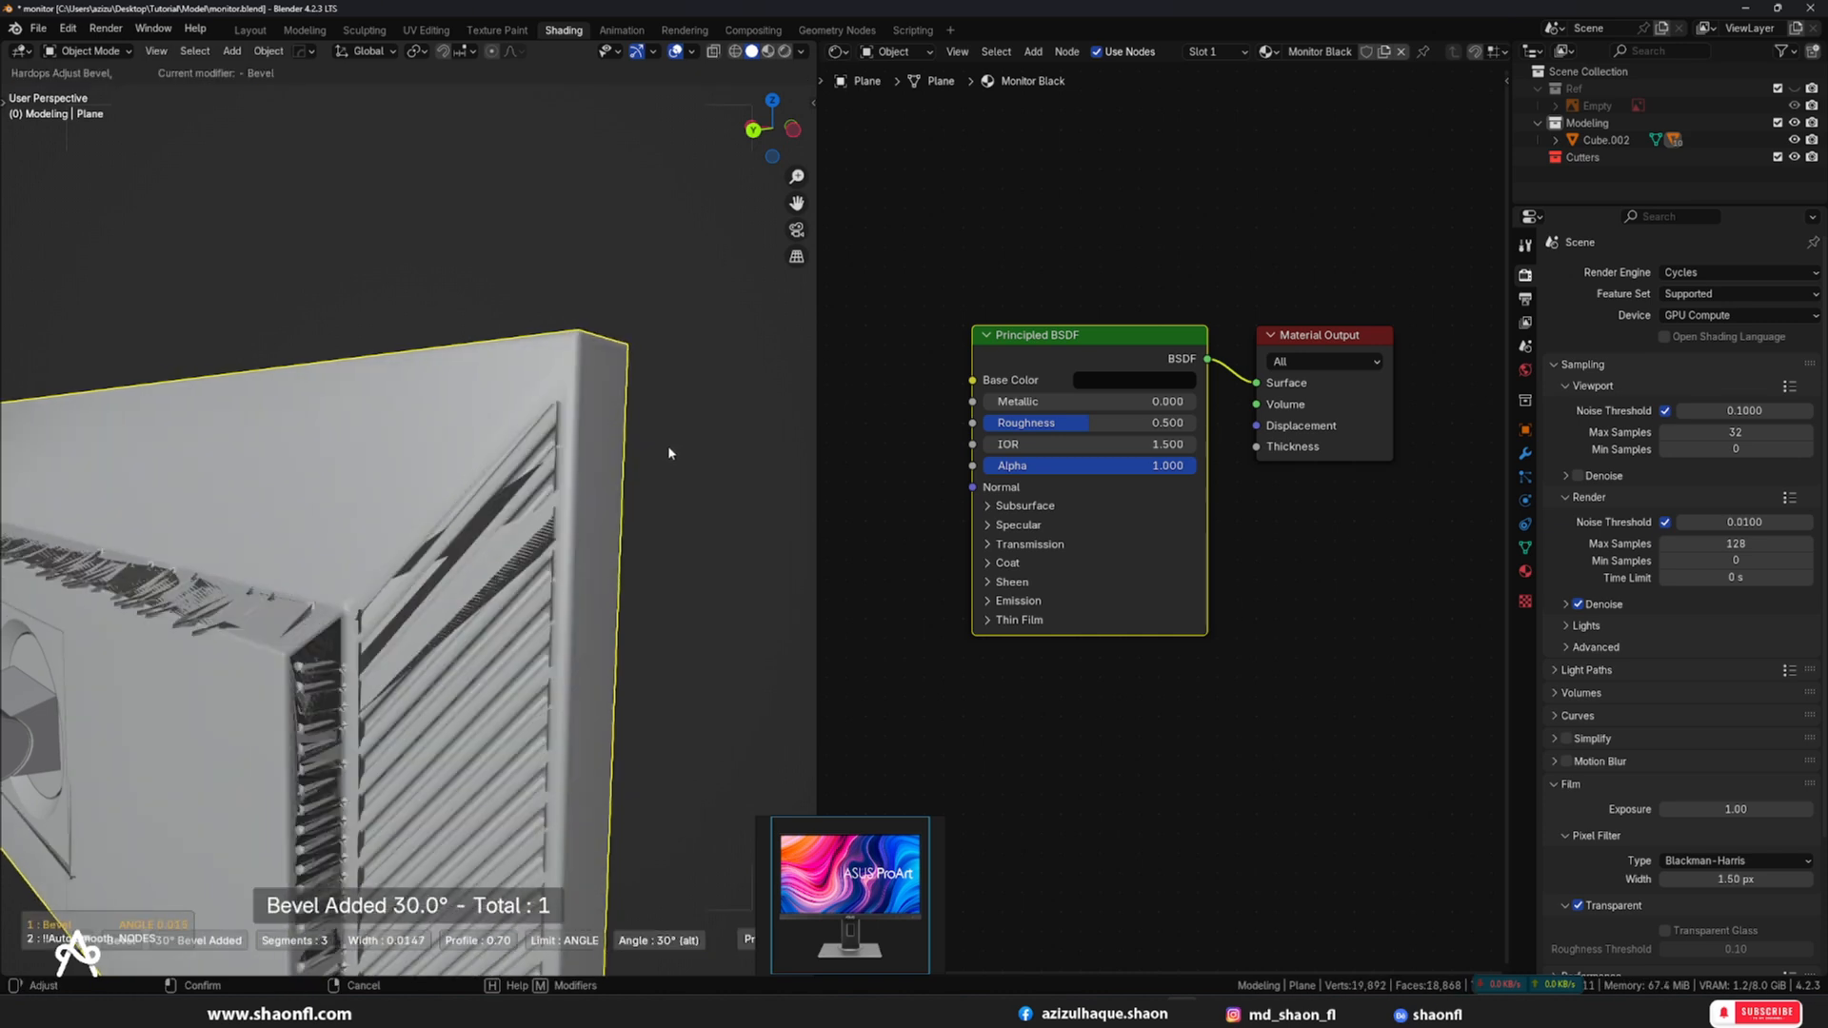
right_click(673, 448)
- Examine the rear of the screen body in Edit Mode and return to Object Mode
scroll(673, 448, "down", 4)
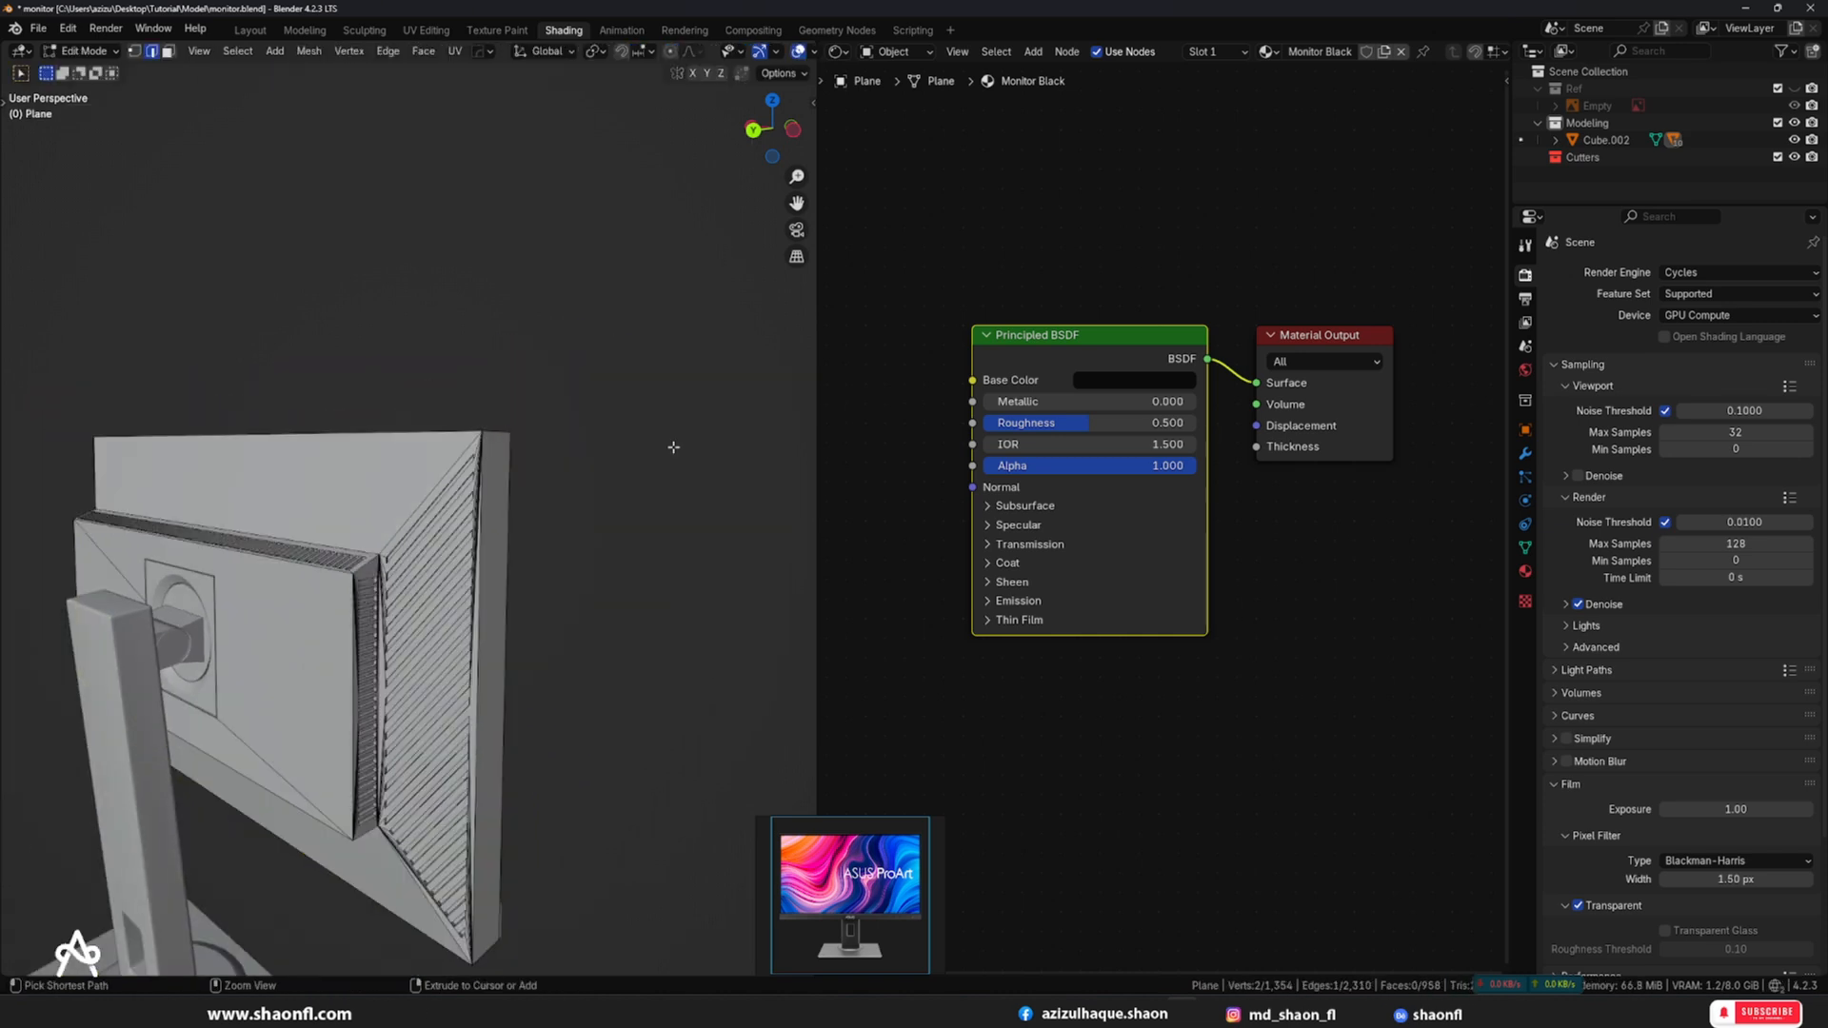
scroll(674, 453, "up", 3)
middle_click_drag(642, 473, 448, 564)
key("Tab")
key("Tab")
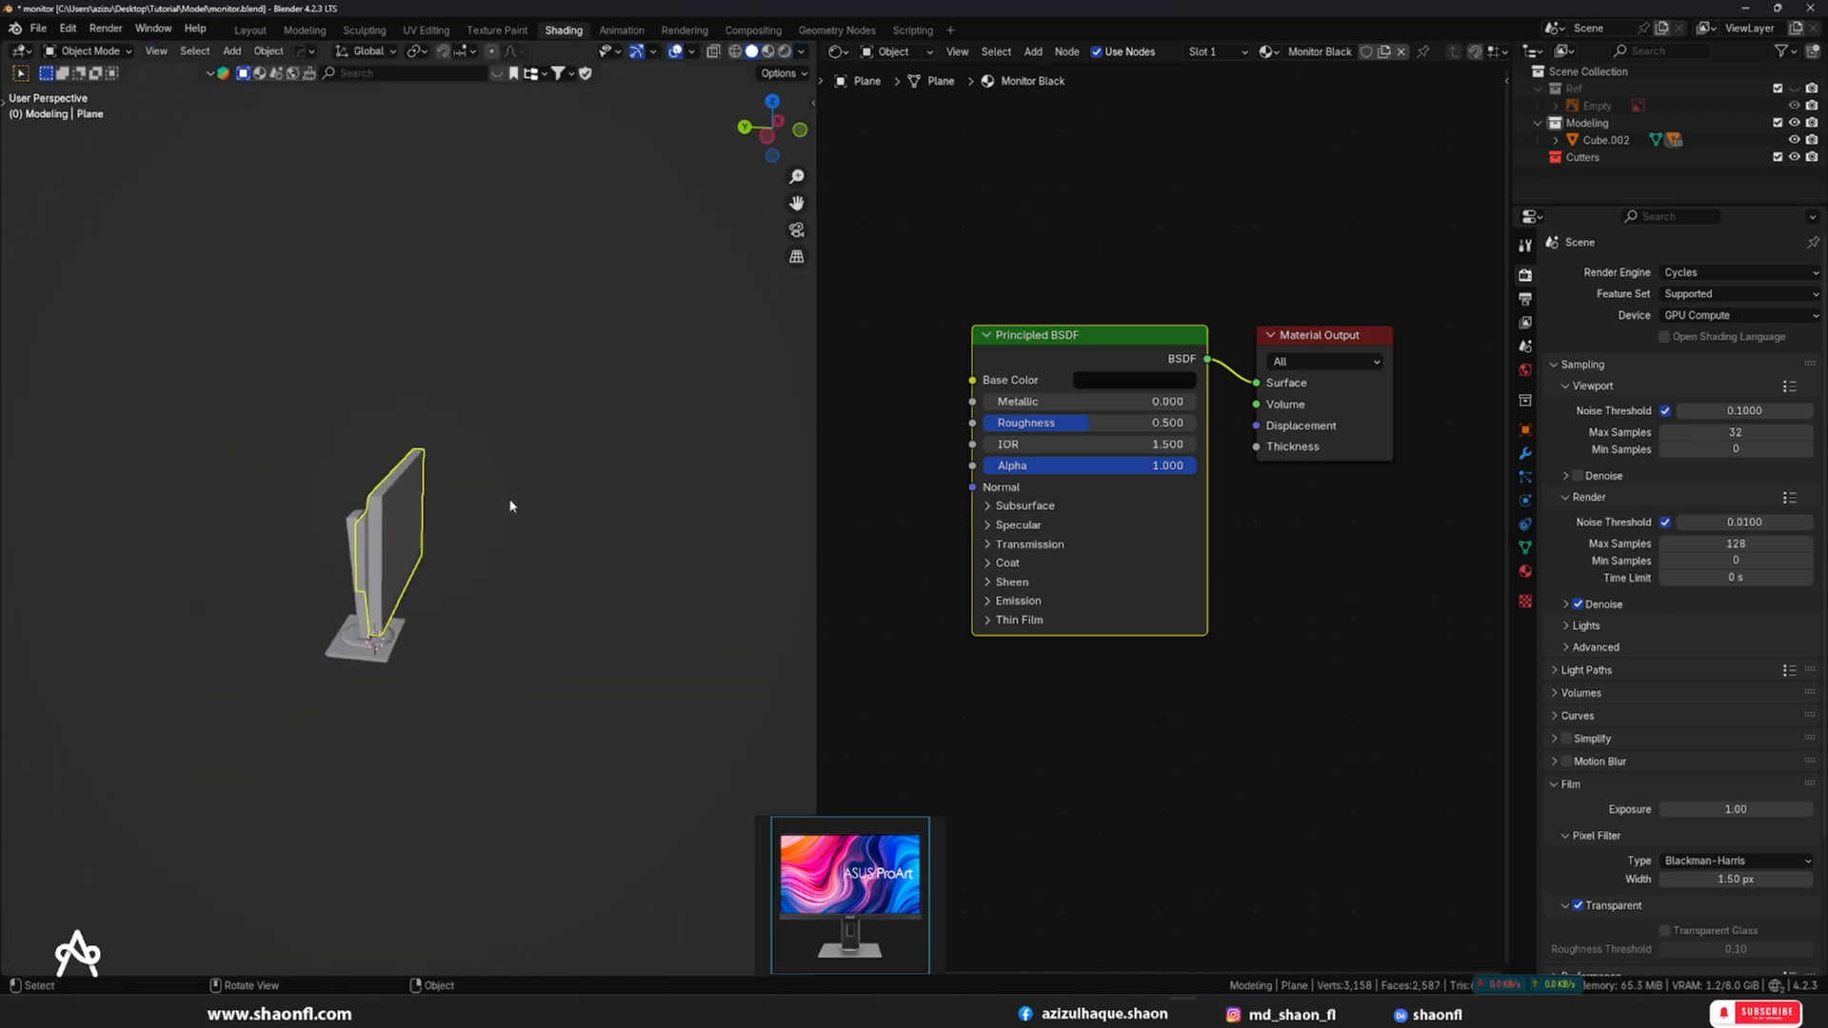
mouse_move(511, 507)
middle_mouse_down()
mouse_move(560, 503)
mouse_move(487, 553)
mouse_move(533, 562)
middle_mouse_up()
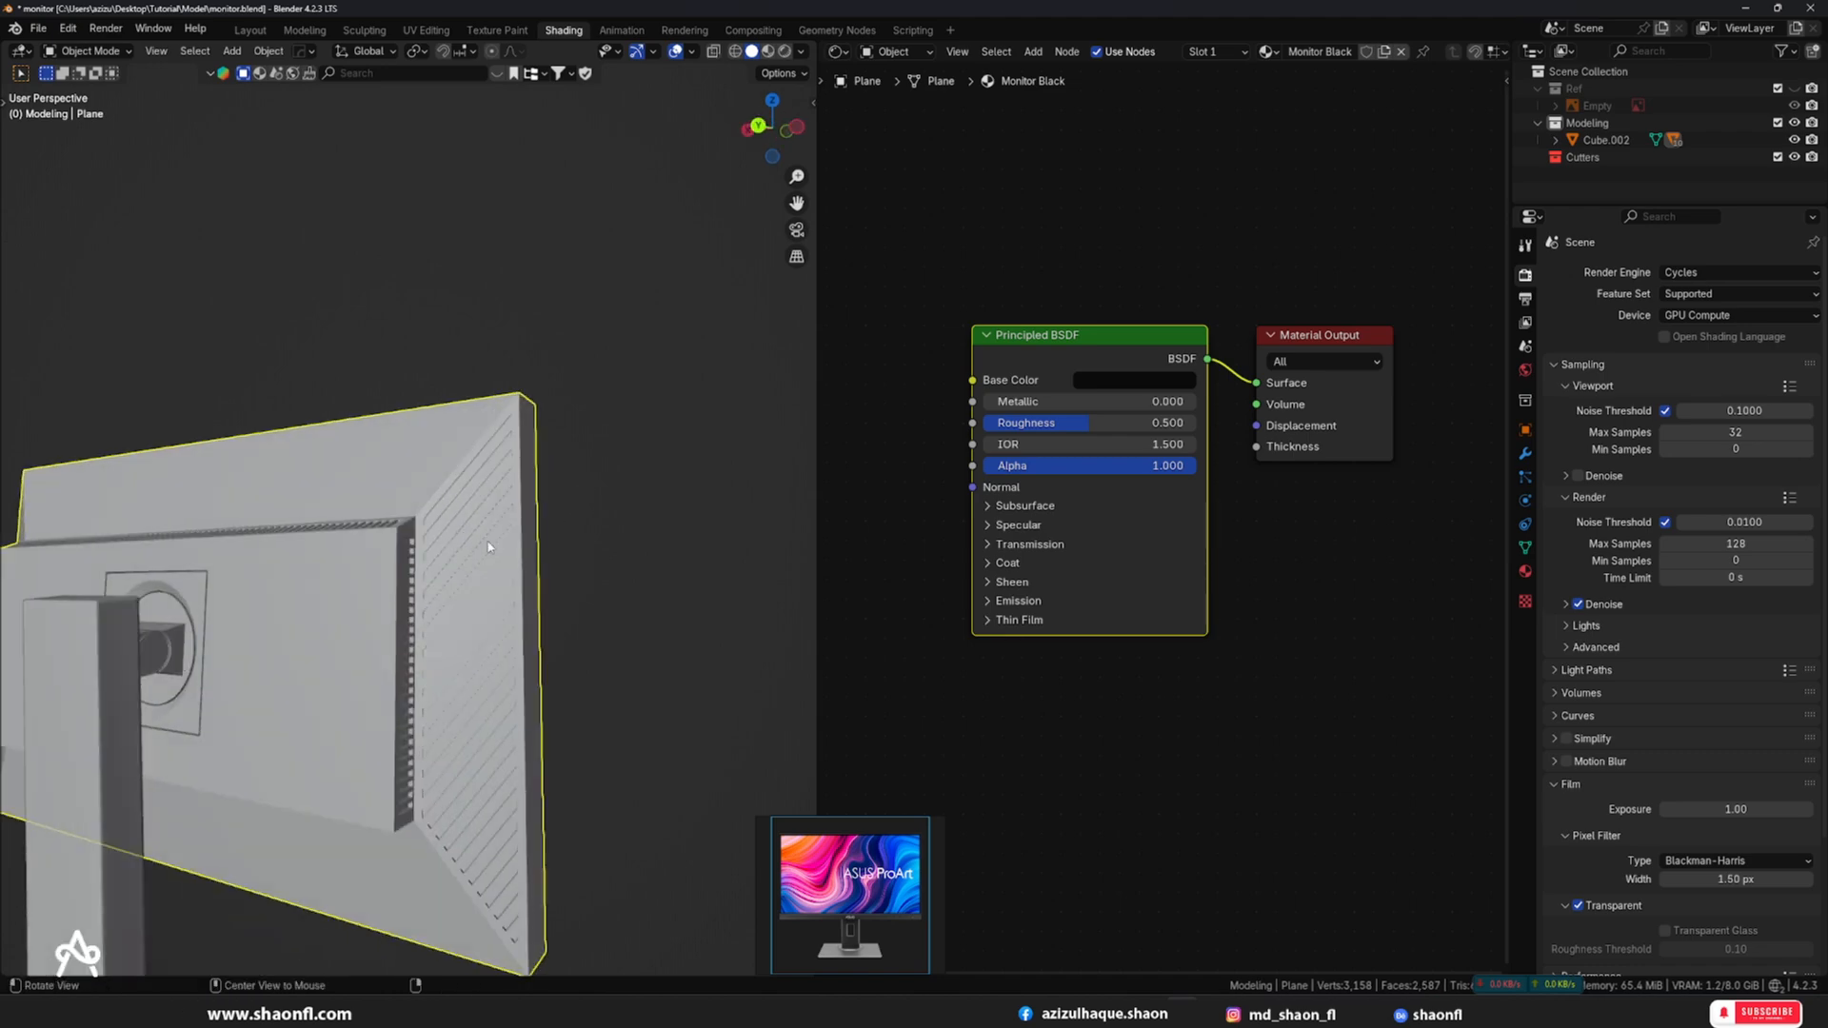
- Switch the viewport back to rendered shading, framed closely on the screen body's rear vent corner
key("z")
scroll(583, 377, "up", 4)
mouse_move(596, 373)
middle_mouse_down("shift")
mouse_move(603, 343)
mouse_move(543, 368)
middle_mouse_up("shift")
scroll(603, 342, "up", 2)
scroll(594, 307, "up", 3)
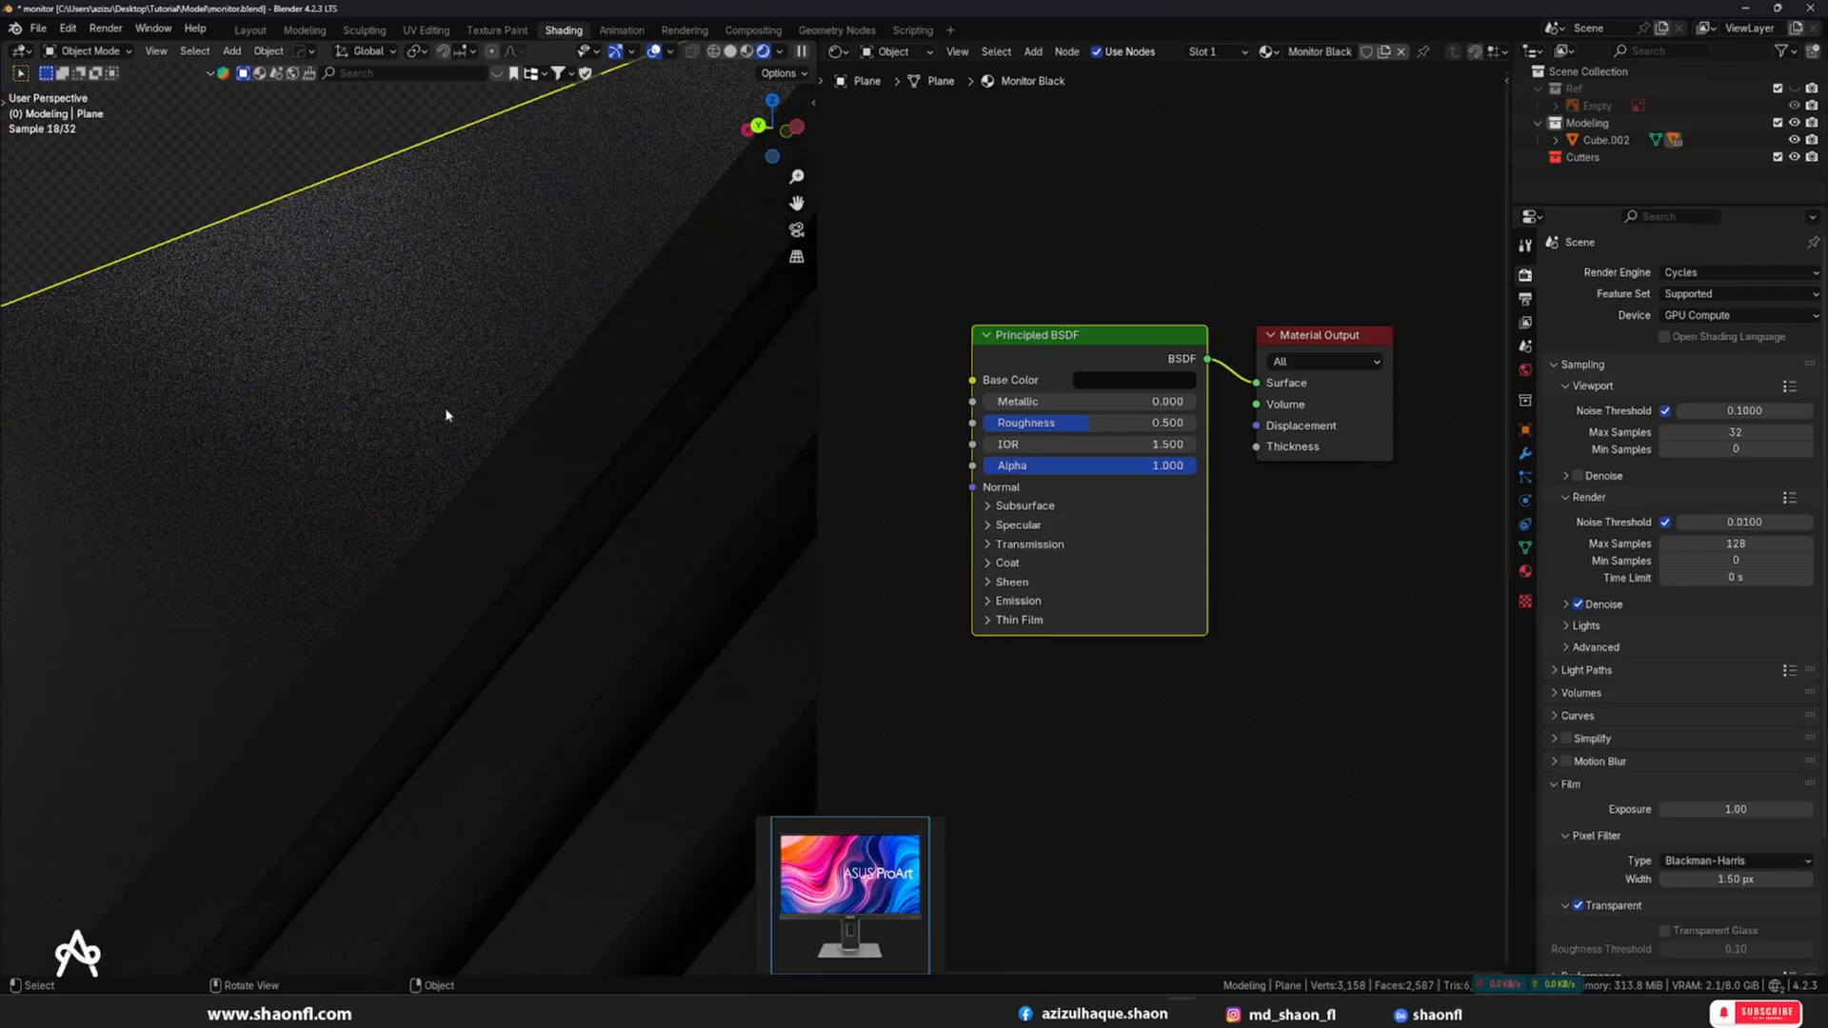
scroll(559, 279, "down", 2)
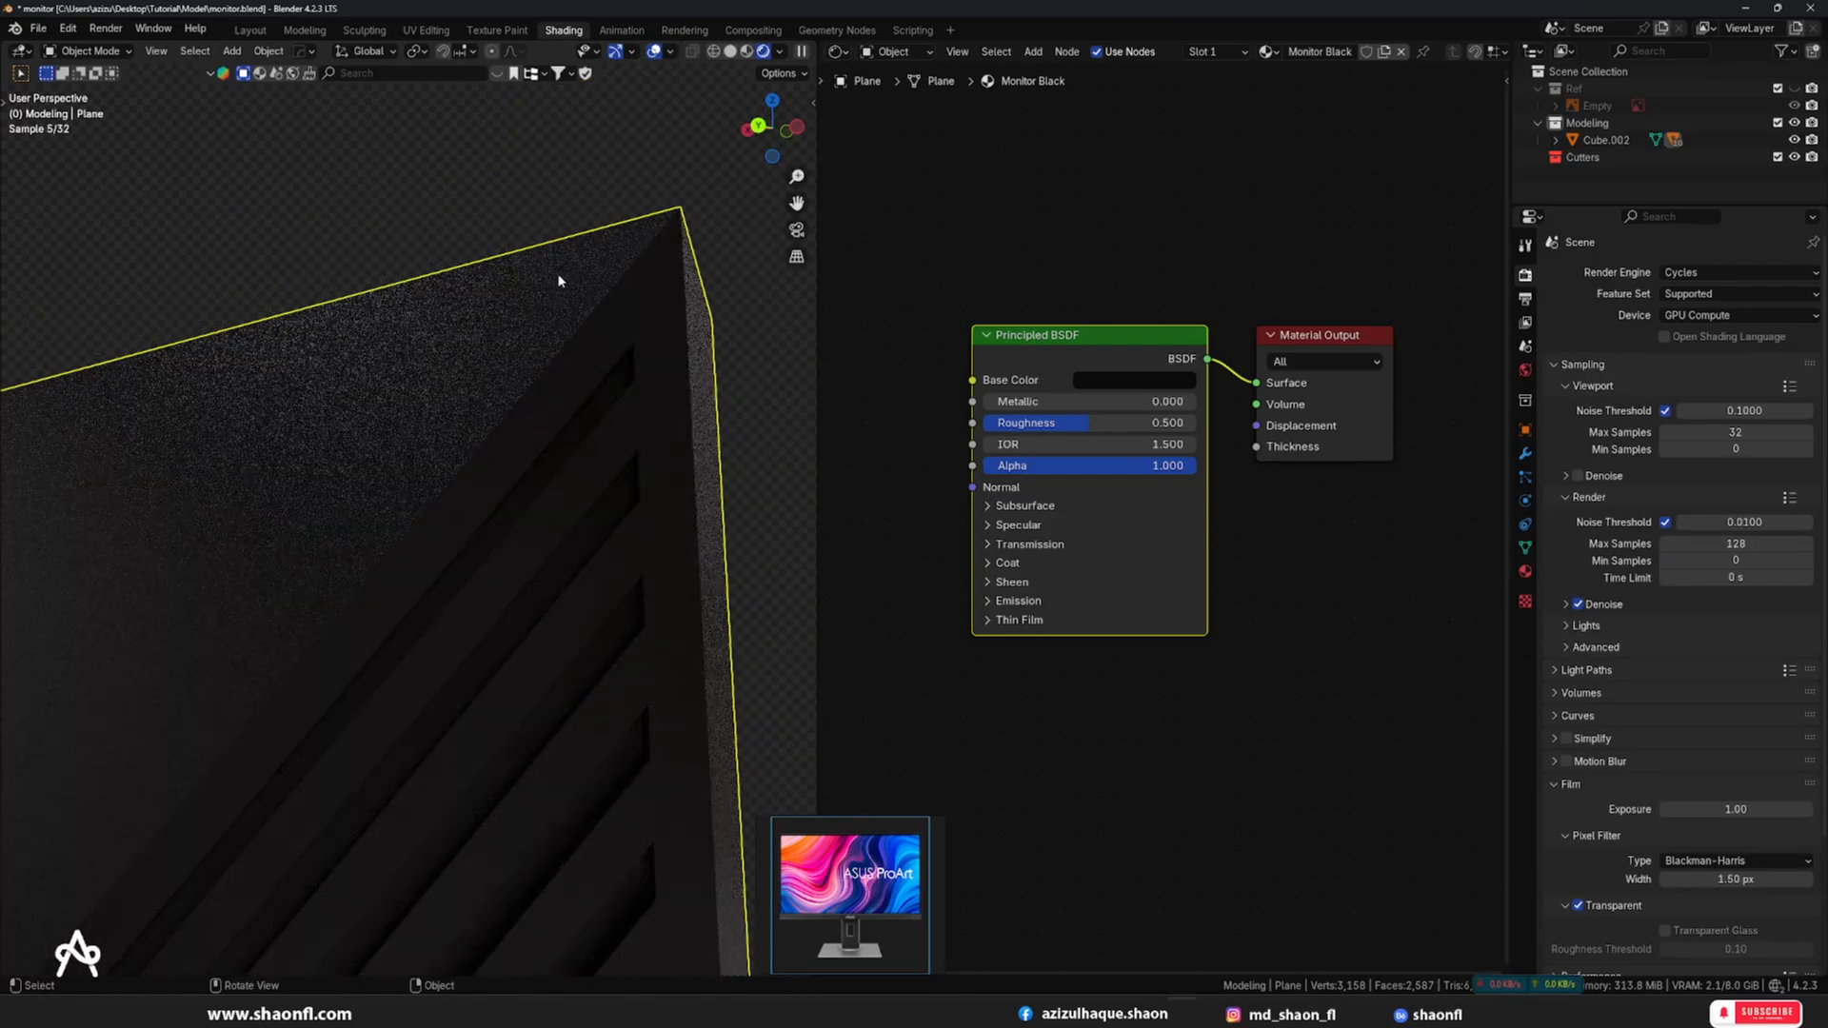
- Raise the A_light world background strength to 2
left_click(1525, 571)
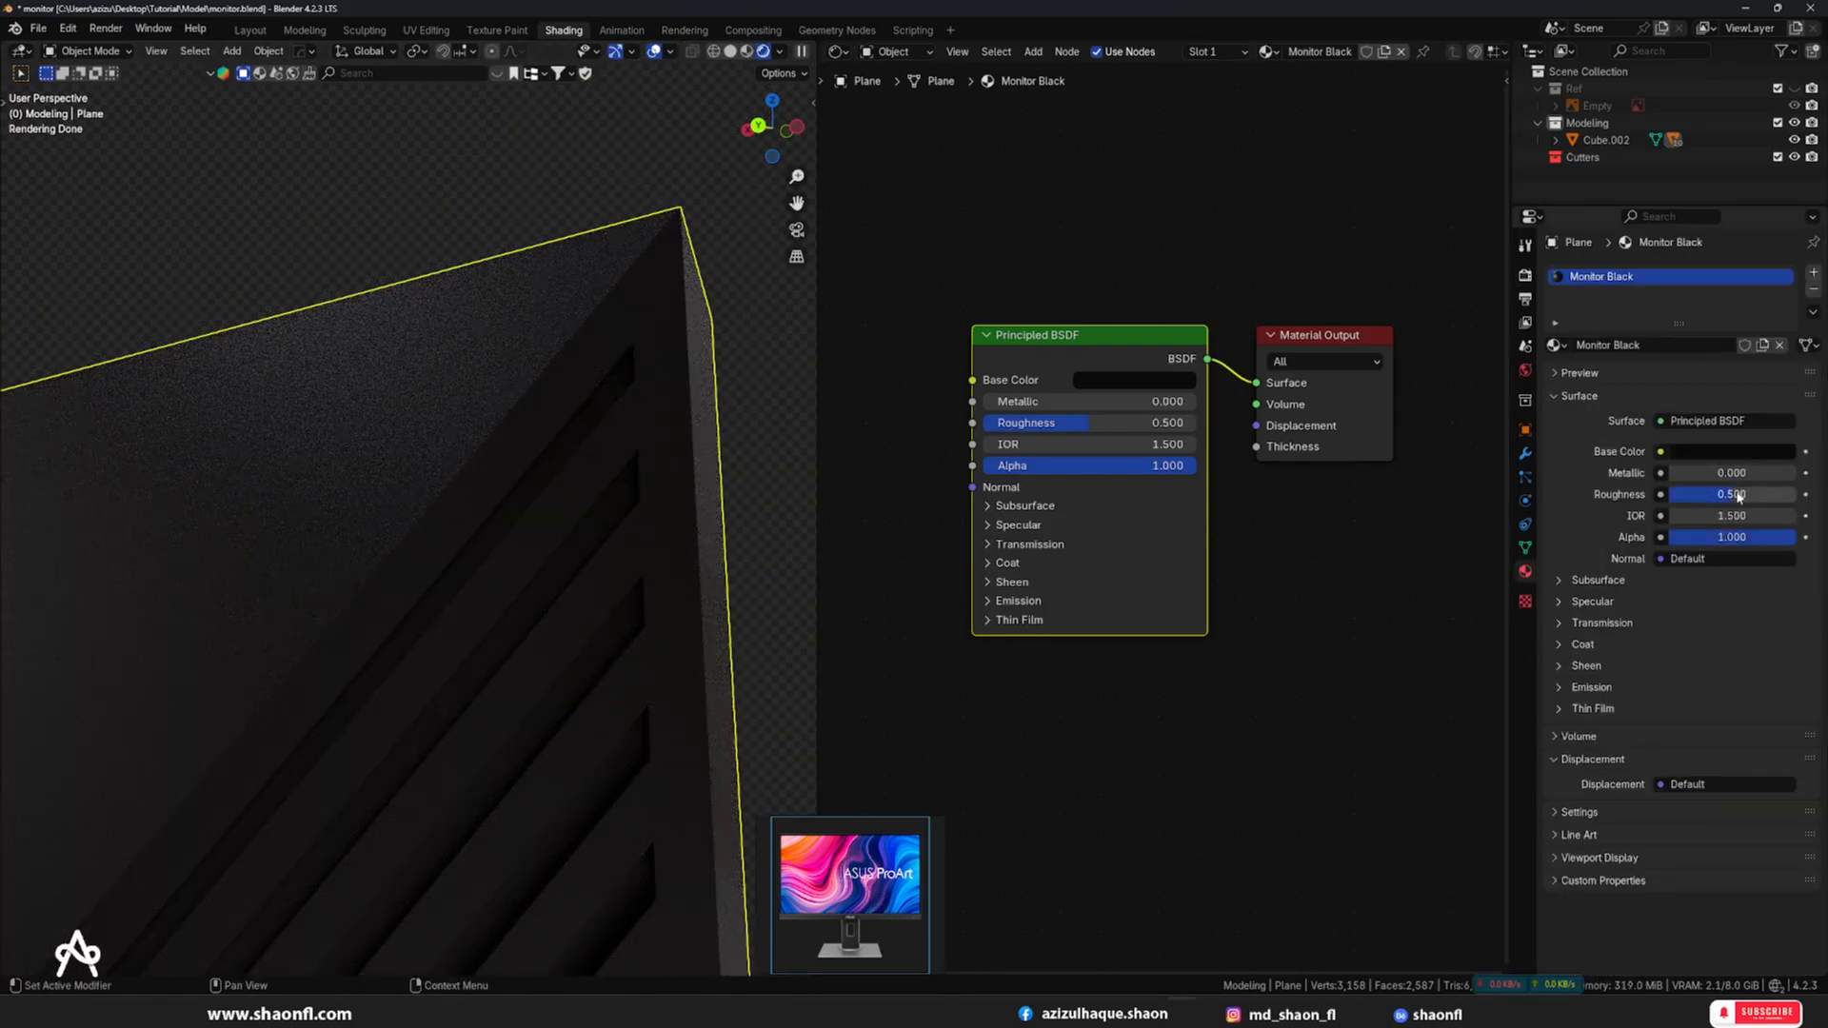
left_click(1525, 369)
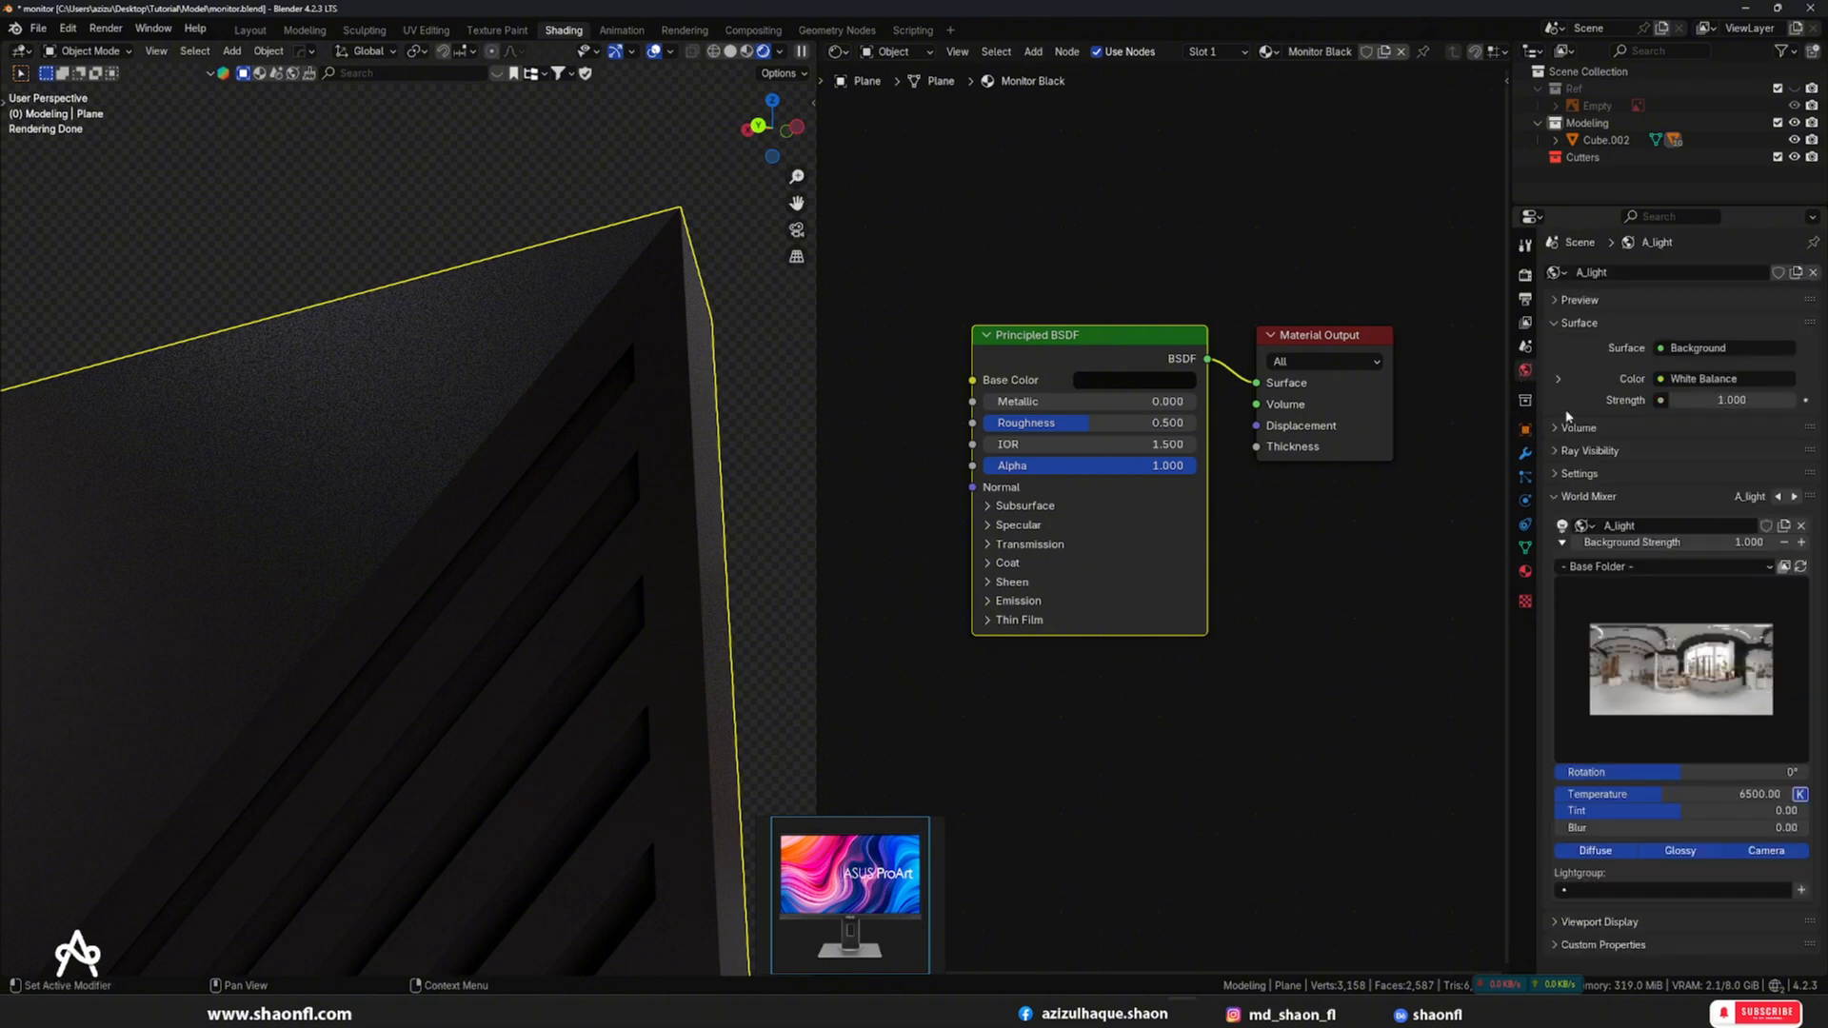
left_click(1723, 540)
type("2")
key("Return")
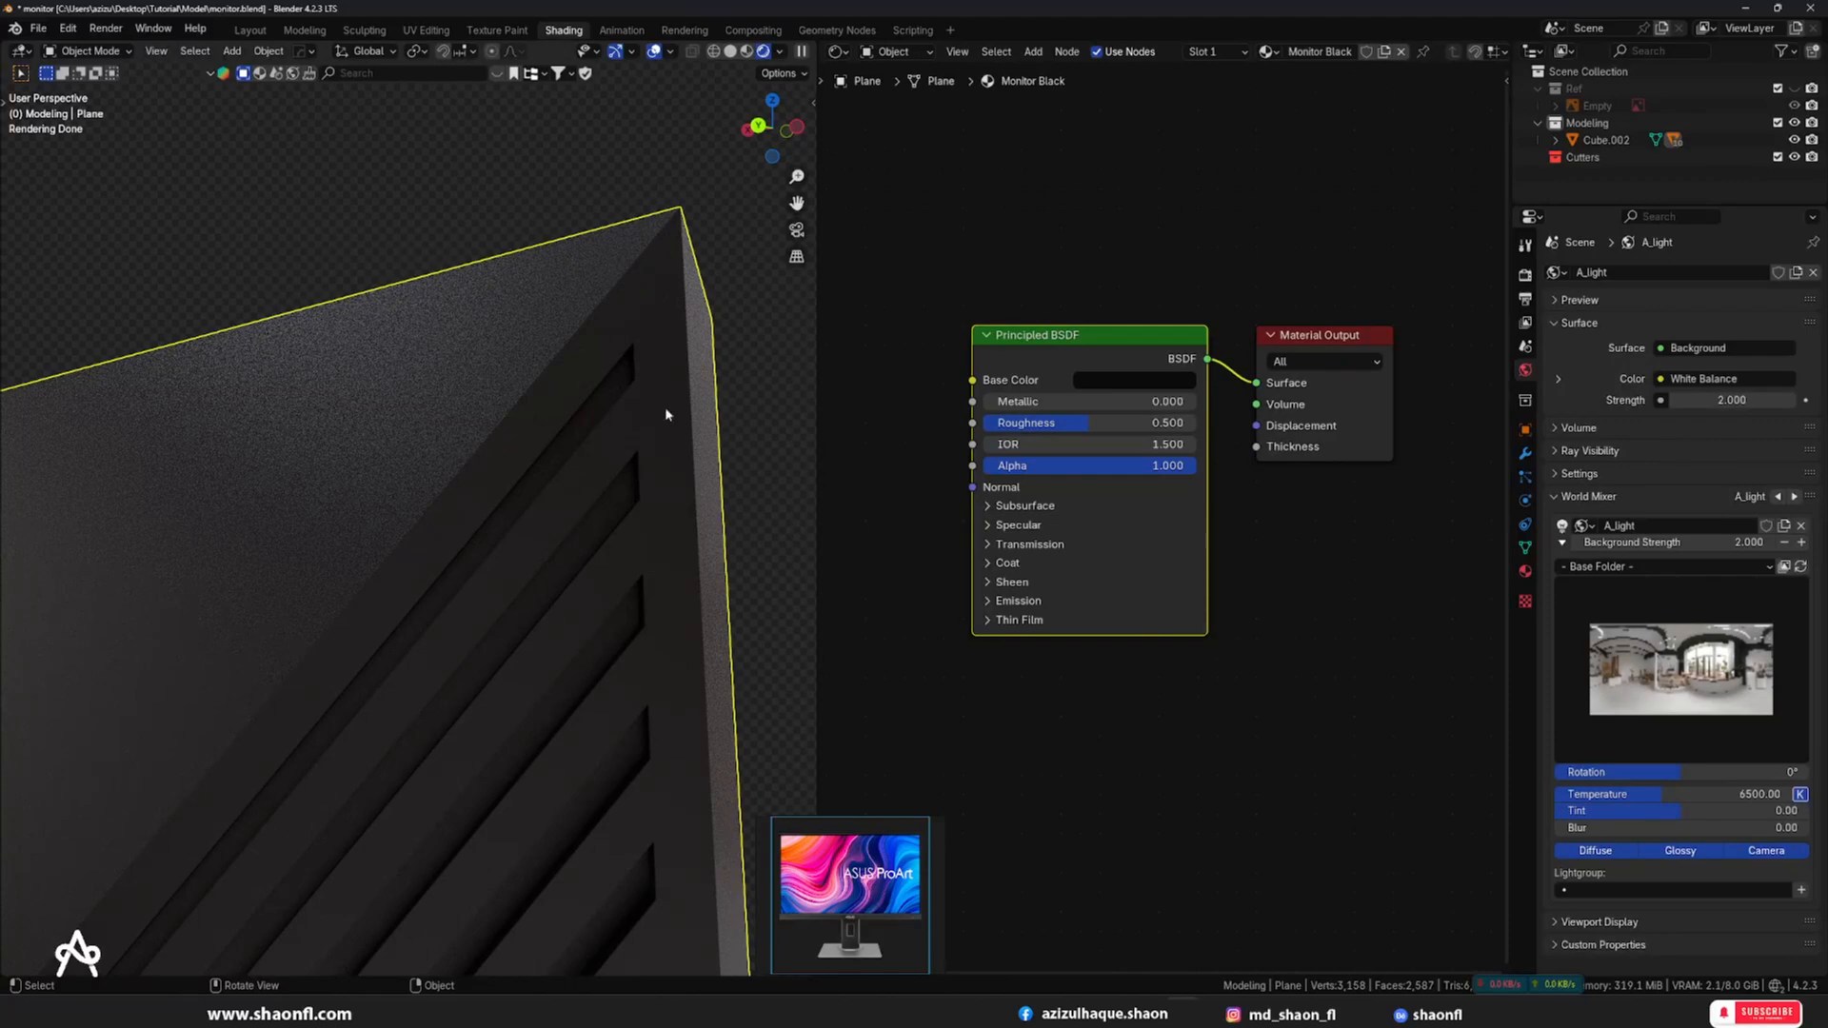
- Limit the rendered preview to a region around the rear vent corner and enable viewport denoising
scroll(721, 523, "up", 3)
scroll(712, 509, "down", 5)
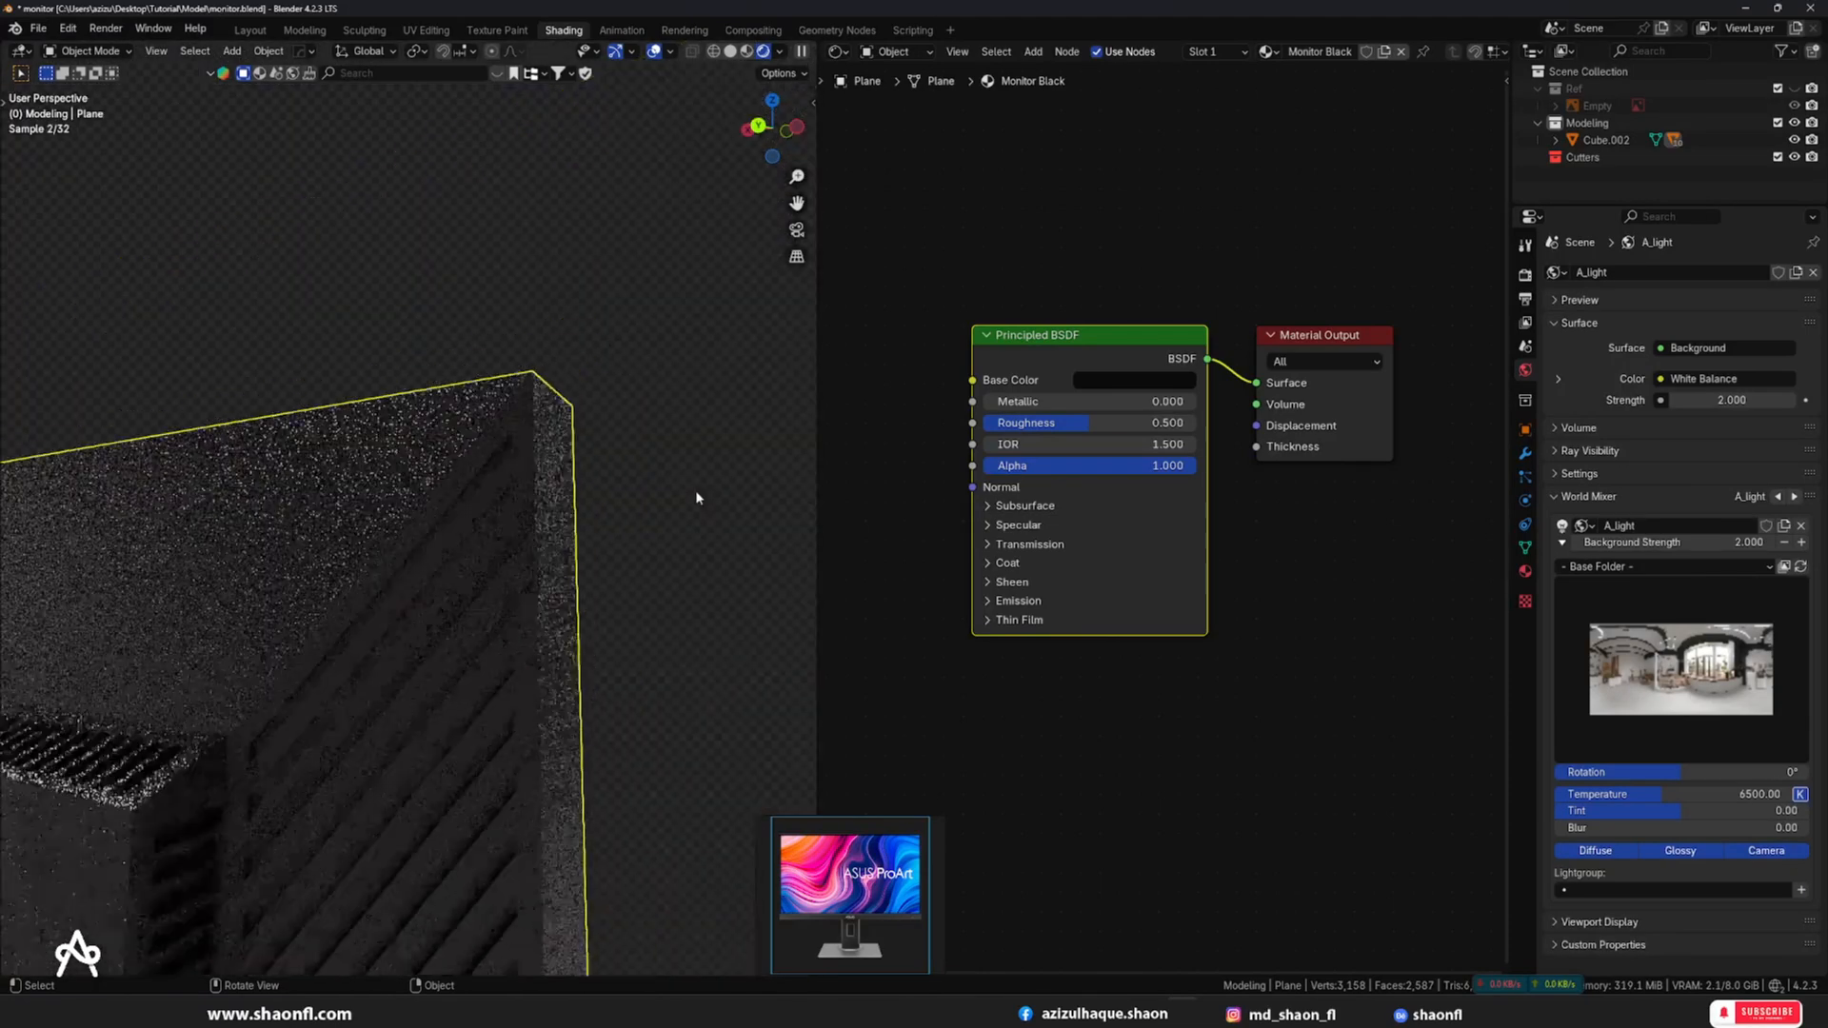
middle_click_drag(657, 497, 578, 463)
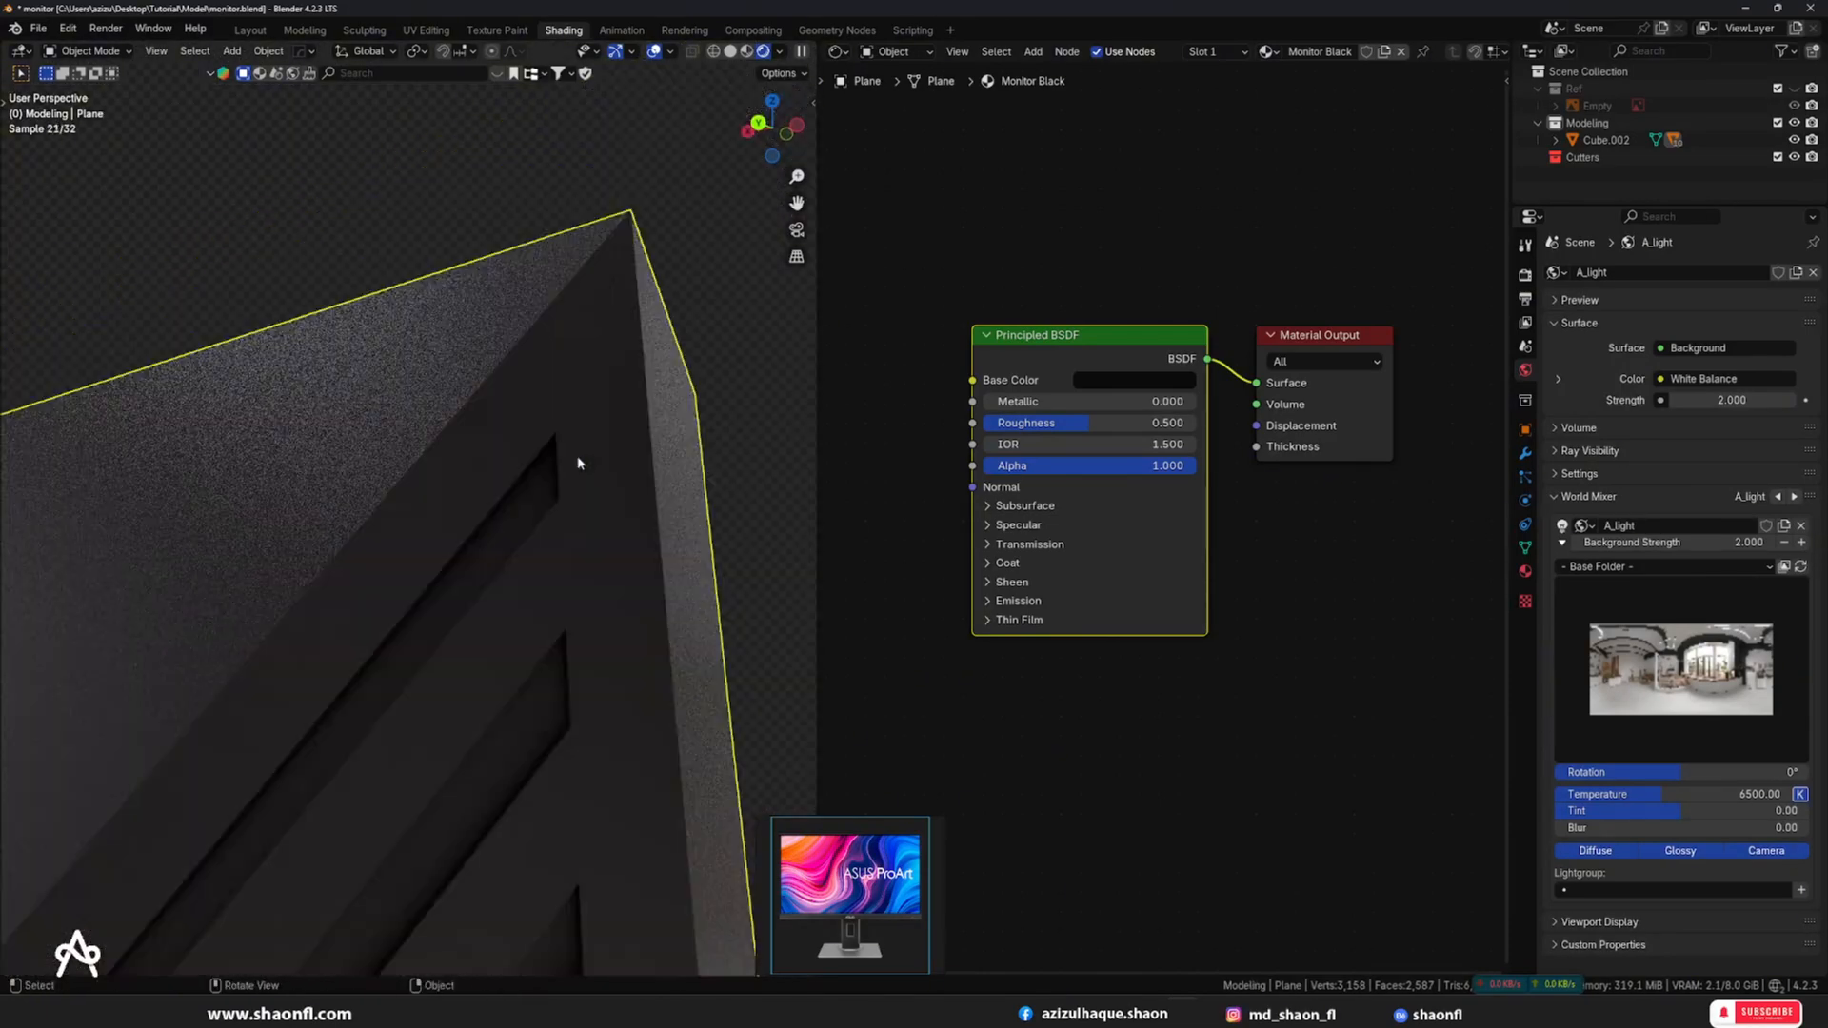
key("ctrl+b")
left_click_drag(223, 144, 736, 700)
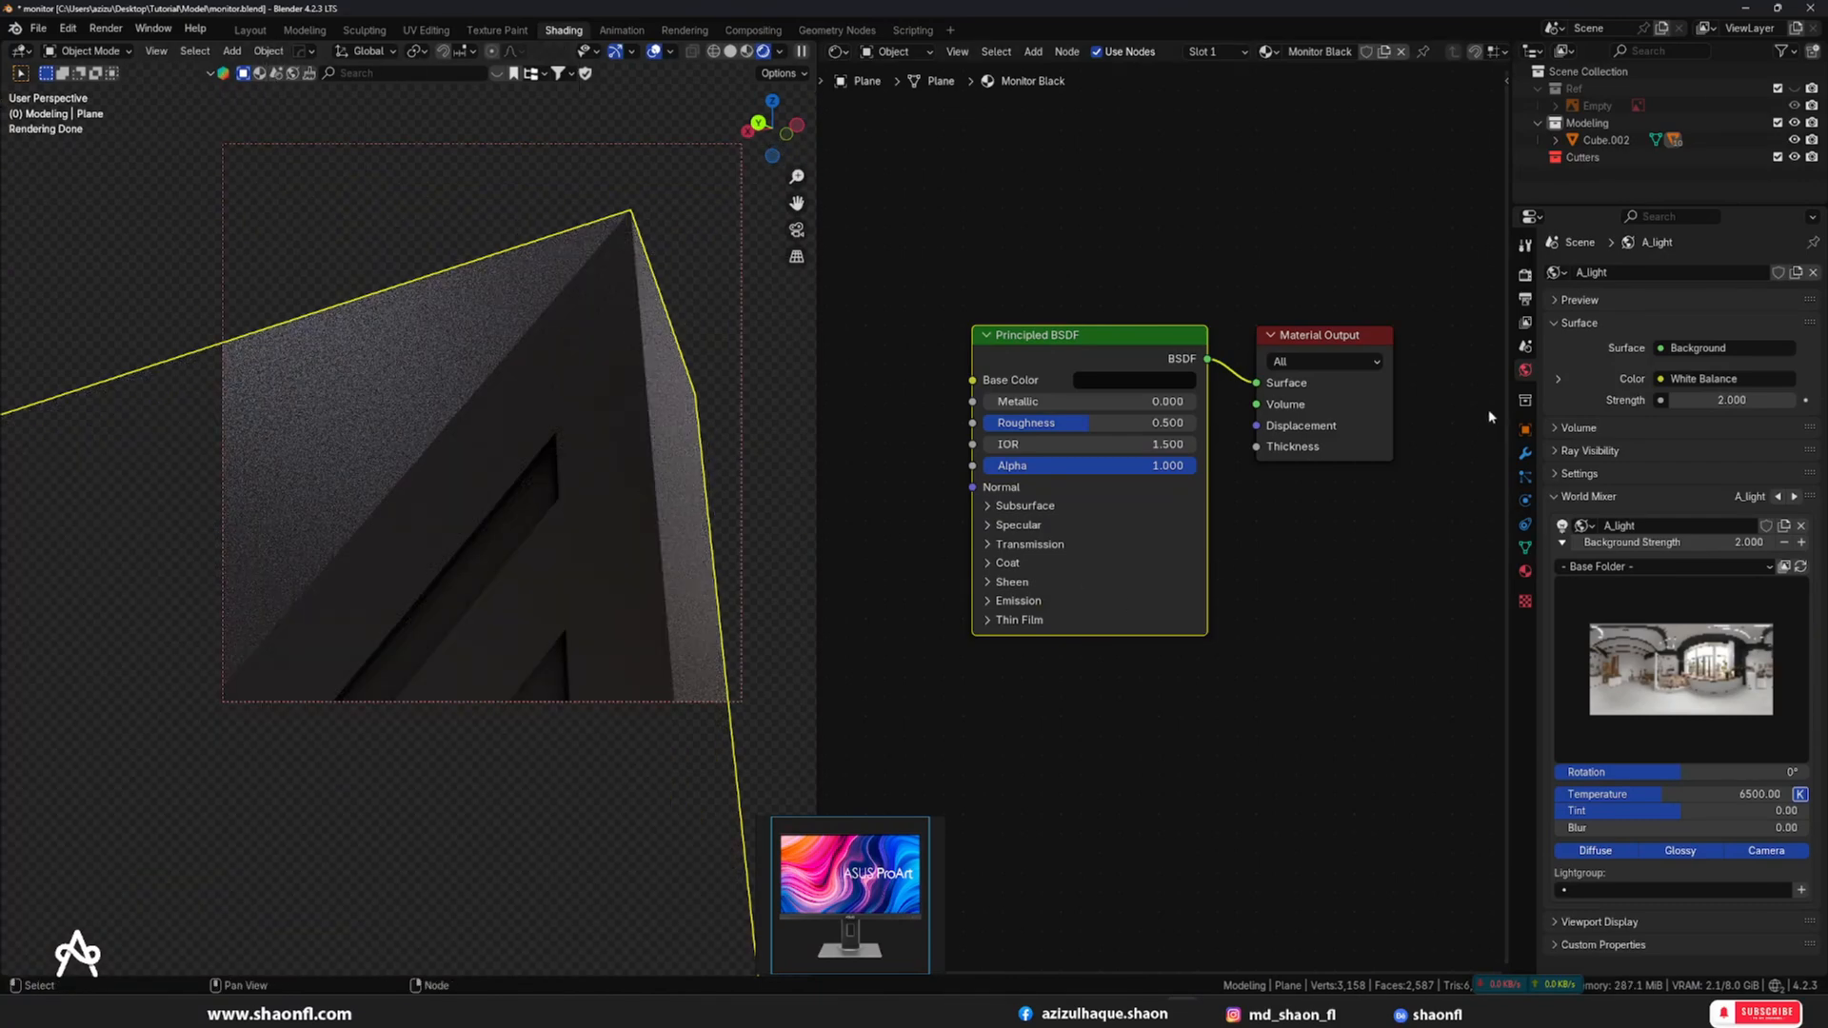
left_click(1527, 277)
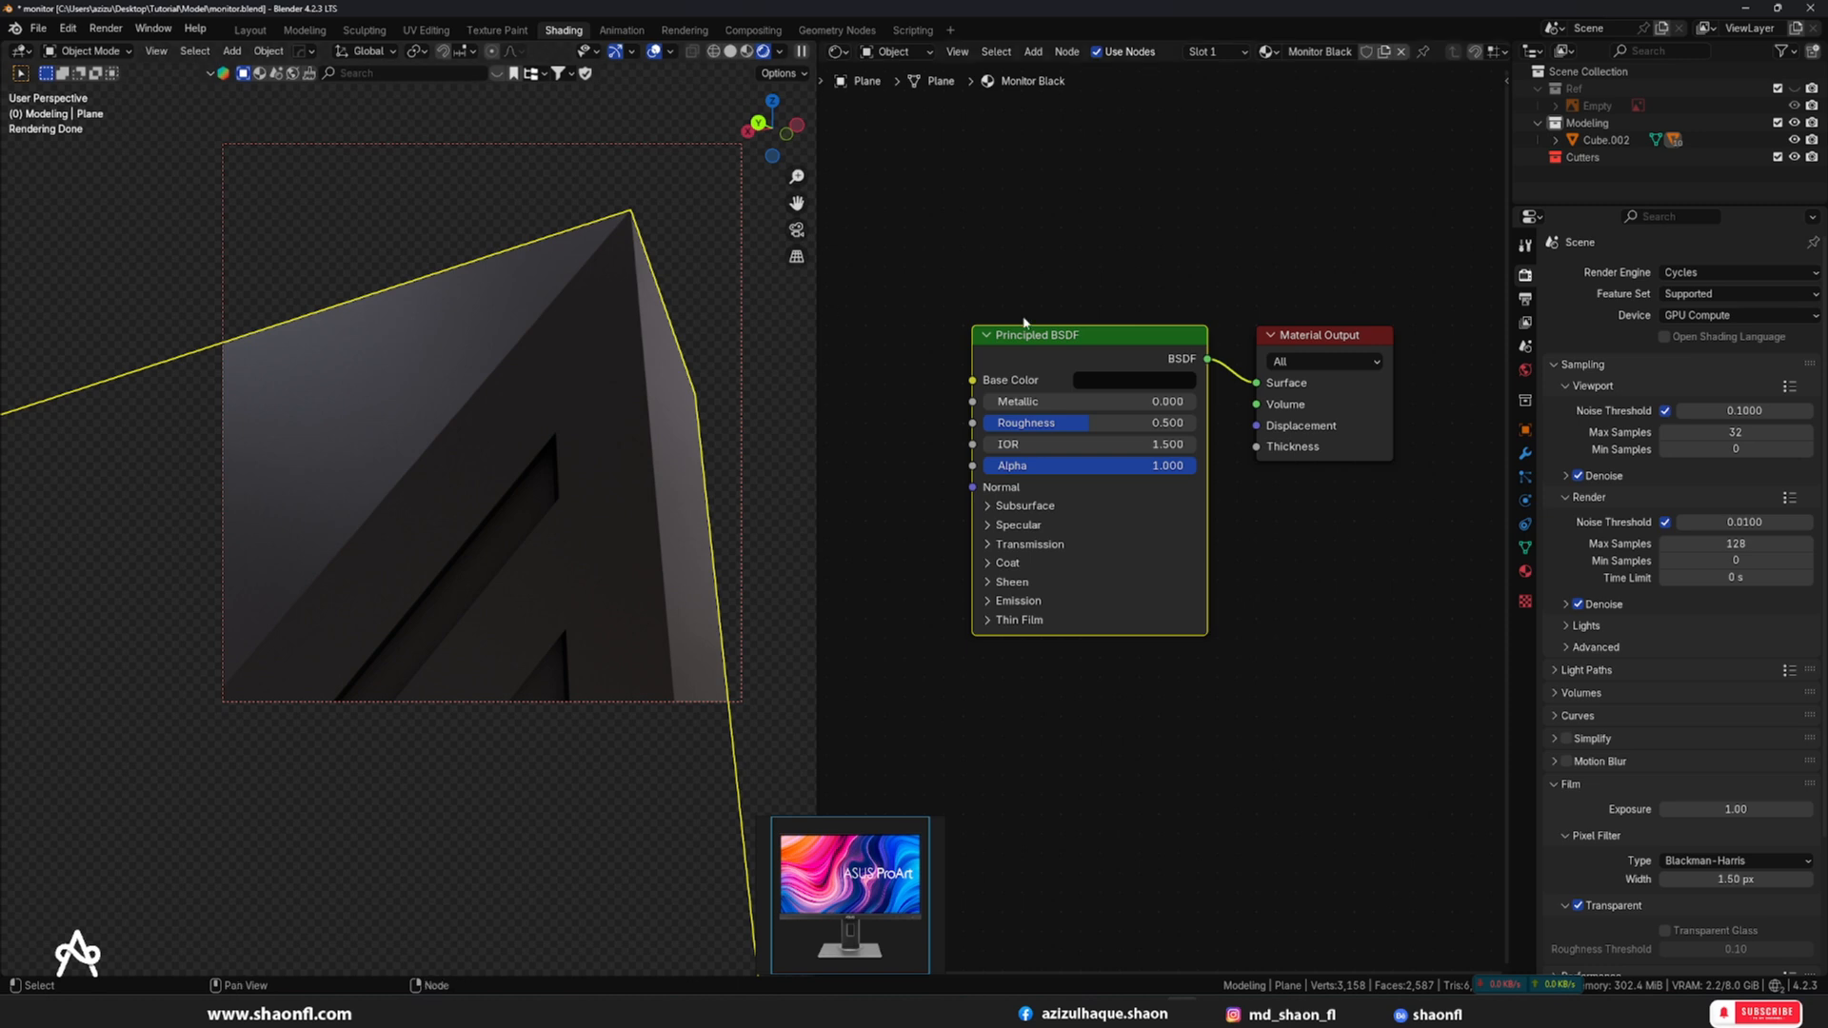
- Add a Noise Texture node ahead of the Principled BSDF in the Monitor Black material
scroll(1059, 381, "up", 2)
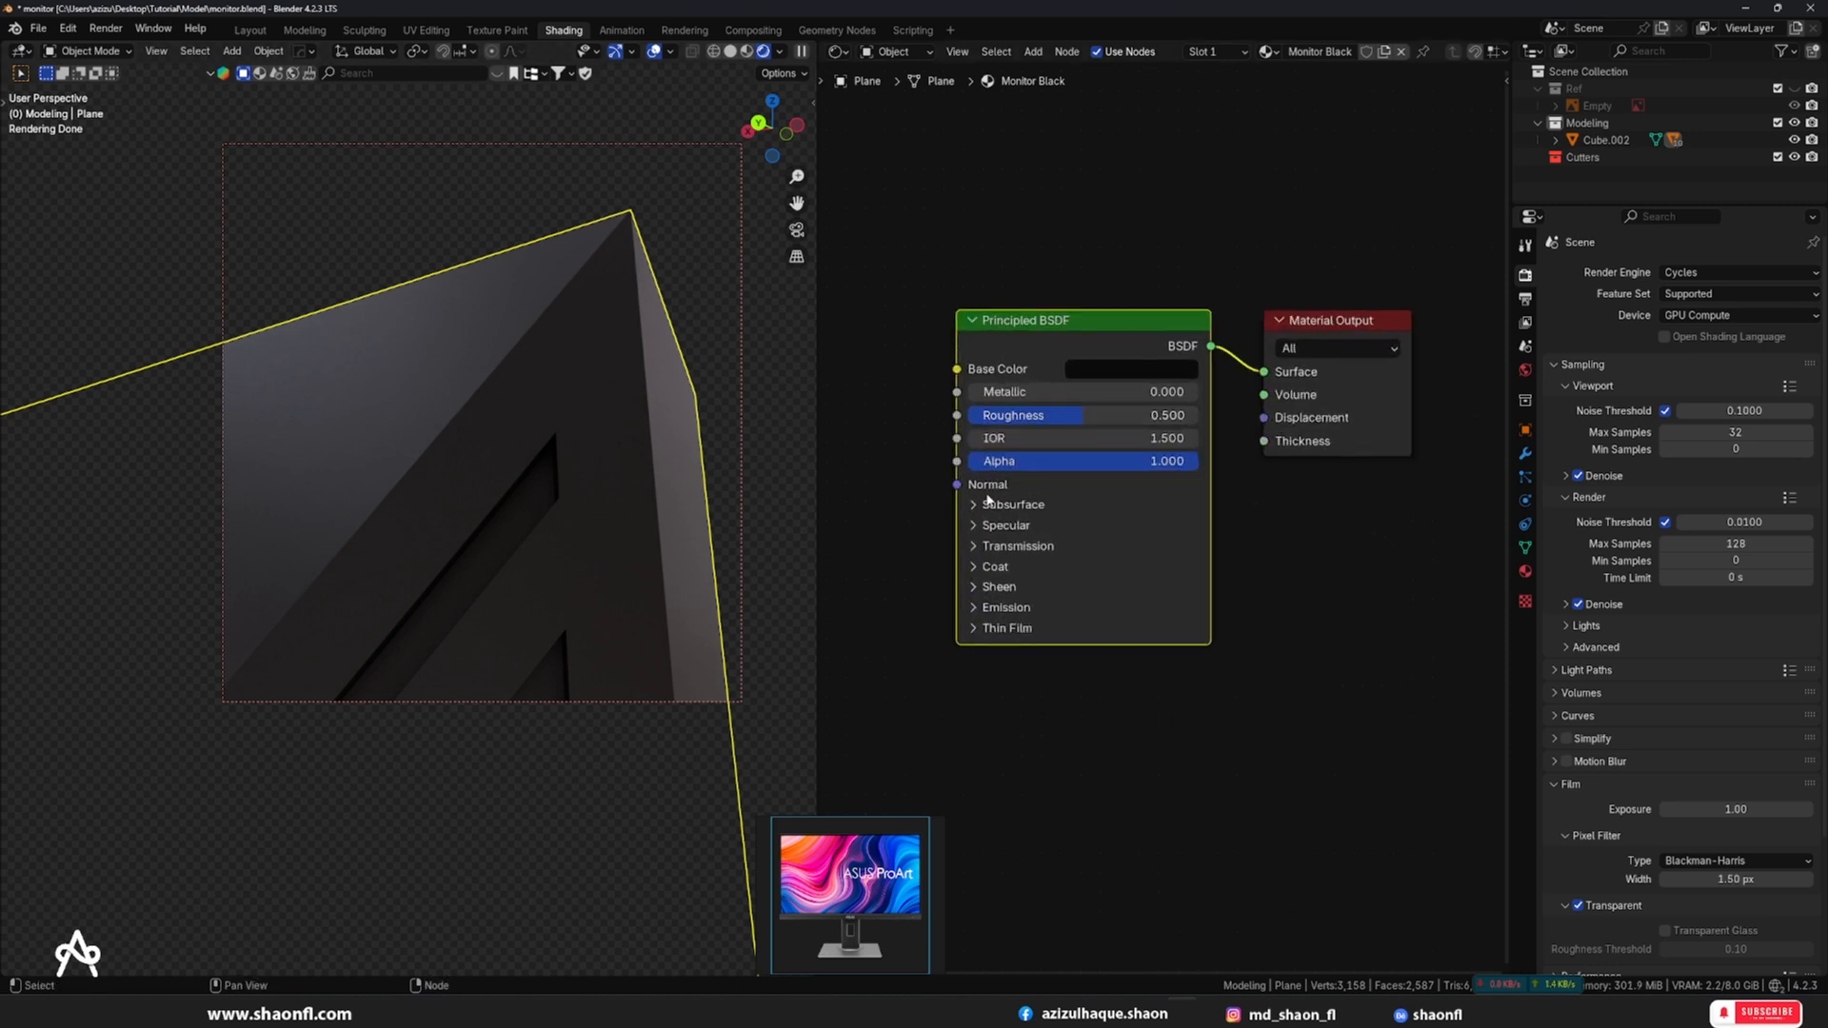
scroll(1159, 437, "down", 5)
middle_click_drag(1075, 636, 1216, 624)
scroll(1142, 514, "up", 3)
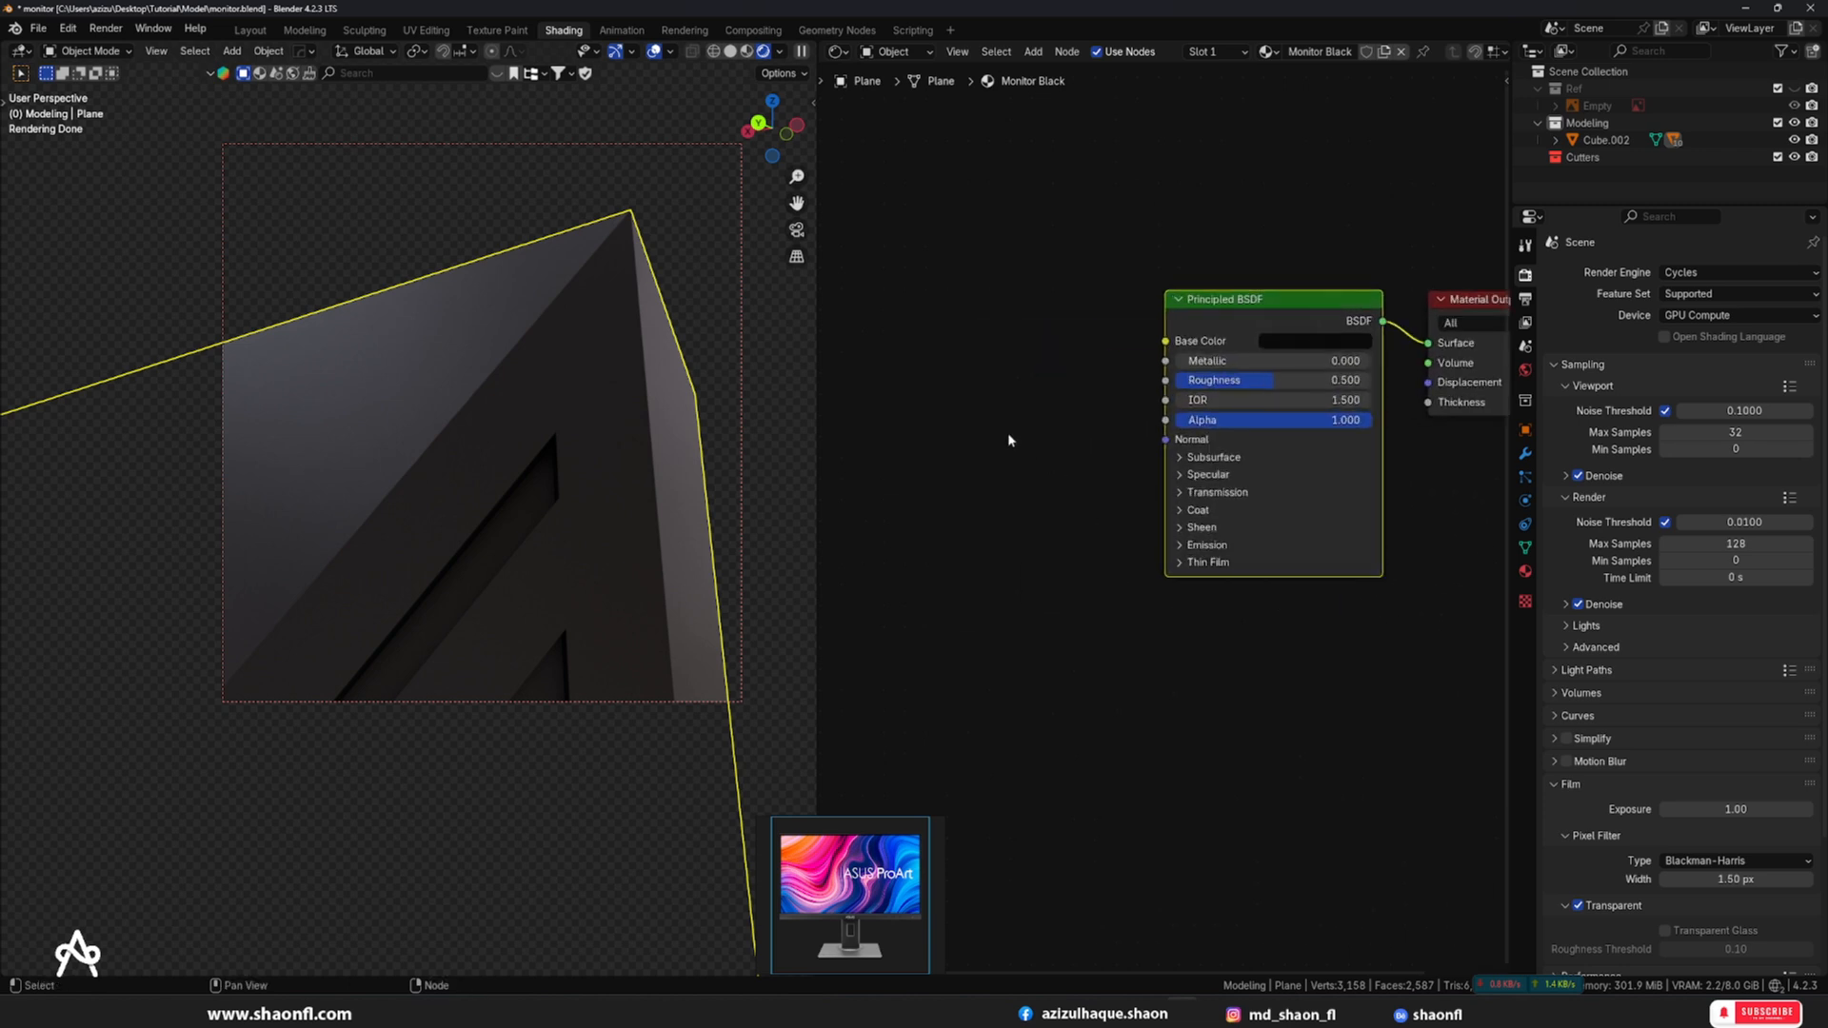
key("shift+a")
left_click(1002, 398)
type("noise")
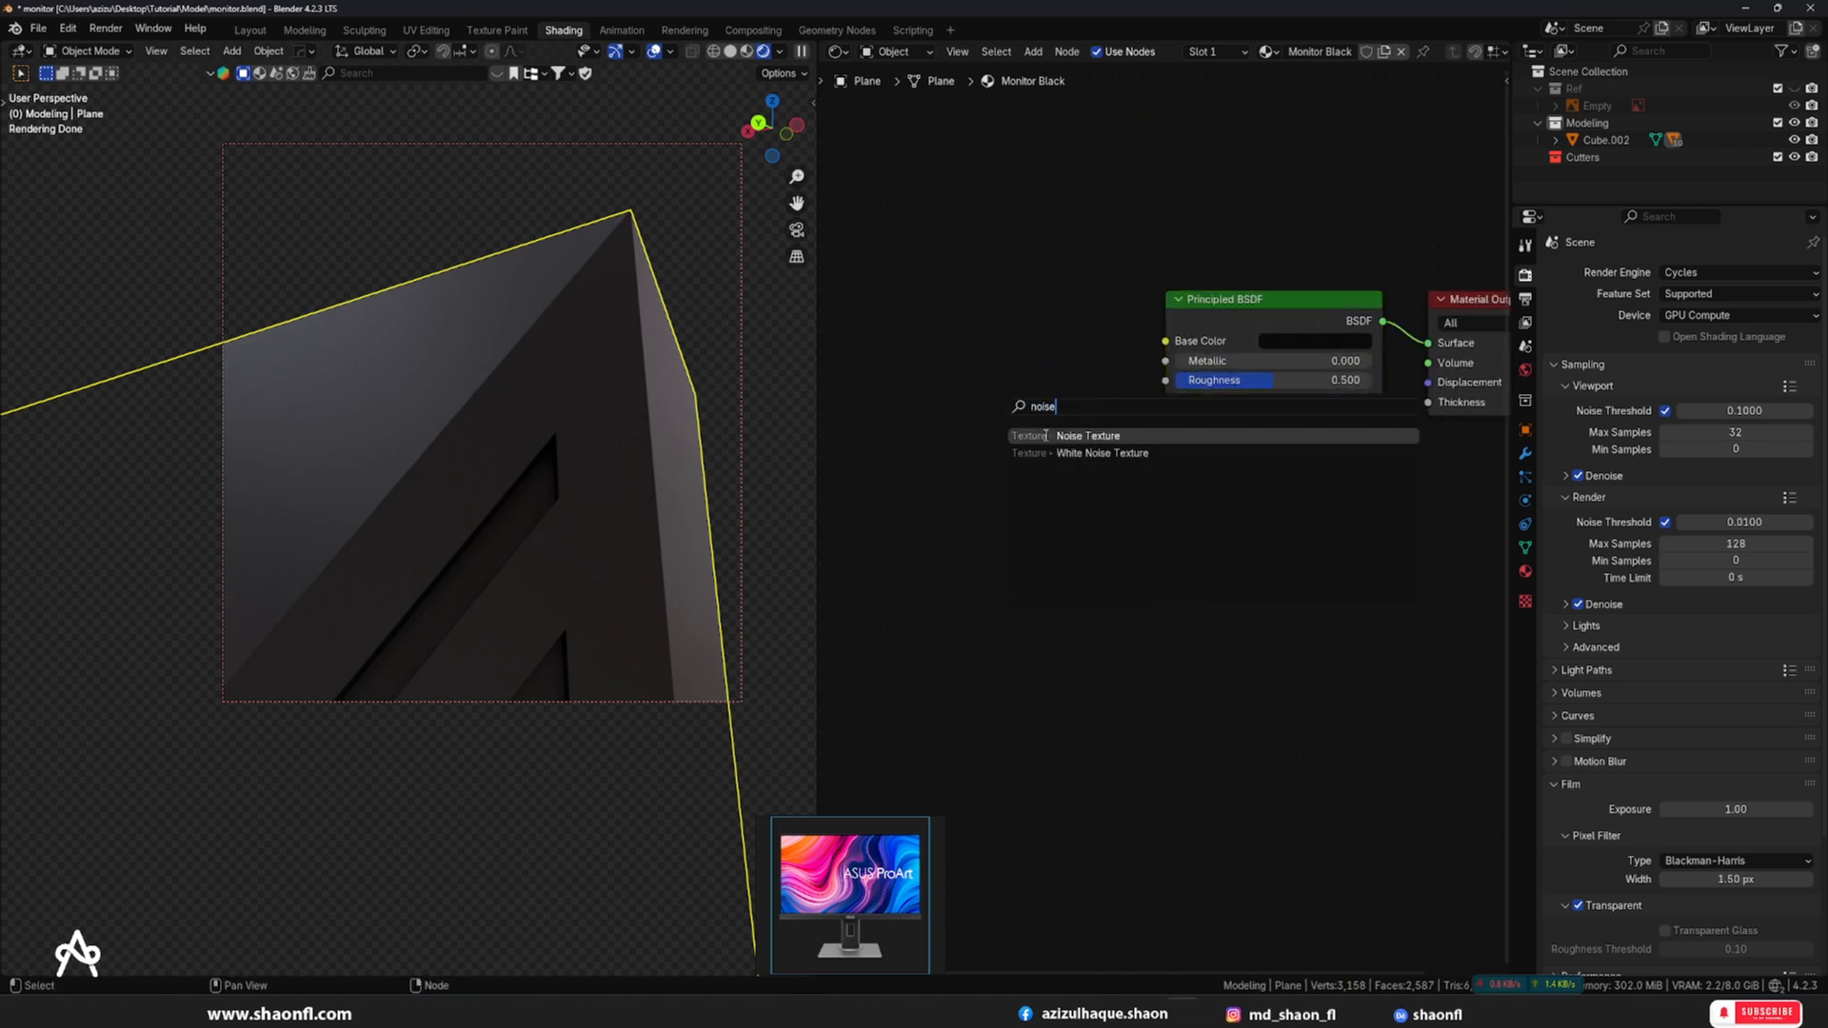
left_click(1047, 435)
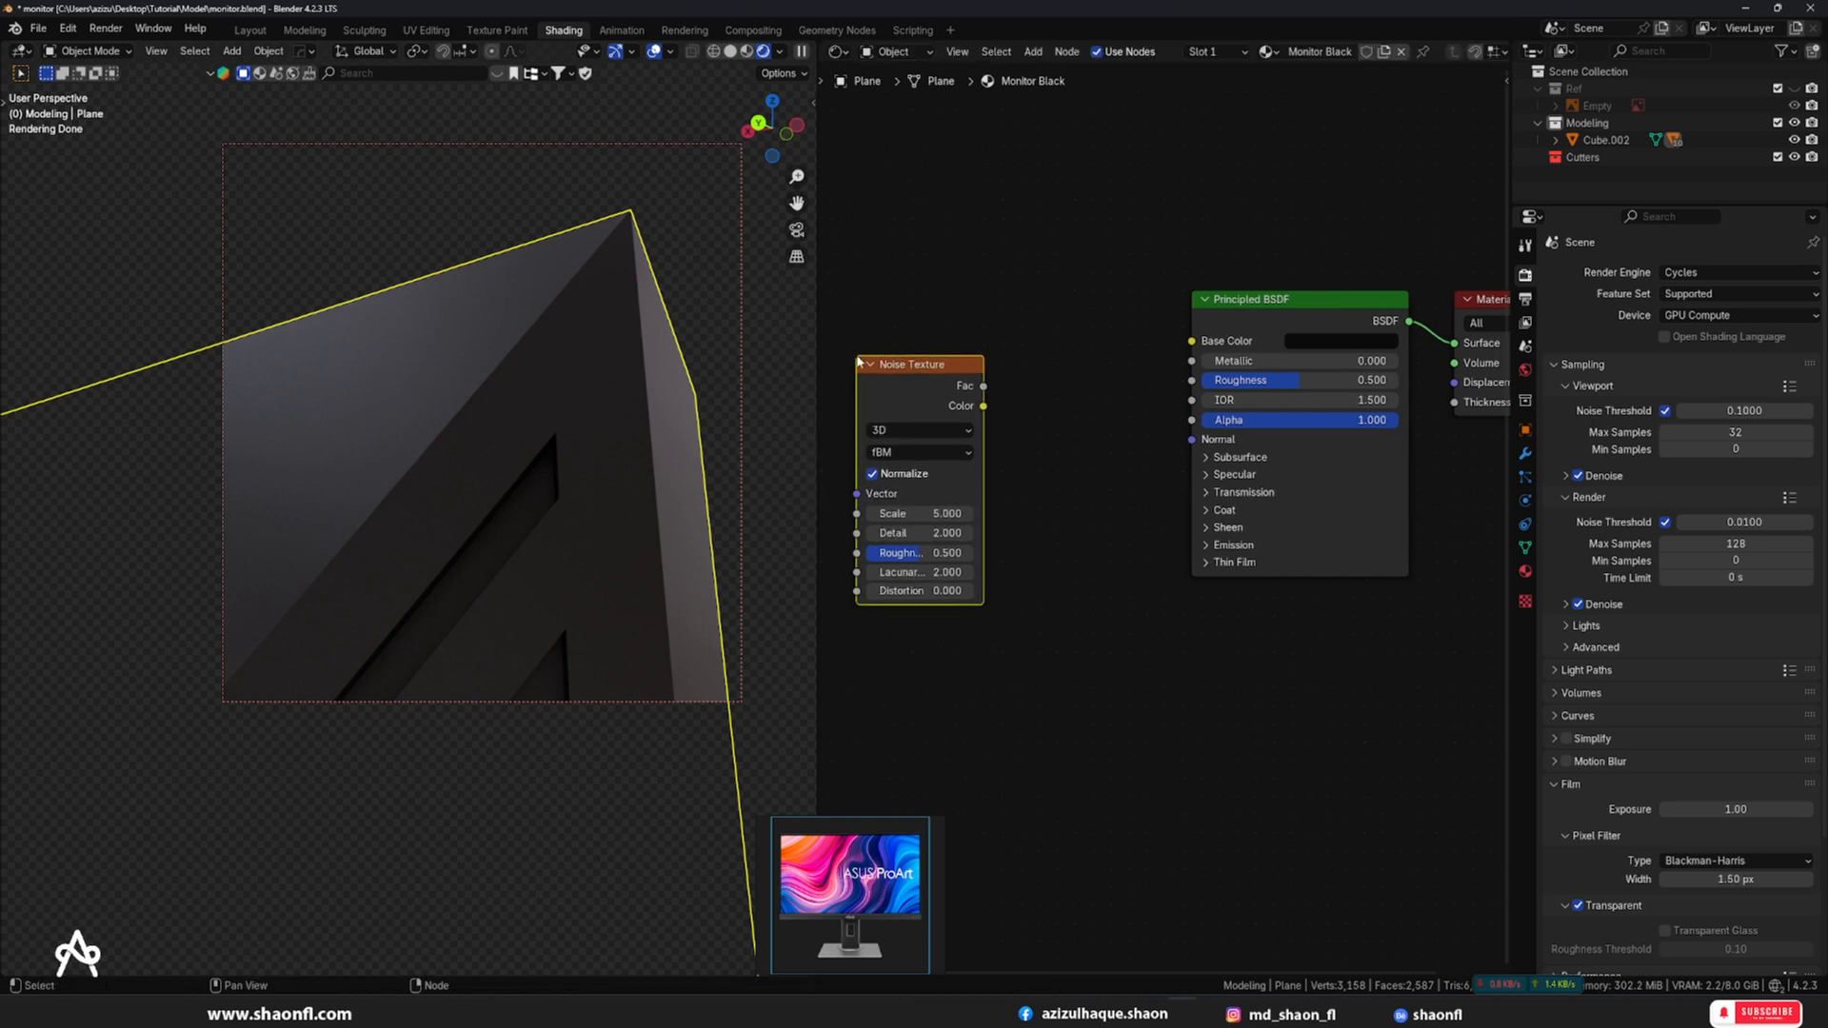
- Attach a Texture Coordinate and Mapping node setup to the Noise Texture
scroll(947, 395, "down", 2)
left_click(1045, 413)
key("ctrl+t")
scroll(1057, 400, "up", 3)
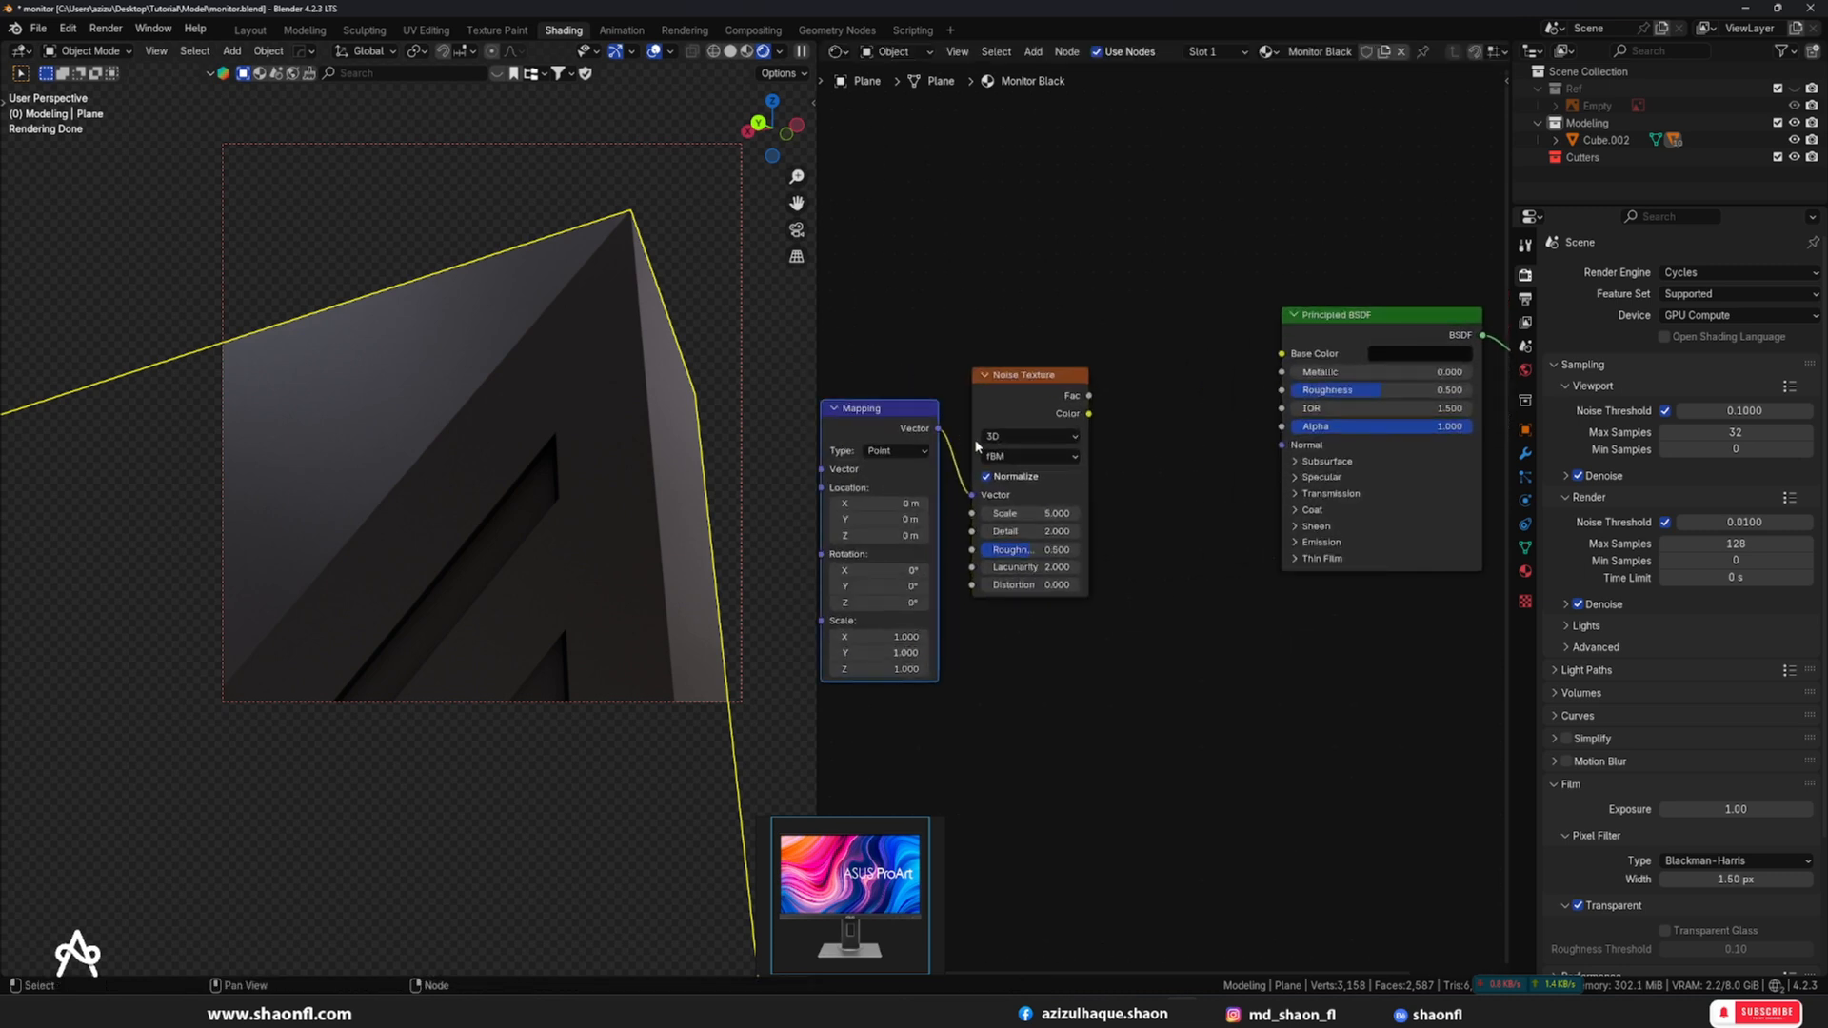
- Link the Noise Texture's Fac output to the Principled BSDF's Normal input and check the vent corner
middle_click_drag(1294, 461, 1105, 441)
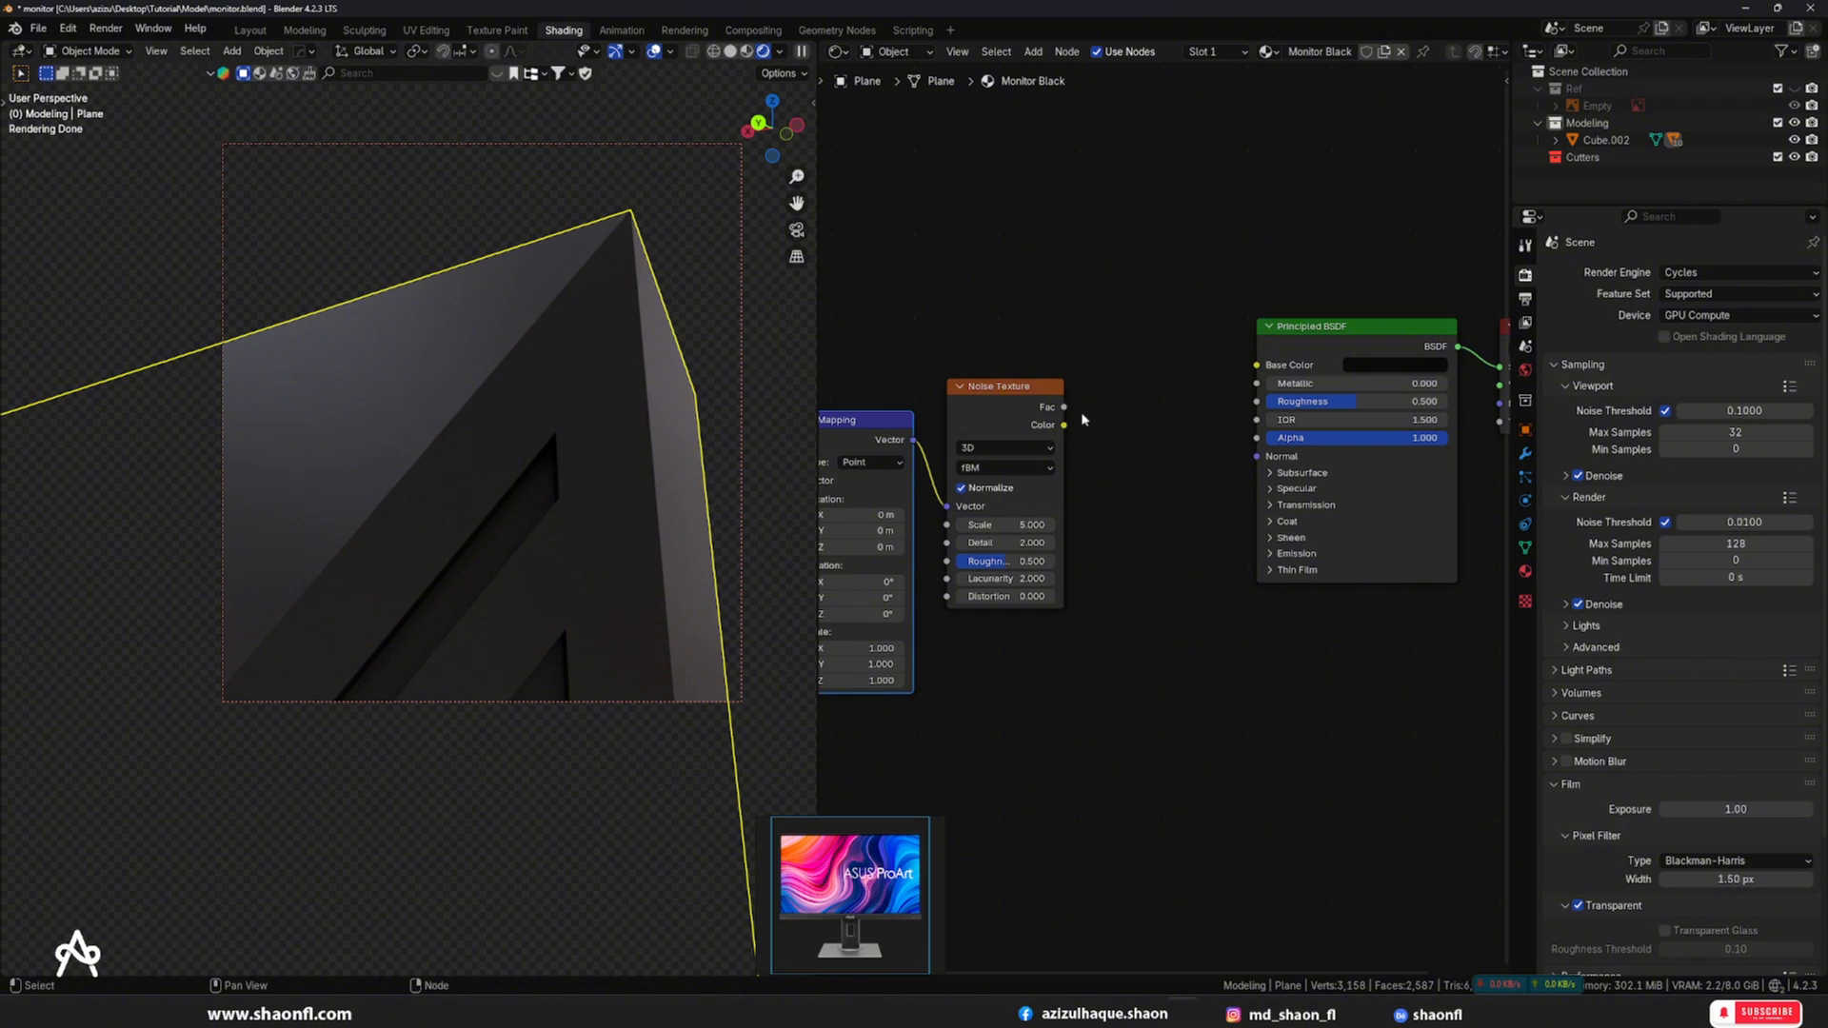
left_click_drag(1066, 412, 1257, 457)
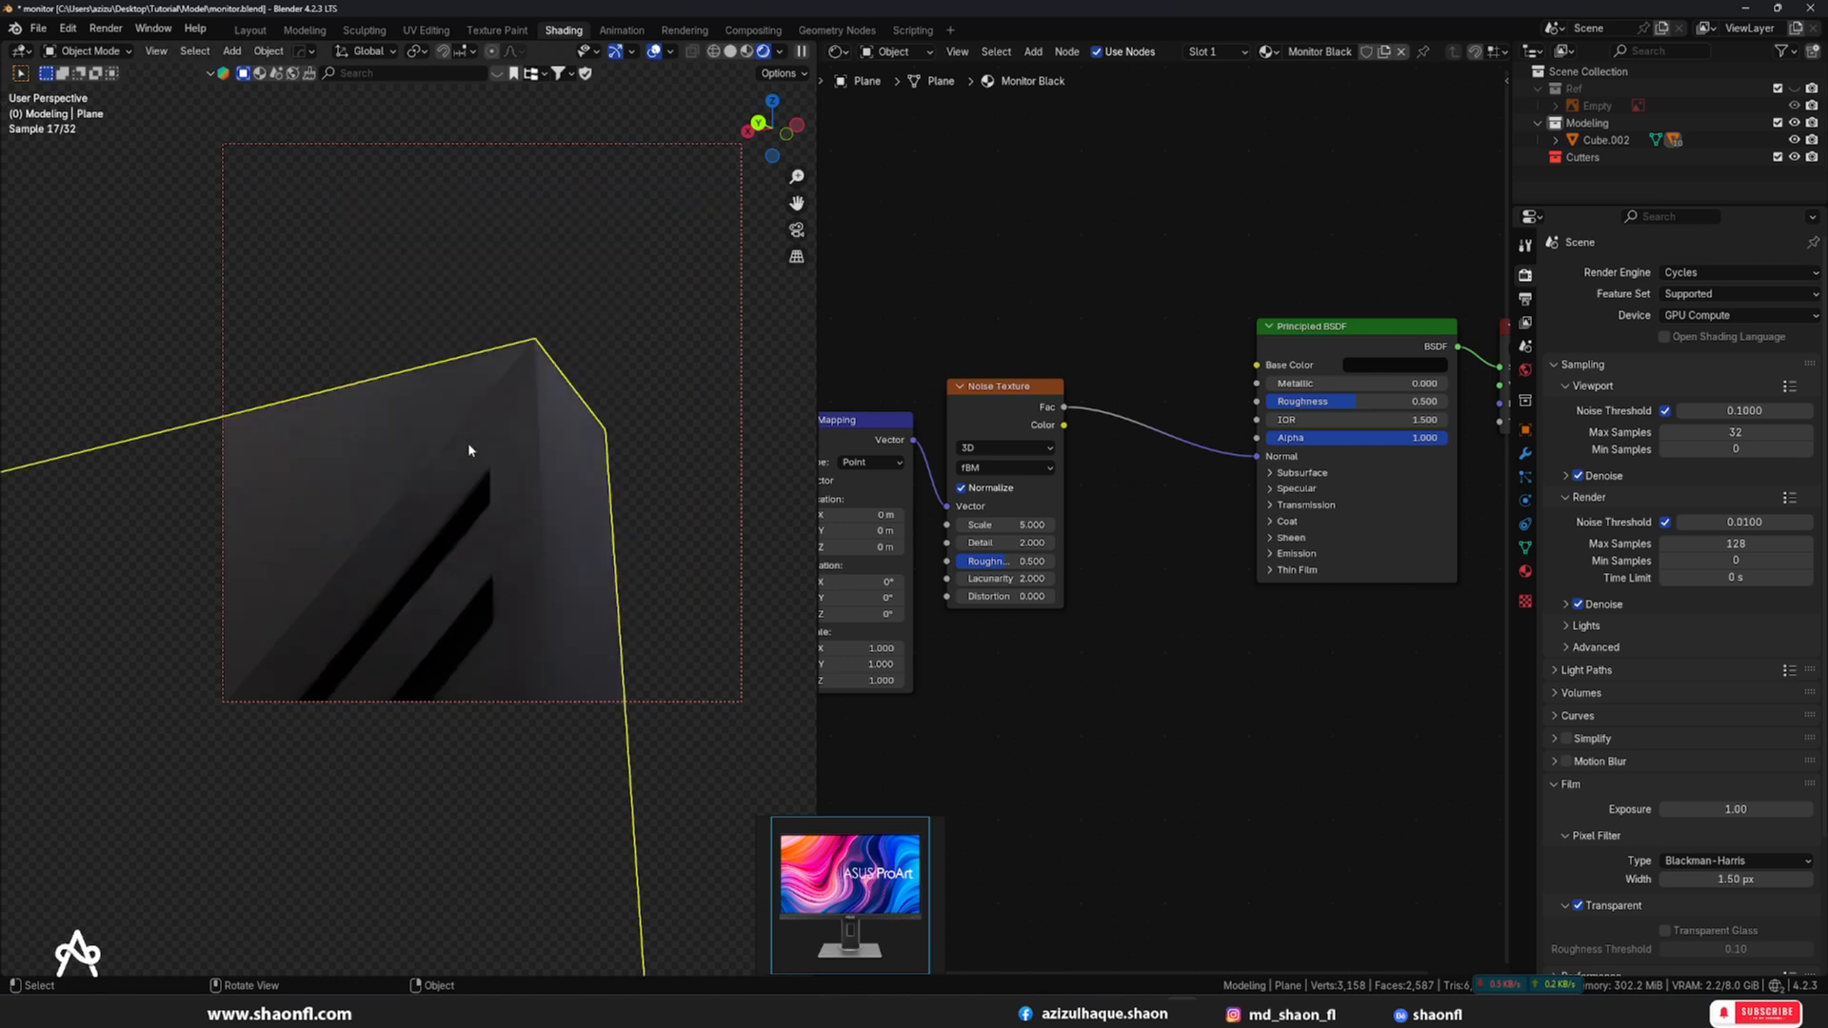
scroll(1056, 436, "down", 3)
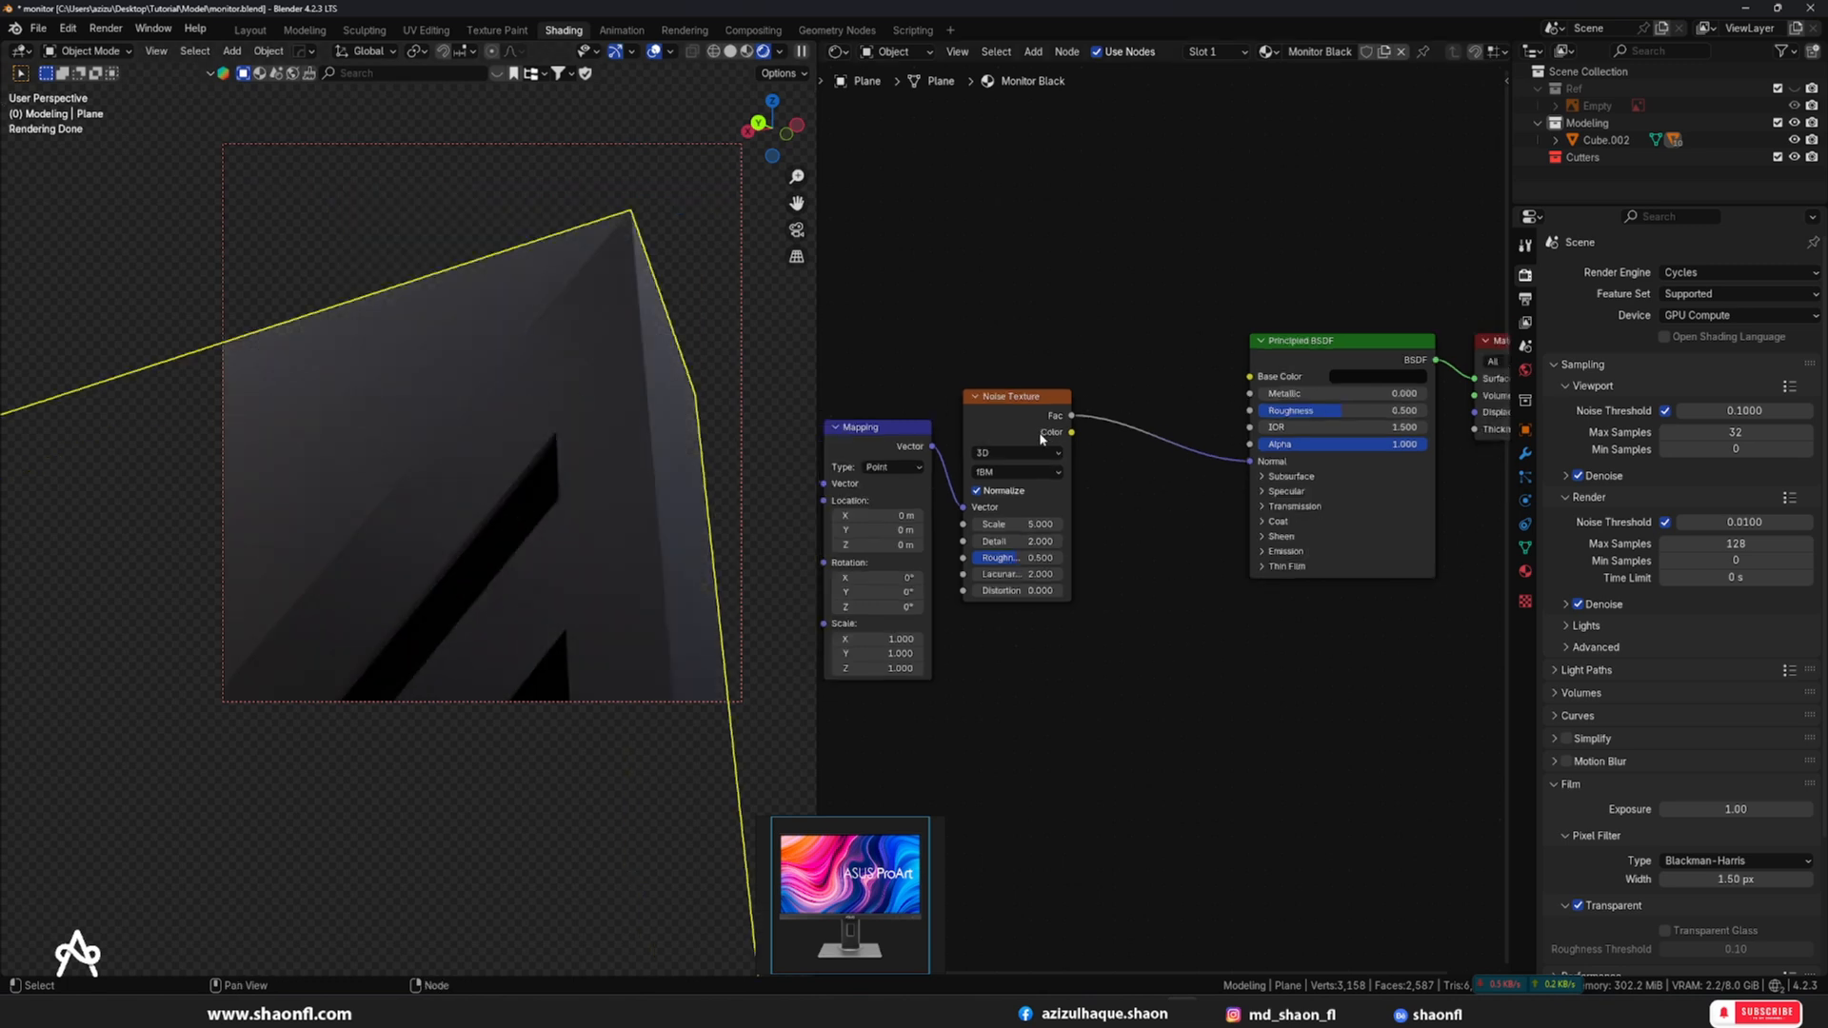
- Preview the Noise Texture directly on the monitor's back and clear the render region
left_click(1036, 427, "ctrl+shift")
mouse_move(531, 392)
middle_mouse_down("ctrl")
mouse_move(469, 511)
mouse_move(400, 470)
mouse_move(445, 596)
mouse_move(617, 556)
mouse_move(533, 536)
mouse_move(510, 604)
mouse_move(647, 603)
mouse_move(459, 655)
middle_mouse_up("ctrl")
key("ctrl+alt+b")
middle_click_drag(1316, 368, 1270, 420)
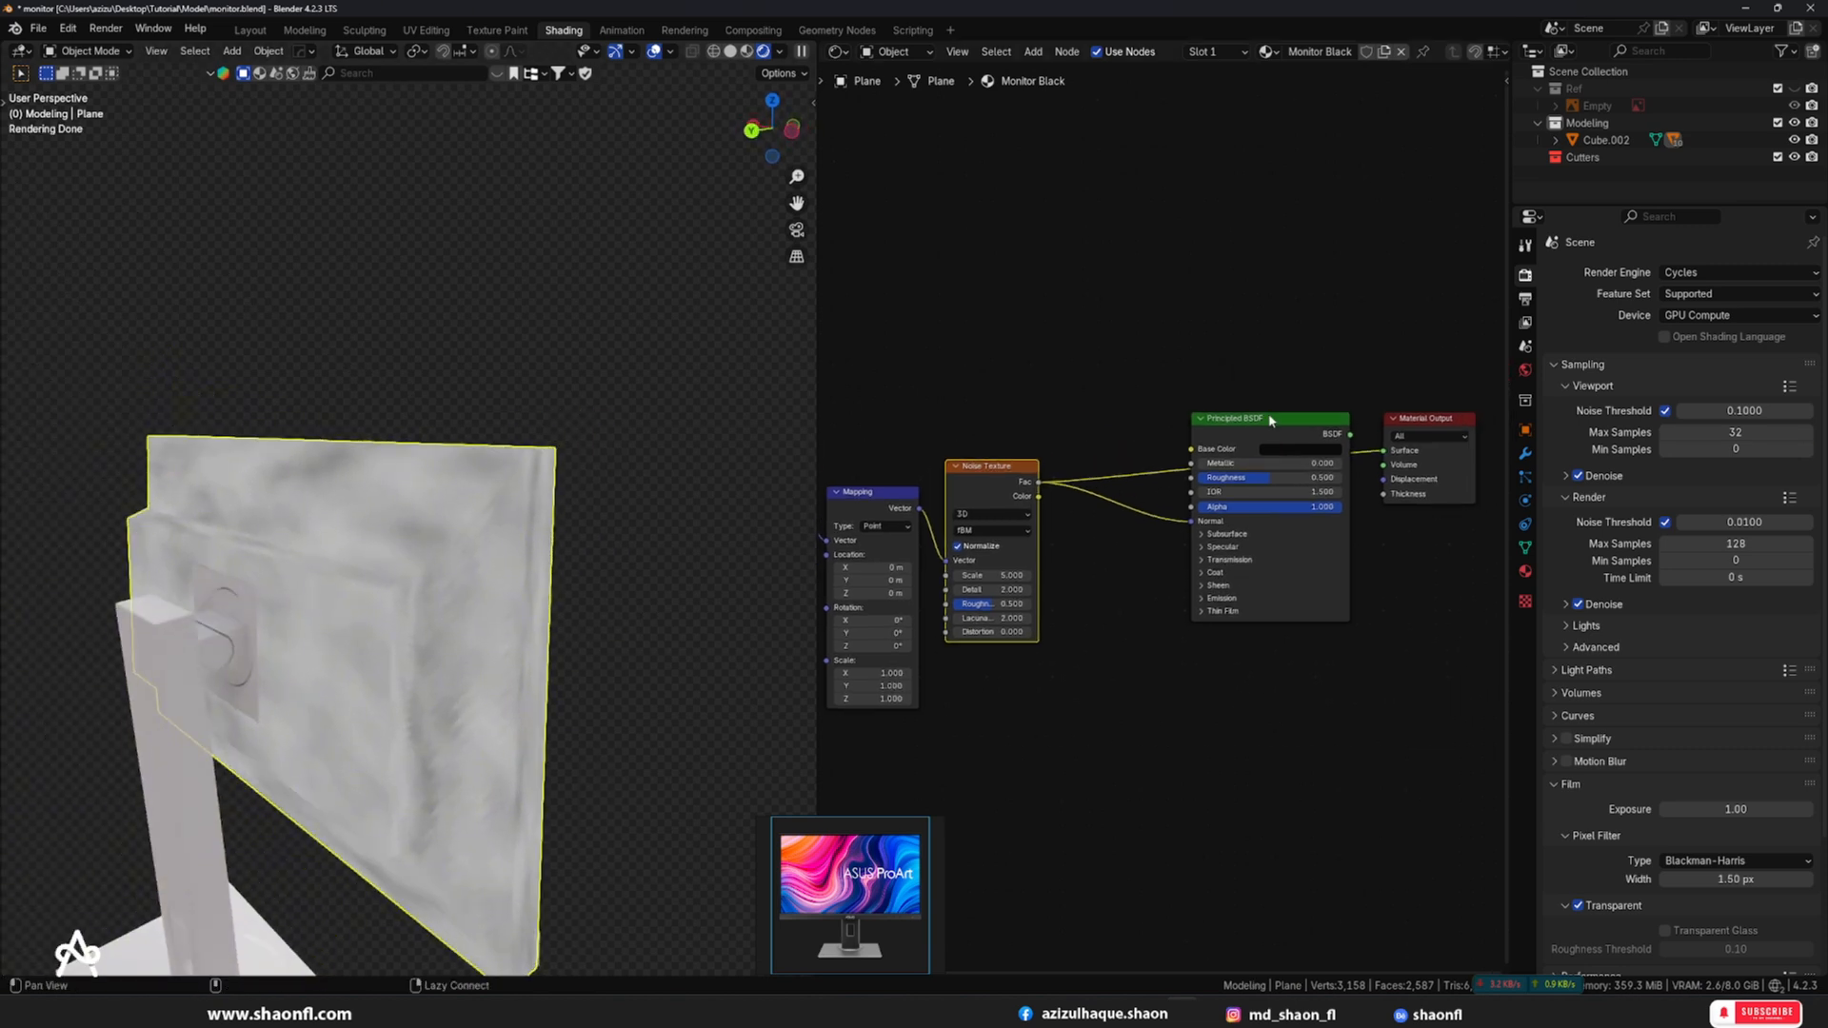
- Cycle the preview through the Noise Texture's outputs back to Fac and examine the pattern on the monitor's back
left_click(998, 471, "ctrl+shift")
left_click(998, 471, "ctrl+shift")
left_click(998, 471, "ctrl+shift")
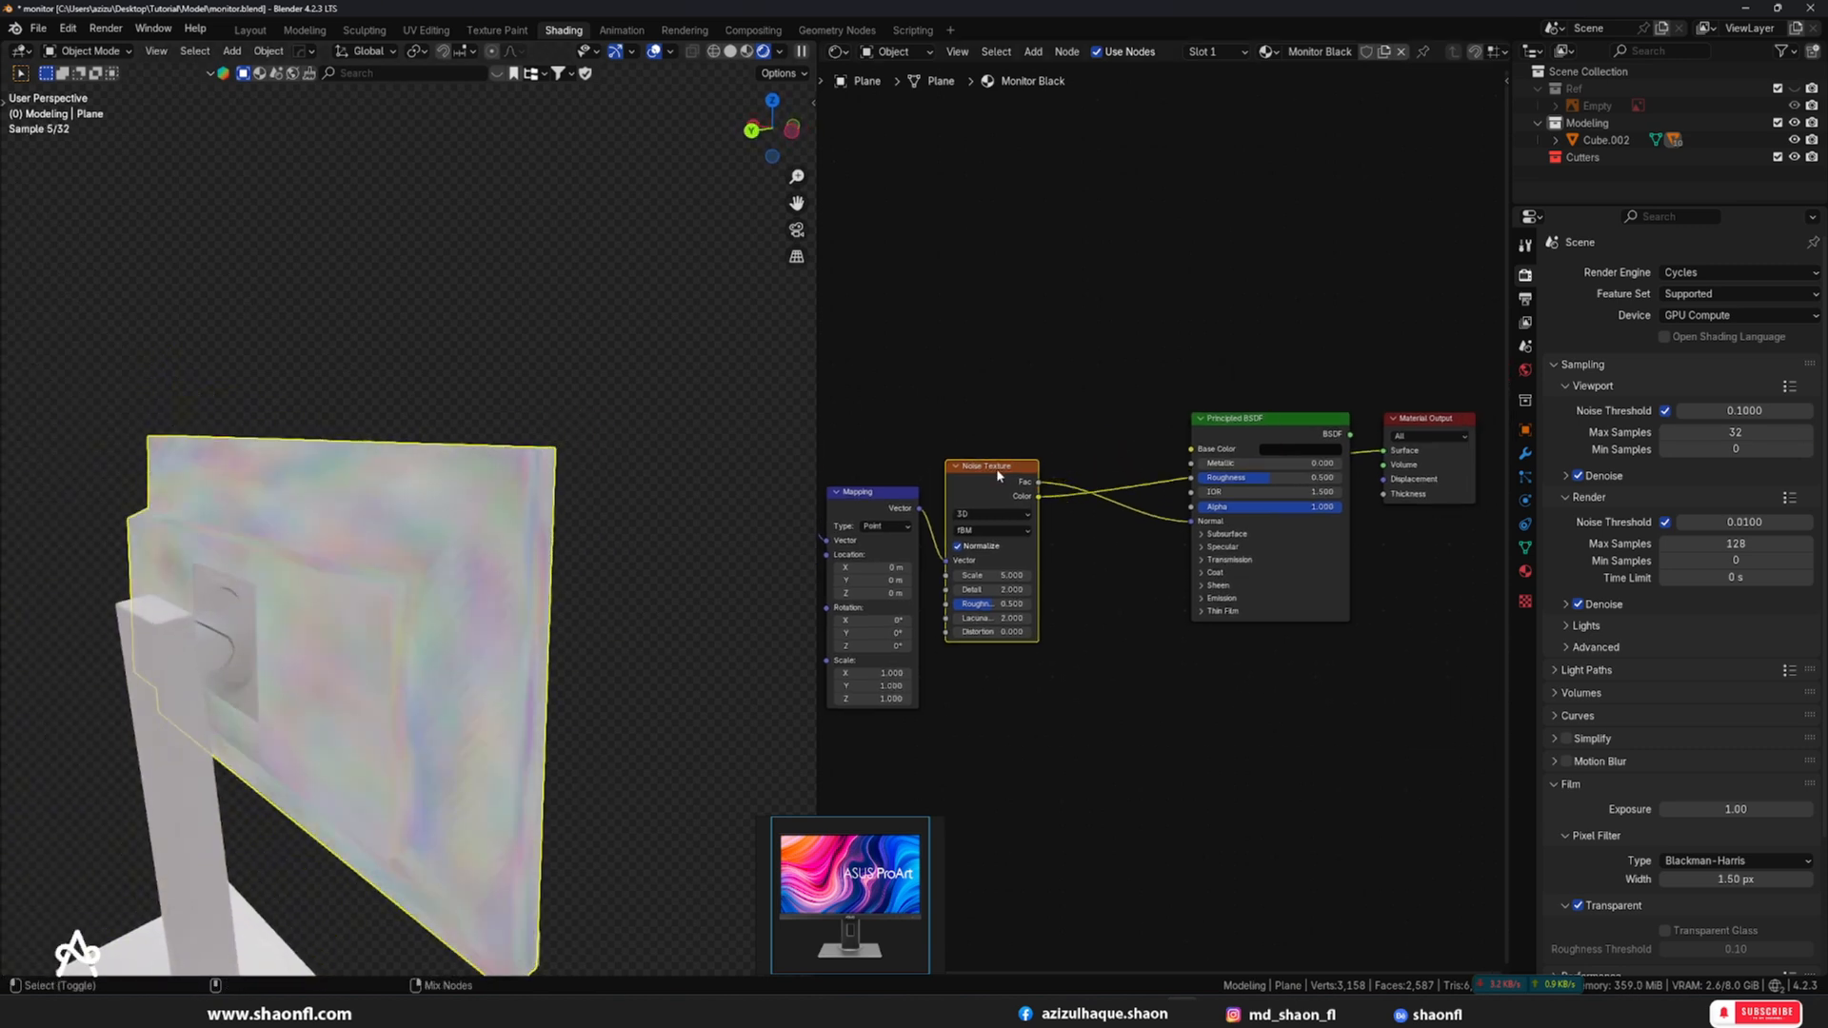
left_click(996, 468, "ctrl+shift")
left_click_drag(542, 516, 562, 472, "alt")
scroll(494, 475, "up", 3)
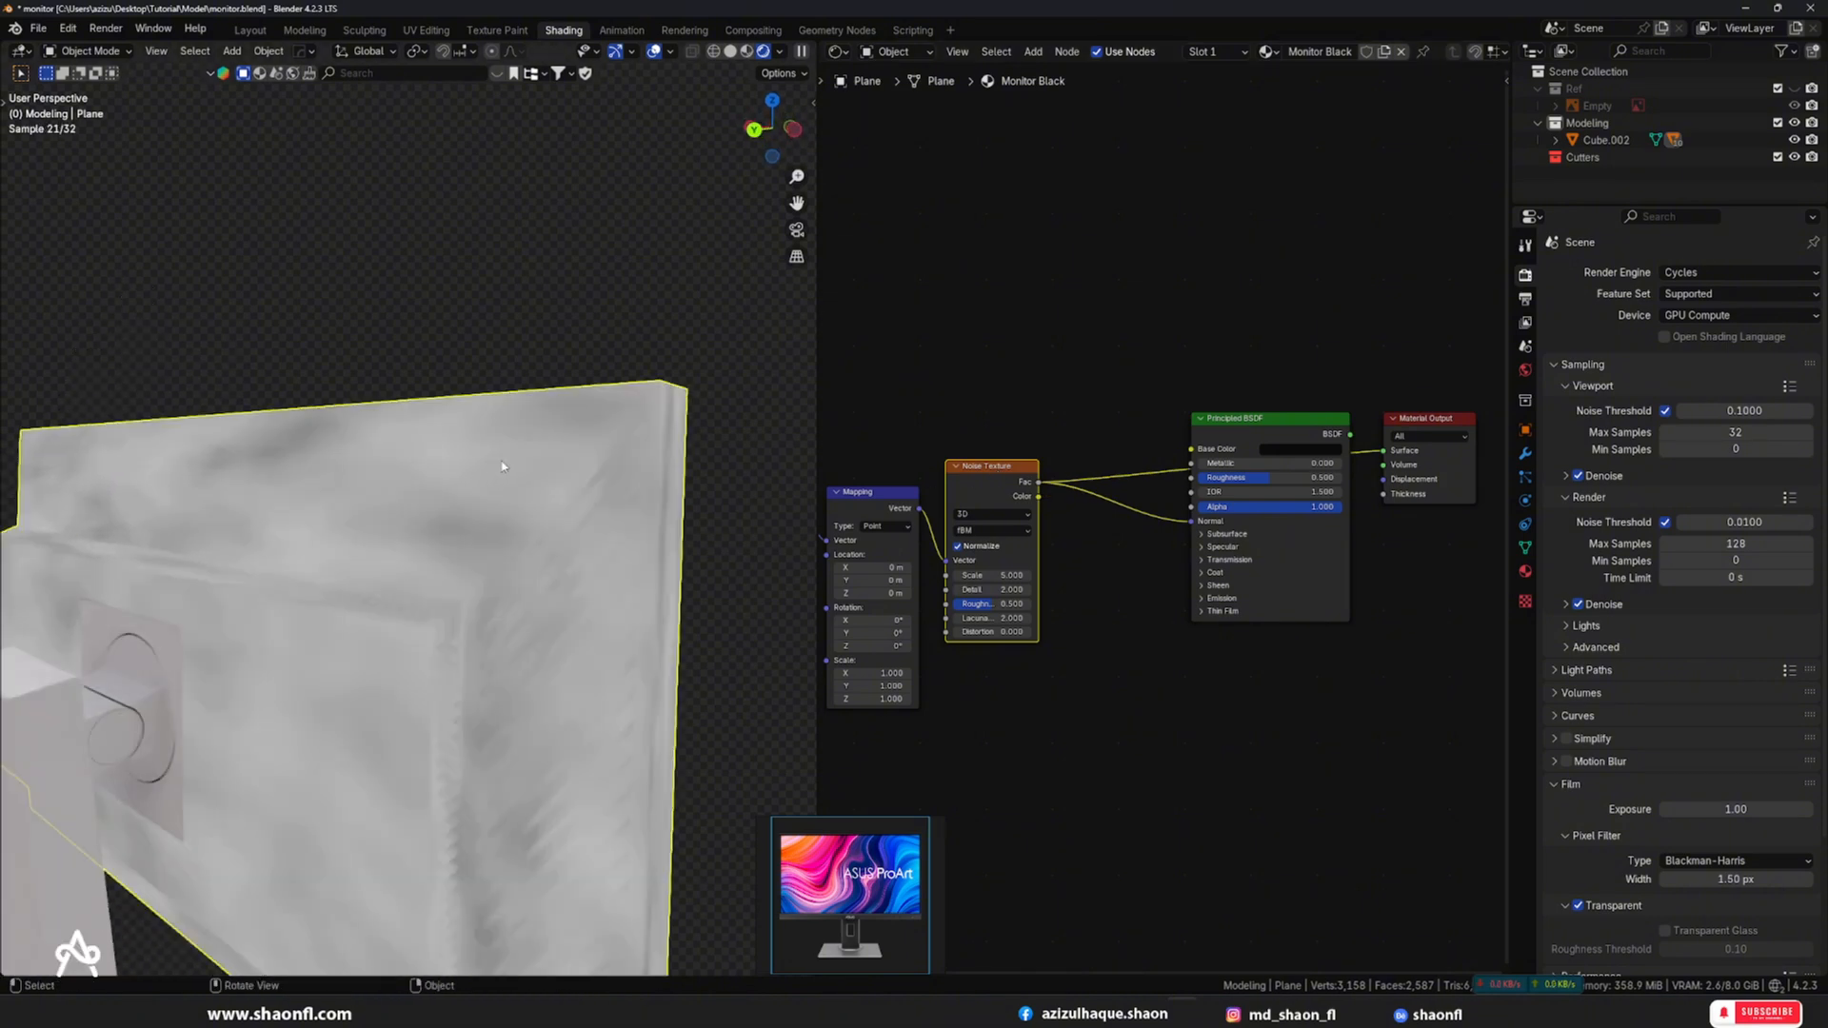
scroll(514, 522, "up", 2)
scroll(515, 523, "down", 5)
mouse_move(515, 523)
middle_mouse_down()
mouse_move(529, 550)
mouse_move(506, 537)
middle_mouse_up()
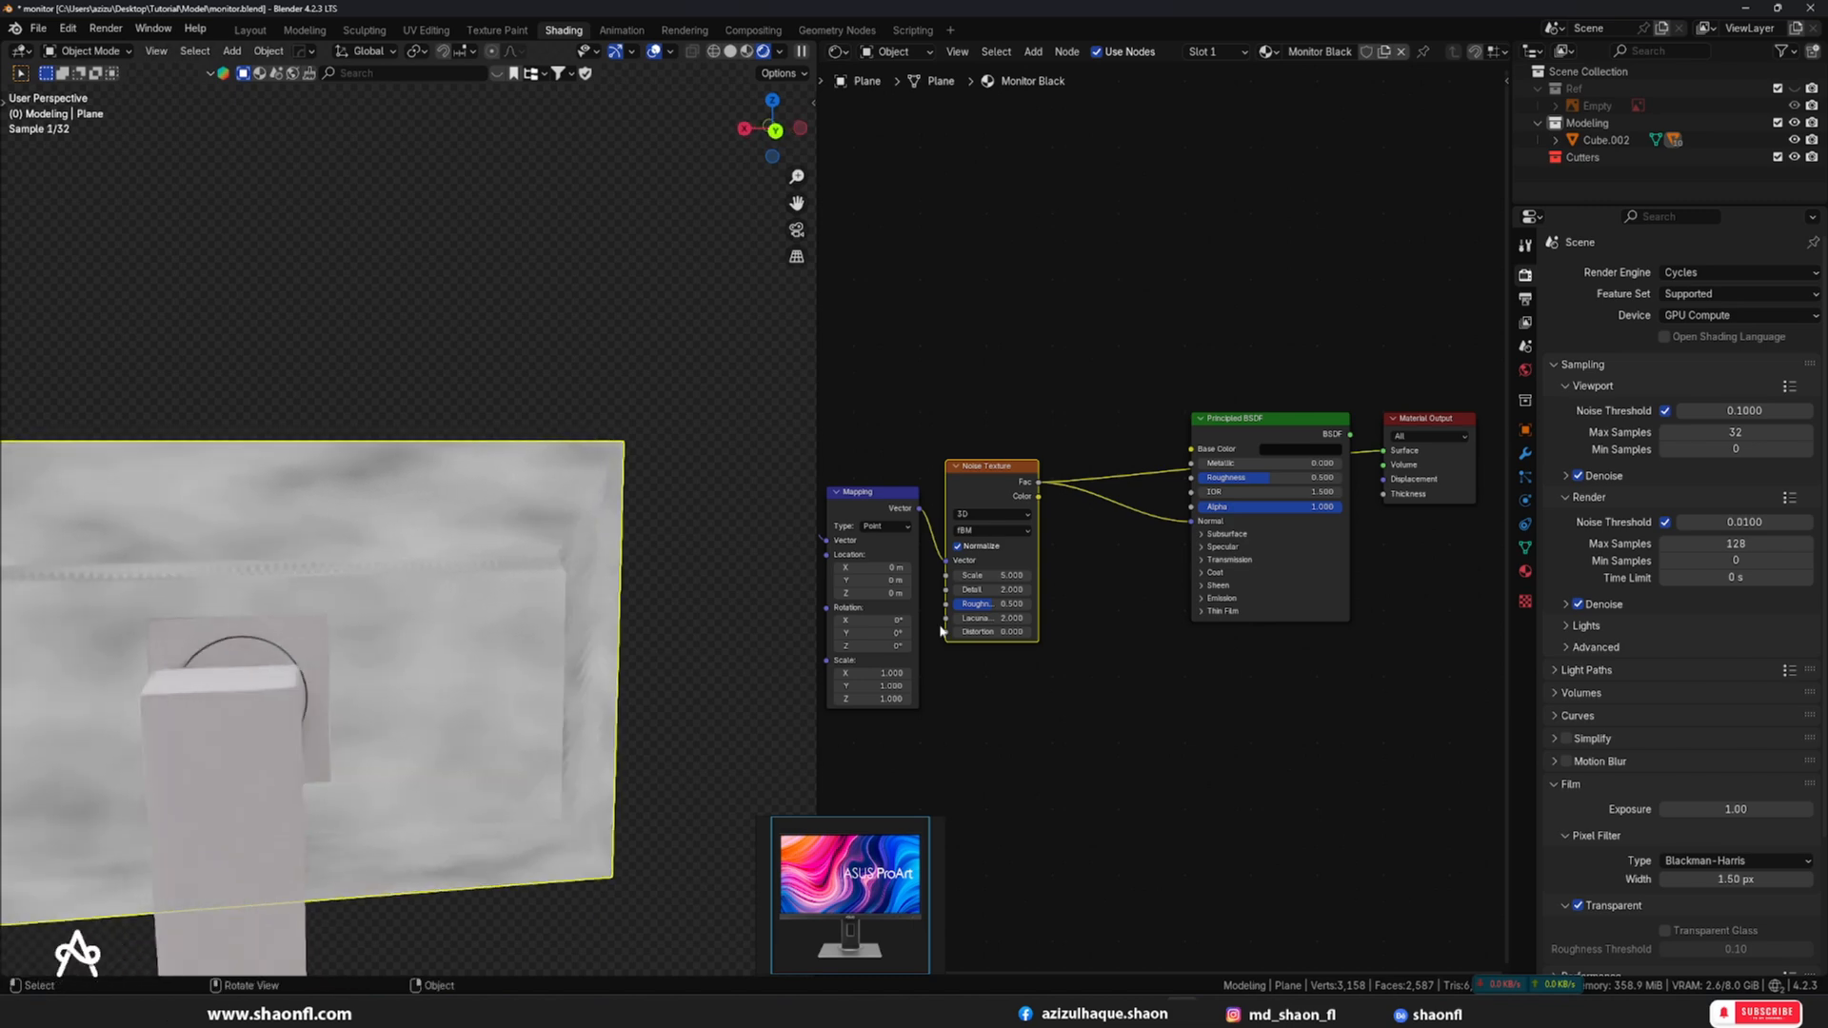
- Set the Noise Texture's Scale to 50
scroll(1044, 527, "up", 4)
middle_click_drag(1155, 689, 1244, 678)
left_click_drag(1084, 583, 1297, 583)
- Route the Principled BSDF back to the Material Output and inspect the shading around the rear vents
middle_click_drag(429, 362, 571, 353)
scroll(1272, 392, "down", 2)
left_click(1337, 411)
scroll(502, 485, "up", 4)
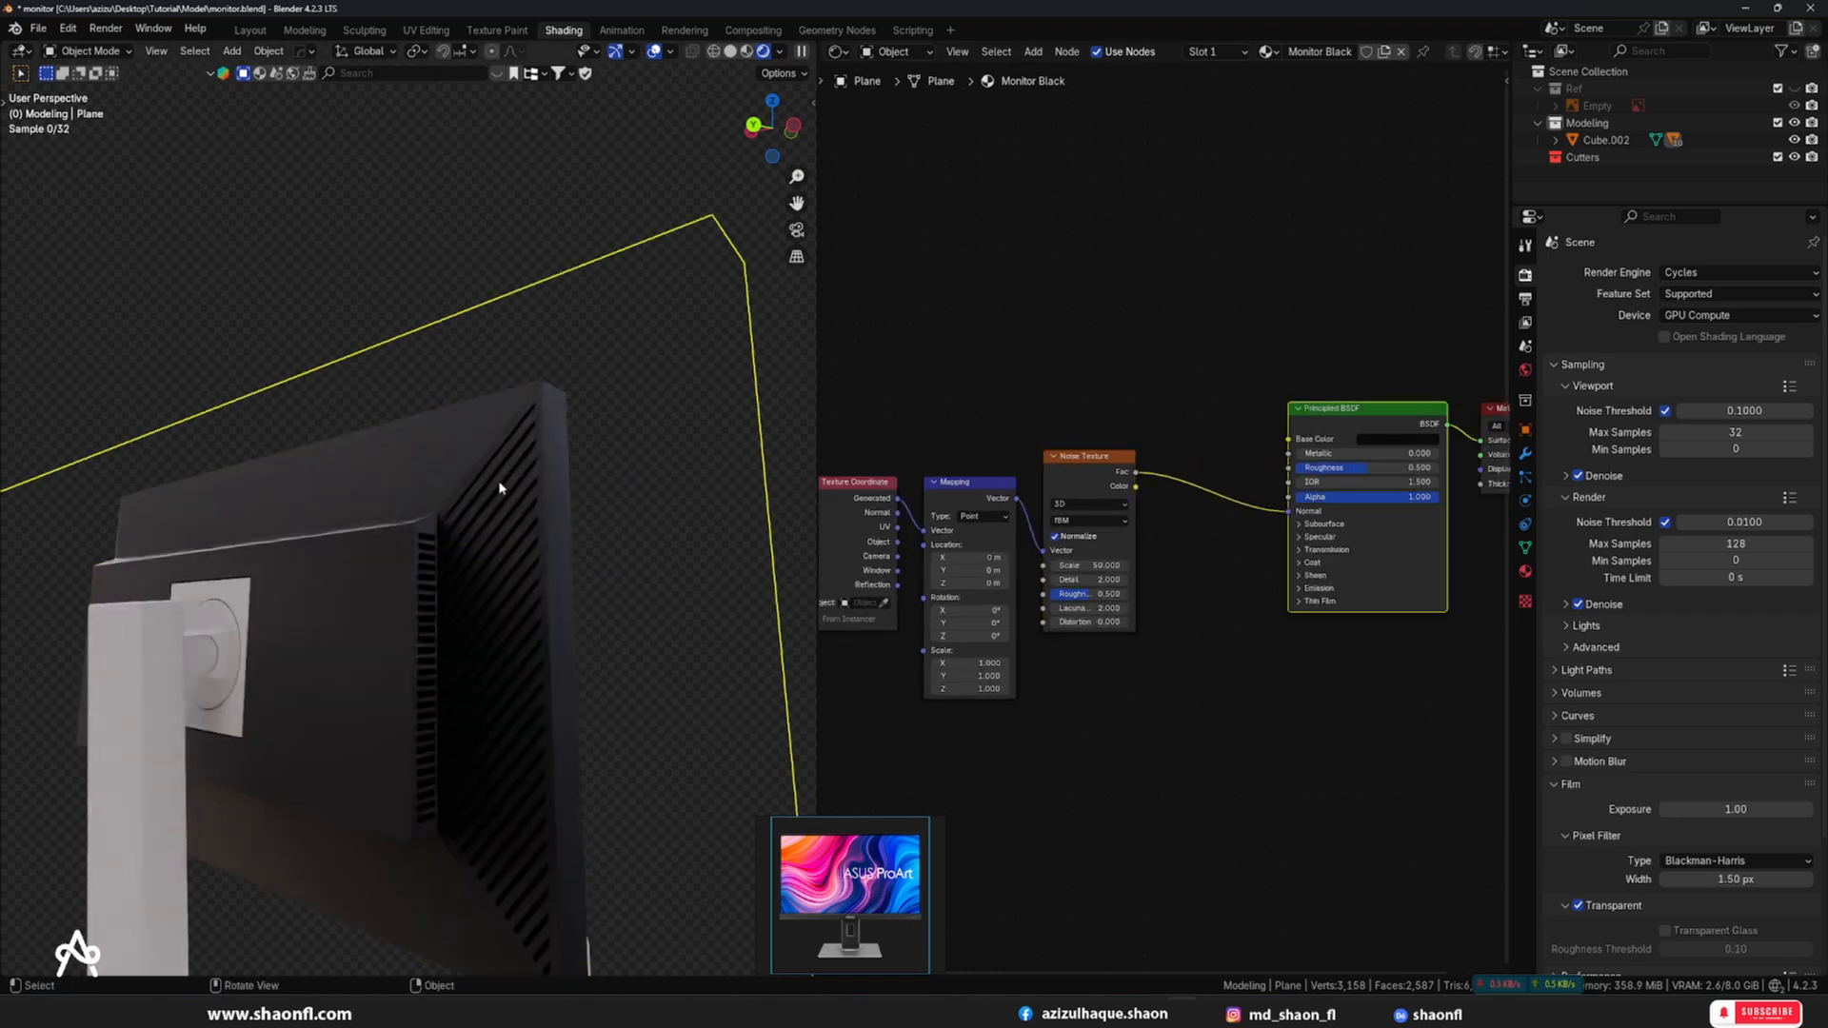
middle_click_drag(519, 463, 546, 478)
scroll(664, 499, "up", 3)
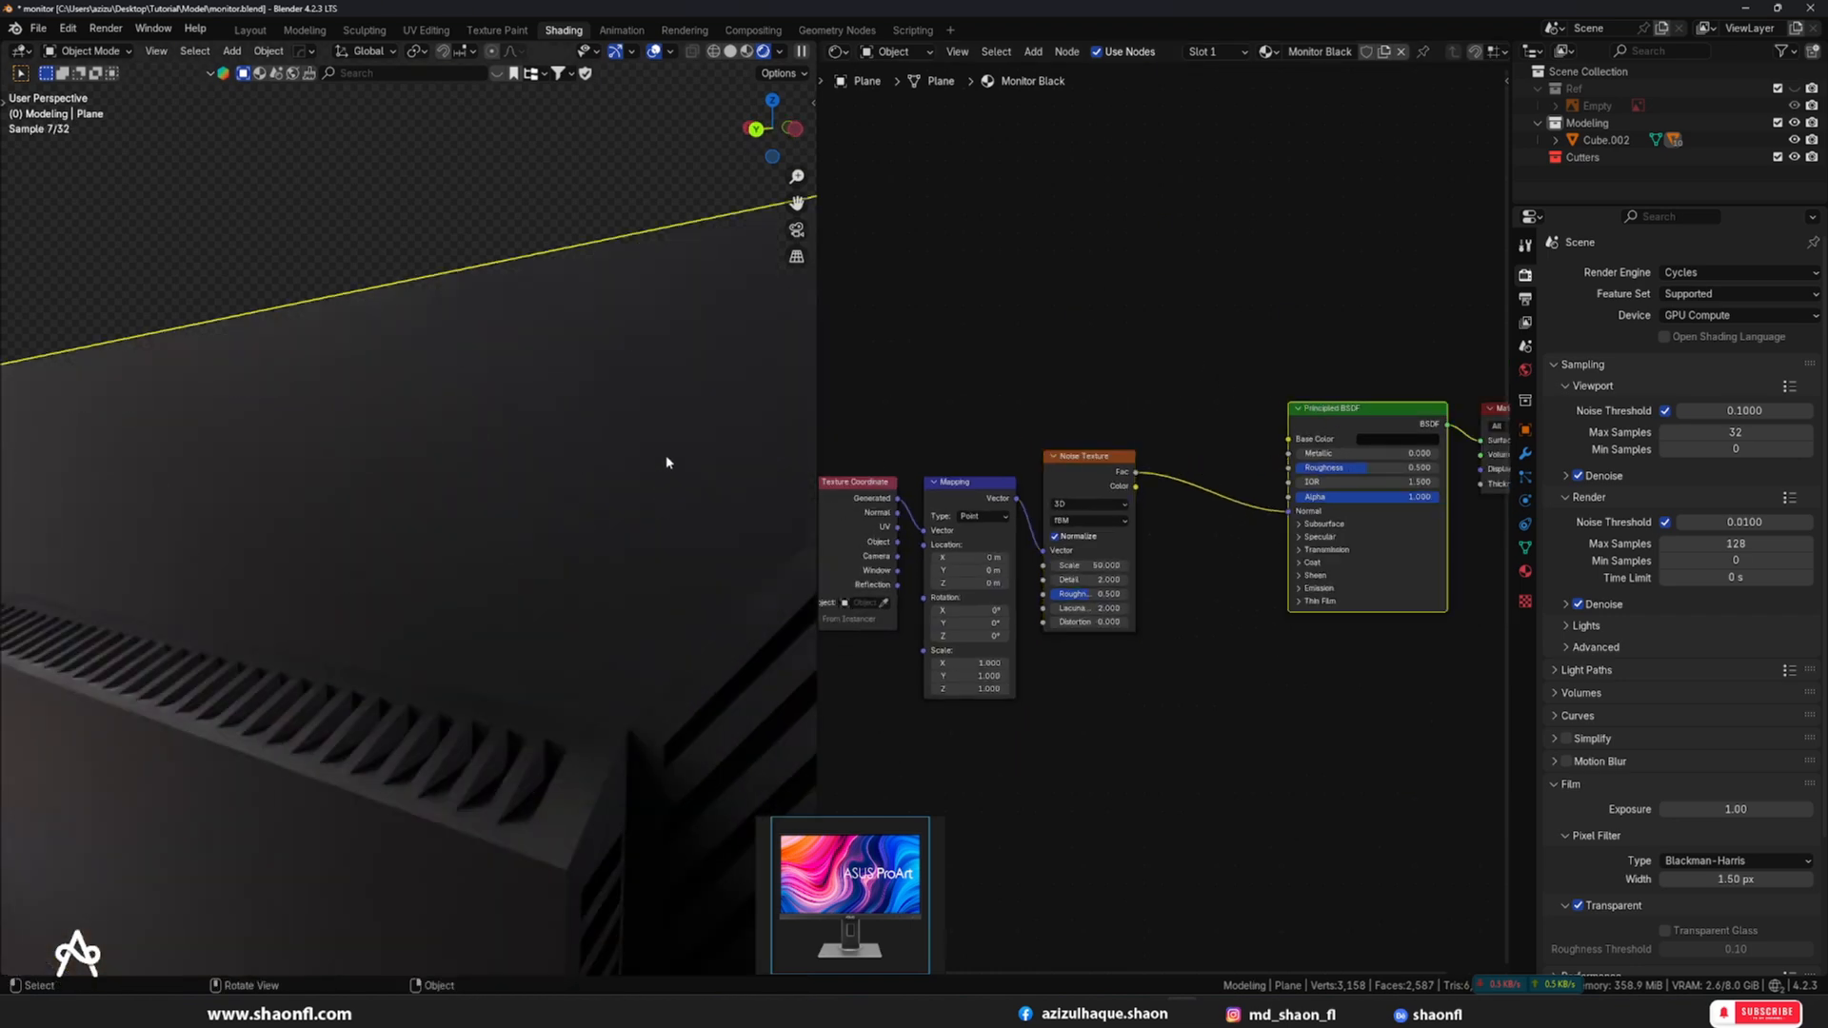
middle_click_drag(620, 420, 584, 329)
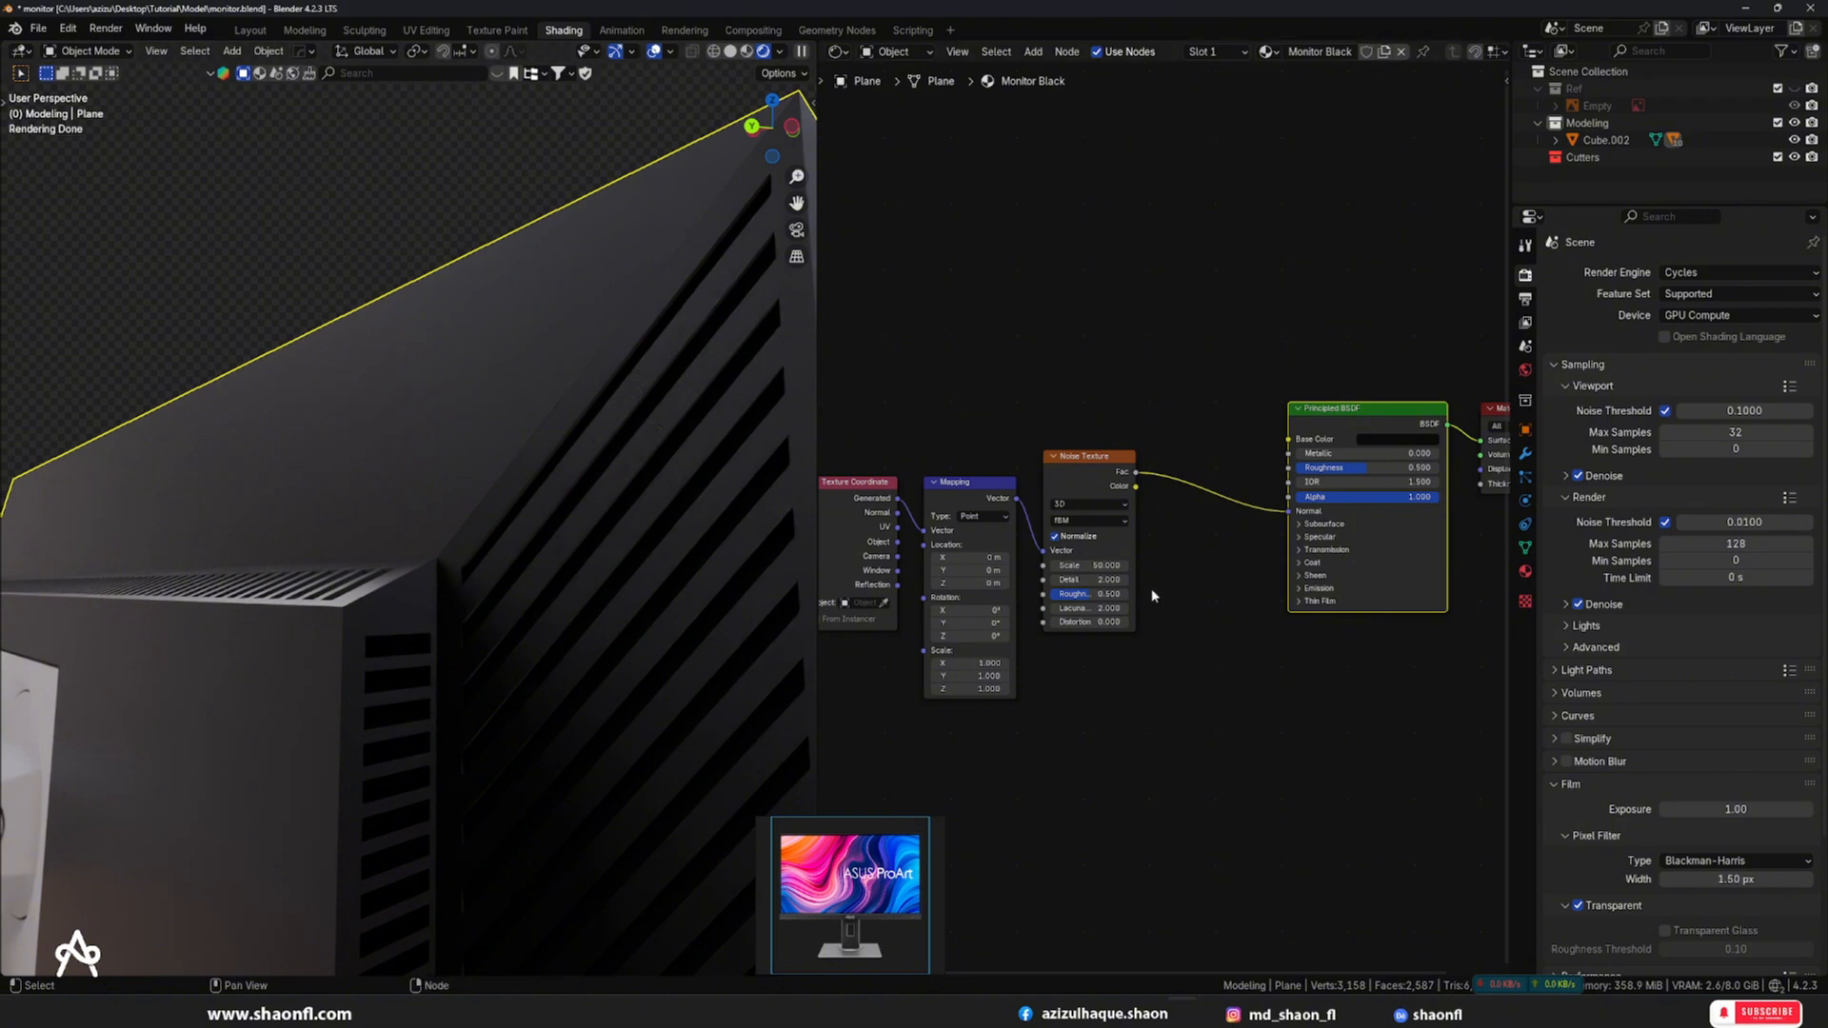
- Insert a Bump node between the Noise Texture and the Principled BSDF, feeding Fac into its Height
left_click_drag(1291, 512, 1197, 508)
type("bu")
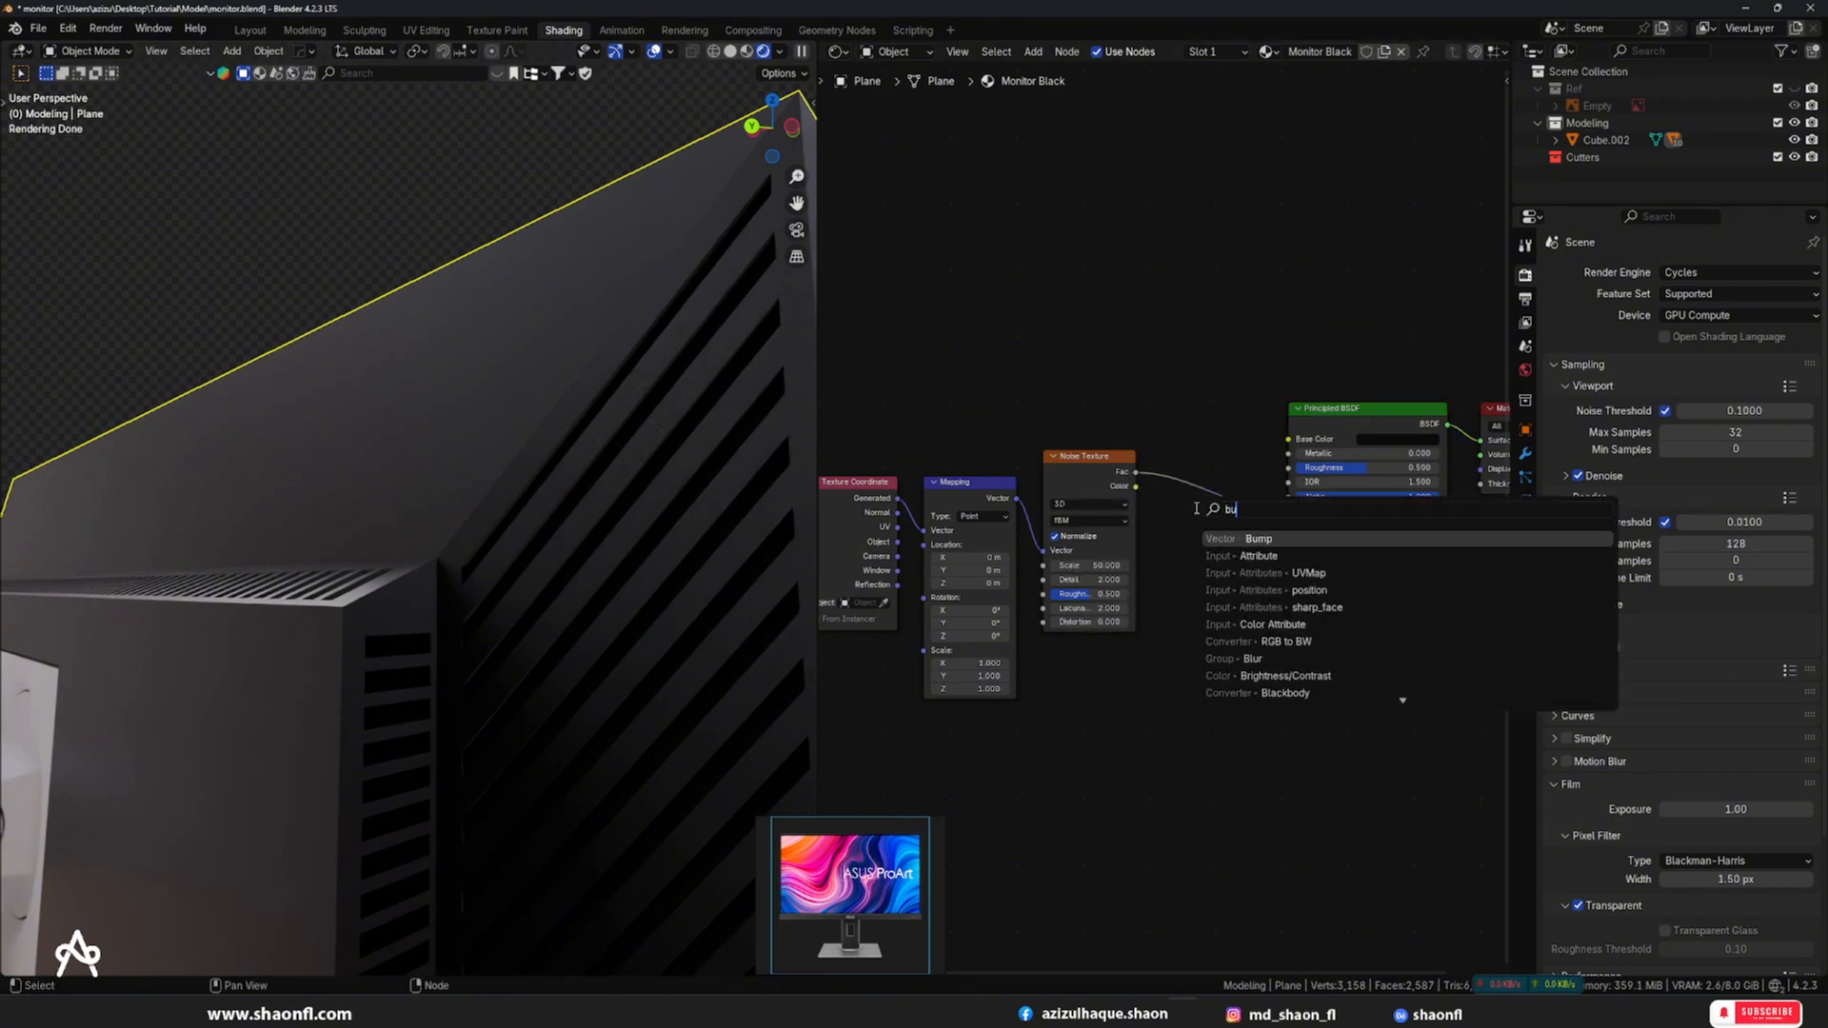
key("Return")
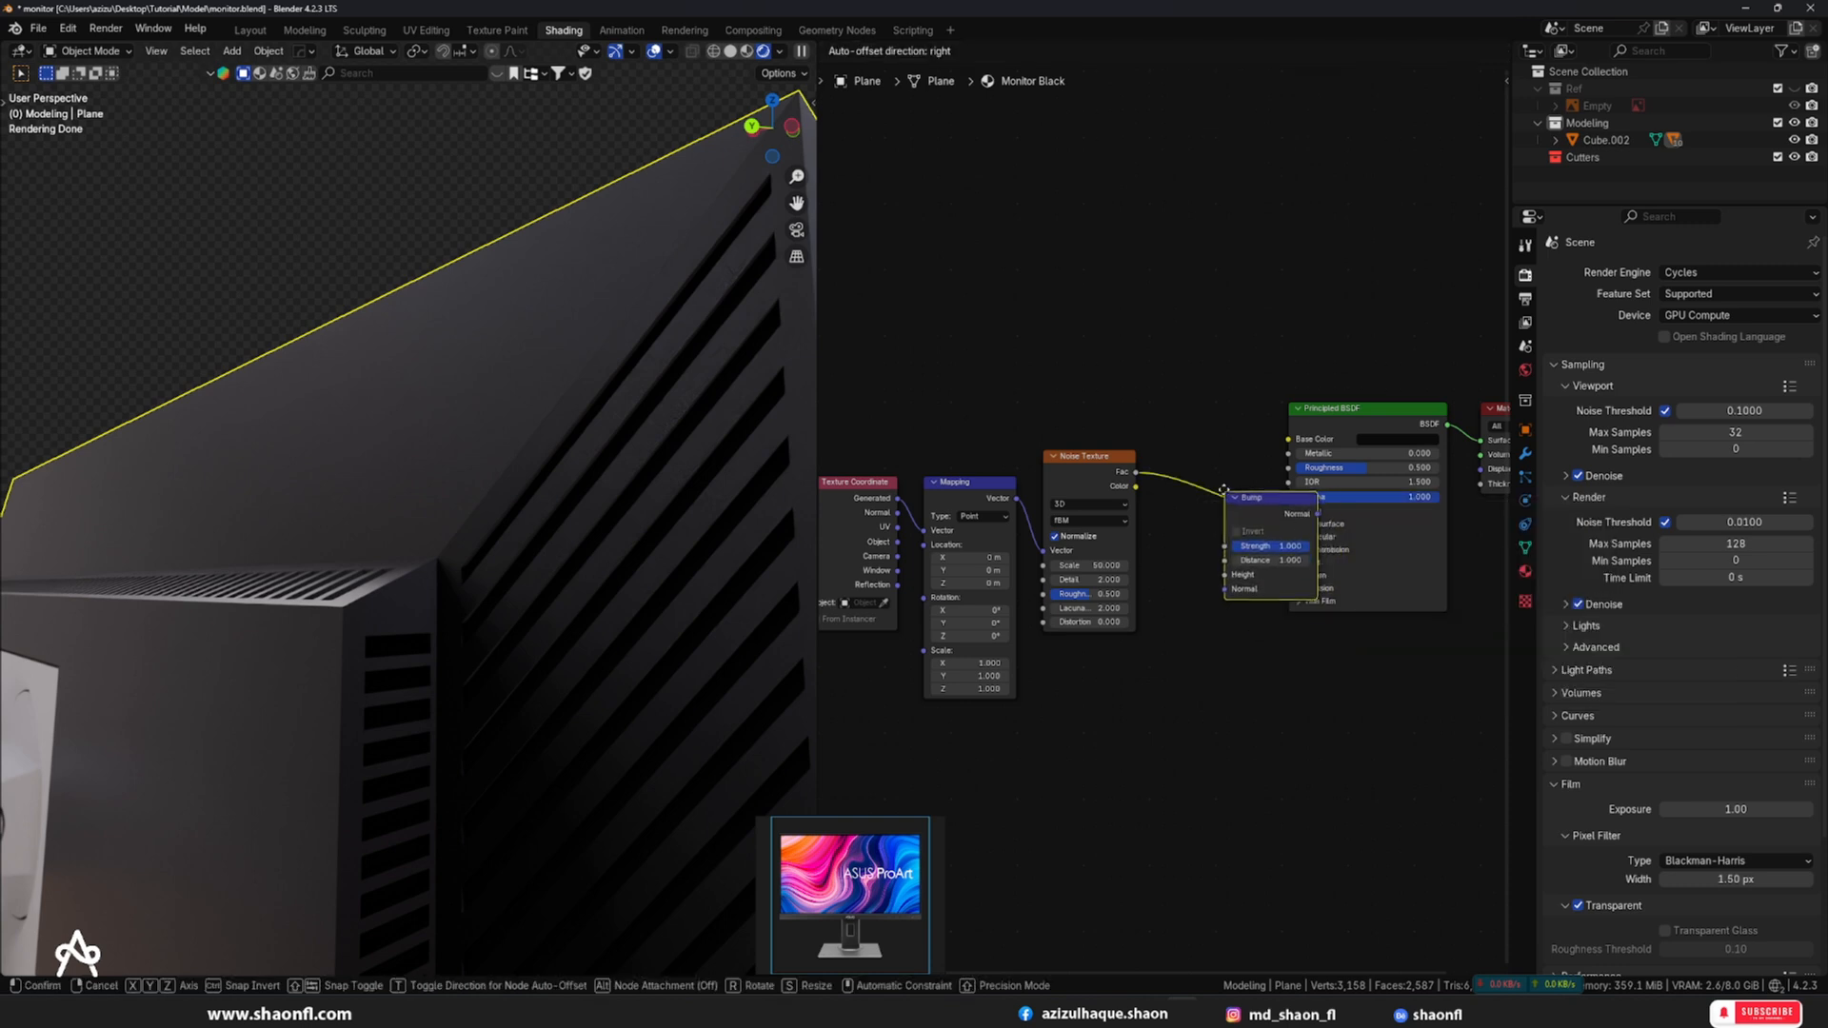
left_click(1237, 530)
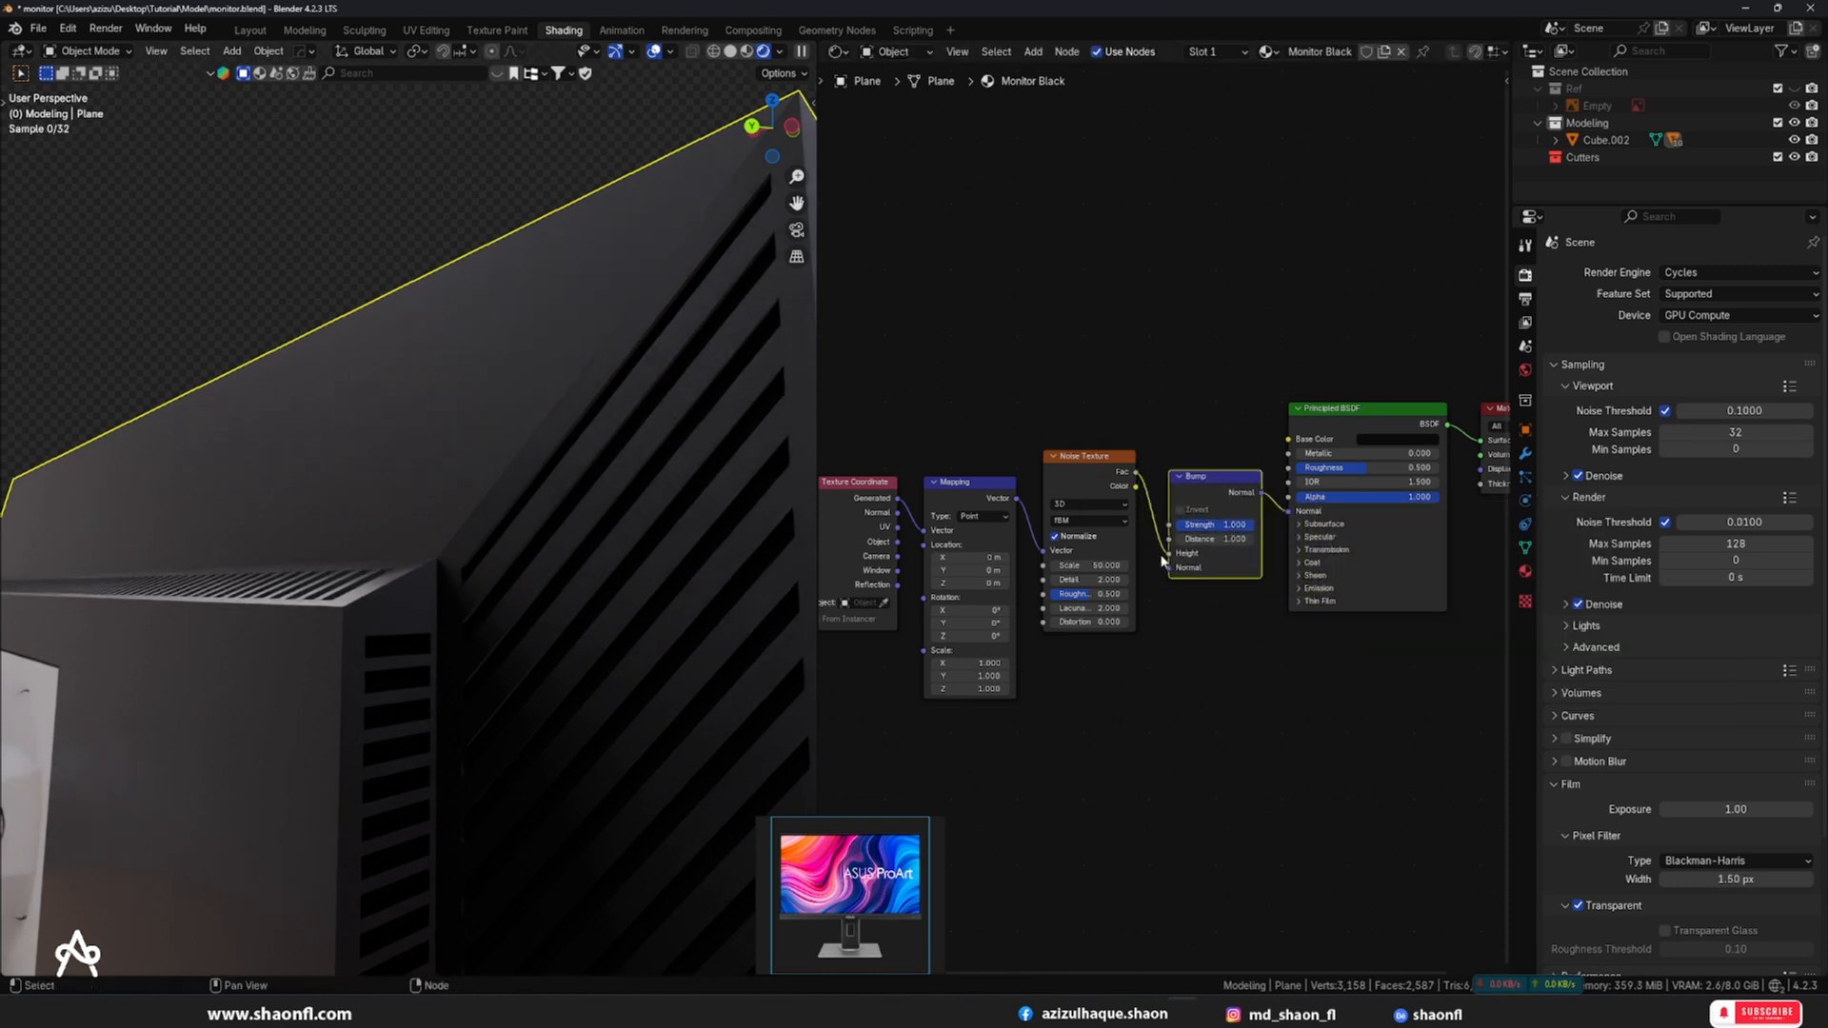
- Apply the screen body's object transform to correct the bump texture's proportions
scroll(374, 553, "down", 5)
middle_click_drag(375, 553, 518, 502)
key("ctrl+a")
left_click(523, 499)
scroll(968, 408, "down", 2)
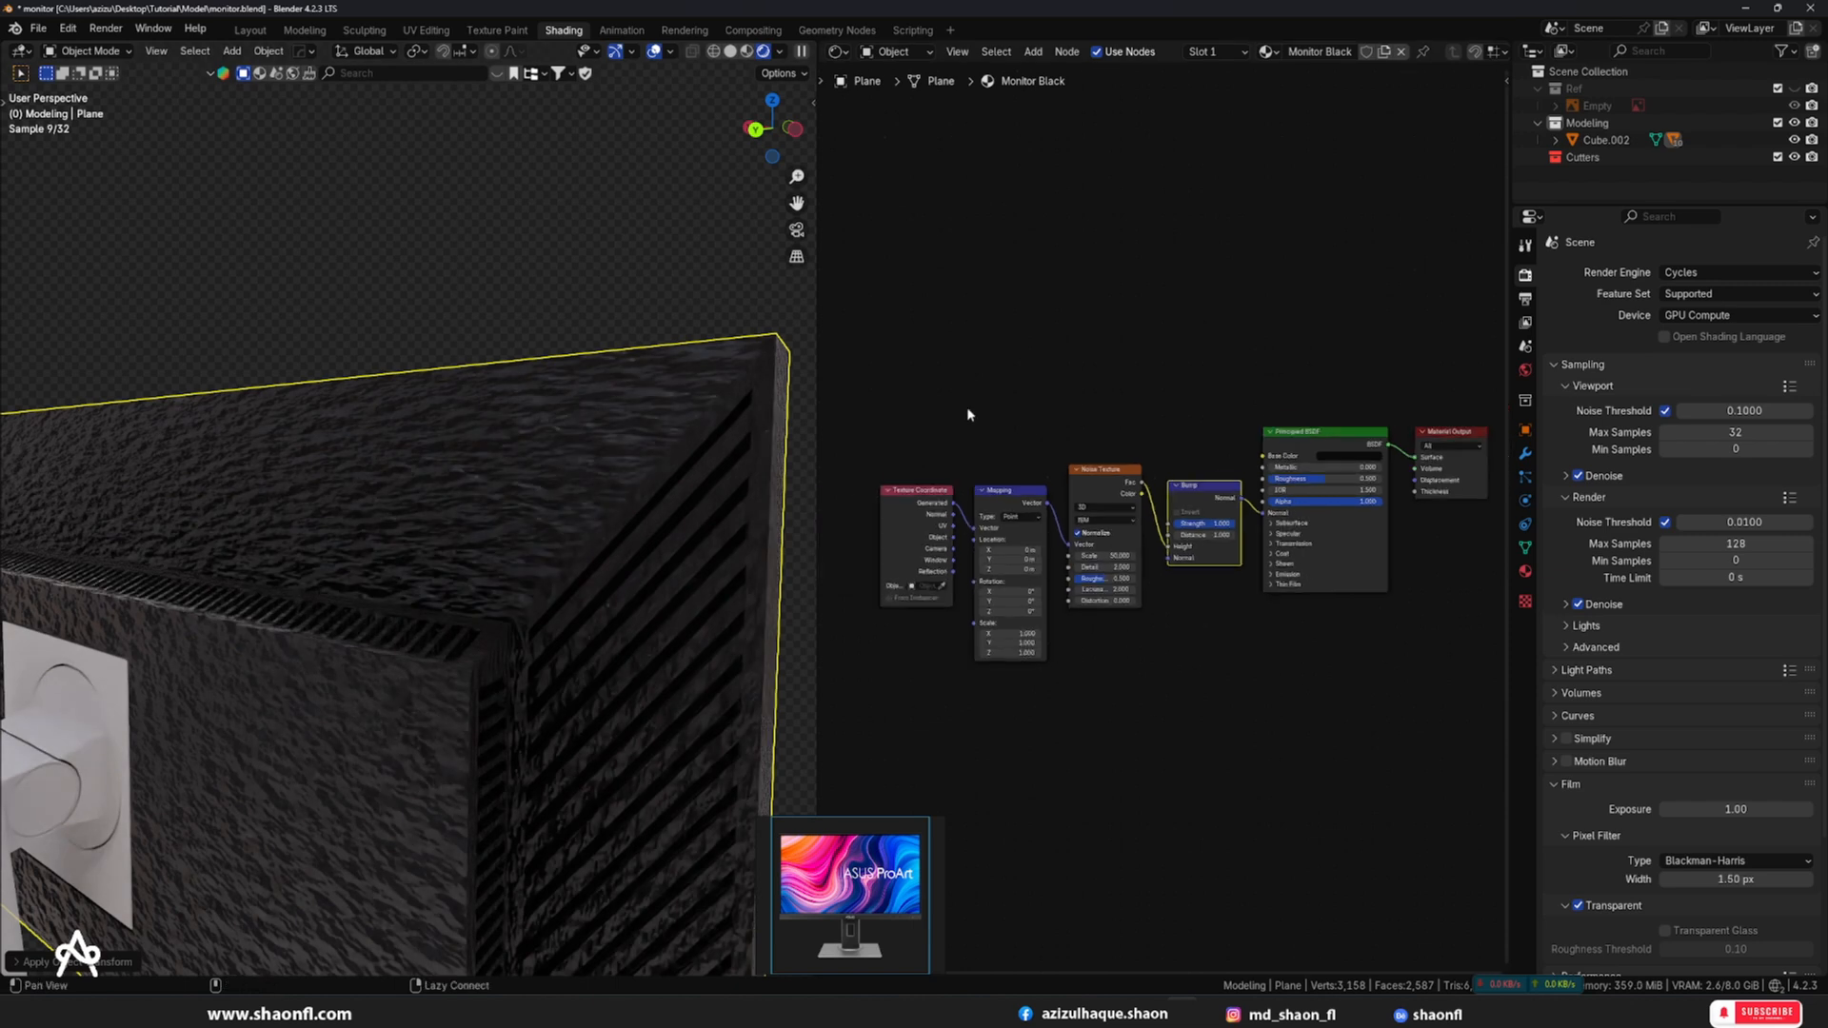
- Feed the Mapping node from the Texture Coordinate's Object output and check the bump pattern on the rear panel
scroll(1032, 396, "up", 4)
scroll(1138, 541, "up", 1)
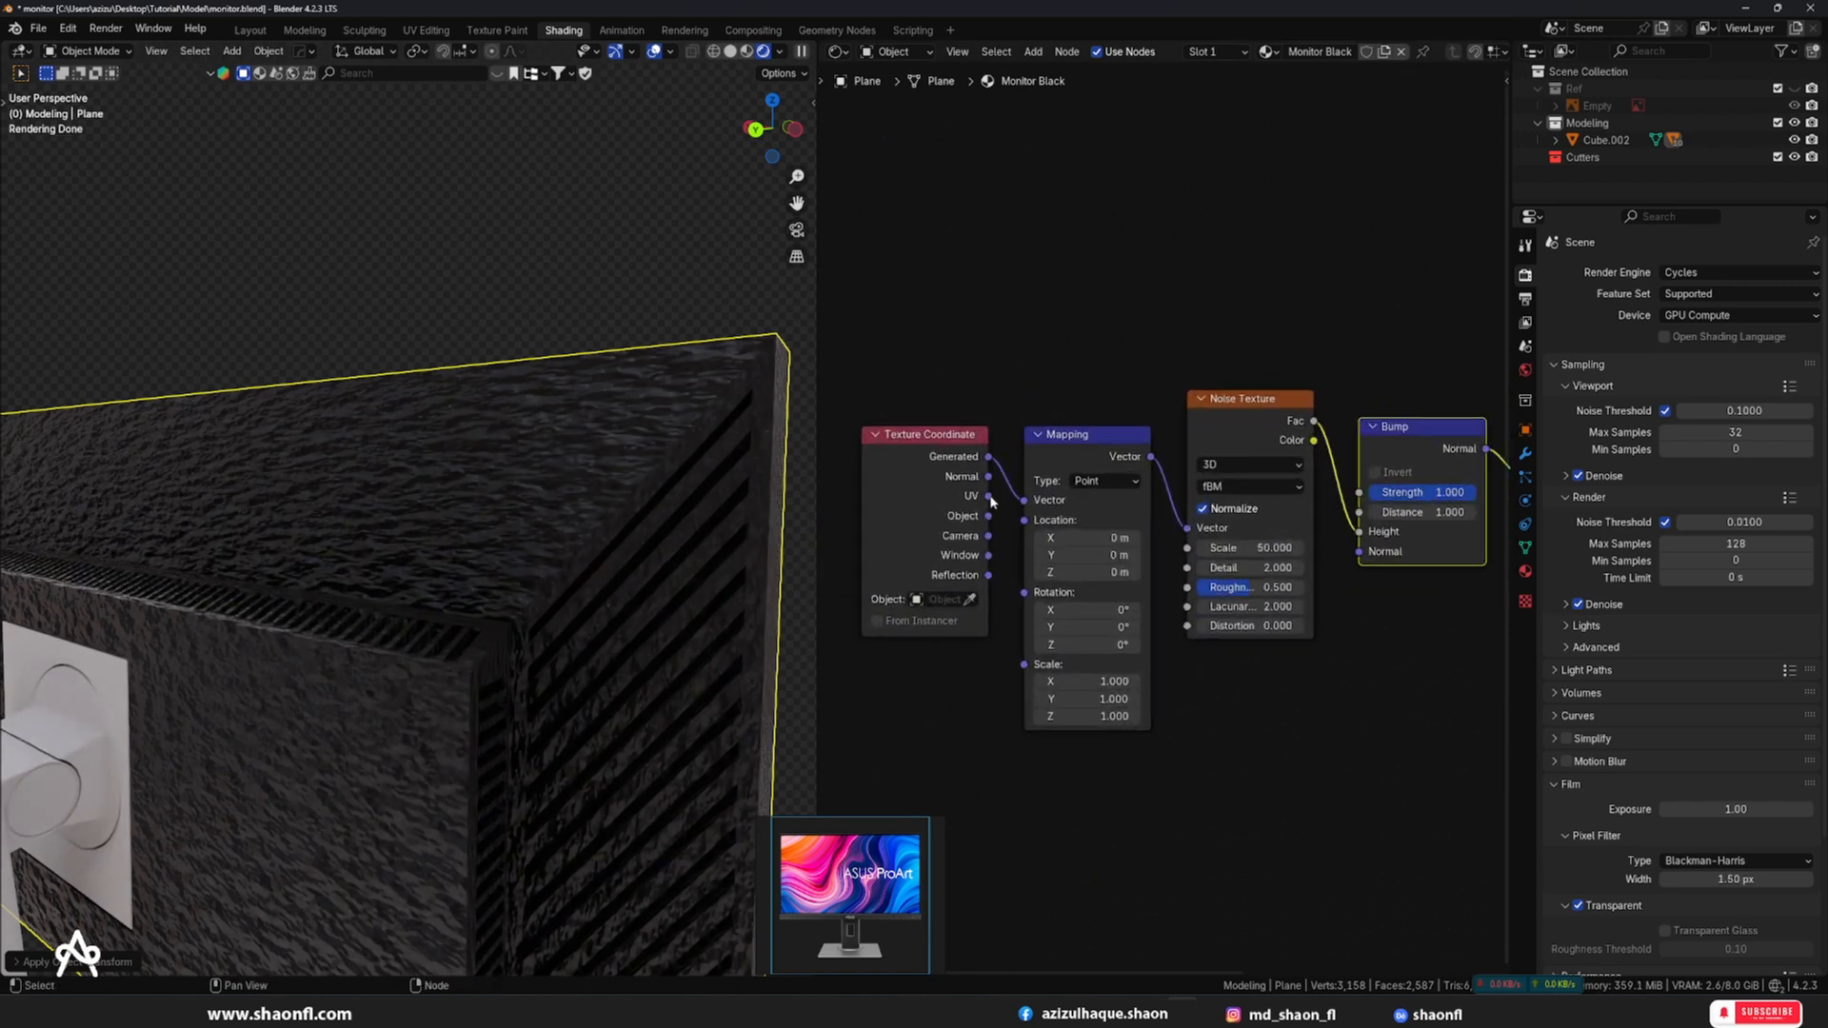
left_click_drag(988, 515, 1024, 500)
scroll(608, 499, "up", 4)
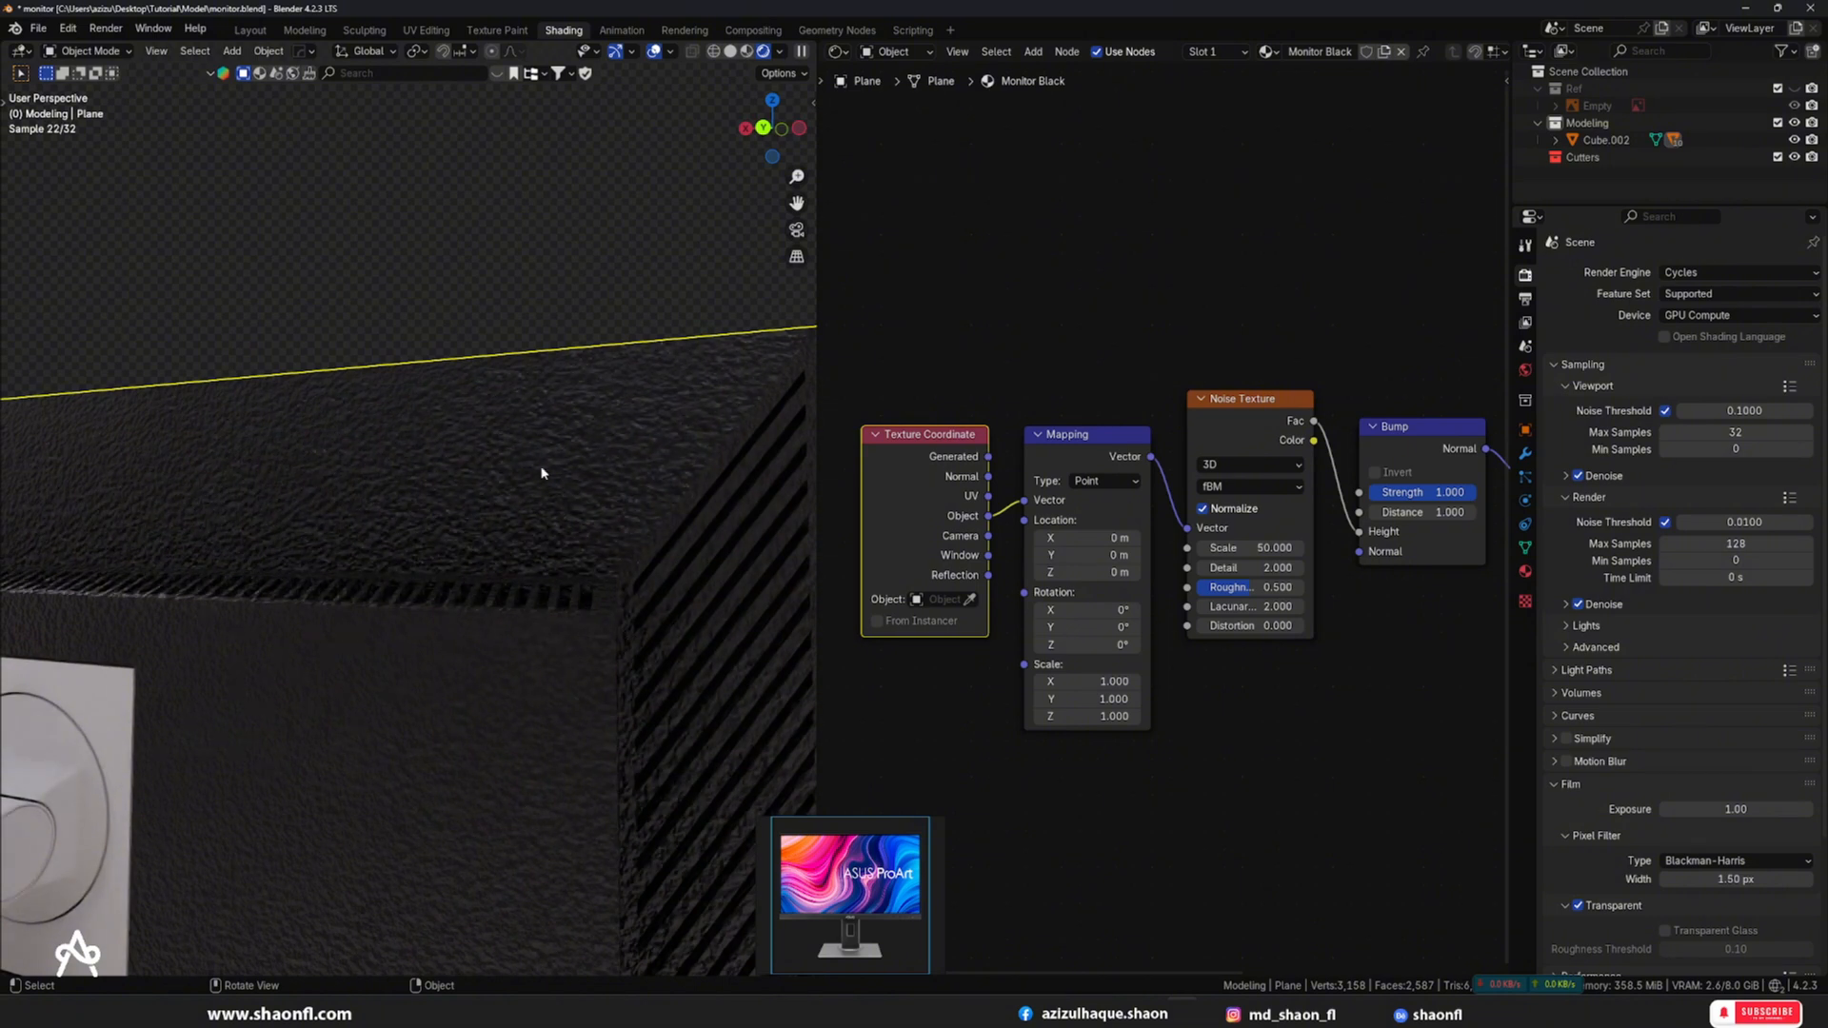
scroll(544, 456, "up", 1)
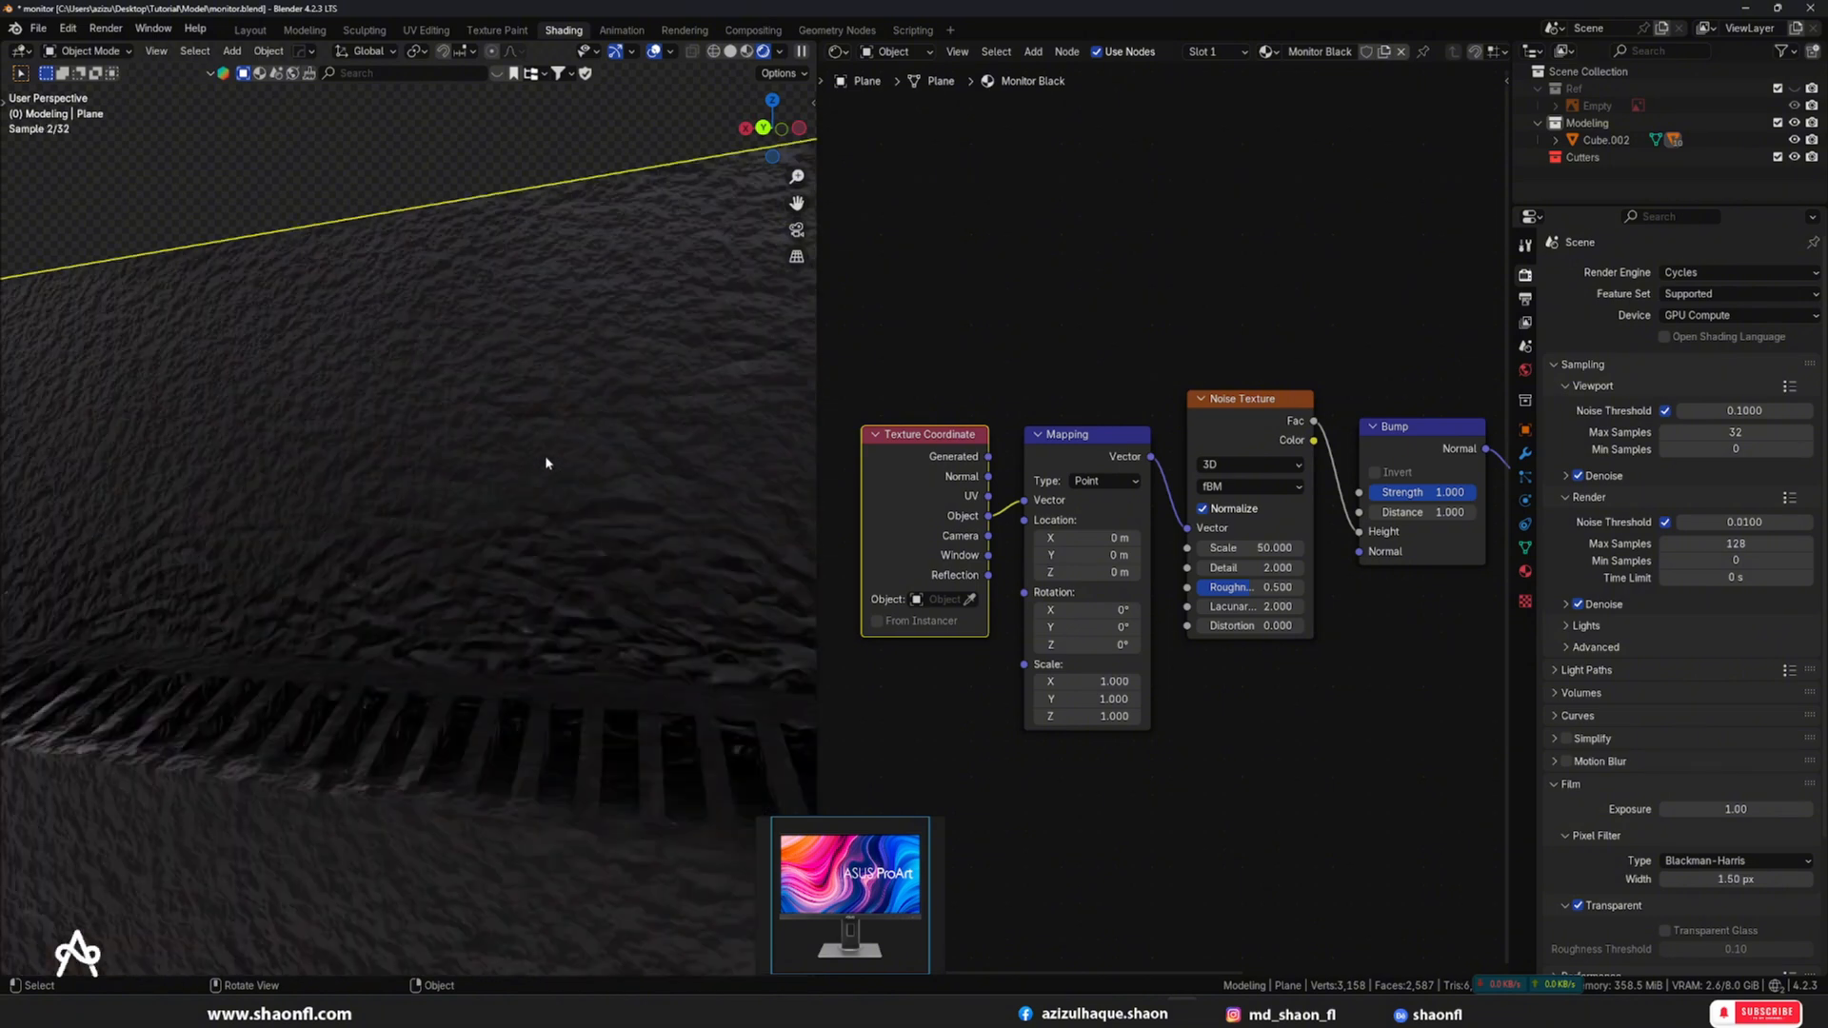
scroll(533, 495, "down", 3)
scroll(574, 476, "up", 4)
scroll(576, 471, "down", 4)
scroll(649, 451, "up", 3)
- Assign the existing Monitor Black material to the bar along the screen's lower edge
middle_click_drag(578, 463, 481, 666)
scroll(443, 492, "down", 5)
left_click(482, 714)
left_click(1205, 52)
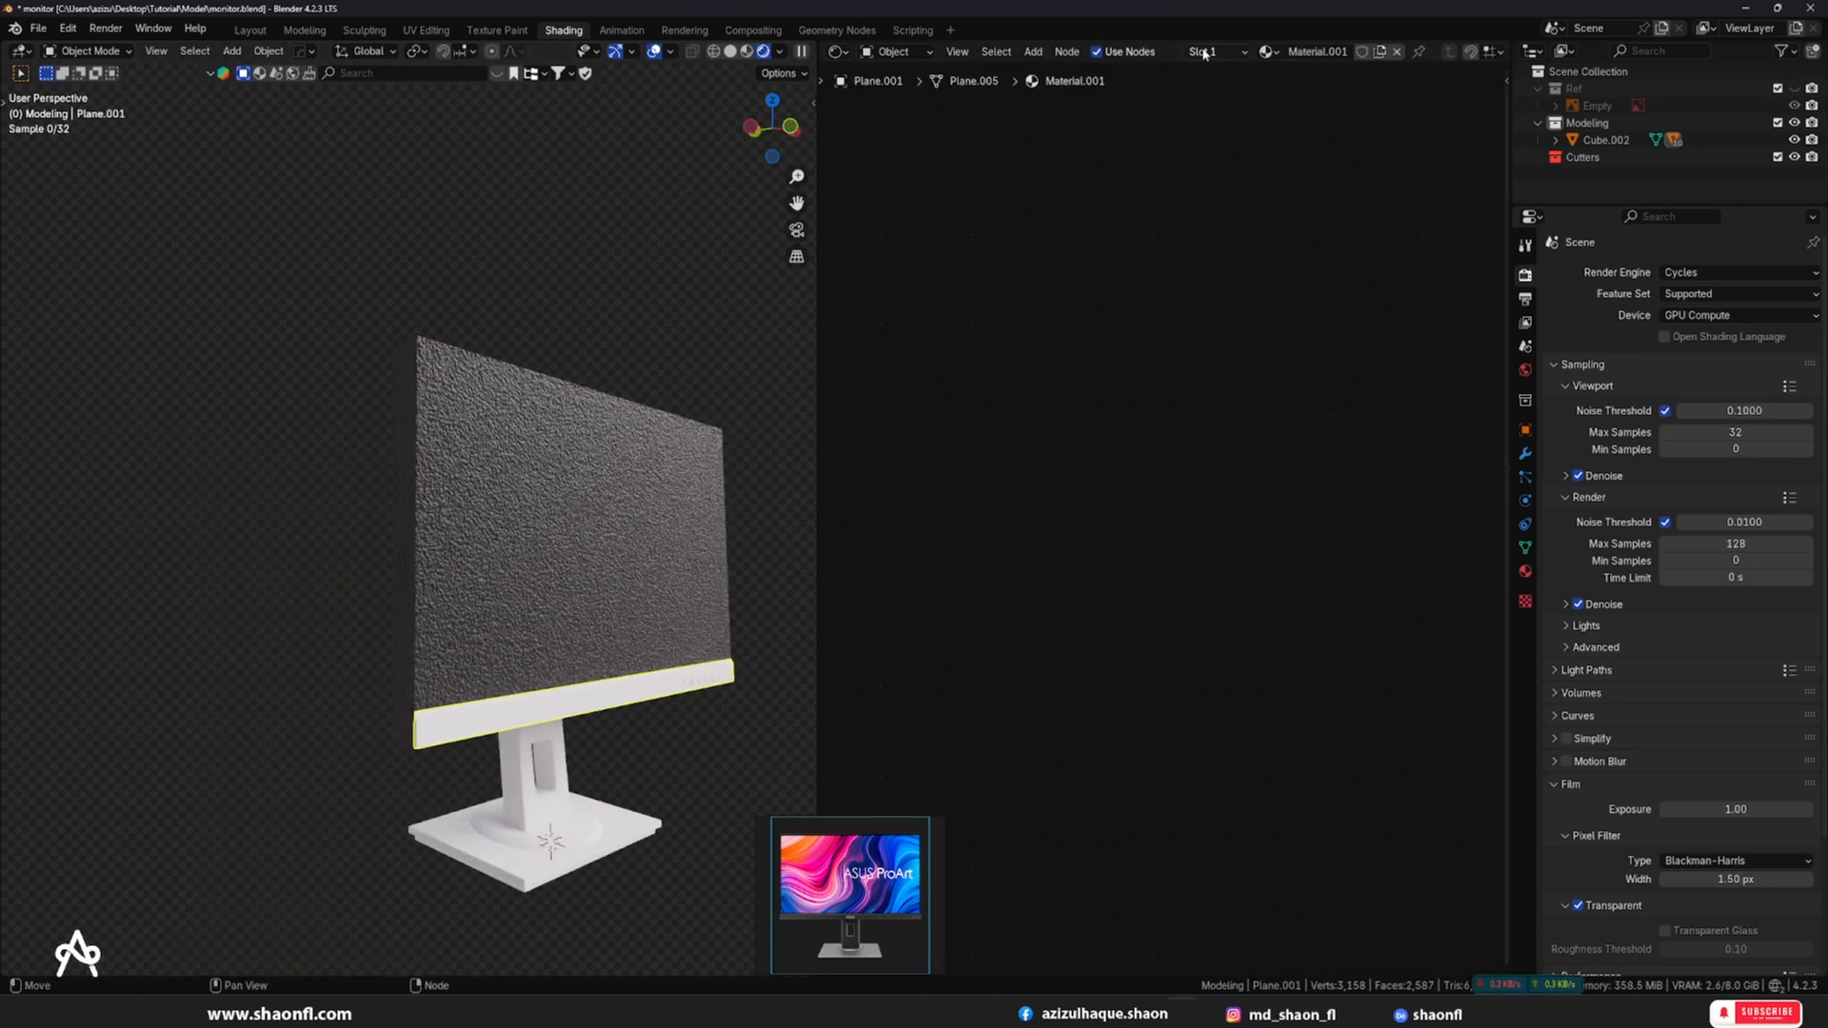
key("ctrl+z")
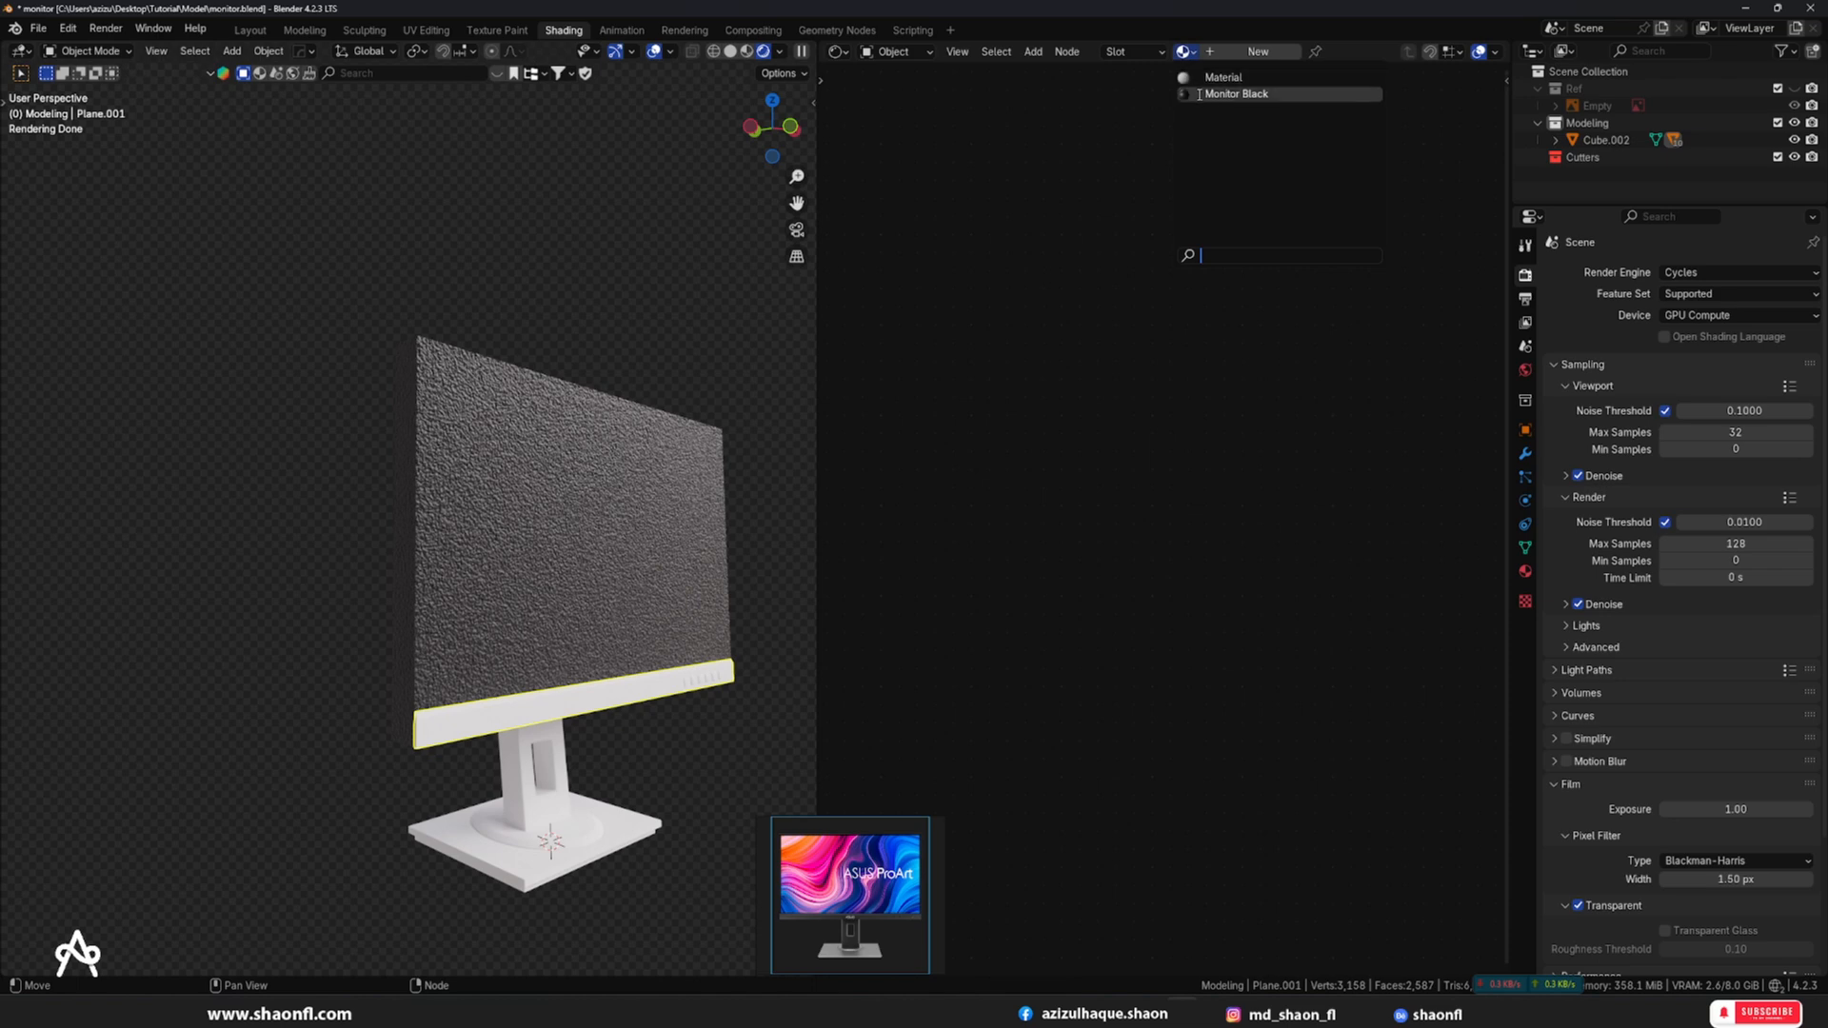
left_click(1236, 93)
- Assign the Monitor Black material to the row of small square buttons along the screen's lower edge
middle_click_drag(530, 523, 528, 416)
scroll(489, 603, "up", 4)
scroll(632, 677, "up", 2)
left_click_drag(528, 416, 339, 571, "alt+shift")
scroll(541, 510, "down", 5)
scroll(645, 539, "up", 3)
left_click_drag(541, 510, 647, 558, "alt")
left_click(660, 558)
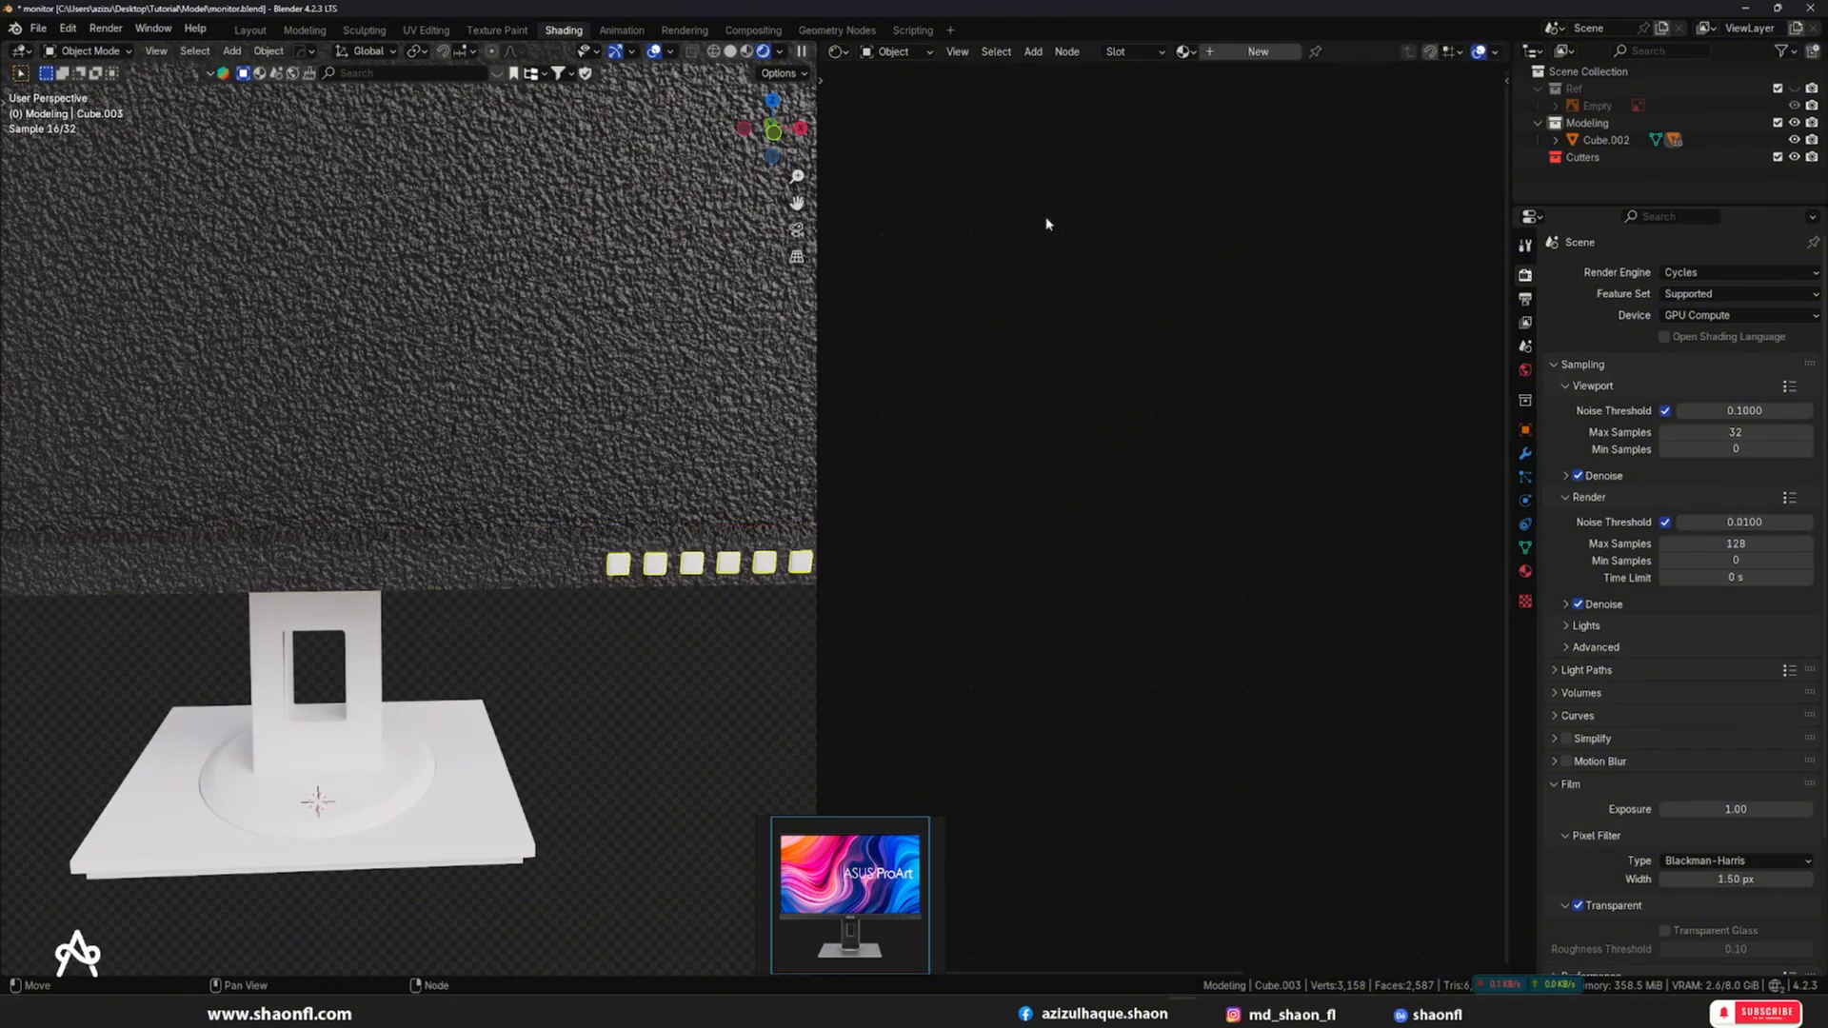
left_click(1183, 51)
left_click(1334, 91)
- Try a Noise Texture scale of 150 in the Monitor Black material and check the screen body's surface
scroll(541, 540, "down", 5)
scroll(465, 483, "up", 2)
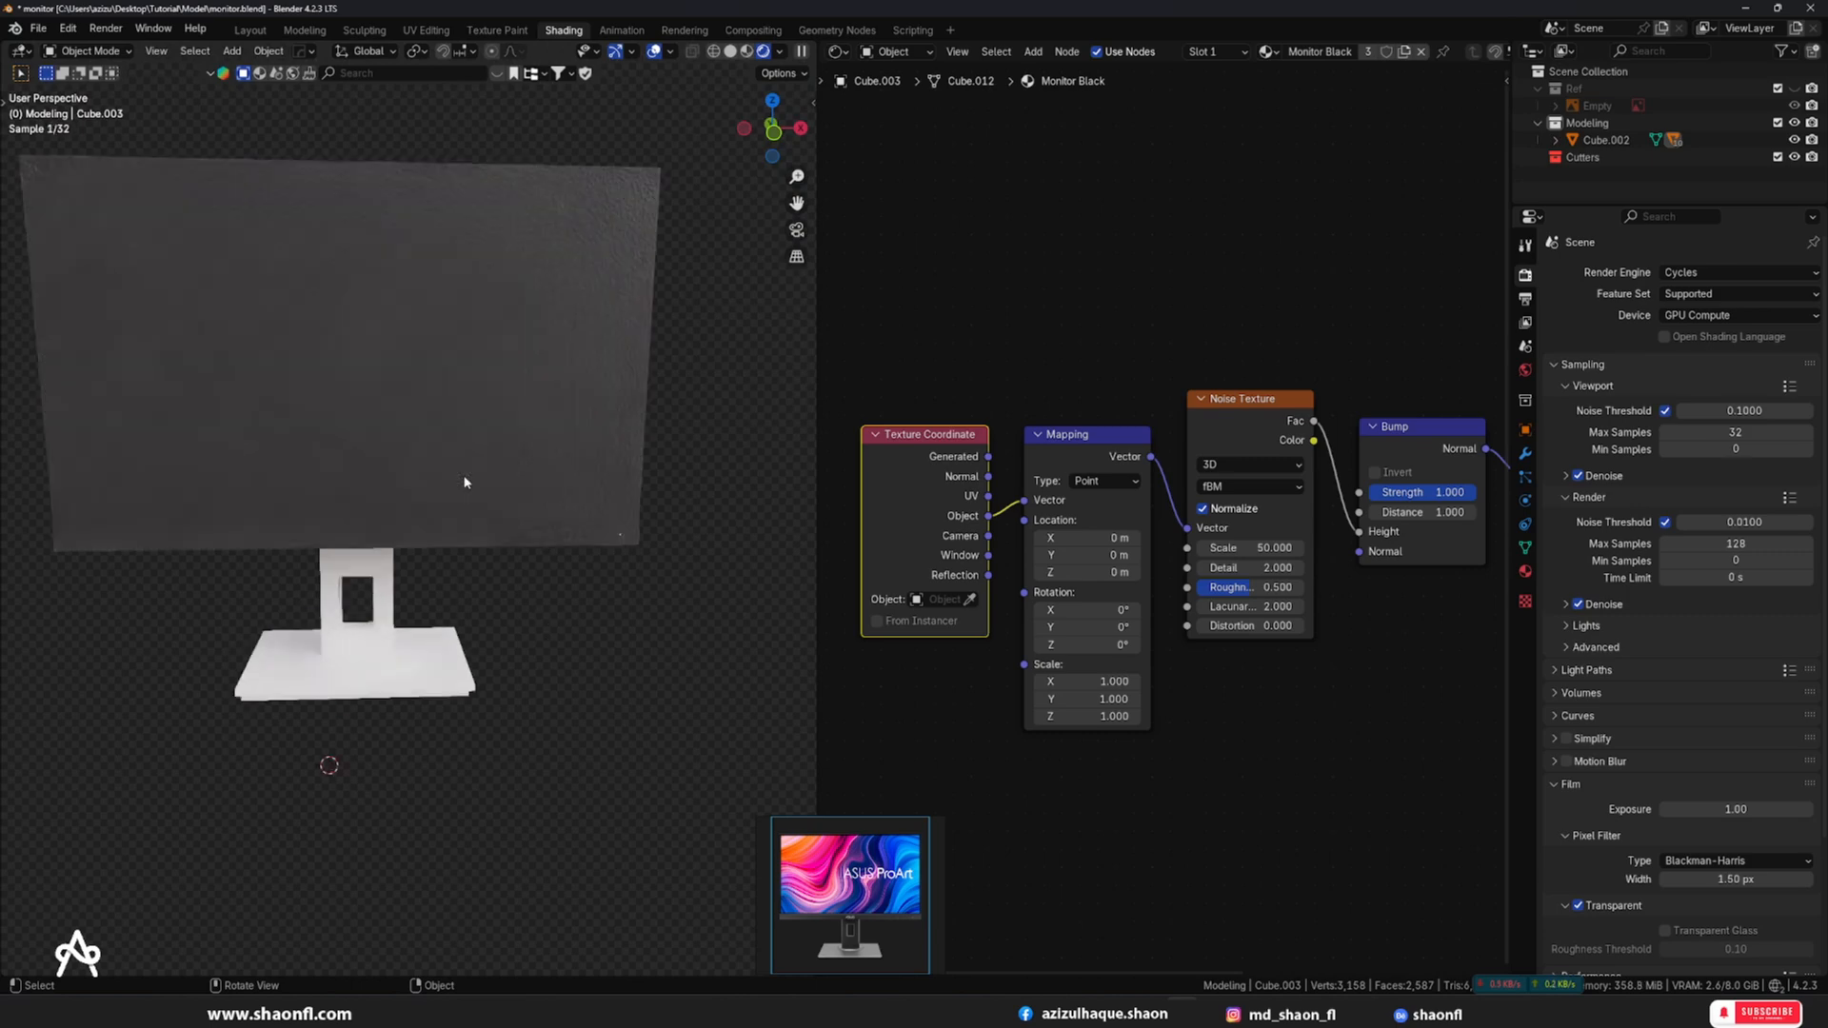
scroll(464, 482, "up", 2)
left_click(511, 376)
left_click_drag(510, 375, 657, 468, "alt")
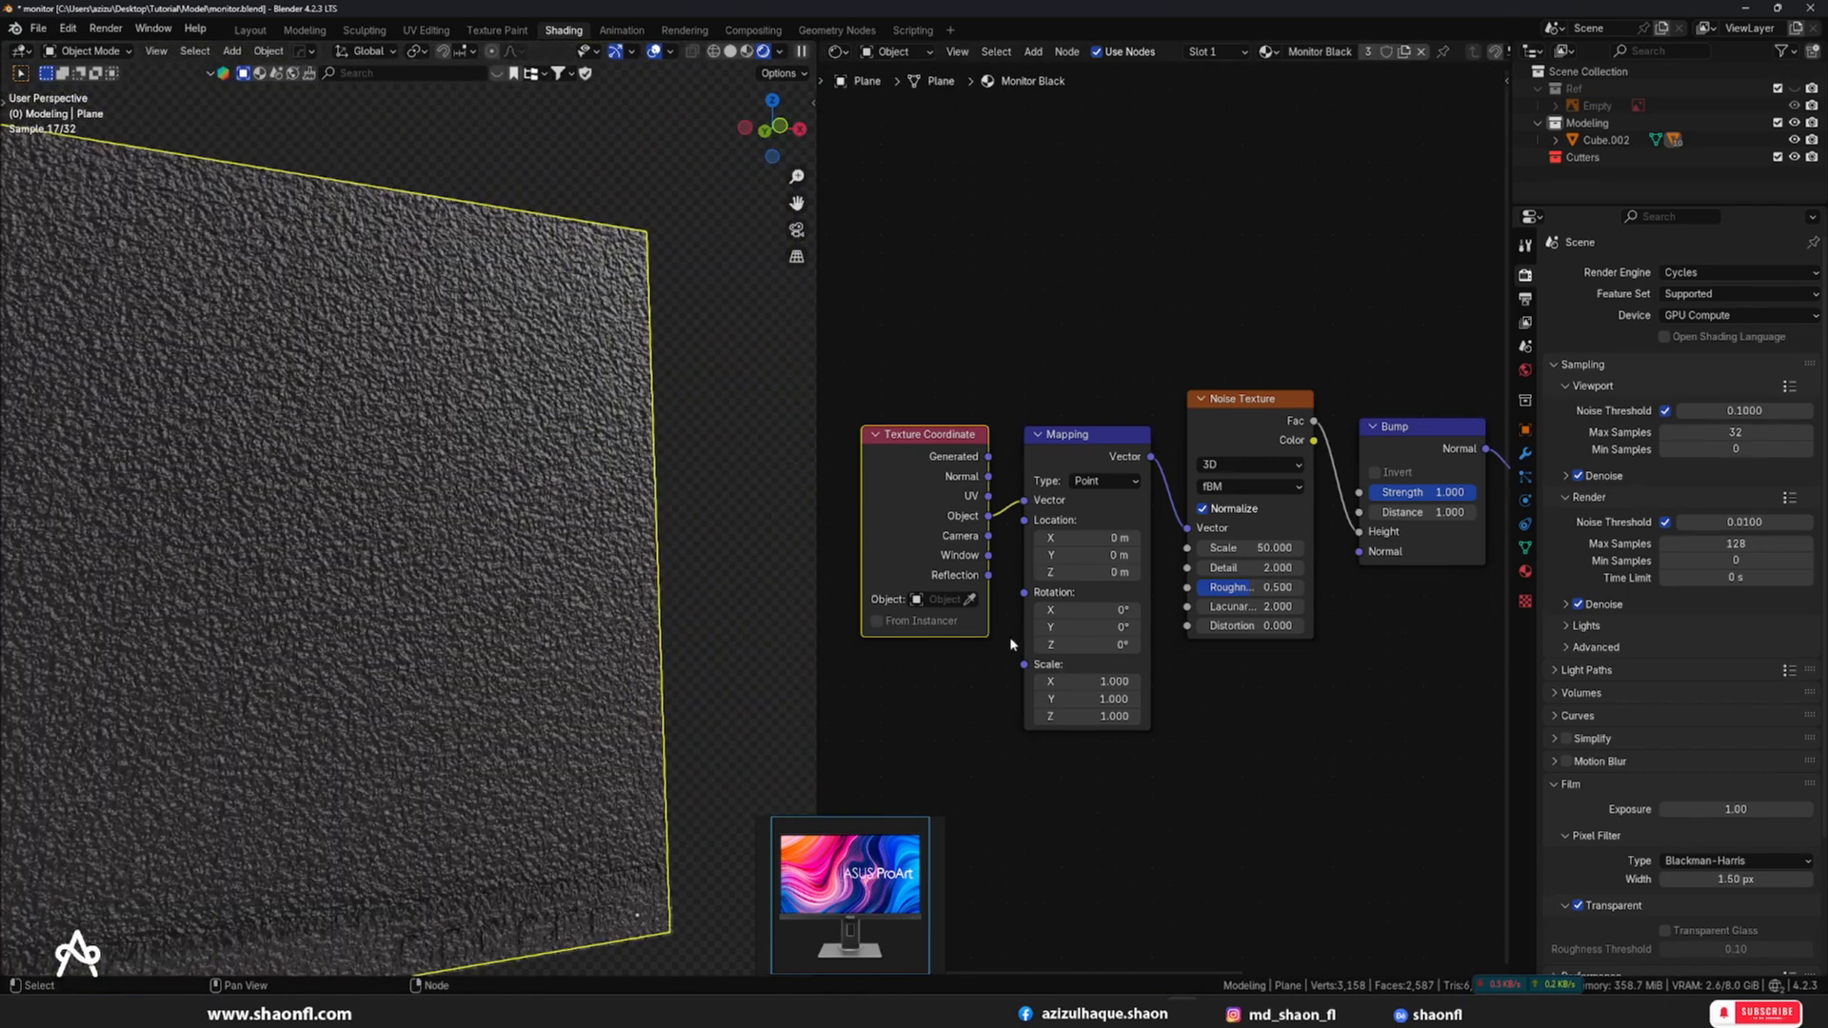
double_click(1268, 548)
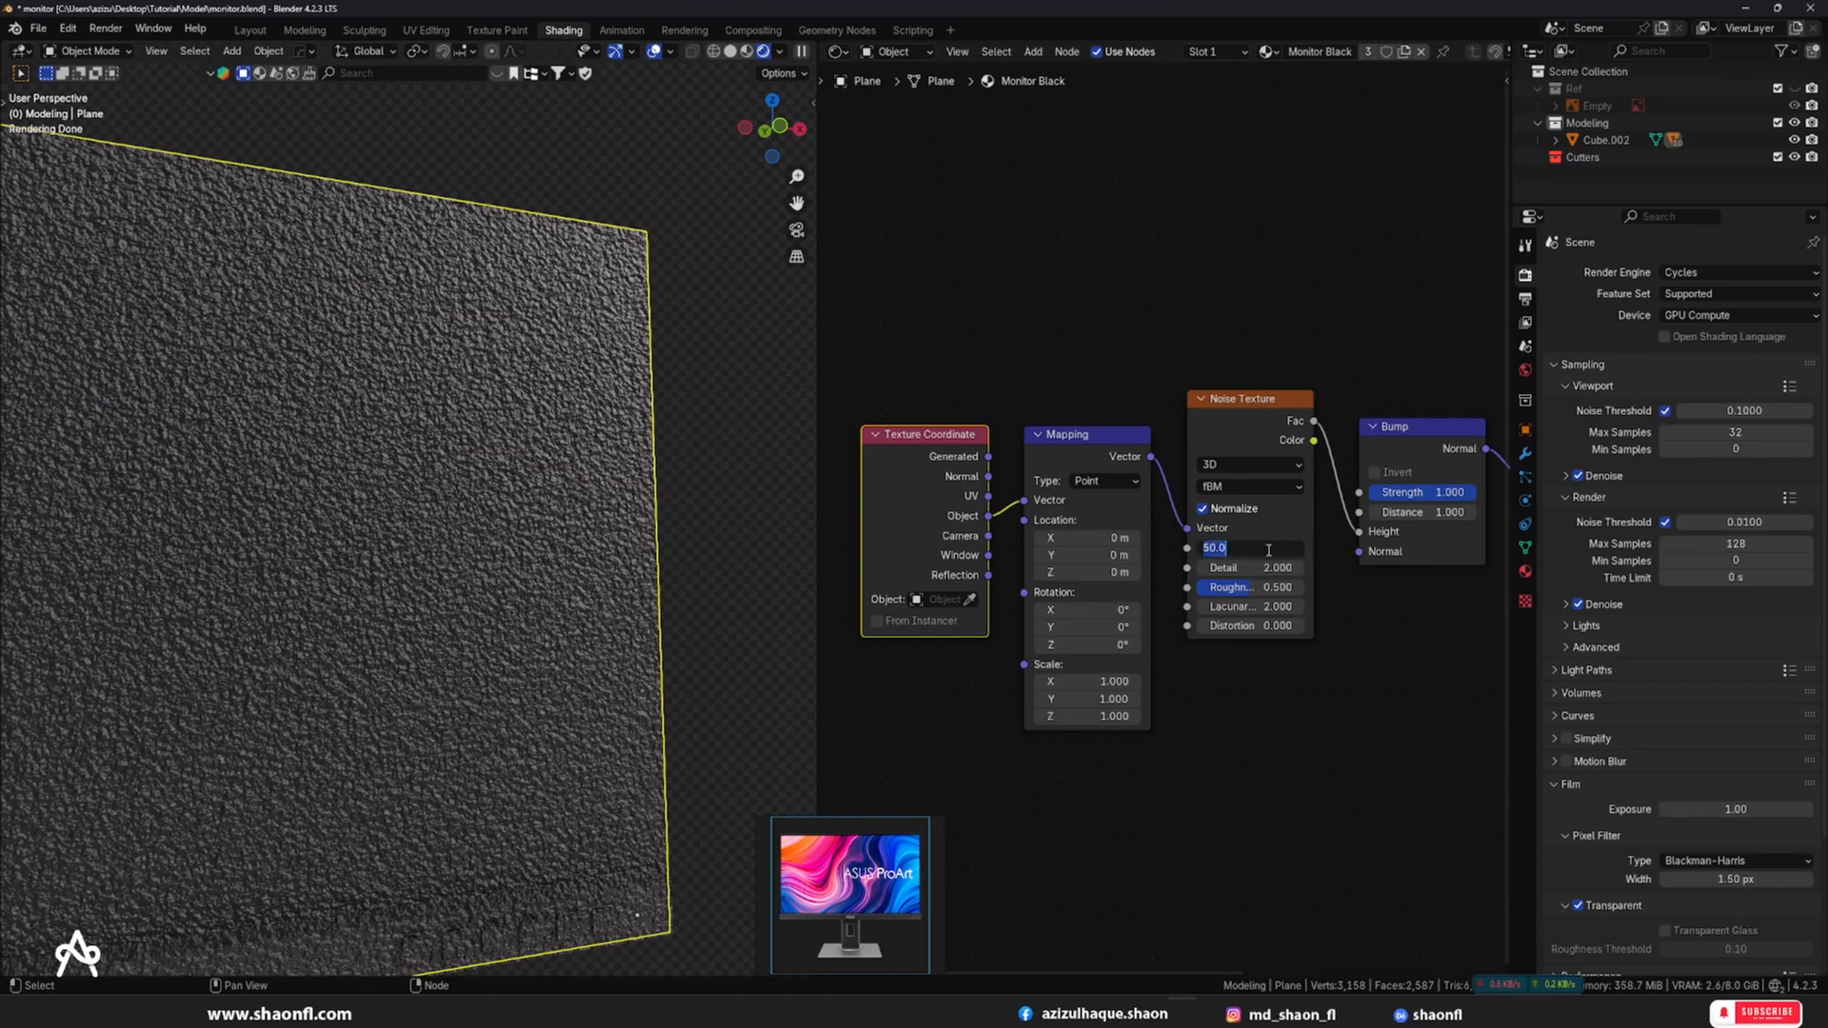
type("150")
key("Return")
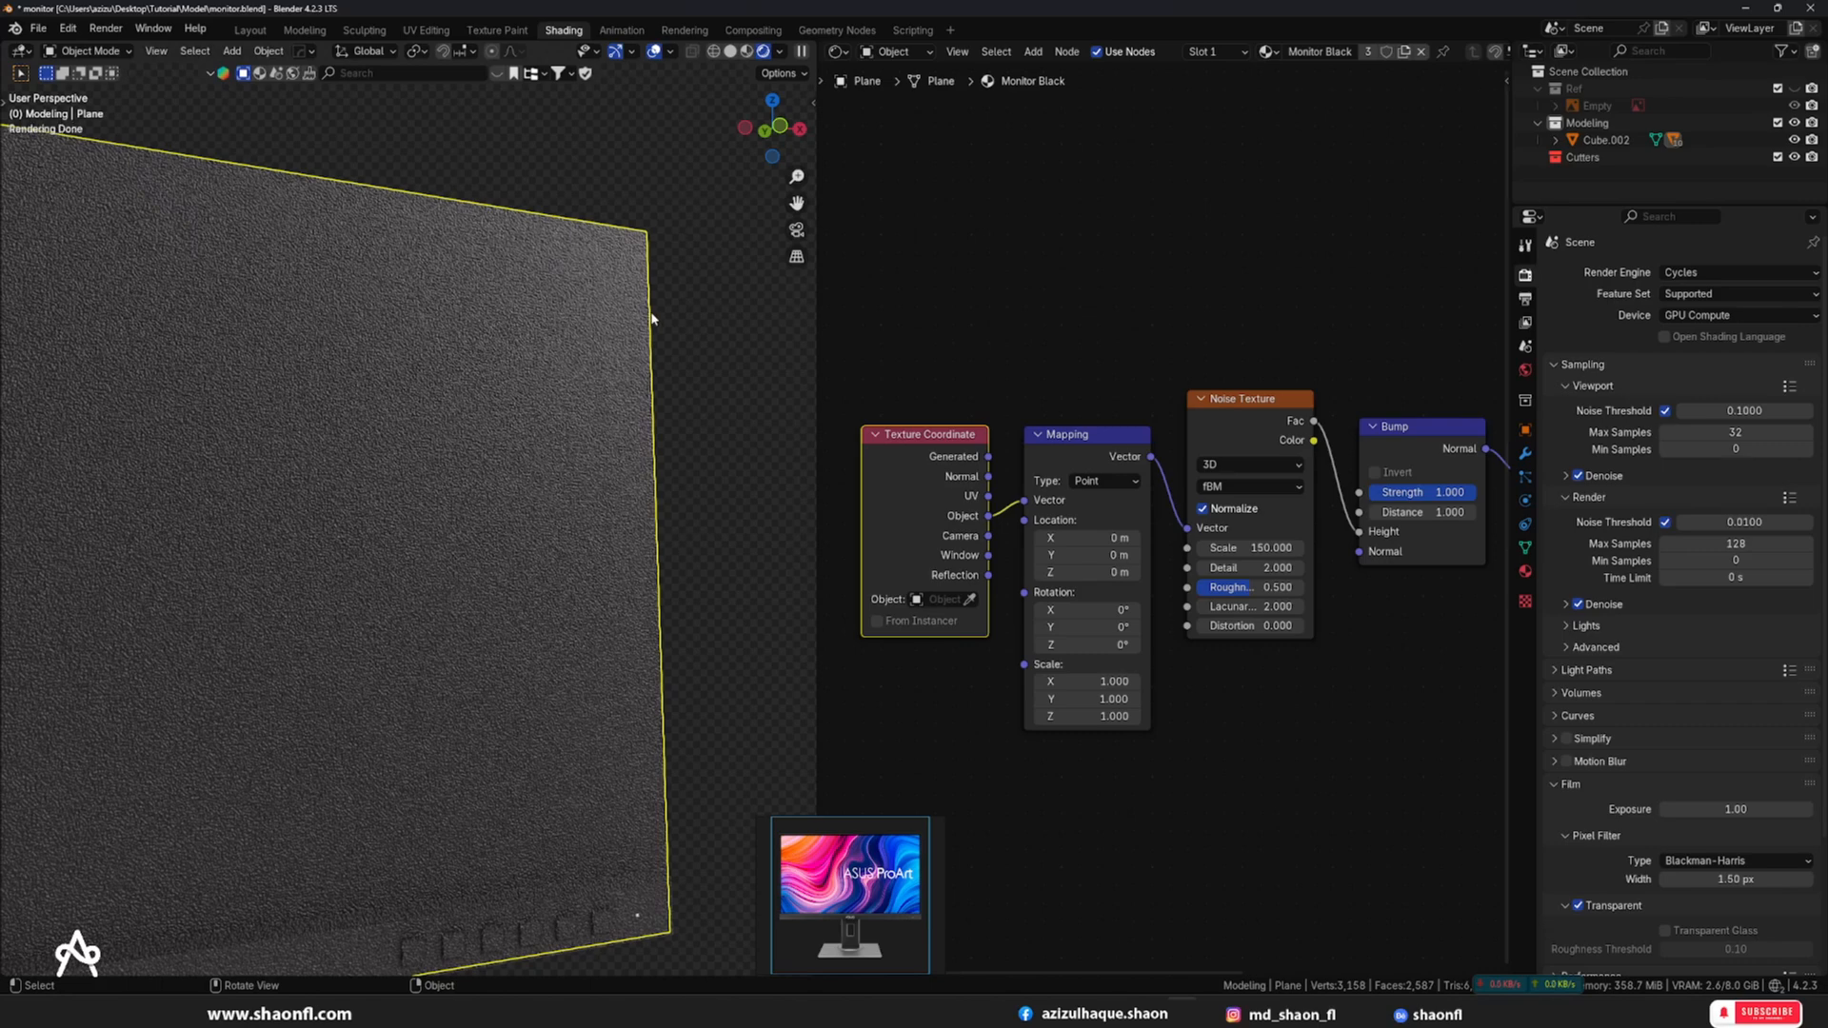
scroll(698, 306, "up", 2)
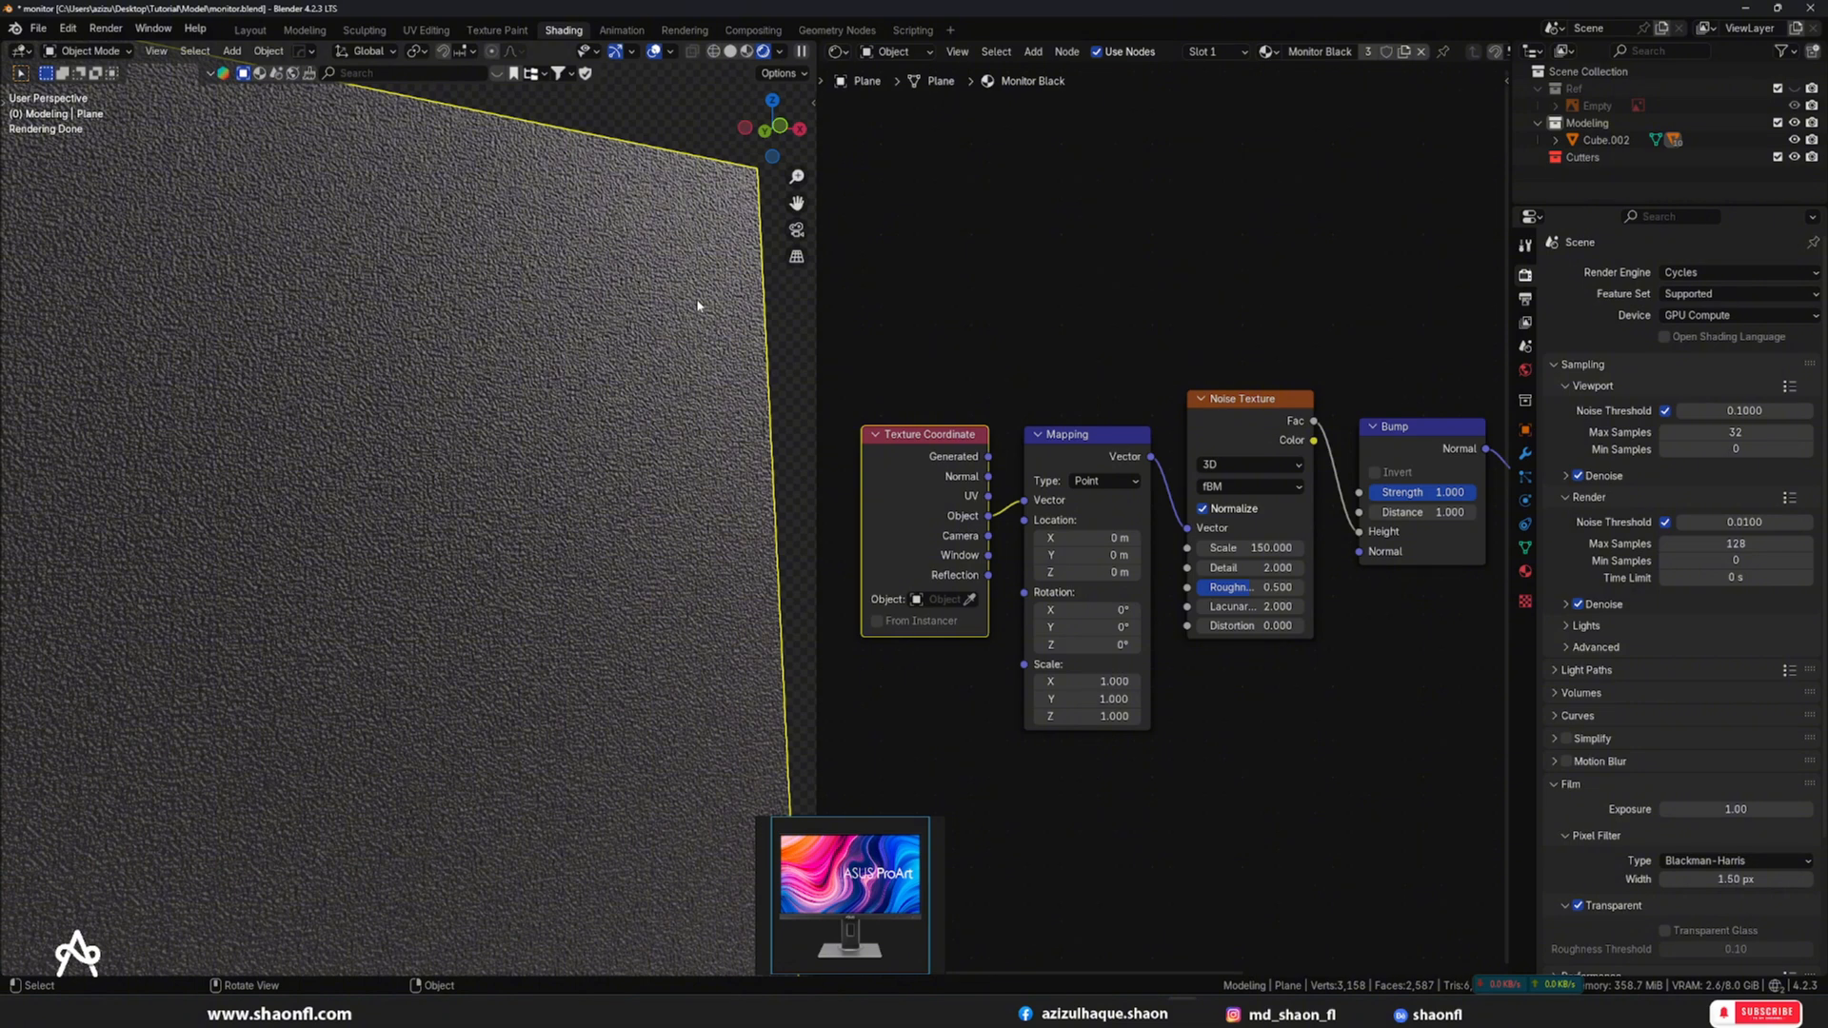
- Try a Noise Texture scale of 200 with a Bump strength of about 0.195 on the Monitor Black material
left_click(1240, 547)
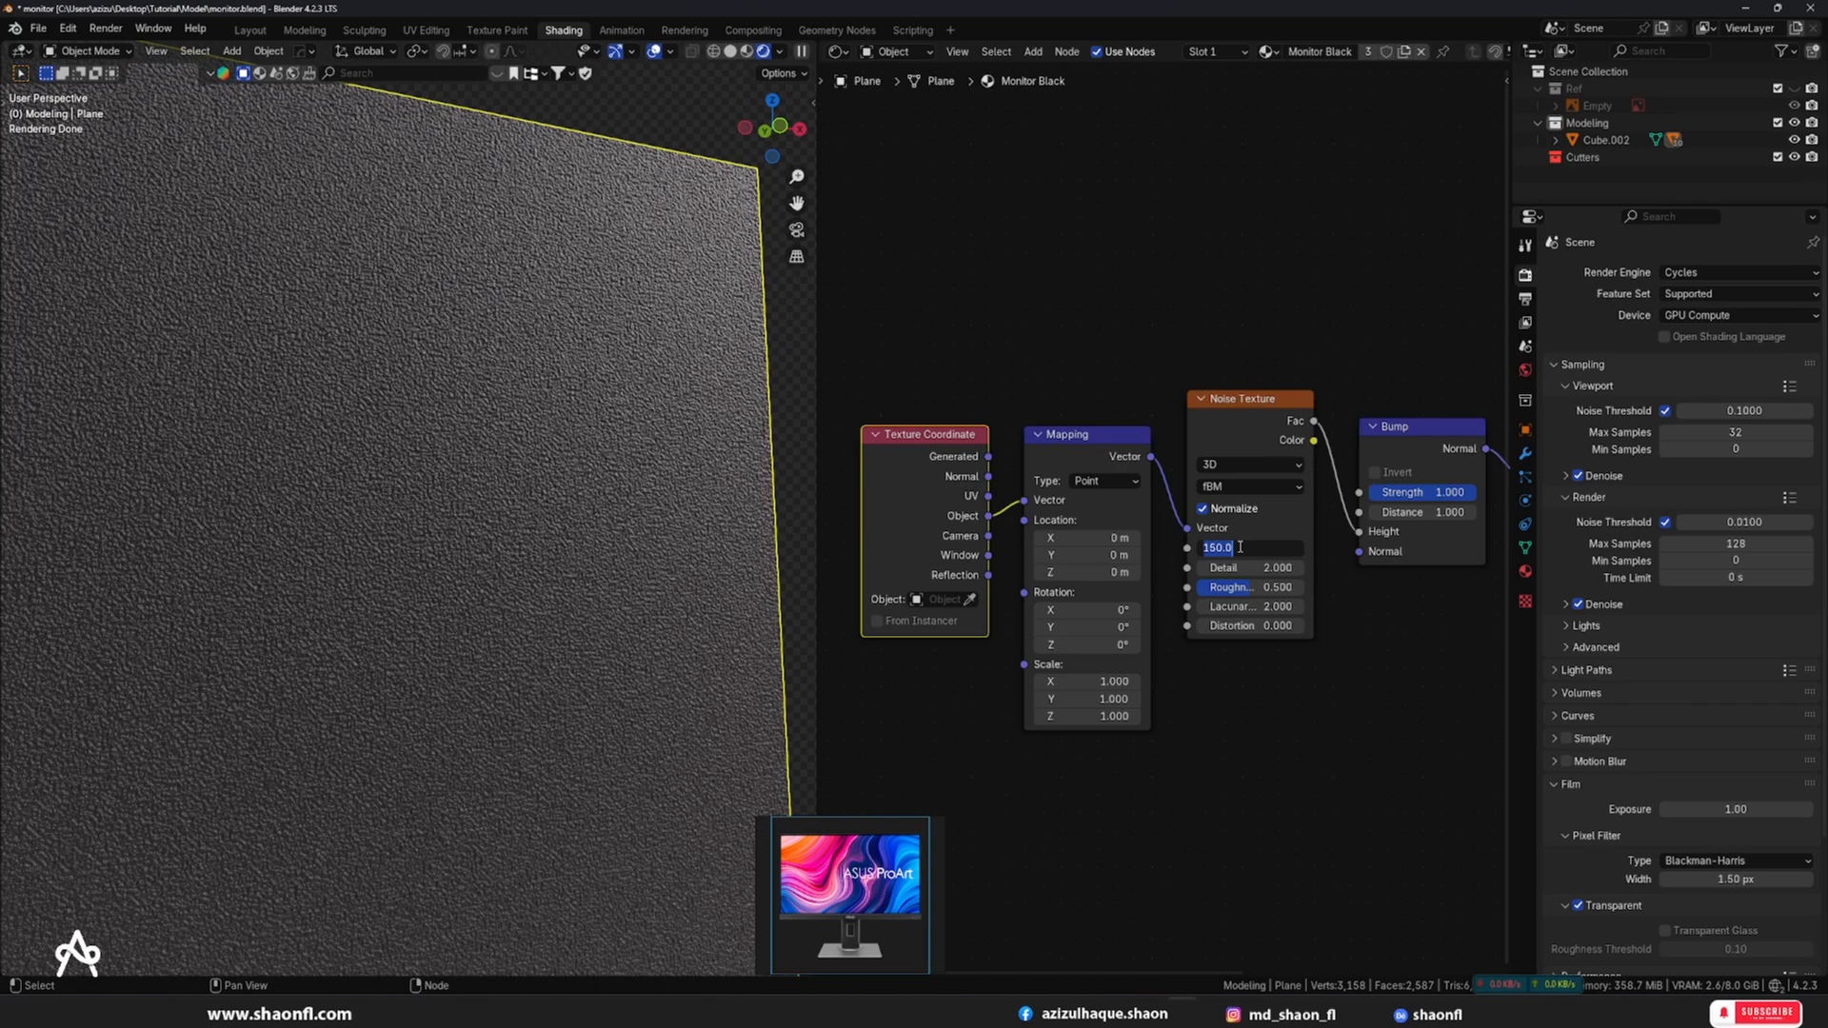
type("200")
key("Return")
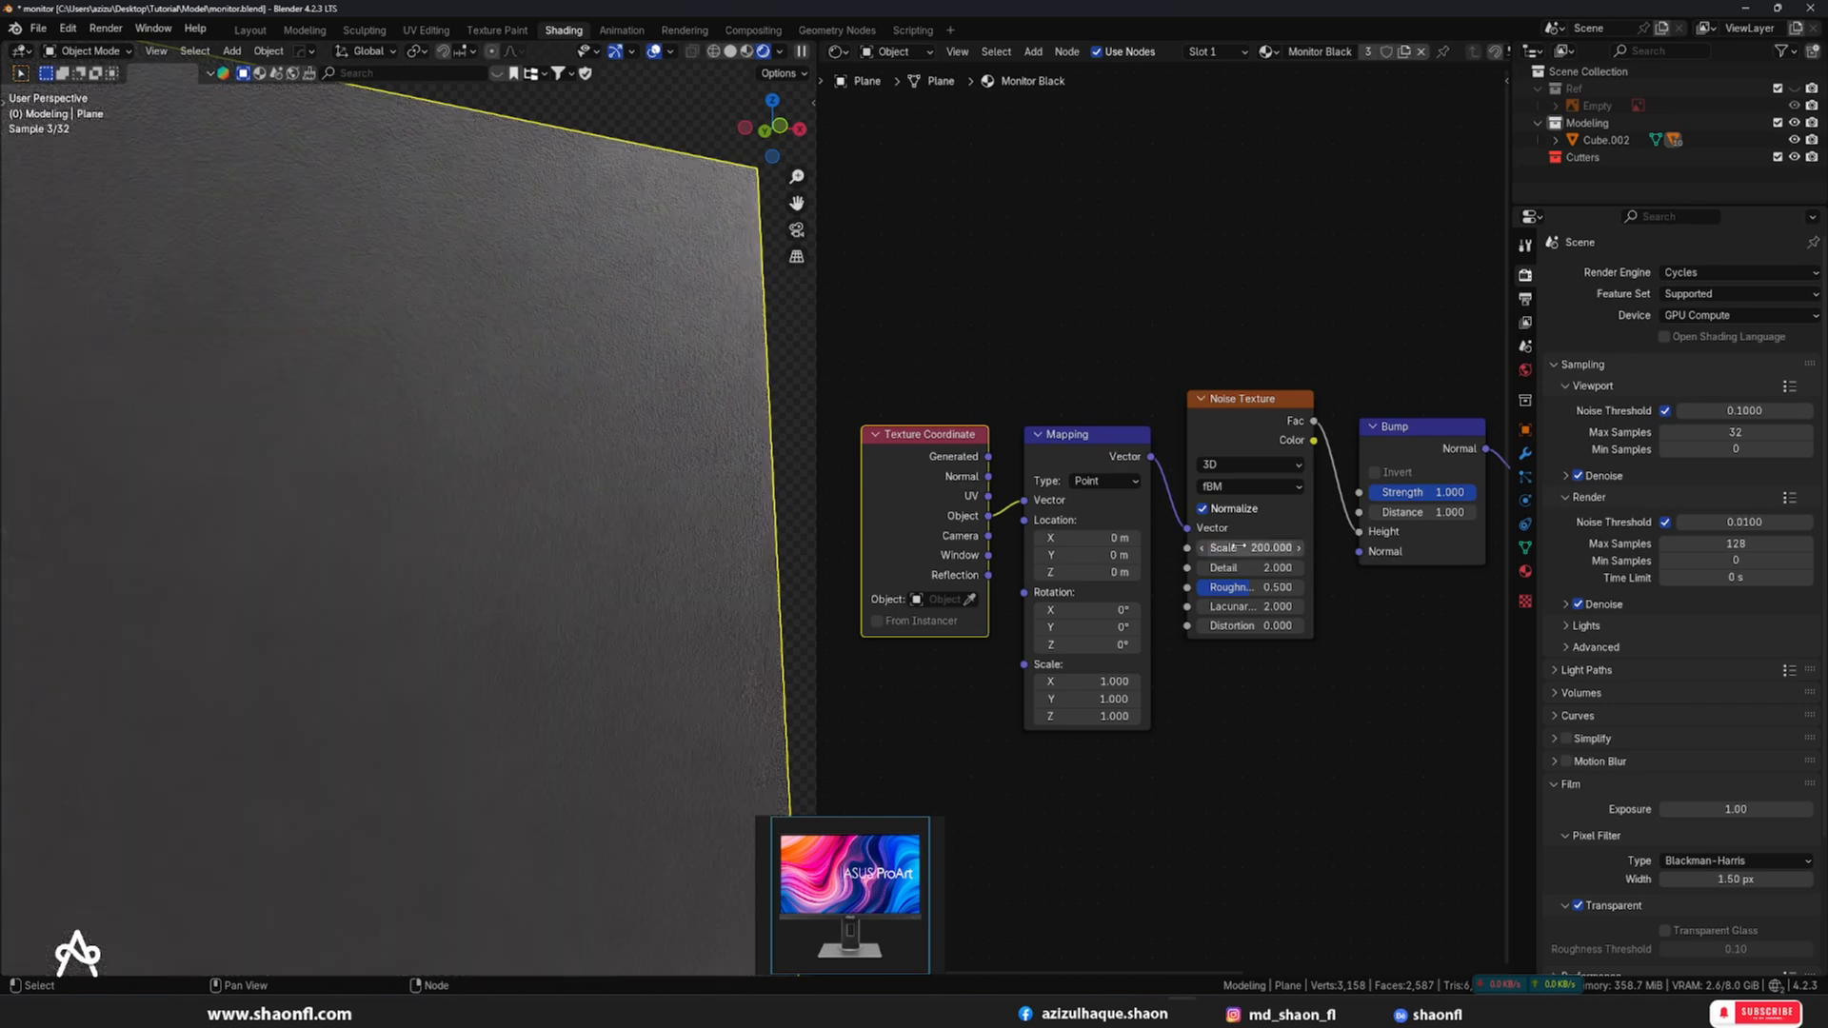
scroll(461, 348, "down", 3)
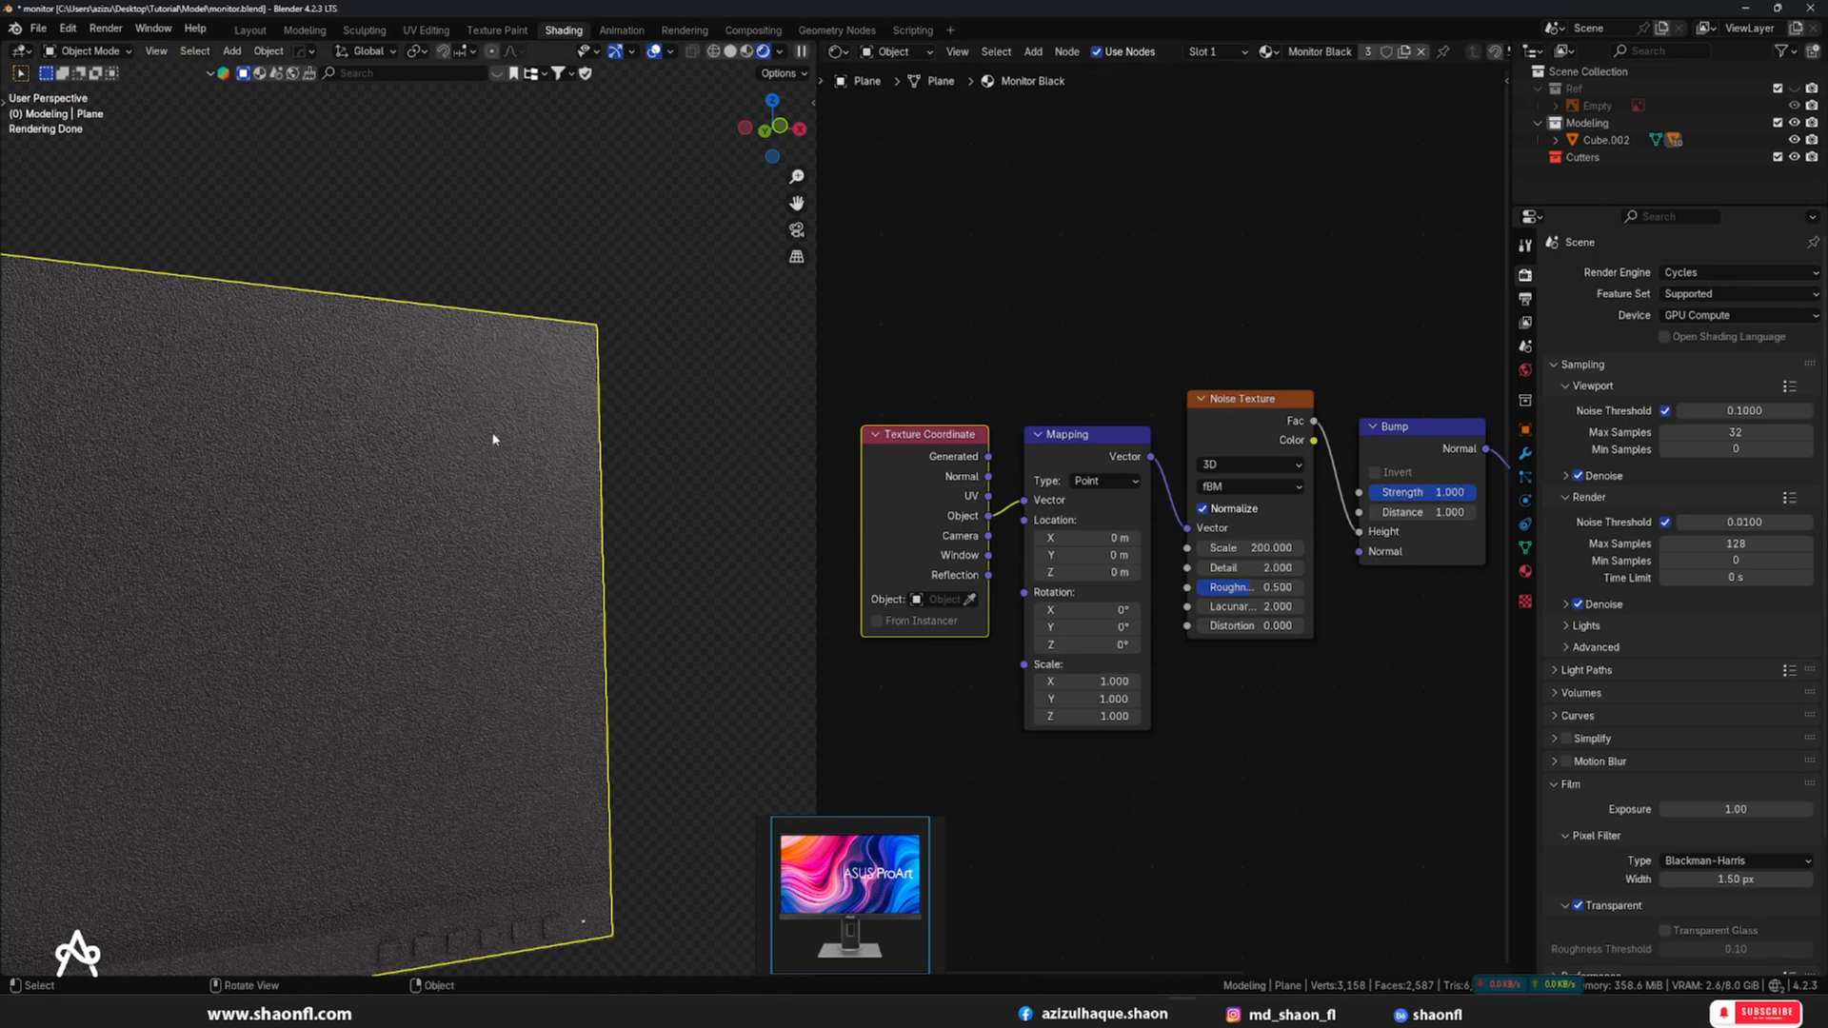
mouse_move(1424, 493)
left_mouse_down()
mouse_move(1372, 492)
mouse_move(1395, 497)
left_mouse_up()
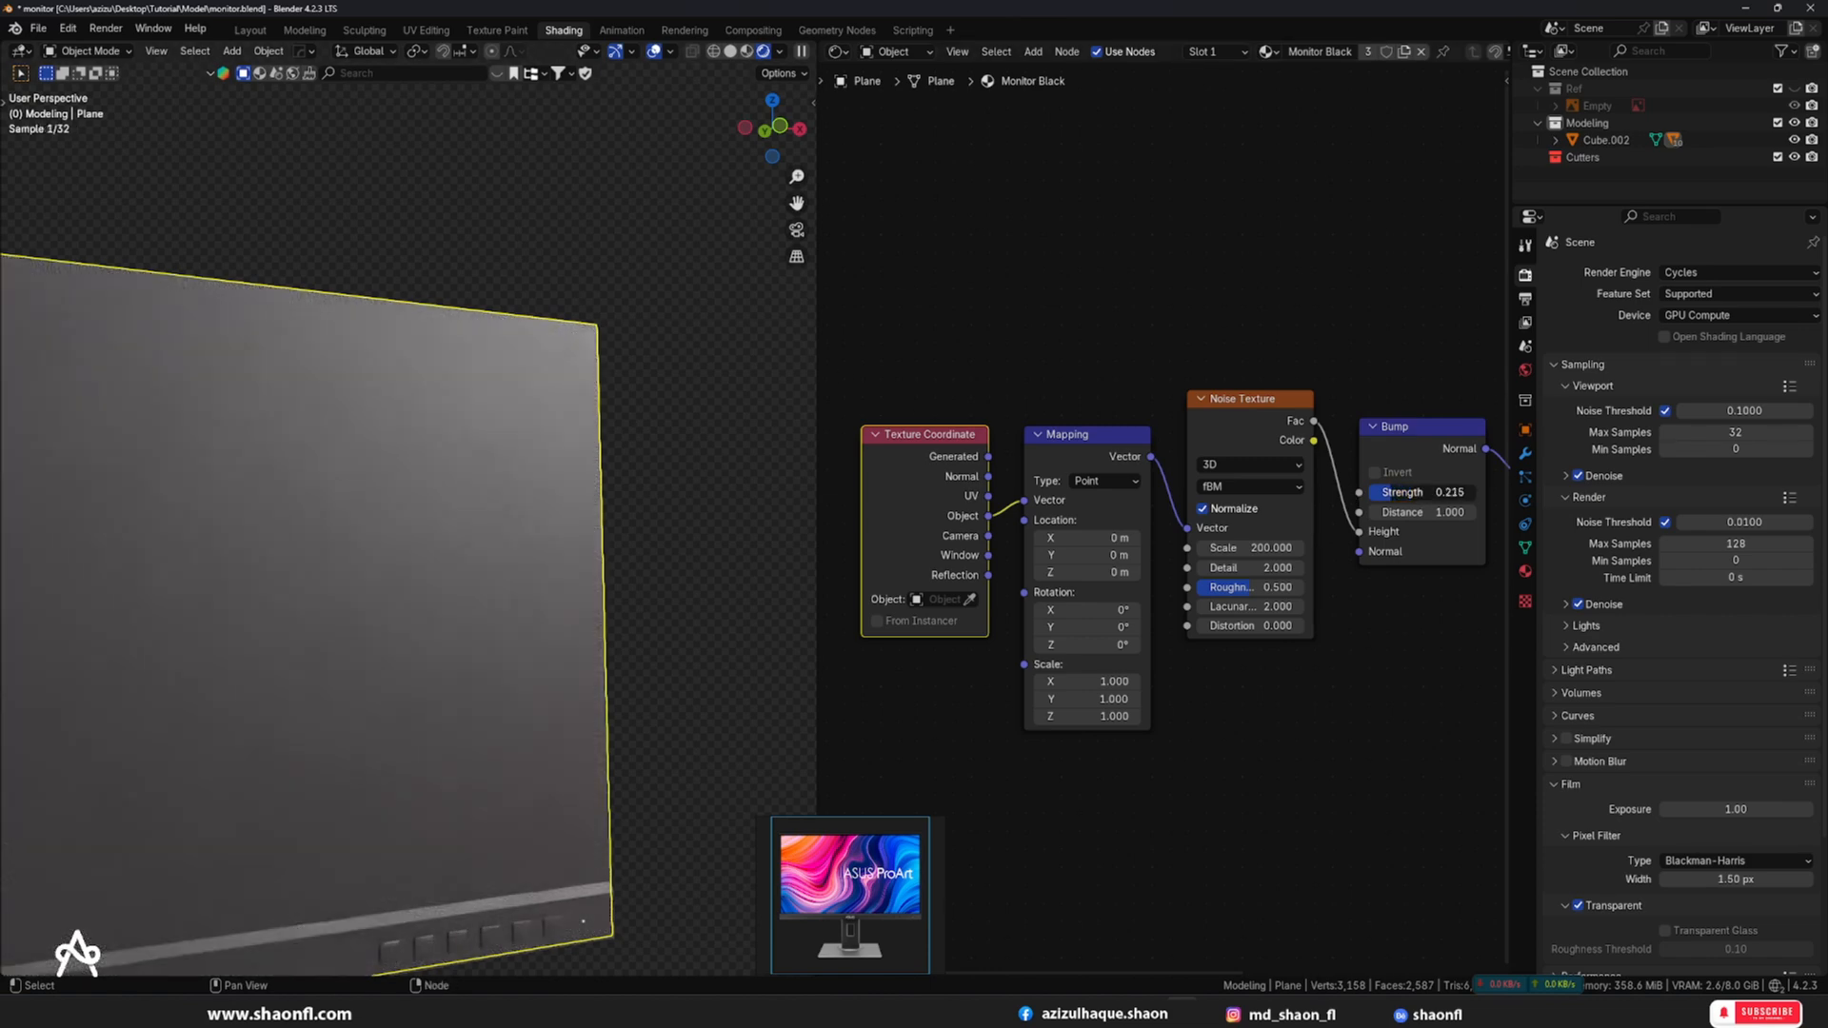
middle_click_drag(653, 391, 585, 438)
scroll(620, 447, "up", 5)
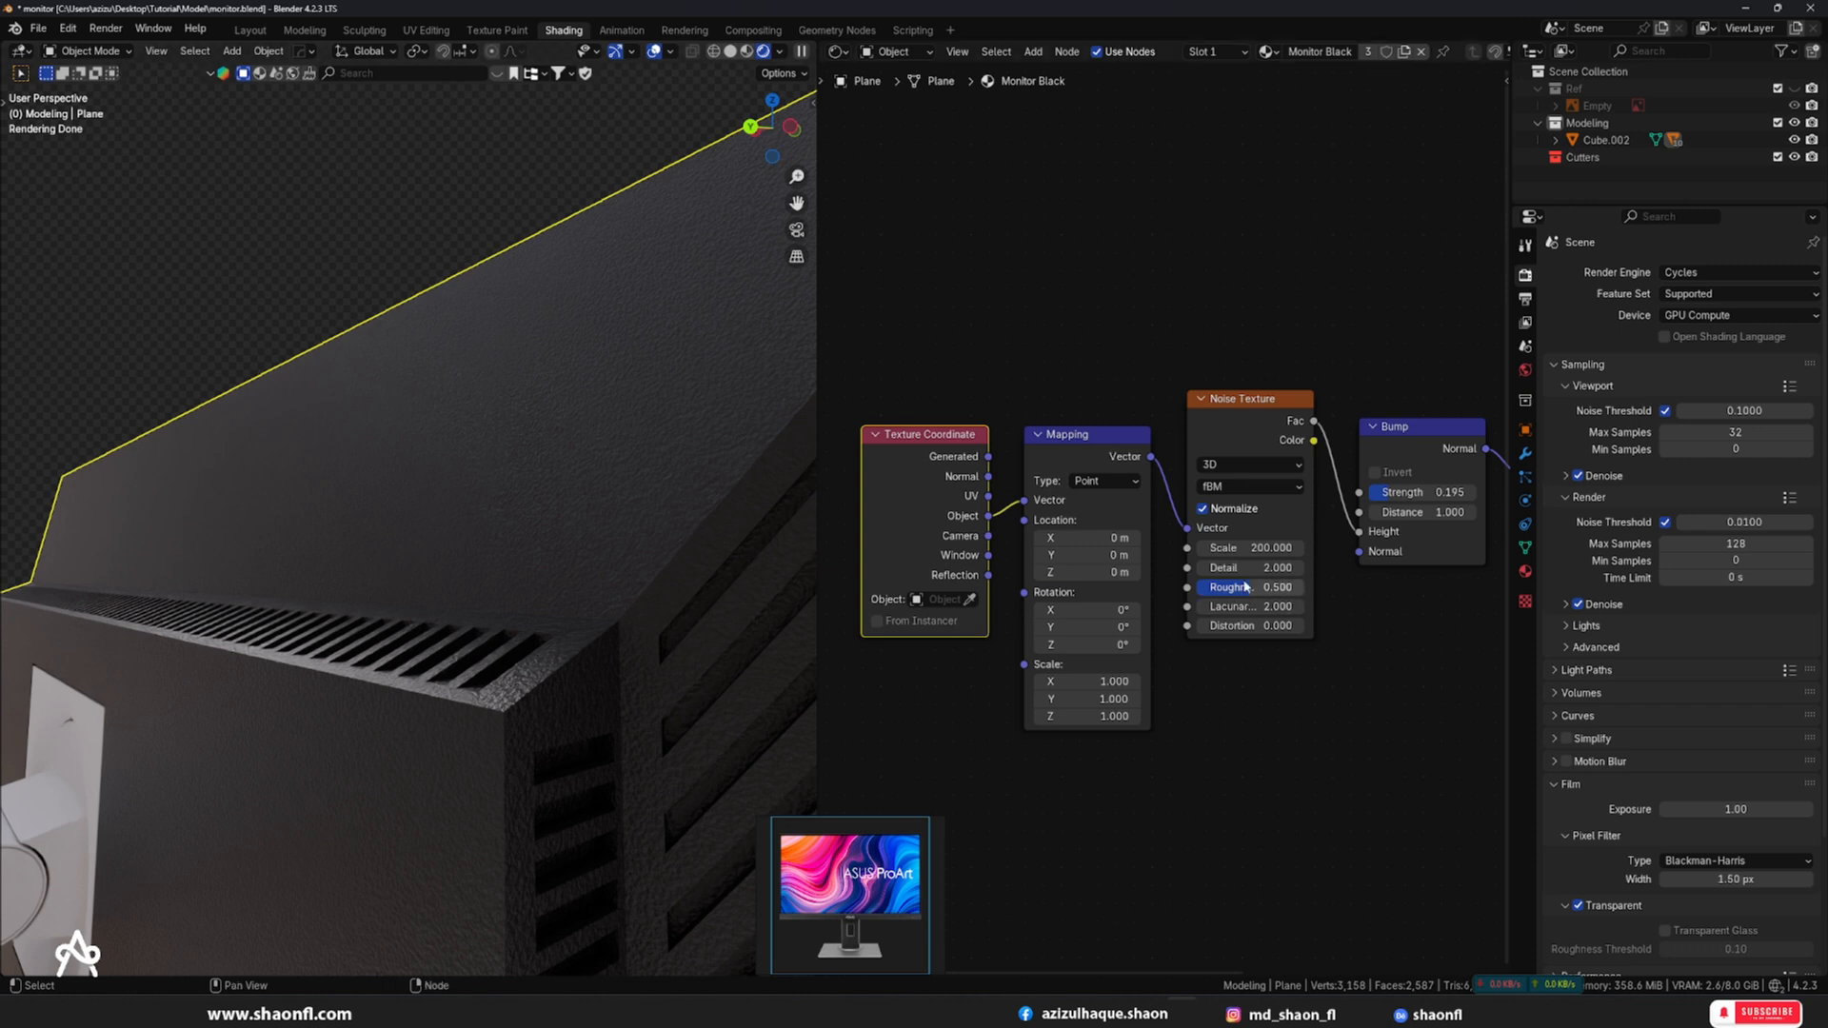
- Set the Monitor Black material's Noise Texture scale to 300 and lower its Bump strength to about 0.087
double_click(1258, 550)
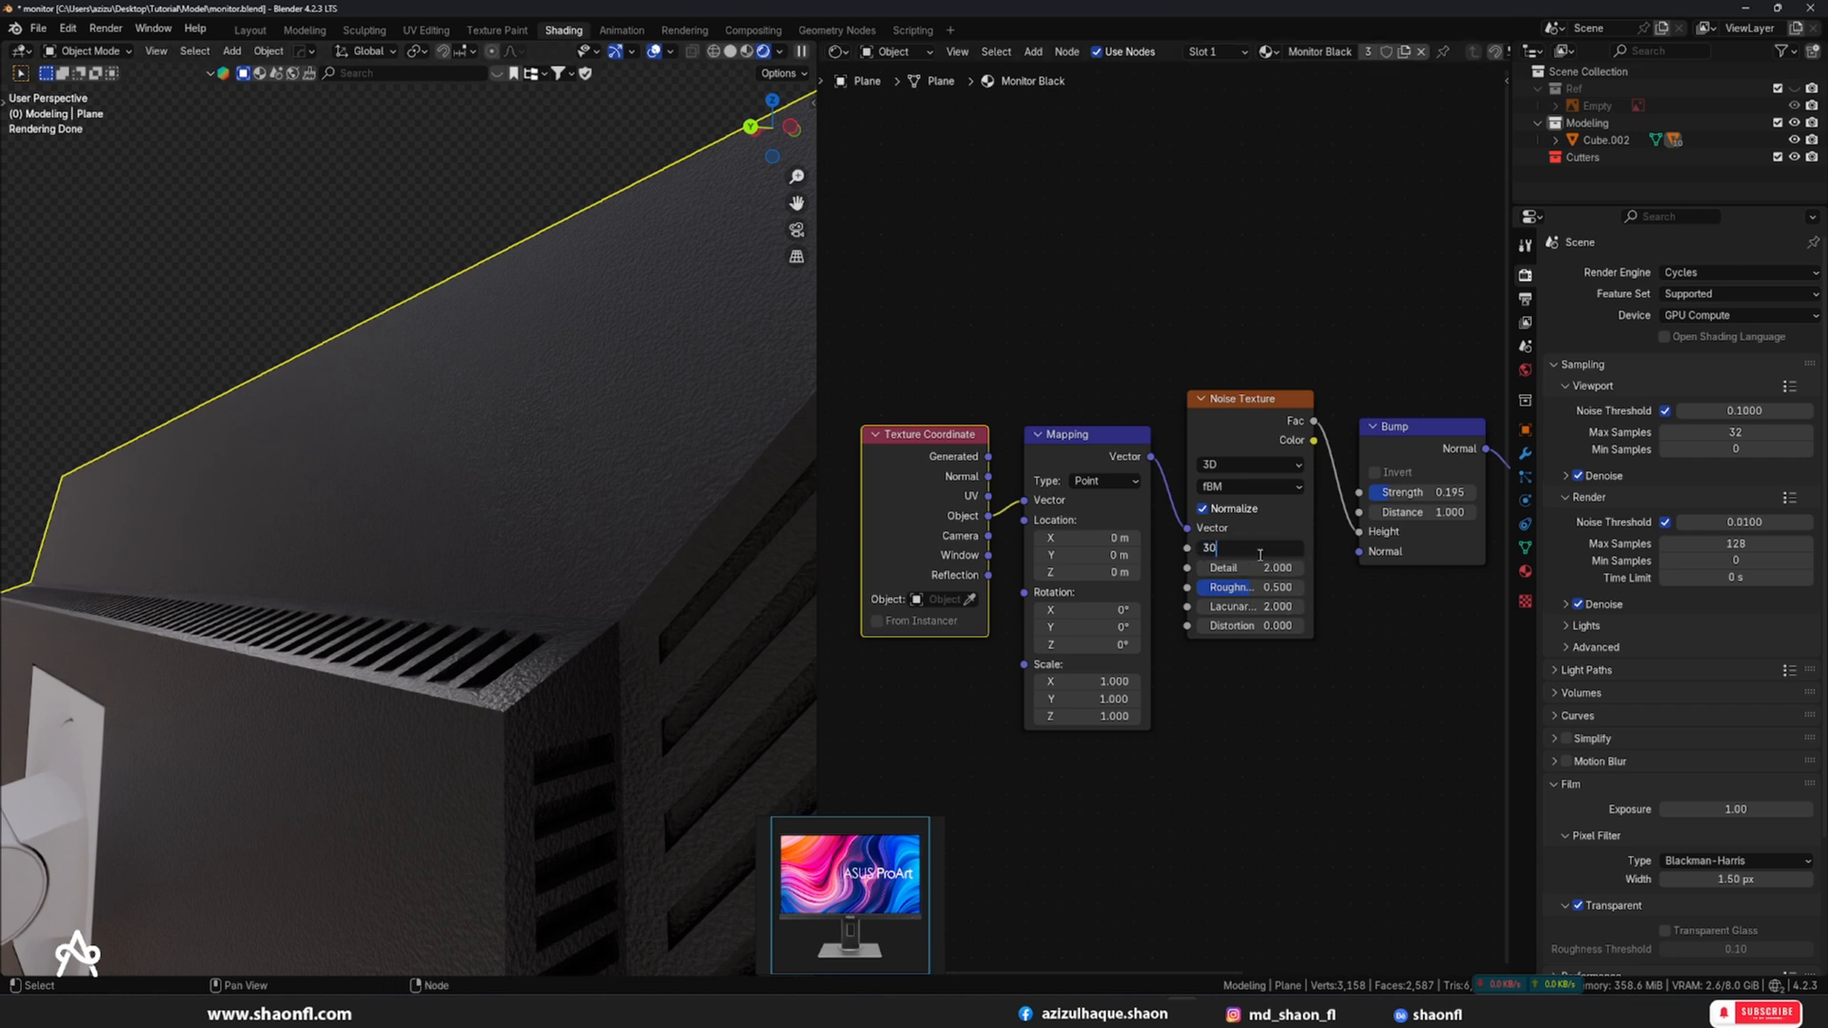
key("Return")
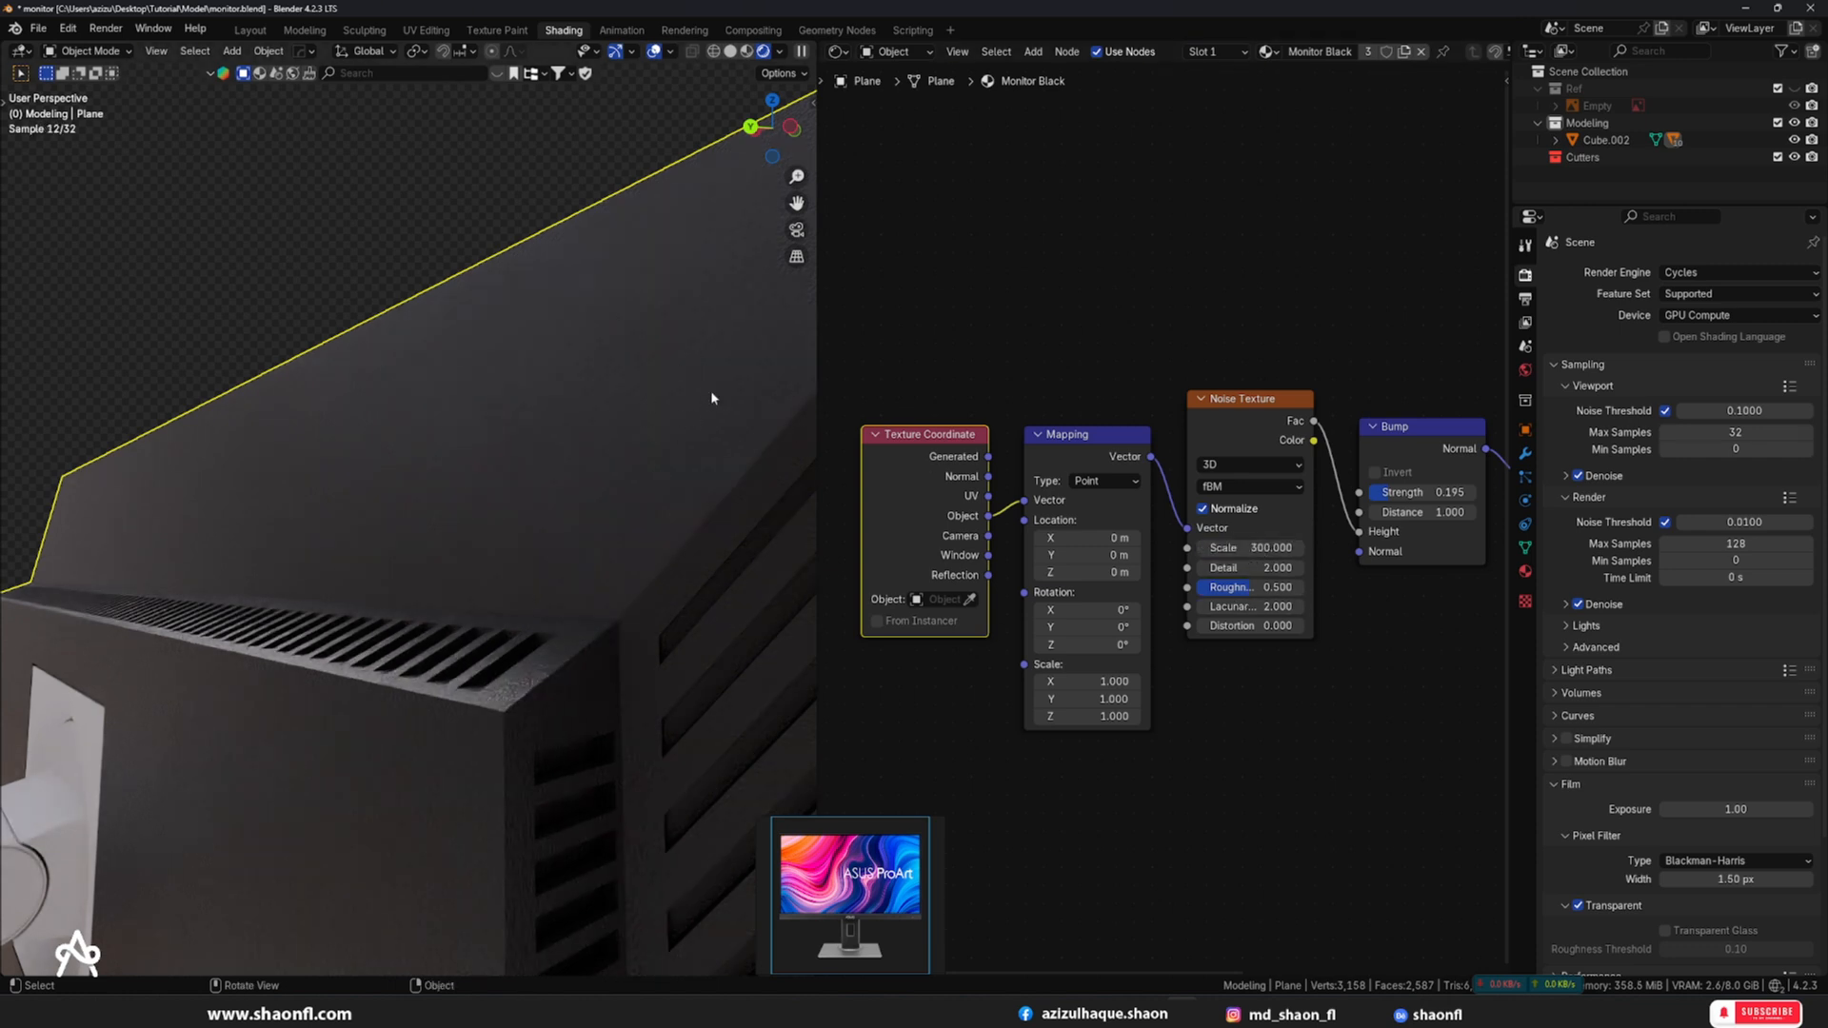
left_click_drag(1424, 492, 1416, 492)
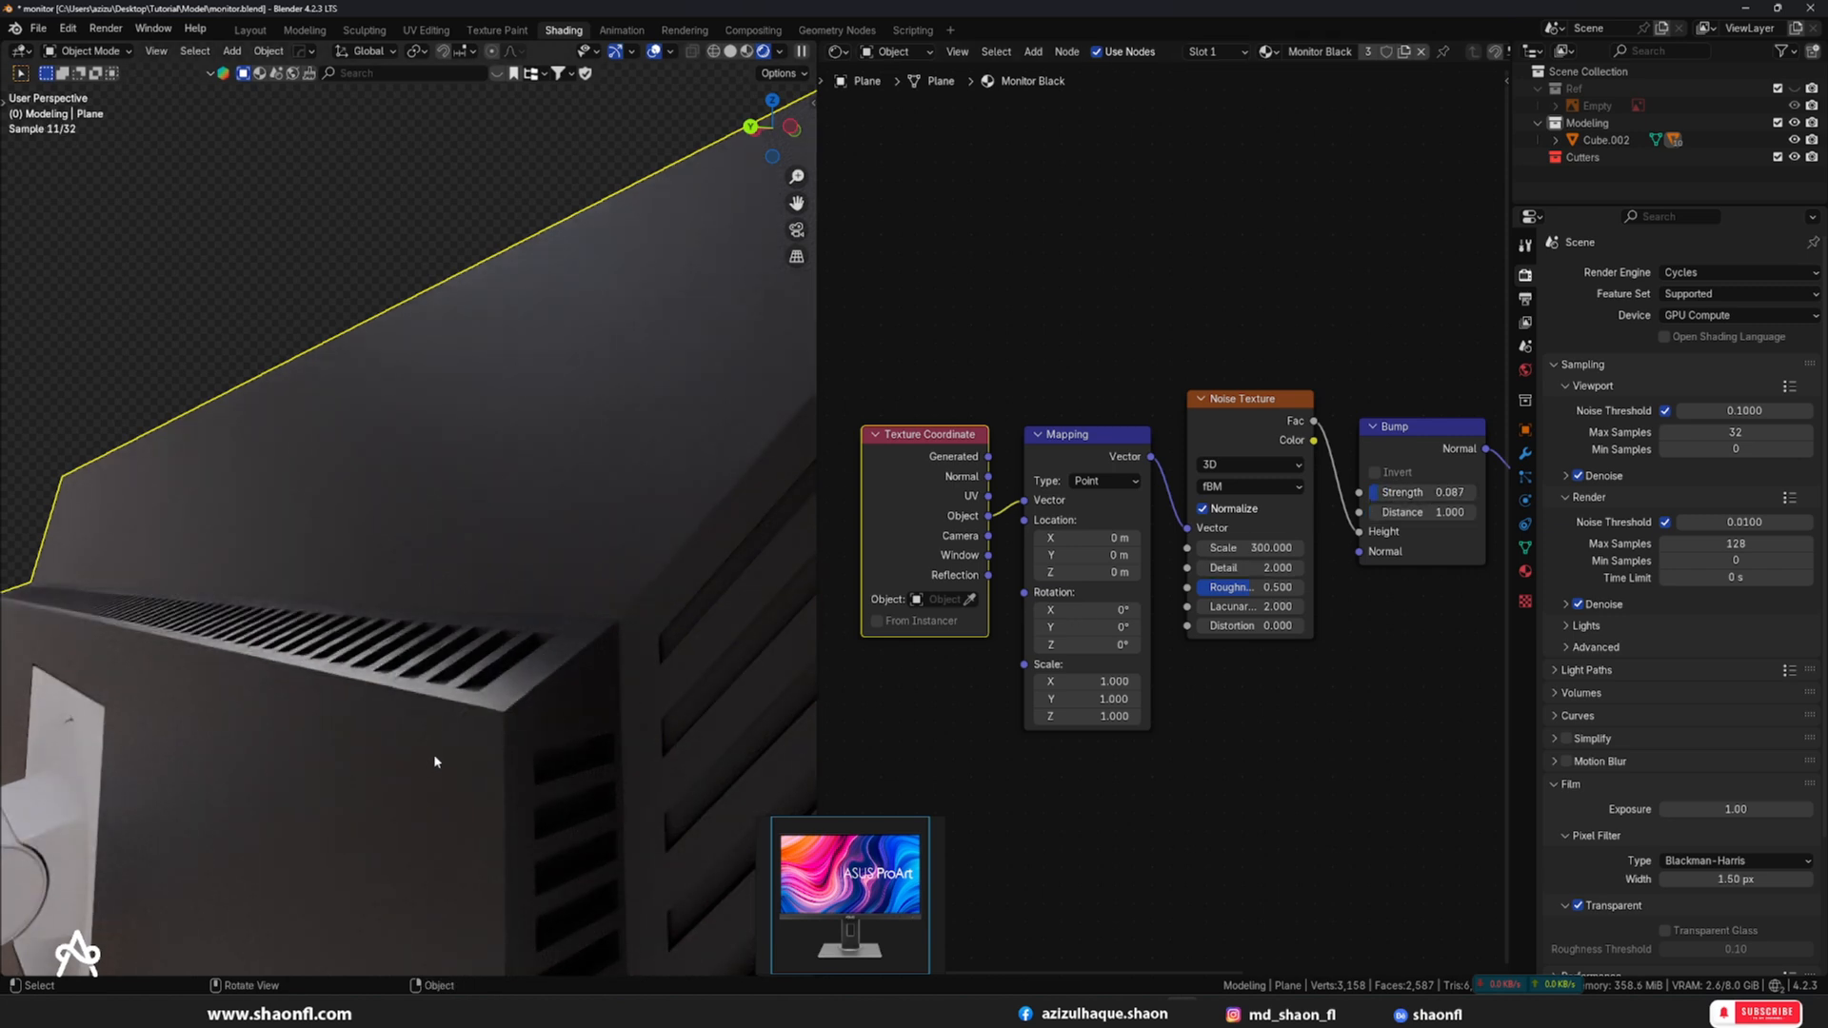
- Examine the bump finish across the monitor's back, vents and stand mount
left_click(1286, 692)
scroll(1267, 683, "down", 10)
left_click(565, 467)
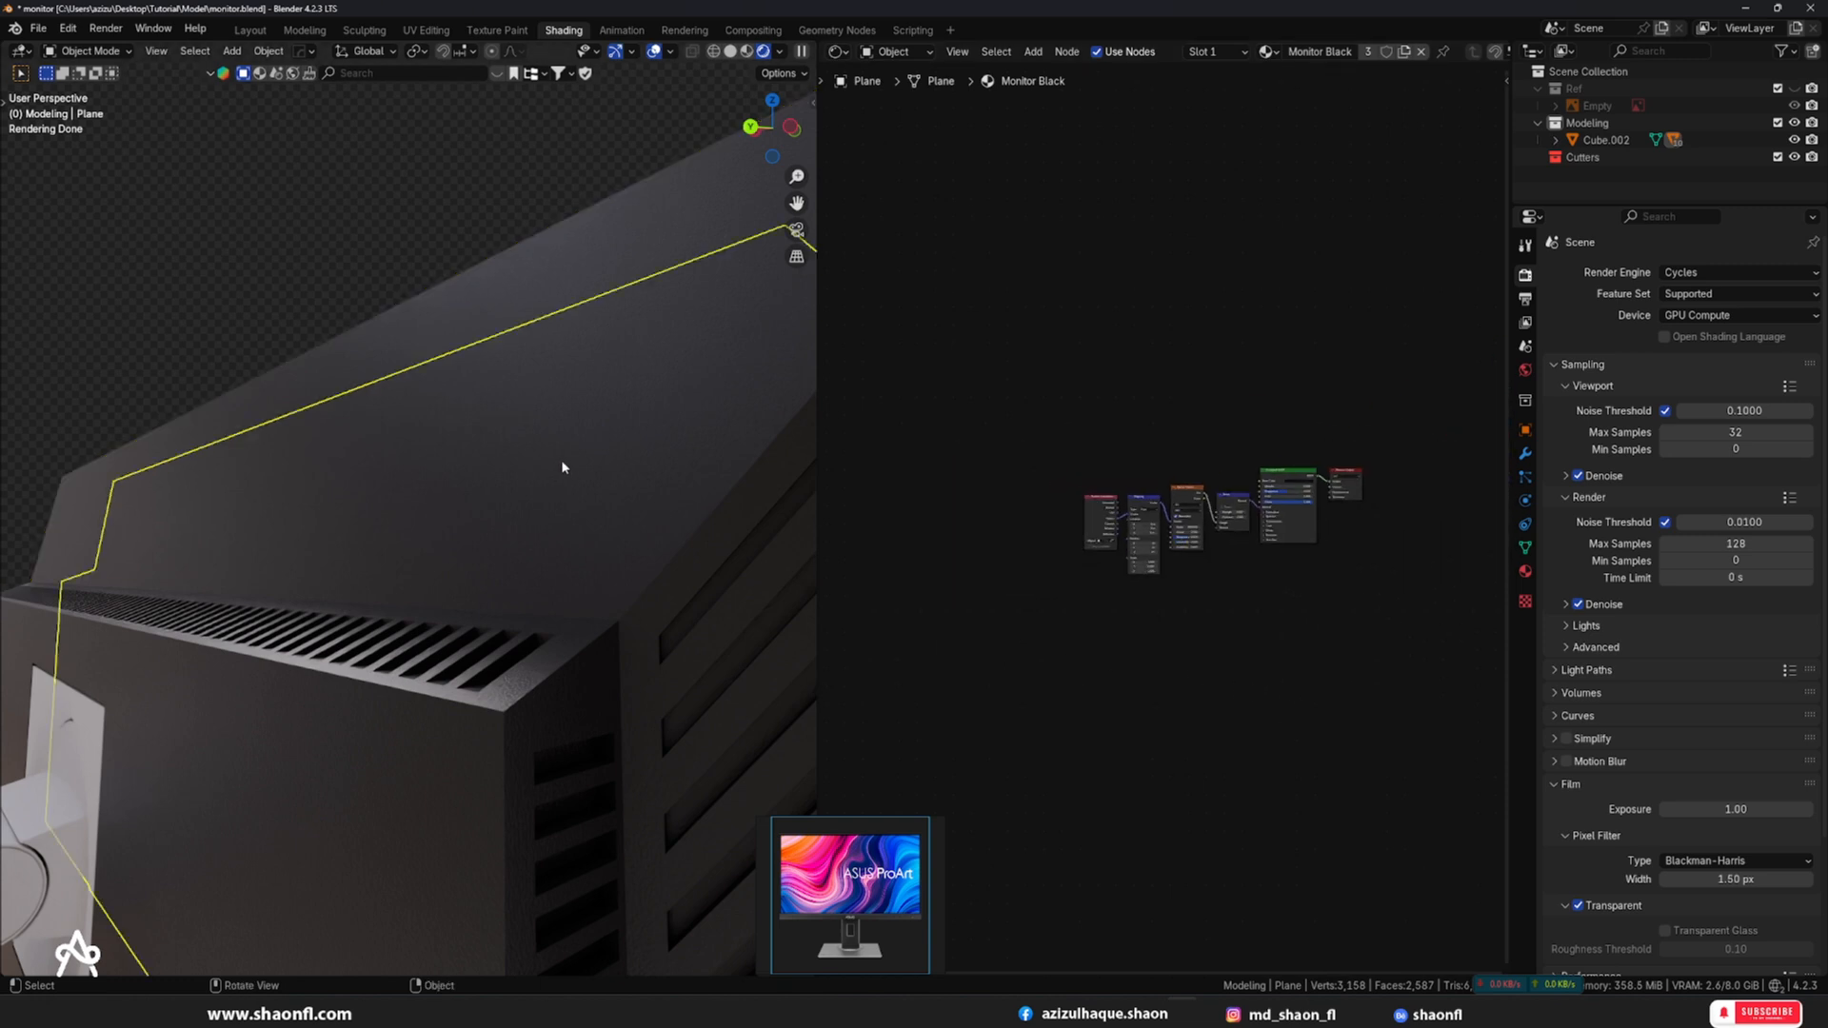
scroll(562, 468, "down", 10)
middle_click_drag(590, 476, 653, 528)
scroll(463, 650, "up", 4)
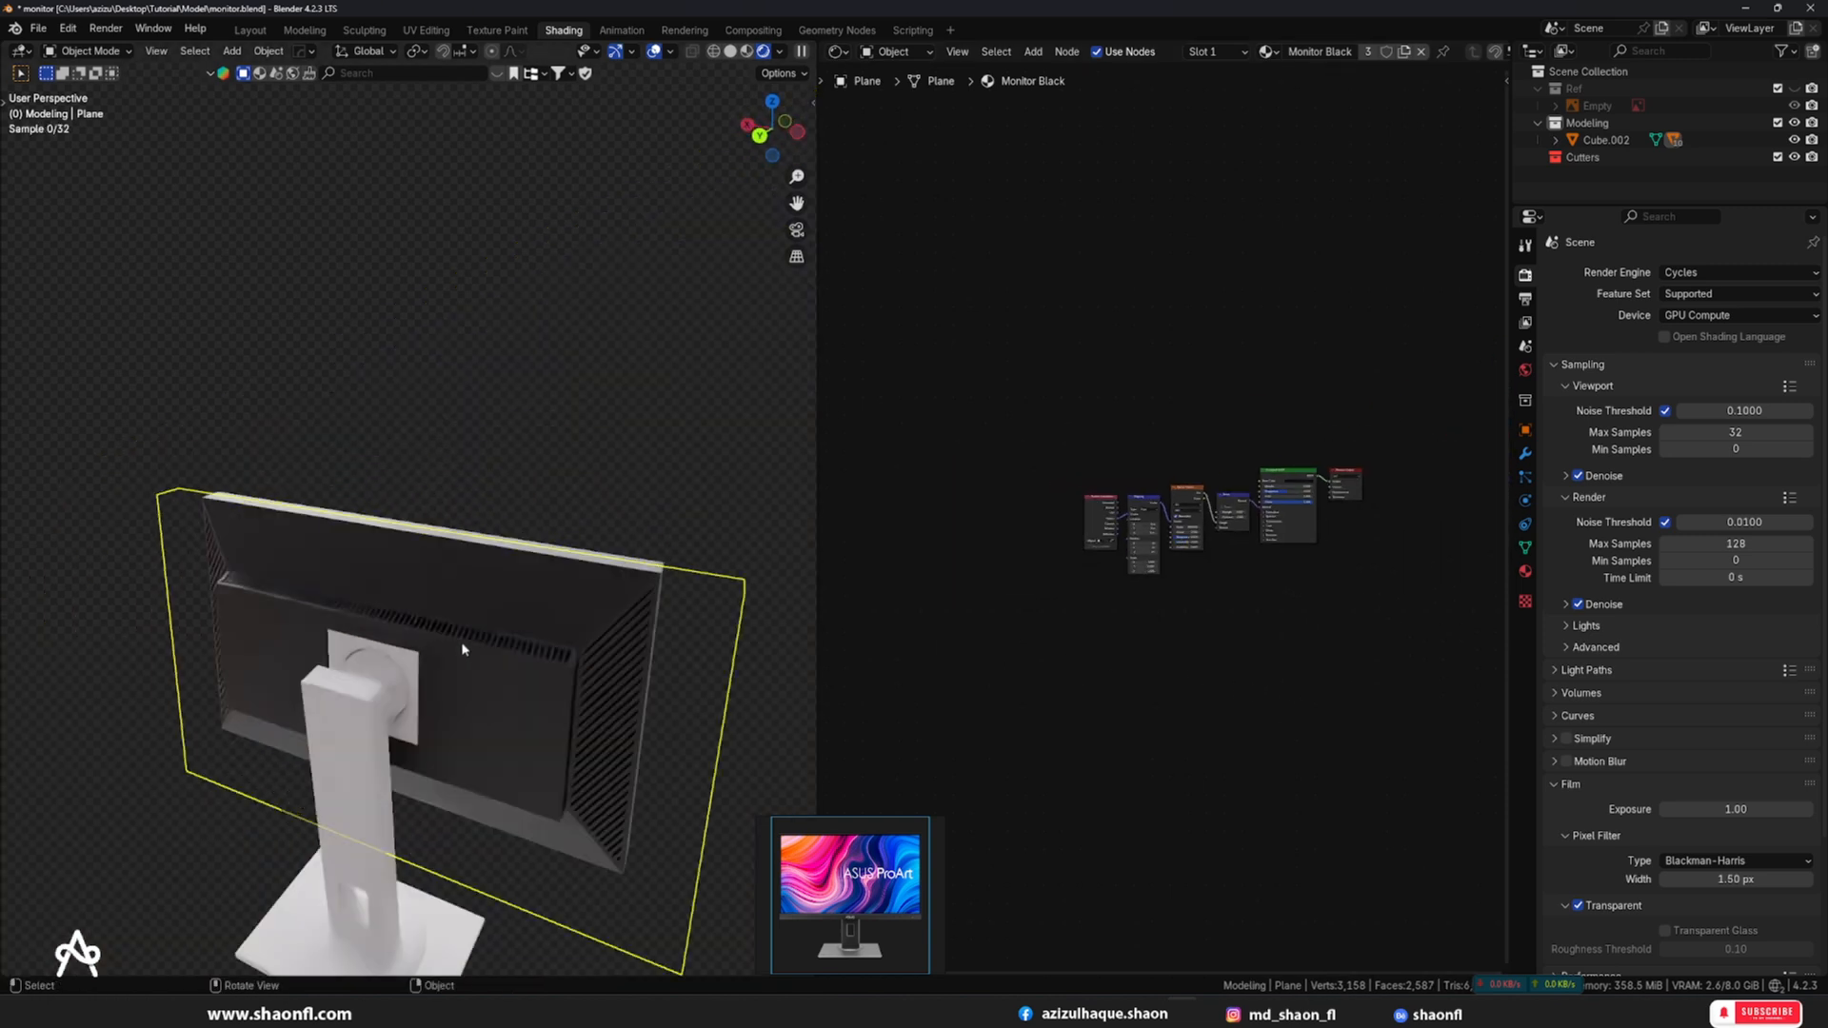
scroll(463, 649, "up", 8)
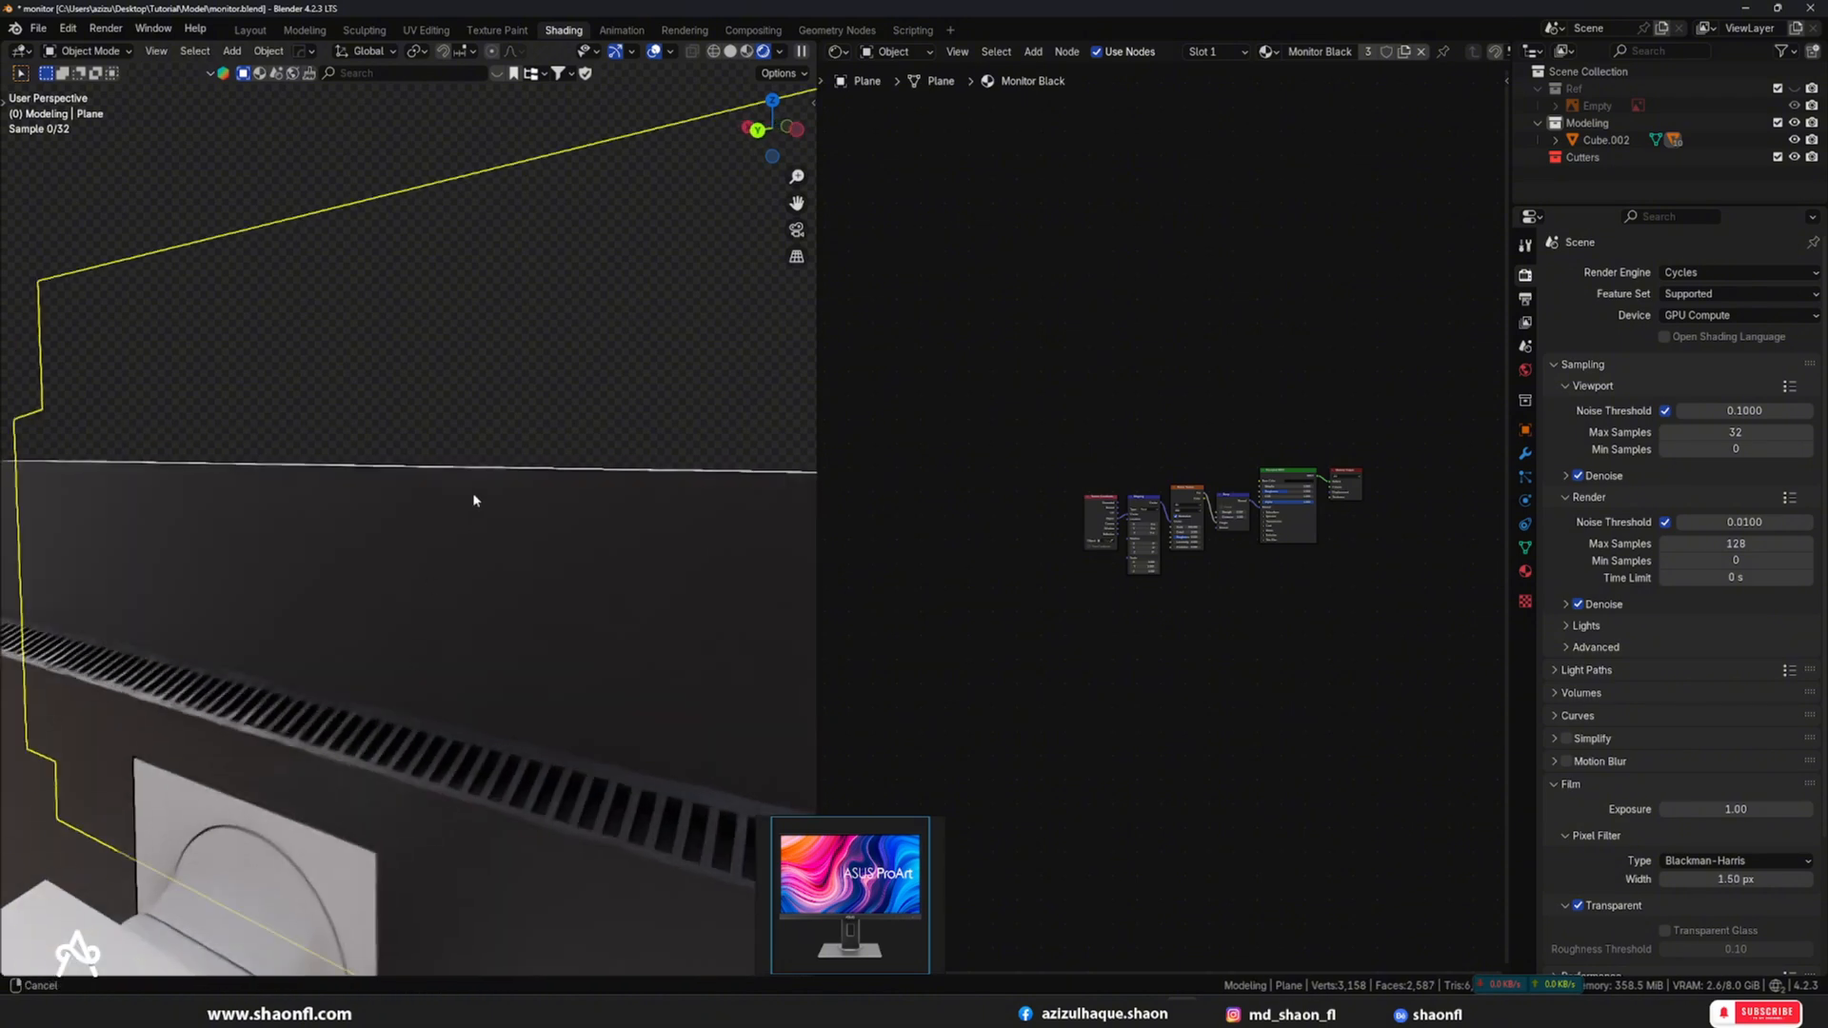
middle_click_drag(476, 500, 424, 630)
- Link the rear housing's Monitor Black material to the stand's cylindrical joint, connector block, round mount and square mounting plate
key("z")
left_click(285, 673)
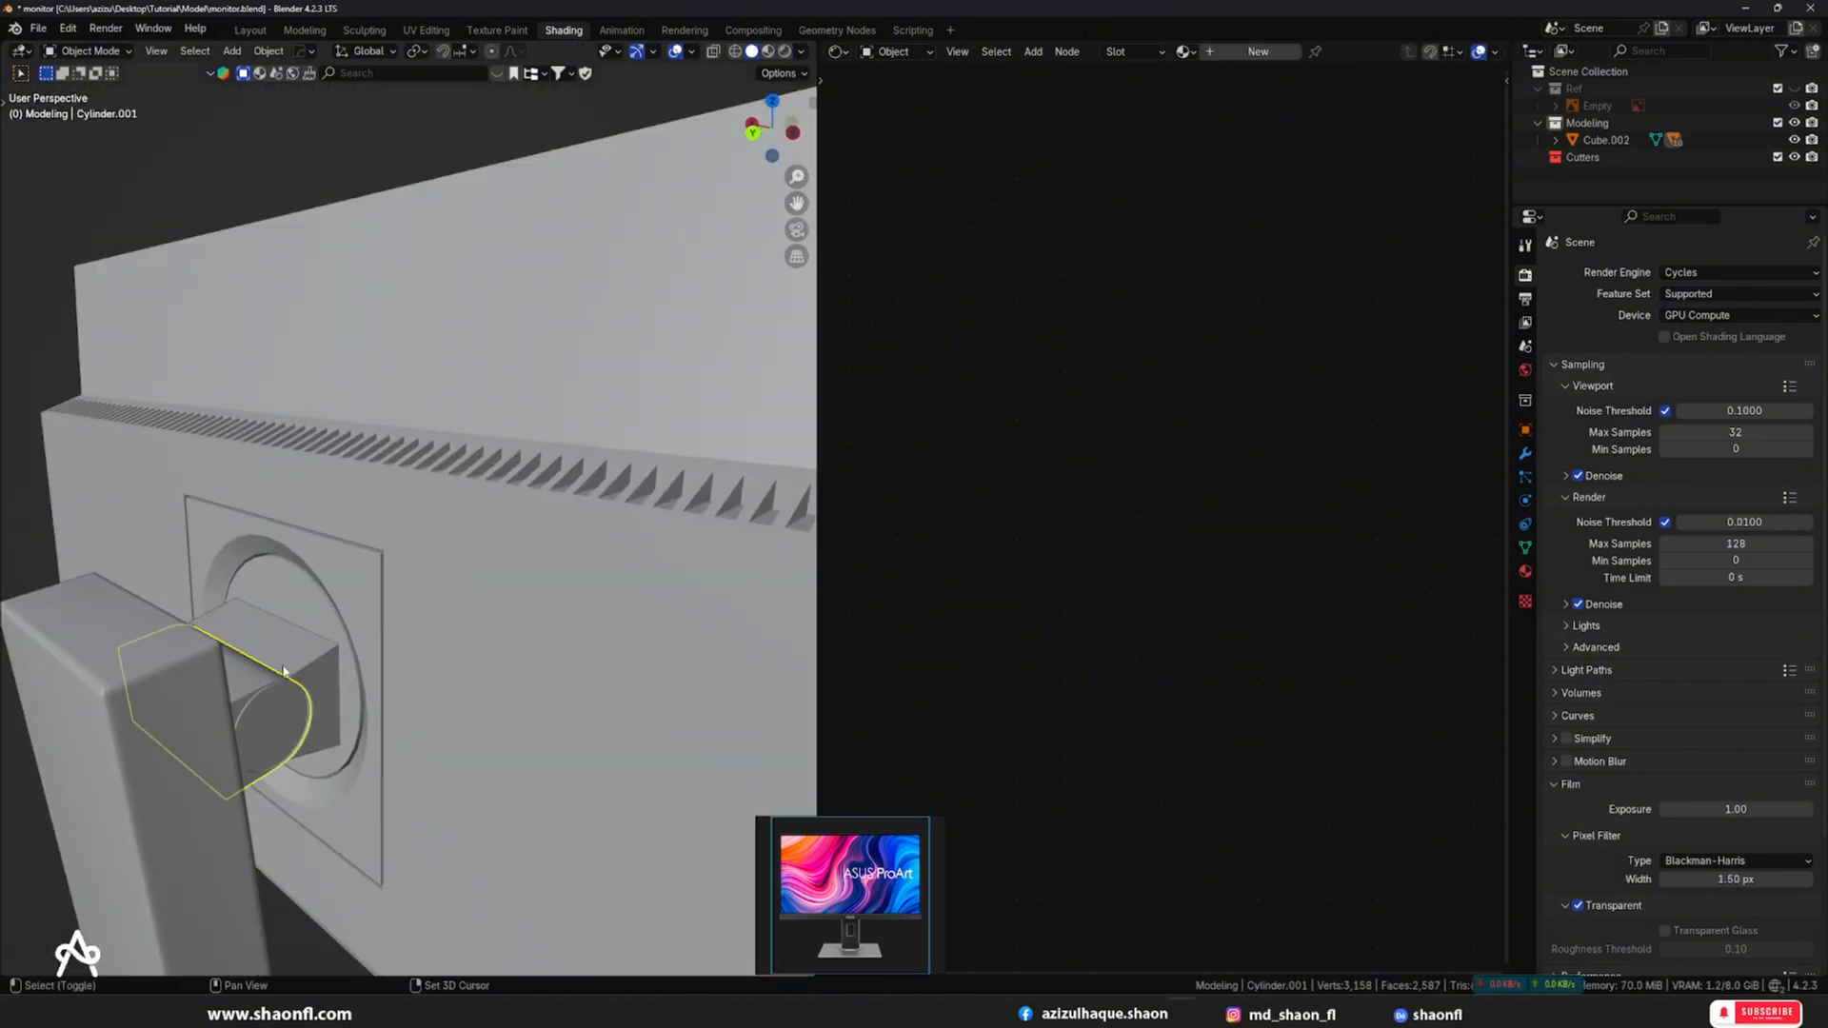
left_click(292, 642, "shift")
left_click(316, 592, "shift")
left_click(365, 574, "shift")
left_click(545, 565, "shift")
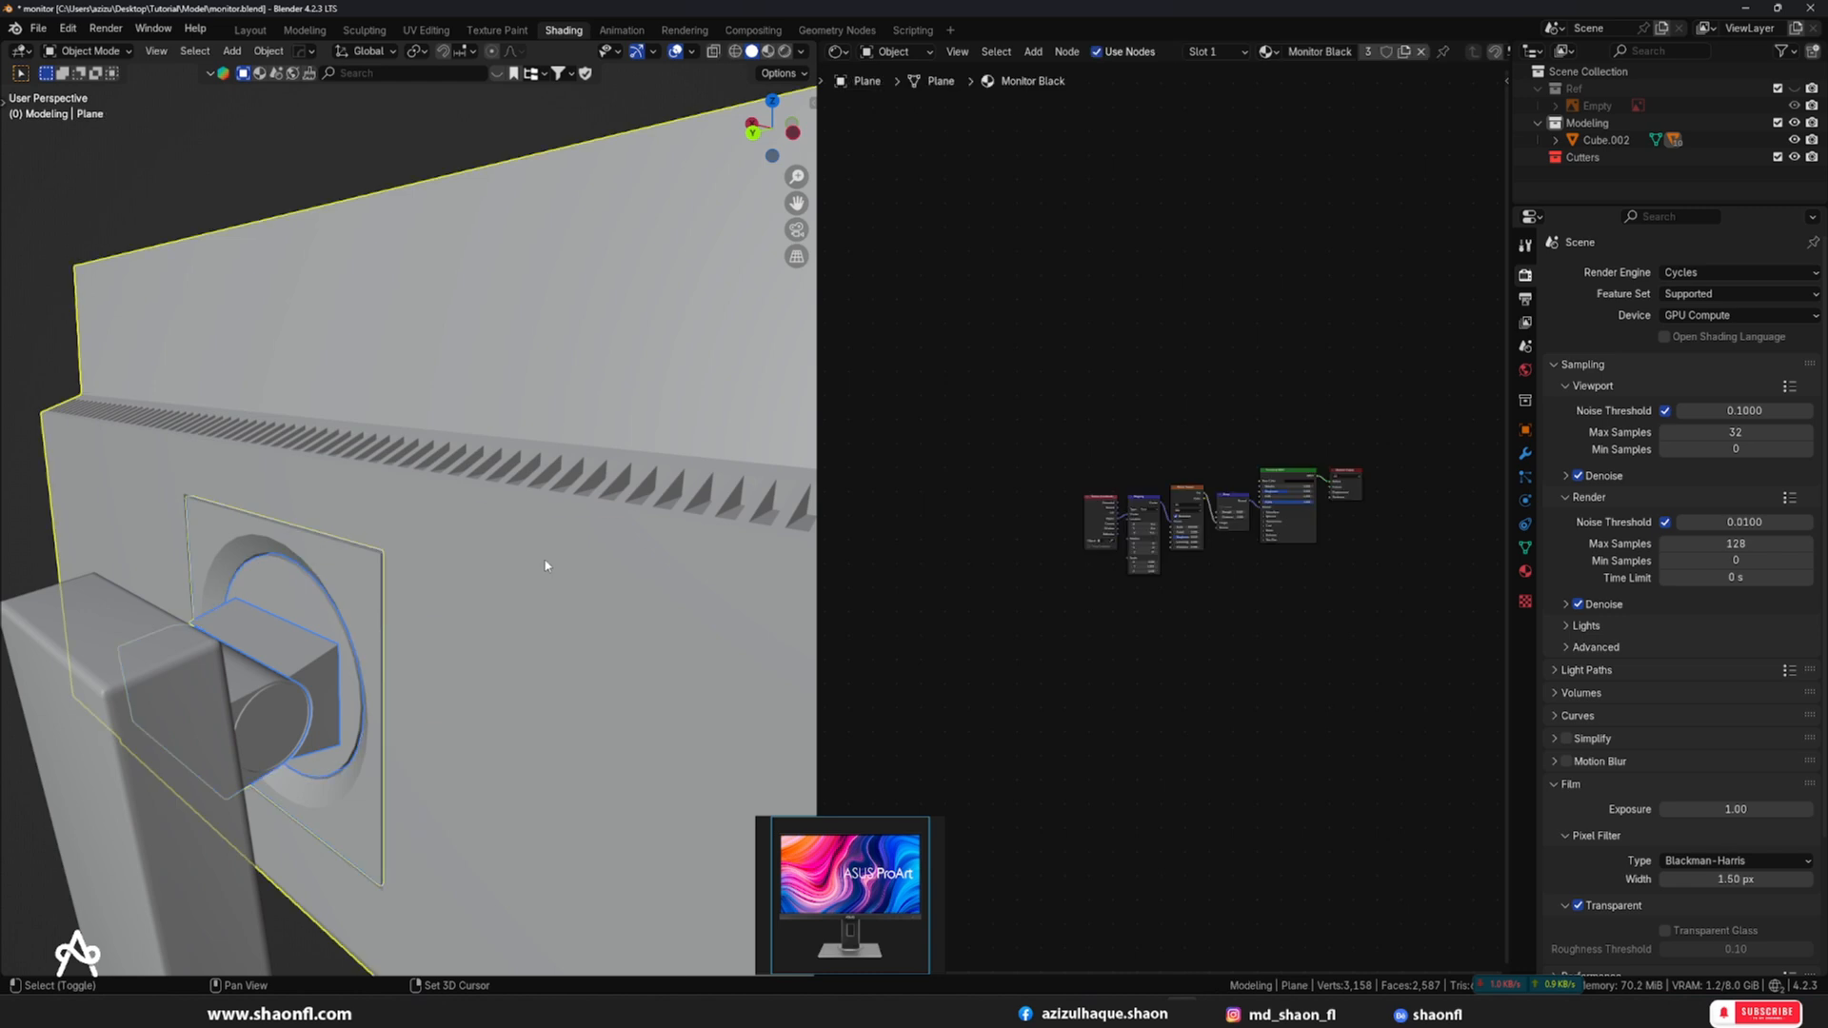
key("ctrl+p")
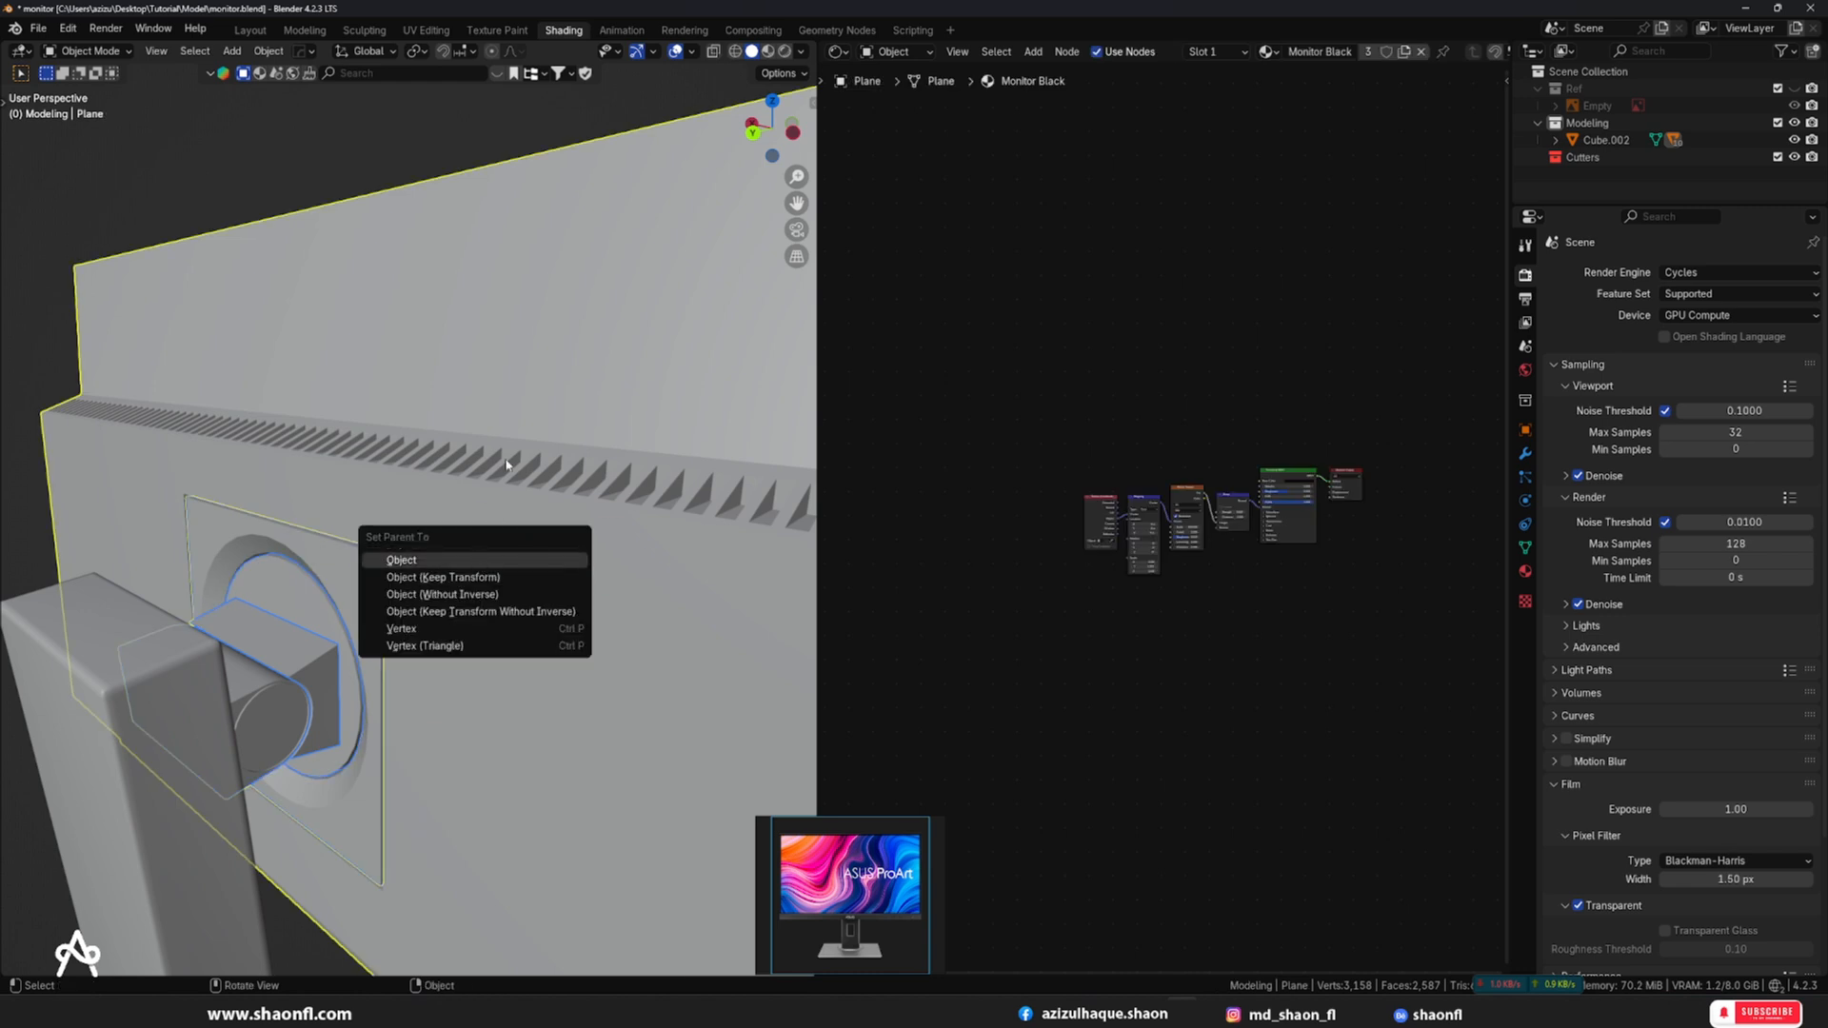
left_click(510, 564)
key("ctrl+l")
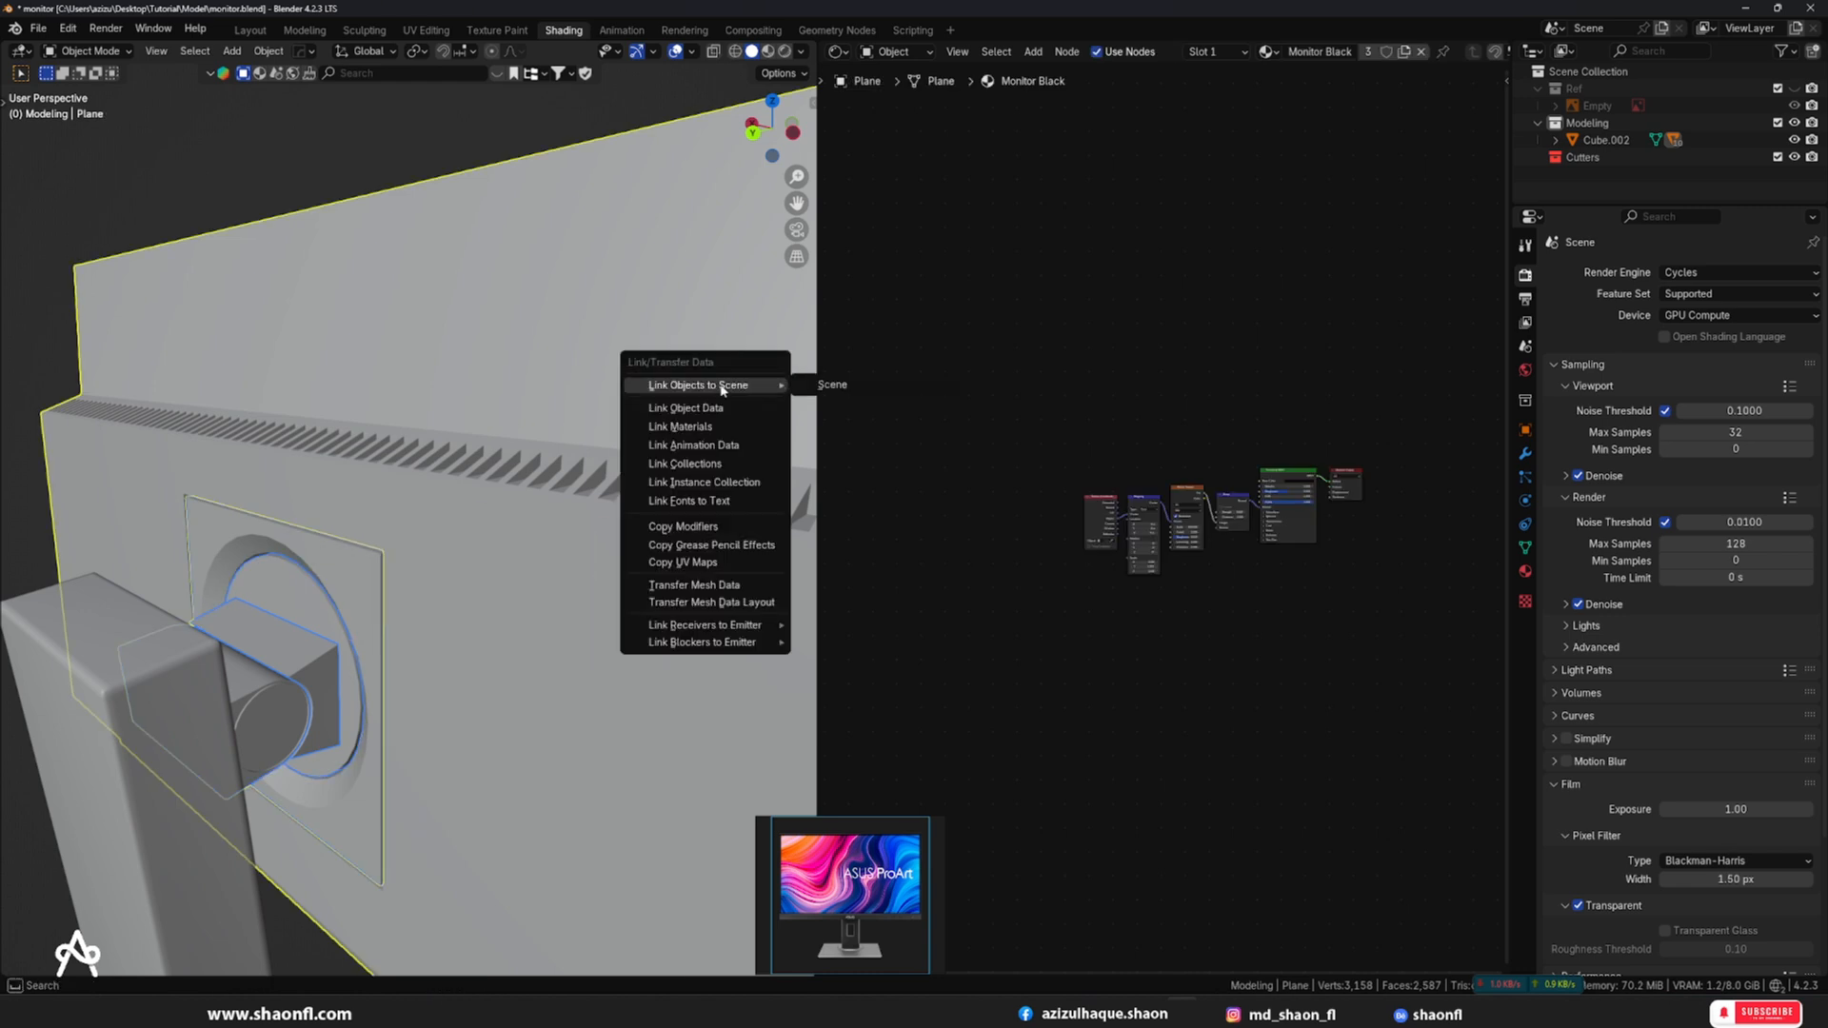
left_click(686, 428)
scroll(597, 469, "down", 5)
key("z")
left_click(511, 322)
- Create a new material named Ash Material on the stand's upright column
middle_click_drag(649, 306, 617, 389)
left_click(420, 530)
left_click(1238, 54)
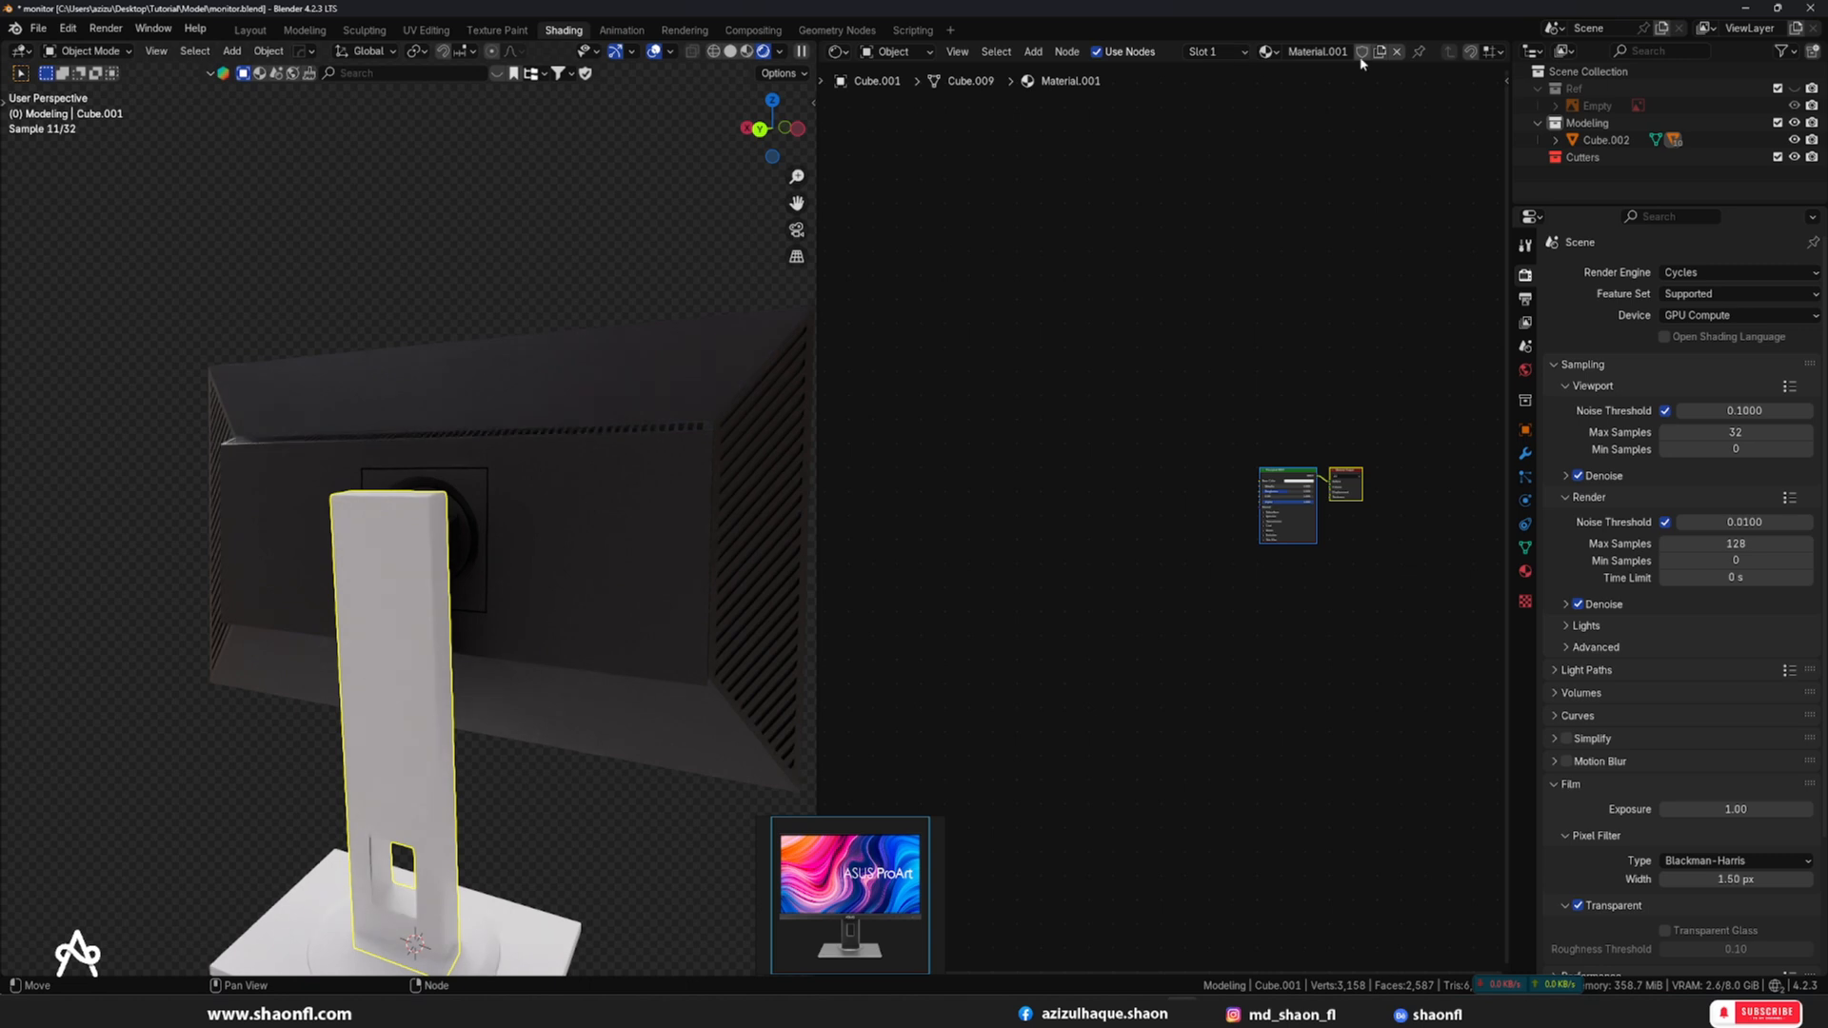
type("Ash Material")
key("Return")
key("Home")
- Set the Ash Material's base color to a neutral grey with a value of about 0.550
left_click(1238, 400)
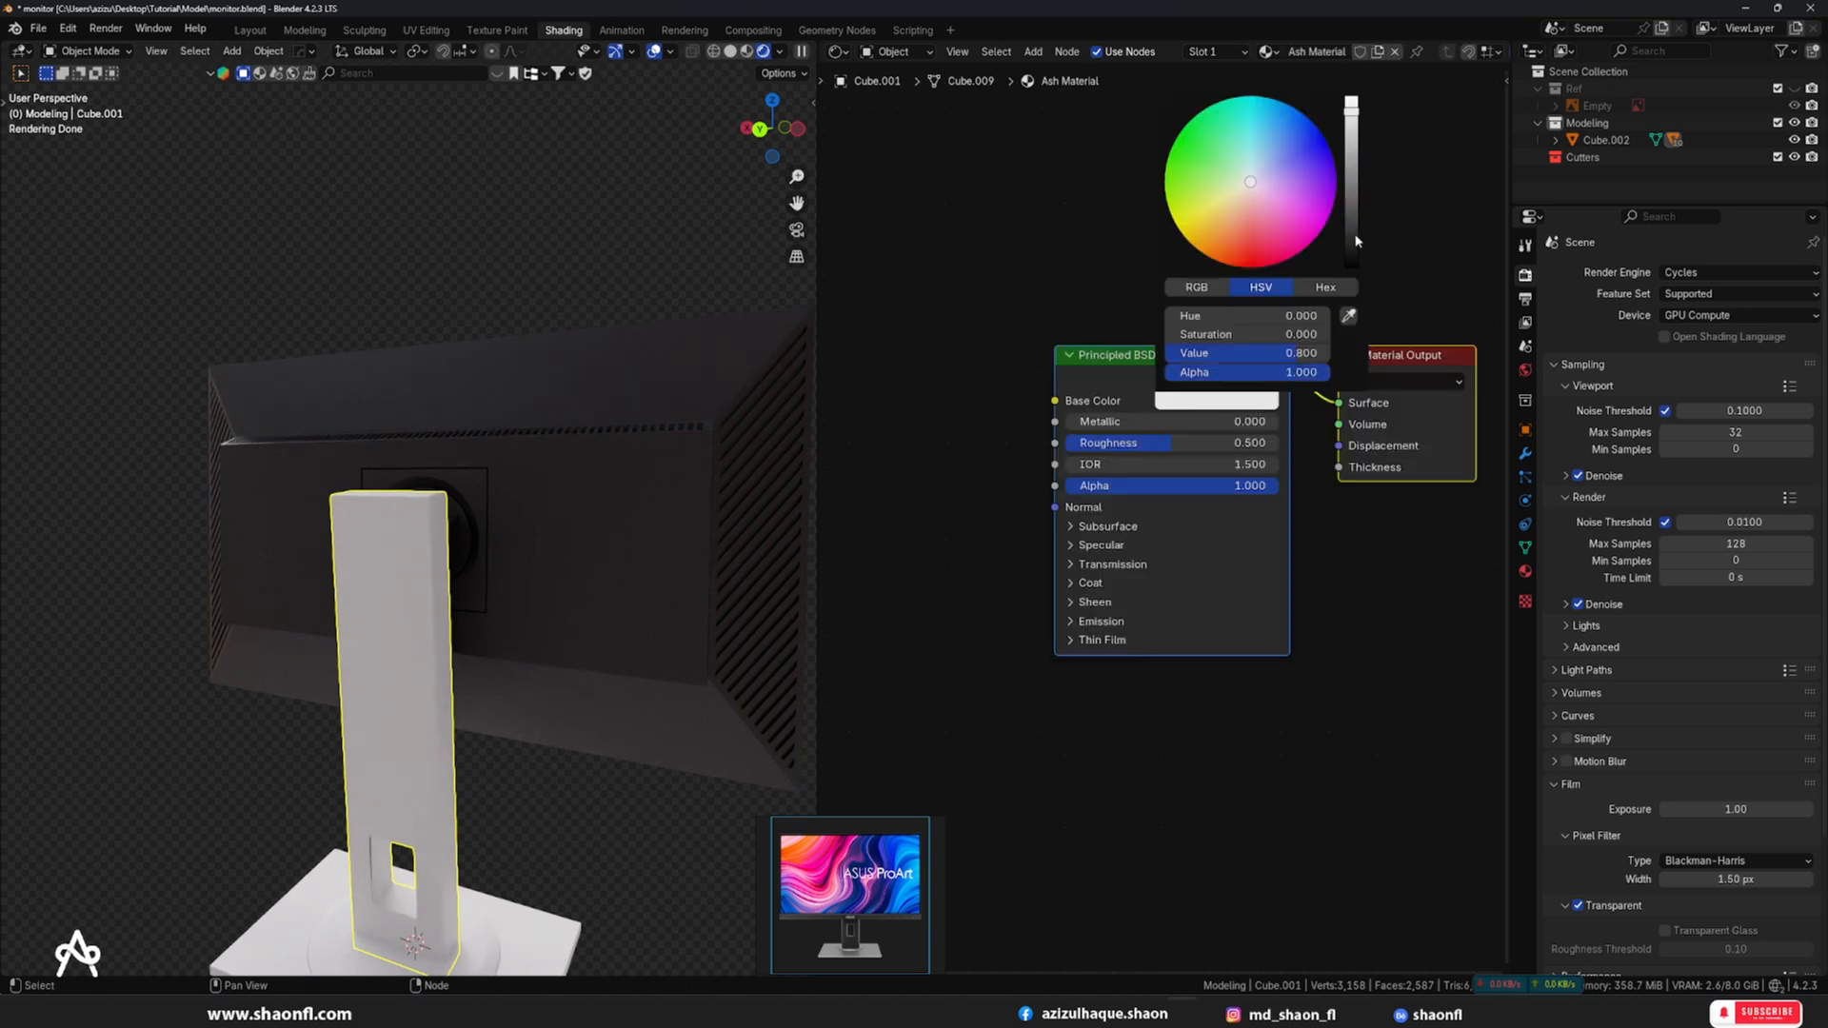
left_click(1354, 238)
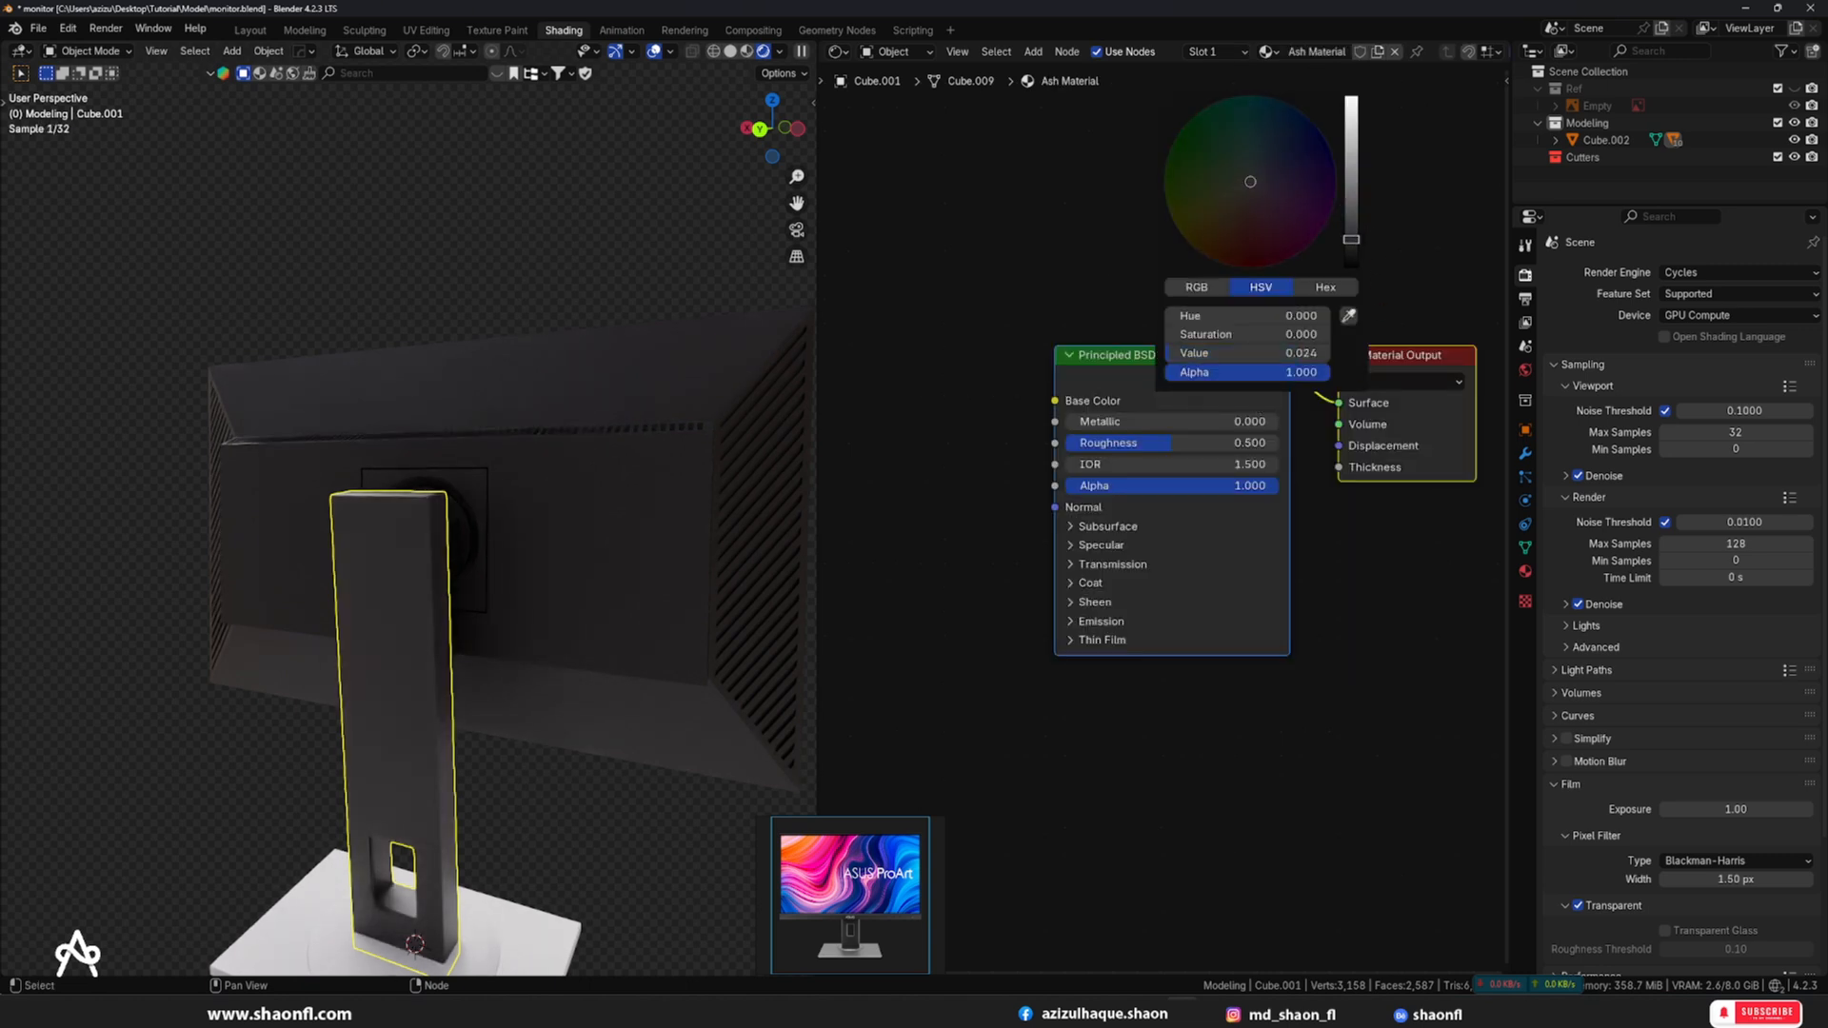
left_click_drag(1351, 239, 1351, 136)
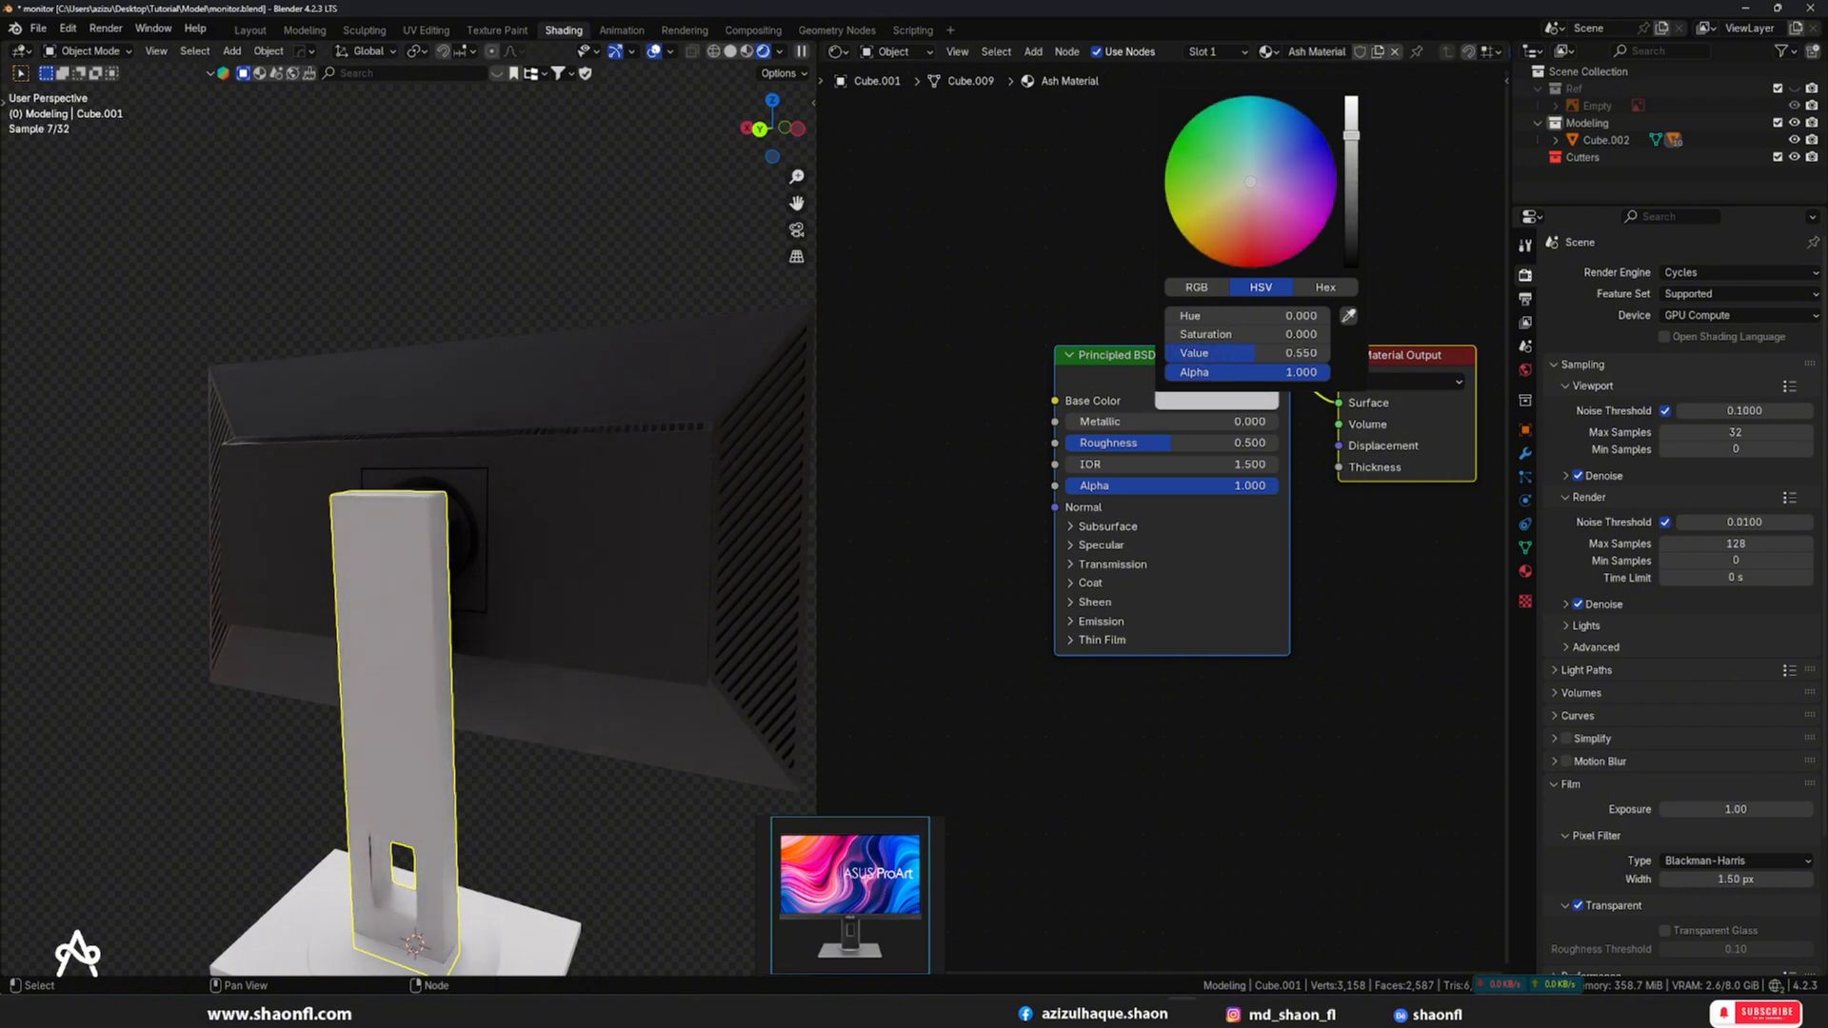
- Set the Monitor Black material's roughness to 0.35 on the monitor's rear housing
middle_click_drag(610, 505, 438, 531)
scroll(438, 530, "up", 4)
left_click(469, 330)
middle_click_drag(470, 330, 531, 470)
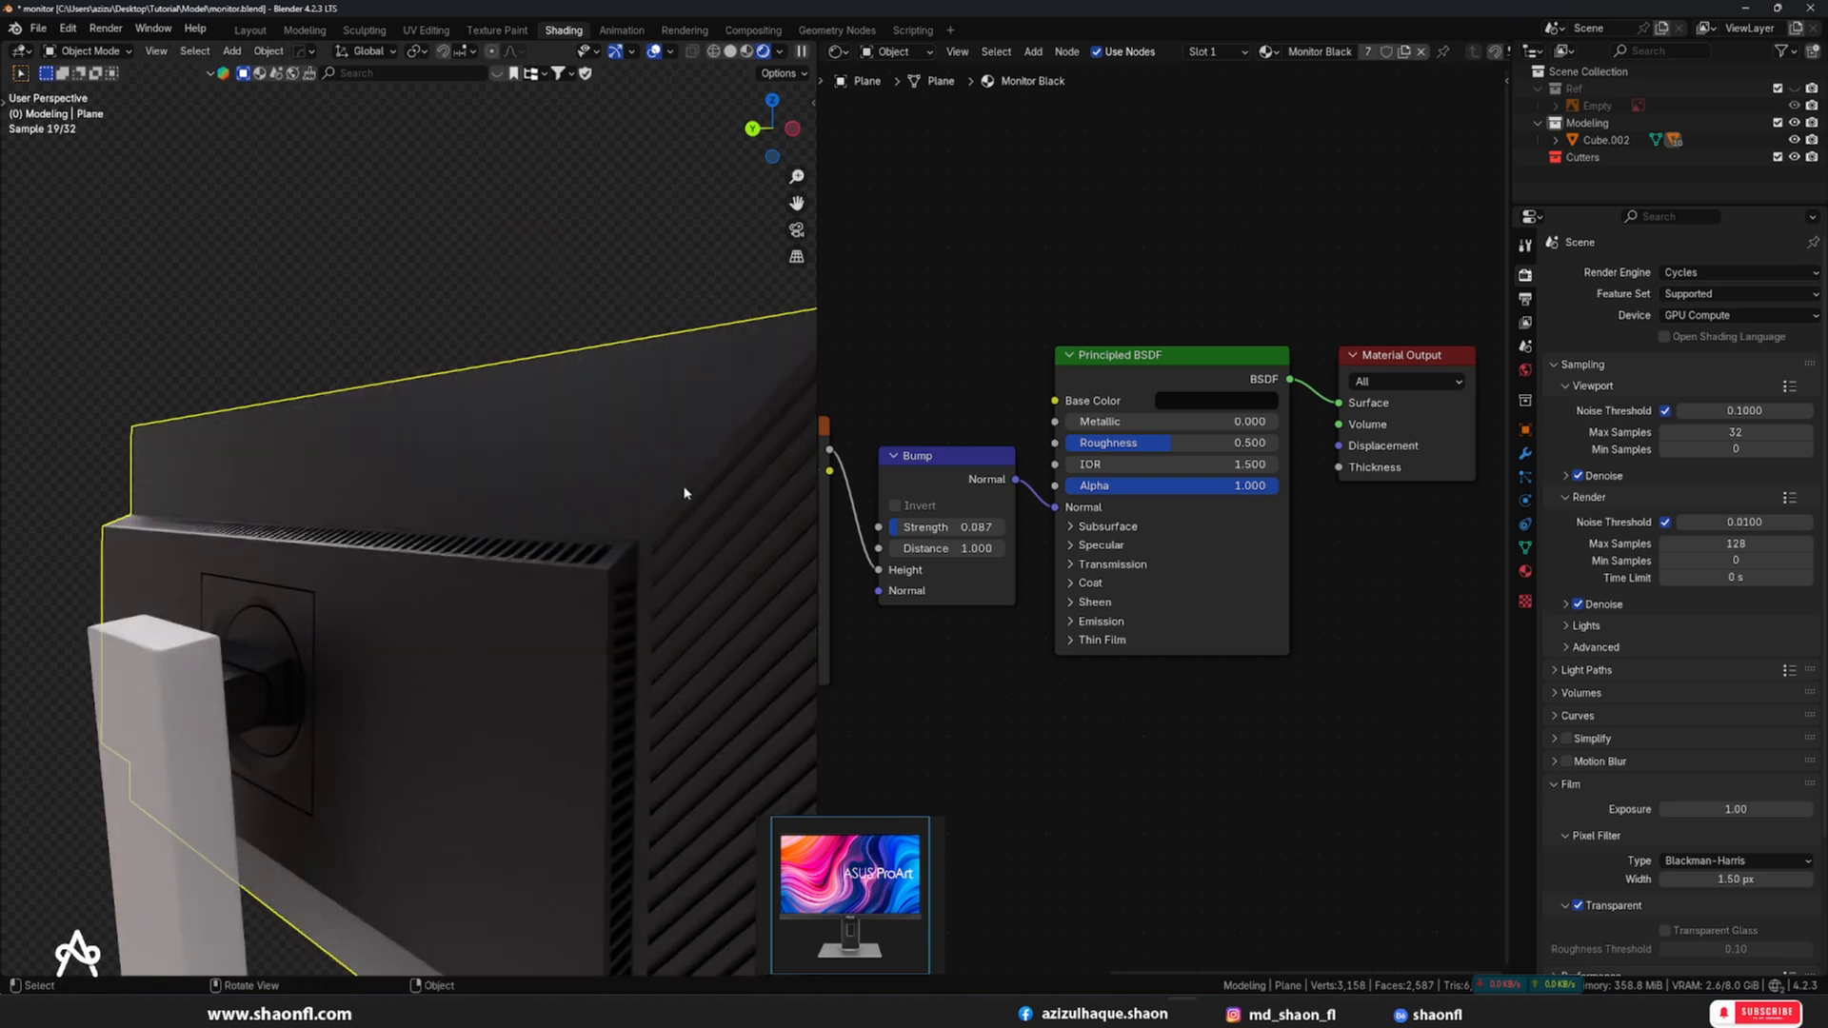
left_click_drag(1157, 447, 1105, 448)
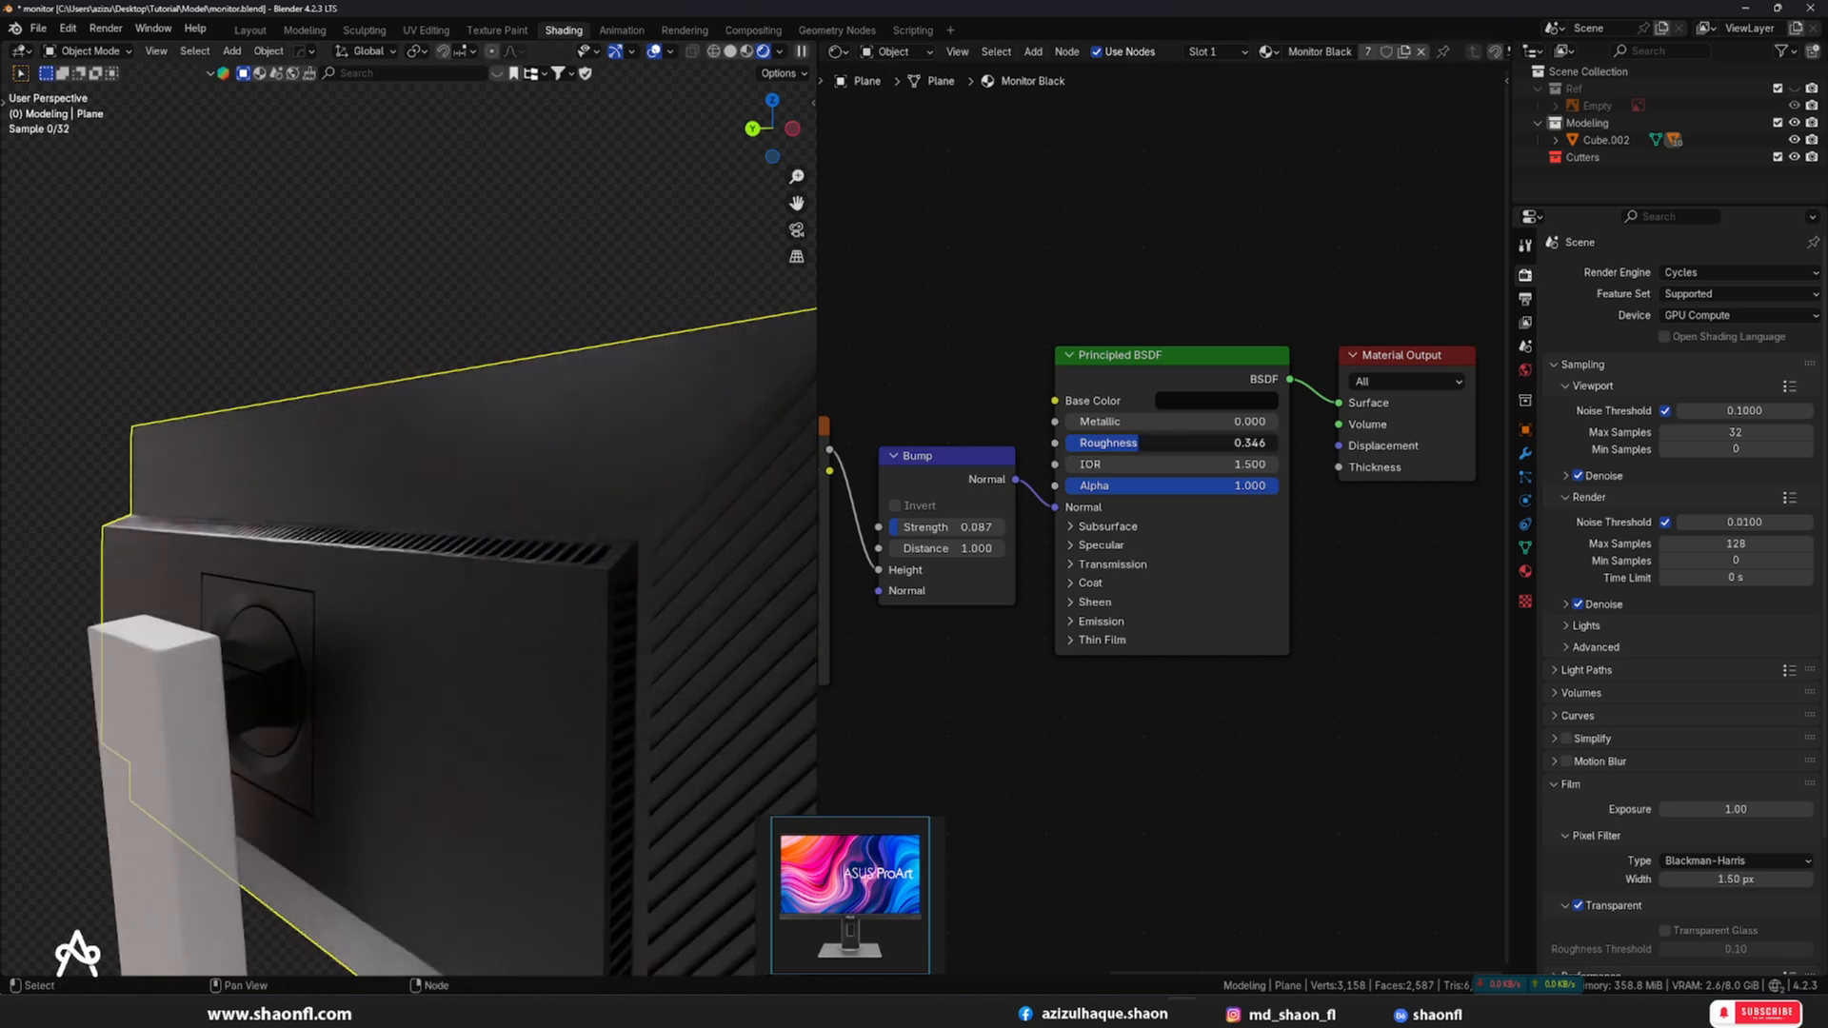
scroll(473, 385, "up", 2)
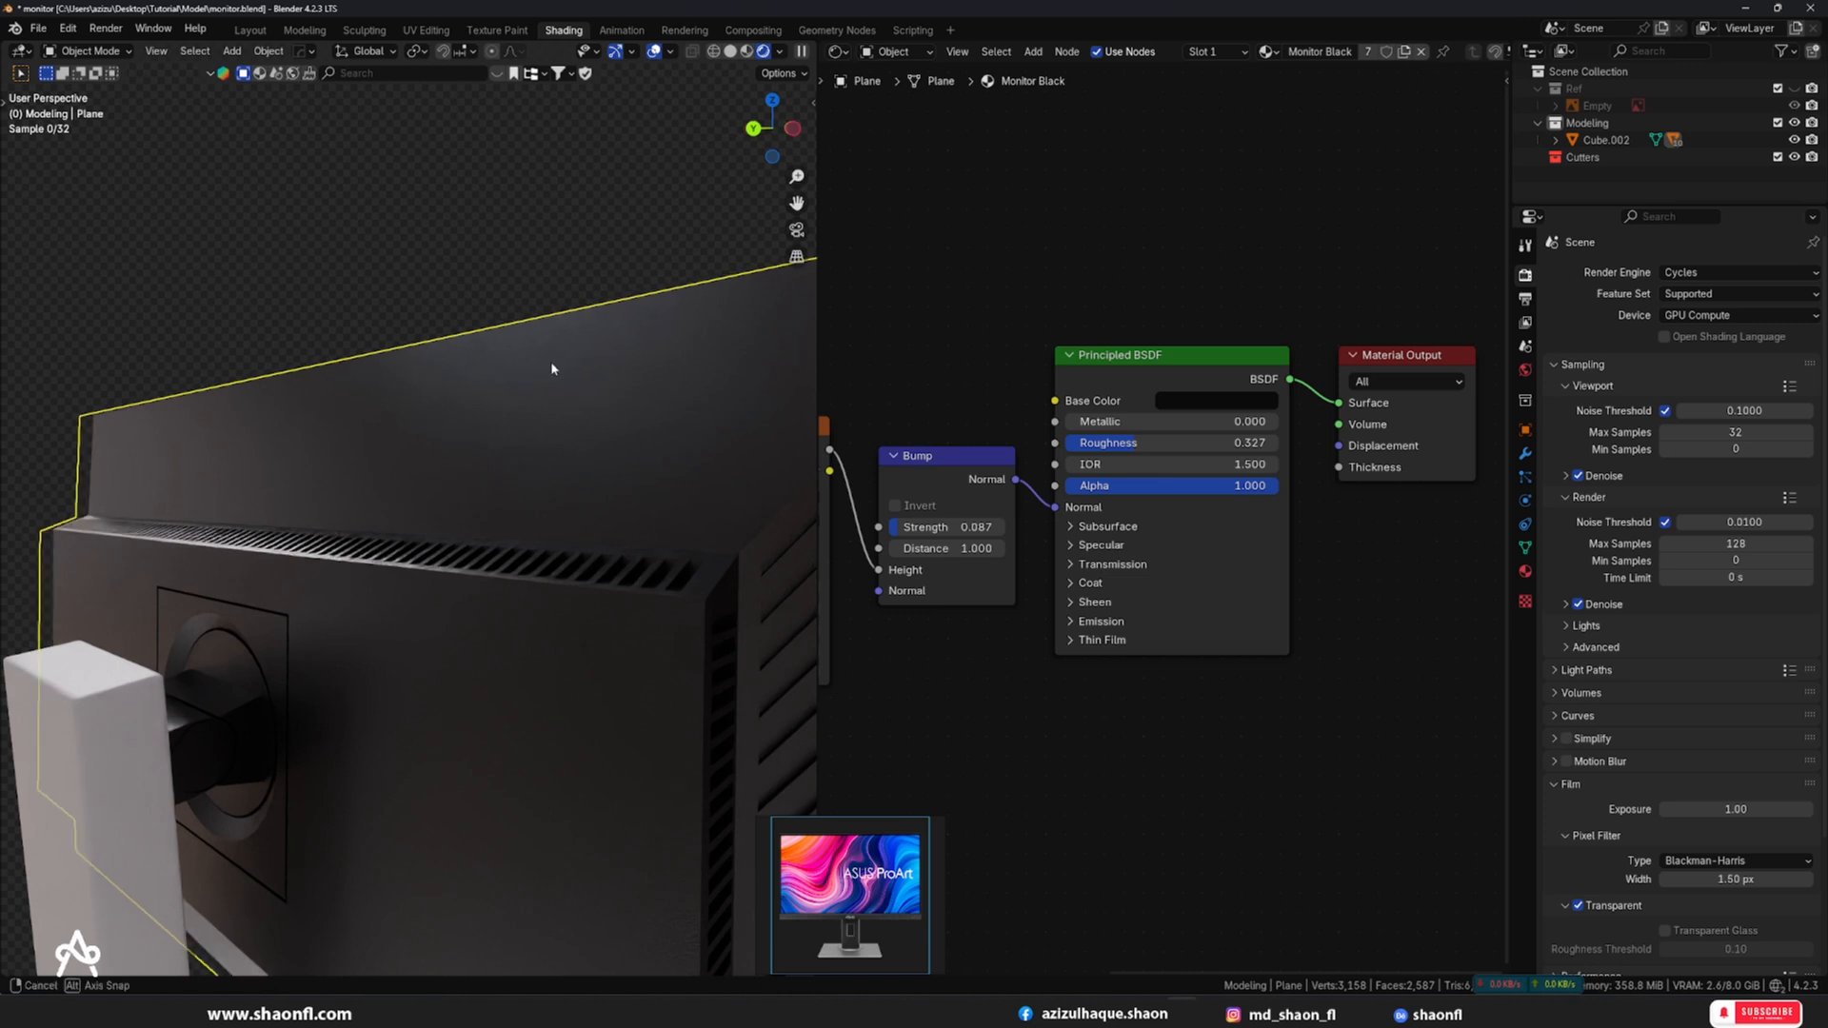
middle_click_drag(550, 362, 512, 366)
left_click(1178, 446)
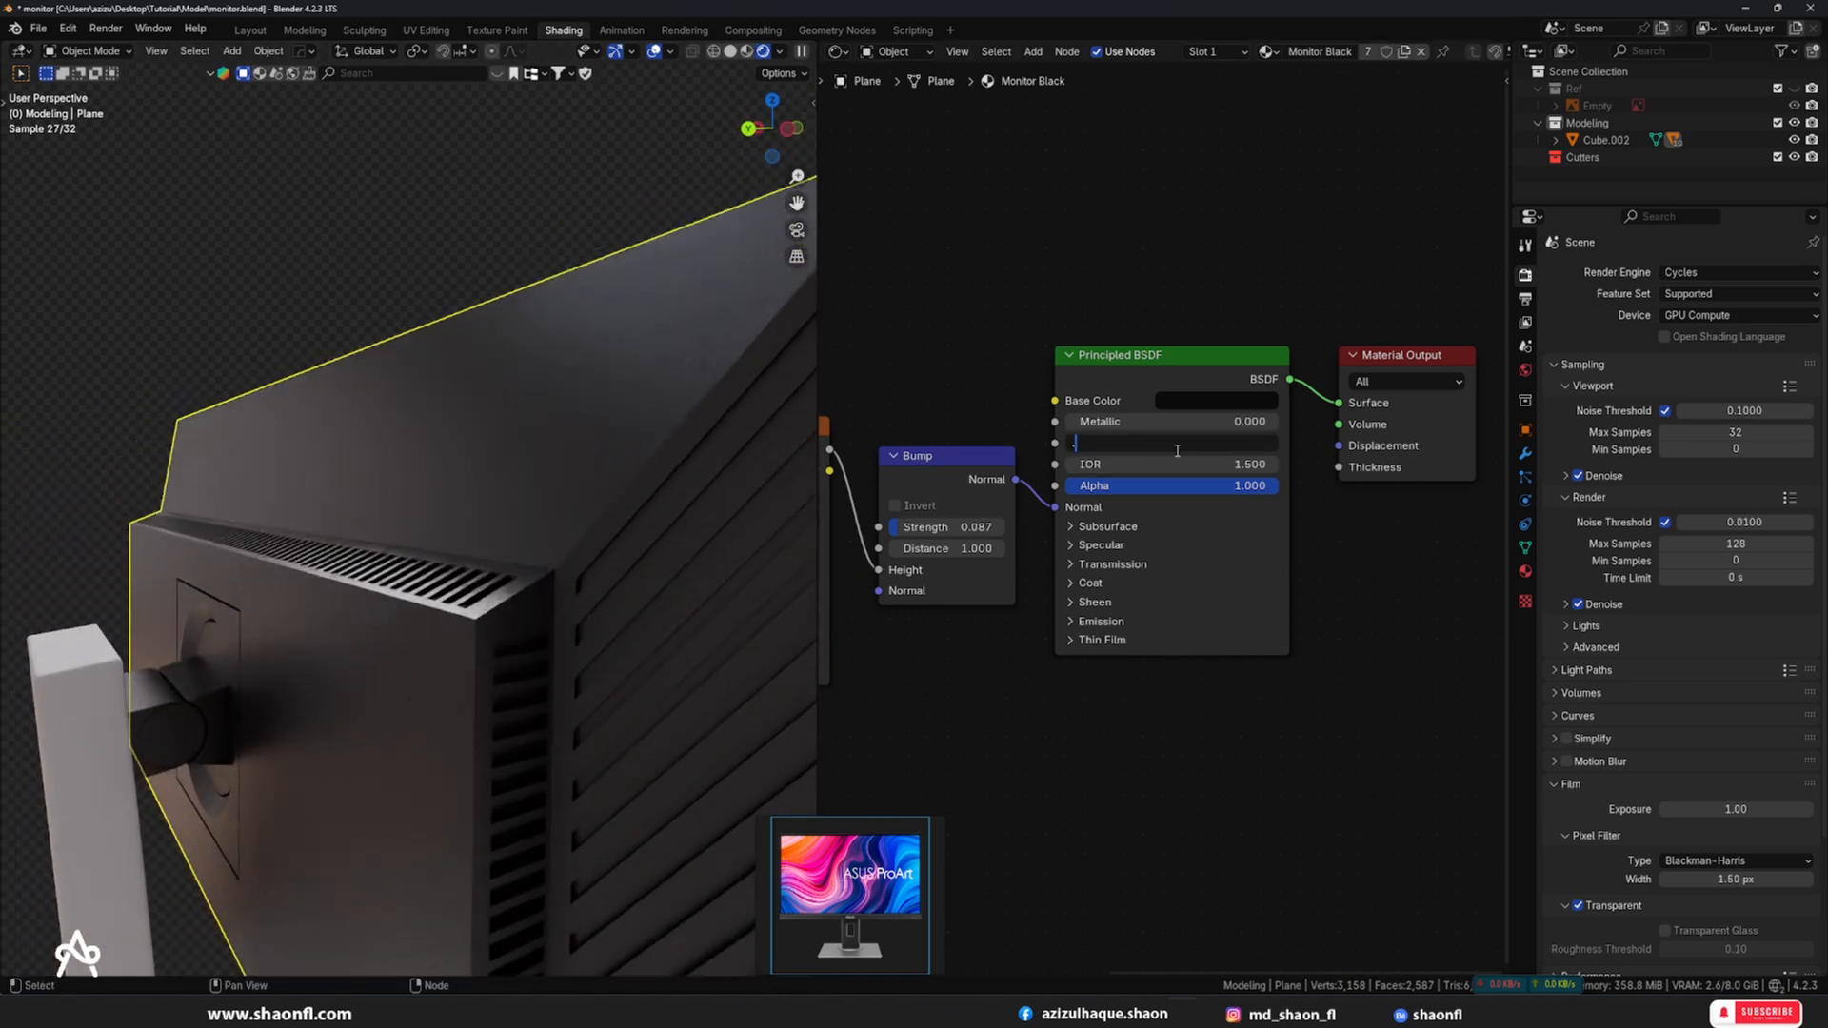
type(".35")
key("Return")
- Lower the roughness of the stand column's Ash Material to about 0.147
middle_click_drag(624, 420, 385, 553)
middle_click_drag(386, 552, 567, 575)
left_click(404, 578)
left_click_drag(1210, 443, 1179, 443)
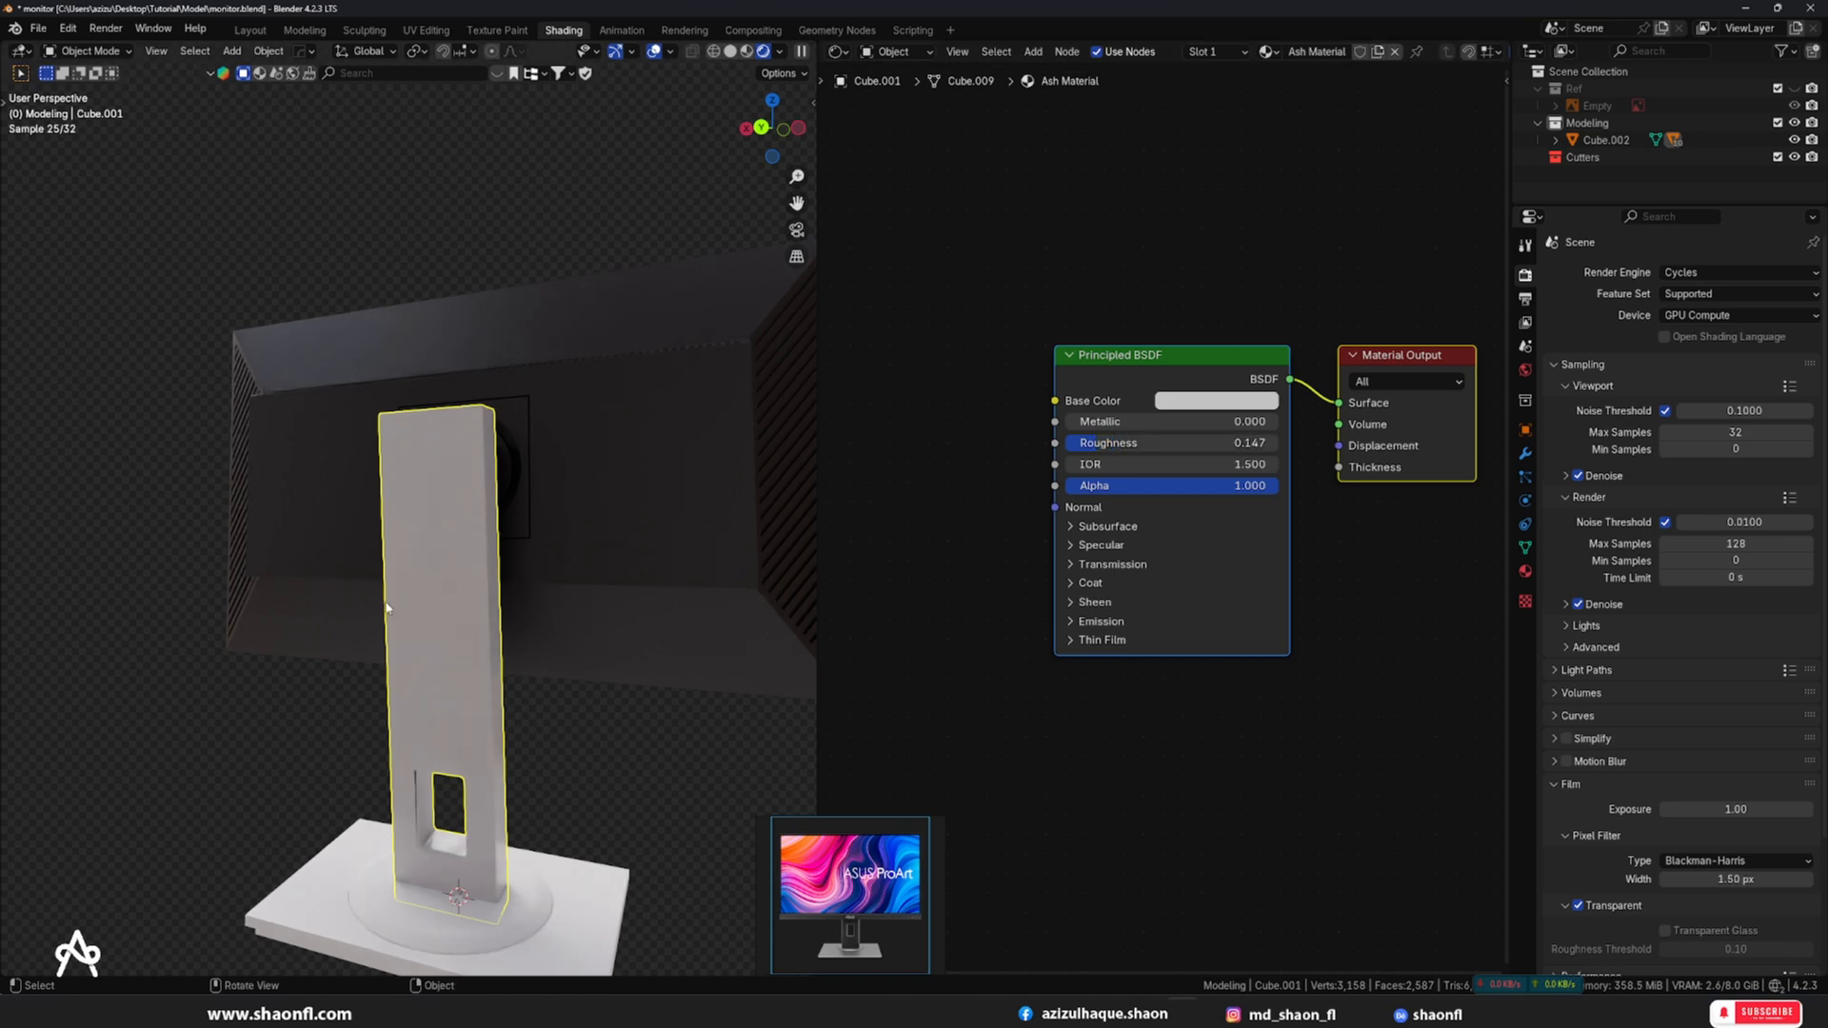
scroll(387, 609, "up", 5)
middle_click_drag(404, 582, 579, 520)
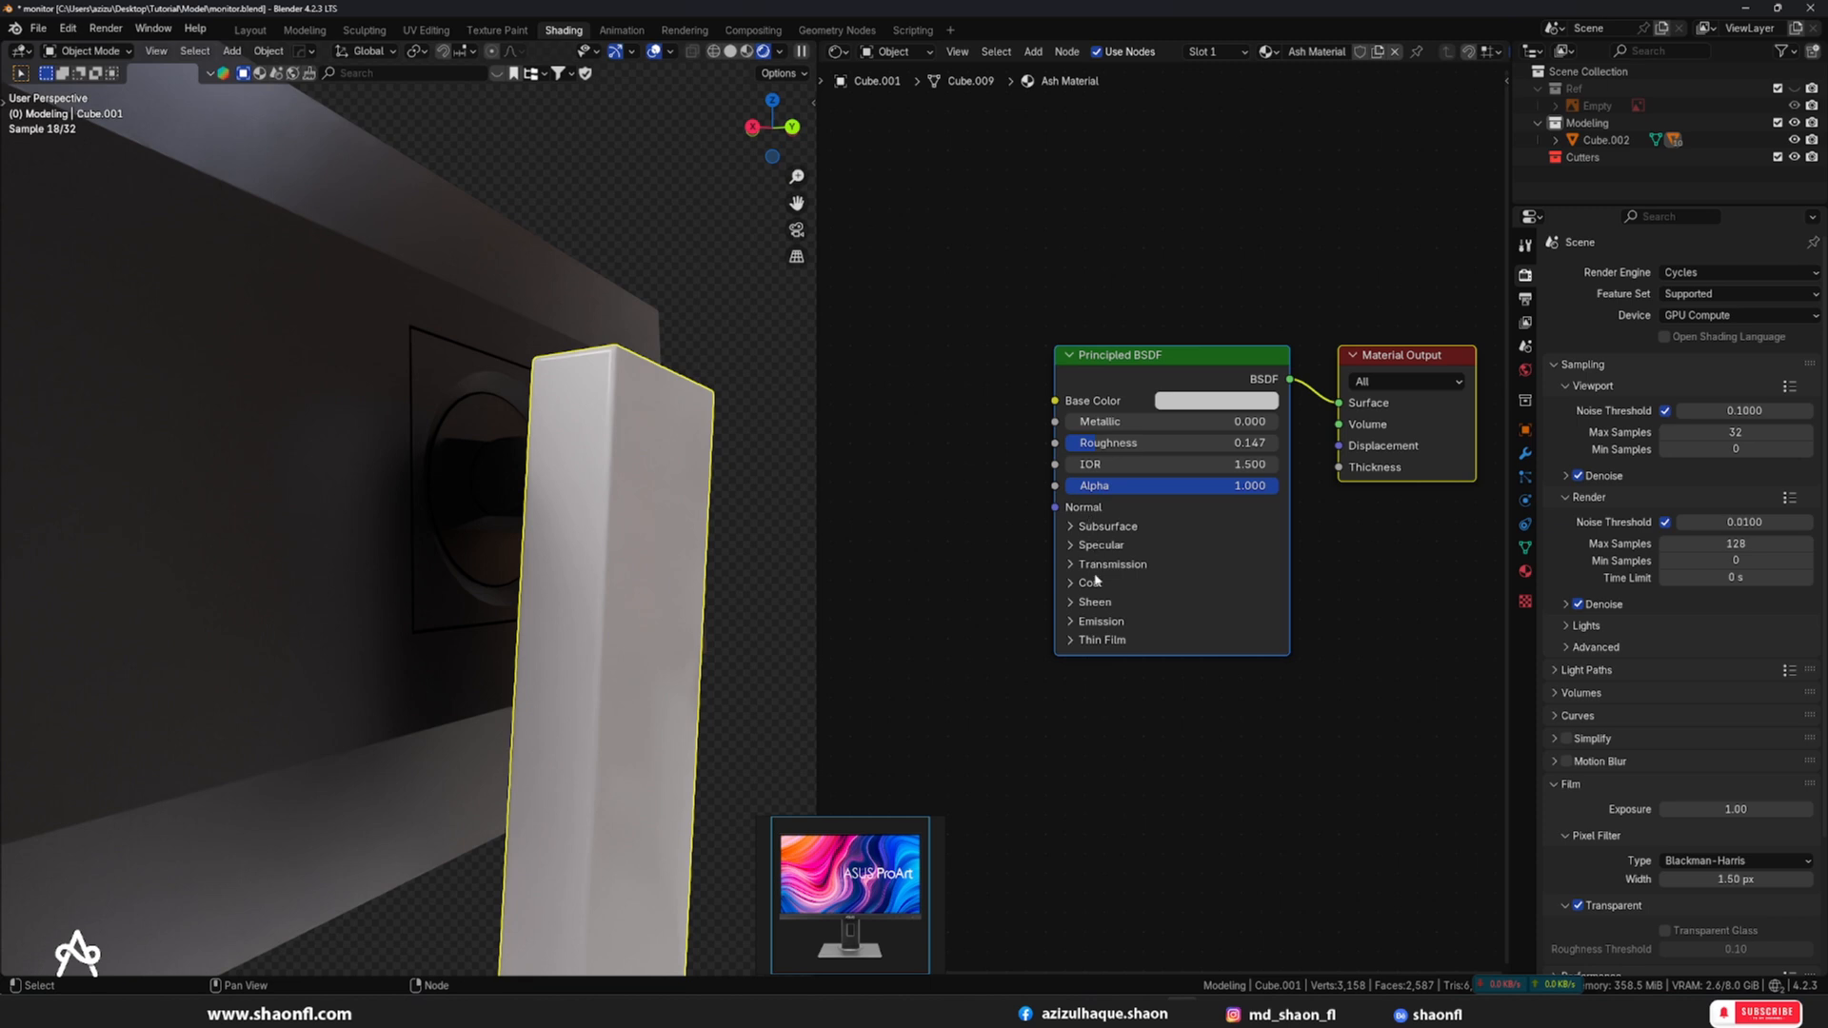
- Try full metallic on the Ash Material and settle on a metallic value of about 0.312
double_click(1104, 421)
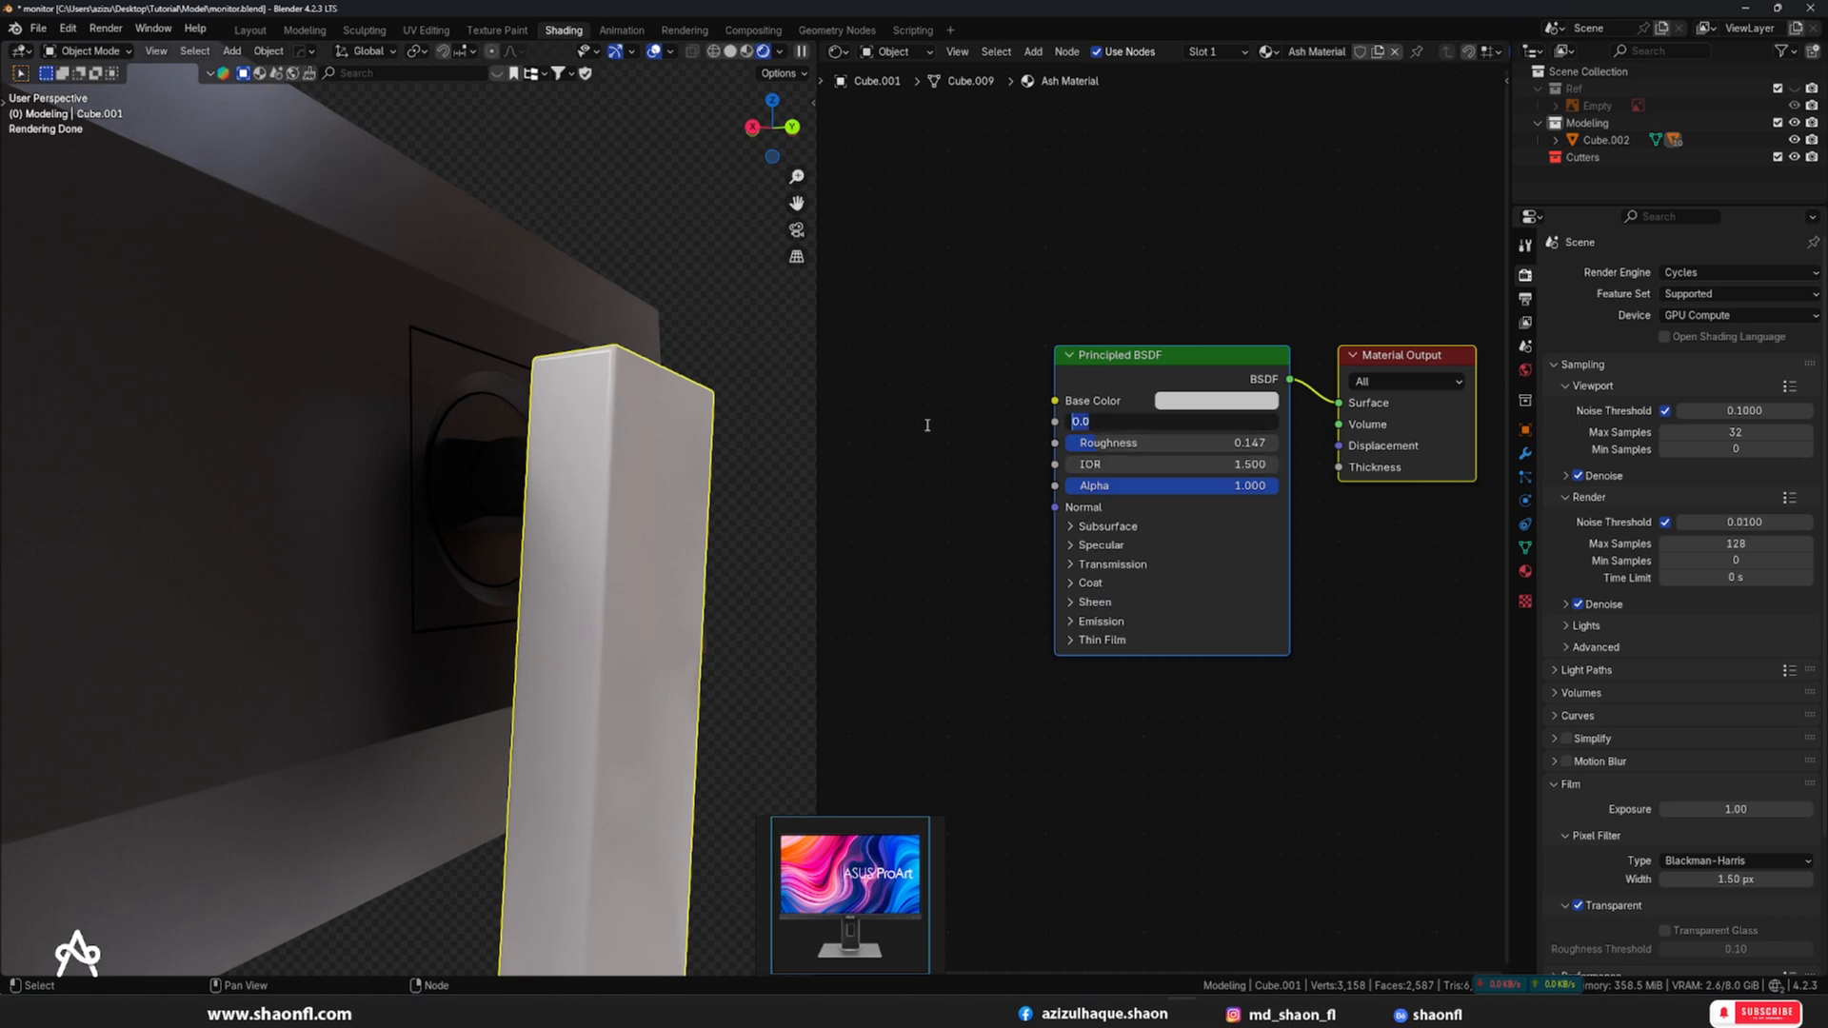
type("1")
key("Return")
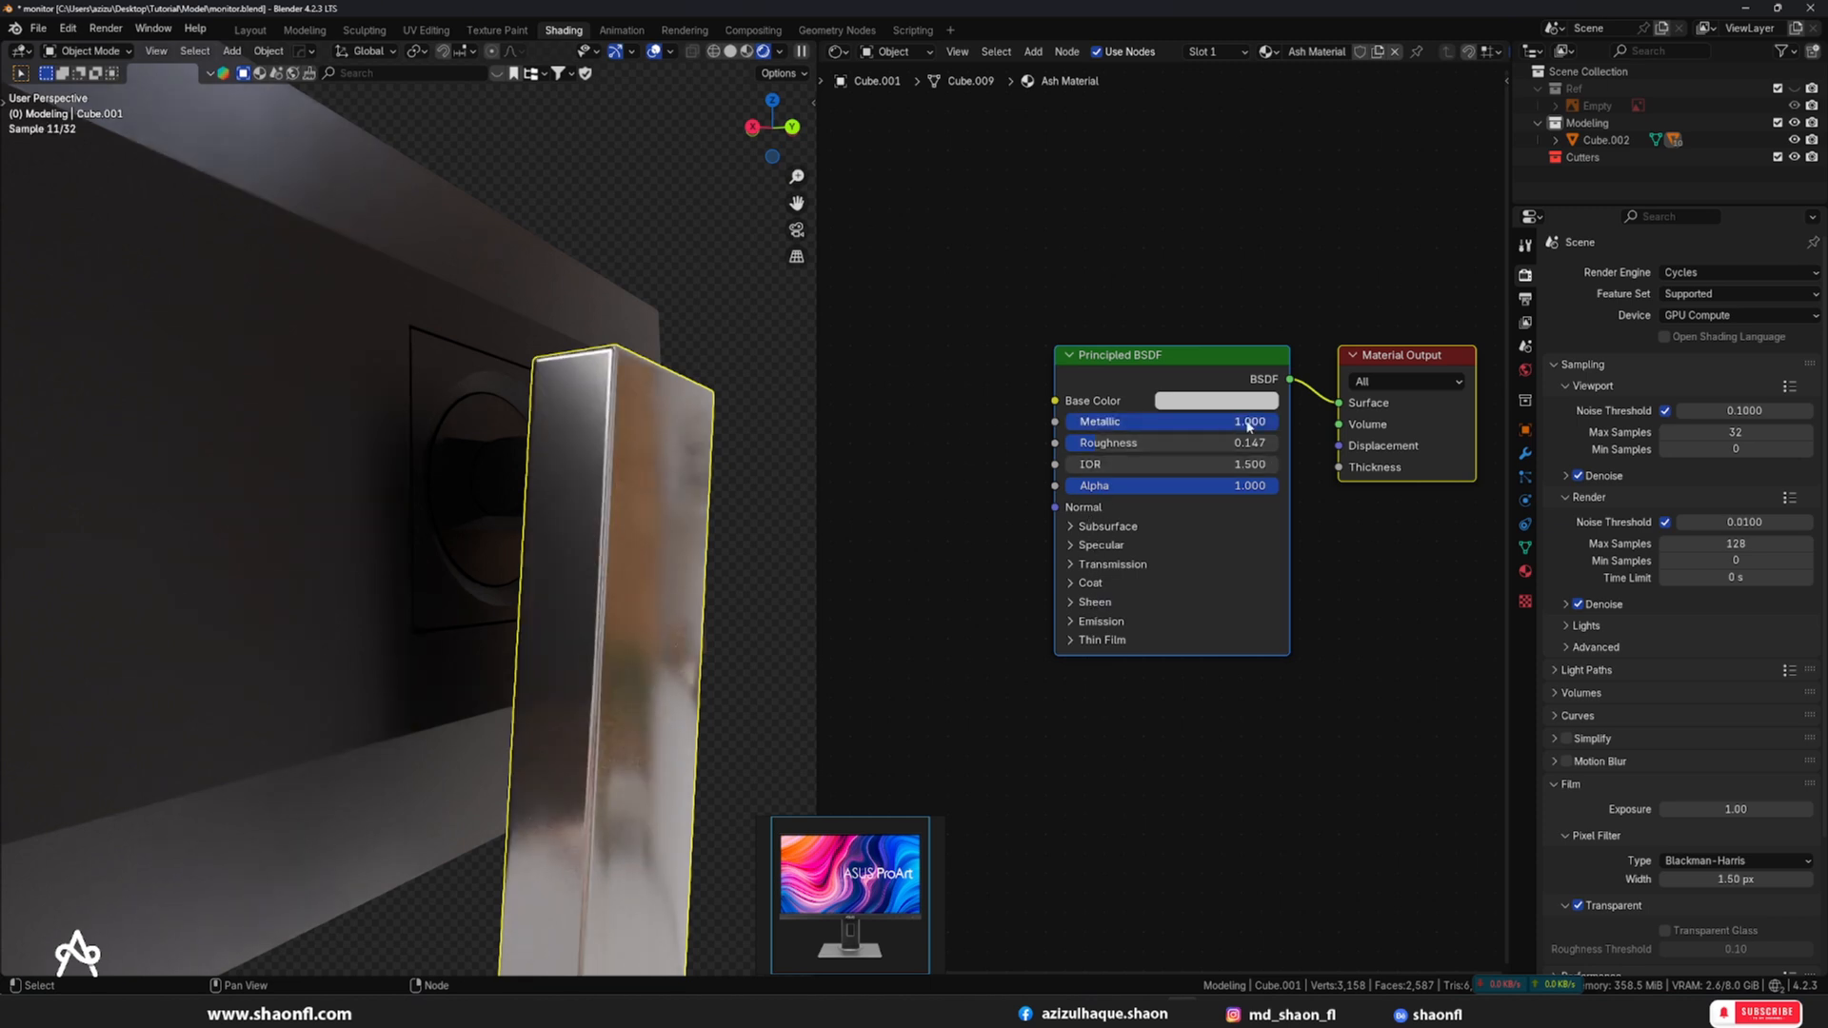
left_click_drag(1248, 423, 1134, 421)
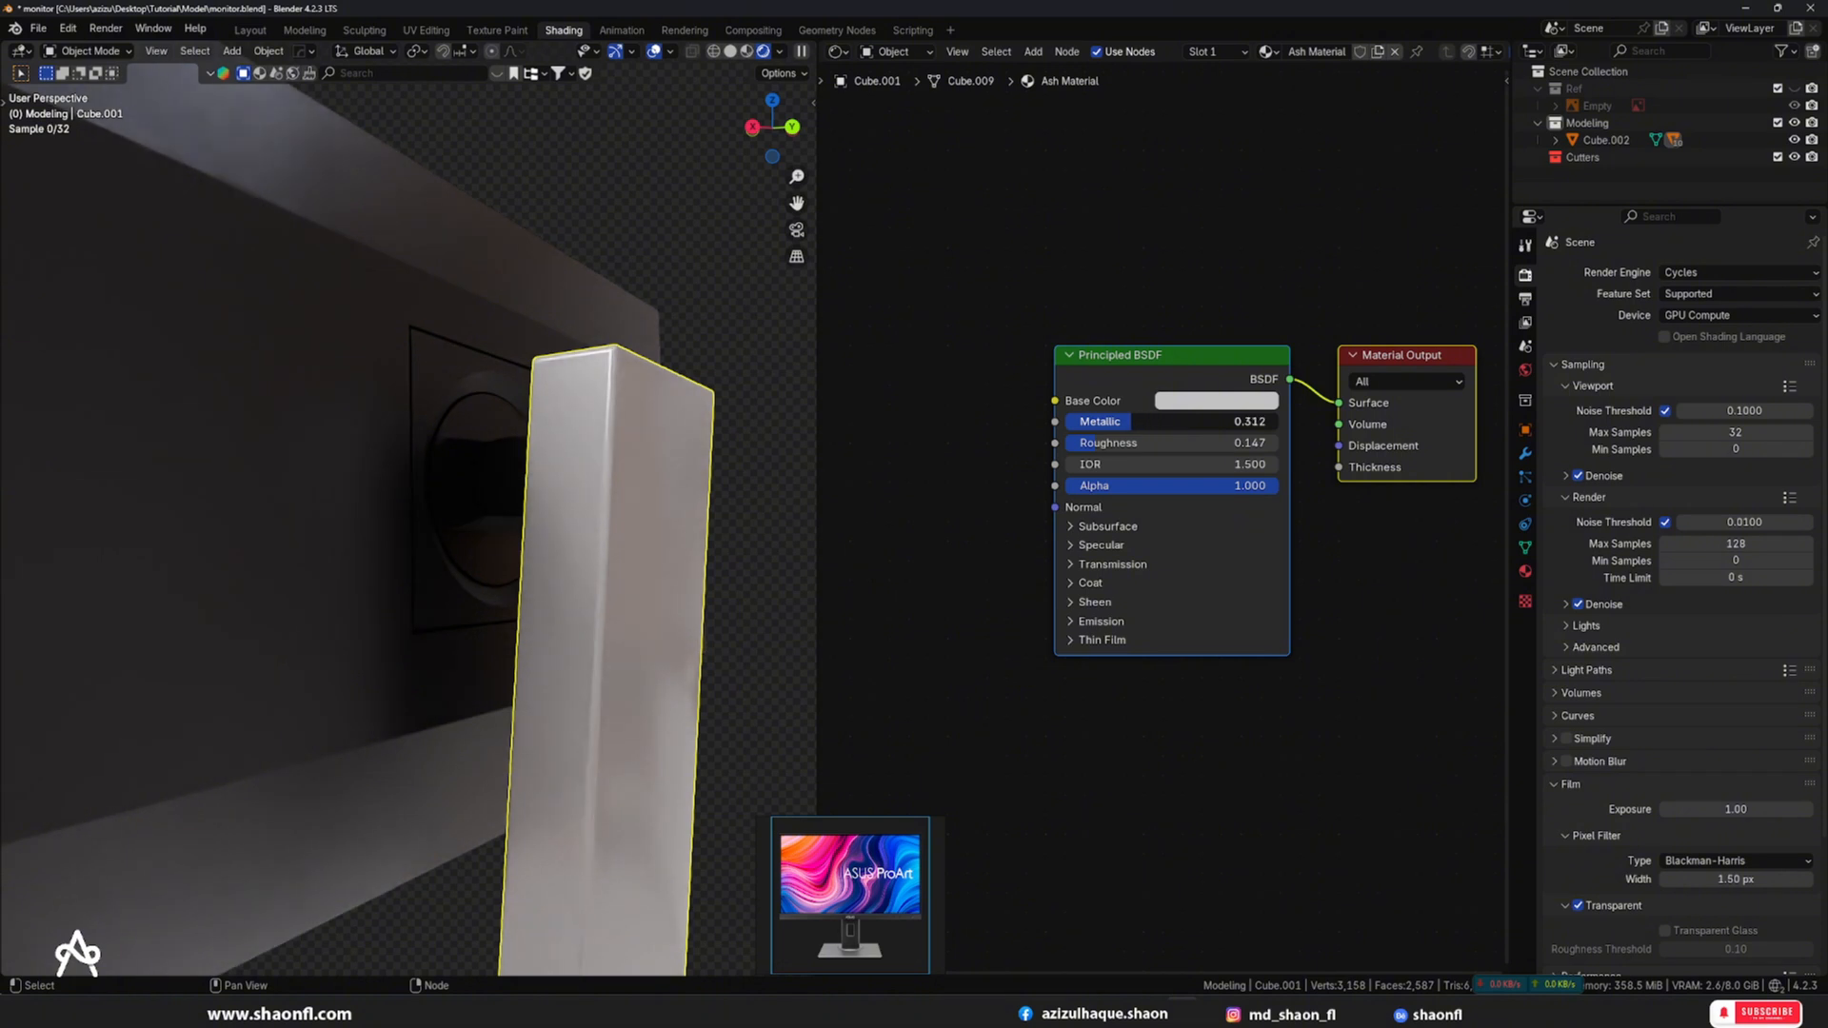
left_click(1184, 762)
- Examine the stand column's finish against the dark monitor back from a distance, and select the column again
scroll(620, 510, "down", 6)
left_click(588, 548)
scroll(577, 588, "up", 3)
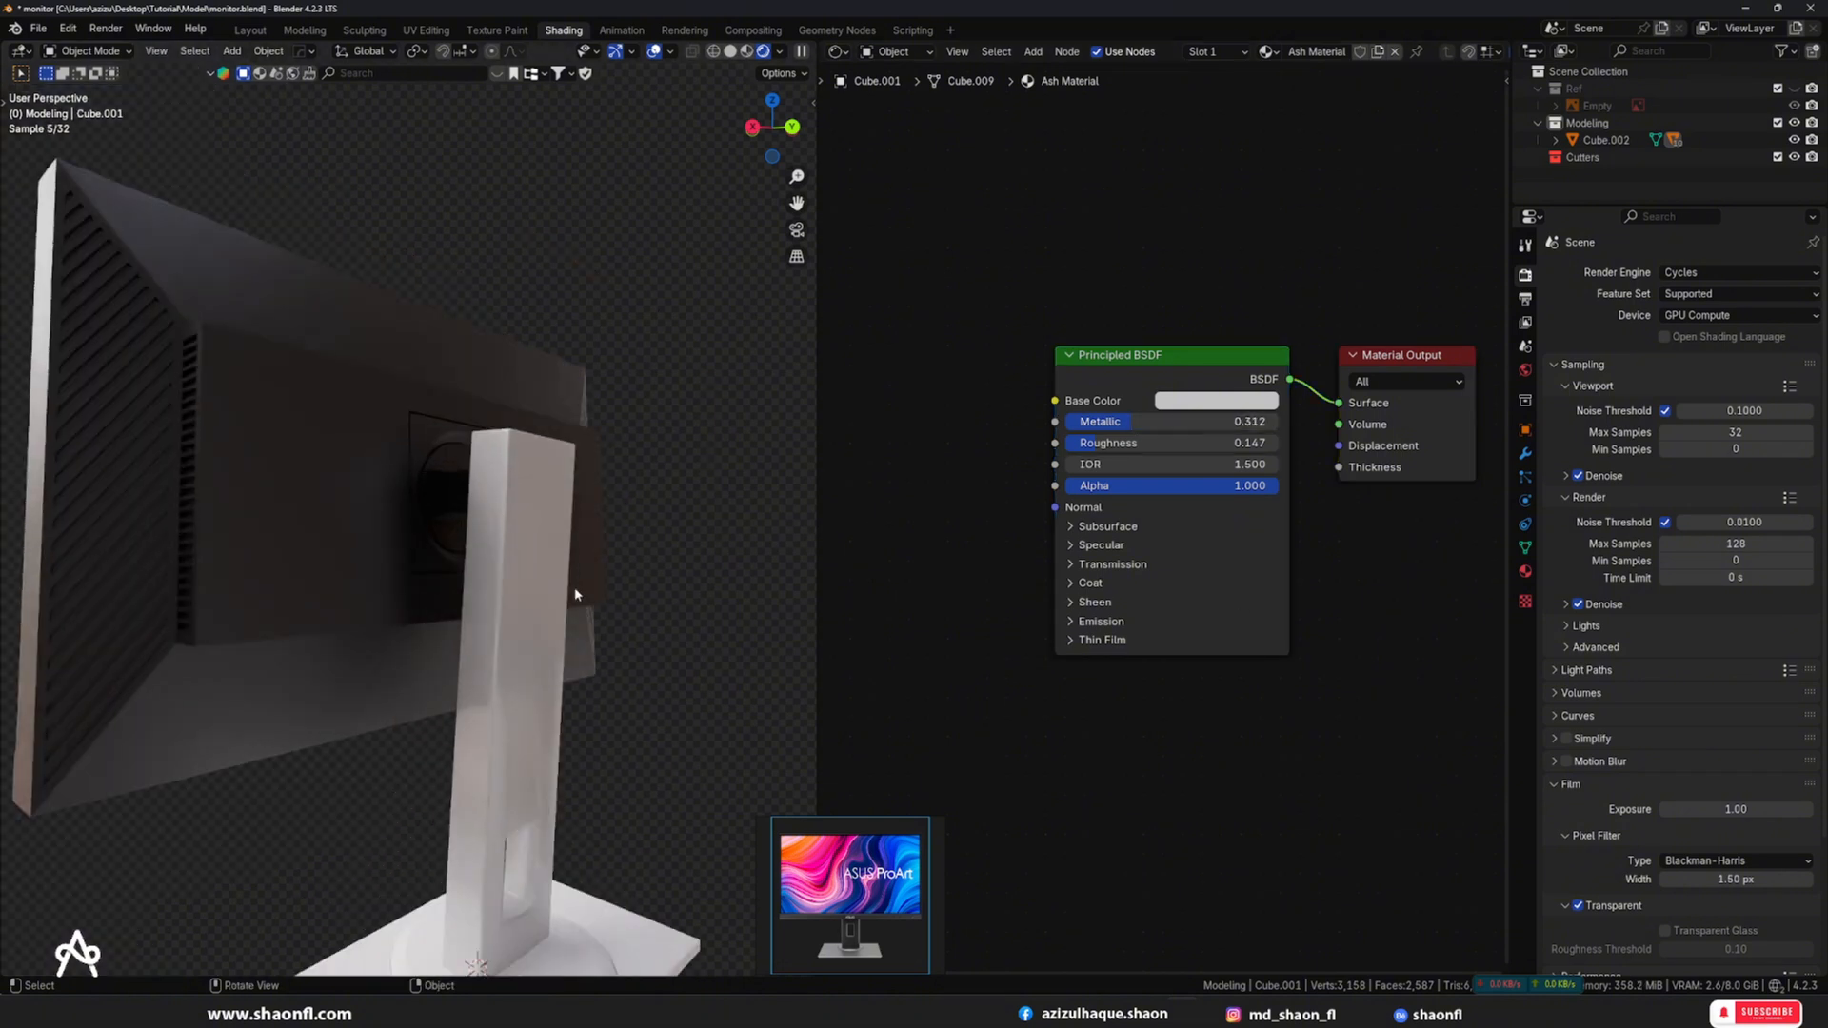
scroll(574, 588, "down", 5)
middle_click_drag(574, 589, 439, 606)
scroll(420, 564, "up", 1)
left_click(420, 563)
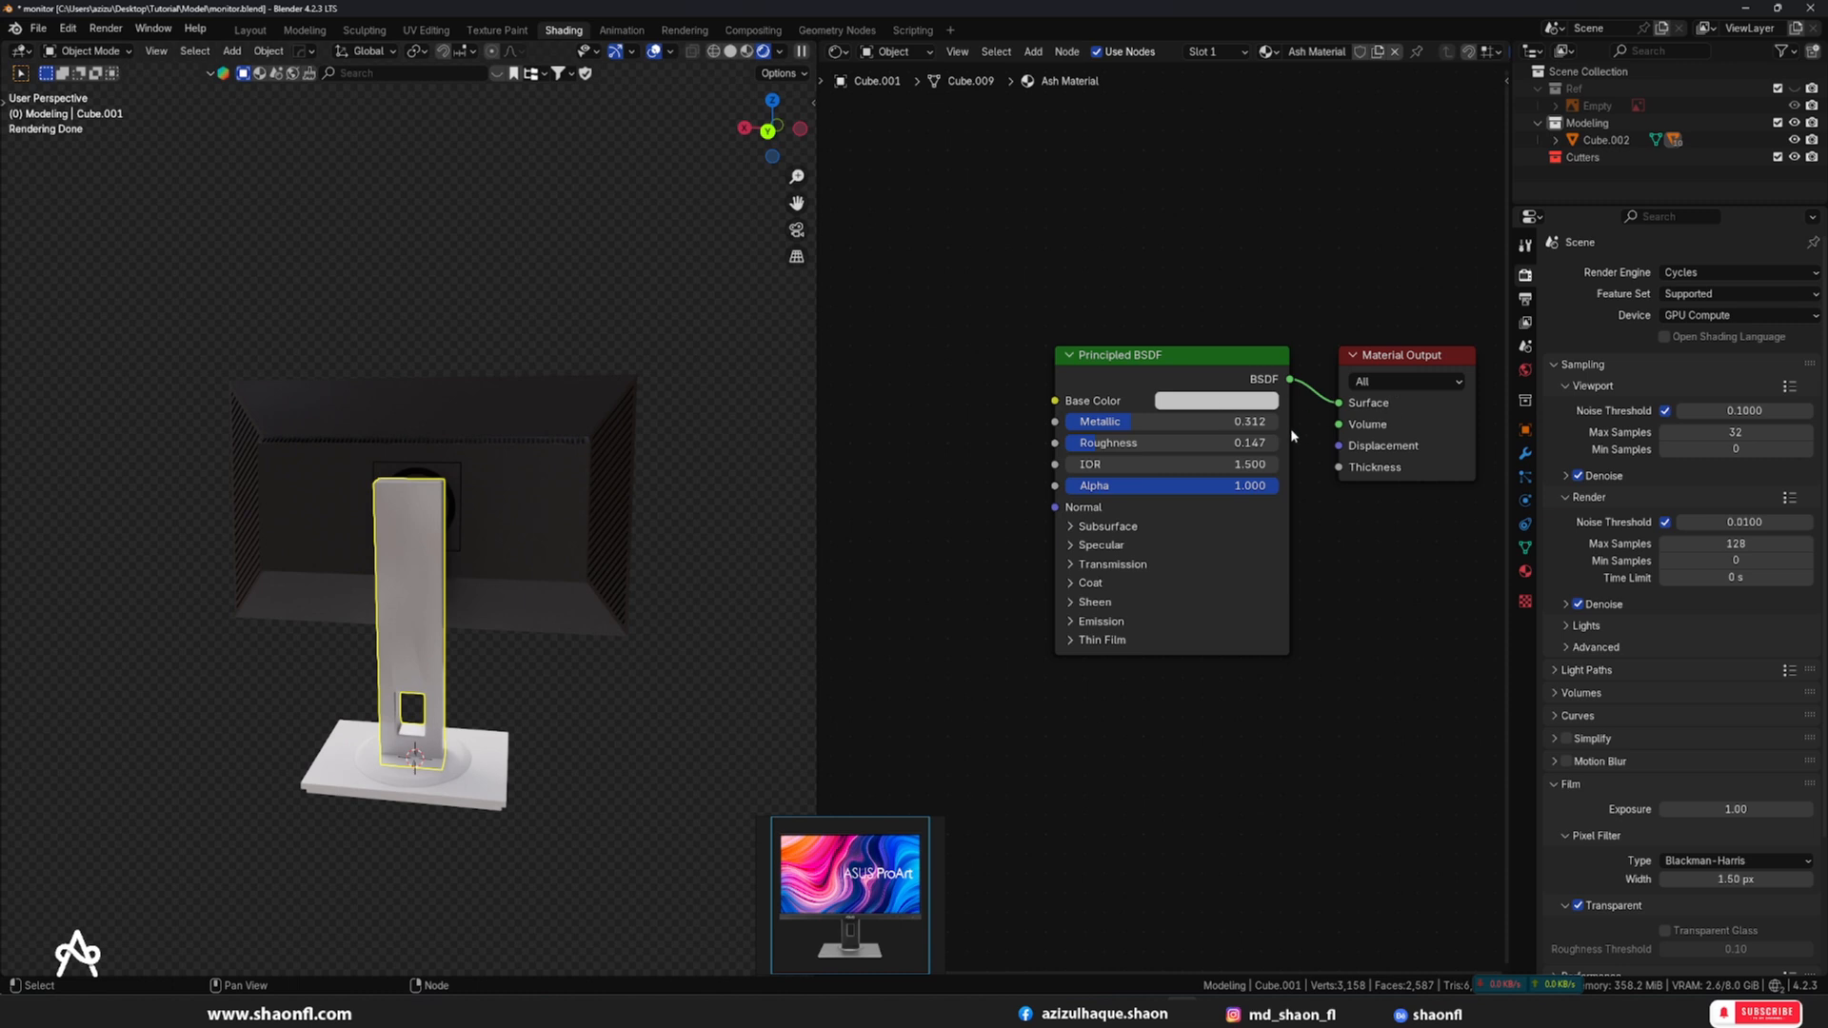
- Brighten the Ash Material's base colour to a value of about 0.739
left_click(1255, 400)
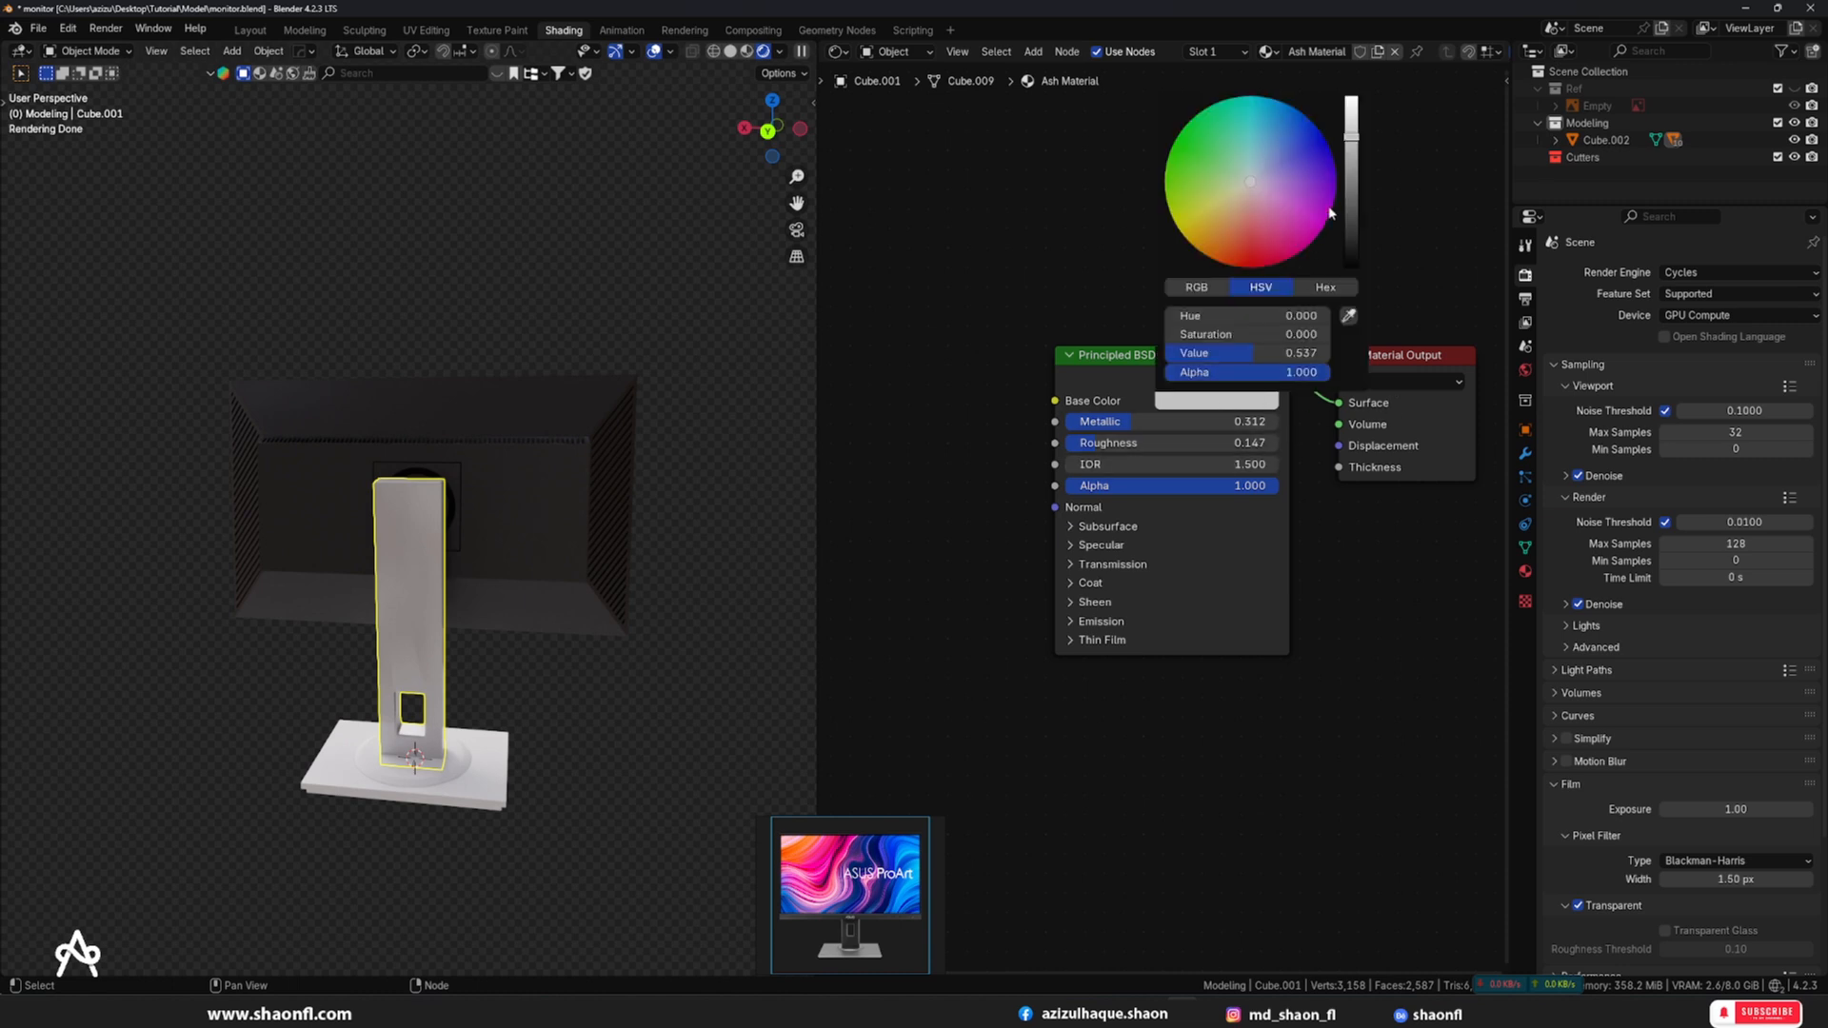
left_click(1353, 119)
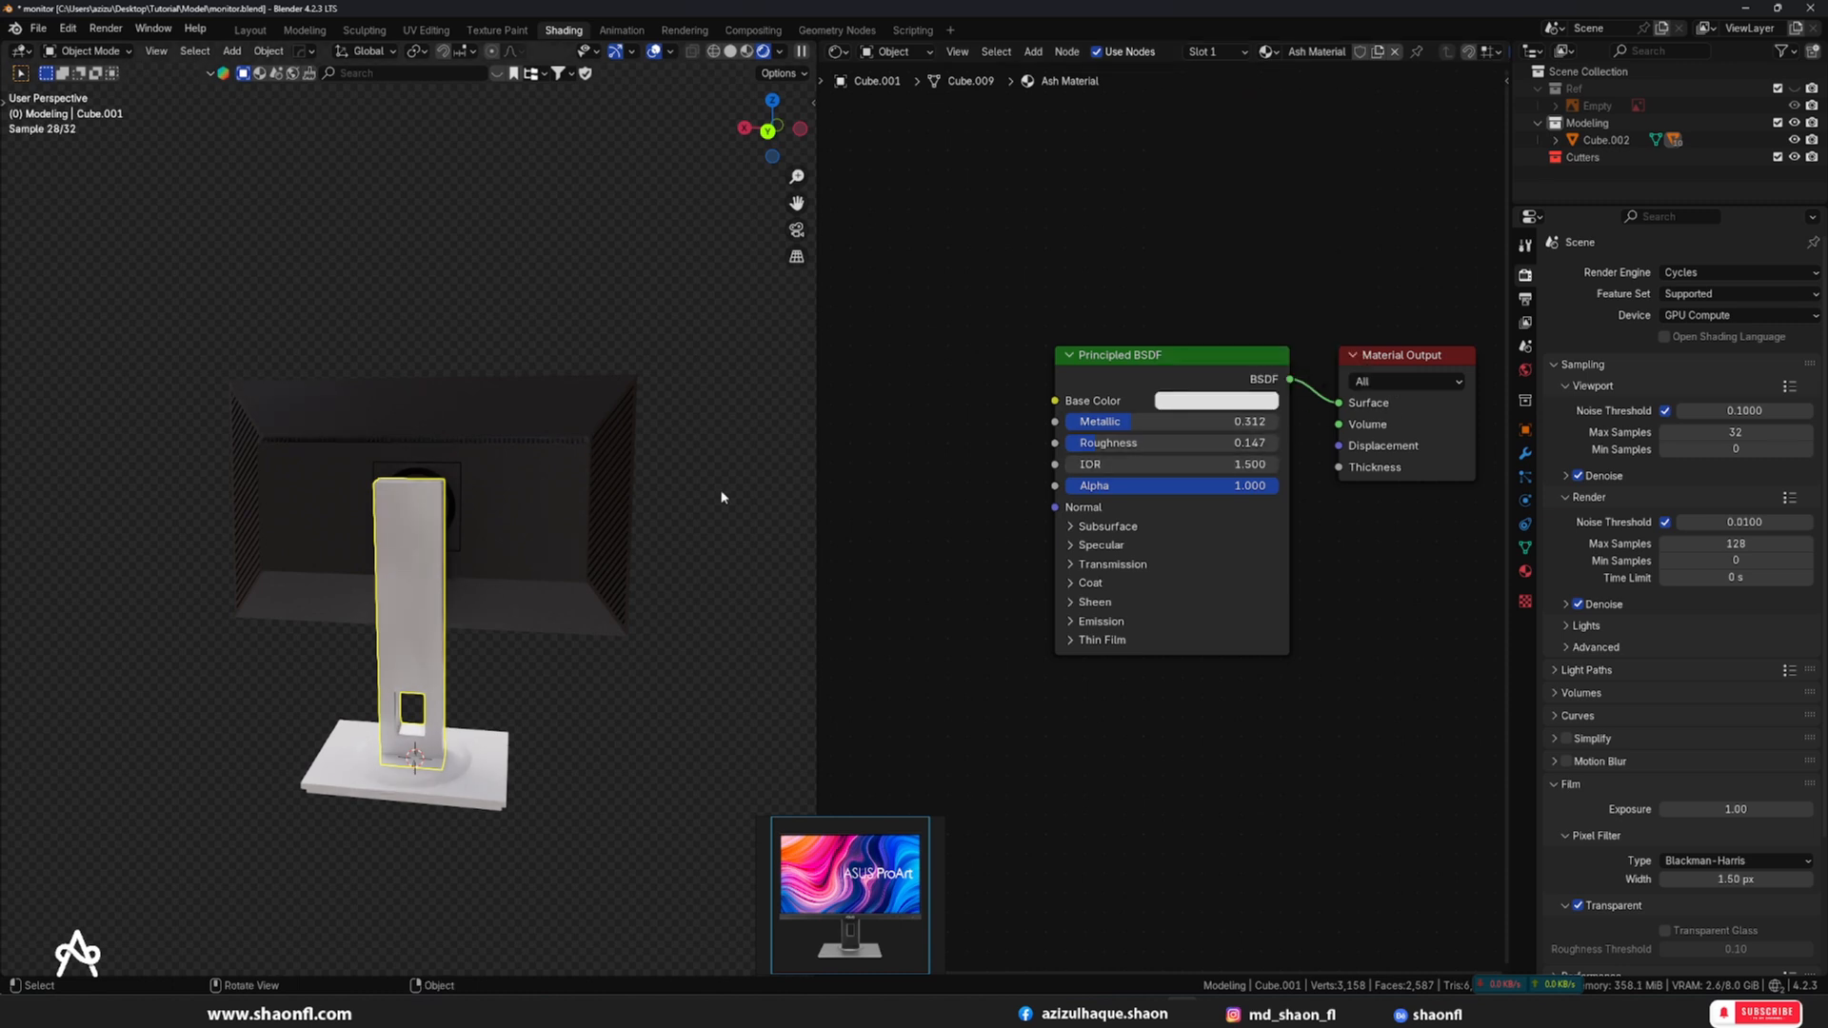
middle_click_drag(546, 698, 612, 666)
- Link the stand column's Ash Material to the stand's base plate
left_click(553, 764)
middle_click_drag(553, 764, 503, 890)
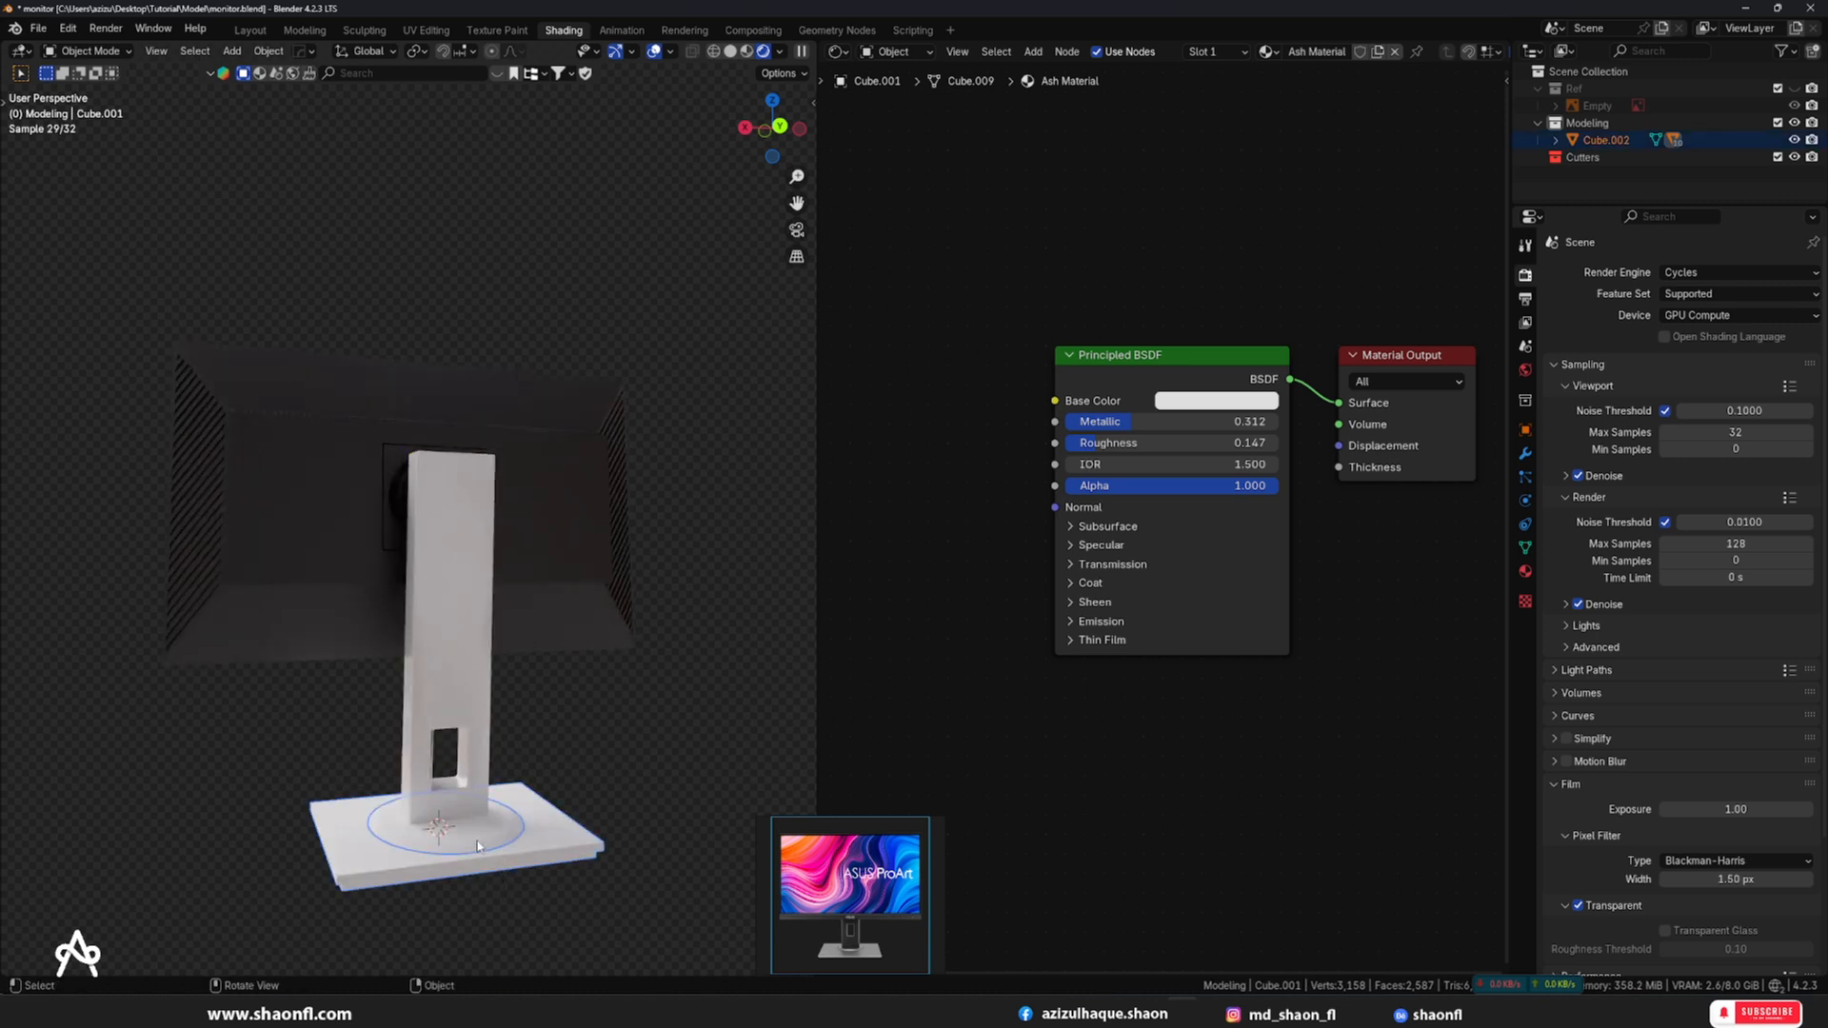
left_click(472, 712)
key("ctrl+l")
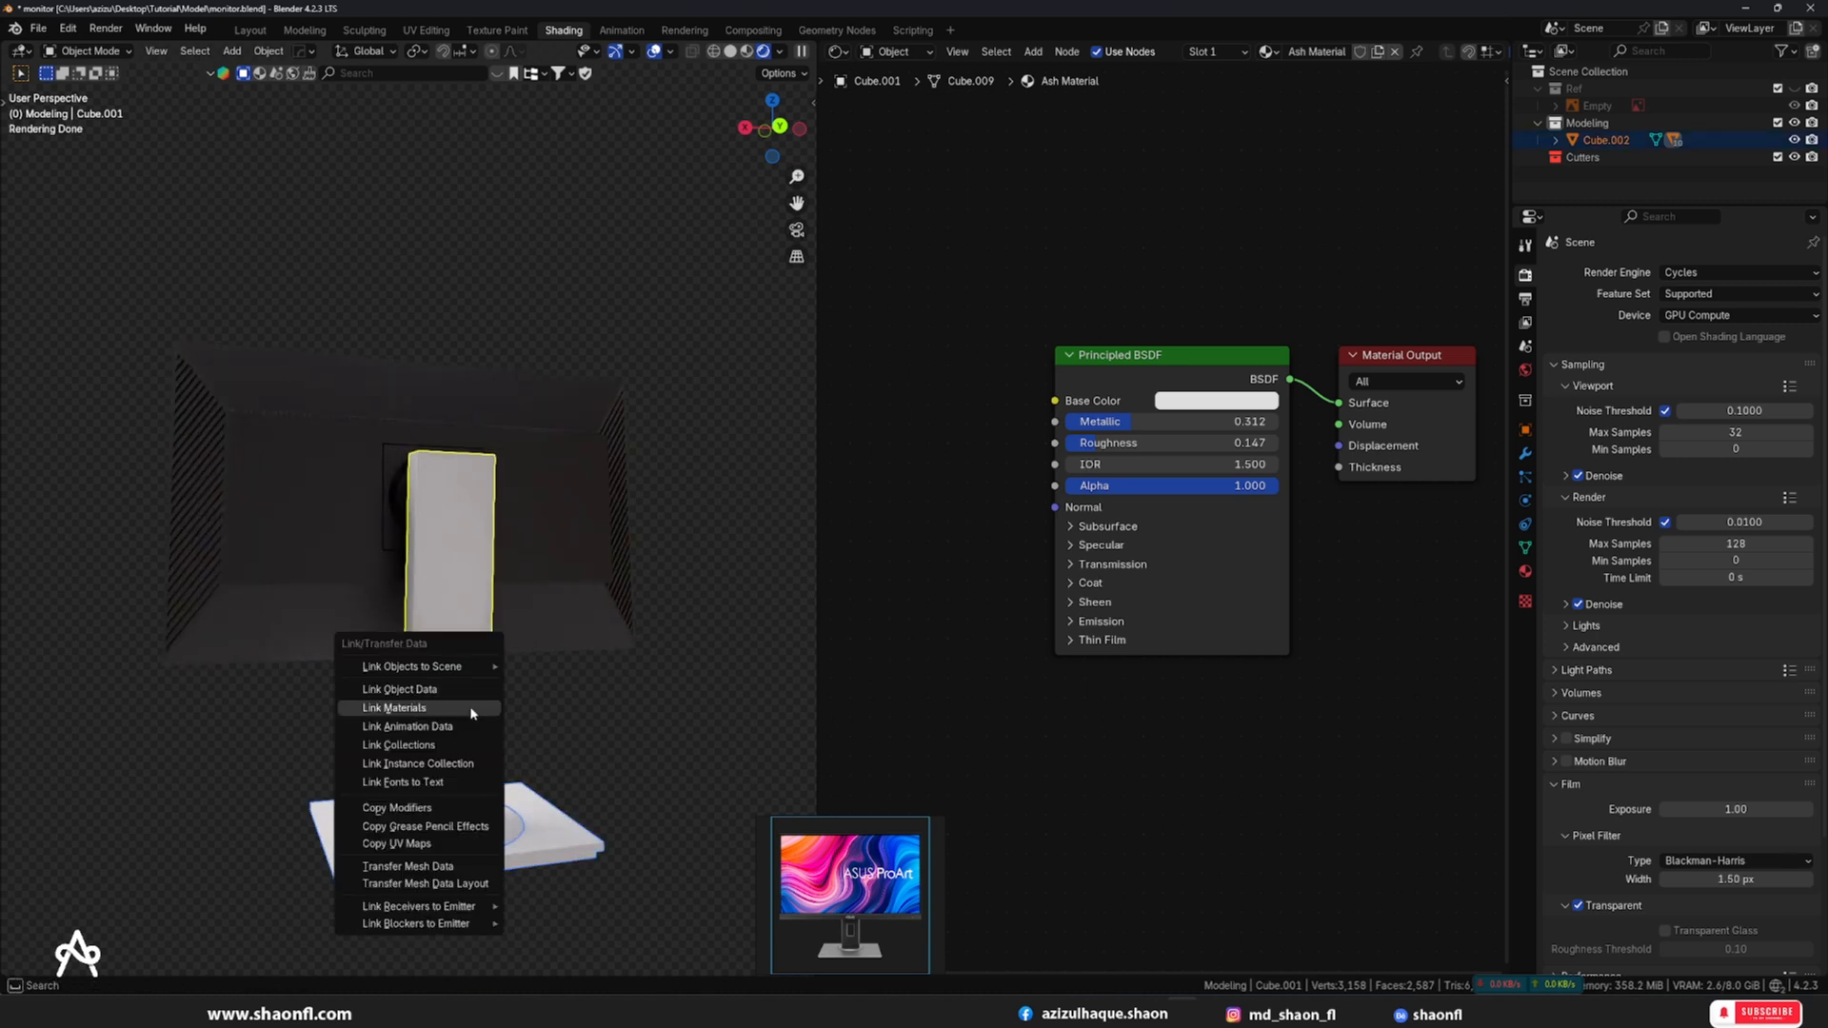
left_click(471, 711)
left_click(627, 754)
scroll(628, 755, "down", 3)
middle_click_drag(630, 755, 674, 807)
scroll(531, 837, "up", 5)
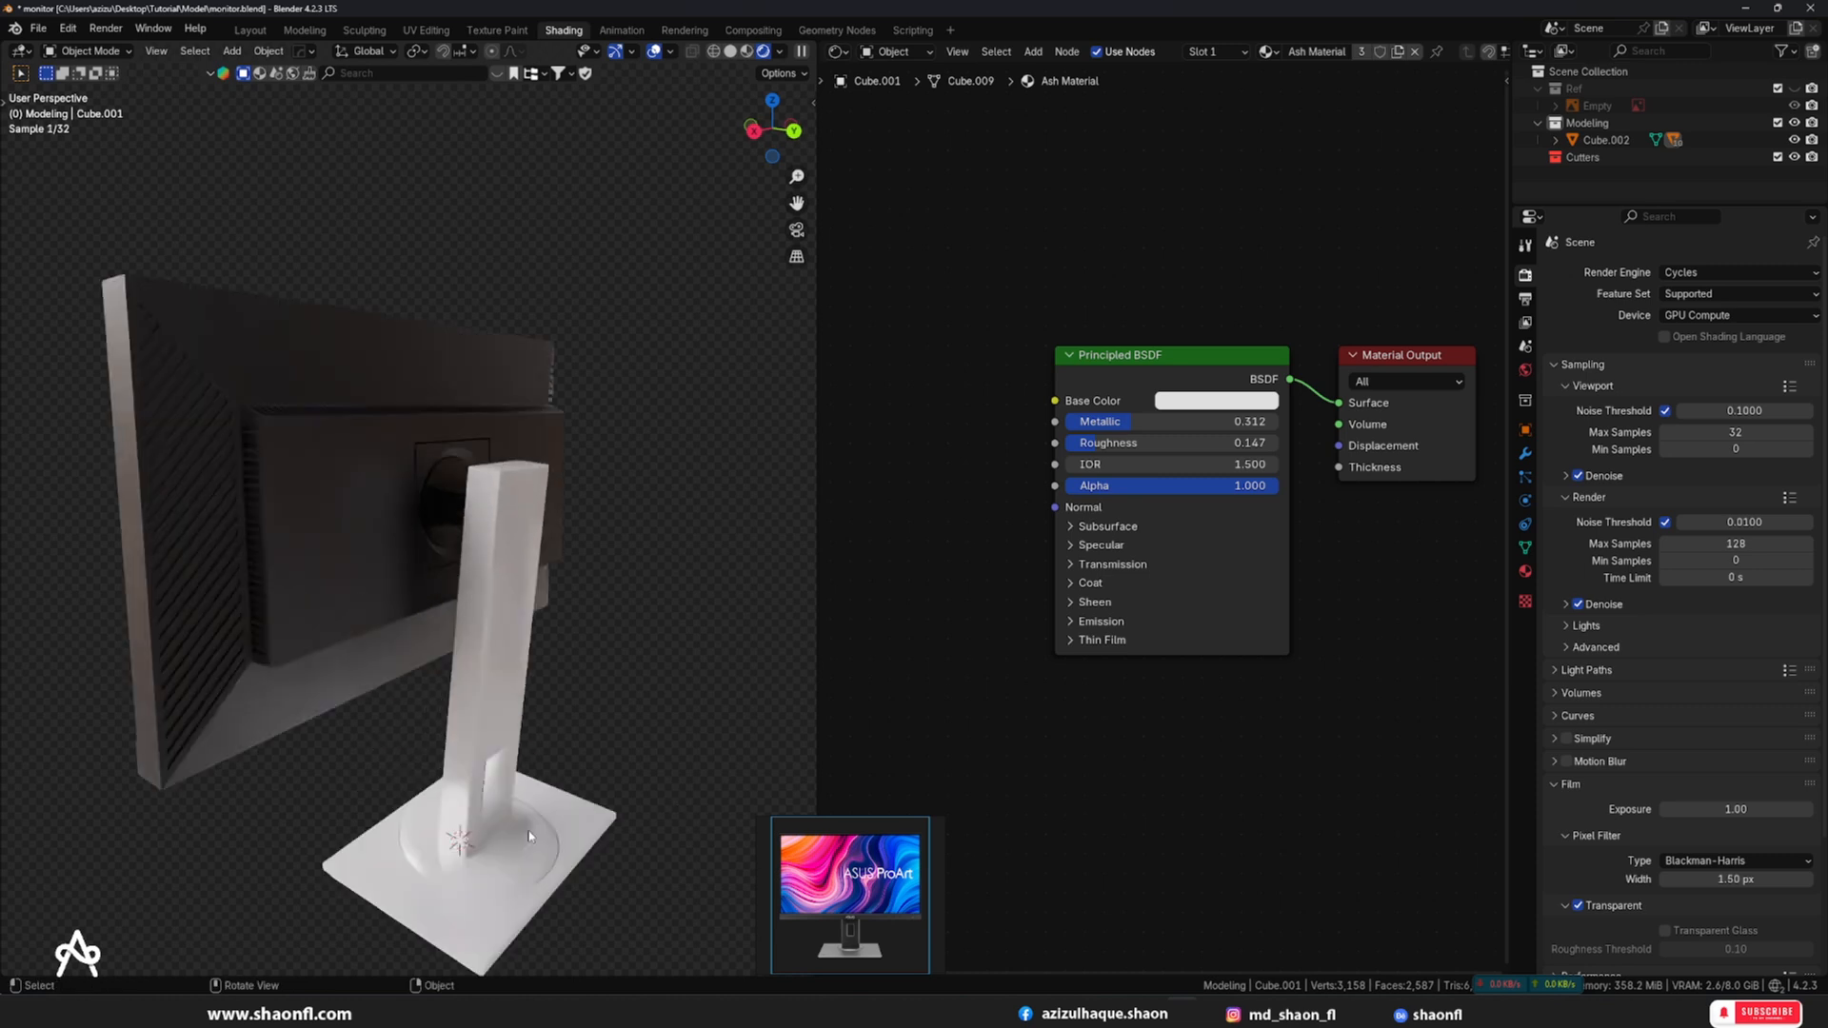
- Raise the Ash Material's roughness to about 0.382 with the base plate selected
left_click(473, 925)
middle_click_drag(400, 916, 481, 881)
scroll(488, 873, "up", 4)
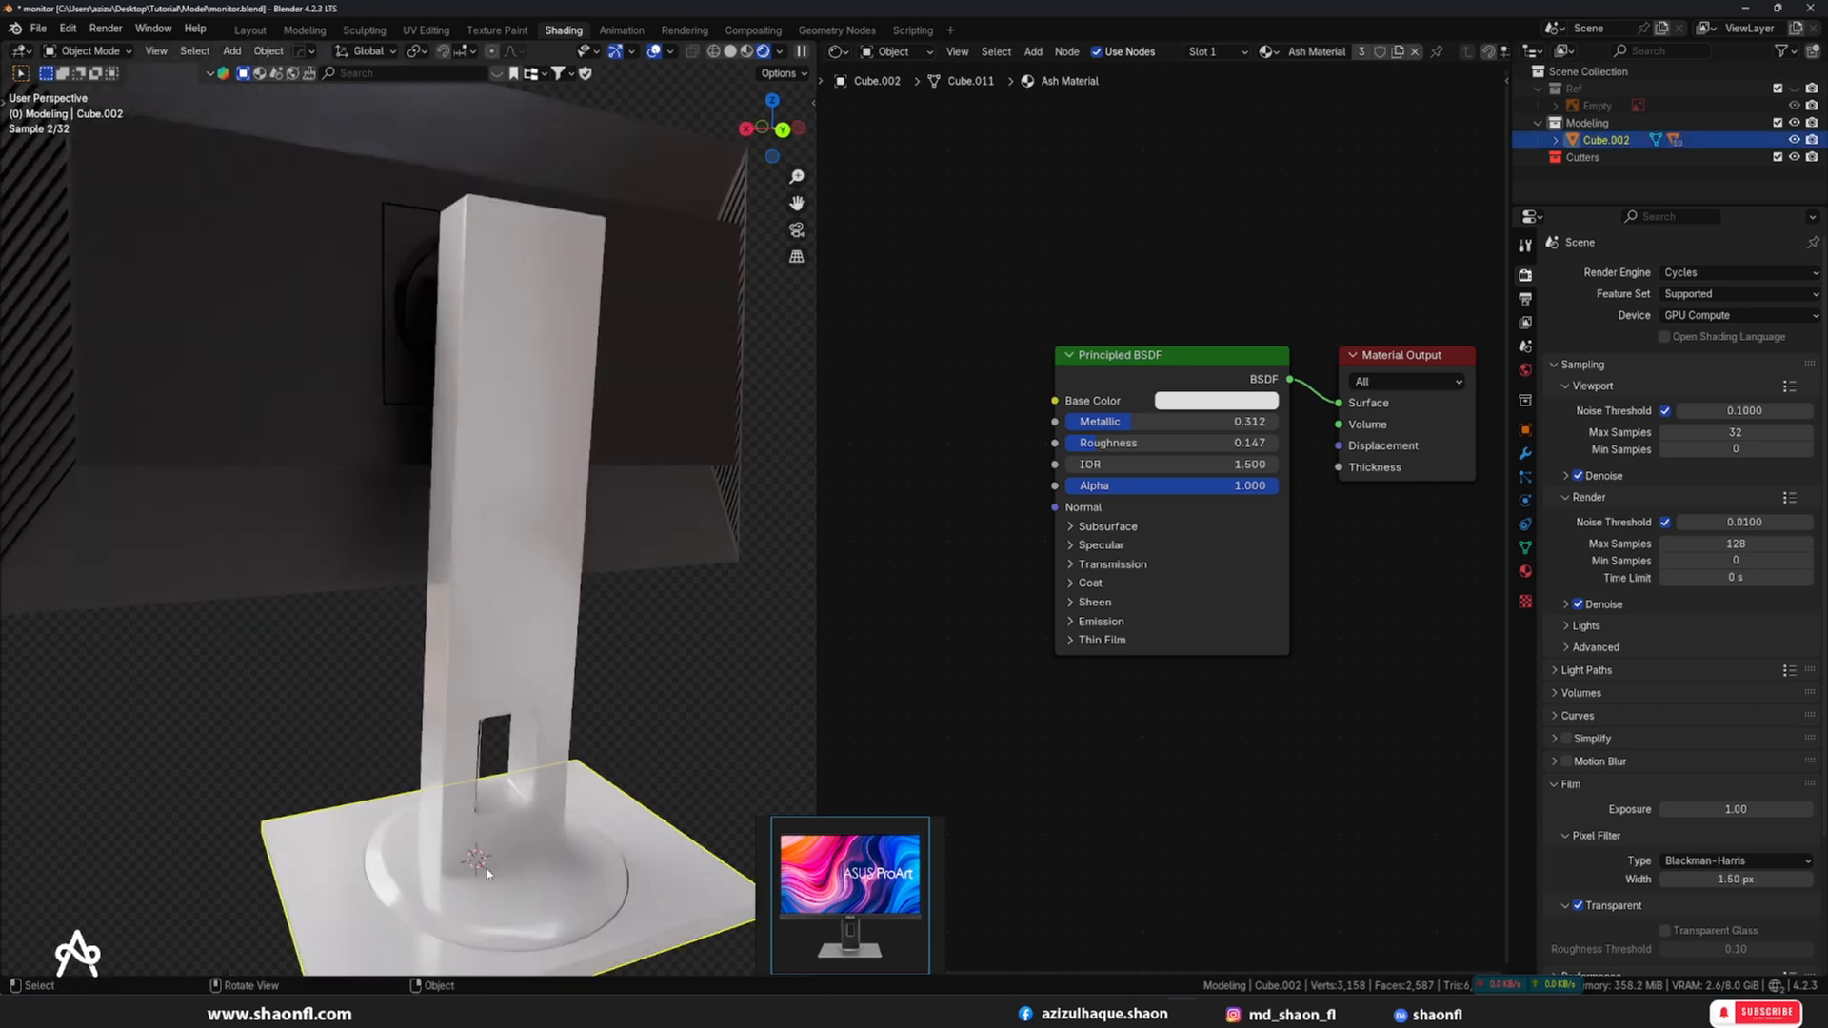
left_click_drag(1228, 442, 1274, 443)
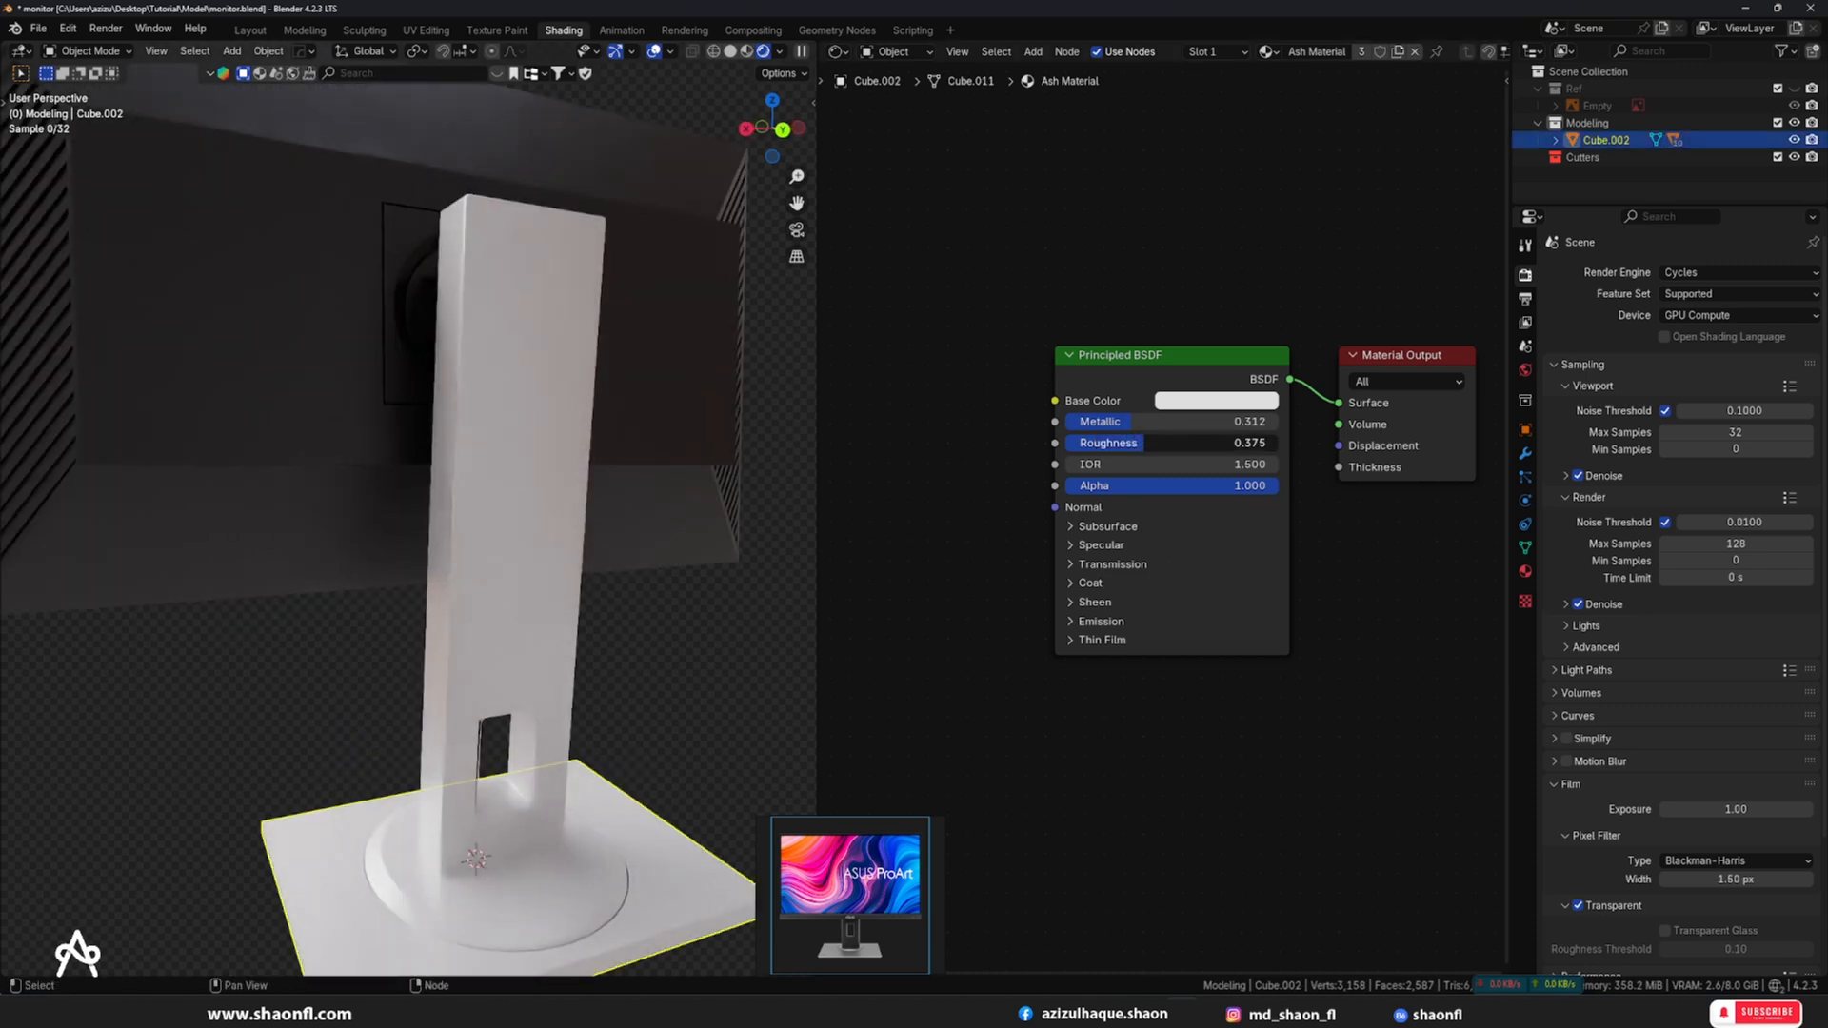
scroll(484, 783, "down", 4)
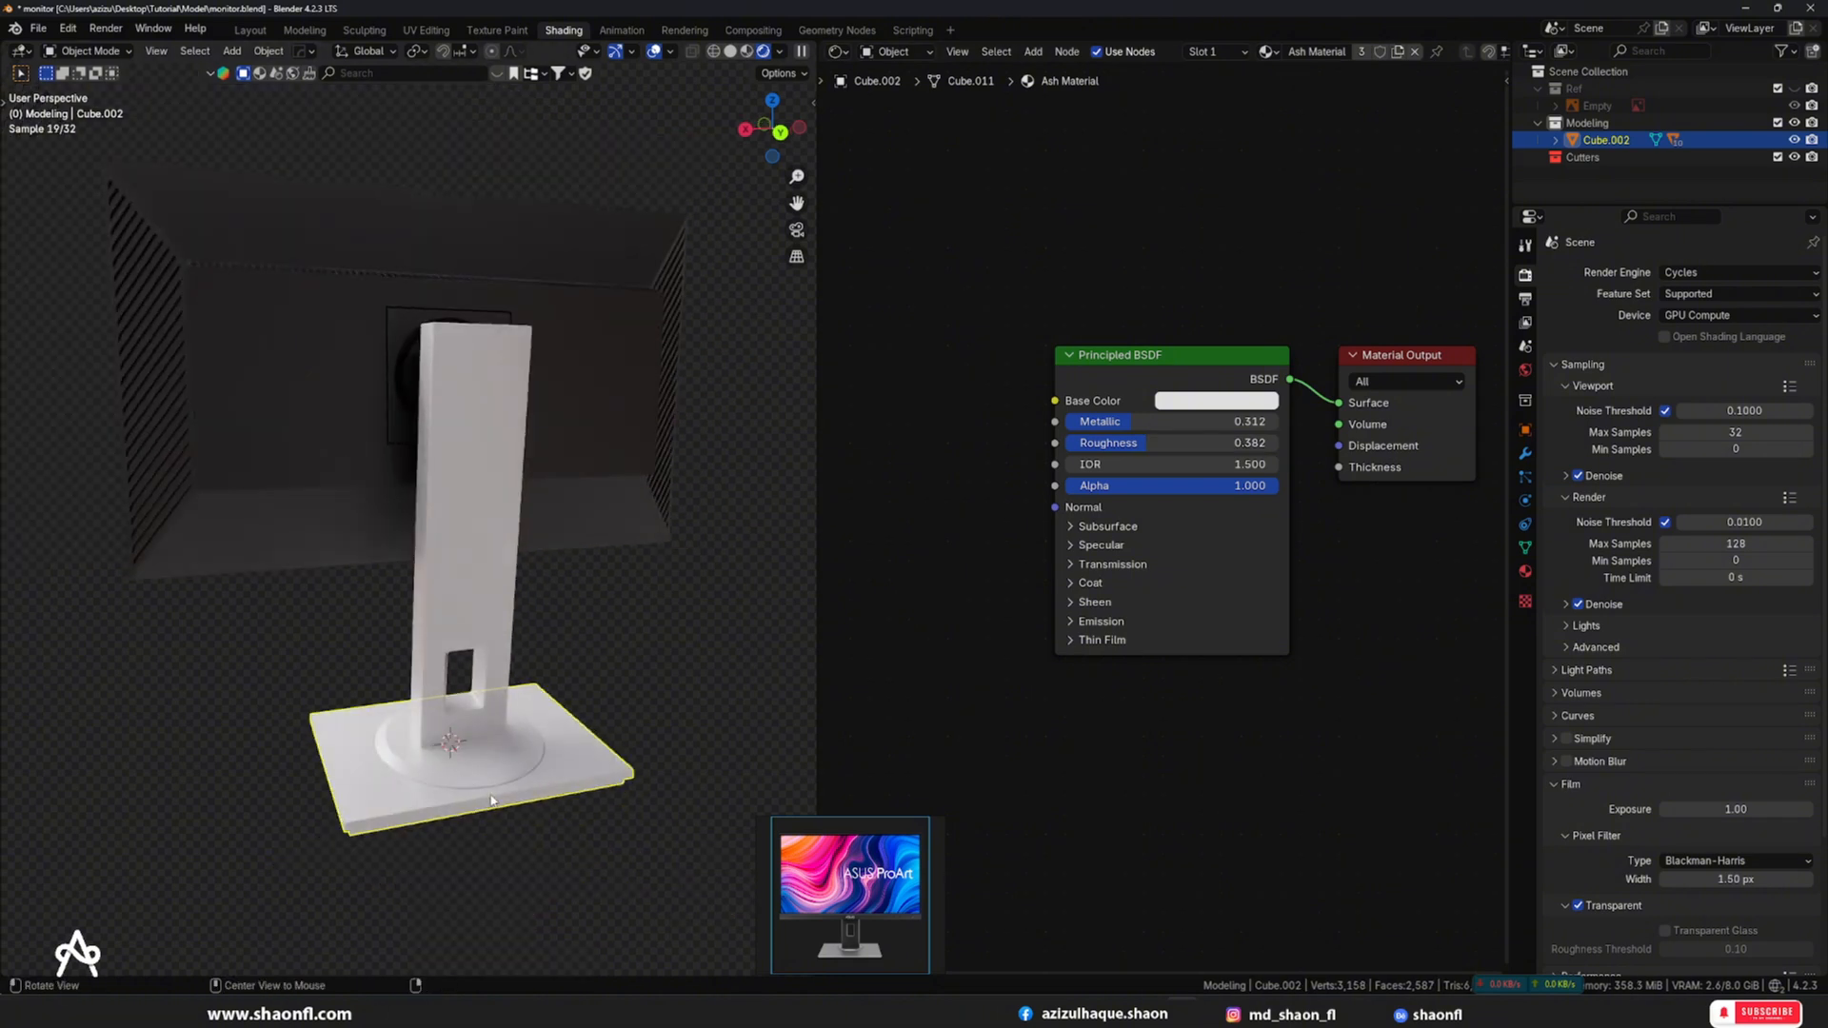
- Darken the Ash Material's base colour to a value of about 0.426
middle_click_drag(492, 800, 427, 803)
middle_click_drag(590, 764, 419, 779)
left_click(1205, 401)
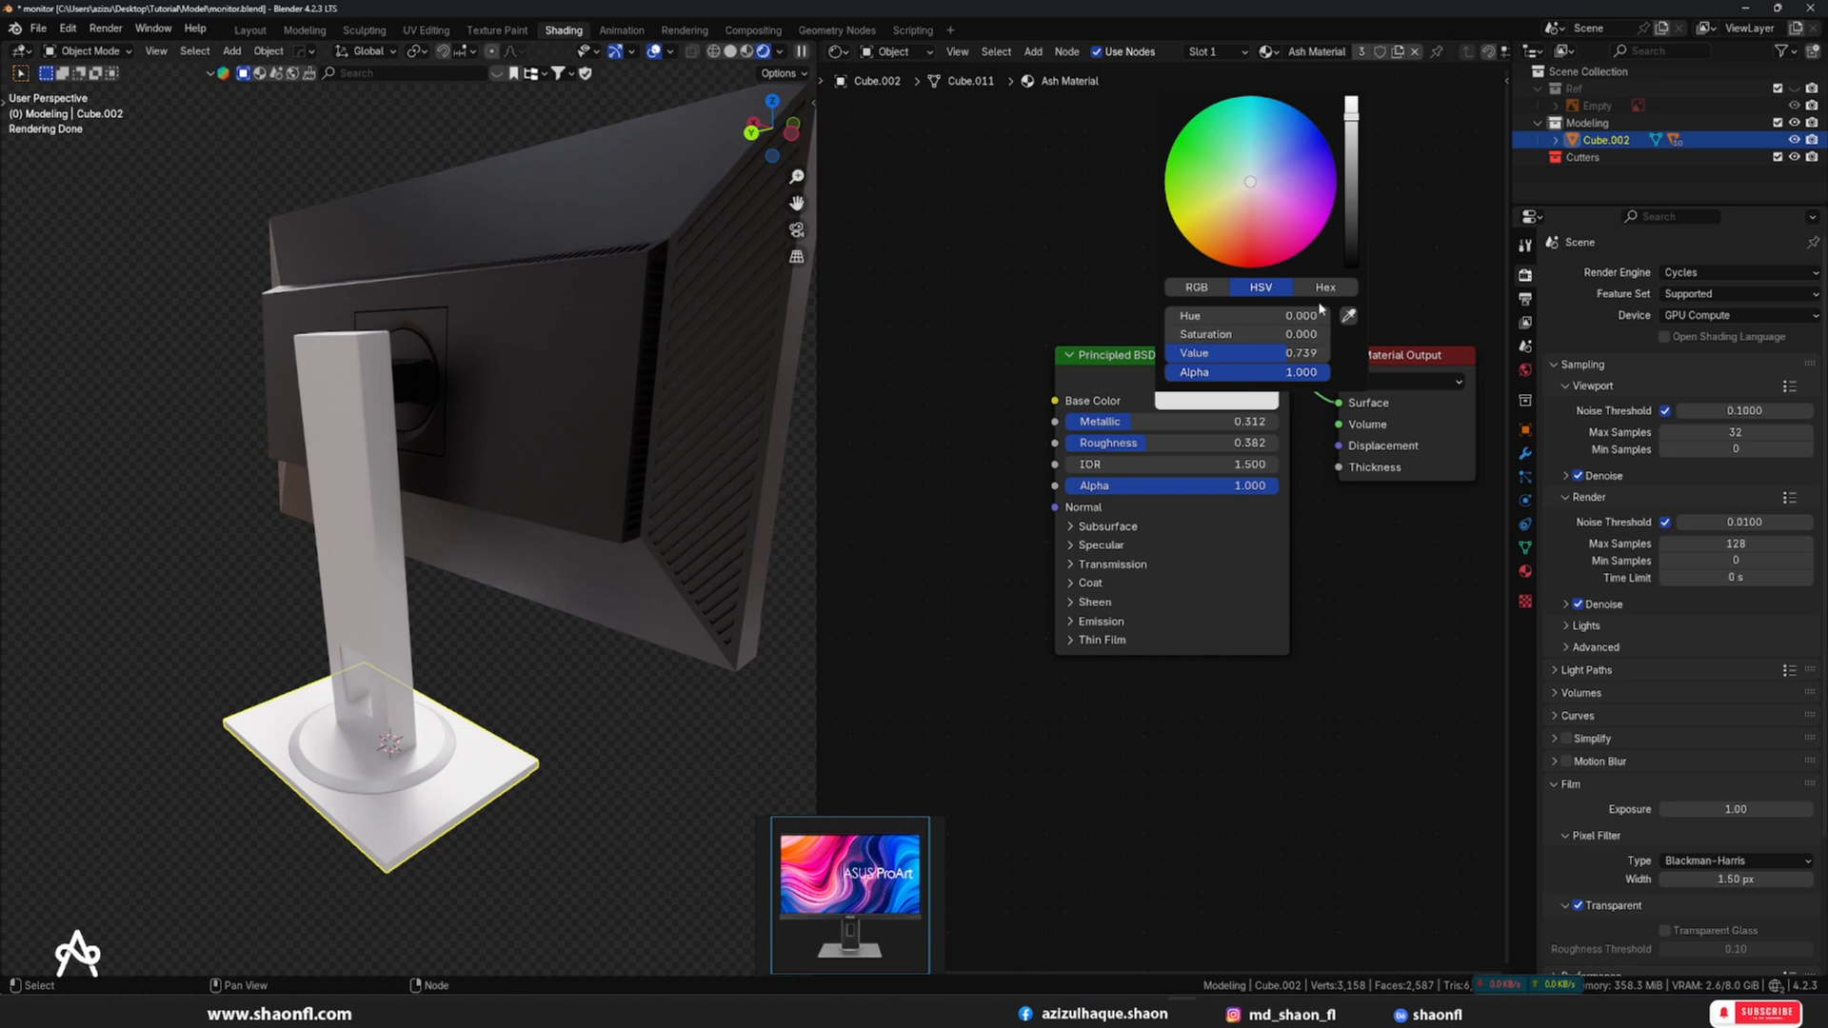
left_click(1355, 153)
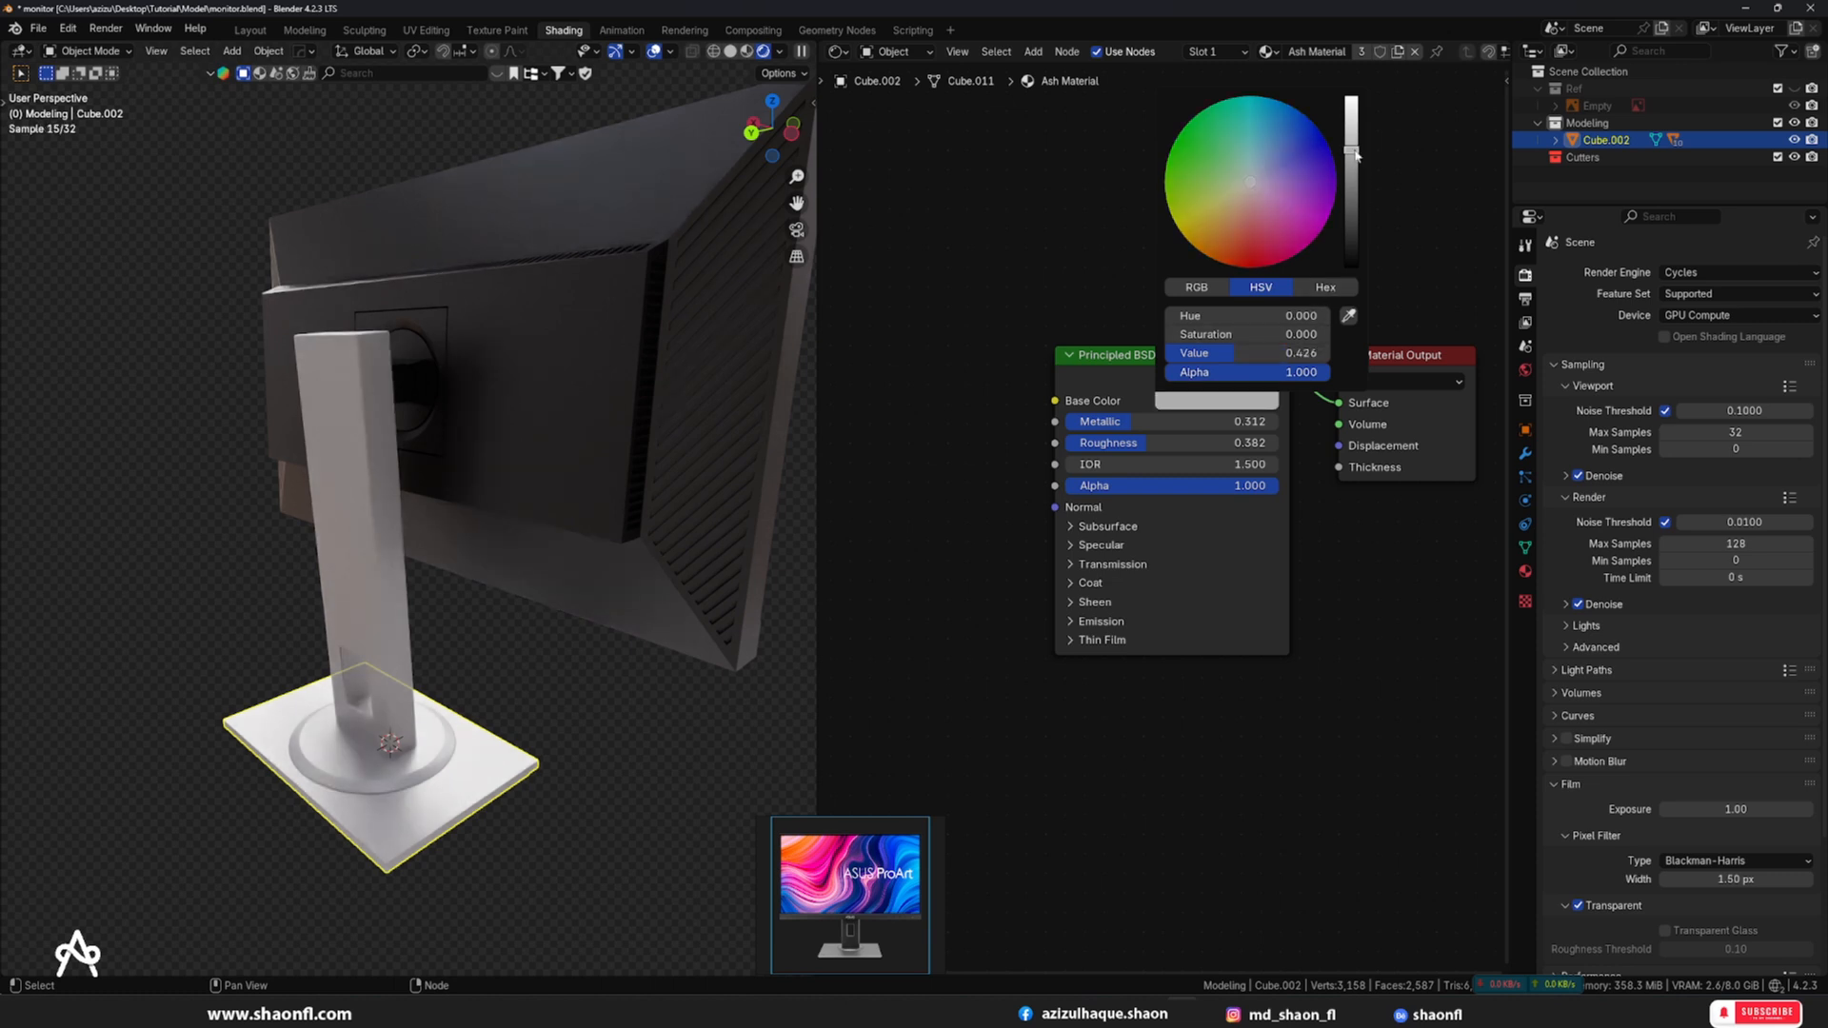
left_click(641, 678)
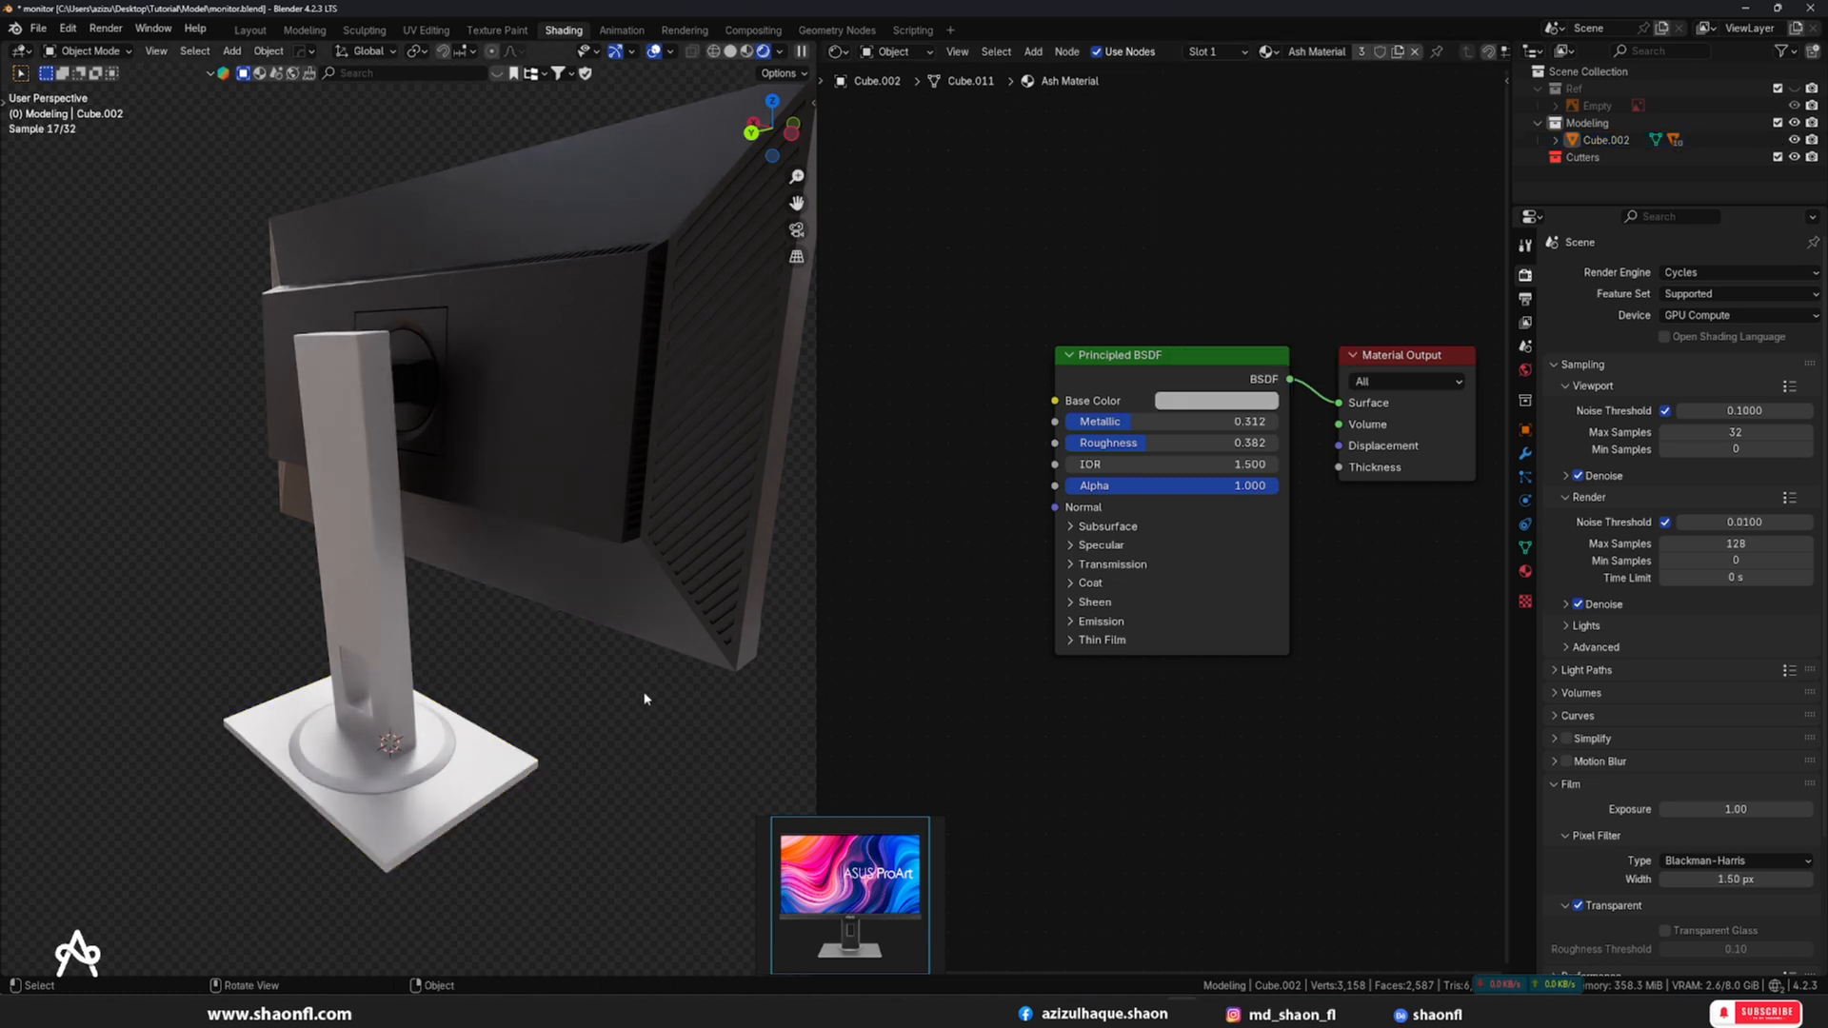
- Compare the stand's finish from behind with the reference images, including the close-up of the column and base
scroll(641, 657, "down", 5)
middle_click_drag(641, 653, 730, 659)
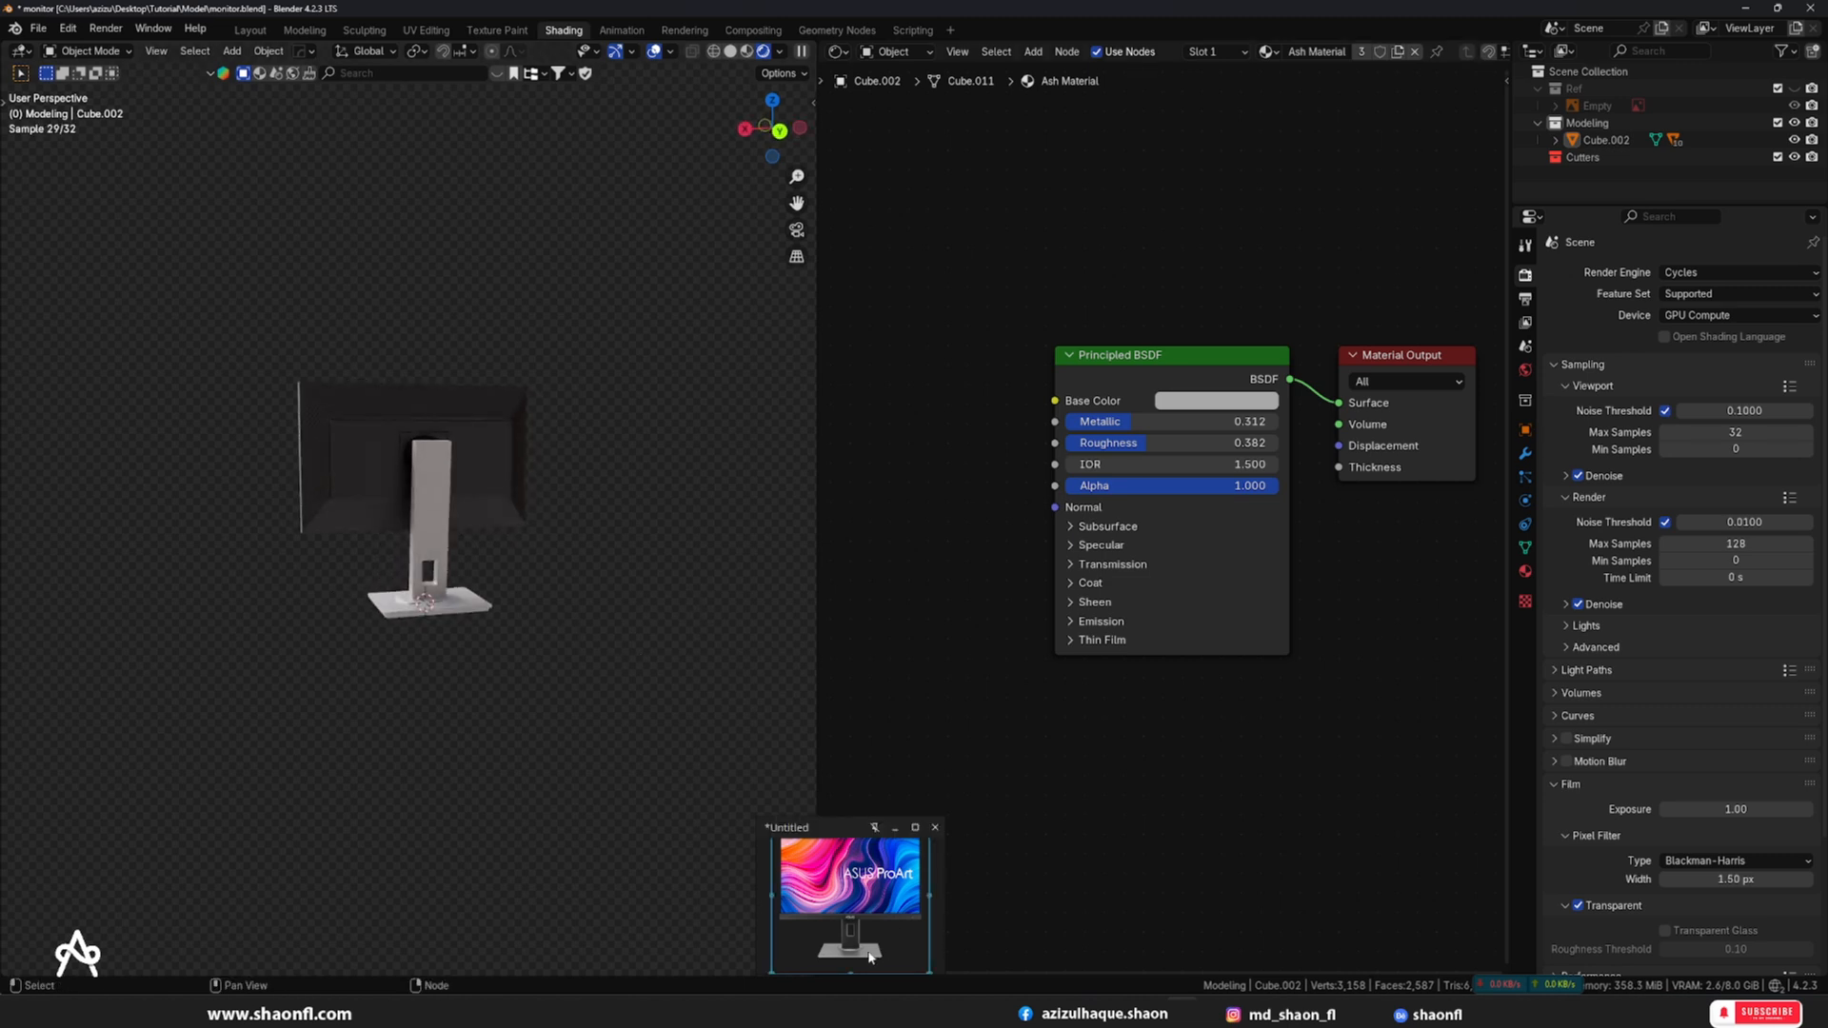
scroll(897, 926, "down", 3)
scroll(814, 901, "up", 5)
scroll(820, 882, "down", 4)
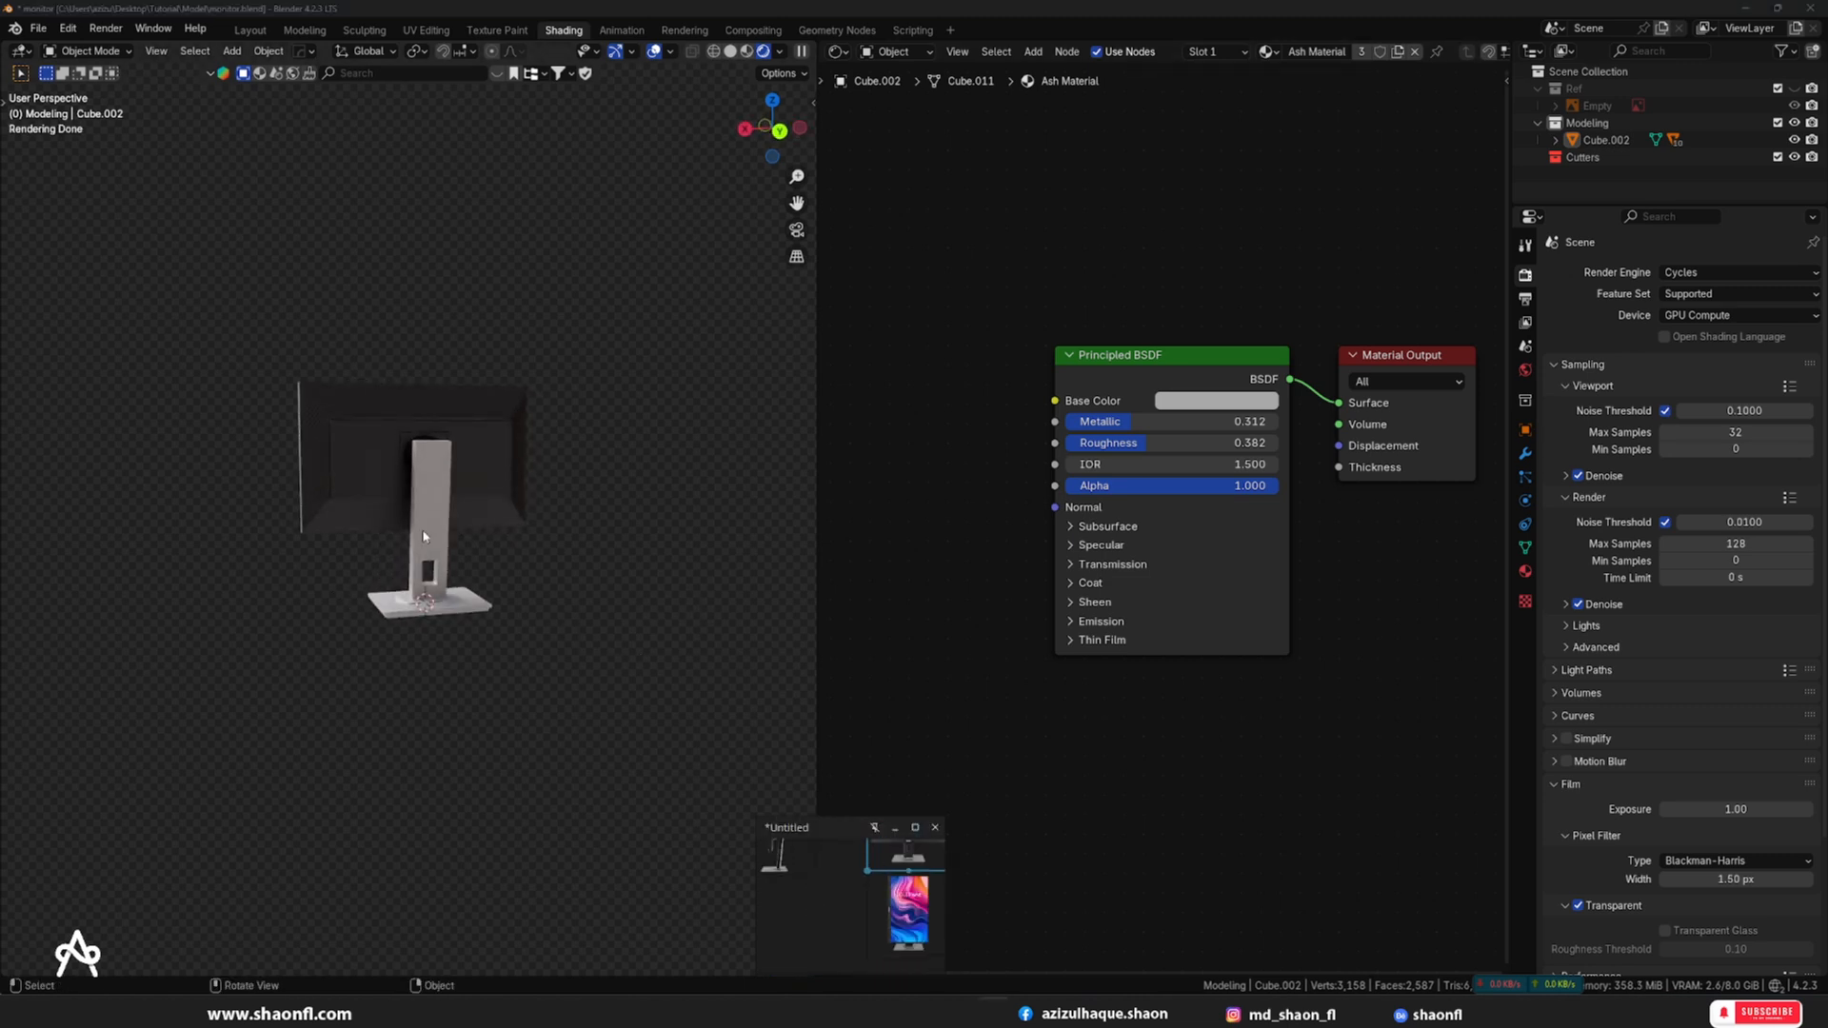
middle_click_drag(426, 535, 351, 541)
scroll(804, 893, "up", 5)
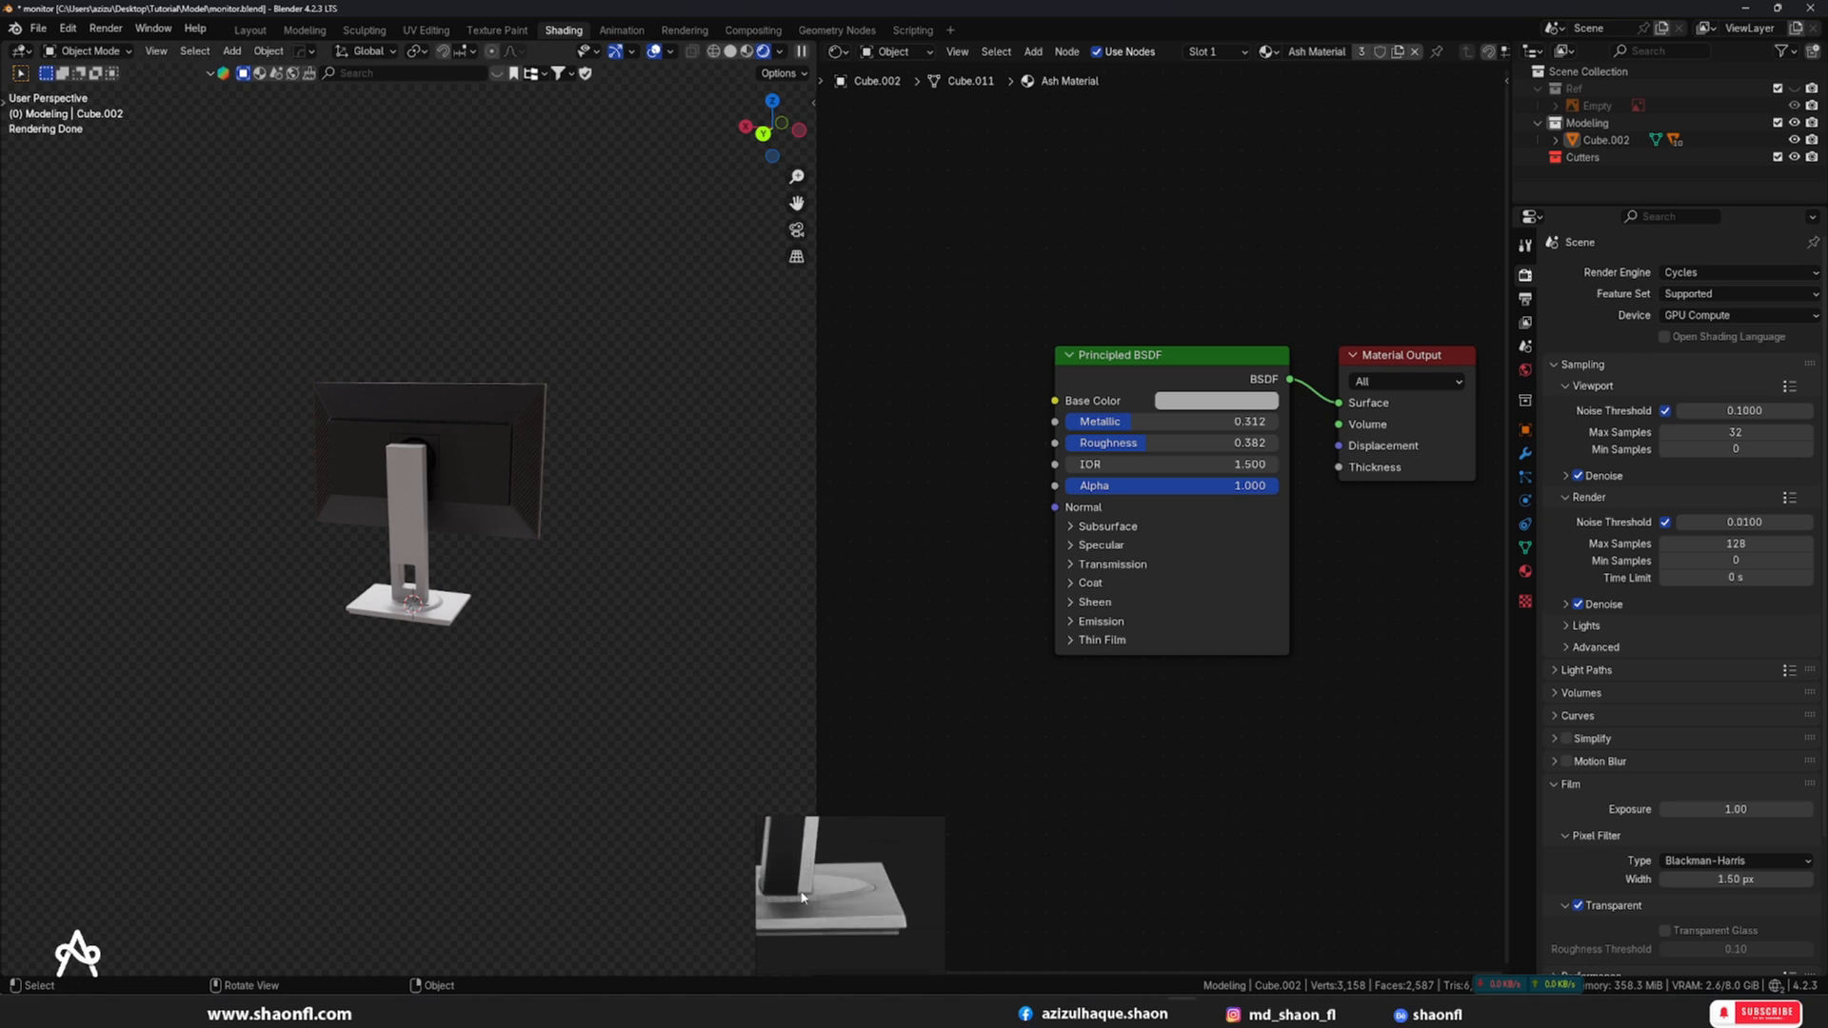
scroll(792, 881, "down", 5)
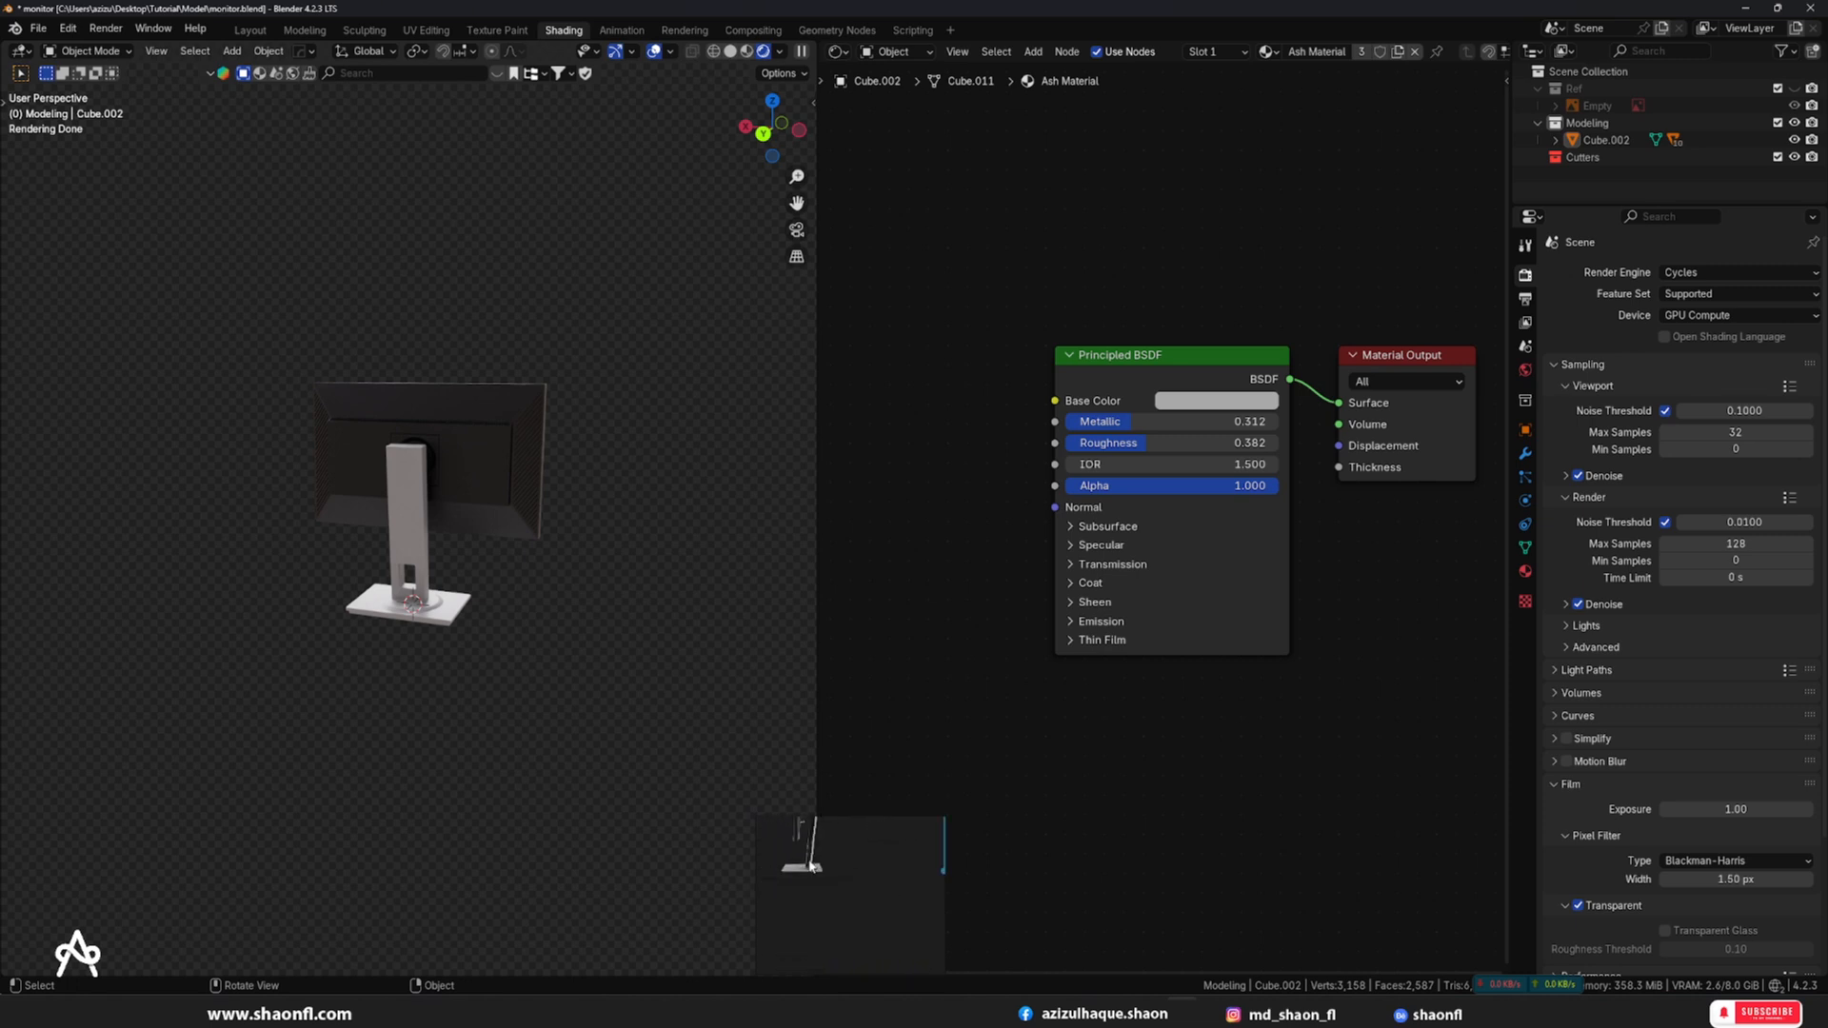
scroll(812, 858, "up", 2)
scroll(811, 859, "up", 3)
- Isolate the stand column in solid shading and add a centred lengthwise loop cut around its side faces
left_click(430, 560)
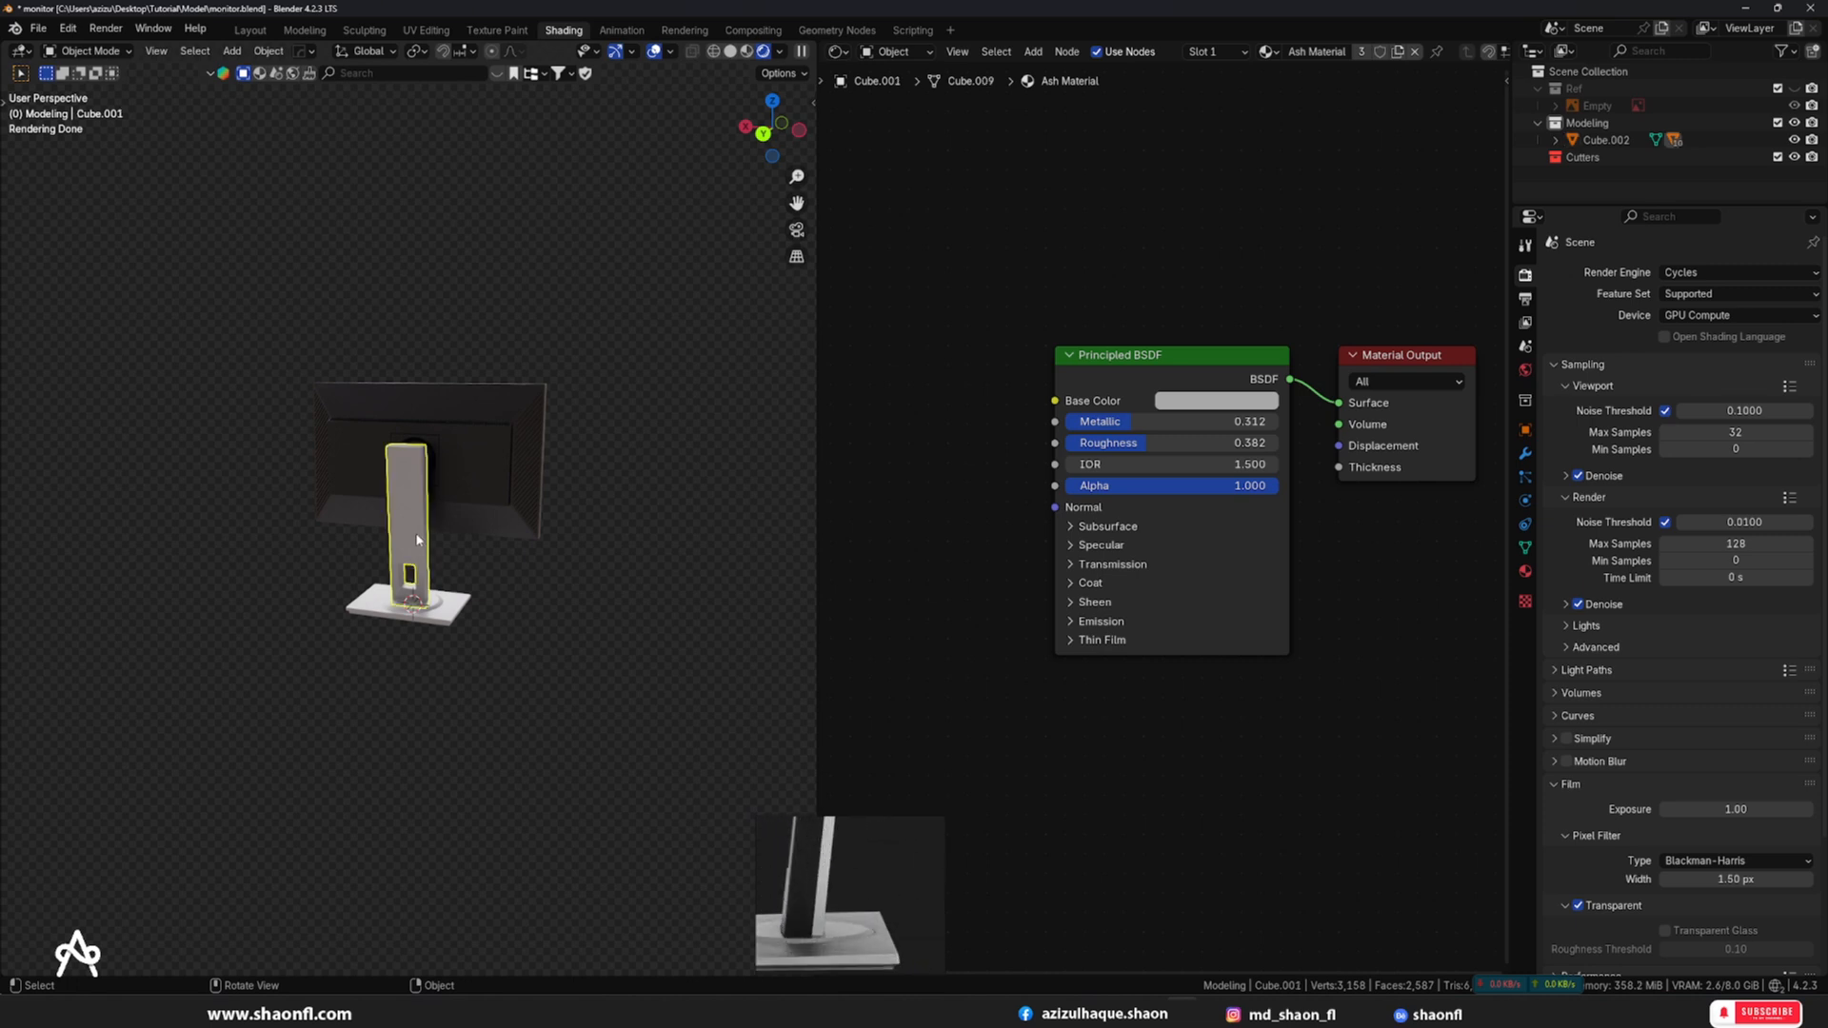
key("KP_3")
key("z")
left_click(570, 585)
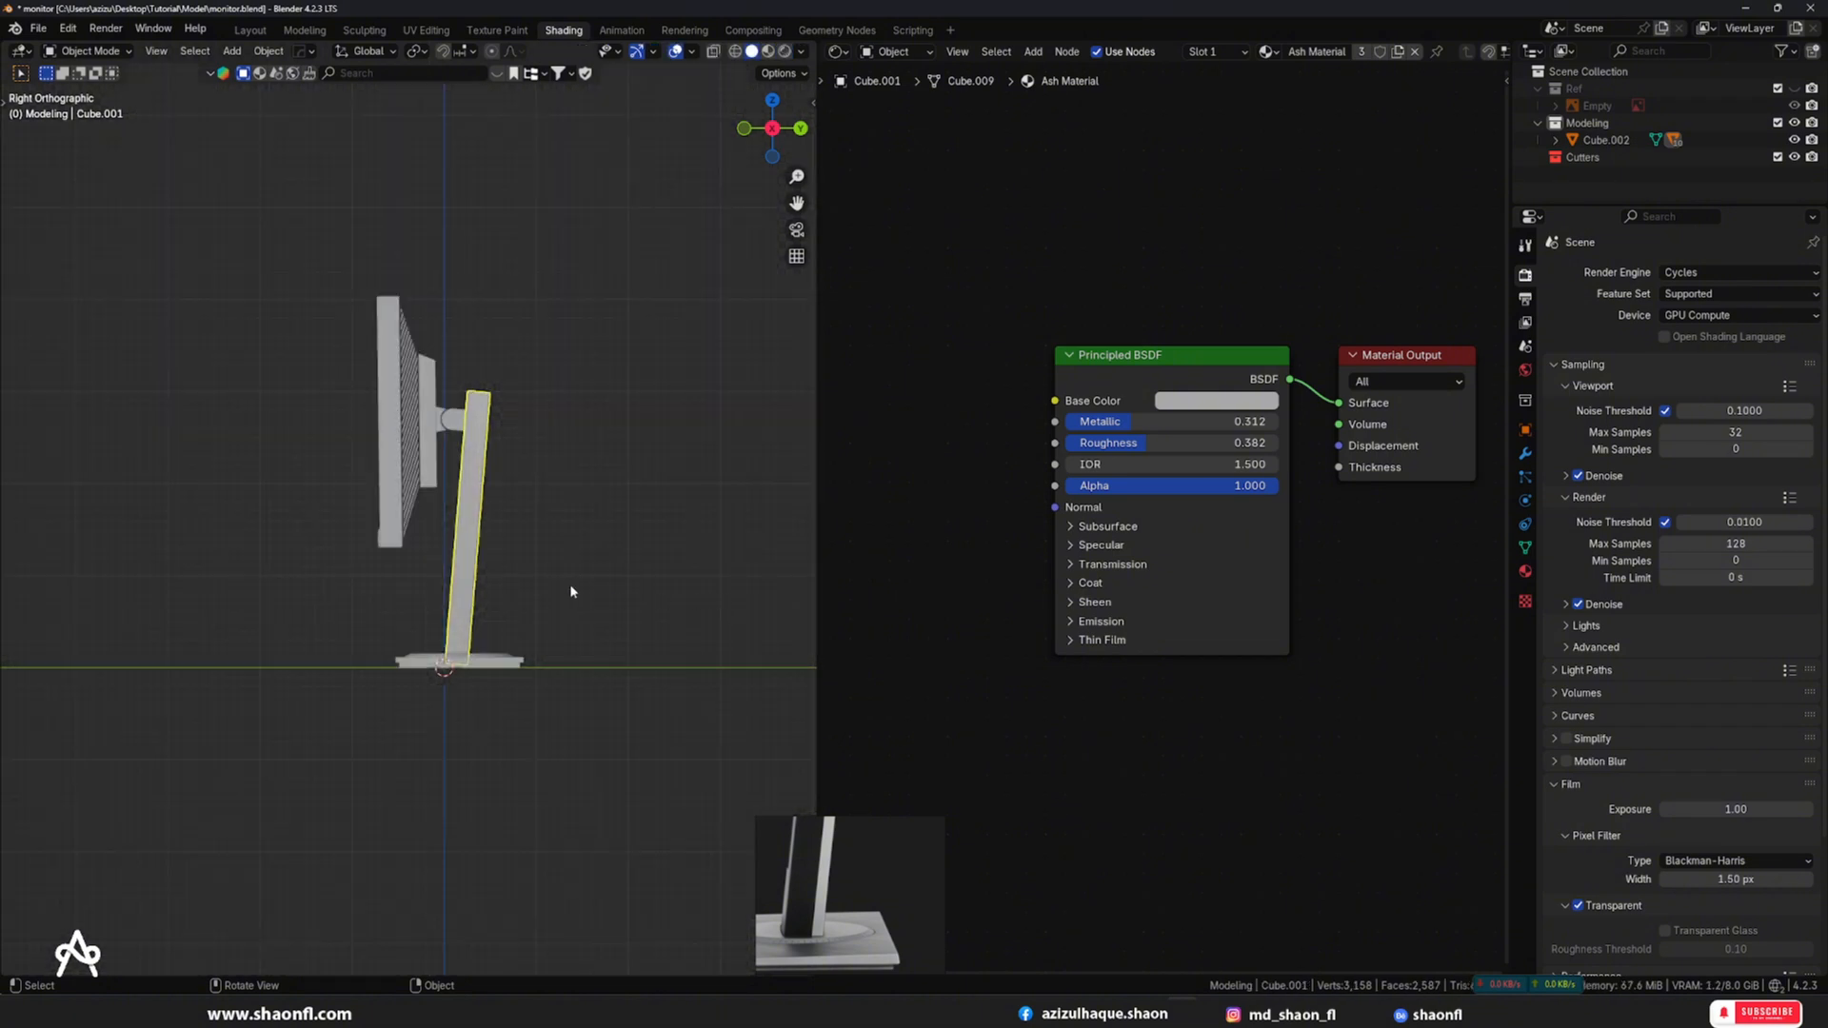
scroll(534, 576, "up", 3)
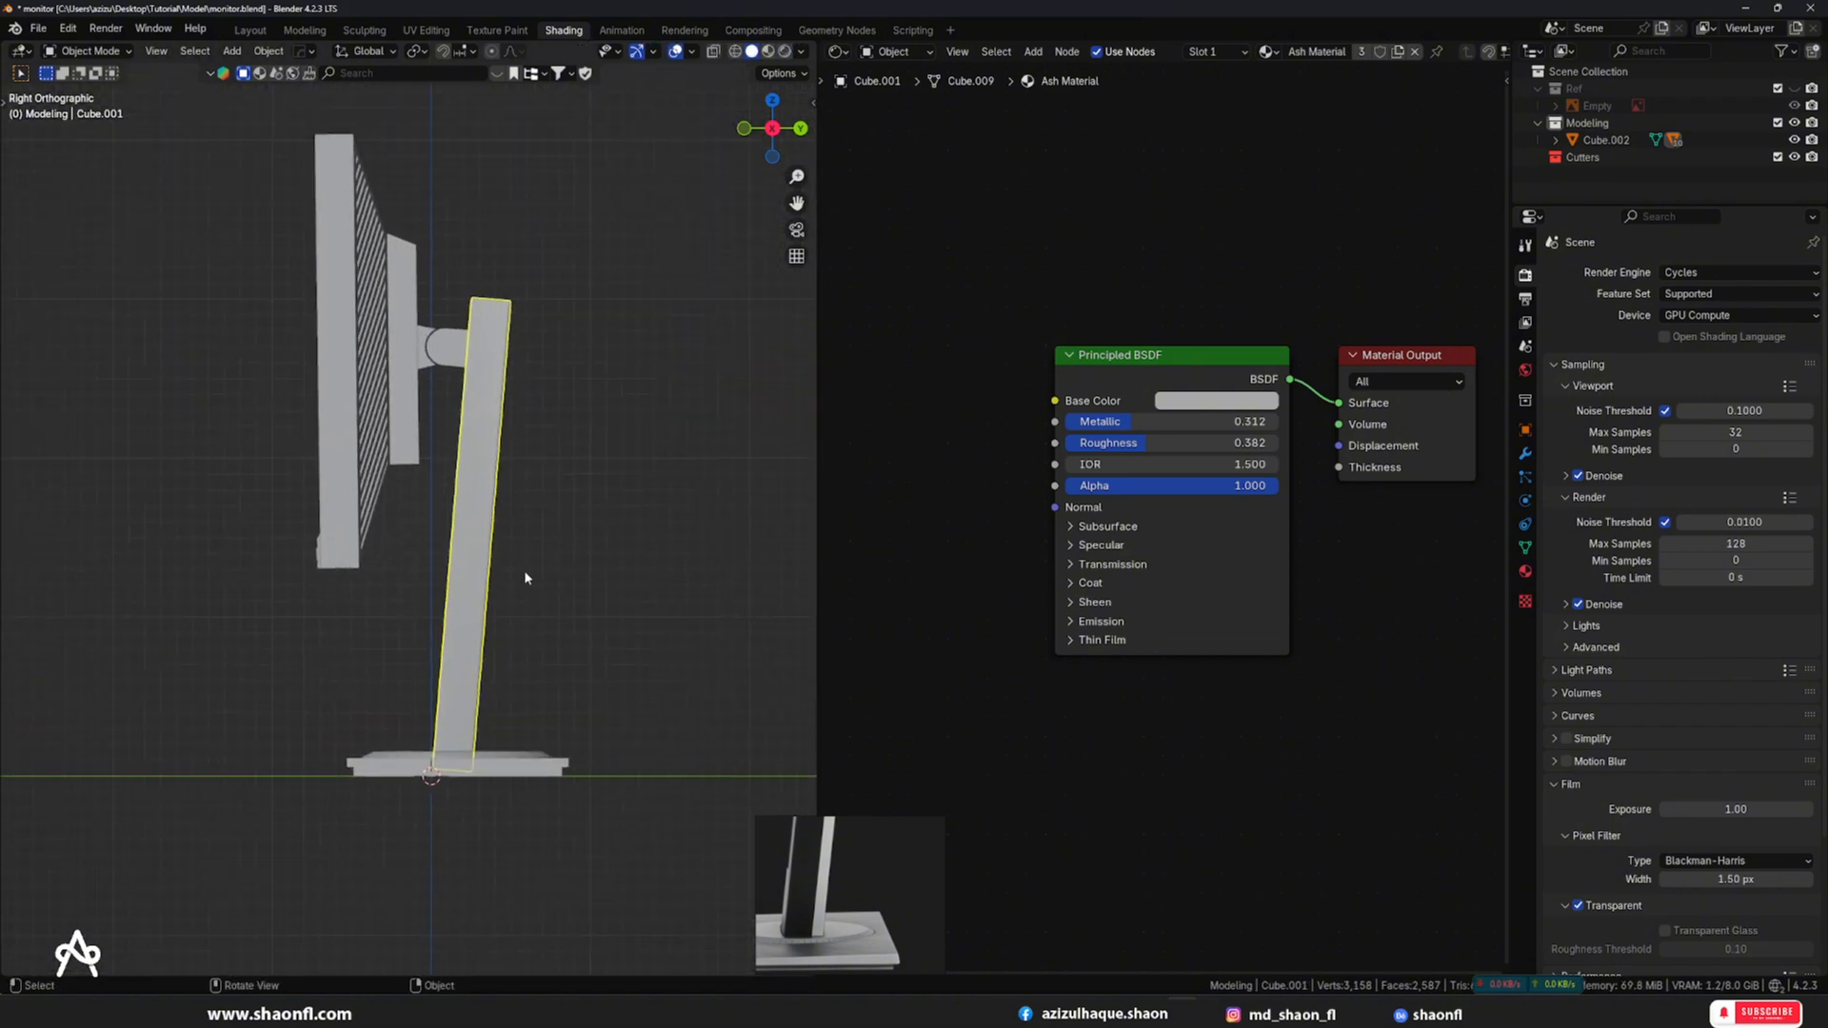
key("KP_Divide")
key("Tab")
middle_click_drag(441, 515, 481, 641)
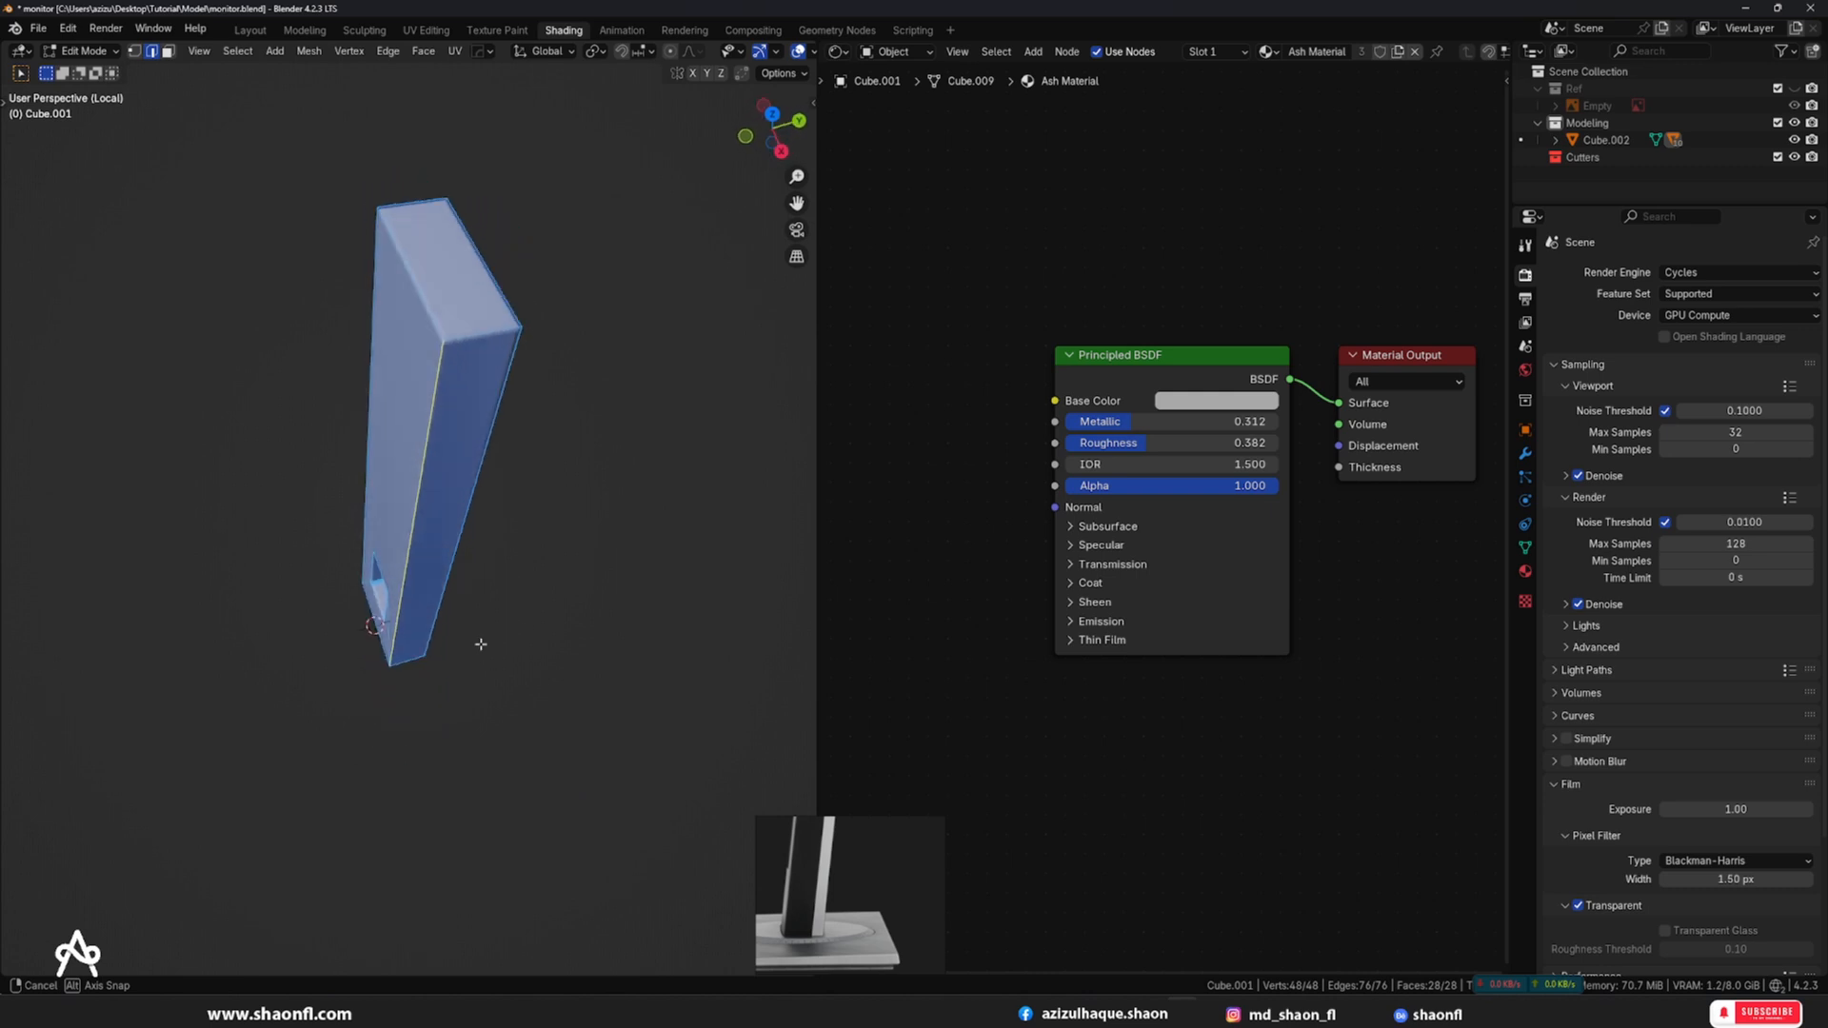
key("ctrl+r")
left_click(487, 322)
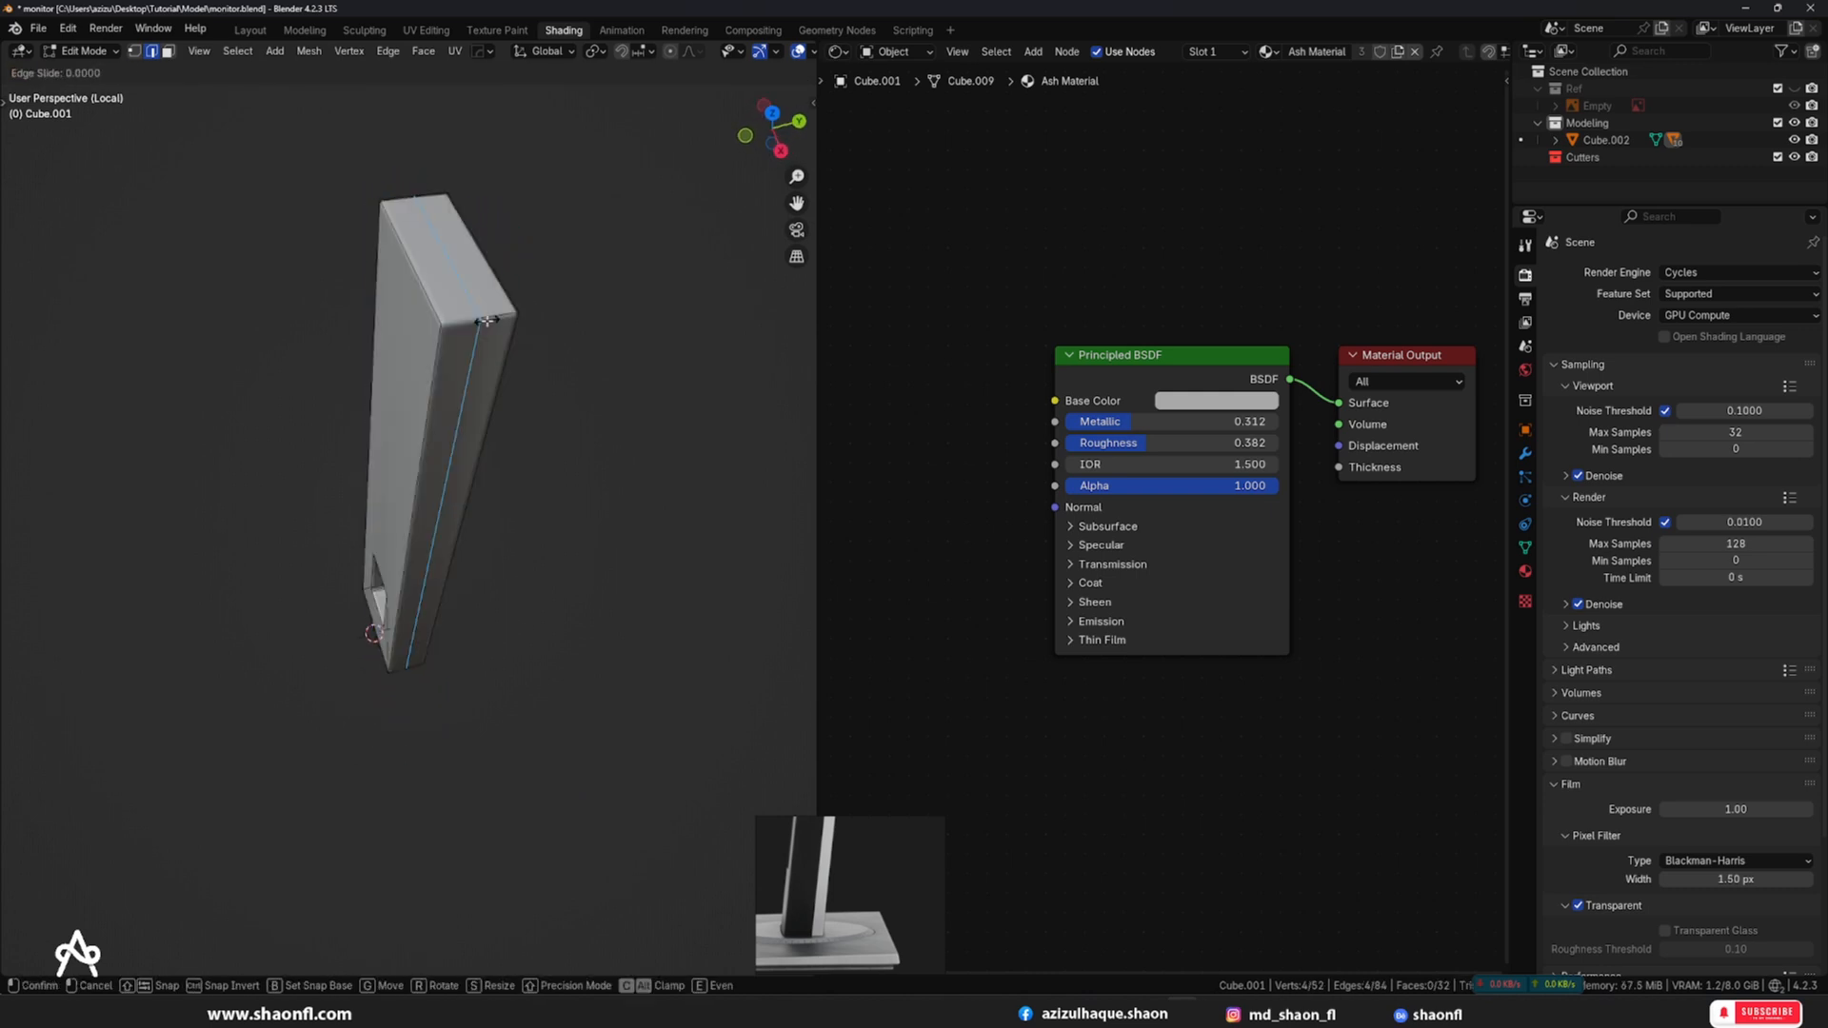
right_click(490, 329)
- Select all outer faces of the column's front half, on the monitor side of the loop cut
middle_click_drag(490, 329, 614, 297)
scroll(423, 423, "up", 3)
key("3")
left_click(463, 344)
left_click(424, 350, "shift")
left_click(440, 284, "shift")
left_click(359, 348, "shift")
left_click_drag(405, 519, 425, 405, "alt")
left_click(459, 731, "shift")
left_click_drag(451, 800, 331, 898, "alt")
left_click(435, 653, "shift")
left_click_drag(398, 636, 469, 588, "alt")
- Add a second material slot to the stand column and load the Monitor Black material into it
left_click(1525, 572)
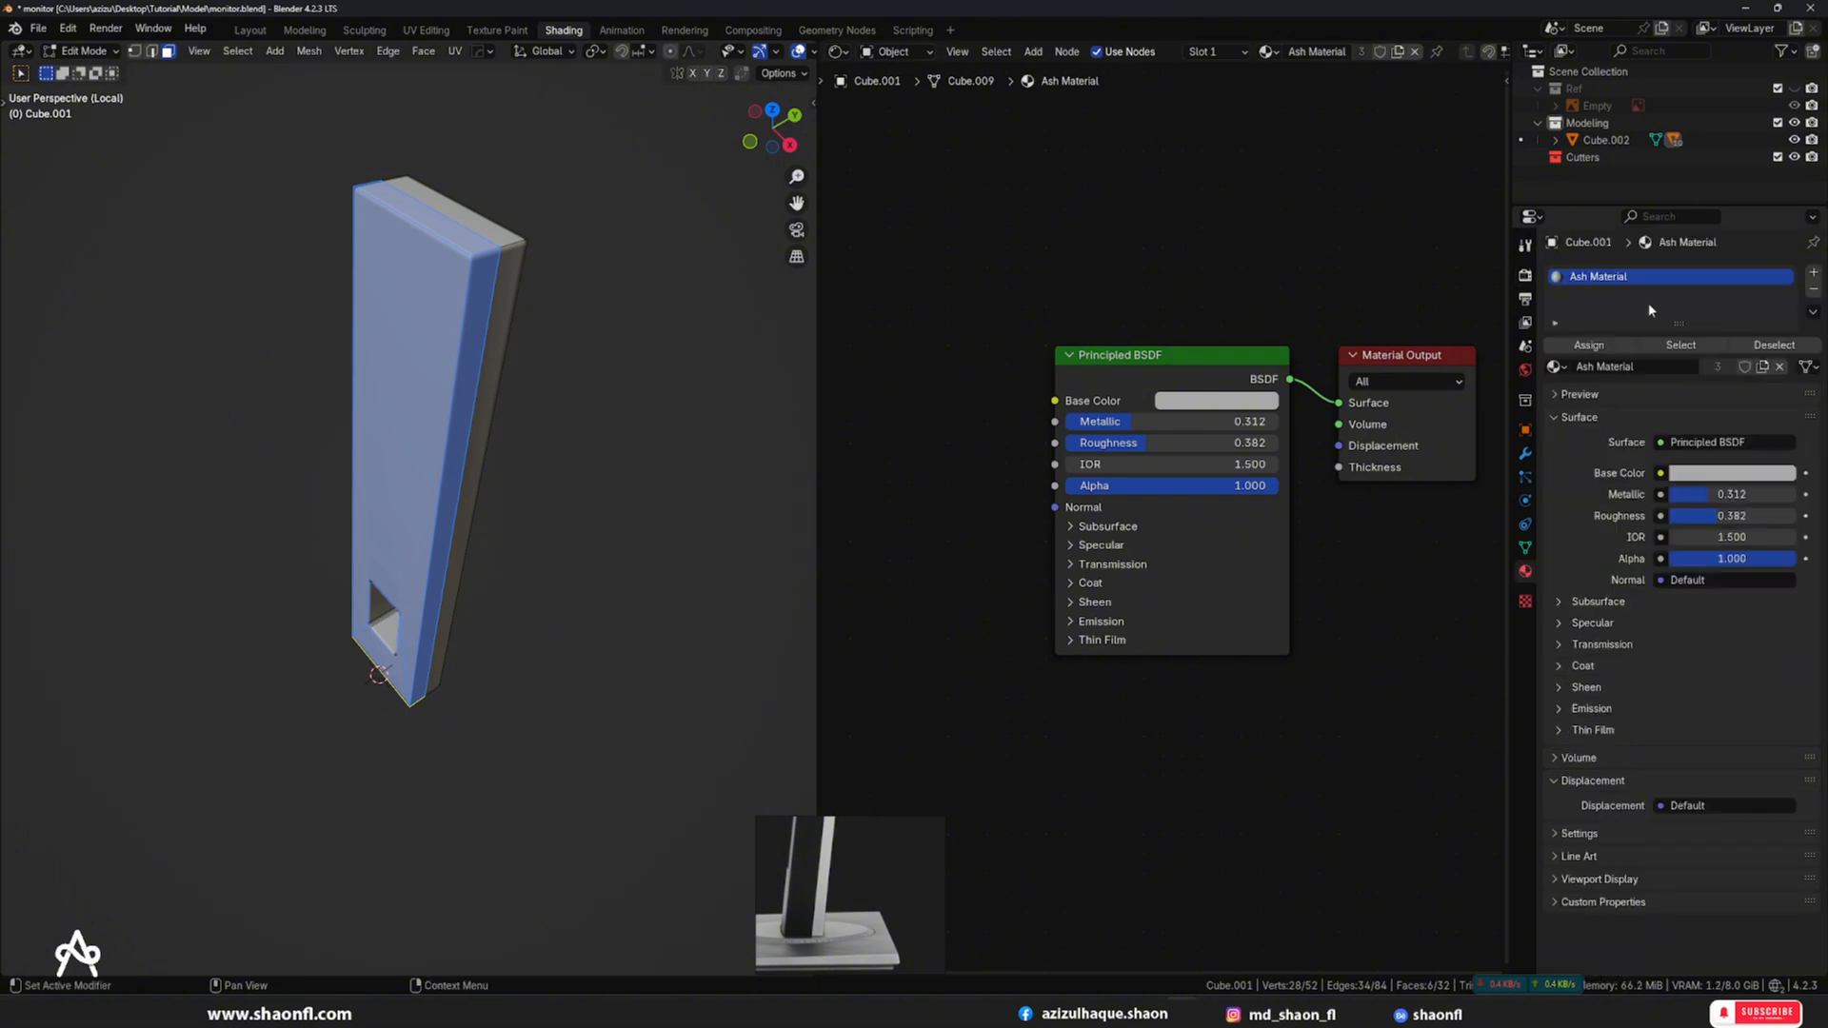
left_click(1815, 274)
left_click(1555, 393)
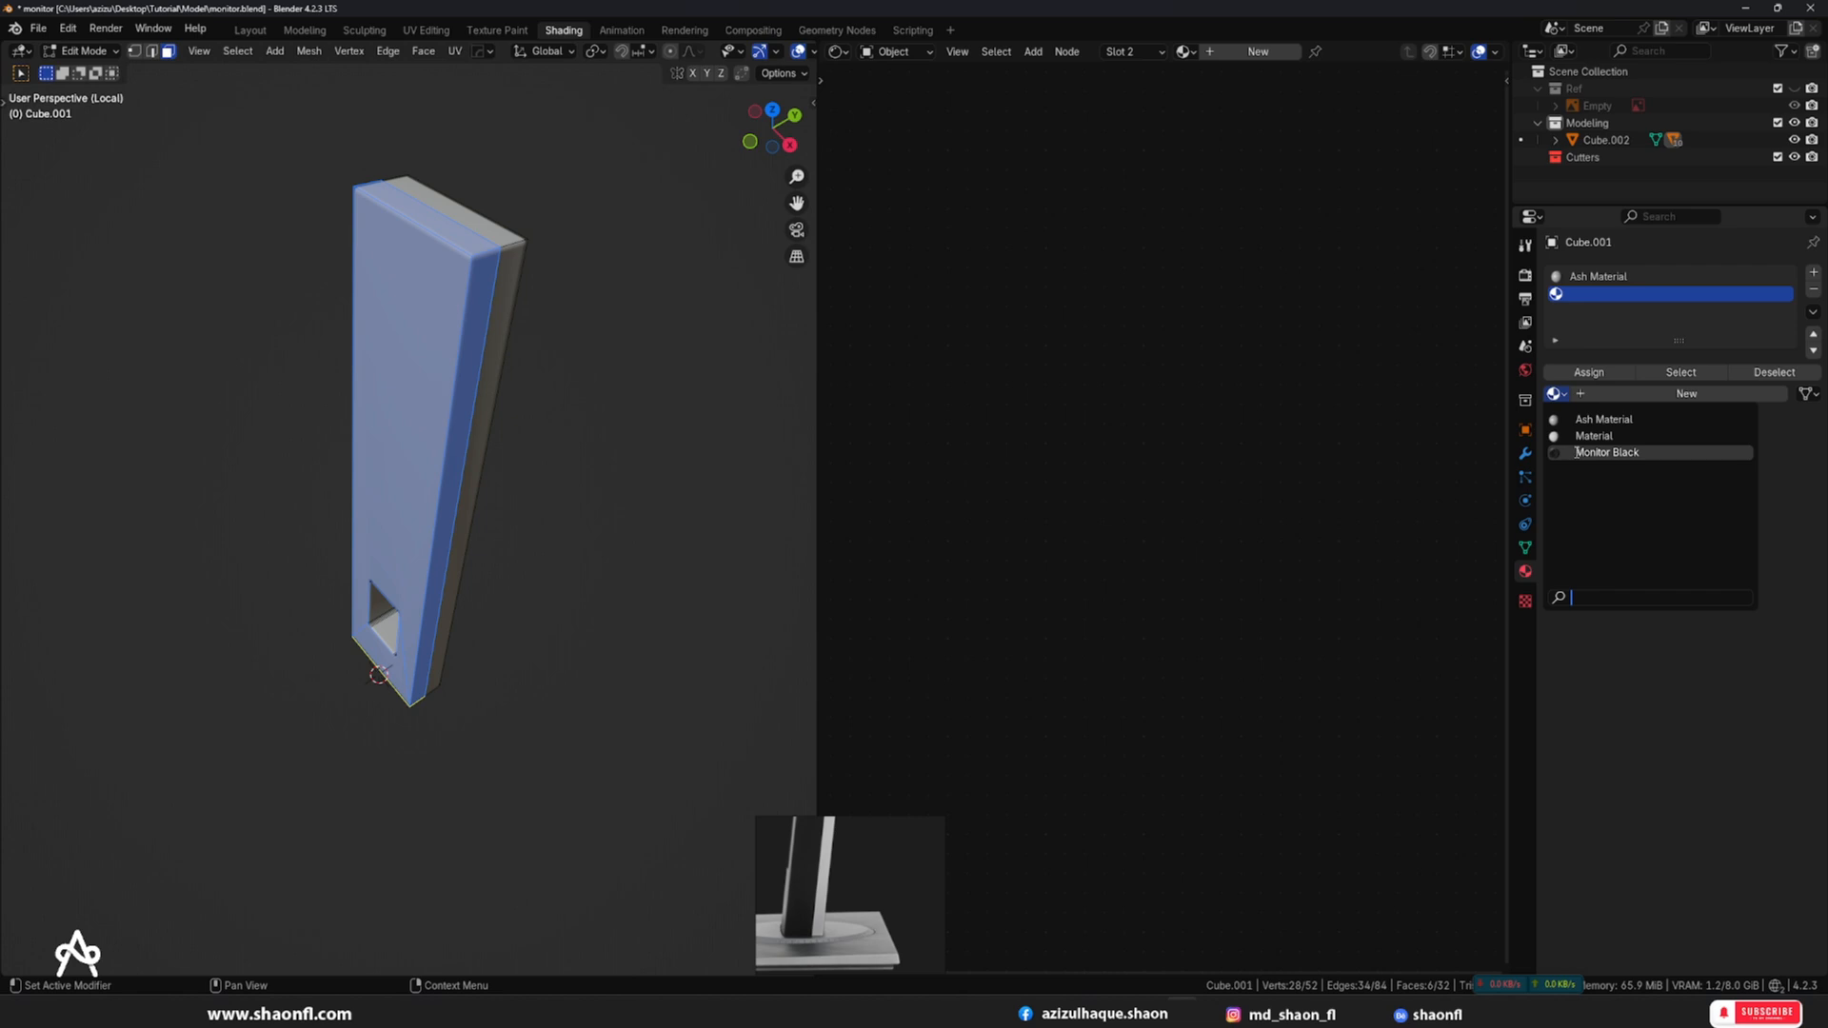
left_click(1577, 452)
- Bring back the whole monitor in rendered shading and assign Monitor Black to the column's selected front-half faces
scroll(595, 323, "down", 4)
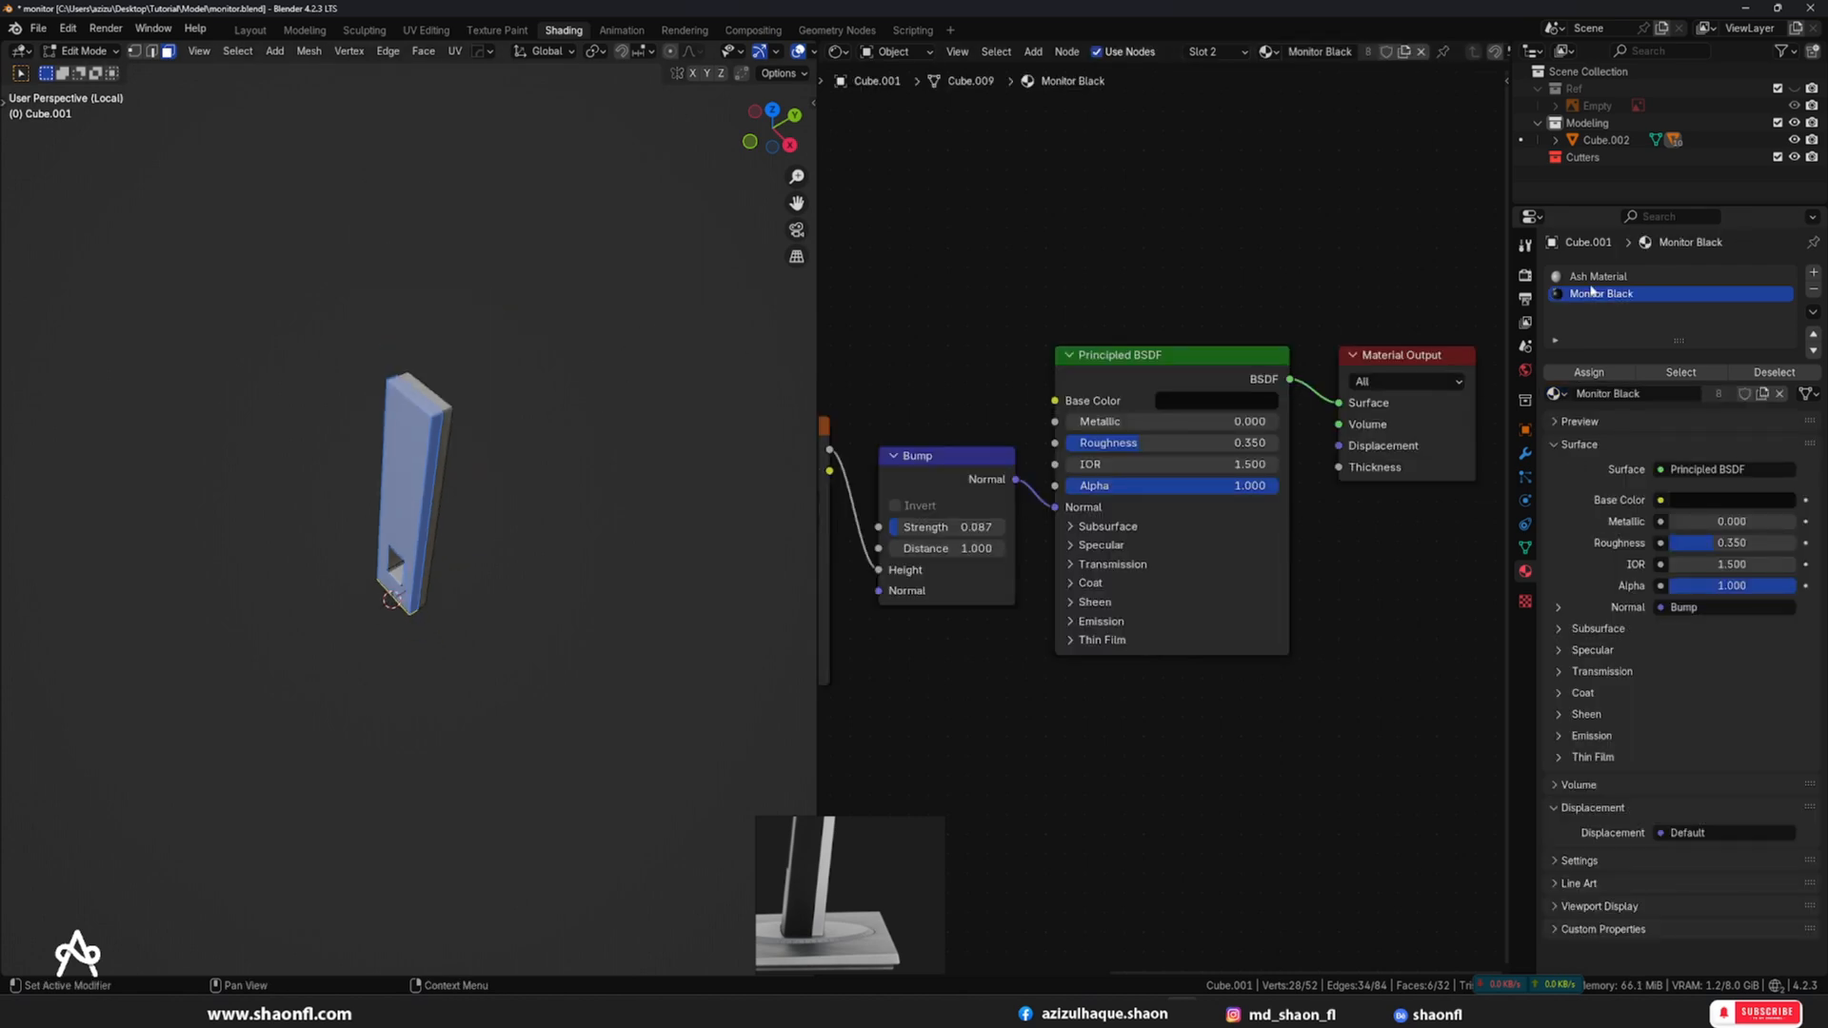
key("Tab")
middle_click_drag(461, 413, 427, 379)
key("KP_Divide")
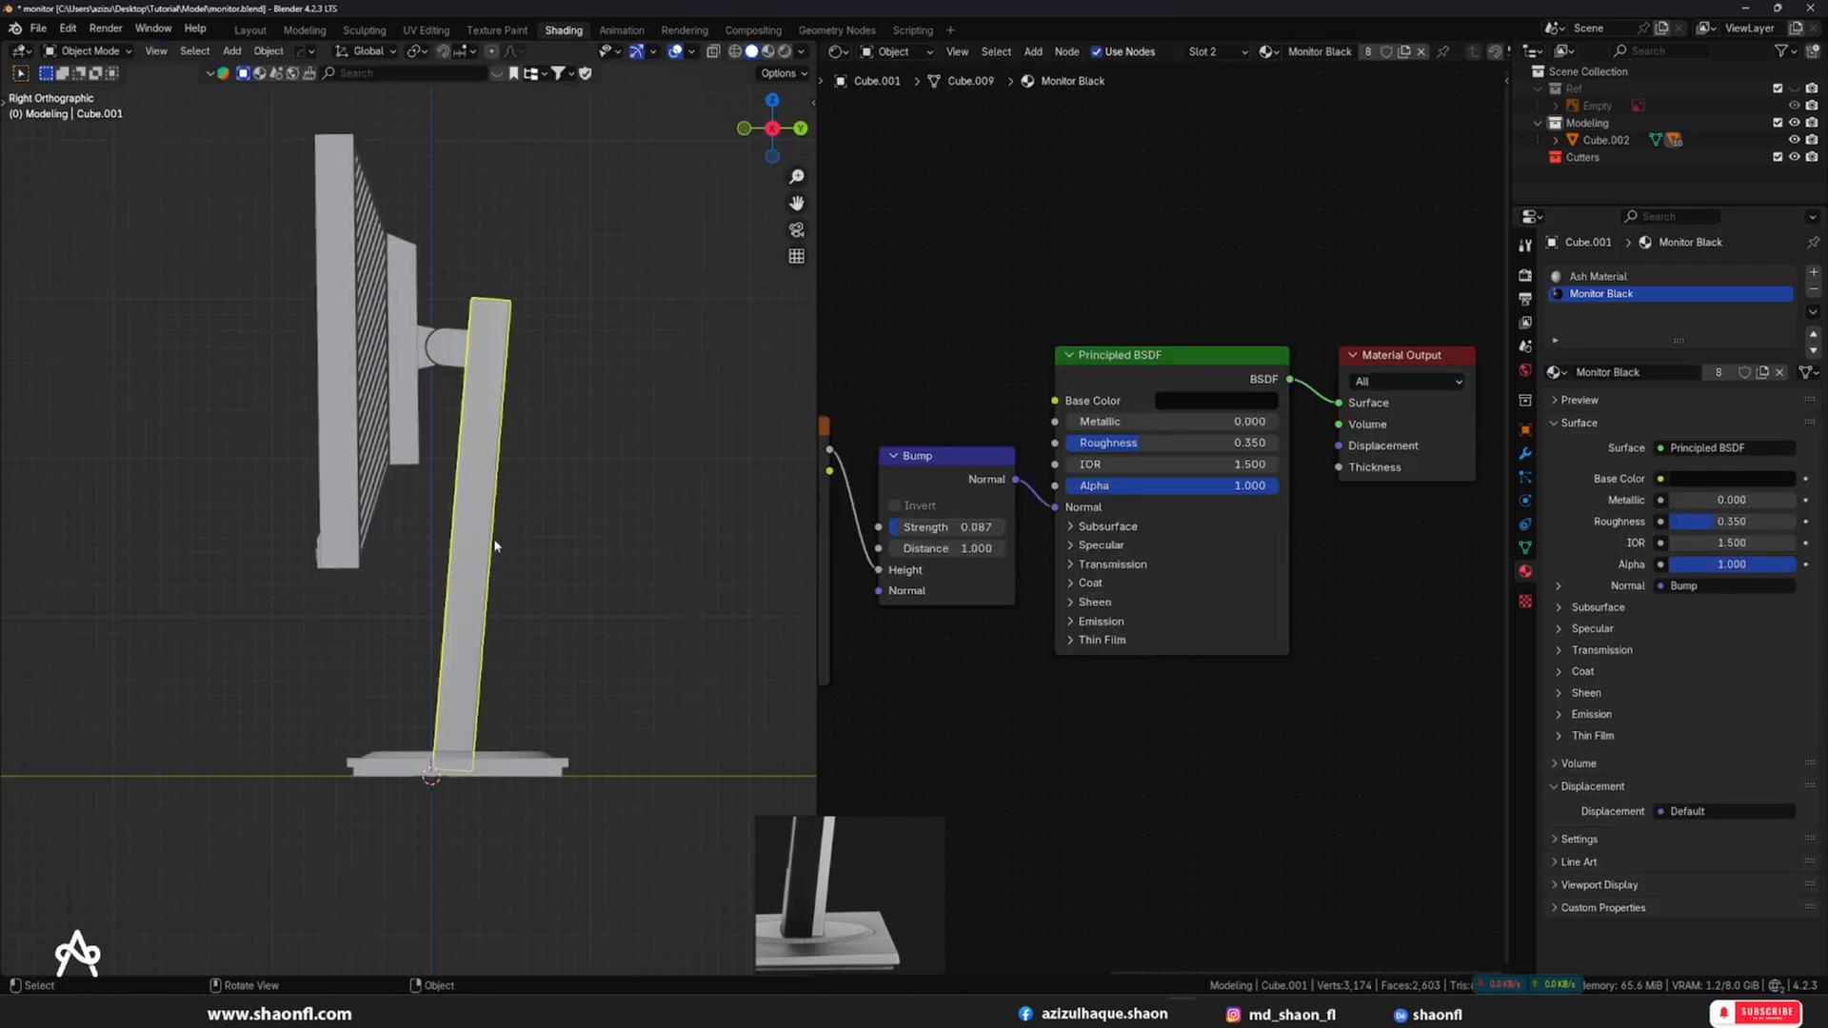
key("z")
left_click(510, 231)
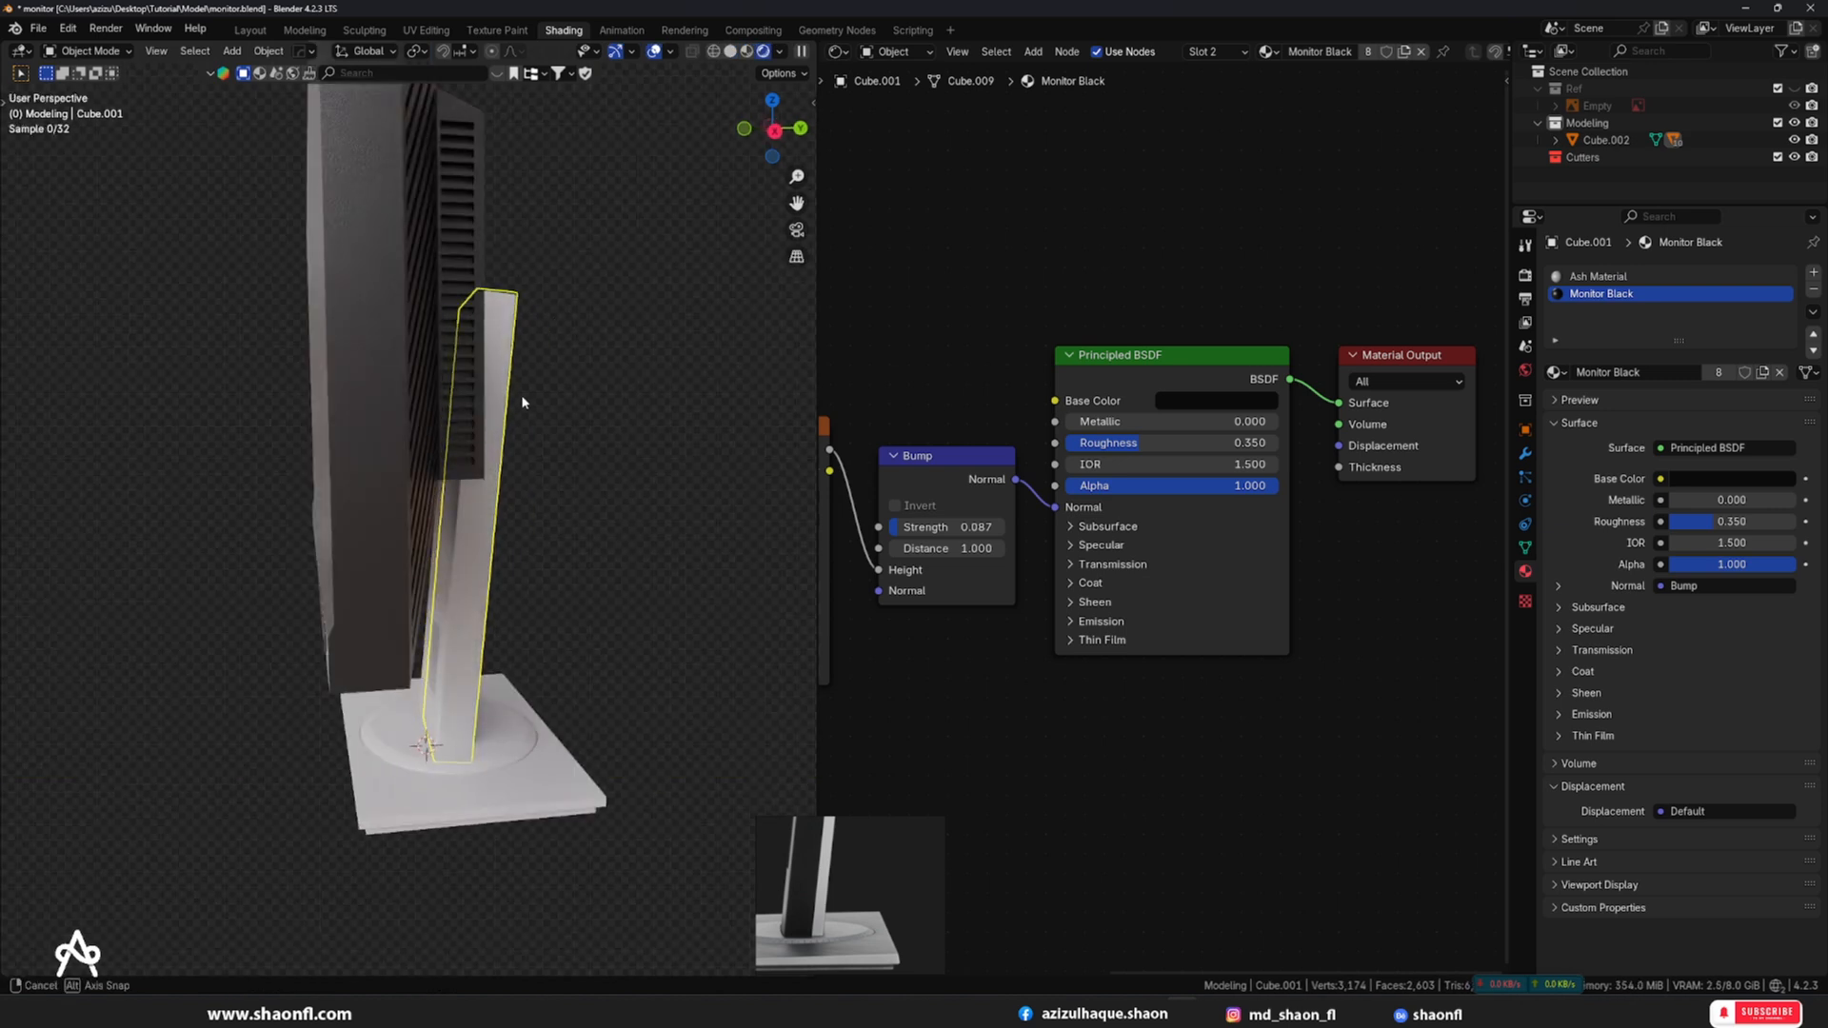
middle_click_drag(522, 400, 517, 382)
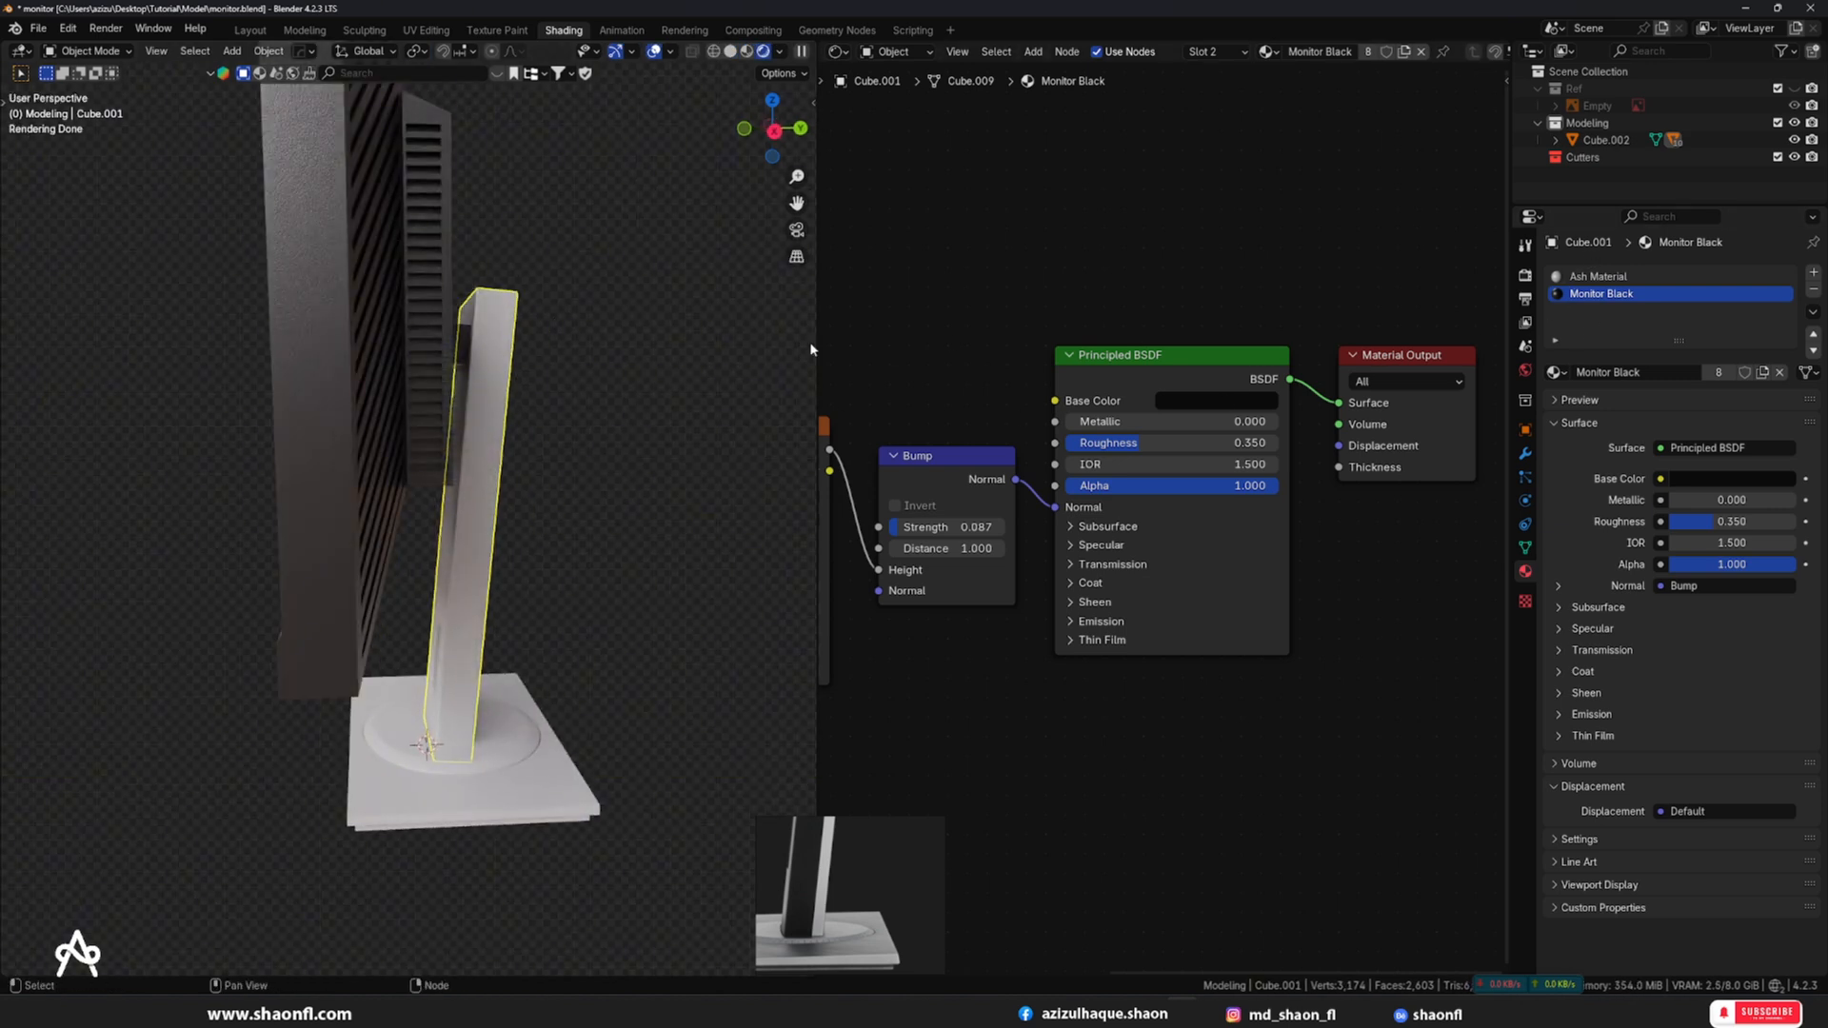
key("Tab")
key("Tab")
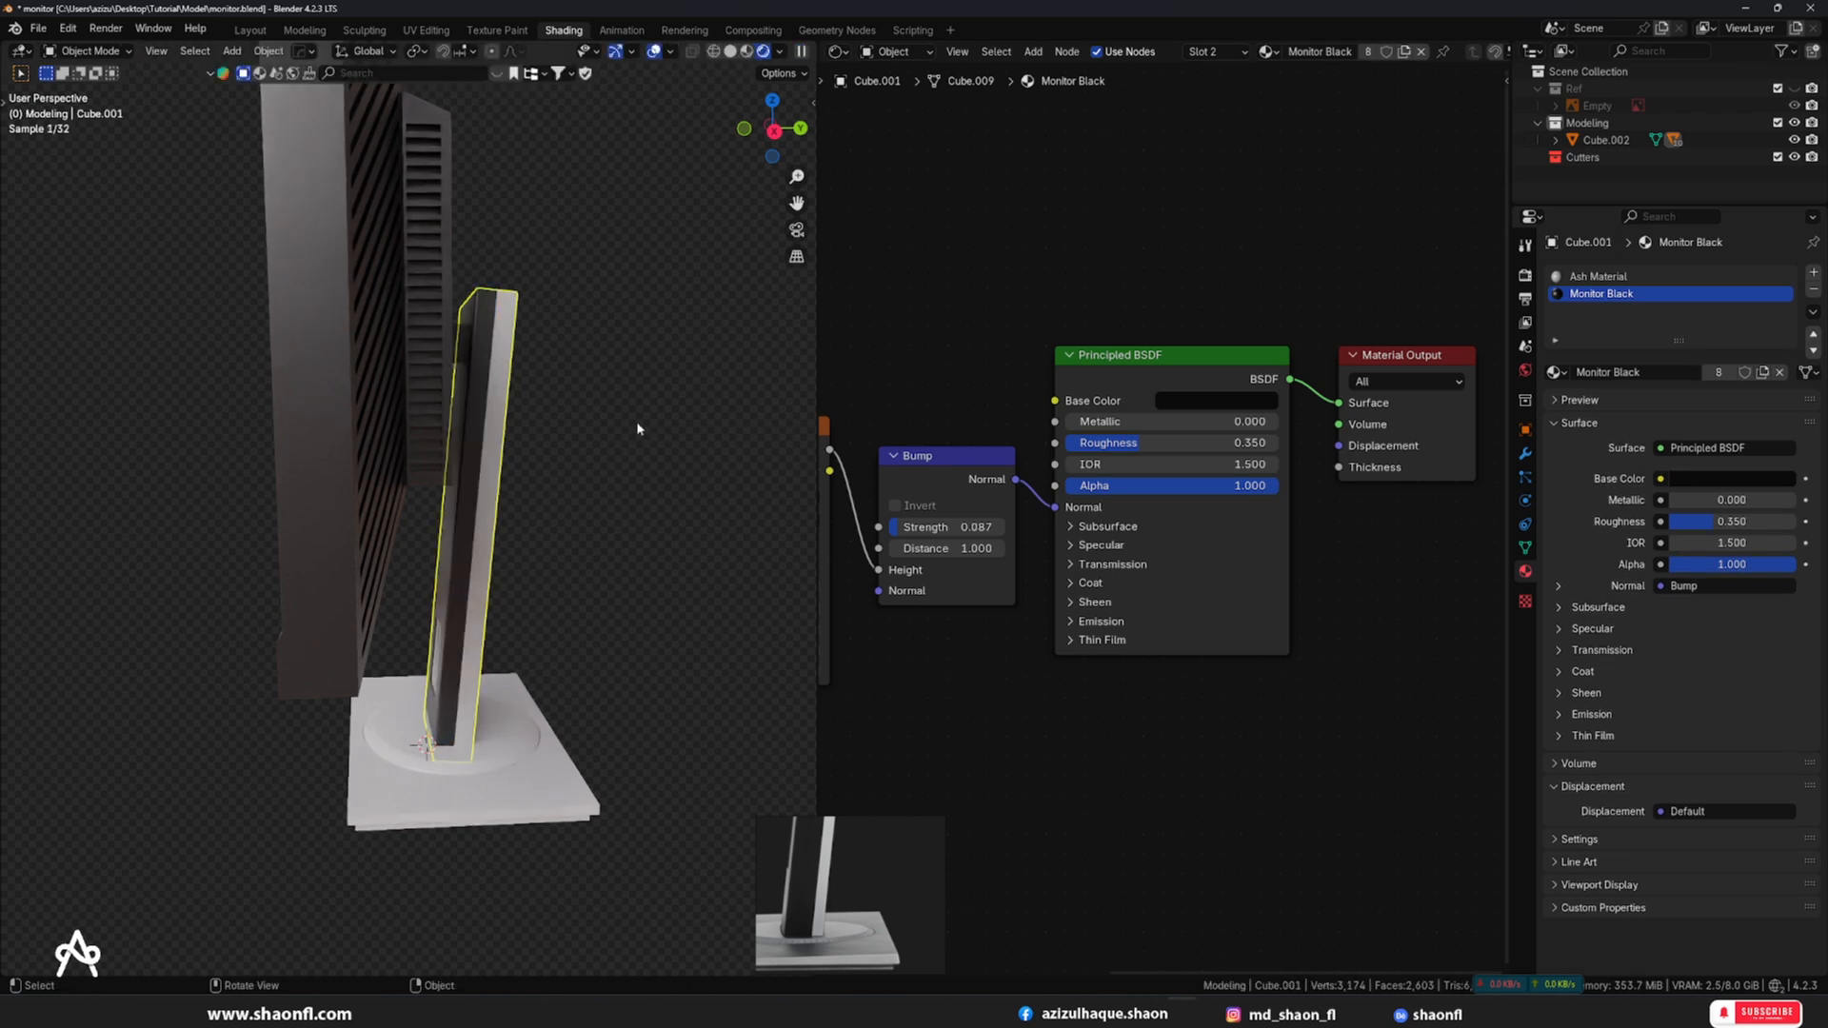
- Compare the two-tone column in the right side view with the close-up reference of the stand
middle_click_drag(648, 421, 583, 446)
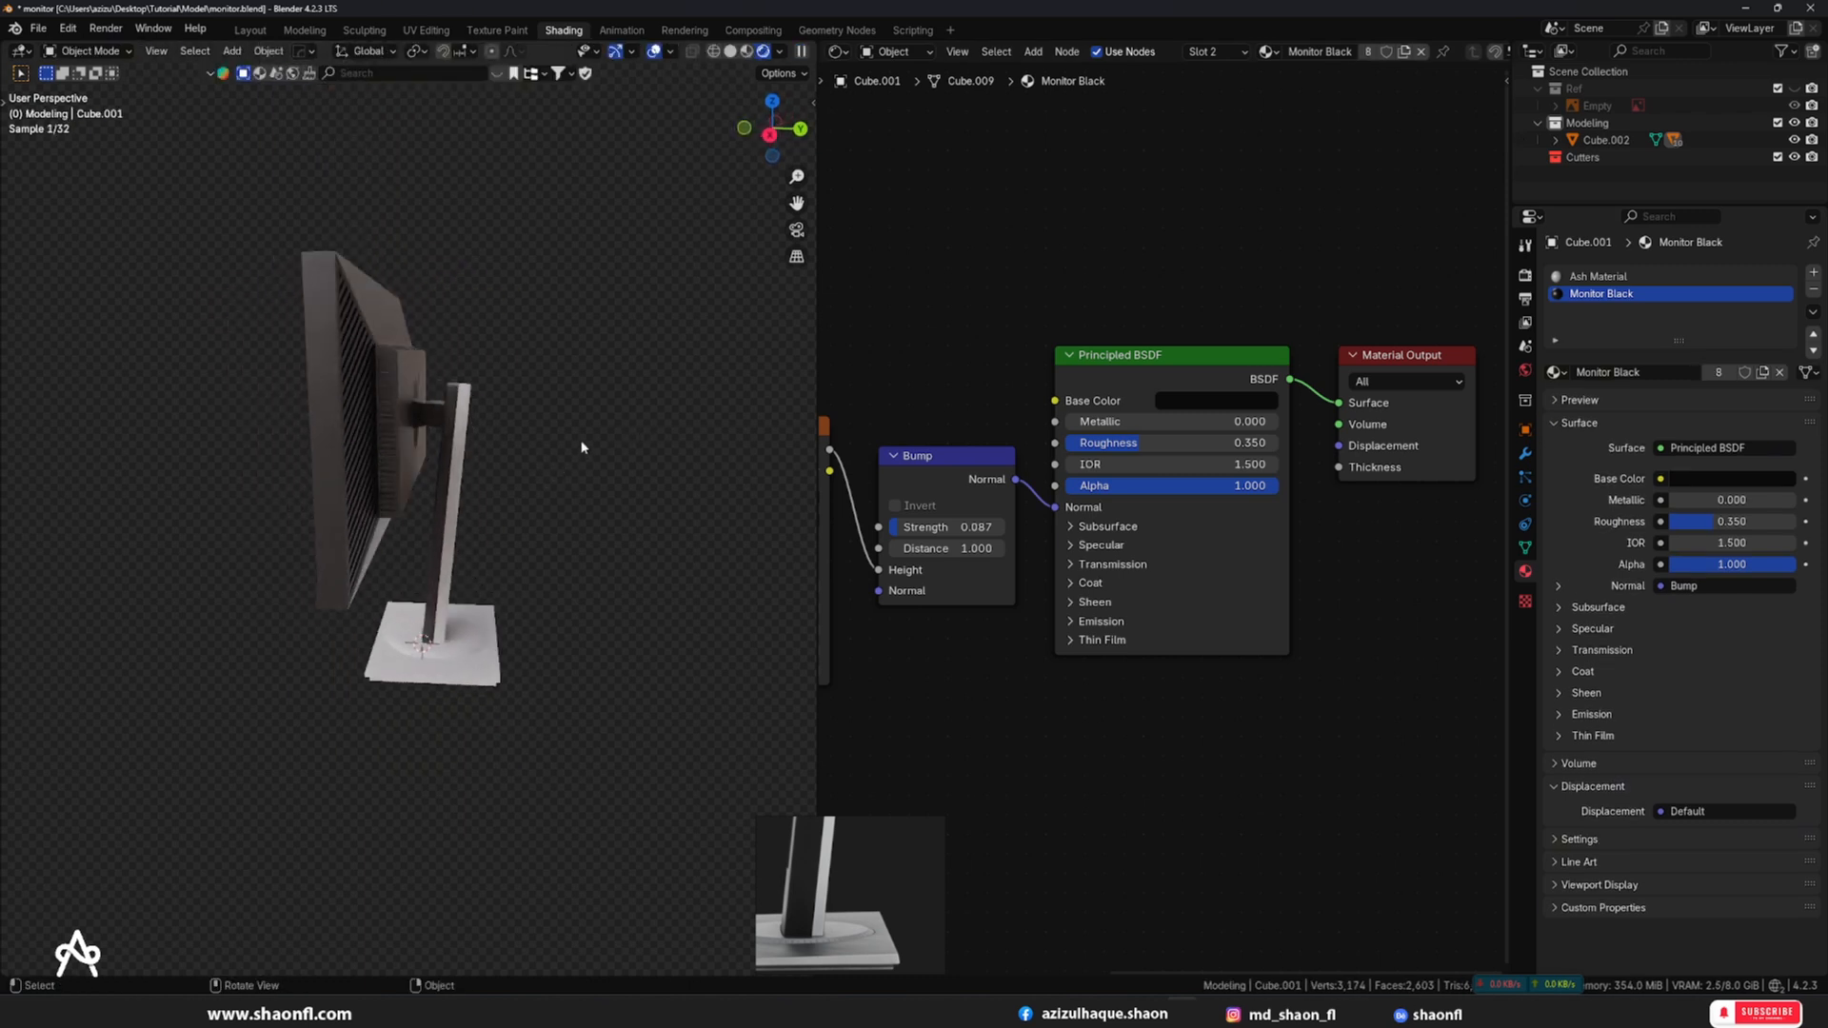
key("KP_3")
scroll(581, 446, "up", 4)
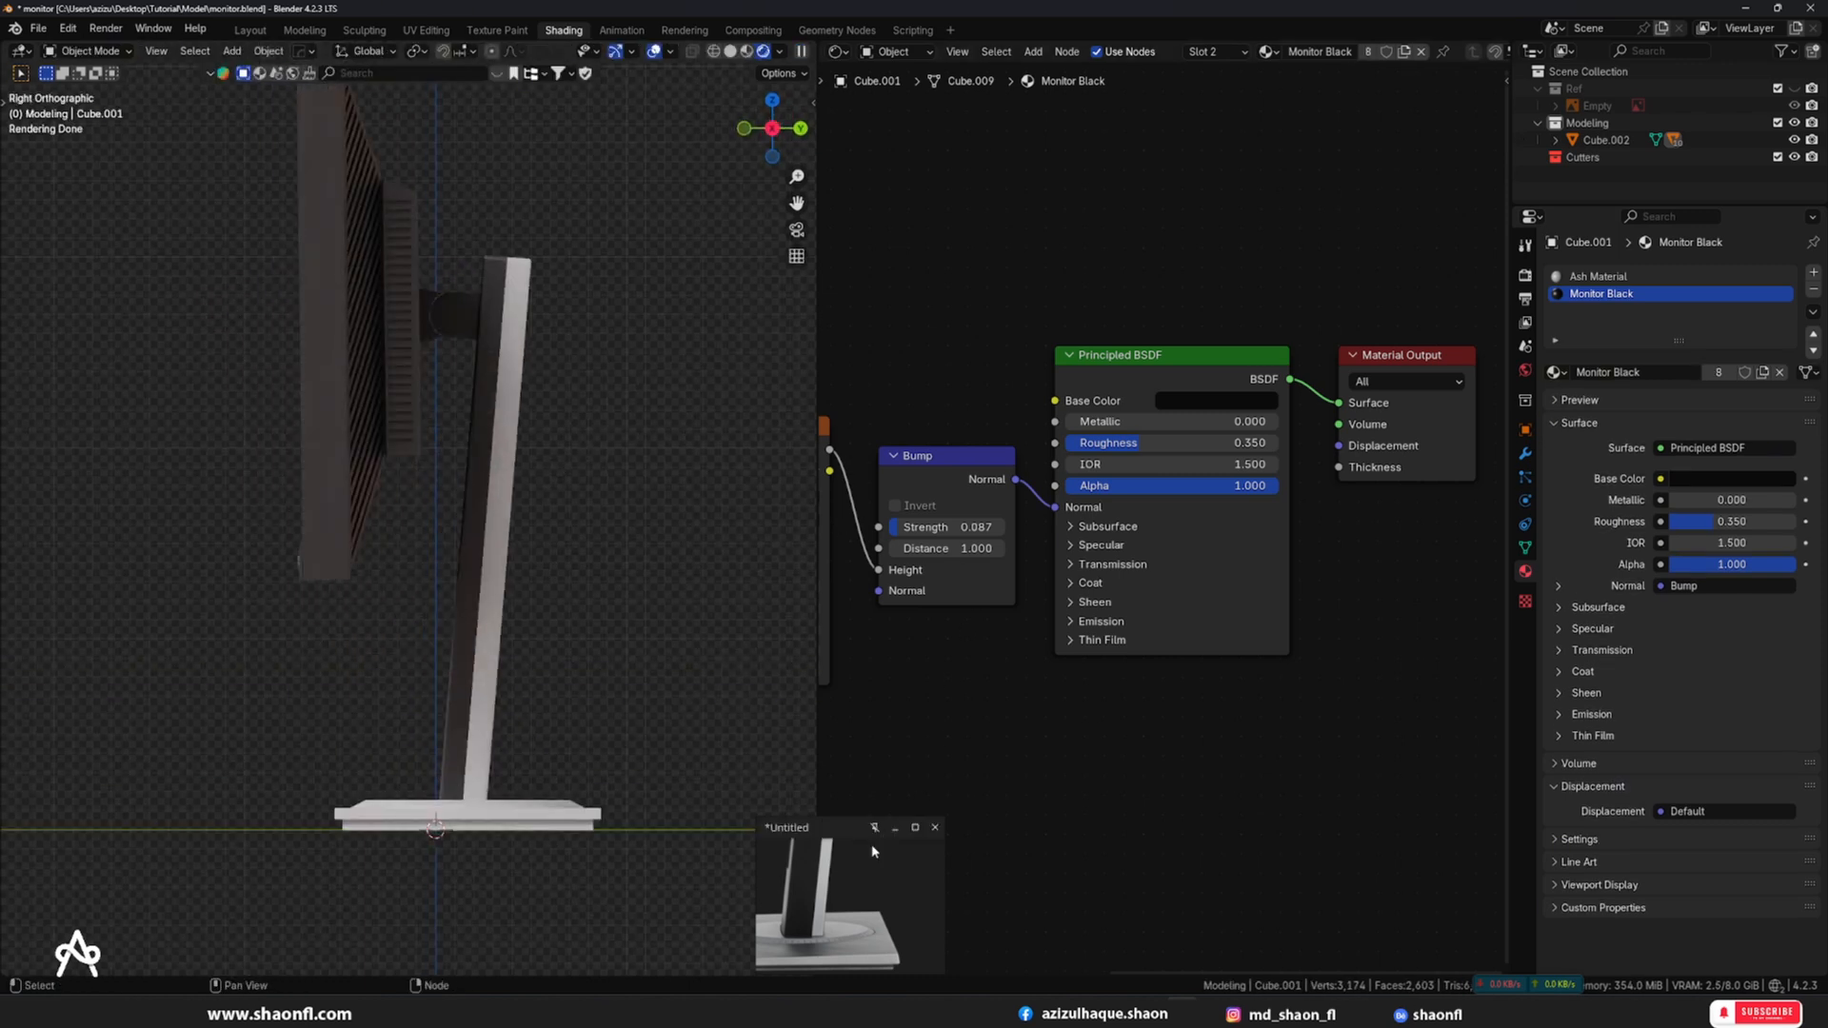
middle_click_drag(864, 853, 843, 889)
scroll(843, 890, "down", 2)
scroll(855, 915, "up", 1)
scroll(855, 914, "up", 2)
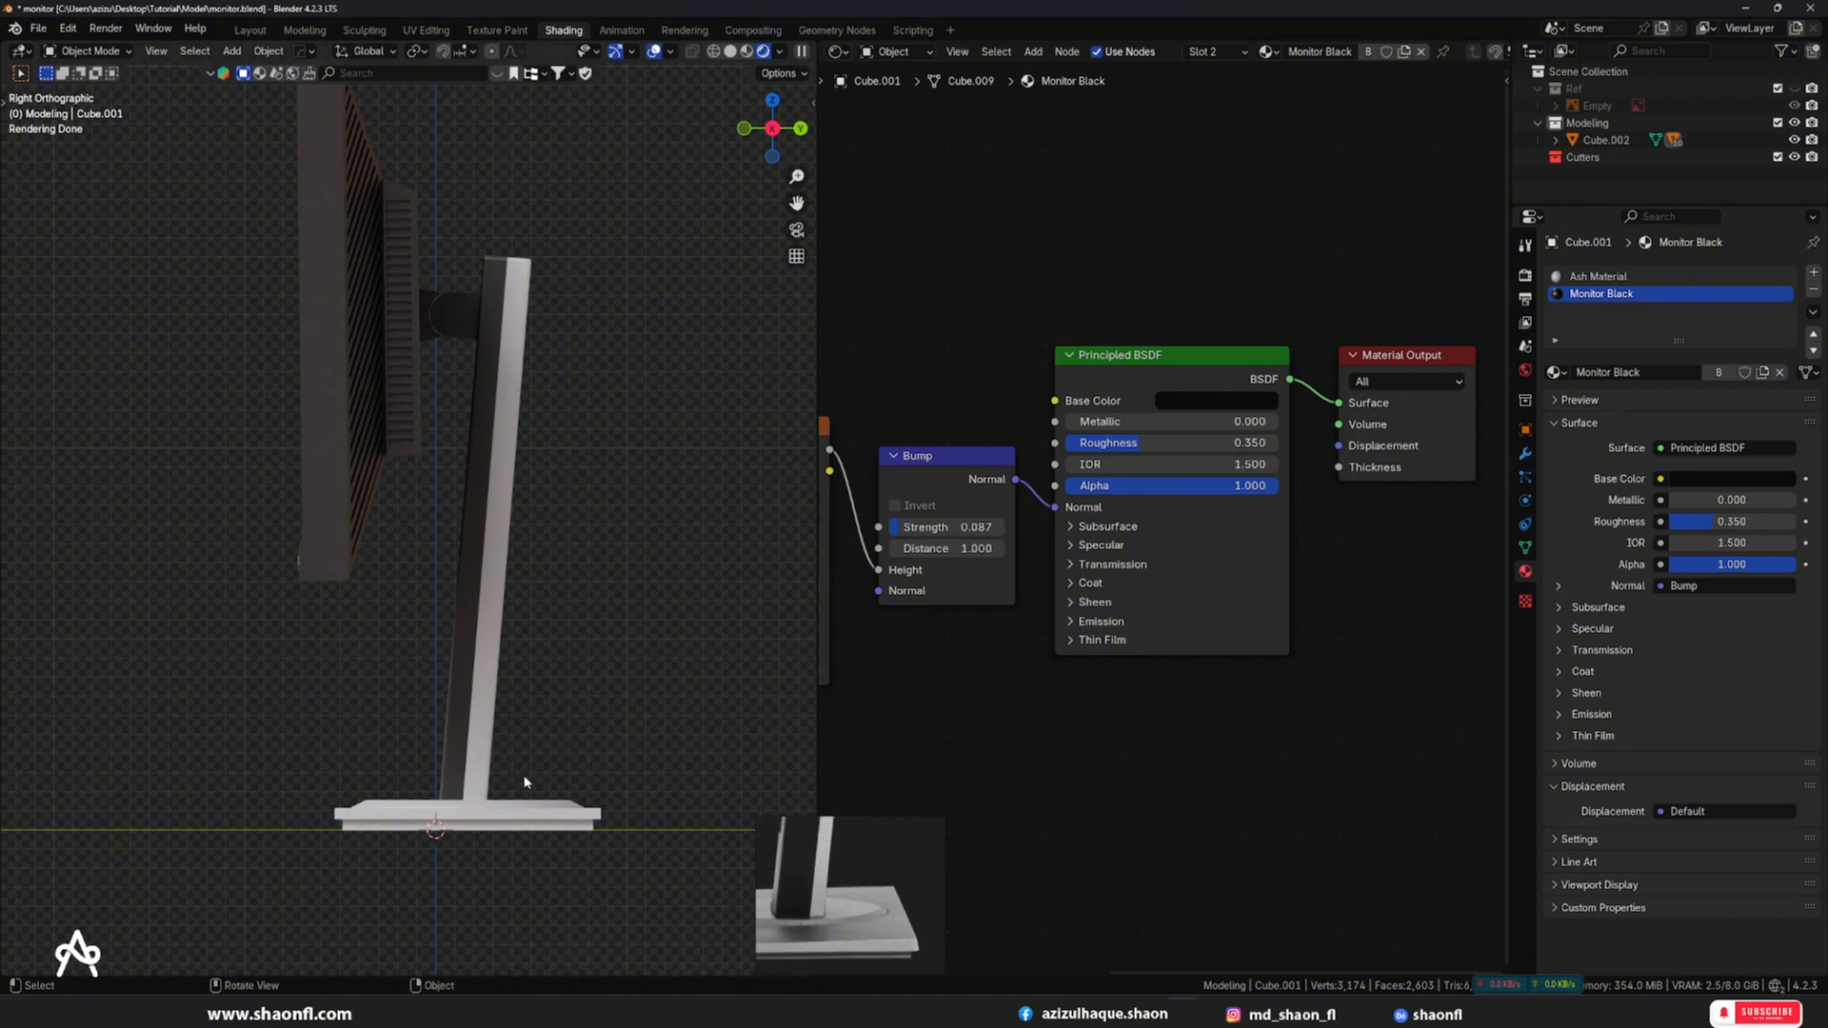
- Place the reference beside the base plate, try an Ash Material base colour value of 0.176, and settle on a lighter grey
left_click(597, 824)
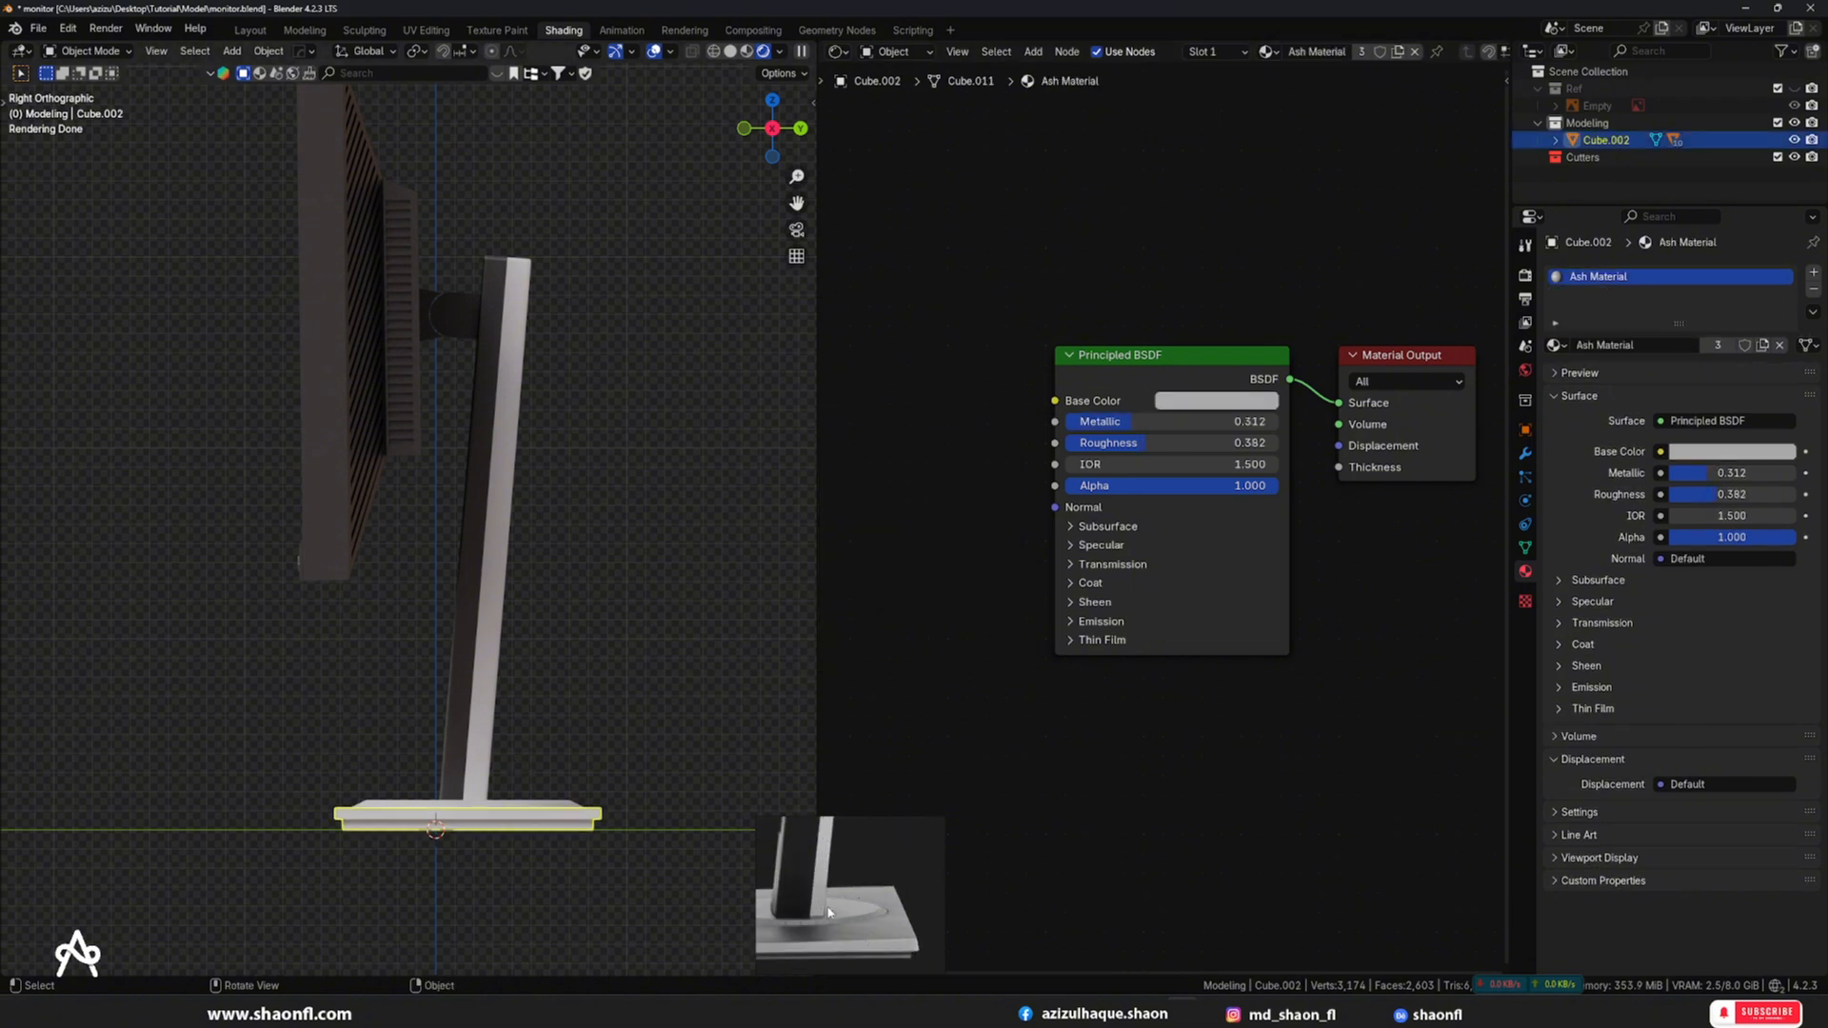
left_click_drag(828, 912, 684, 781)
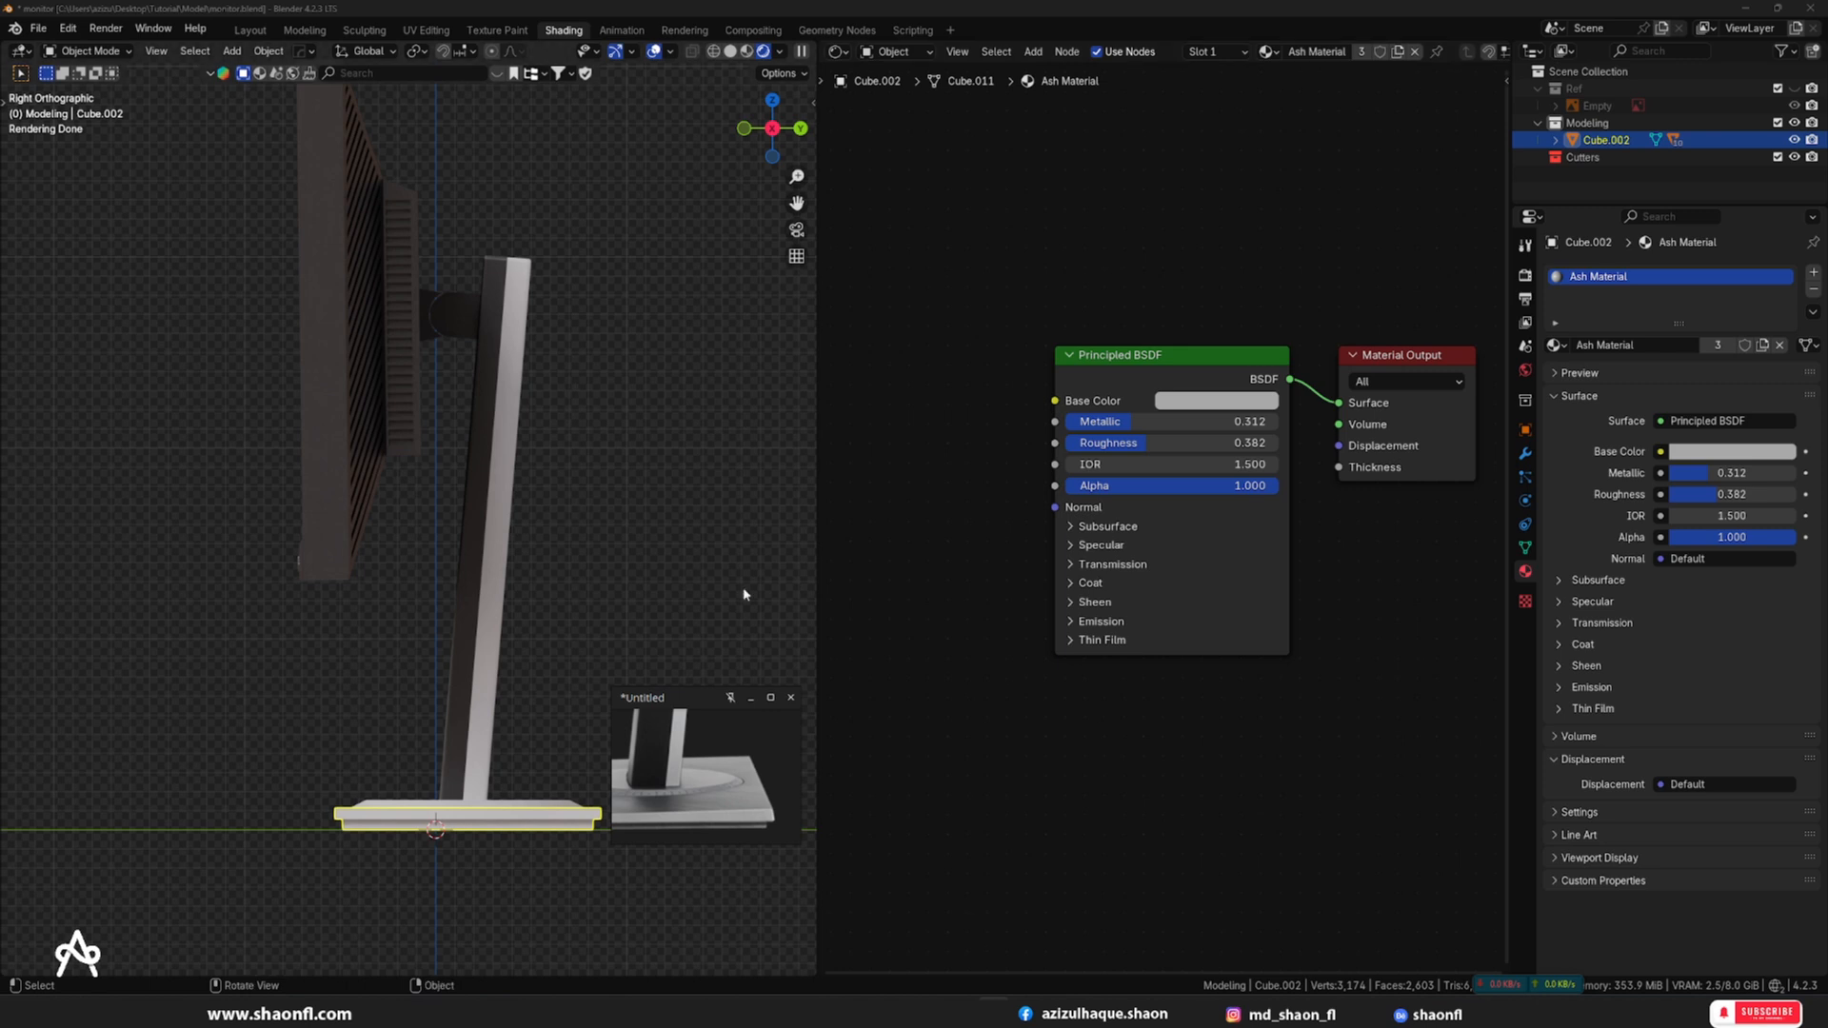
left_click(1190, 400)
left_click(1352, 195)
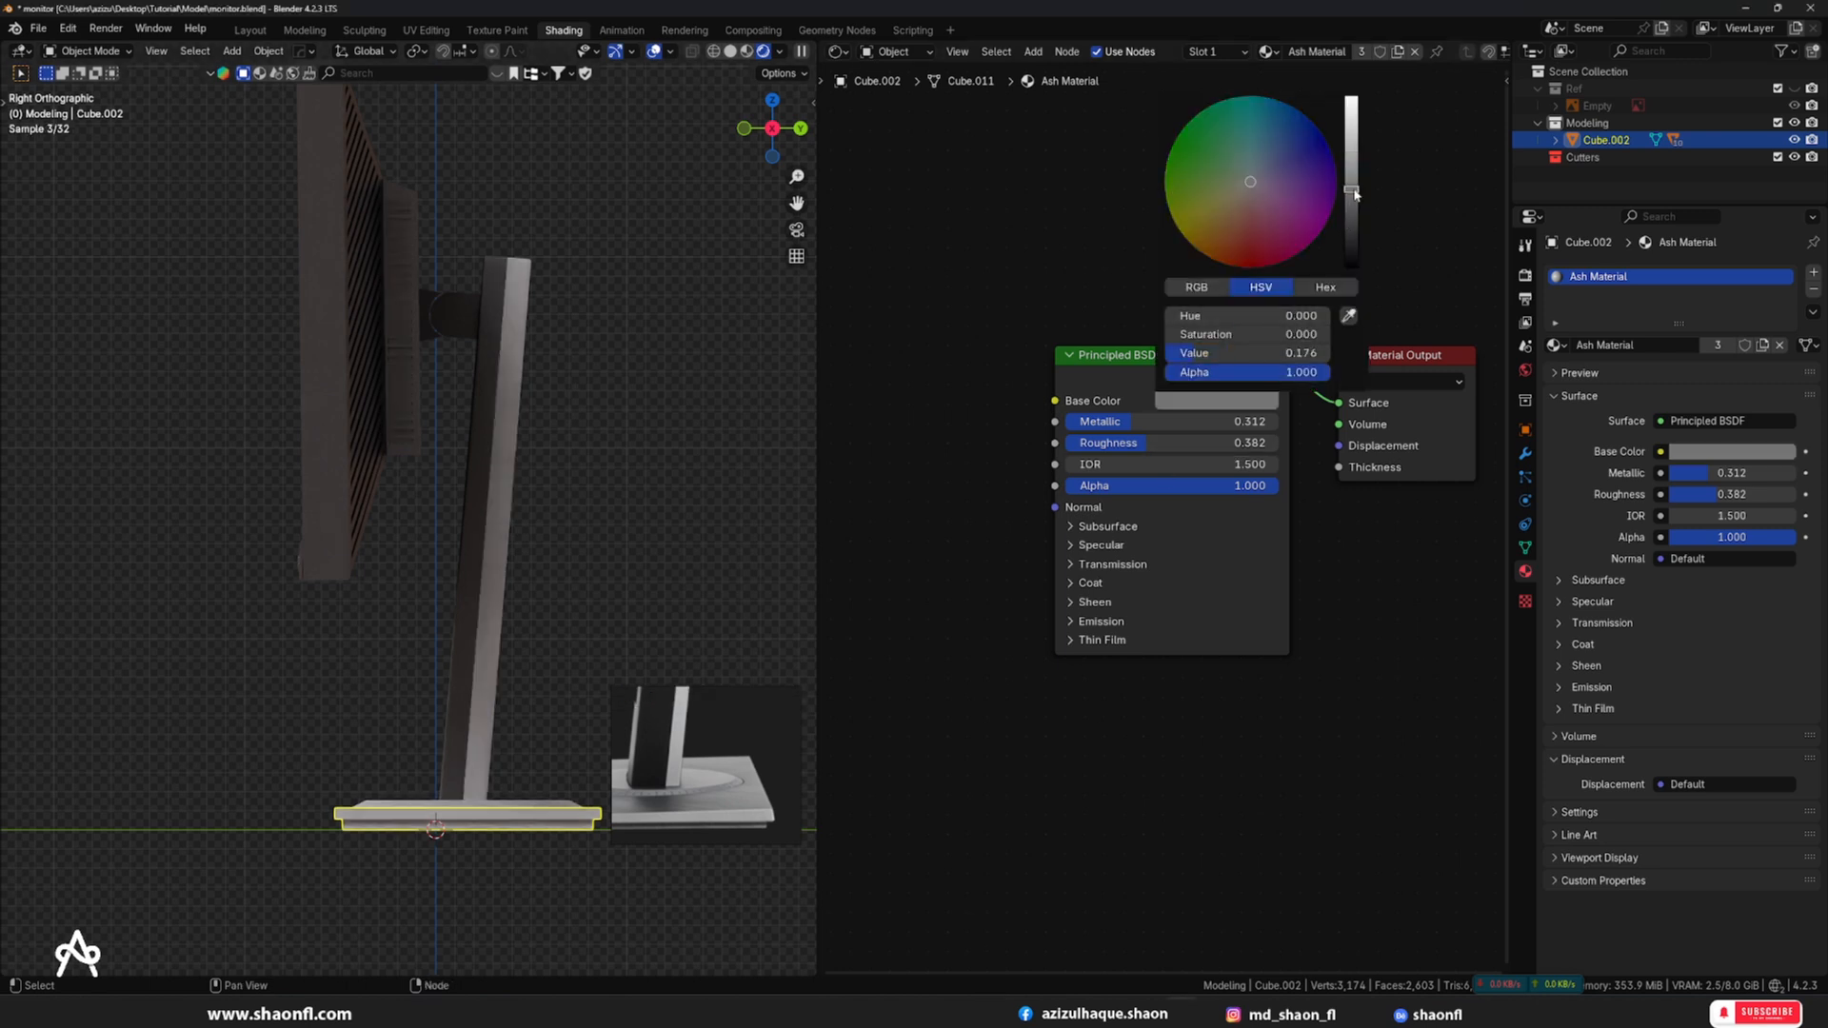
left_click_drag(1353, 194, 1353, 151)
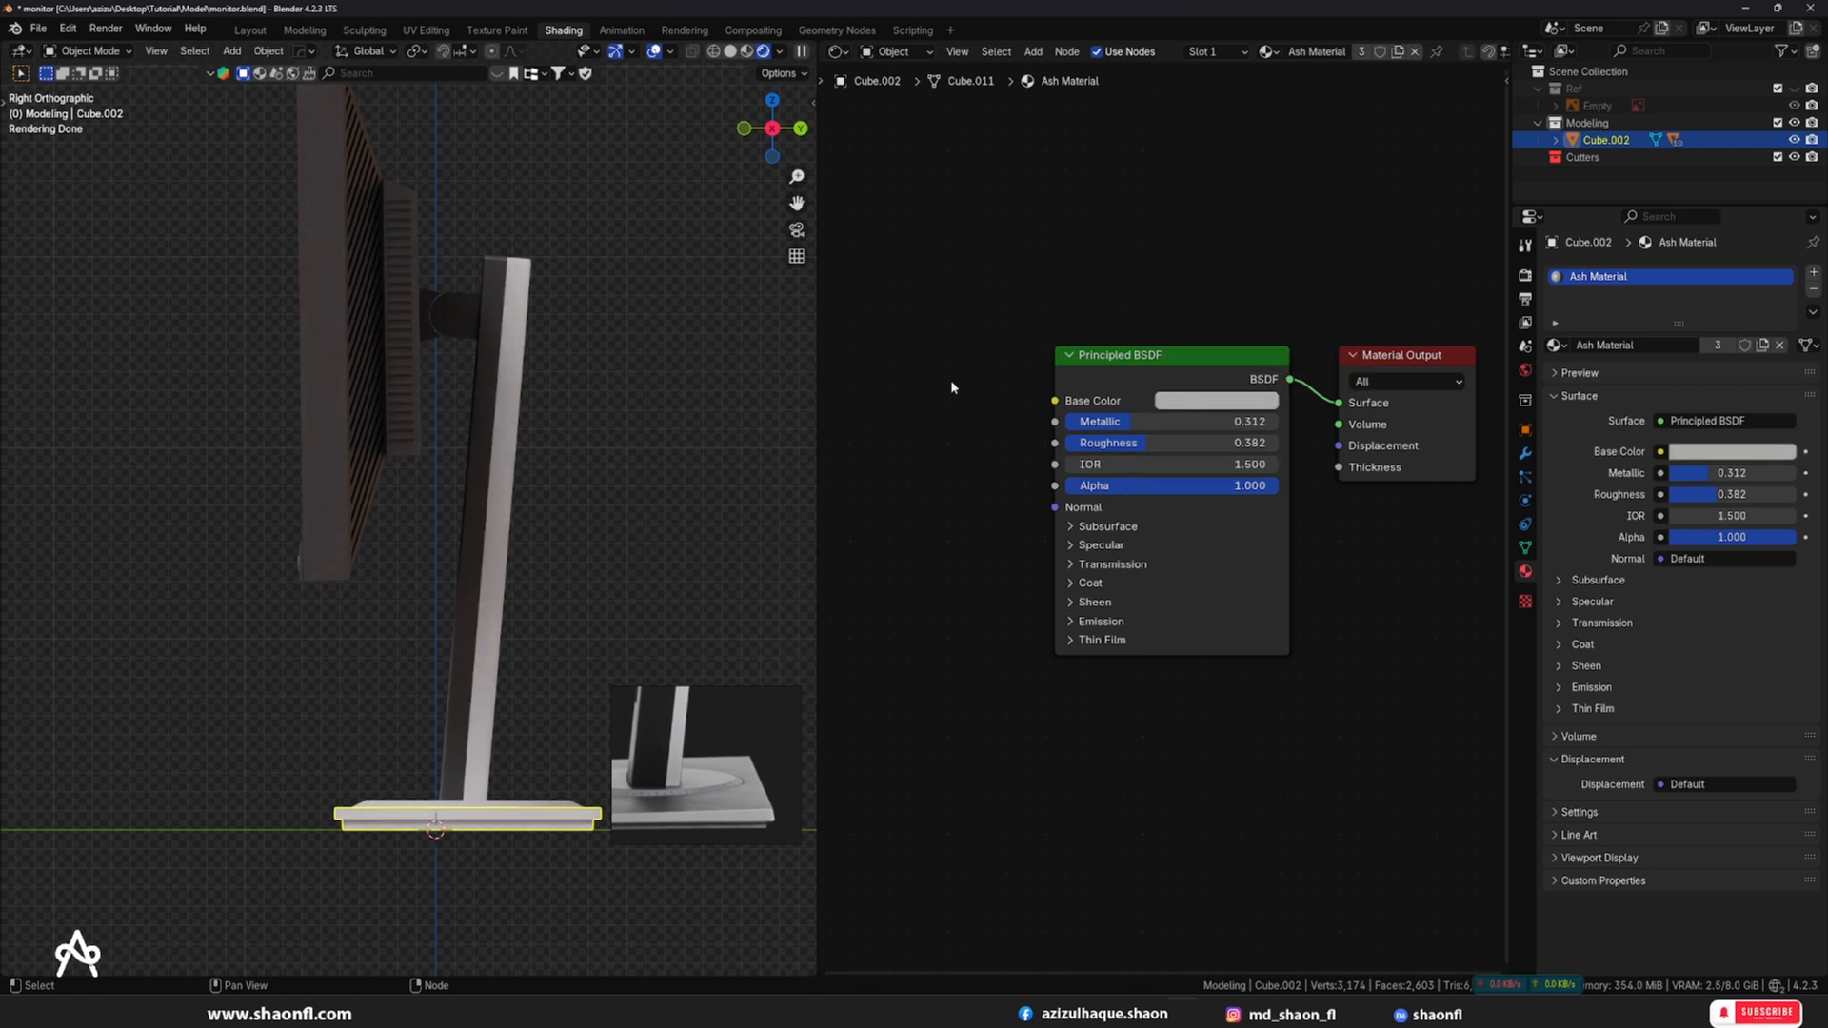
- Expand the Sheen settings of the Ash Material's Principled BSDF and set the sheen weight to 0.419
key("shift+a")
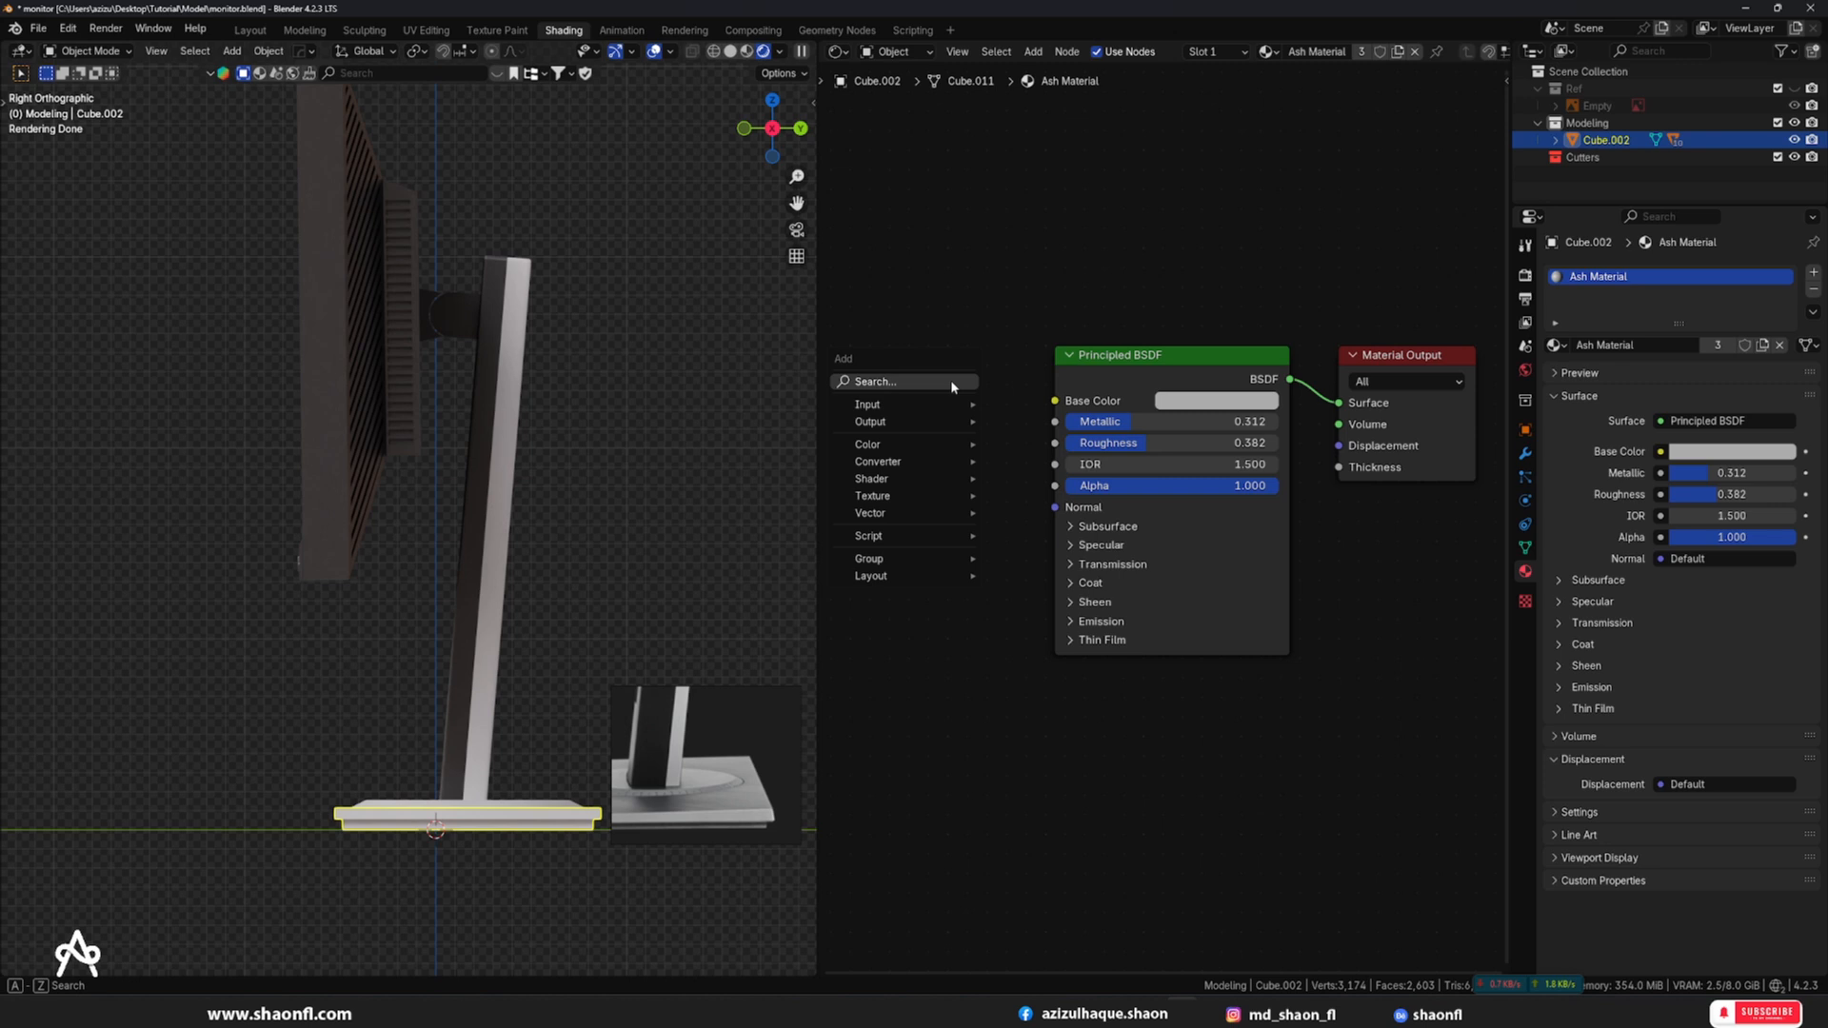
left_click(1090, 583)
left_click(1090, 584)
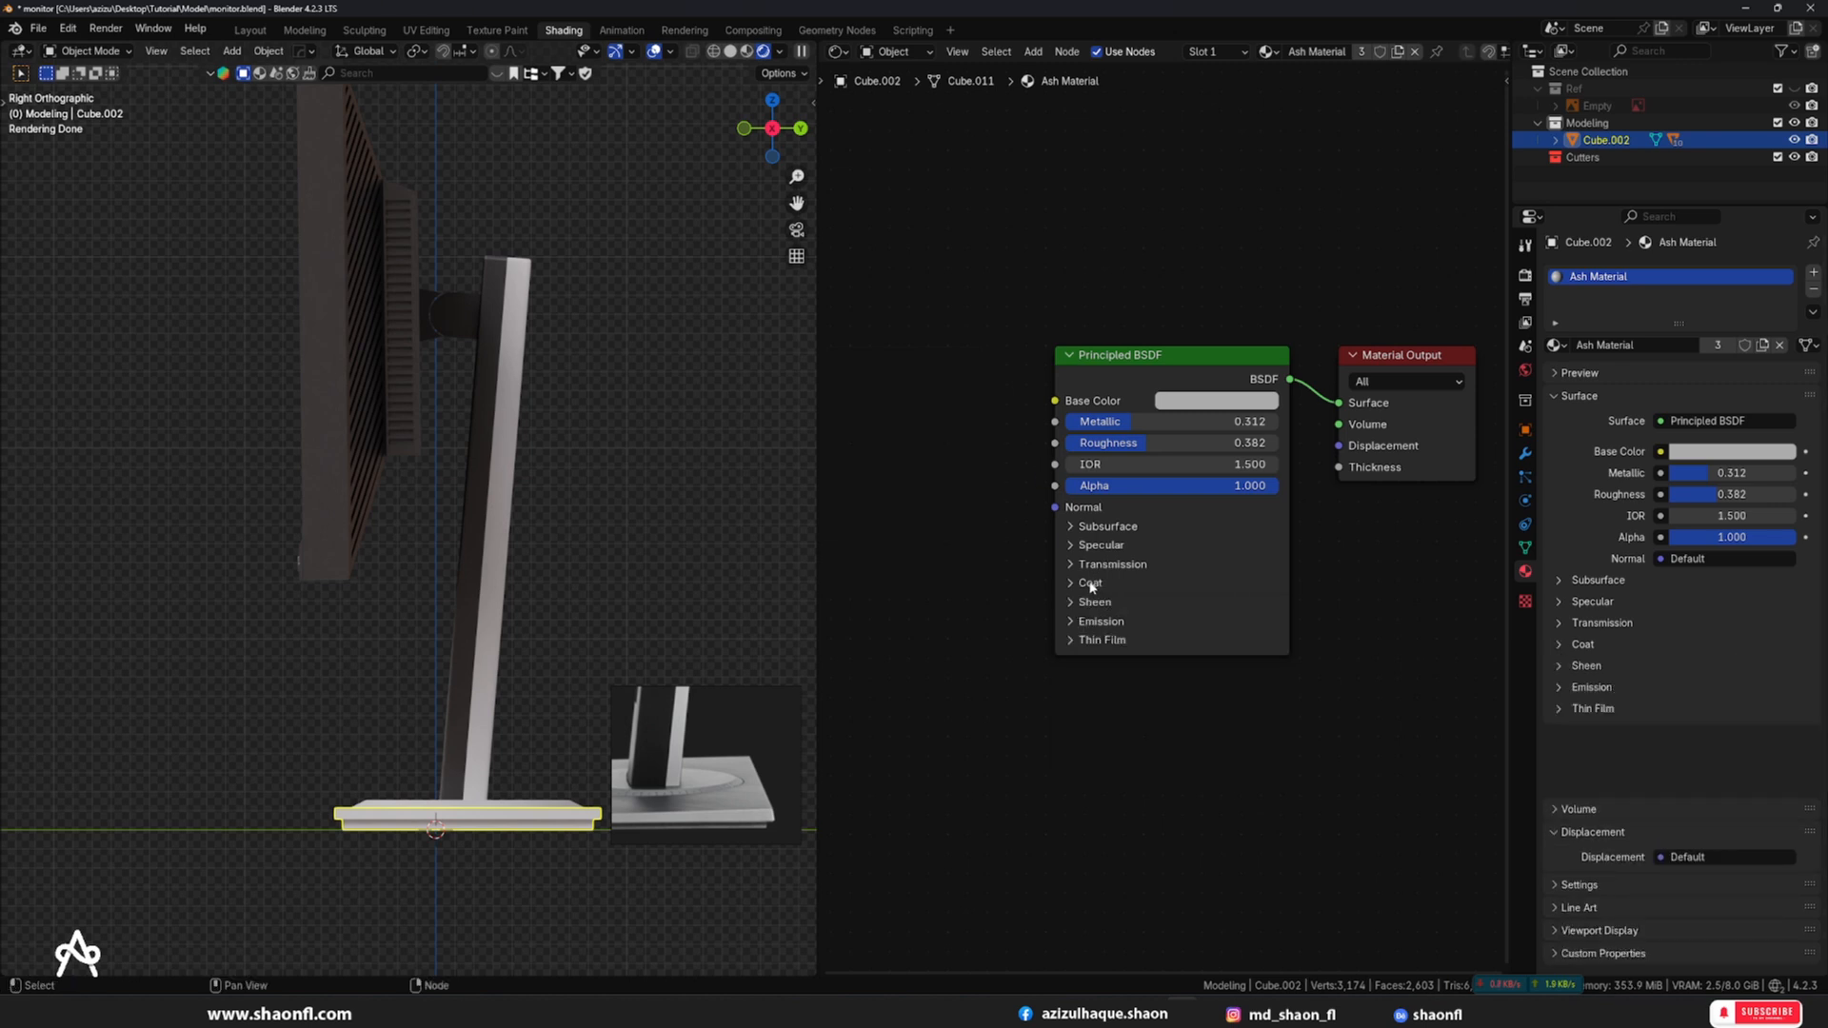
left_click(1095, 605)
left_click_drag(1112, 629, 1277, 630)
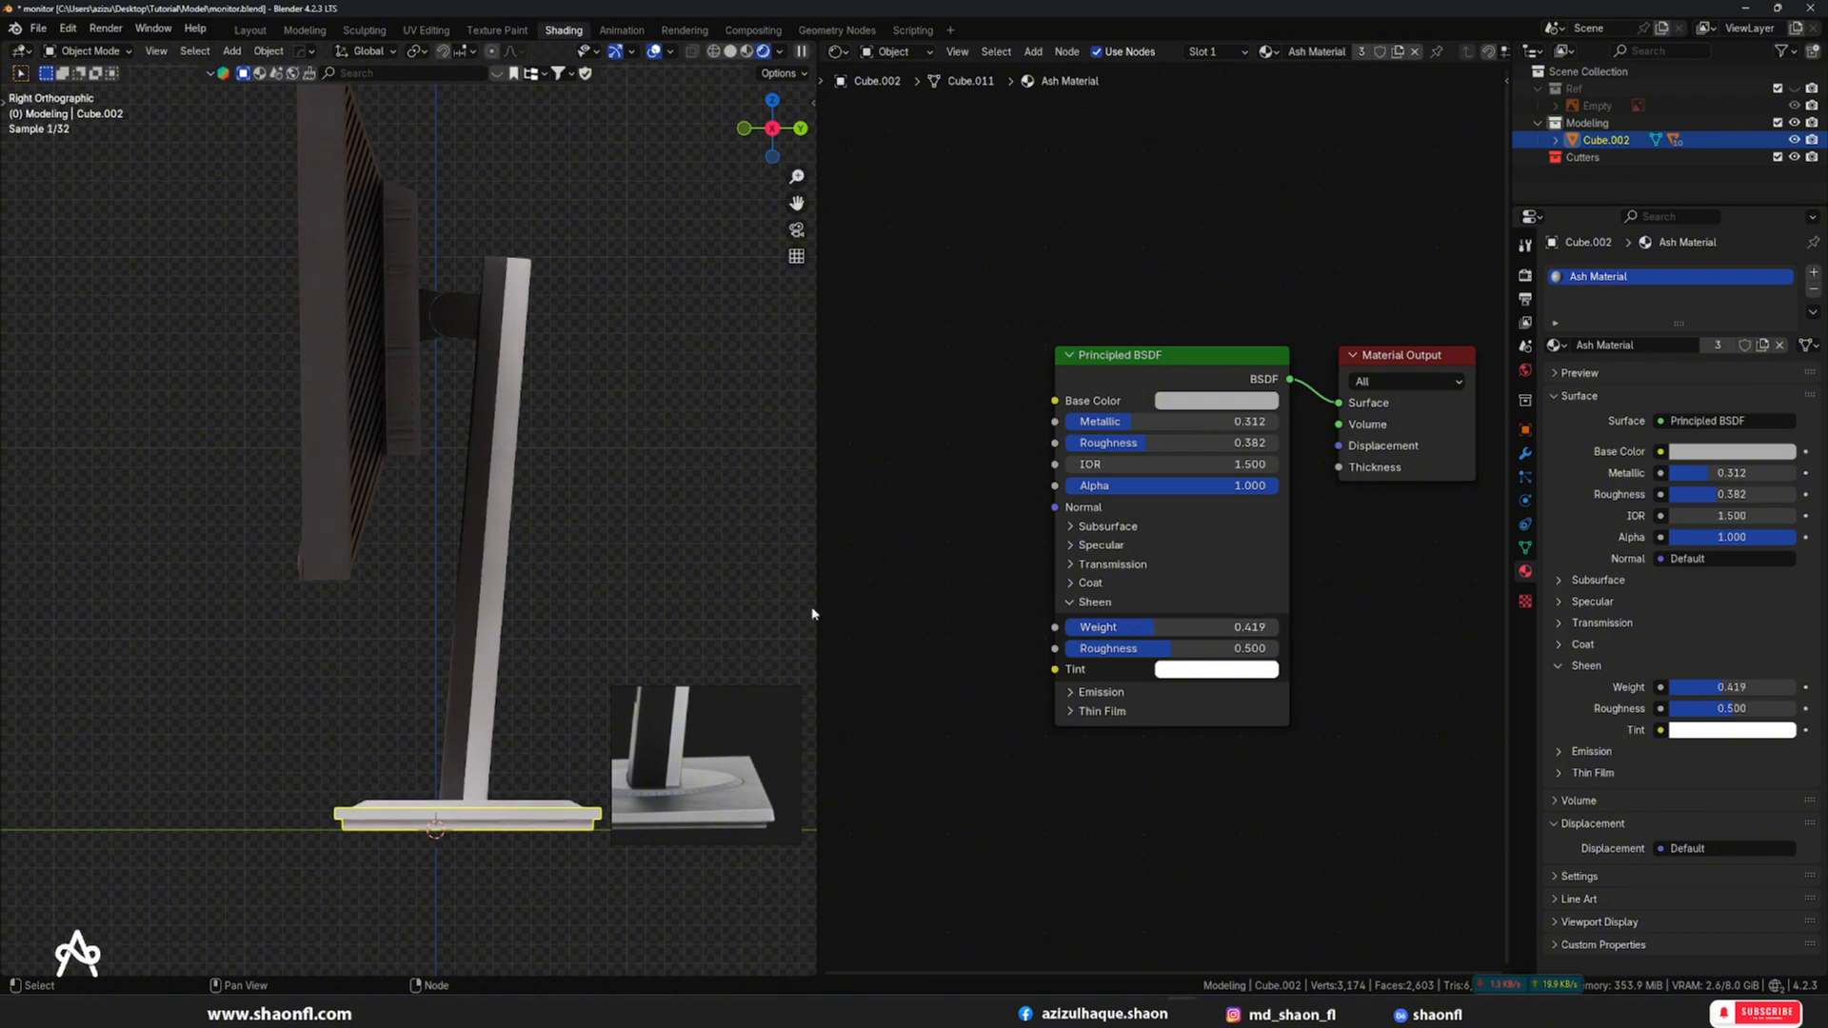
- Add a Sheen BSDF node to the Ash Material and connect it to the Material Output's Surface input
middle_click_drag(813, 615, 610, 658)
key("shift+a")
mouse_move(976, 464)
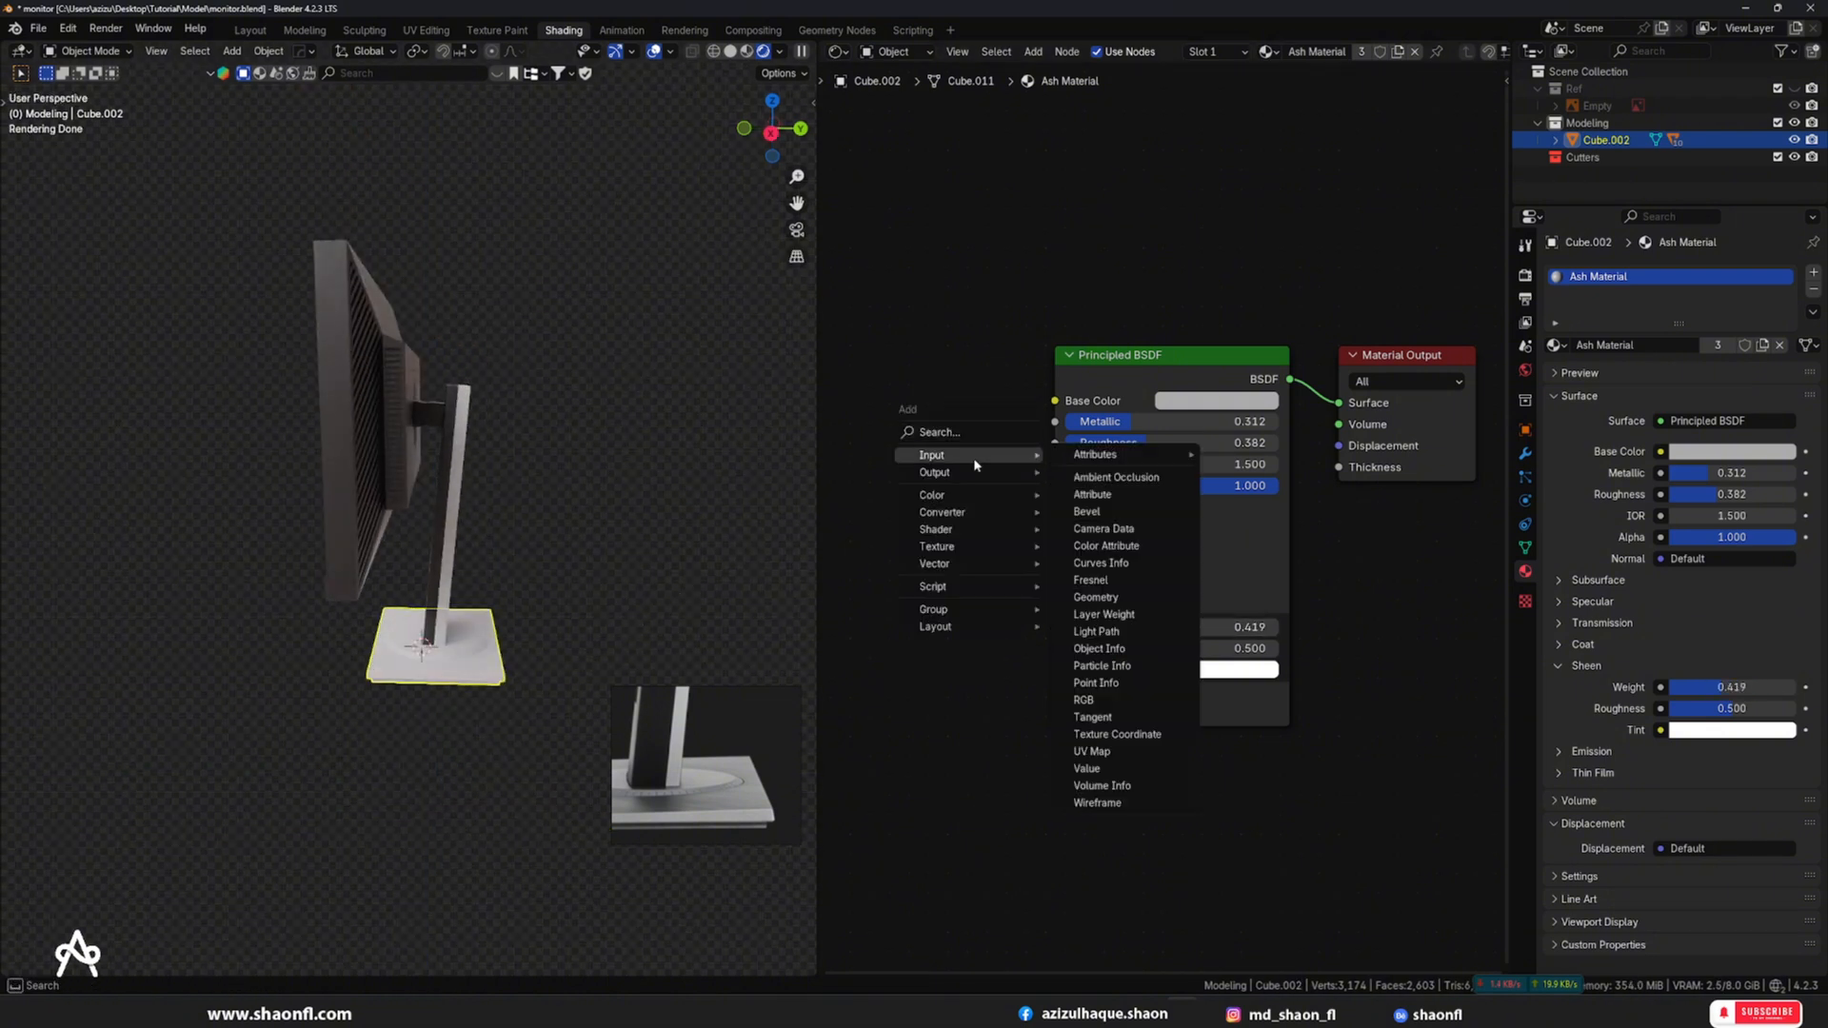
mouse_move(956, 526)
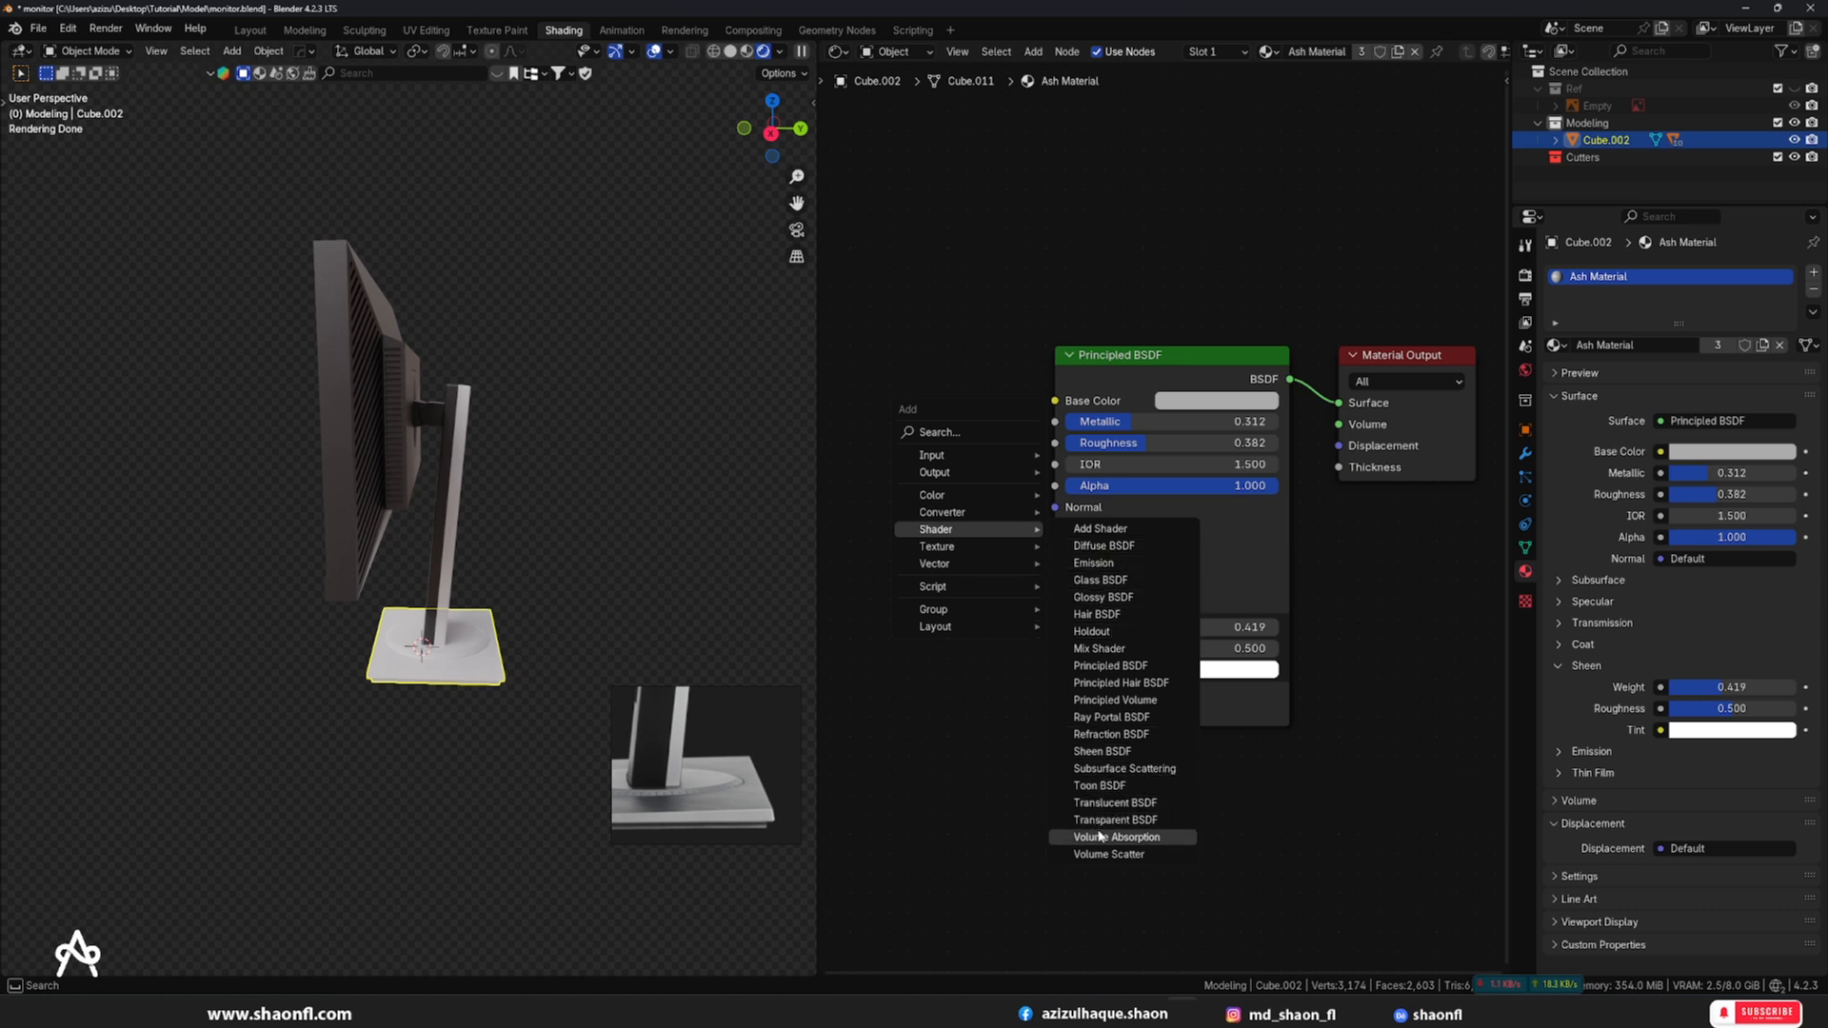
left_click(1123, 751)
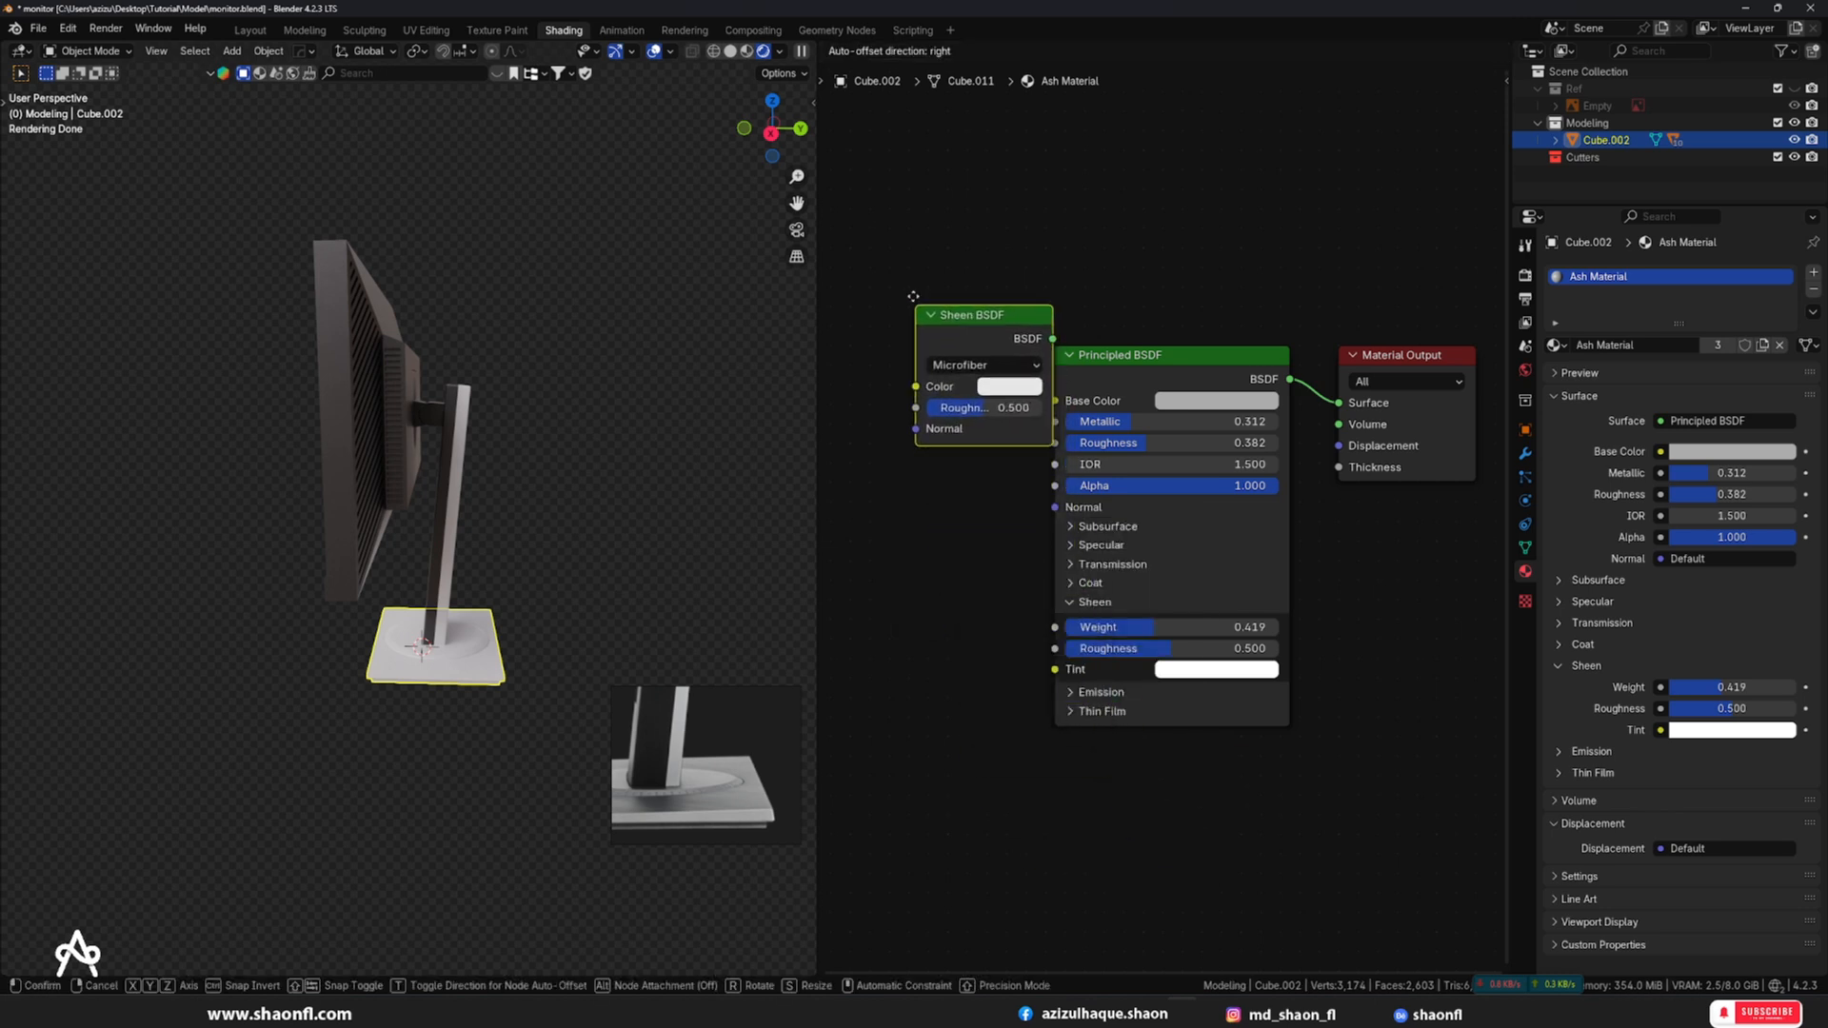
left_click(1008, 322)
left_click_drag(1042, 315, 1338, 403)
- Try a Sheen BSDF roughness of 0.621 on the base plate, then remove that node and reconnect the Principled BSDF
scroll(555, 738, "up", 4)
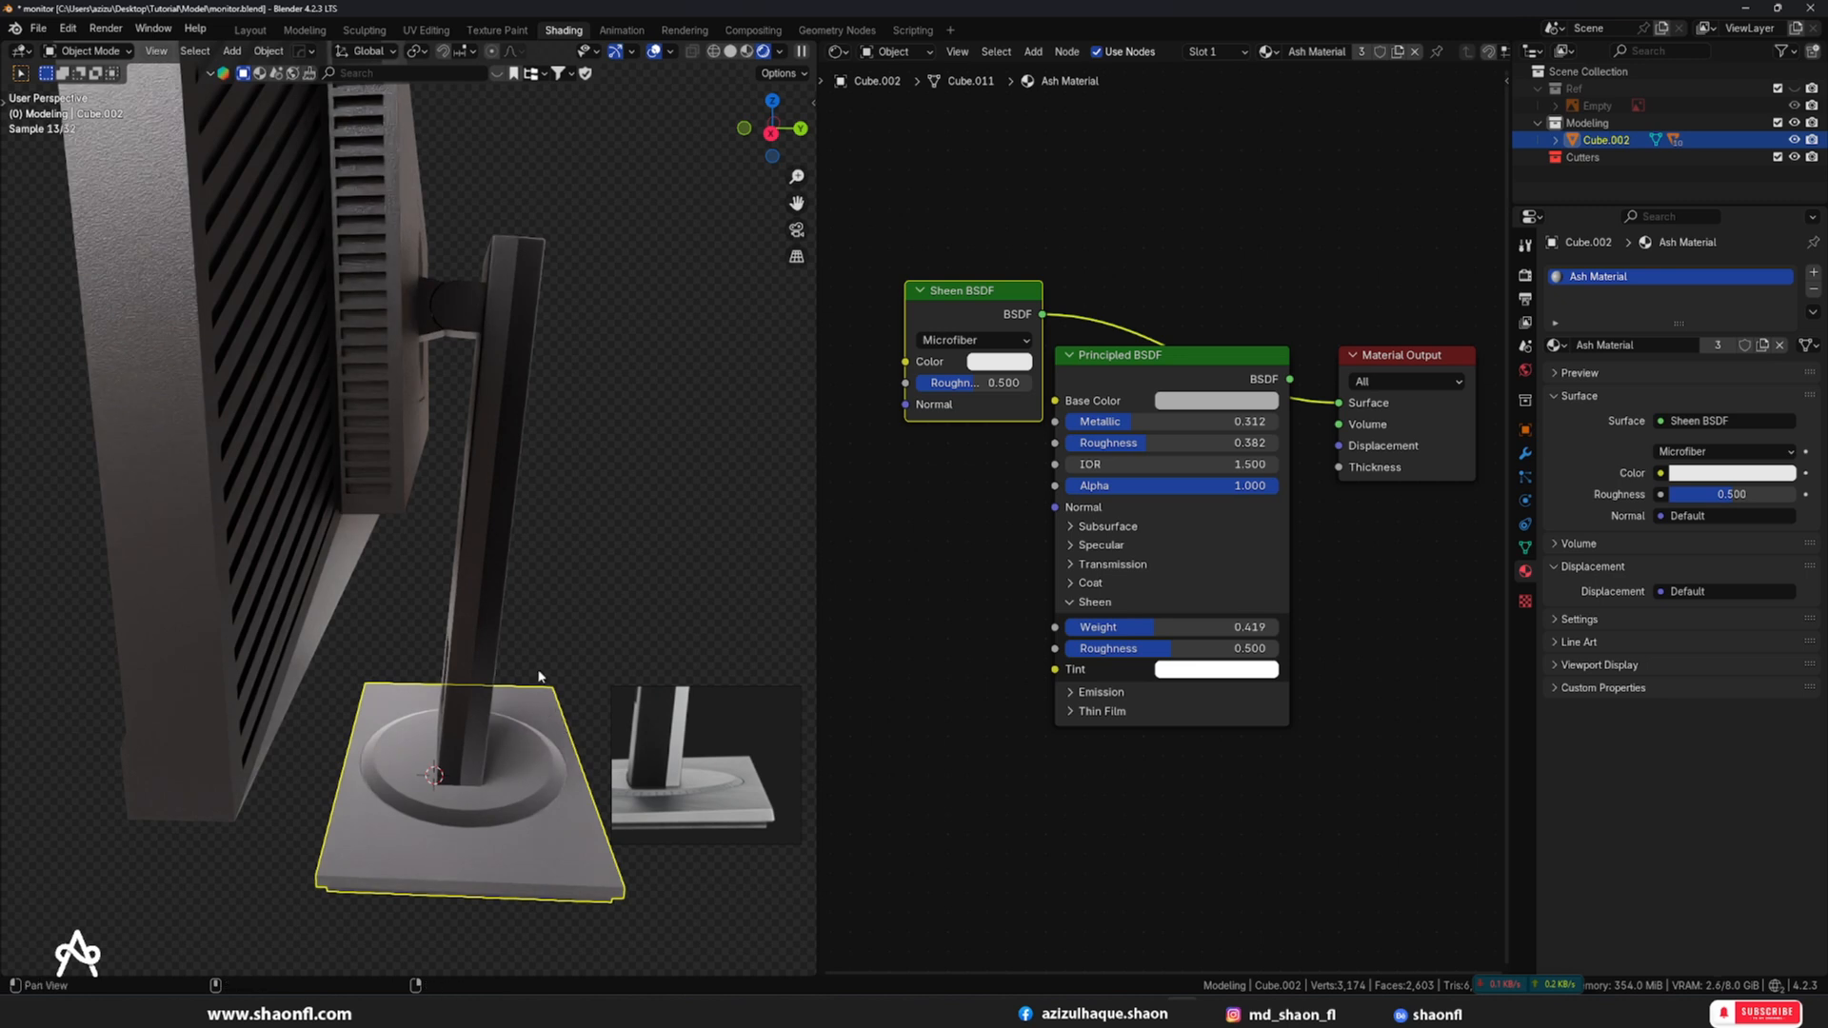
middle_click_drag(533, 872, 465, 767, "shift")
scroll(510, 743, "up", 3)
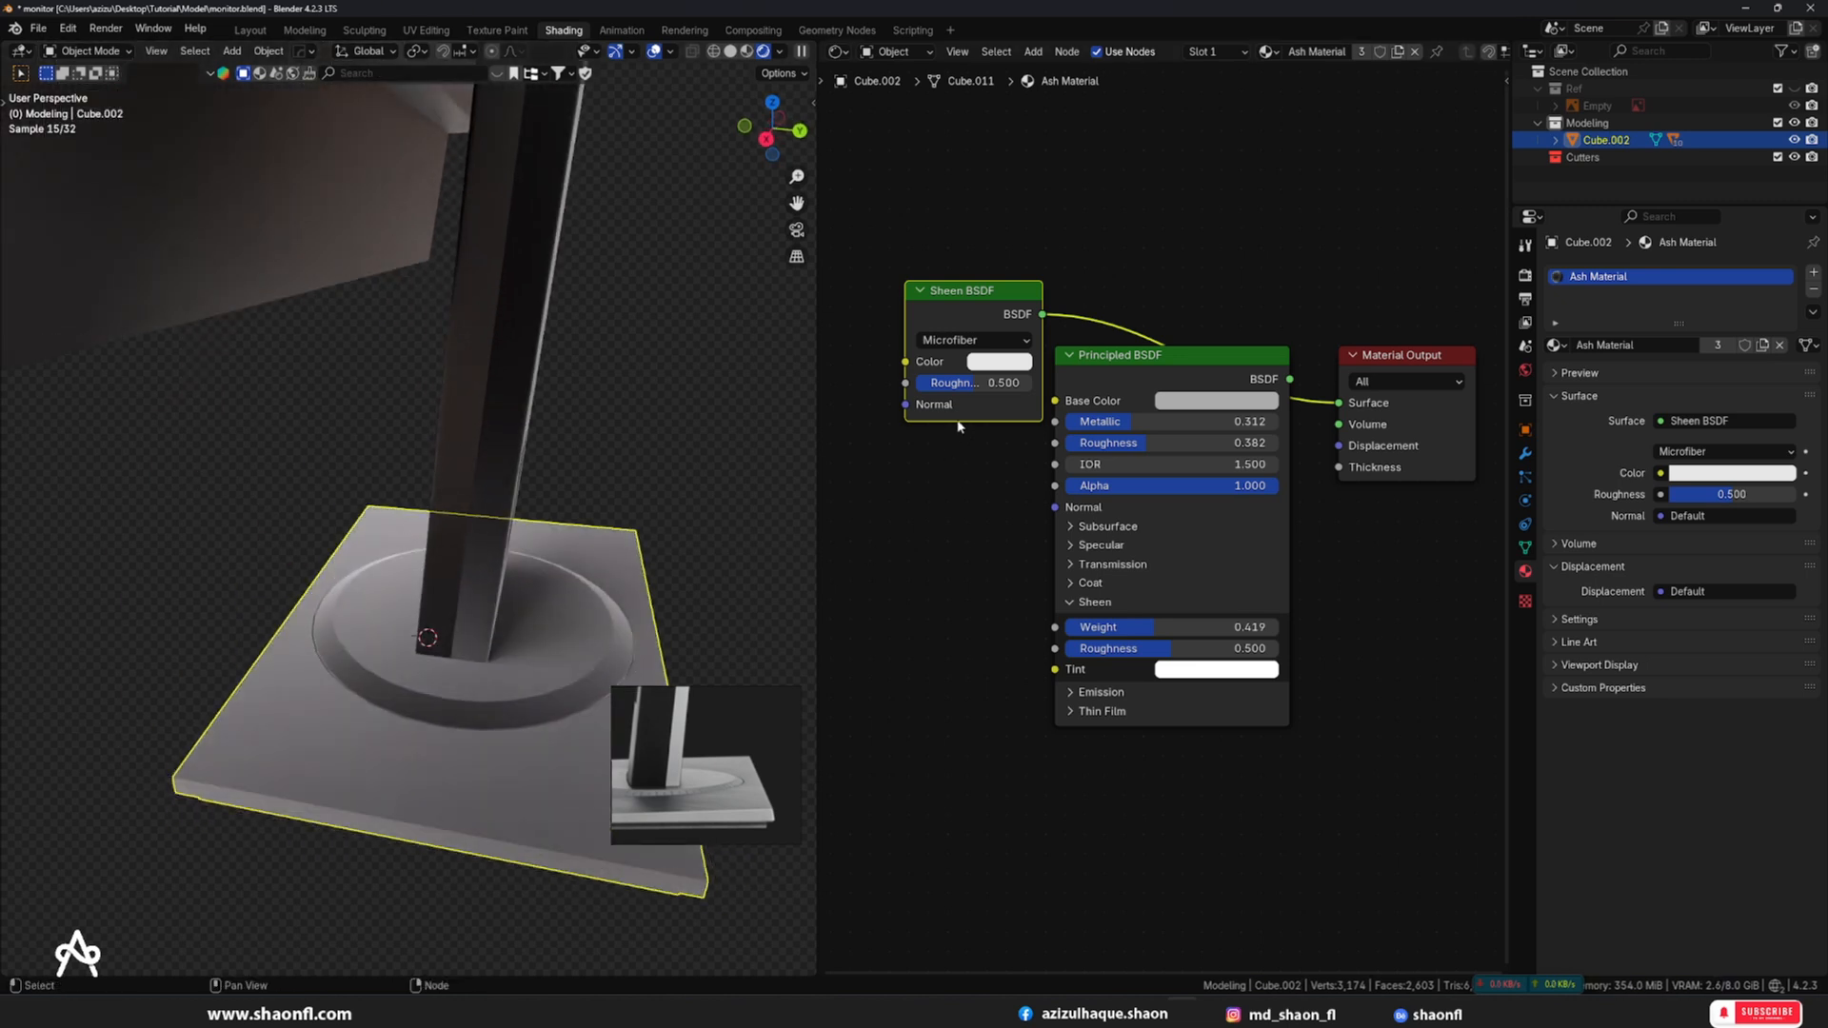
mouse_move(971, 383)
left_mouse_down()
mouse_move(1013, 382)
mouse_move(986, 393)
left_mouse_up()
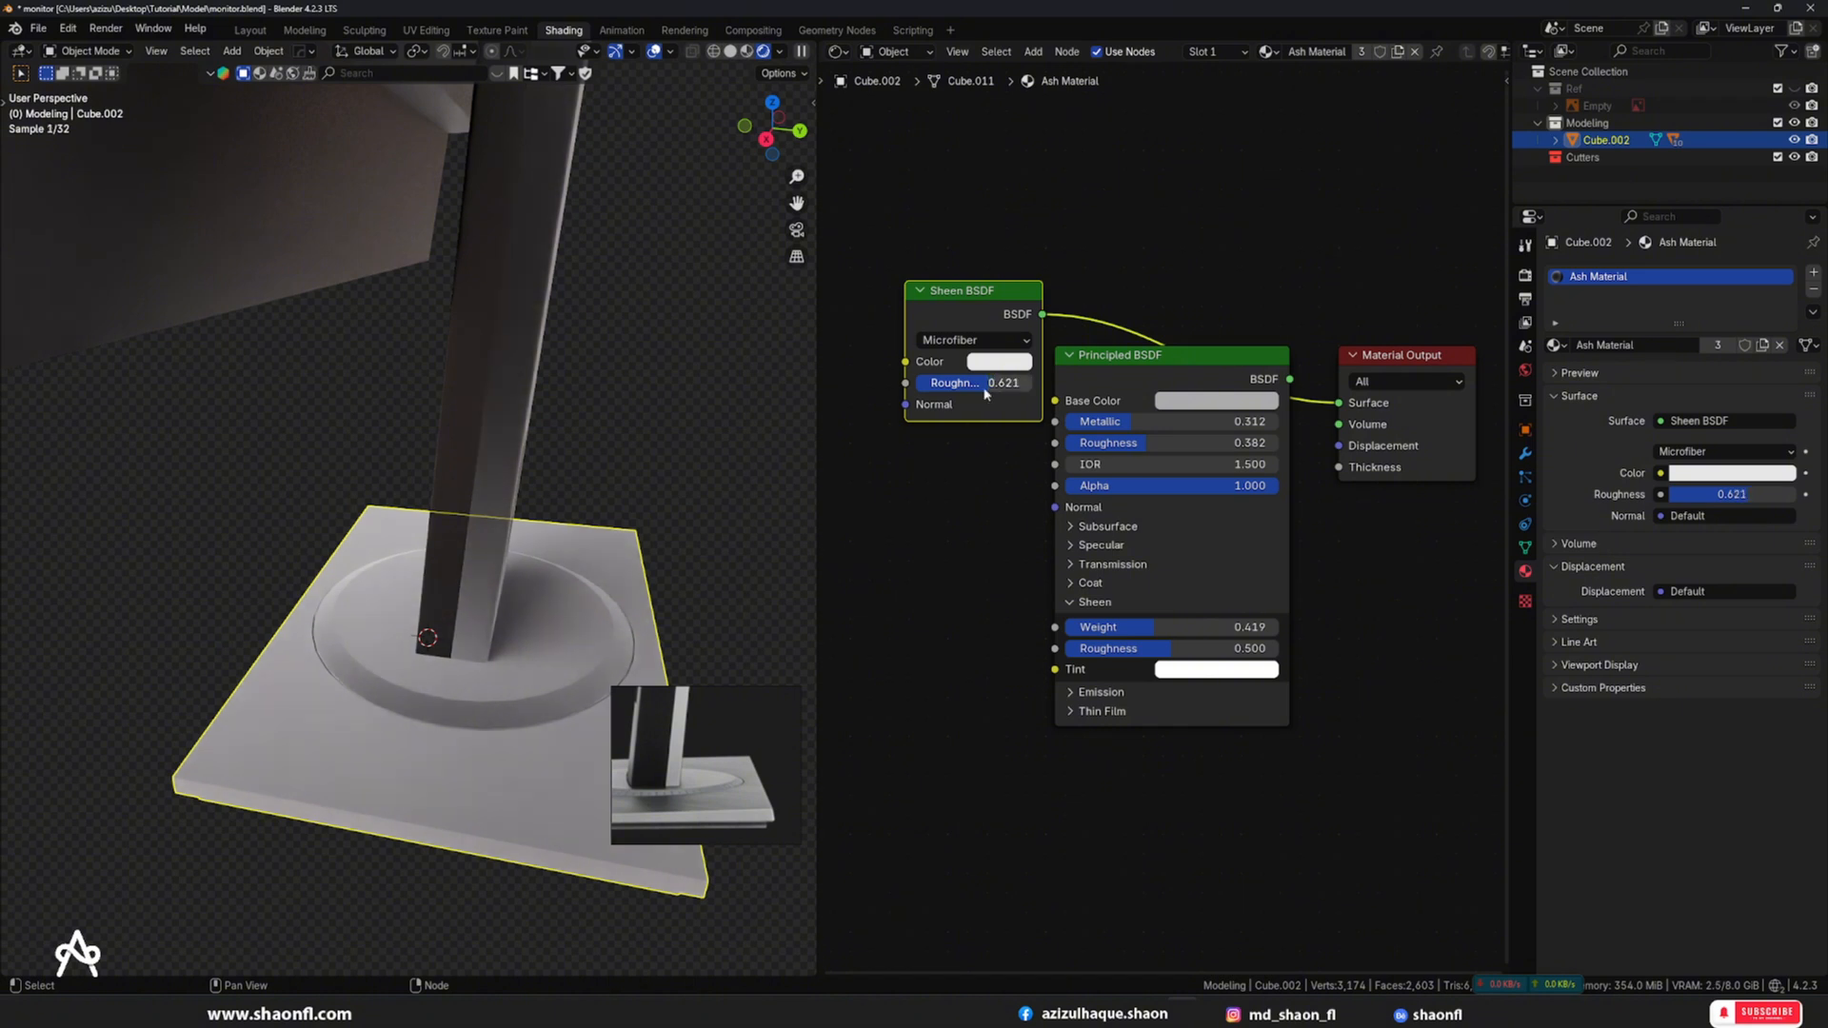
left_click(1160, 357, "ctrl+shift")
key("x")
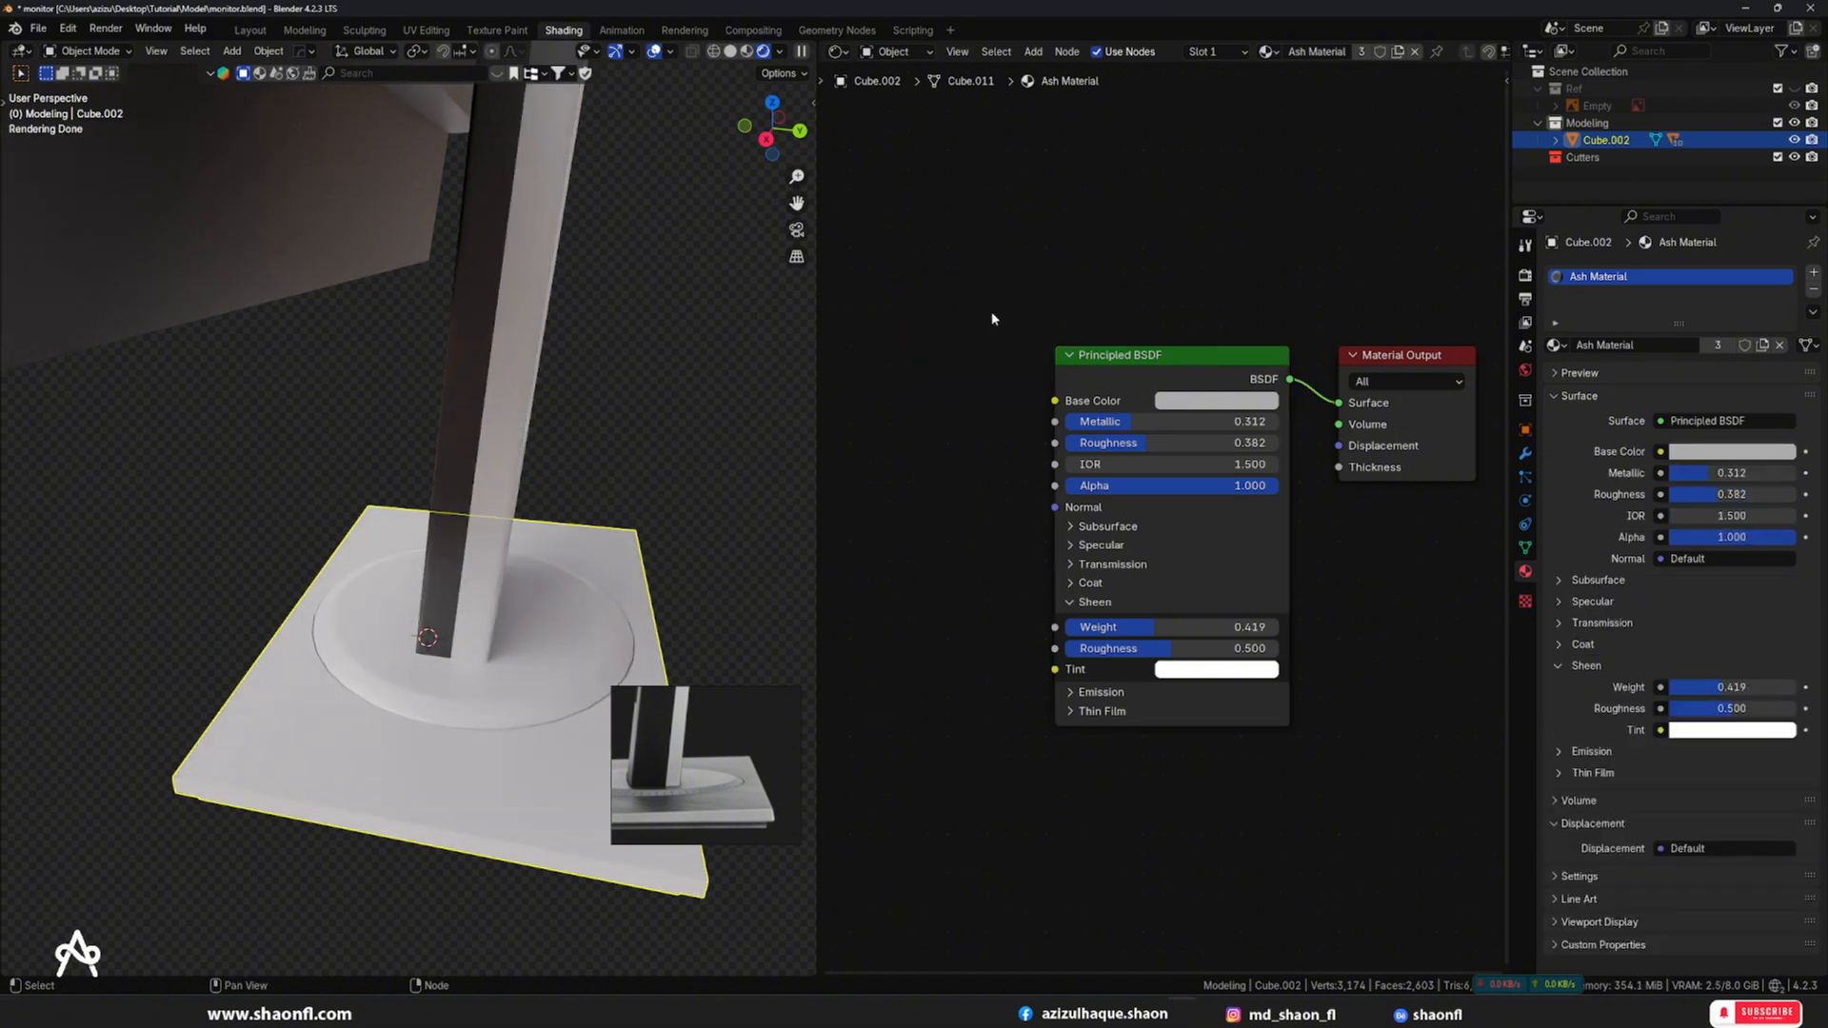
- Lower the sheen weight of the Ash Material's Principled BSDF to 0.169
scroll(1067, 519, "up", 3)
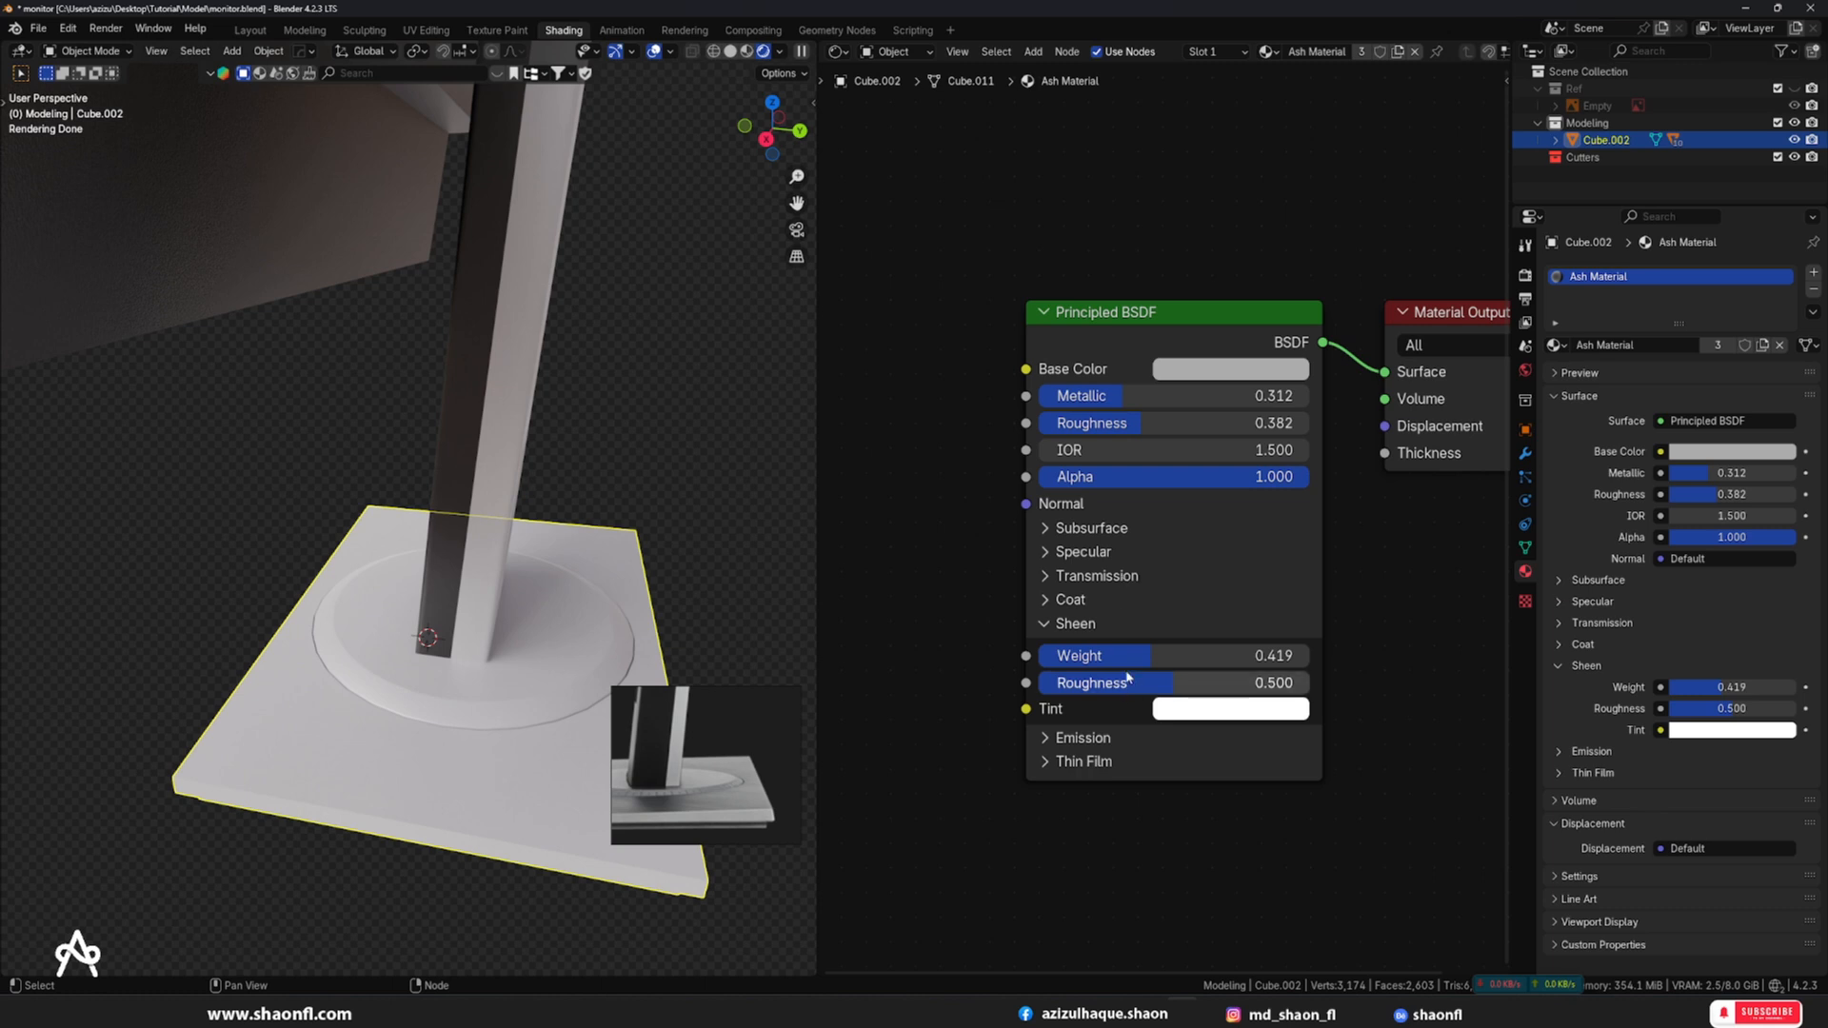
left_click_drag(1124, 655, 1085, 656)
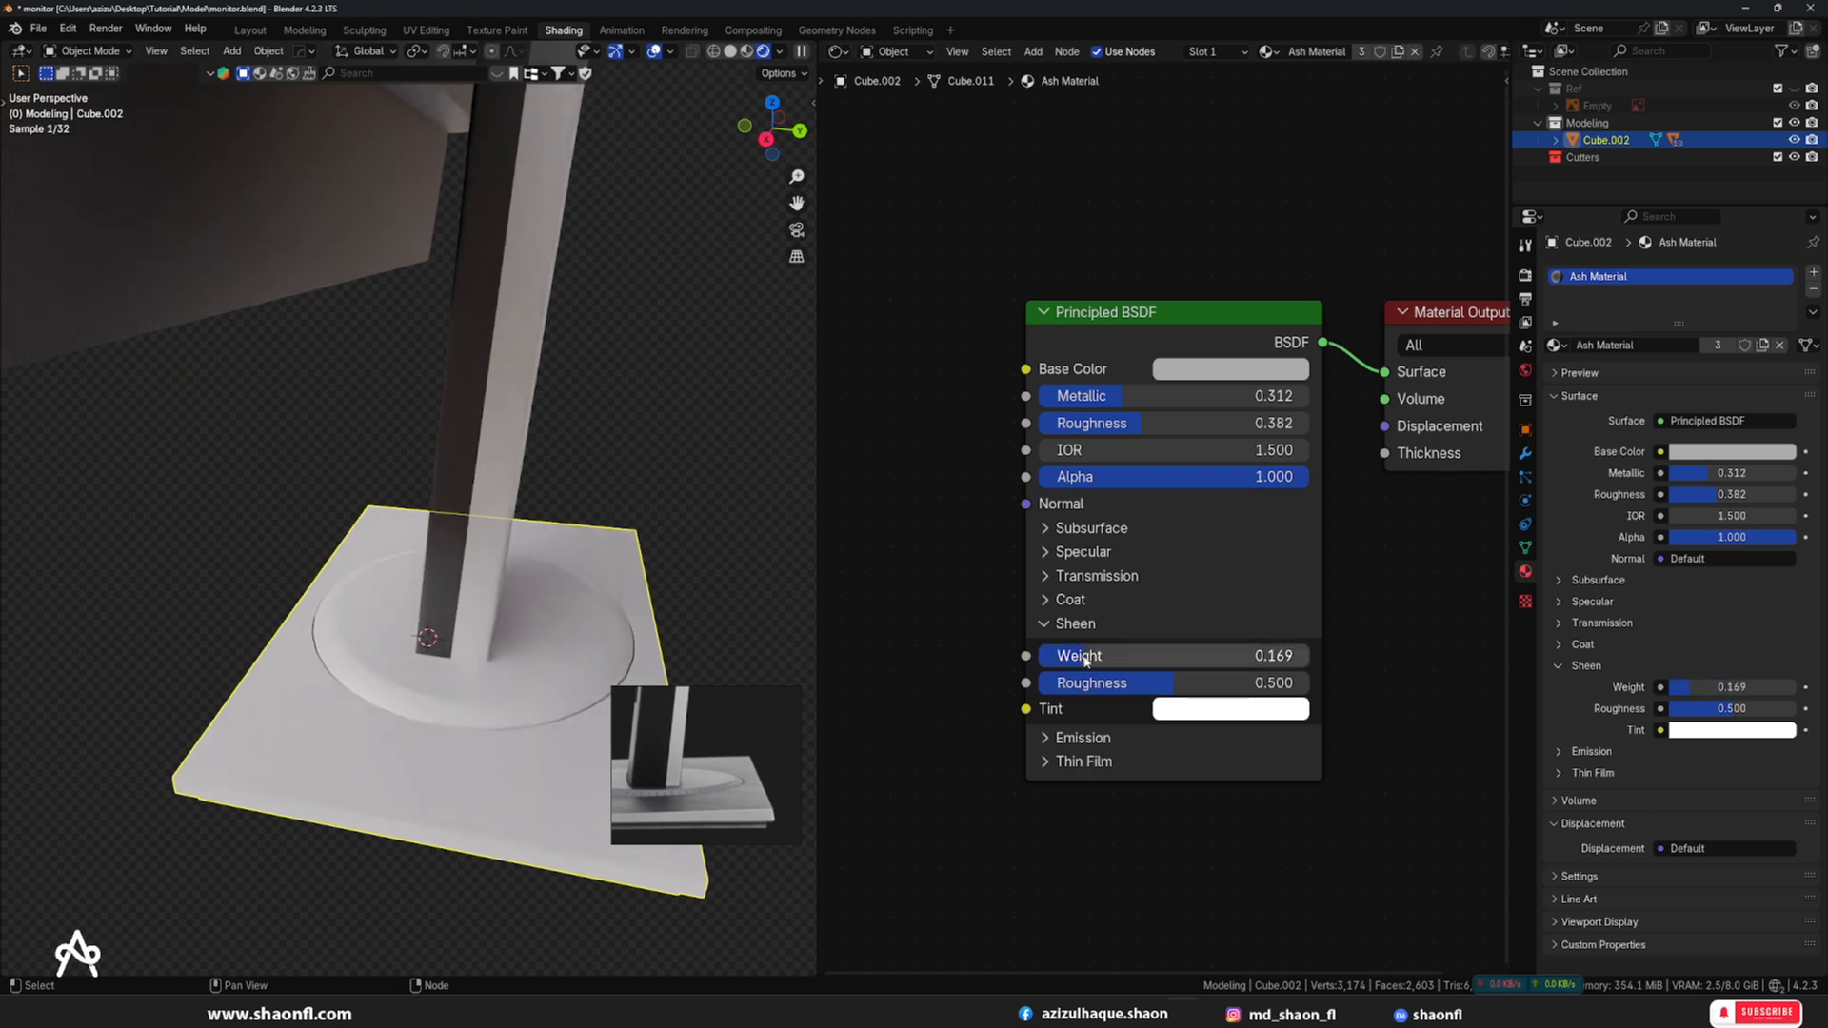
scroll(505, 579, "down", 4)
middle_click_drag(514, 588, 522, 640)
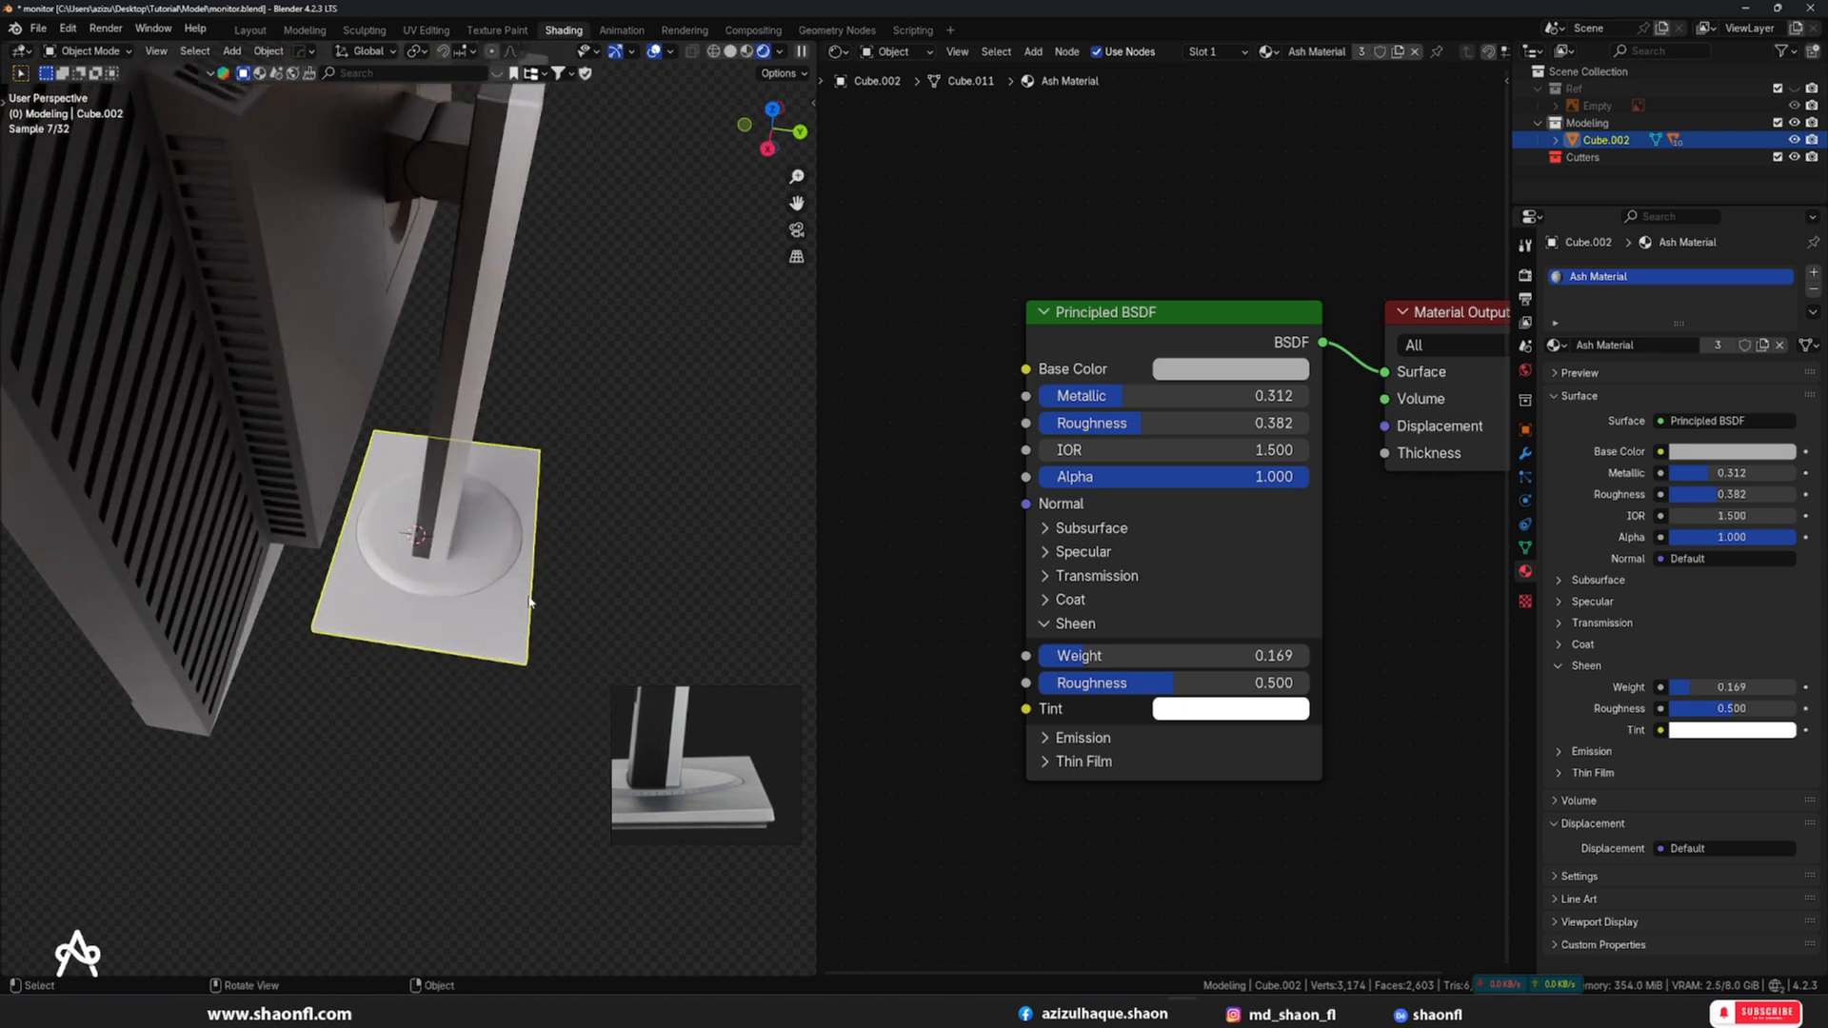
- Compare the base plate's ash finish with an enlarged close-up of the reference's base
scroll(505, 685, "up", 4)
scroll(494, 733, "up", 3)
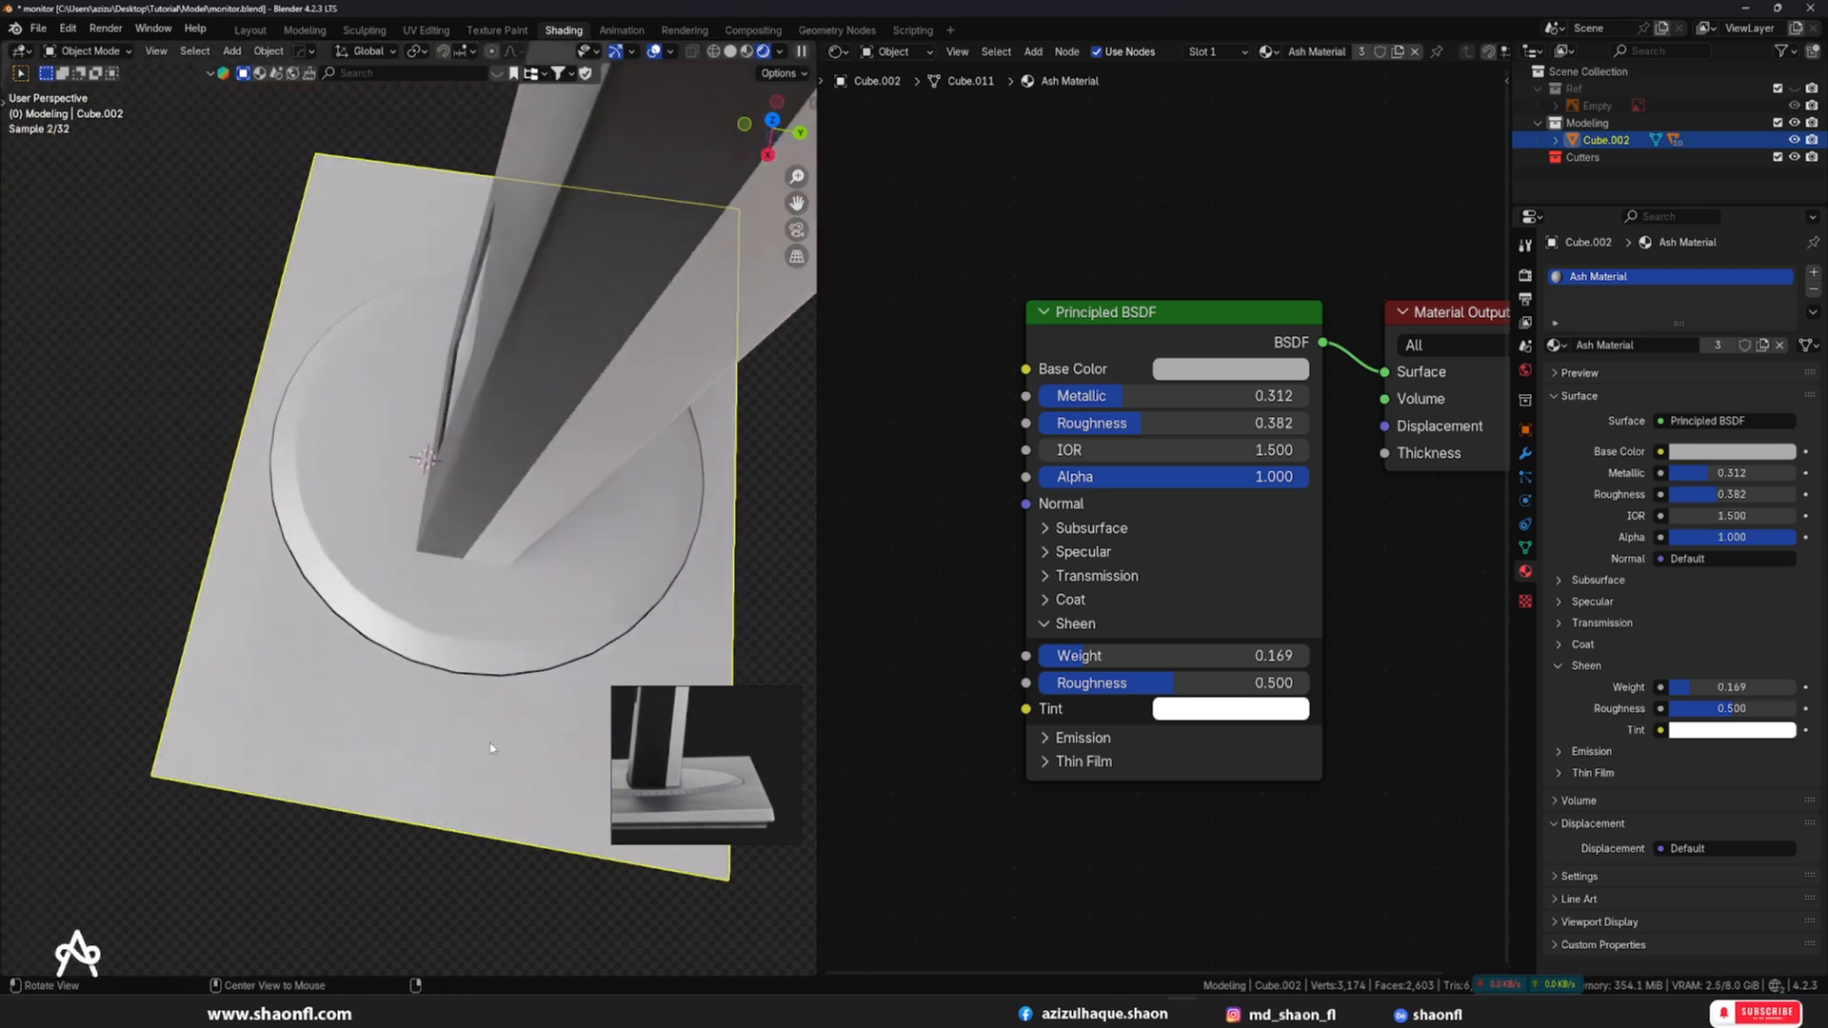
left_click_drag(490, 743, 524, 768, "alt")
scroll(716, 843, "up", 4)
scroll(714, 792, "up", 3)
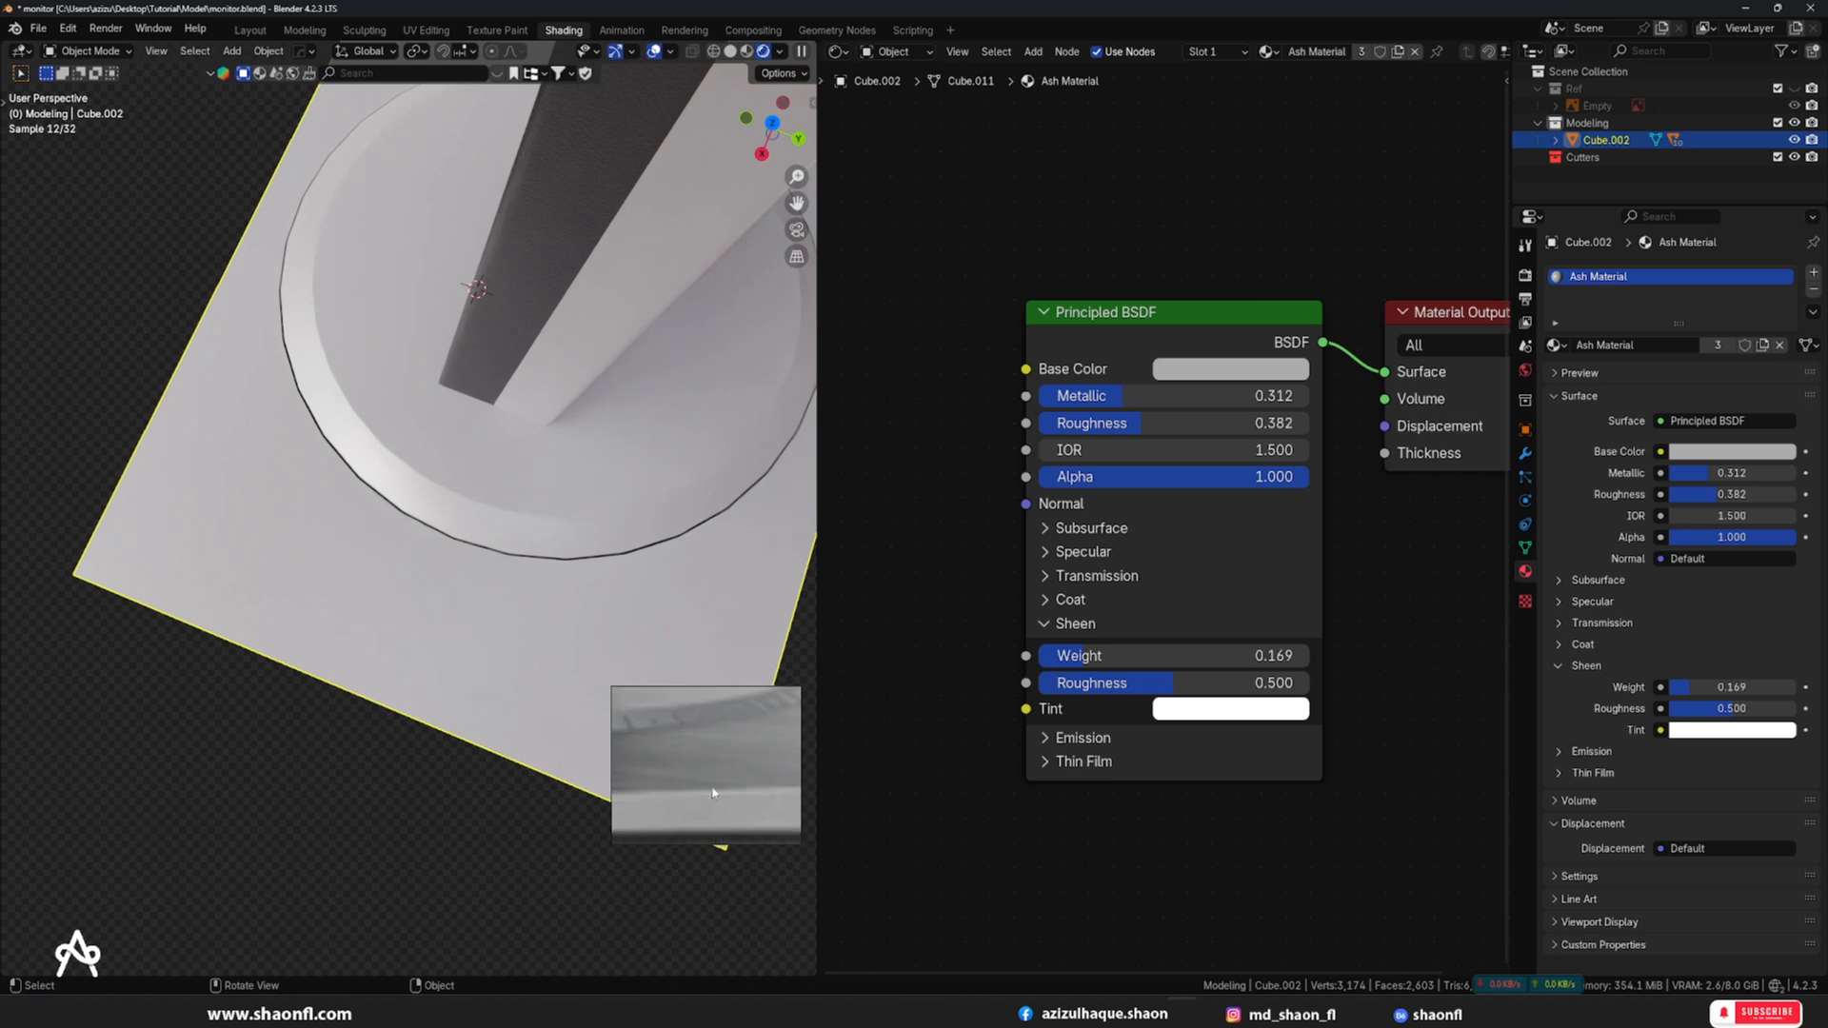
scroll(366, 573, "down", 2)
middle_click_drag(388, 592, 449, 612)
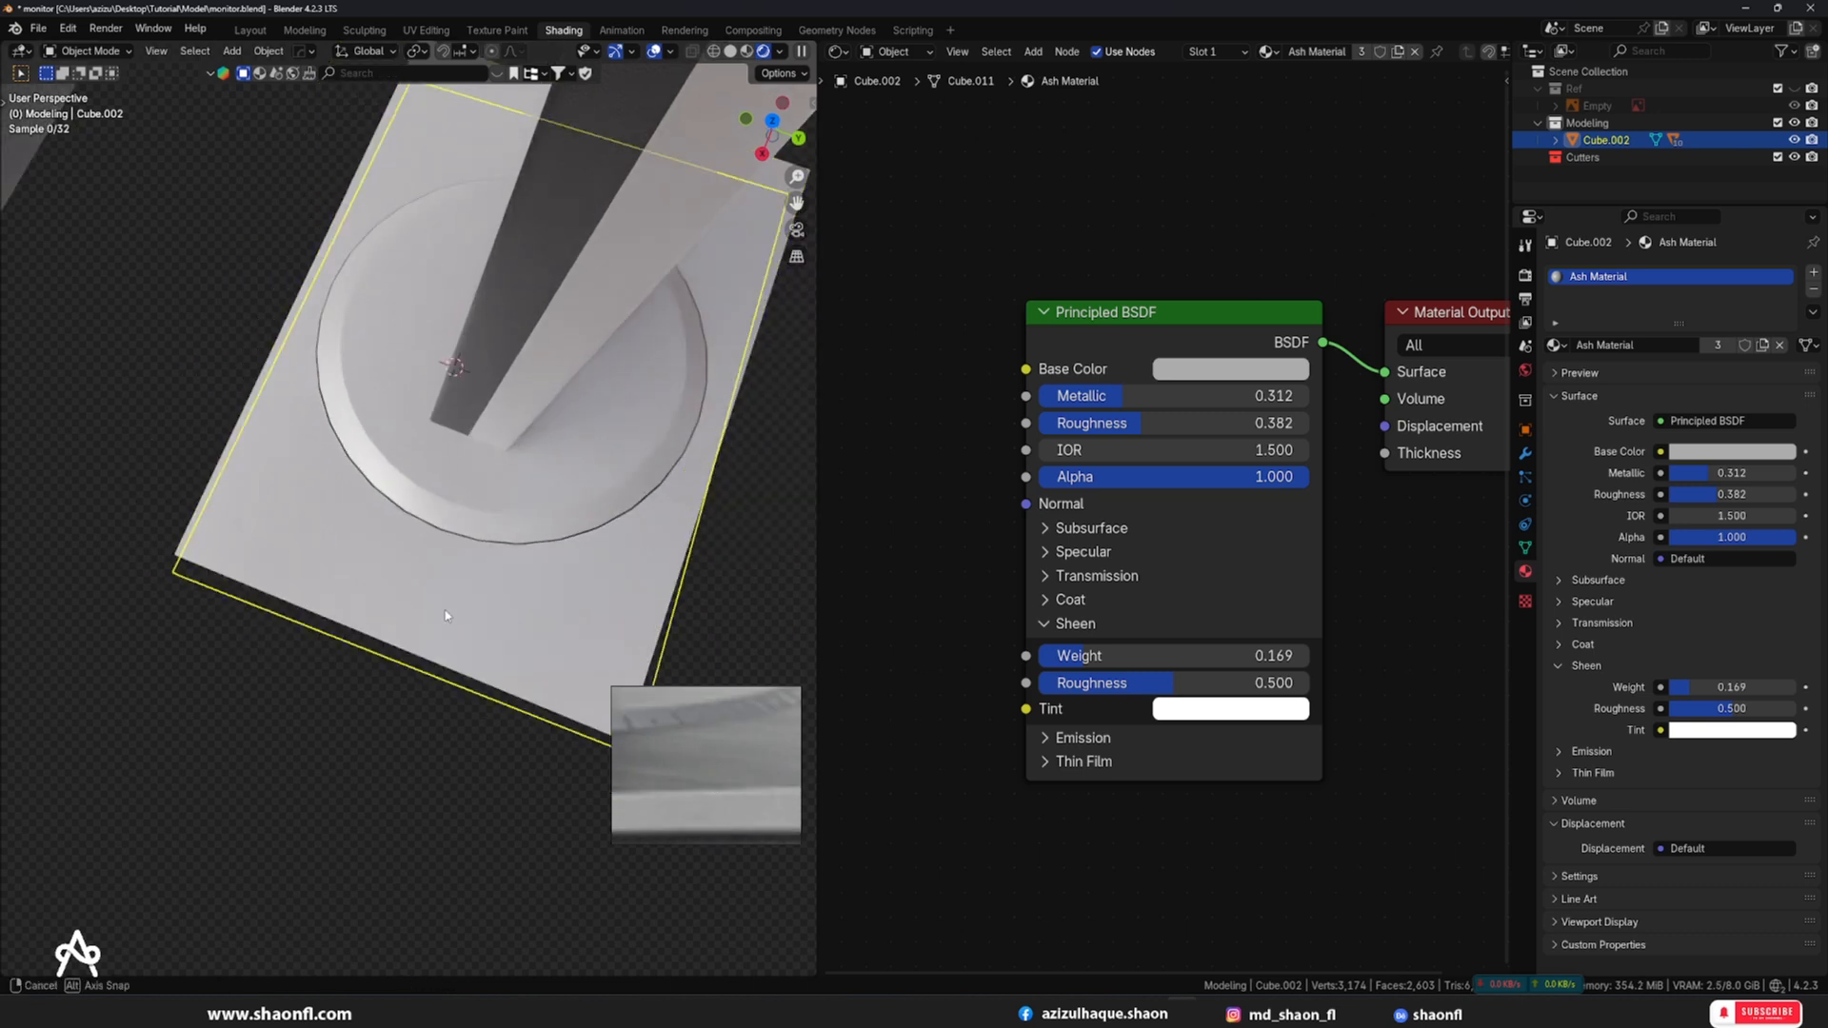
scroll(452, 612, "down", 1)
- Set the Ash Material's Metallic to 0.820 and its Roughness to 0.511
left_click_drag(1105, 397, 1233, 397)
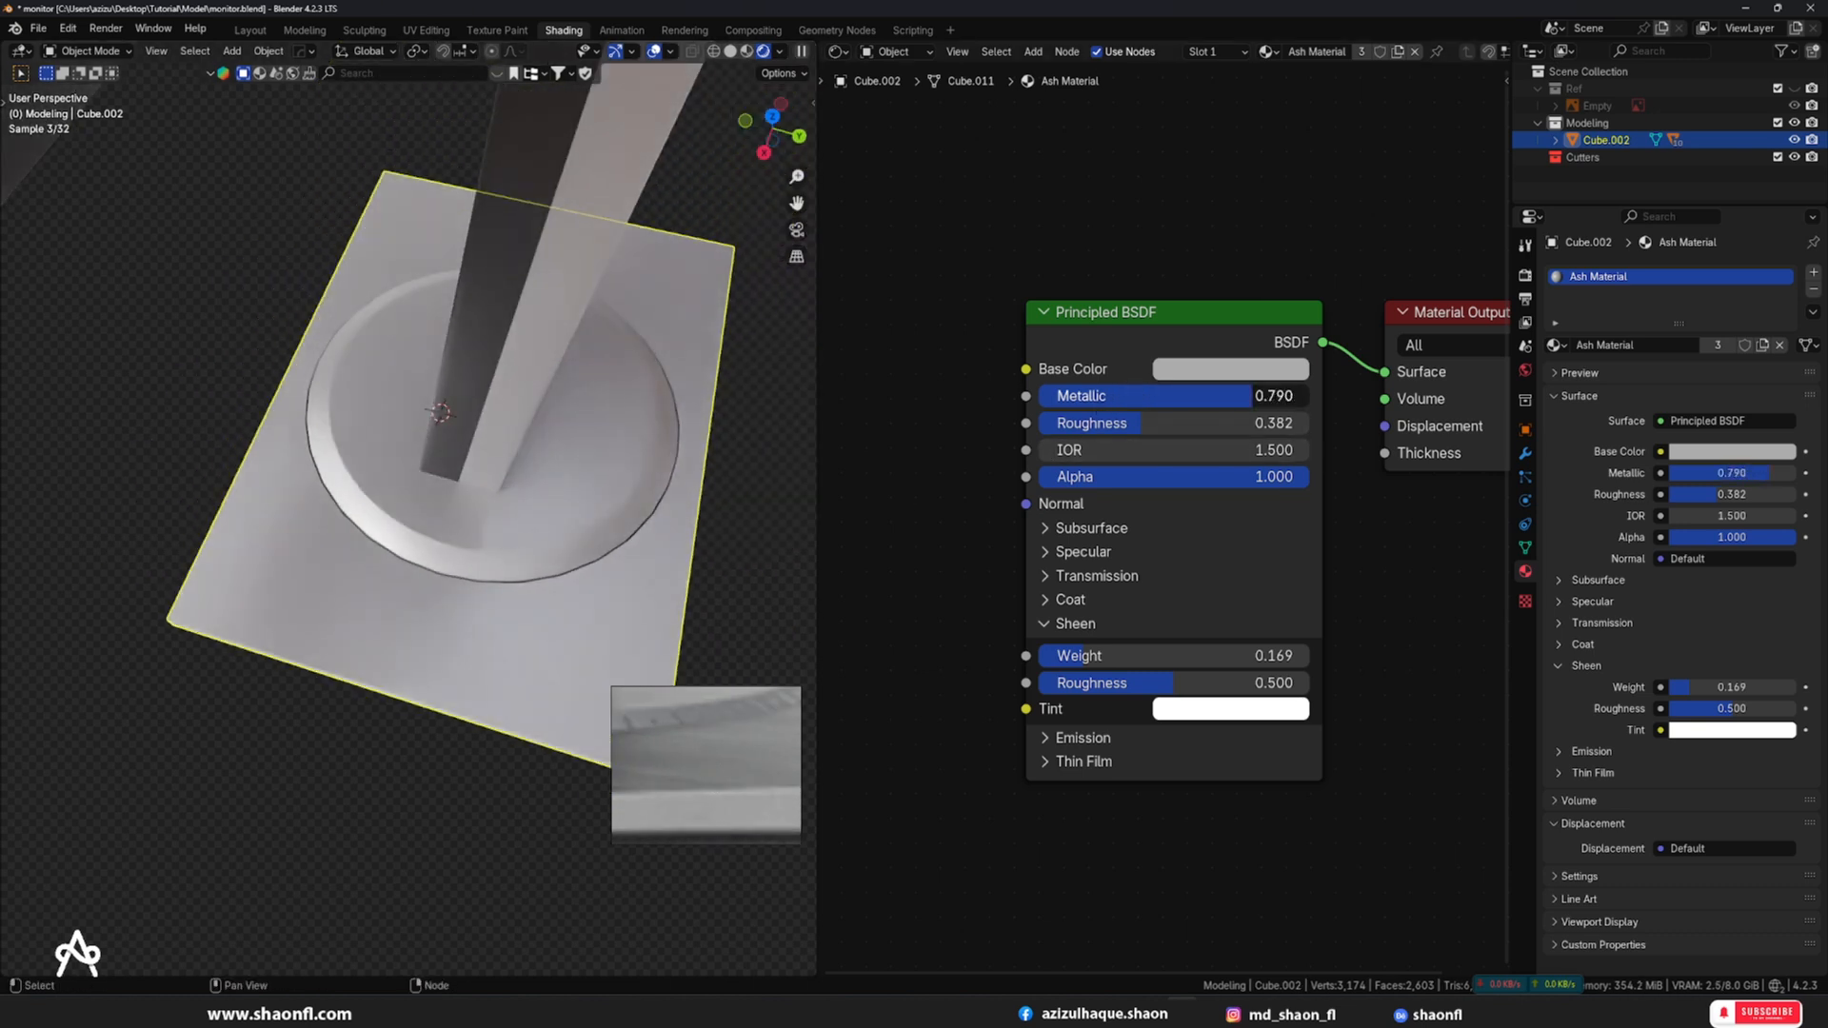
scroll(526, 414, "down", 3)
middle_click_drag(506, 412, 533, 522)
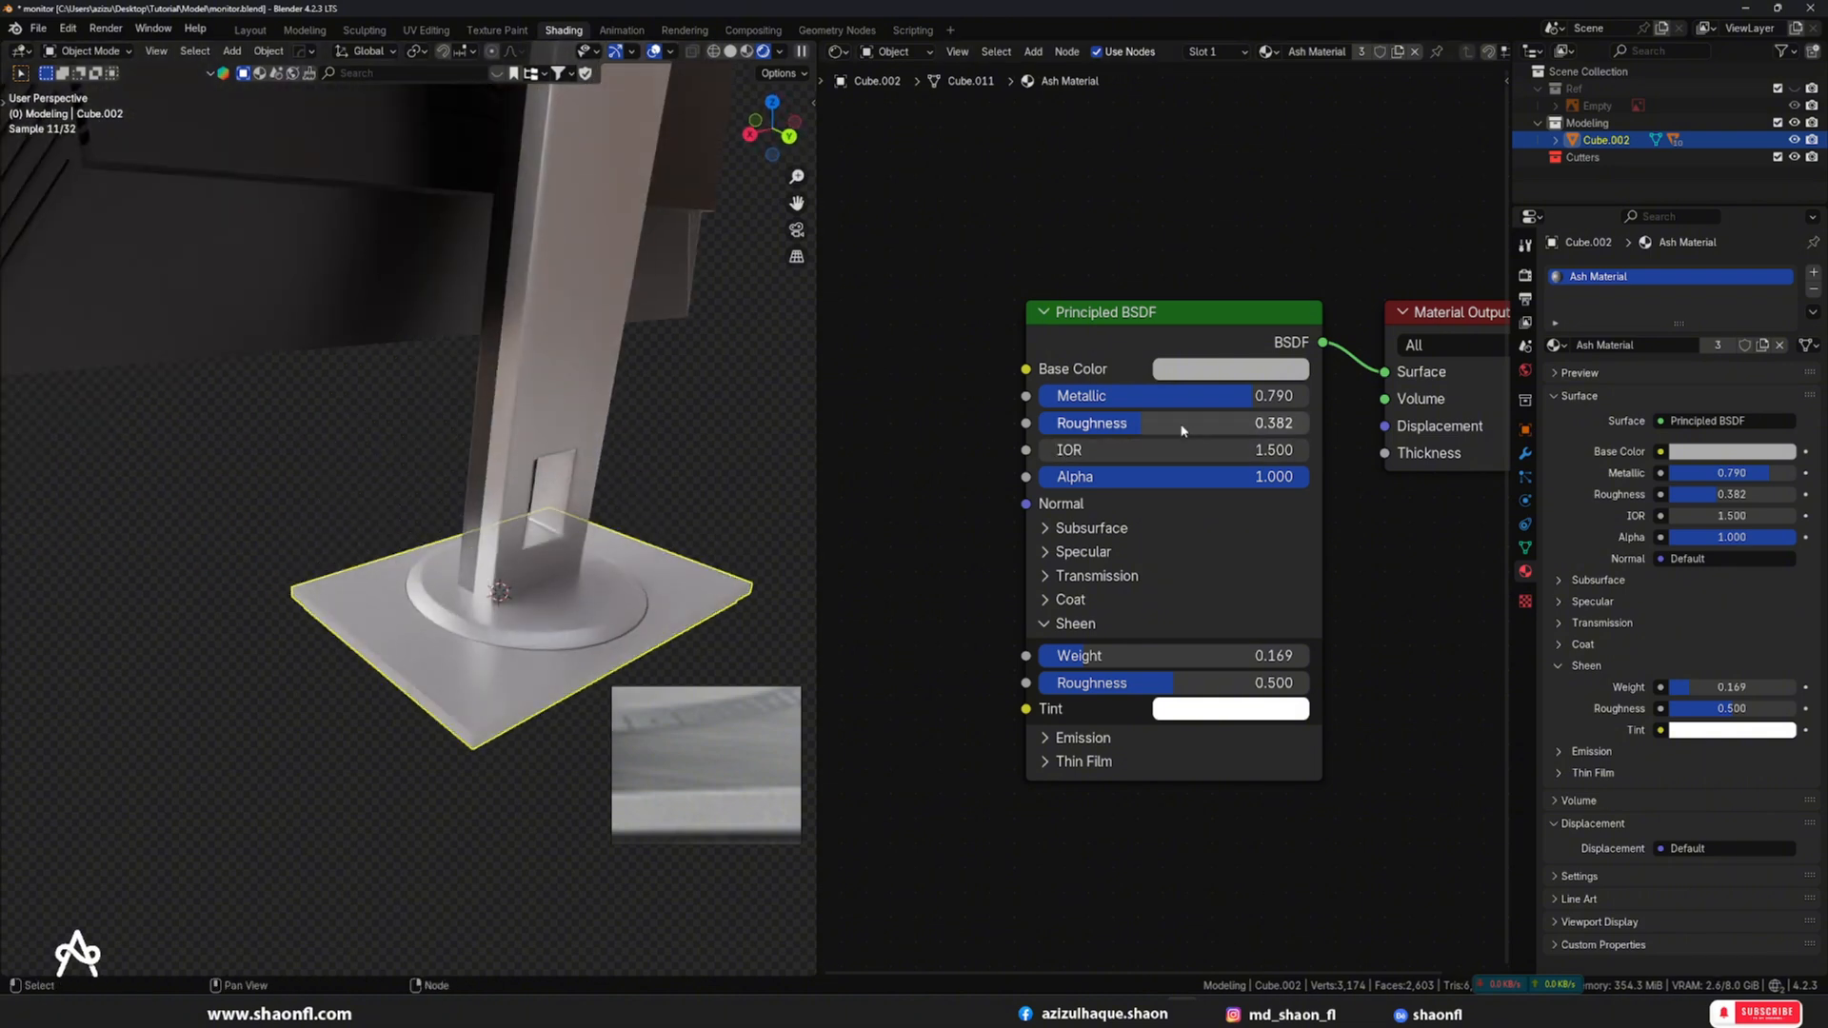
left_click_drag(1259, 396, 1261, 396)
mouse_move(1146, 430)
left_mouse_down()
mouse_move(1197, 431)
mouse_move(1156, 430)
mouse_move(1180, 431)
left_mouse_up()
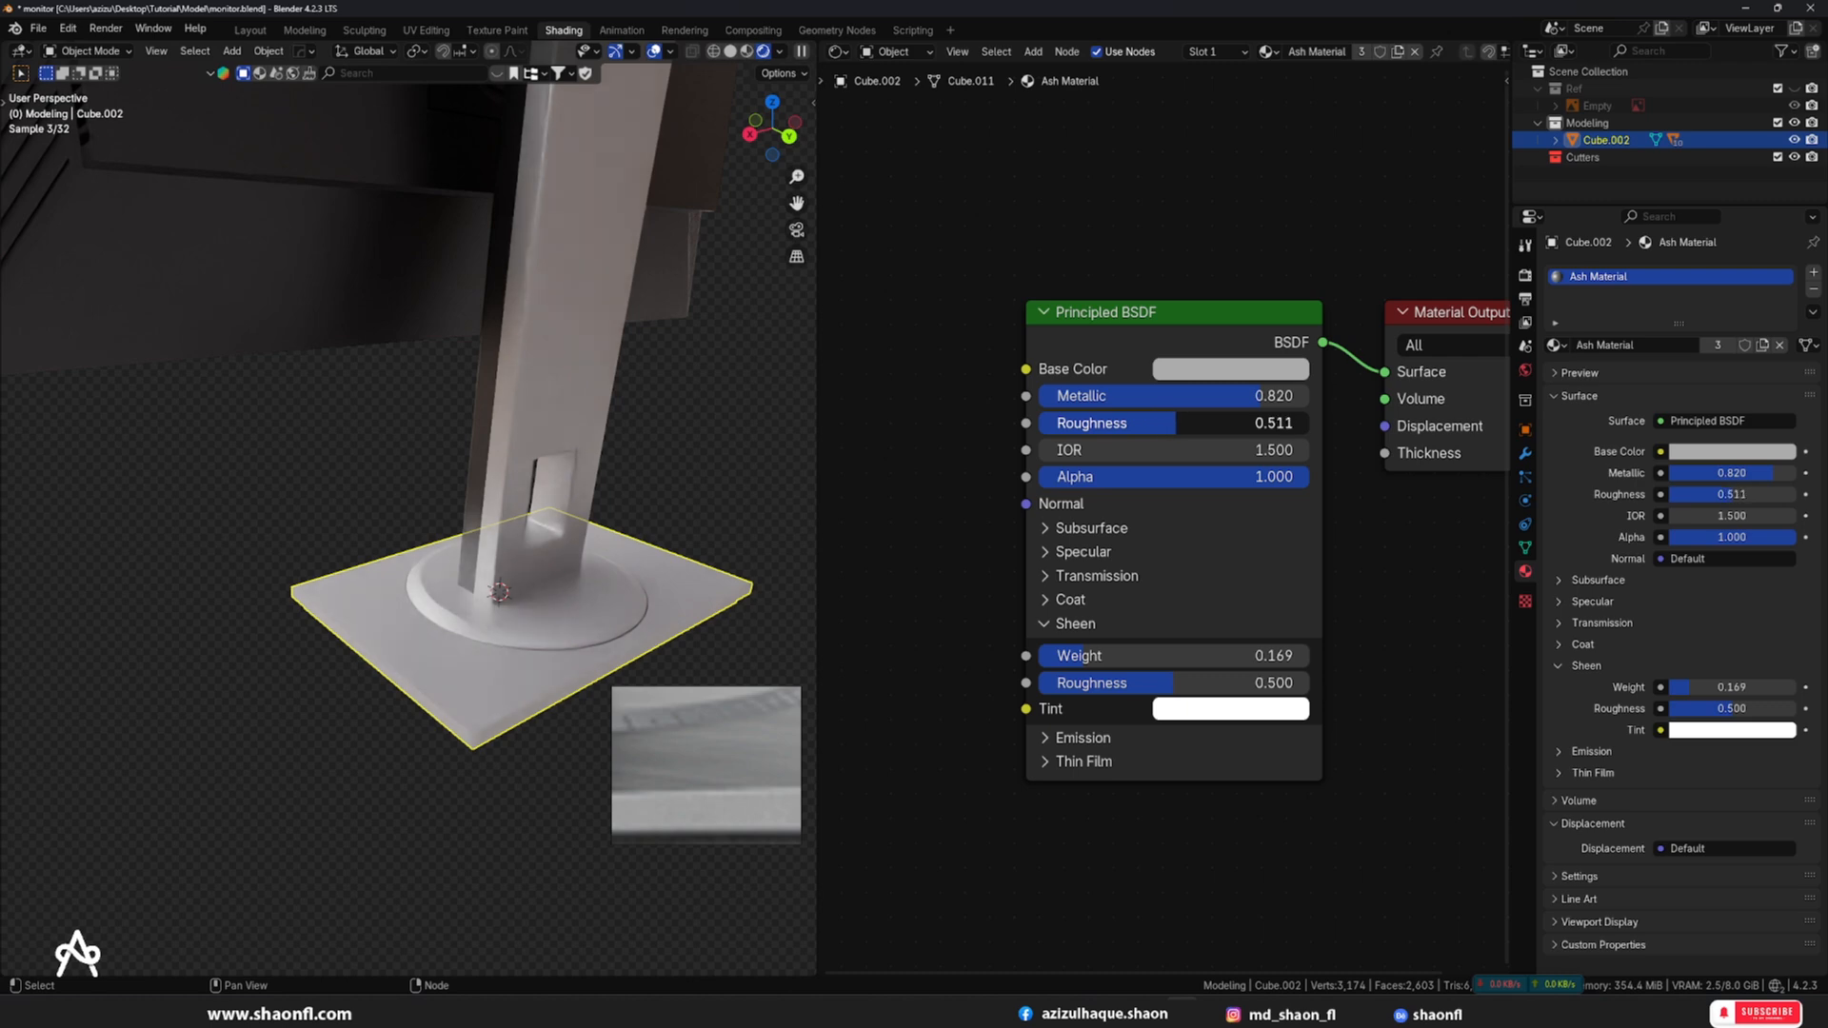
- Examine the ash finish on the back of the stand column and base from several angles
scroll(641, 464, "down", 3)
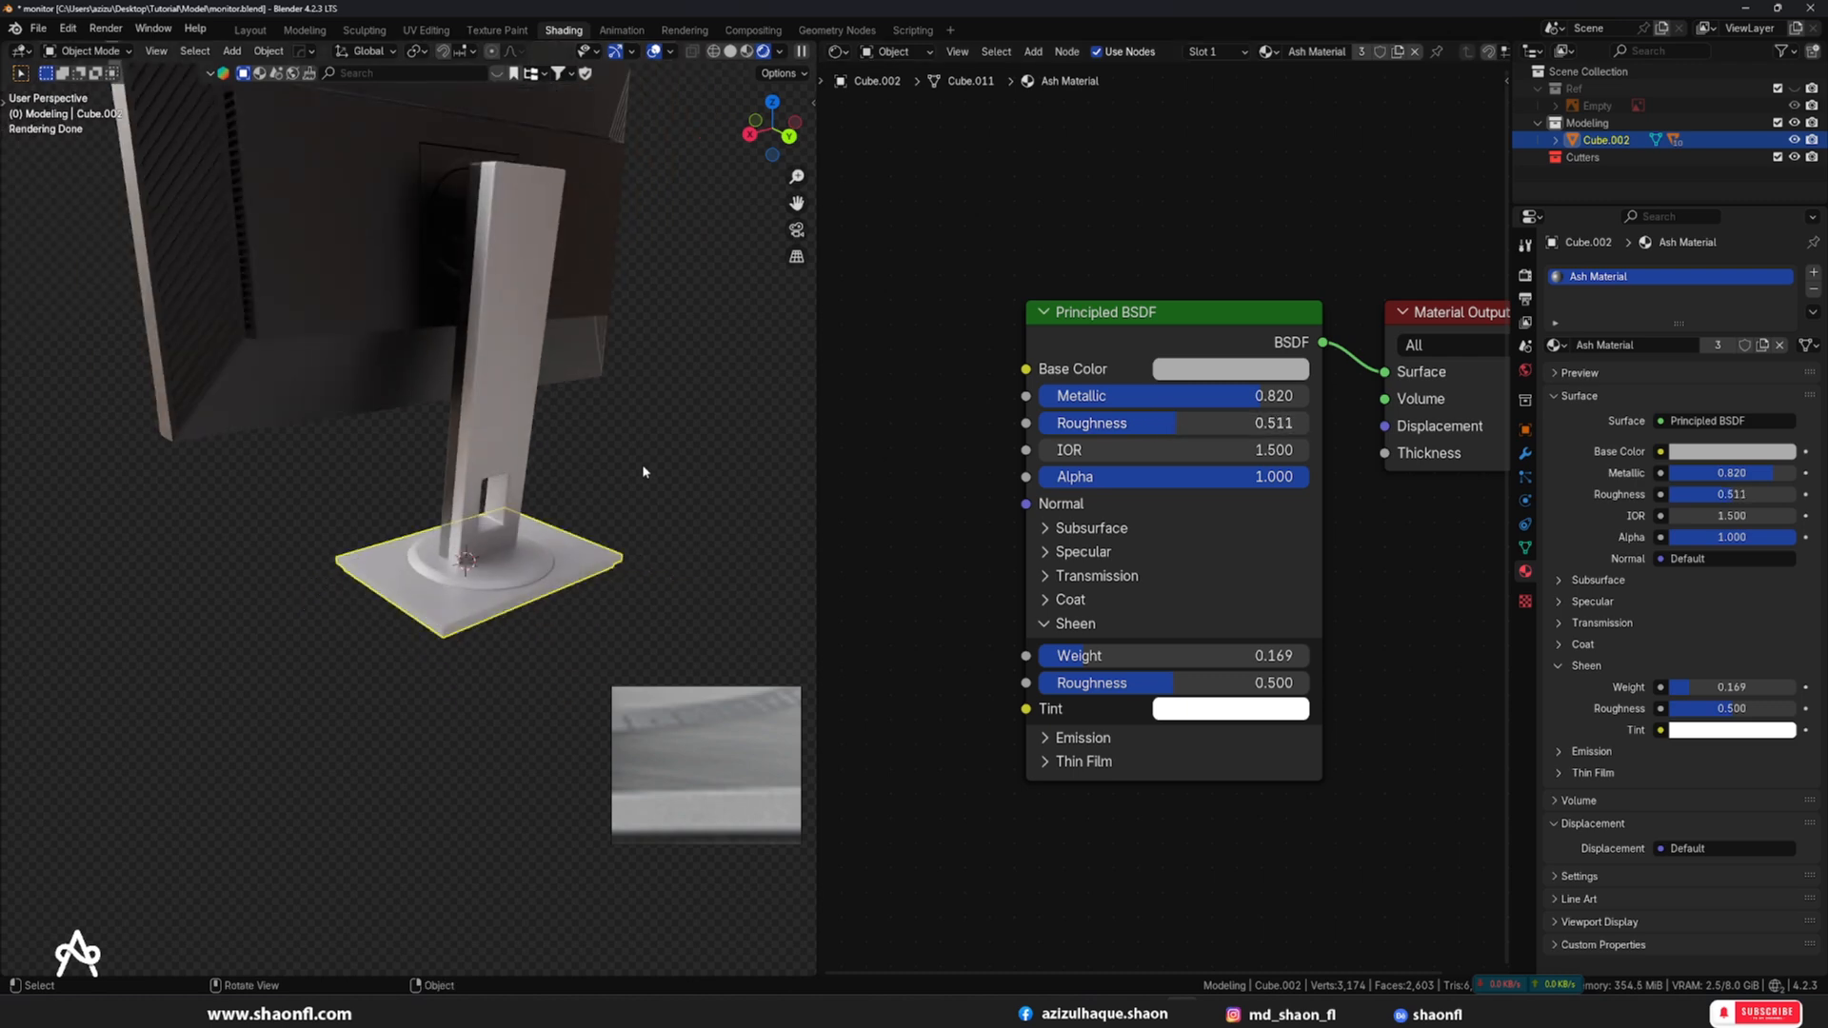
scroll(648, 459, "up", 4)
middle_click_drag(649, 459, 412, 387)
middle_click_drag(569, 400, 632, 550)
scroll(504, 261, "up", 3)
scroll(559, 196, "down", 3)
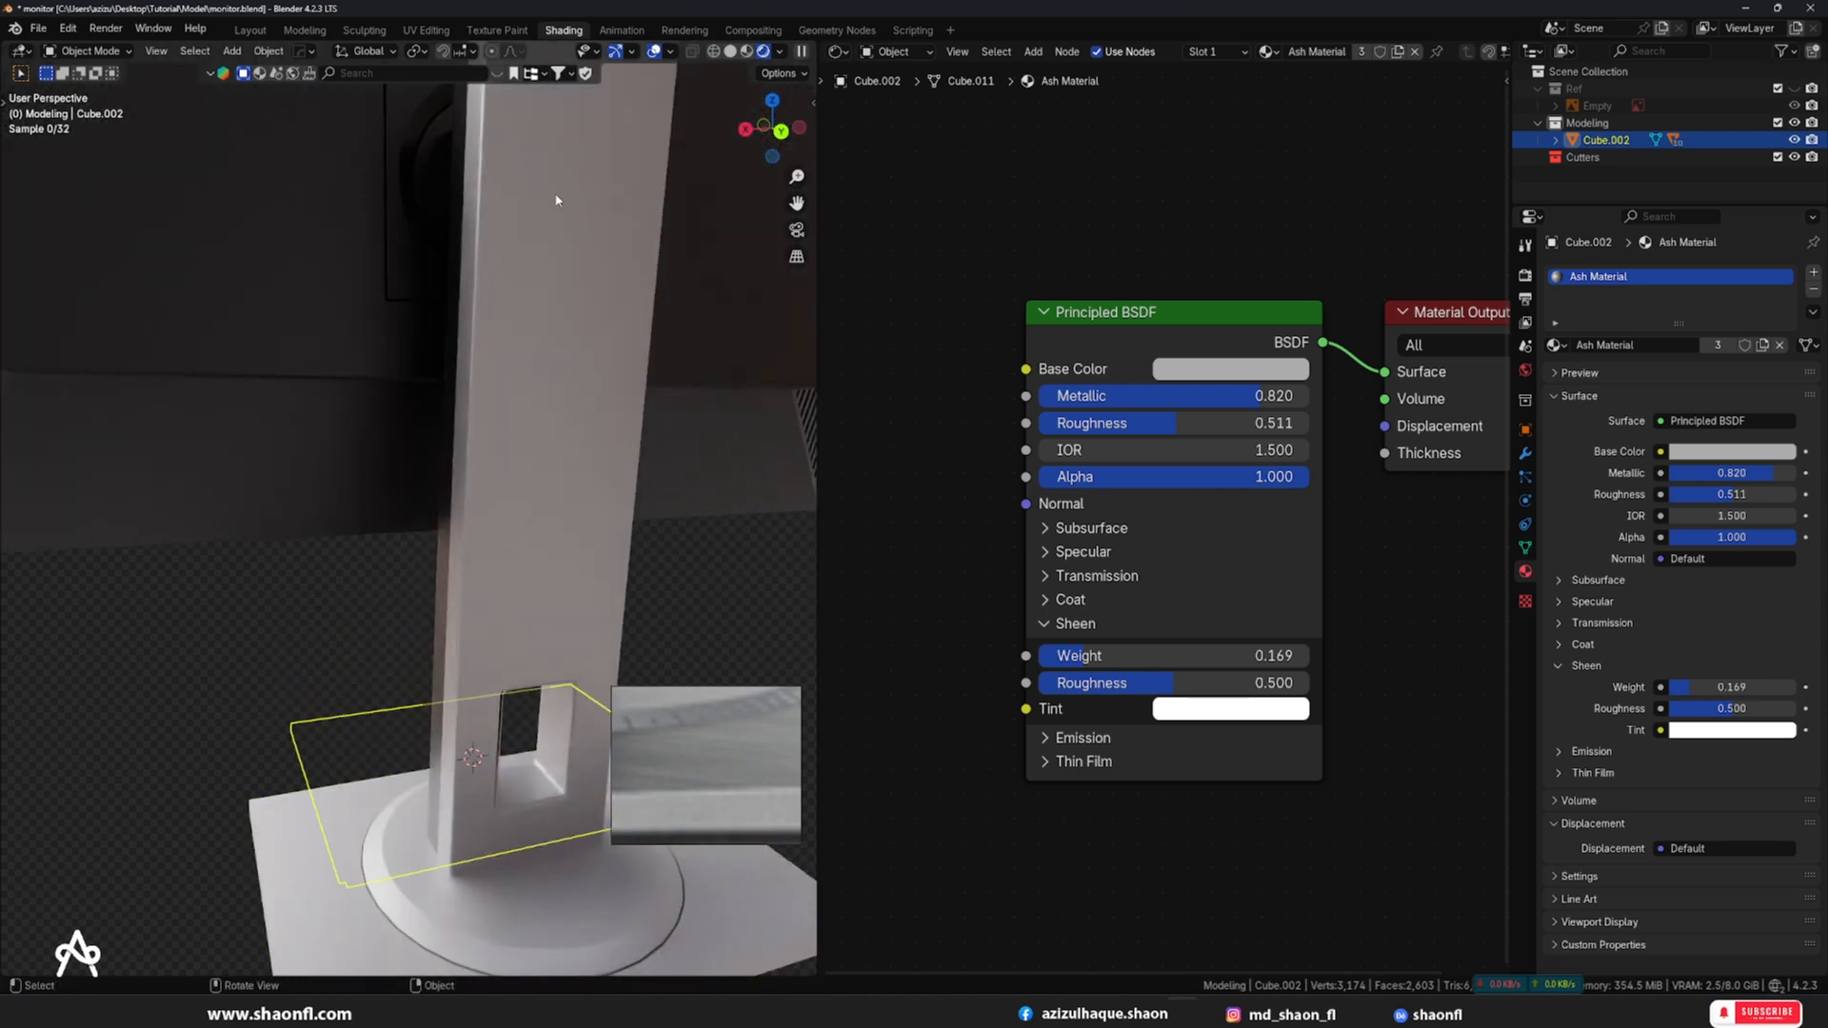
left_click_drag(559, 197, 523, 306, "alt")
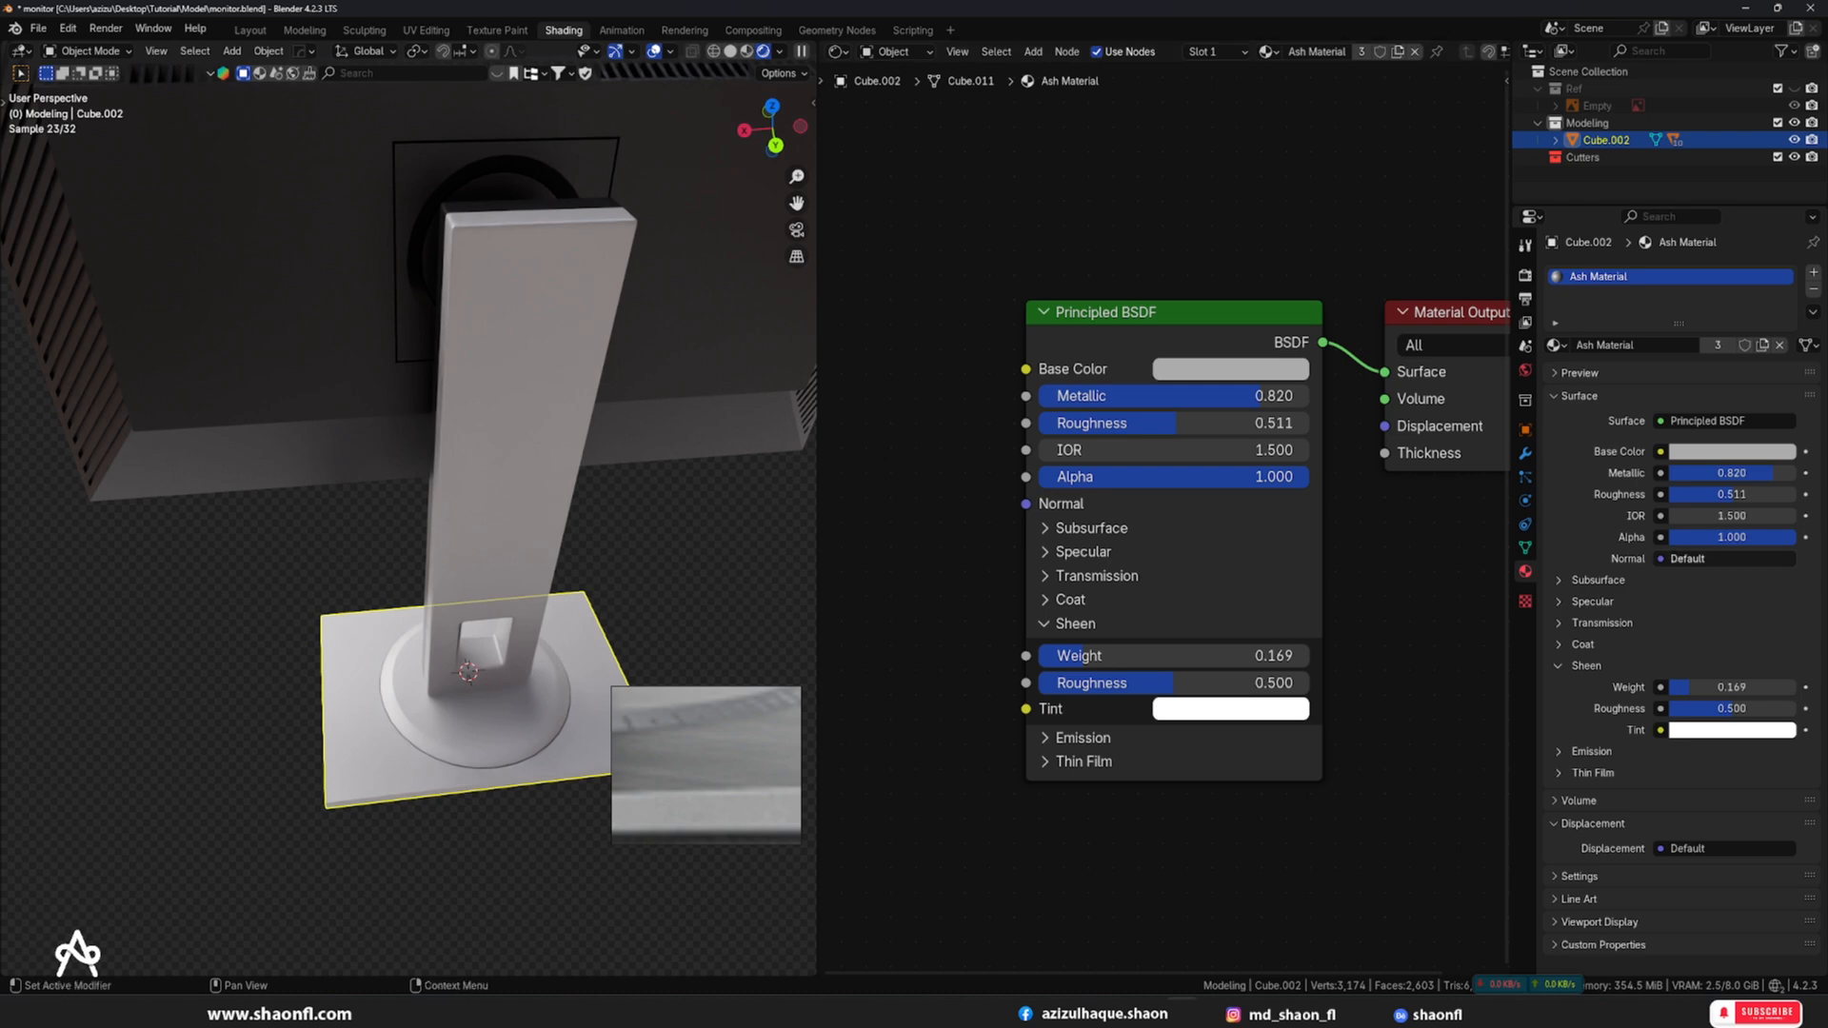
scroll(527, 388, "down", 4)
- Switch the viewport to solid shading, select the stand column and show the monitor from the front
key("z")
middle_click_drag(653, 449, 581, 400)
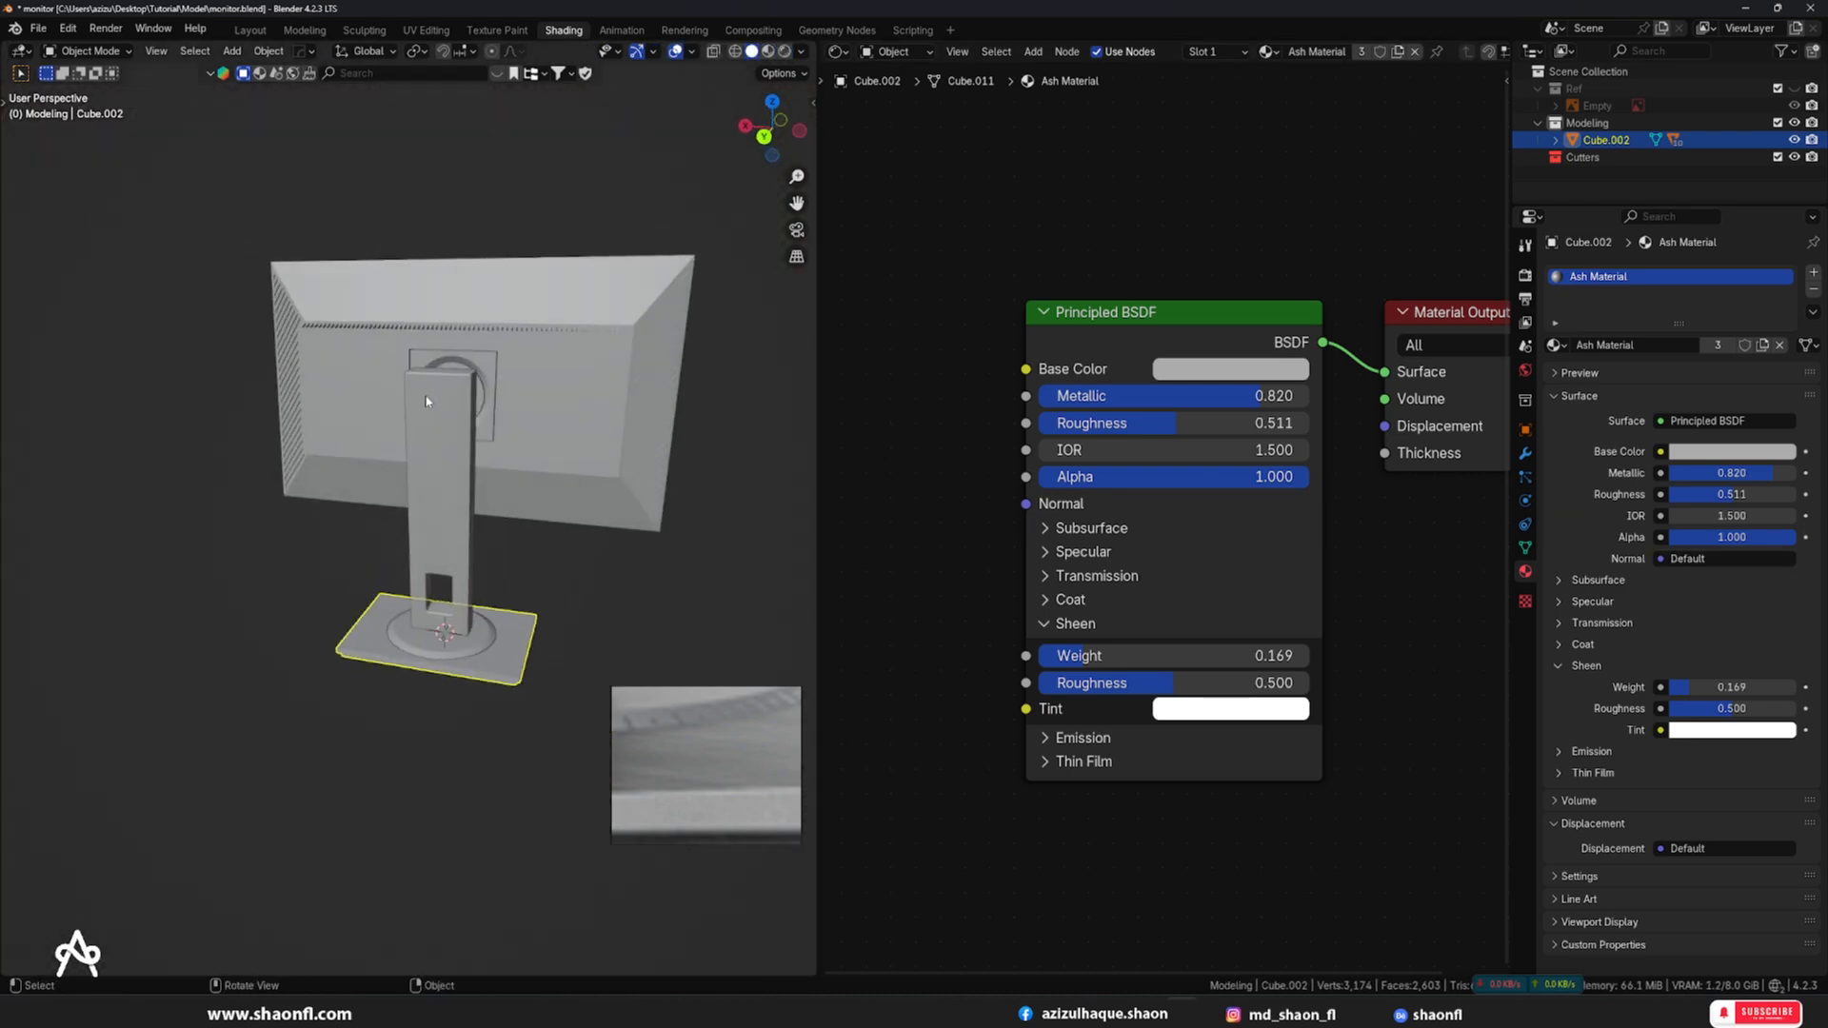
left_click(449, 445)
mouse_move(449, 446)
middle_mouse_down()
mouse_move(467, 340)
mouse_move(526, 388)
middle_mouse_up()
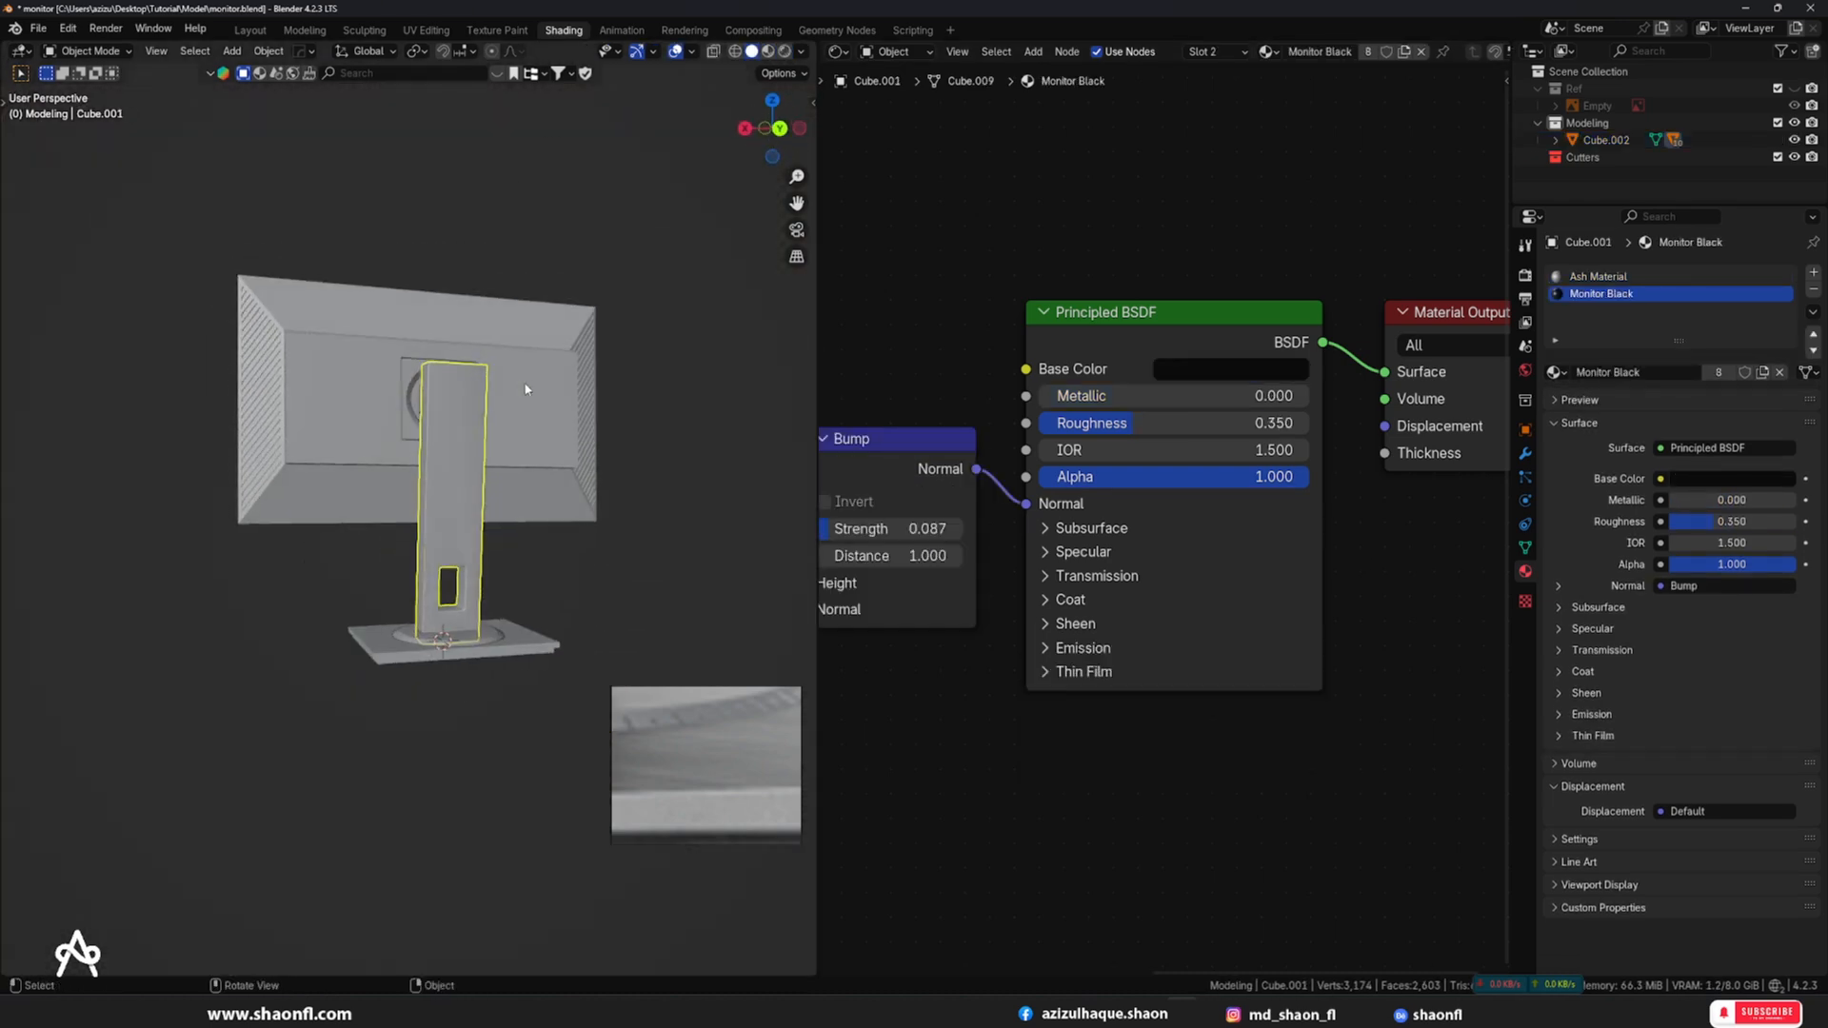
key("KP_1")
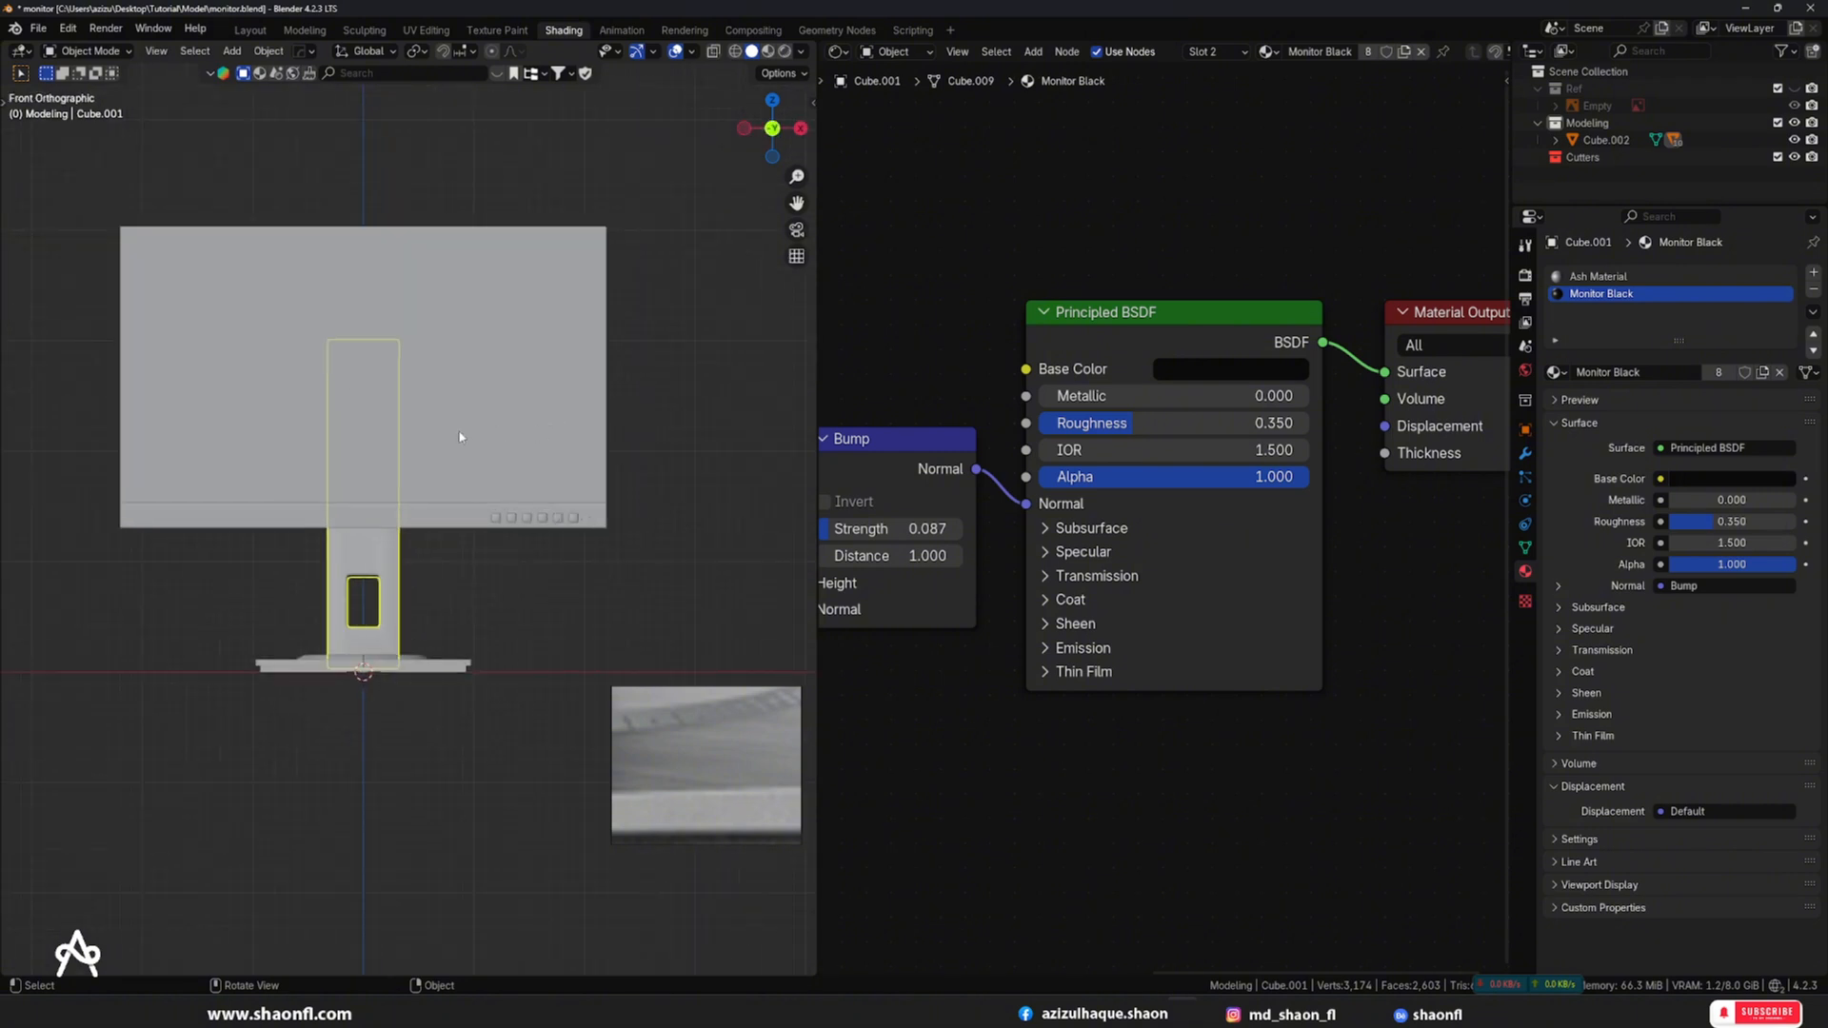
- Add a text object at the base of the monitor stand
key("shift+a")
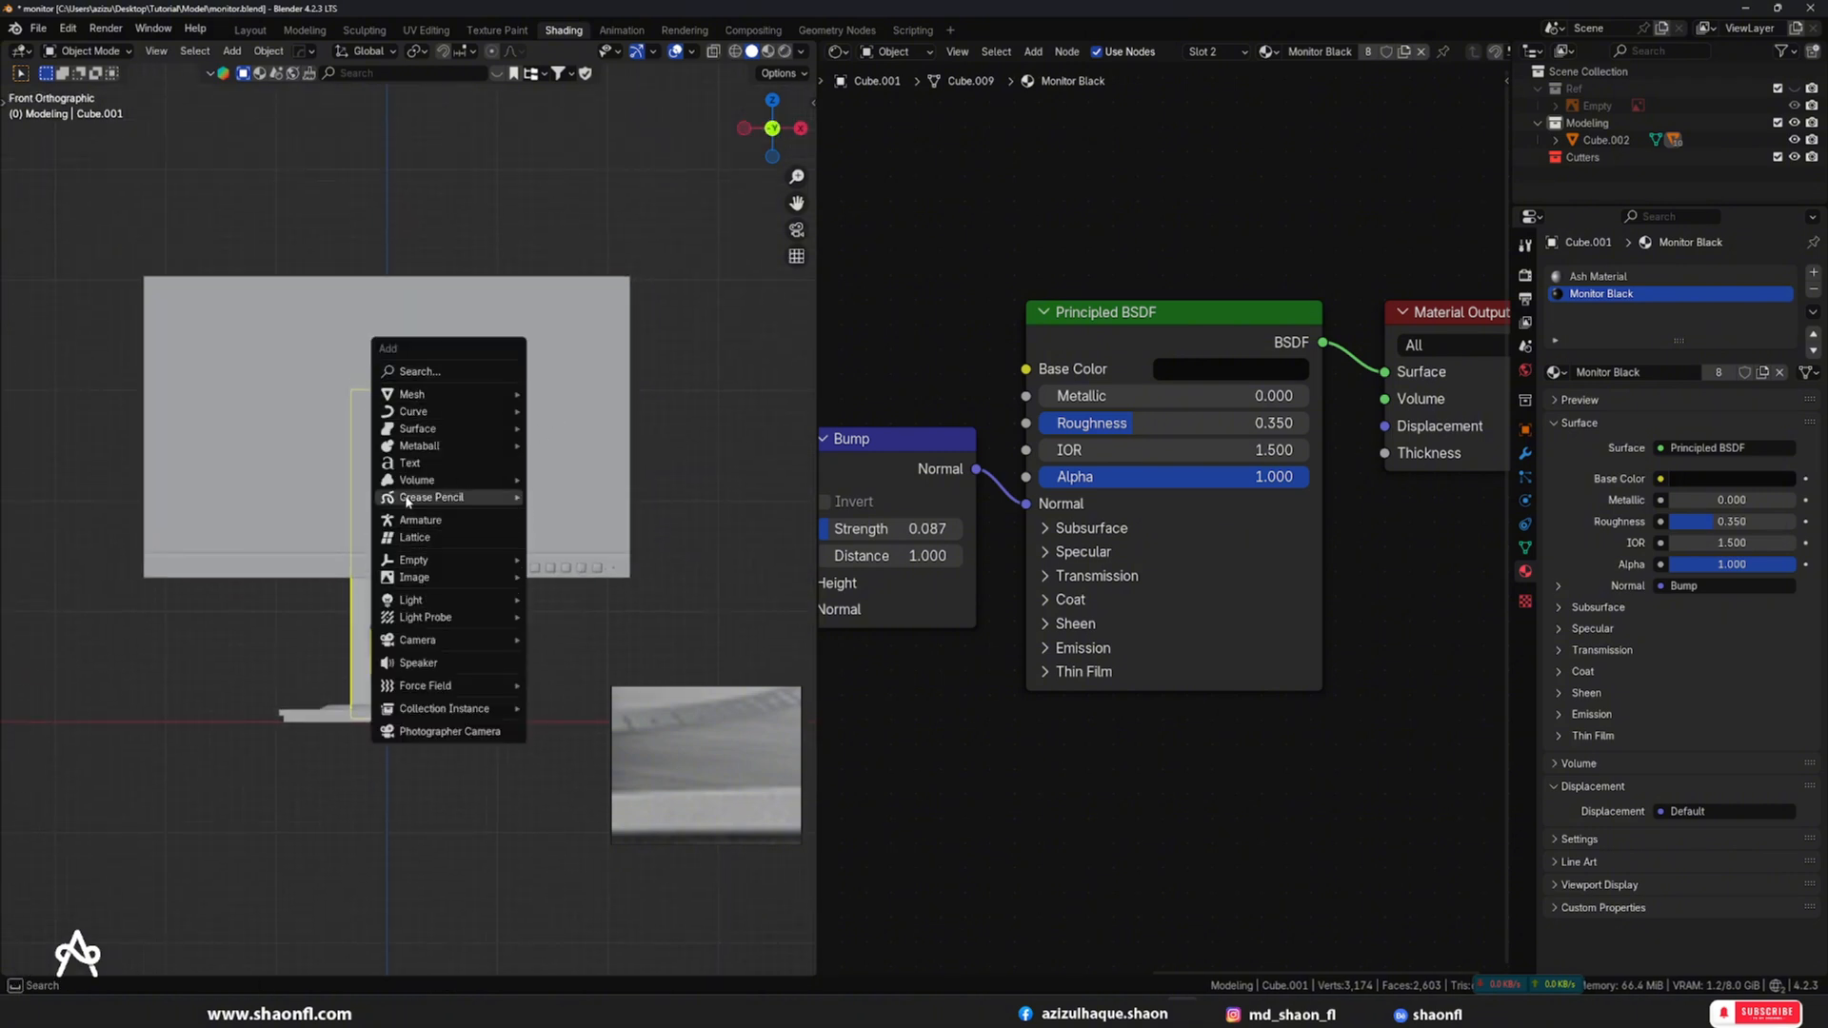
mouse_move(461, 617)
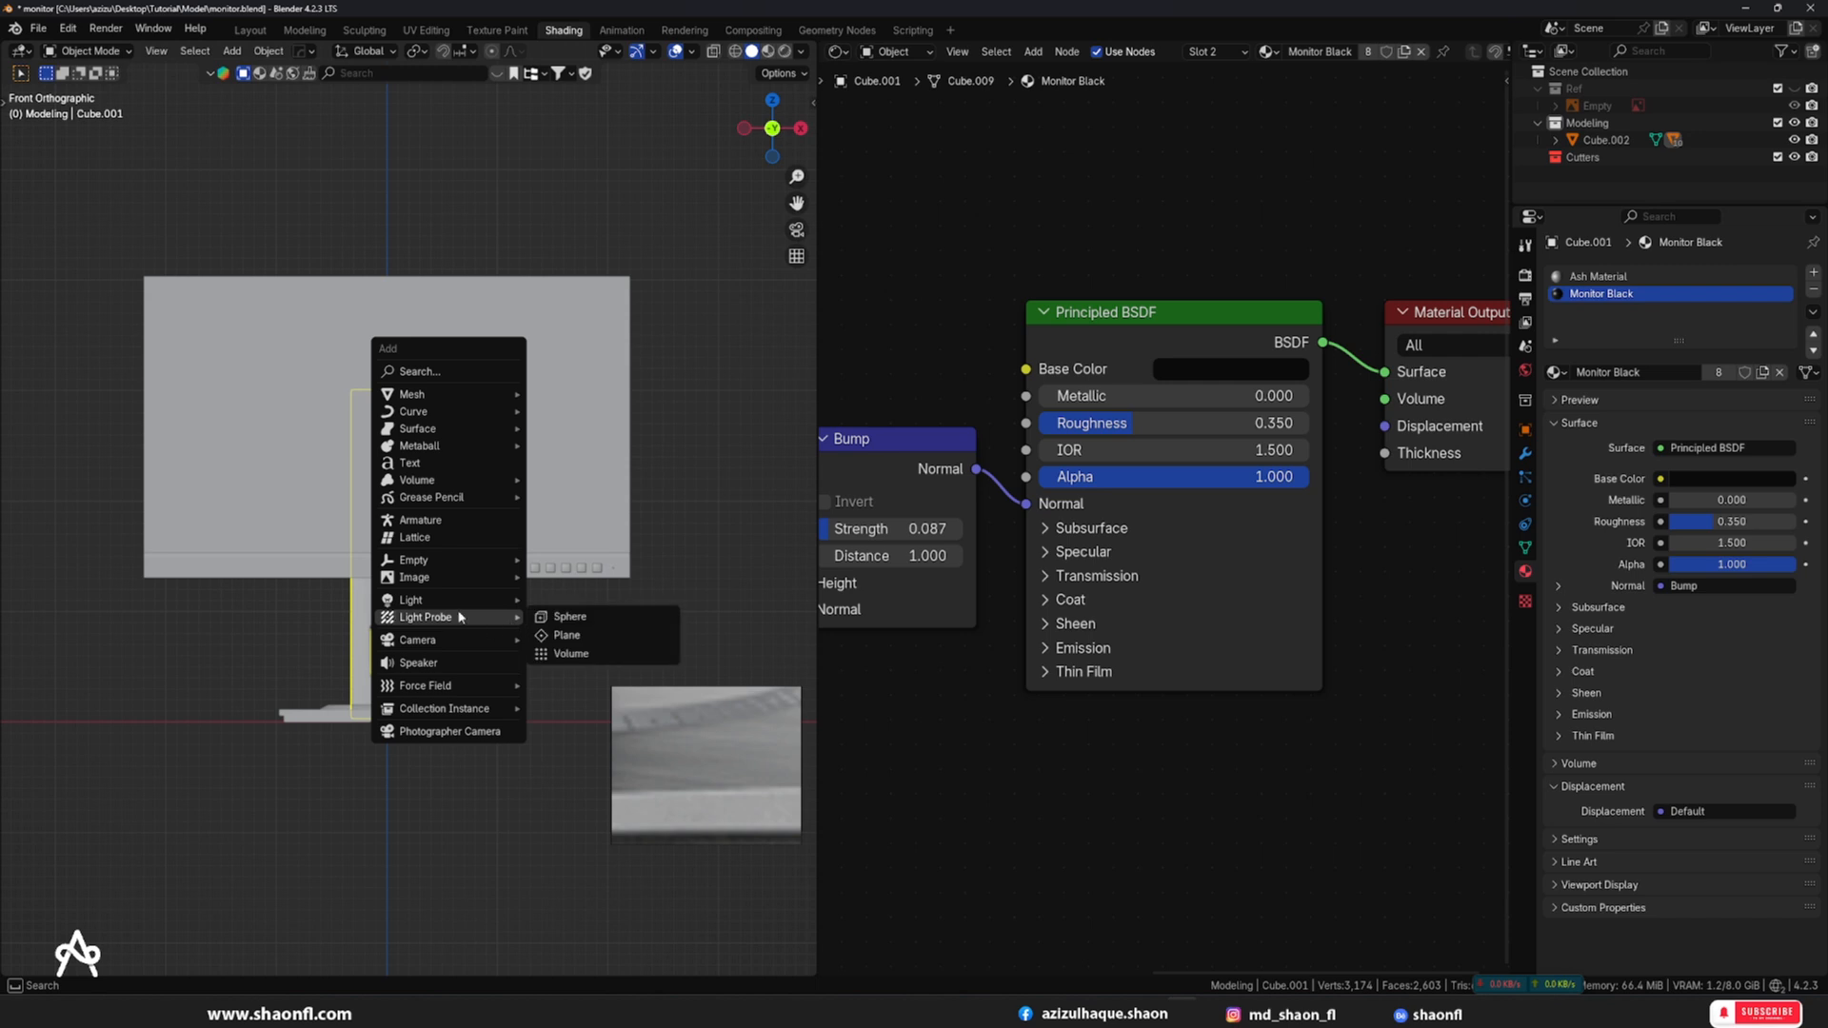
left_click(420, 464)
scroll(429, 553, "down", 5)
middle_click_drag(387, 580, 398, 640)
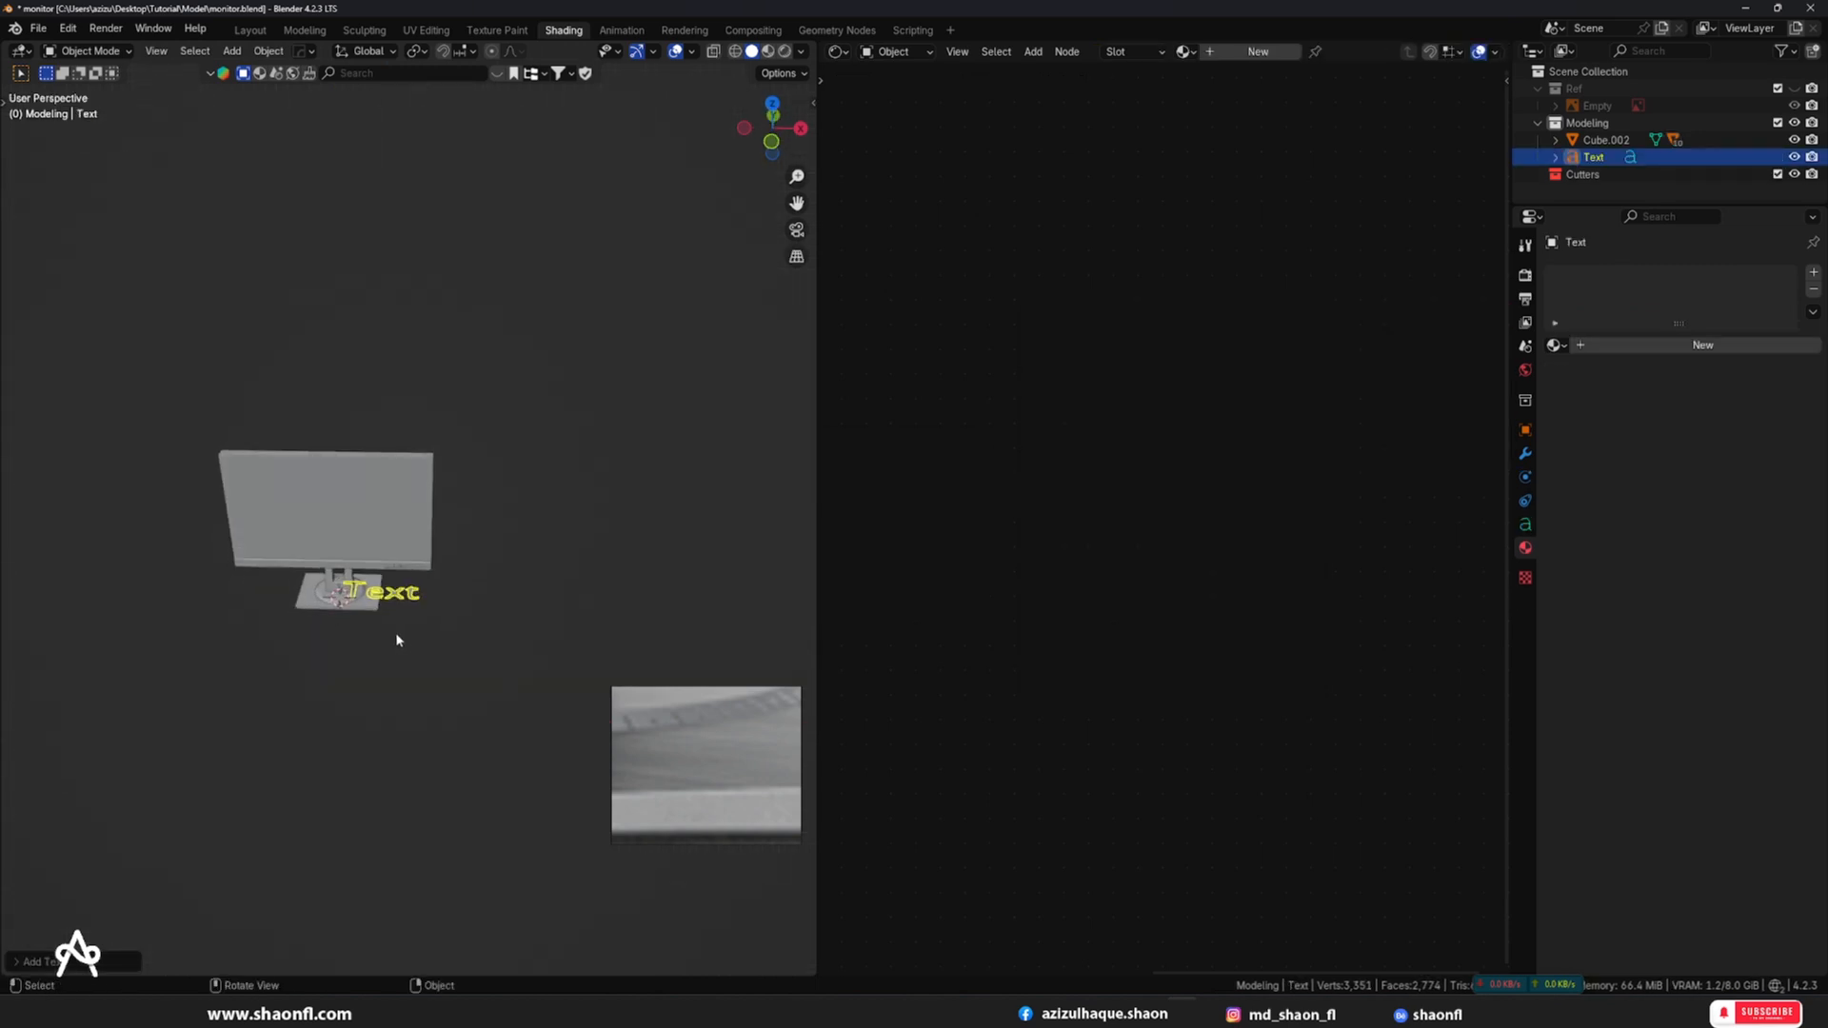
- Replace the default text content with "ProArt", matching the lettering on the reference's stand column
key("Tab")
key("BackSpace")
key("BackSpace")
key("BackSpace")
key("BackSpace")
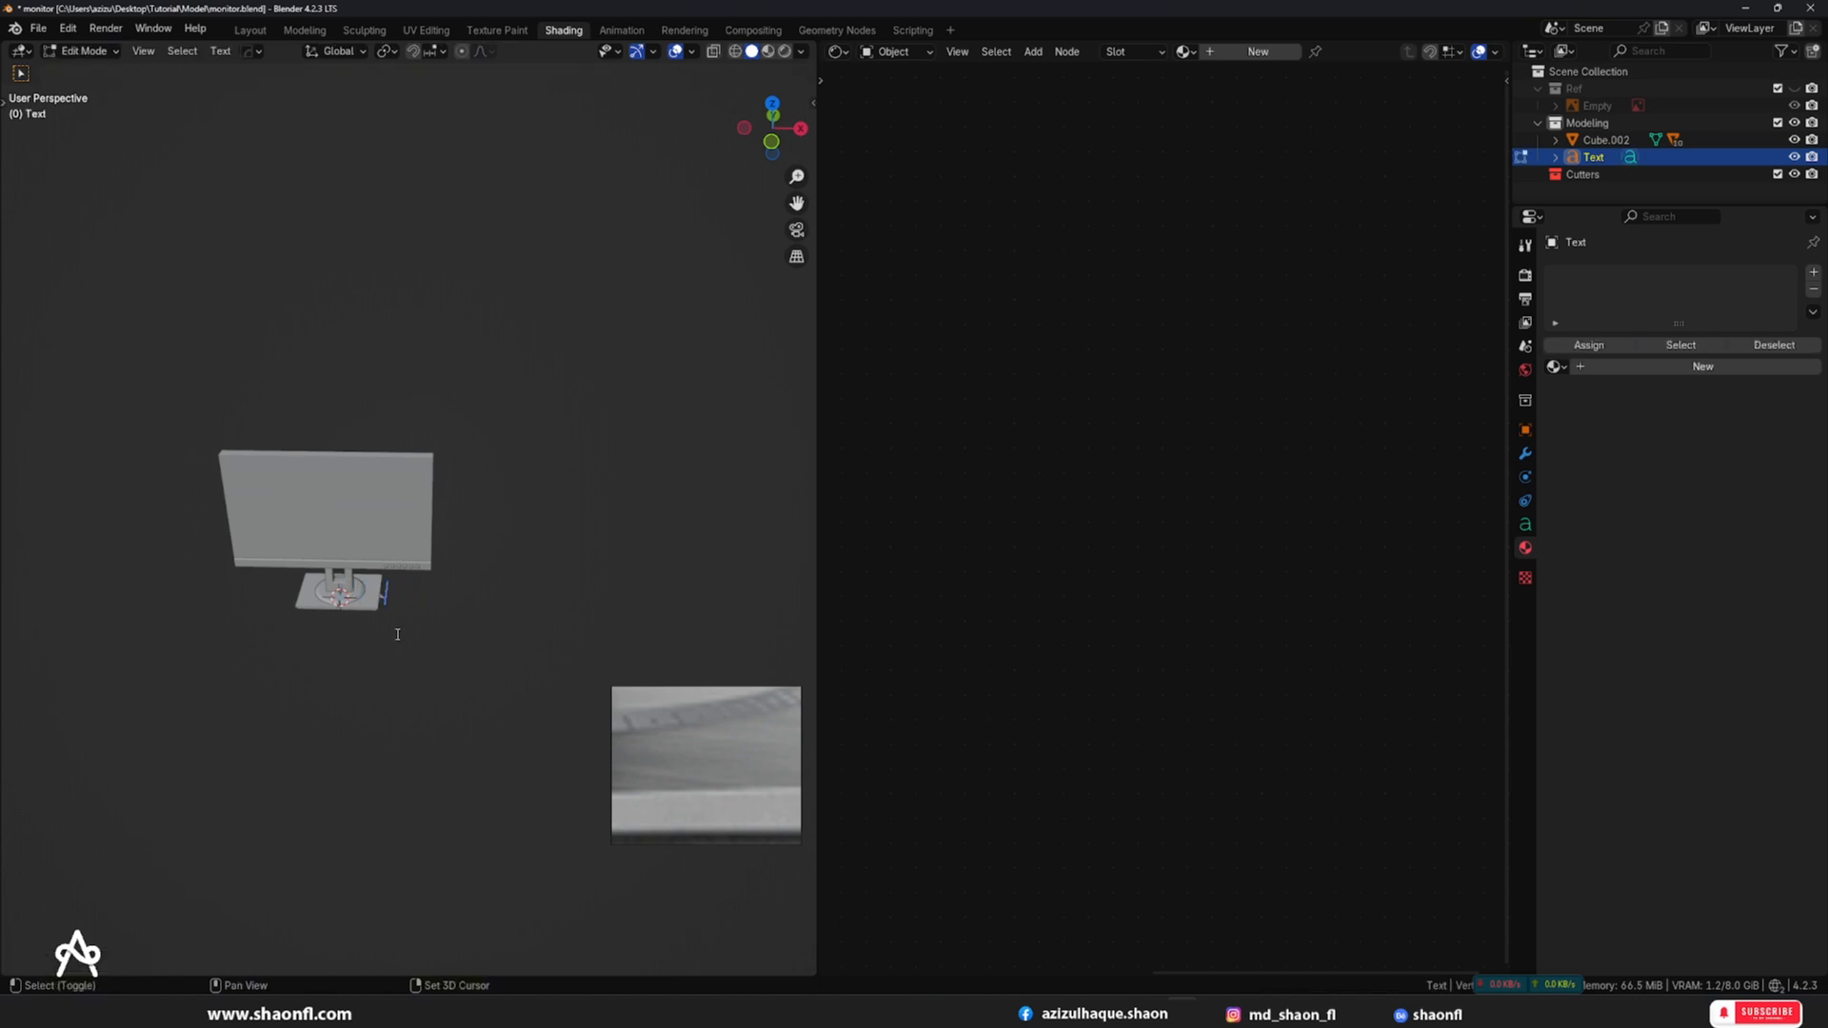
key("BackSpace")
type("A")
key("BackSpace")
key("BackSpace")
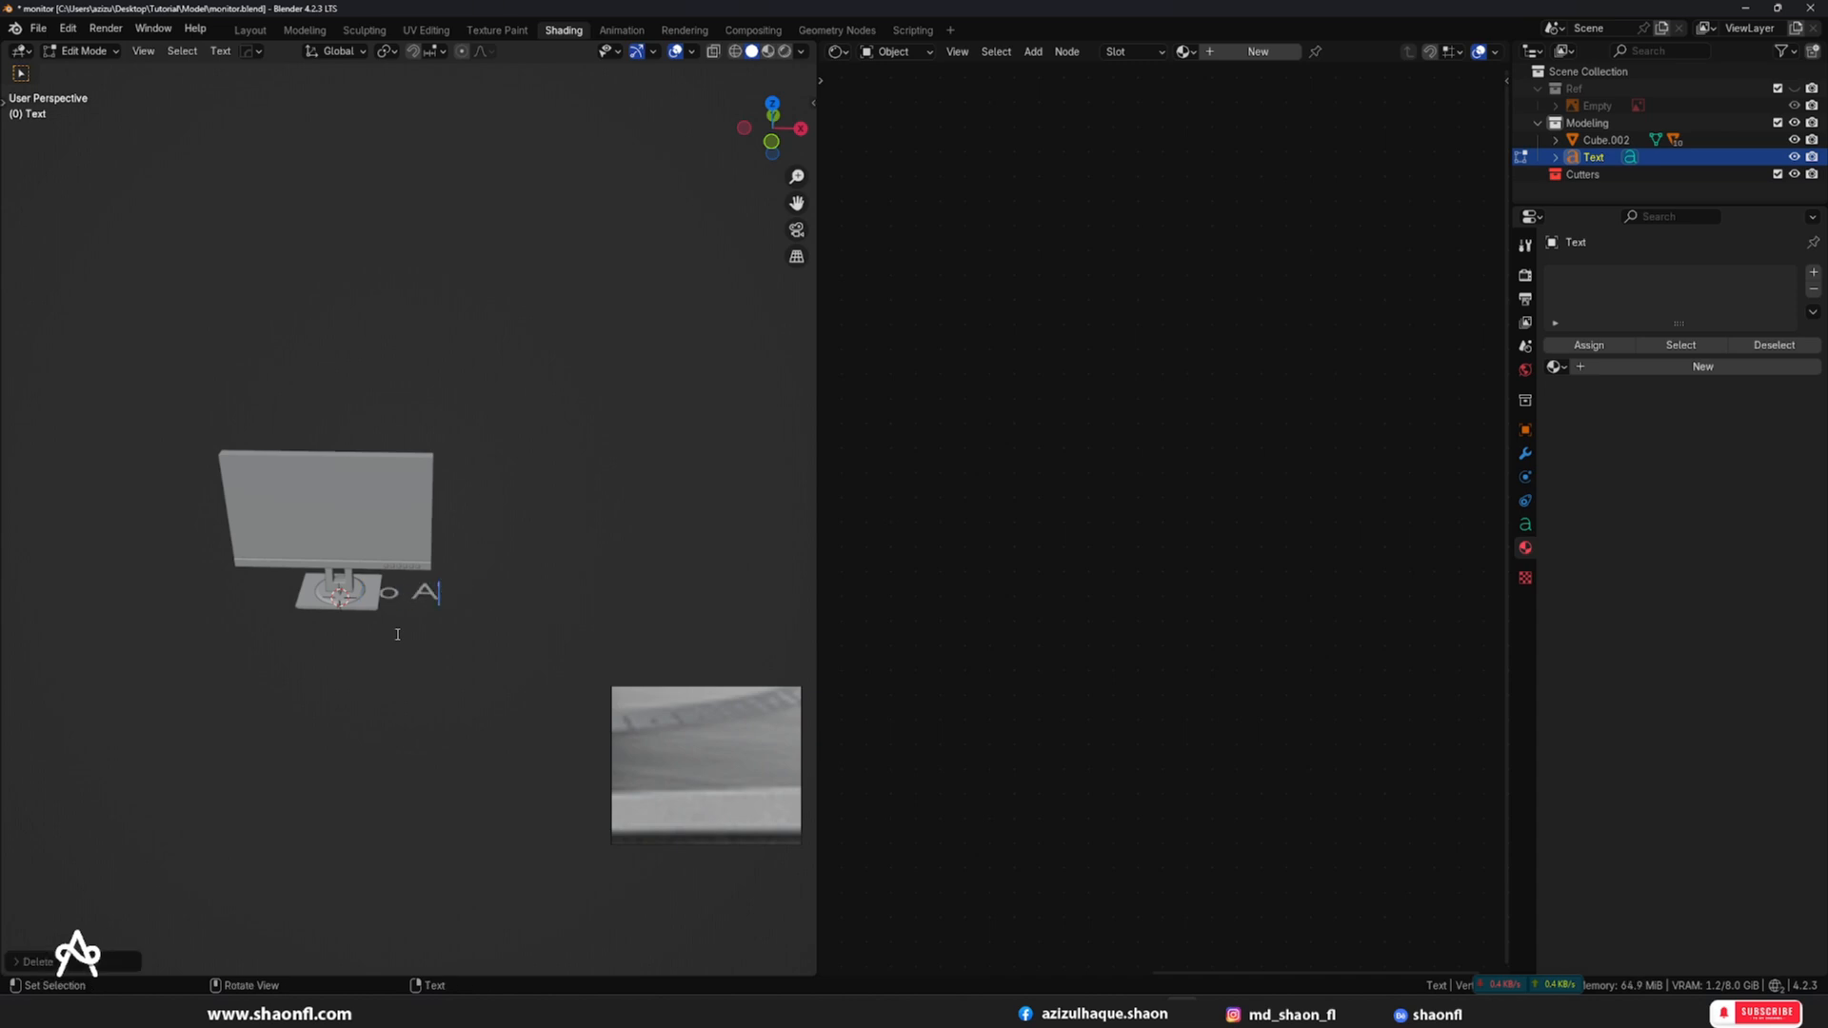
type("art")
key("Tab")
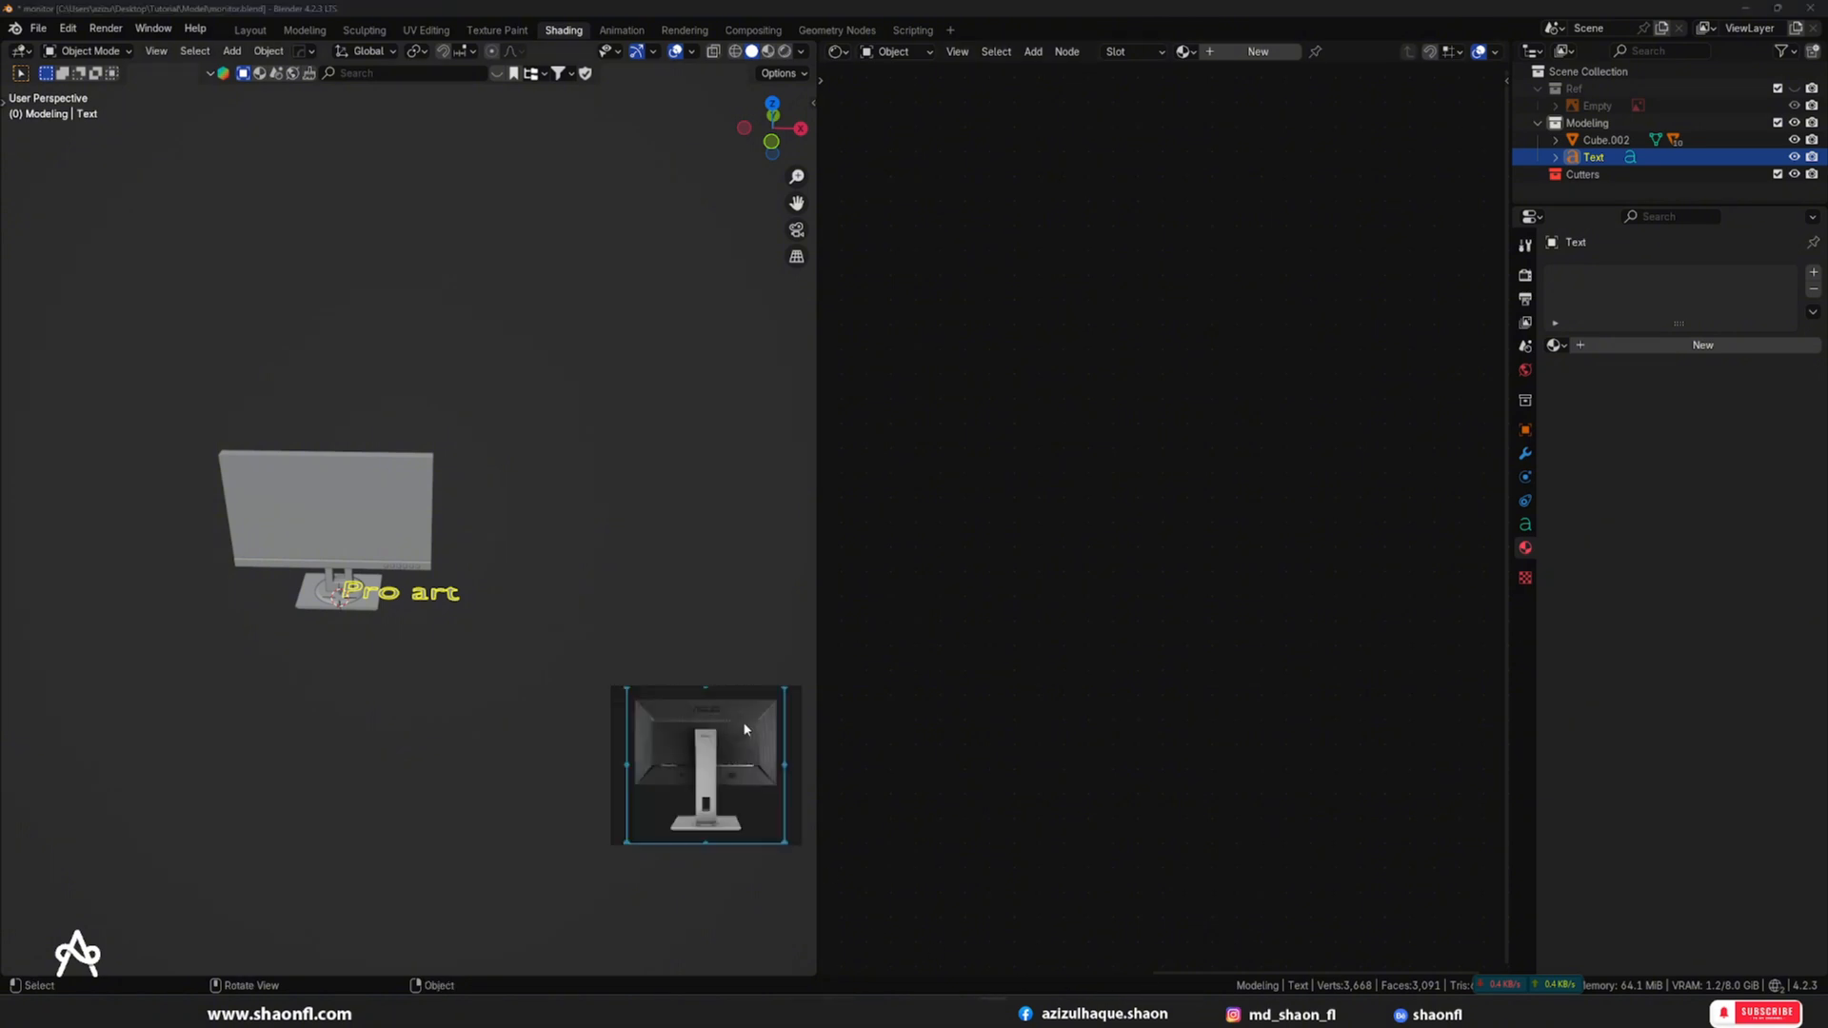
scroll(704, 738, "up", 9)
left_click(419, 599)
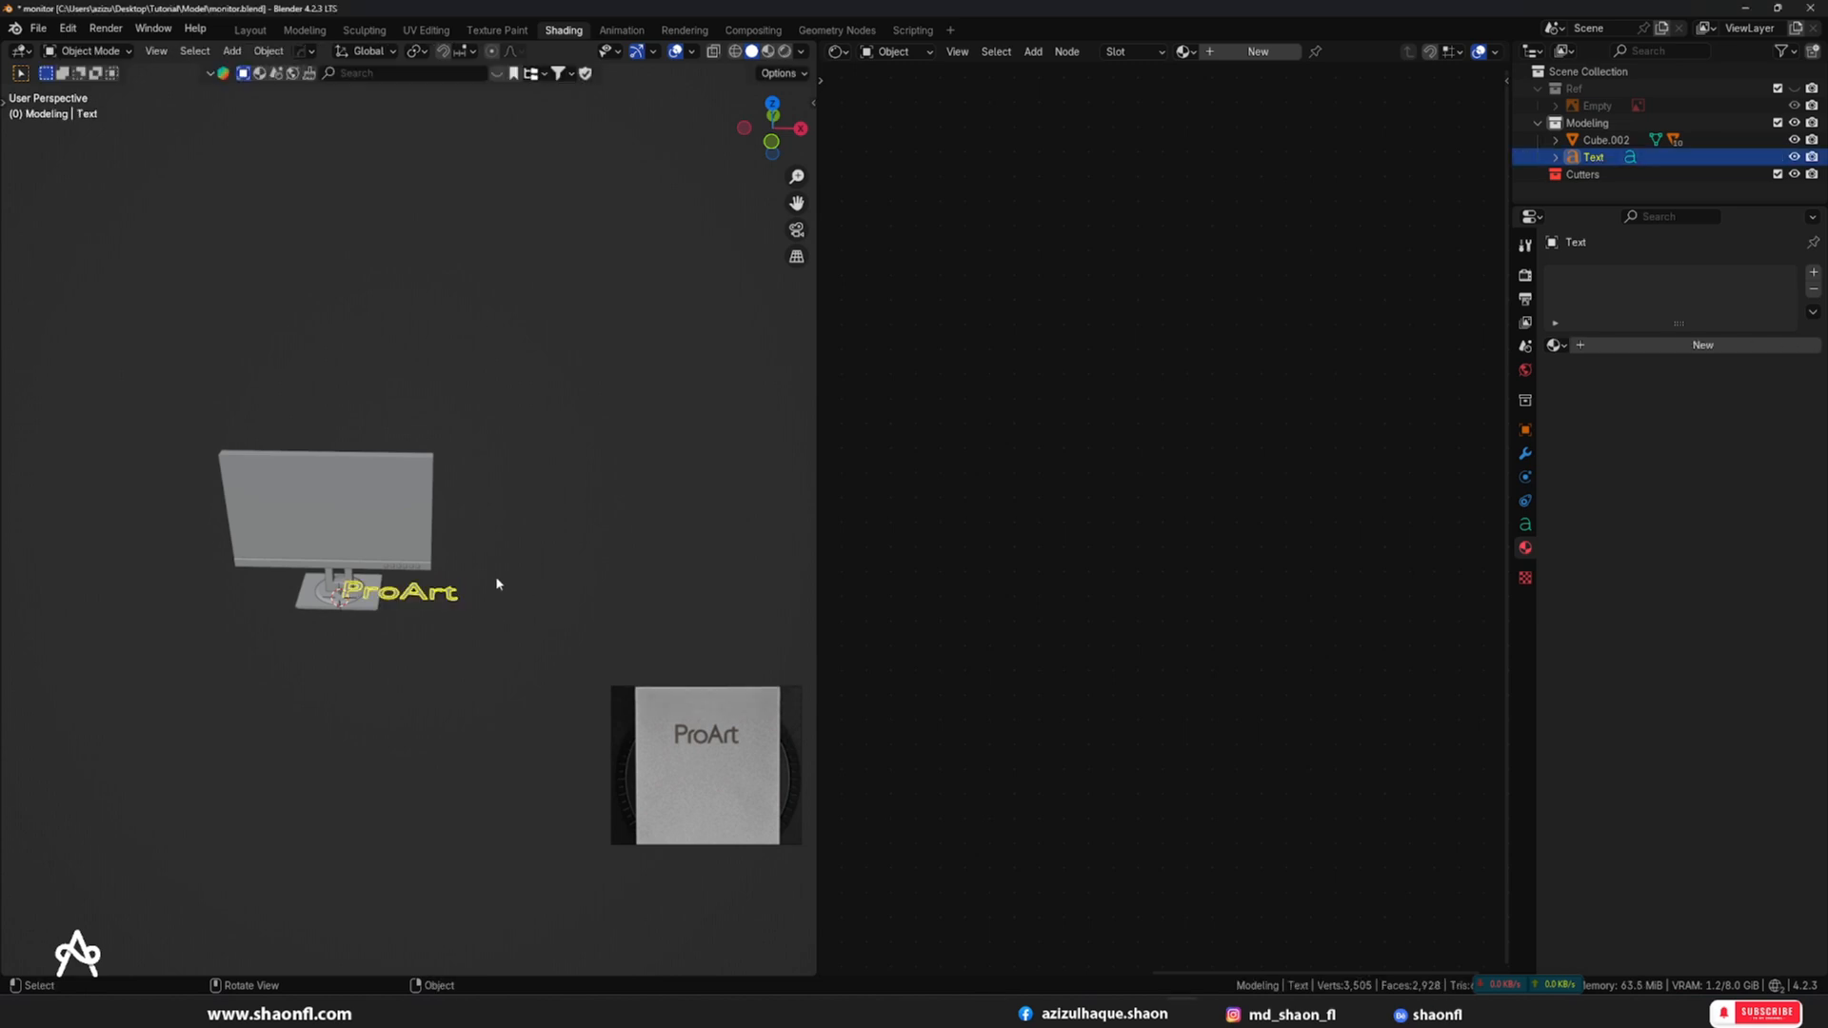
- Stand the ProArt text upright by rotating it 90 degrees about the X axis and scale it down
scroll(483, 608, "up", 2)
type("rx90")
key("Return")
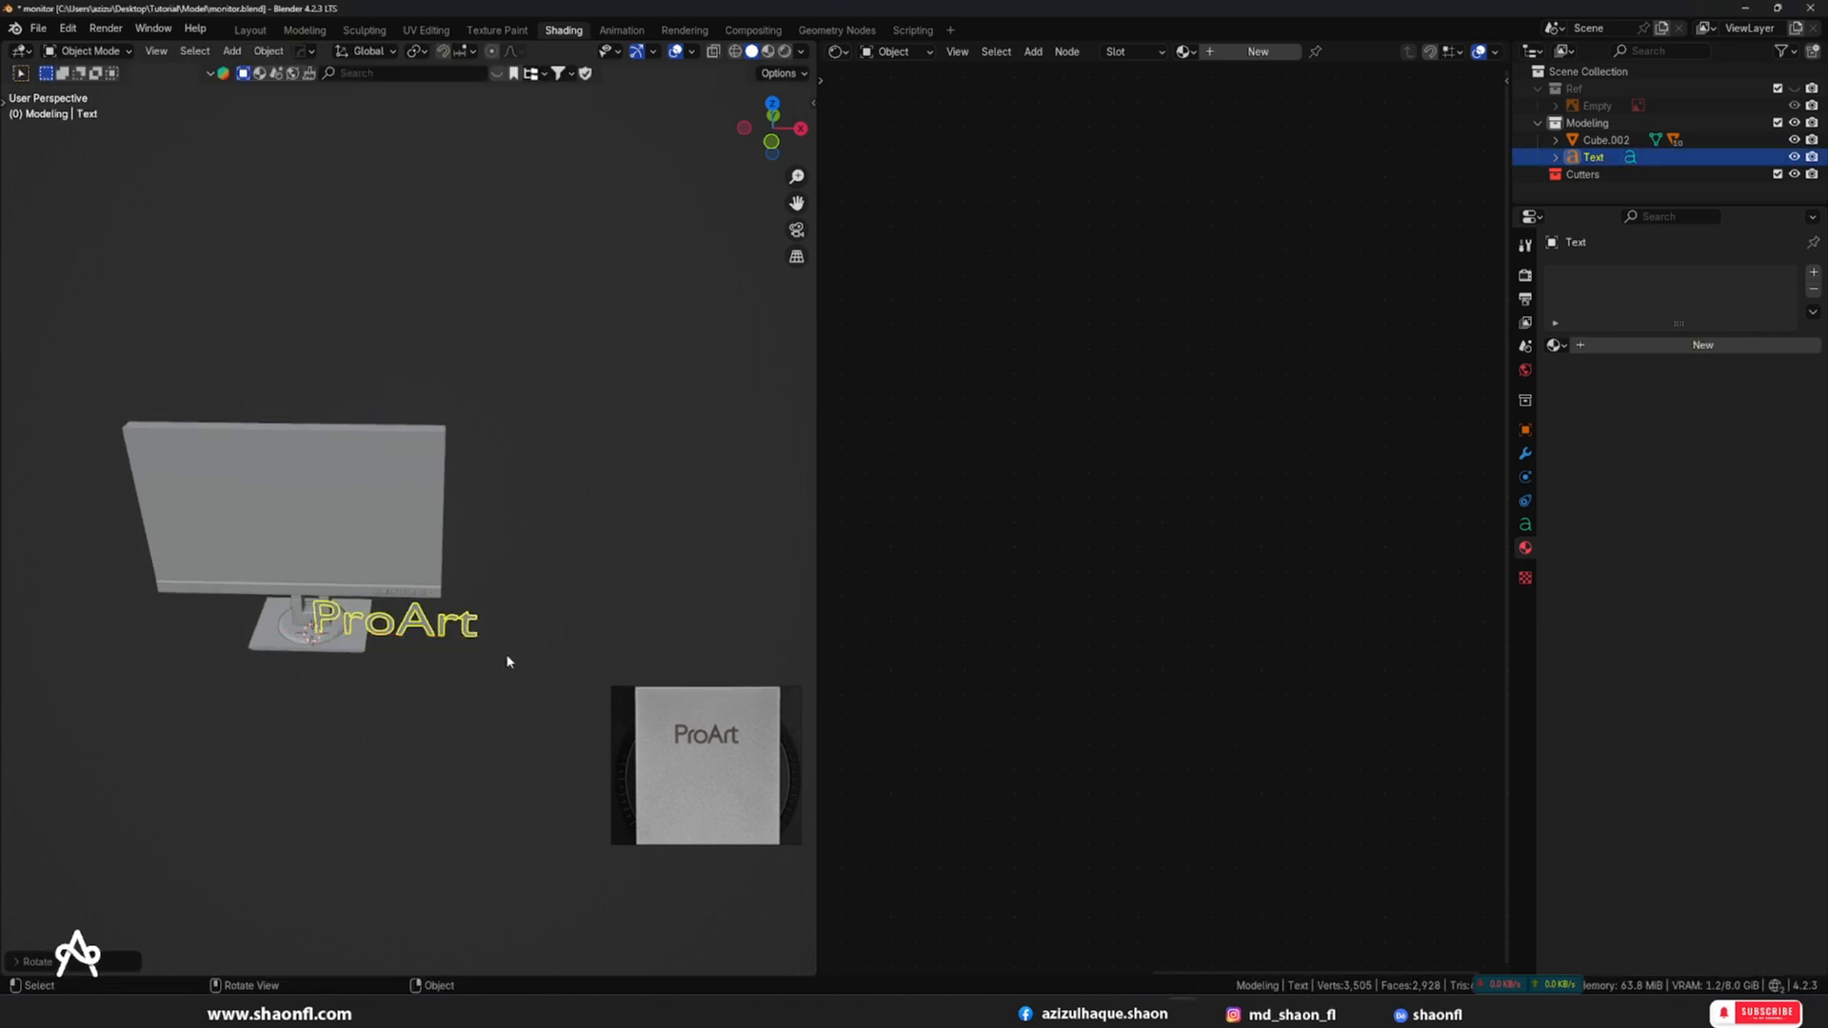
middle_click_drag(508, 657, 599, 602)
key("s")
left_click(455, 623)
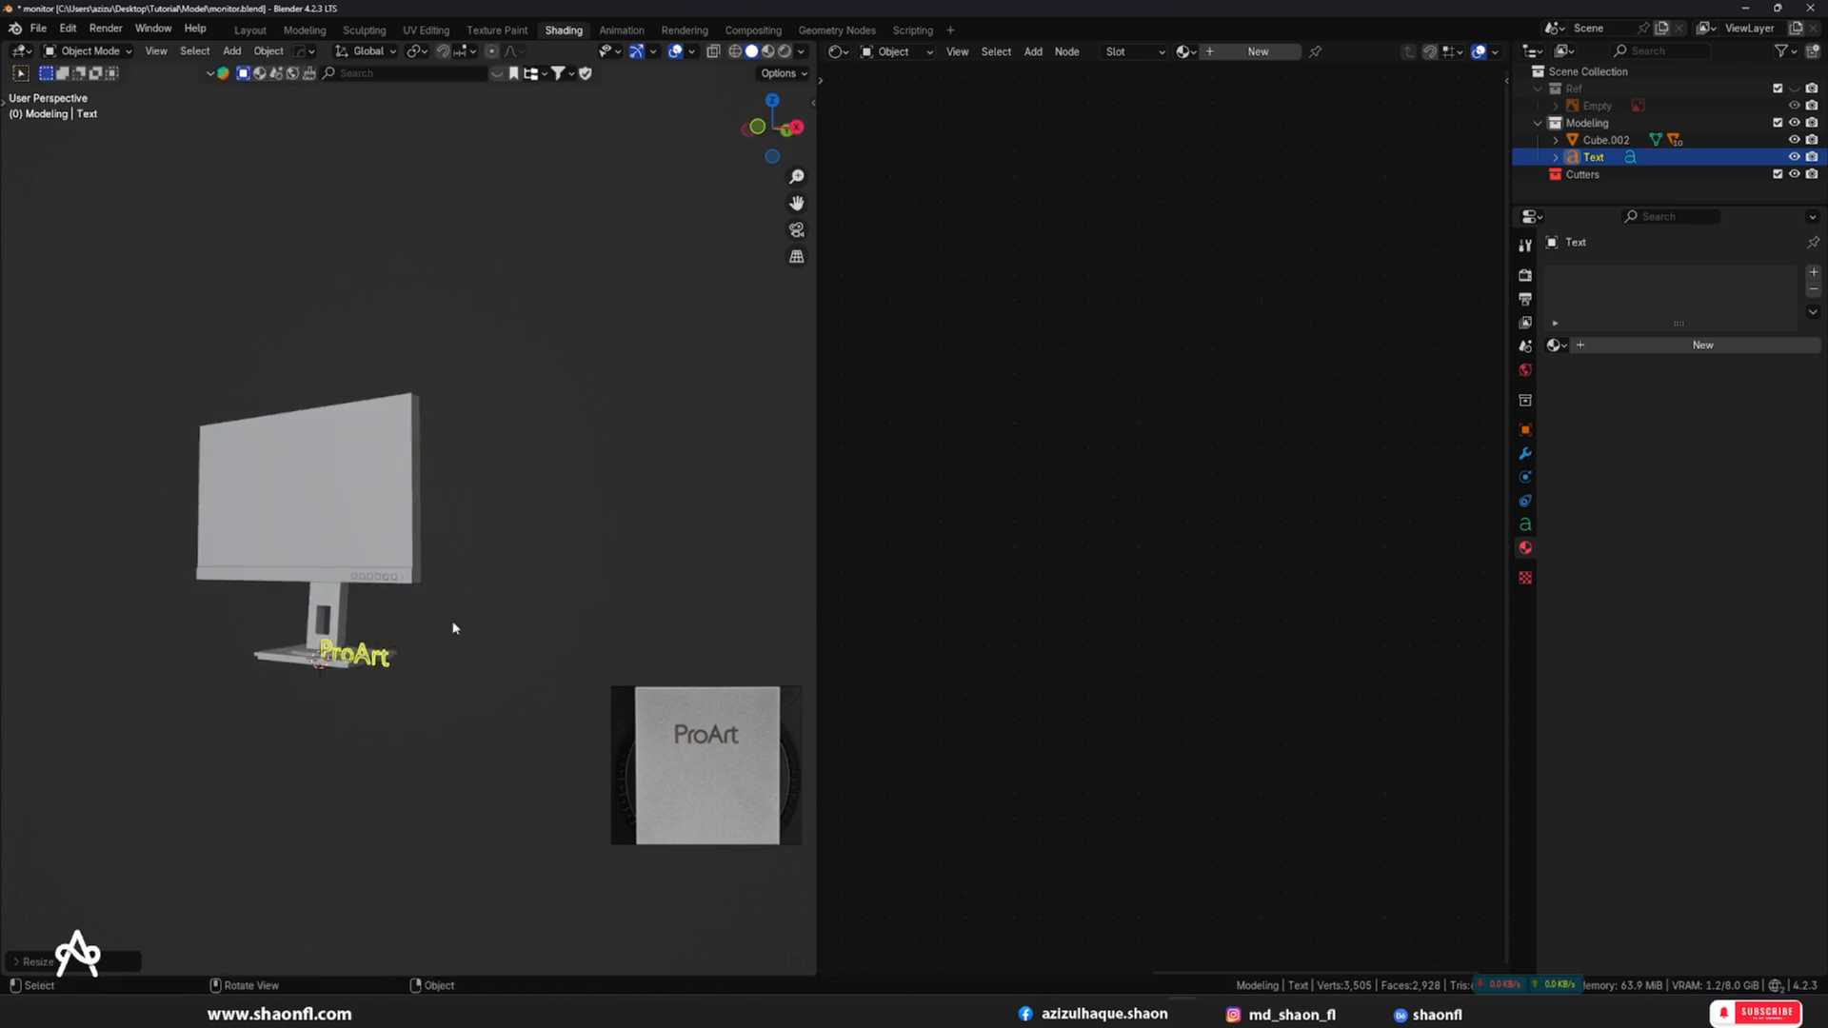
- From the top view, move the ProArt text behind the monitor and turn it about Z to face backward
key("KP_7")
key("g")
left_click(563, 457)
key("r")
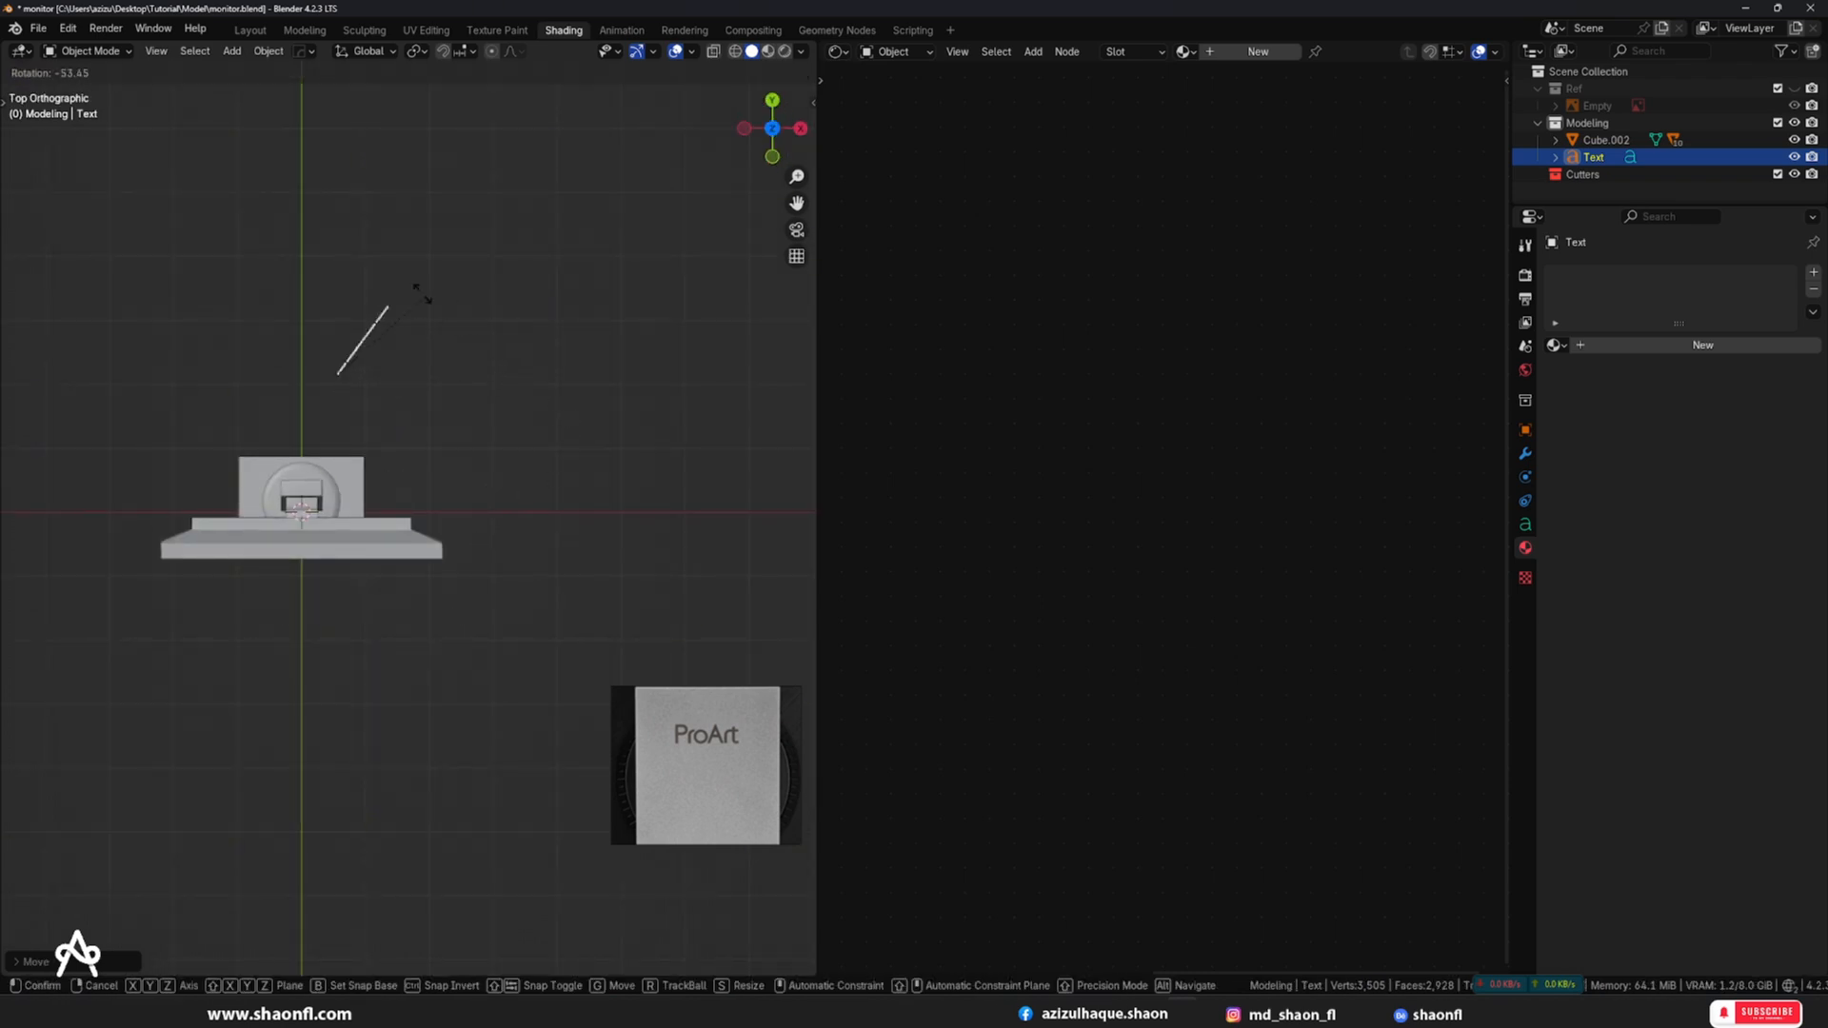
key("BackSpace")
key("BackSpace")
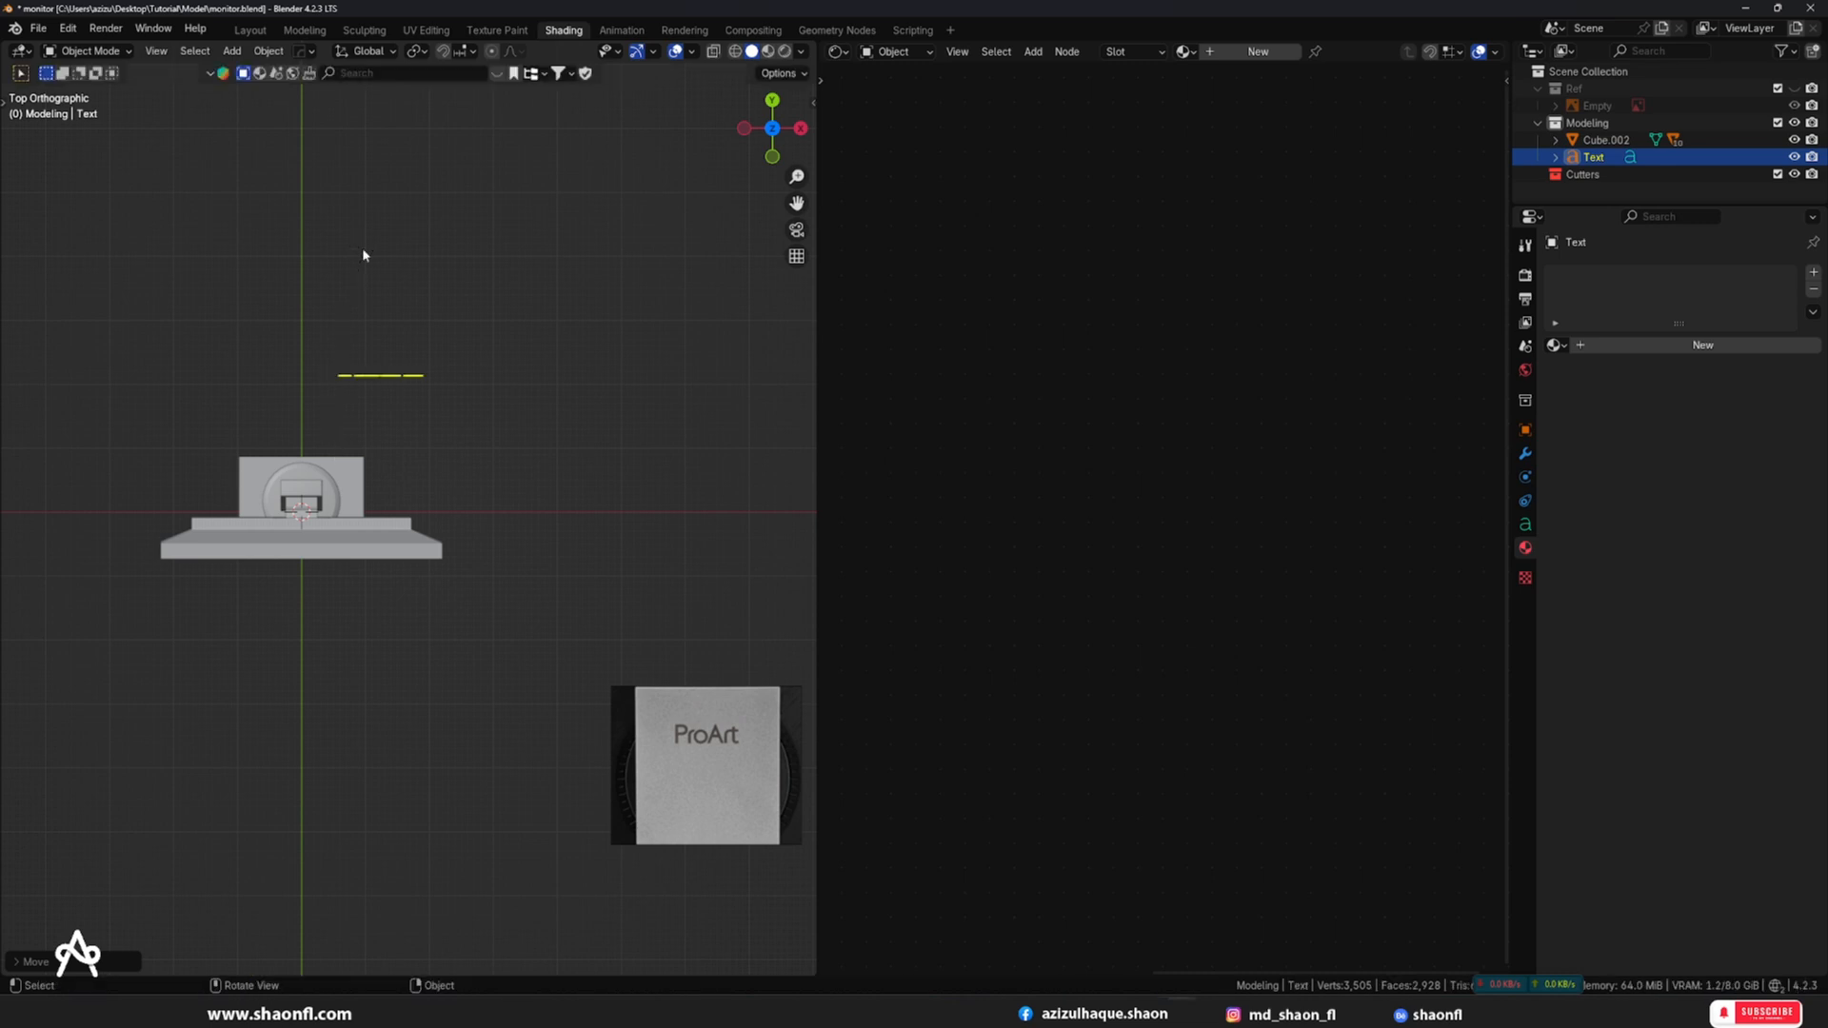
key("Return")
- From the back view, raise the ProArt text along Z to the upper part of the stand column
key("ctrl+KP_1")
scroll(607, 407, "up", 3)
key("g")
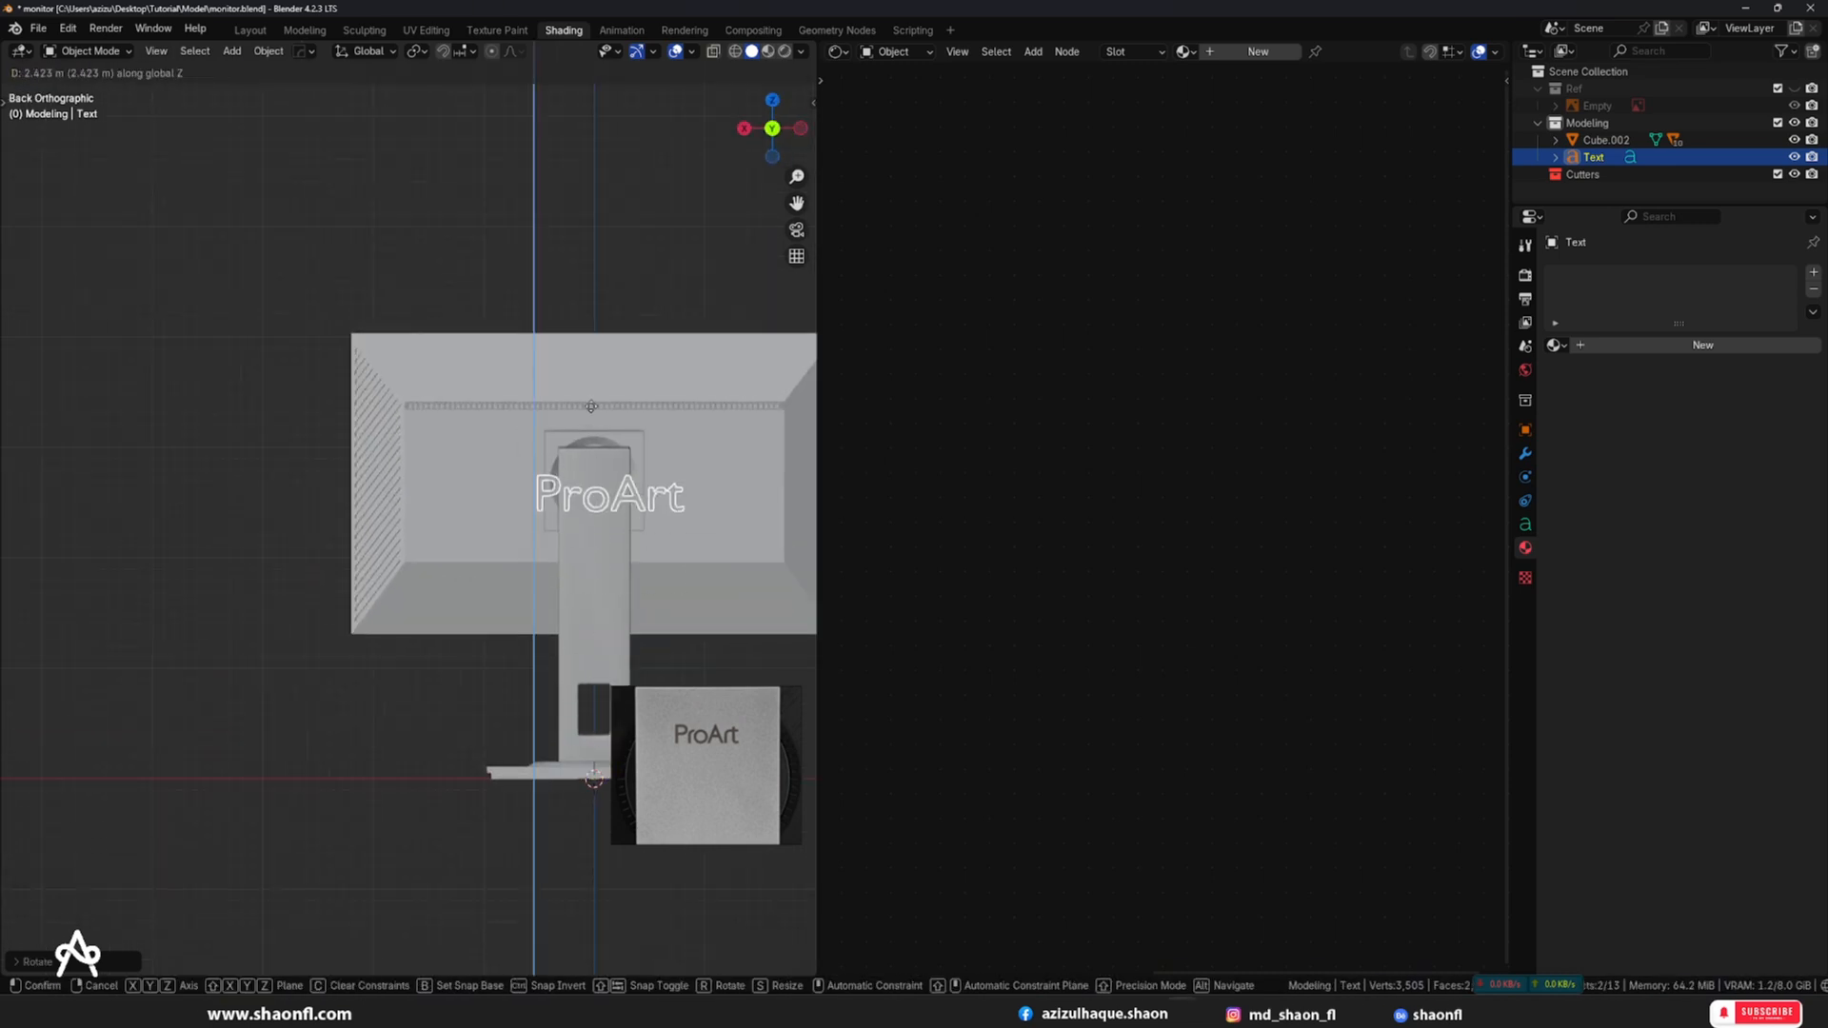
left_click(632, 426)
scroll(632, 425, "up", 2)
- Scale the ProArt text down to fit the column's width and centre it near the column's upper end
key("s")
scroll(657, 405, "up", 2)
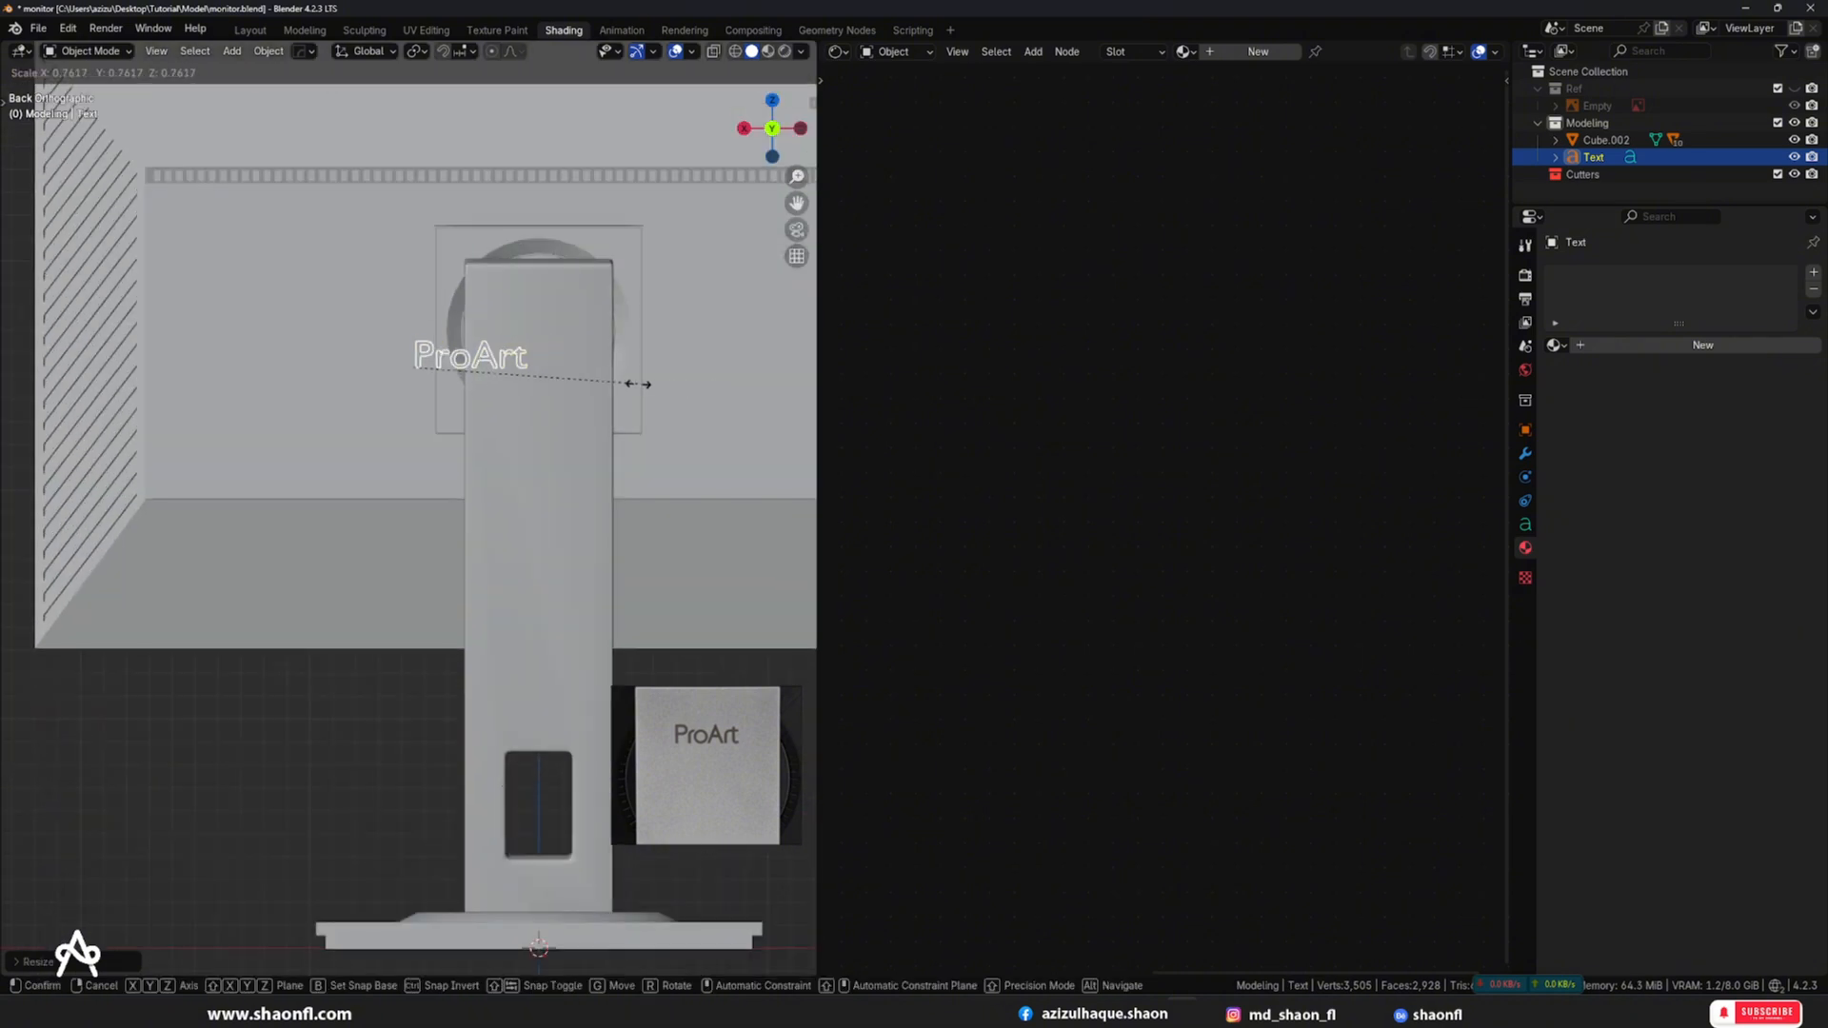
left_click(548, 392)
key("g")
left_click(633, 345)
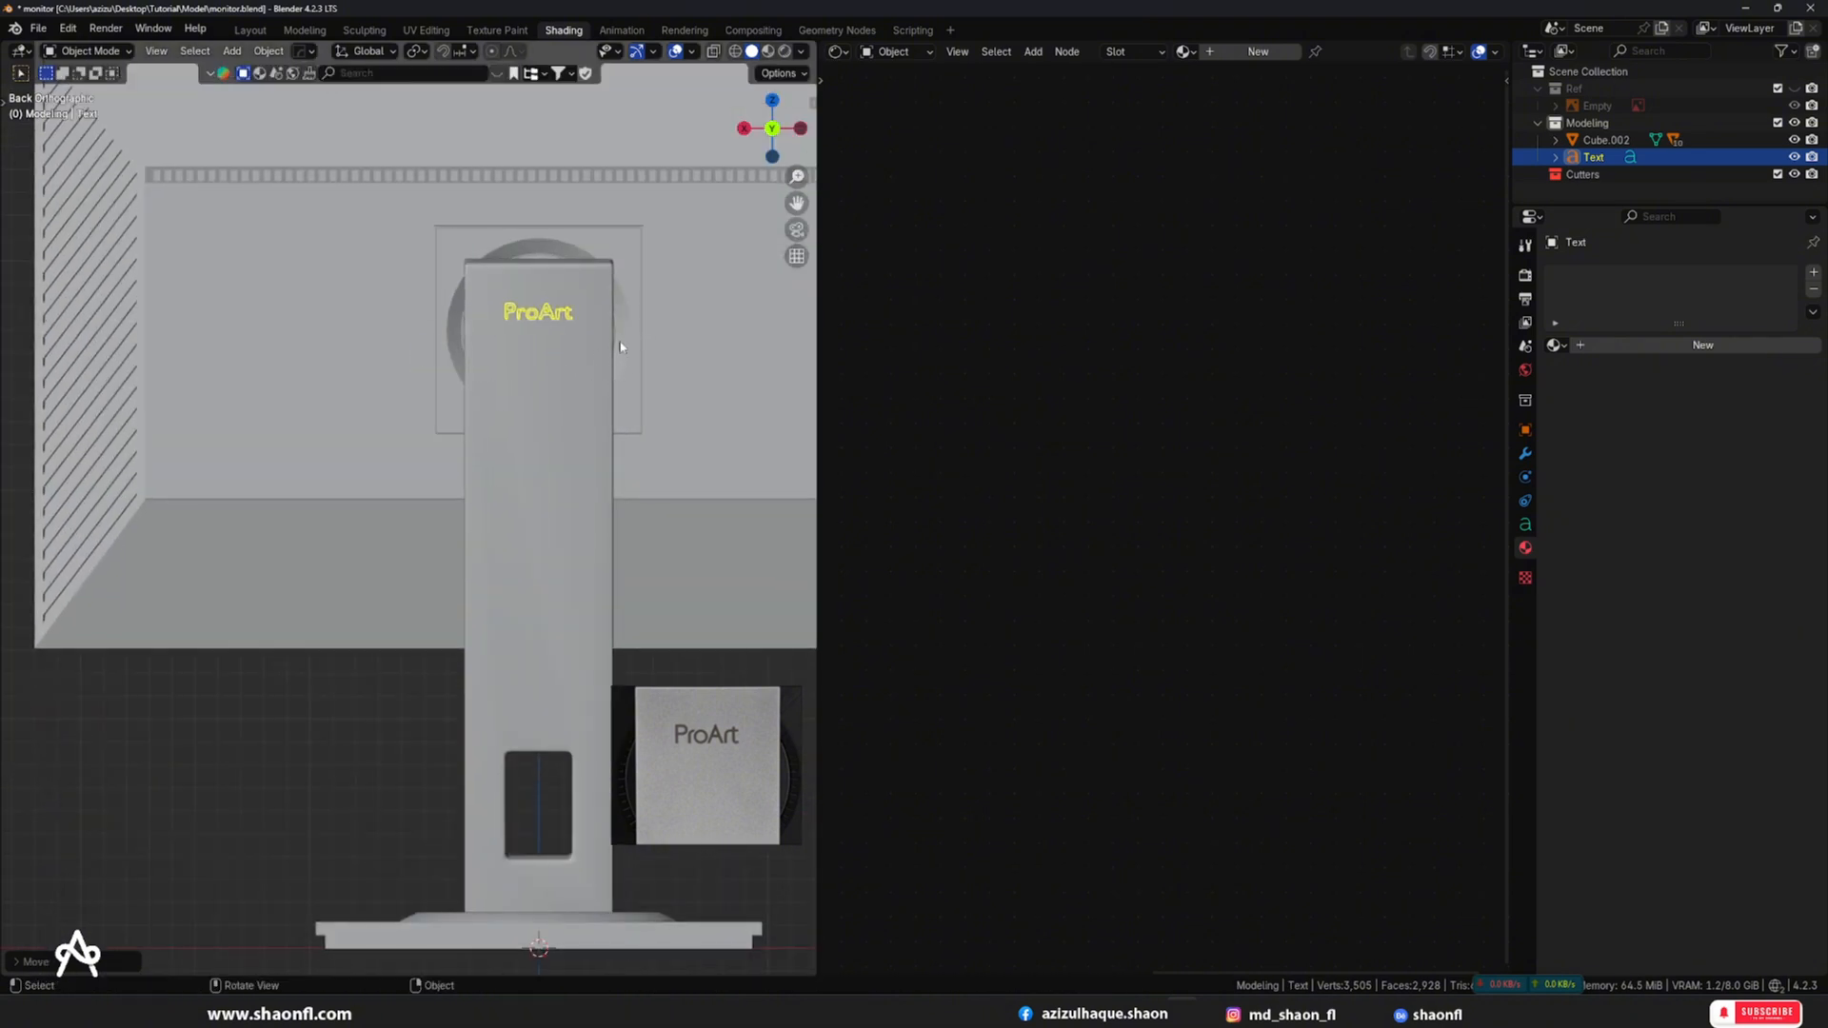
key("s")
left_click(661, 335)
- Move the ProArt text along Y until it sits against the column's rear face
middle_click_drag(537, 341, 681, 515)
key("g")
key("z")
key("y")
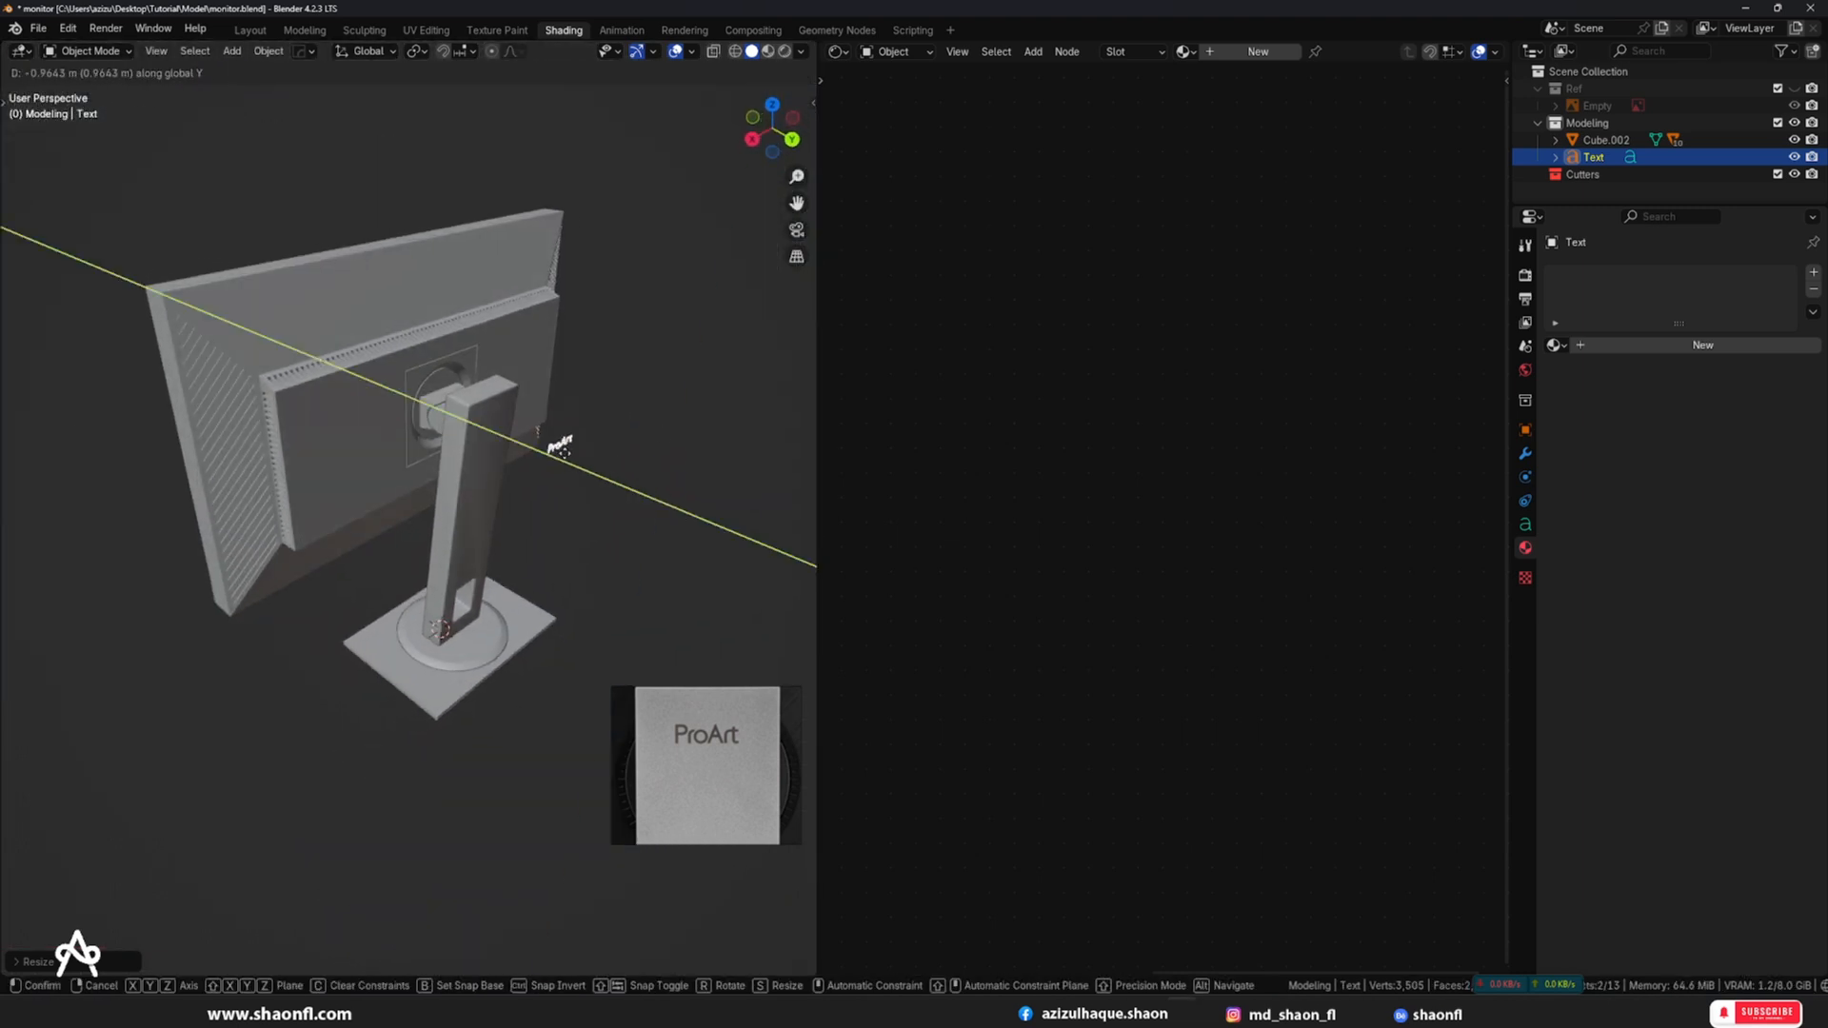
left_click(497, 440)
scroll(543, 441, "up", 5)
mouse_move(595, 433)
middle_mouse_down("shift")
mouse_move(641, 425)
mouse_move(632, 527)
mouse_move(484, 521)
mouse_move(498, 518)
middle_mouse_up("shift")
scroll(633, 526, "up", 3)
scroll(580, 531, "down", 2)
scroll(599, 534, "down", 3)
middle_click_drag(562, 581, 592, 608)
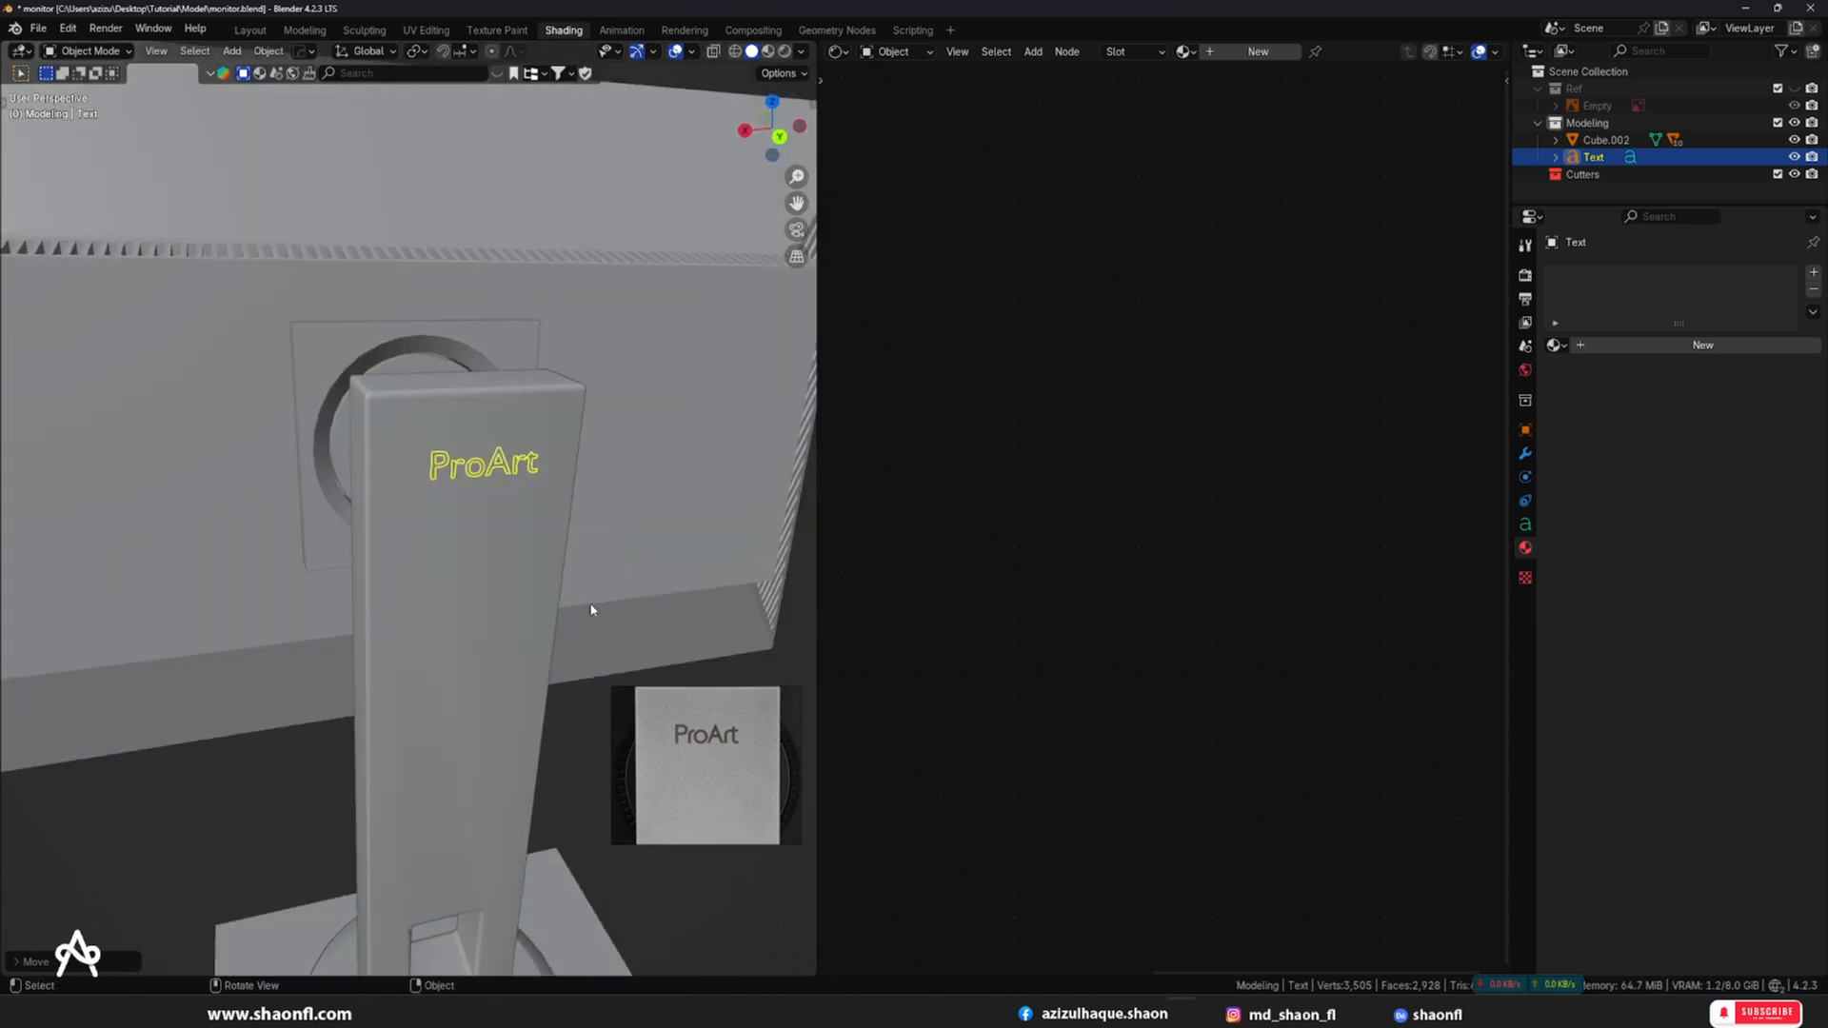
- Switch the viewport to rendered shading and assign the existing Monitor Black material to the ProArt text
key("z")
left_click(628, 391)
scroll(745, 440, "up", 4)
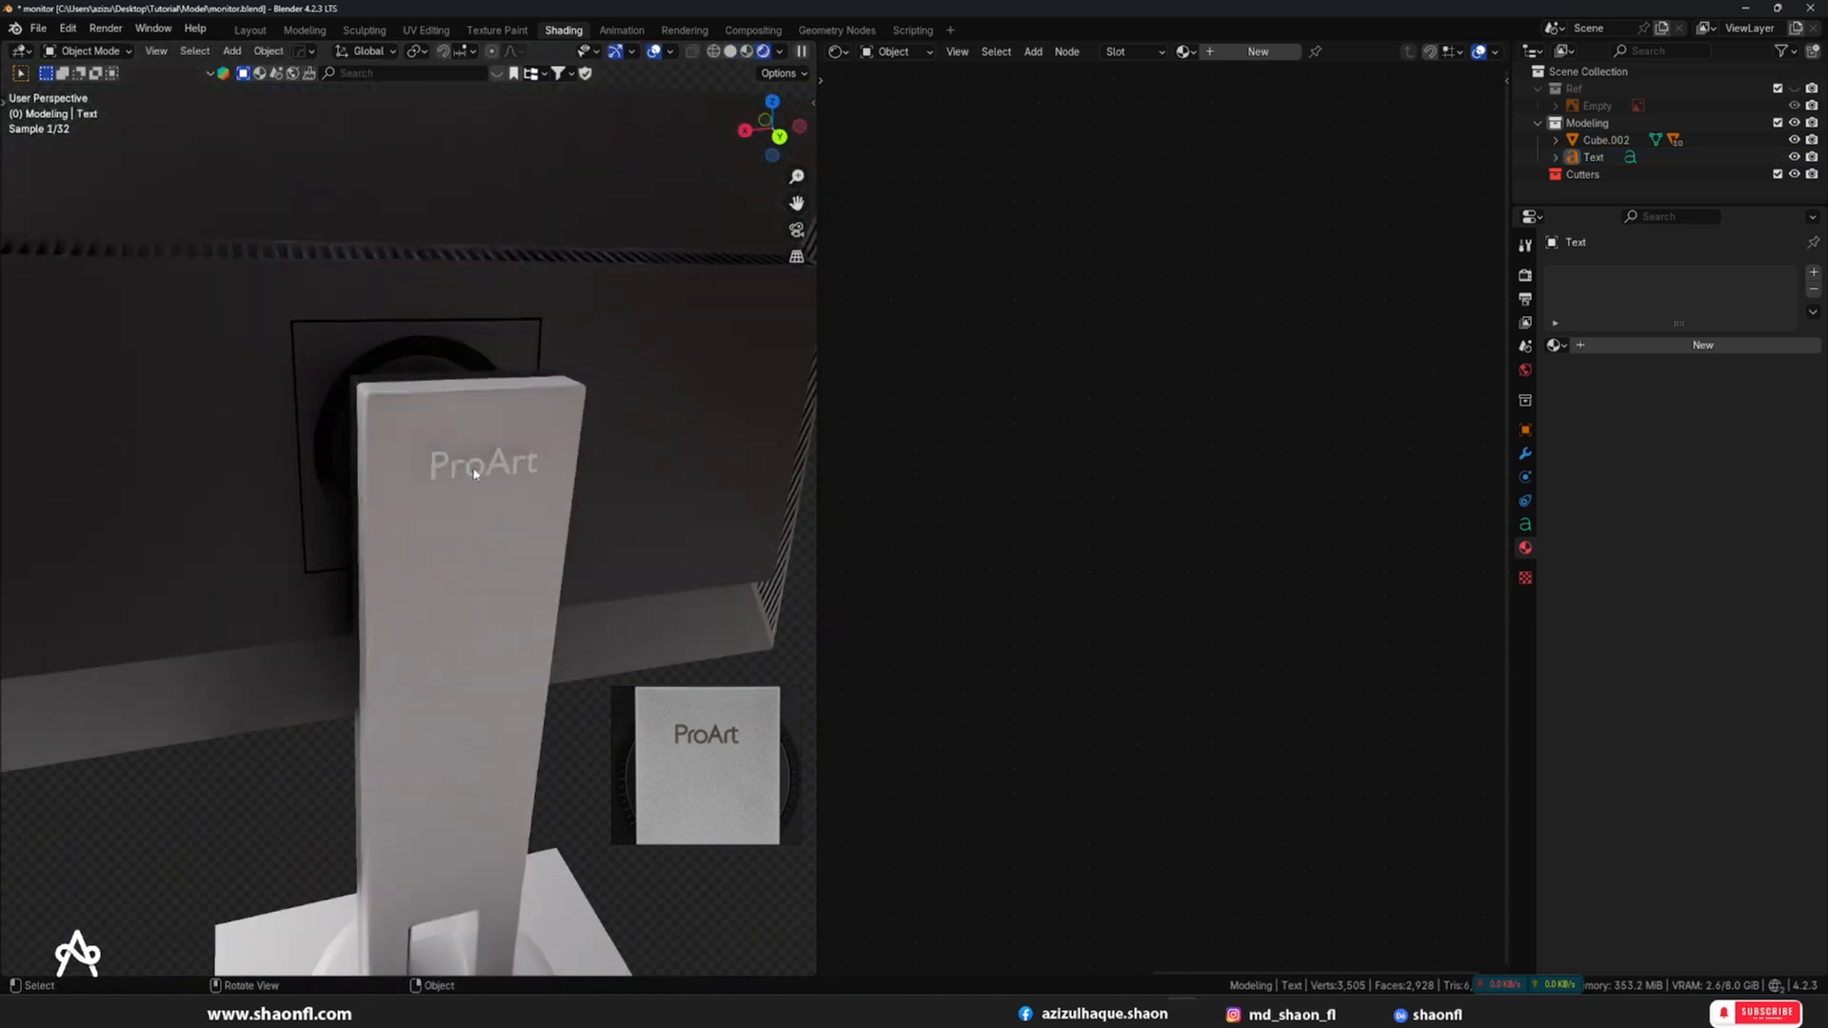
left_click(1555, 345)
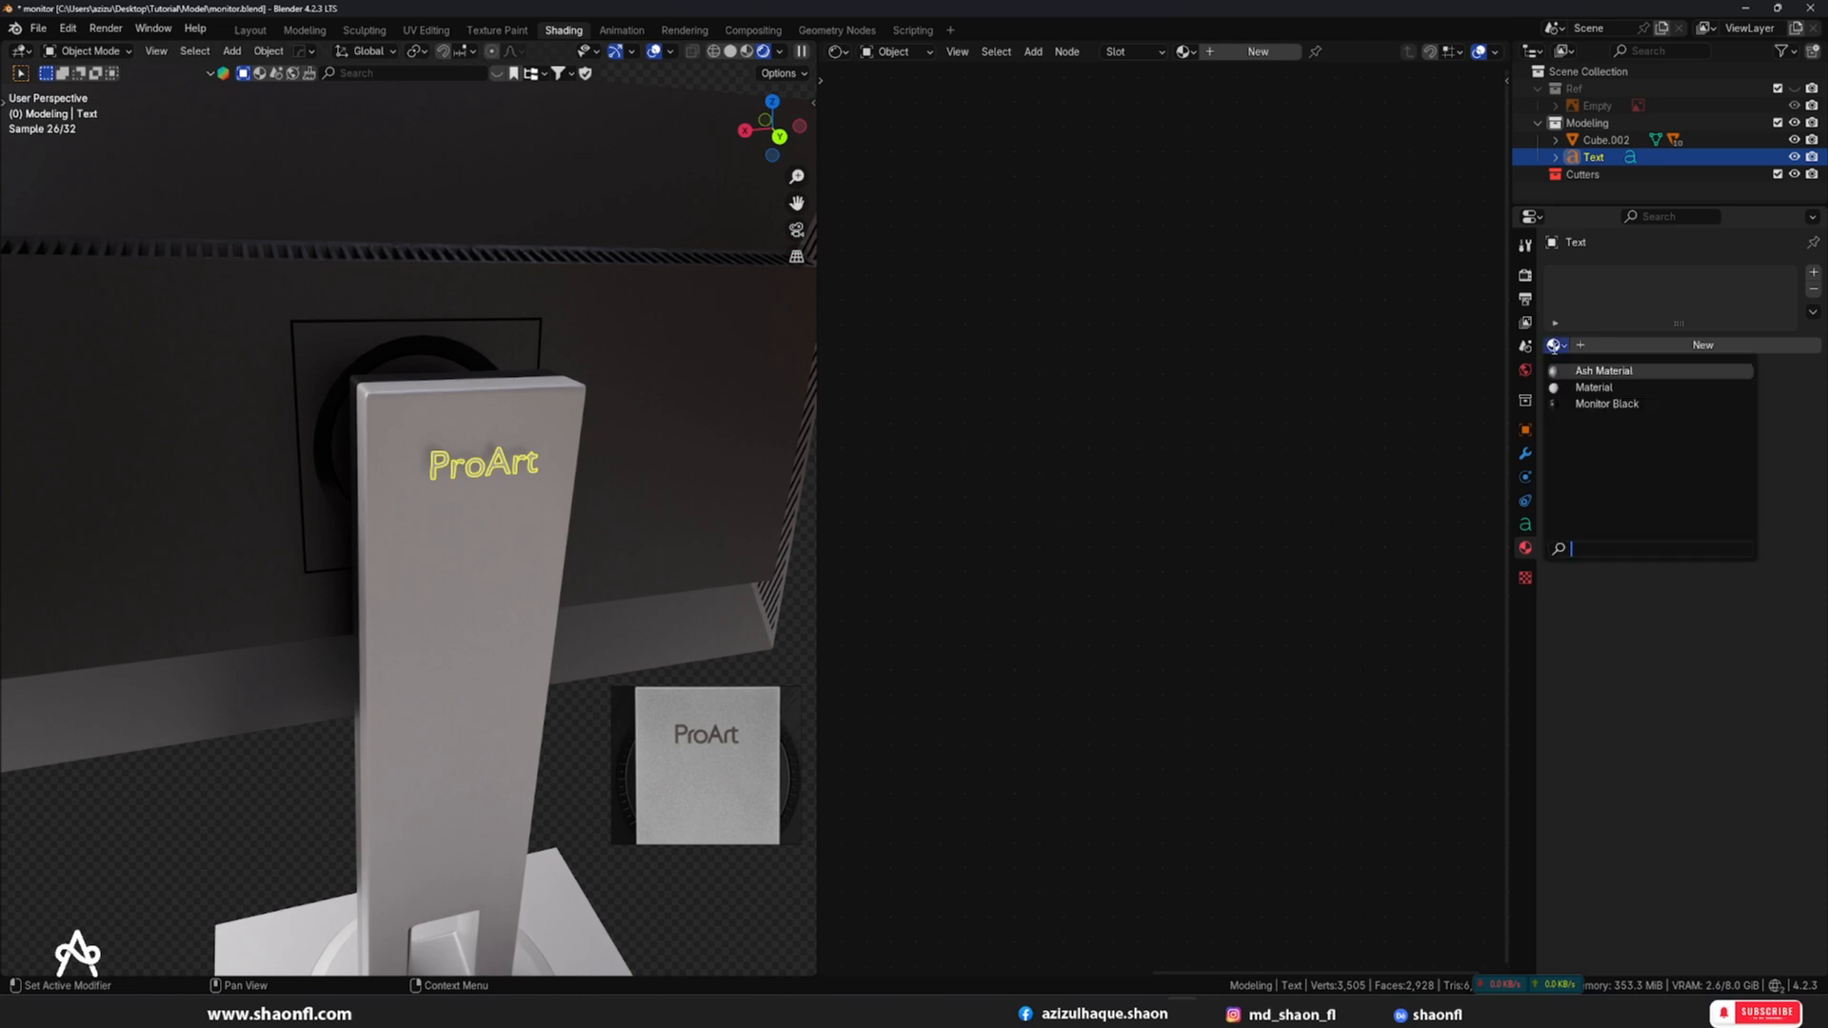
left_click(1609, 409)
scroll(637, 506, "up", 2)
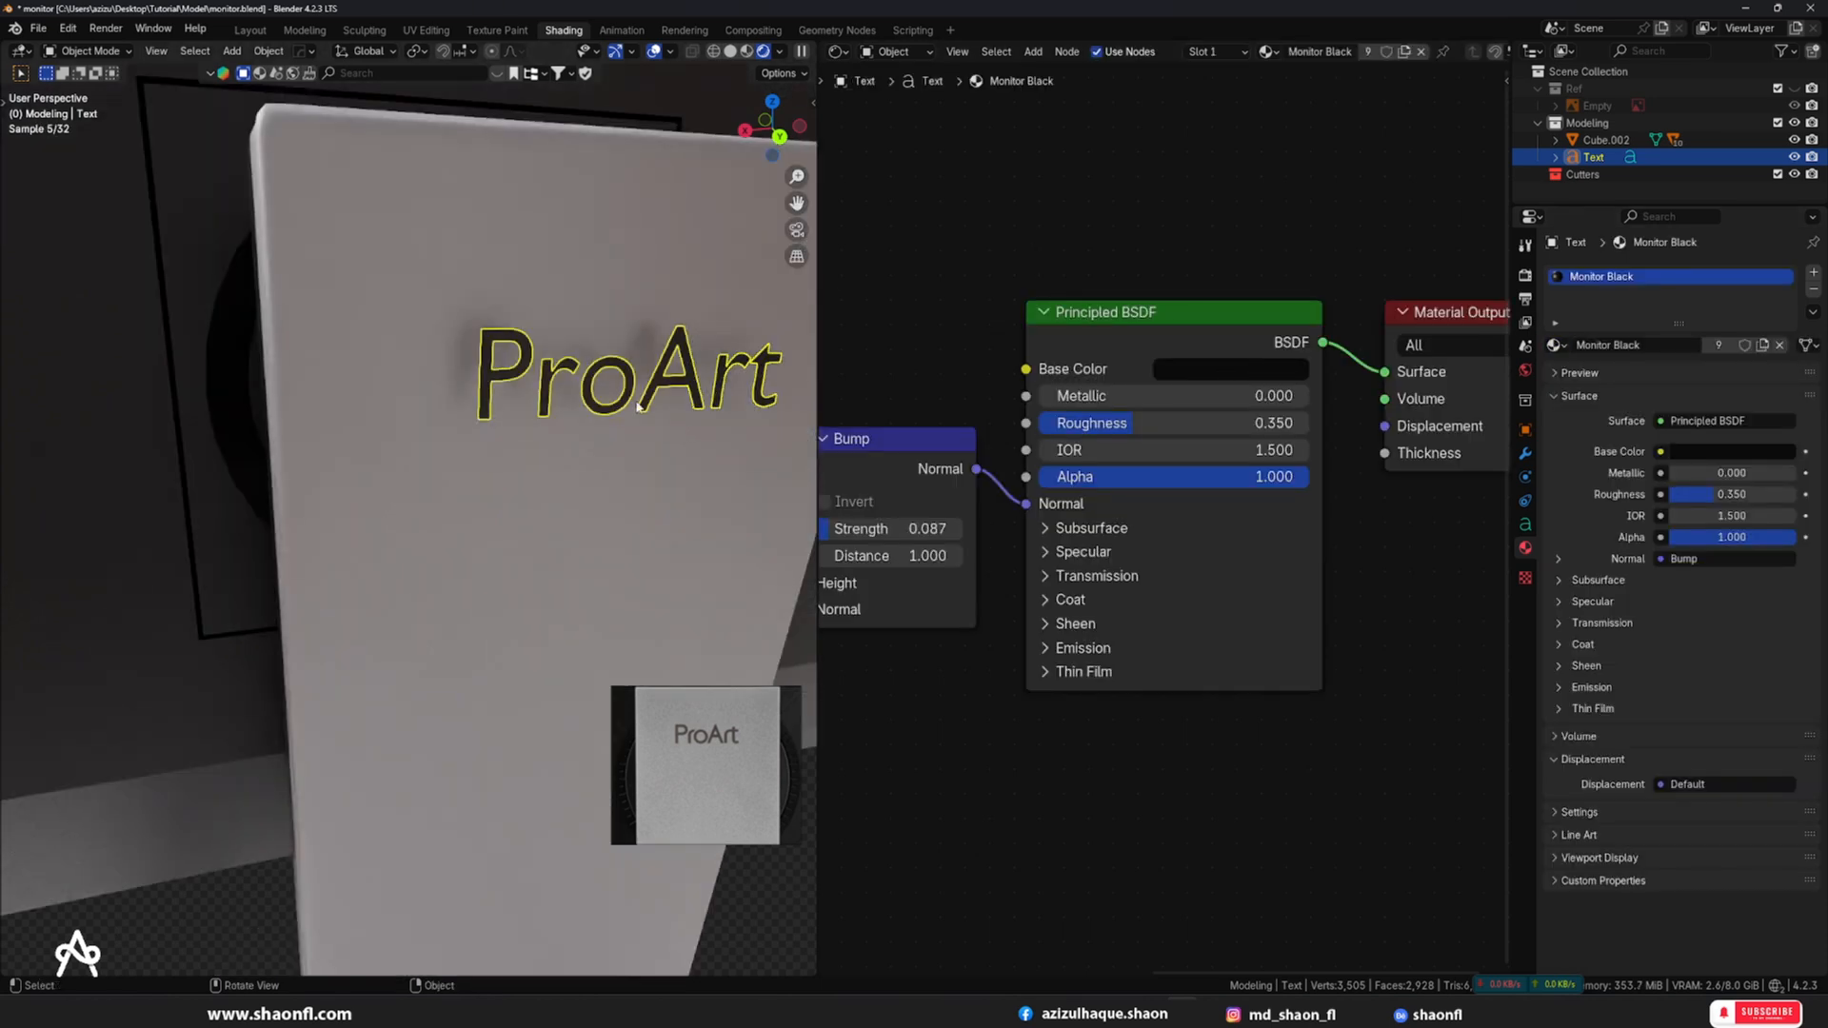
- Give the ProArt text thickness by setting its geometry extrude to 0.05 m
left_click(621, 276)
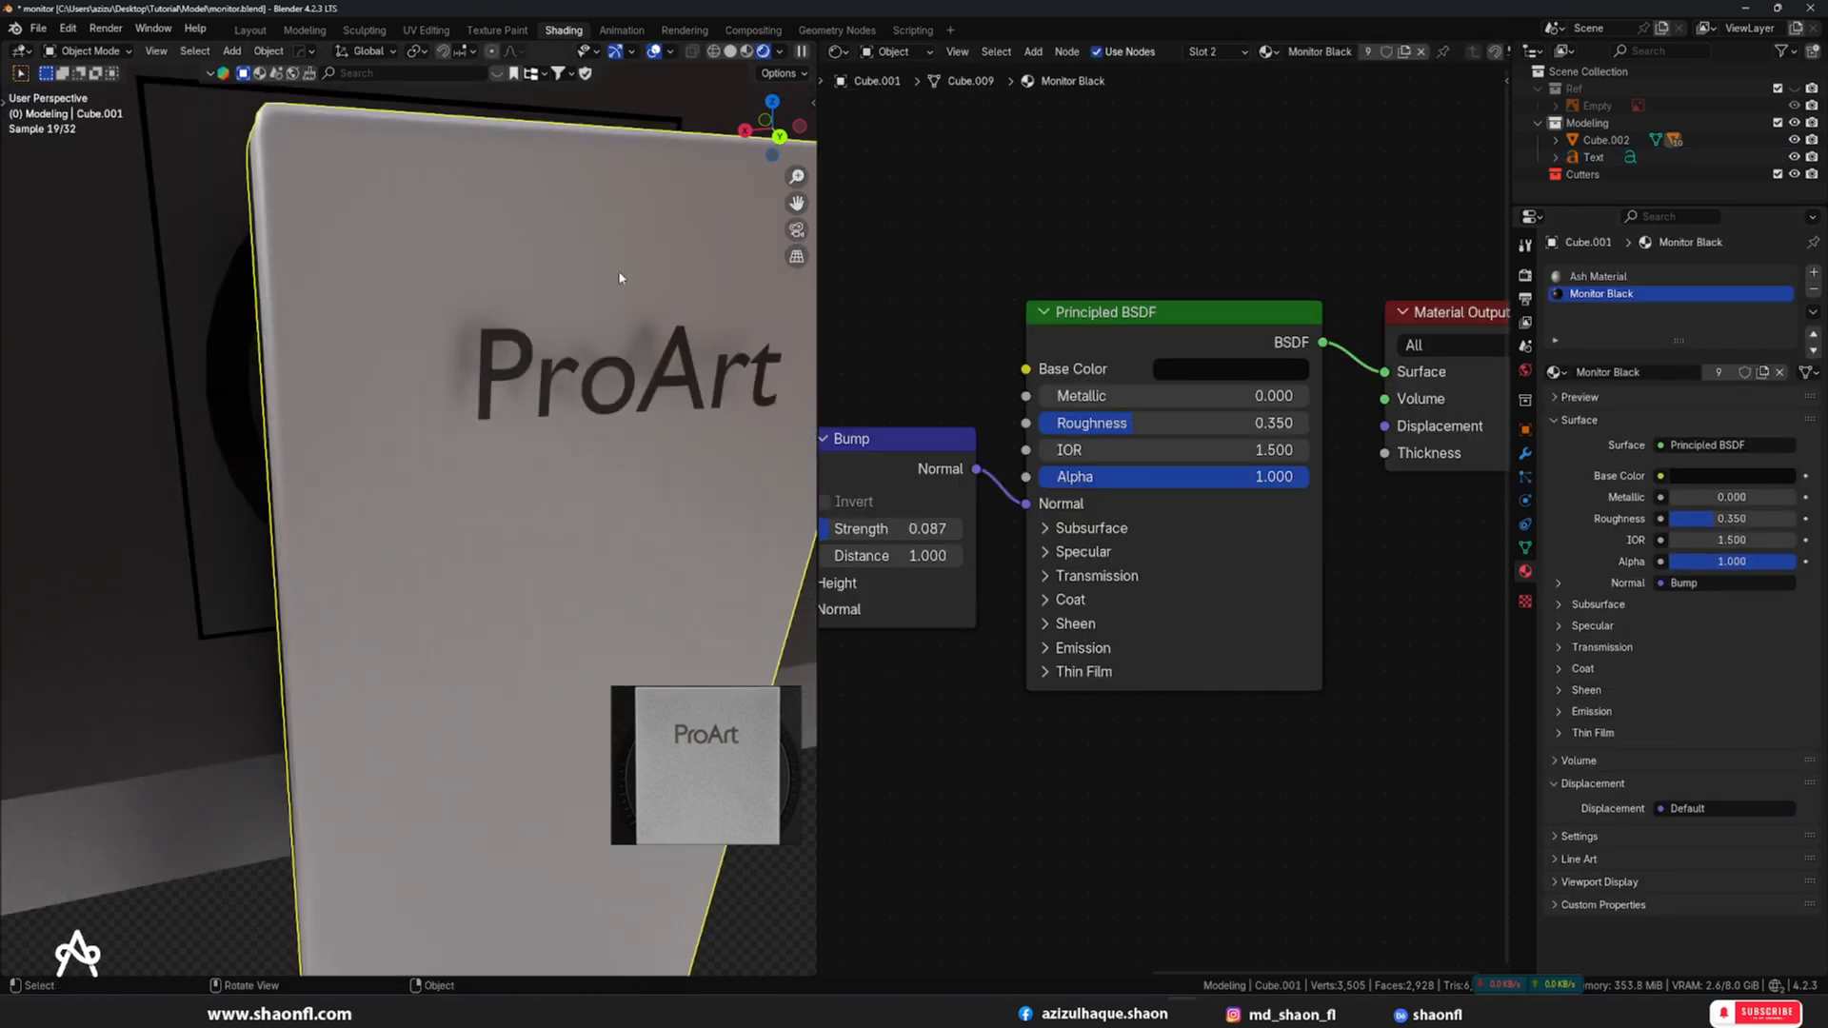
left_click(661, 386)
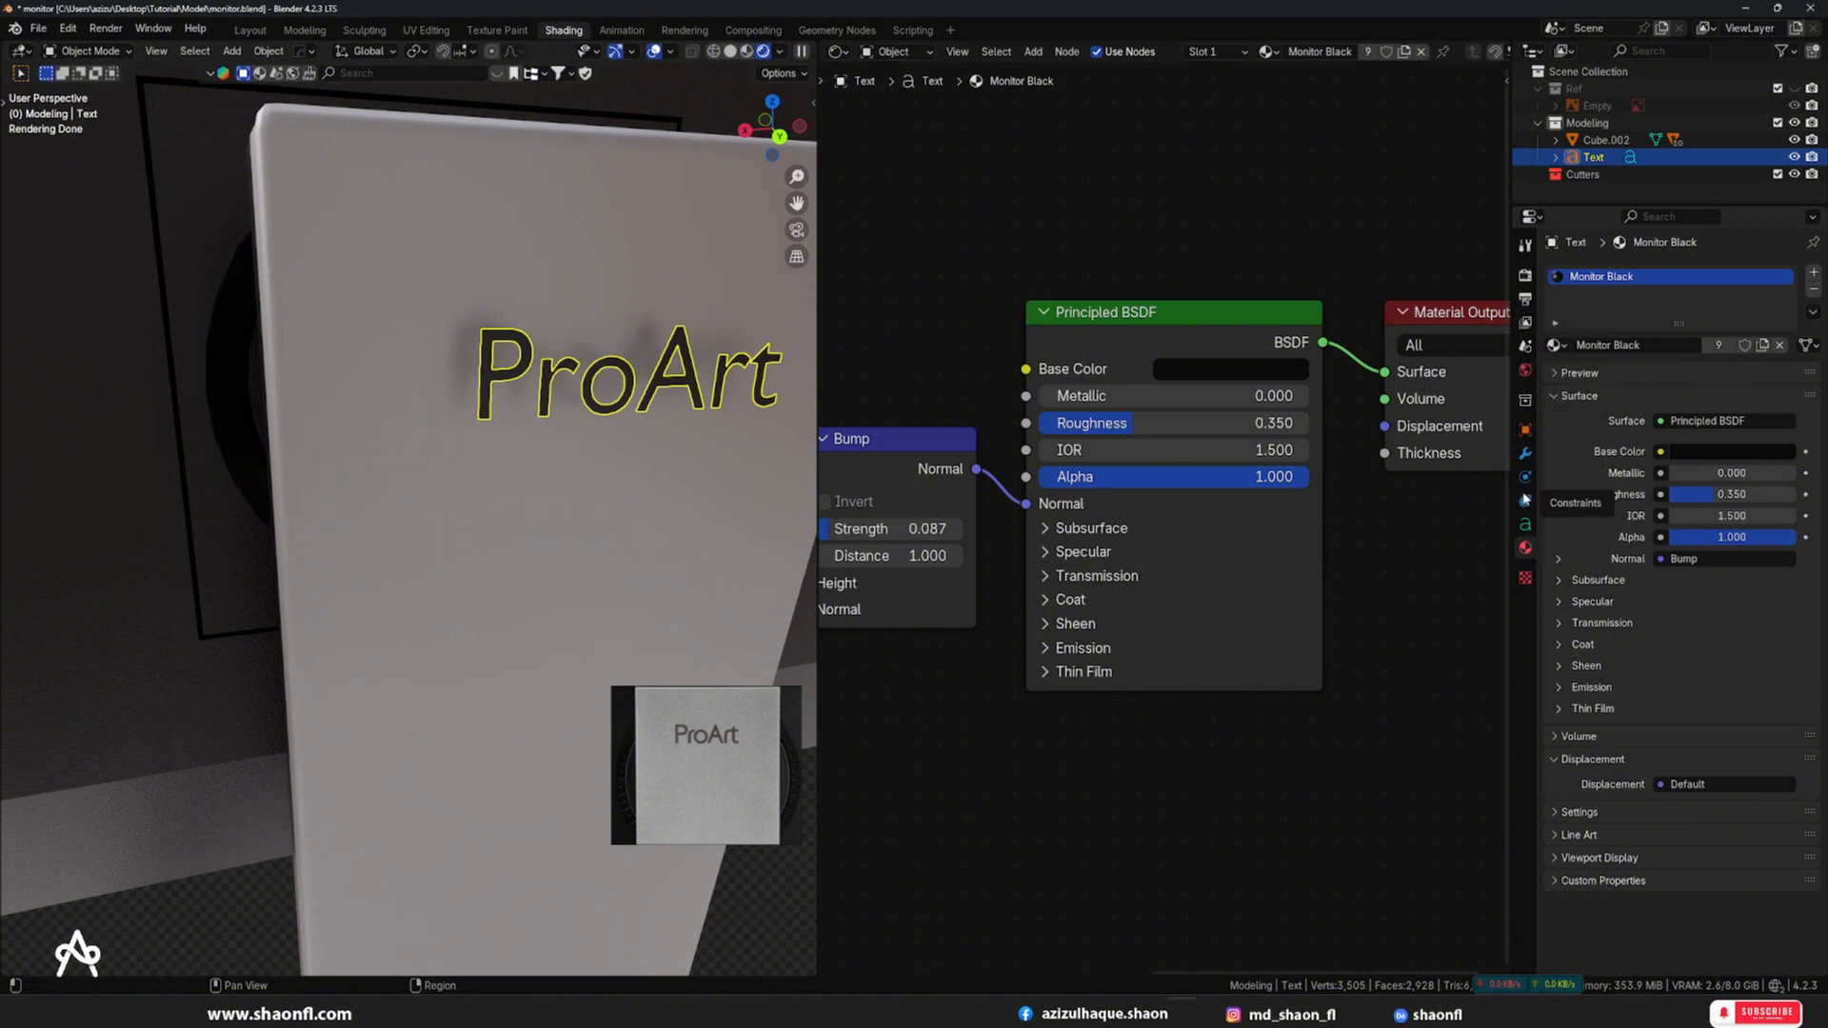
left_click(1525, 524)
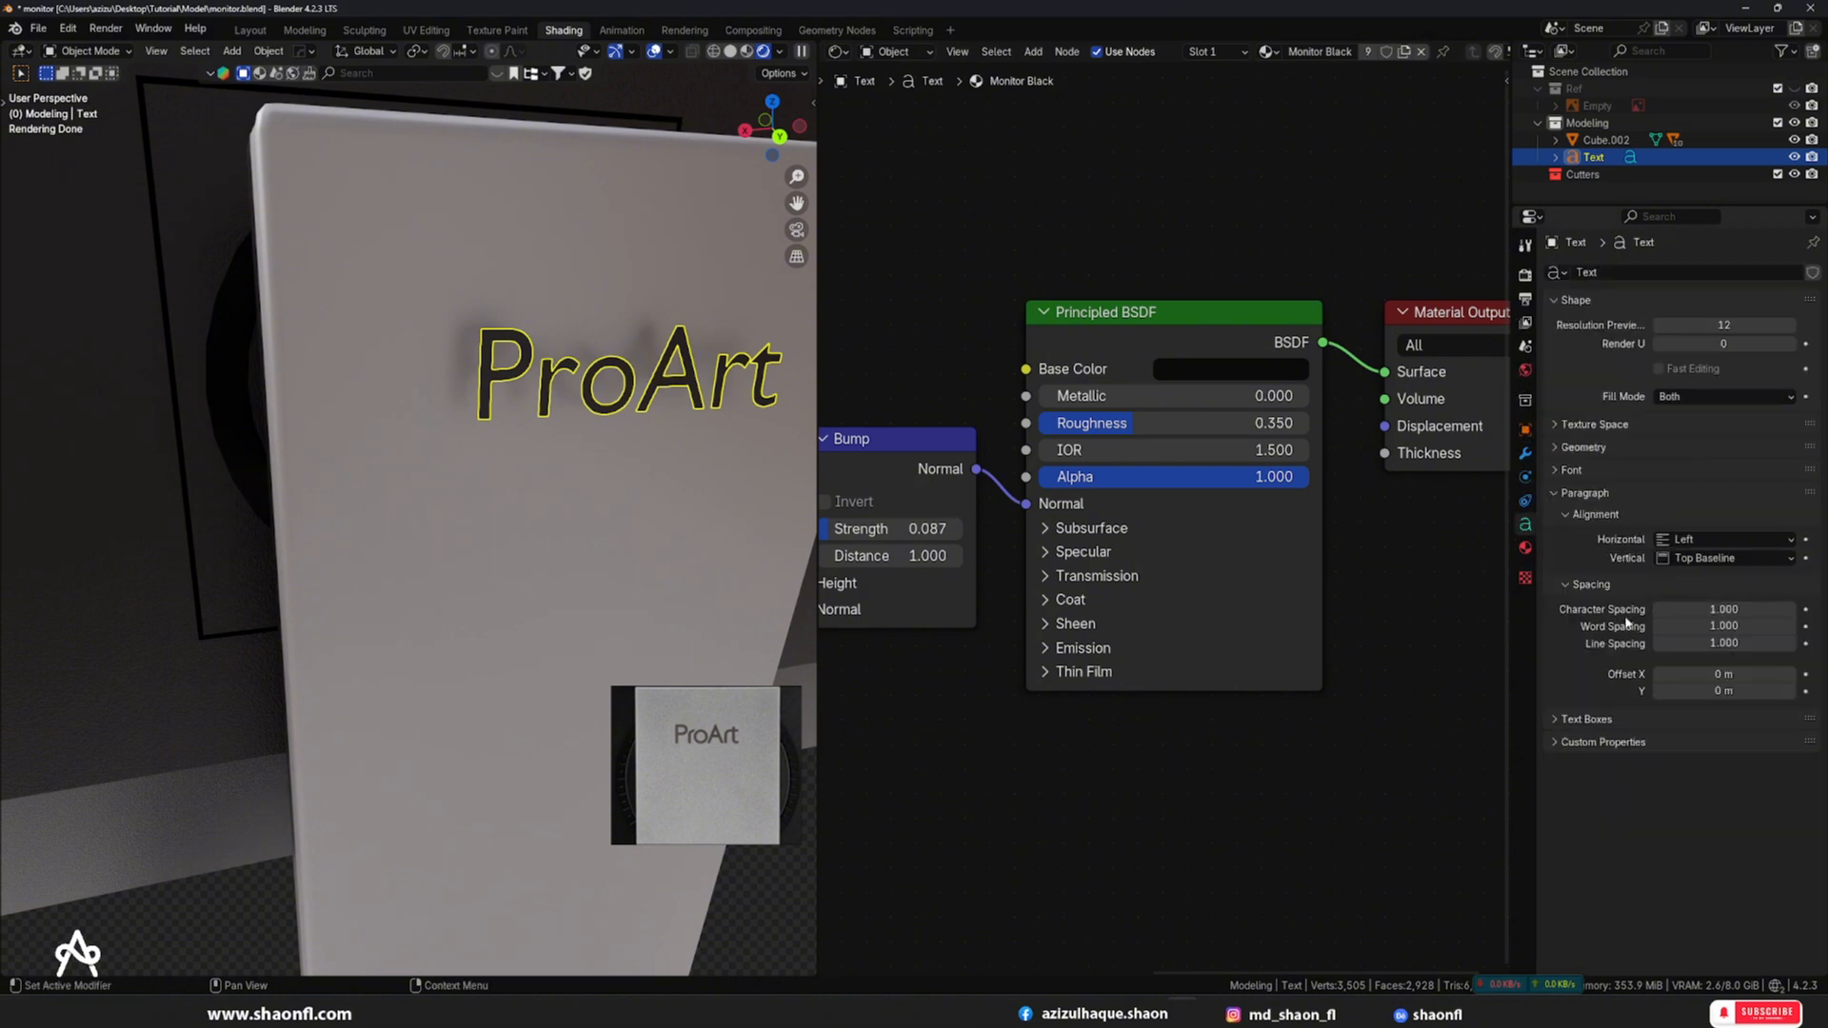
left_click(1581, 447)
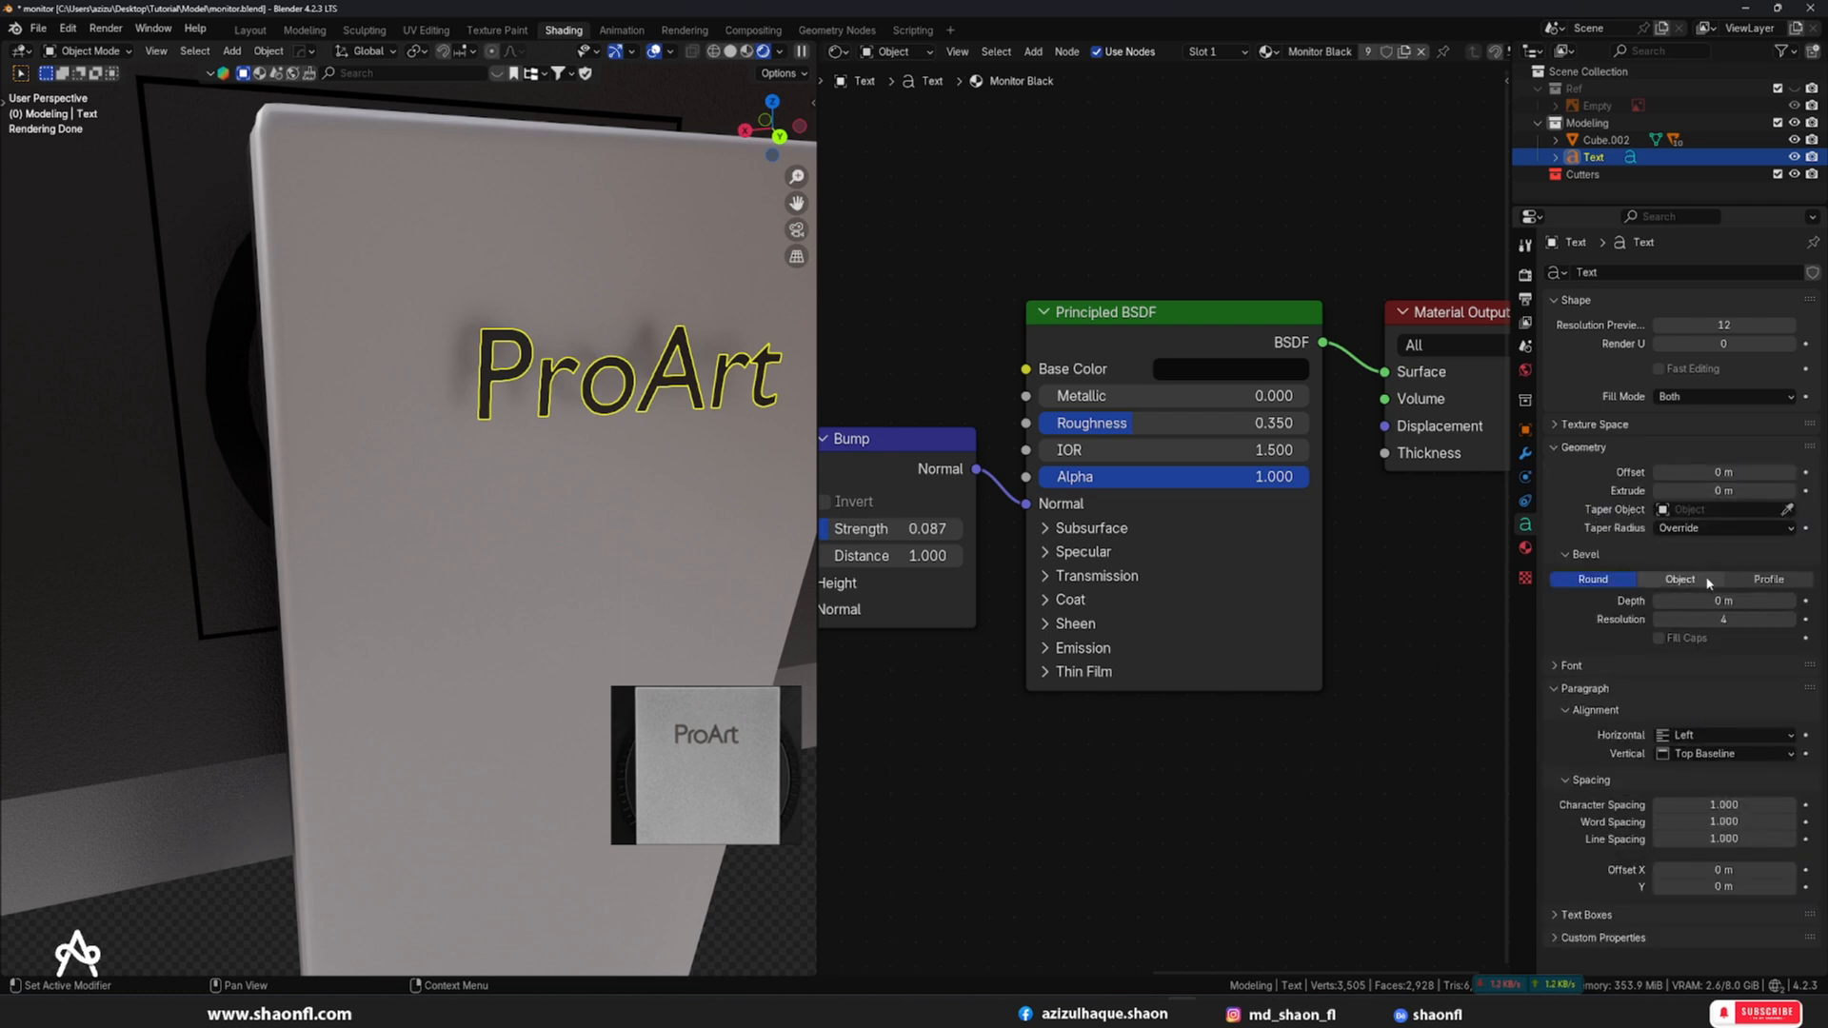
left_click_drag(1790, 495, 1814, 495)
key("g")
- Shift the extruded ProArt text along Y so it is partly sunk into the column's rear face
middle_click_drag(660, 486, 694, 560)
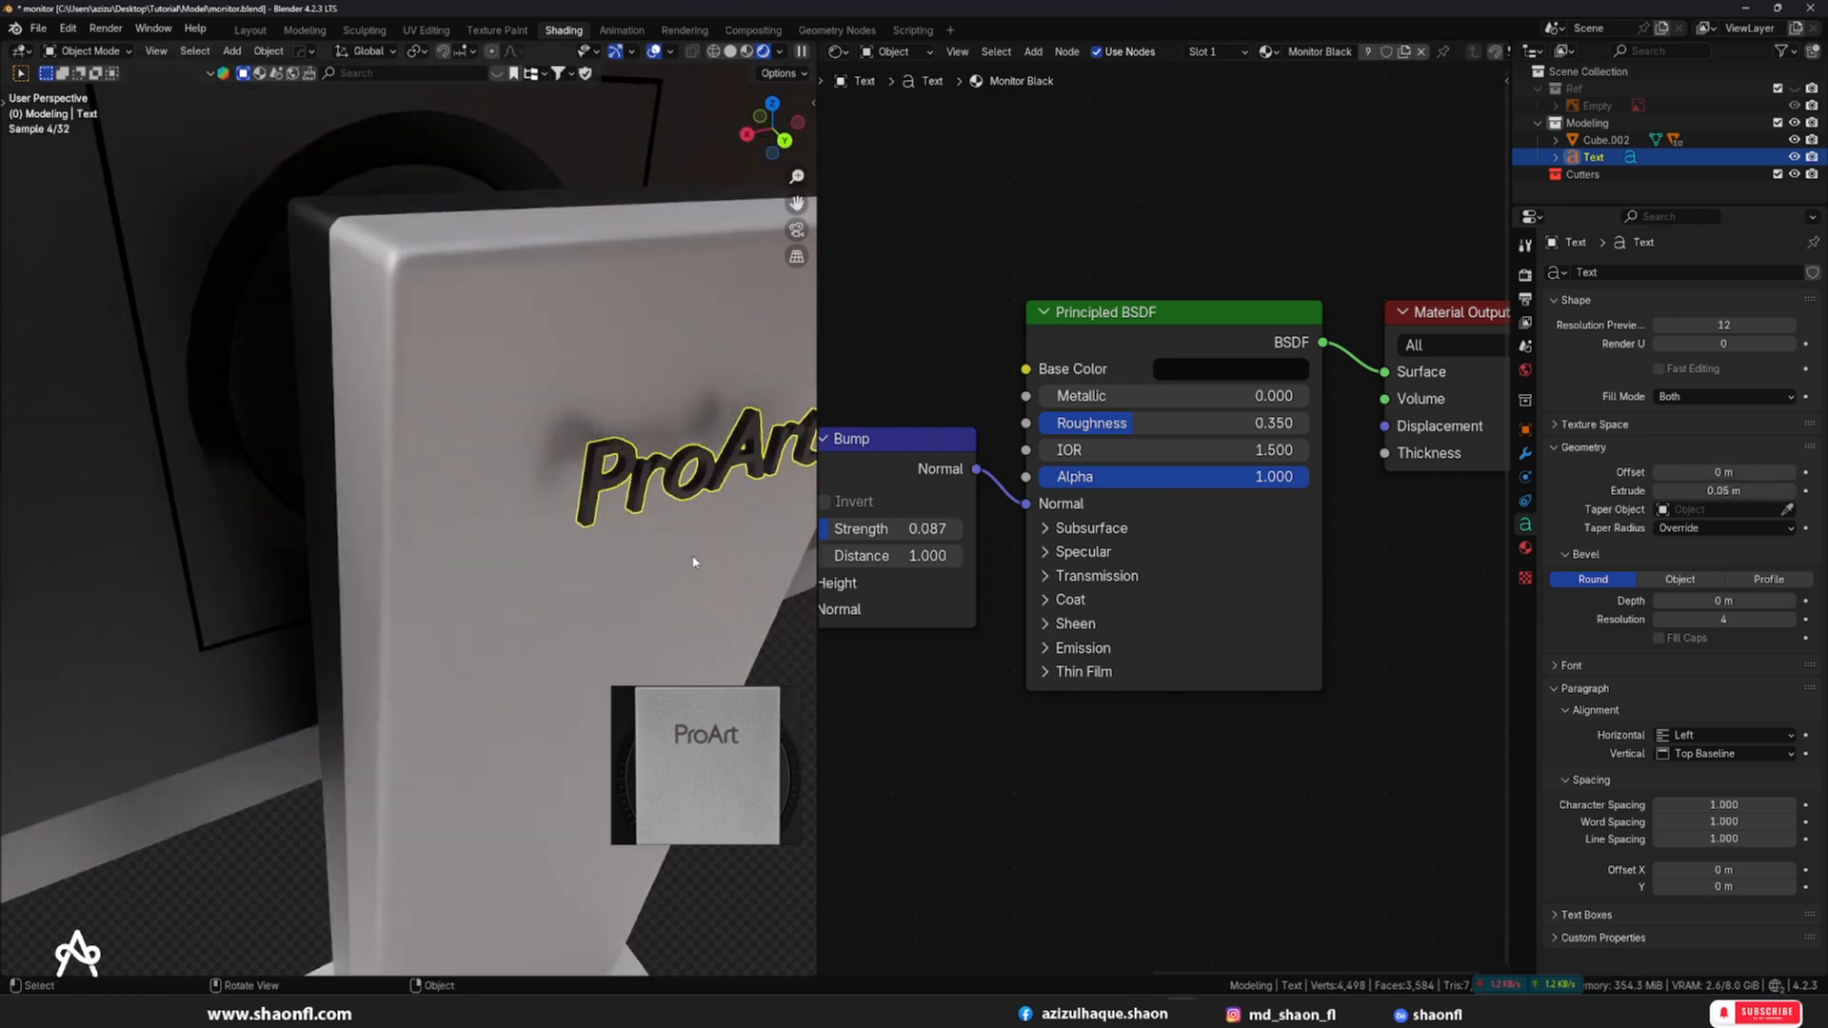
key("g")
key("z")
key("y")
left_click(671, 541)
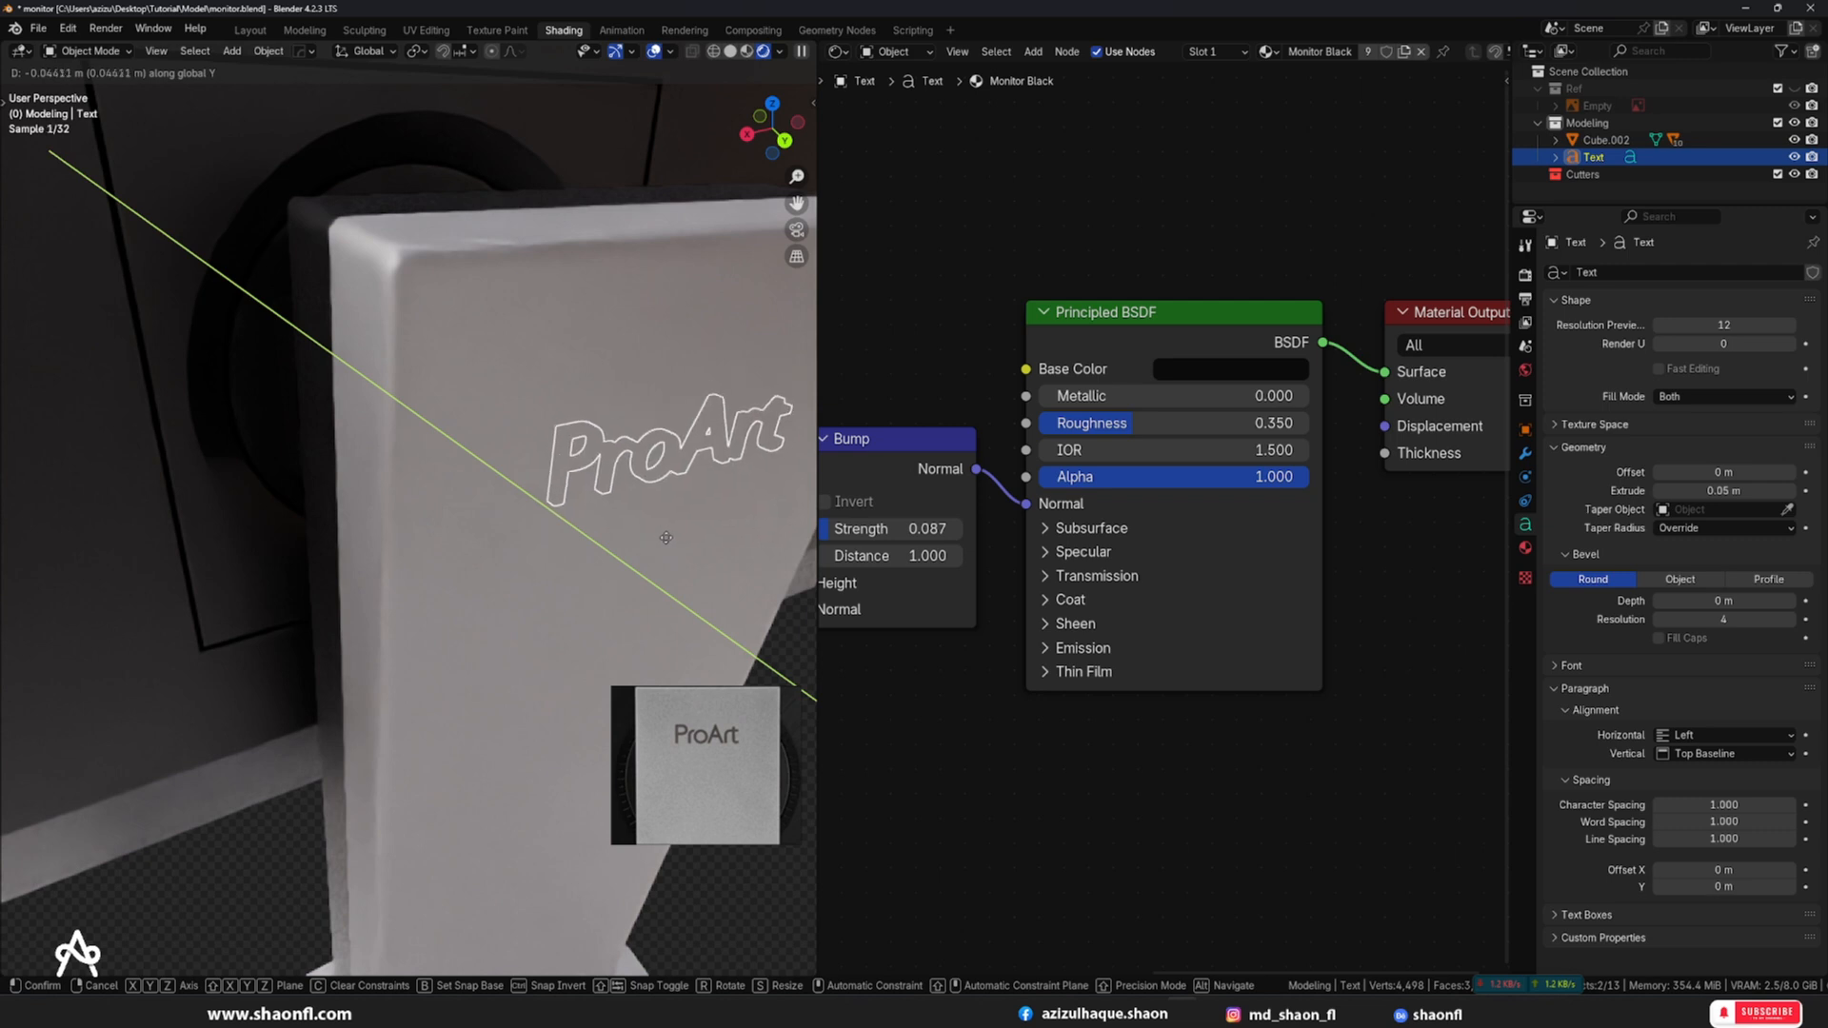
- In the right side view, rotate the ProArt text slightly to match the tilt of the stand column
key("KP_3")
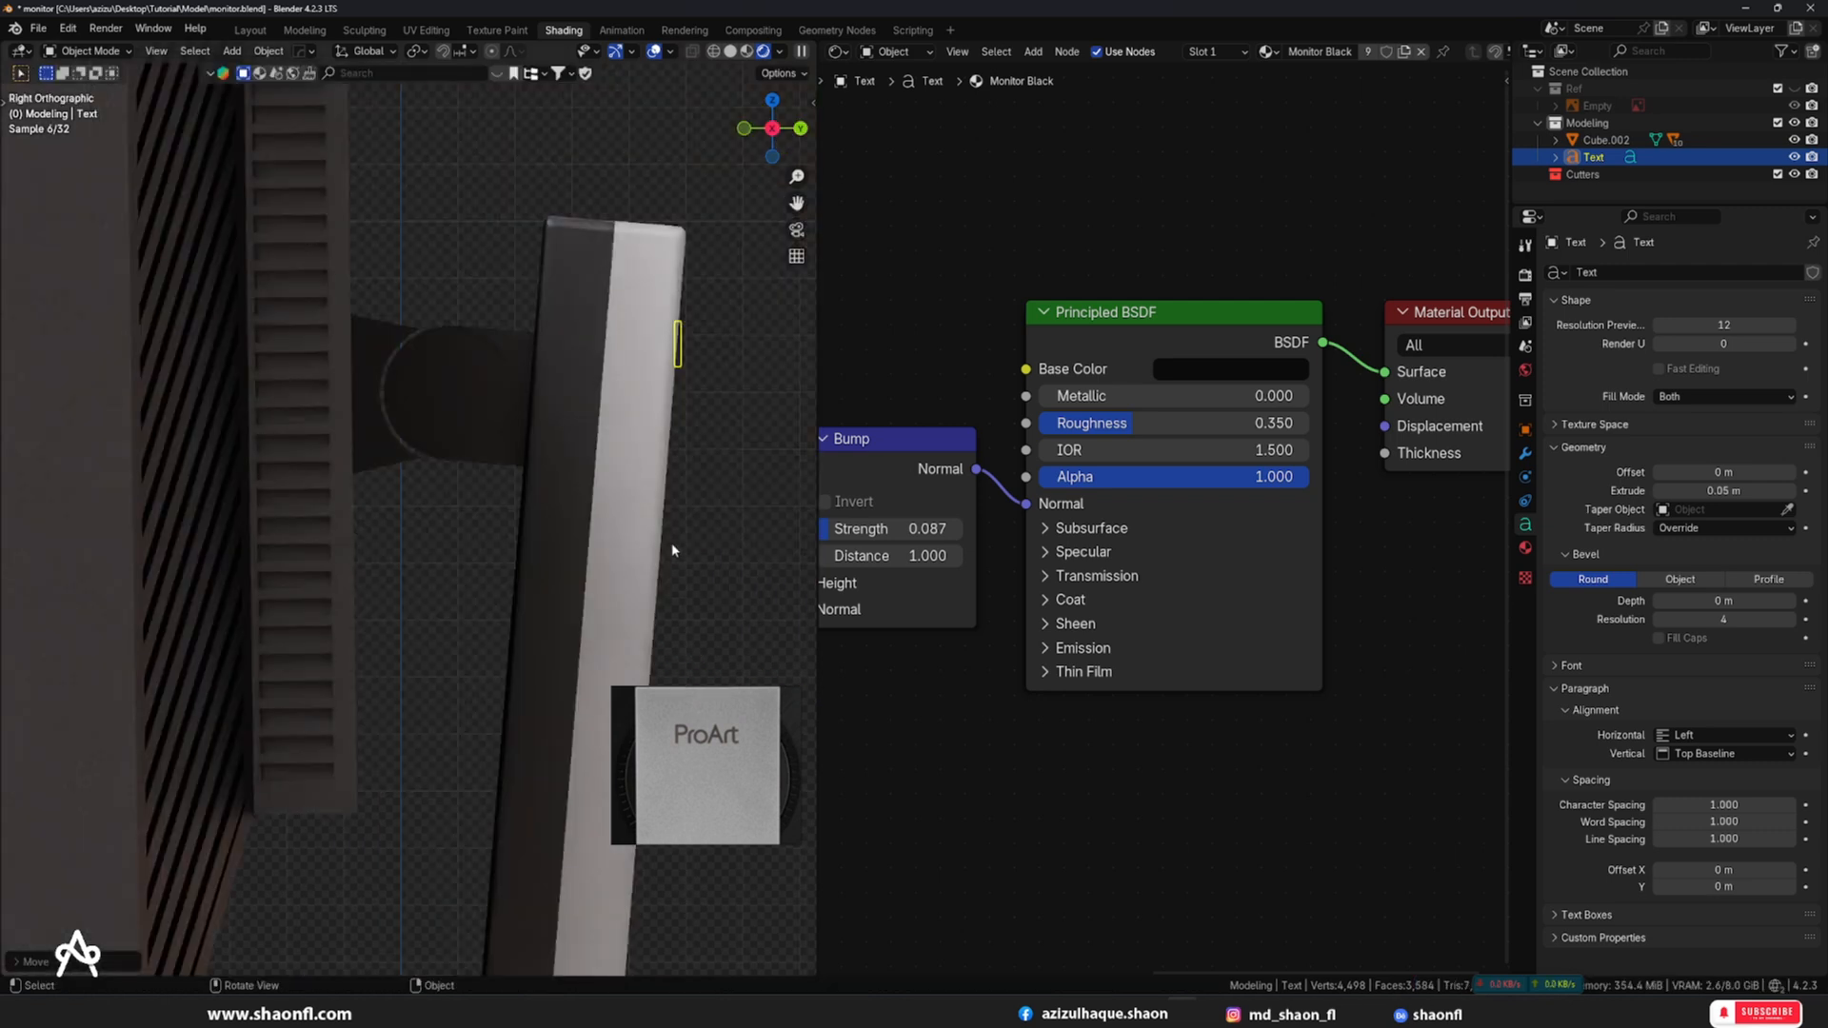
middle_click_drag(675, 404, 518, 523, "shift")
scroll(582, 533, "up", 8)
middle_click_drag(666, 462, 412, 493, "shift")
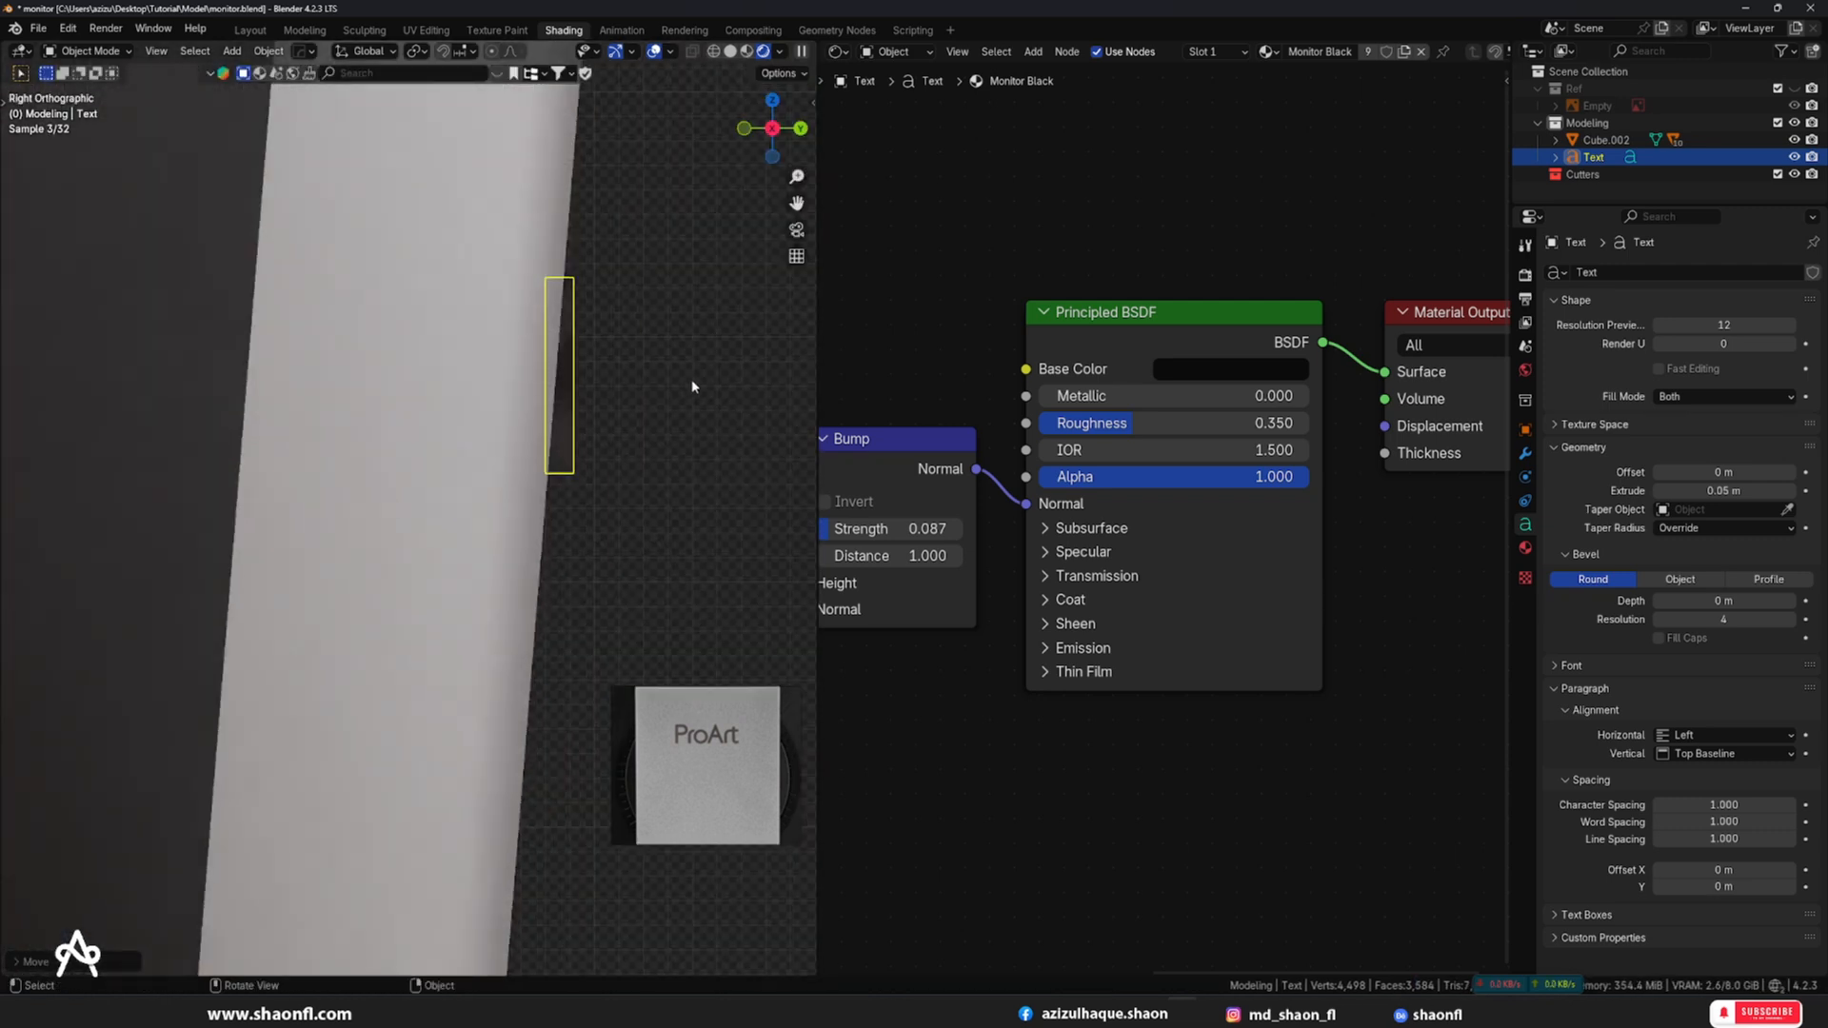
key("r")
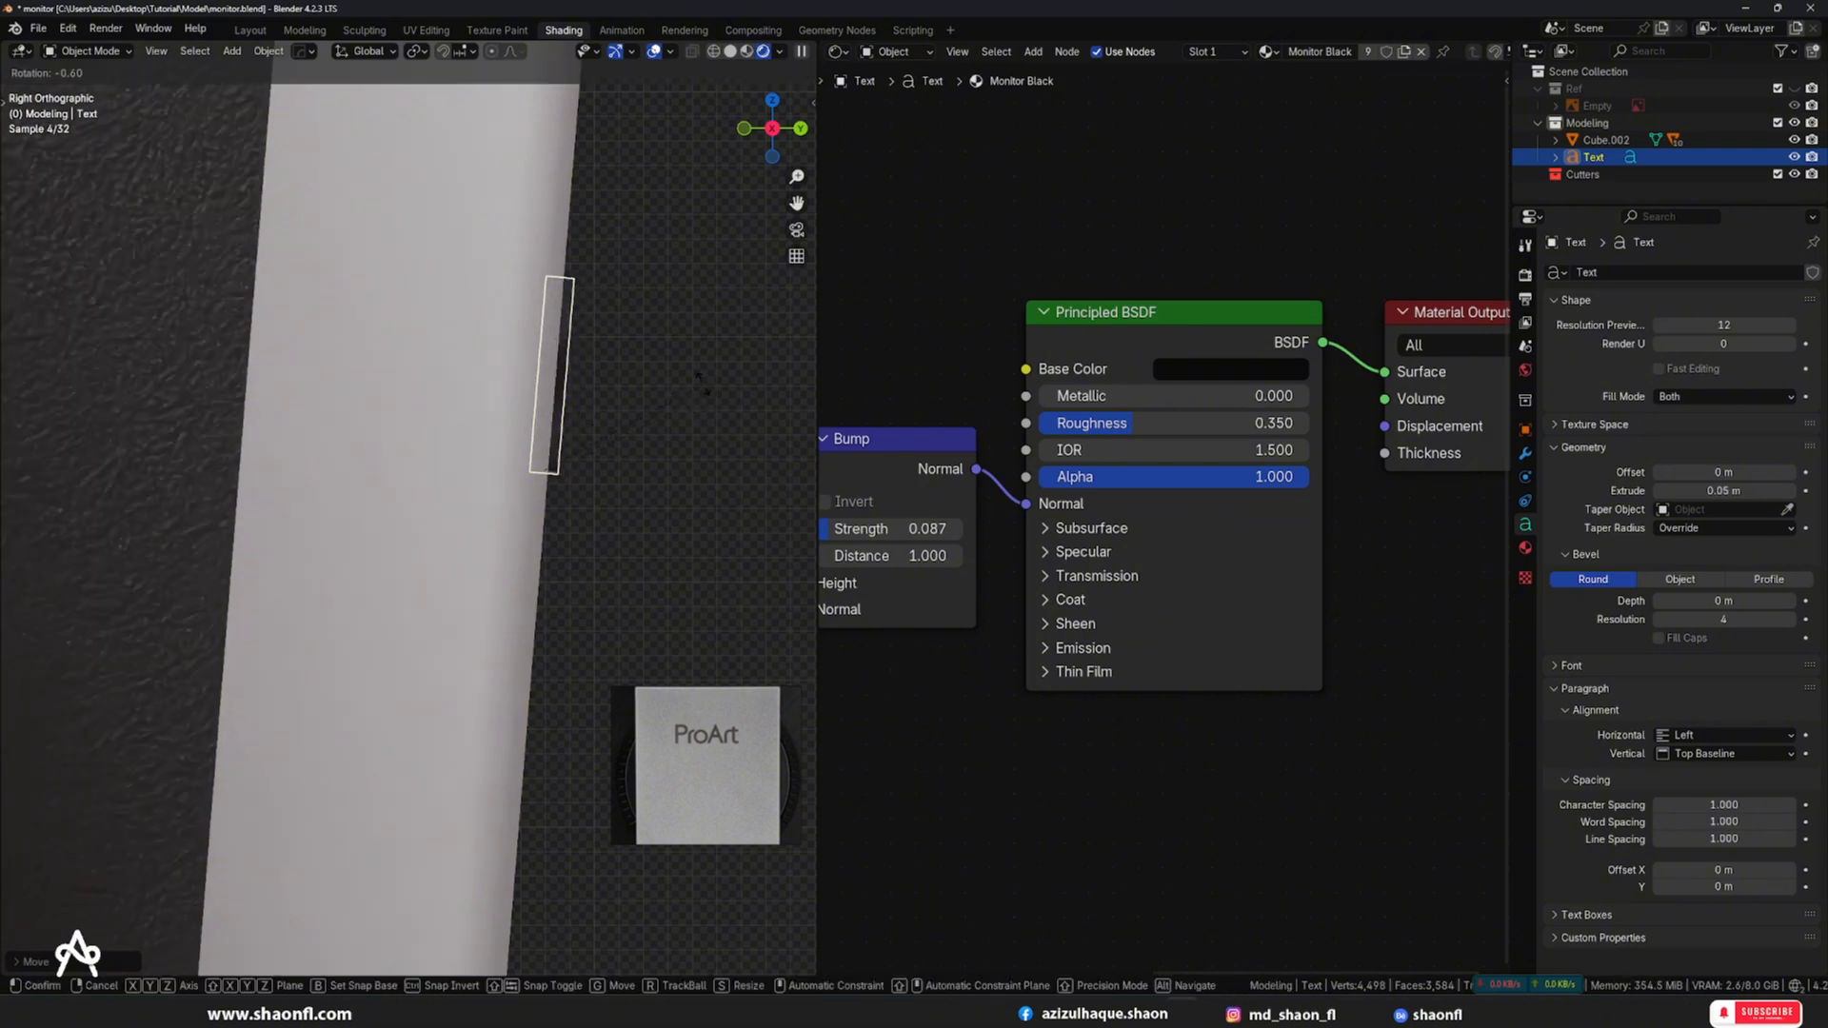
left_click(703, 384)
scroll(688, 372, "down", 4)
- Return to solid shading and parent the ProArt text to the stand column, testing the link with a cancelled move
key("z")
left_click(681, 377)
mouse_move(688, 405)
middle_mouse_down()
mouse_move(562, 433)
mouse_move(633, 397)
mouse_move(440, 470)
middle_mouse_up()
left_click(491, 398)
key("ctrl+p")
left_click(492, 400)
left_click(440, 471)
key("g")
right_click(530, 469)
- Examine the complete monitor from the back and the front, ending in rendered shading
scroll(574, 369, "down", 4)
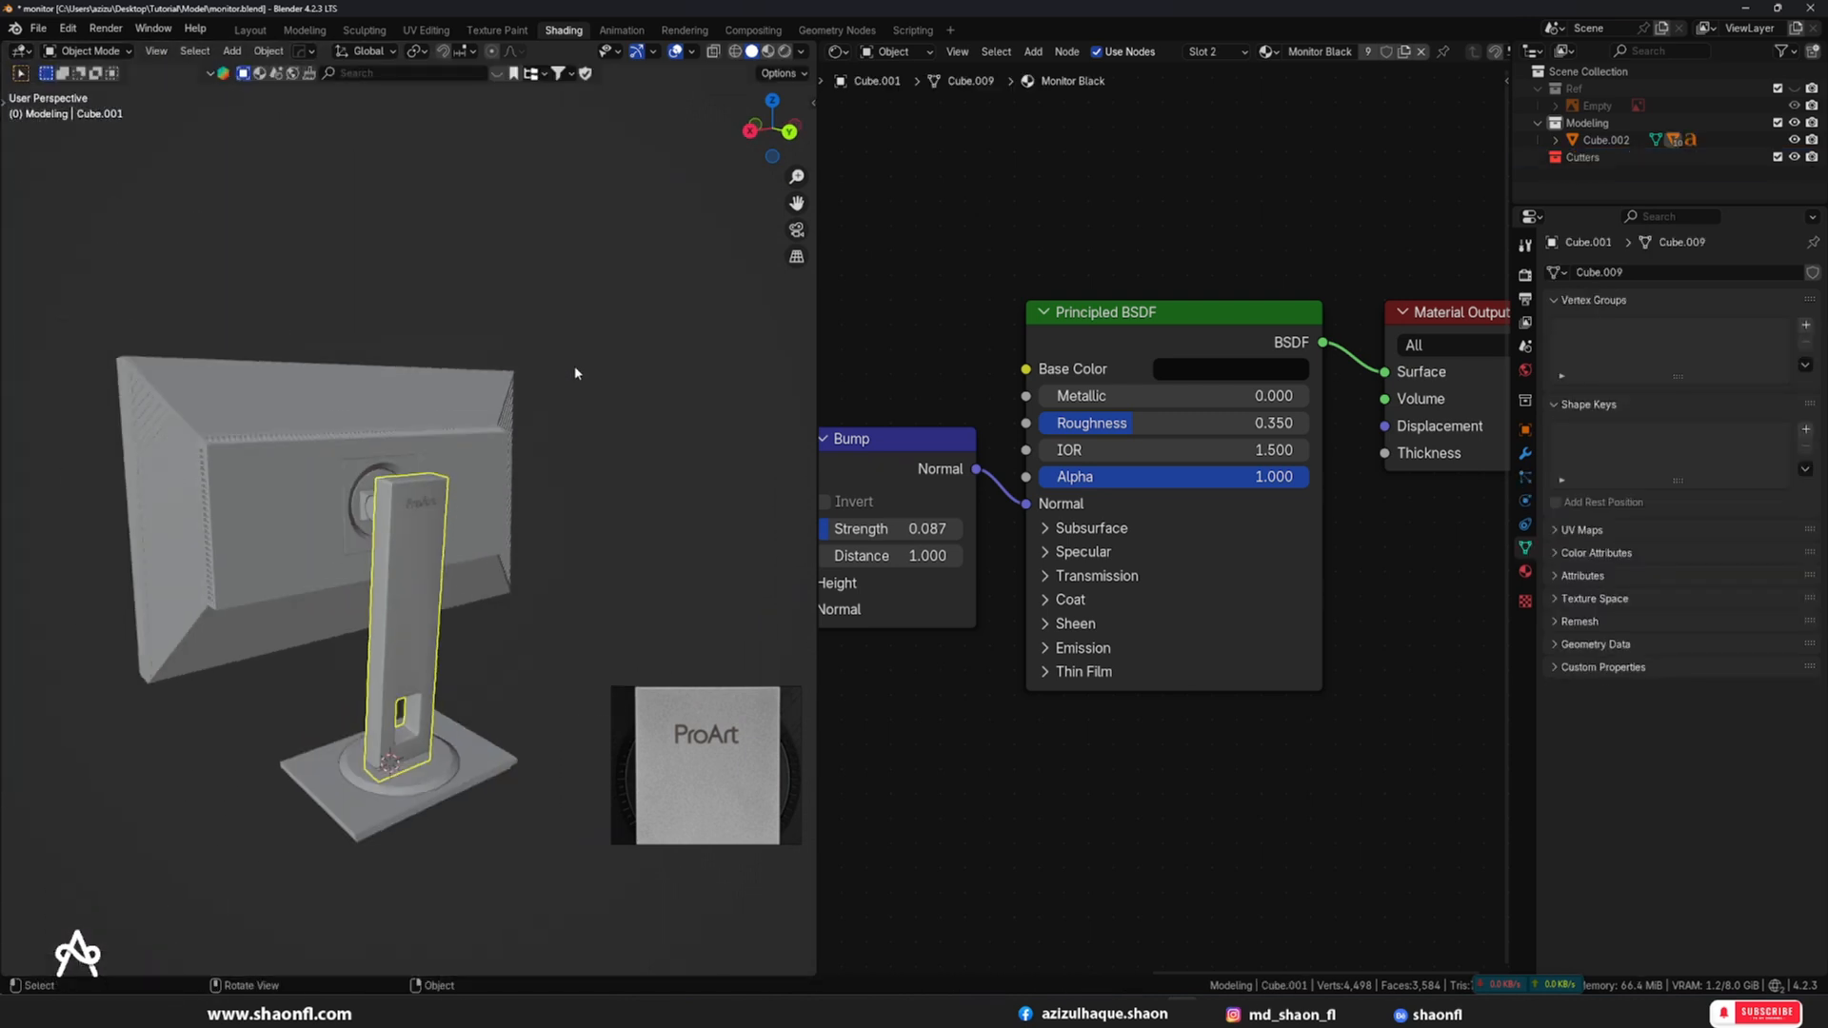
left_click_drag(575, 365, 474, 453, "alt")
key("z")
left_click_drag(721, 489, 4, 523, "alt")
scroll(380, 506, "down", 4)
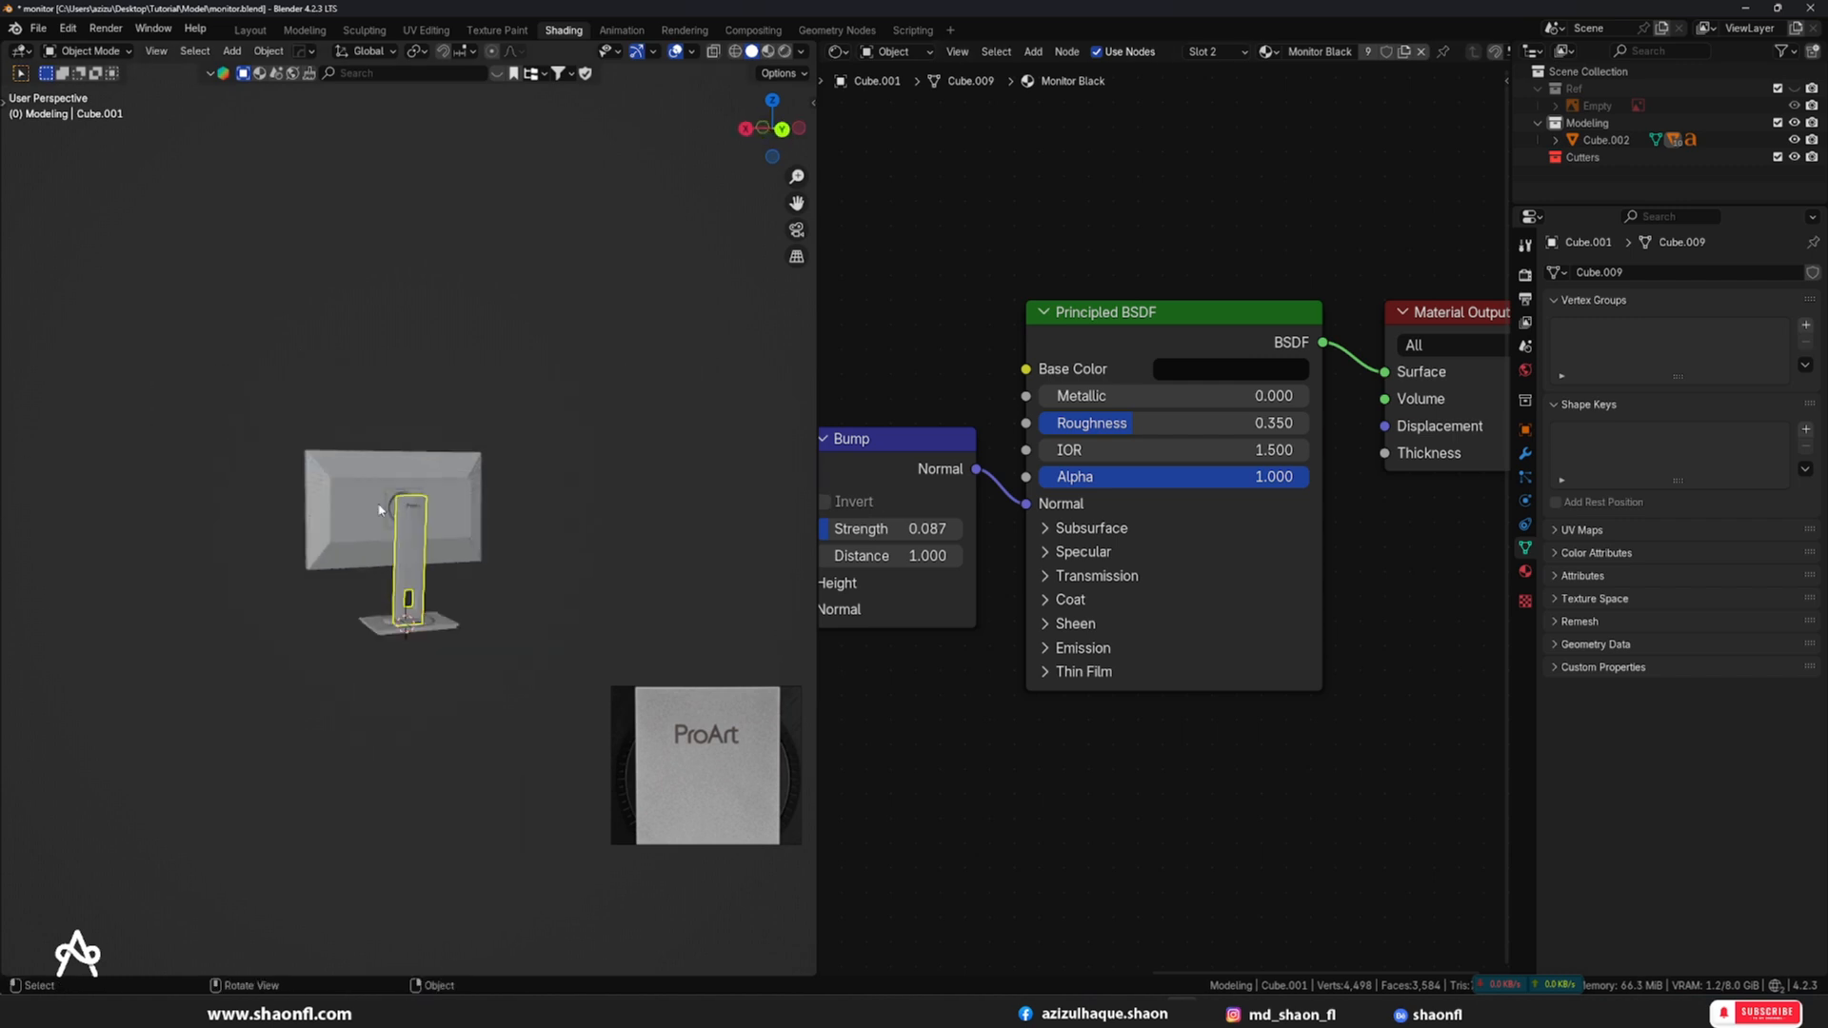
left_click_drag(380, 506, 557, 542, "alt")
scroll(478, 550, "up", 5)
middle_click_drag(556, 538, 560, 564)
key("z")
left_click(482, 358)
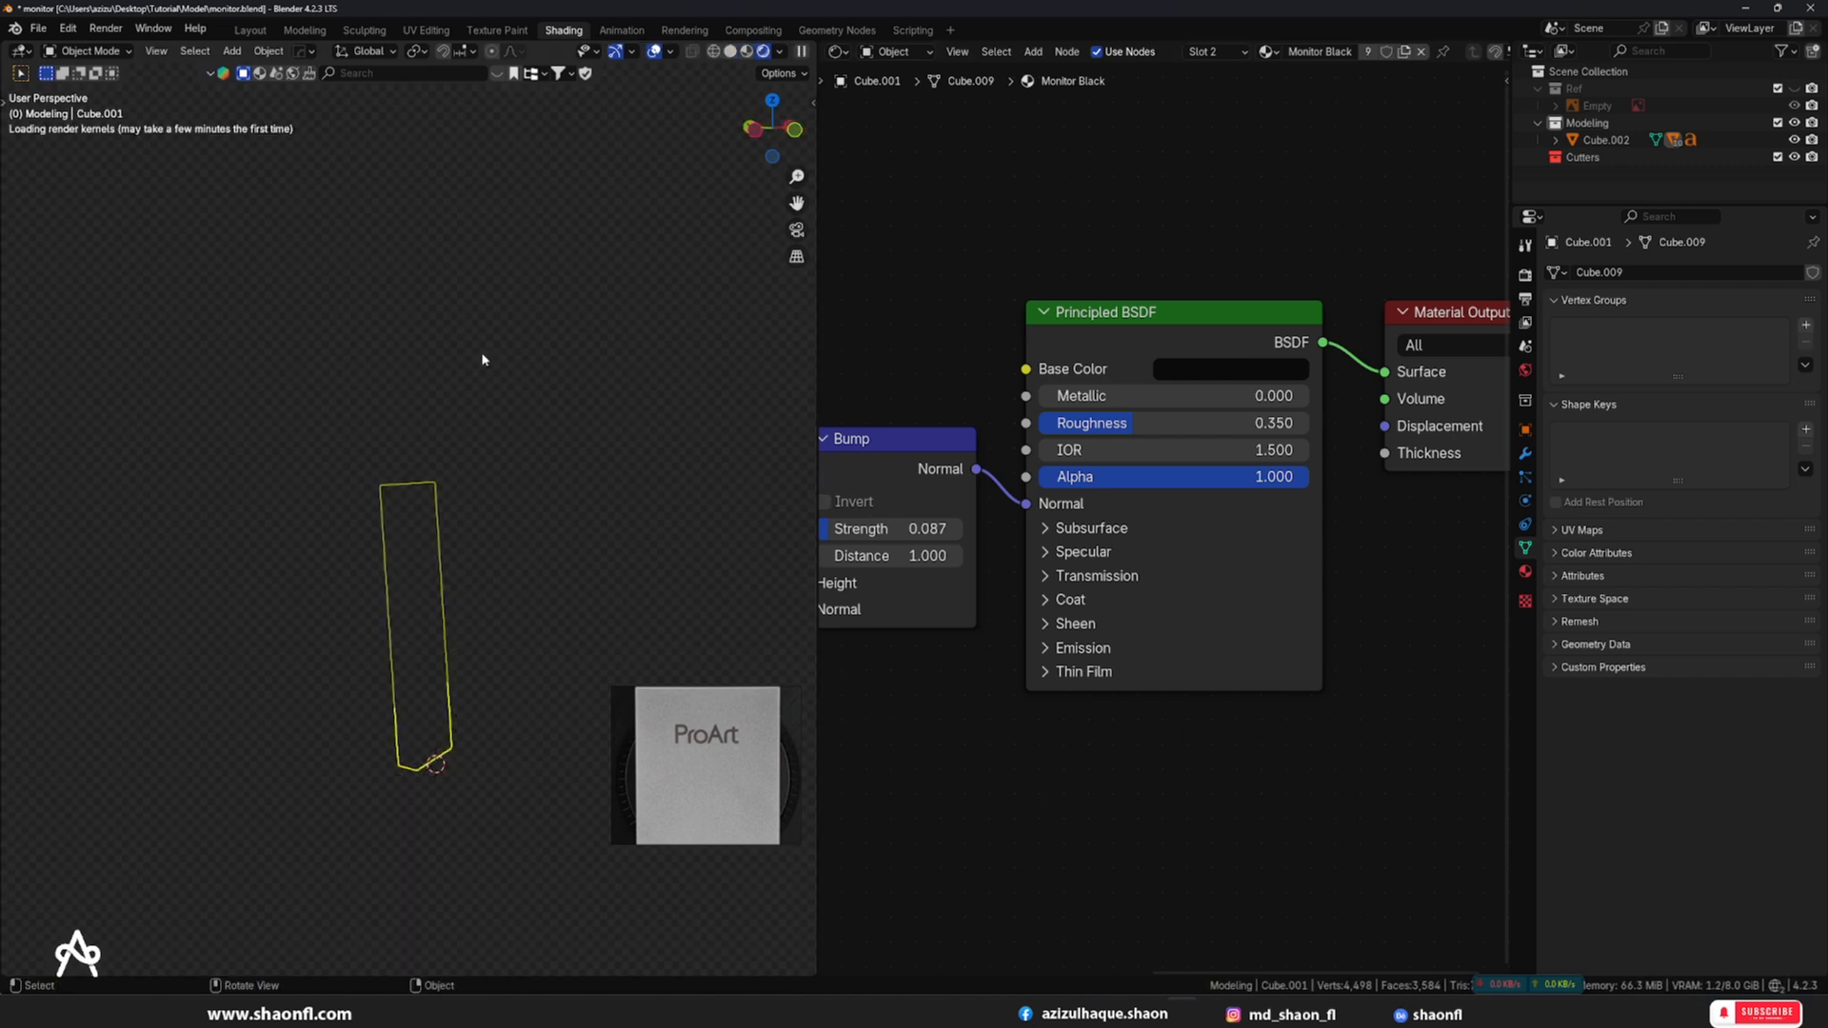
- Add a second material slot with a new material to the monitor body and name it "Panel"
left_click(489, 465)
middle_click_drag(495, 470, 478, 523)
left_click_drag(478, 522, 519, 513, "alt")
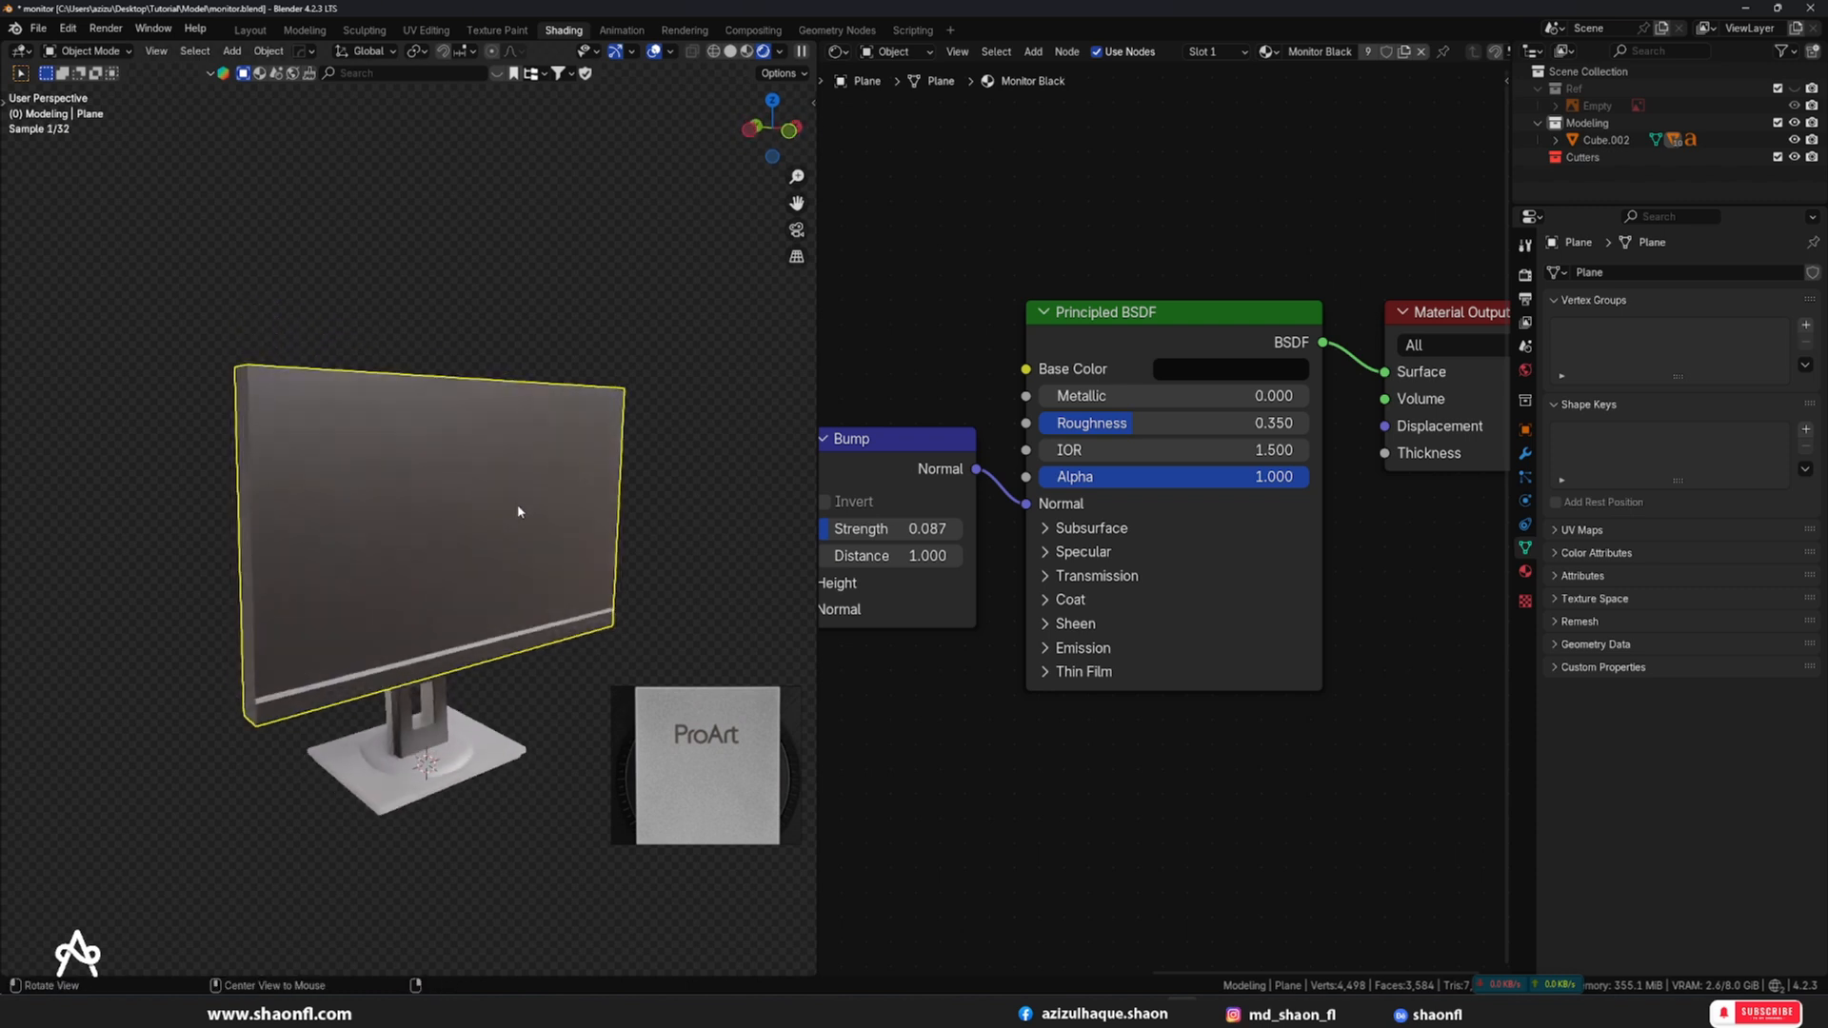
scroll(889, 336, "down", 1)
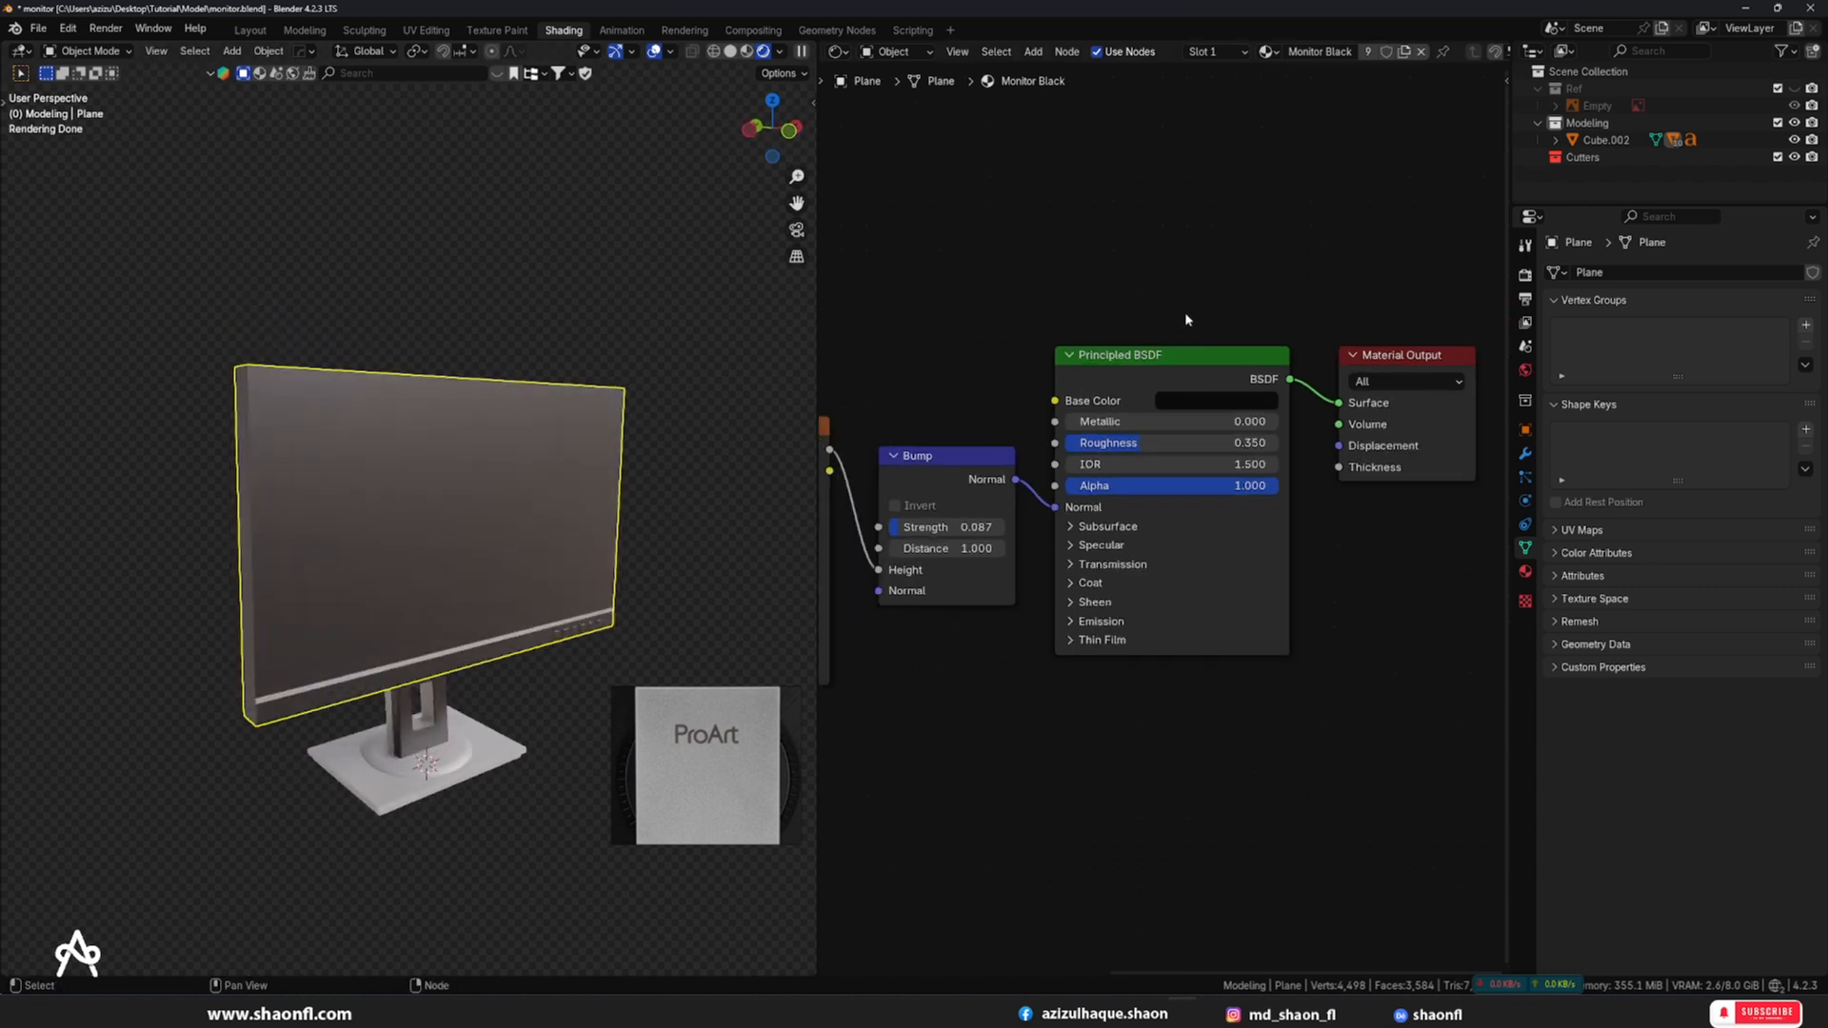
scroll(1186, 317, "down", 2)
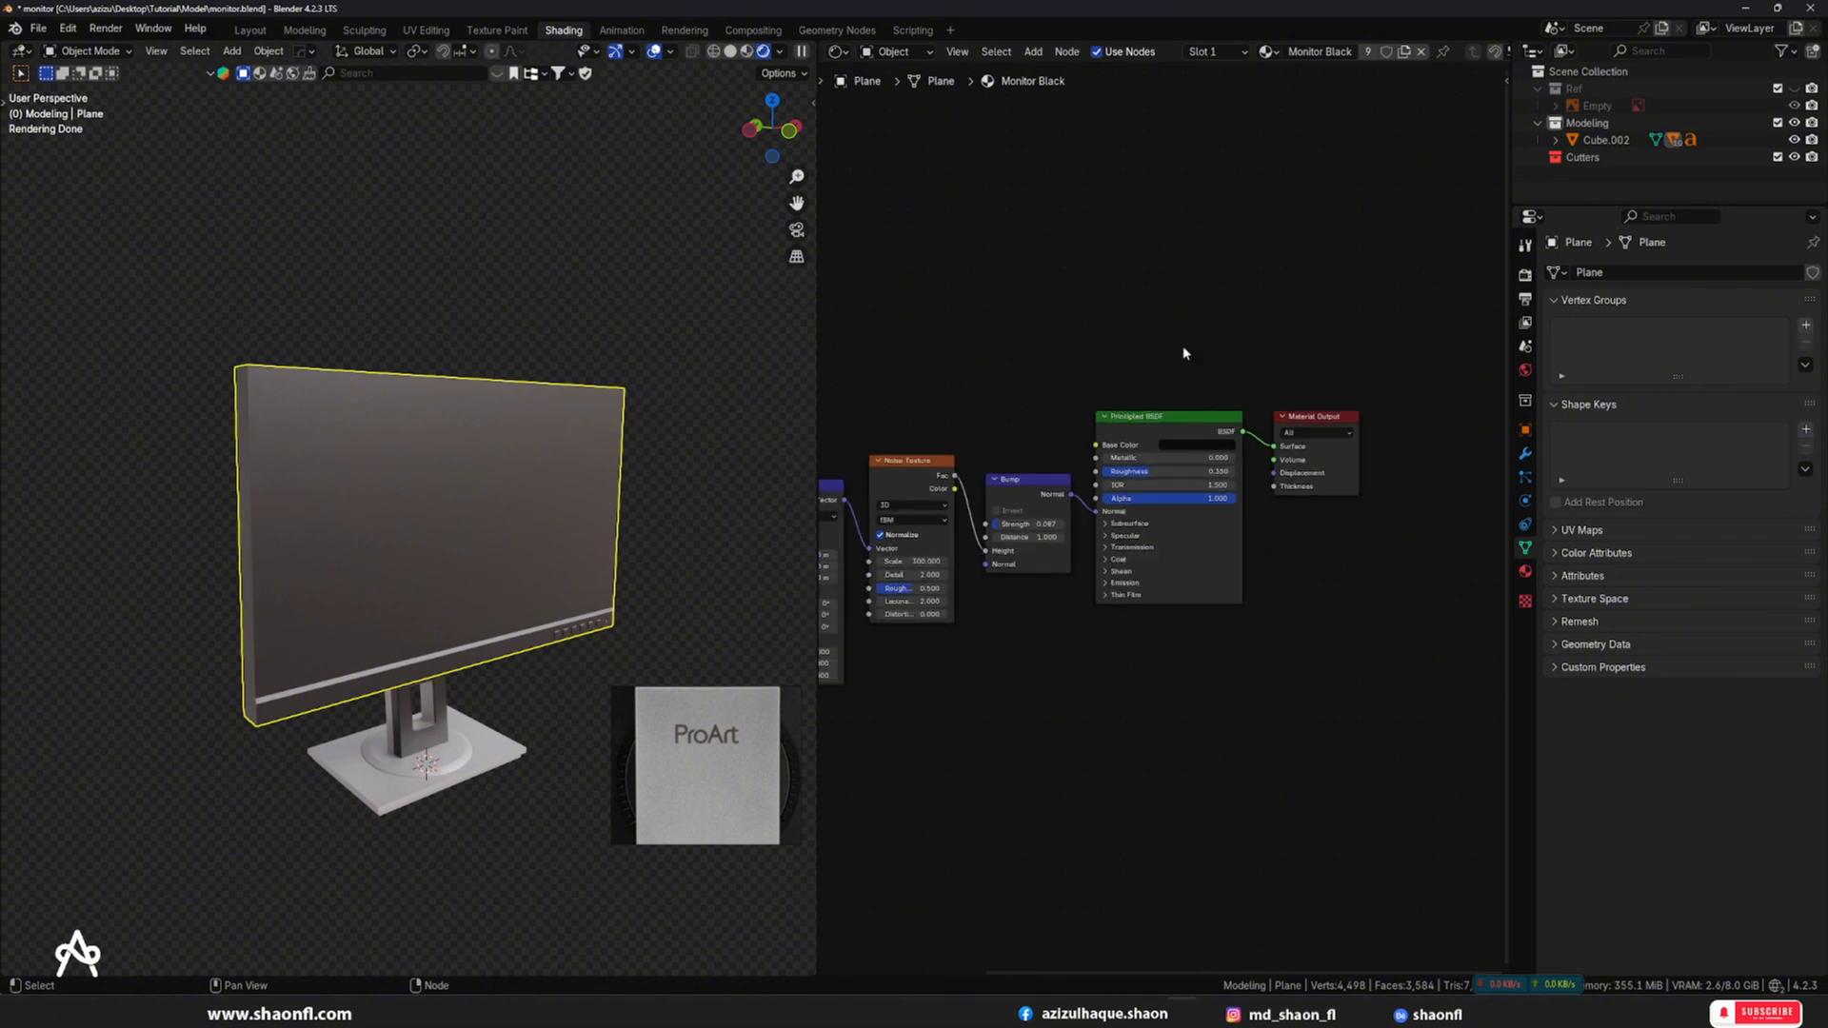
left_click(1525, 572)
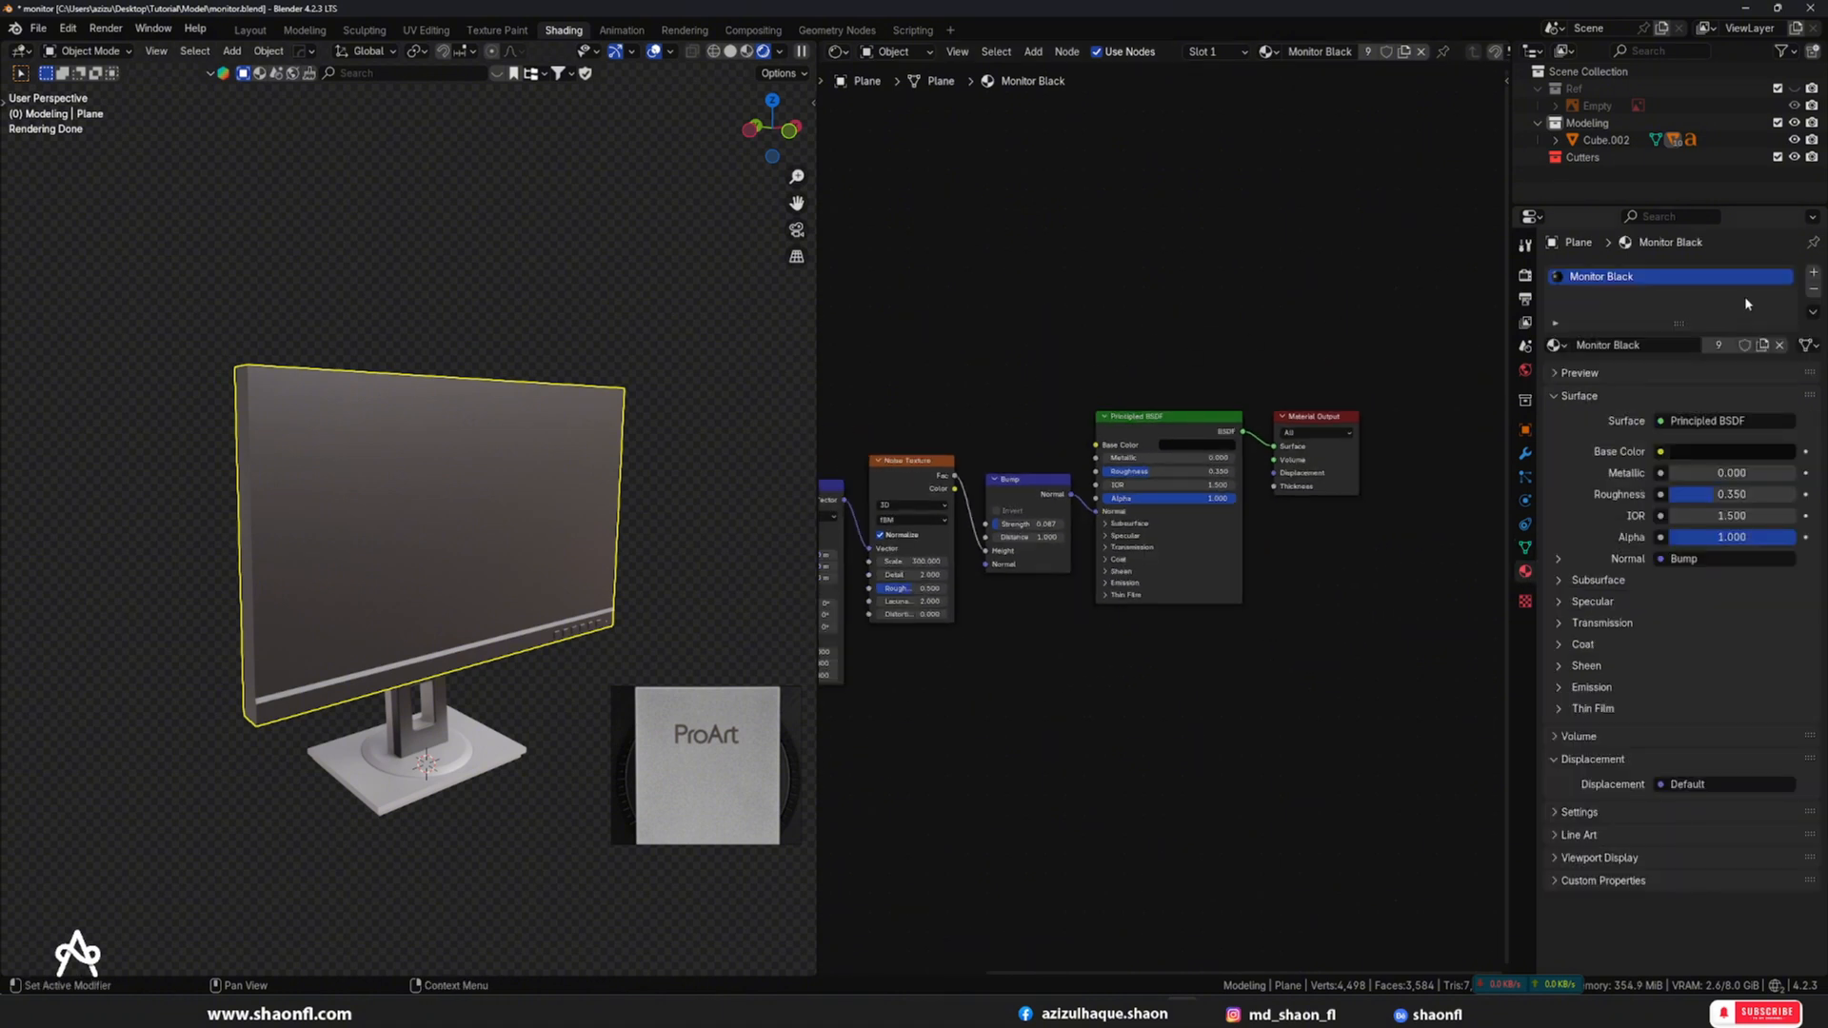
left_click(1813, 276)
left_click(1649, 374)
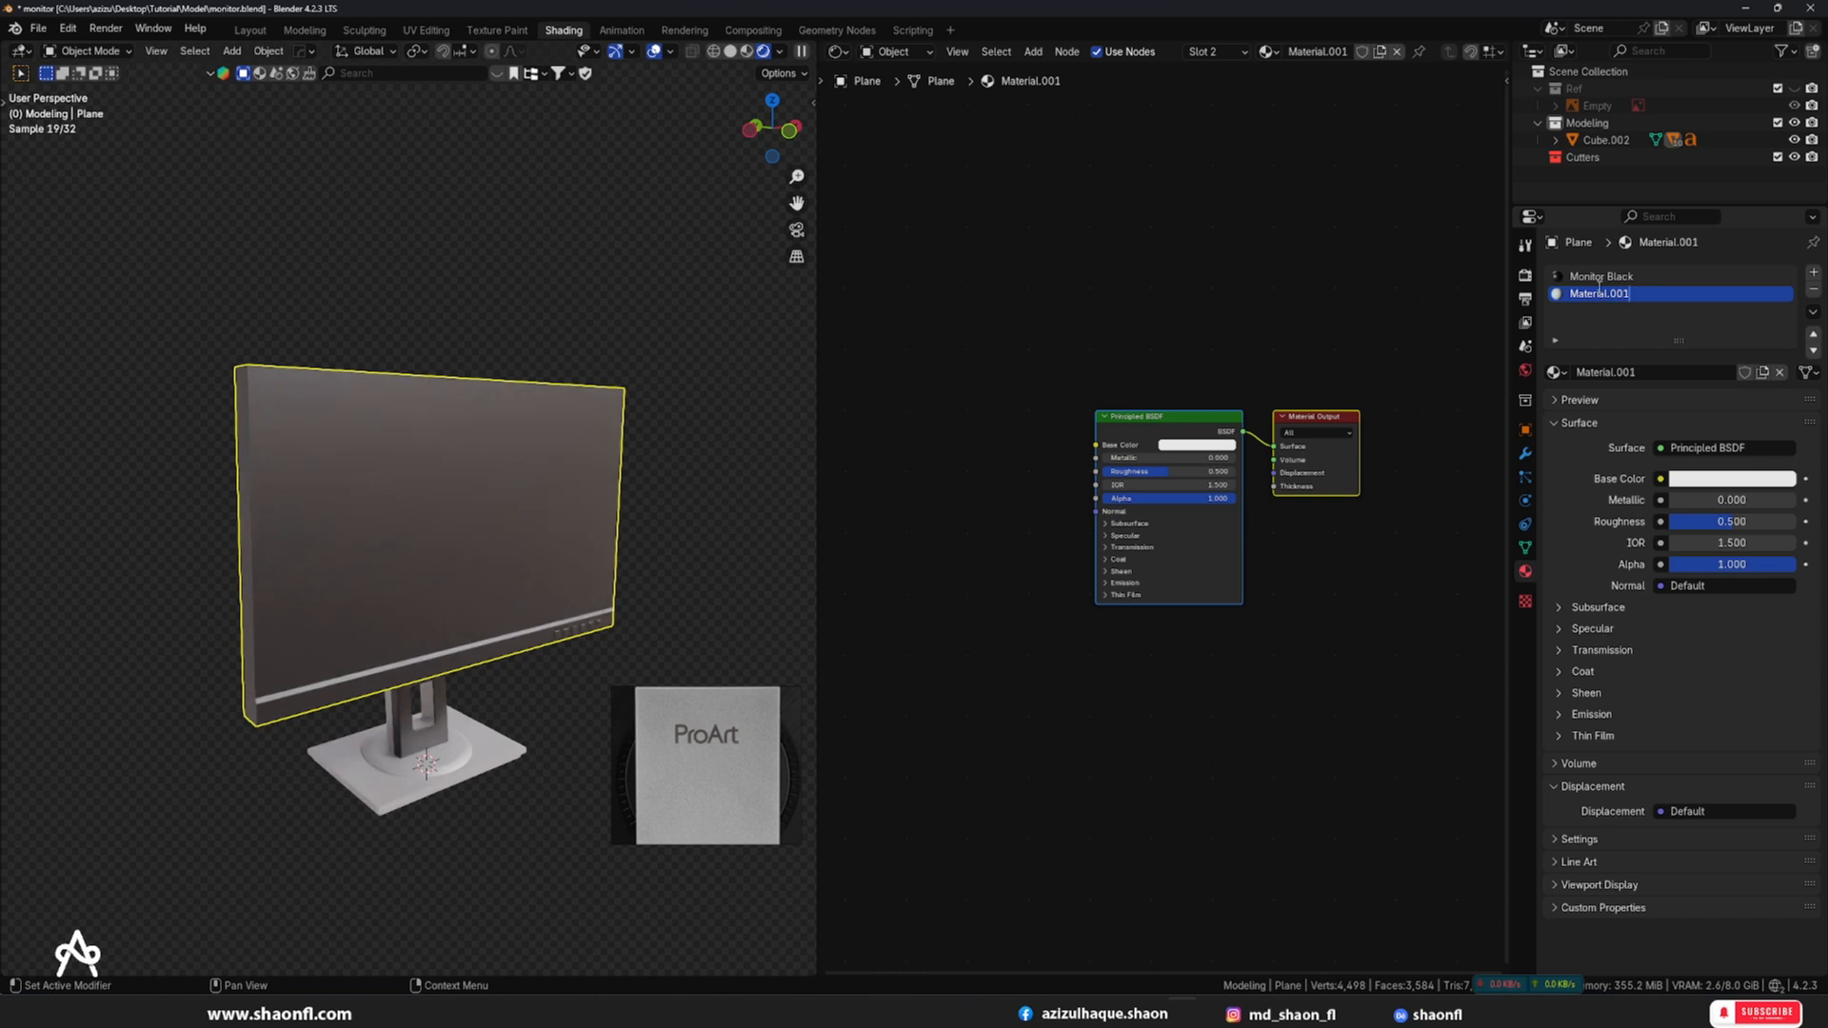
left_click(1600, 288)
type("Panel")
key("Return")
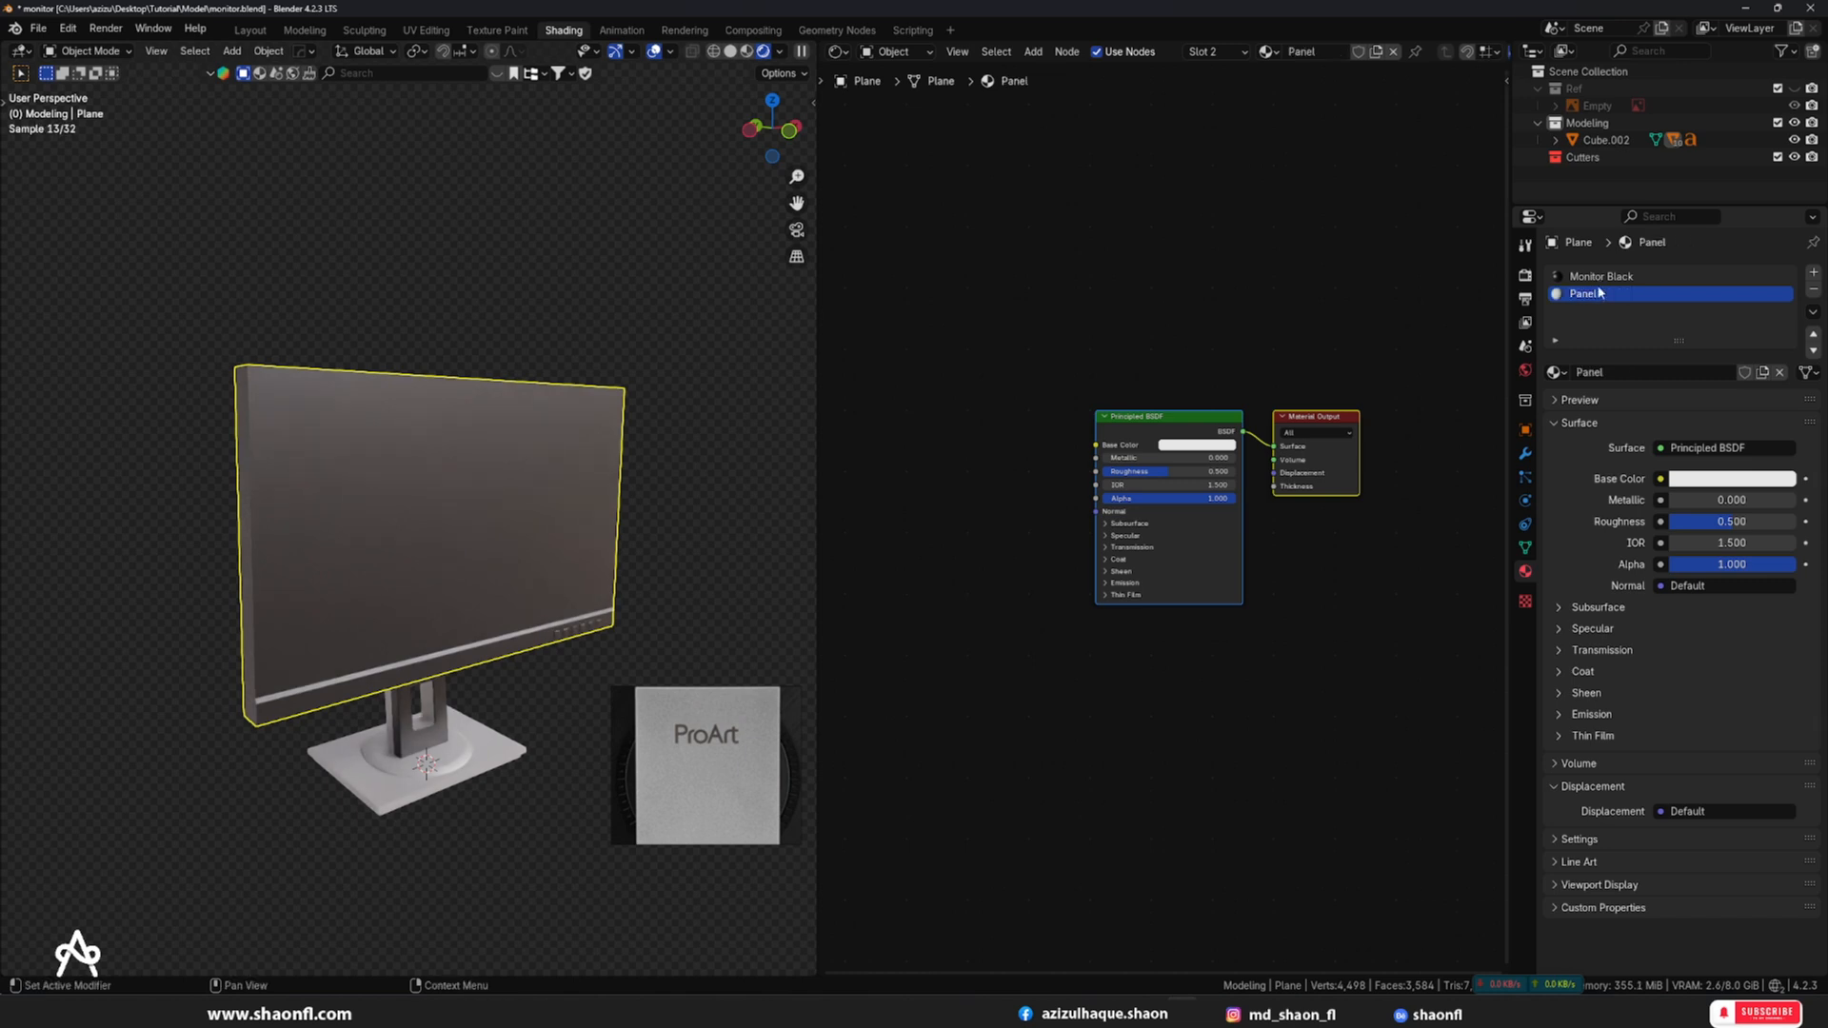
- Bring the wallpaper PNG from the Tutorial folder into the Panel shader as an image texture and connect its Color to Base Color
scroll(1093, 322, "up", 2)
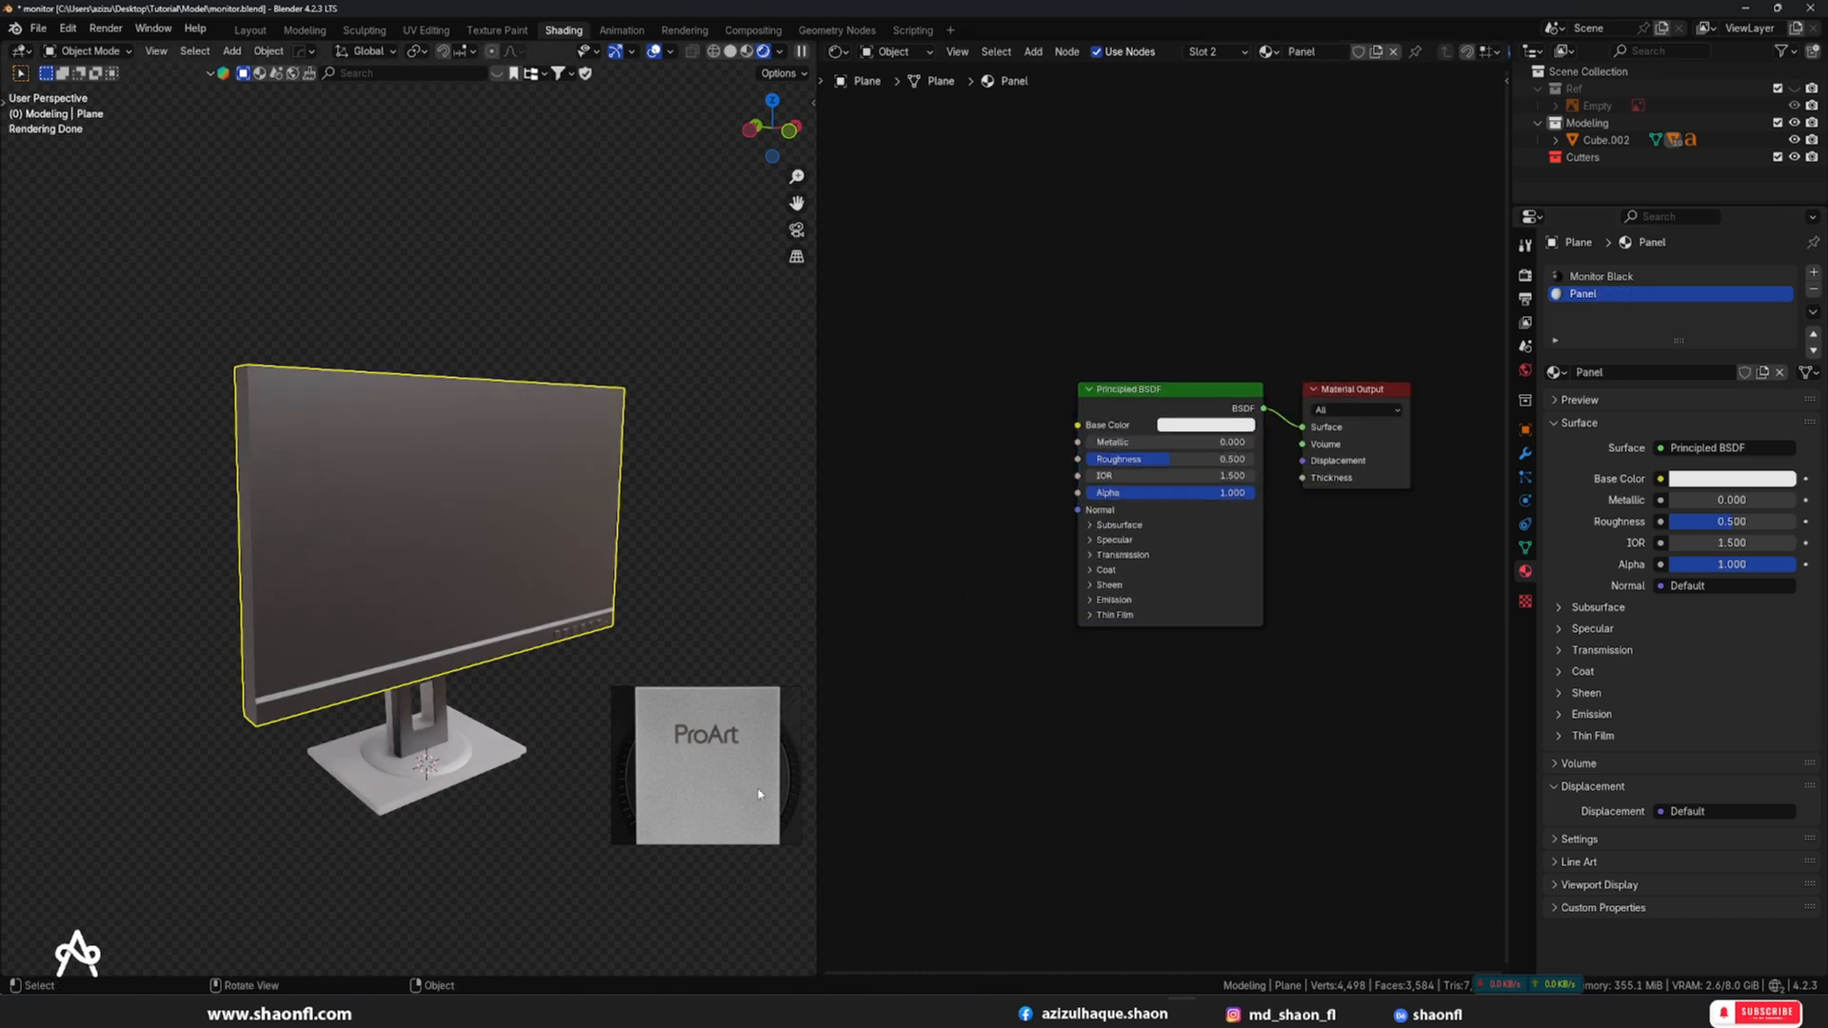
mouse_move(679, 1011)
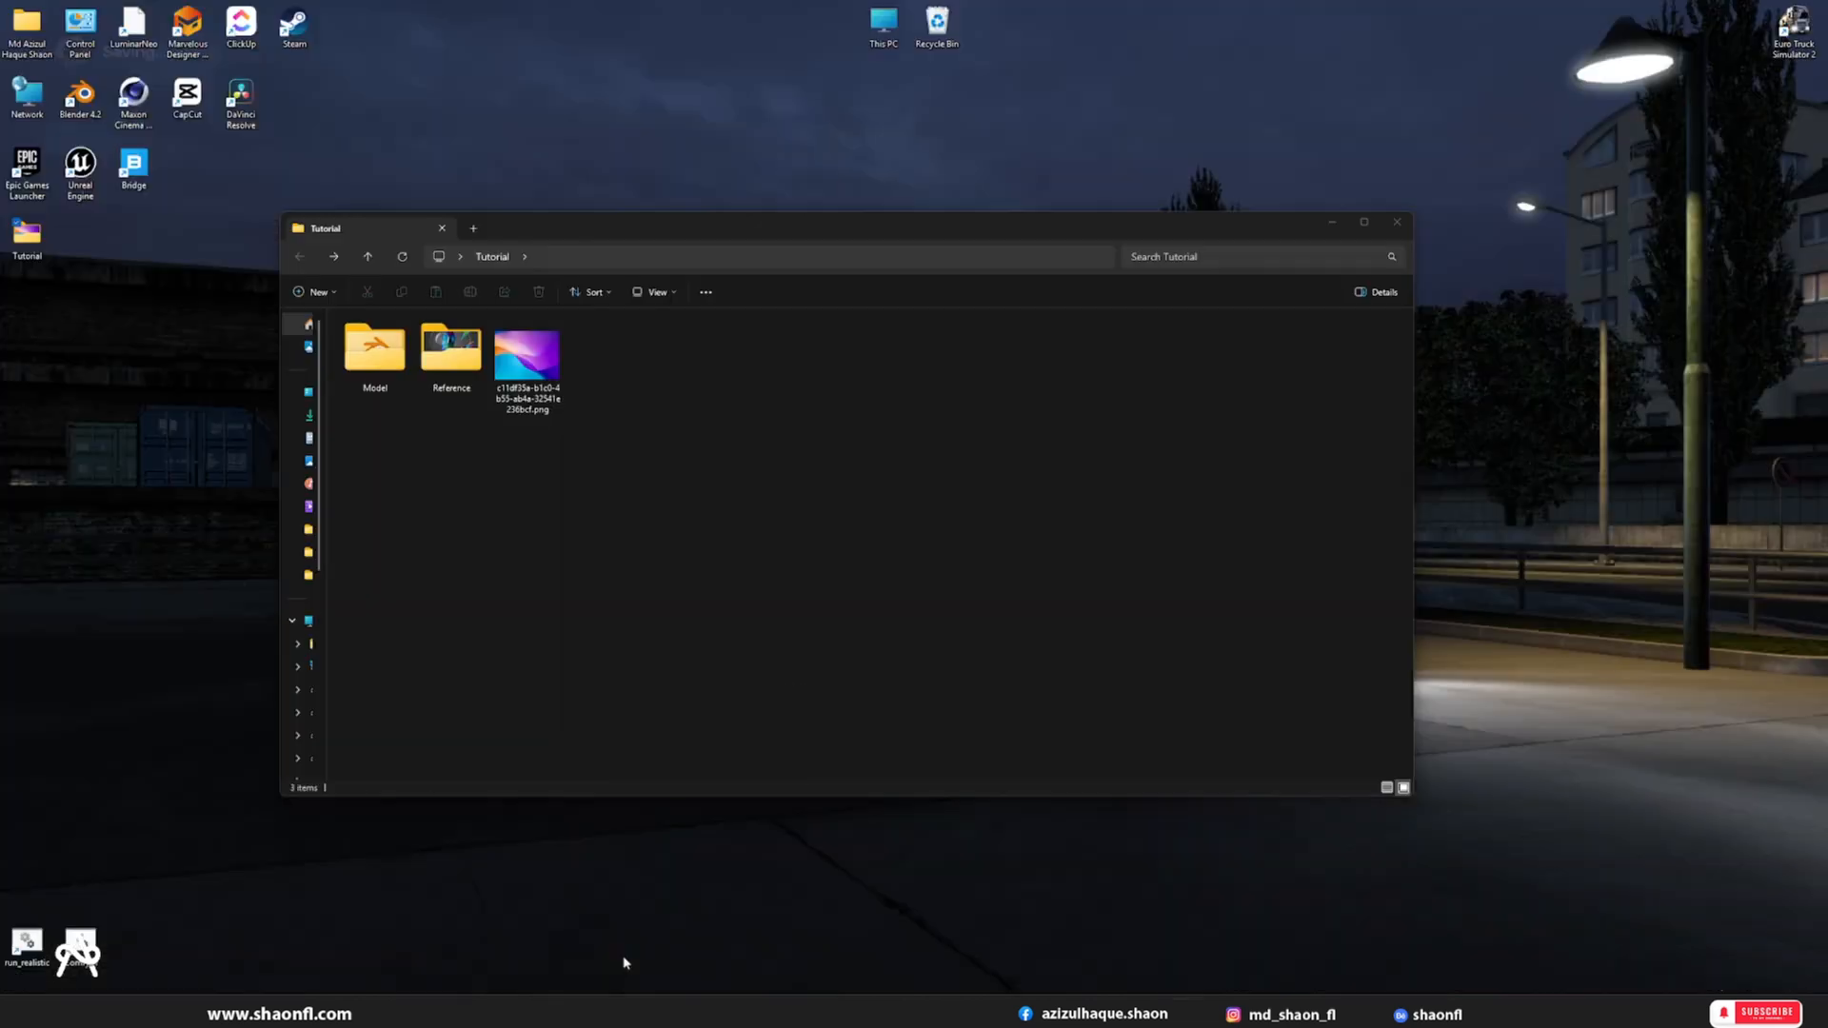
left_click(705, 972)
left_click_drag(528, 362, 931, 170)
left_click_drag(931, 174, 932, 170)
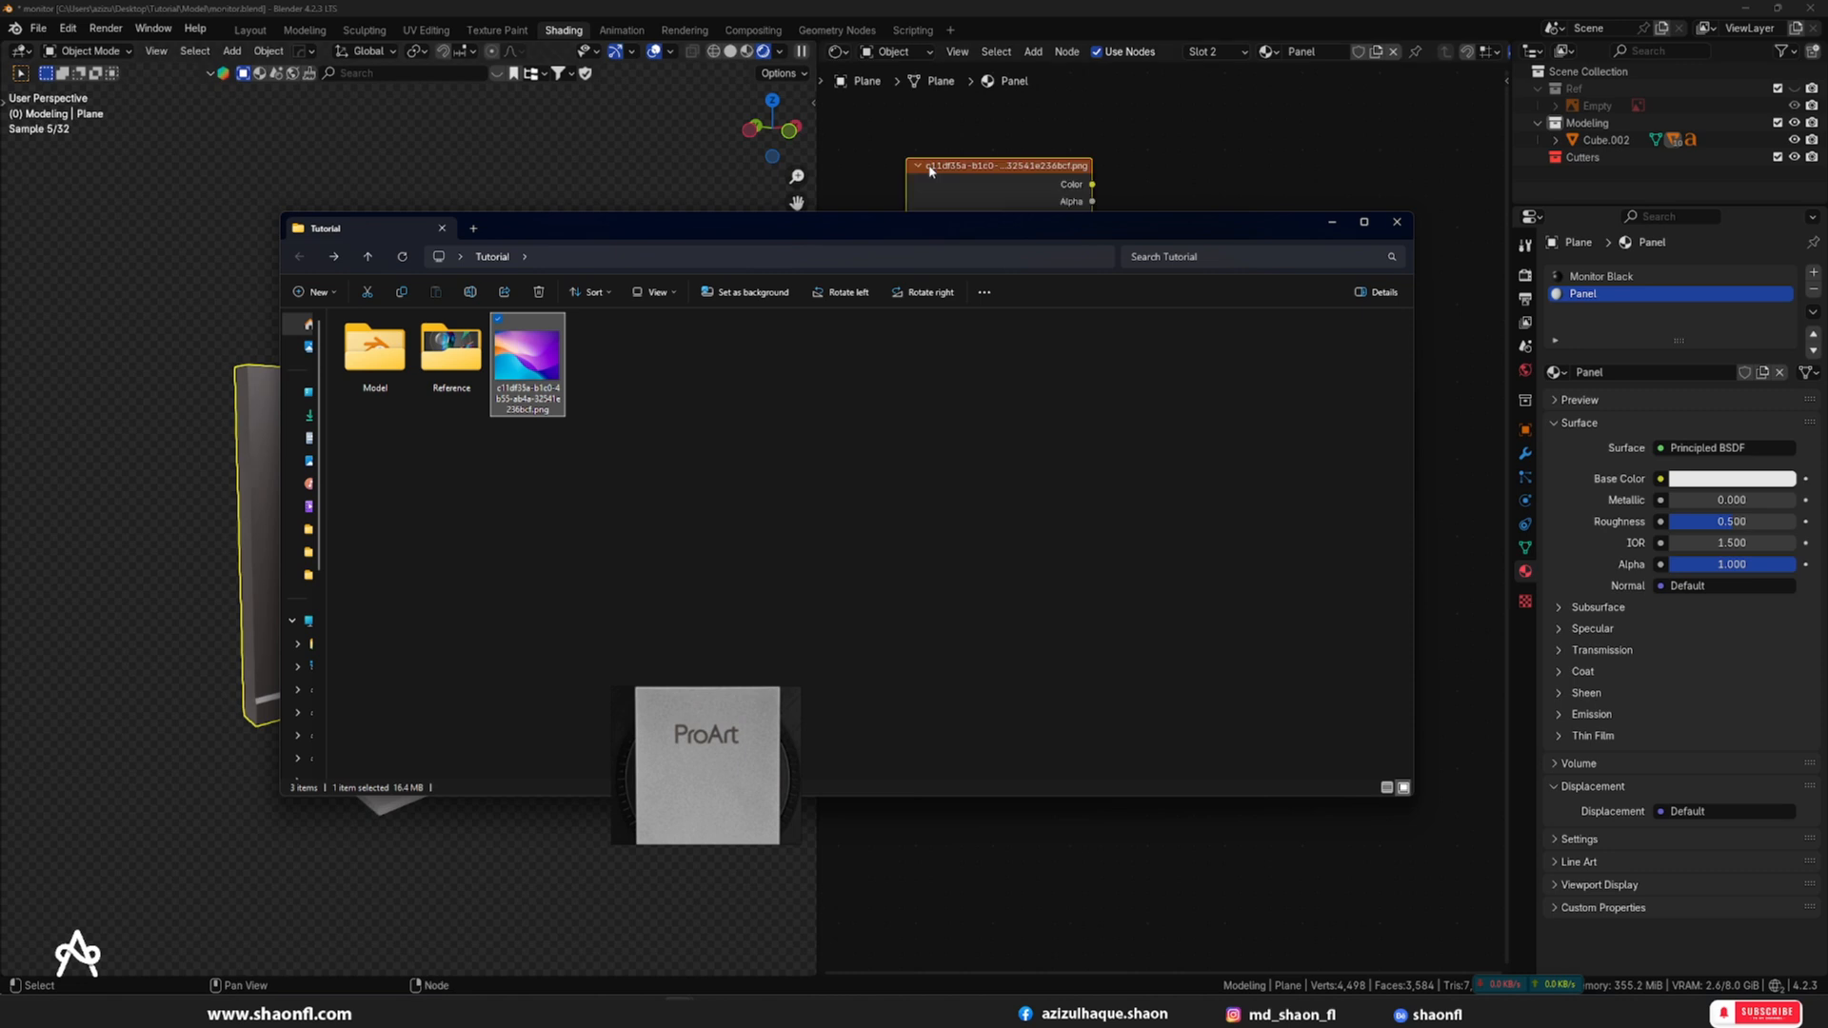
left_click(1330, 222)
left_click_drag(1072, 193, 1074, 426)
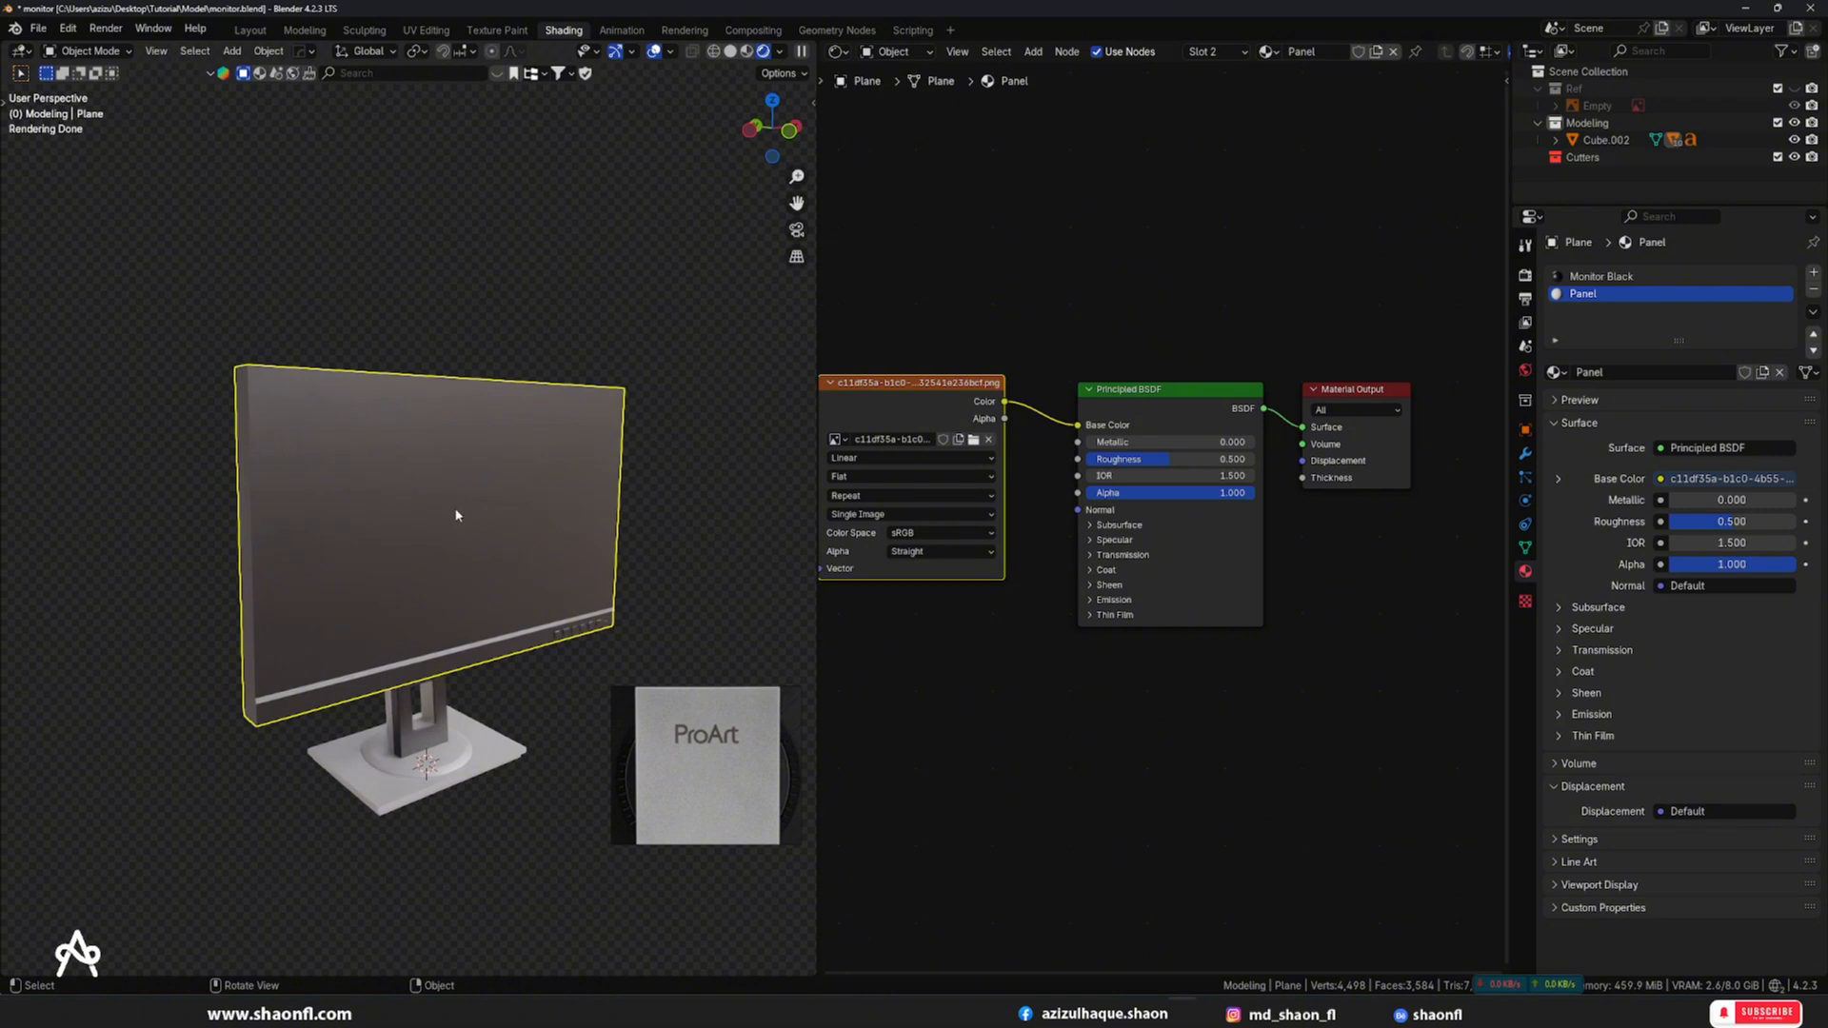
- Assign the Panel material to the large front screen face of the monitor body
mouse_move(456, 515)
middle_mouse_down()
mouse_move(677, 499)
mouse_move(397, 518)
mouse_move(467, 477)
mouse_move(437, 493)
middle_mouse_up()
key("Tab")
left_click(430, 472)
left_click(1597, 295)
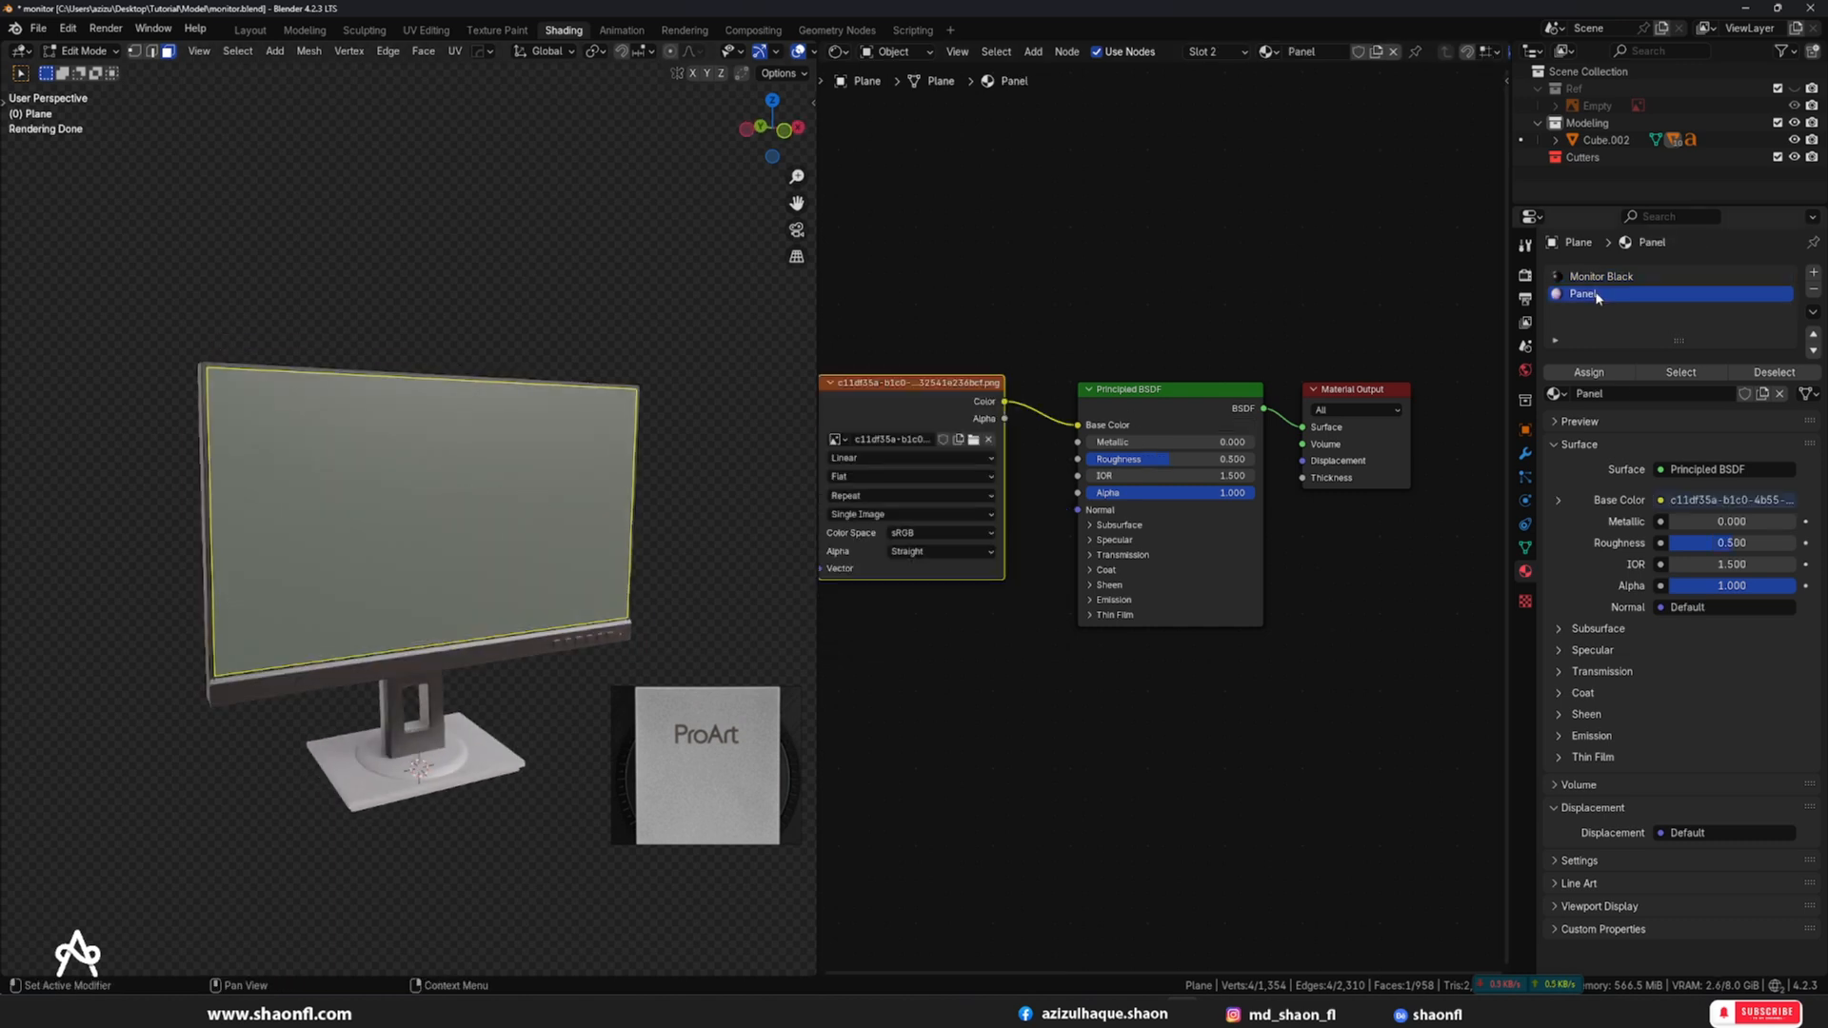
left_click(1589, 372)
key("Tab")
- Hide the viewport overlays and inspect the wallpapered screen at an angle and straight from the front
middle_click_drag(686, 400, 719, 349)
key("shift+alt+z")
scroll(632, 395, "up", 3)
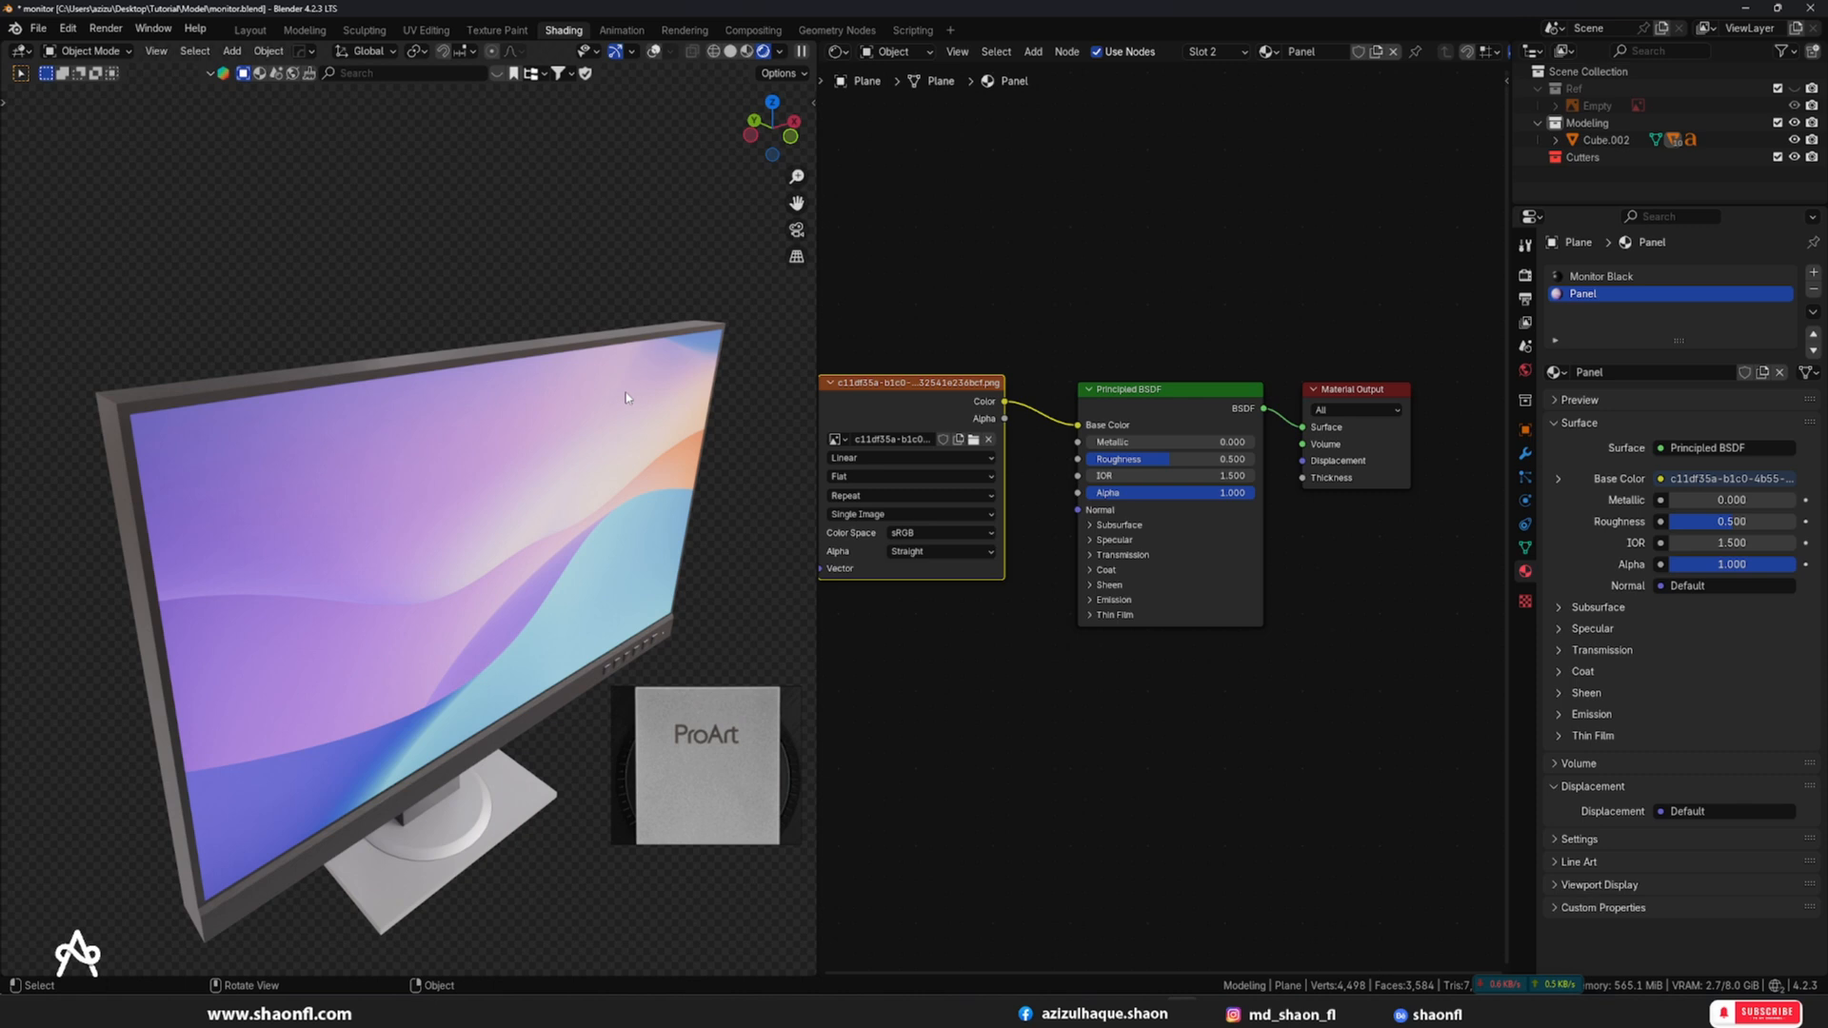
scroll(618, 405, "down", 5)
middle_click_drag(440, 501, 556, 448)
key("KP_3")
key("KP_1")
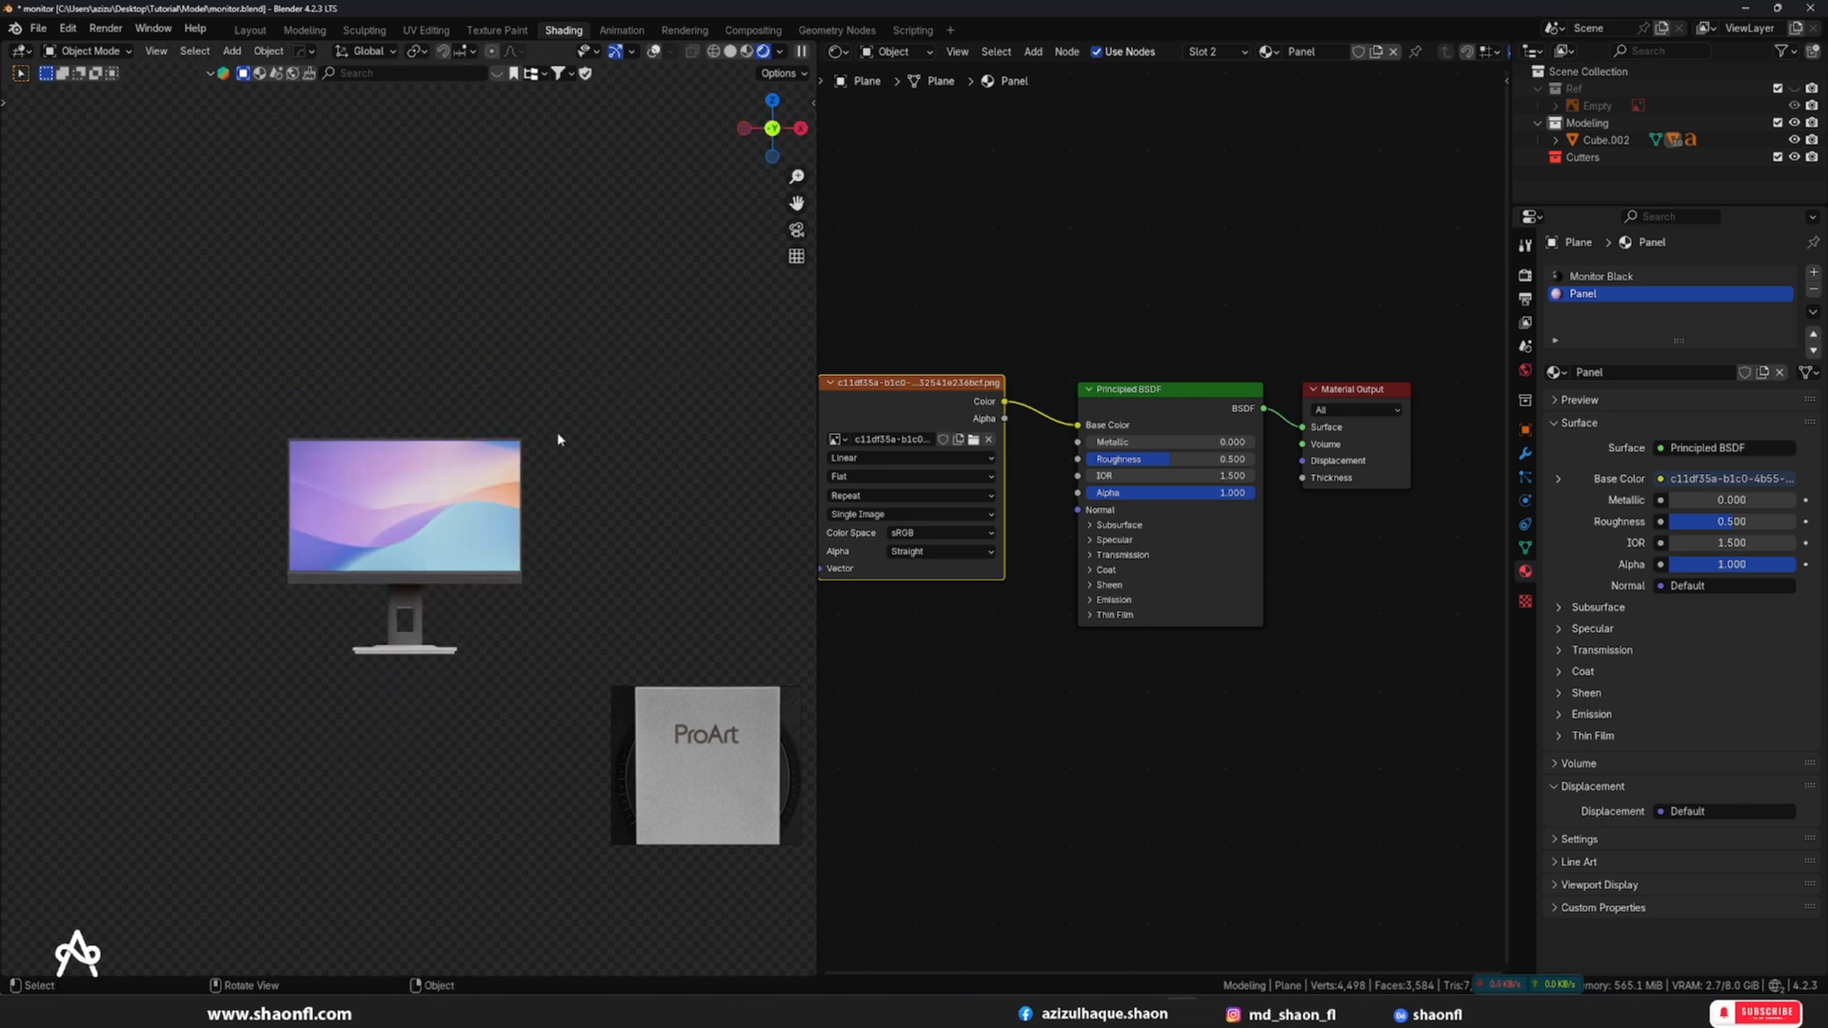
- Inspect the monitor's side profile in see-through and shaded display, and check it in perspective
key("KP_3")
key("Tab")
middle_click_drag(458, 465, 633, 405, "shift")
key("Tab")
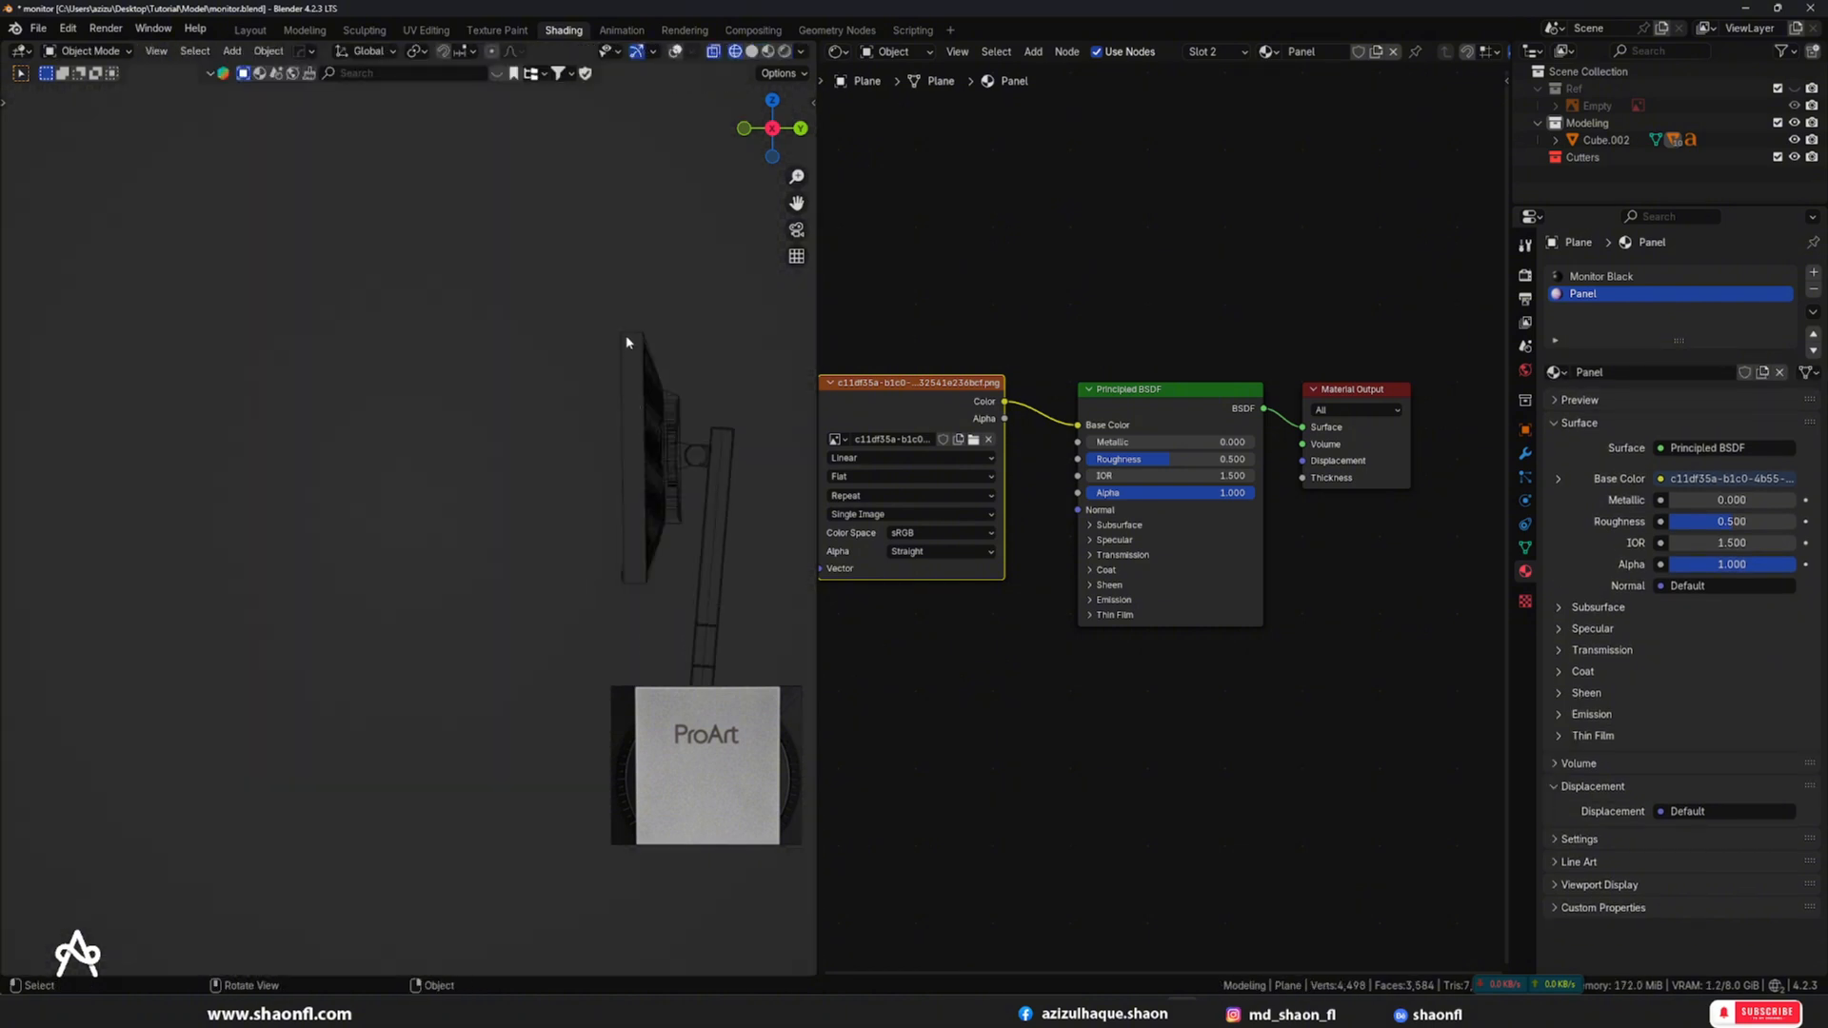
key("Tab")
scroll(547, 324, "down", 4)
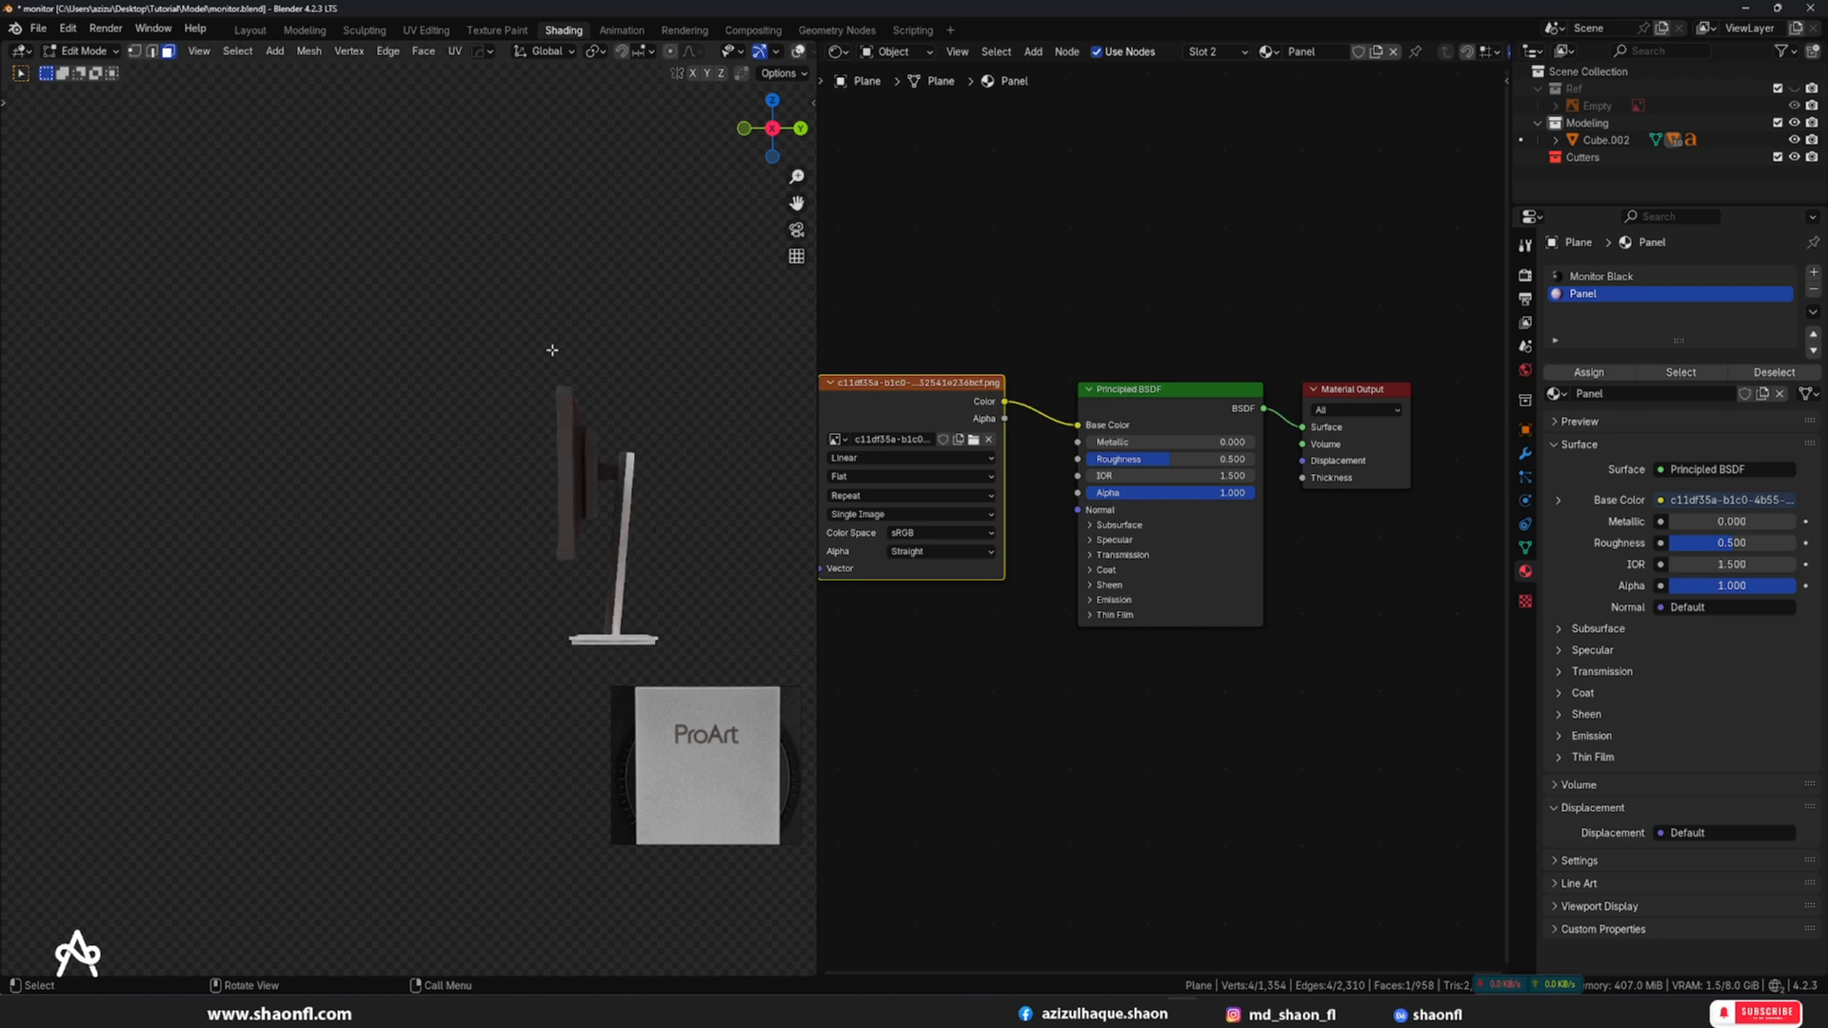
key("z")
left_click(500, 479)
middle_click_drag(562, 451, 747, 472)
key("Tab")
scroll(548, 481, "up", 4)
- Turn the viewport overlays back on and inspect the rendered monitor from the side and from a front angle
key("alt+shift+z")
key("KP_3")
scroll(569, 444, "down", 5)
scroll(747, 473, "up", 2)
middle_click_drag(503, 507, 668, 490, "shift")
key("z")
left_click(596, 387)
middle_click_drag(534, 405, 596, 416)
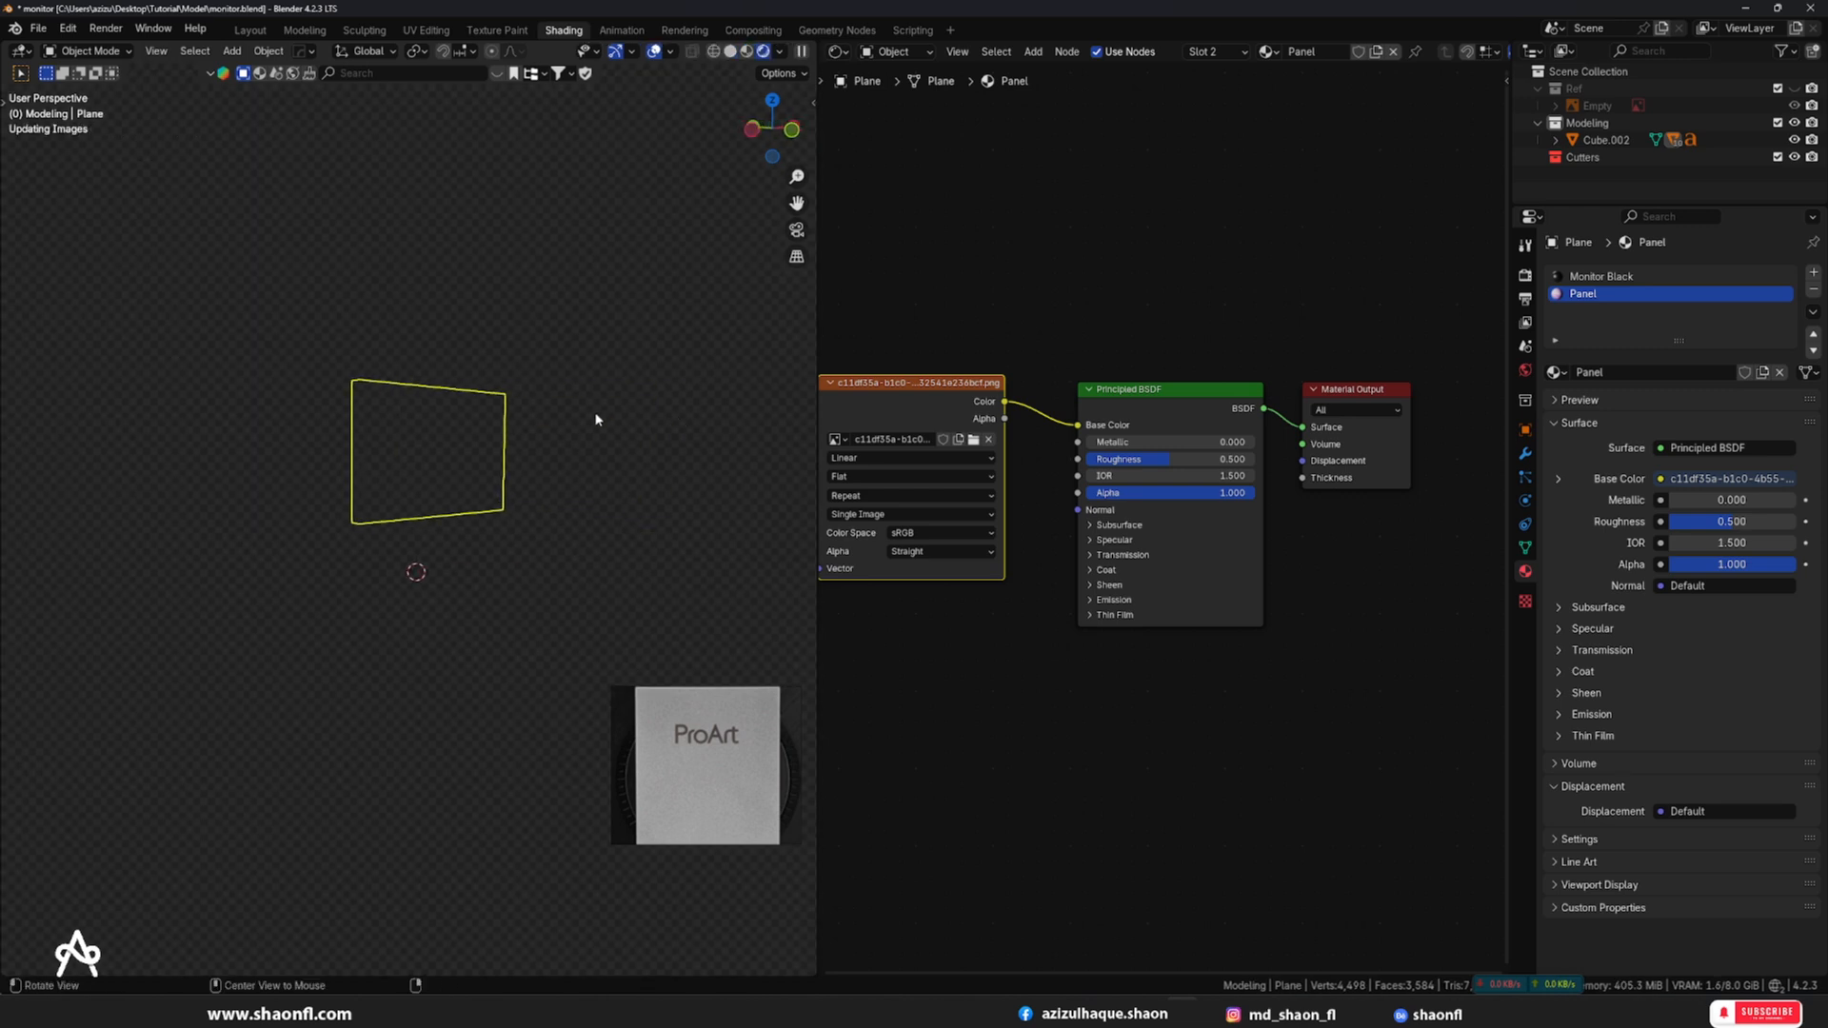
scroll(596, 416, "up", 6)
middle_click_drag(381, 285, 529, 468)
scroll(529, 469, "down", 2)
mouse_move(609, 533)
middle_mouse_down("shift")
mouse_move(533, 457)
mouse_move(595, 453)
mouse_move(623, 503)
middle_mouse_up("shift")
scroll(604, 450, "down", 1)
scroll(664, 430, "up", 3)
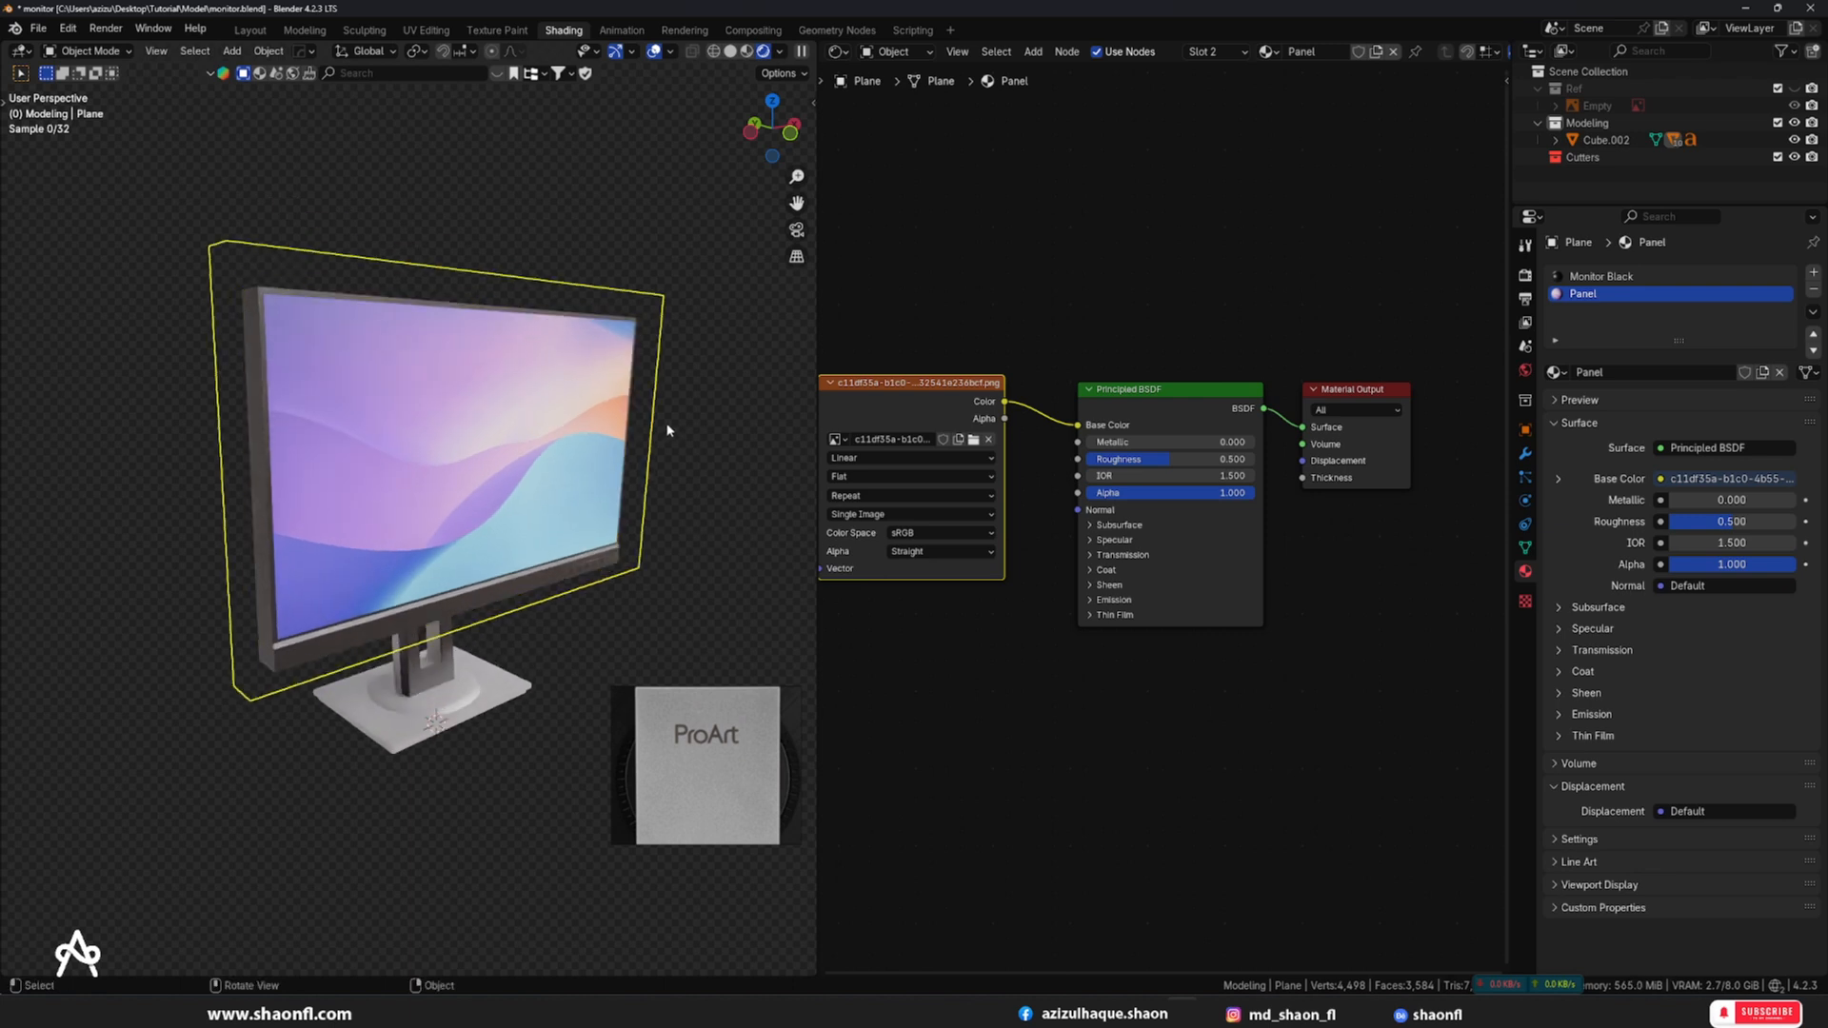
scroll(1025, 431, "down", 2)
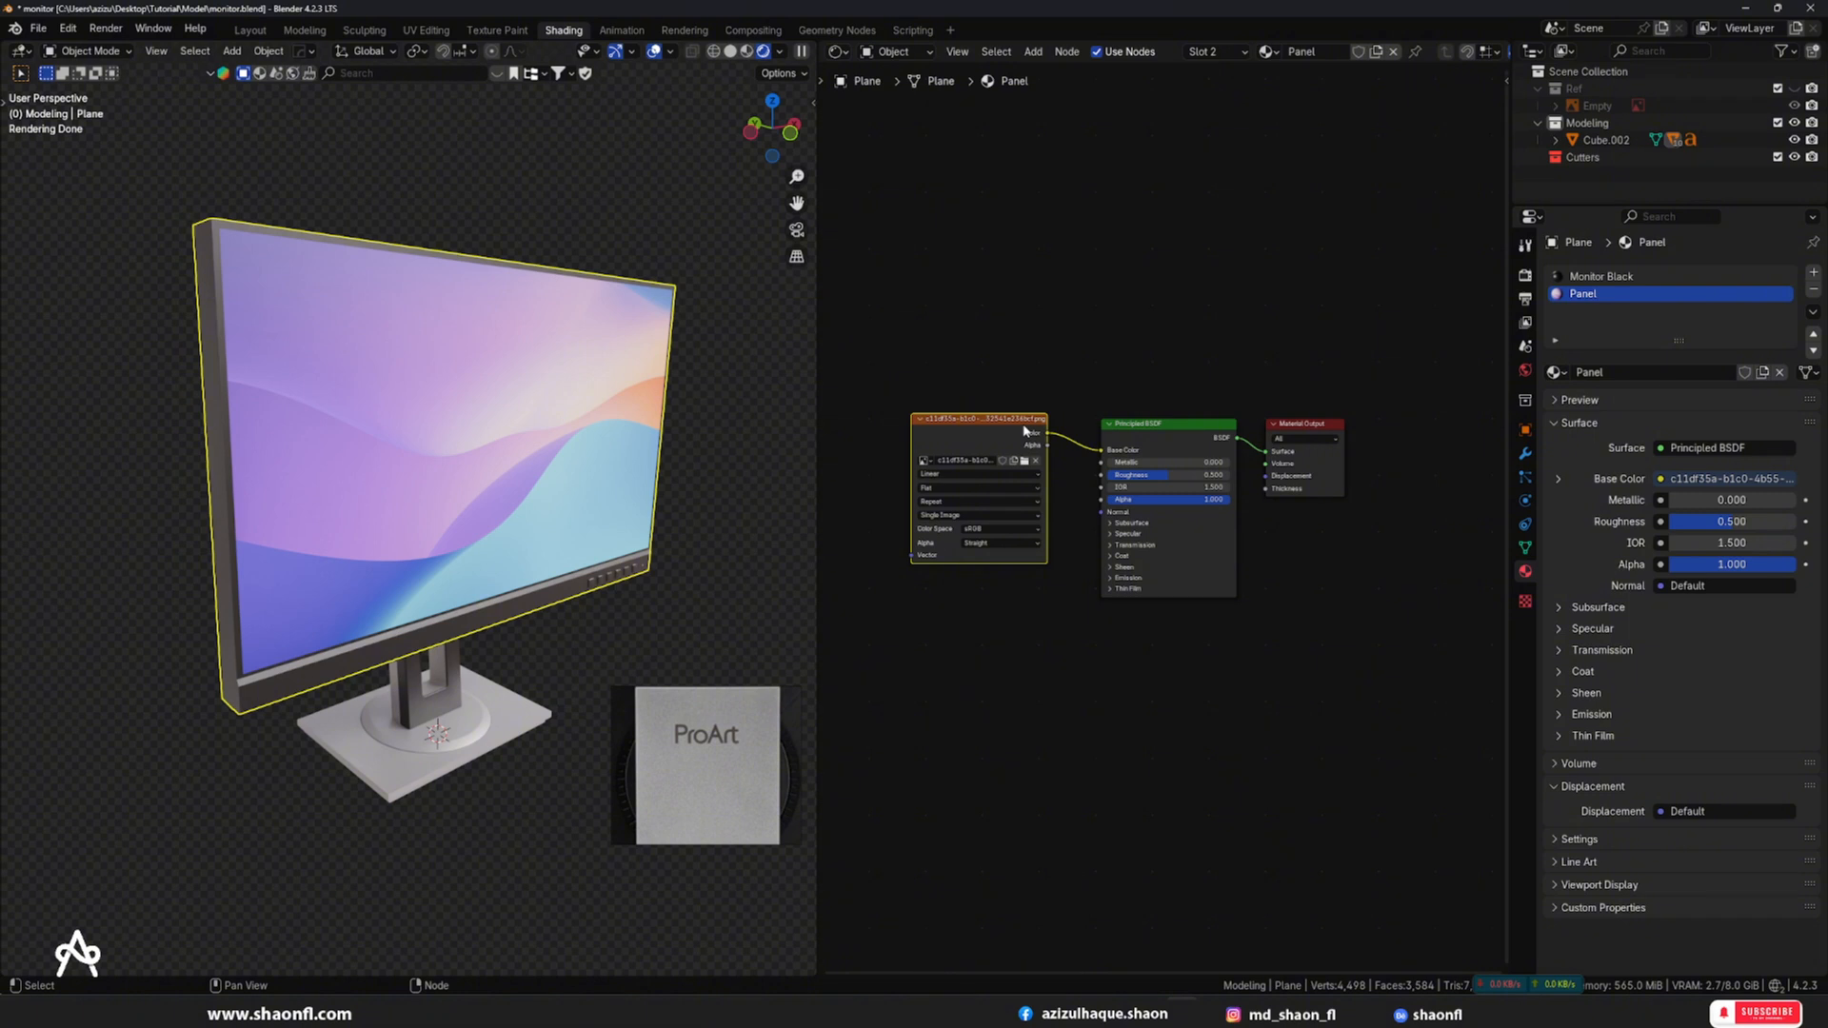
- Connect the wallpaper texture's Color to the Emission Color of the Panel material's Principled BSDF
scroll(1025, 428, "up", 6)
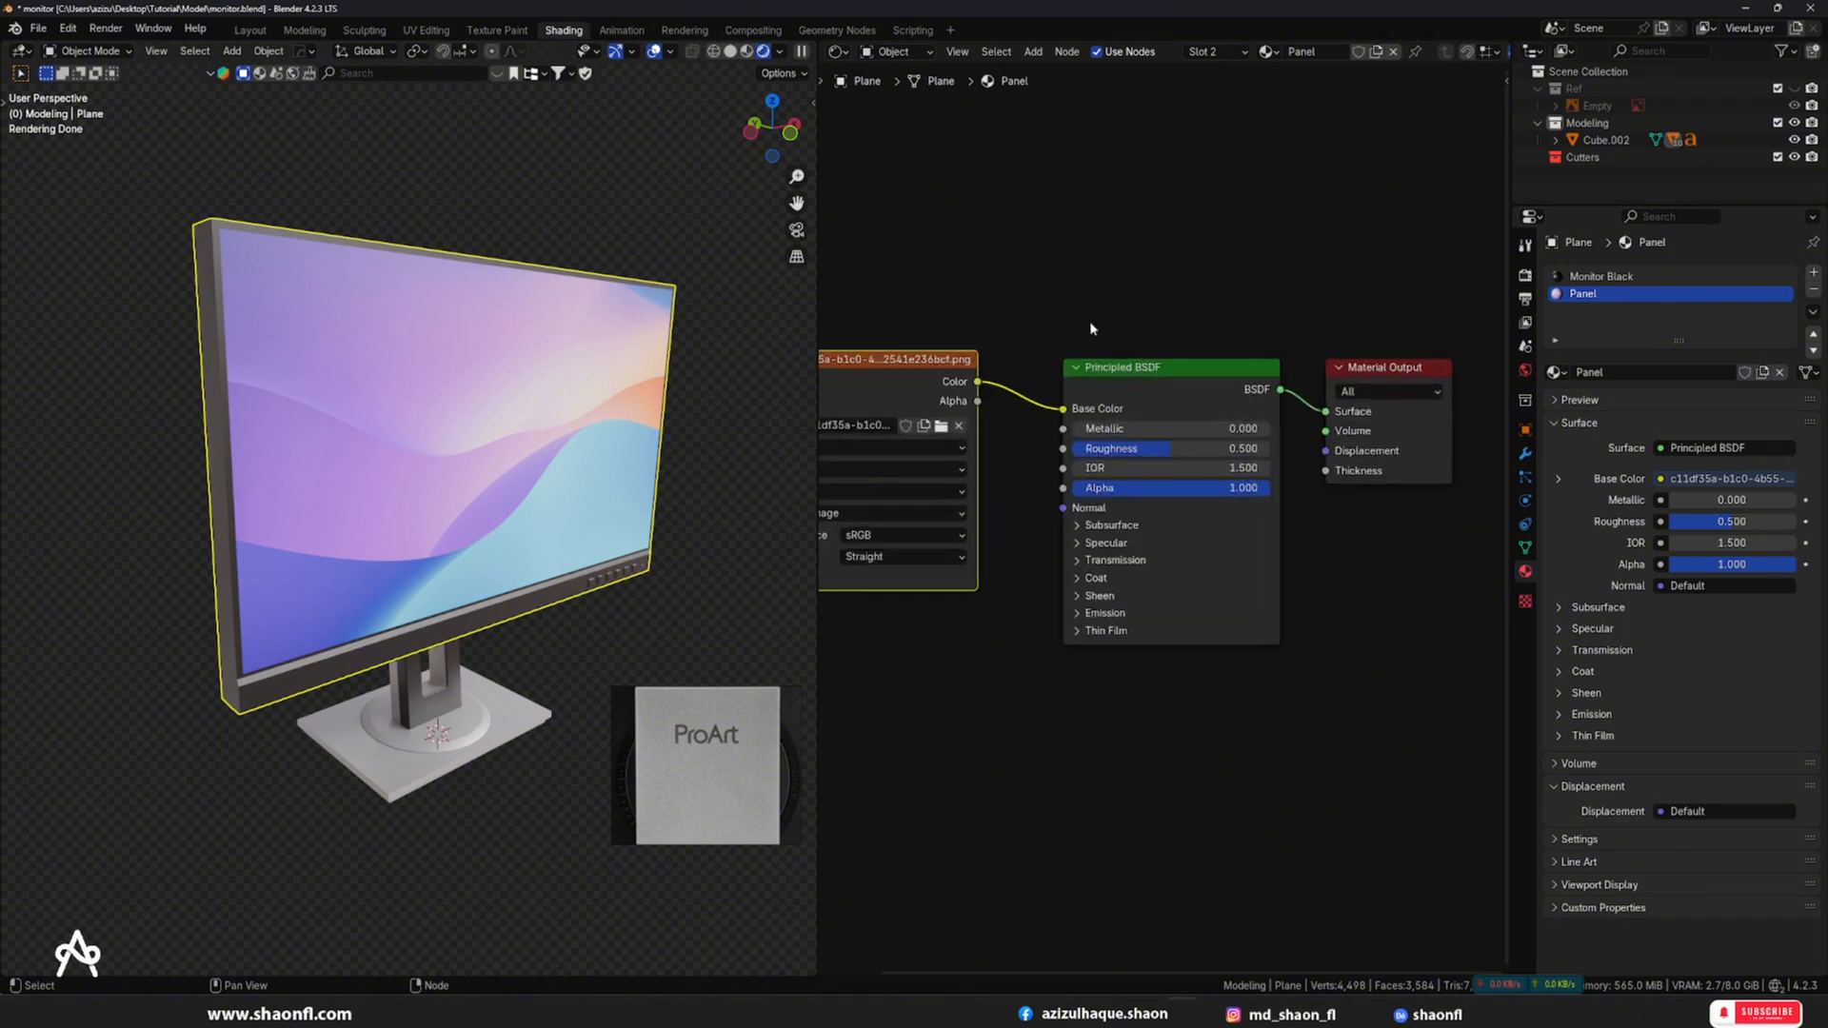
middle_click_drag(1094, 311, 1206, 285)
left_click_drag(1035, 344, 1174, 613)
left_click(1187, 589)
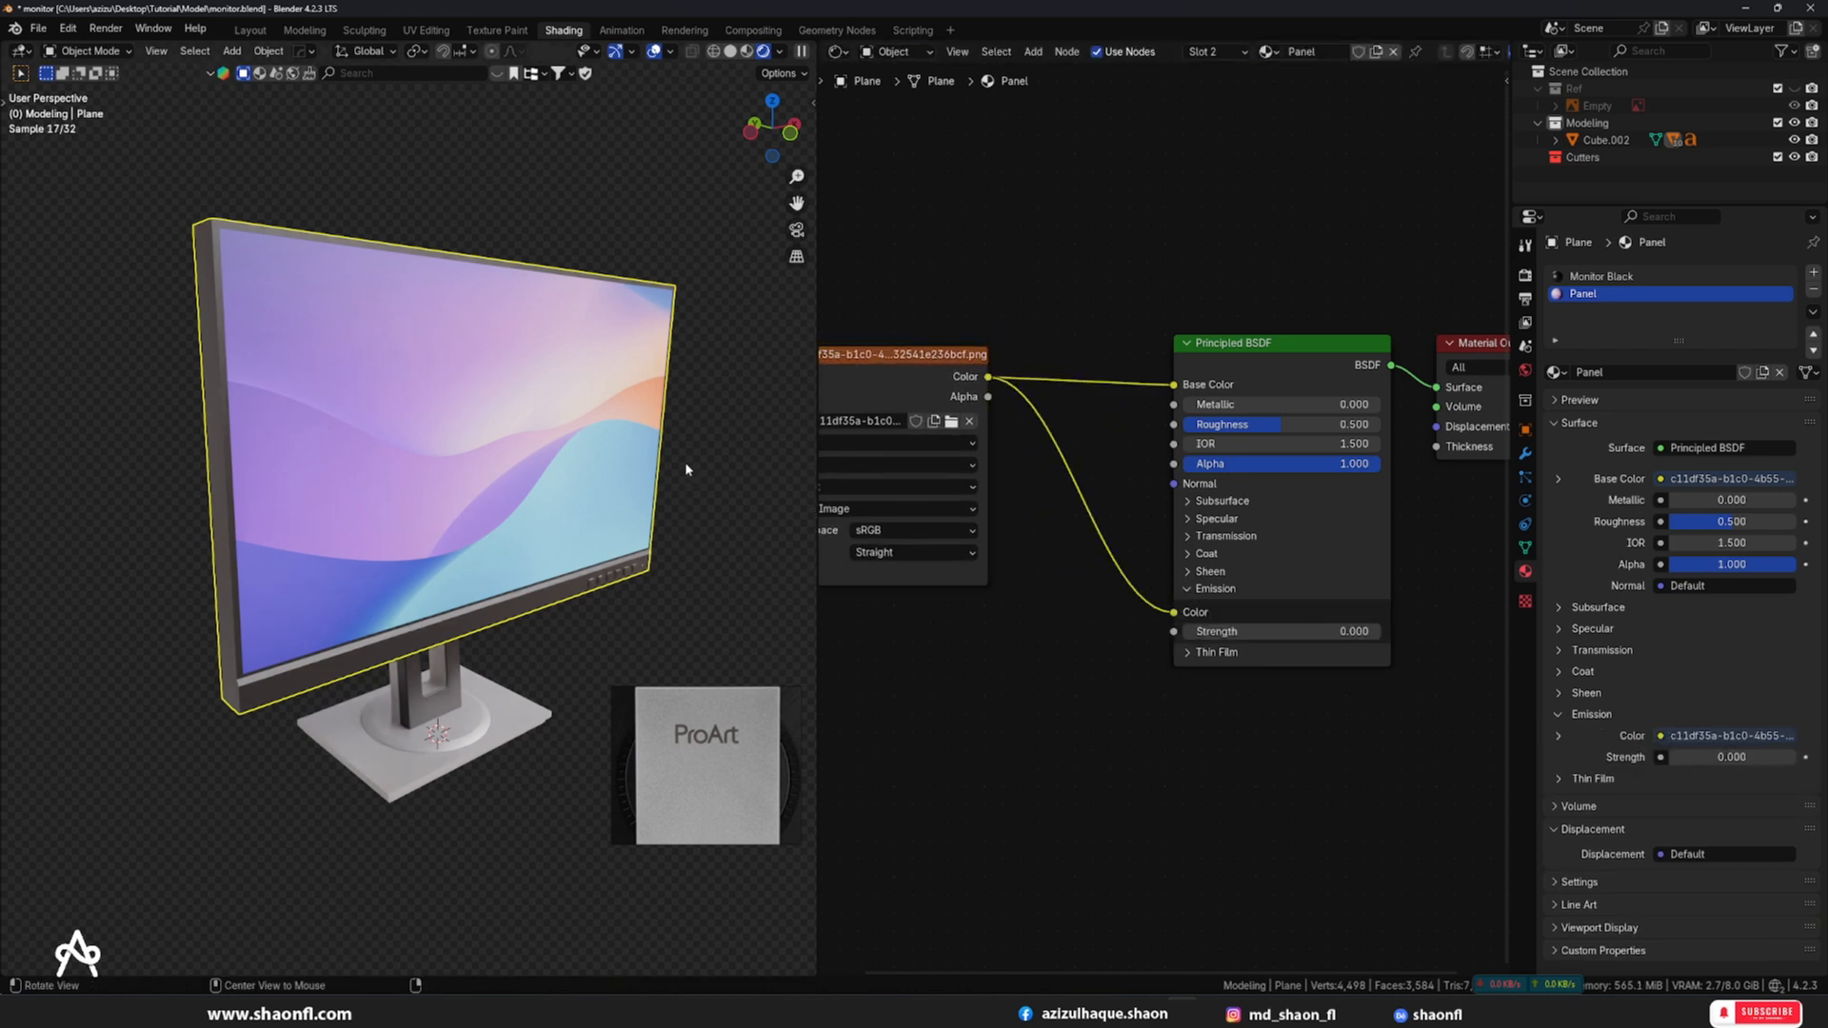
middle_click_drag(685, 468, 700, 481)
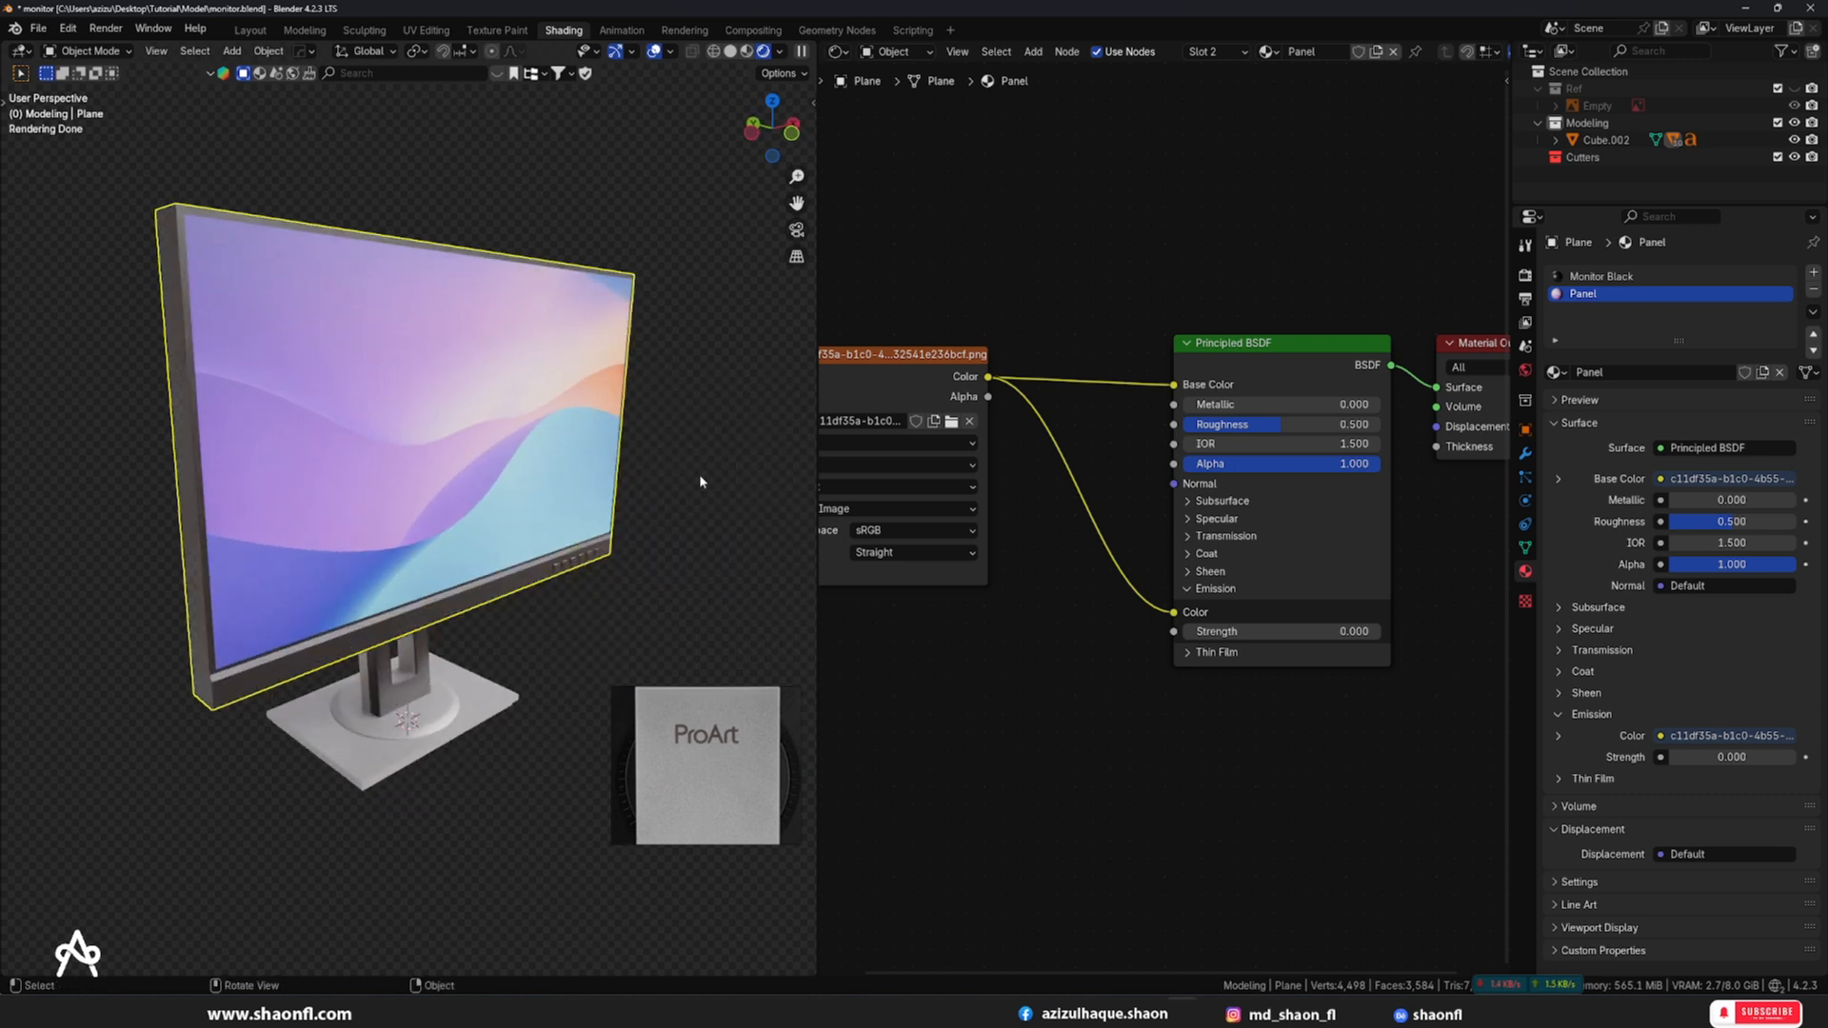
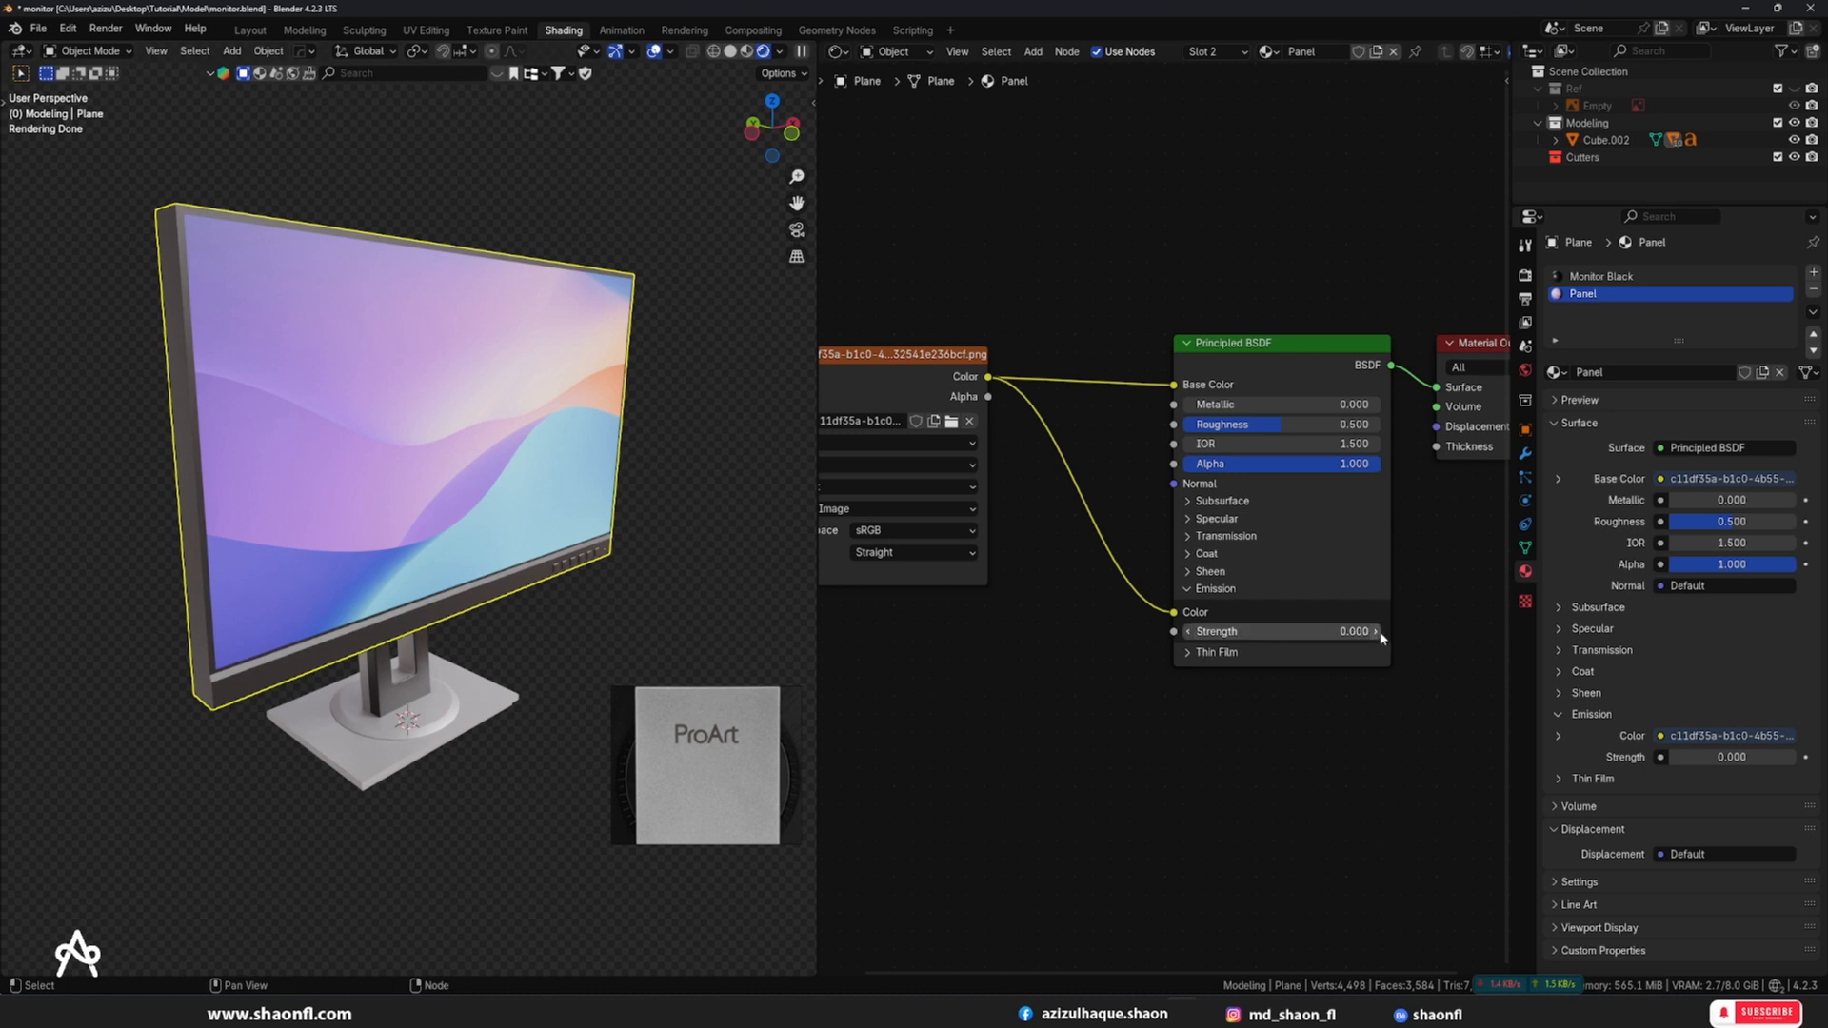
left_click_drag(1378, 633, 1285, 631)
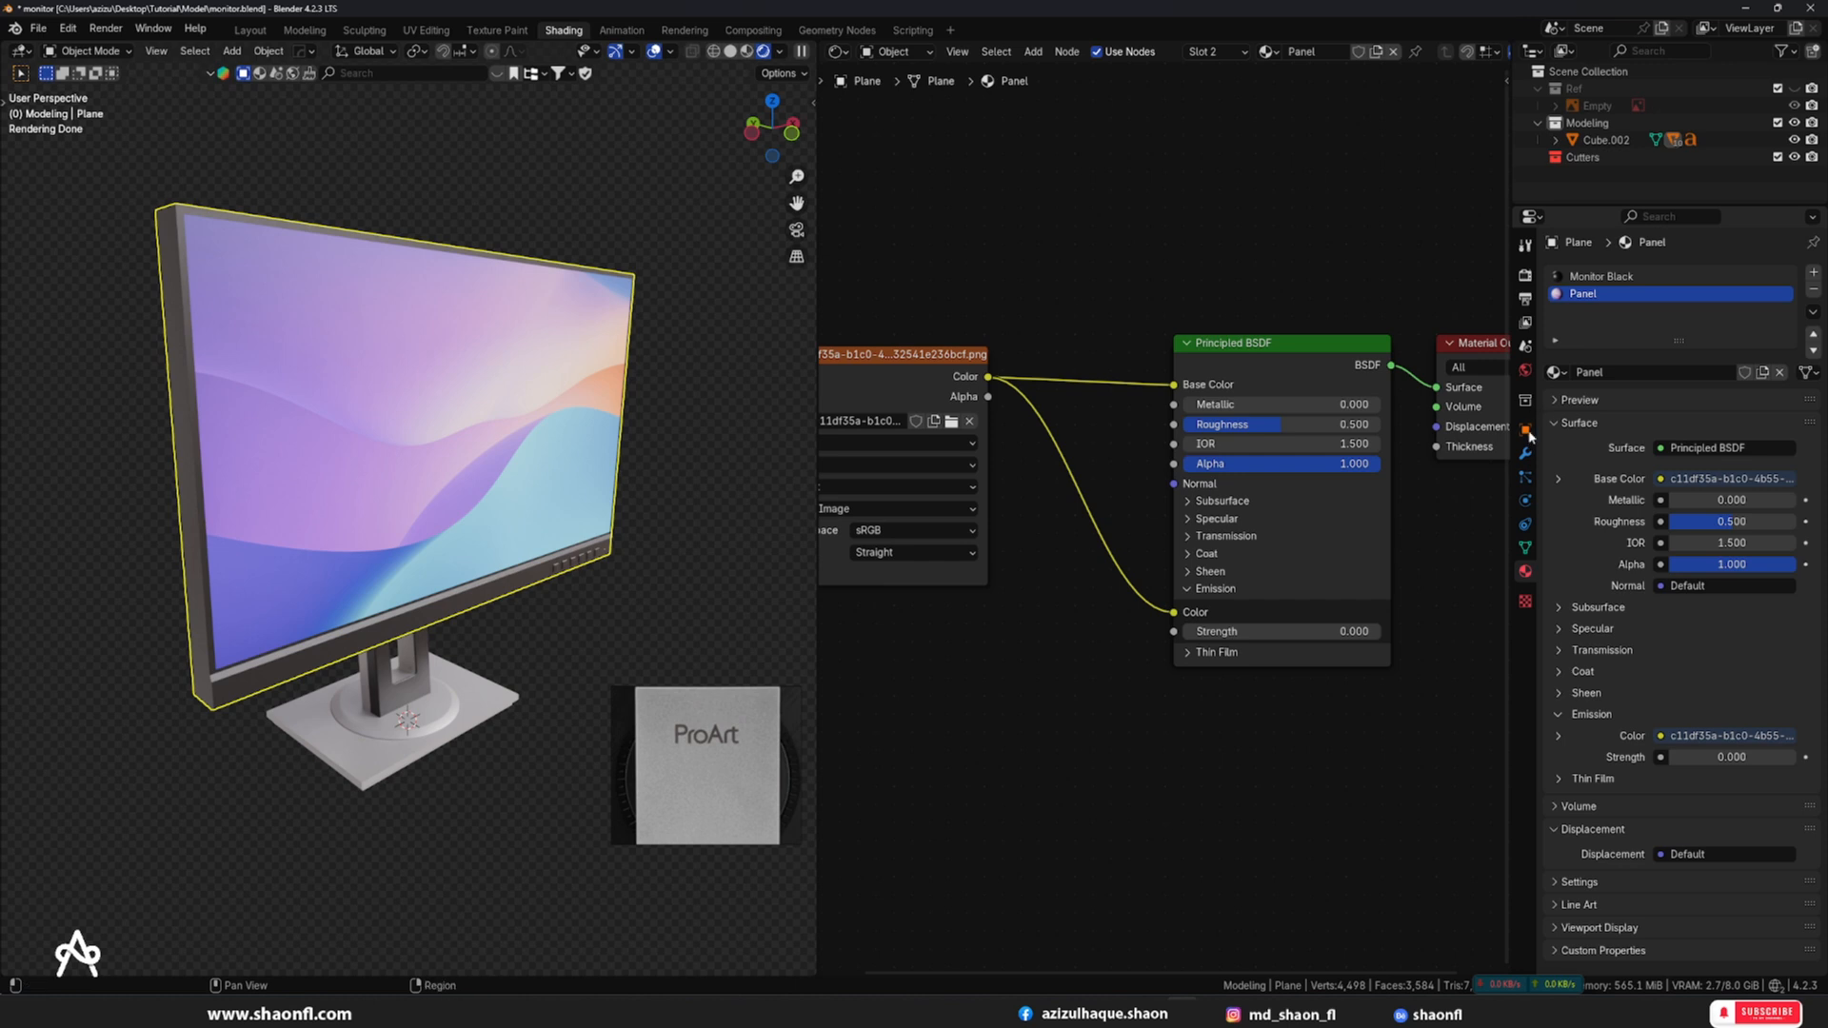
- Set the background strength of the A_light world to 0
left_click(1526, 371)
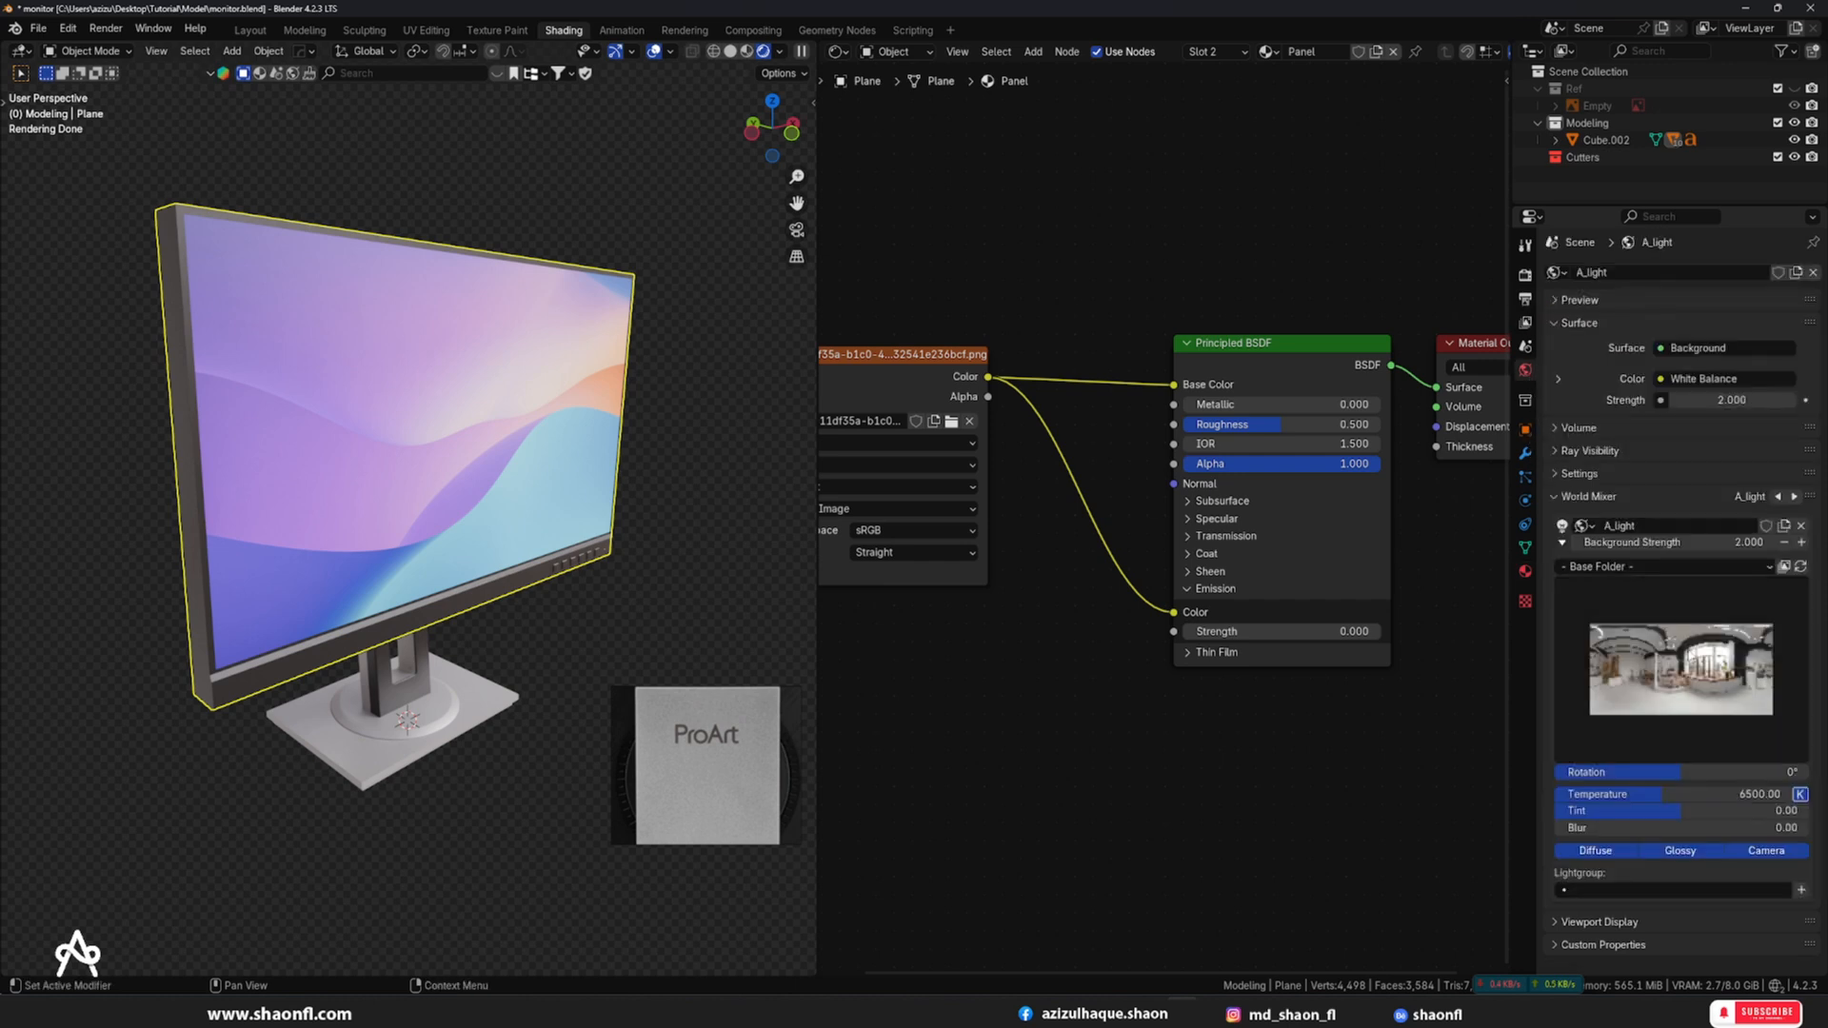
left_click_drag(1710, 543, 1766, 543)
left_click(1730, 542)
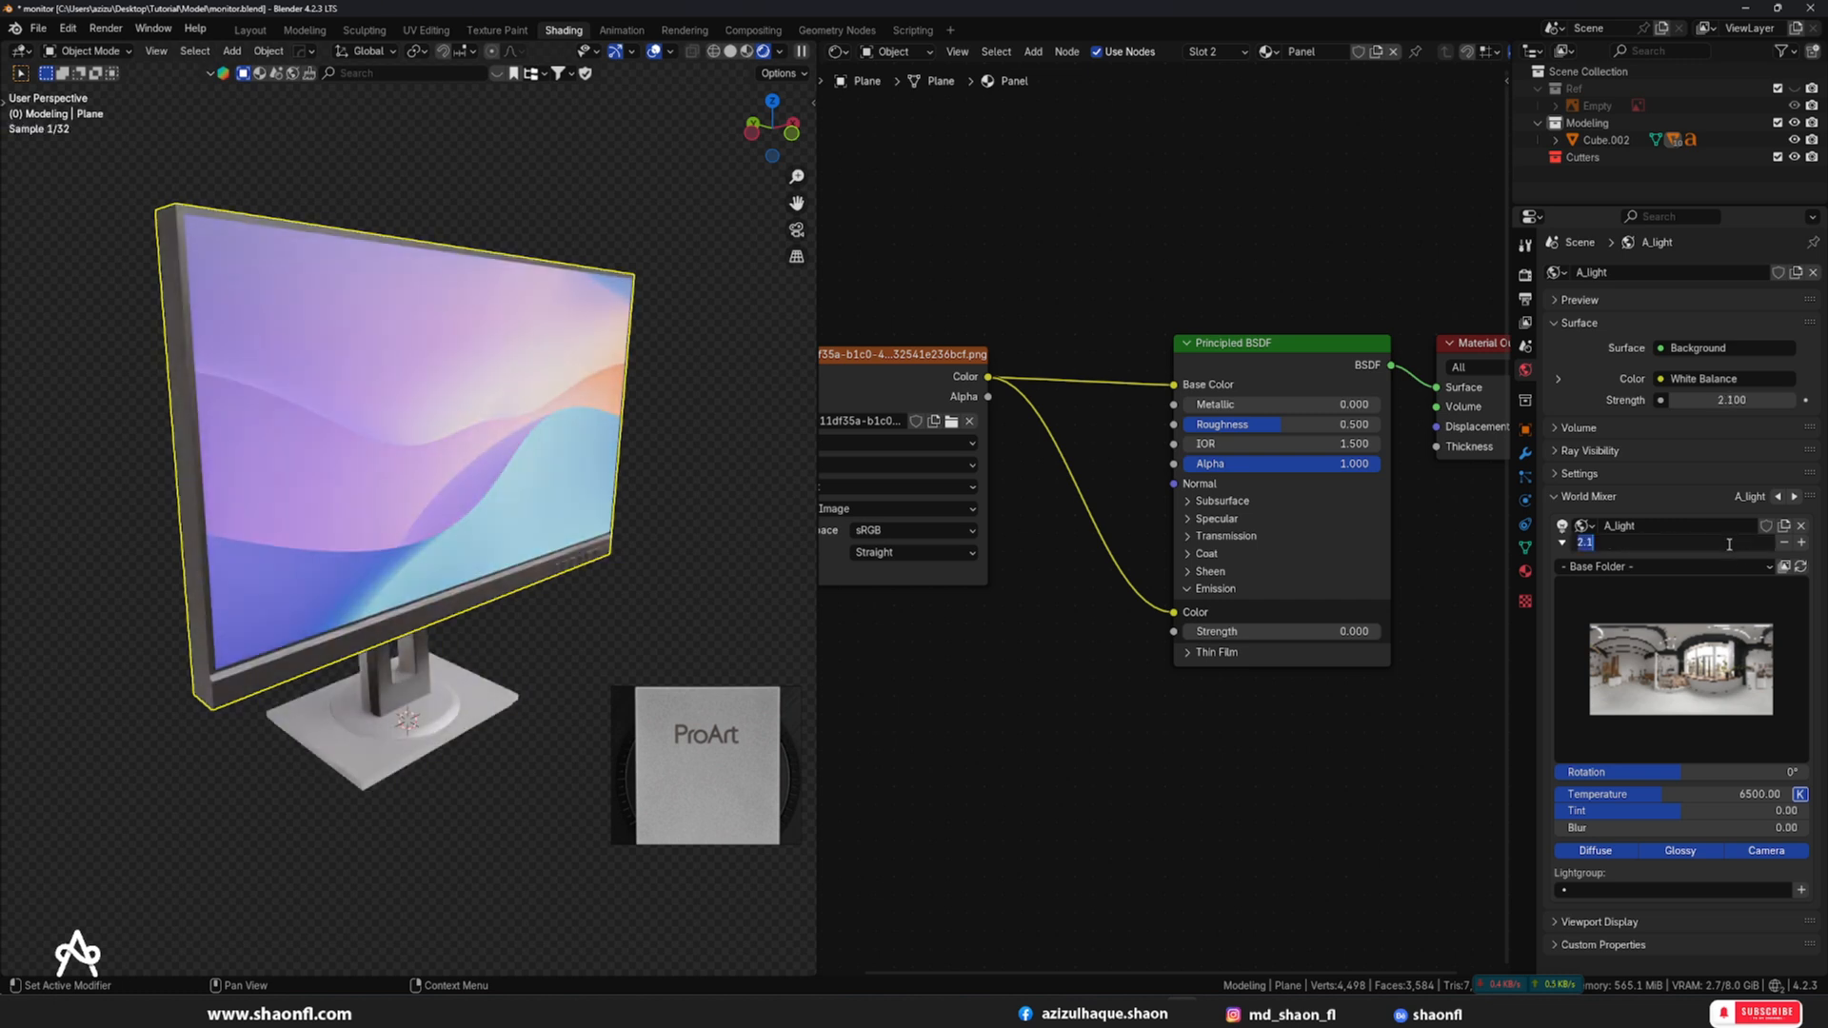
type("0")
key("Return")
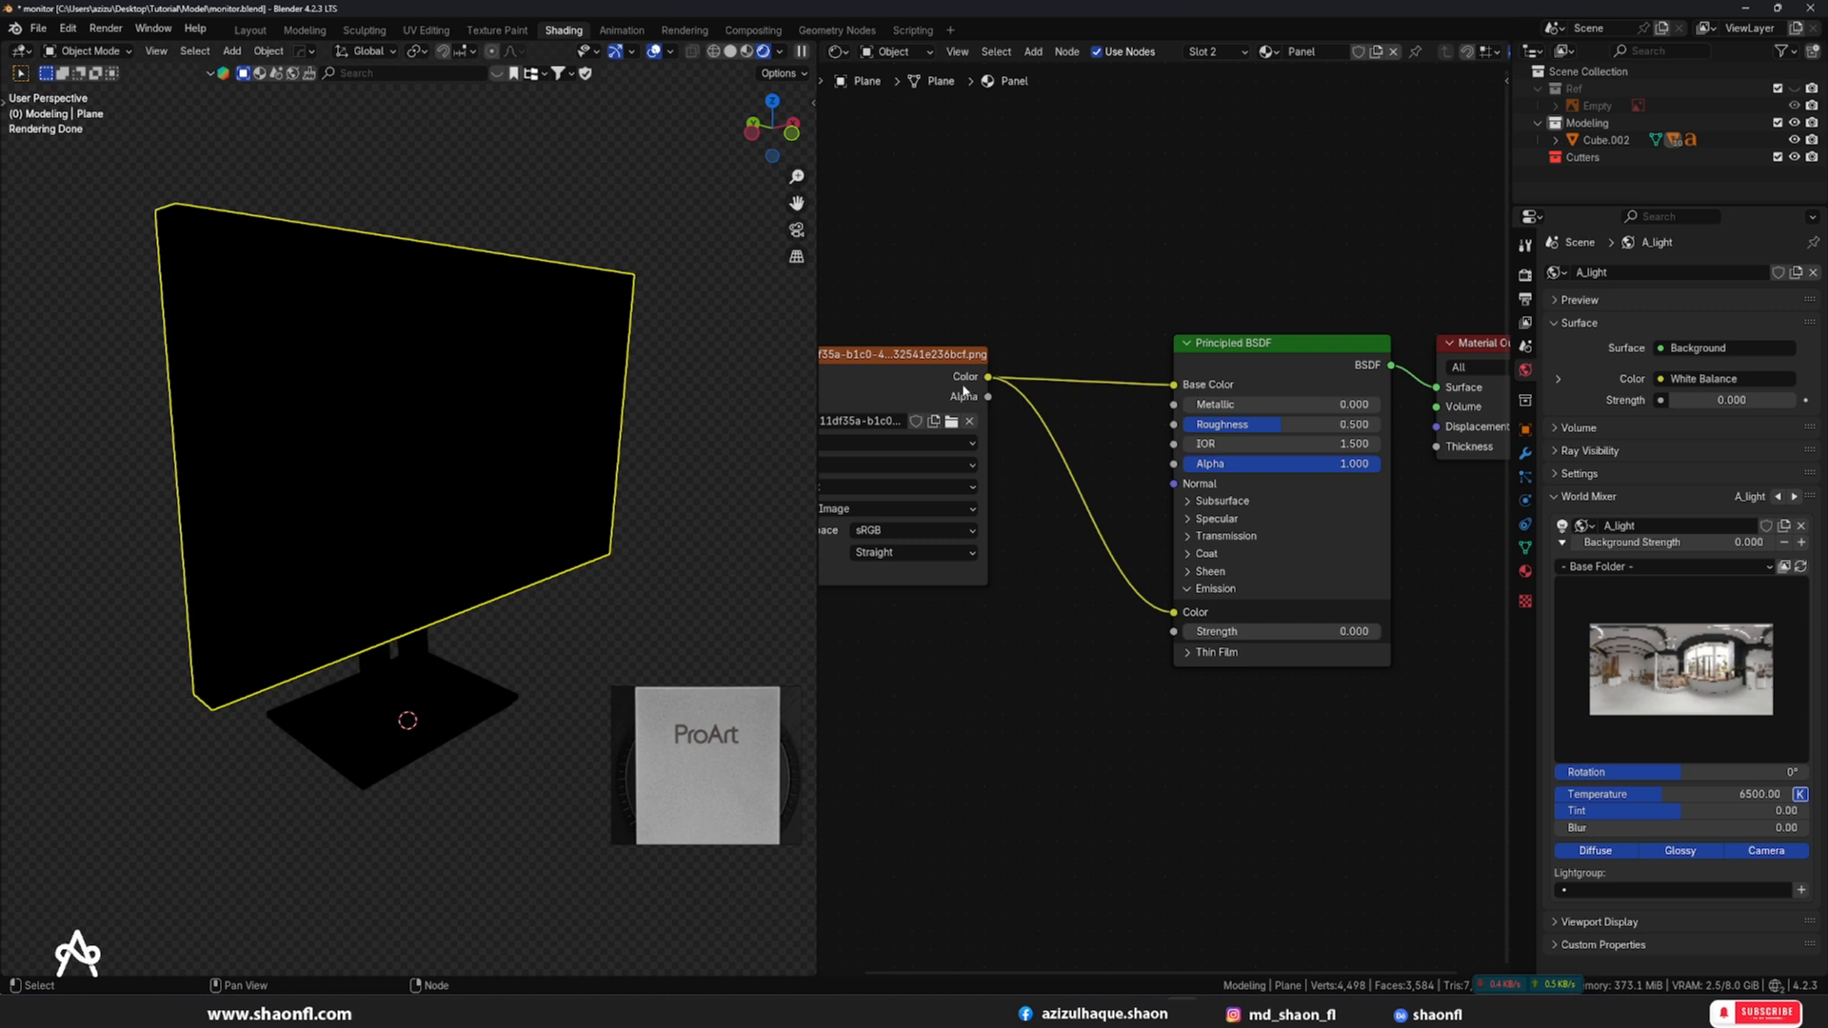
- Raise the Panel shader's emission strength and check the glowing screen in the darkened scene
left_click(965, 390)
left_click(1350, 631)
type("2")
key("Return")
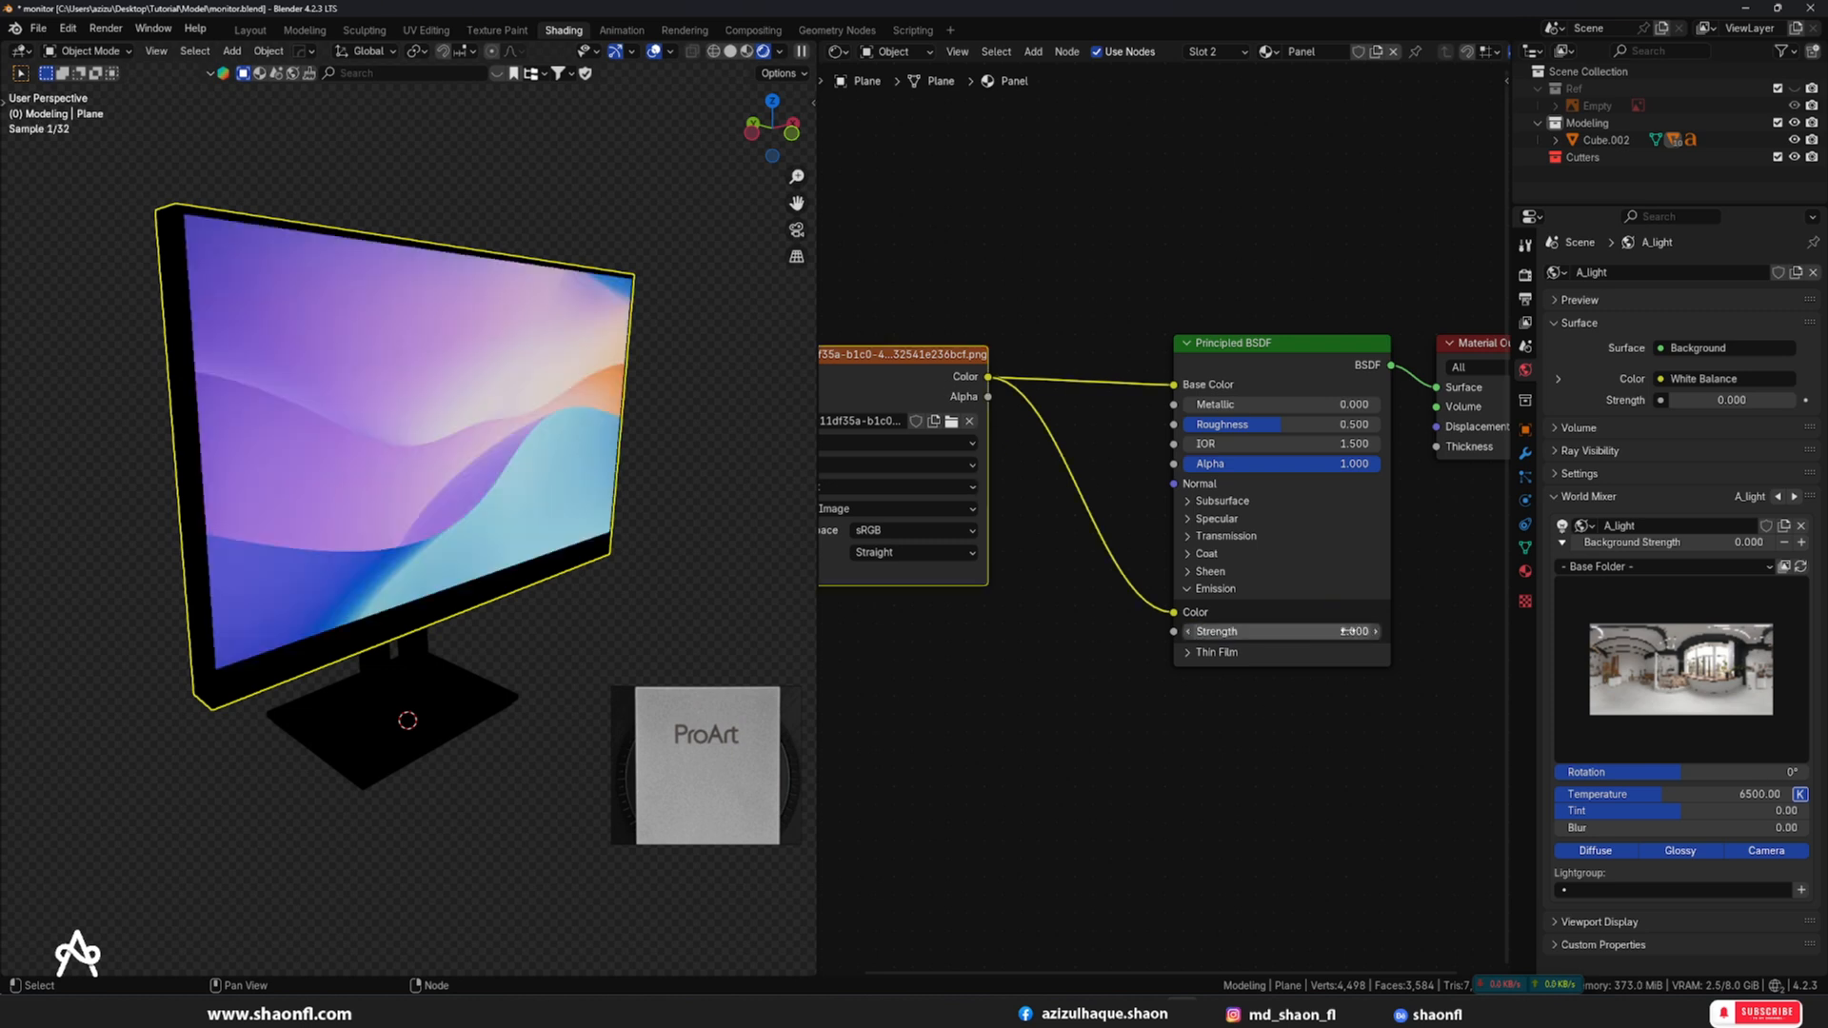
scroll(852, 592, "down", 2)
left_click(764, 555)
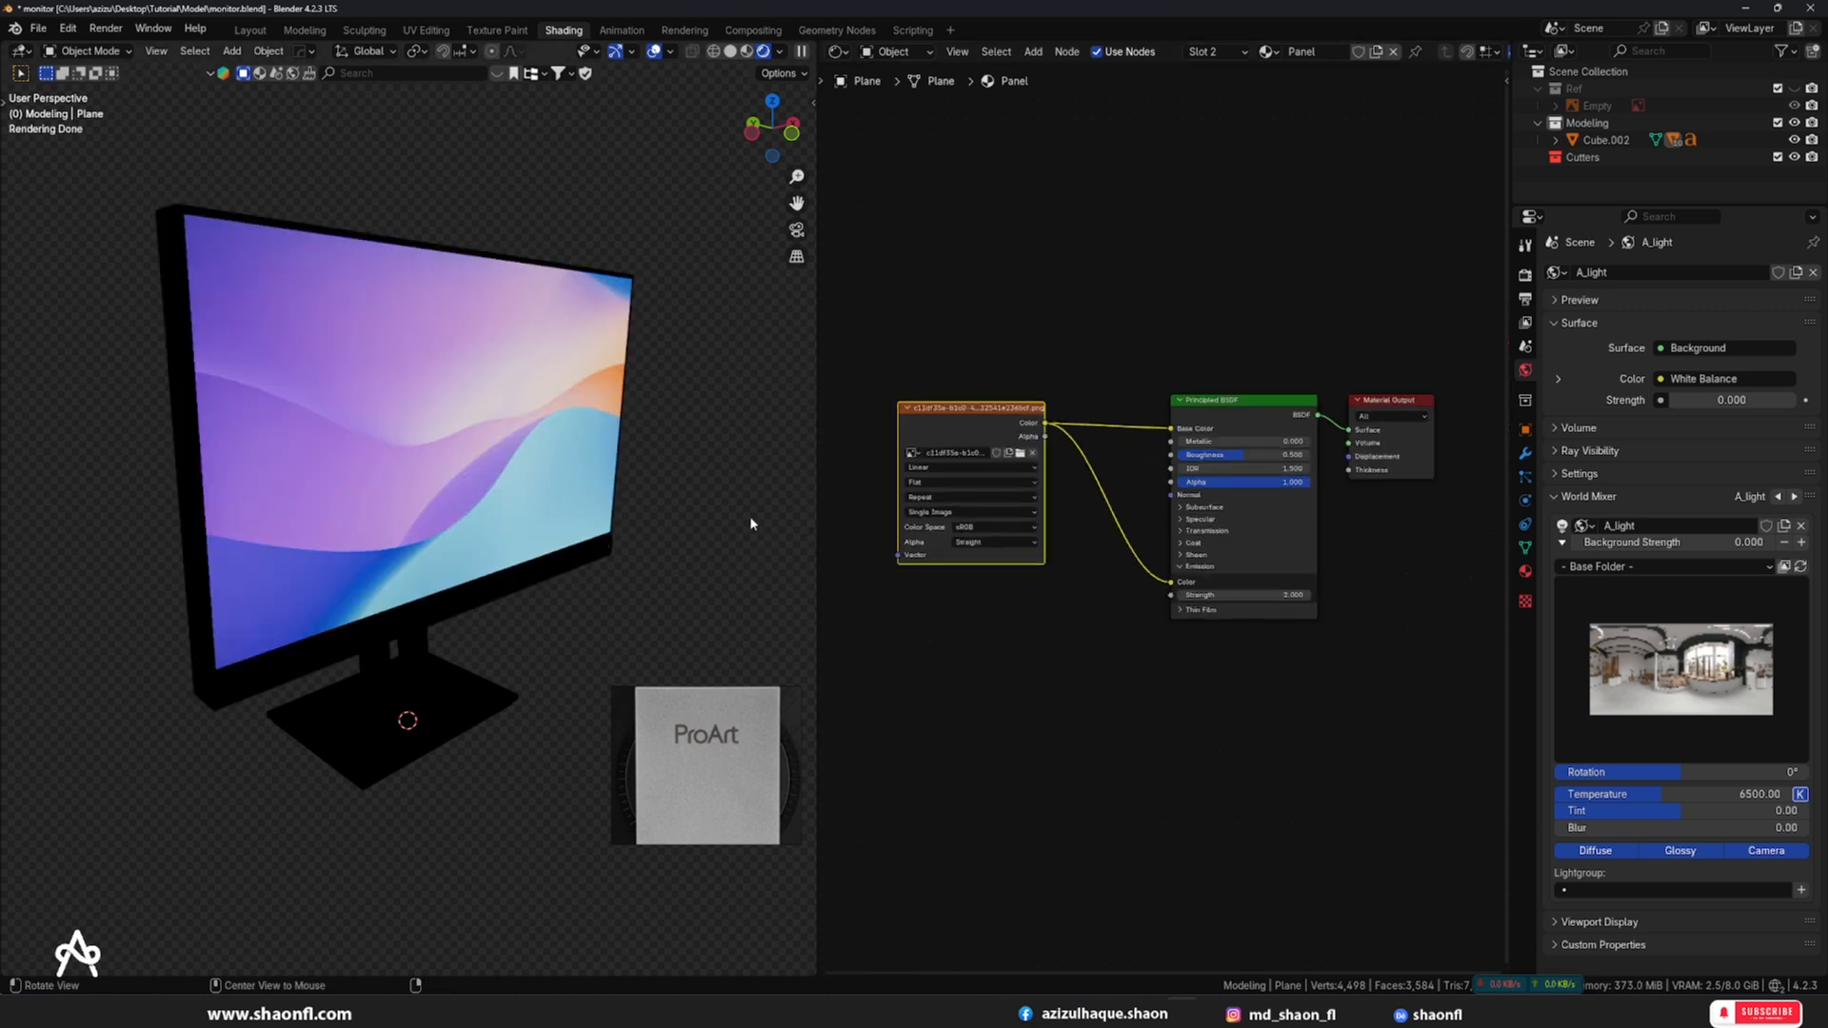
mouse_move(751, 517)
left_mouse_down("alt")
mouse_move(664, 439)
mouse_move(759, 486)
left_mouse_up("alt")
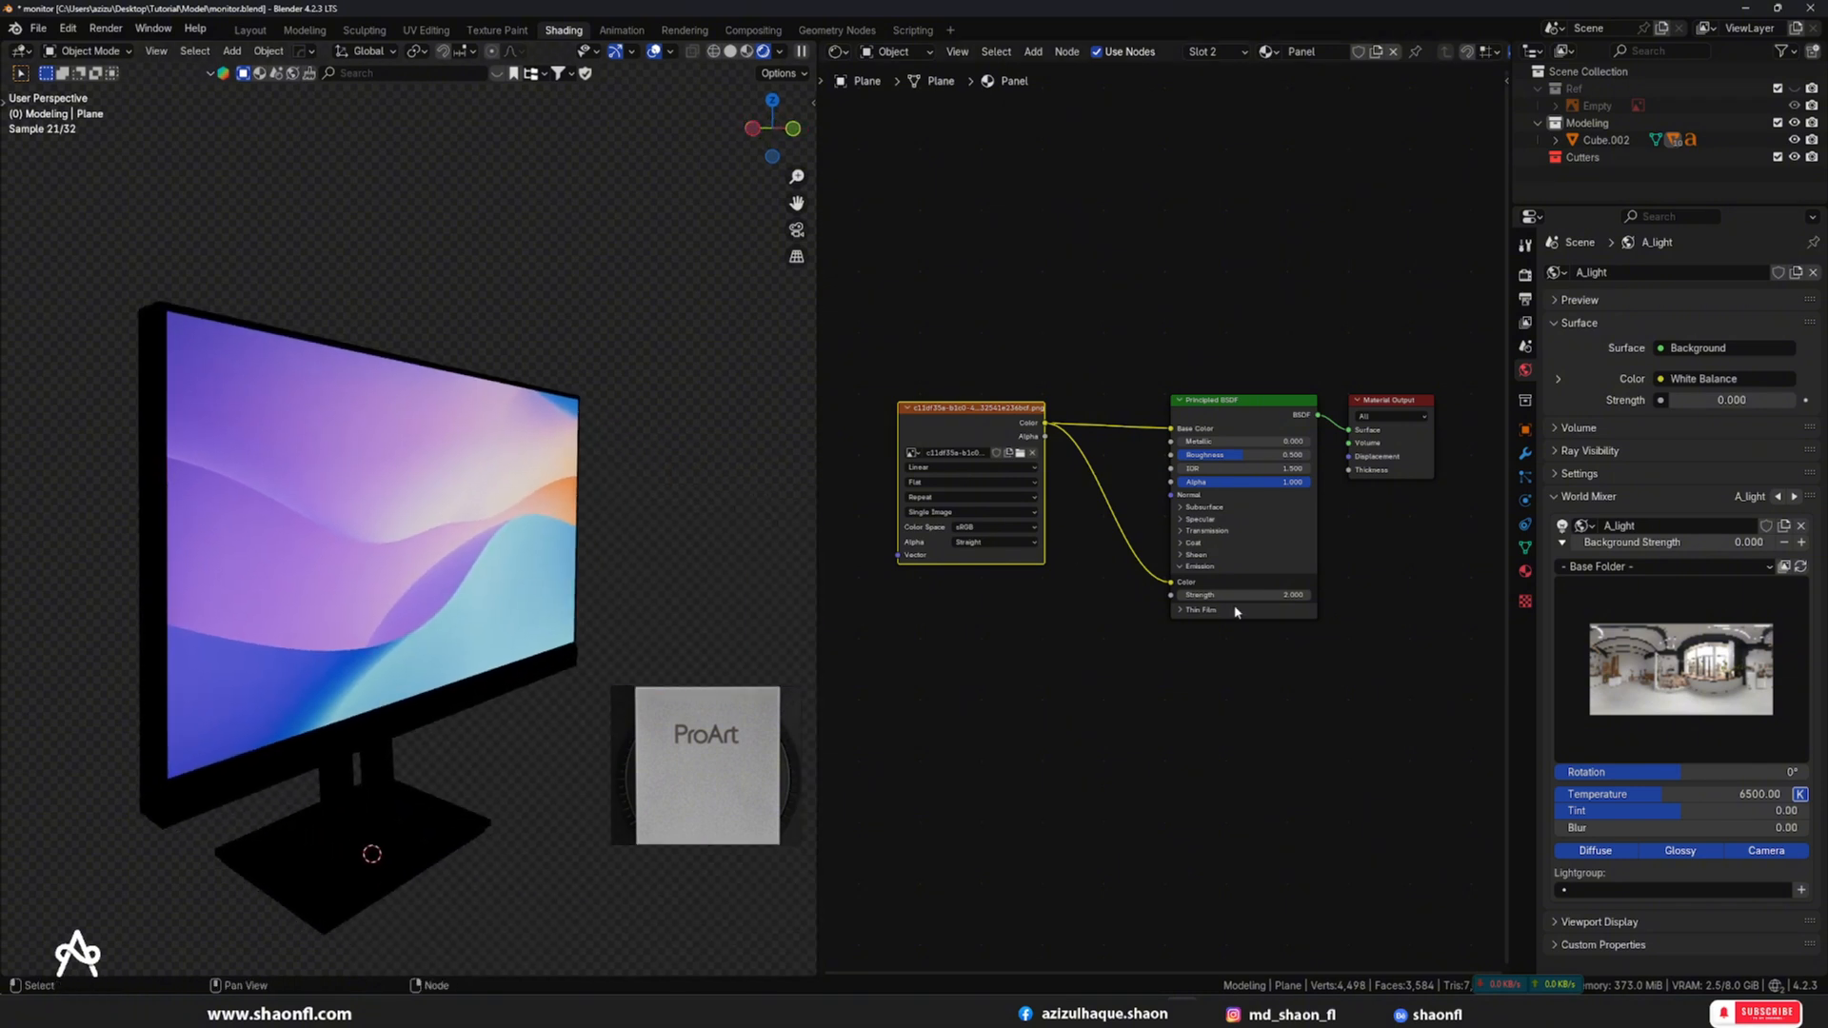
- Set the Panel shader's emission strength to 5 and view the lit screen from an angle
scroll(1236, 612, "up", 2)
left_click_drag(1291, 623, 1127, 629)
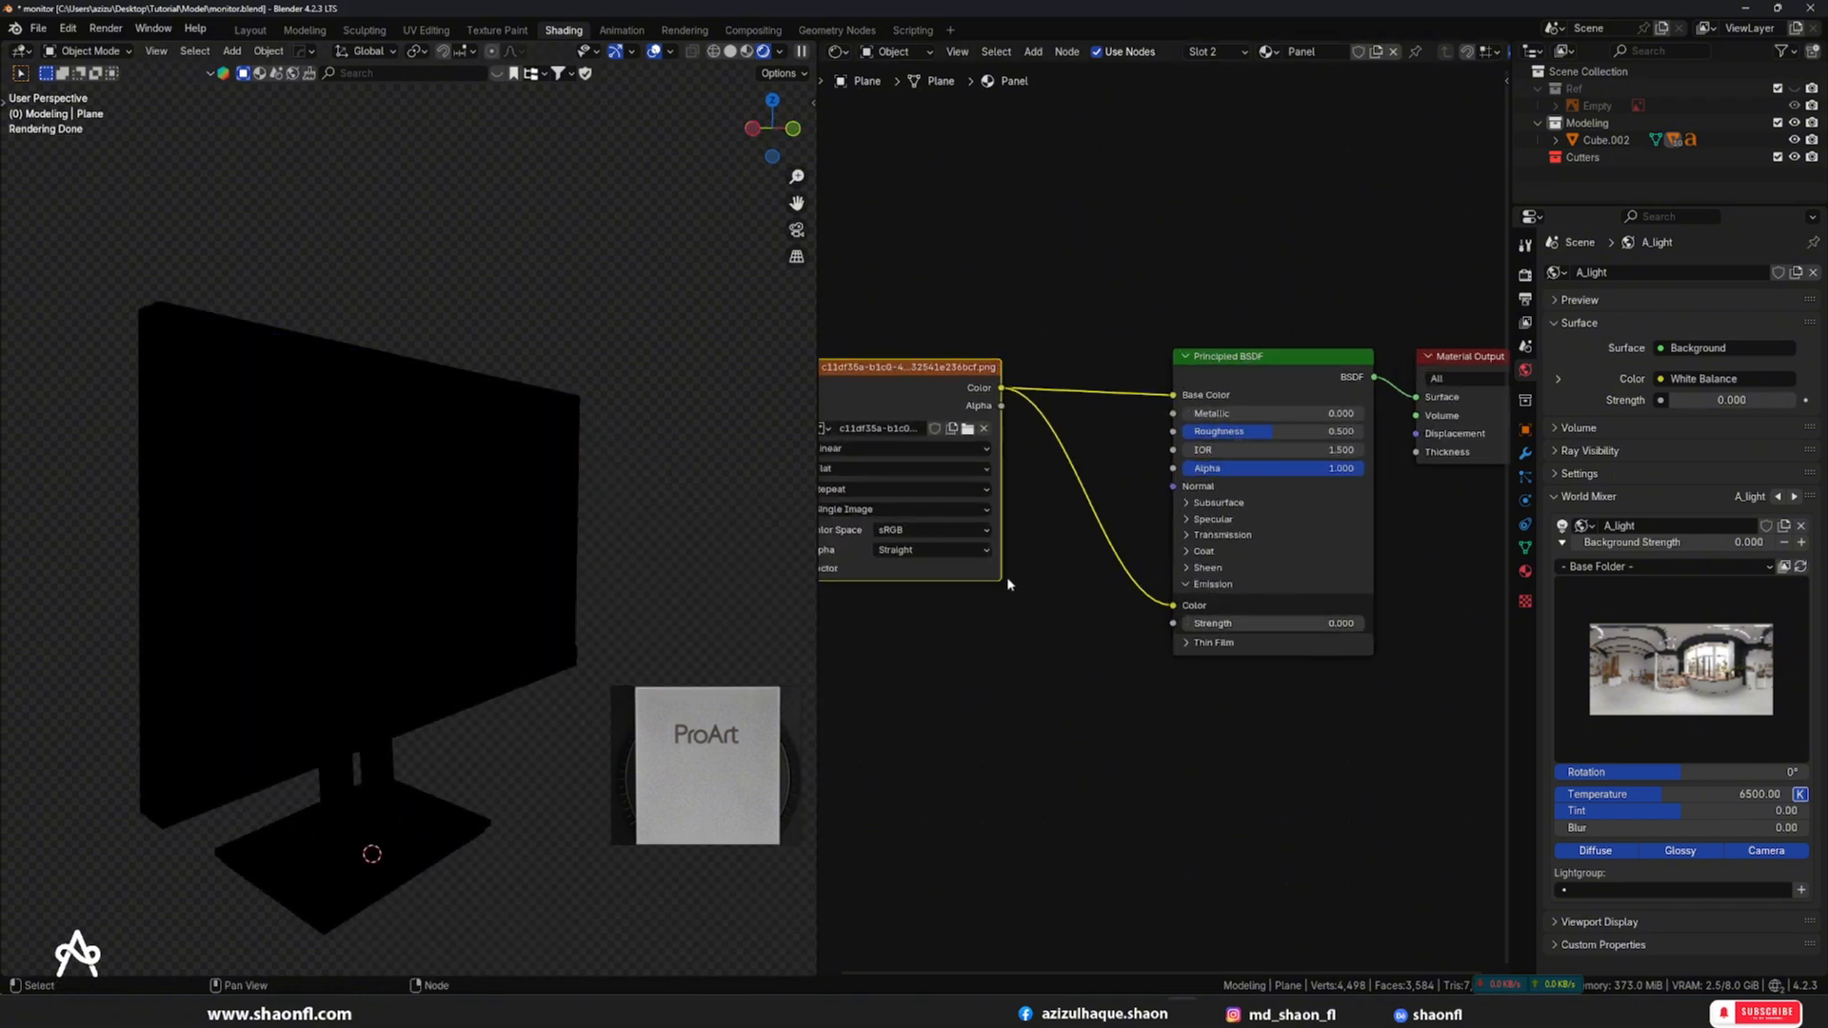
left_click(1294, 623)
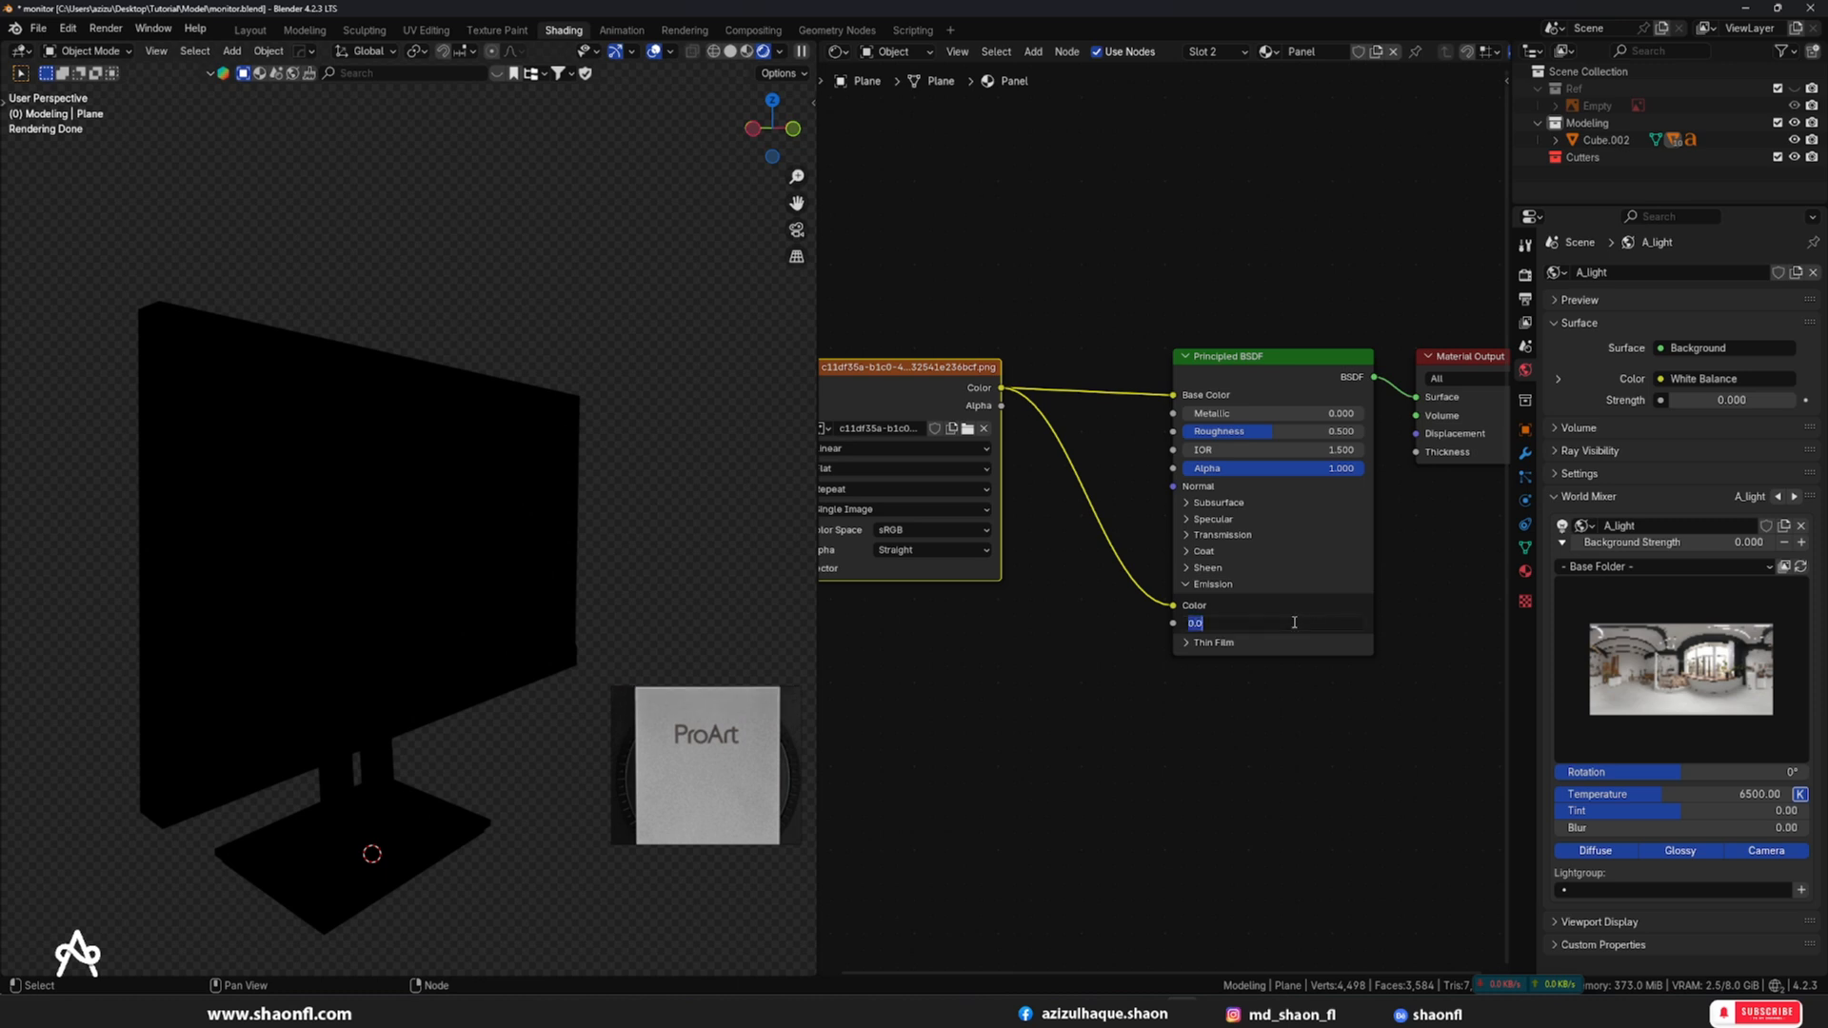
key("Return")
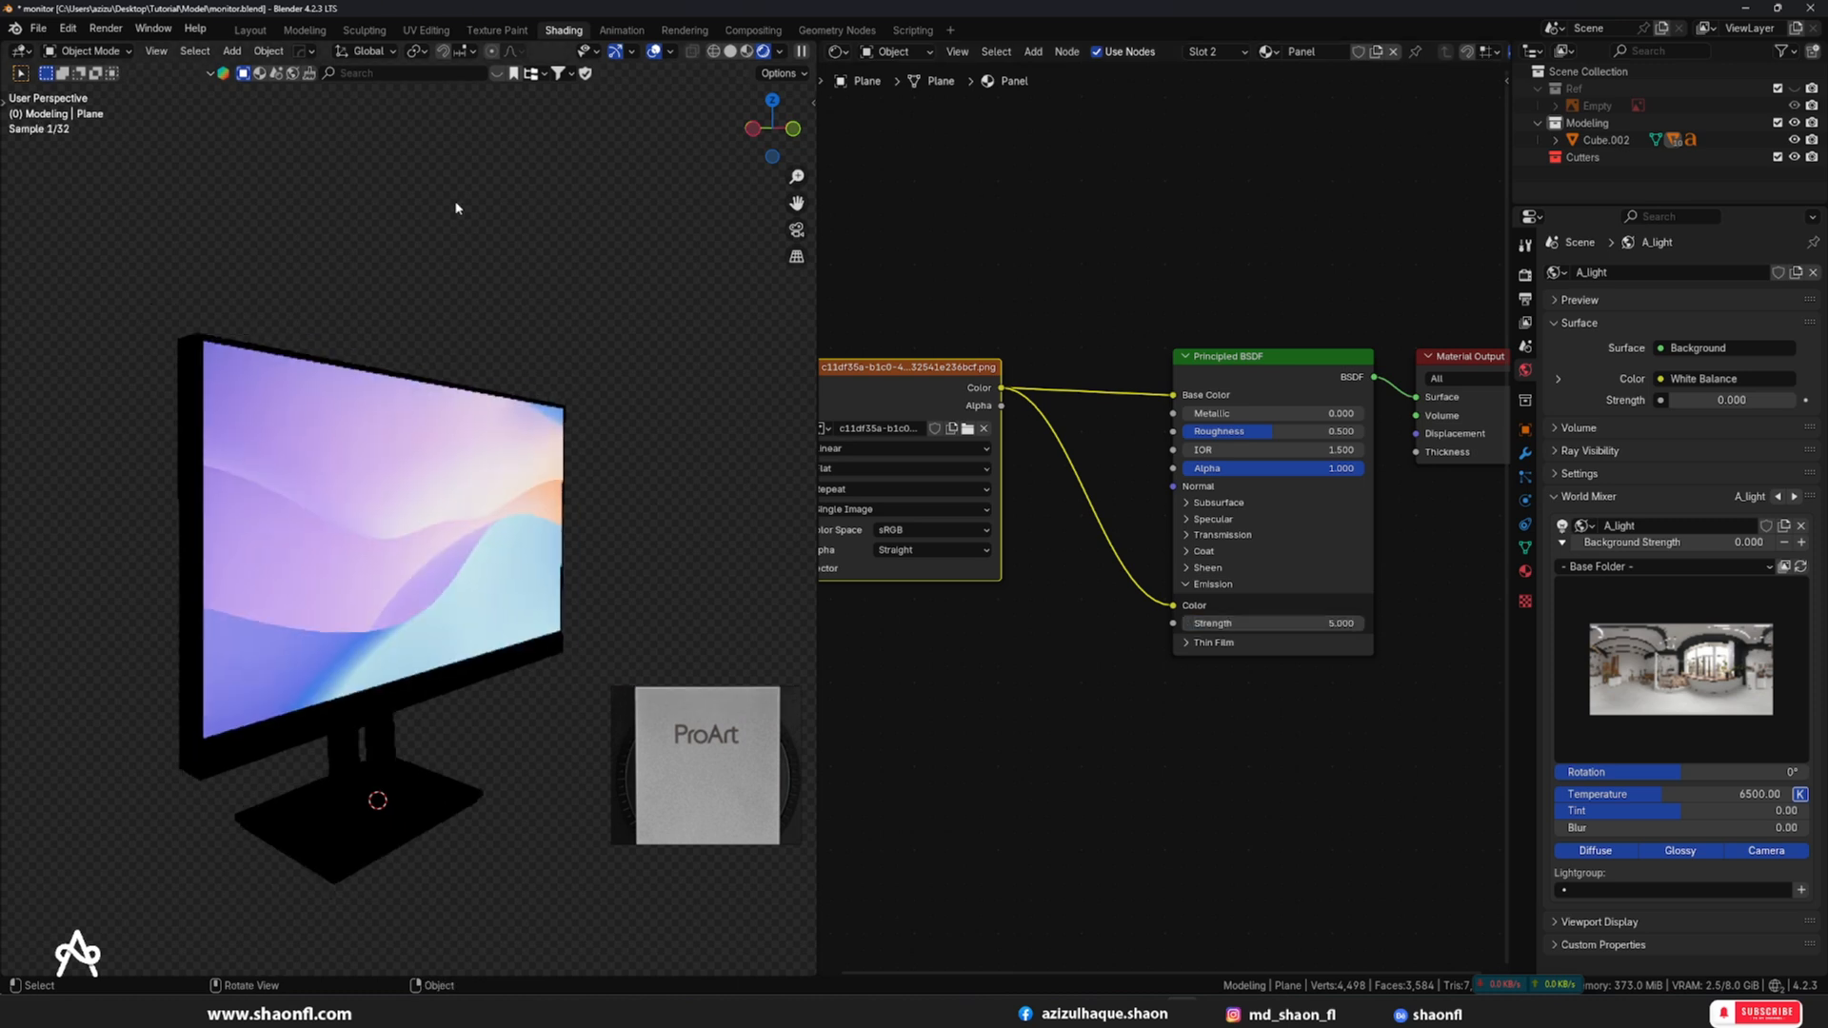
middle_click_drag(473, 316, 555, 368)
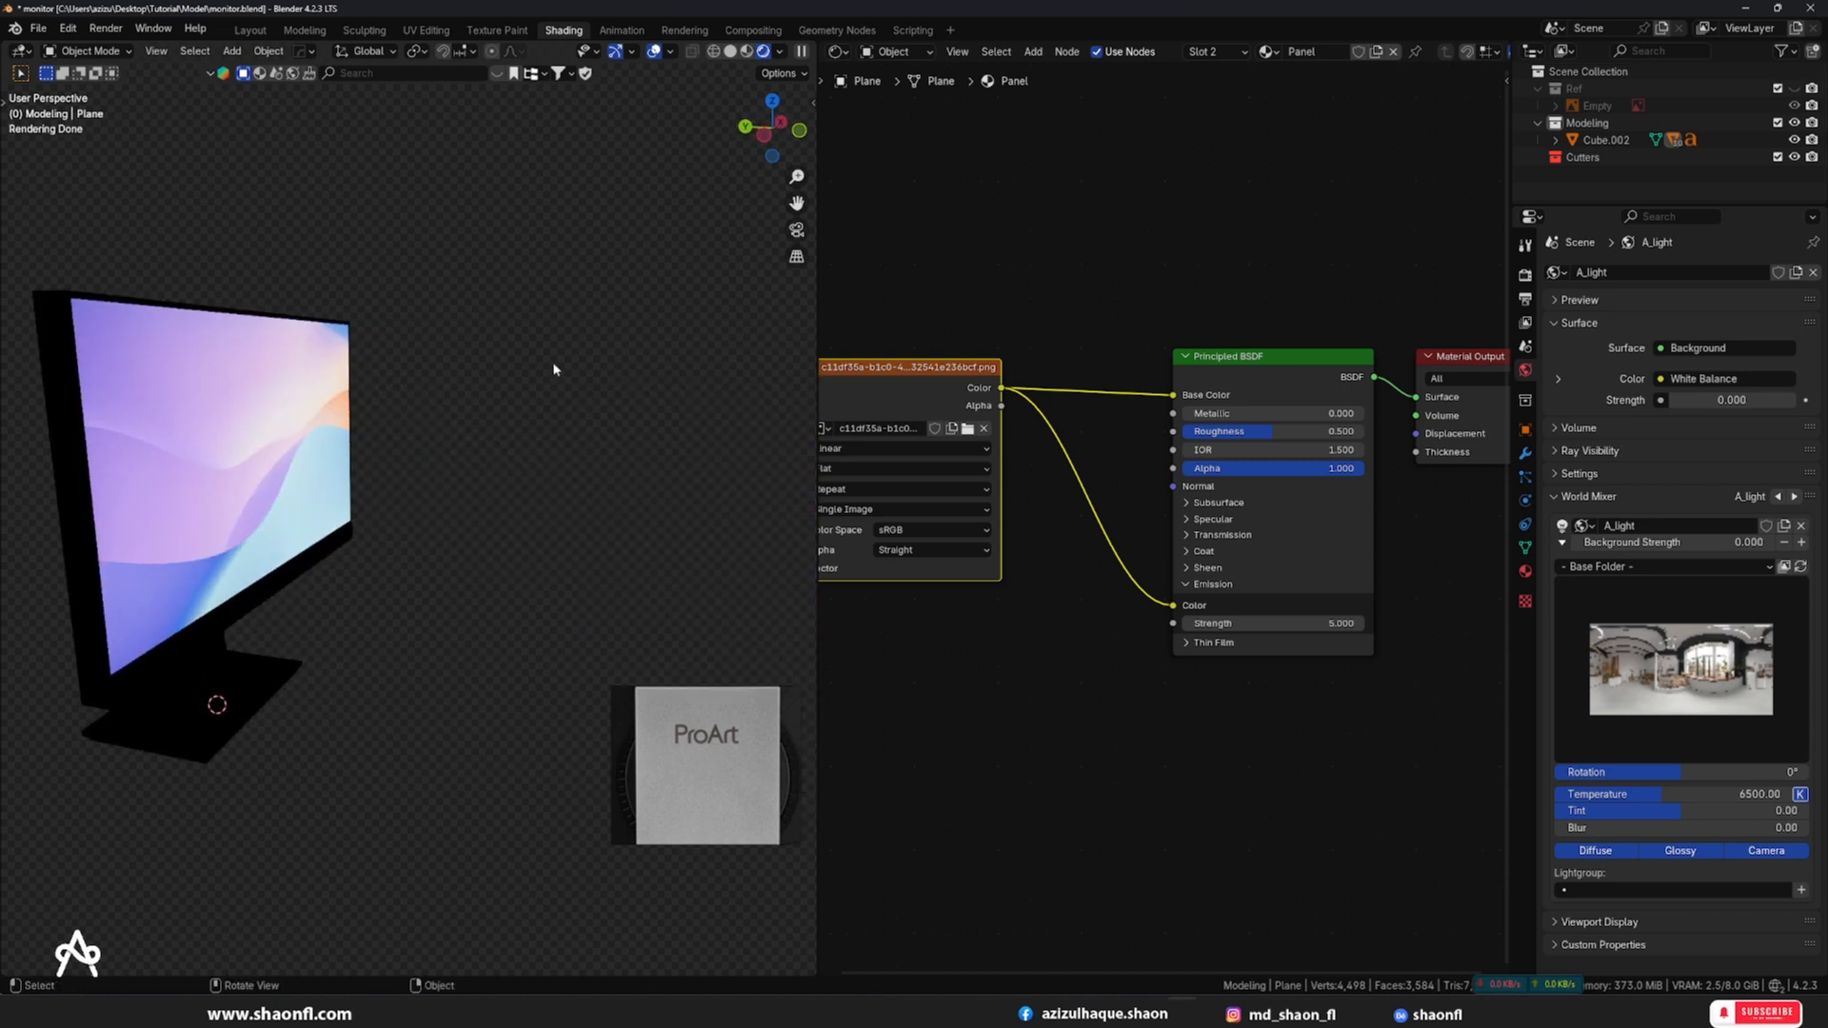
left_click(1123, 274)
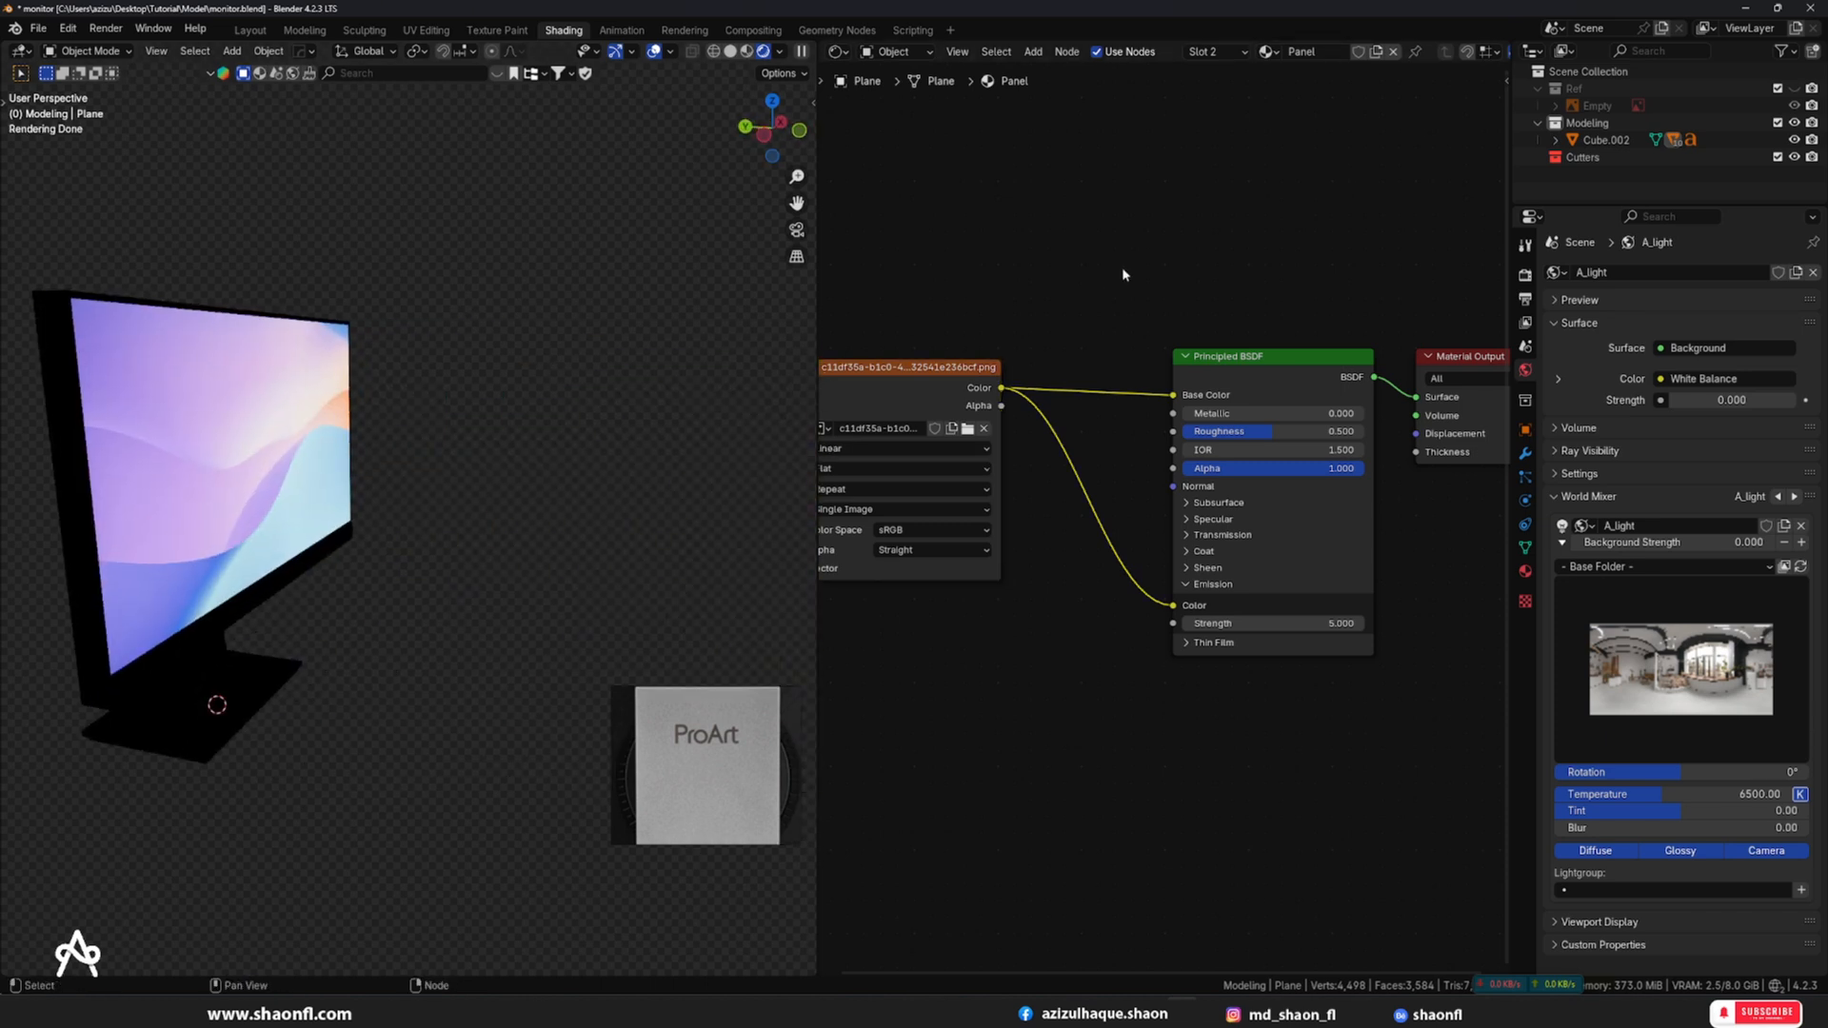
- Set the A_light world's background strength to 1 and check the lit monitor
left_click(1685, 542)
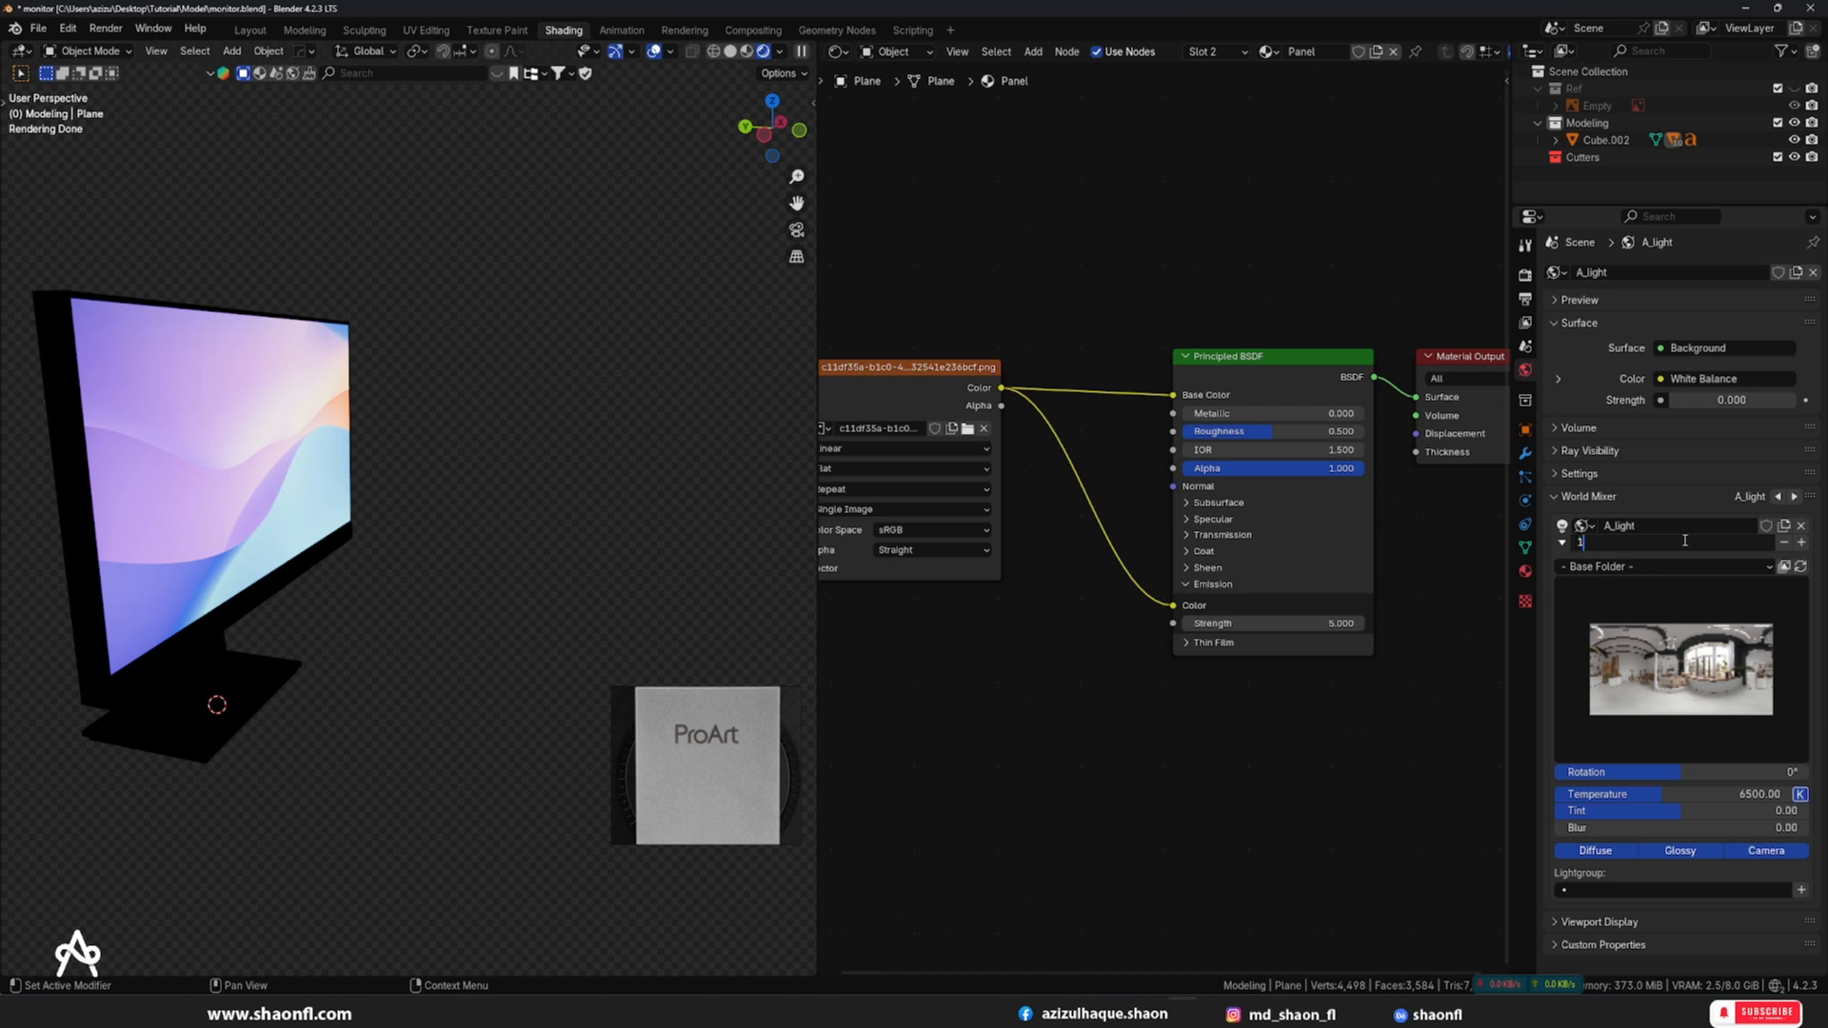
type("1")
key("Return")
scroll(1043, 271, "down", 1)
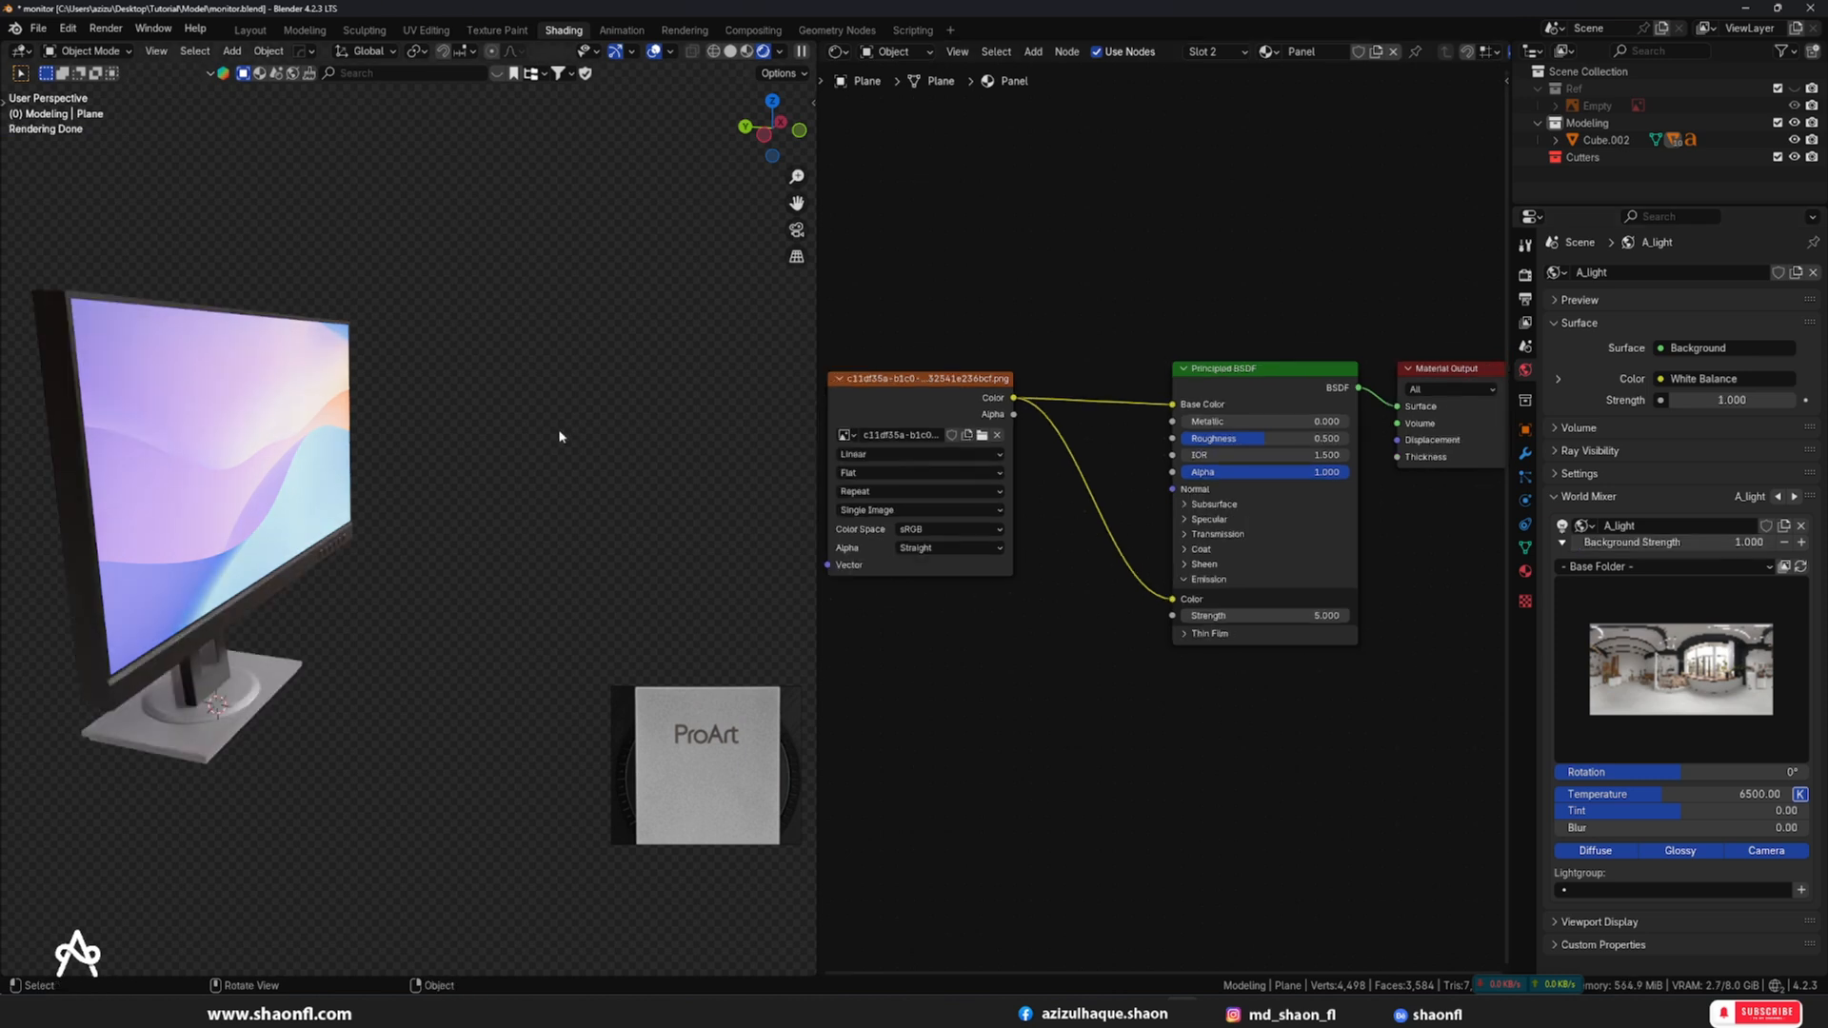
middle_click_drag(560, 437, 629, 461)
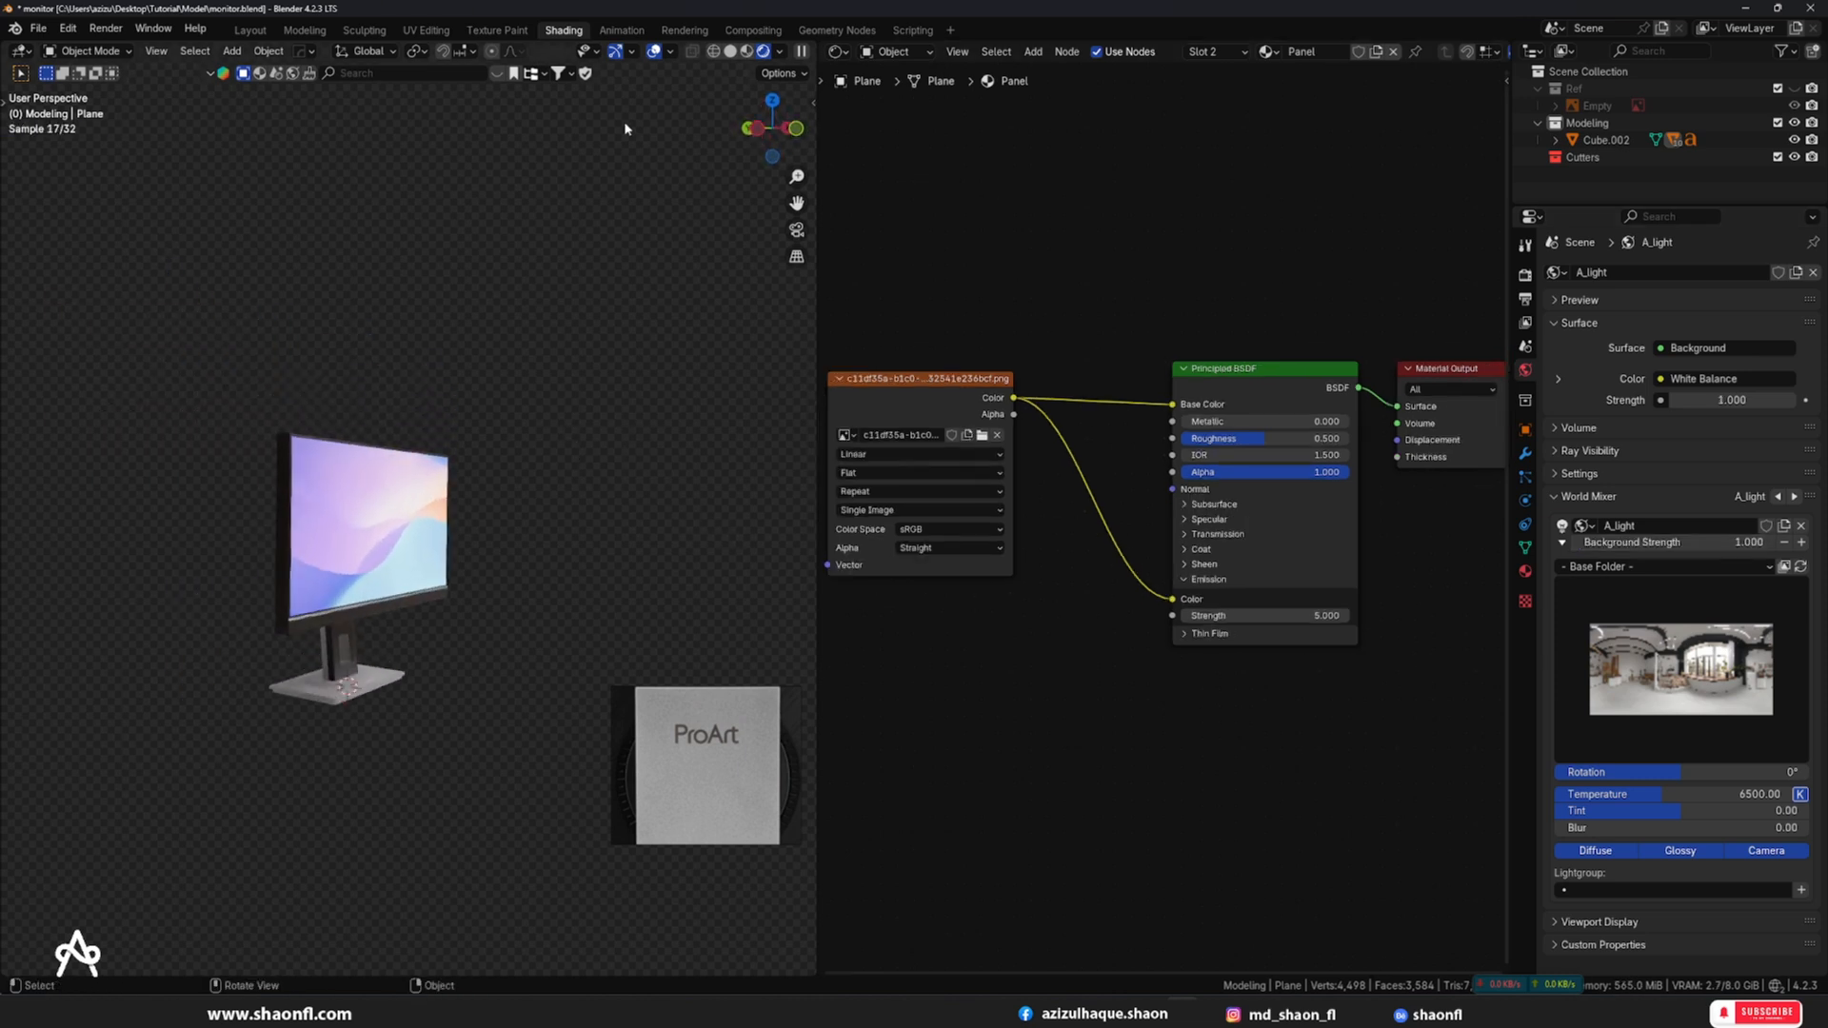
- Switch to the Layout workspace and move the floating reference image window away from the model
left_click(250, 30)
scroll(522, 490, "down", 3)
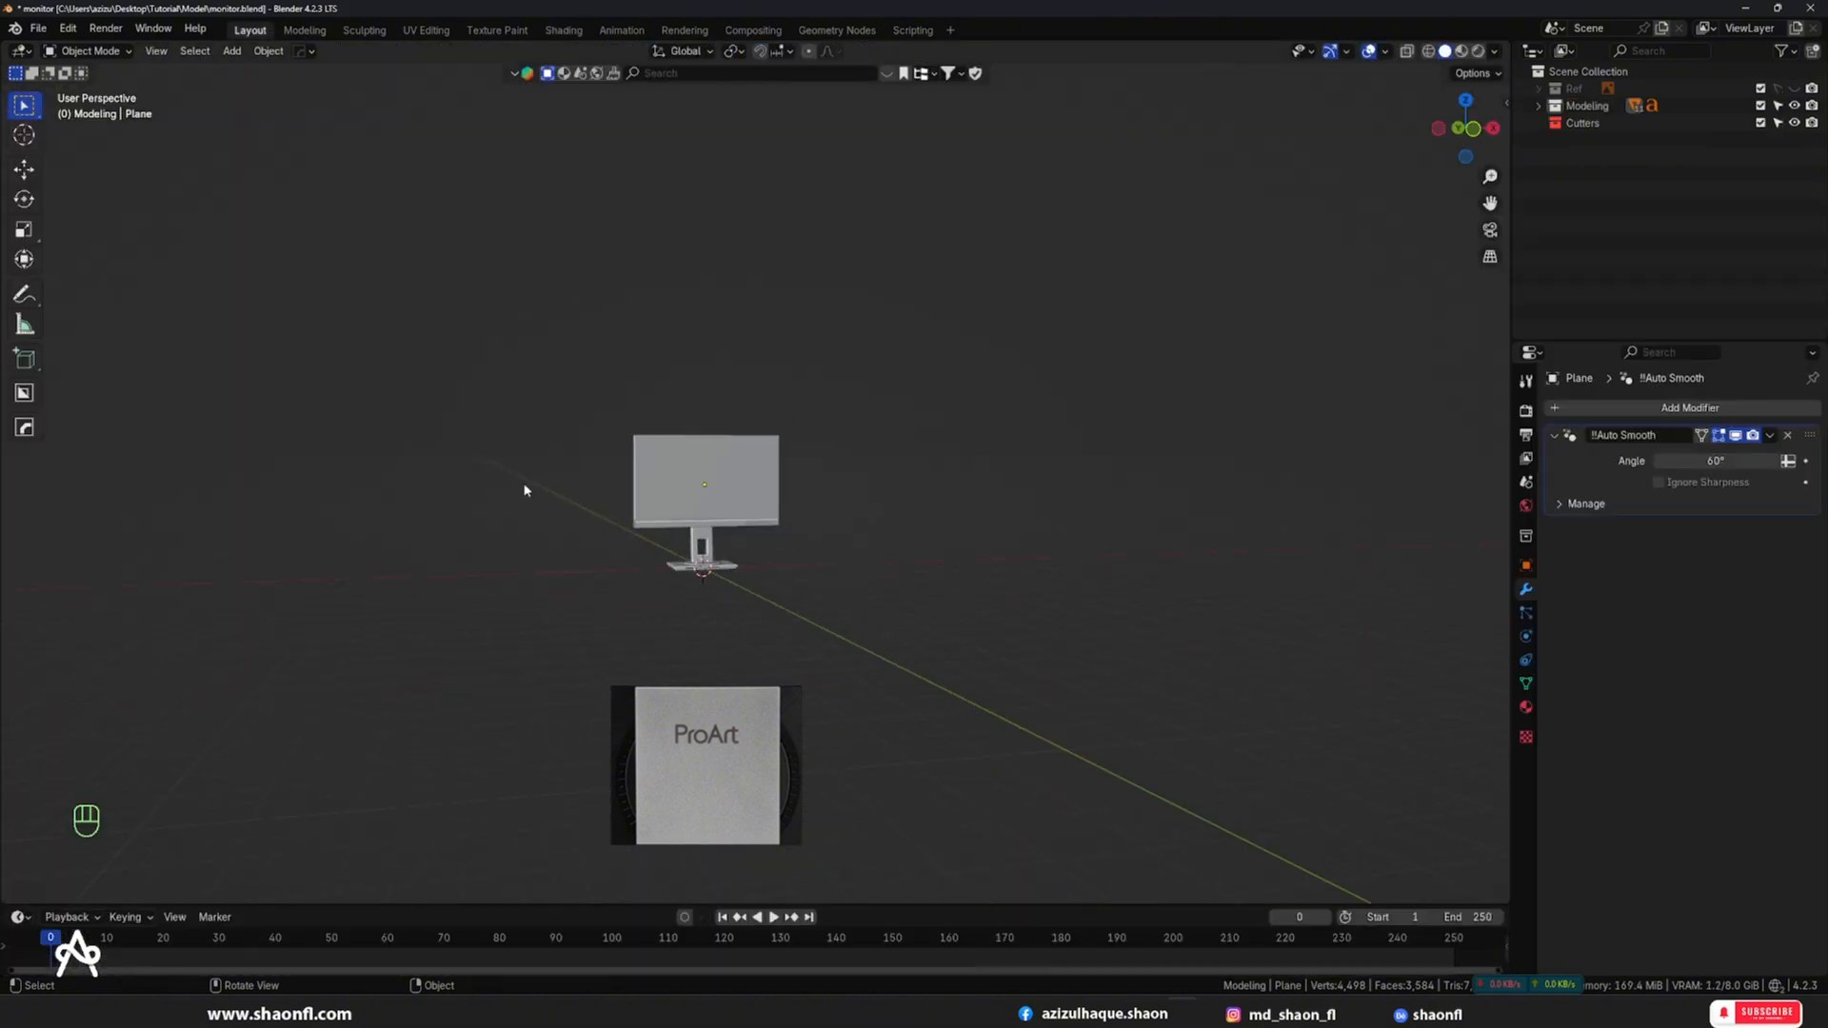
left_click_drag(748, 776, 1349, 785)
scroll(939, 604, "up", 4)
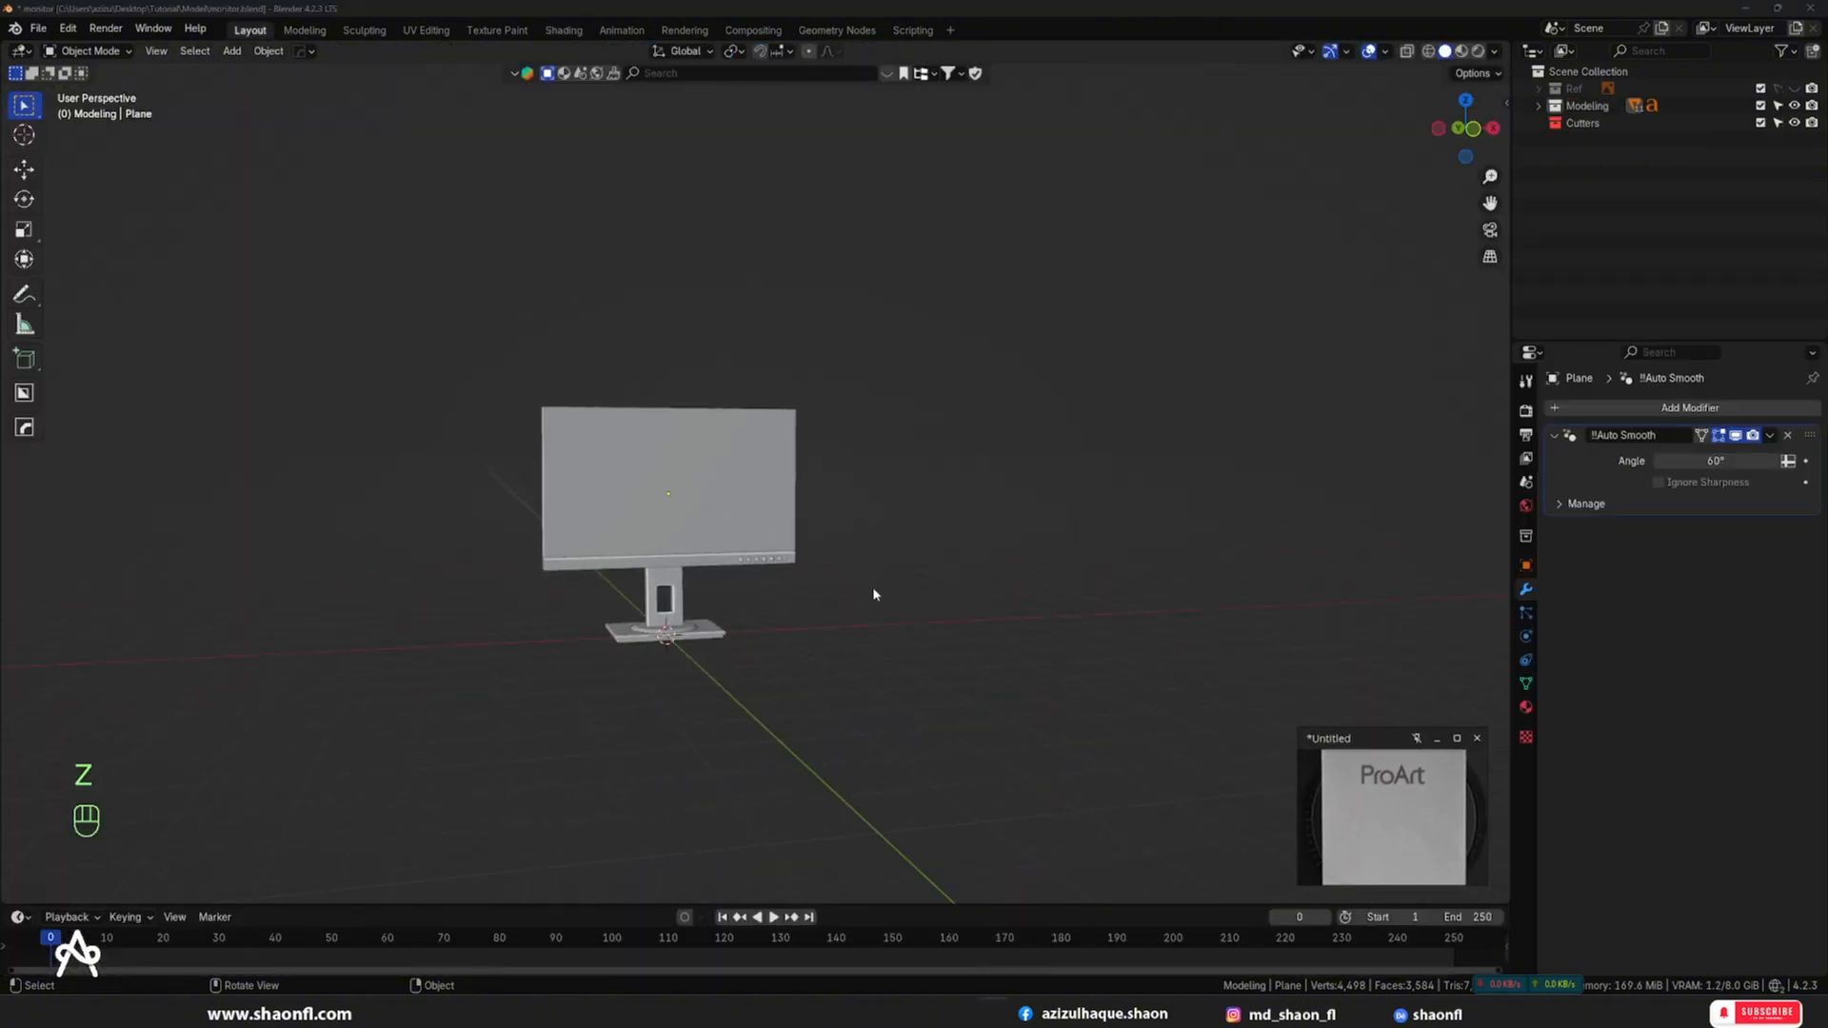
left_click_drag(873, 596, 706, 632, "alt")
- Focus the floating reference board on the image showing the rear of the monitor and its stand
key("shift+a")
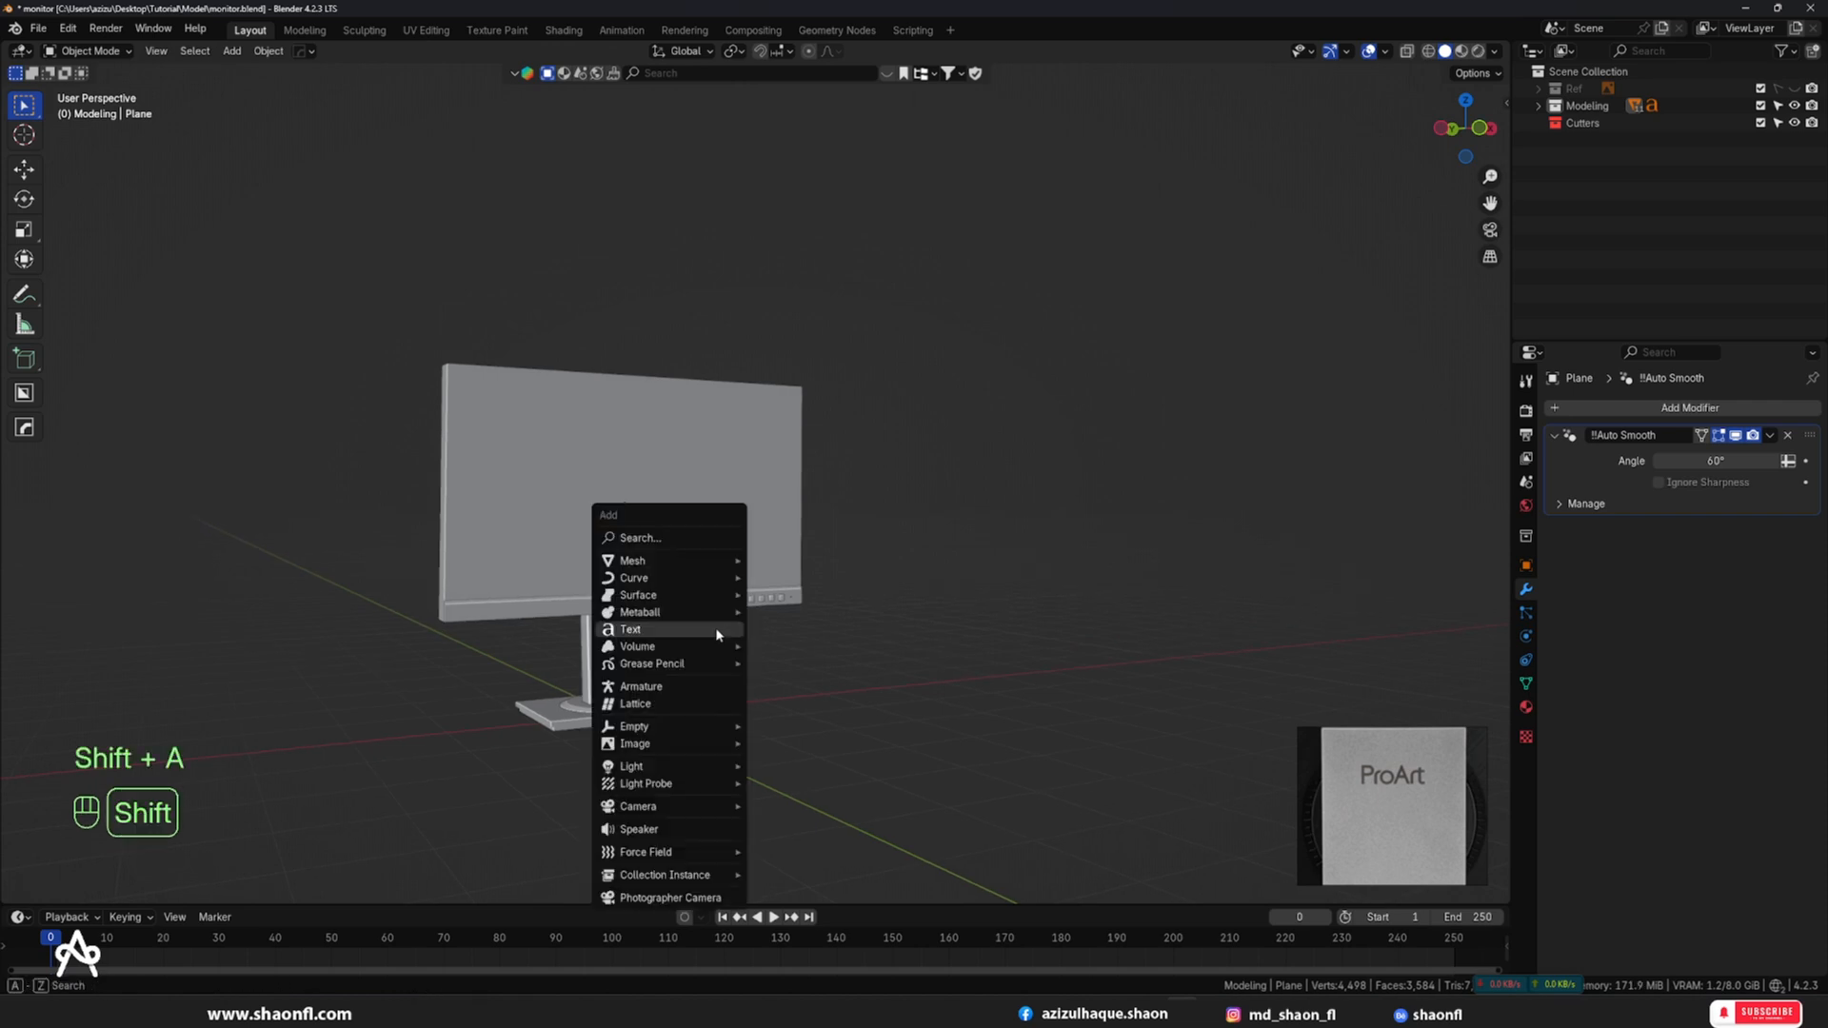
mouse_move(724, 561)
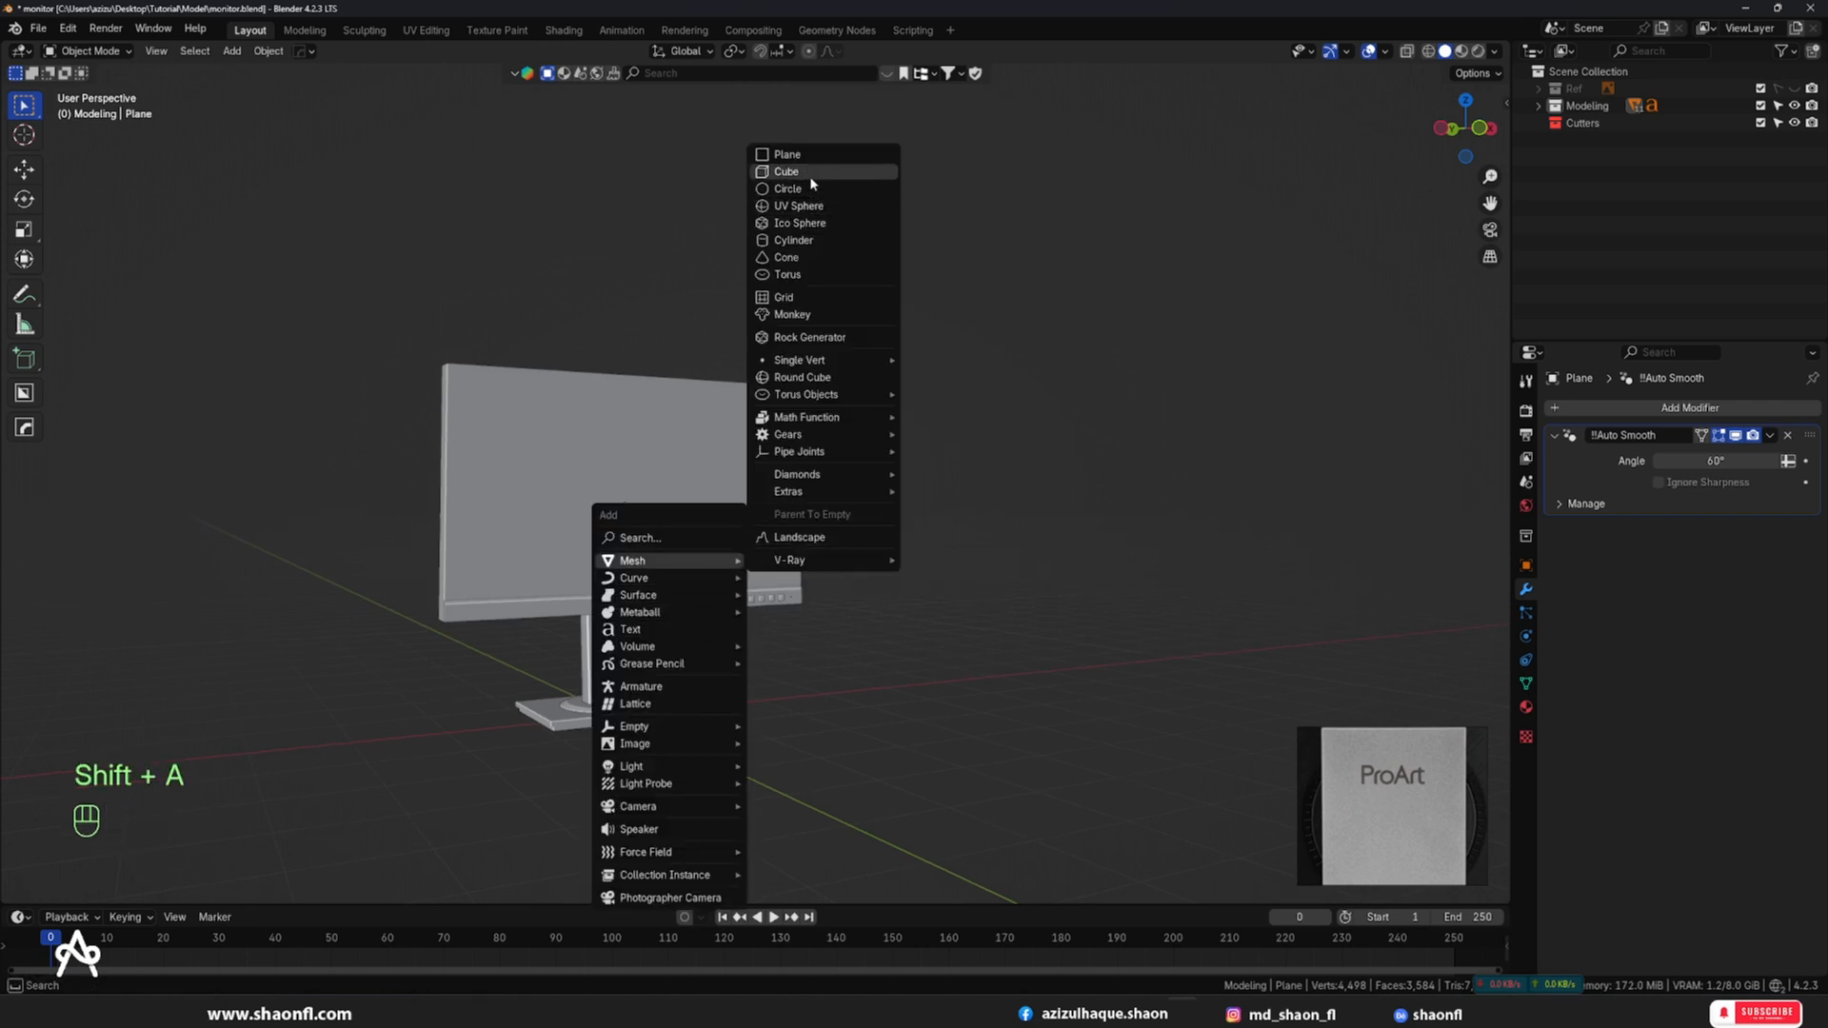
scroll(1438, 821, "down", 5)
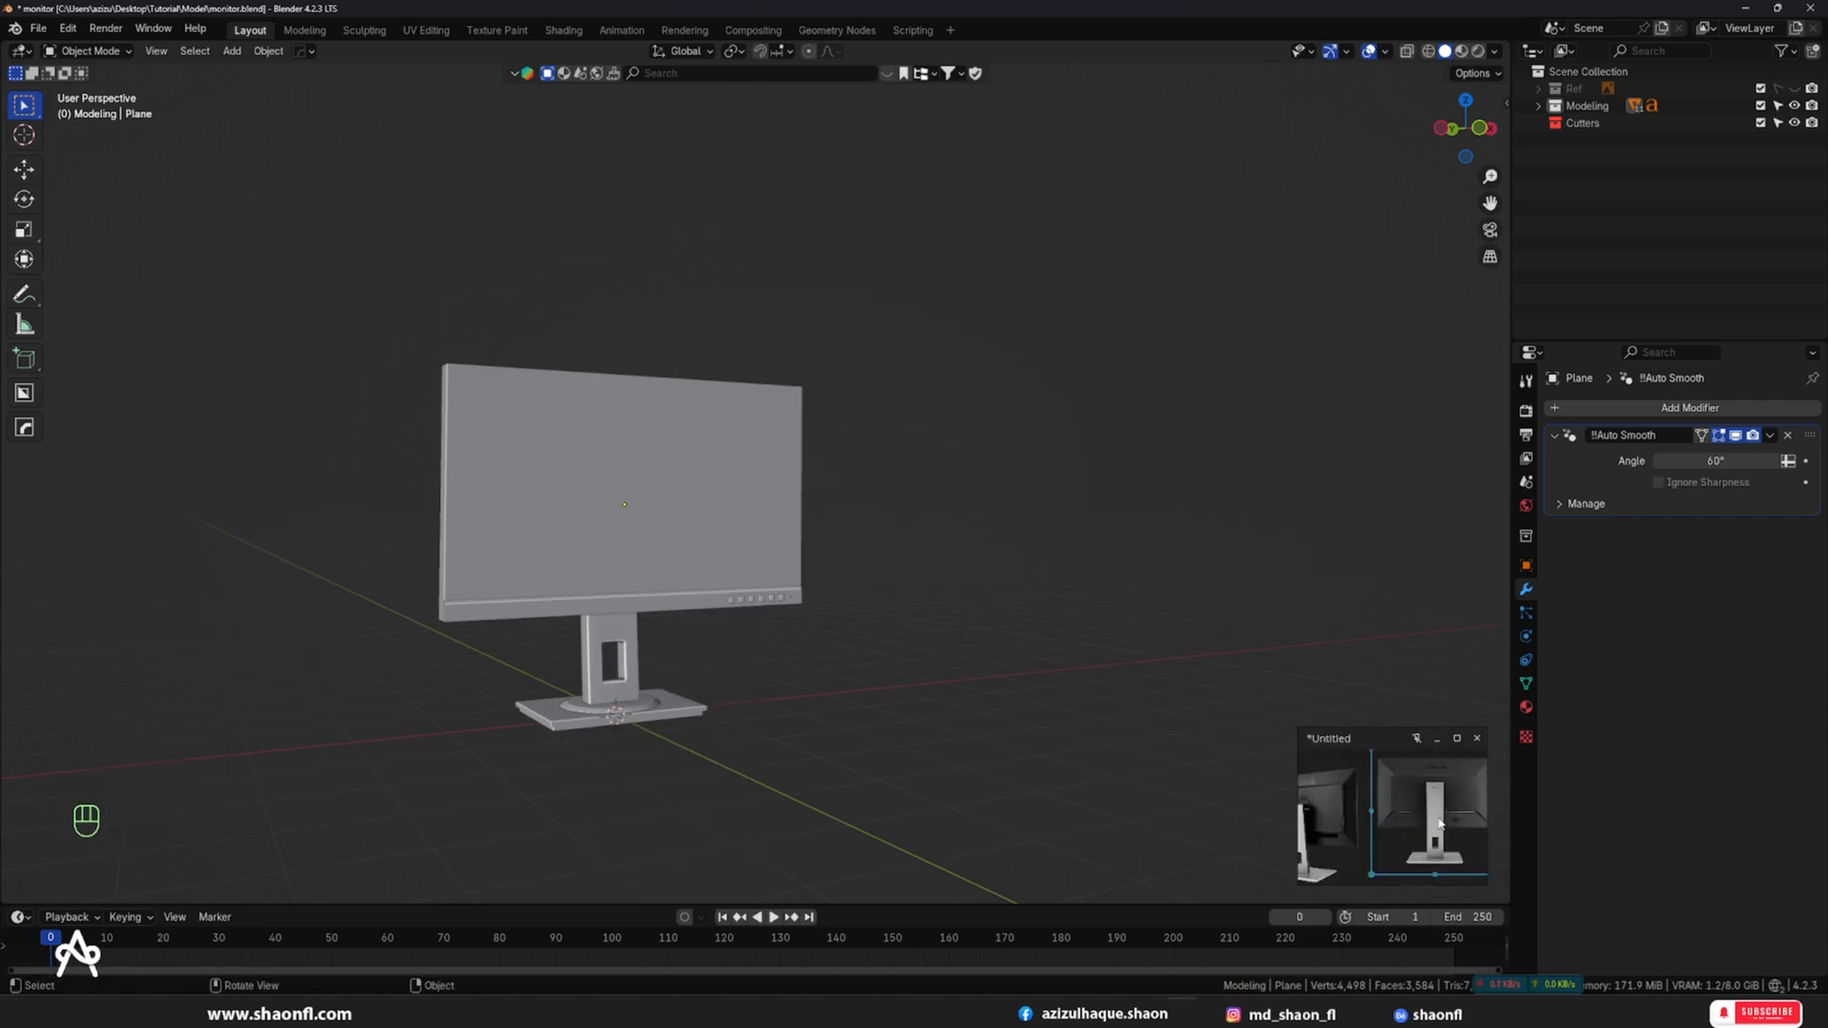
left_click(1439, 821)
double_click(1438, 819)
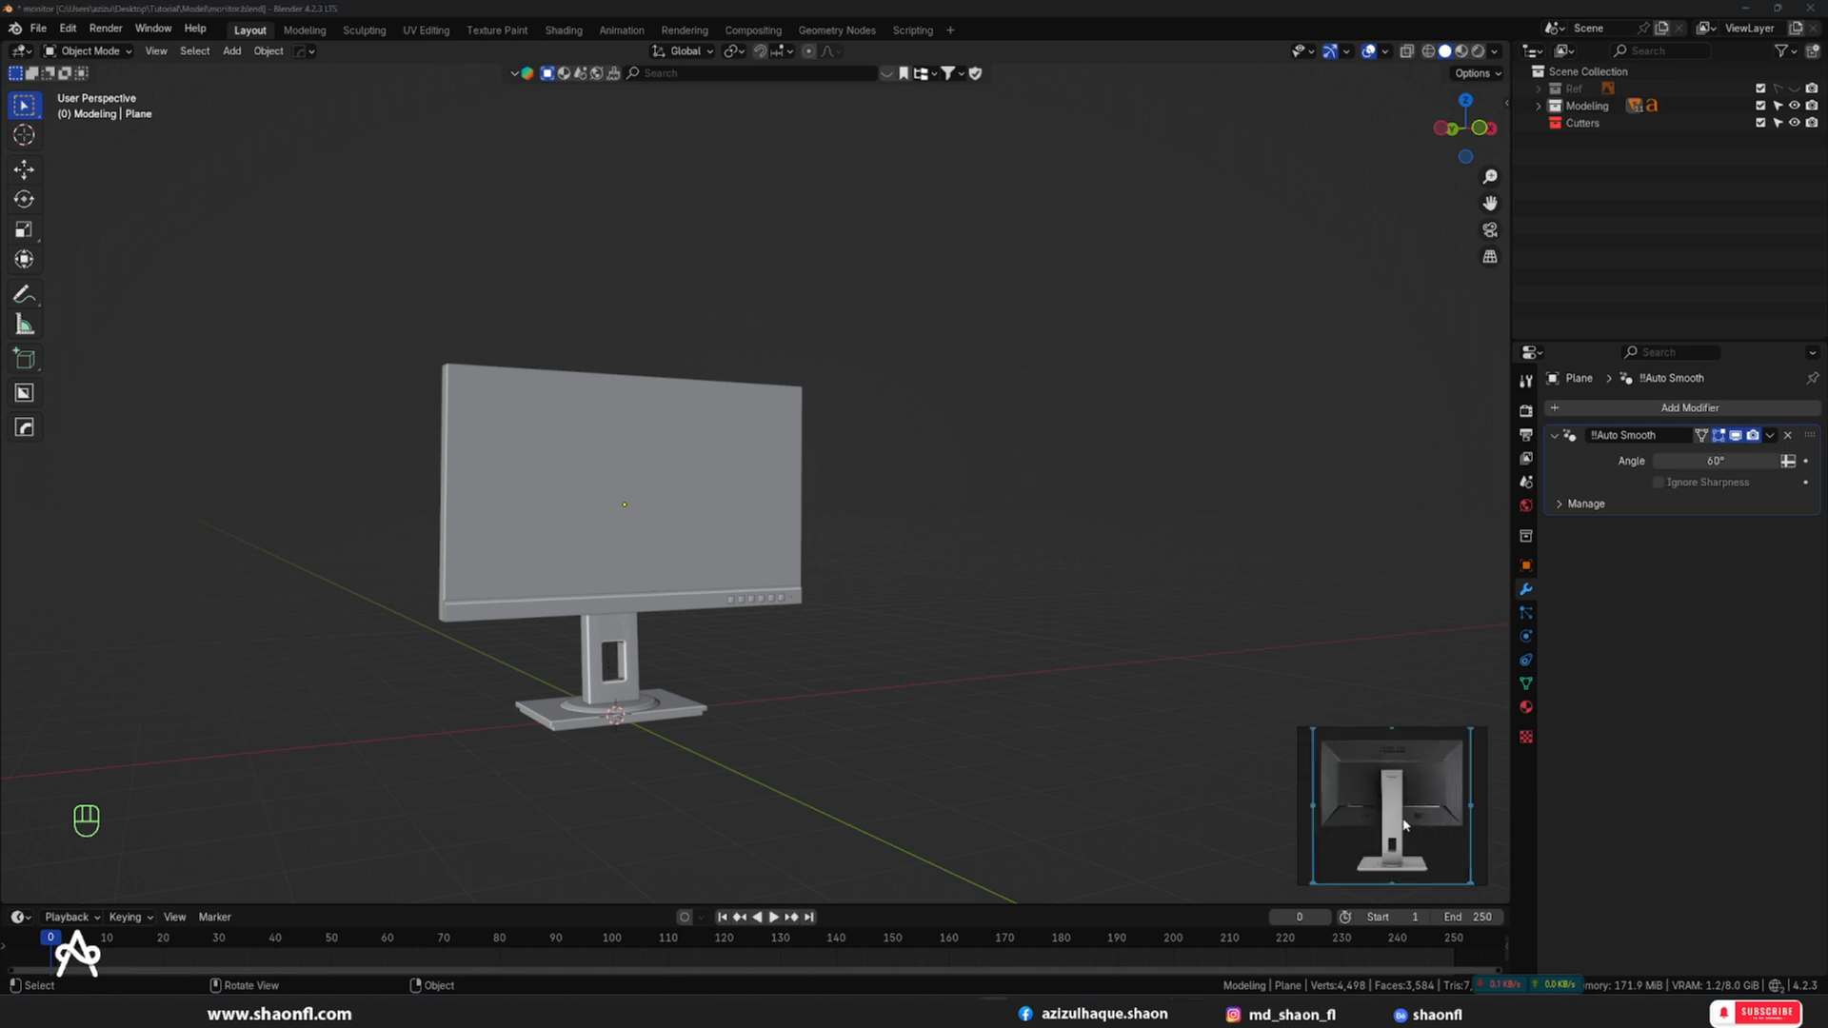
mouse_move(991, 608)
middle_mouse_down()
mouse_move(996, 628)
mouse_move(1024, 625)
mouse_move(958, 612)
mouse_move(1114, 592)
mouse_move(891, 567)
mouse_move(962, 627)
middle_mouse_up()
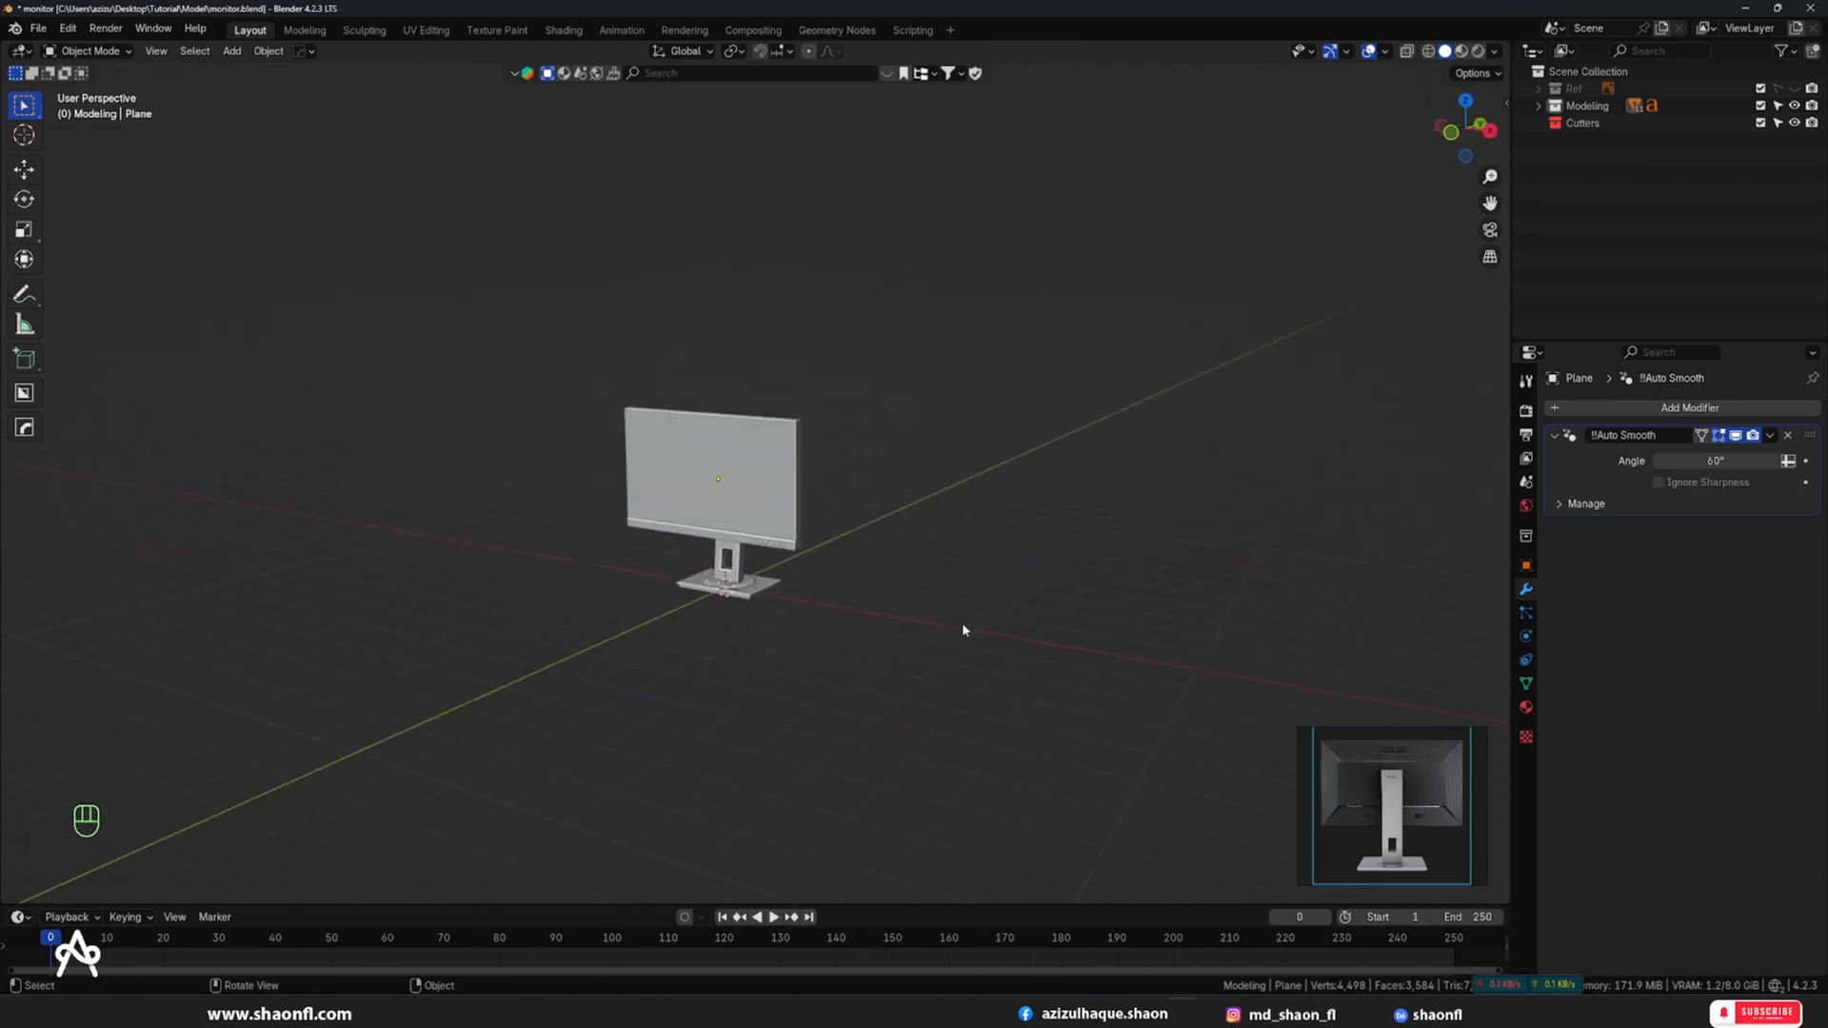
key("KP_1")
key("shift+a")
mouse_move(939, 558)
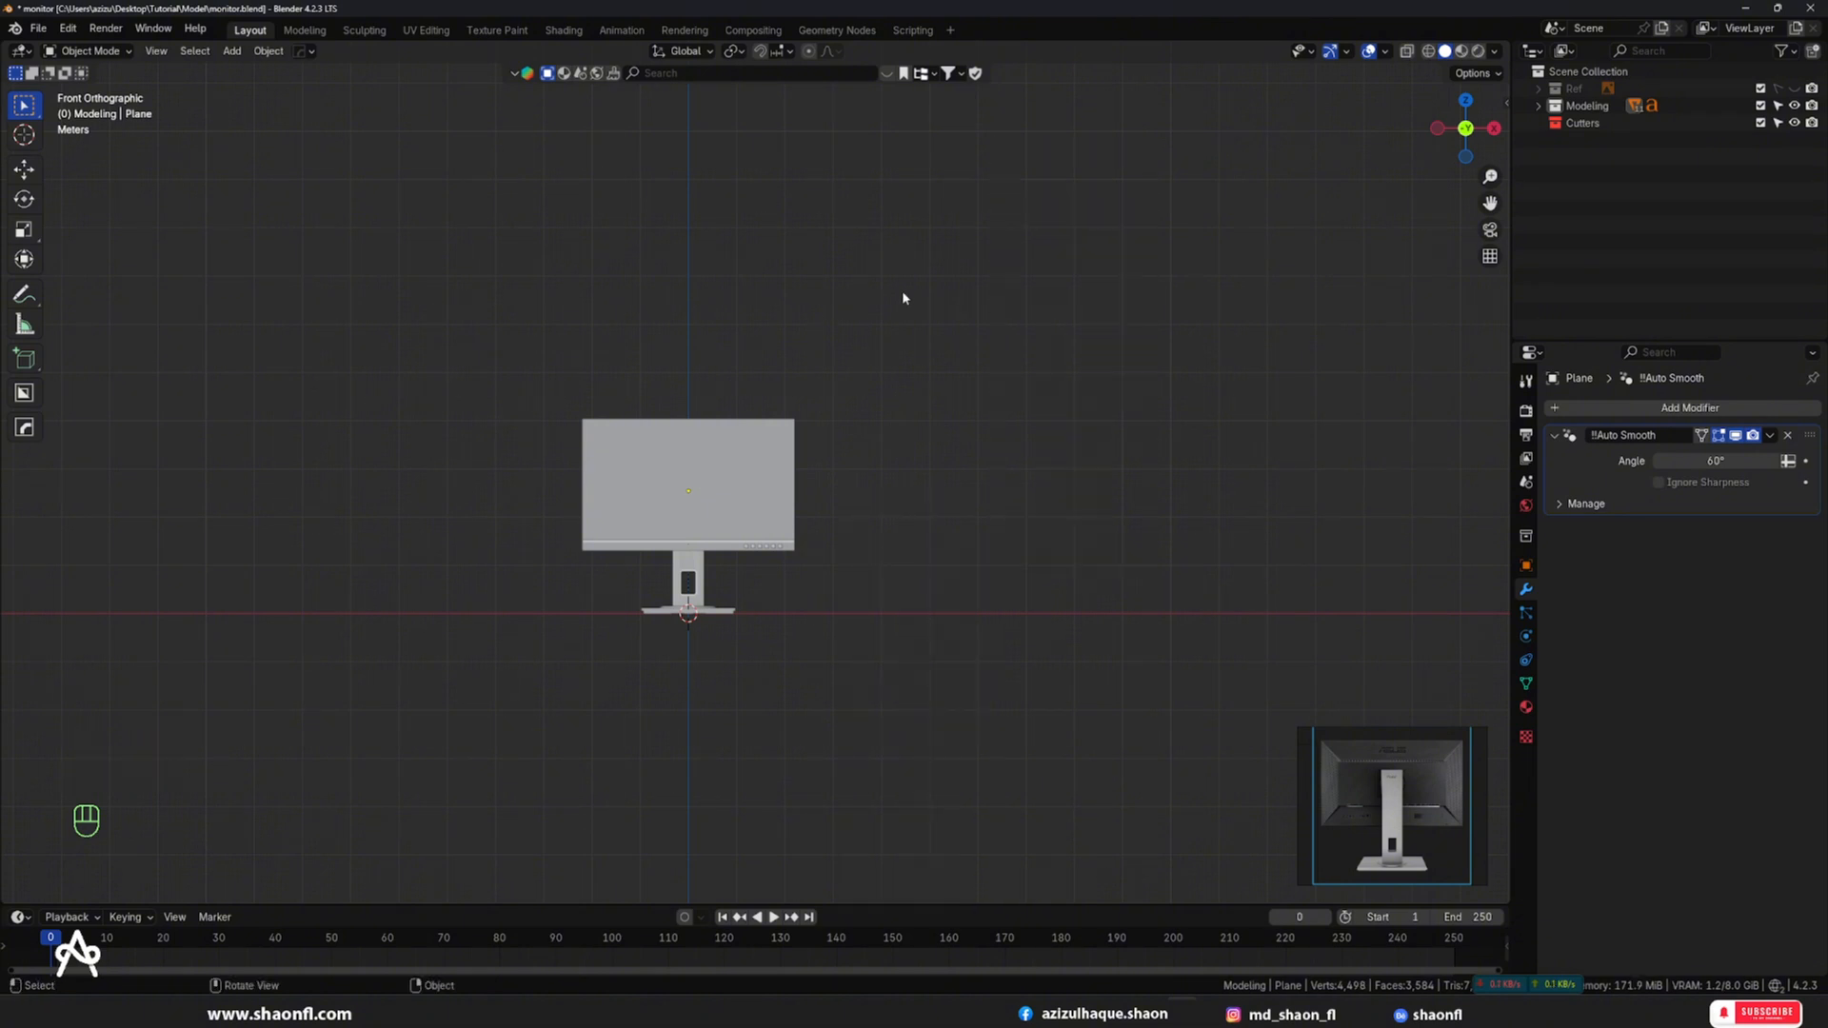
key("shift+a")
mouse_move(843, 466)
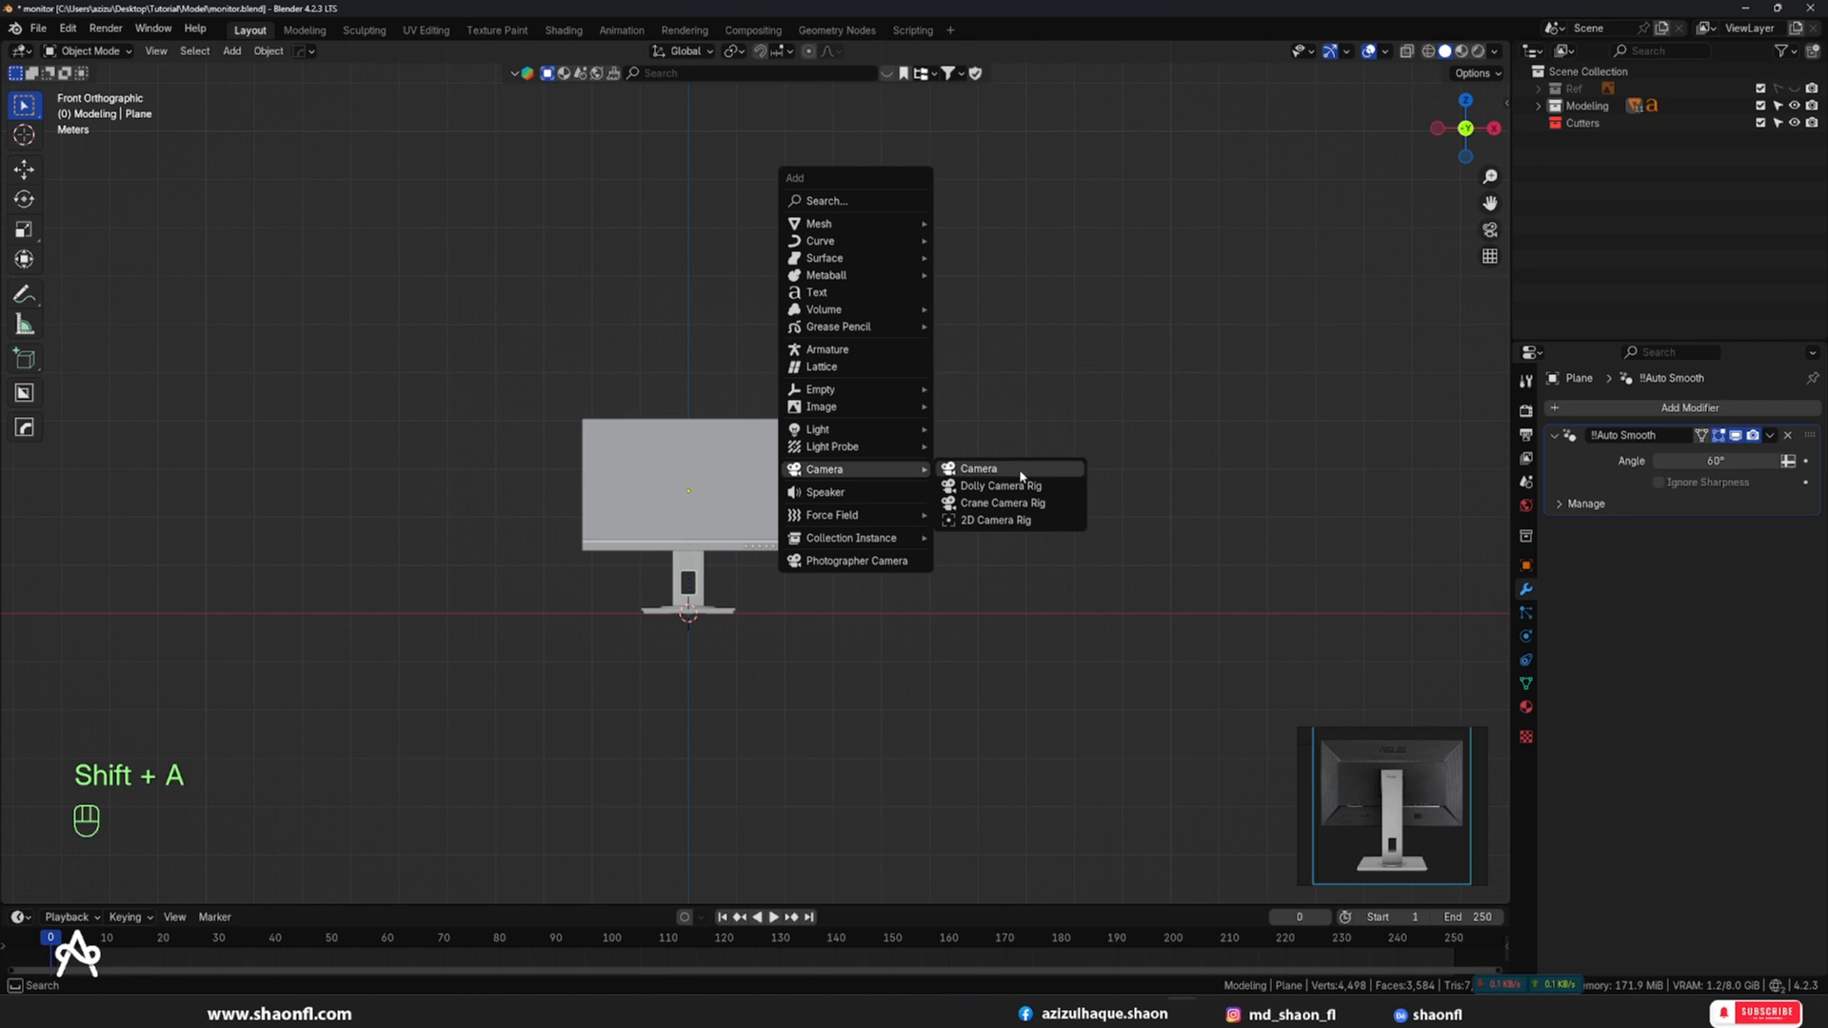
left_click(991, 473)
key("ctrl+z")
- Create a new collection in the scene and name it "Camera"
right_click(1491, 139)
left_click(1493, 139)
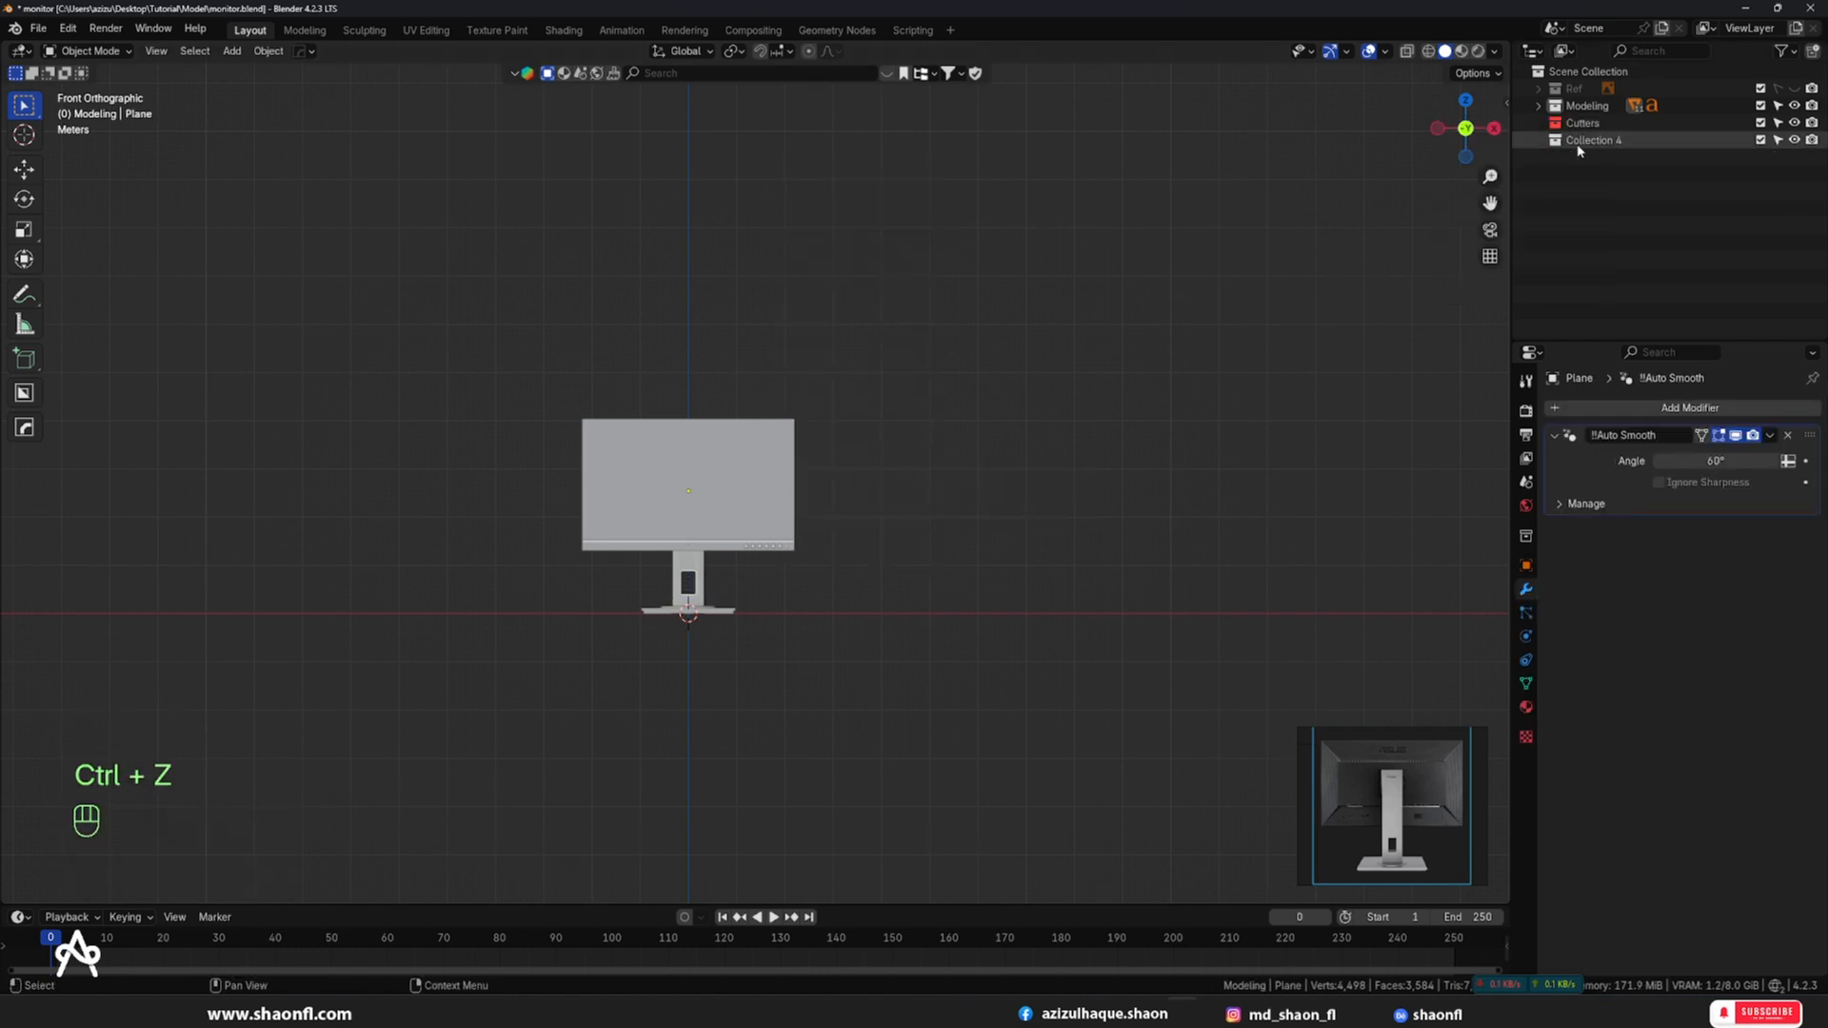
double_click(1586, 141)
type("Camera")
key("Return")
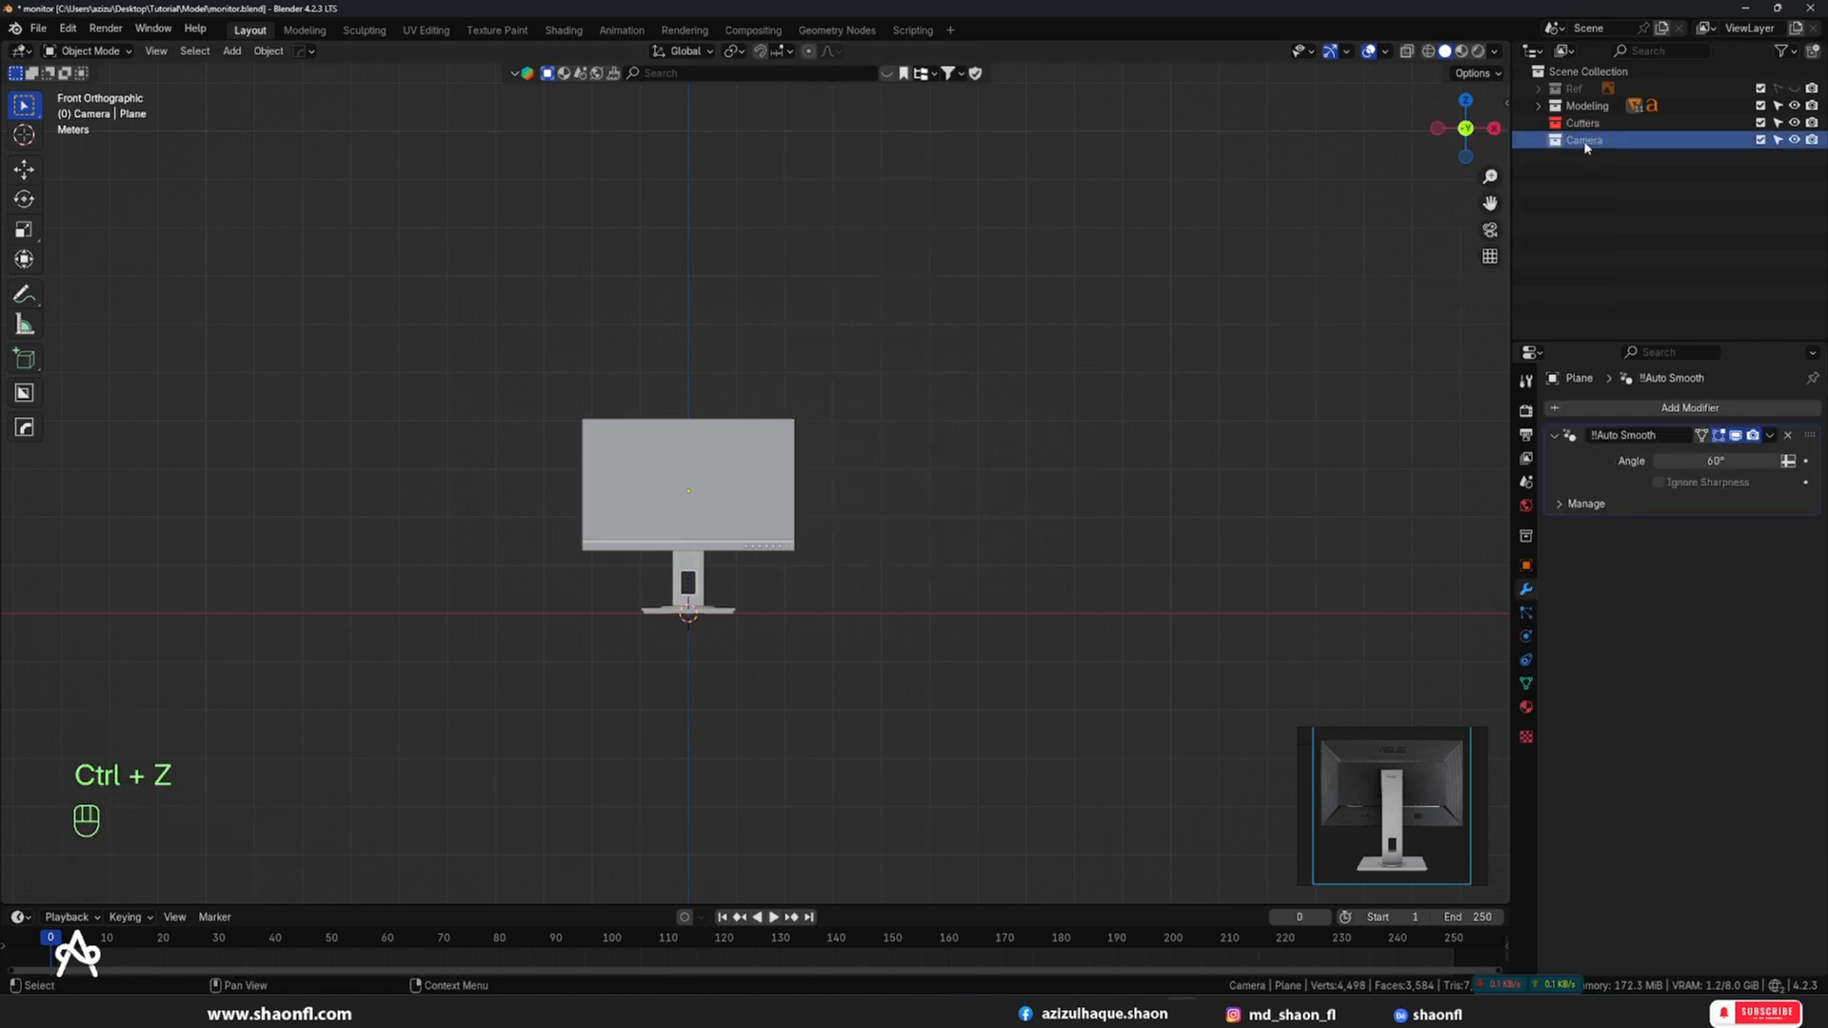
- Add a camera to the Camera collection at the base of the monitor
key("shift+a")
mouse_move(1063, 347)
left_click(1156, 335)
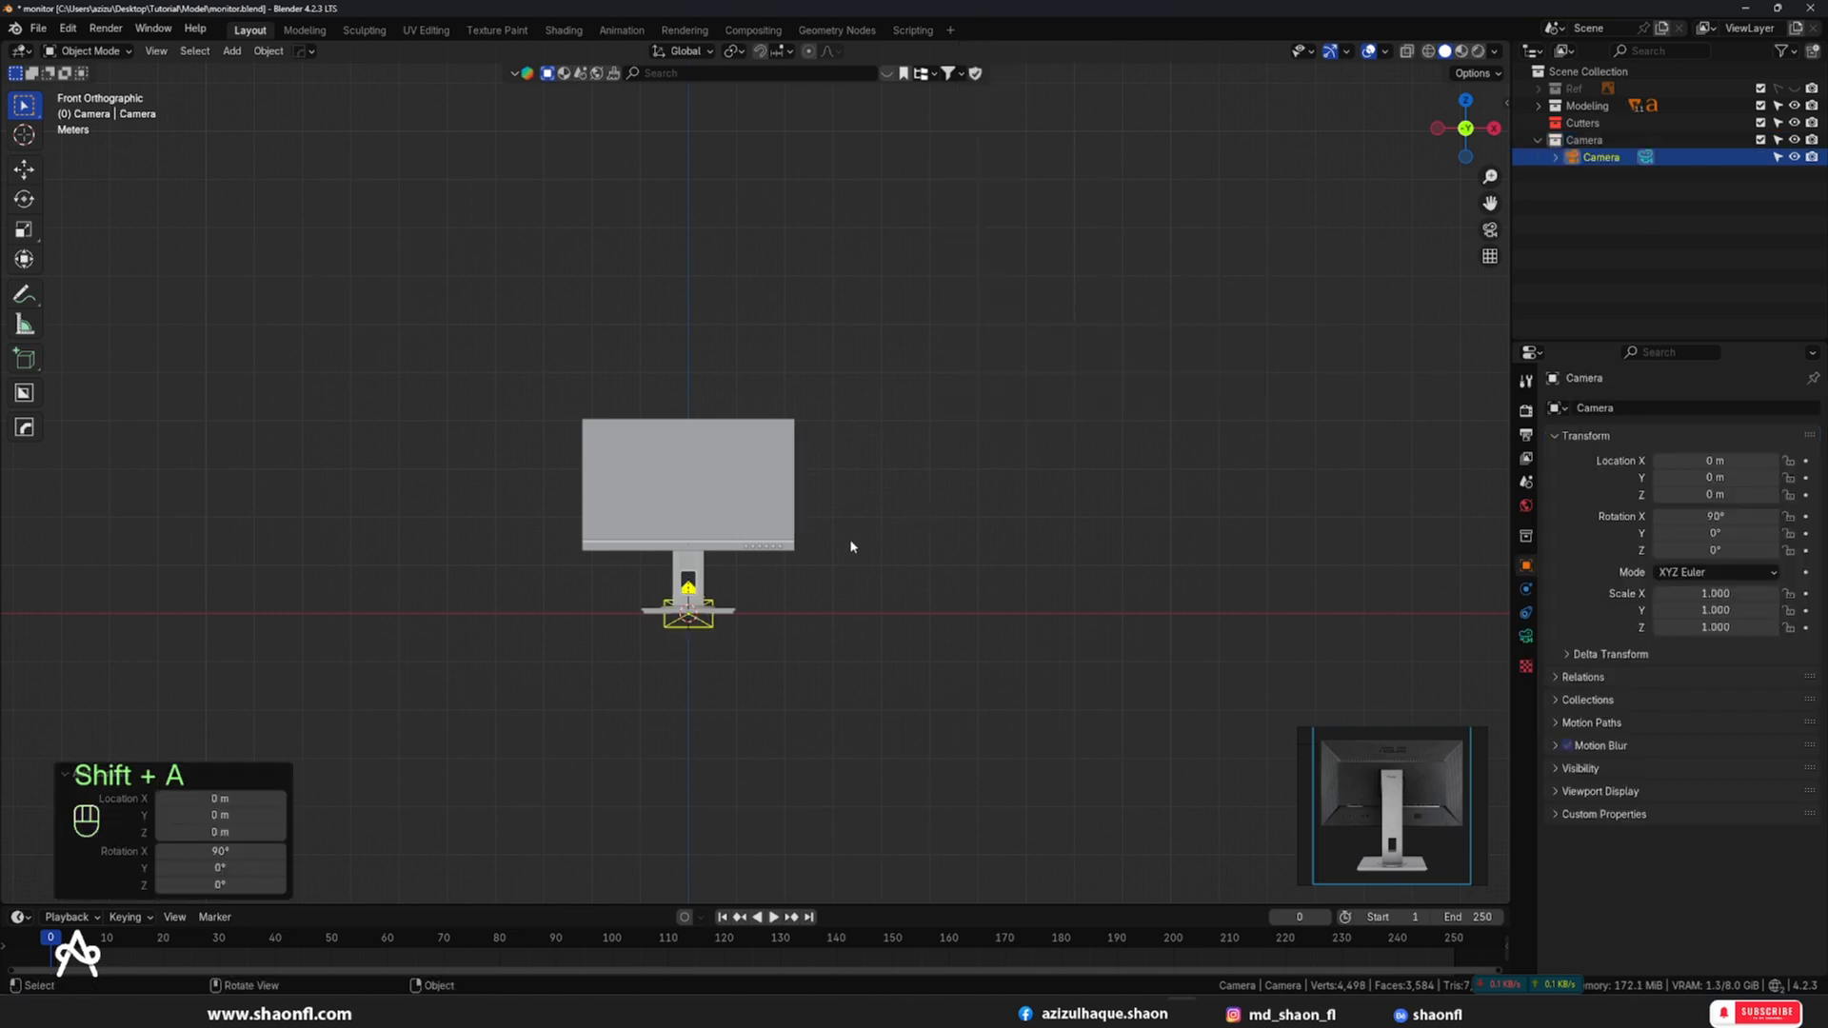
scroll(848, 547, "down", 4)
scroll(1453, 792, "down", 2)
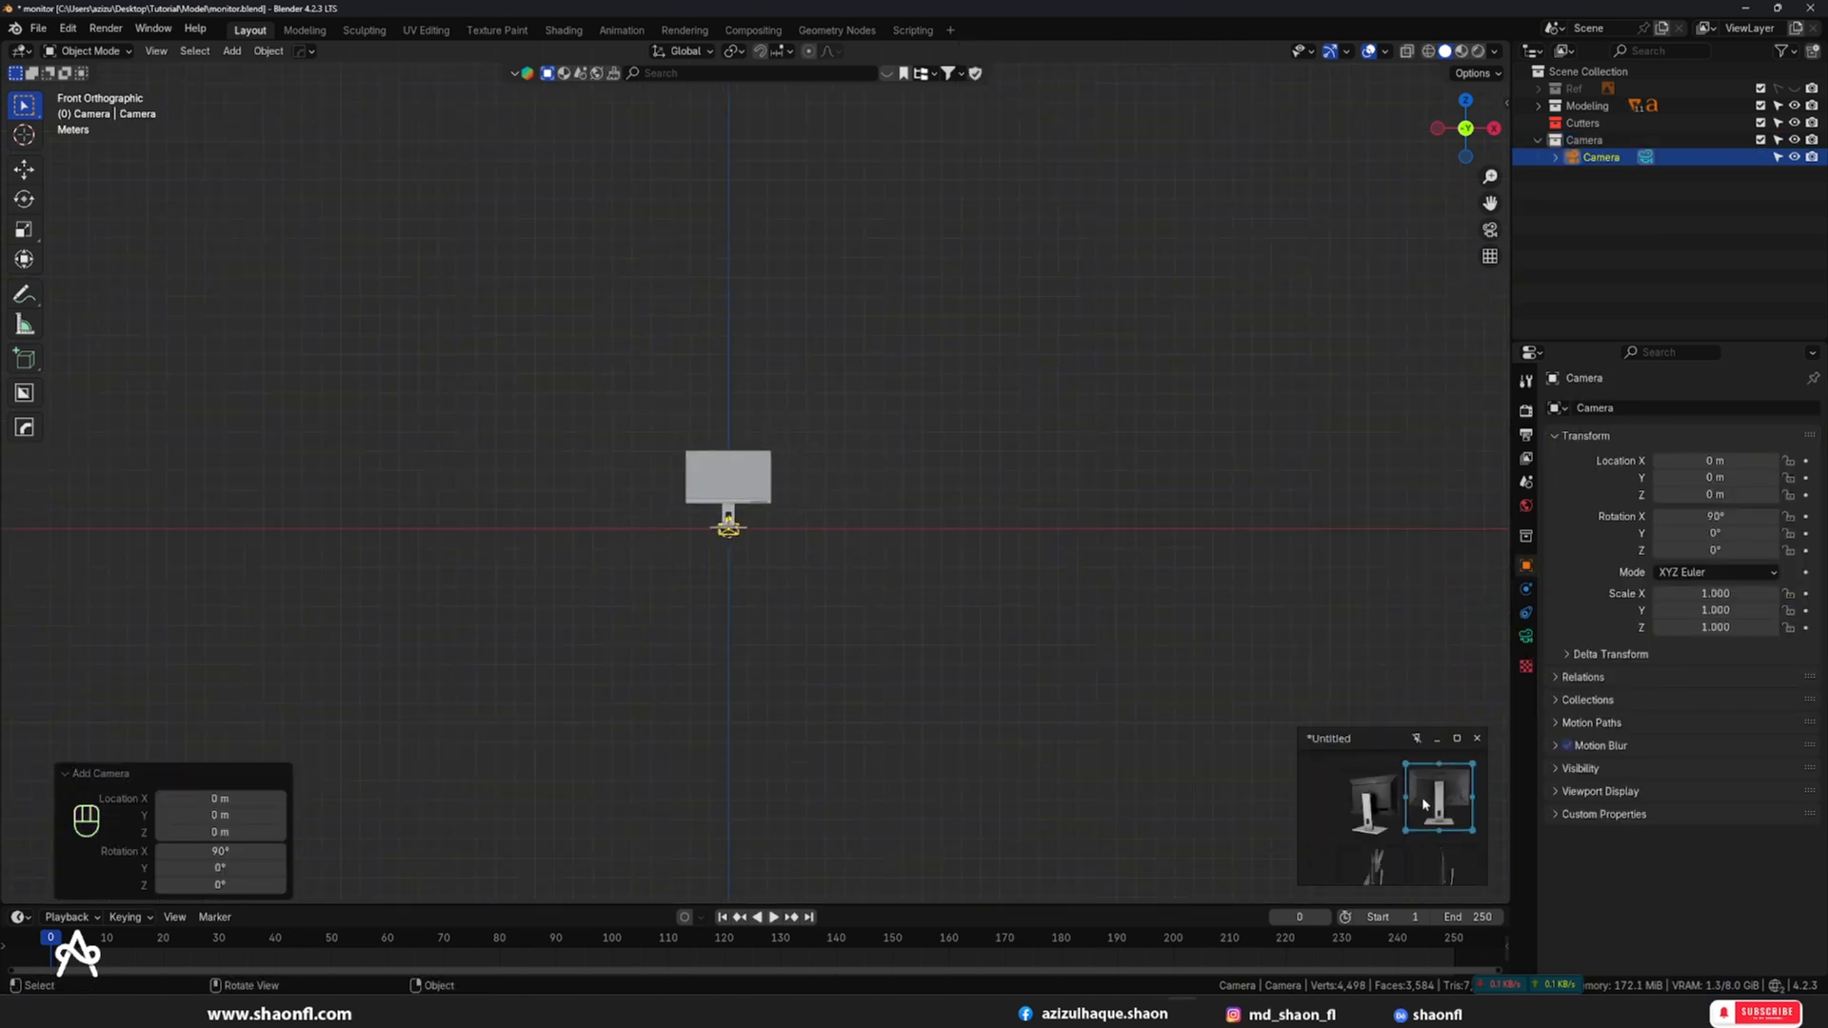
- Set the render output resolution to 1000 by 1000 px
left_click(1525, 437)
double_click(1710, 434)
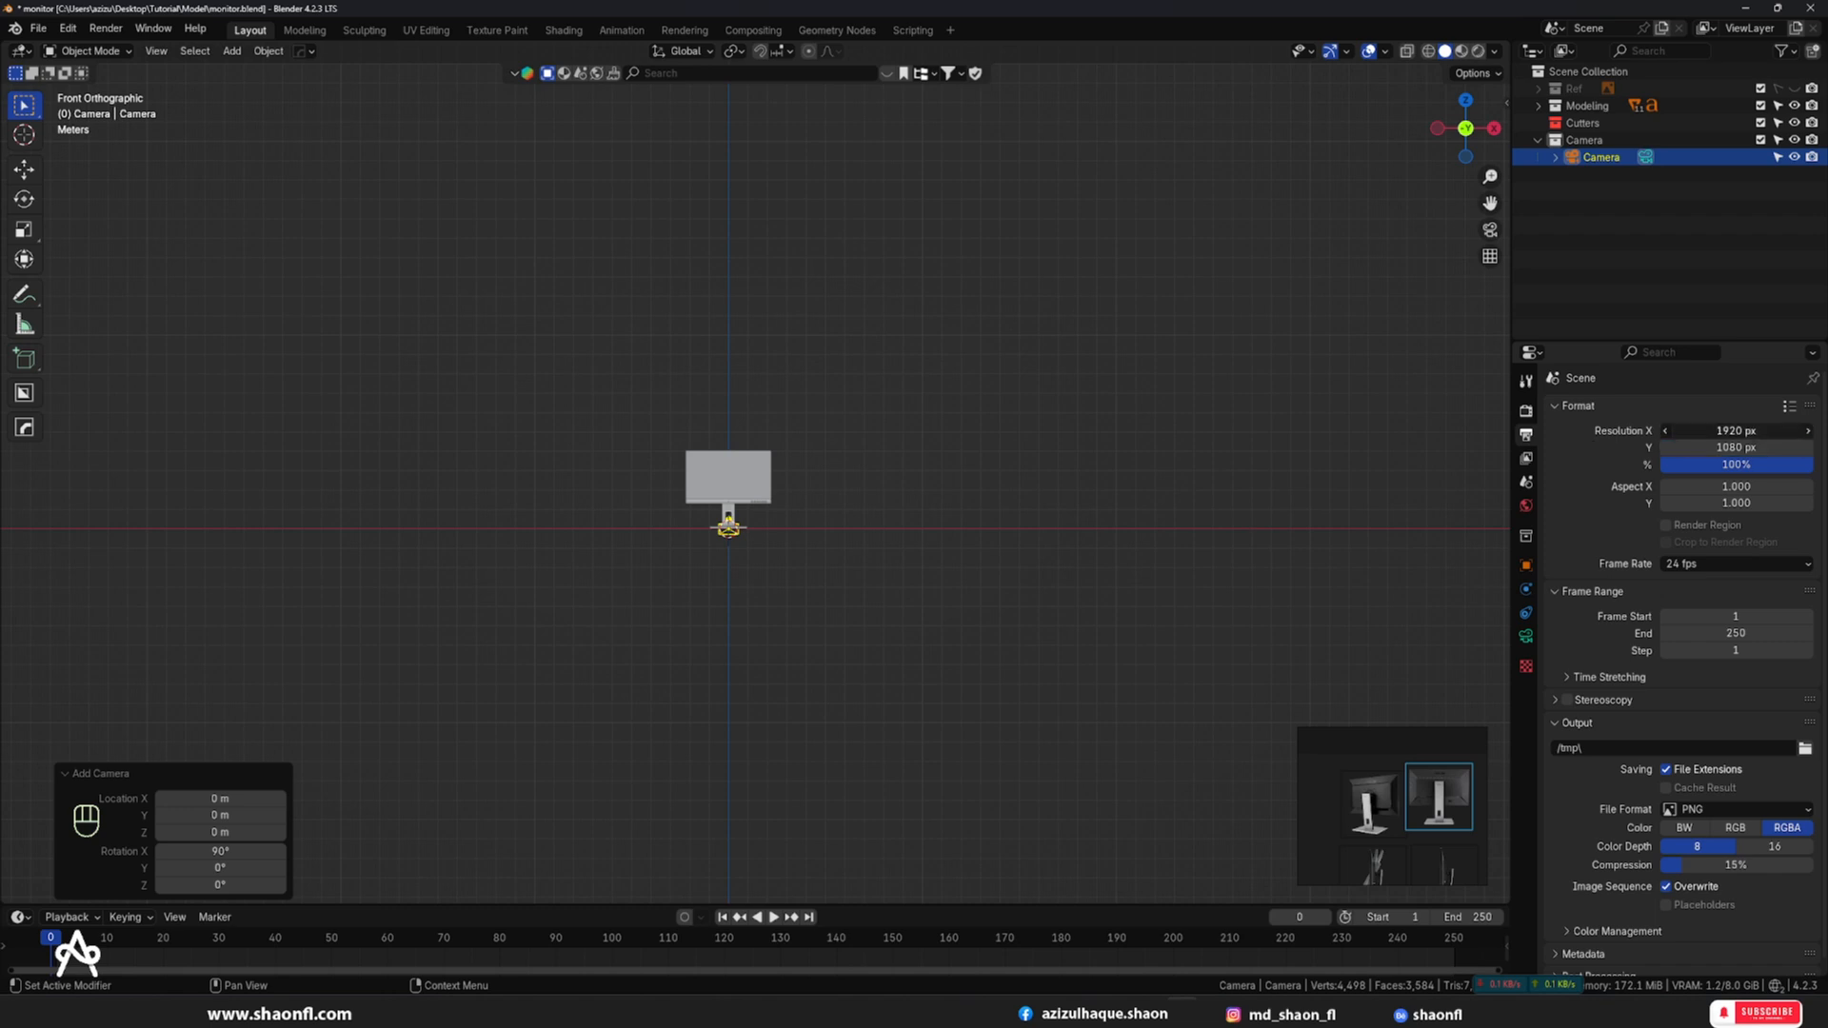
type("1000")
key("Return")
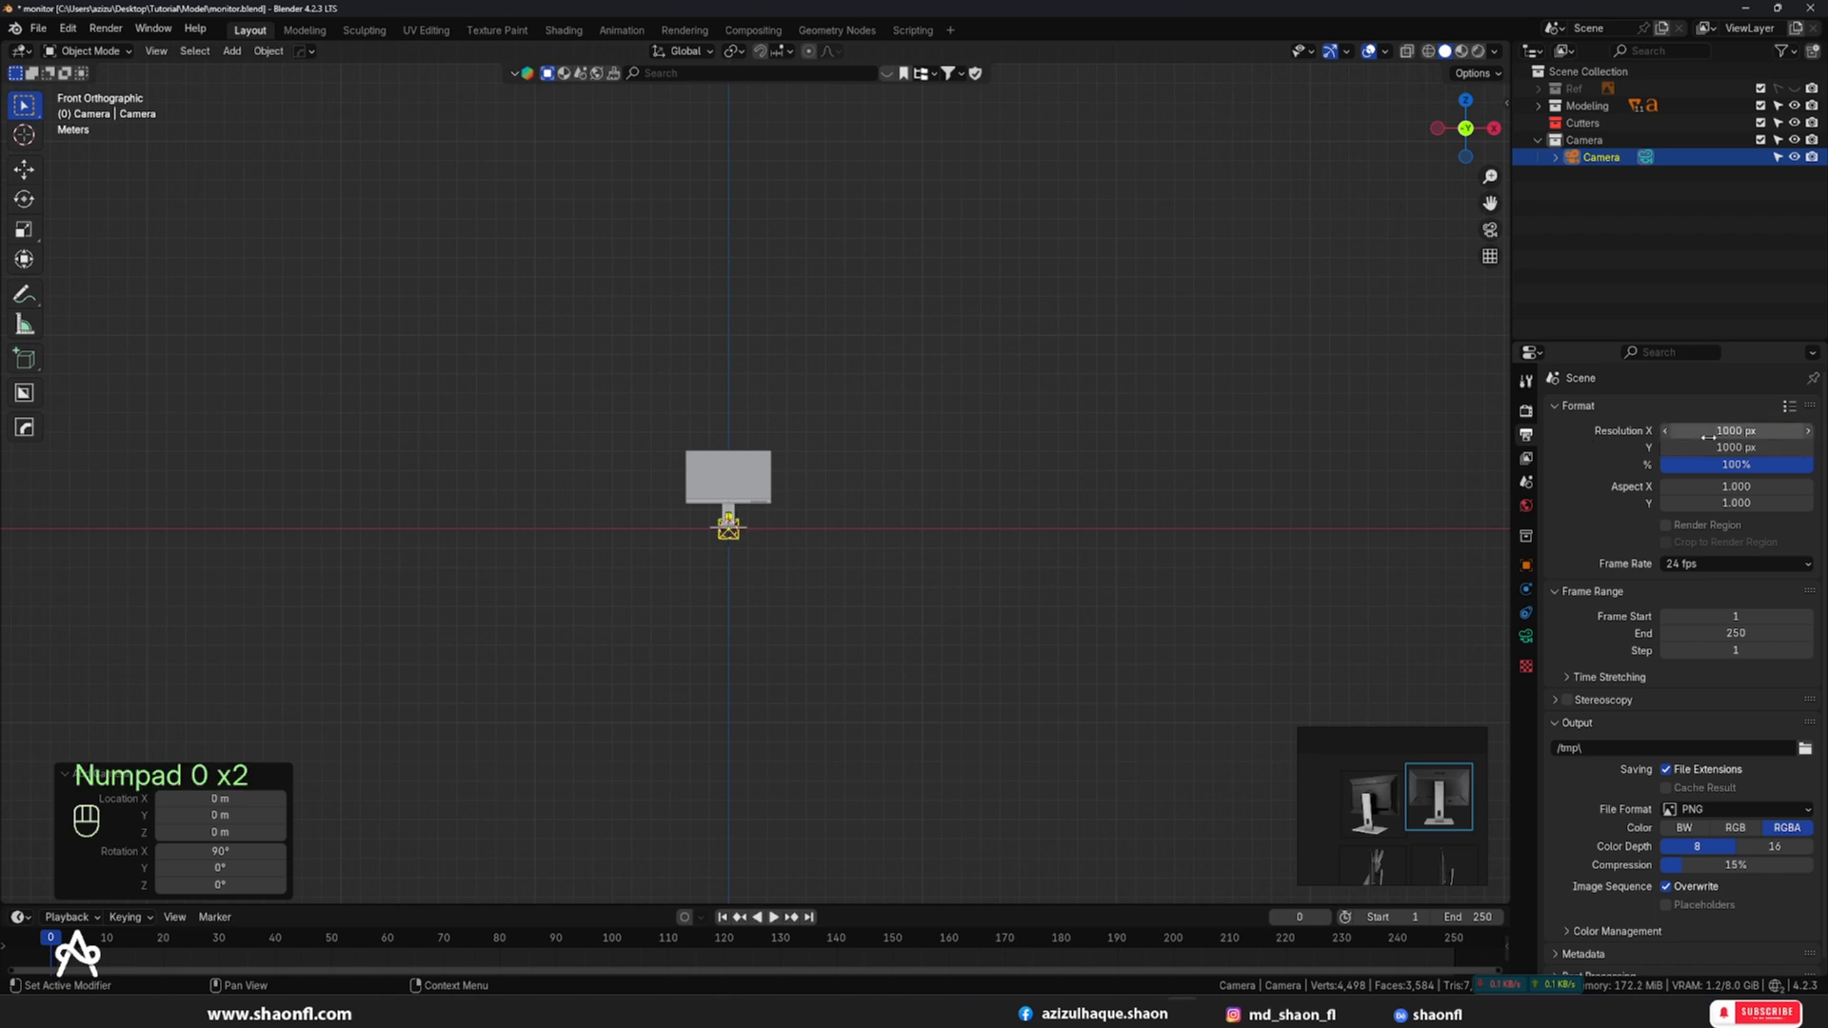
scroll(810, 507, "up", 8)
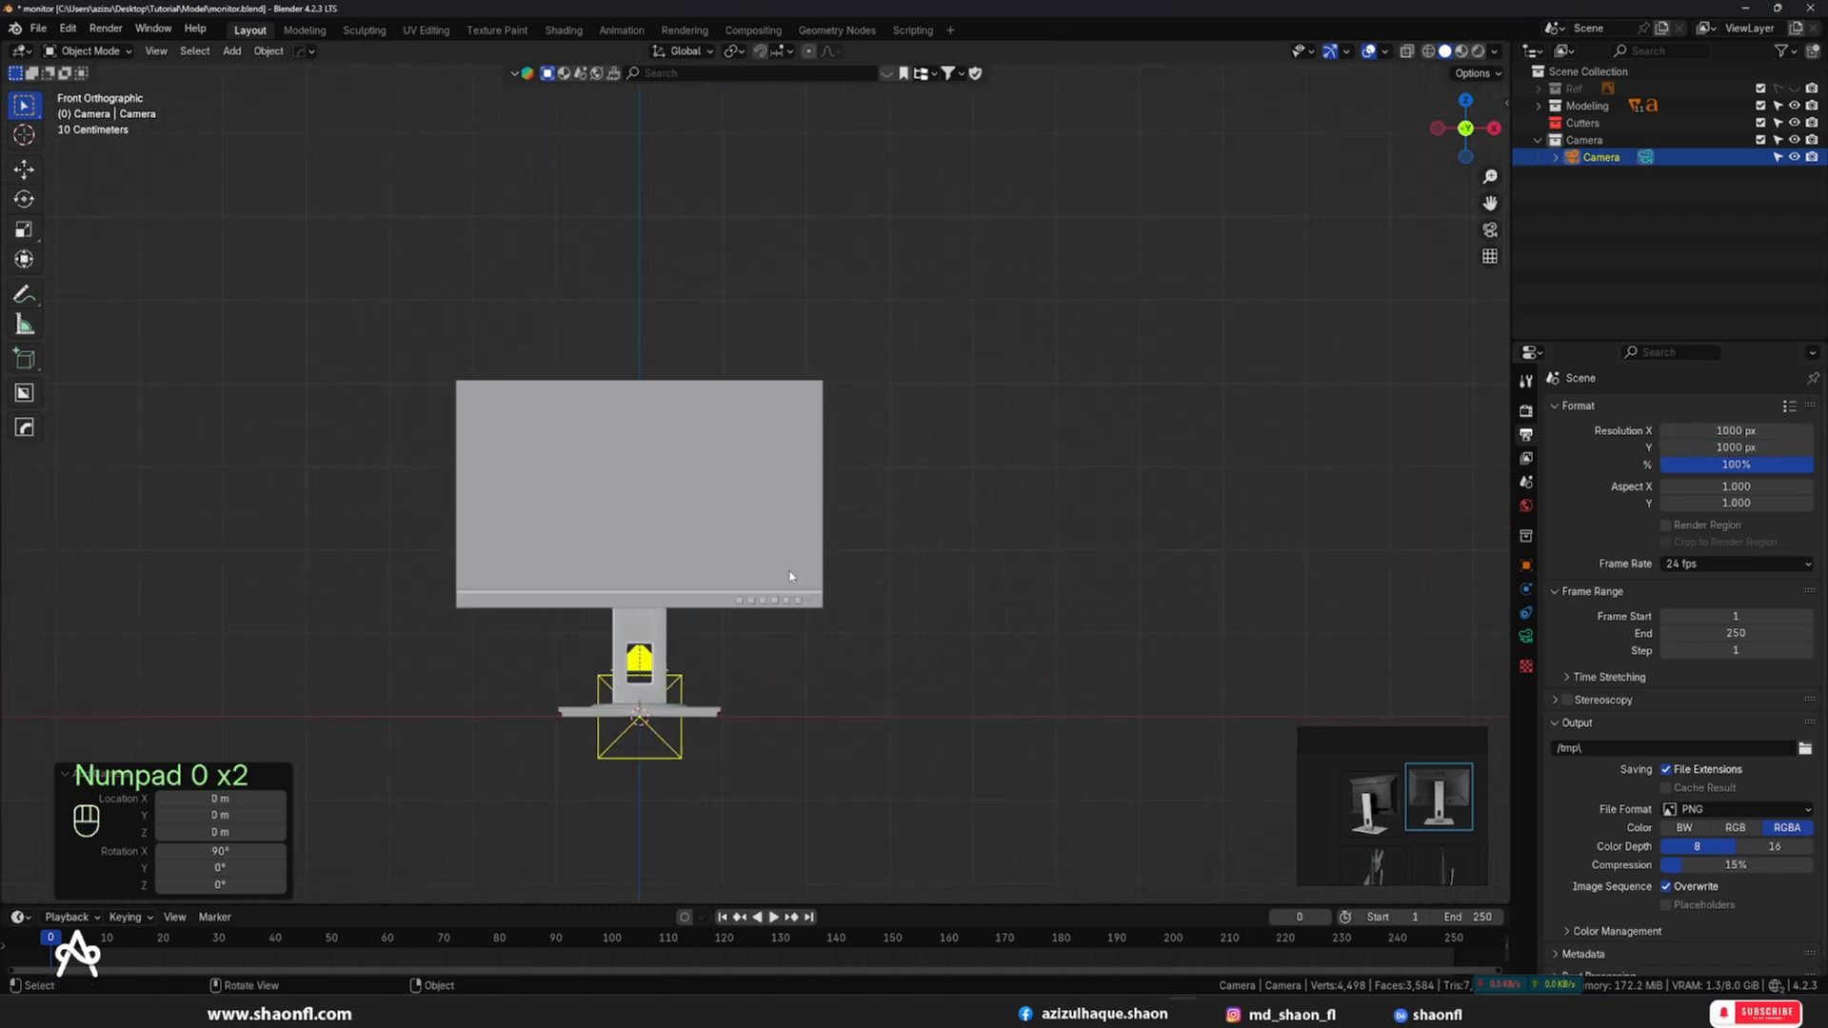
scroll(788, 569, "down", 5)
- Split the 3D viewport into two side-by-side views, one looking through the camera and the other showing the monitor in perspective
key("KP_0")
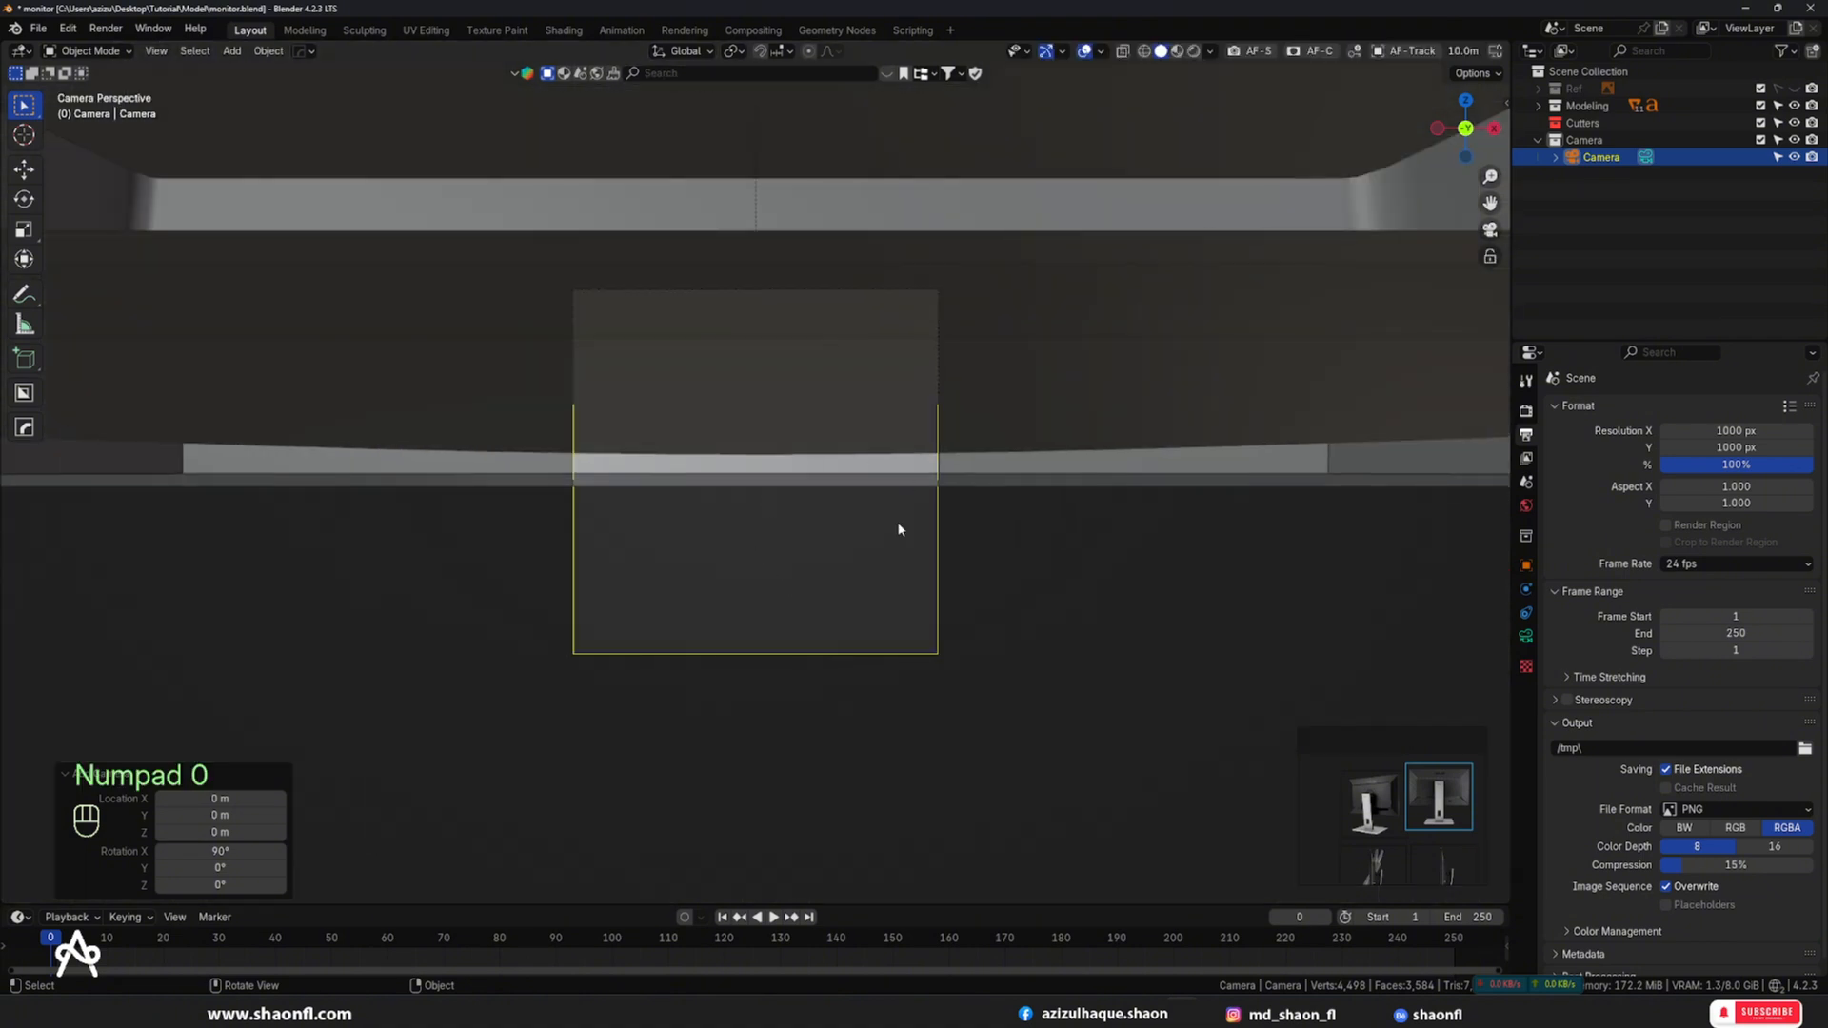
key("z")
mouse_move(884, 500)
left_mouse_down("alt")
mouse_move(1031, 547)
mouse_move(1004, 539)
mouse_move(881, 665)
left_mouse_up("alt")
scroll(969, 536, "down", 8)
scroll(1031, 547, "down", 7)
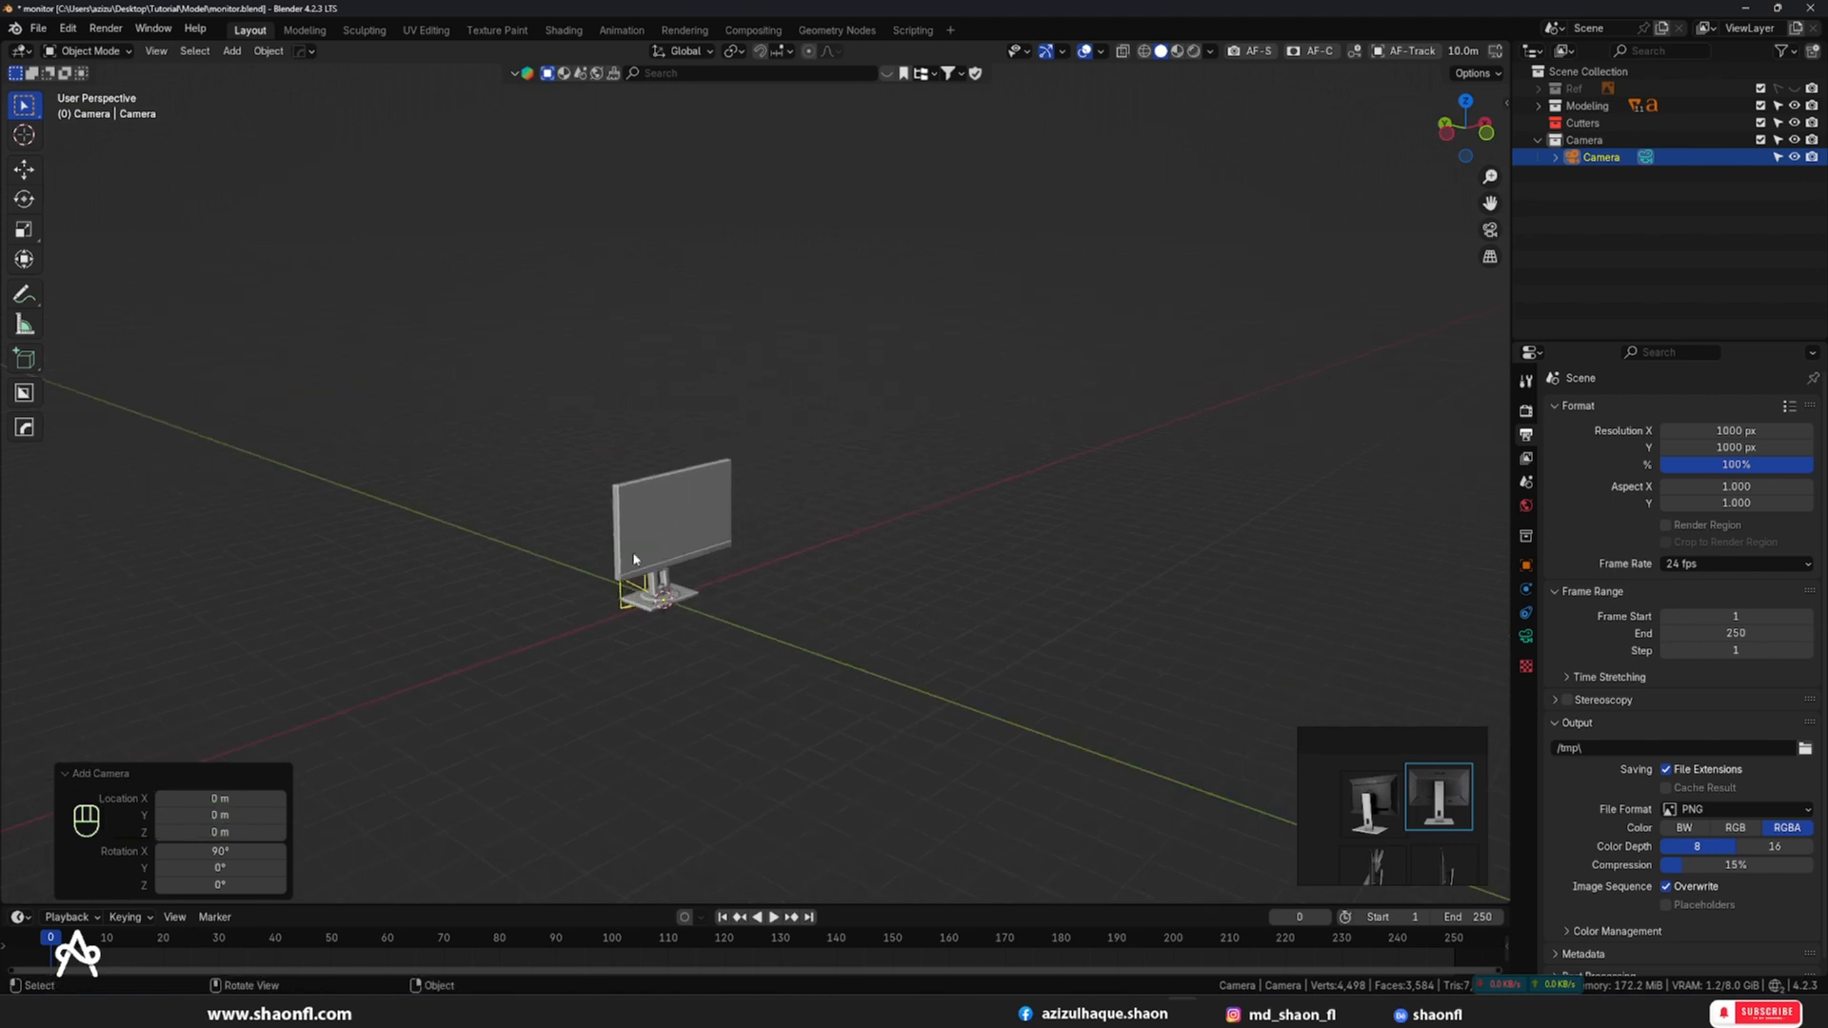
left_click_drag(4, 46, 858, 238)
scroll(525, 514, "up", 4)
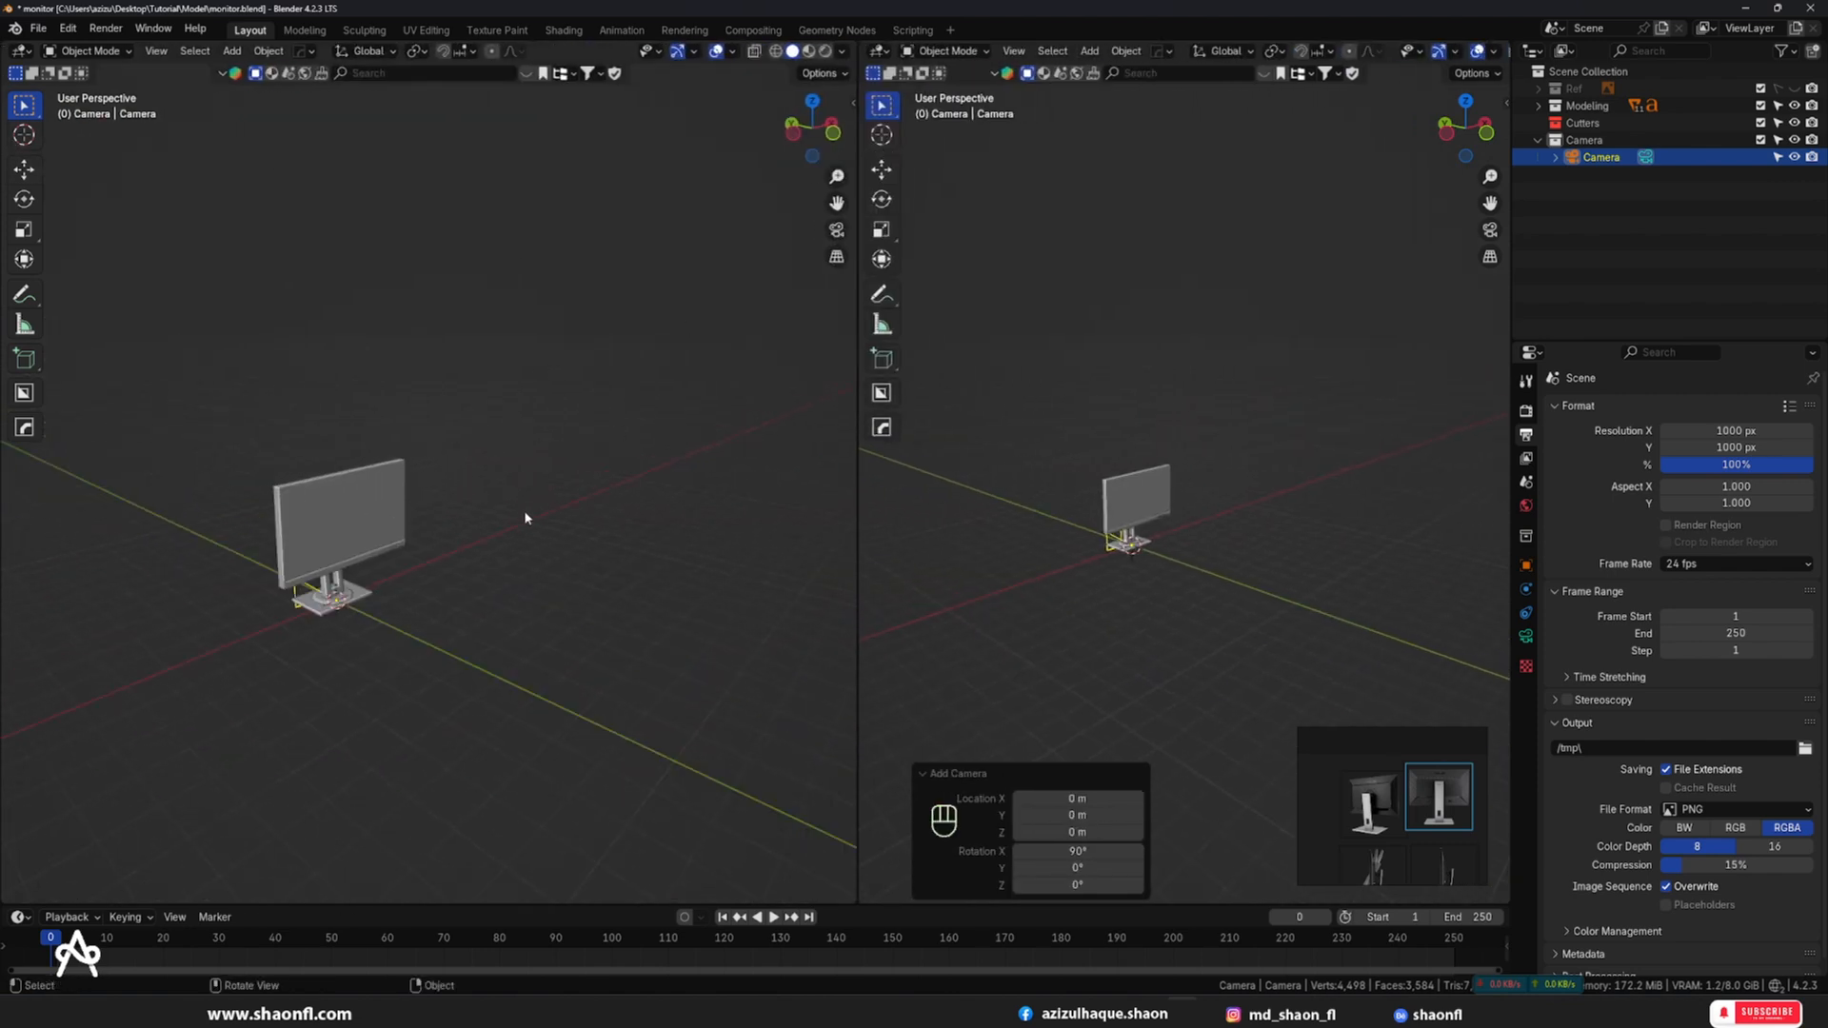
scroll(340, 565, "up", 4)
key("KP_0")
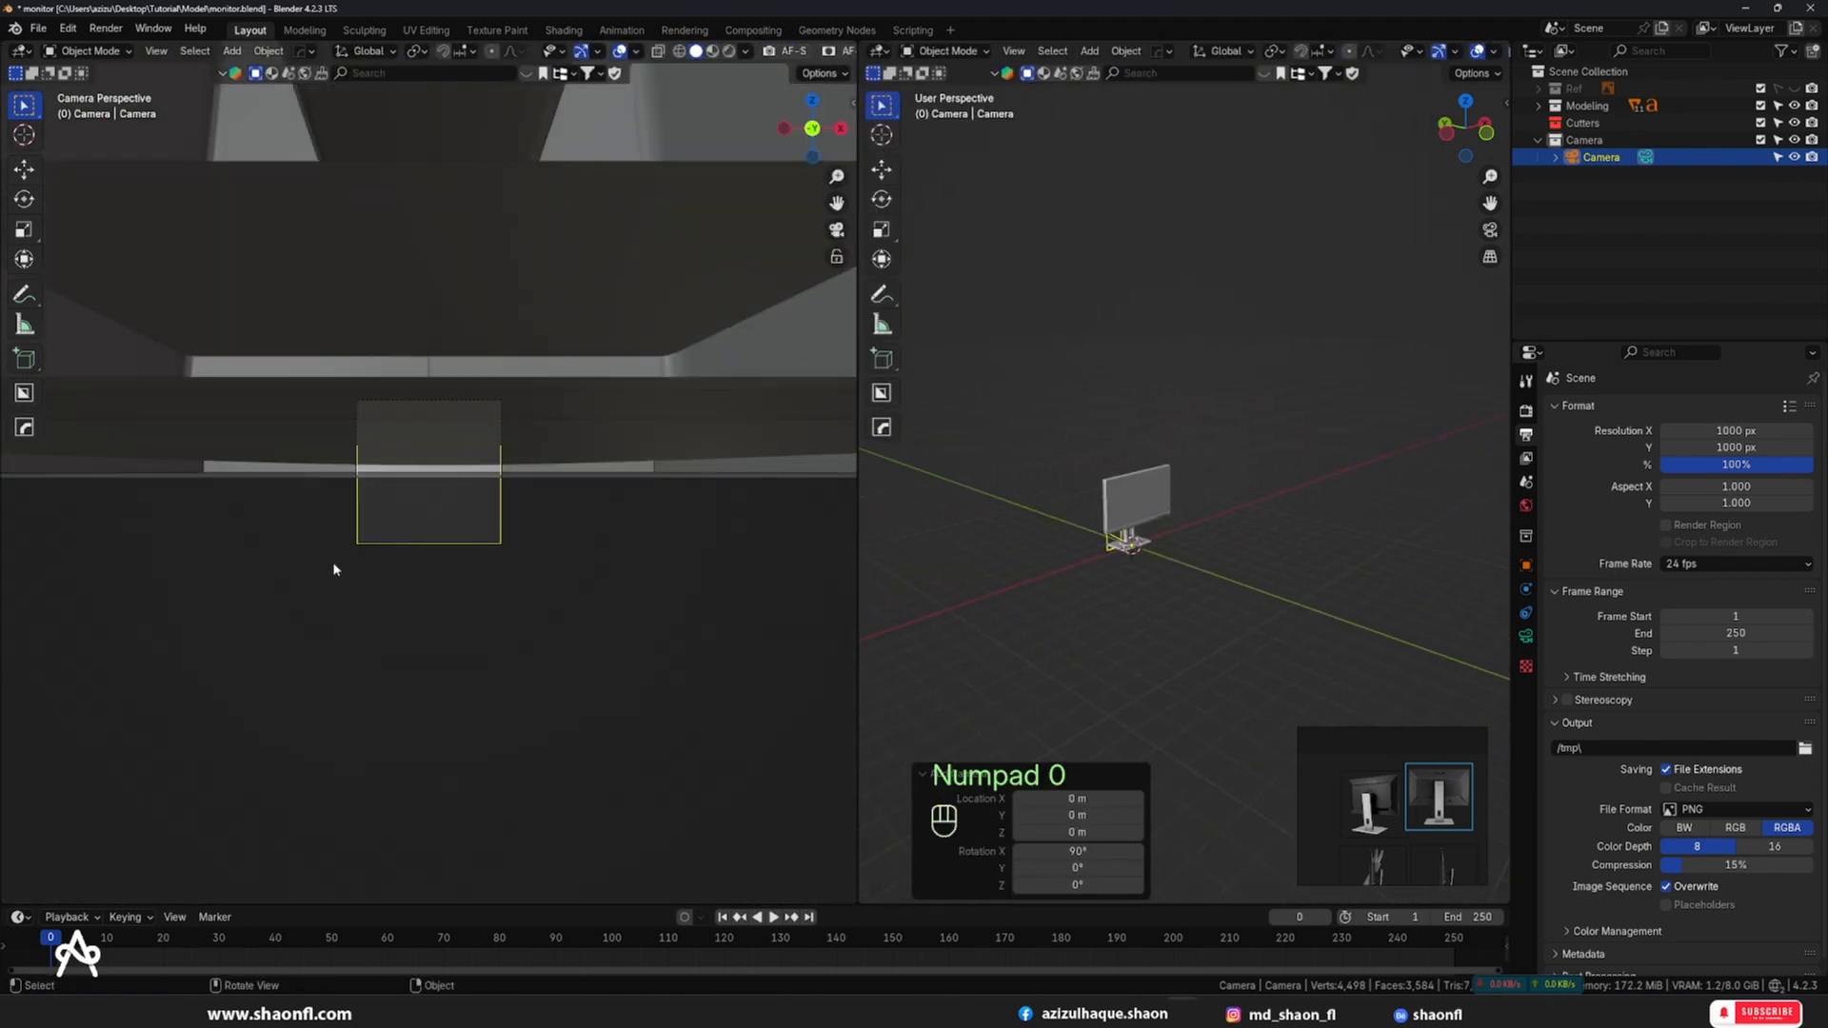
scroll(1090, 508, "up", 5)
- Move the floating reference board into the corner of the camera view and focus it on the image of the monitor's rear
left_click_drag(1347, 751, 708, 775)
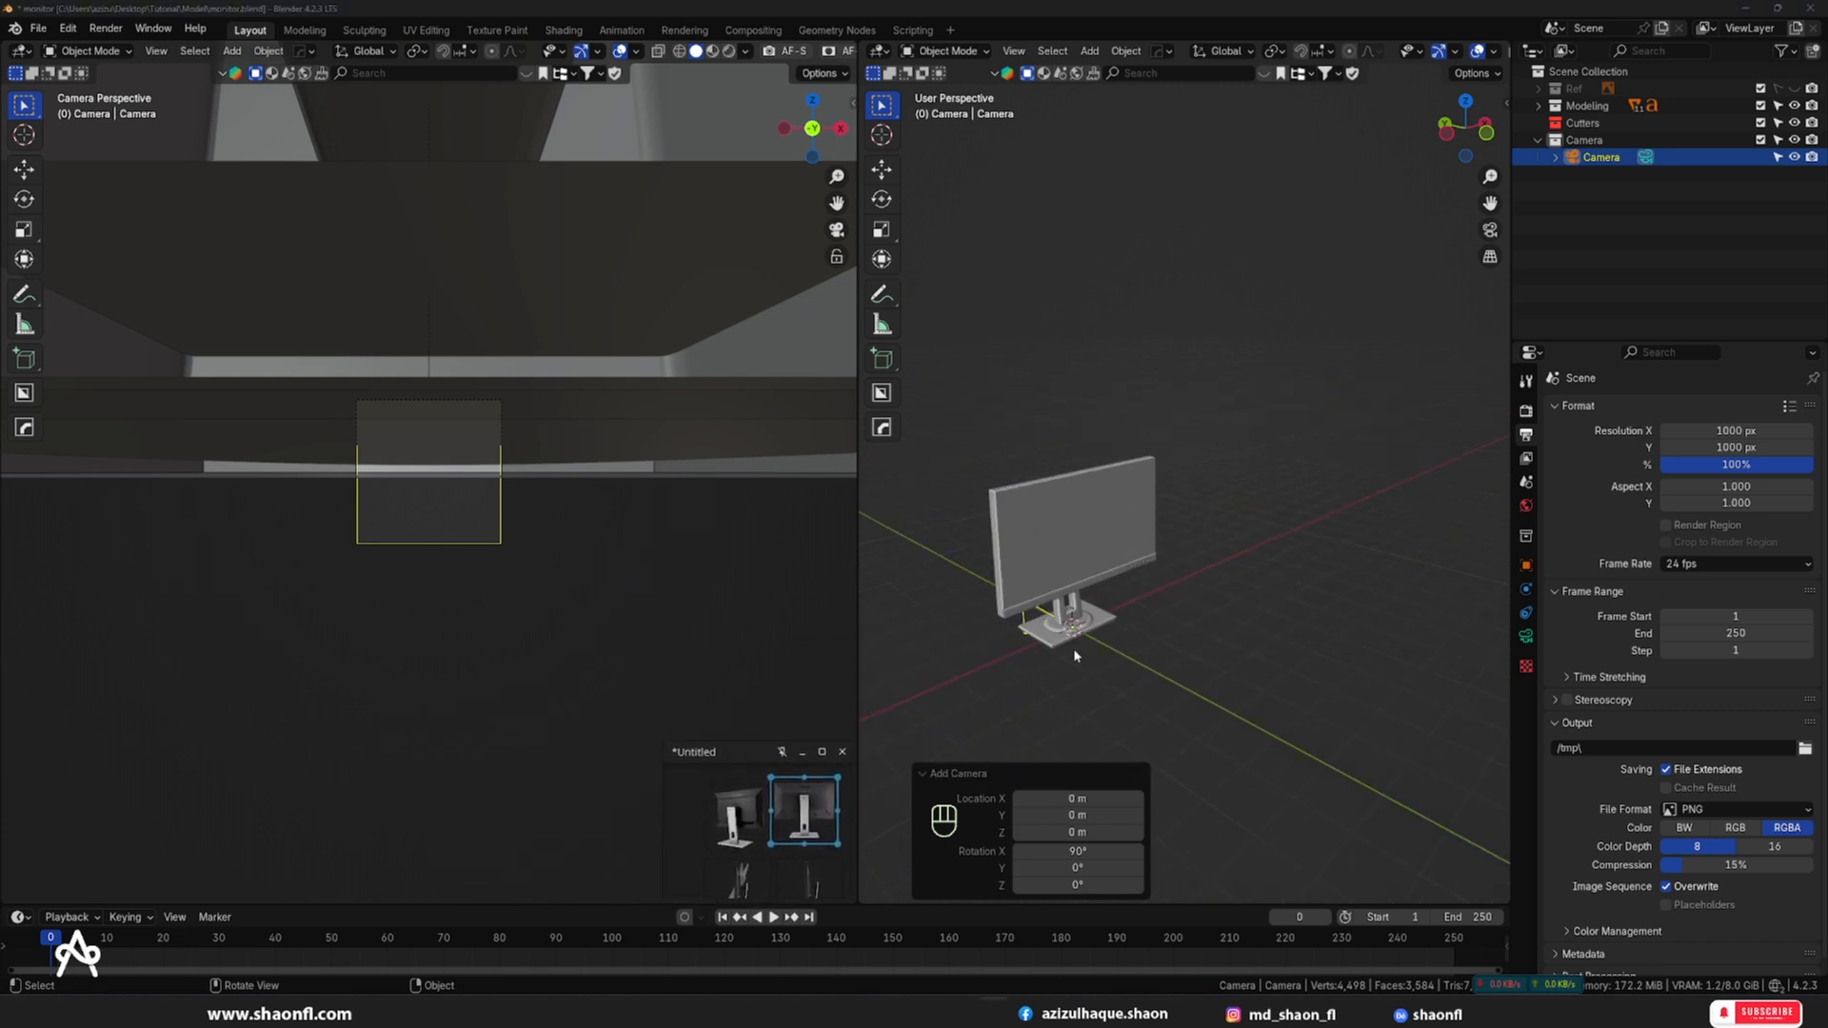
left_click(1092, 587)
double_click(814, 809)
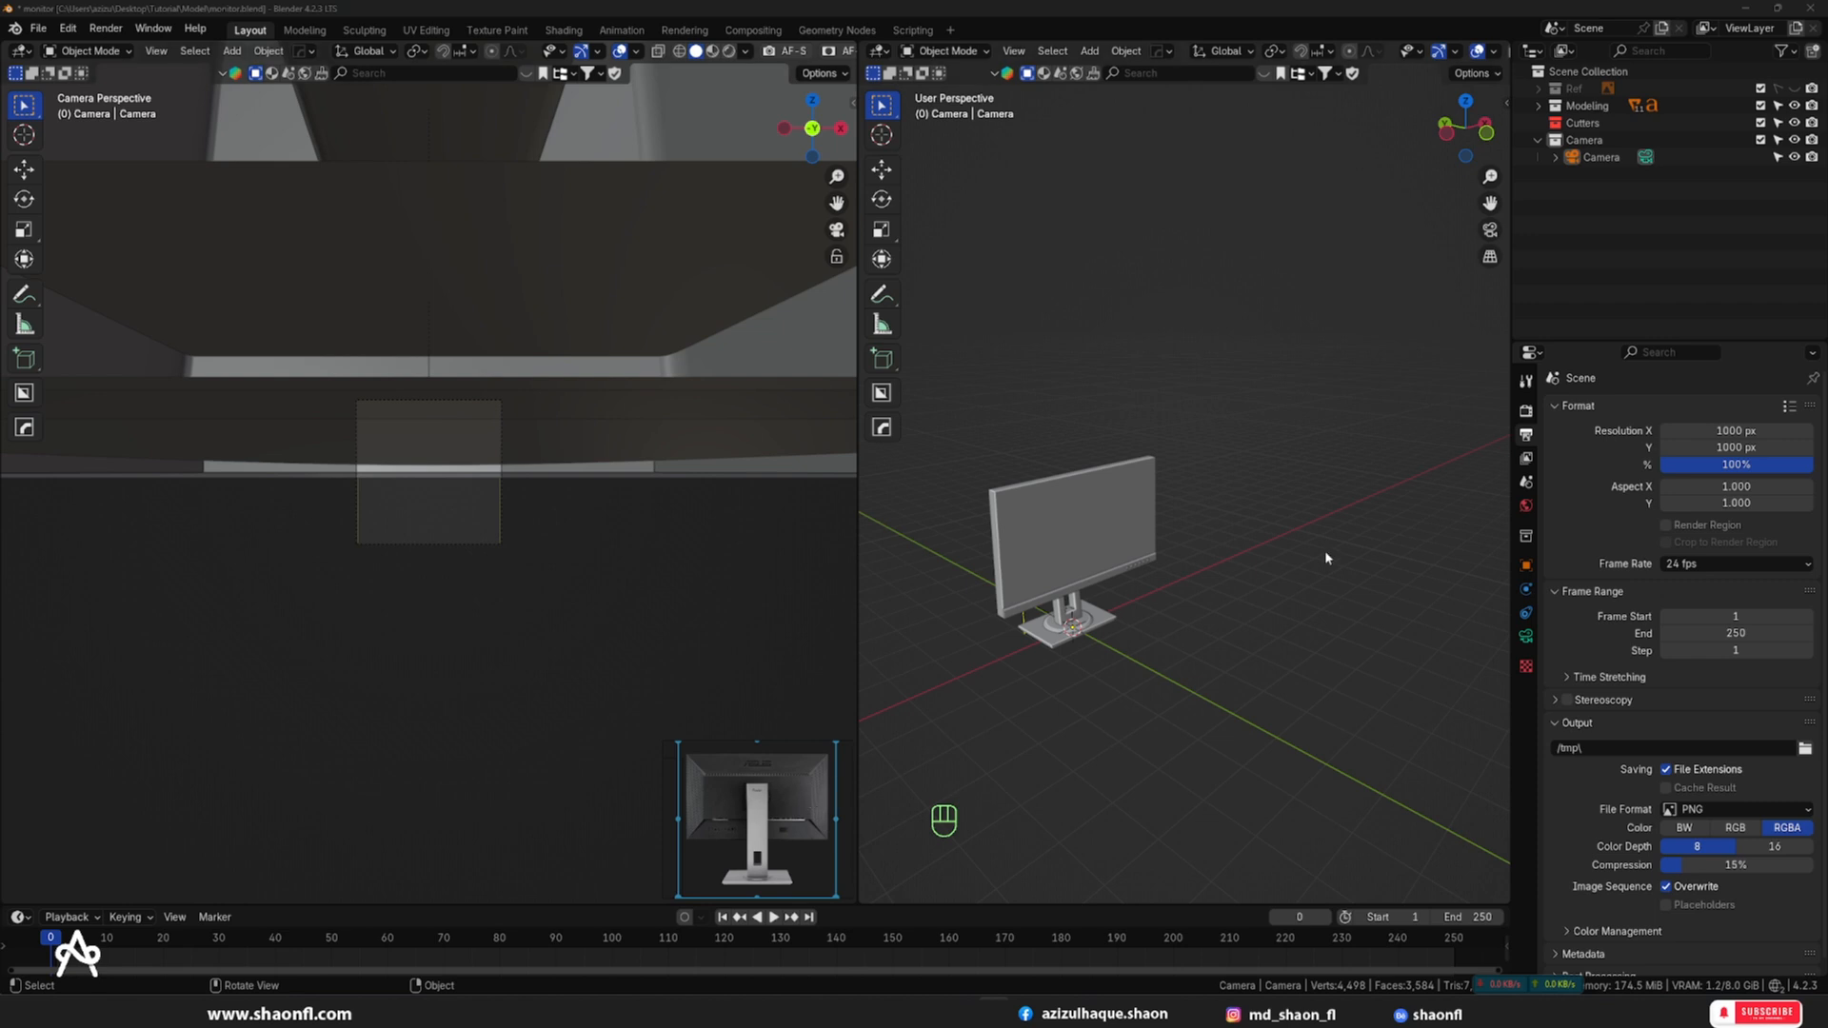
- Move the camera about 7.08 m in the negative Y direction, in front of the monitor
middle_click_drag(1197, 665, 1095, 647)
left_click(1220, 543)
key("g")
key("z")
key("y")
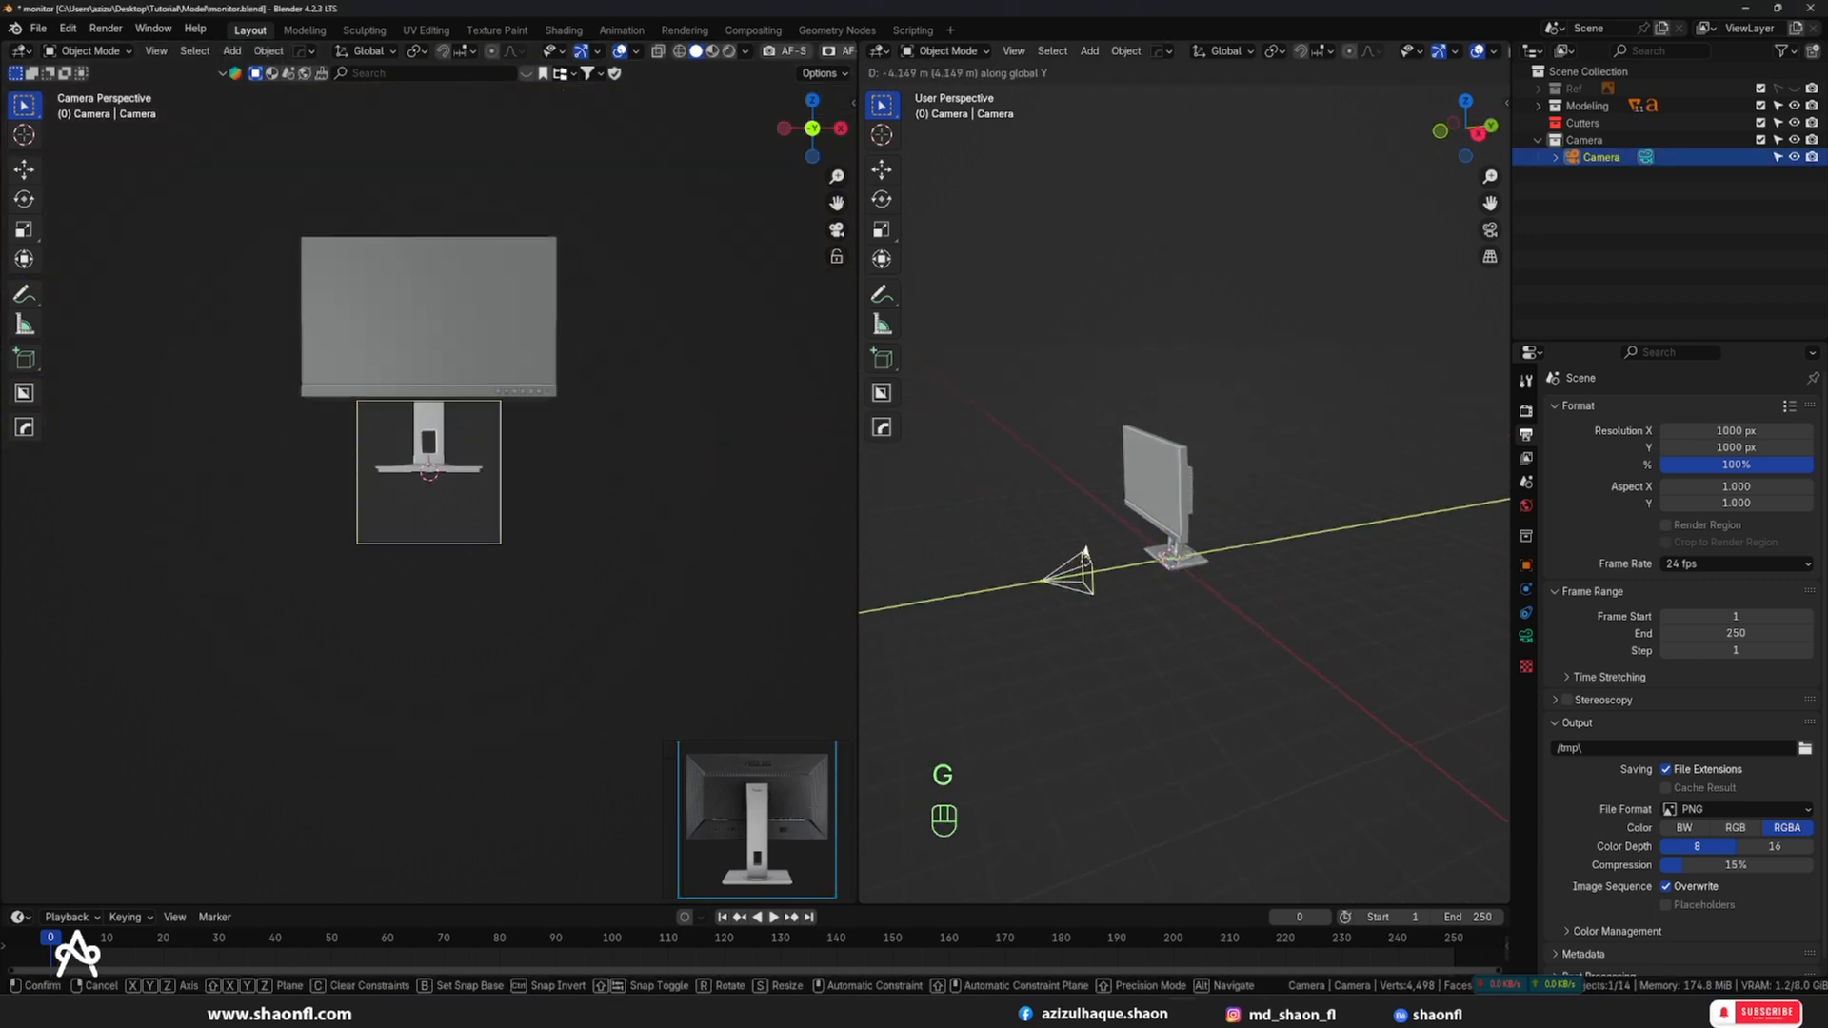
left_click(682, 523)
- Display the camera view in rendered shading and hide its overlays and toolbar
scroll(653, 457, "up", 5)
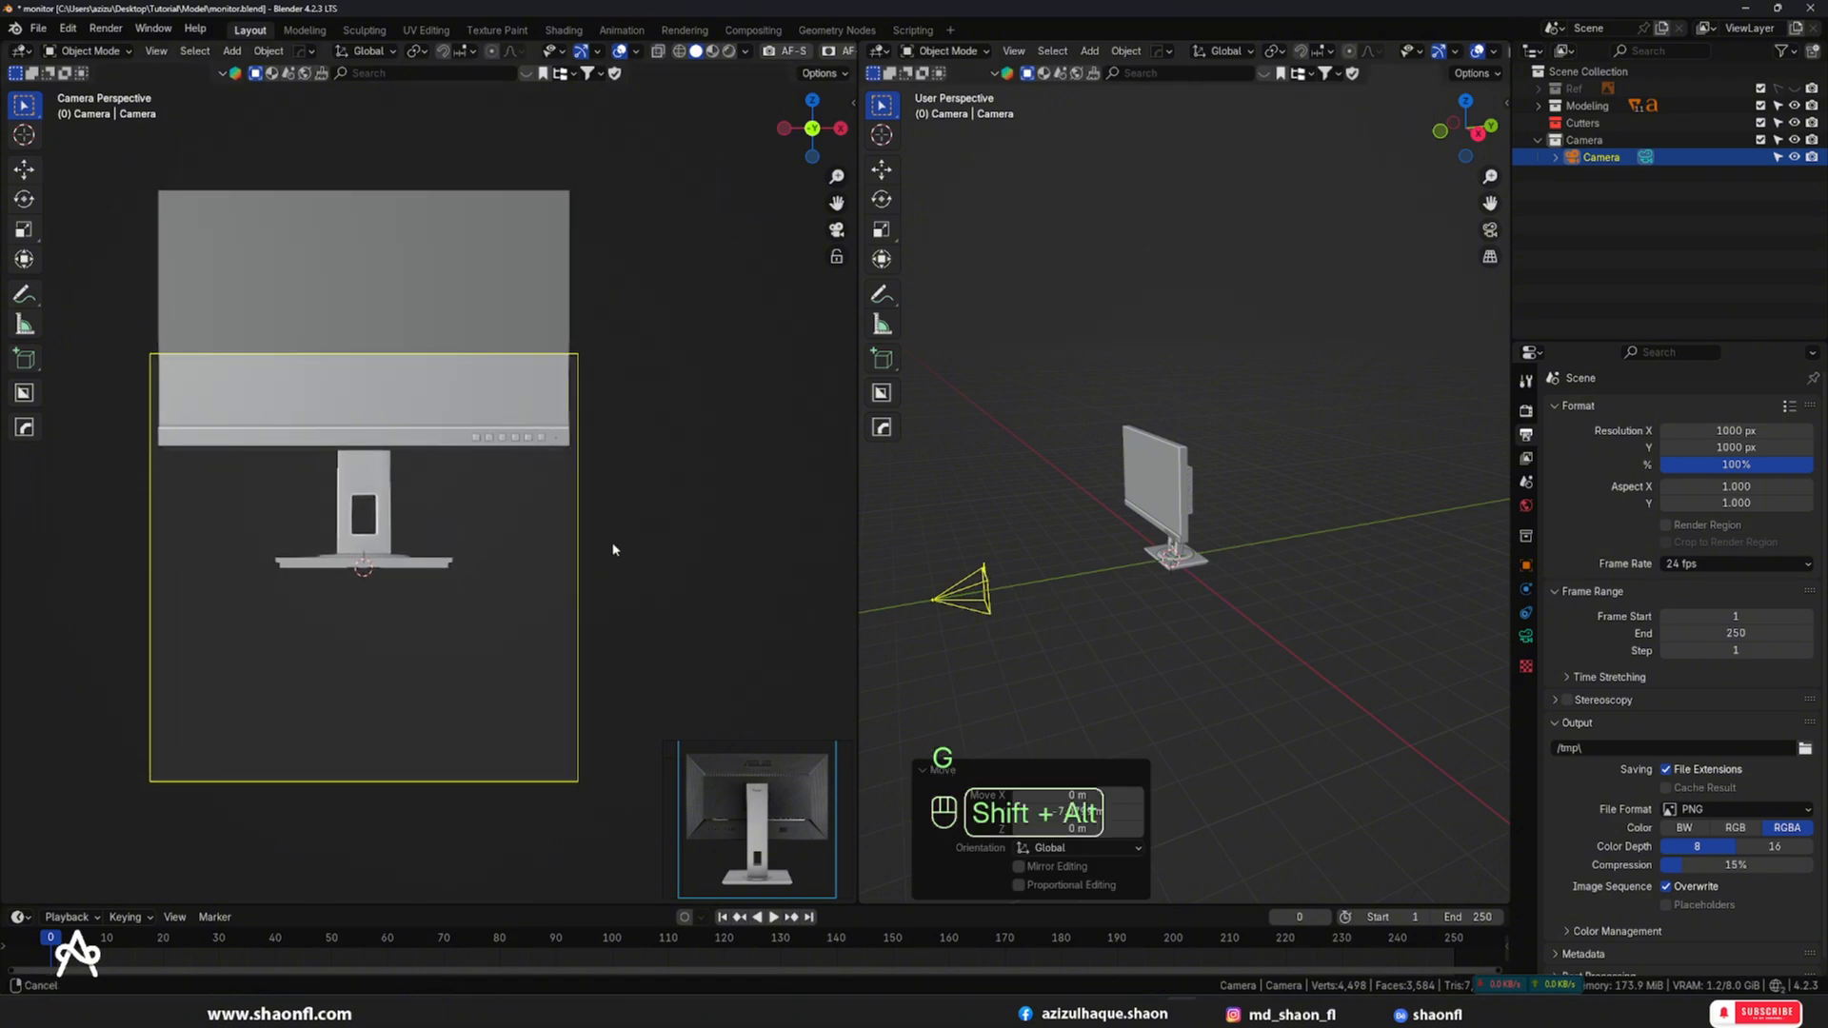
key("z")
left_click(728, 311)
key("shift+alt+z")
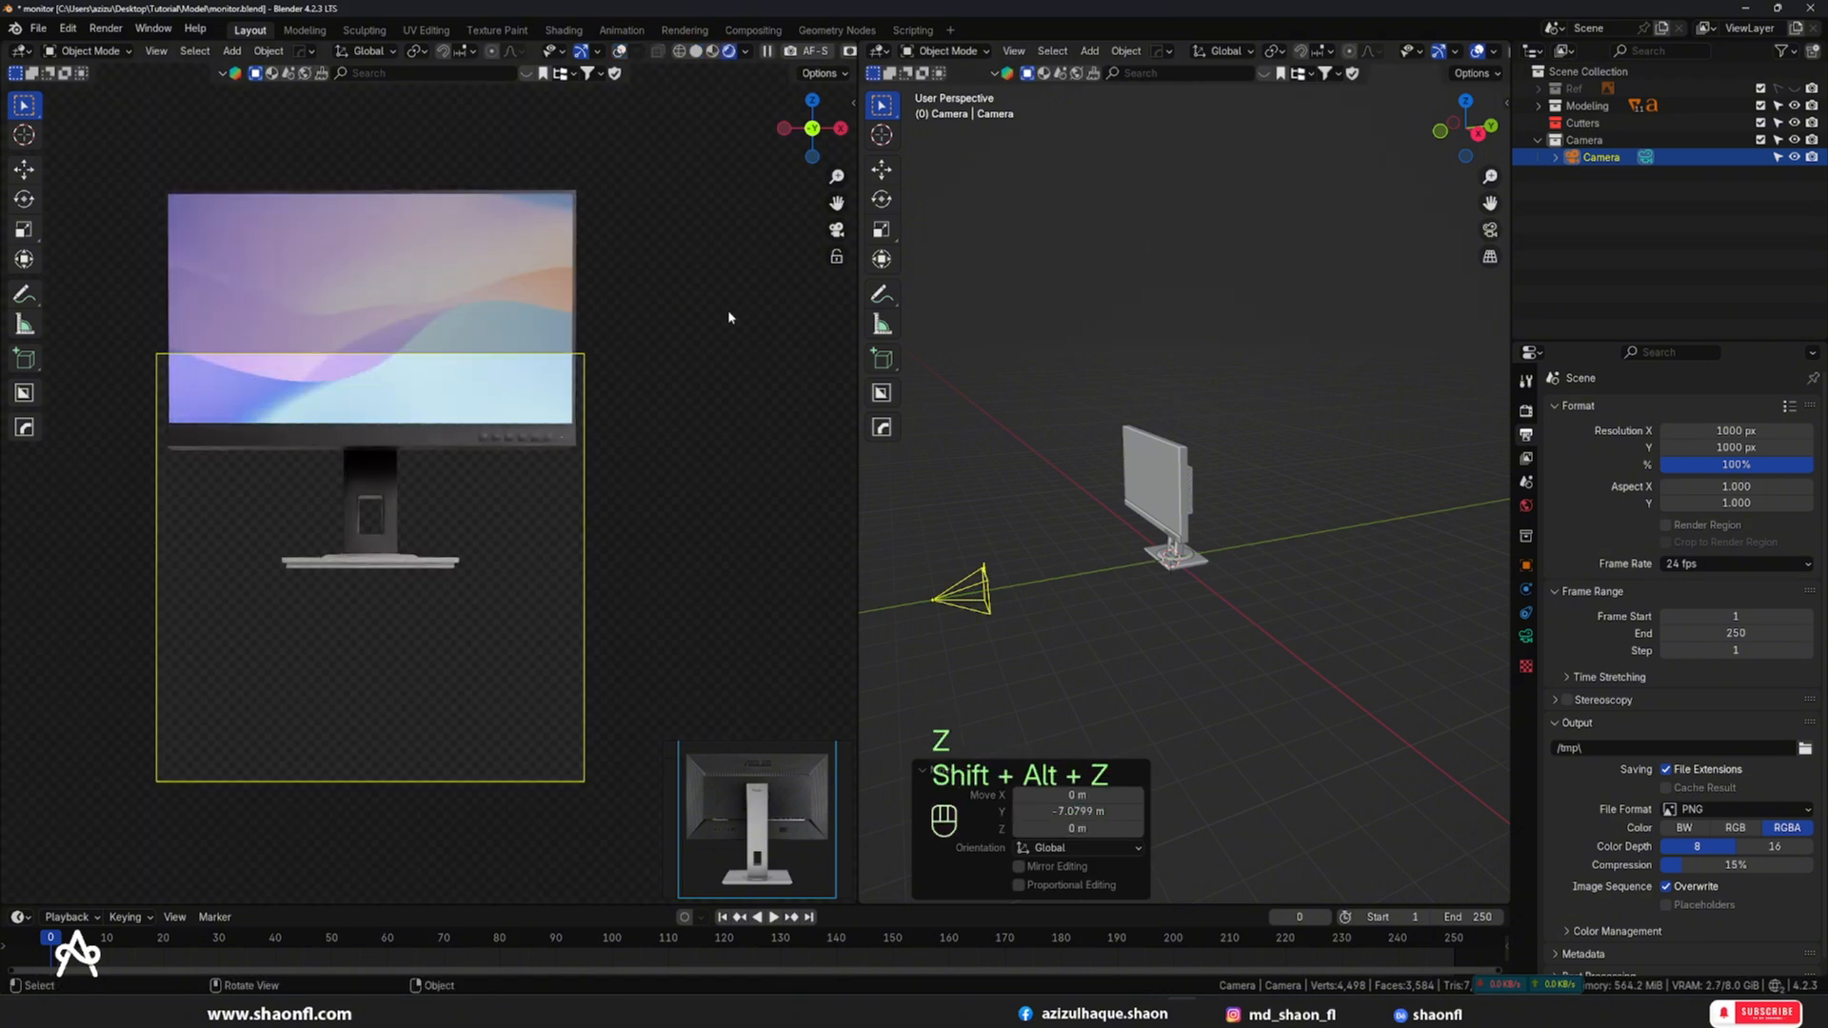
key("t")
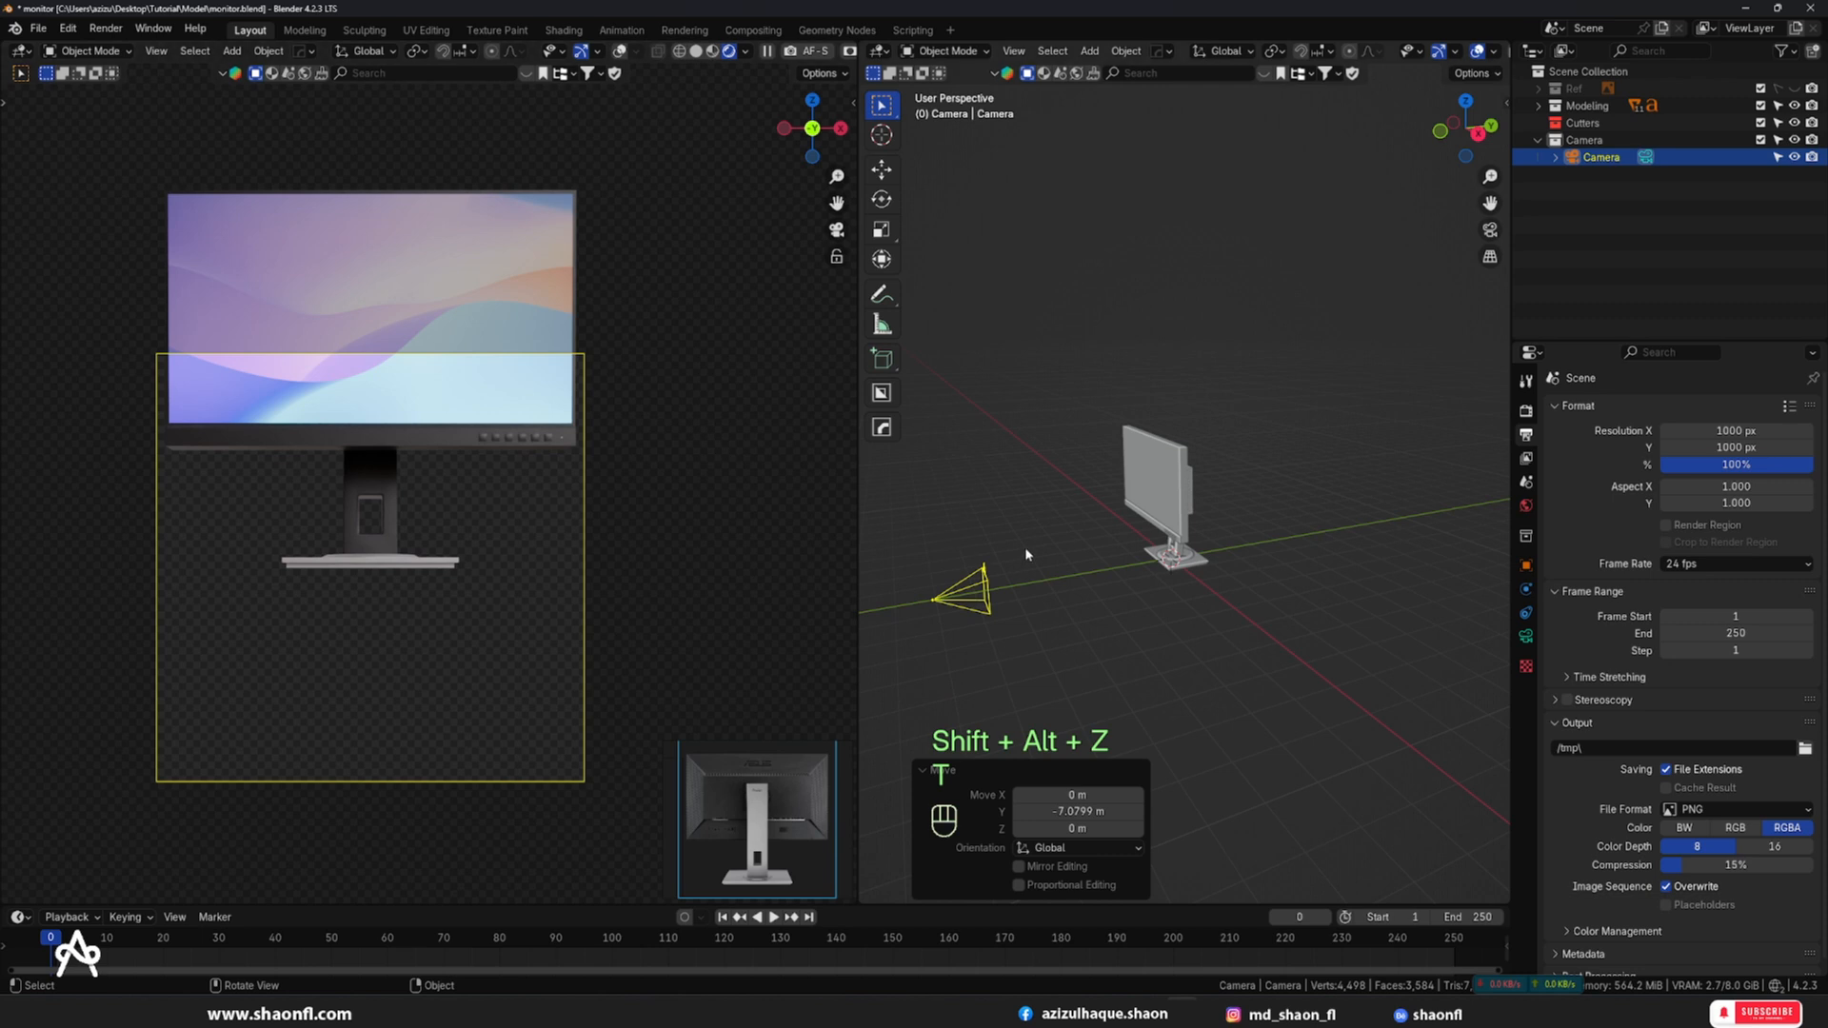
- Move the camera about 1.85 m further back along Y and raise it about 1.97 m to frame the whole monitor
key("g")
key("z")
key("y")
left_click(959, 548)
middle_click_drag(964, 550, 1082, 523, "shift")
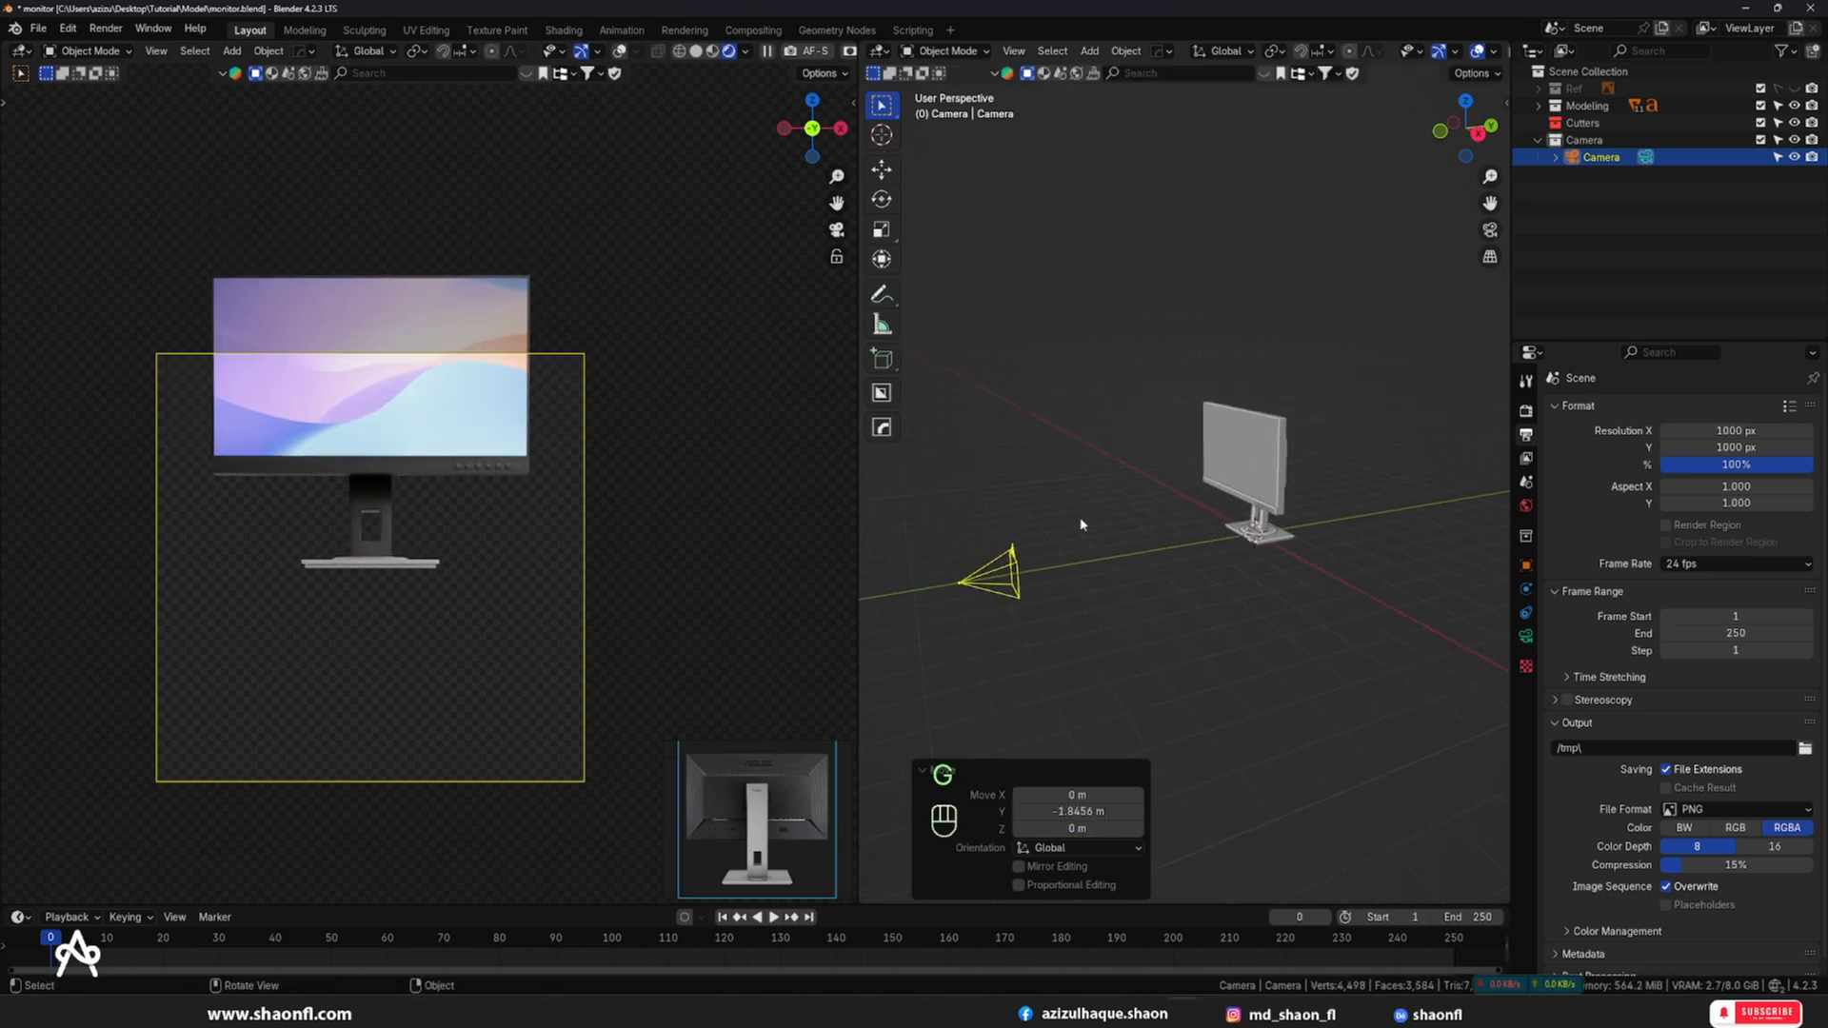
key("g")
key("z")
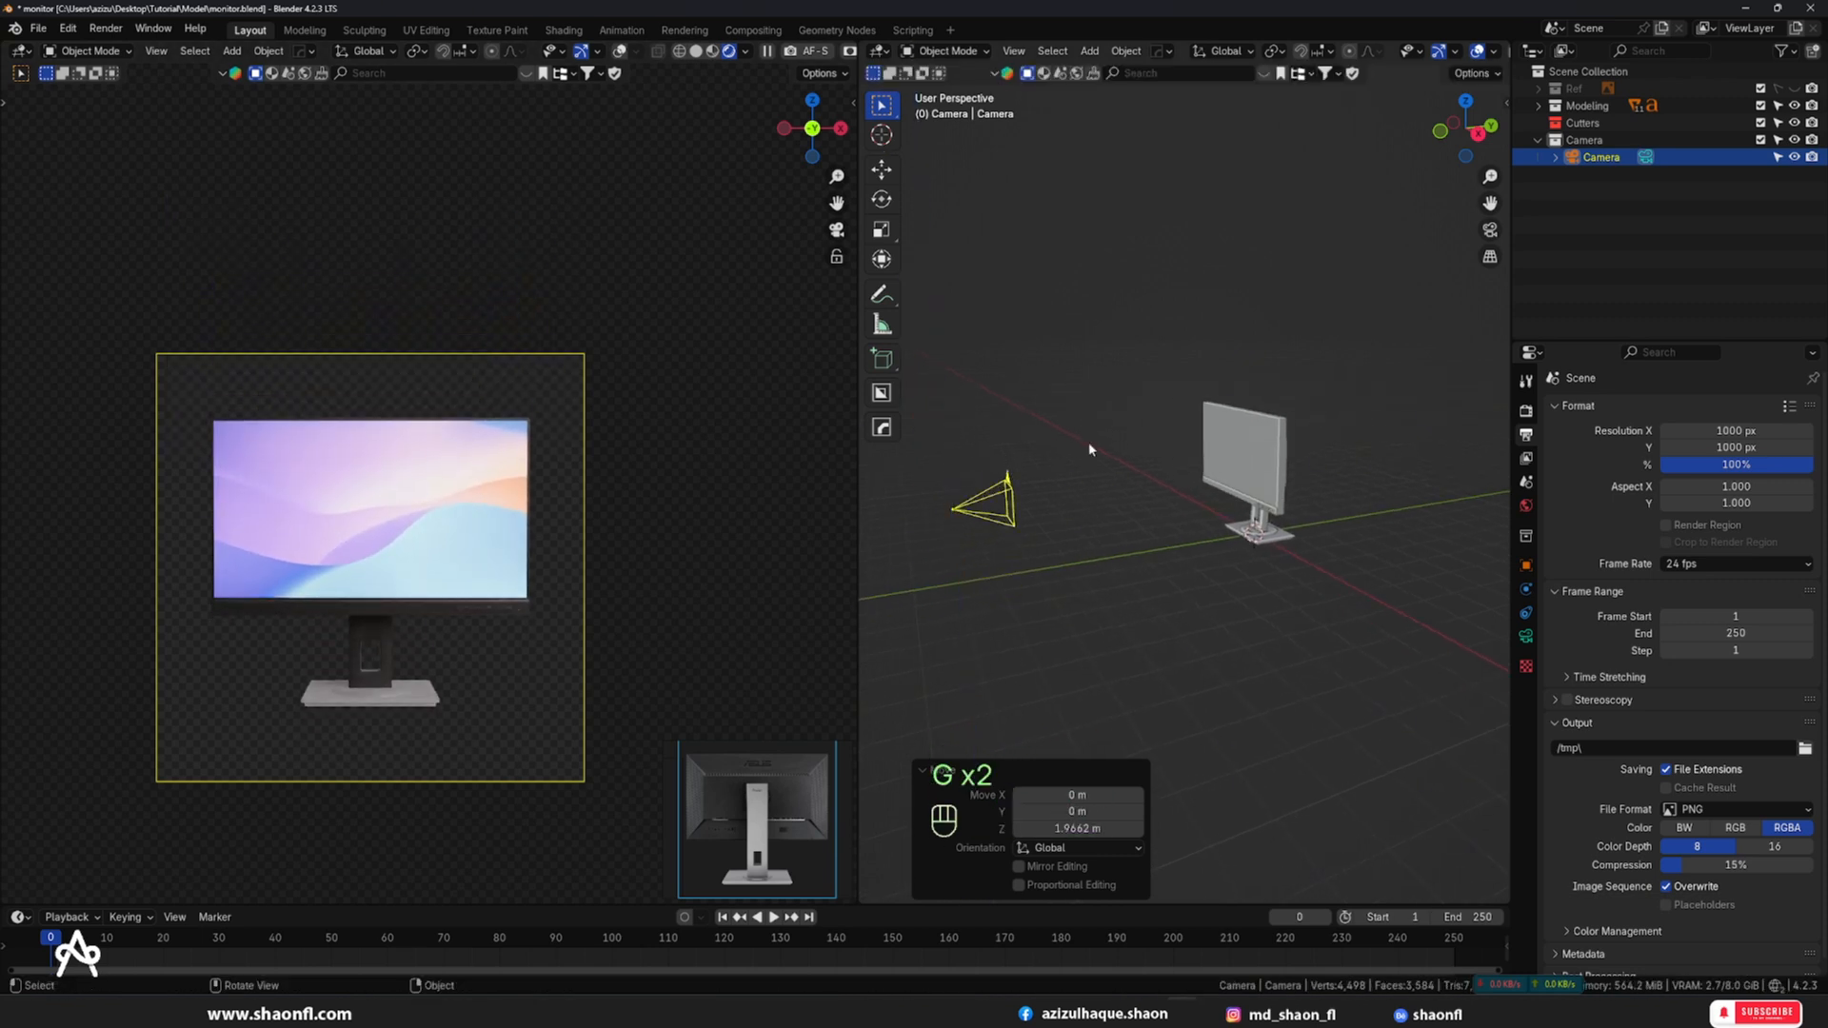
left_click(1088, 442)
- From the top view, move the camera about 12.8 m along Y behind the monitor and rotate it 180° to face the rear
key("KP_7")
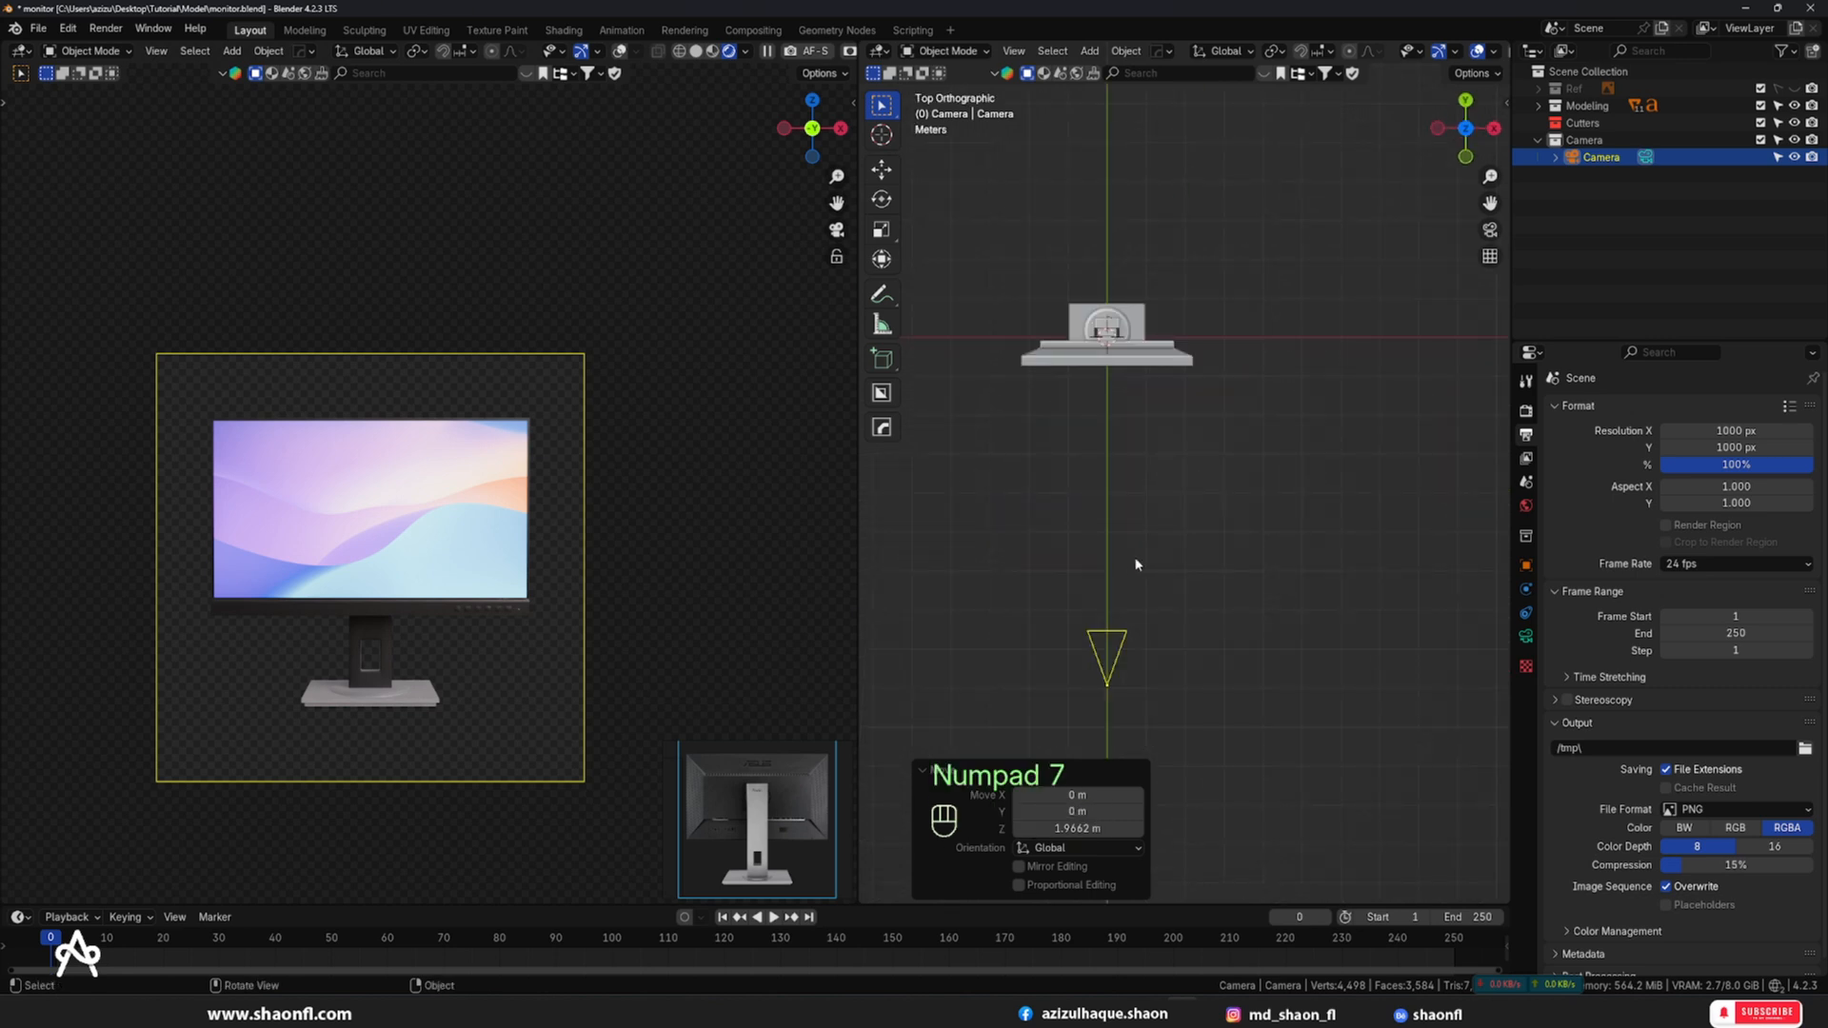
key("g")
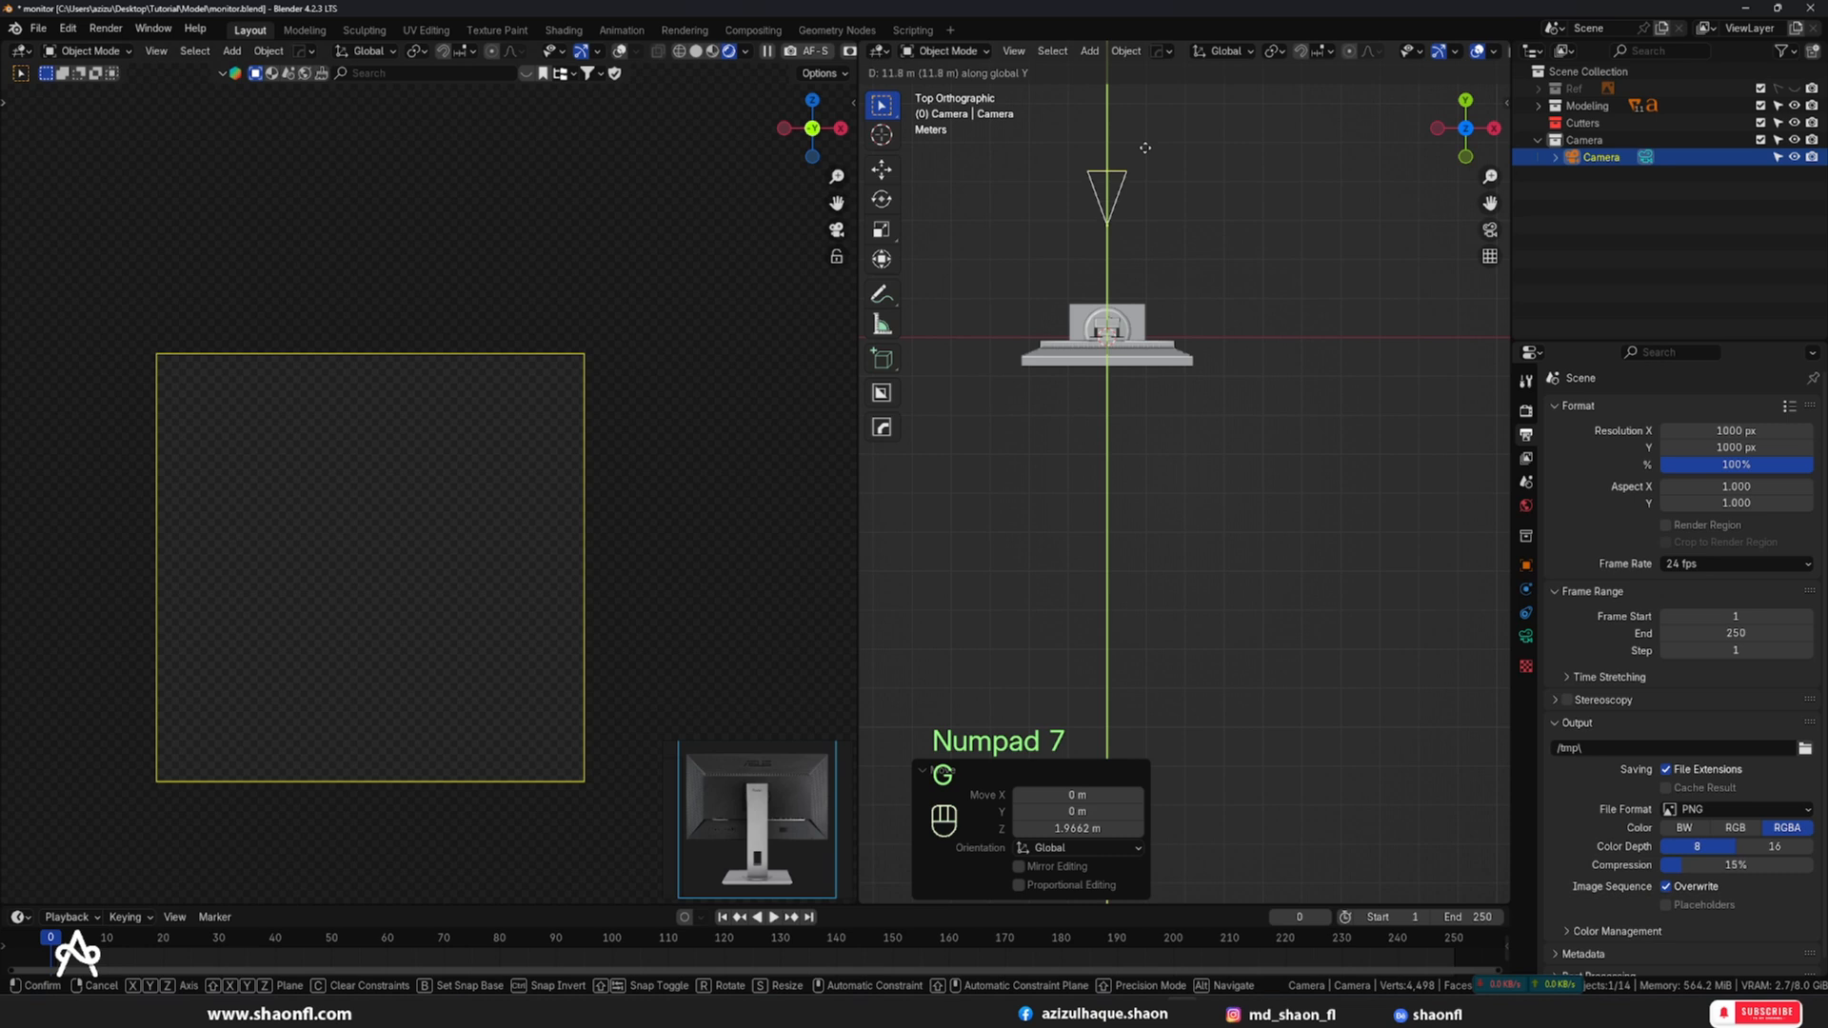
left_click(1242, 117)
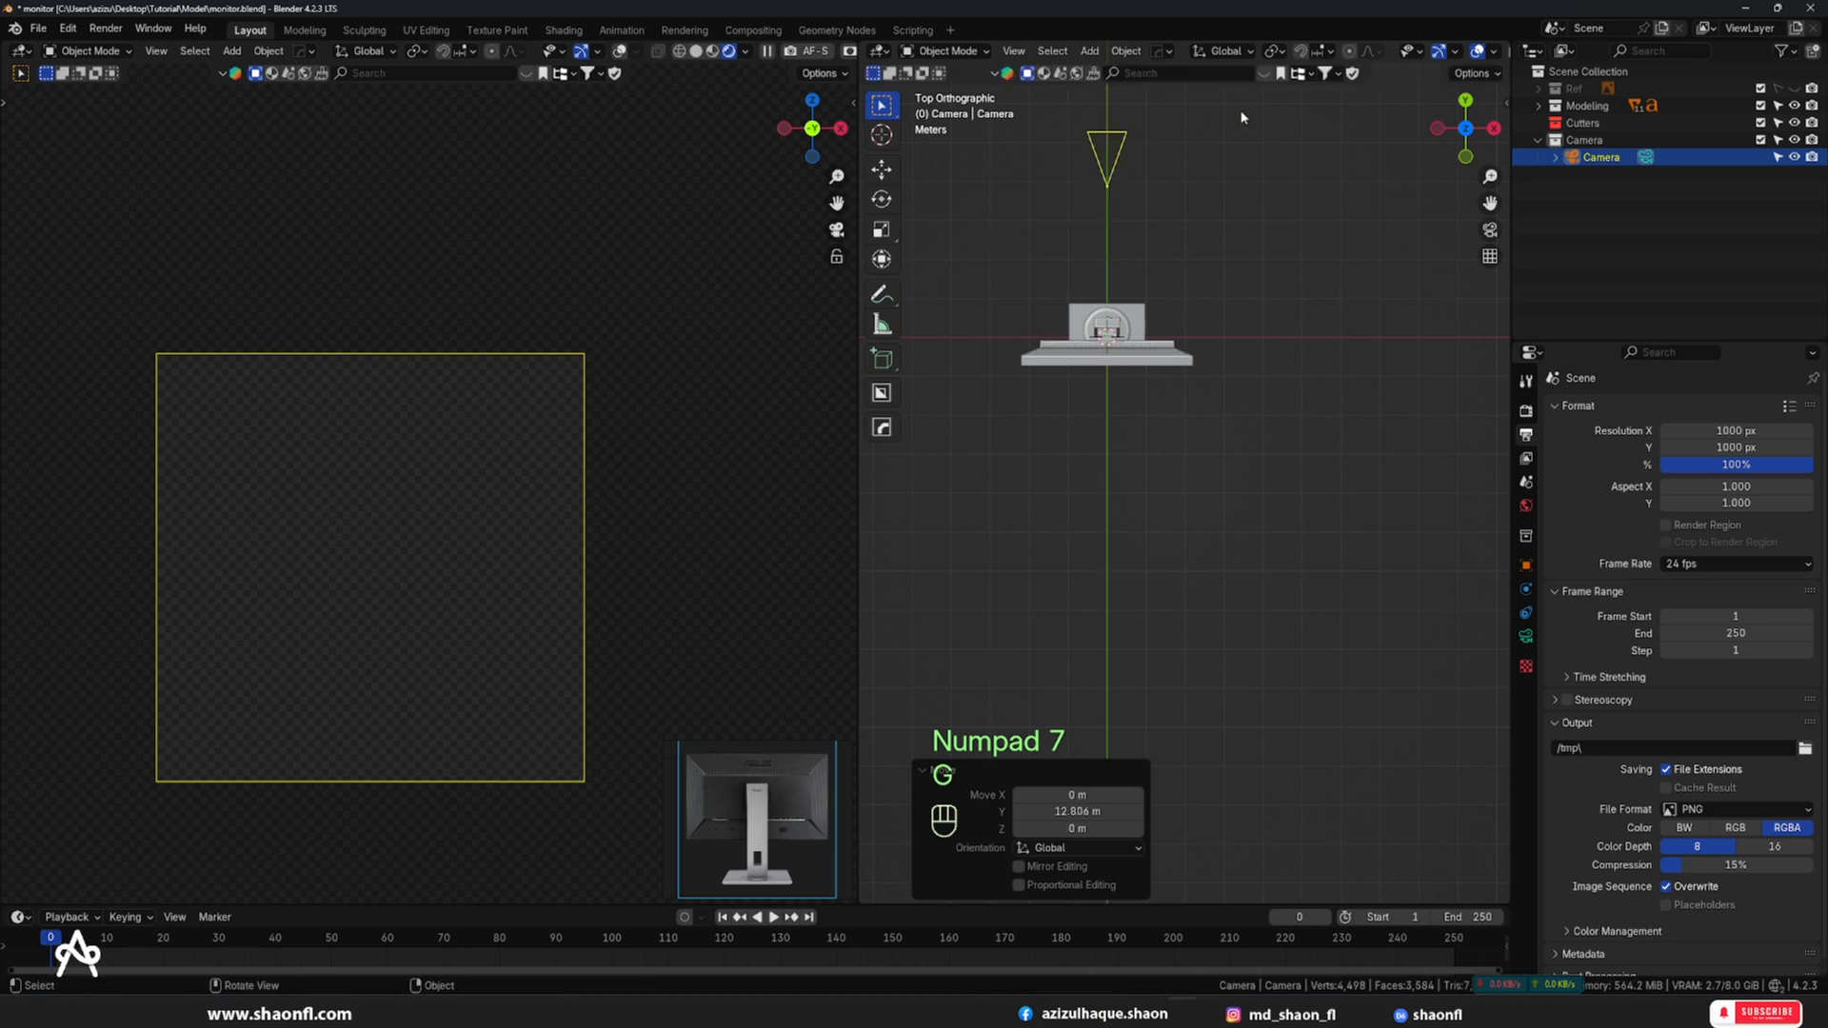
type("r180")
key("Return")
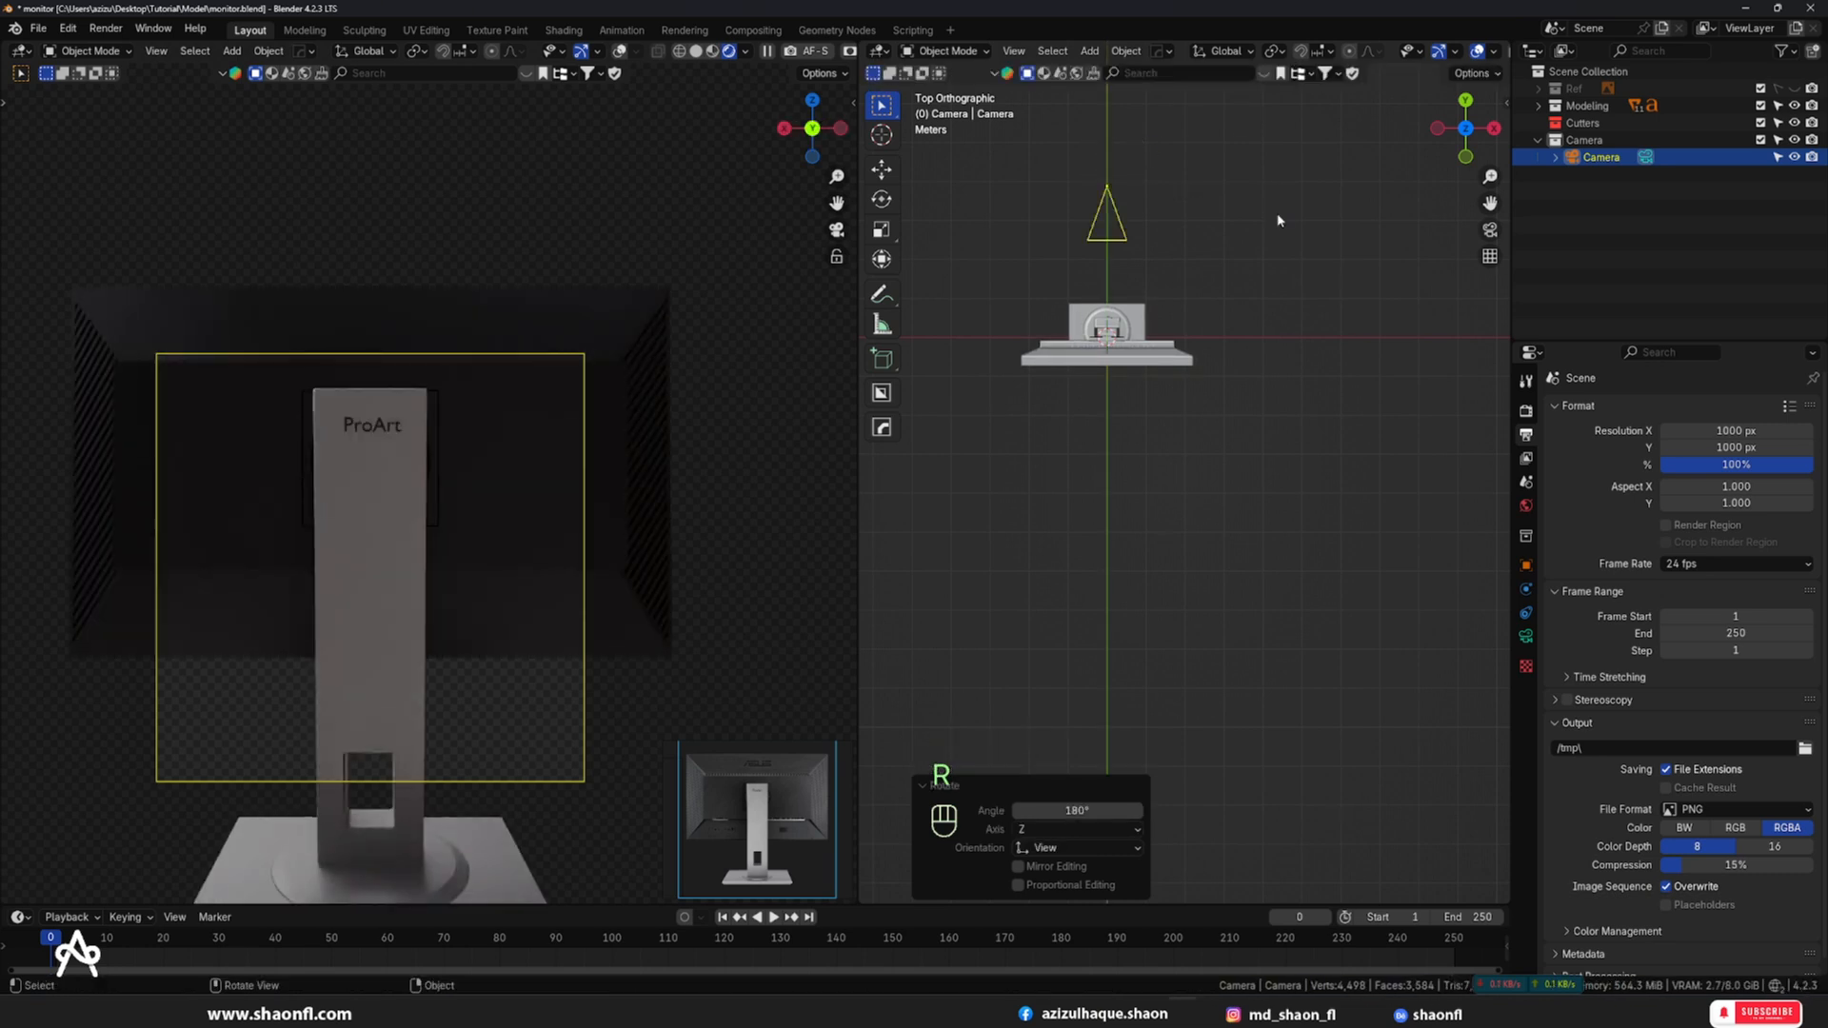
- Move the camera about 3.06 m further along Y so the monitor's rear fits inside the frame
key("g")
key("y")
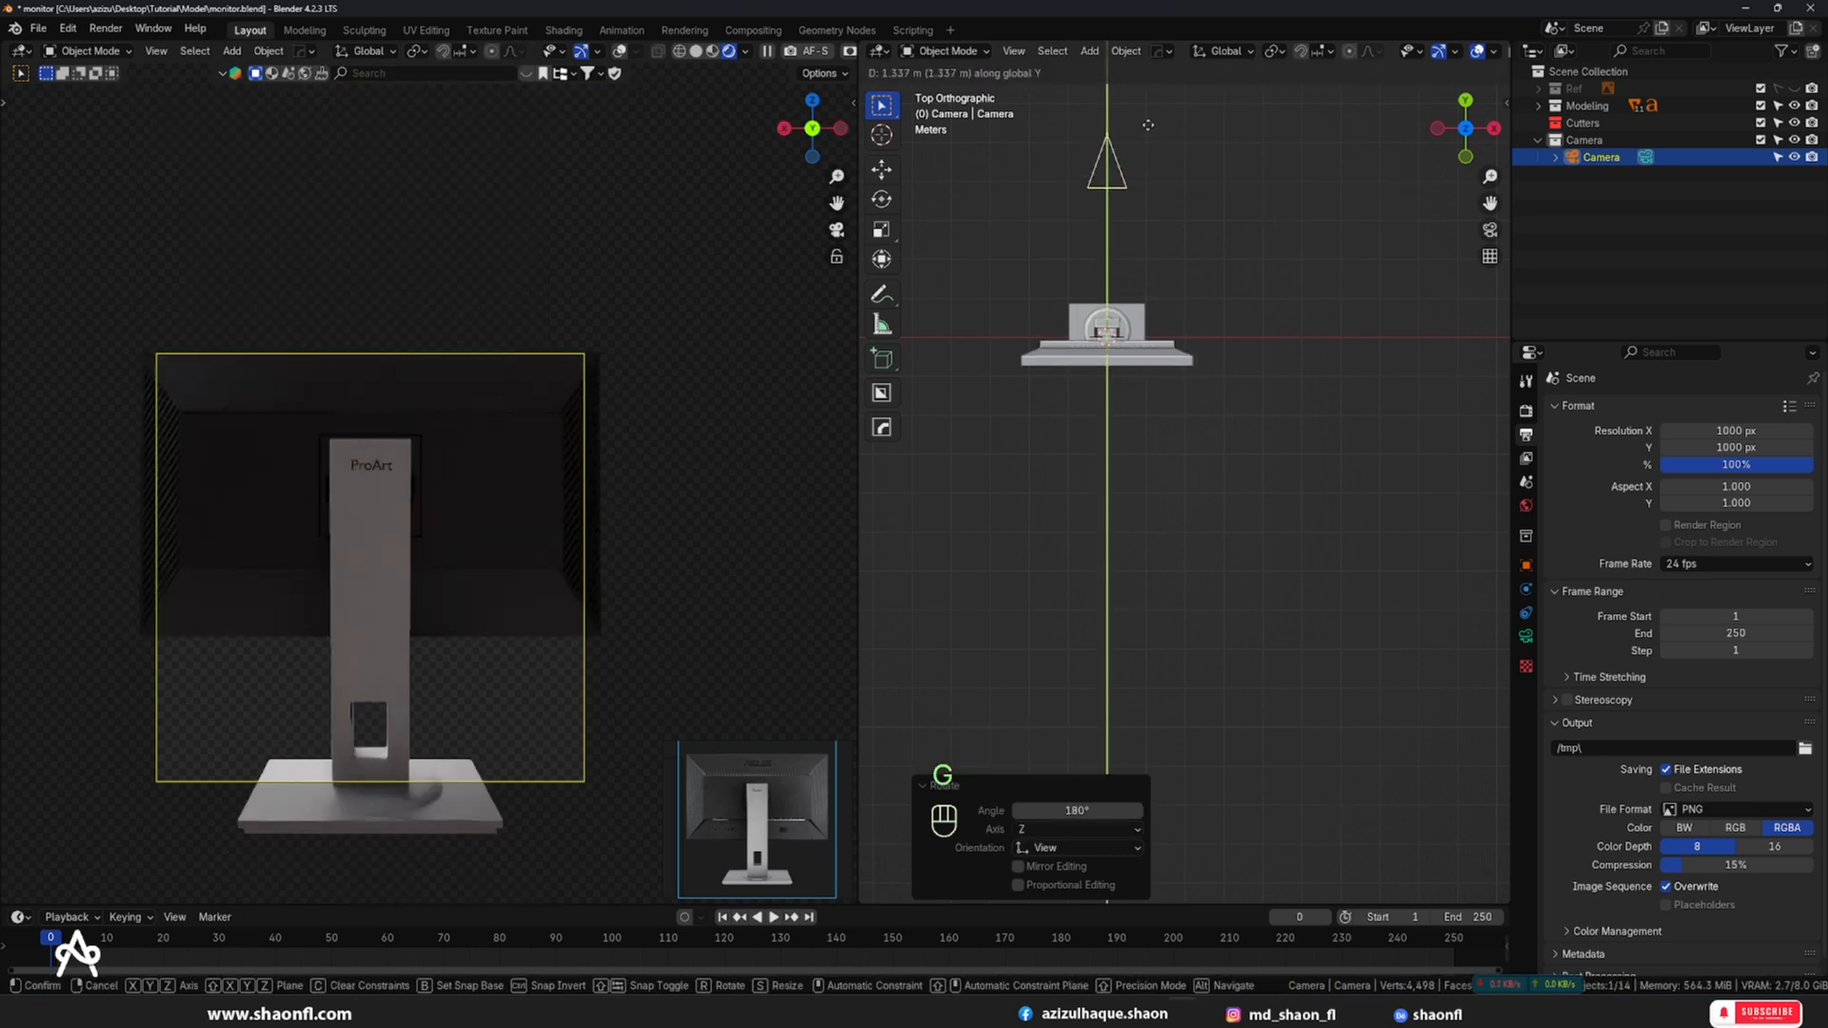
left_click(1157, 63)
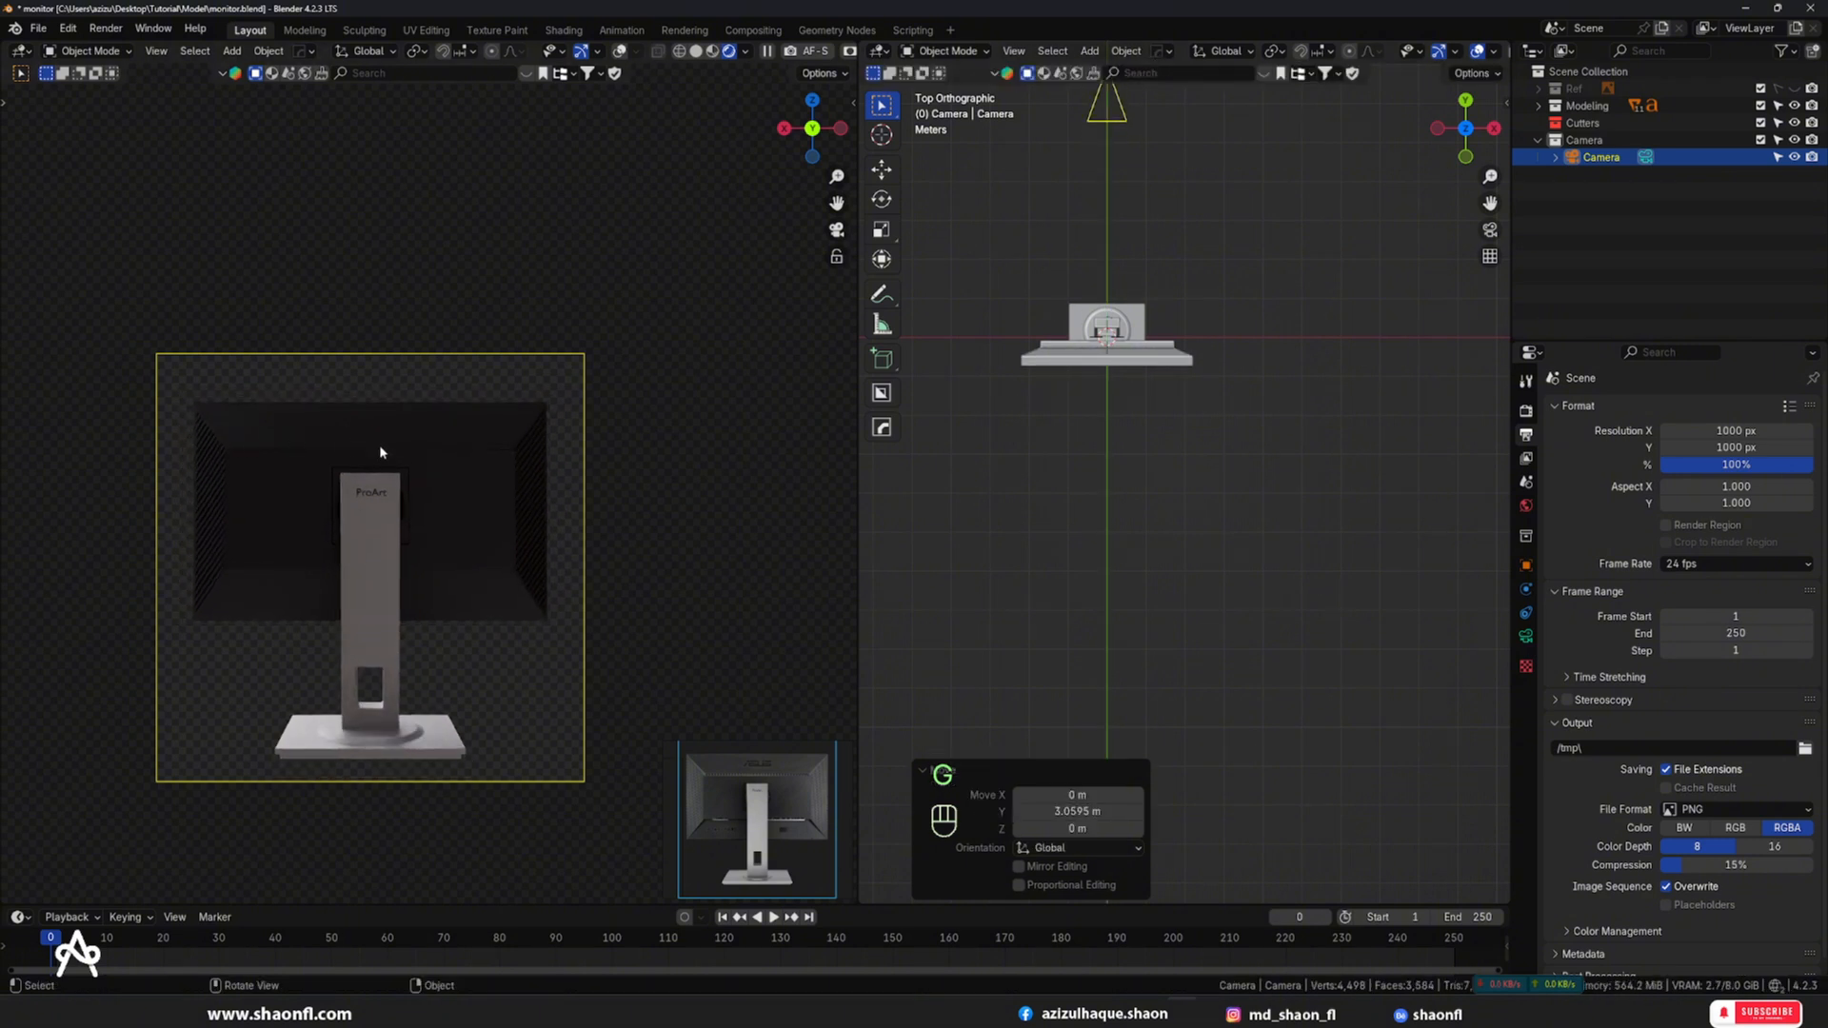
- Examine the finish of the rear shell and the logo area in the reference image
scroll(790, 777, "up", 8)
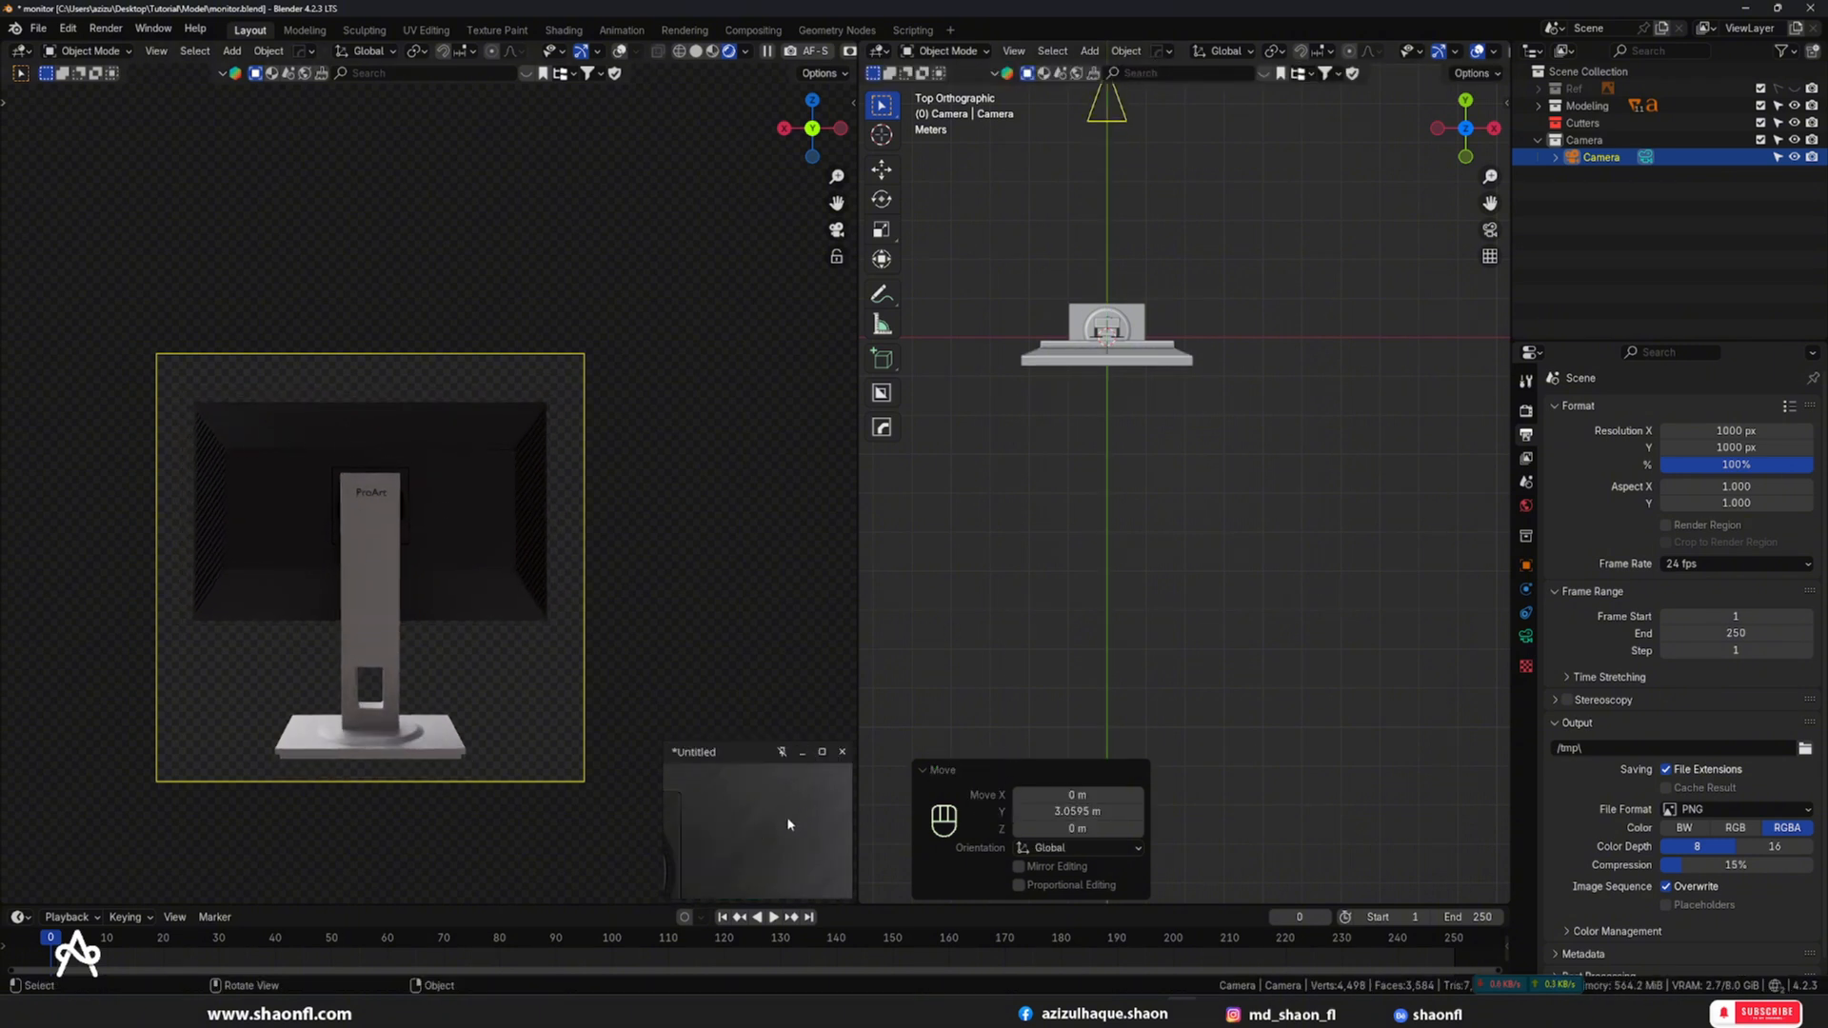
scroll(787, 812, "down", 6)
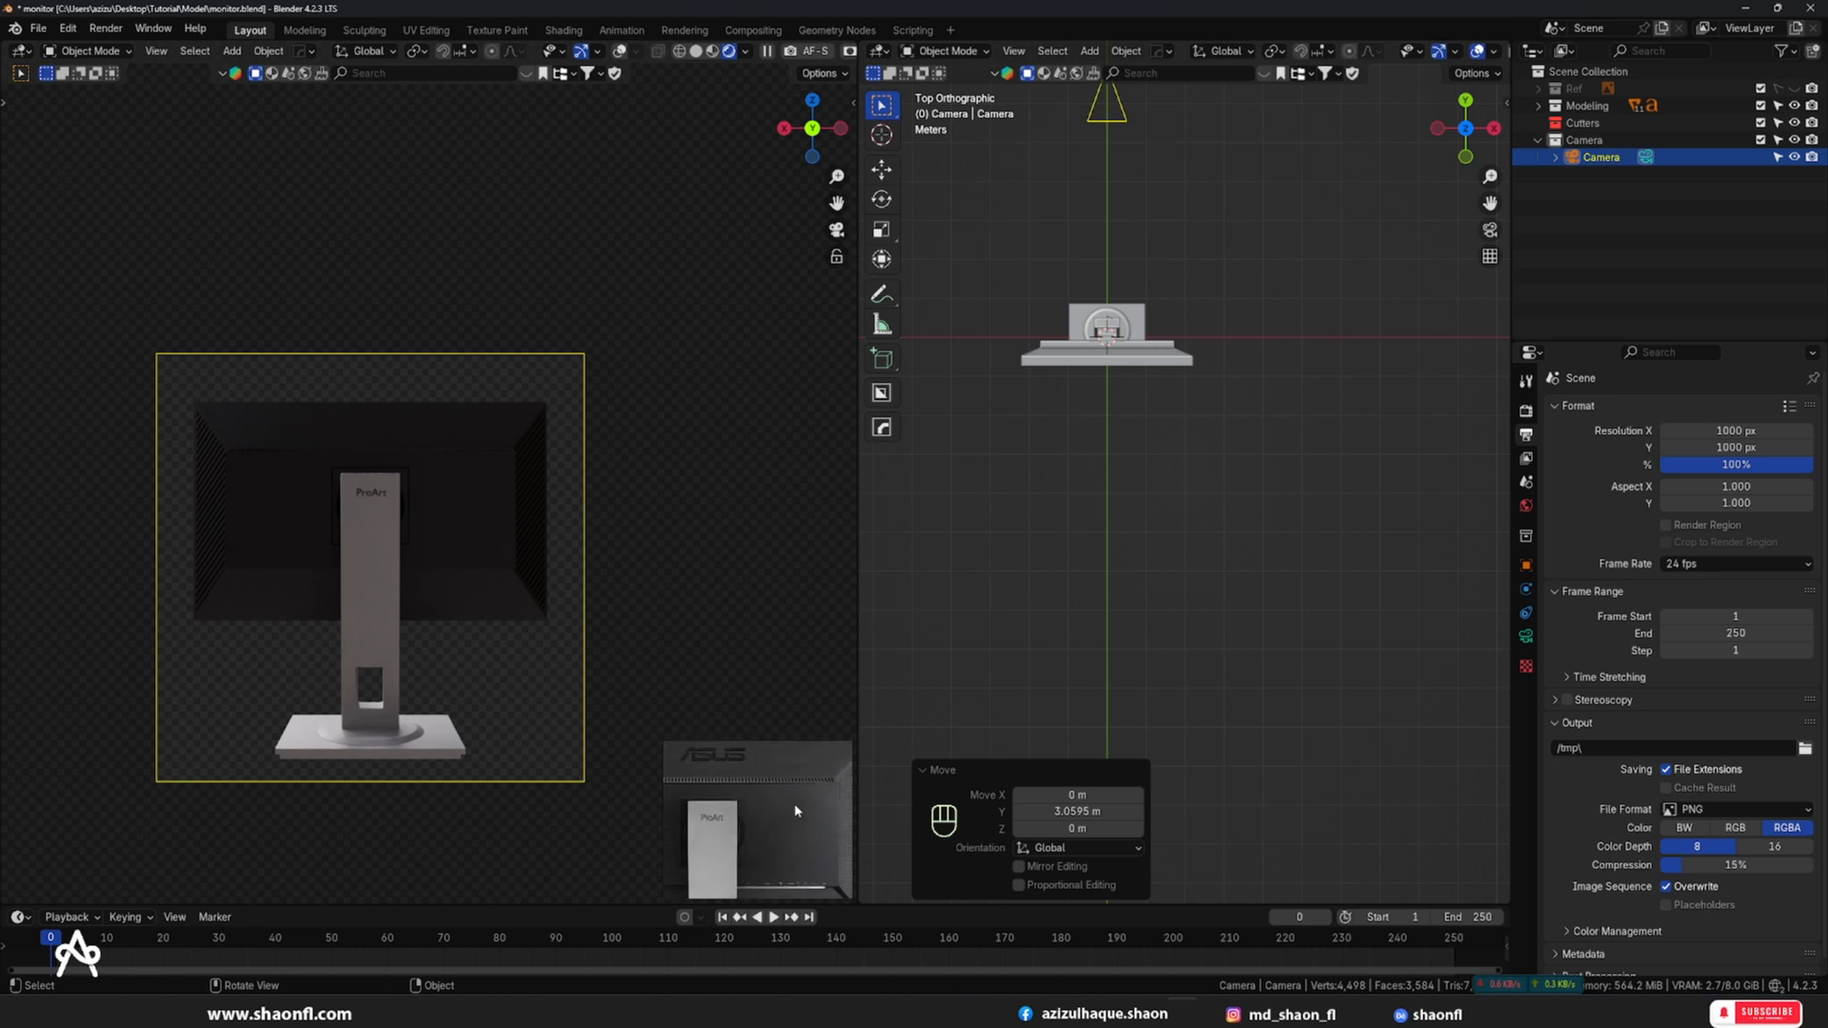
scroll(800, 795, "down", 4)
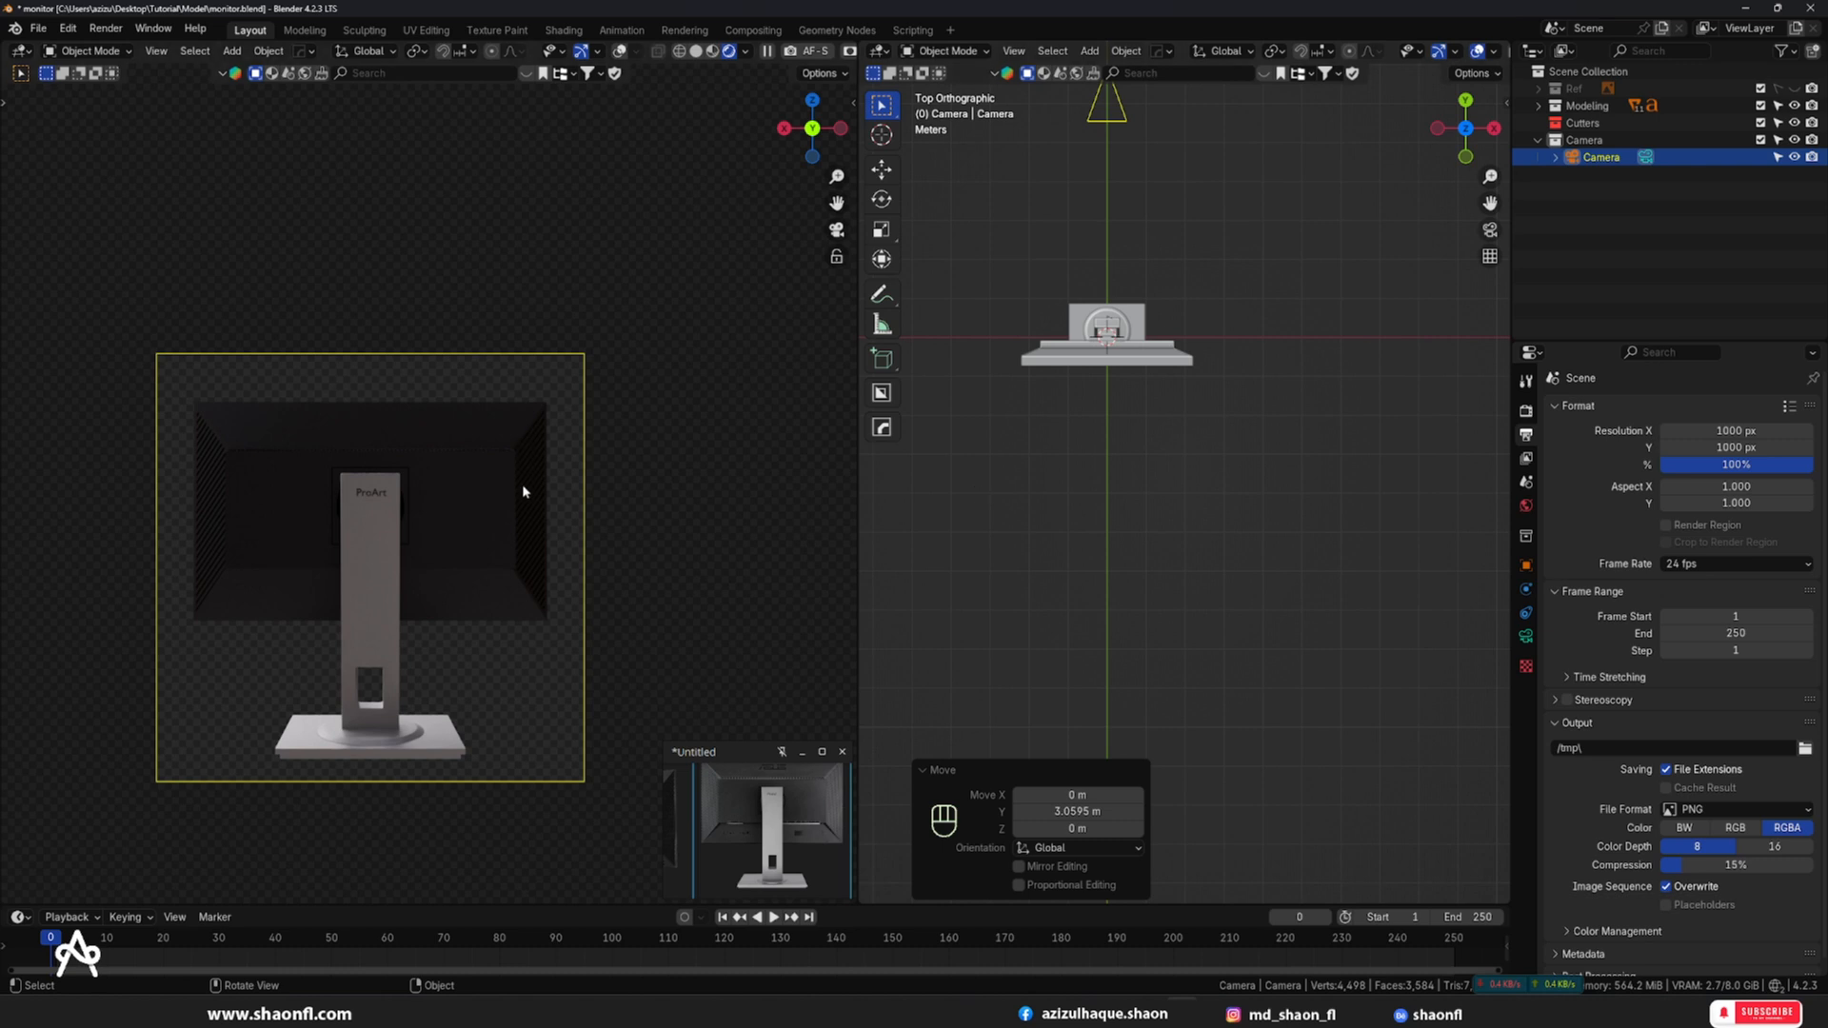
- Set the base colour of the monitor body's Monitor Black material to a near-black with a value of about 0.008
left_click(494, 469)
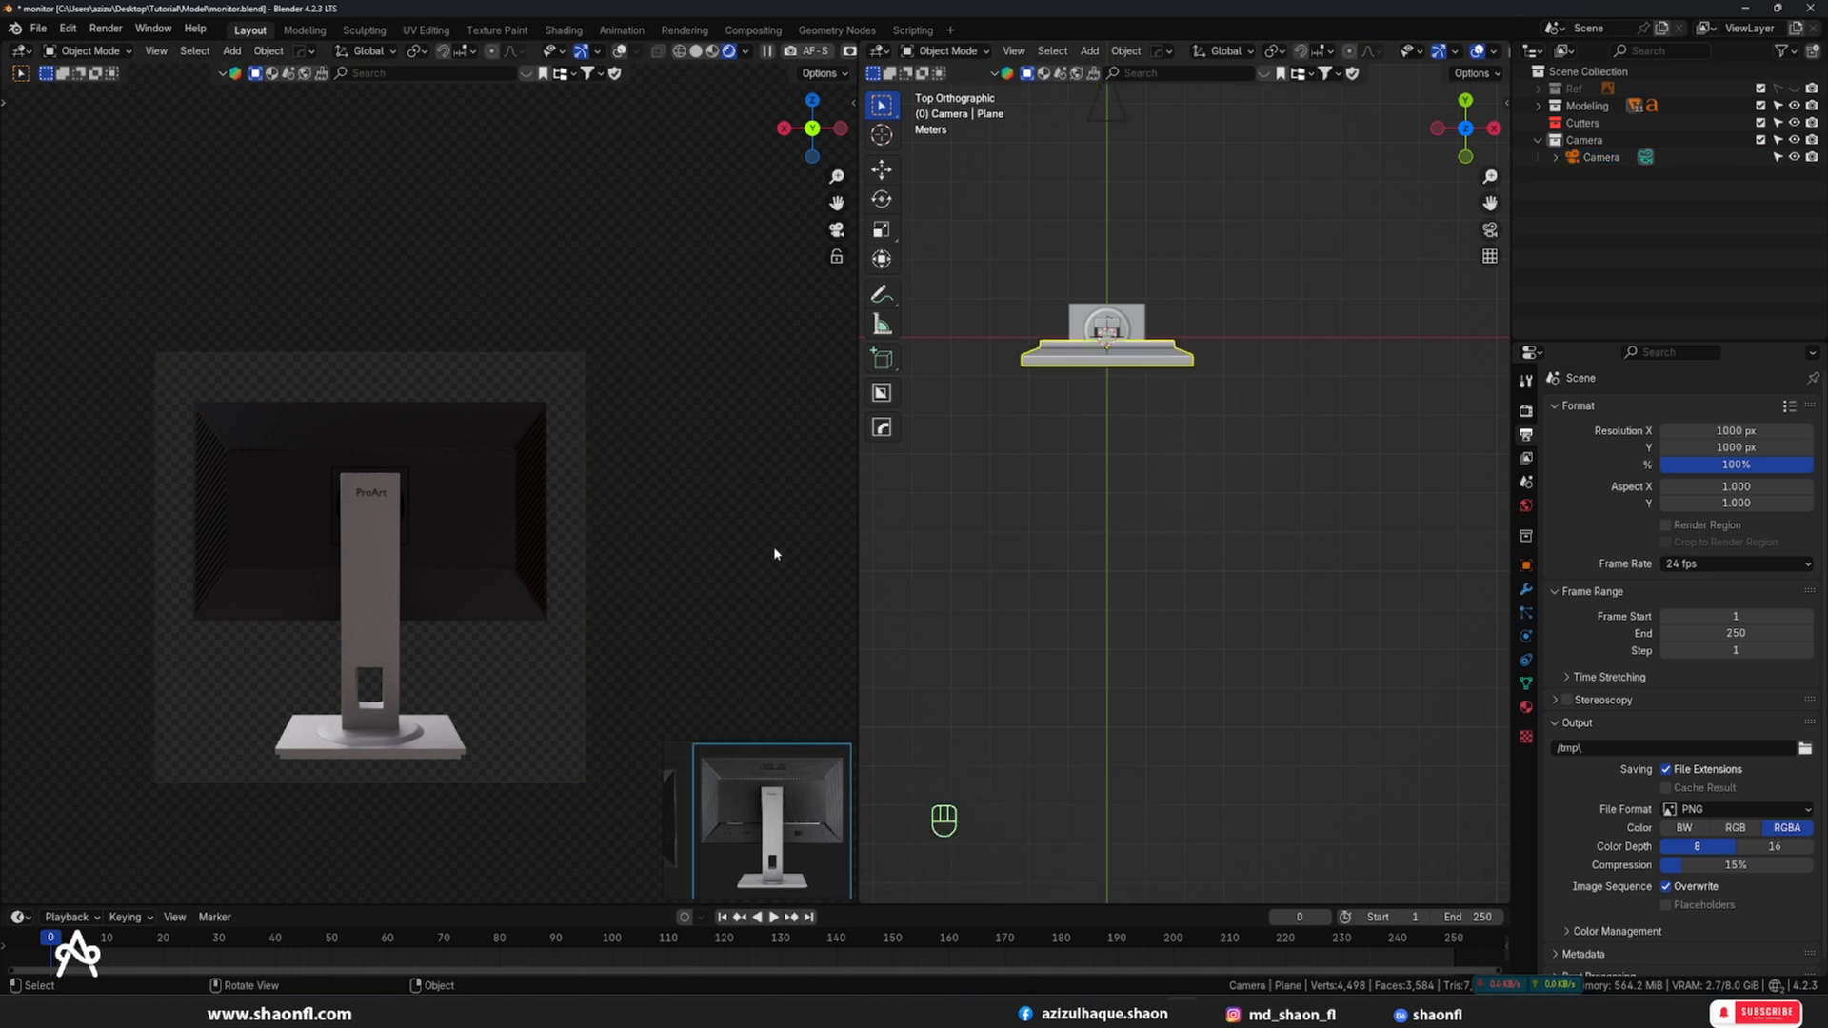
left_click(1526, 707)
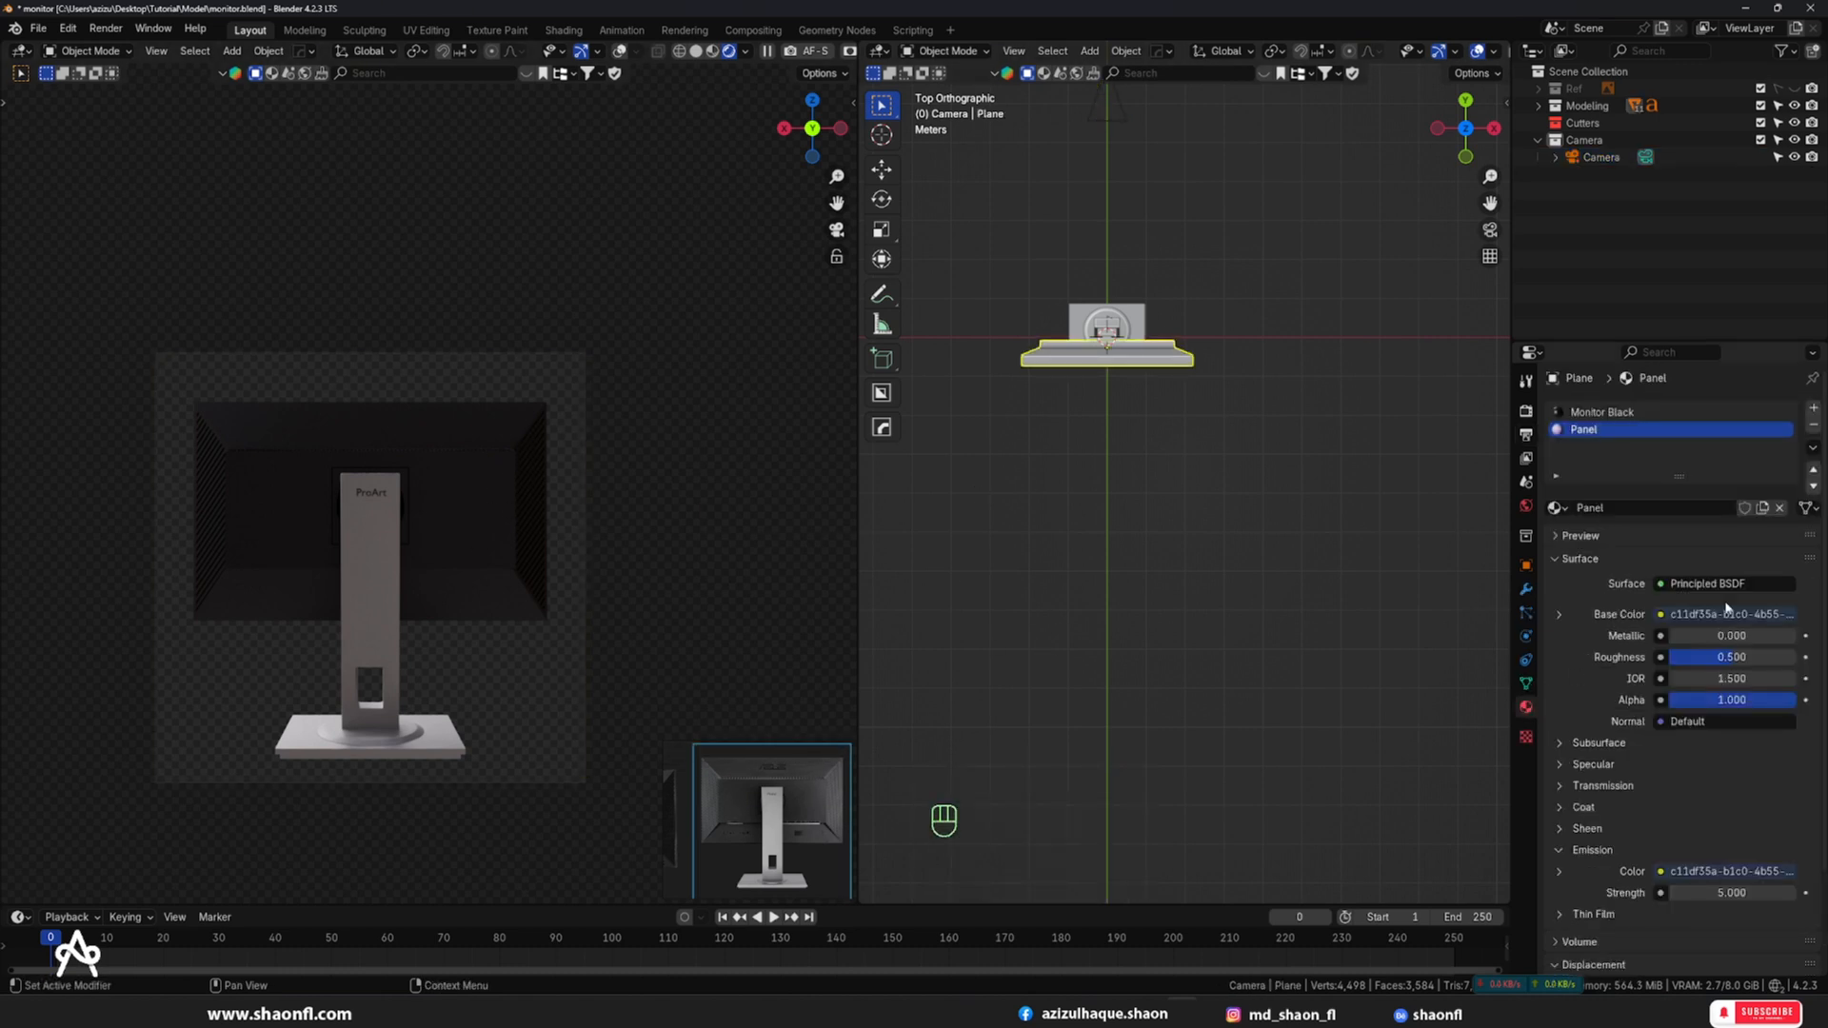
left_click_drag(1743, 664, 1737, 657)
key("ctrl+z")
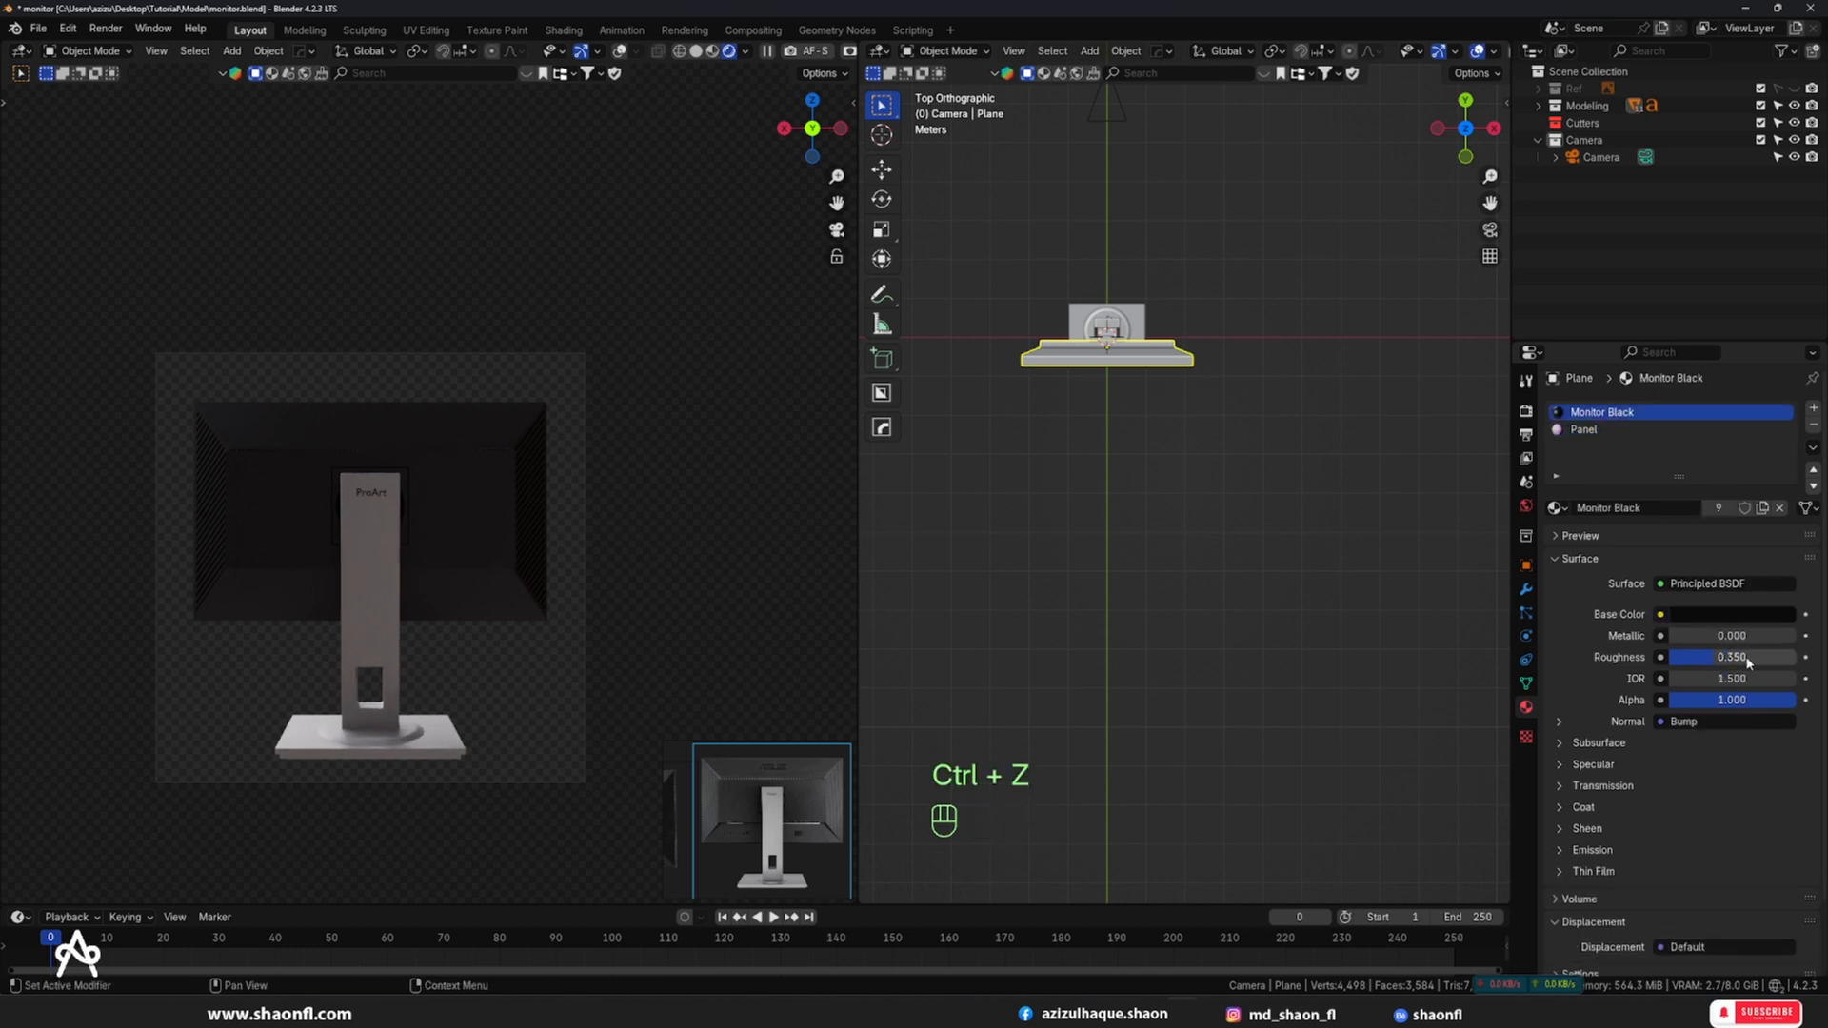
scroll(616, 377, "up", 8)
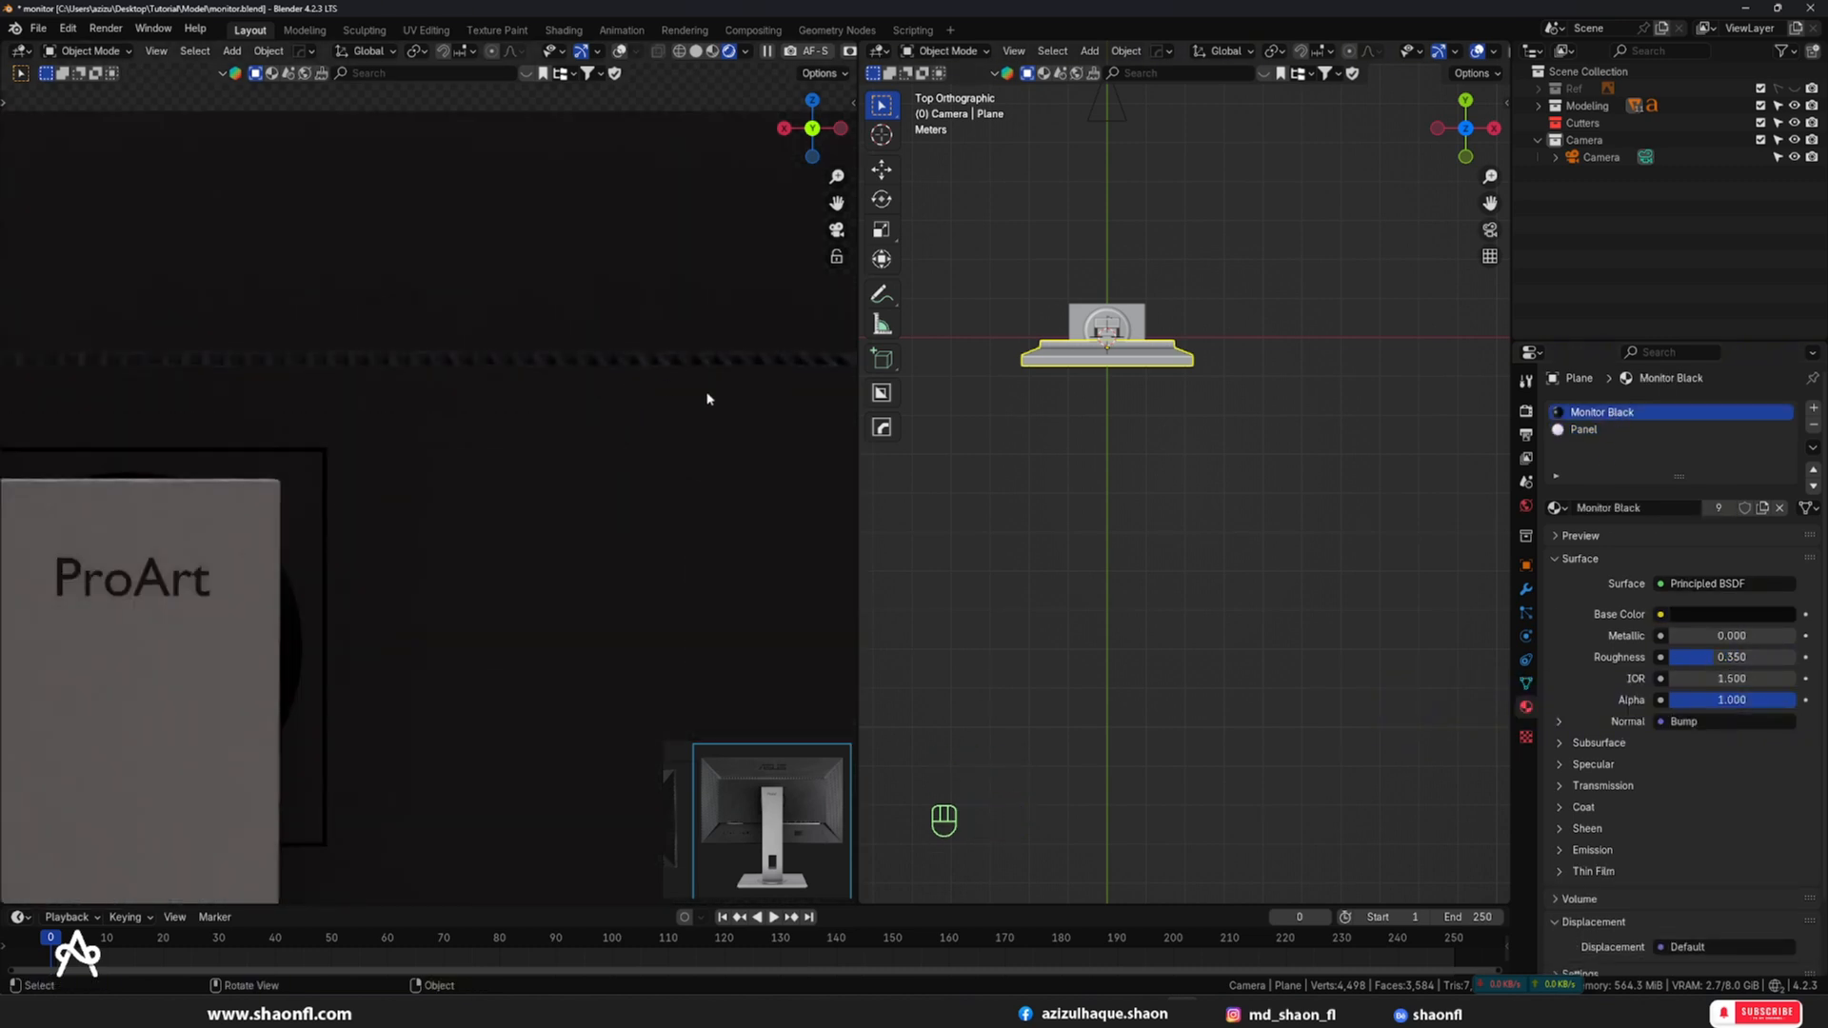
scroll(653, 448, "down", 5)
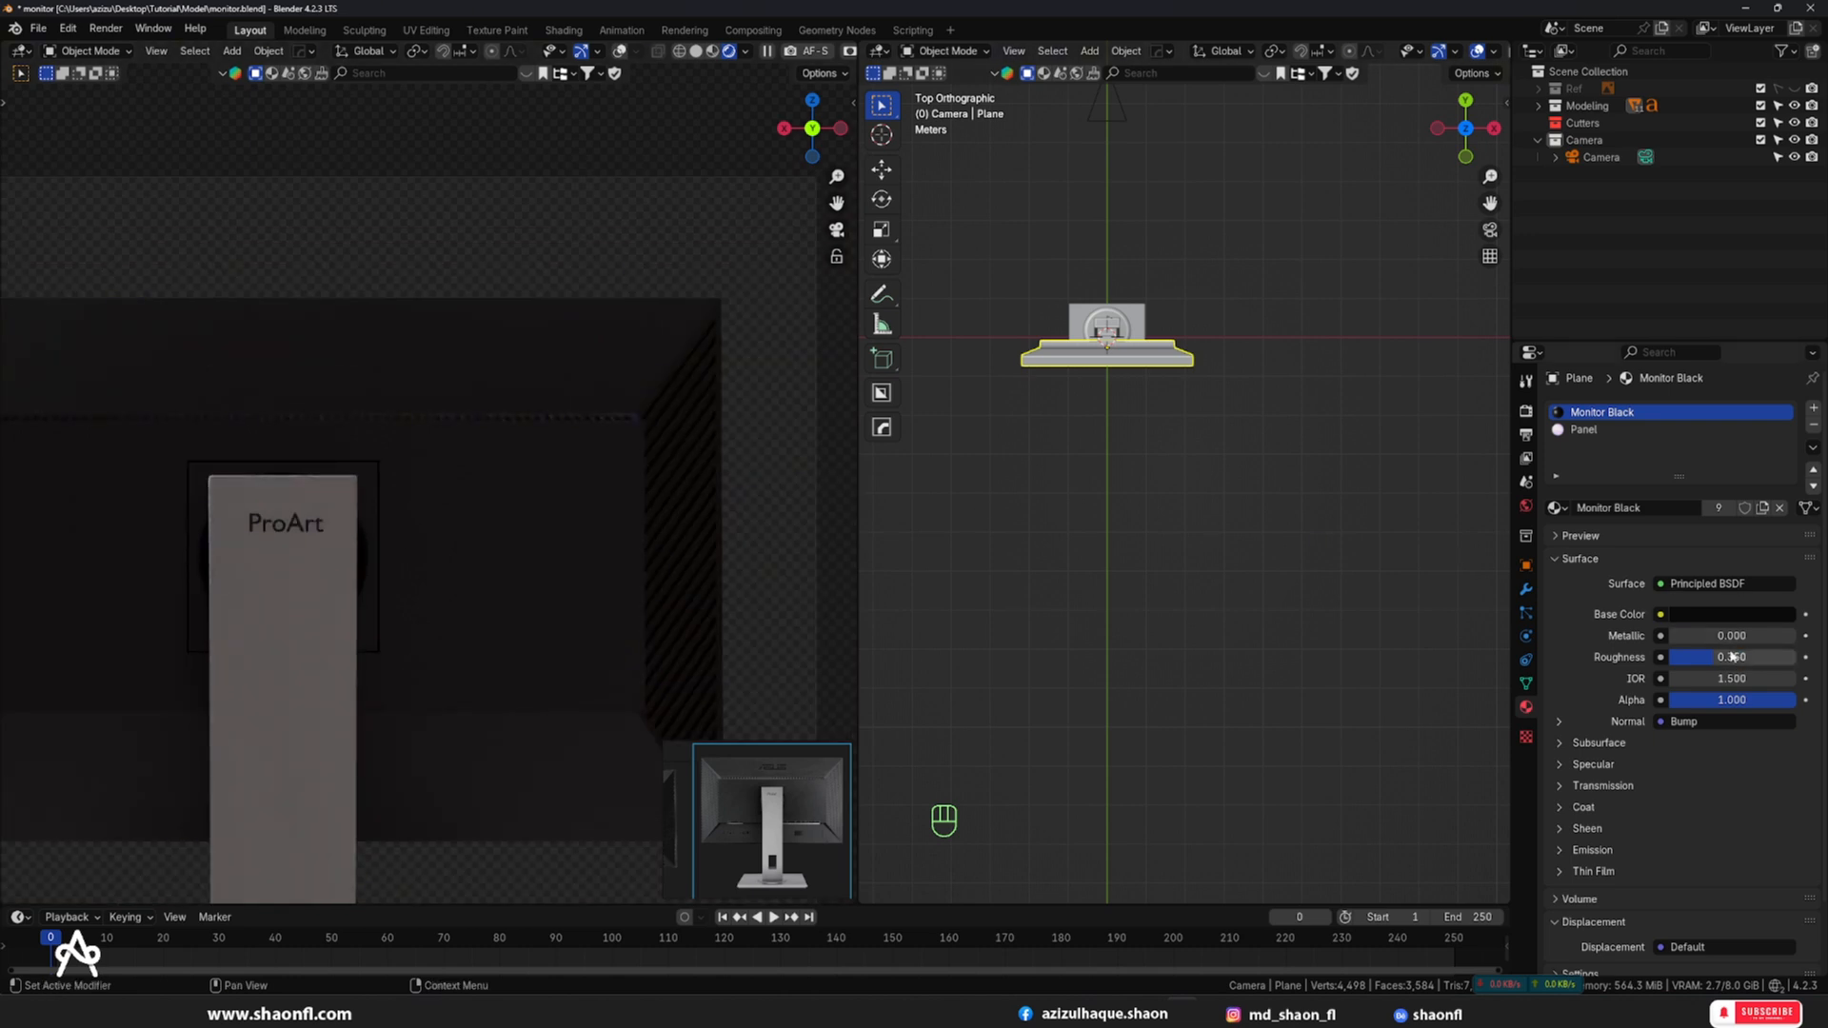
left_click(1712, 618)
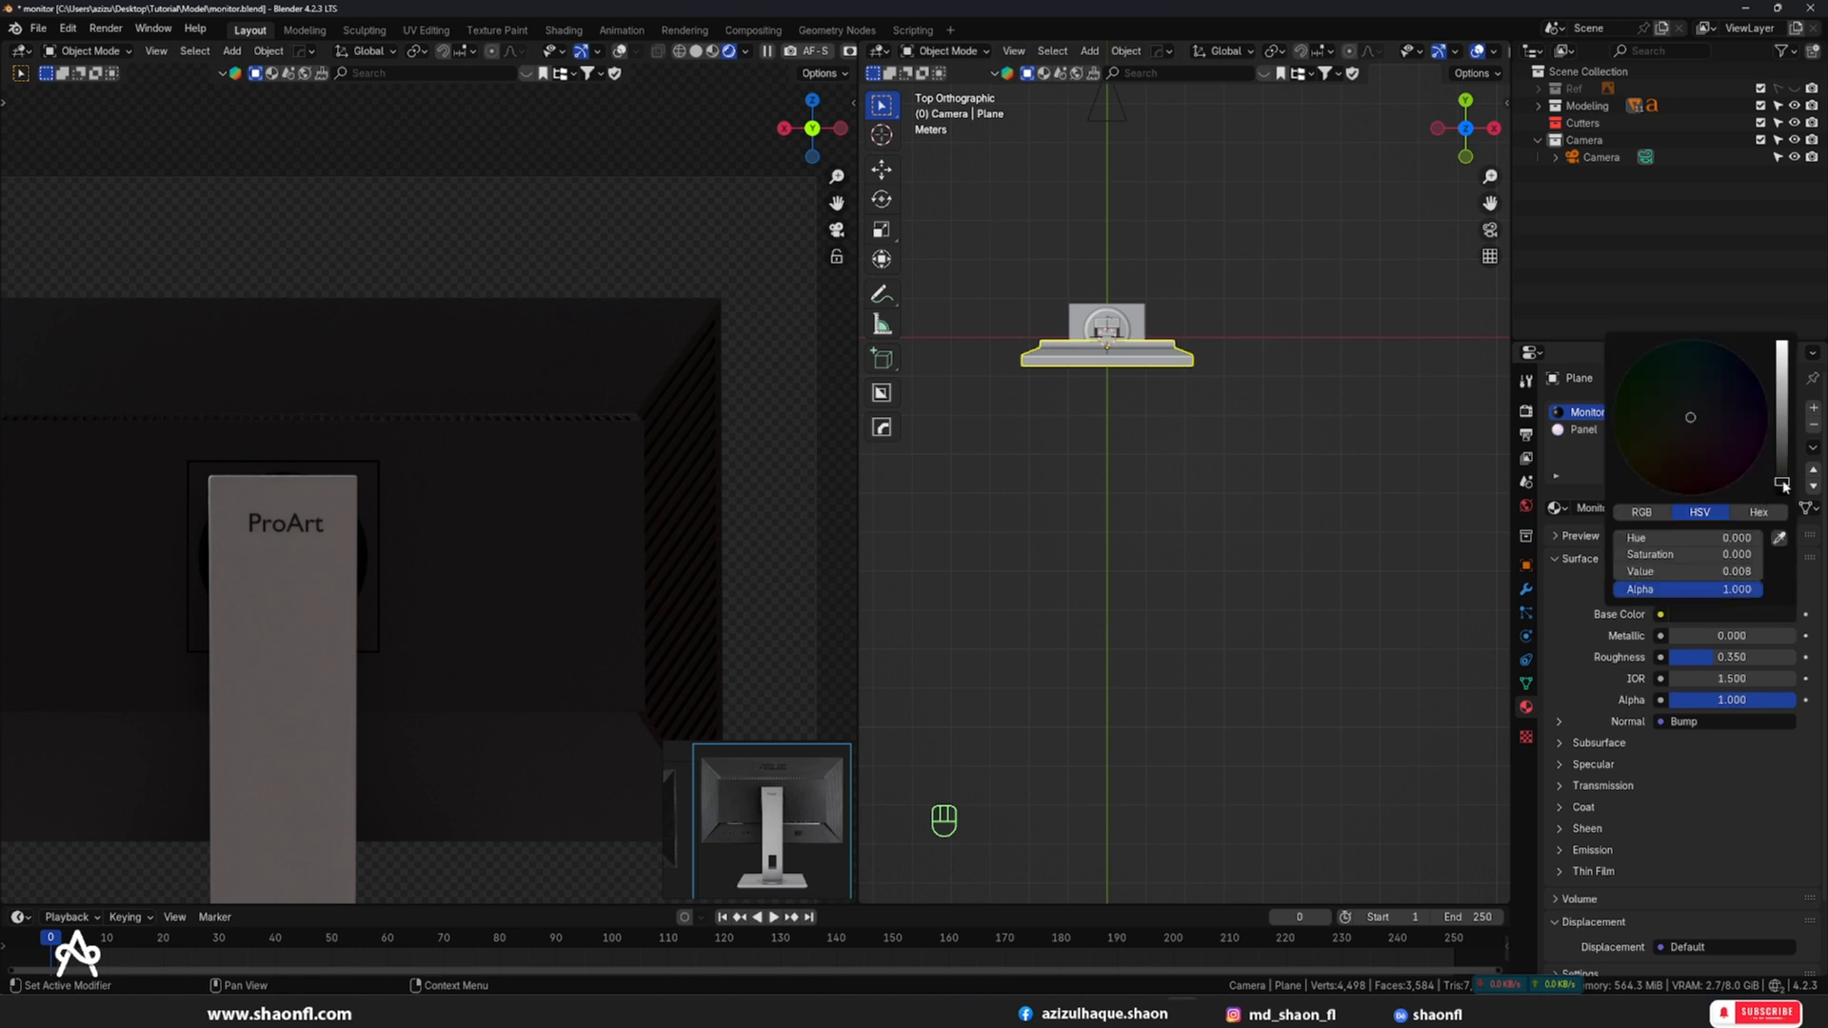
scroll(534, 395, "down", 4)
left_click(584, 361)
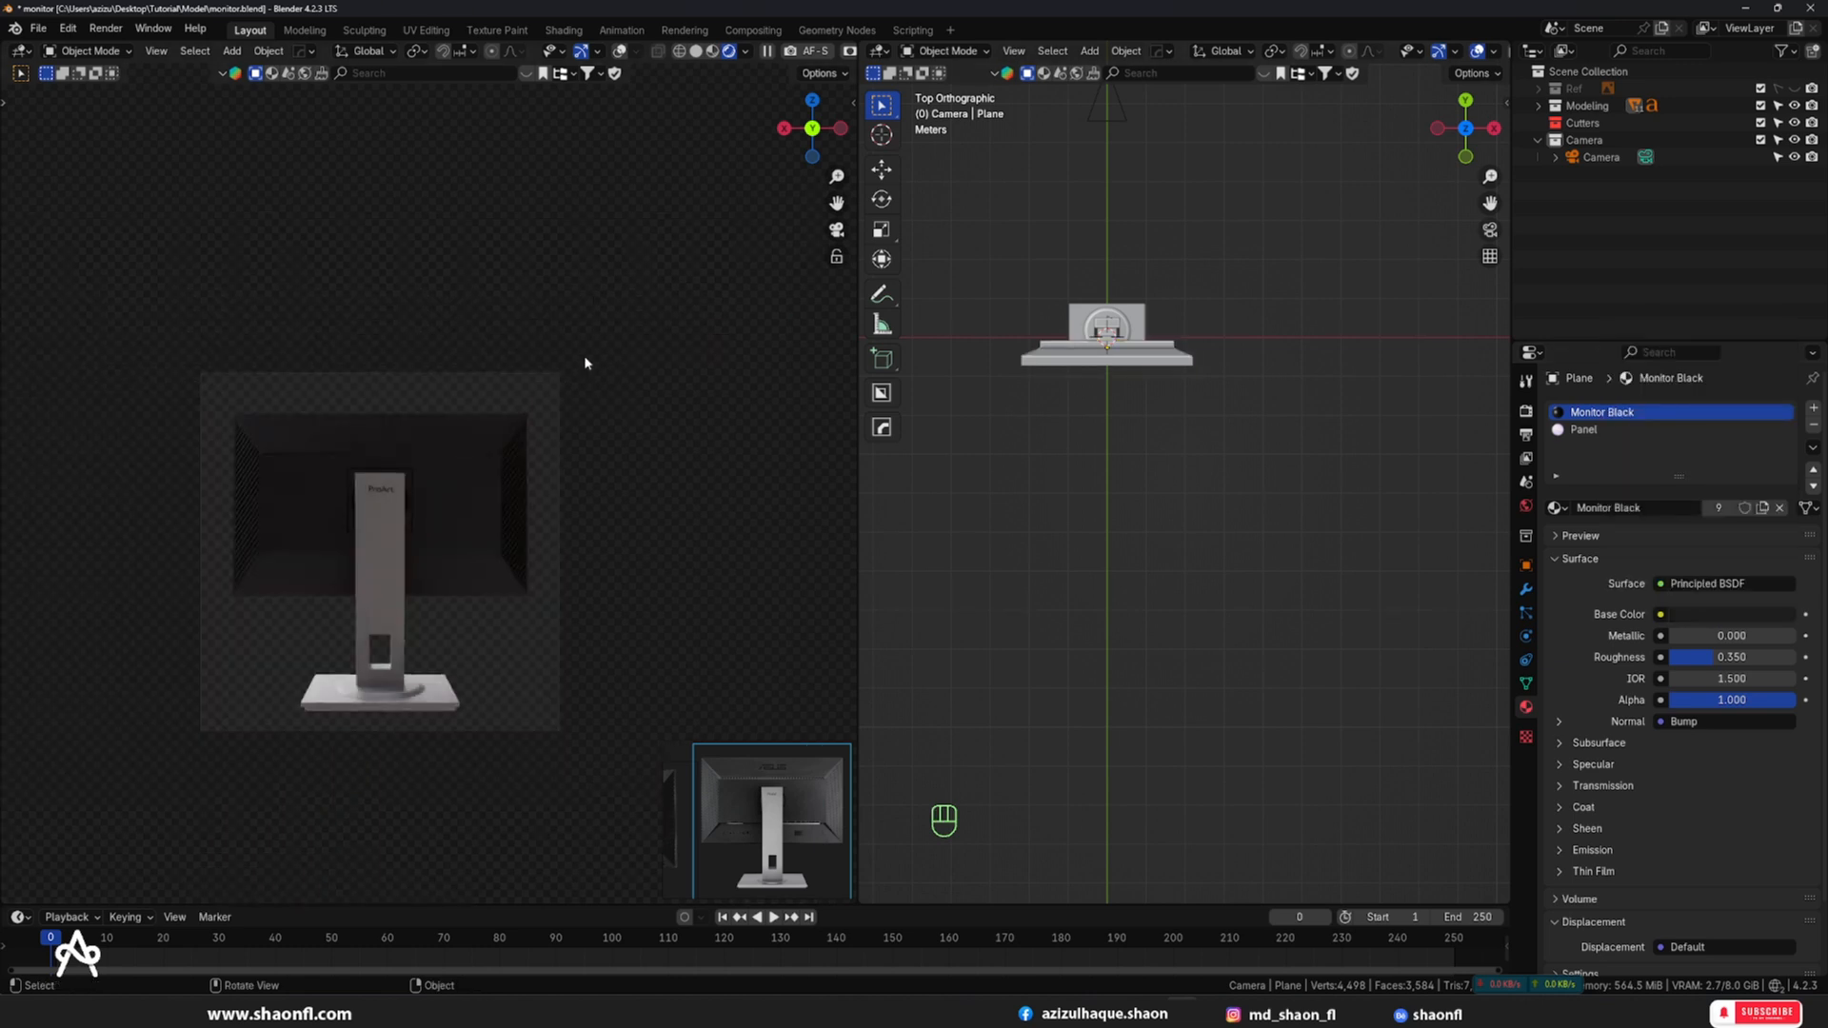
- From the right side view, tilt the camera about -2.42° towards the rear of the monitor
key("g")
key("z")
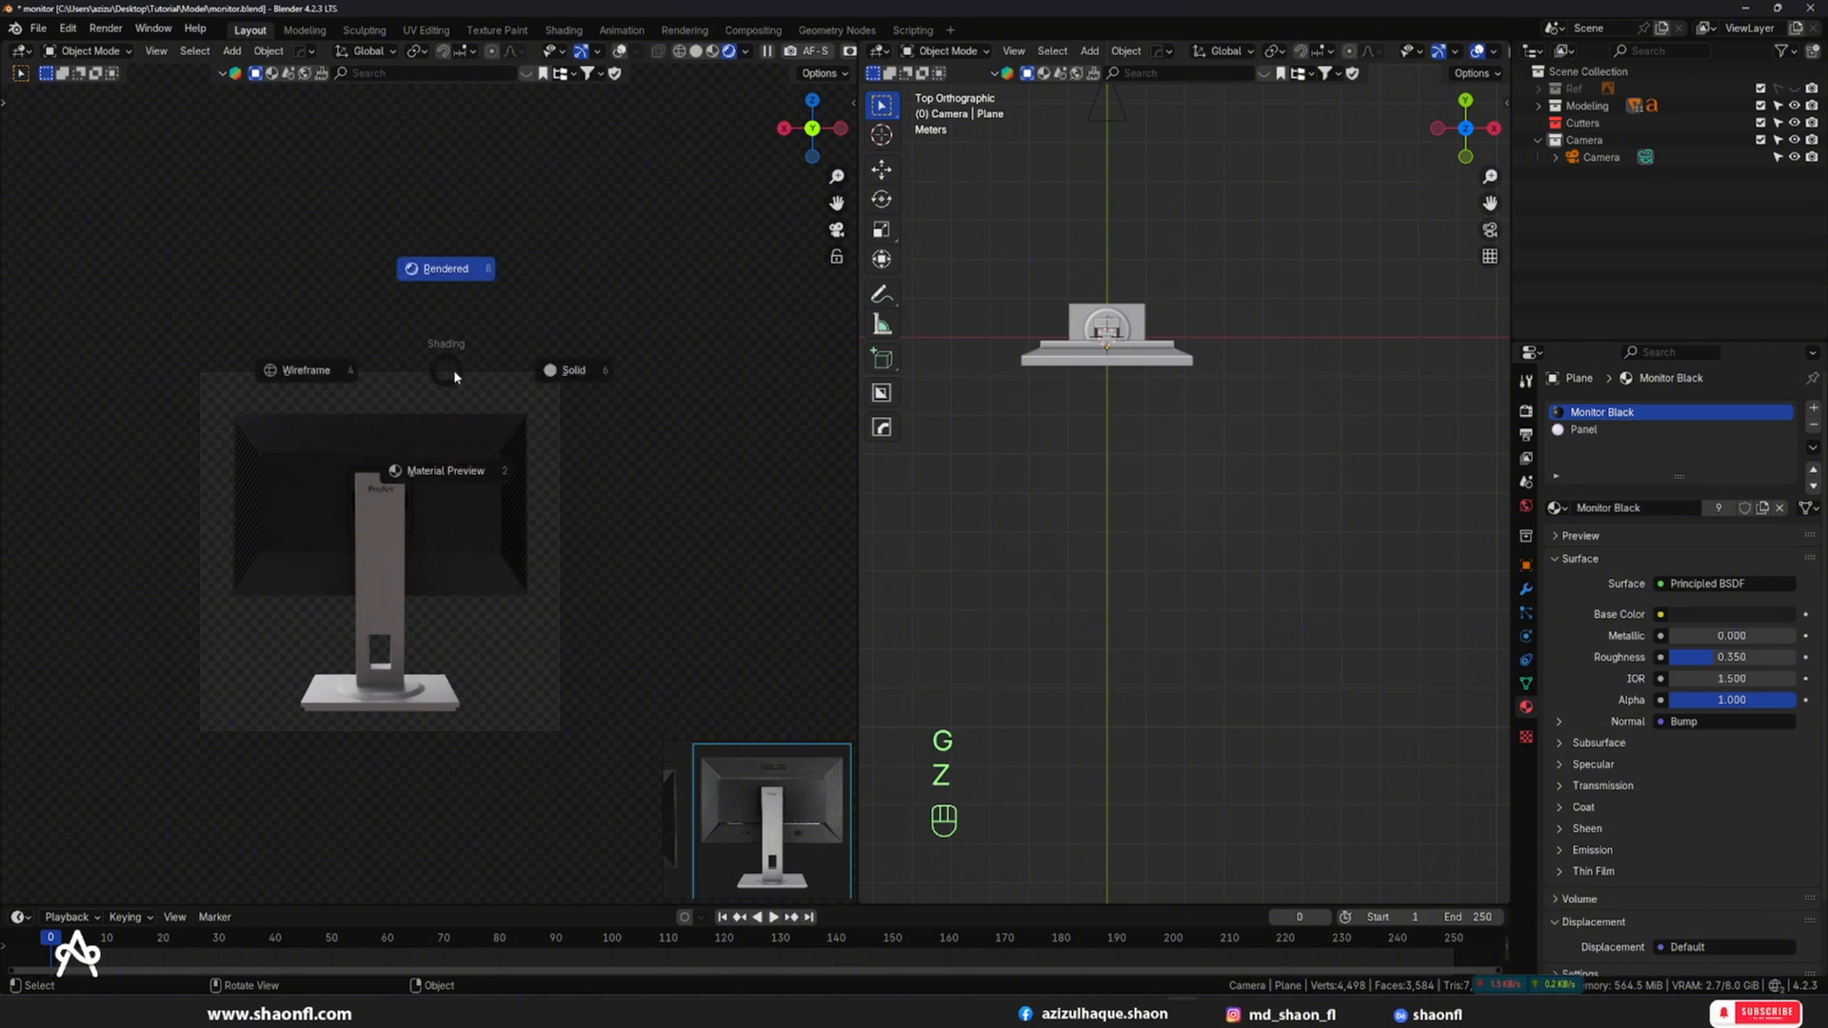
scroll(1153, 288, "down", 5)
left_click(1153, 318)
key("KP_3")
key("KP_Decimal")
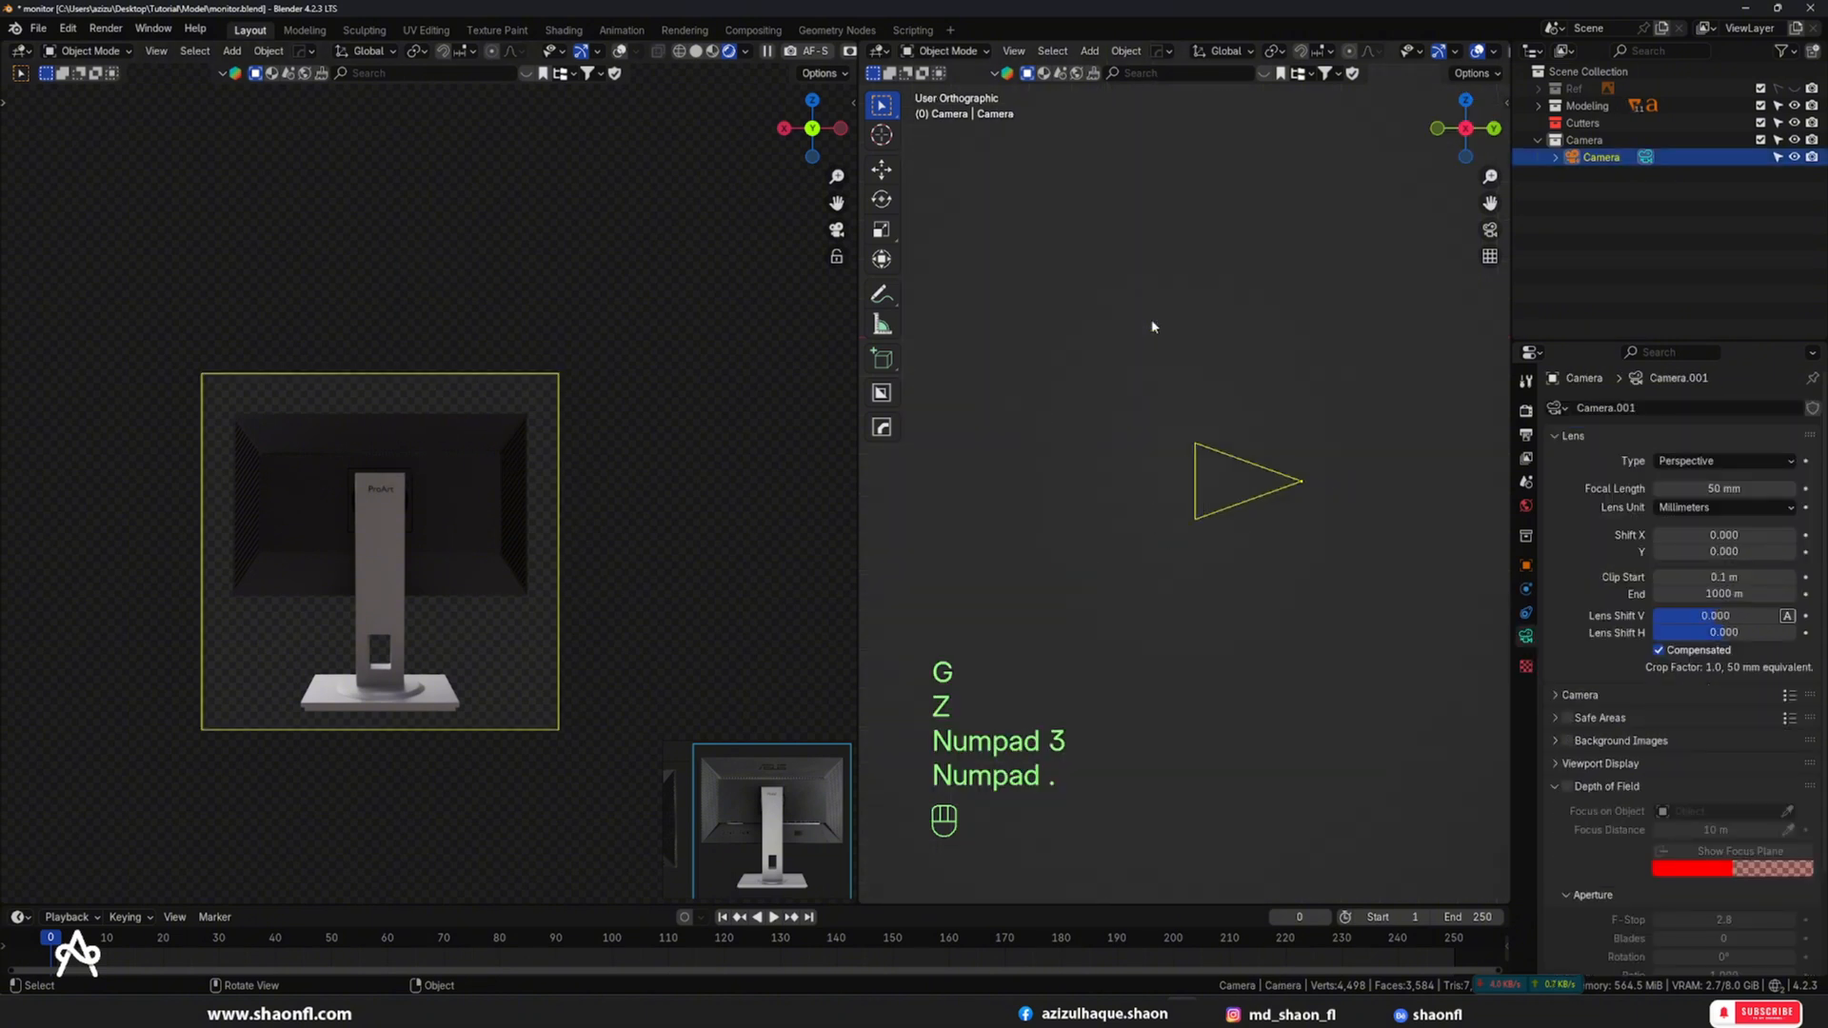
scroll(1151, 318, "down", 3)
scroll(1311, 440, "down", 4)
key("r")
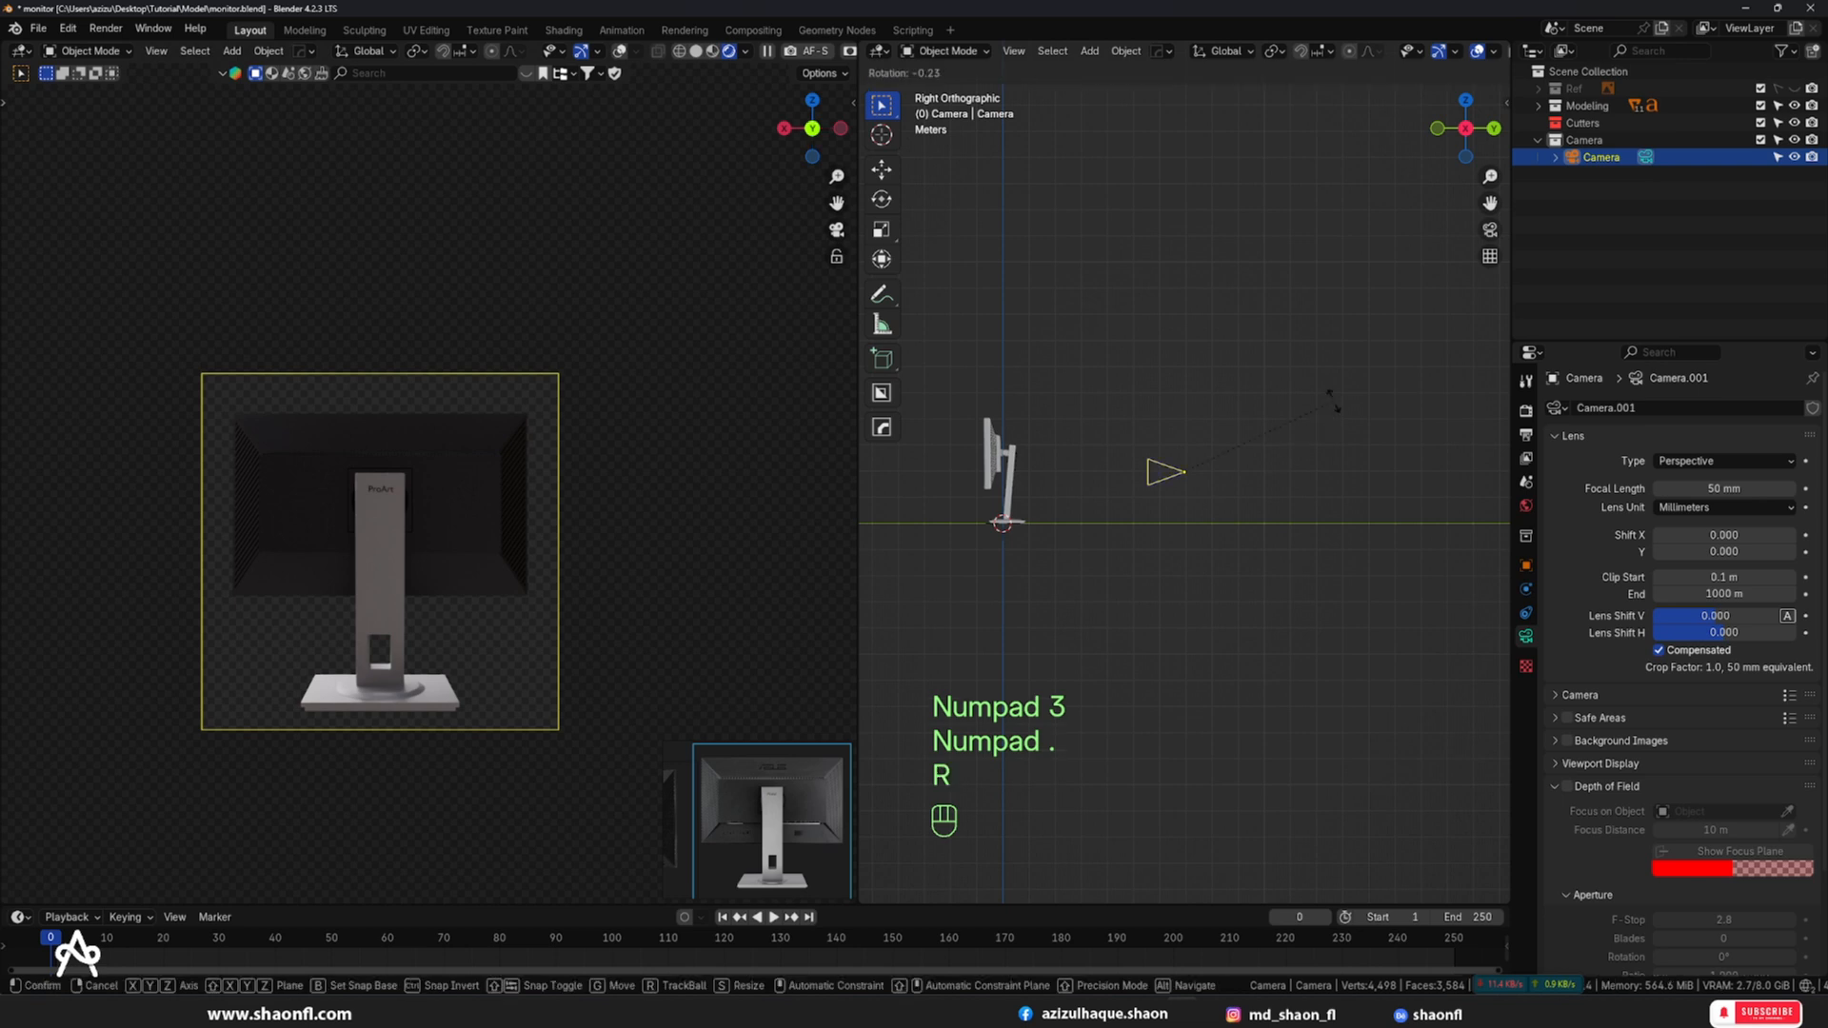
left_click(1333, 392)
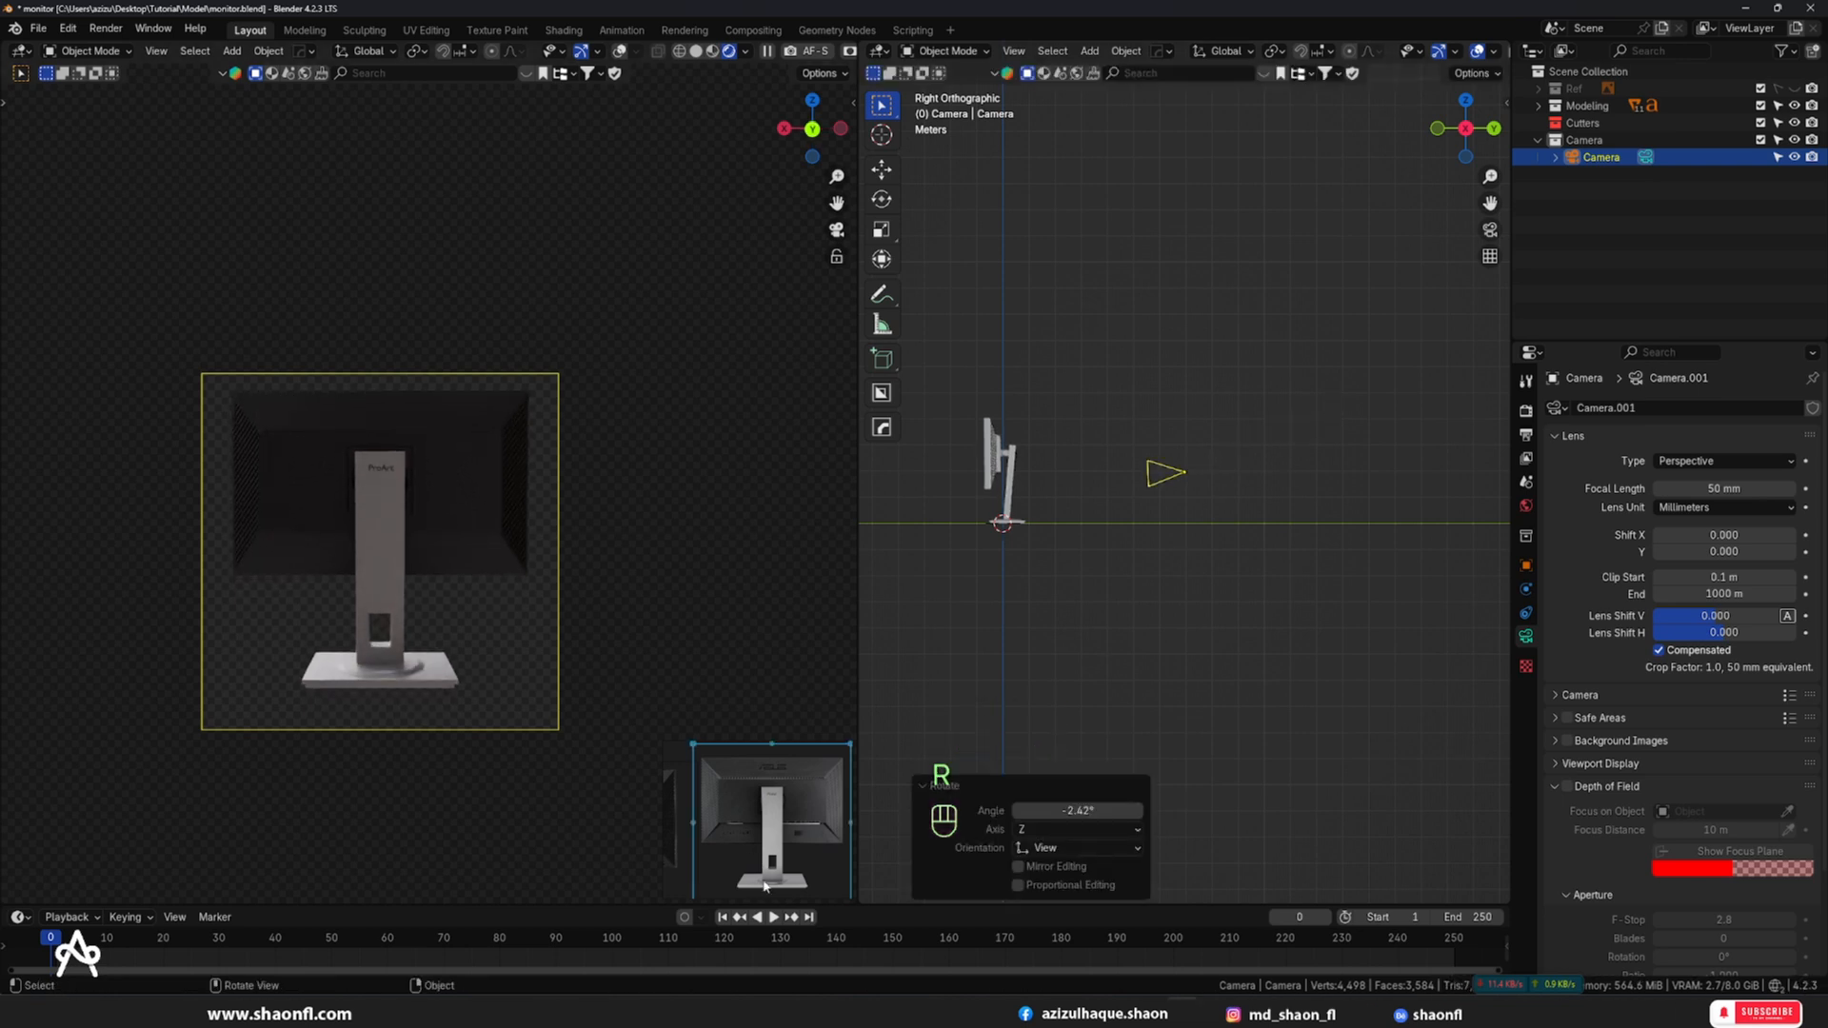
- Raise the camera about 0.16 m along Z to centre the monitor vertically in the frame
key("g")
key("z")
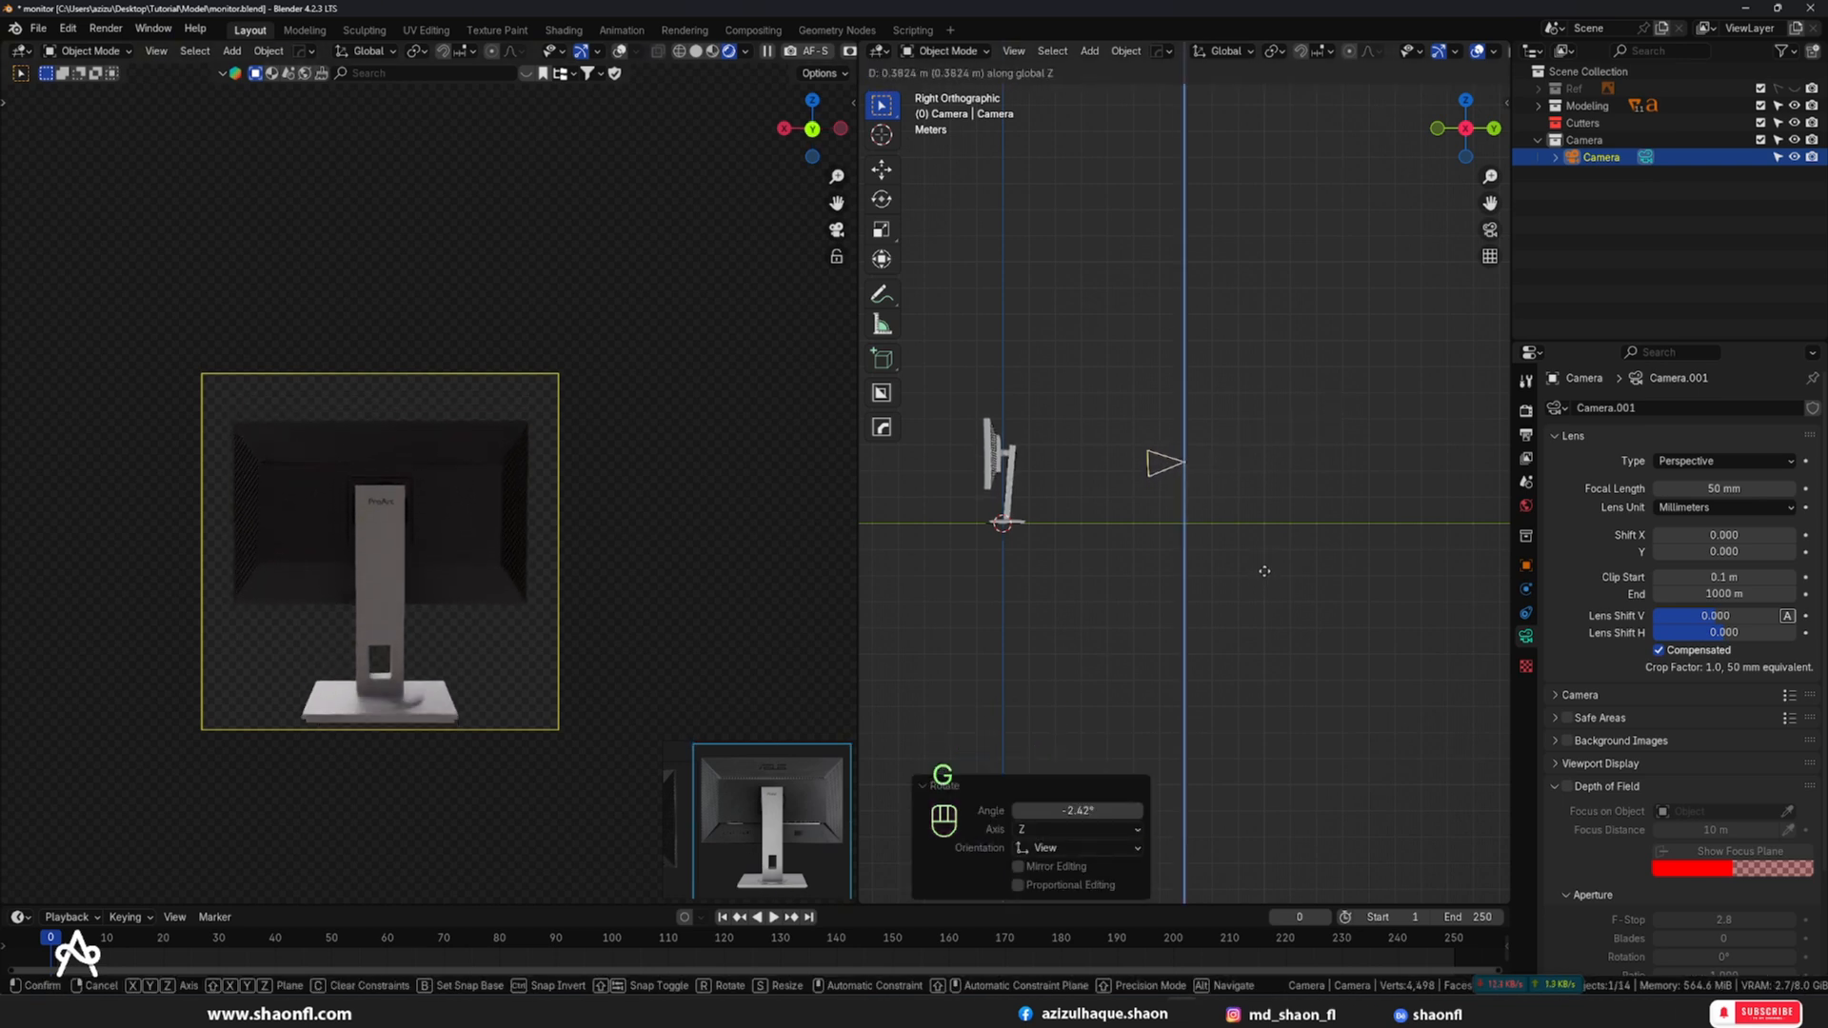
left_click(1270, 579)
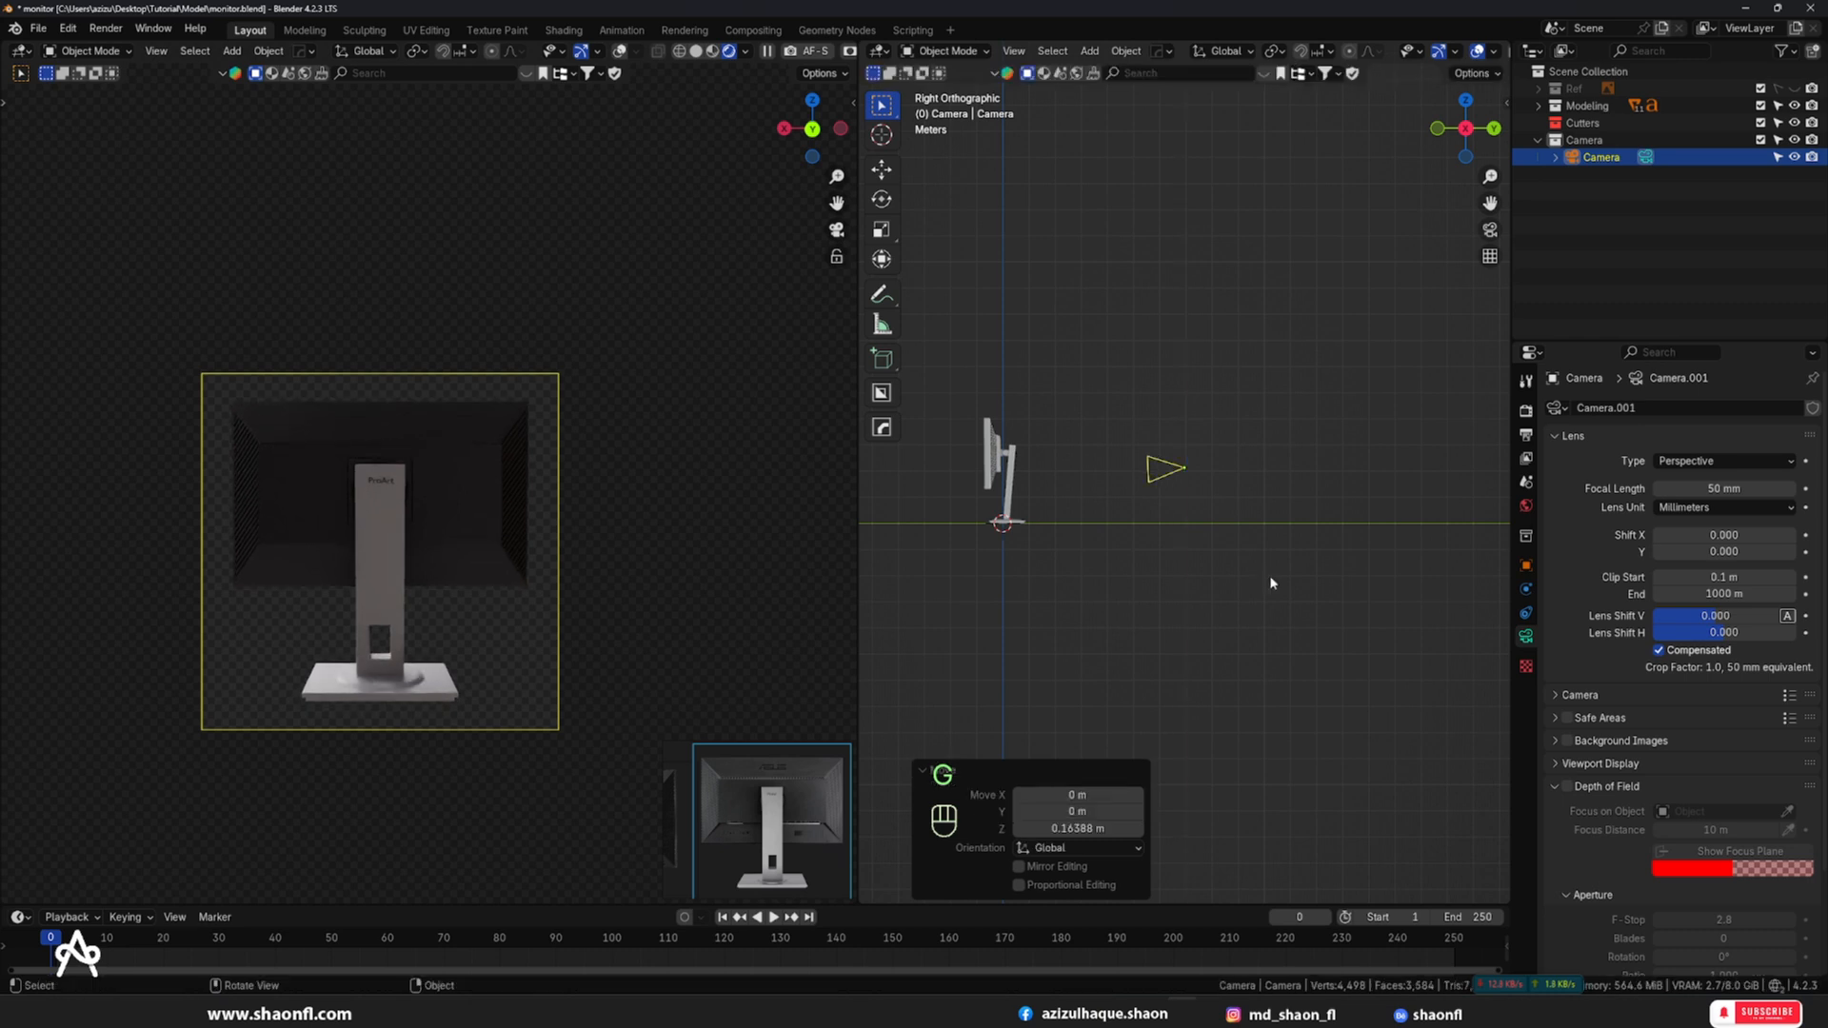
- Set the camera's focal length to 85 mm and move it about 5.05 m back along Y to fit the monitor
left_click(1691, 489)
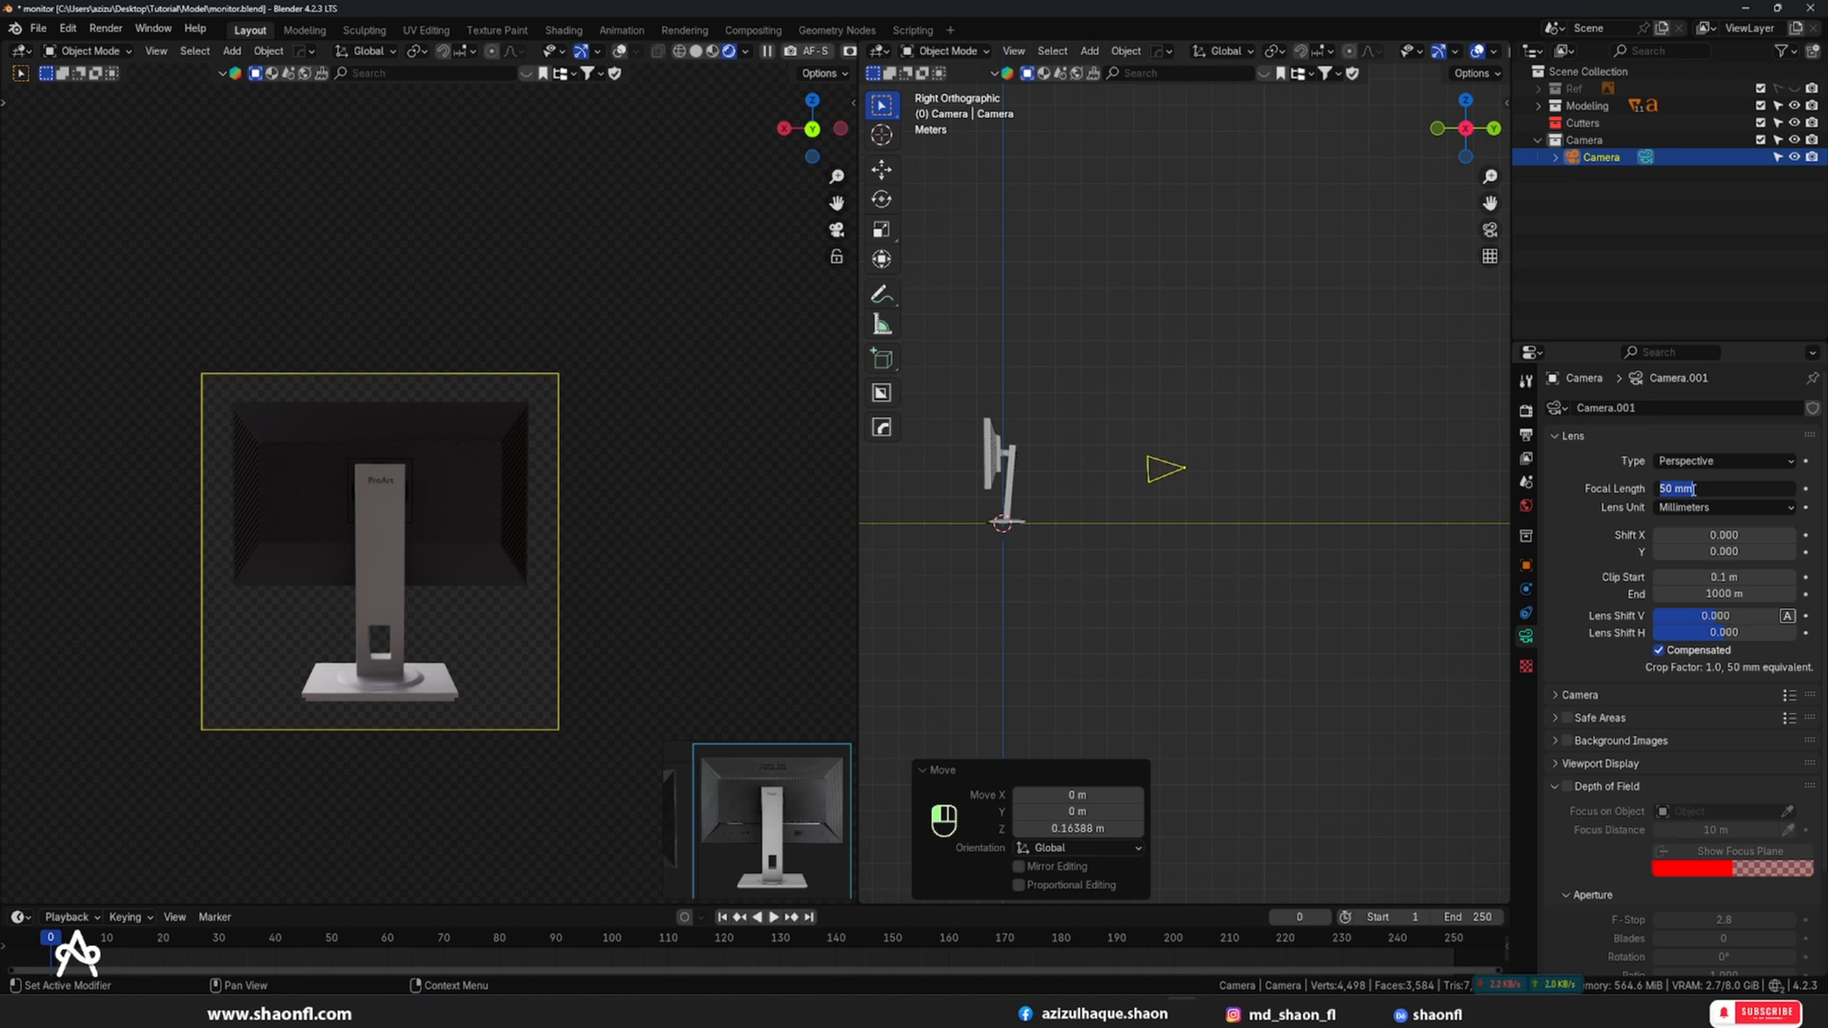
key("Return")
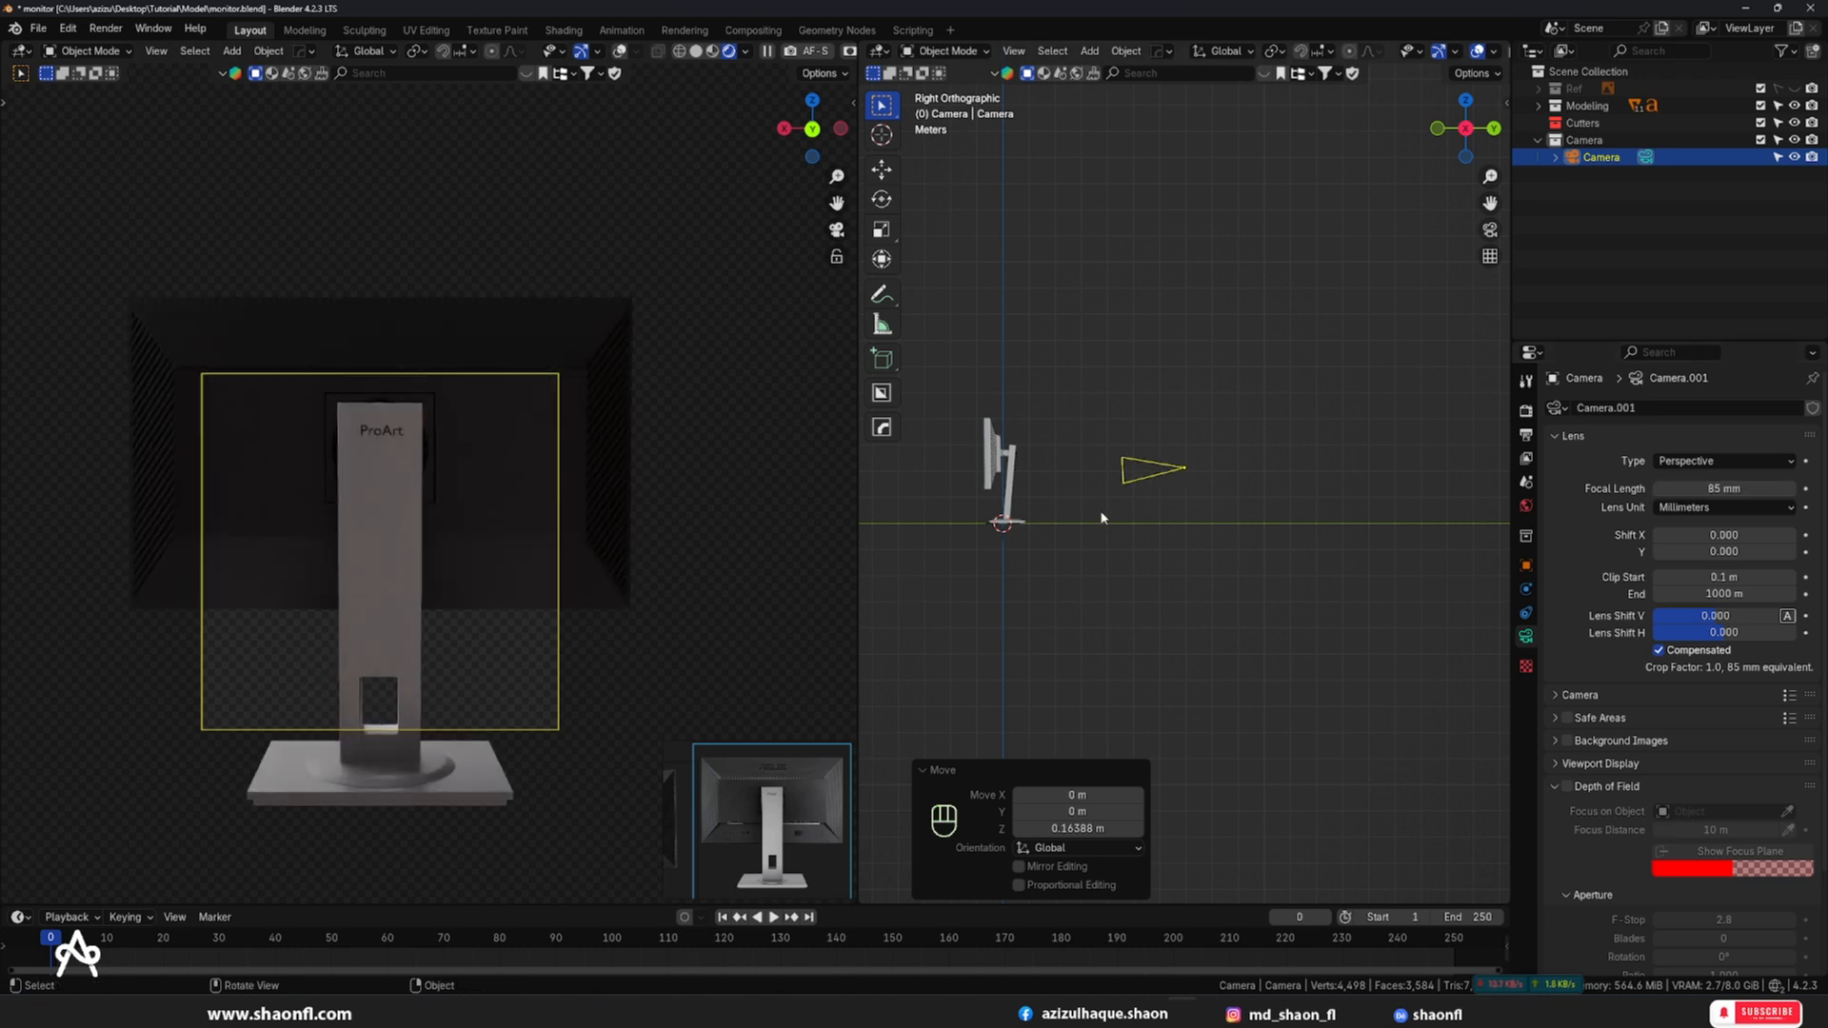
key("g")
key("y")
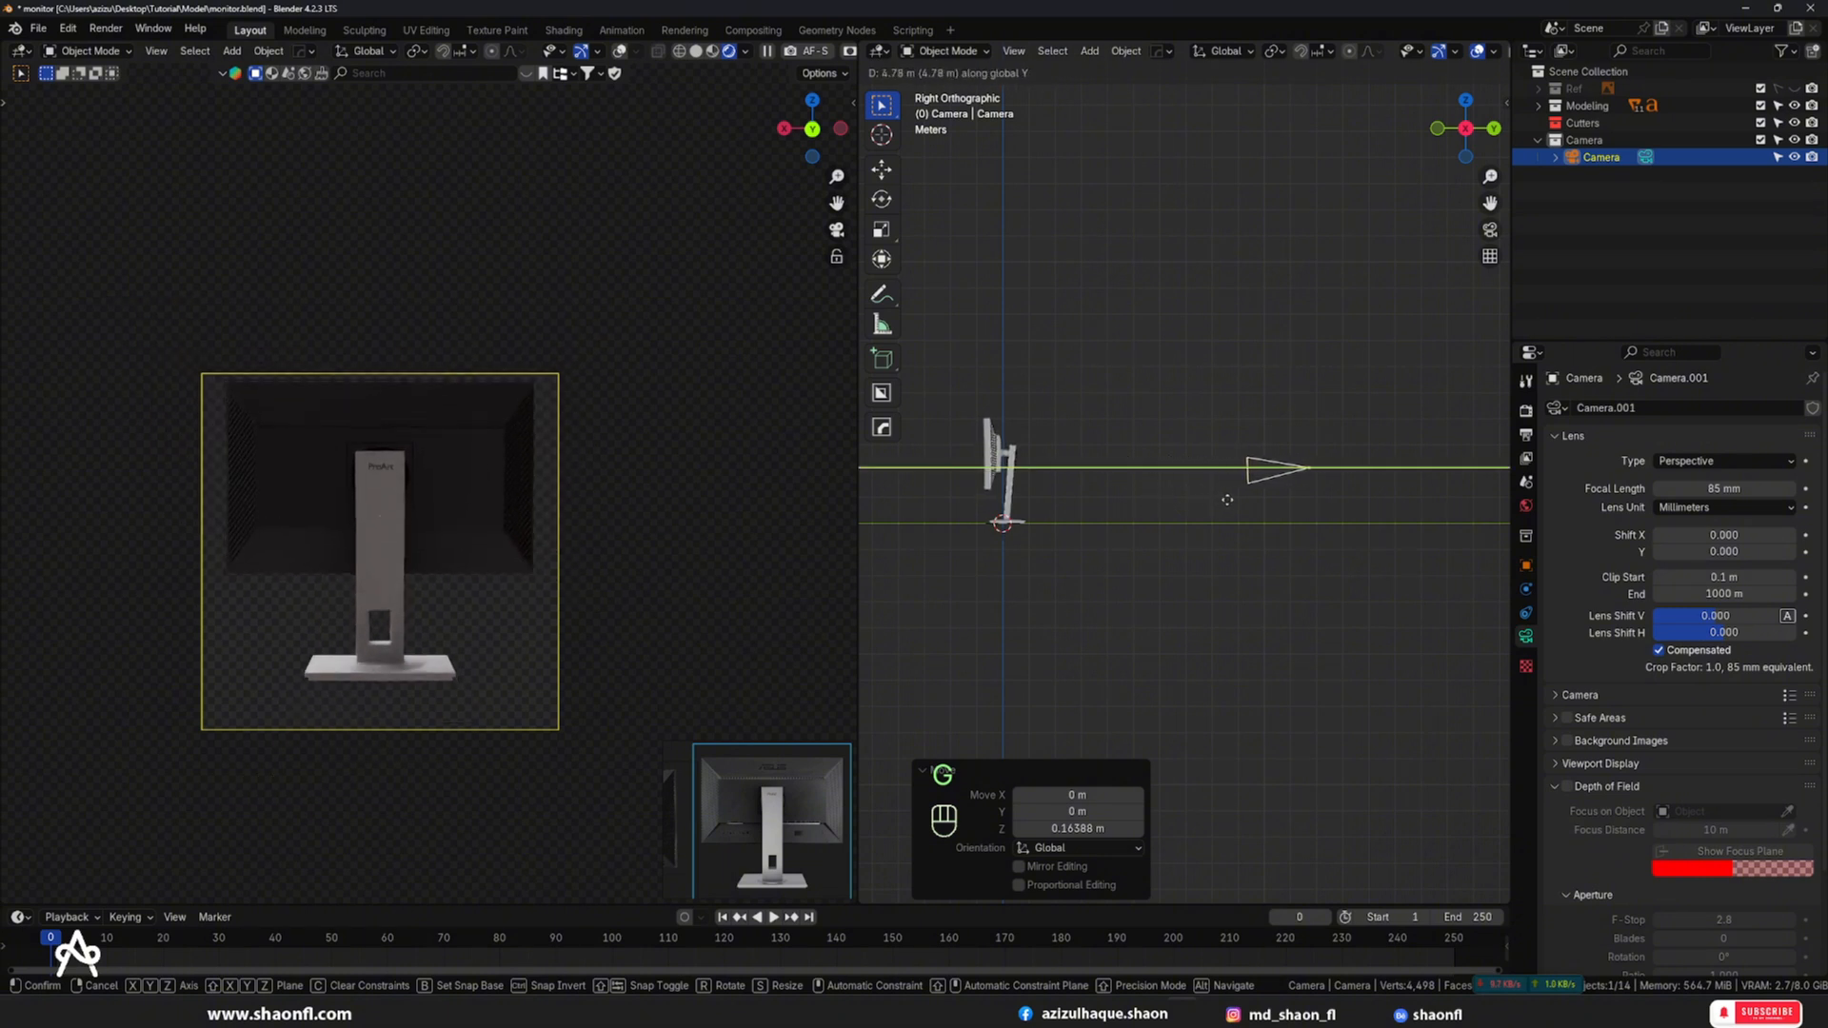
left_click(1228, 500)
- Raise the camera along Z, tilt it about -1.78°, and raise it a further 0.22 m to recentre the monitor
key("g")
key("z")
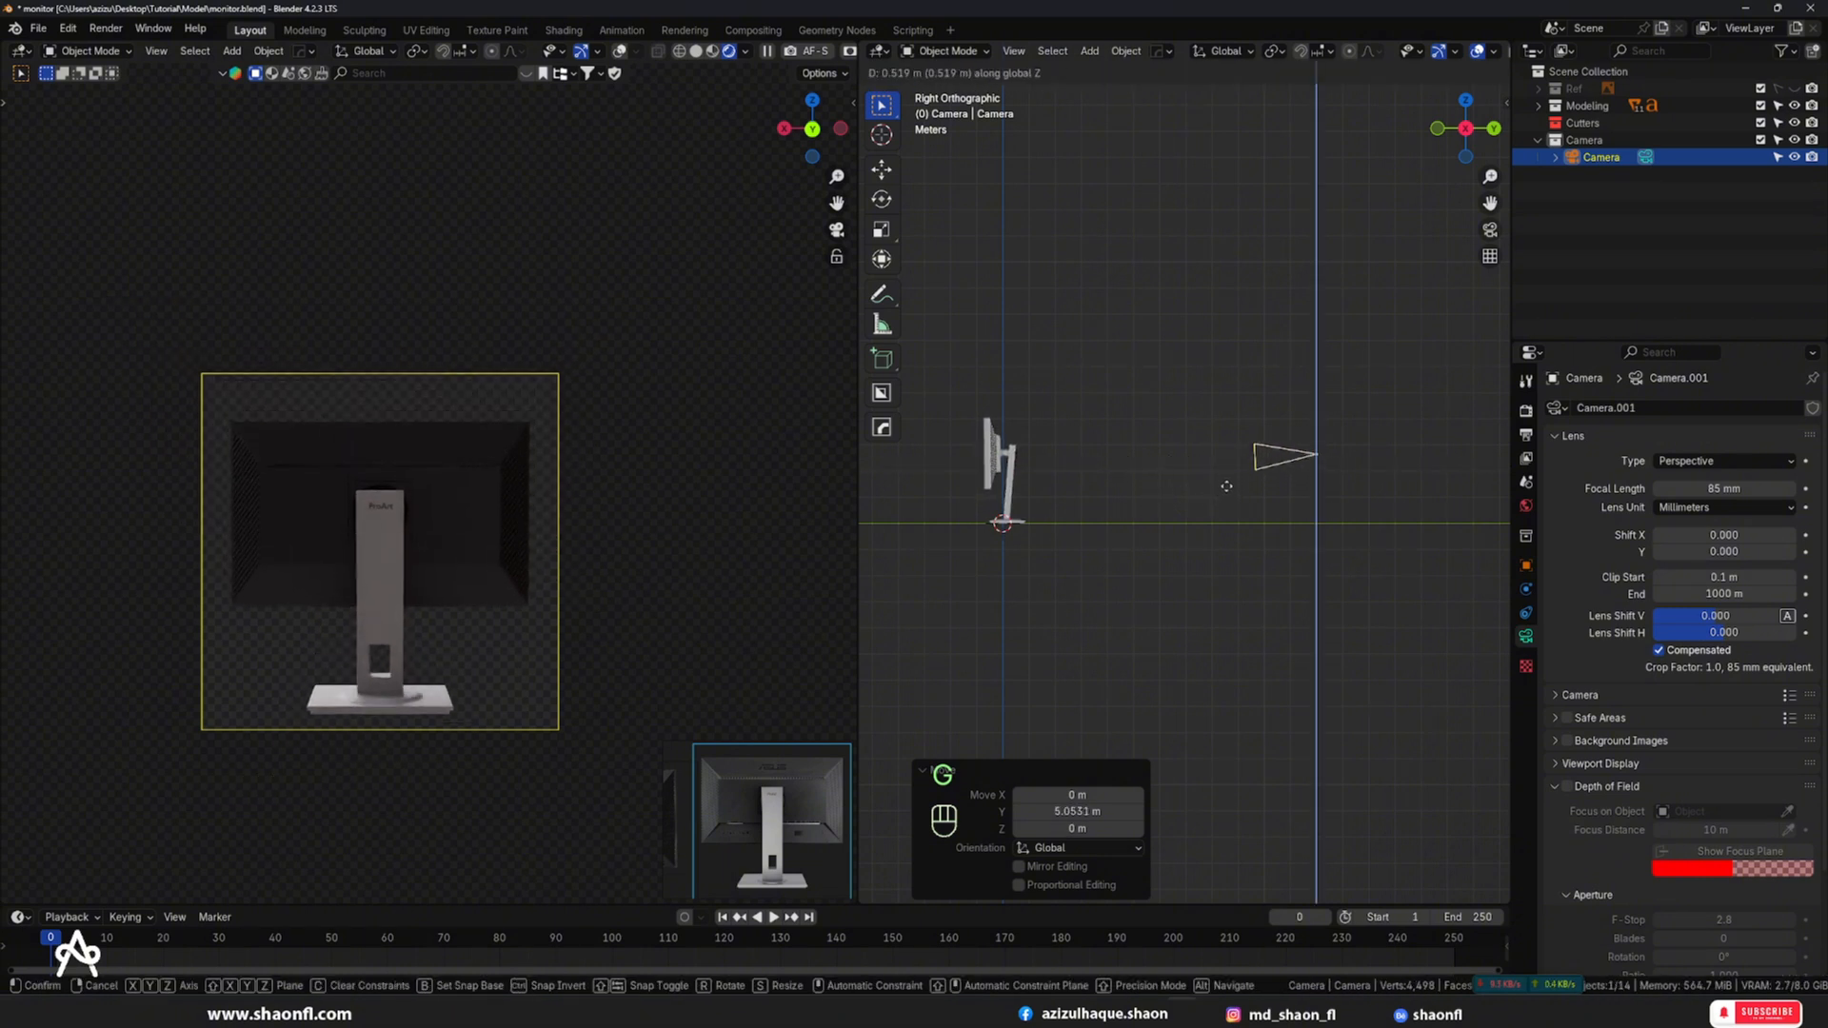
key("r")
left_click(1354, 367)
key("g")
key("z")
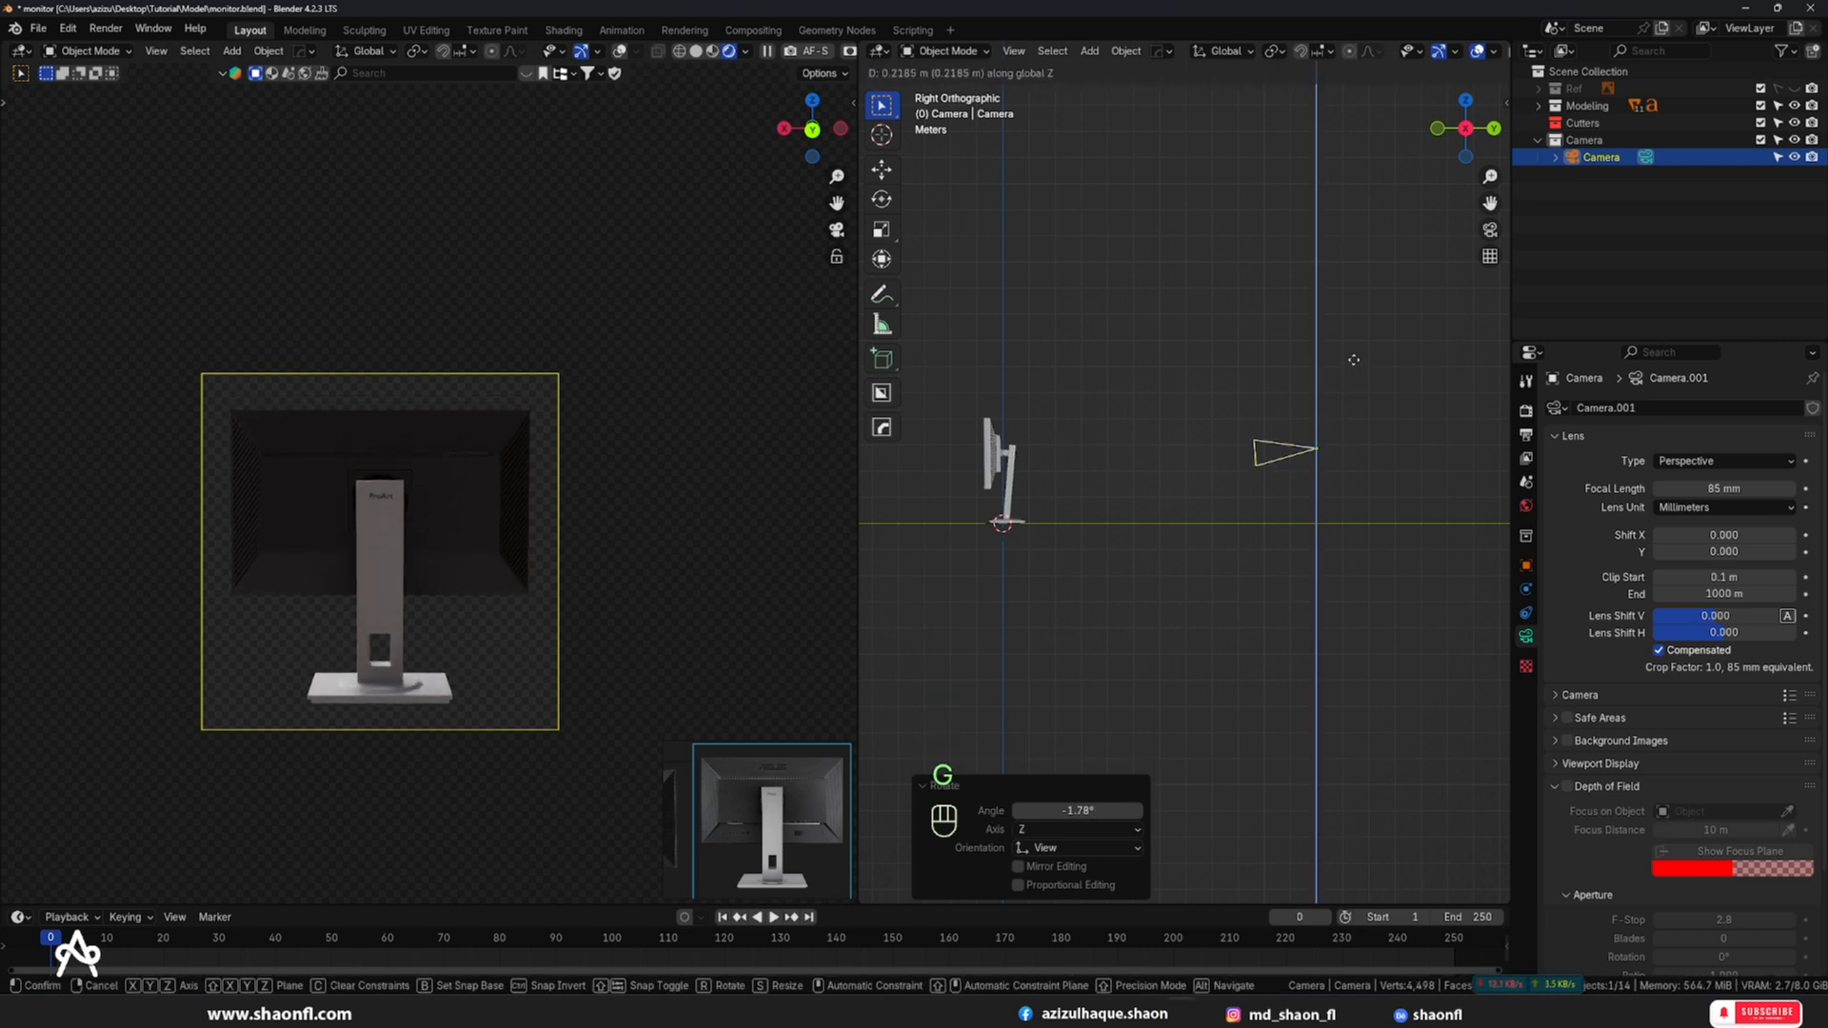
left_click(1353, 360)
- Set the background strength of the A_light world to 0 to remove the environment lighting
left_click_drag(1353, 360, 1124, 530, "alt")
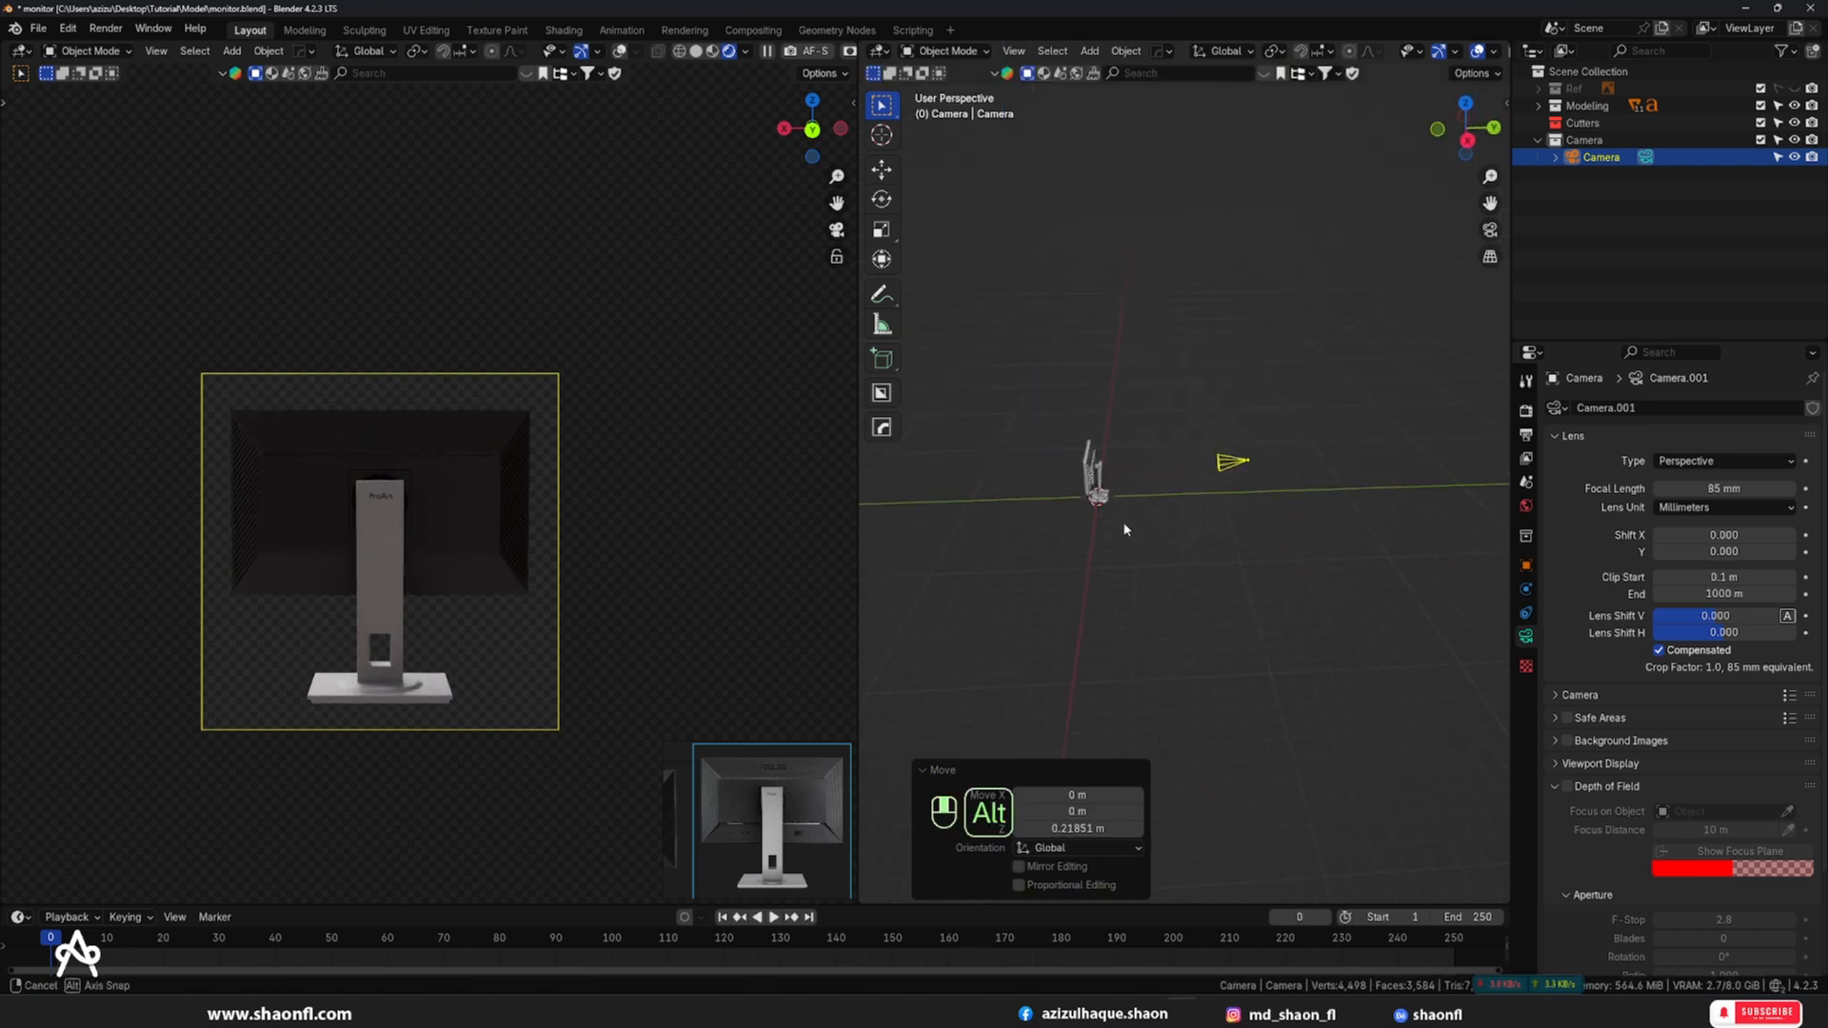
scroll(963, 575, "up", 1)
scroll(378, 532, "up", 1)
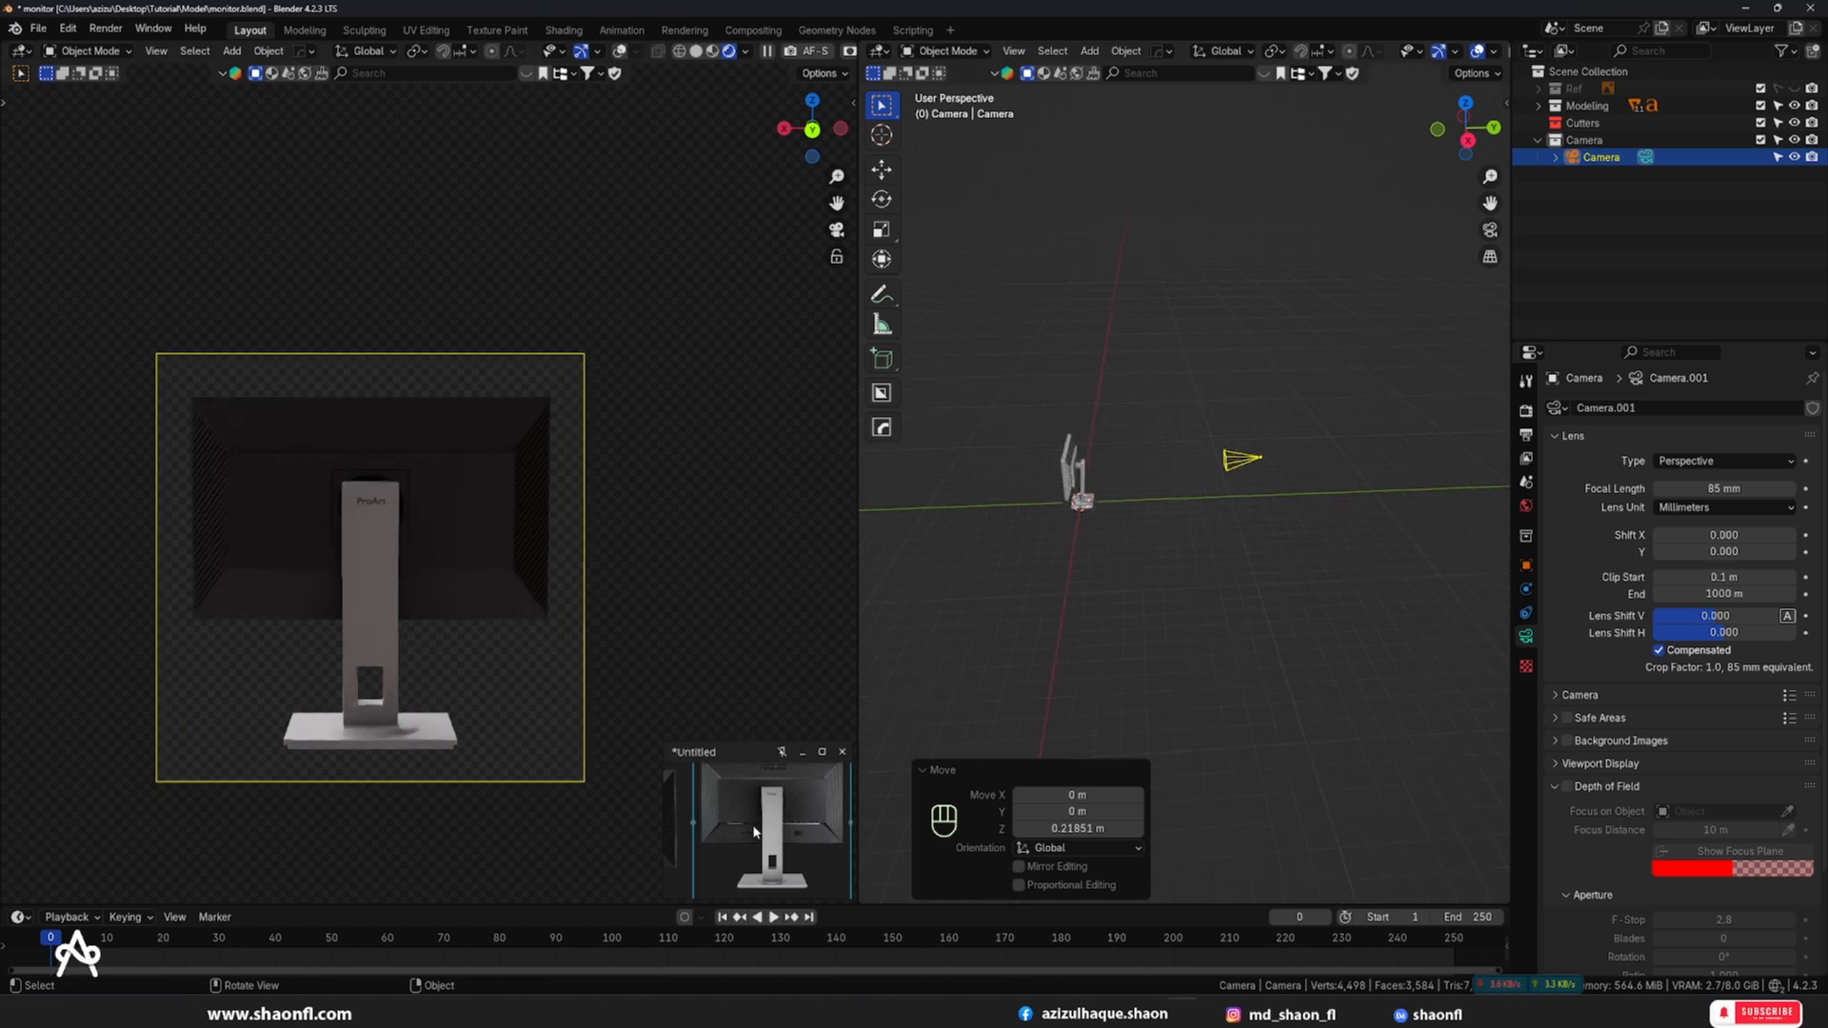
left_click_drag(1067, 543, 1280, 522, "alt")
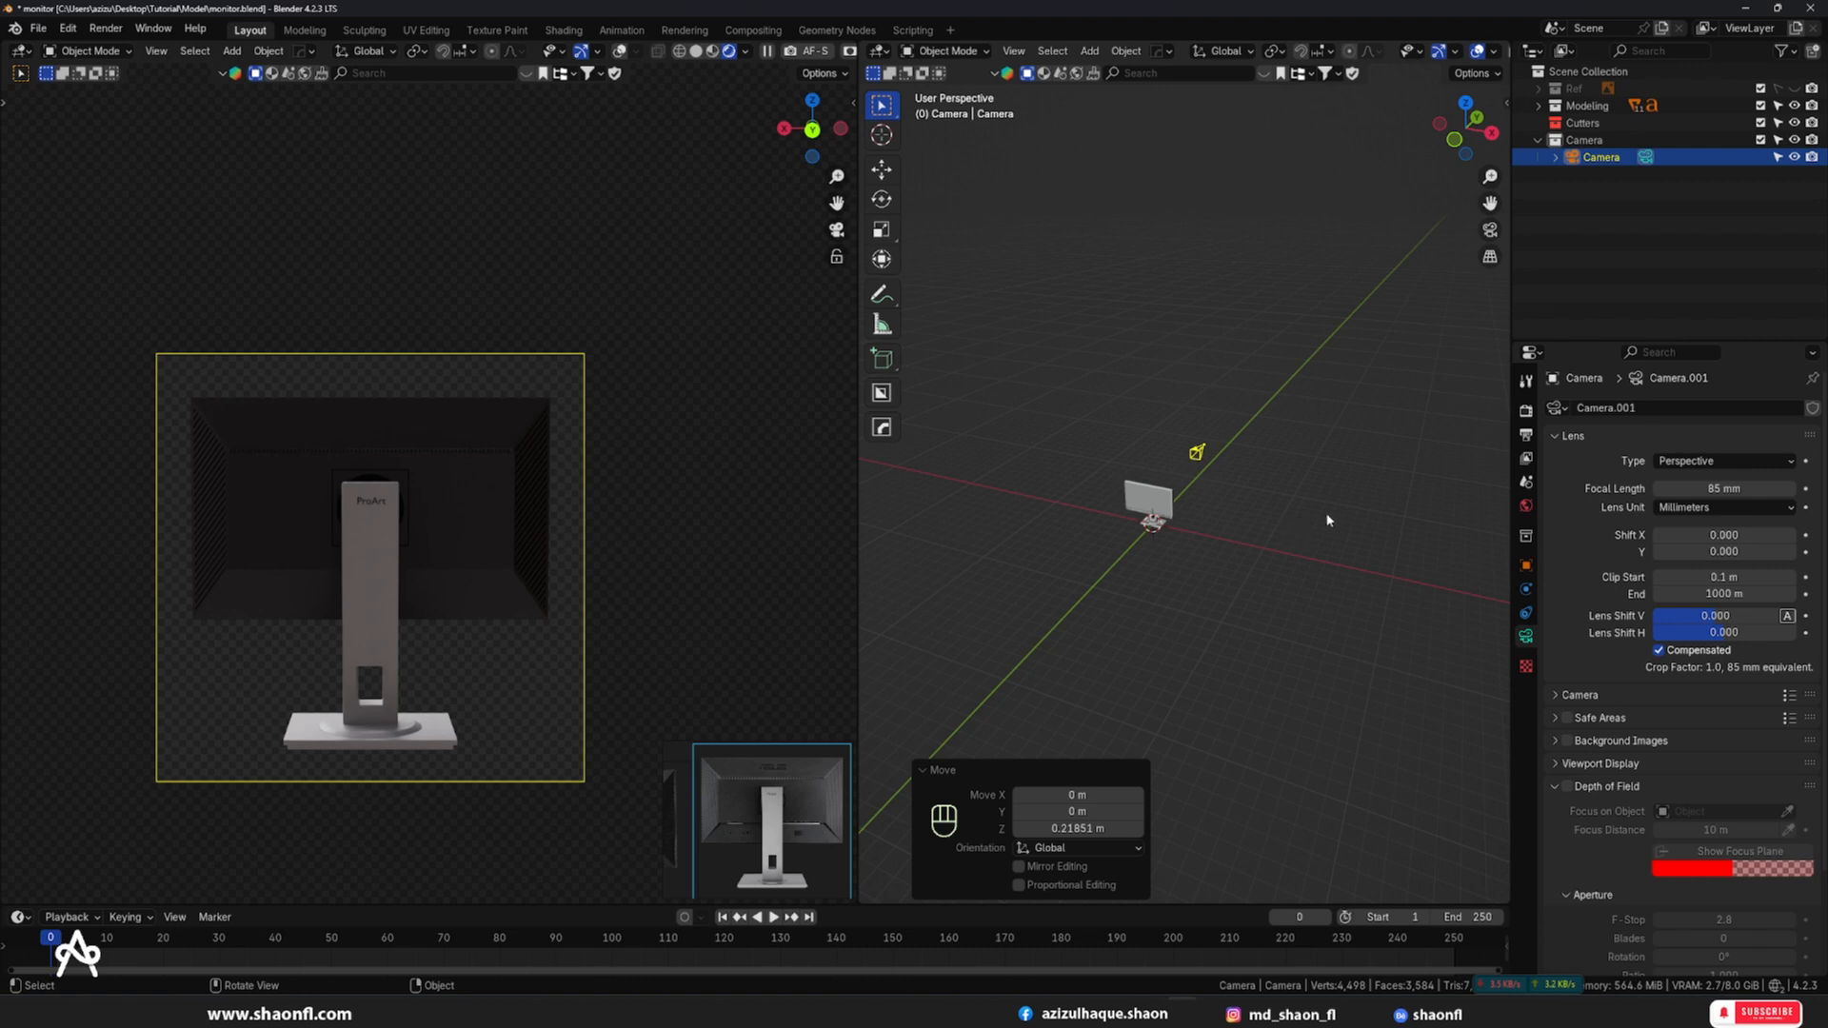
left_click(1526, 505)
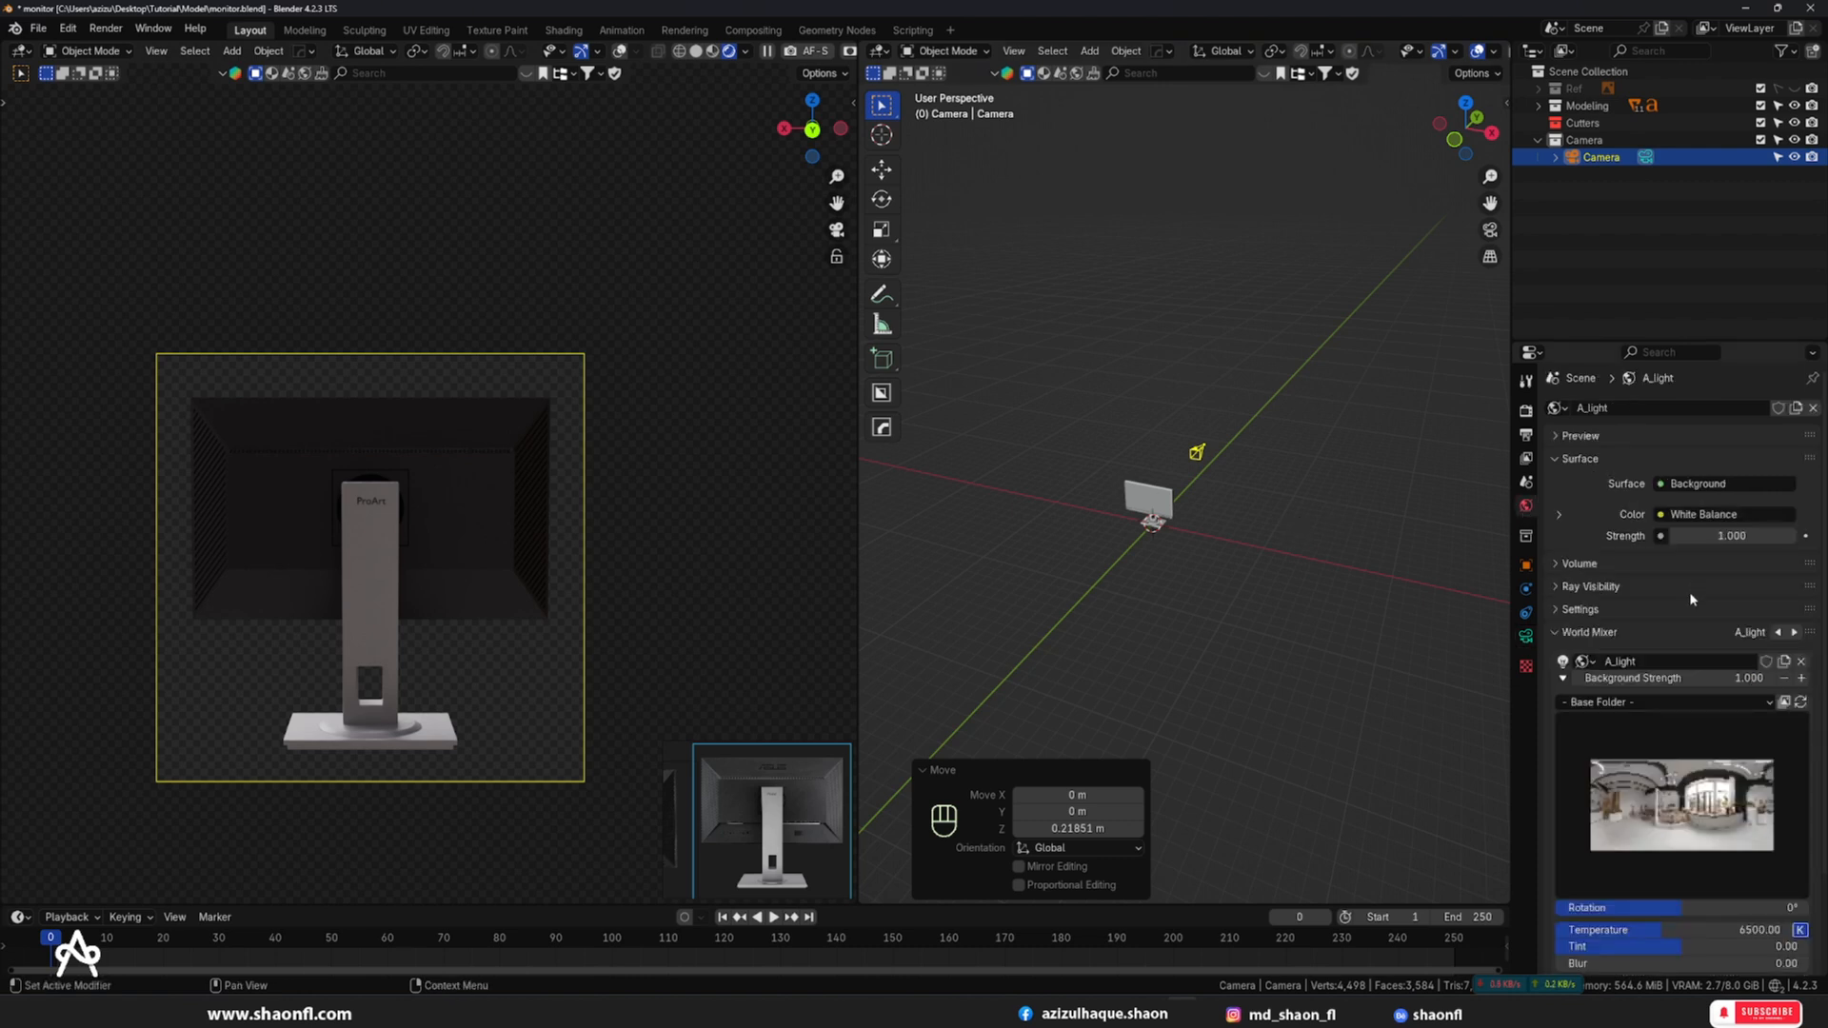
left_click(1714, 678)
type("0")
key("Return")
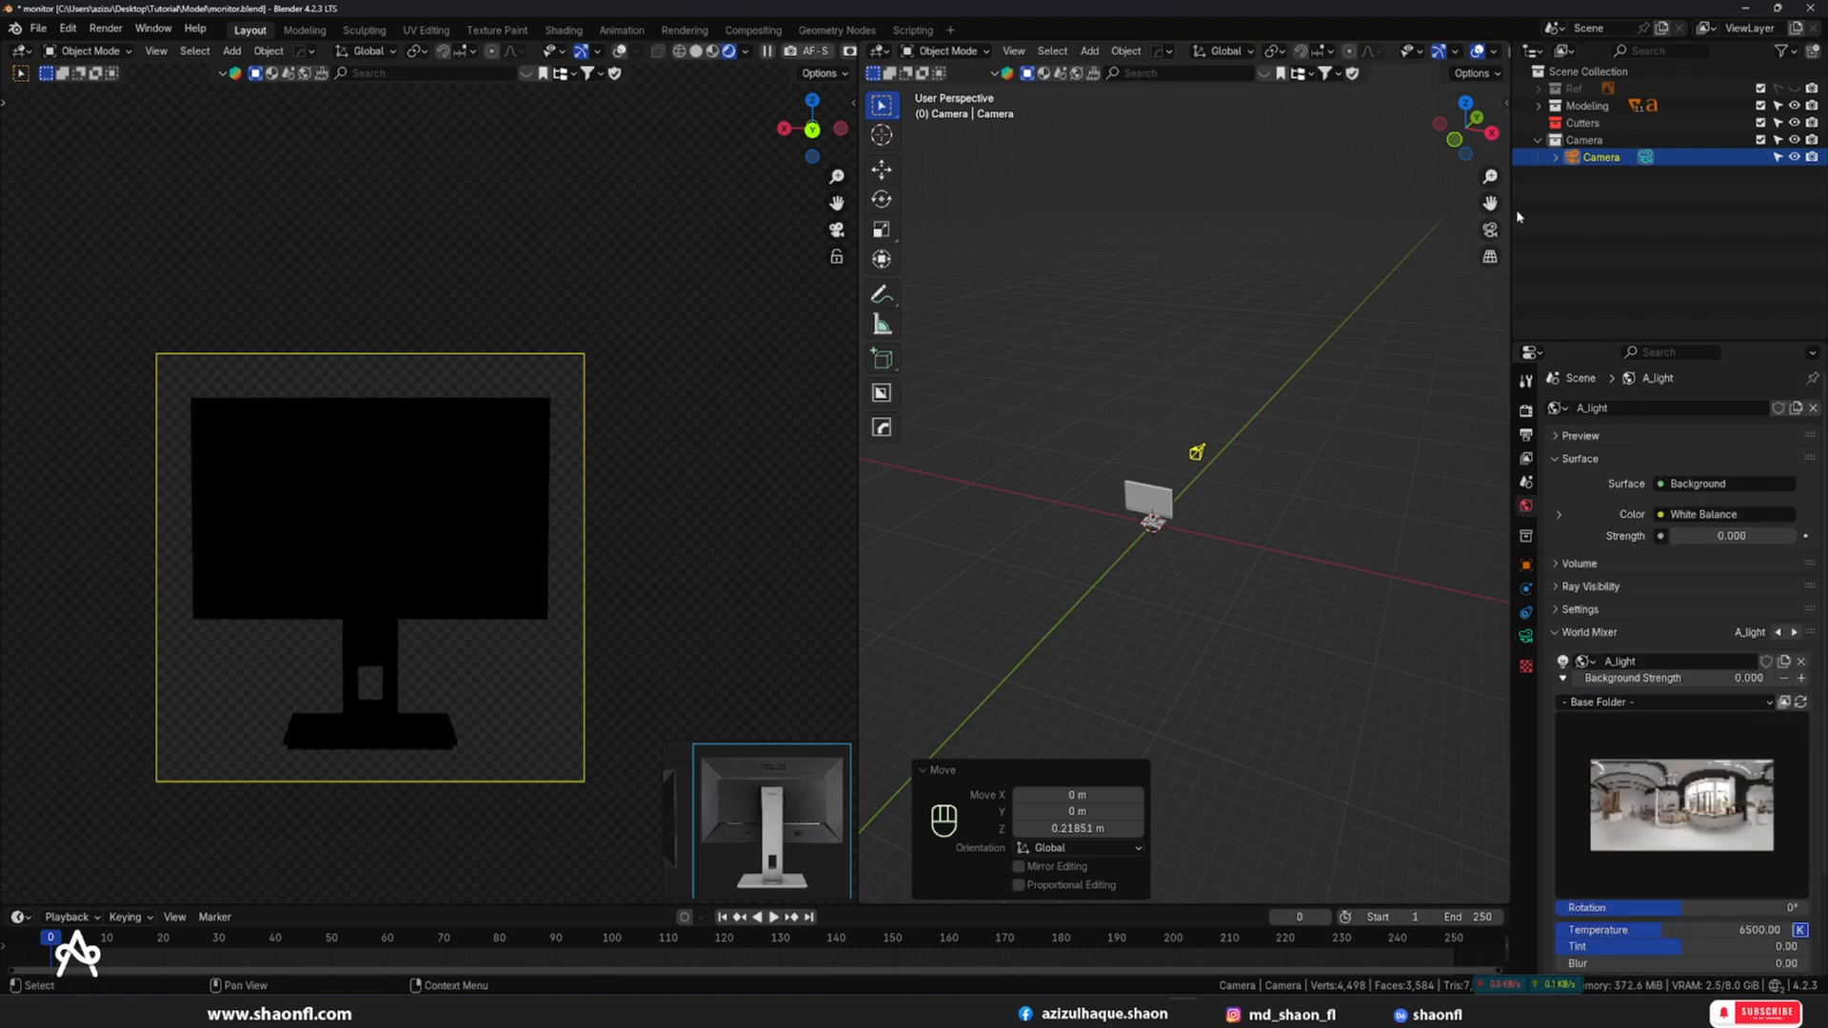
- Add an area light at the origin and raise it about 15.9 m along Z above the monitor
left_click(1233, 423)
left_click_drag(1232, 423, 1159, 428, "alt")
key("shift+a")
mouse_move(1175, 427)
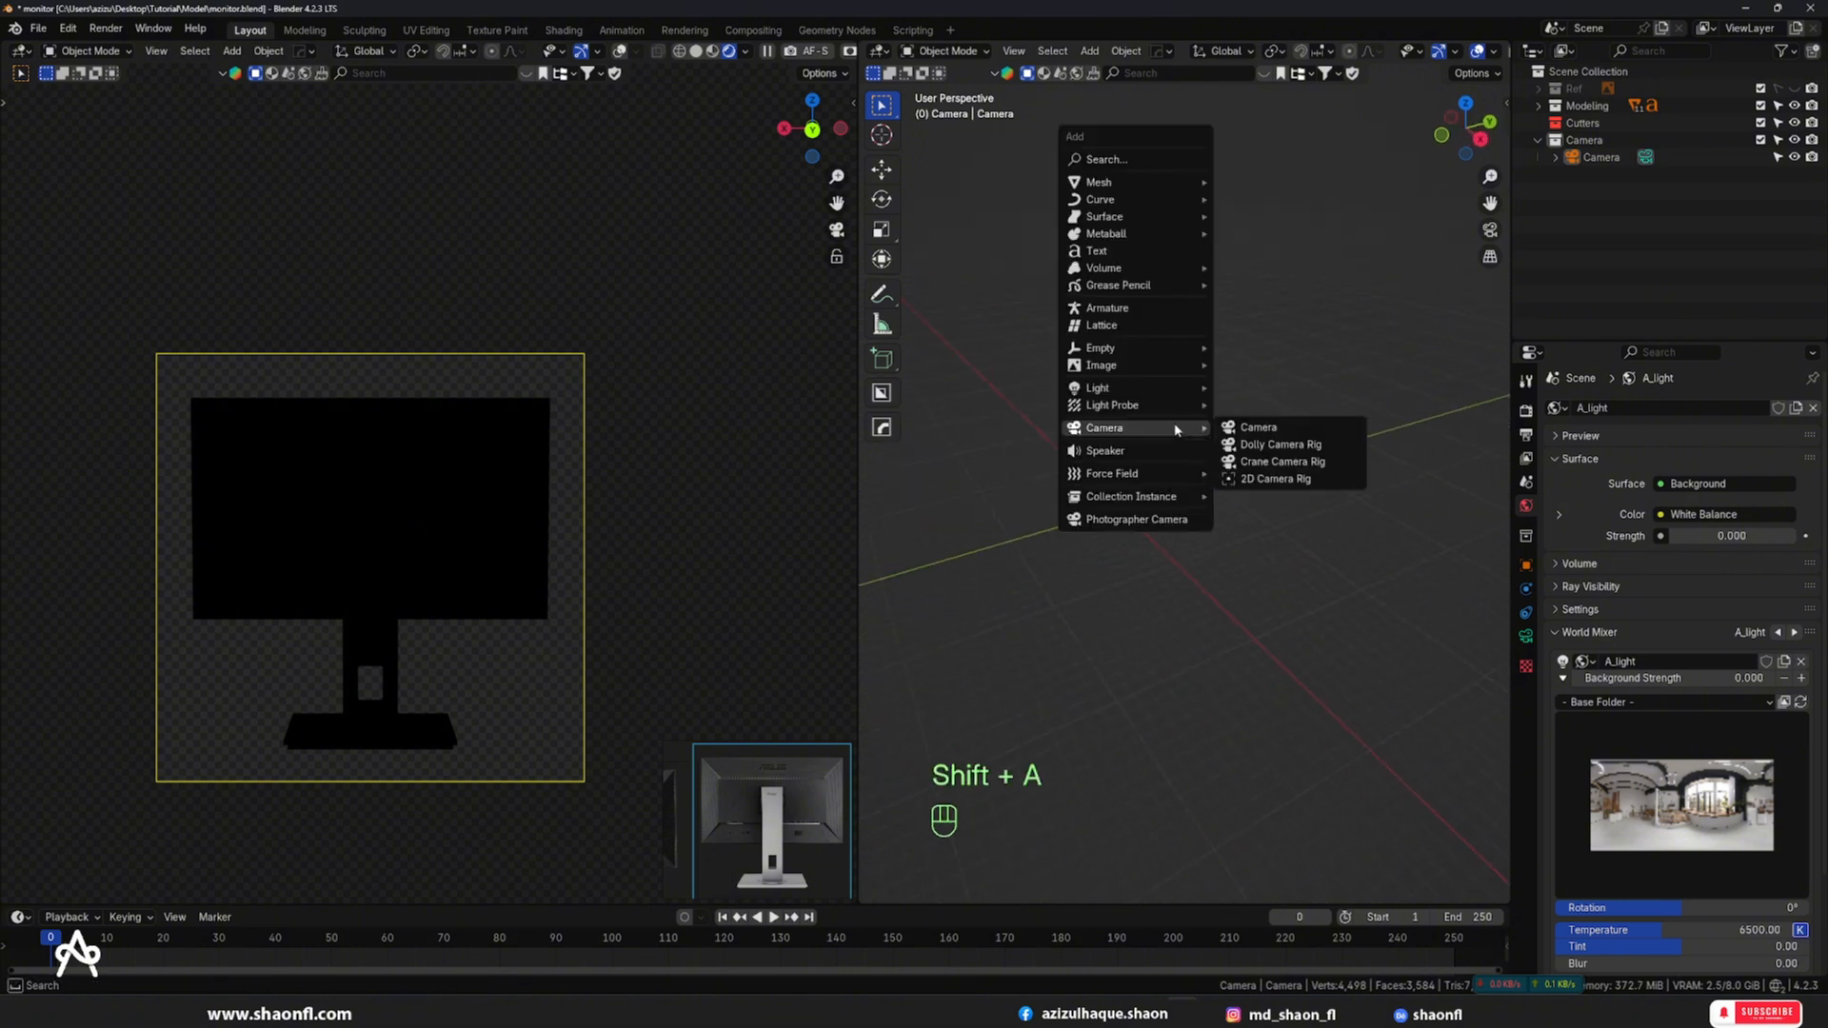
mouse_move(1124, 388)
left_click(1252, 443)
key("g")
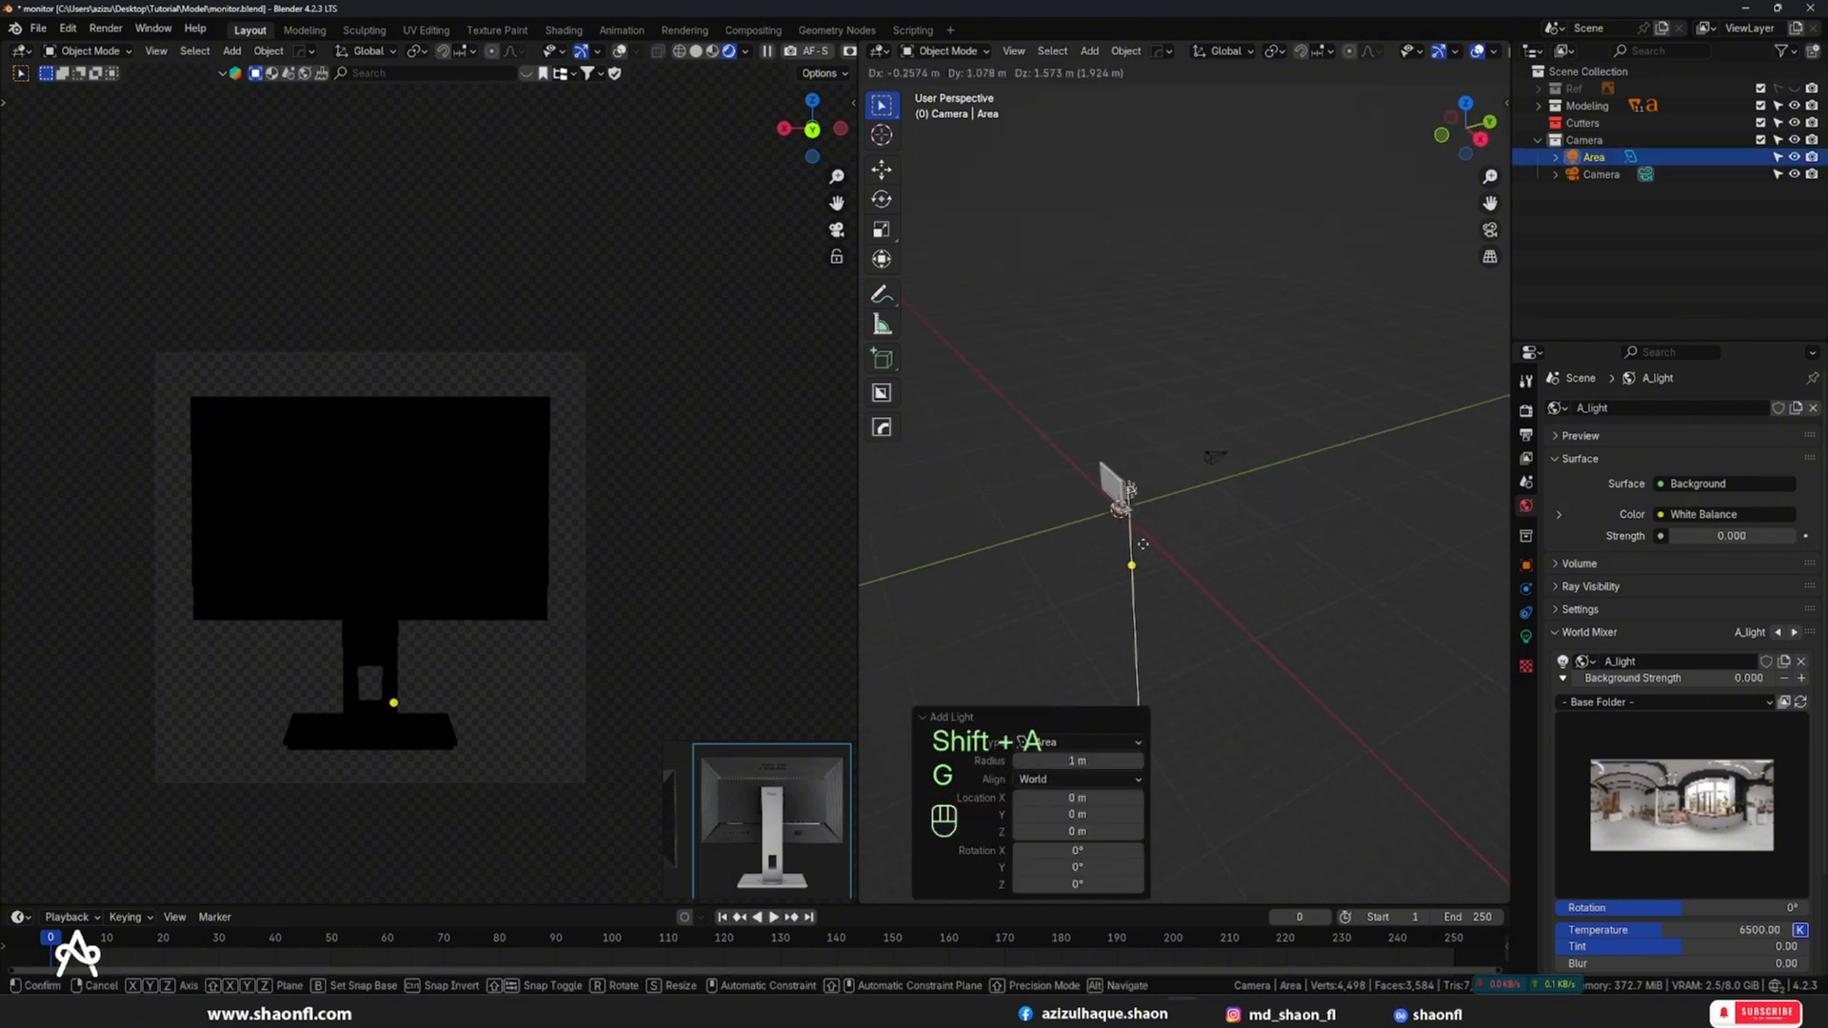
key("z")
left_click(1135, 457)
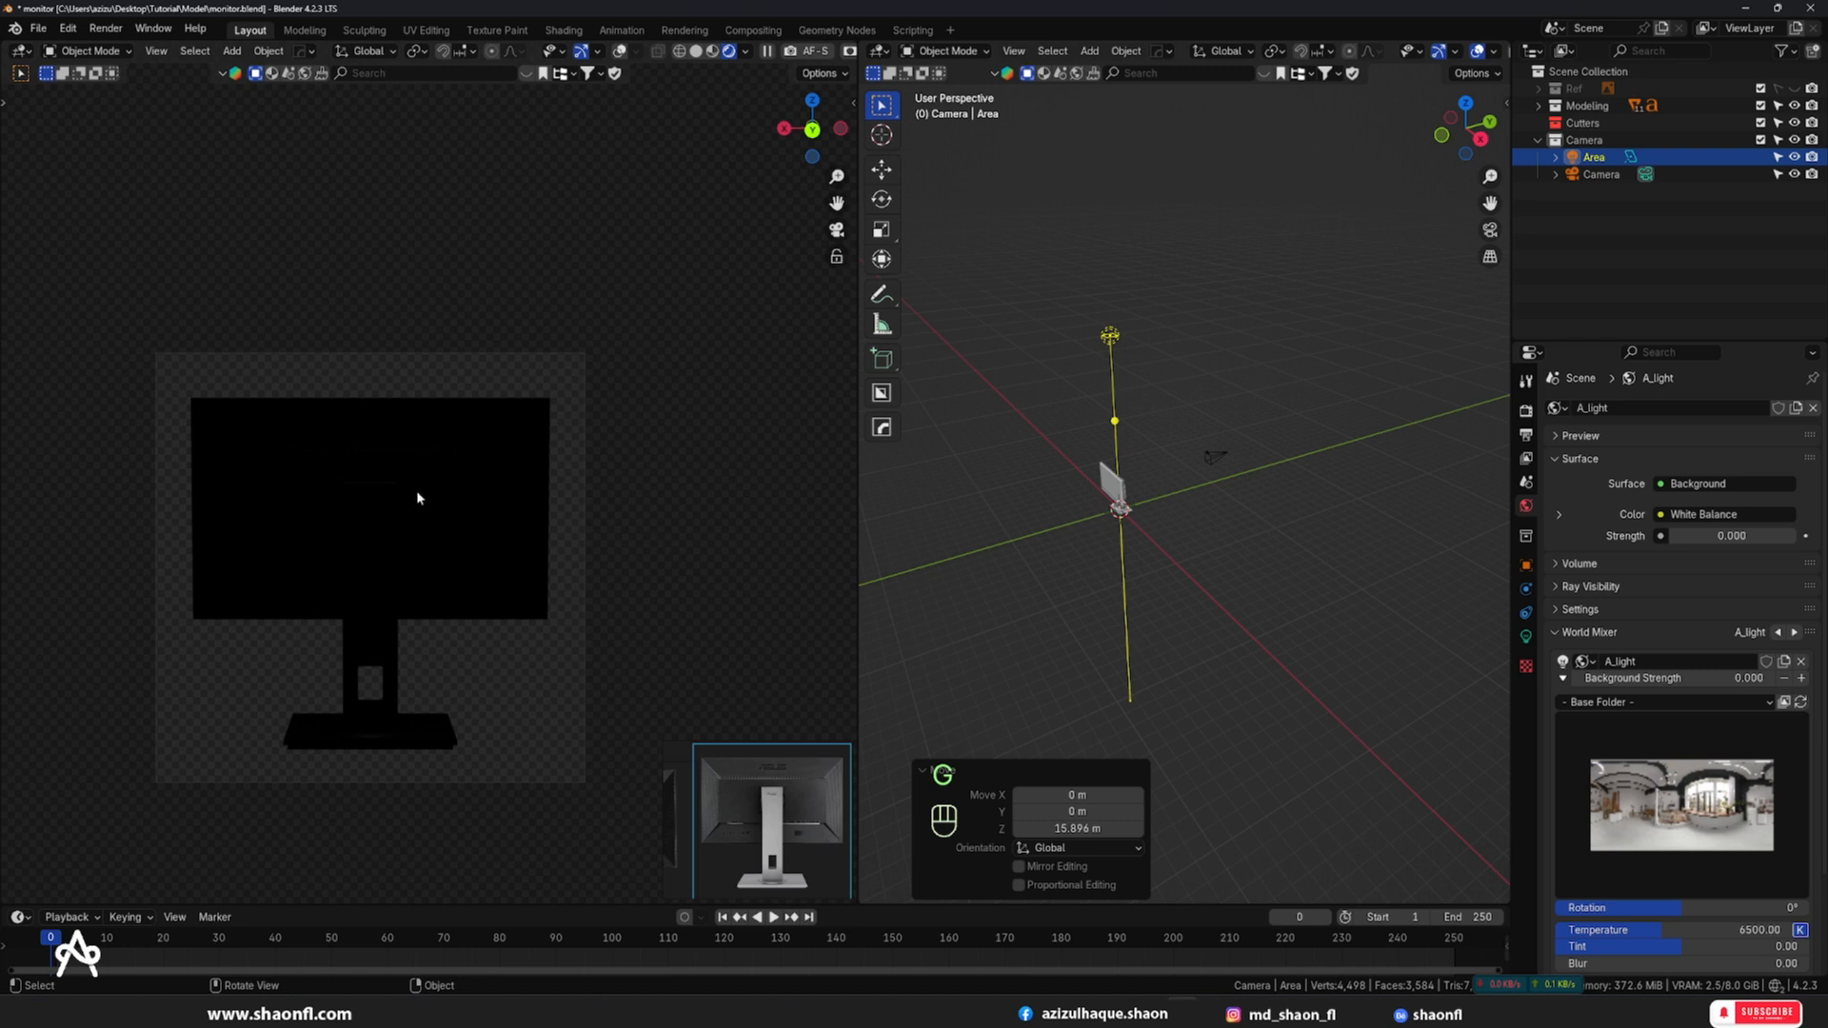
- From the right view, move the area light about 0.79 m along Y and 7.62 m down, and scale it by about 2.717
left_click_drag(1048, 419, 923, 428, "alt")
key("KP_3")
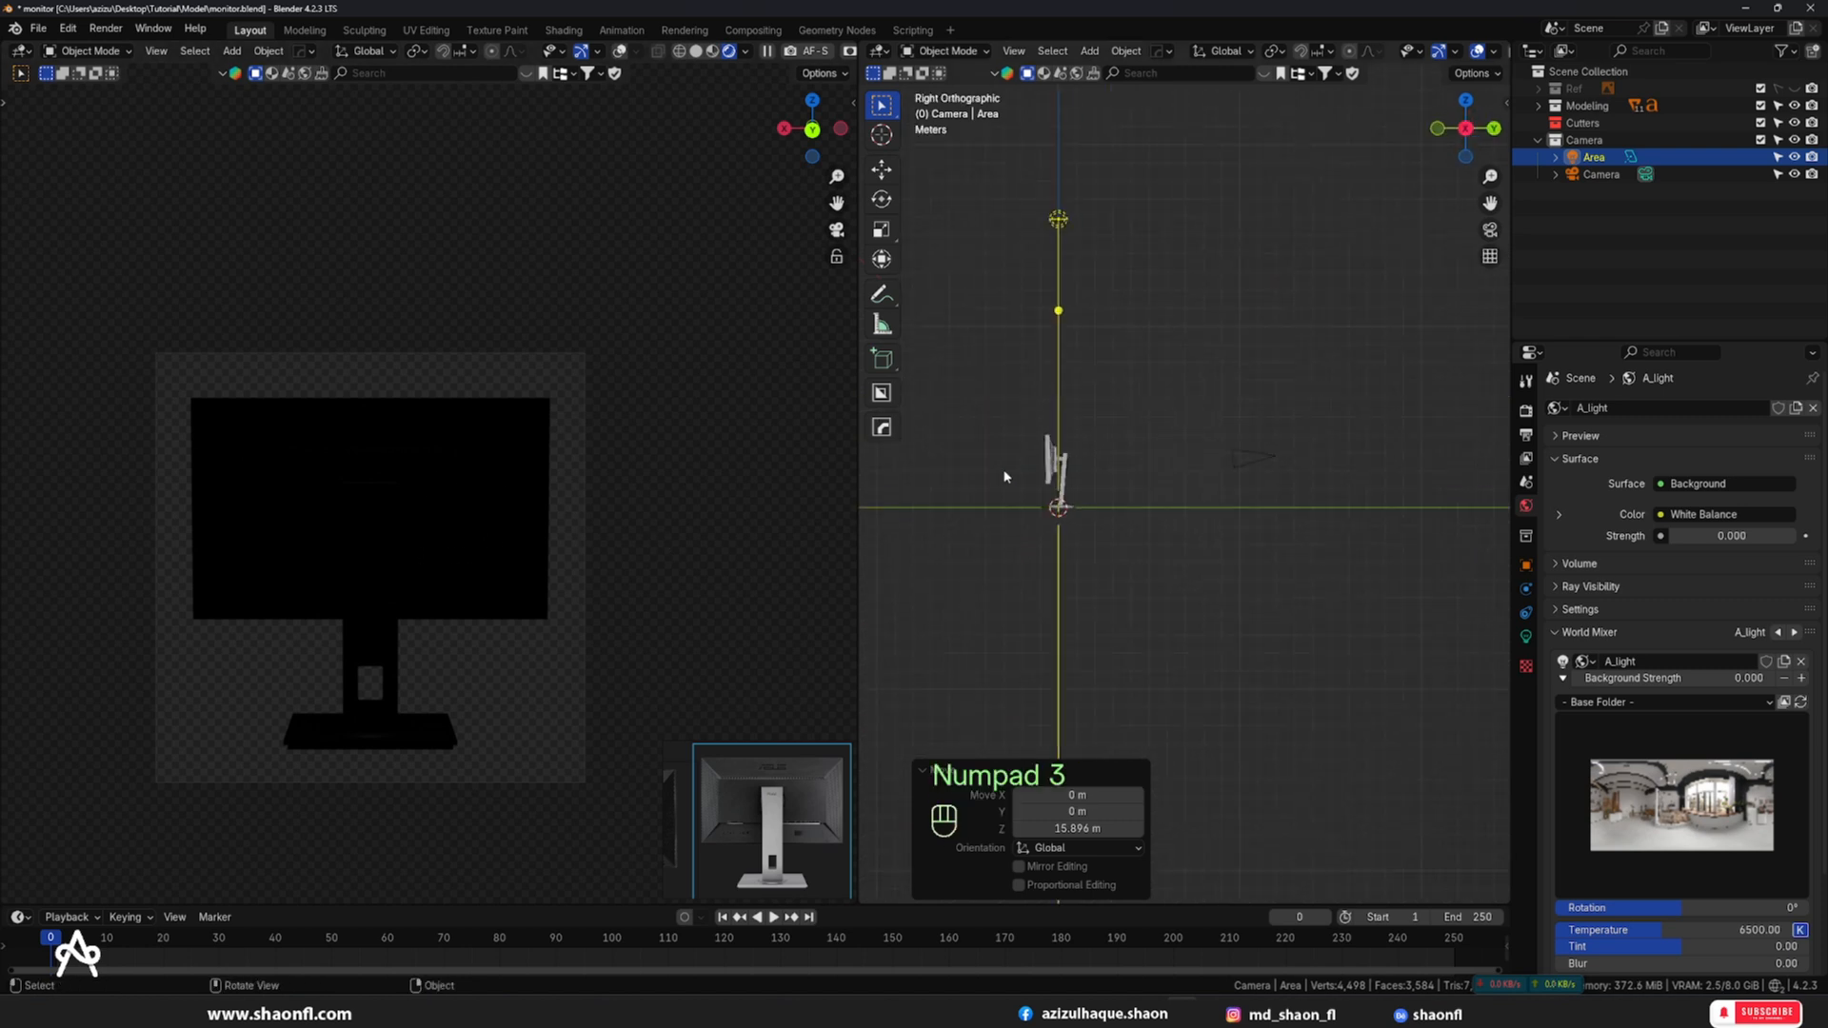
key("g")
left_click(1095, 381)
key("s")
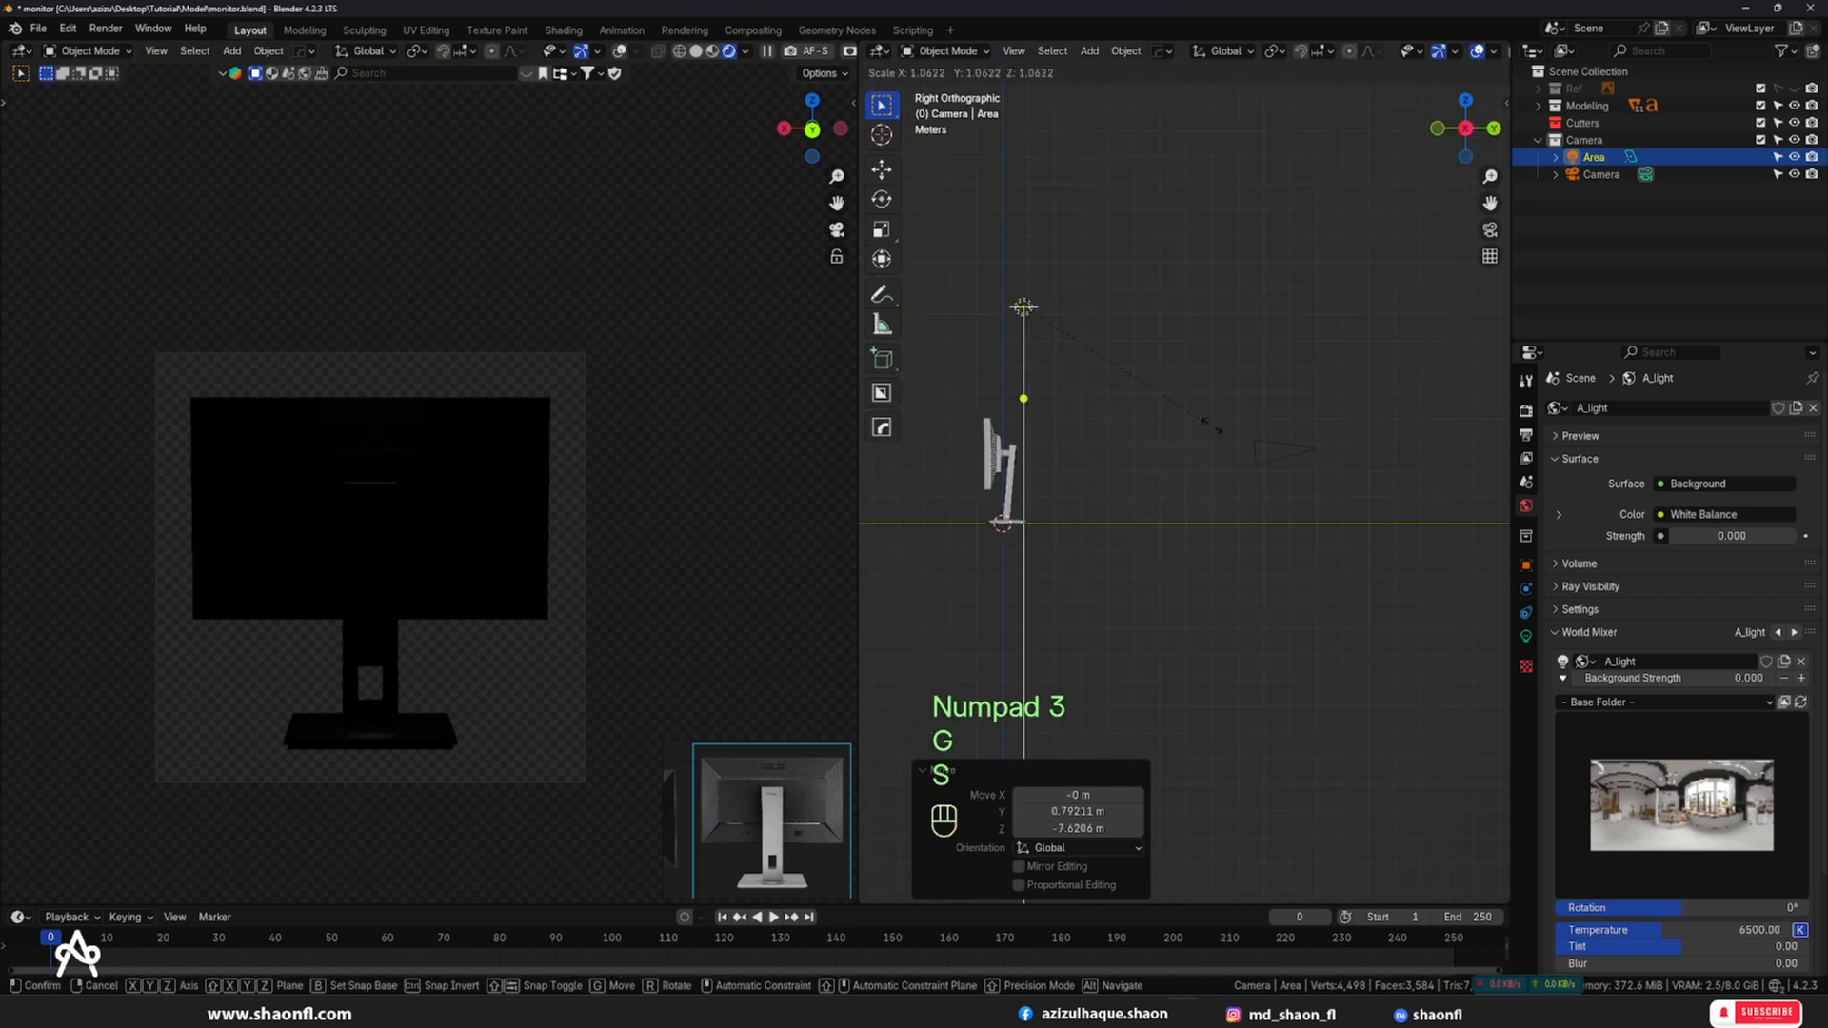
left_click(911, 497)
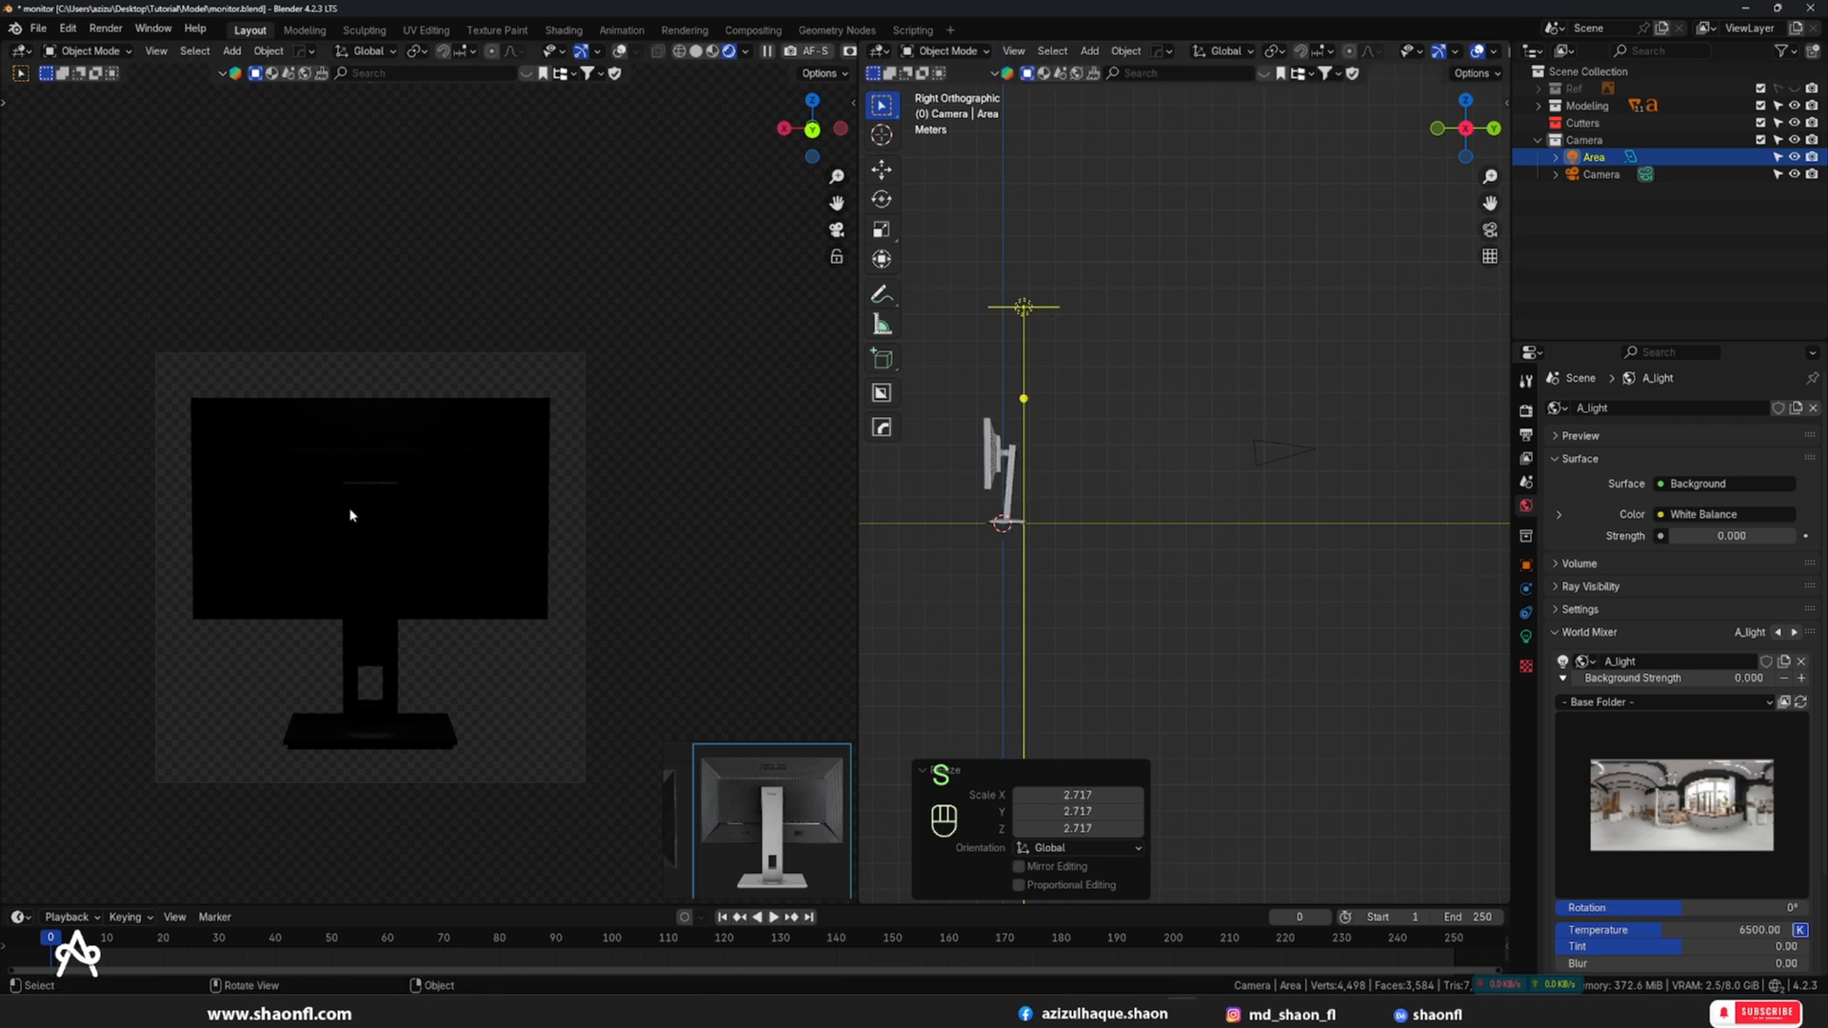
scroll(350, 515, "up", 5)
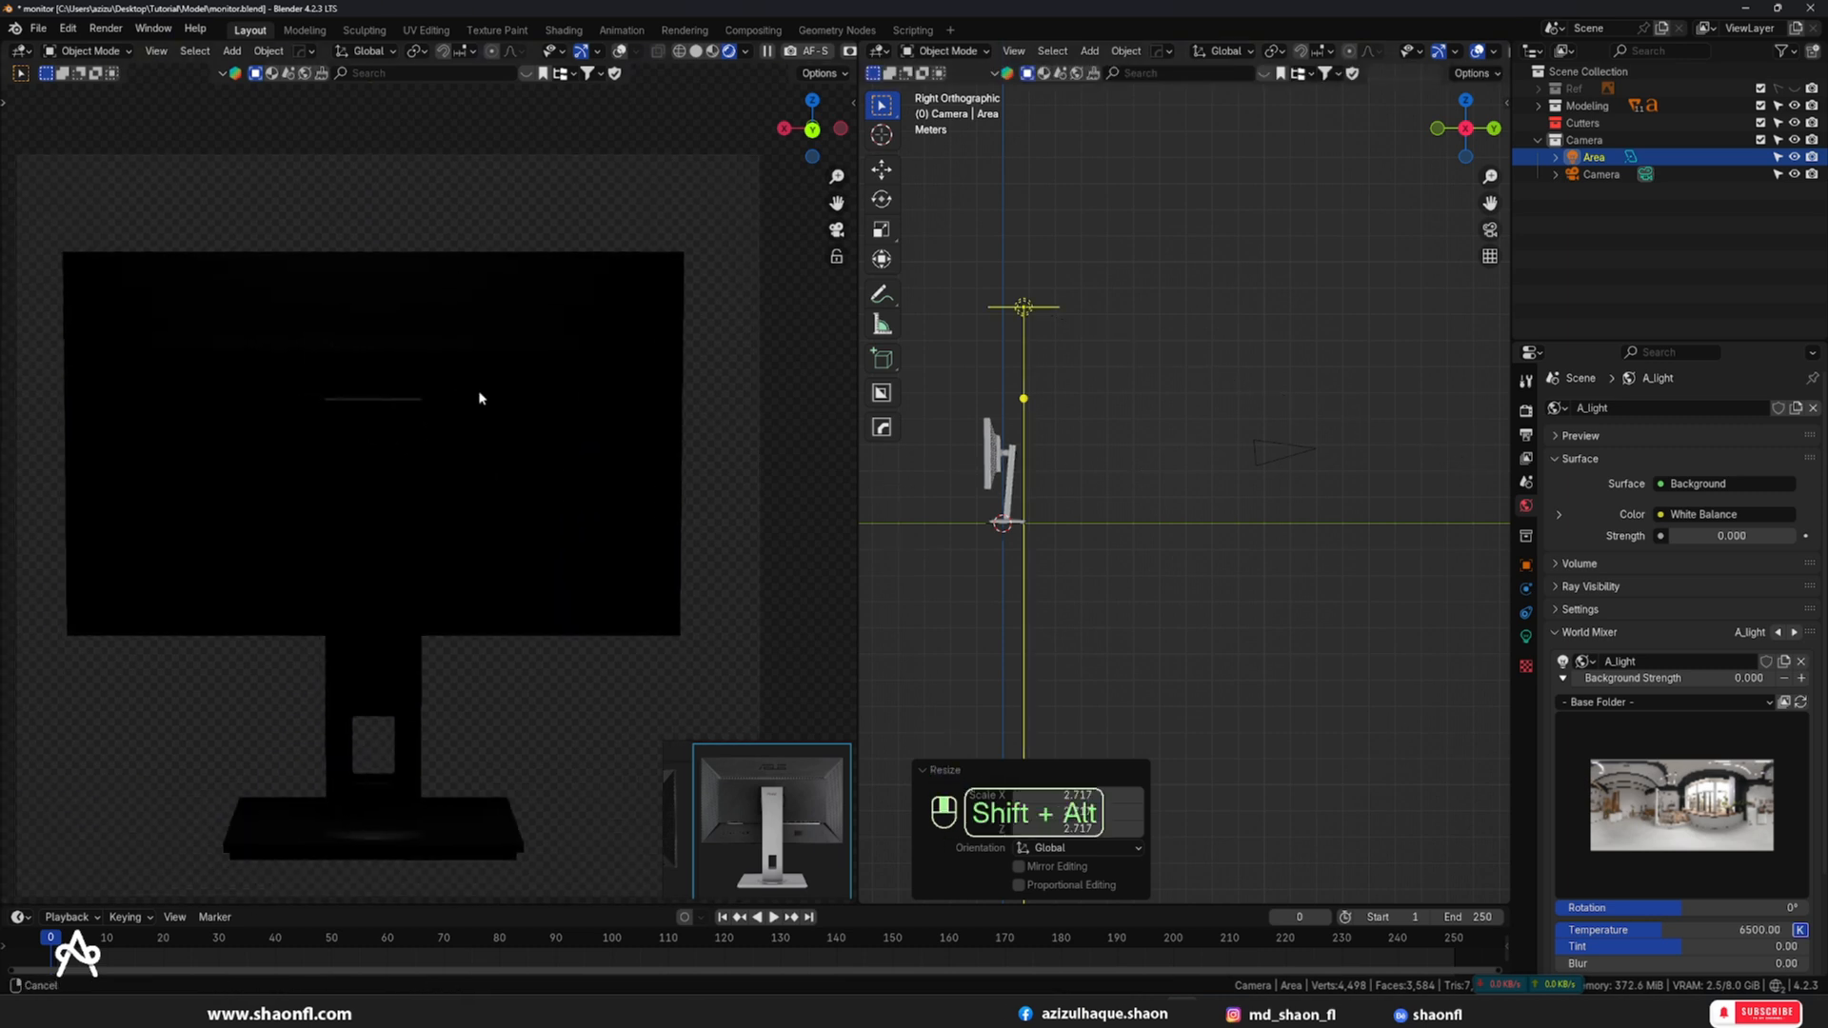
middle_click_drag(481, 398, 487, 360, "shift")
left_click(1527, 411)
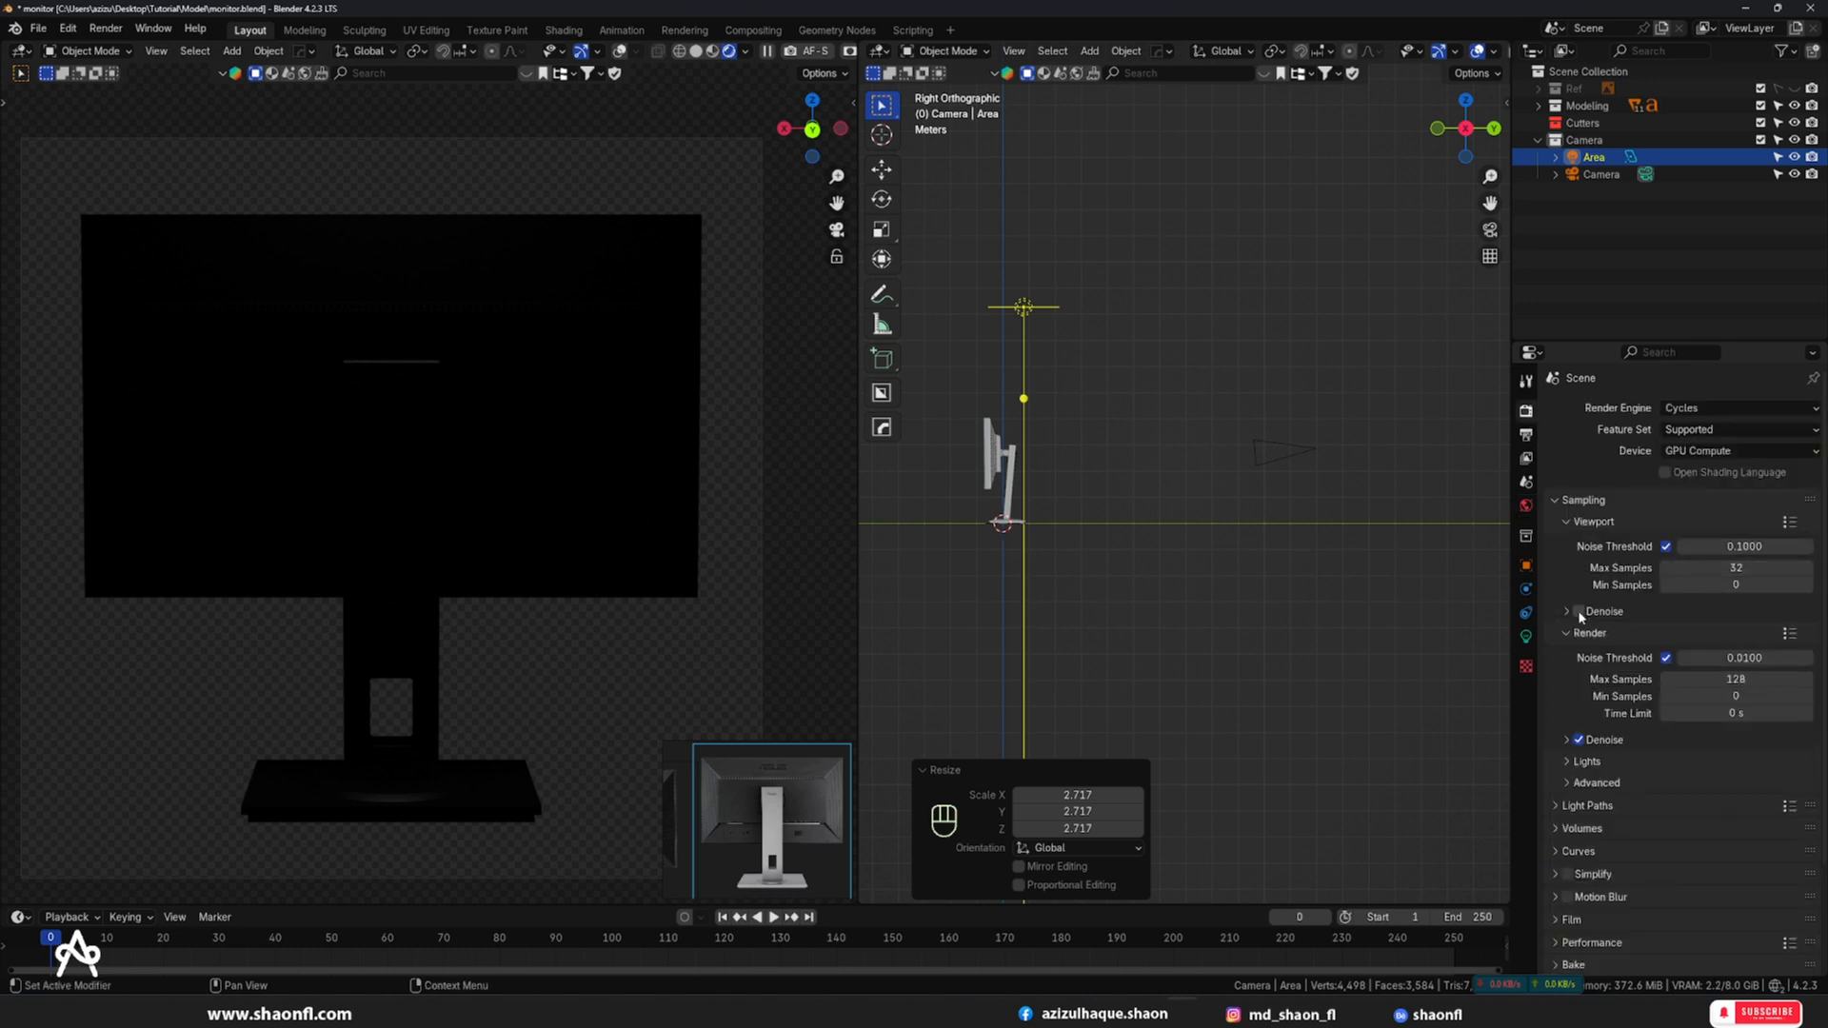
key("r")
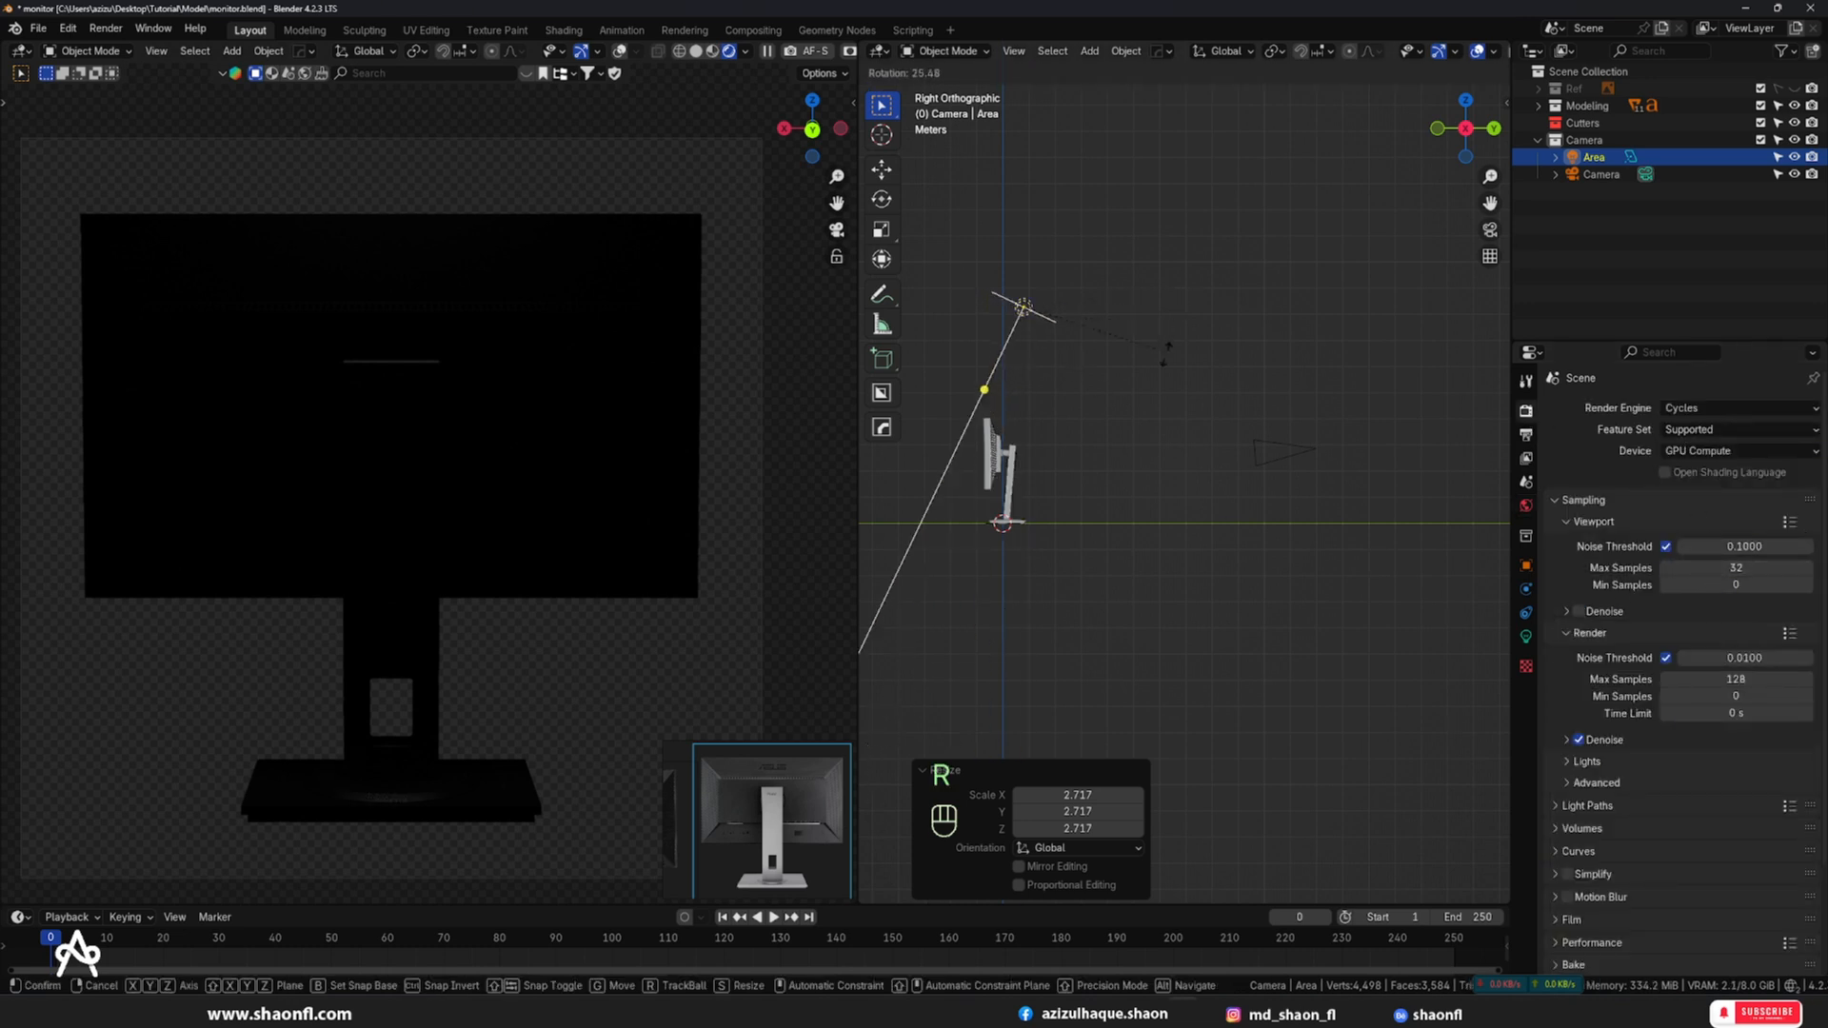
right_click(1200, 360)
- Raise the overhead area light's power to 500 W
left_click(1526, 637)
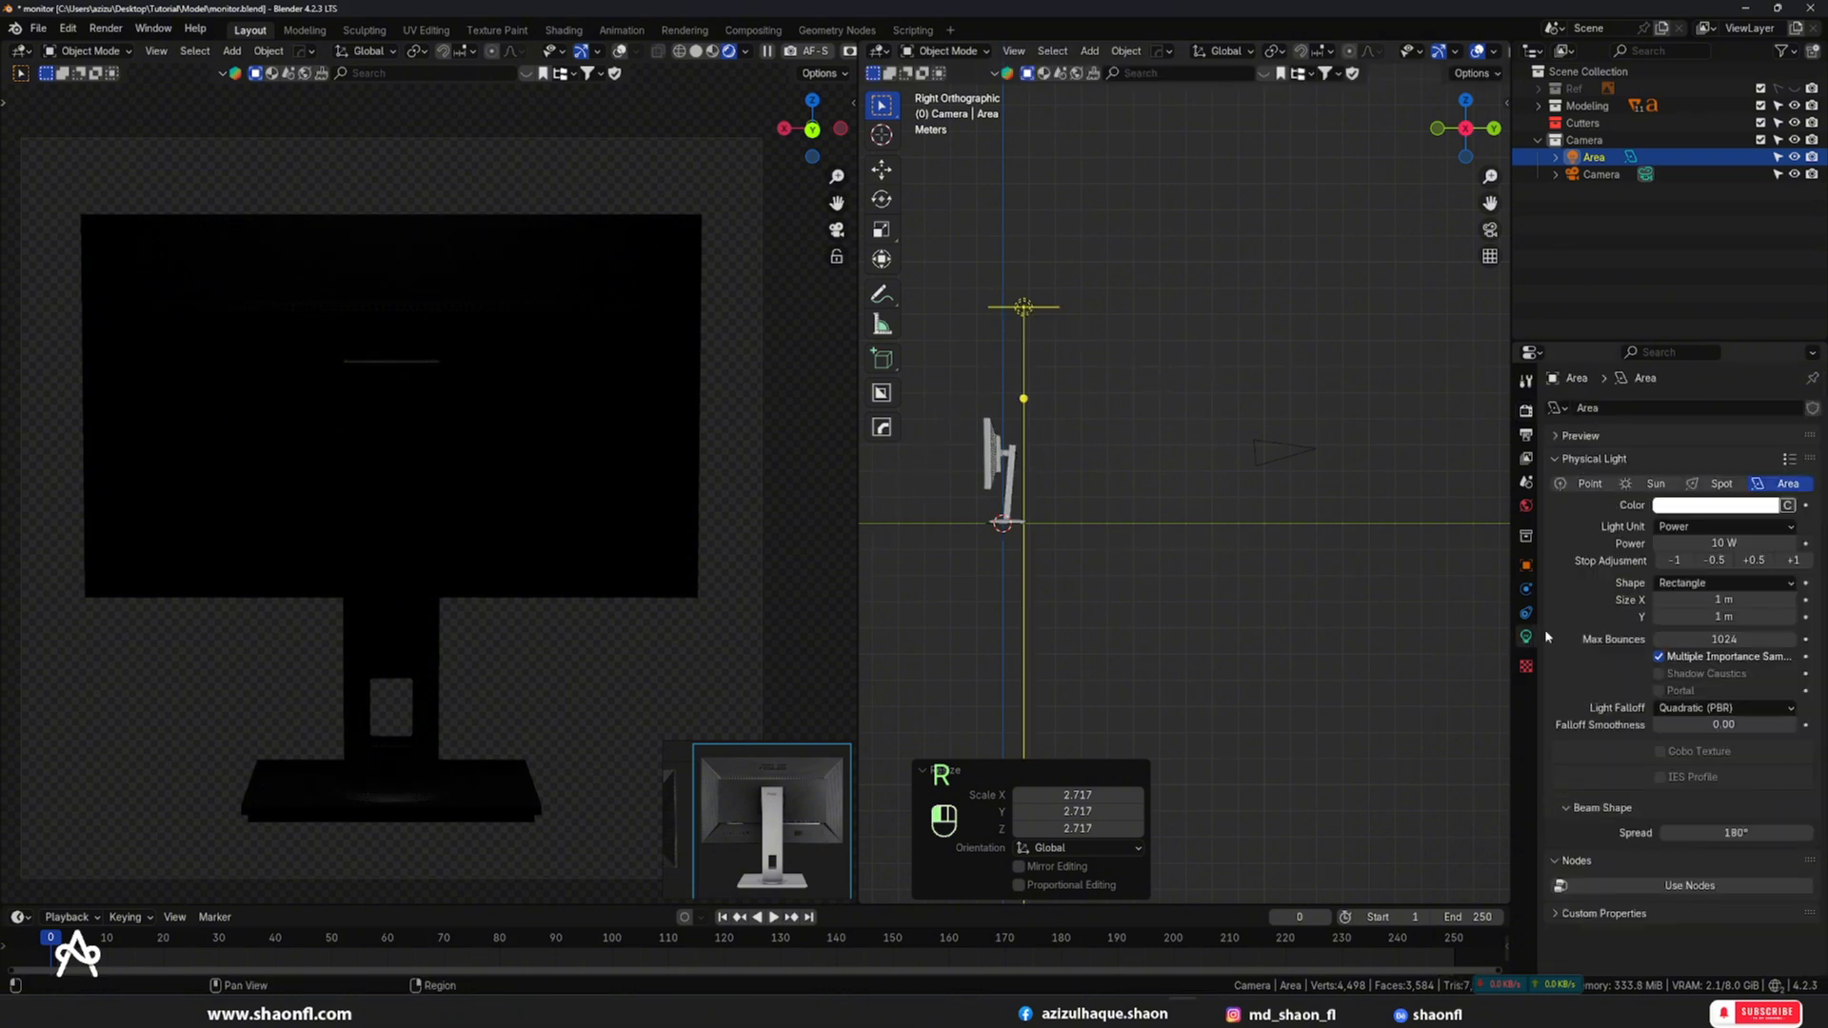
left_click(1744, 541)
type("100")
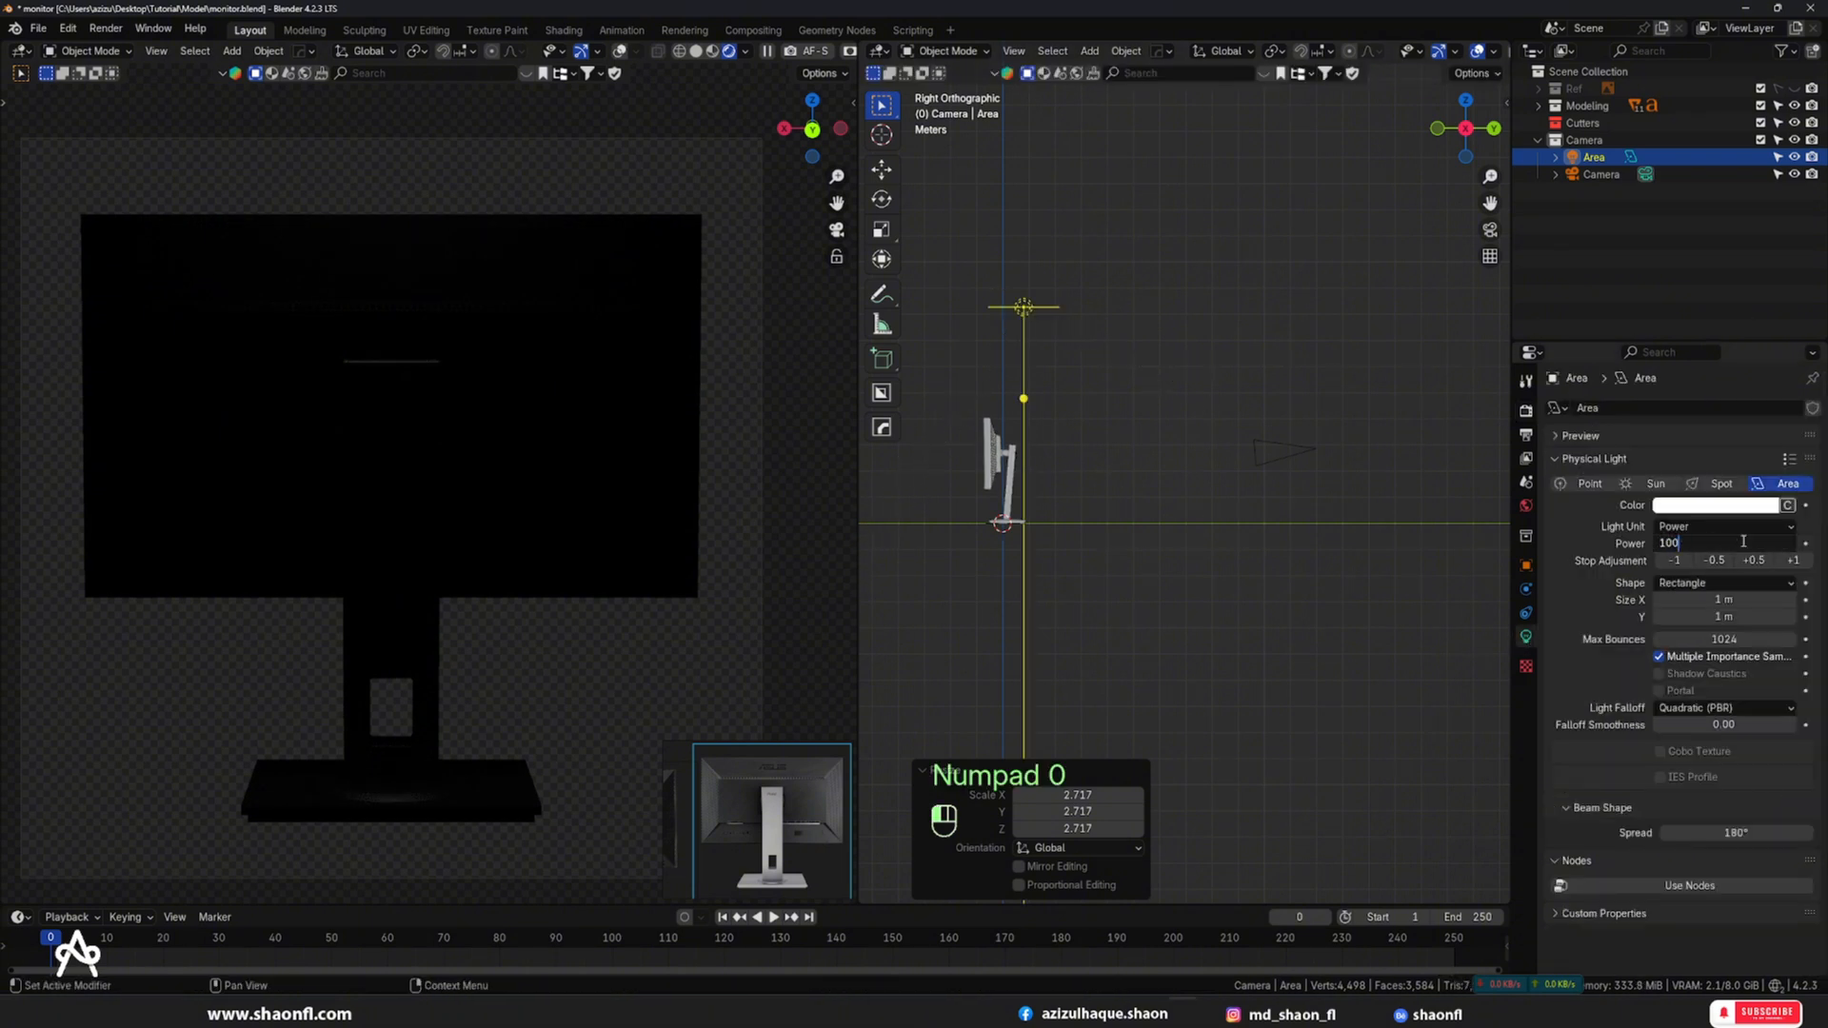
key("Return")
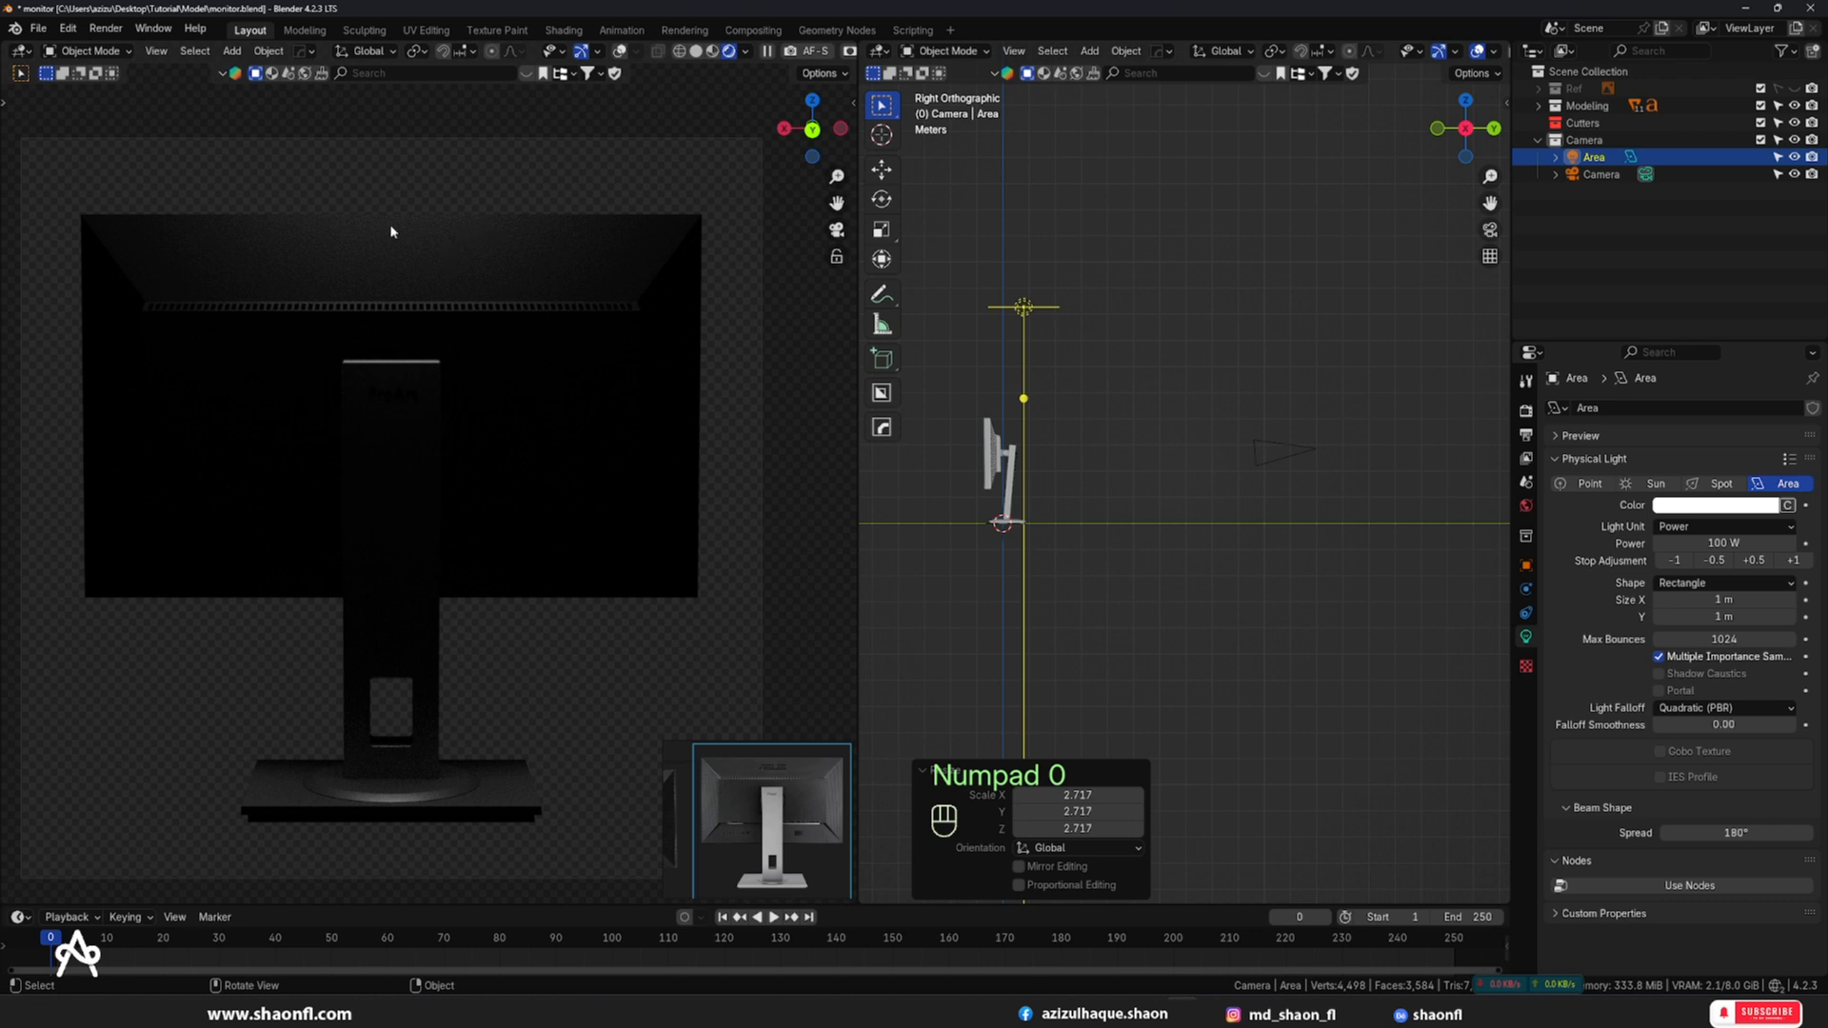
left_click(1726, 543)
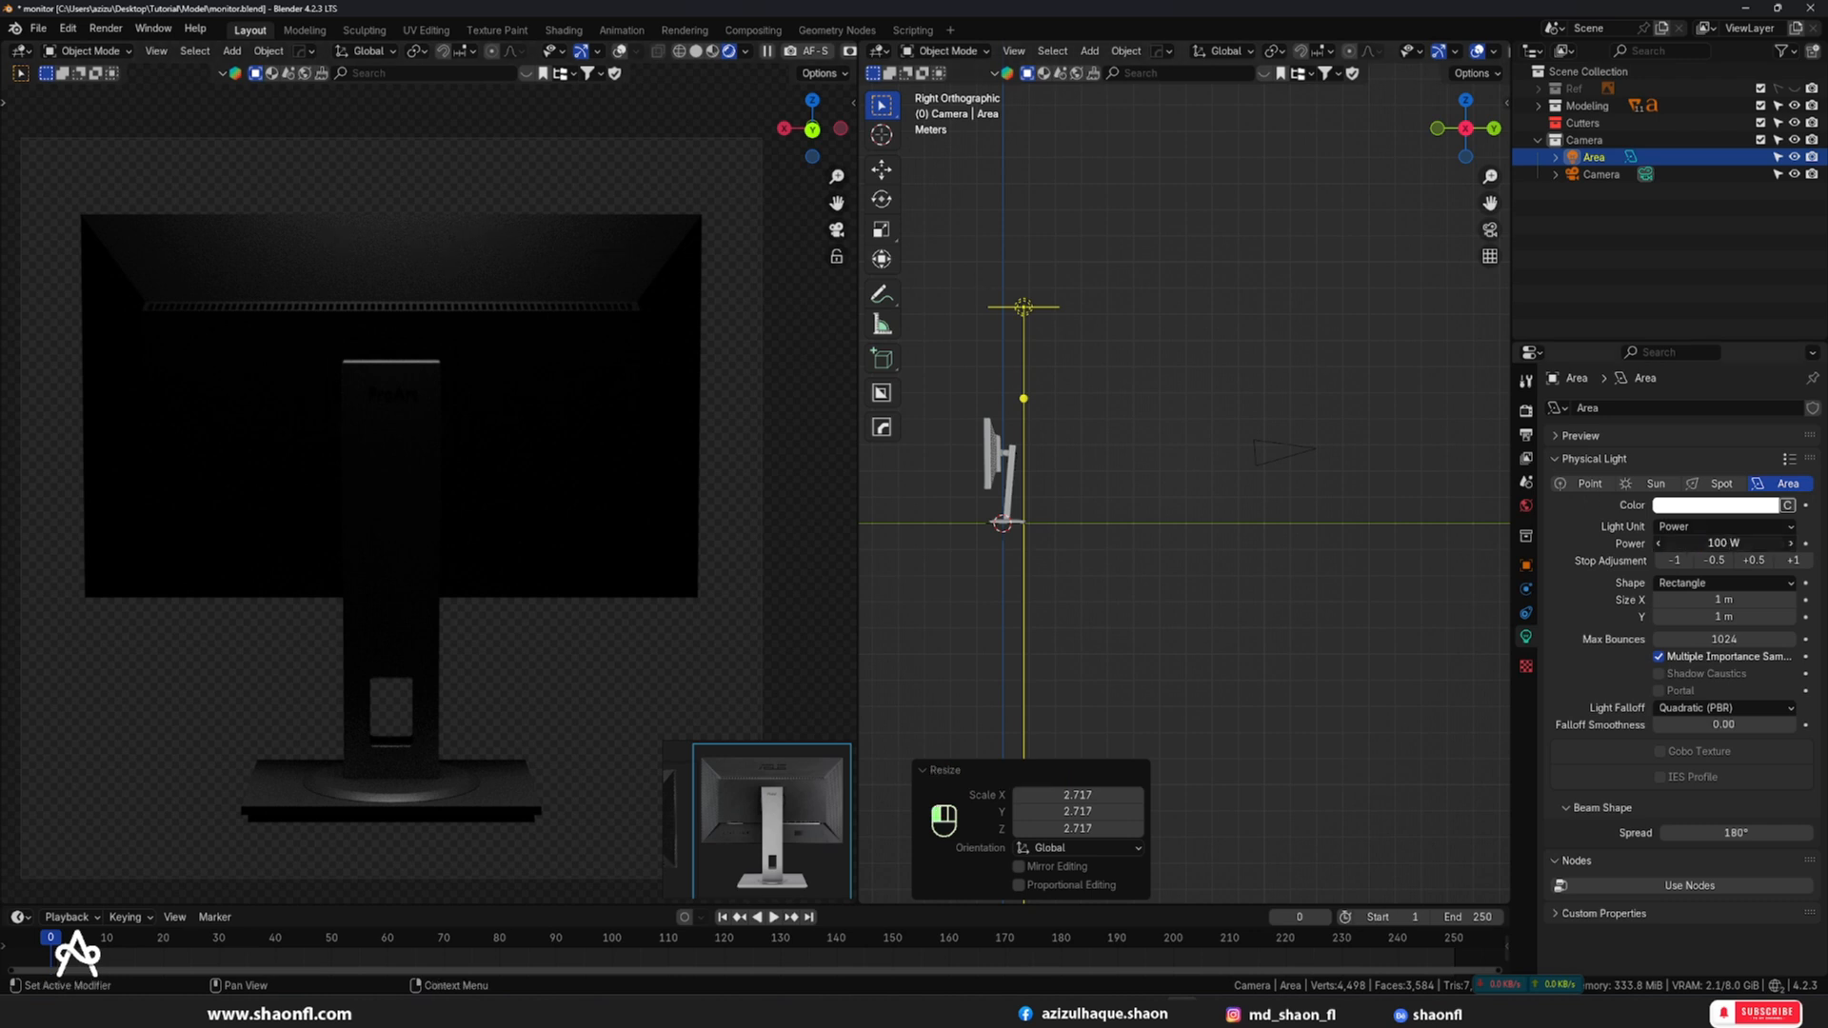
type("500")
key("Return")
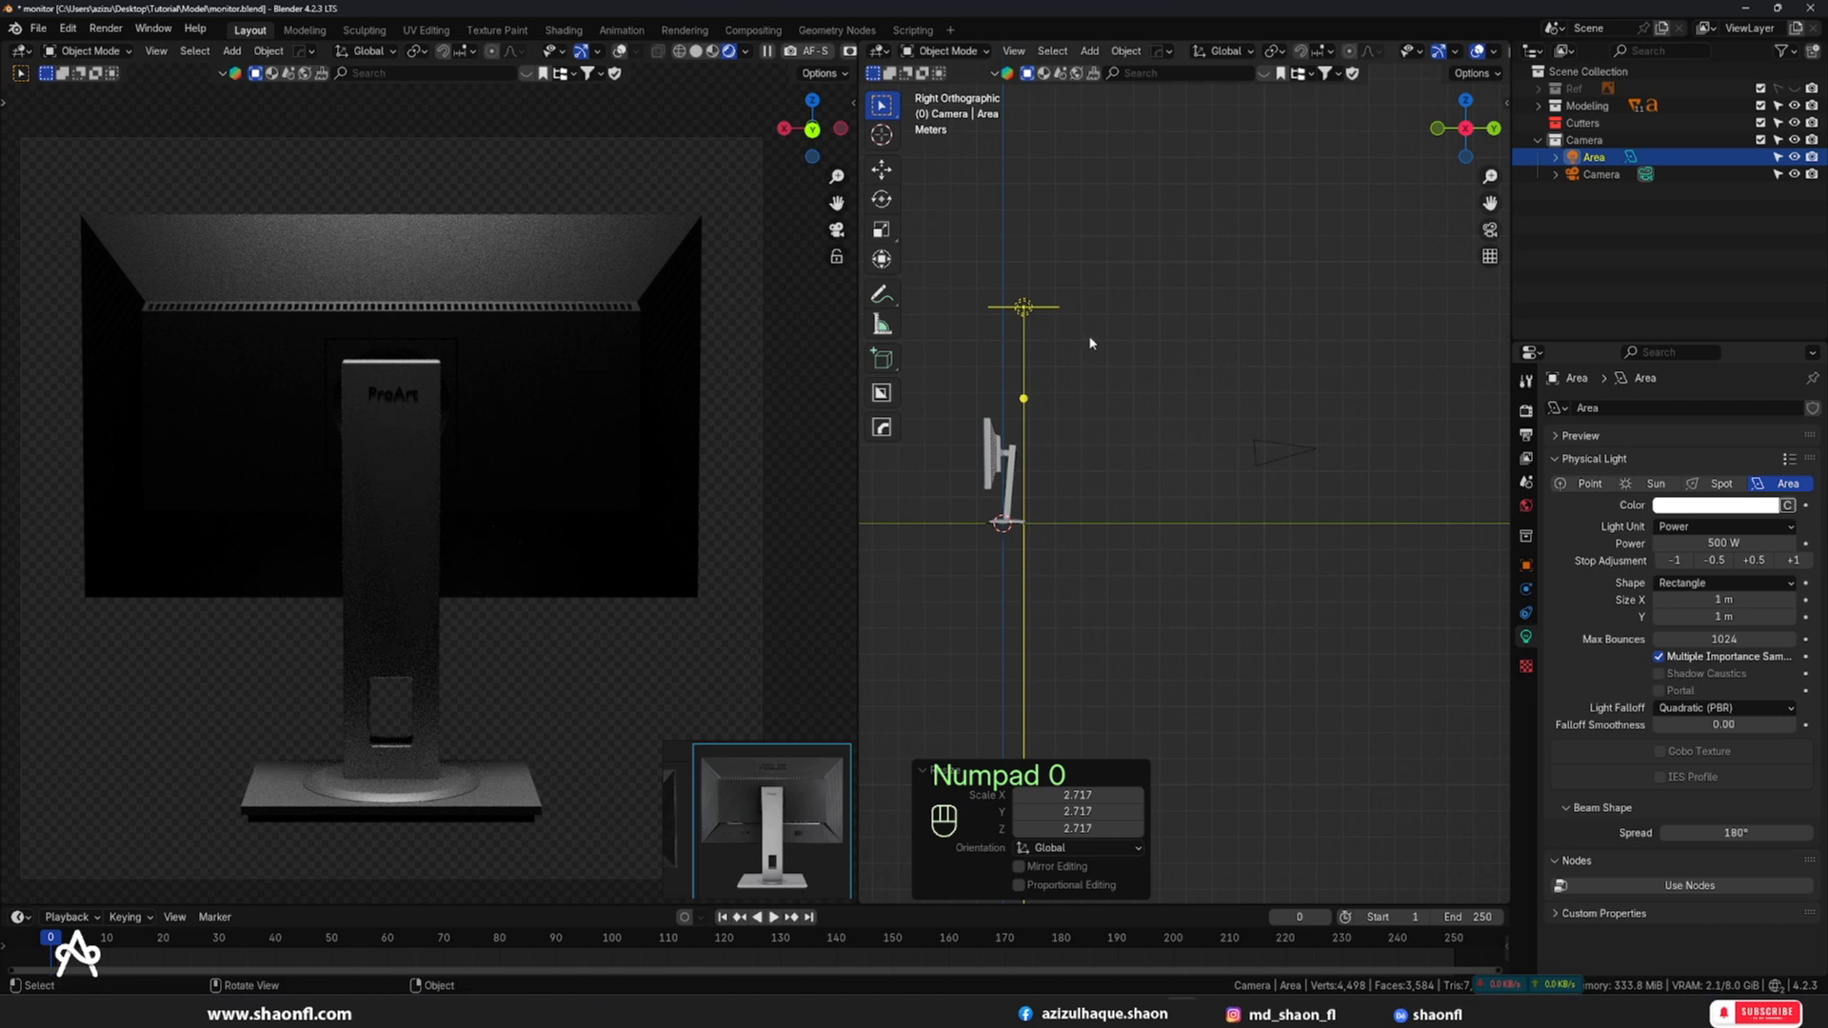
- Stretch the overhead area light along the X axis by a factor of about 2.25
key("KP_7")
key("s")
key("x")
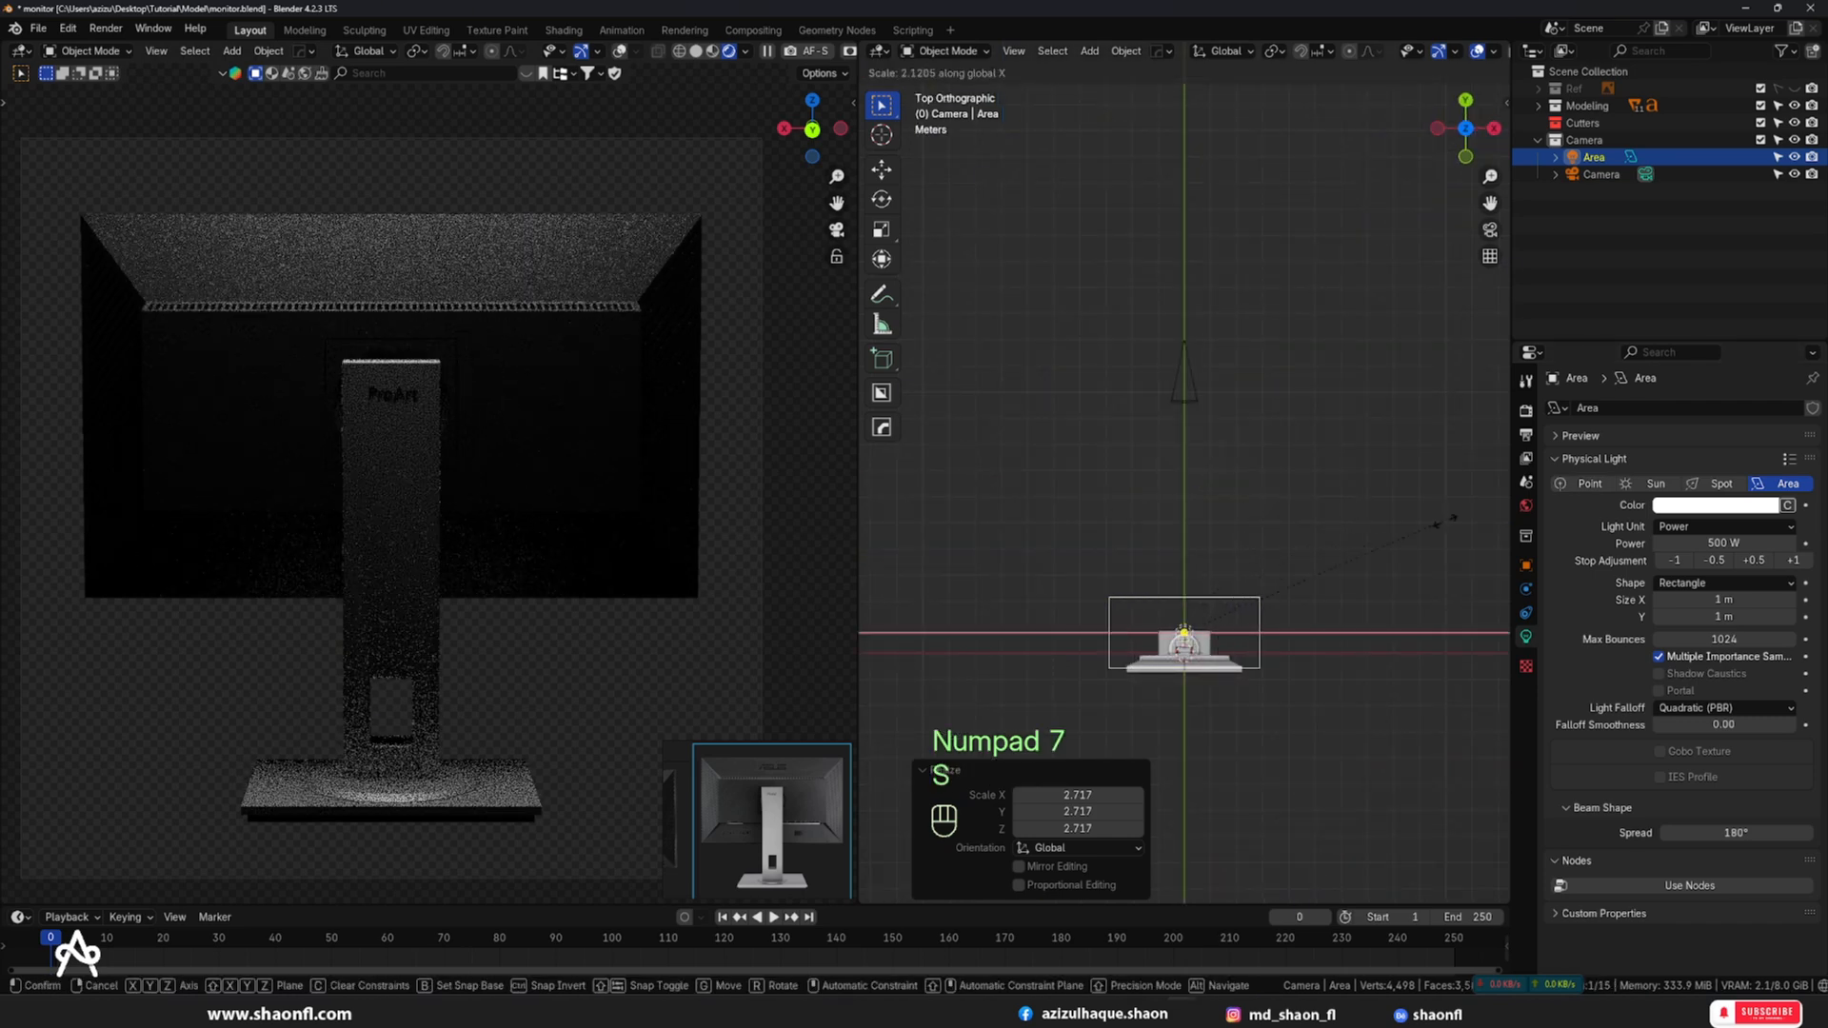
left_click(1309, 516)
- Try placing the overhead area light on the monitor's positive X side and tilting it about 52° toward the monitor
key("KP_1")
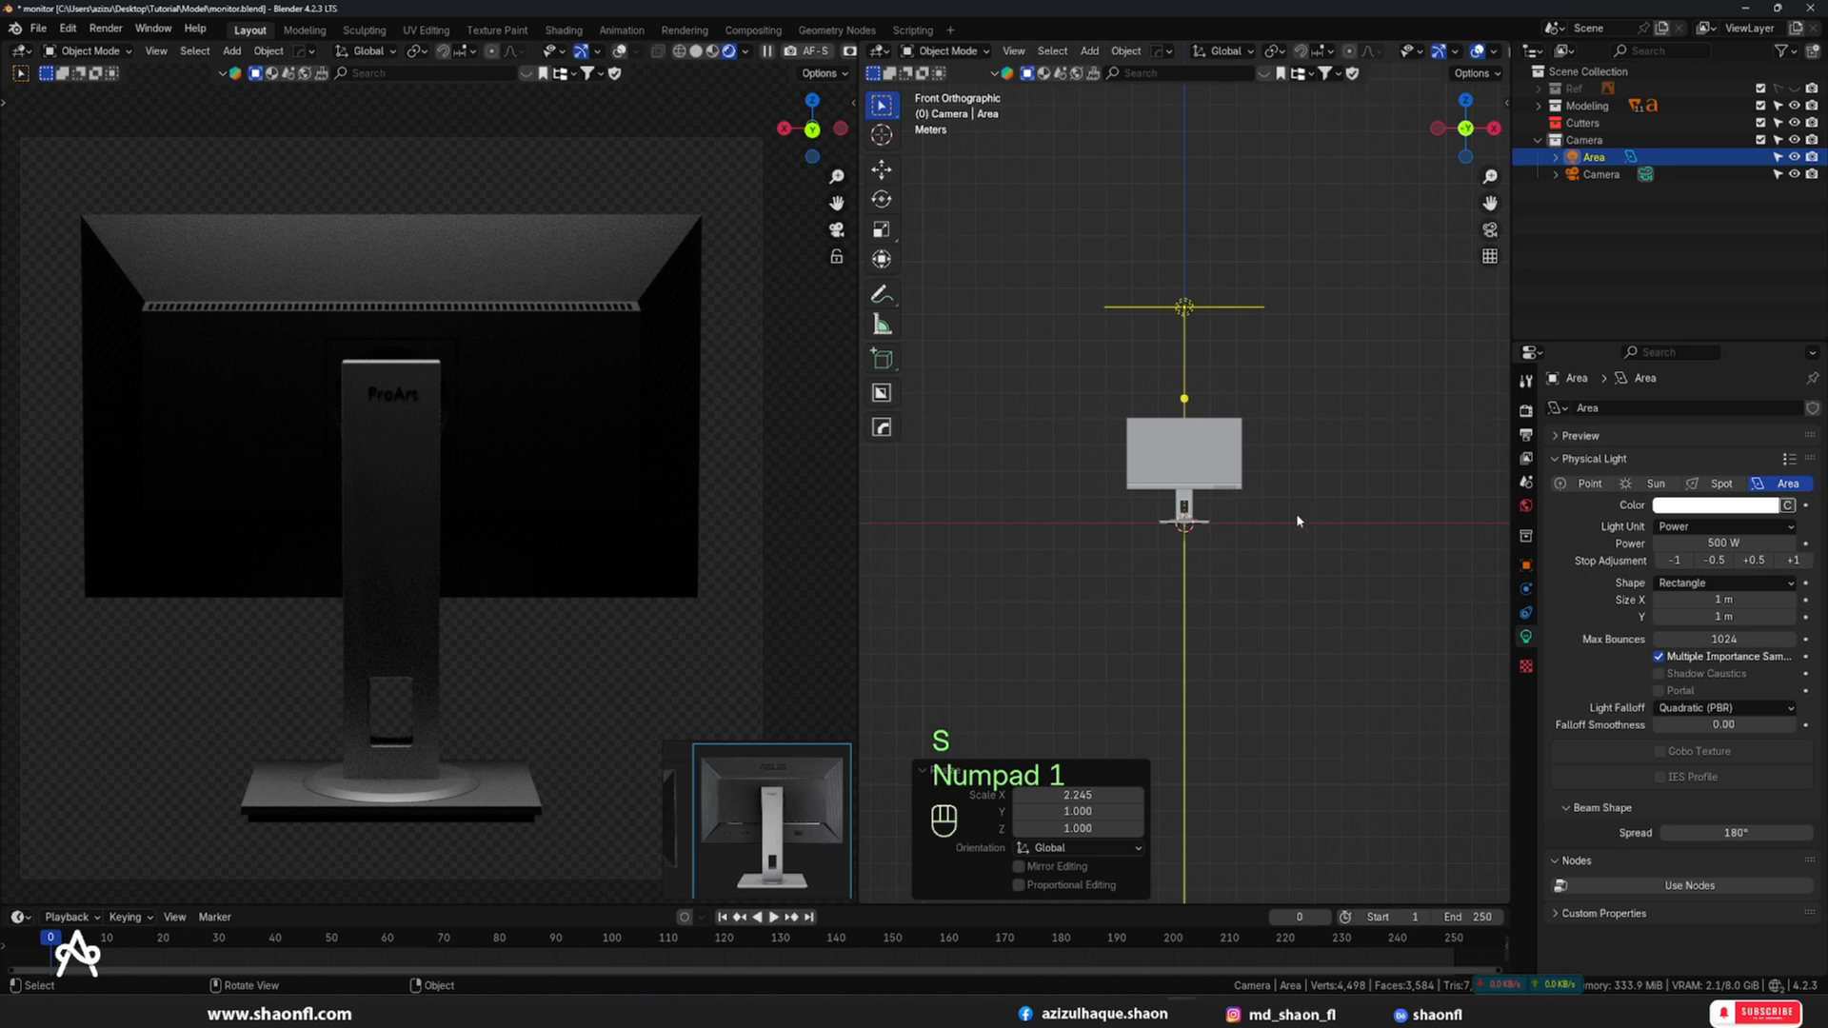
key("g")
key("r")
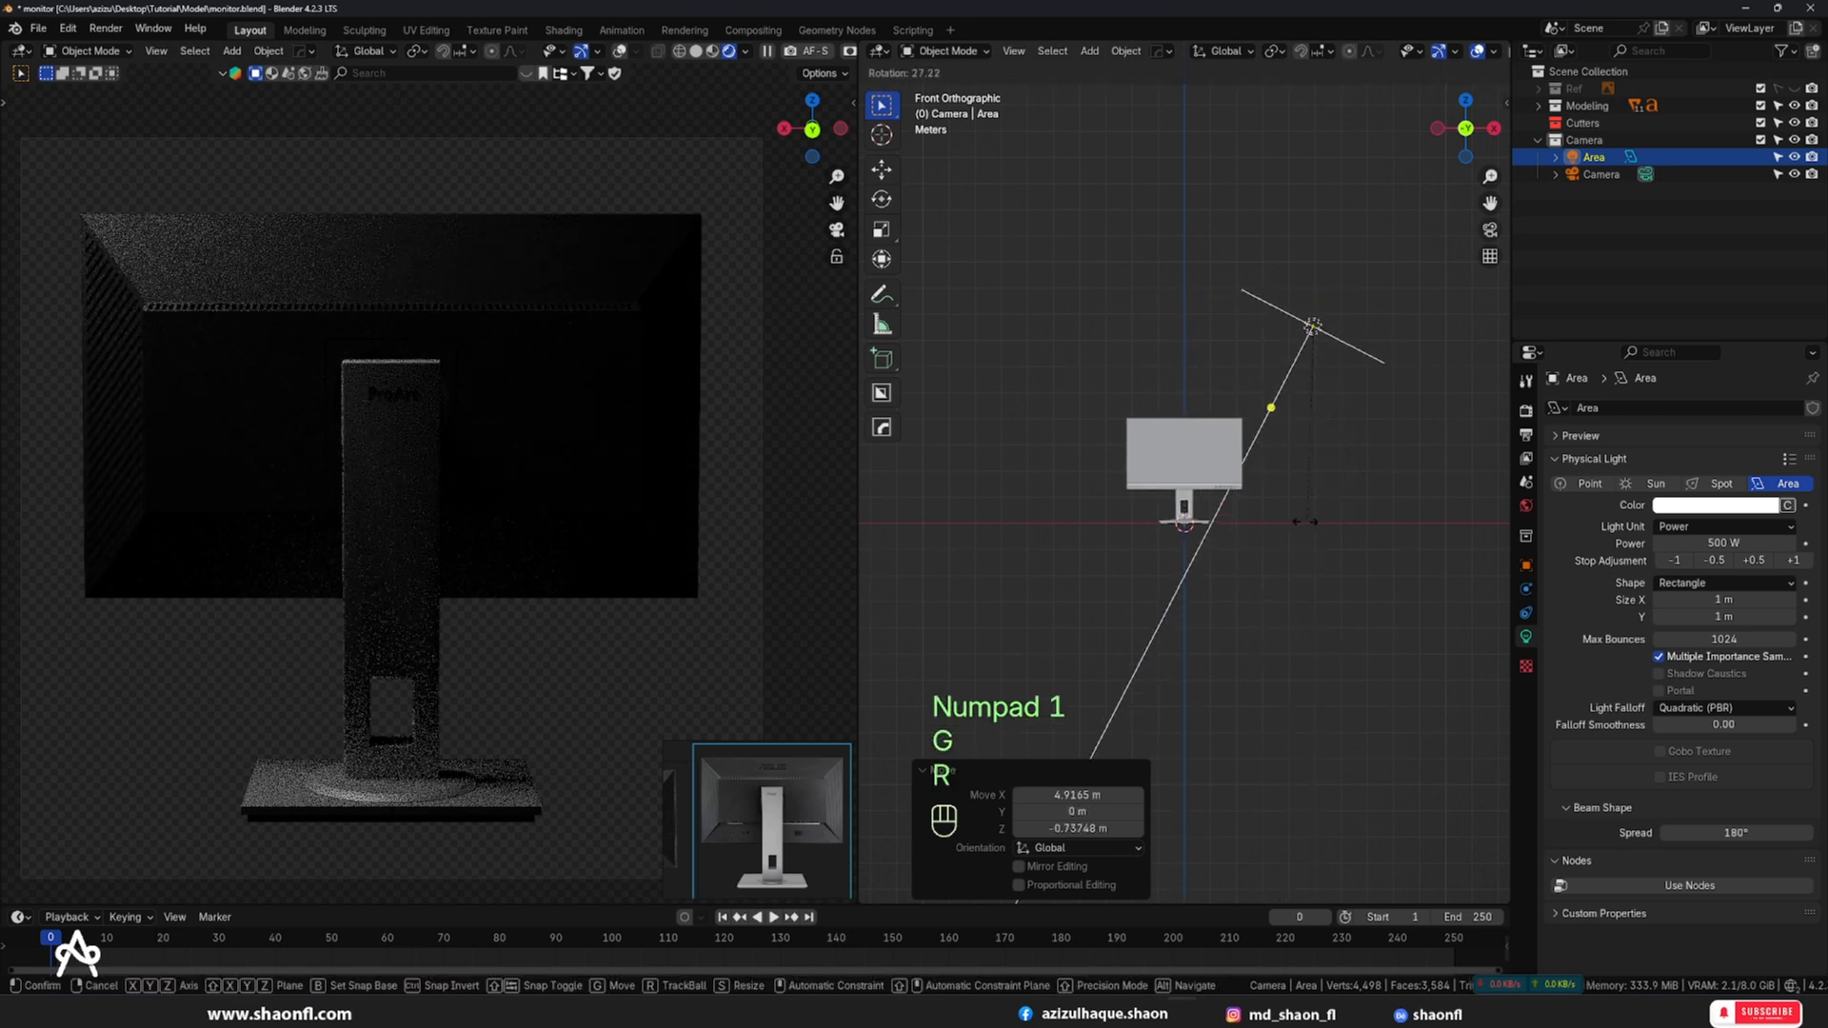
left_click(1223, 516)
key("g")
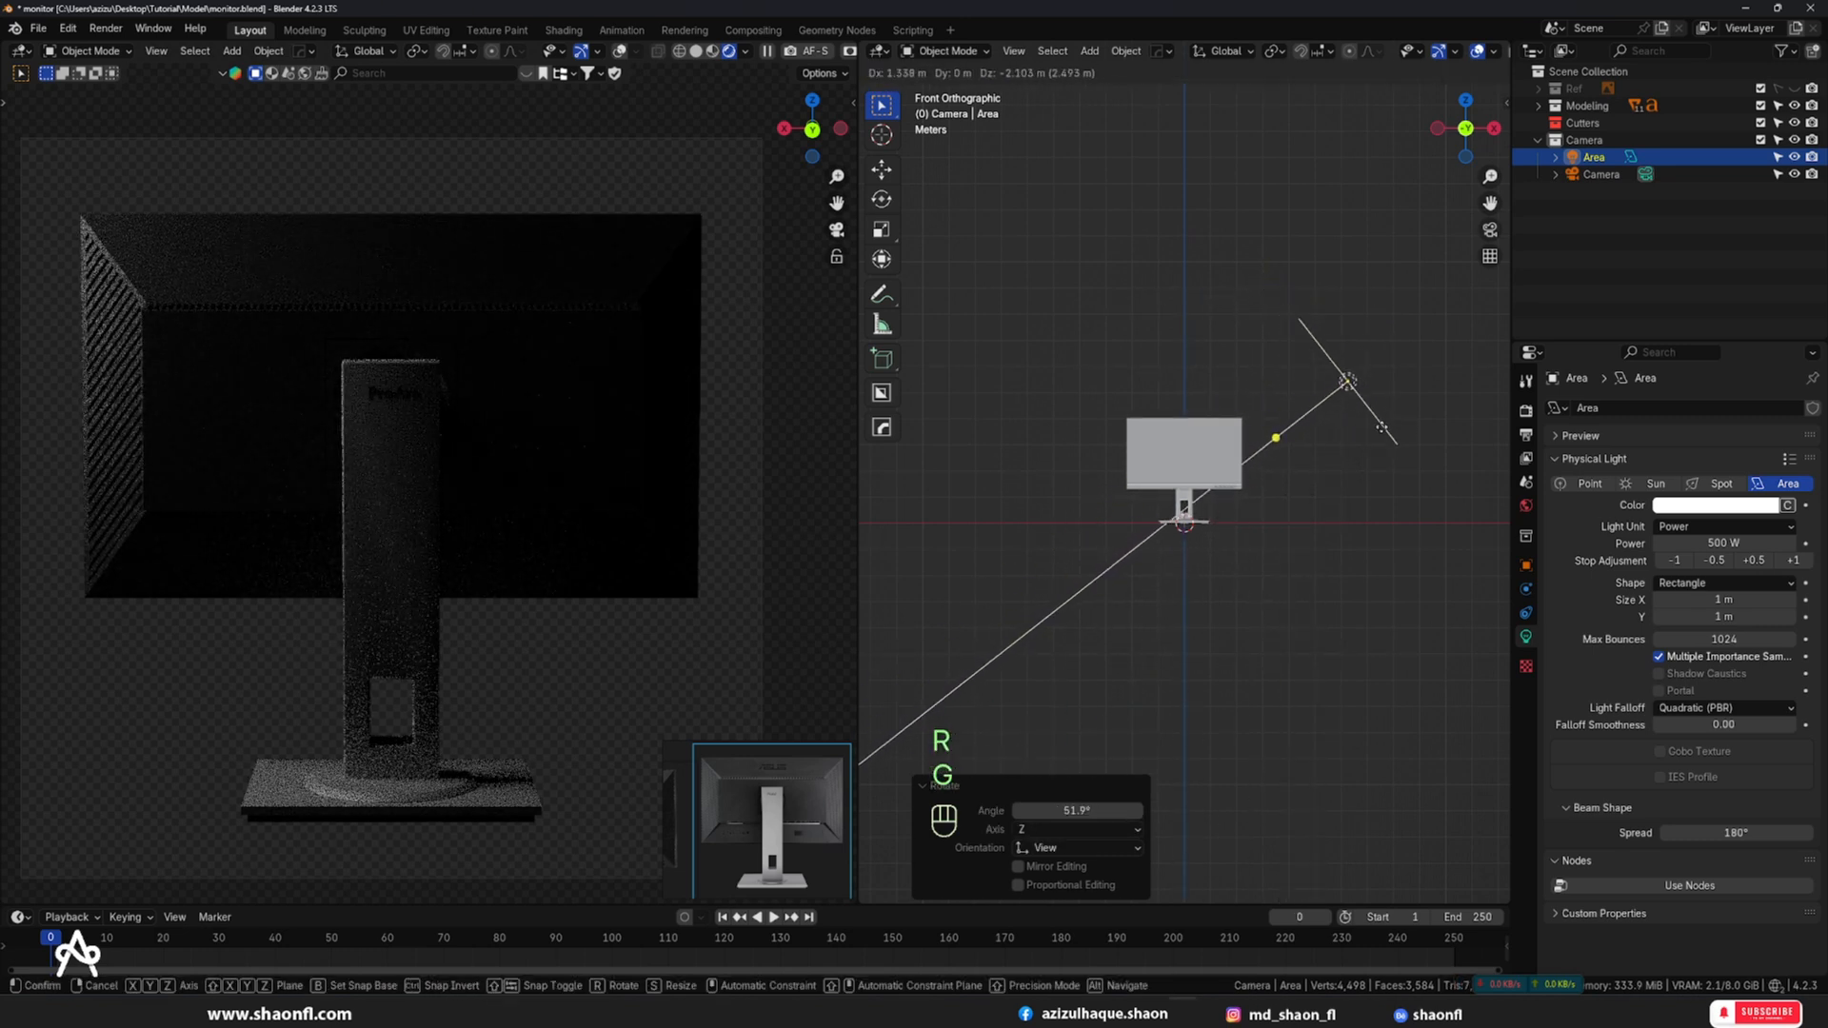
left_click(1378, 435)
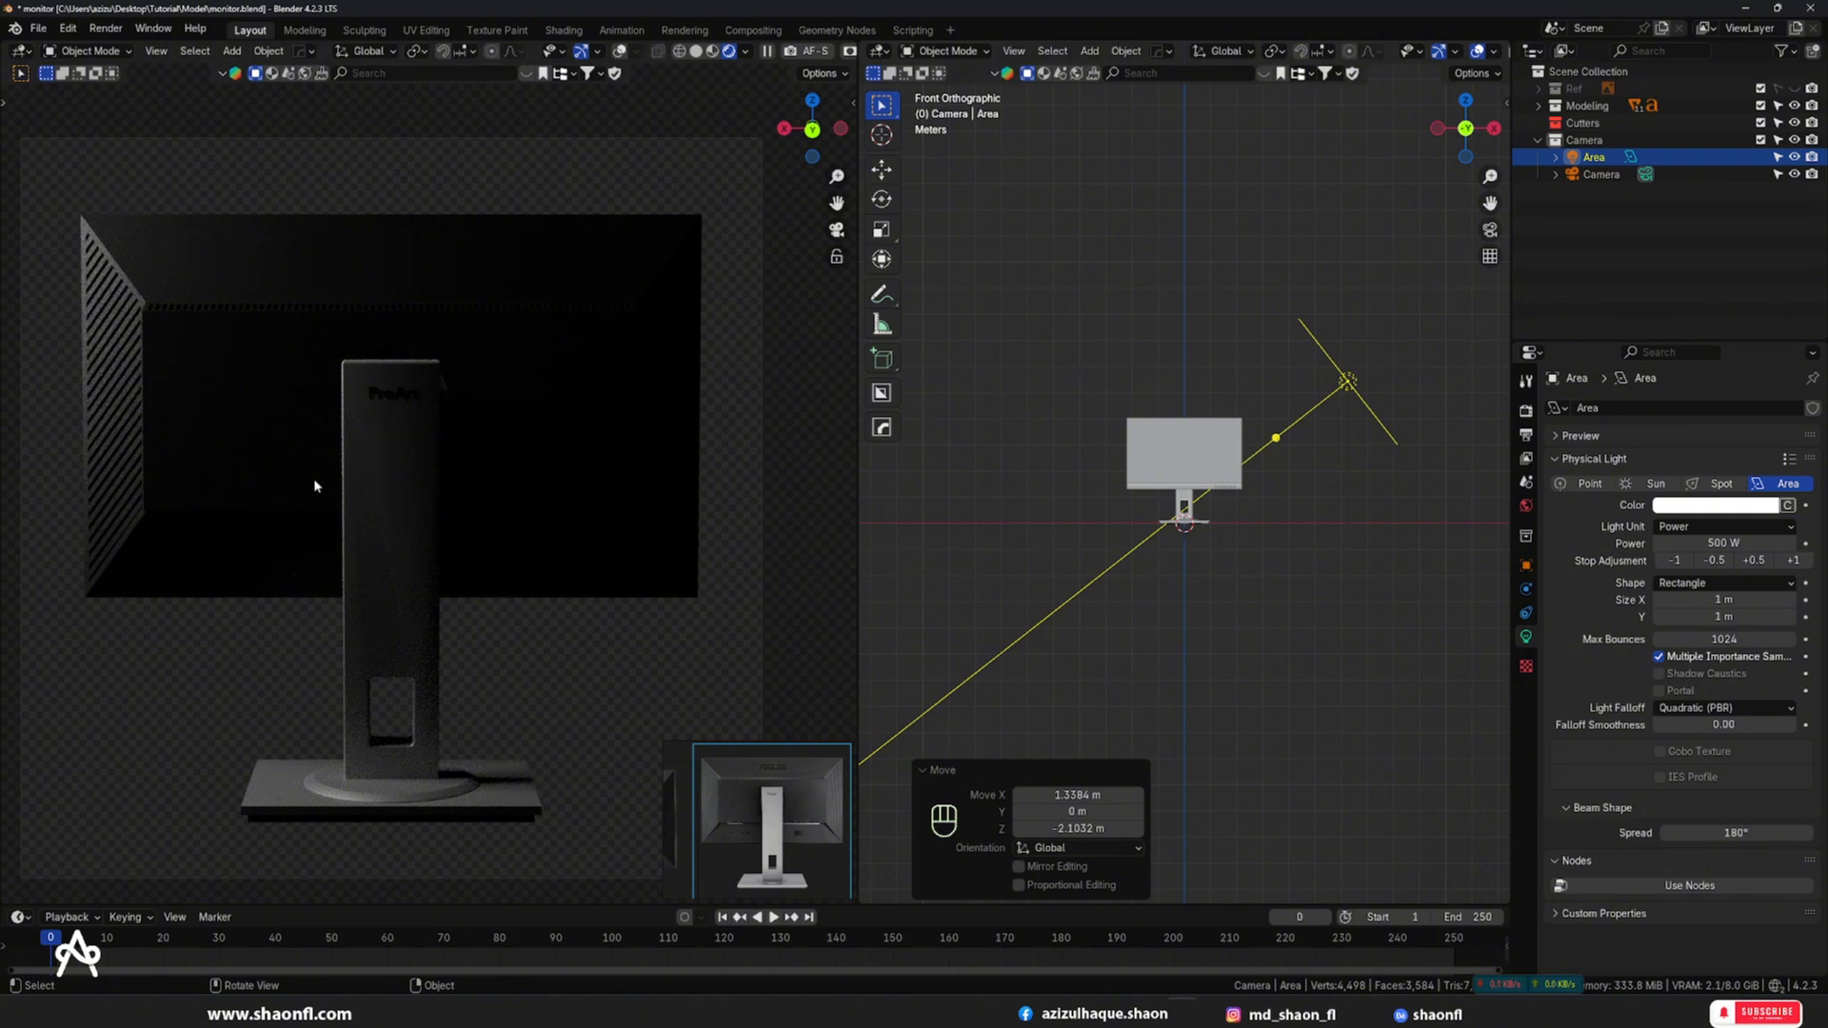
- Check the lighting on the ProArt lettering and try rotating the area light about 9° more toward the monitor
scroll(727, 783, "up", 6)
scroll(726, 783, "down", 4)
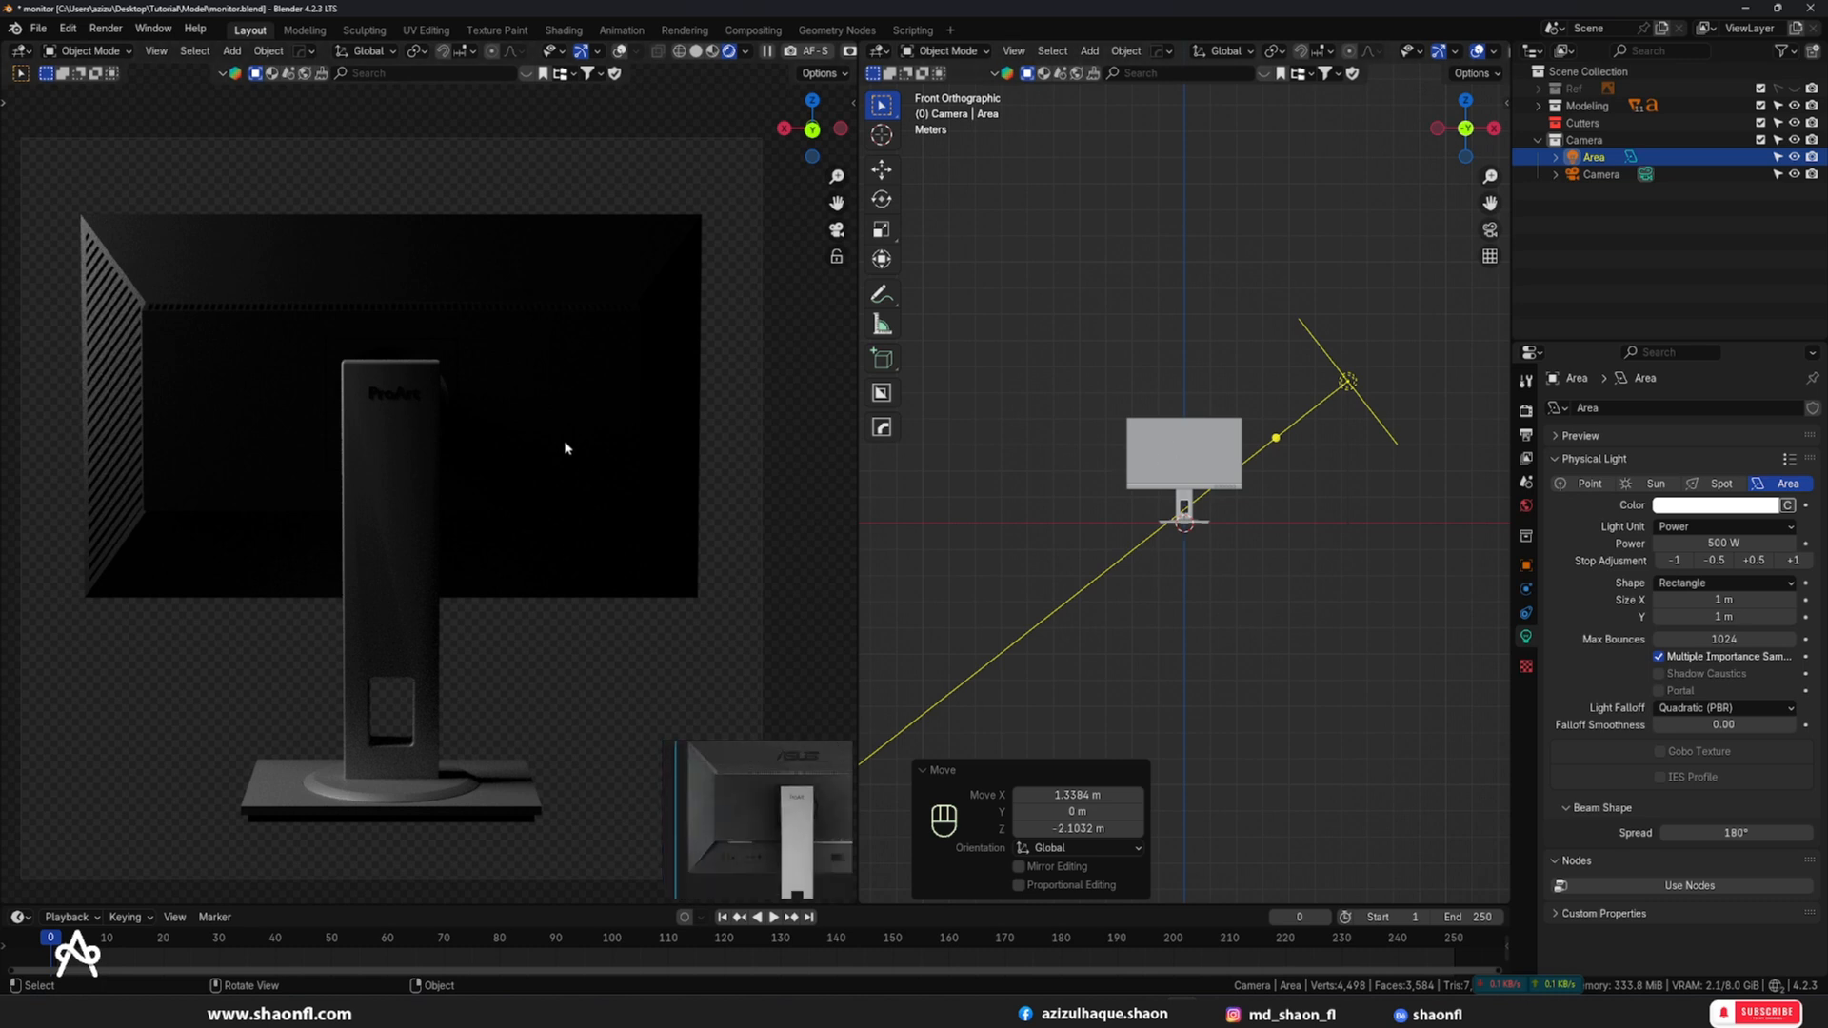
left_click(389, 395)
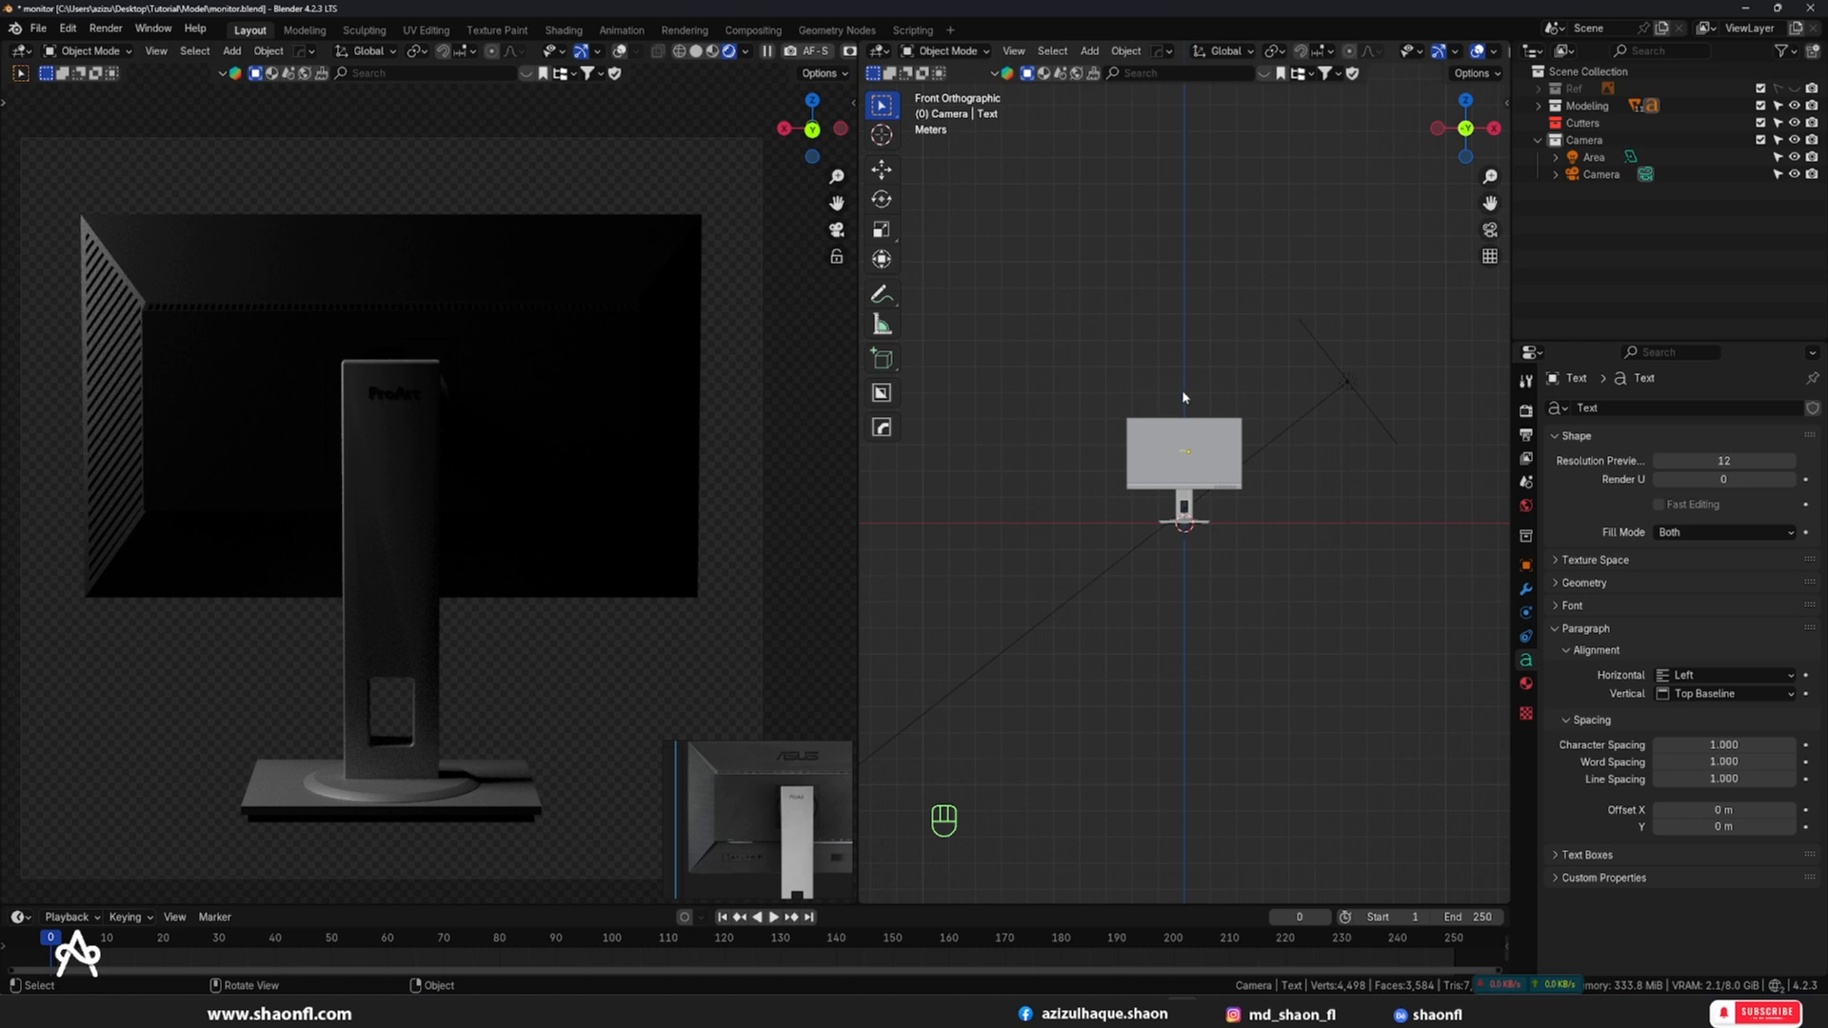
scroll(400, 458, "up", 1)
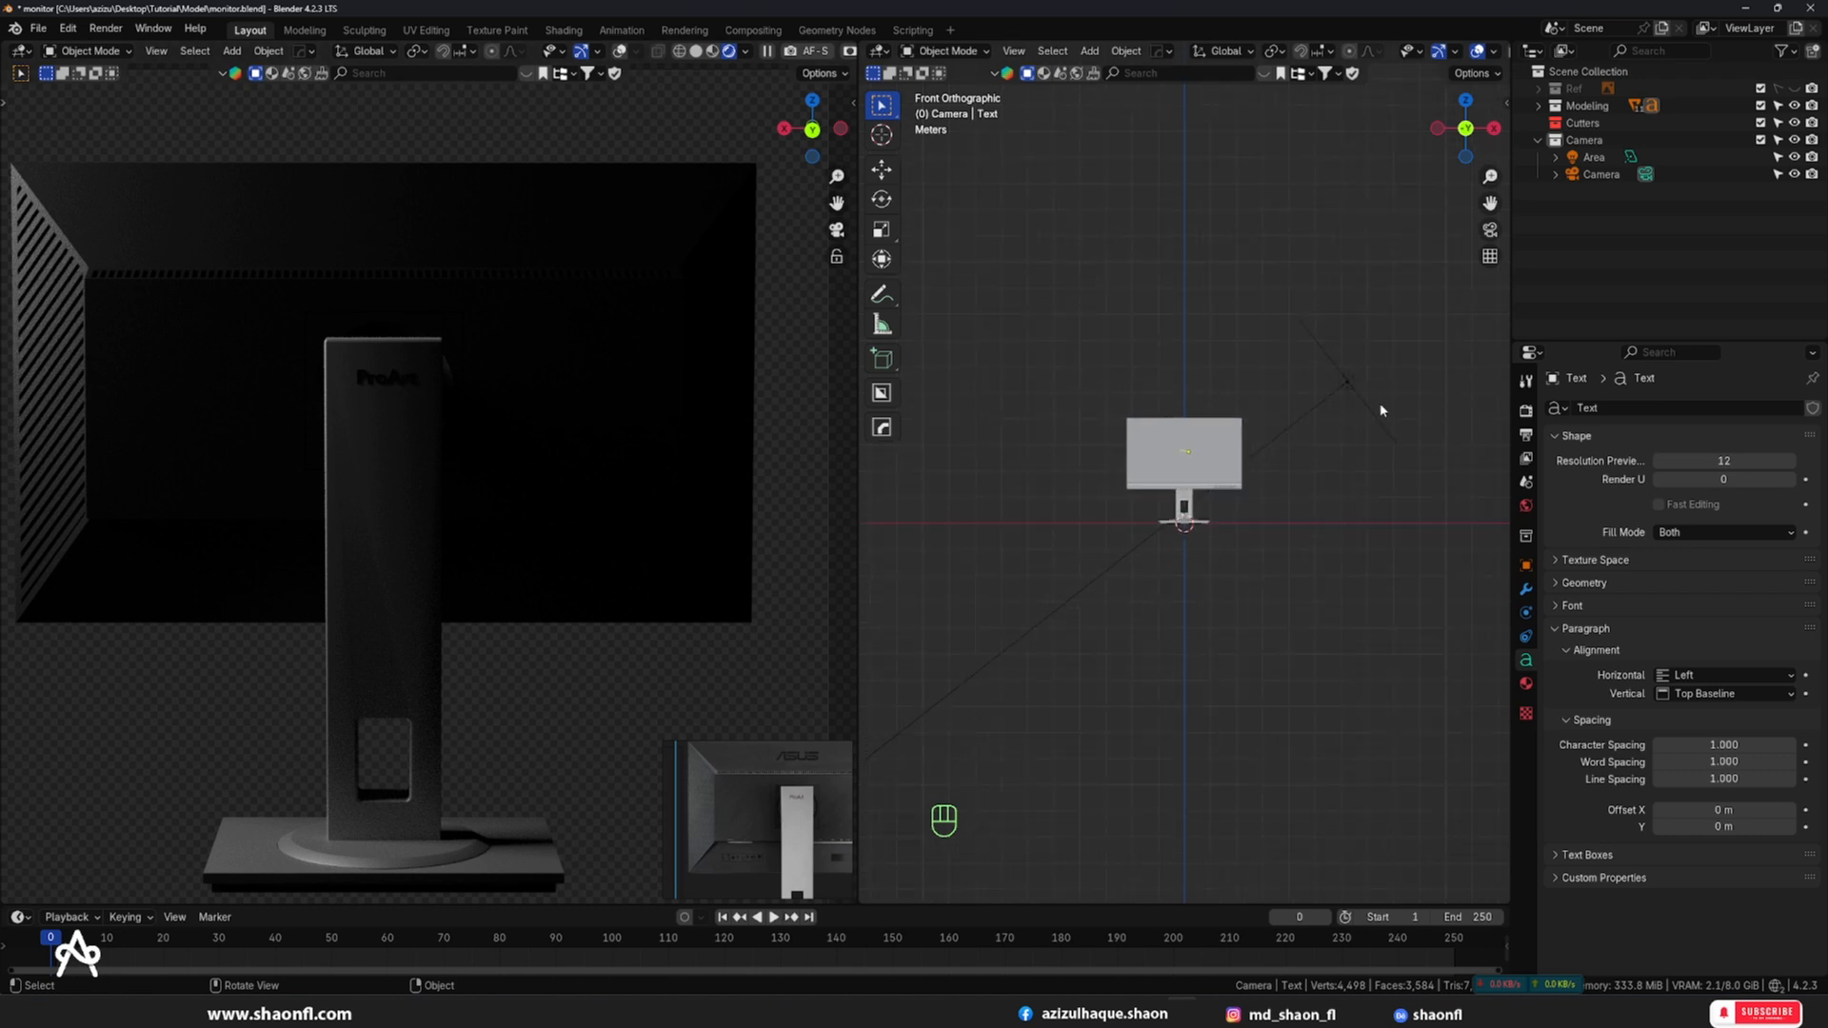
left_click(1352, 392)
key("r")
left_click(1318, 352)
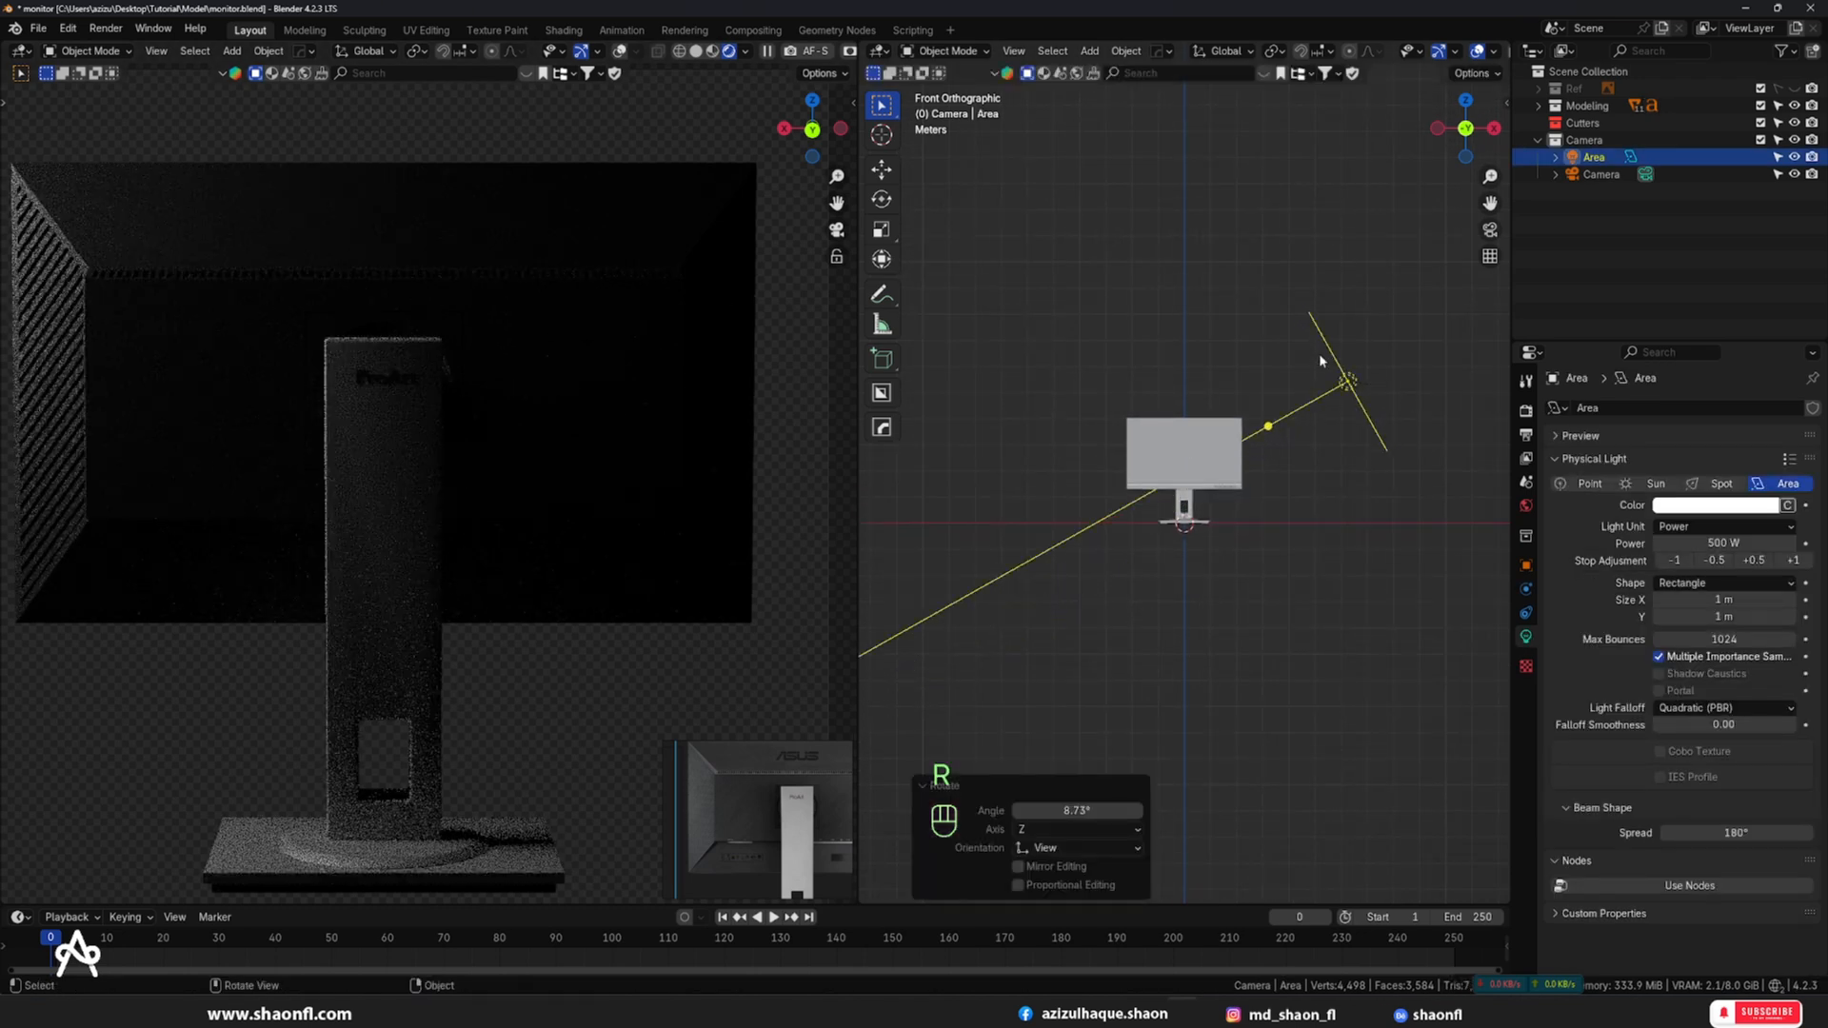
- Undo the area light's moves and rotations so that it sits level above the monitor at its stretched width
middle_click_drag(1318, 353, 1242, 408)
key("ctrl+z")
key("ctrl+z")
key("ctrl+z")
key("ctrl+z")
key("ctrl+z")
key("ctrl+z")
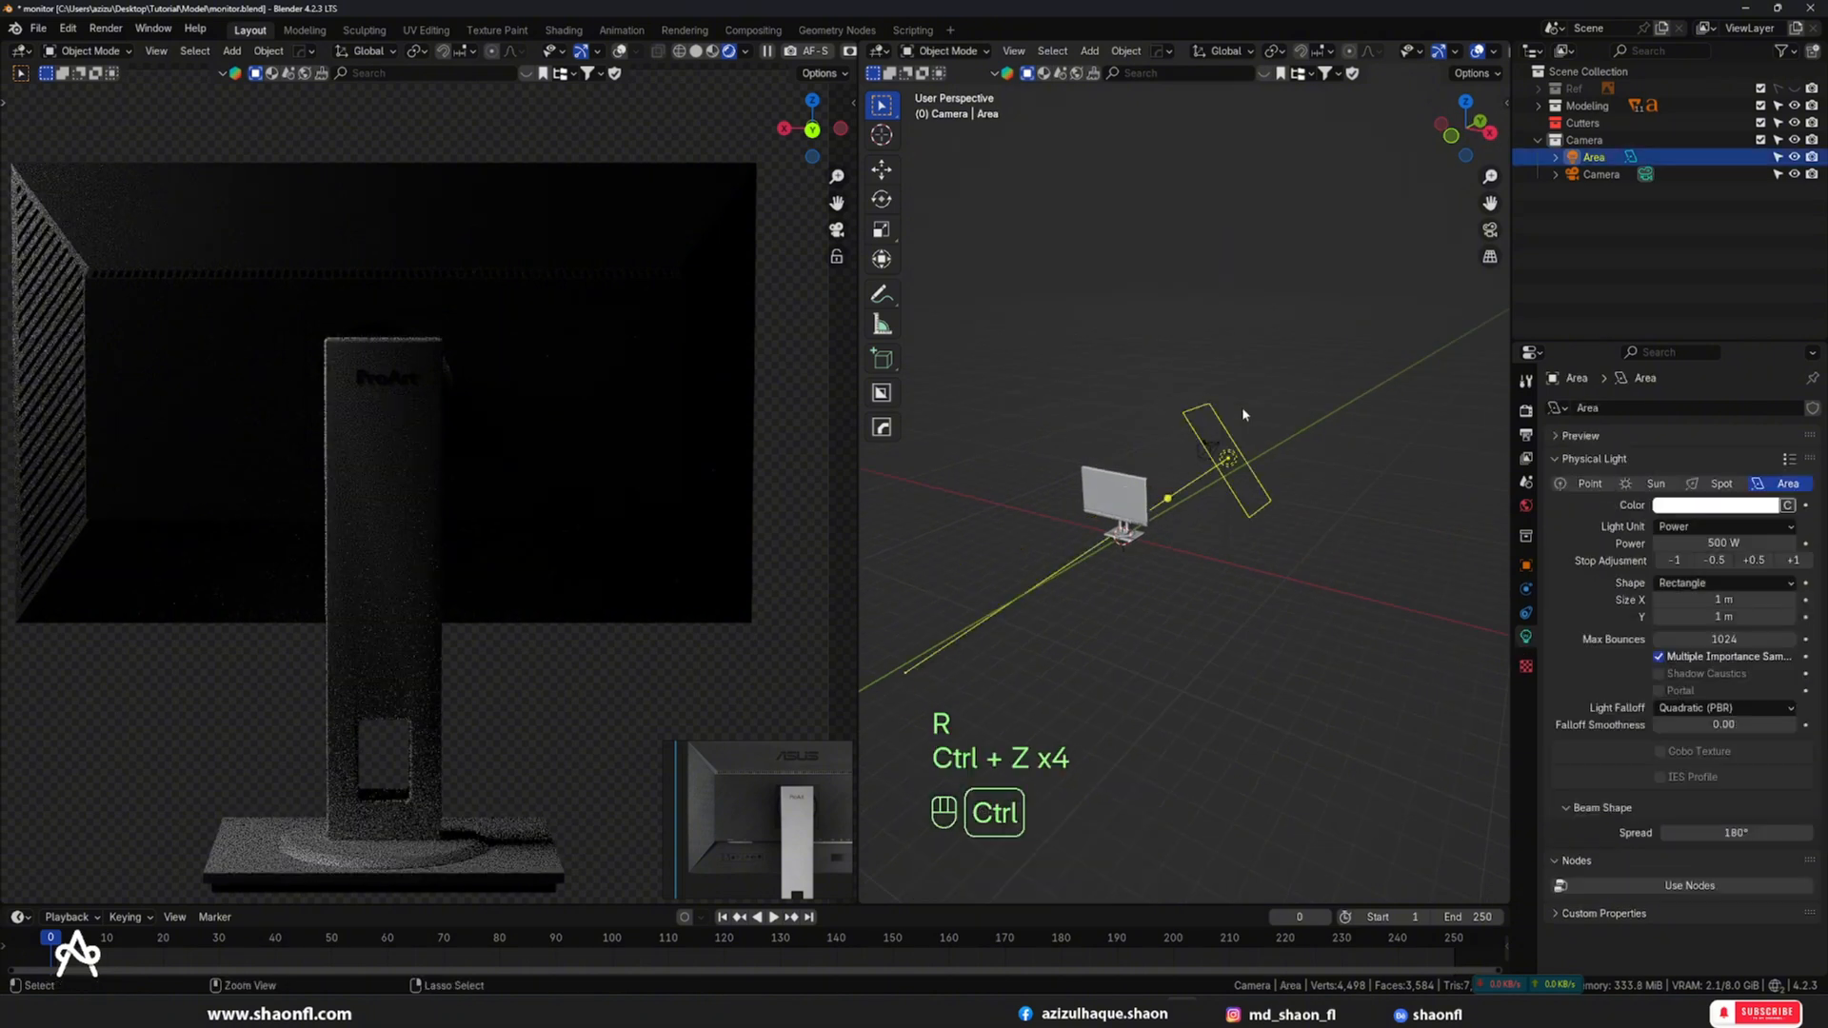
key("ctrl+z")
- Duplicate the overhead area light about 5.9 m along X and 2.5 m lower, and rotate the copy about 60° toward the monitor
key("KP_1")
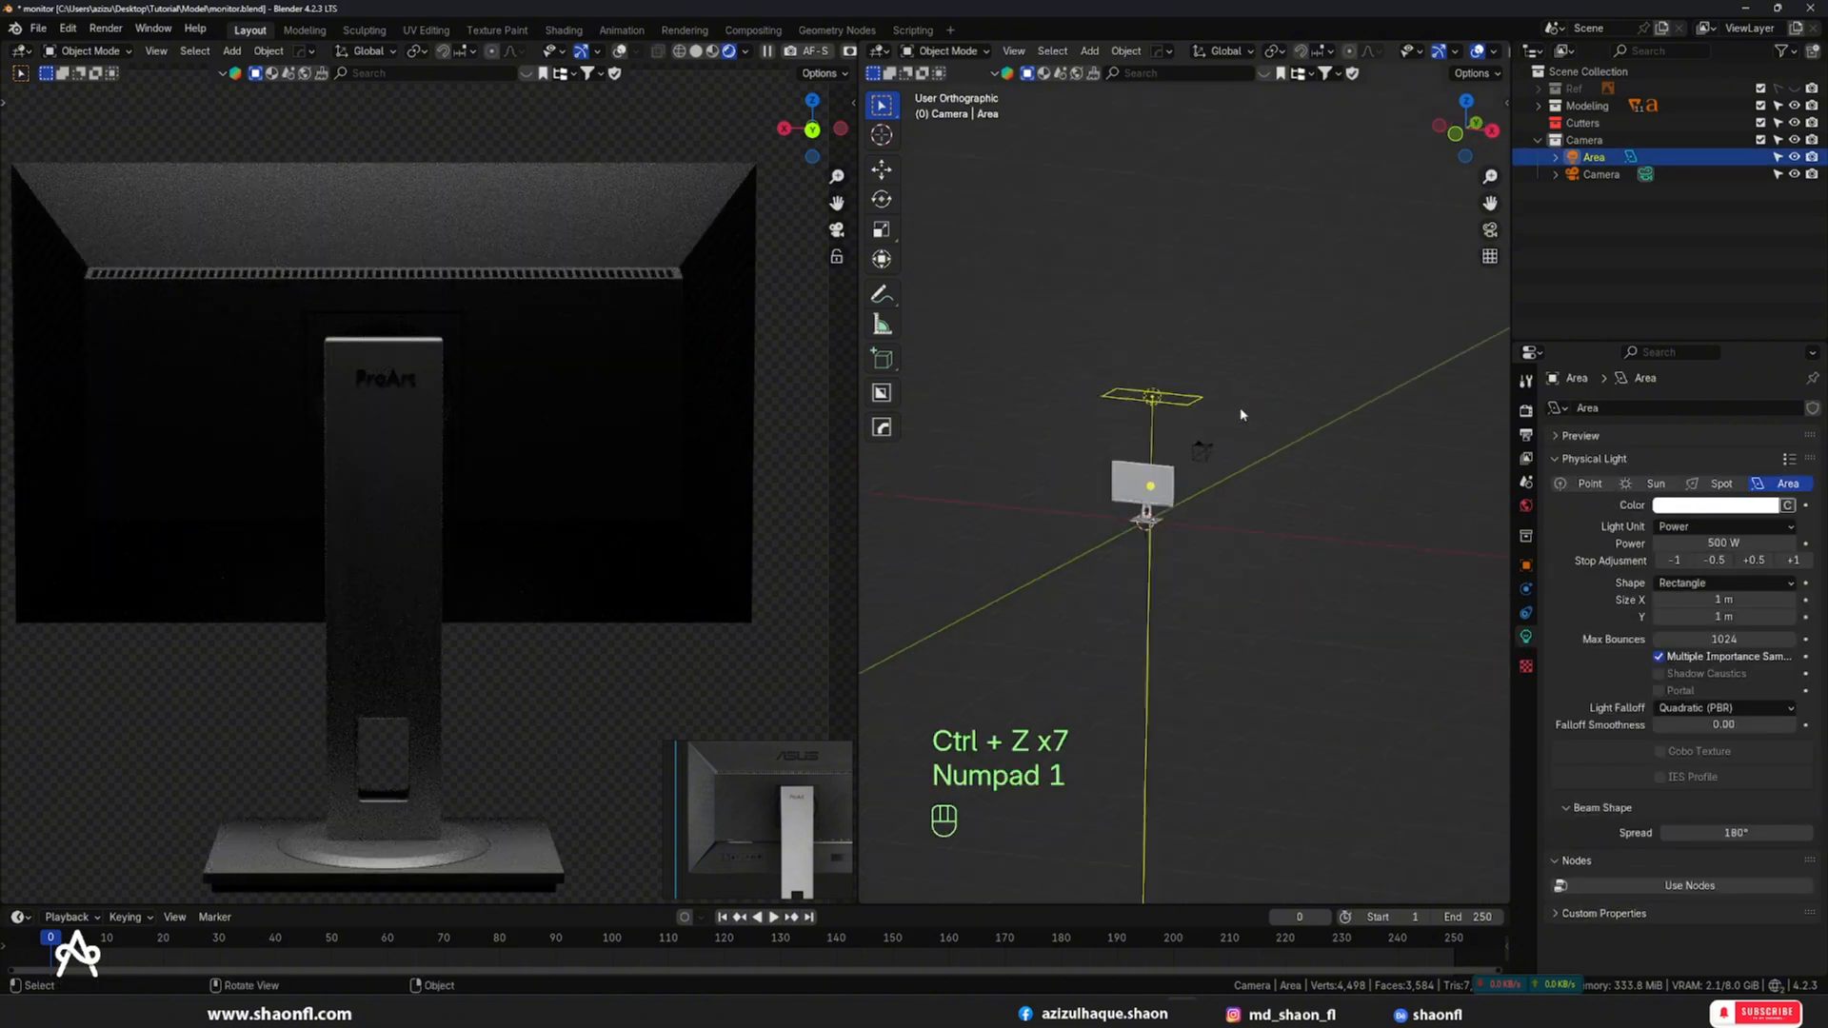
key("shift+d")
left_click(1281, 441)
key("r")
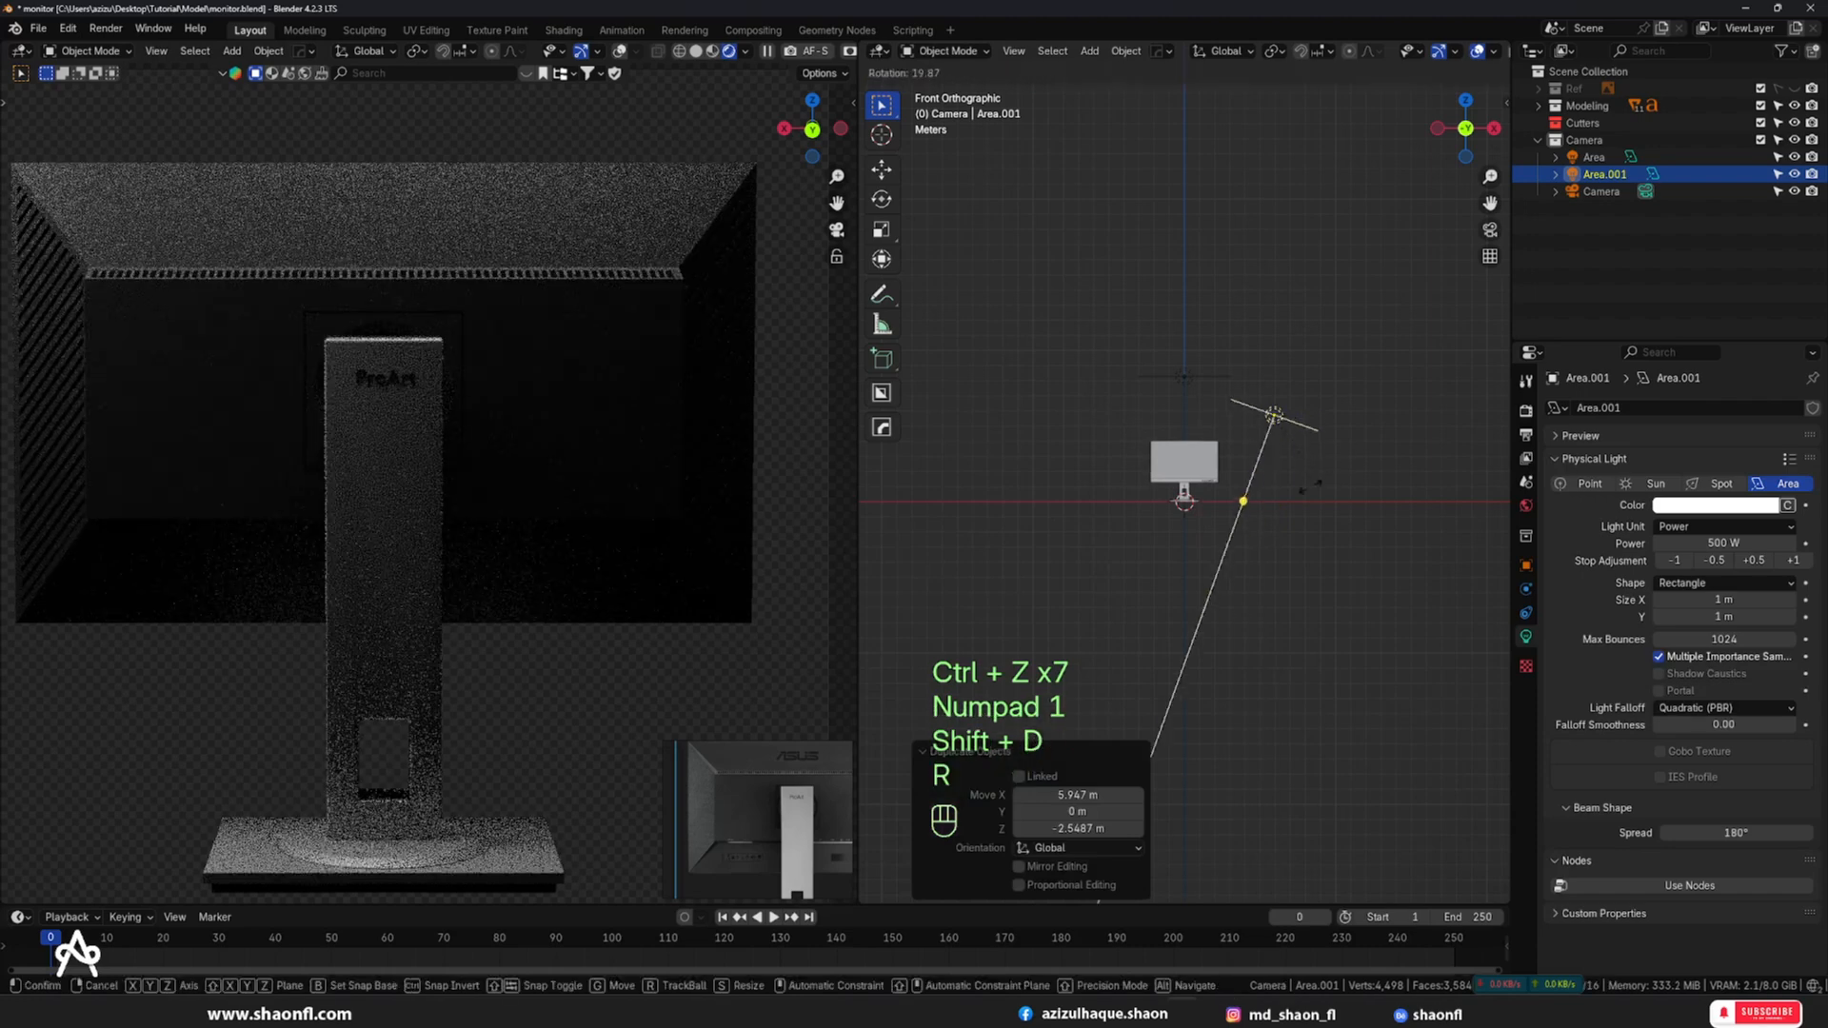
left_click(1255, 516)
key("g")
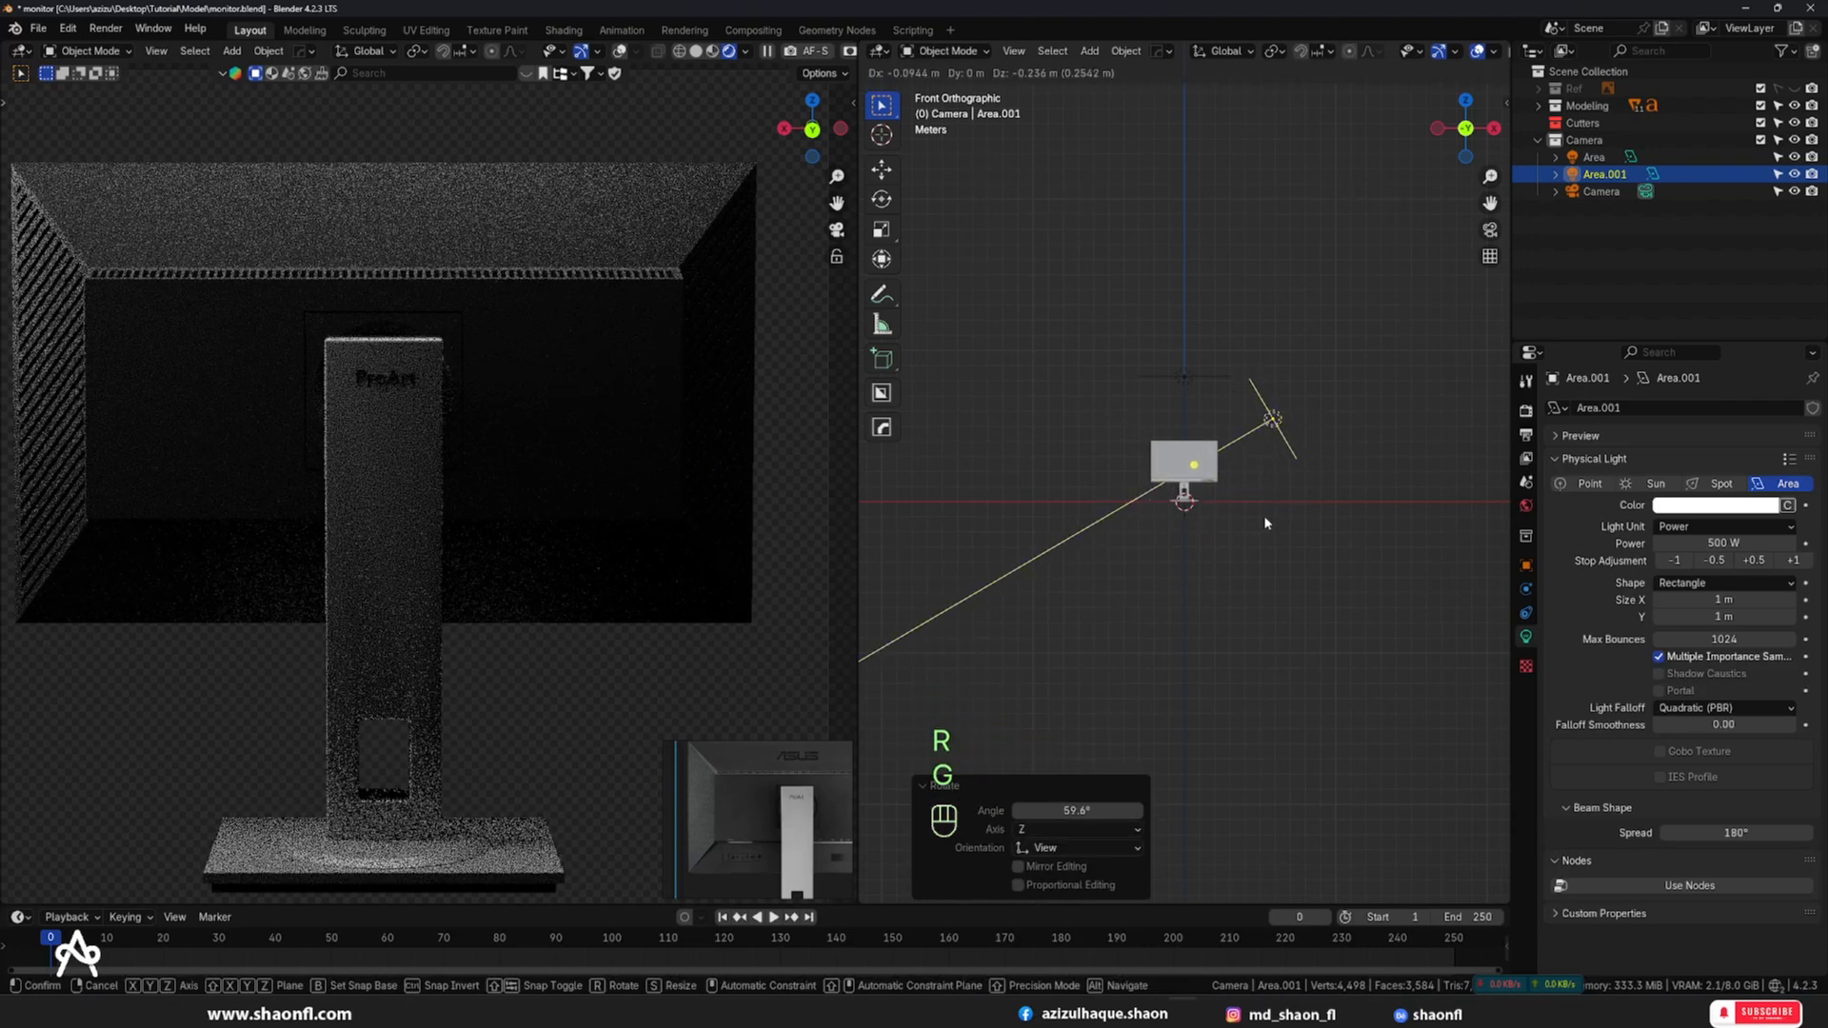
left_click(1265, 518)
- Duplicate the side area light about 9.5 m to the monitor's opposite side and rotate the copy about -122° to face the monitor
scroll(457, 388, "down", 3)
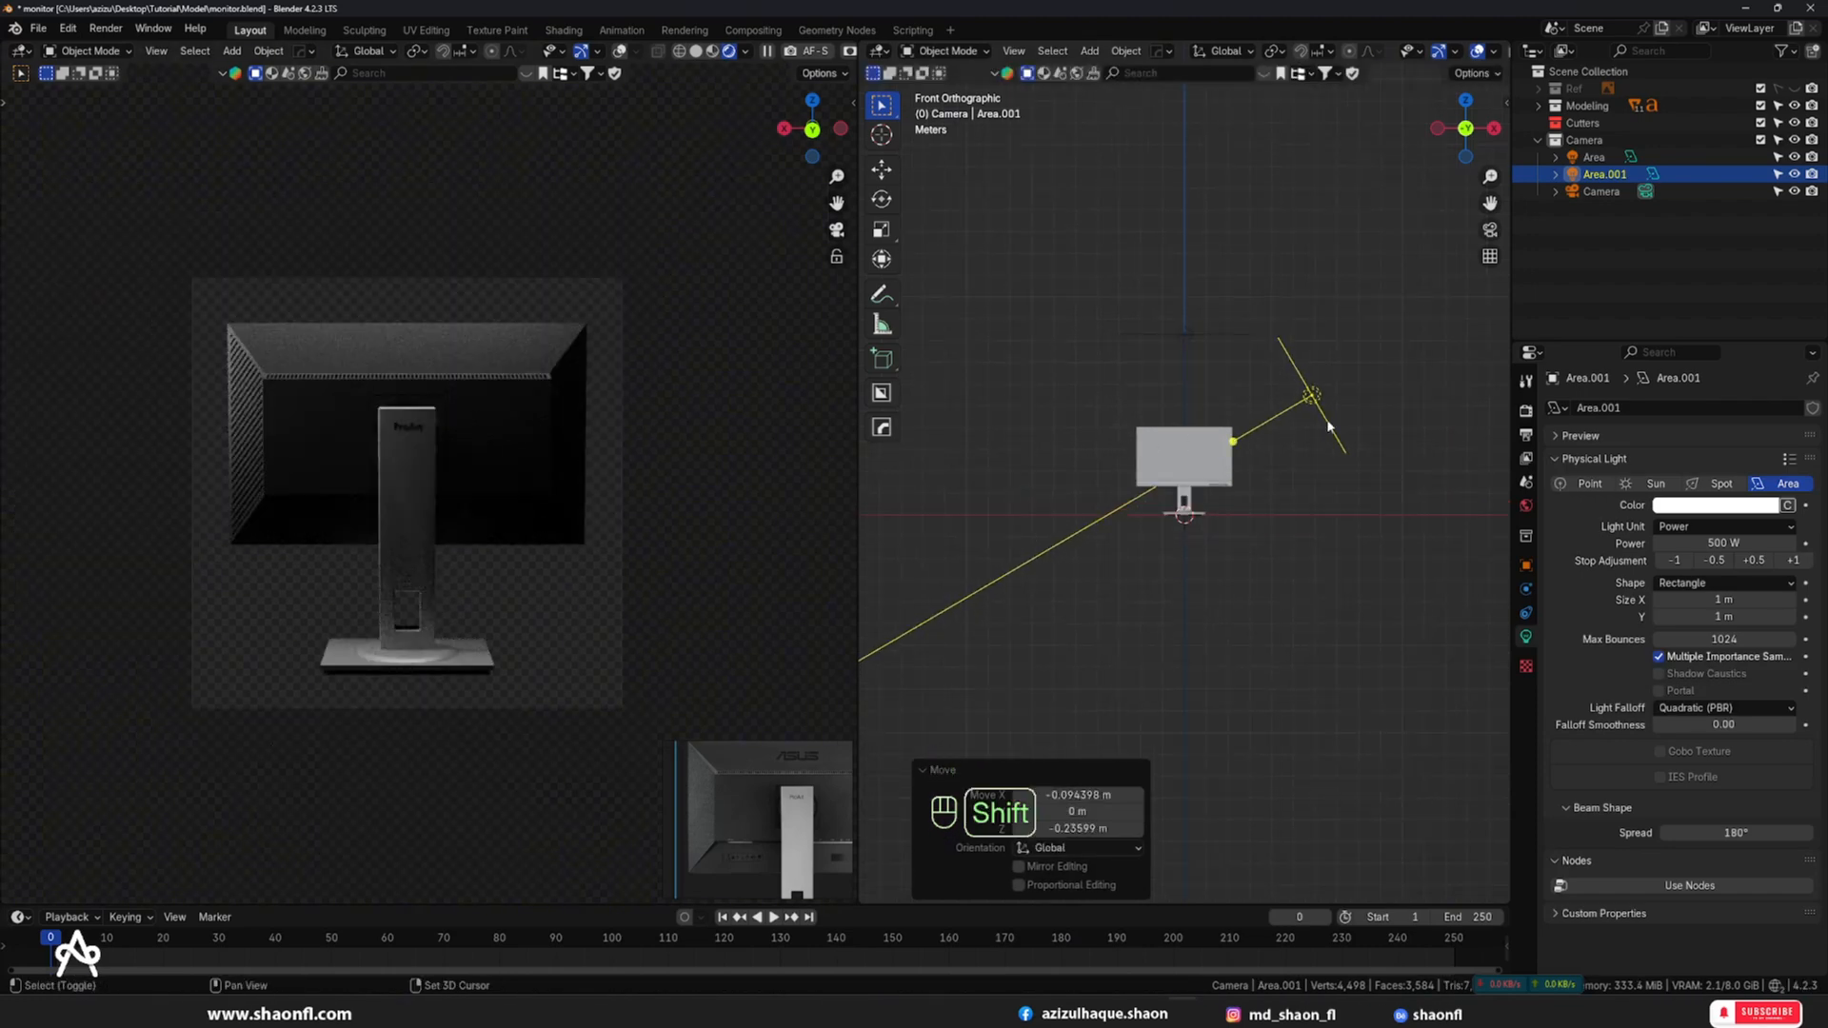
key("shift+d")
left_click(1095, 414)
key("r")
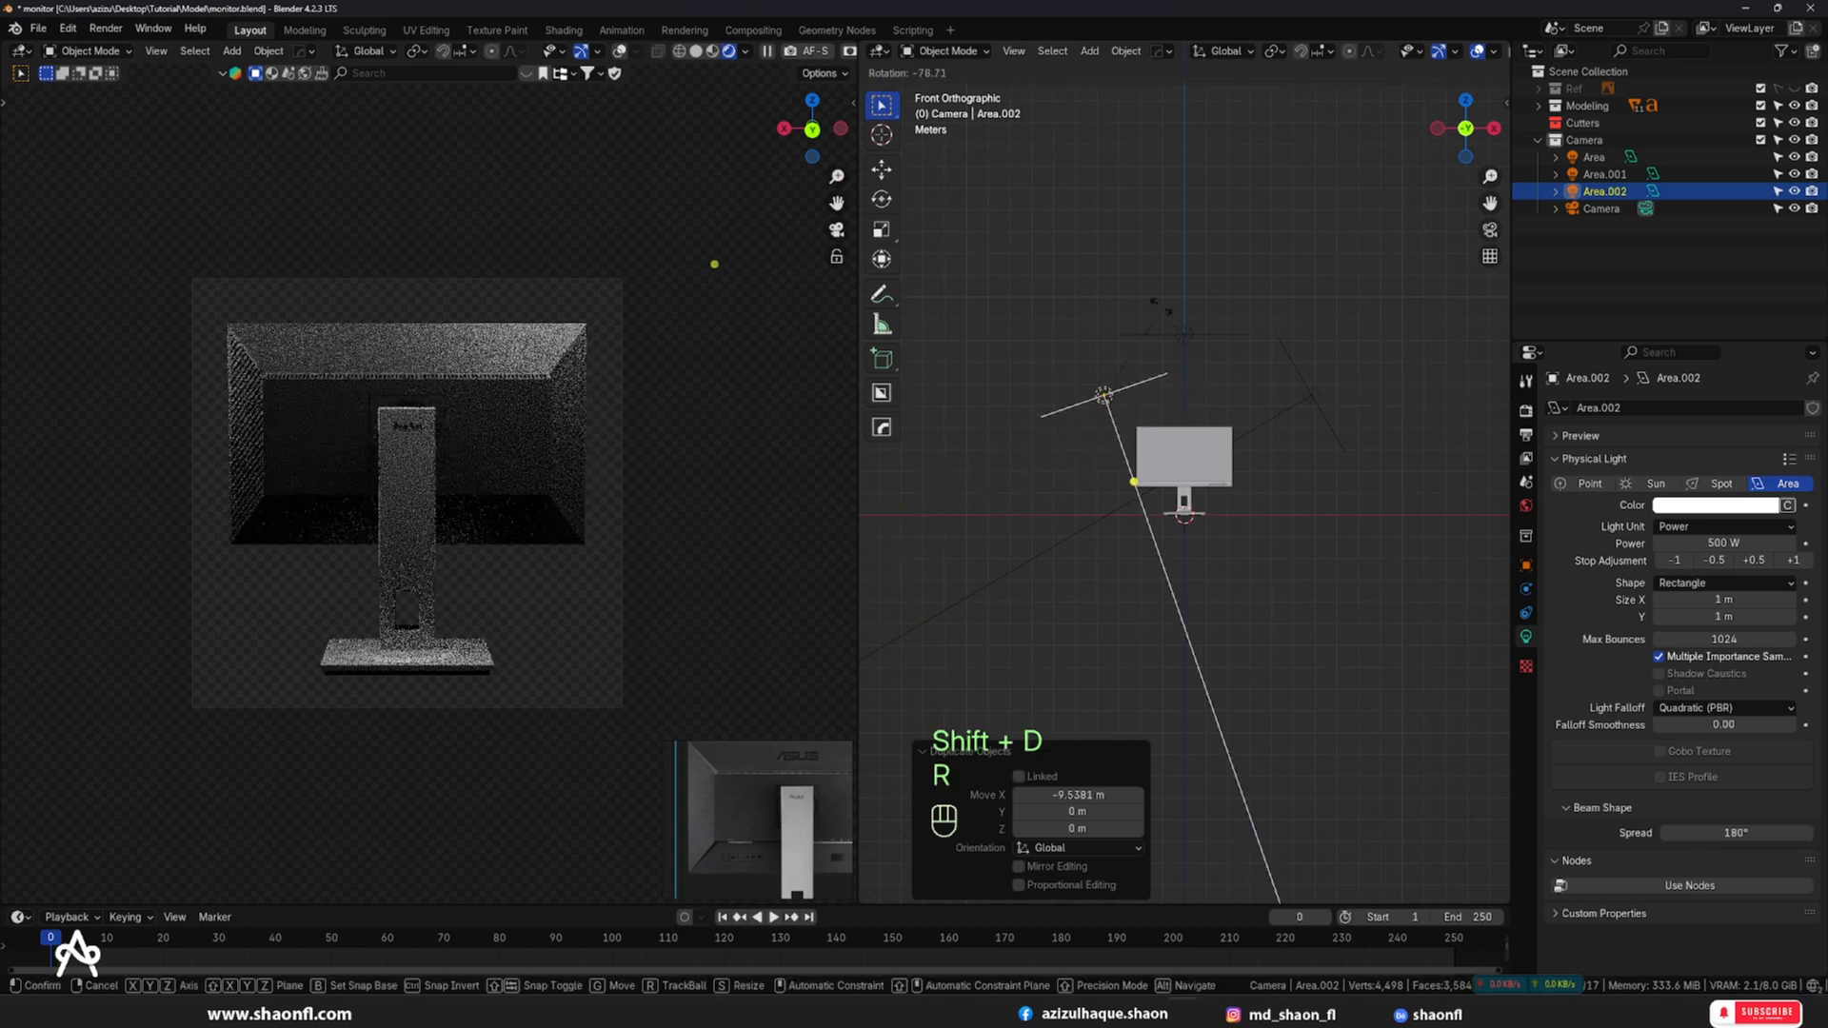
left_click(1086, 276)
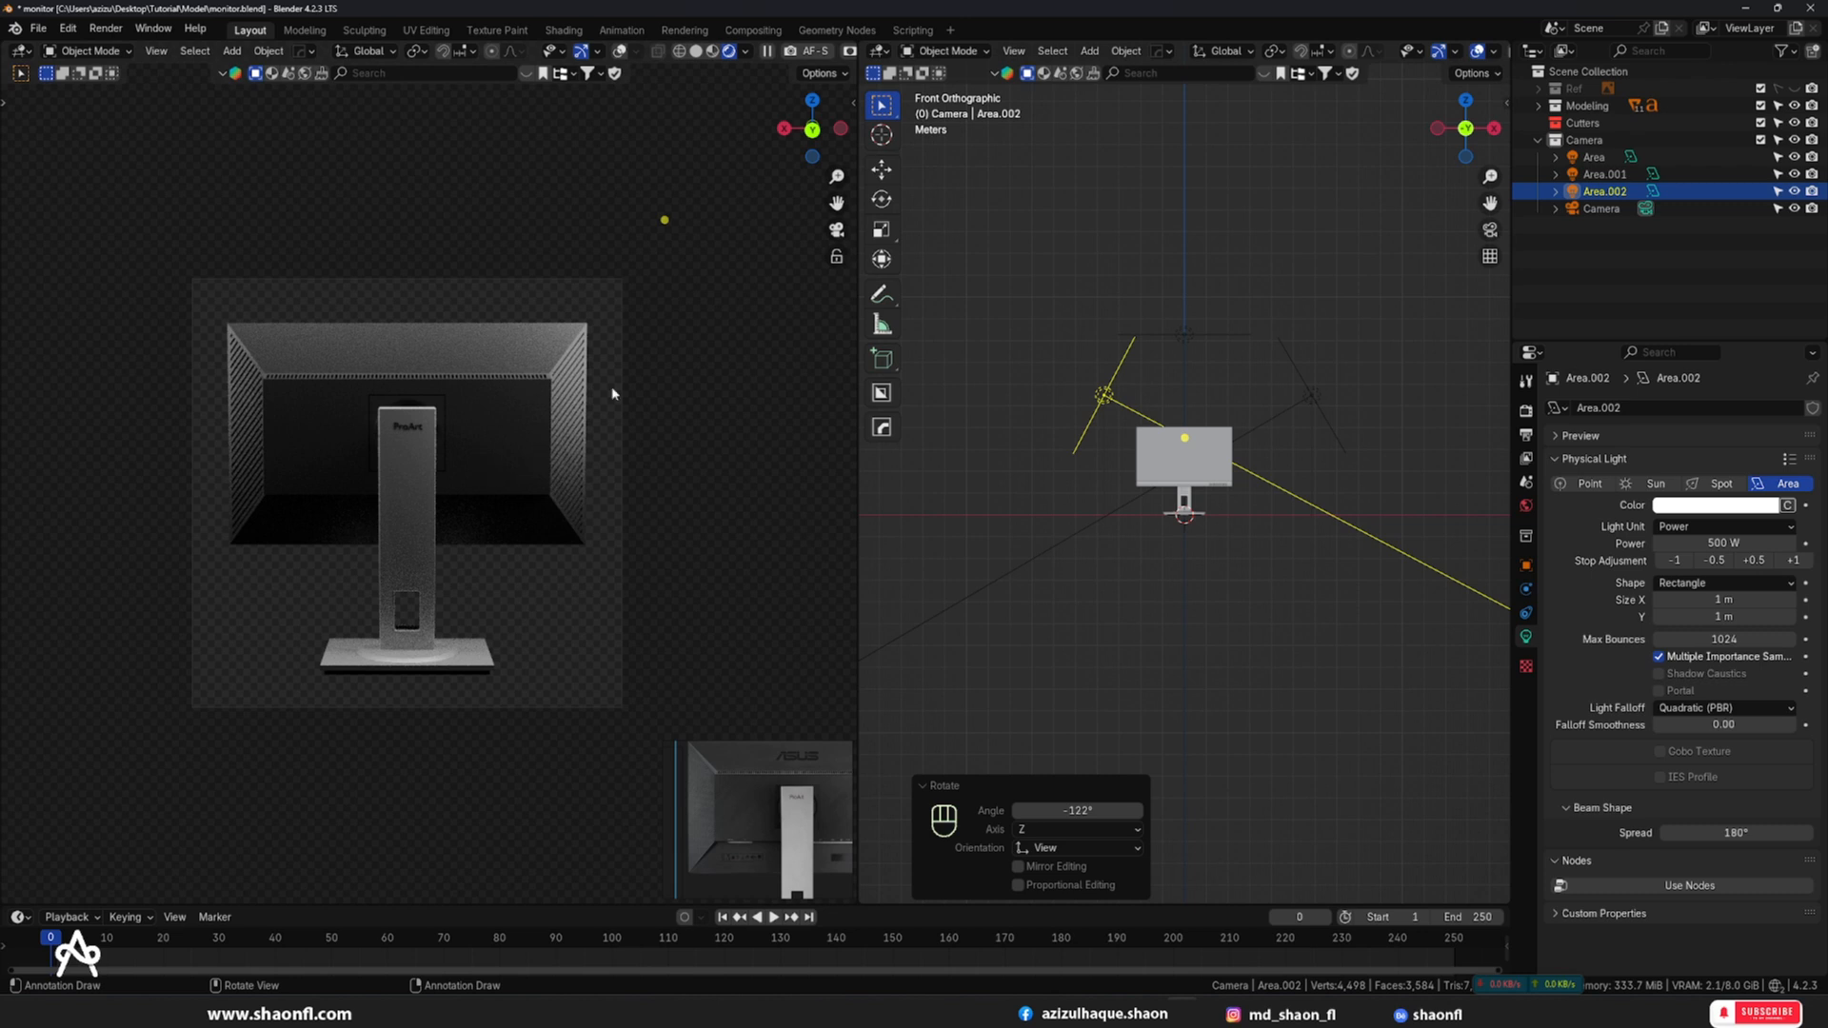
- Move the new side light about 2.5 m farther out along negative X and rotate it about -5°
scroll(1100, 426, "up", 1)
key("g")
left_click(1015, 380)
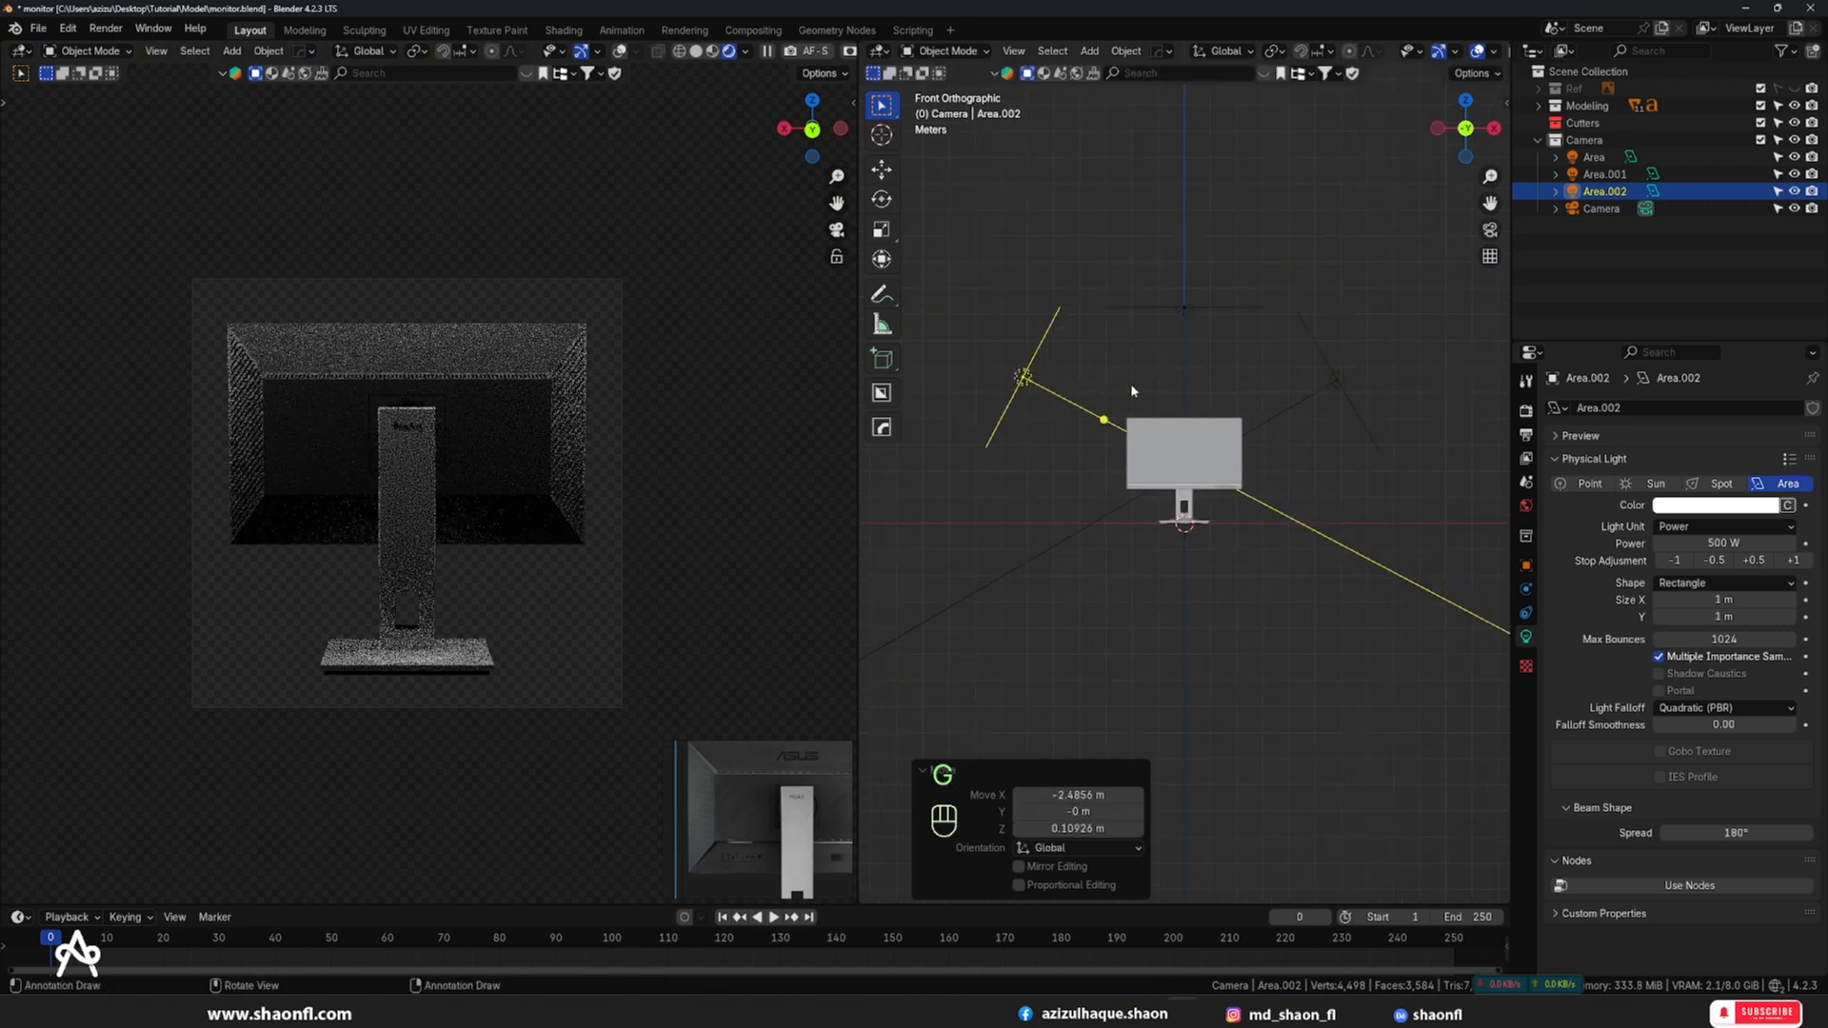
key("r")
left_click(1251, 364)
- Try shifting all three area lights about 0.77 m along Y and tilting them, and undo the changes
key("KP_3")
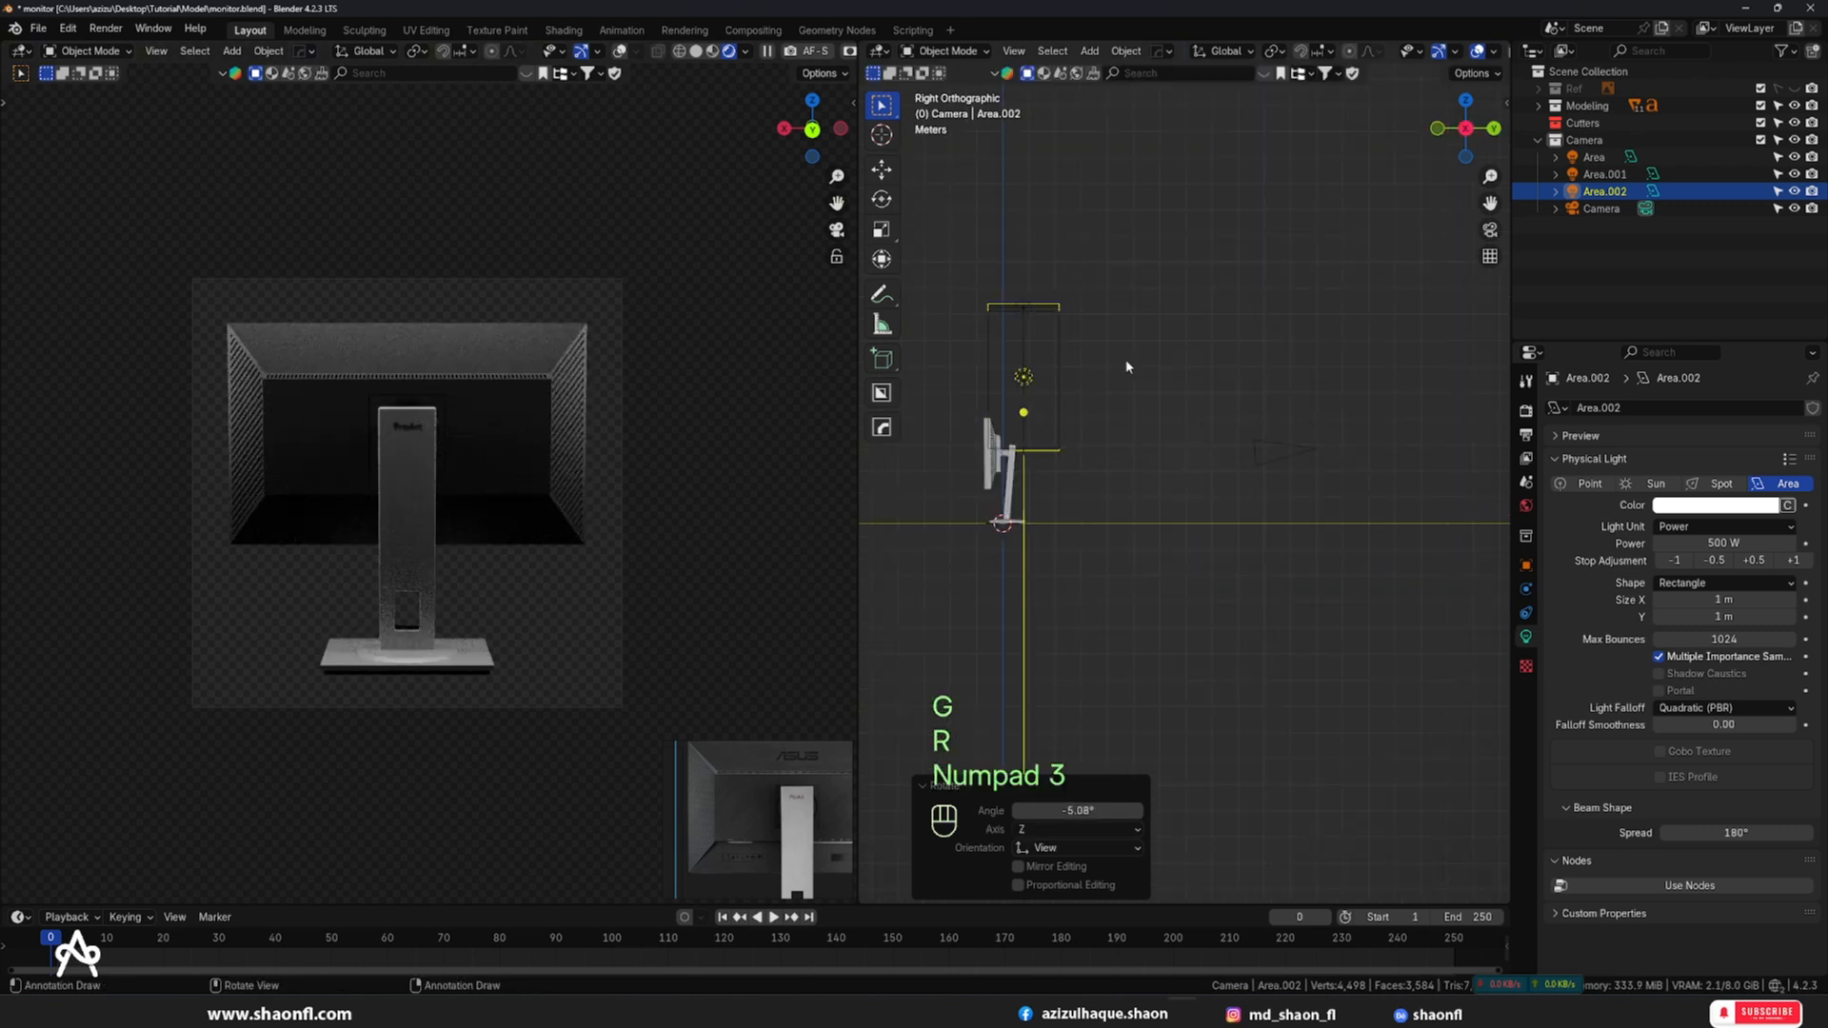
mouse_move(1250, 363)
middle_mouse_down("shift")
mouse_move(1127, 284)
mouse_move(1130, 330)
mouse_move(1245, 373)
middle_mouse_up("shift")
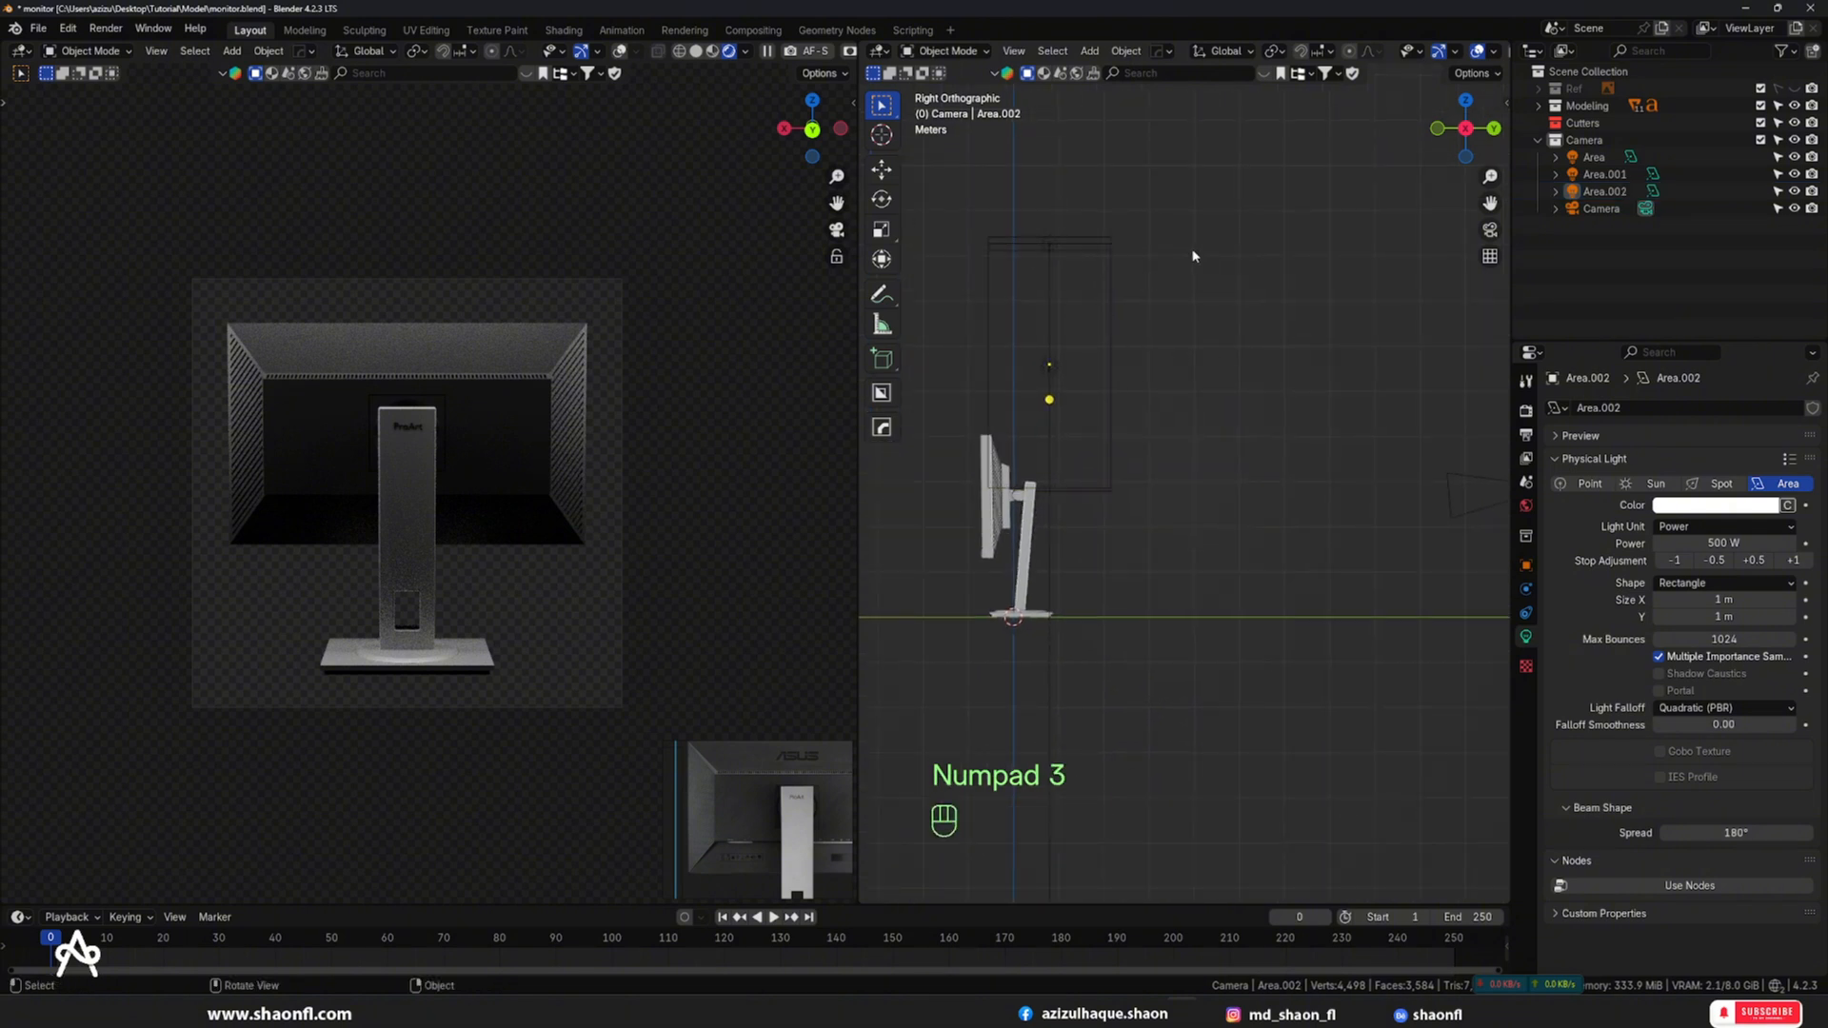
left_click_drag(1204, 216, 996, 409)
key("g")
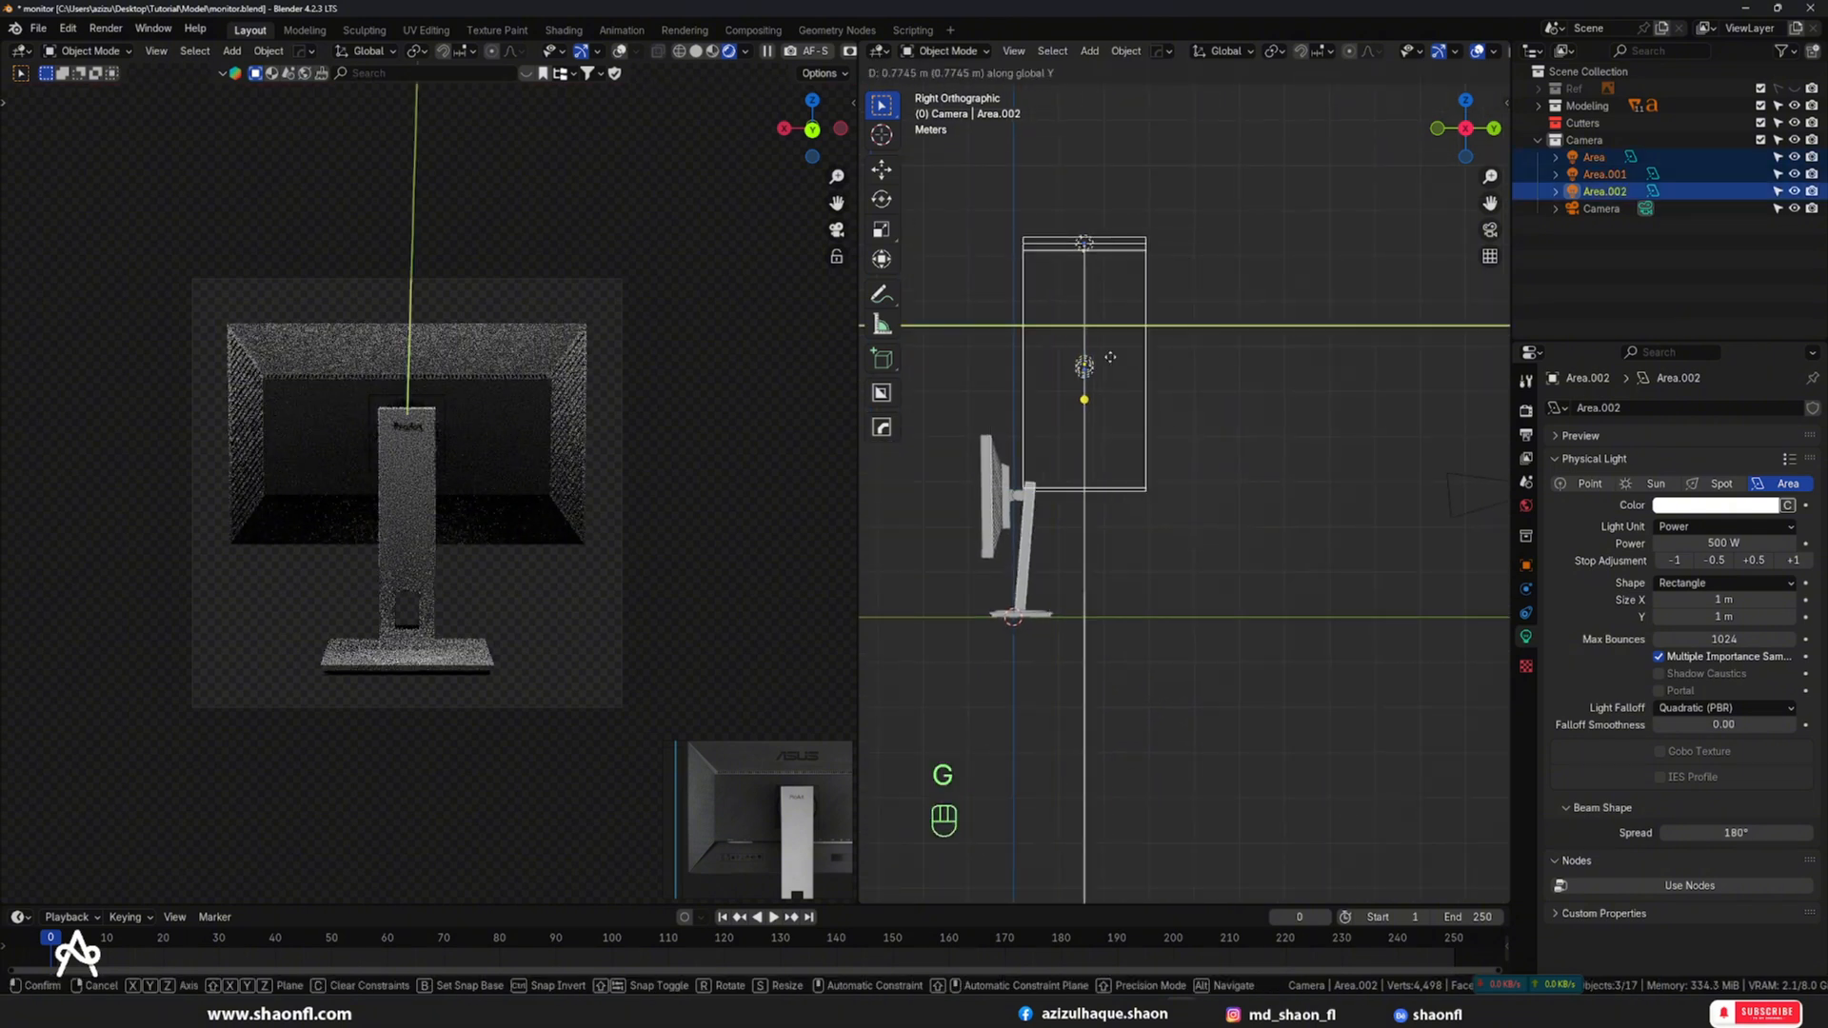
left_click(1110, 357)
key("r")
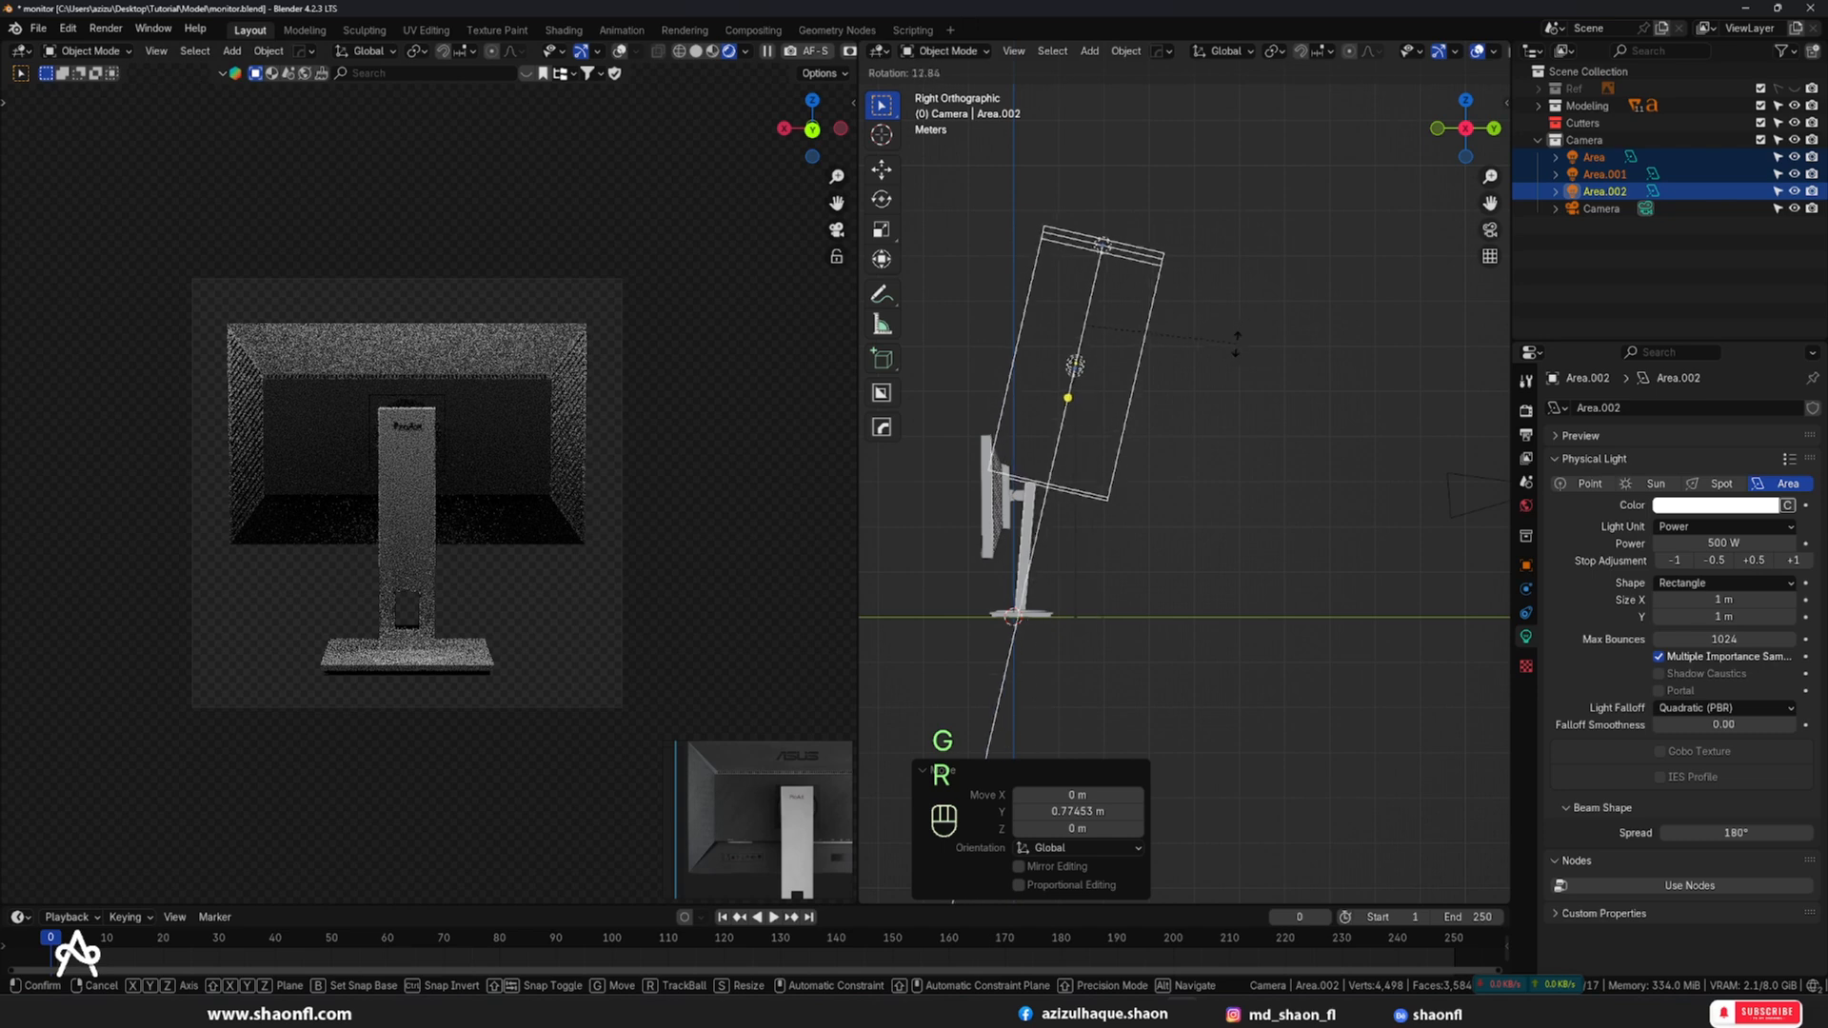
right_click(1227, 345)
left_click(1132, 369)
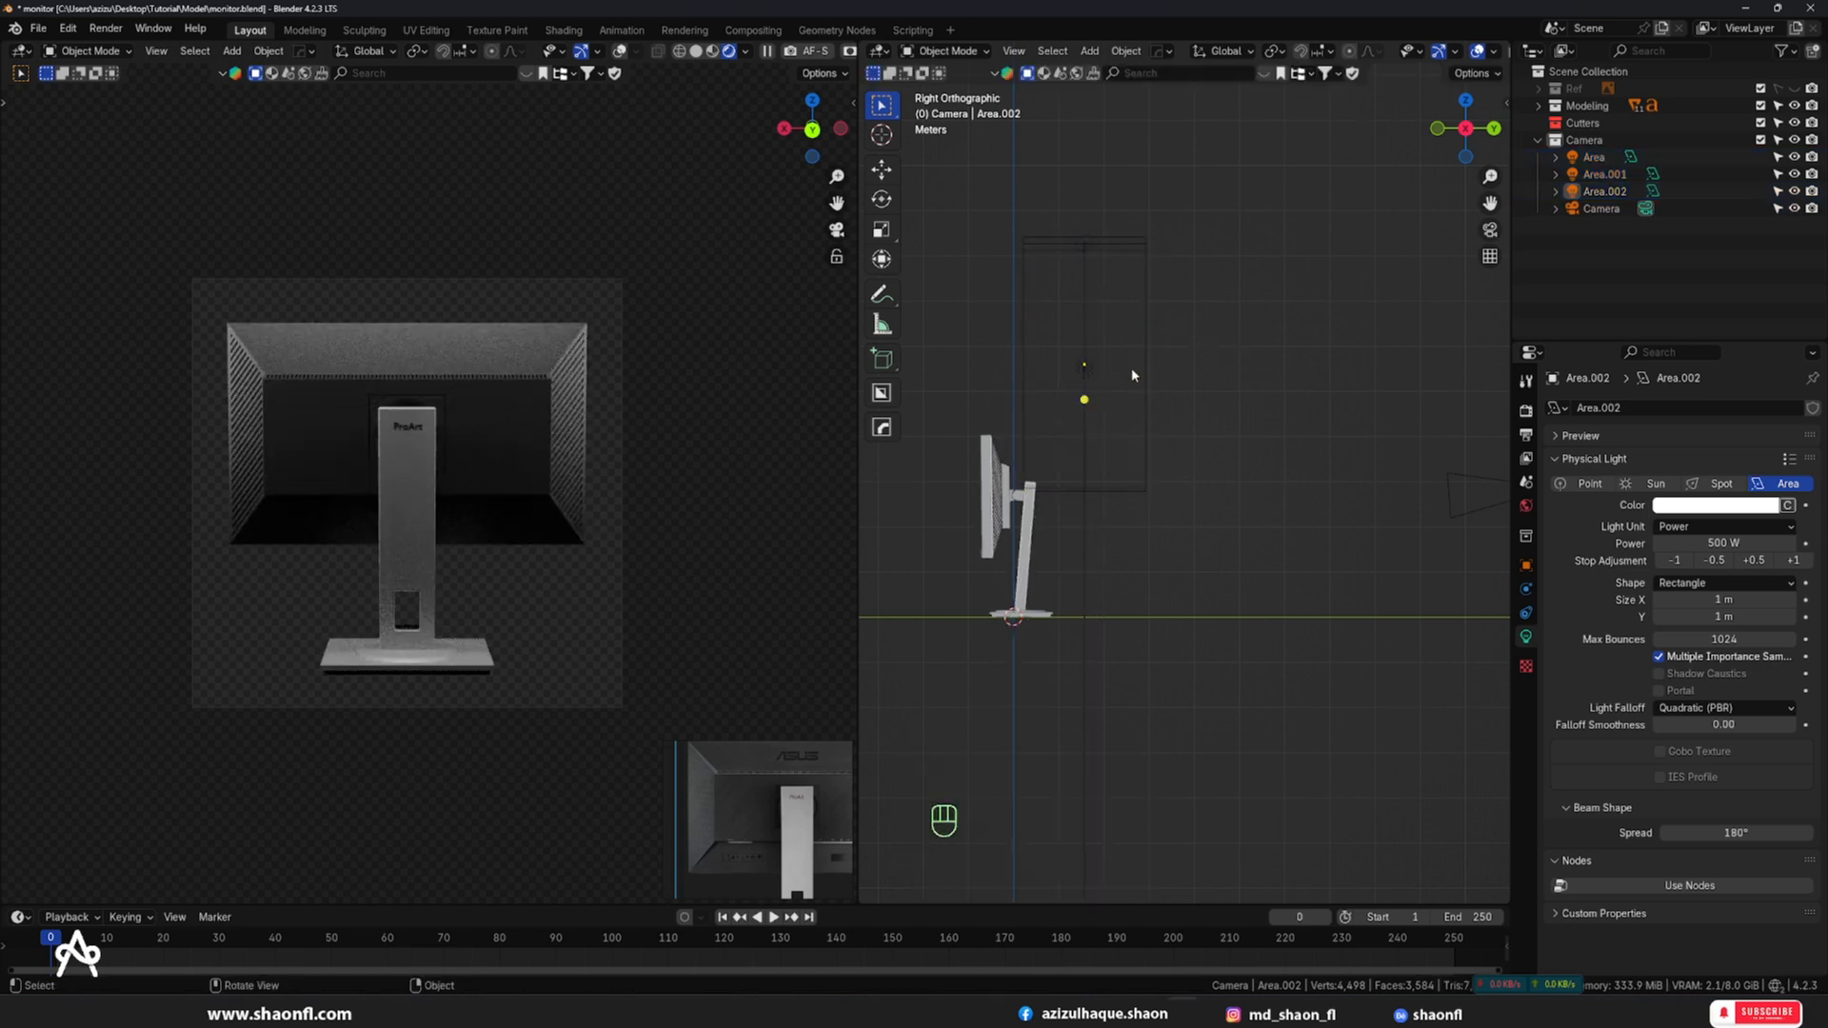
key("ctrl+z")
key("ctrl+z")
- Select only the two side area lights and move them about 1.84 m along Y toward the camera
middle_click_drag(1196, 379, 1135, 471)
scroll(1232, 497, "down", 5)
left_click(1320, 479)
left_click(1030, 439, "shift")
key("KP_3")
key("g")
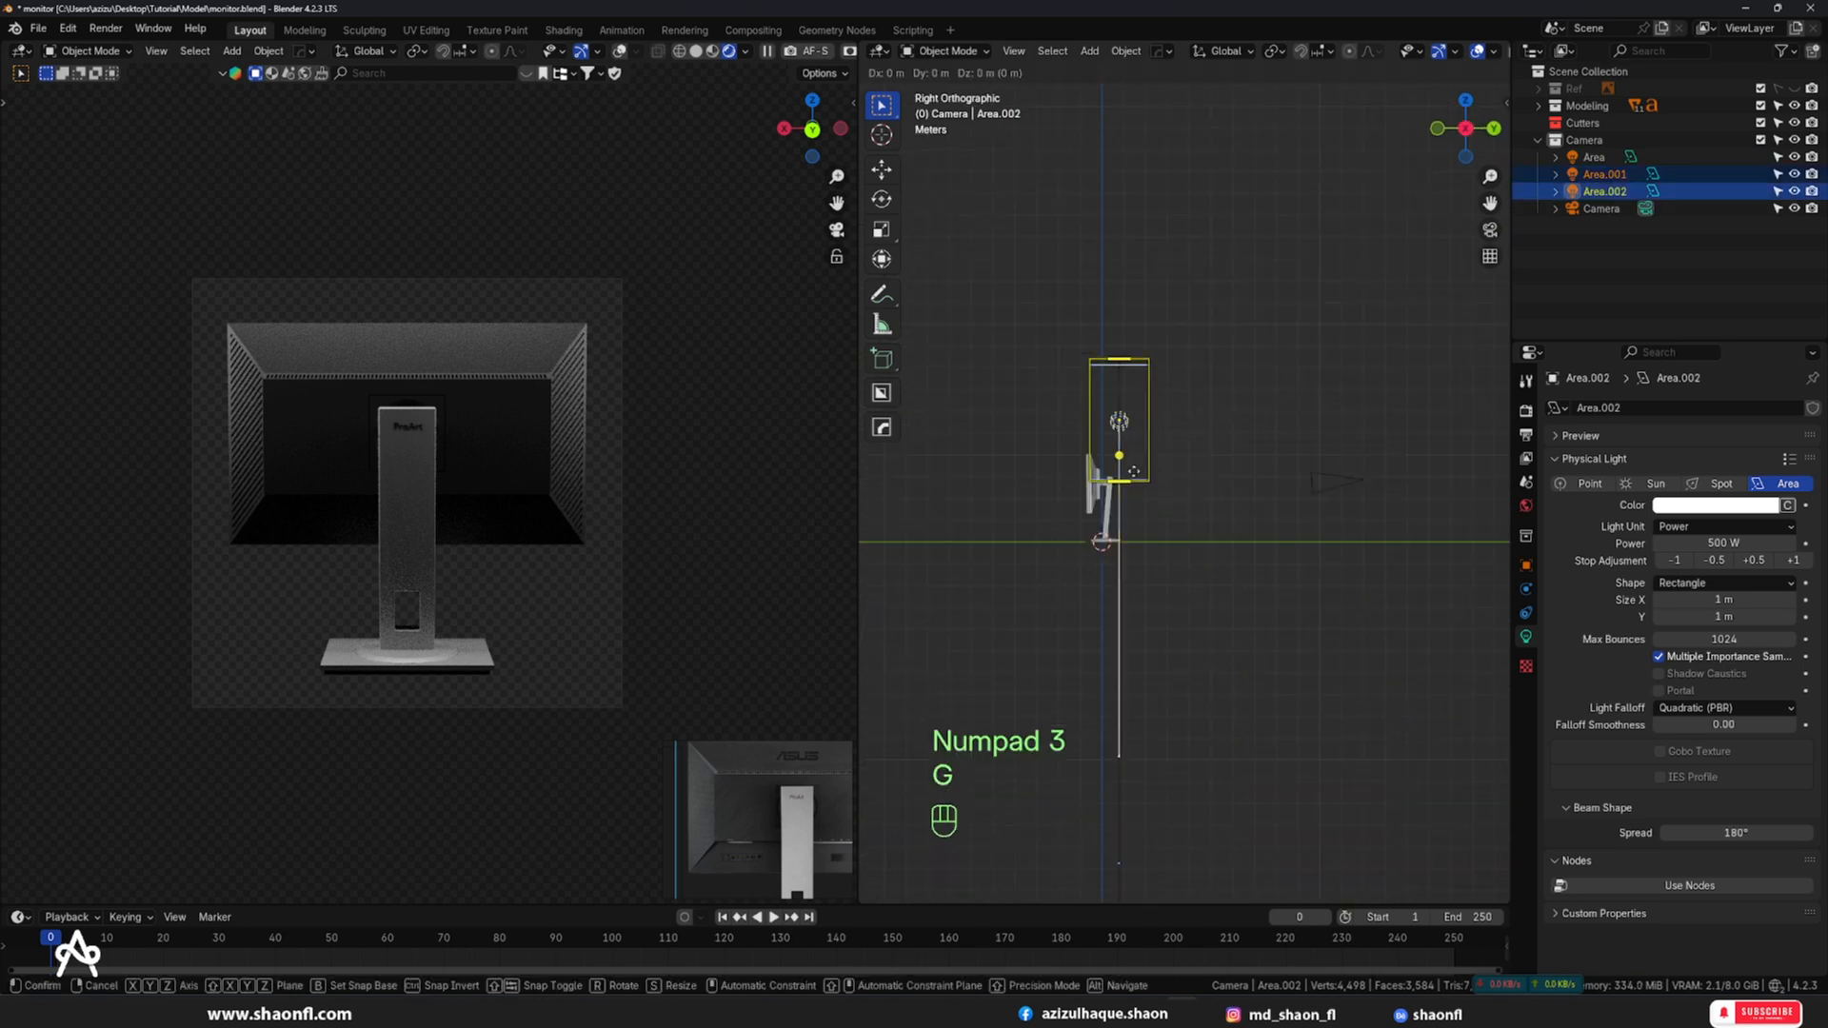
left_click(1175, 471)
key("r")
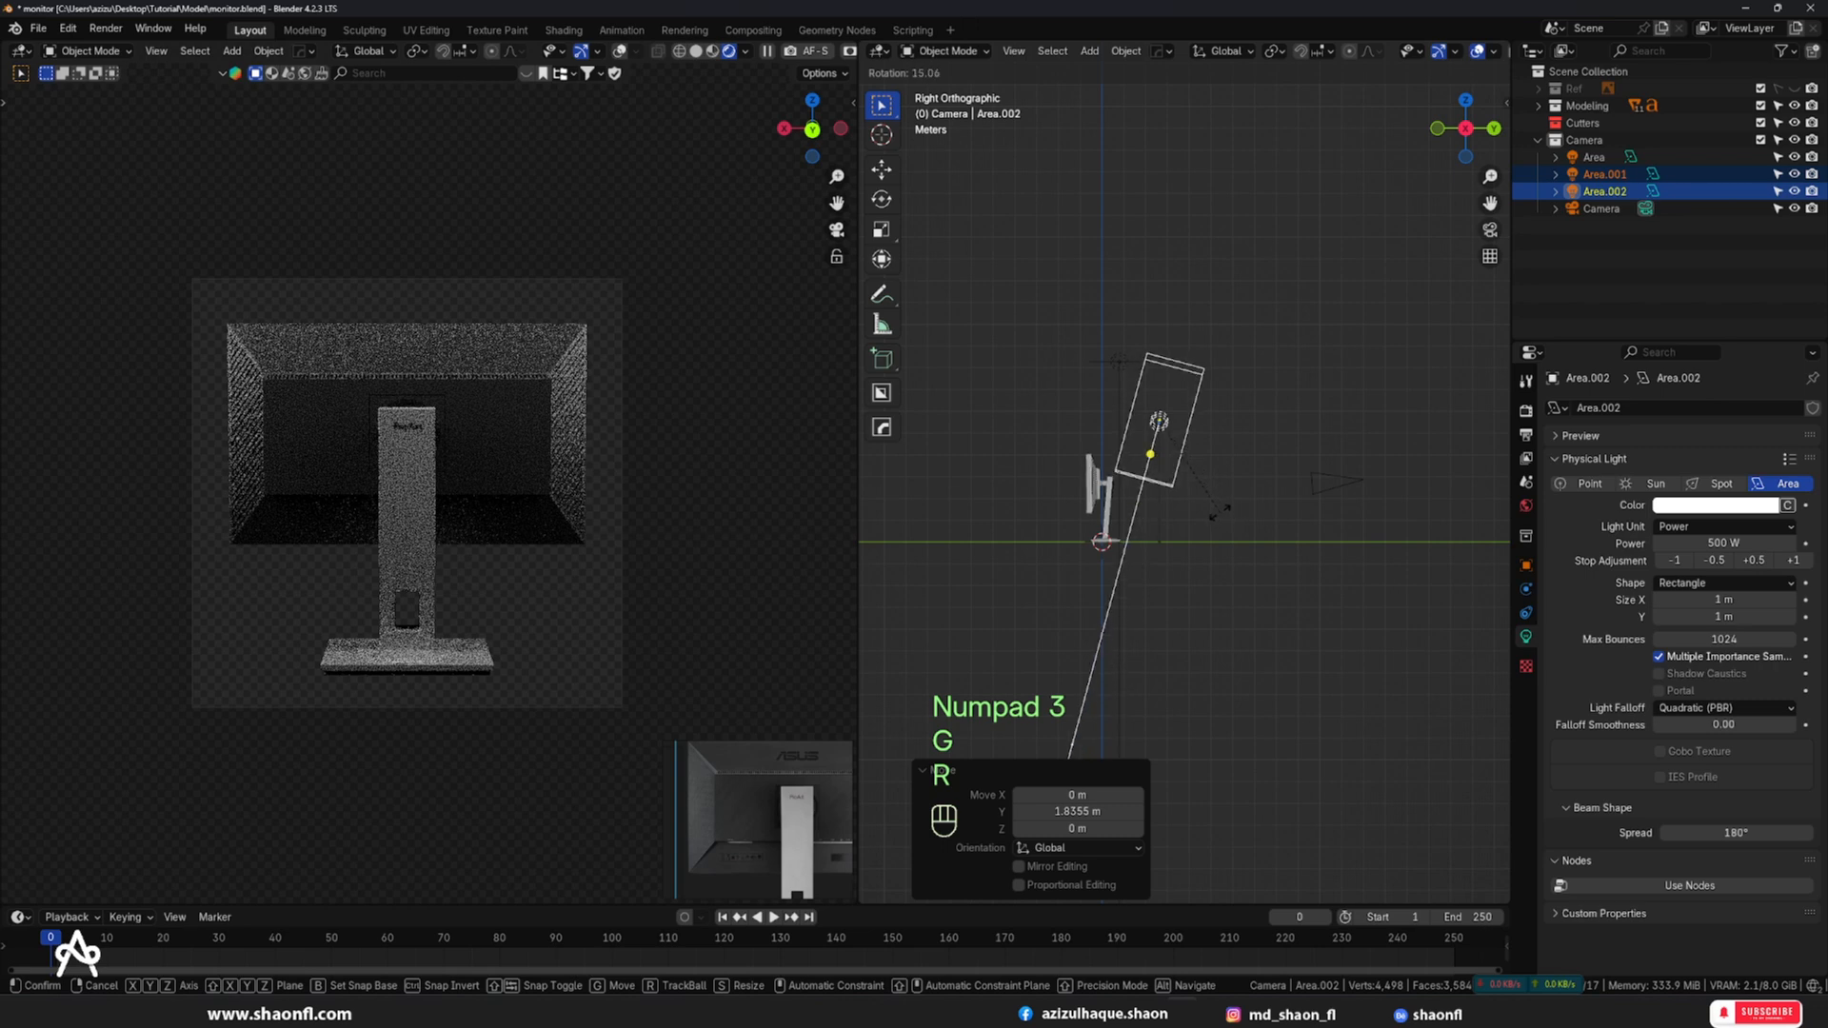
right_click(1211, 505)
- Rotate the area light on the positive X side about -20.5° in the top view to aim it at the monitor
key("KP_7")
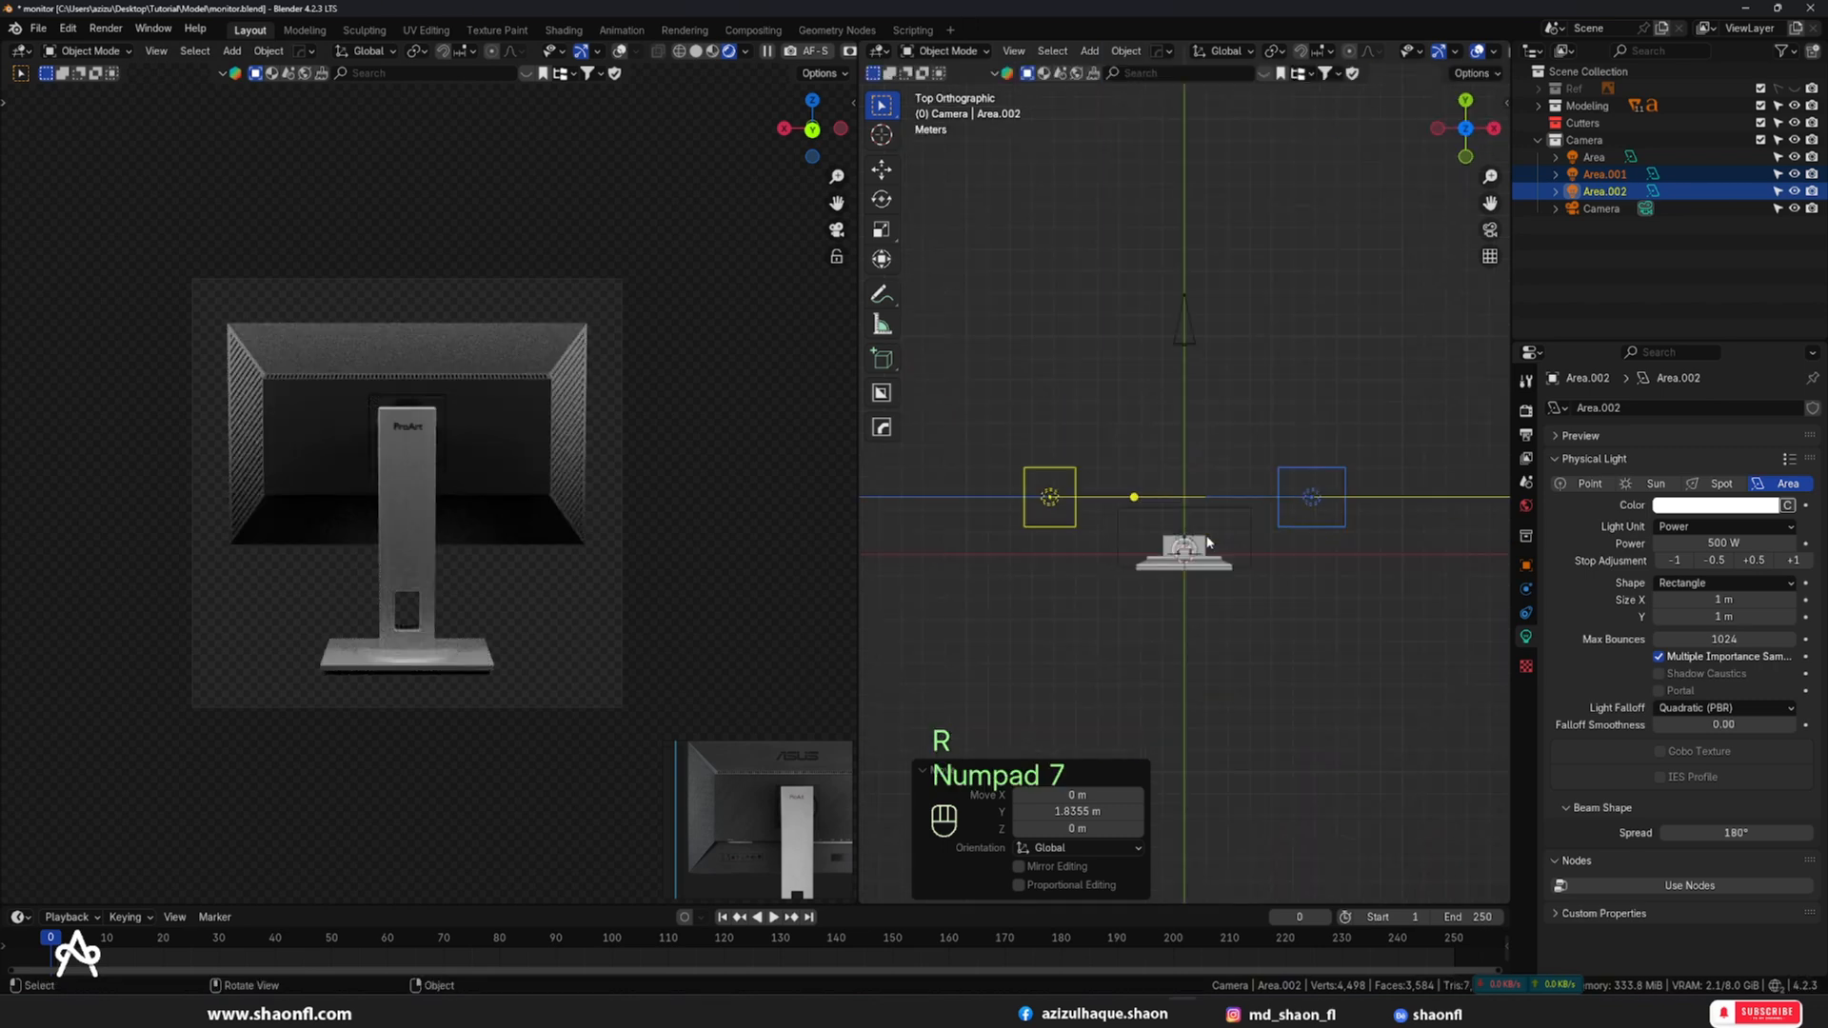
left_click(1311, 496)
key("r")
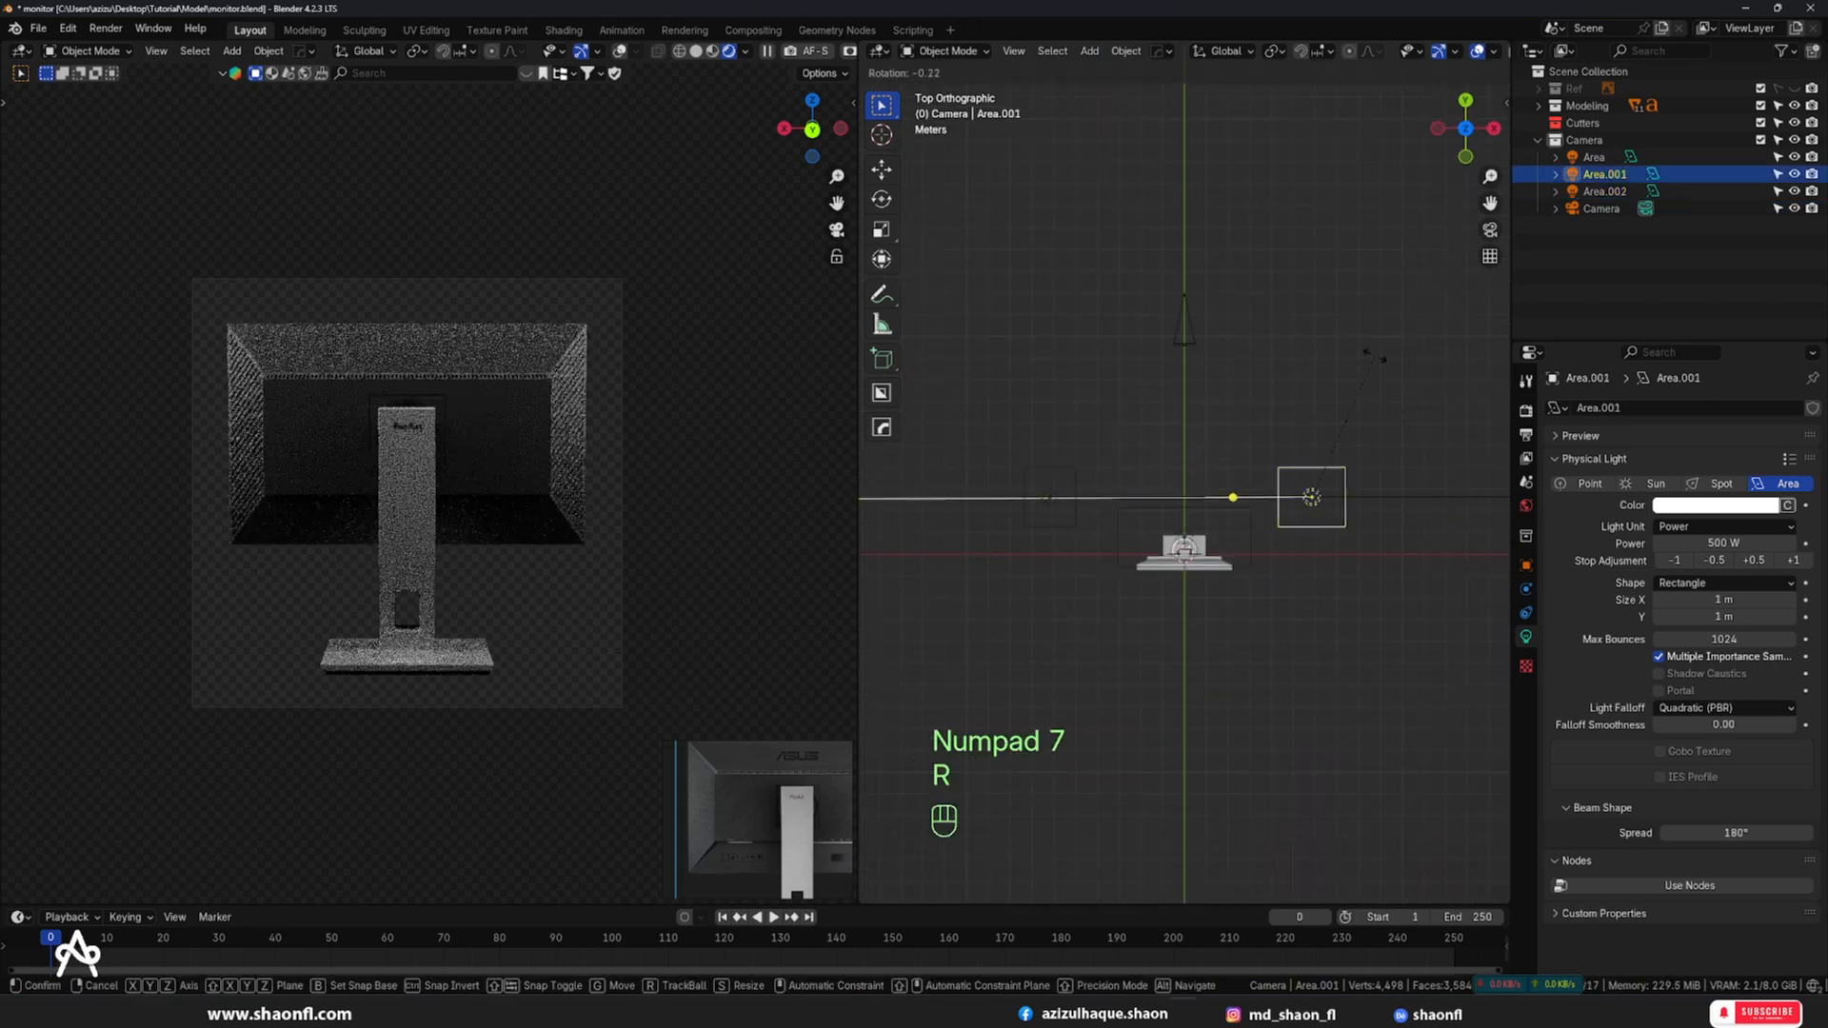
left_click(1319, 319)
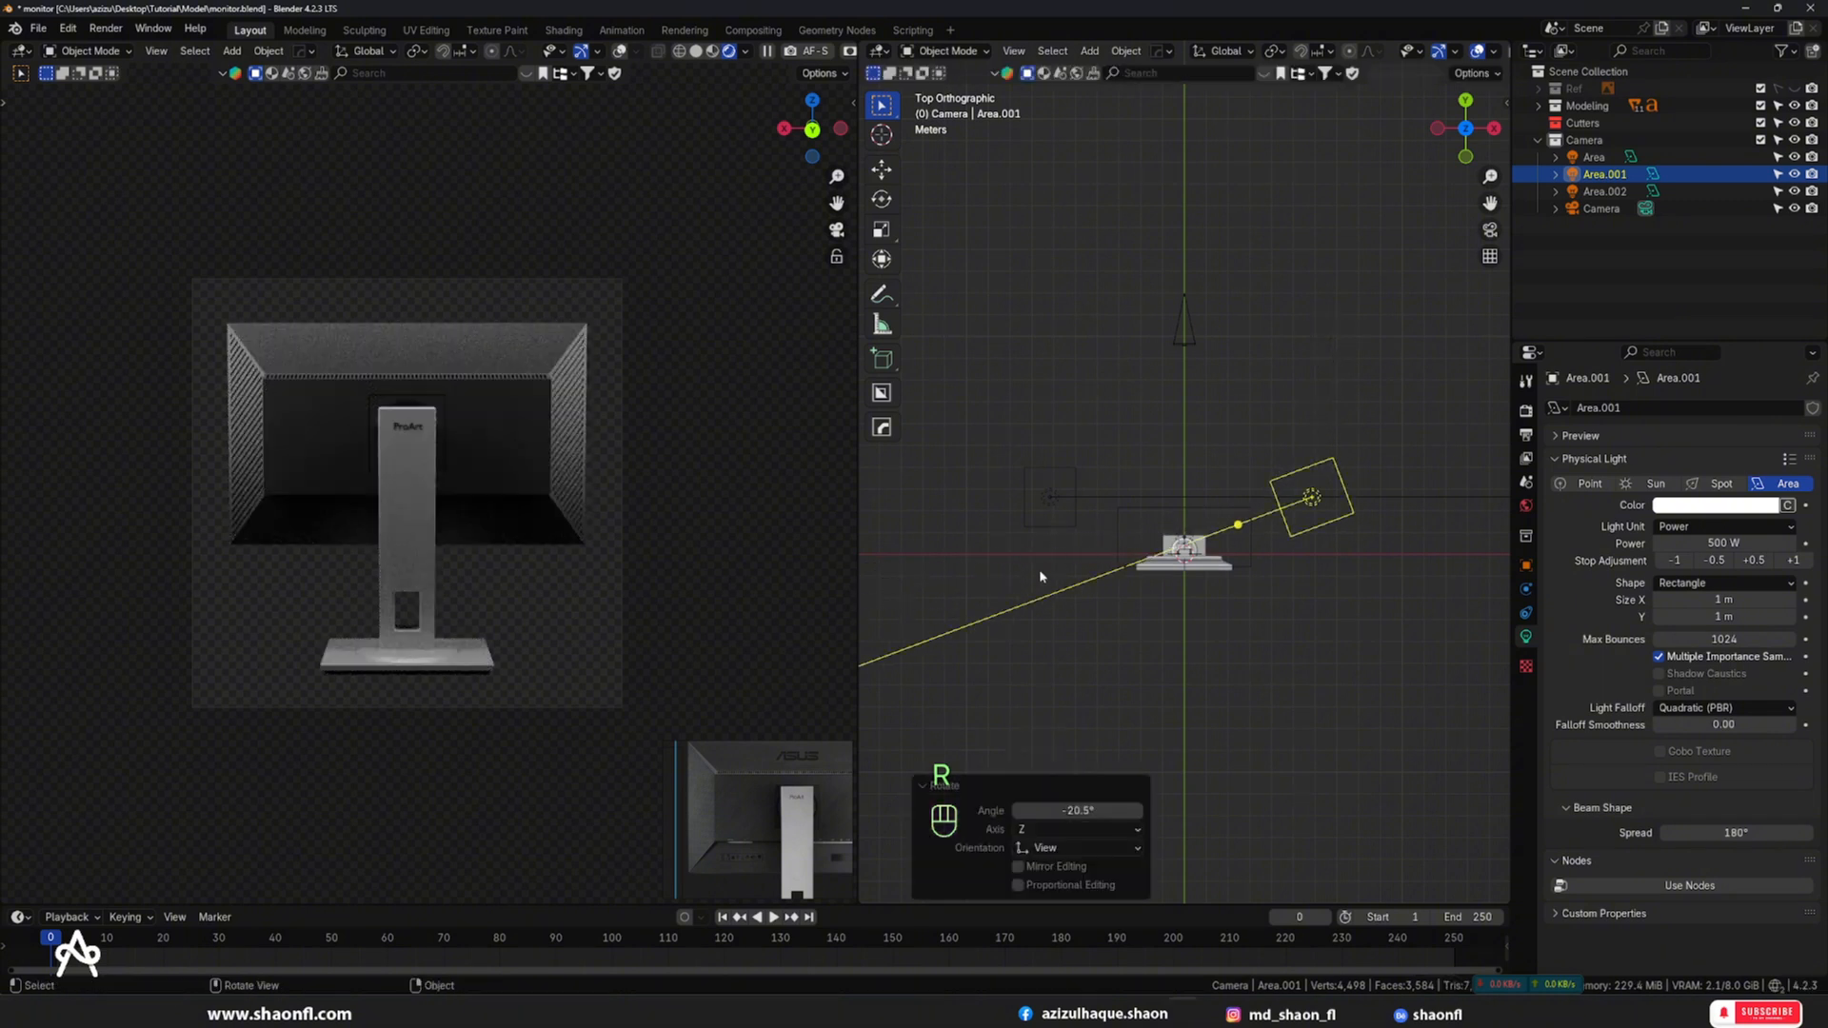
- Rotate the area light on the negative X side about 19.3° in the top view to aim it at the monitor
left_click(1049, 496)
key("r")
left_click(1318, 457)
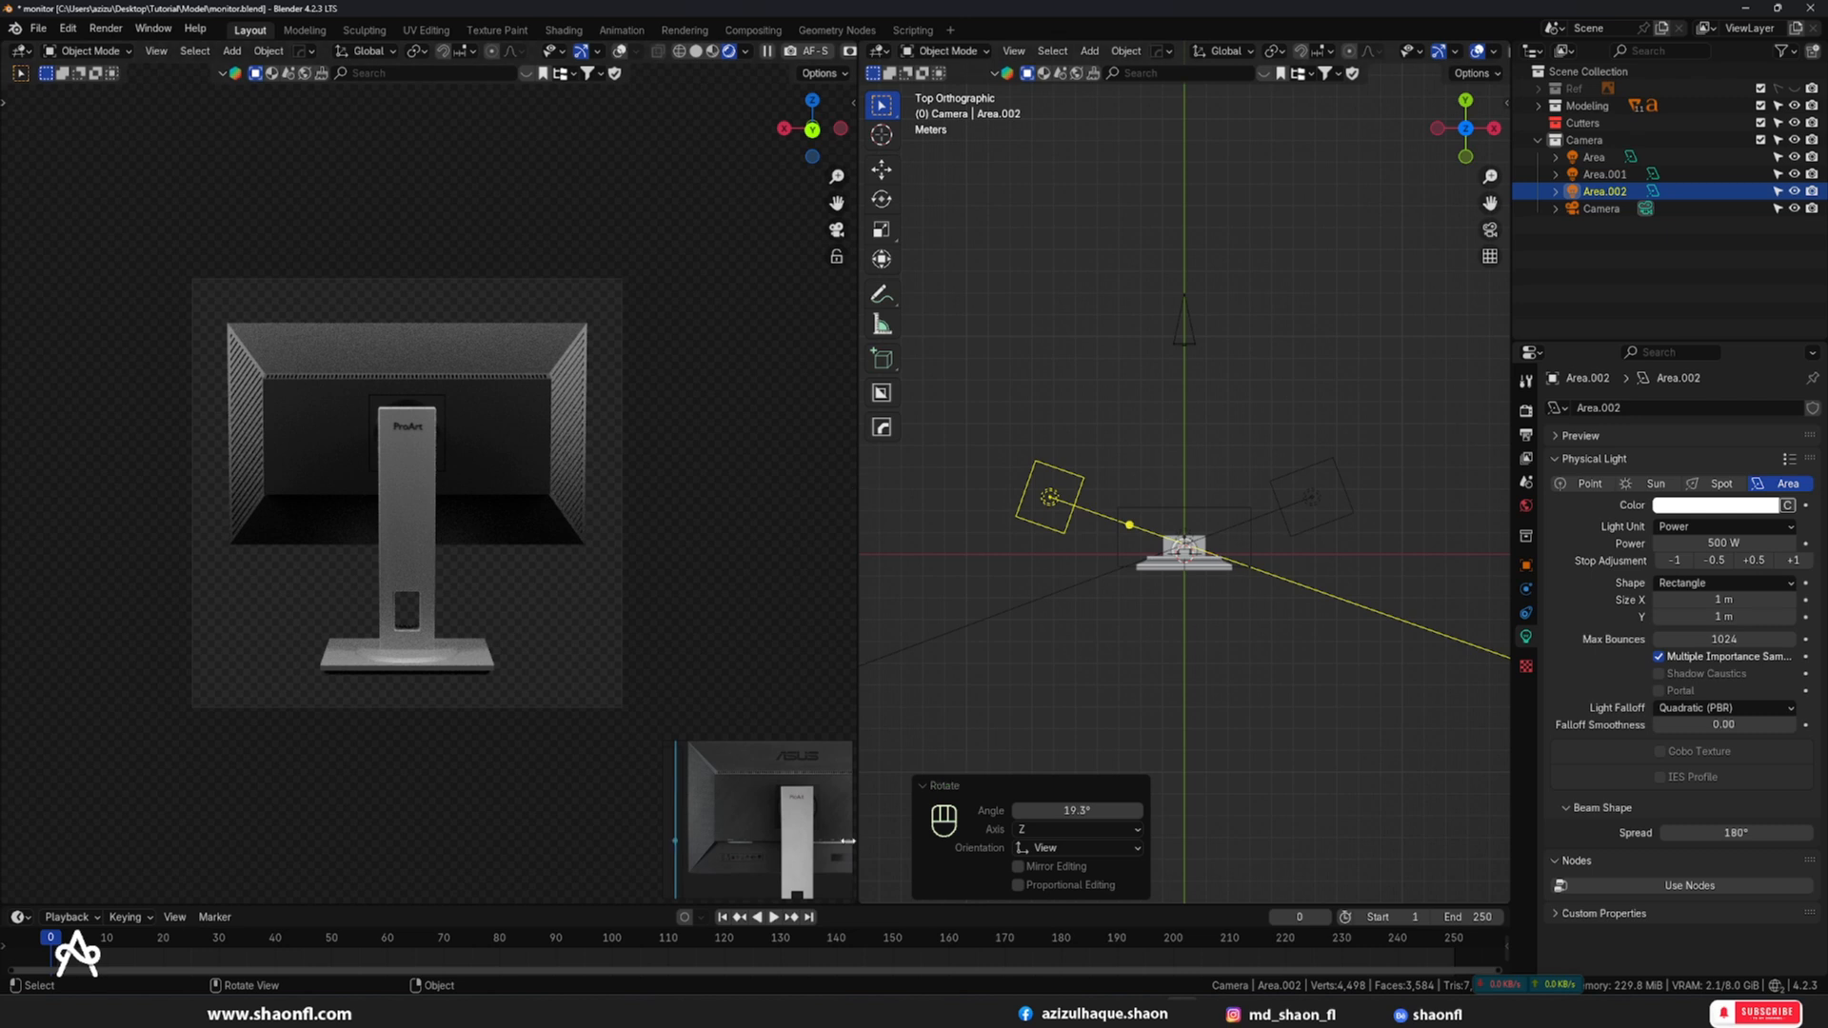
scroll(758, 786, "down", 4)
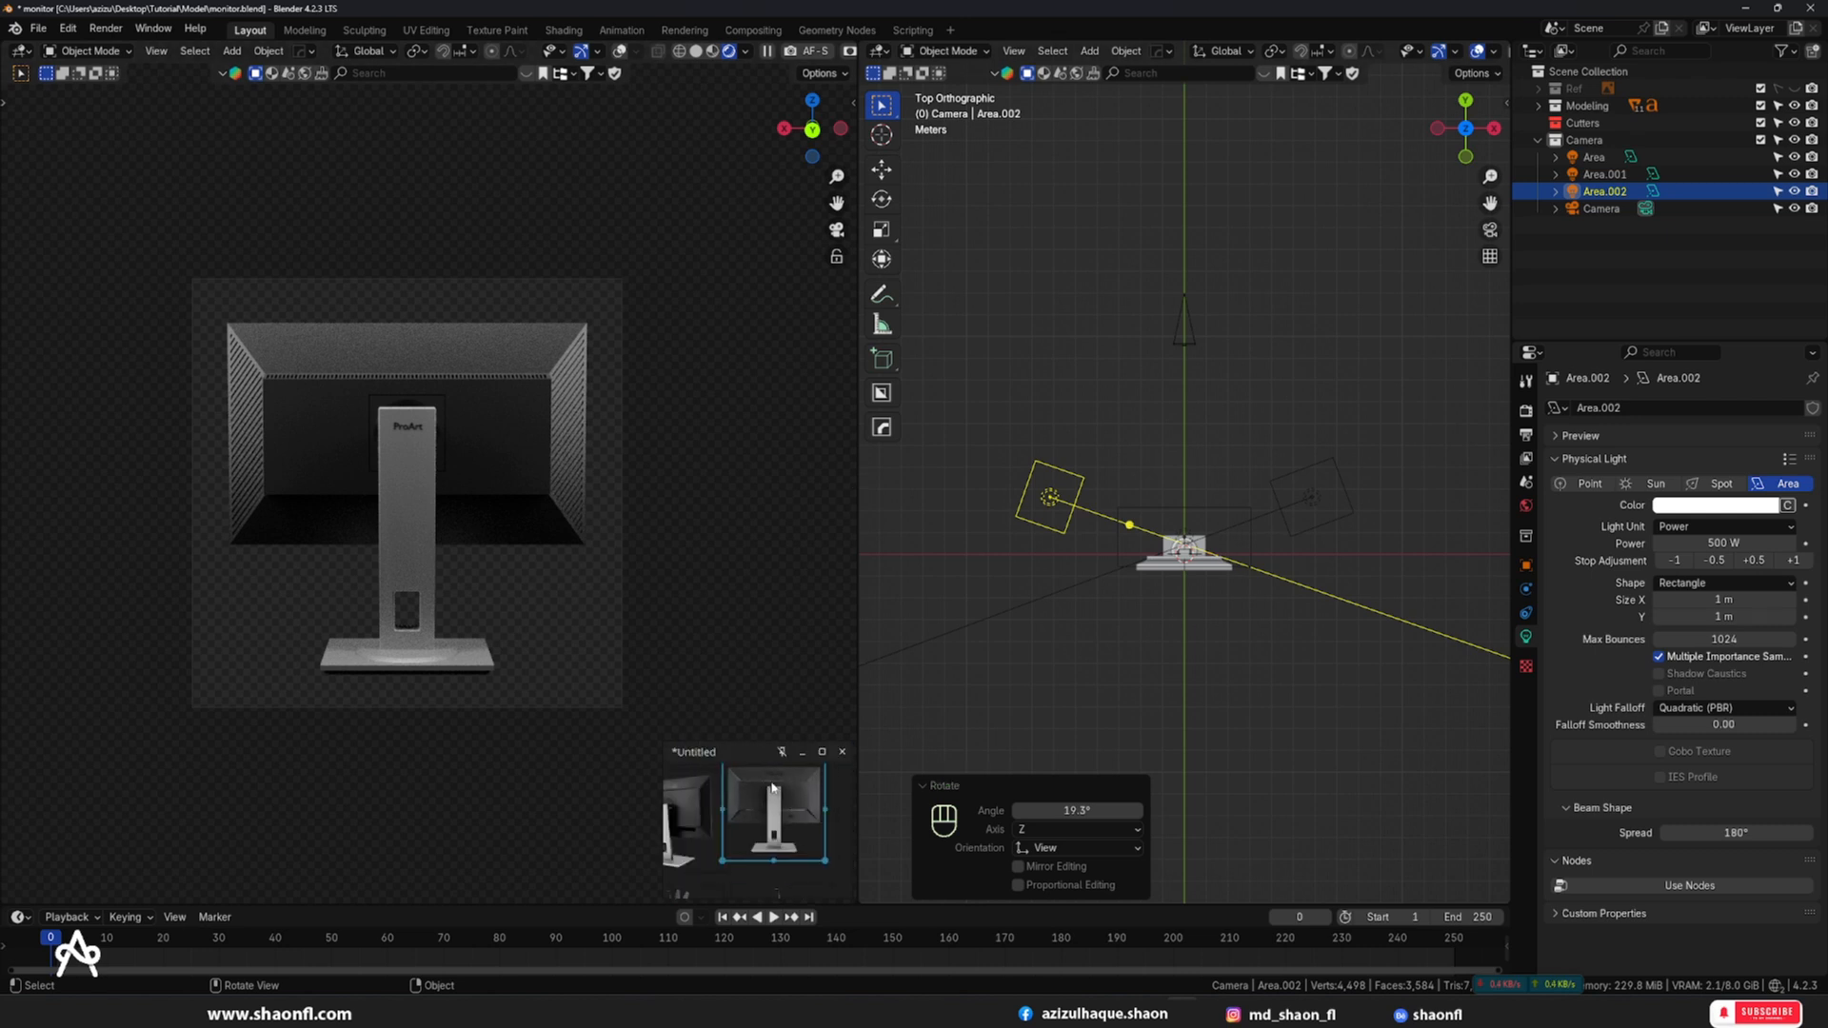
scroll(783, 808, "up", 2)
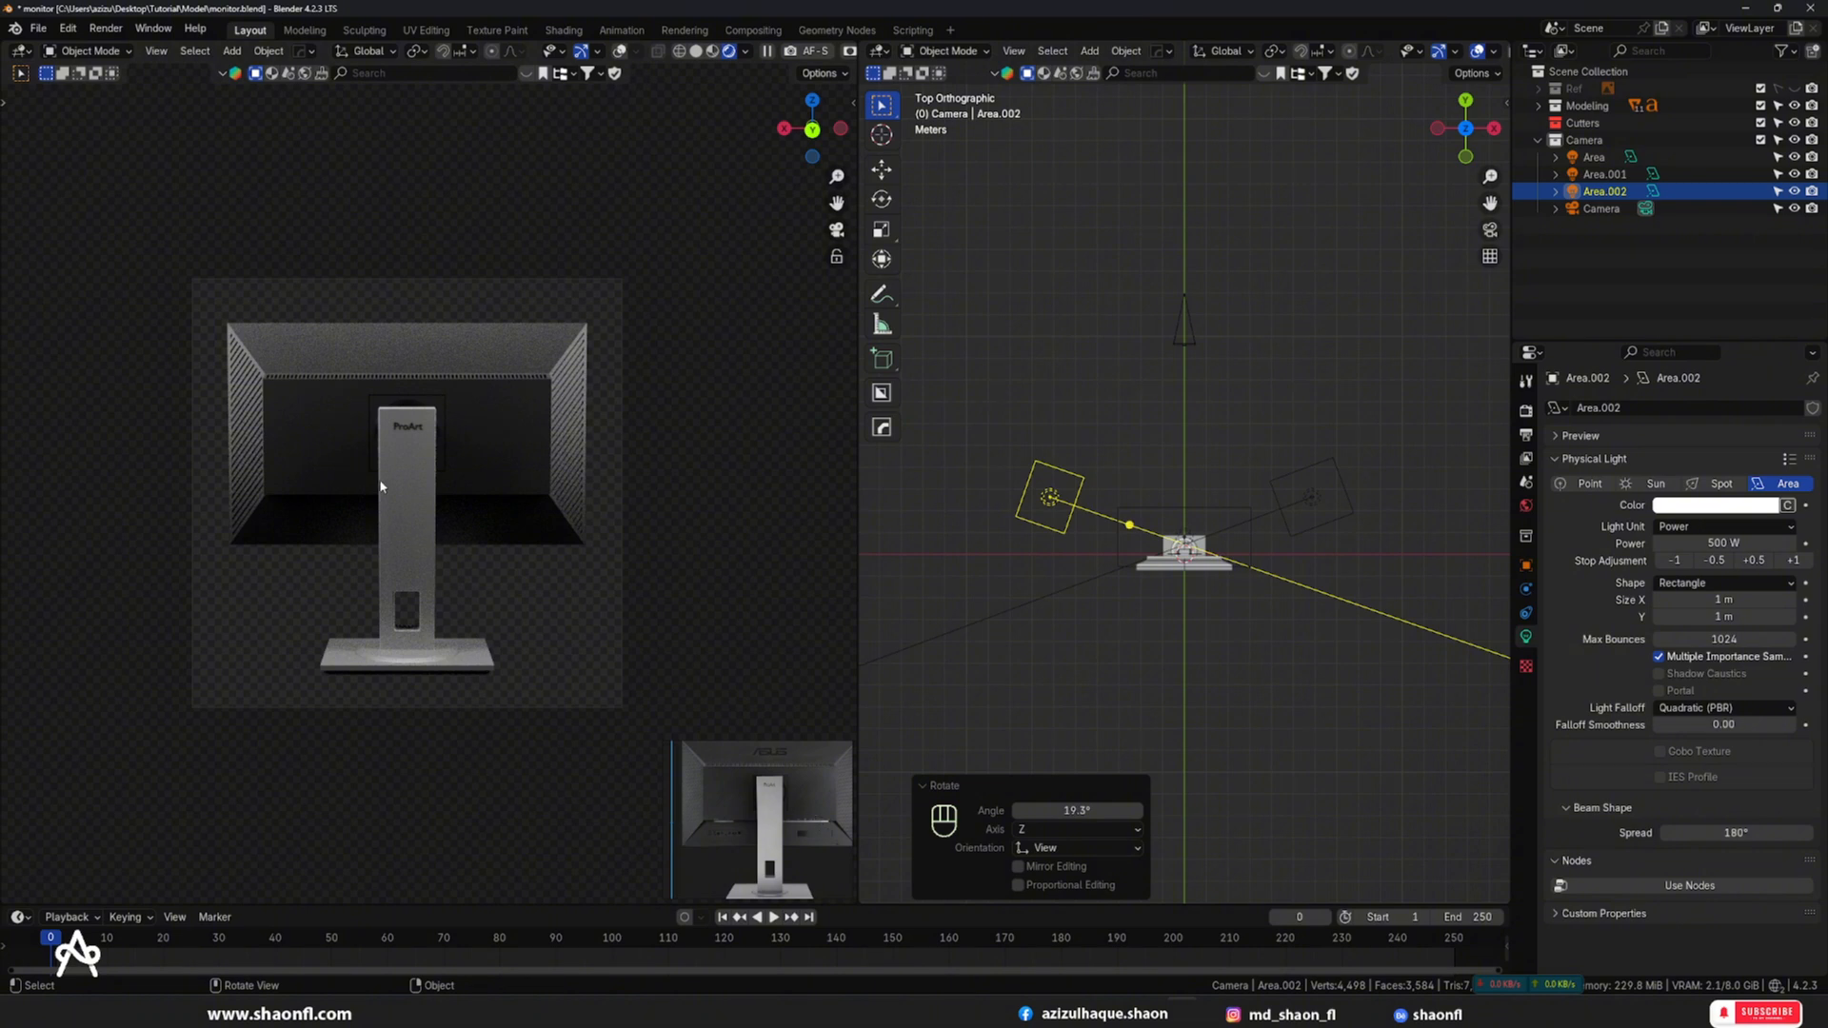
scroll(381, 486, "up", 2)
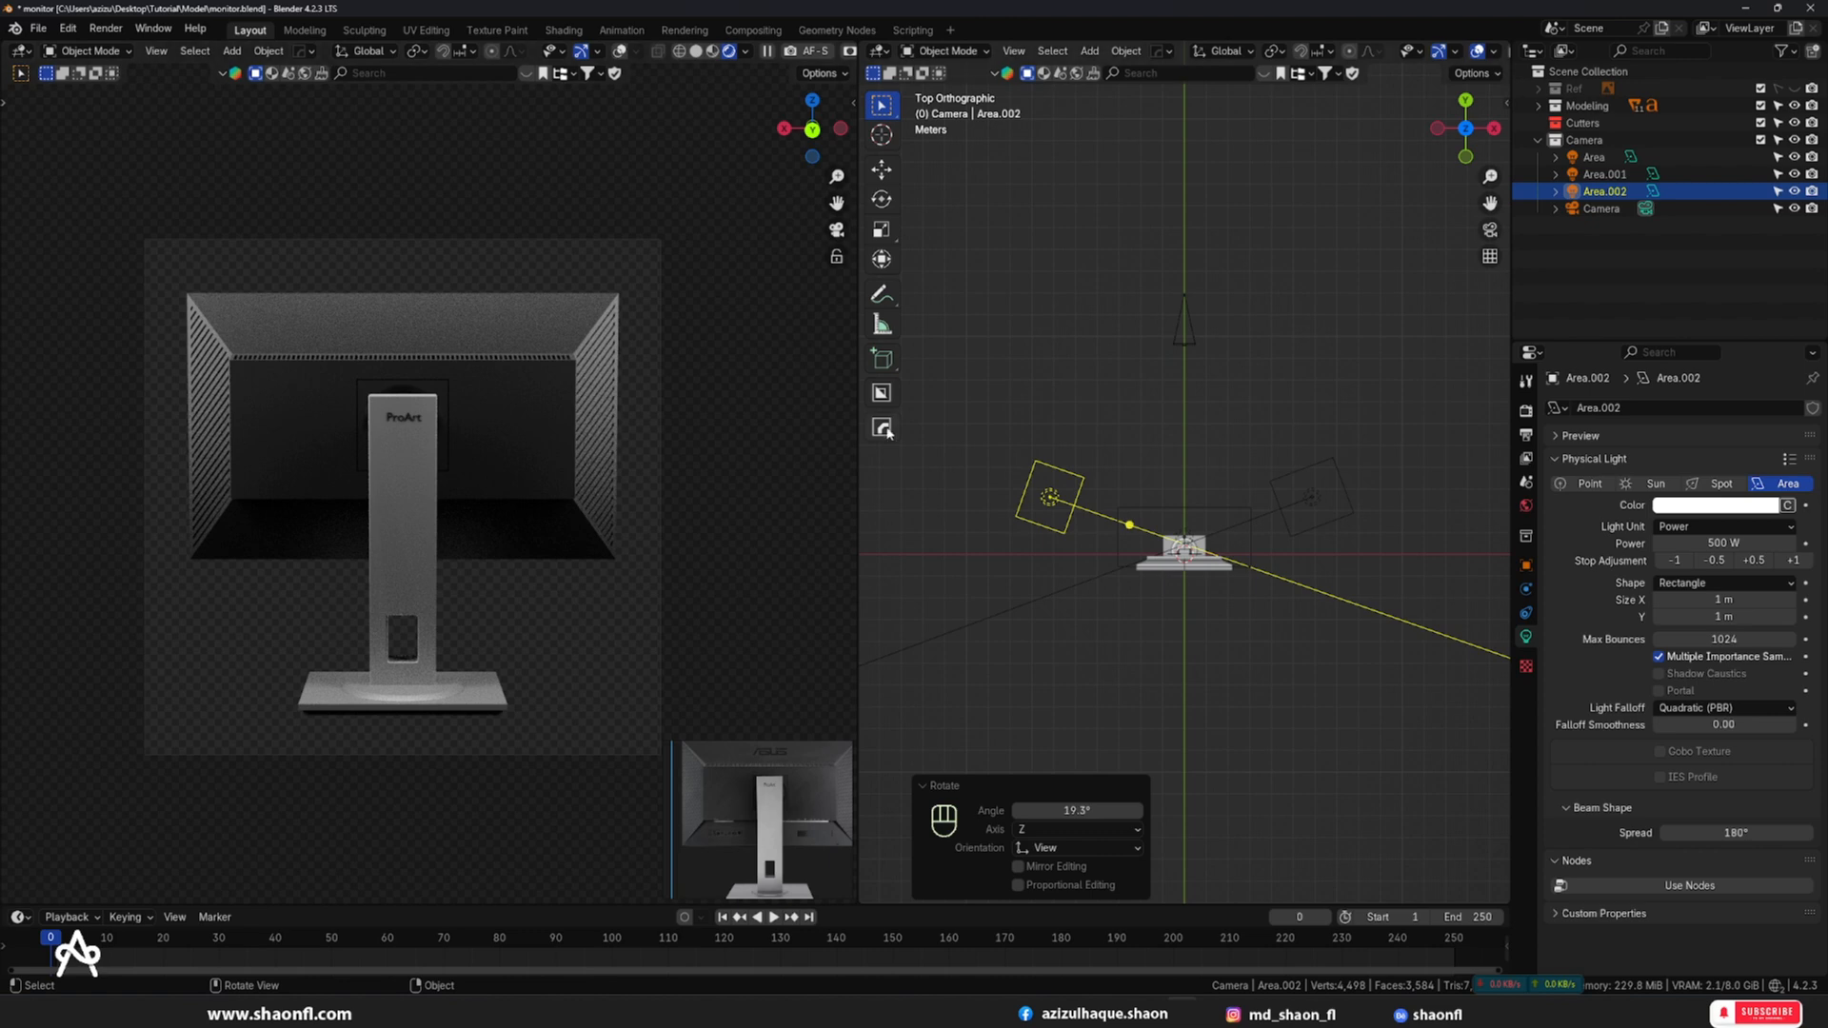
- Select the ProArt logo text on the stand and view it from the right side with its selection outline shown
left_click(409, 438)
middle_click_drag(410, 438, 483, 404)
scroll(498, 500, "up", 8)
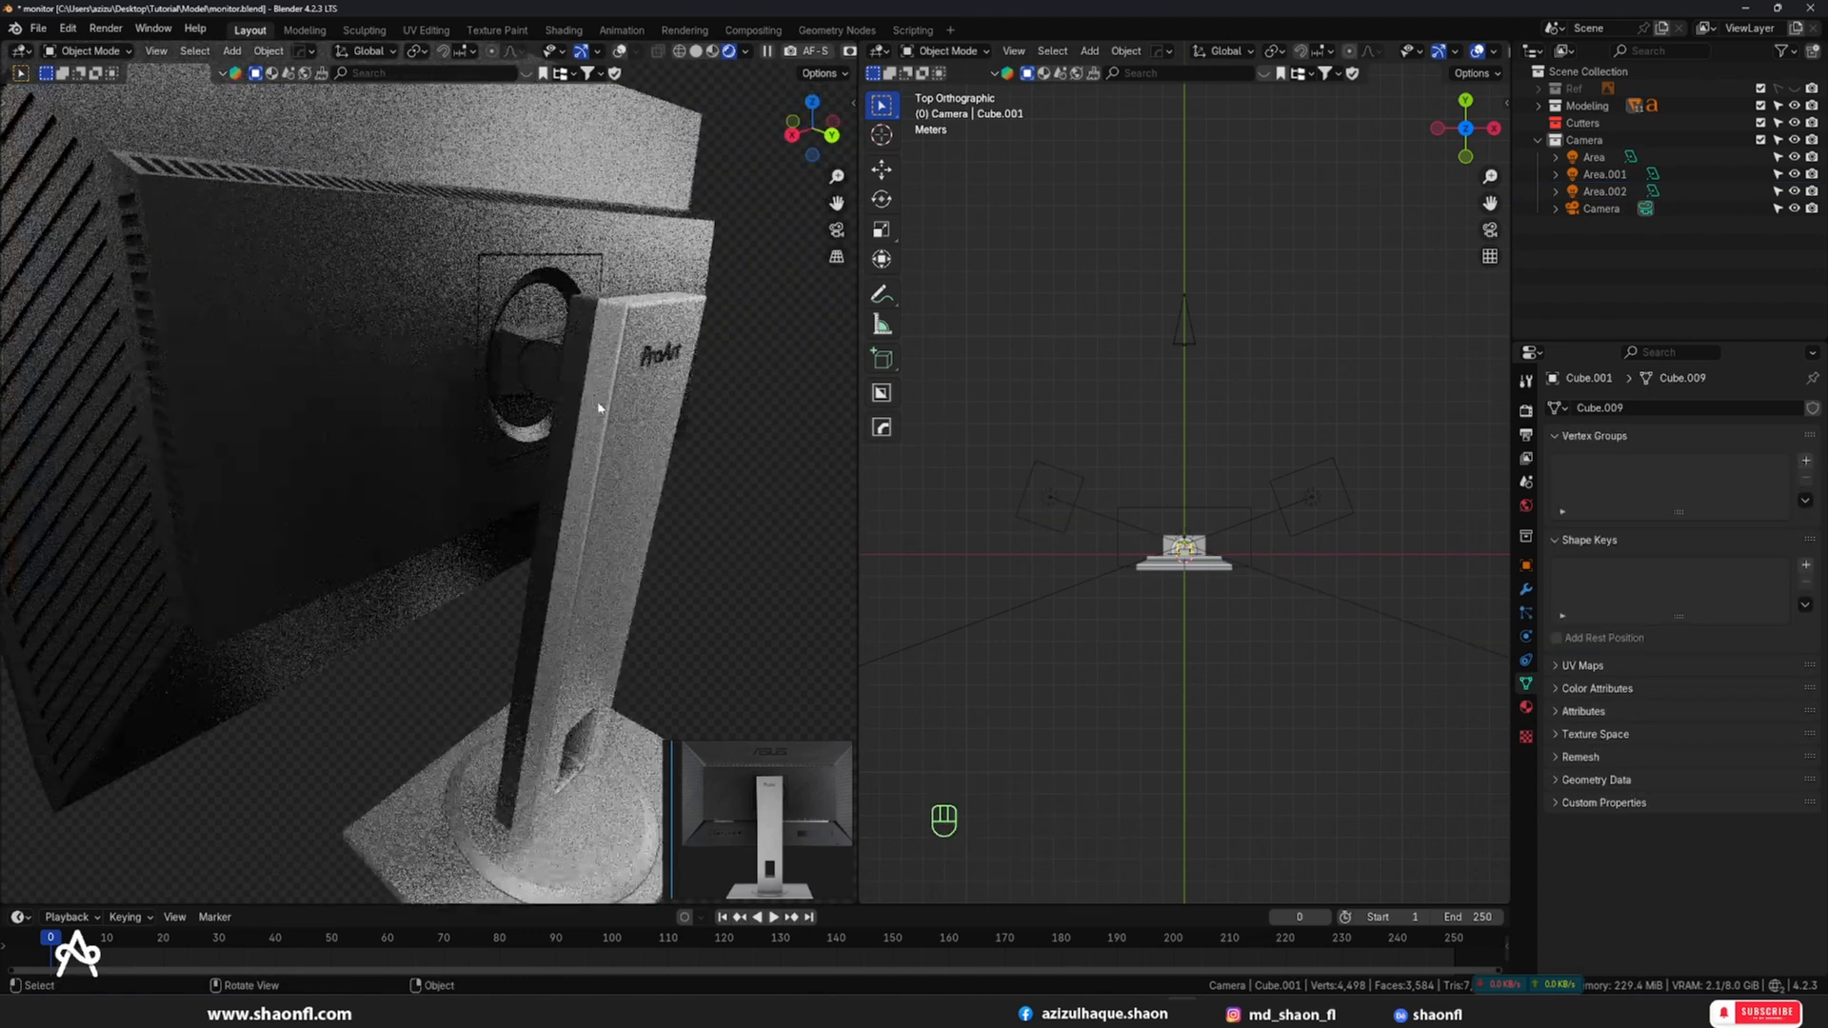
middle_click_drag(594, 421, 533, 617, "alt+shift")
scroll(624, 526, "up", 1)
left_click(633, 539)
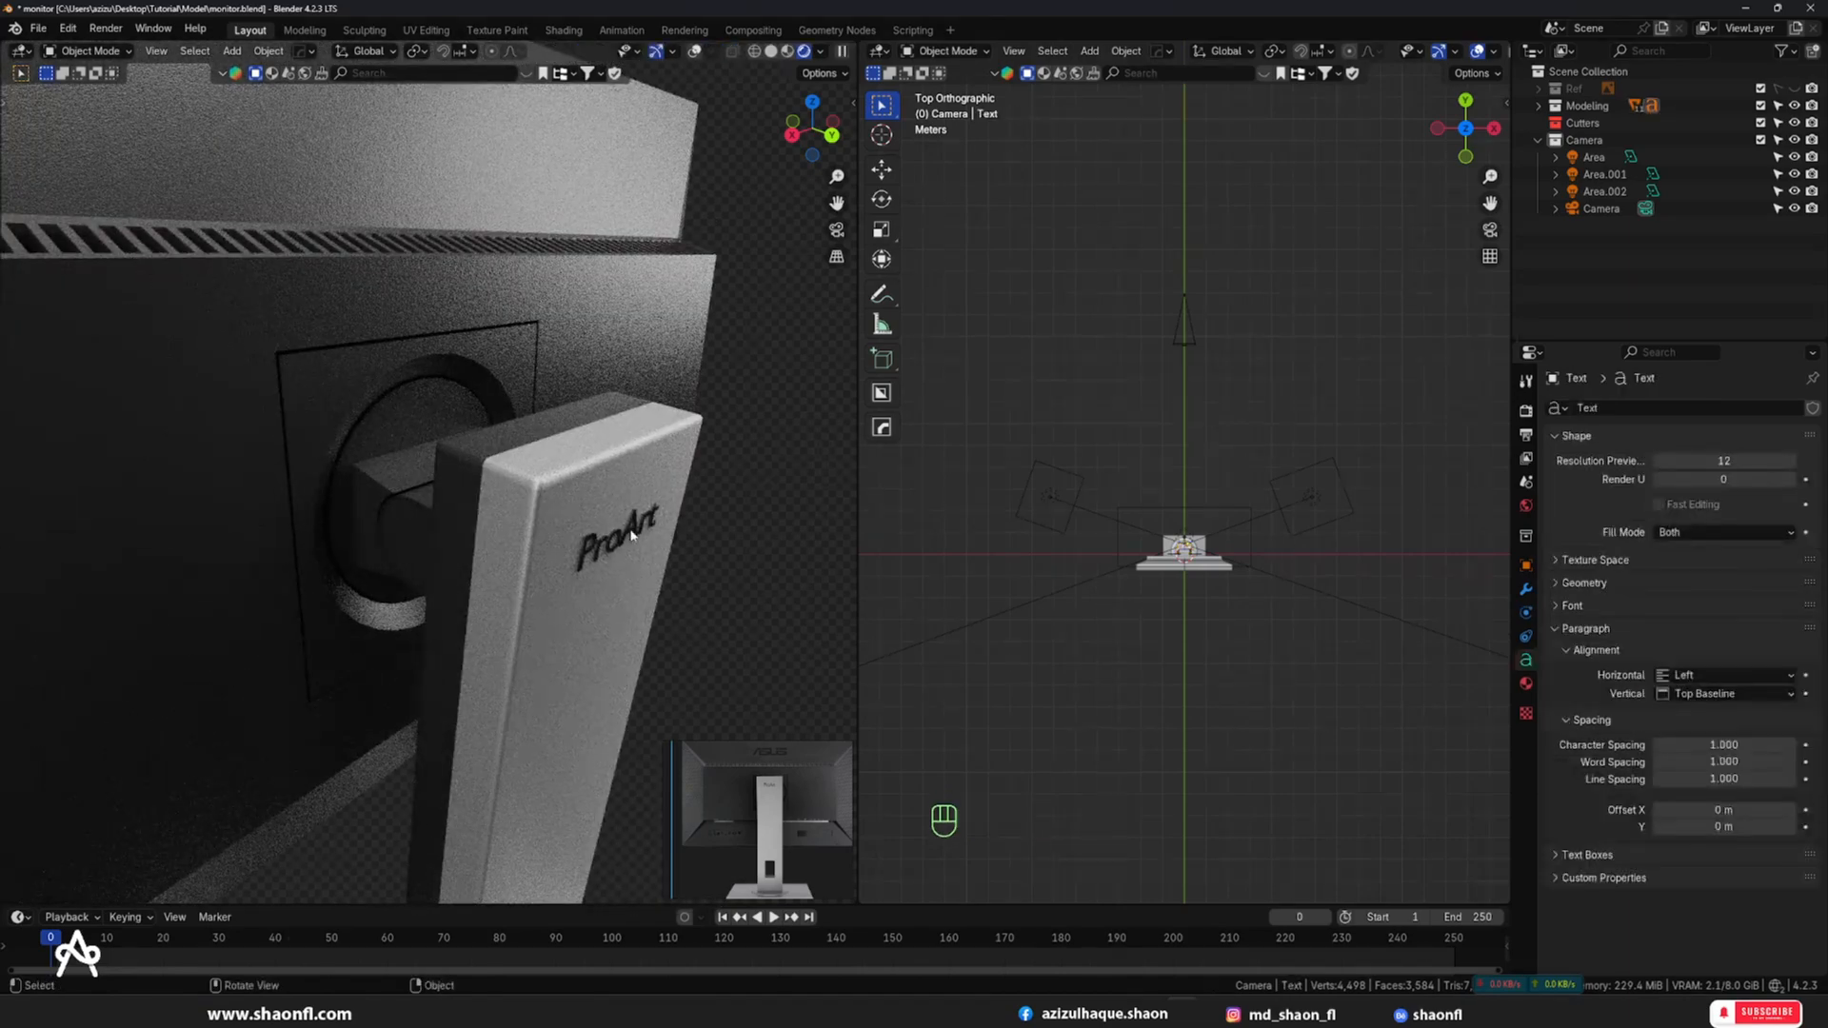
key("shift+alt+z")
scroll(653, 560, "up", 4)
key("KP_3")
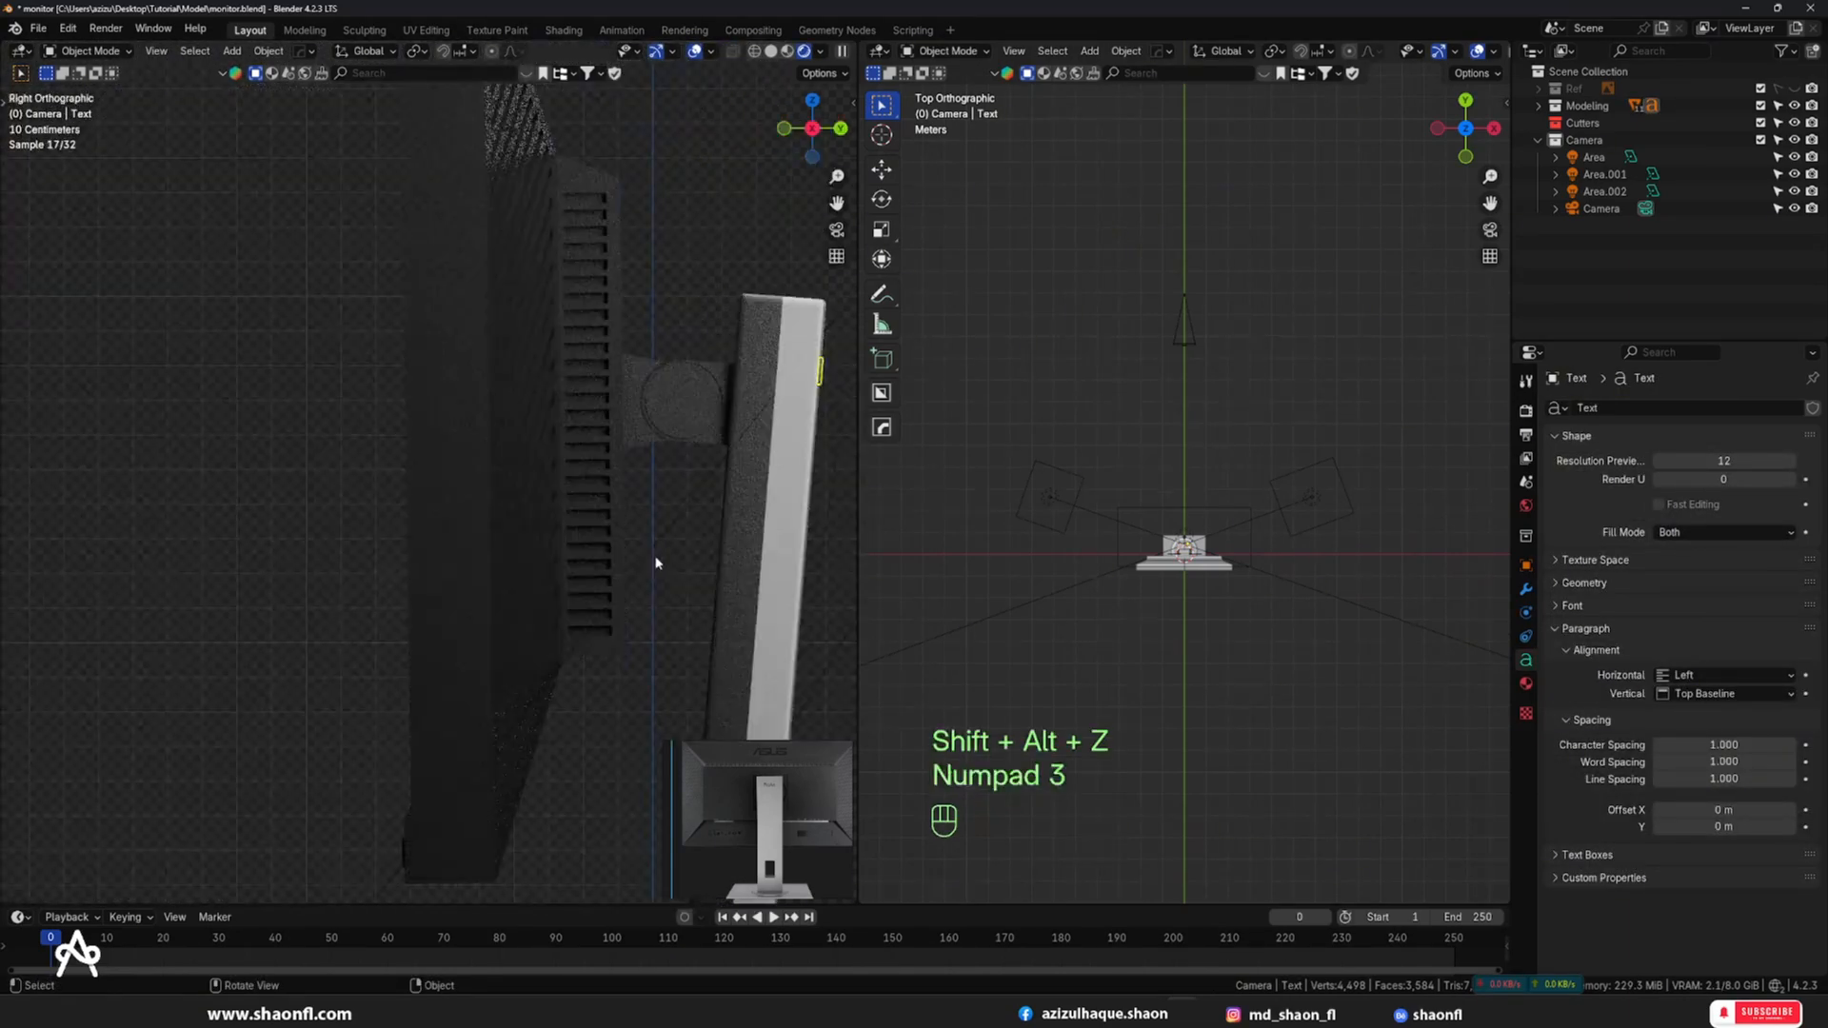
- Move the ProArt text about -0.0013 m along Y and 0.001 m along Z into the stand, and return to the camera view without overlays
scroll(656, 562, "up", 4)
middle_click_drag(655, 563, 753, 429, "alt+shift")
scroll(746, 377, "up", 5)
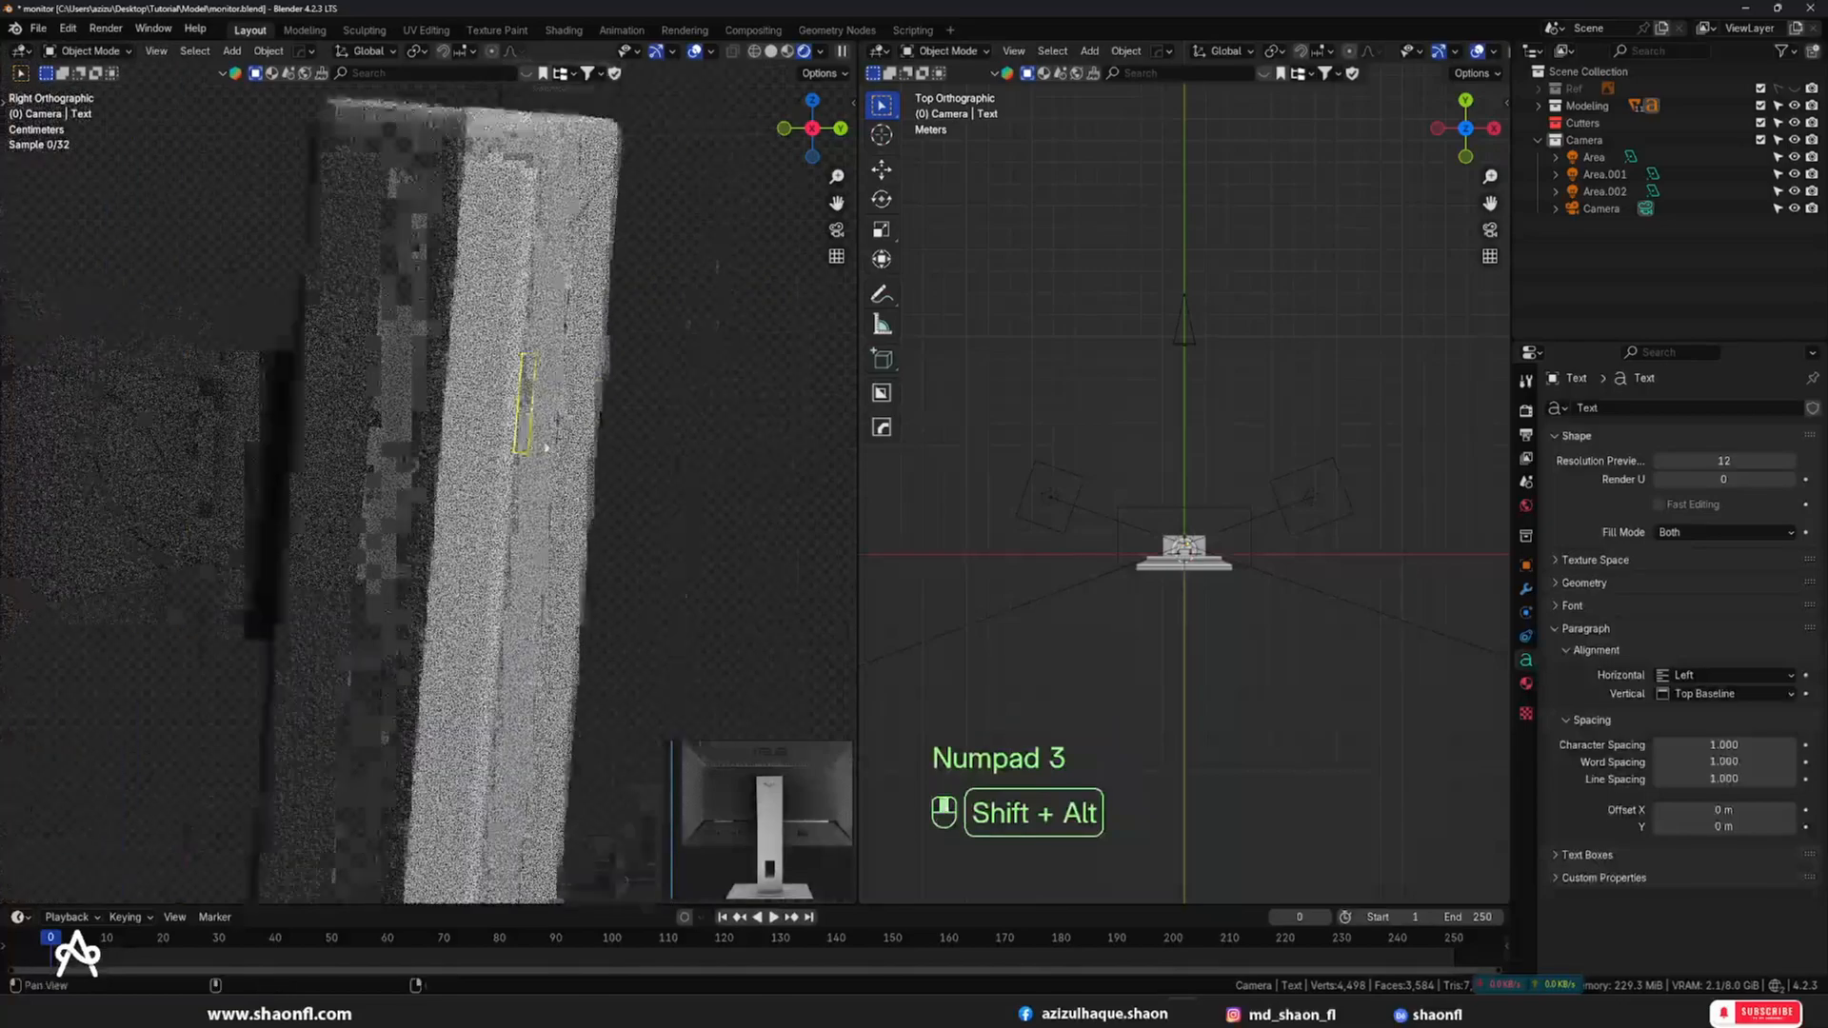
key("g")
left_click(650, 354)
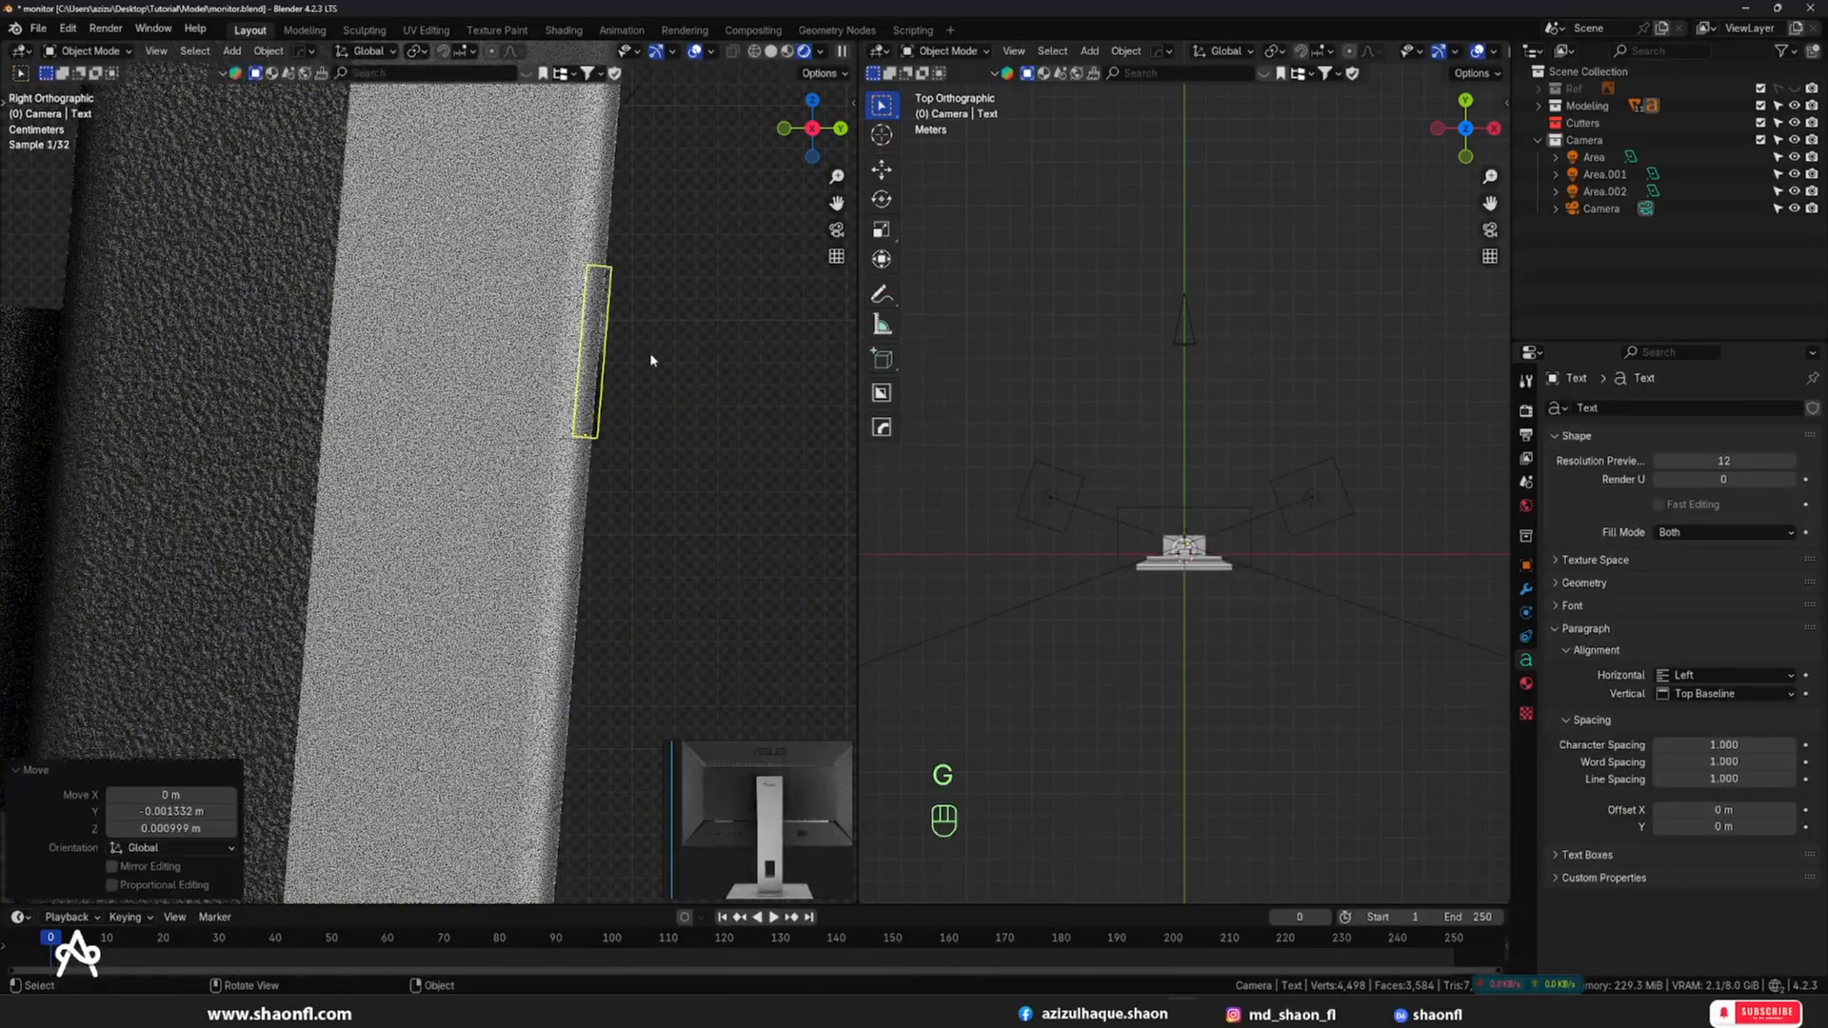
scroll(649, 352, "down", 5)
key("KP_0")
key("shift+alt+z")
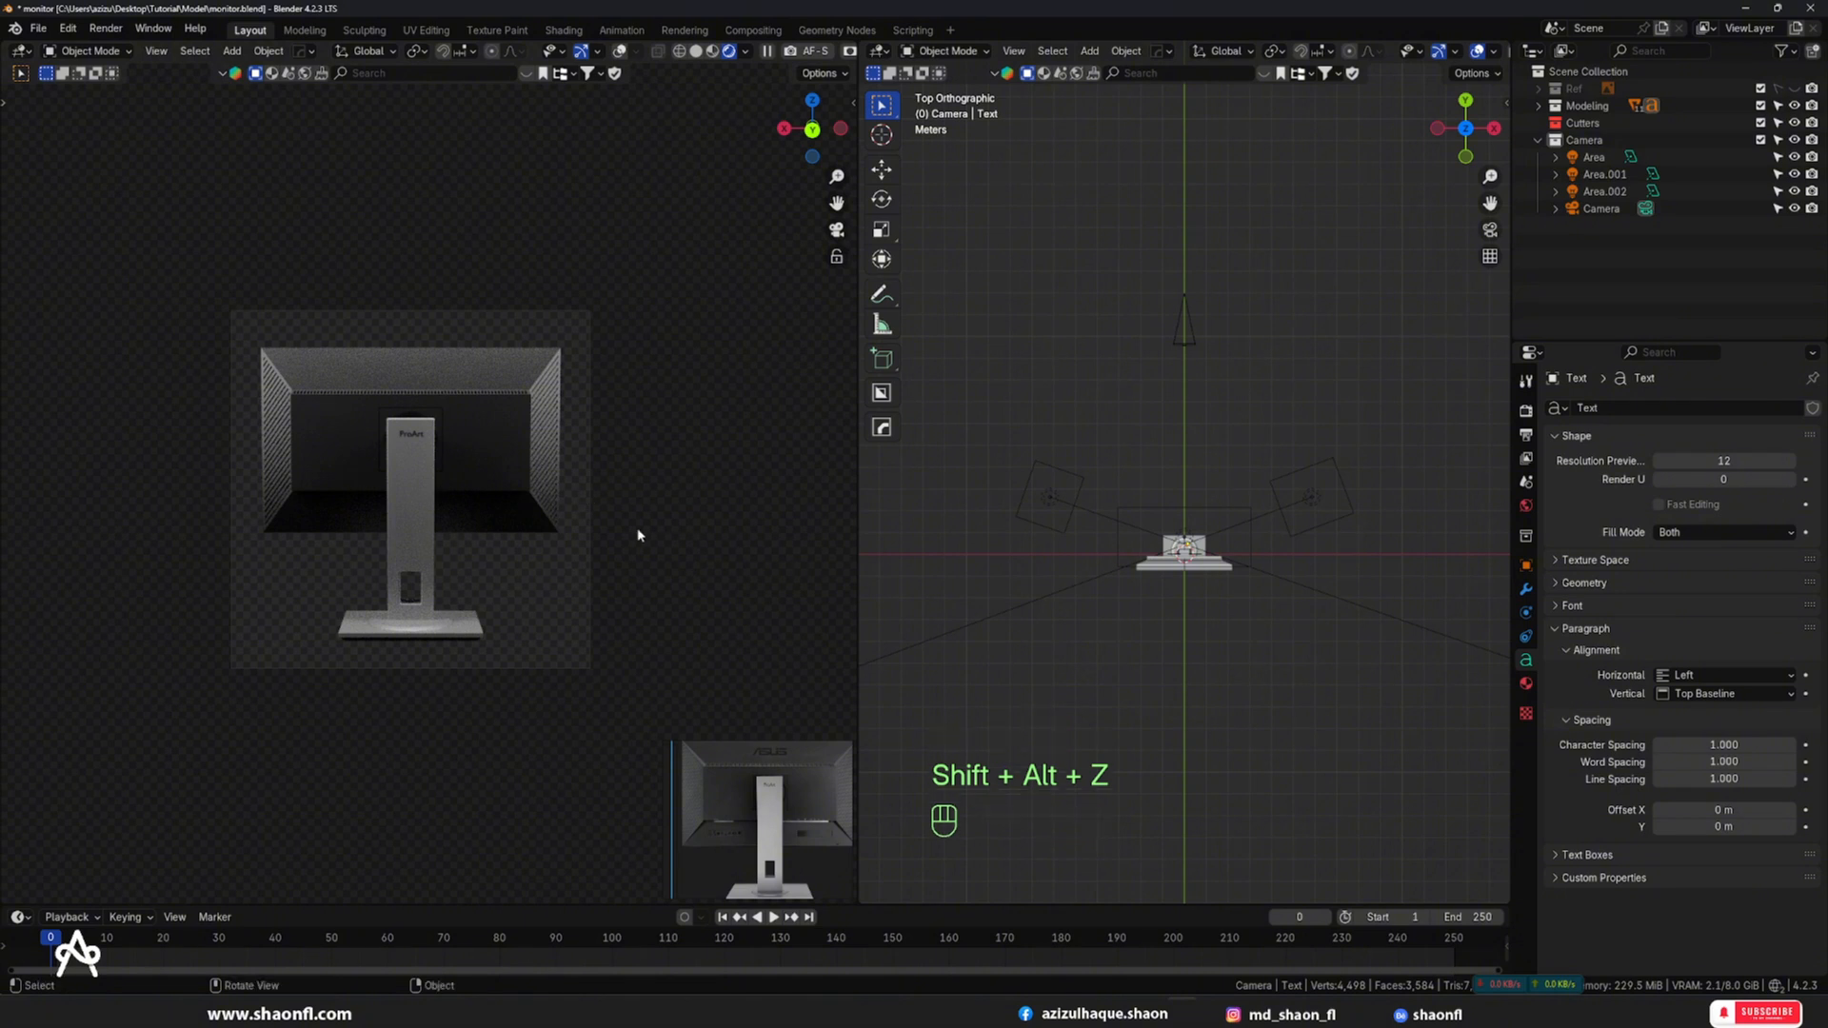
- Scale the ProArt text up by about 1.068 and shift it along X to center it on the stand
left_click(468, 440)
scroll(648, 462, "up", 4)
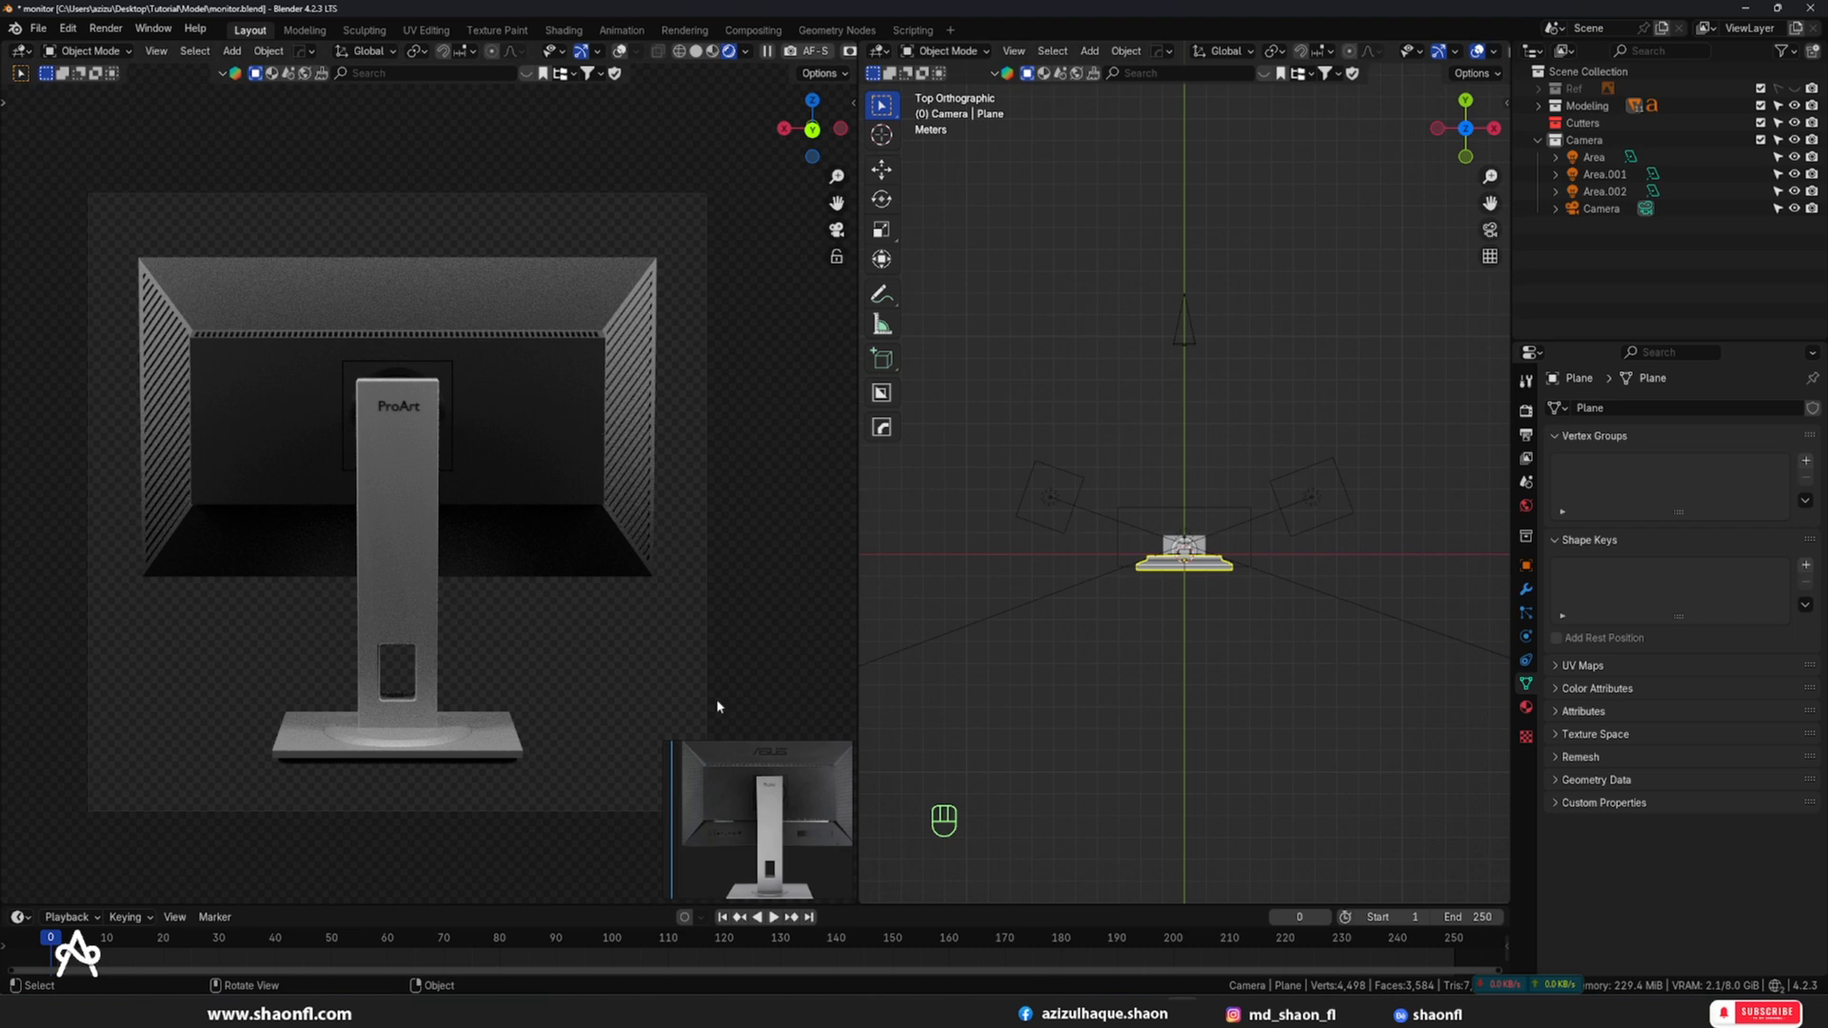
scroll(426, 433, "up", 2)
left_click(404, 381)
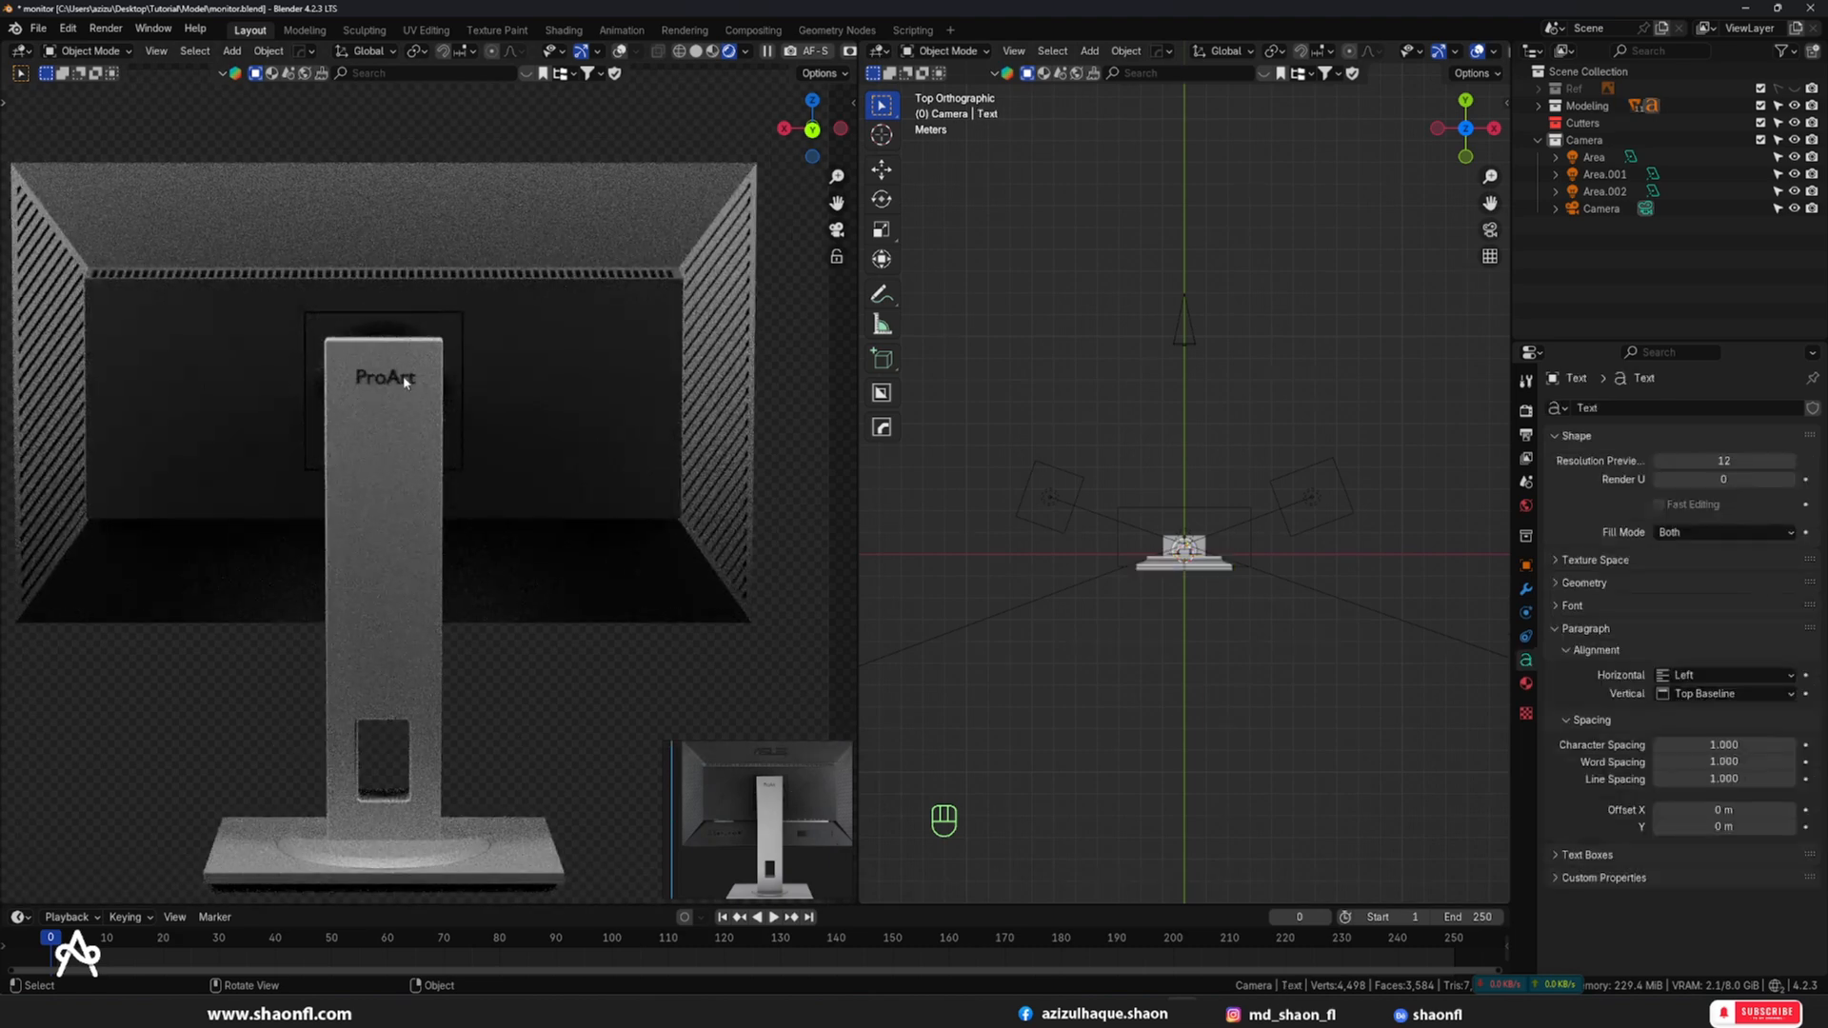
key("s")
left_click(484, 391)
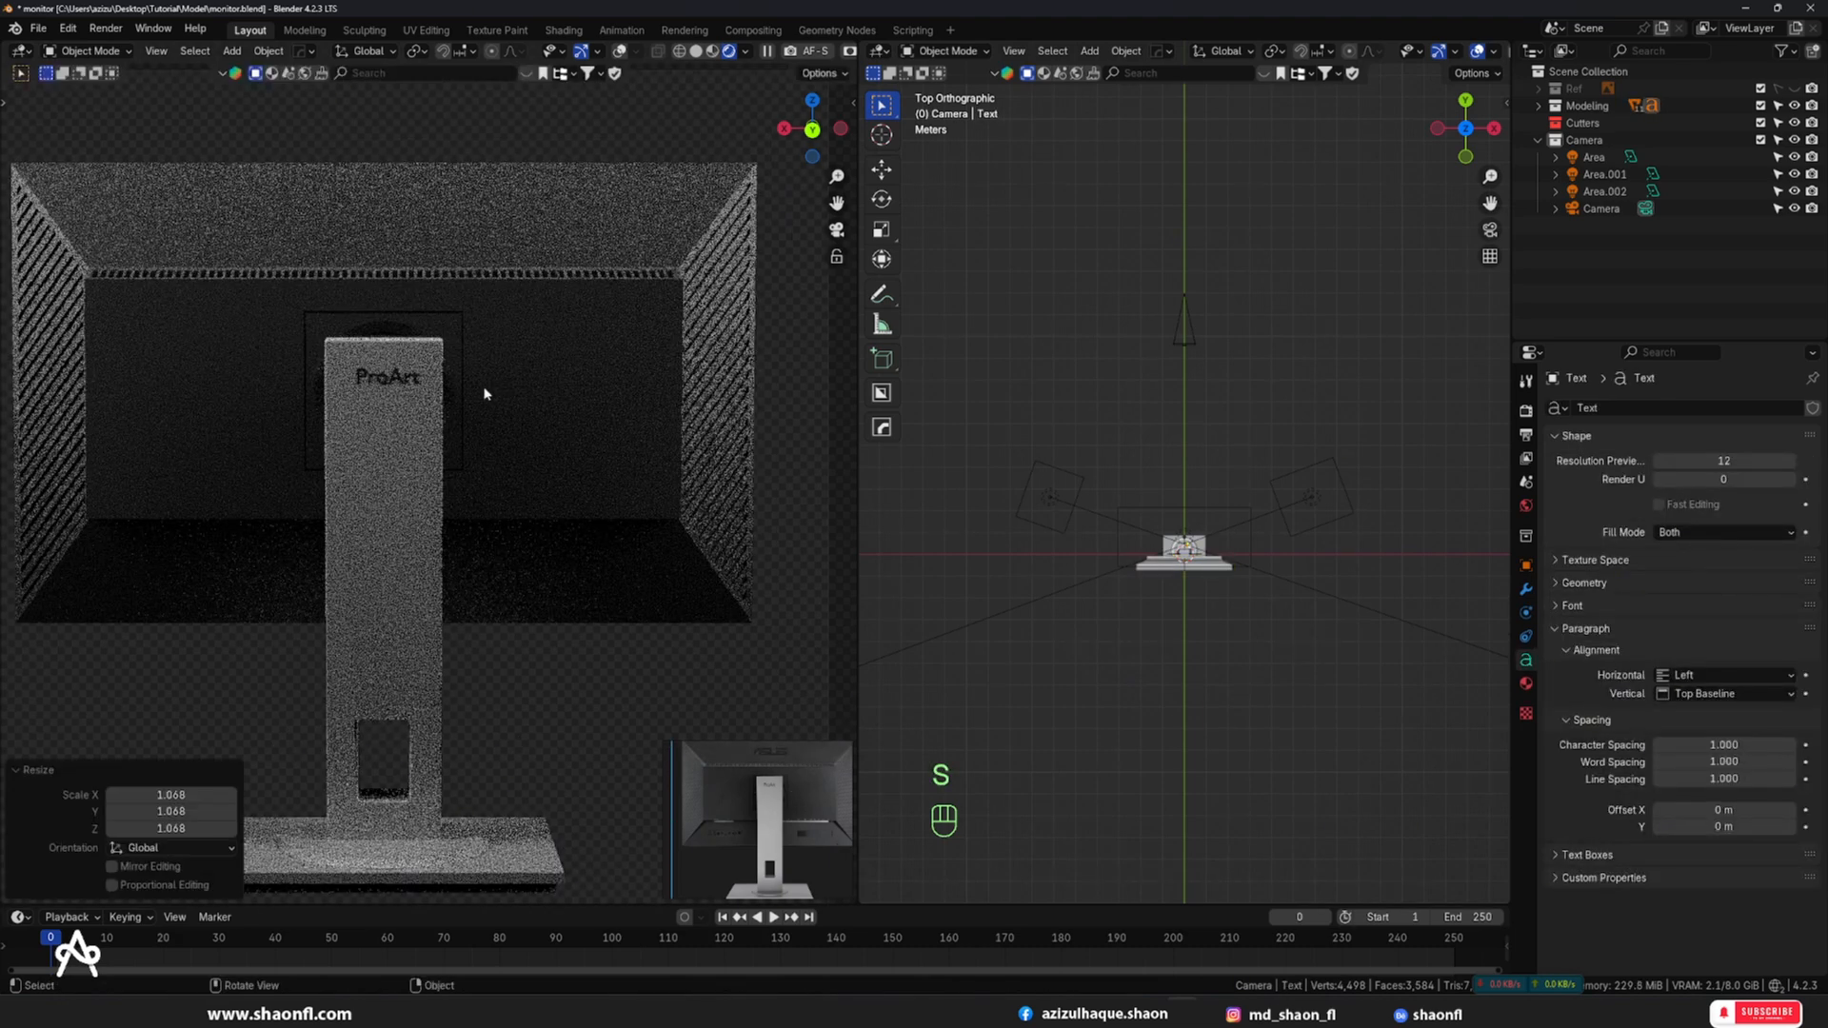
key("g")
key("x")
left_click(484, 584)
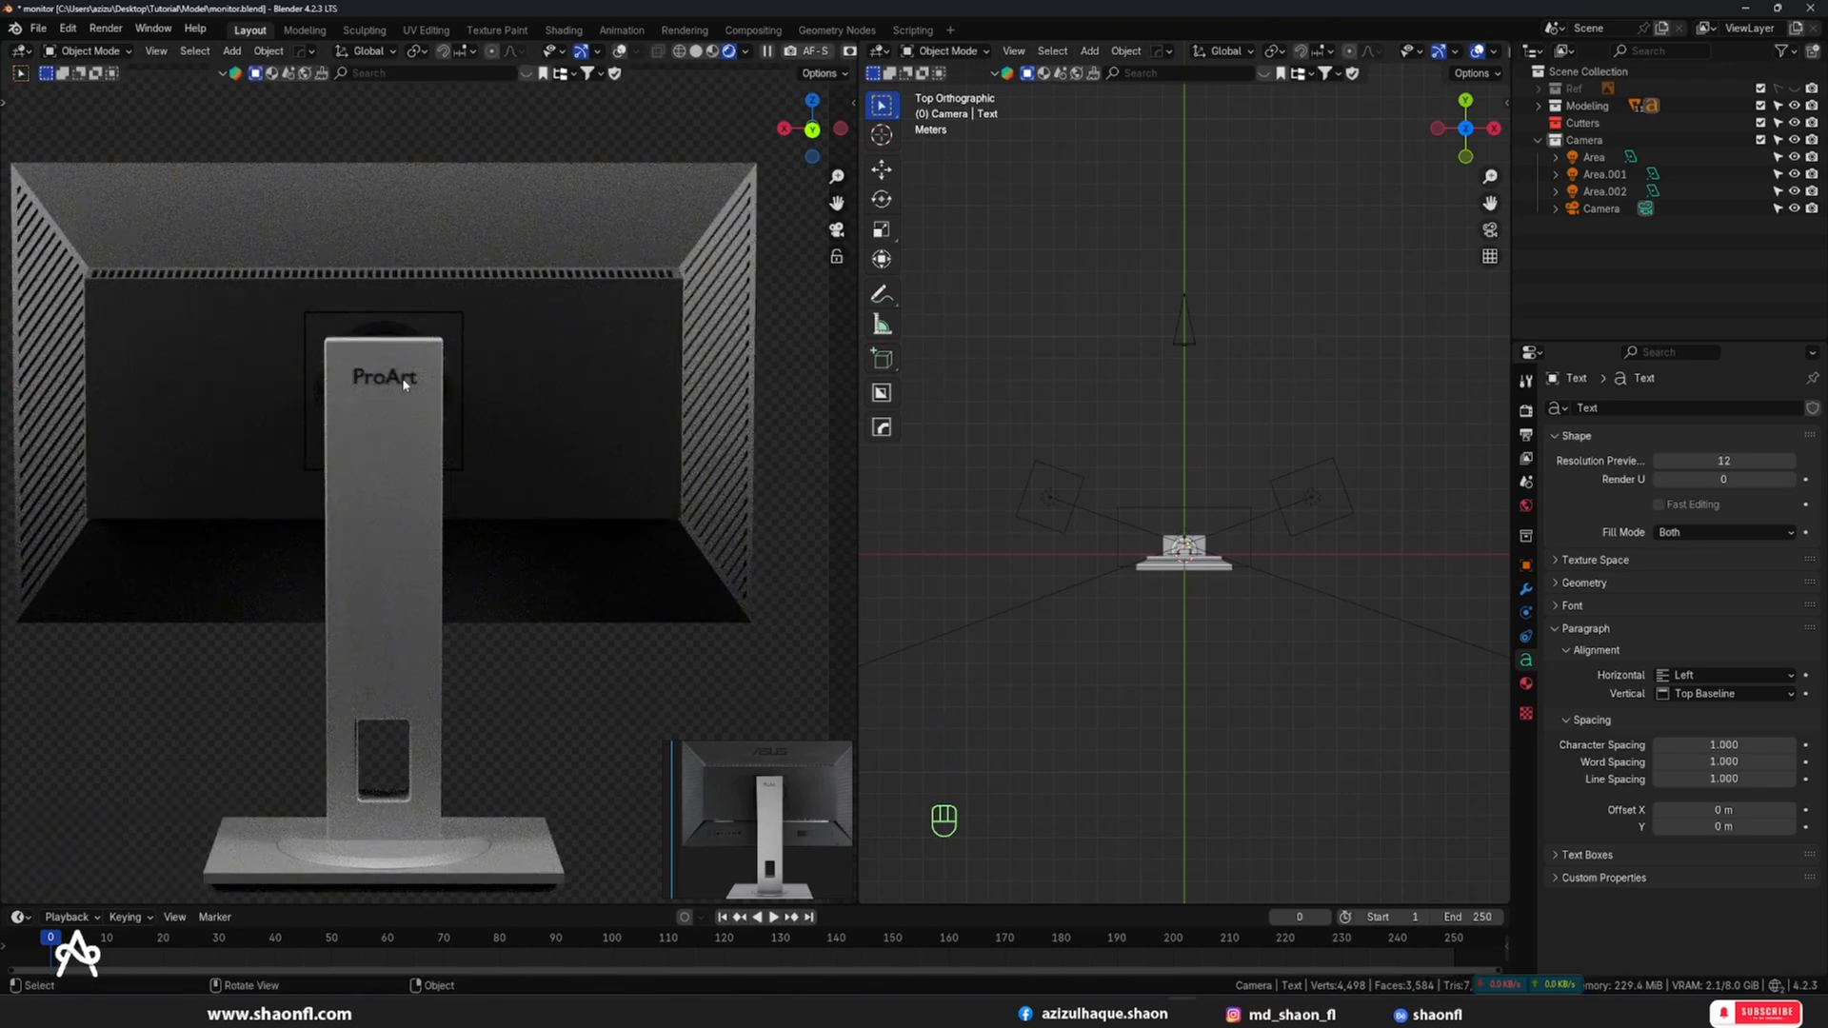
- Scale the ProArt text down to about 0.91 and move it about -0.013 m along X to recenter it
scroll(401, 383, "up", 1)
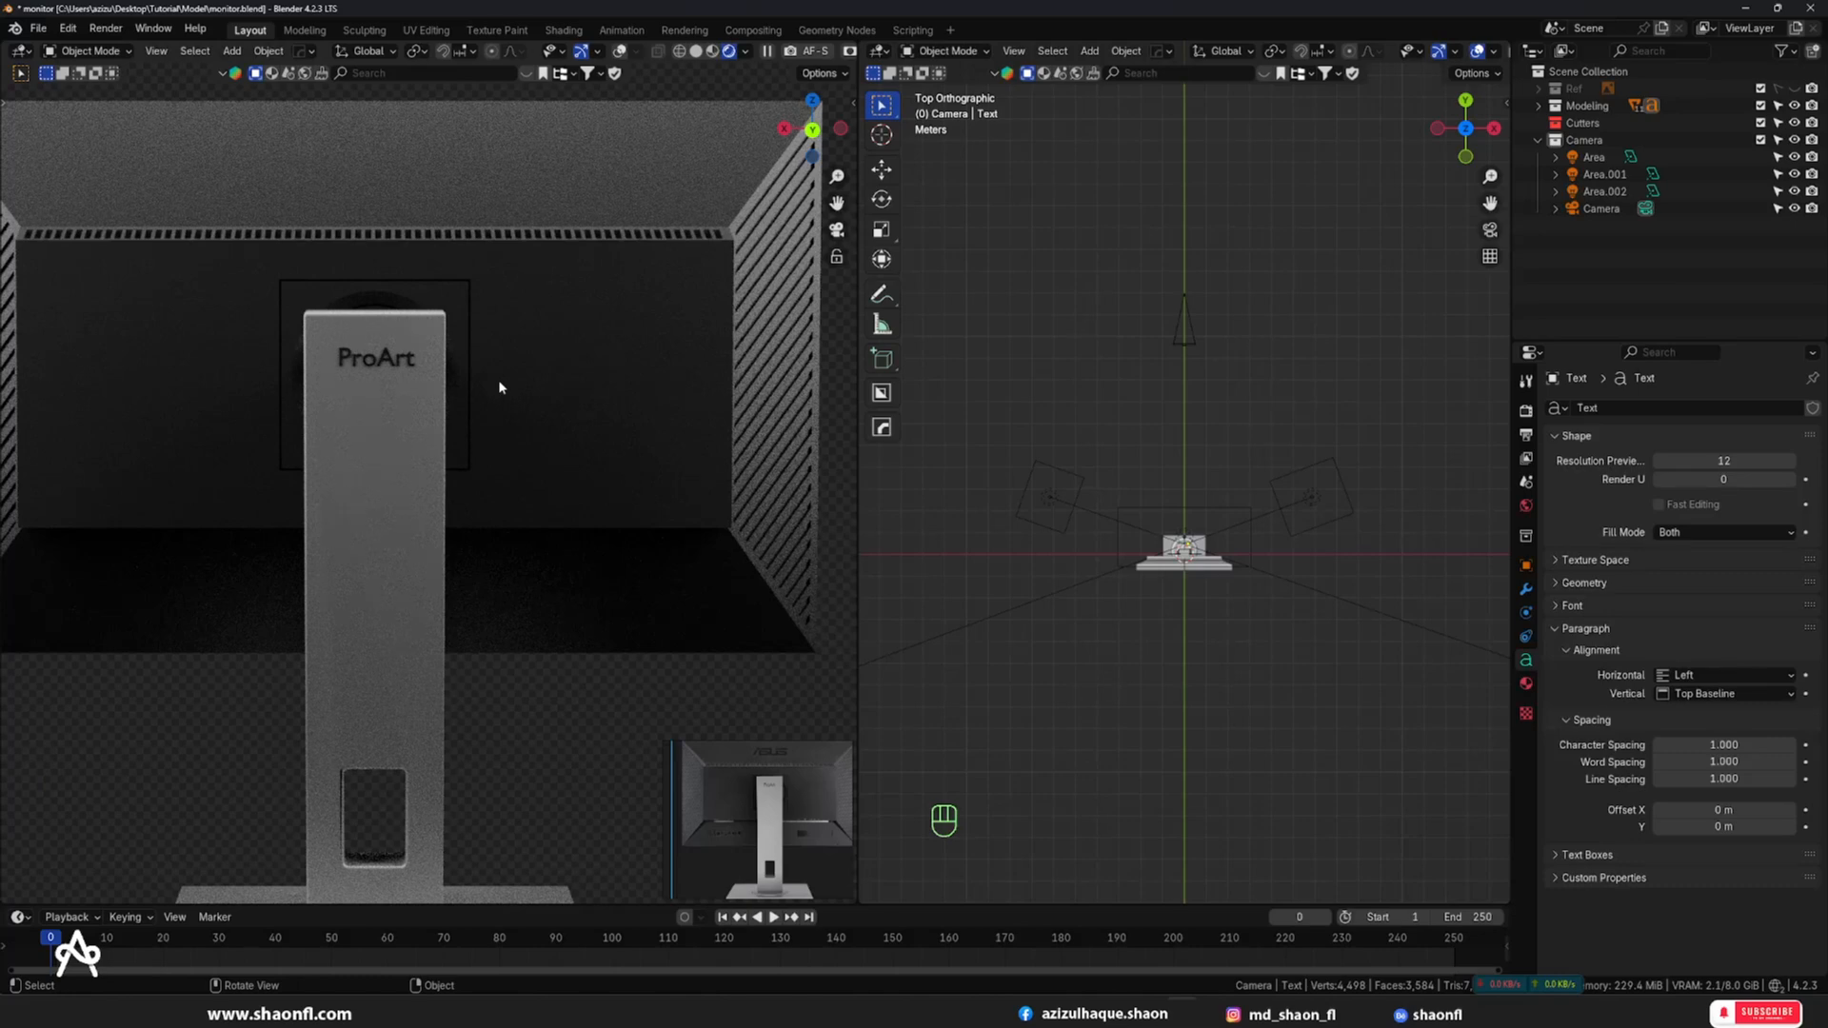
key("s")
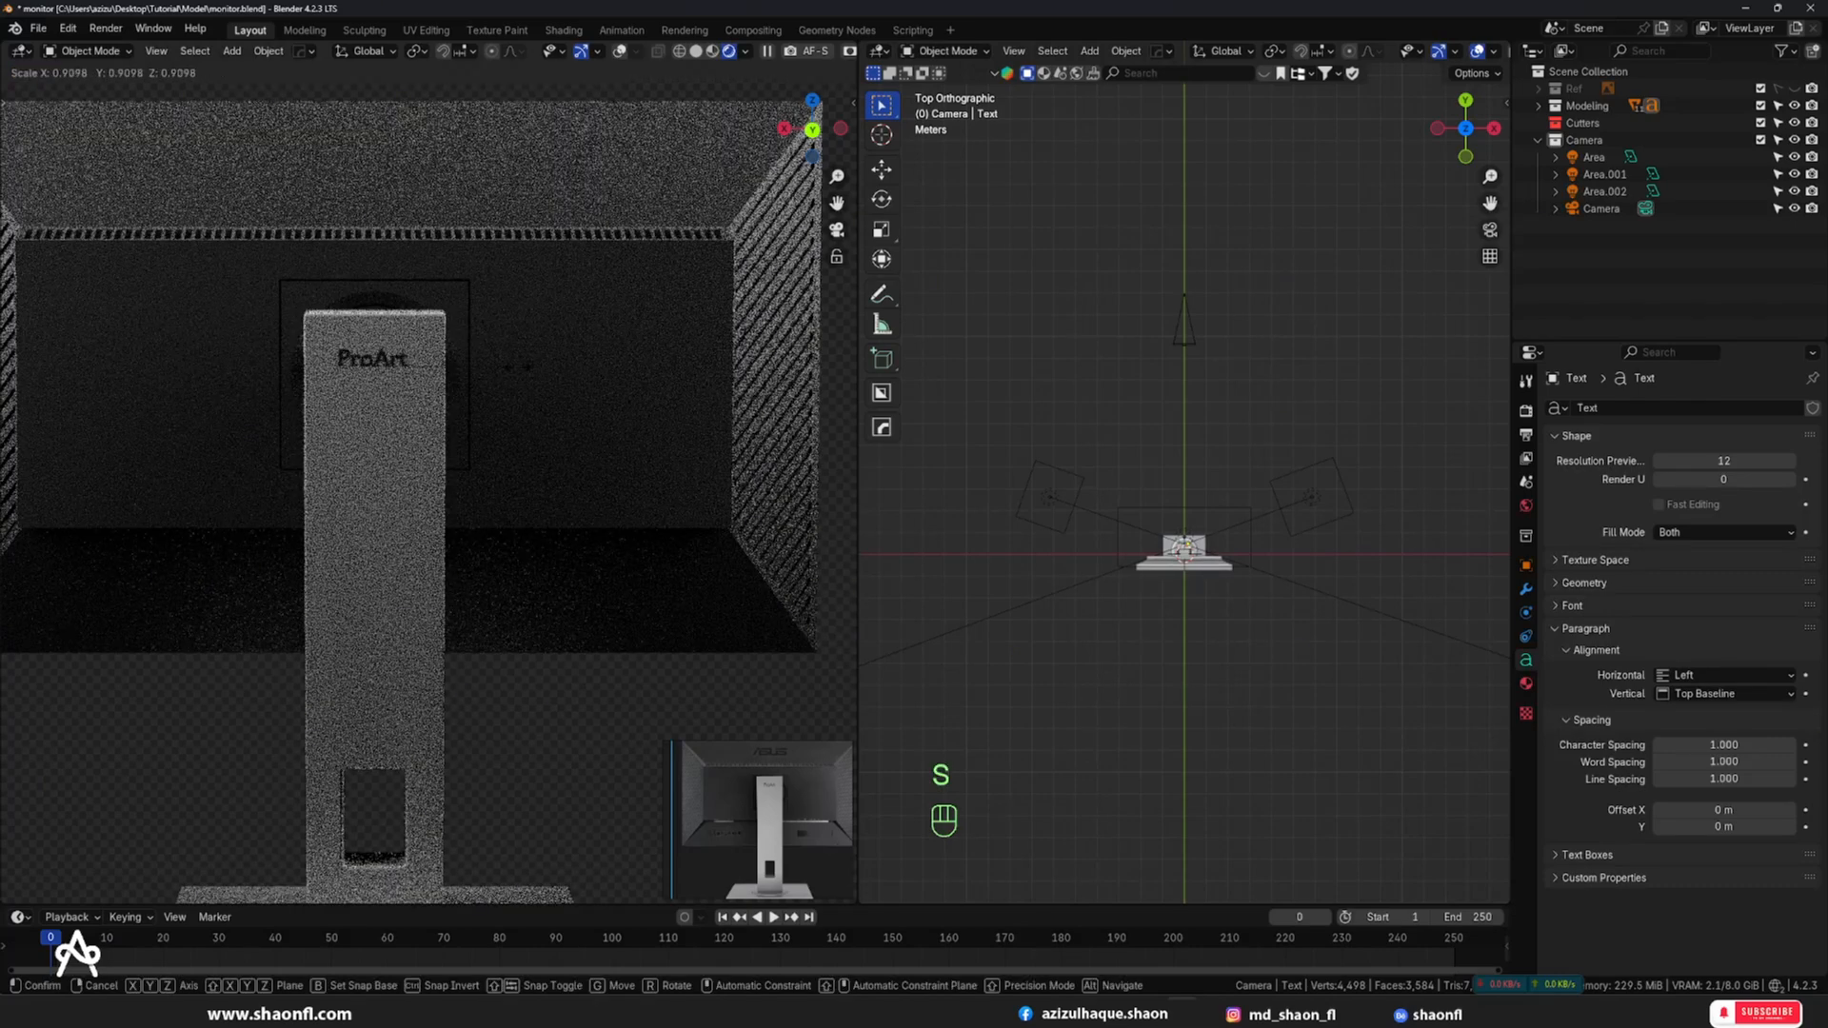
left_click(391, 359)
key("g")
key("x")
left_click(517, 367)
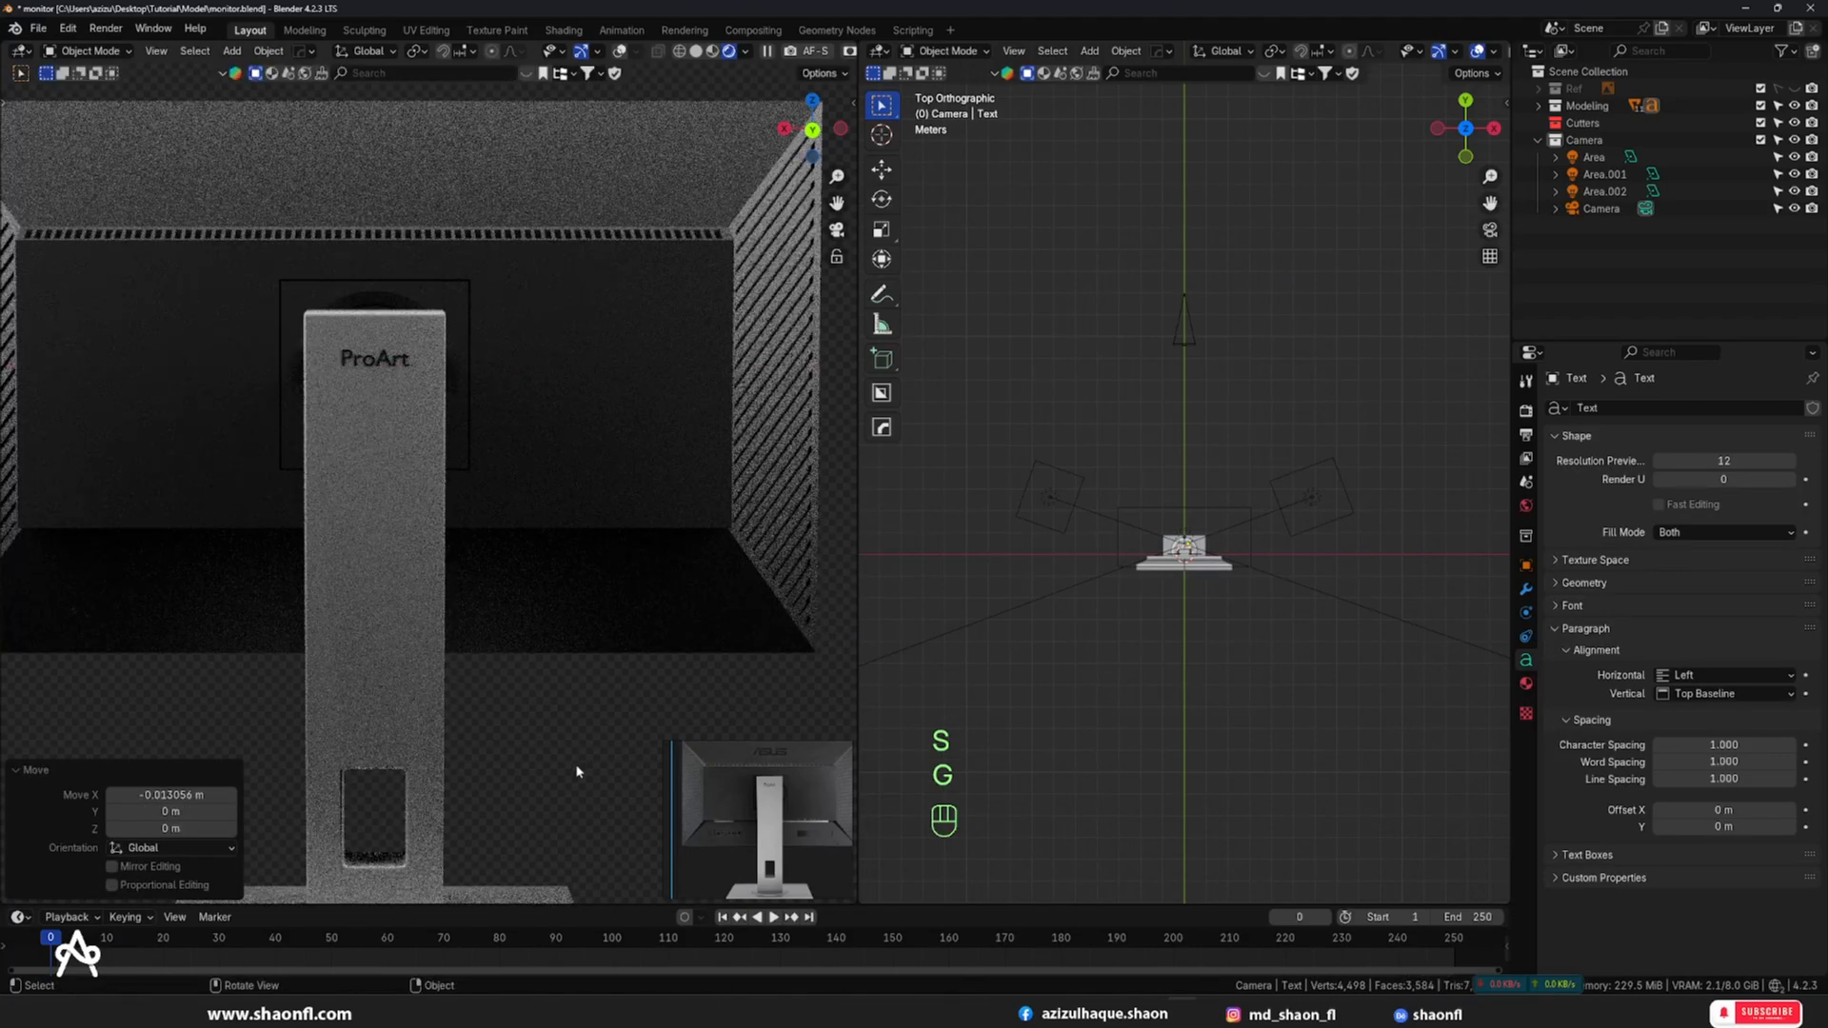
- Compare the stand, logo and lighting of the camera view with the reference image
scroll(581, 724, "down", 3)
scroll(784, 798, "up", 4)
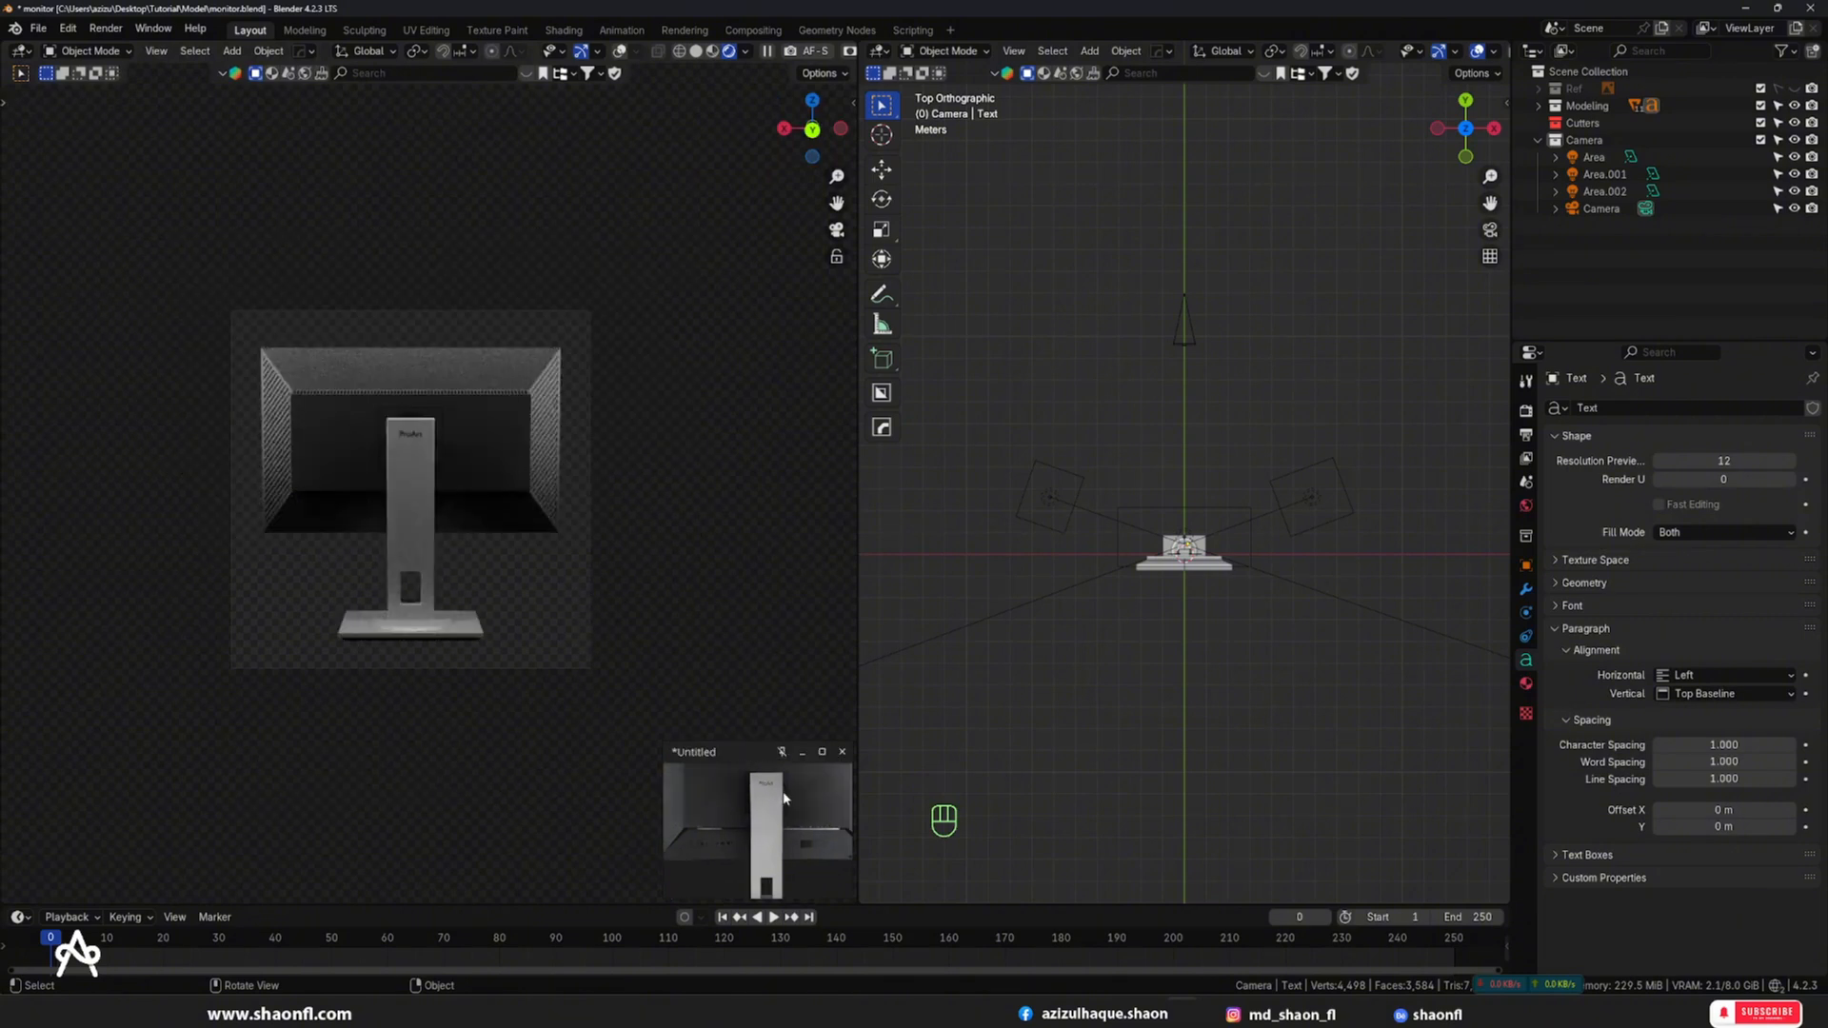
scroll(785, 799, "down", 6)
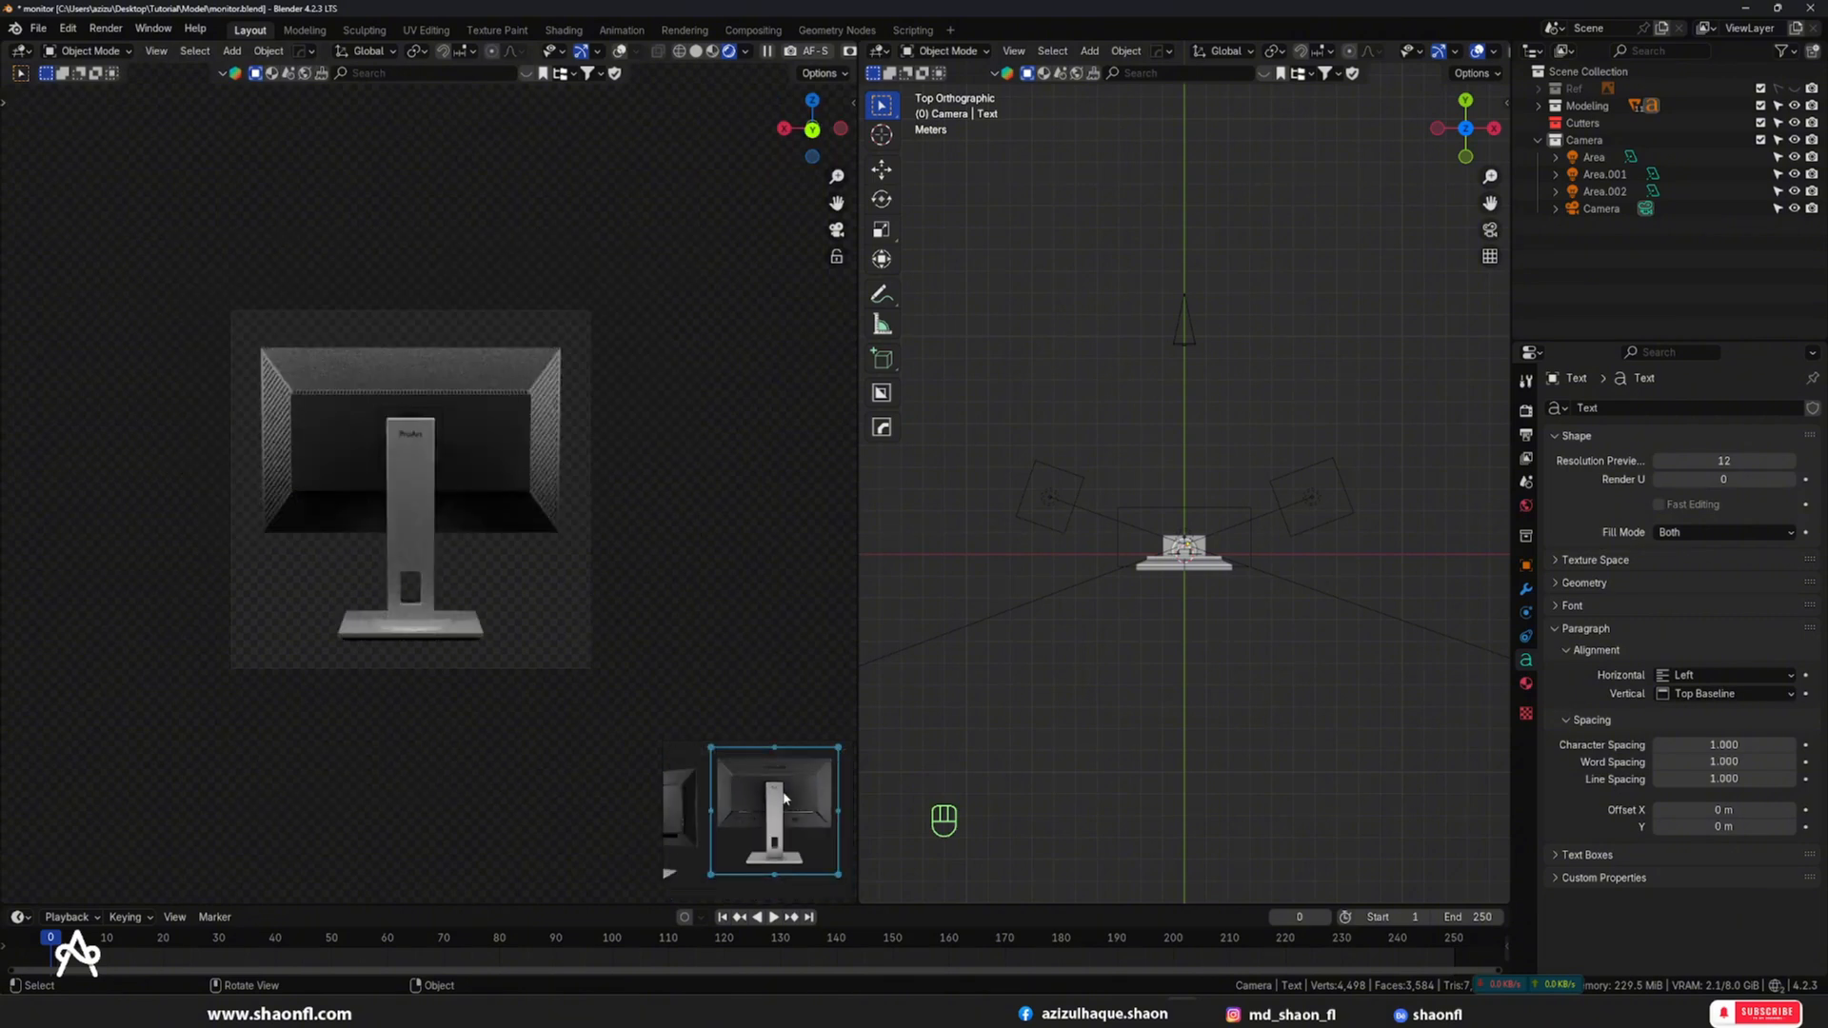
scroll(787, 798, "up", 3)
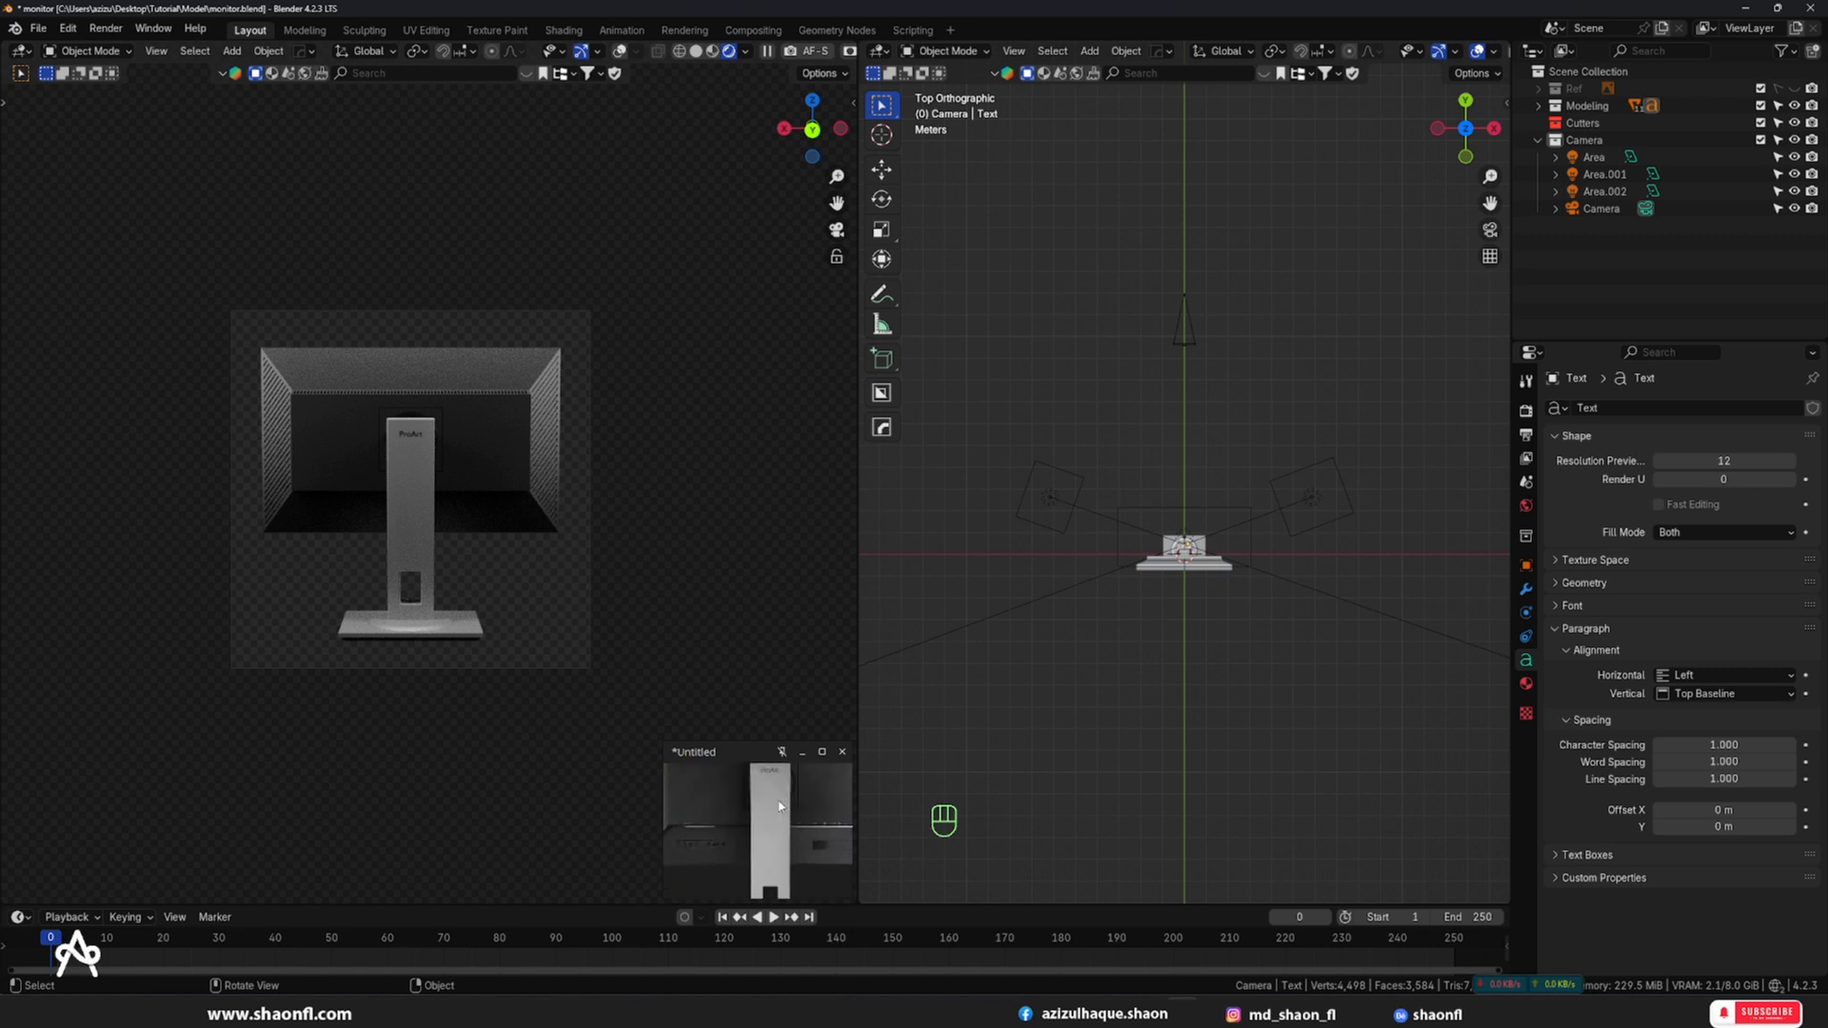
scroll(786, 798, "down", 3)
scroll(786, 783, "up", 3)
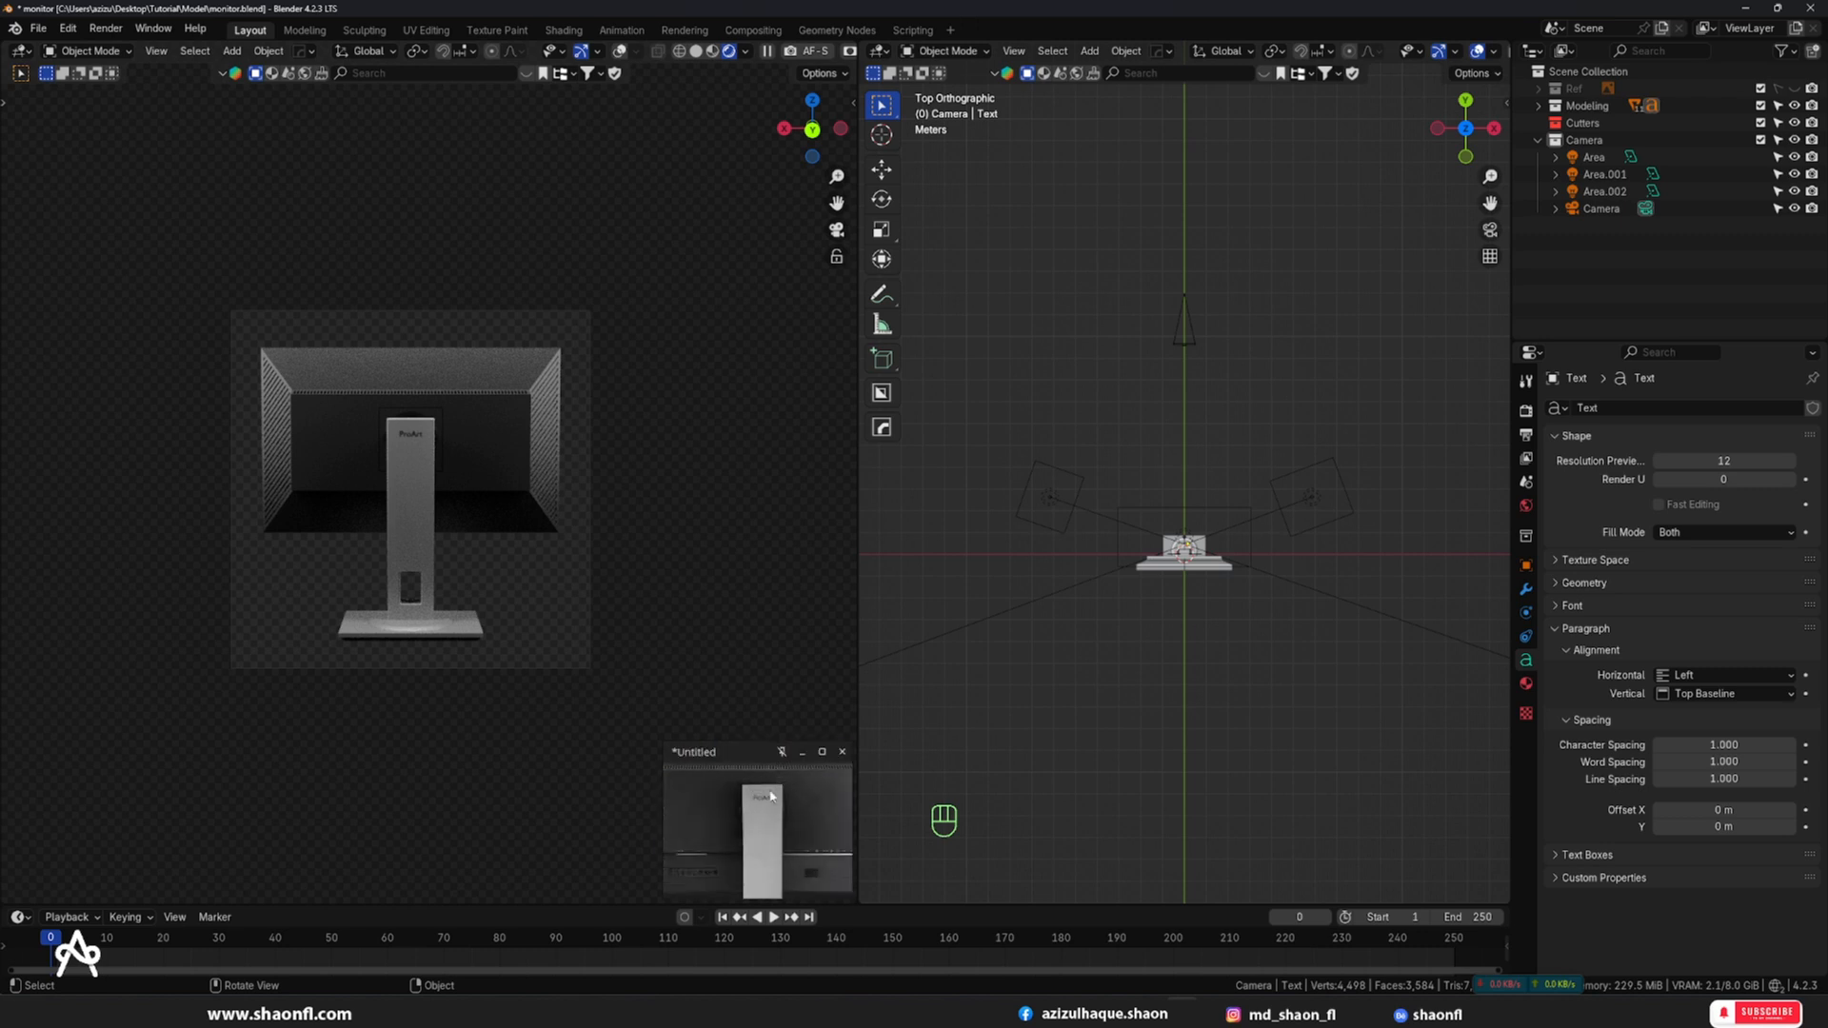
scroll(775, 798, "down", 3)
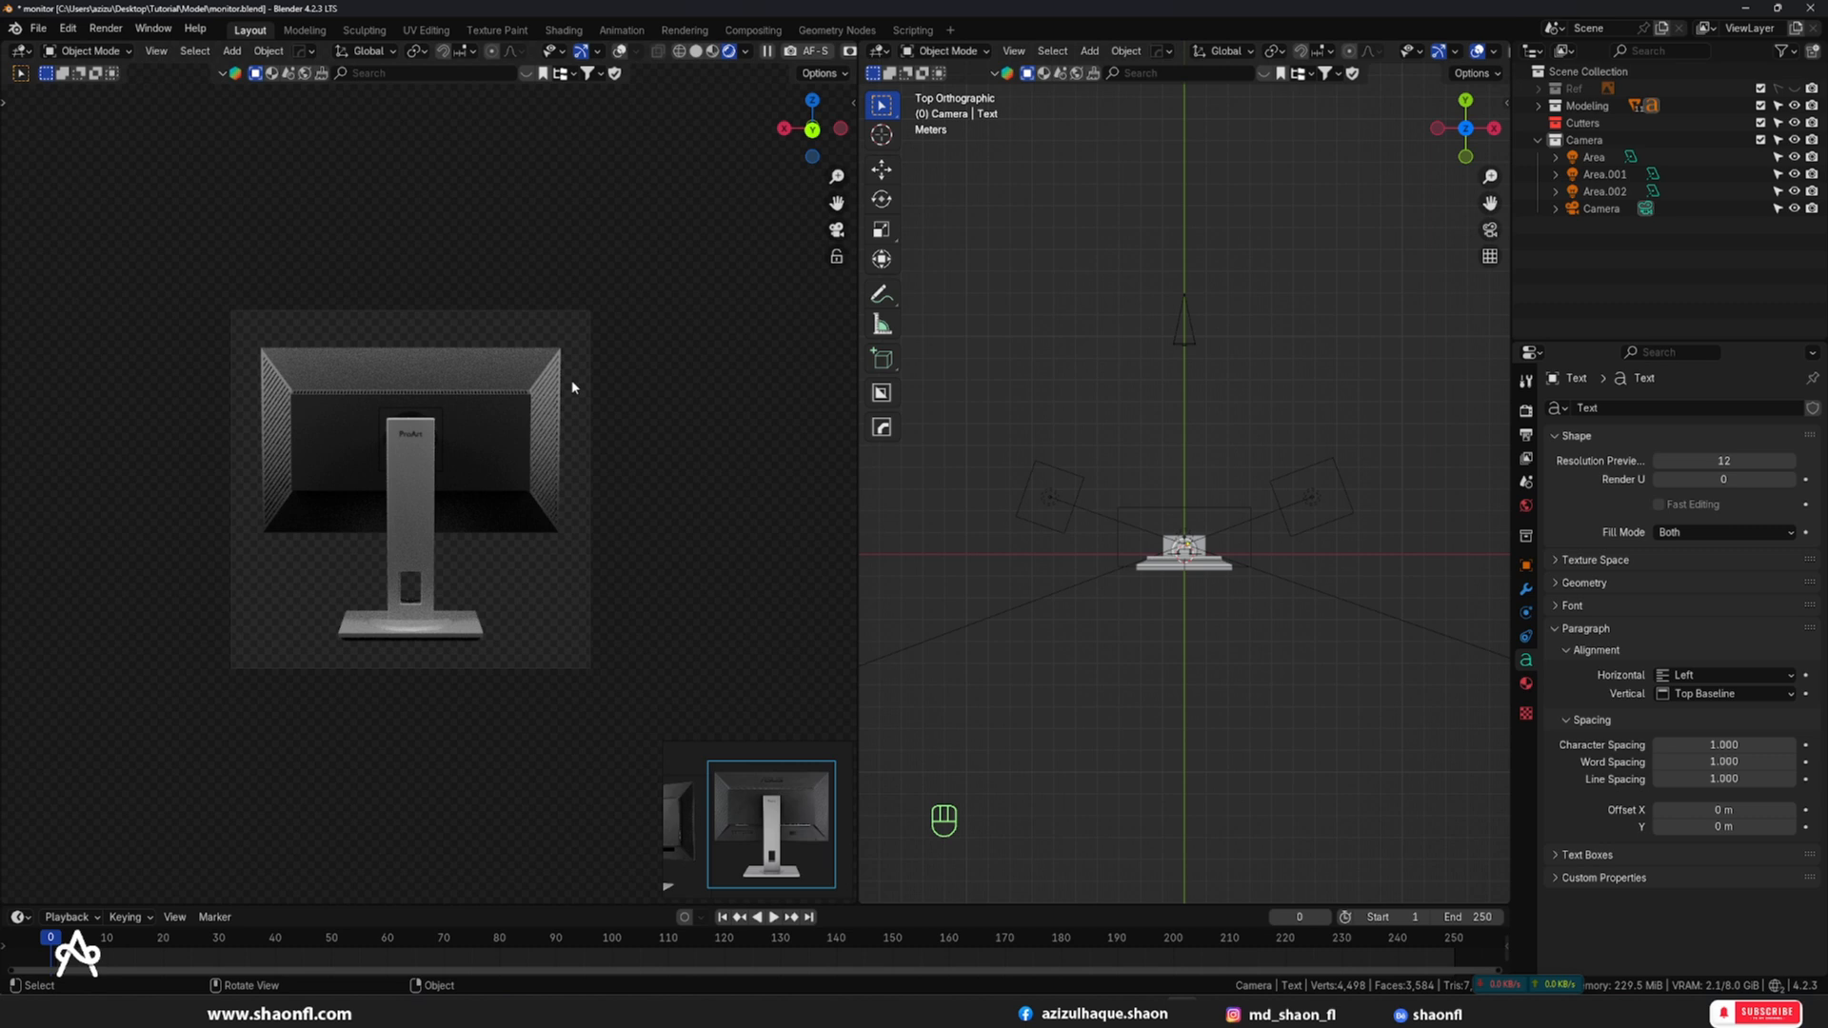
scroll(490, 426, "up", 2)
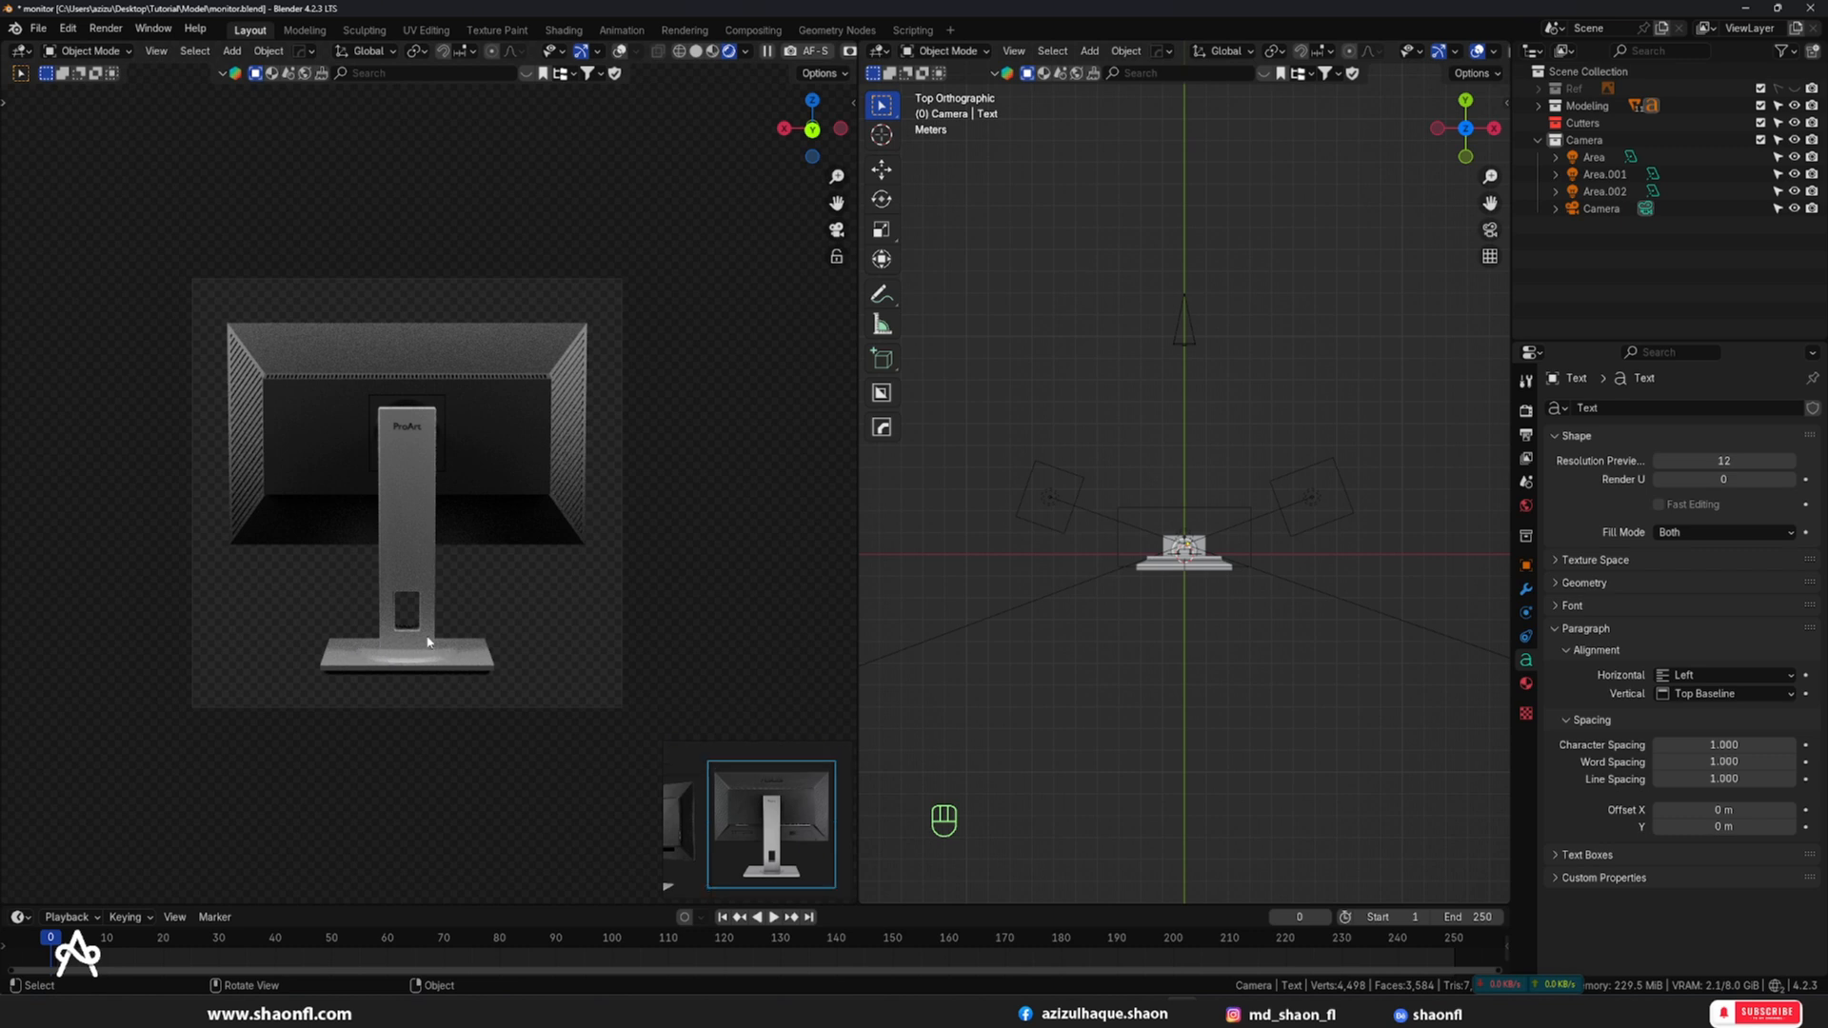
- Duplicate the overhead area light in the right view, placing the copy about 5.67 m along Y and -4.62 m along Z
left_click(1223, 519)
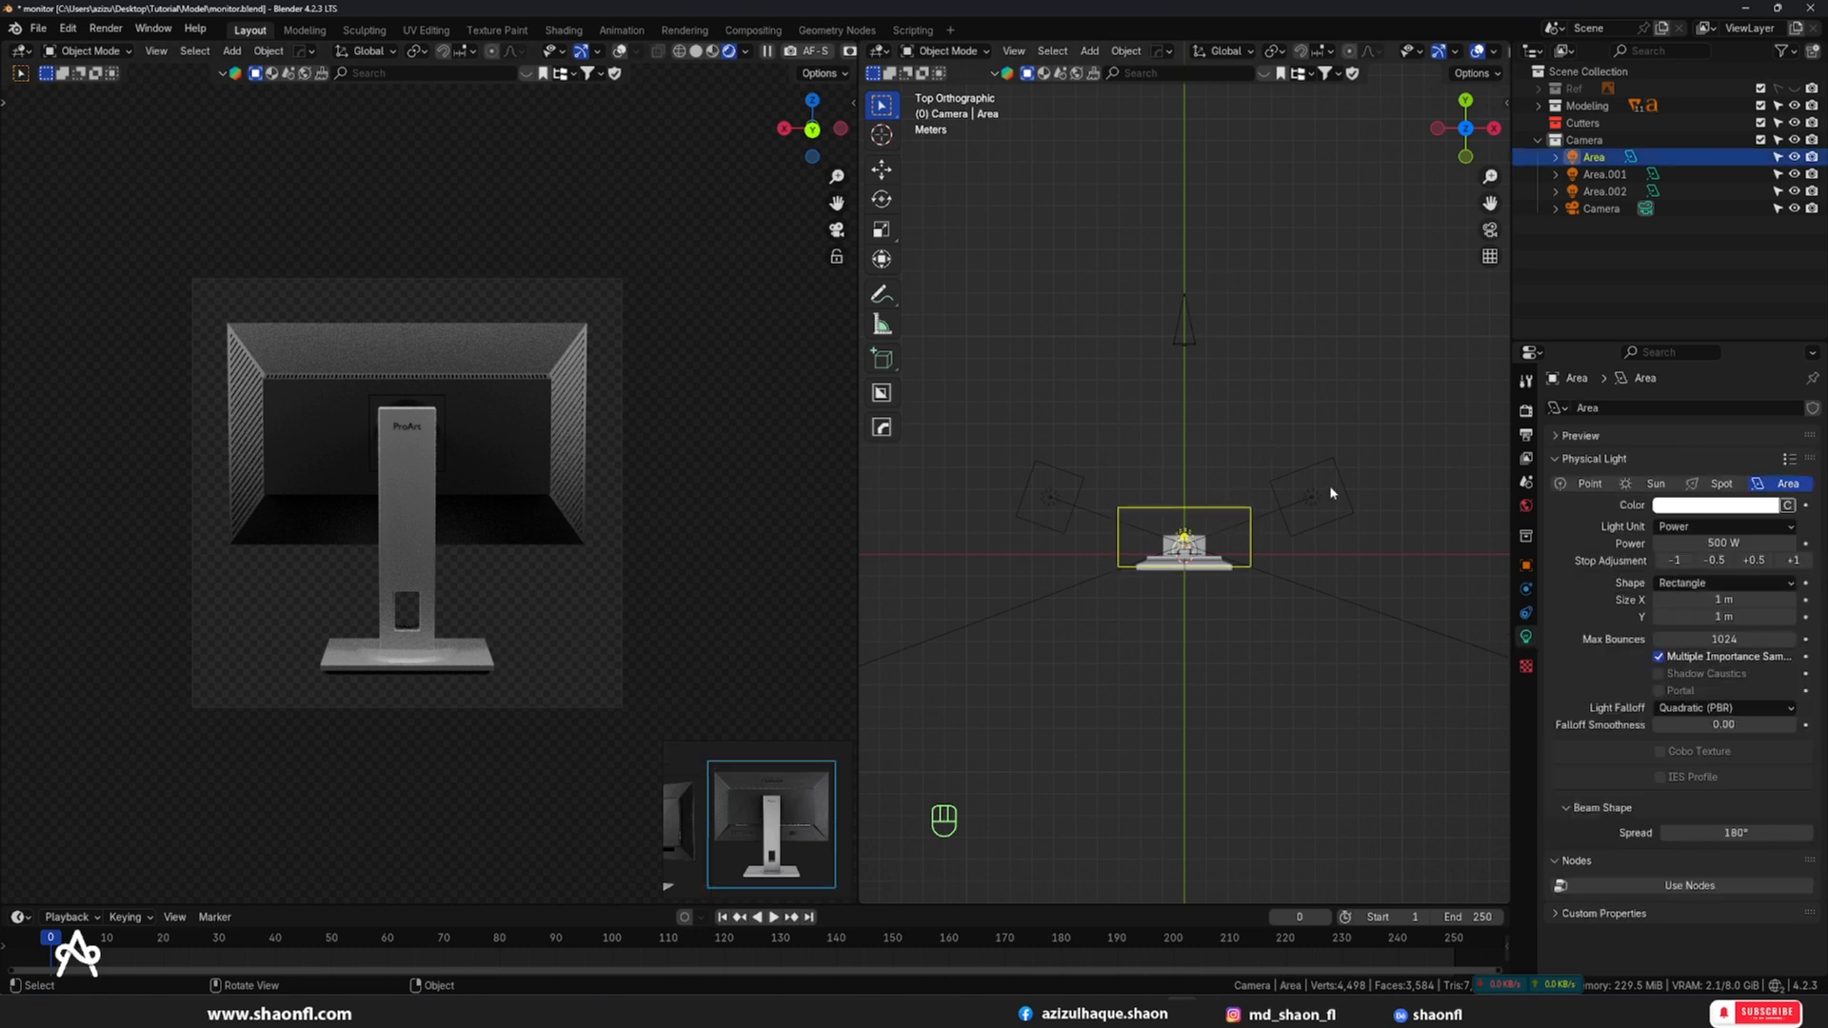
key("KP_3")
key("shift+d")
left_click(1308, 450)
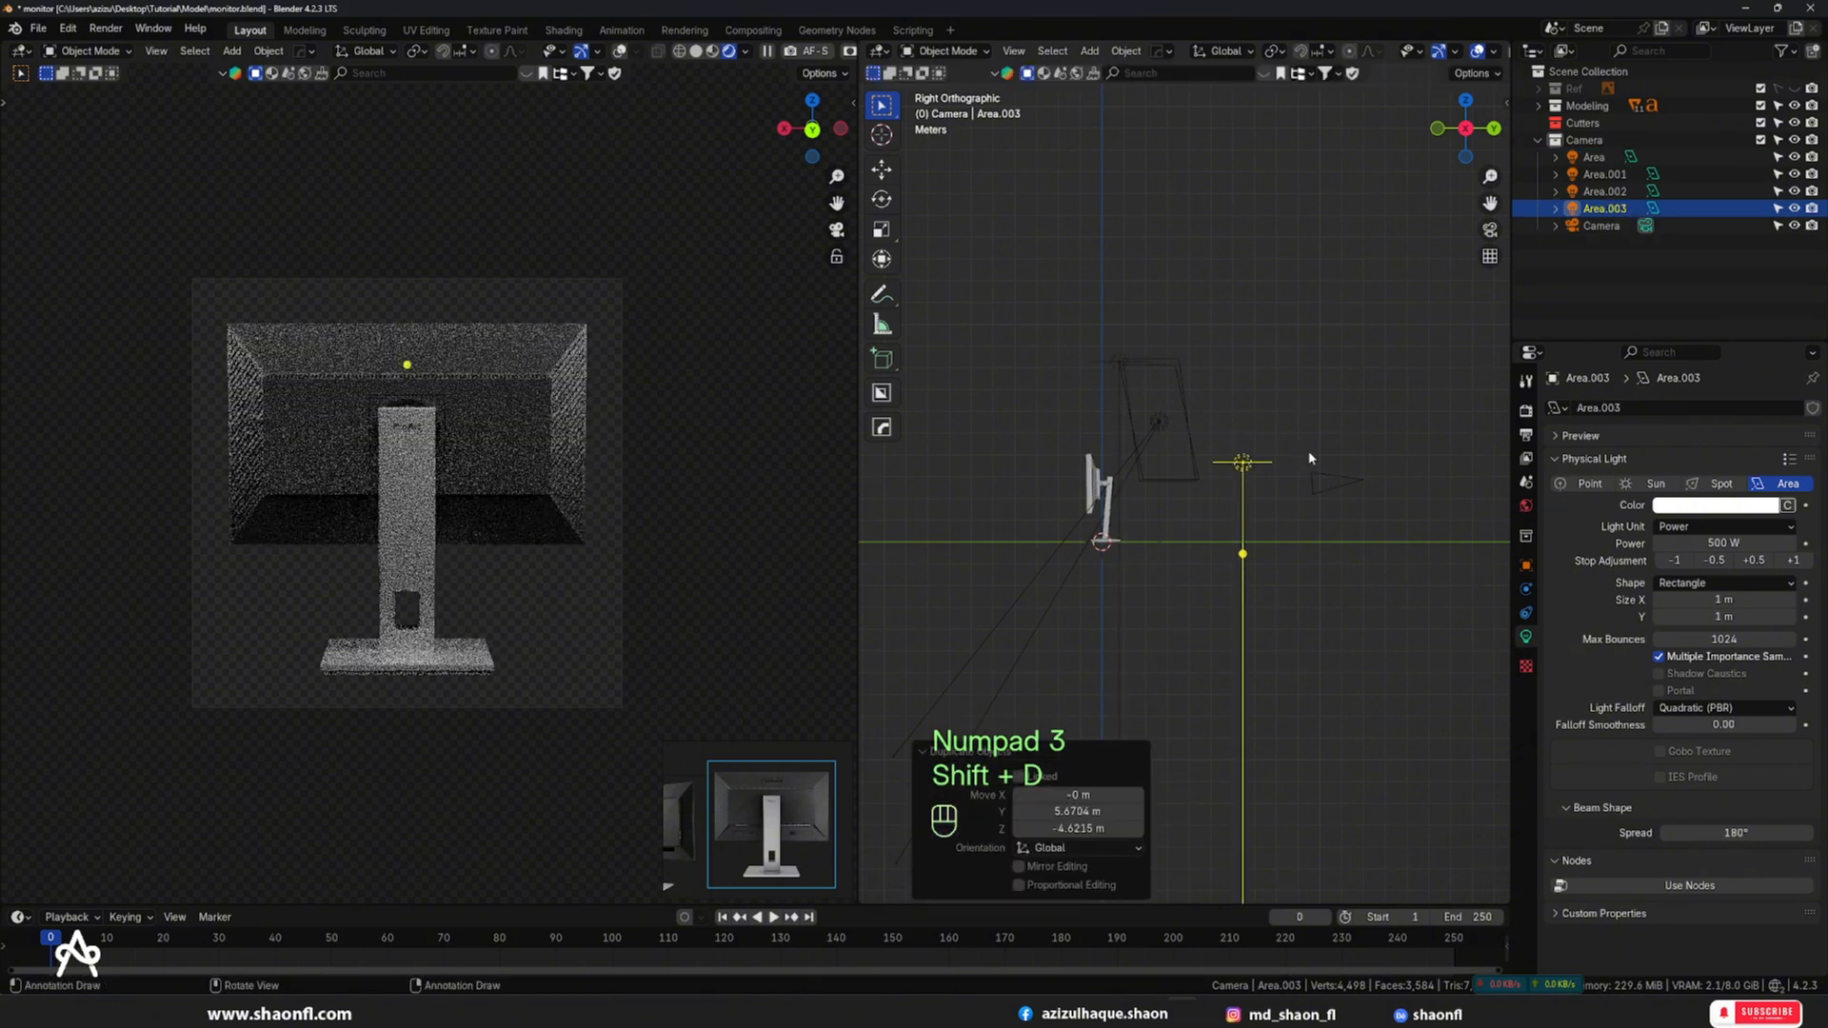
- Rotate the duplicated area light about 50.8° and move it about 4.03 m along Y and -4.95 m along Z
key("r")
left_click(1302, 484)
key("g")
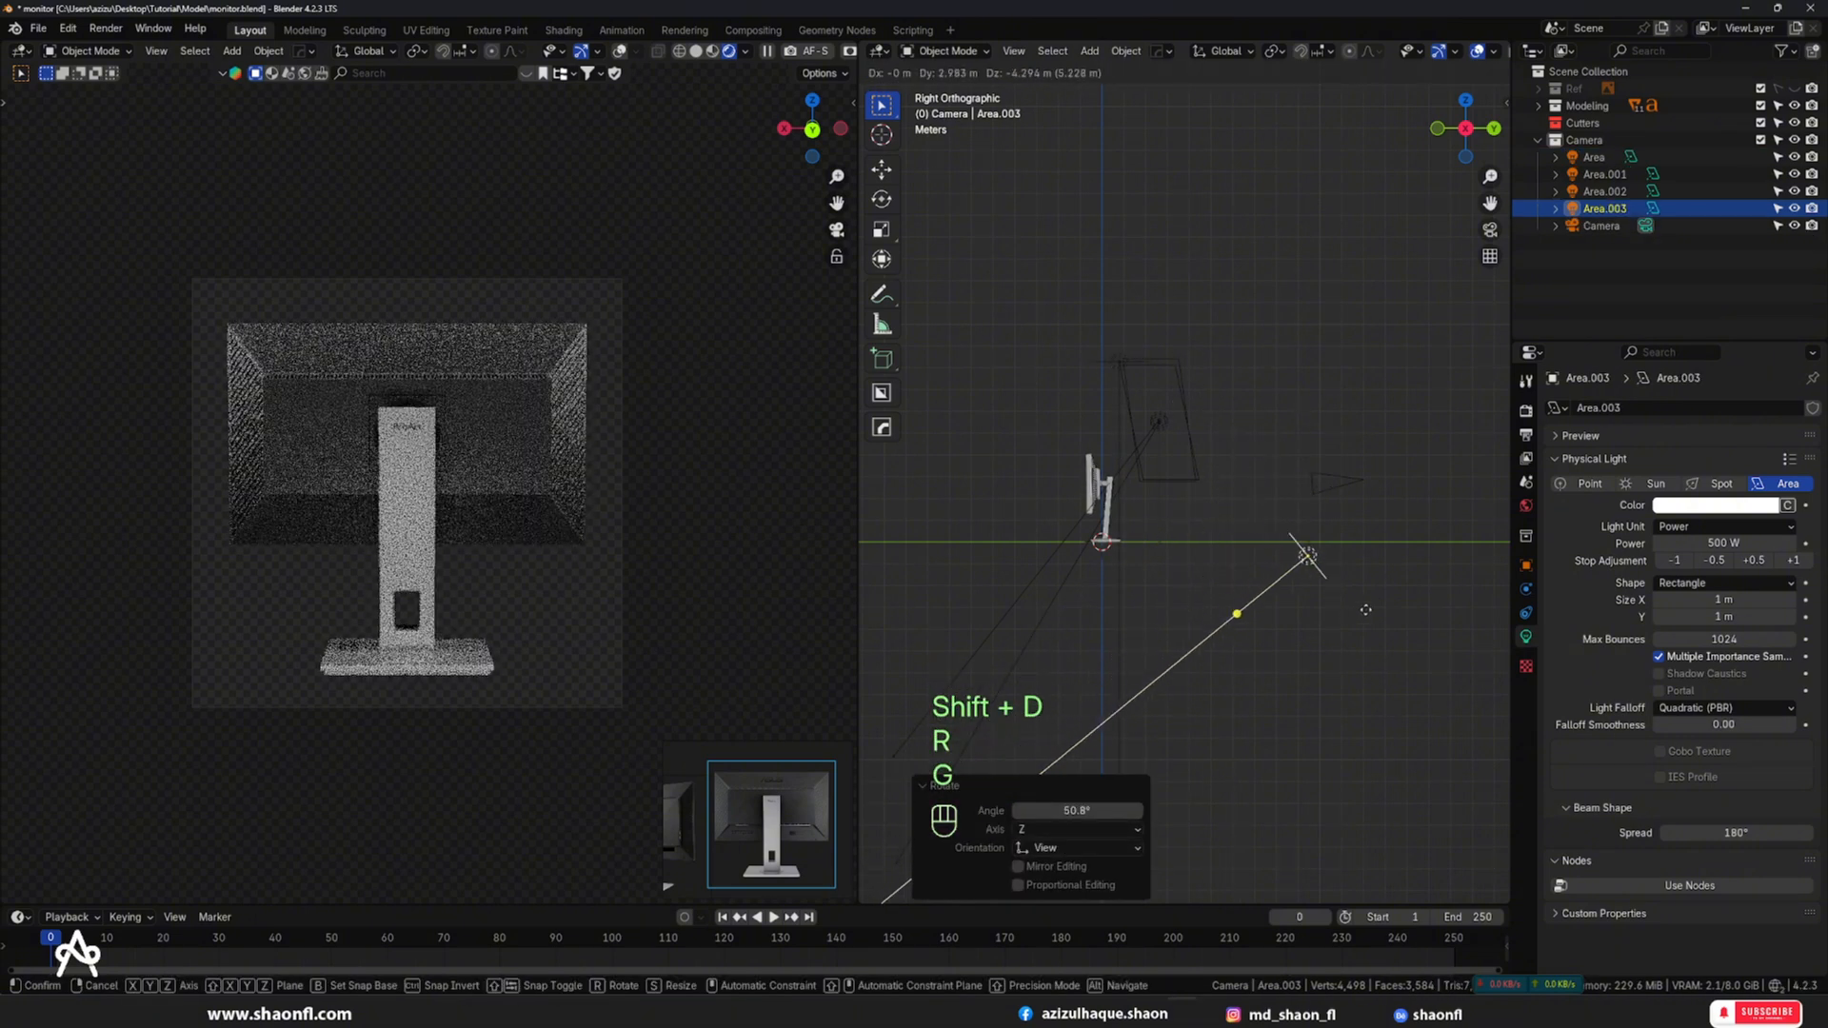
left_click(1388, 627)
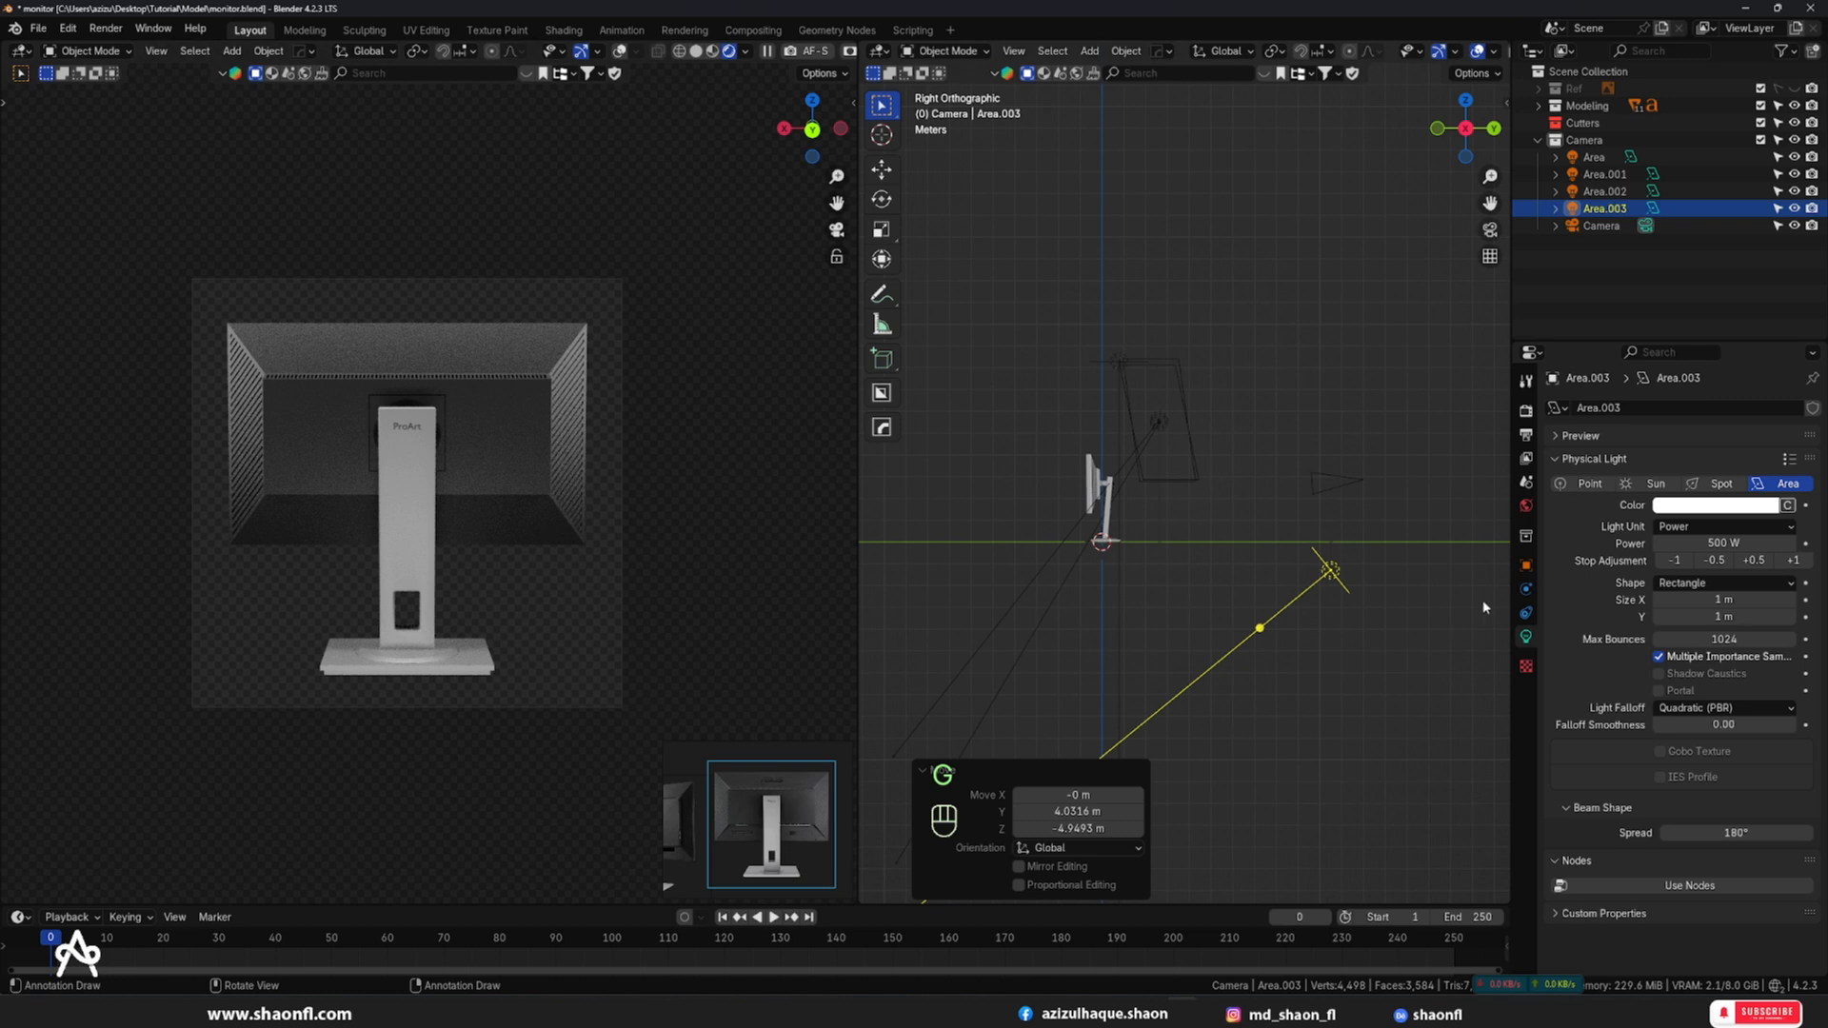
- Scale the duplicated light to about 0.387 and move it about -8.19 m along Y and 3.08 m along Z, close behind the stand
key("s")
left_click(1373, 610)
key("g")
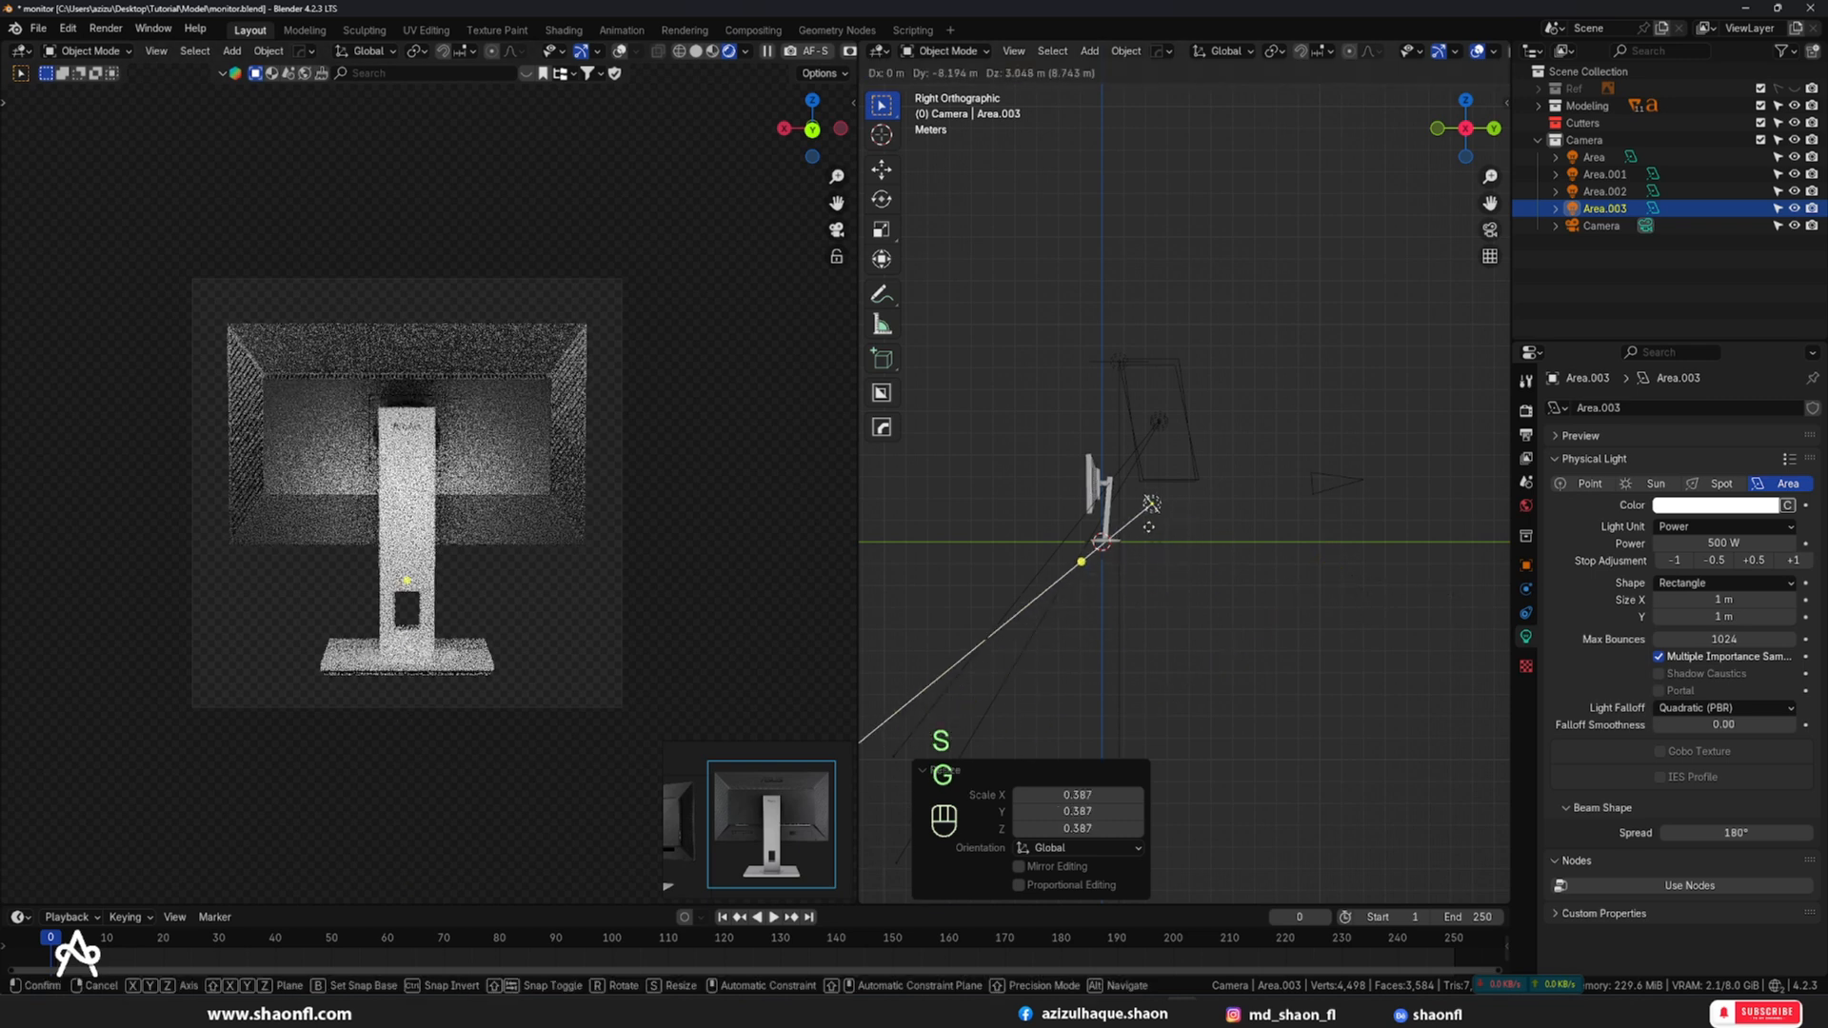
left_click(1149, 527)
left_click_drag(1152, 526, 1248, 571, "alt")
- Try a power of 10 W on the duplicated area light
left_click(1700, 542)
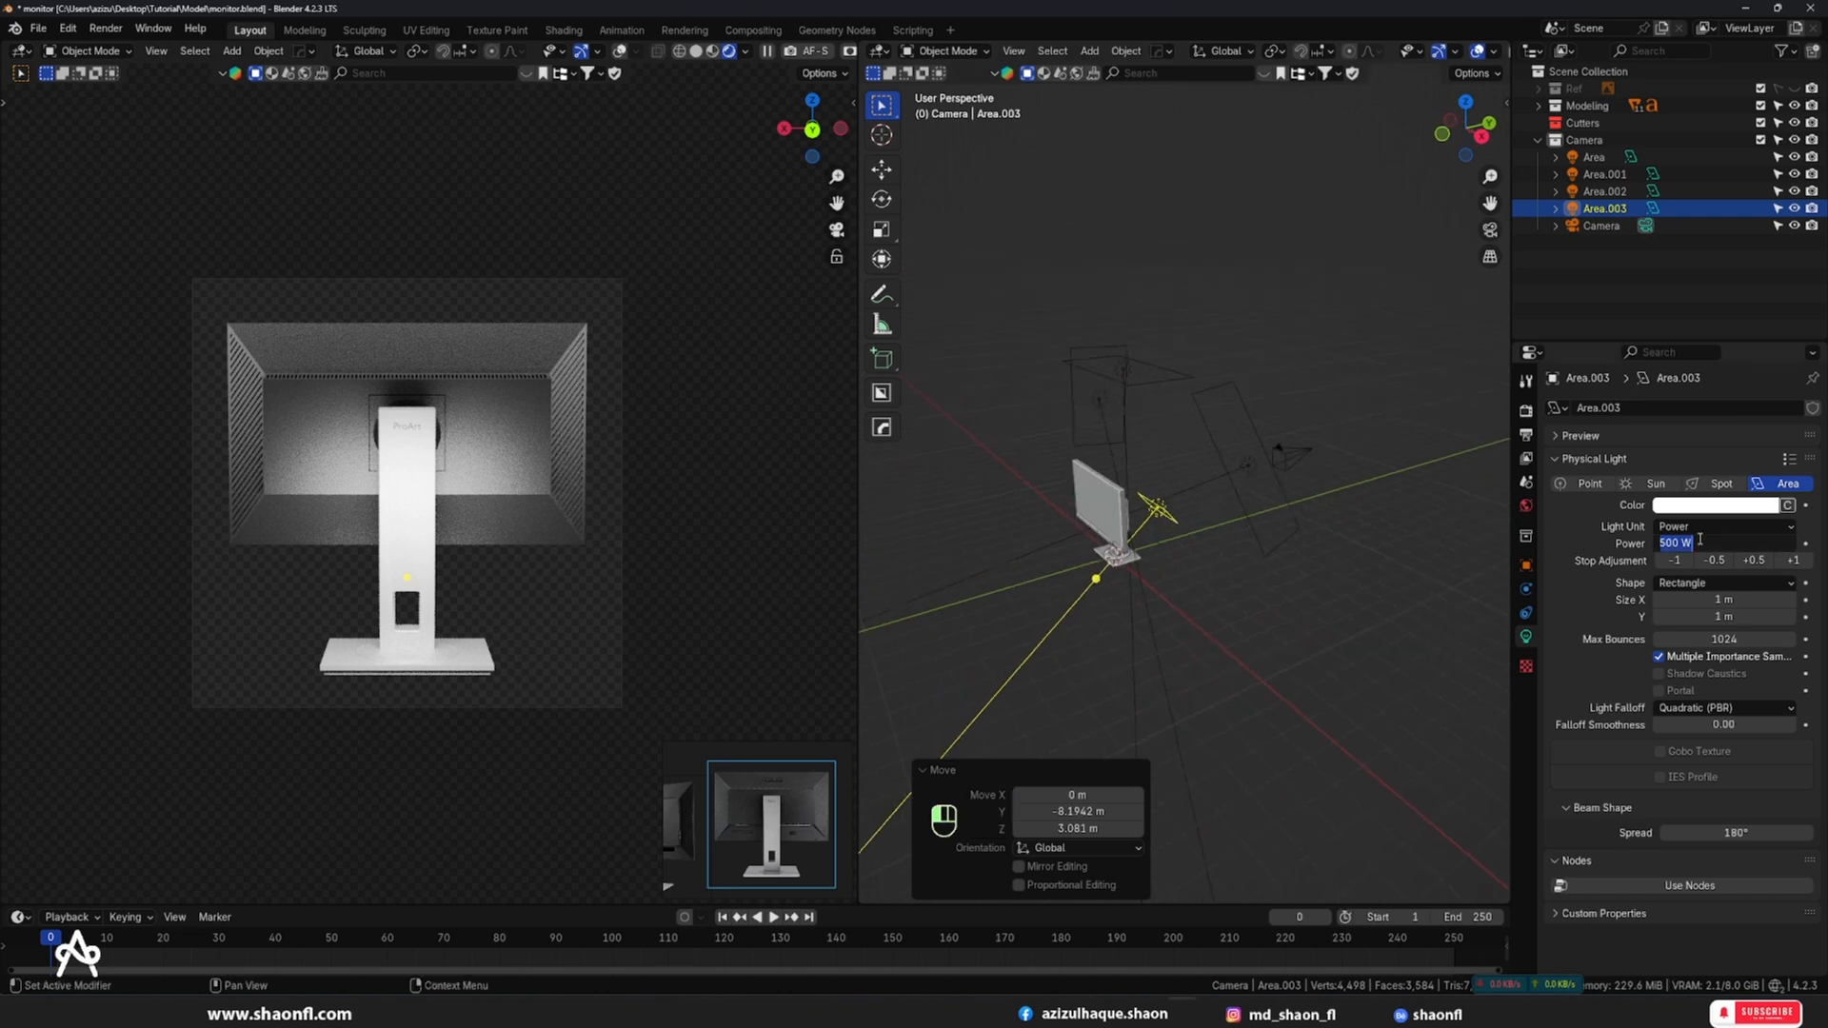
type("10")
key("Return")
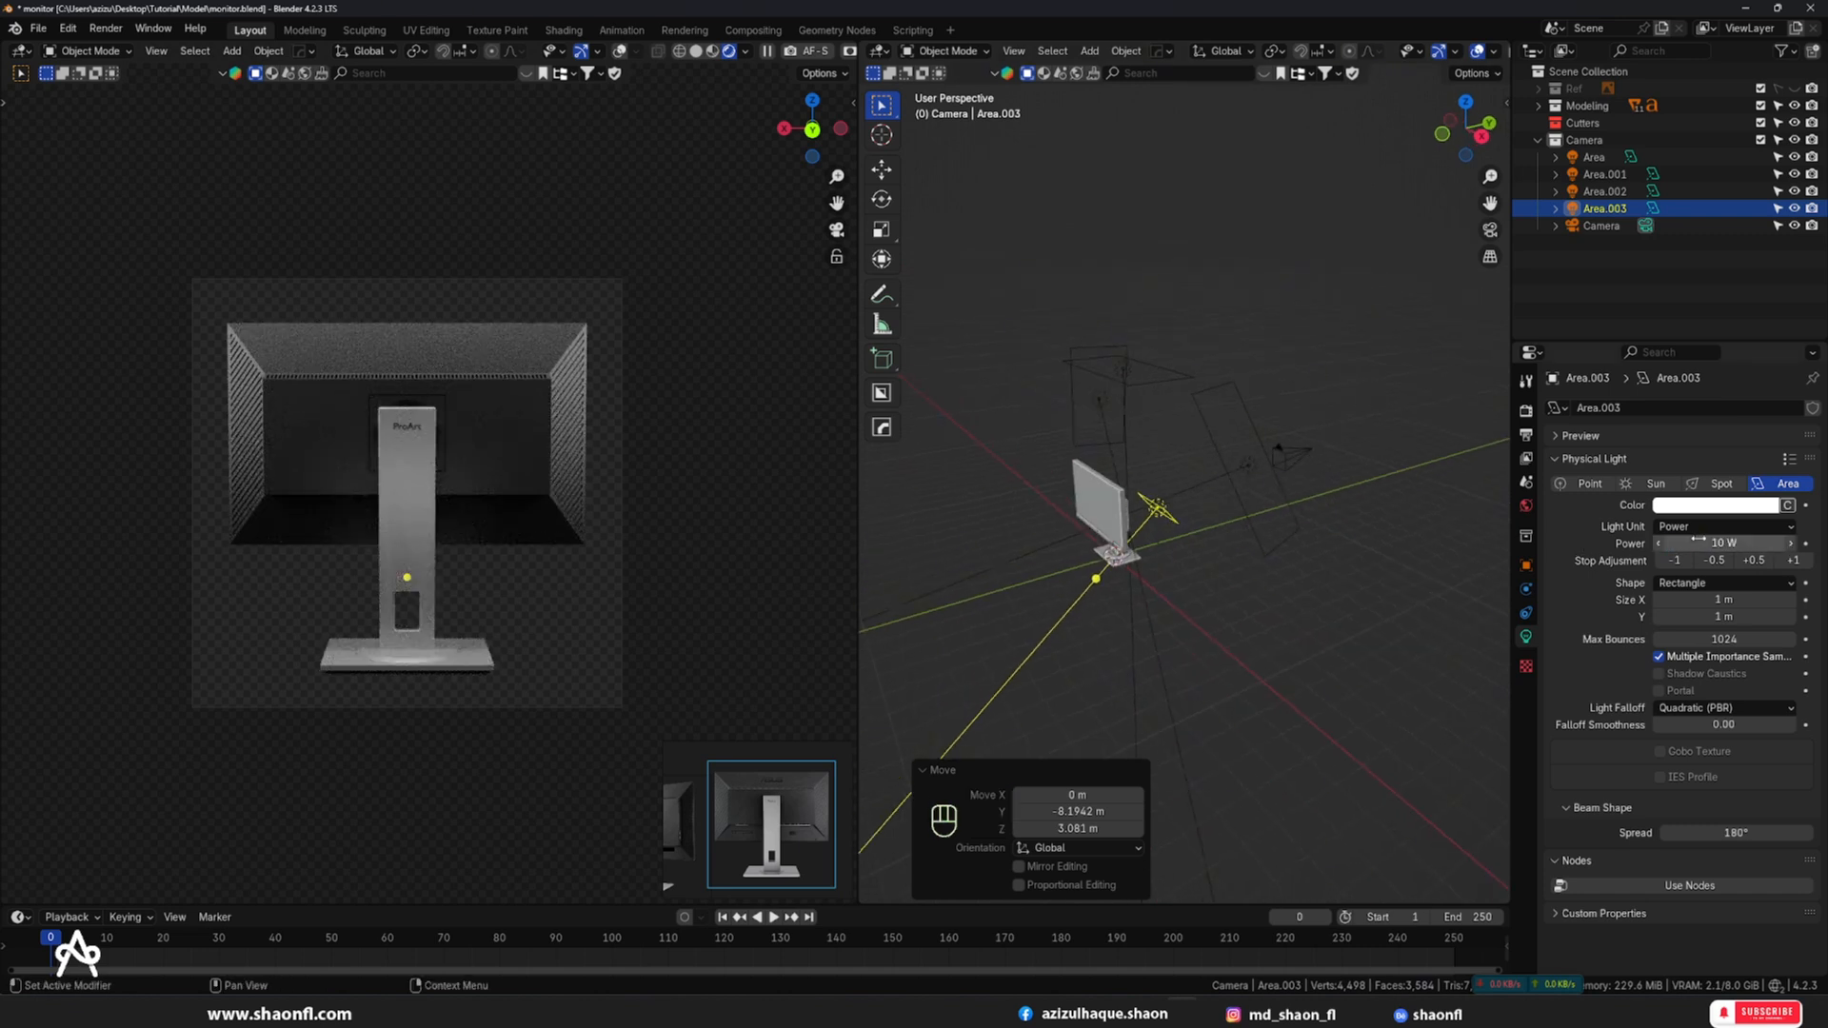
- Set the duplicated area light's power to 100 W and orbit around the rendered monitor
left_click(1700, 542)
type("100")
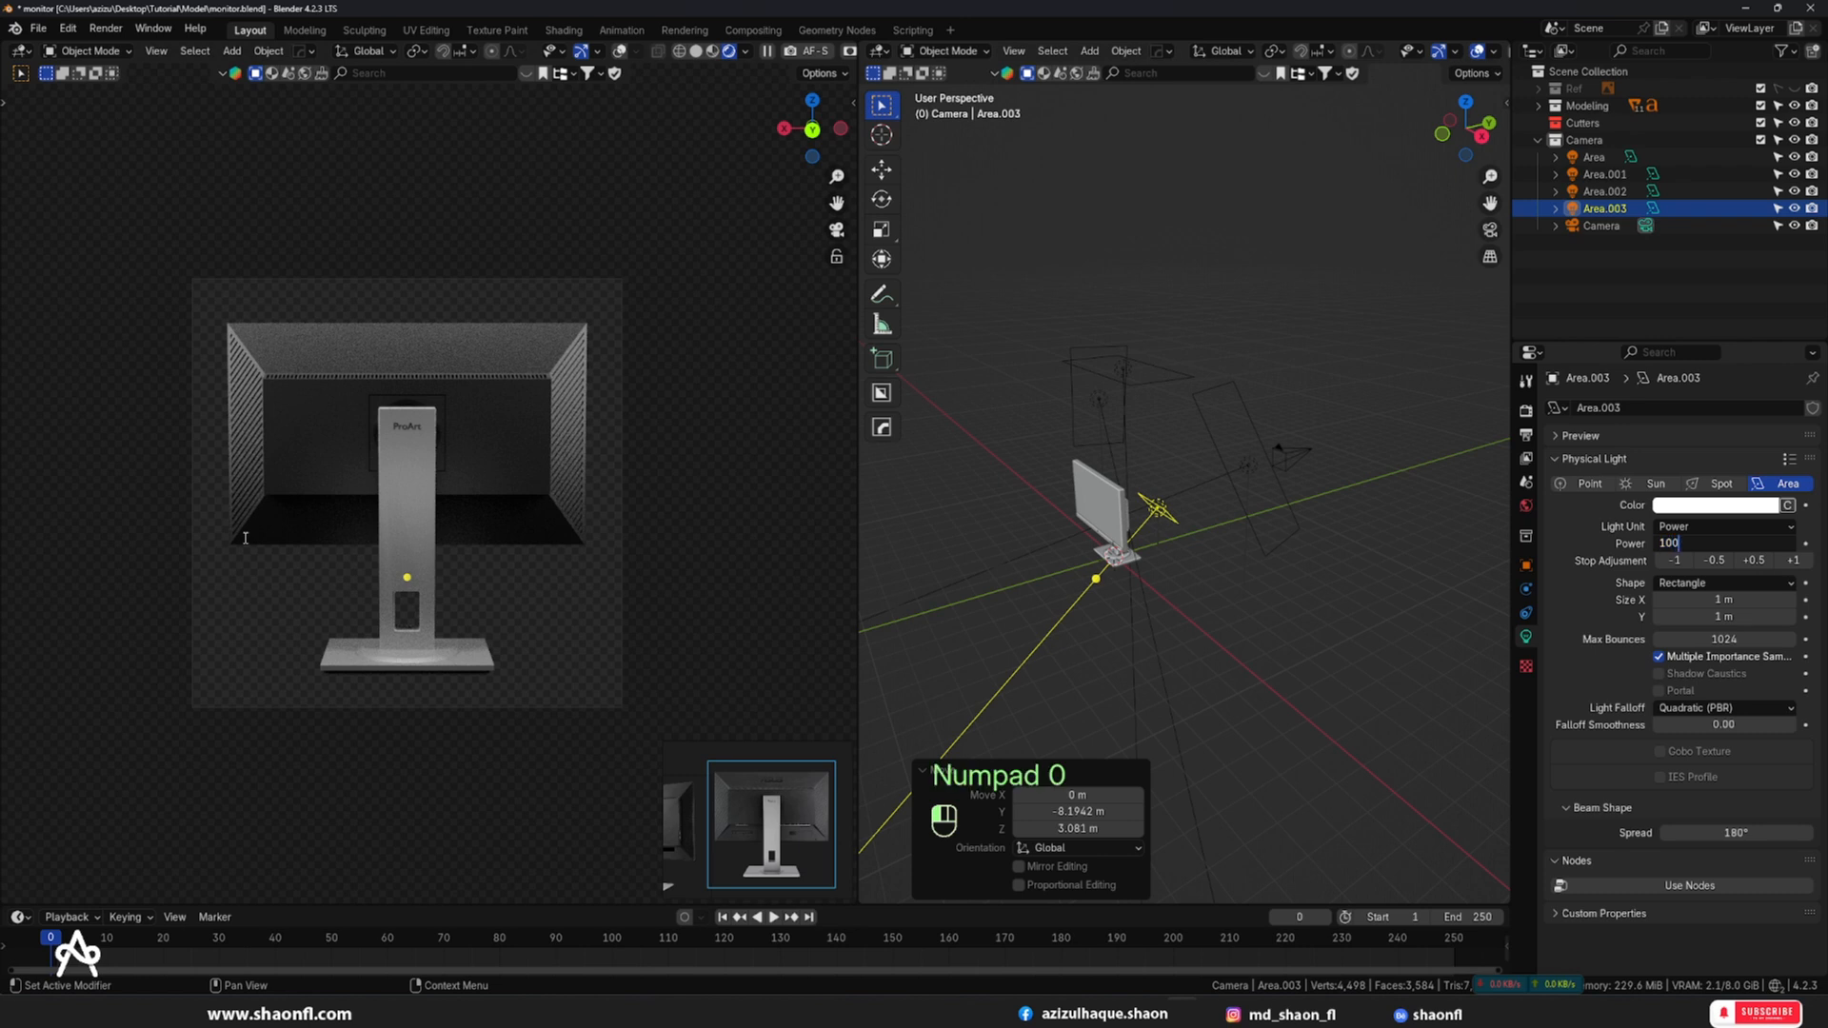
left_click(246, 539)
left_click_drag(3, 528, 59, 543, "alt")
scroll(1125, 585, "up", 2)
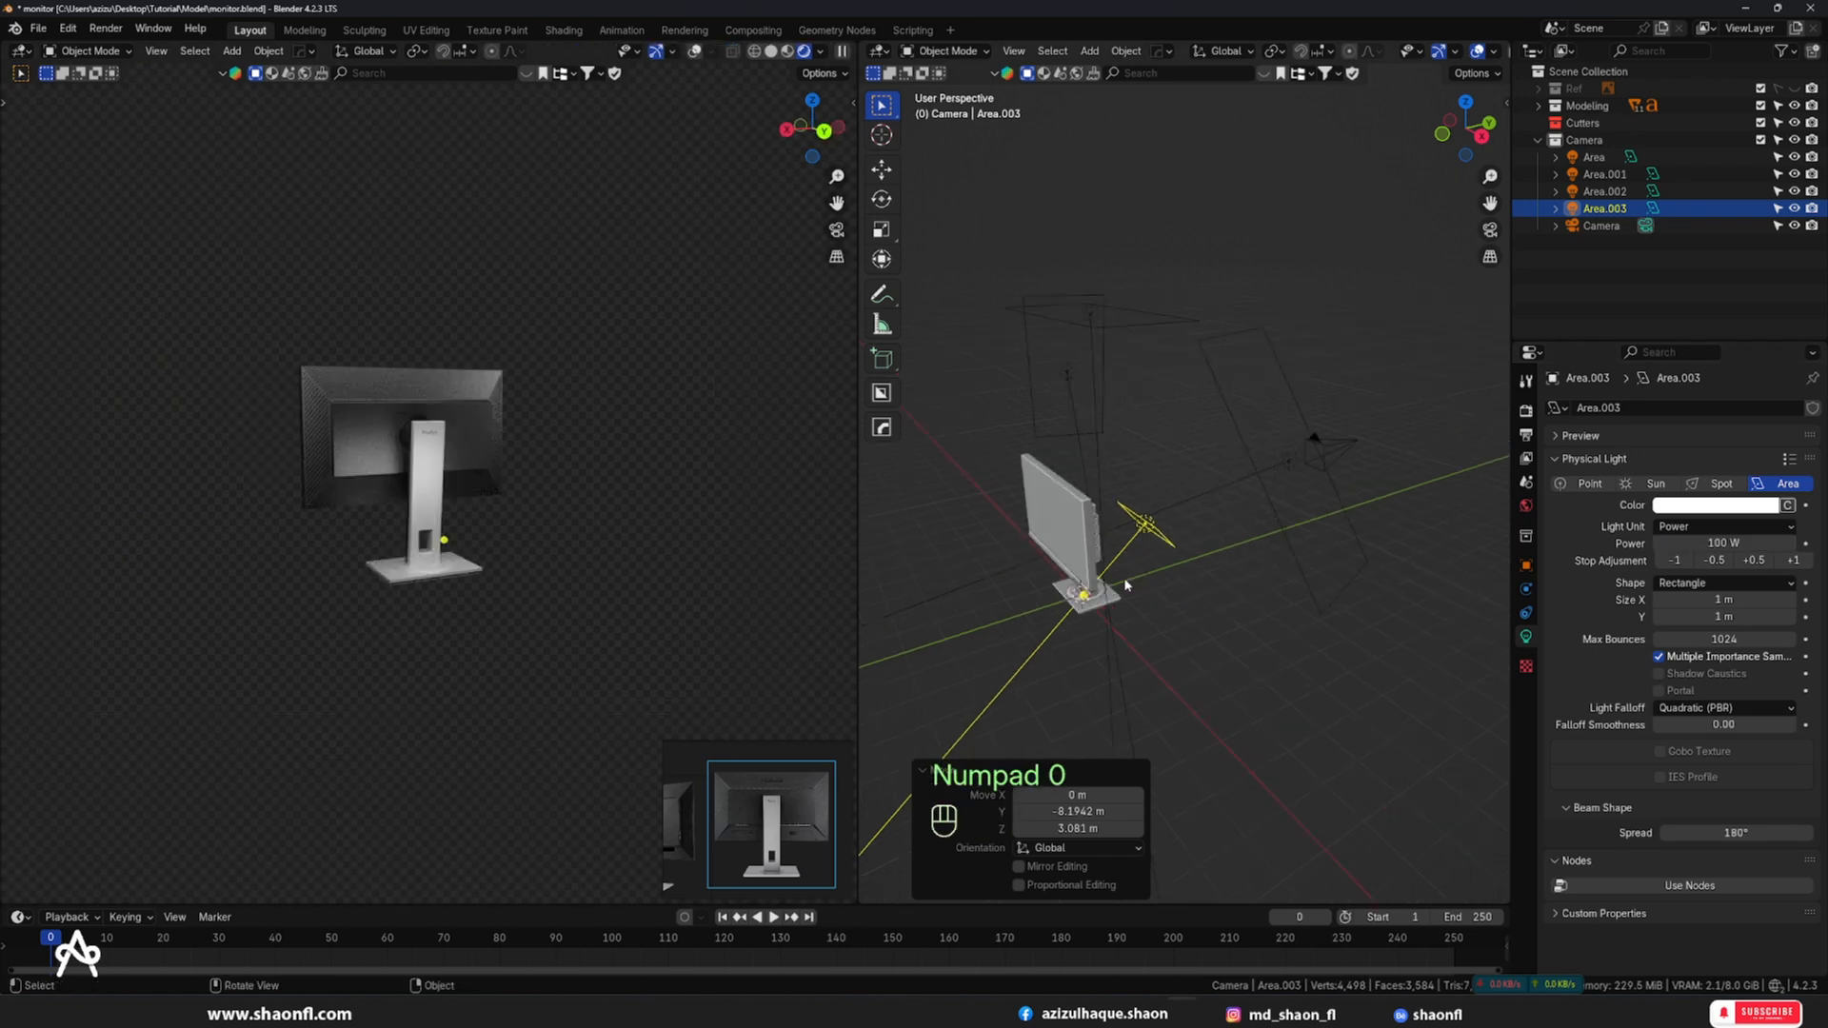
- Lower the 100 W area light in the right view to about the height of the stand's lower part
left_click_drag(1125, 585, 1145, 534, "alt")
key("KP_3")
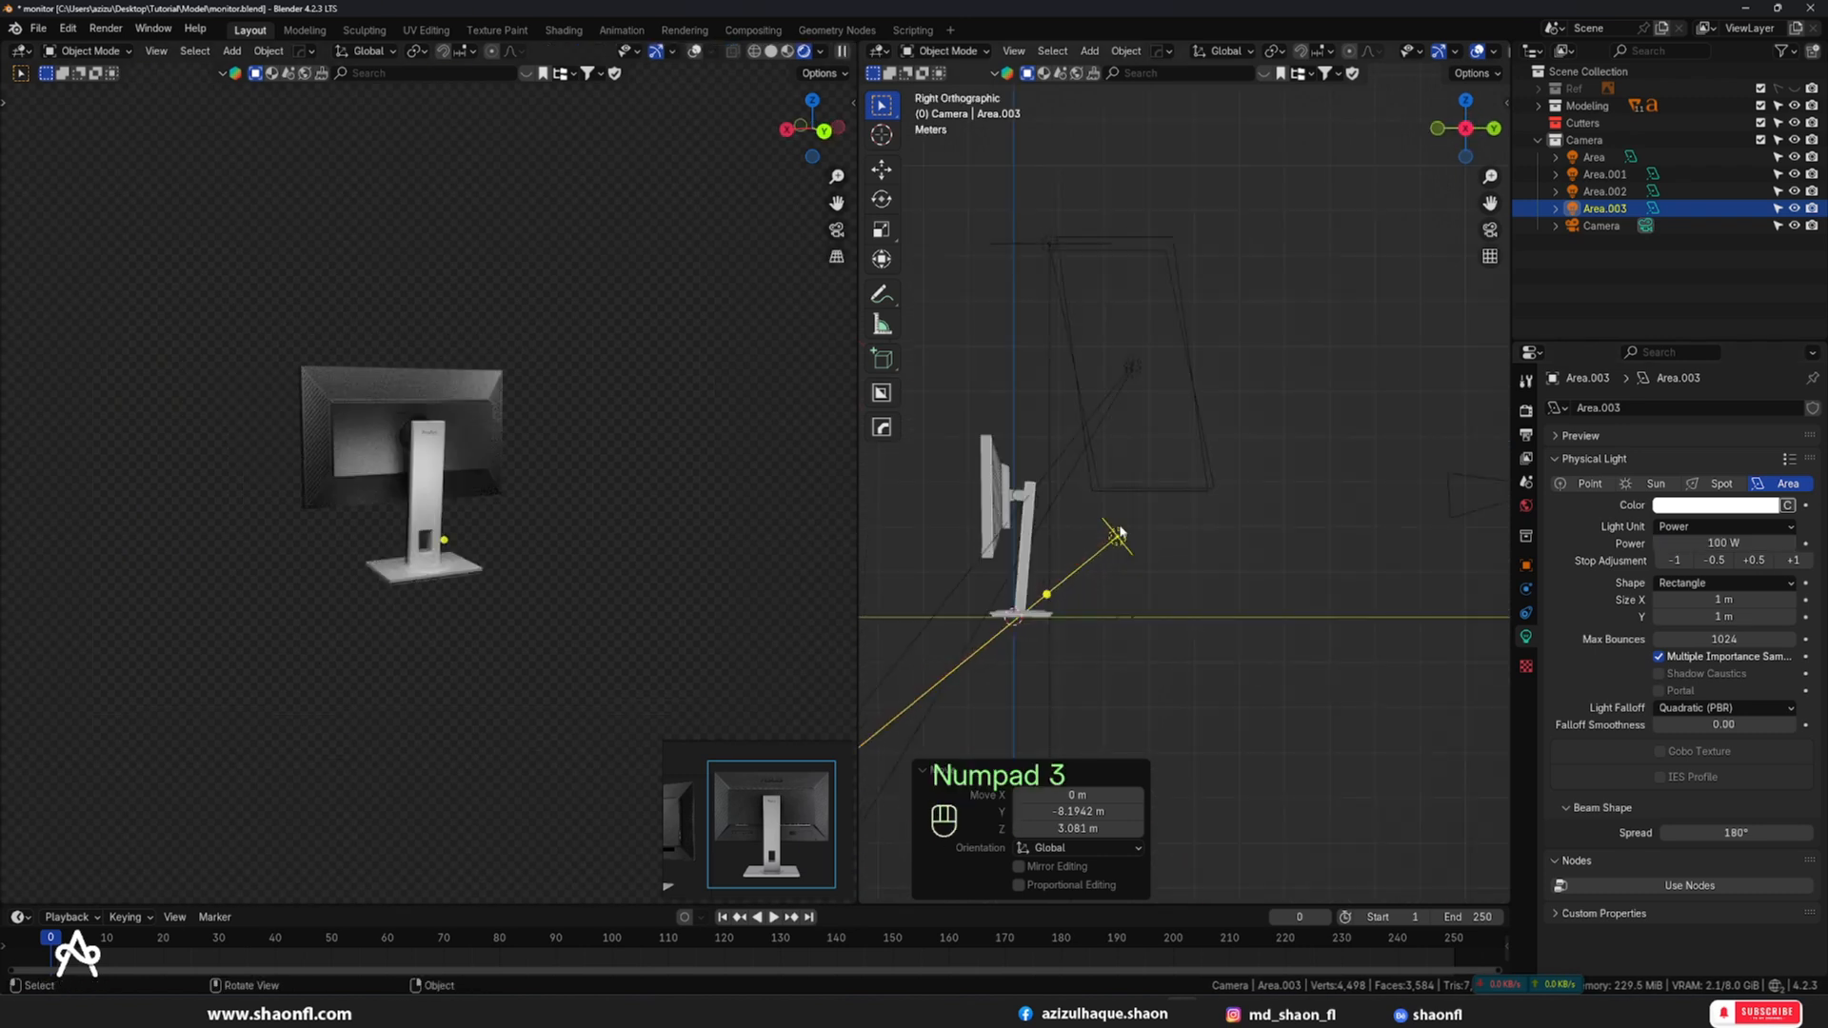
key("g")
key("g")
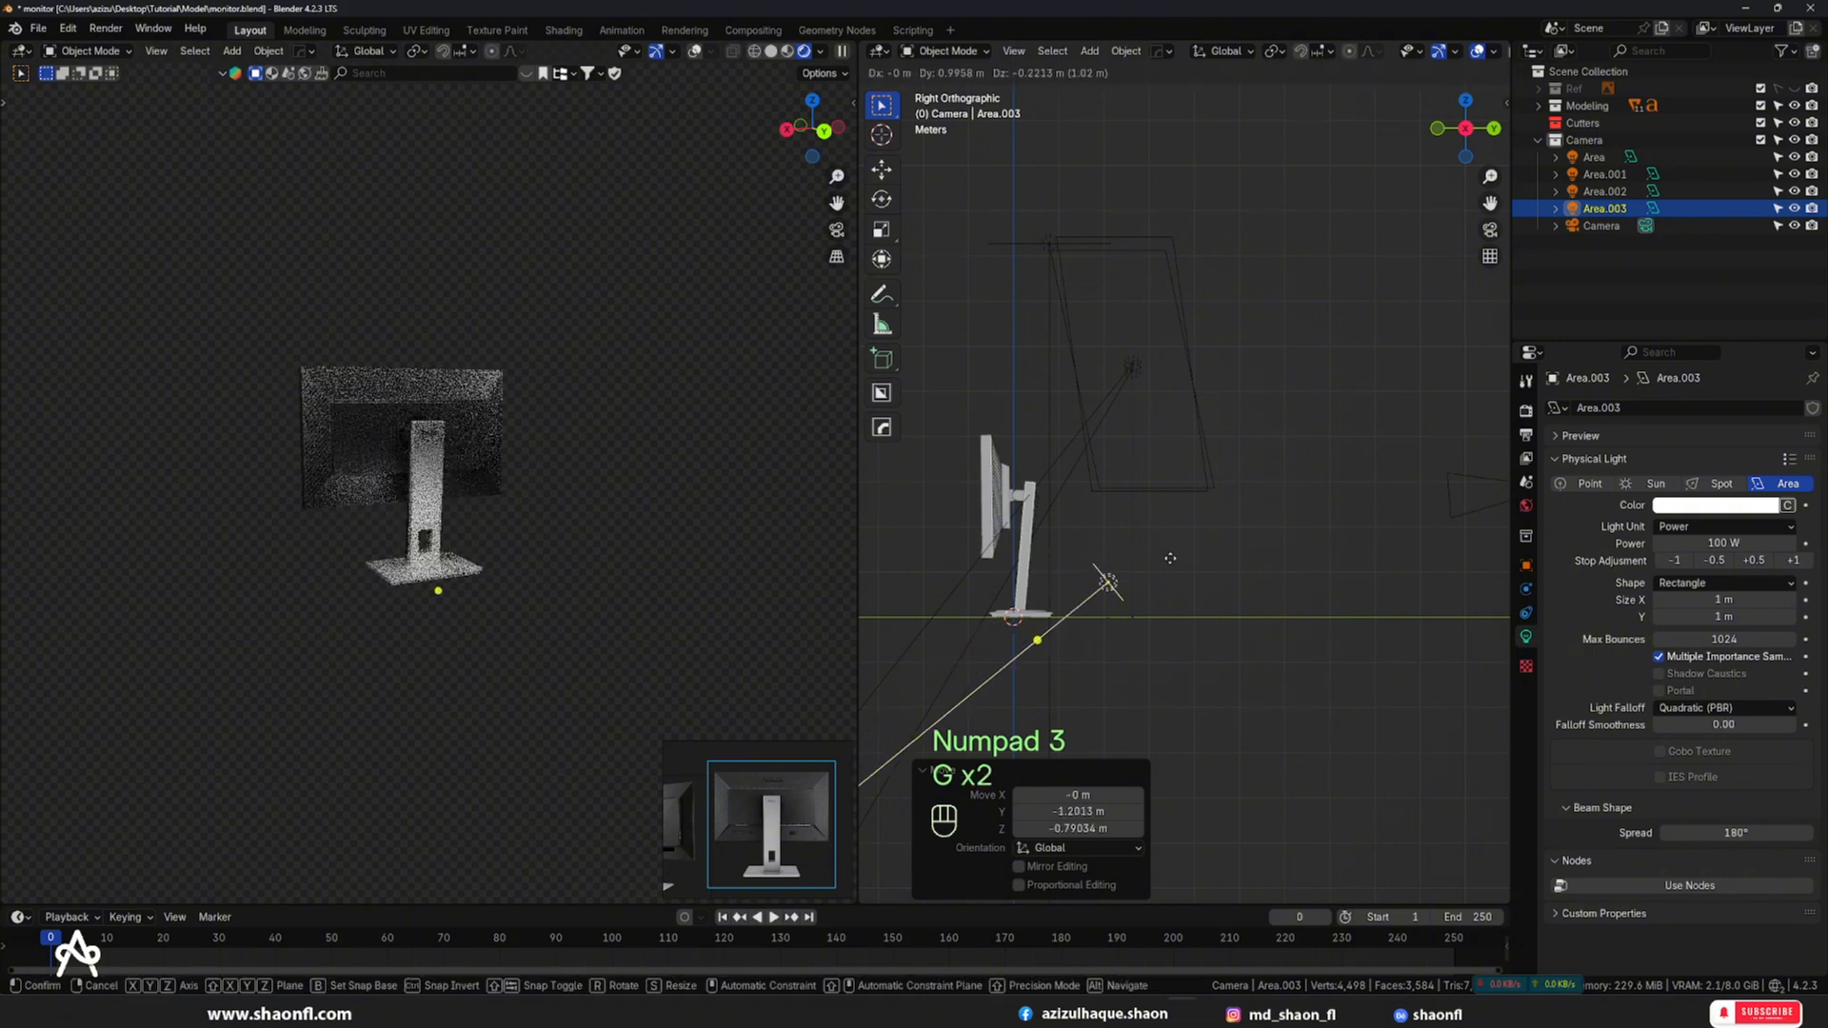
left_click(1171, 559)
- Rotate the 100 W area light to face the back of the monitor nearly horizontally and scale it up by about 3.642
key("r")
left_click(1169, 614)
key("s")
left_click(1339, 624)
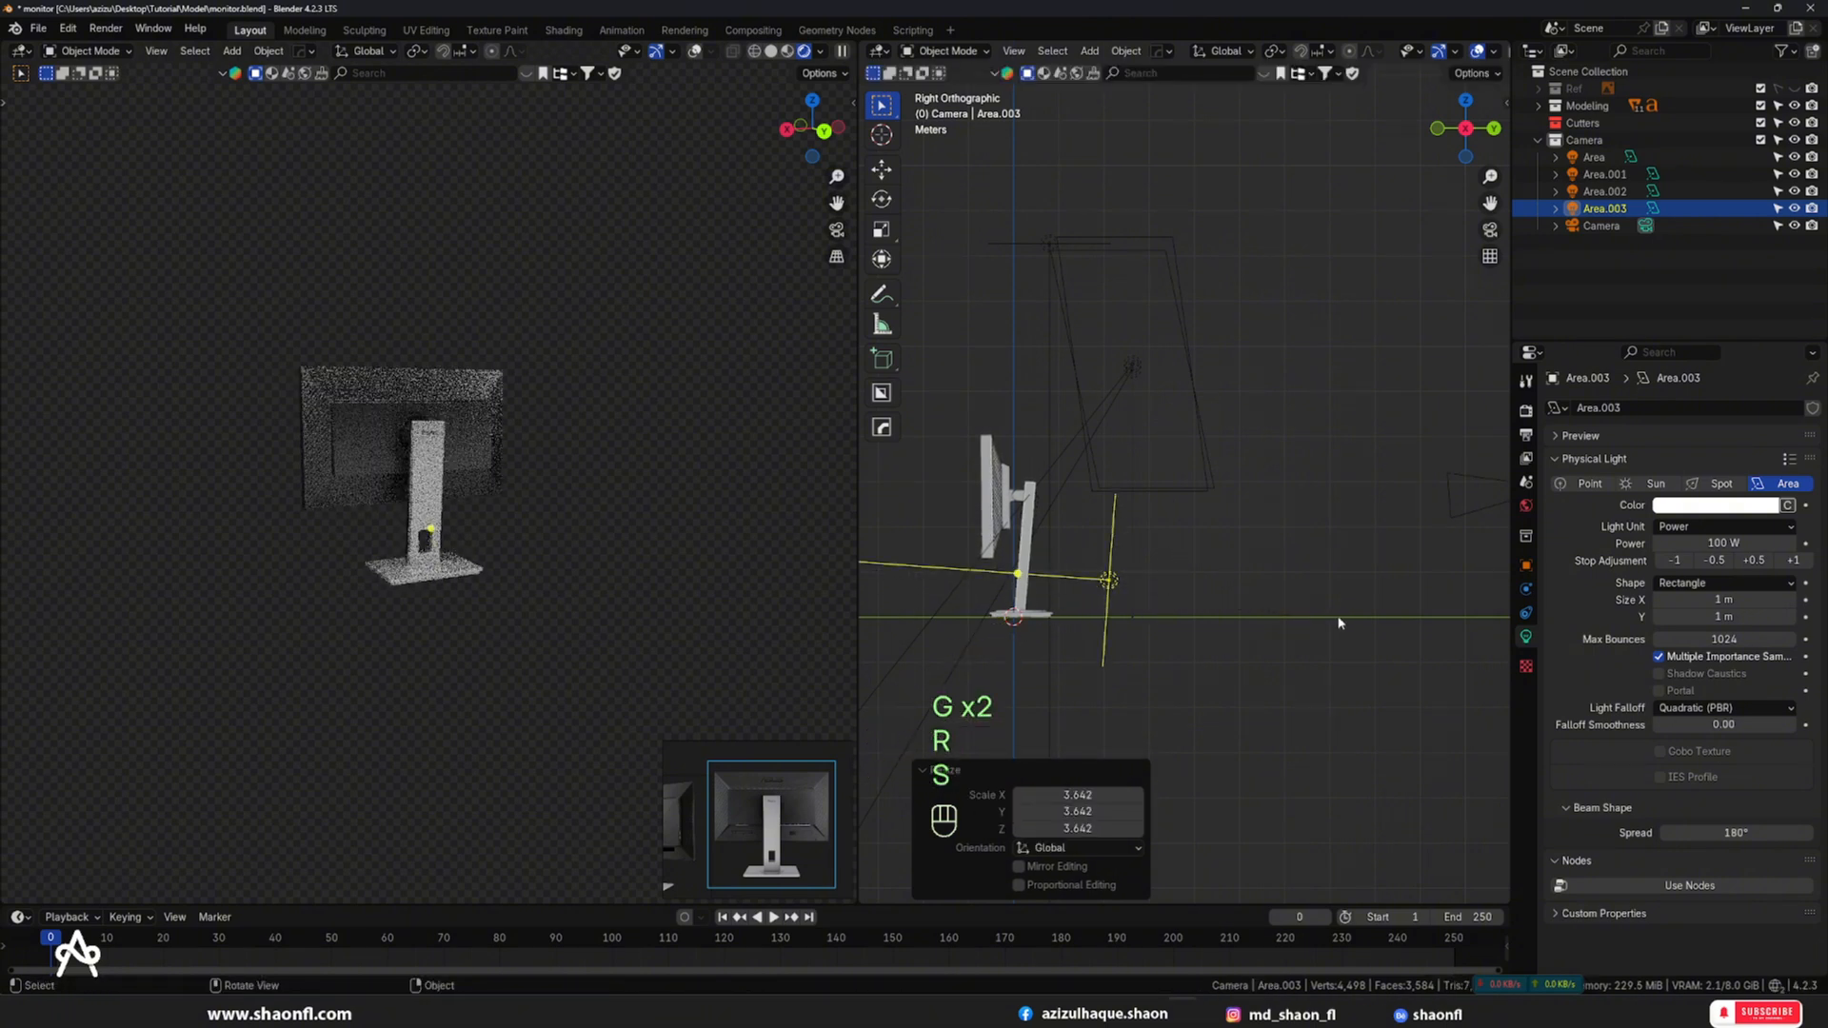
- Tilt the 100 W area light by about -9.28°, move it close behind the stand's base, and check the result in the camera view
key("g")
left_click(1295, 599)
key("r")
left_click(1269, 571)
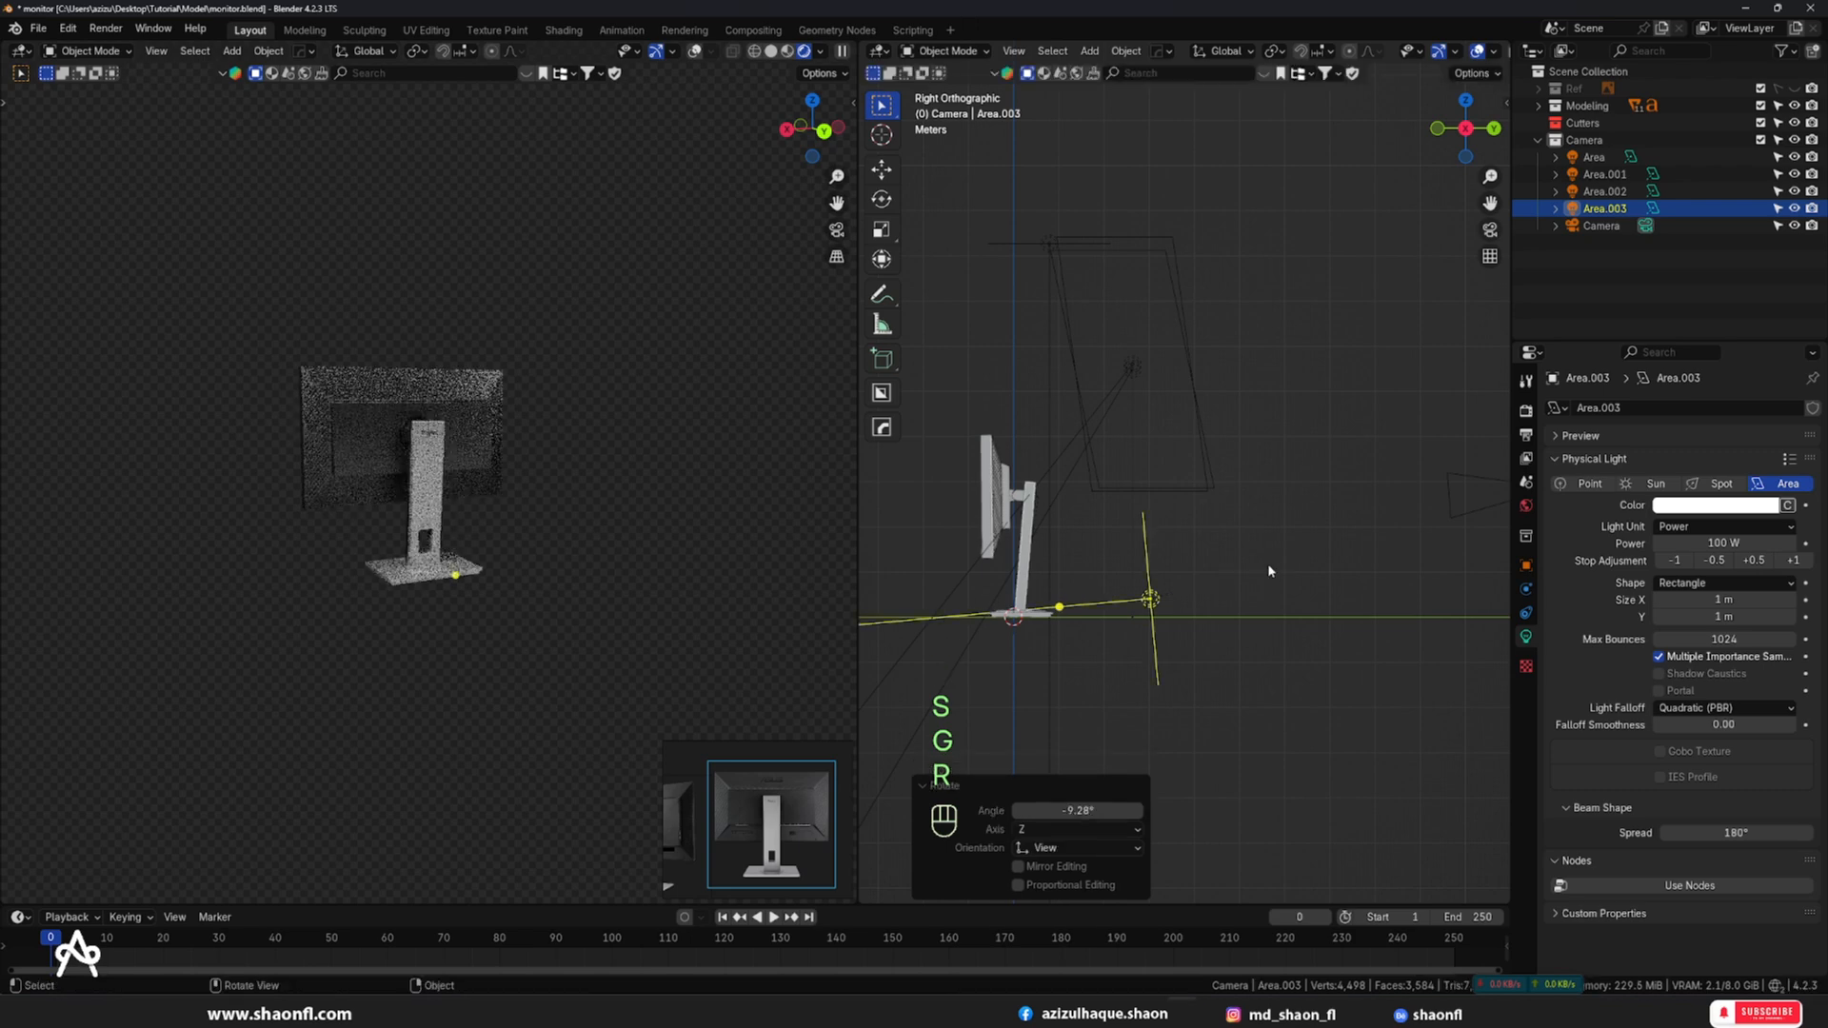
key("g")
left_click(584, 542)
key("KP_0")
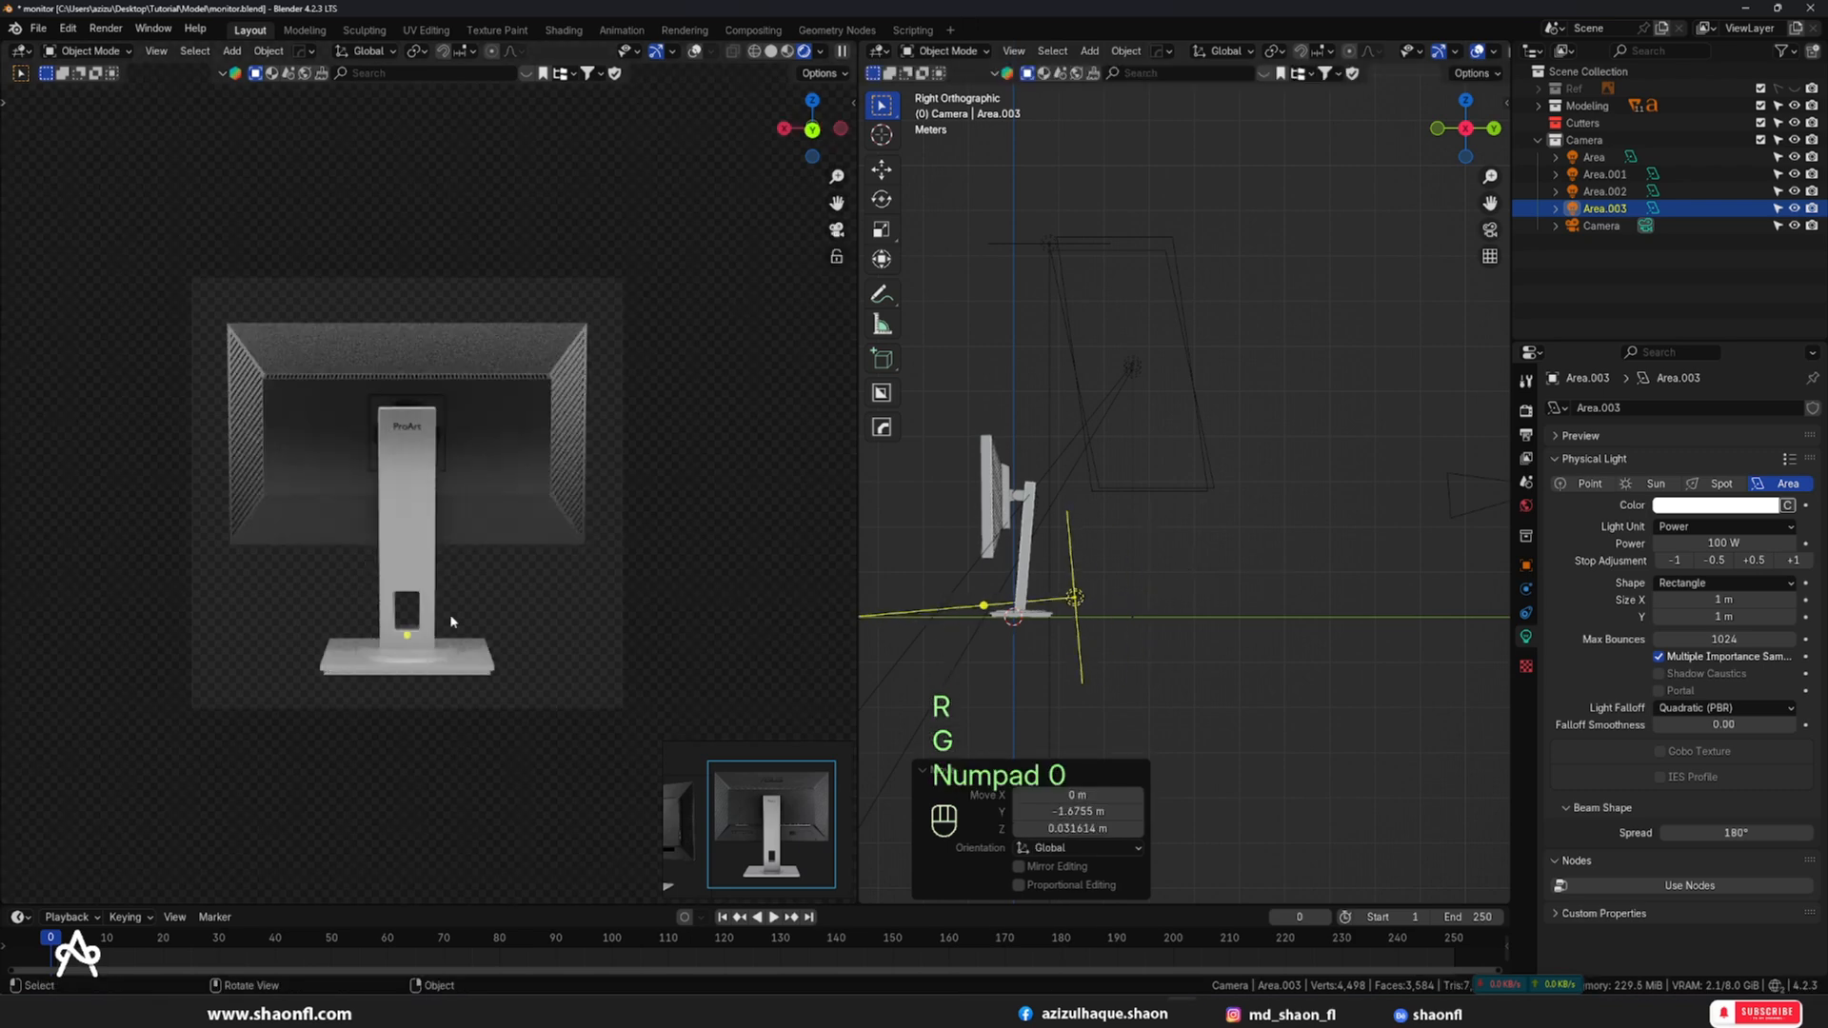
scroll(451, 622, "up", 3)
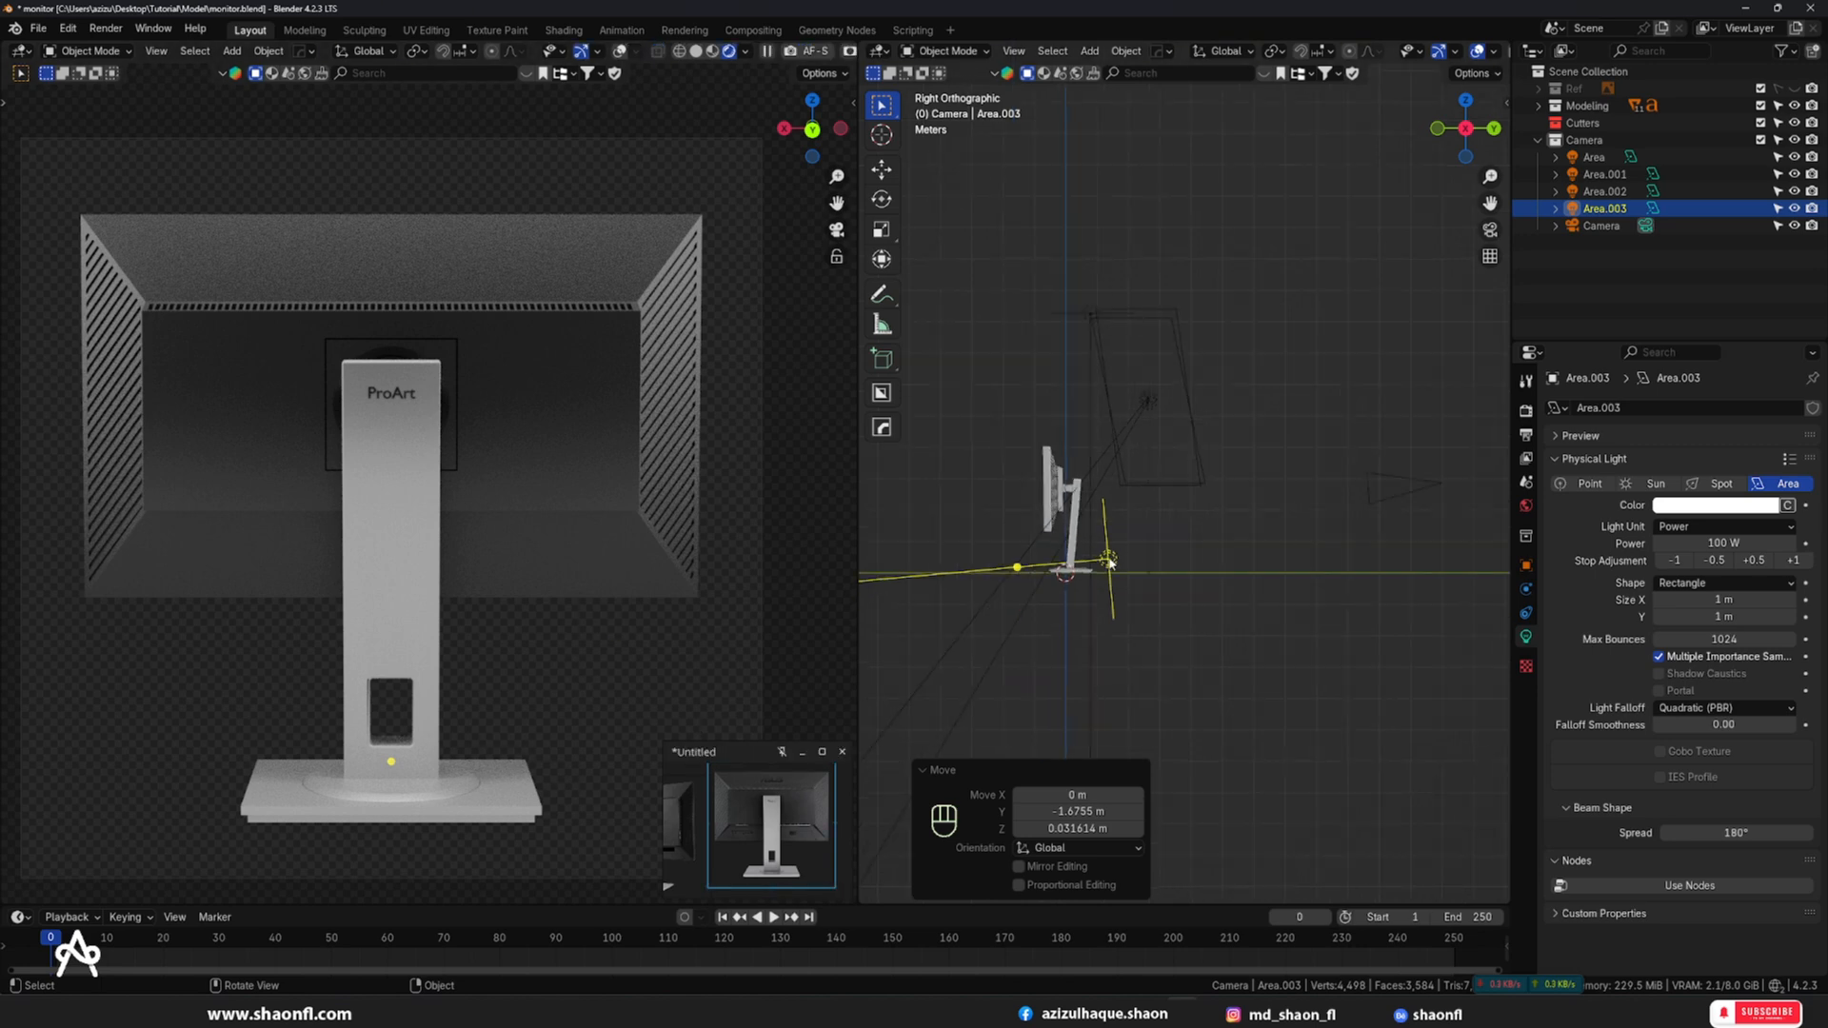
- Move the 100 W area light to the screen side of the monitor and turn it to shine back slightly downward toward the stand's base
key("g")
key("r")
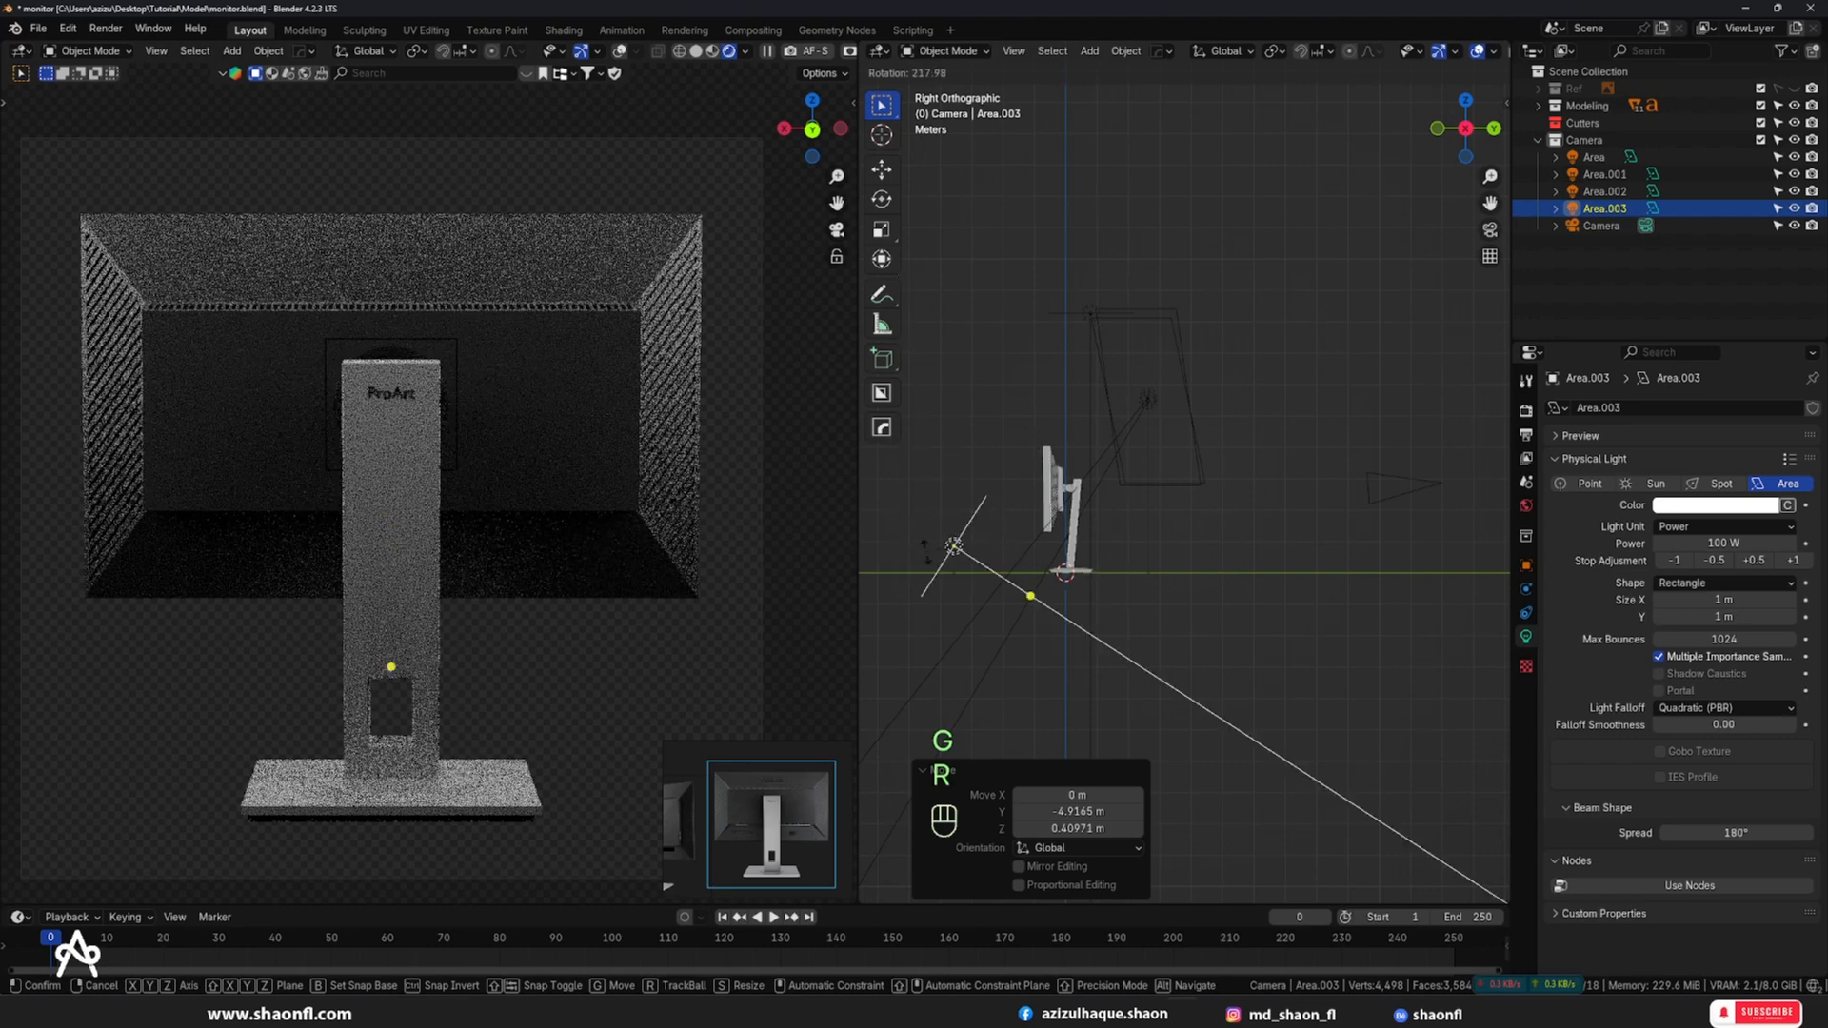
left_click(1144, 483)
key("r")
key("r")
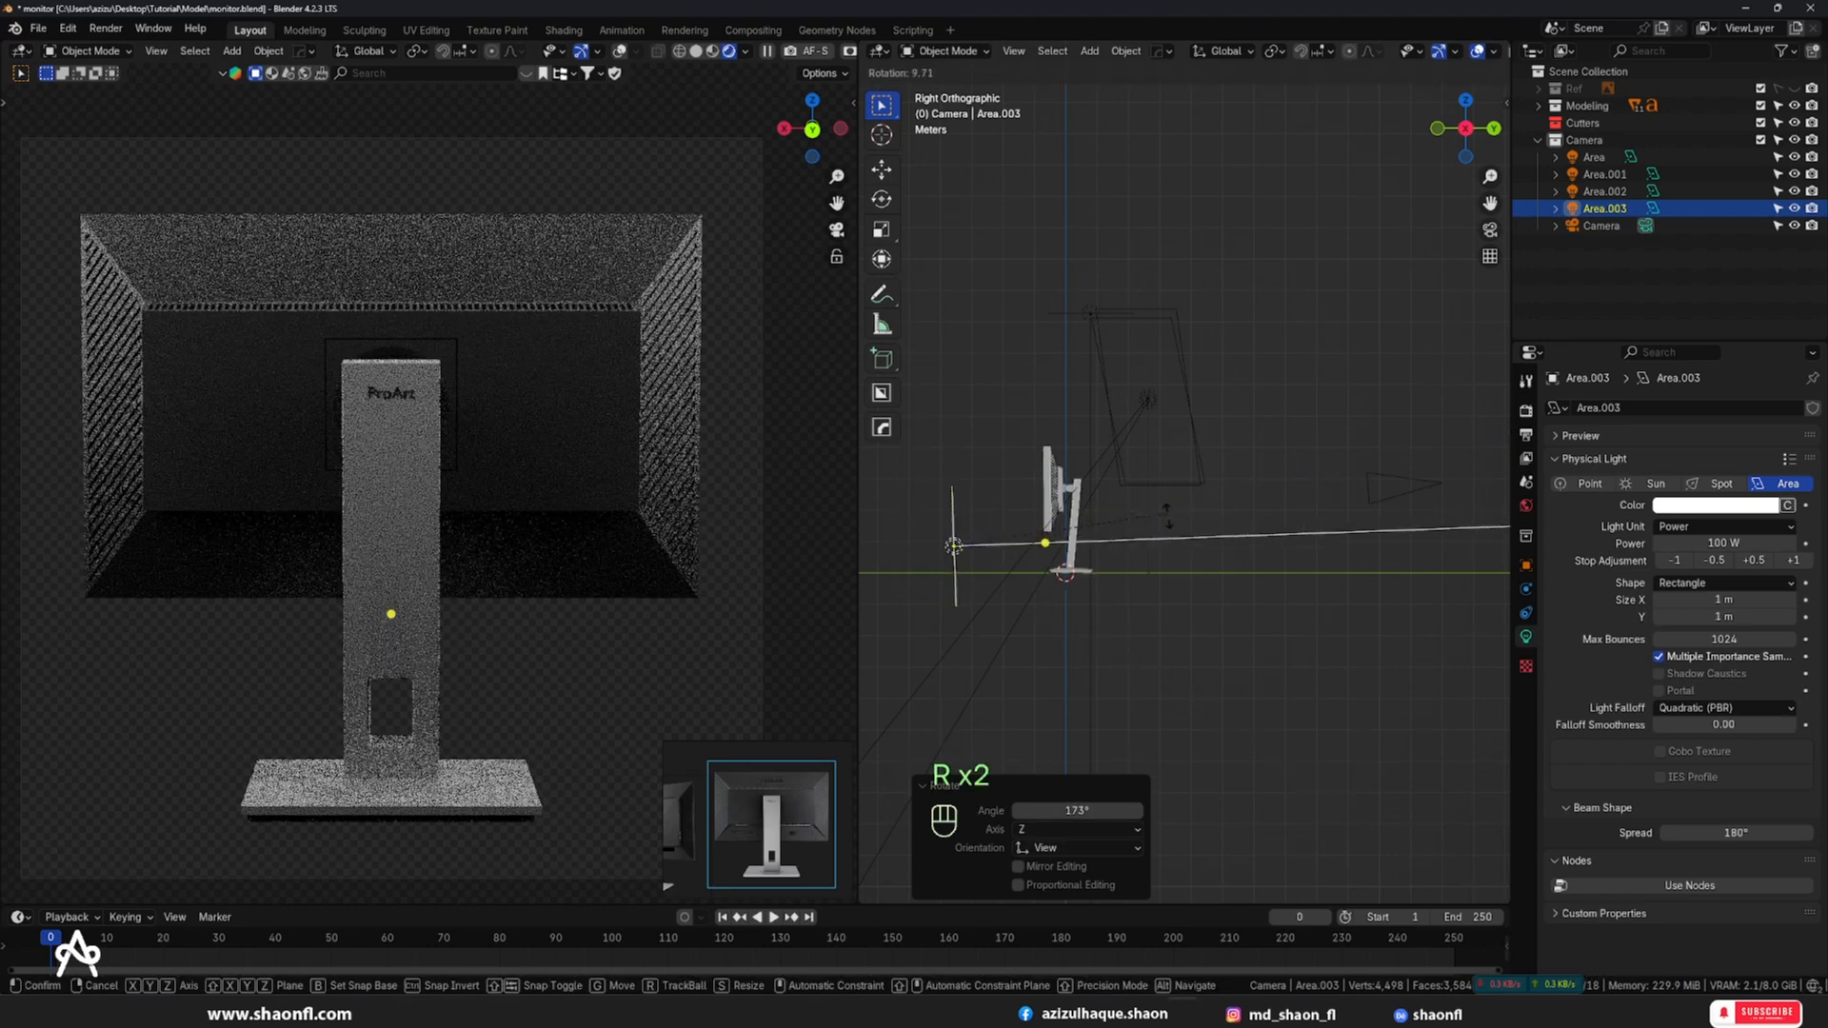
key("g")
left_click(1224, 557)
key("r")
left_click(1227, 557)
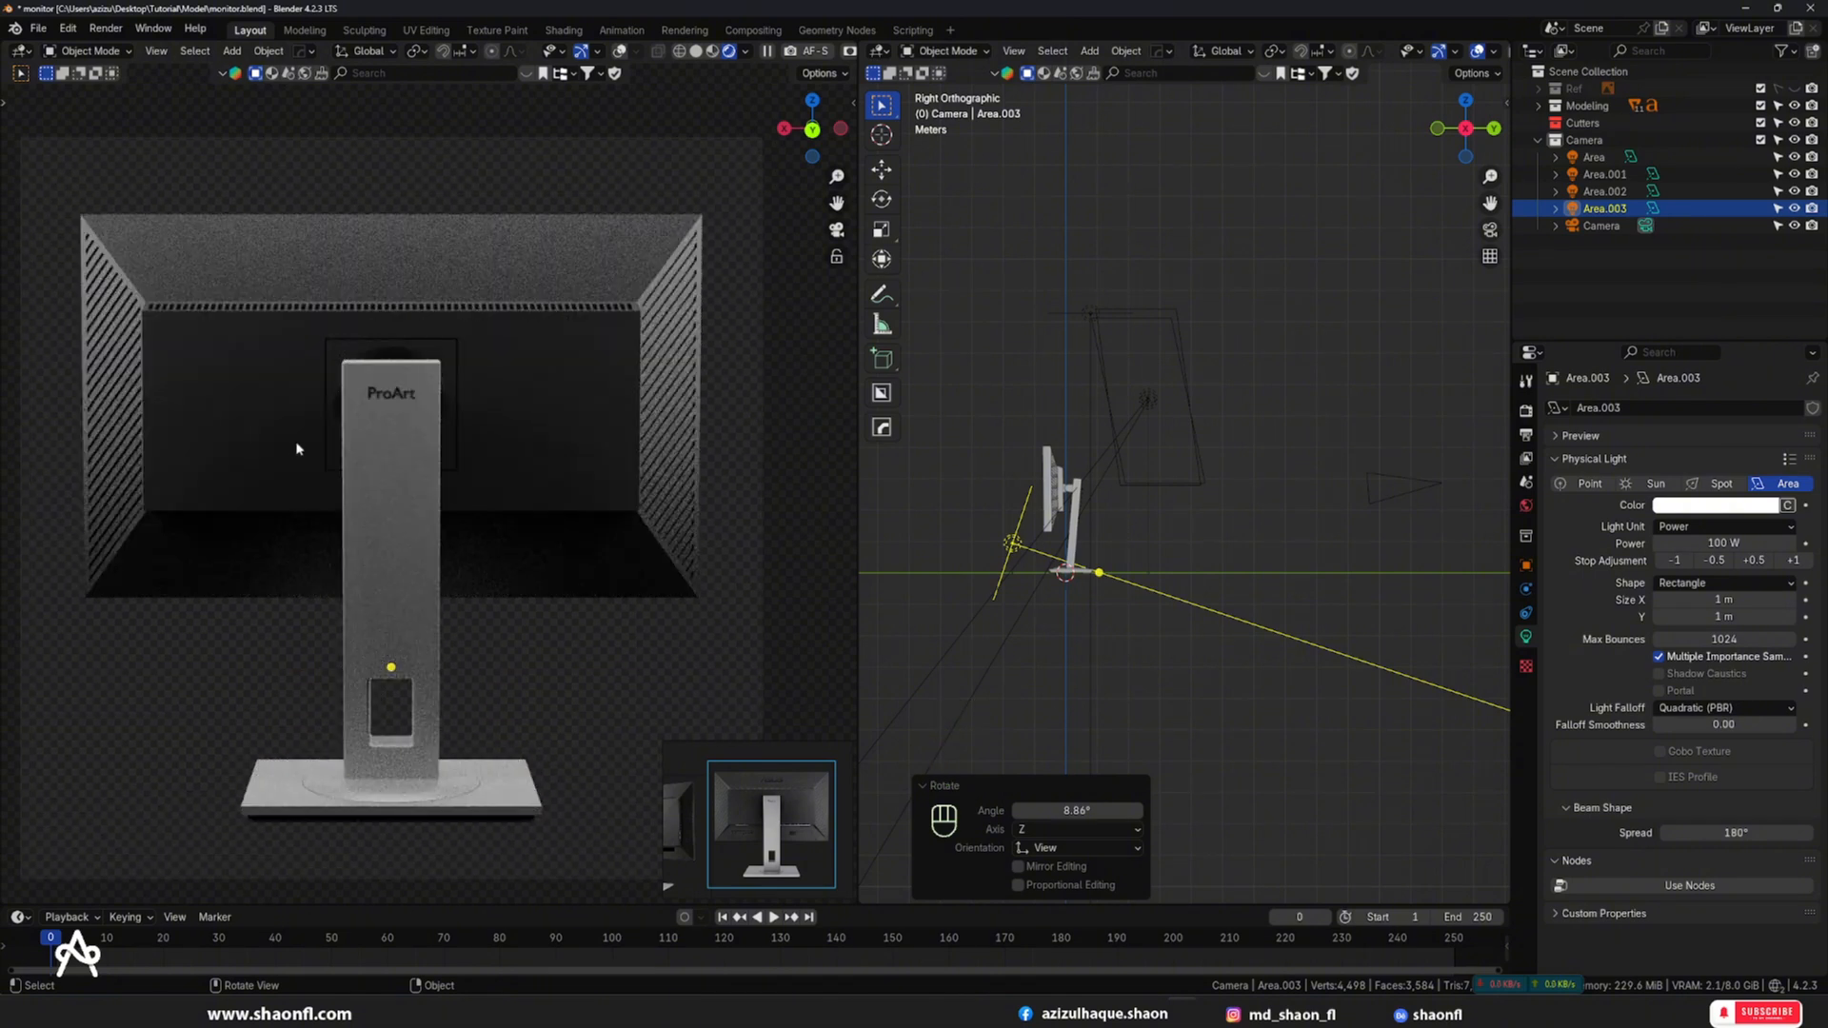
- Set the camera viewport to solid shading and render the still image
key("z")
left_click(466, 442)
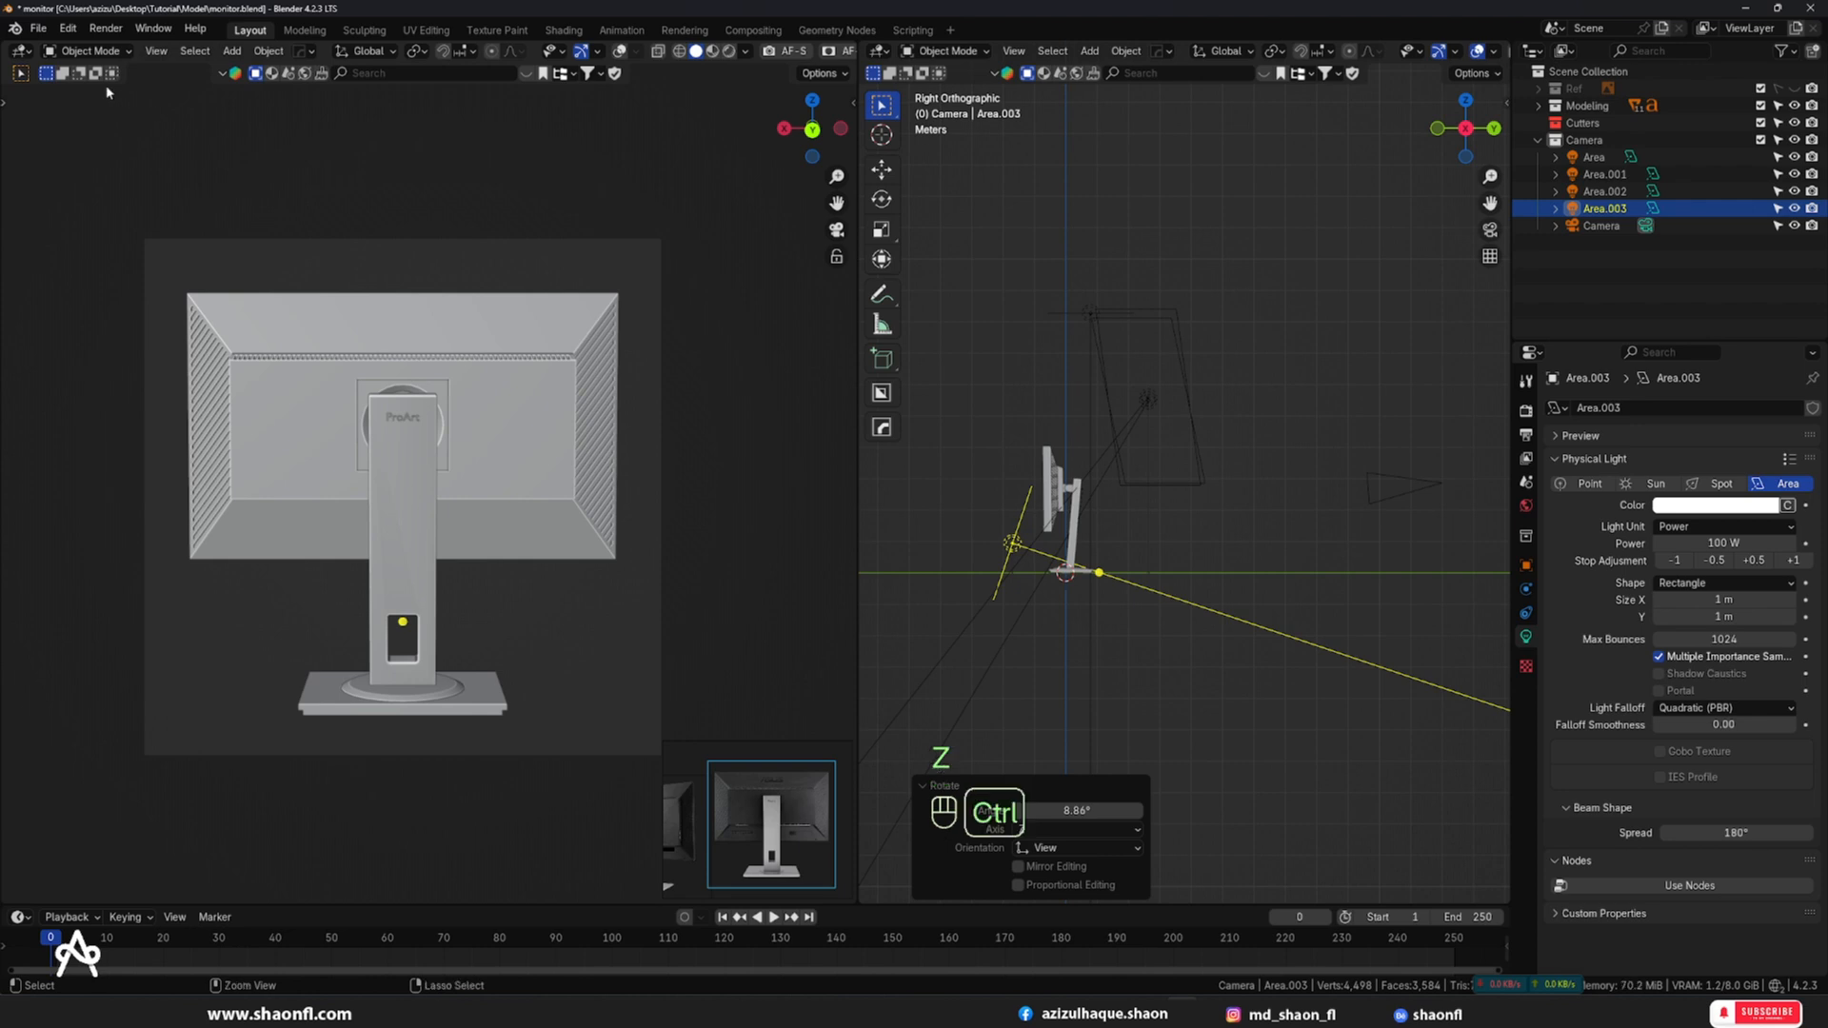
left_click(105, 28)
left_click(114, 46)
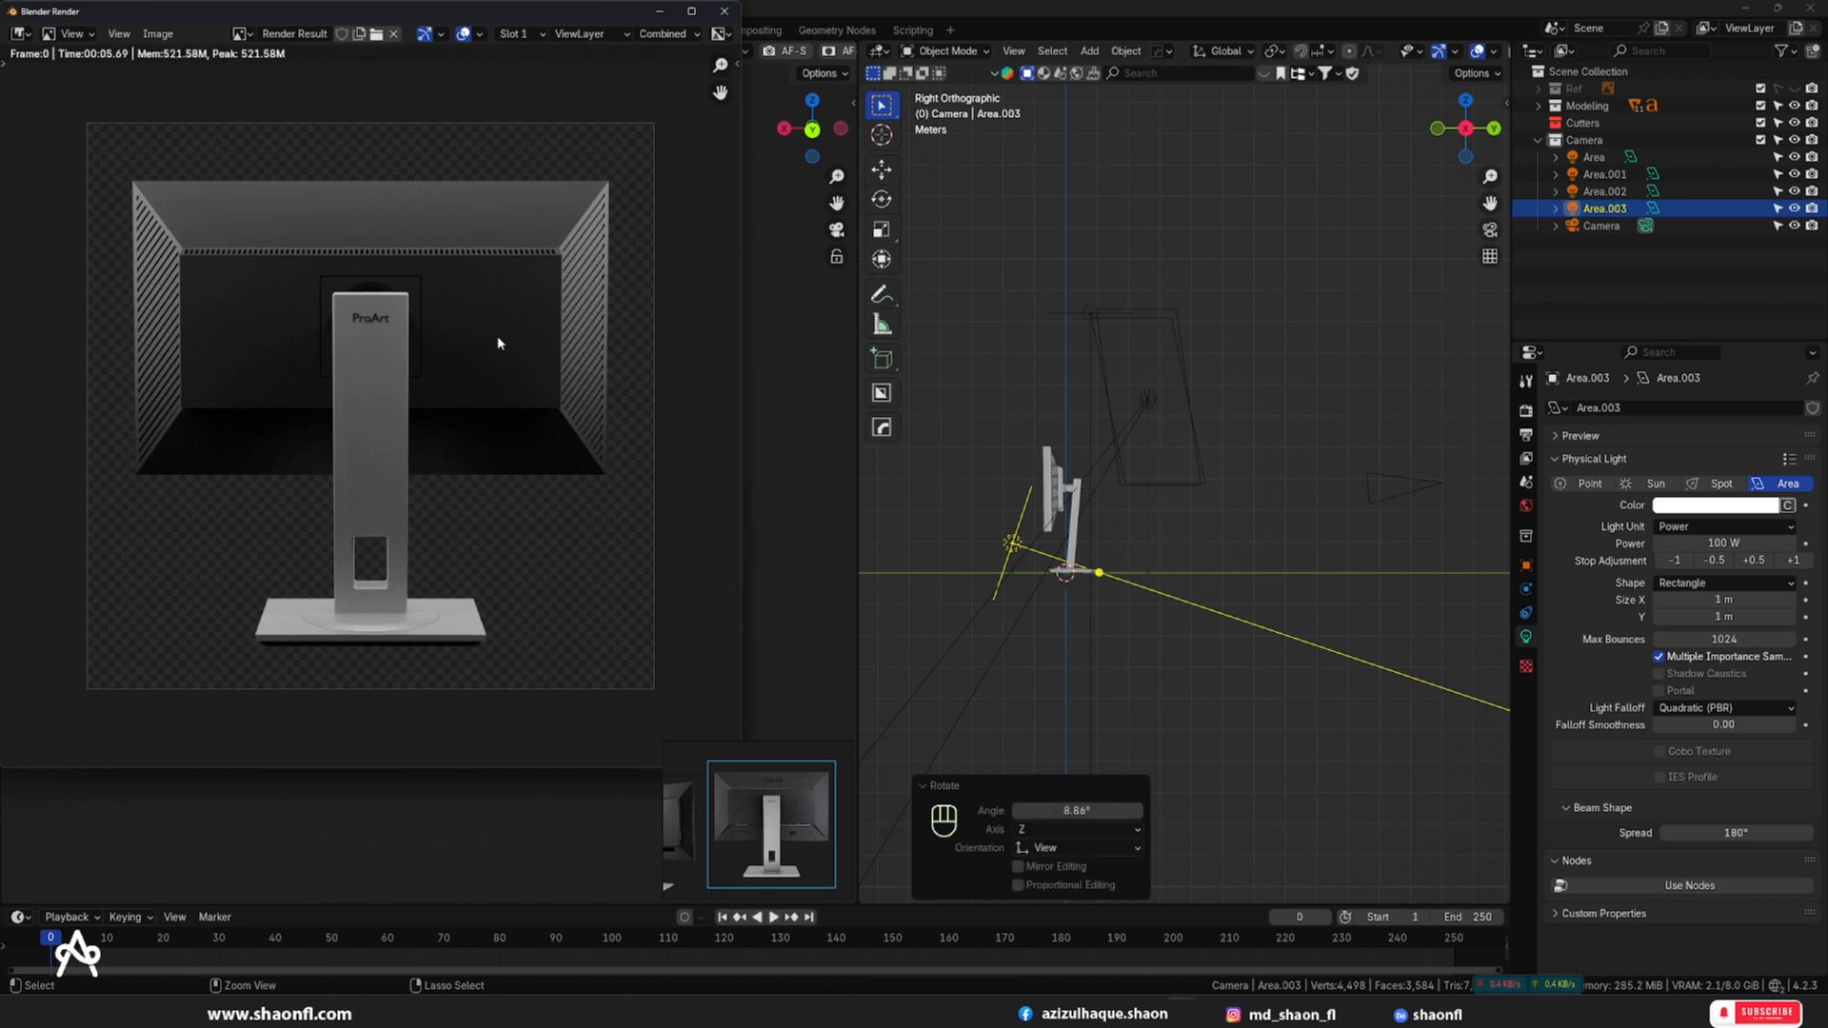
- Examine the rendered image up close, including the ProArt logo, the stand and the back panel
scroll(441, 247, "up", 5)
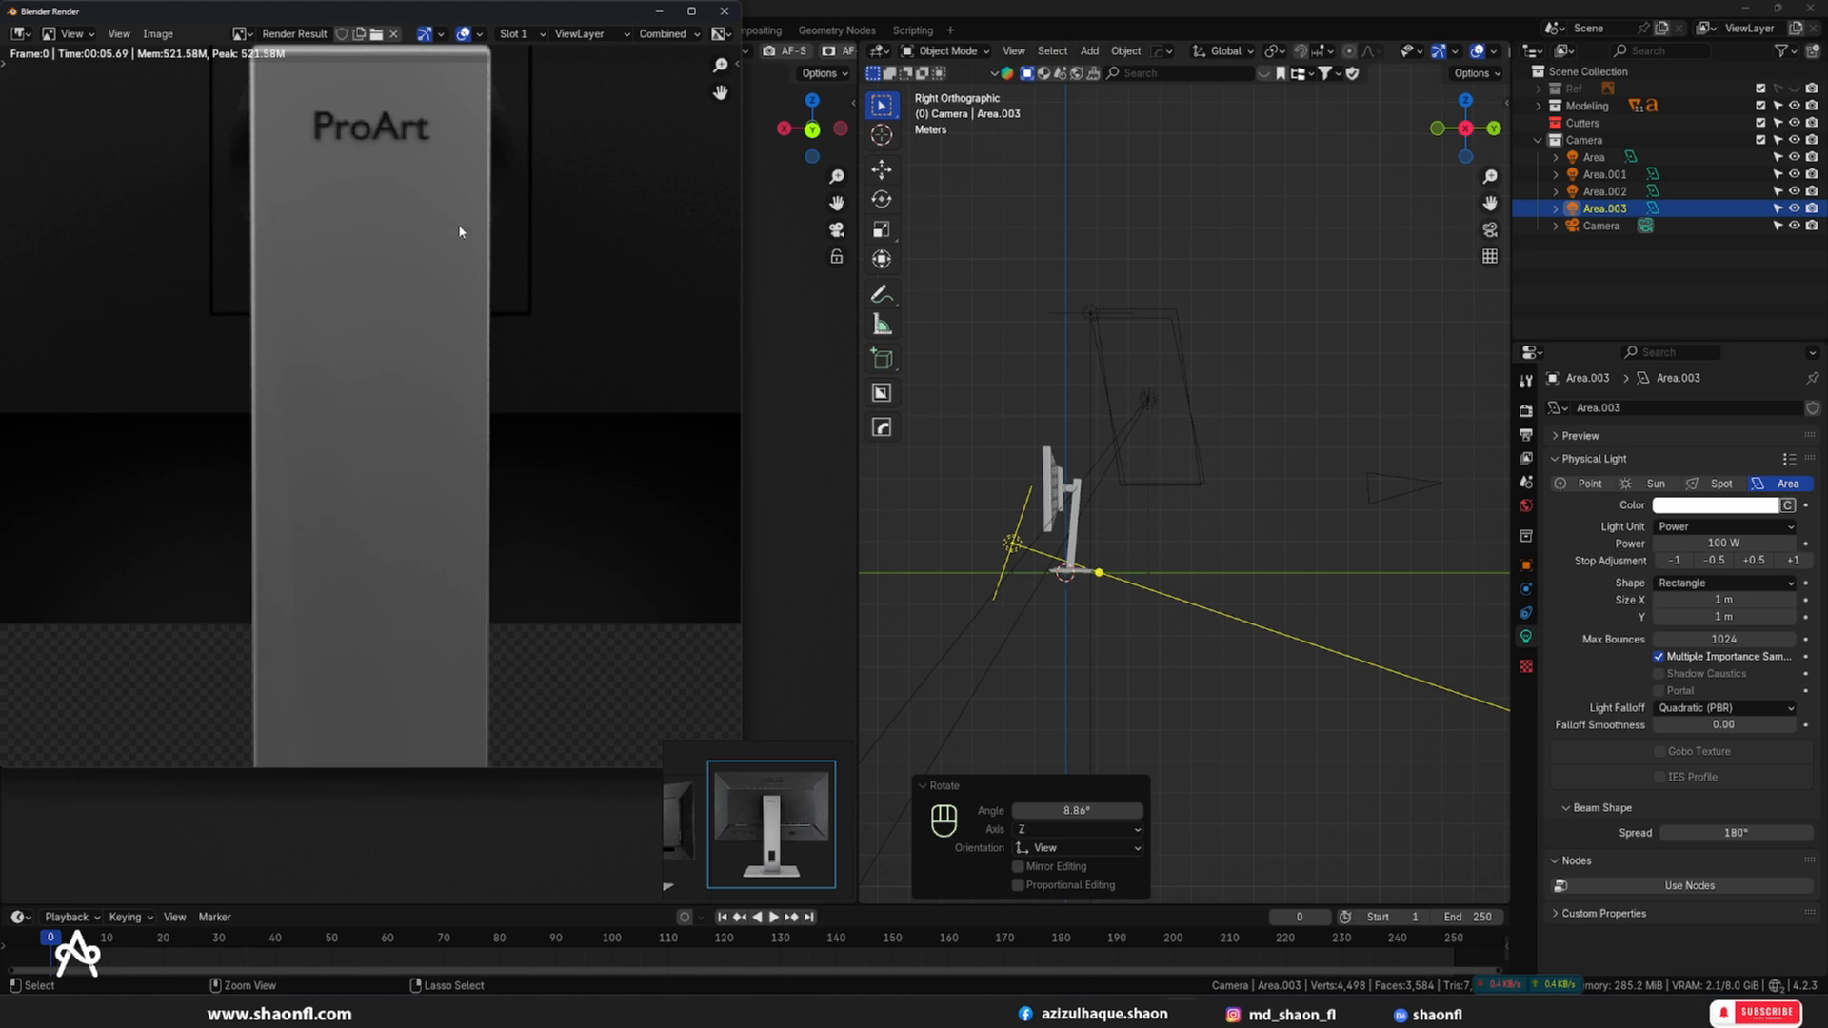
scroll(459, 231, "down", 7)
scroll(463, 230, "up", 4)
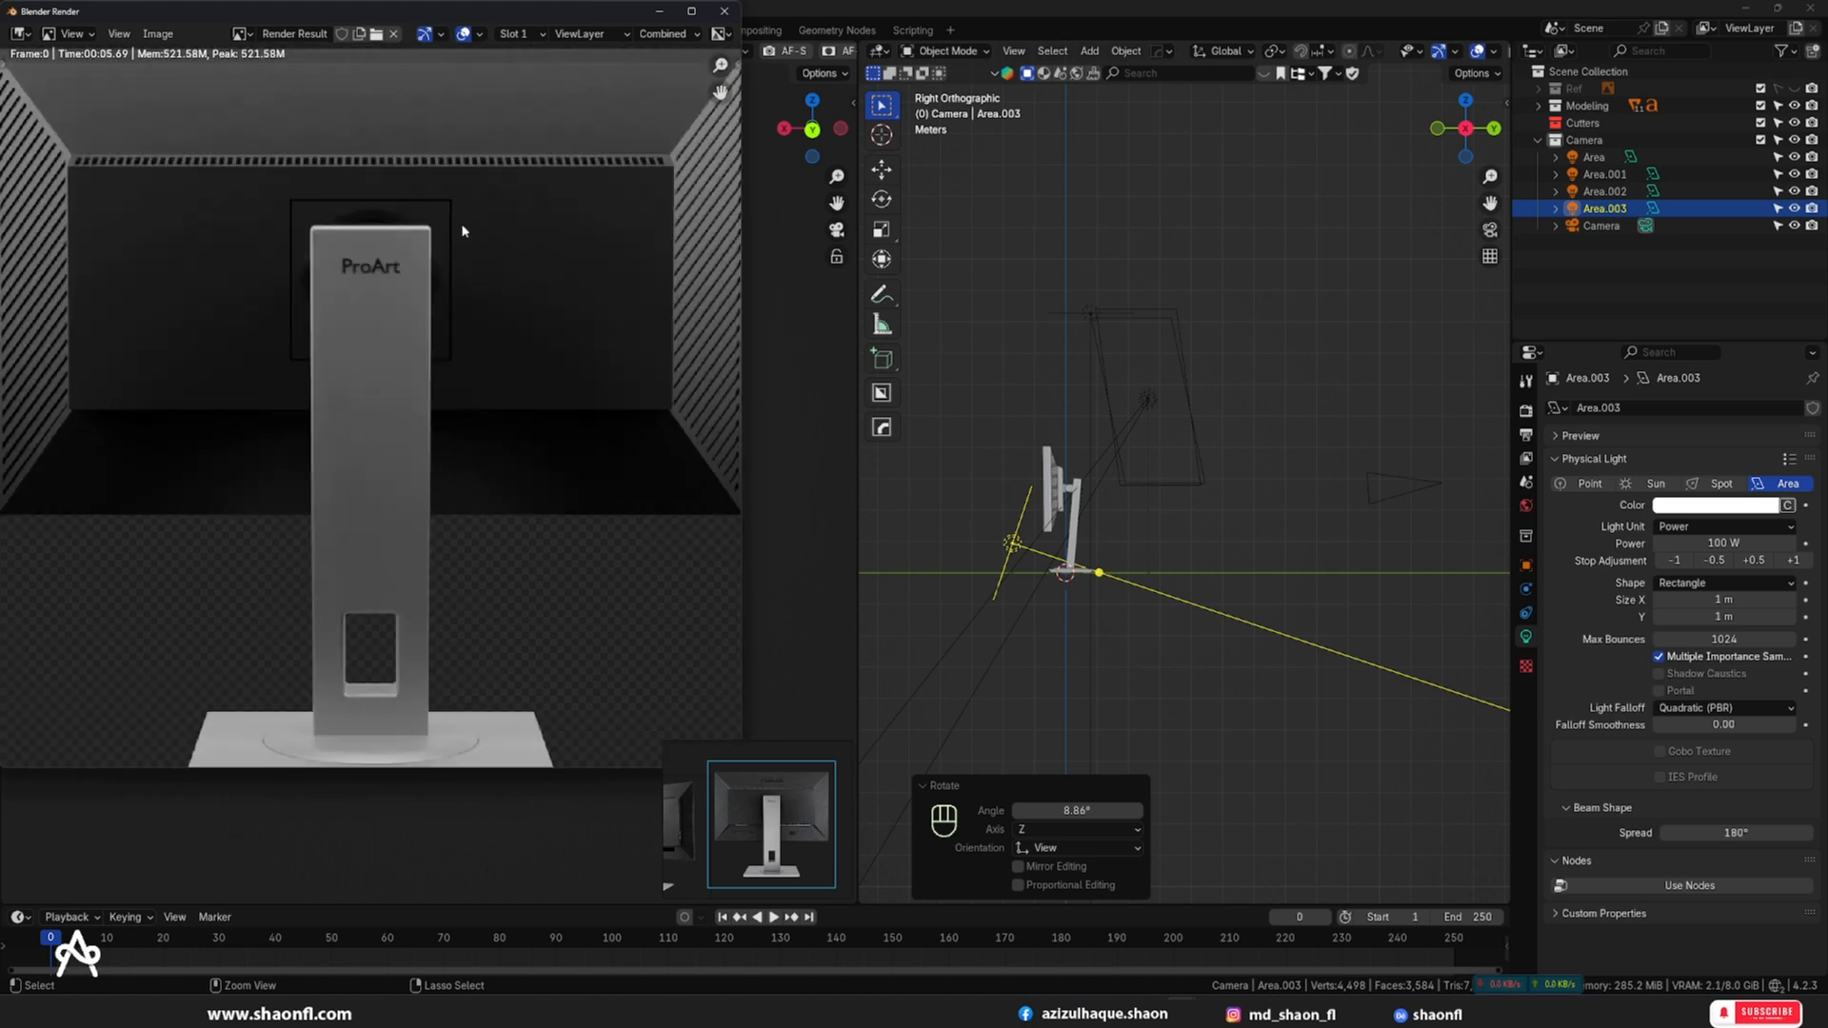
scroll(463, 230, "down", 4)
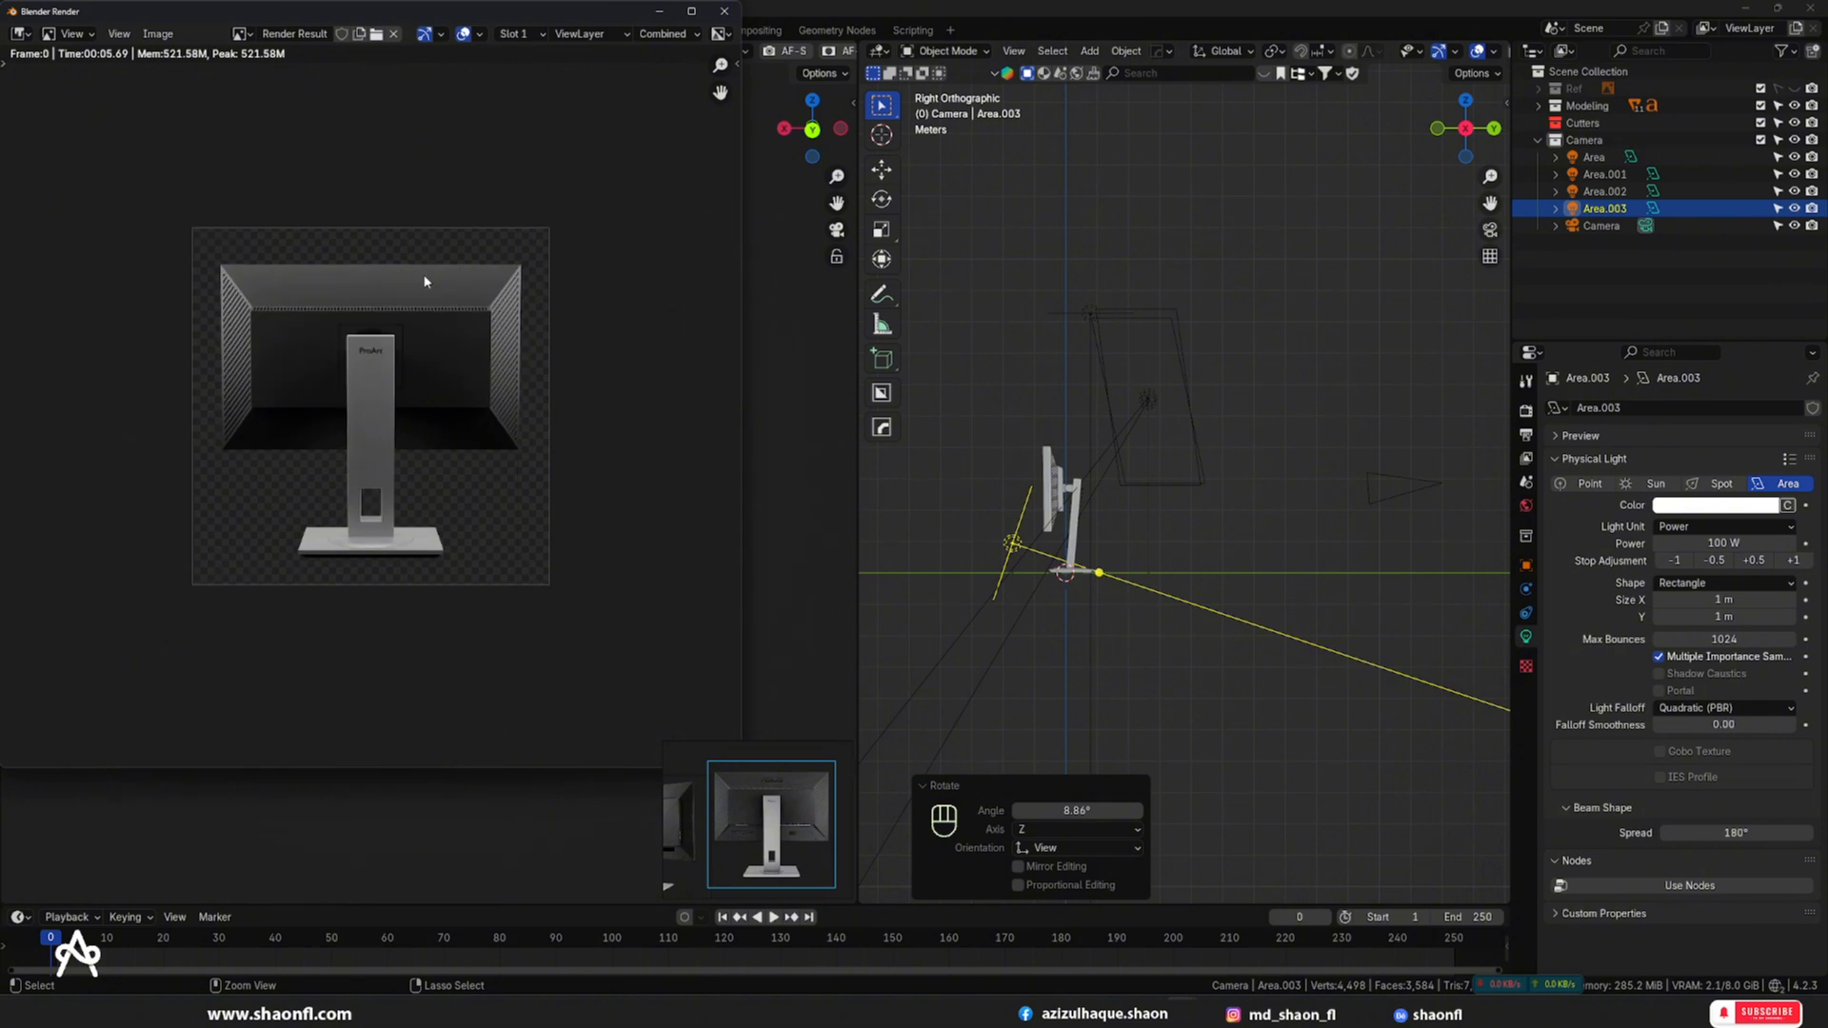
scroll(451, 437, "up", 2)
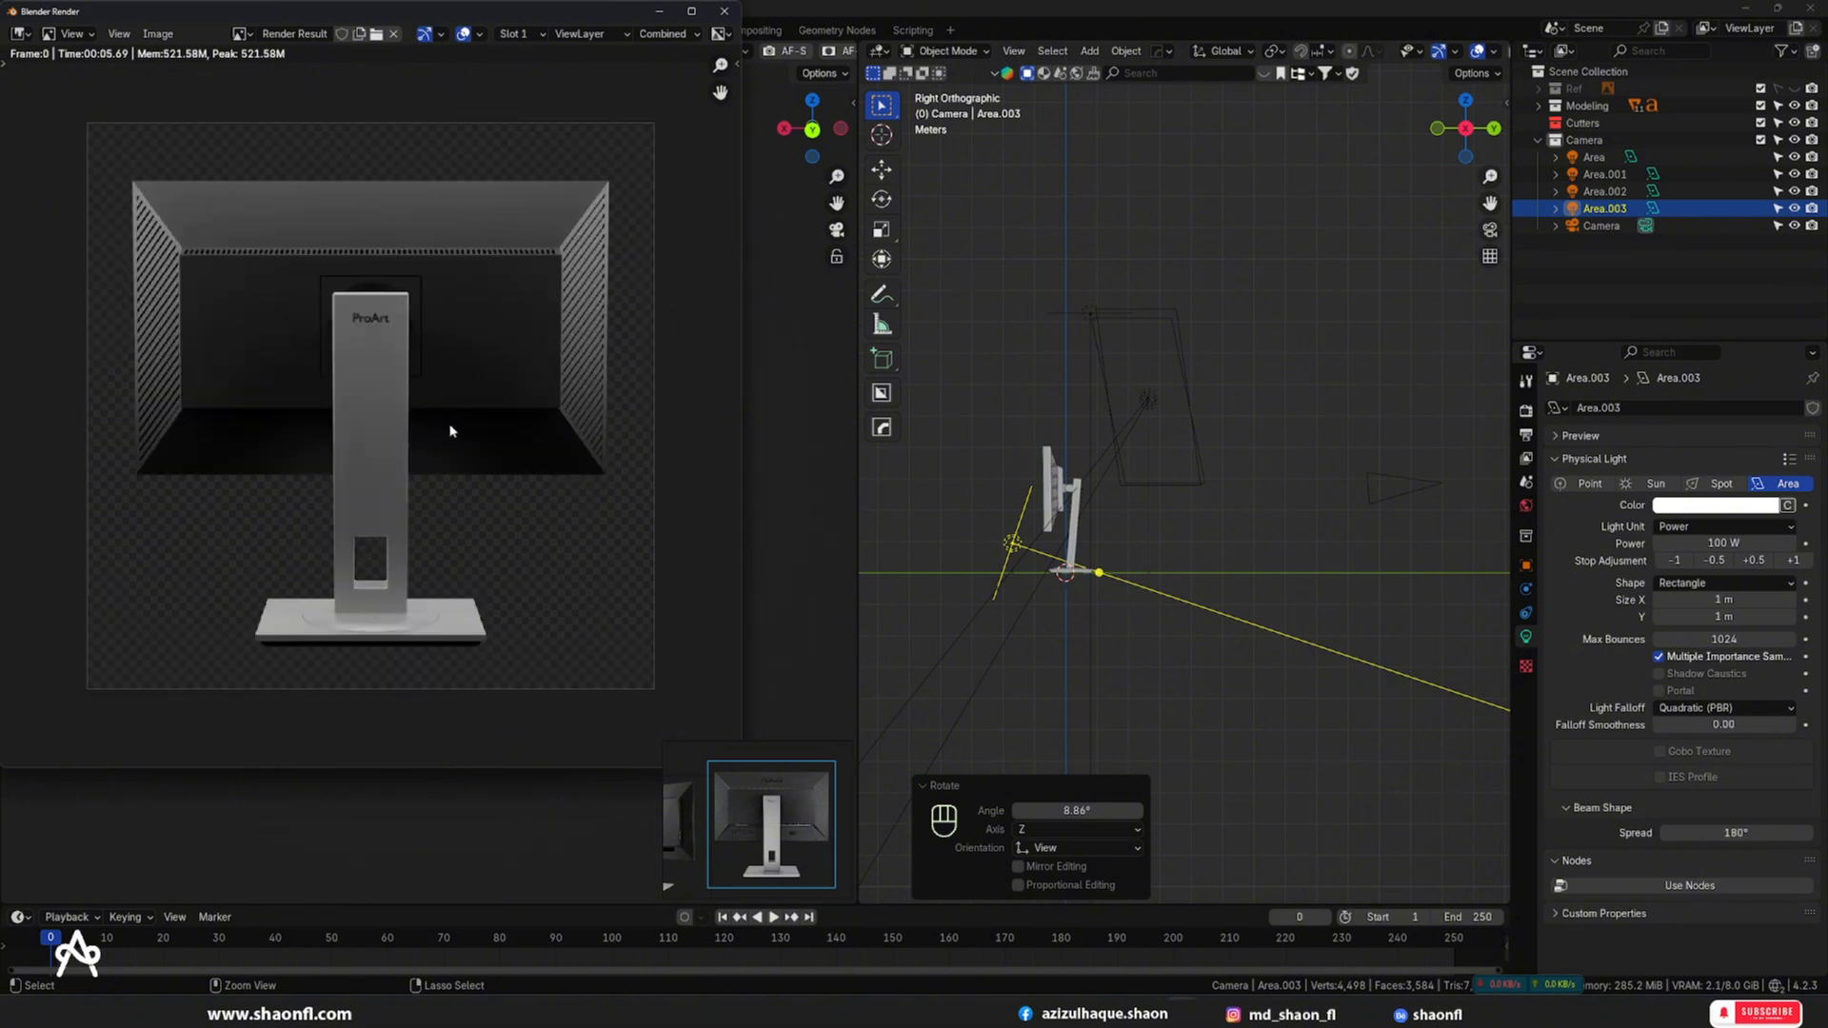
scroll(505, 359, "down", 4)
scroll(404, 349, "up", 3)
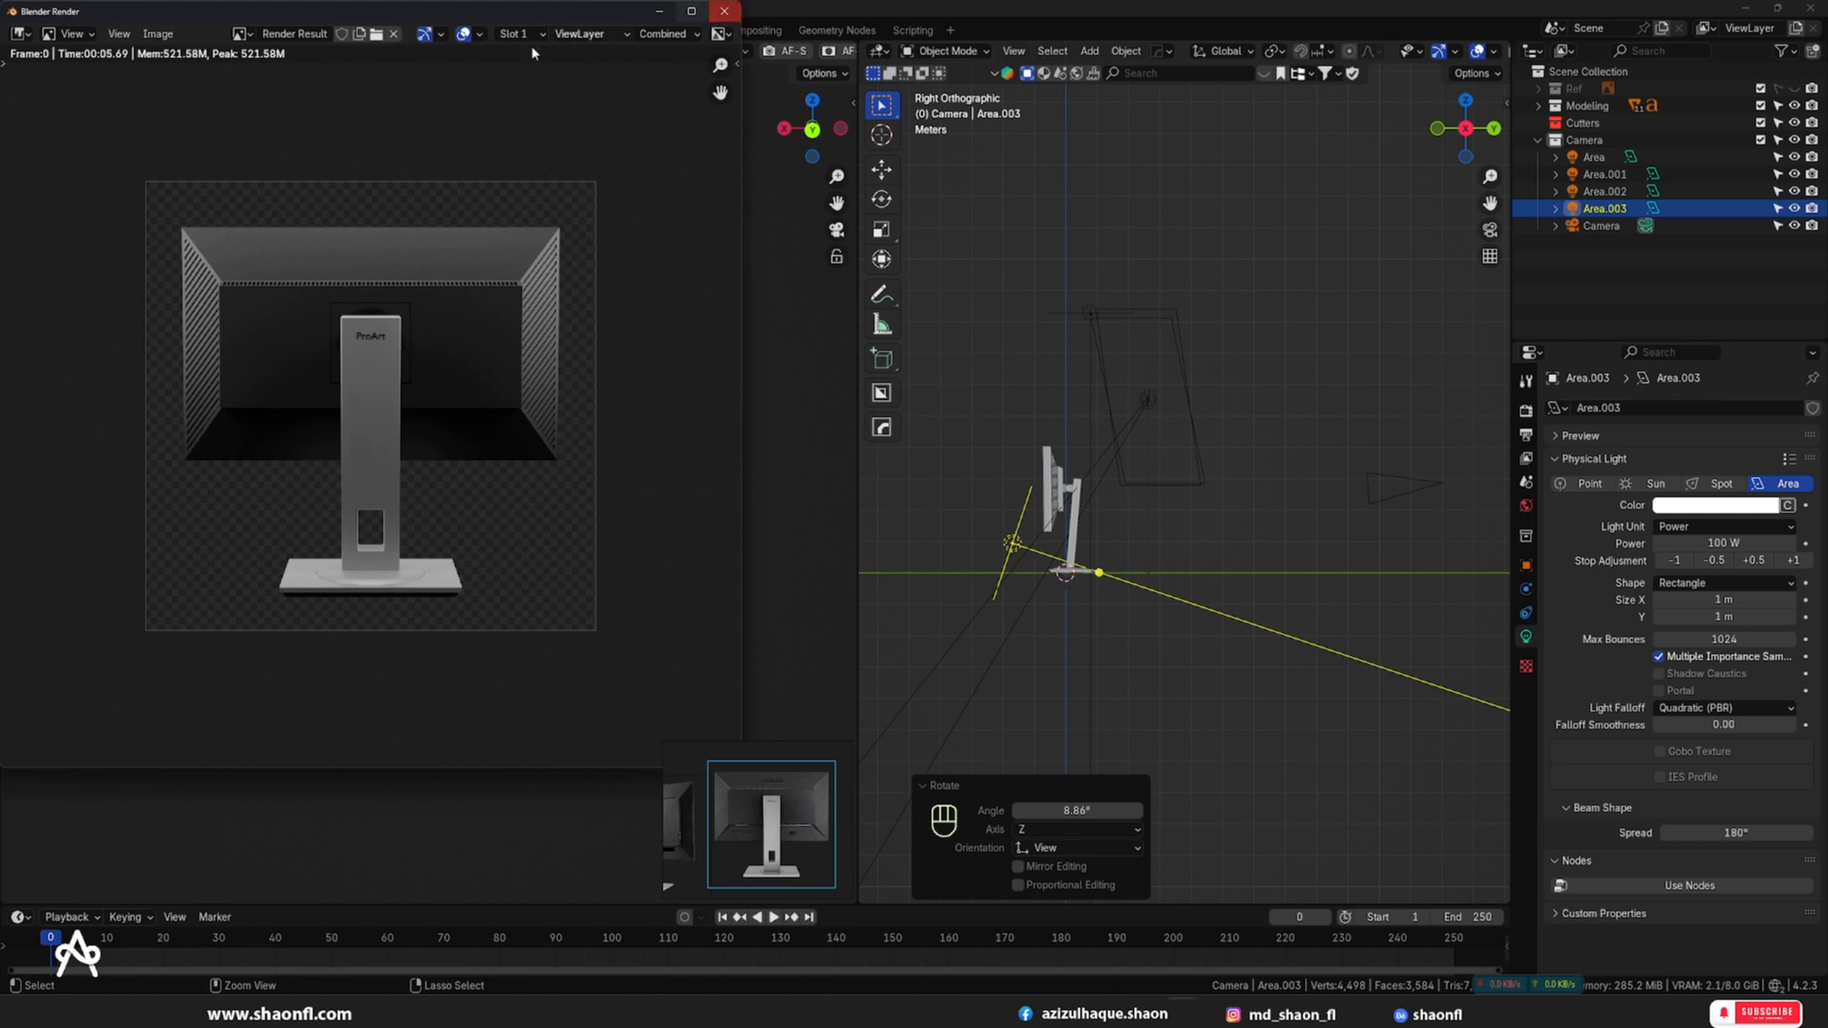
- Start saving the rendered image and create and open a folder named render inside the Tutorial folder
left_click(158, 33)
left_click(188, 190)
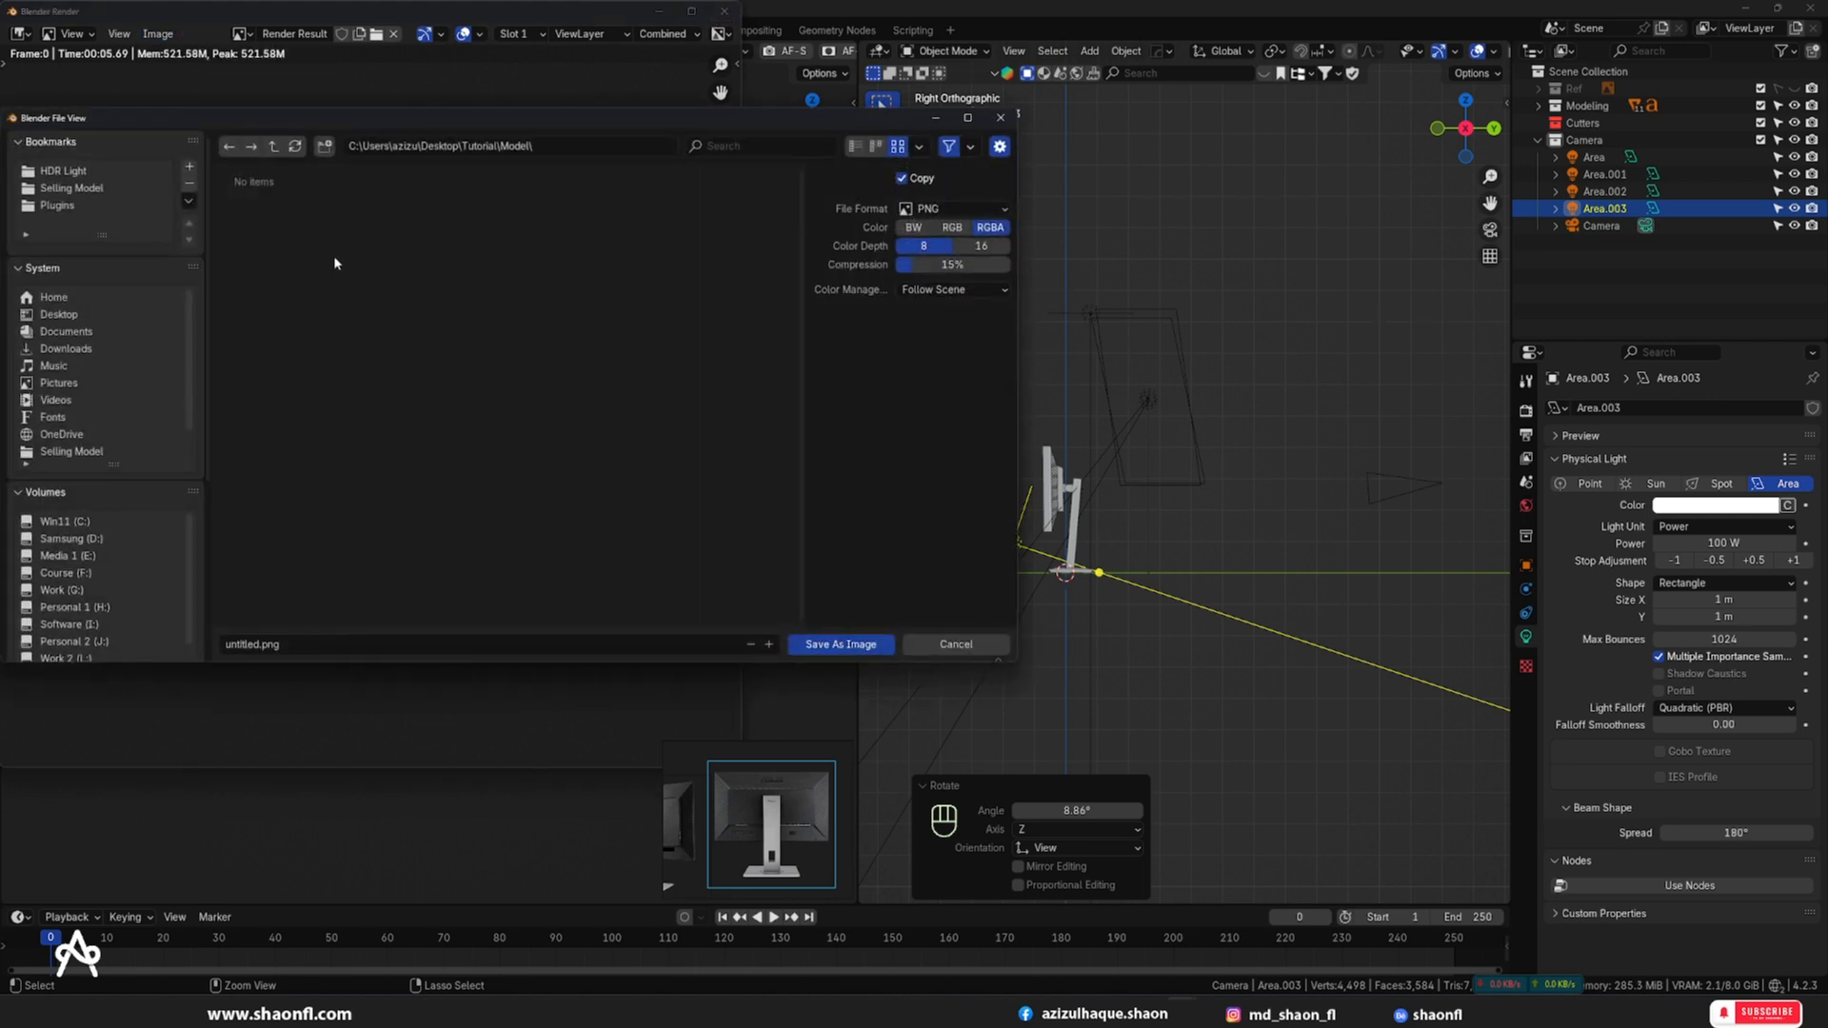
left_click(273, 146)
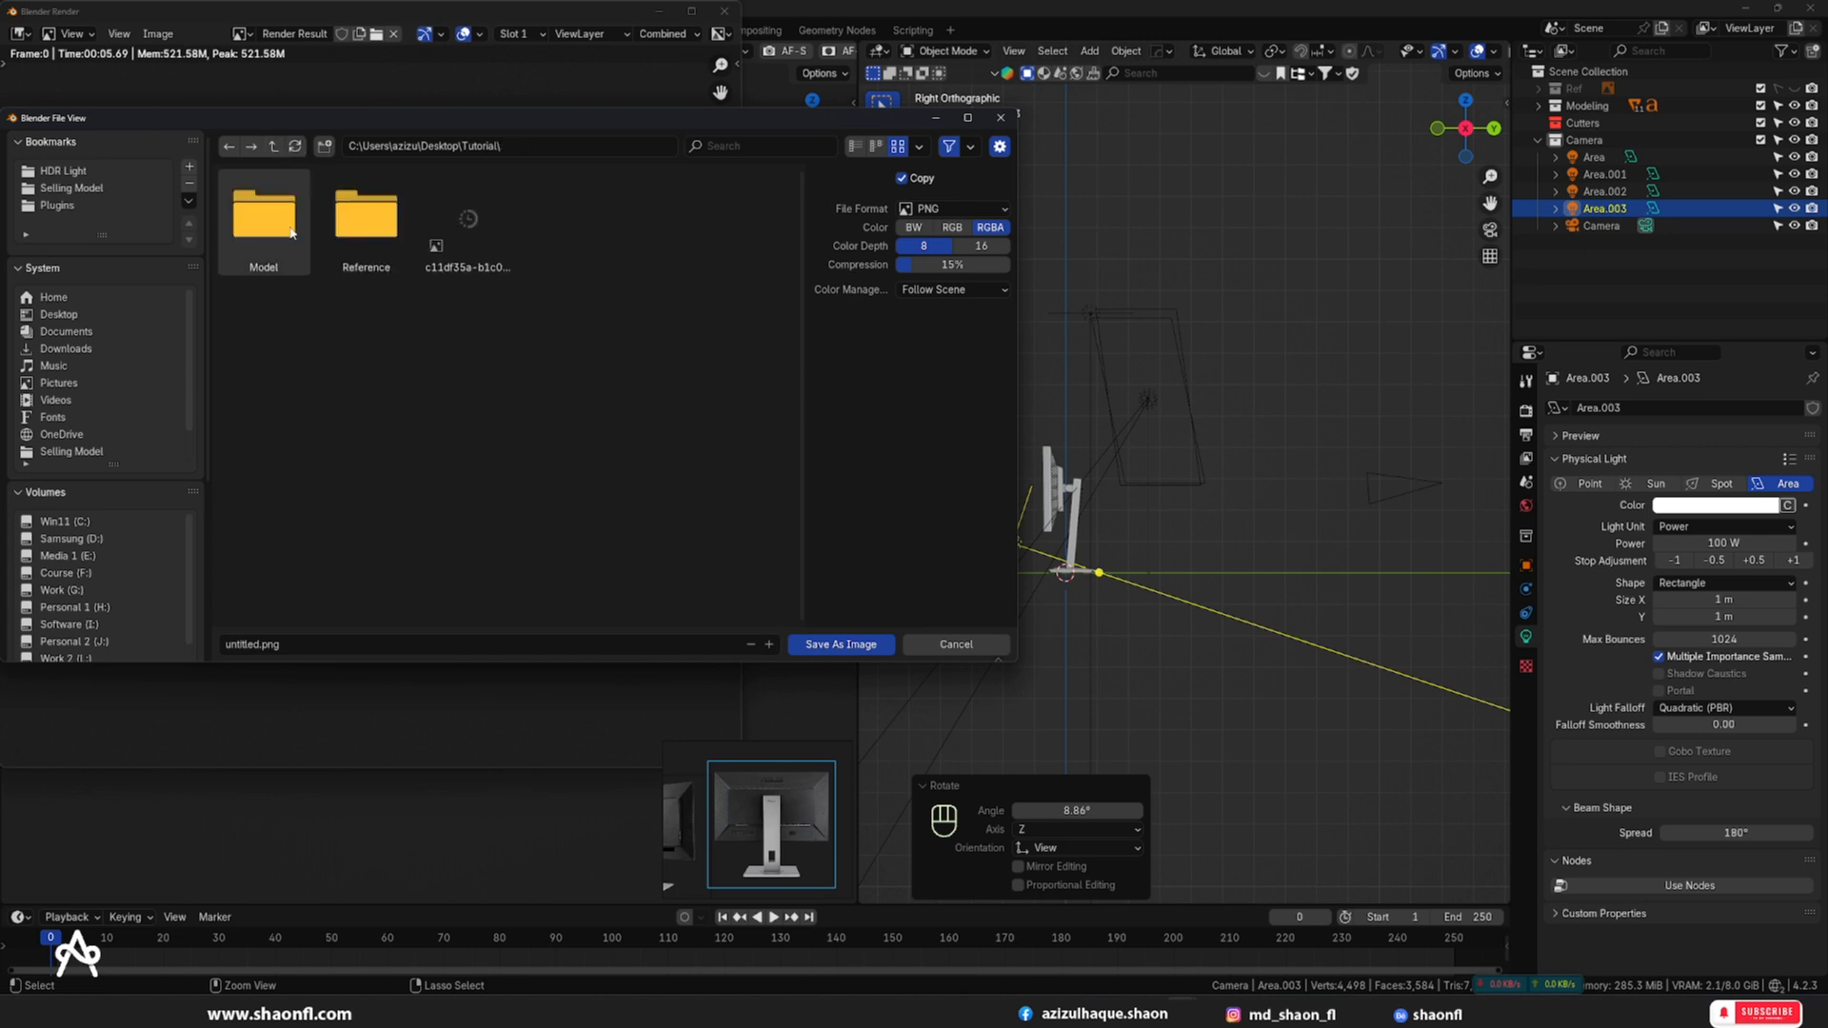
left_click(325, 145)
type("ren")
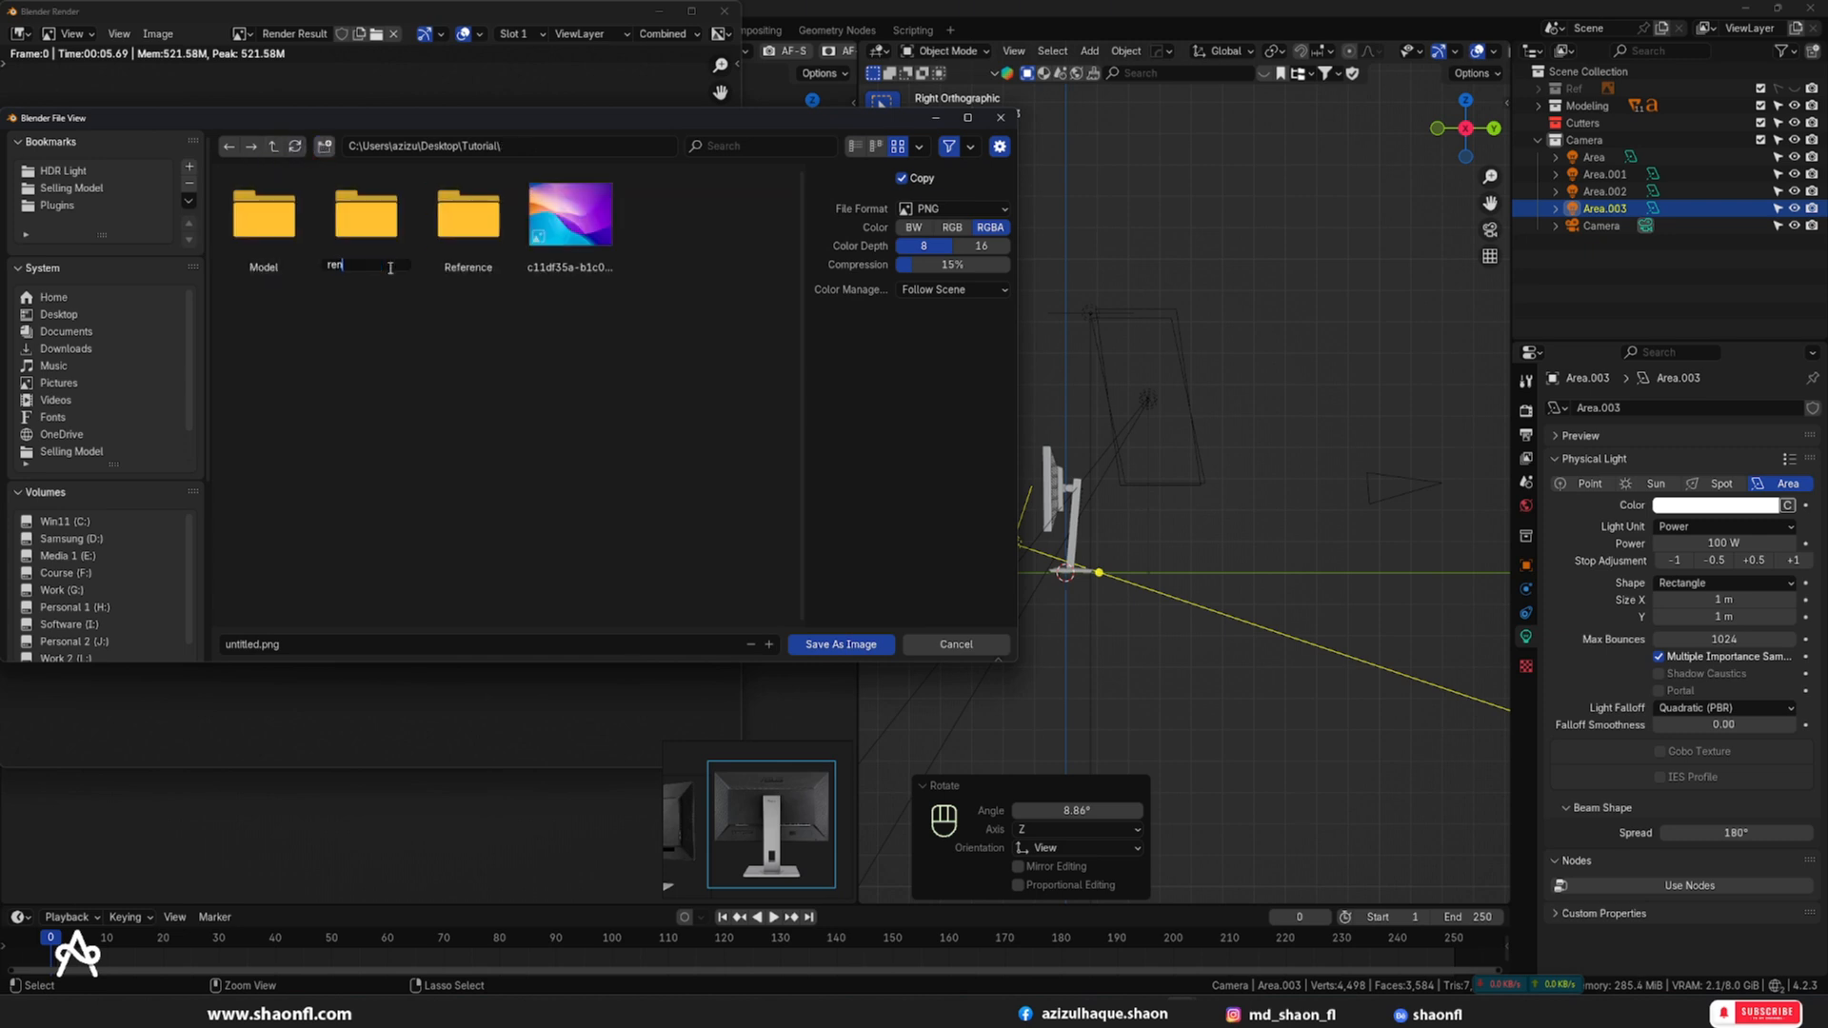
type("der")
key("Return")
double_click(460, 238)
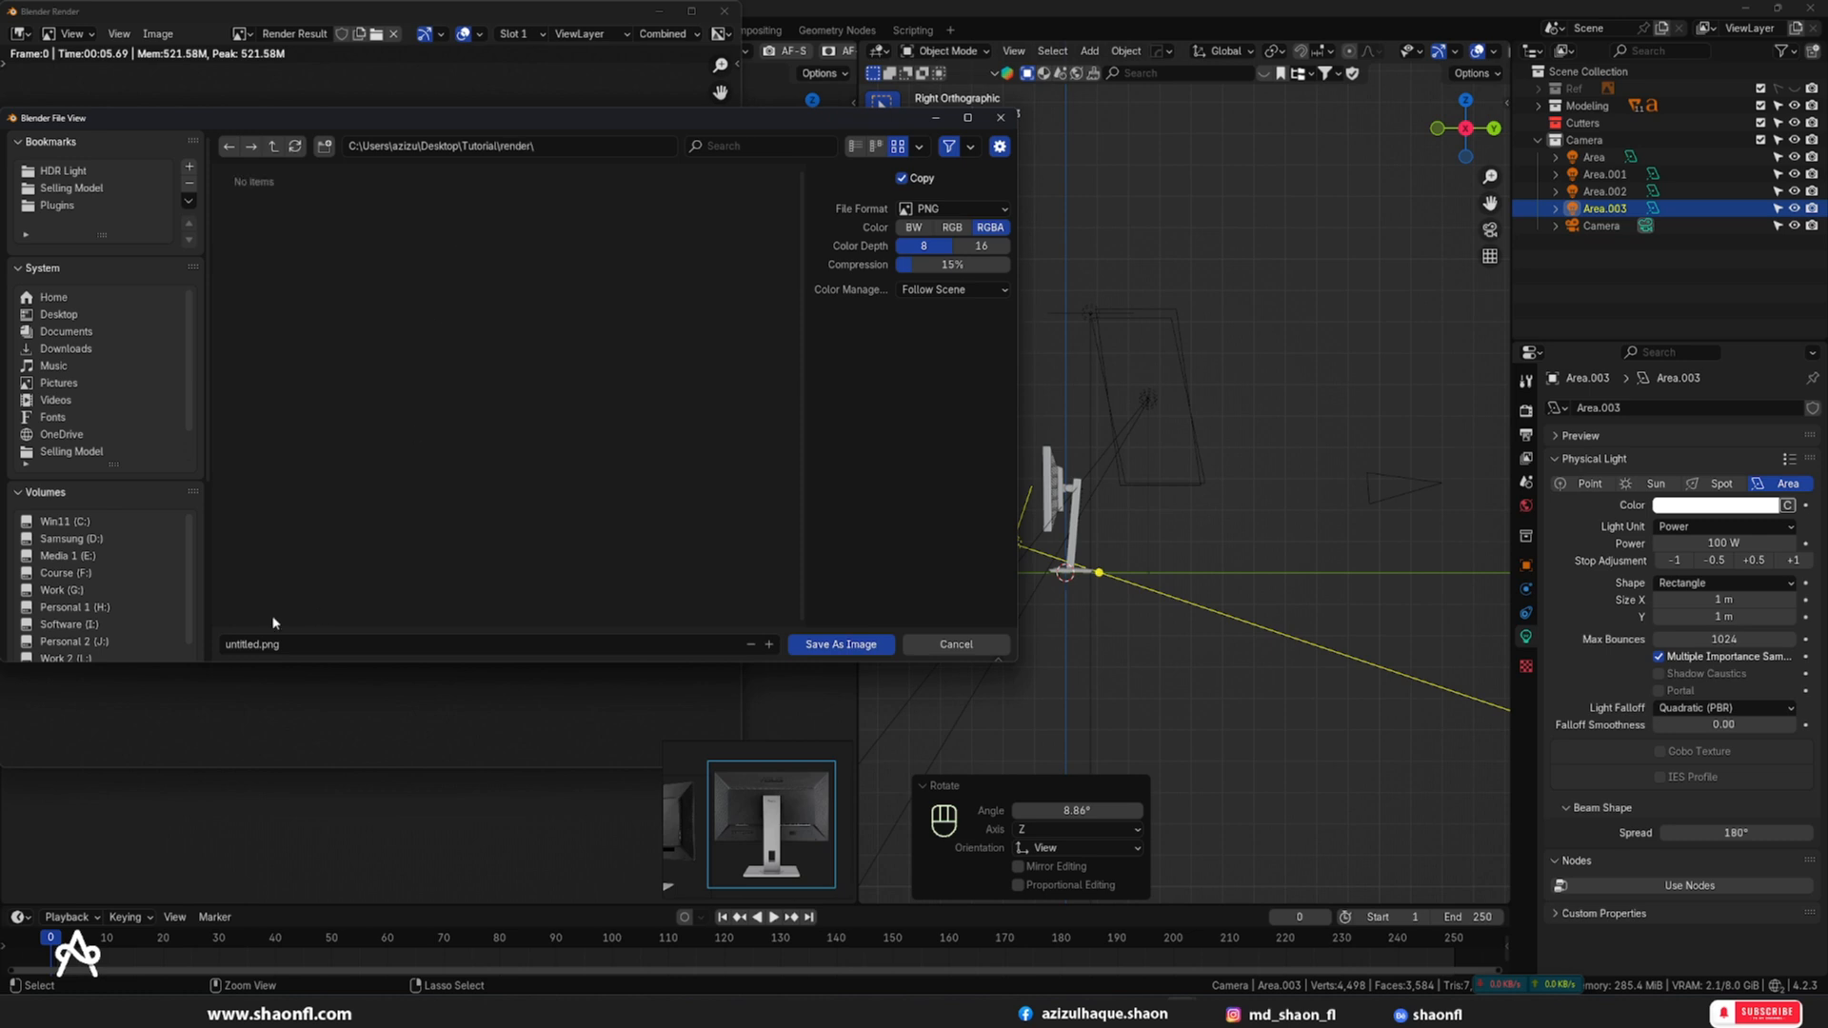
- Save the render as a PNG in the render folder and close the render window
left_click(272, 645)
left_click(835, 645)
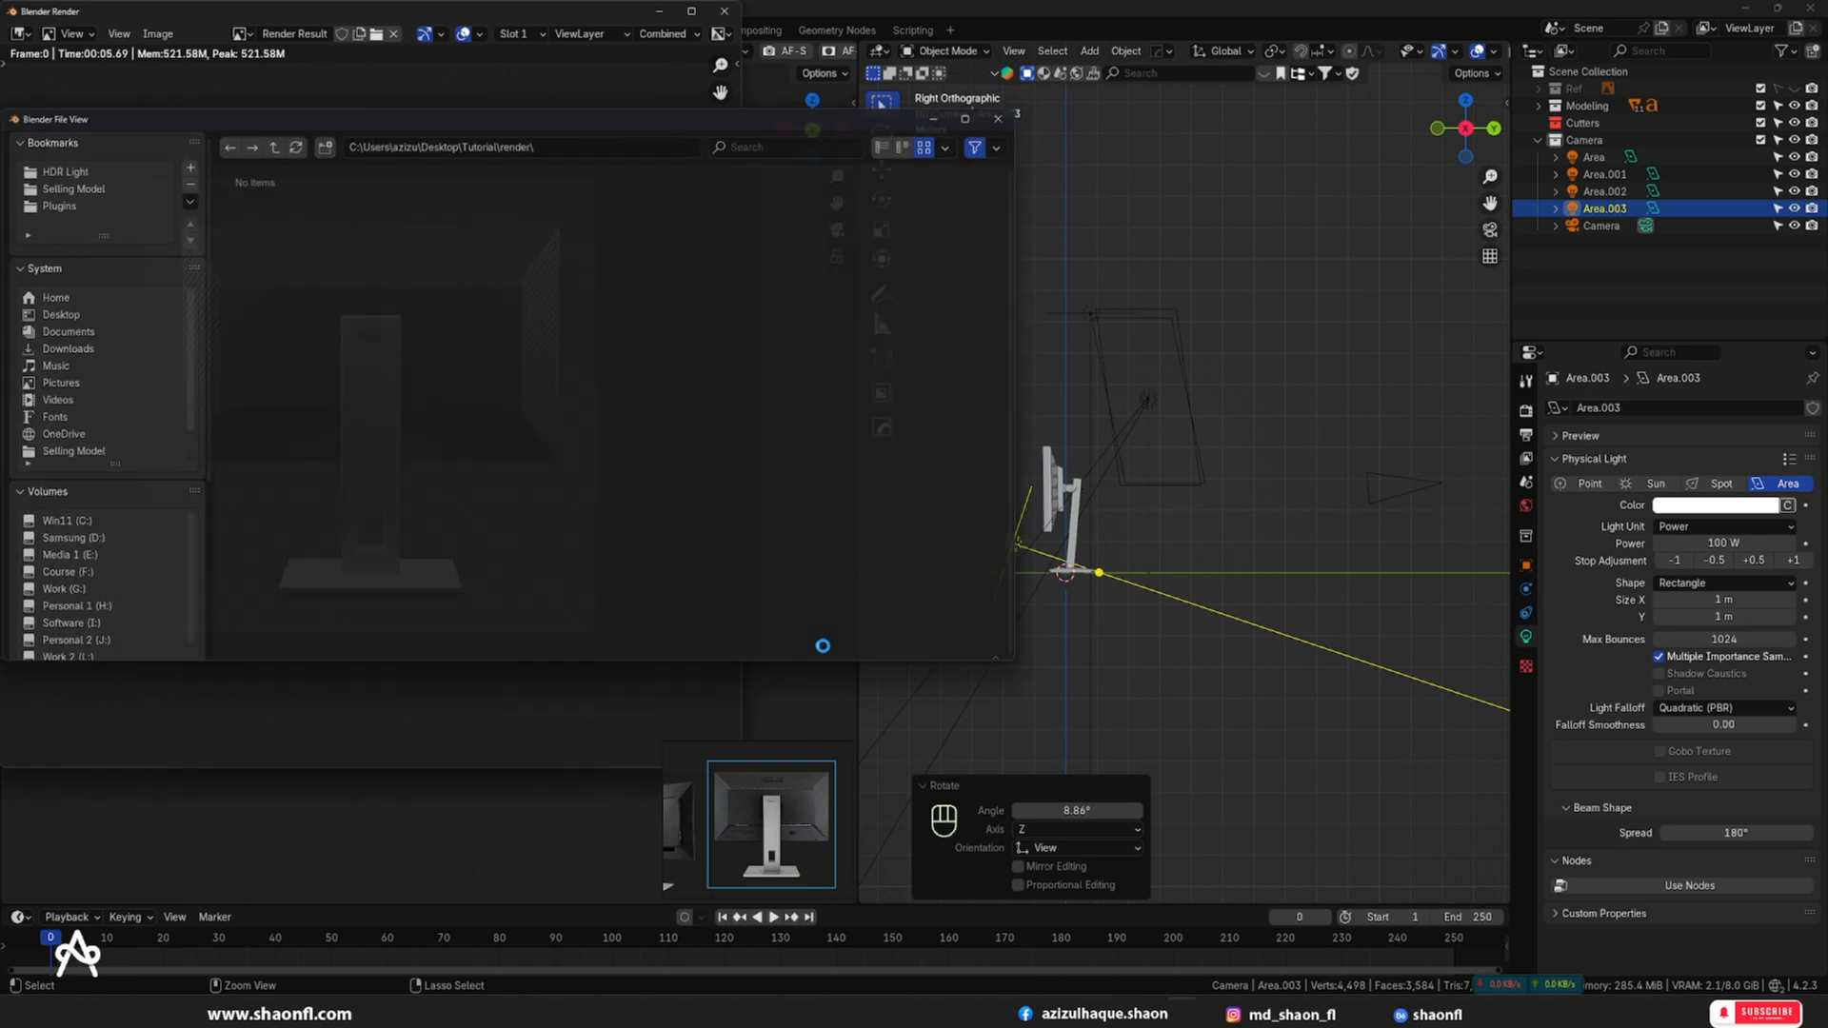
left_click(725, 11)
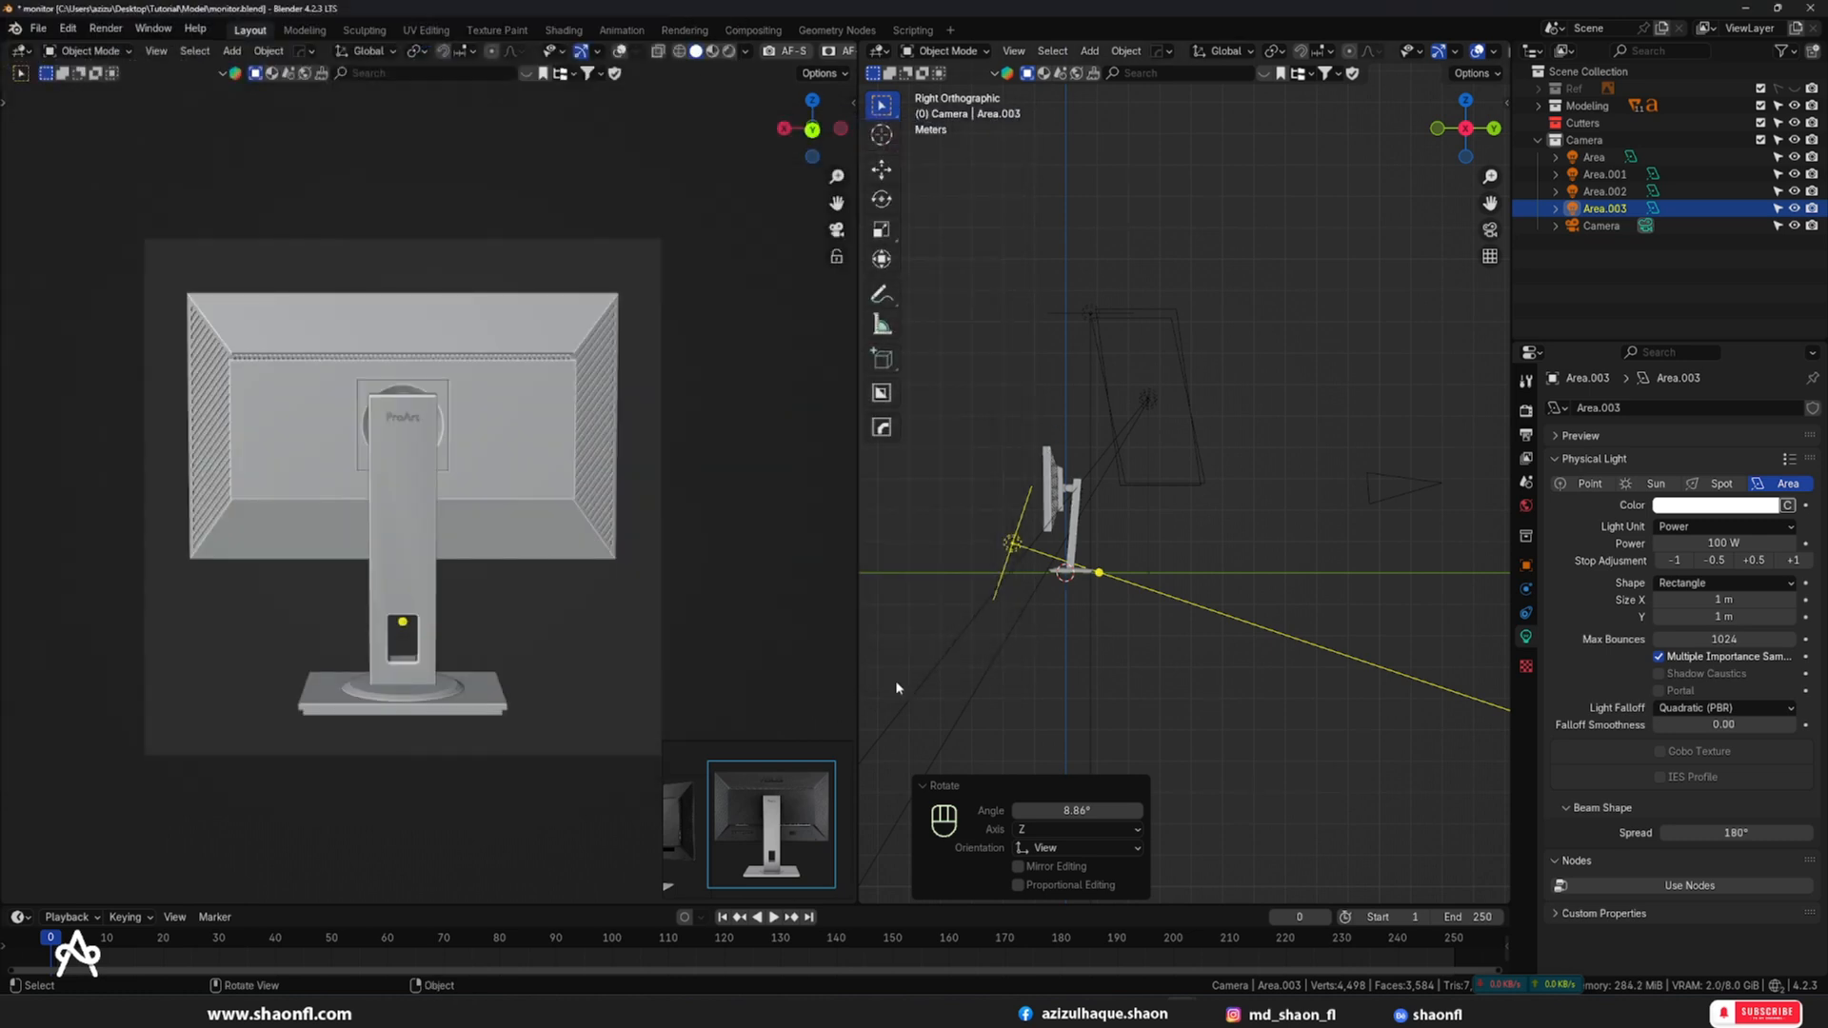
- Bring up the angled reference image, then move the camera about 3.06 m along X in the top view and rotate it 27.2°
scroll(896, 688, "down", 5)
scroll(734, 817, "down", 3)
double_click(690, 822)
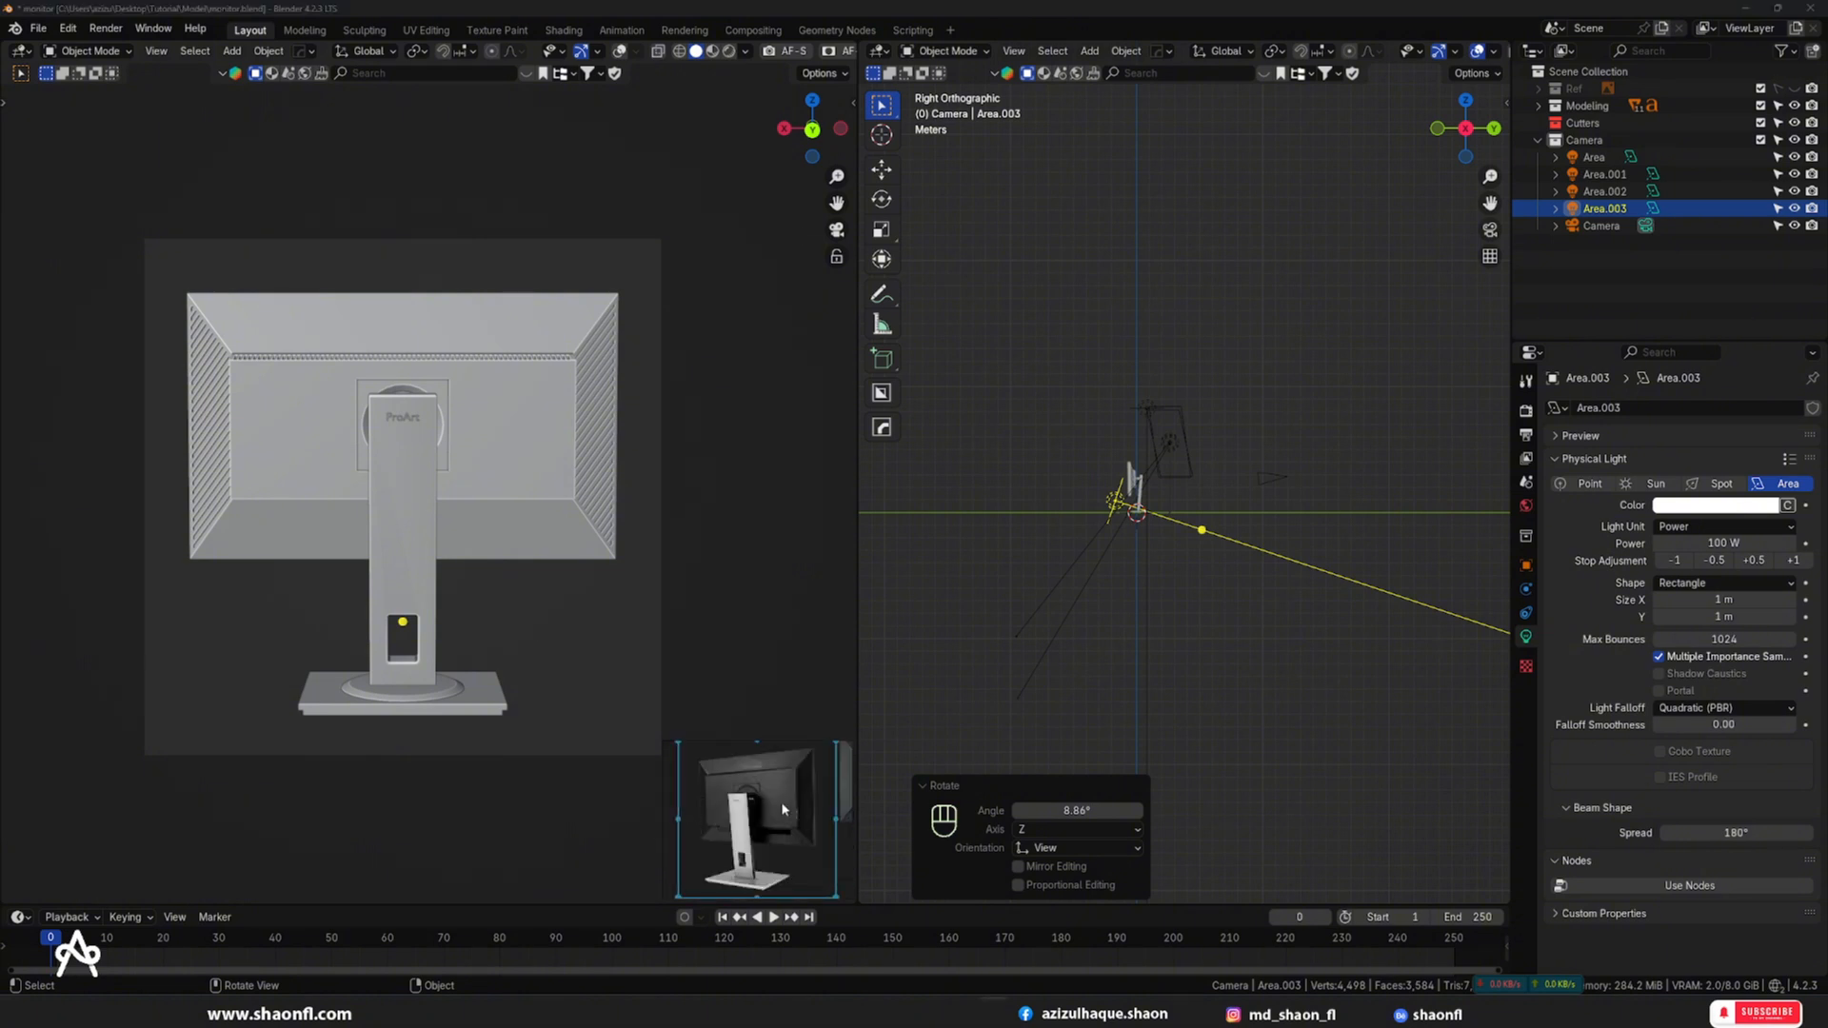
left_click(1271, 481)
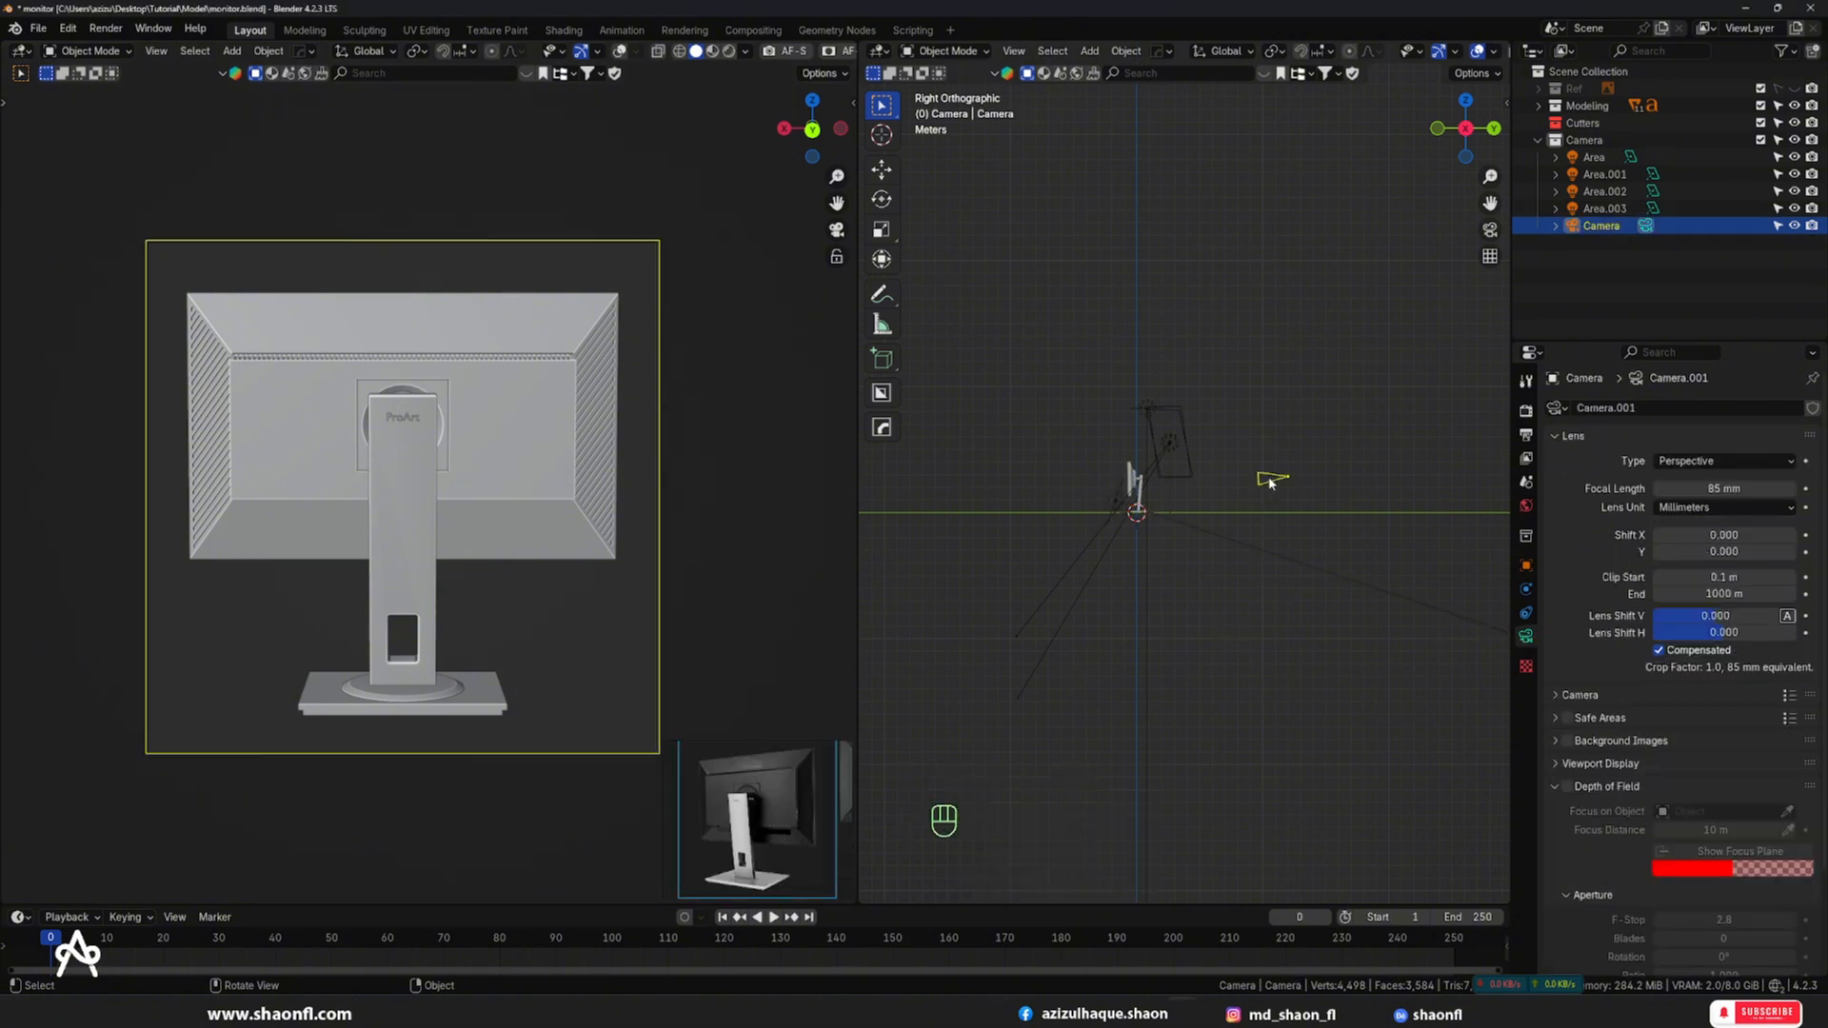
key("KP_7")
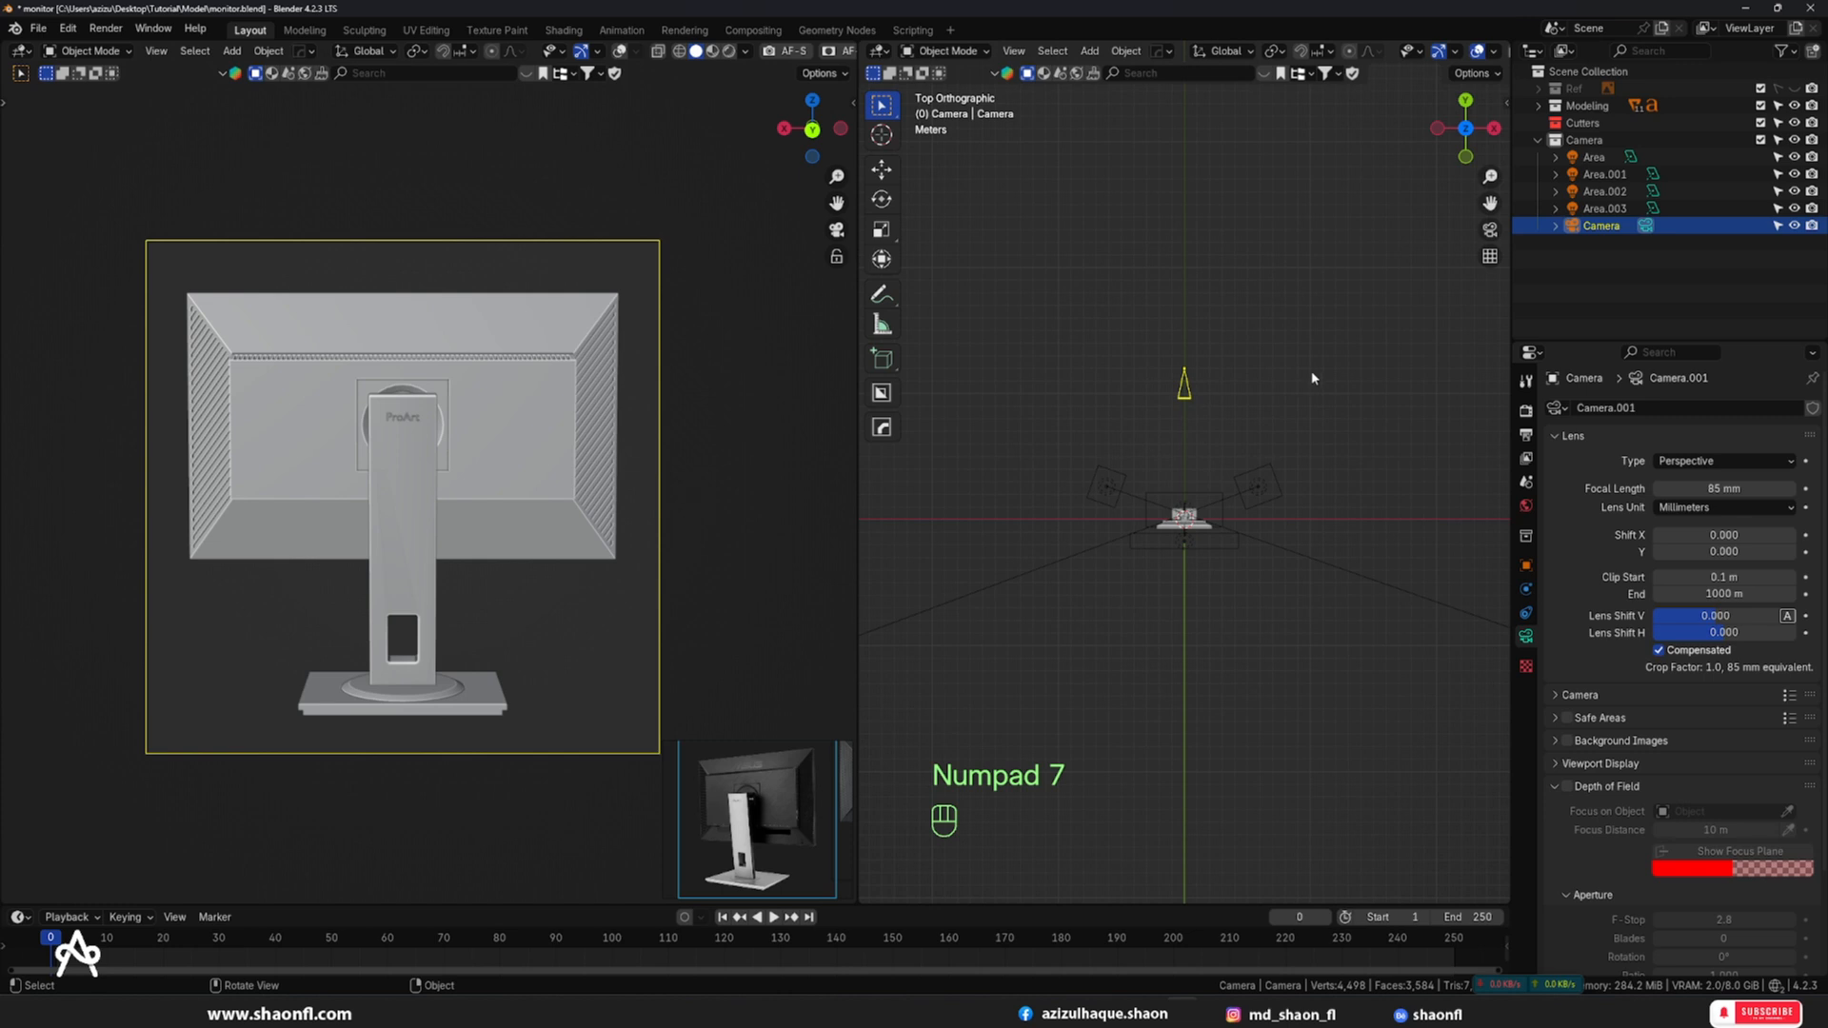
key("g")
left_click(1310, 398)
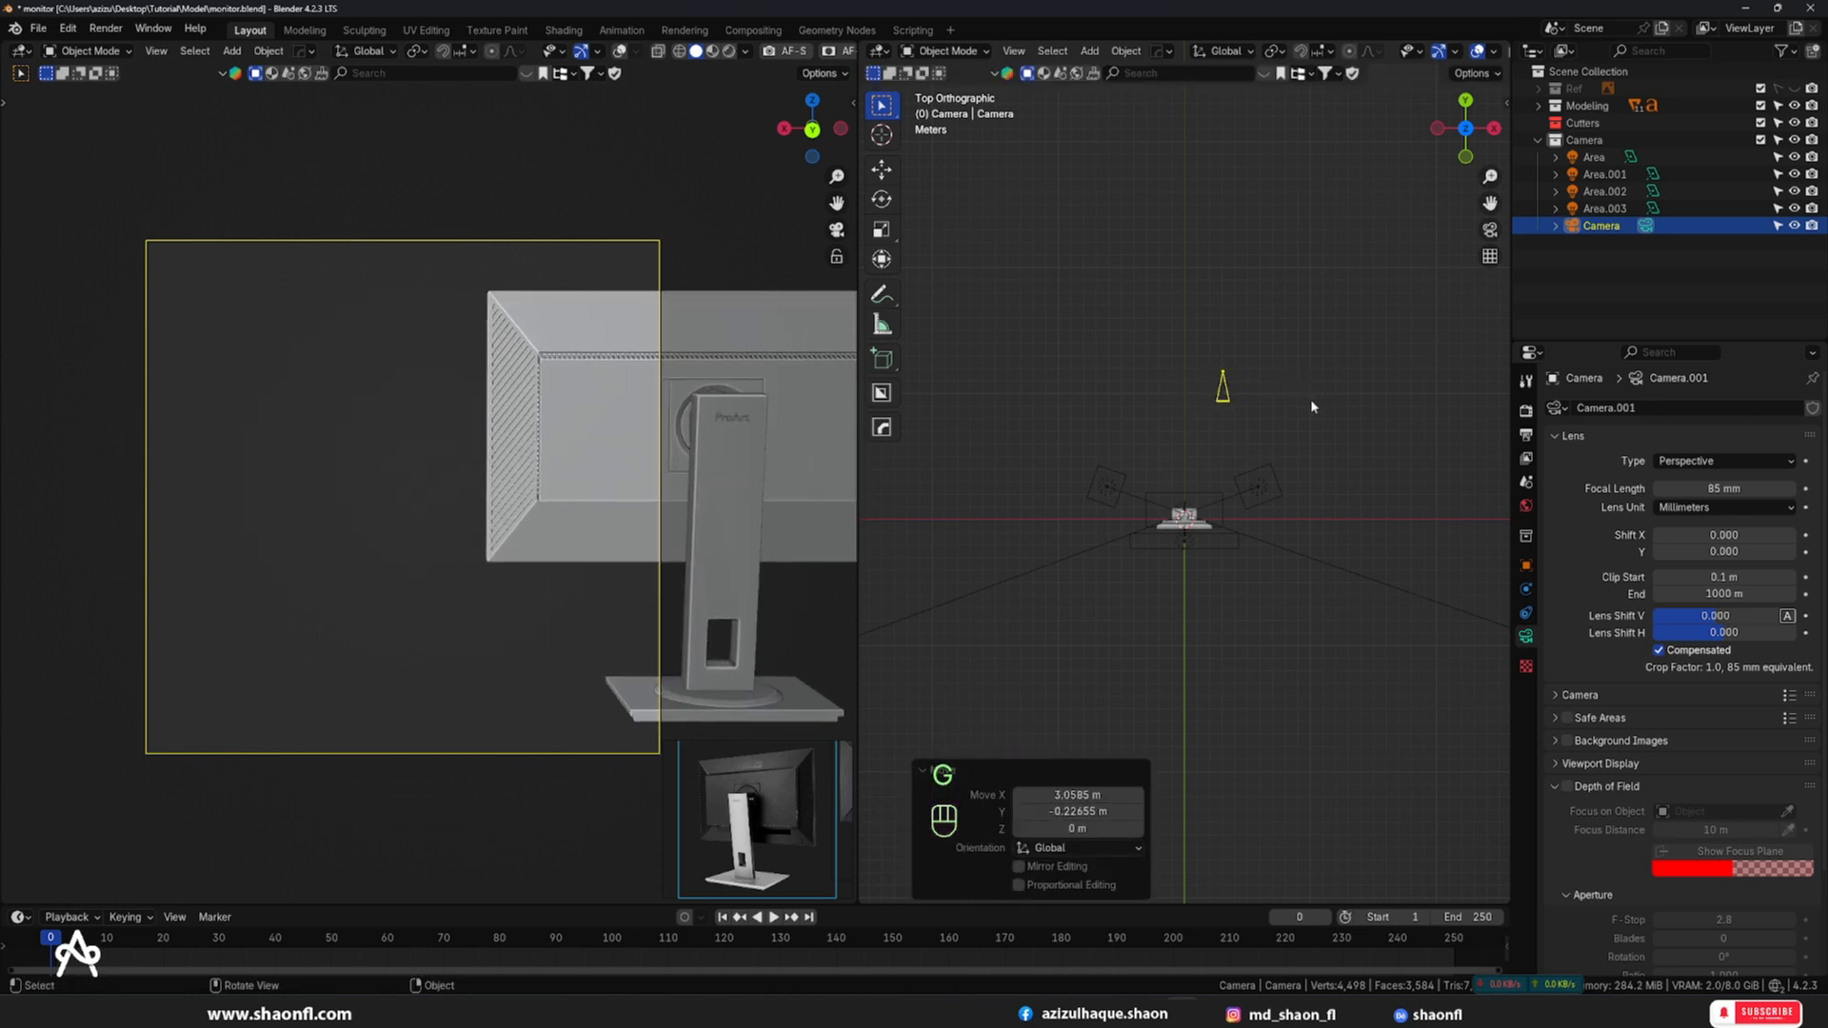
key("r")
left_click(1257, 411)
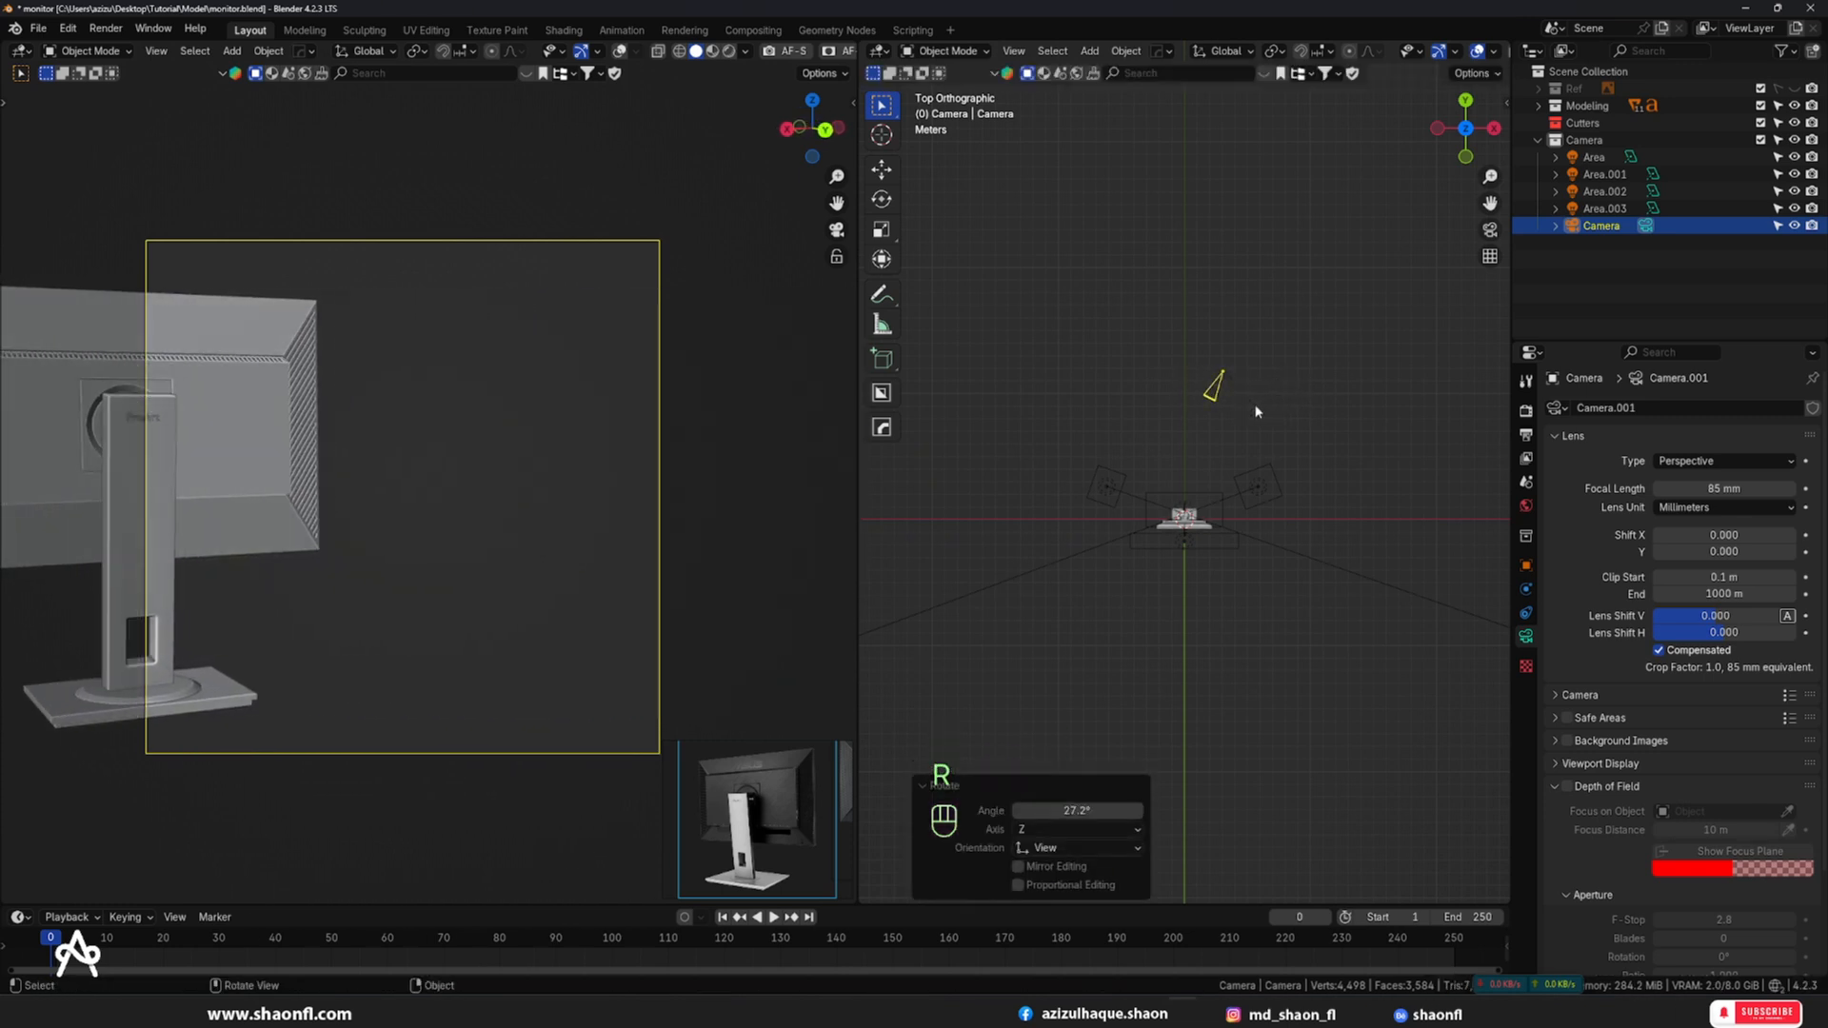
- Move the camera about 3.455 m further along X and rotate it about 1.31° to frame the monitor at an angle
key("g")
left_click(1305, 414)
key("r")
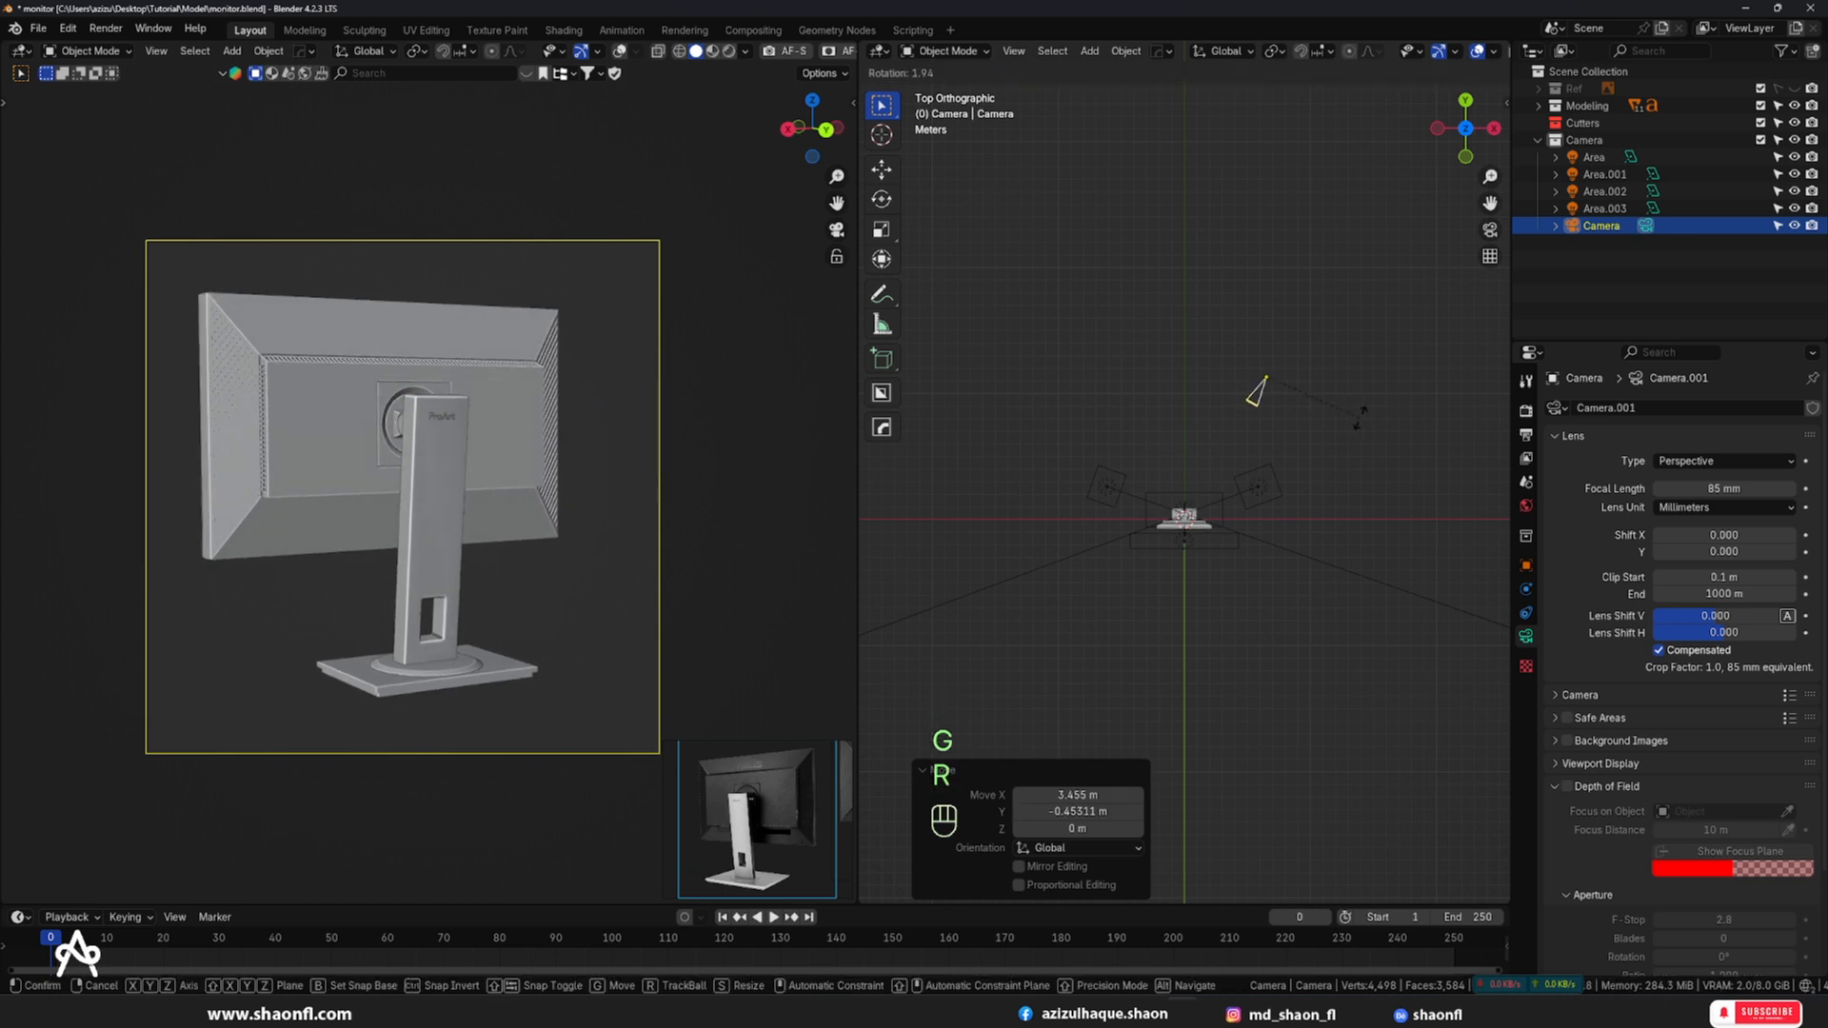
left_click(1363, 420)
- Show the camera view in rendered shading and move the camera closer by about -0.41 m in X and -0.68 m in Y
key("z")
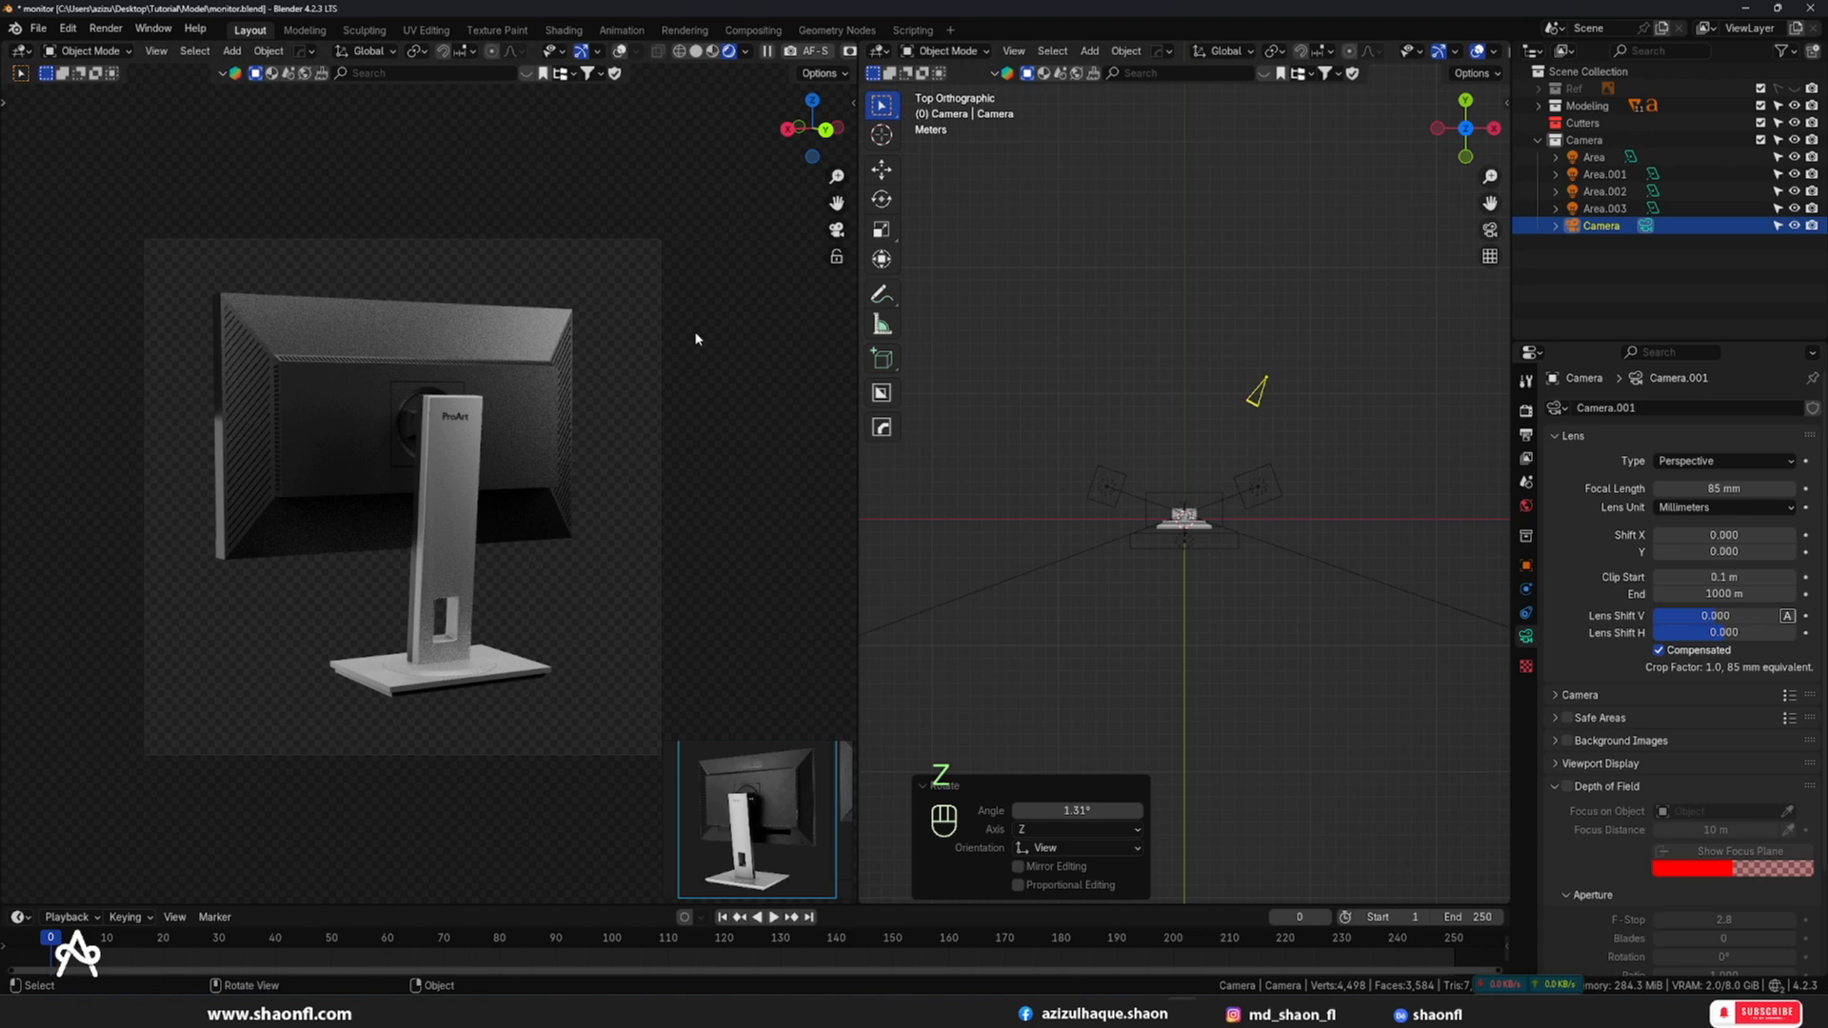
scroll(1260, 408, "up", 5)
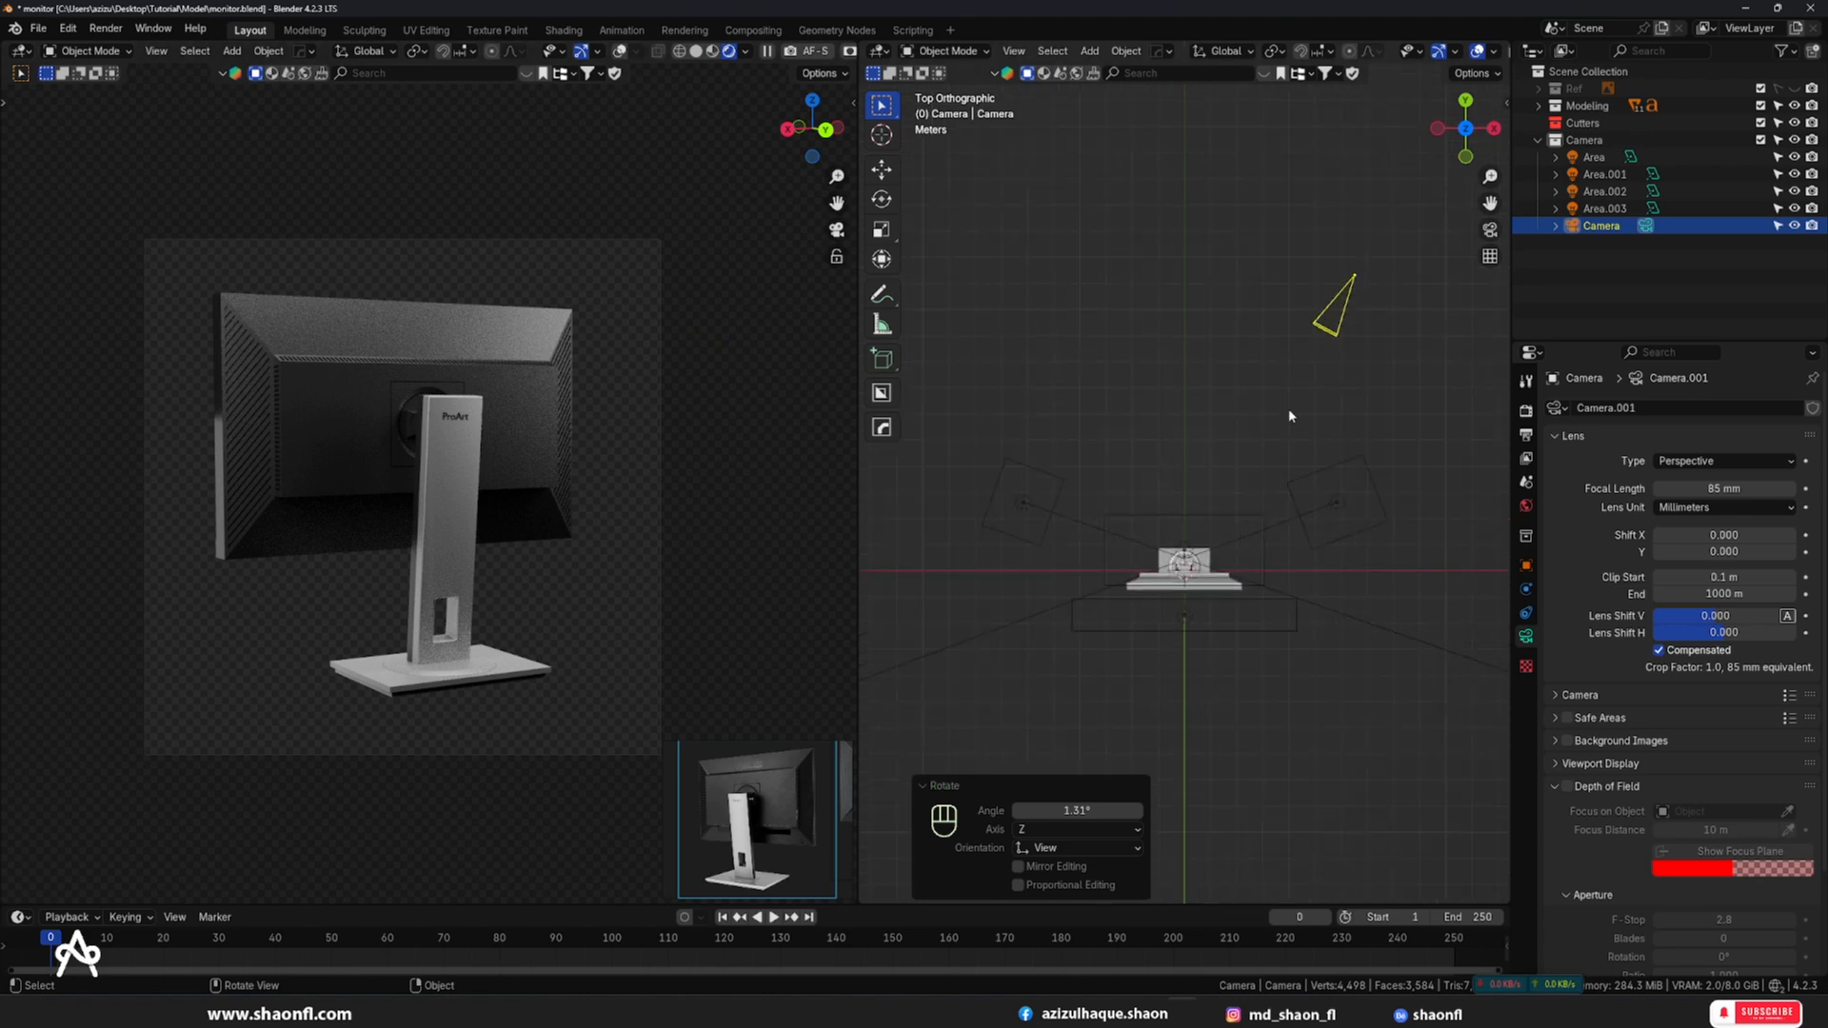
key("g")
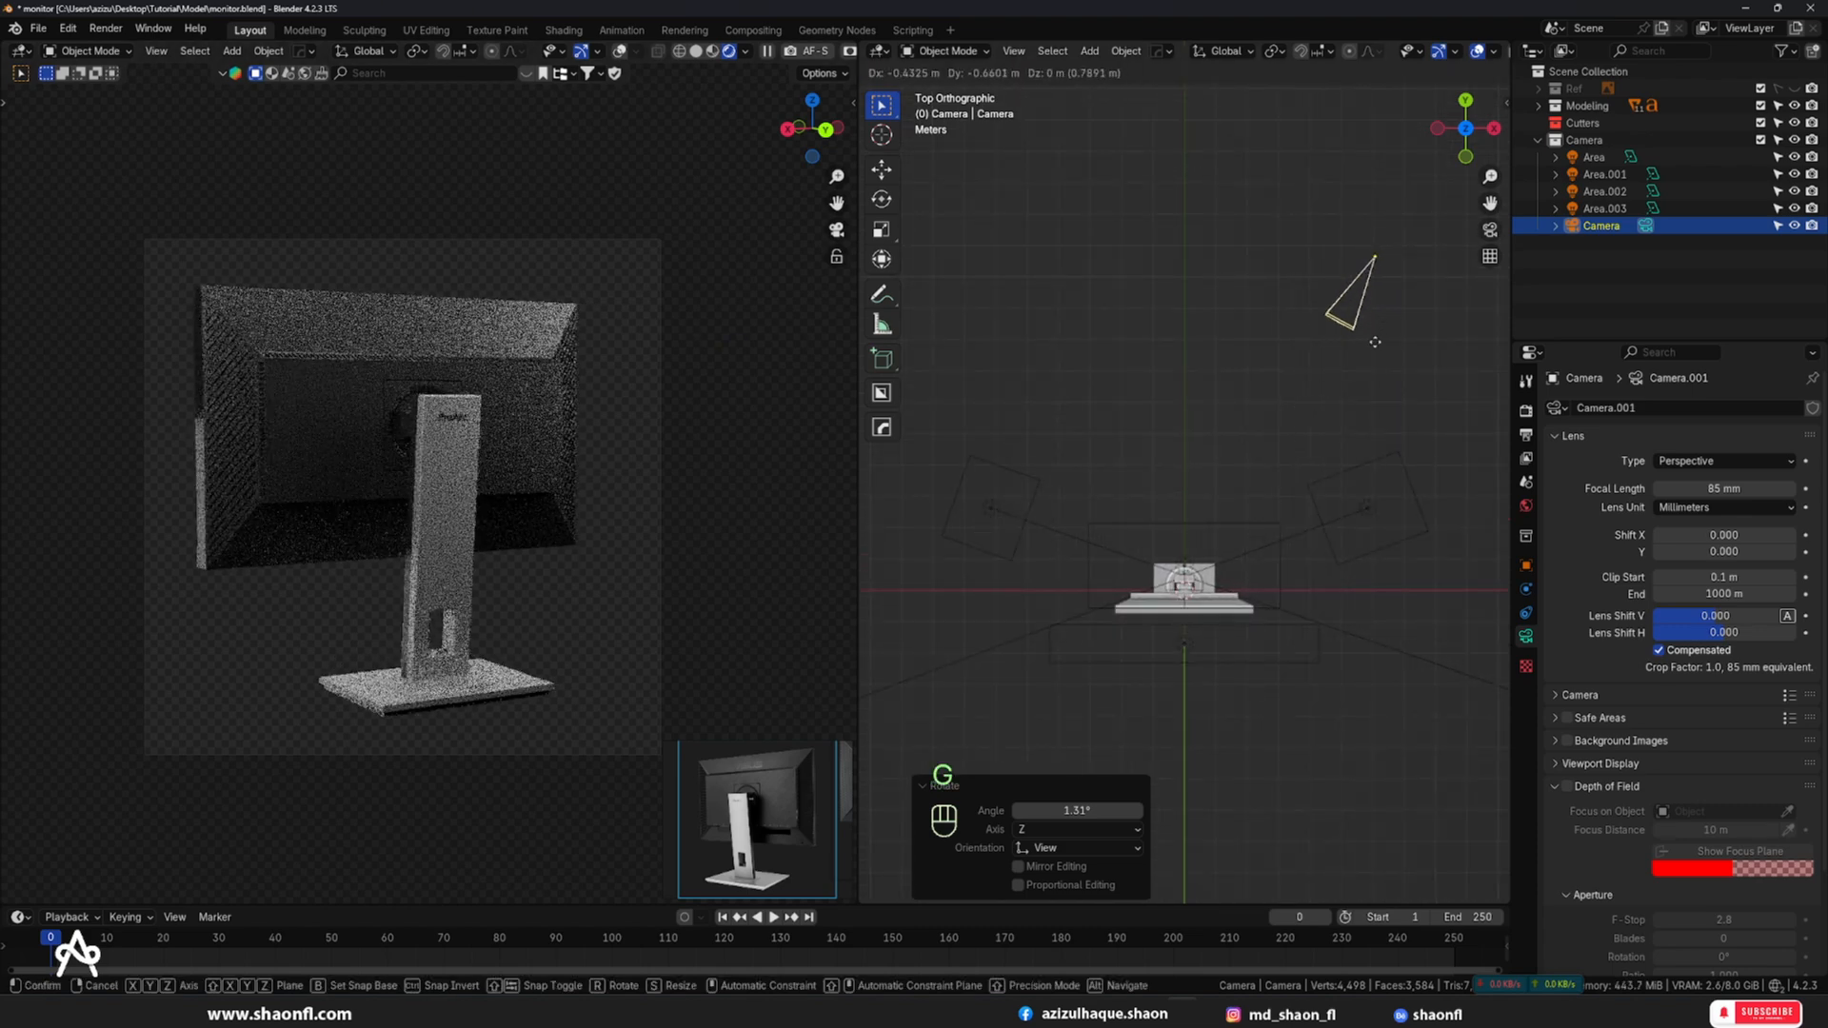
left_click(1377, 349)
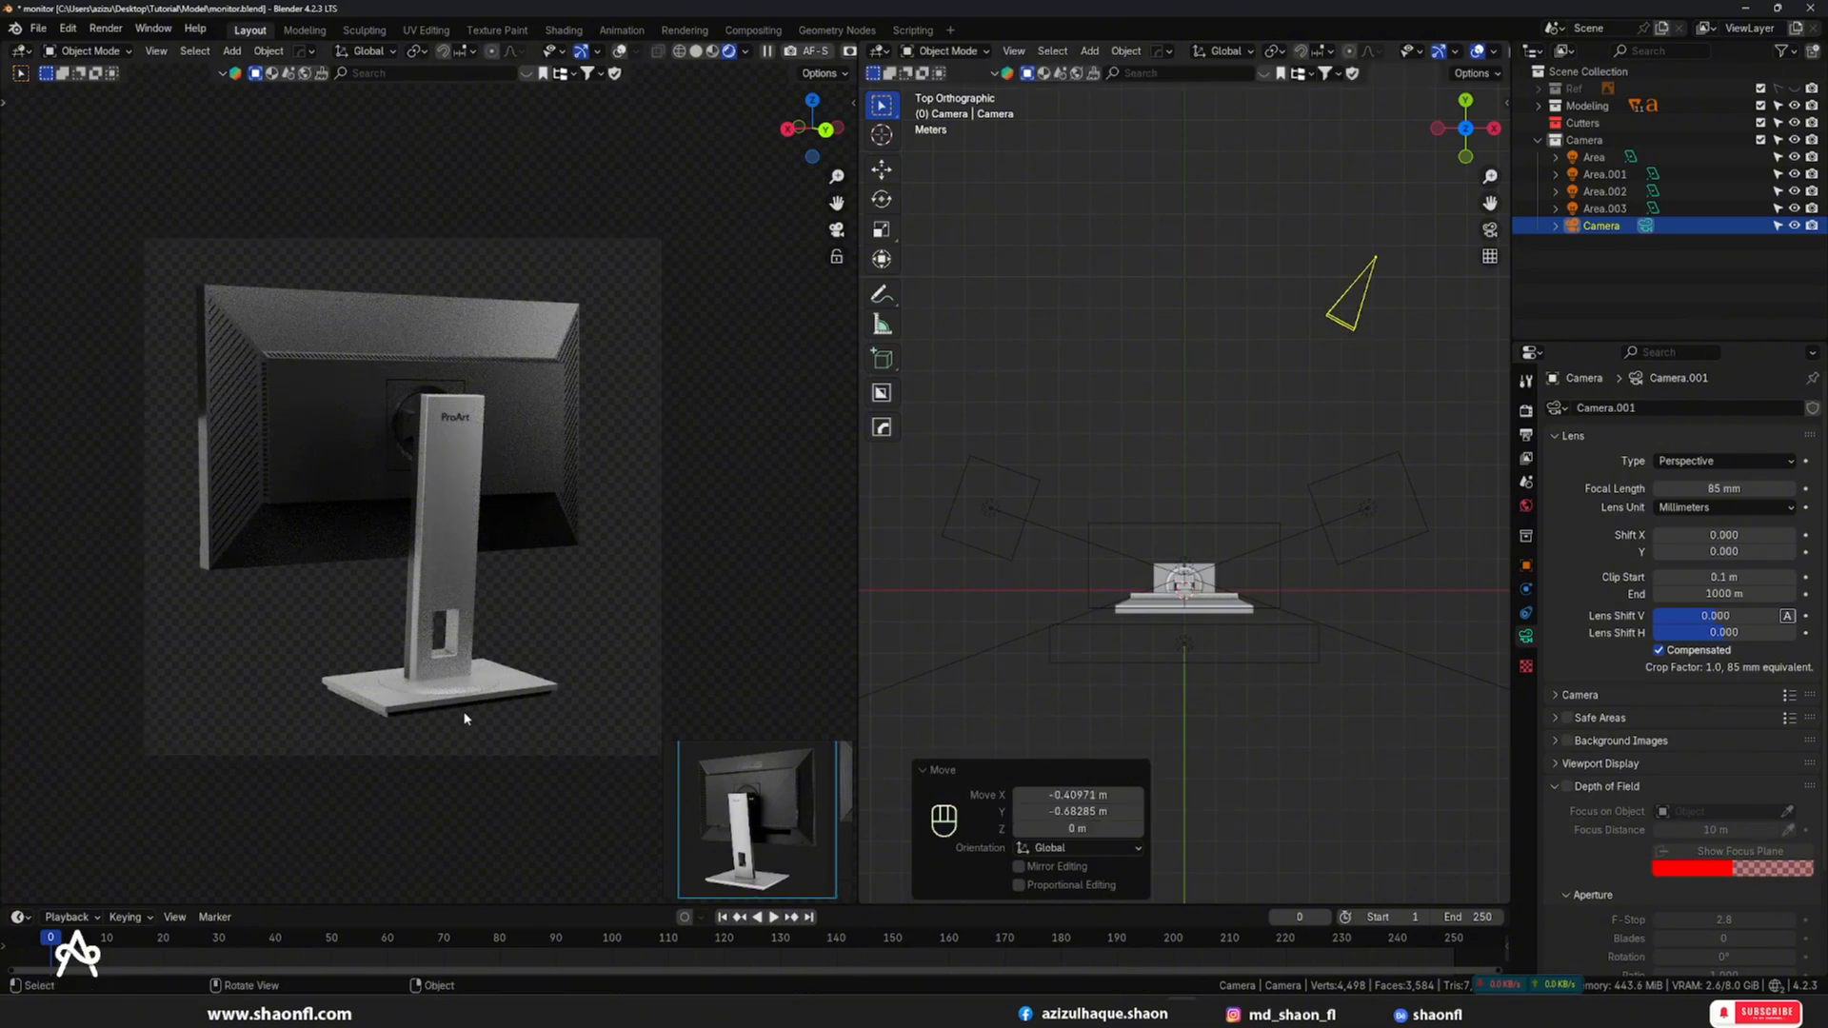
- Inspect the underside edge of the stand's base, duplicate the 100 W area light below it in the right view, and rotate the copy -71.6°
scroll(433, 738, "up", 5)
scroll(451, 749, "down", 5)
middle_click_drag(486, 773, 508, 643, "shift")
scroll(511, 649, "up", 4)
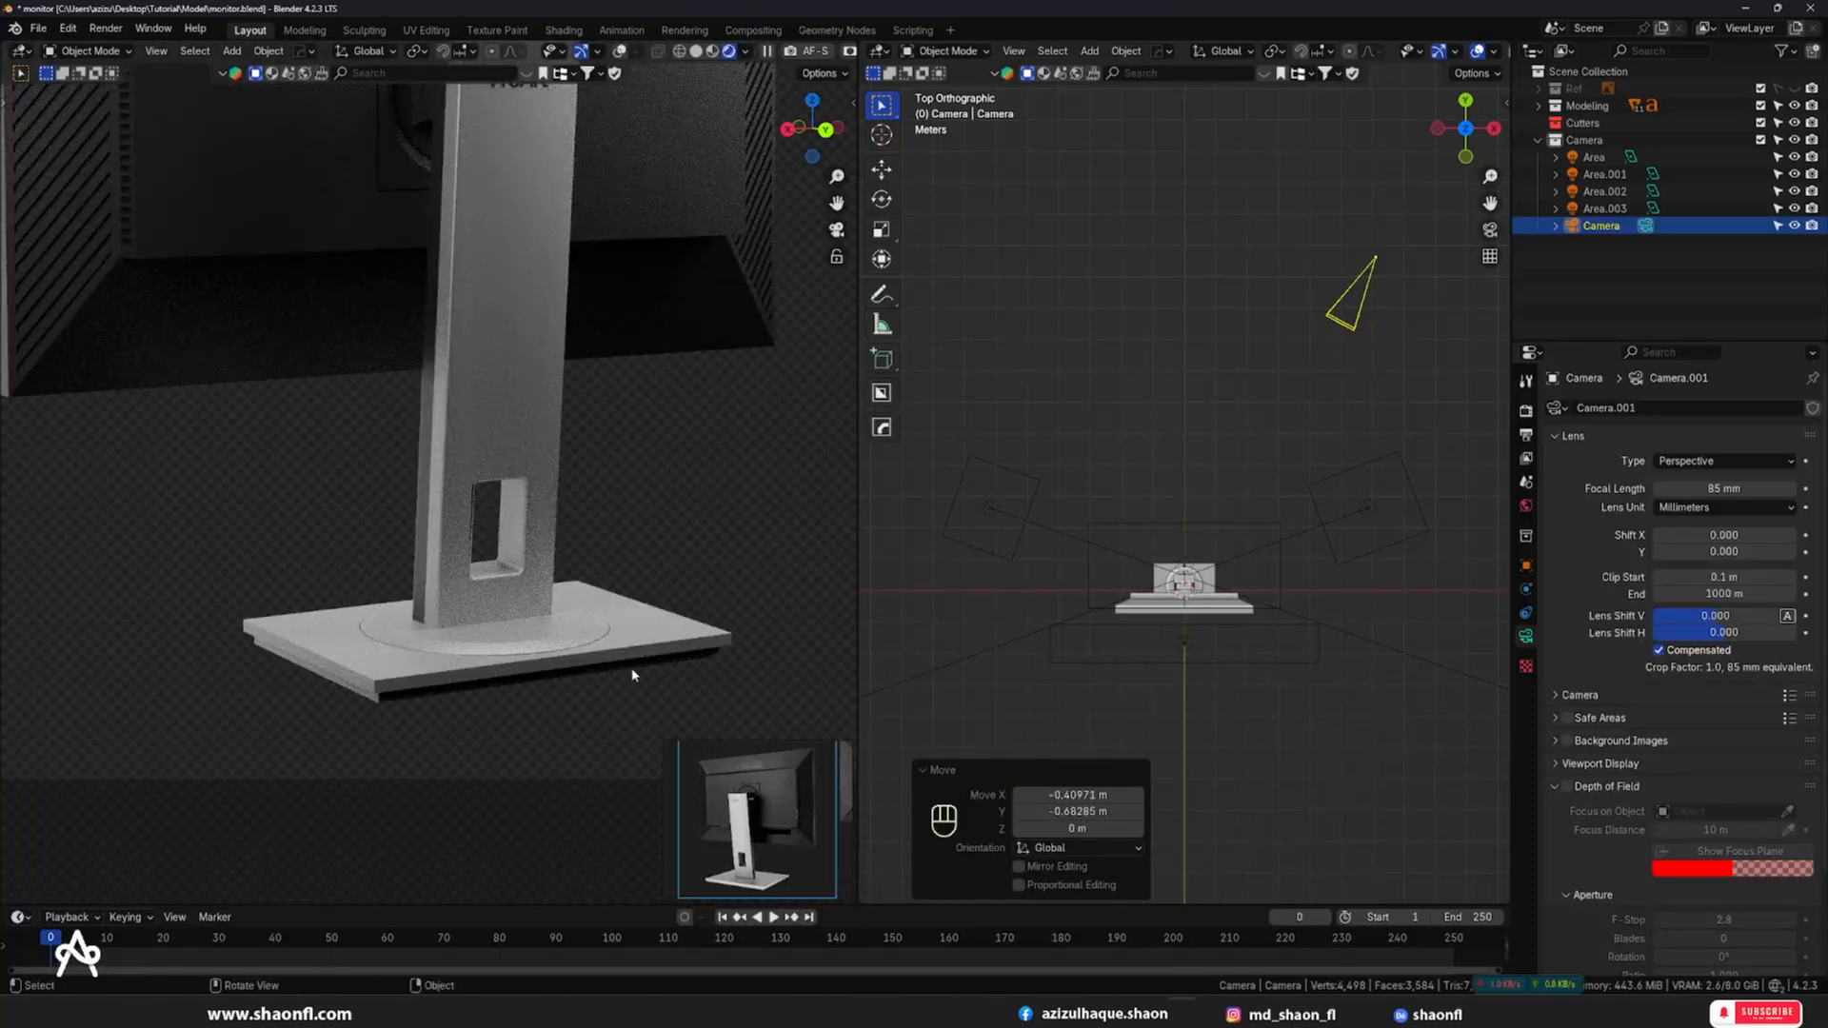
scroll(1096, 520, "down", 4)
left_click(1217, 552)
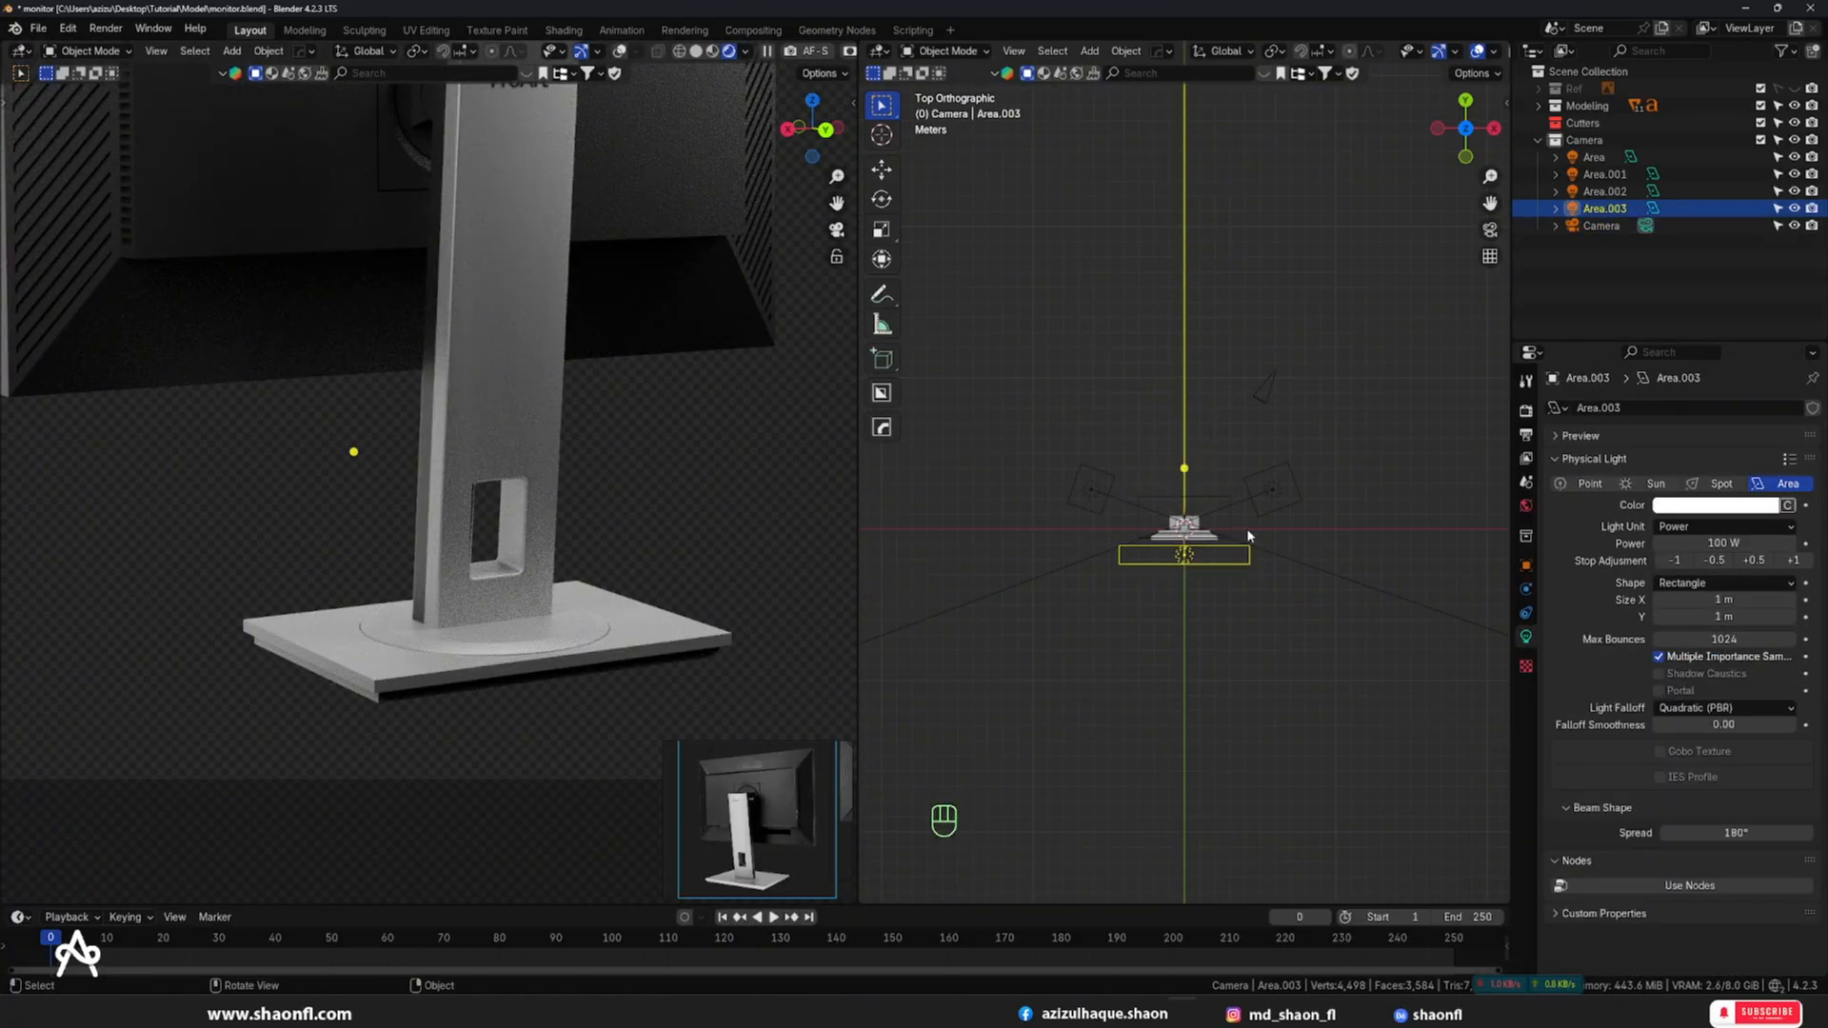
key("KP_3")
key("shift+d")
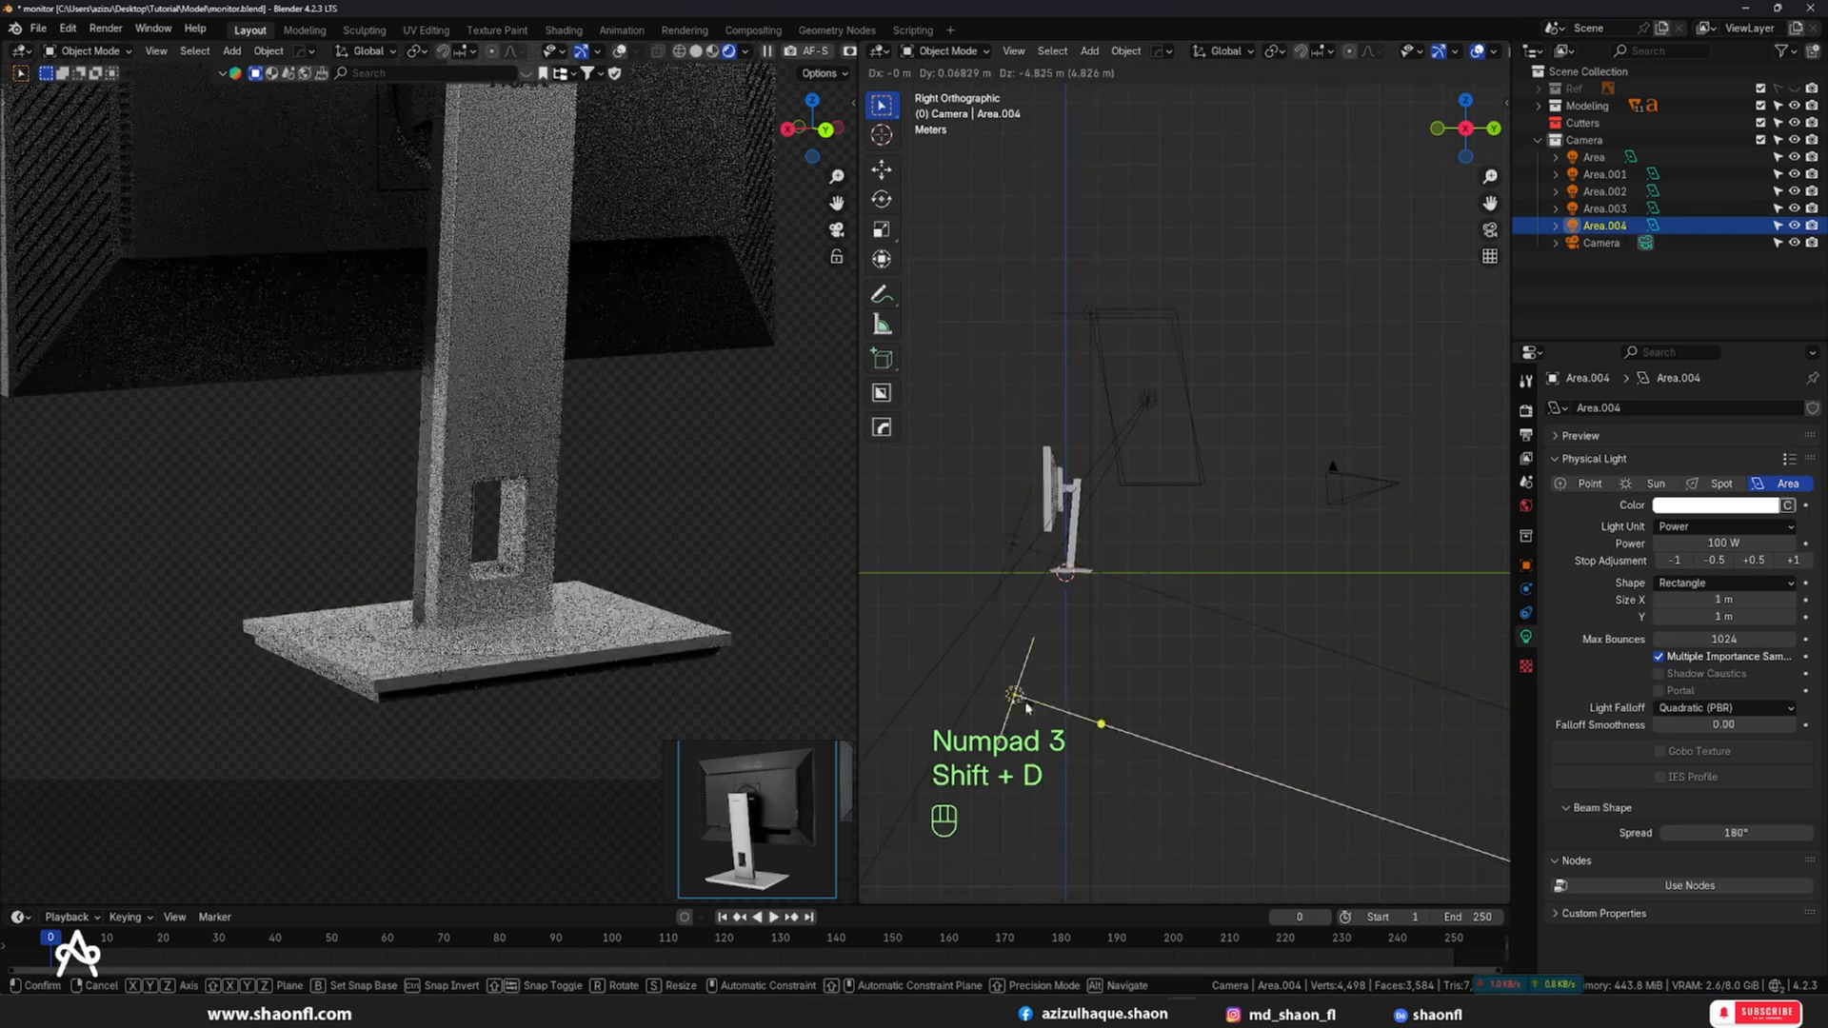
left_click(1026, 618)
key("r")
left_click(1067, 451)
- Move the duplicated light below and behind the stand's base and rotate it to shine diagonally up at the base from the camera side
key("g")
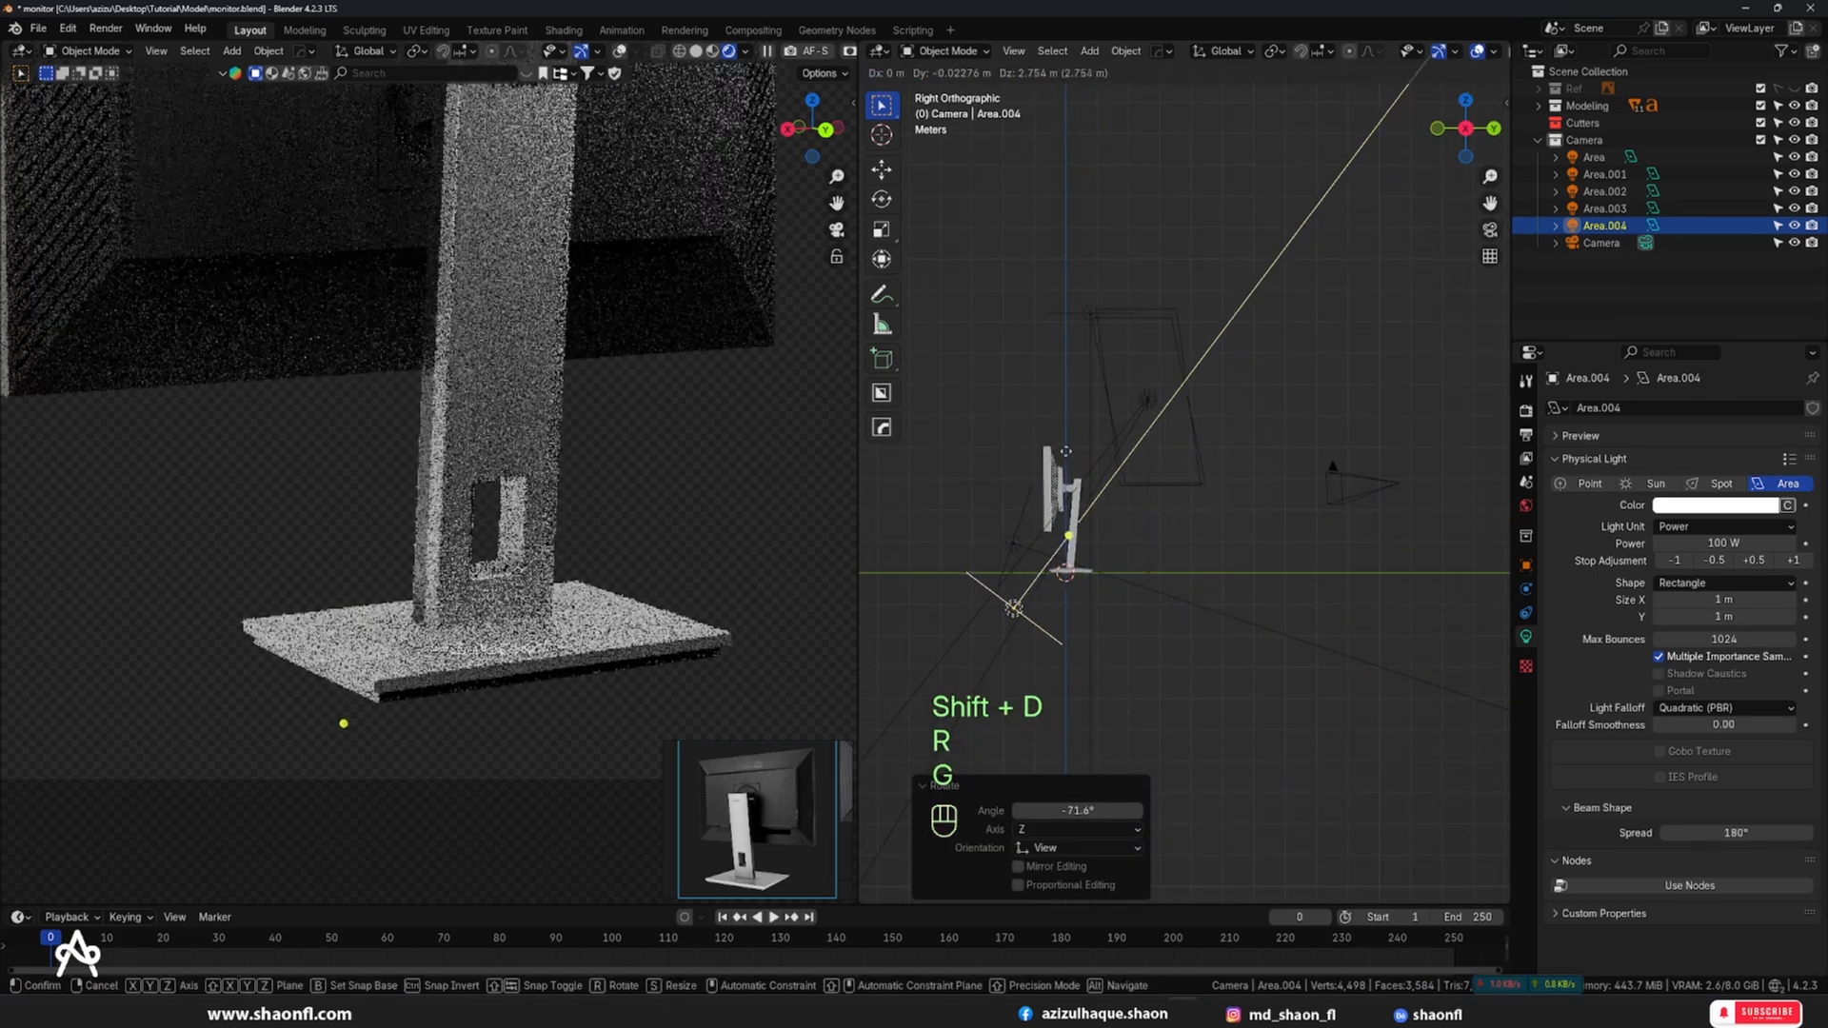
left_click(1100, 484)
key("r")
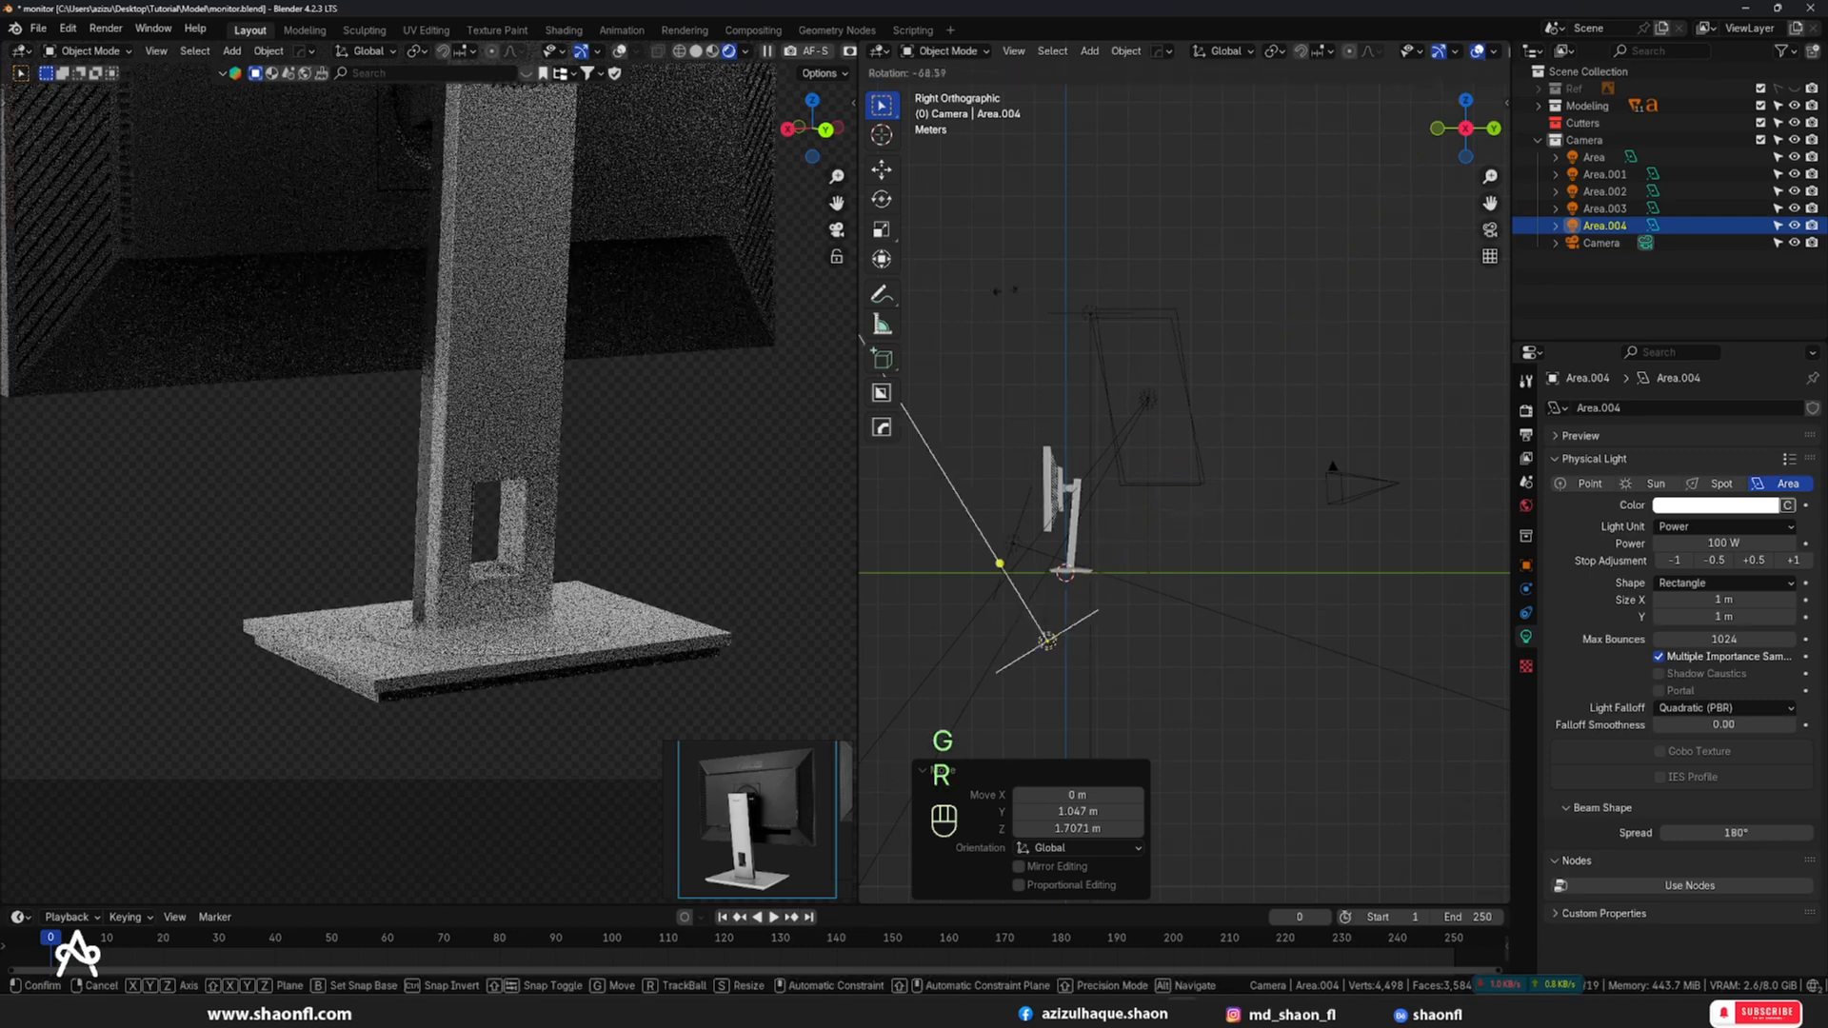
left_click(971, 296)
key("g")
left_click(1058, 286)
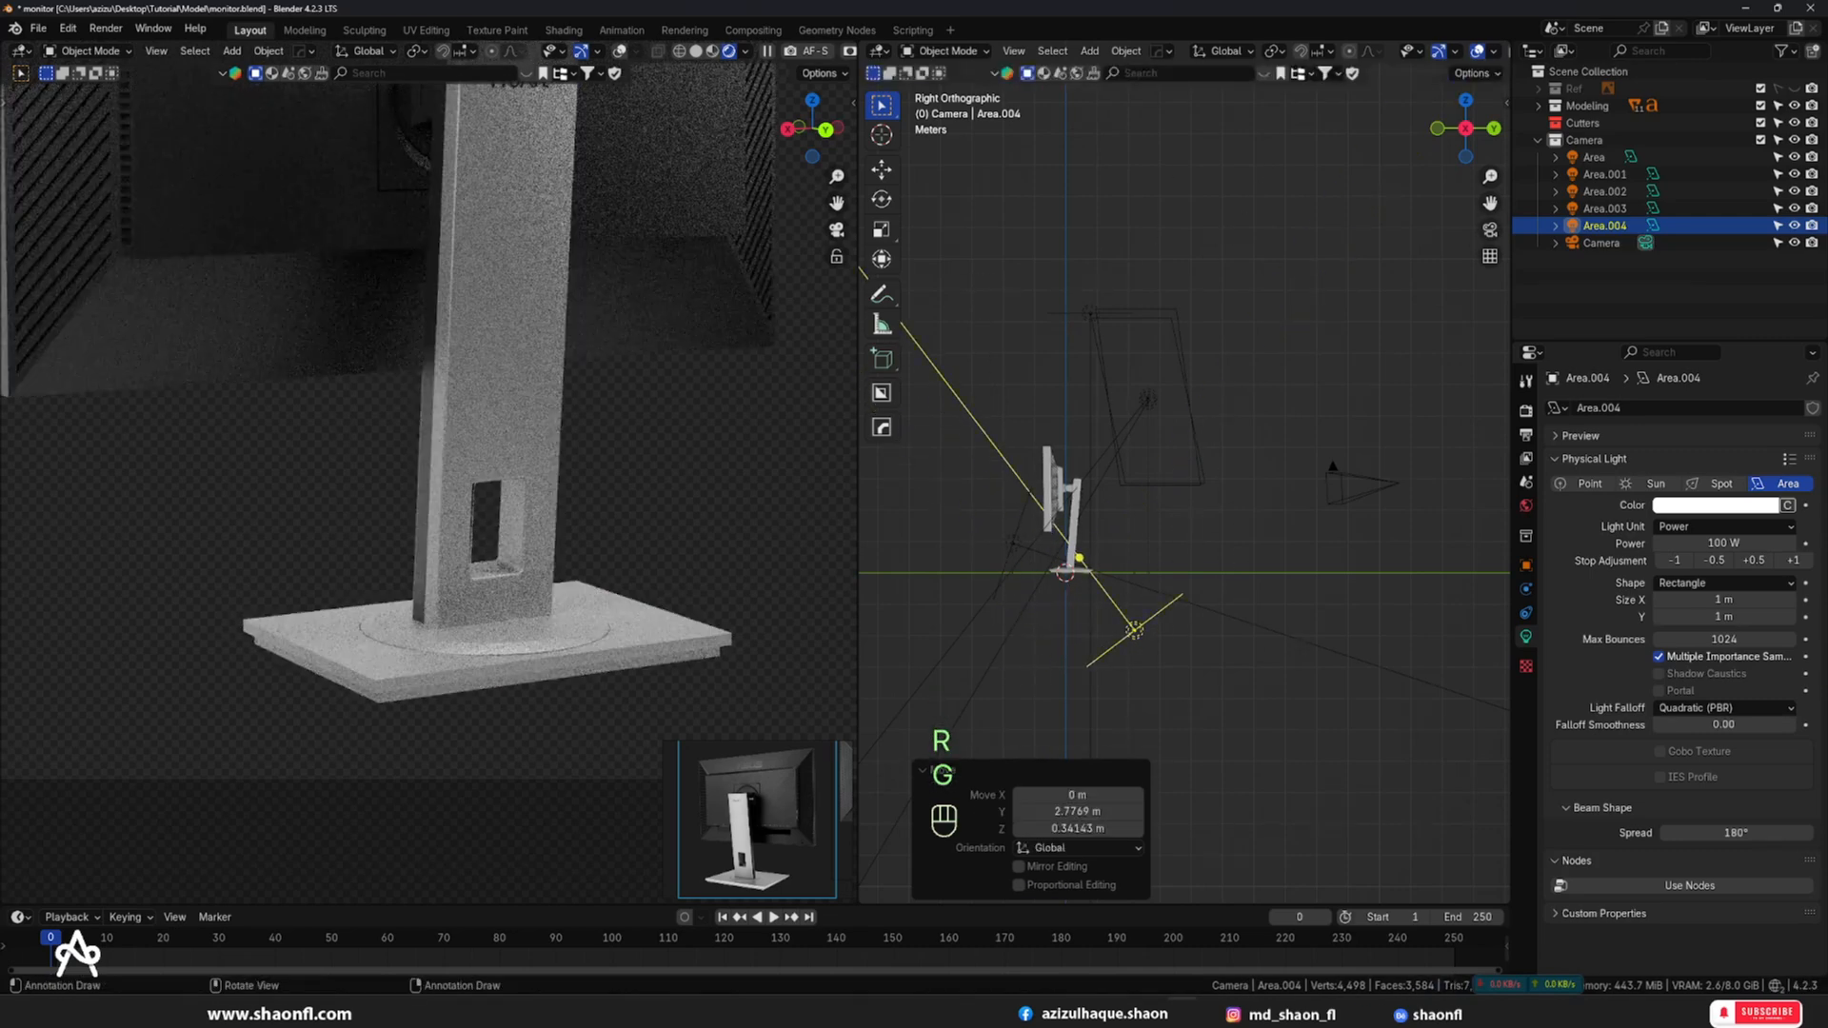
- Enlarge the area light below the stand's base with successive scalings of 1.342, 1.009 and 1.756, checking the base and whole monitor
key("s")
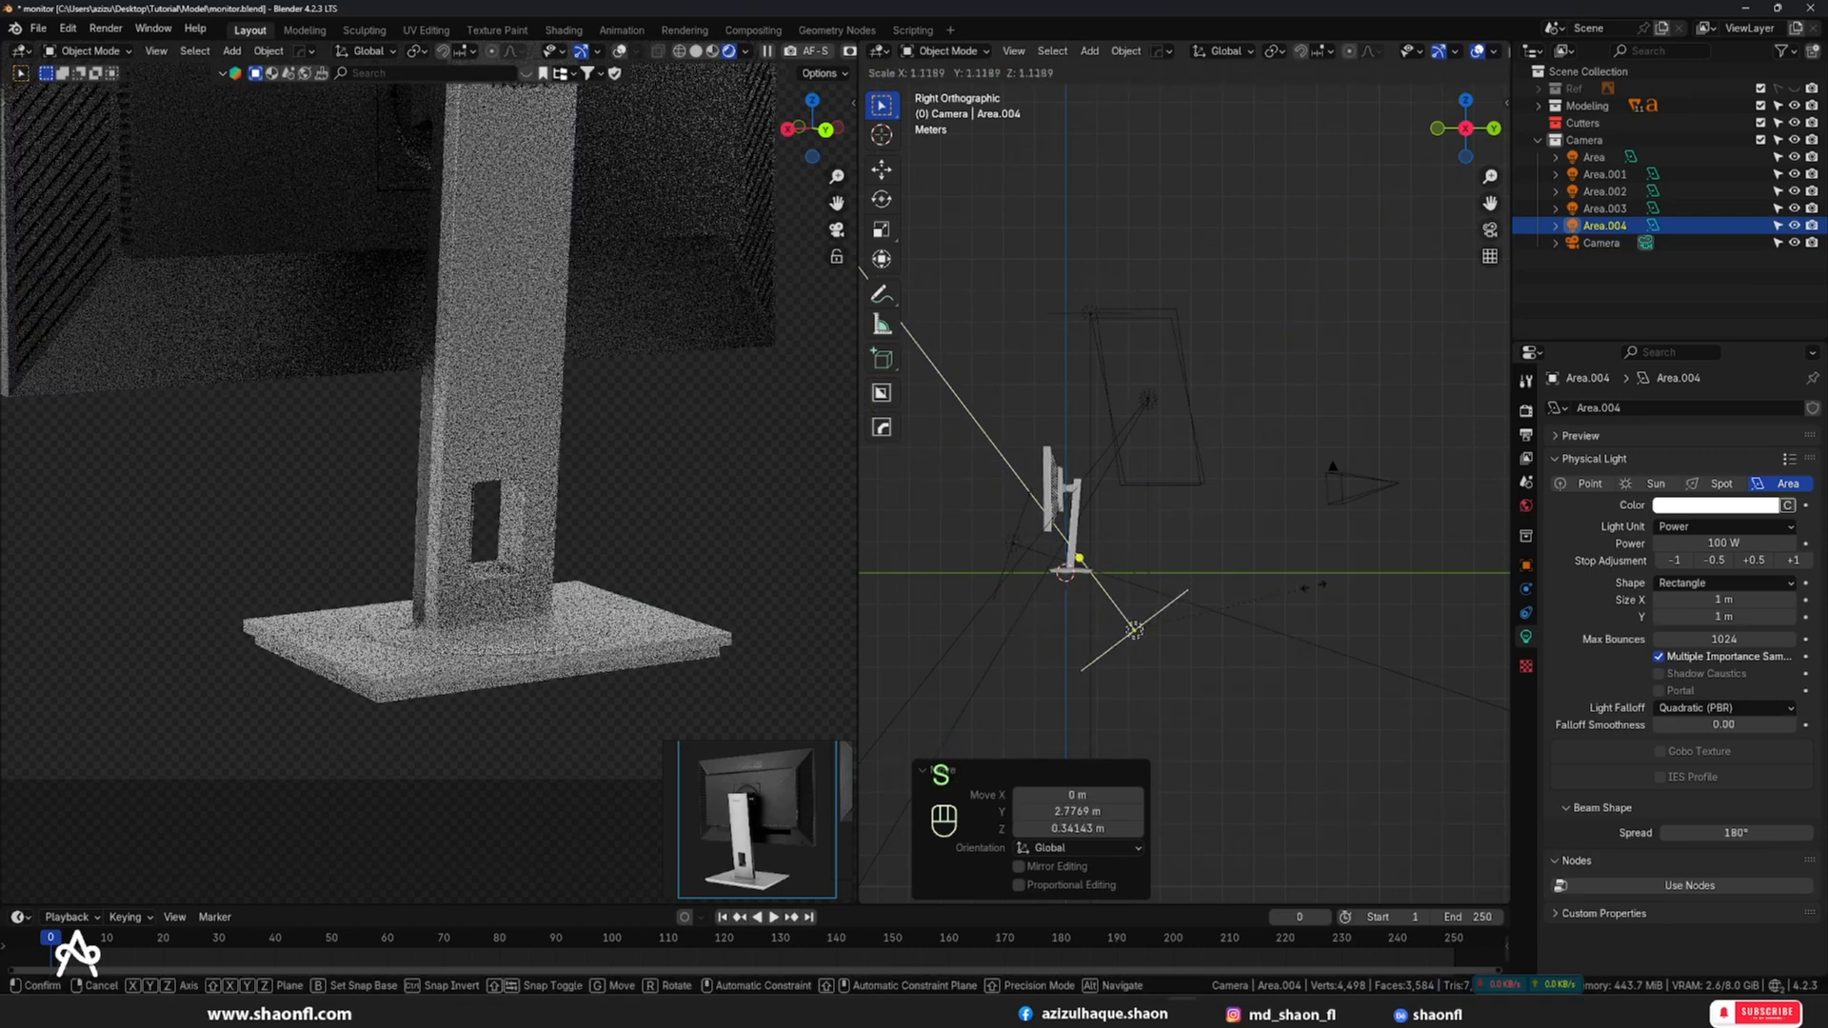
left_click(1345, 580)
scroll(1305, 586, "down", 4)
key("s")
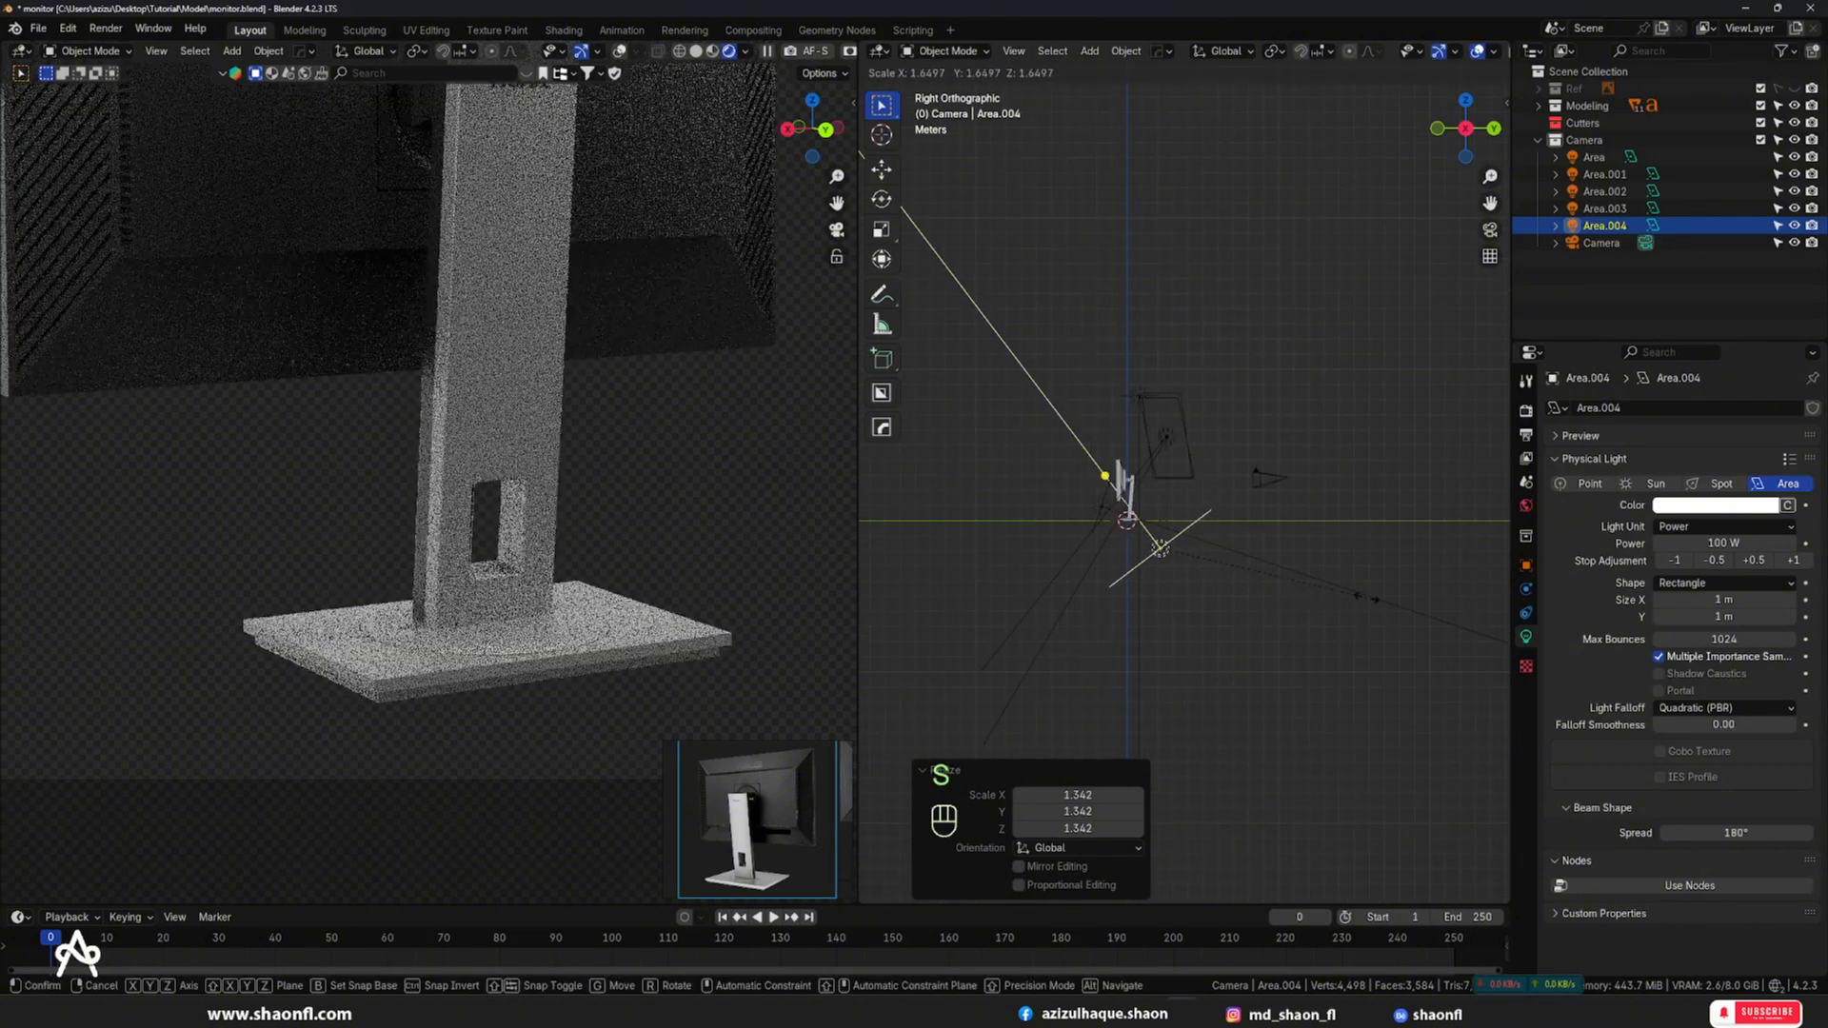
left_click(1282, 593)
key("s")
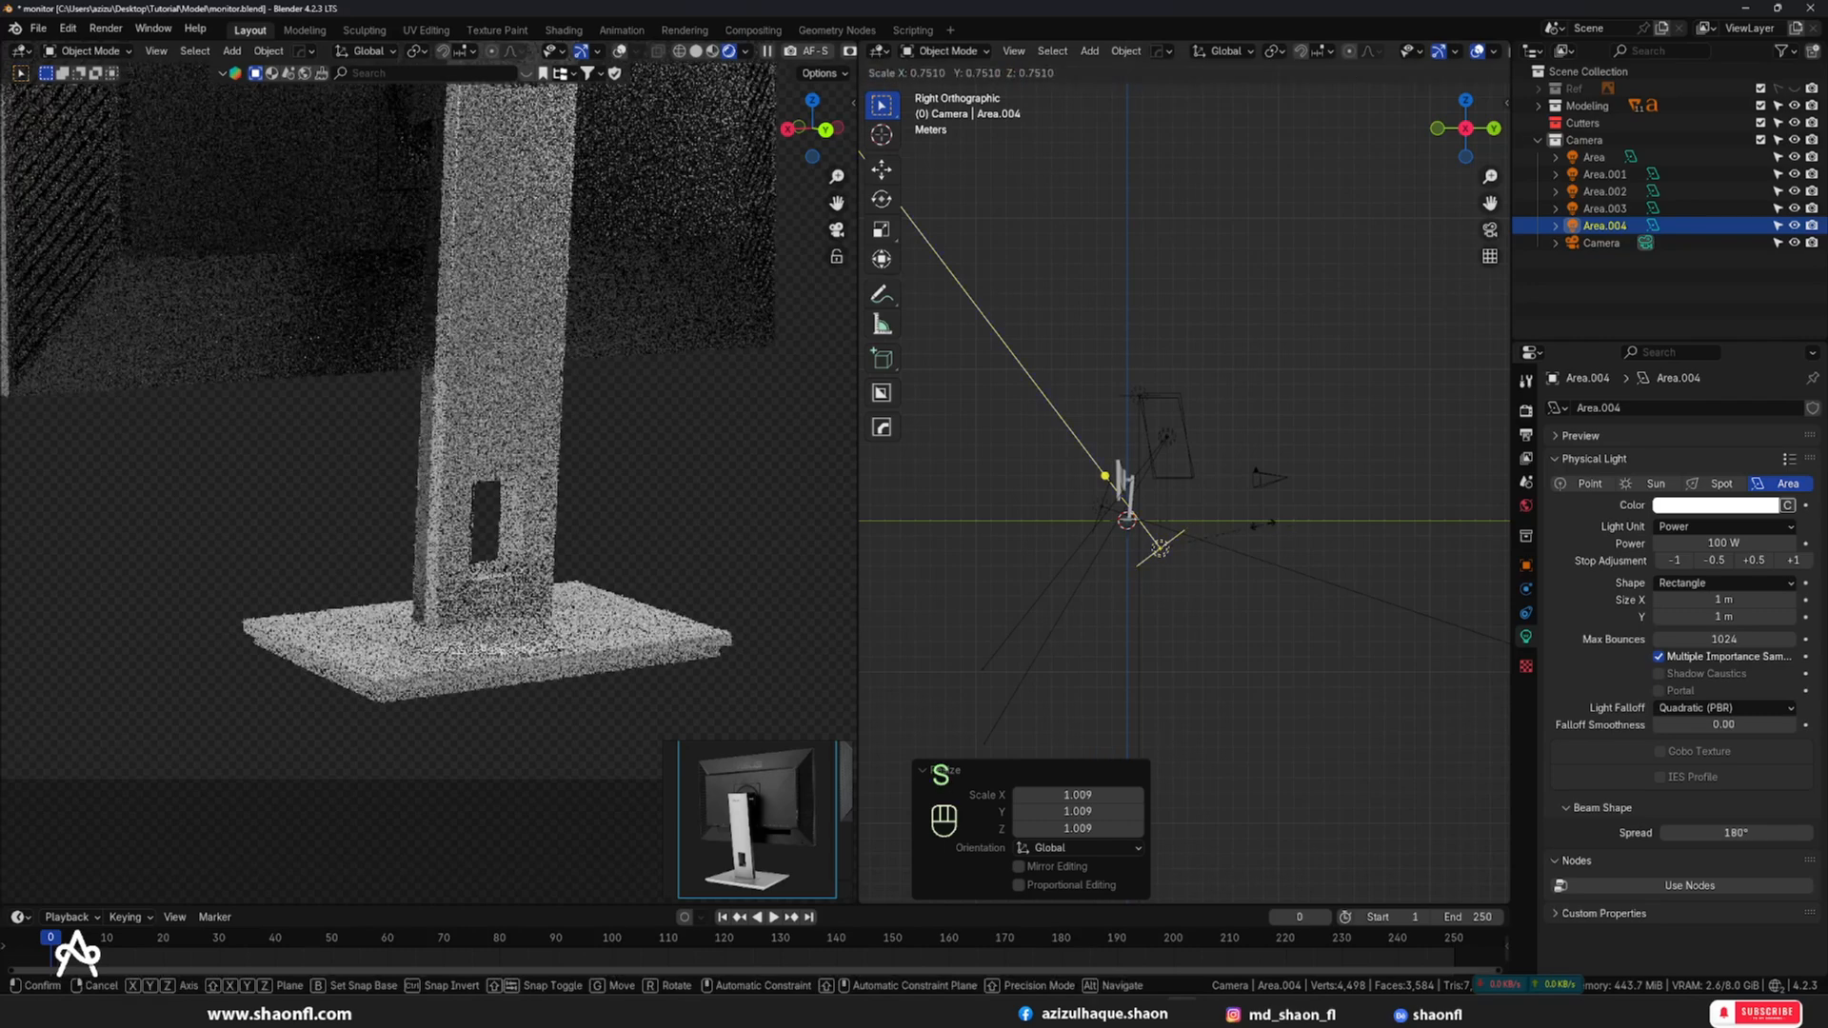
left_click(1399, 488)
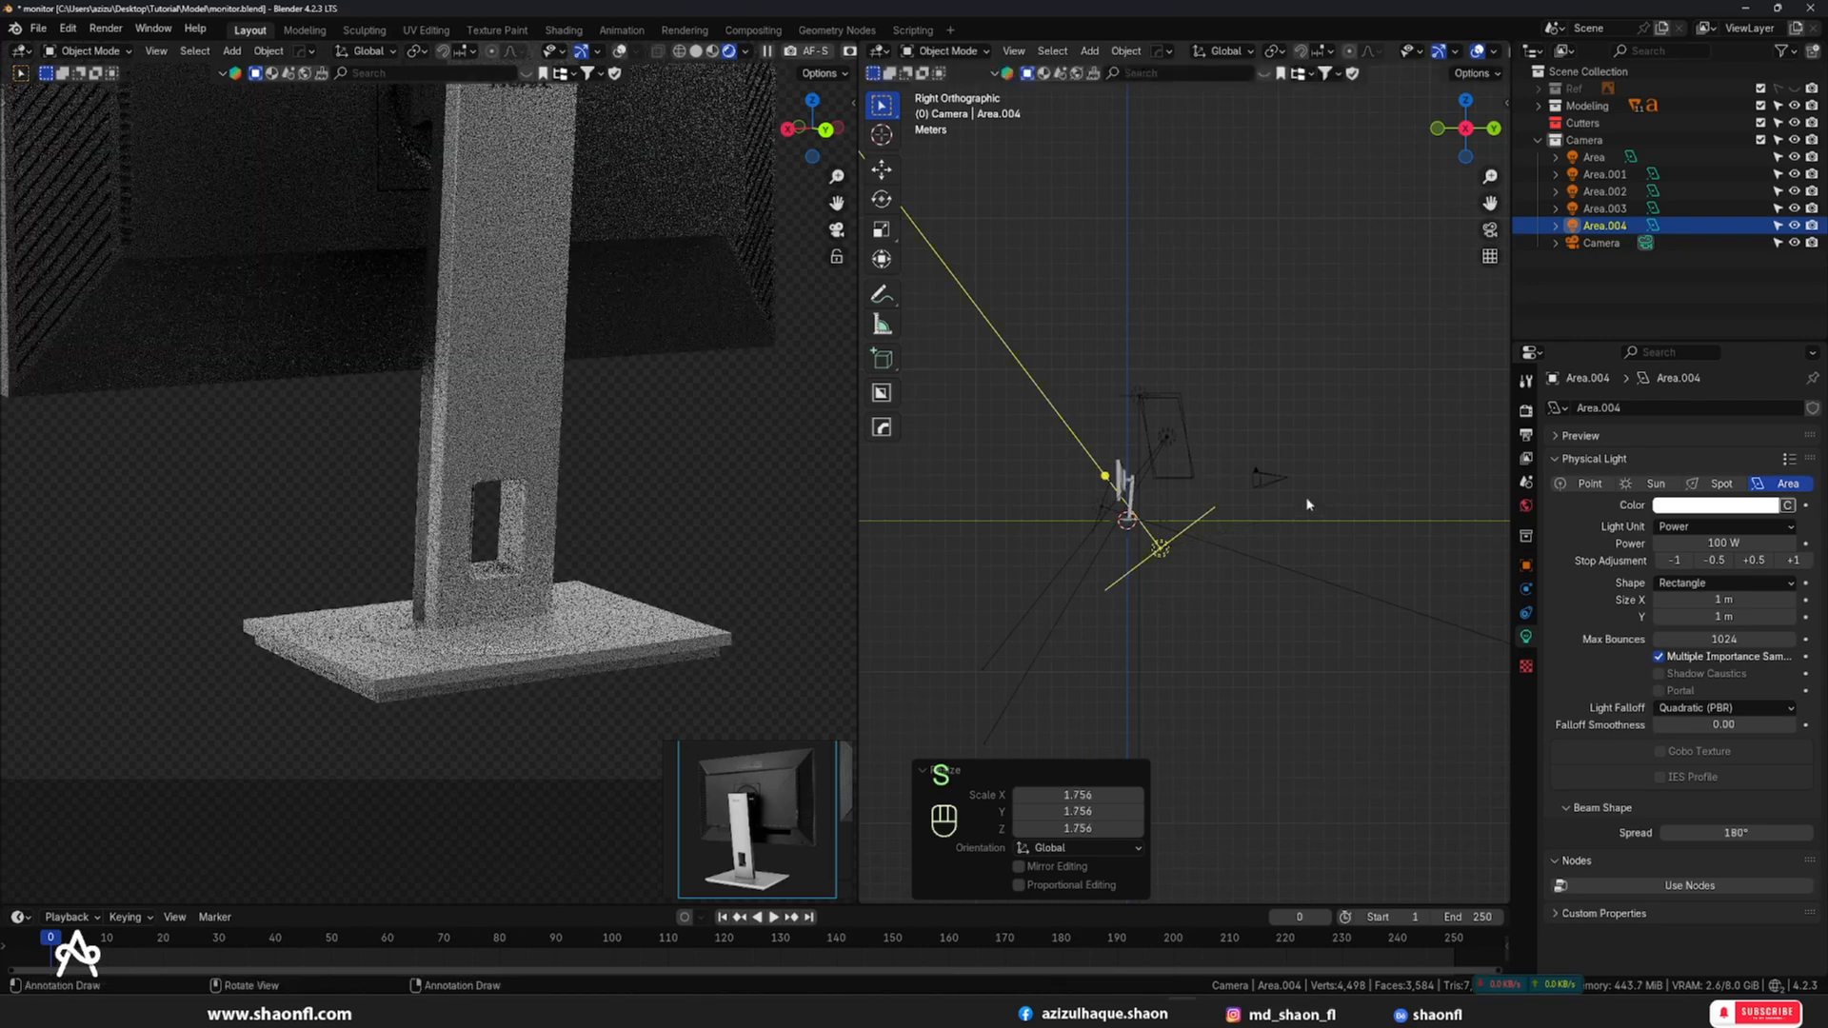
scroll(644, 484, "down", 4)
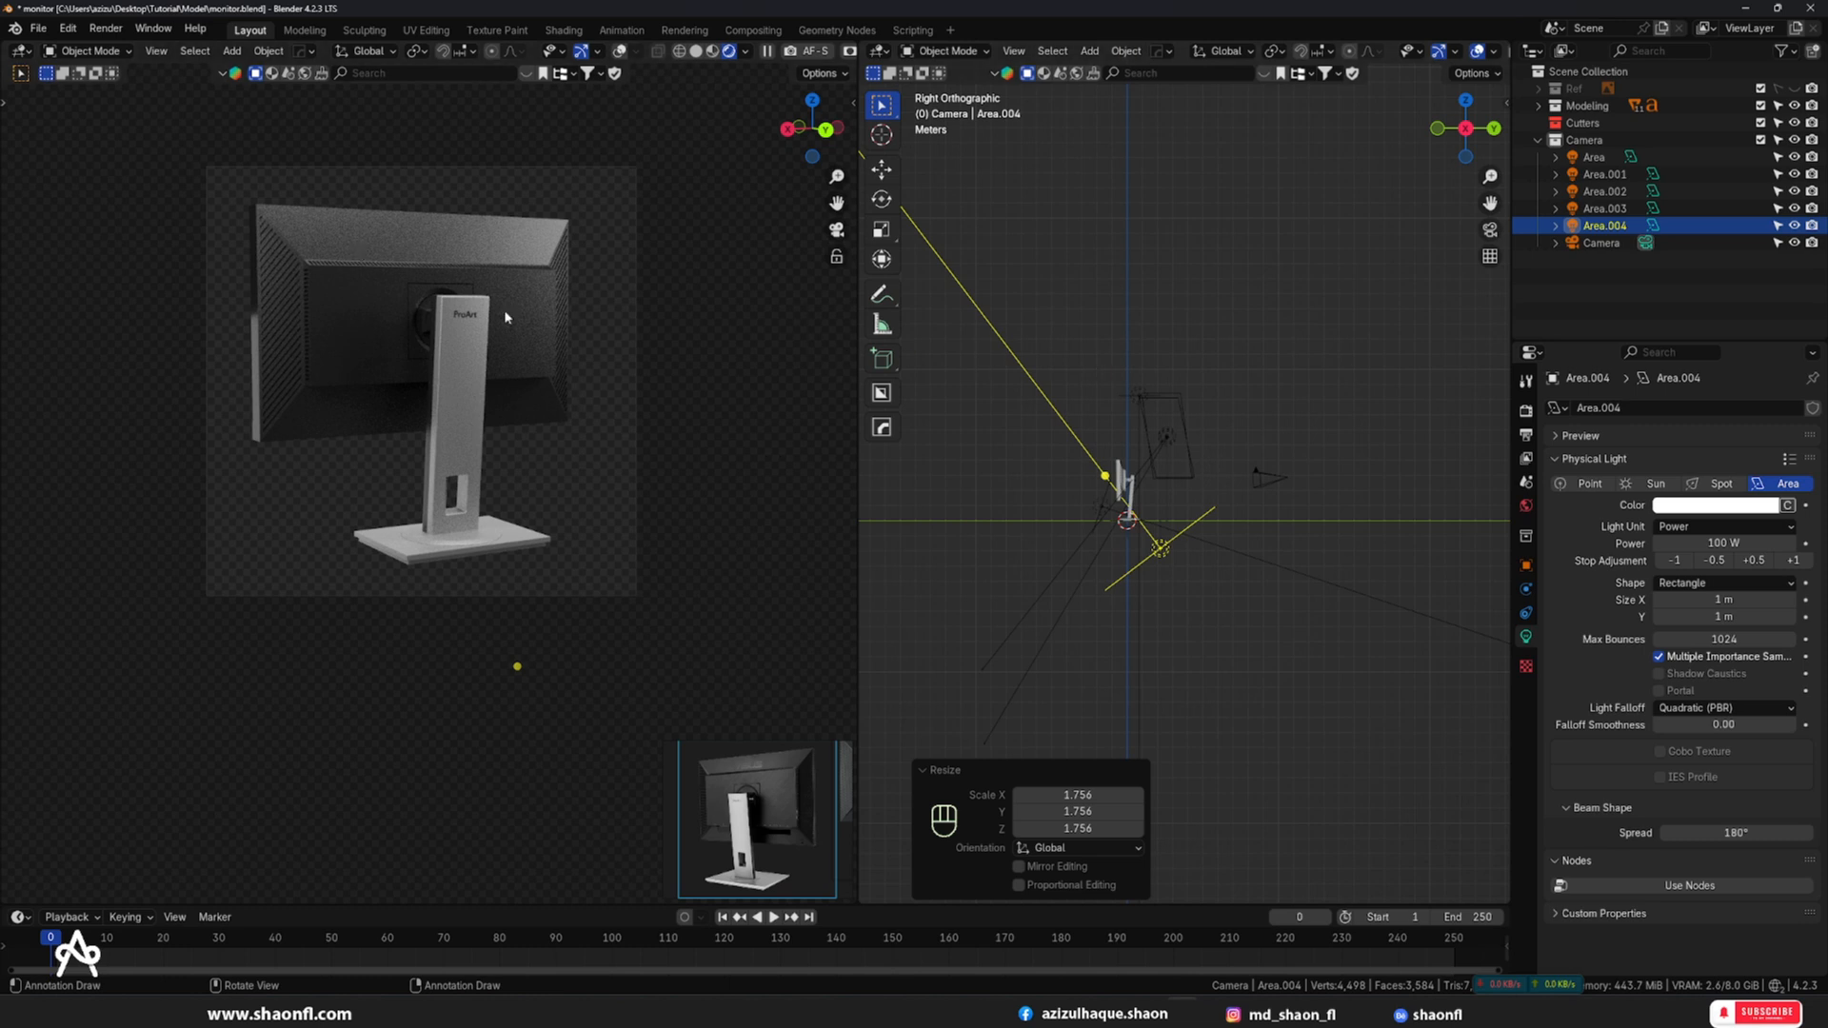
scroll(553, 265, "up", 2)
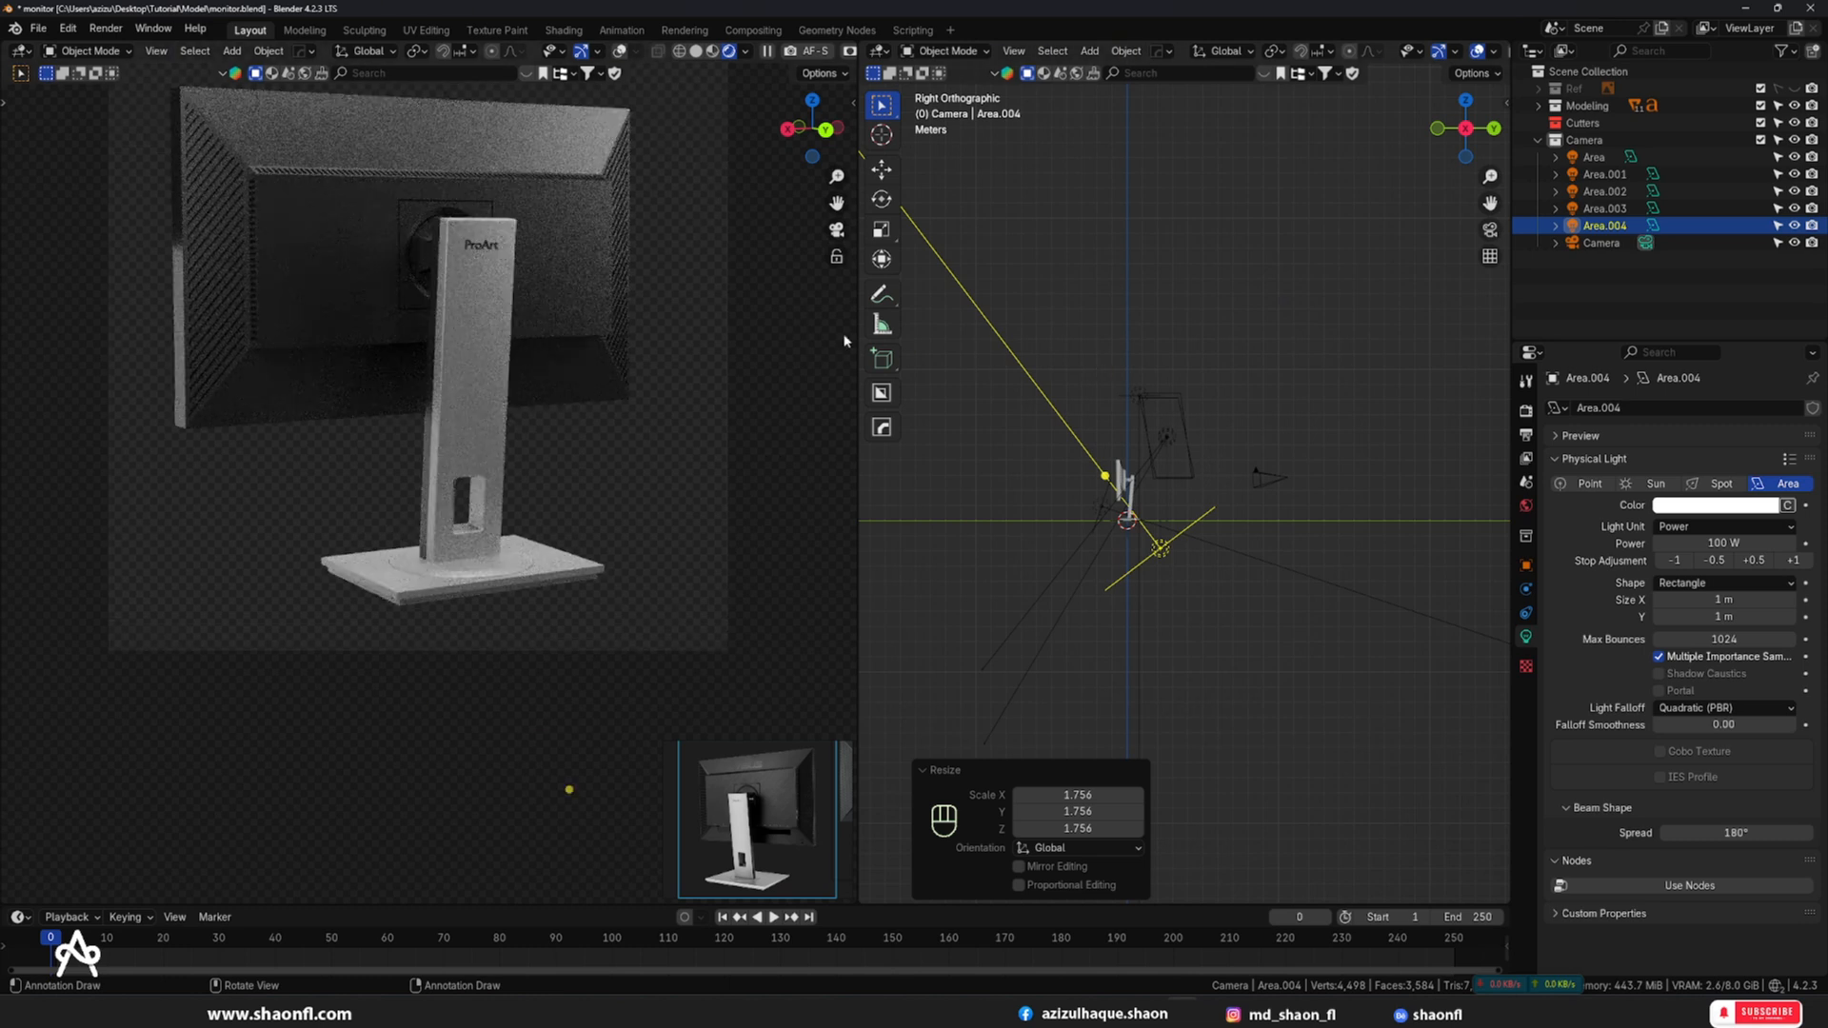
- Render the angled back view of the monitor and save the image as untitled1.png in the render folder
left_click(105, 28)
left_click(143, 45)
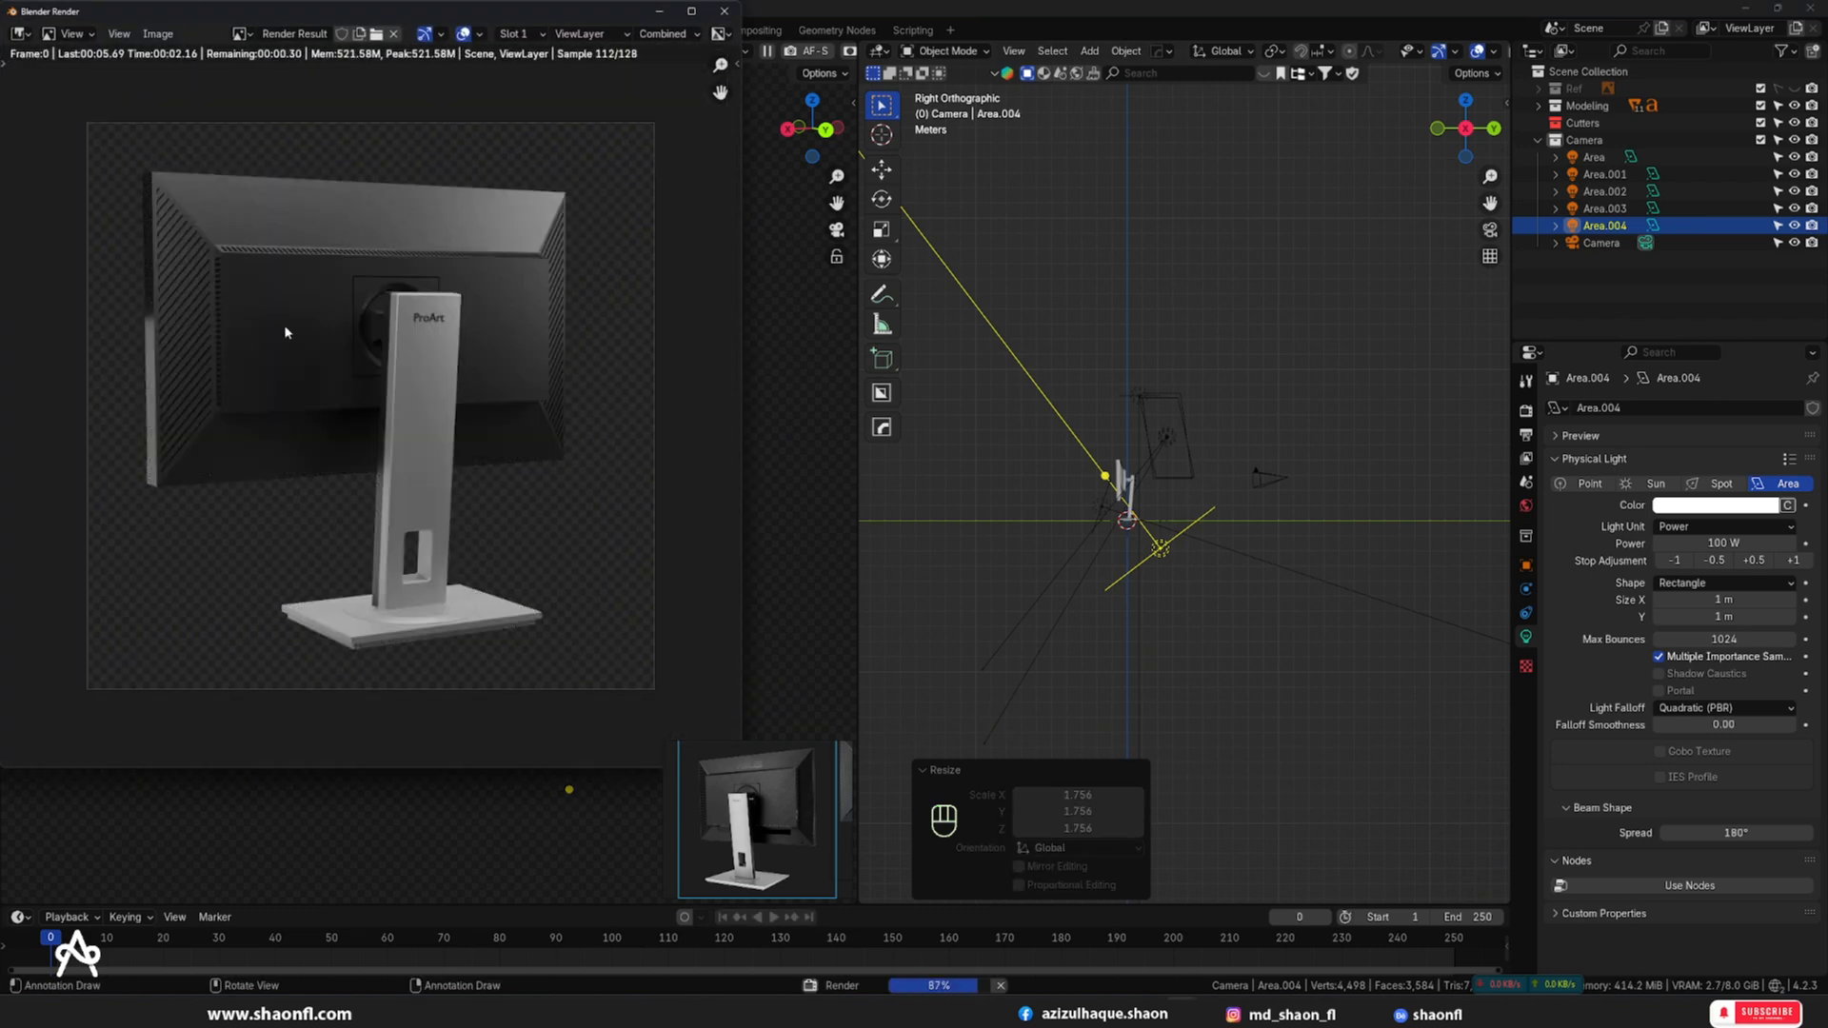
scroll(284, 324, "up", 2)
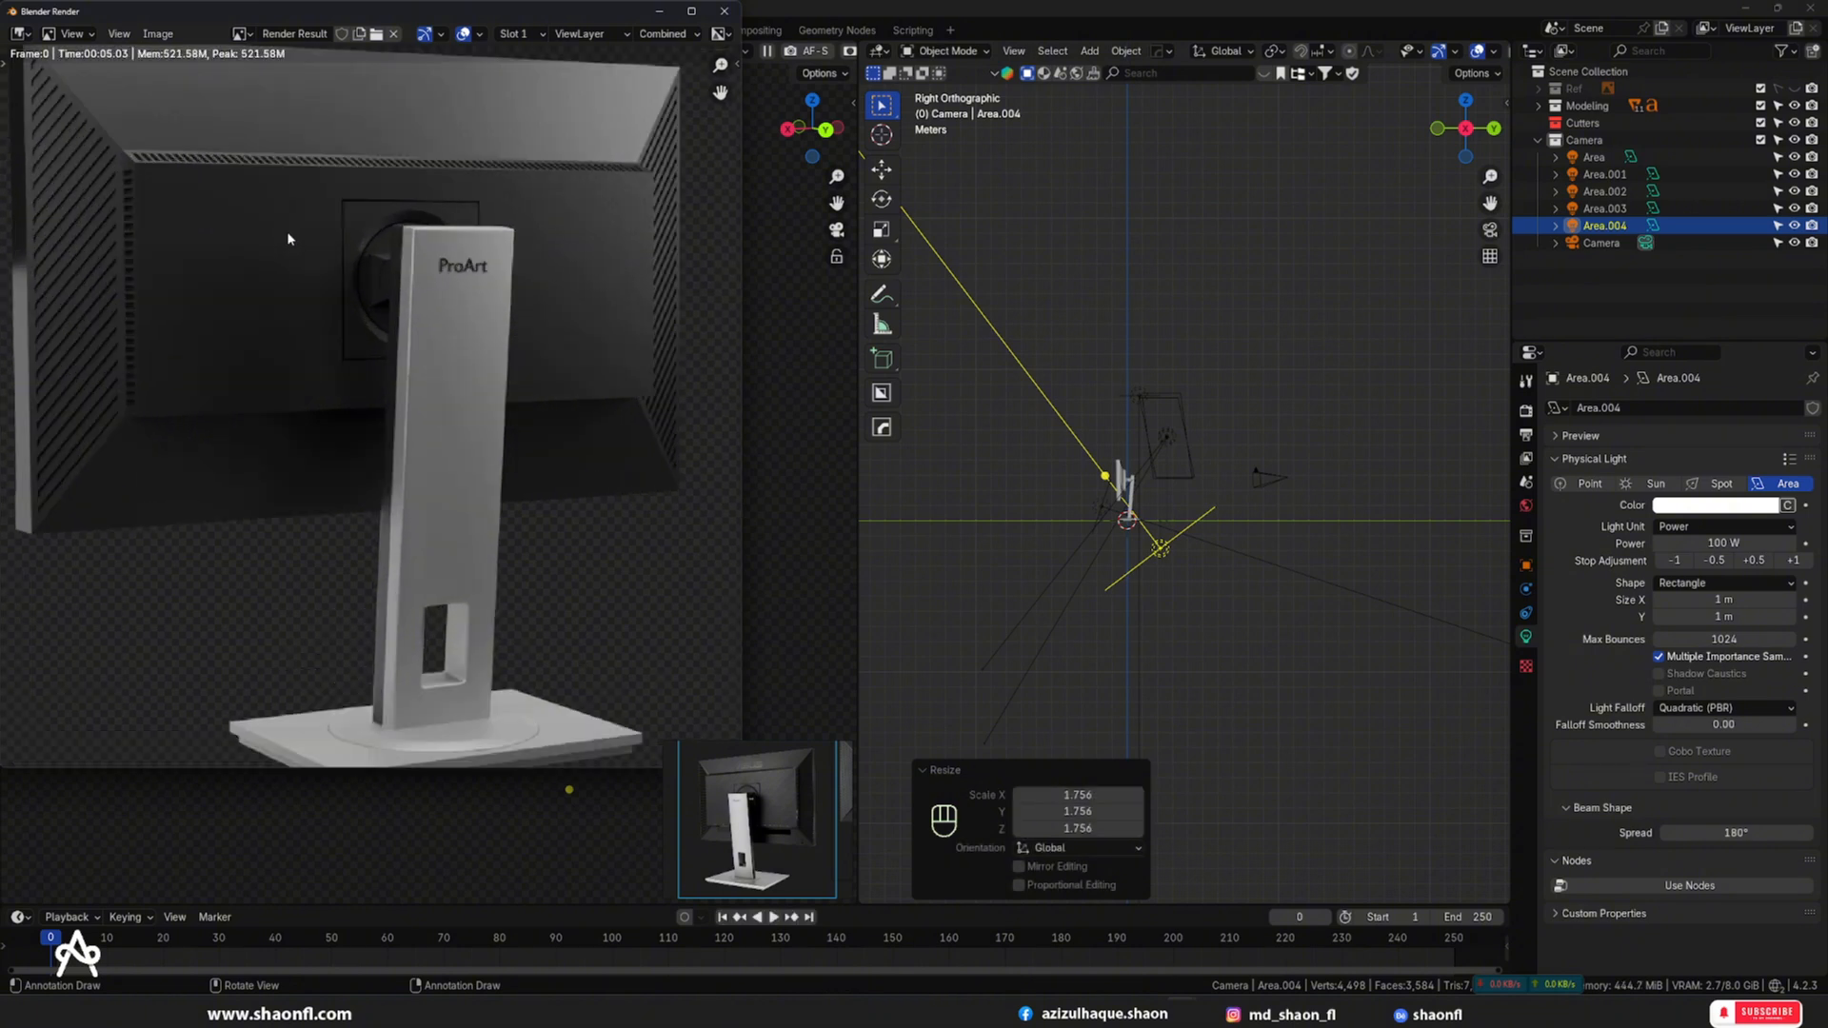
scroll(314, 255, "down", 3)
key("shift+alt+s")
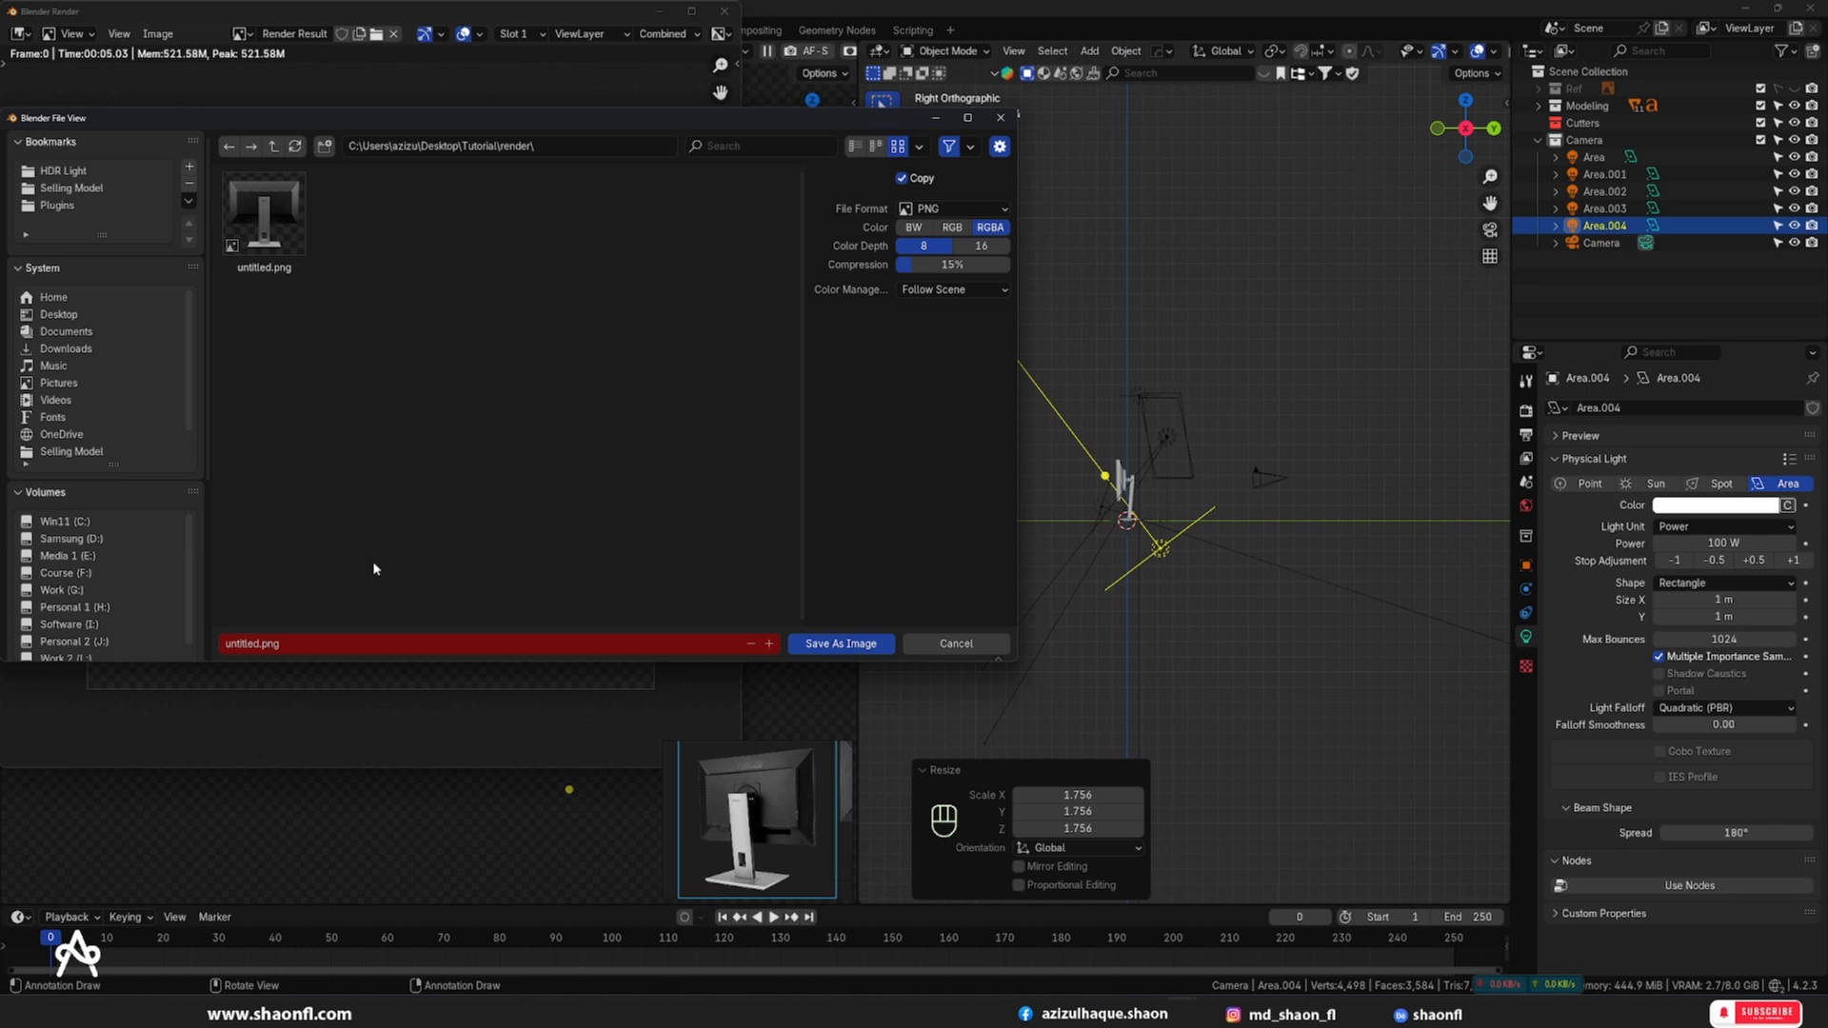
left_click(769, 644)
left_click(841, 644)
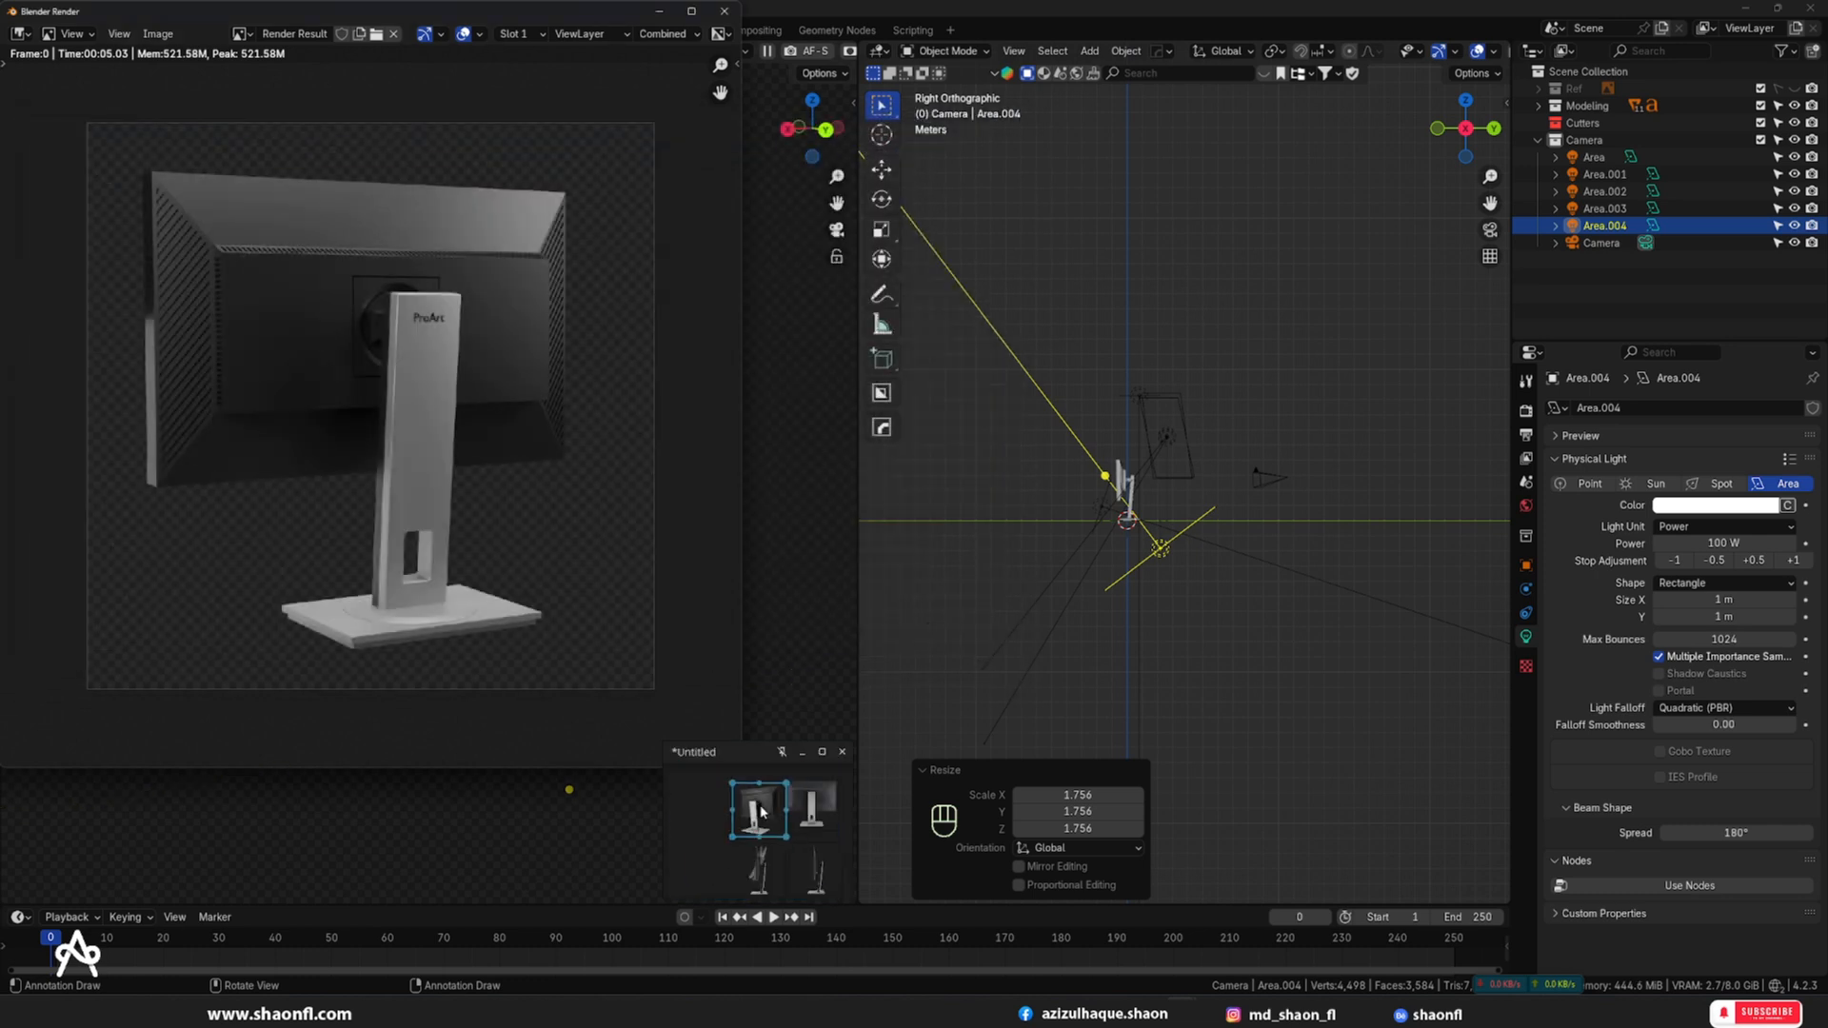
- Show the side-view reference image, then in top view move the camera to the monitor's side and rotate it 62.9° towards the monitor
double_click(814, 873)
scroll(1060, 478, "down", 2)
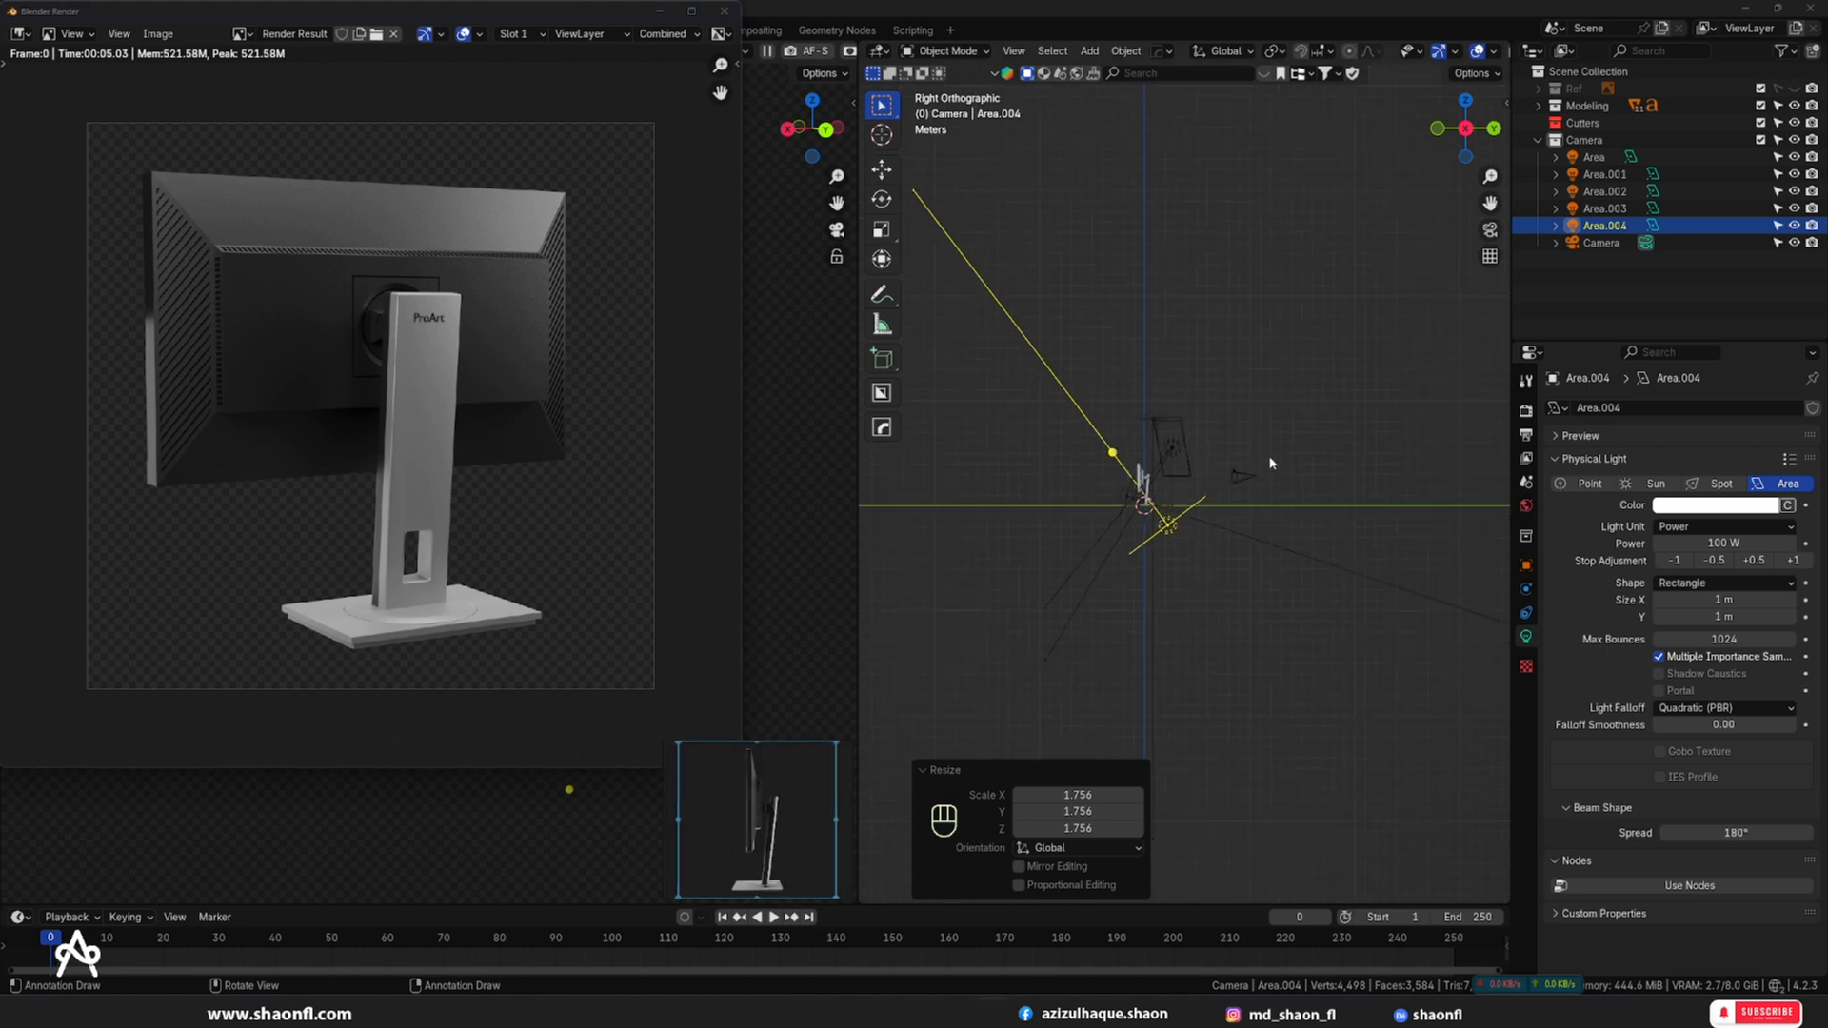
left_click(1255, 476)
scroll(1257, 487, "up", 3)
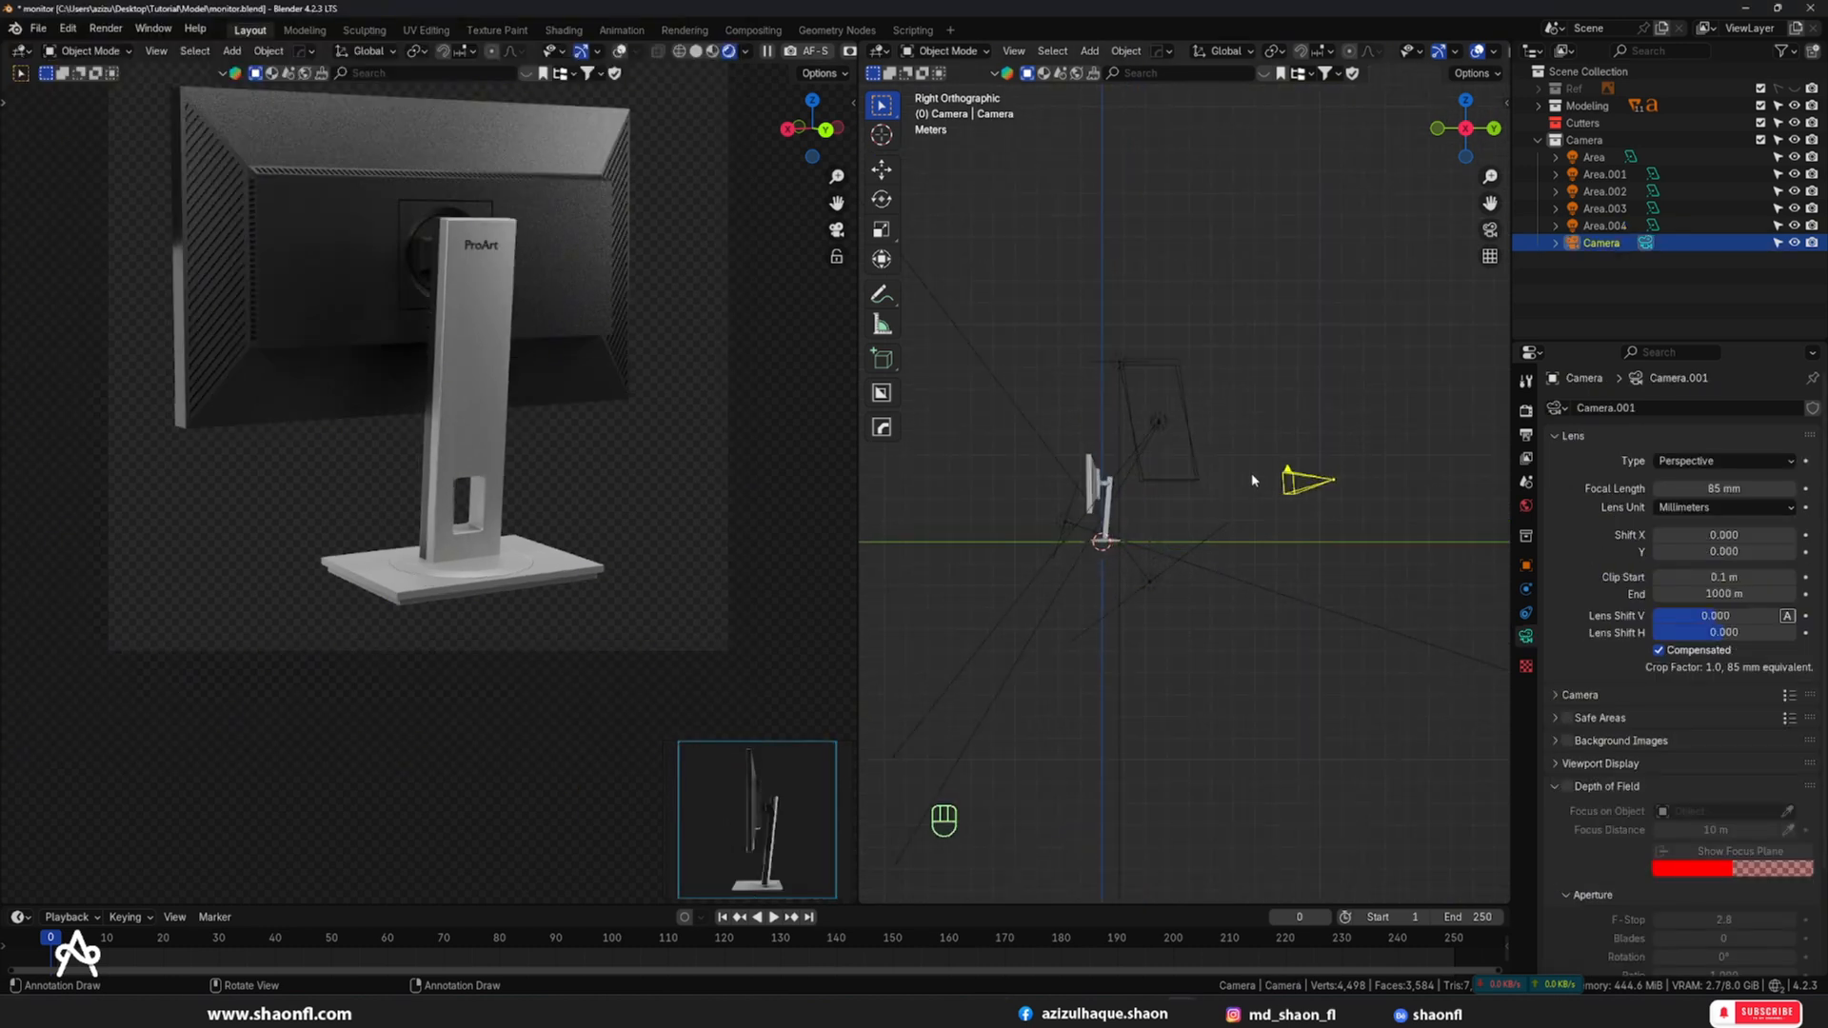
key("KP_7")
key("g")
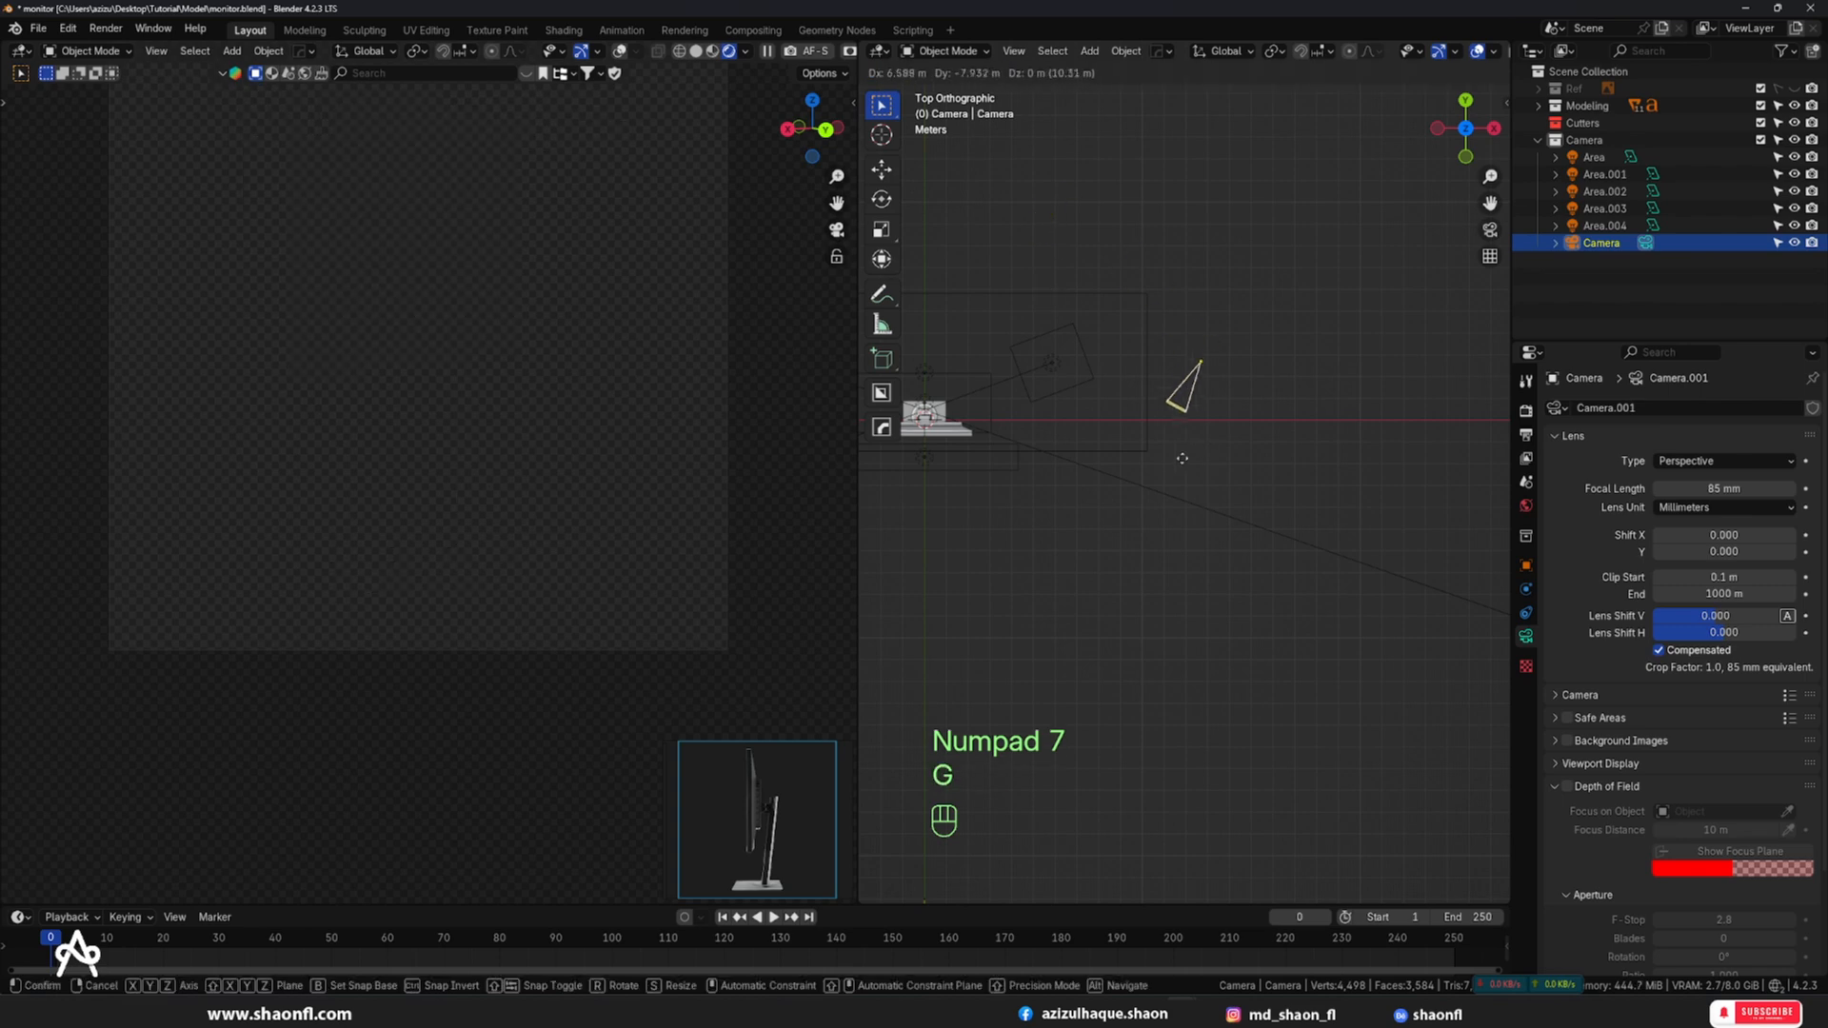
left_click(1125, 481)
key("r")
left_click(1150, 462)
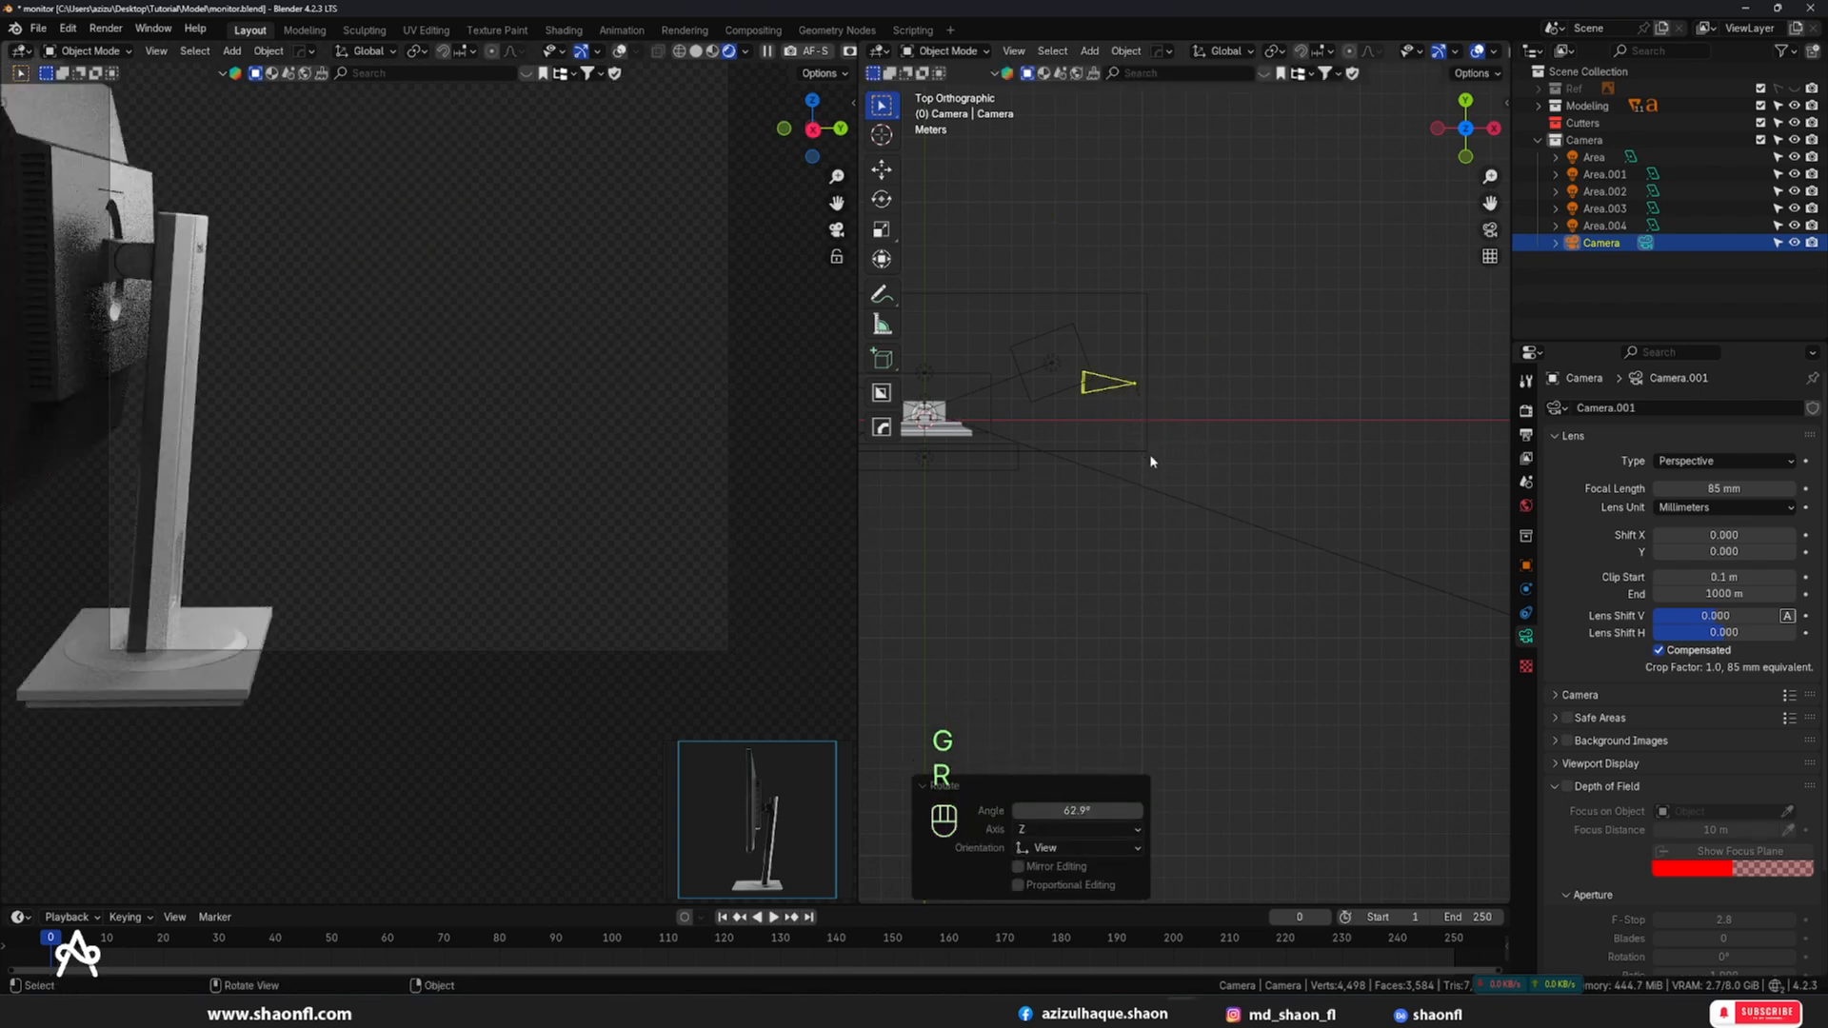
- Align the camera with the monitor's side, rotate it -2.06° and move it 3.081 m away along X
key("g")
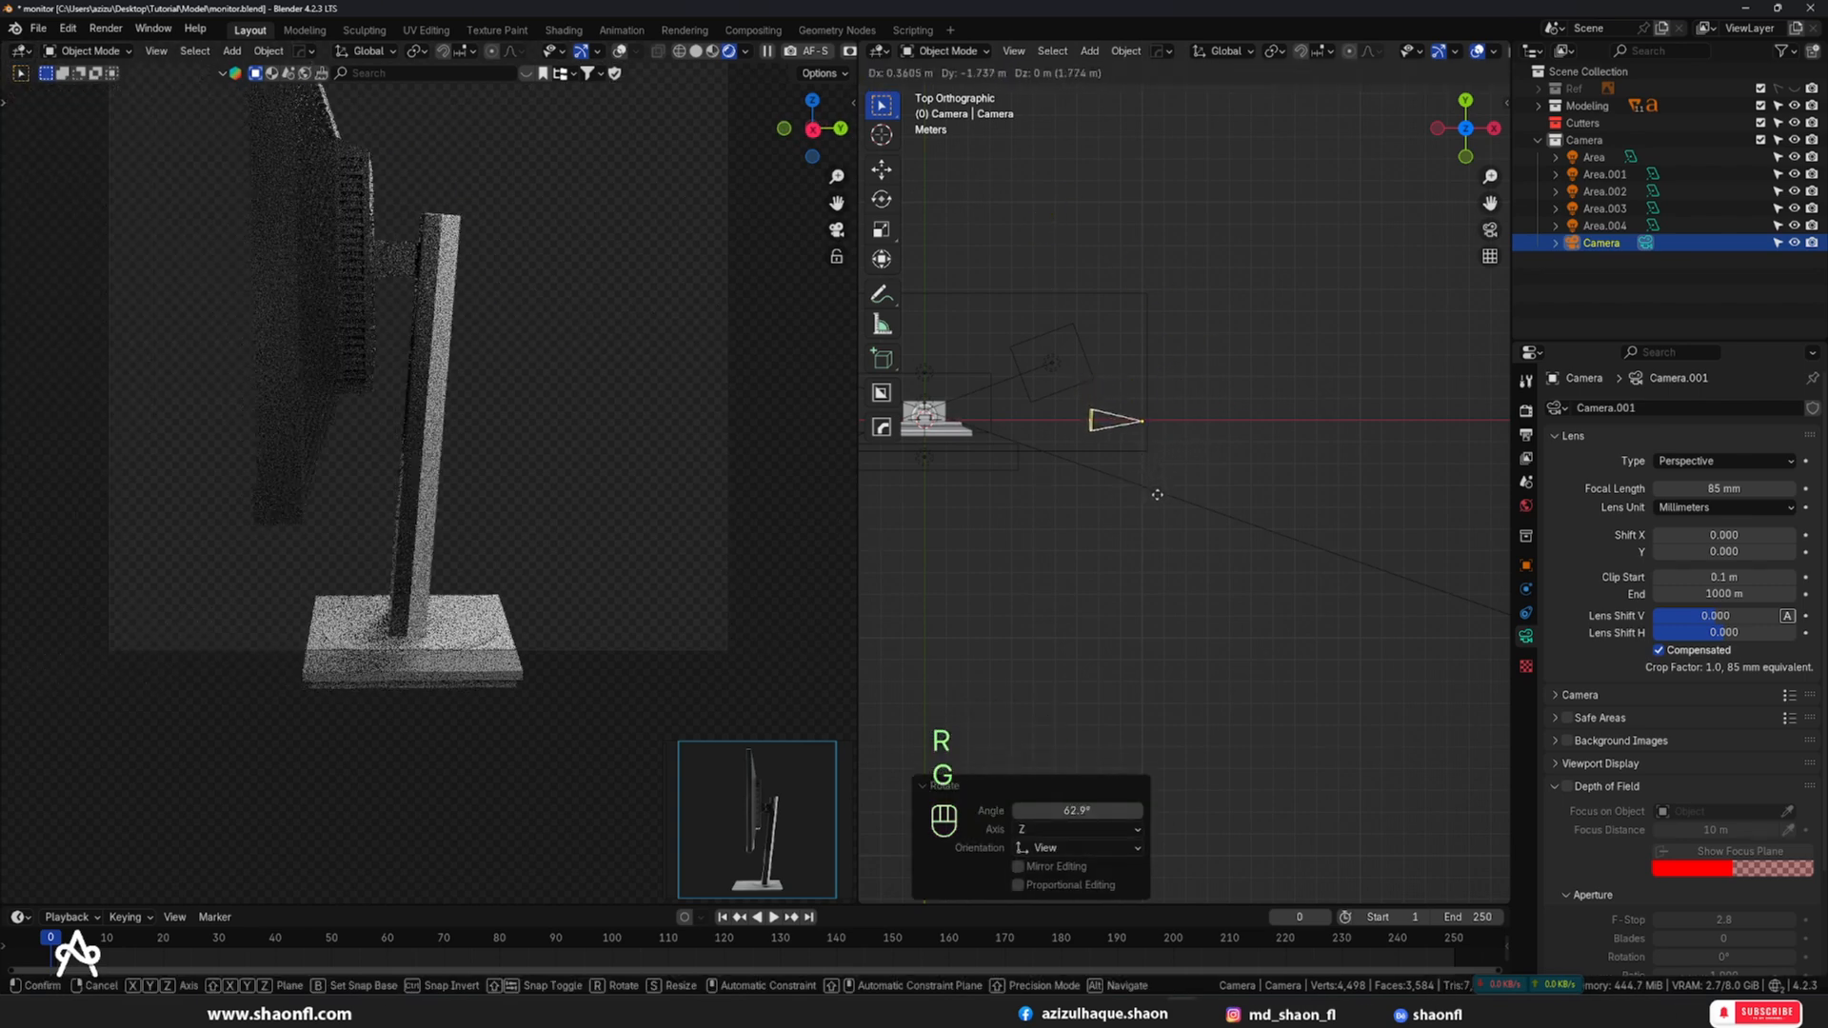
left_click(1162, 495)
key("r")
left_click(1276, 427)
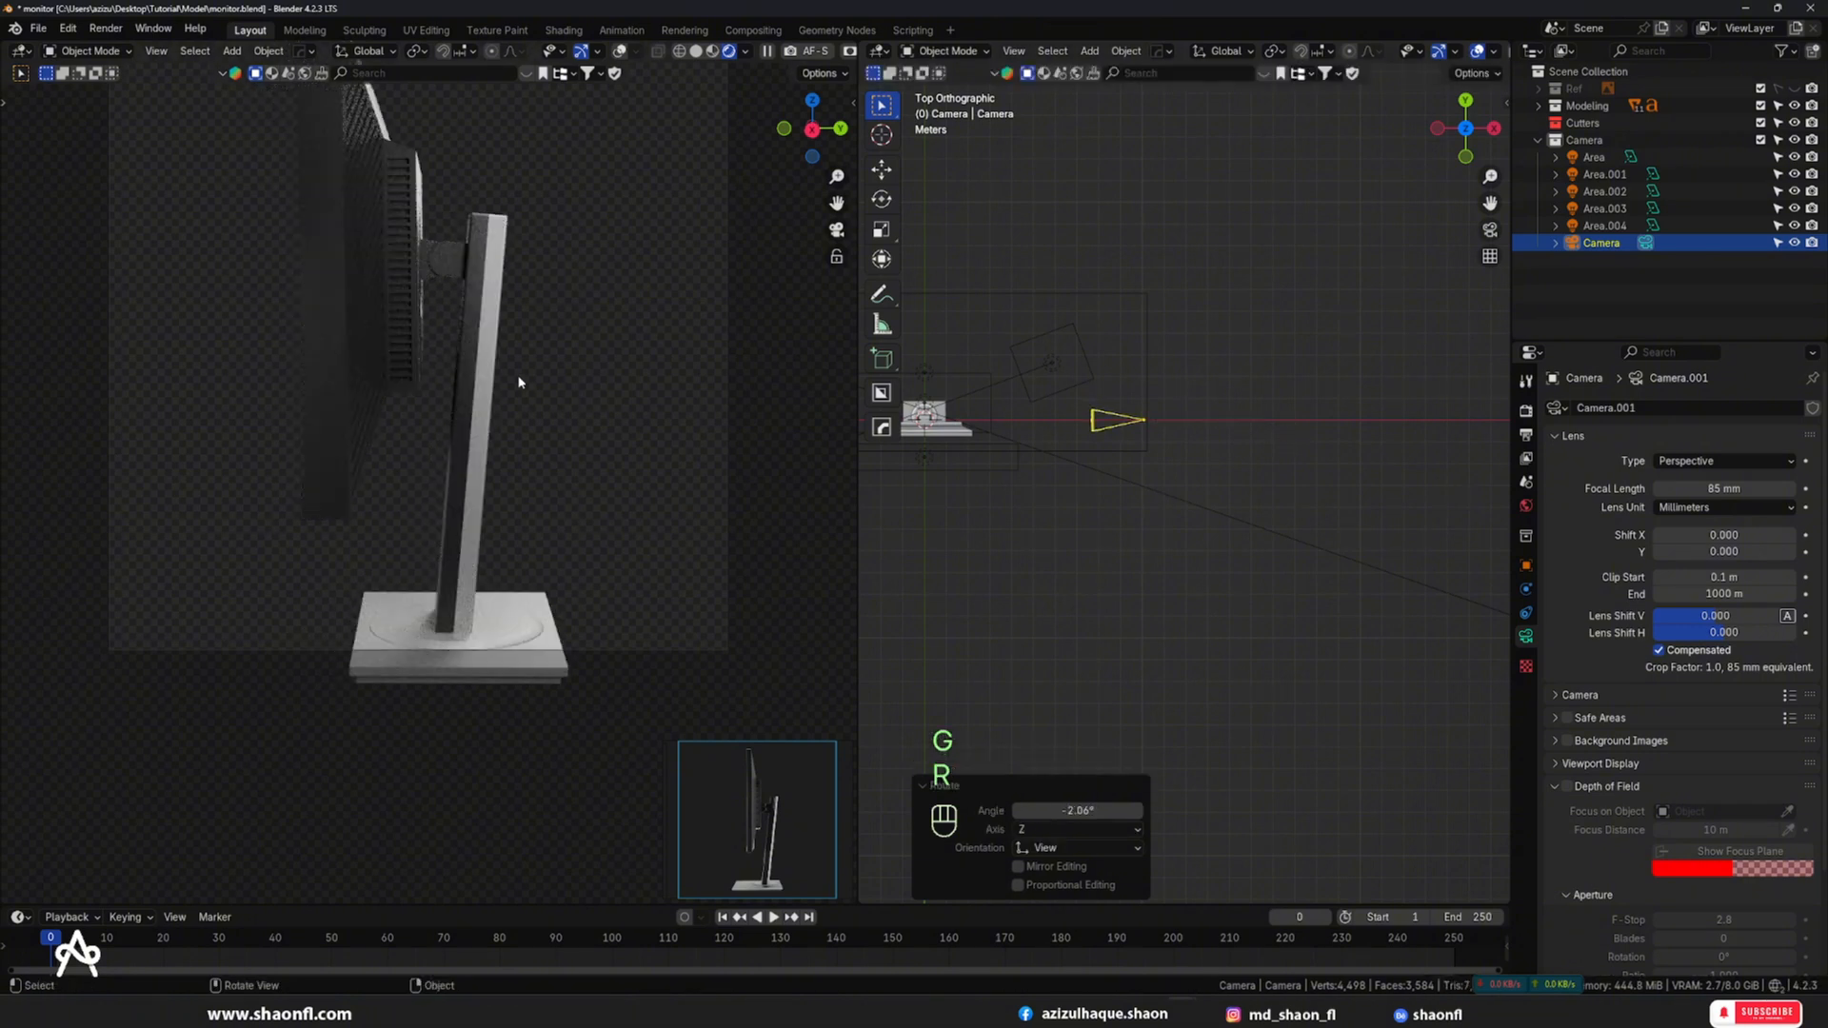
key("g")
key("x")
left_click(1285, 425)
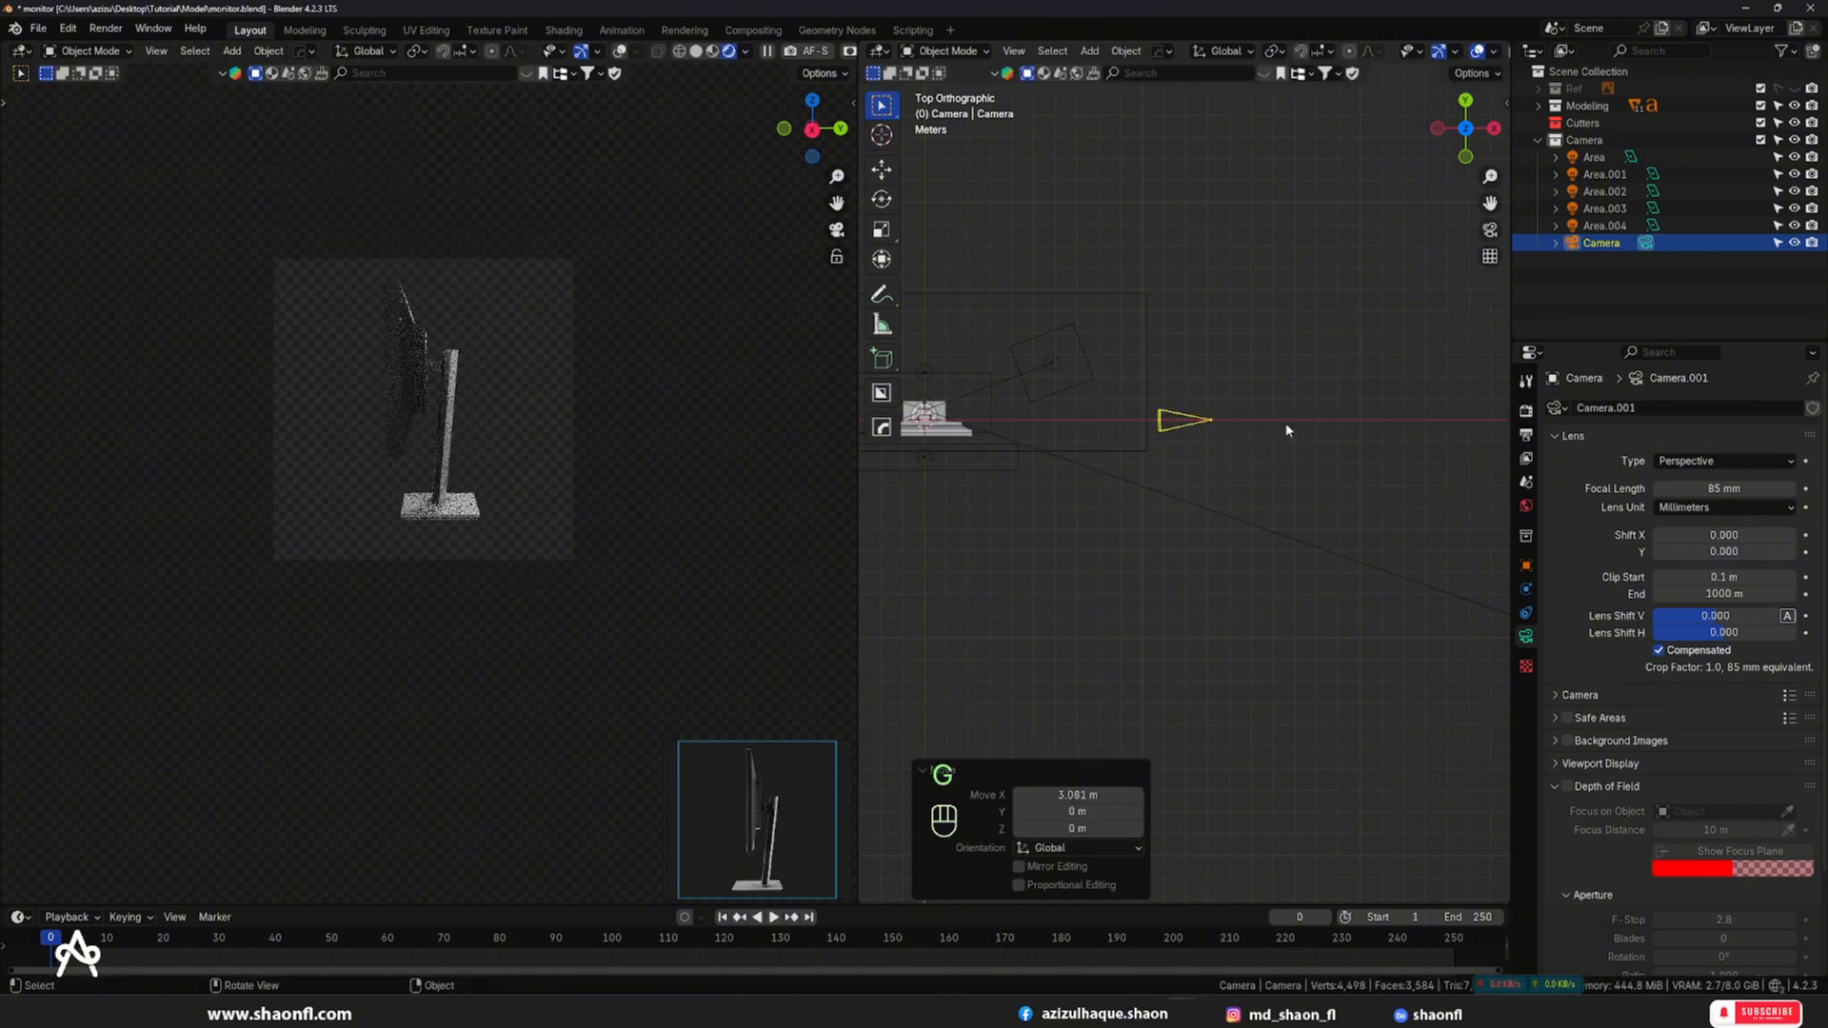
scroll(404, 353, "up", 2)
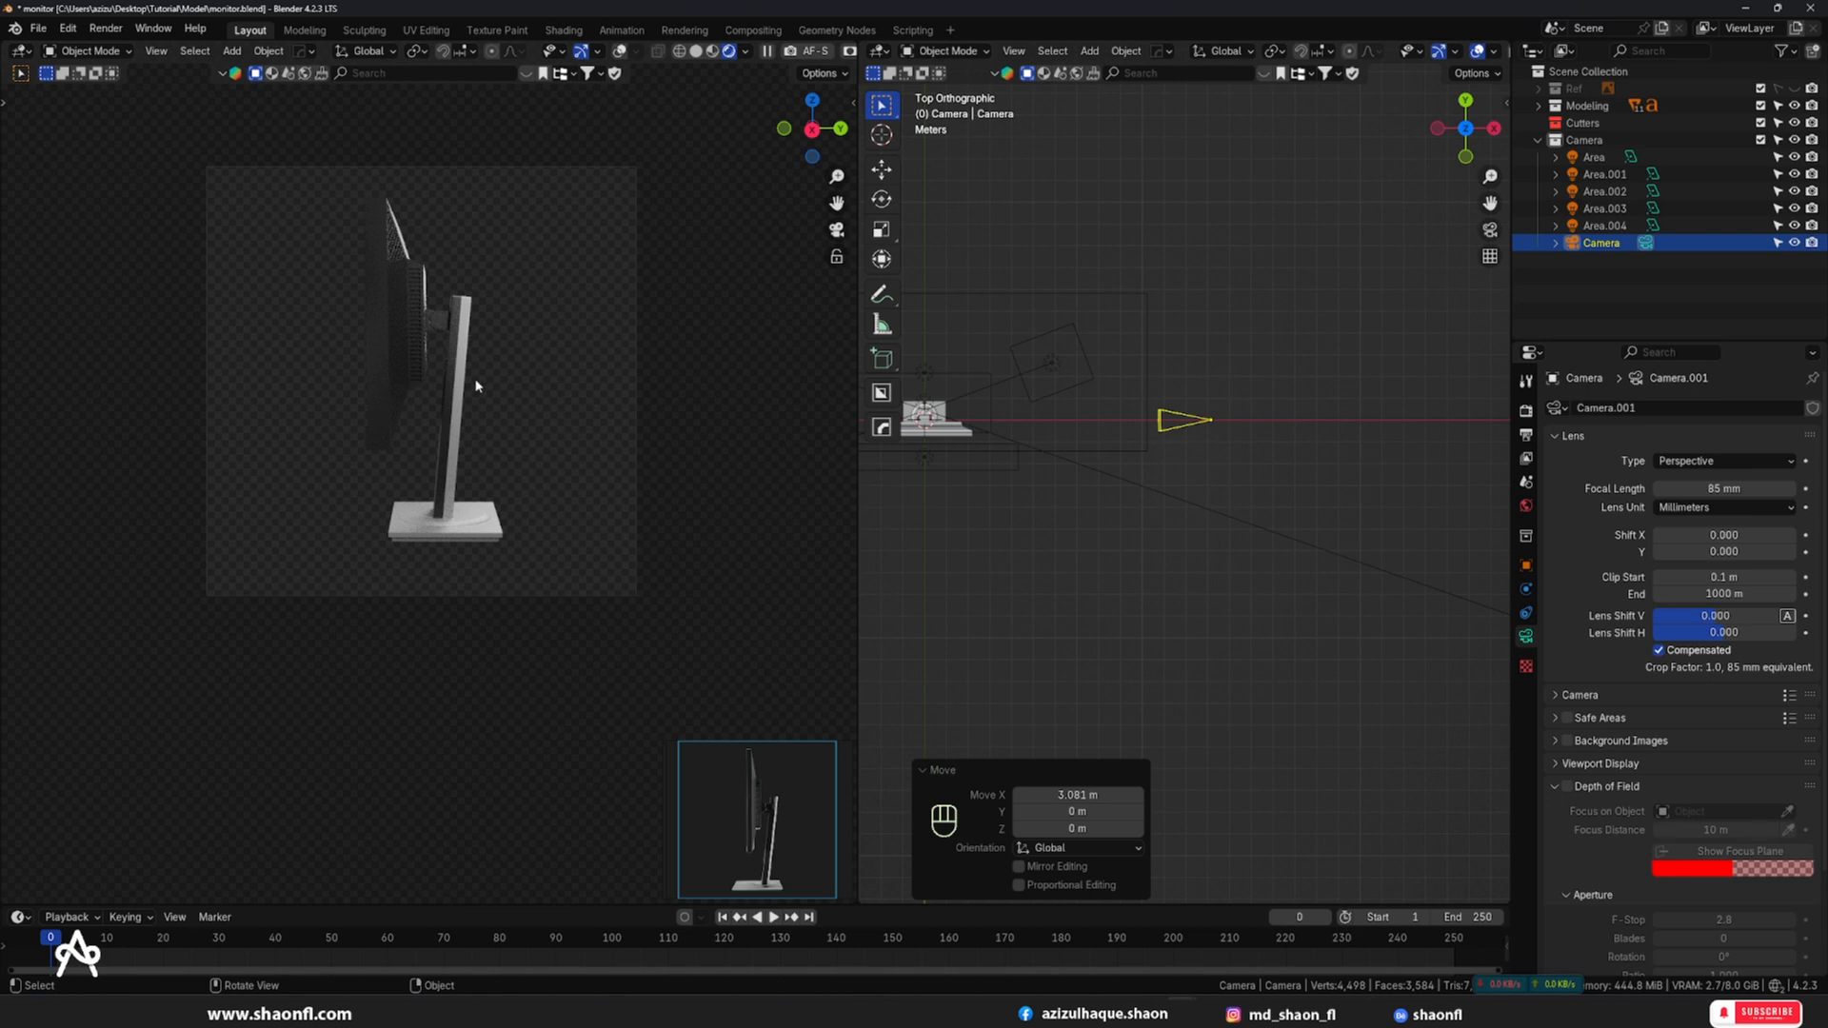
- Move the 500 W area light nearer the X axis between the monitor and the camera and rotate it 36.8°
left_click(1053, 371)
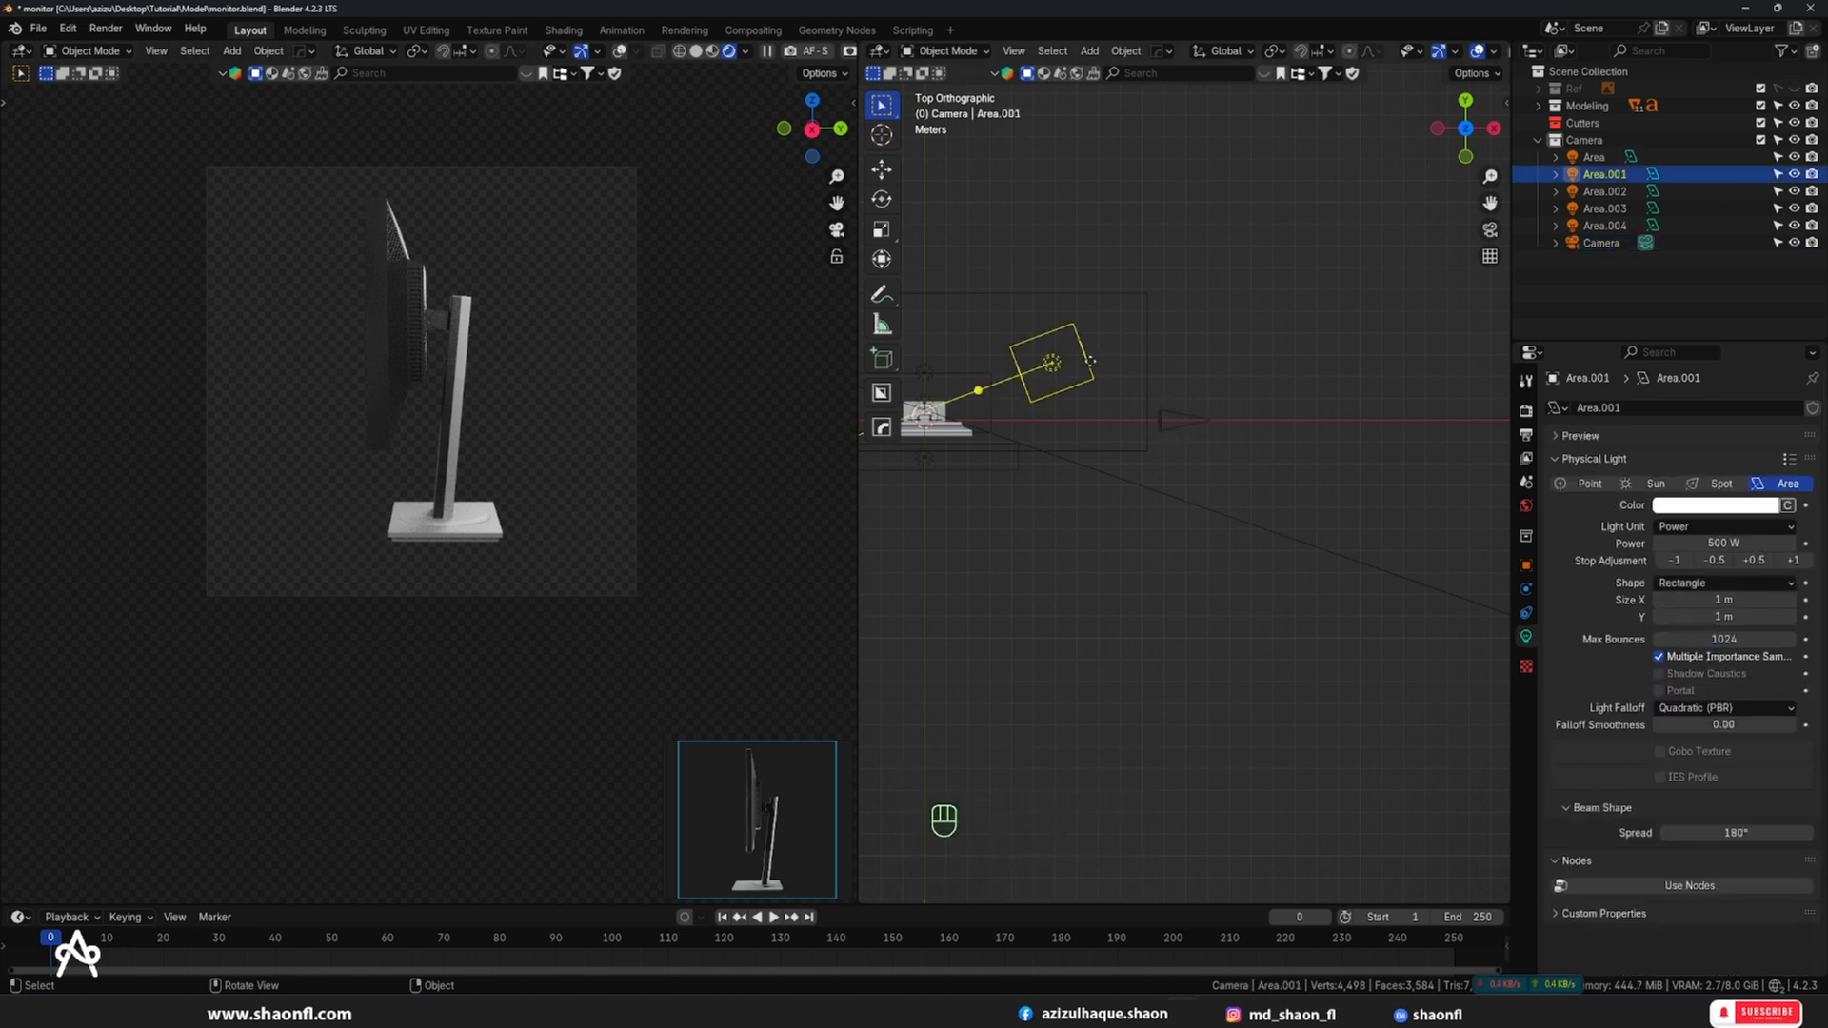
key("g")
left_click(1076, 413)
key("r")
left_click(1133, 484)
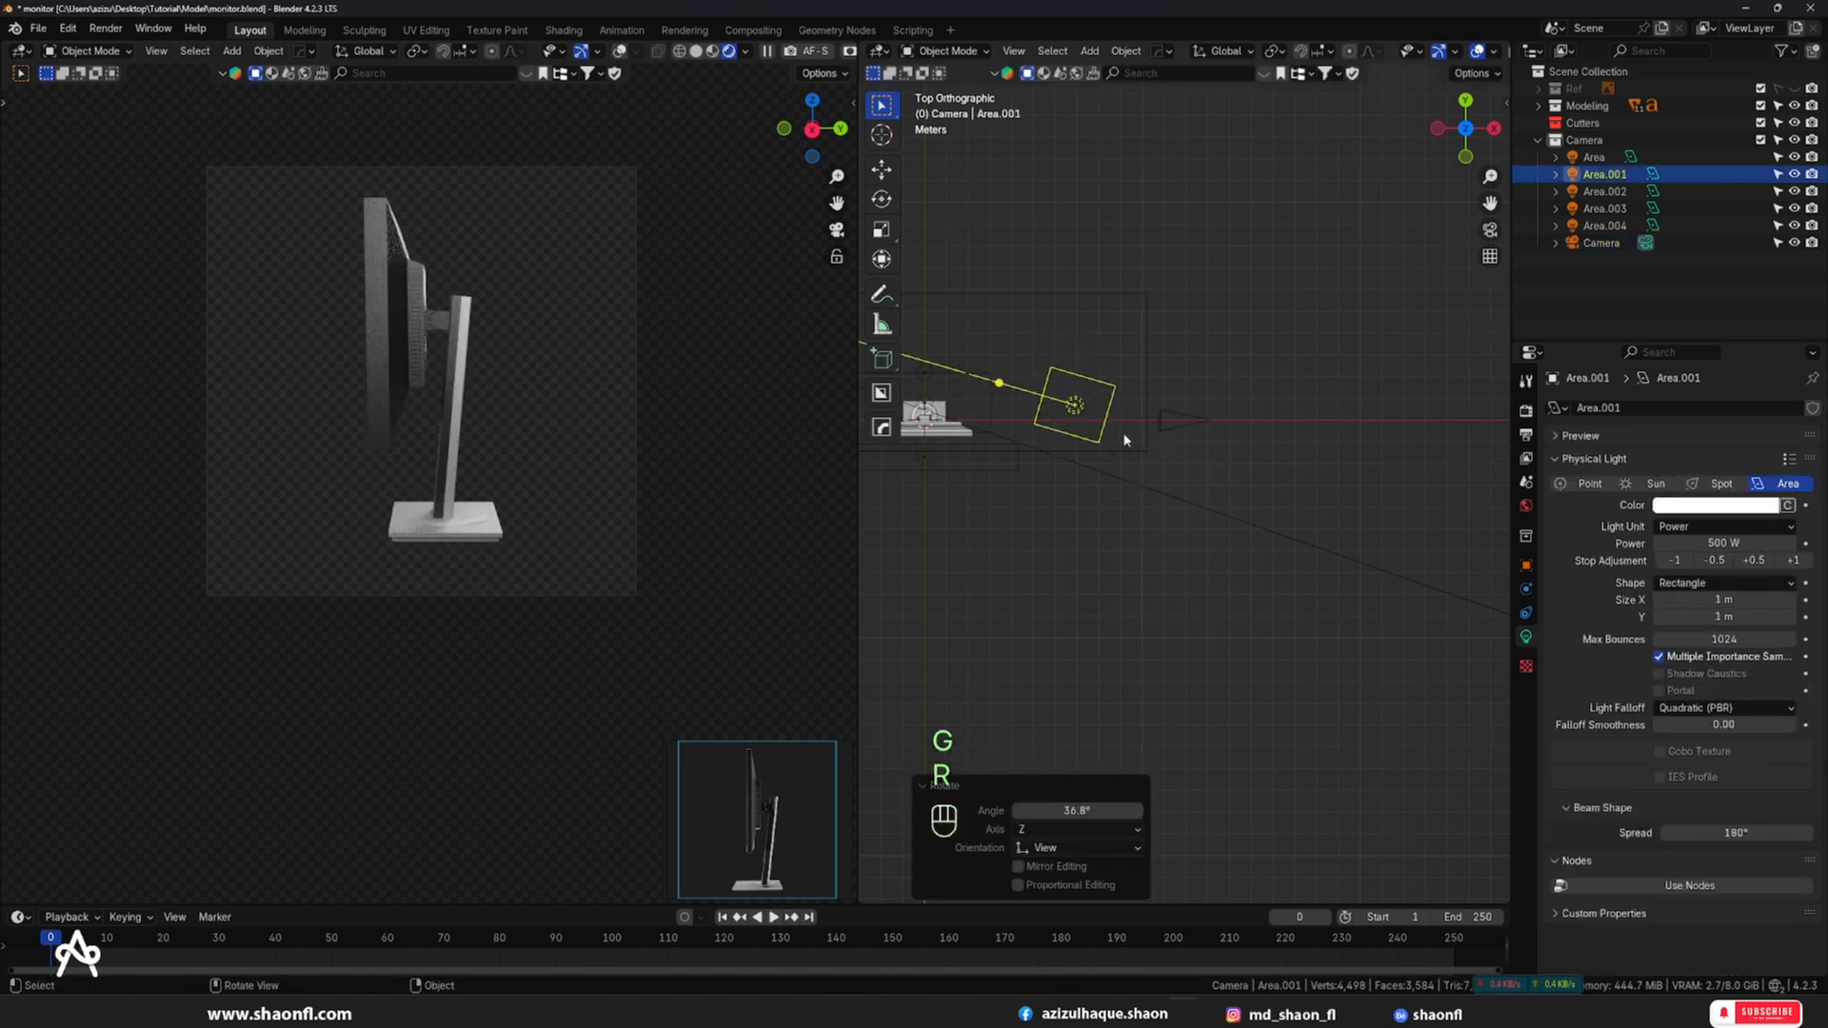
- Shift the 500 W light towards the camera, rotate it -17.1°, and move it -0.65554 m in X and 2.0649 m in Y
key("g")
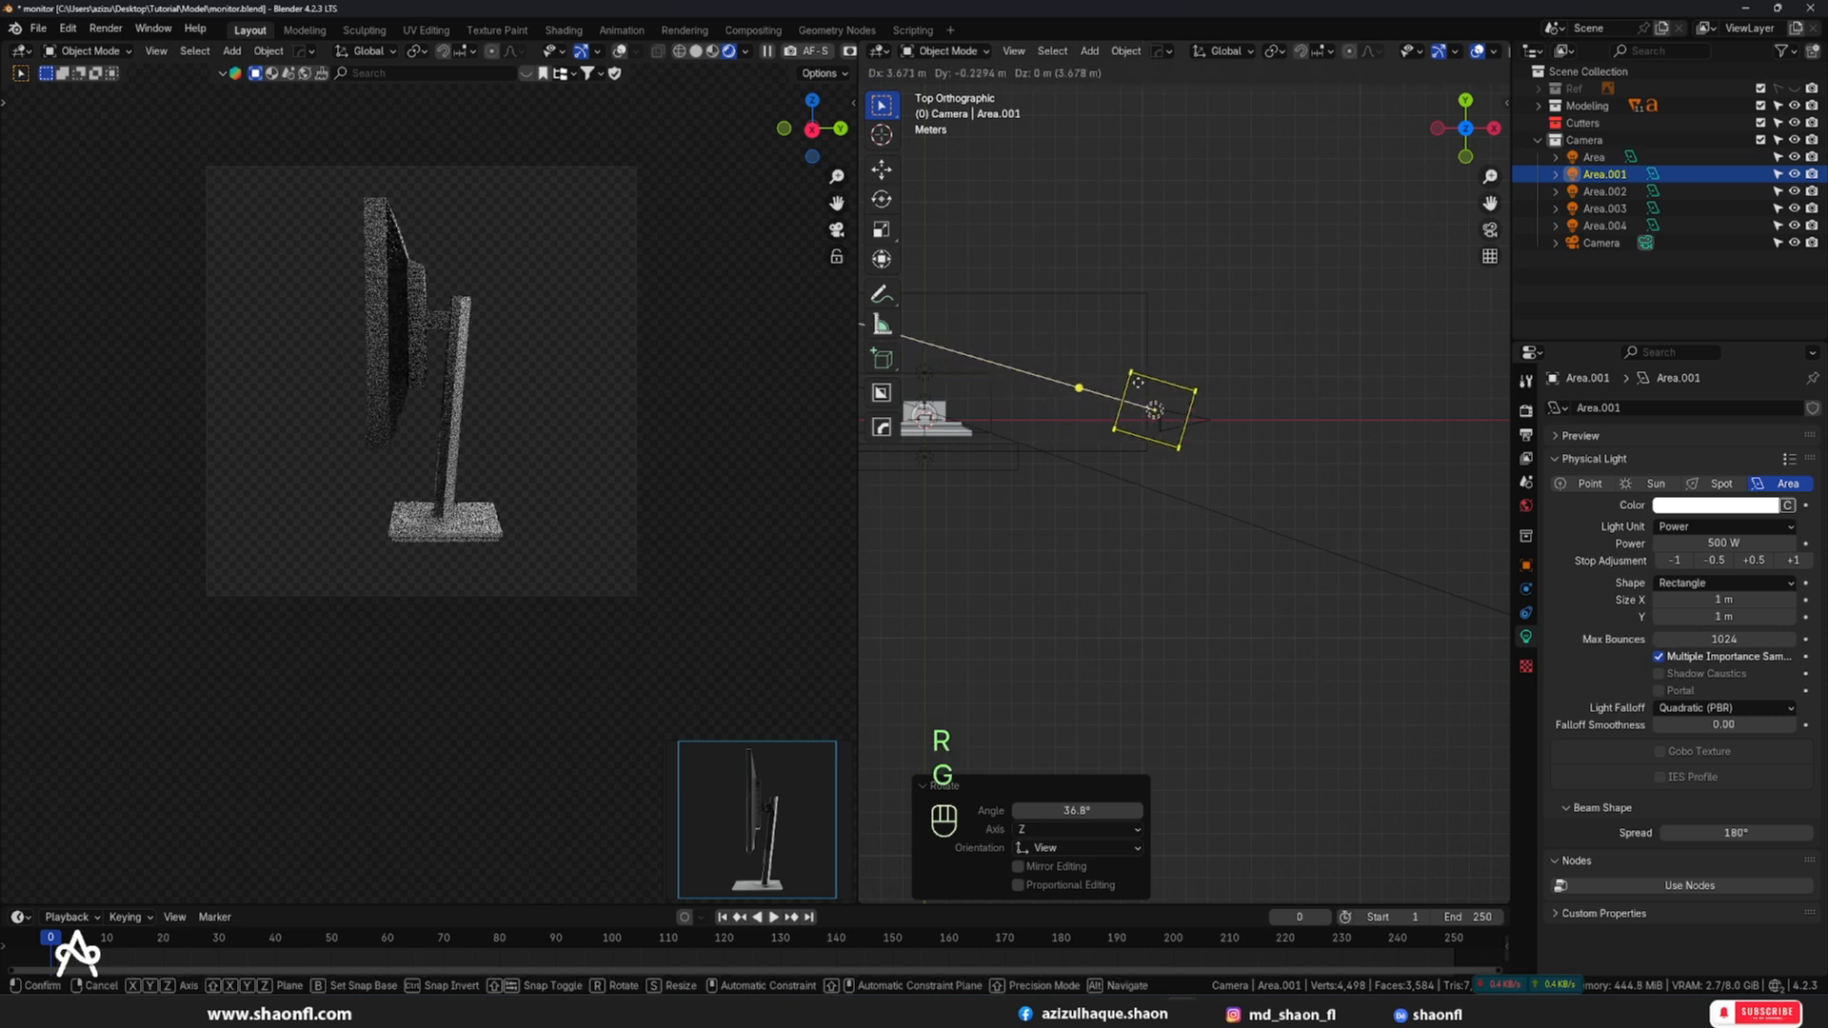
left_click(1142, 392)
key("r")
left_click(1198, 231)
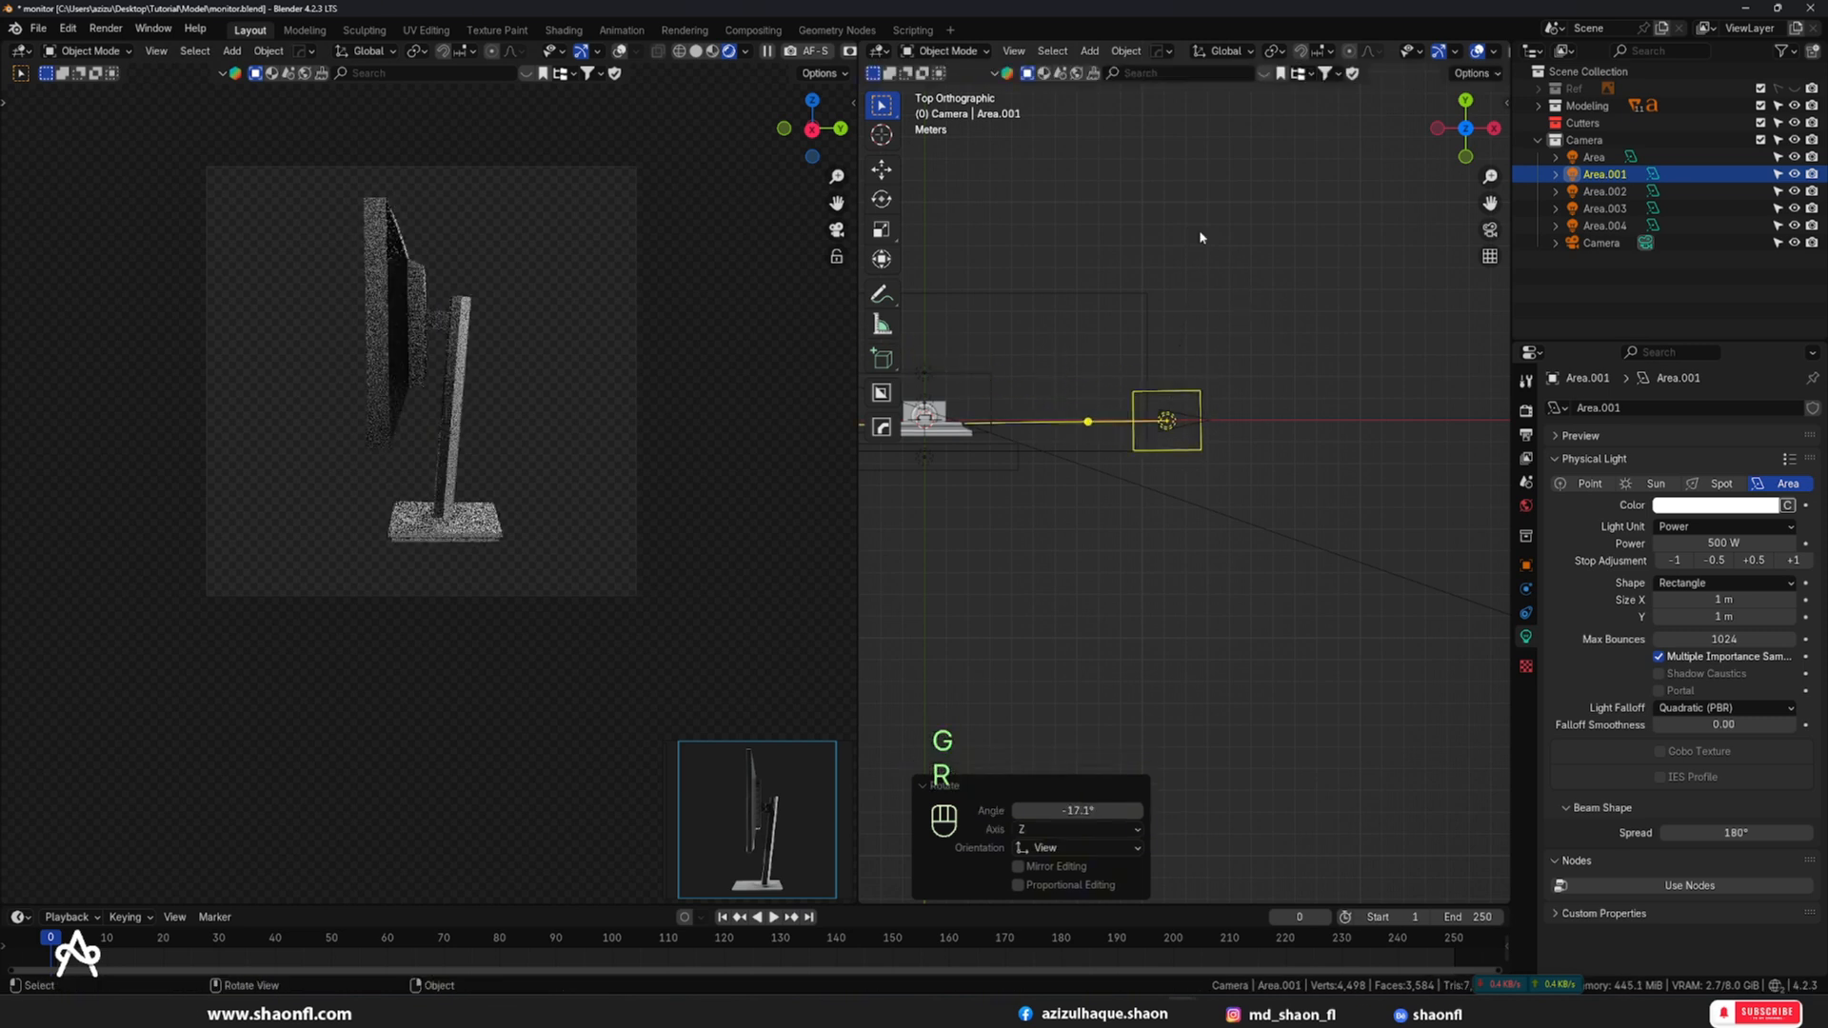
key("g")
left_click(1162, 375)
scroll(393, 267, "up", 4)
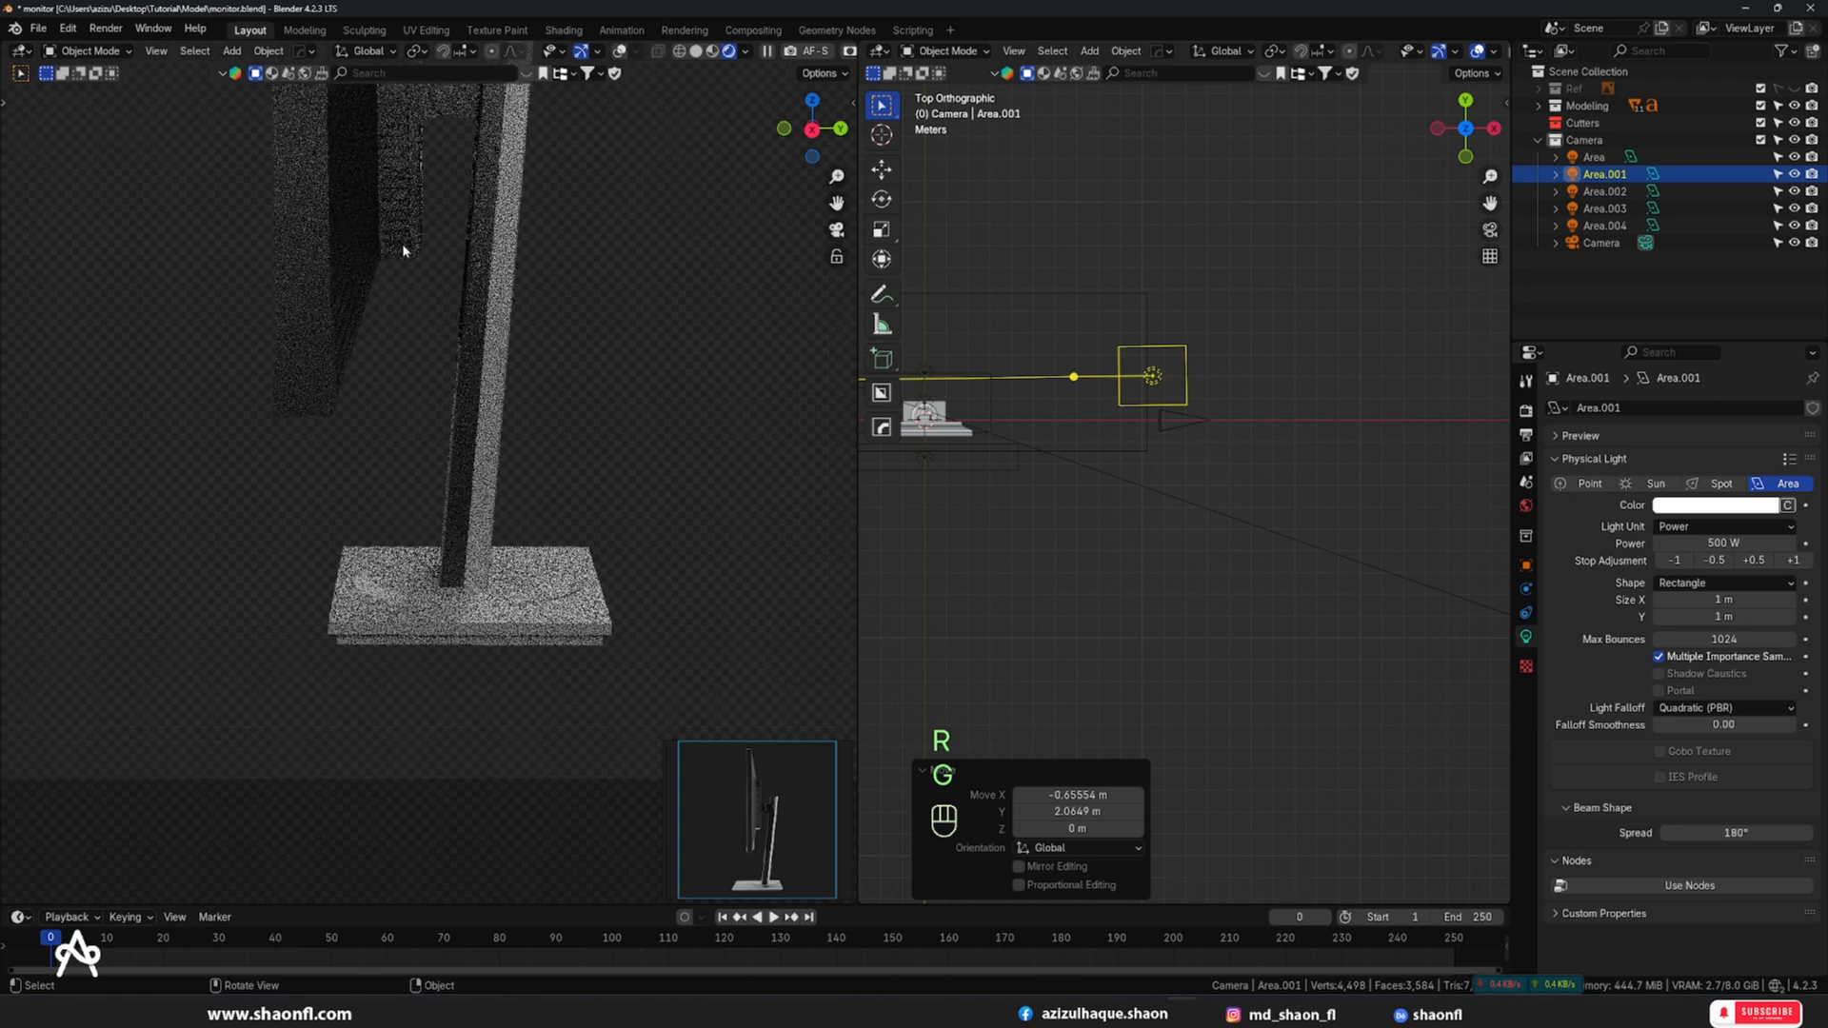
left_click_drag(461, 245, 482, 494, "alt+shift")
- Bring the 500 W light closer to the monitor, rotate it -27°, and move it 1.475 m in X and 3.1138 m in Y
key("g")
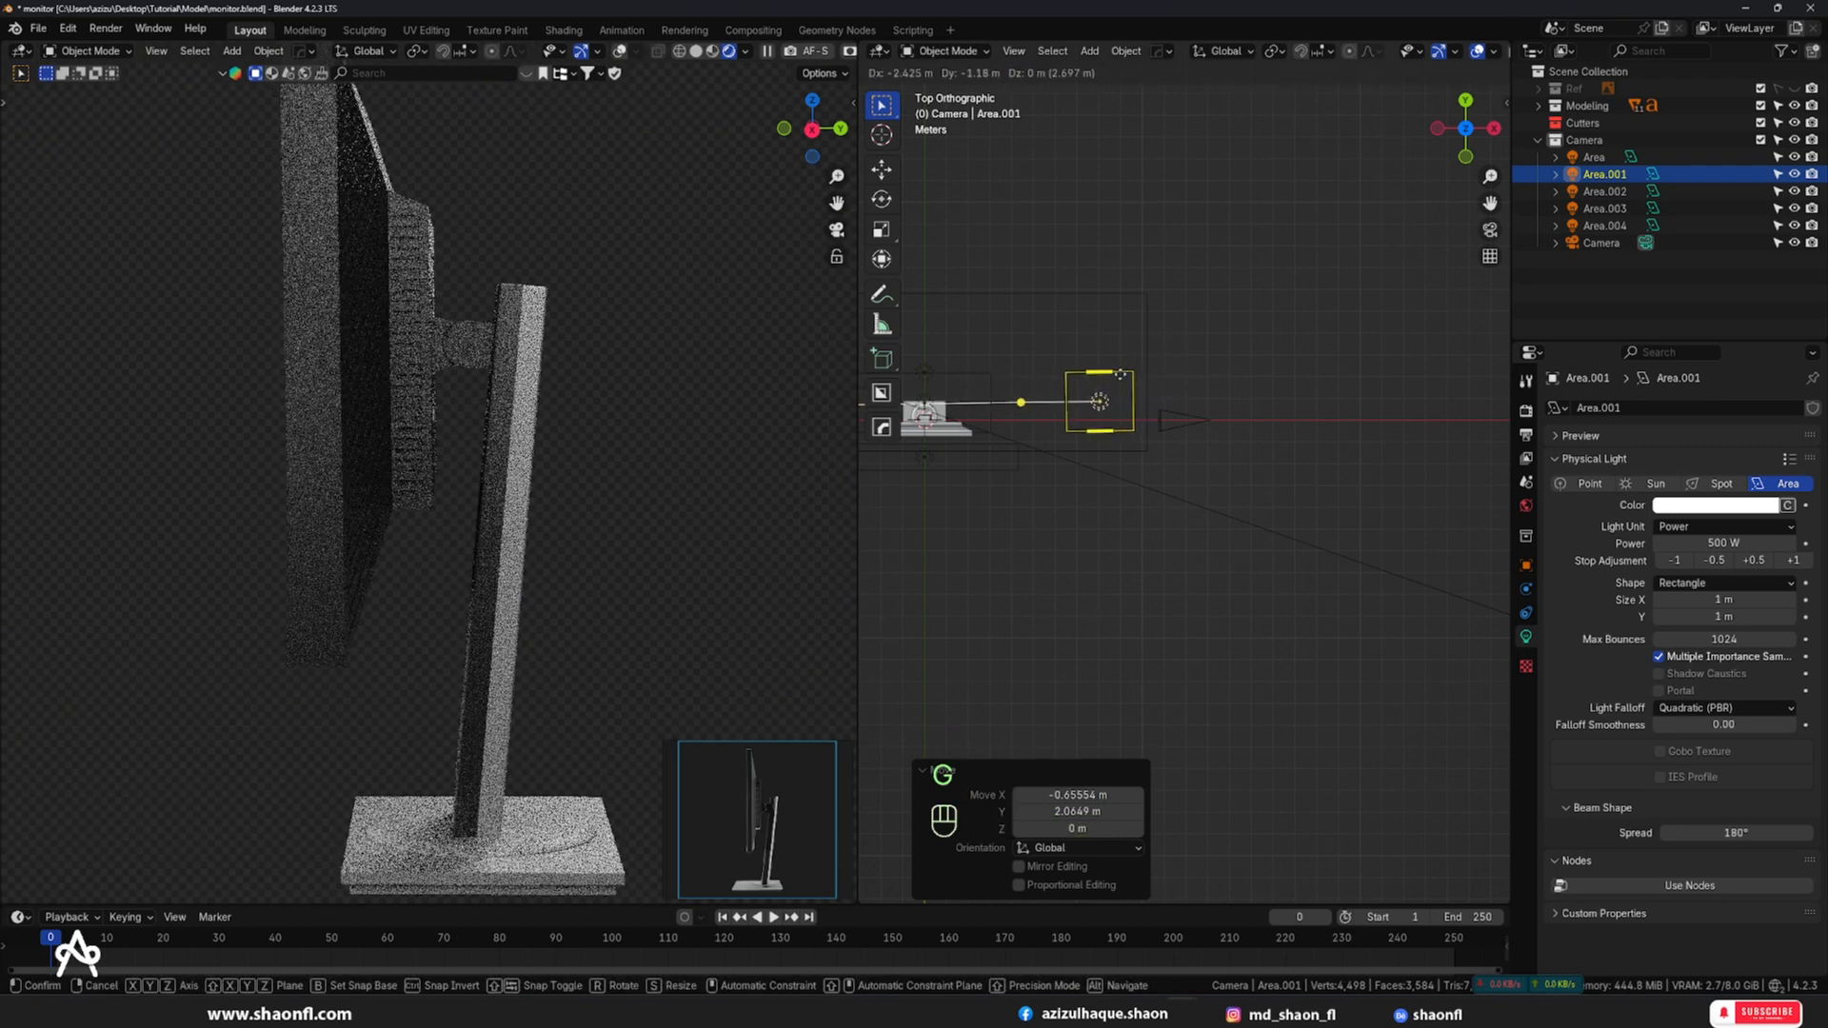
left_click(1117, 374)
key("r")
left_click(1122, 380)
key("g")
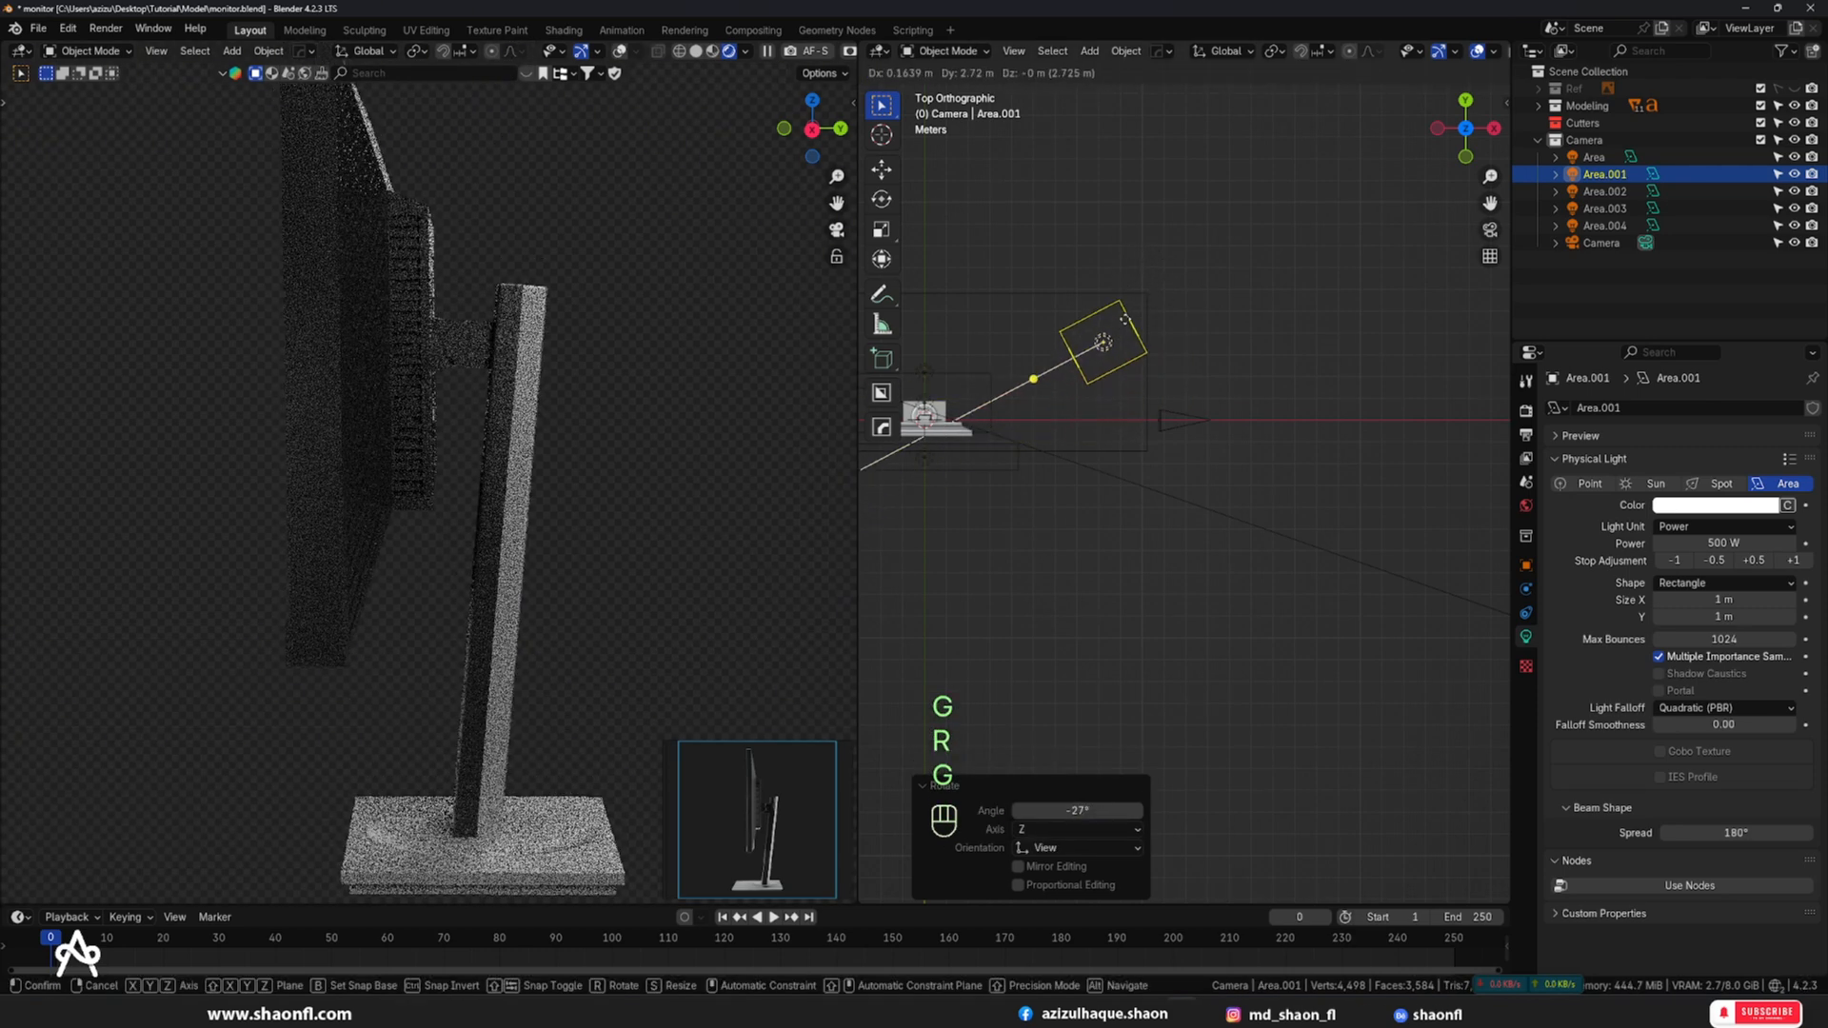
left_click(1153, 311)
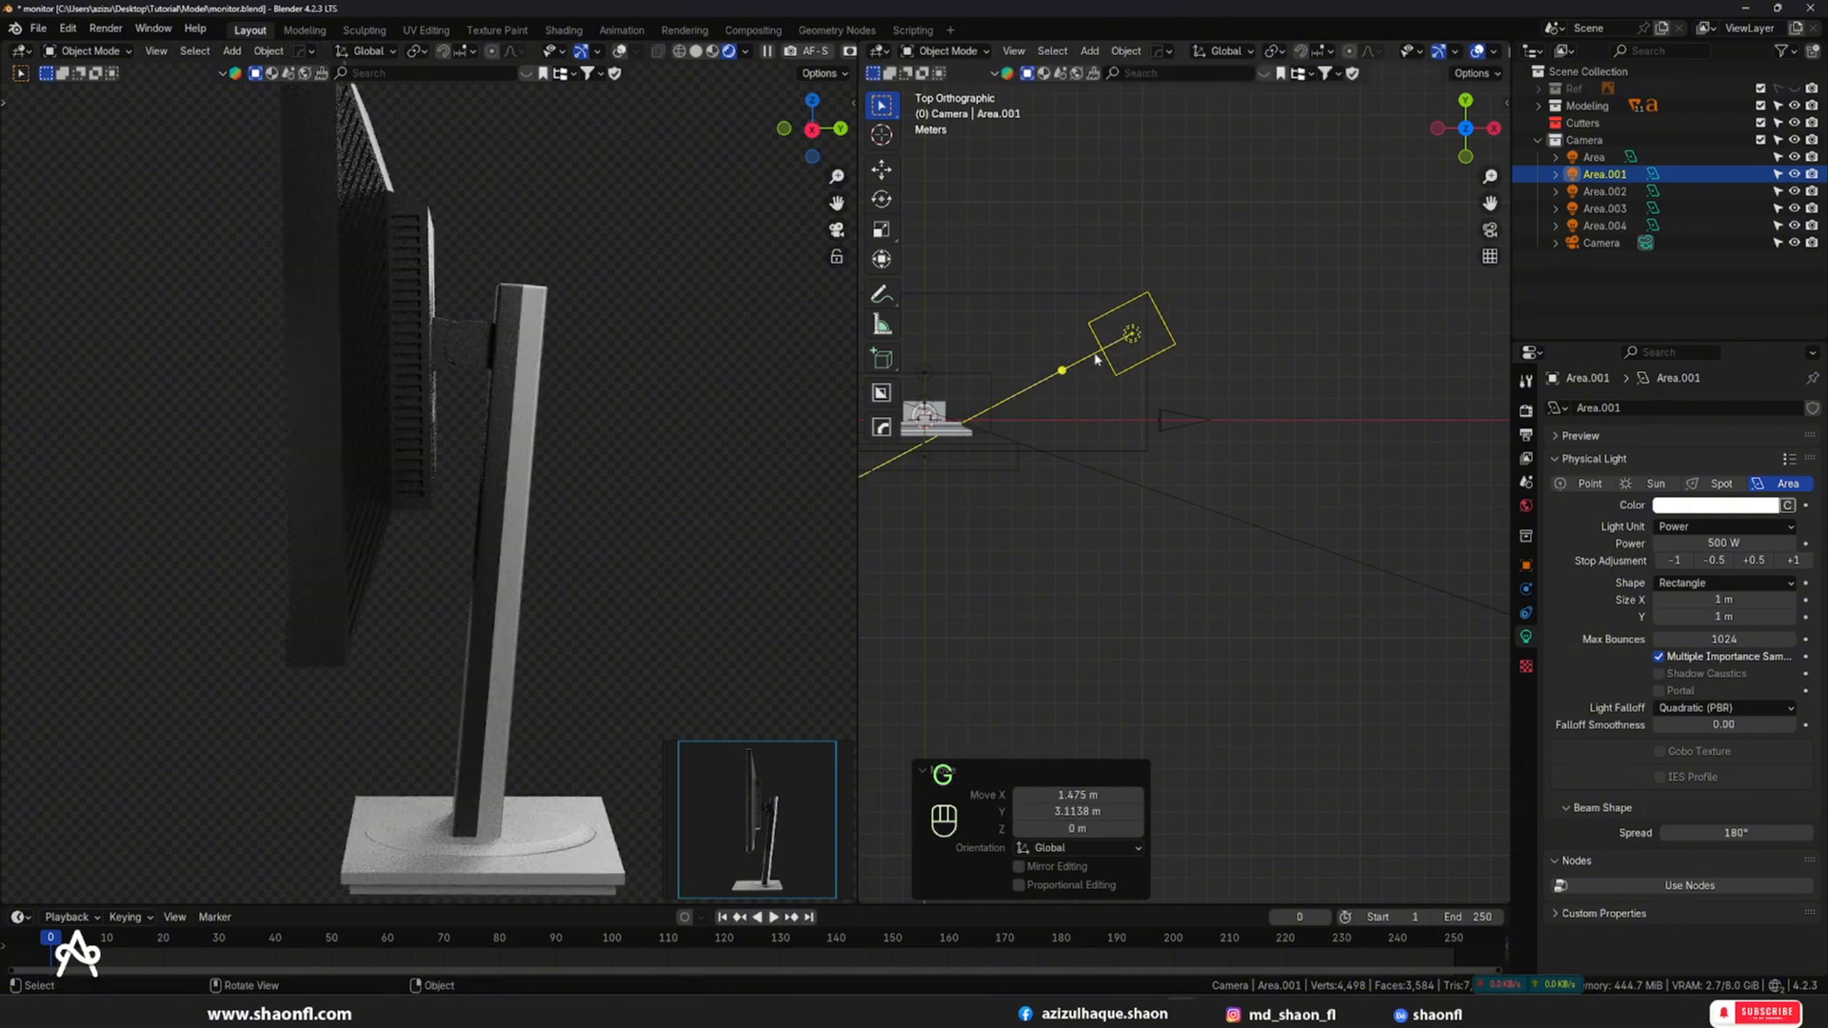
scroll(655, 390, "down", 2)
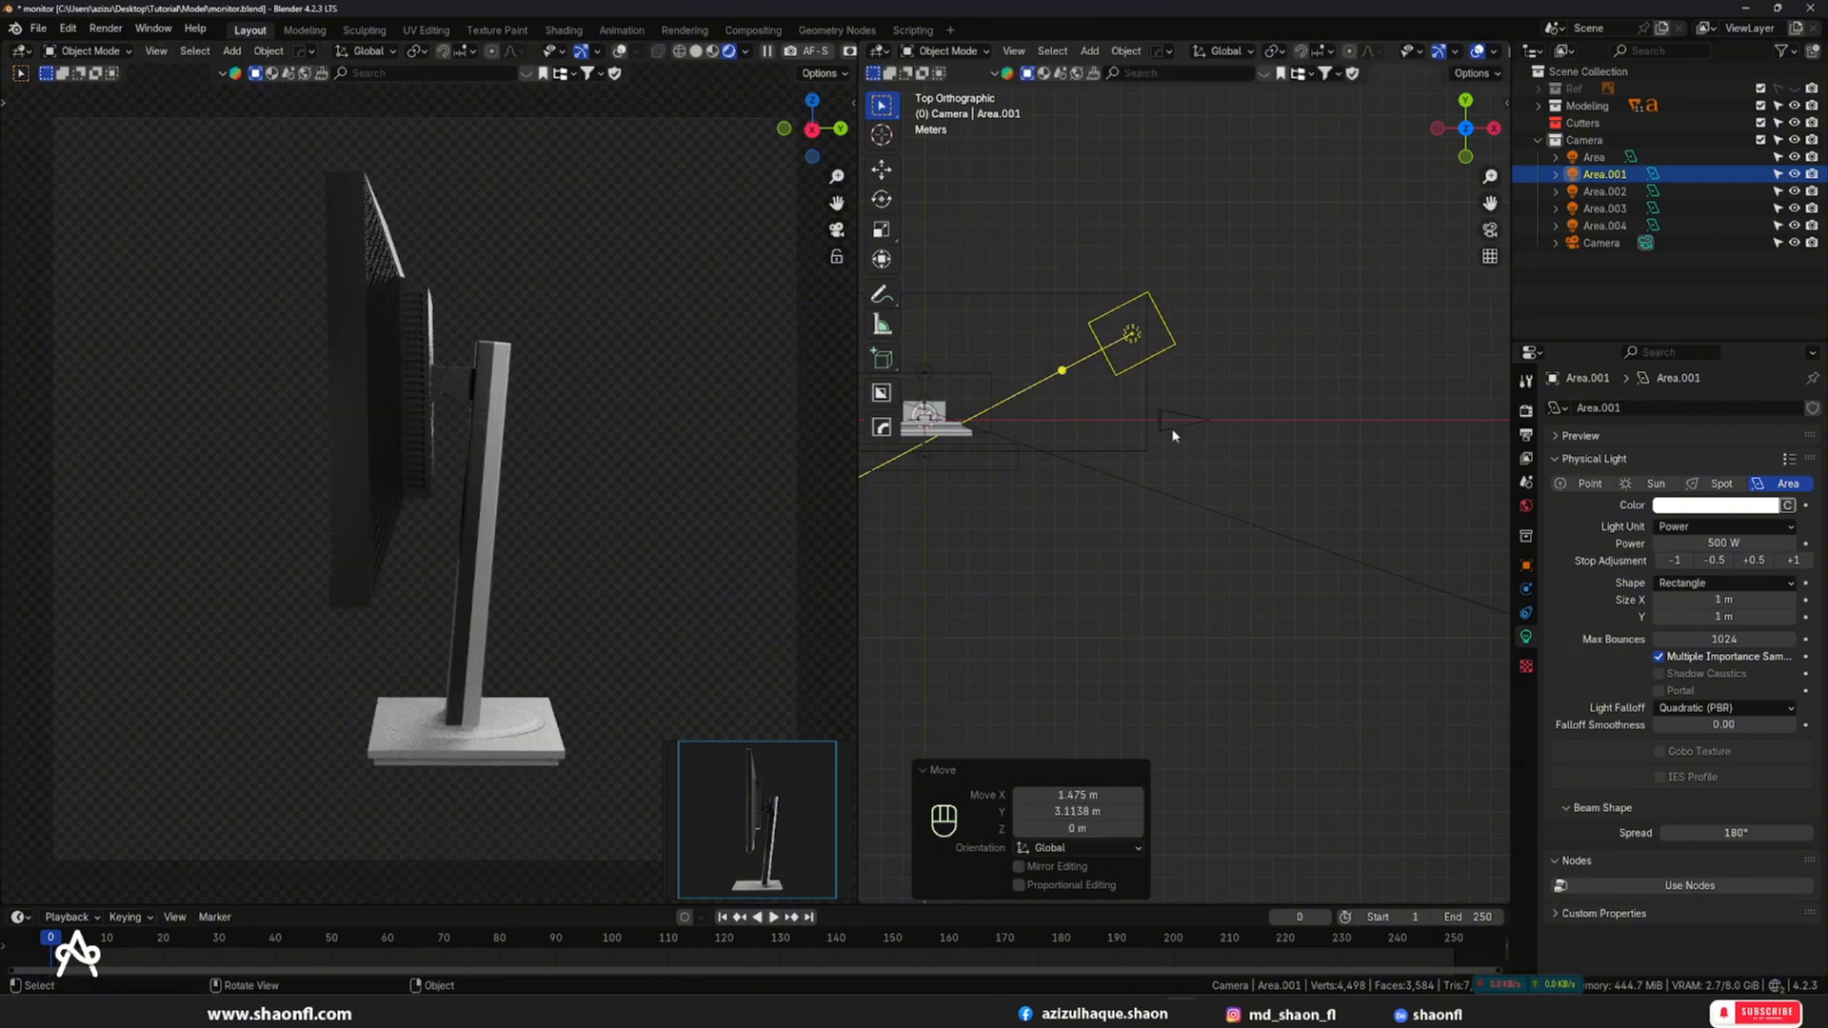
- Set the world background strength to 0.300 to brighten the monitor's dark side
left_click(1527, 506)
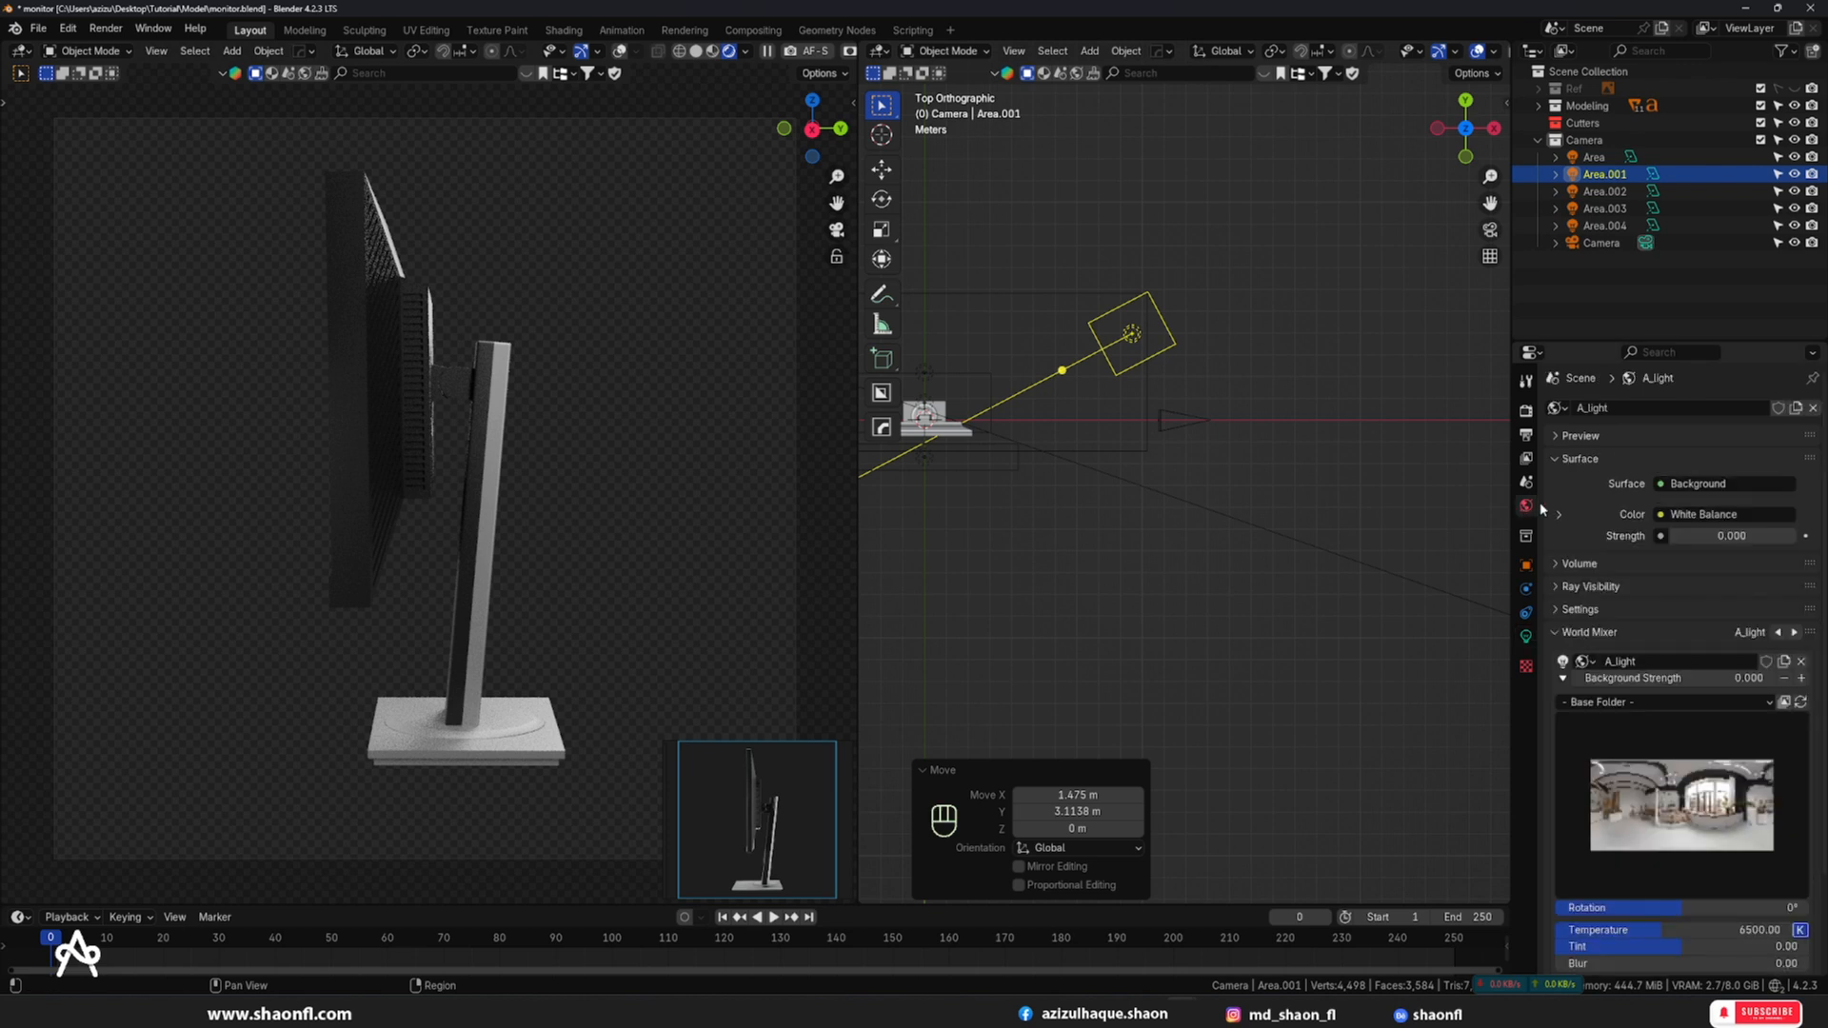
left_click(1792, 537)
left_click(1792, 537)
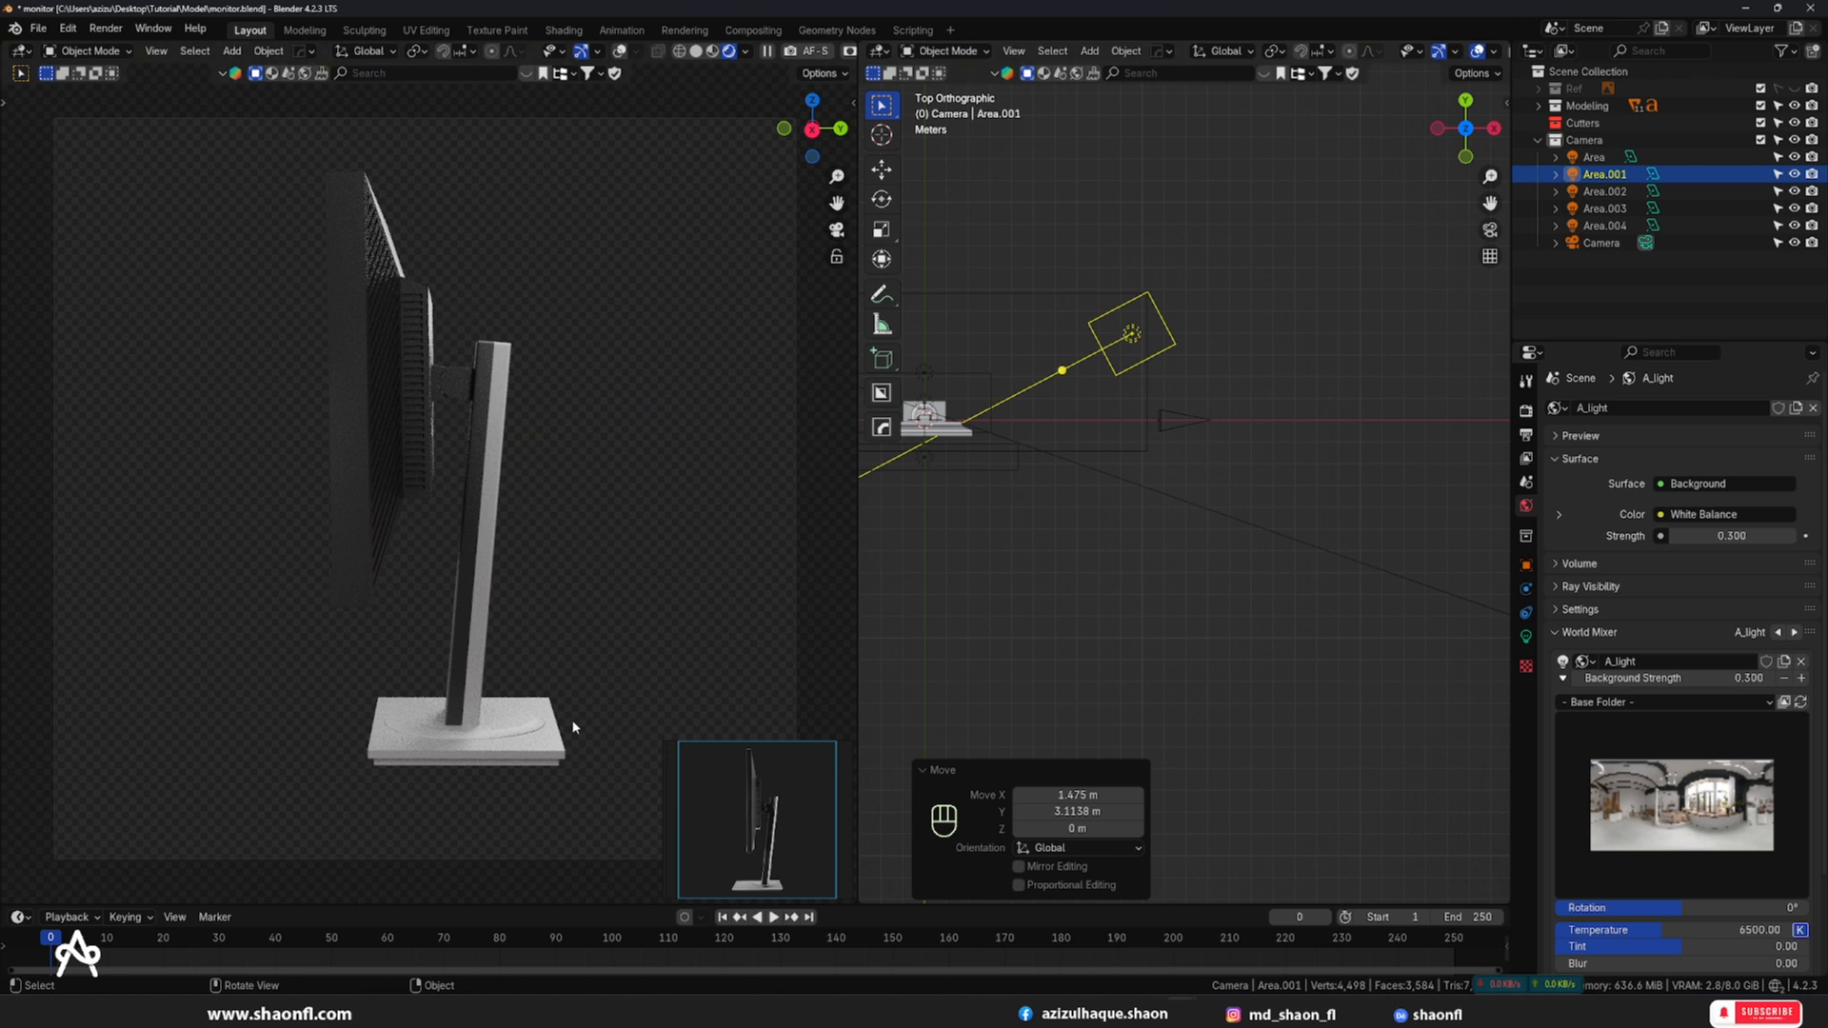
left_click(354, 289)
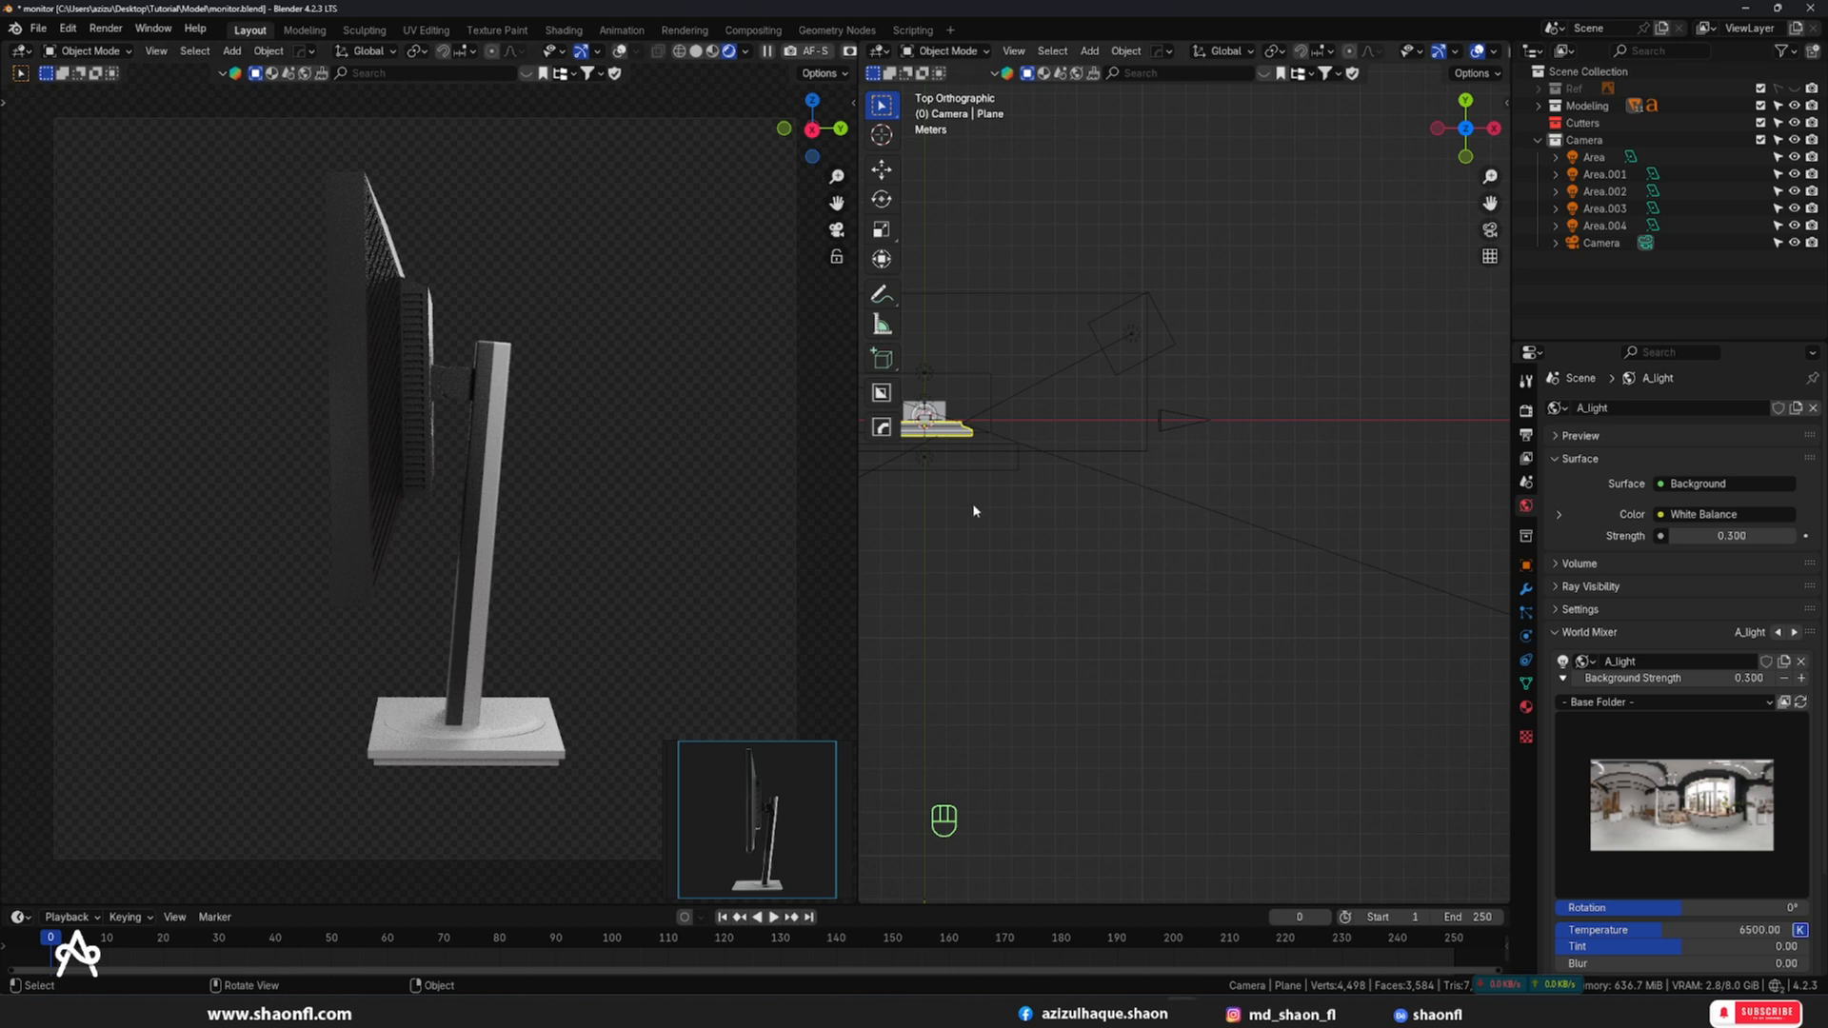
- Render the side view, save the image as untitled2.png in the render folder, and close the render window
left_click(105, 29)
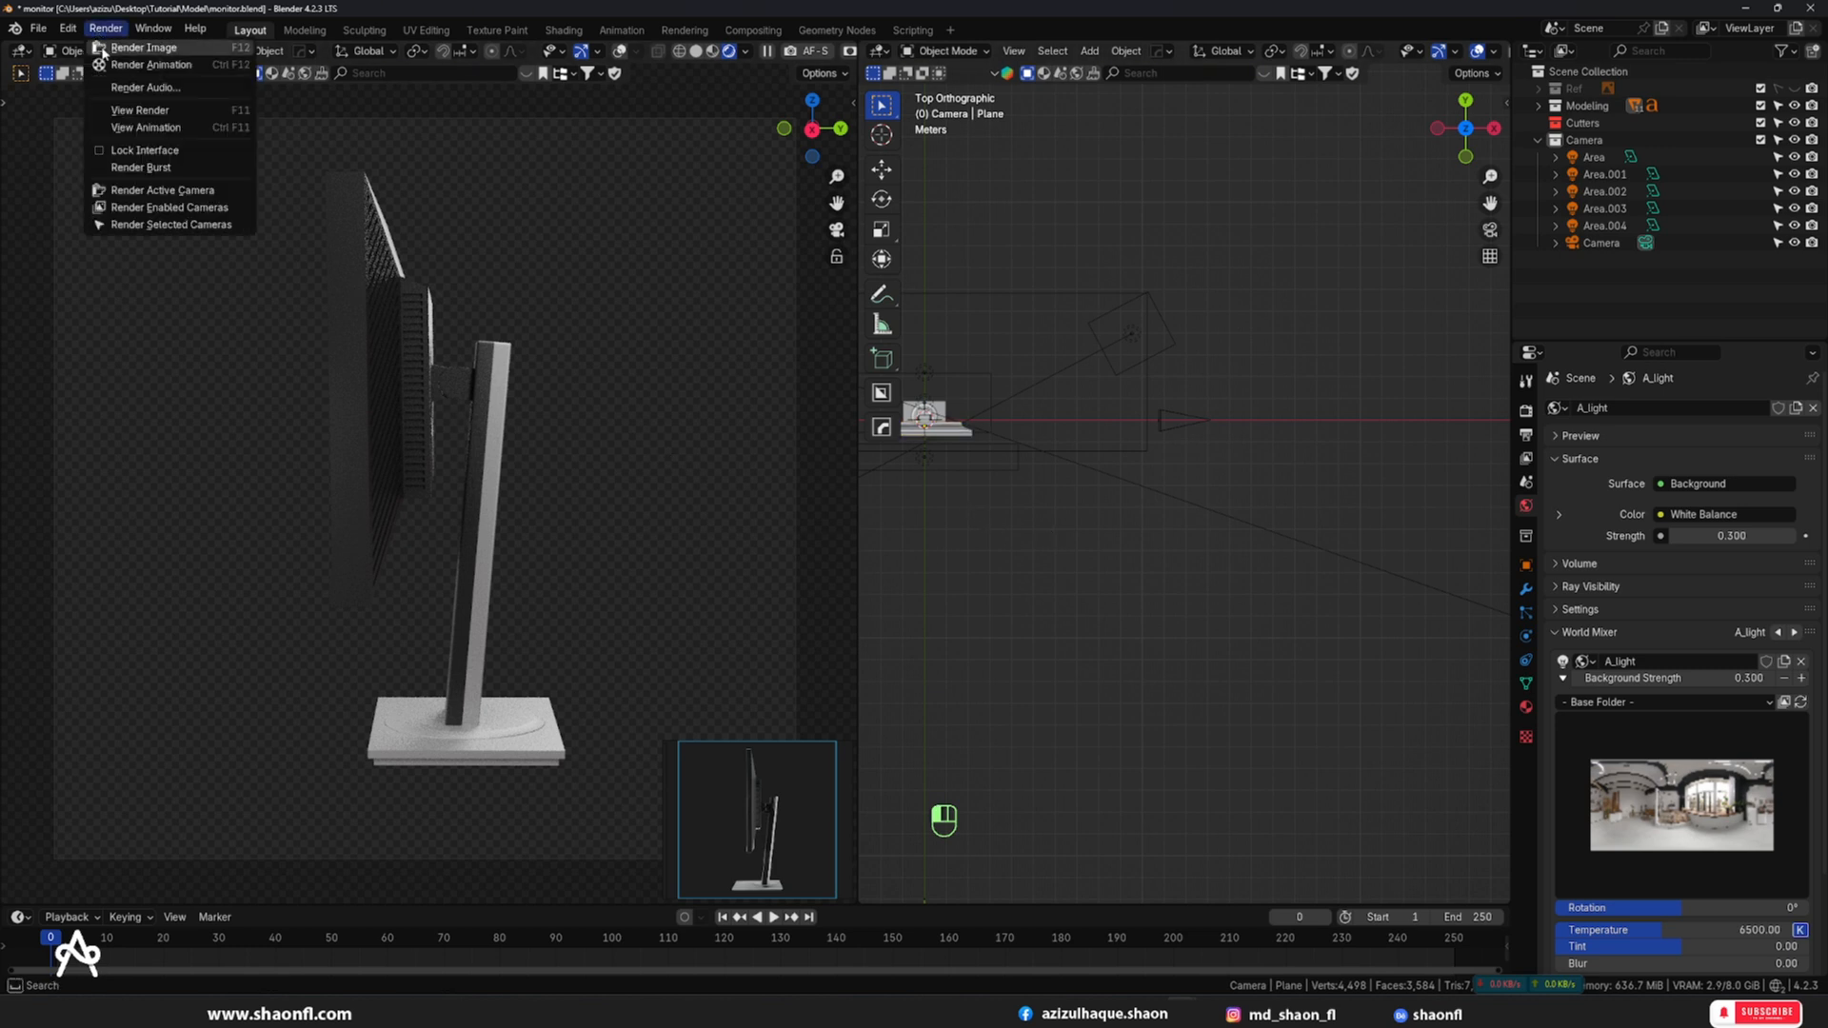
left_click(124, 49)
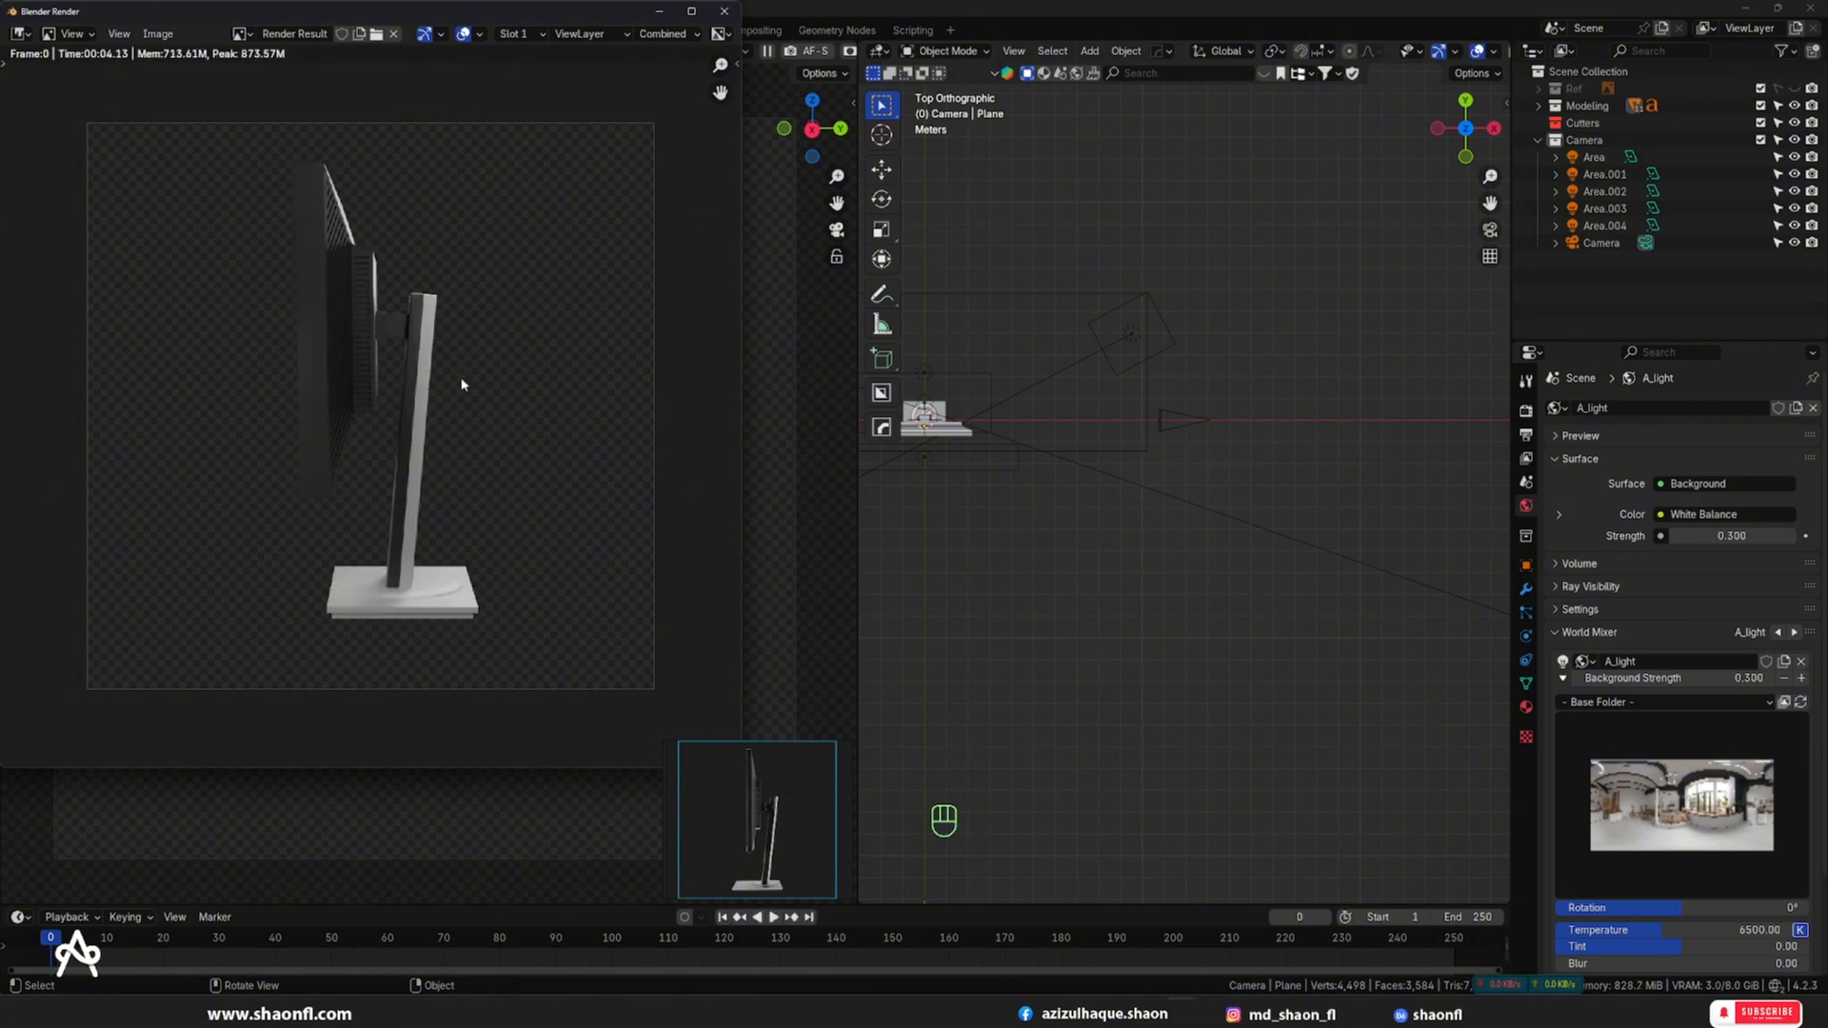
key("shift+alt+s")
left_click(366, 217)
left_click(770, 643)
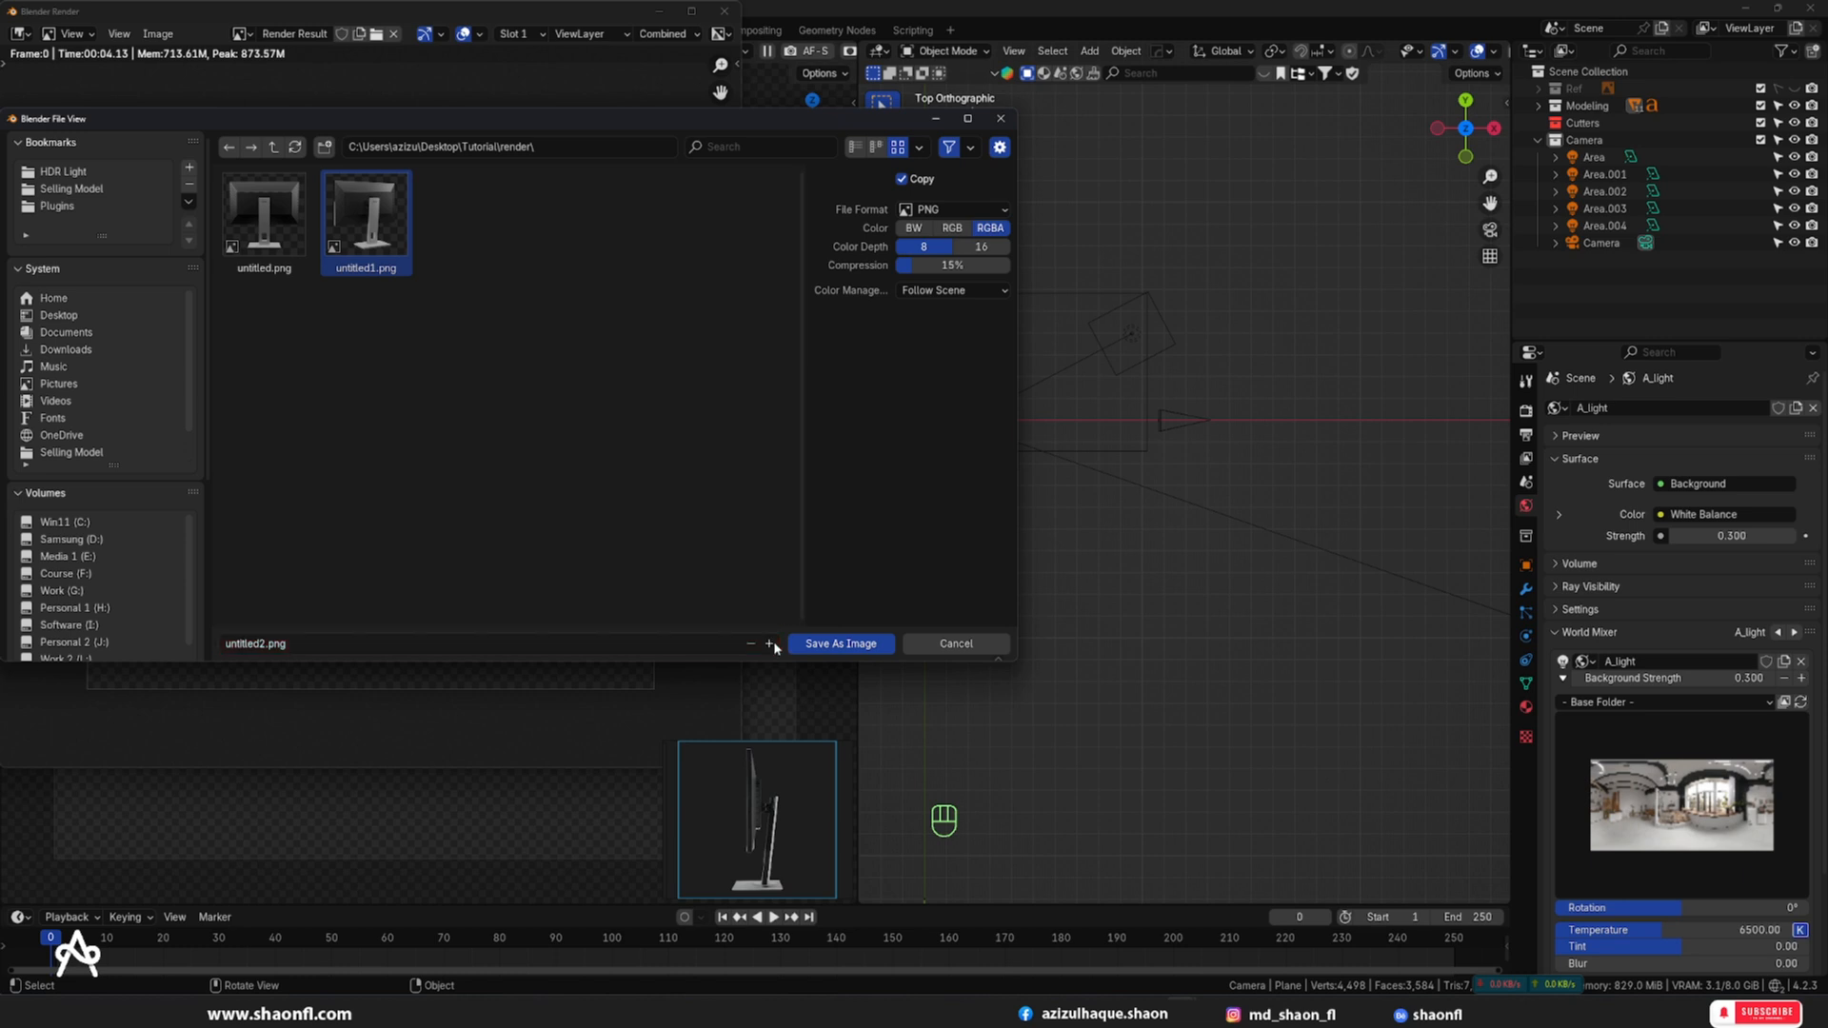
left_click(840, 645)
left_click(716, 14)
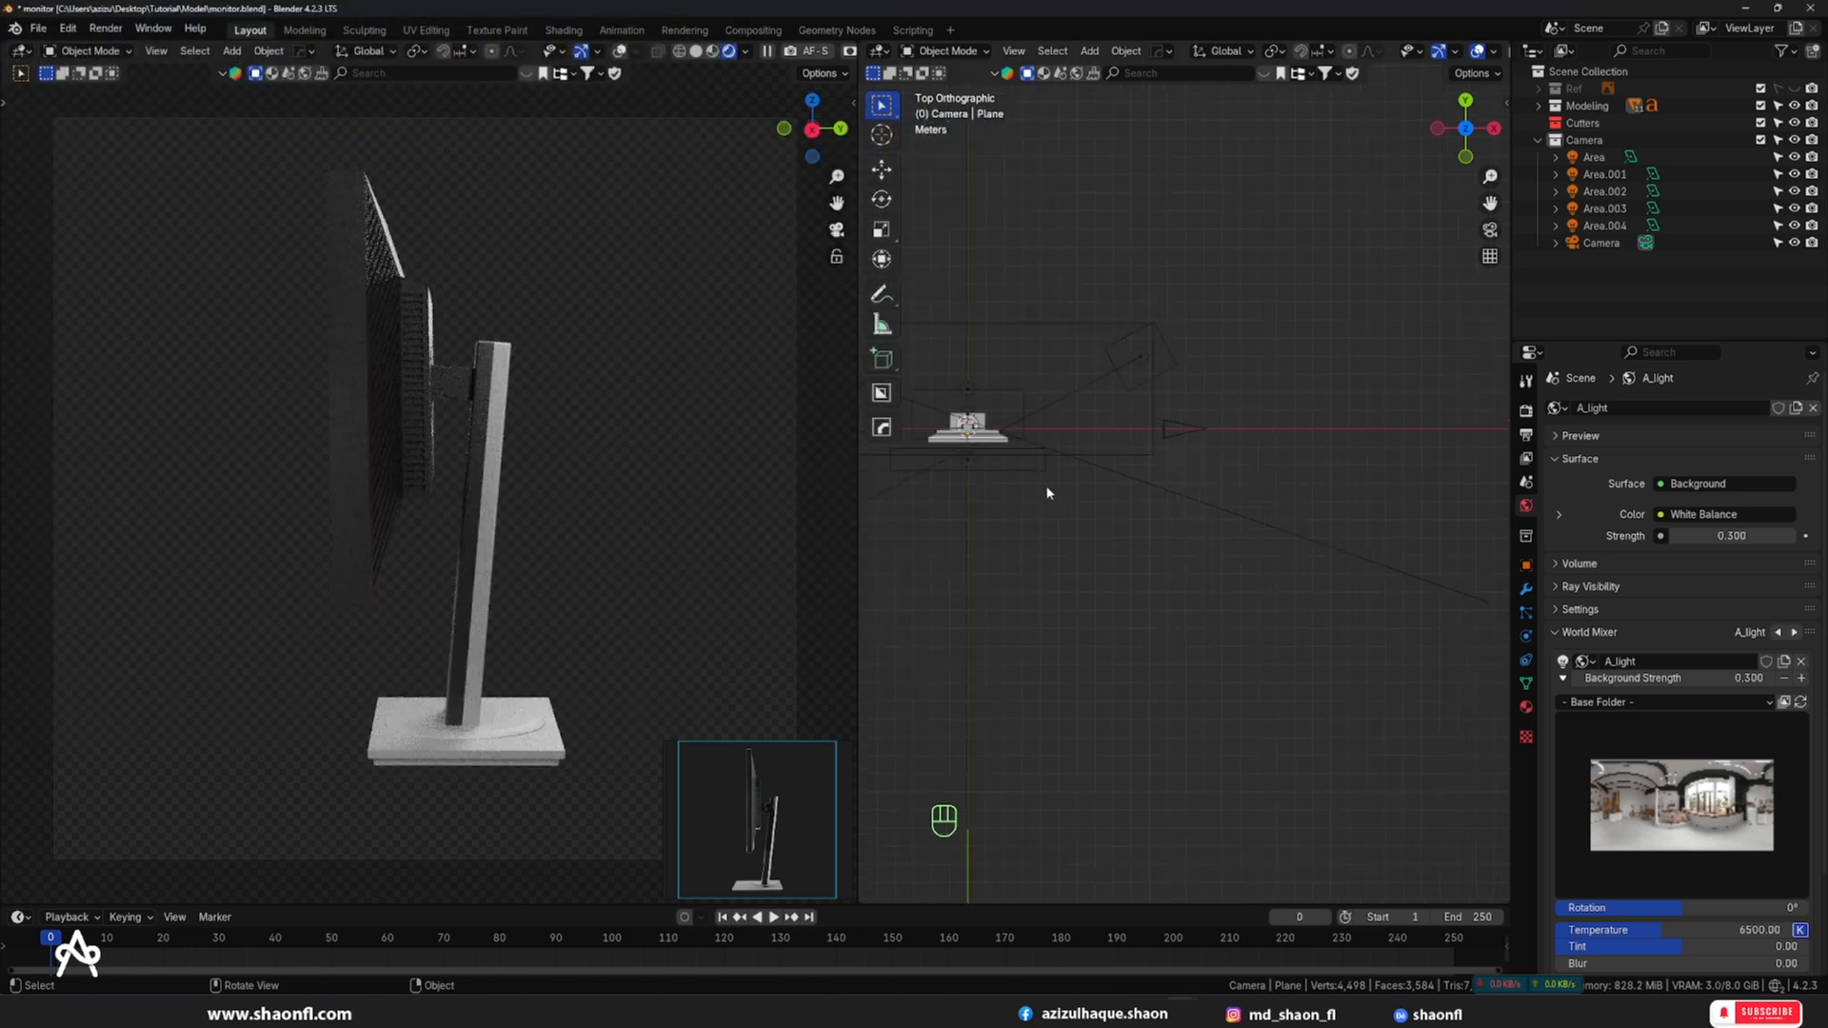
- Move the camera -12.98 m in X and -10.58 m in Y to the front of the monitor, and rotate it 90°
left_click(1185, 440)
key("g")
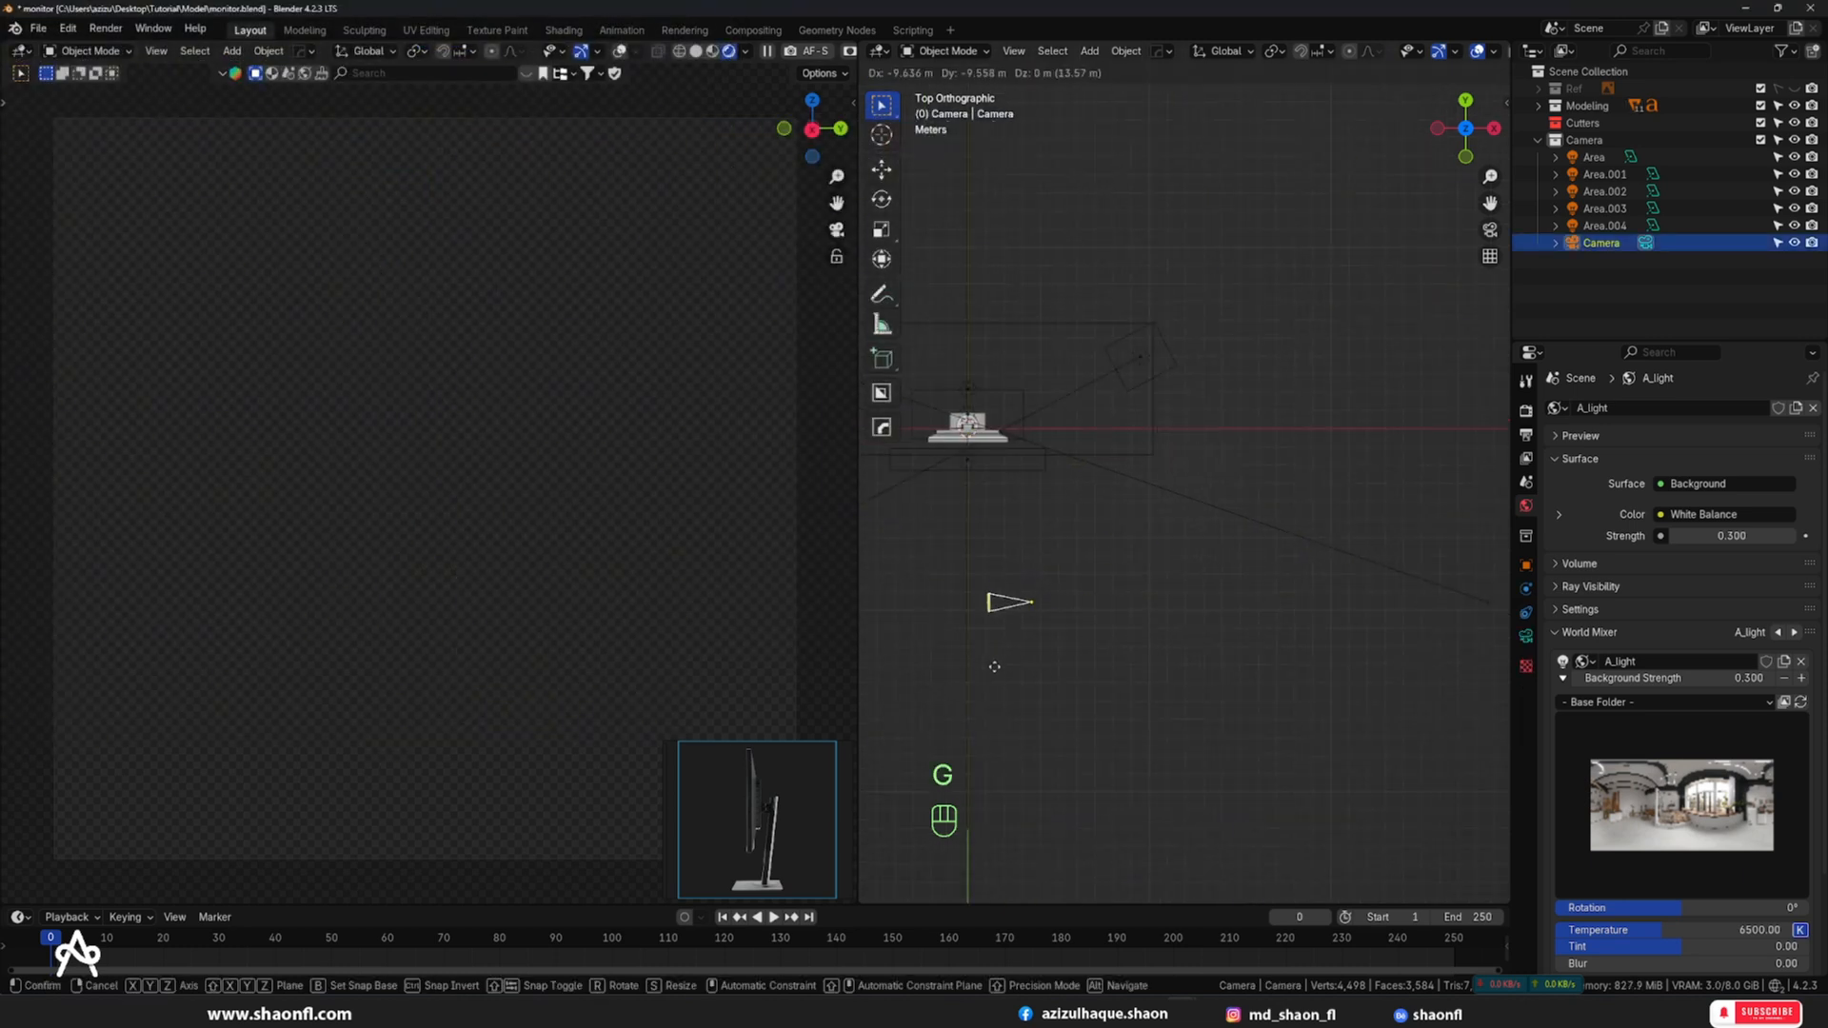
left_click(945, 682)
type("r90")
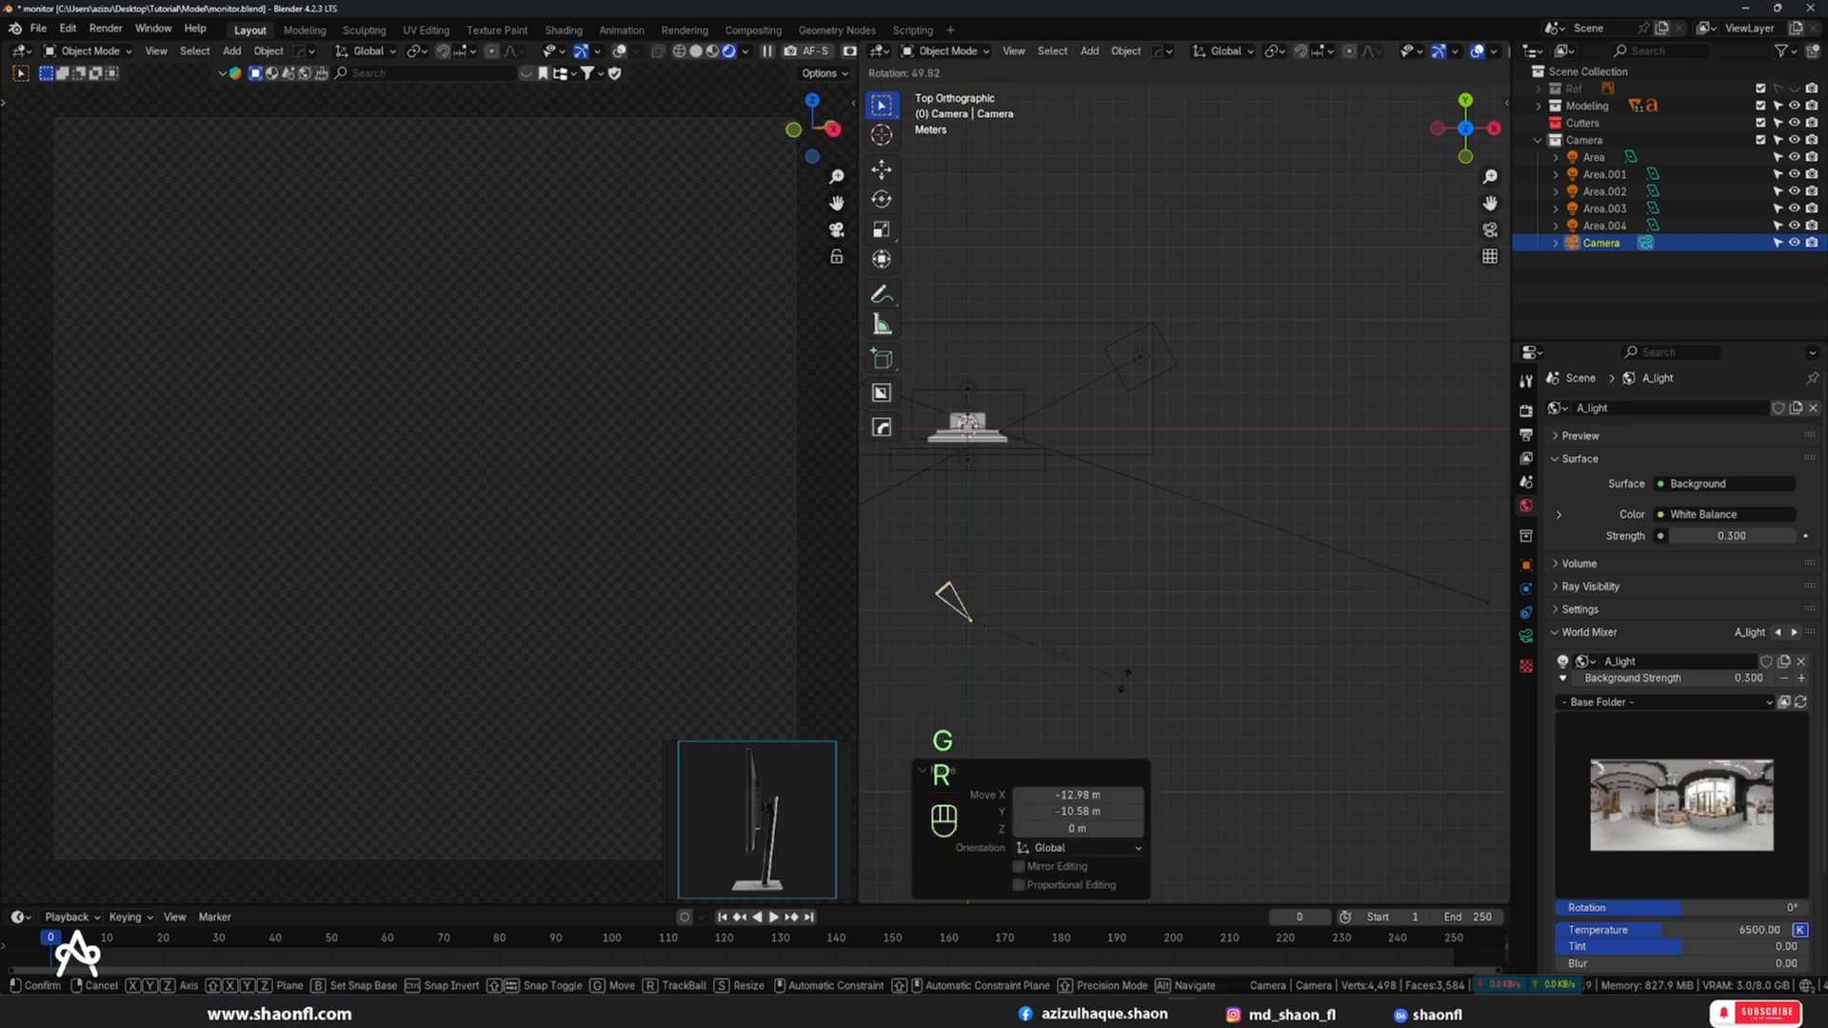
key("Return")
- Centre the camera on the monitor by moving it -0.118 m along X
key("g")
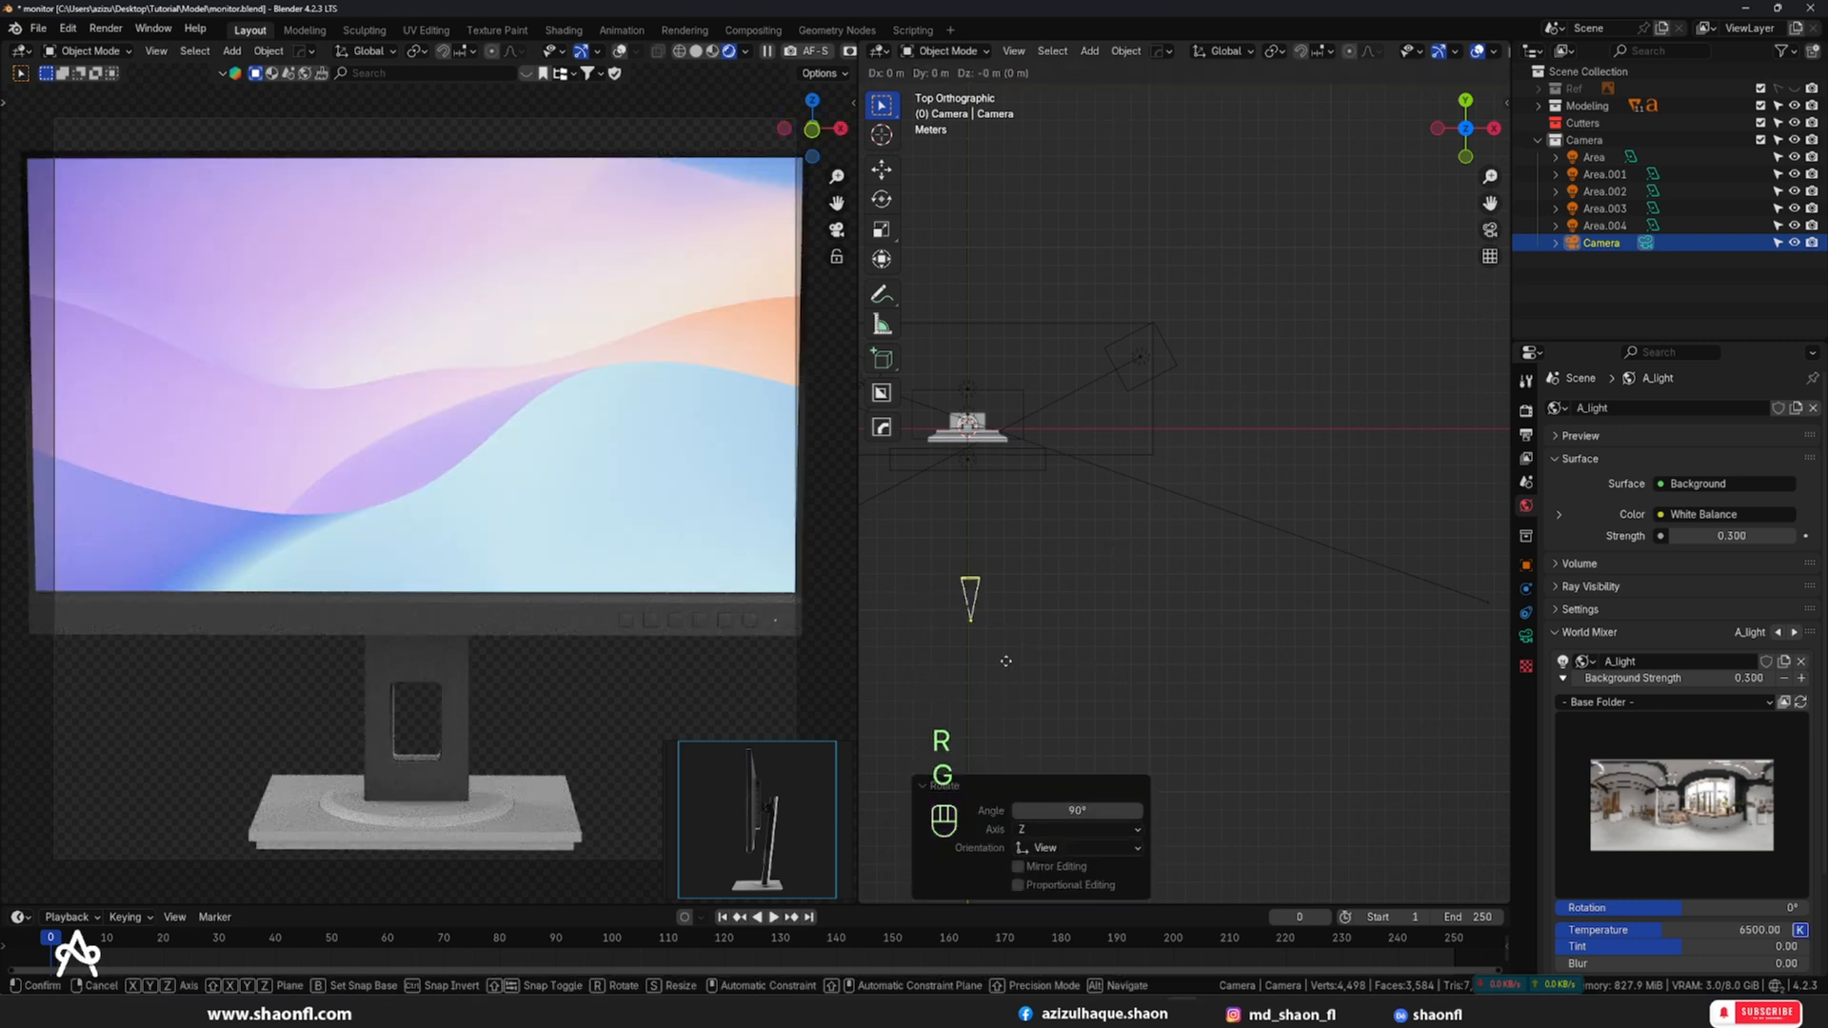
key("x")
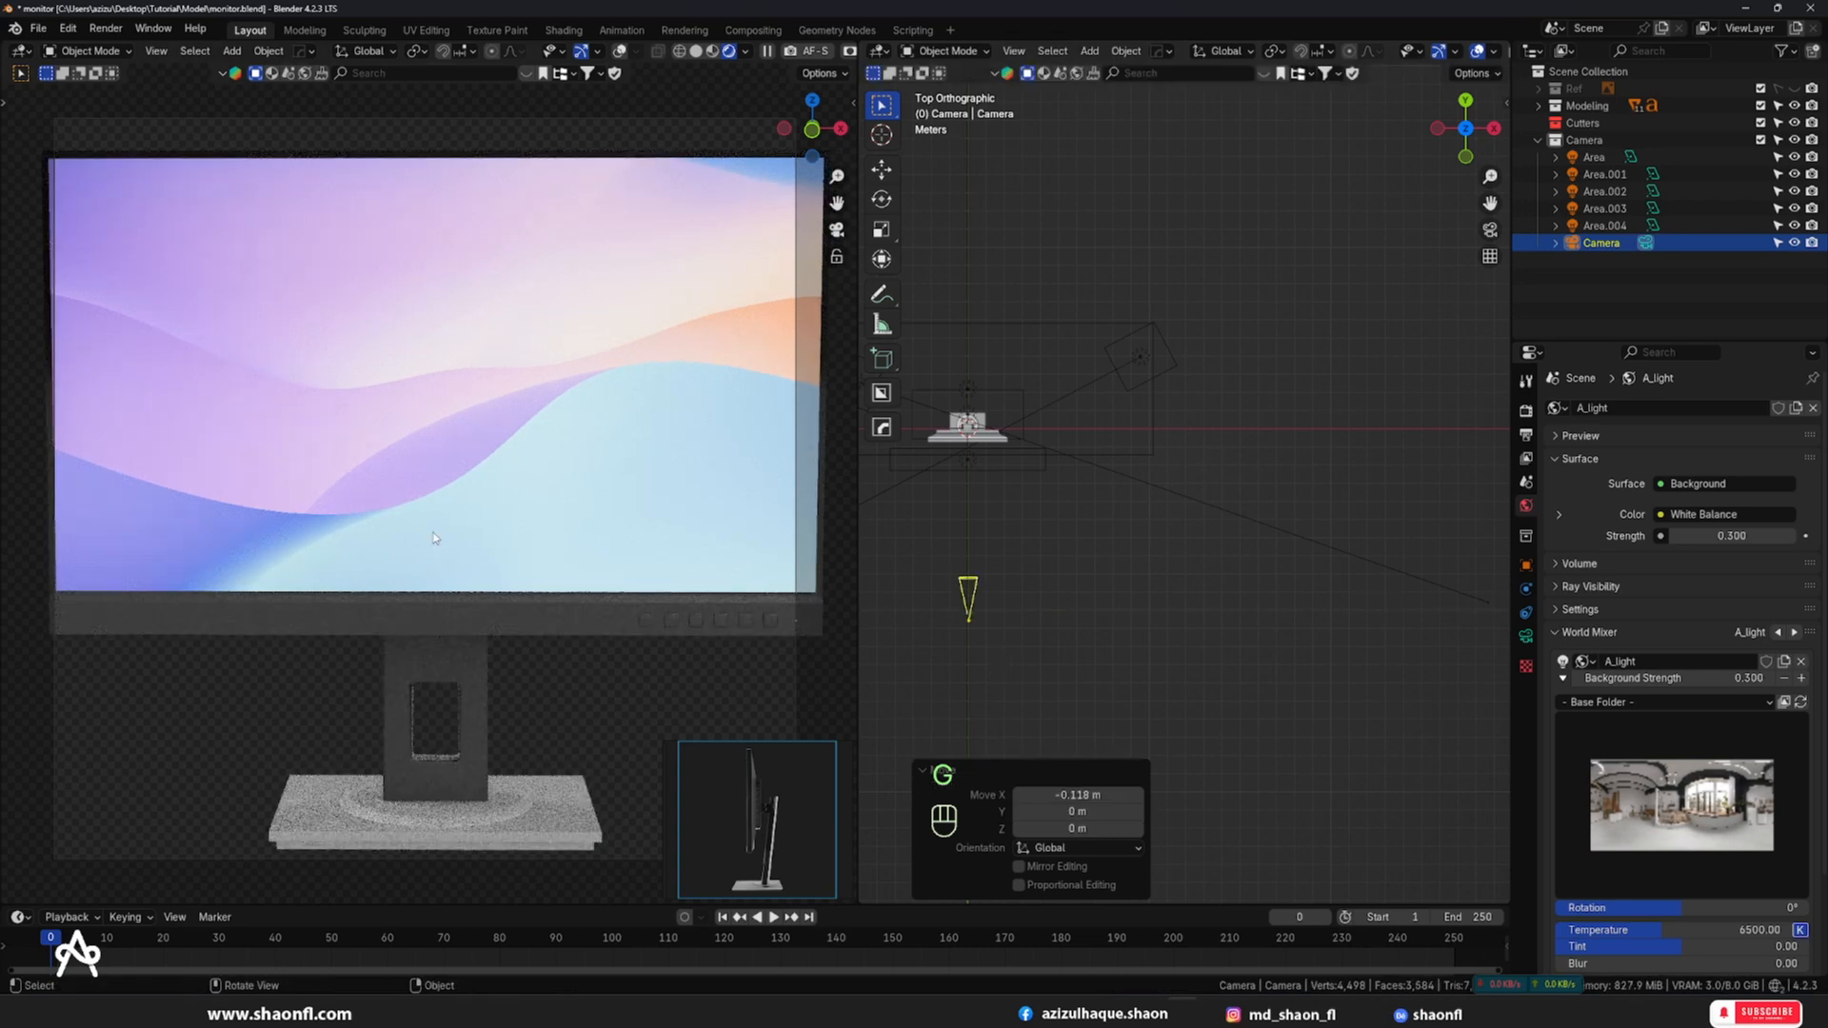
left_click(1009, 660)
- Set the world background strength to 0
left_click(1720, 536)
type("0")
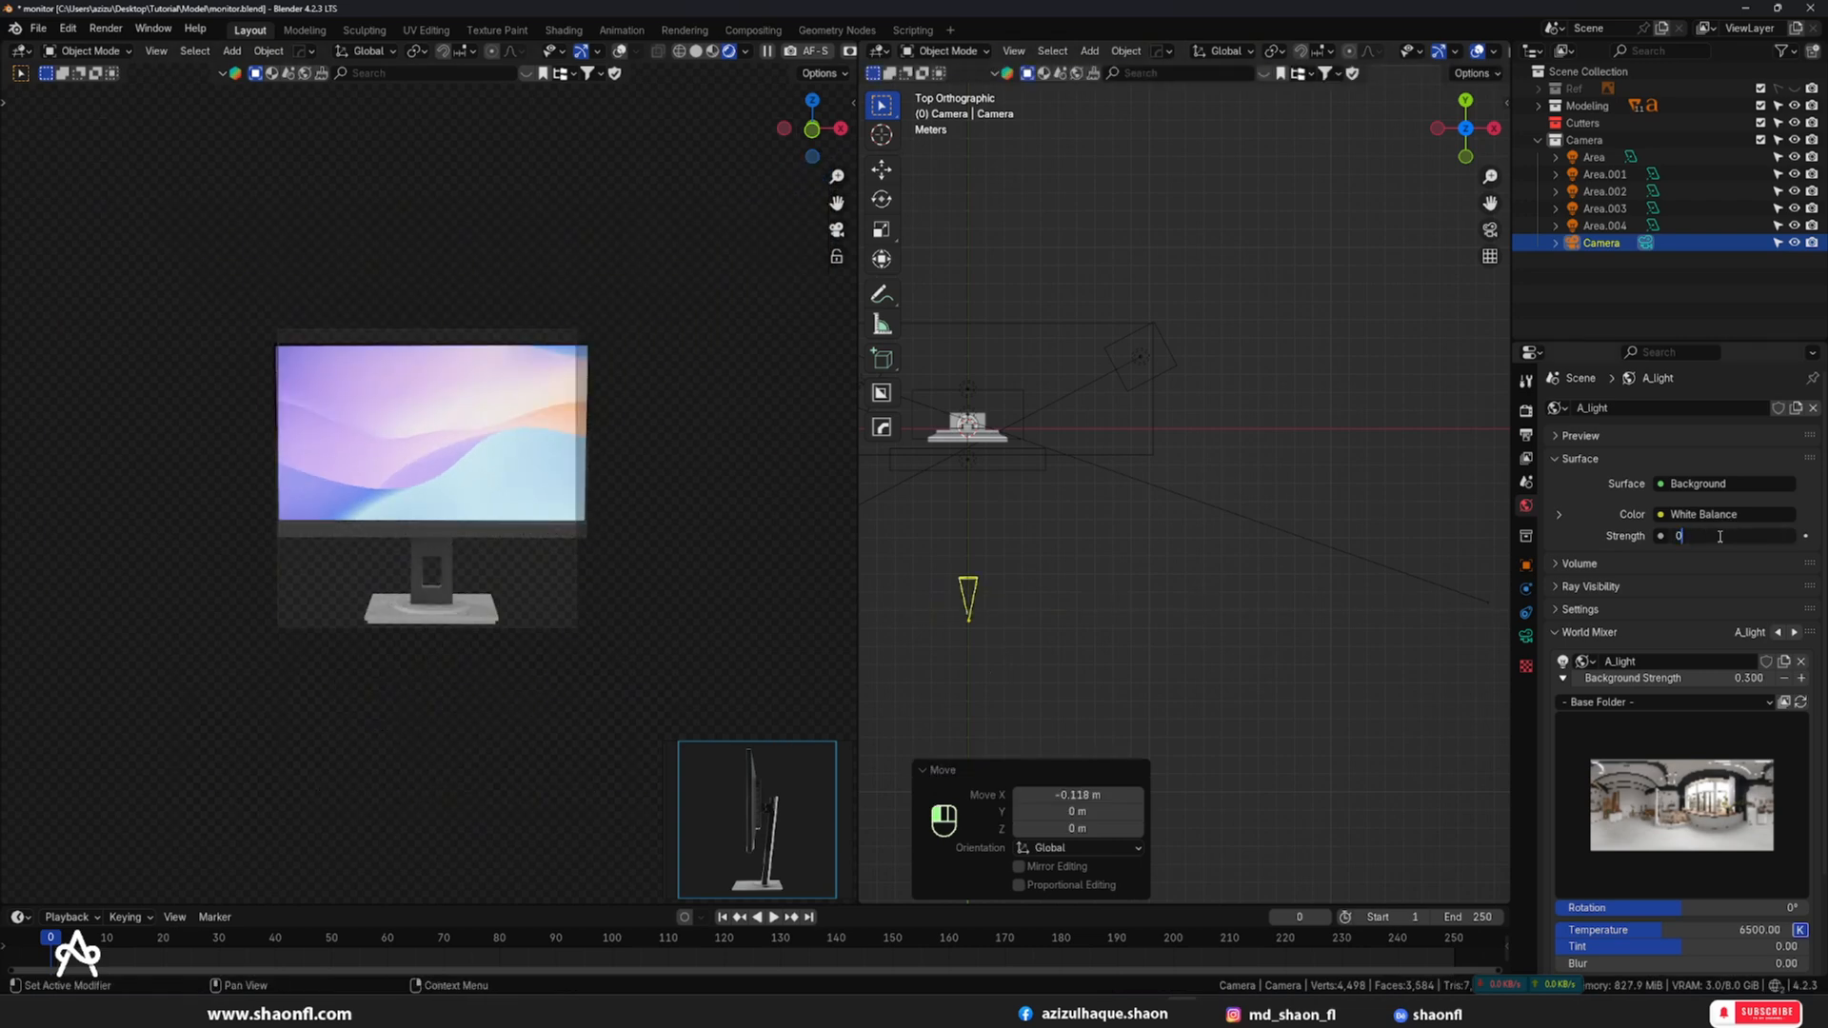
key("Return")
key("g")
key("y")
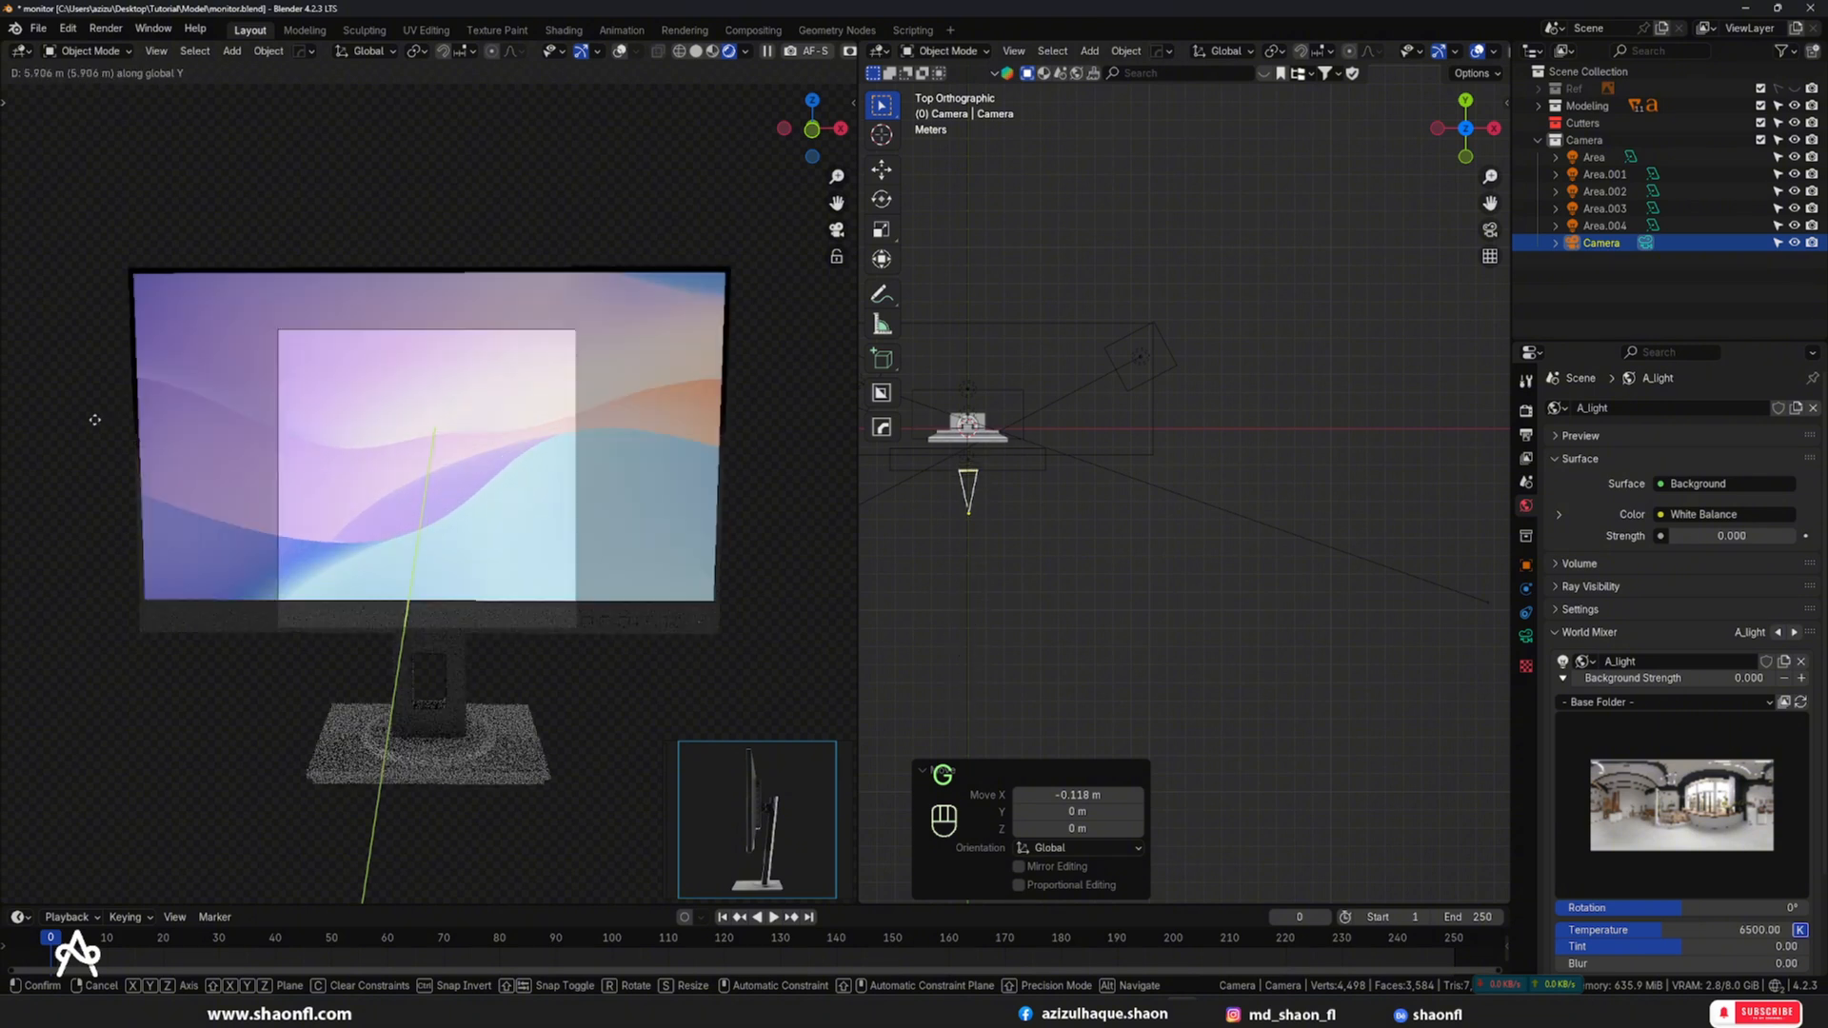
key("Escape")
- Pull the camera back -2.7533 m along Y and shift it 0.048846 m in X to frame the whole monitor
left_click(978, 561)
key("g")
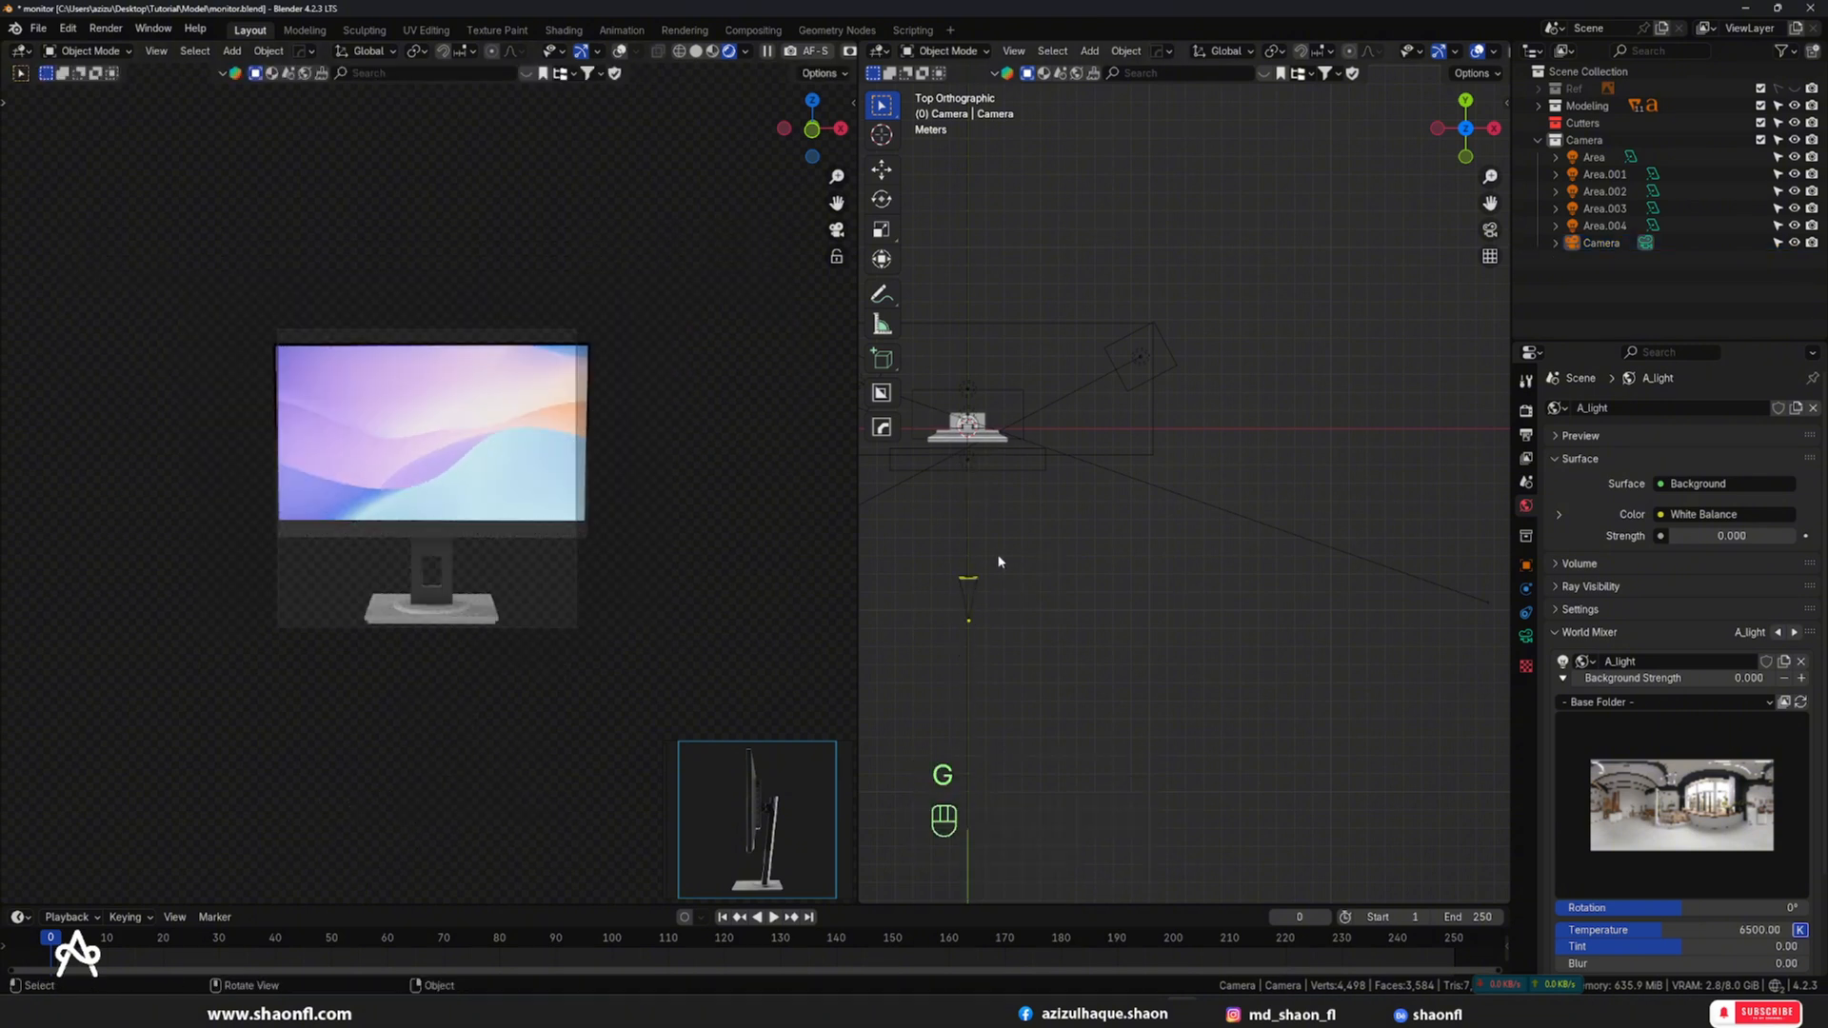
left_click(977, 582)
key("g")
middle_click(1068, 554)
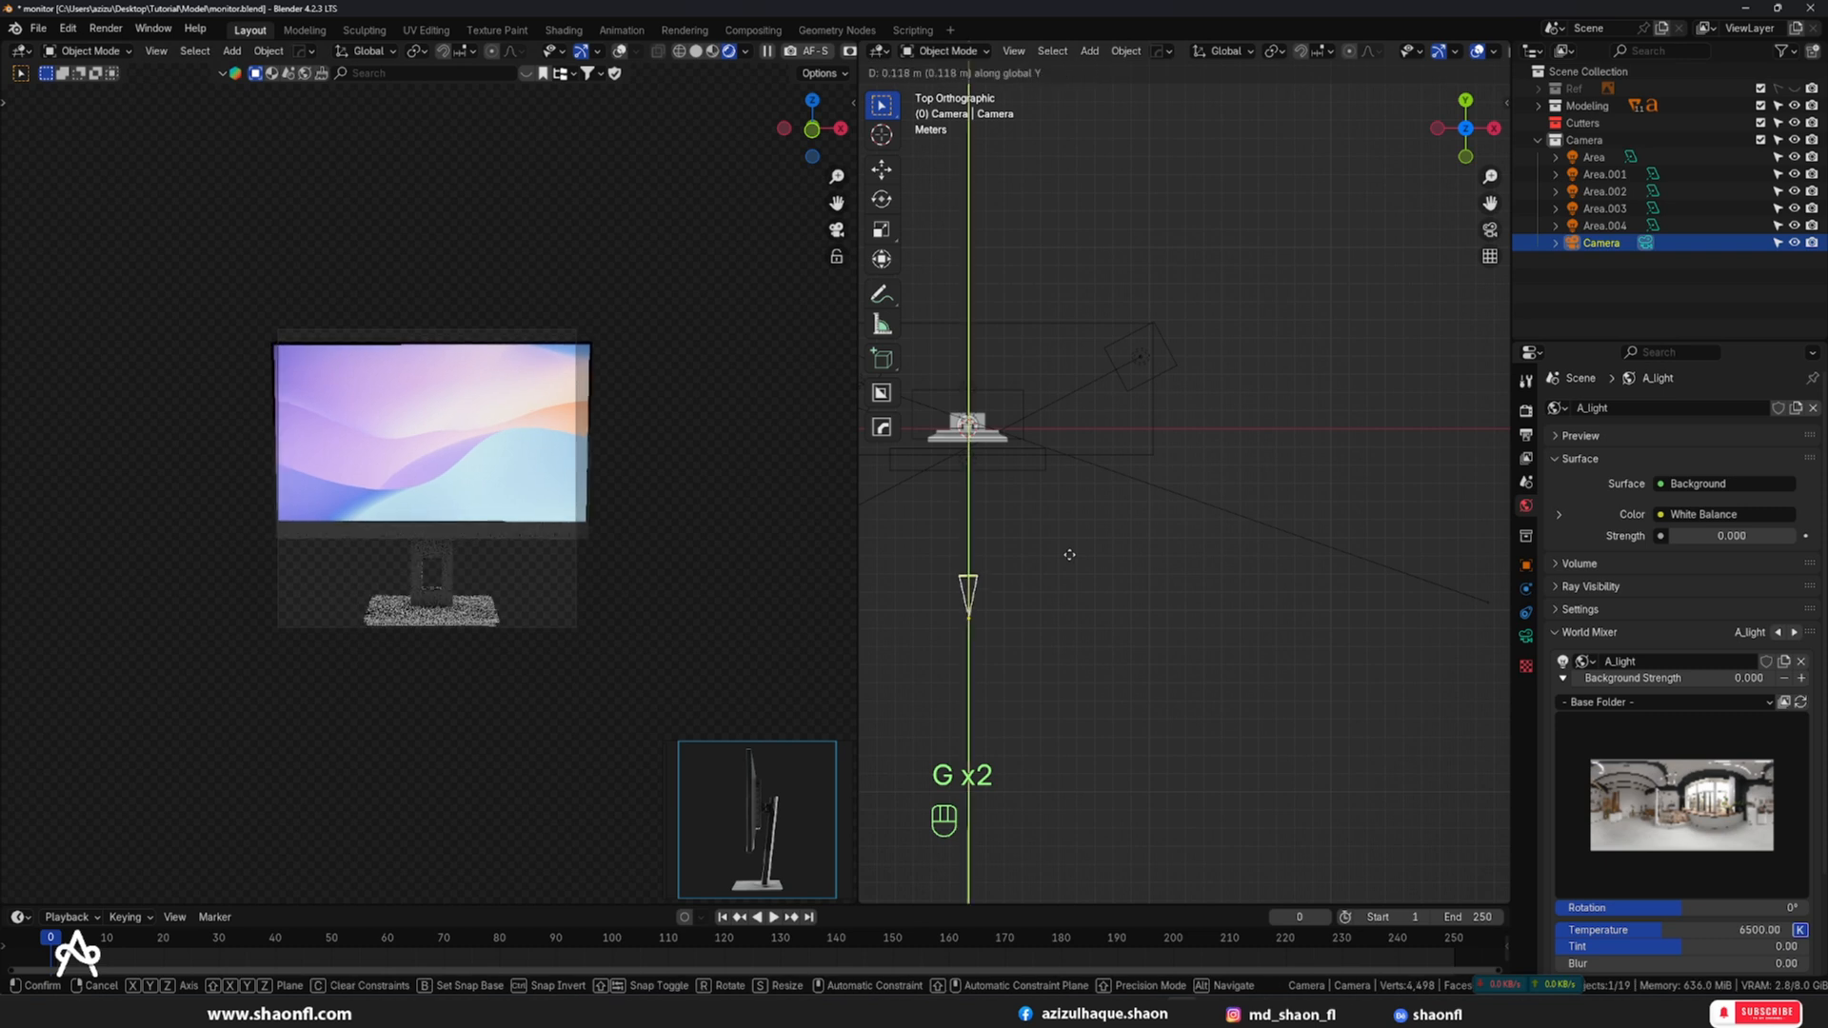
left_click(1065, 617)
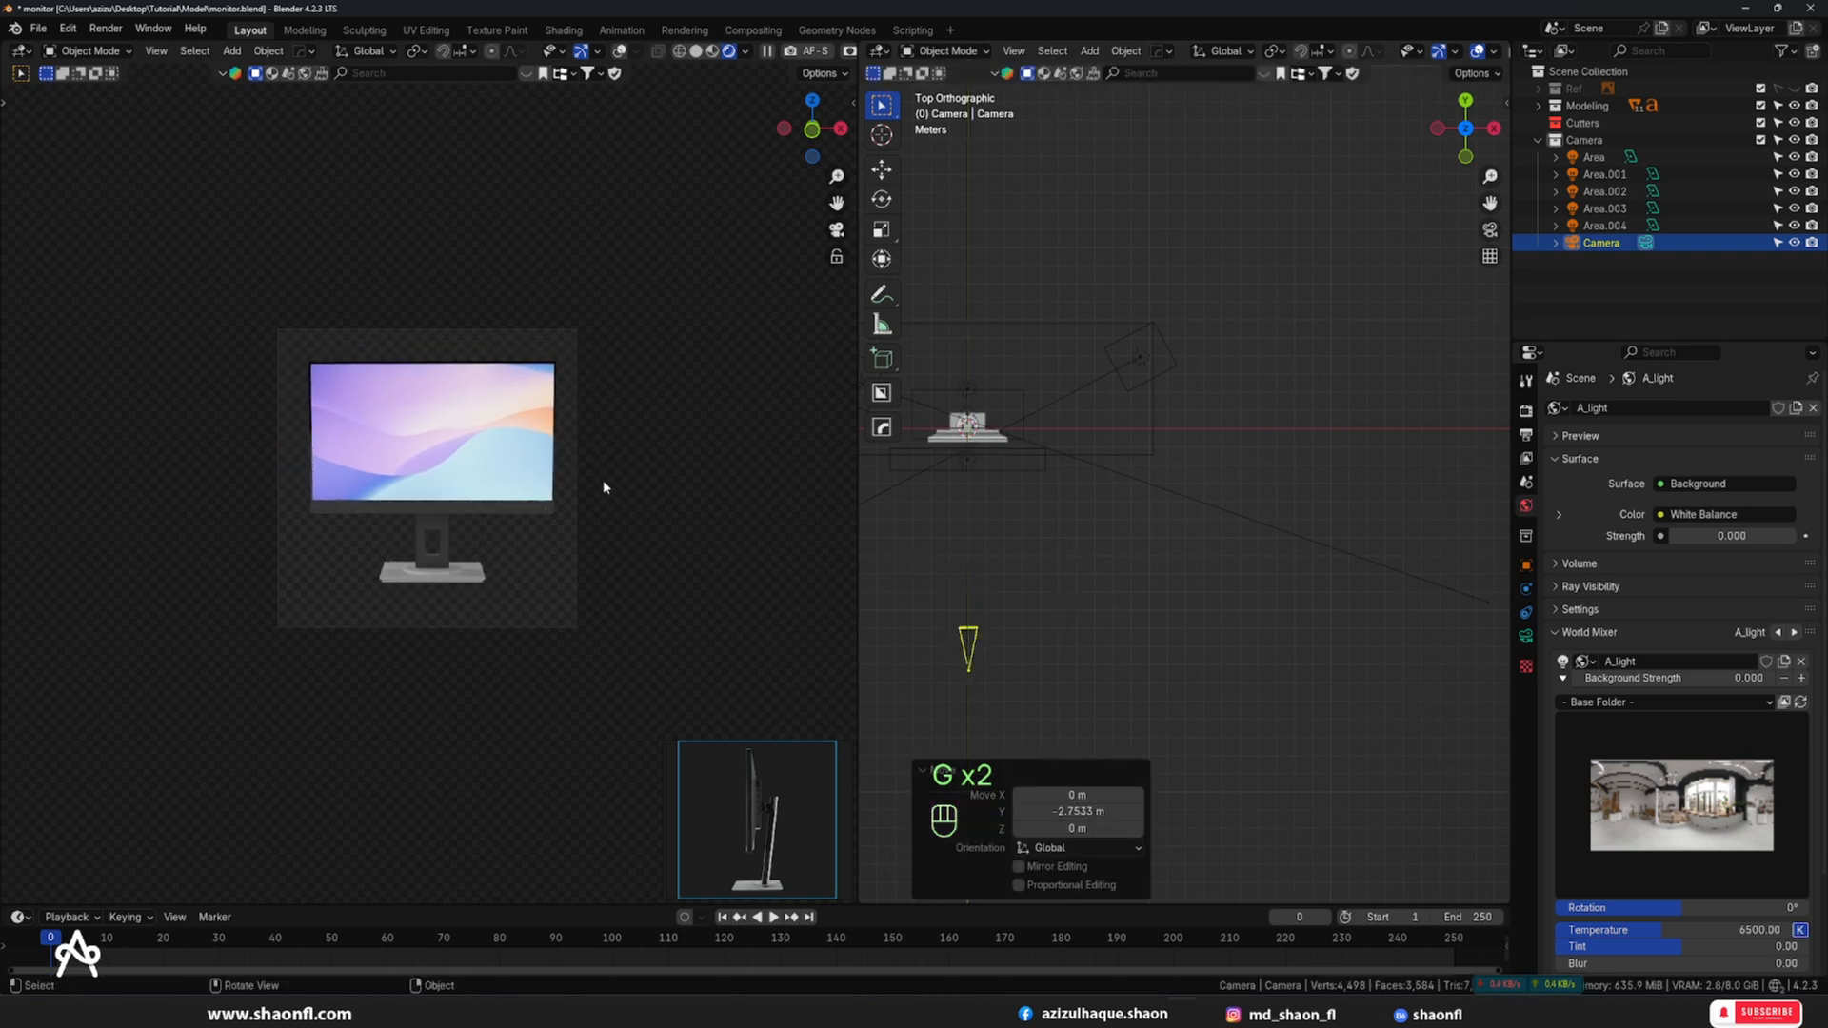
key("g")
key("x")
left_click(631, 542)
- Give the tiny indicator square beside the bezel buttons a new material named LED
scroll(632, 540, "up", 4)
middle_click_drag(677, 539, 596, 469, "shift")
scroll(596, 470, "up", 4)
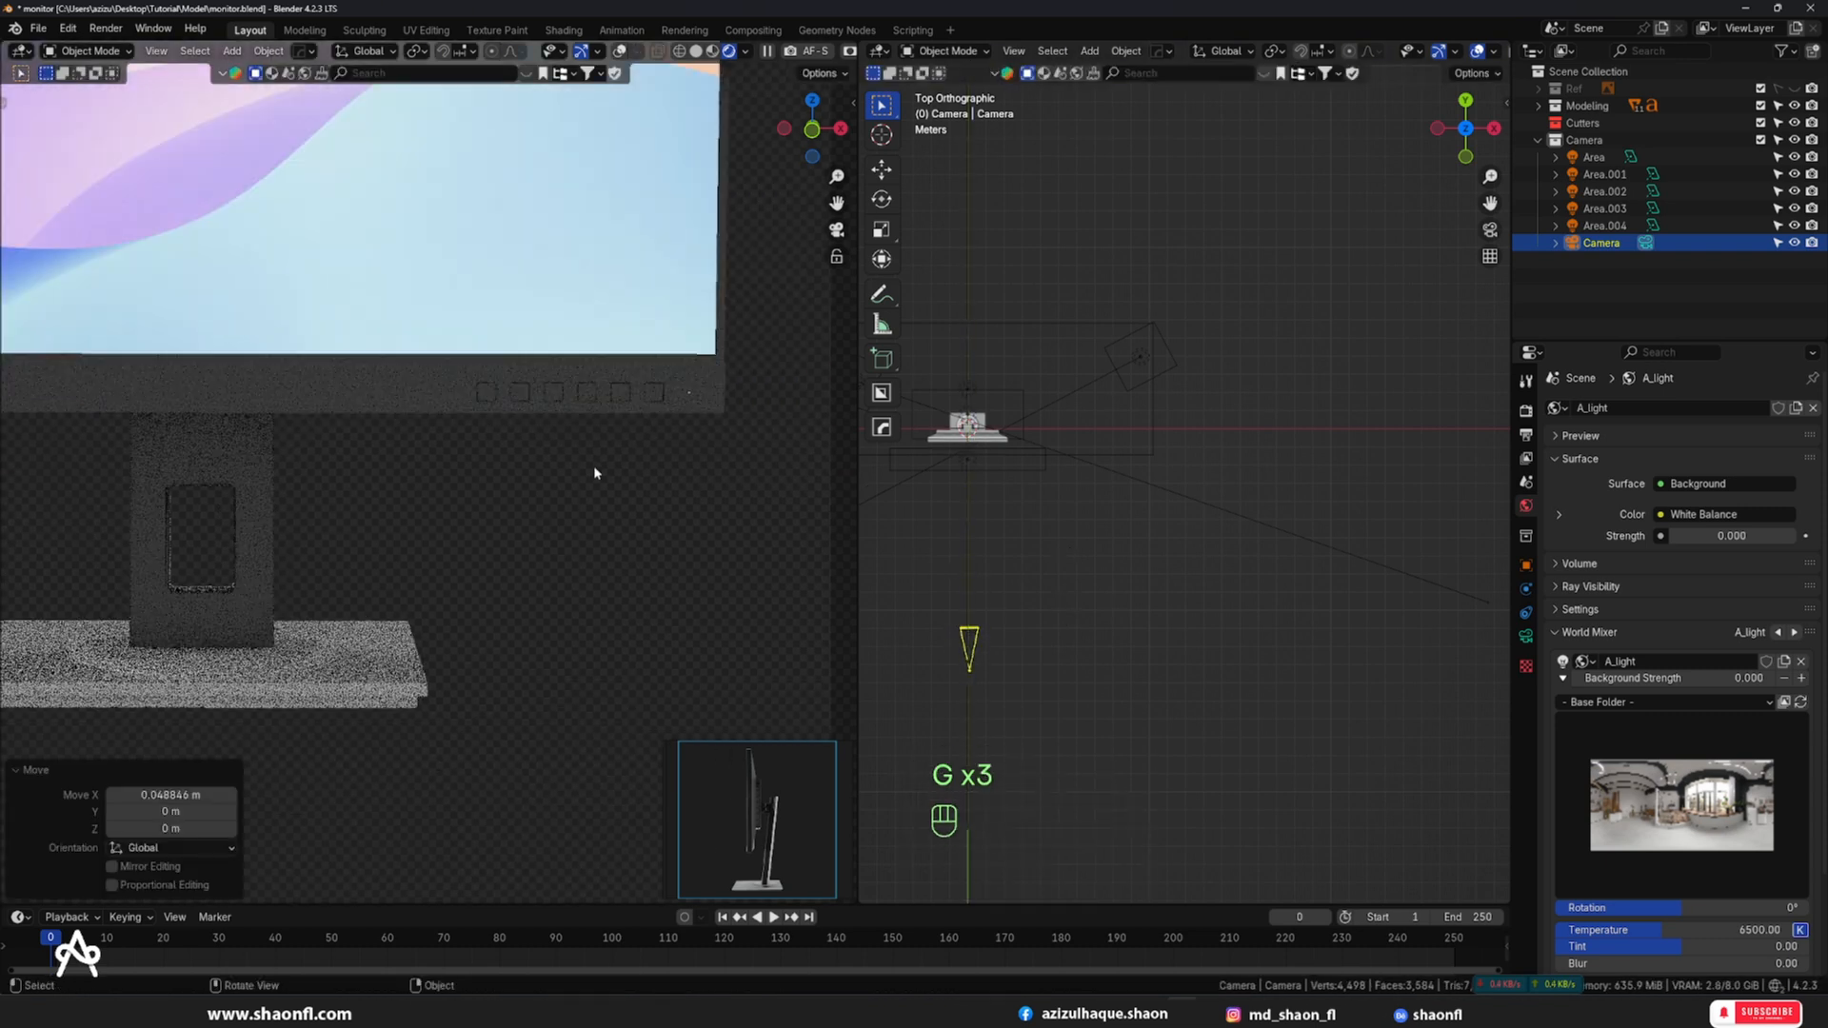
scroll(724, 389, "up", 2)
left_click(804, 363)
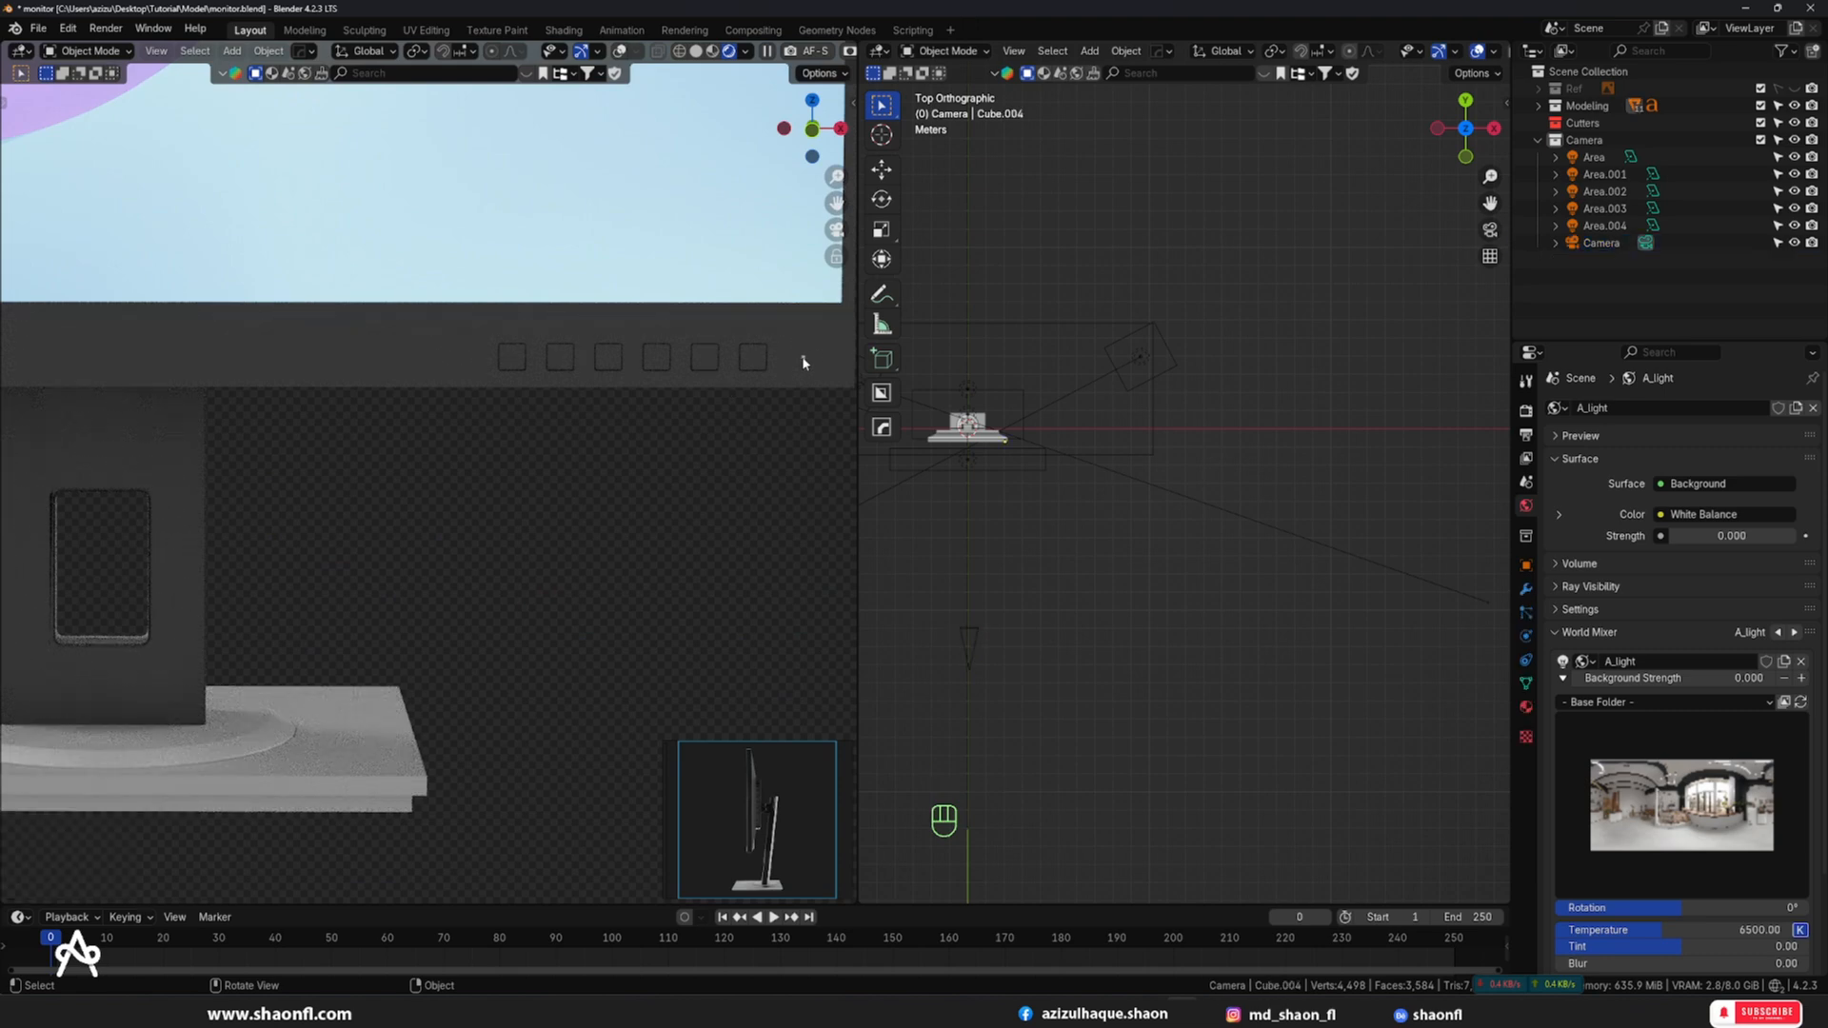
scroll(805, 363, "up", 3)
middle_click_drag(755, 363, 506, 463, "shift")
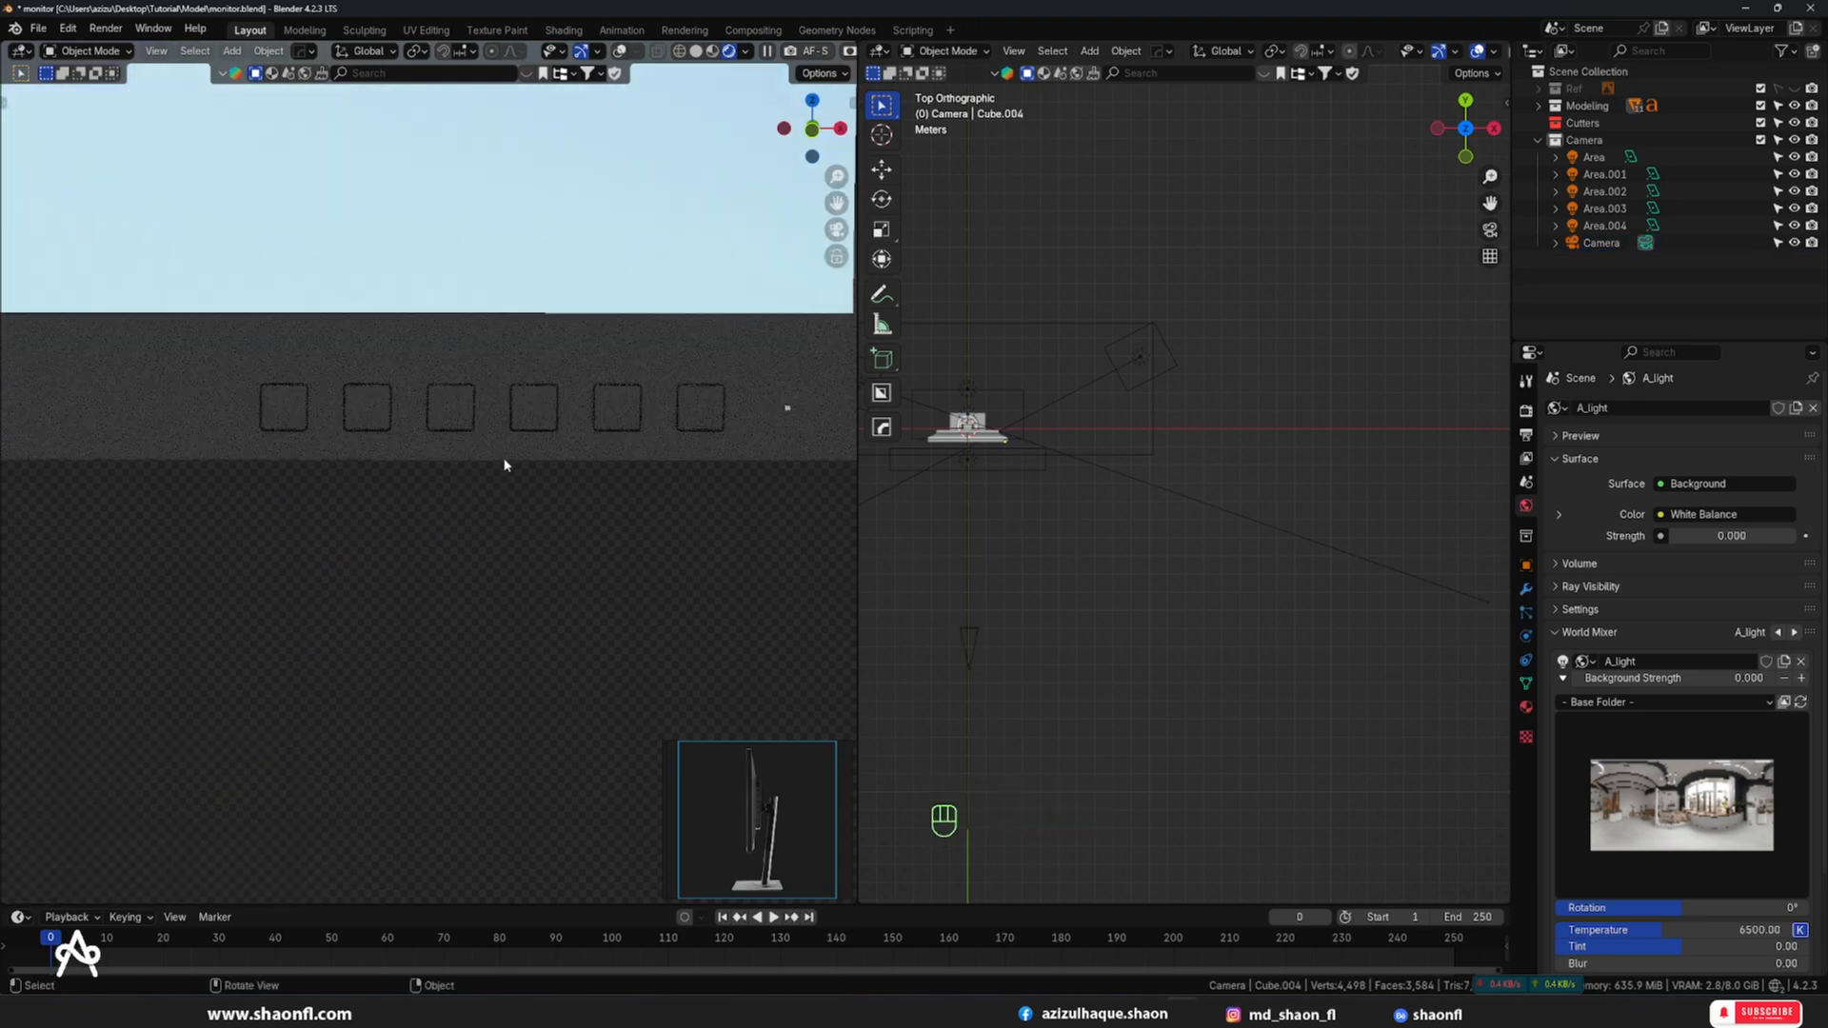
scroll(506, 462, "up", 4)
middle_click_drag(717, 398, 550, 463, "shift")
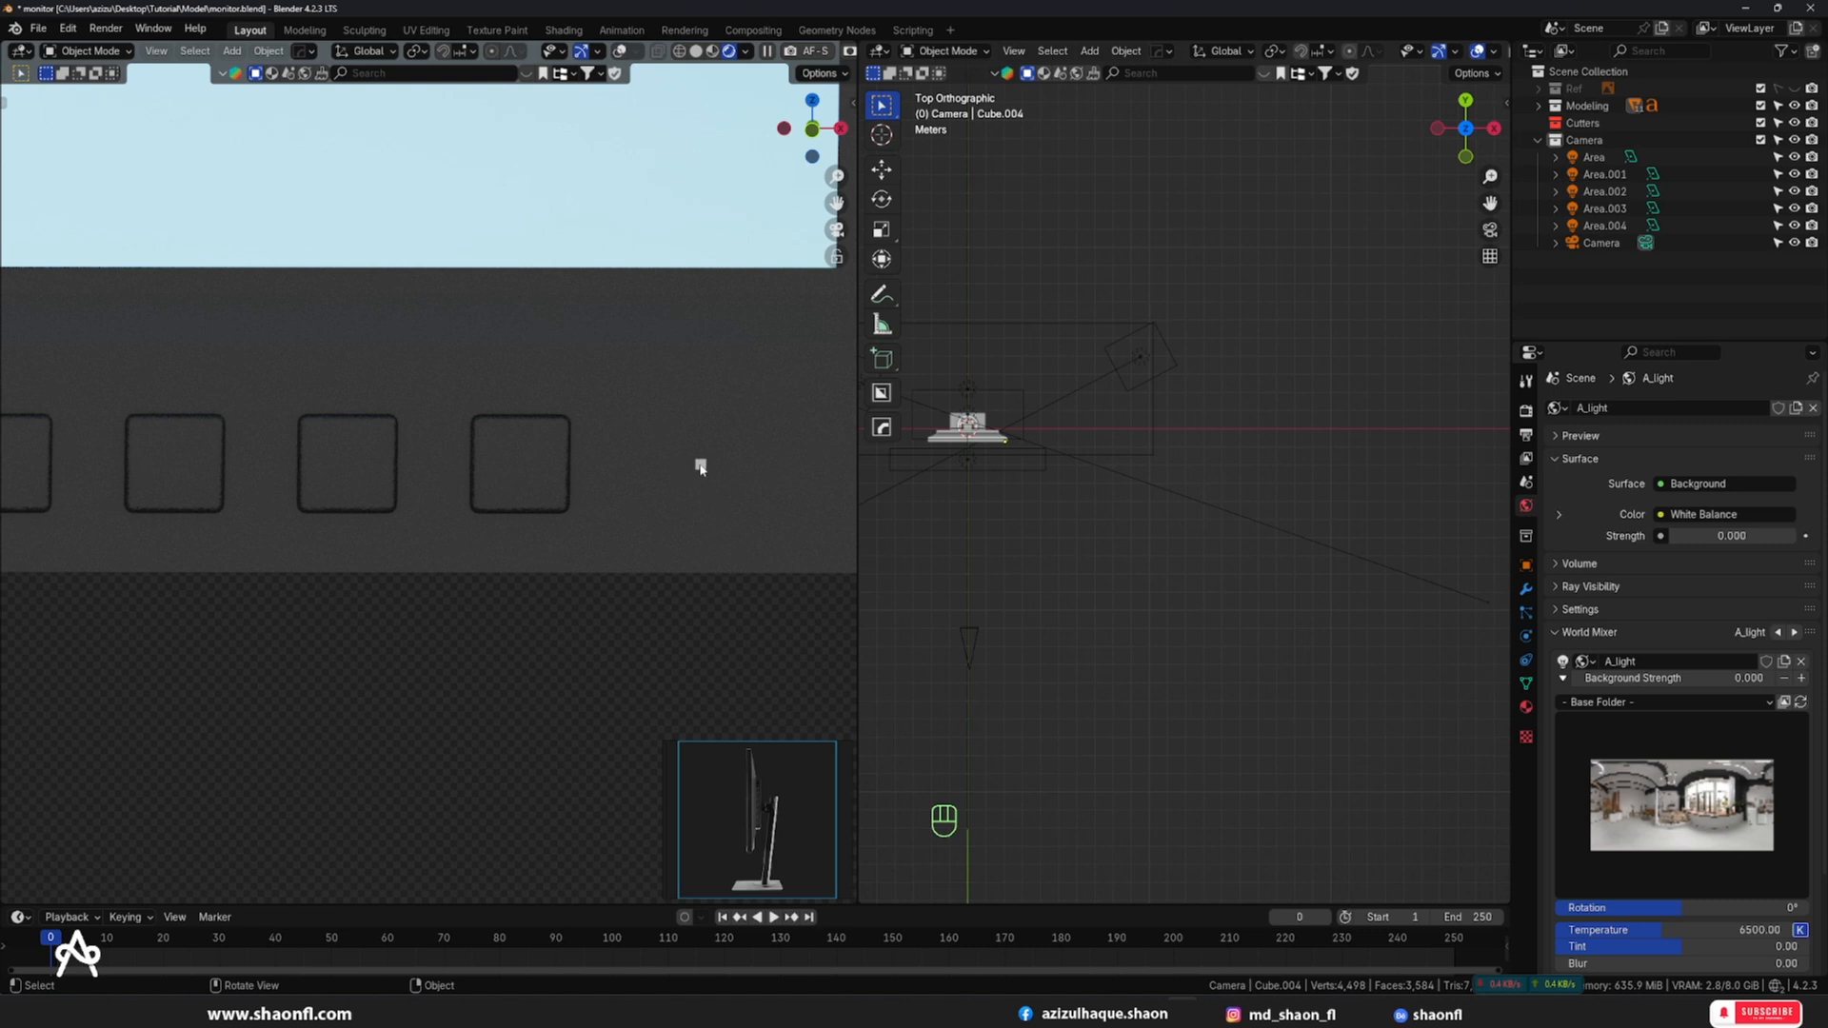
key("shift+alt+z")
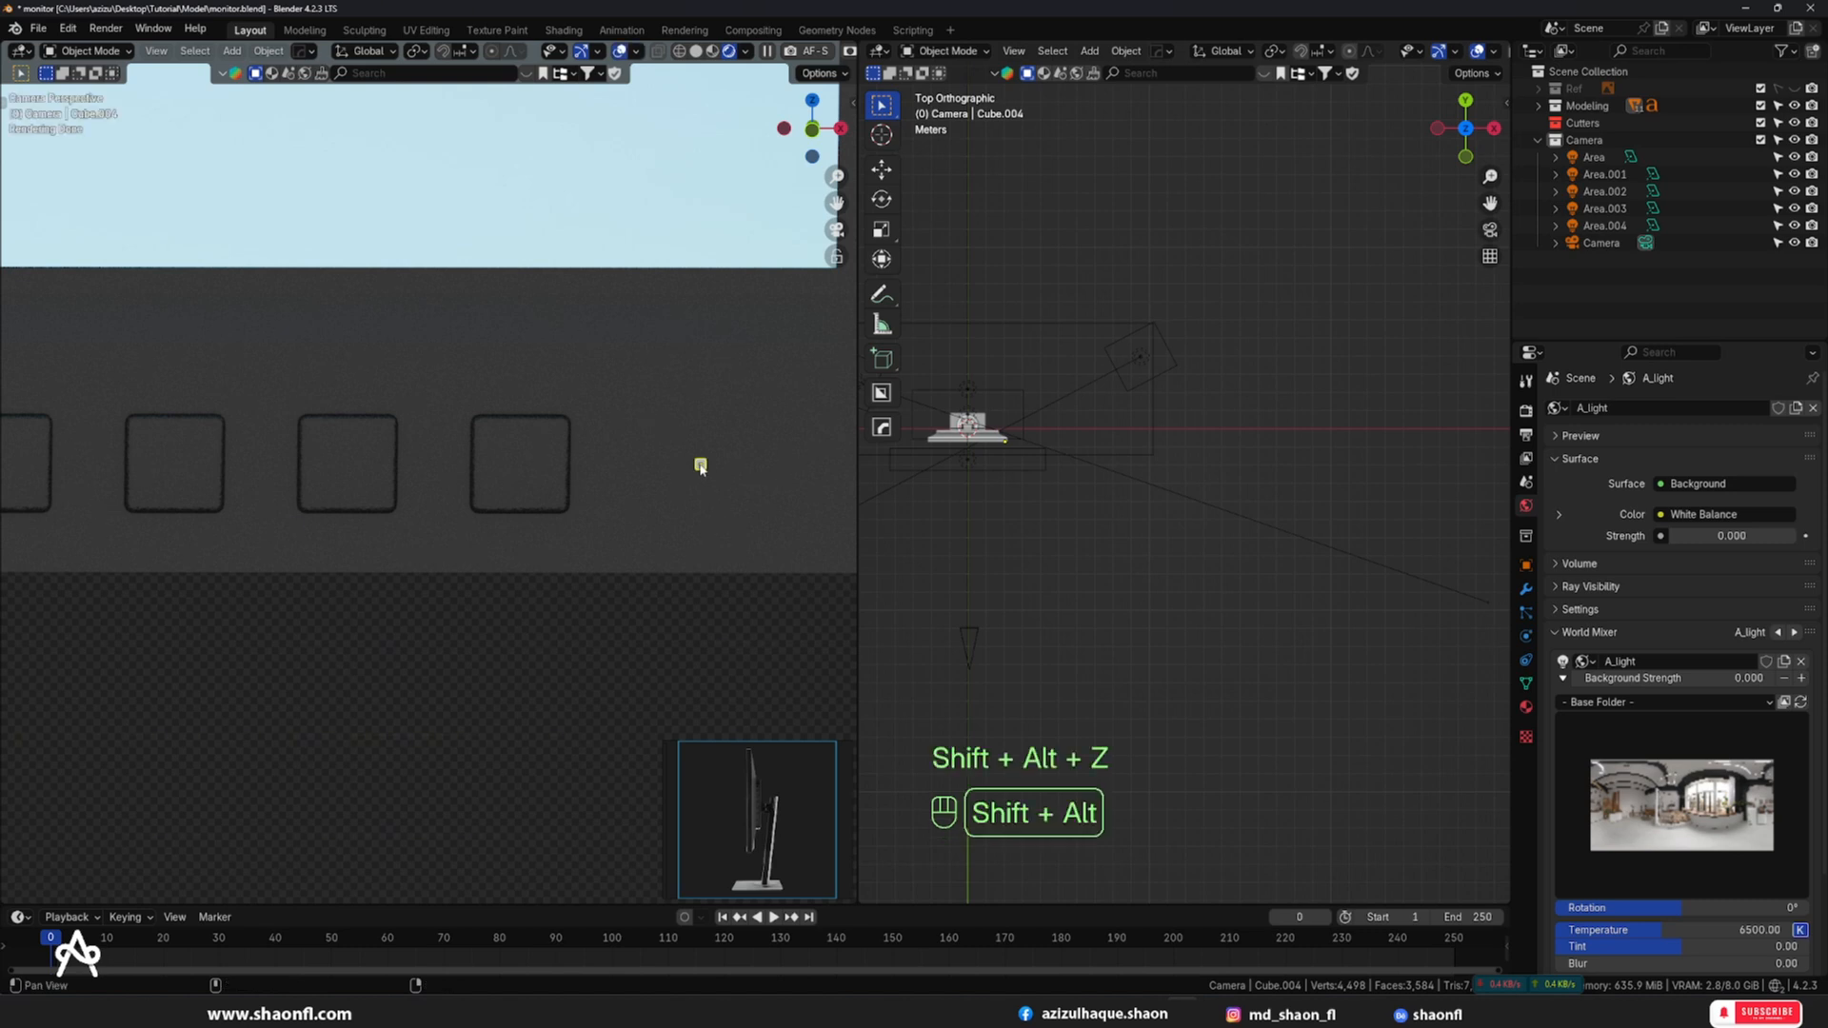
left_click(1526, 707)
left_click(1619, 484)
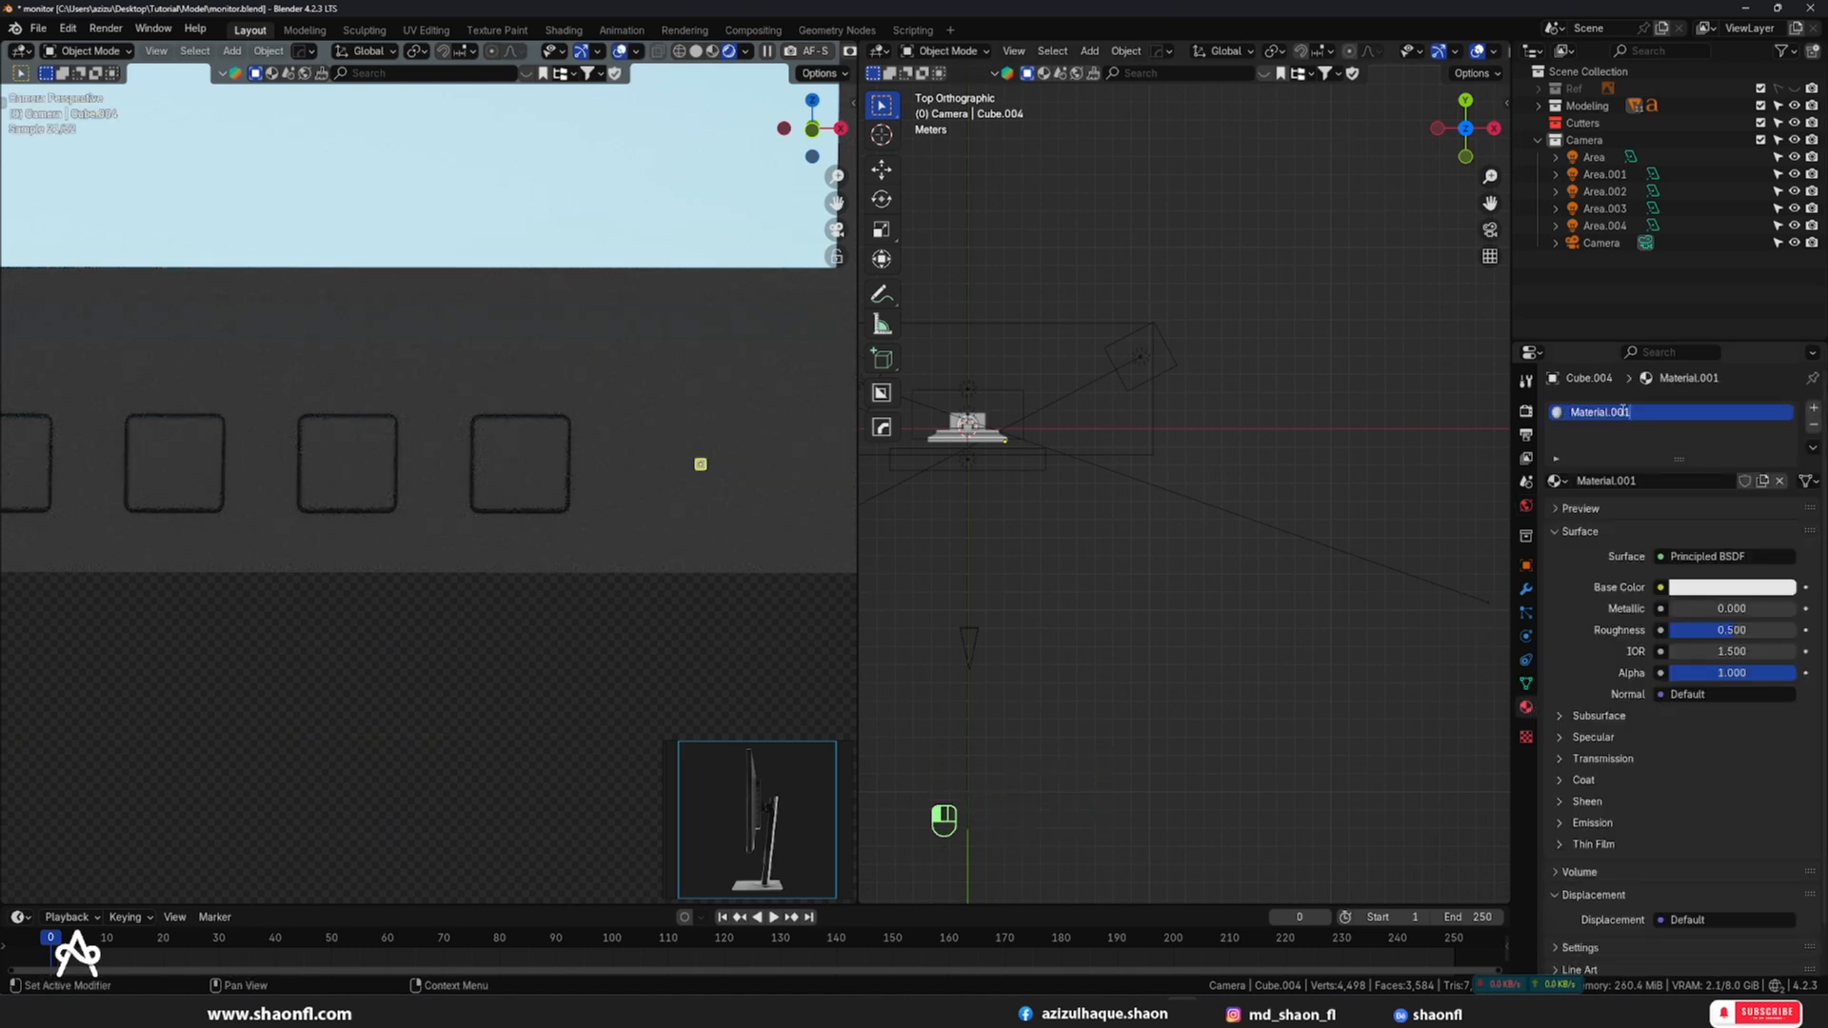
key("shift")
left_click(1623, 410)
type("LED")
key("Return")
- Change the LED material's surface to Emission with a strength of 50, and hide the viewport overlays
left_click(1667, 561)
left_click(1630, 204)
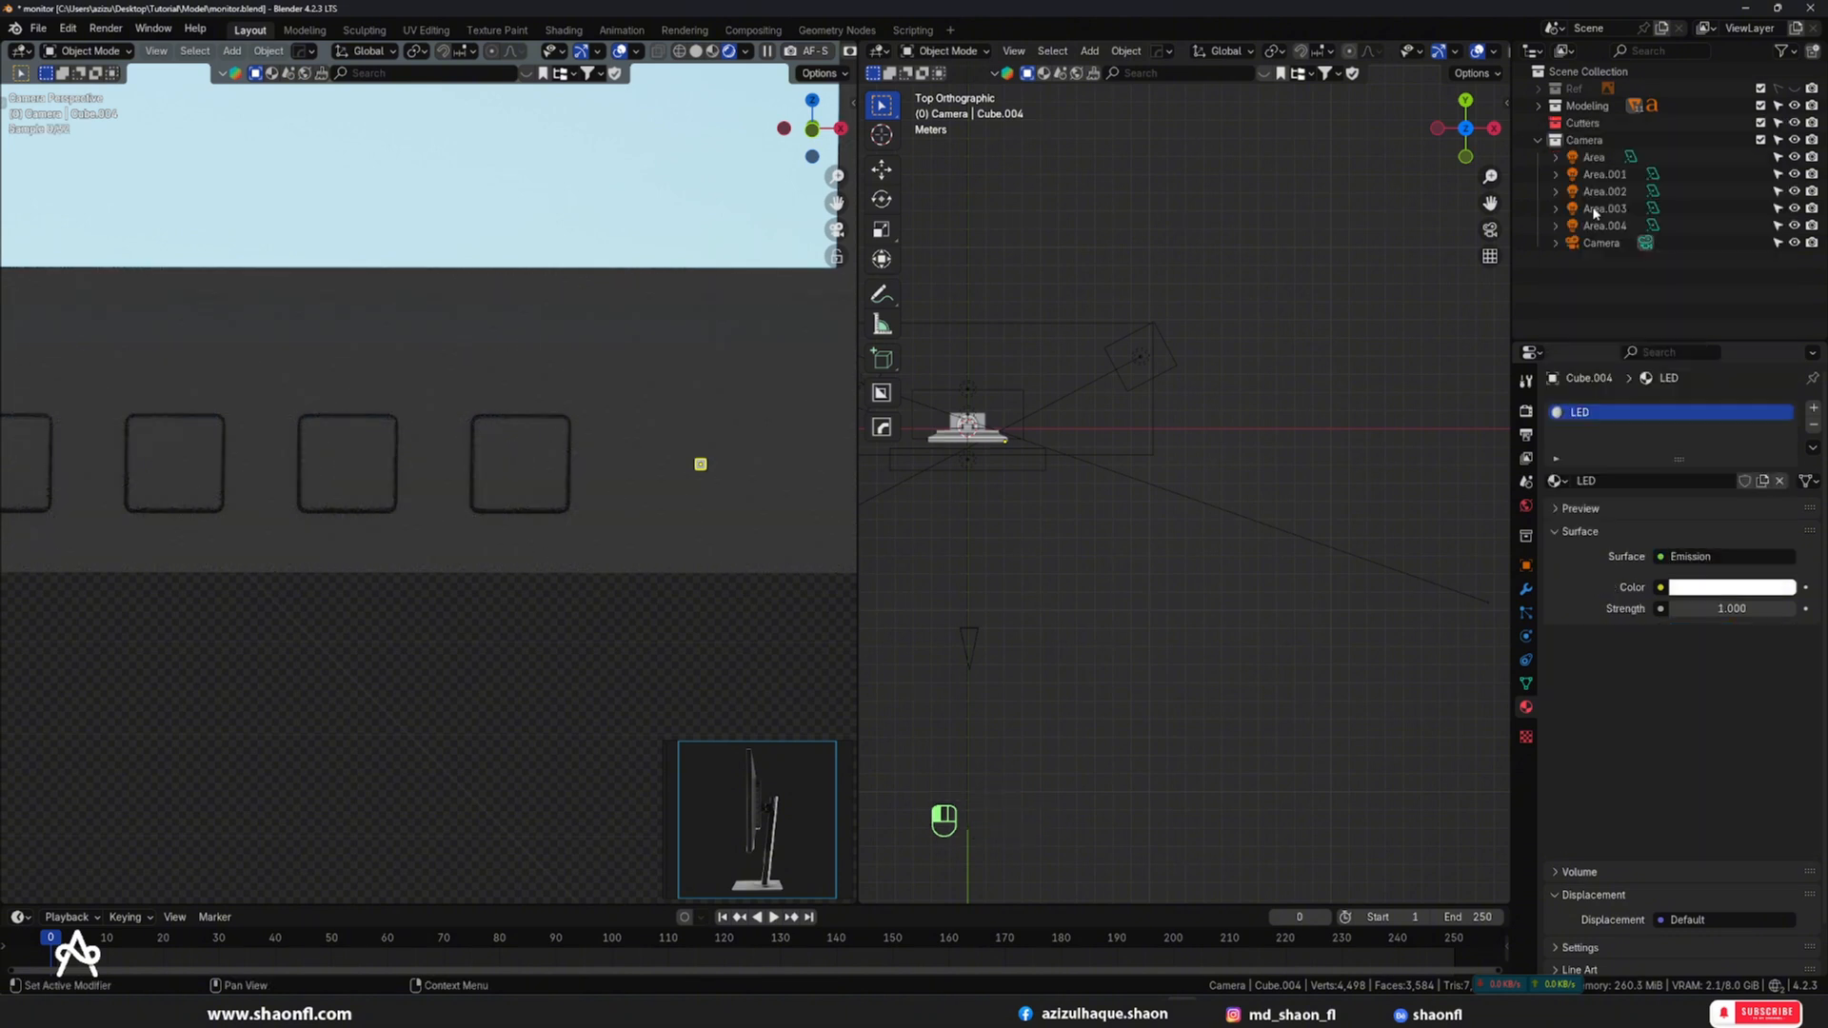
left_click(1735, 607)
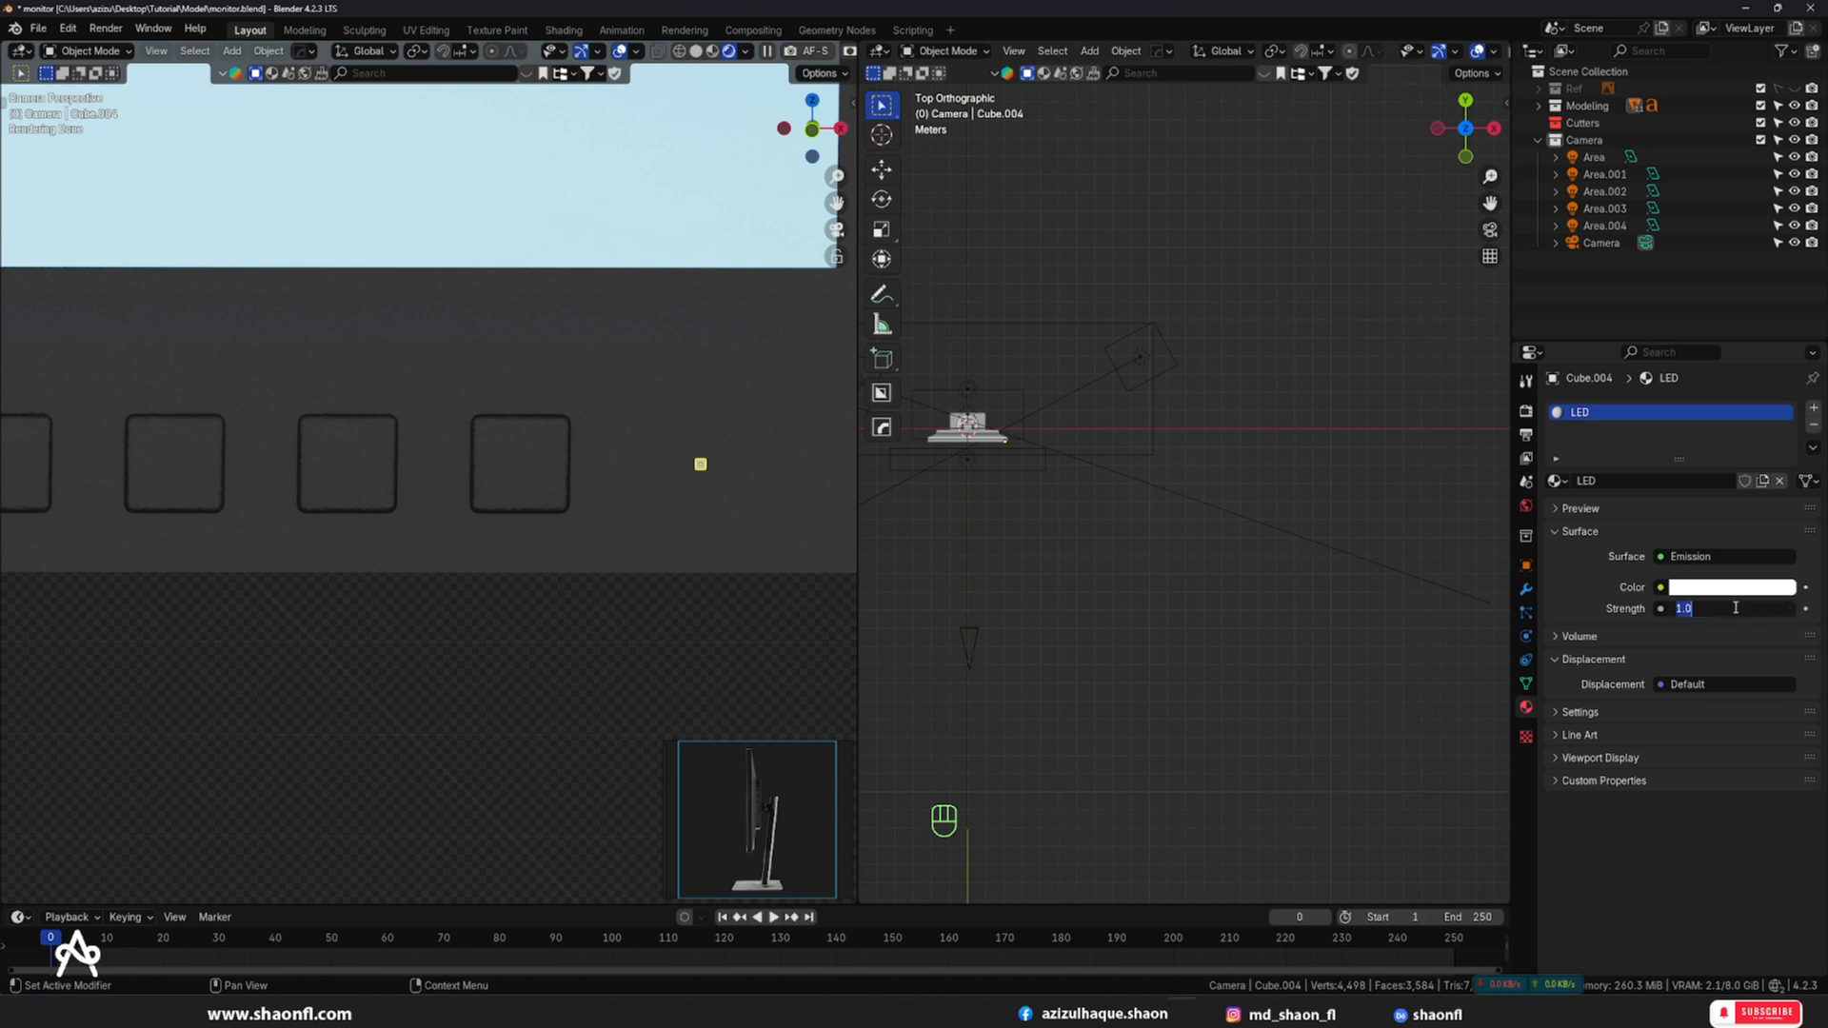
key("Return")
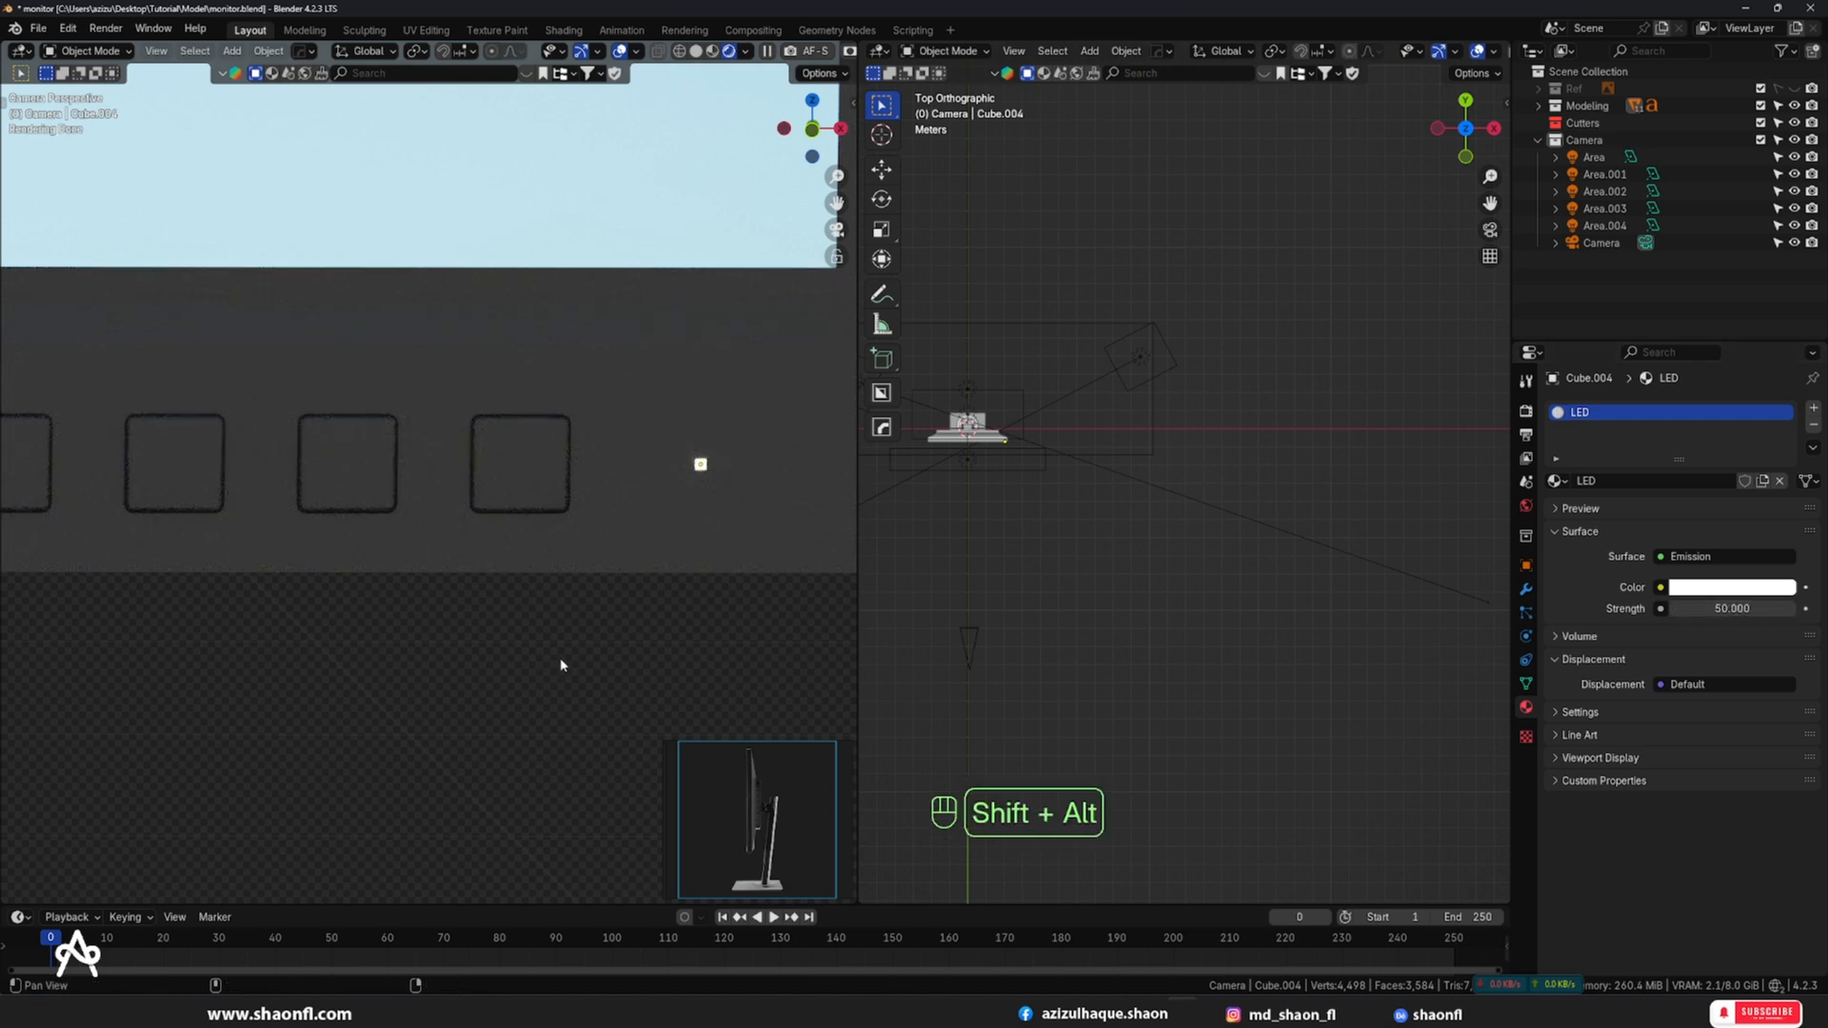
key("shift+alt+z")
- Select the monitor's Panel material and try emission strengths of 1 and 2 on the screen
scroll(628, 552, "down", 3)
scroll(550, 647, "down", 4)
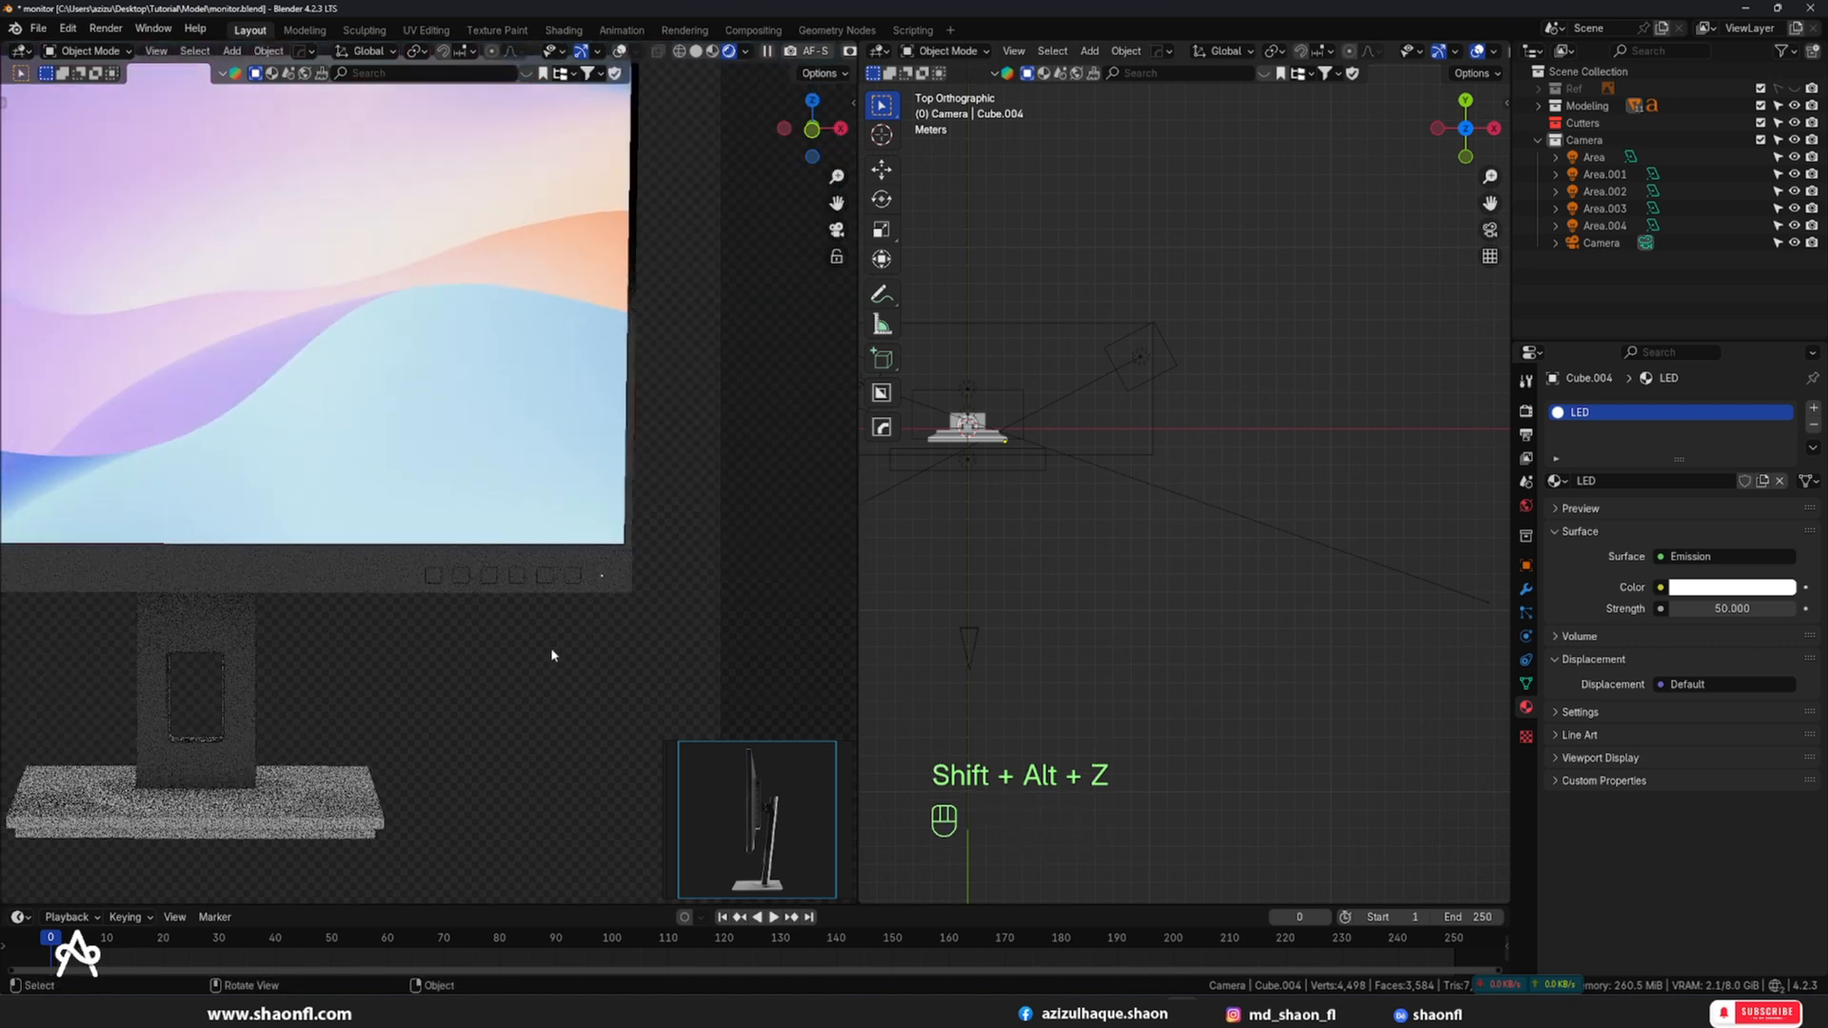
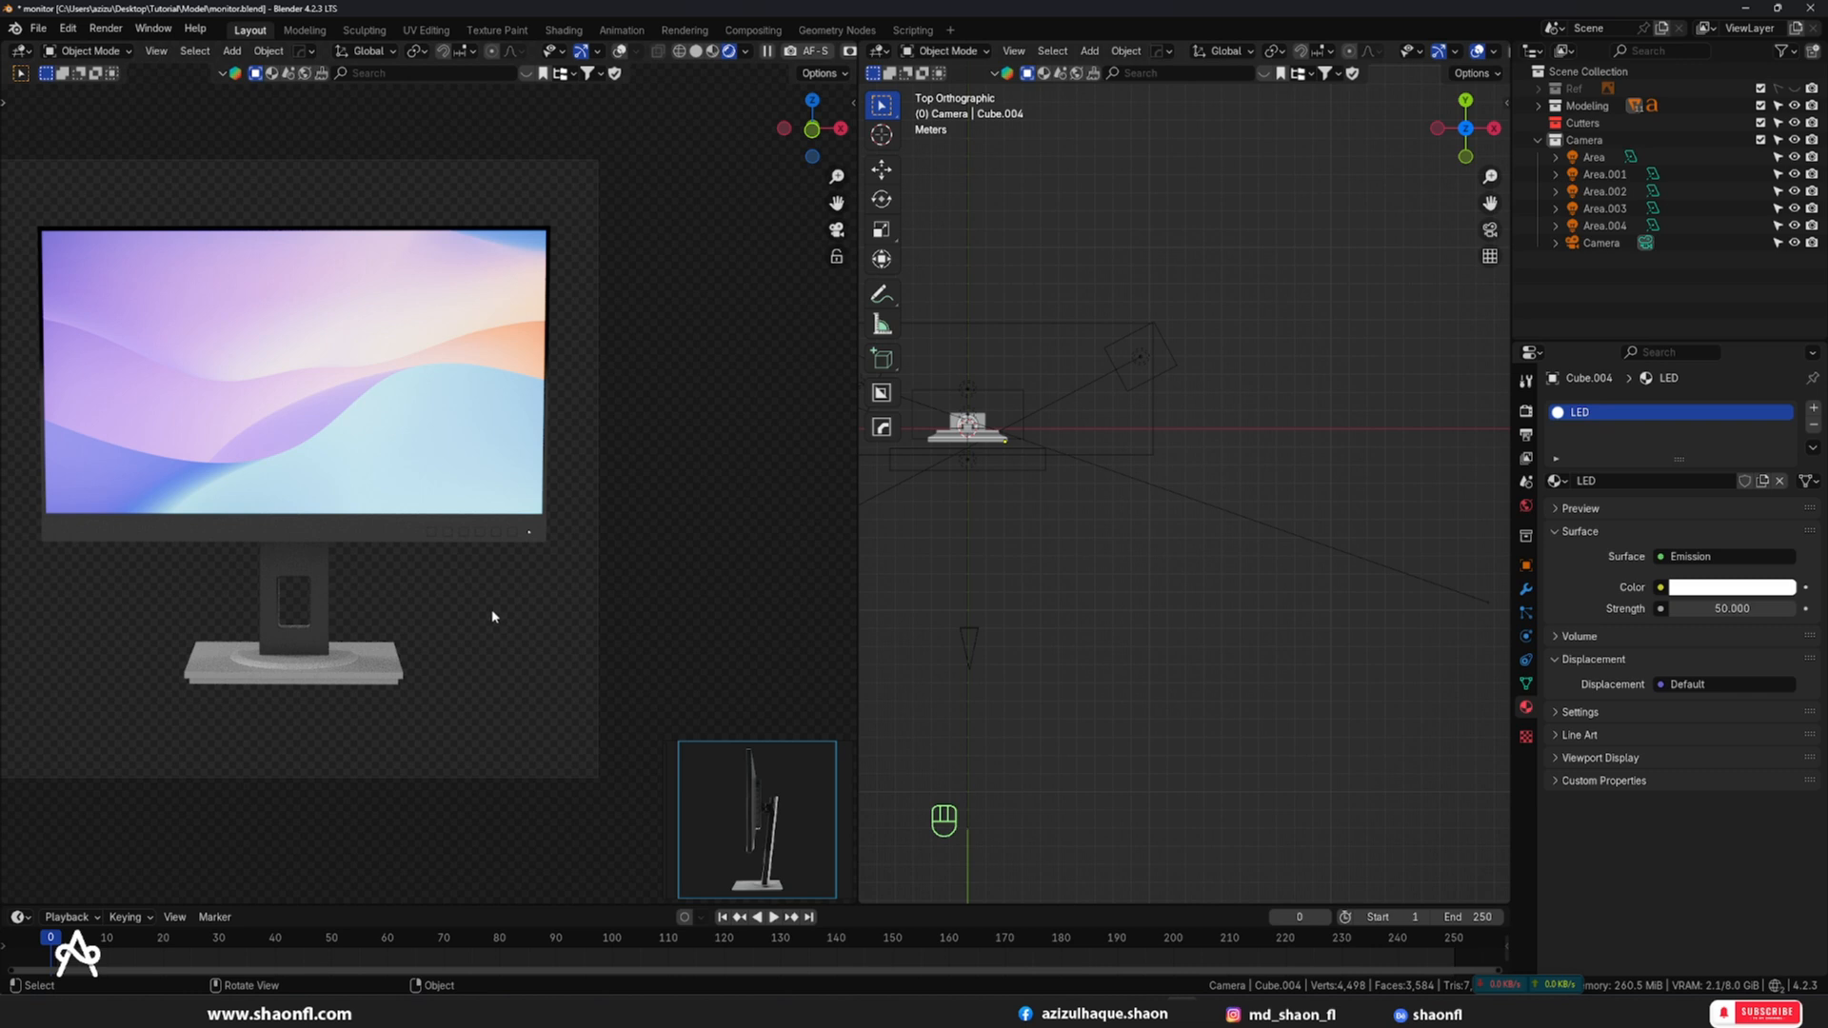
left_click_drag(465, 534, 497, 537, "alt+shift")
left_click(419, 400)
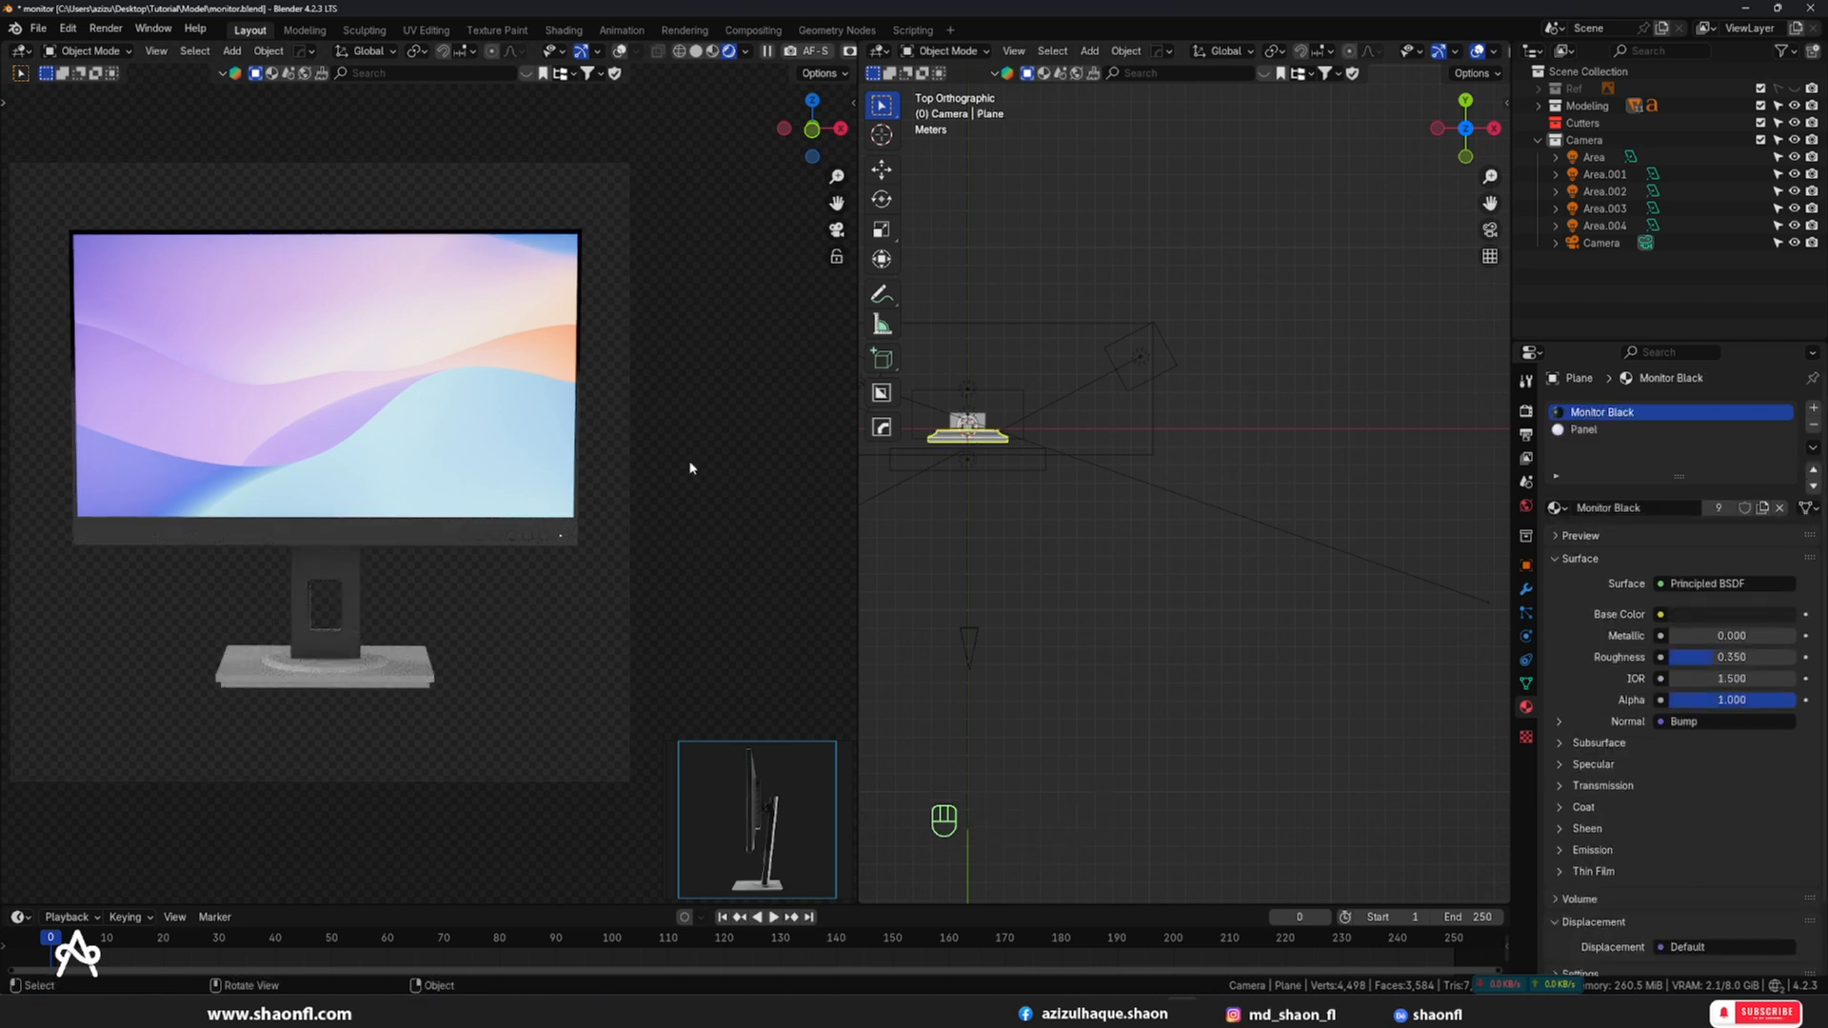
left_click(1581, 431)
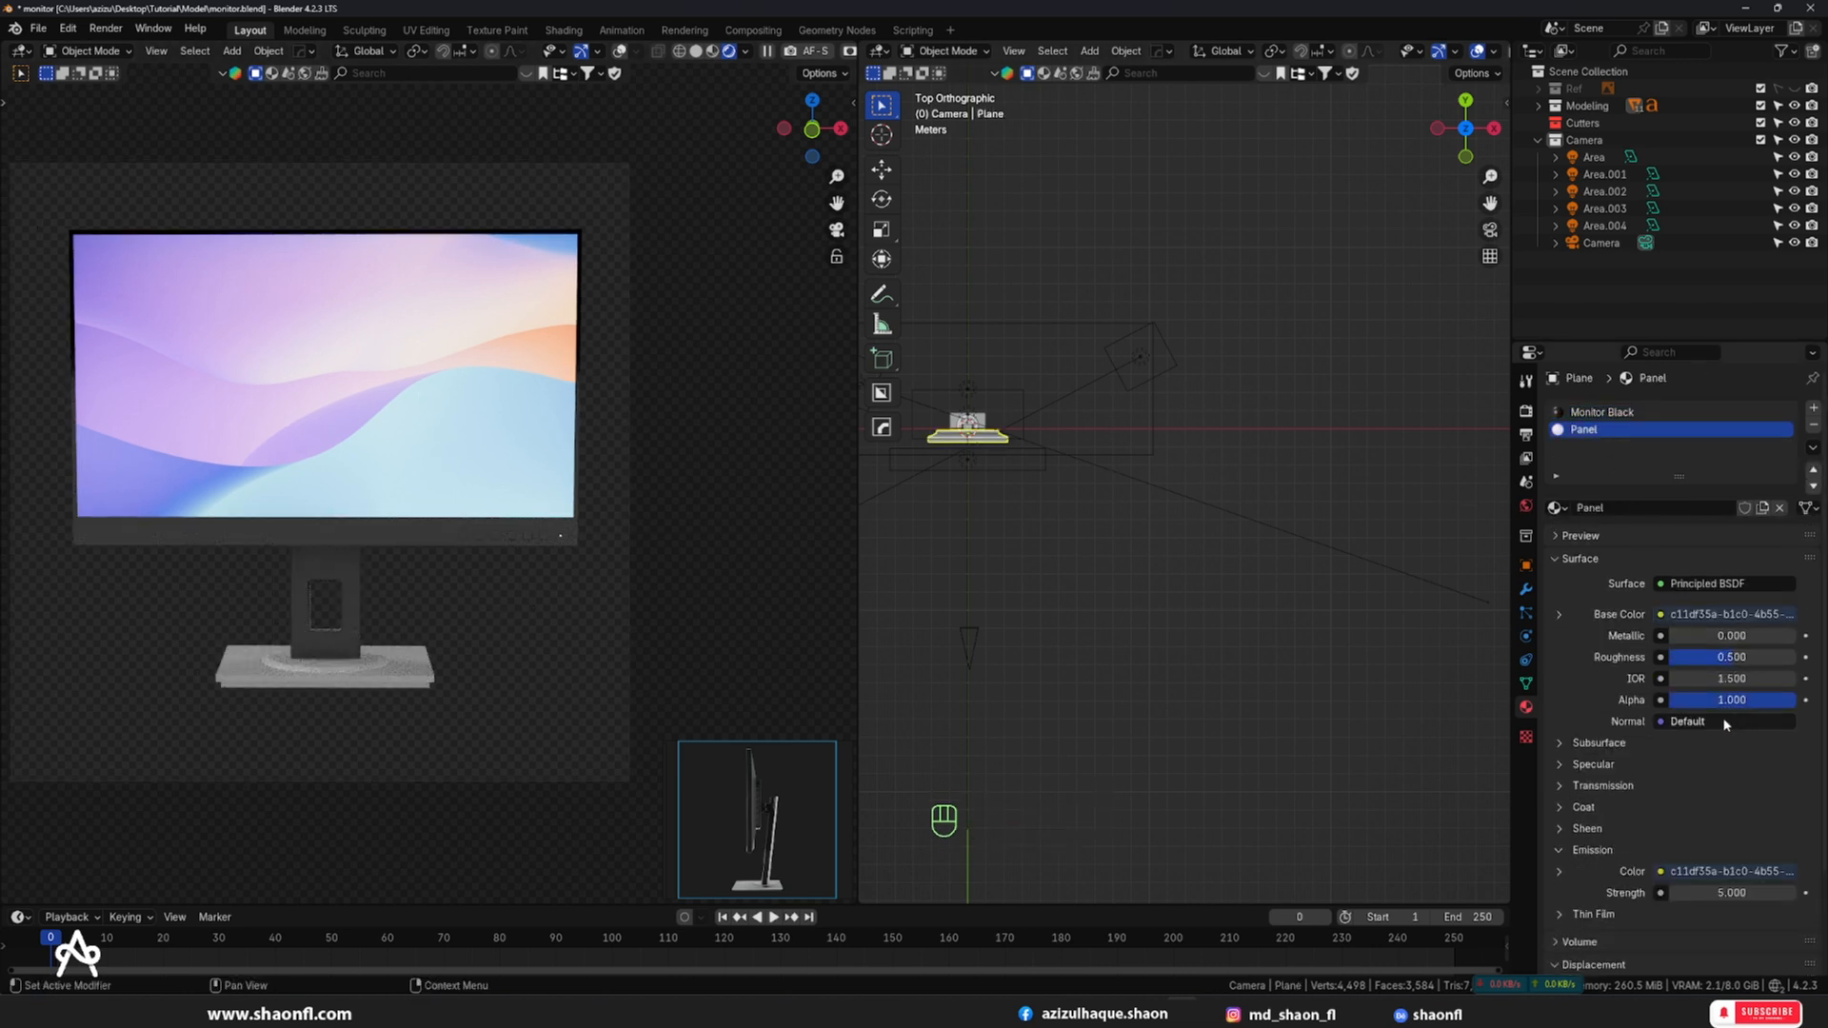
scroll(1719, 838, "down", 1)
left_click(1724, 858)
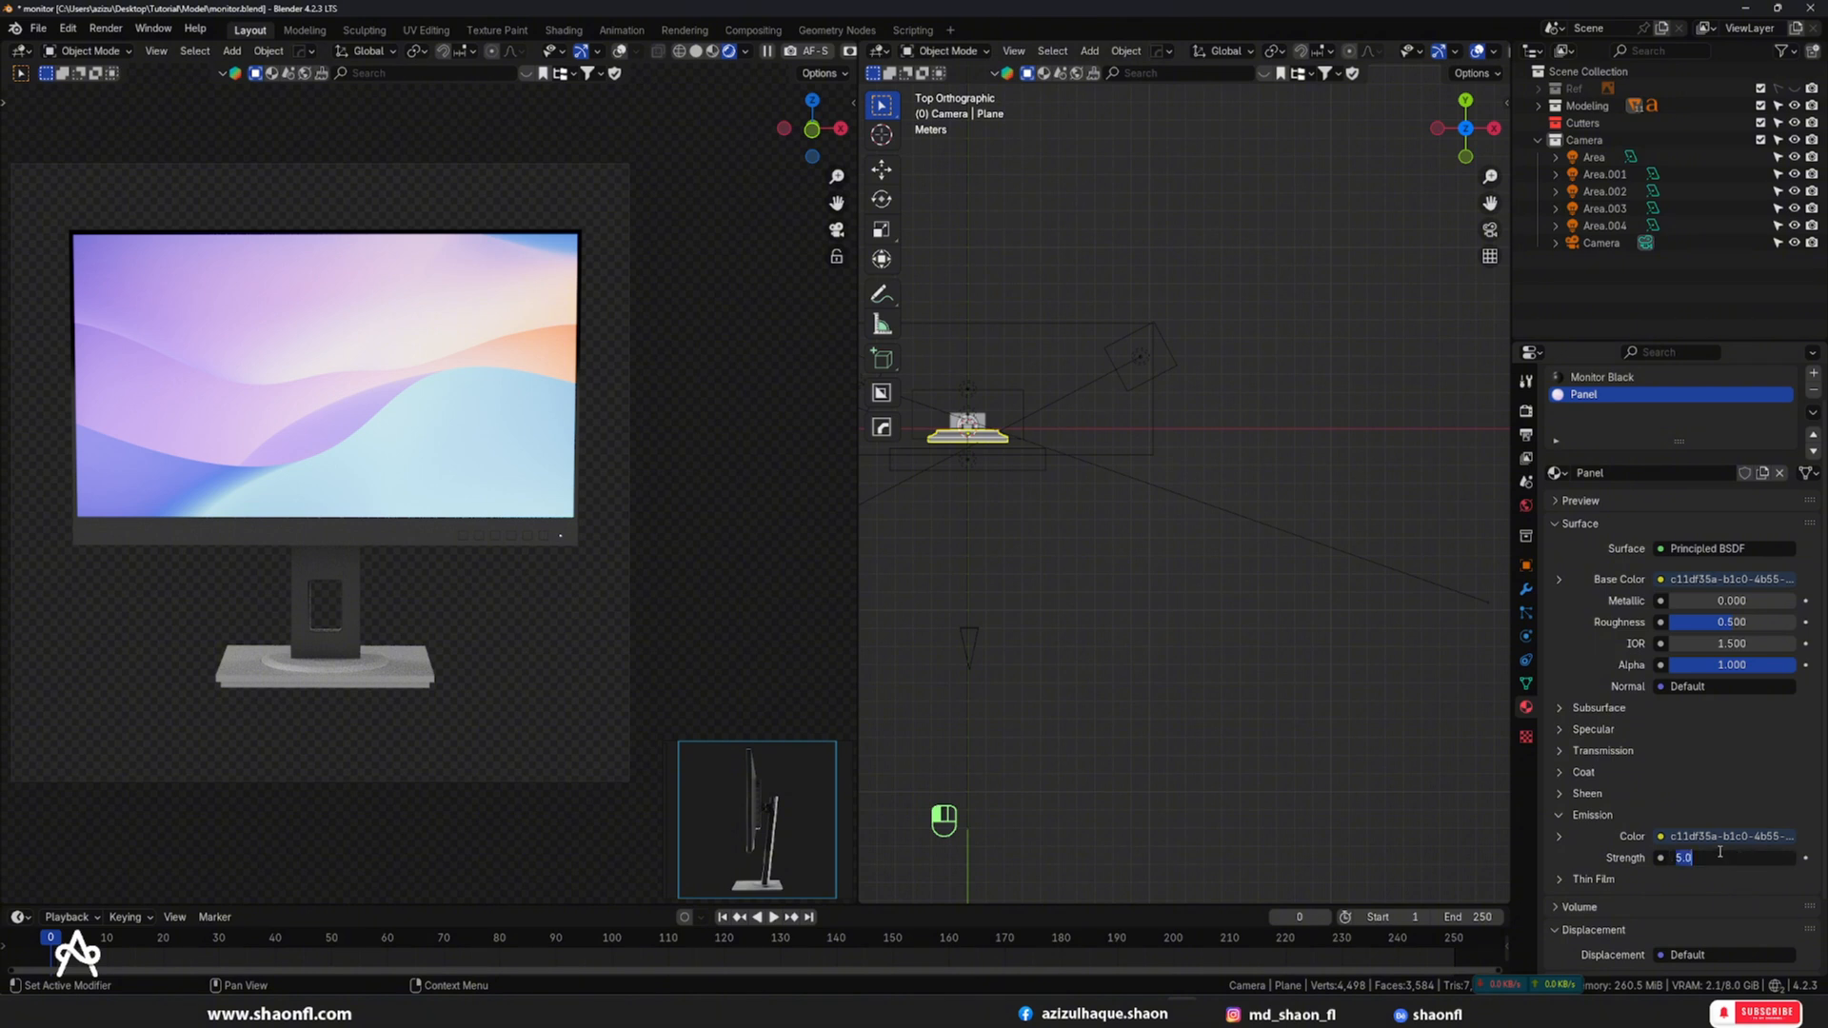
type("1")
key("Return")
left_click(1726, 857)
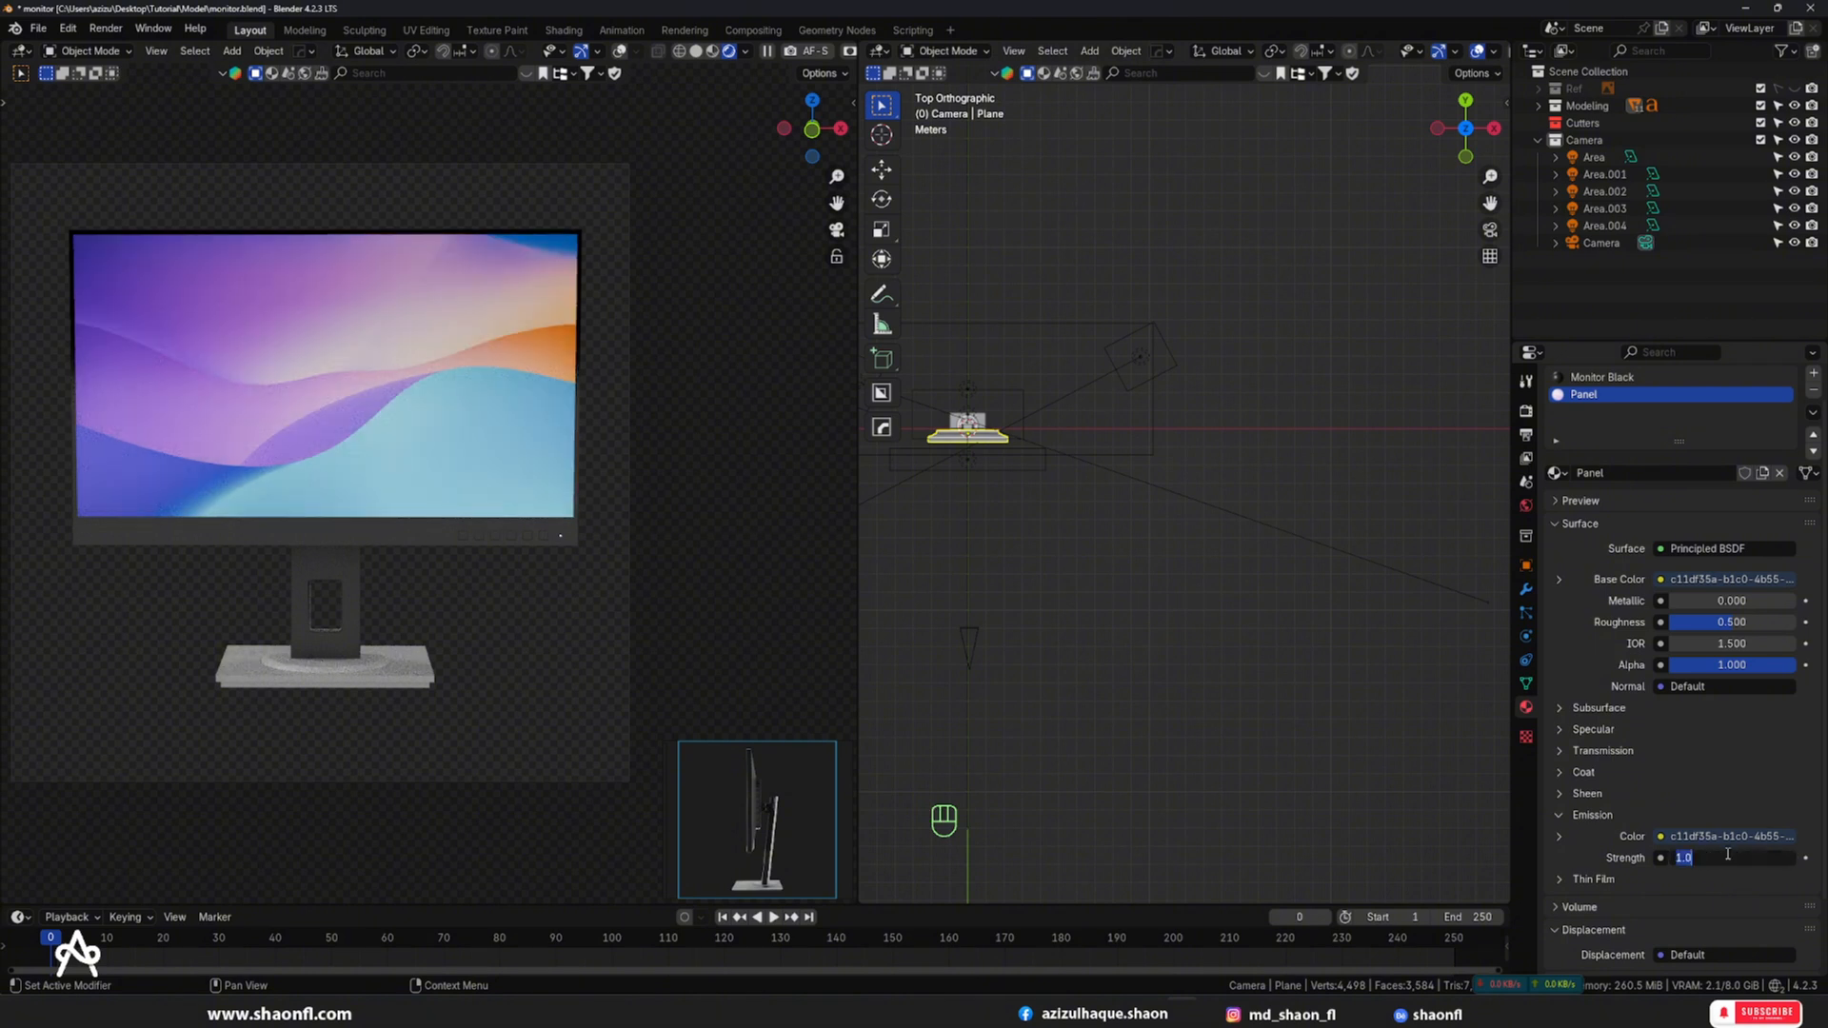
key("Return")
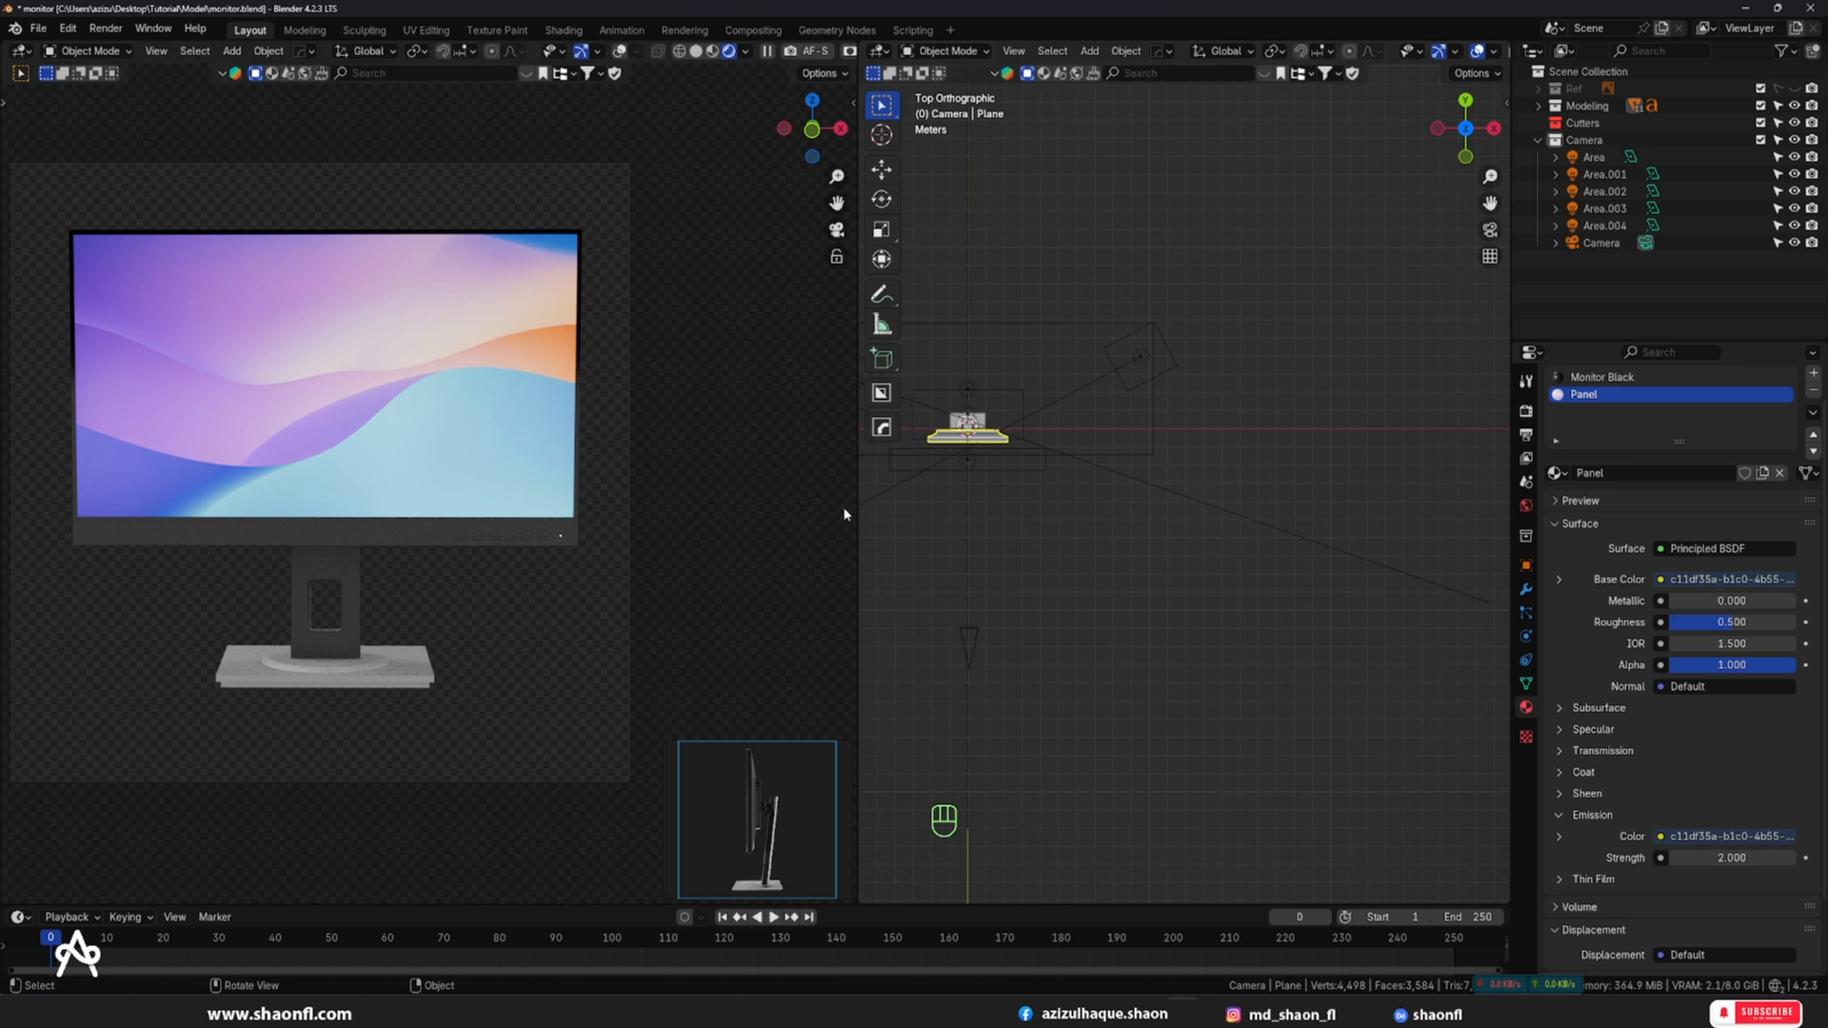
- Show the front-view ASUS ProArt image in the reference overlay and compare it with the framed camera view
scroll(863, 581, "down", 2)
scroll(845, 726, "down", 4)
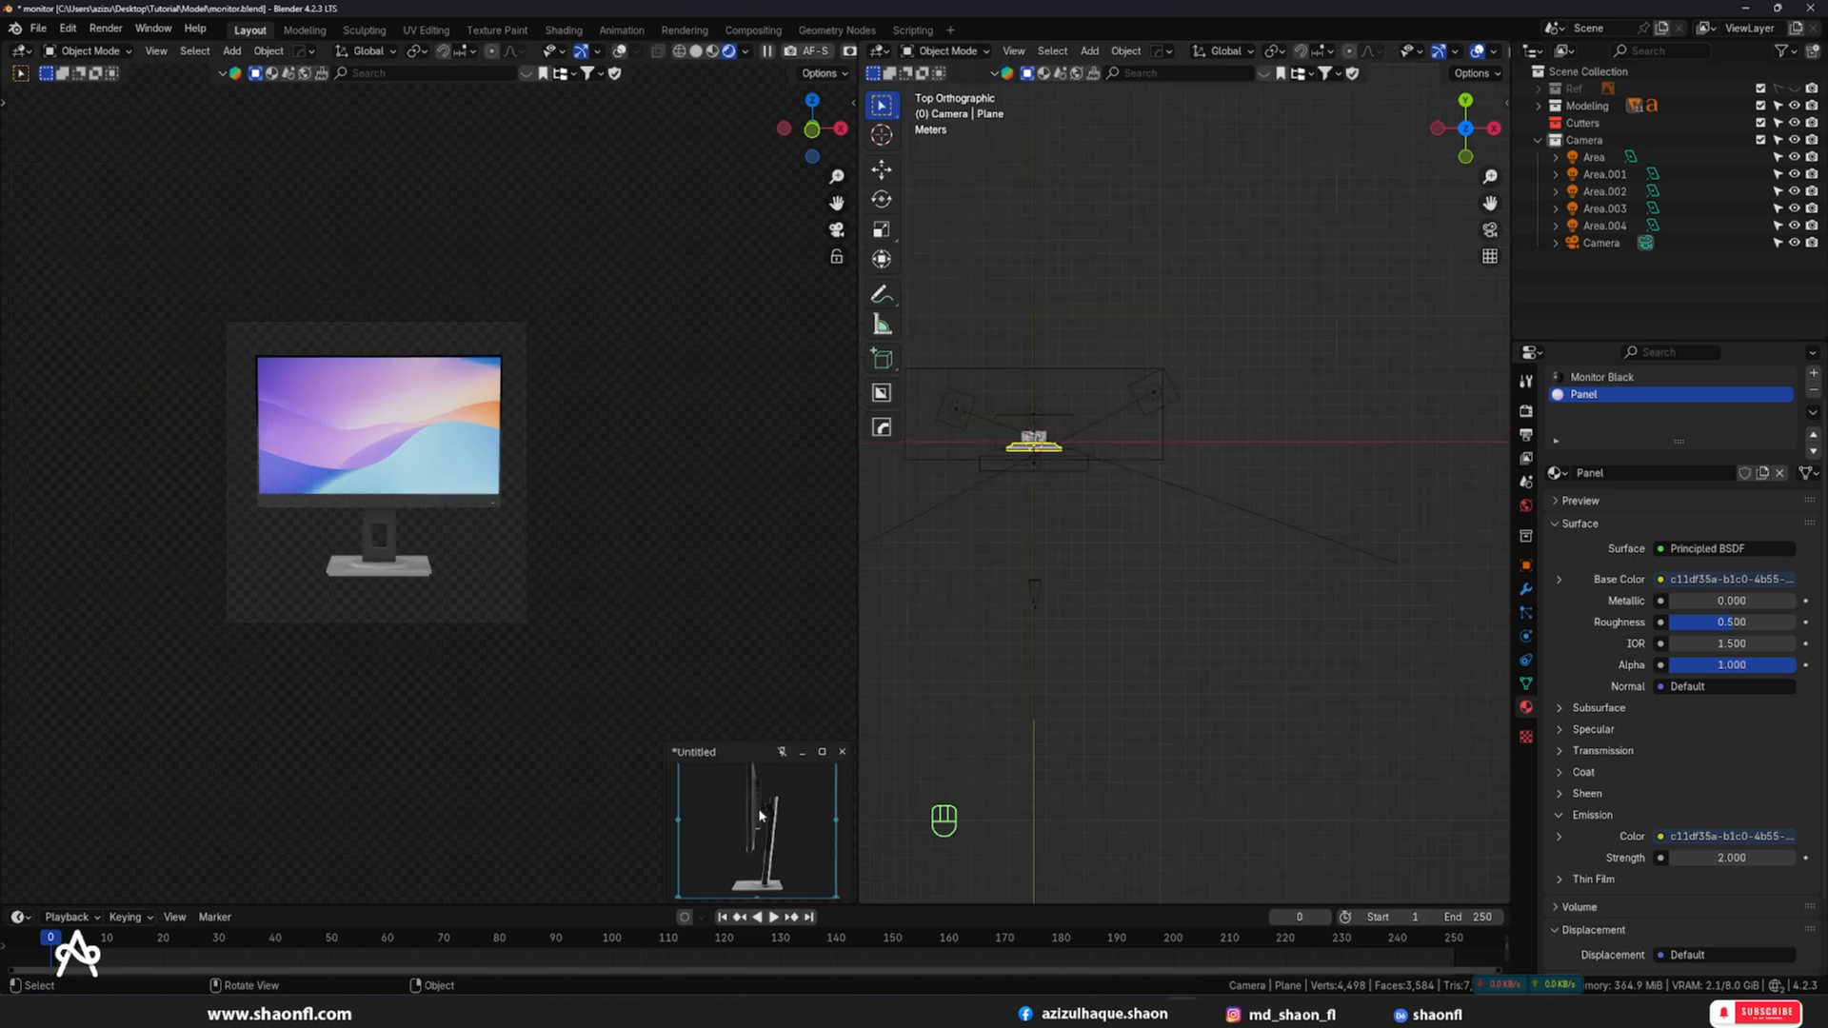
scroll(760, 815, "down", 3)
scroll(838, 803, "up", 3)
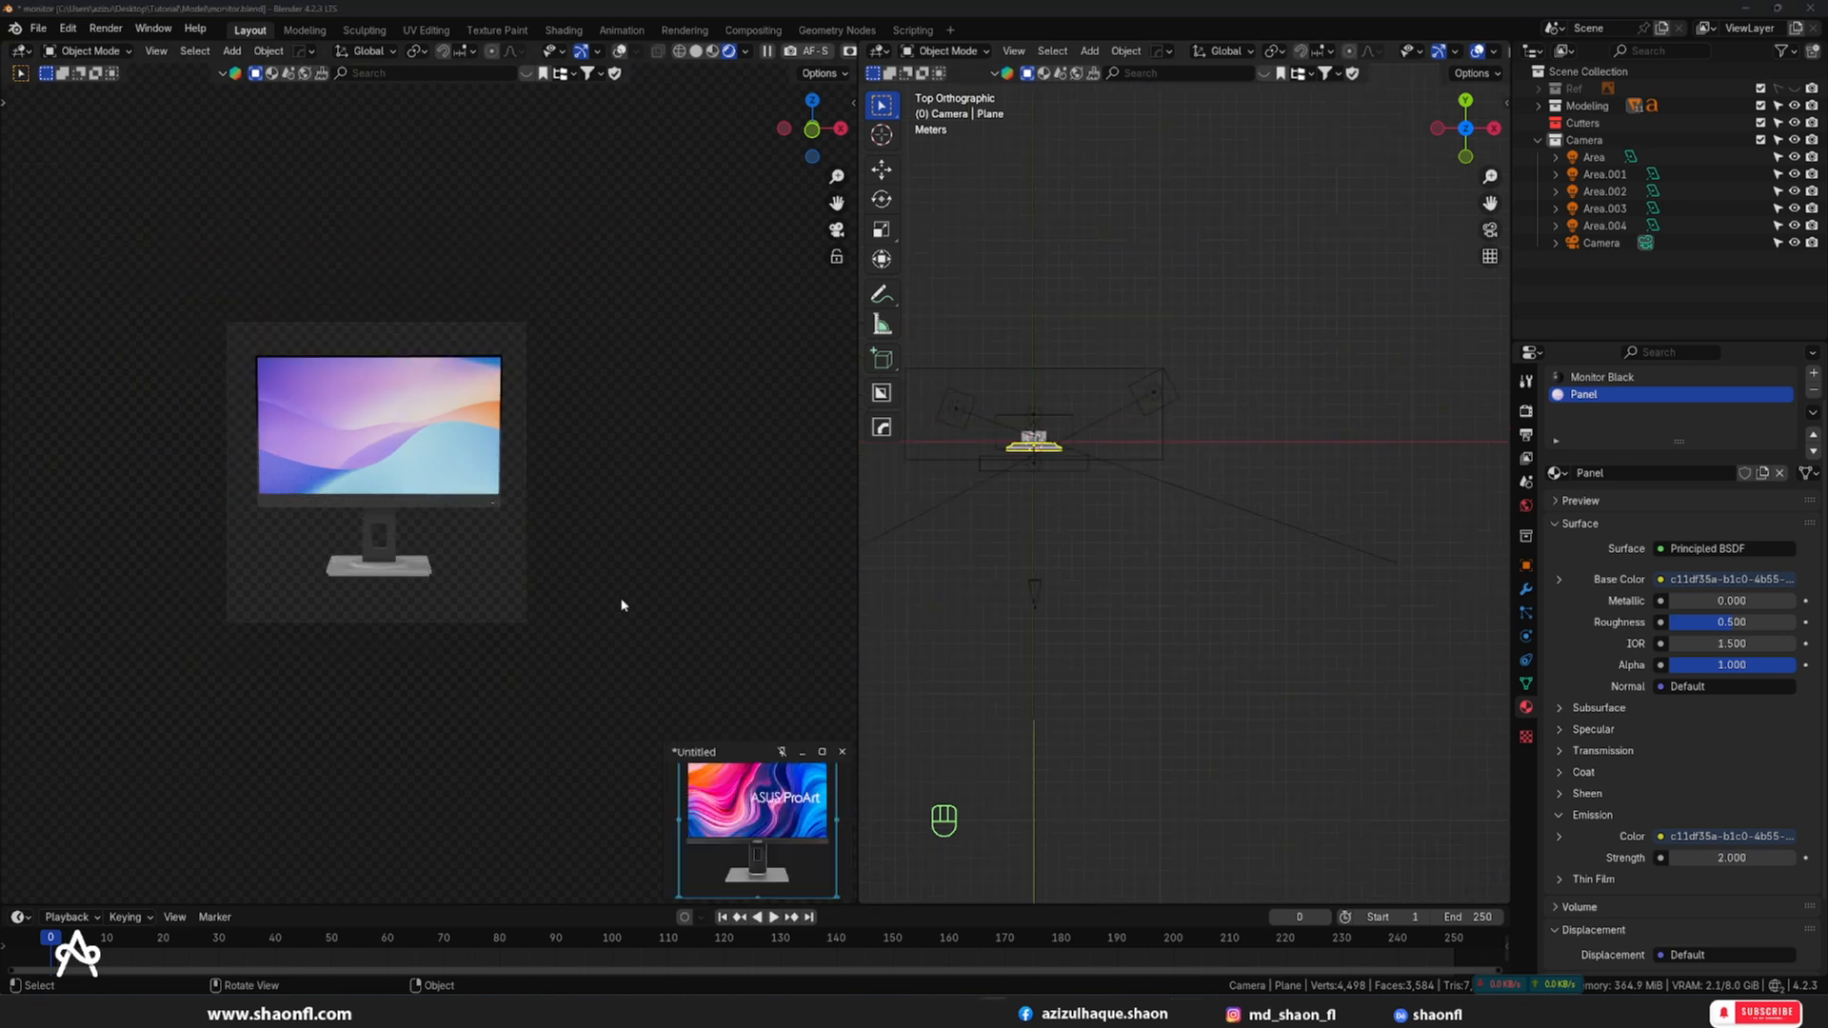
scroll(629, 599, "up", 3)
left_click(678, 362)
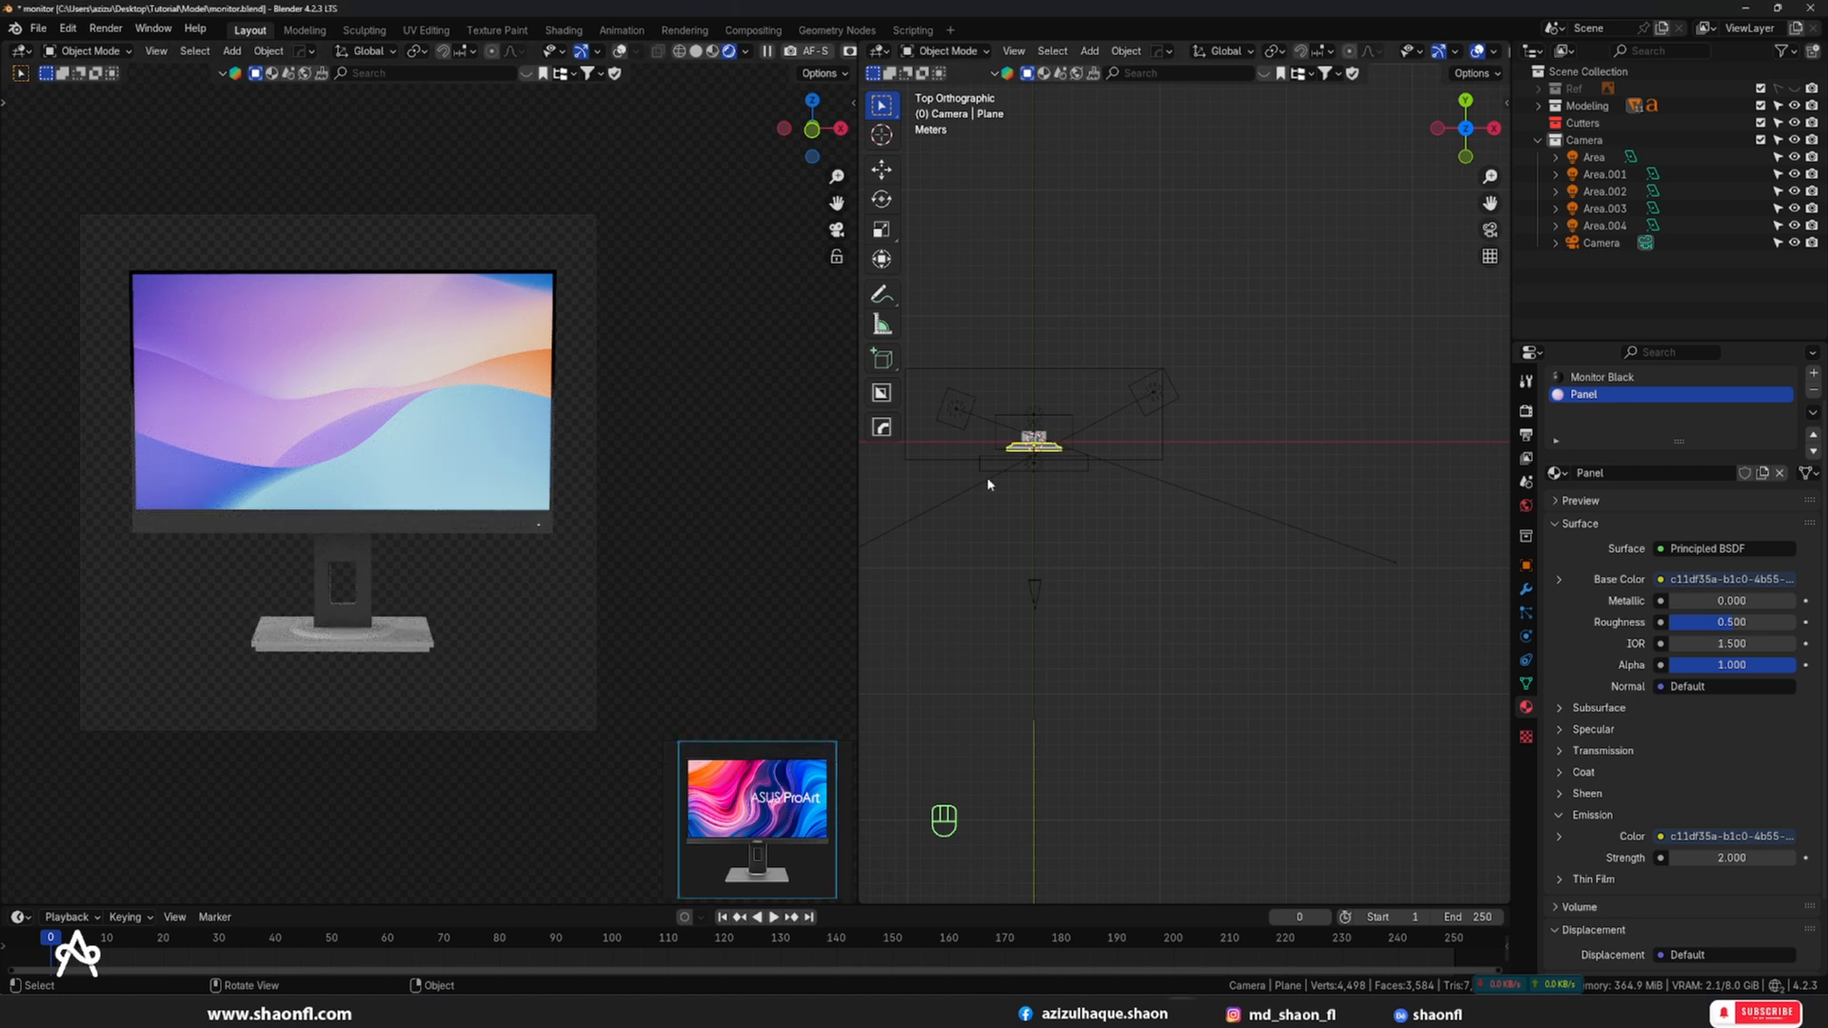
scroll(1089, 455, "up", 2)
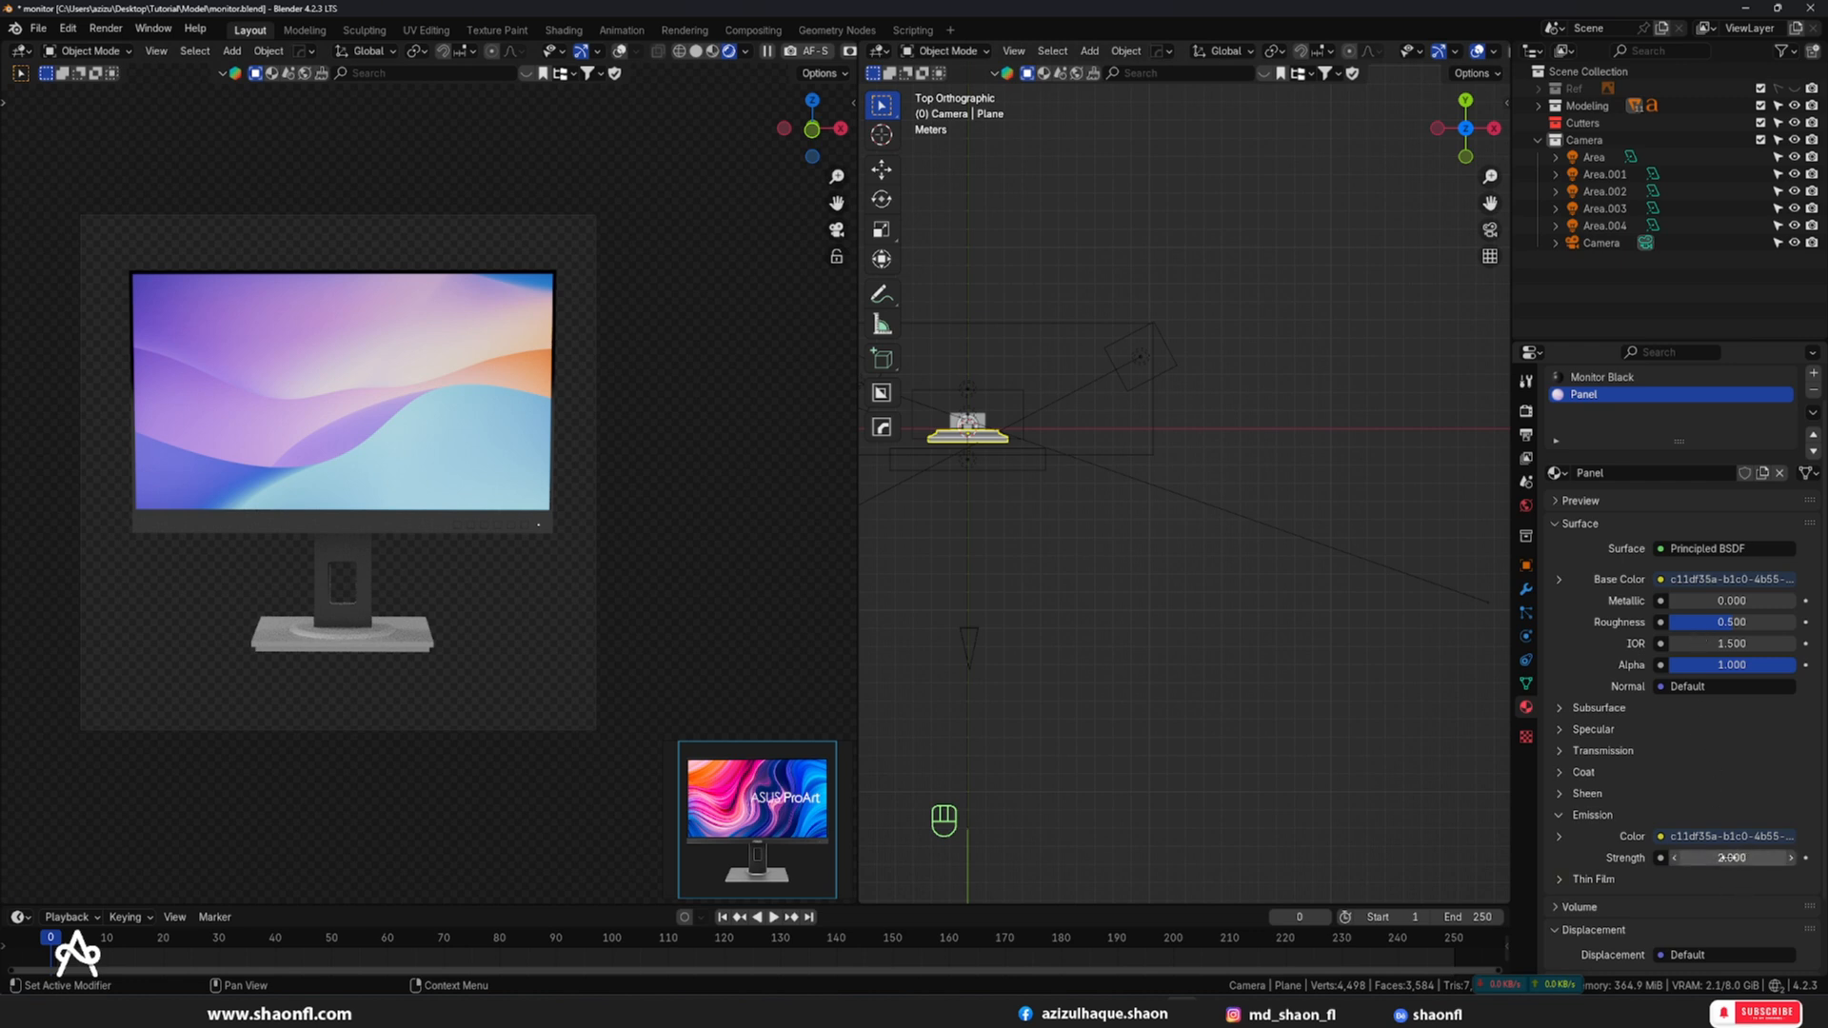
- Test the Panel material without emission at strength 0, and set its emission strength to 1
left_click(1747, 853)
type("0")
key("Return")
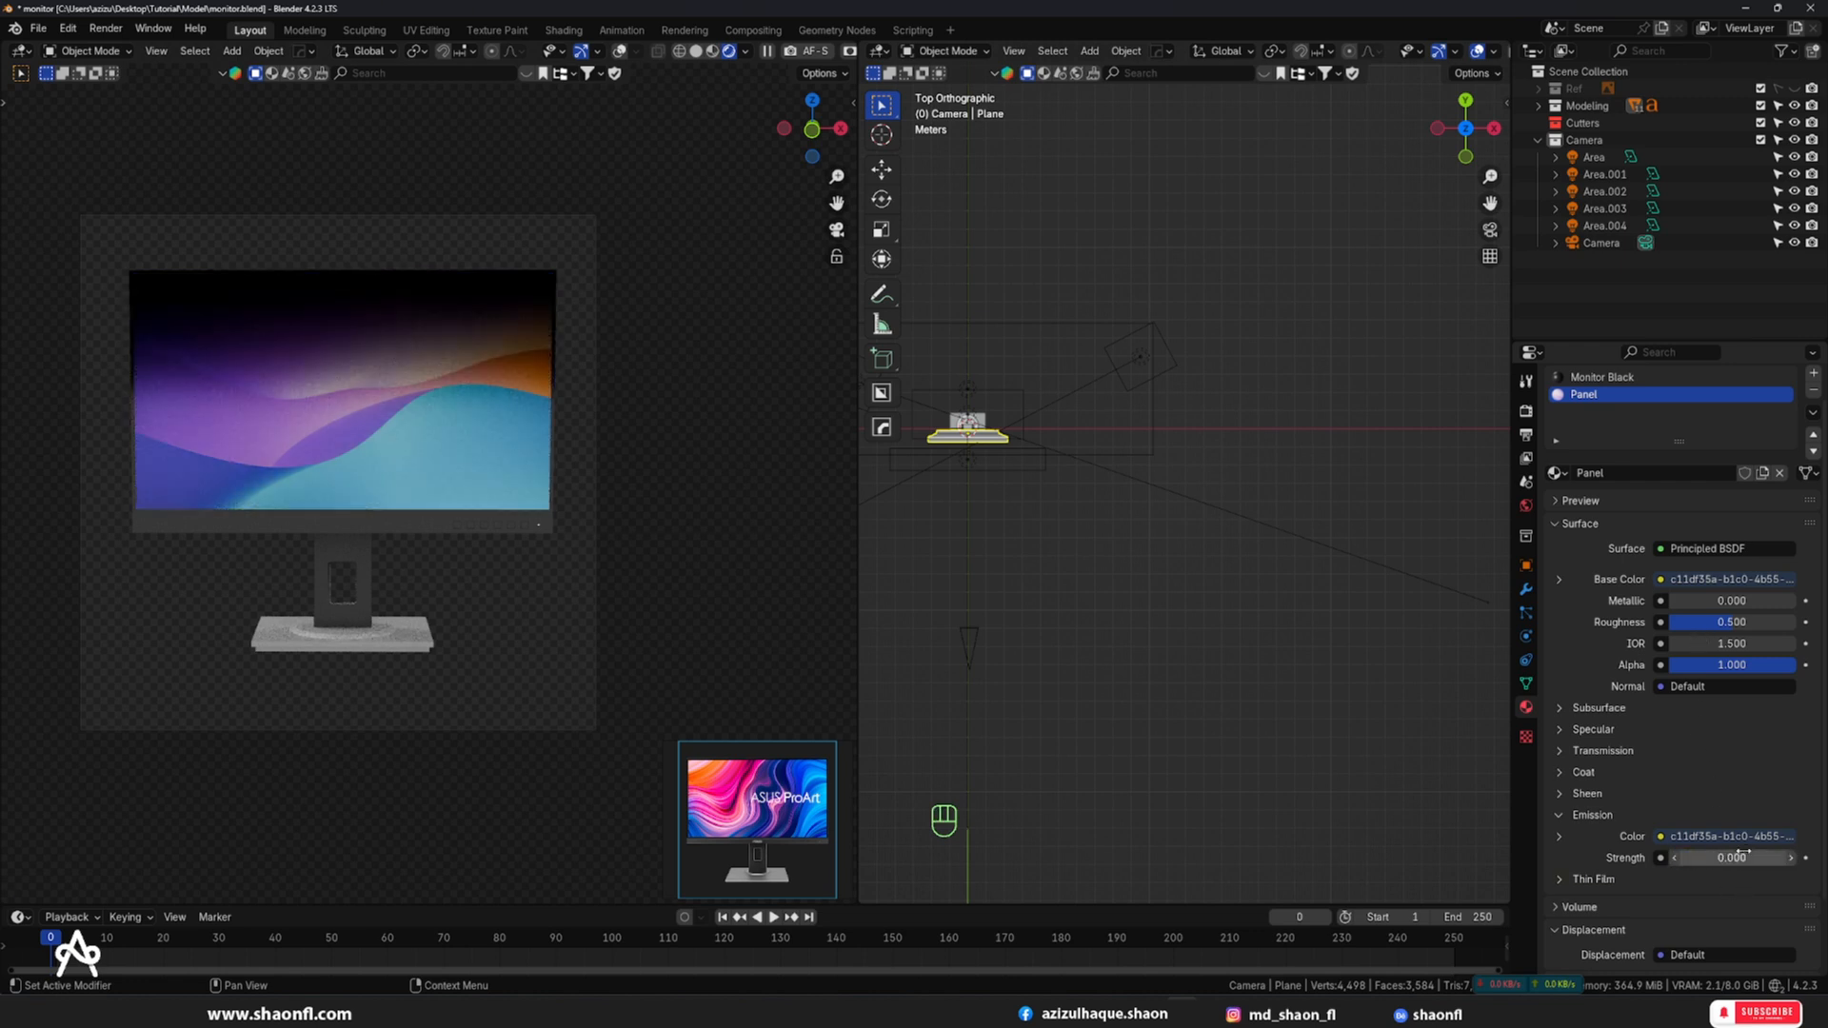
left_click(1733, 858)
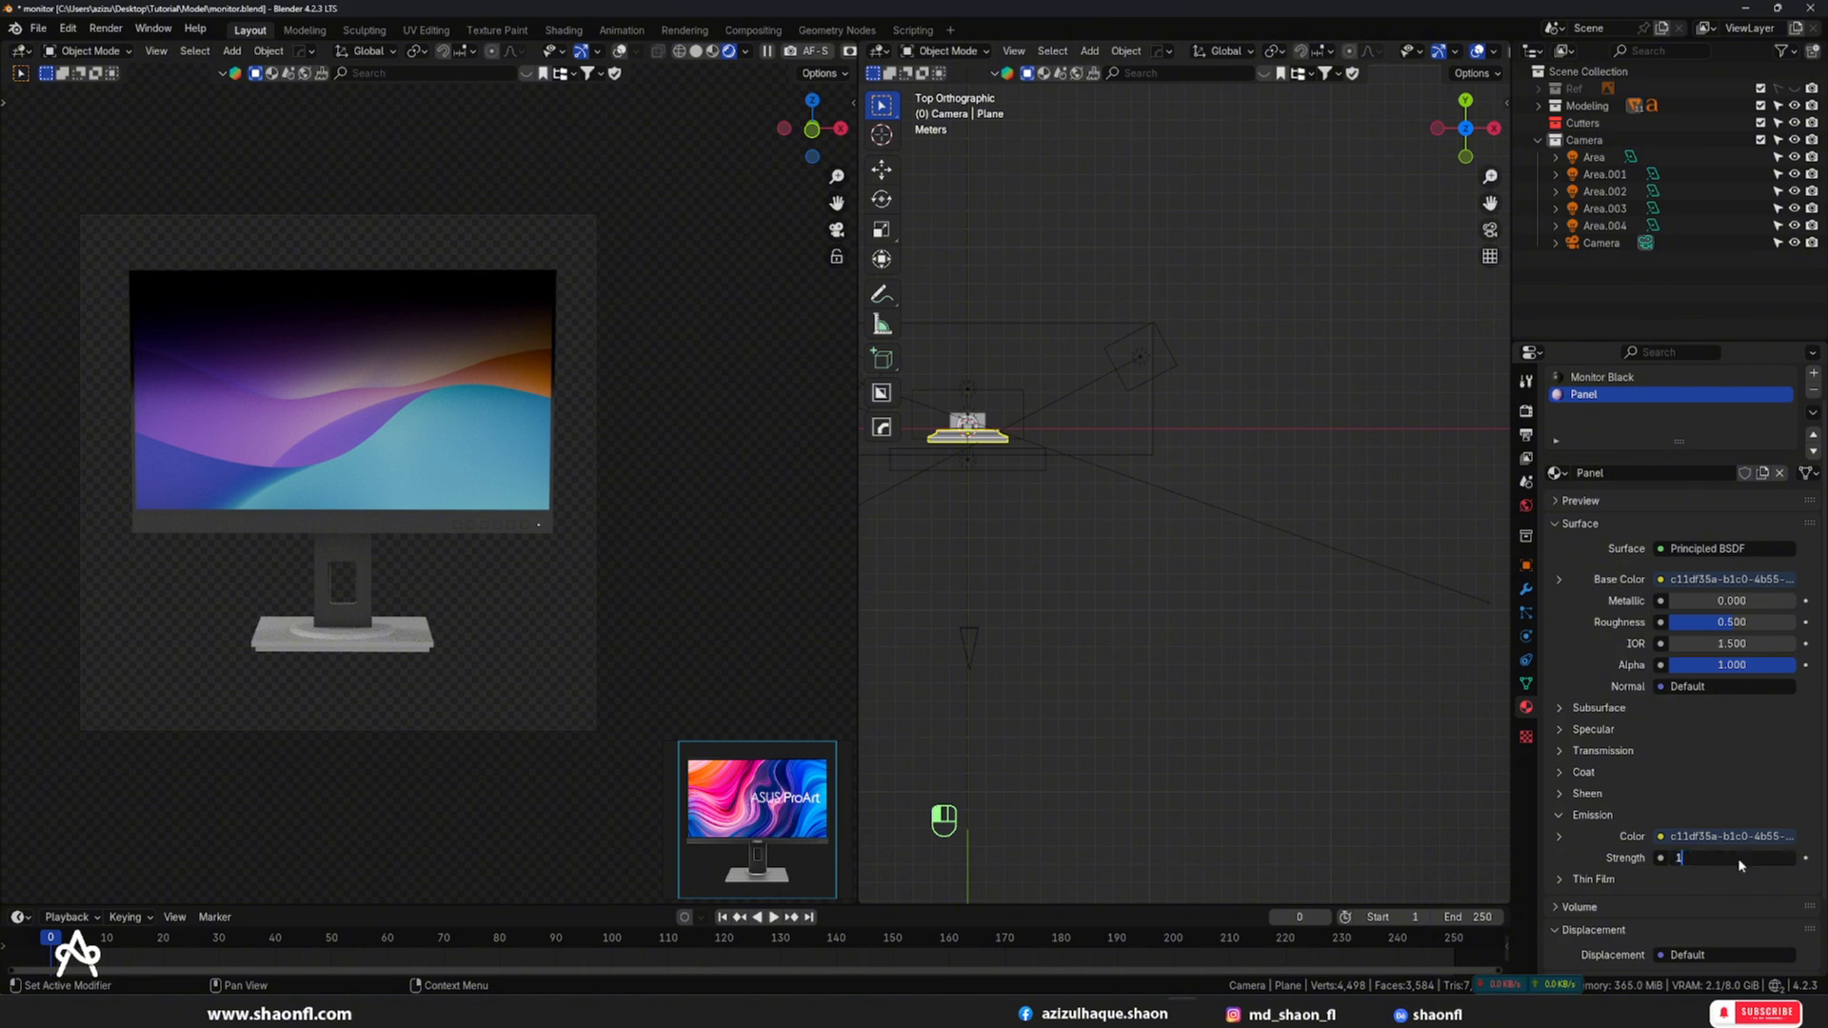
type("1")
key("Return")
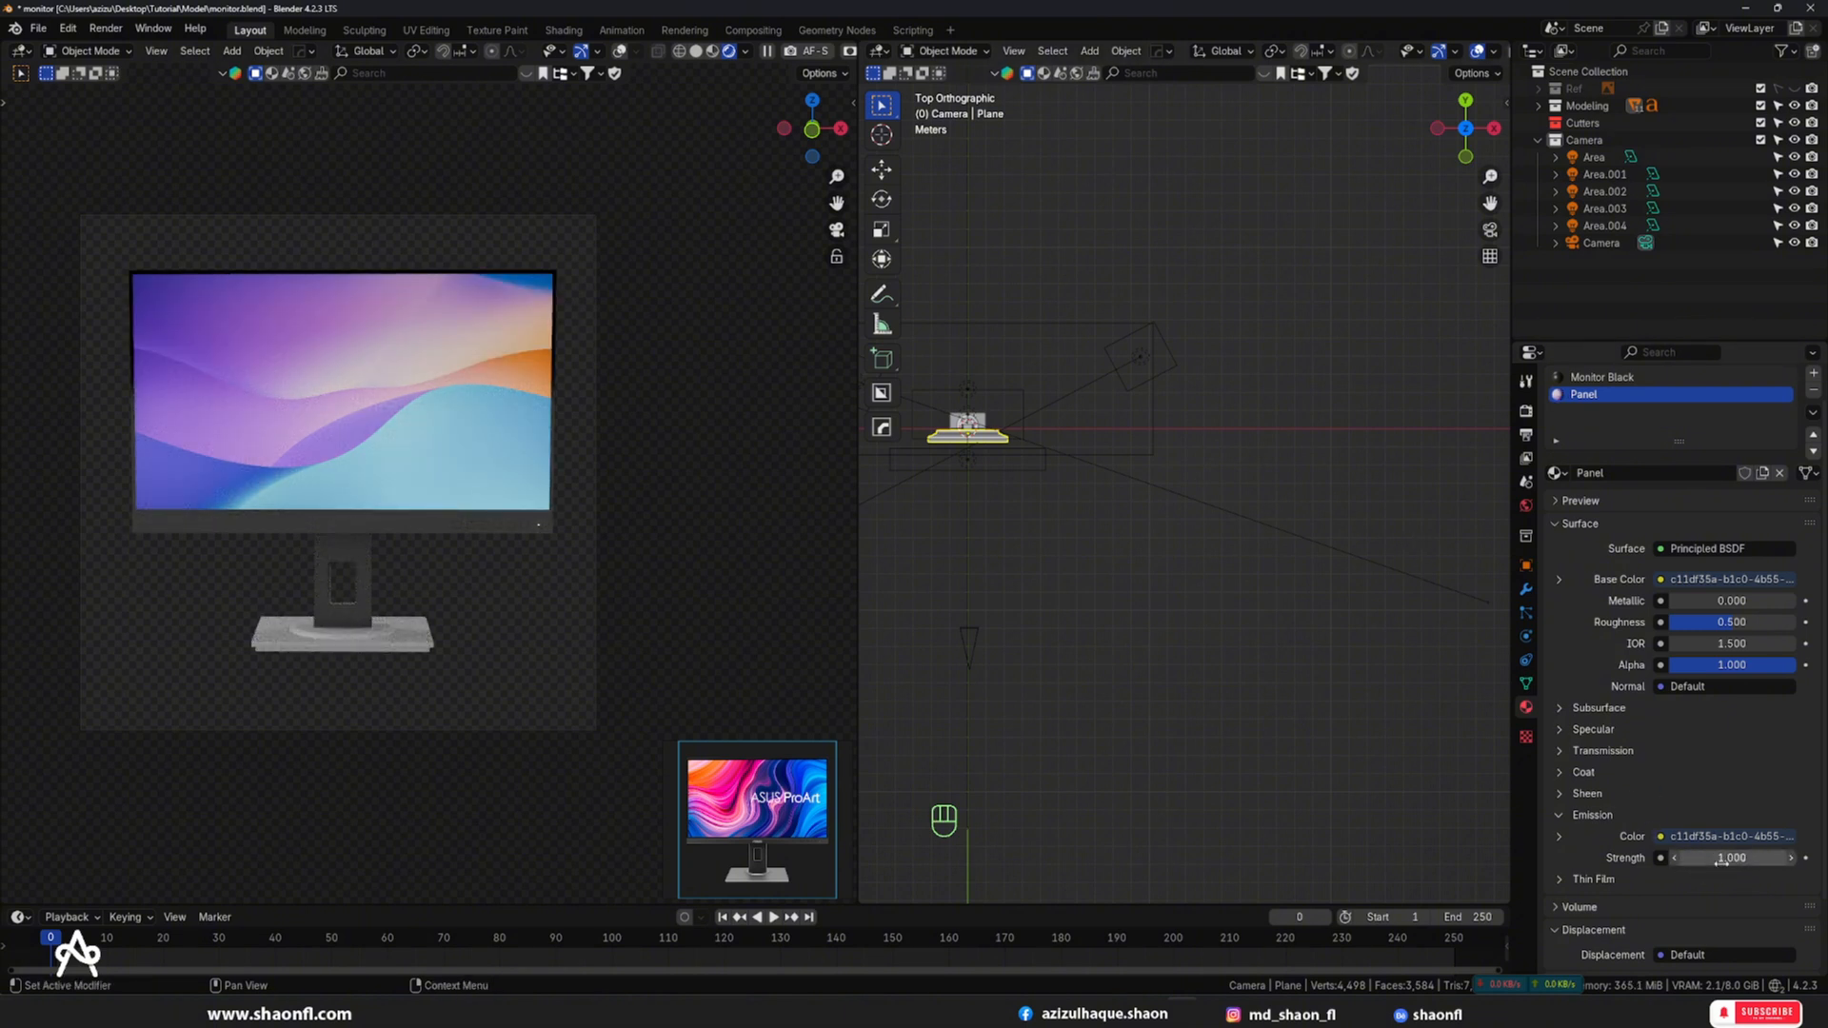
left_click(1729, 858)
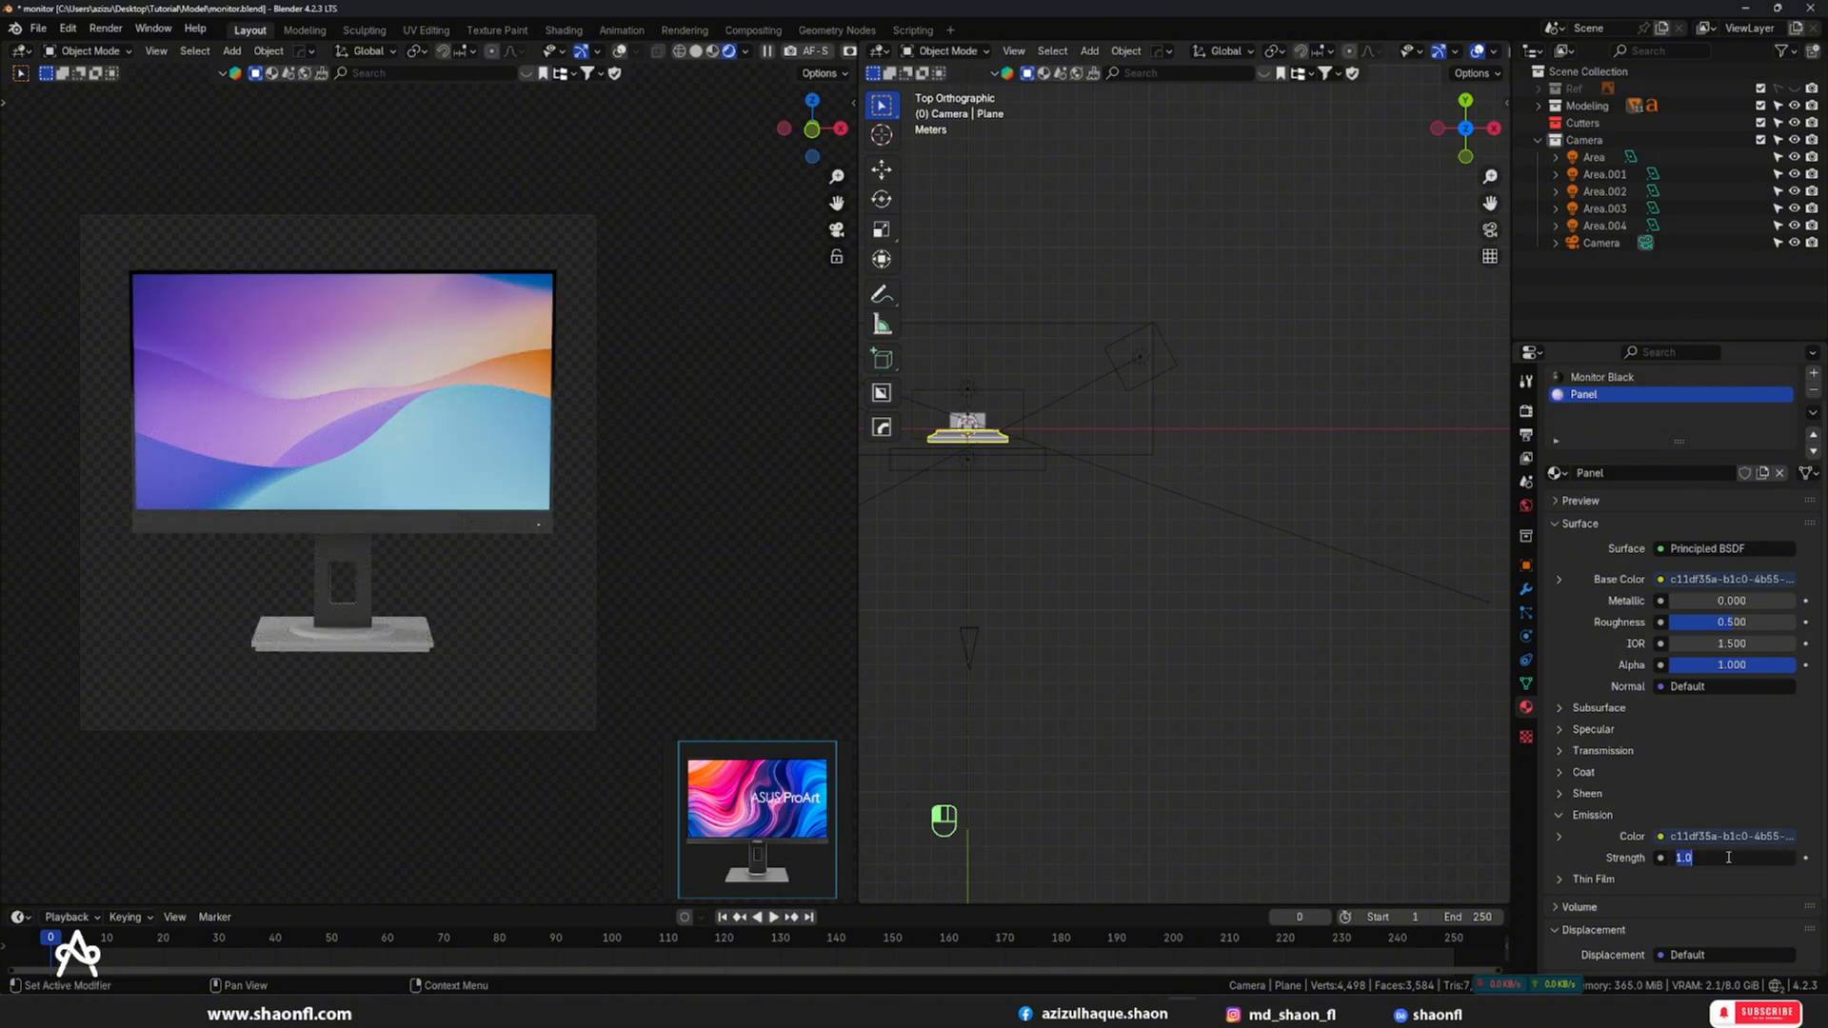
left_click(1389, 646)
- Move the 500 W light from behind the monitor to its front side and rotate it 75.7° to face the screen
left_click_drag(1199, 464, 1371, 519, "alt+shift")
left_click(1318, 424)
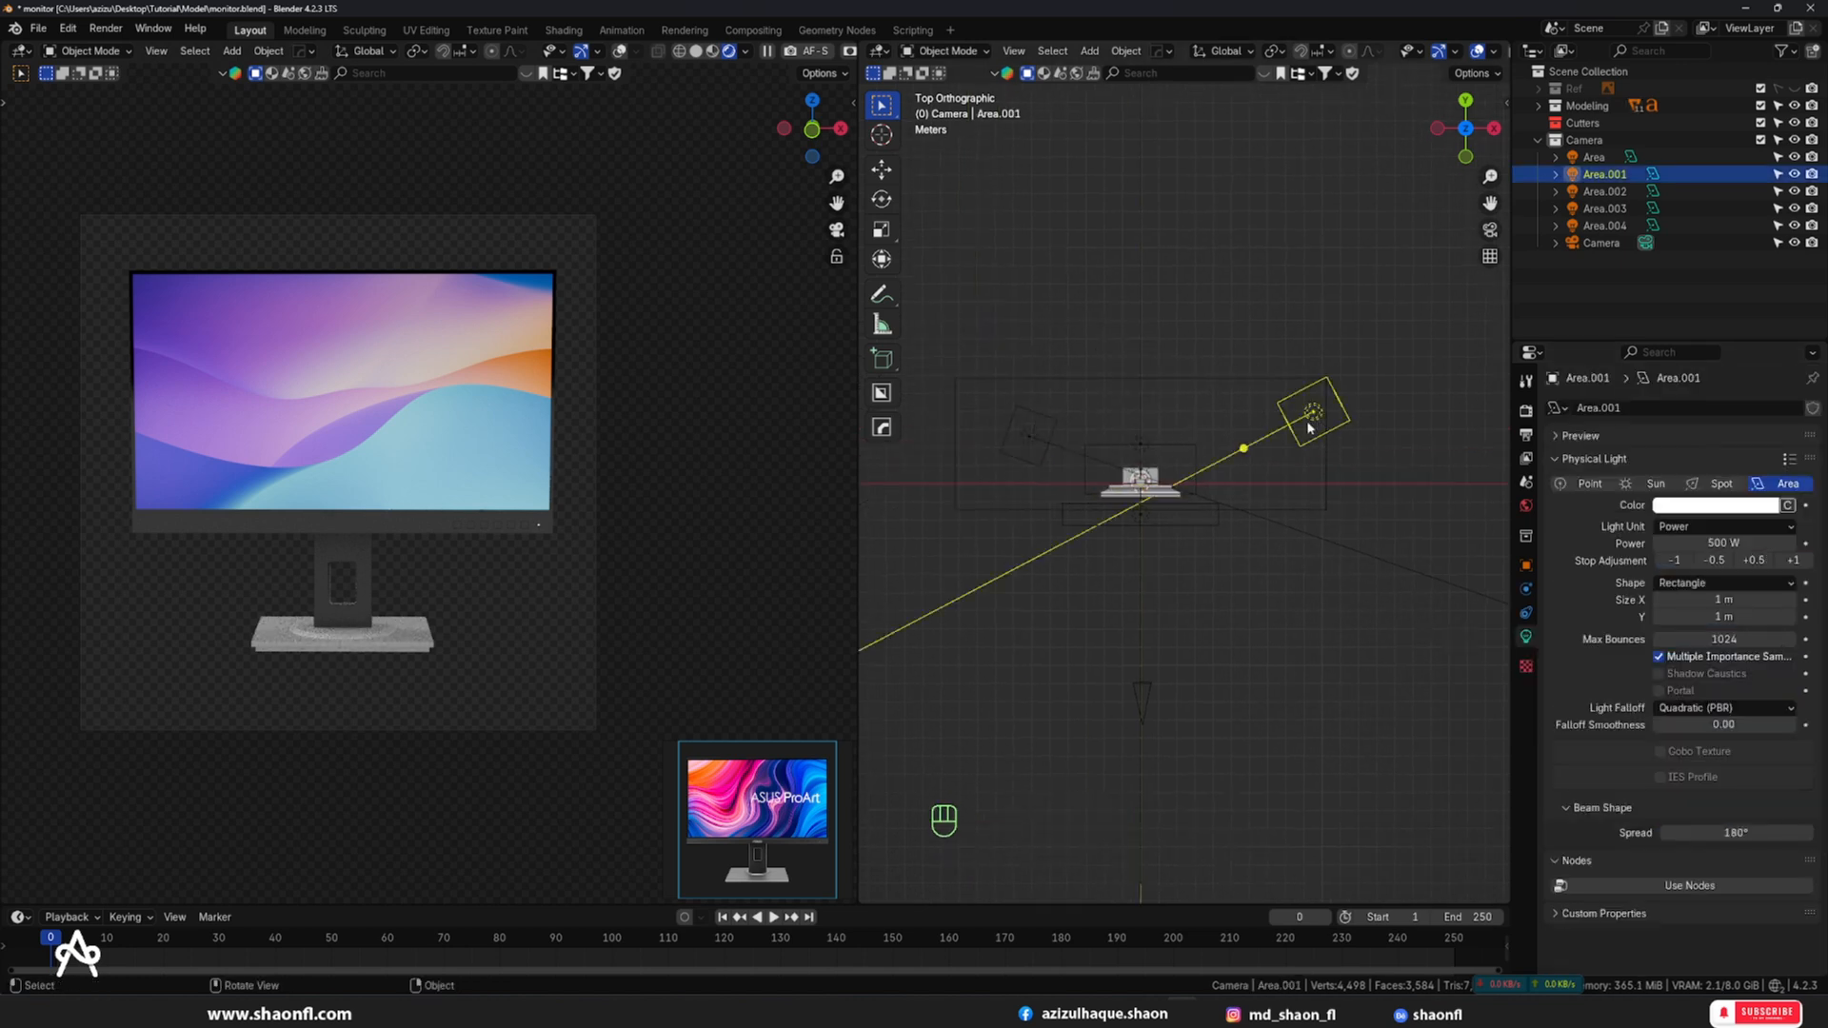
key("g")
left_click(1234, 564)
key("r")
left_click(1326, 632)
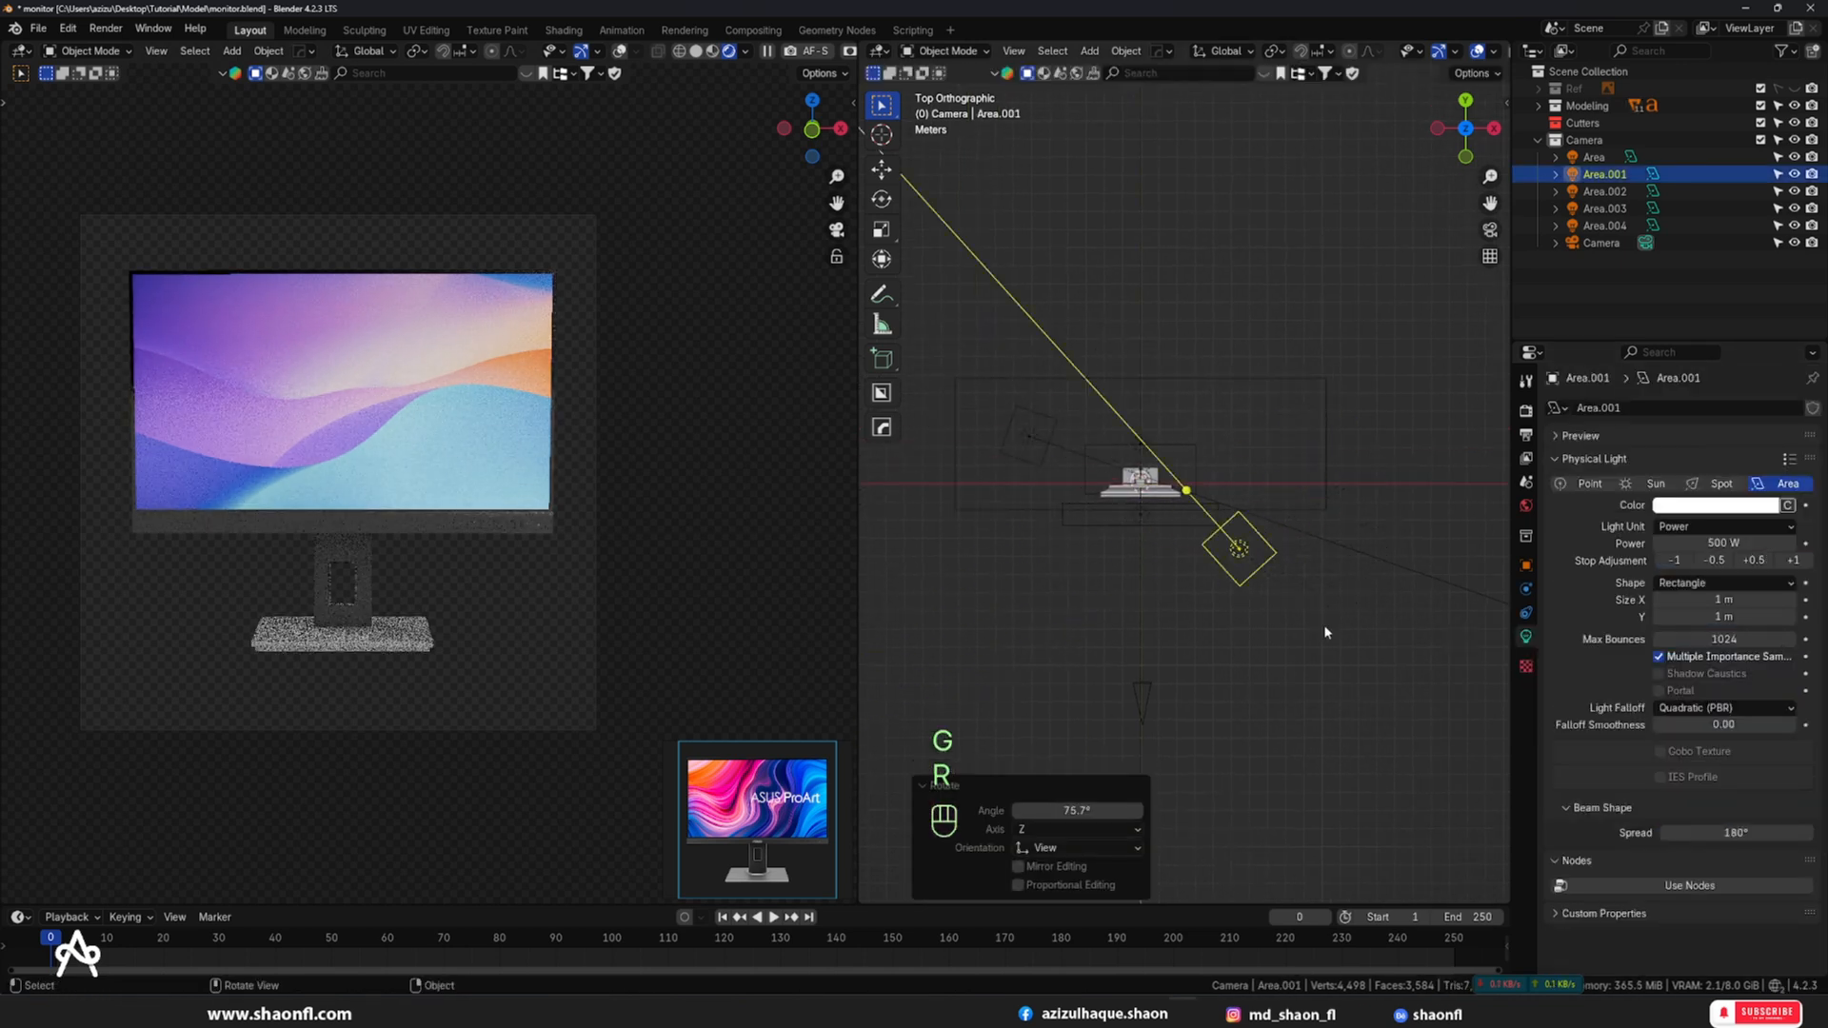
- Fine-tune the position of light Area.001, and bring Area.002 in front of the monitor, rotated -58.7° to face the screen
key("g")
left_click(1322, 617)
left_click(1030, 438)
key("g")
left_click(1019, 592)
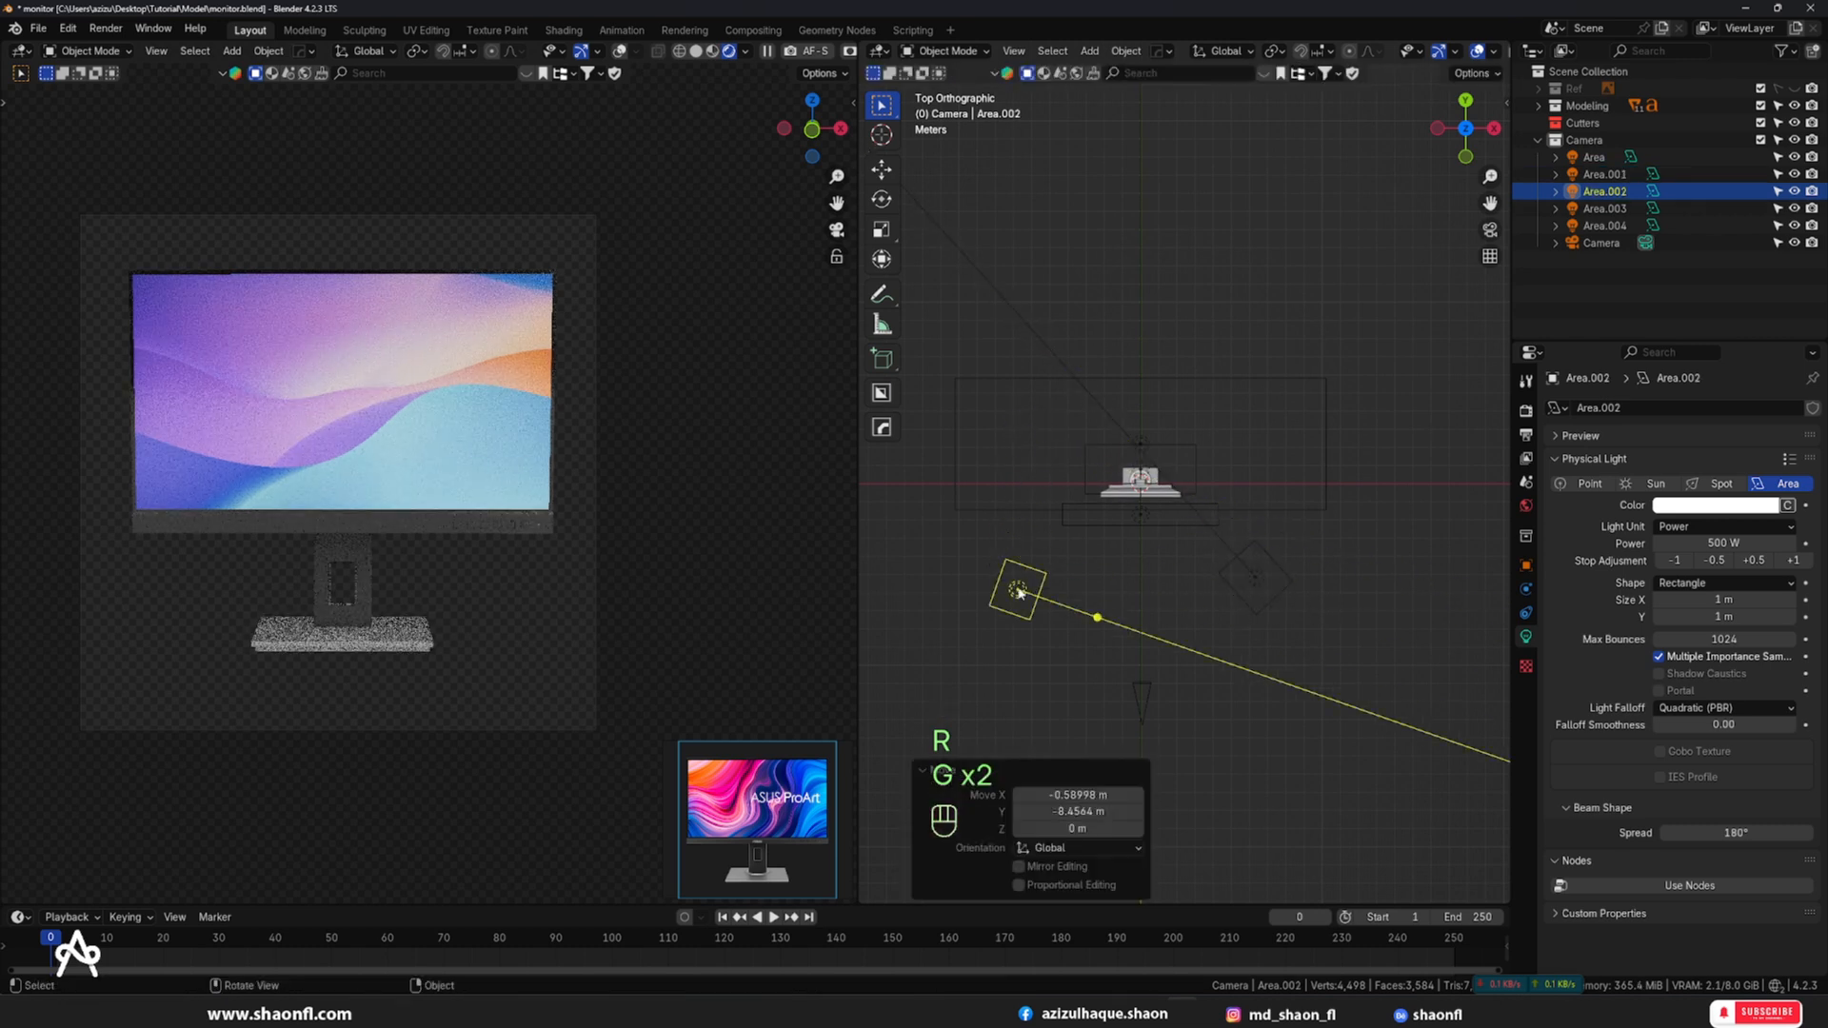
key("r")
left_click(1254, 426)
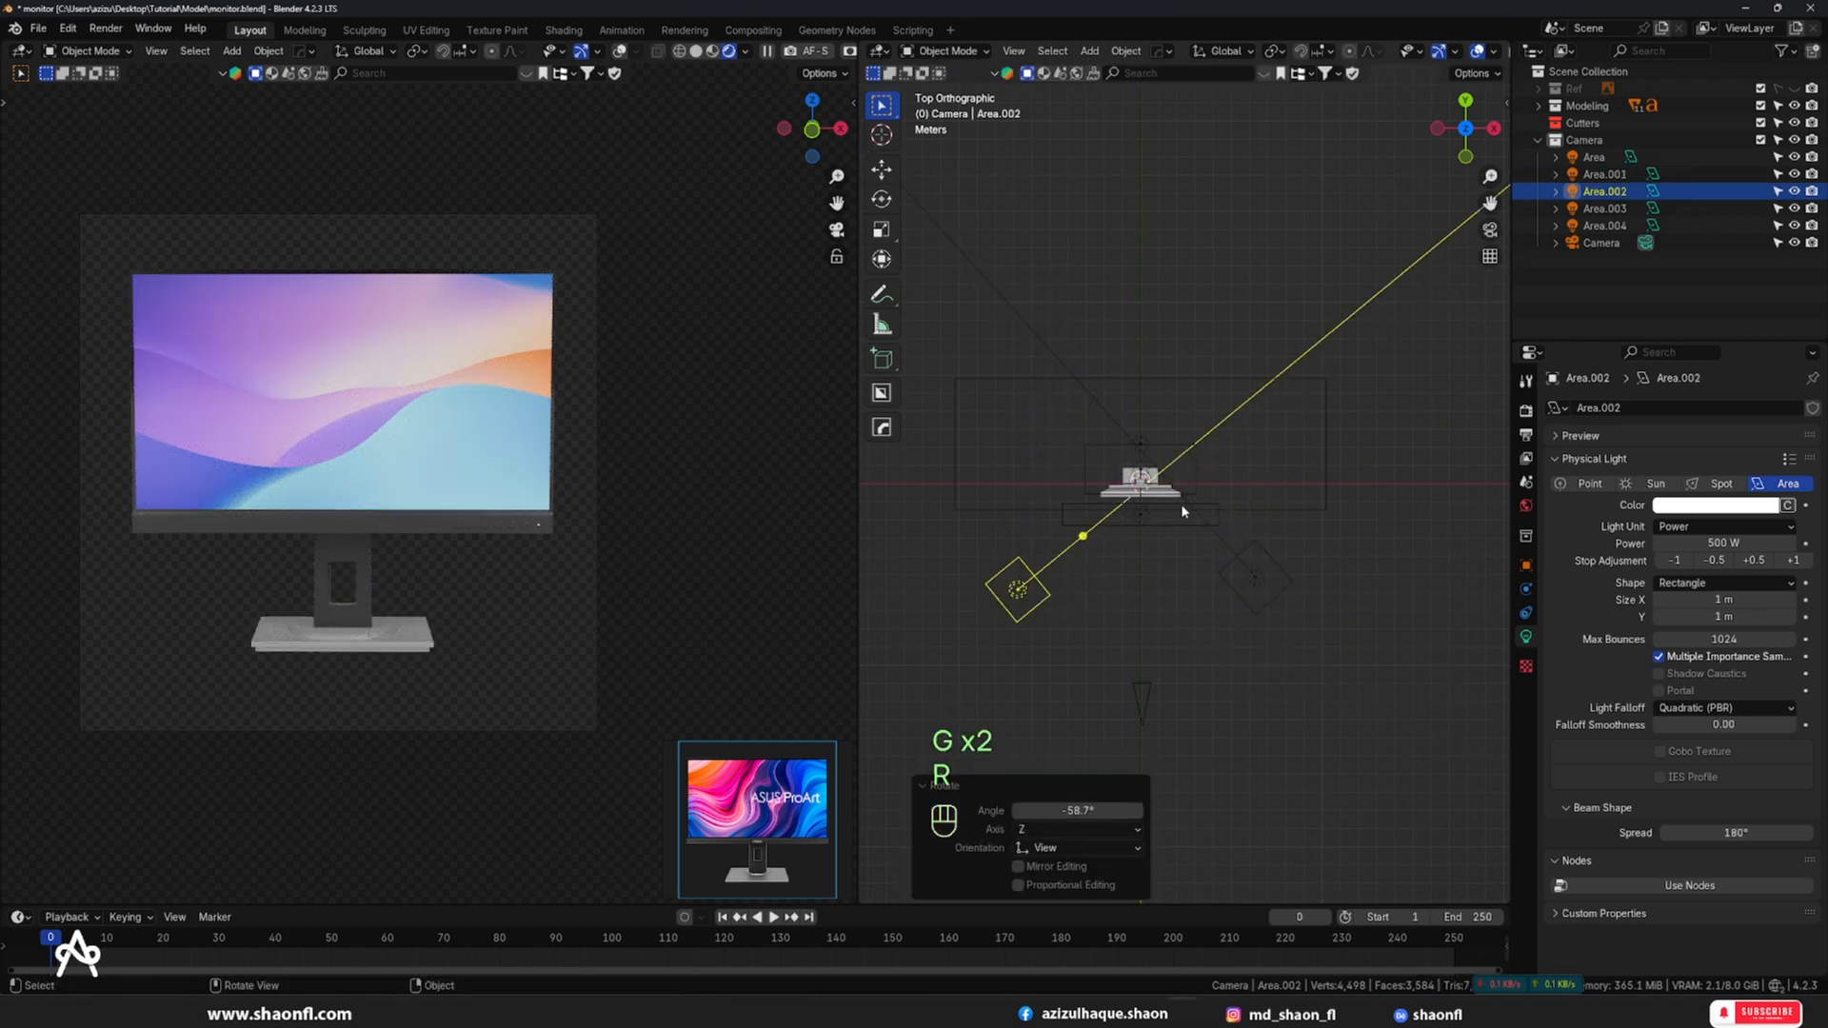
key("g")
left_click(1154, 511)
- Move the 500 W overhead light to the front of the monitor and rotate it -46.3° towards the screen
left_click(1218, 519)
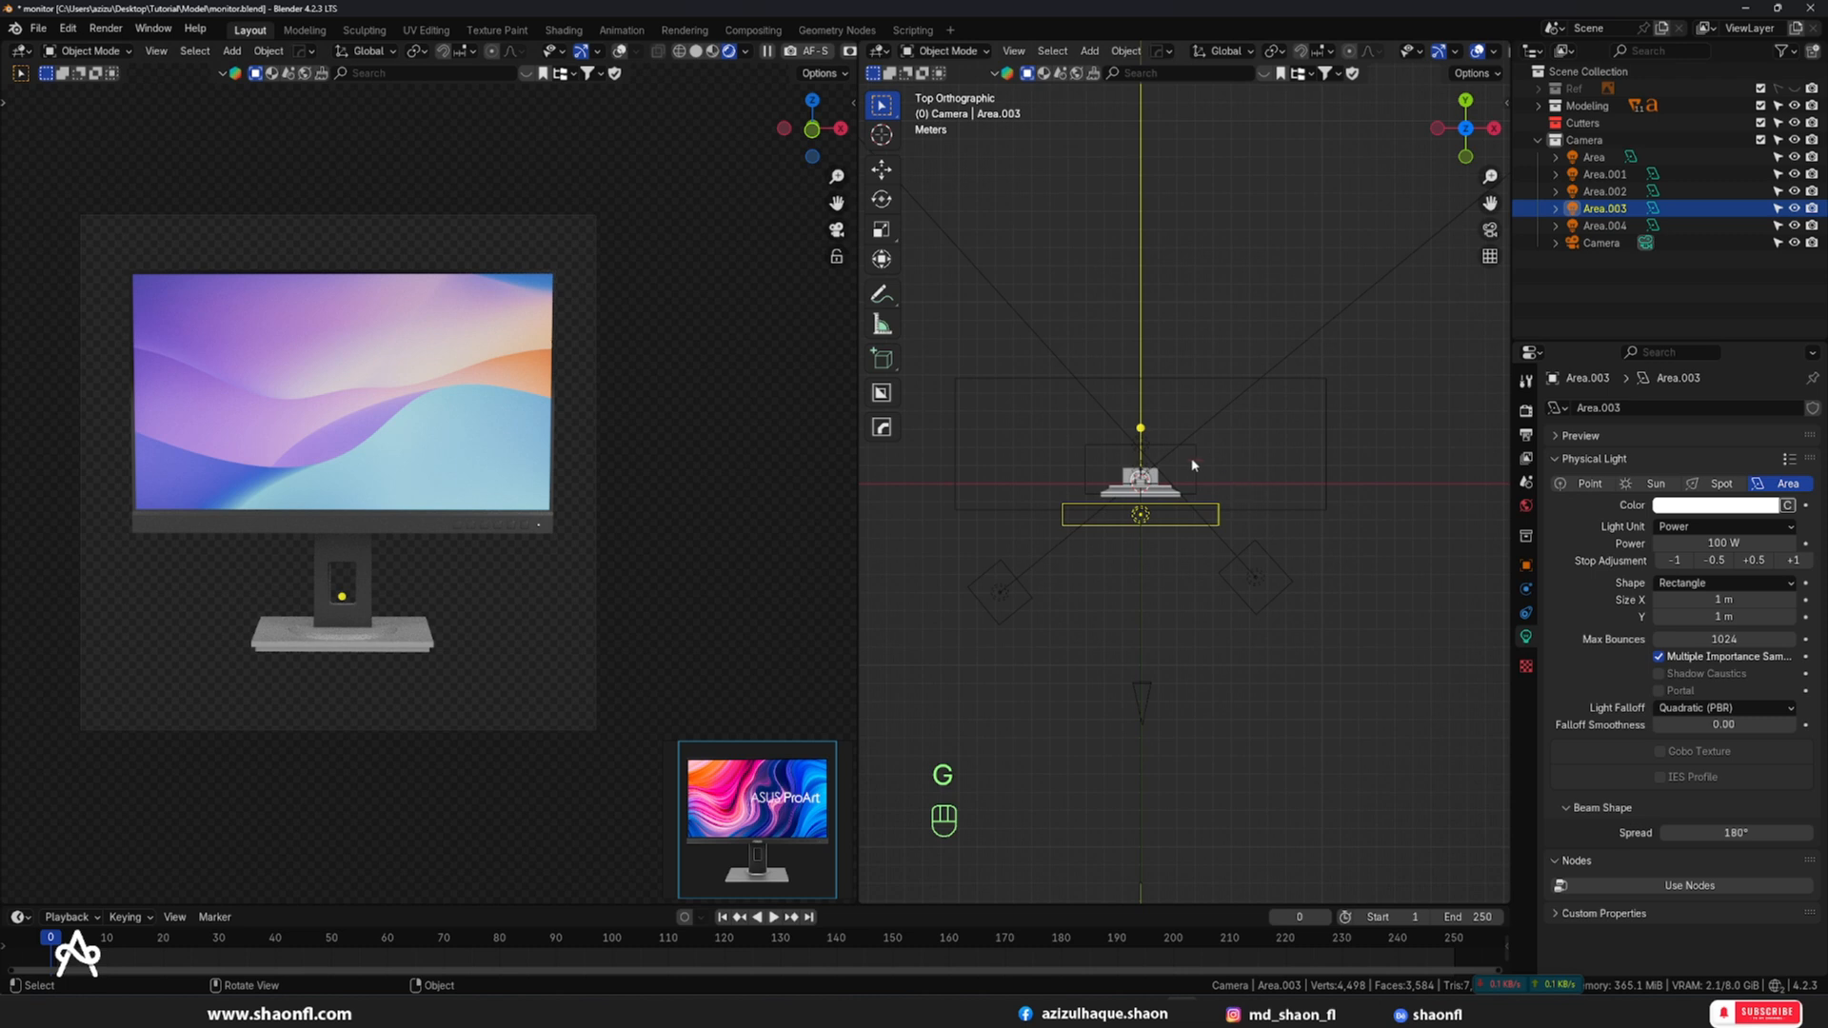
left_click(1150, 435)
key("KP_3")
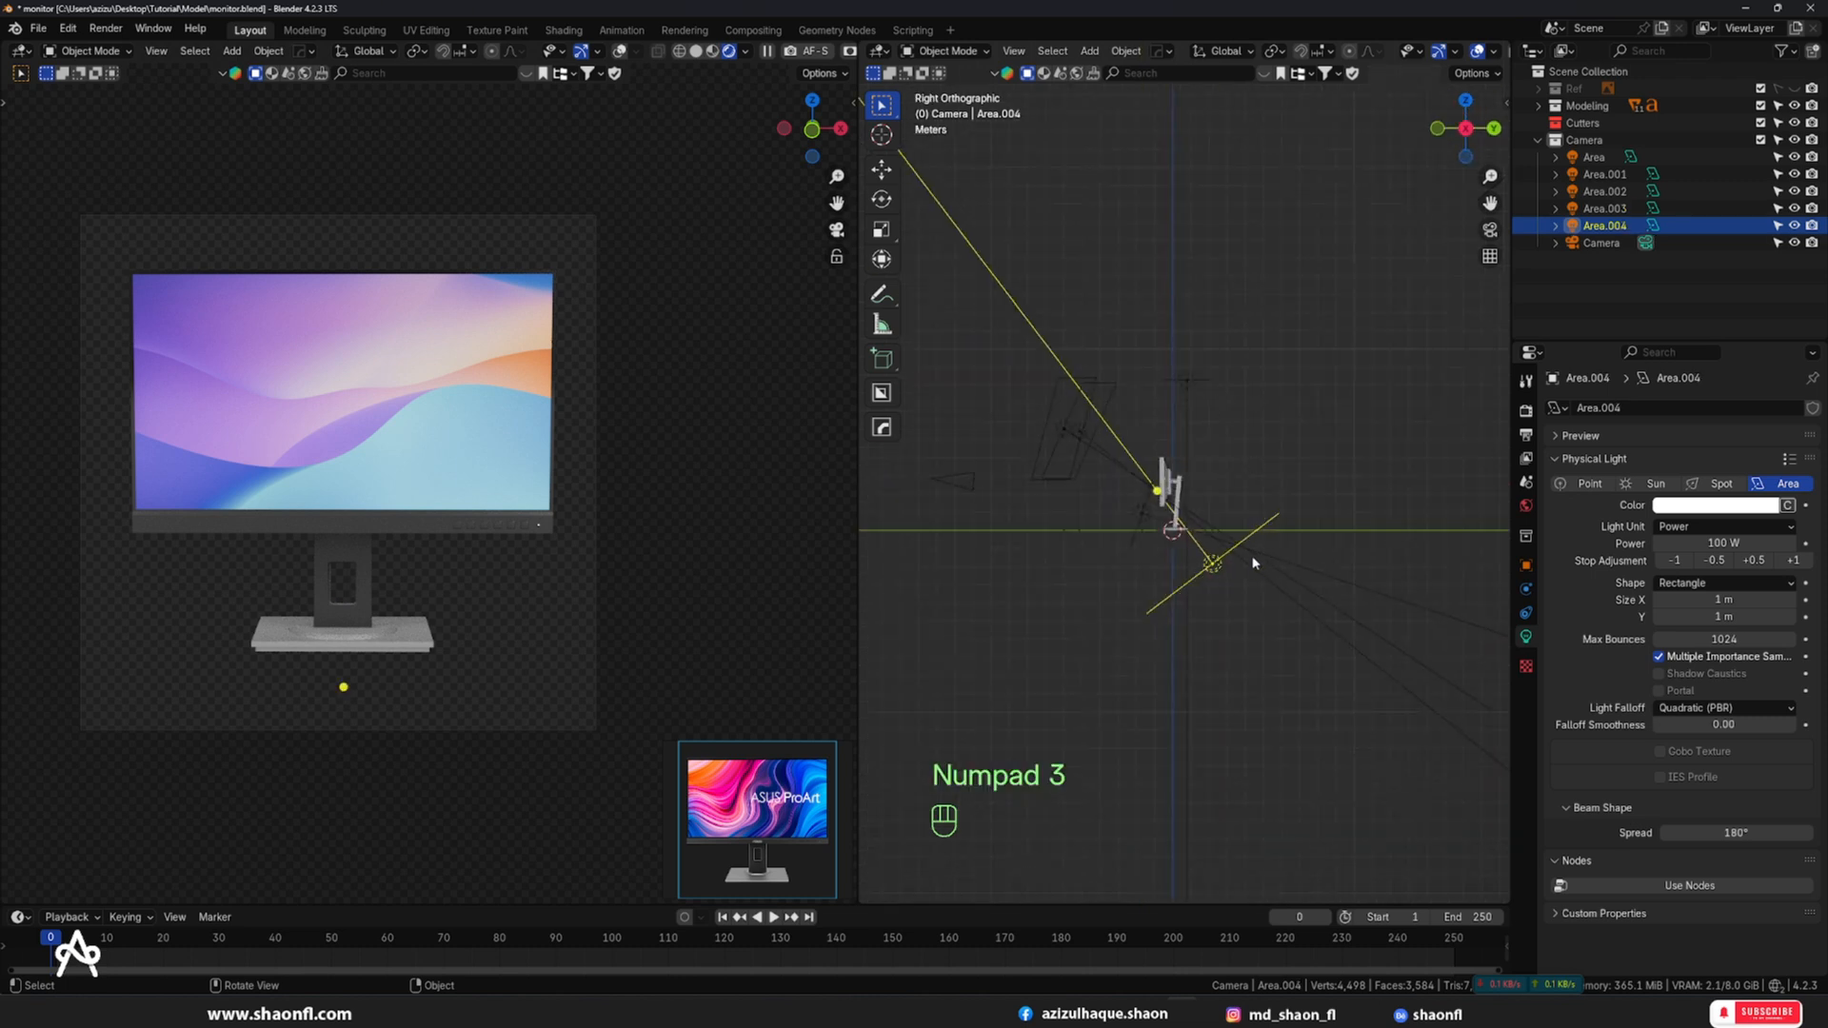
left_click(1191, 396)
key("g")
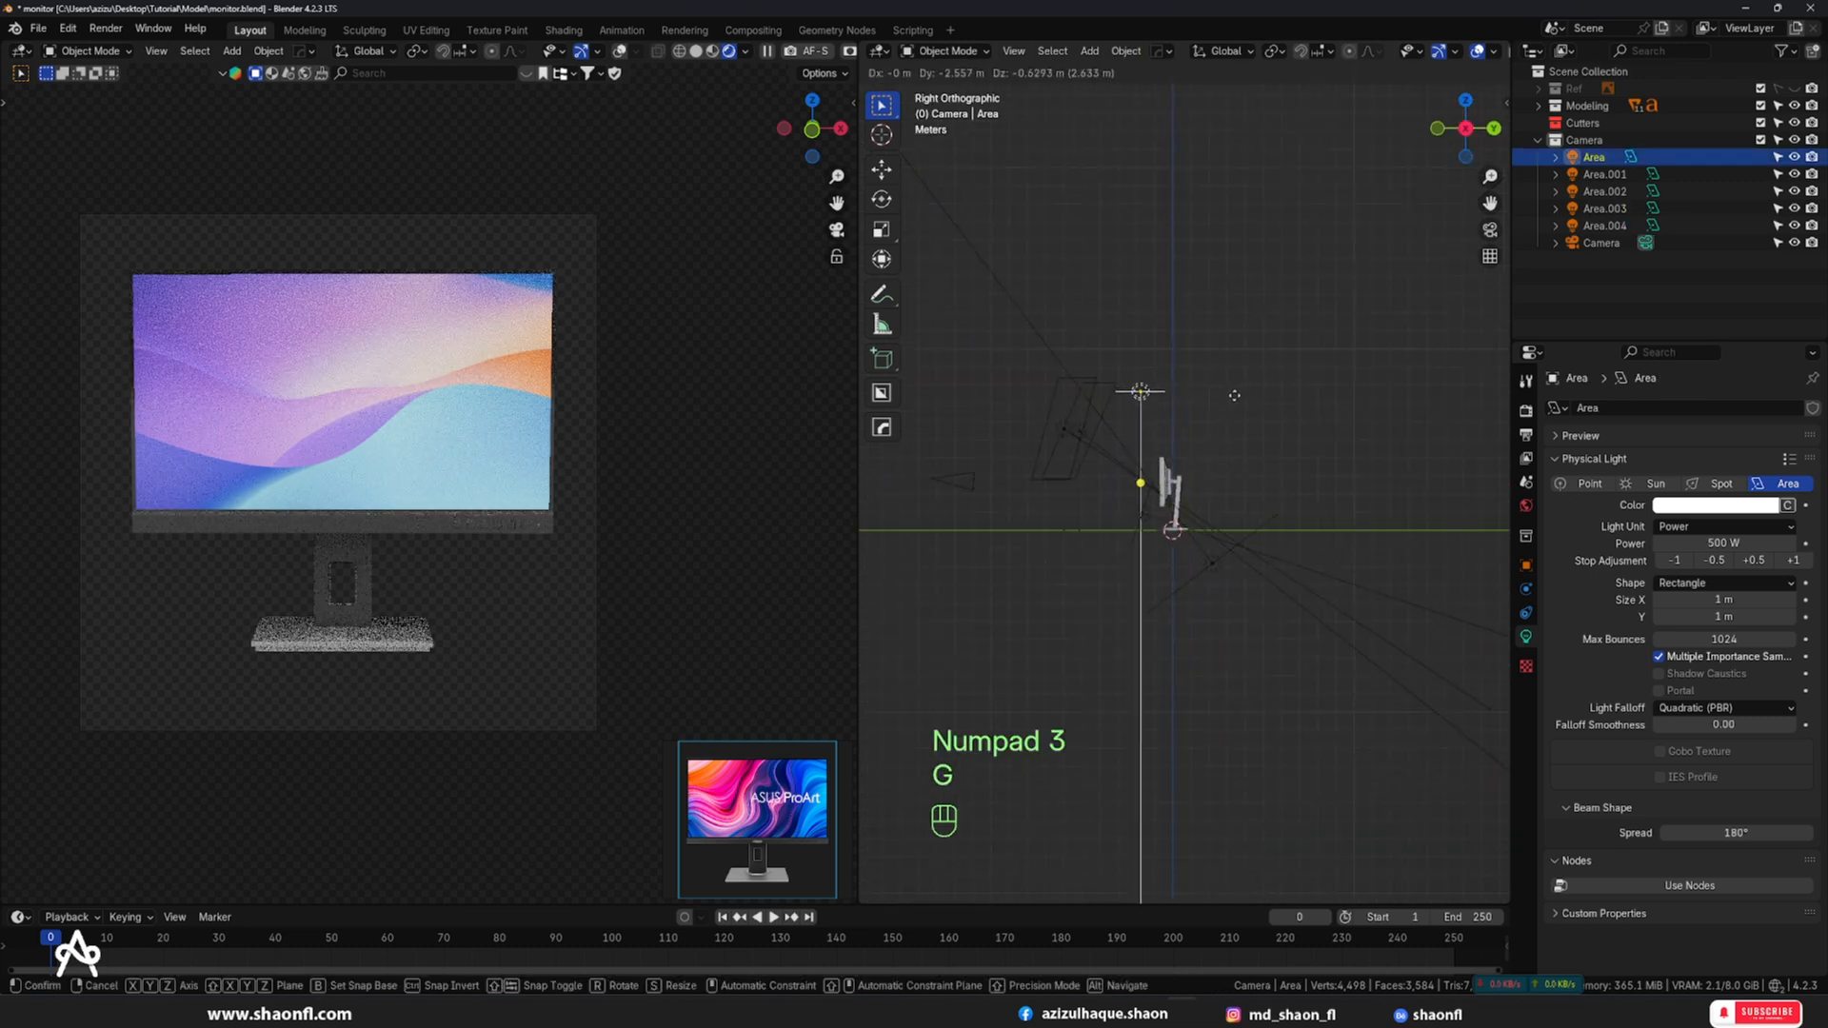
left_click(1143, 406)
key("r")
left_click(1196, 392)
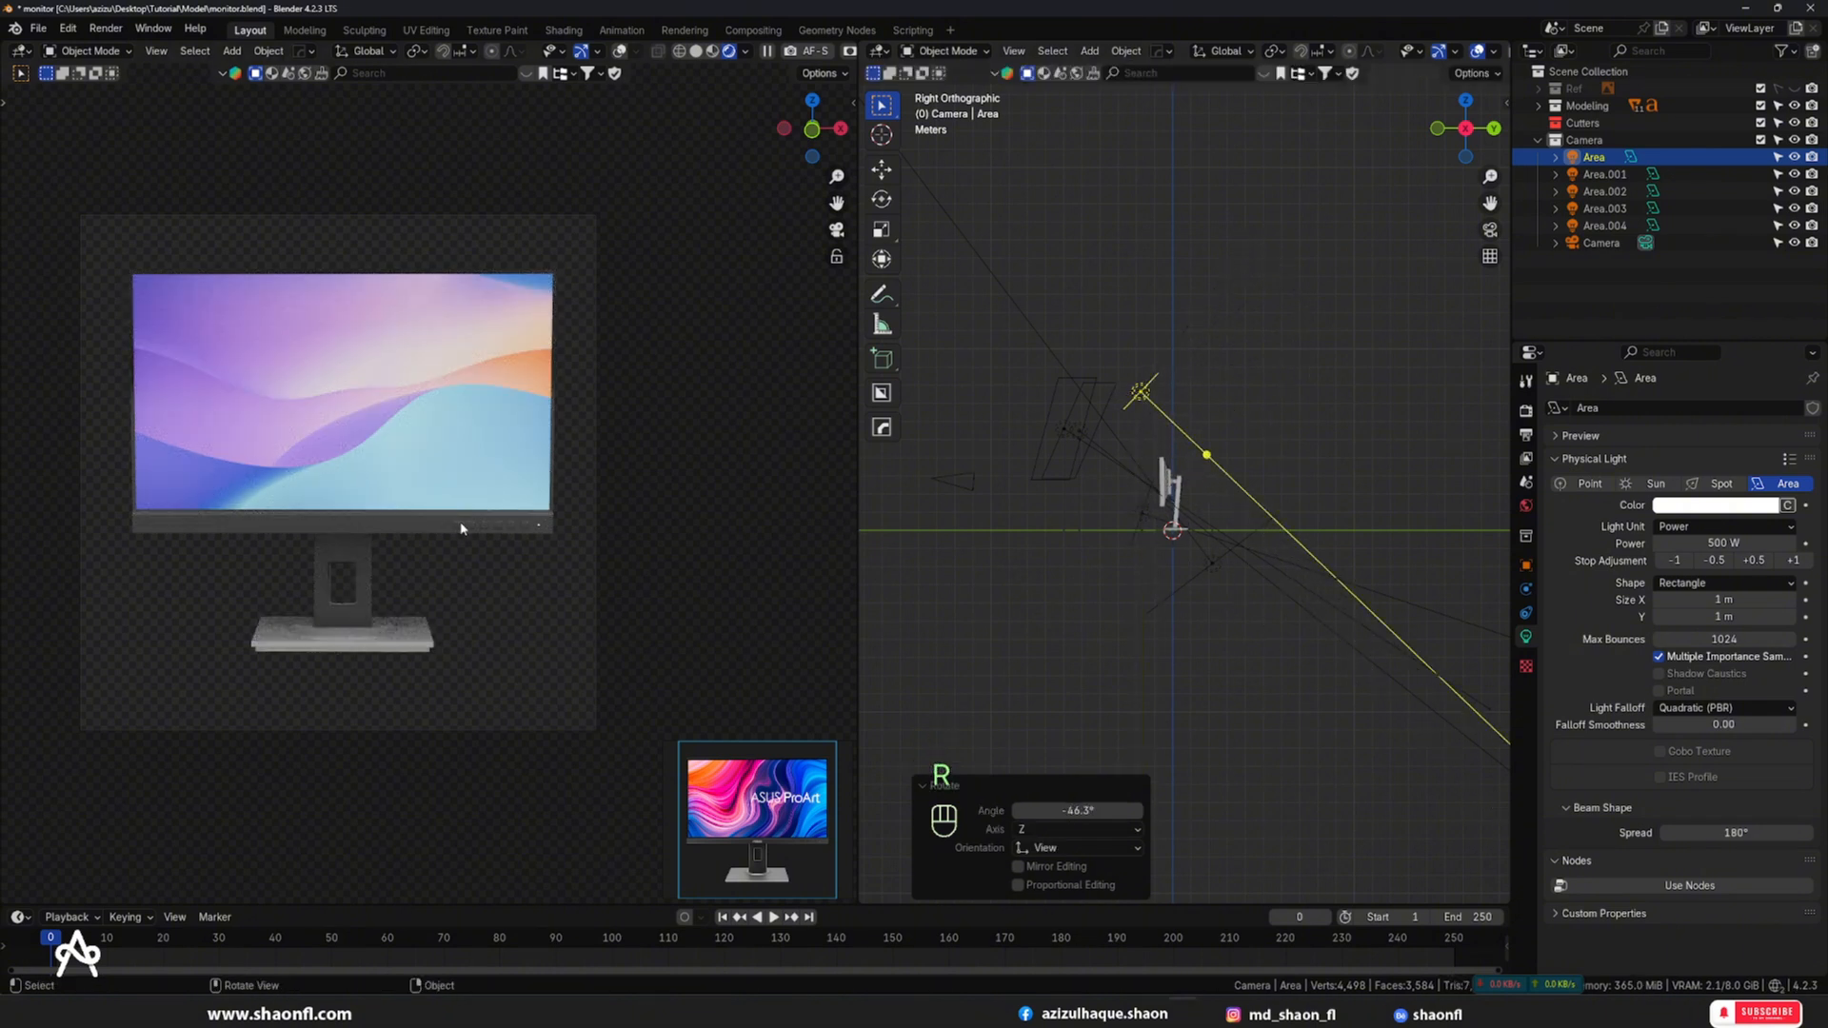
- Check the background strength of the A_light world and examine the lit monitor in the front camera view
left_click(1526, 508)
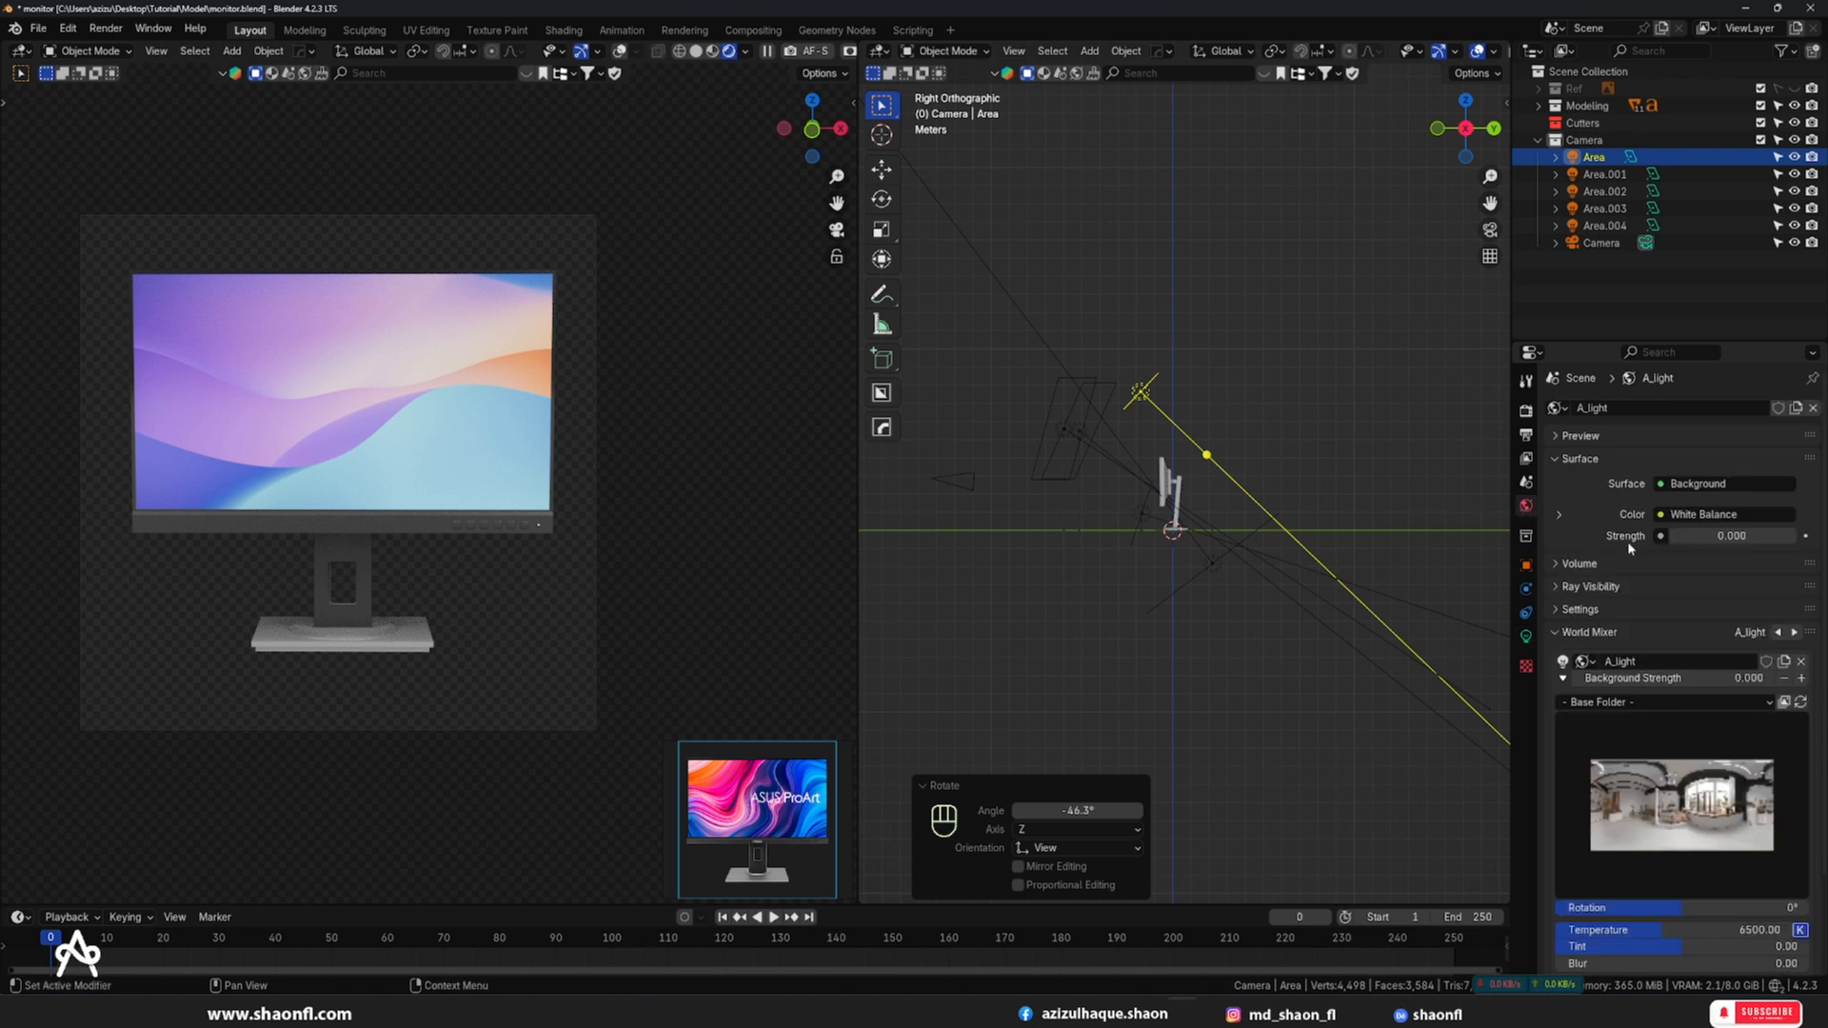
mouse_move(1732, 536)
left_mouse_down()
mouse_move(1776, 536)
mouse_move(1733, 537)
left_mouse_up()
scroll(533, 448, "up", 1)
- Select the monitor's screen body and open its Panel material in the Shading workspace
left_click(496, 428)
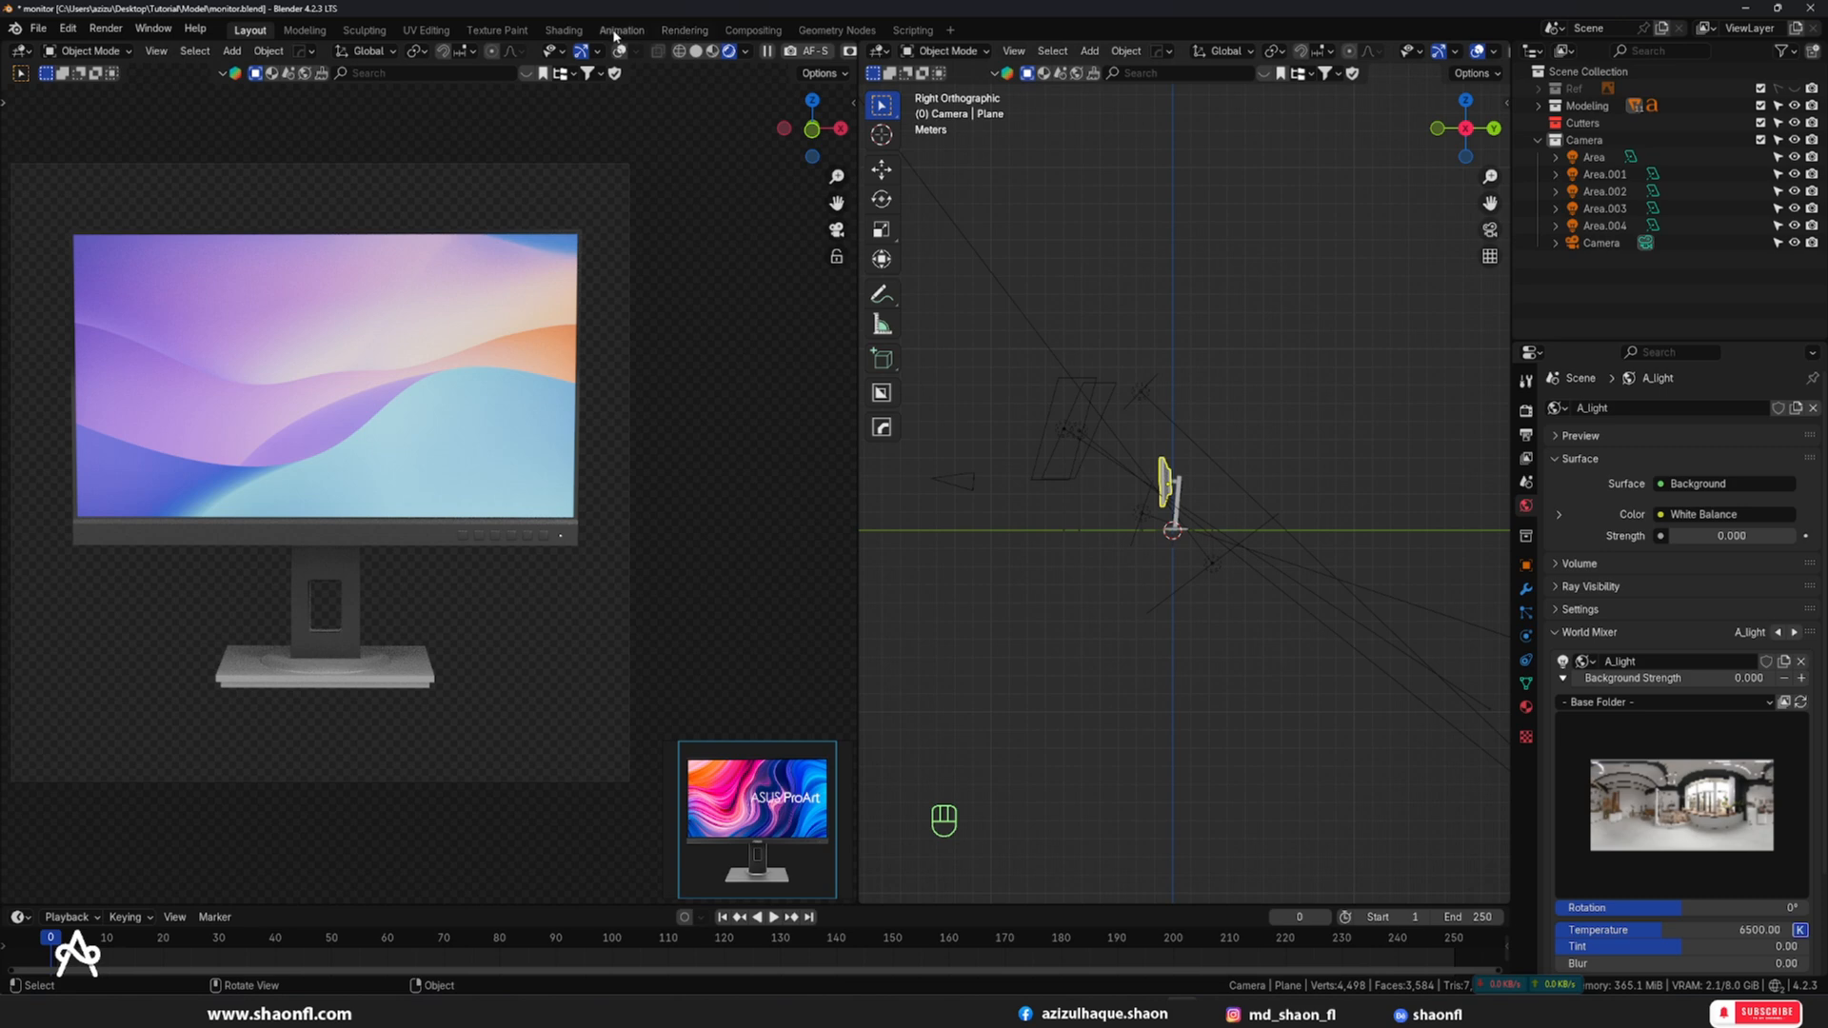
left_click(621, 31)
left_click(562, 31)
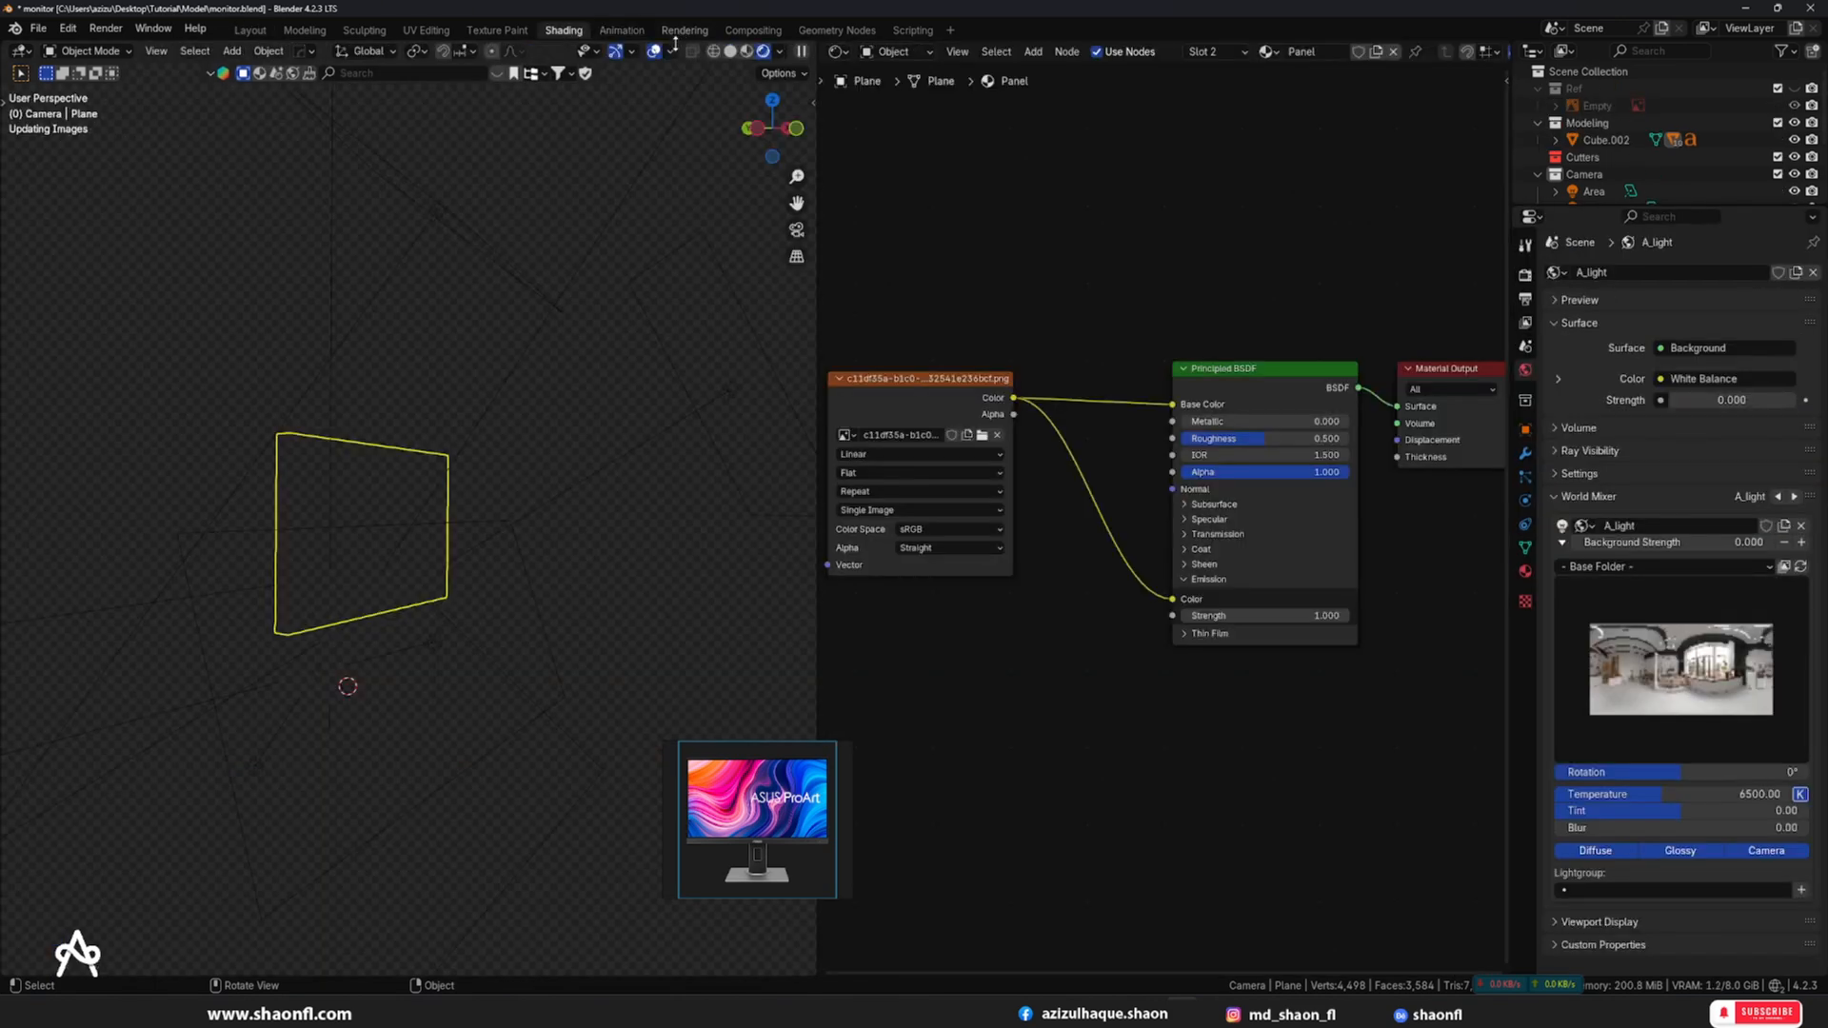
- Disconnect the screen image texture from the Panel material's emission color and preview the render through the camera
left_click_drag(1174, 649, 1045, 659)
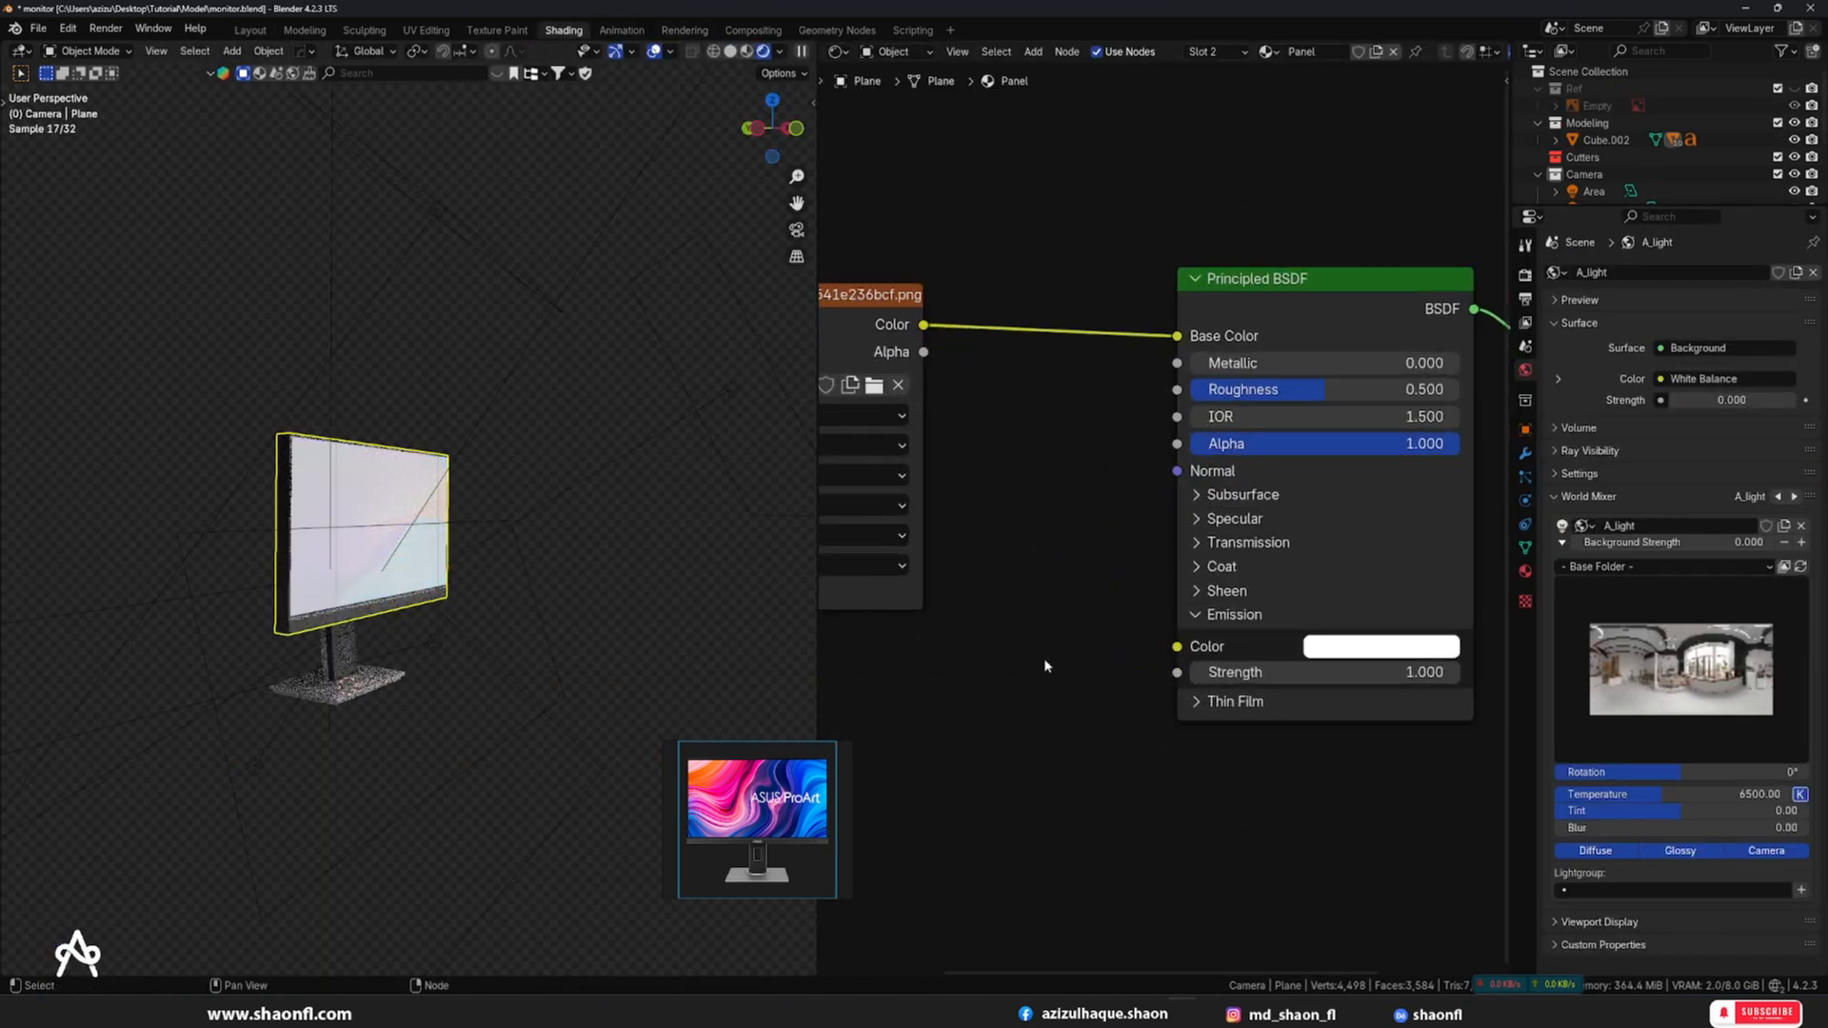
middle_click_drag(1046, 374, 1111, 377)
mouse_move(715, 447)
middle_mouse_down()
mouse_move(334, 449)
mouse_move(464, 483)
mouse_move(359, 428)
mouse_move(373, 448)
middle_mouse_up()
key("KP_0")
key("z")
left_click(453, 298)
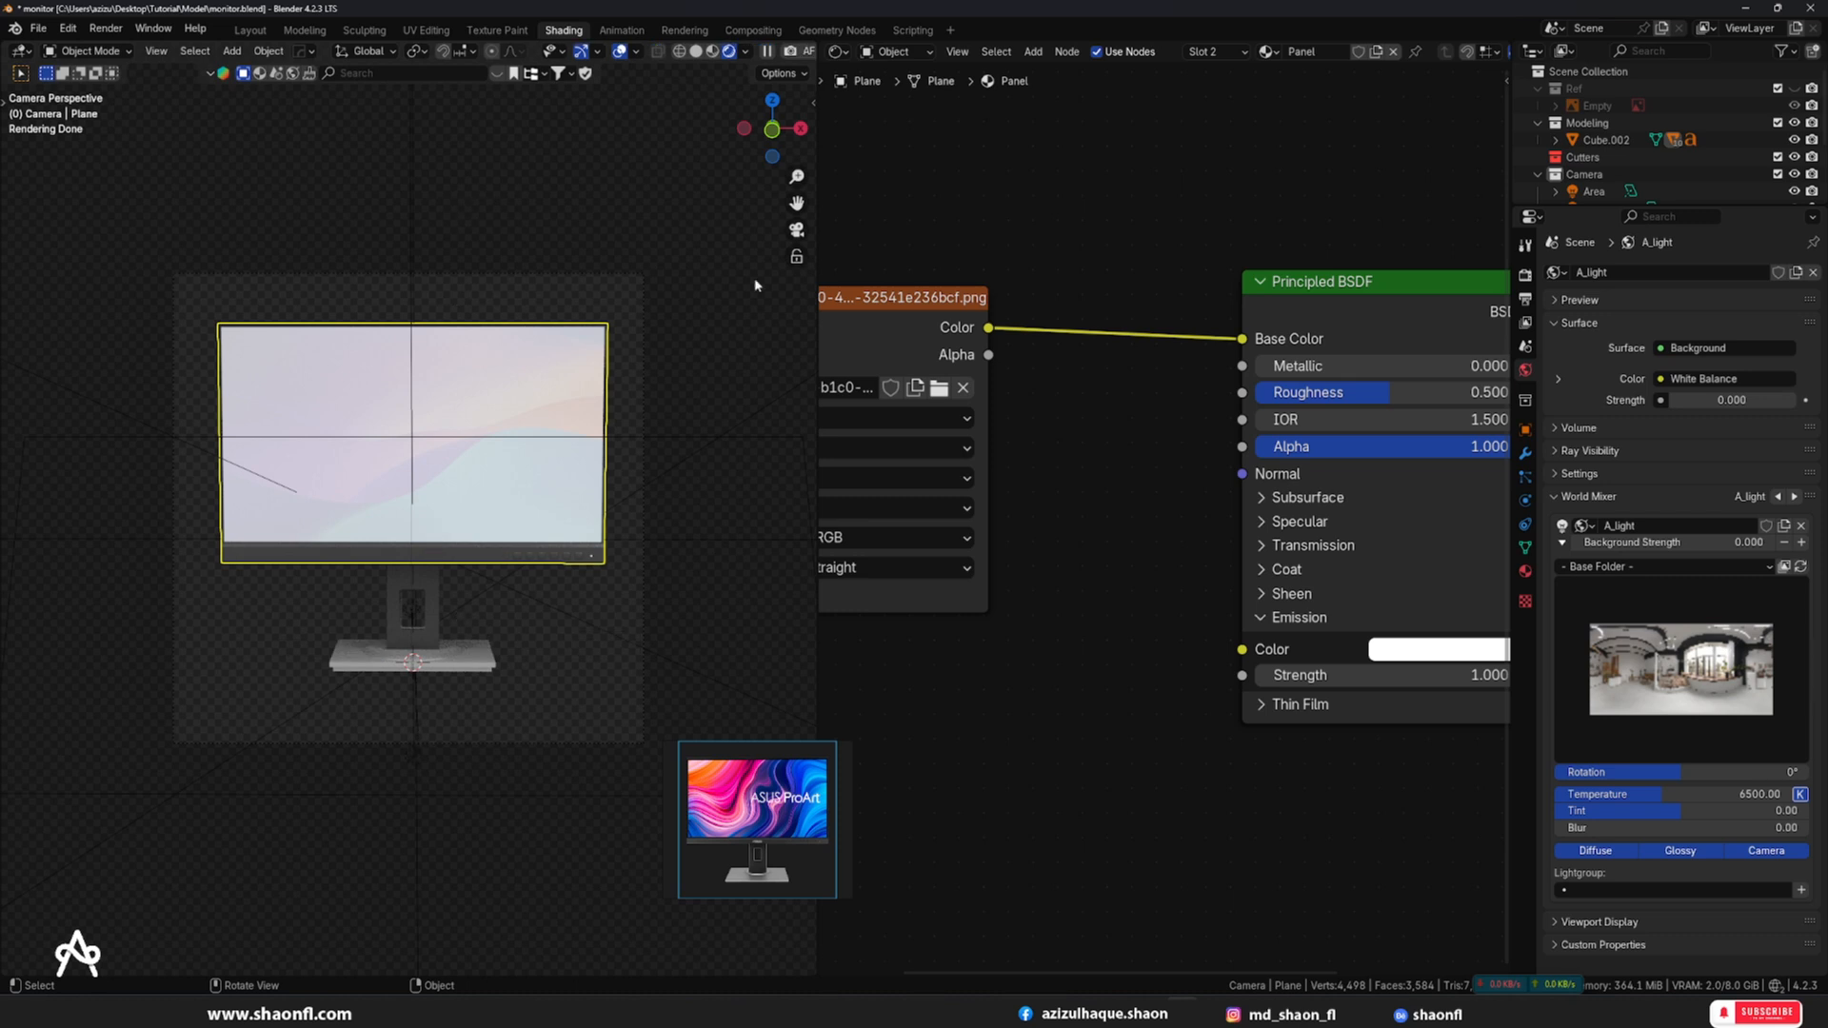
- Try a Color Ramp node between the image texture and base color, shift its black stop, and remove the node
scroll(1088, 373, "down", 4)
middle_click_drag(1073, 439, 1171, 493)
left_click_drag(977, 413, 835, 404)
left_click(1164, 475)
key("shift+a")
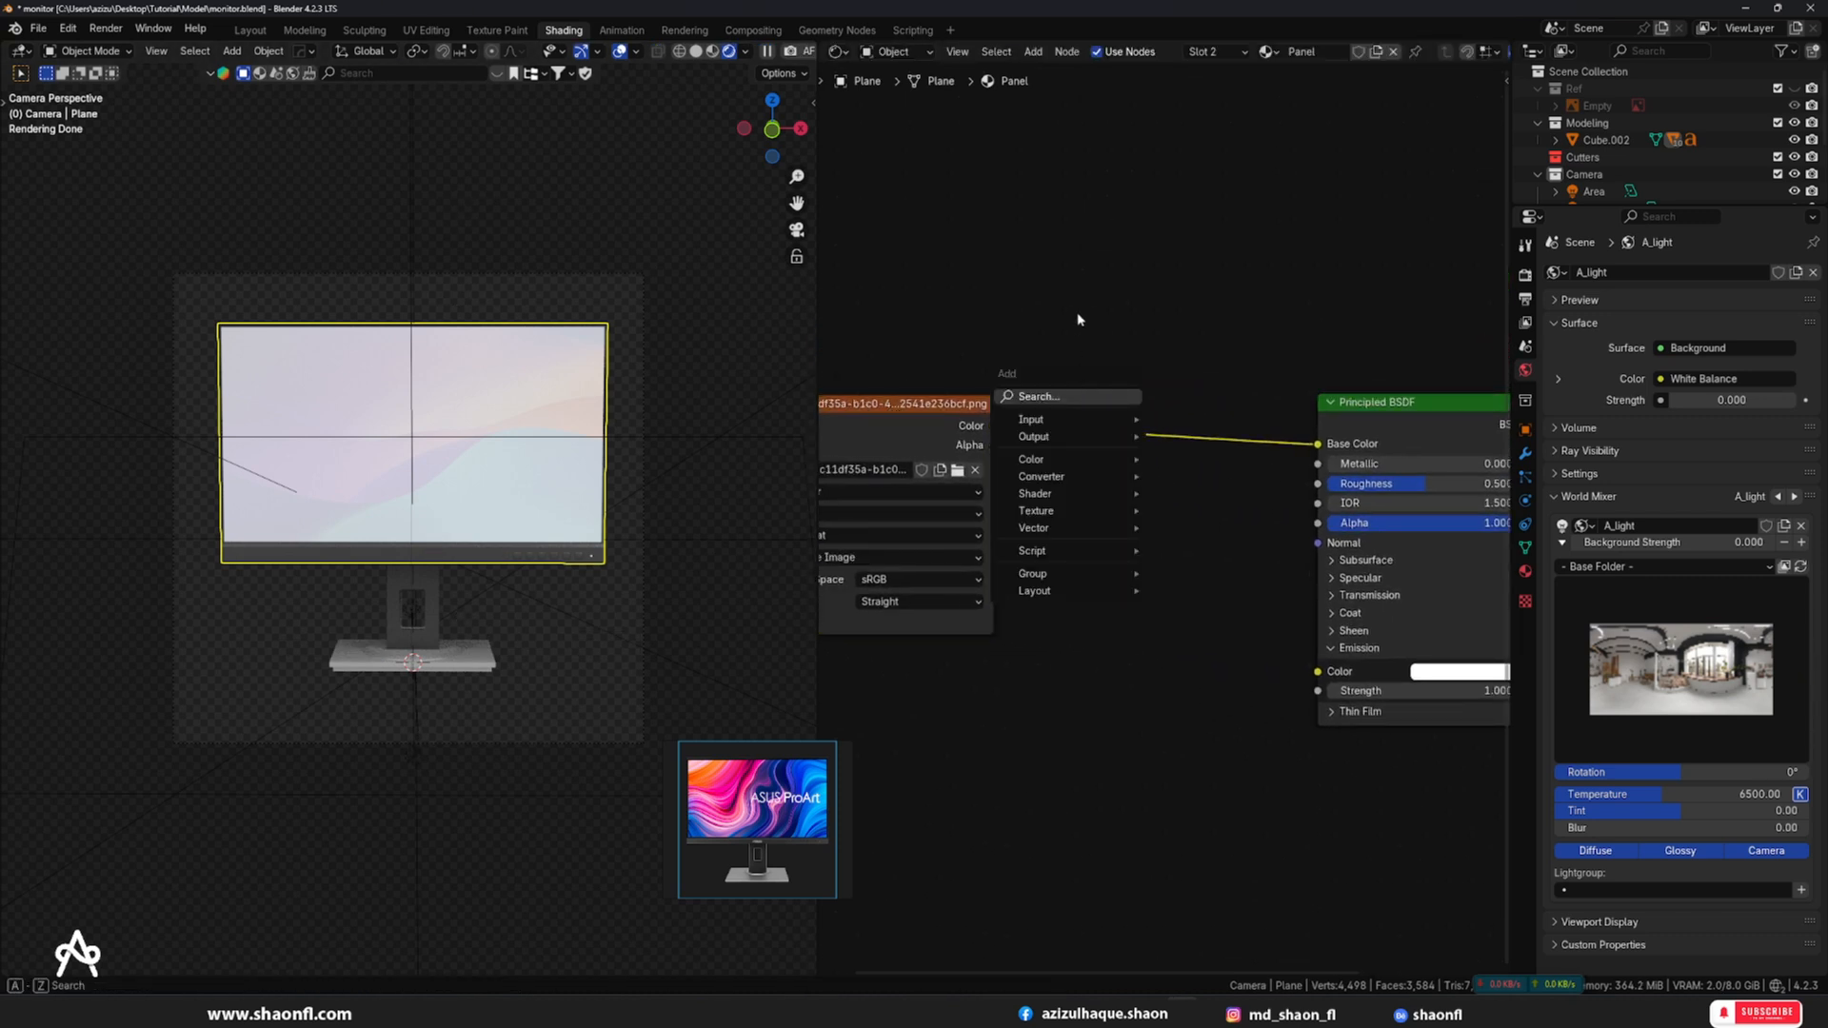
key("Escape")
key("shift+a")
type("col")
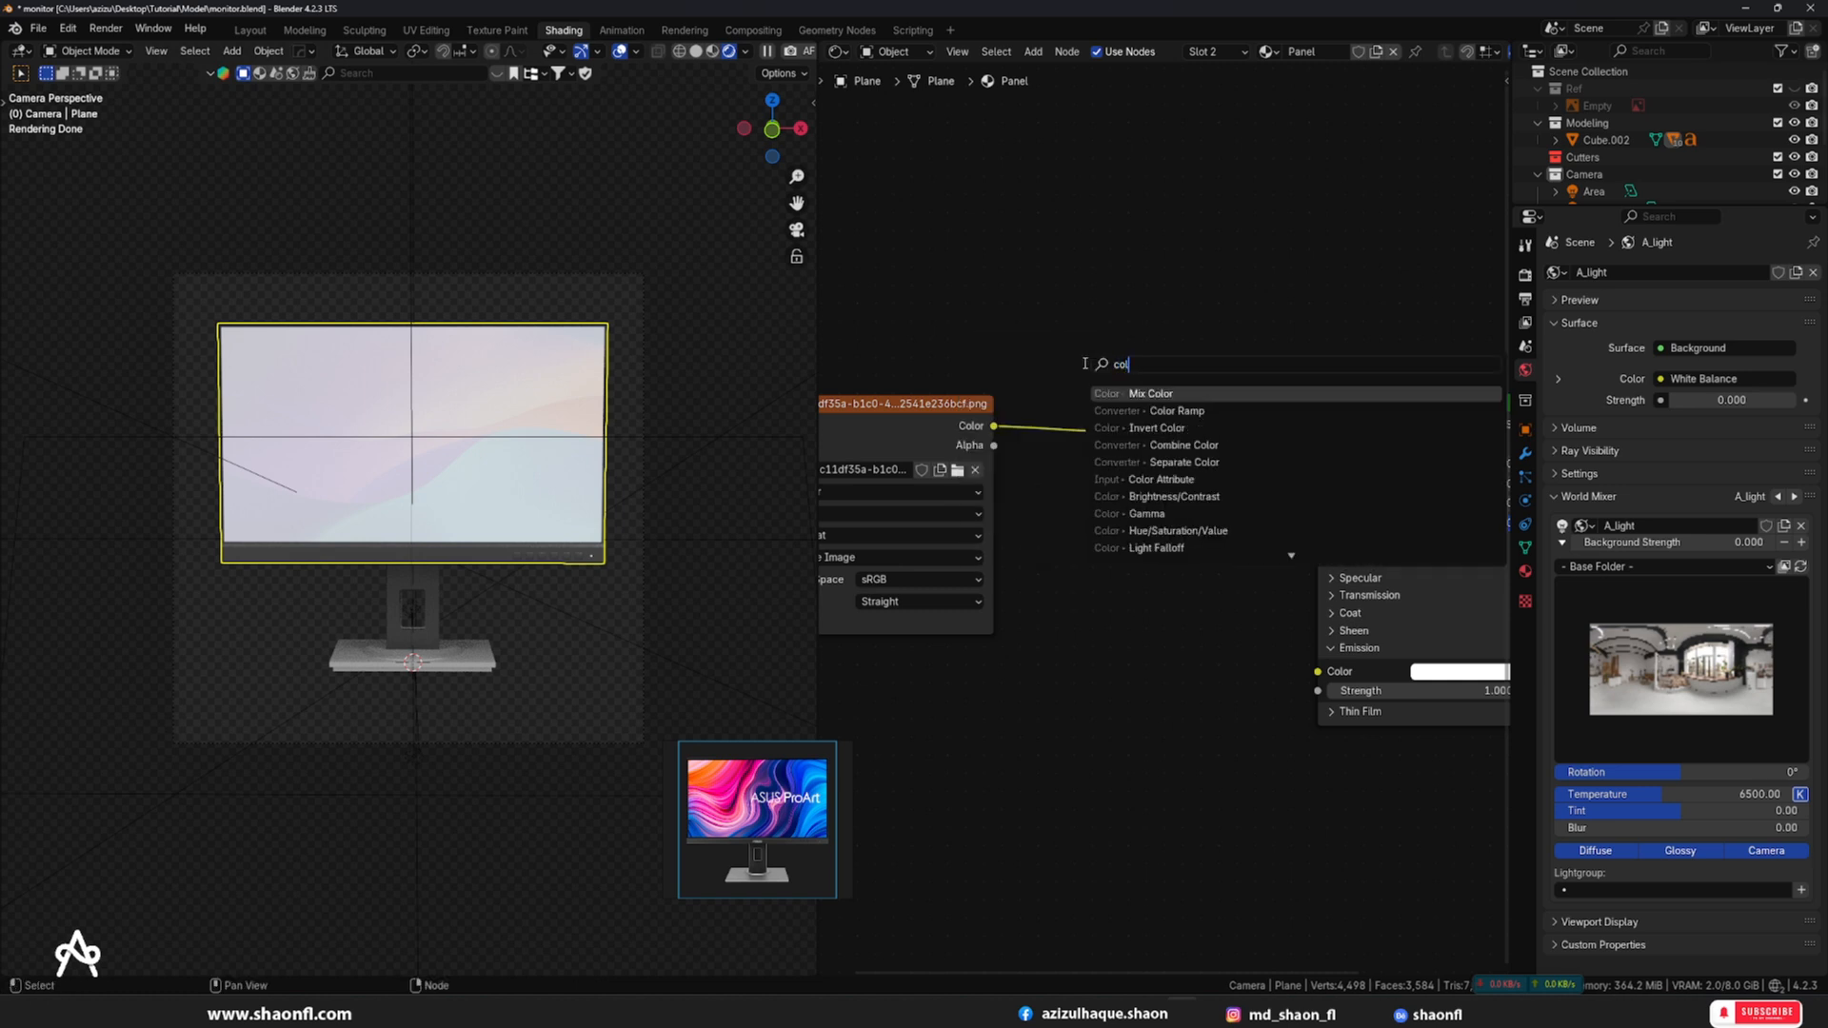
type("o")
left_click(1171, 410)
left_click(1173, 419)
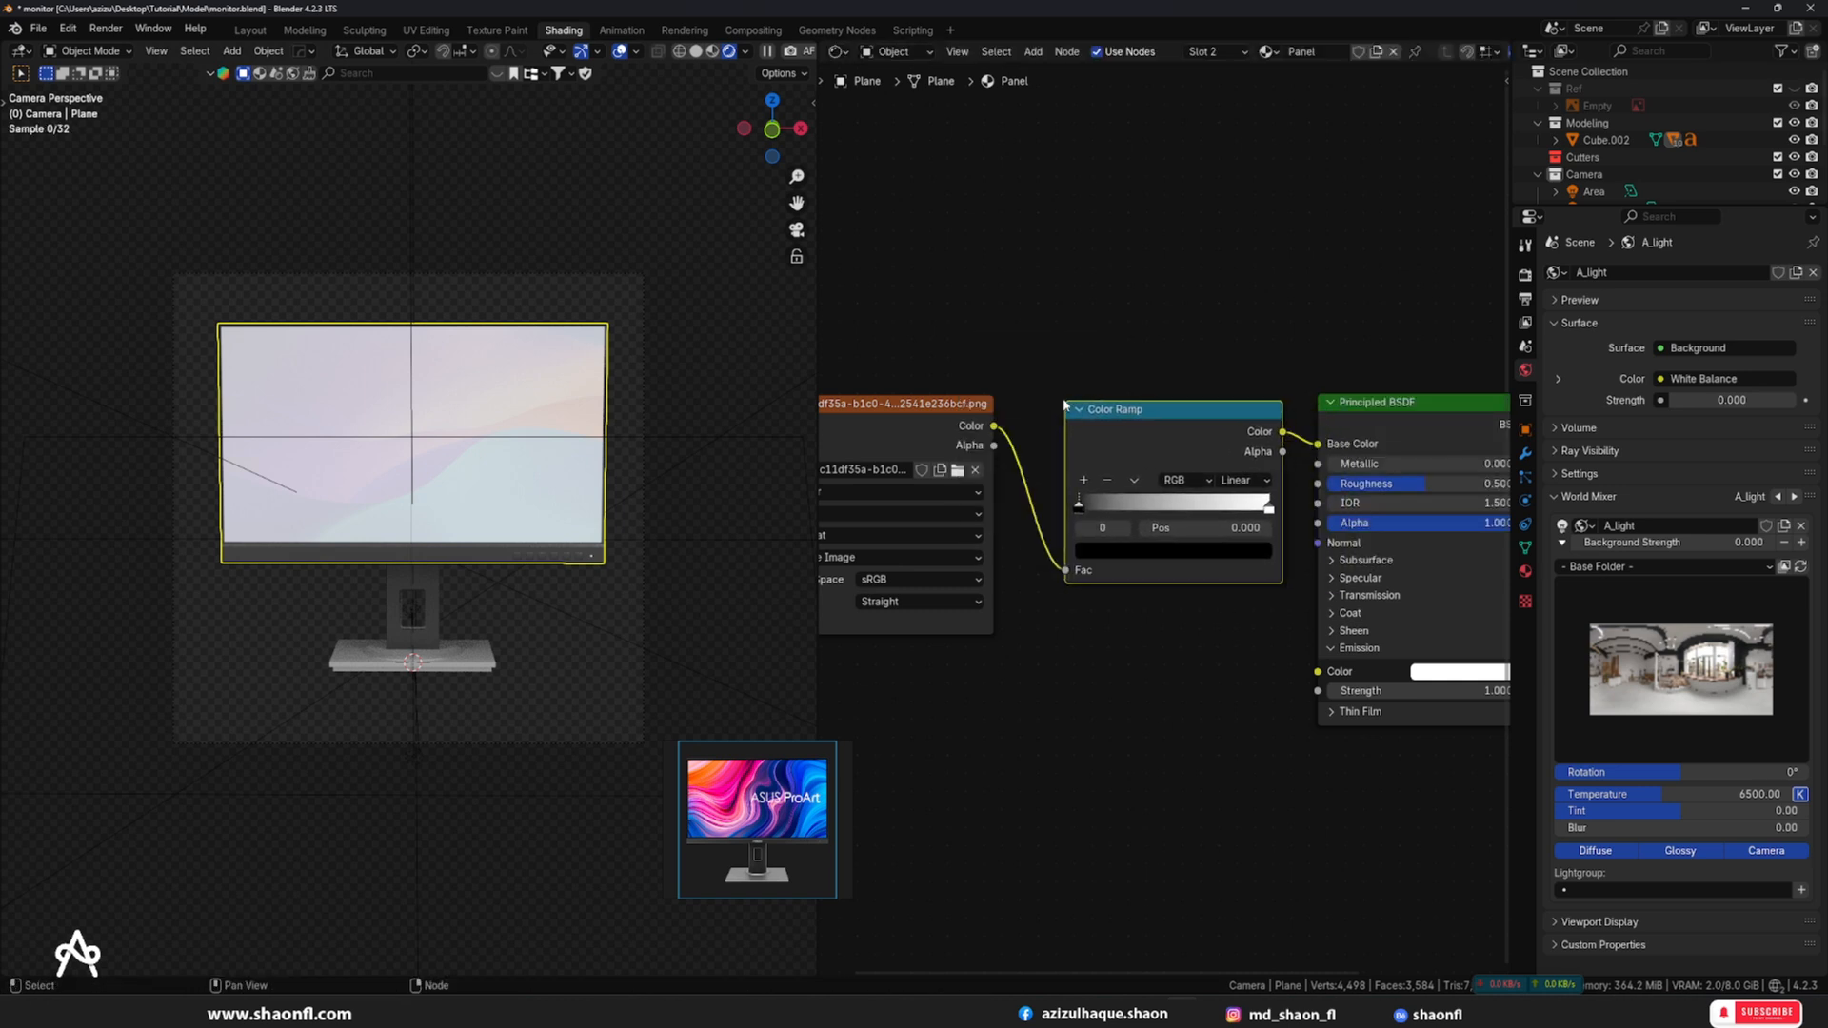
left_click_drag(1079, 505, 1147, 511)
key("ctrl+x")
- Connect the image texture's color to the Panel material's emission color and set the emission strength to 3
left_click_drag(994, 425, 1318, 672)
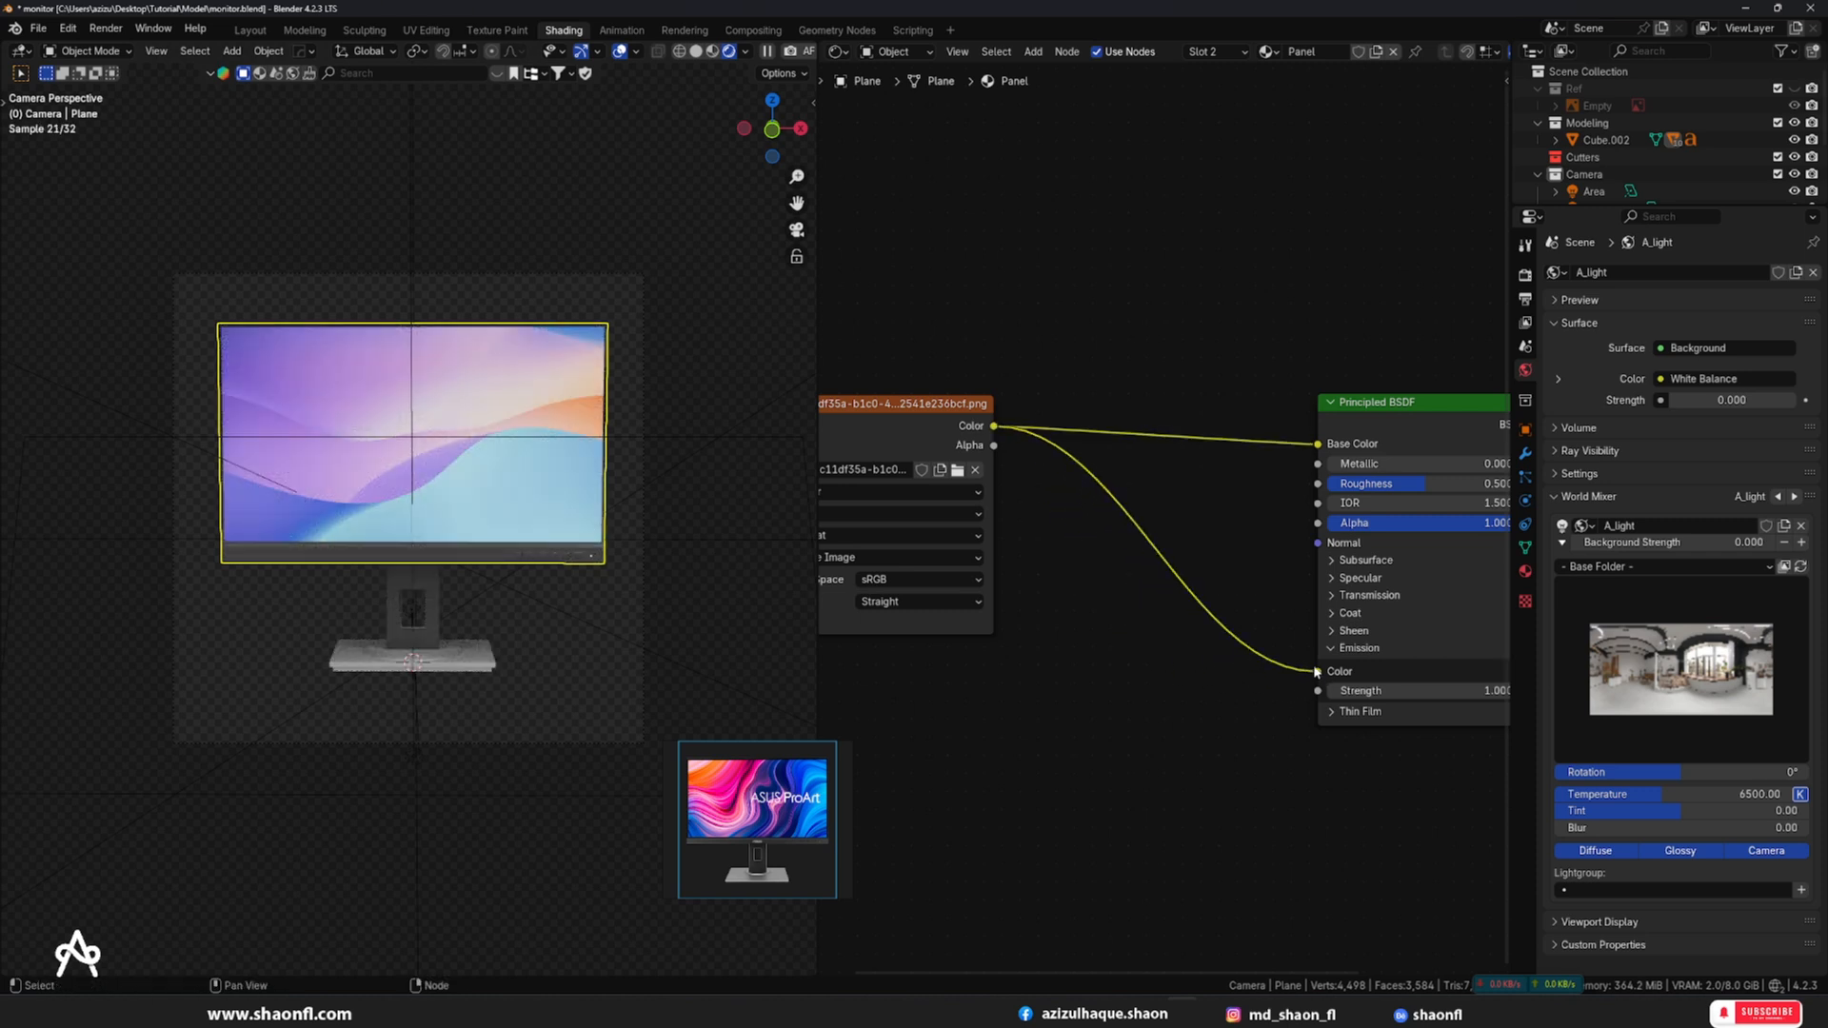
left_click(1459, 691)
type("3")
key("Return")
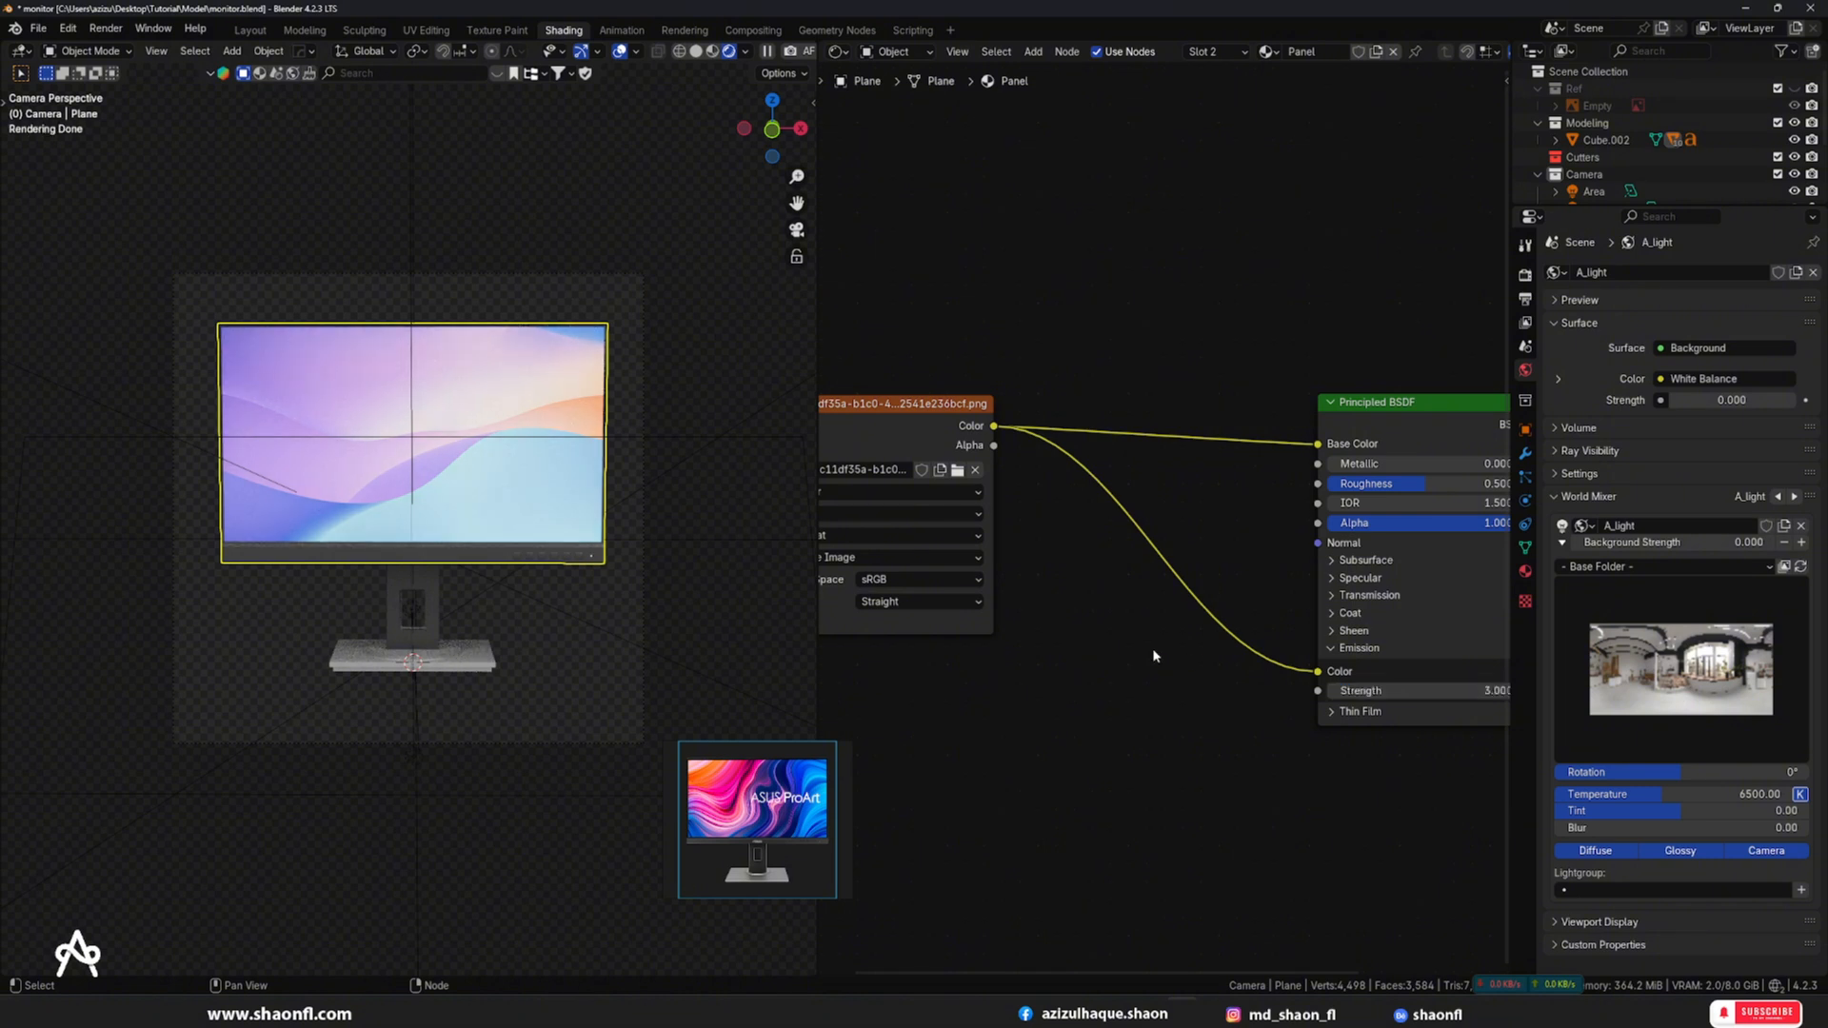
- Try a Hue/Saturation/Value node between the image texture and emission color, with hue 0 and saturation 2
key("shift+a")
type("hu")
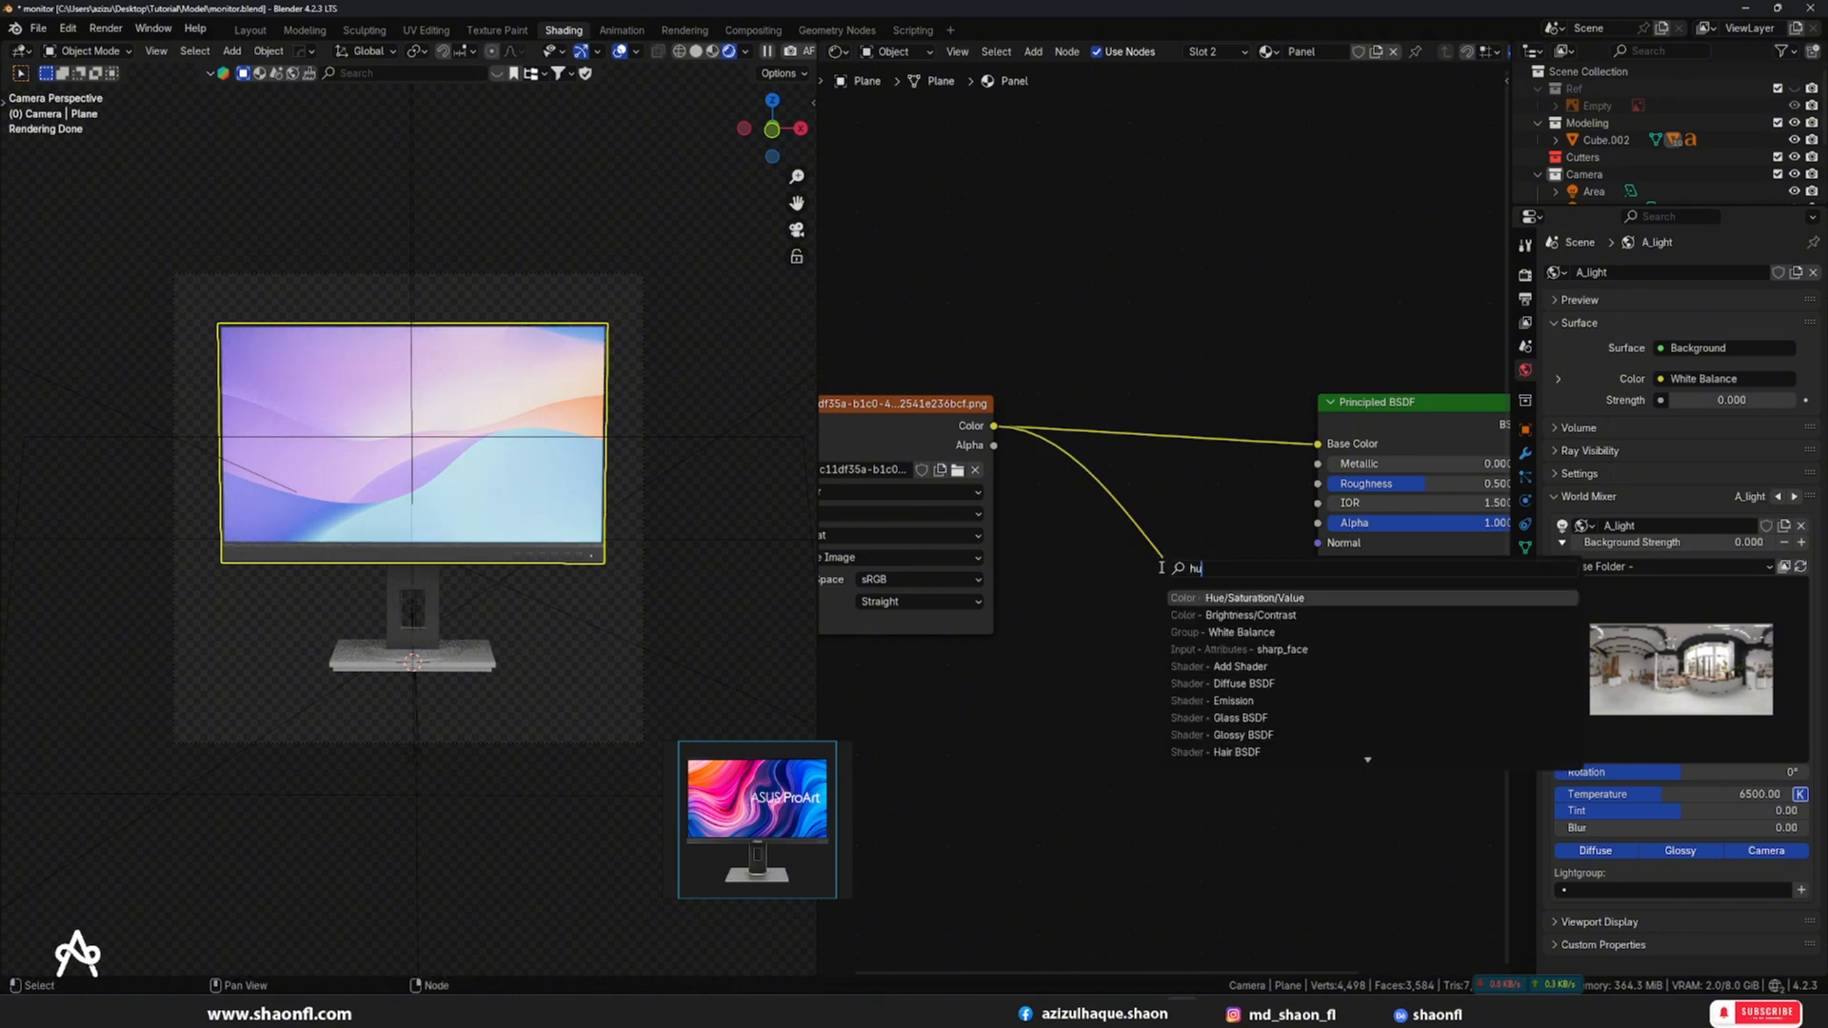
key("Return")
left_click(1122, 523)
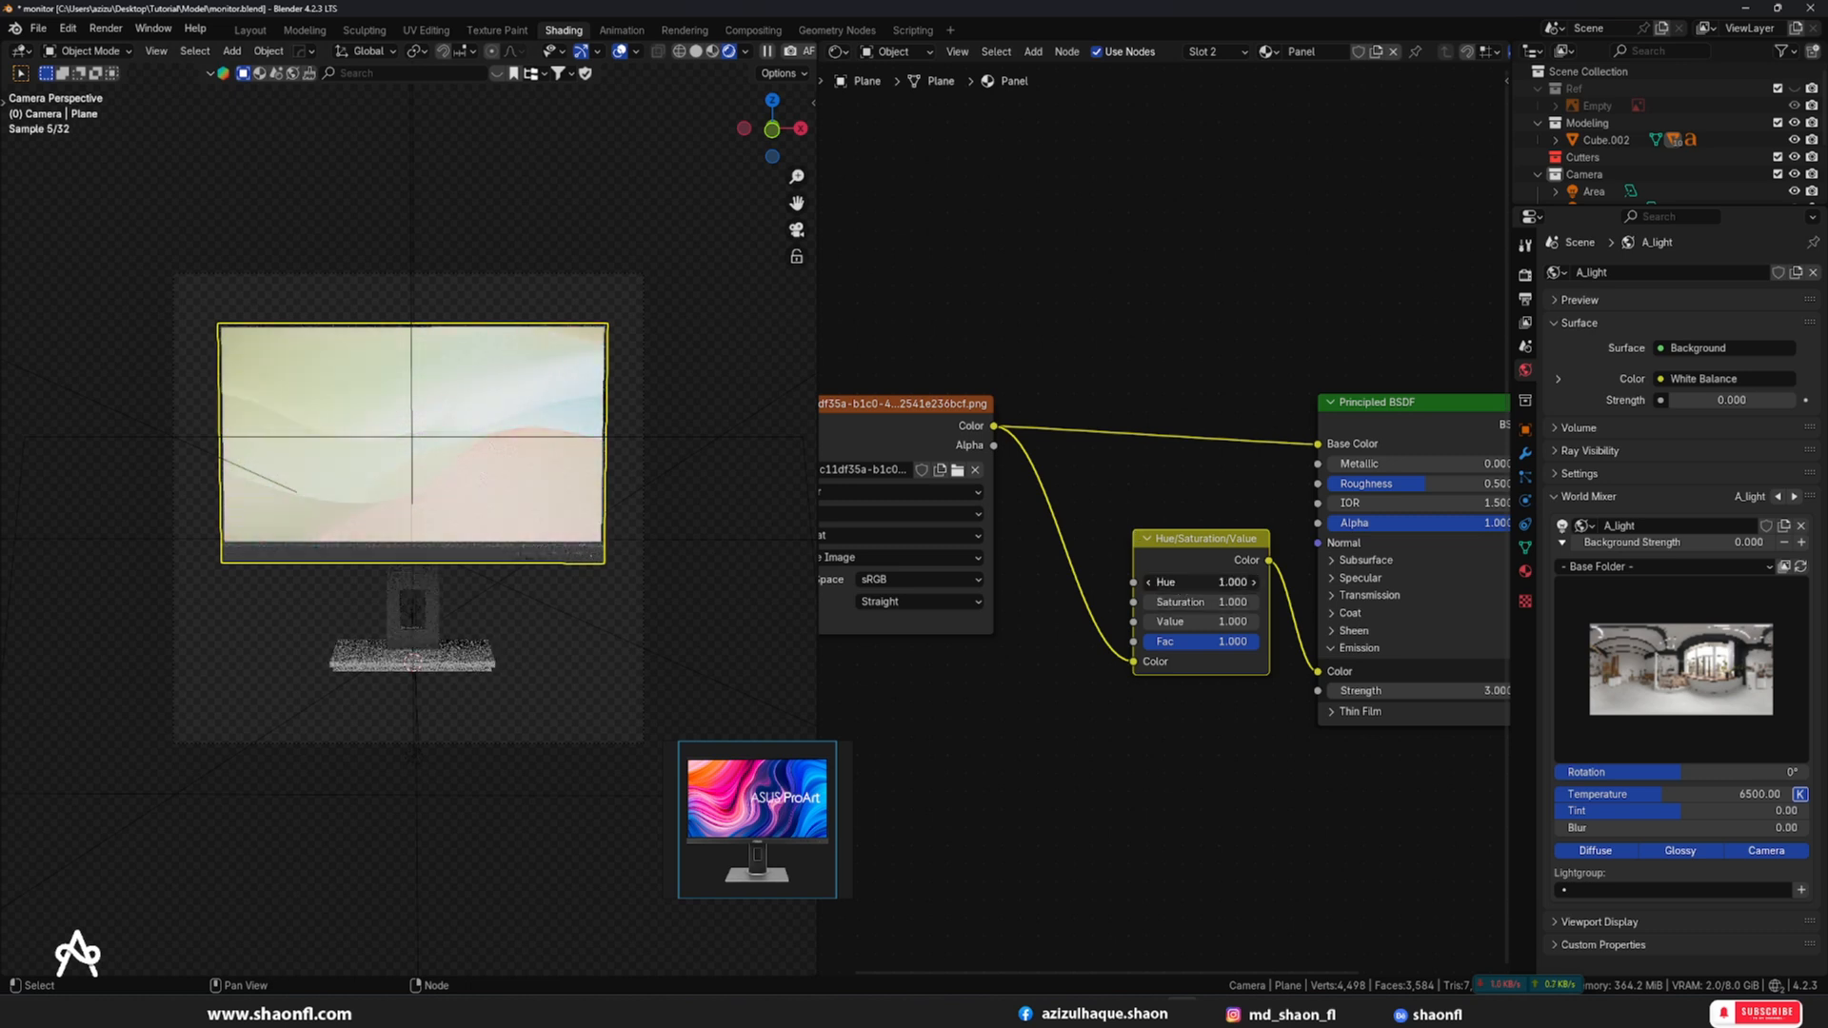
double_click(1187, 582)
type("0")
key("Return")
left_click_drag(1187, 601, 1257, 602)
left_click(1131, 482)
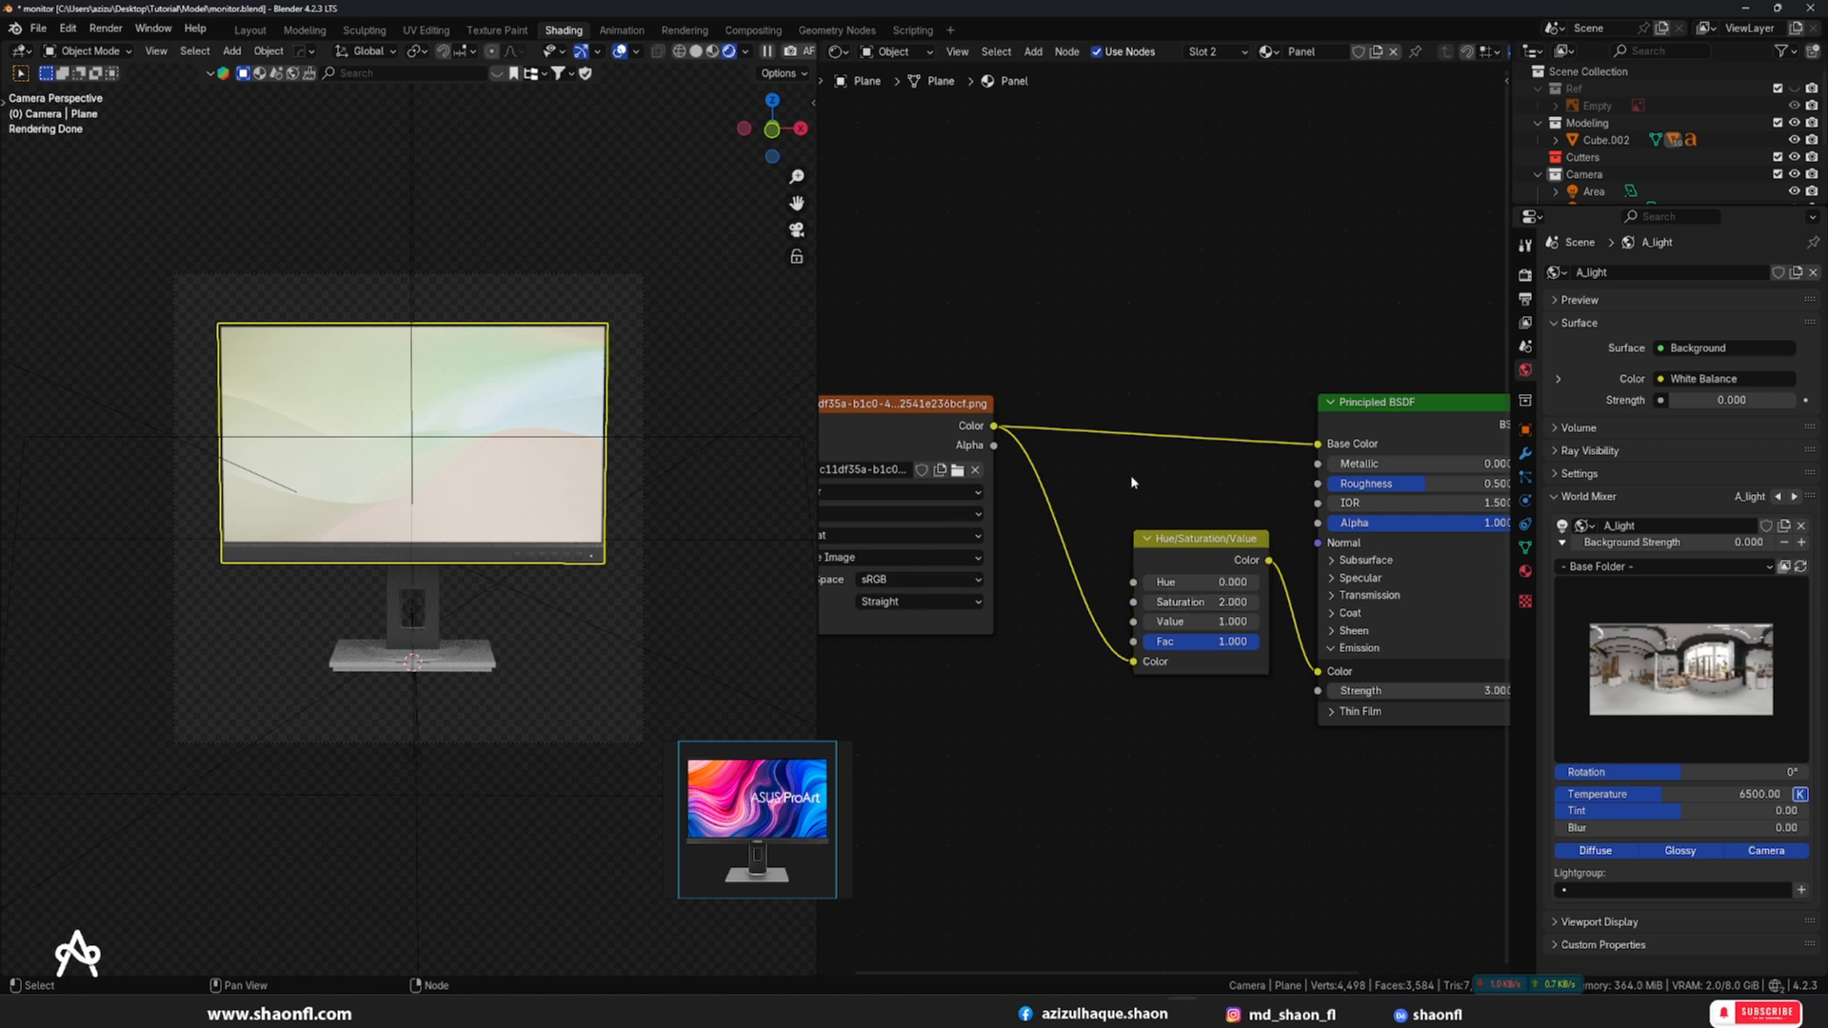
- Set the Panel material's emission strength to 1
left_click(1170, 542)
left_click(694, 387)
left_click(1406, 696)
type("1")
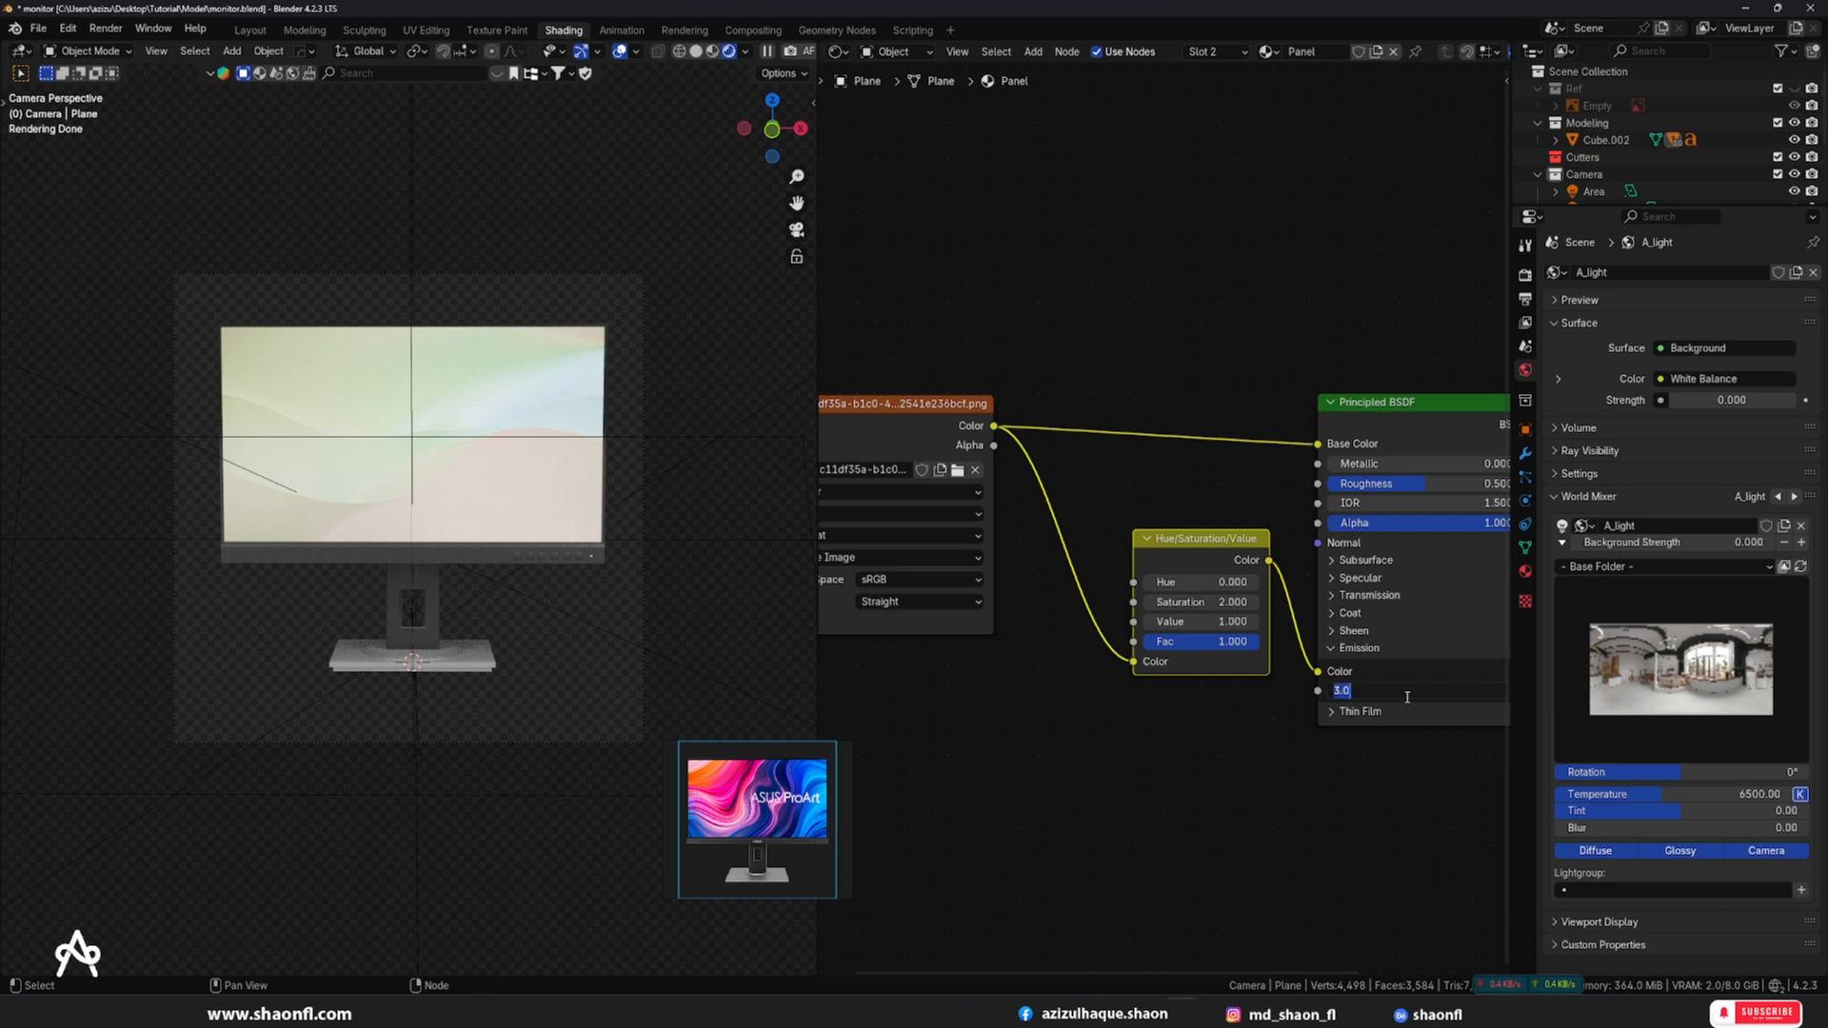
key("Return")
- Compare the monitor's front view in solid and rendered shading and review the Panel material's settings
scroll(605, 426, "down", 2)
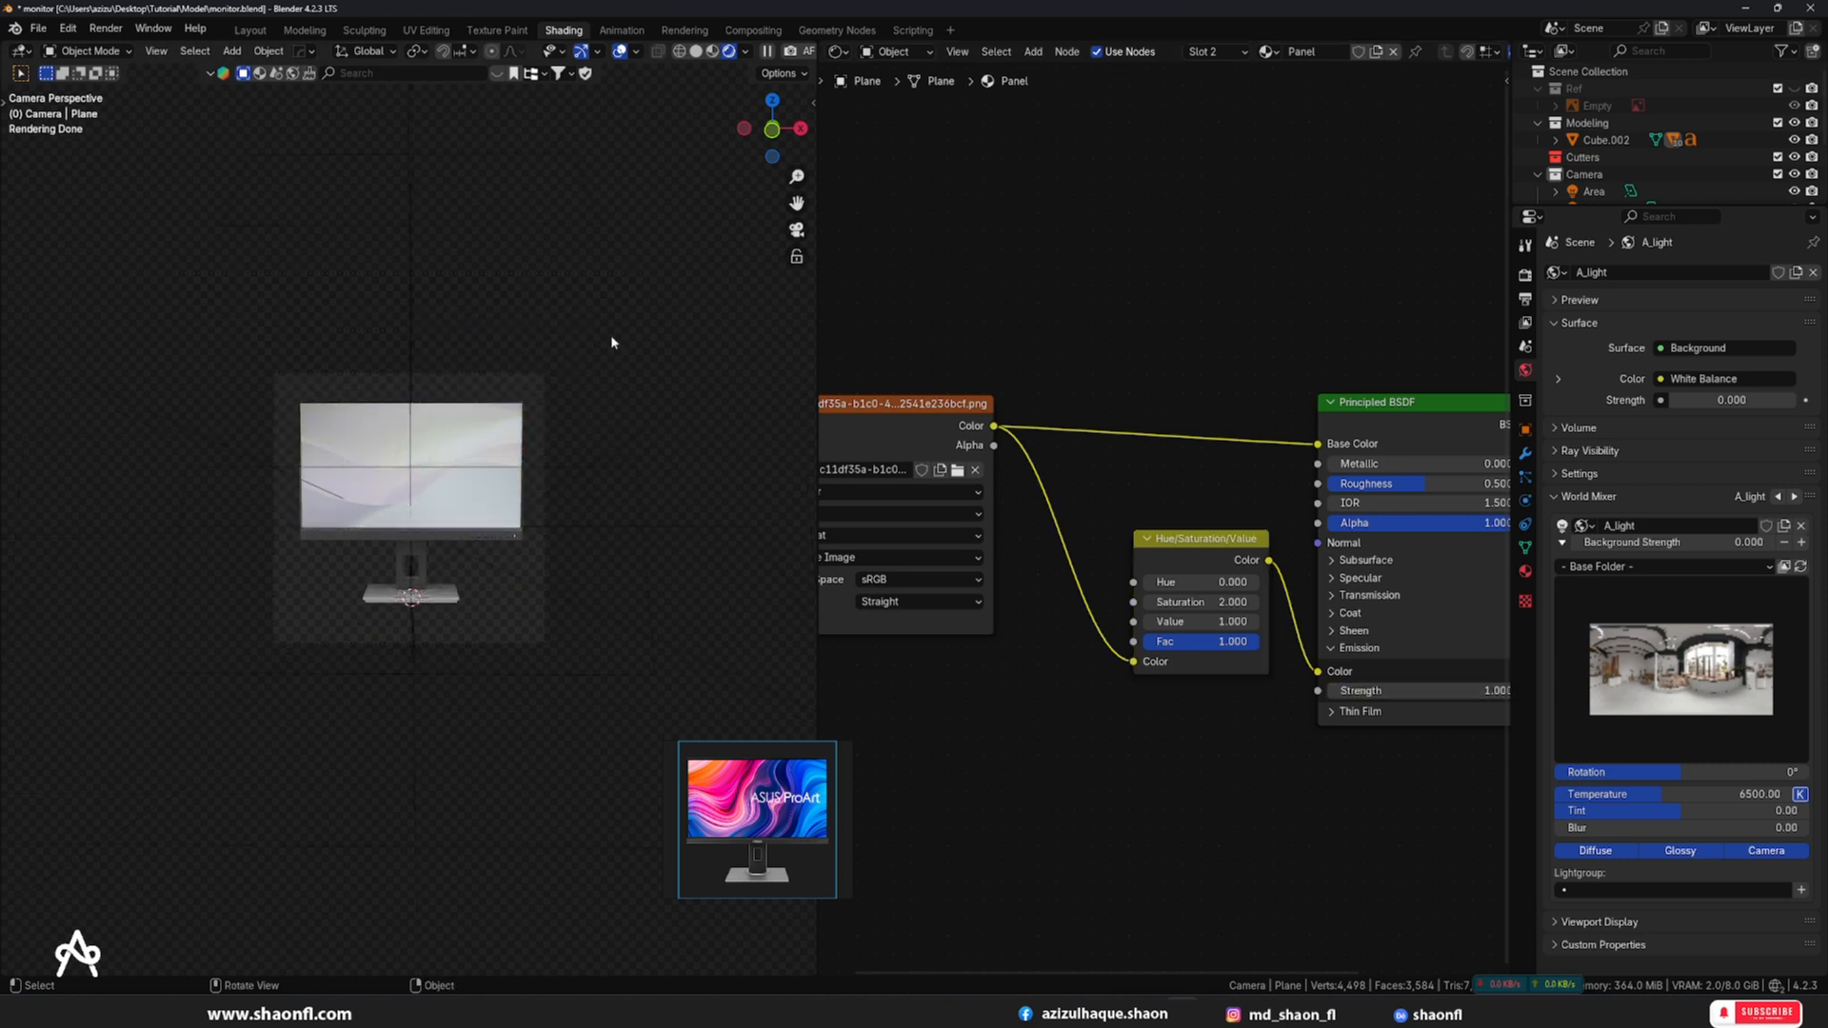
key("z")
scroll(493, 349, "up", 3)
key("z")
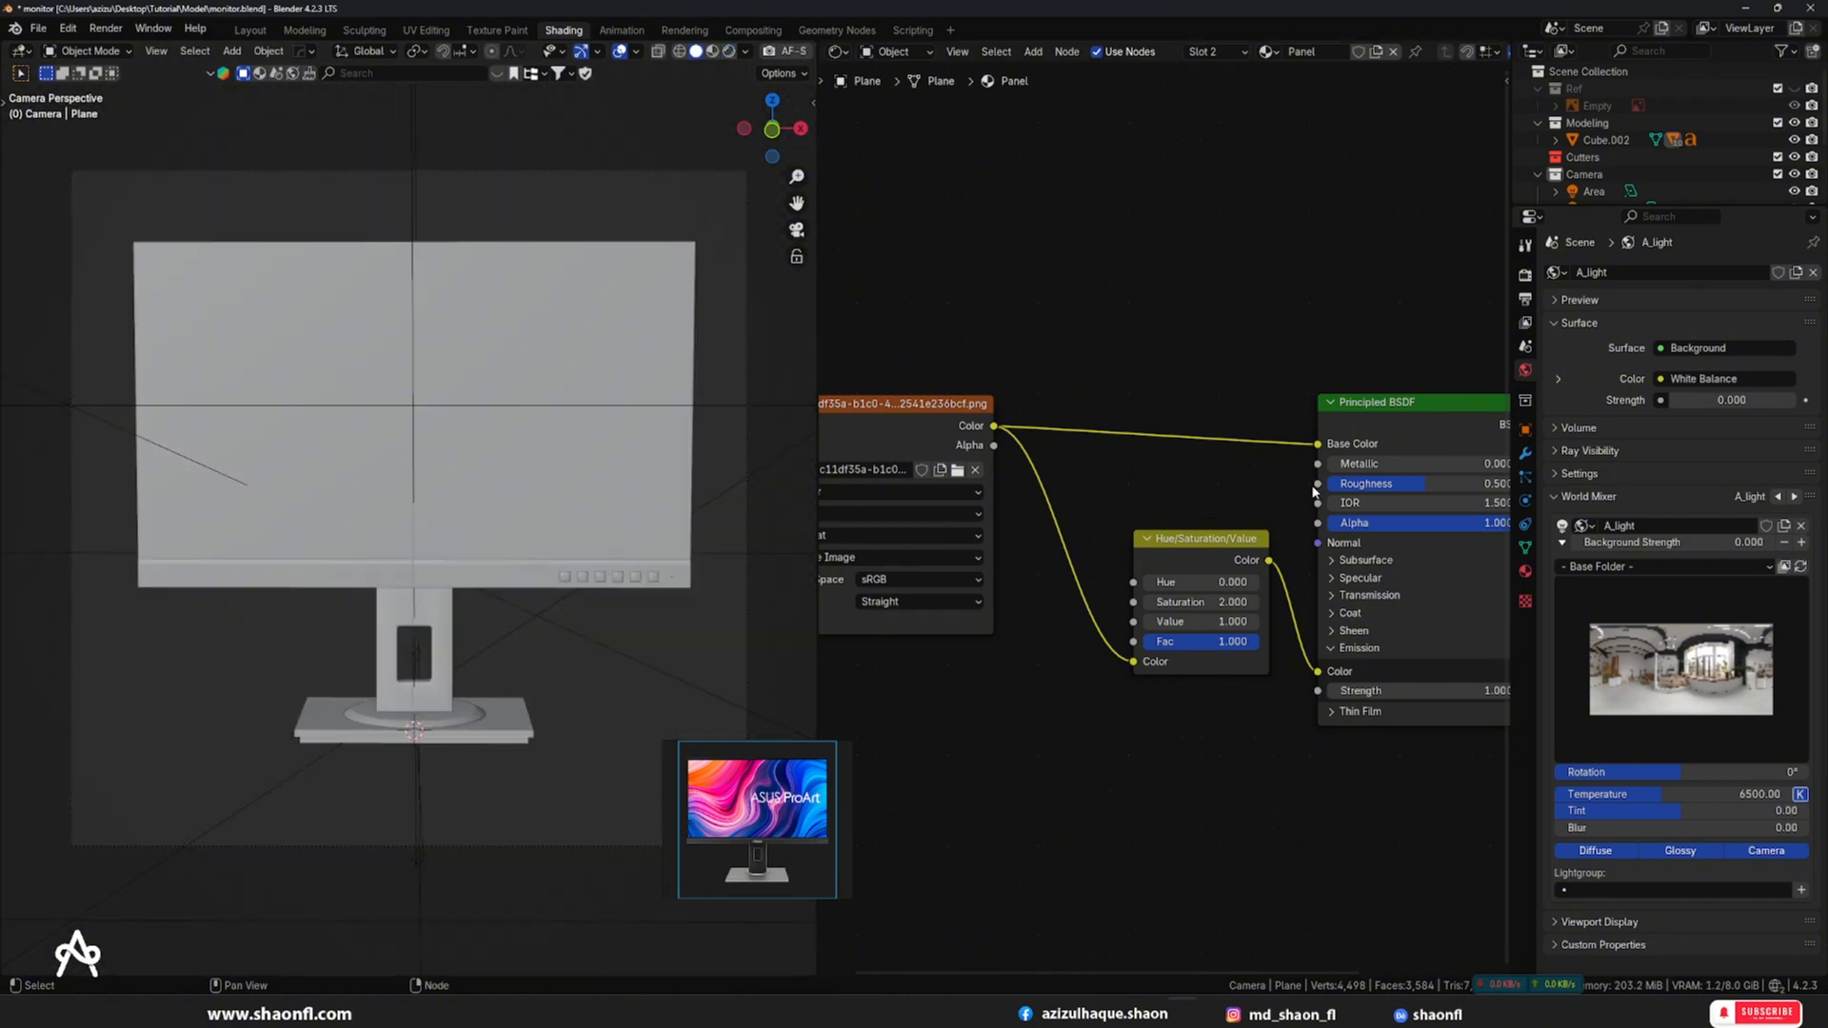
left_click(1525, 570)
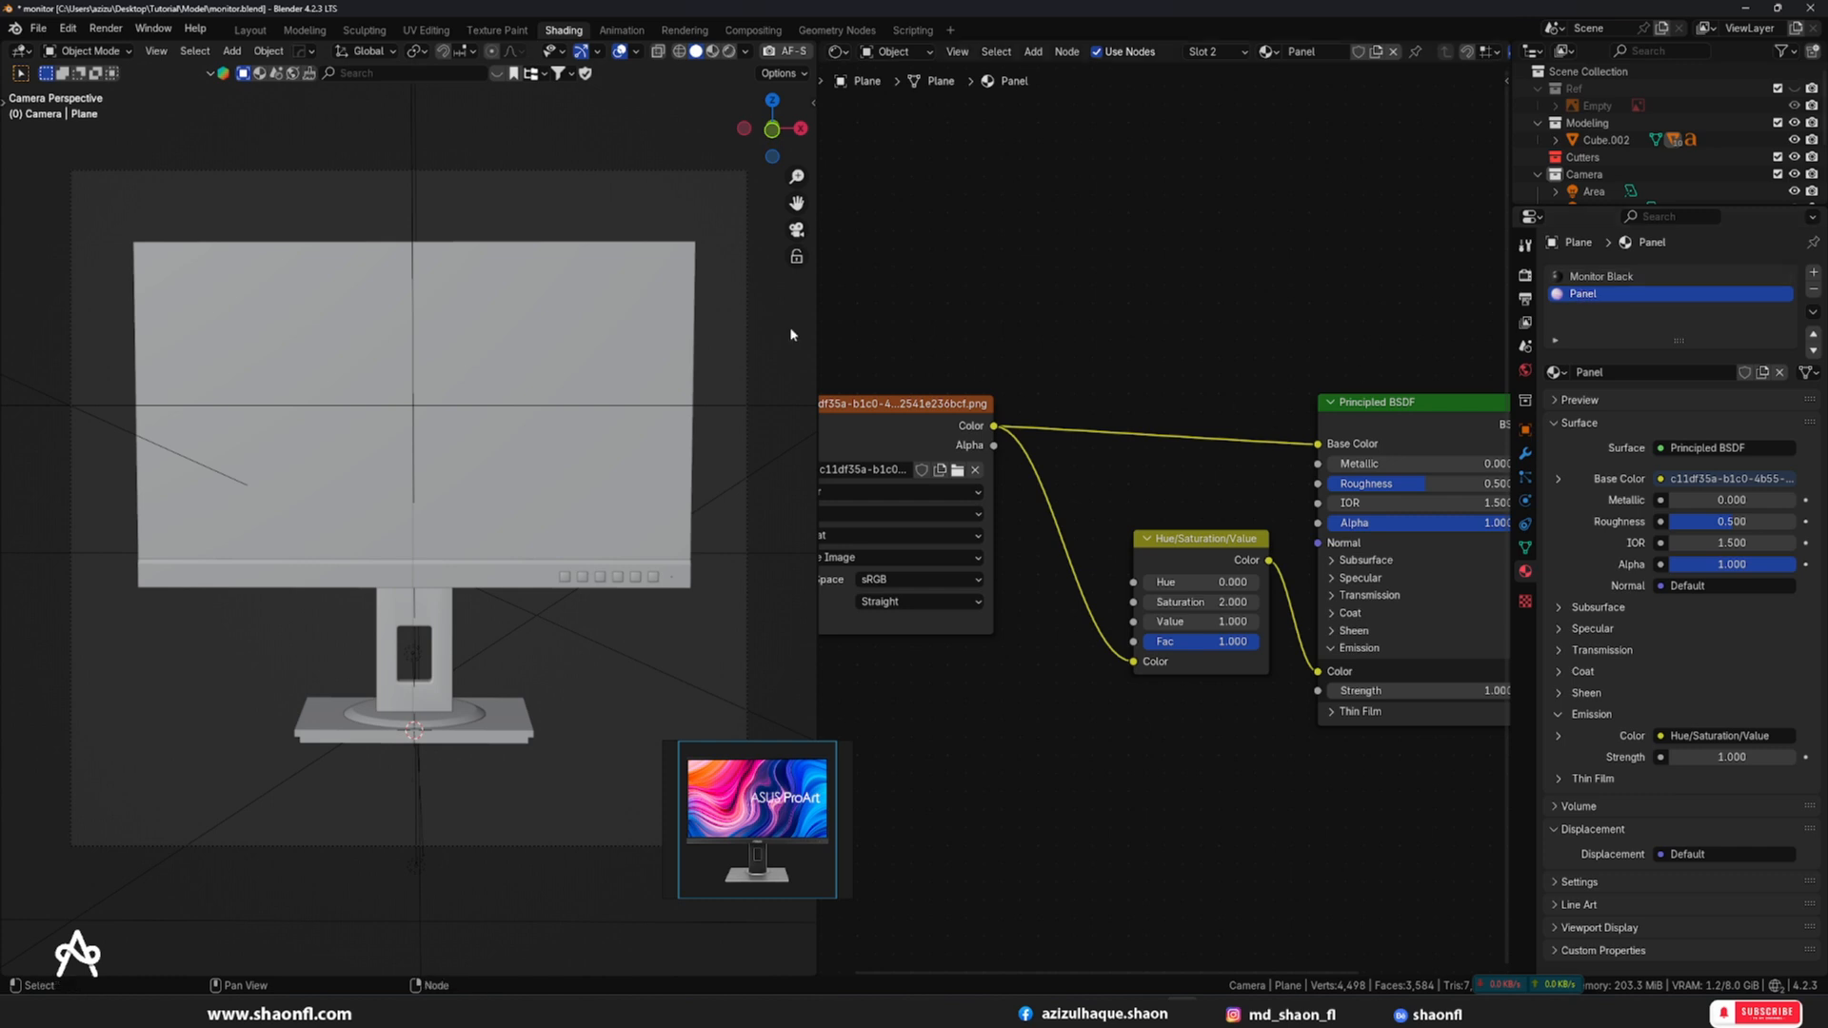
scroll(608, 367, "down", 4)
scroll(578, 455, "up", 3)
key("z")
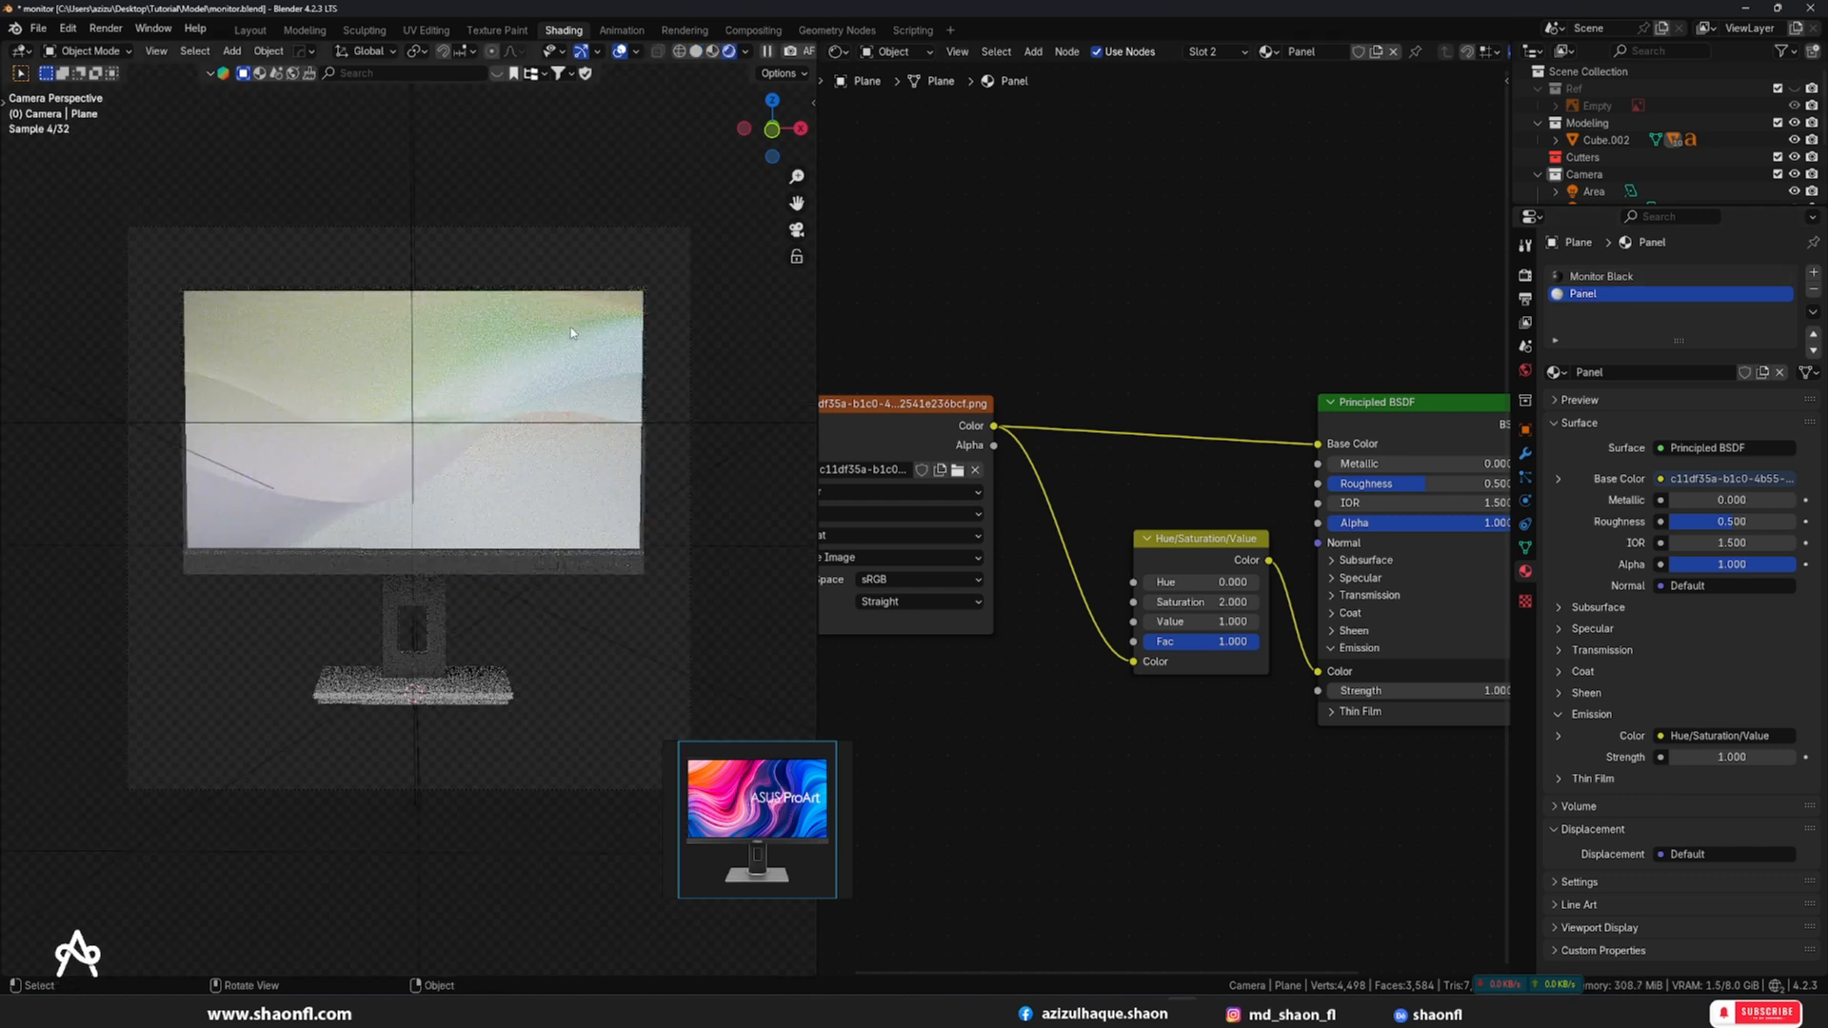
- Try hue 1, value 2 and factor 0 on the Hue/Saturation/Value node feeding the emission color
left_click(539, 406)
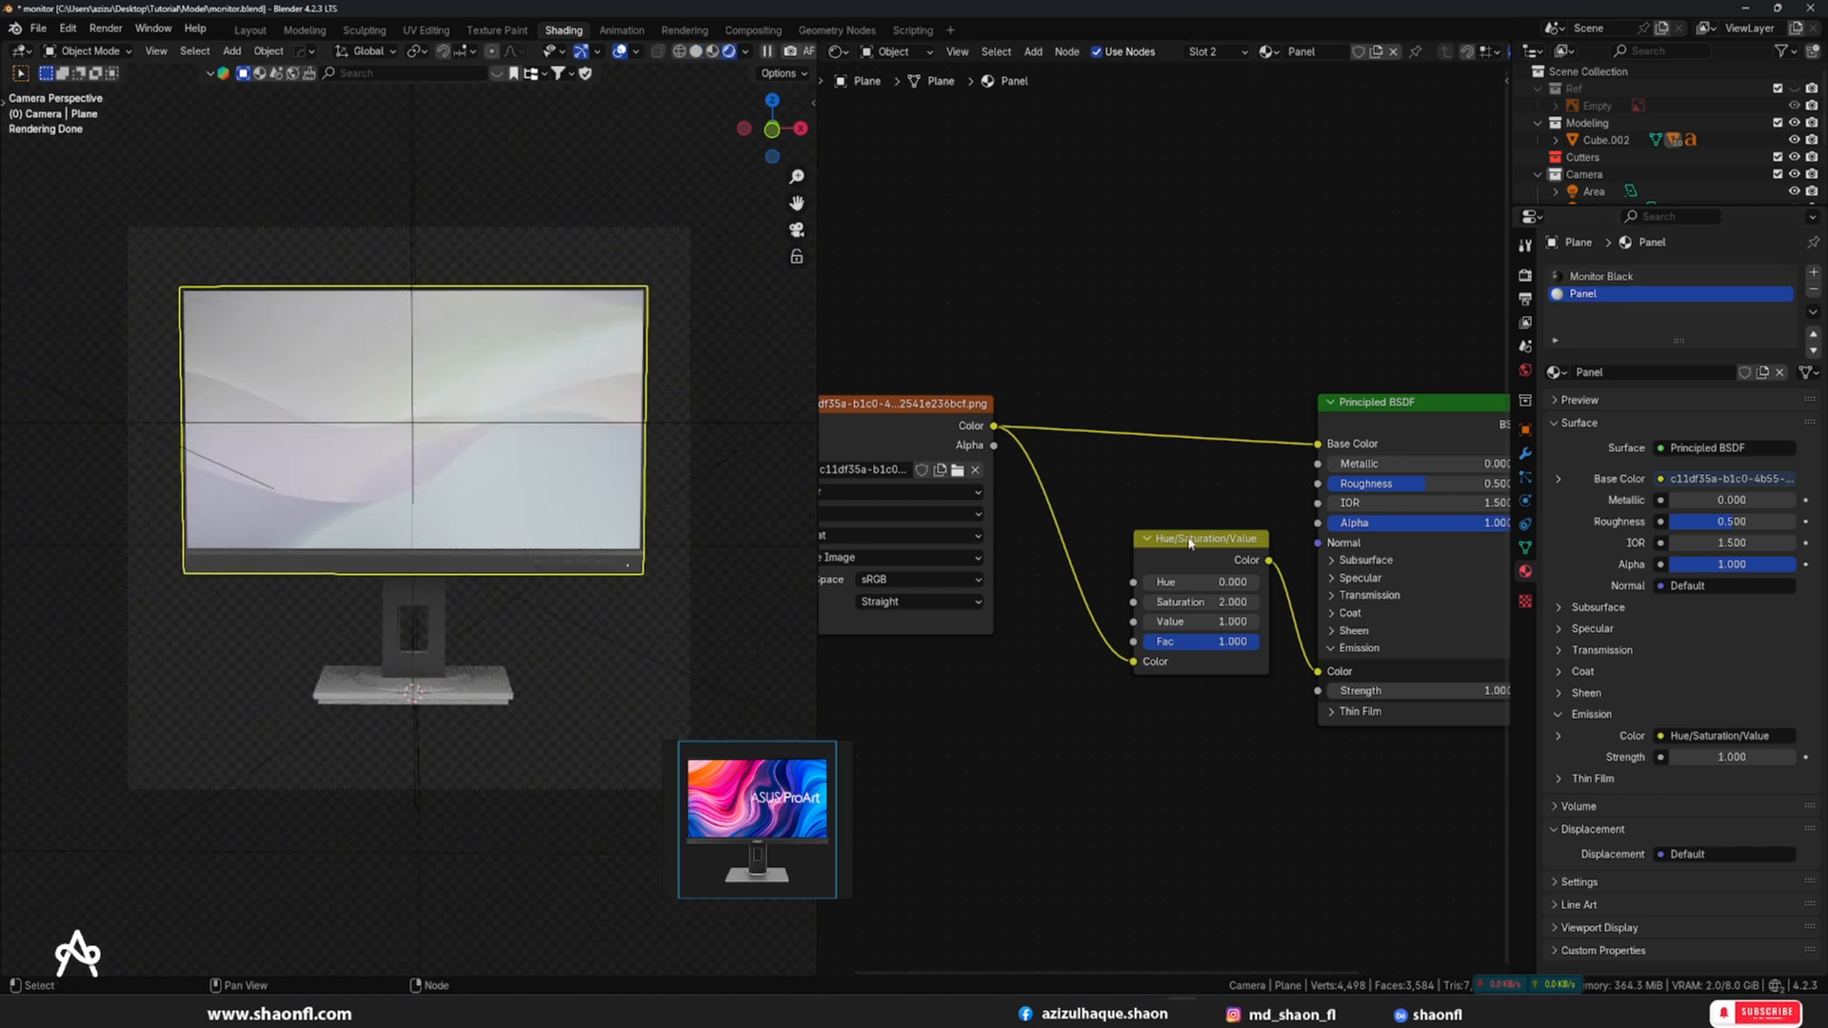
double_click(1202, 584)
type("1")
key("Return")
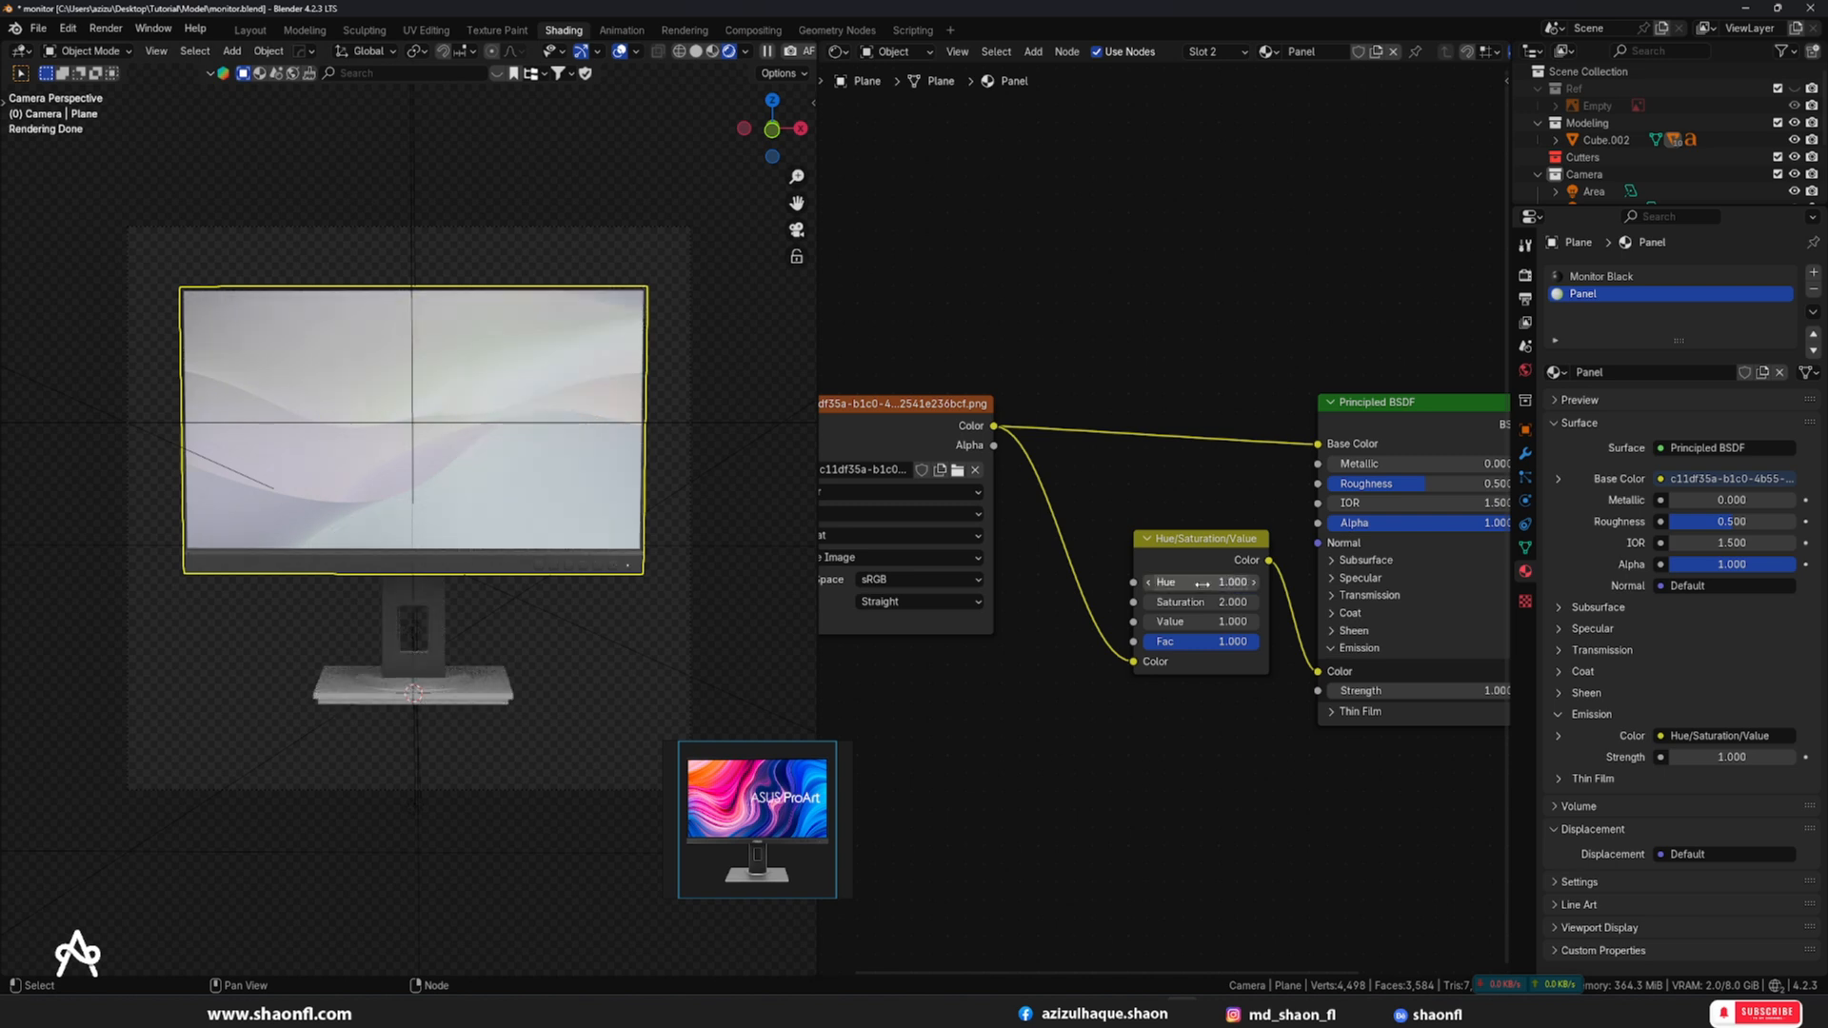
double_click(1192, 622)
type("2")
key("Return")
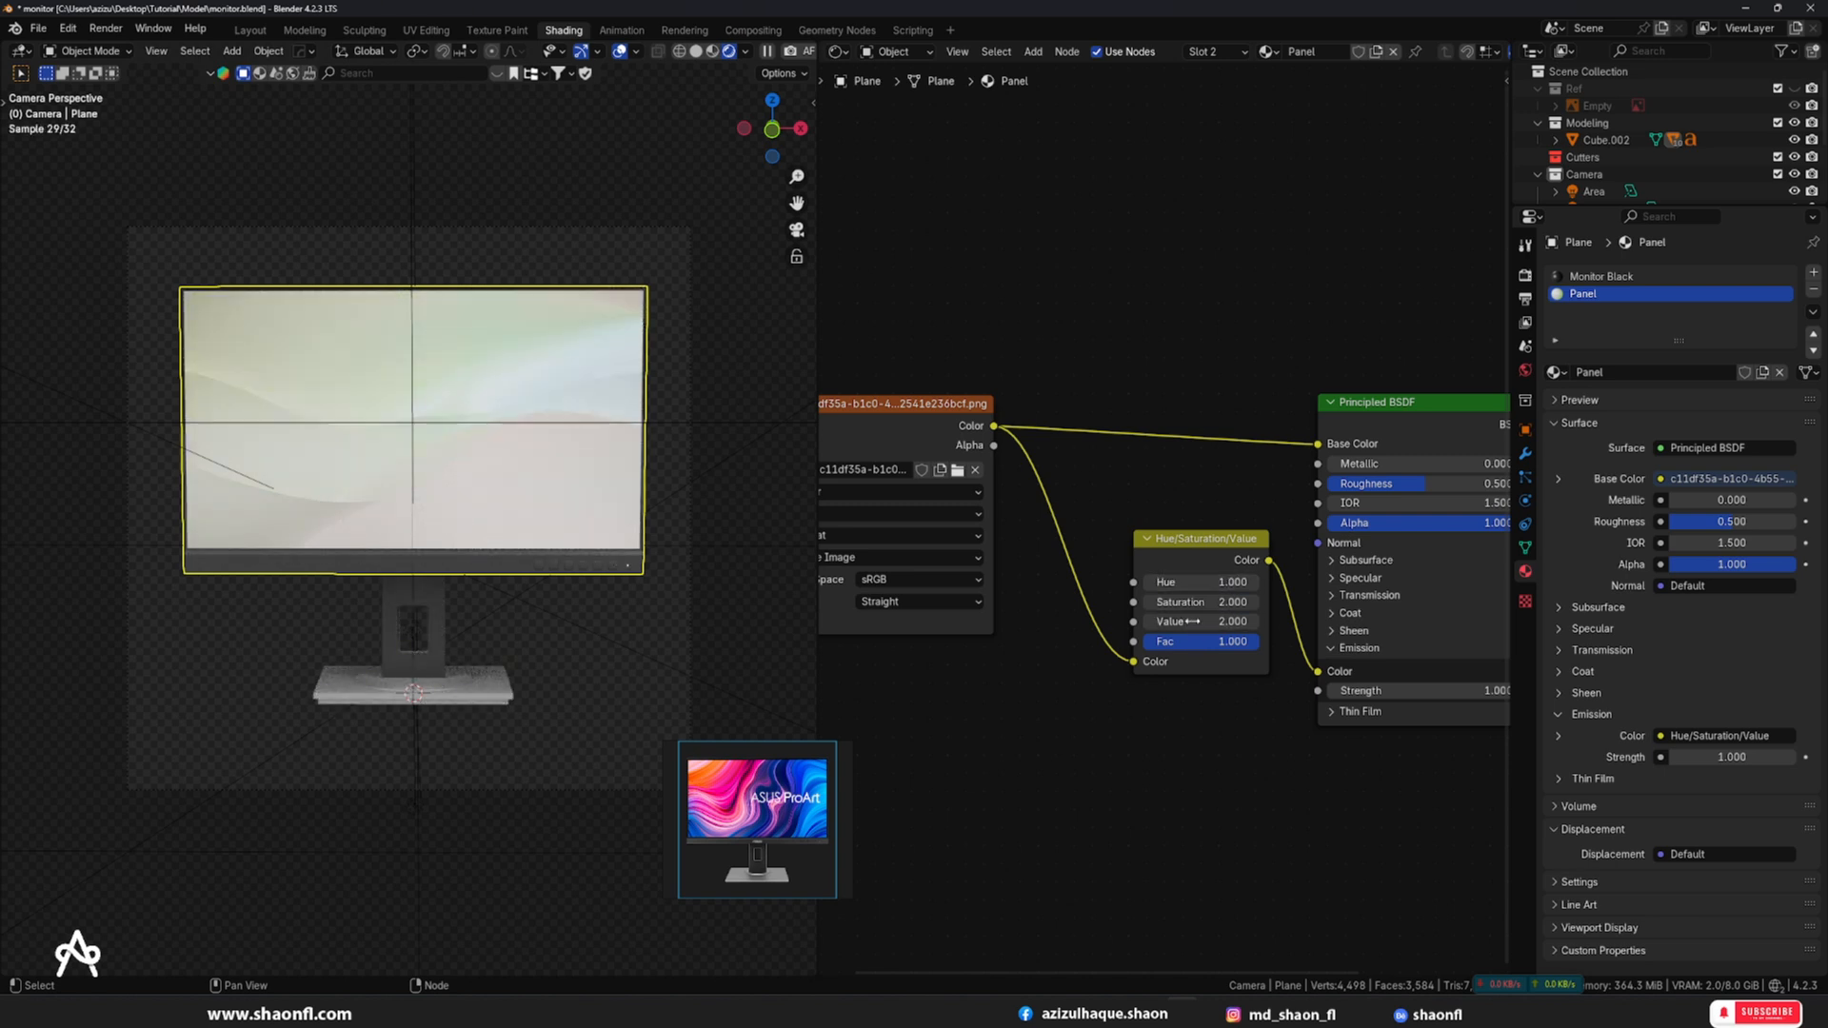
left_click_drag(1229, 642, 1144, 643)
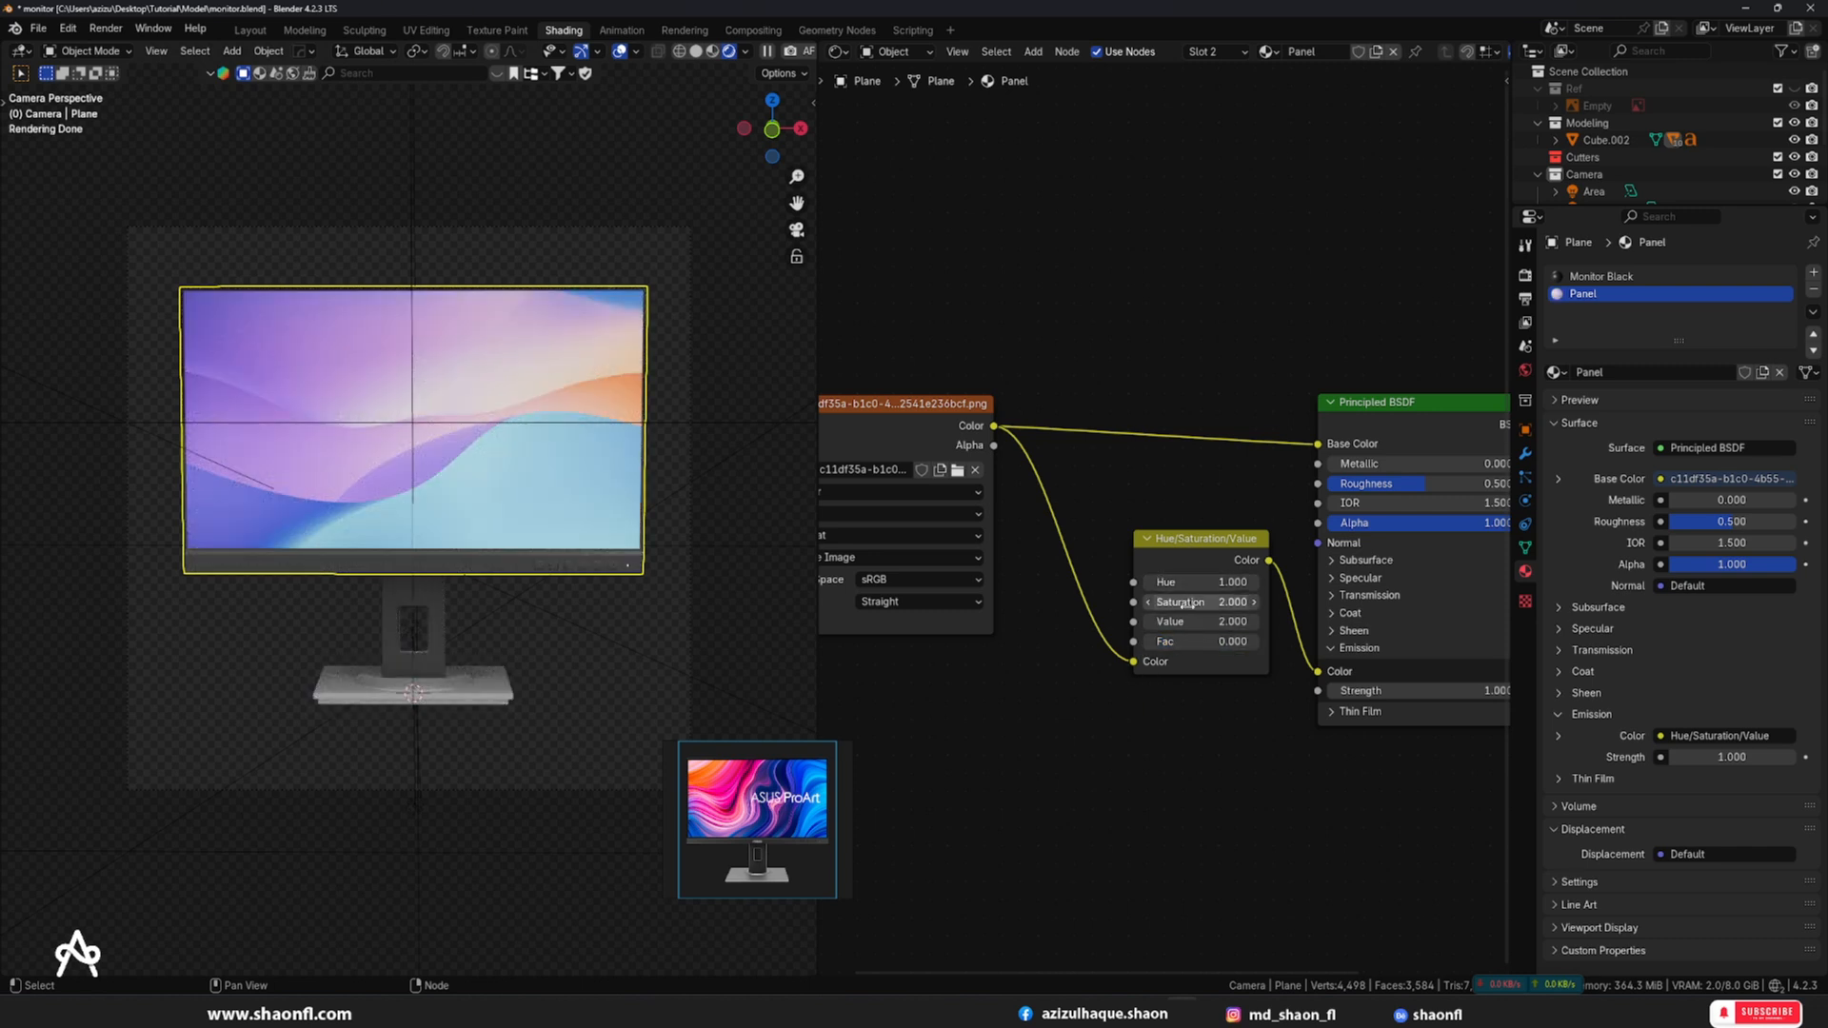
- Remove the Hue/Saturation/Value node from the emission link and insert a new one between the image texture and base color
left_click(1201, 539)
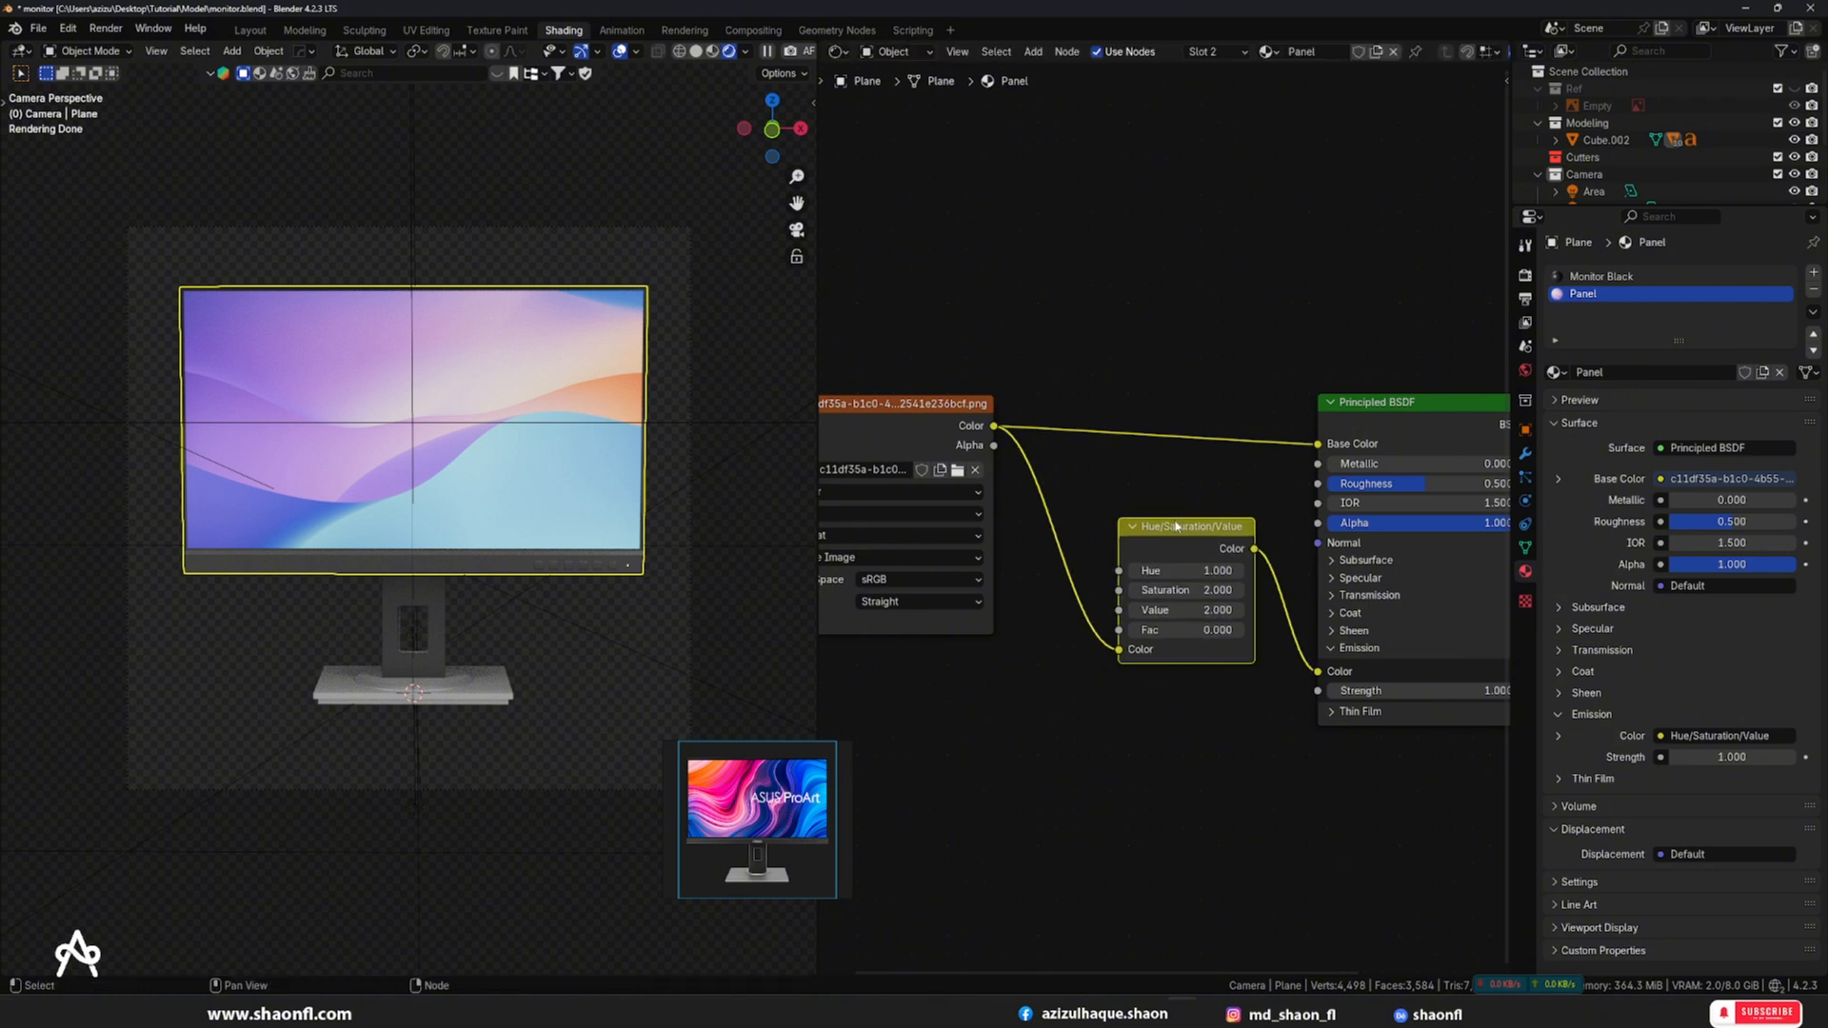
key("ctrl+x")
key("ctrl+v")
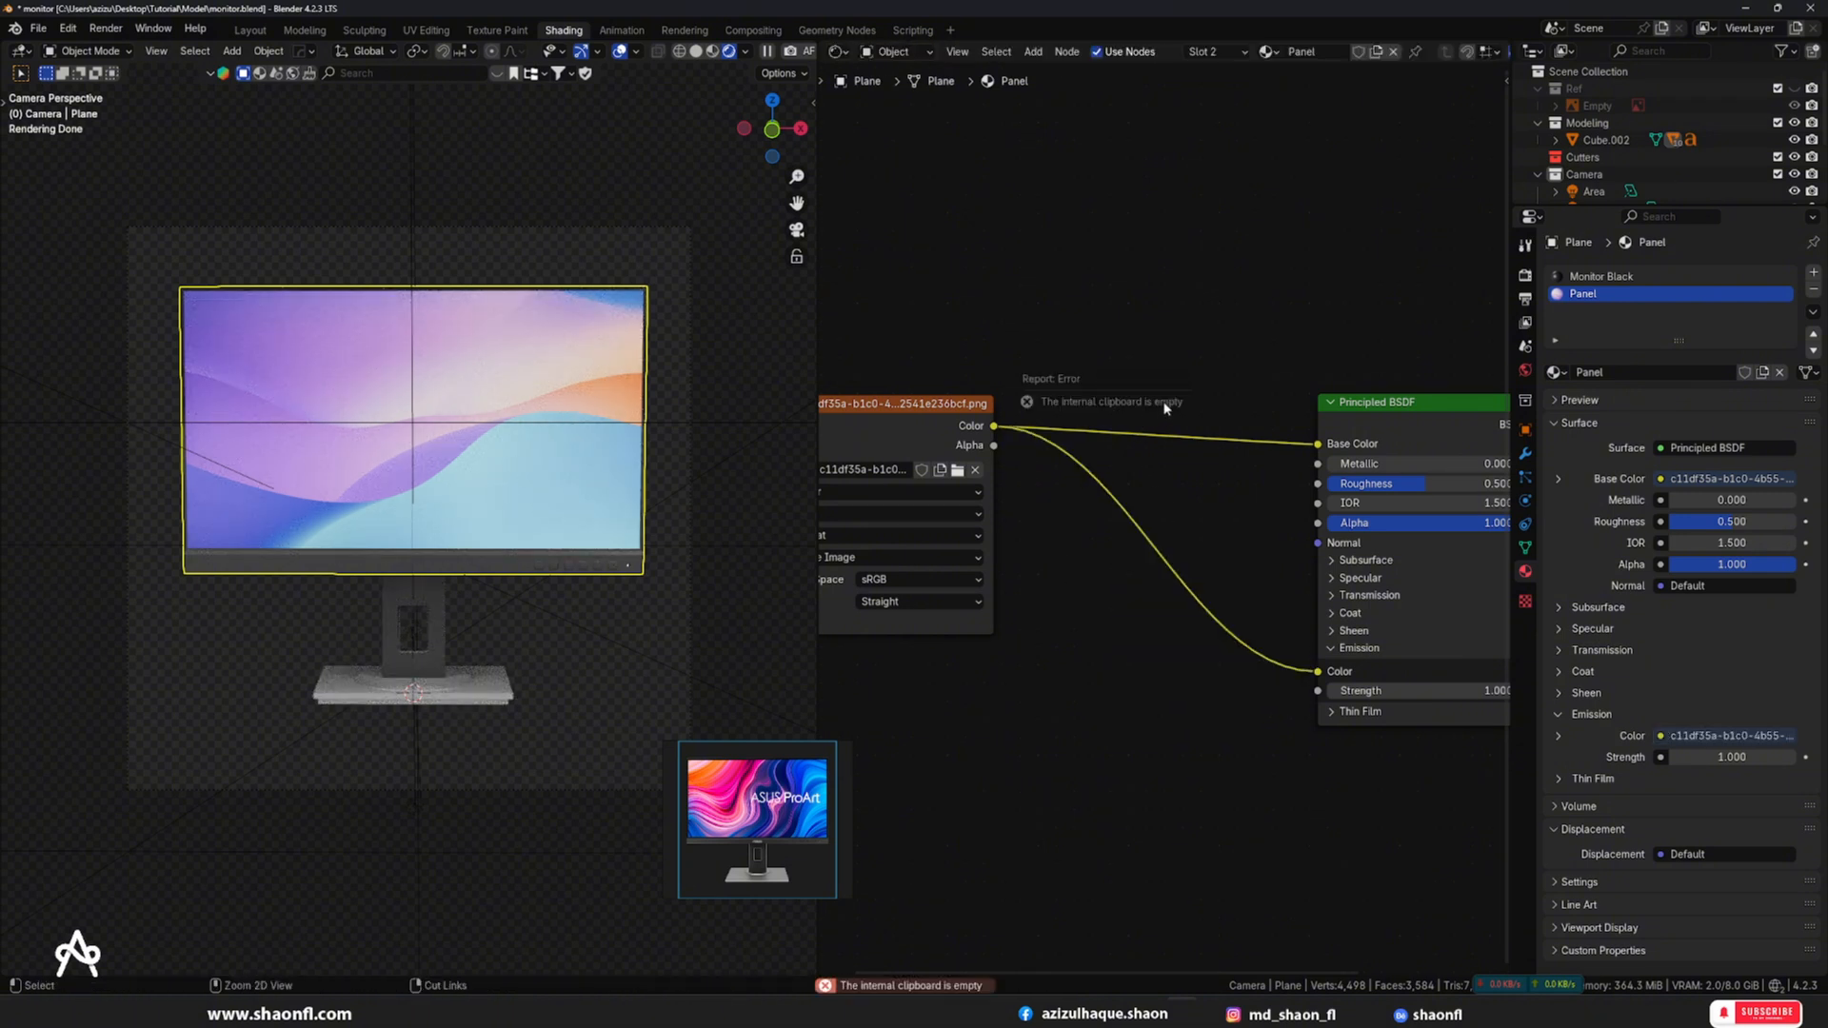
key("shift+a")
left_click(1156, 351)
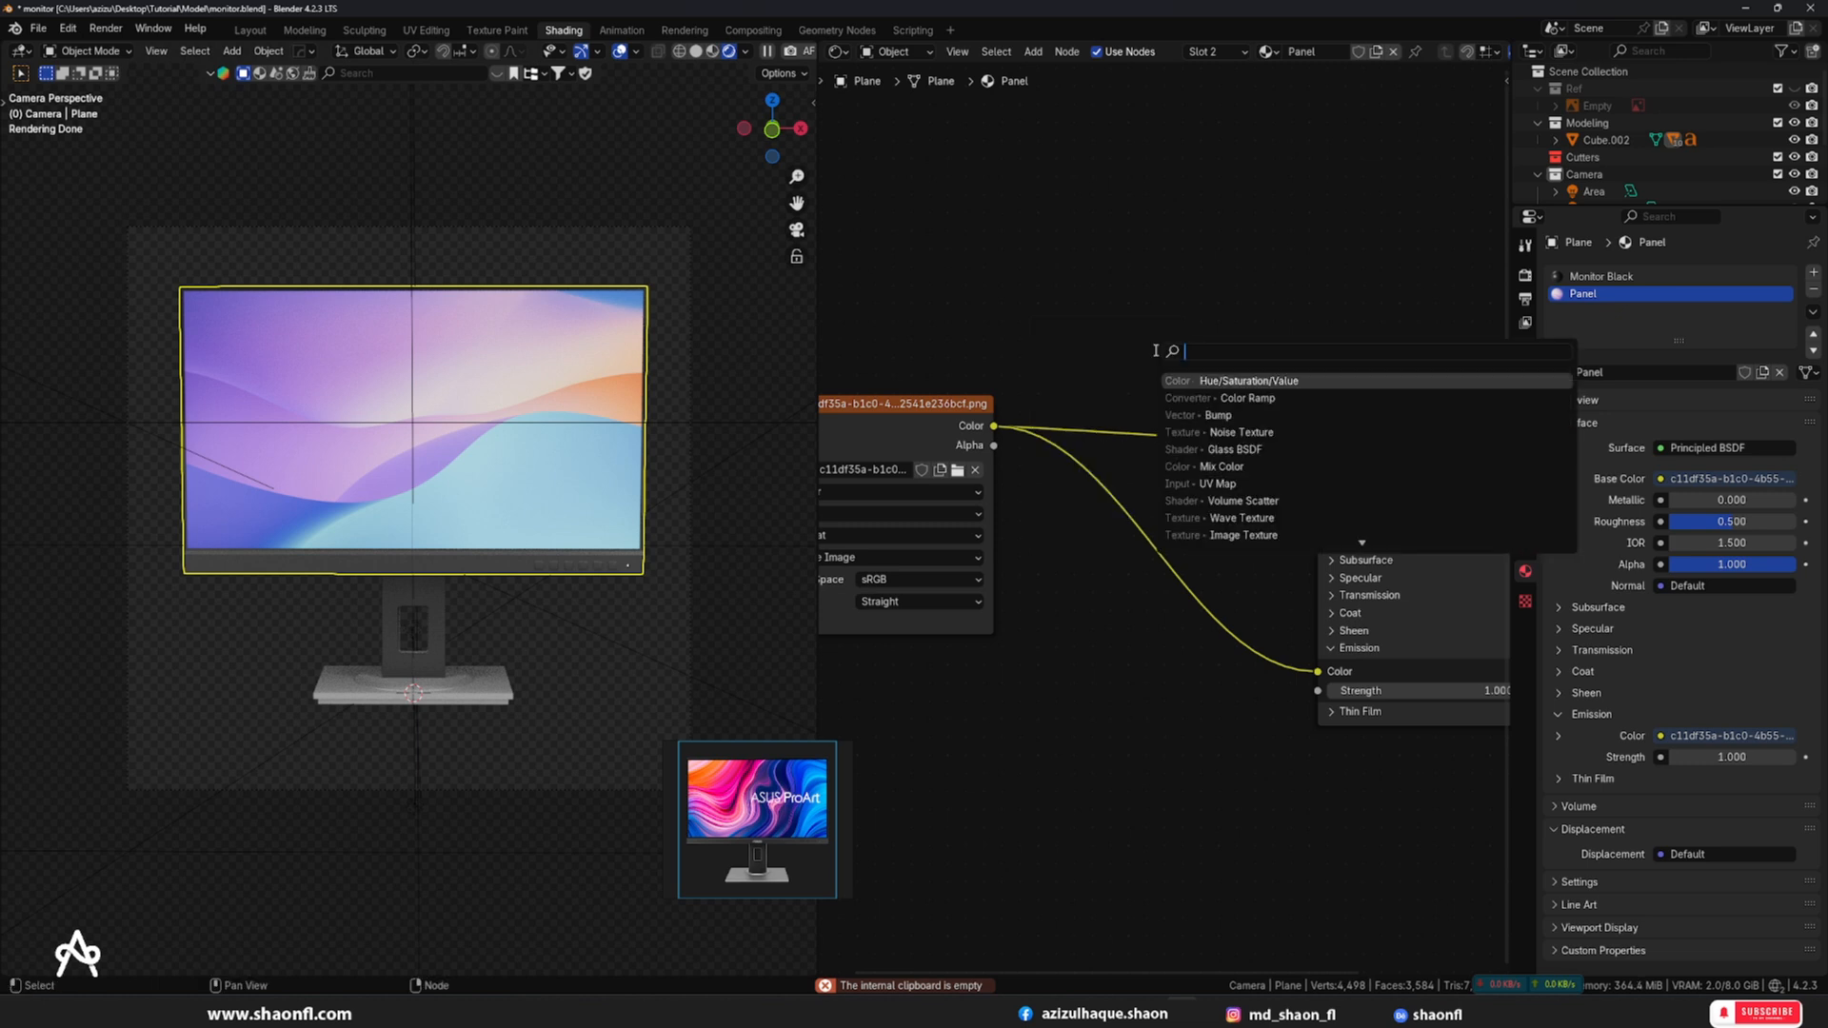
type("hu")
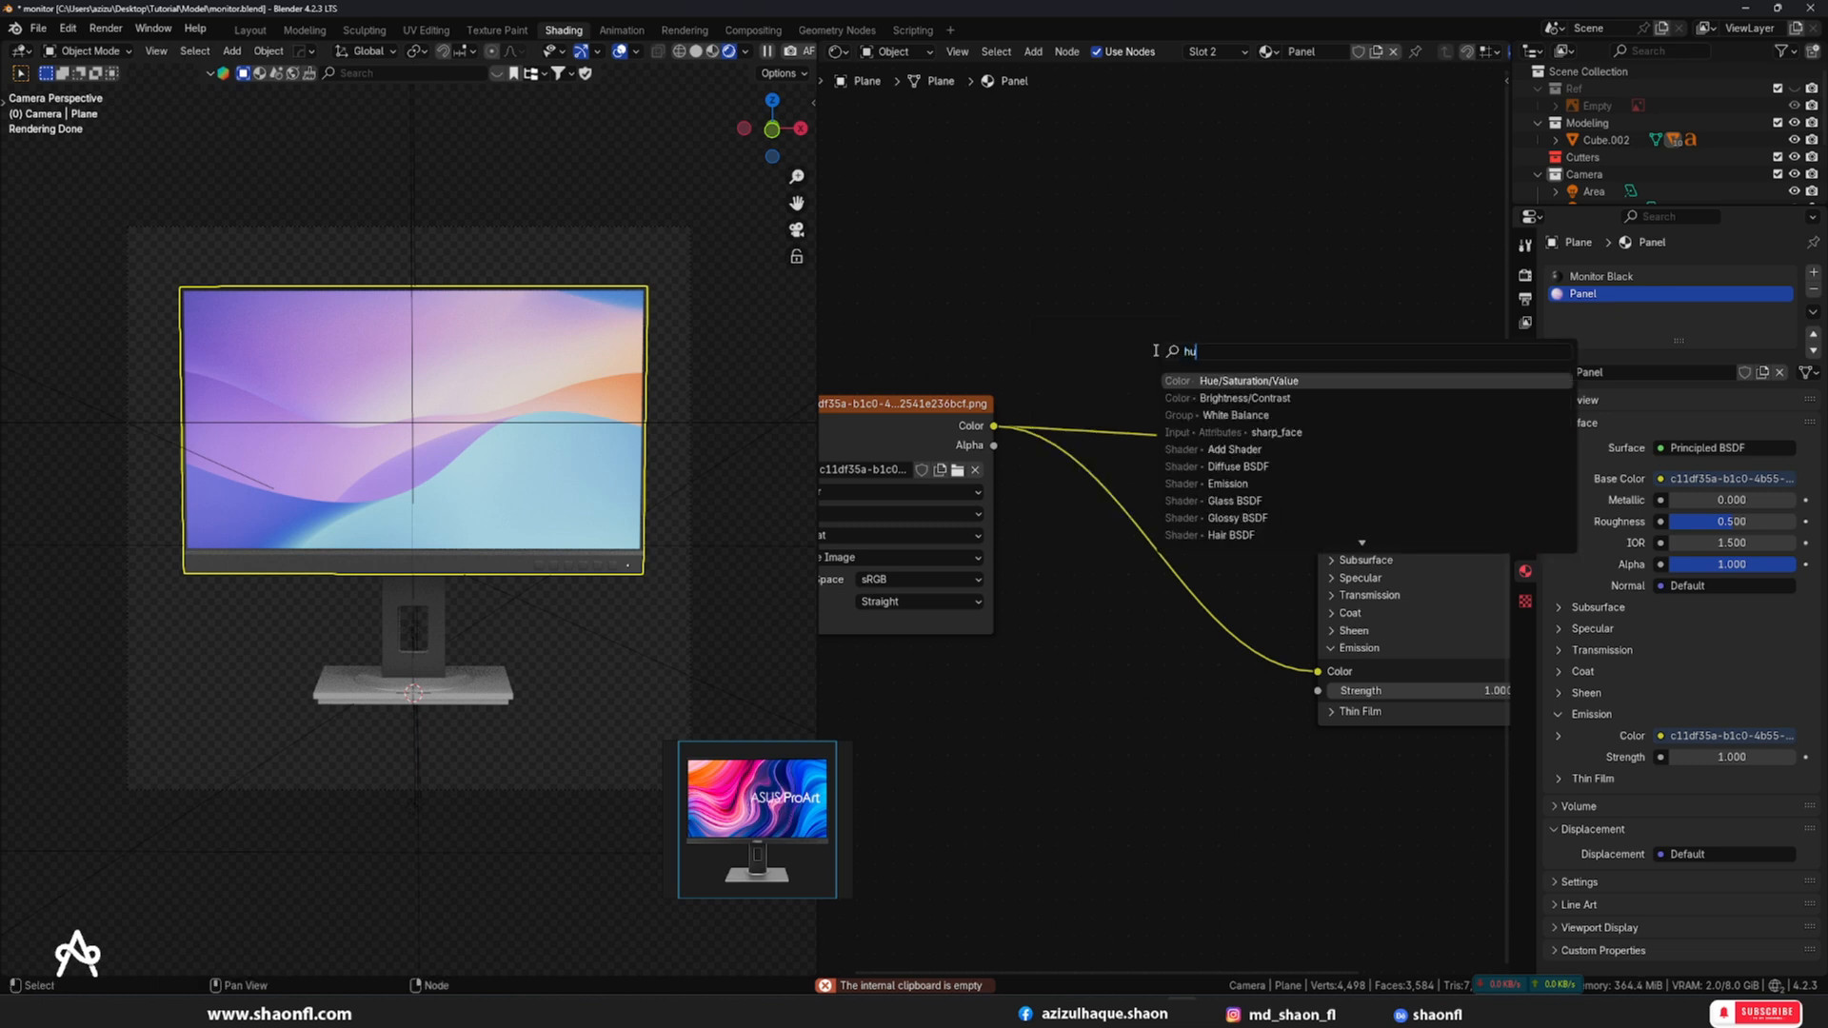
left_click(1216, 380)
left_click(1157, 305)
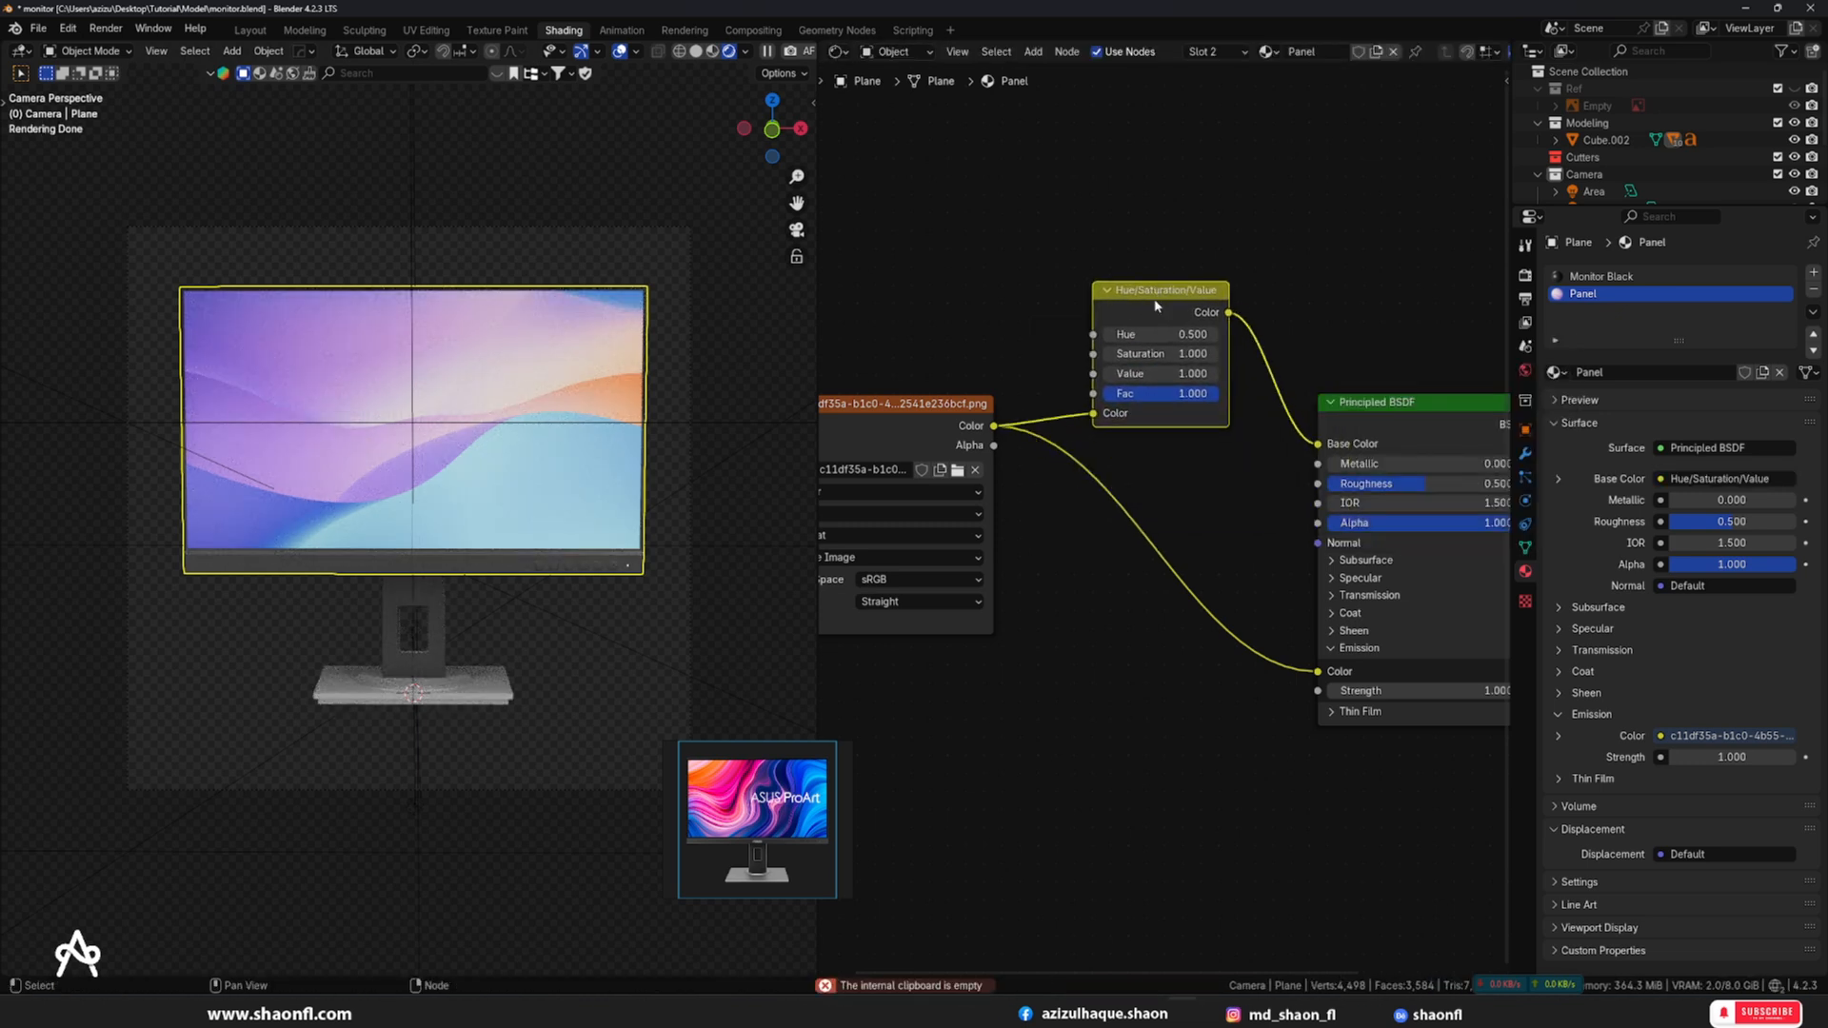
- Set the base color's Hue/Saturation/Value node to saturation 2, value 2 and hue 0.1
left_click_drag(1140, 354, 1333, 354)
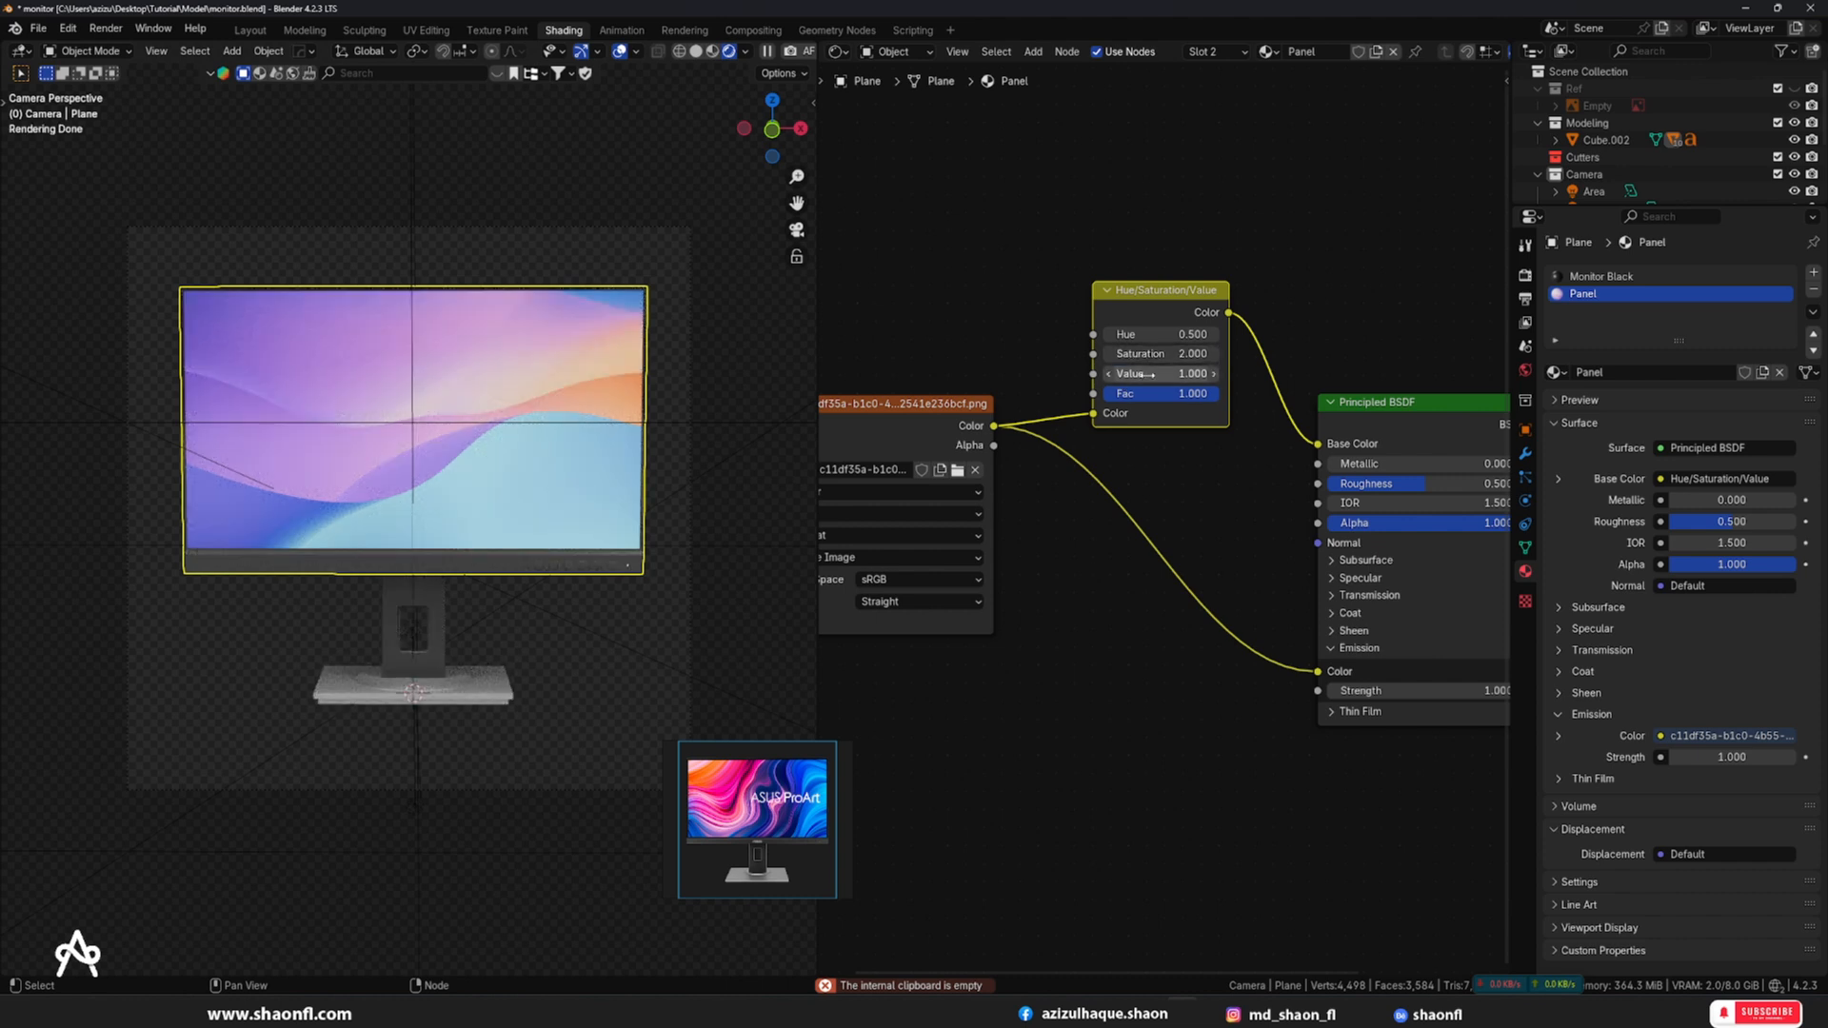
left_click_drag(1147, 375, 1334, 375)
mouse_move(1196, 395)
left_mouse_down()
mouse_move(1072, 395)
mouse_move(1209, 395)
left_mouse_up()
left_click_drag(1139, 335, 1052, 335)
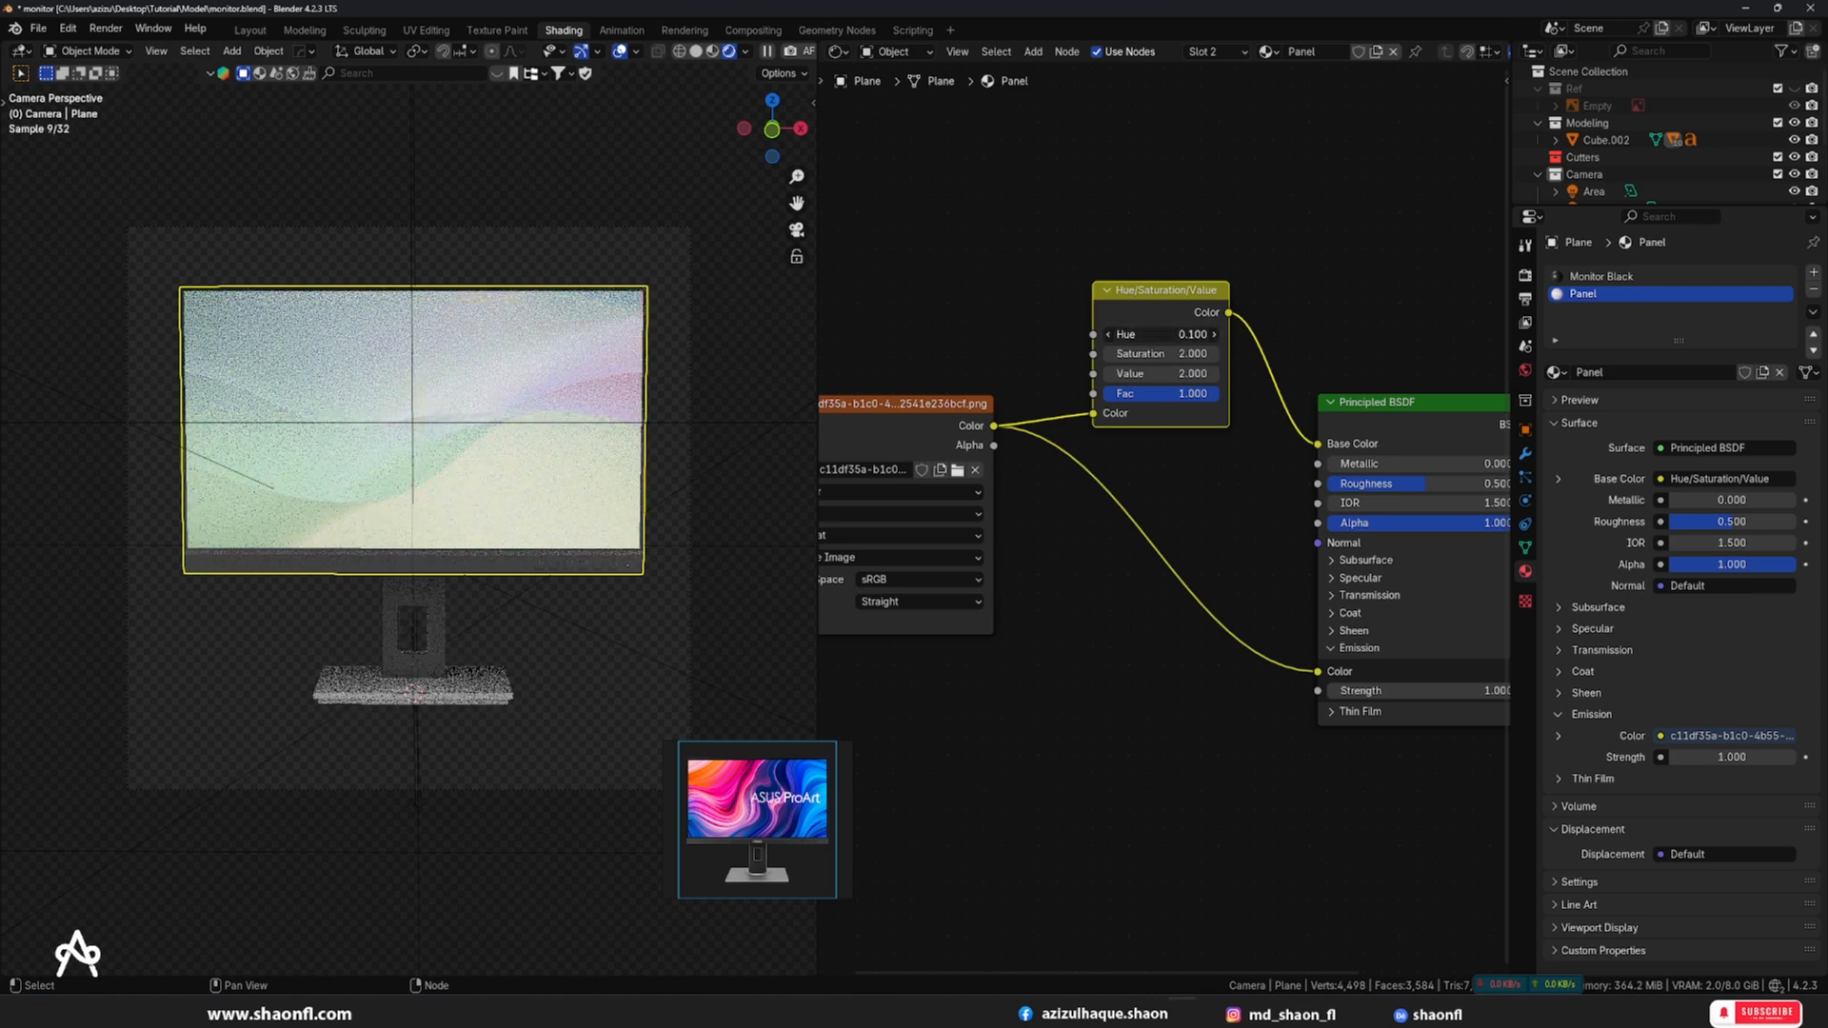
- Set the hue of the base color's Hue/Saturation/Value node to 0.5
left_click(1156, 336)
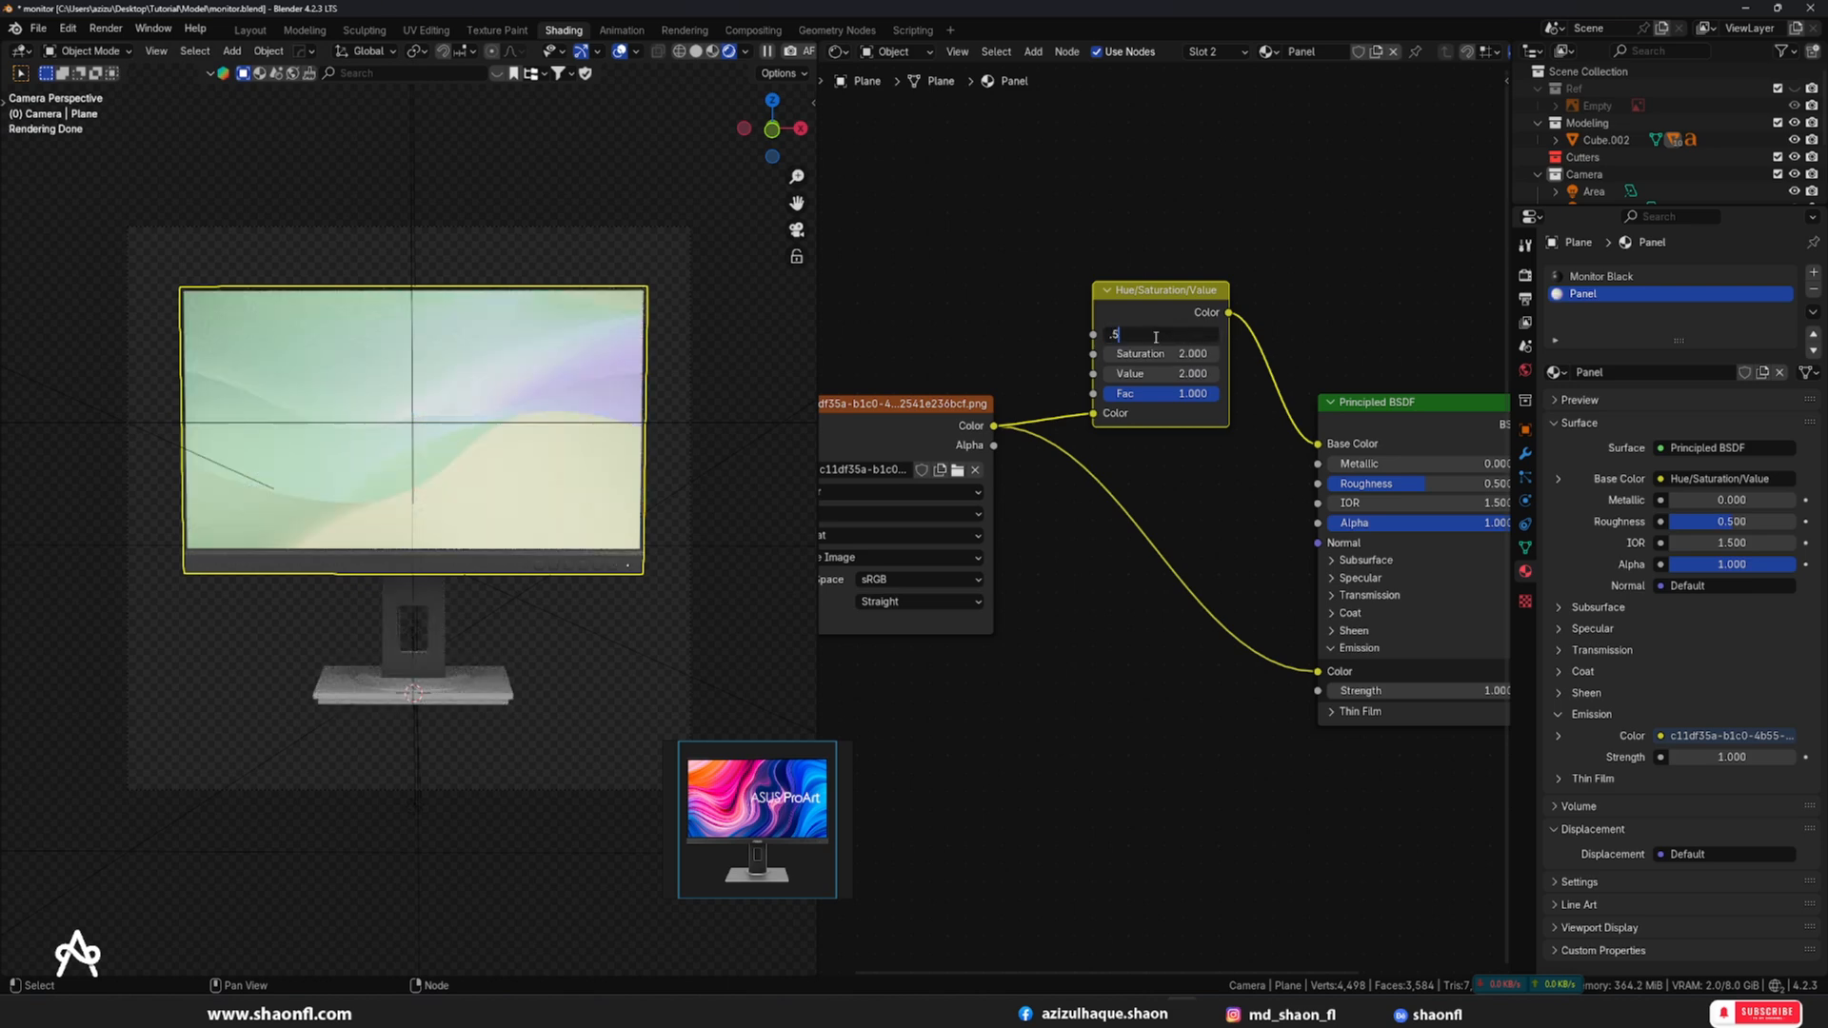
type(".5")
key("Return")
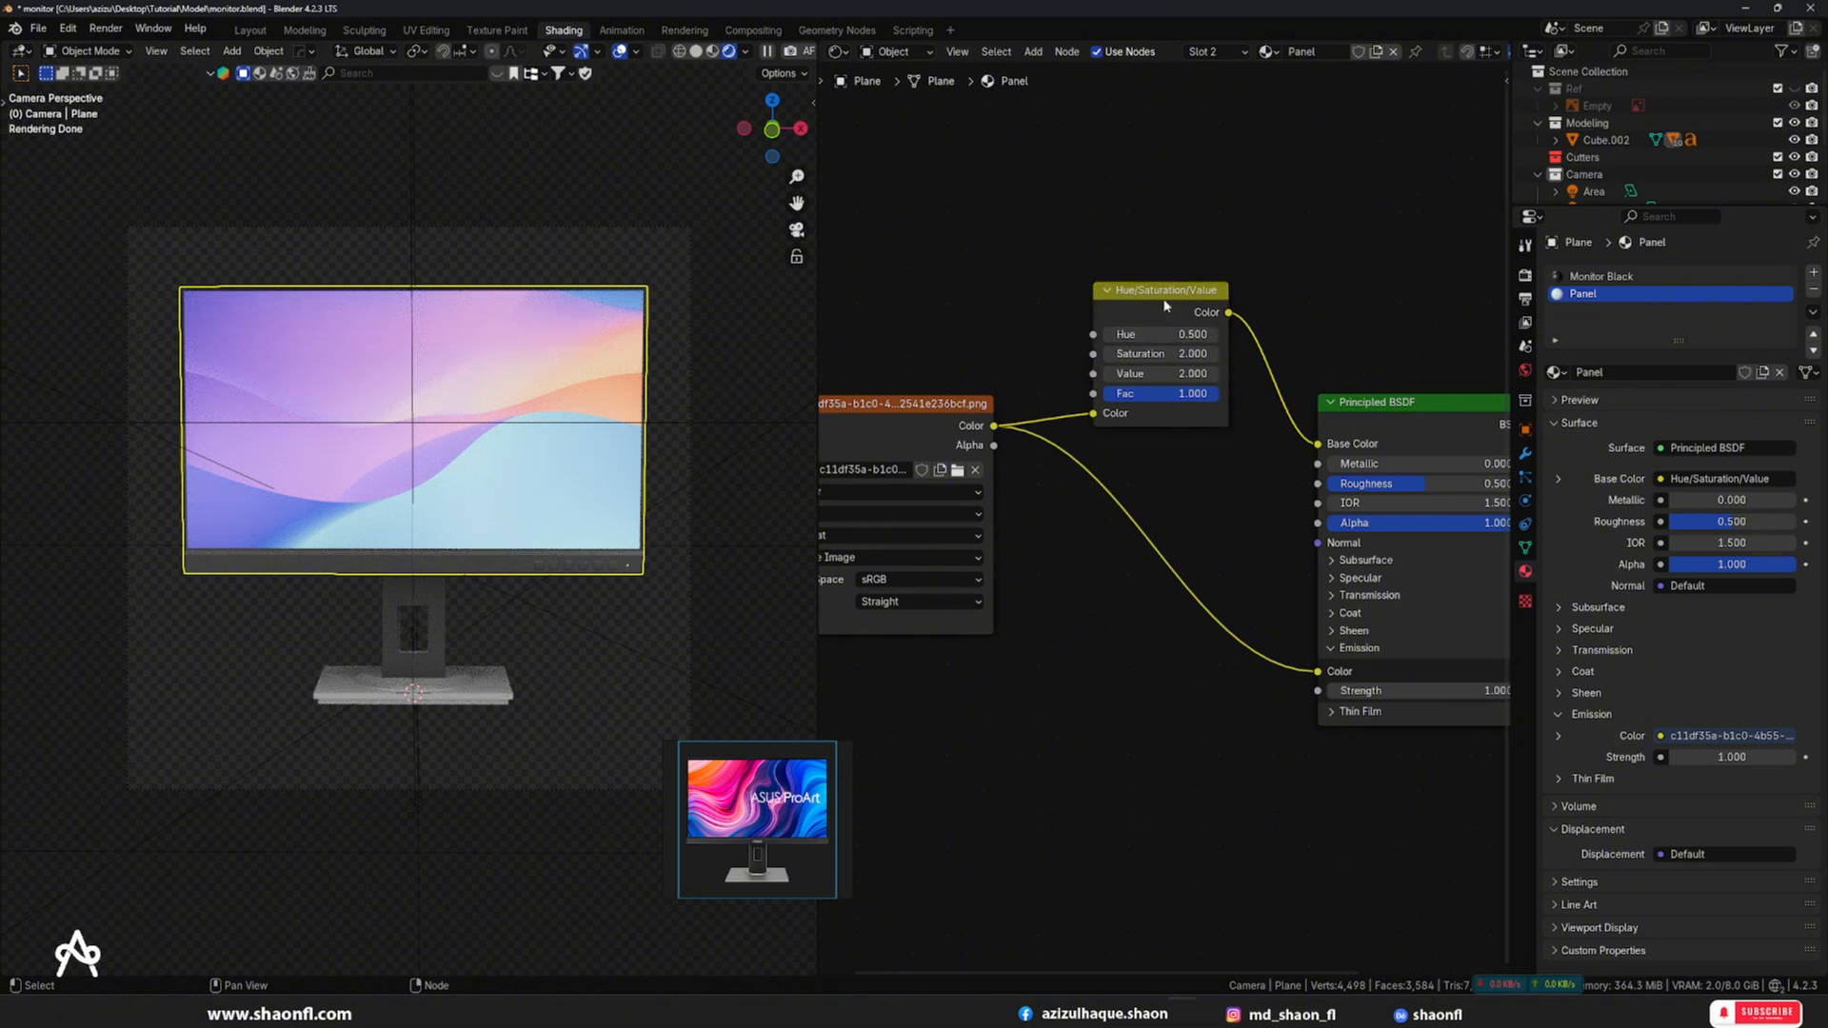
- Insert a Brightness/Contrast node between the Hue/Saturation/Value node and the base color, with contrast 1.6
left_click_drag(1163, 305, 1089, 241)
key("shift+a")
type("c")
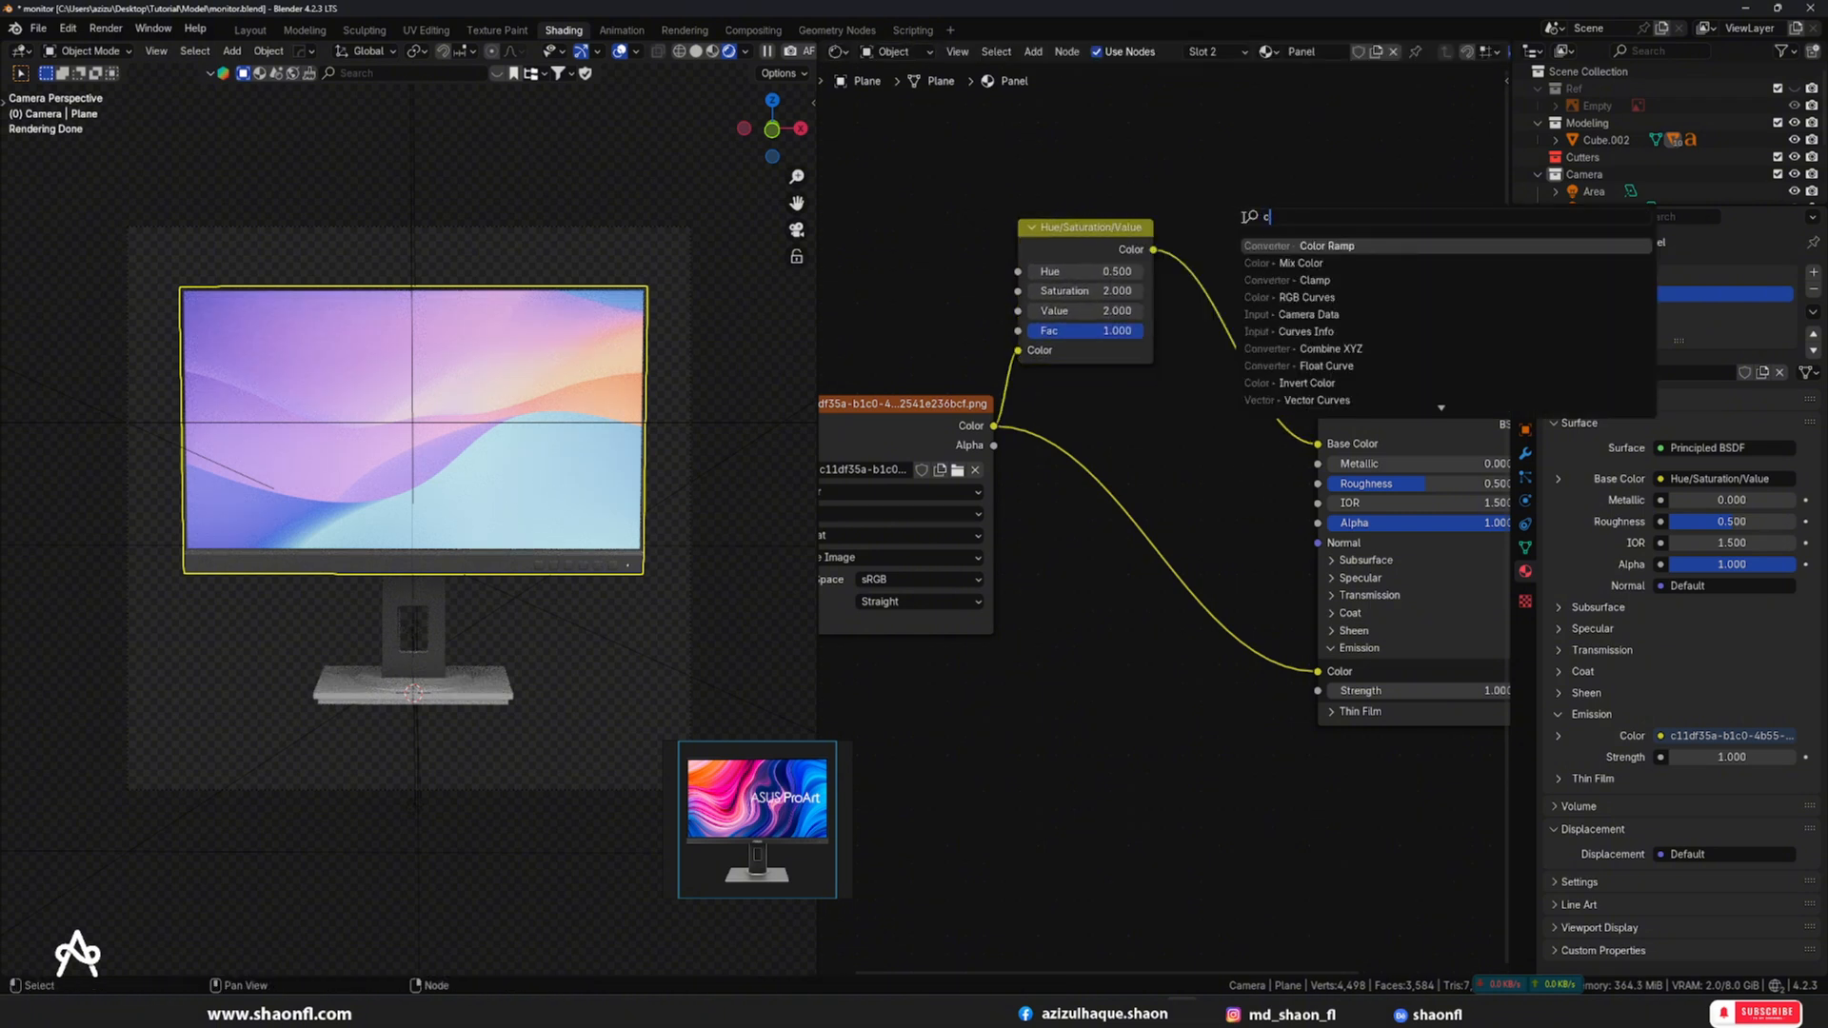
key("BackSpace")
type("hu")
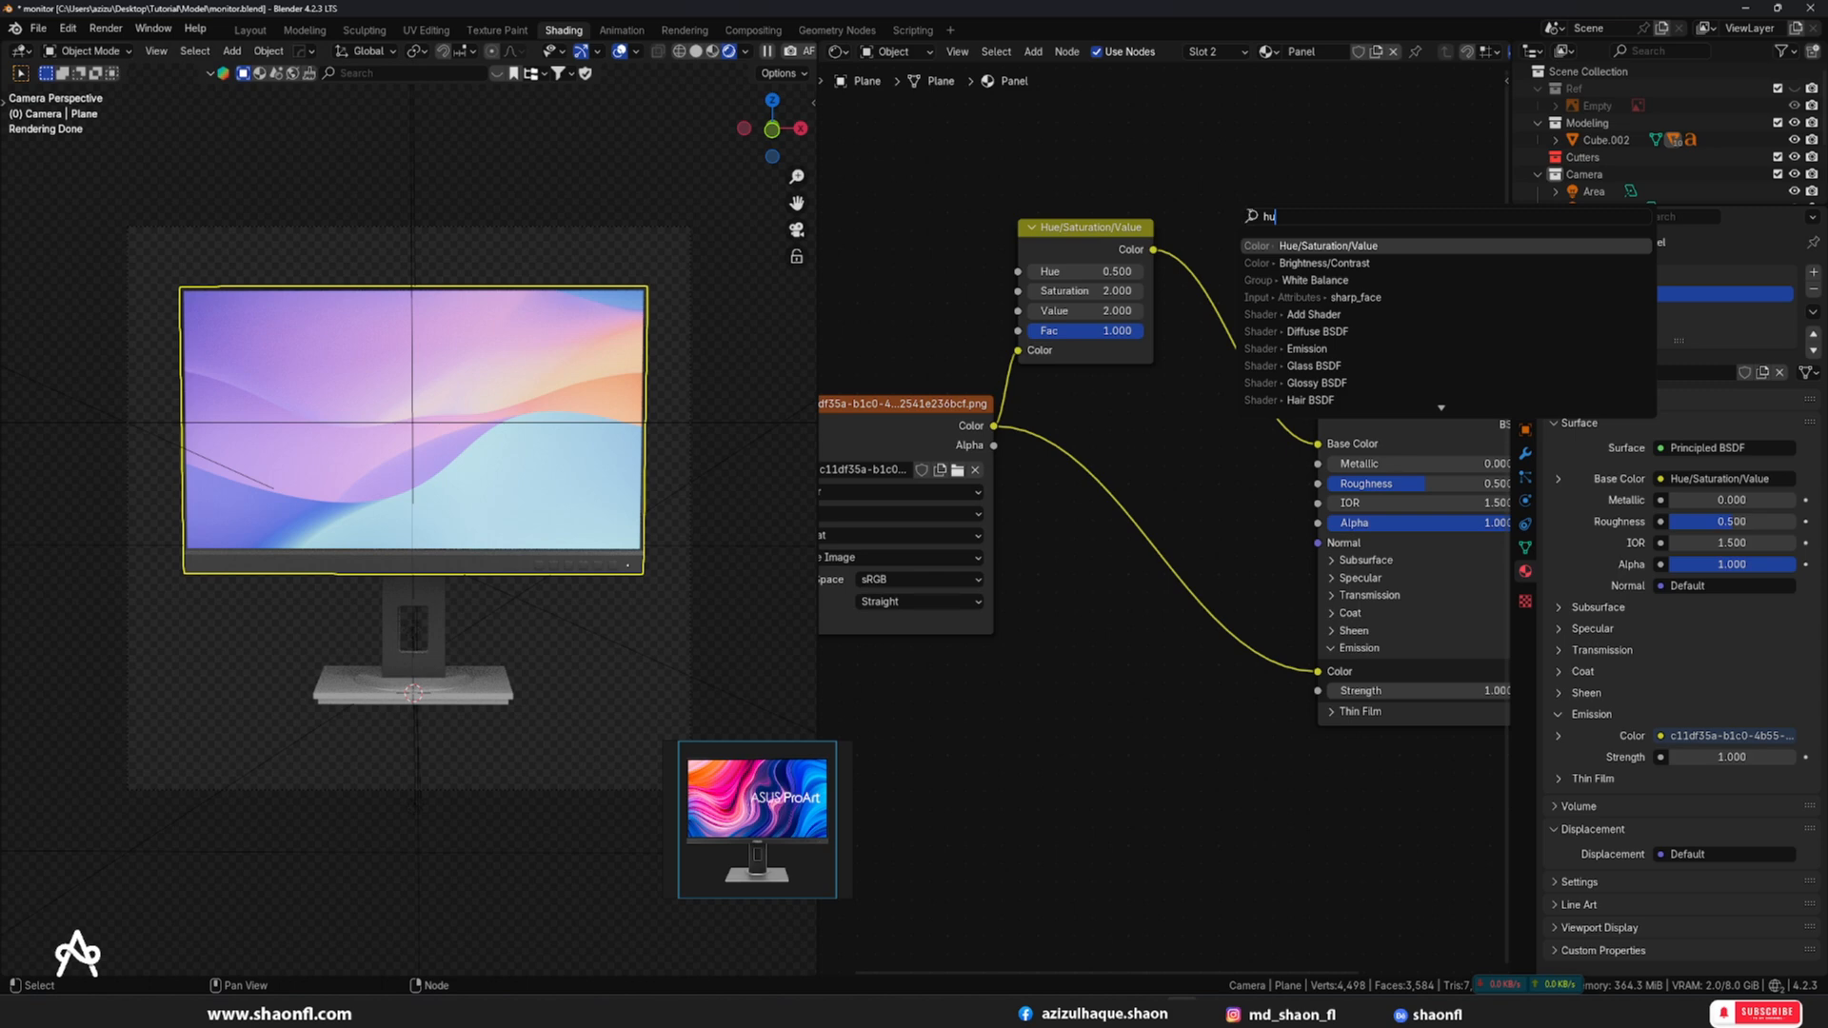
left_click(1288, 263)
left_click(1210, 292)
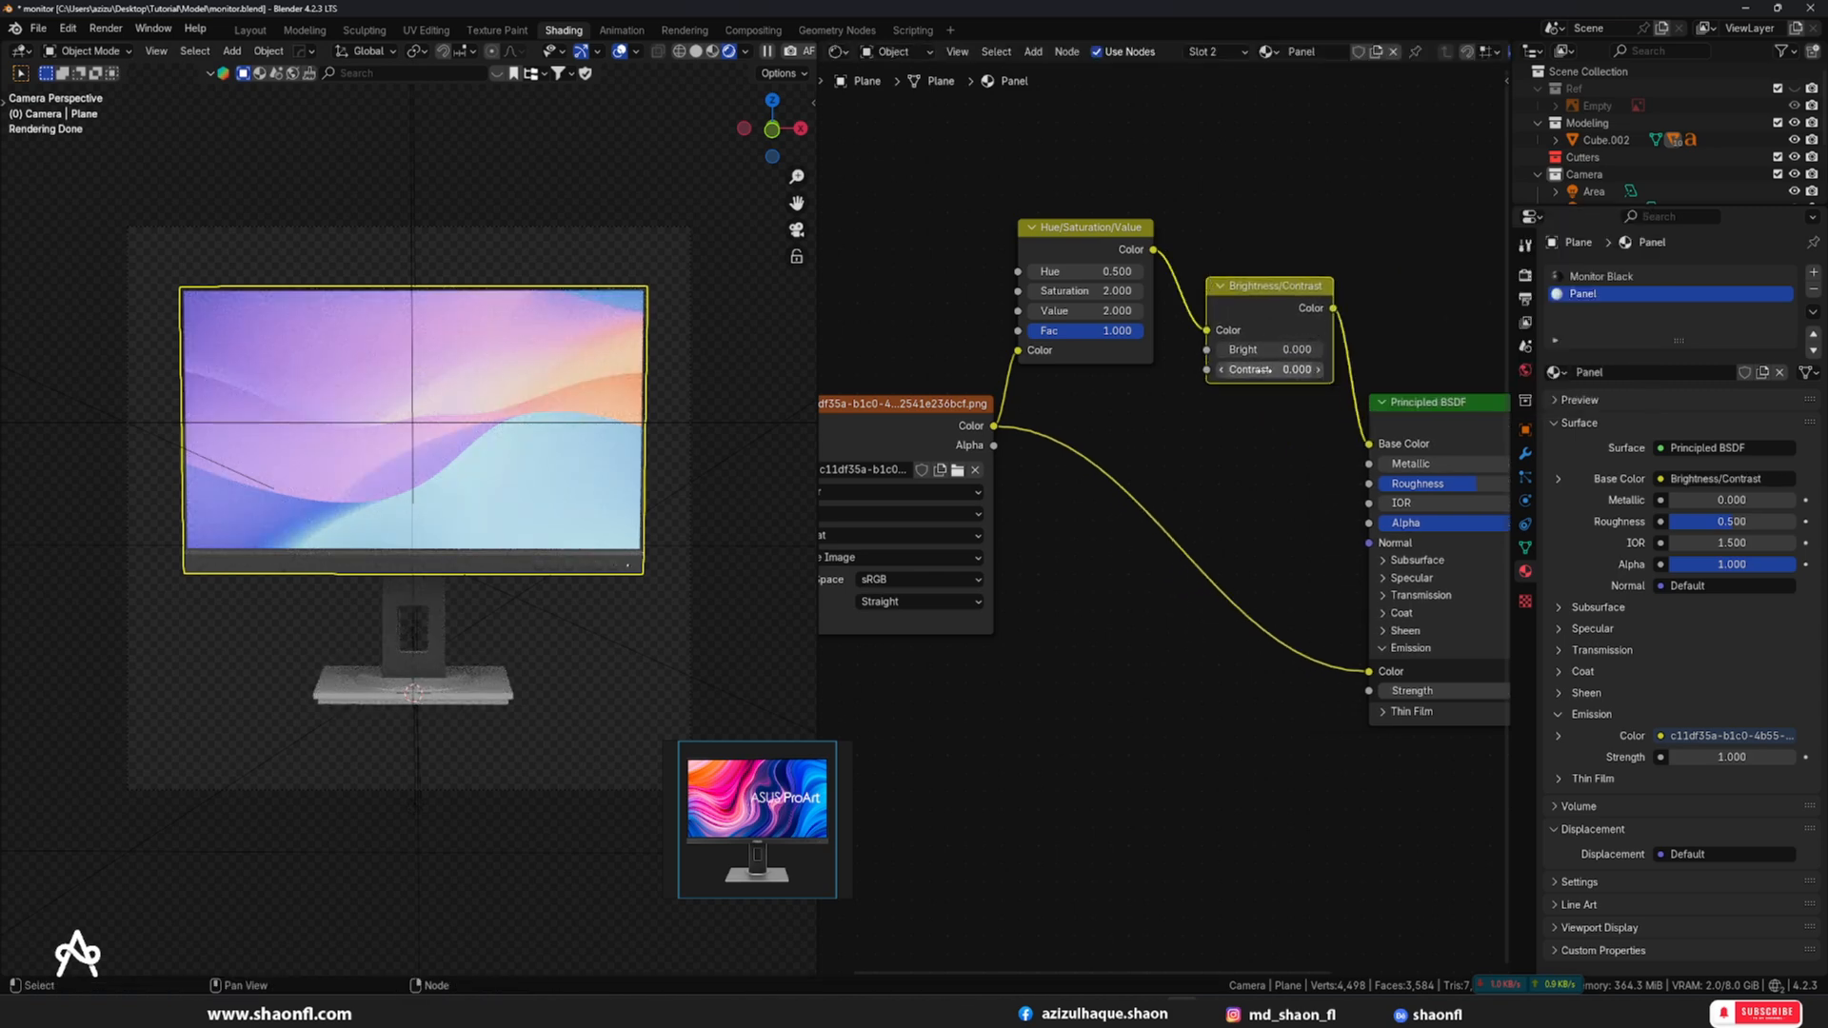
mouse_move(1266, 370)
left_mouse_down()
mouse_move(1210, 369)
mouse_move(1295, 369)
left_mouse_up()
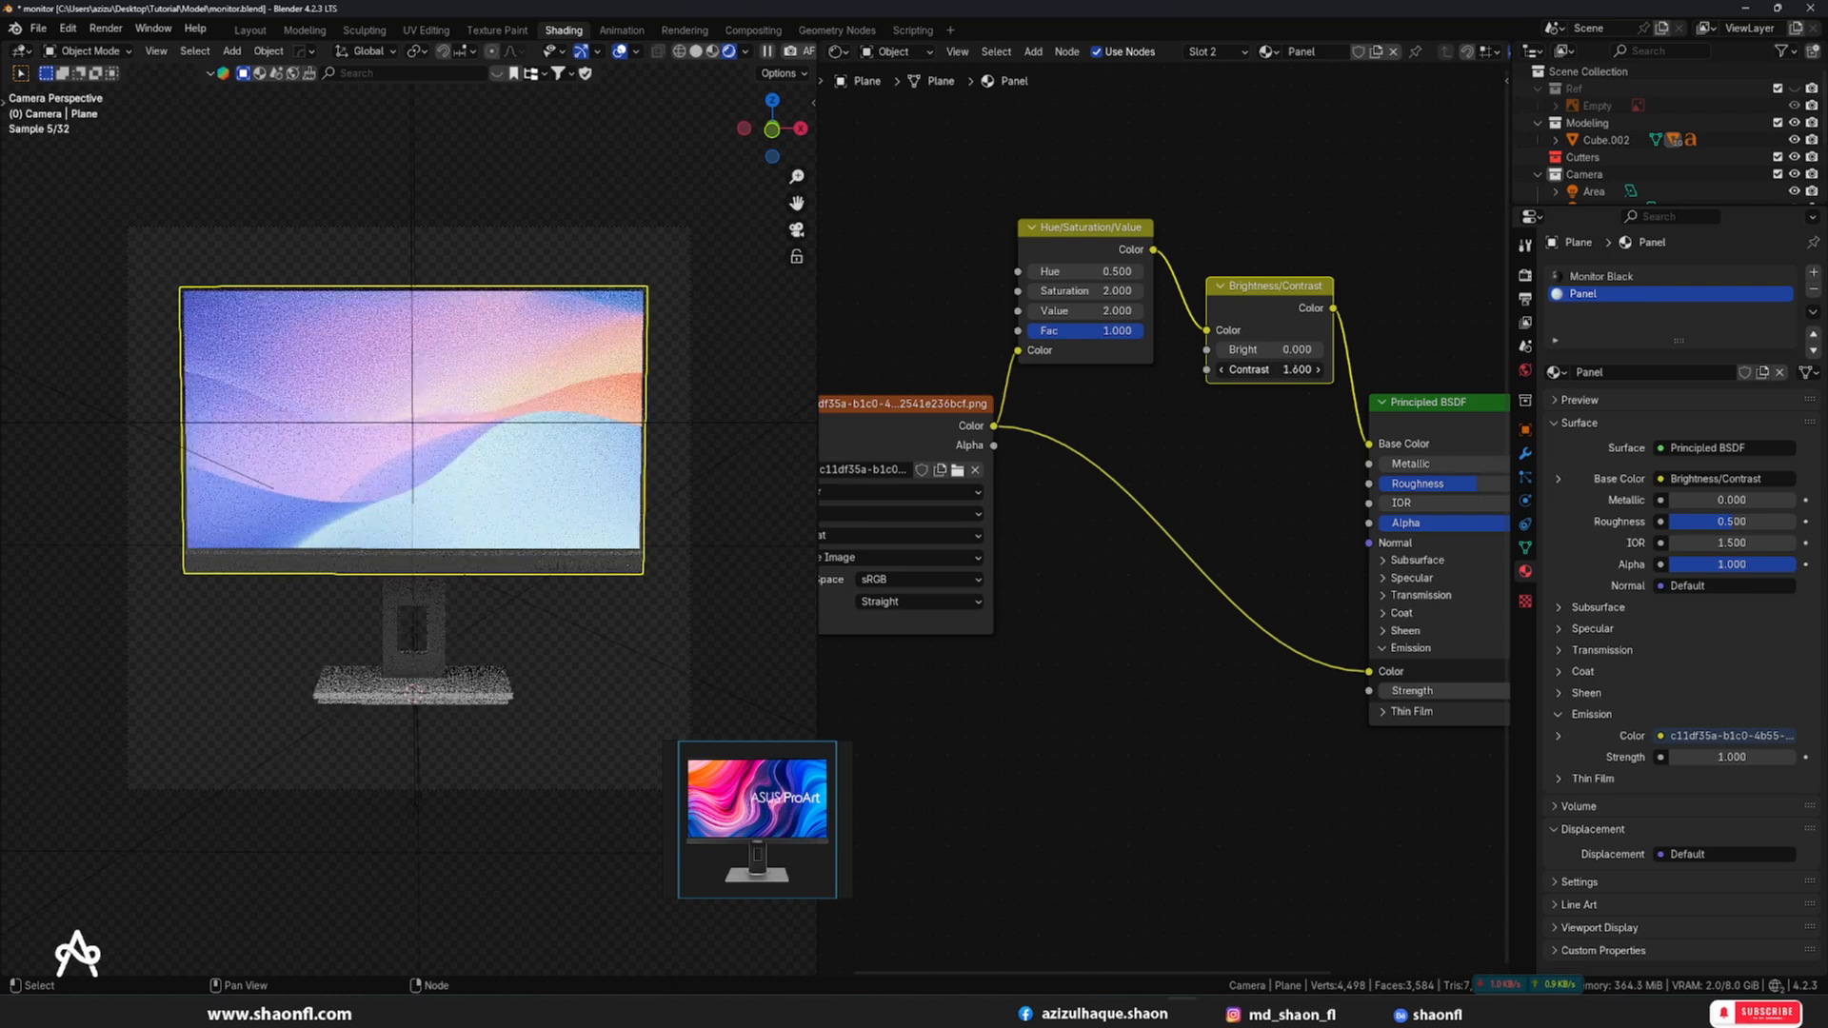
left_click(529, 209)
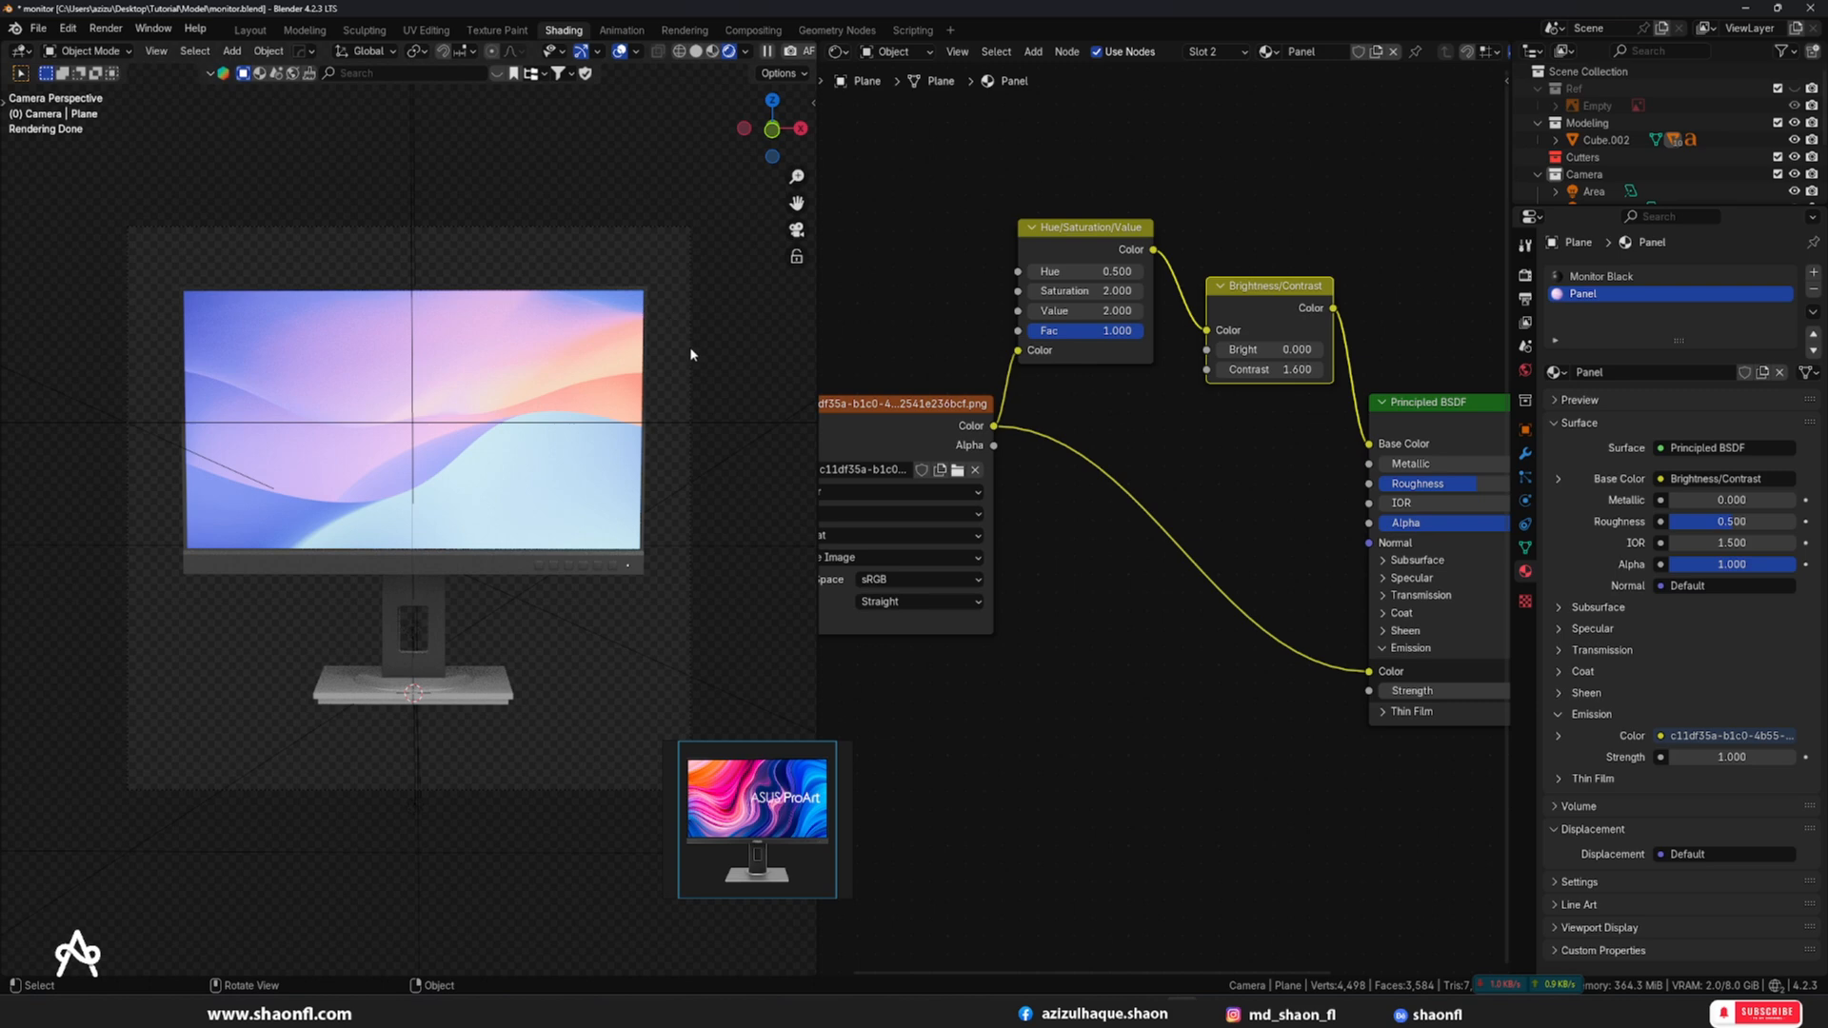
- Unwrap the monitor's selected screen face in the UV Editing workspace with Smart UV Project at its default settings
left_click(504, 306)
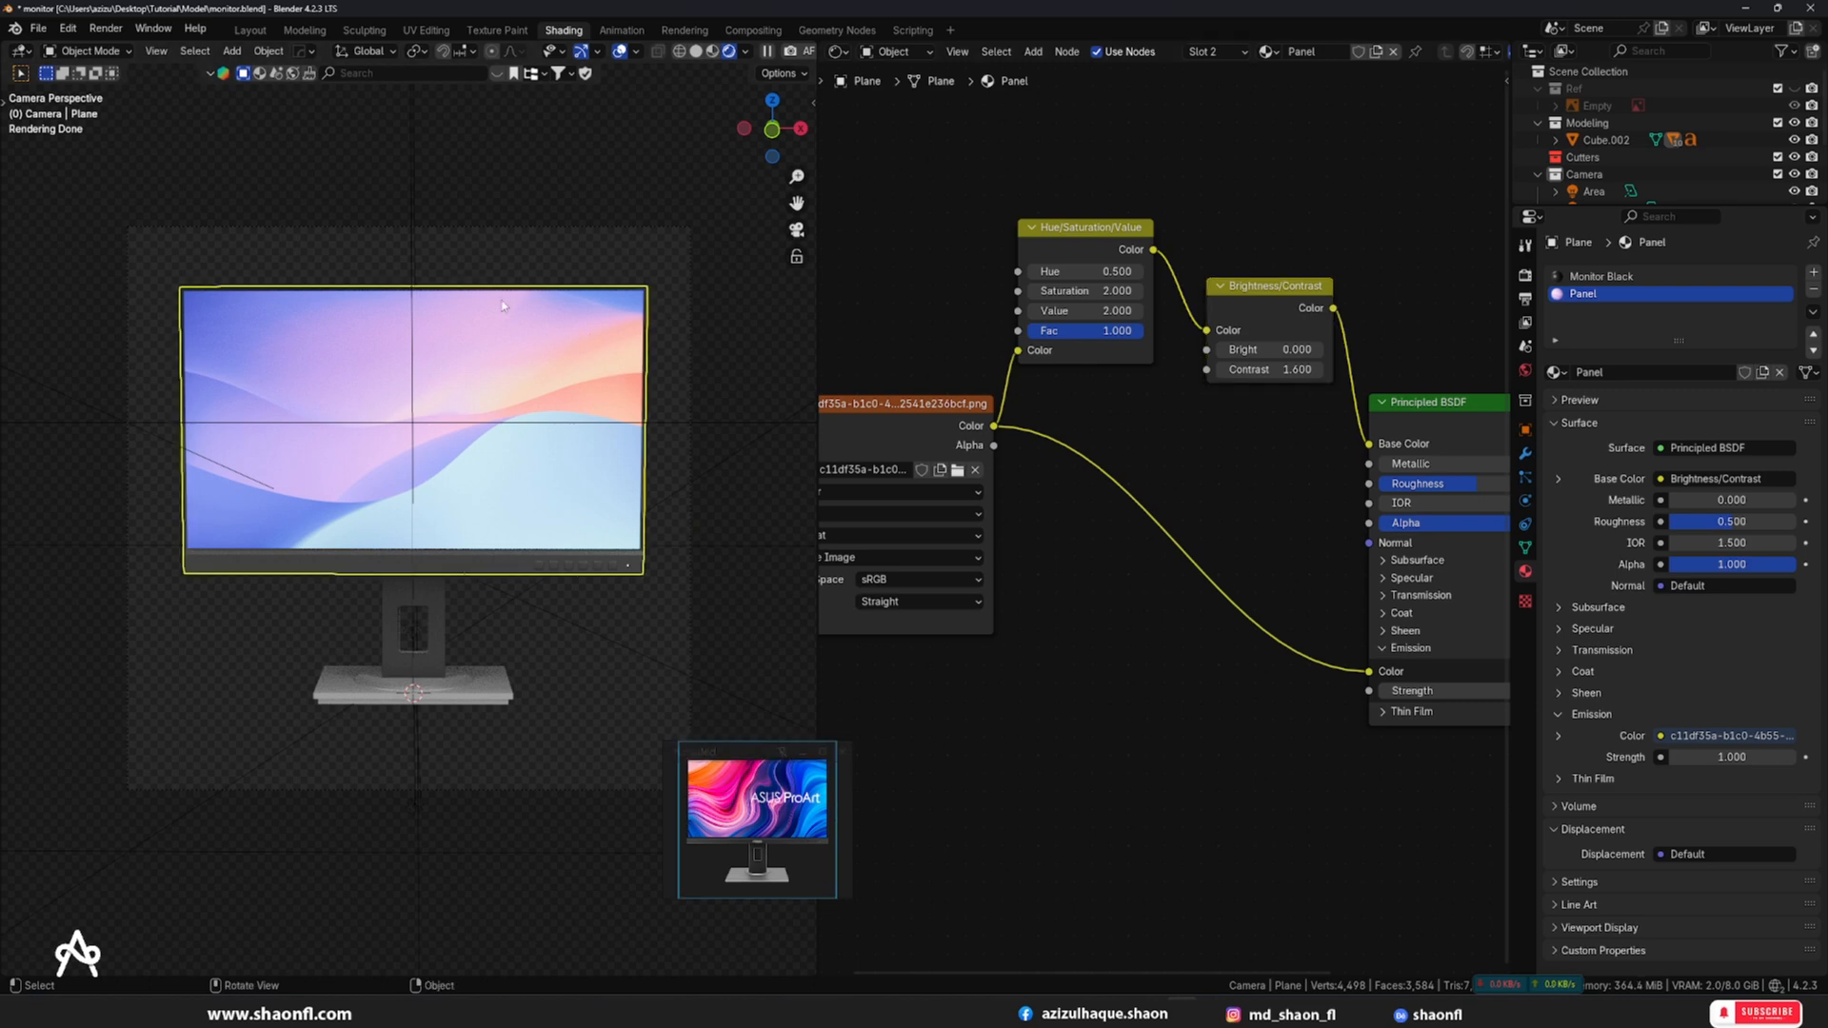
left_click(426, 30)
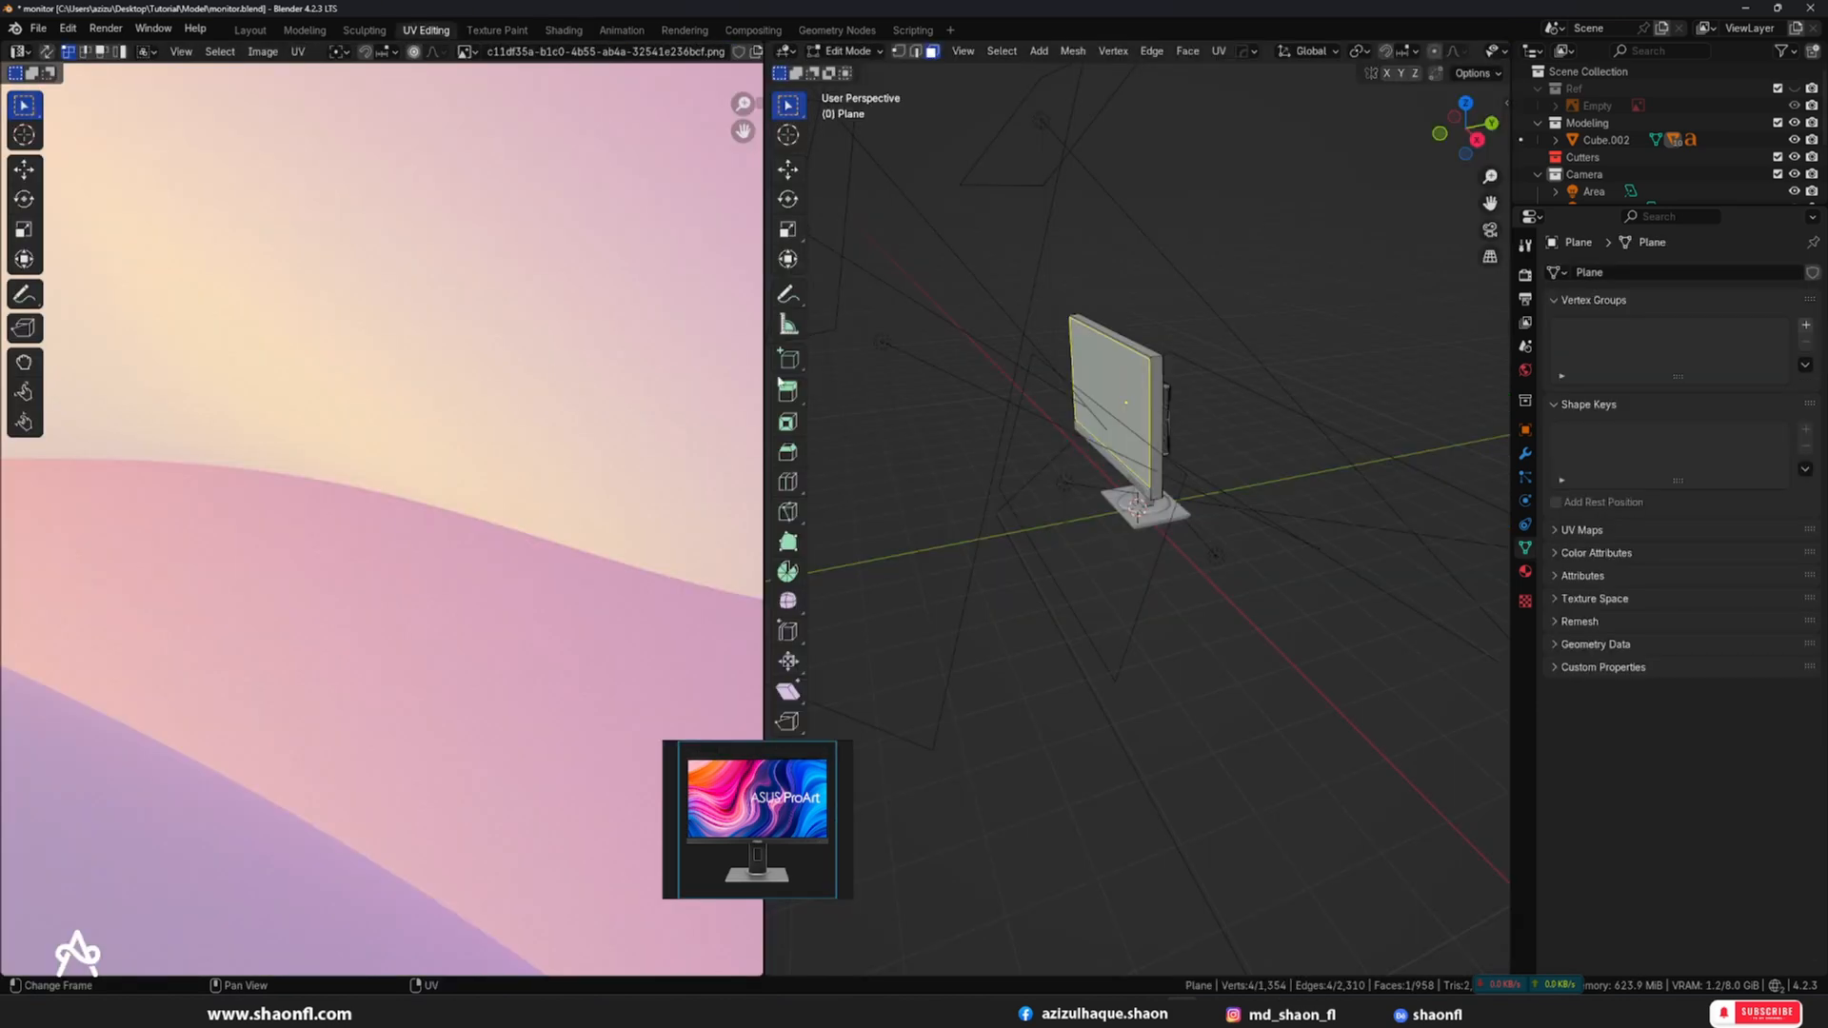
key("KP_1")
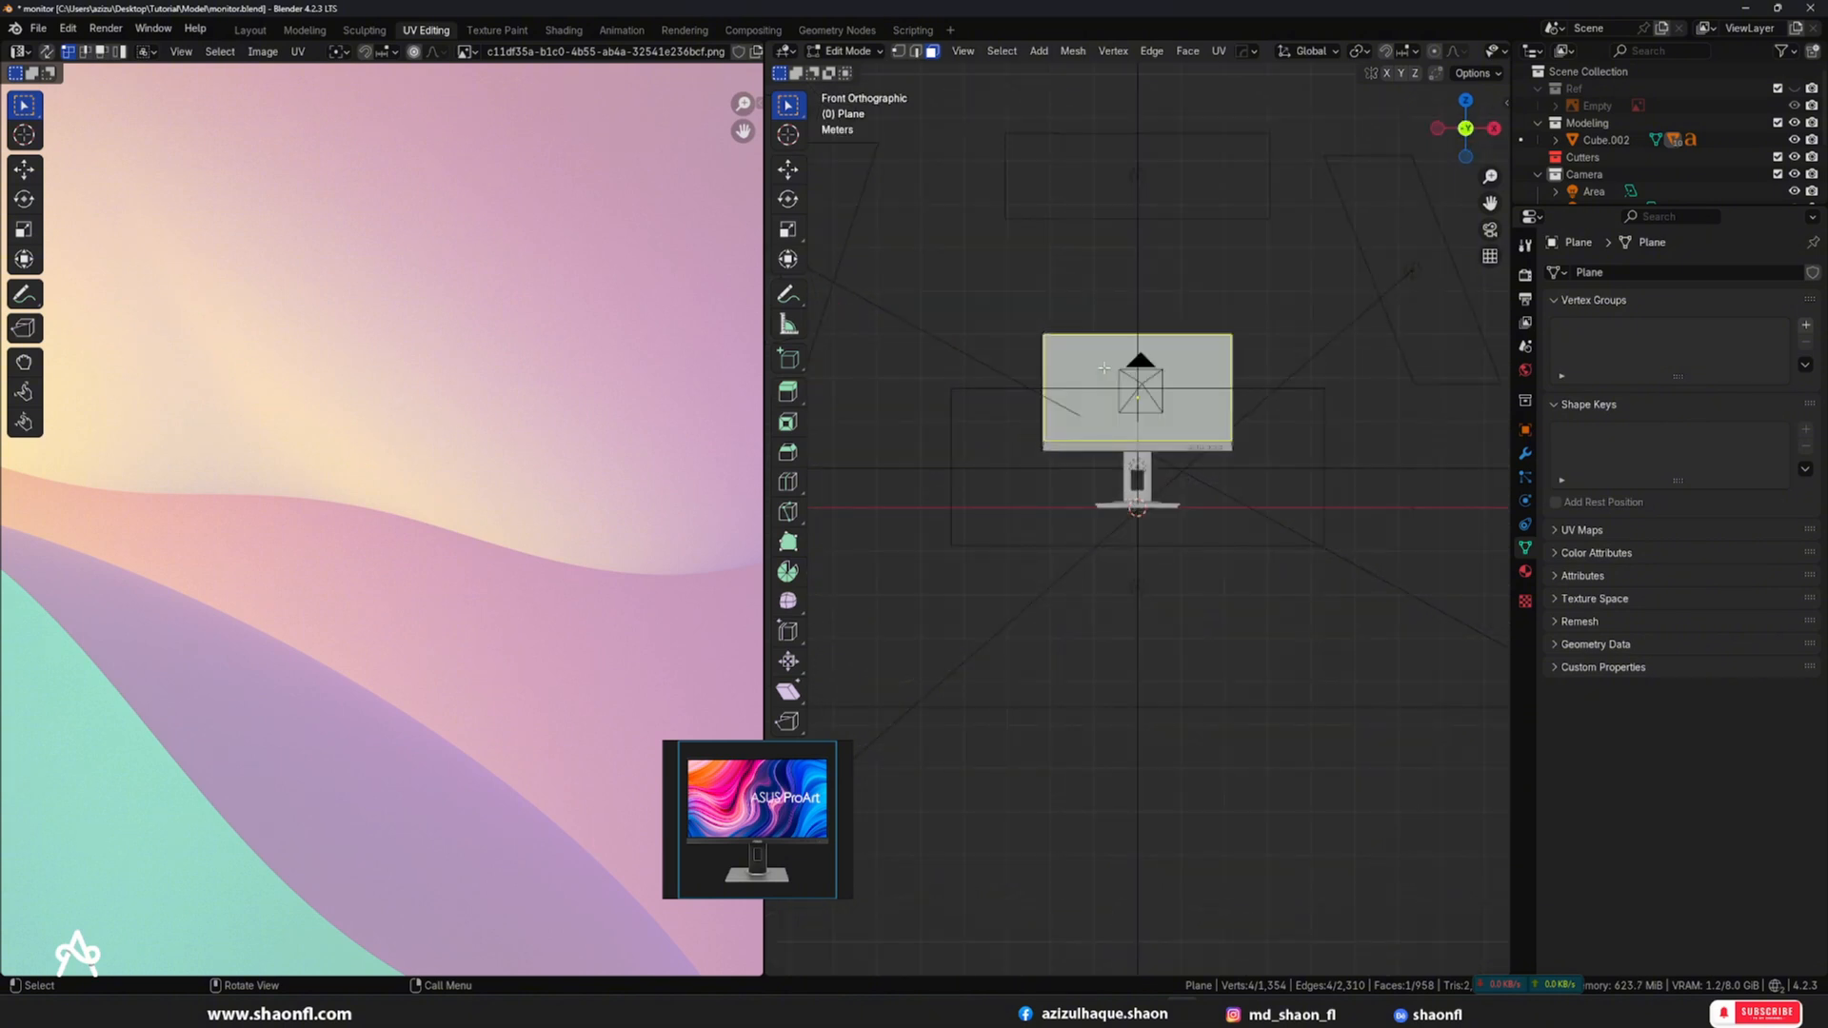
scroll(1138, 360, "down", 4)
scroll(432, 450, "down", 9)
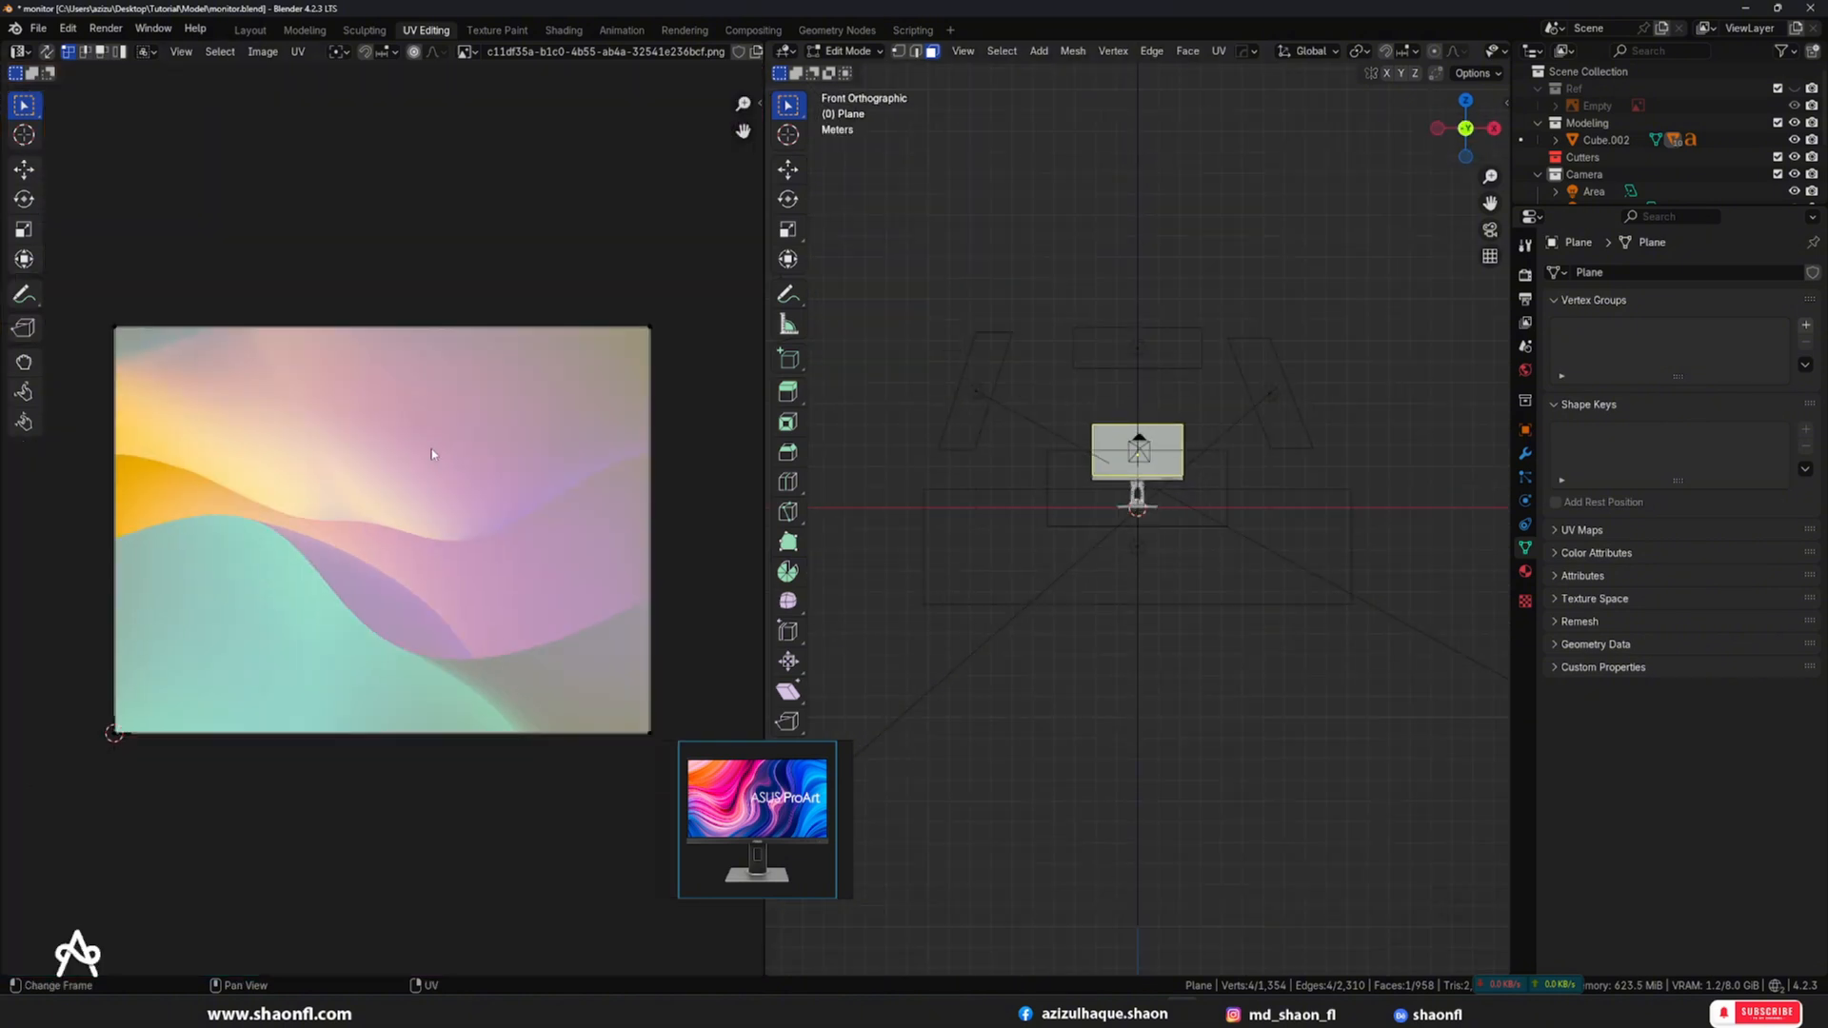
scroll(428, 445, "up", 4)
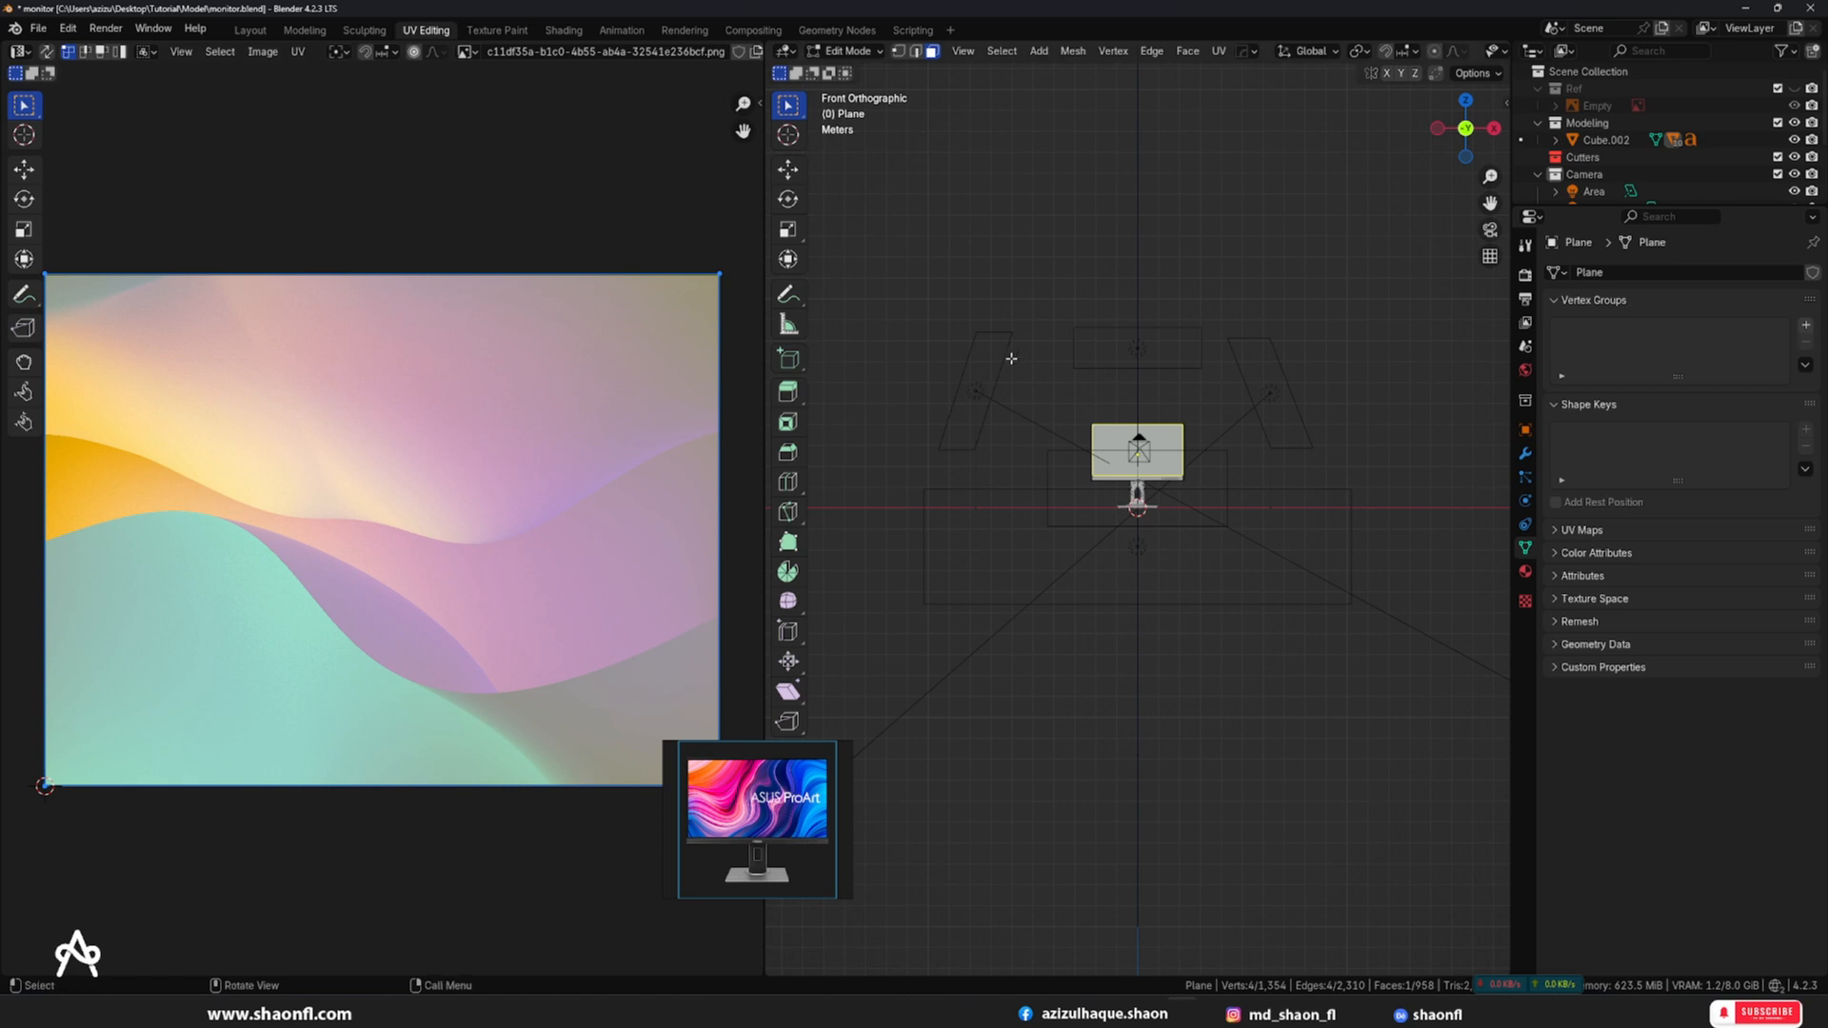
key("u")
left_click(952, 379)
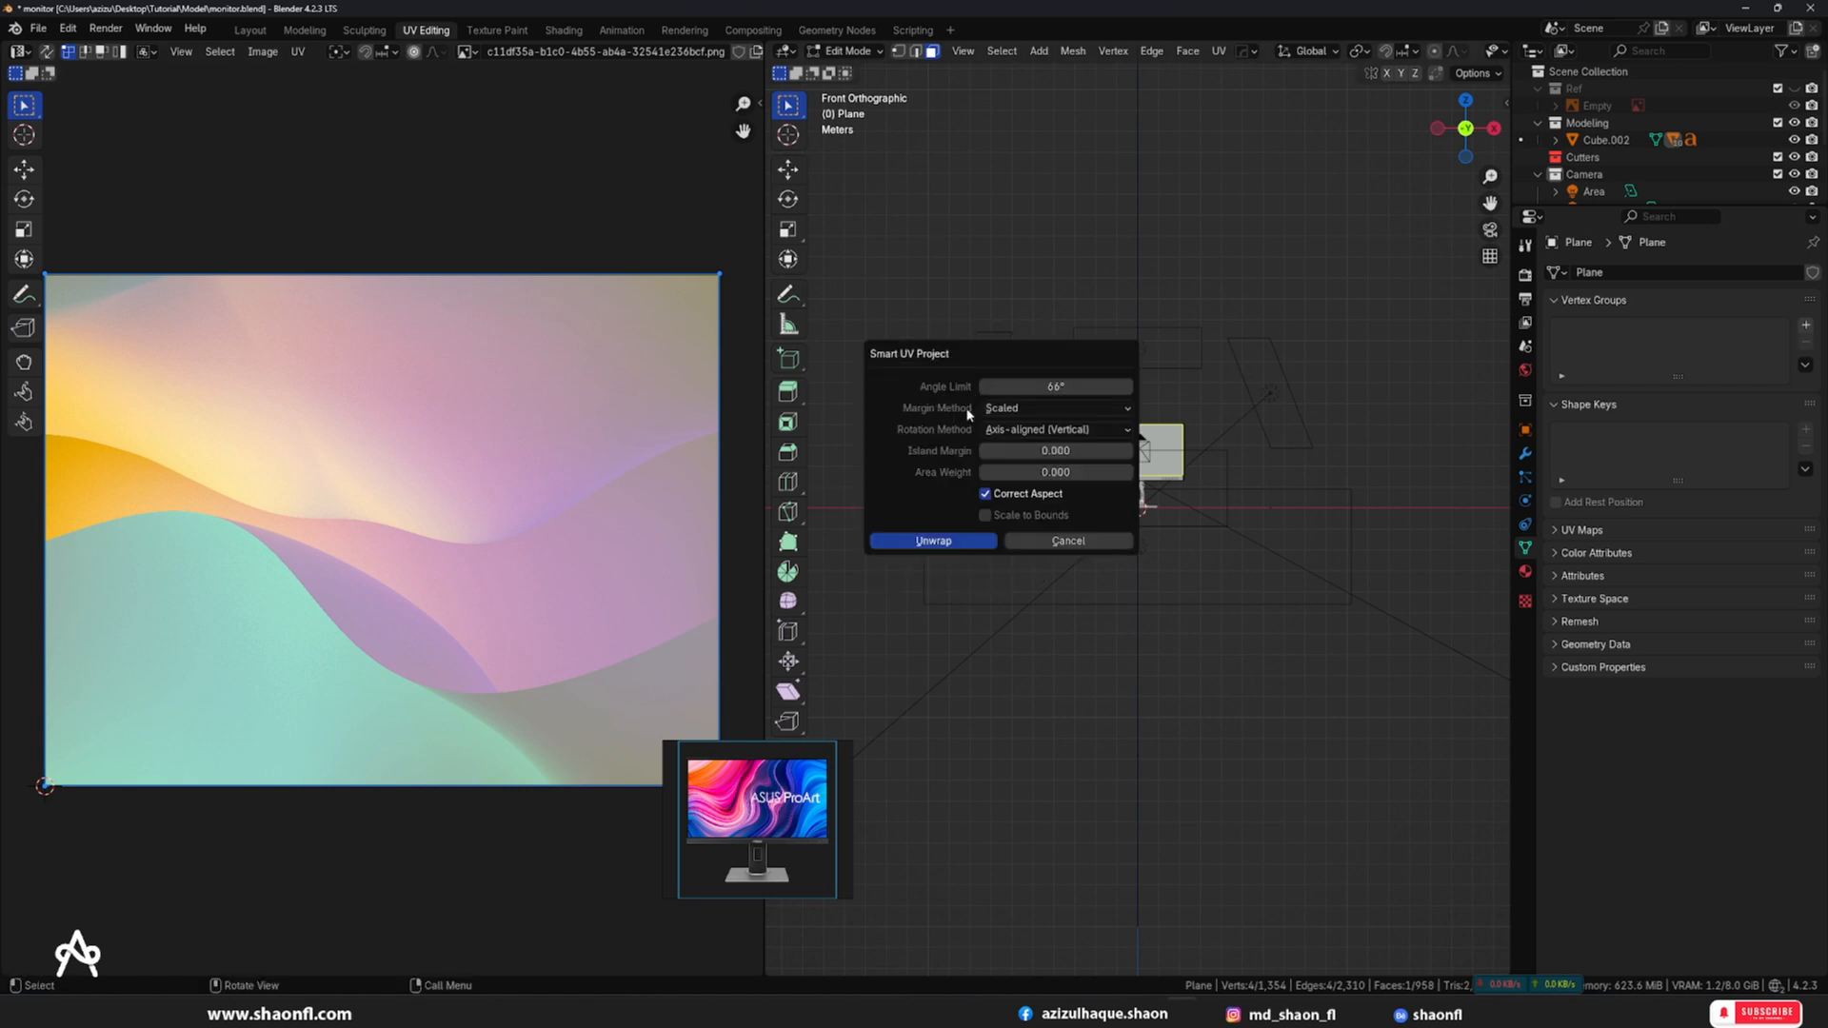
left_click(957, 541)
- Rotate the screen face's UV island 90 degrees, then center and enlarge it to cover most of the wallpaper image's width
scroll(474, 484, "down", 4)
scroll(515, 457, "up", 3)
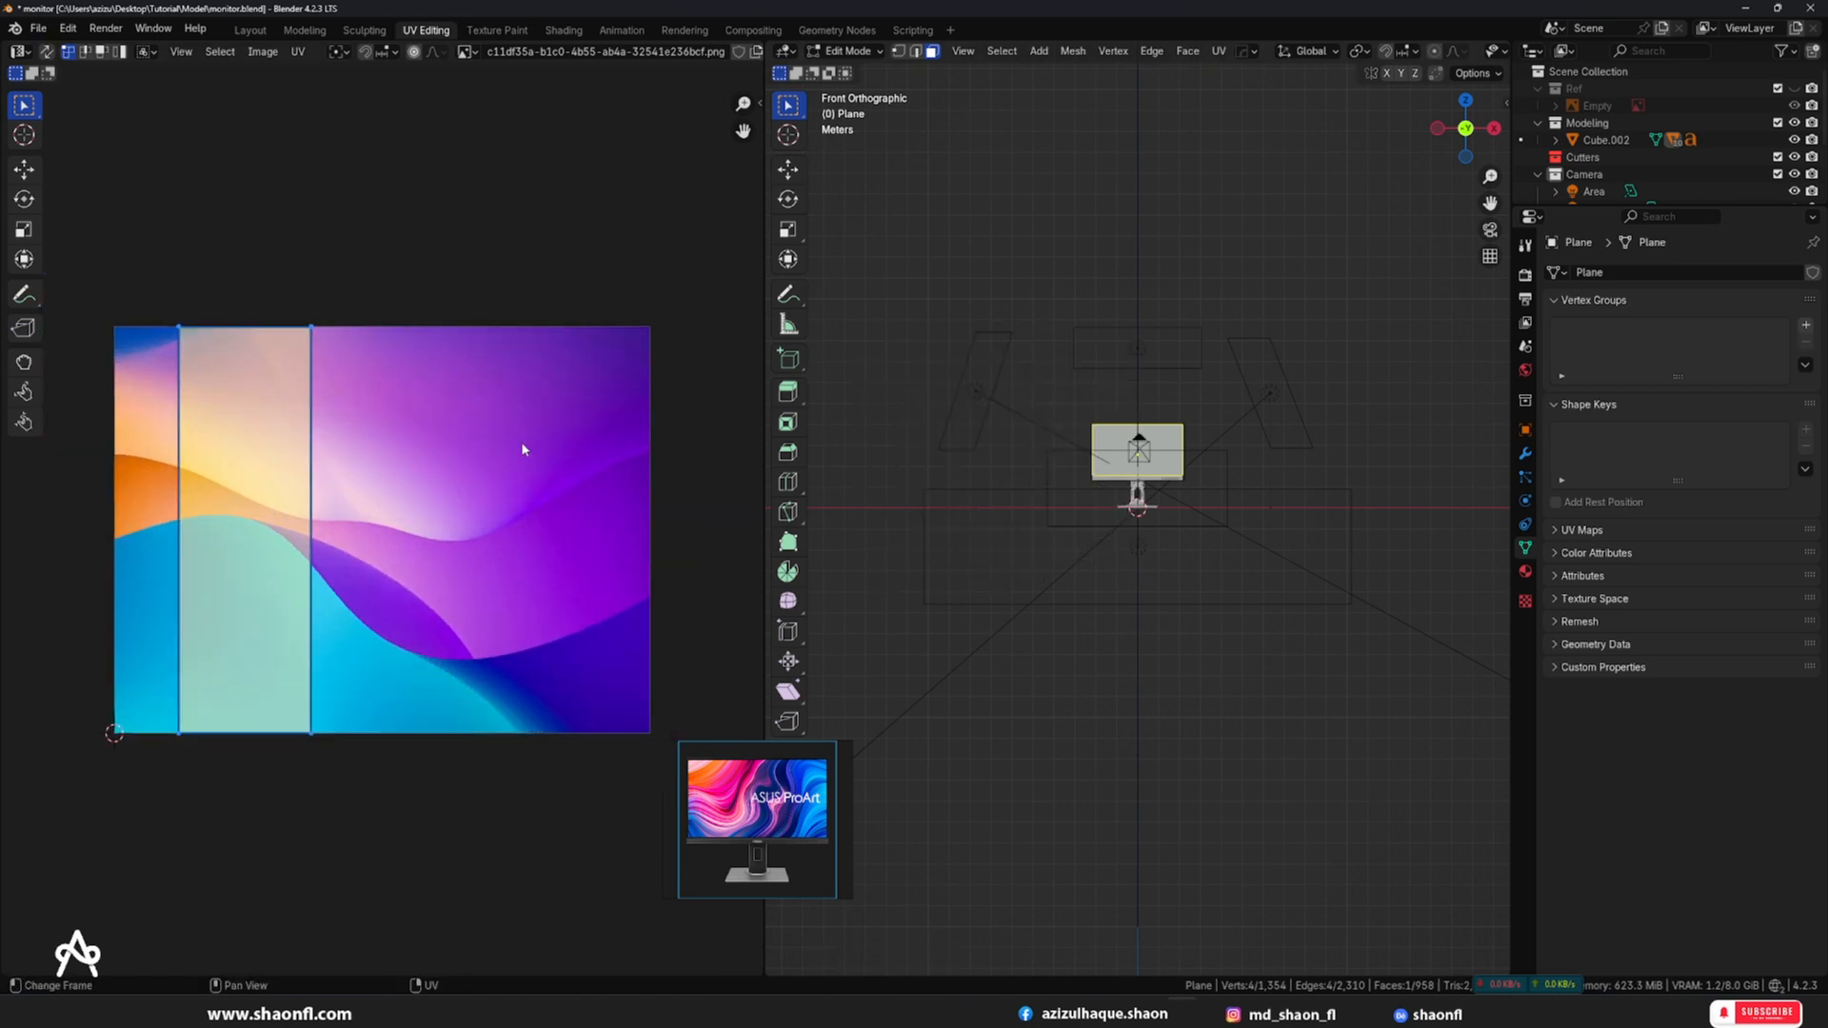
type("r90")
key("Return")
key("g")
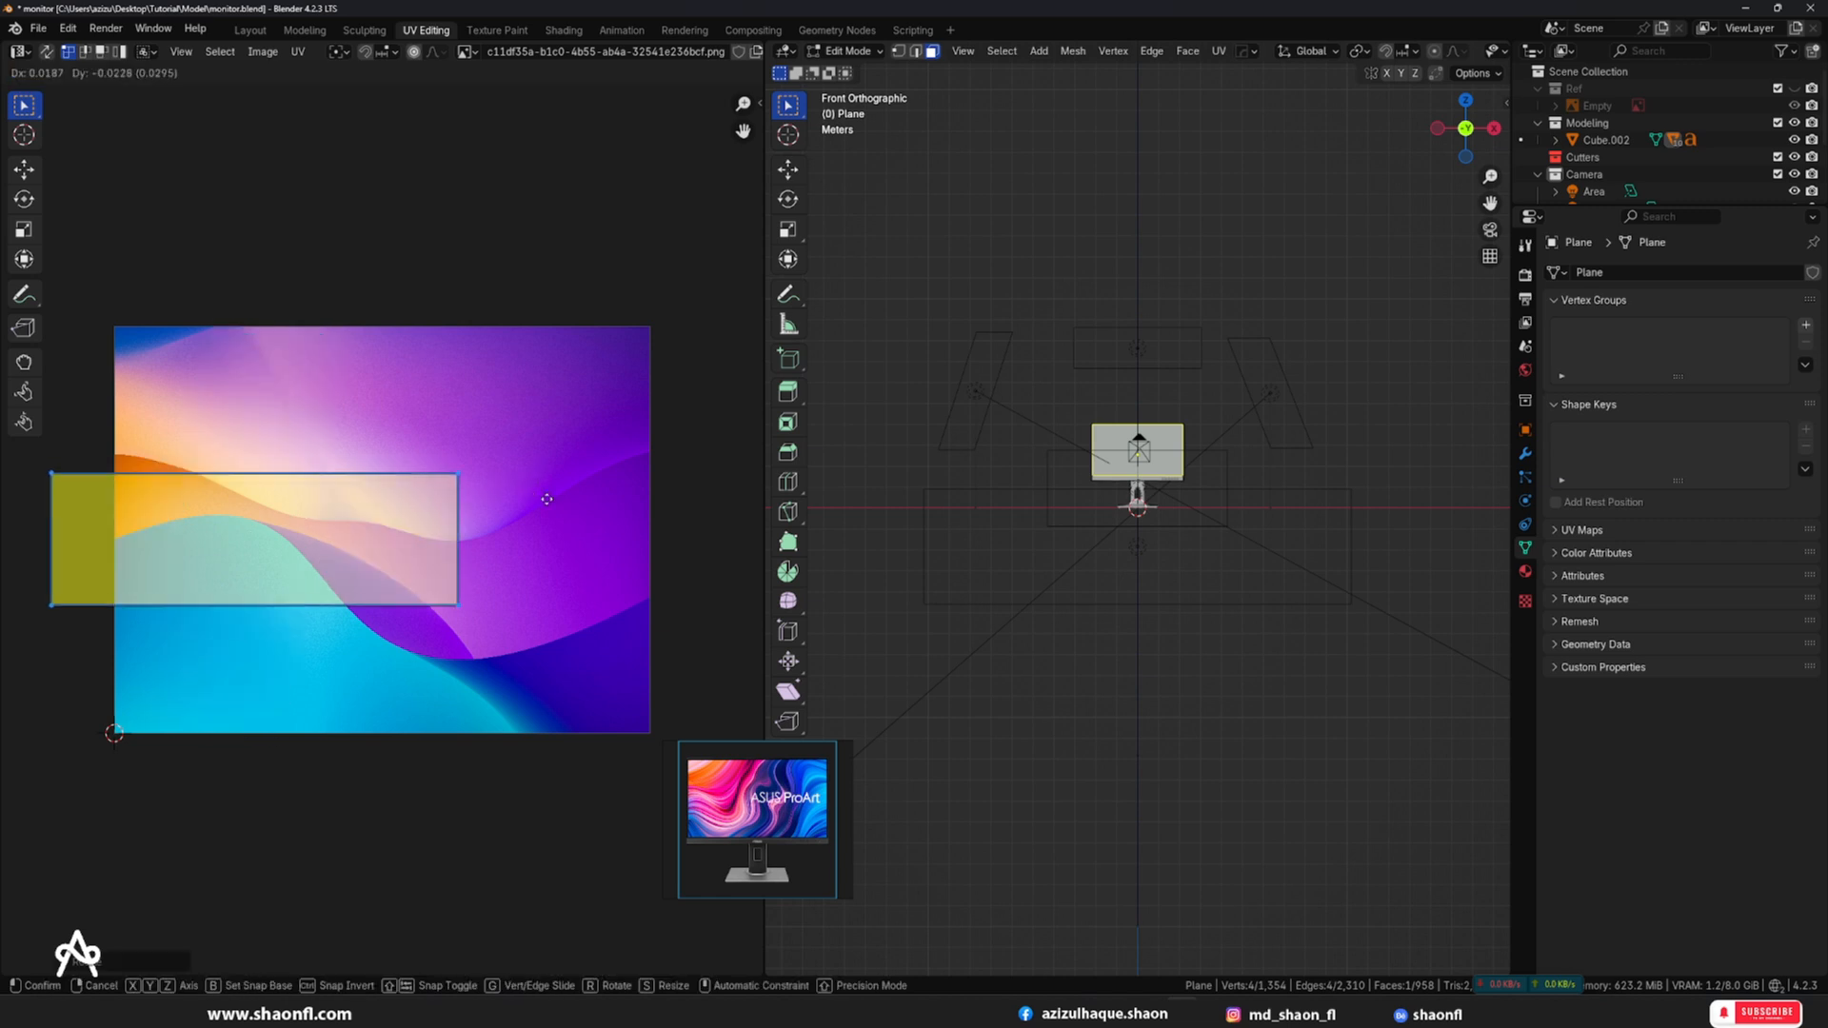
left_click(648, 506)
key("s")
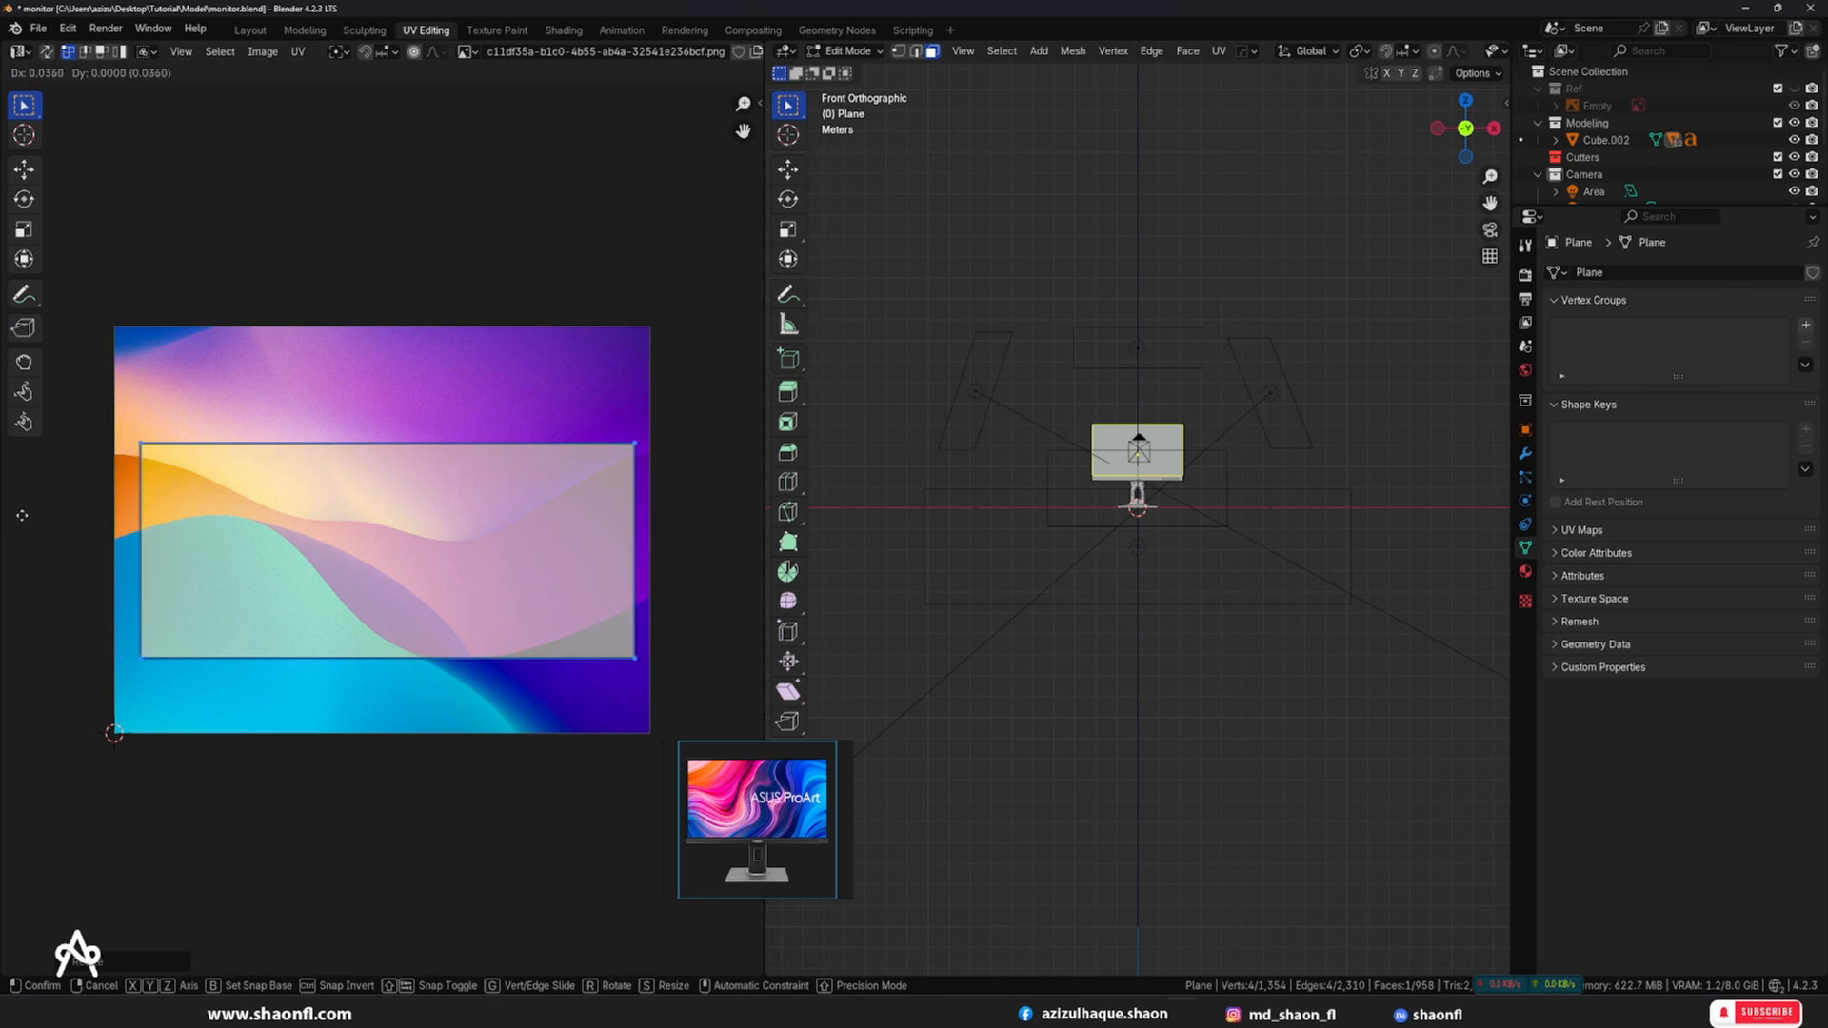
left_click(752, 514)
key("Tab")
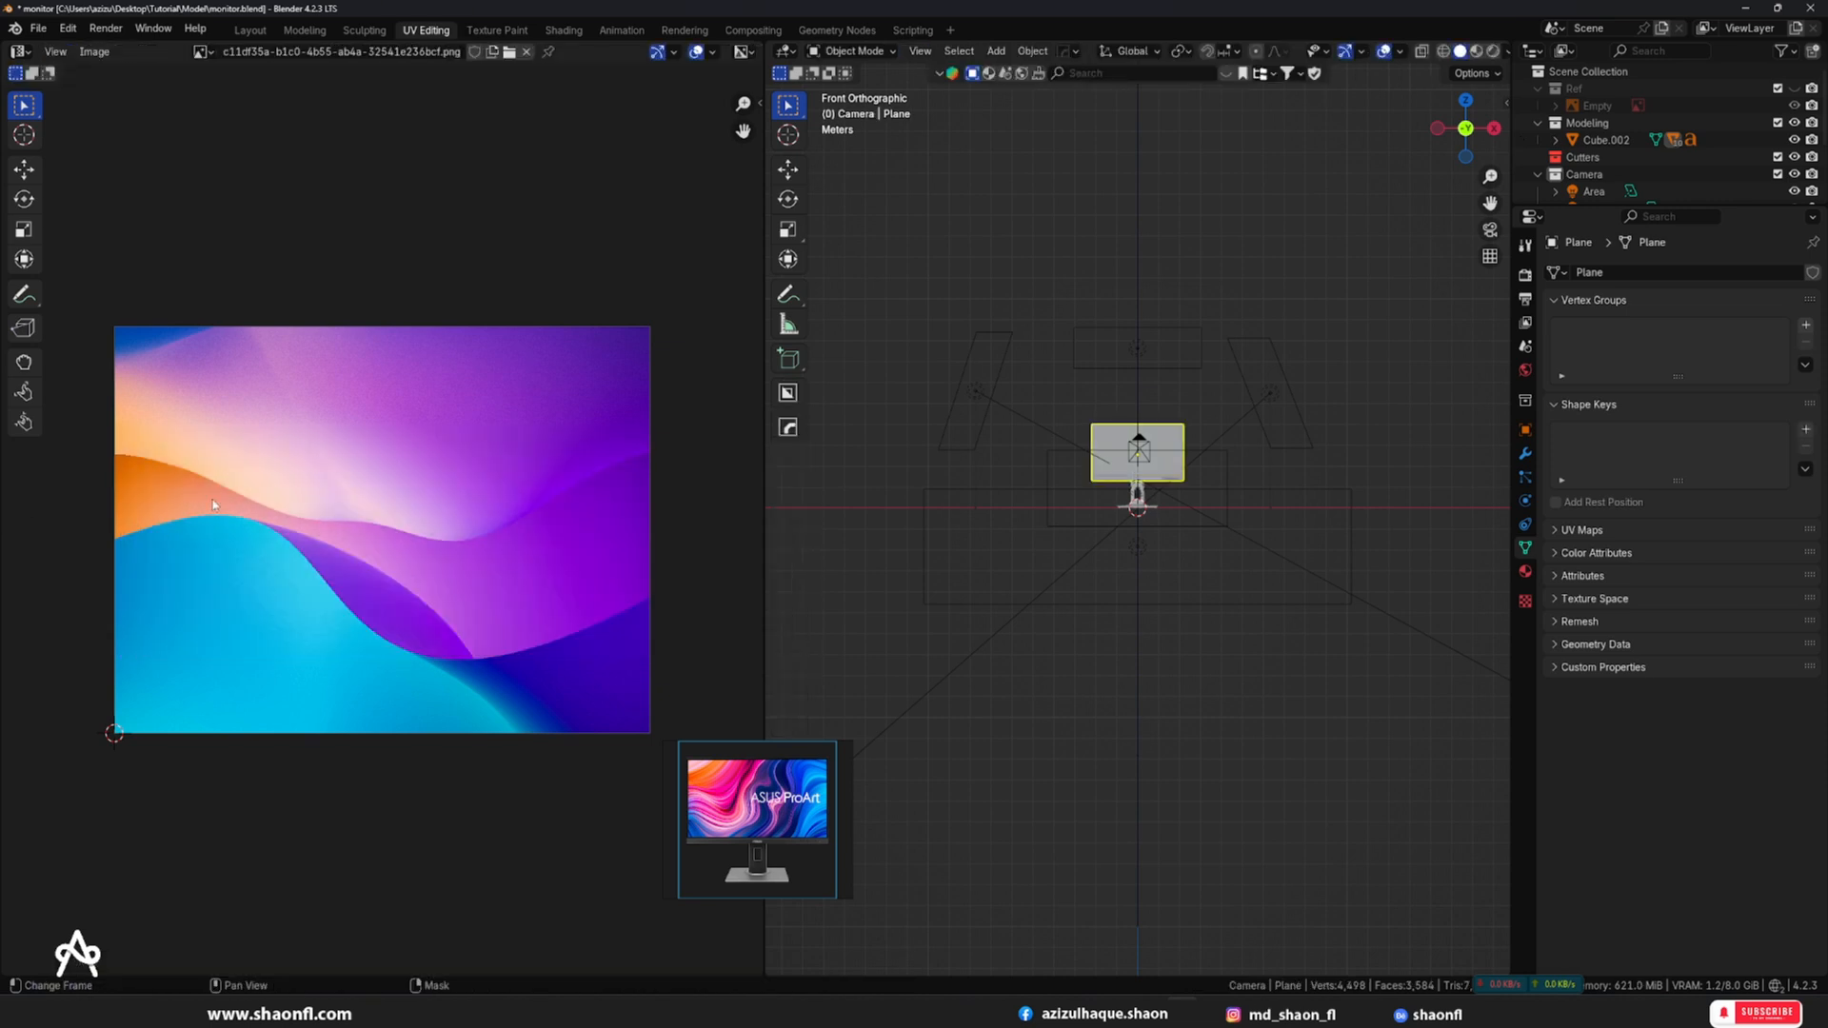
- Return to the Layout workspace and set the color management look to High Contrast
left_click(250, 30)
key("Tab")
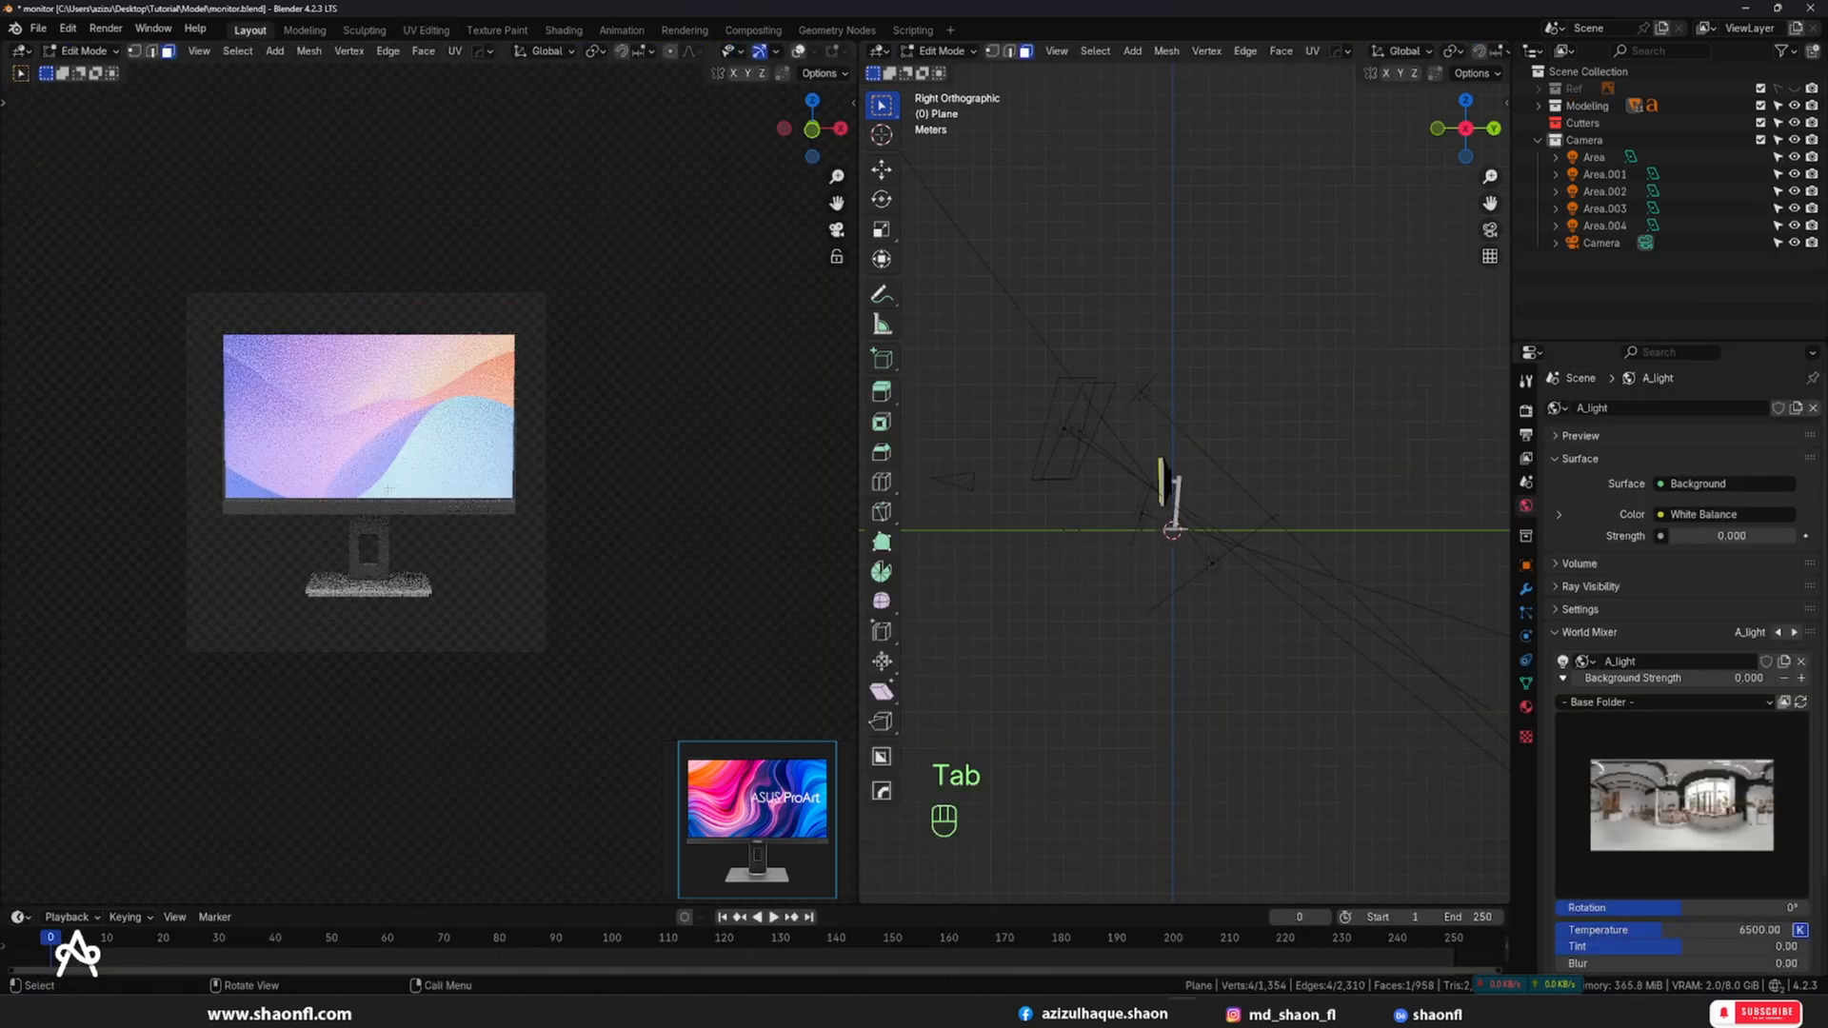
key("Tab")
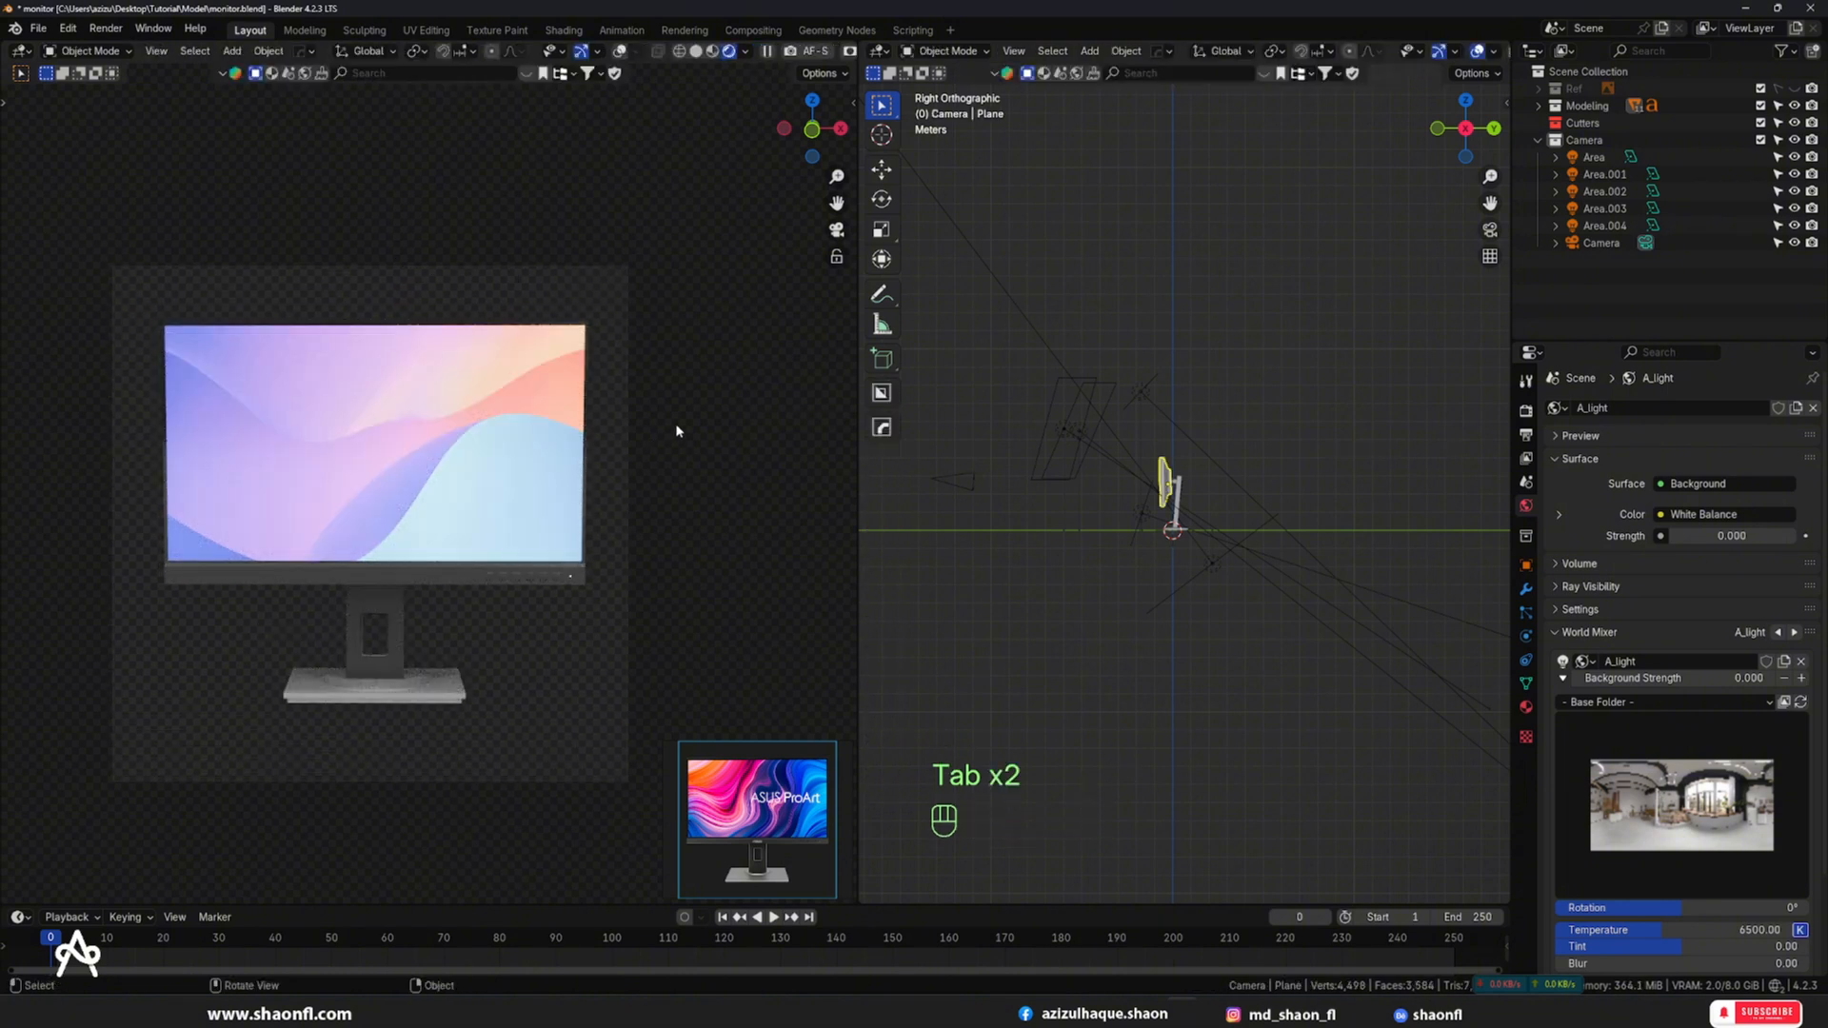
left_click(448, 361)
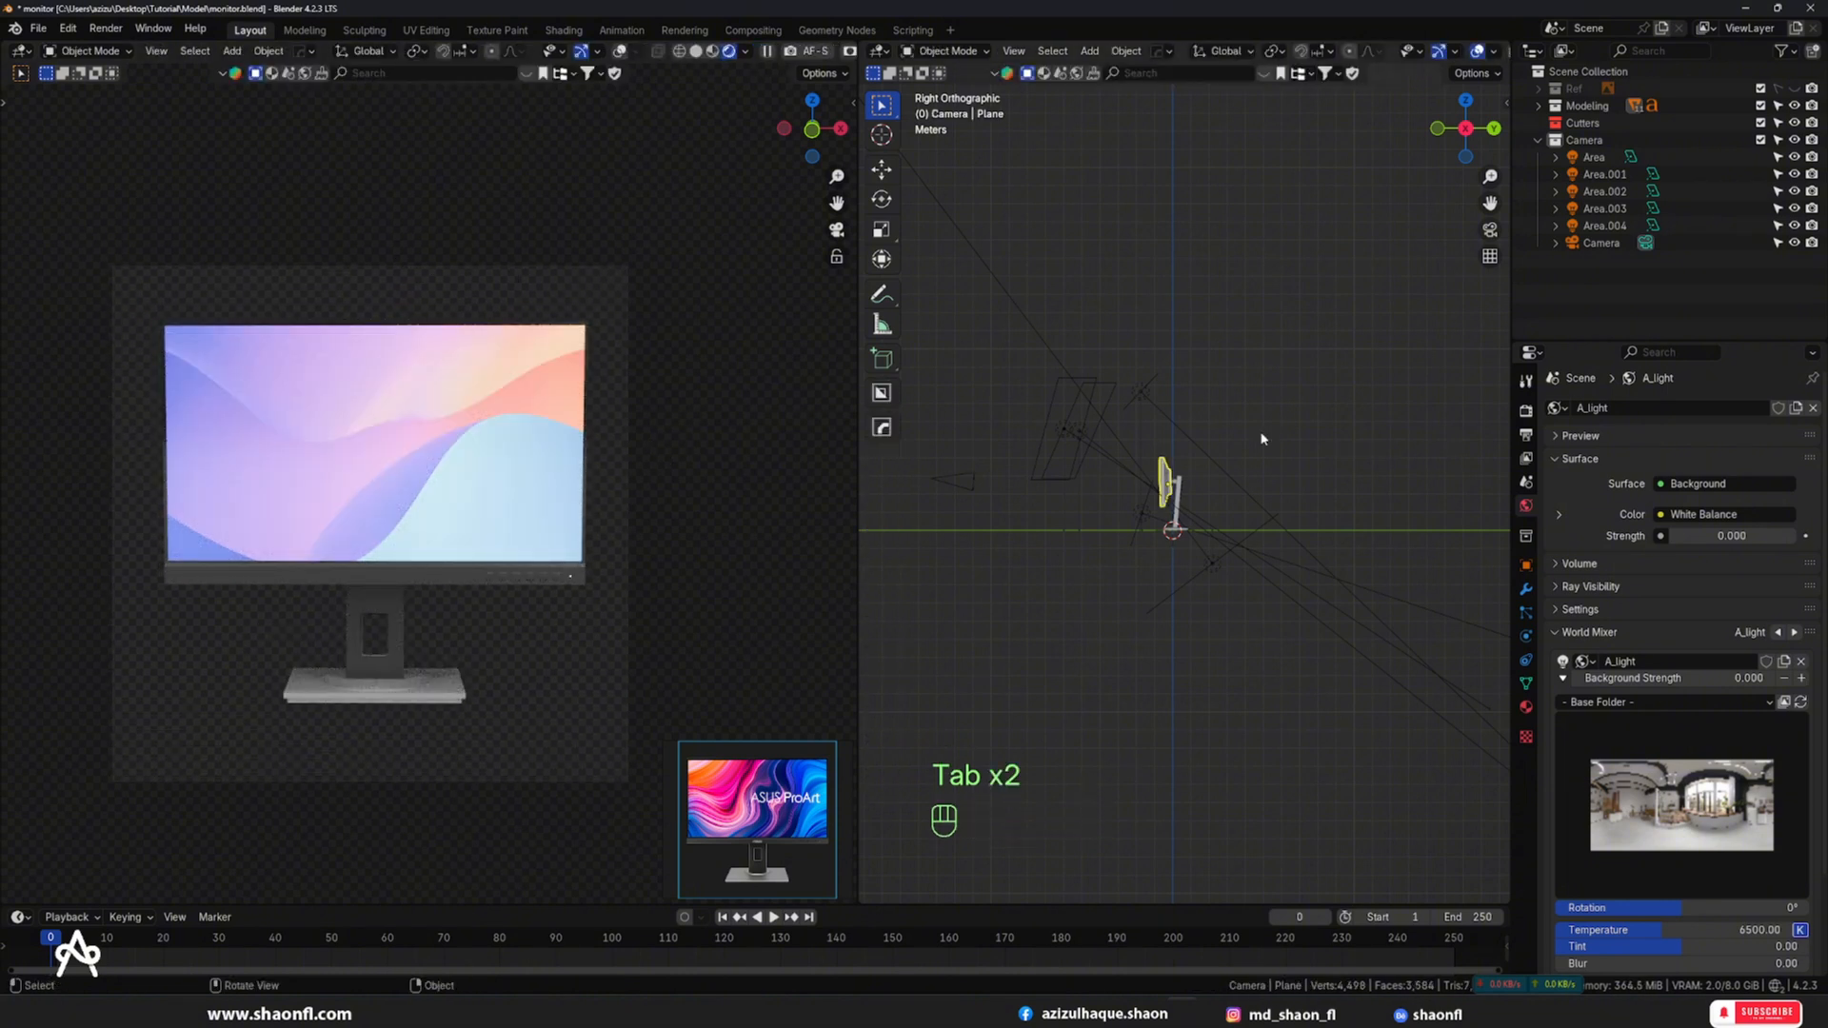
left_click(1524, 410)
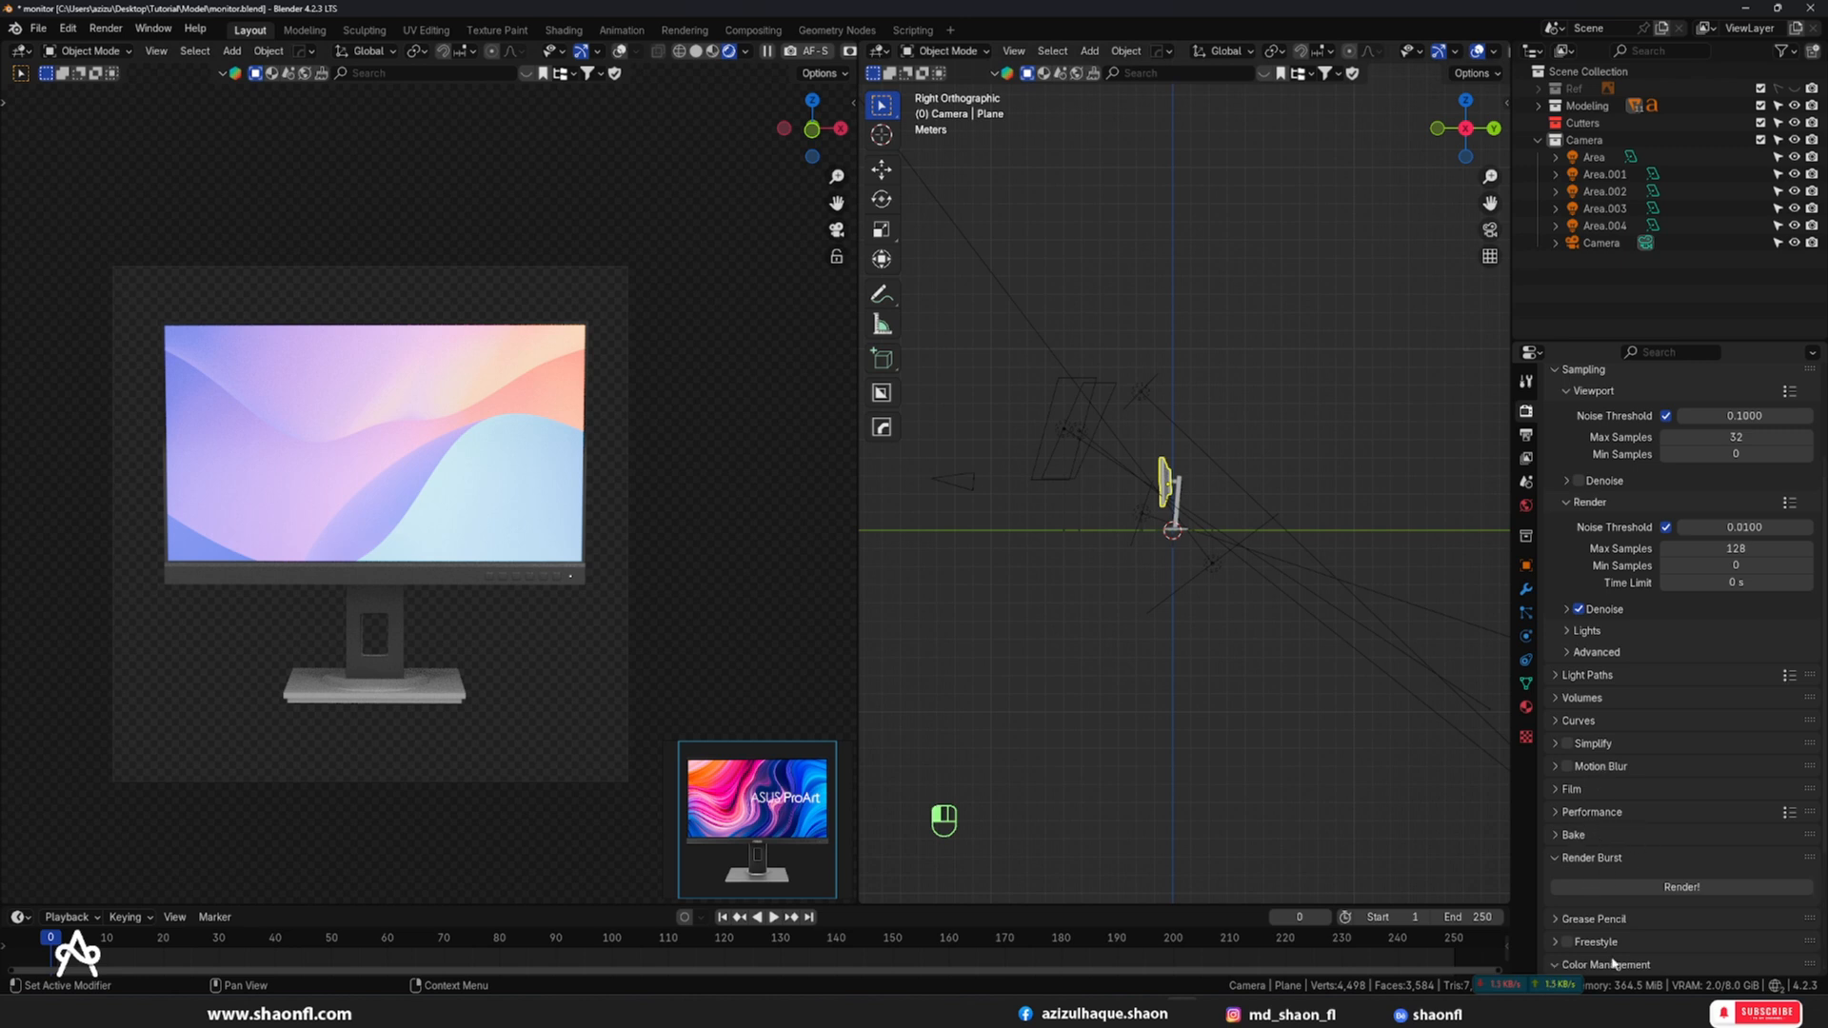
scroll(1692, 767, "down", 5)
left_click(1719, 842)
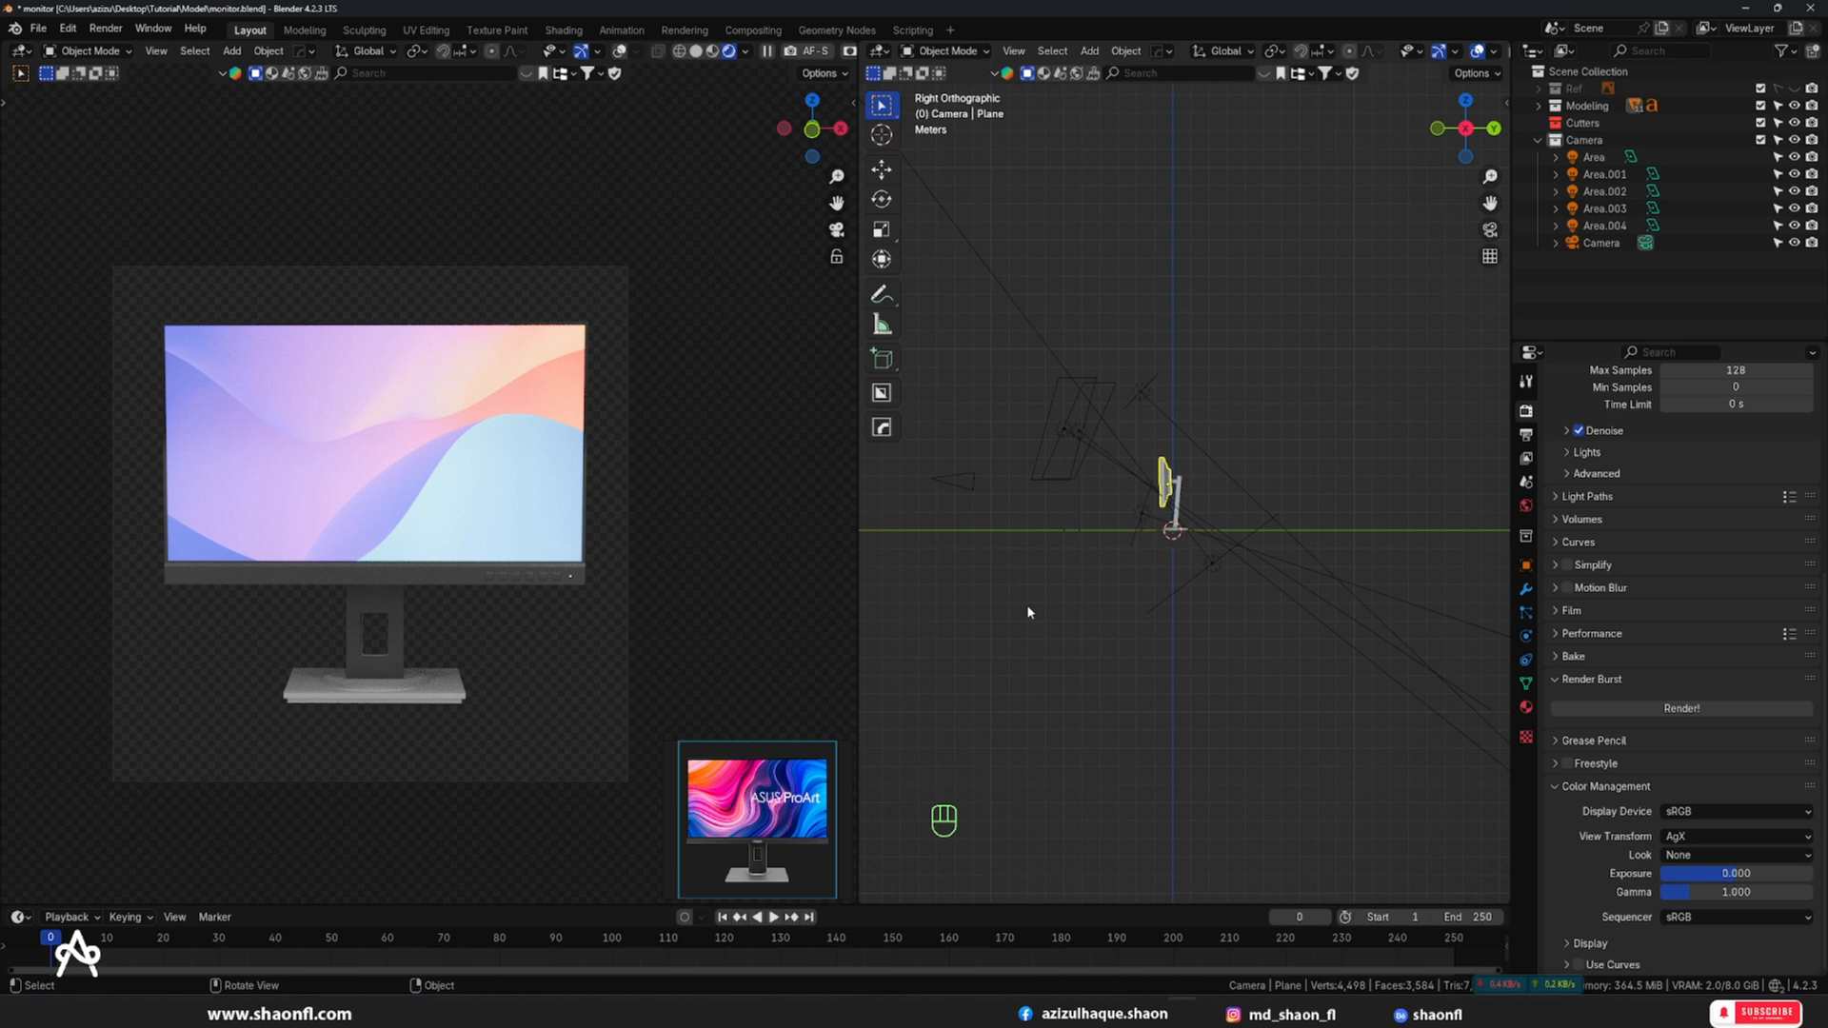
left_click(1701, 854)
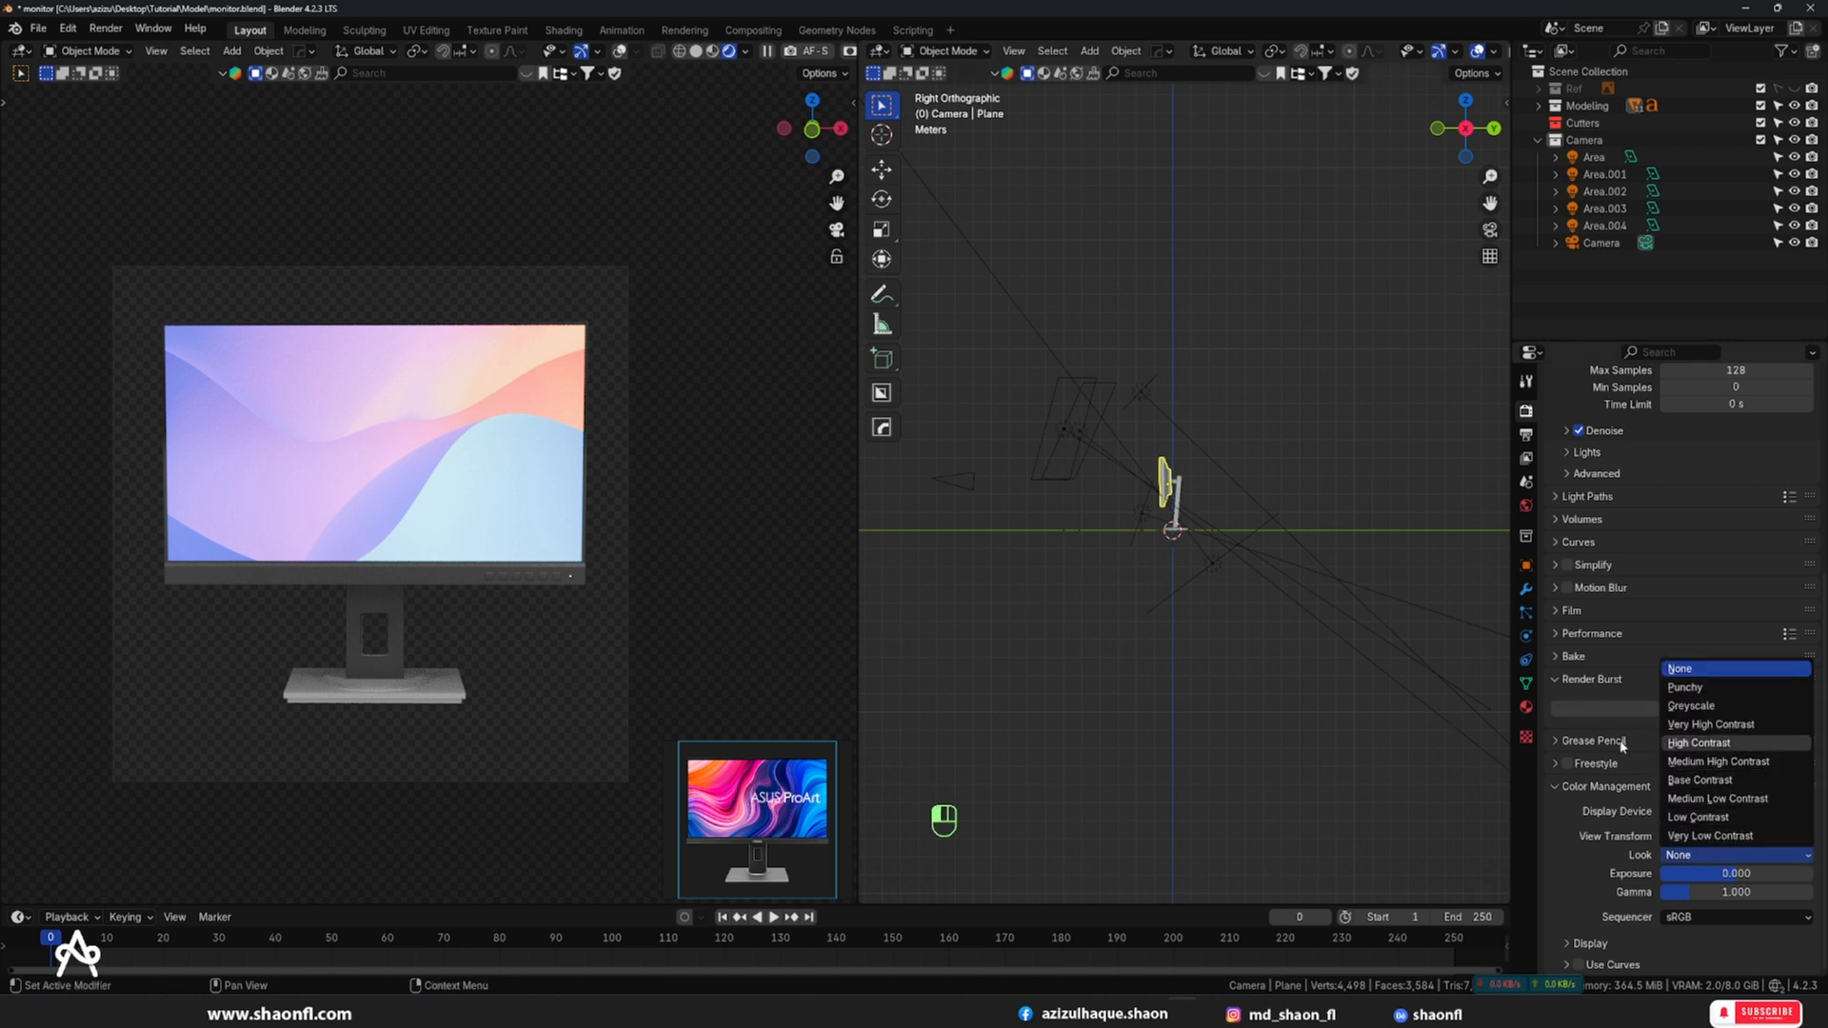
left_click(1700, 743)
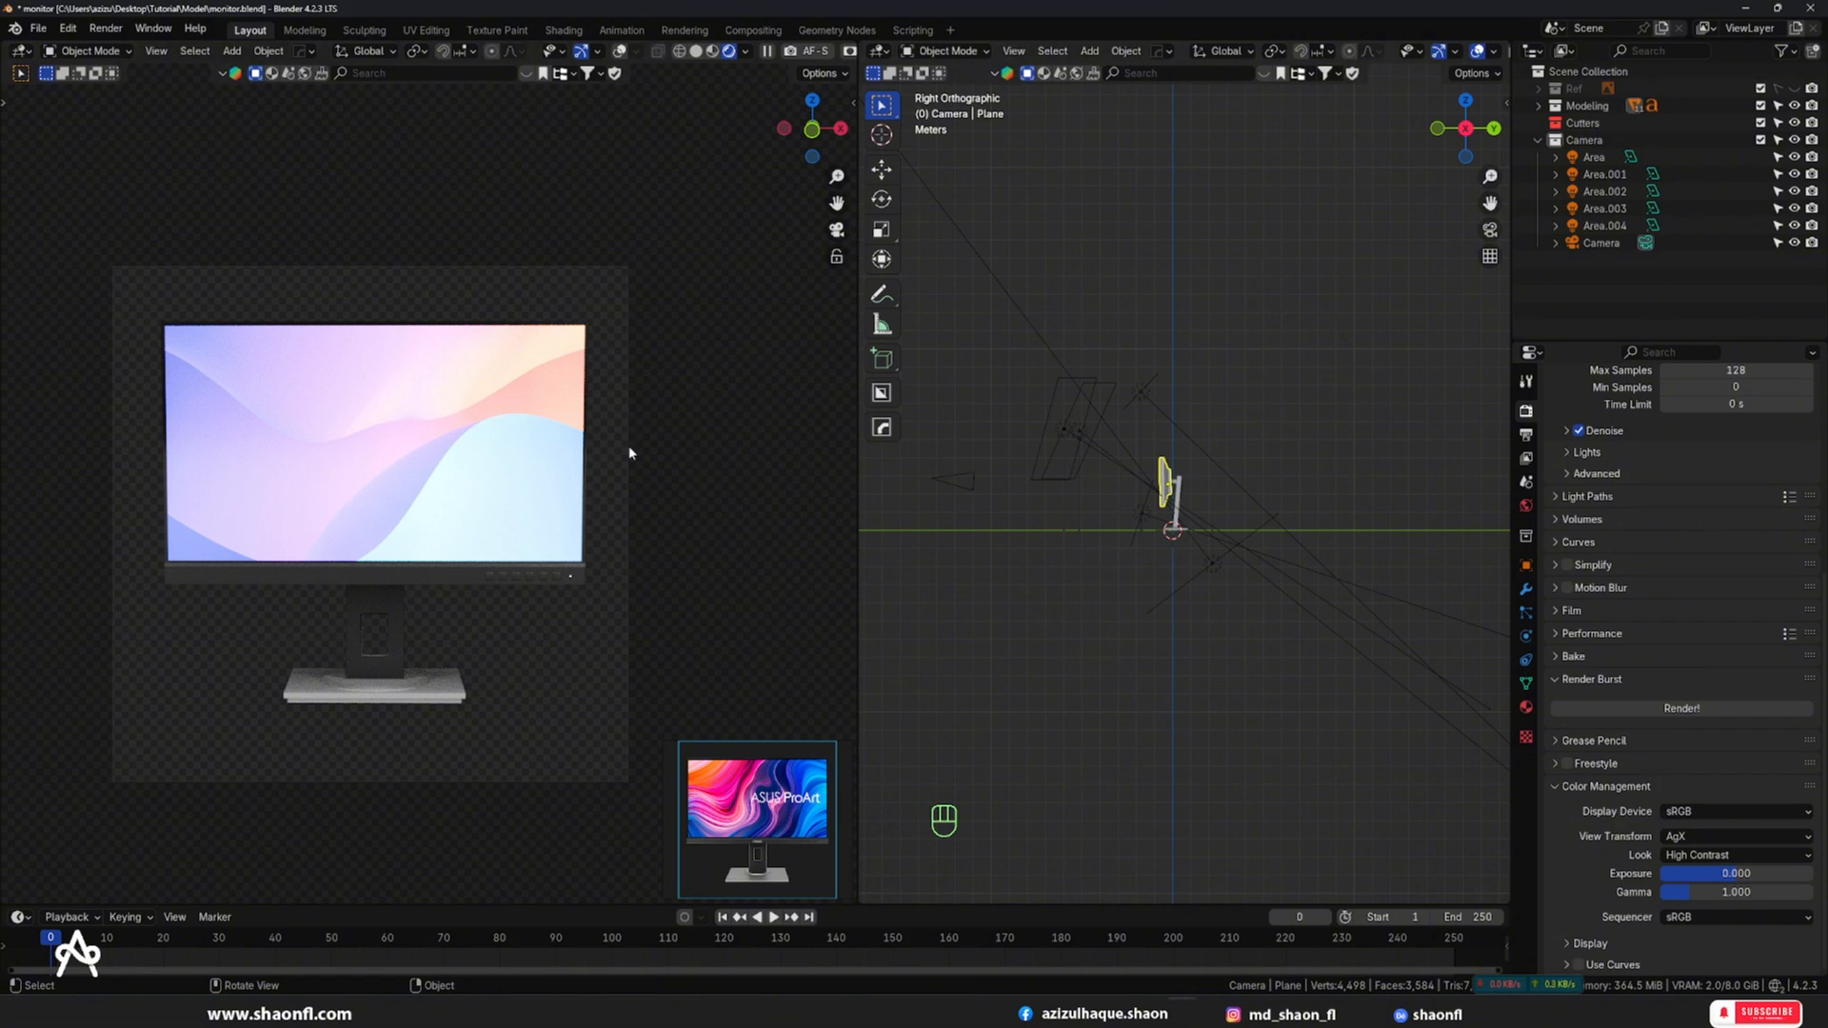
- Try emission strengths 0 and 1 on the Panel material, and settle on 0.2
left_click(1527, 707)
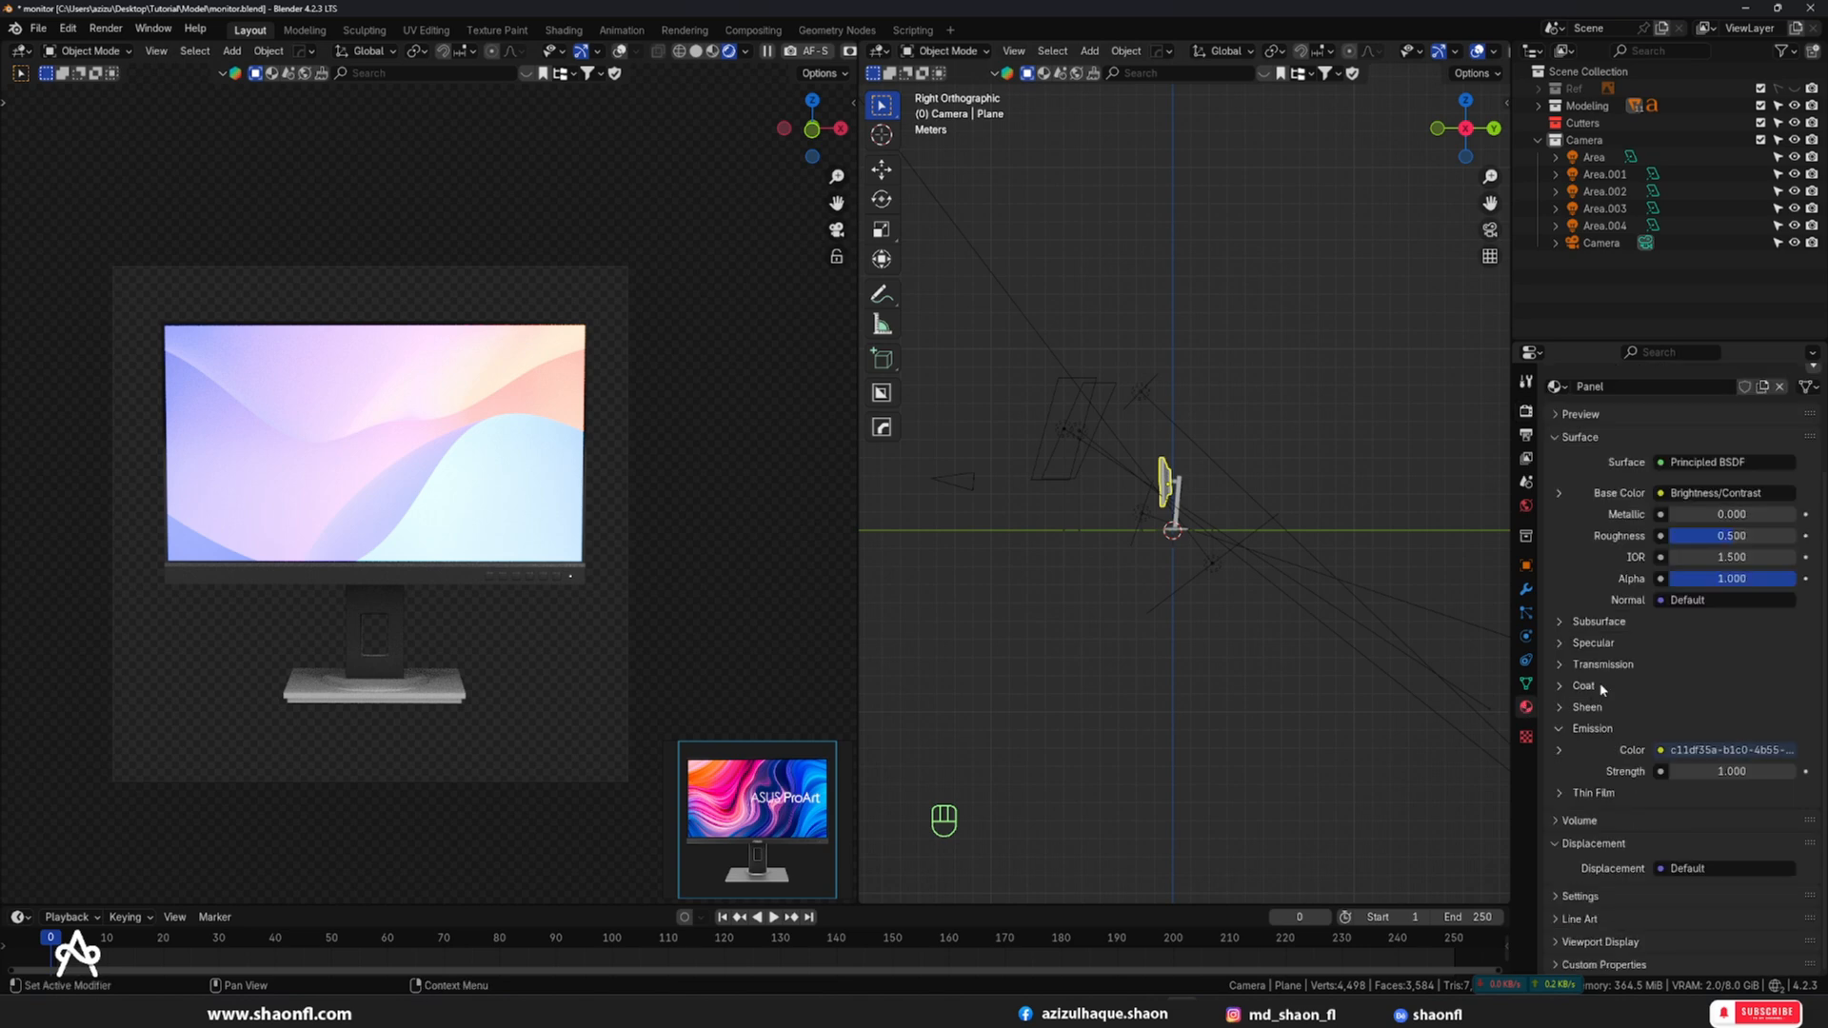
left_click_drag(1731, 771, 1676, 771)
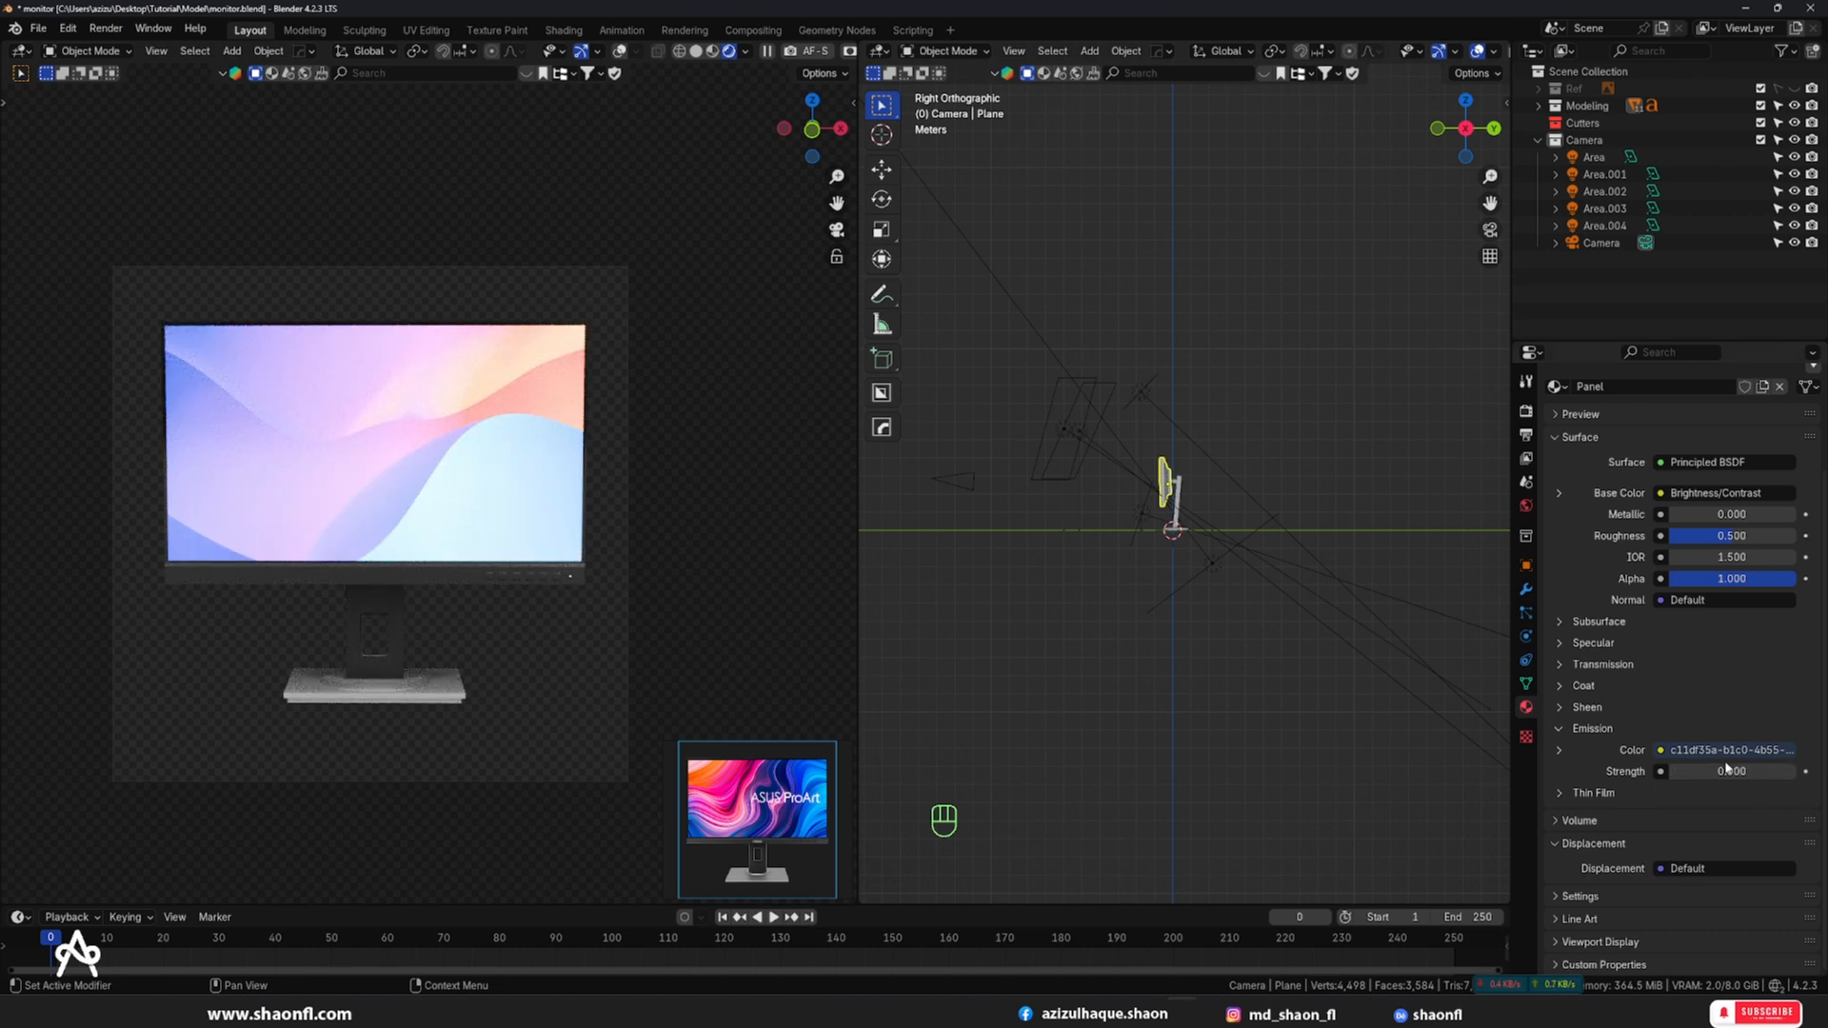
left_click(1729, 769)
type("1")
key("Return")
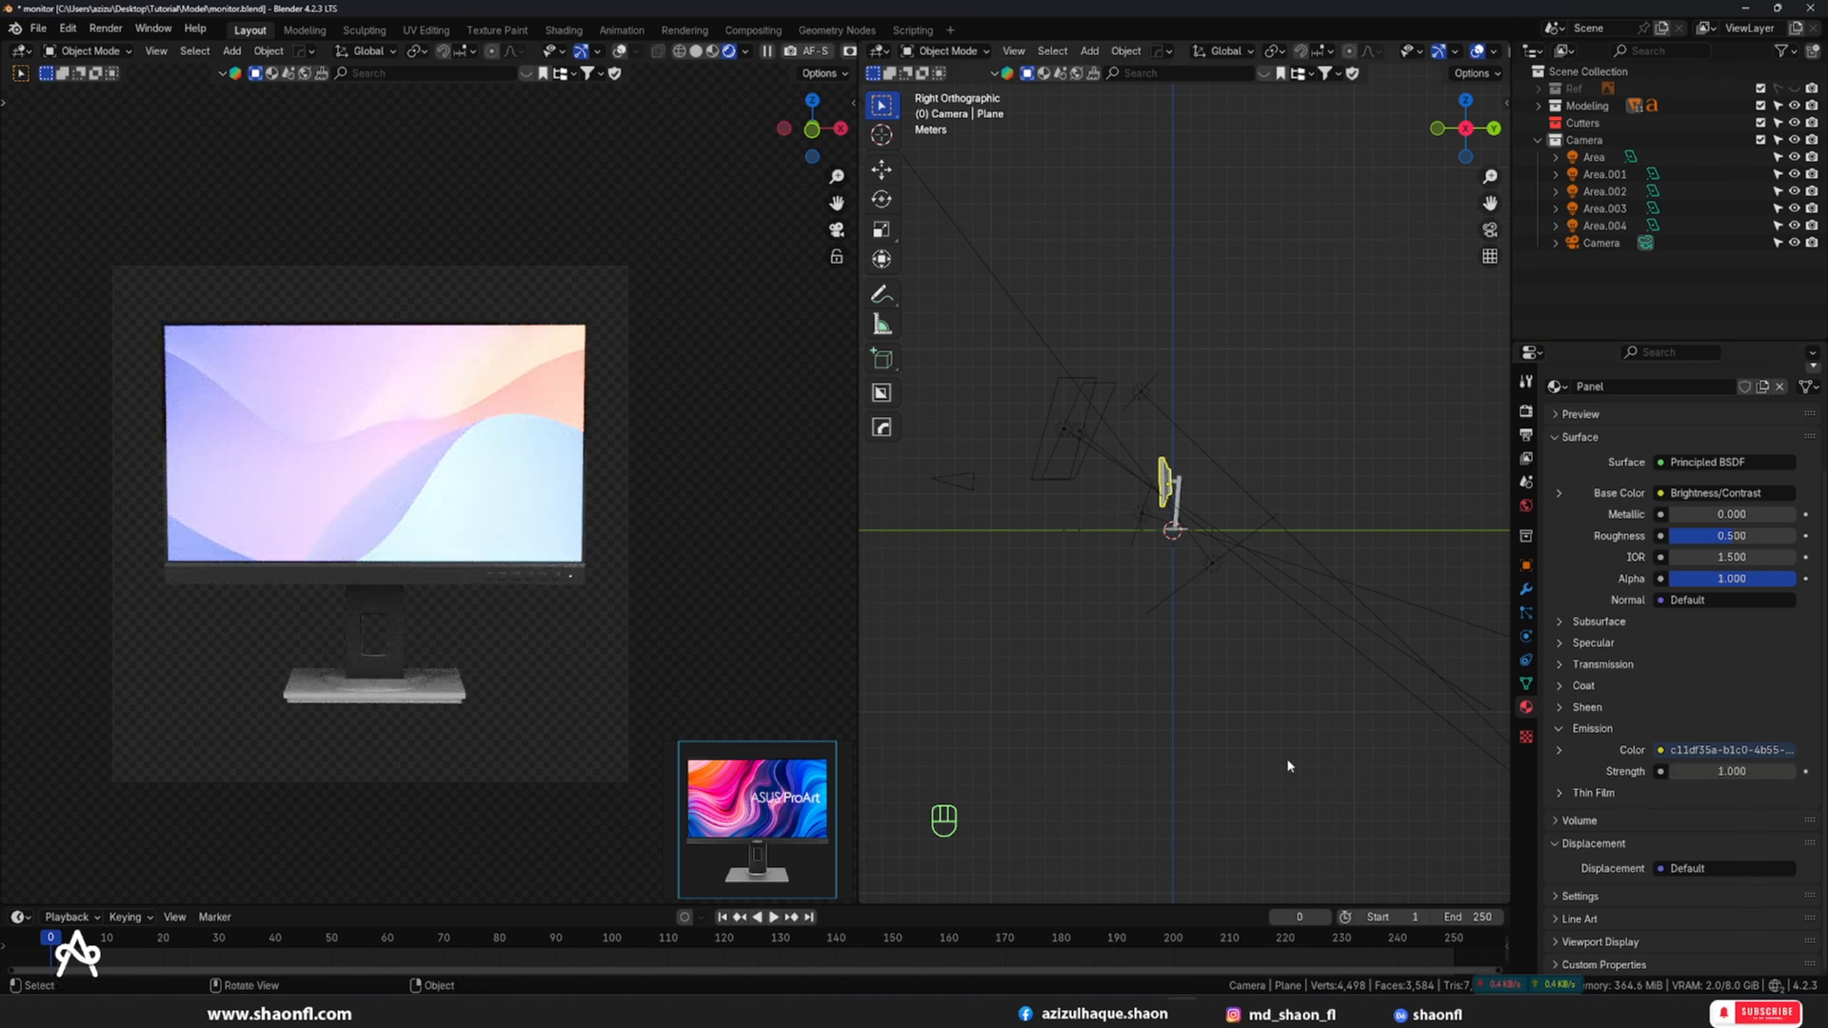
left_click(1750, 772)
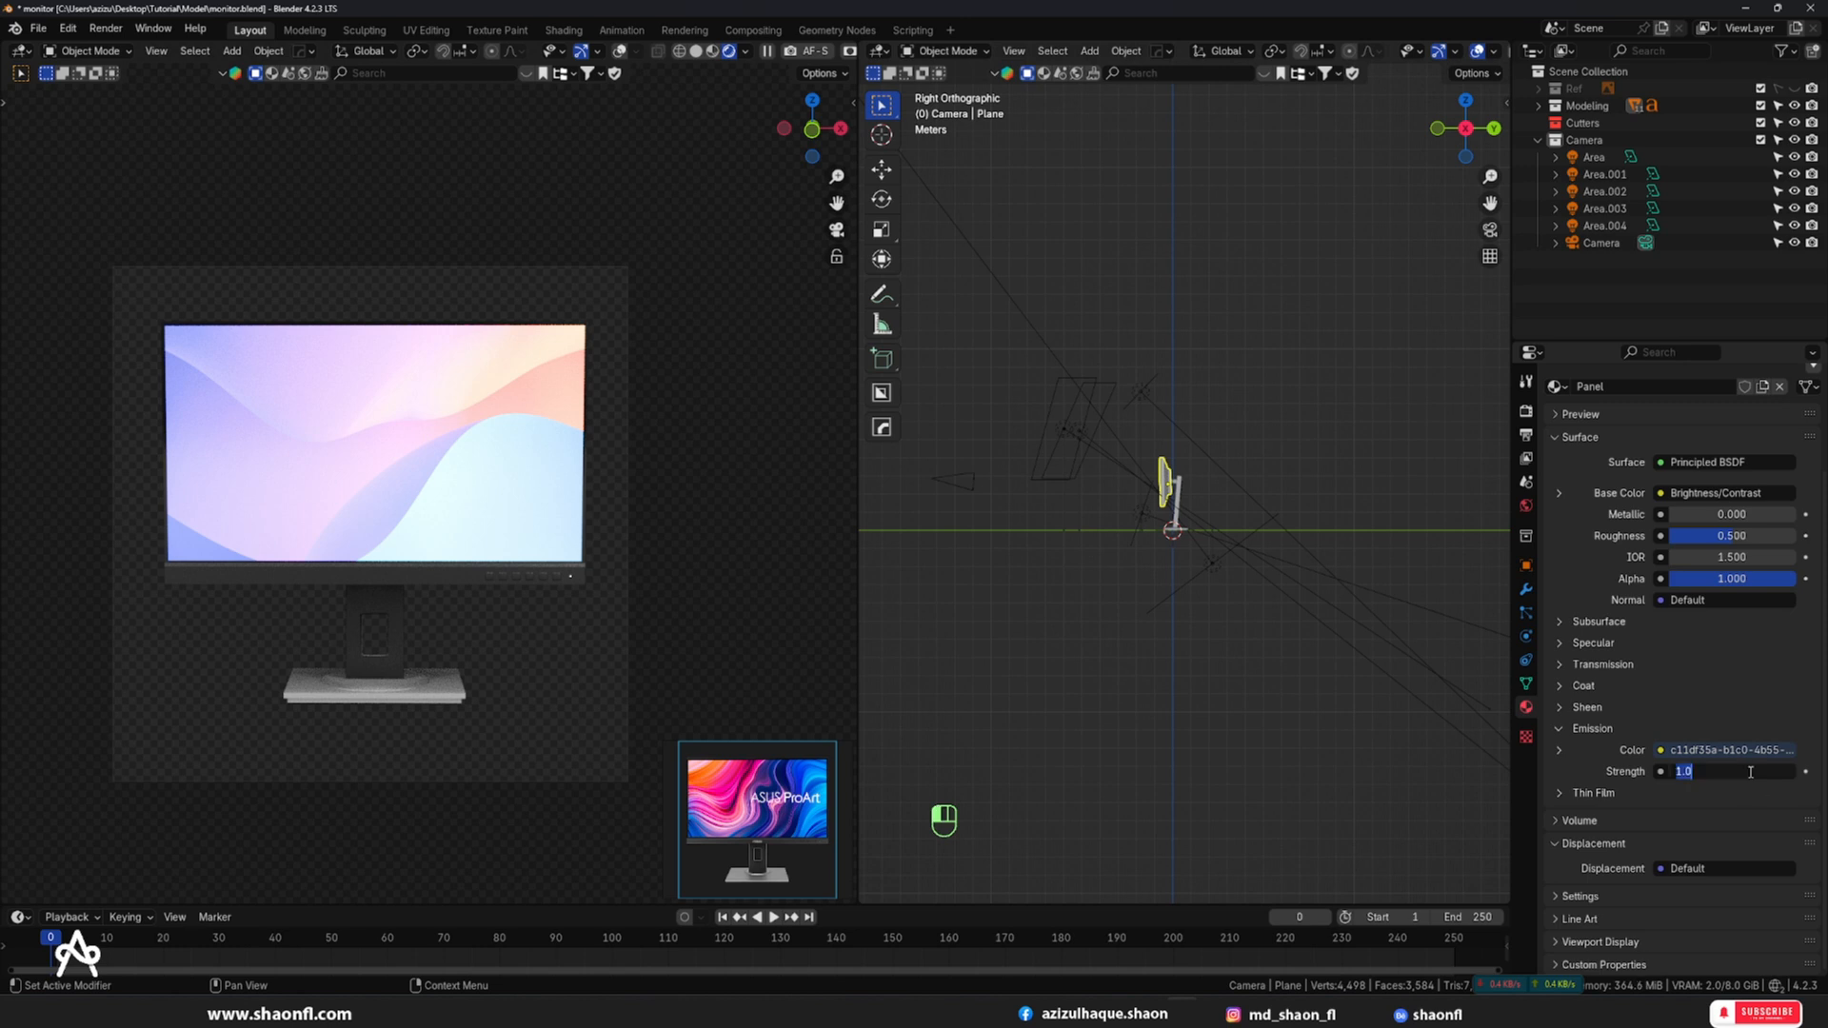
key("Return")
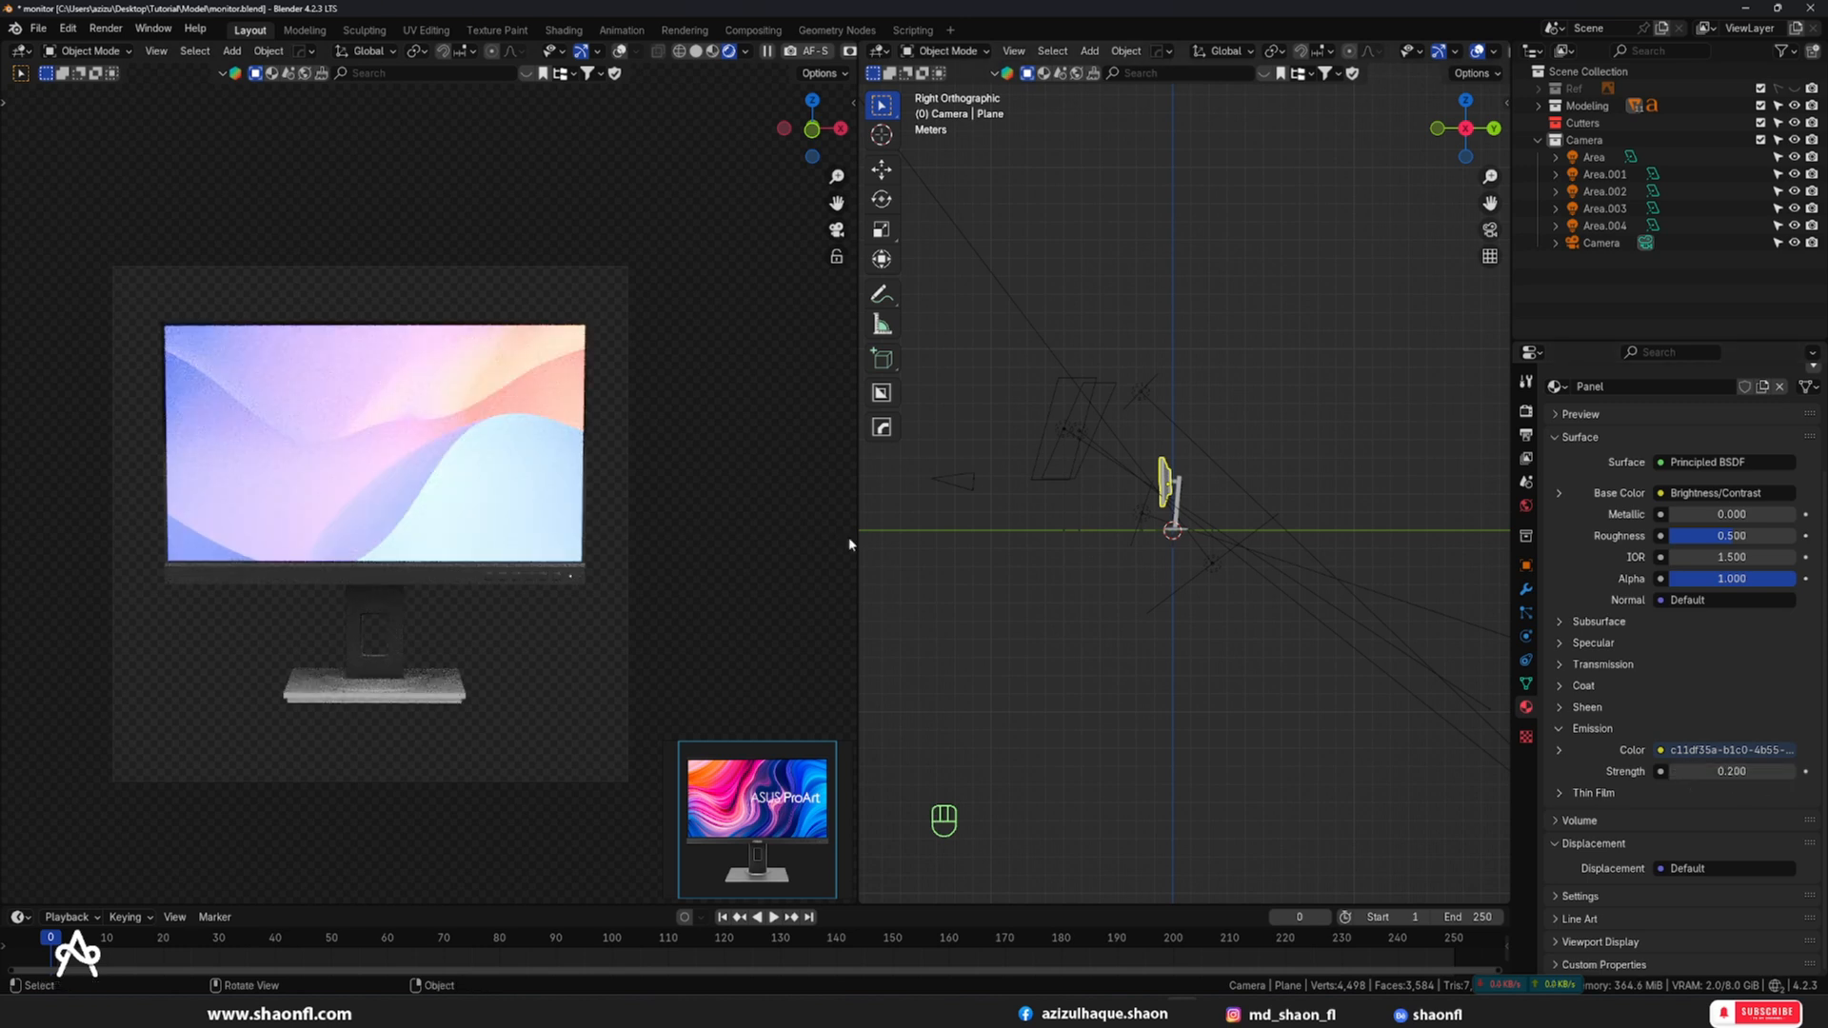
- Render the front camera view and save it as a PNG in the render folder under the next incremented file name
left_click(108, 29)
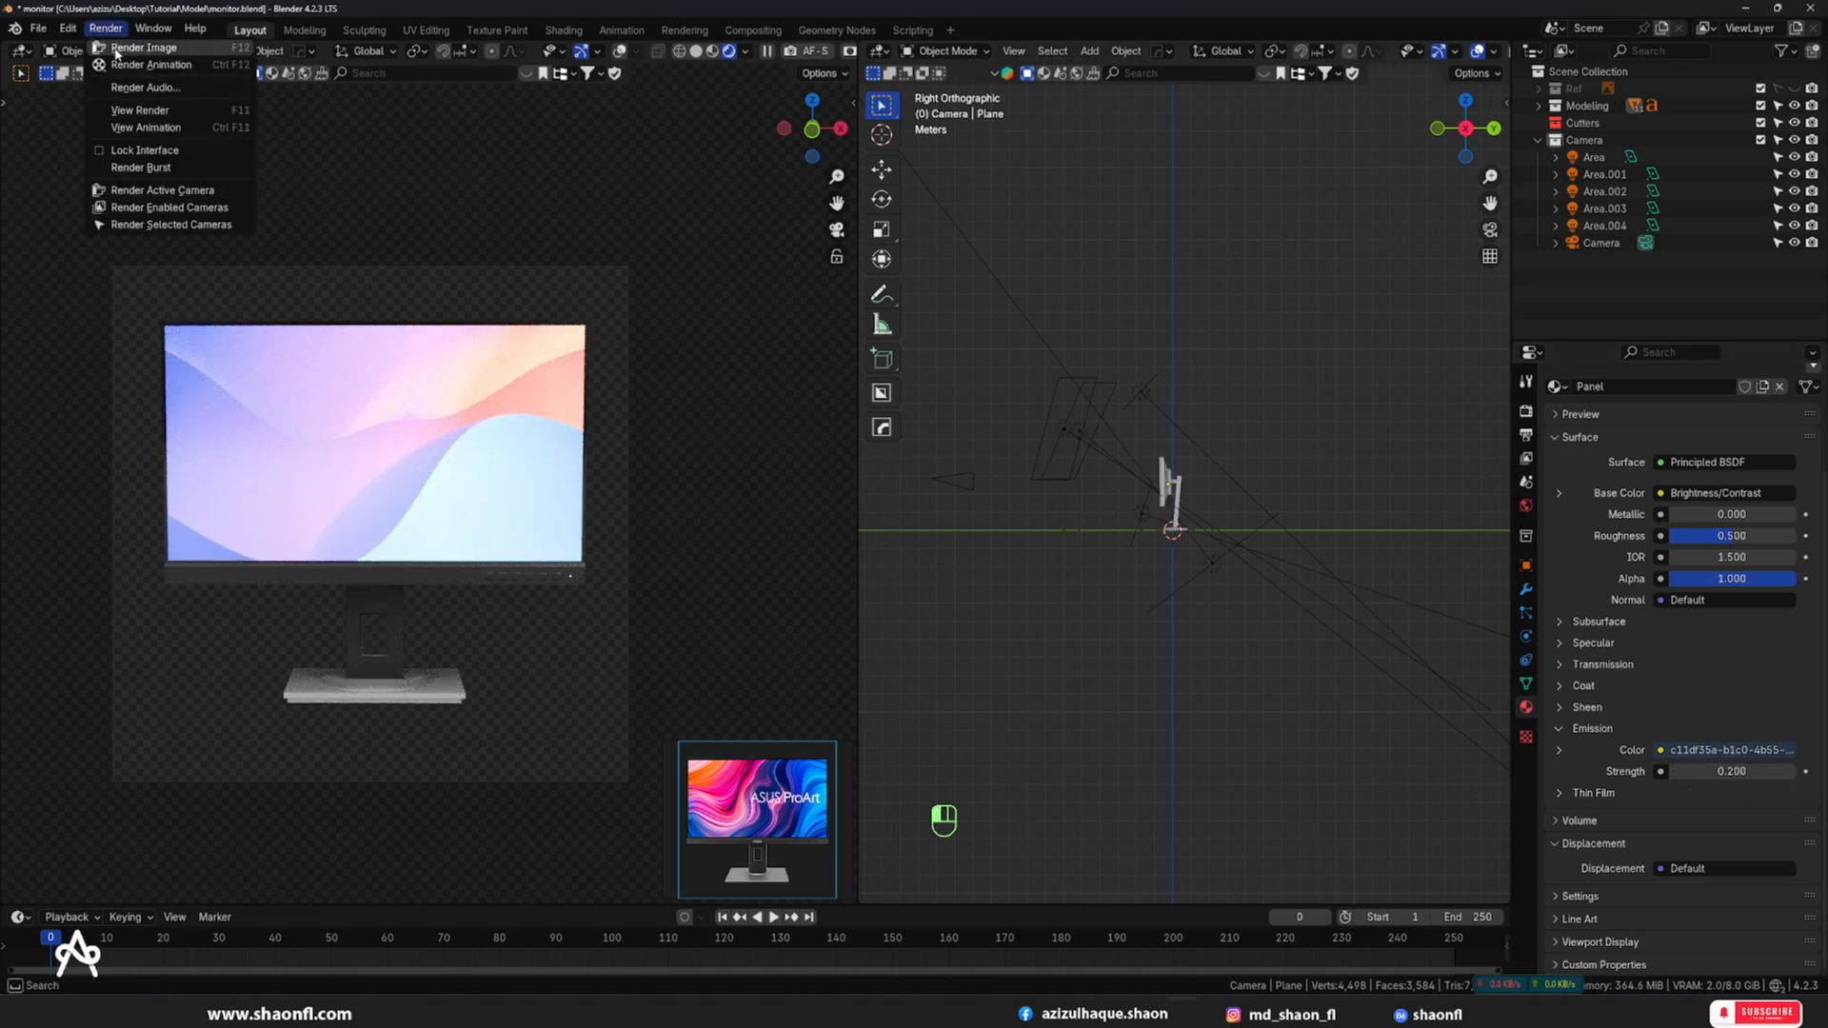
left_click(119, 49)
scroll(419, 433, "down", 1)
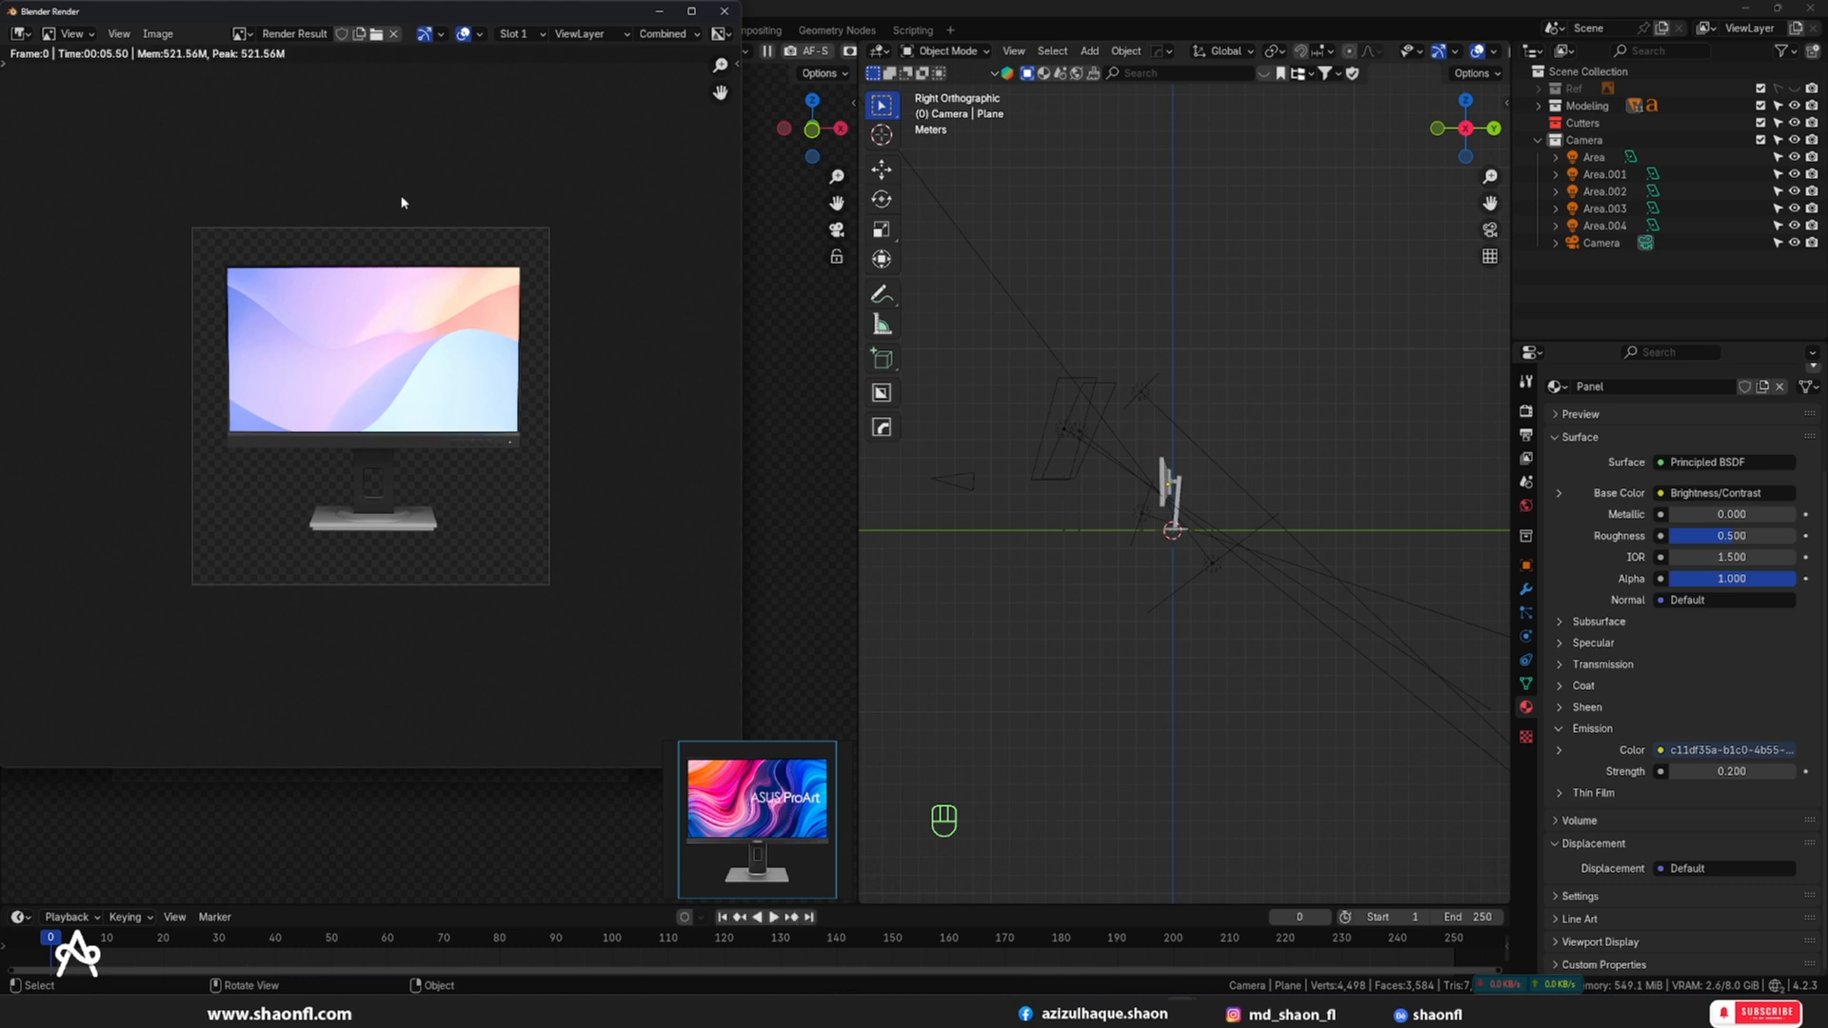
key("shift+alt+s")
left_click(770, 643)
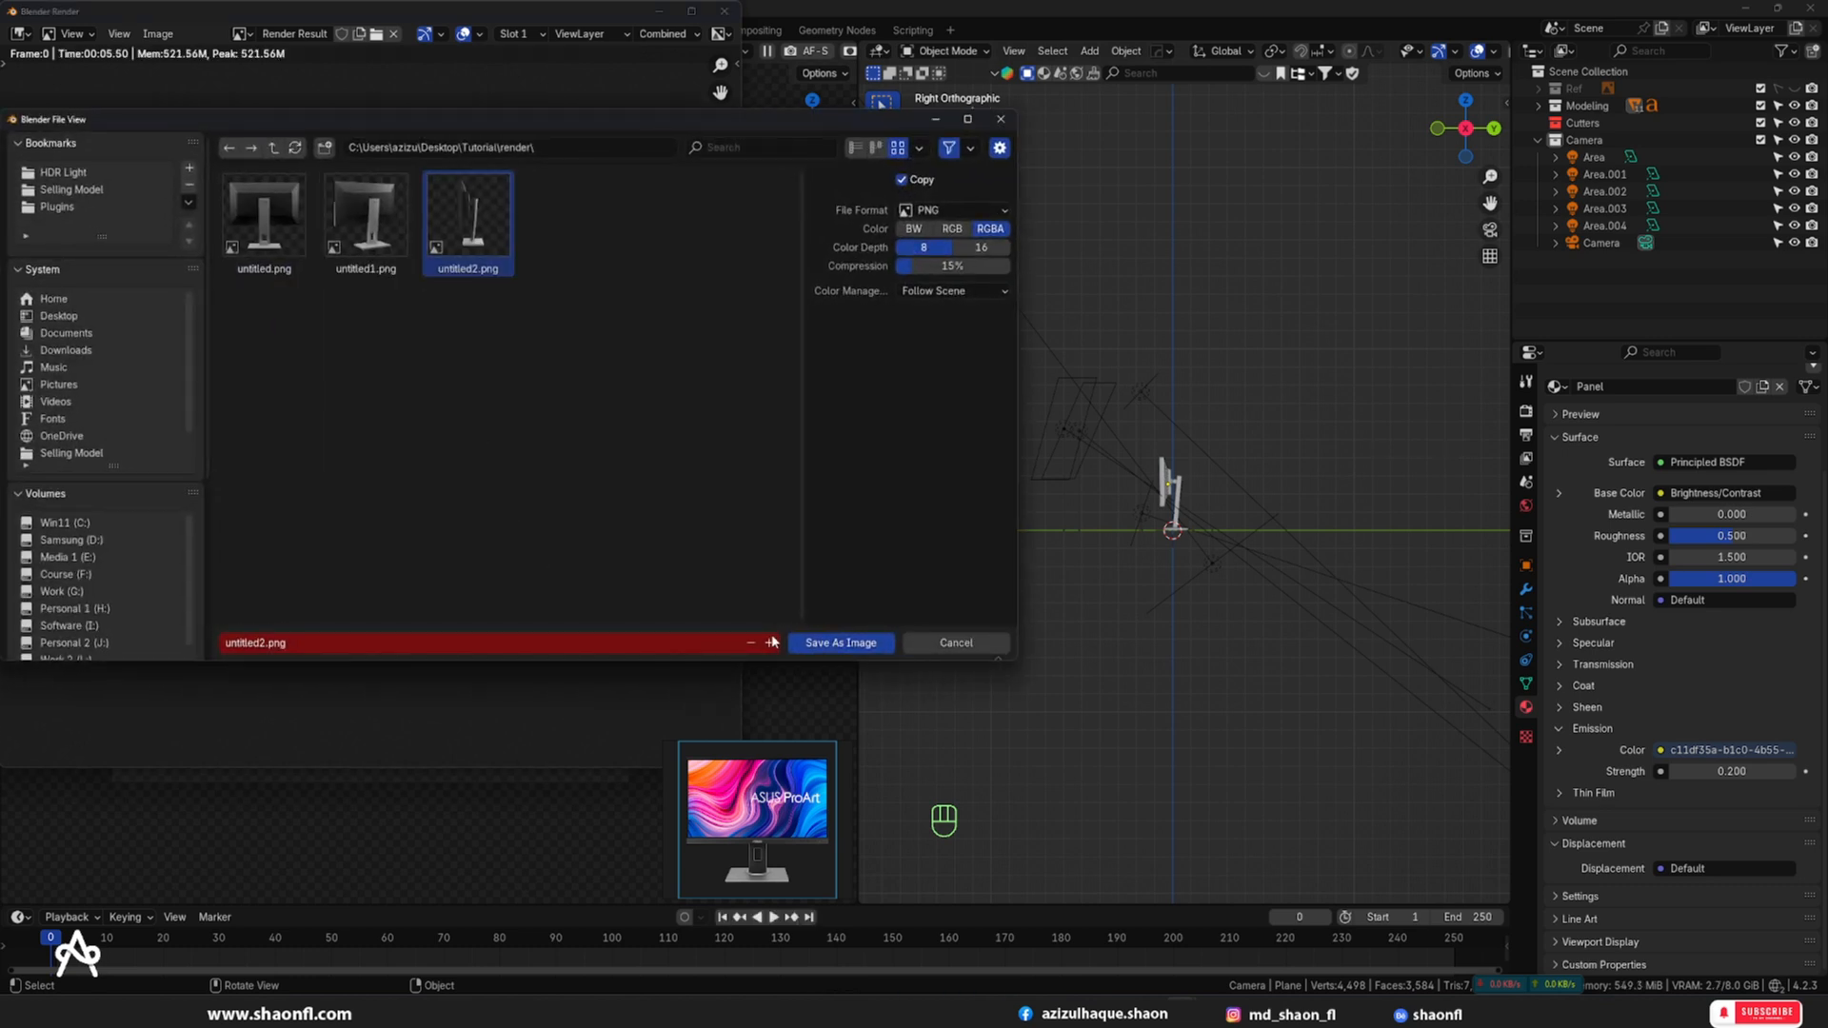
left_click(820, 644)
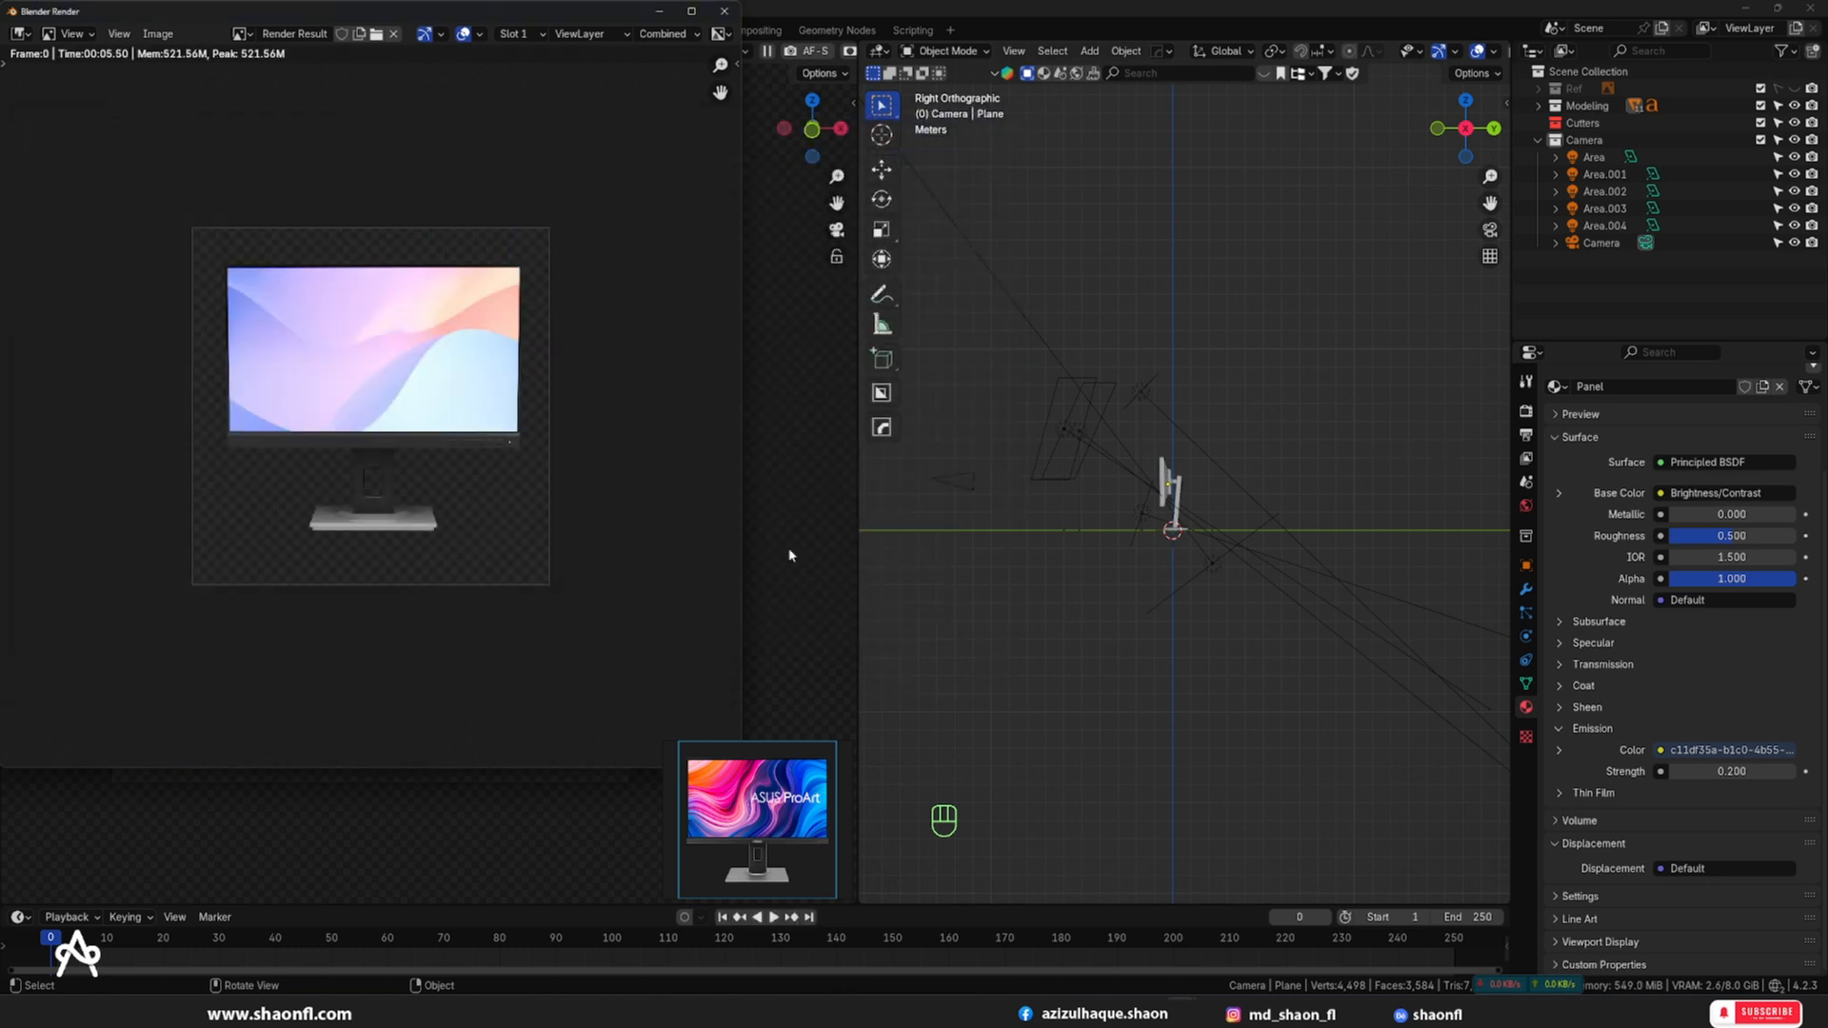
left_click(724, 12)
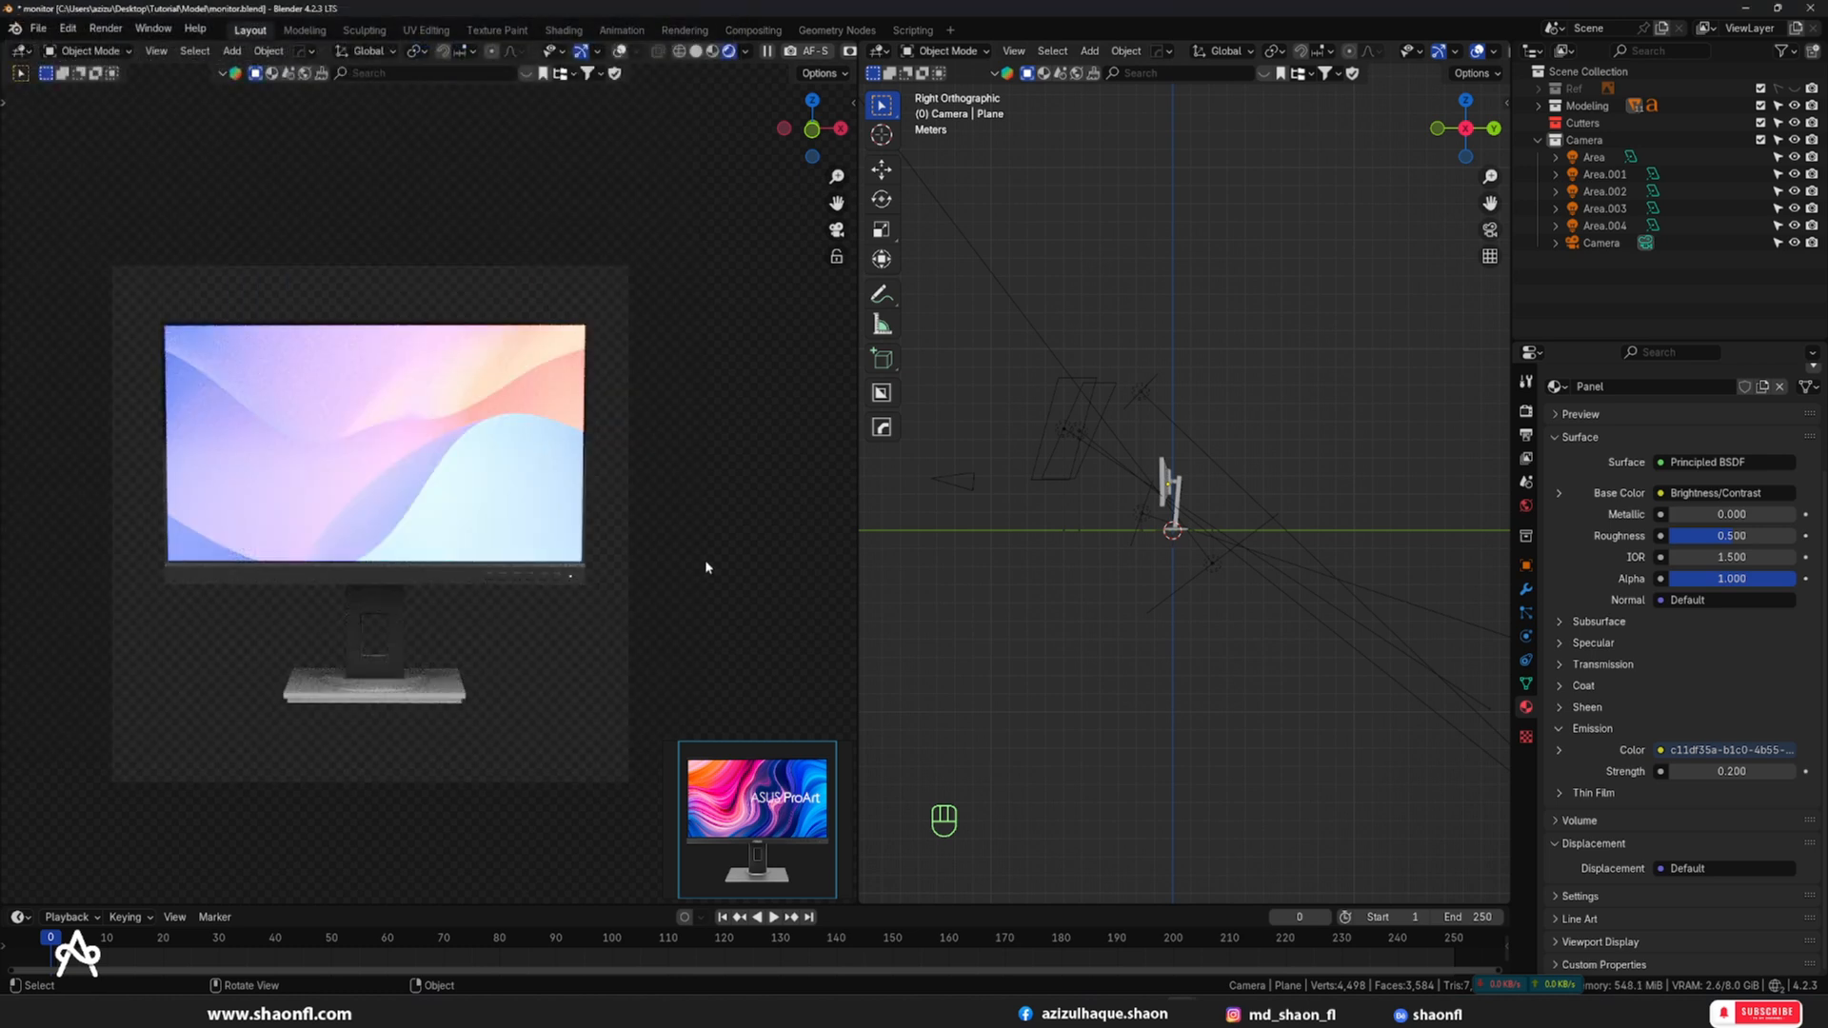
- Switch the viewport to solid shading with overlays shown, and rotate the panel's round rear mount 90 degrees in front view
left_click(377, 571)
key("z")
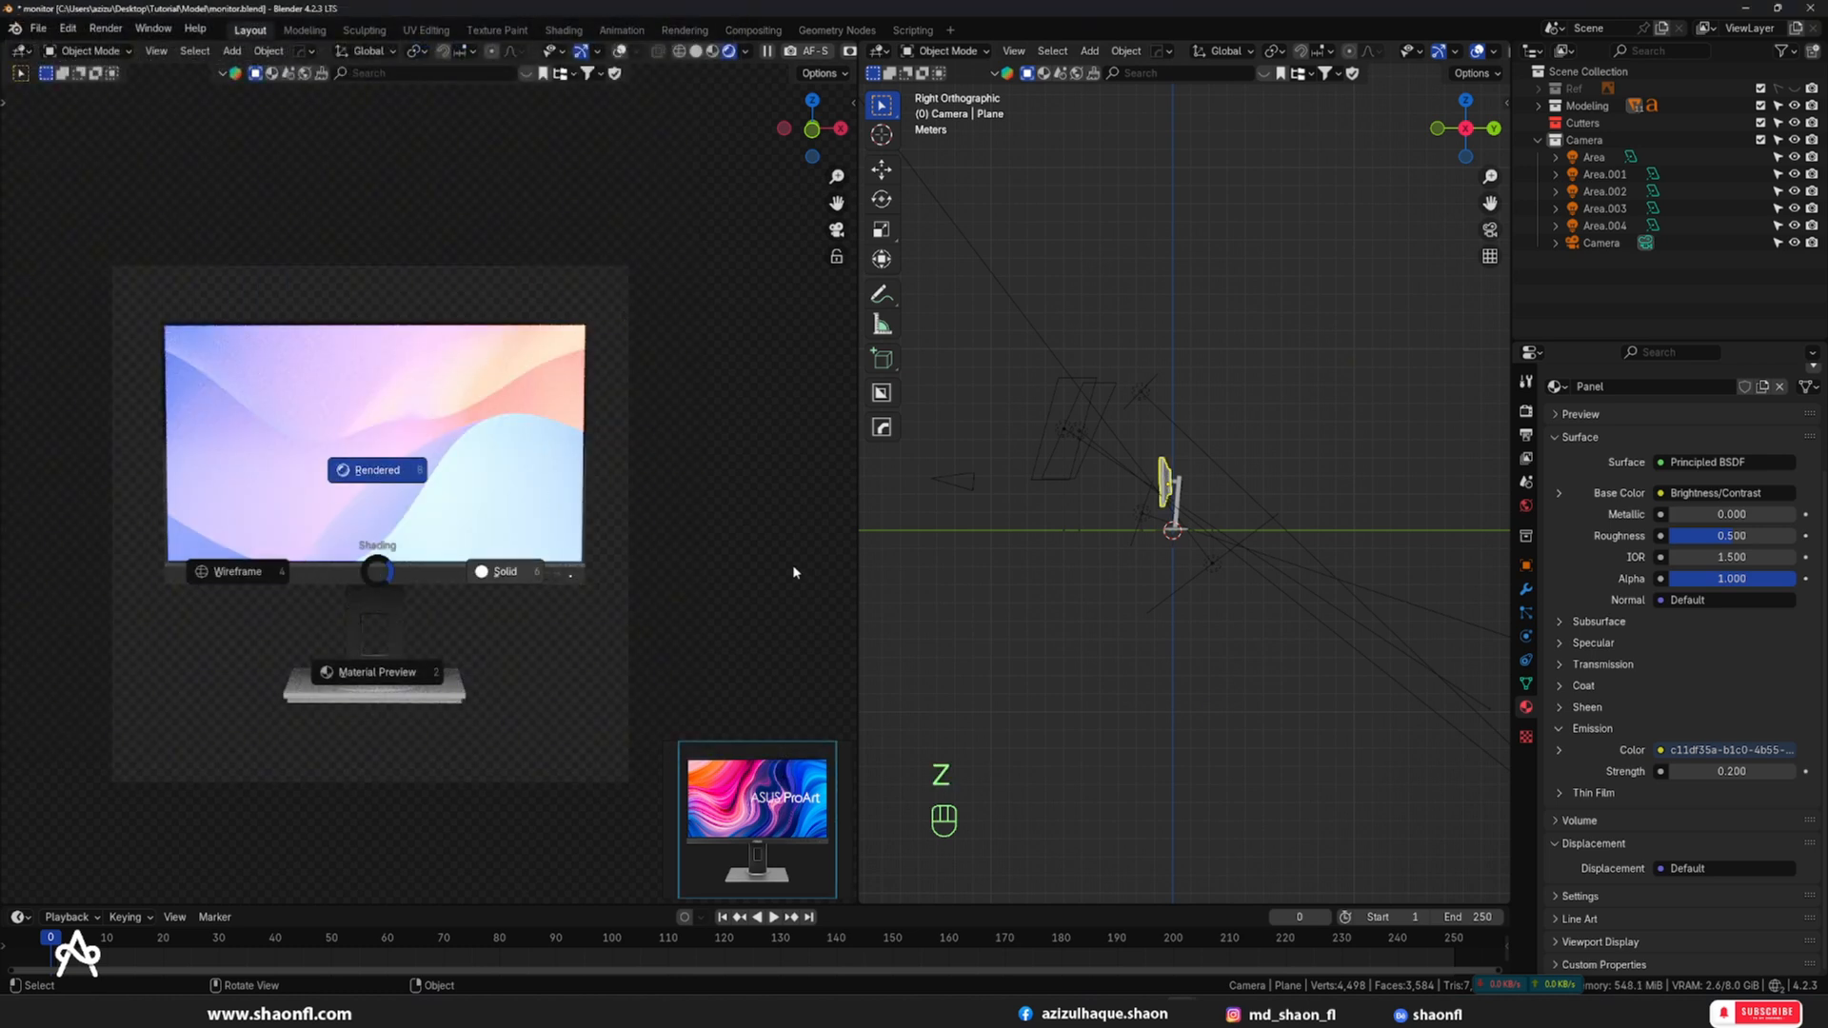
left_click(793, 573)
left_click_drag(733, 538, 461, 562, "alt")
scroll(458, 471, "up", 5)
key("shift+alt+z")
left_click(361, 362)
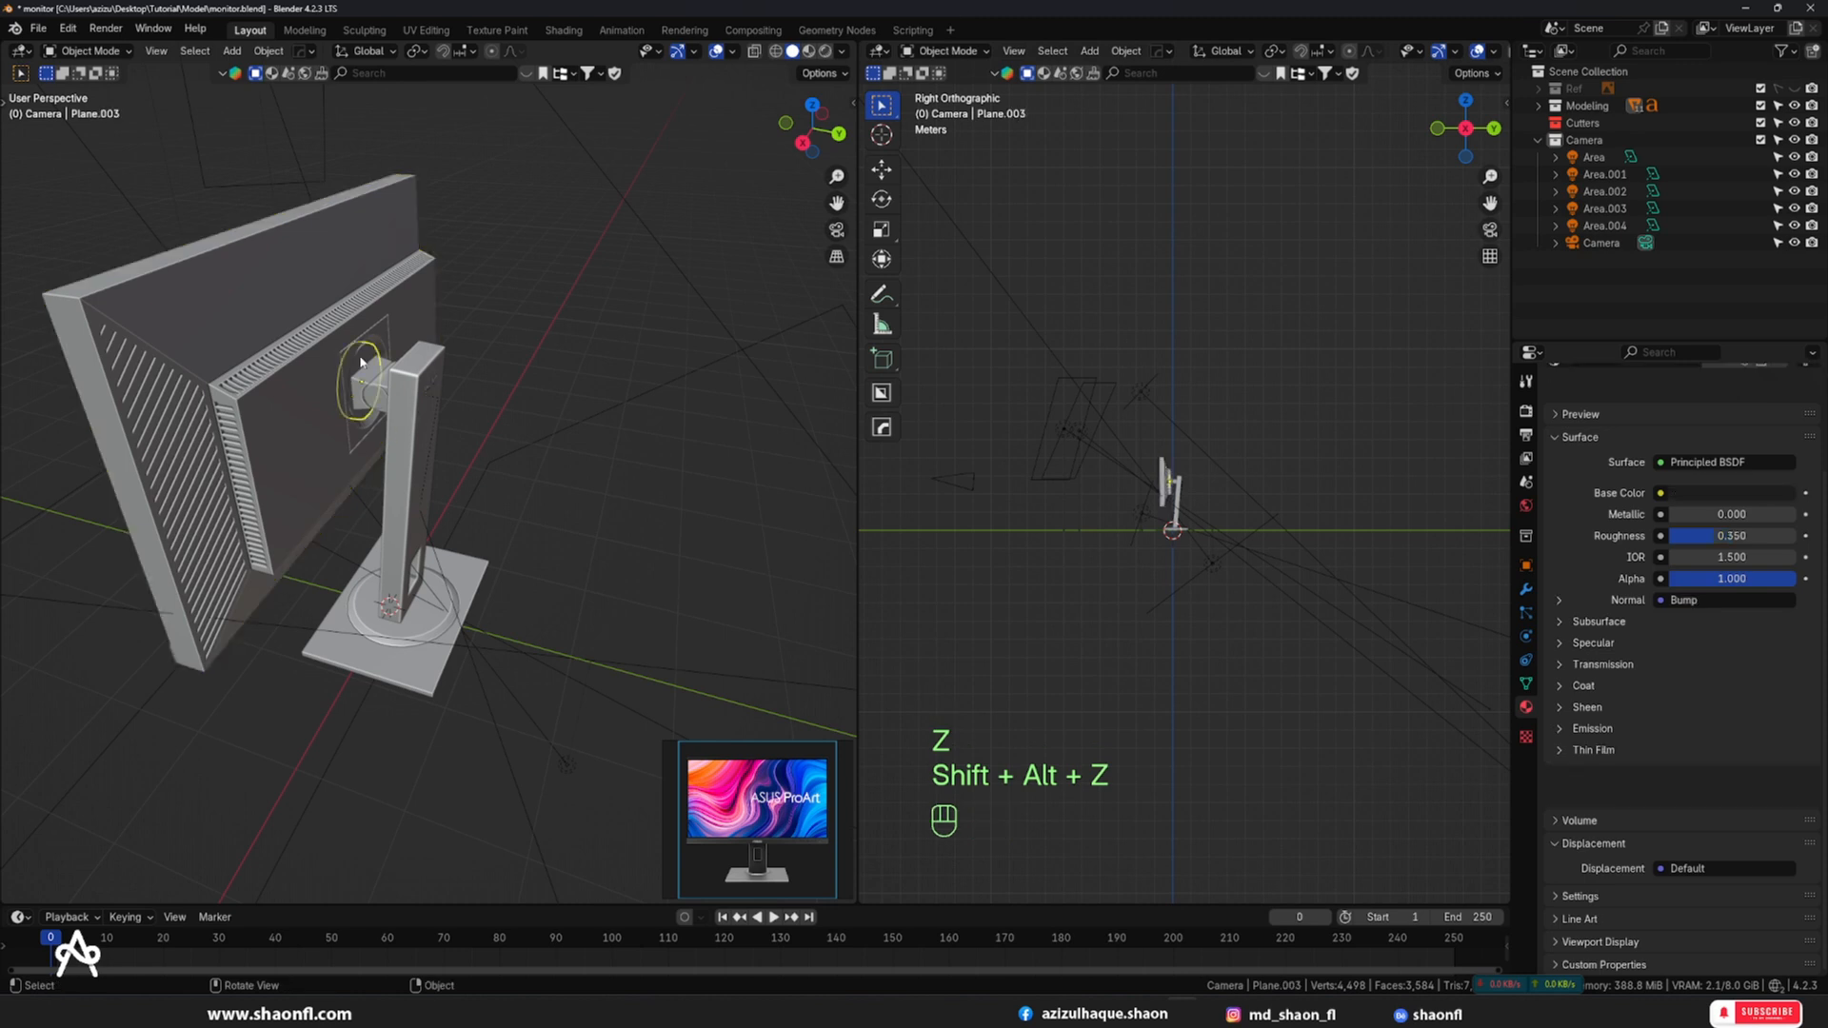
key("KP_1")
key("r")
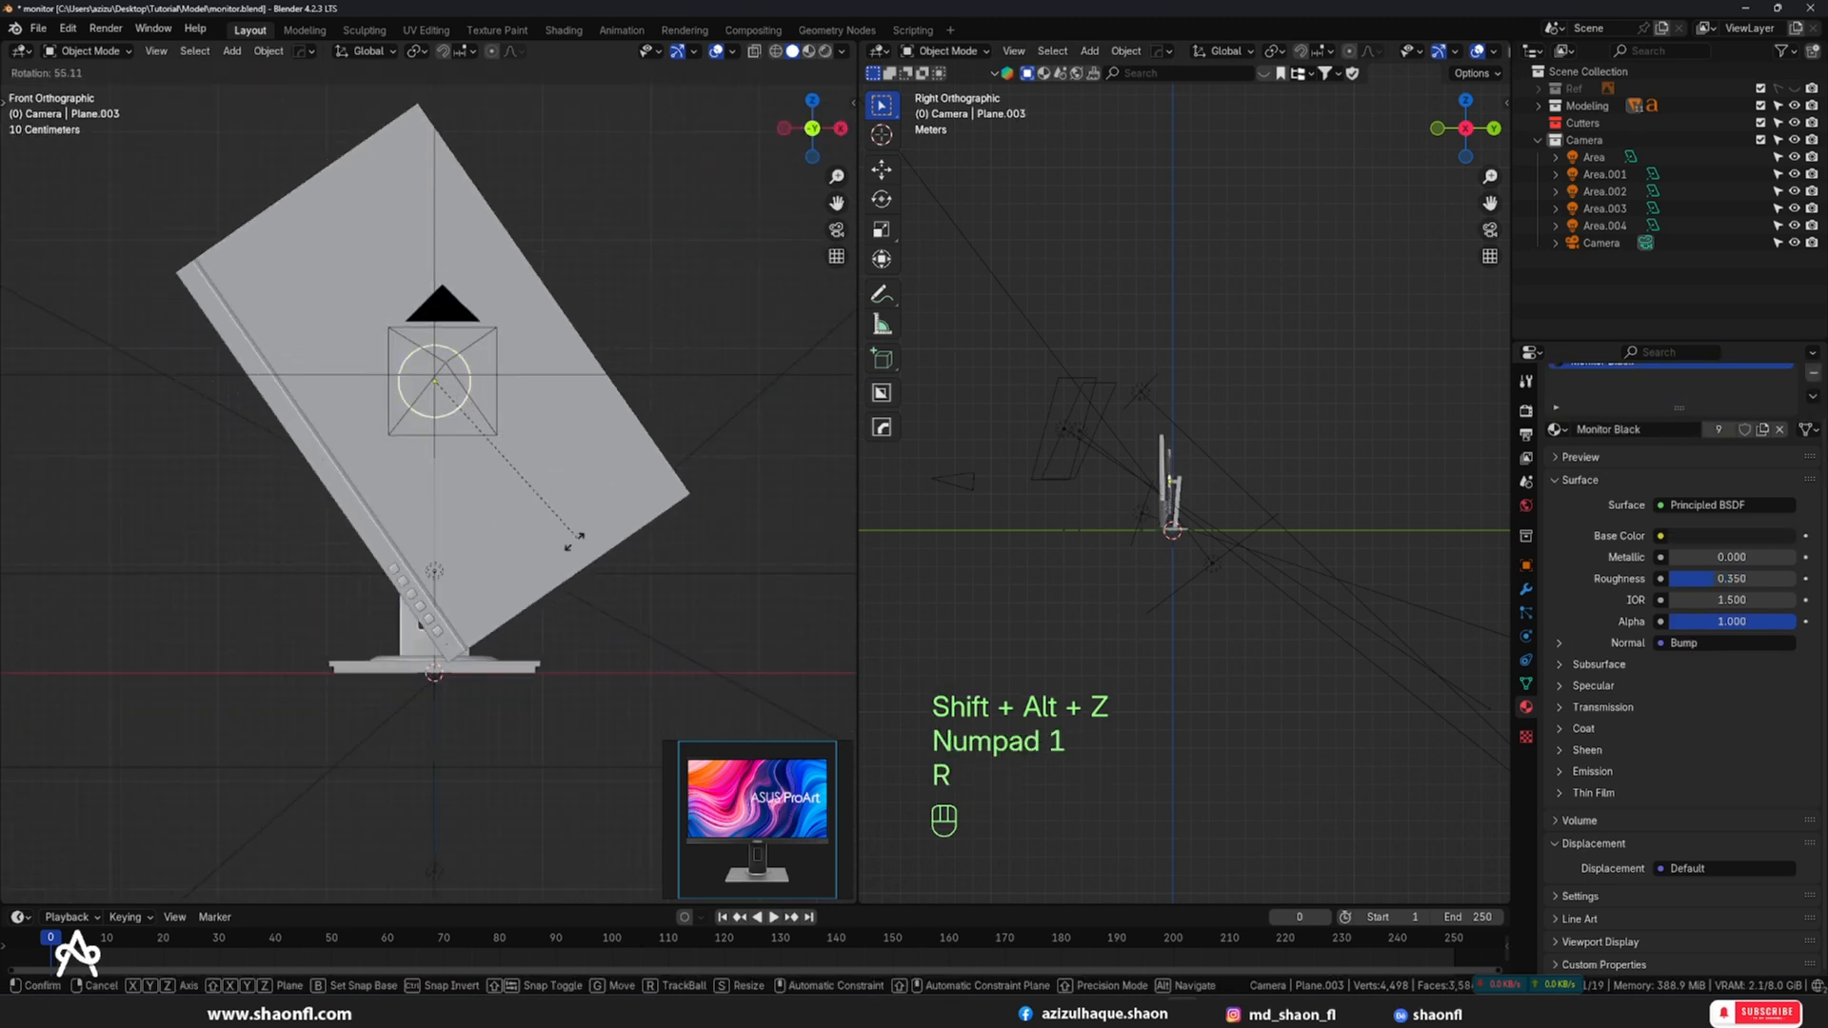
type("90")
key("Return")
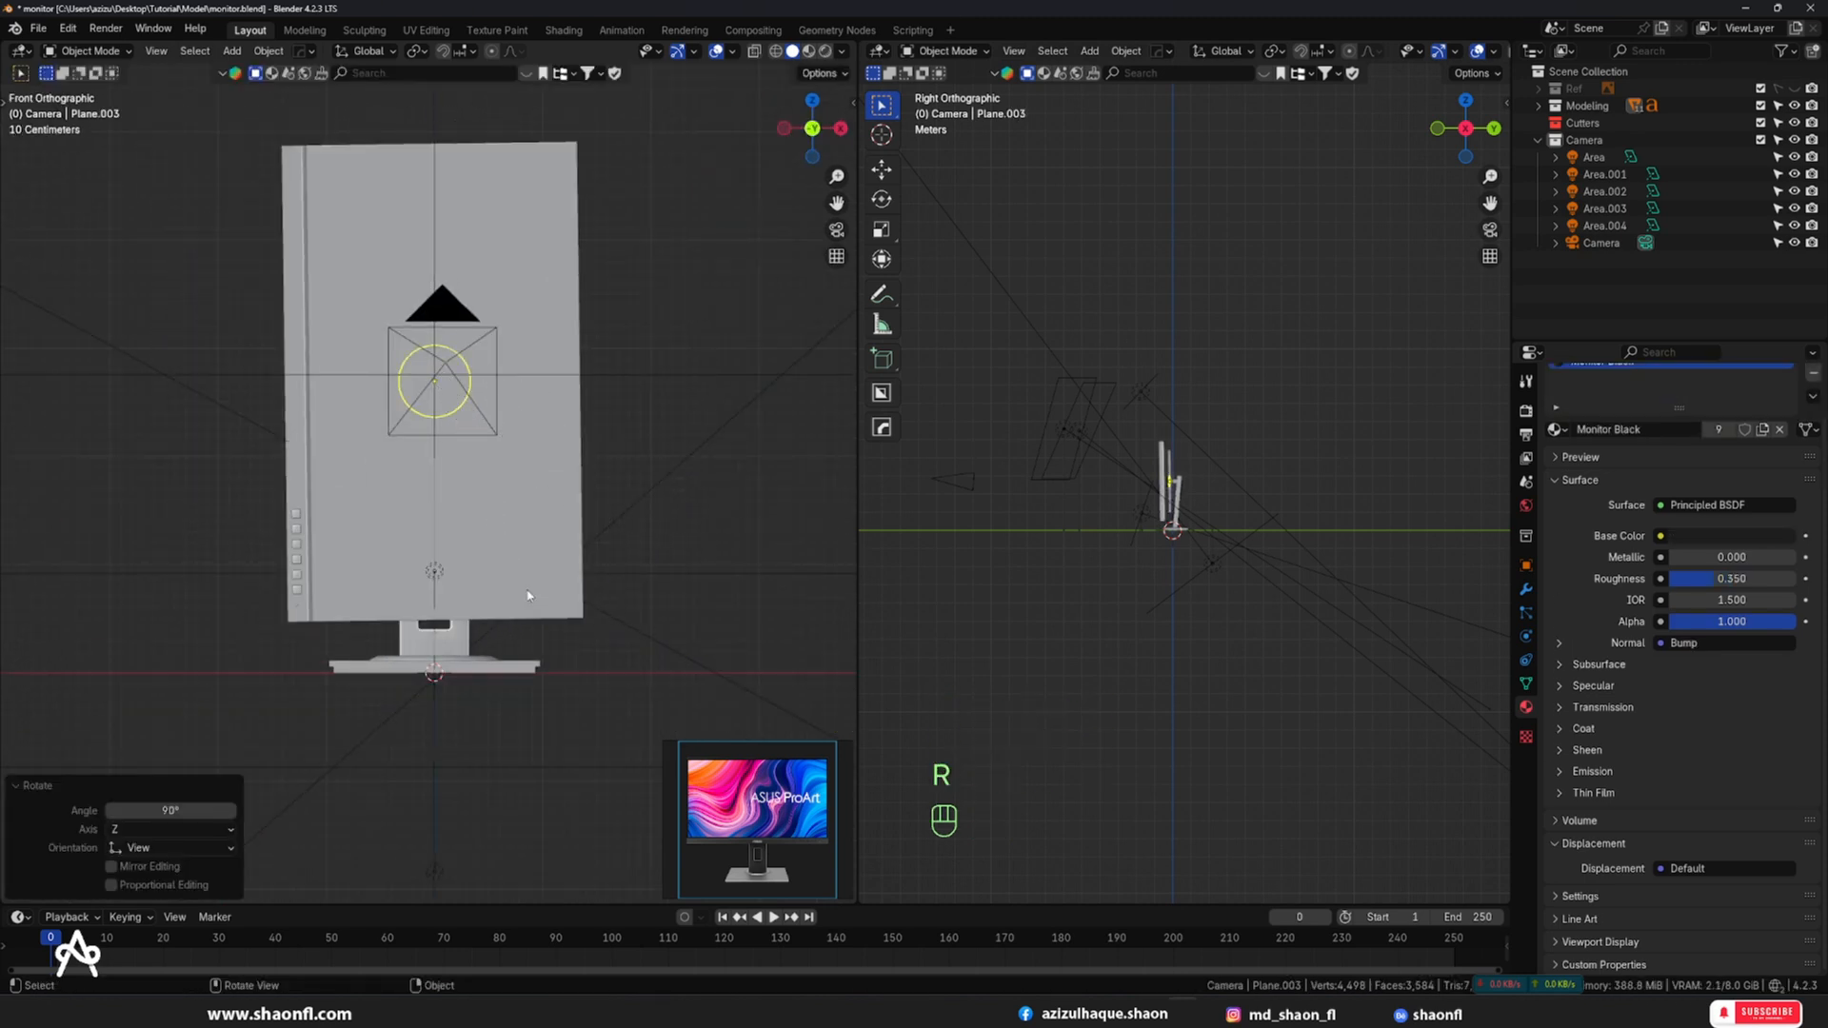
- Raise the camera about 0.49 m along Z so the whole portrait monitor fits inside the frame
left_click(643, 352)
key("KP_0")
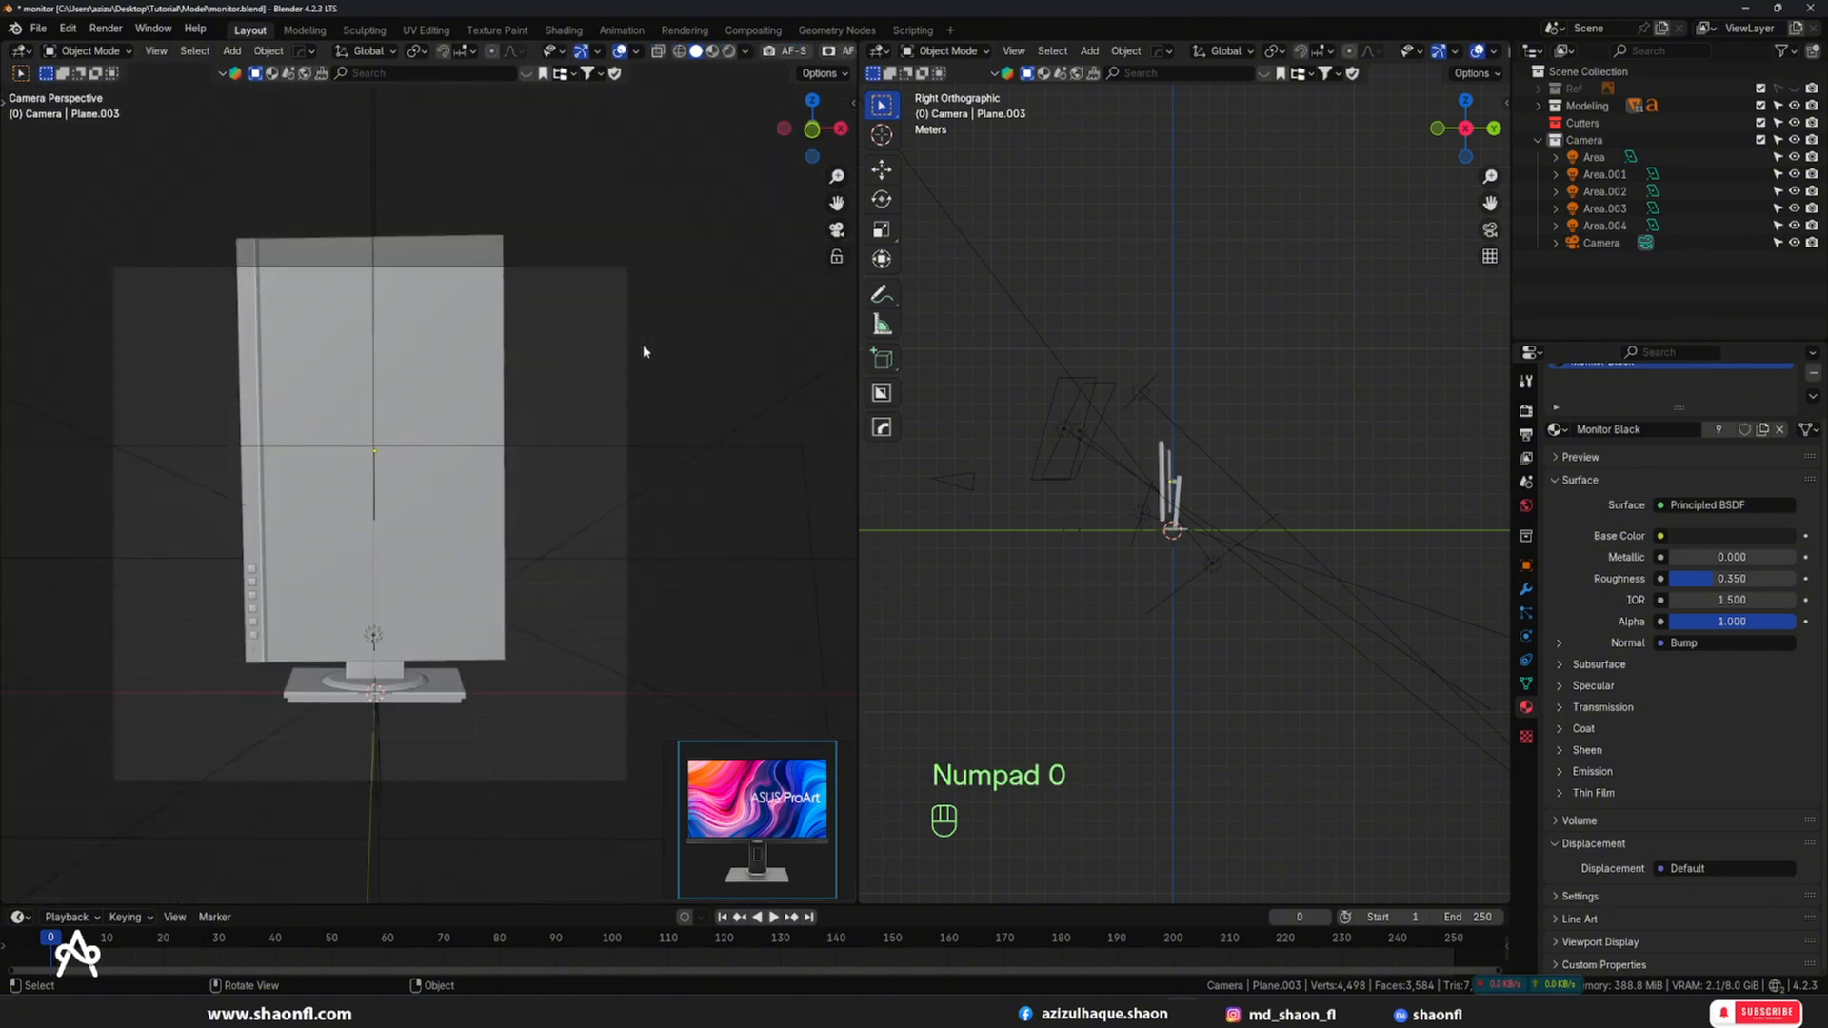
left_click(495, 269)
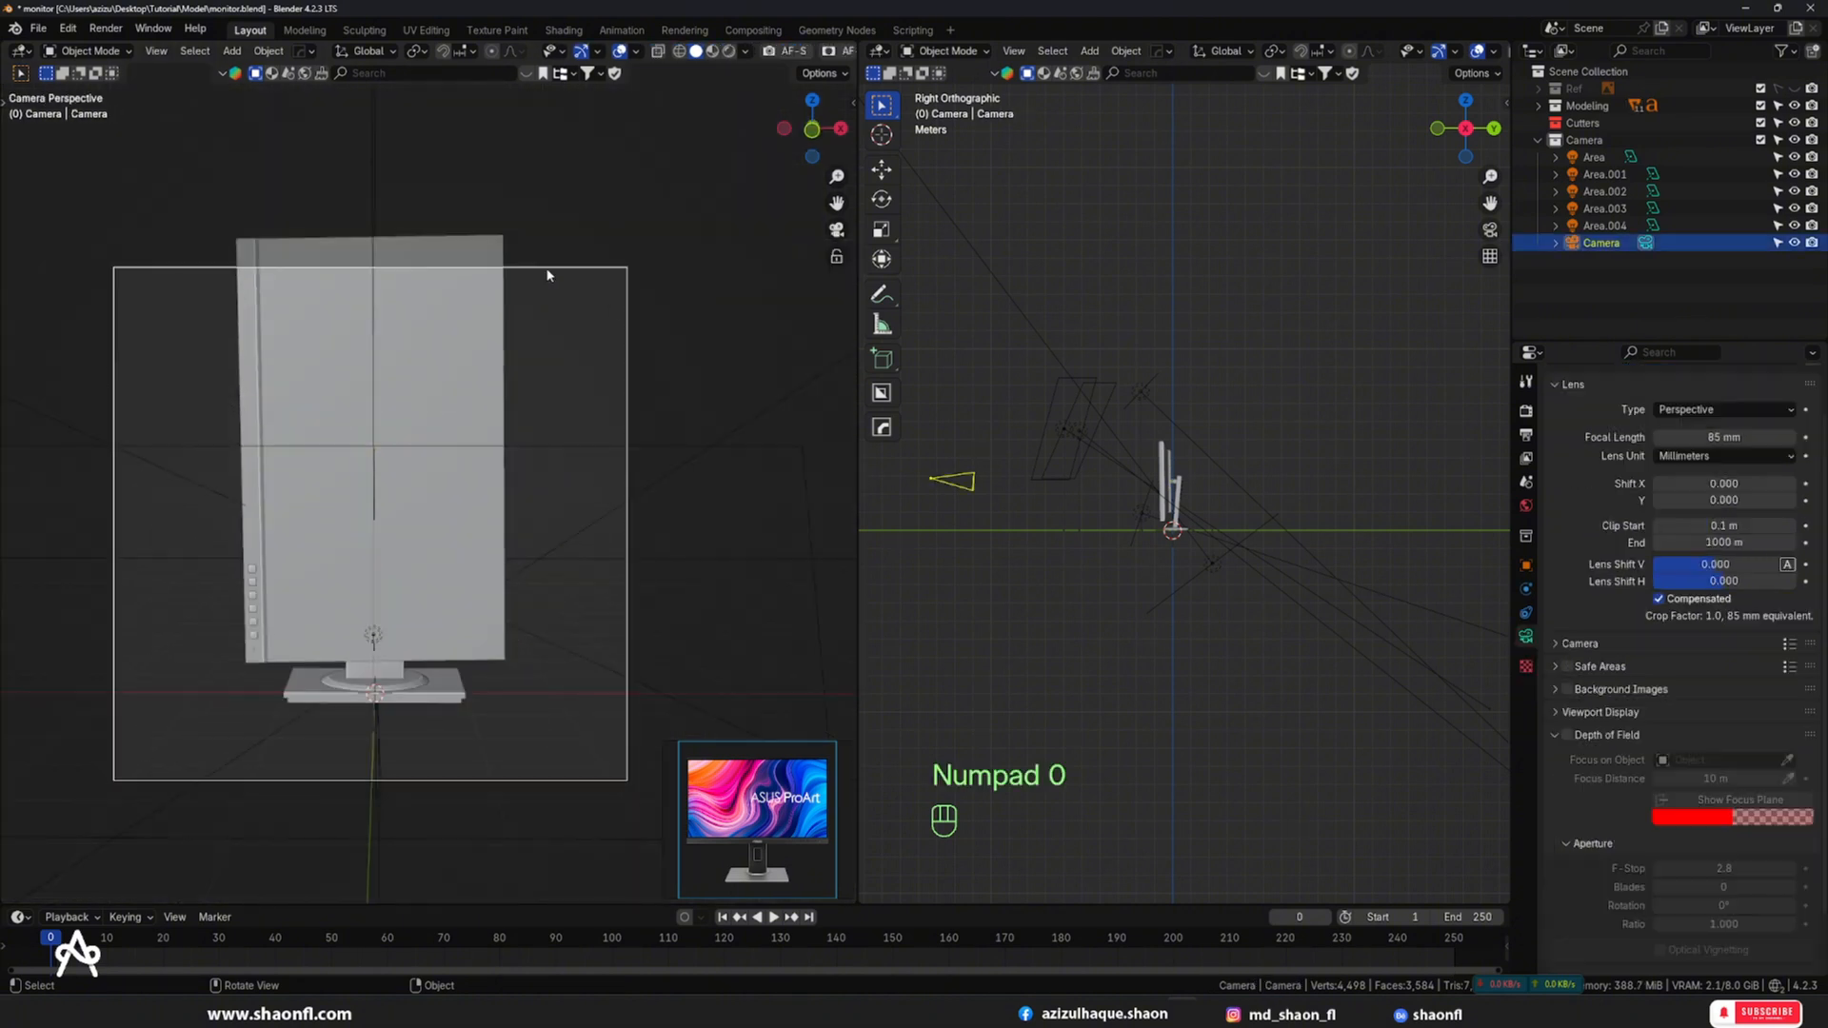
key("g")
left_click(551, 169)
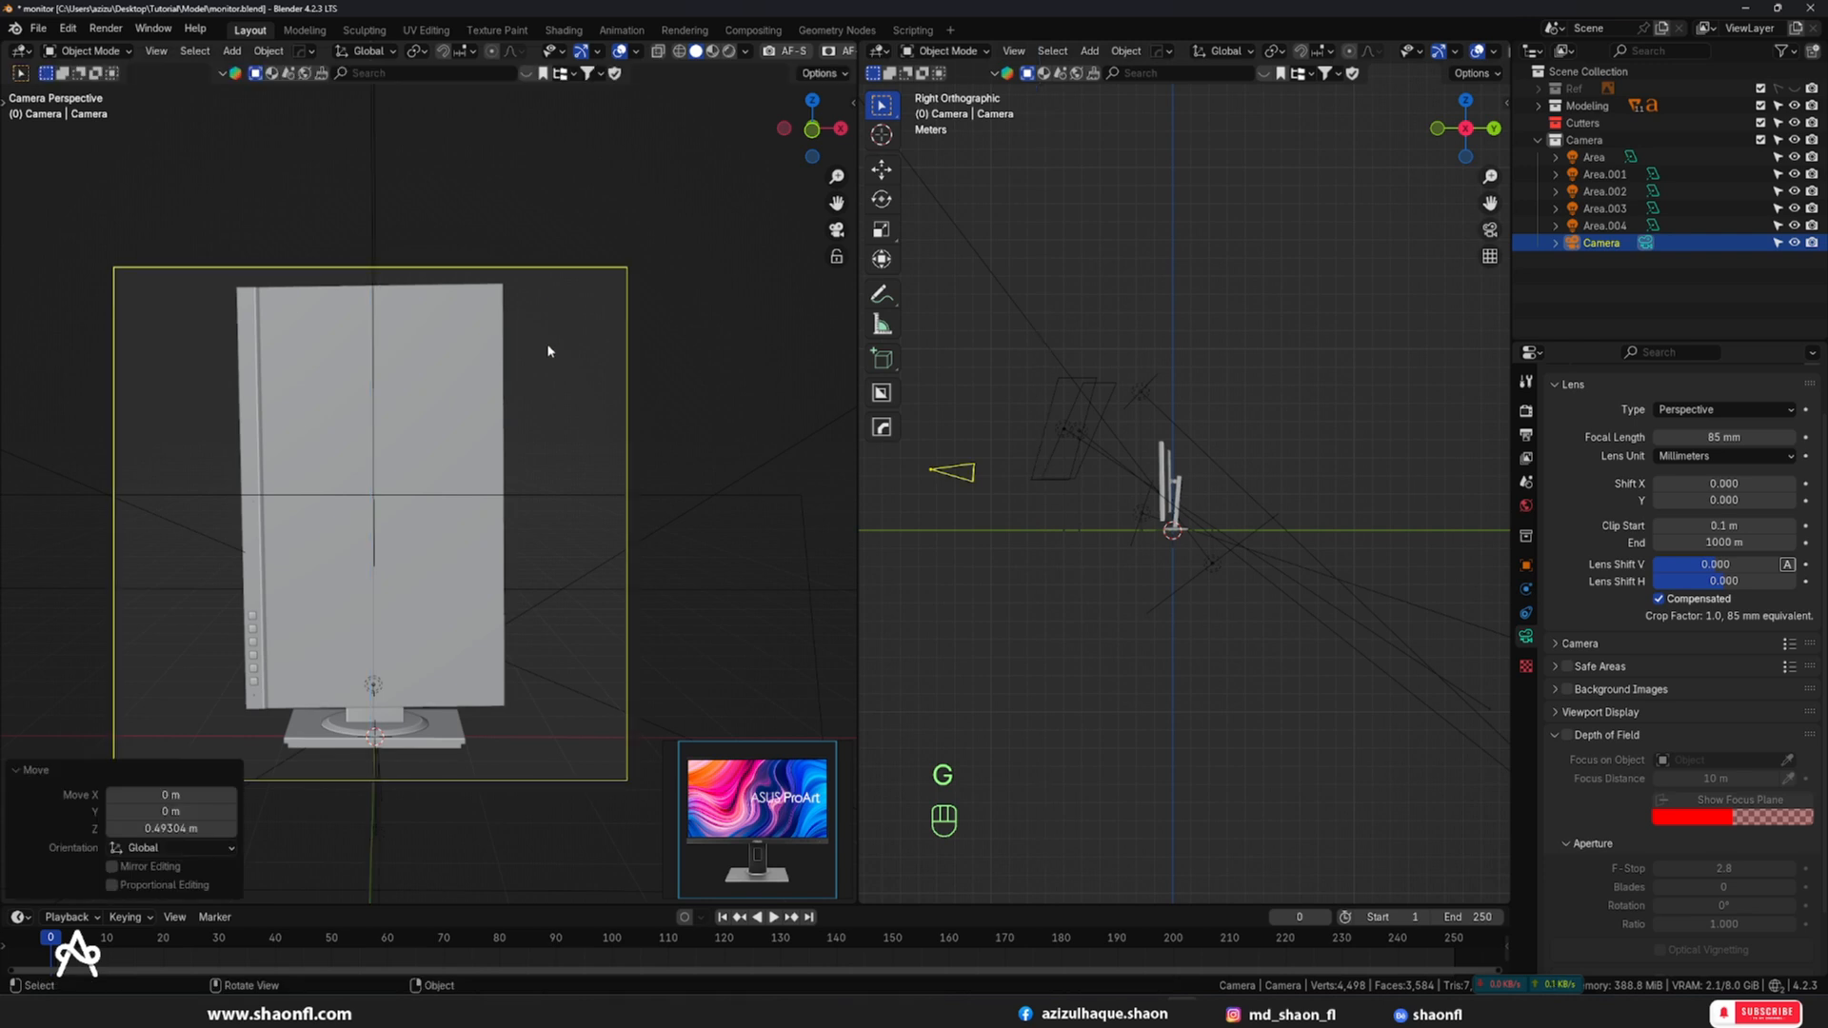
left_click(542, 352)
- Set the Y rotation of the panel's round rear mount to 90°
left_click_drag(543, 353, 377, 495, "alt")
scroll(377, 495, "up", 4)
key("ctrl+z")
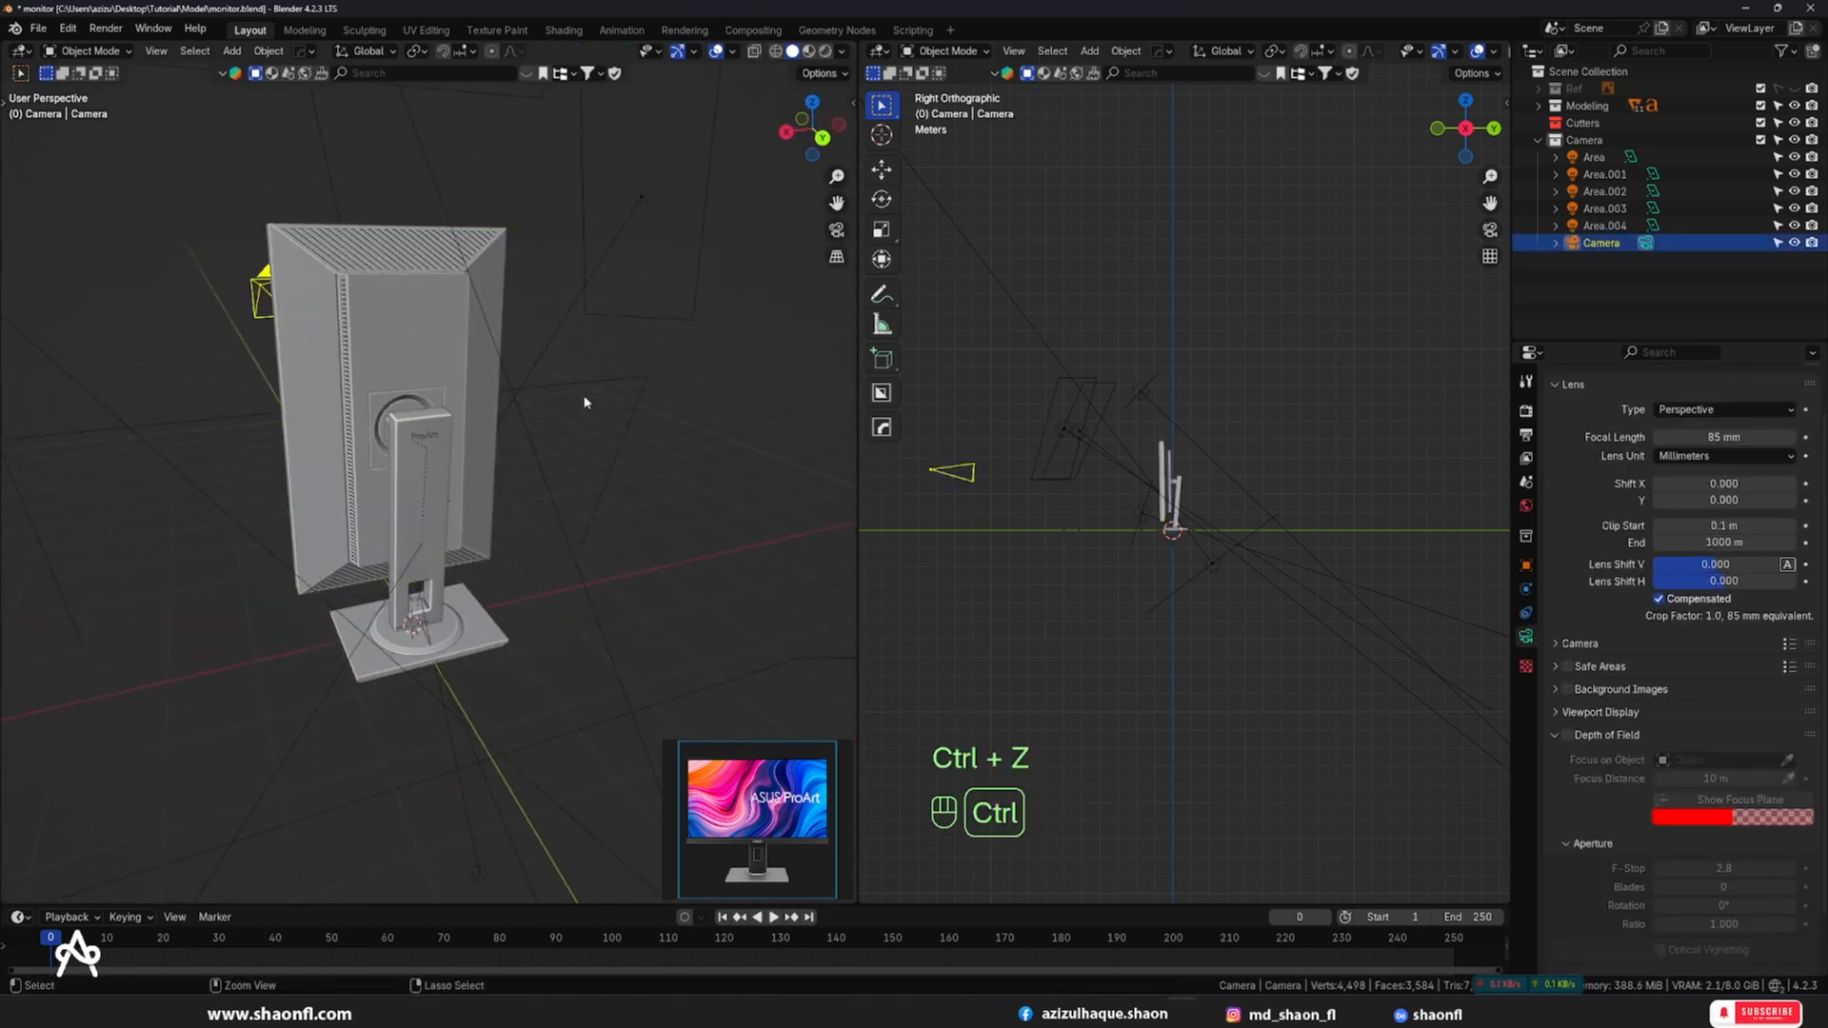
left_click(406, 409)
left_click_drag(405, 409, 407, 419, "alt")
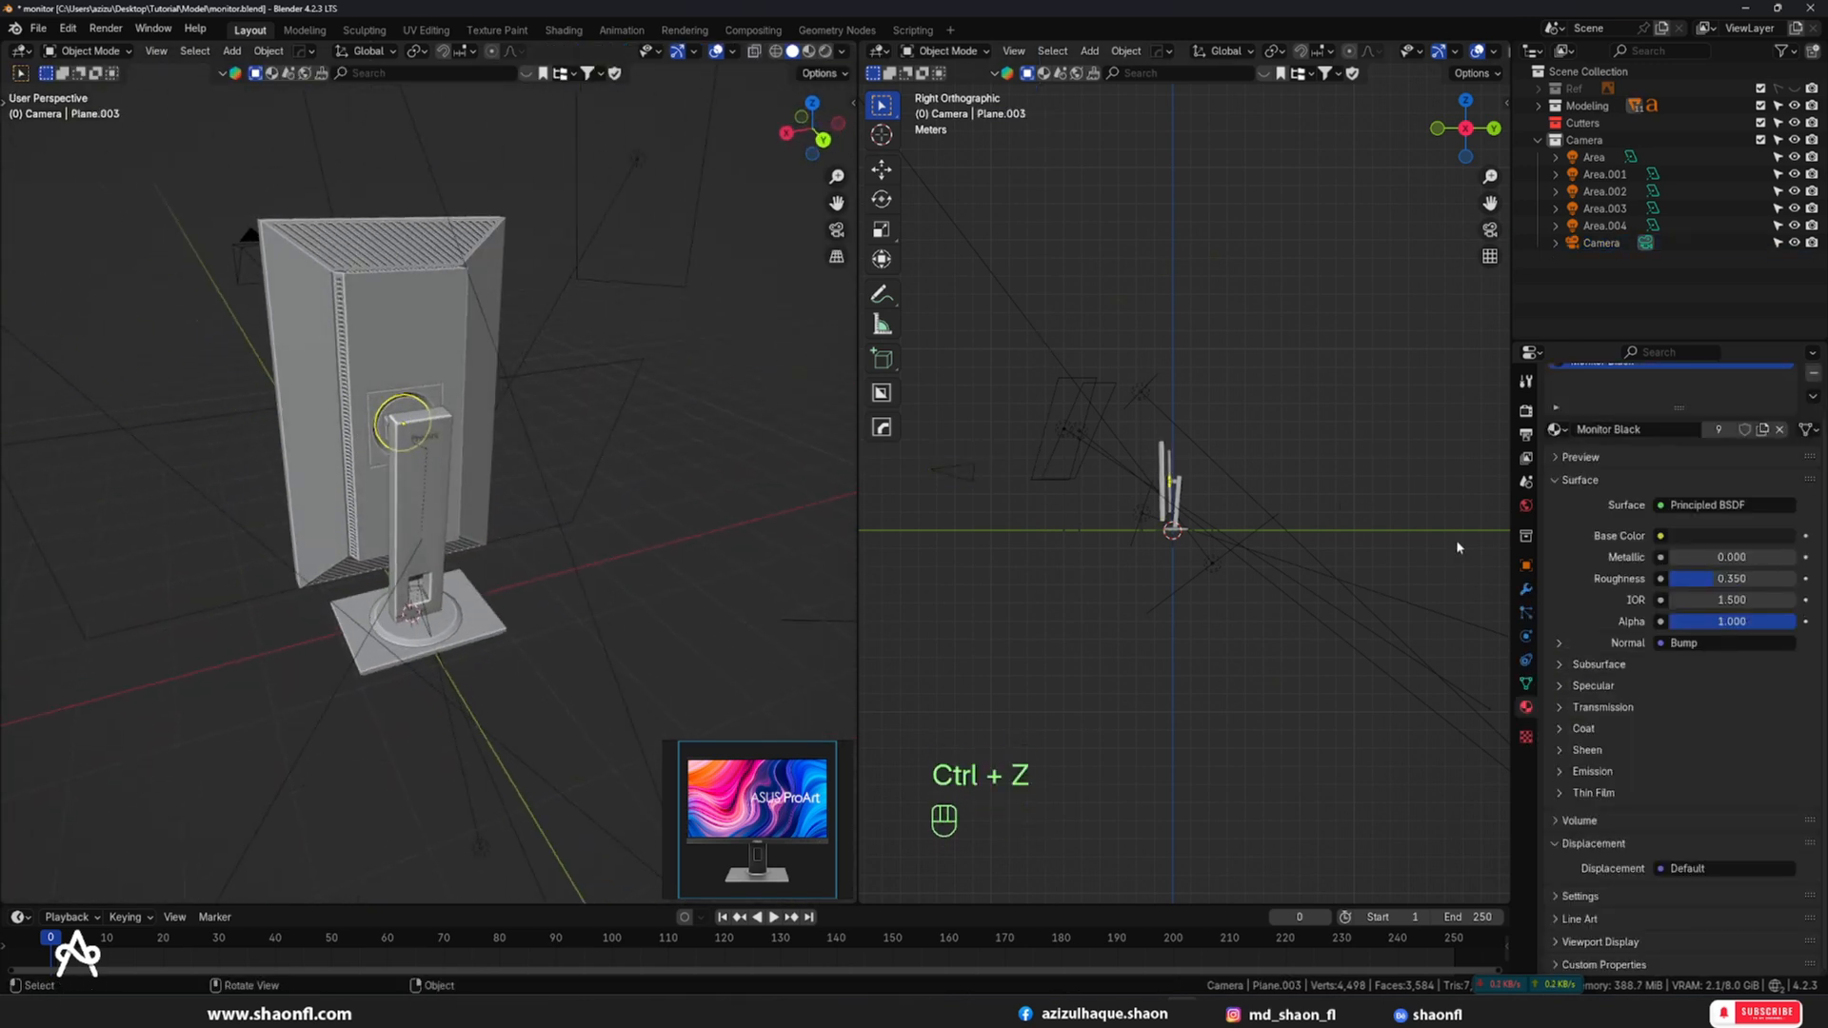
left_click(1526, 565)
left_click(1526, 505)
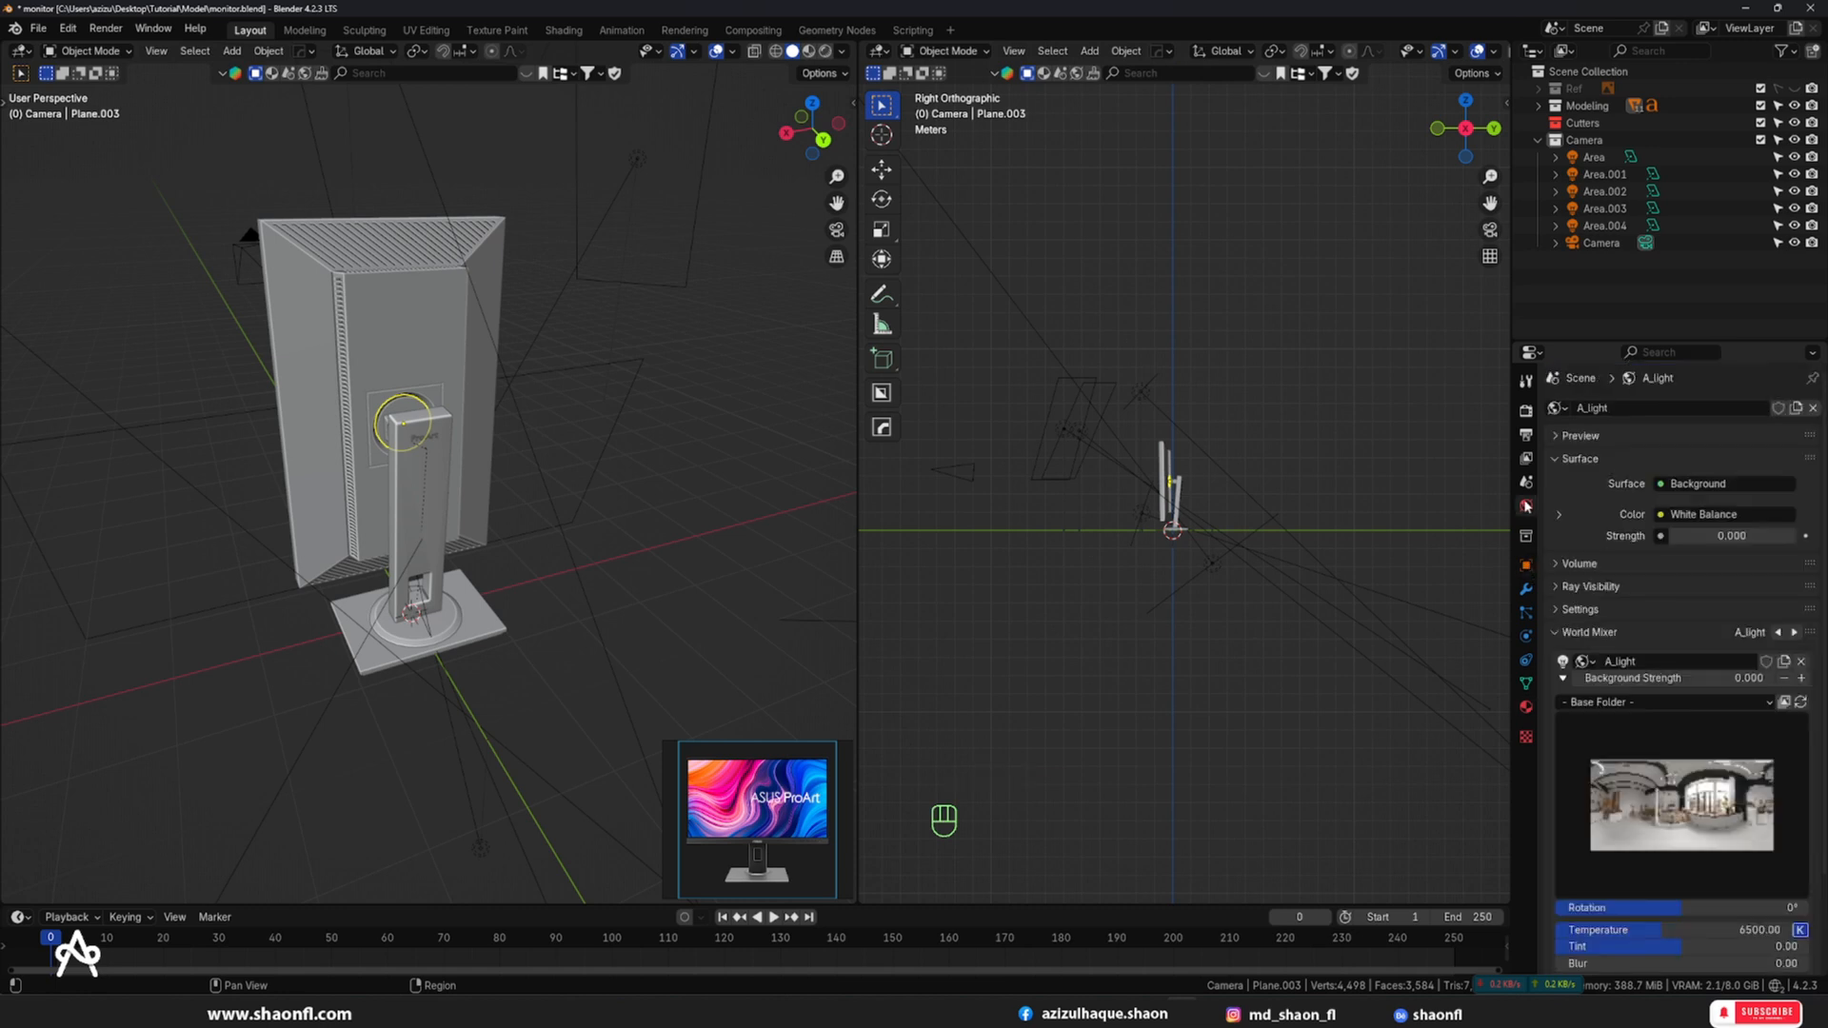
left_click(1527, 565)
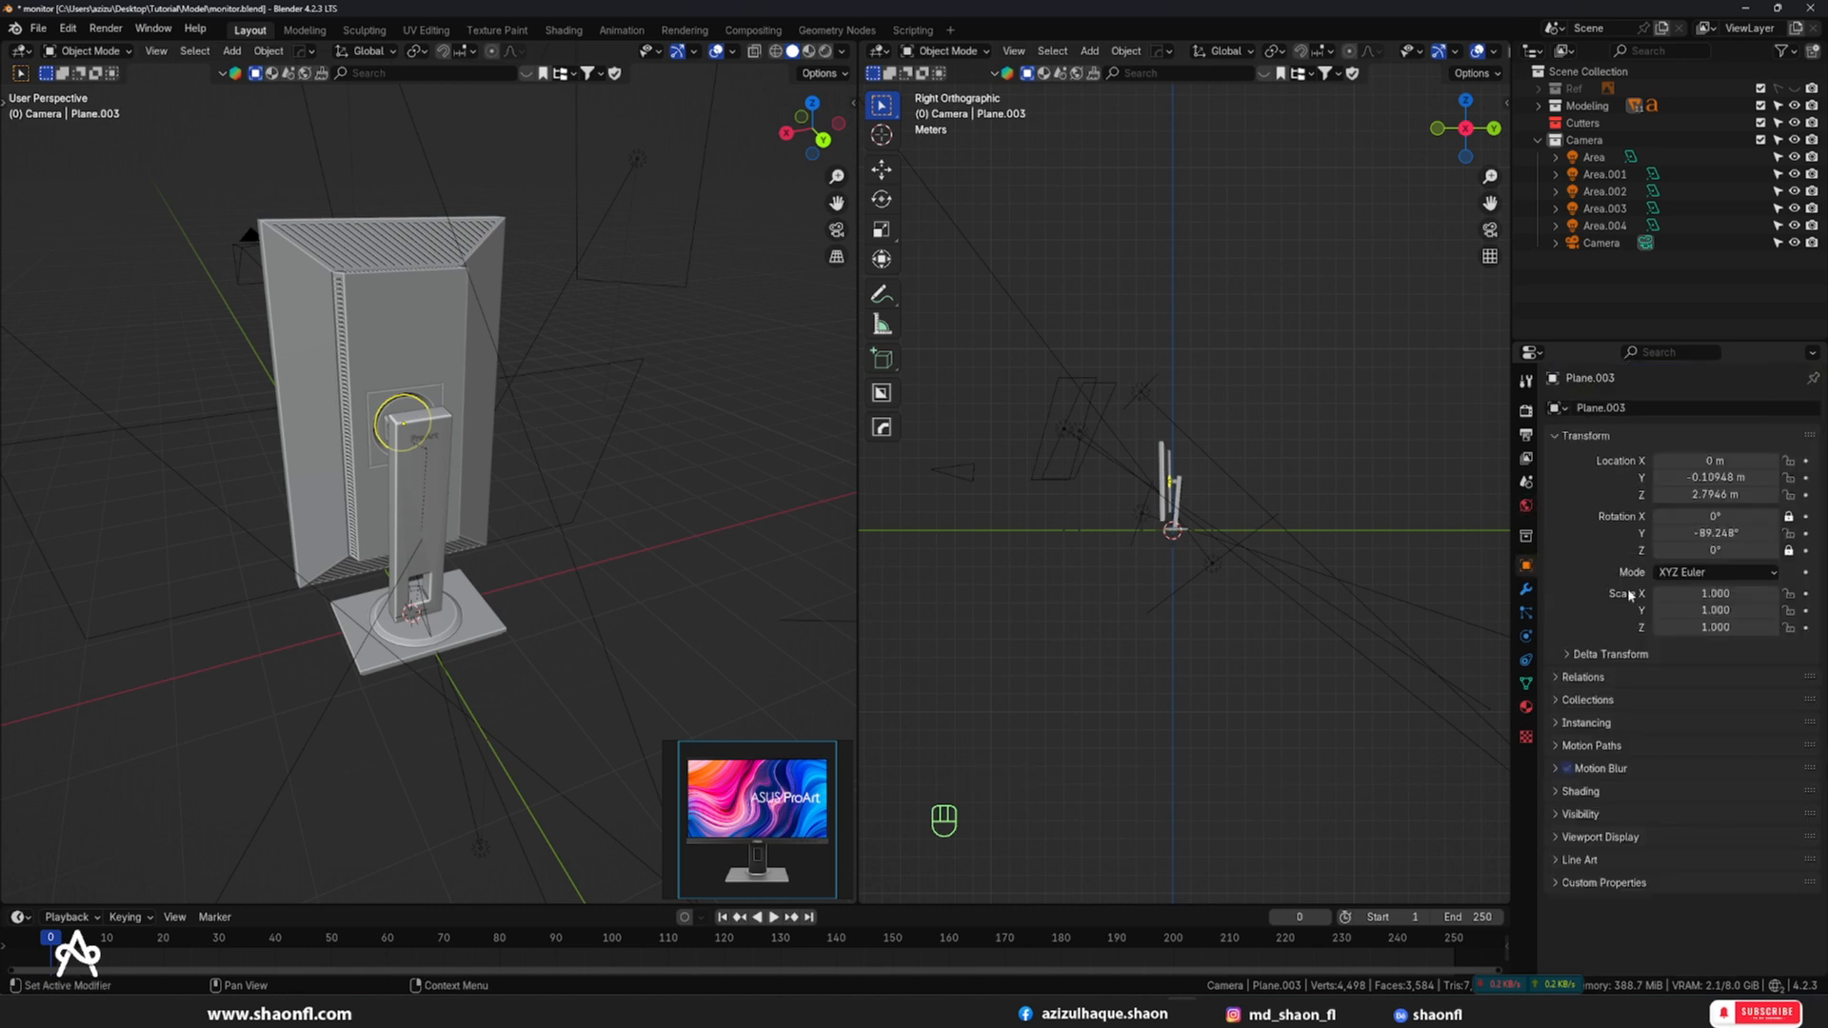
double_click(1735, 534)
type("90")
key("Return")
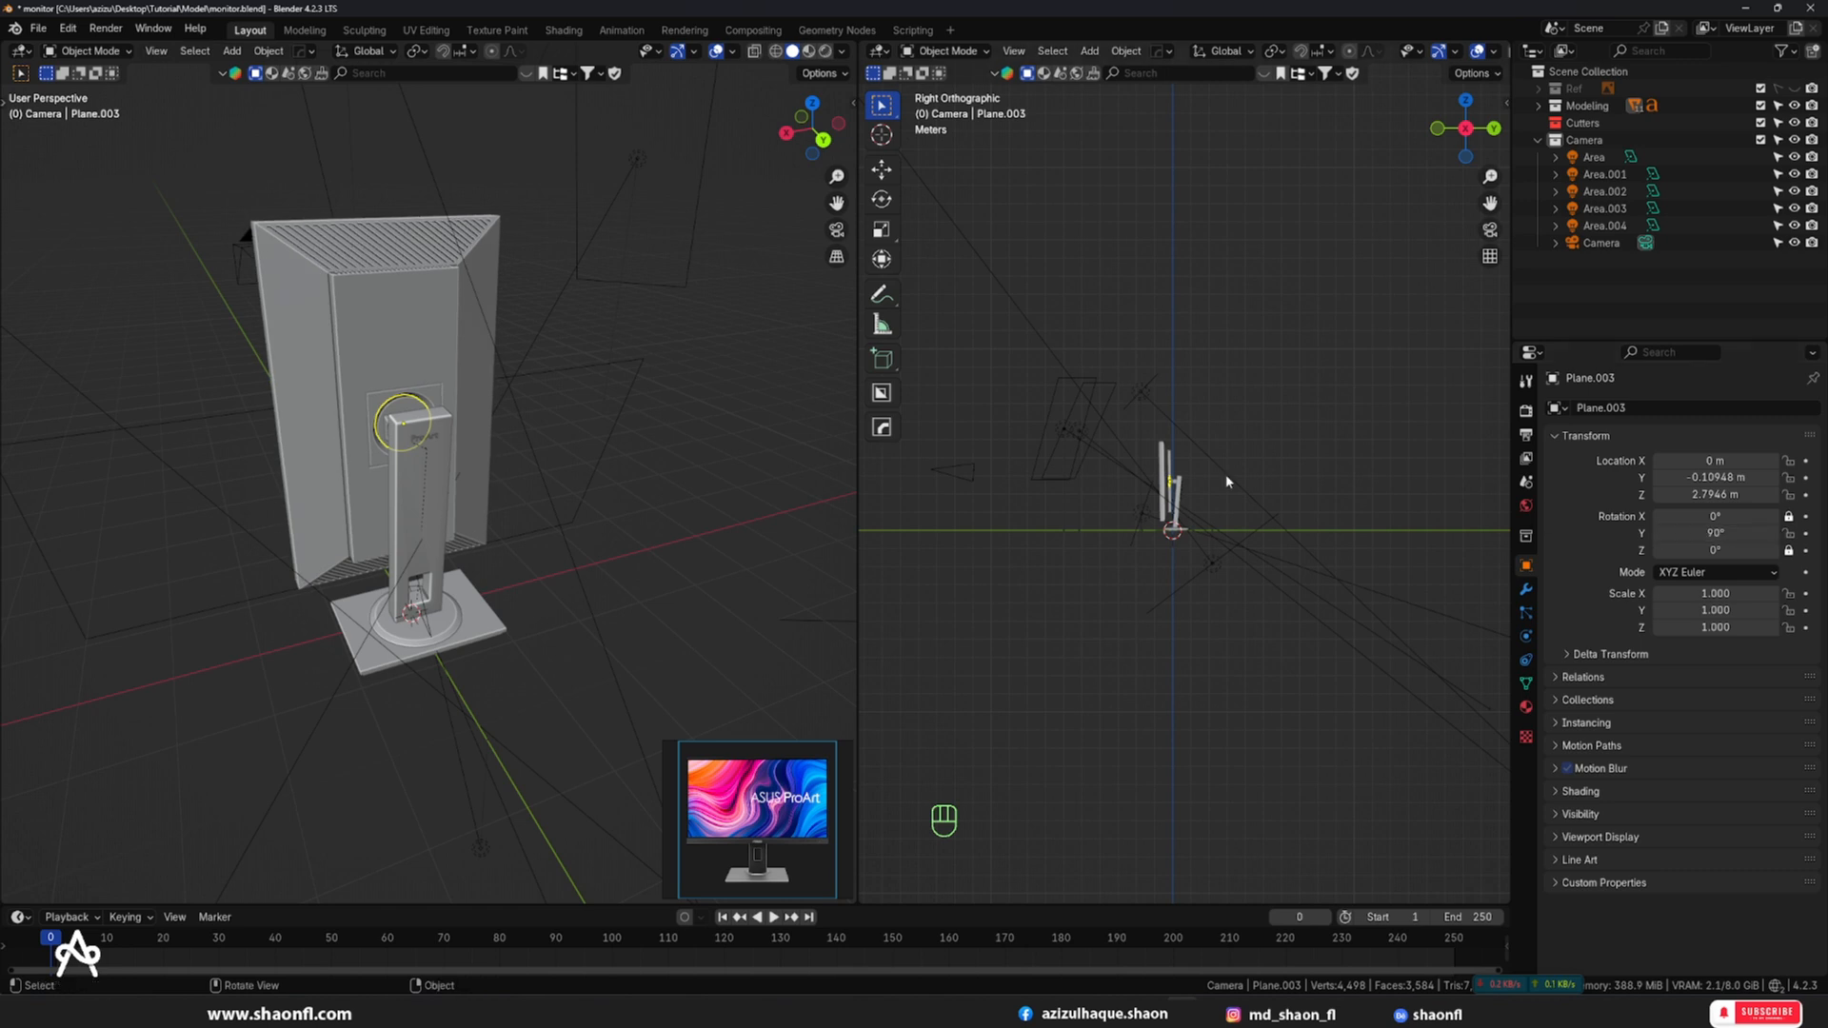
- Raise the camera about 0.025 m more along Z to center the portrait monitor in the frame
key("KP_0")
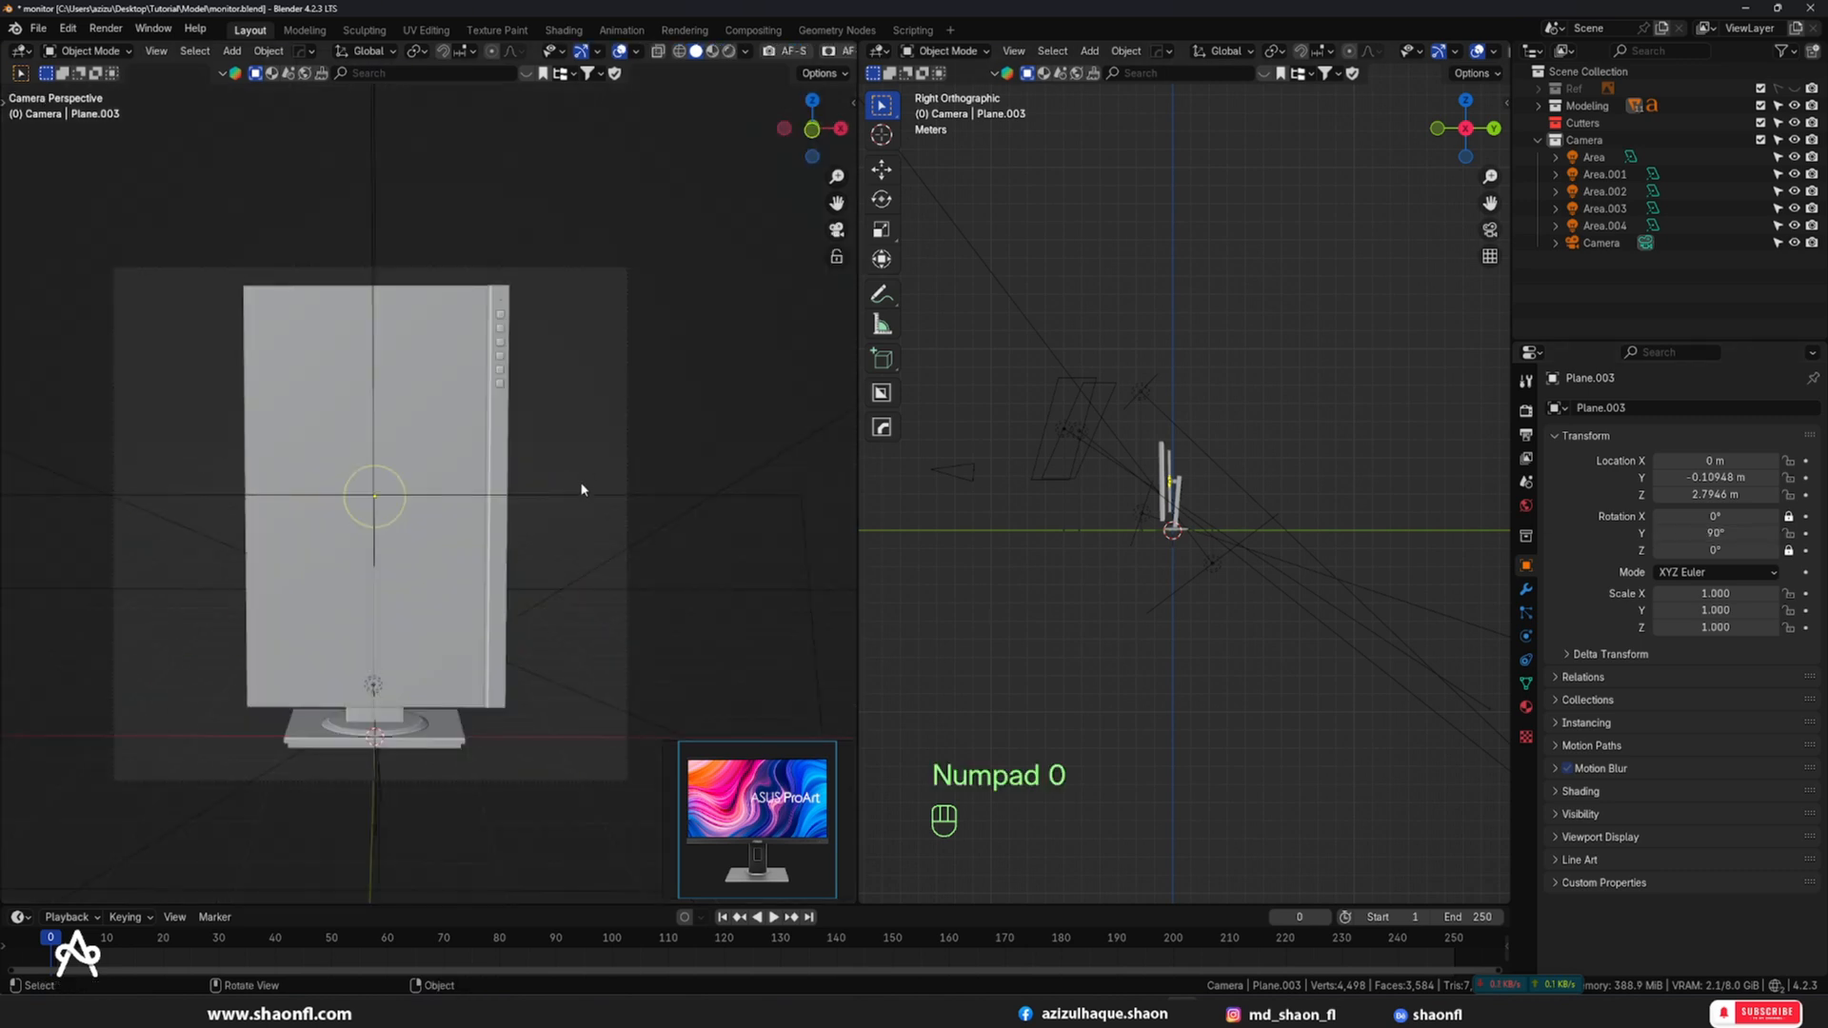
key("g")
middle_click(580, 479)
right_click(580, 473)
left_click(593, 269)
key("g")
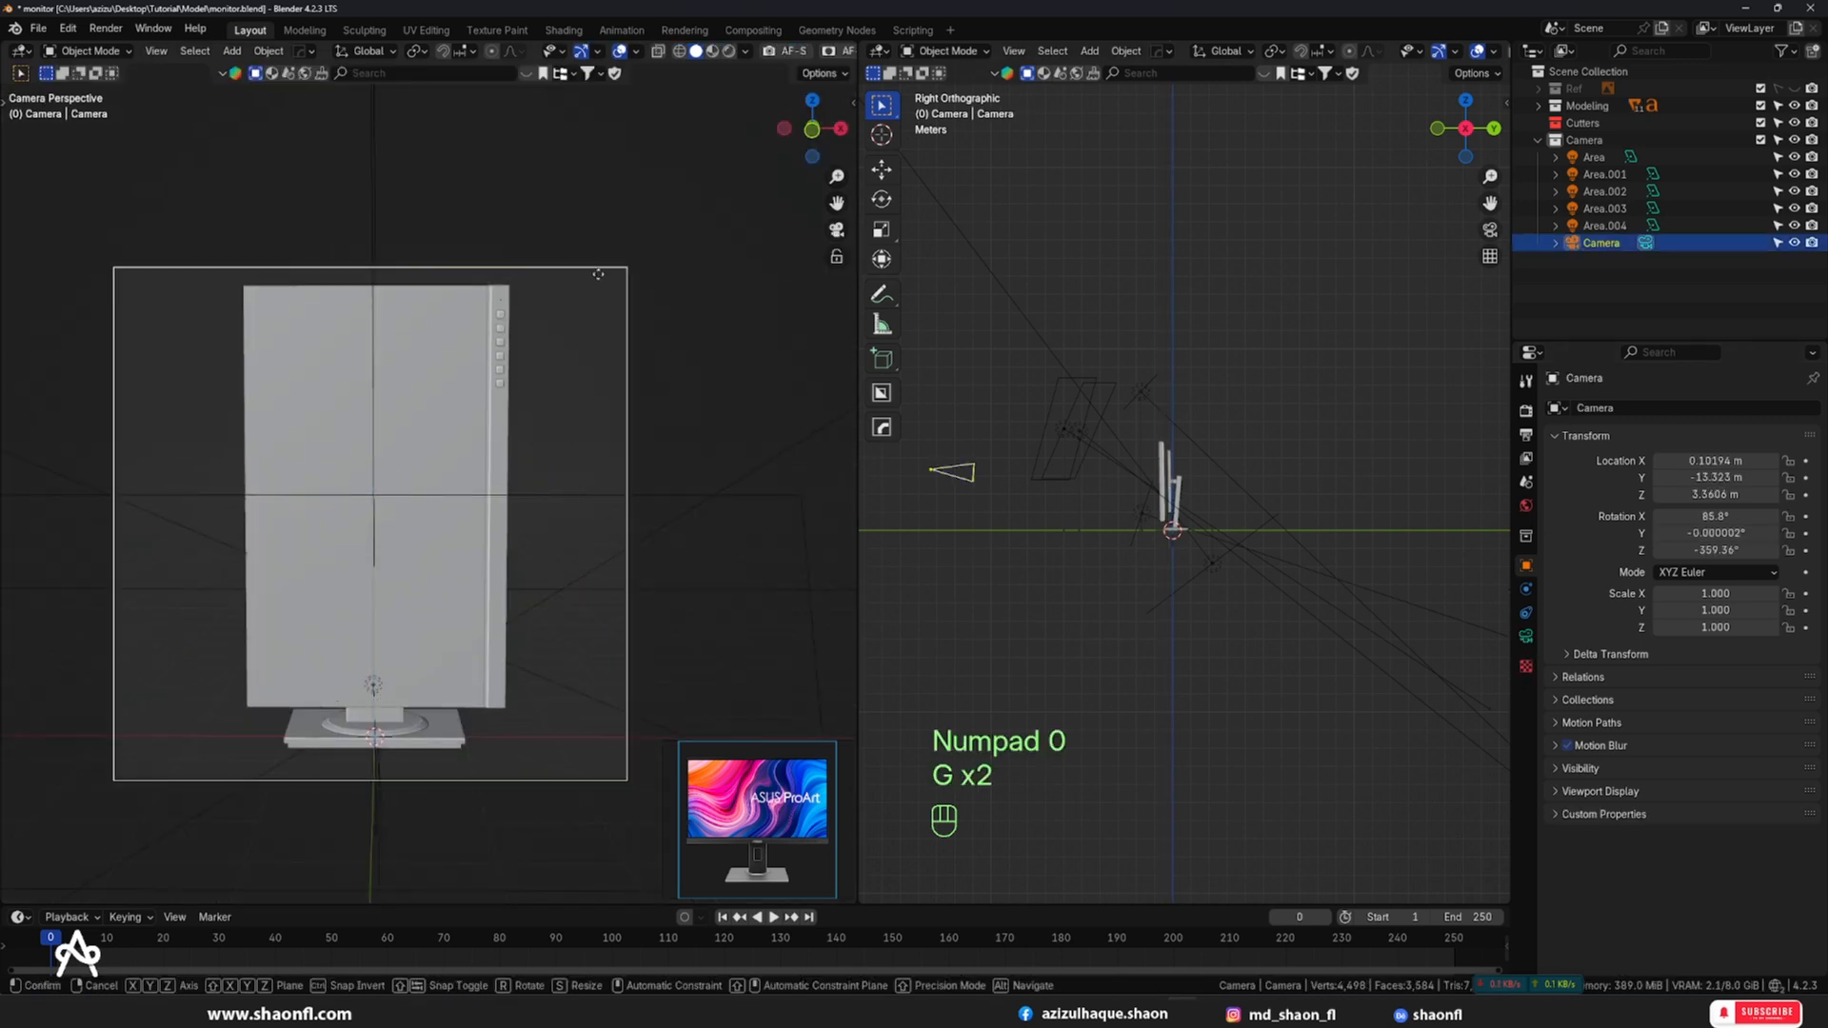
left_click(598, 270)
- Run a test render of the portrait monitor to check the screen's orientation, and close the result without saving
scroll(573, 426, "down", 3)
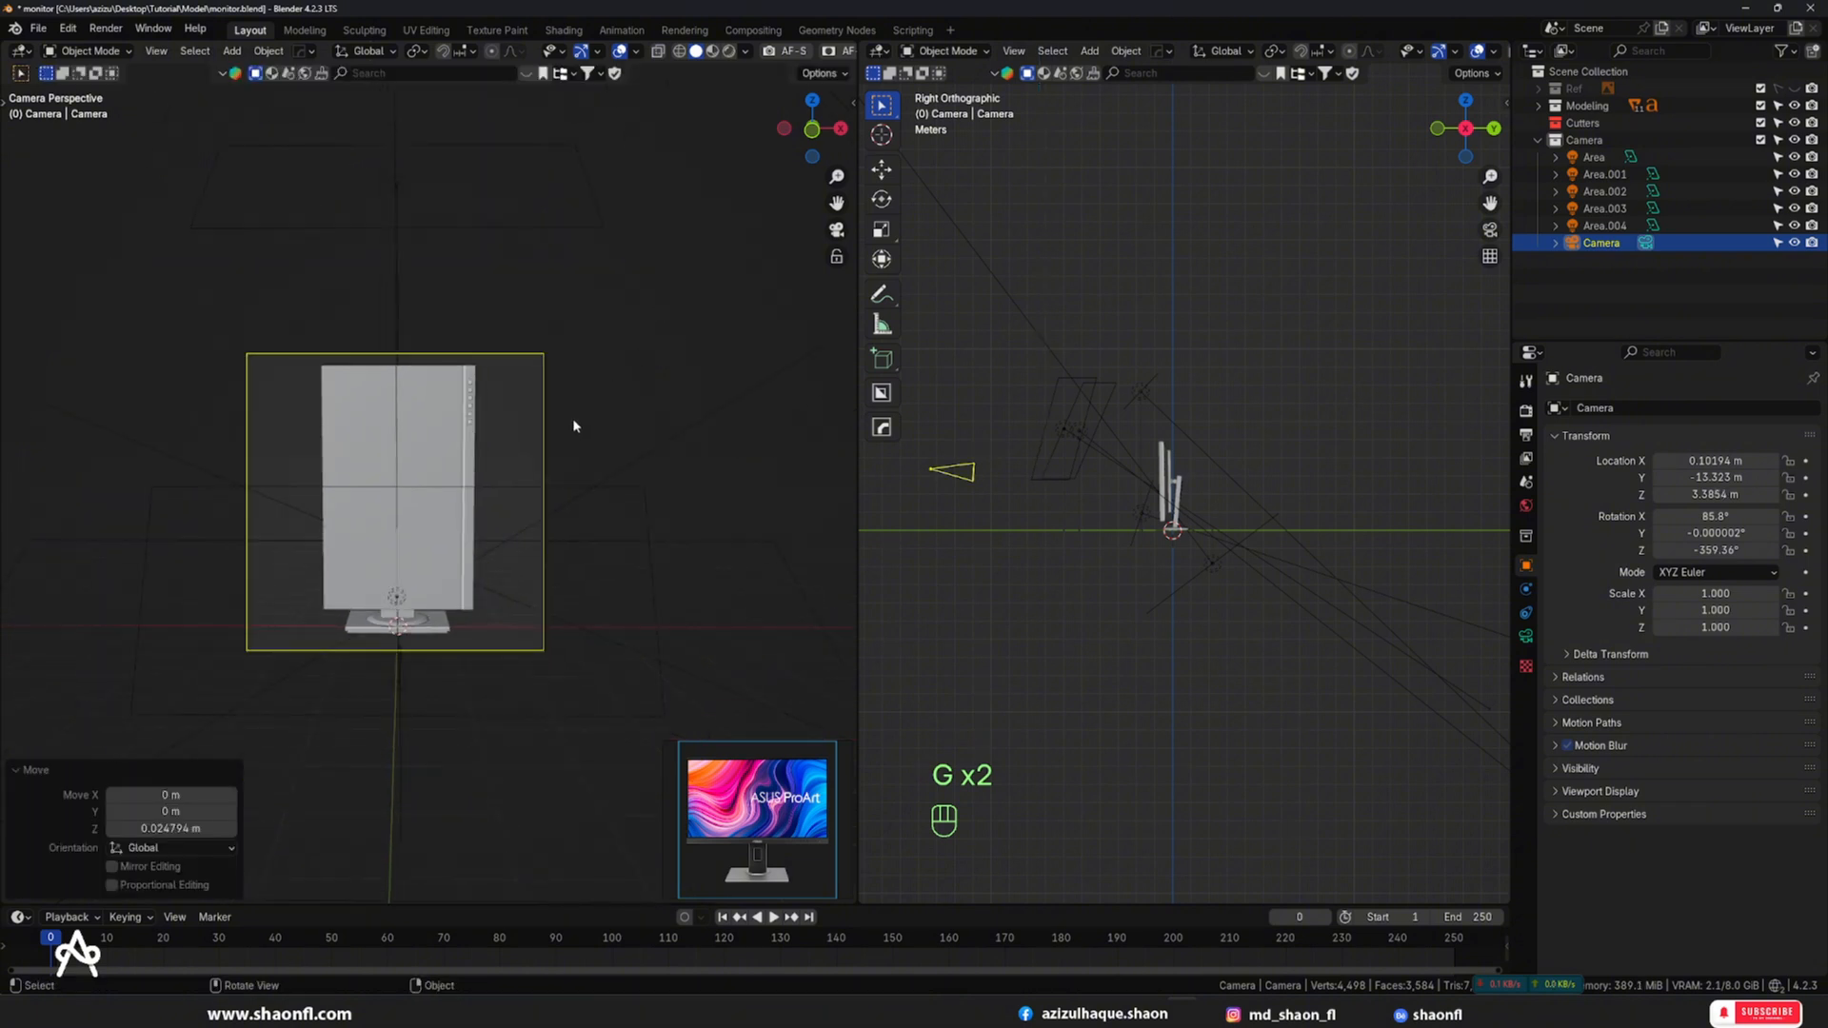
scroll(573, 419, "up", 2)
left_click(109, 29)
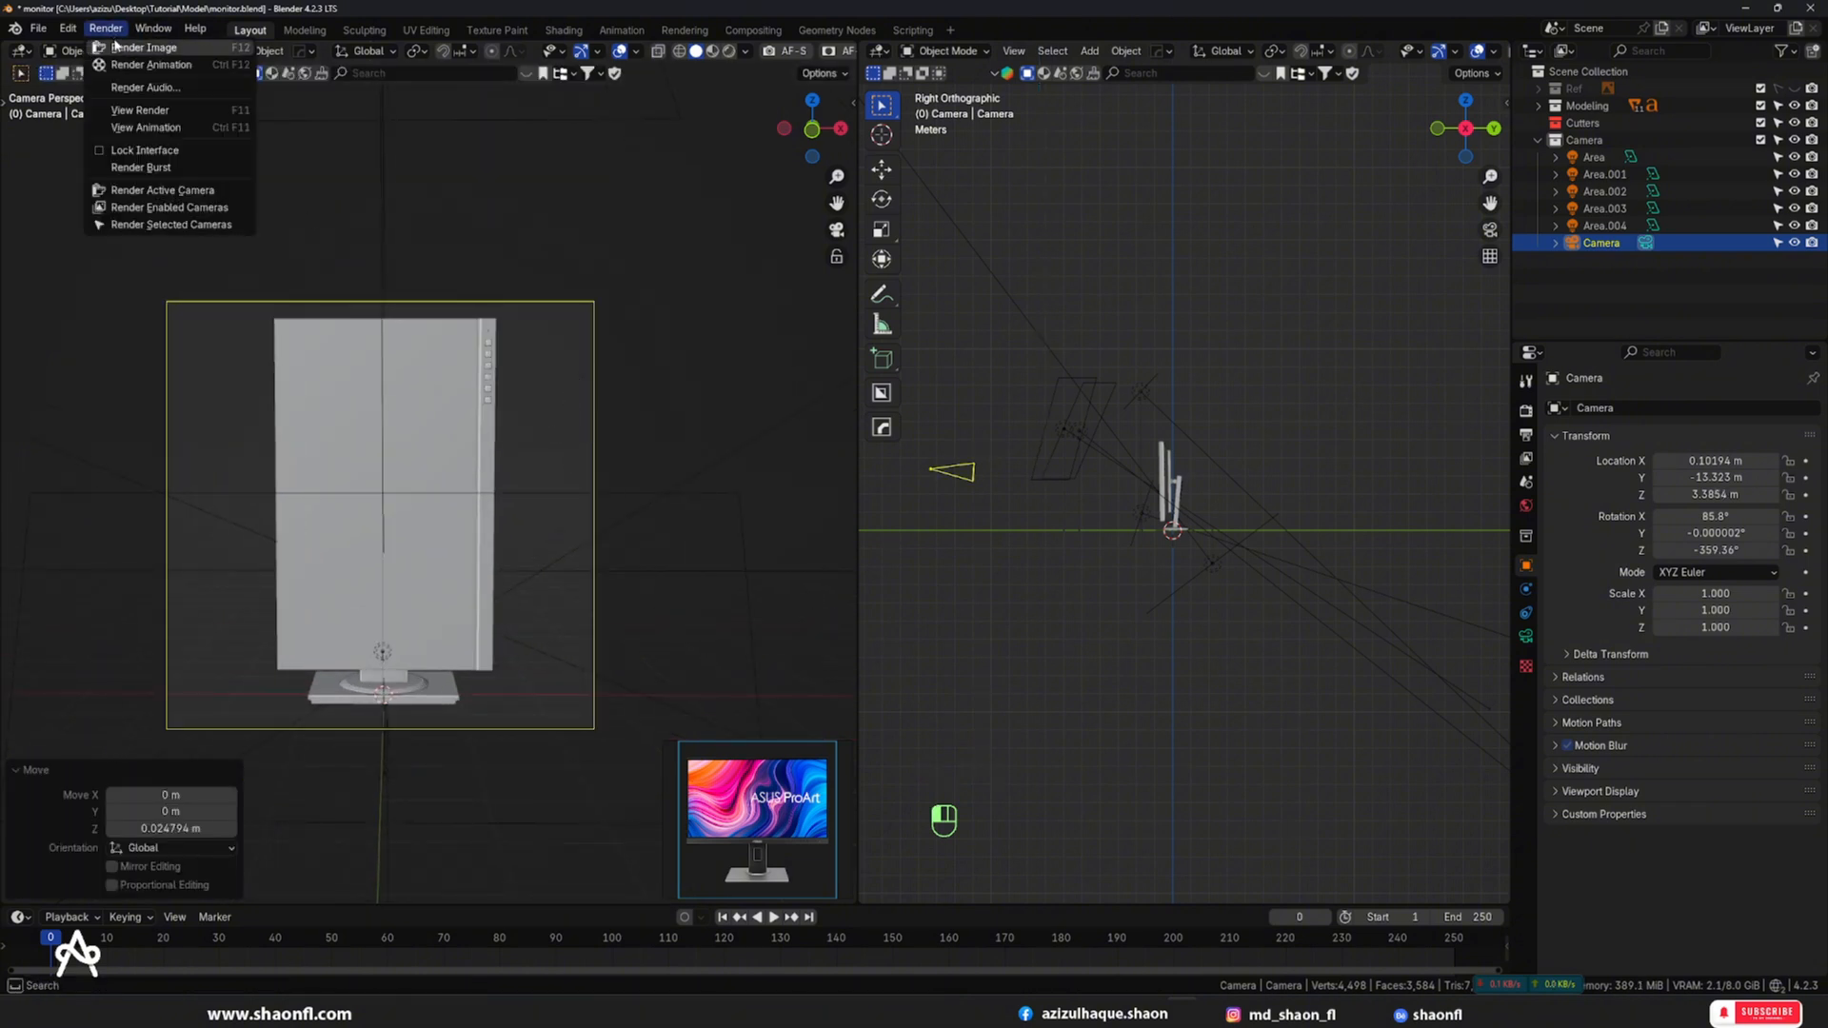
left_click(129, 43)
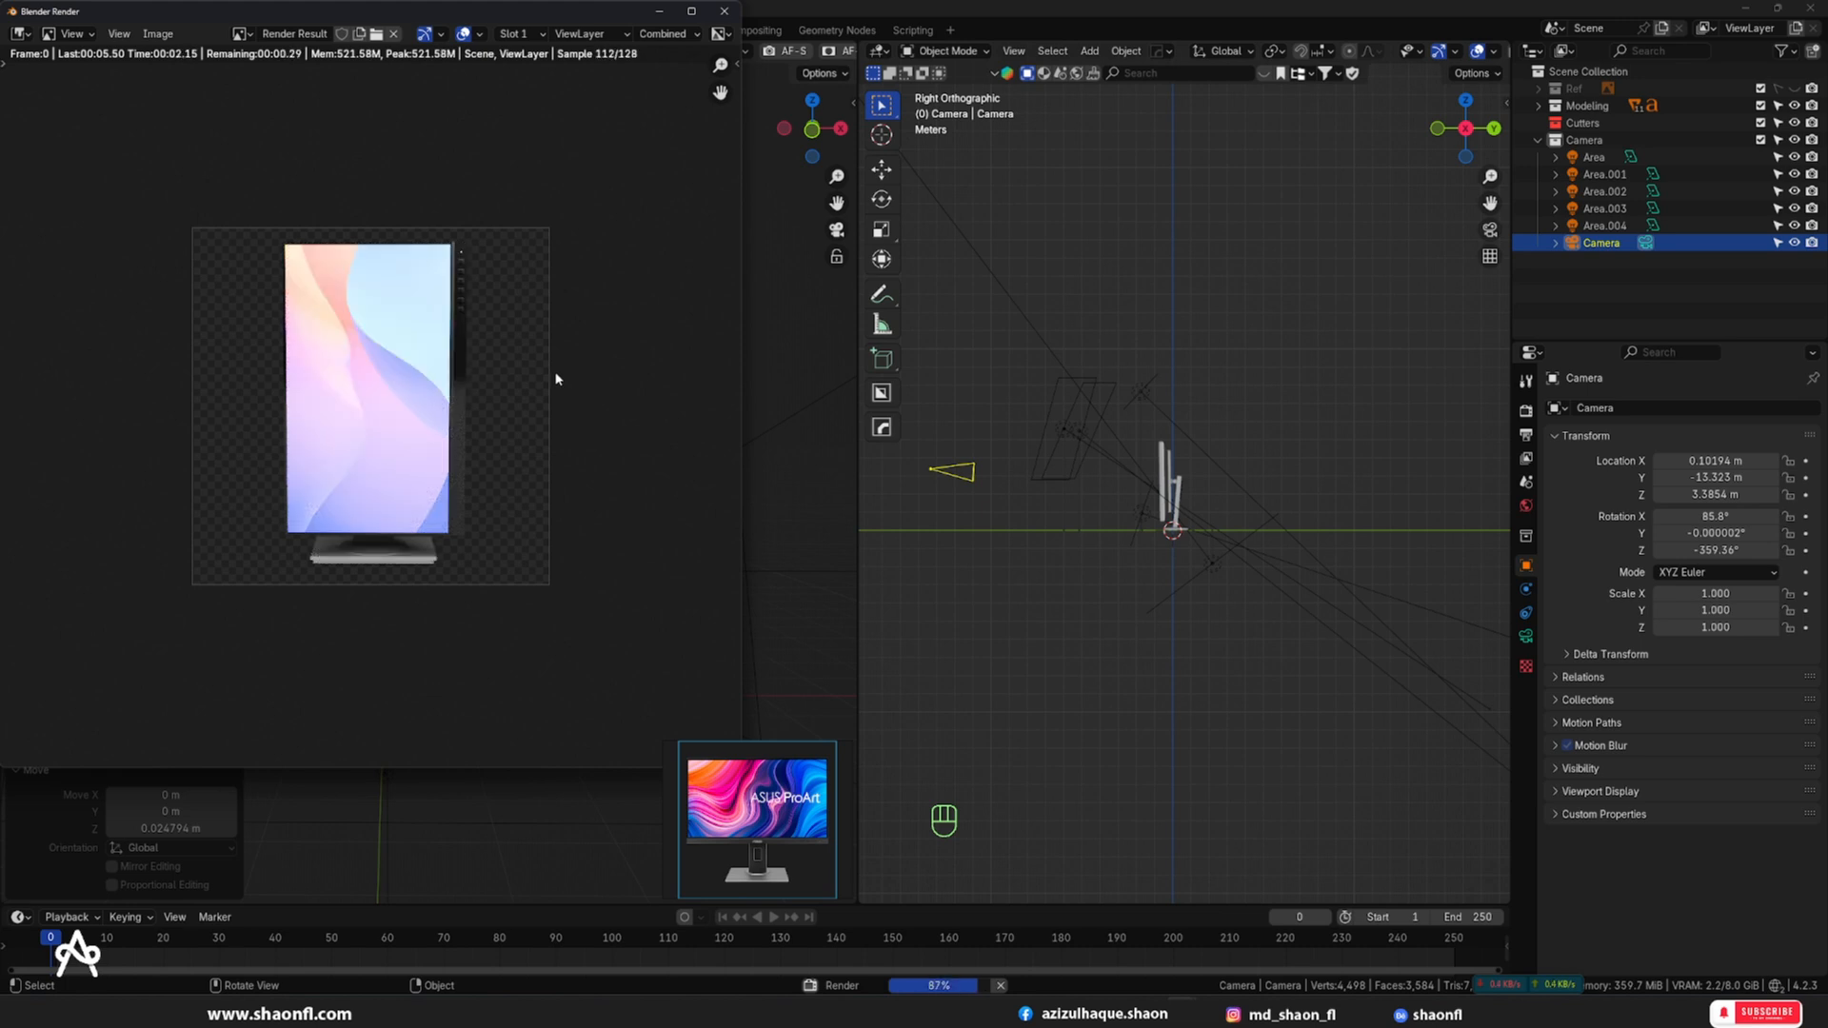
key("Escape")
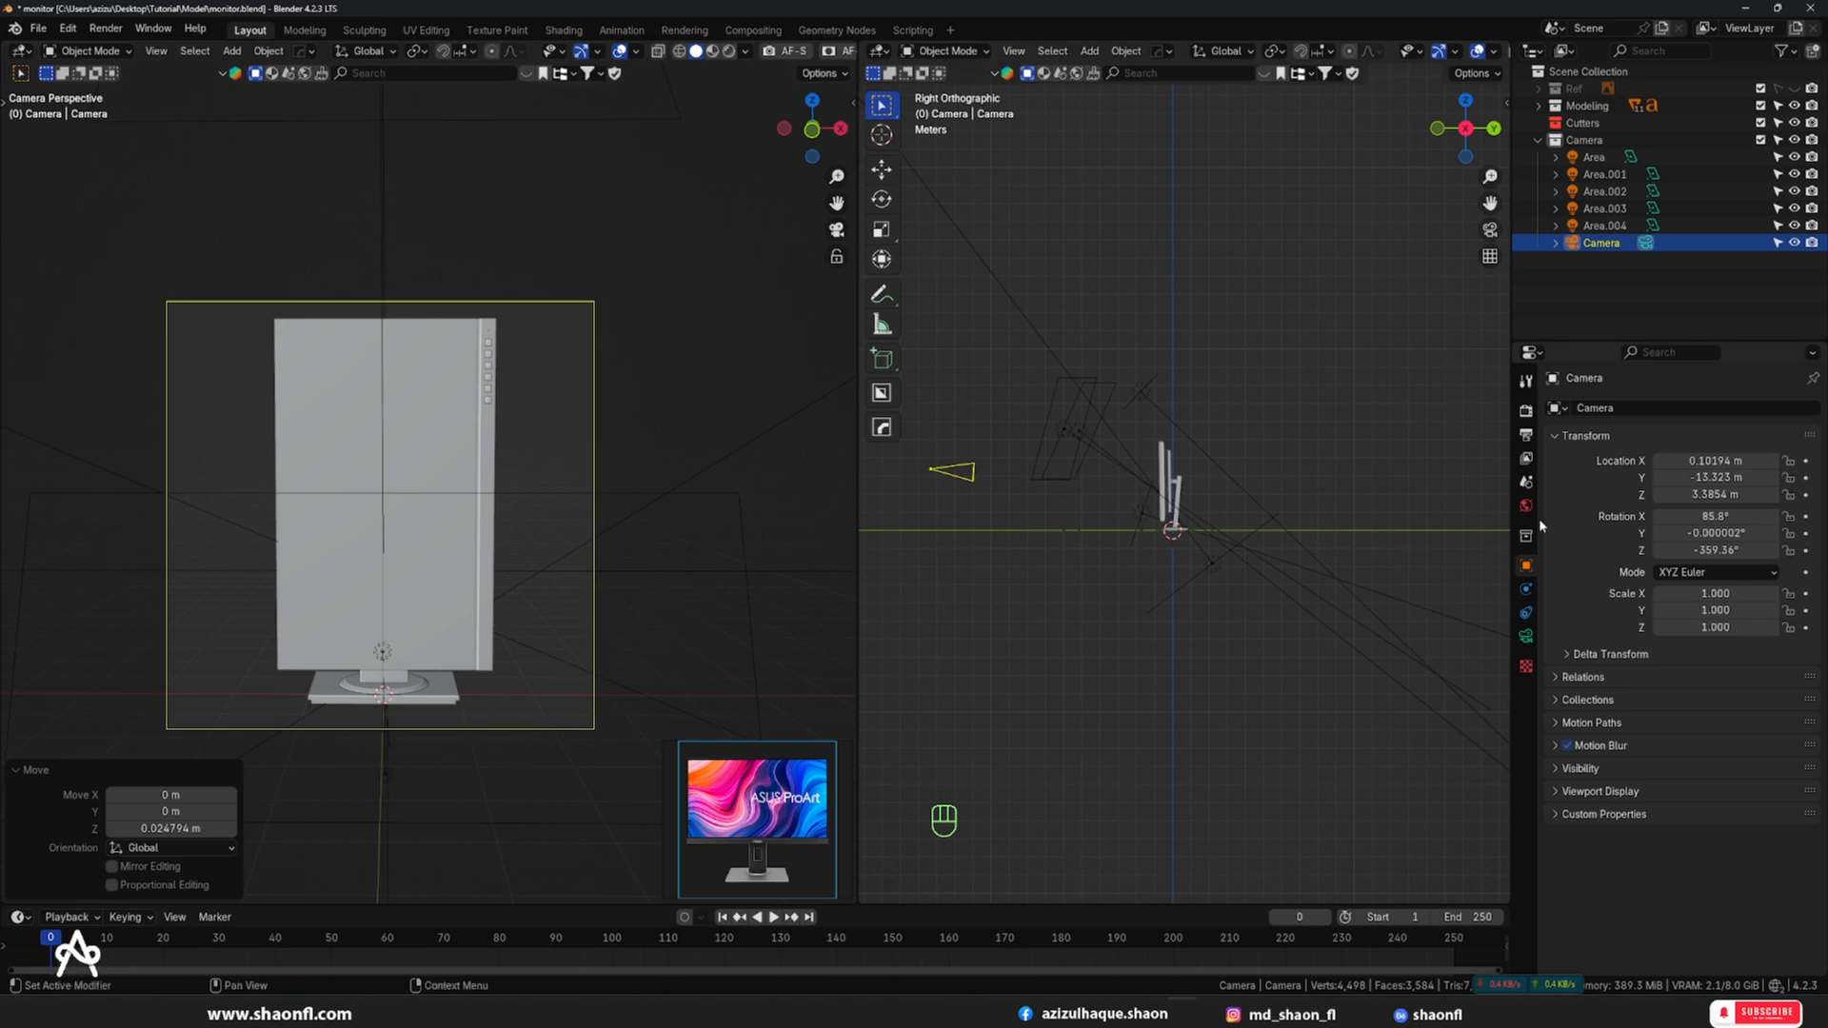
- Select the panel's round rear mount again and set its Y rotation to -90°
left_click(690, 360)
left_click_drag(629, 375, 305, 456, "alt")
scroll(304, 456, "up", 5)
left_click(403, 398)
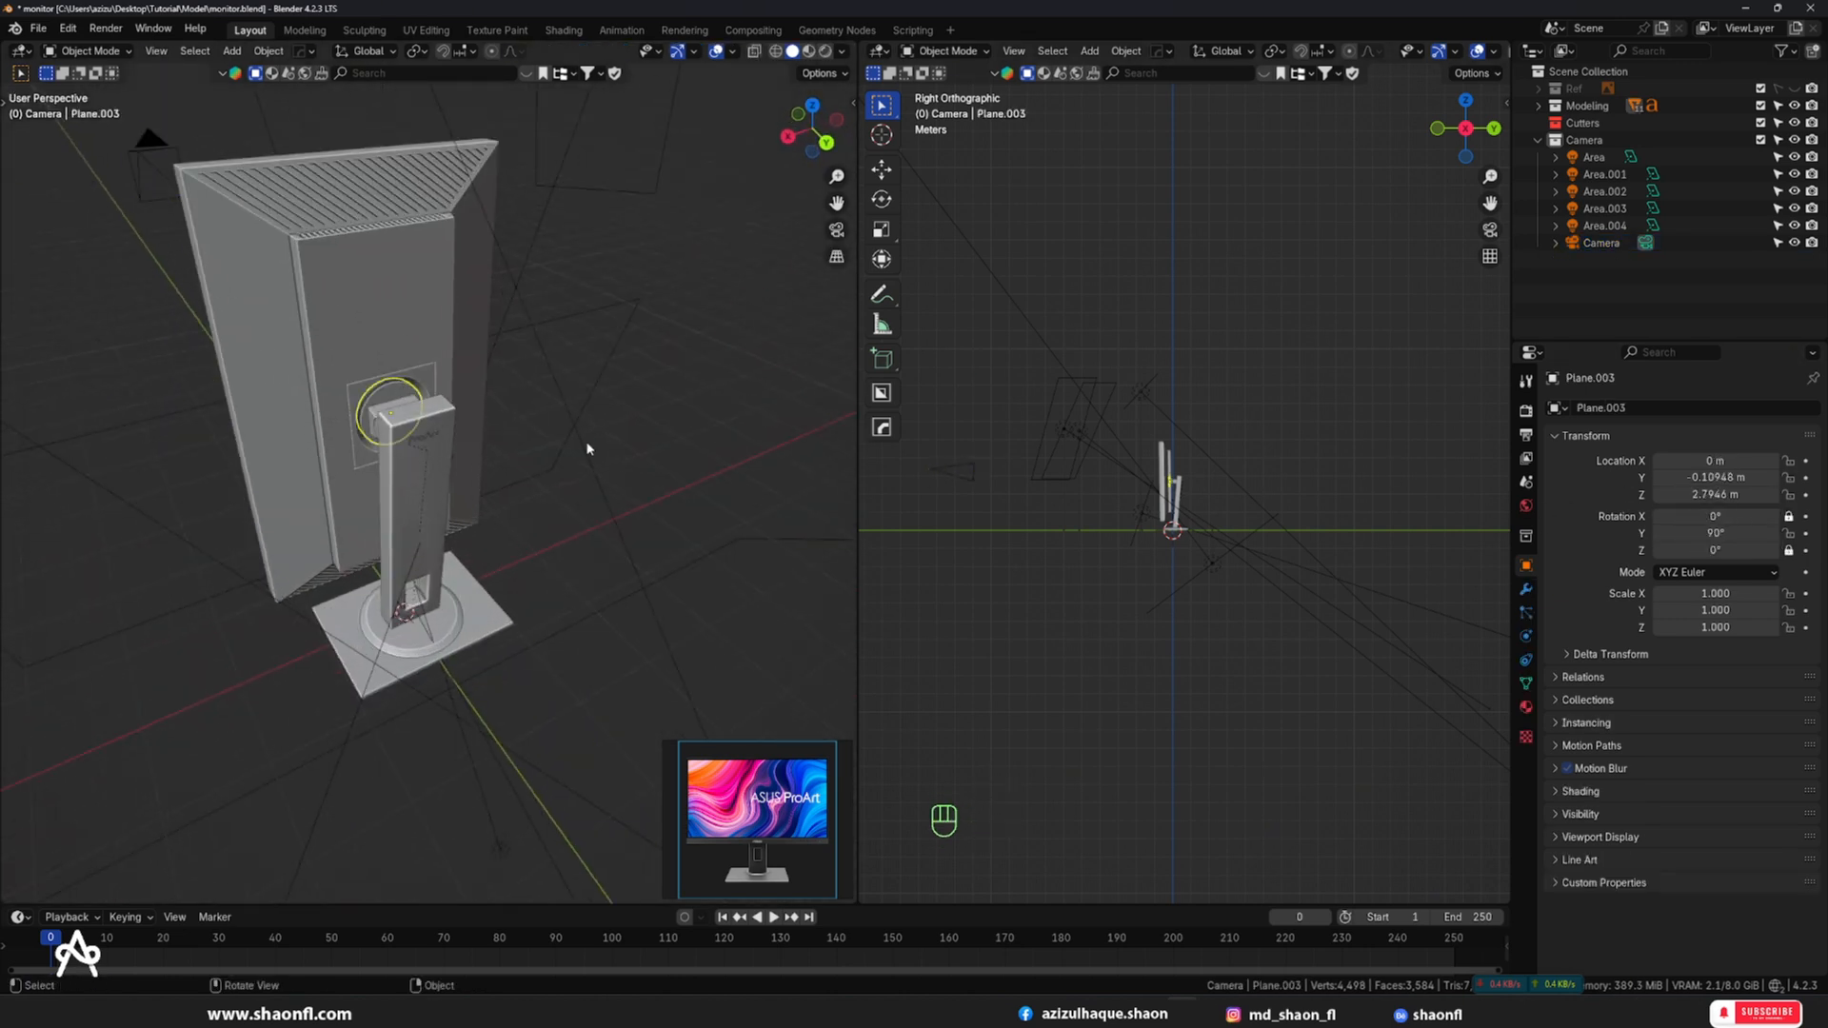
left_click(1720, 532)
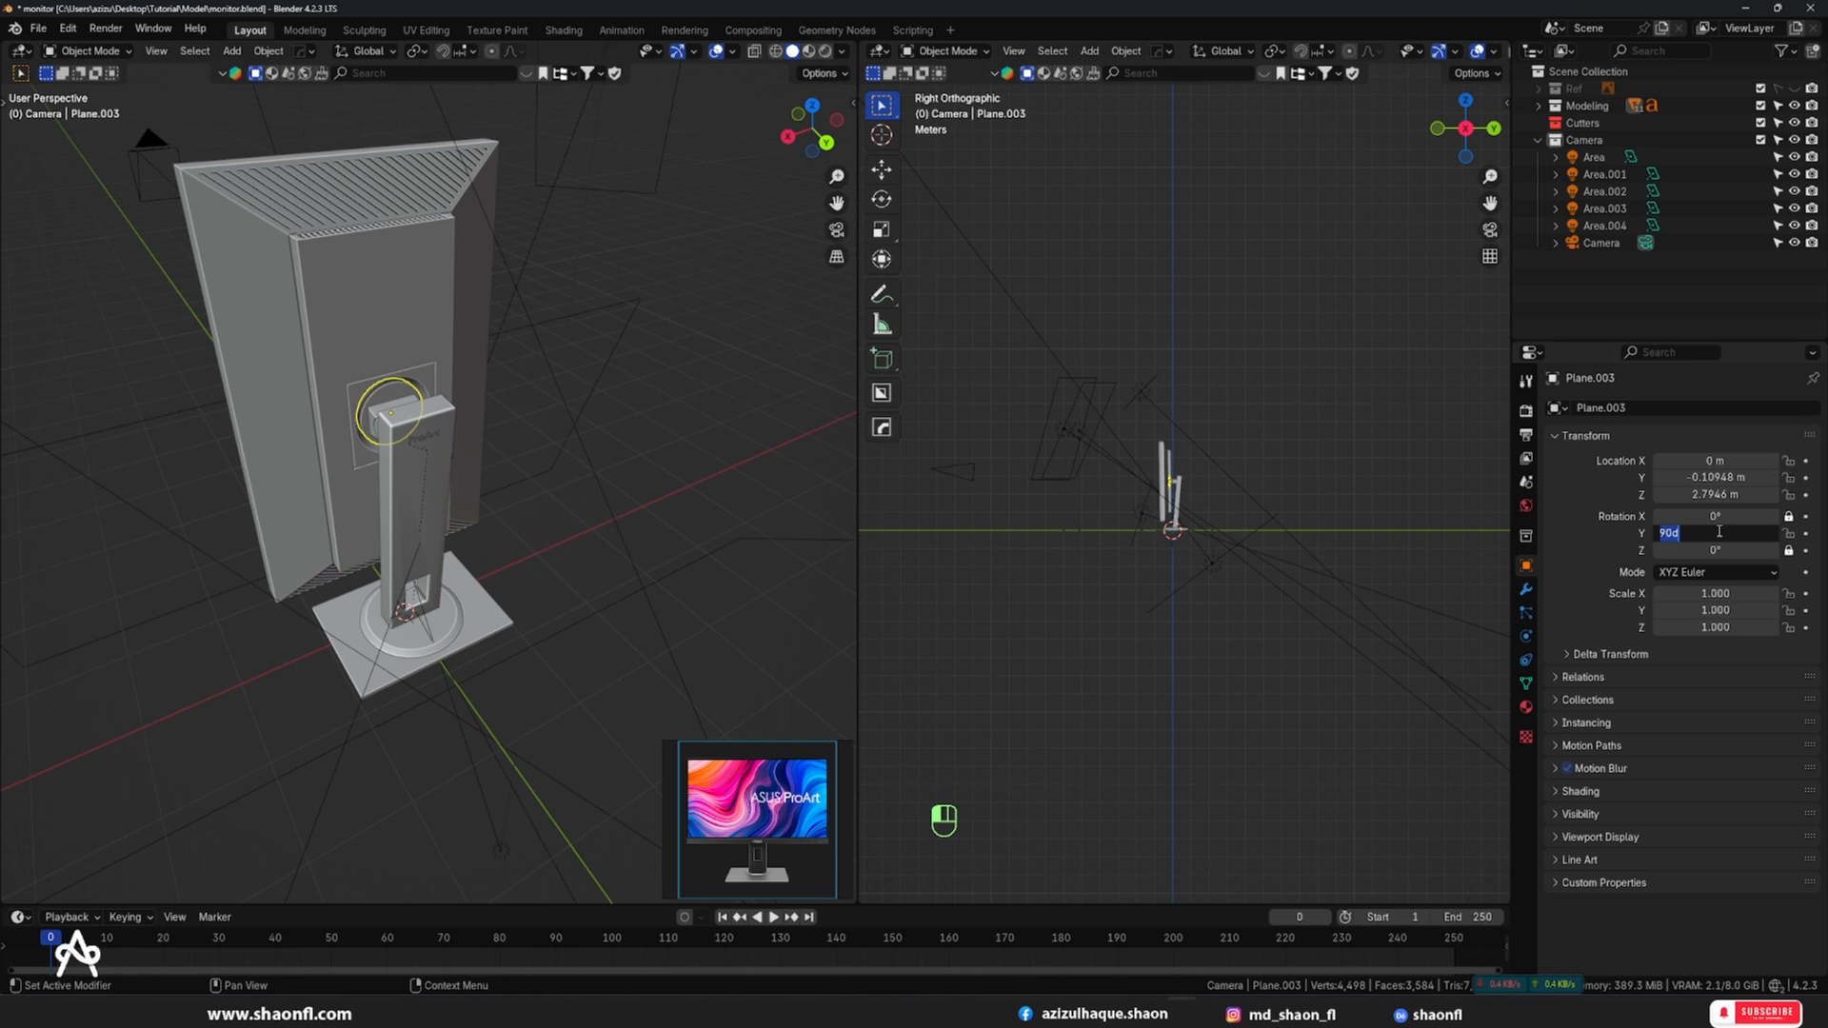
key("Return")
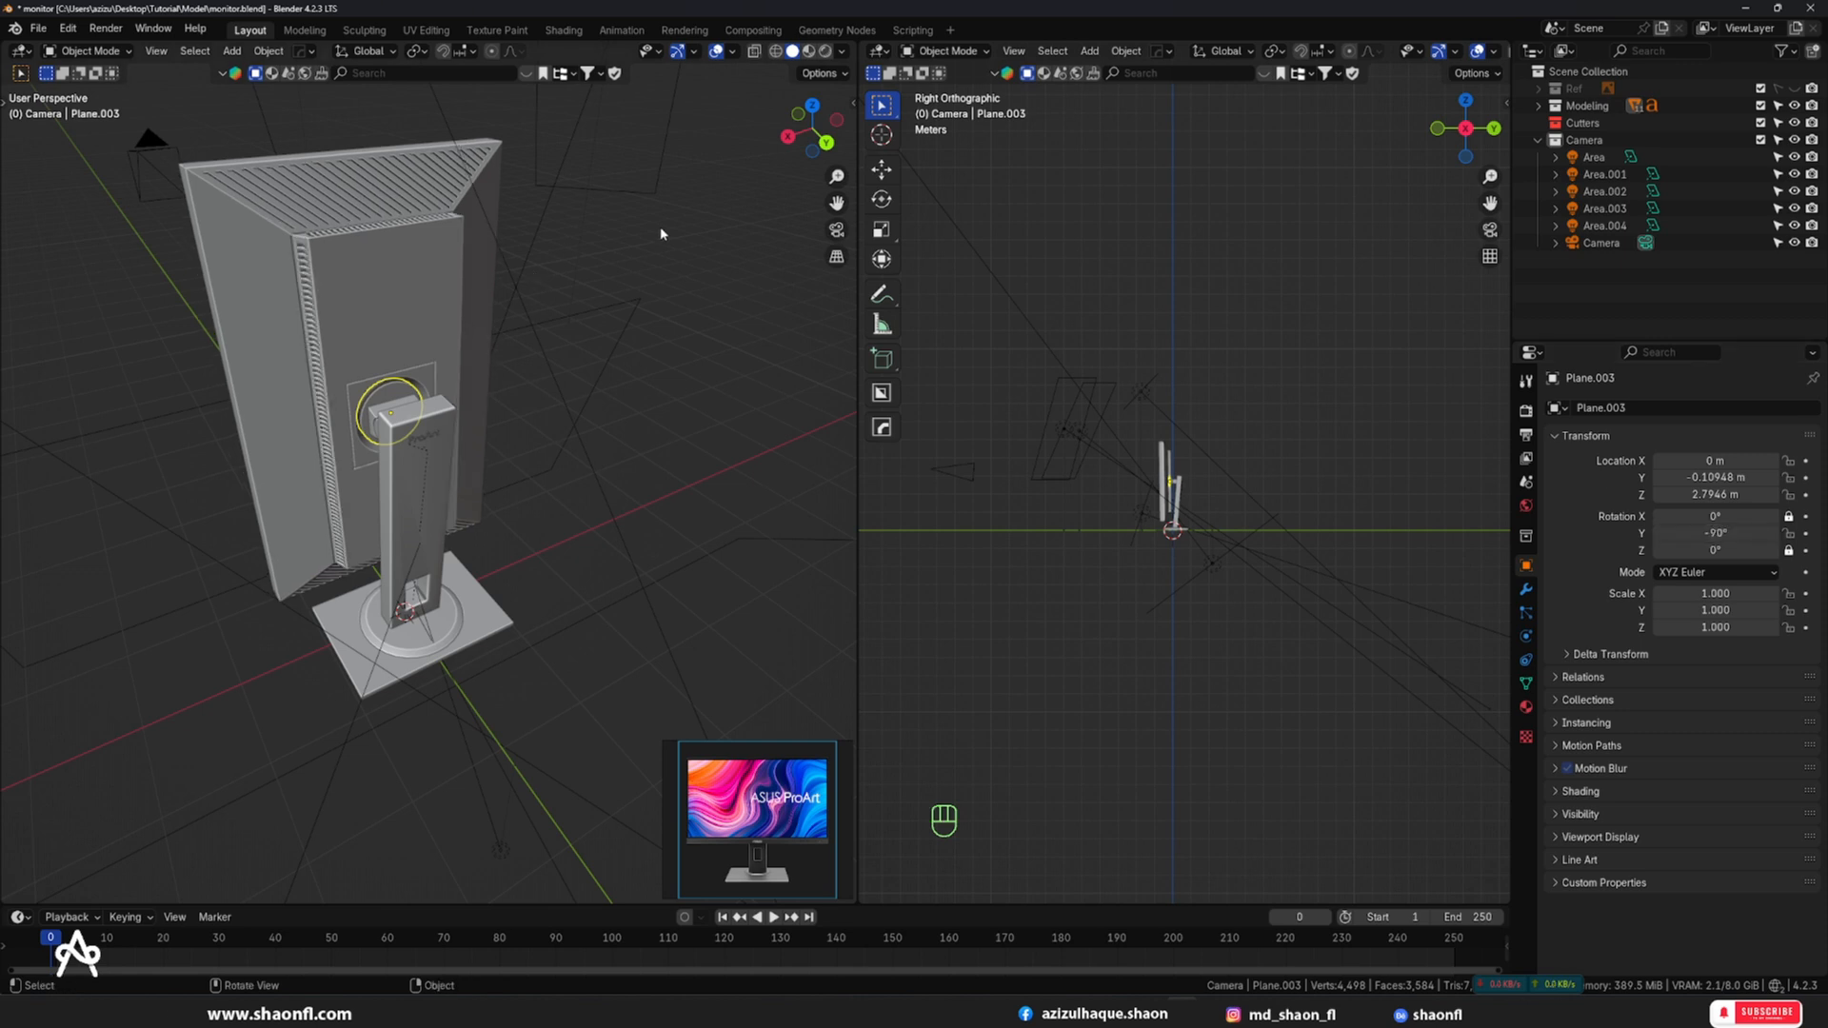
- Render the portrait monitor from the camera view and inspect the result up close
key("KP_0")
left_click(106, 28)
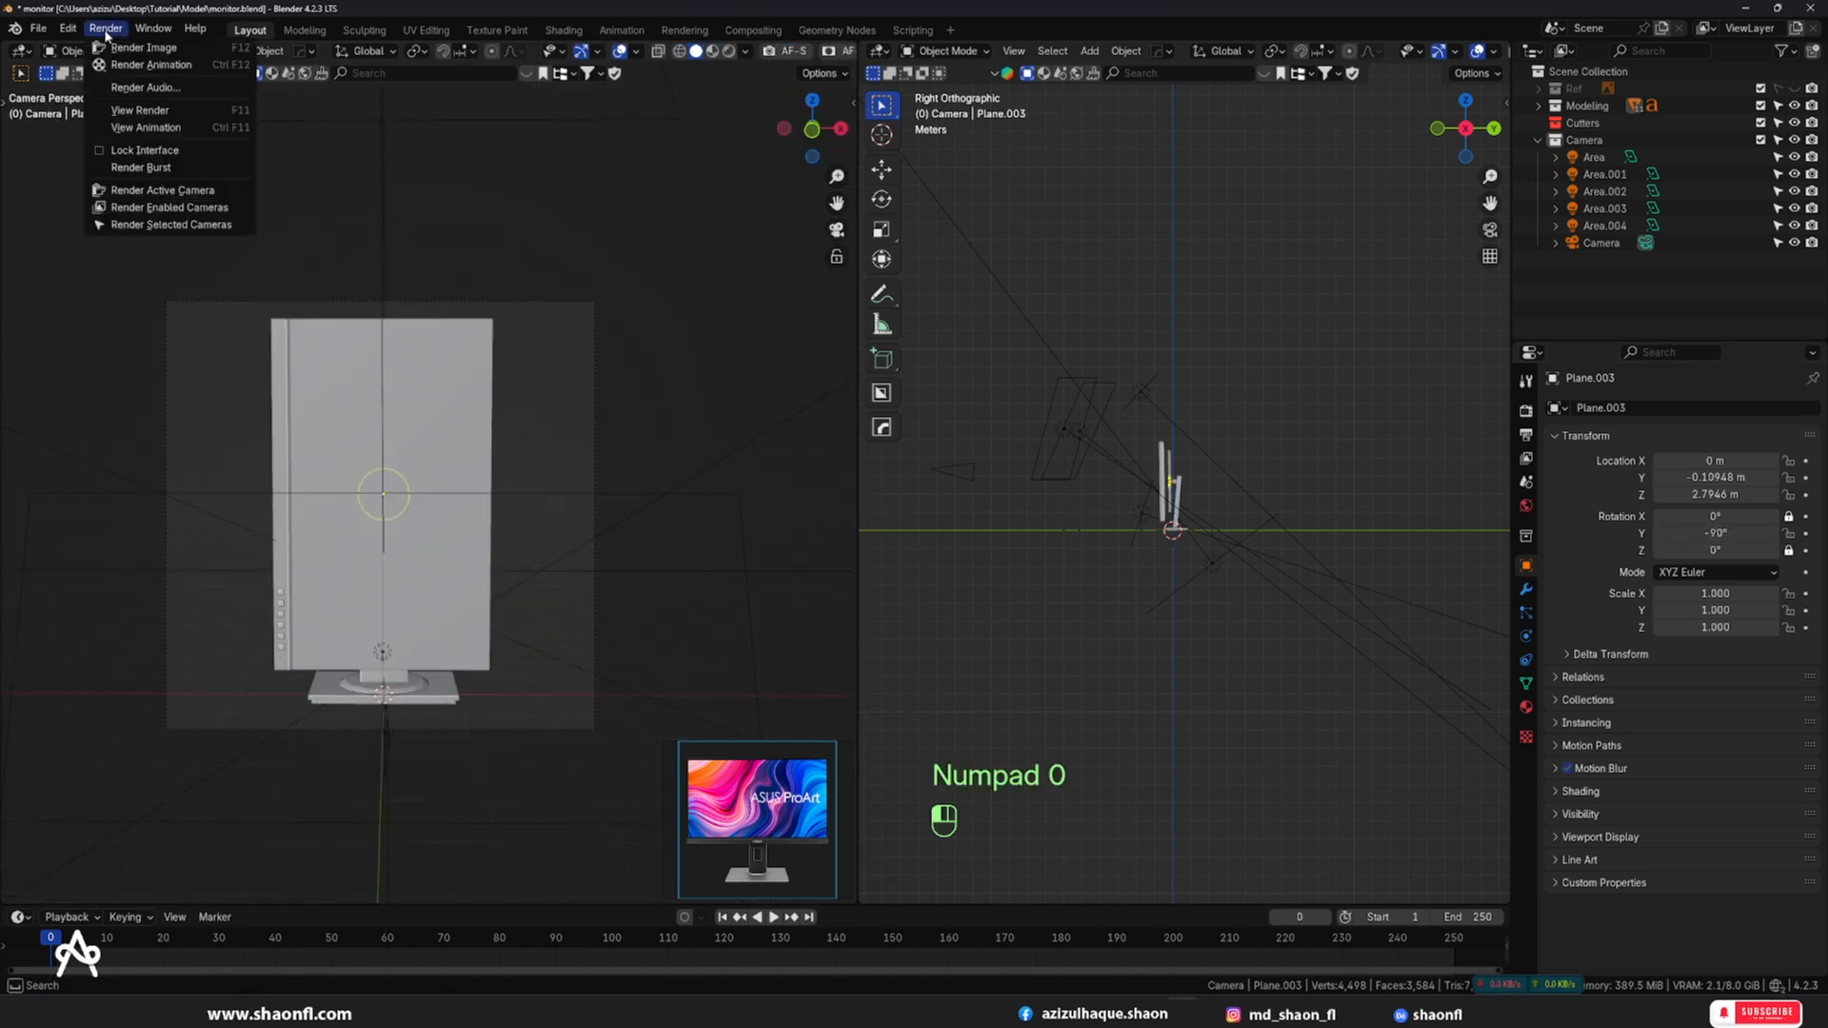
left_click(143, 44)
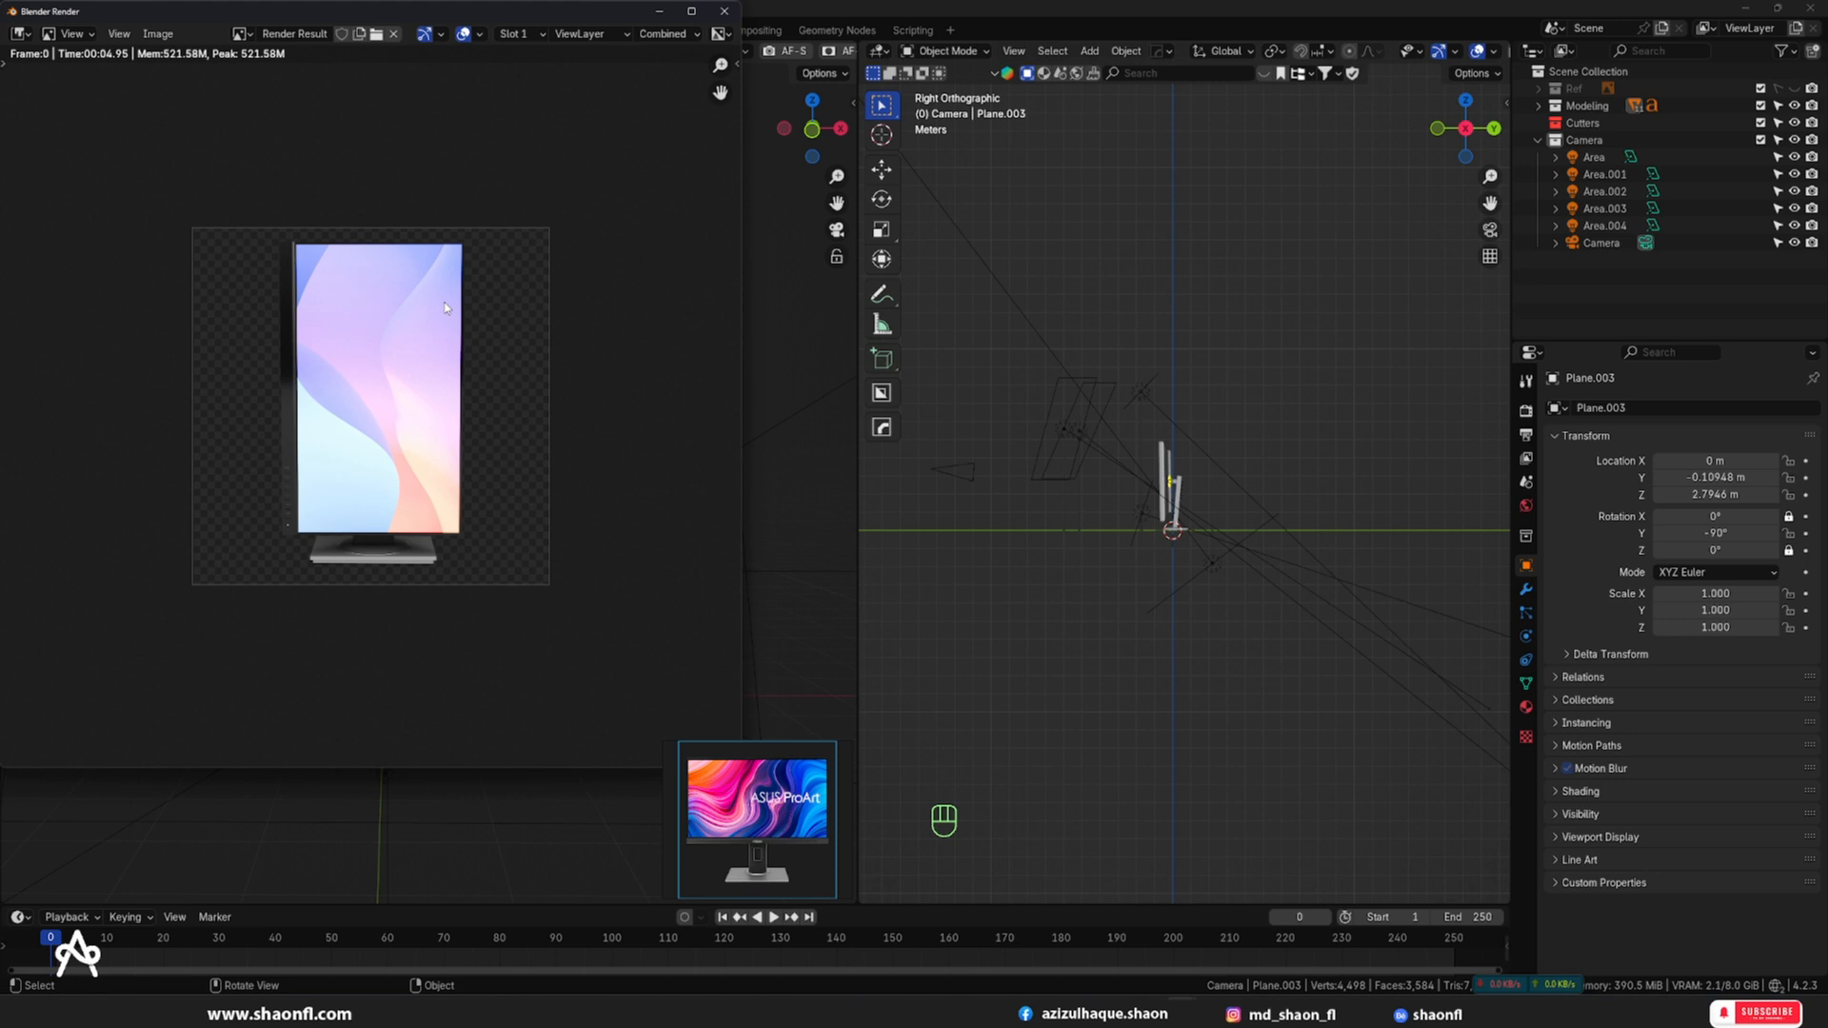
scroll(400, 391, "up", 4)
scroll(404, 394, "down", 4)
- Save the portrait render as untitled4.png in the render folder, and close the render window
key("shift+alt+s")
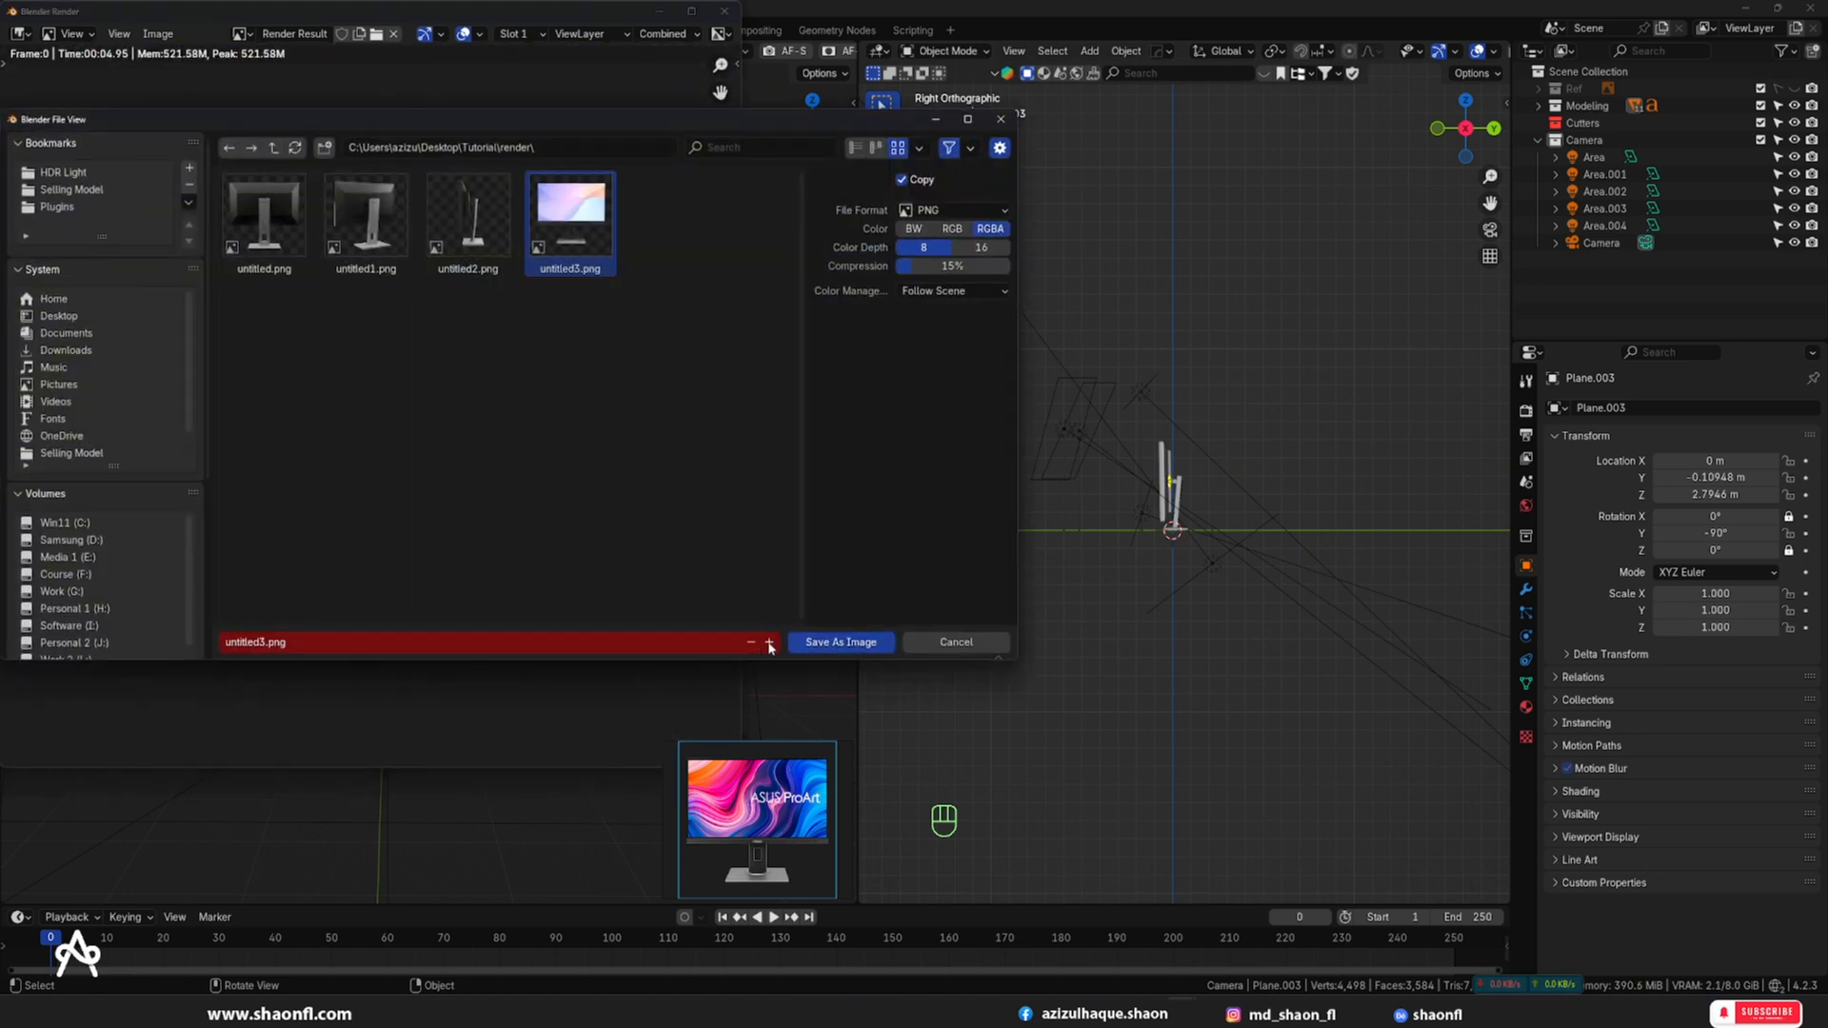
left_click(769, 644)
left_click(846, 644)
scroll(381, 391, "up", 4)
left_click(724, 11)
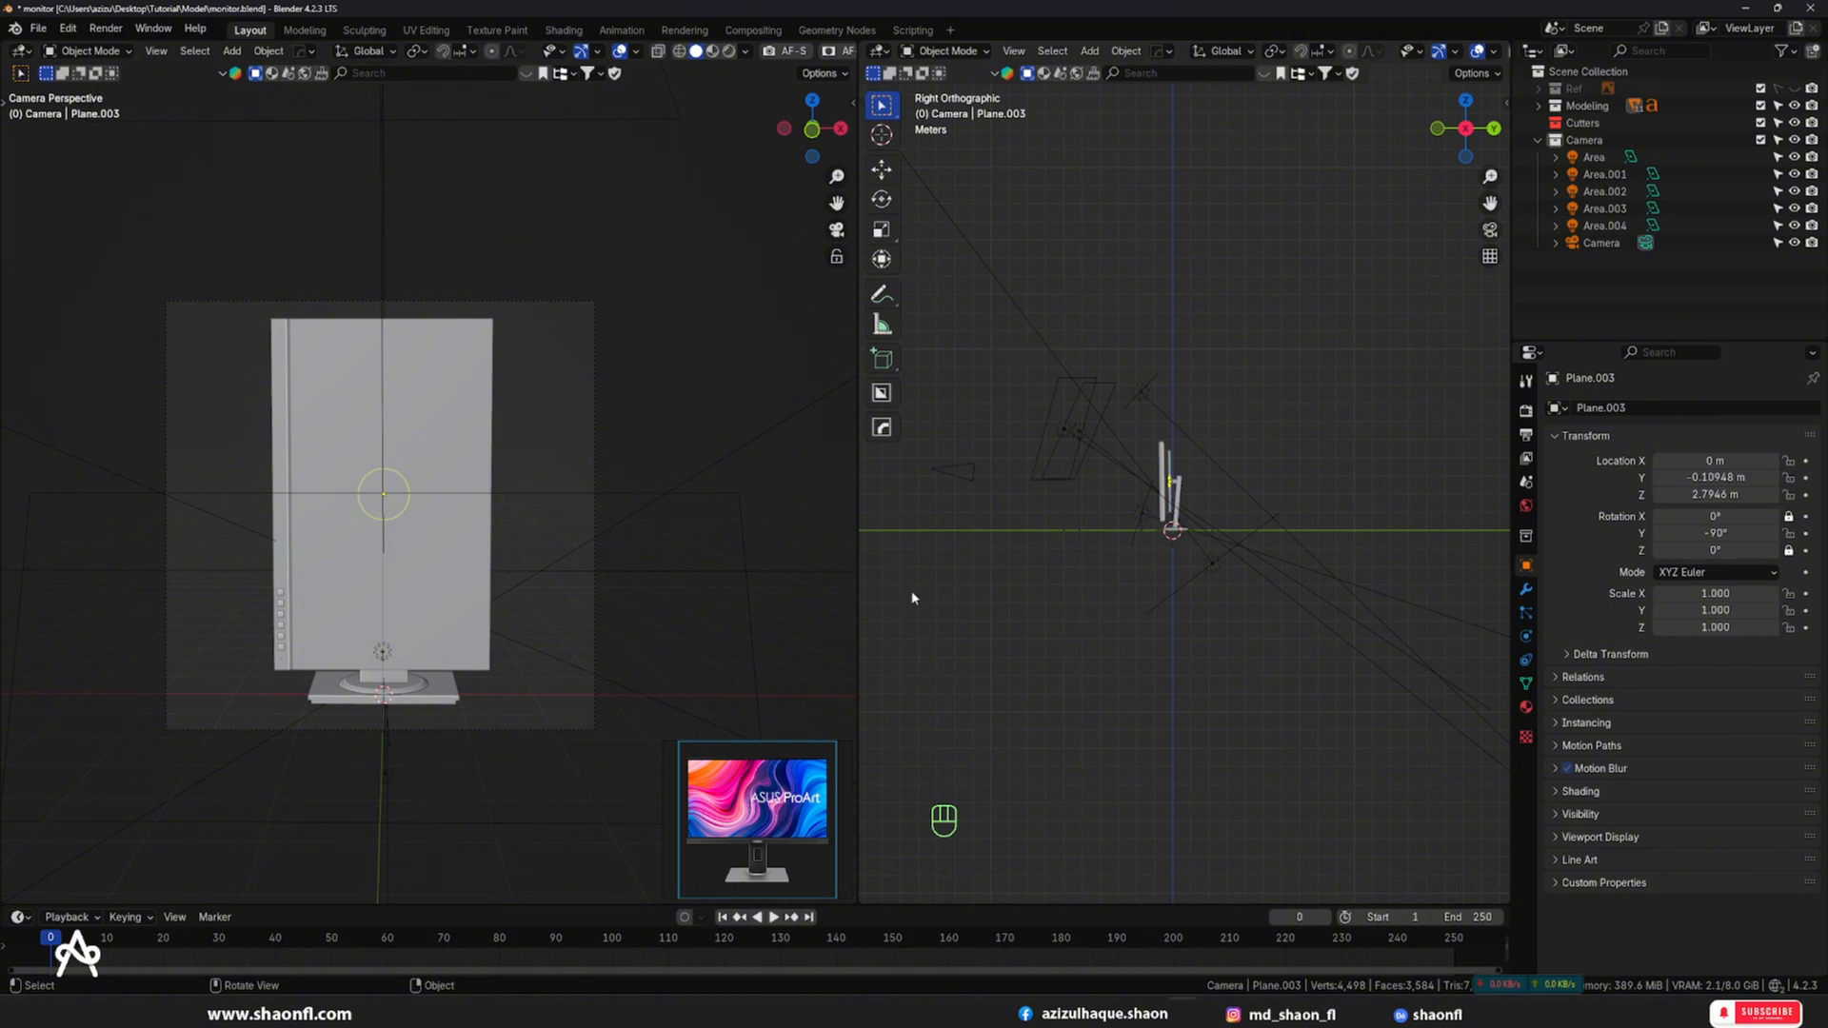
- Launch Adobe Photoshop 2025, and open the Tutorial folder's render subfolder in File Explorer
key("super")
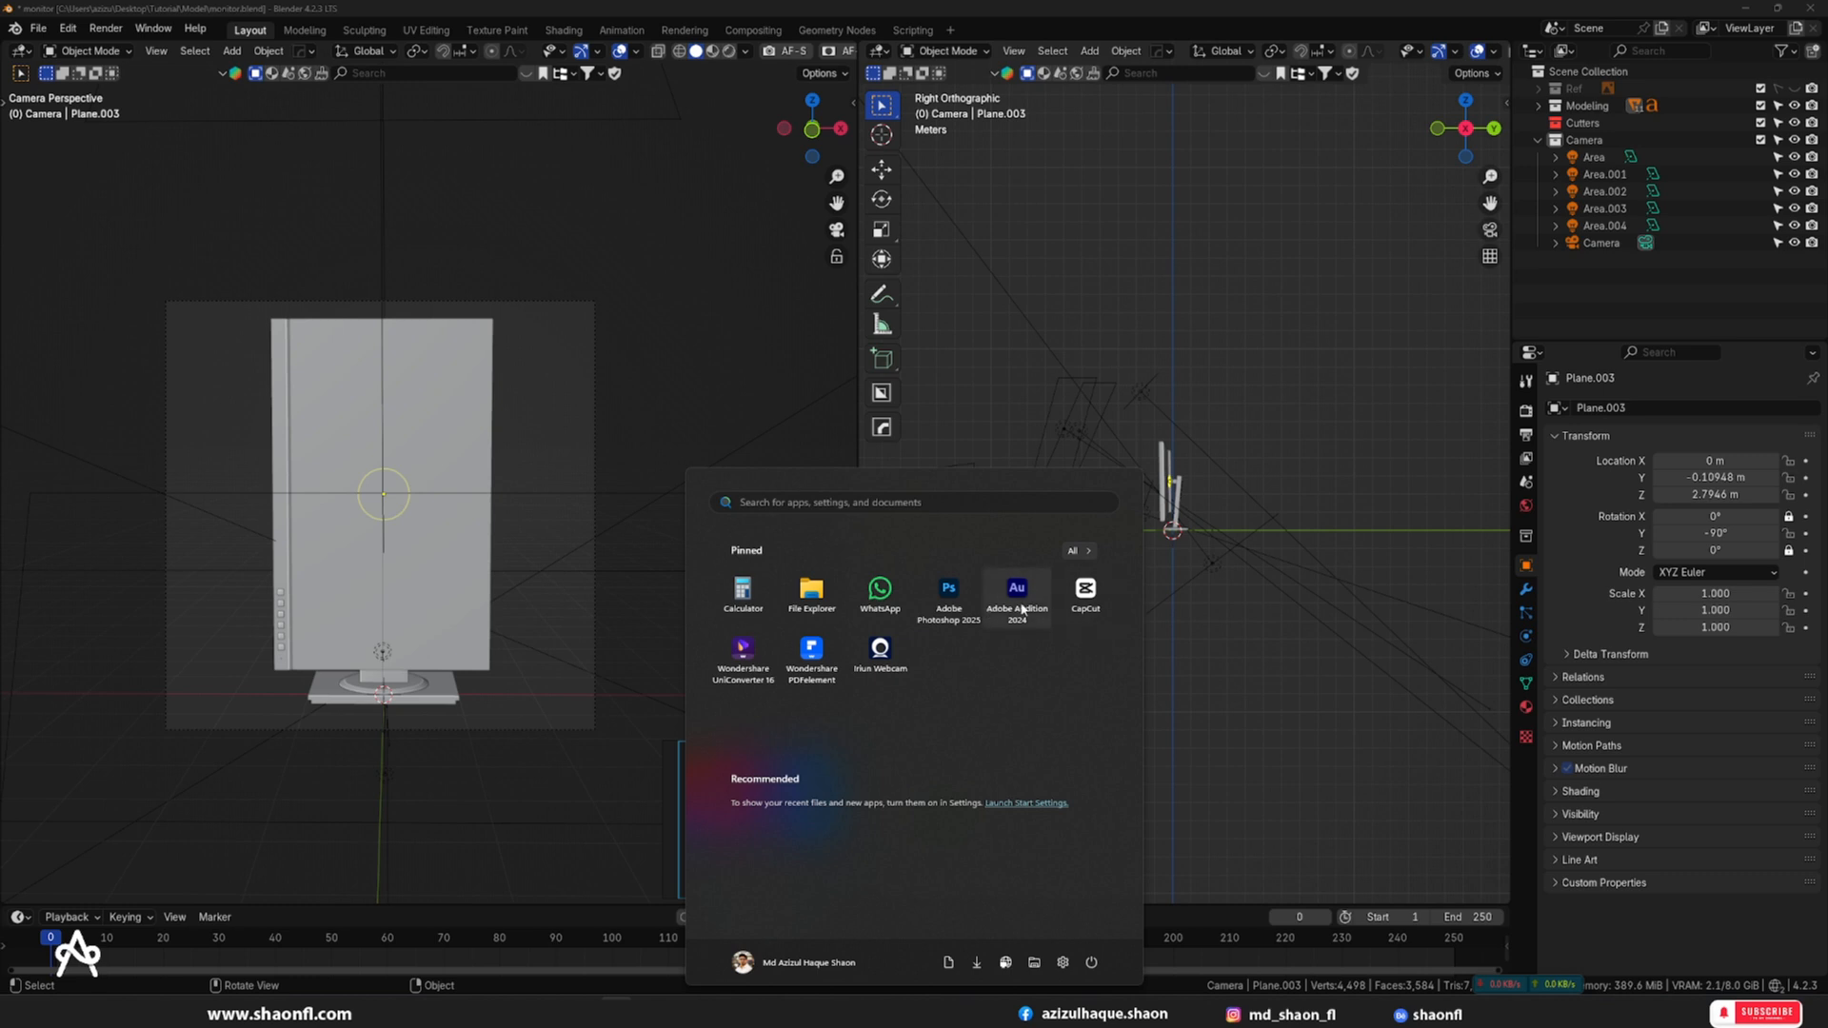
left_click(954, 609)
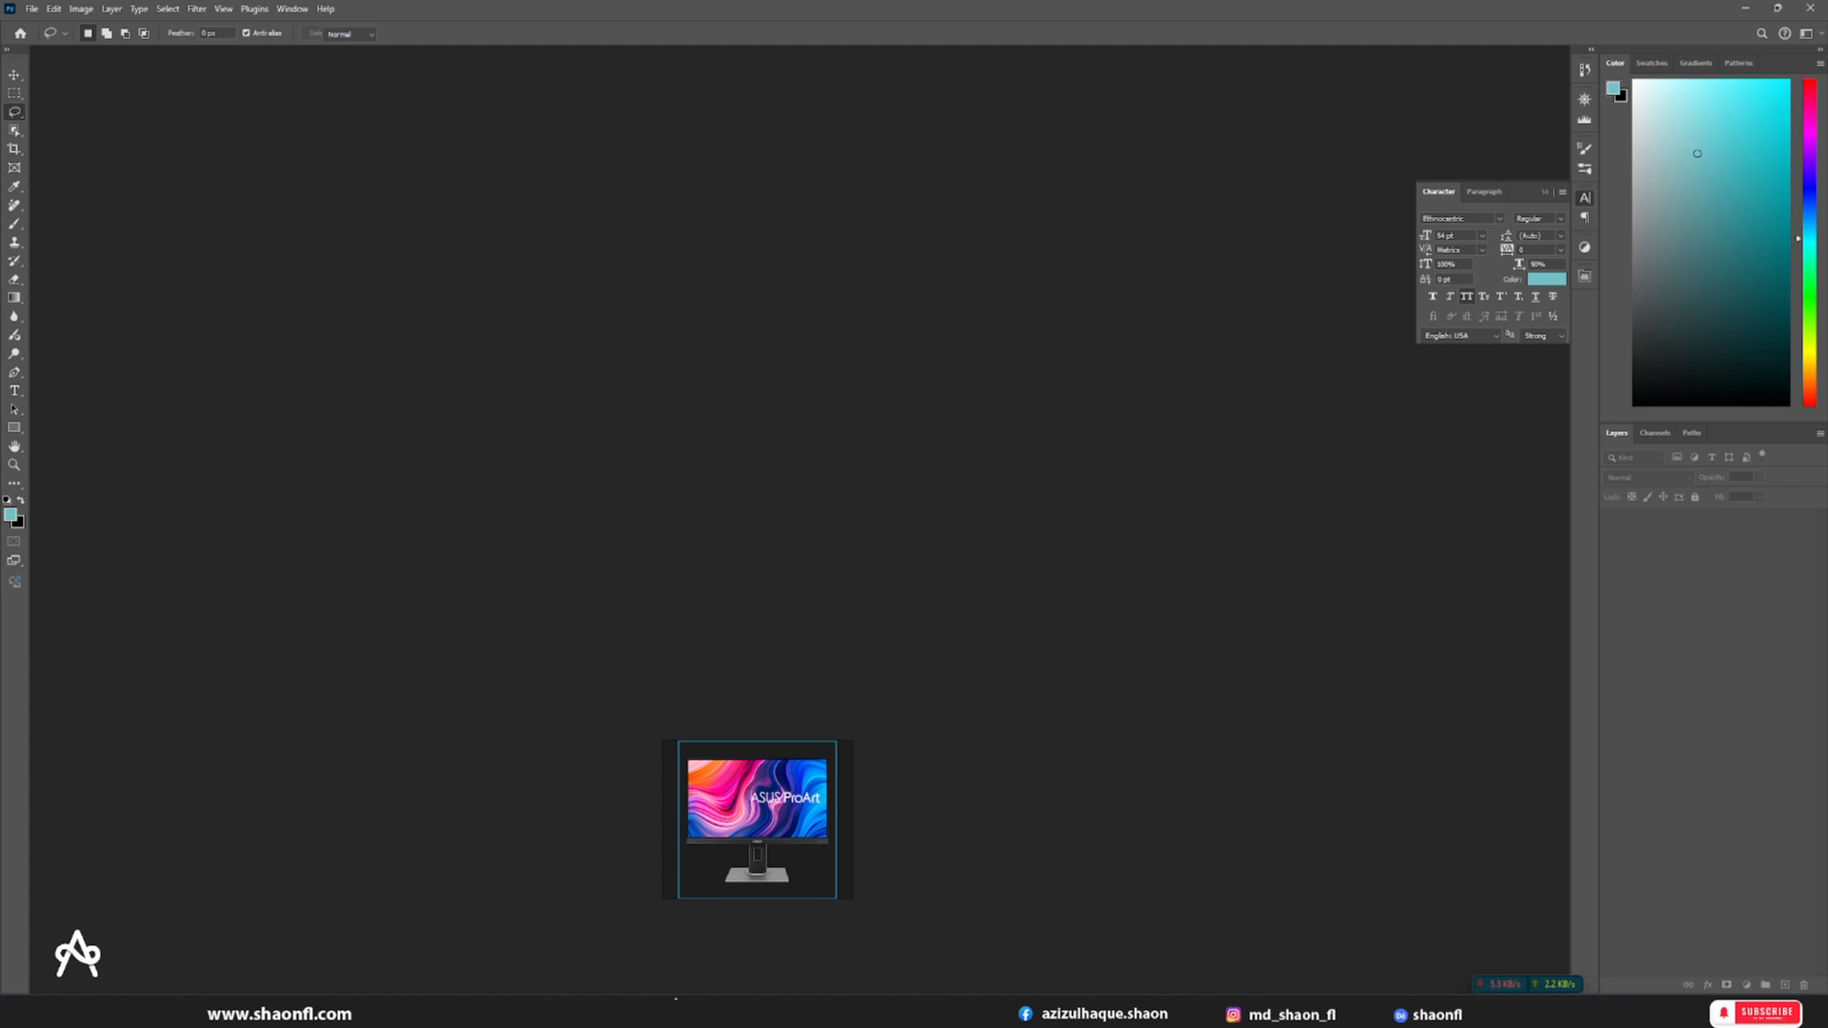
mouse_move(663, 1012)
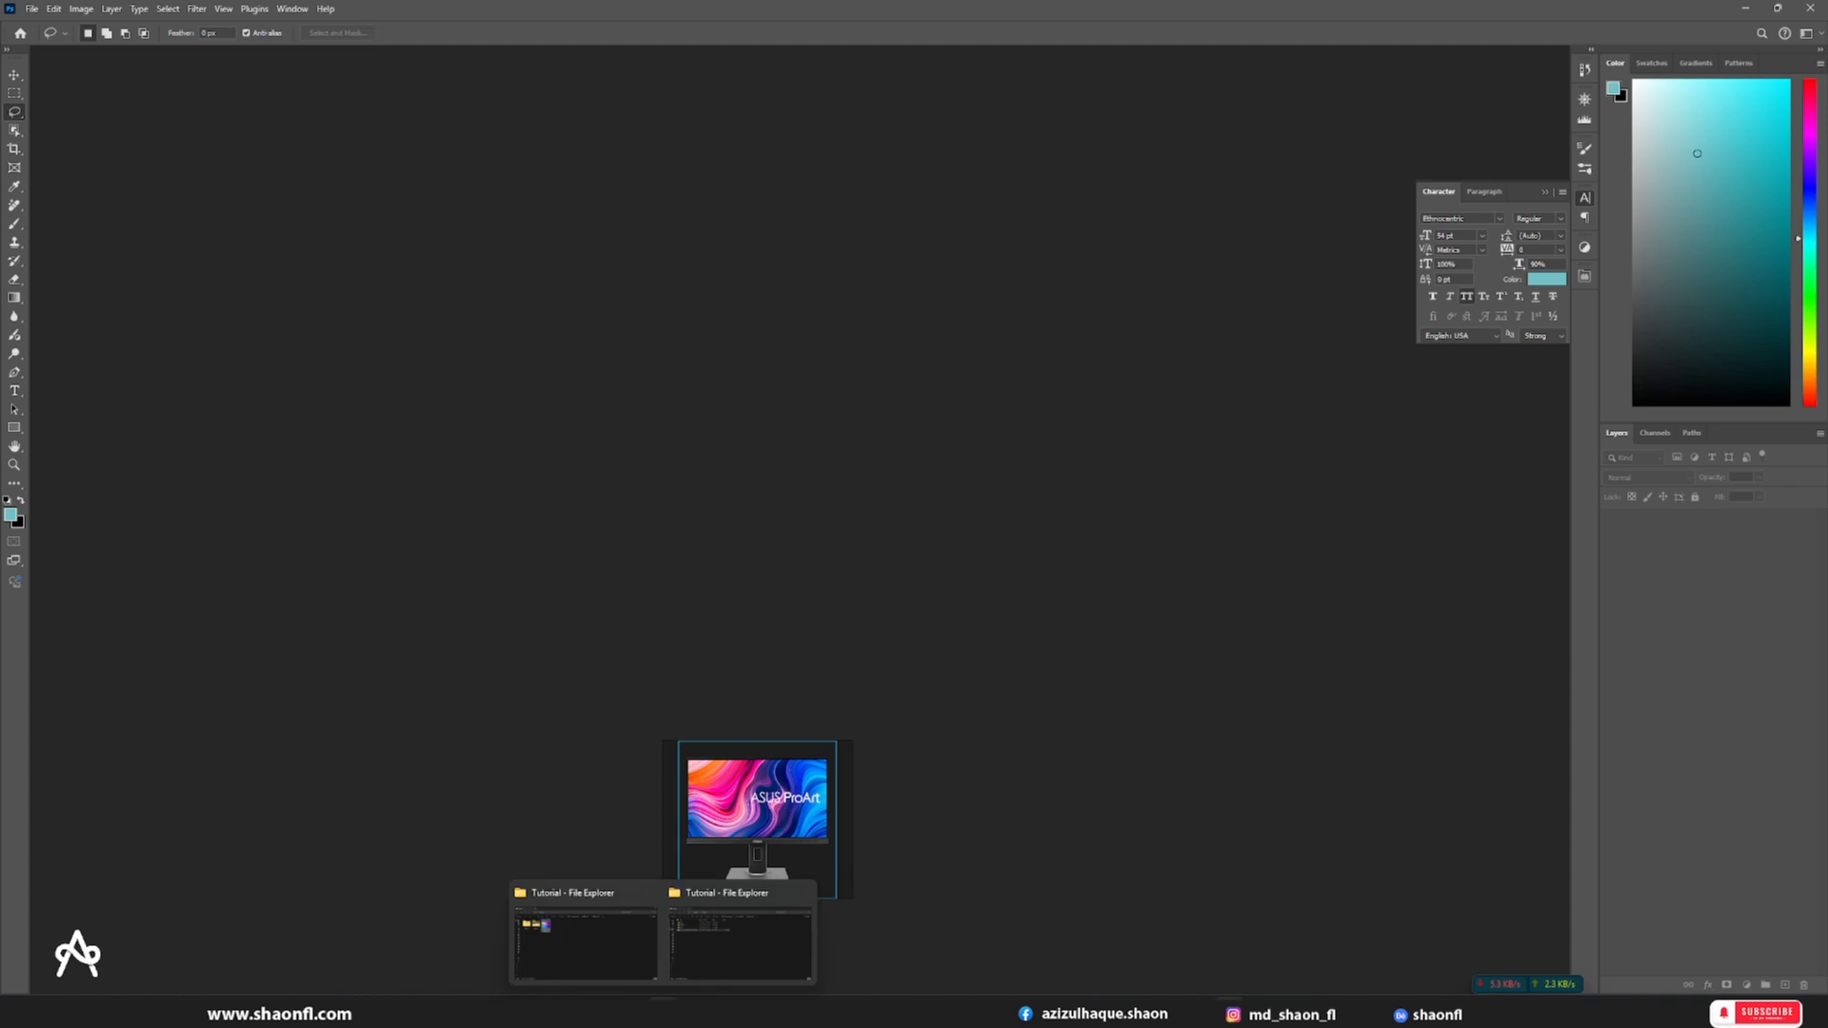
left_click(621, 957)
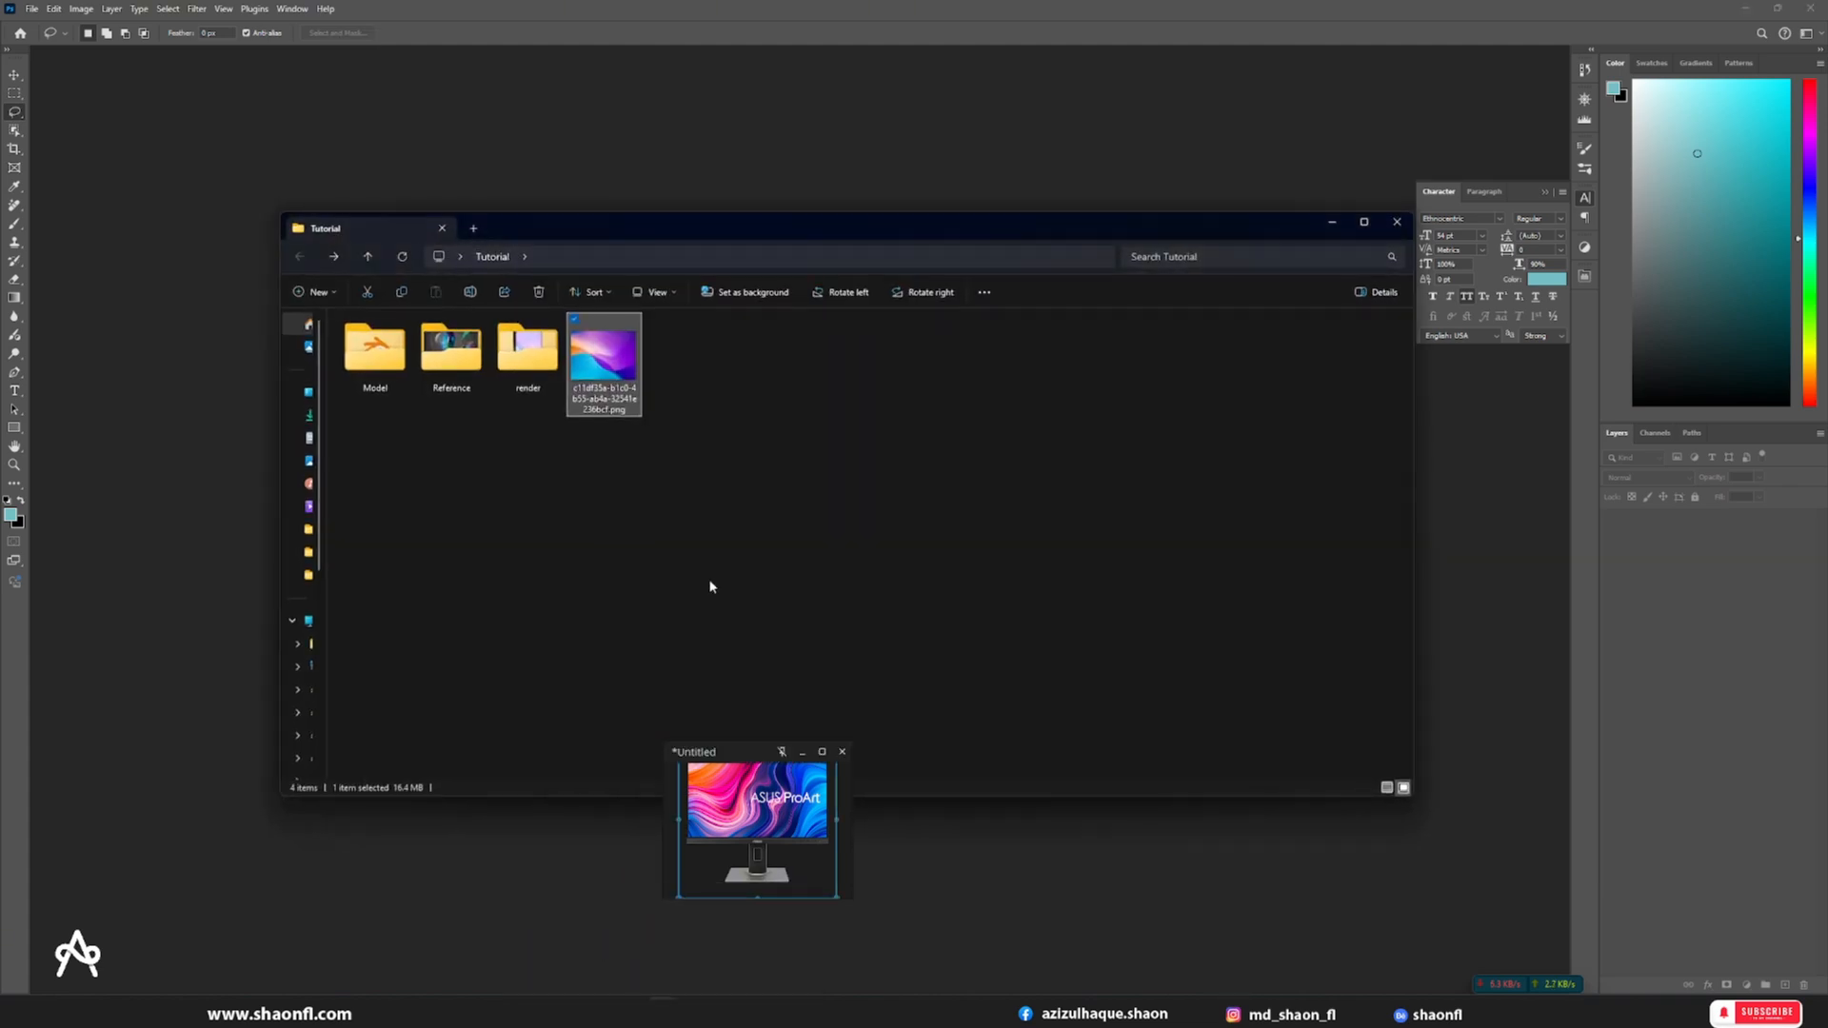
left_click(536, 371)
double_click(536, 371)
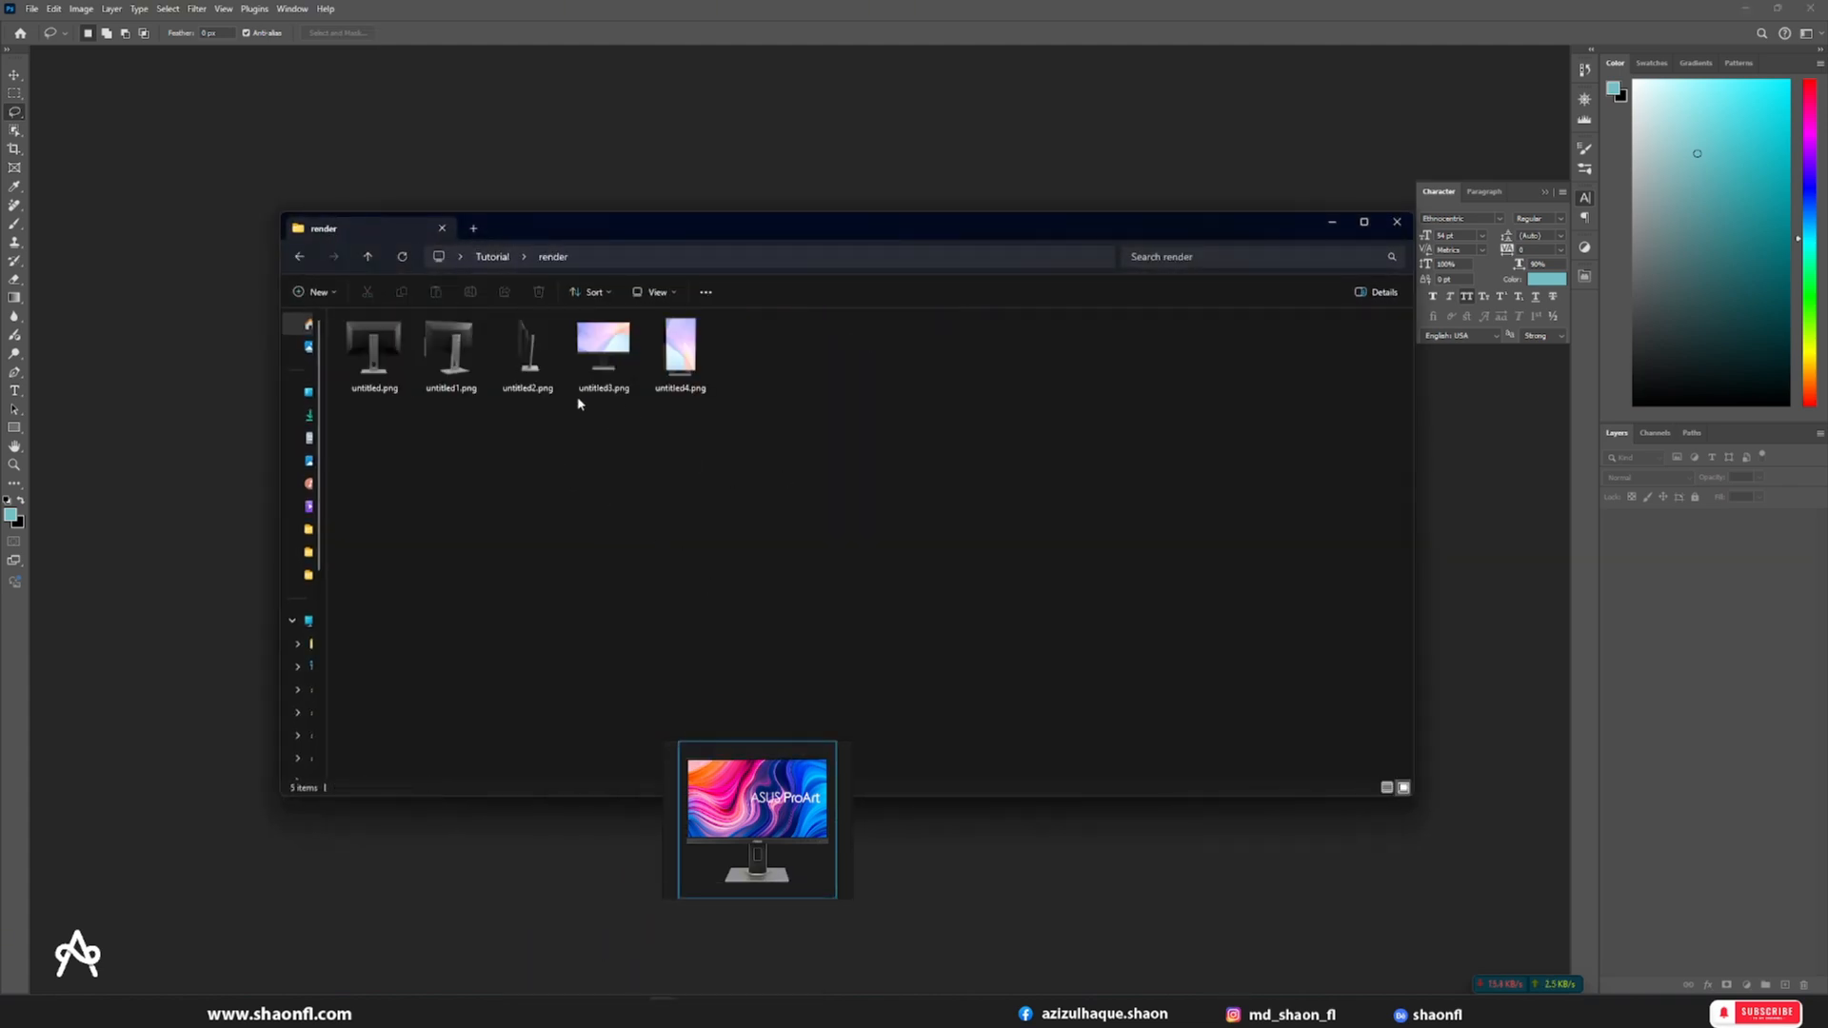
- Create a new Photoshop document of 1920 x 1080 px at 300 ppi with a white background
left_click(217, 273)
key("ctrl+n")
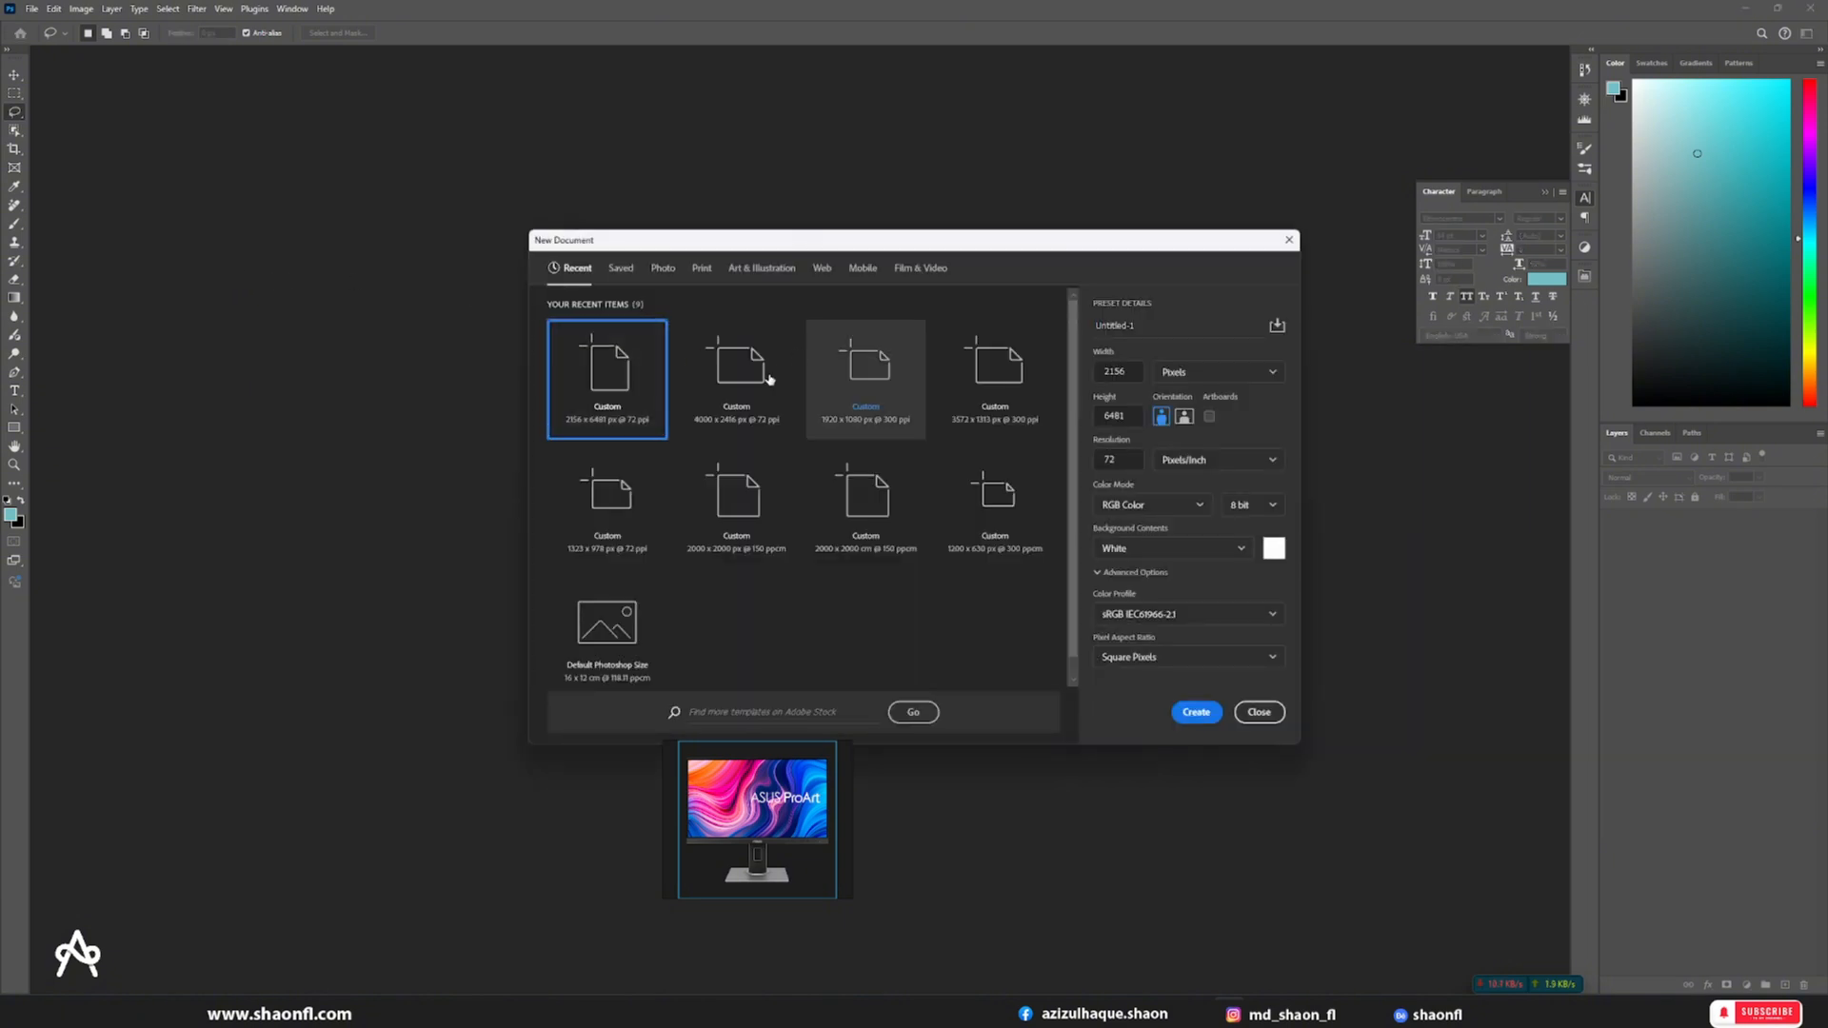
left_click(879, 381)
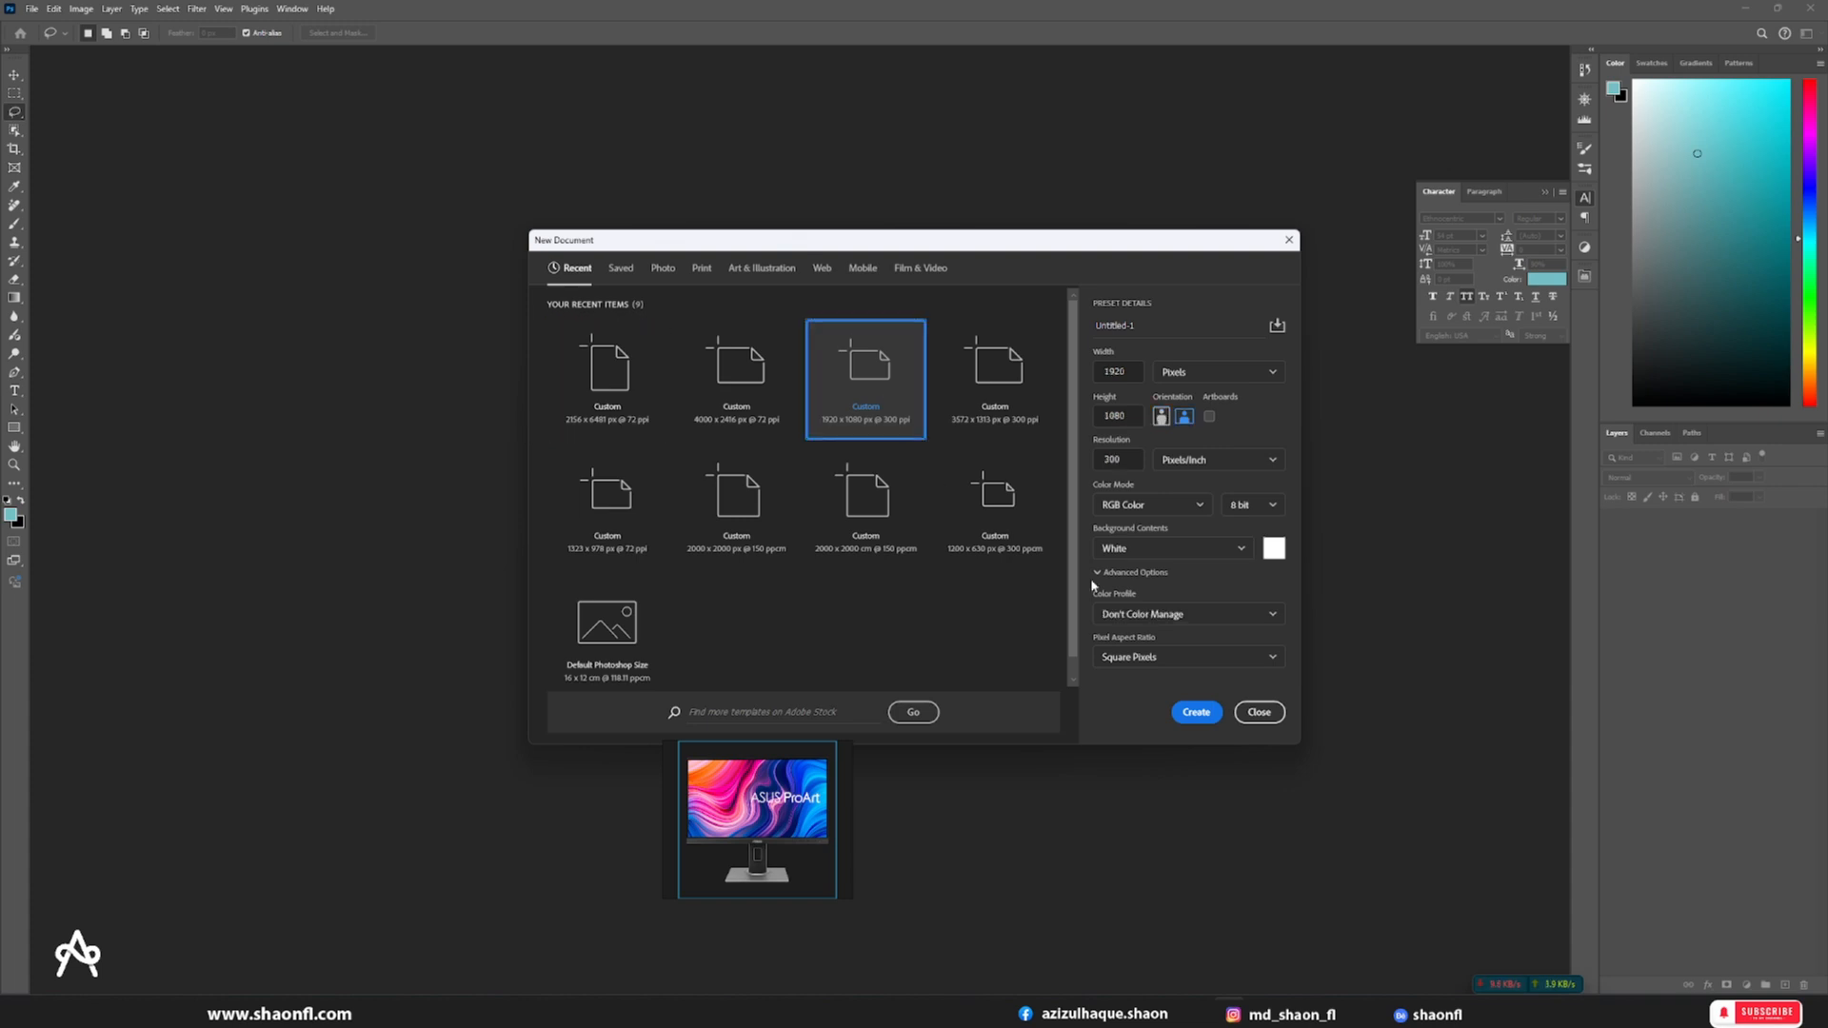
left_click(1197, 712)
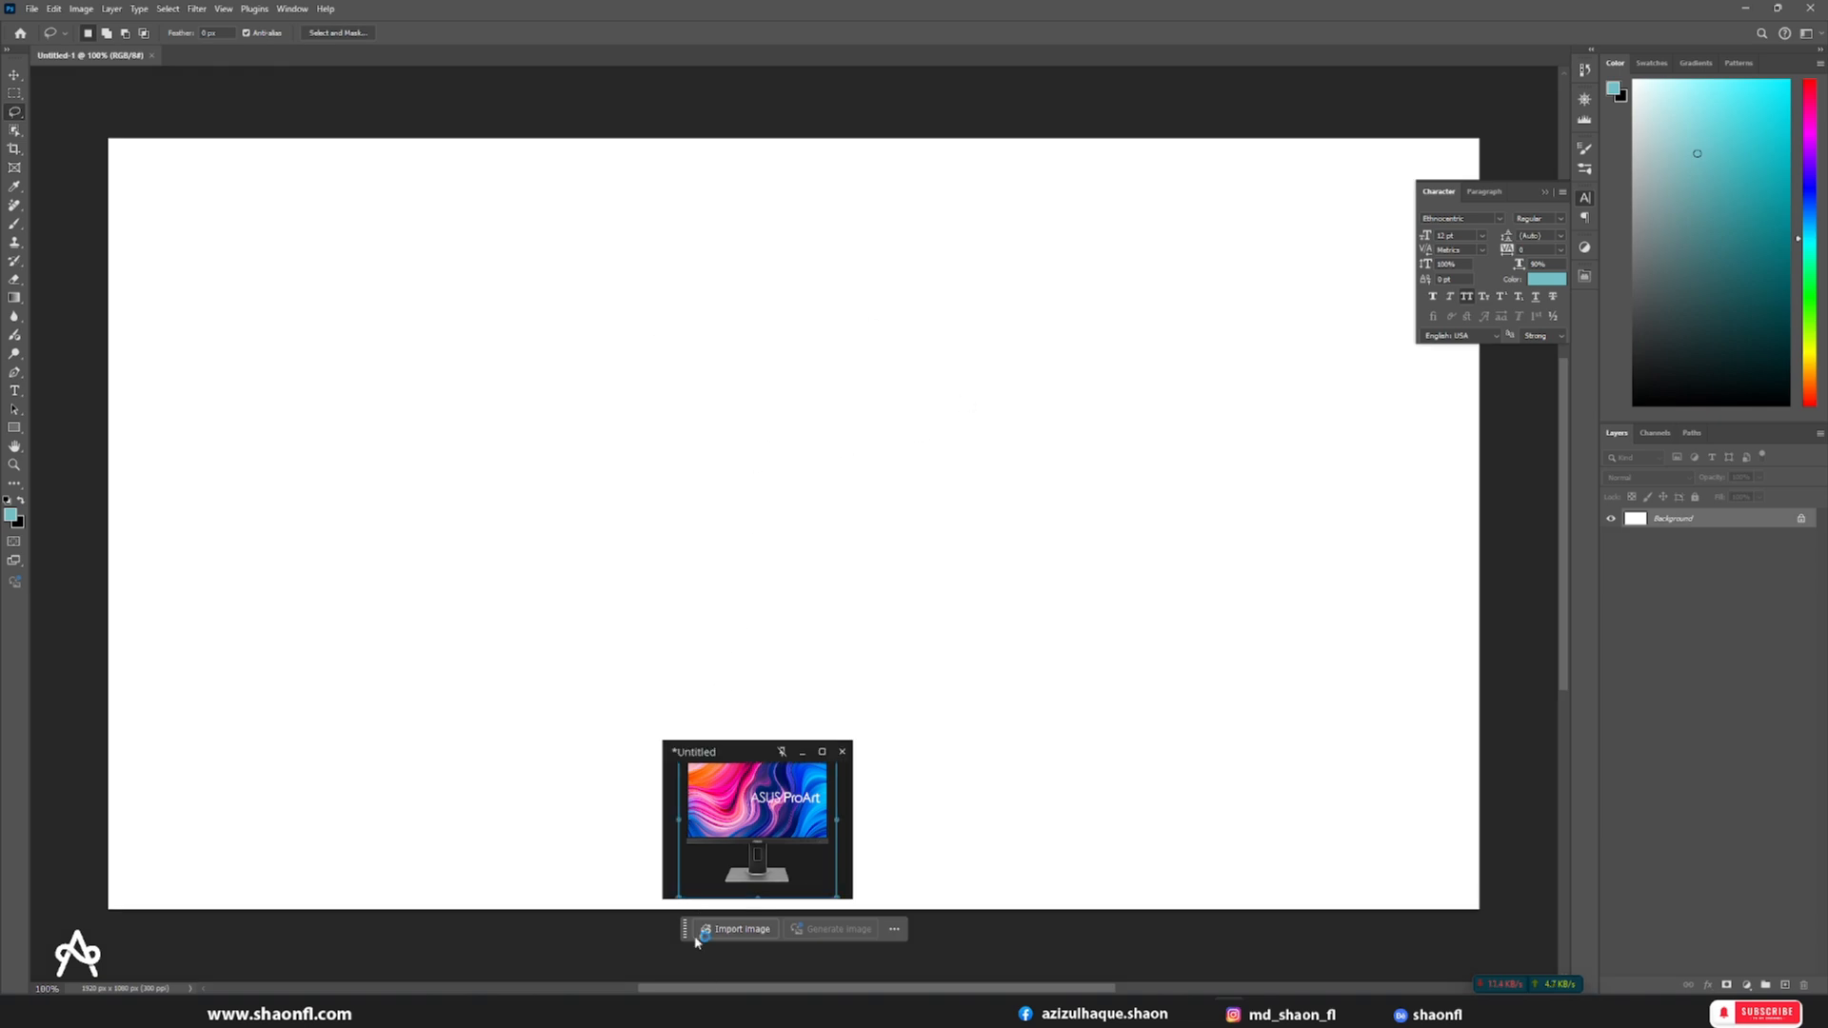
- Place the five PNG renders from the render folder into the Photoshop document as separate layers
mouse_move(706, 1009)
left_click(620, 945)
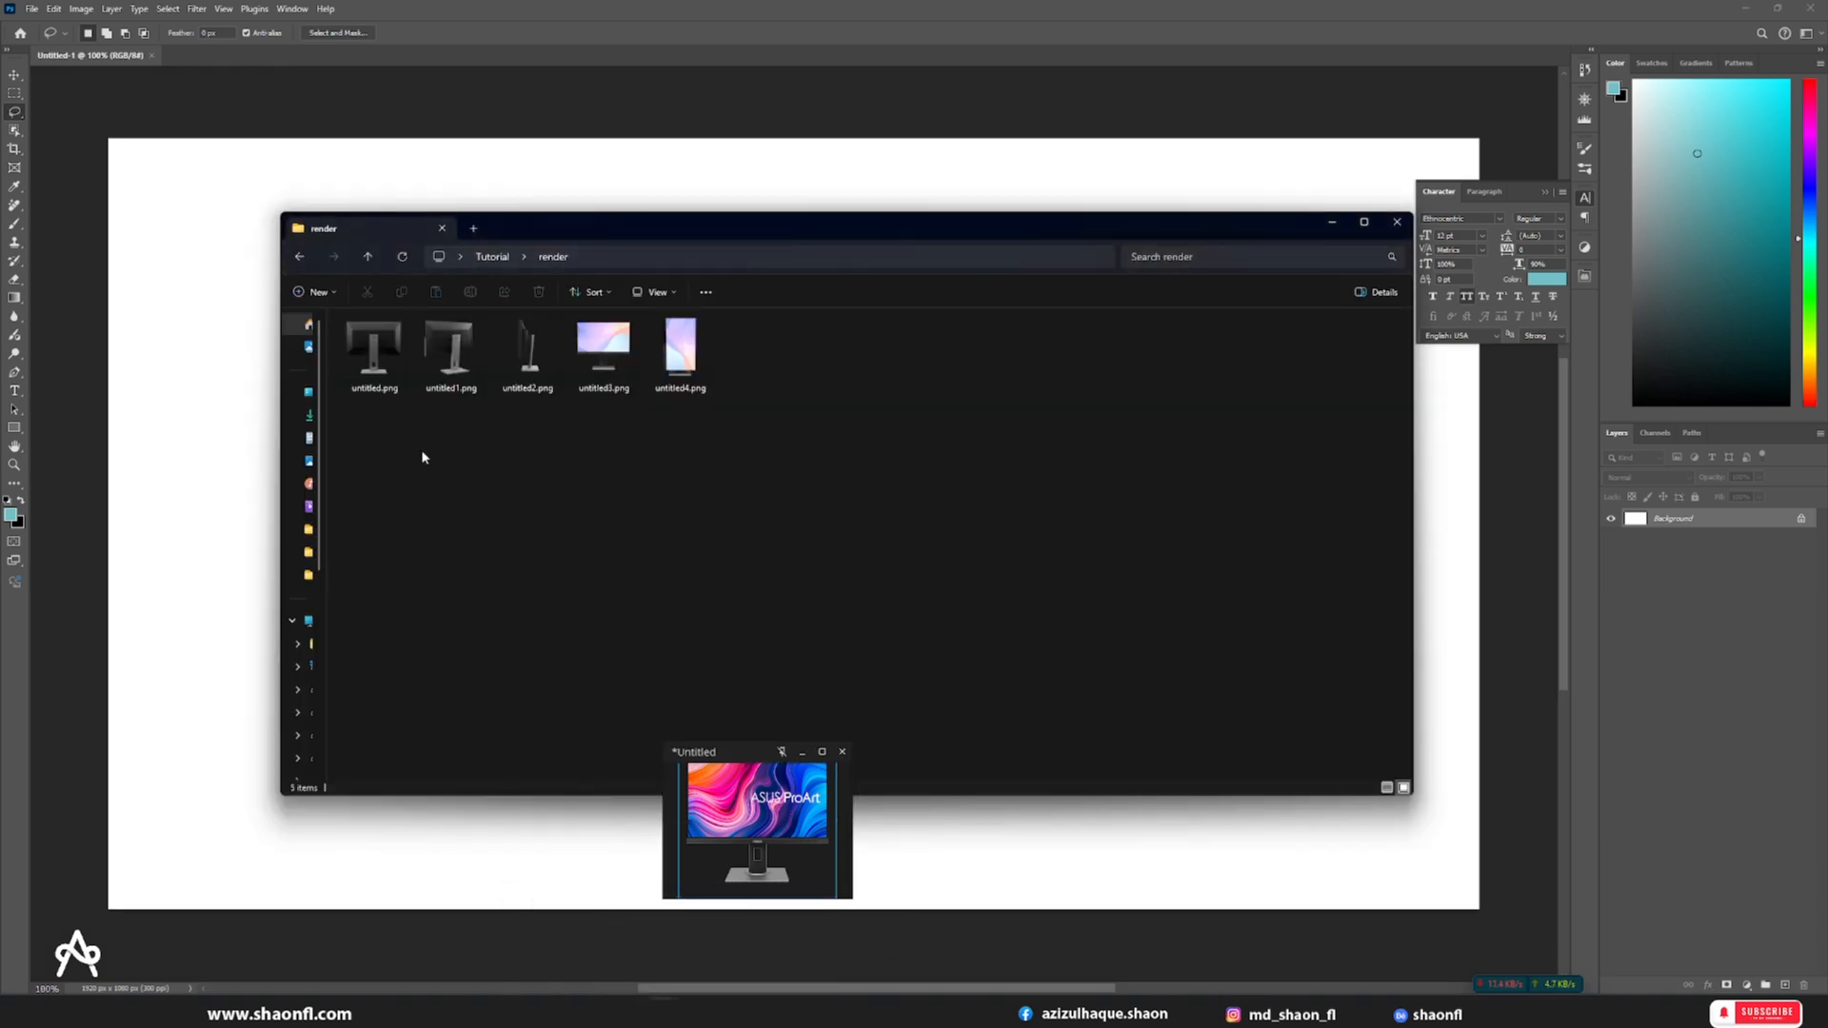
left_click_drag(343, 440, 689, 380)
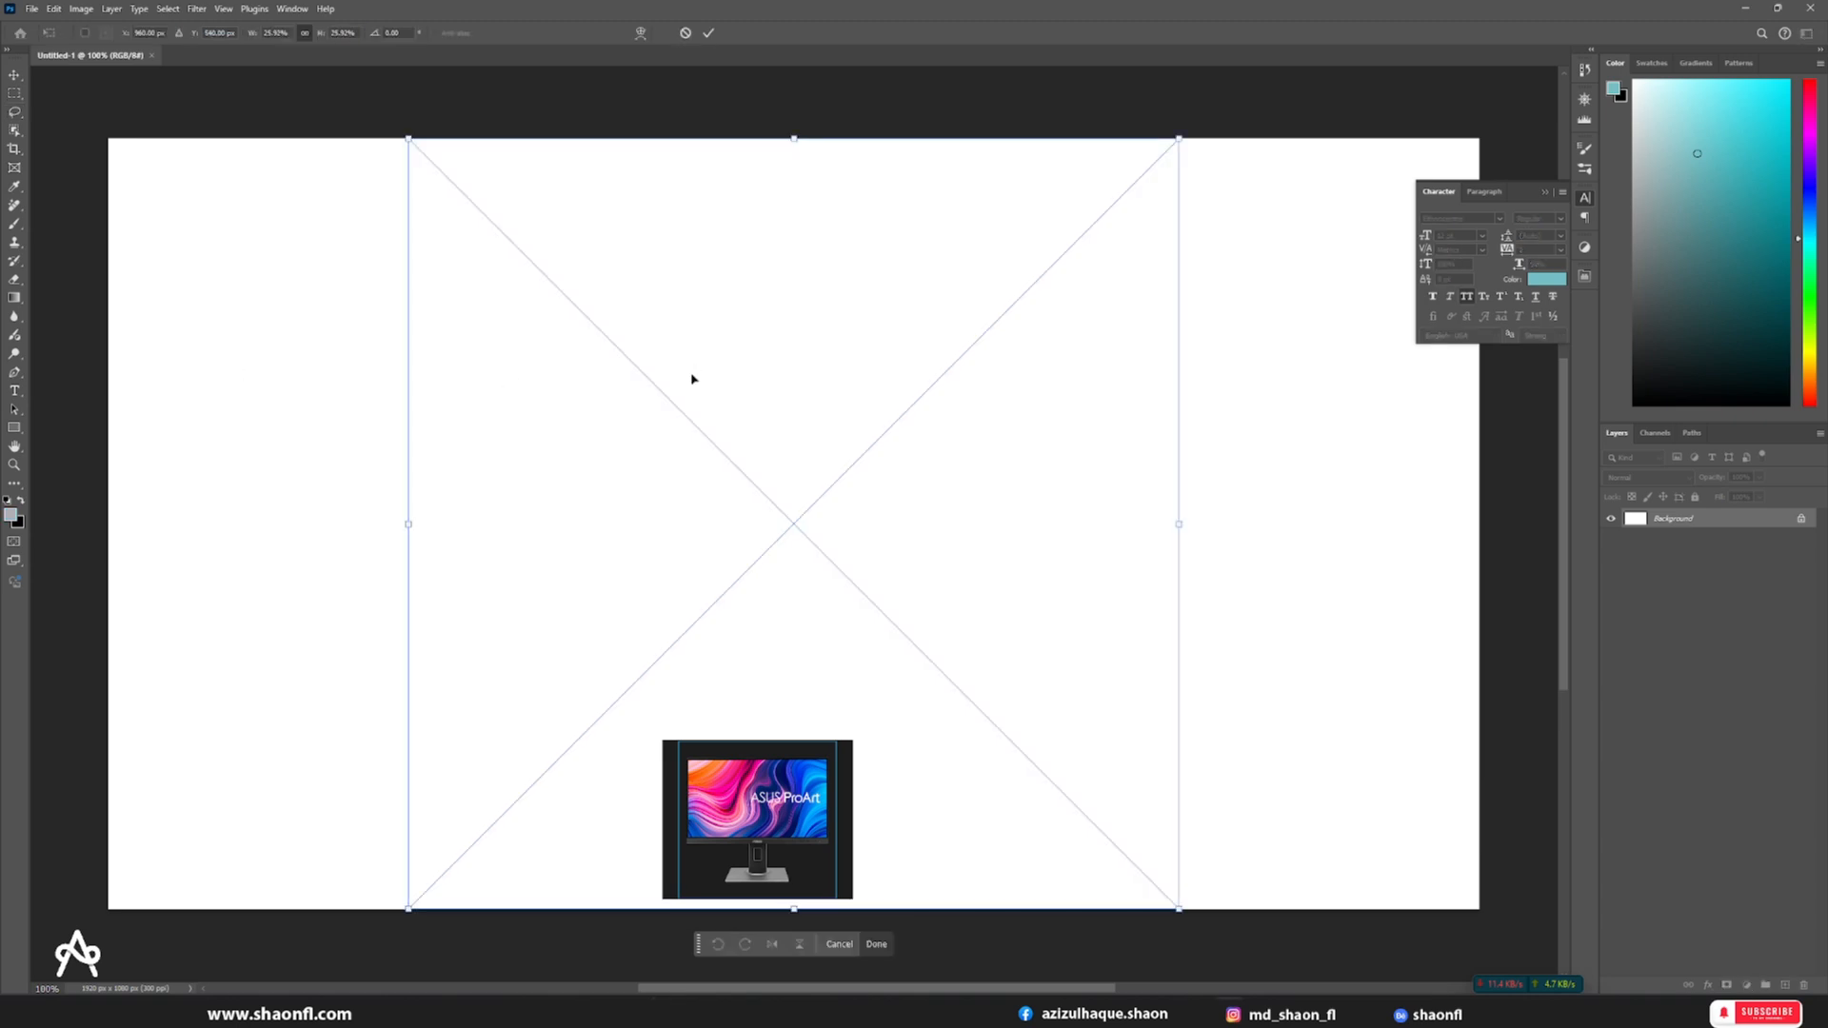
key("Return")
key("Return")
key("Return")
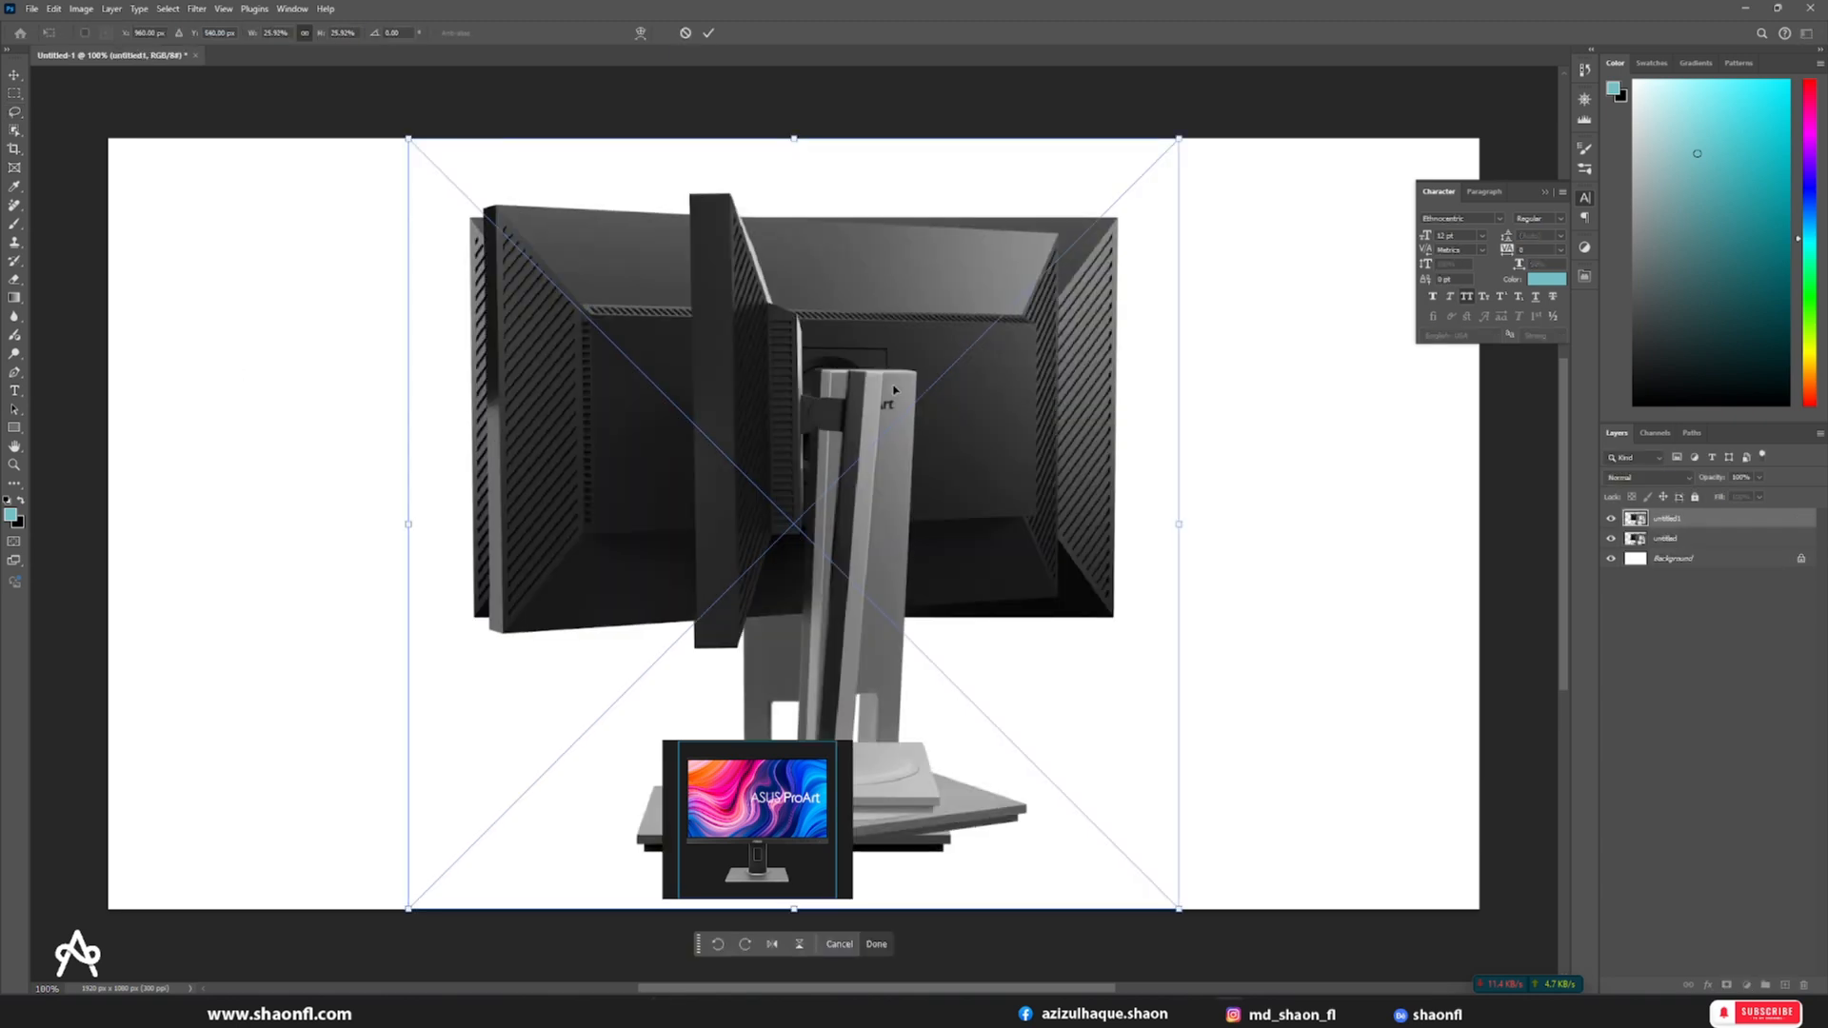
key("Return")
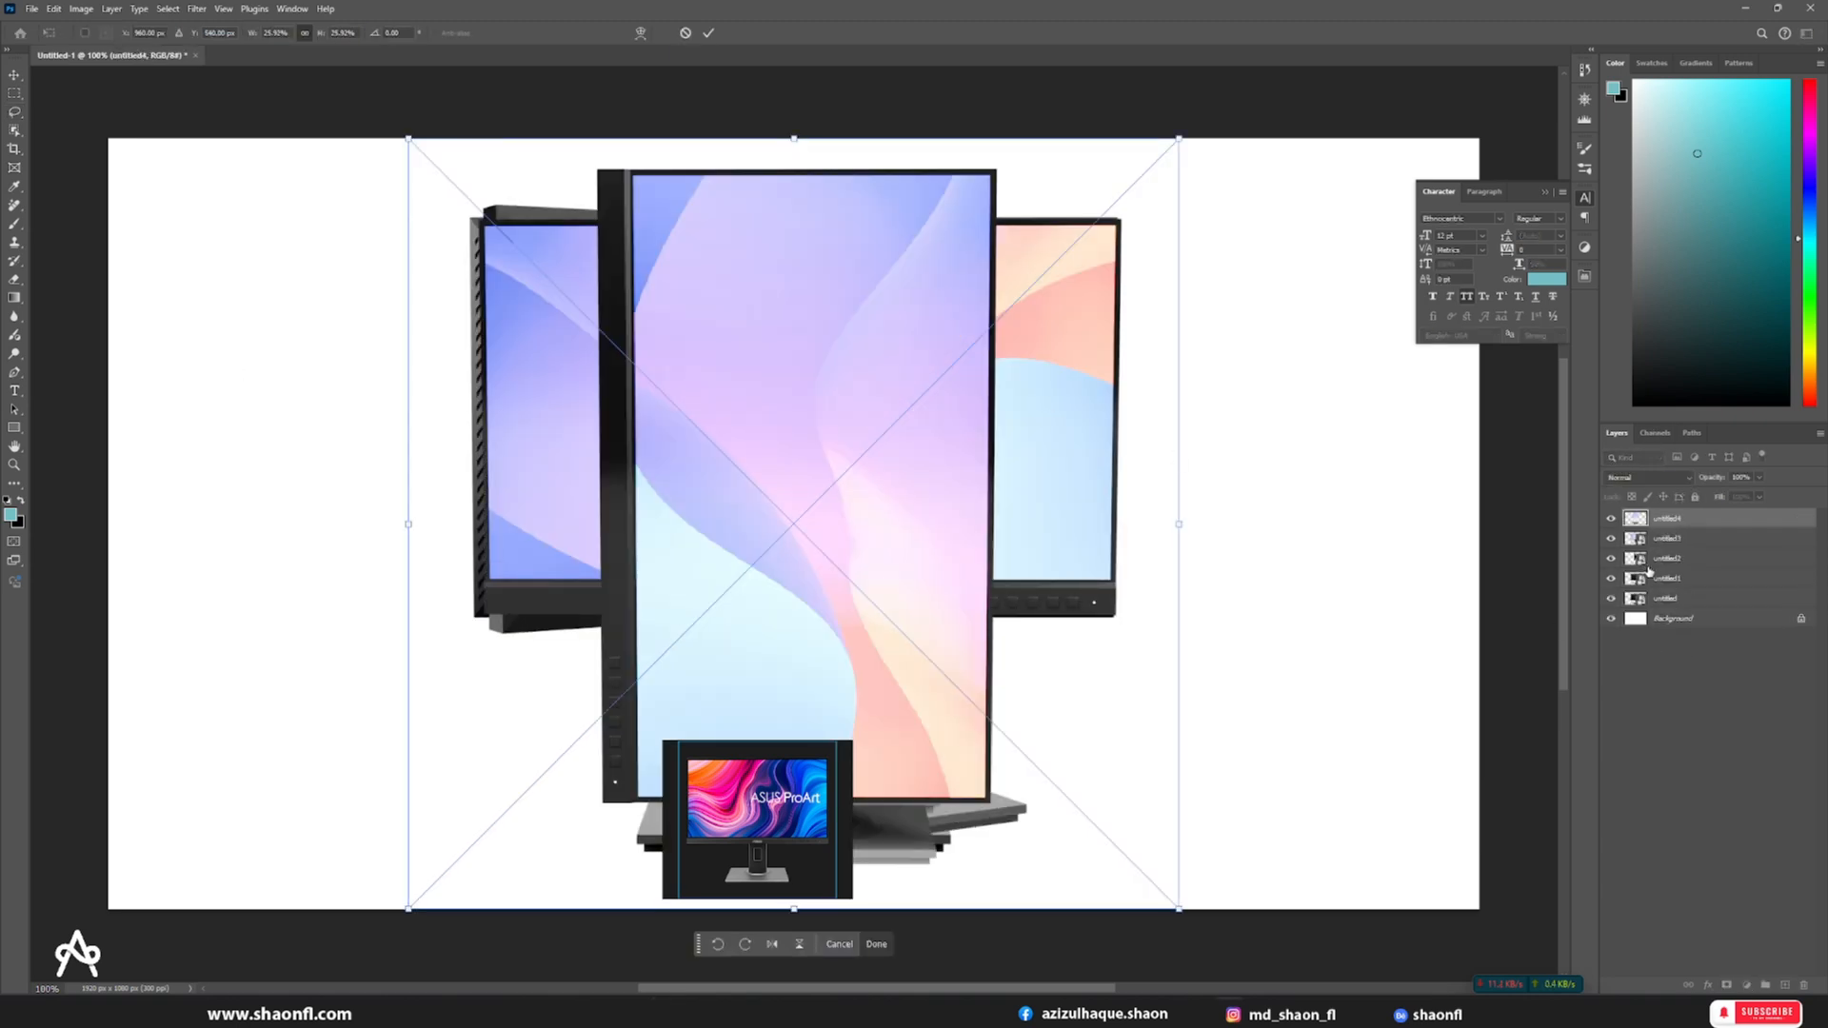
key("Return")
- Add a solid color fill layer in dark gray #282828 directly above the Background layer
left_click(1674, 619)
left_click(1746, 985)
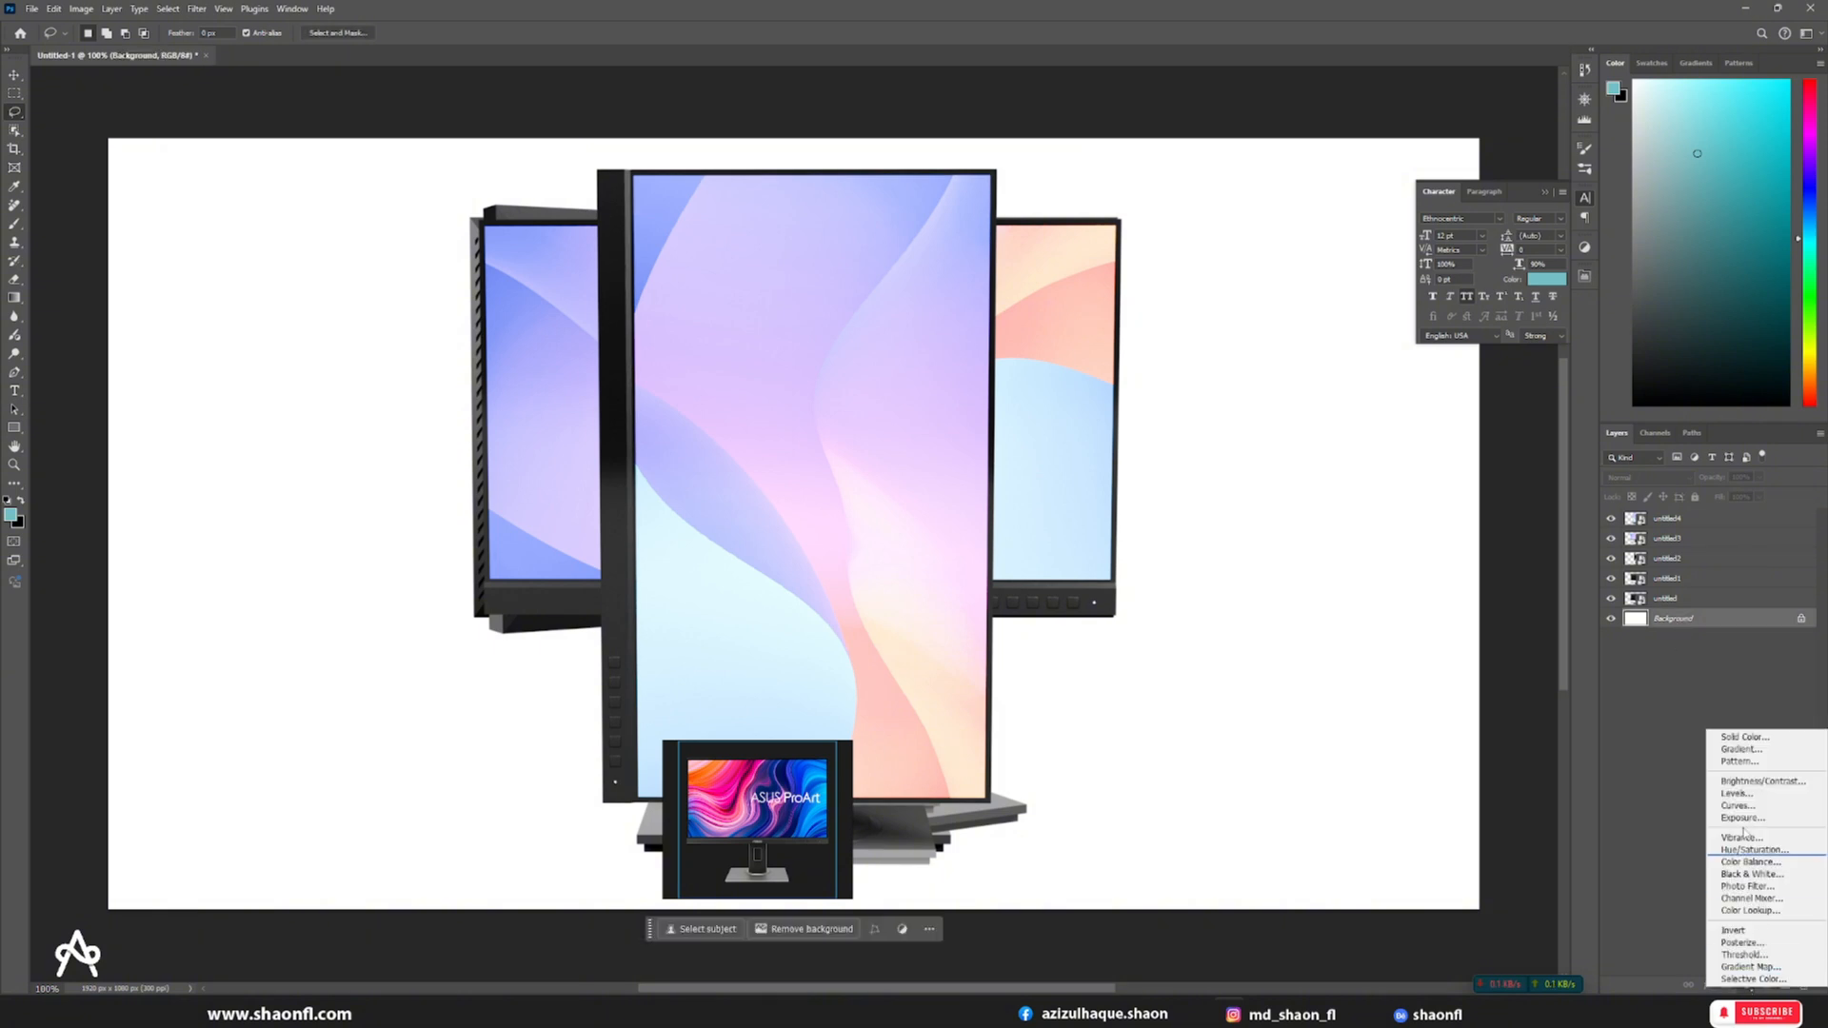
left_click(1746, 737)
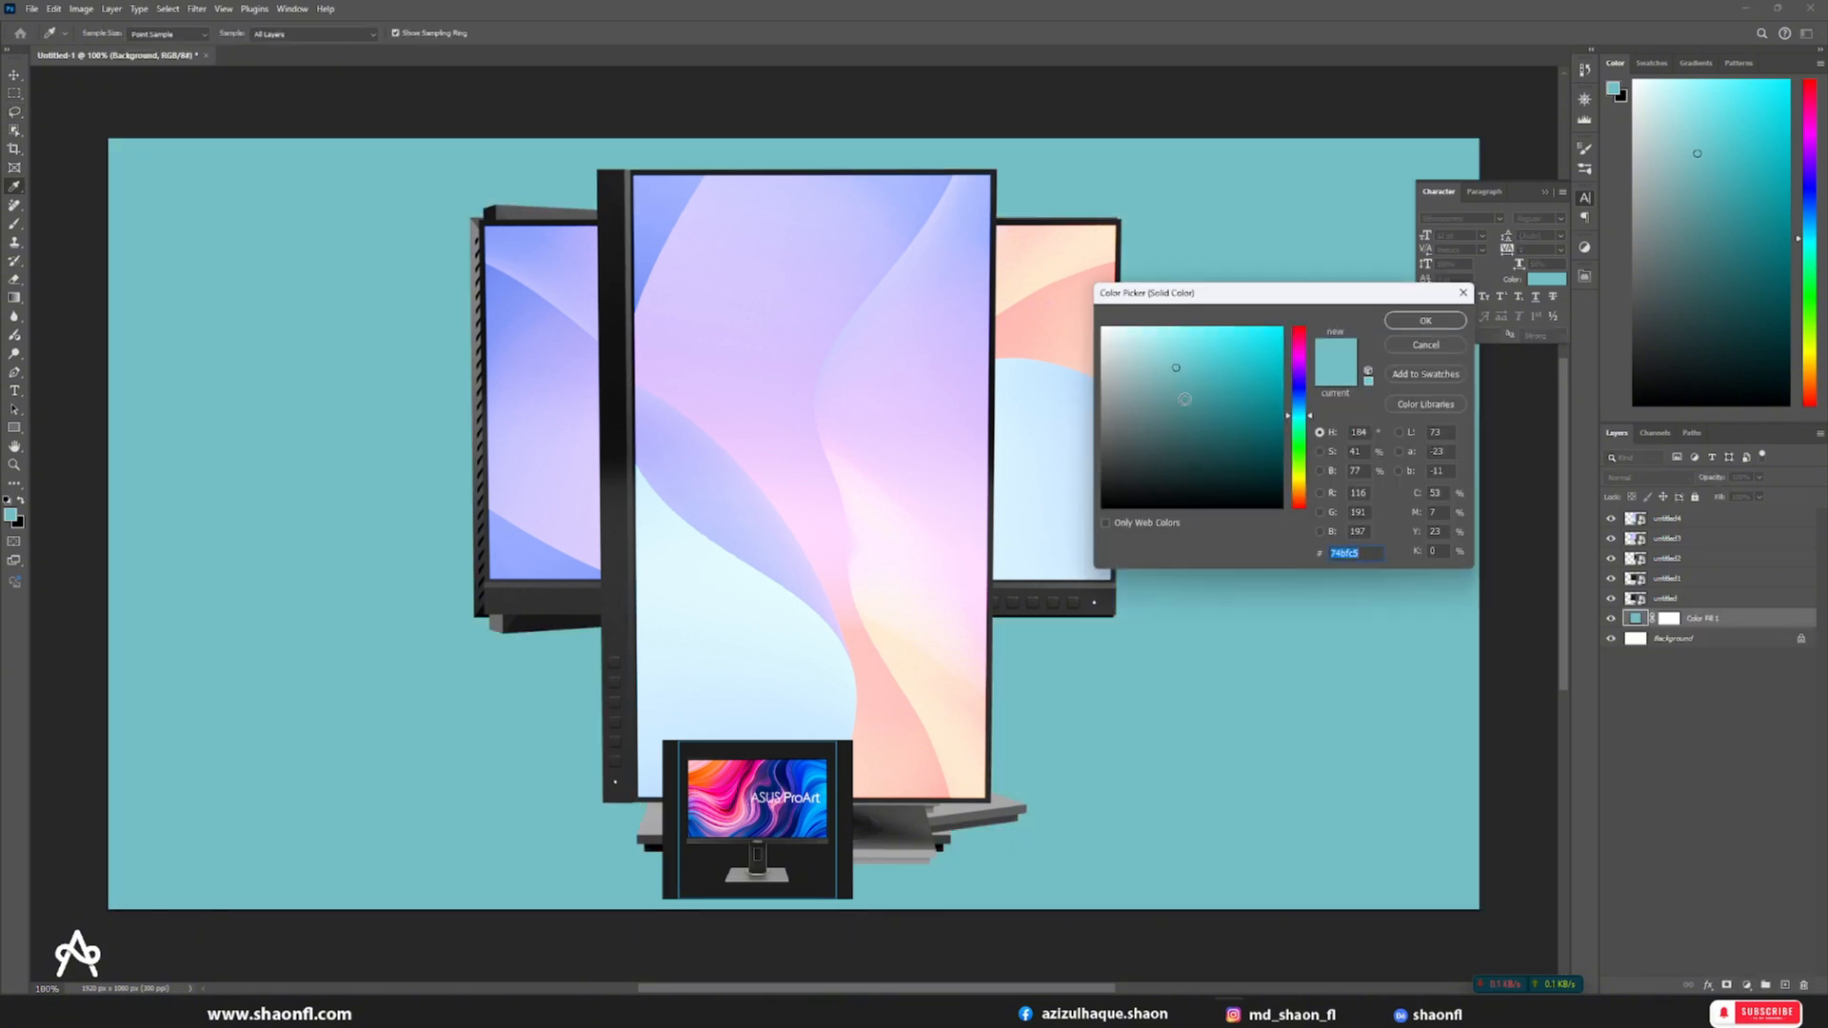
left_click_drag(1184, 399, 1098, 480)
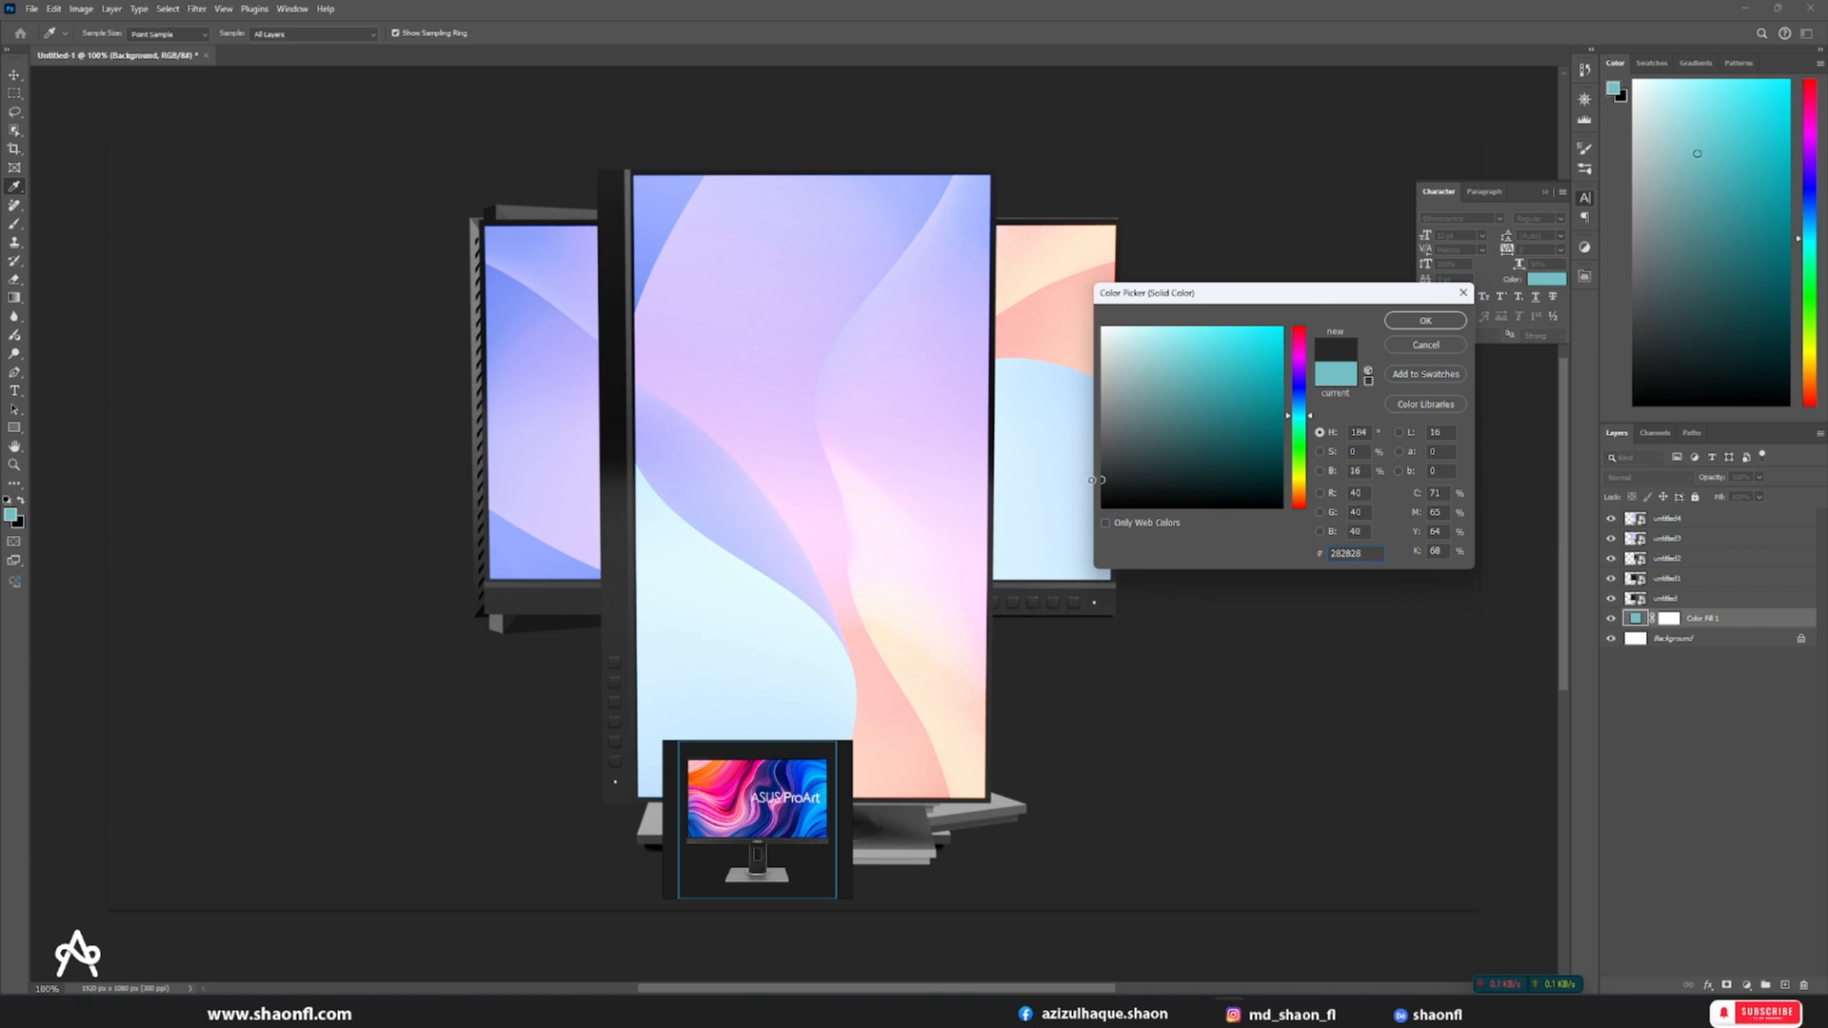
left_click(1426, 320)
- Try spreading the full-size renders across the canvas, and undo the moves
key("v")
left_click(752, 414)
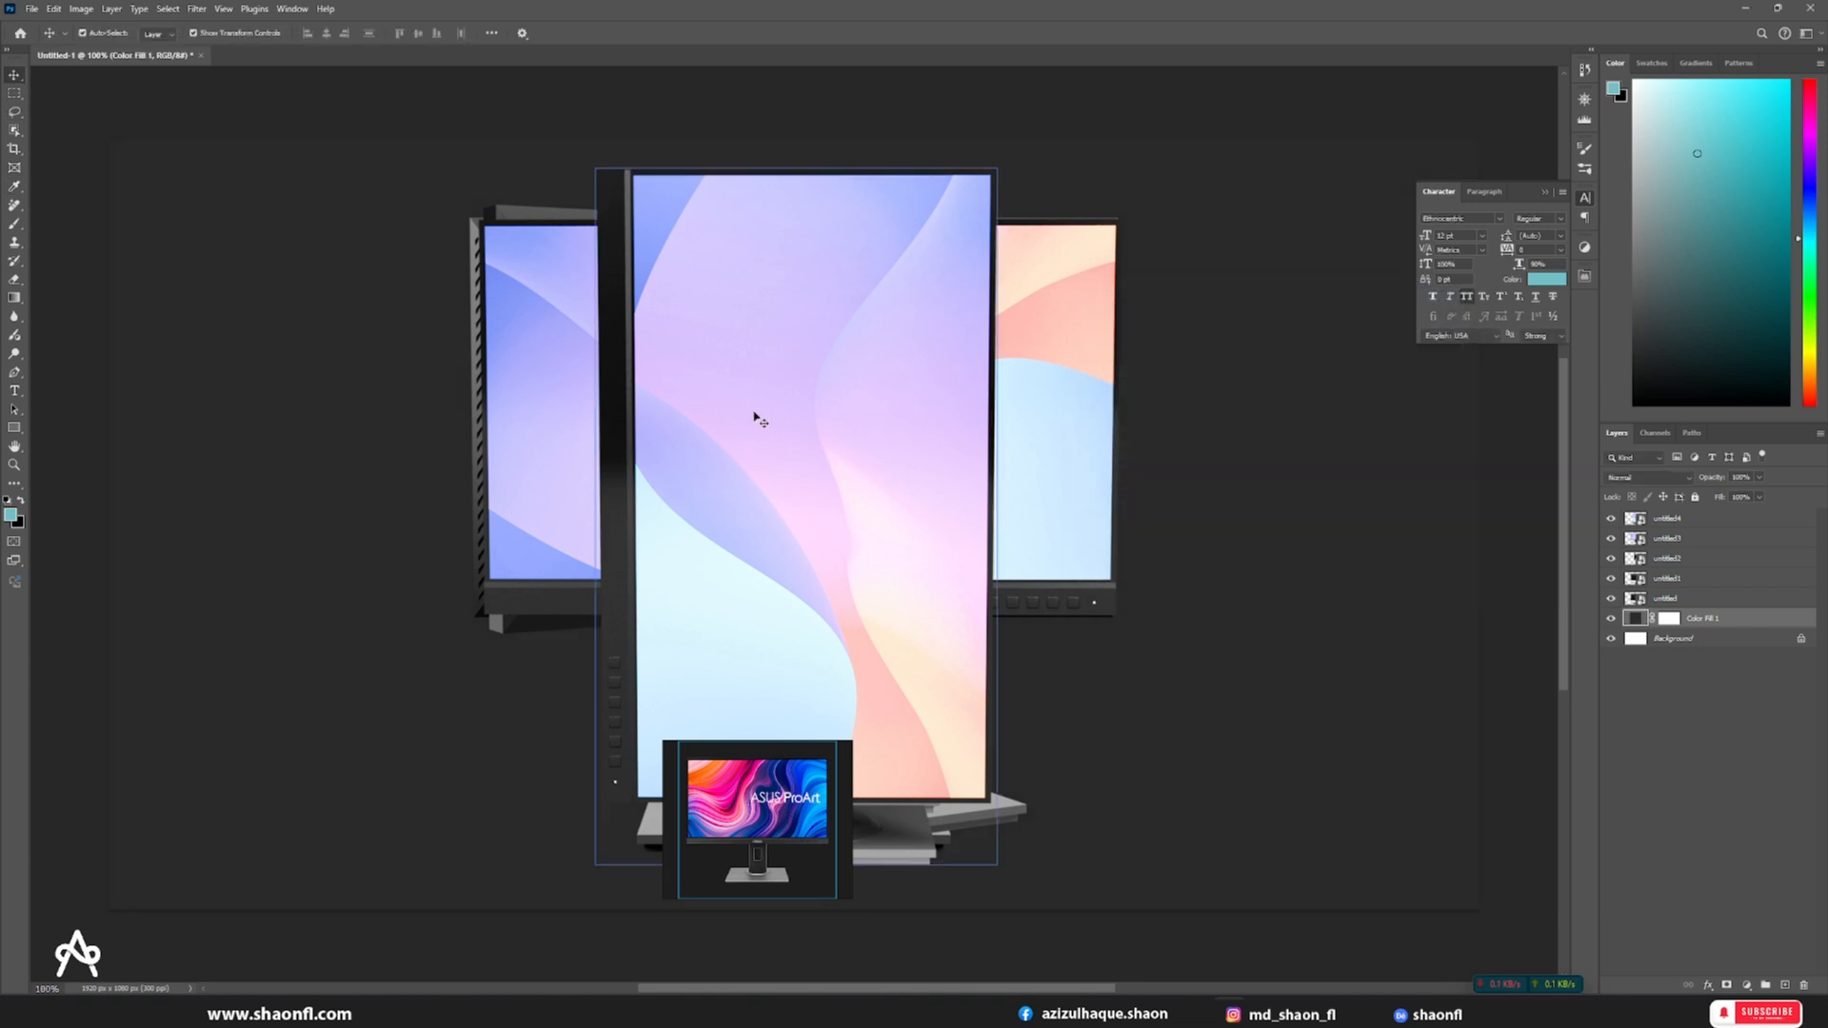
left_click_drag(781, 434, 1198, 435)
left_click_drag(664, 415, 1111, 518)
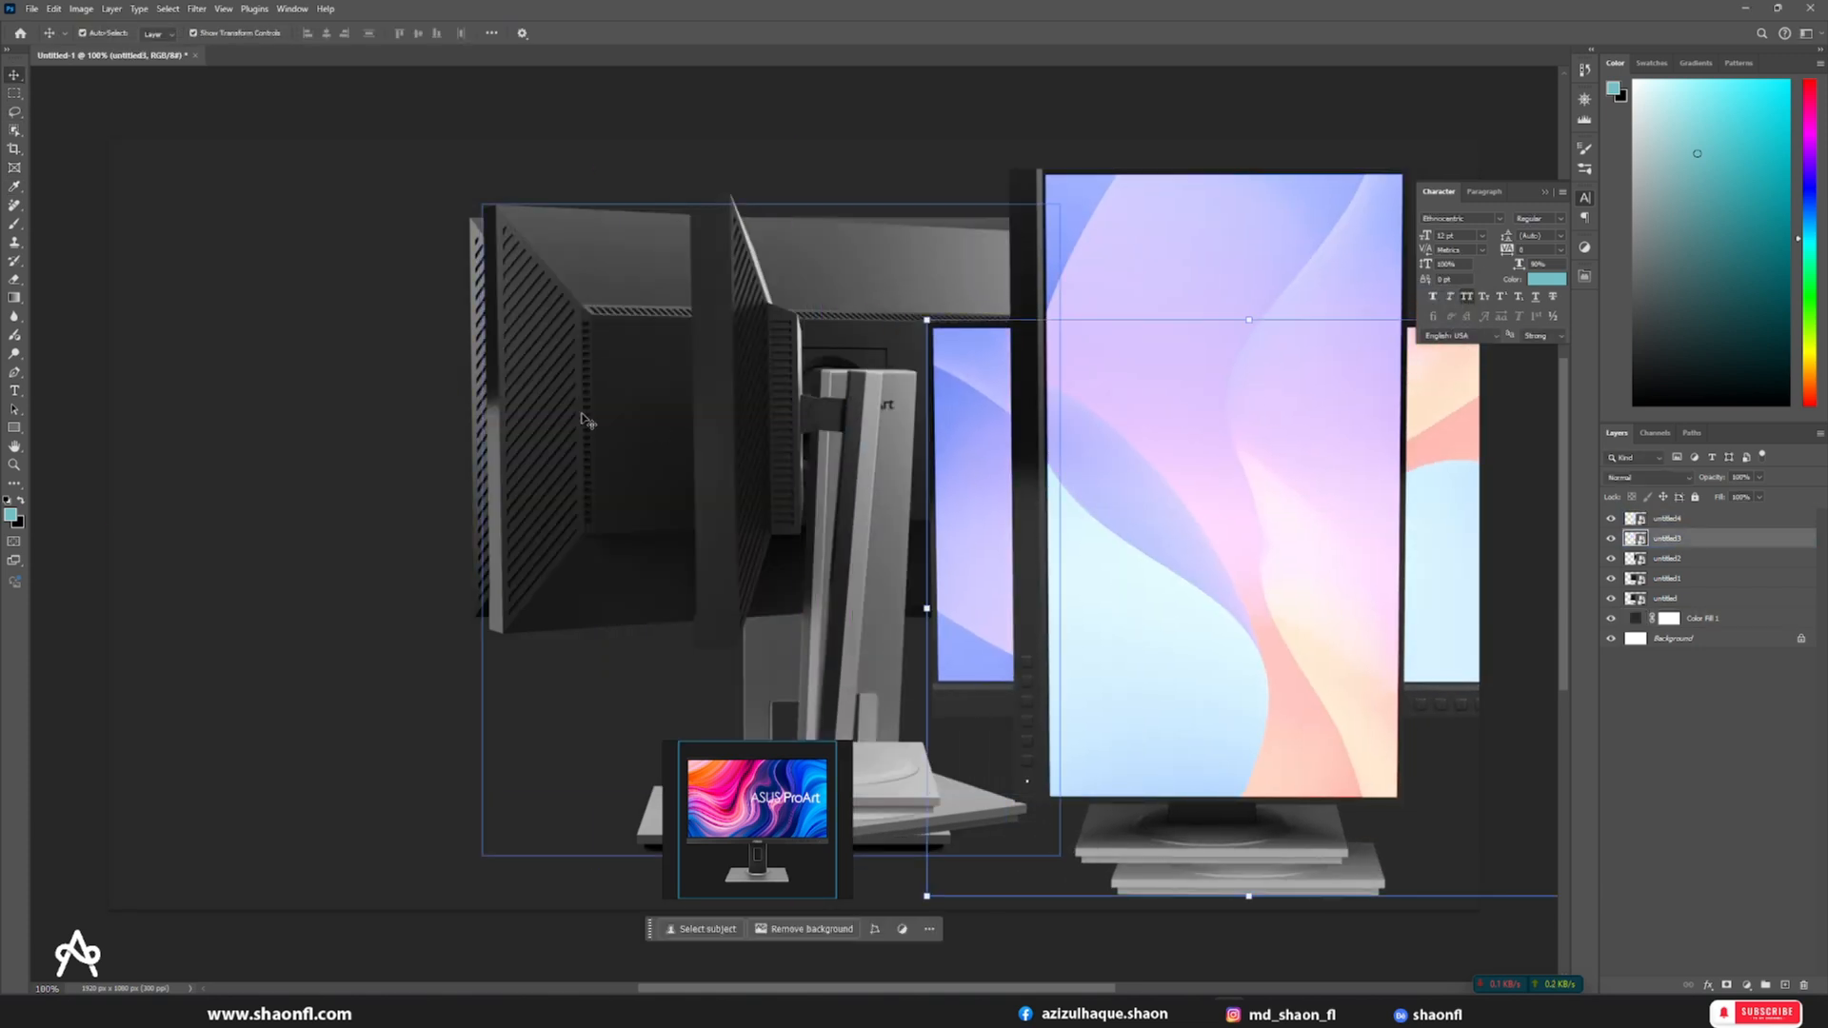
left_click_drag(577, 414, 245, 368)
left_click_drag(913, 410, 715, 361)
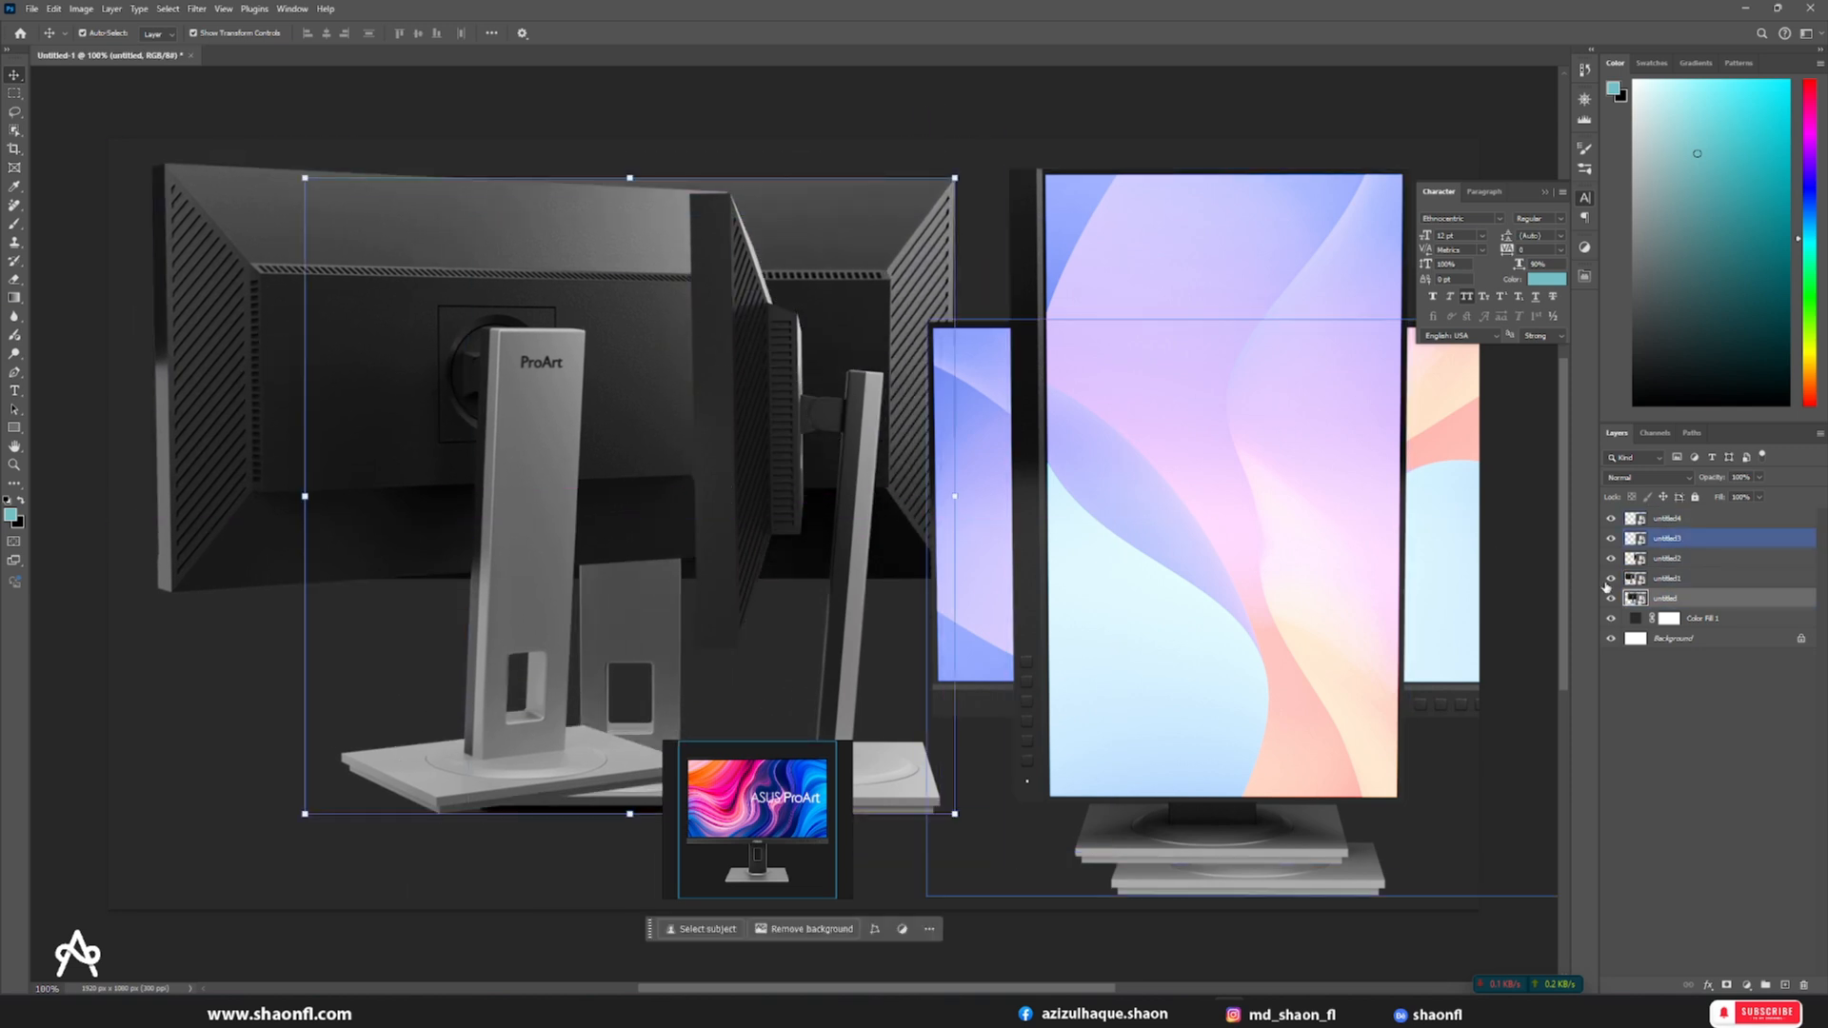
key("ctrl+z")
key("ctrl+z")
key("ctrl+z")
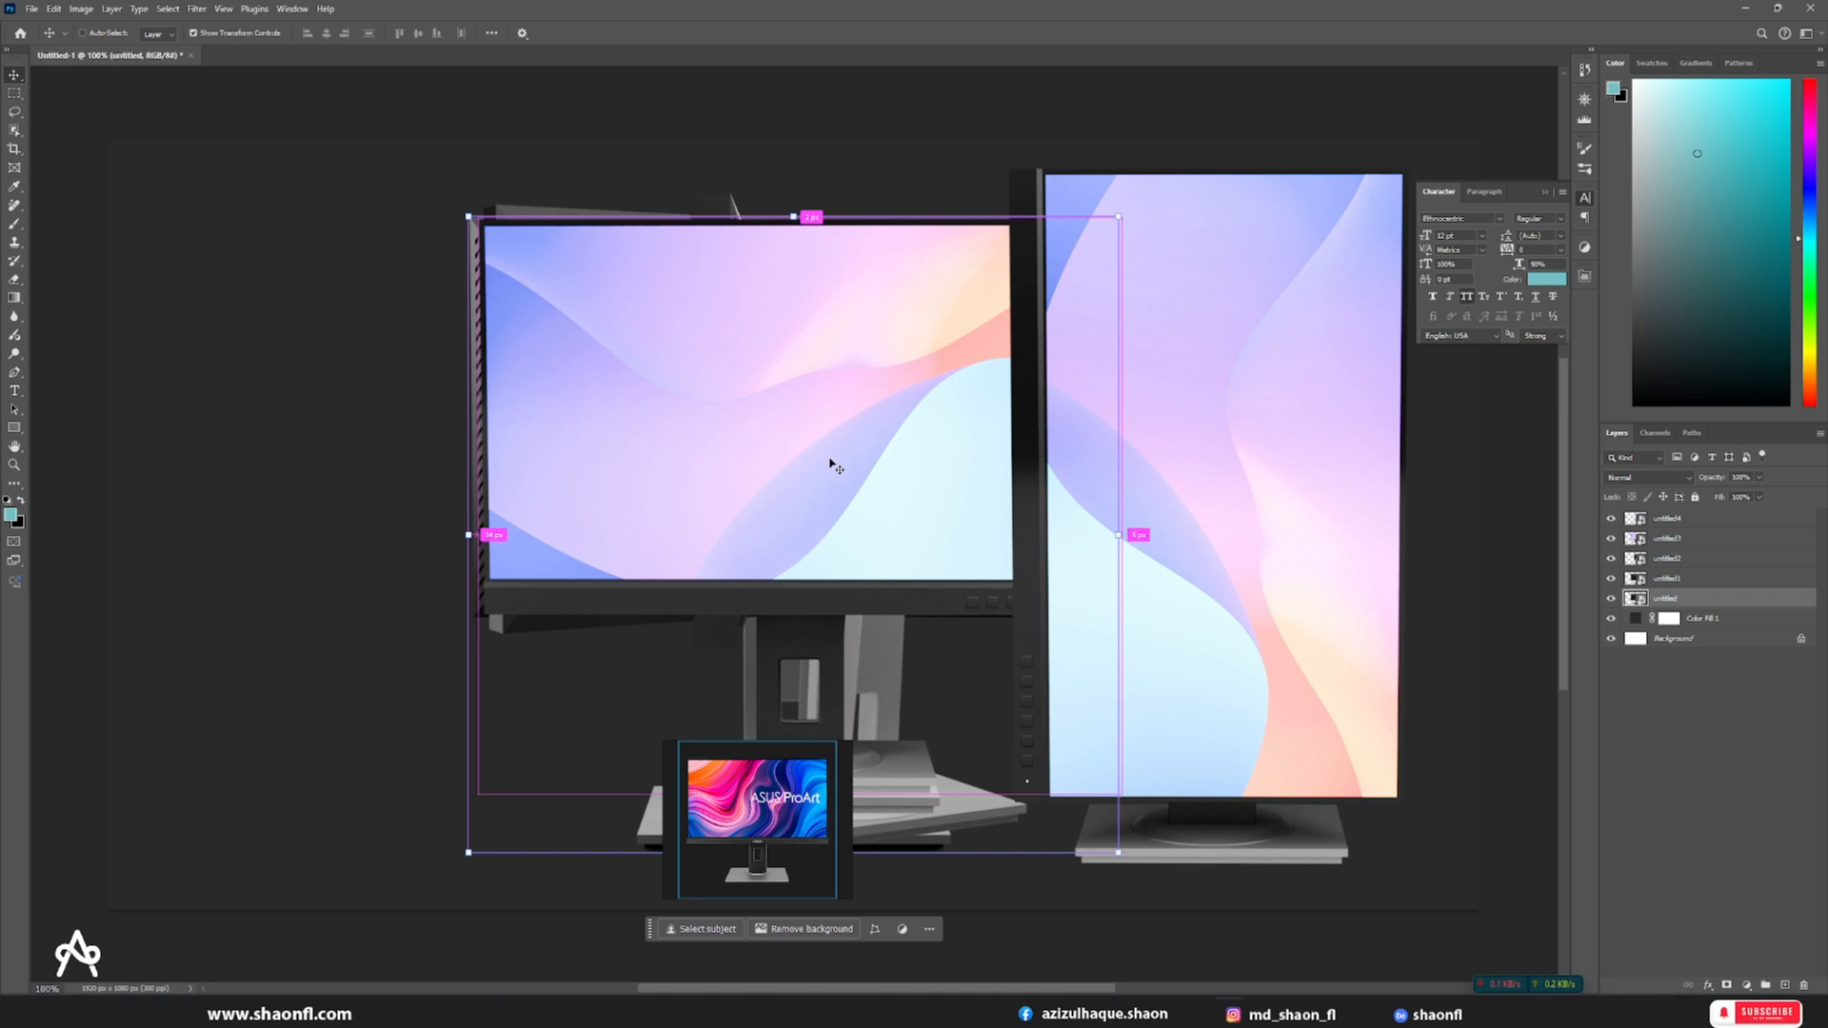
key("ctrl+z")
key("ctrl+z")
key("ctrl+z")
key("ctrl+z")
key("ctrl+z")
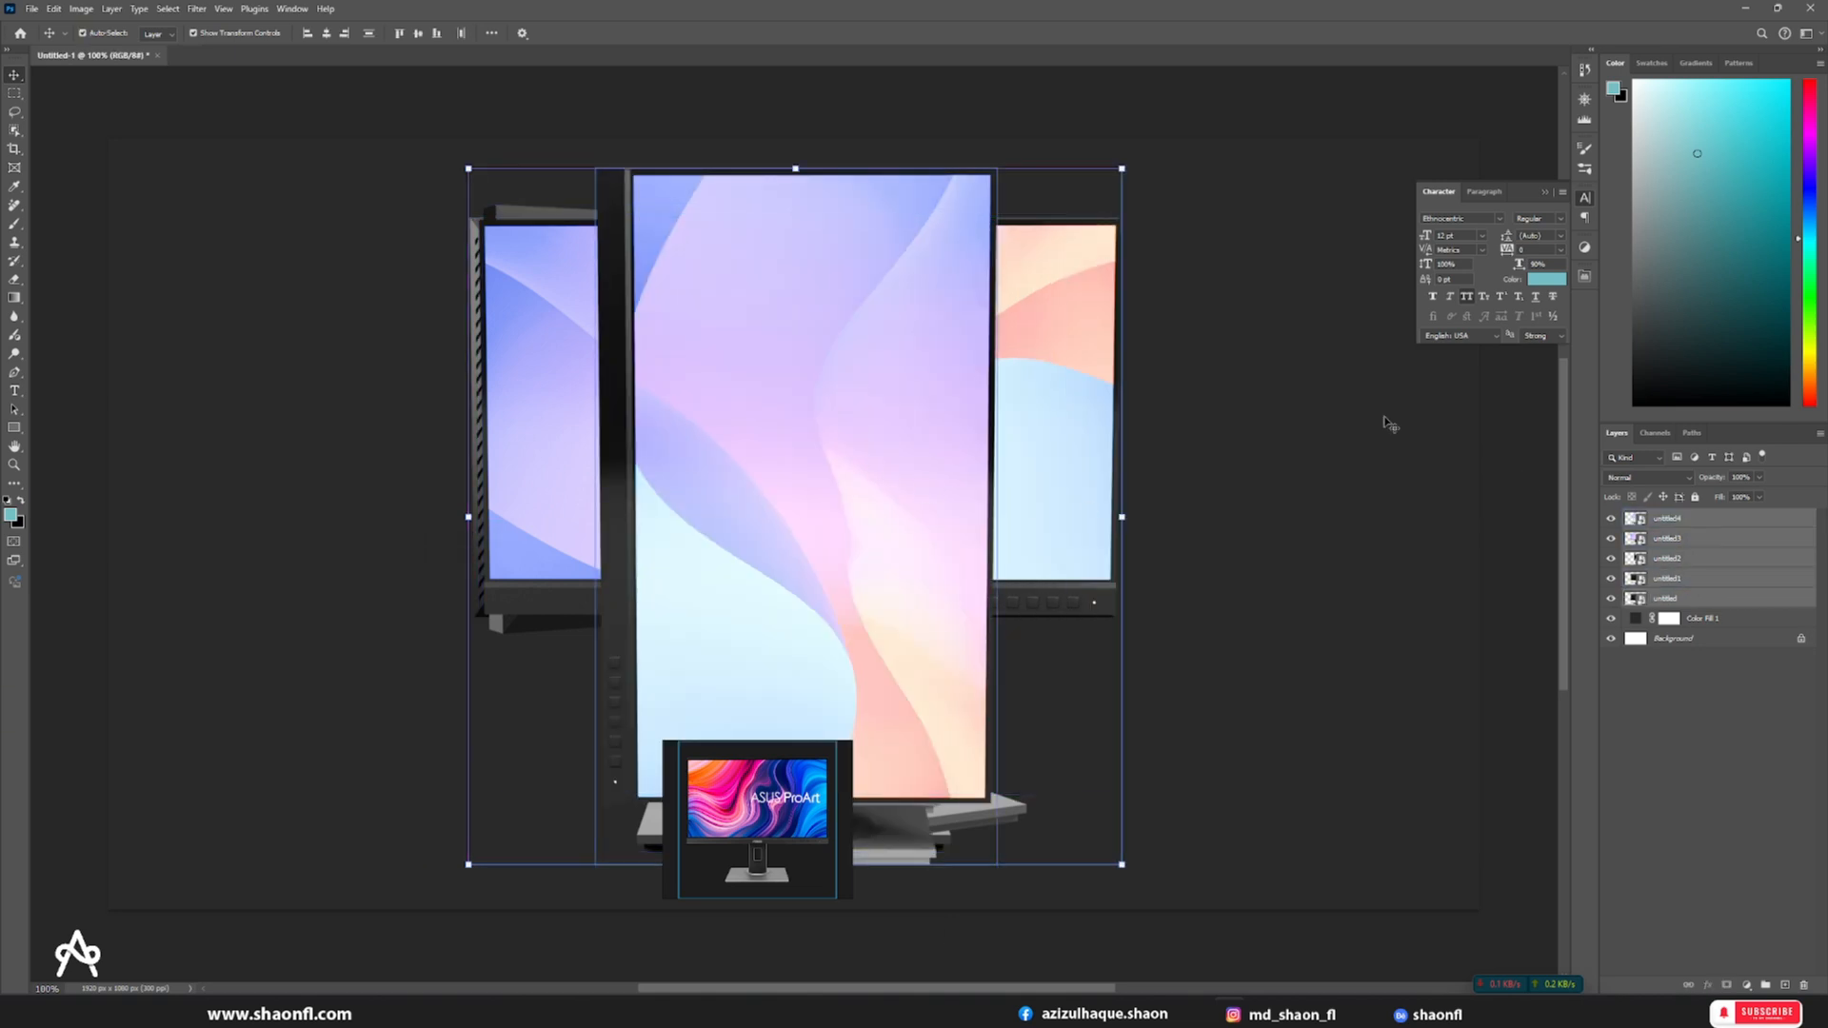
- Scale all five render layers down together to about a third of their size near the canvas center
left_click_drag(1082, 199, 867, 416)
key("Return")
left_click(1204, 461)
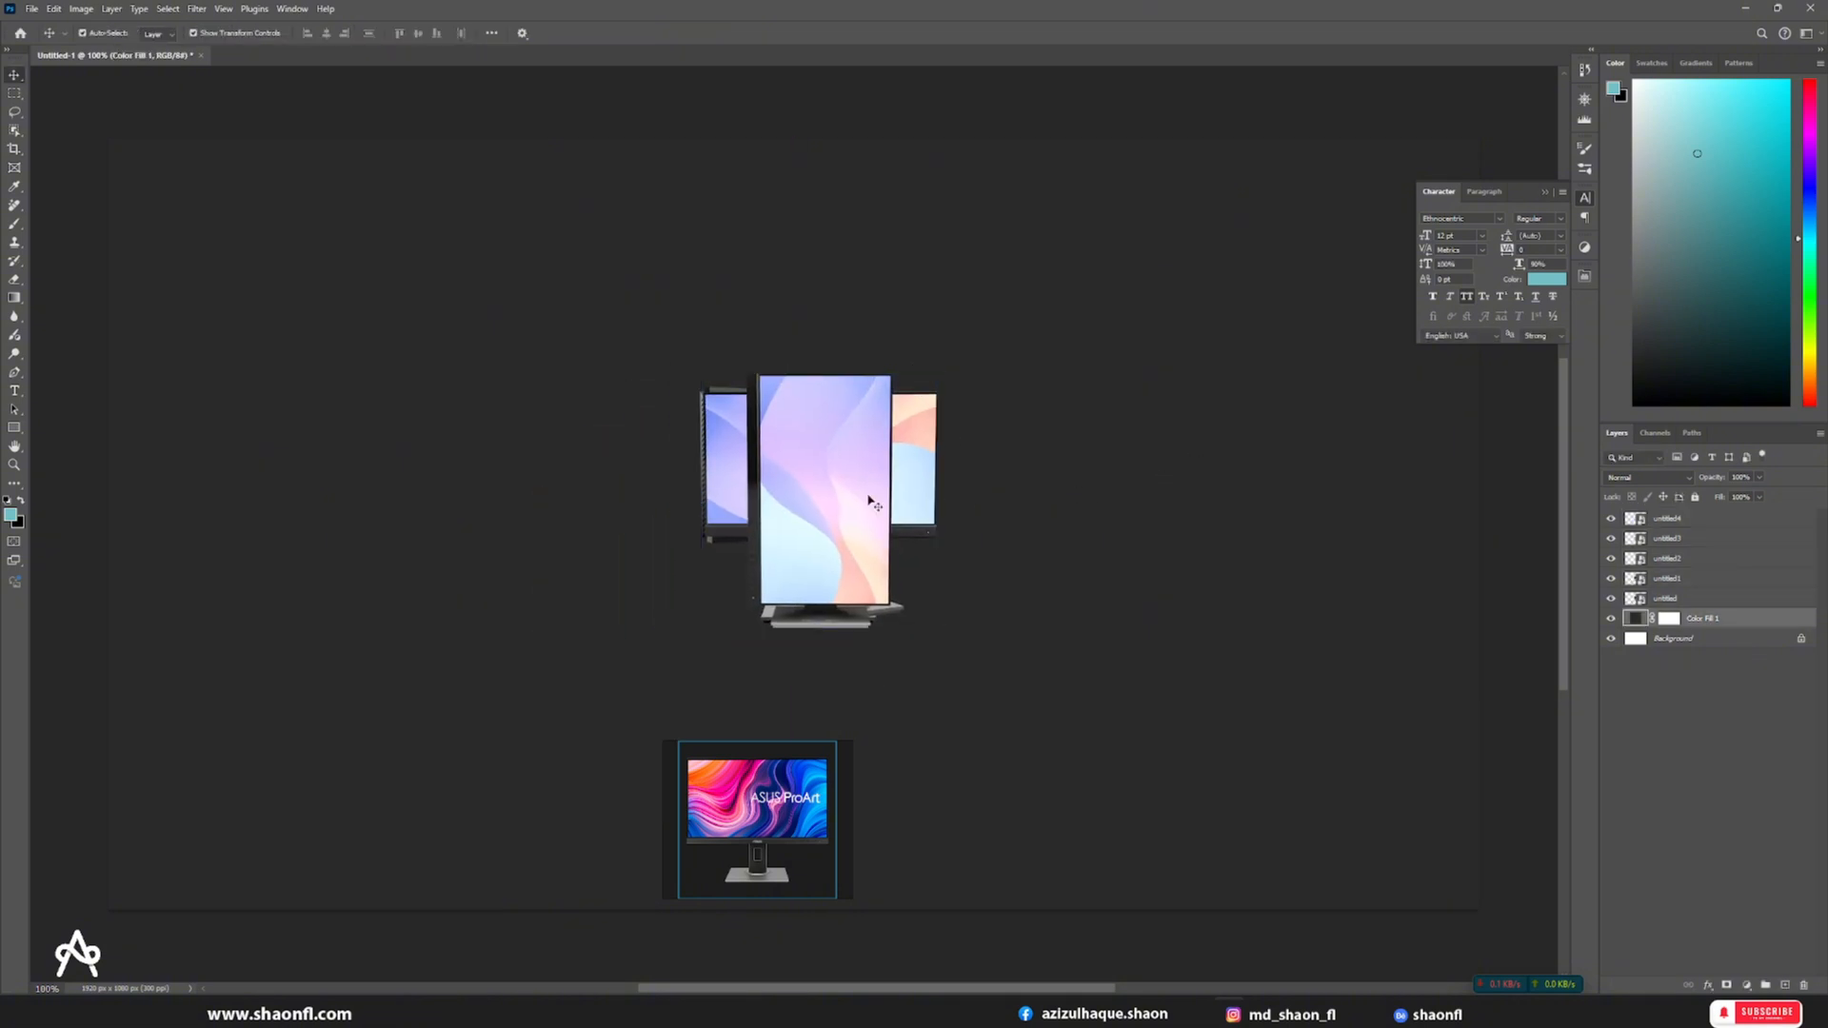
- Pull the stacked small renders apart and place the straight rear view in the canvas's upper-left corner
left_click_drag(847, 493, 1218, 483)
left_click_drag(860, 485, 1168, 352)
left_click_drag(850, 474, 796, 645)
left_click_drag(800, 466, 184, 236)
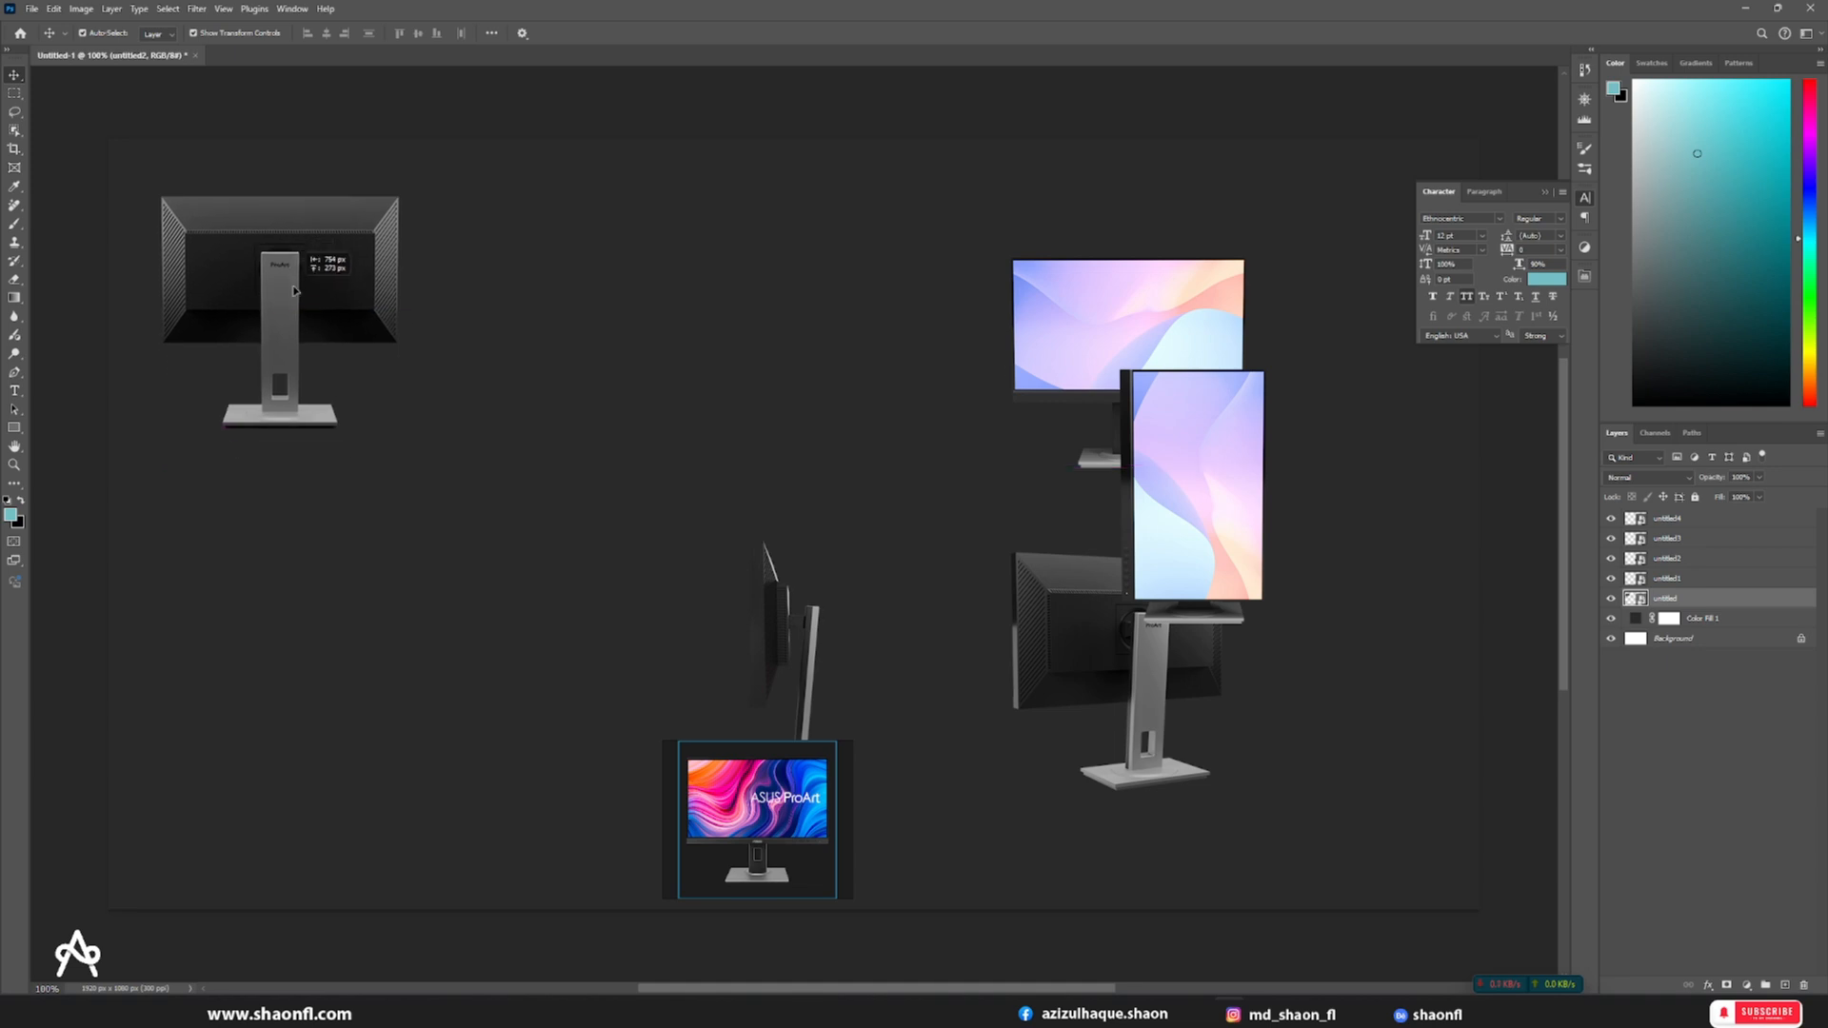
- Line up the angled rear, portrait and landscape front views beside the straight rear view, with the side view below the landscape one
left_click_drag(1084, 635, 546, 277)
left_click_drag(1234, 506, 1457, 664)
left_click_drag(1175, 322, 1334, 275)
left_click_drag(1430, 670, 963, 335)
left_click(836, 369)
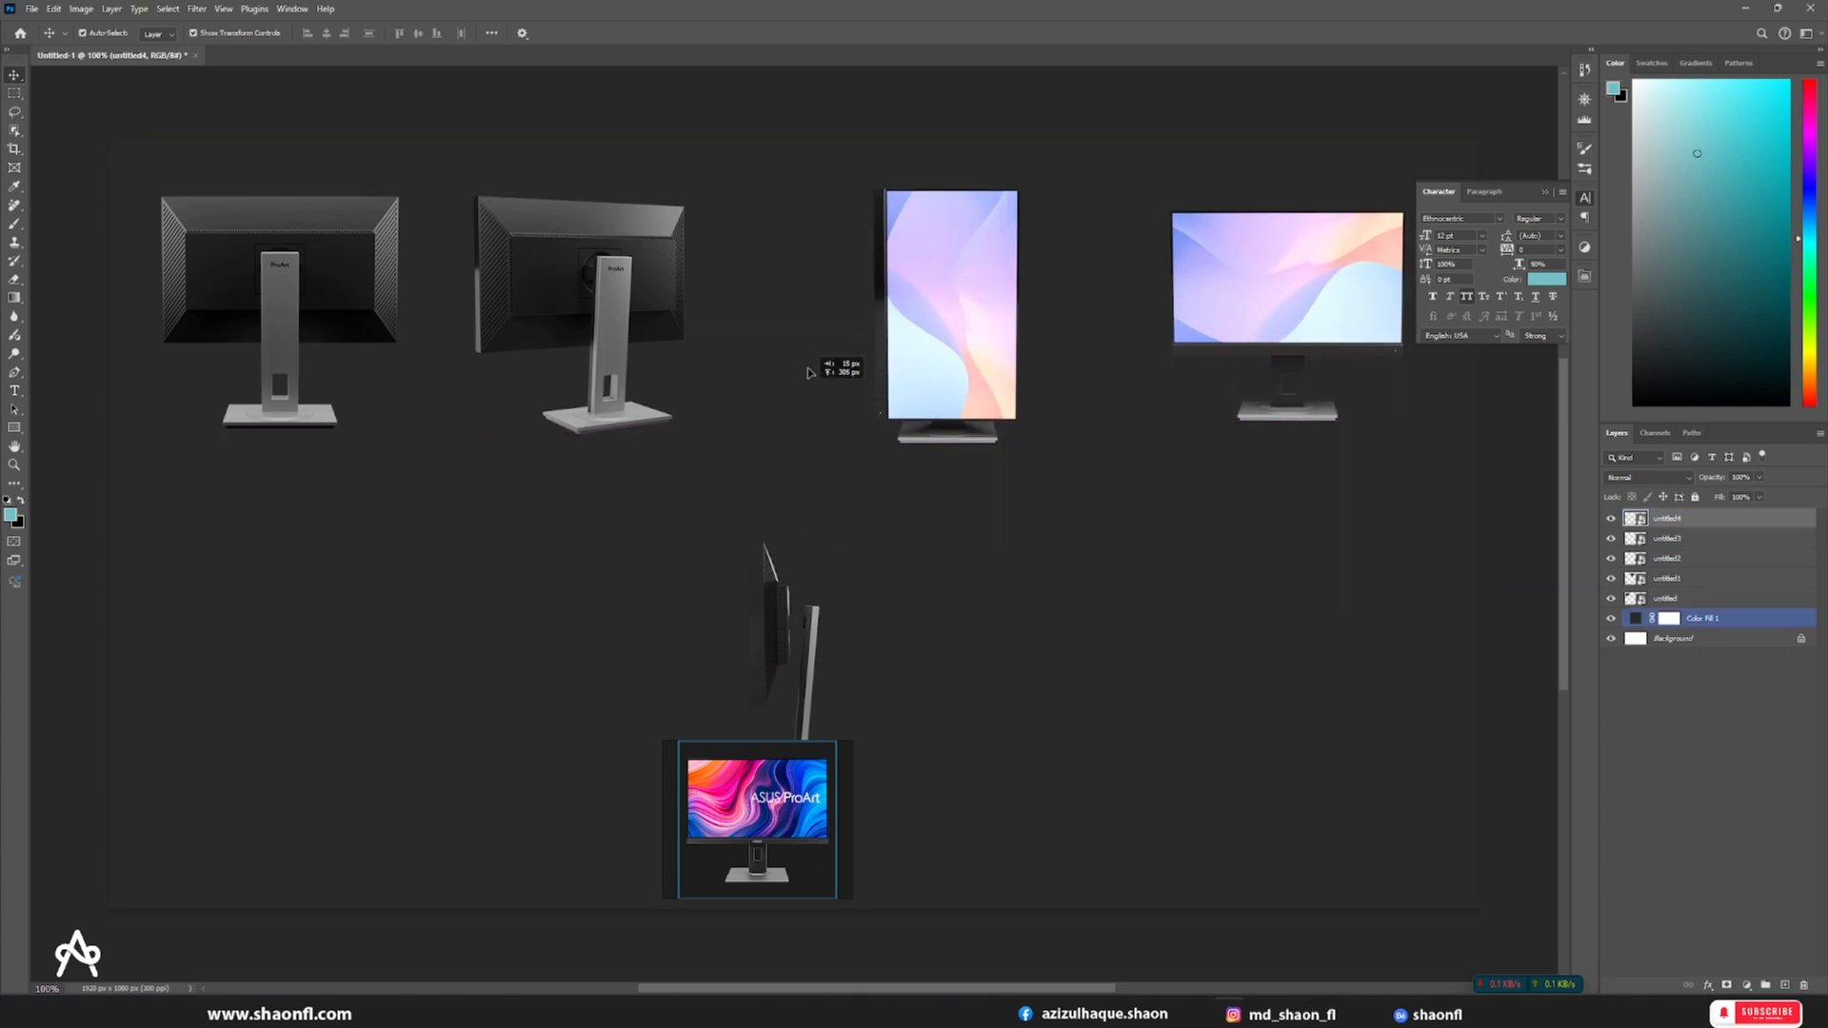
left_click_drag(789, 630, 1249, 566)
- Enlarge the two rear-view renders together to about 160% of their size
left_click(625, 329)
left_click(335, 301, "shift")
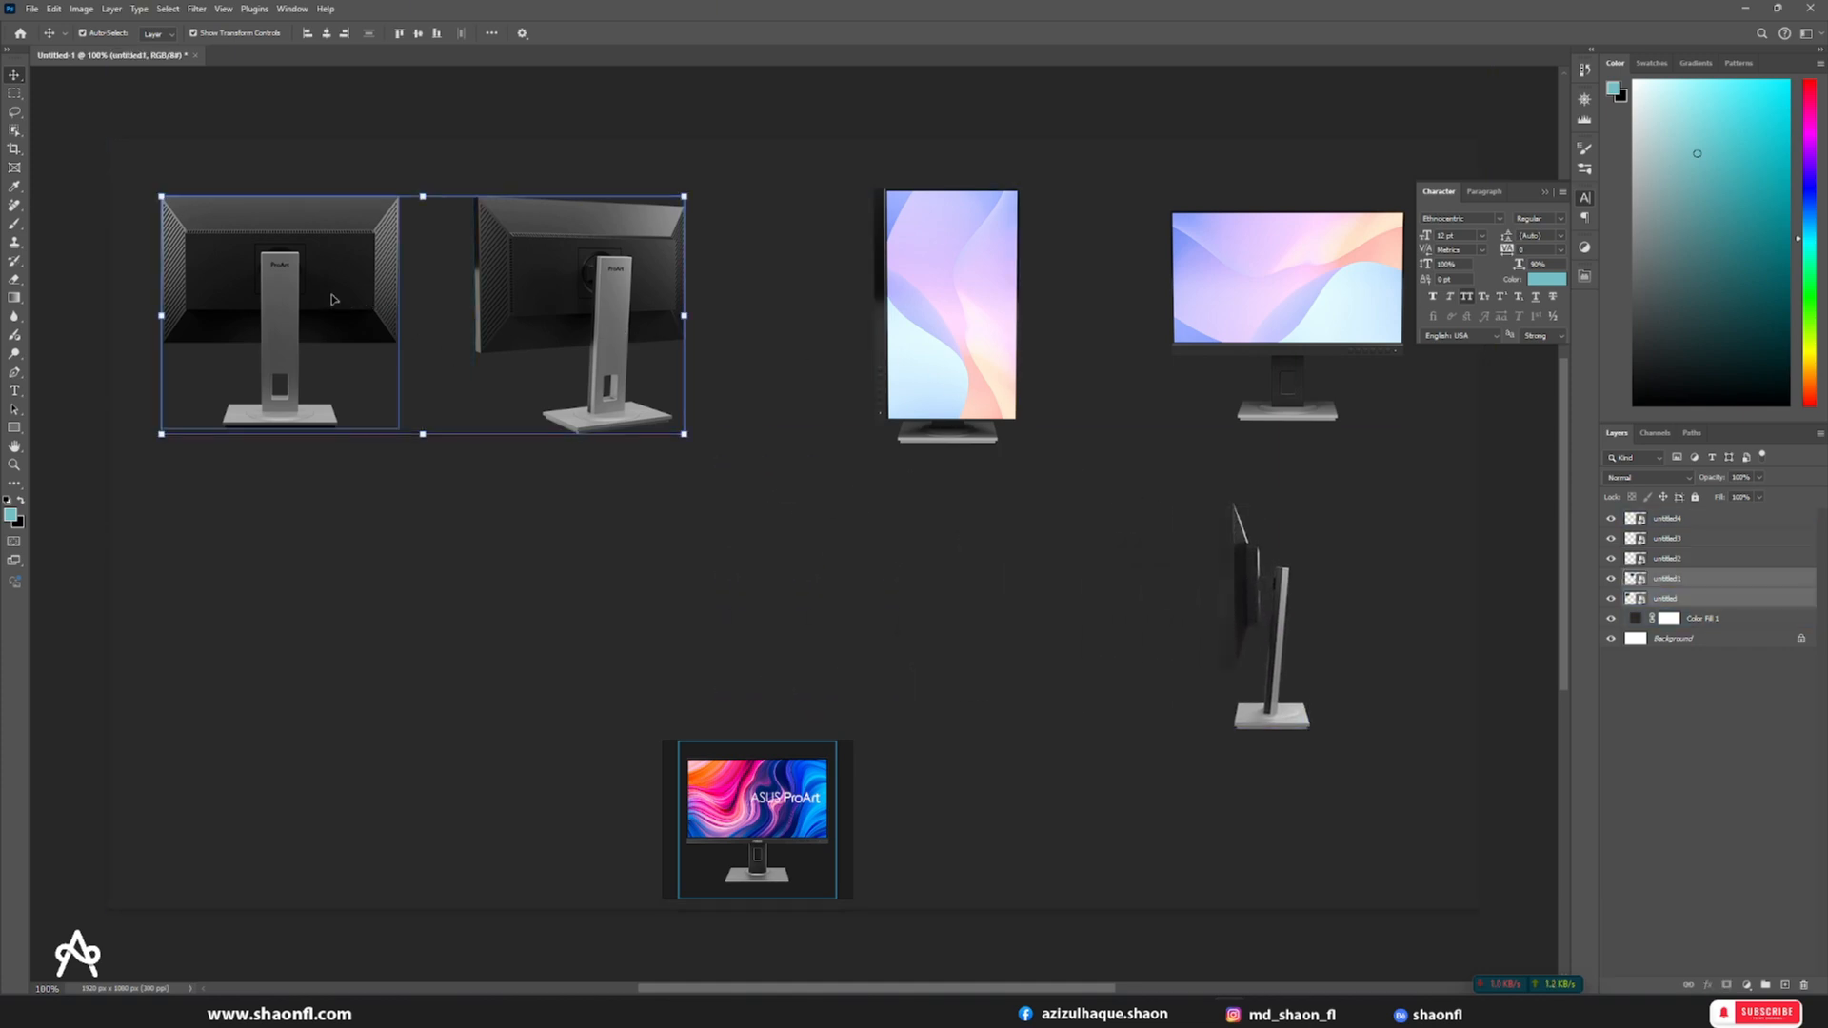
key("ctrl+t")
left_click_drag(685, 435, 1021, 644)
key("Return")
left_click(865, 483)
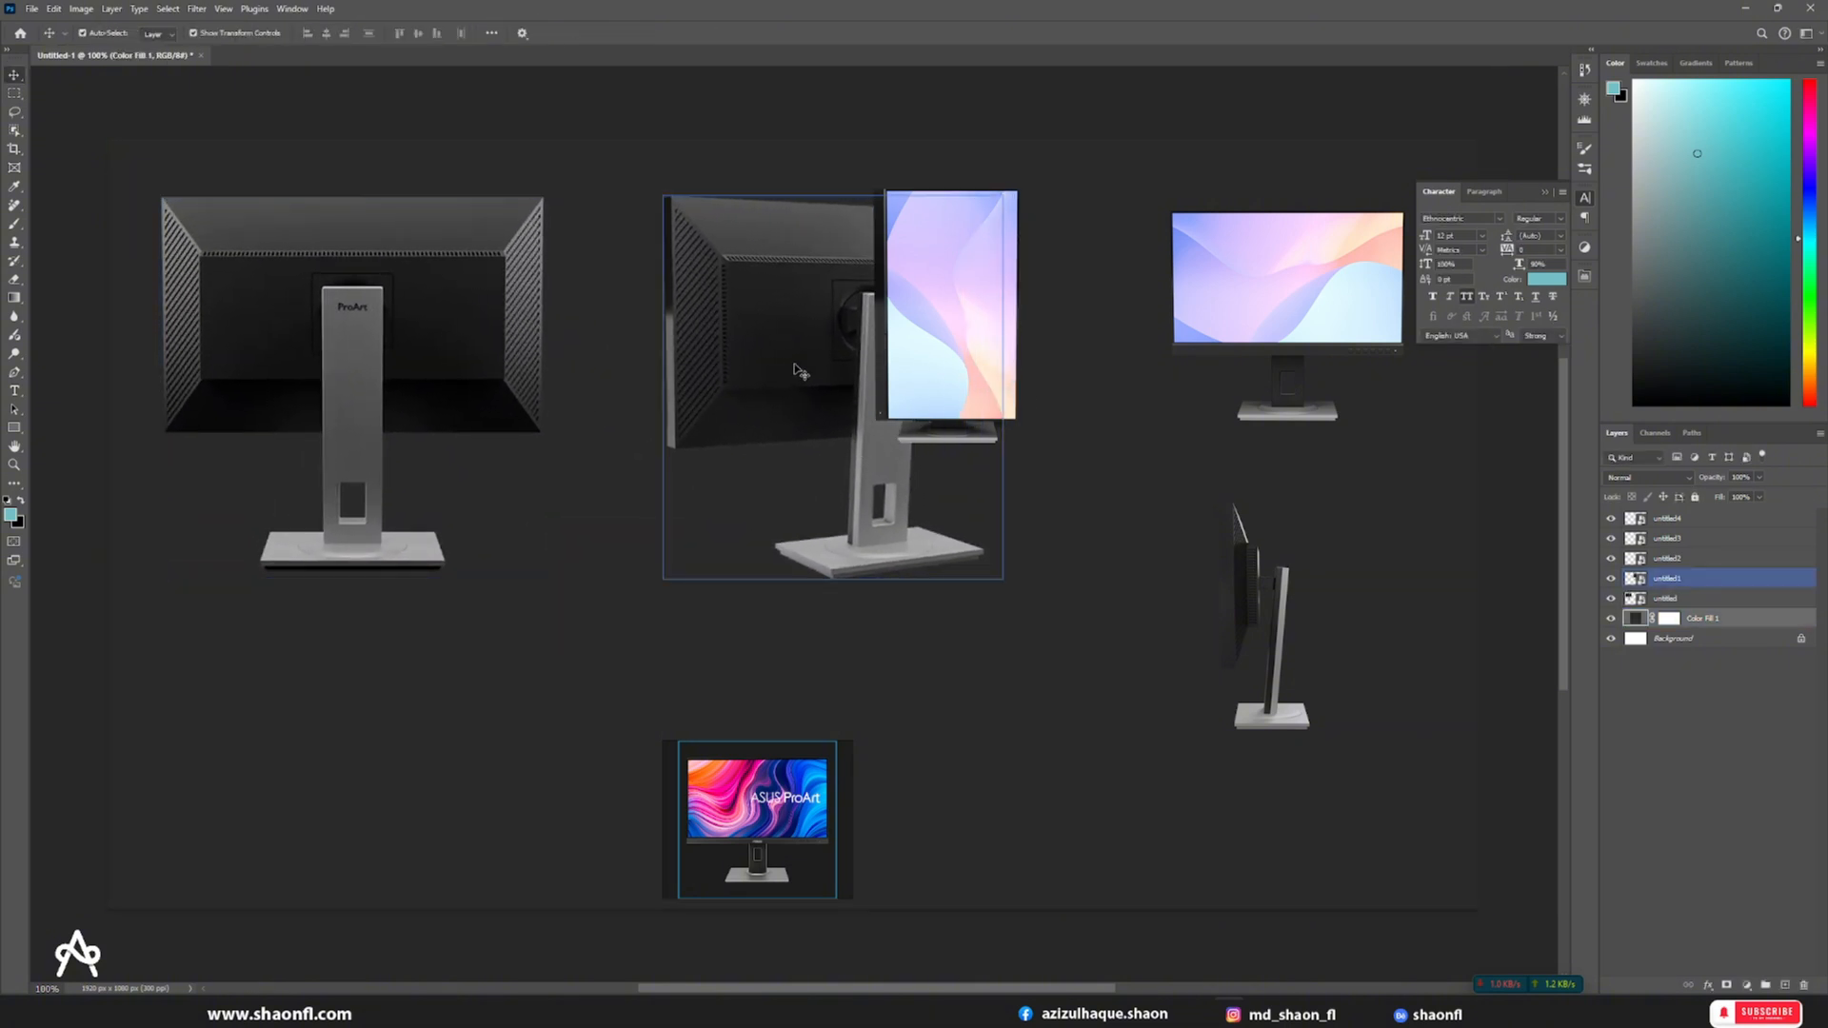
- Stack the angled rear view below the straight rear view along the canvas's left side, and scale both down slightly to fit
left_click_drag(800, 372, 311, 686)
left_click_drag(363, 370, 377, 328)
left_click(372, 605, "shift")
left_click_drag(558, 158, 477, 267)
key("Return")
left_click(637, 289)
left_click_drag(403, 394, 411, 318)
left_click(323, 666)
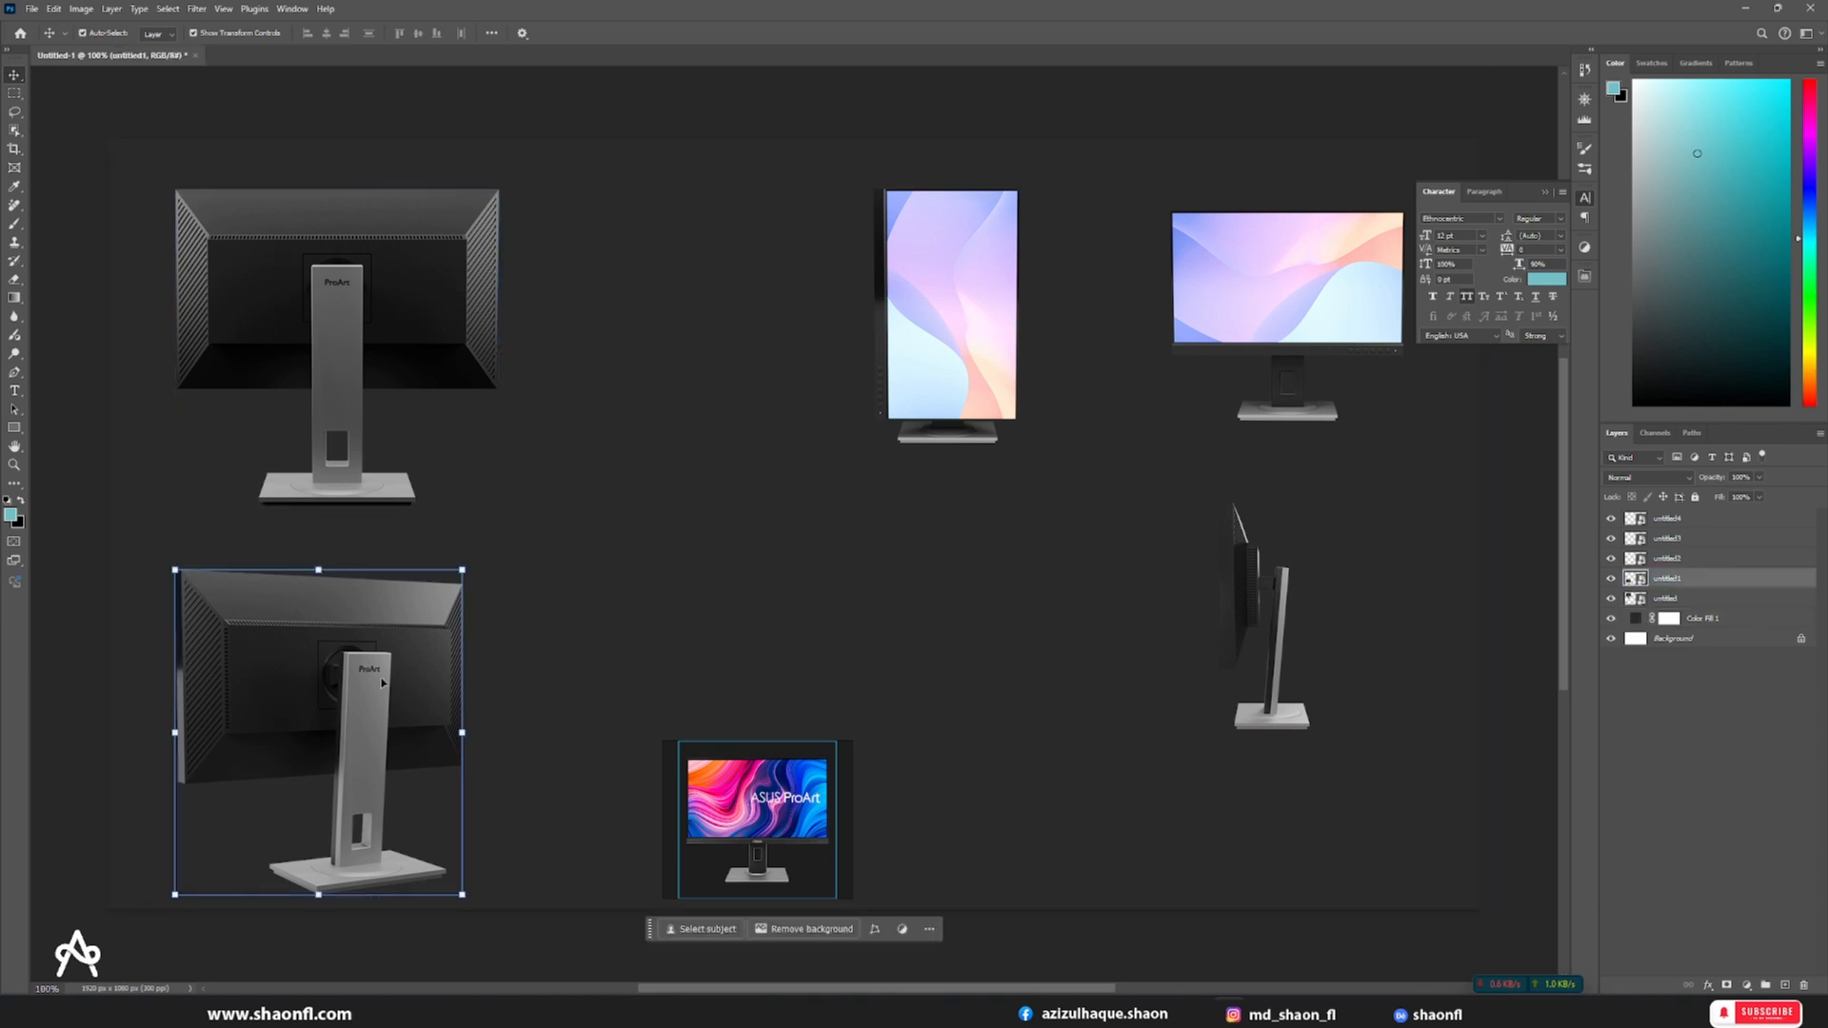
- Close the floating monitor reference image window and discard its unsaved scene changes
left_click(674, 602)
left_click(842, 751)
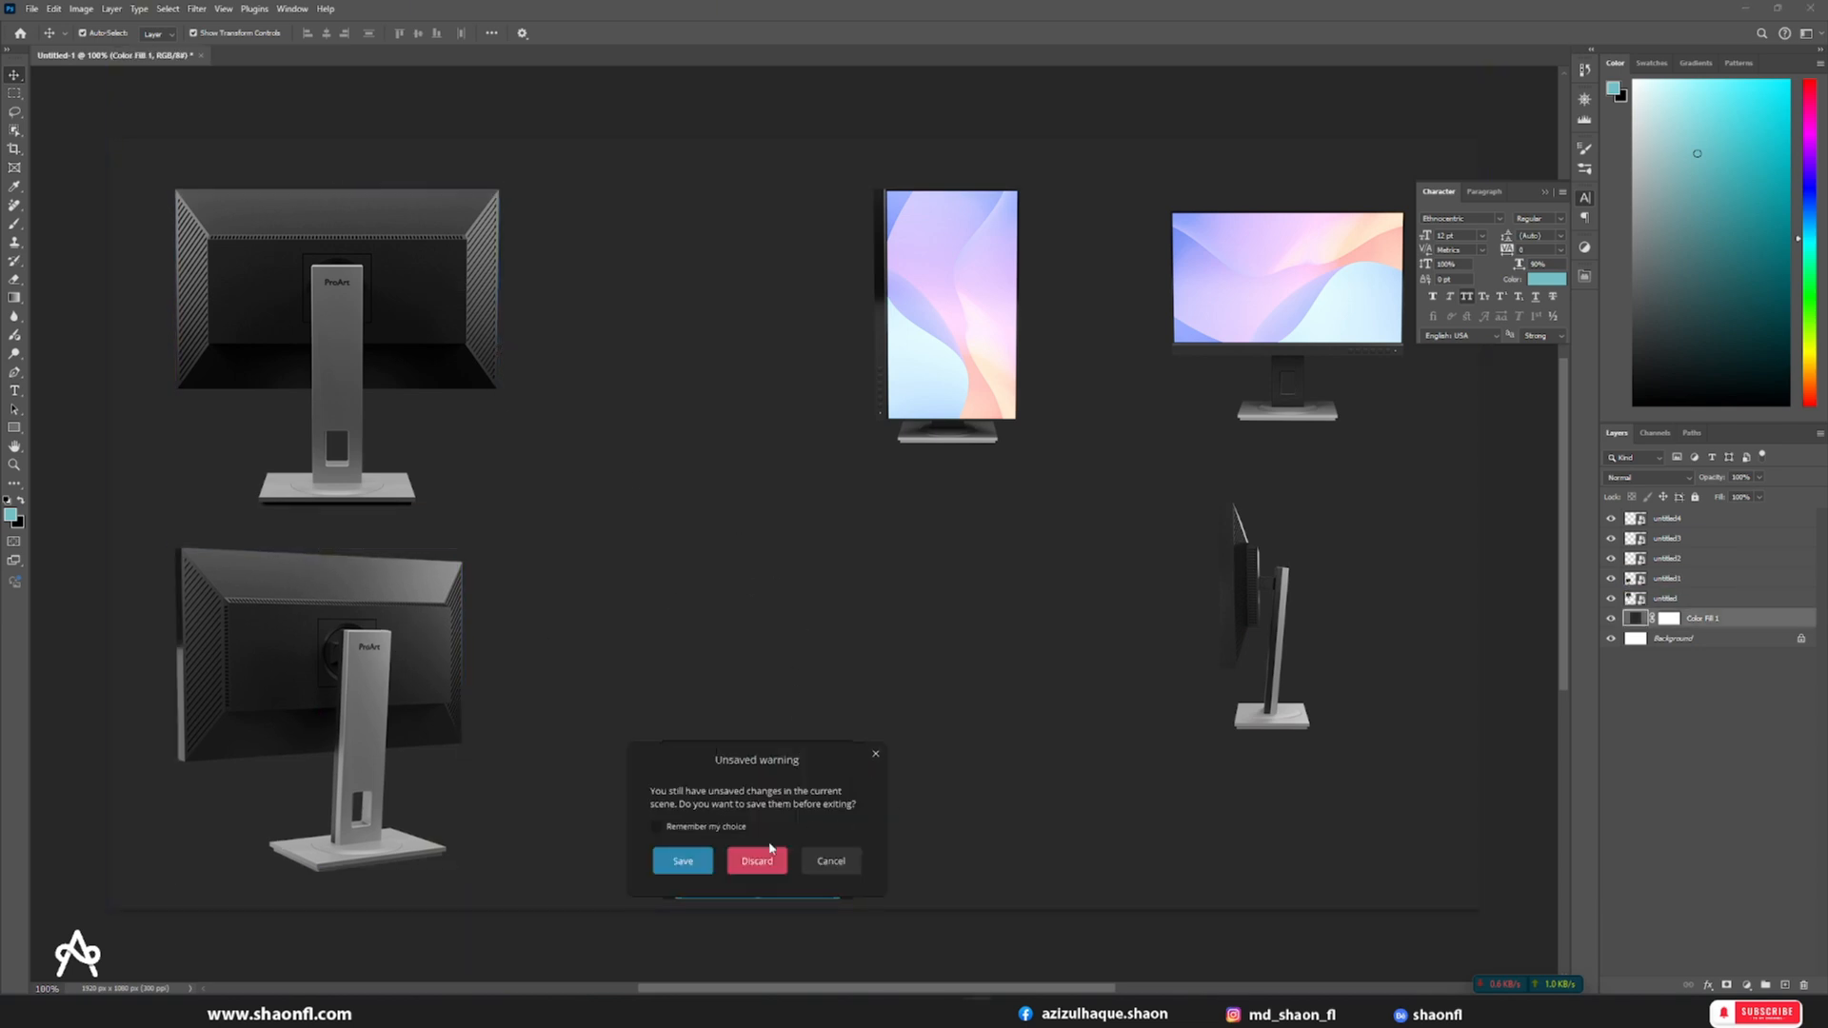
left_click(757, 858)
- Enlarge the portrait monitor render and position it in the middle of the canvas
left_click_drag(1031, 366, 1062, 553)
left_click_drag(904, 579, 867, 570)
left_click(1091, 563)
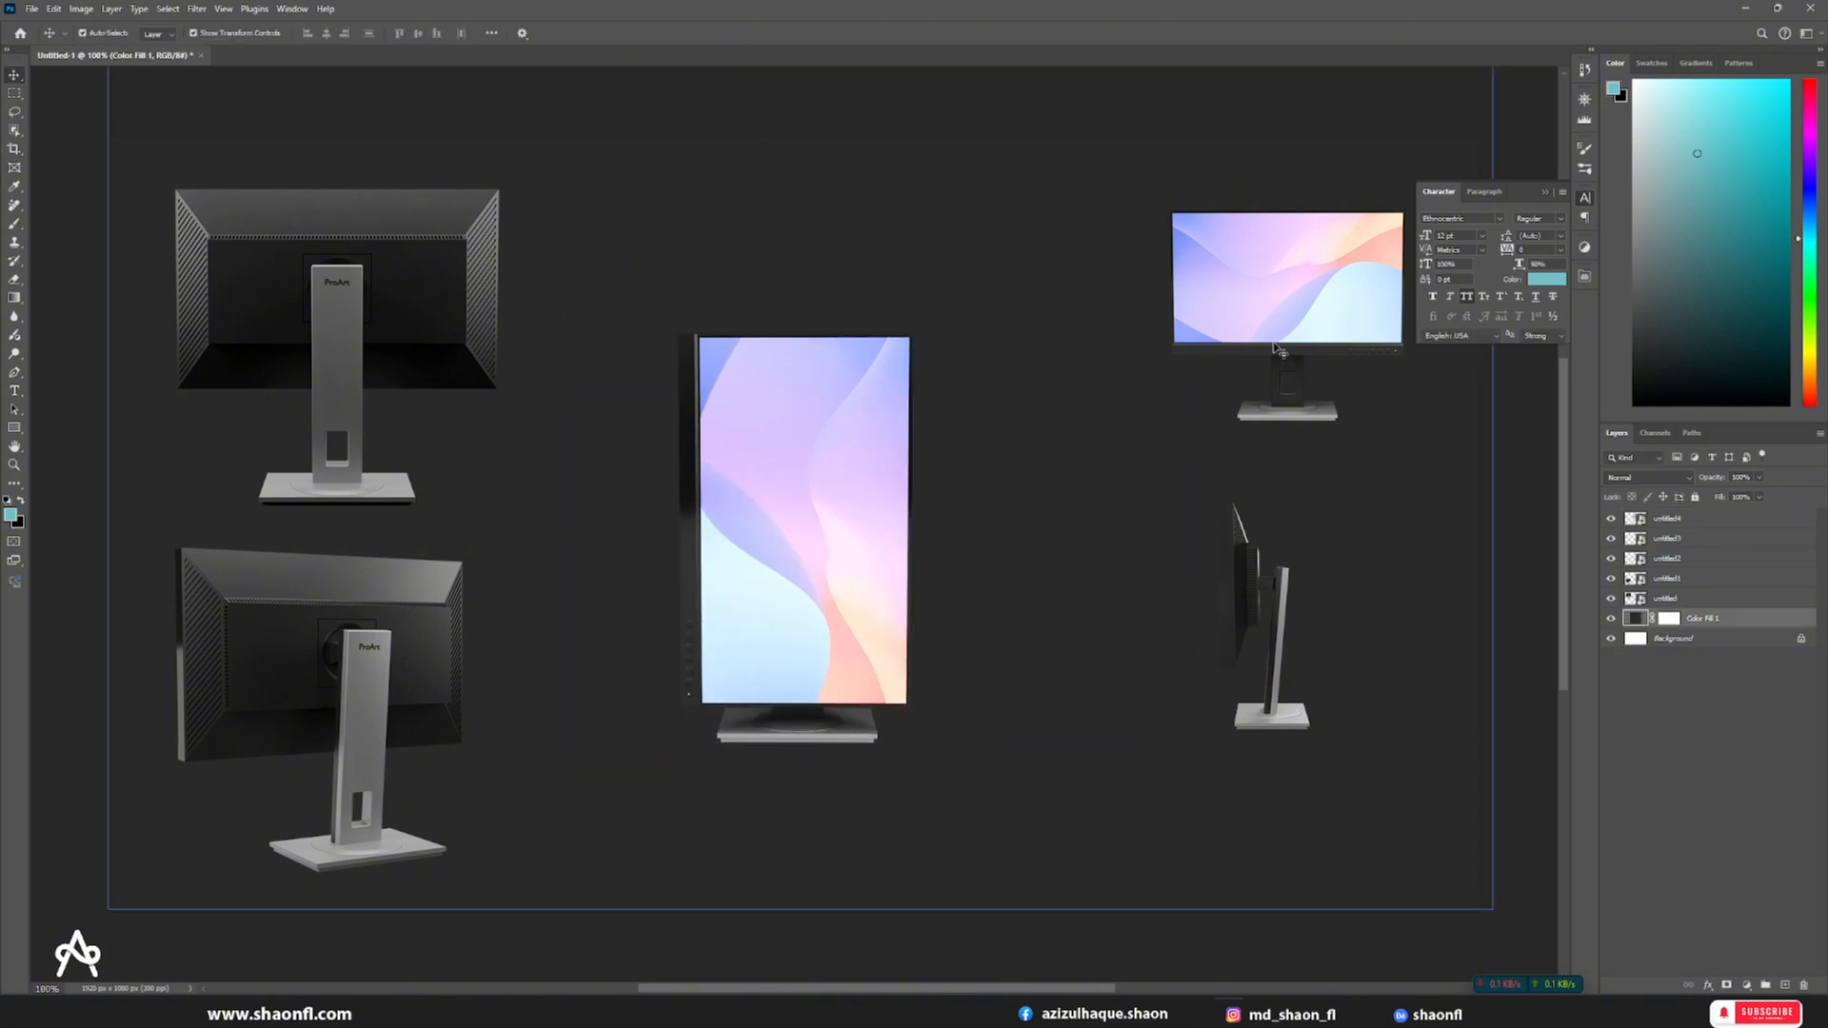
- Enlarge the landscape front-view render and position it in the canvas's upper-right area
left_click(1274, 341)
left_click_drag(1173, 320, 973, 333)
mouse_move(1315, 333)
left_mouse_down()
mouse_move(1349, 335)
mouse_move(1298, 332)
left_mouse_up()
- Enlarge the side-view render and position it beneath the landscape front view
left_click(1274, 600)
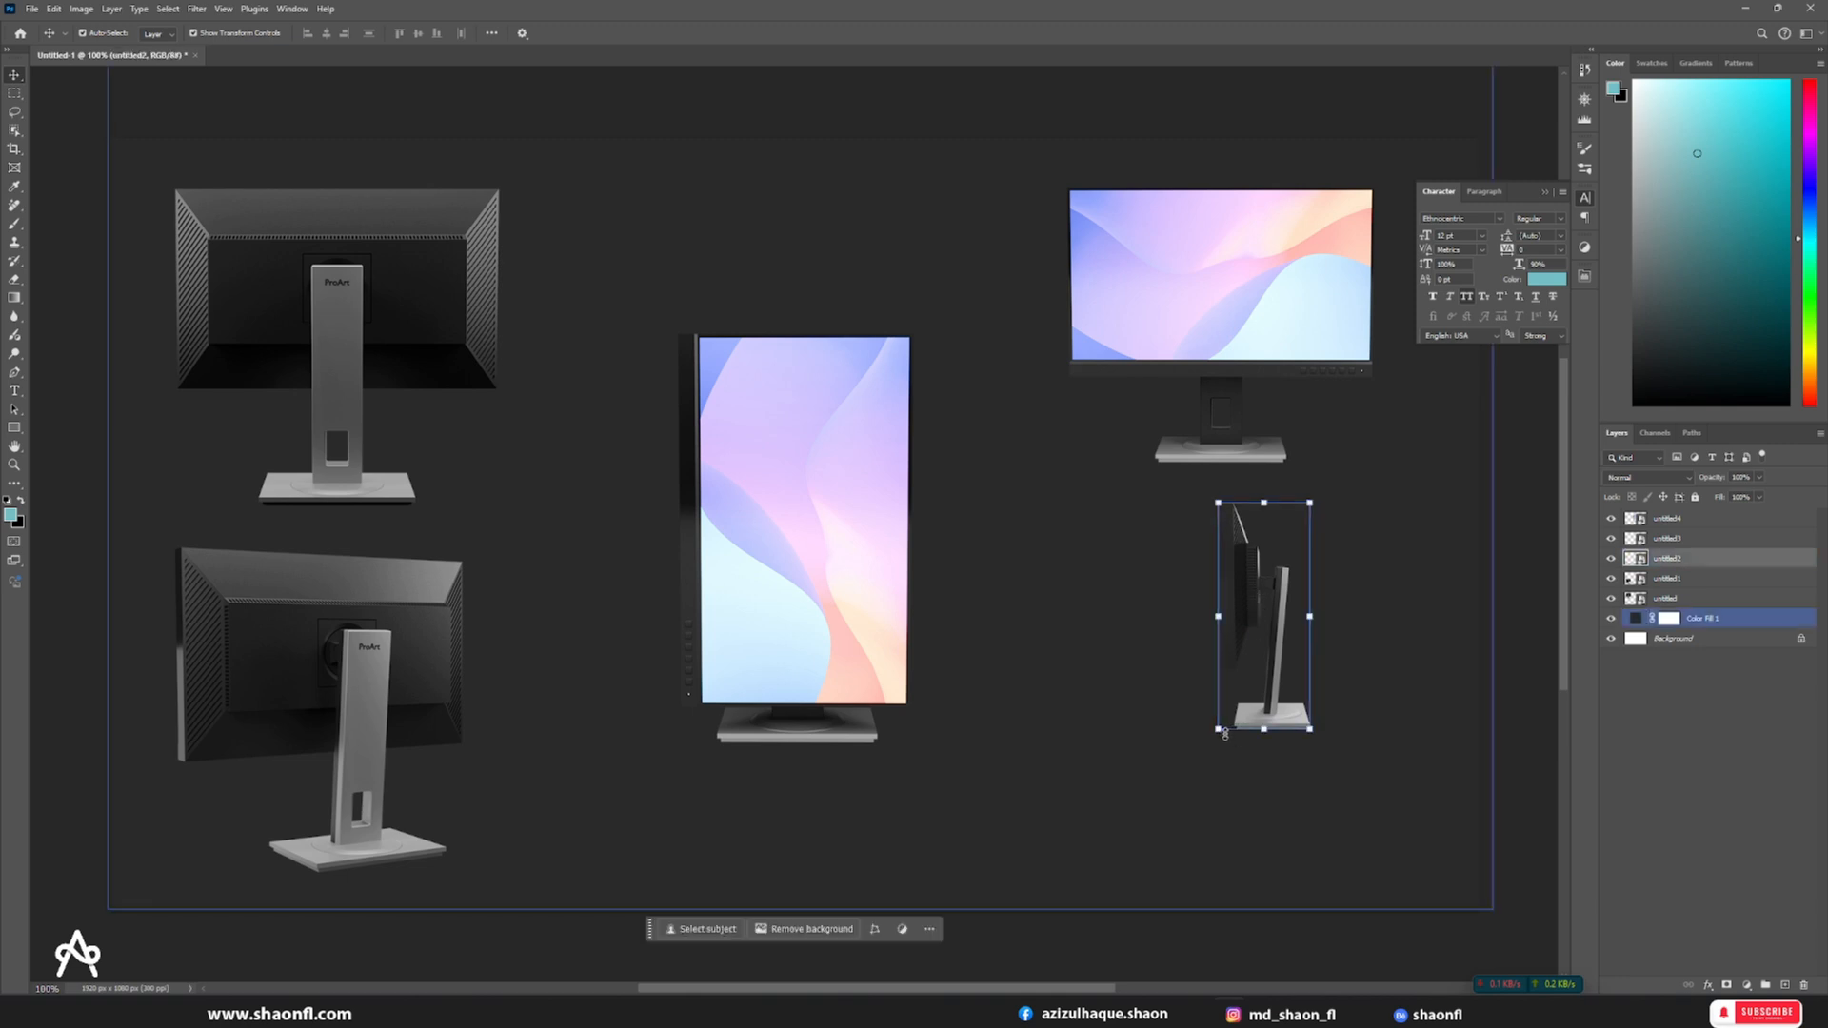
left_click_drag(1225, 734, 1130, 843)
left_click_drag(1301, 743, 1361, 686)
left_click(976, 547)
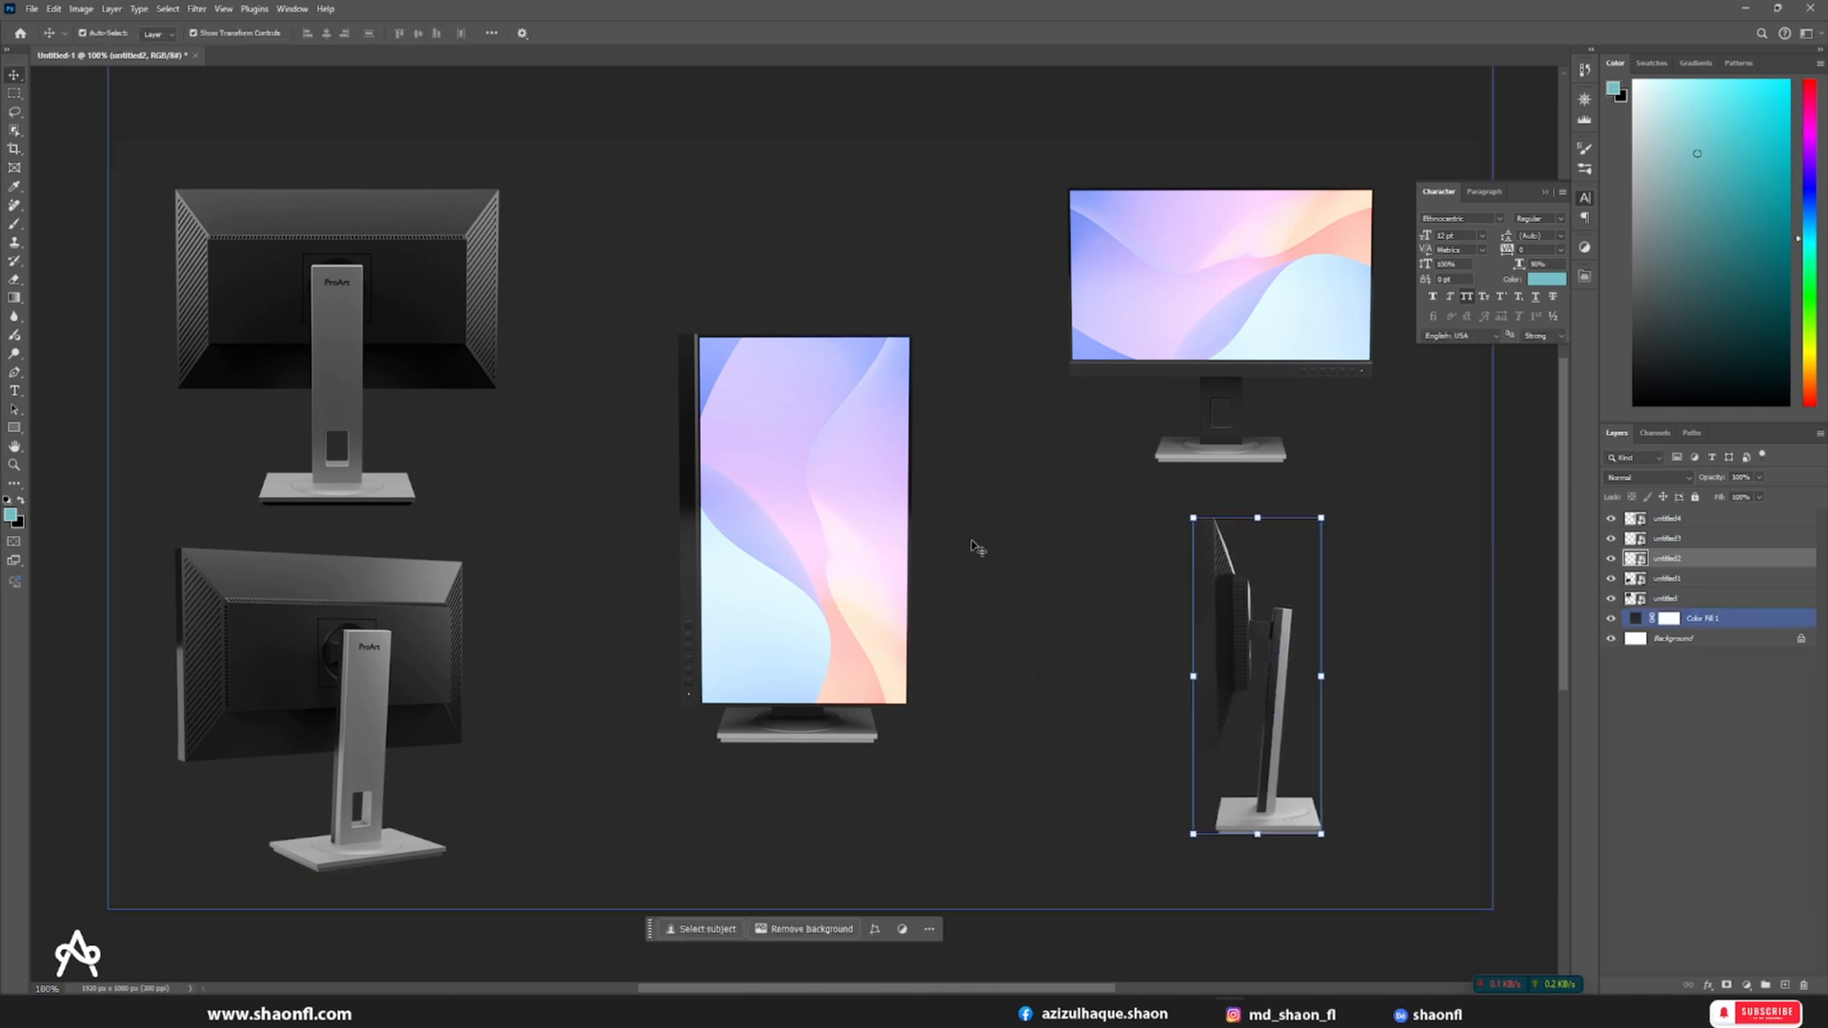
- Close the arranged Untitled-1 document without saving it
left_click(826, 524)
left_click(1233, 297)
left_click(1299, 655, "shift")
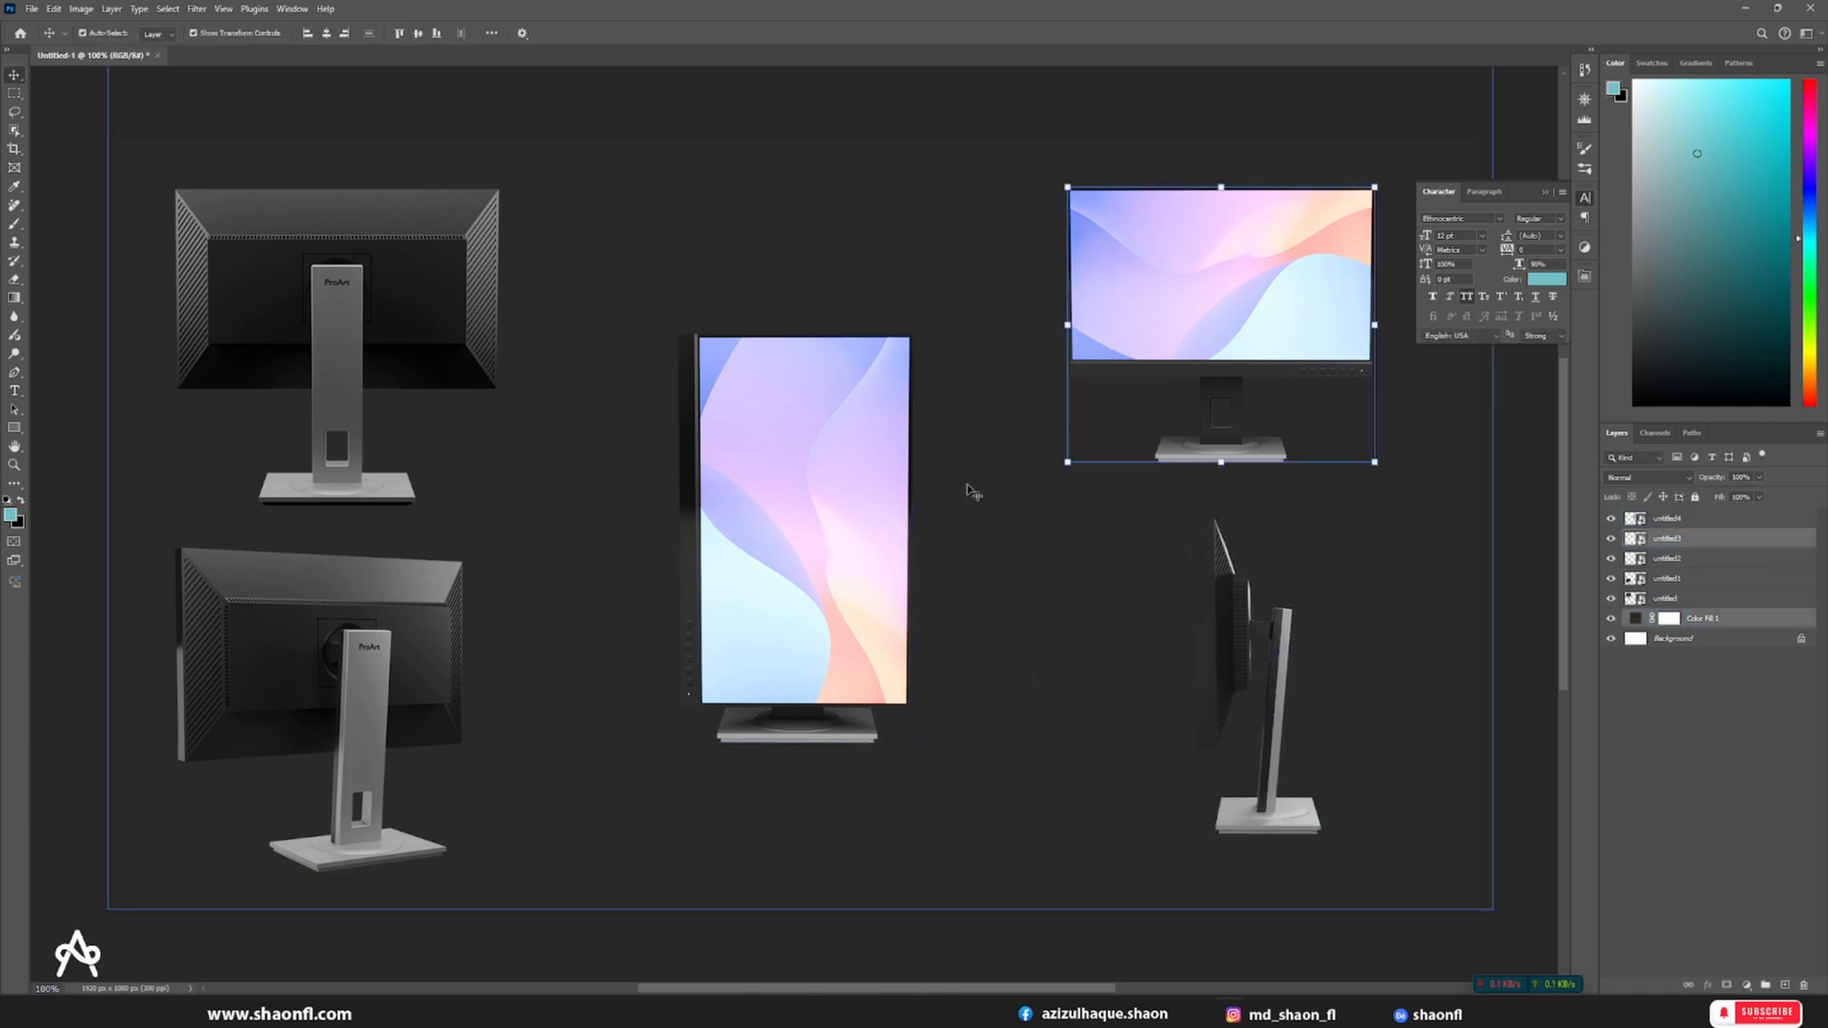
left_click(158, 55)
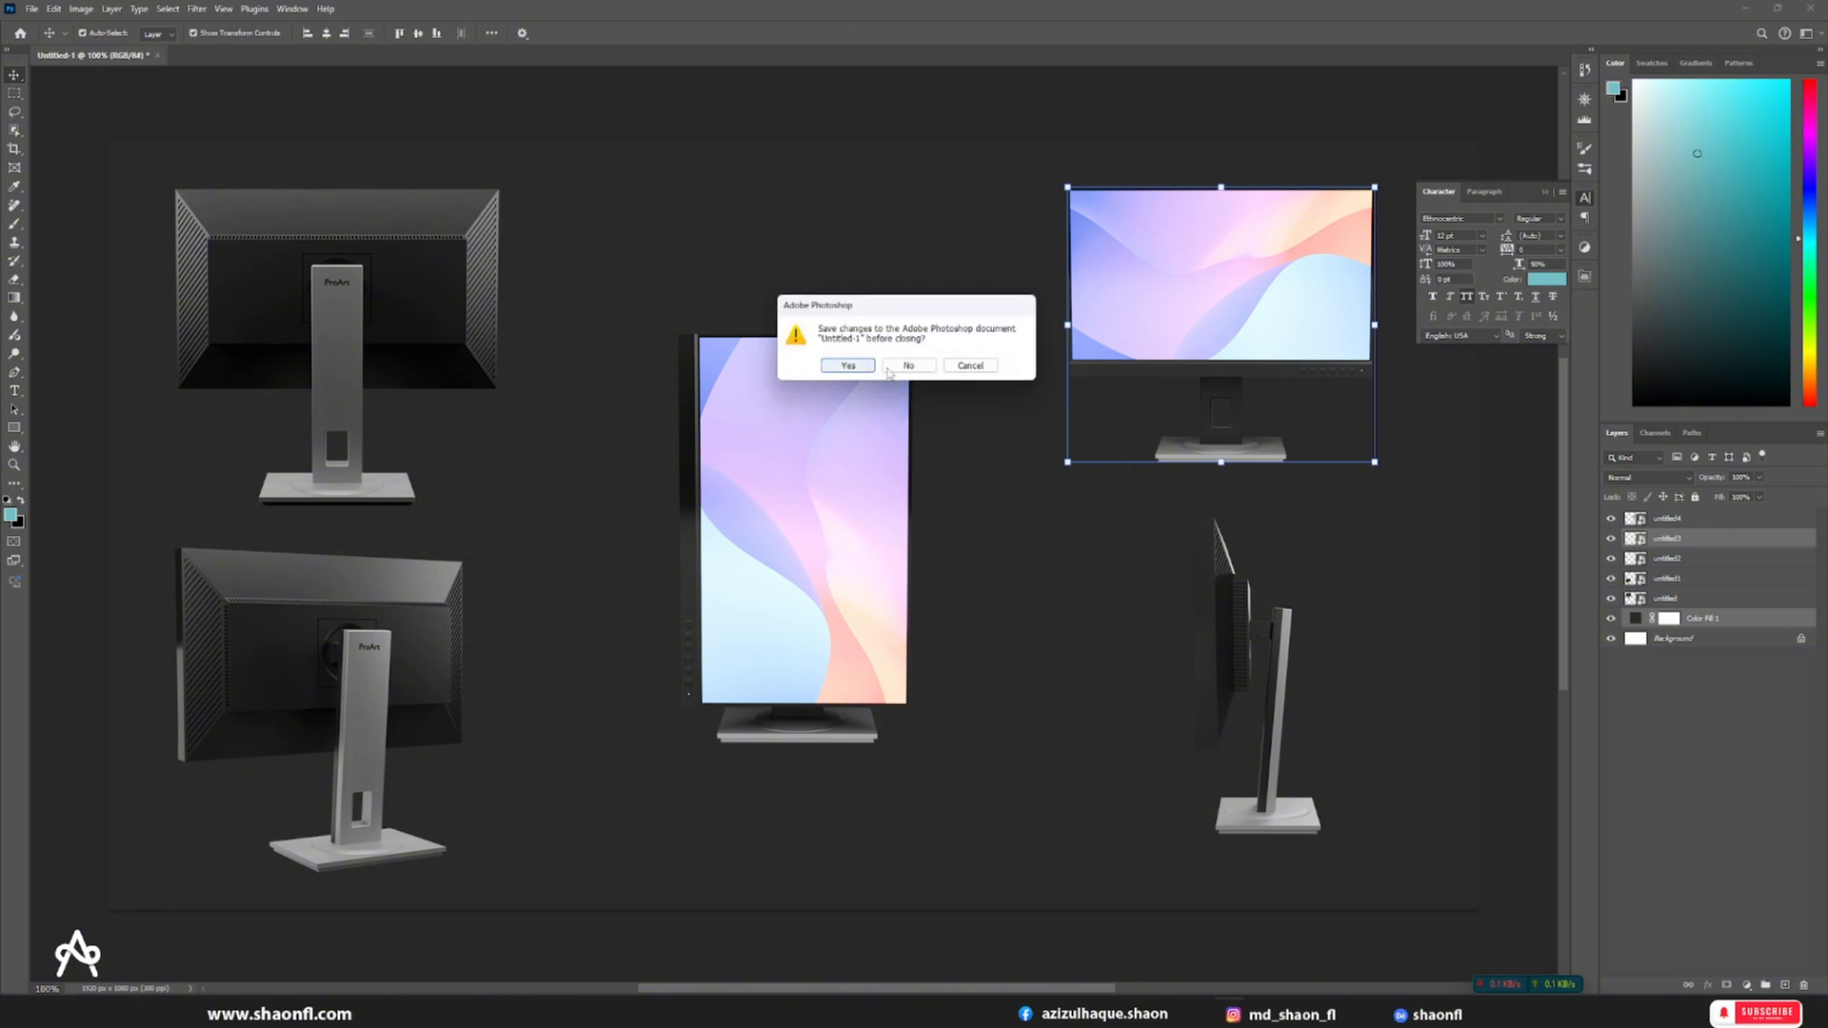
left_click(900, 374)
- Open untitled1.png from the render folder as its own document in Photoshop
mouse_move(663, 1012)
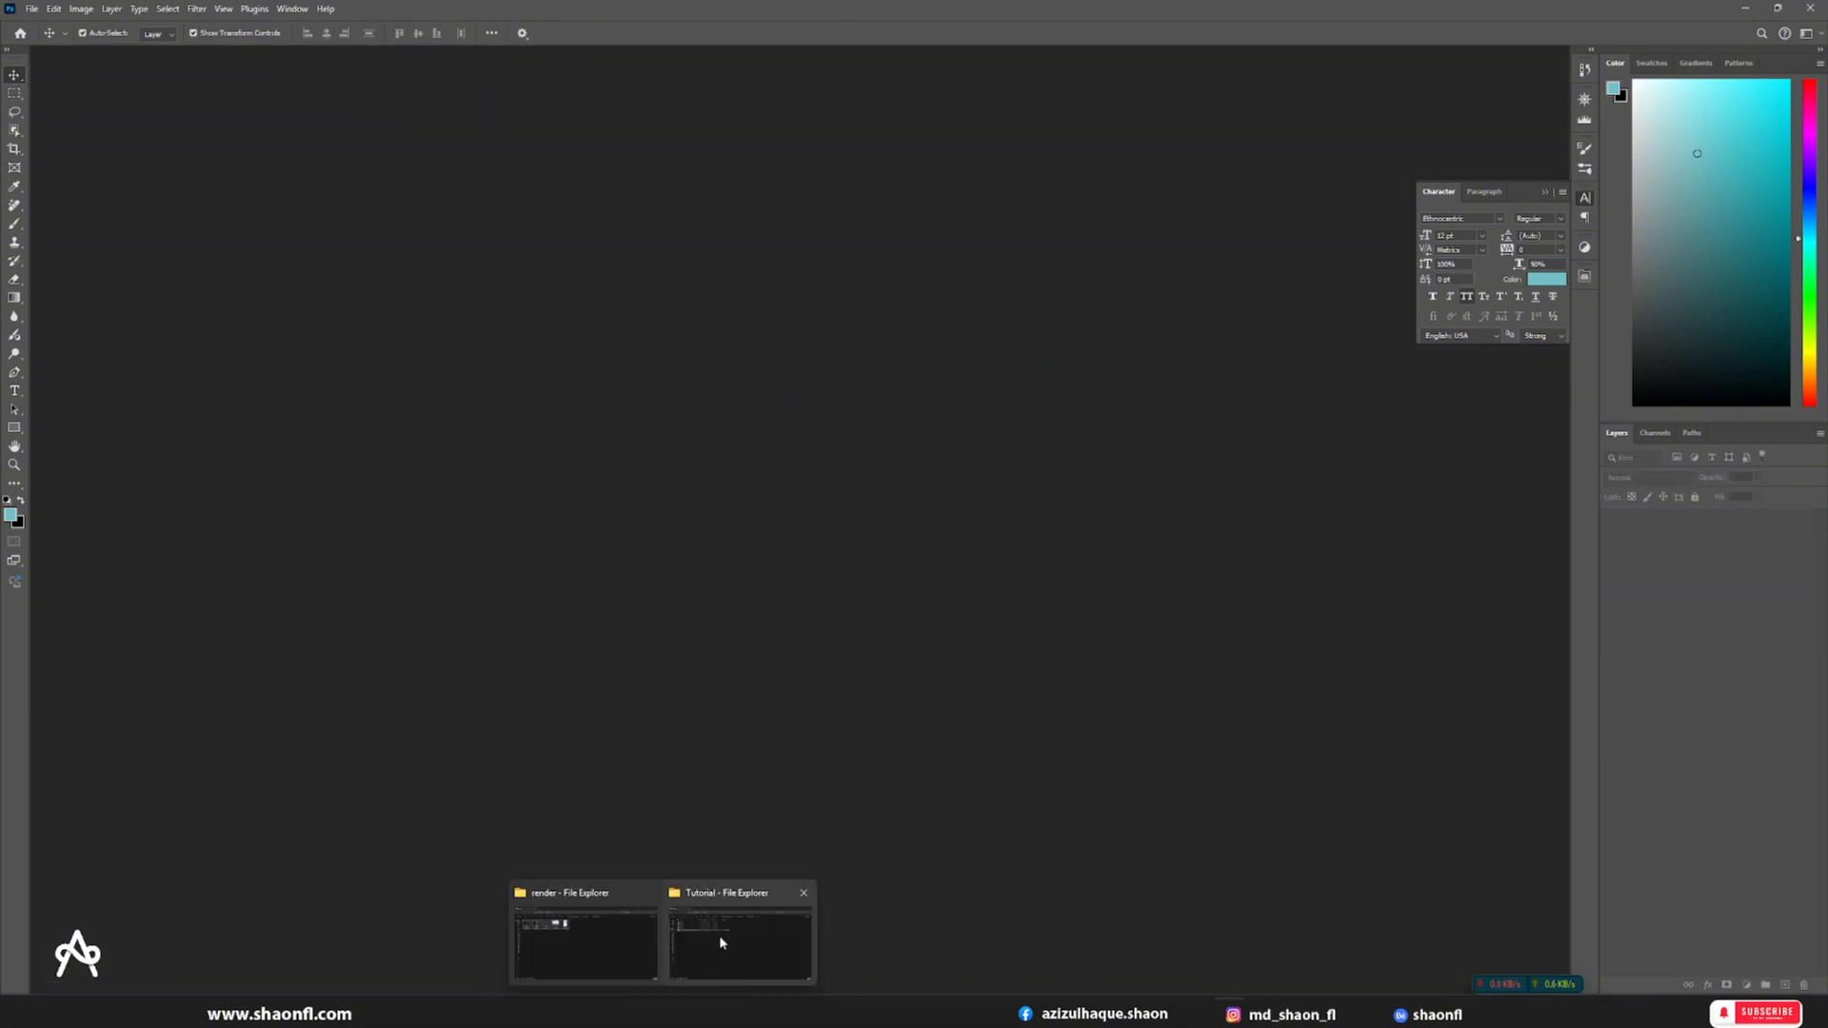
left_click(584, 943)
left_click(374, 362)
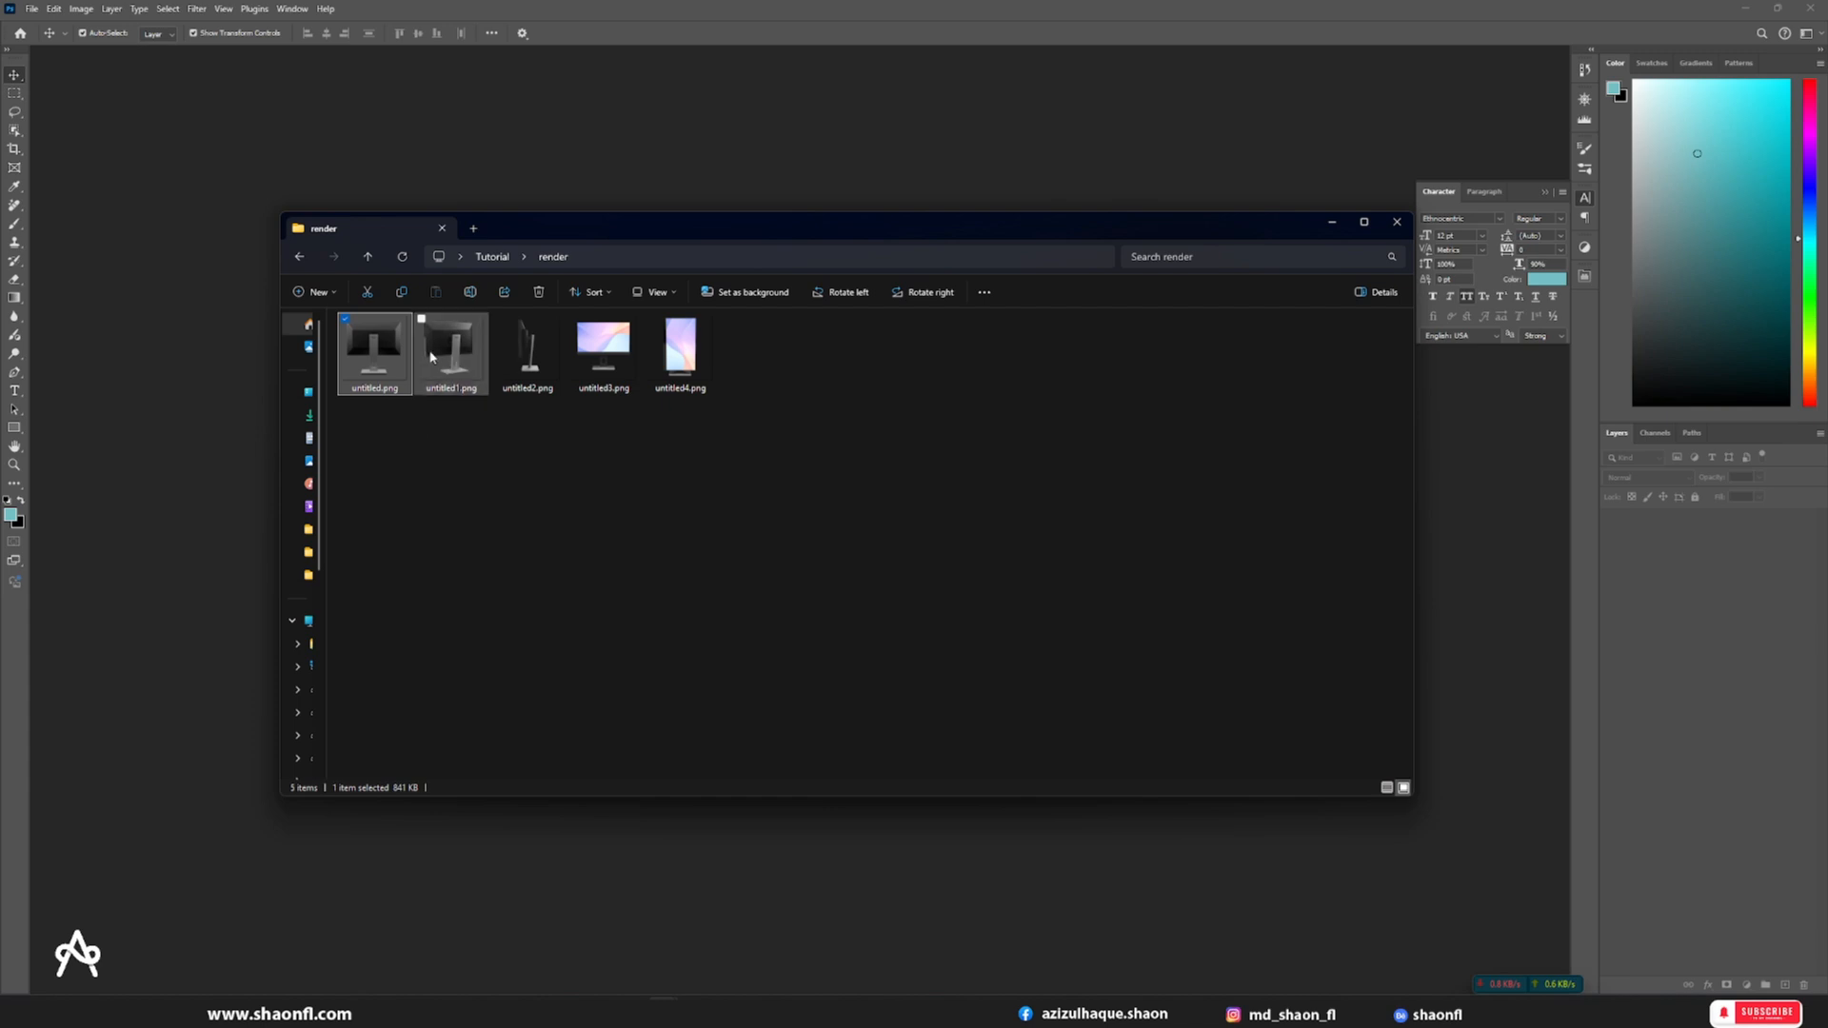
left_click_drag(431, 357, 115, 376)
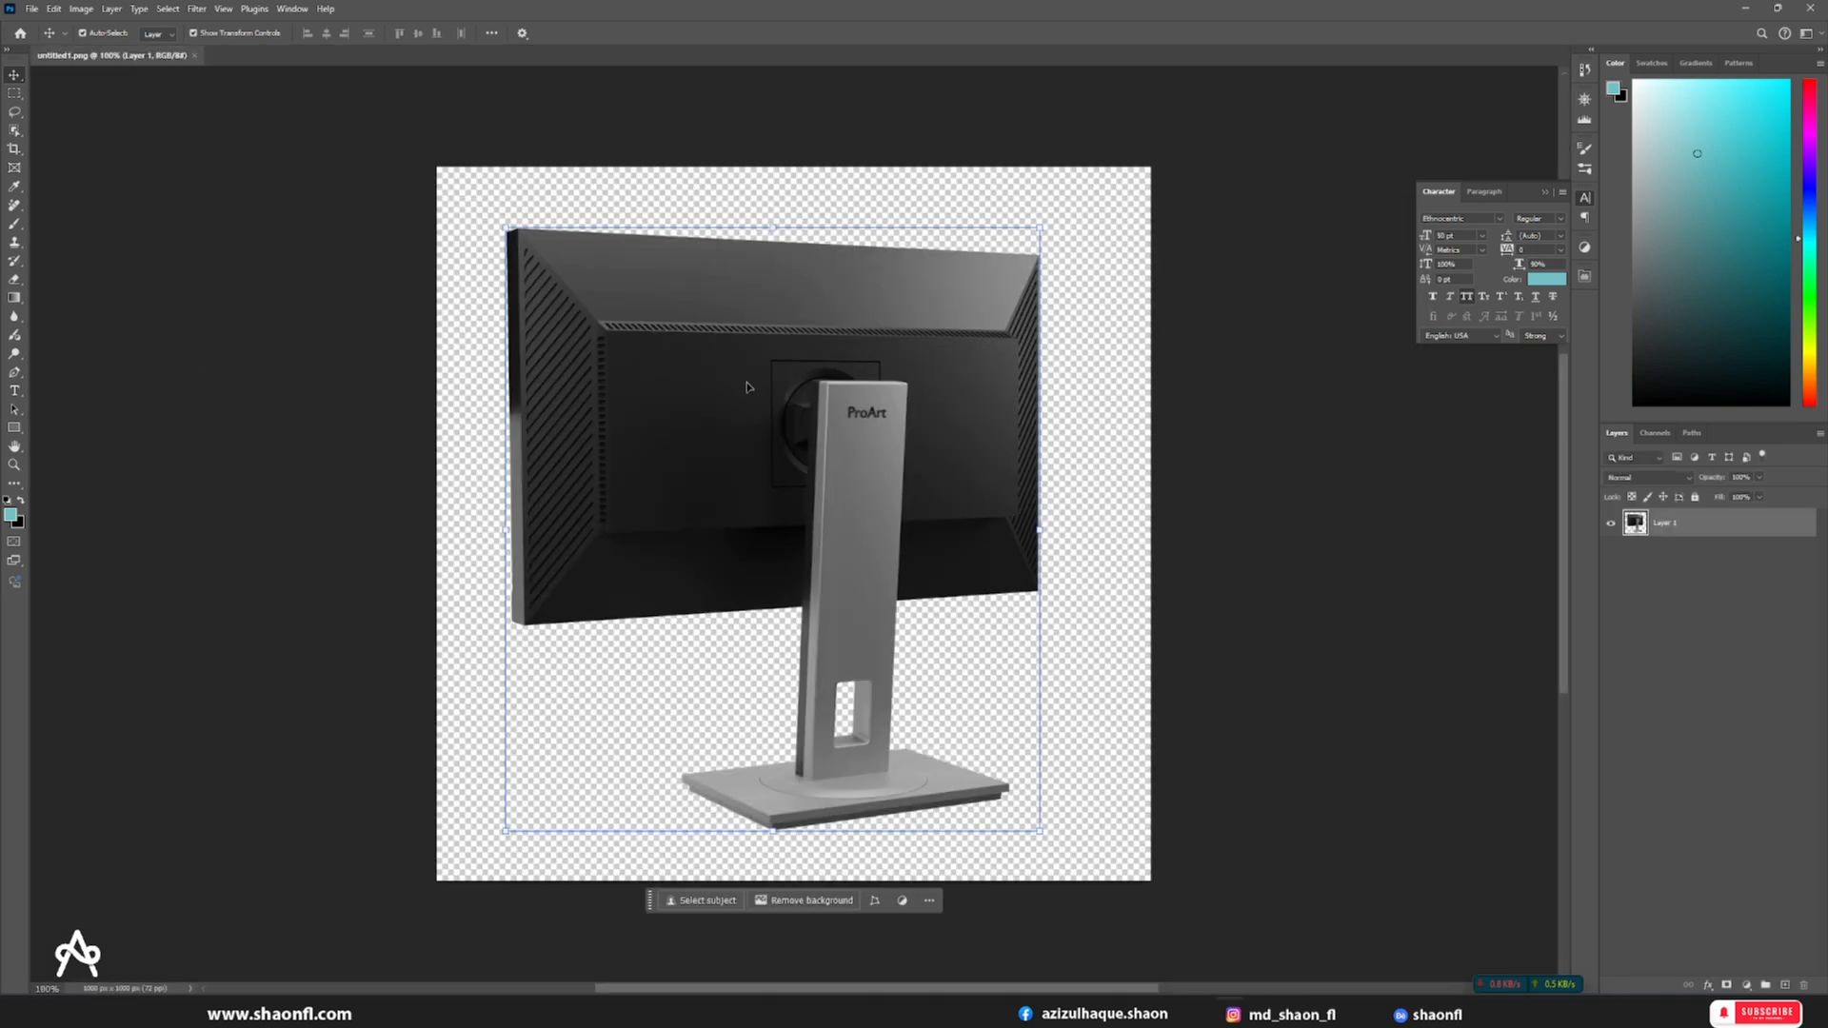
- Add a near-black solid color fill layer and place it beneath the monitor render layer
left_click(1744, 985)
left_click(1742, 734)
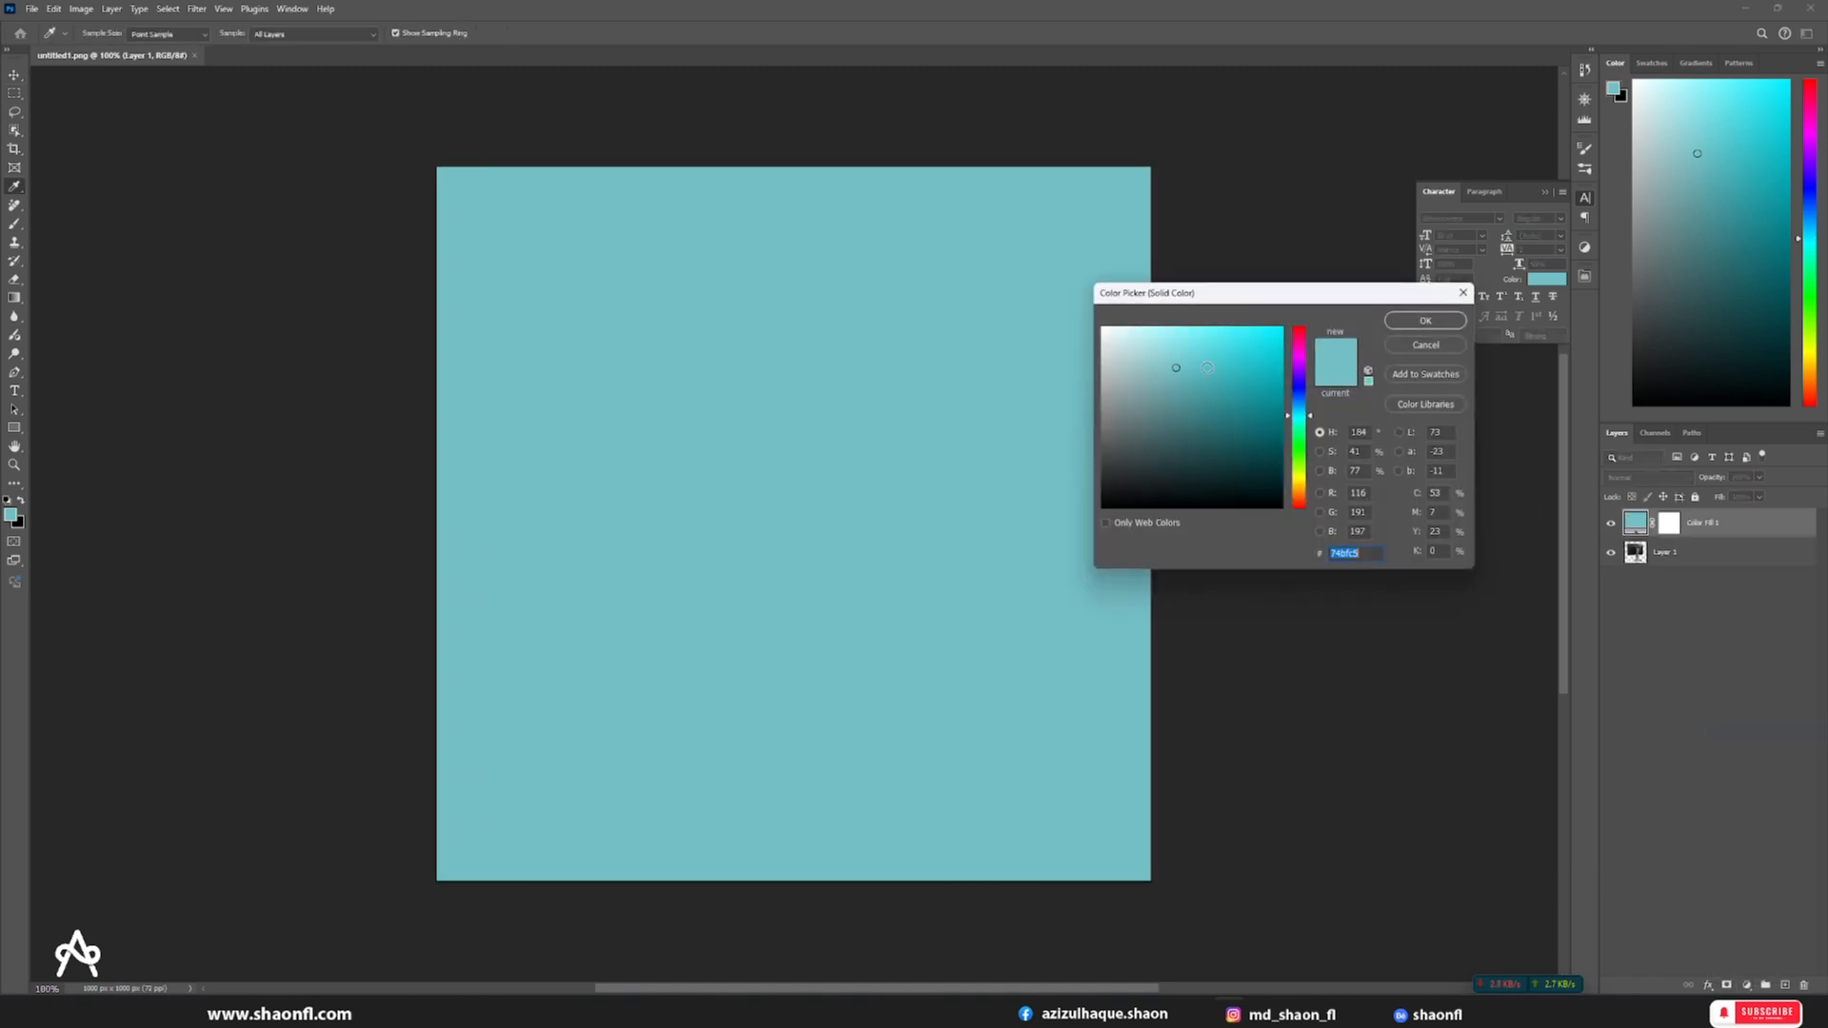
left_click_drag(1208, 368, 1068, 493)
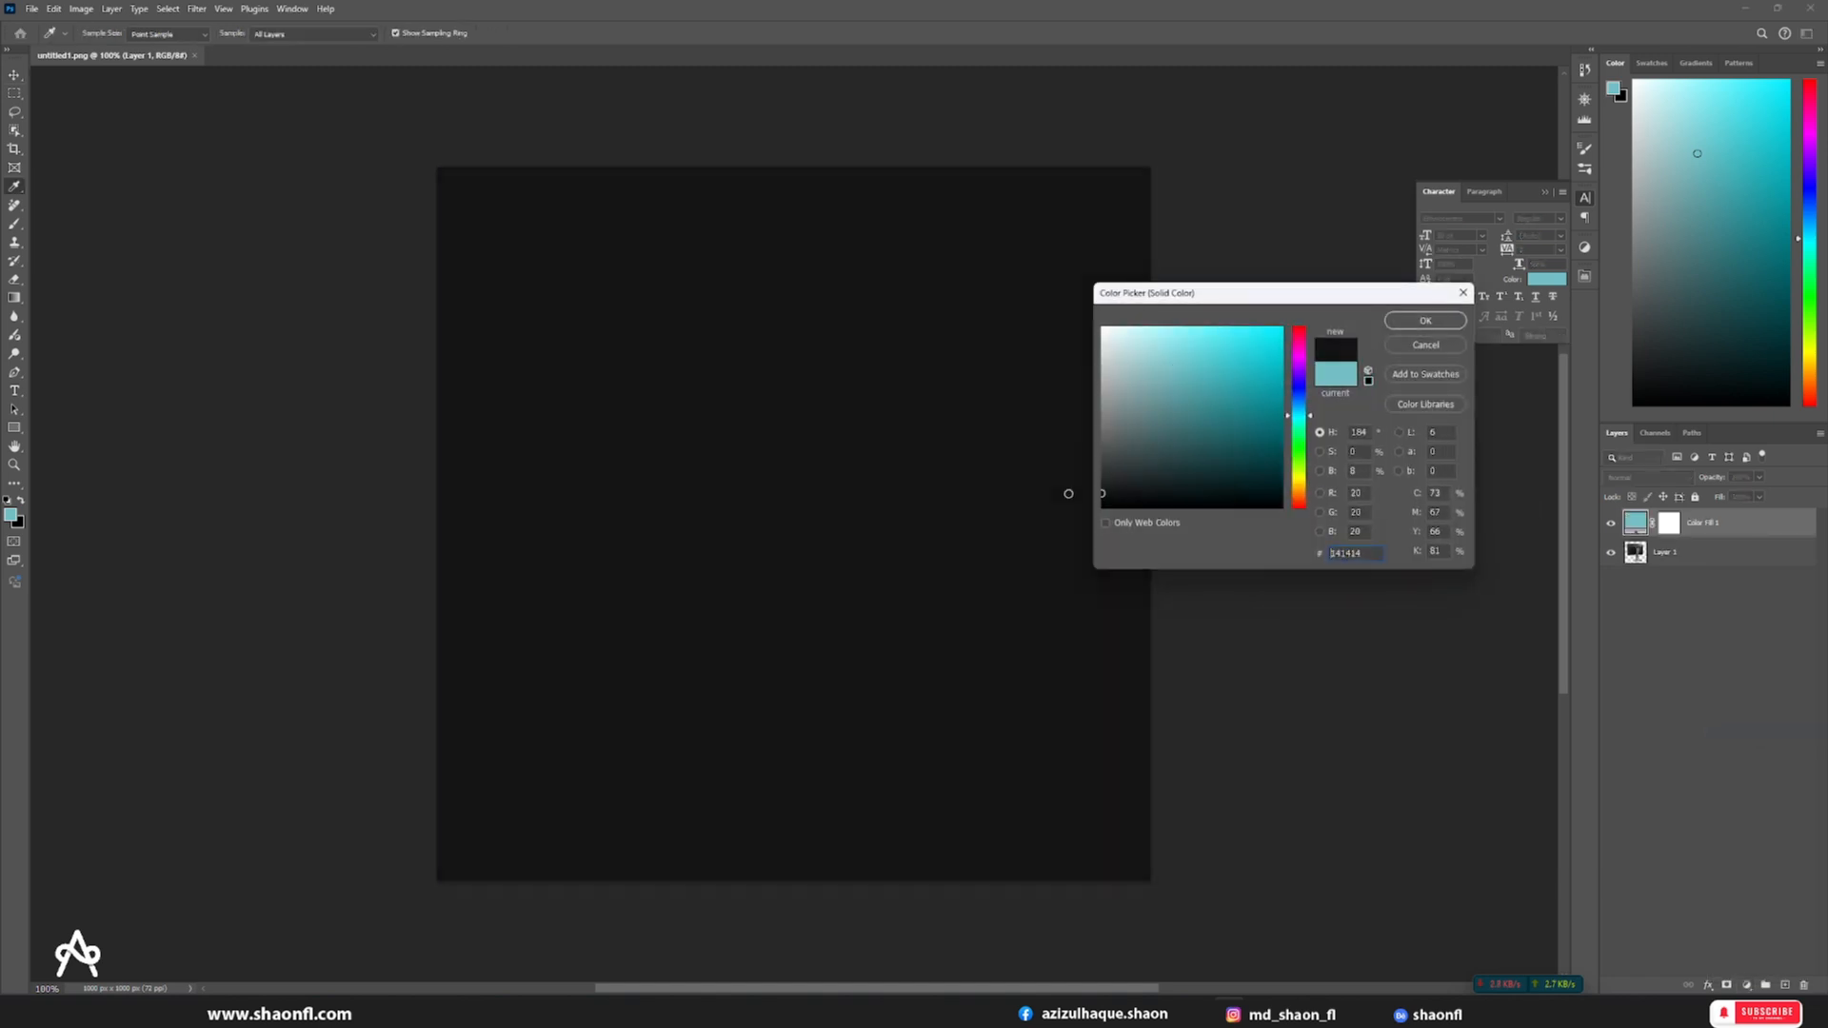
left_click(1438, 325)
left_click_drag(1712, 526, 1722, 595)
left_click(1363, 490)
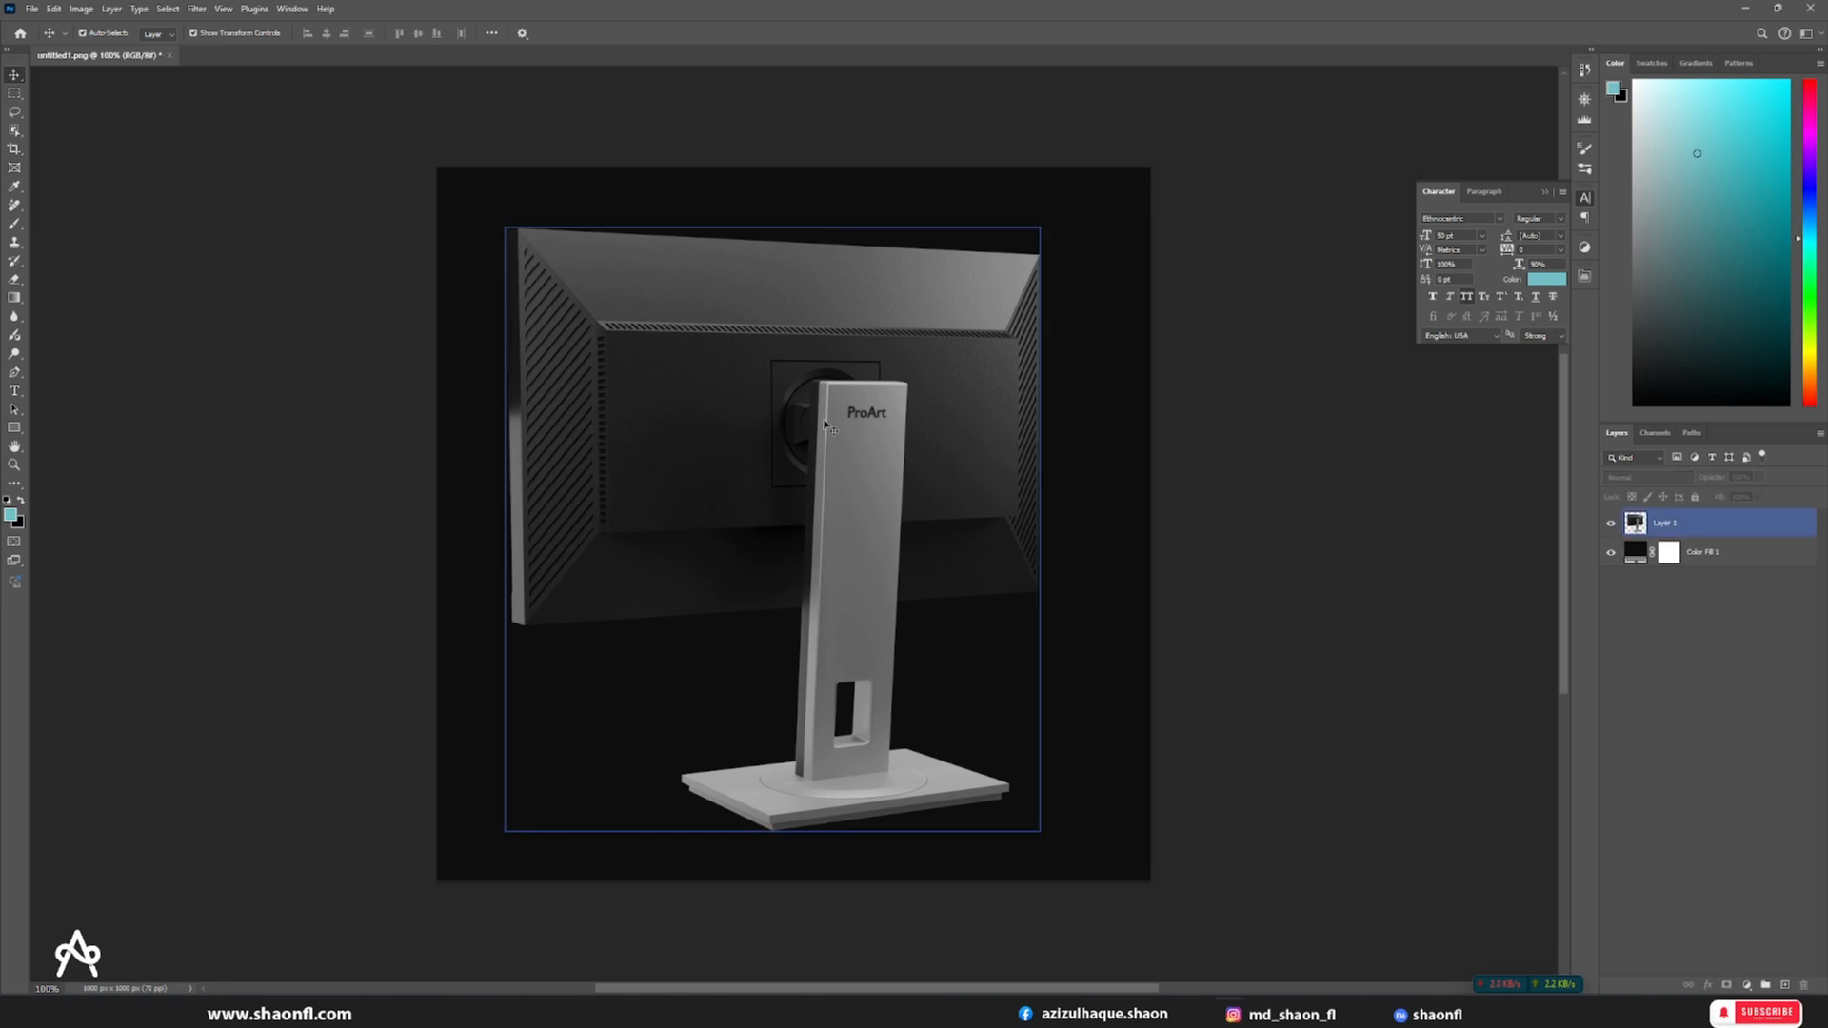
- Try a Levels adjustment with midtones at 1.10 on the monitor render layer, and cancel it
left_click(860, 294)
mouse_move(721, 282)
left_mouse_down("ctrl")
mouse_move(771, 302)
mouse_move(723, 300)
left_mouse_up("ctrl")
left_click_drag(866, 318, 888, 340, "ctrl")
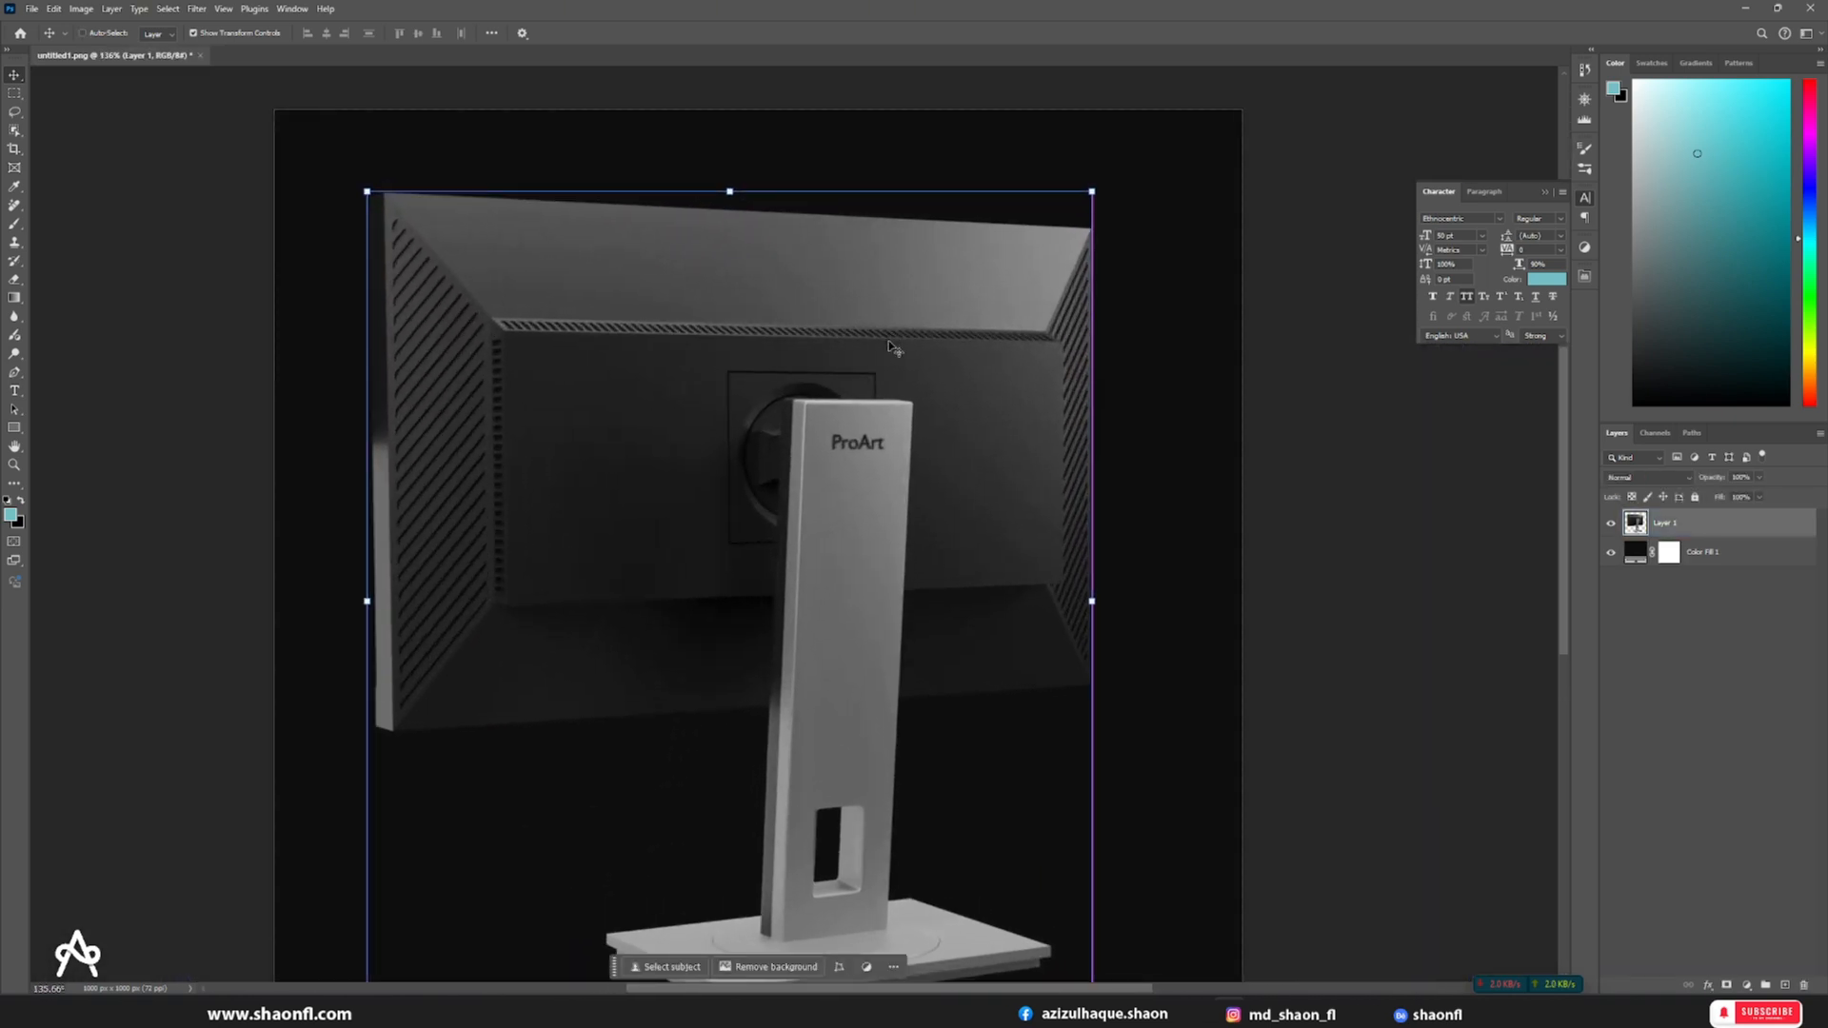
key("ctrl+l")
left_click_drag(1112, 510, 1196, 513)
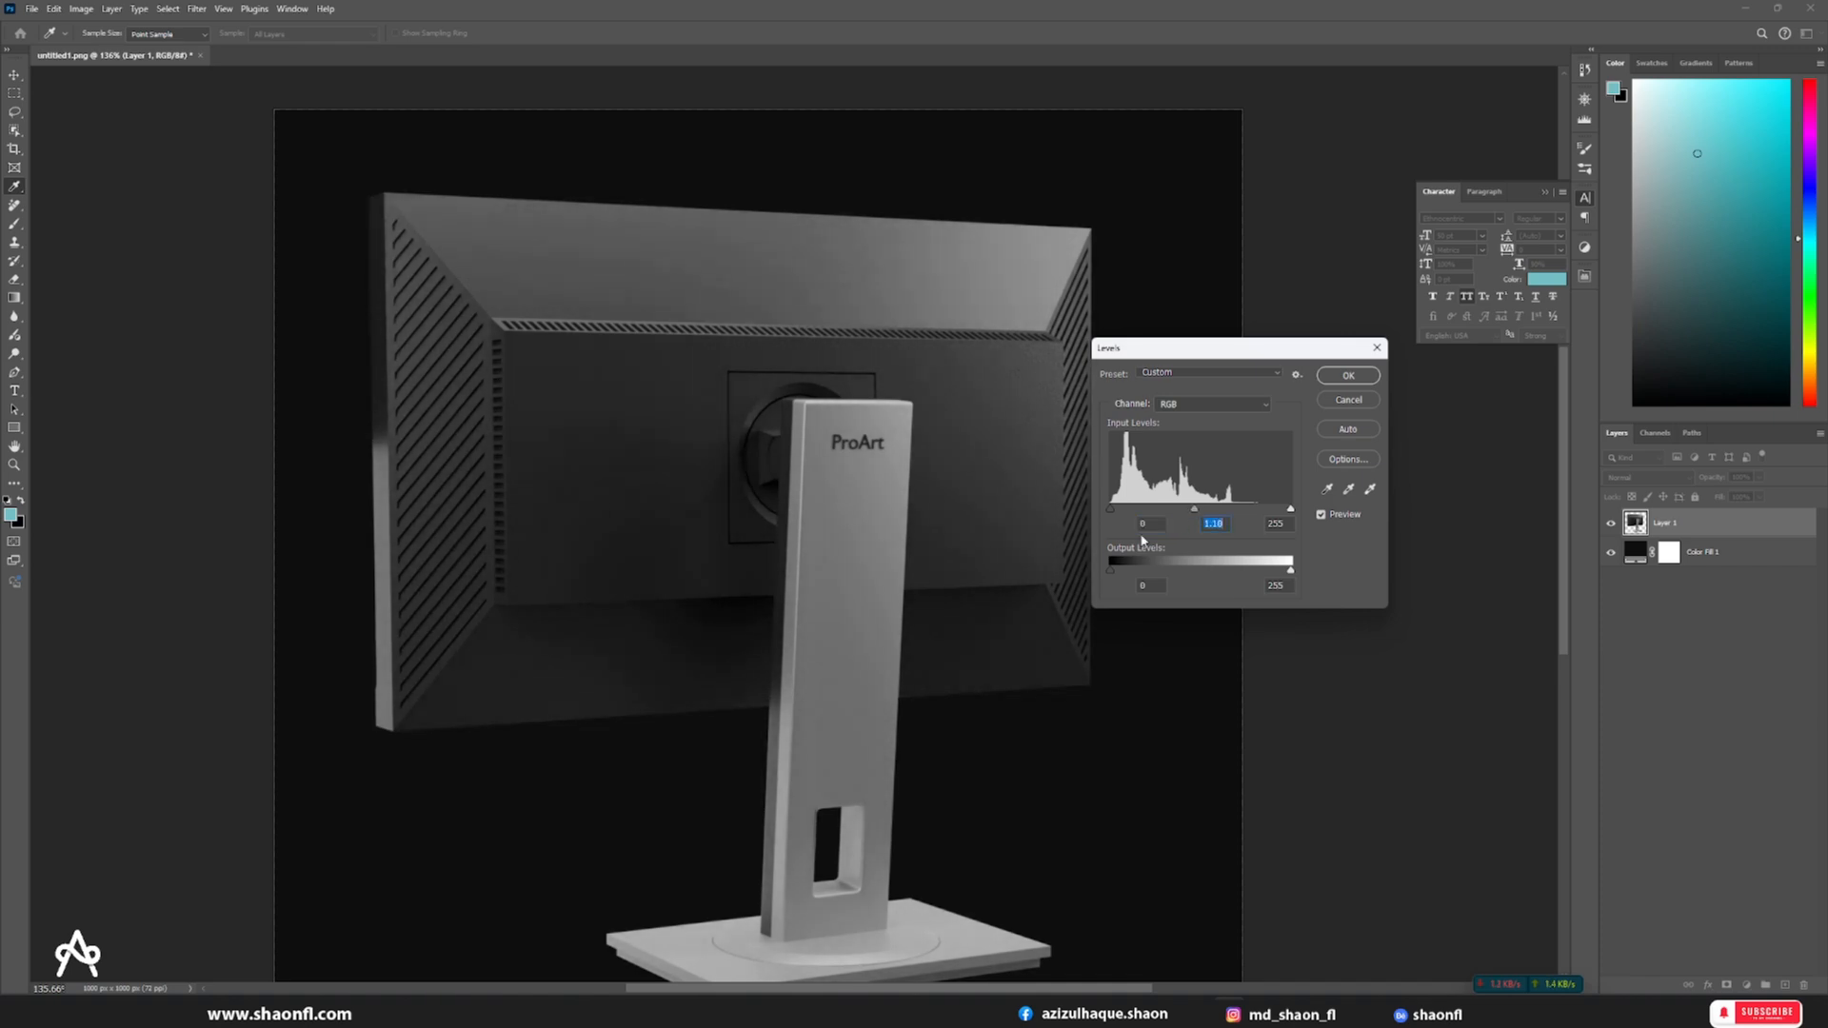
left_click_drag(886, 823, 981, 439, "ctrl")
left_click_drag(772, 652, 710, 675, "ctrl")
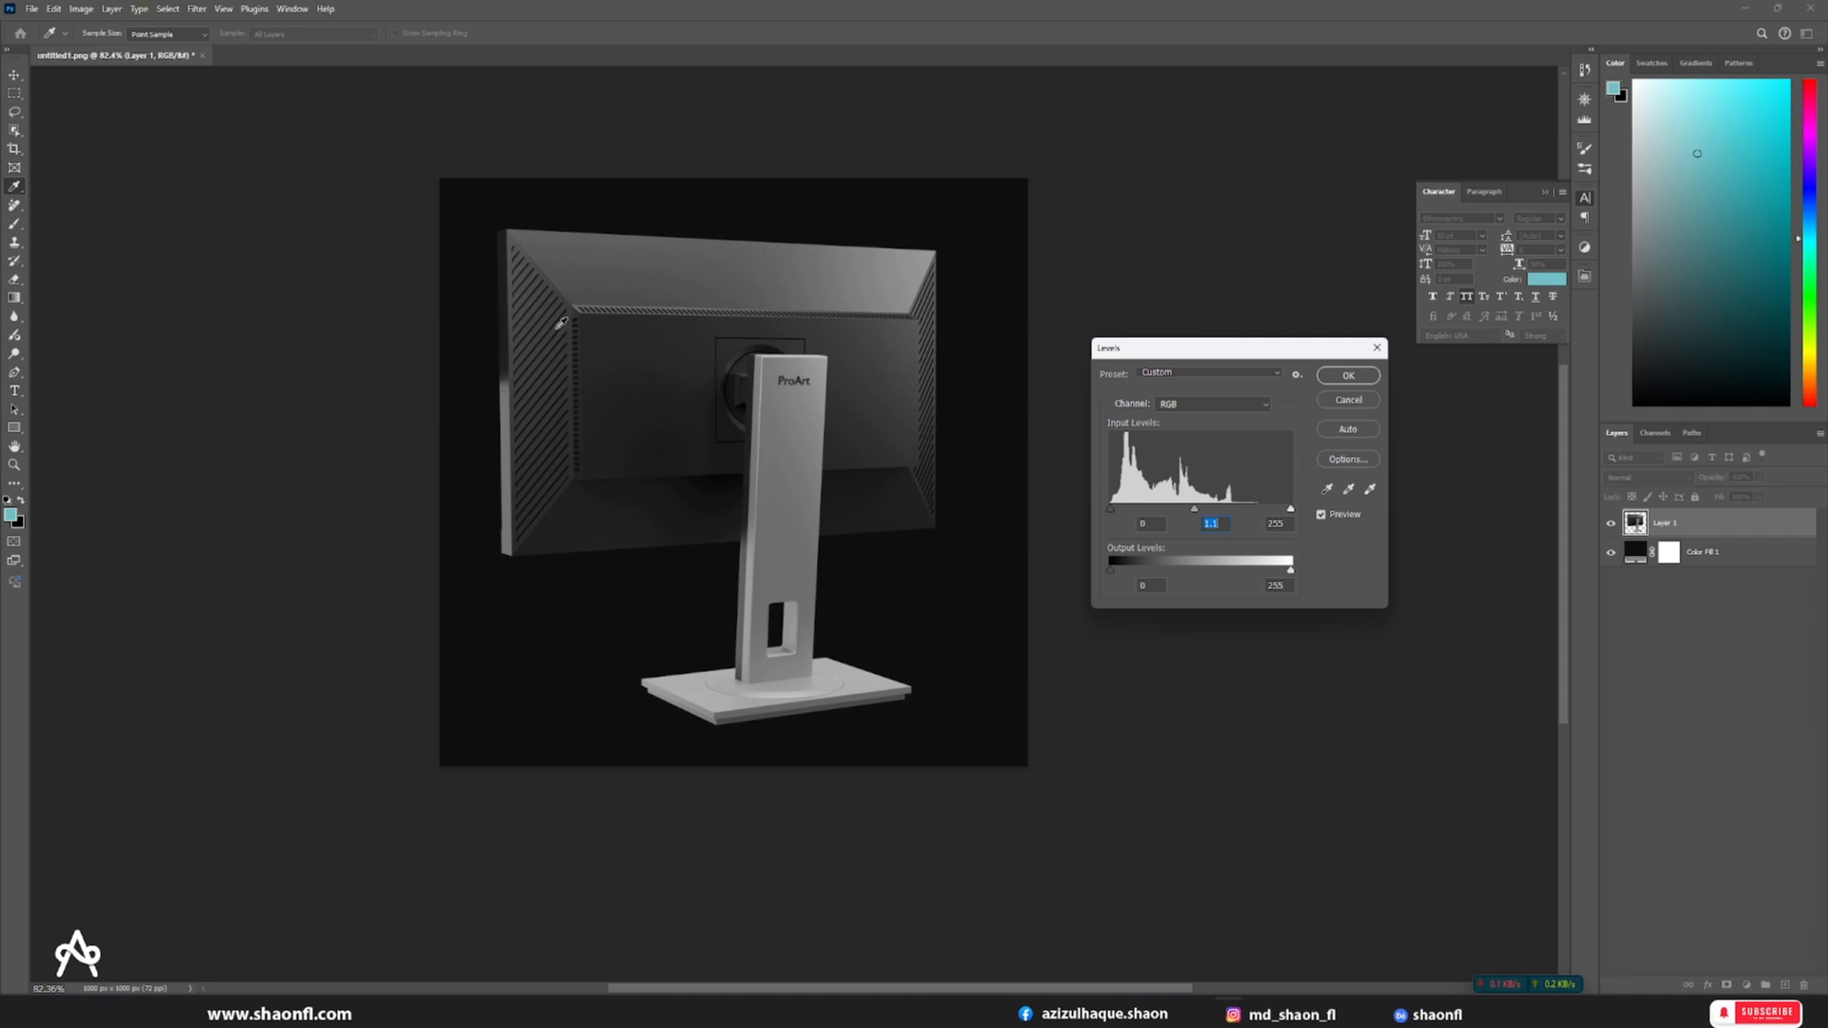
left_click(1349, 401)
- Apply a Camera Raw filter to the monitor render with Exposure +0.20, Contrast +15, Texture +29 and Clarity +12
key("v")
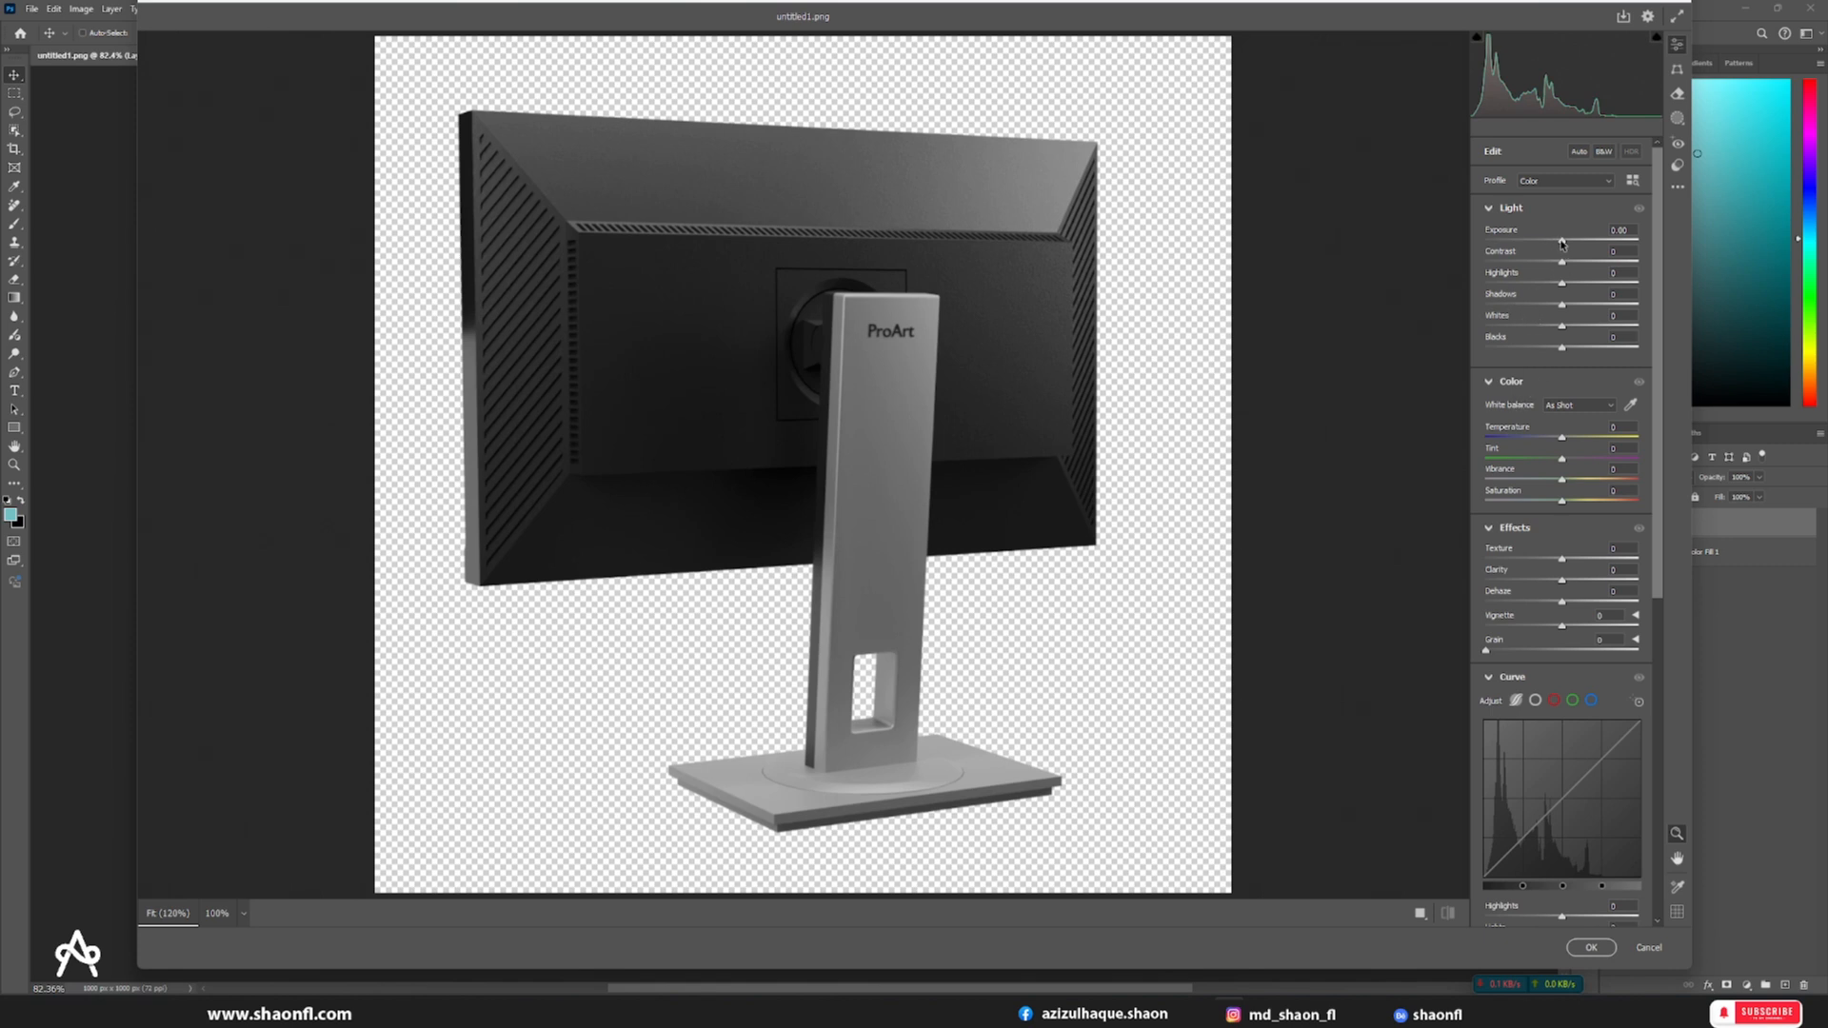
left_click_drag(1563, 244, 1572, 270)
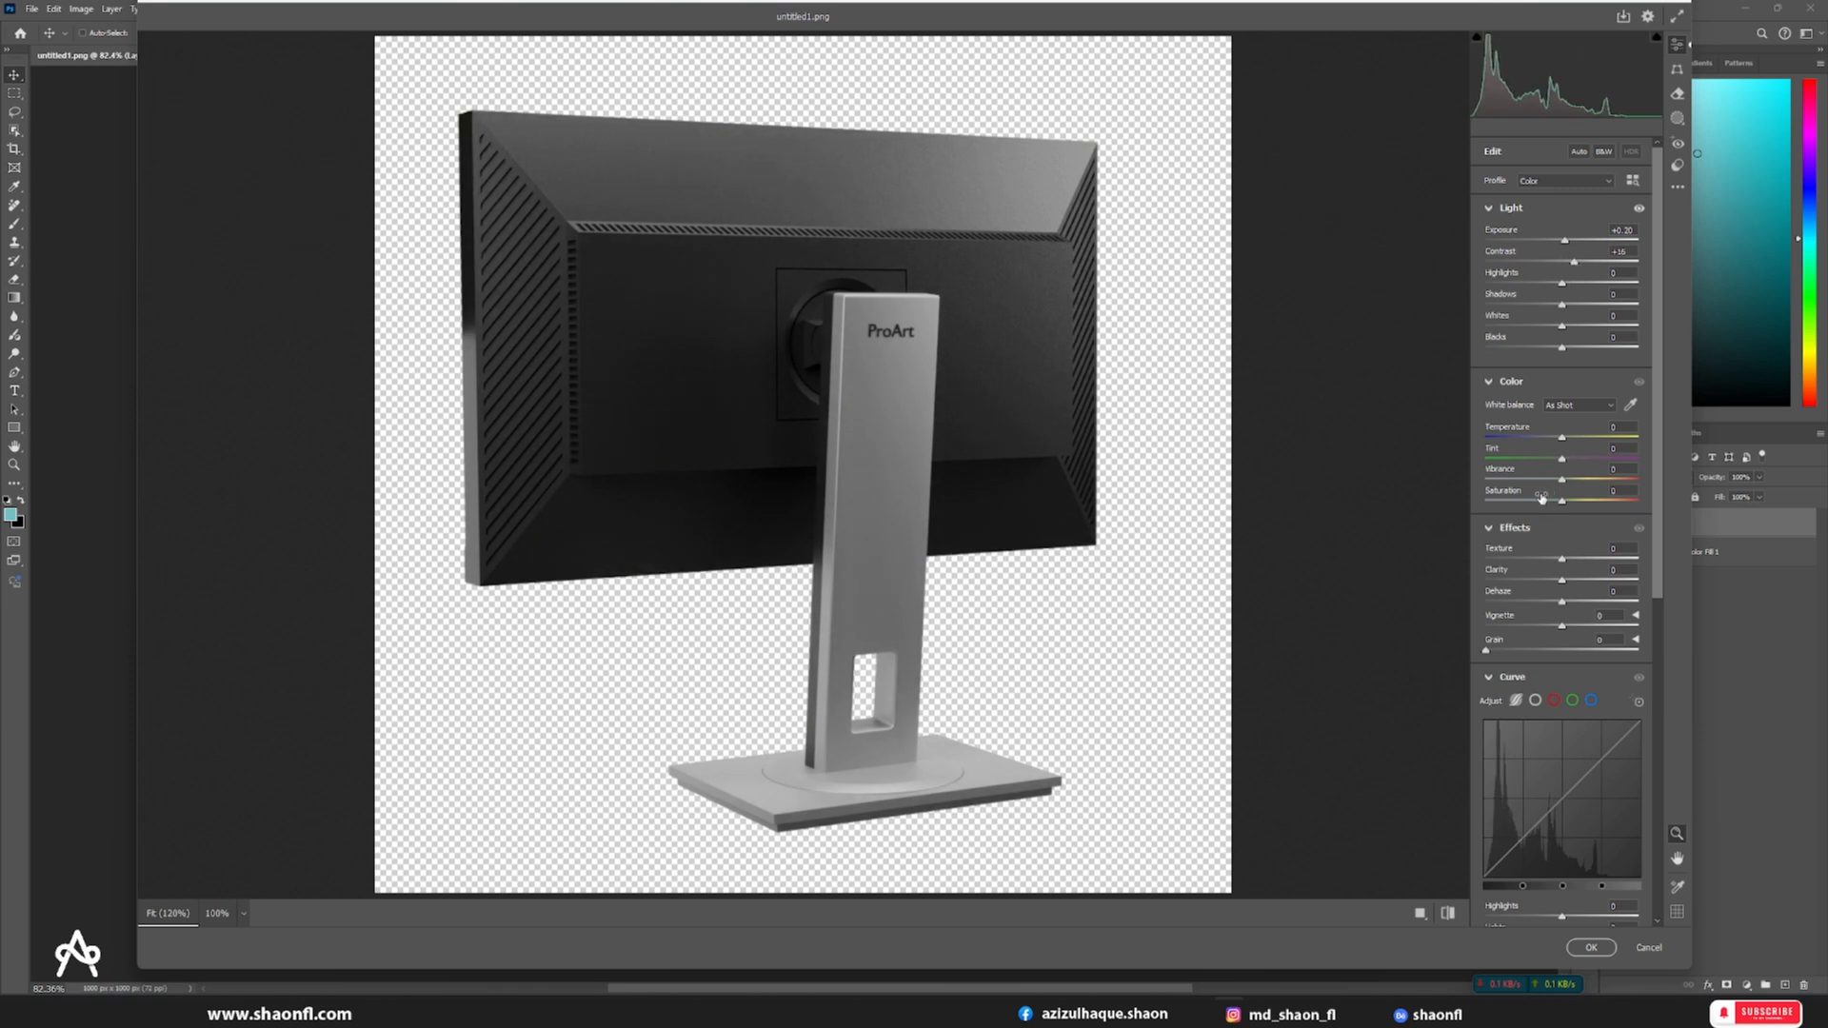
left_click(896, 198)
mouse_move(1561, 559)
left_mouse_down()
mouse_move(1608, 562)
mouse_move(1573, 583)
left_mouse_up()
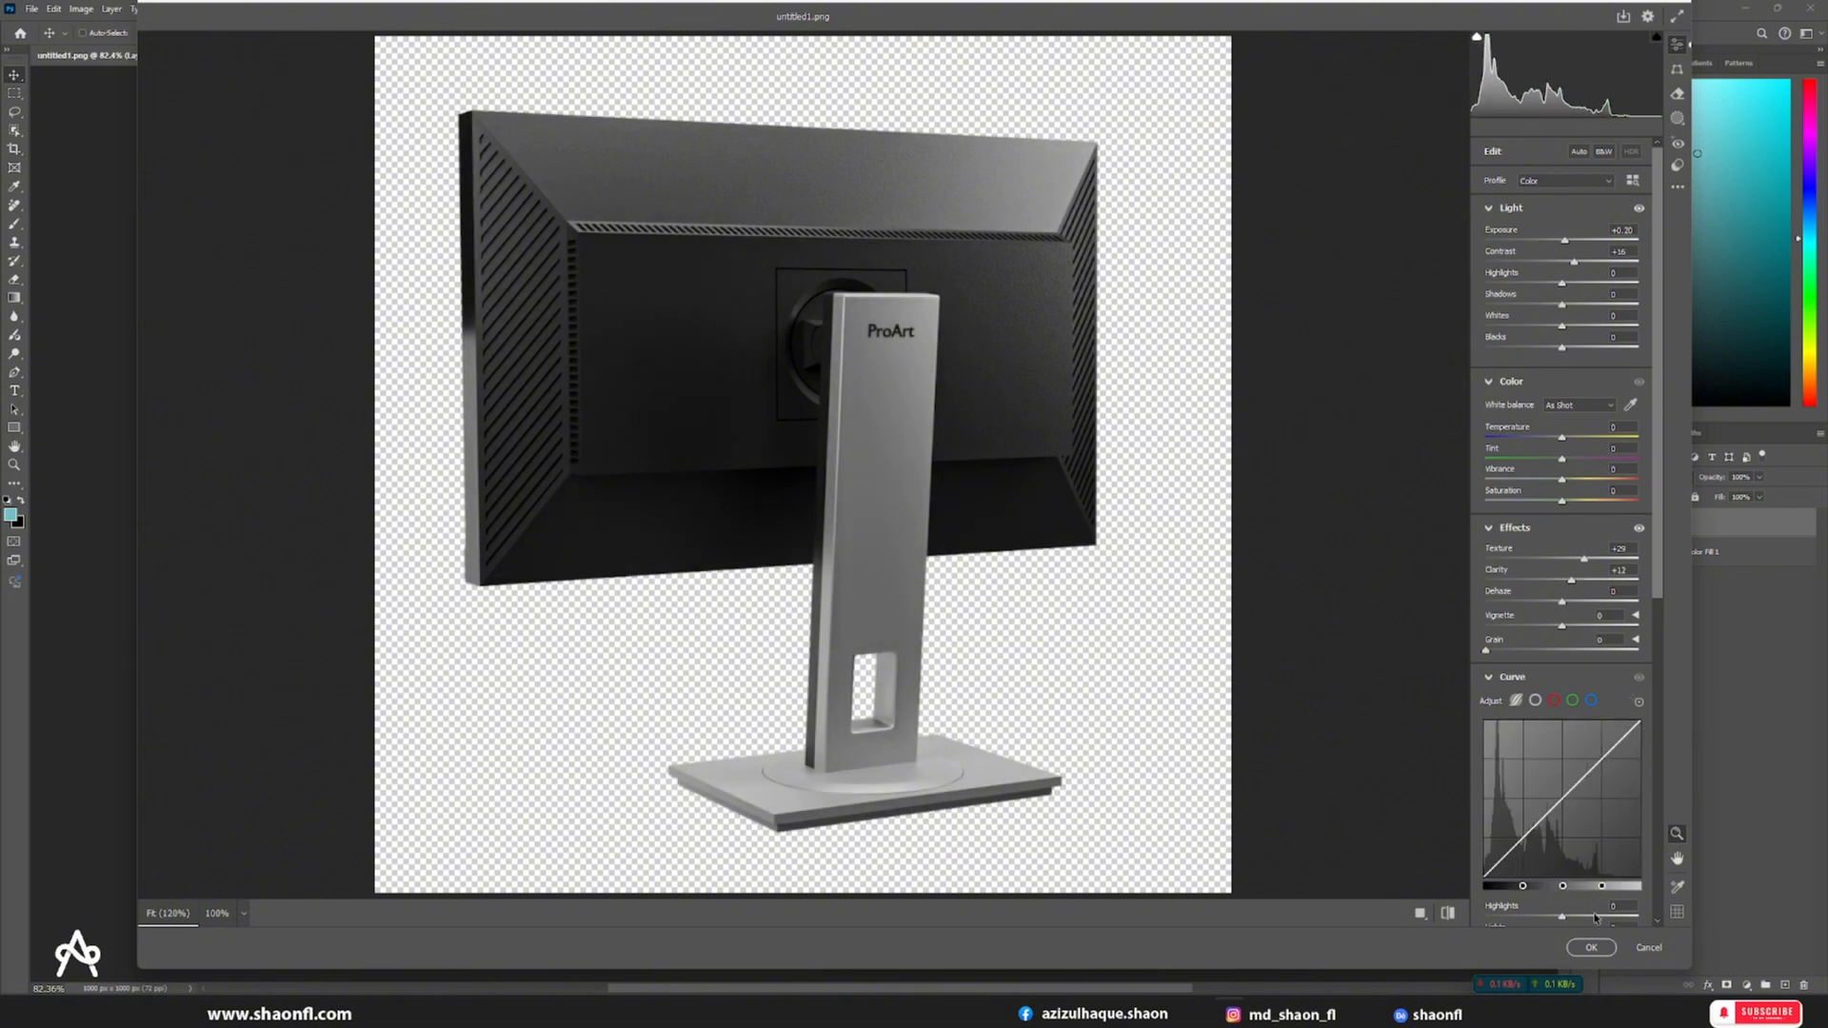
left_click(1591, 947)
left_click(1098, 316)
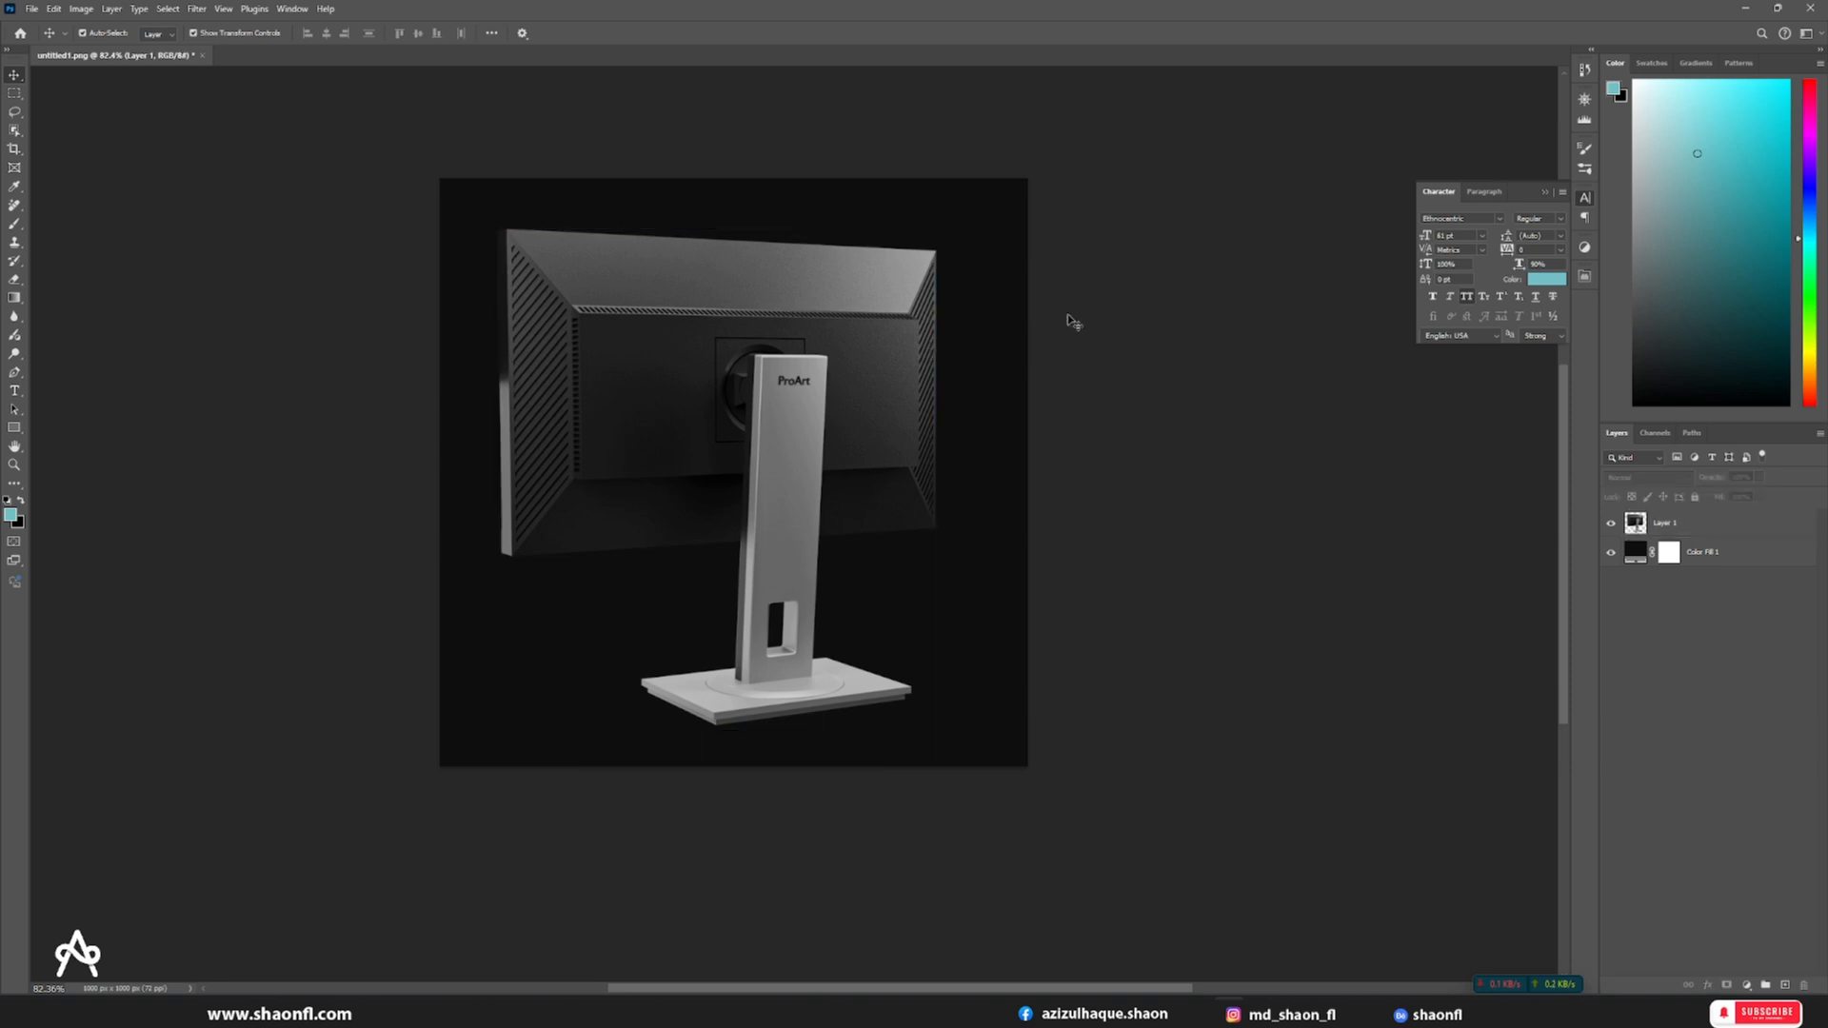
- Scale the monitor render down to about 80 percent and shift it toward the canvas's left side, leaving space beside it
left_click_drag(690, 264, 704, 351, "ctrl")
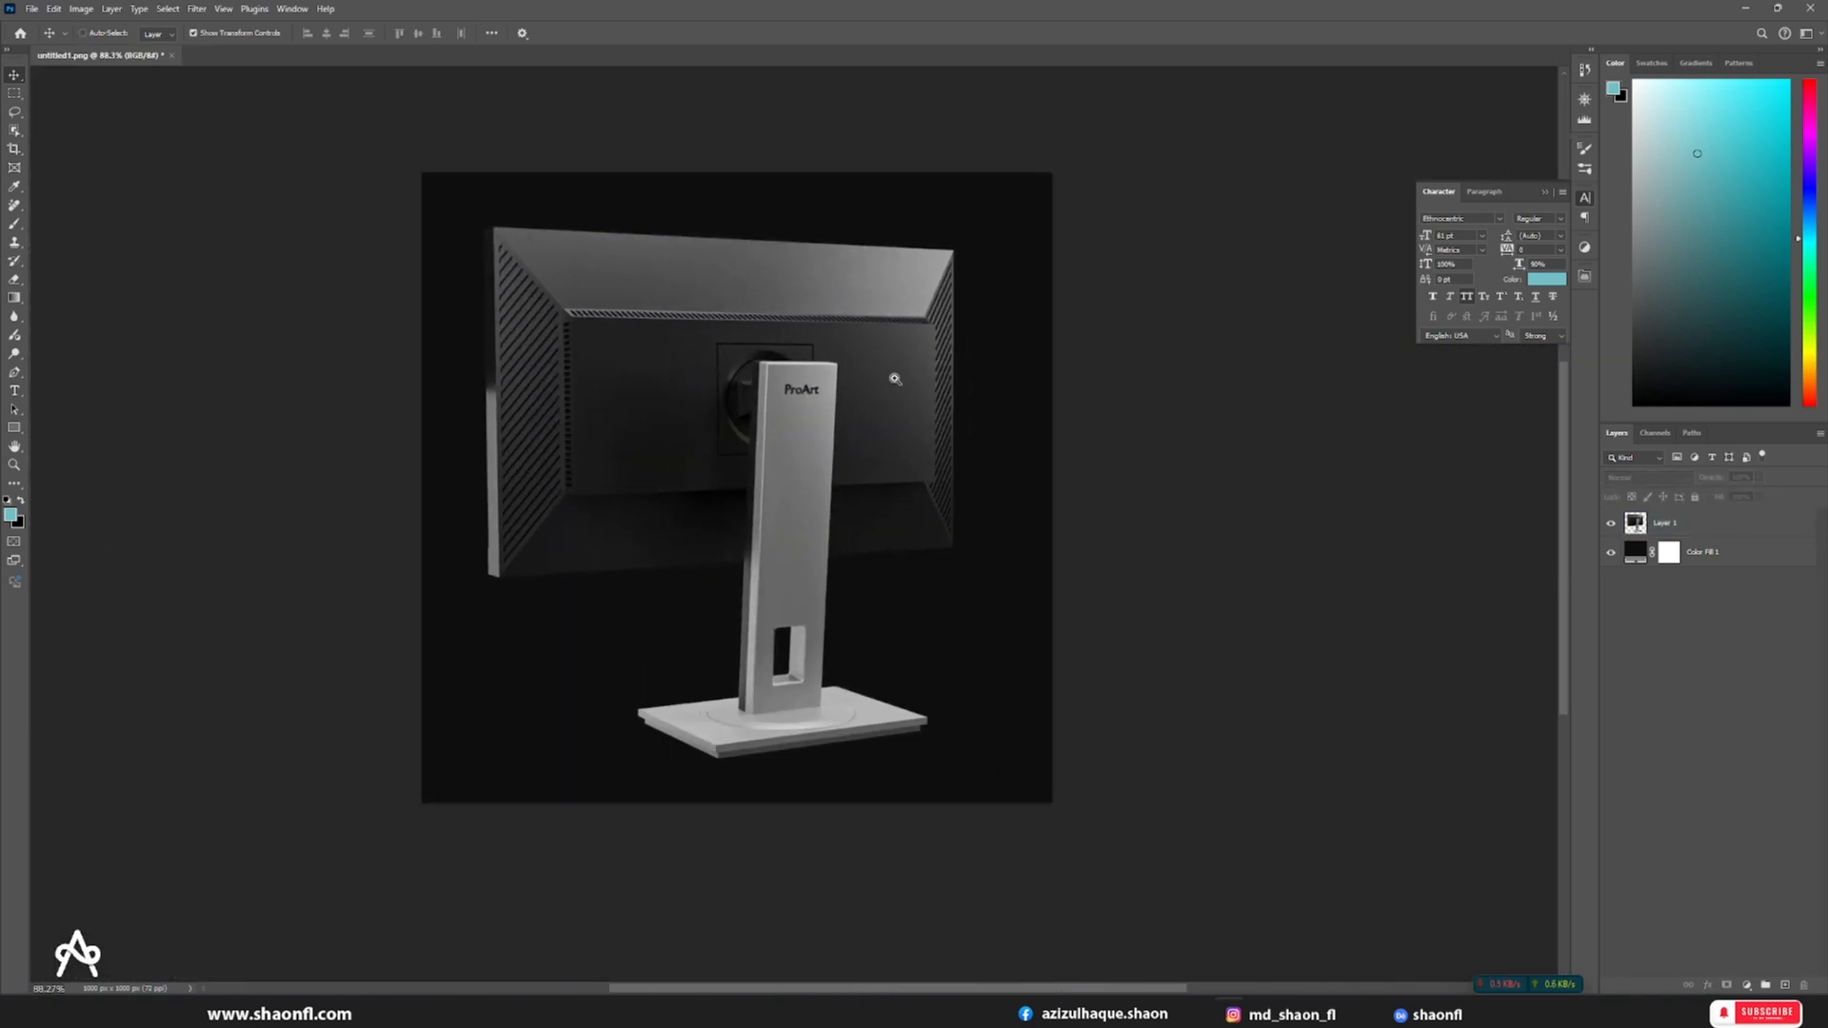
left_click(952, 478)
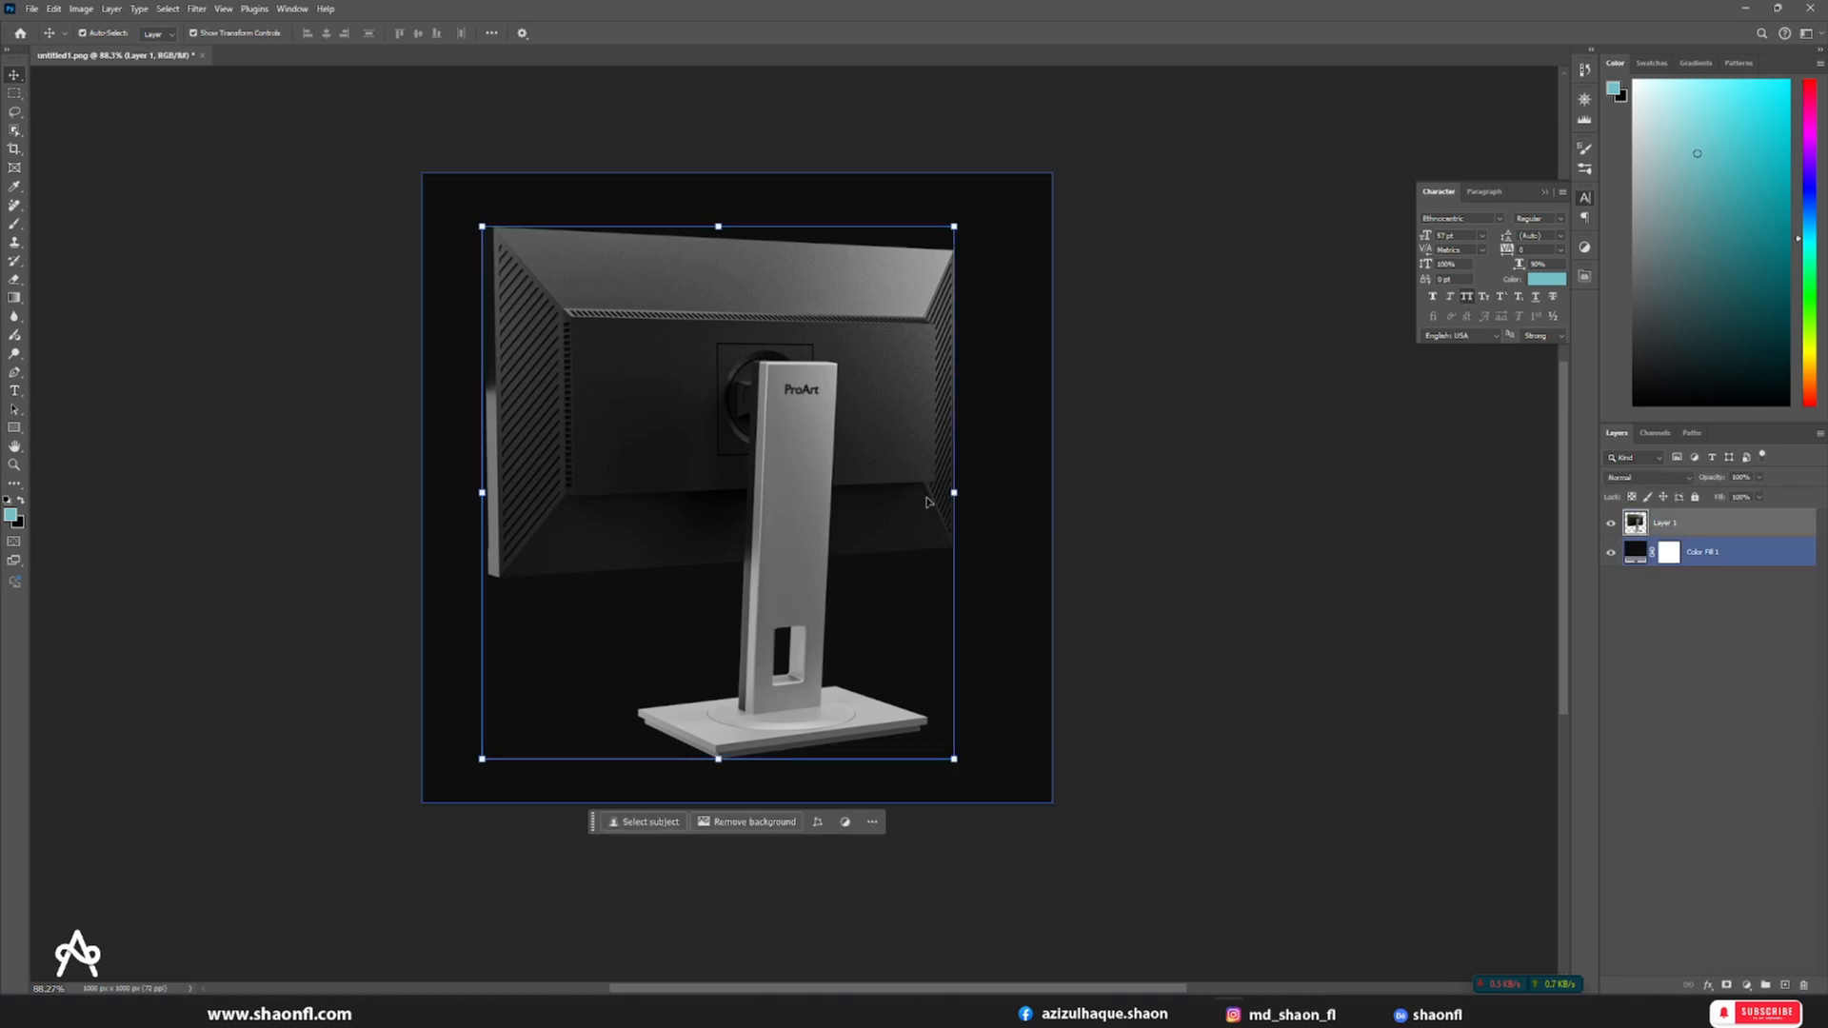
left_click_drag(776, 495, 761, 495)
left_click_drag(941, 493, 747, 501)
left_click(1190, 439)
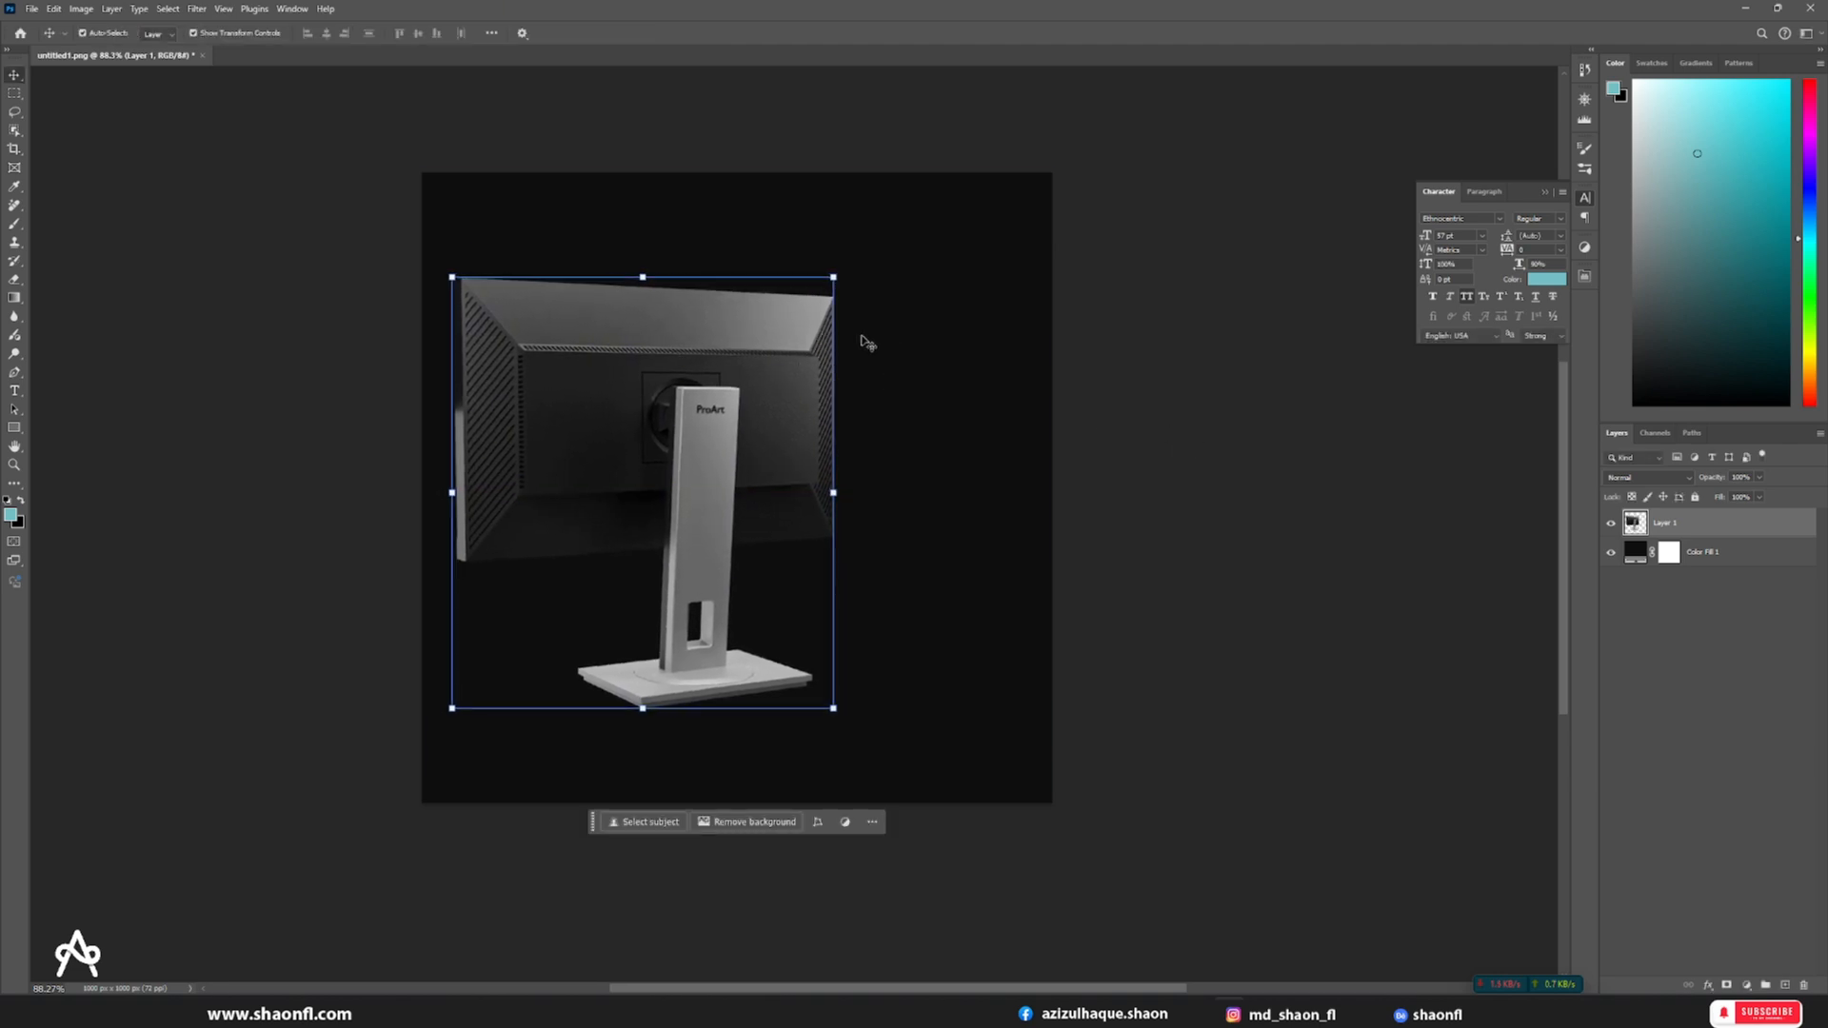
key("Return")
- Add the text "ASUS" in the empty space beside the monitor's upper right corner
key("t")
left_click(895, 307)
type("ASU")
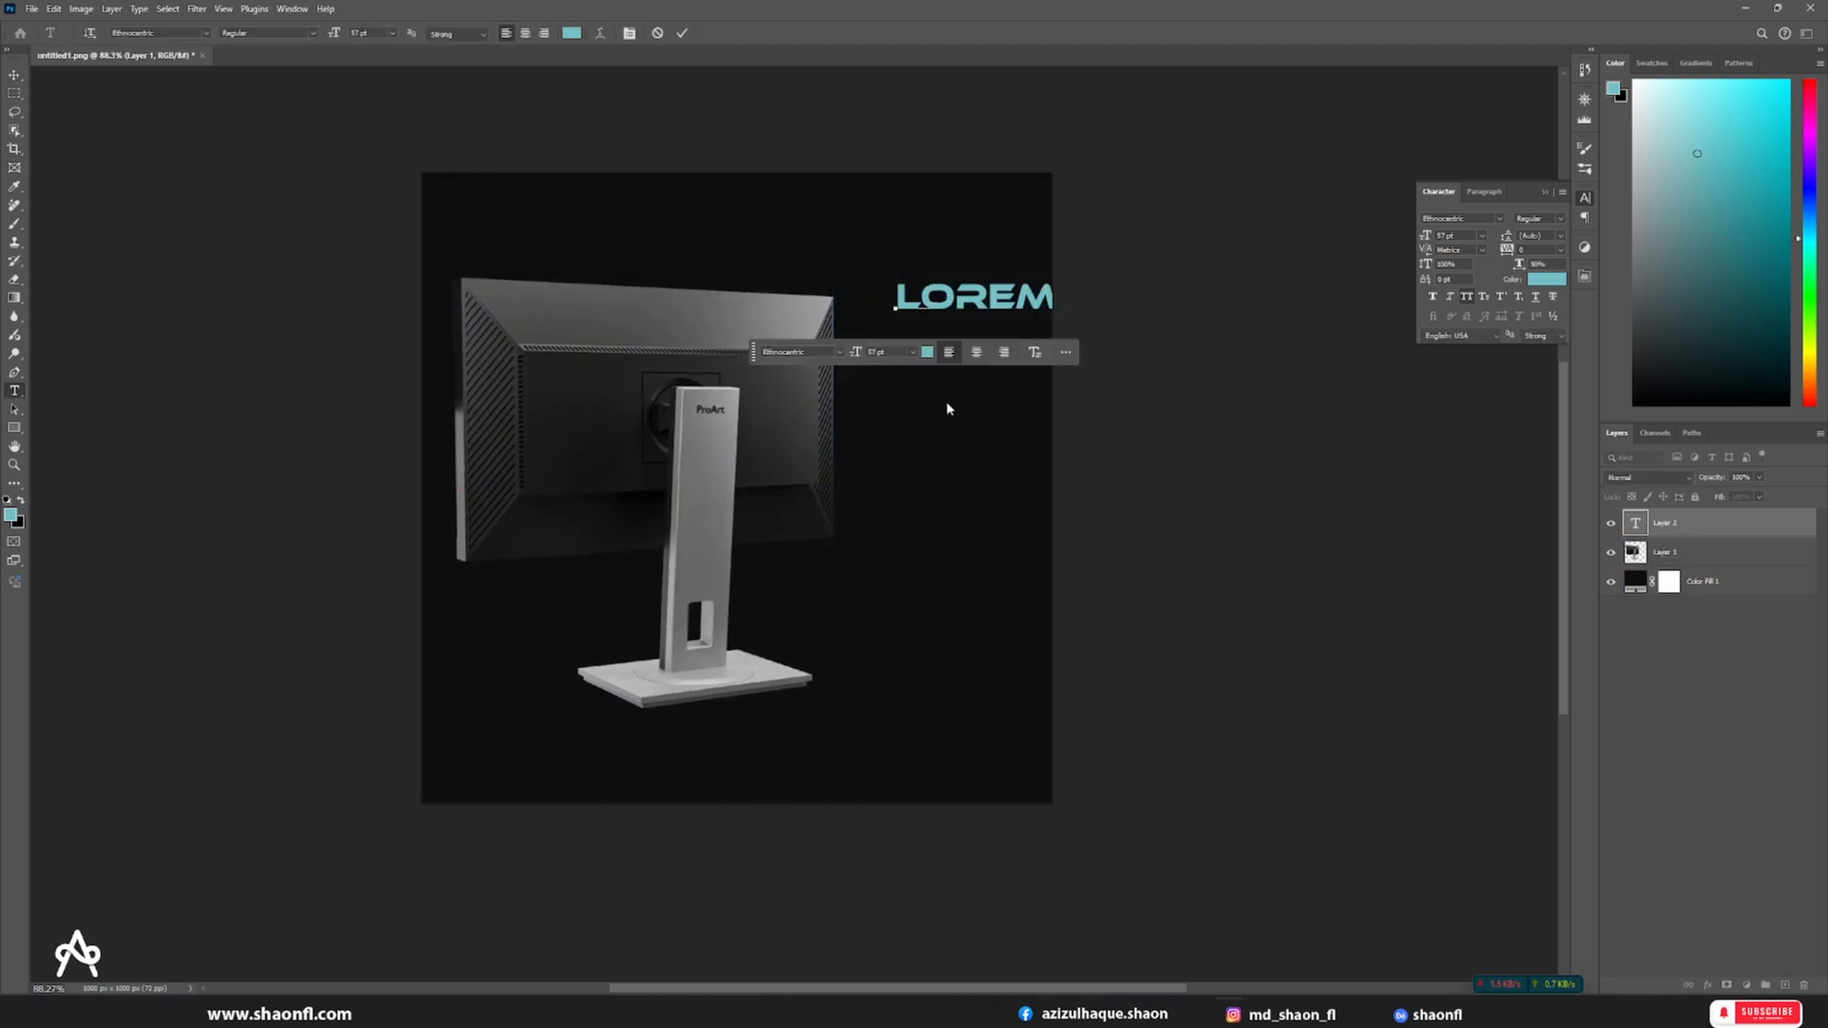
type("S")
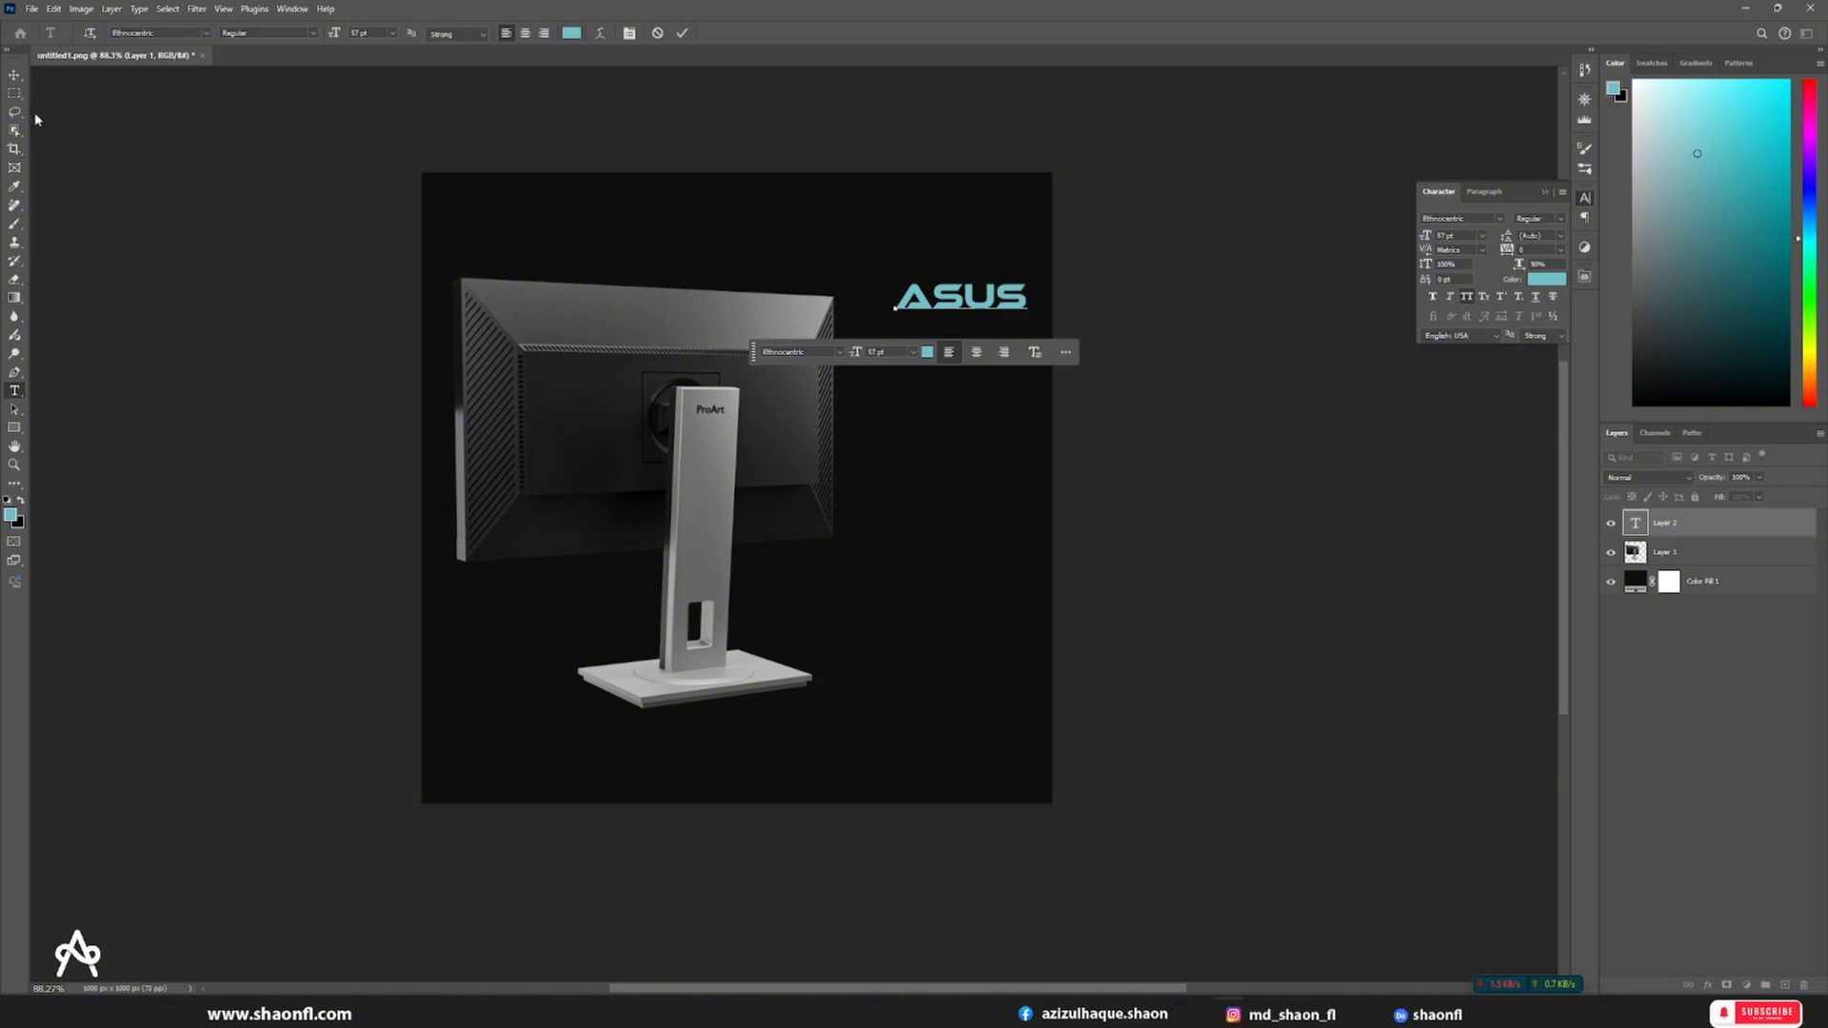
left_click_drag(13, 64, 14, 68)
left_click(13, 75)
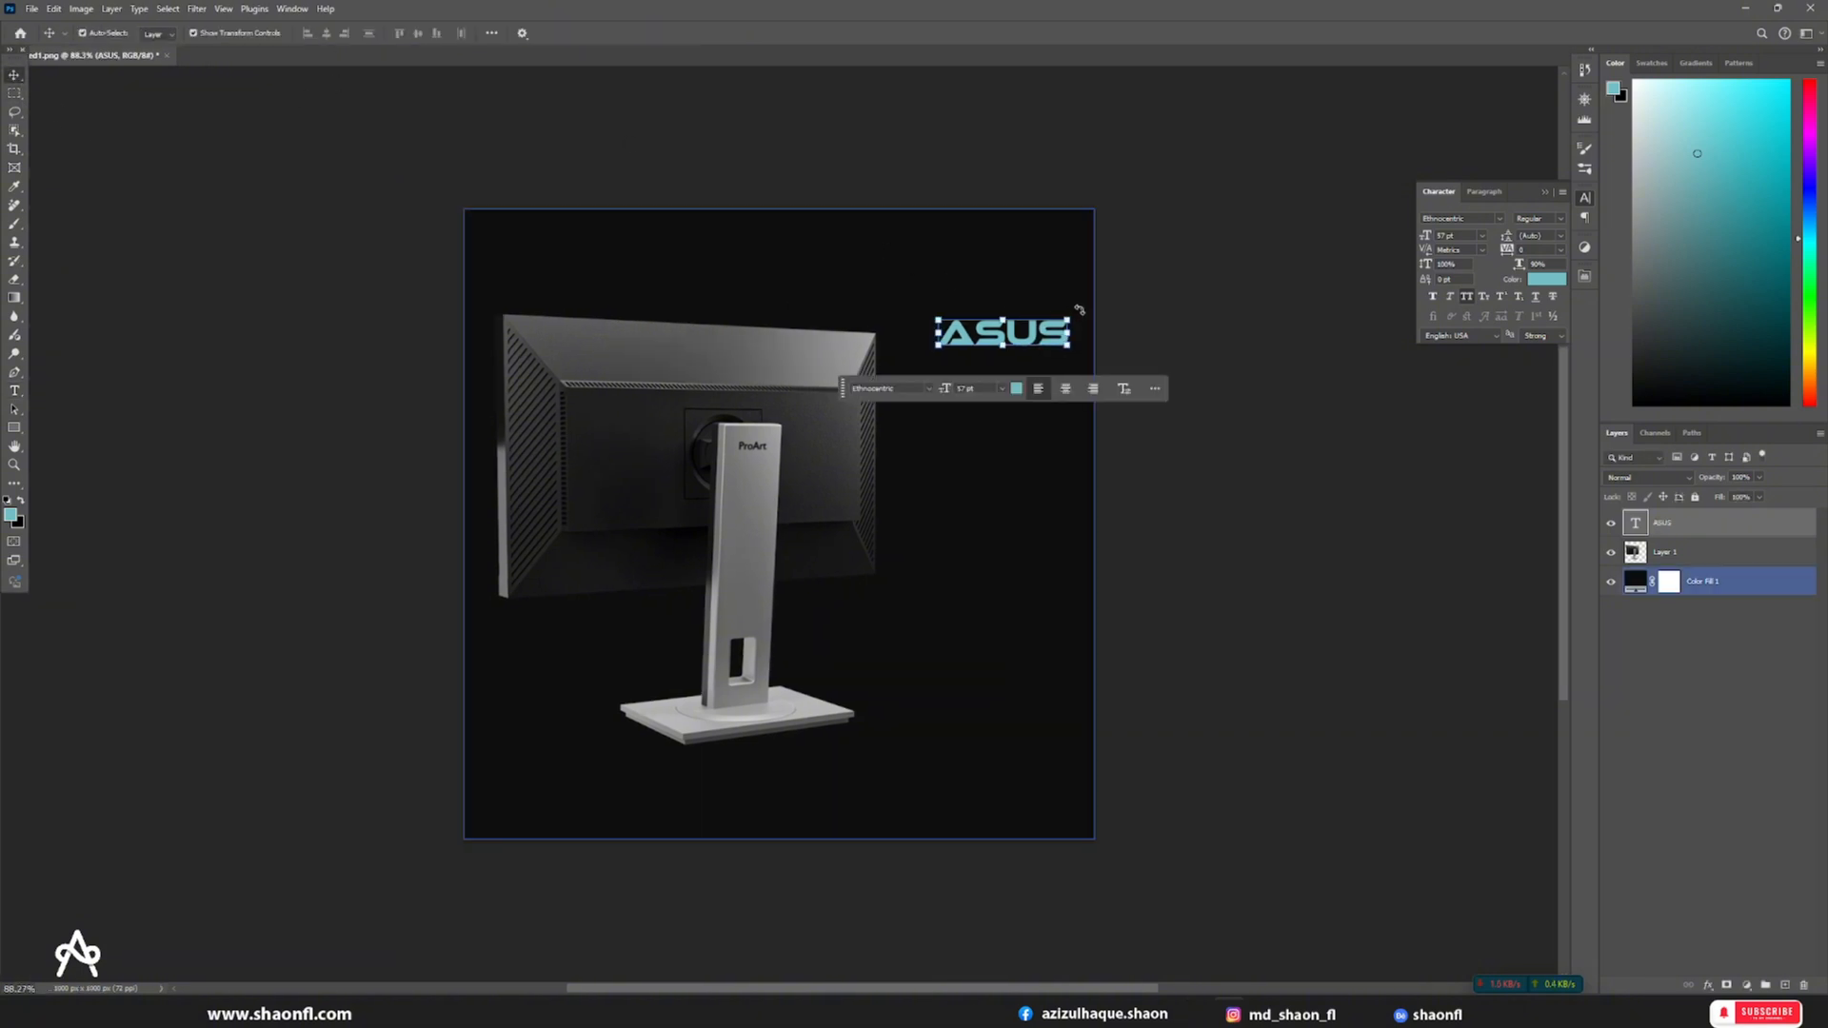
- Rotate the ASUS text 90 degrees clockwise, enlarge it to most of the canvas height and place it right of the monitor
left_click_drag(1081, 309, 1059, 503, "shift")
left_click_drag(1005, 400, 1021, 791)
left_click_drag(1035, 621, 1014, 606)
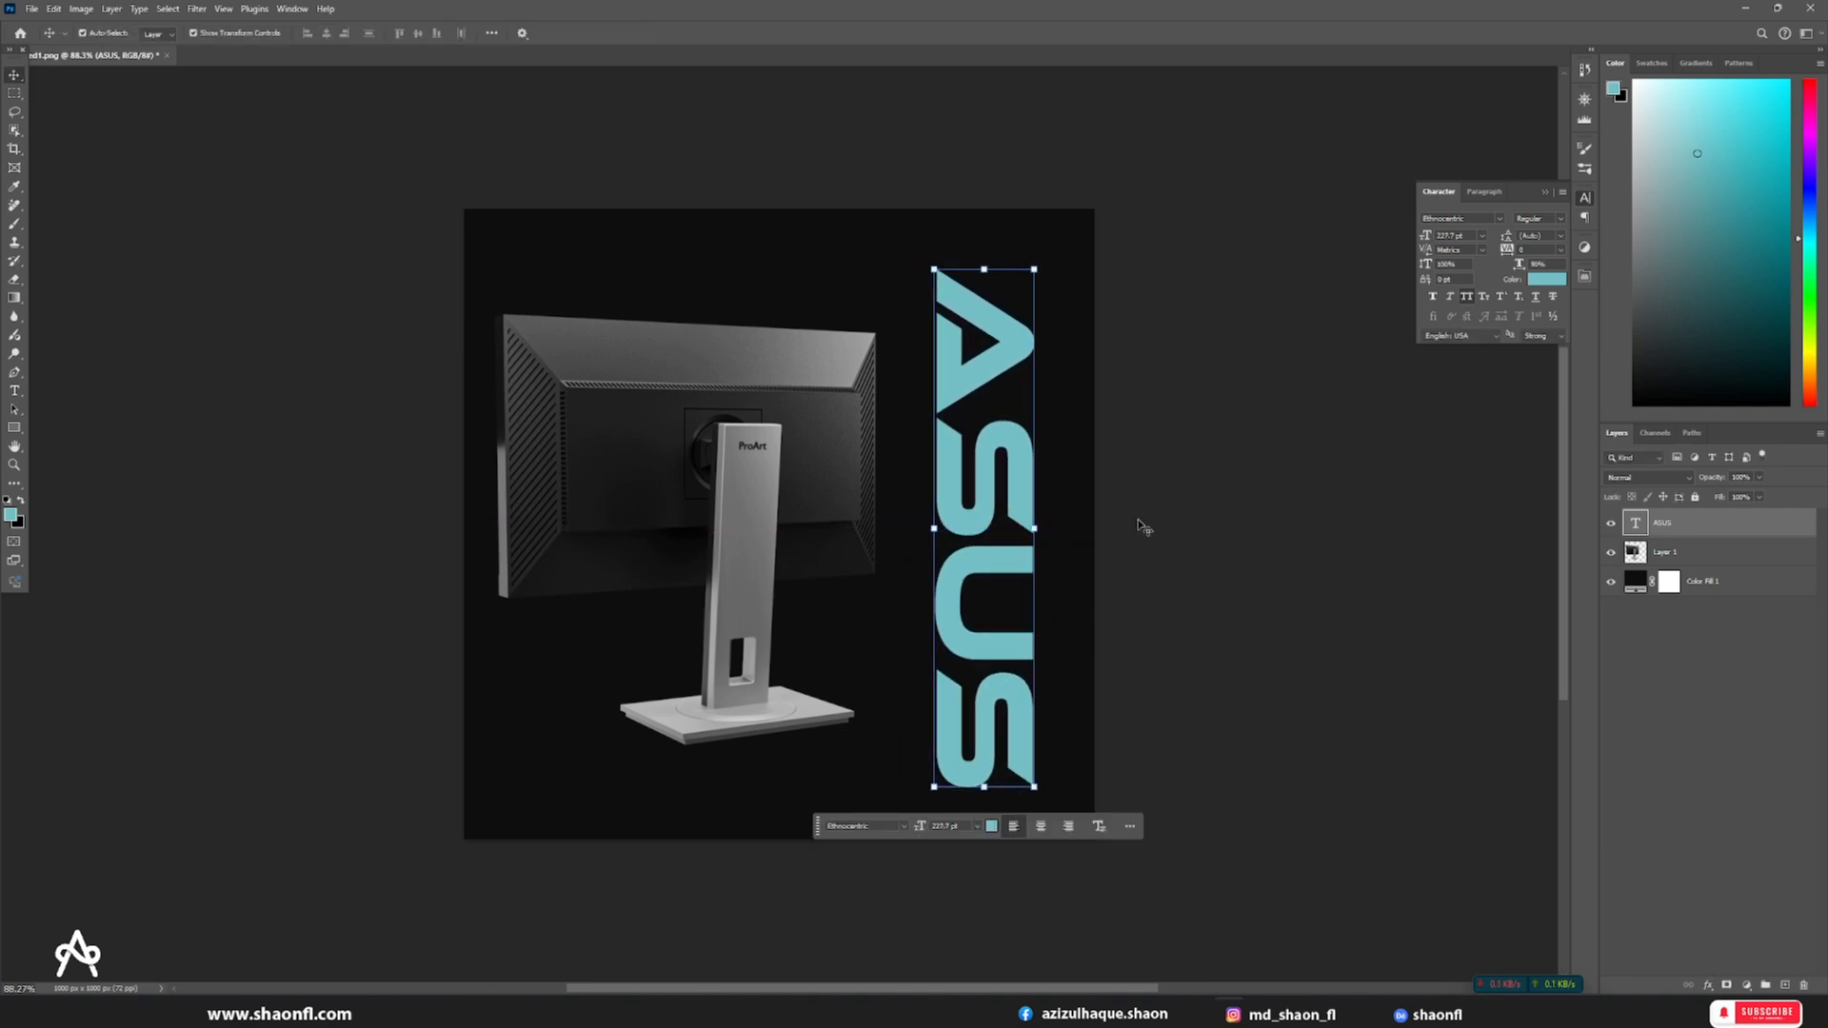
key("Return")
- Recolor the ASUS text with the grey sampled from the monitor's stand
key("i")
left_click(760, 510)
key("alt+BackSpace")
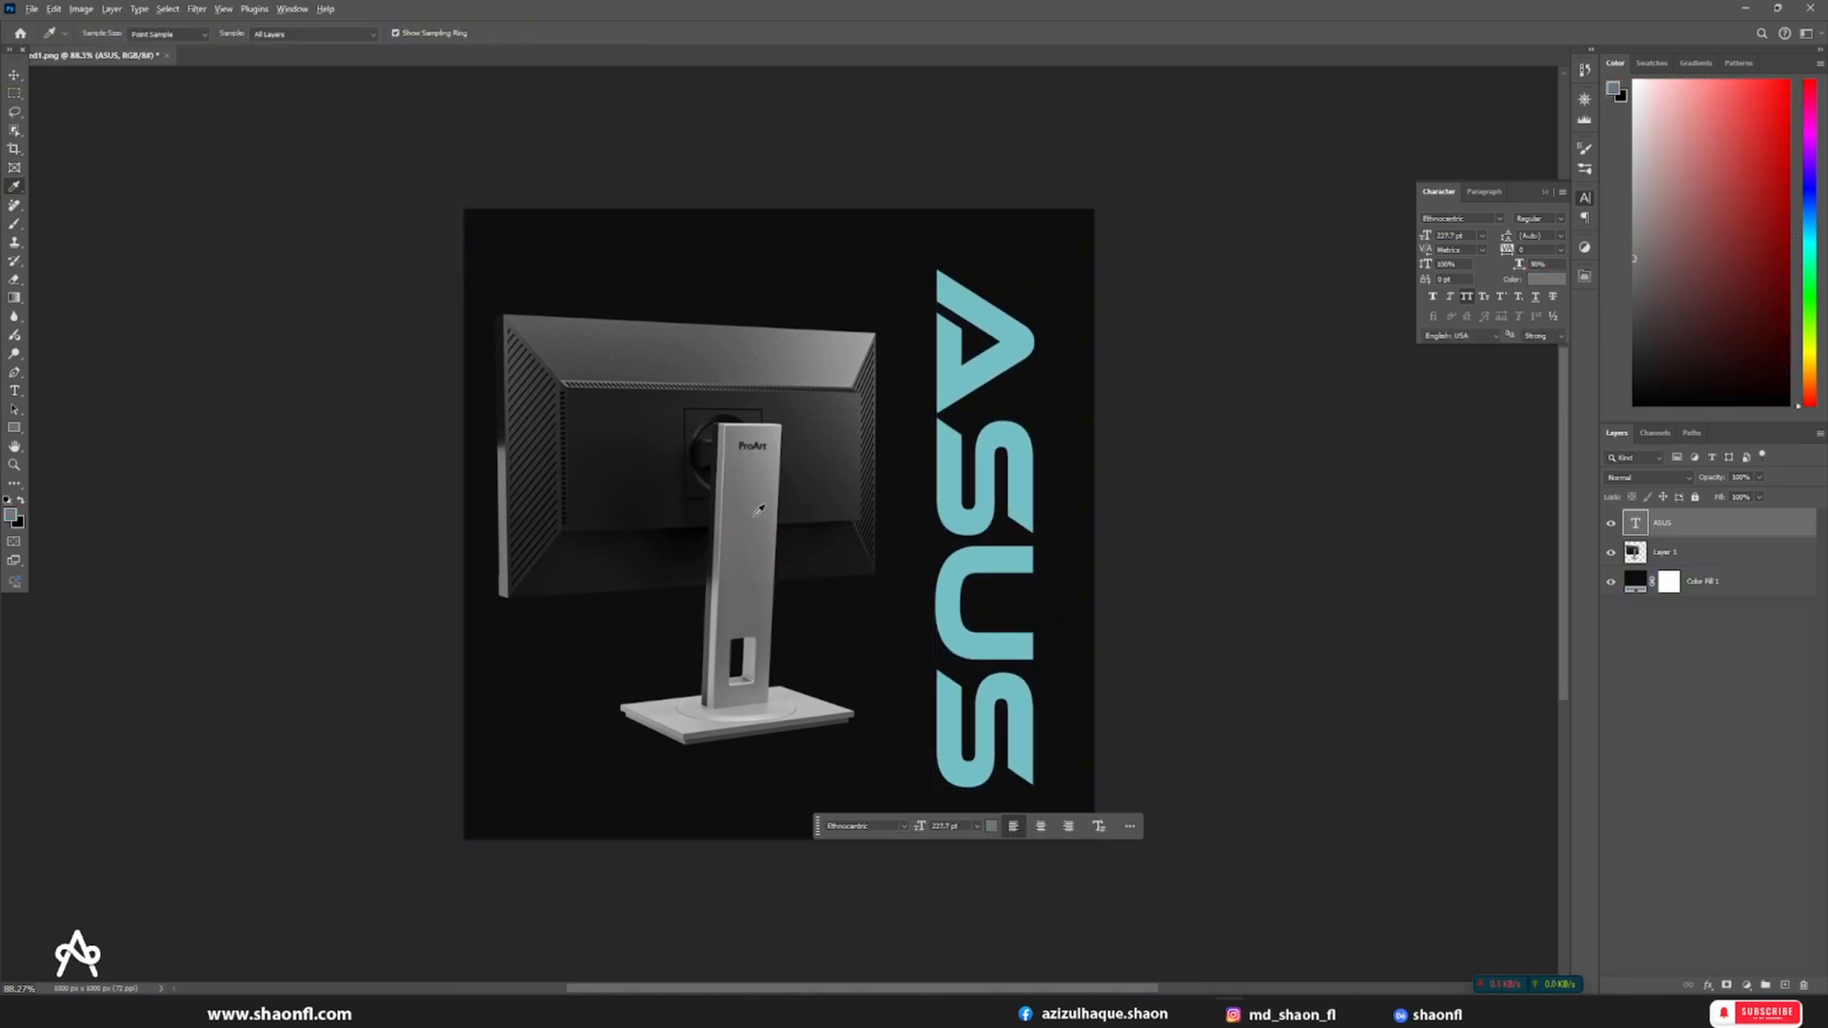
key("v")
left_click(1127, 479)
- Shift the monitor render slightly right toward the canvas center, and delete the ASUS text layer
left_click_drag(1128, 479, 1090, 479, "ctrl")
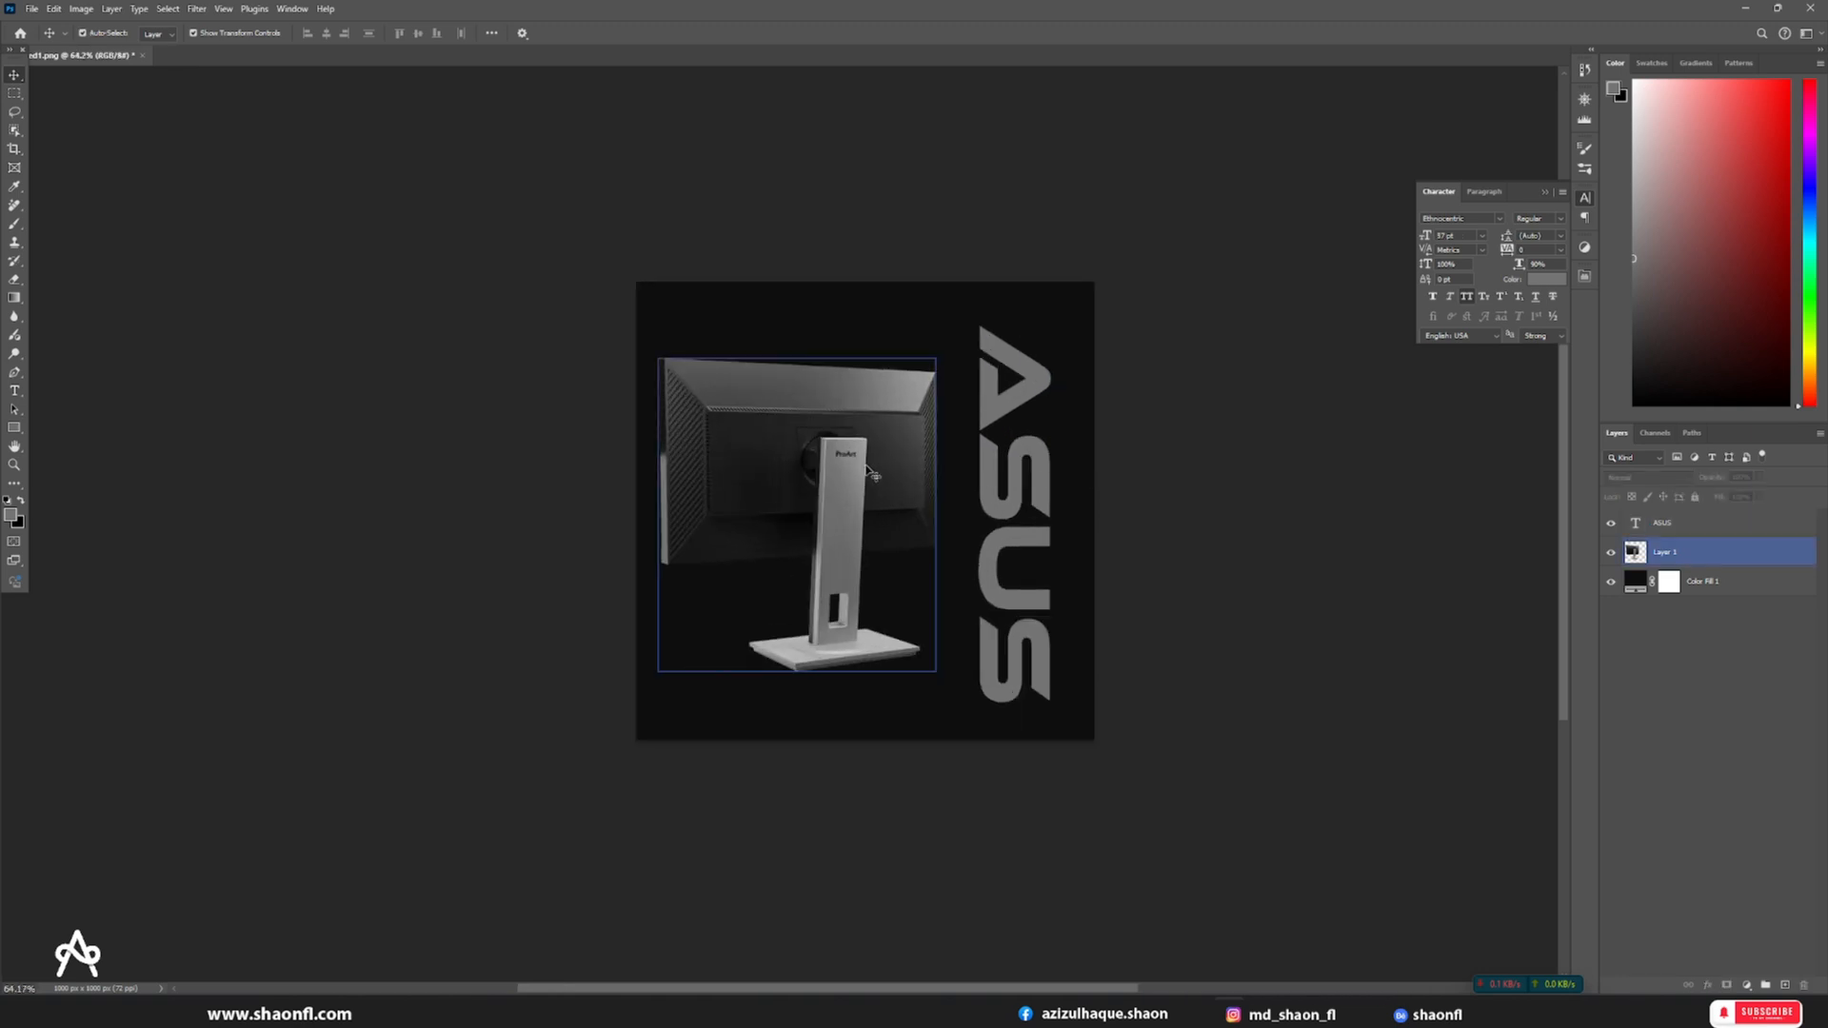
left_click_drag(868, 468, 882, 466)
left_click(1172, 448)
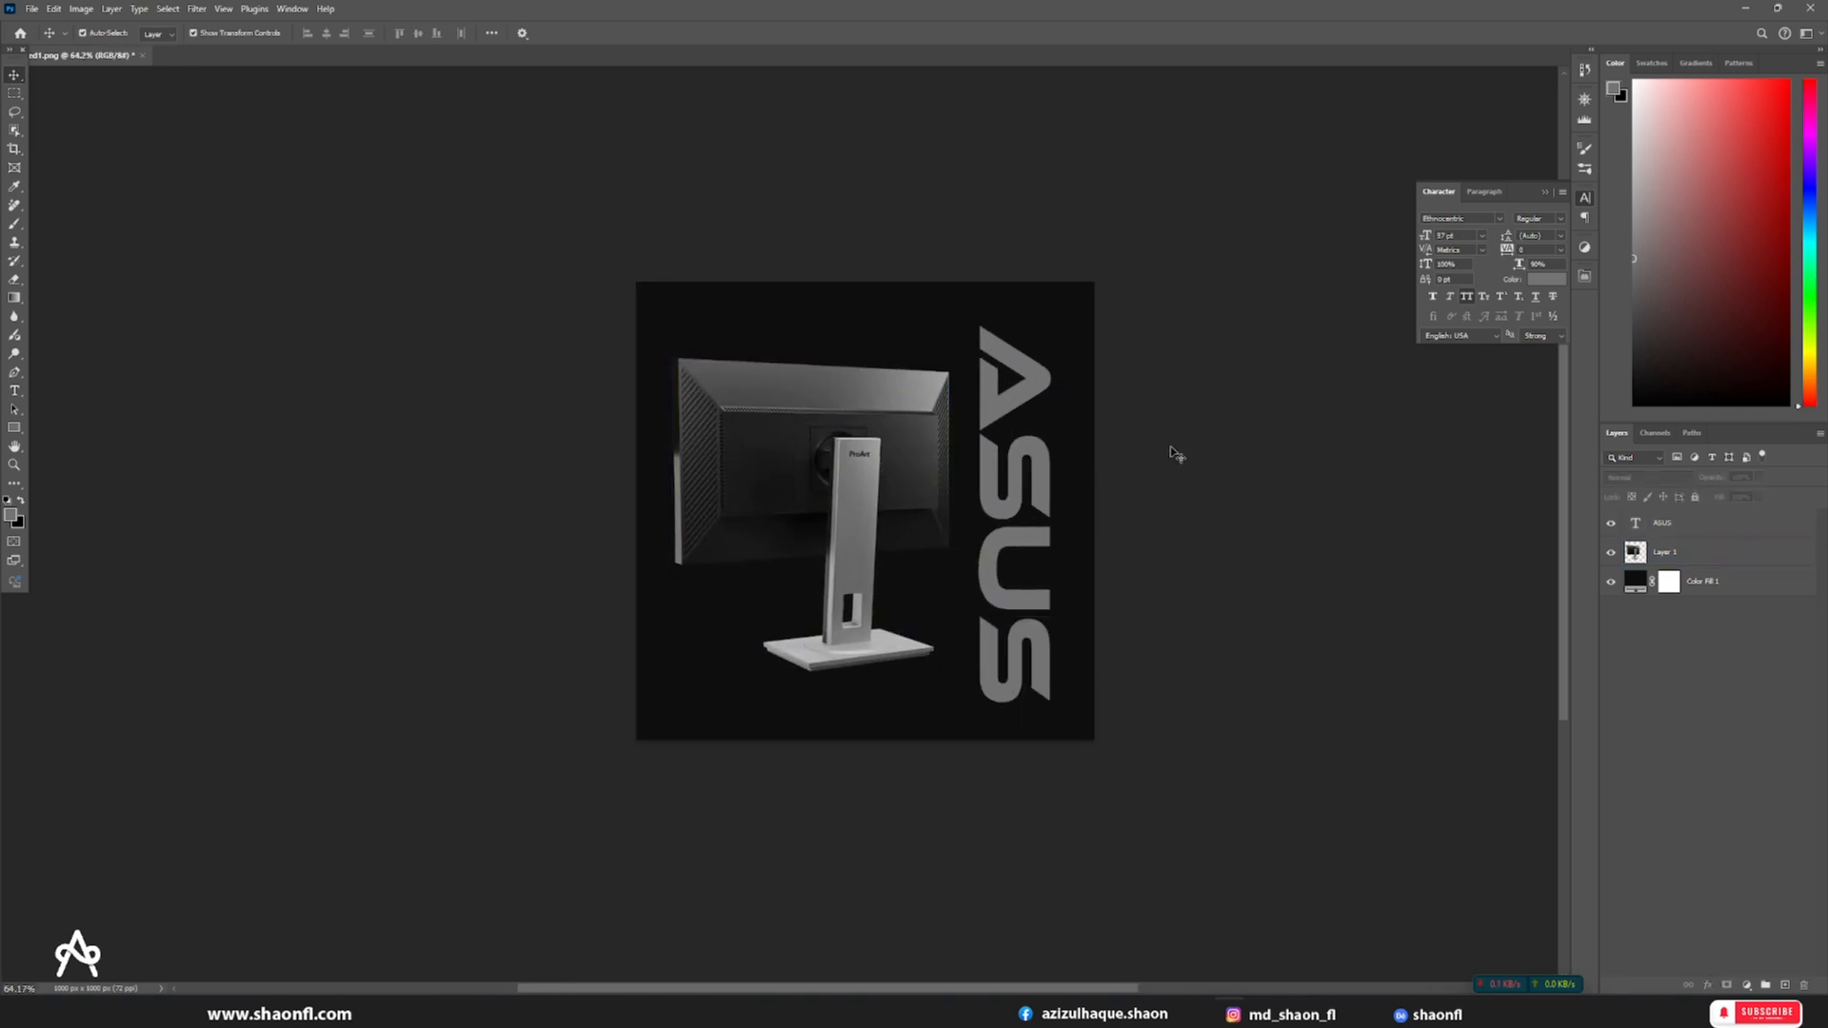
left_click(981, 409)
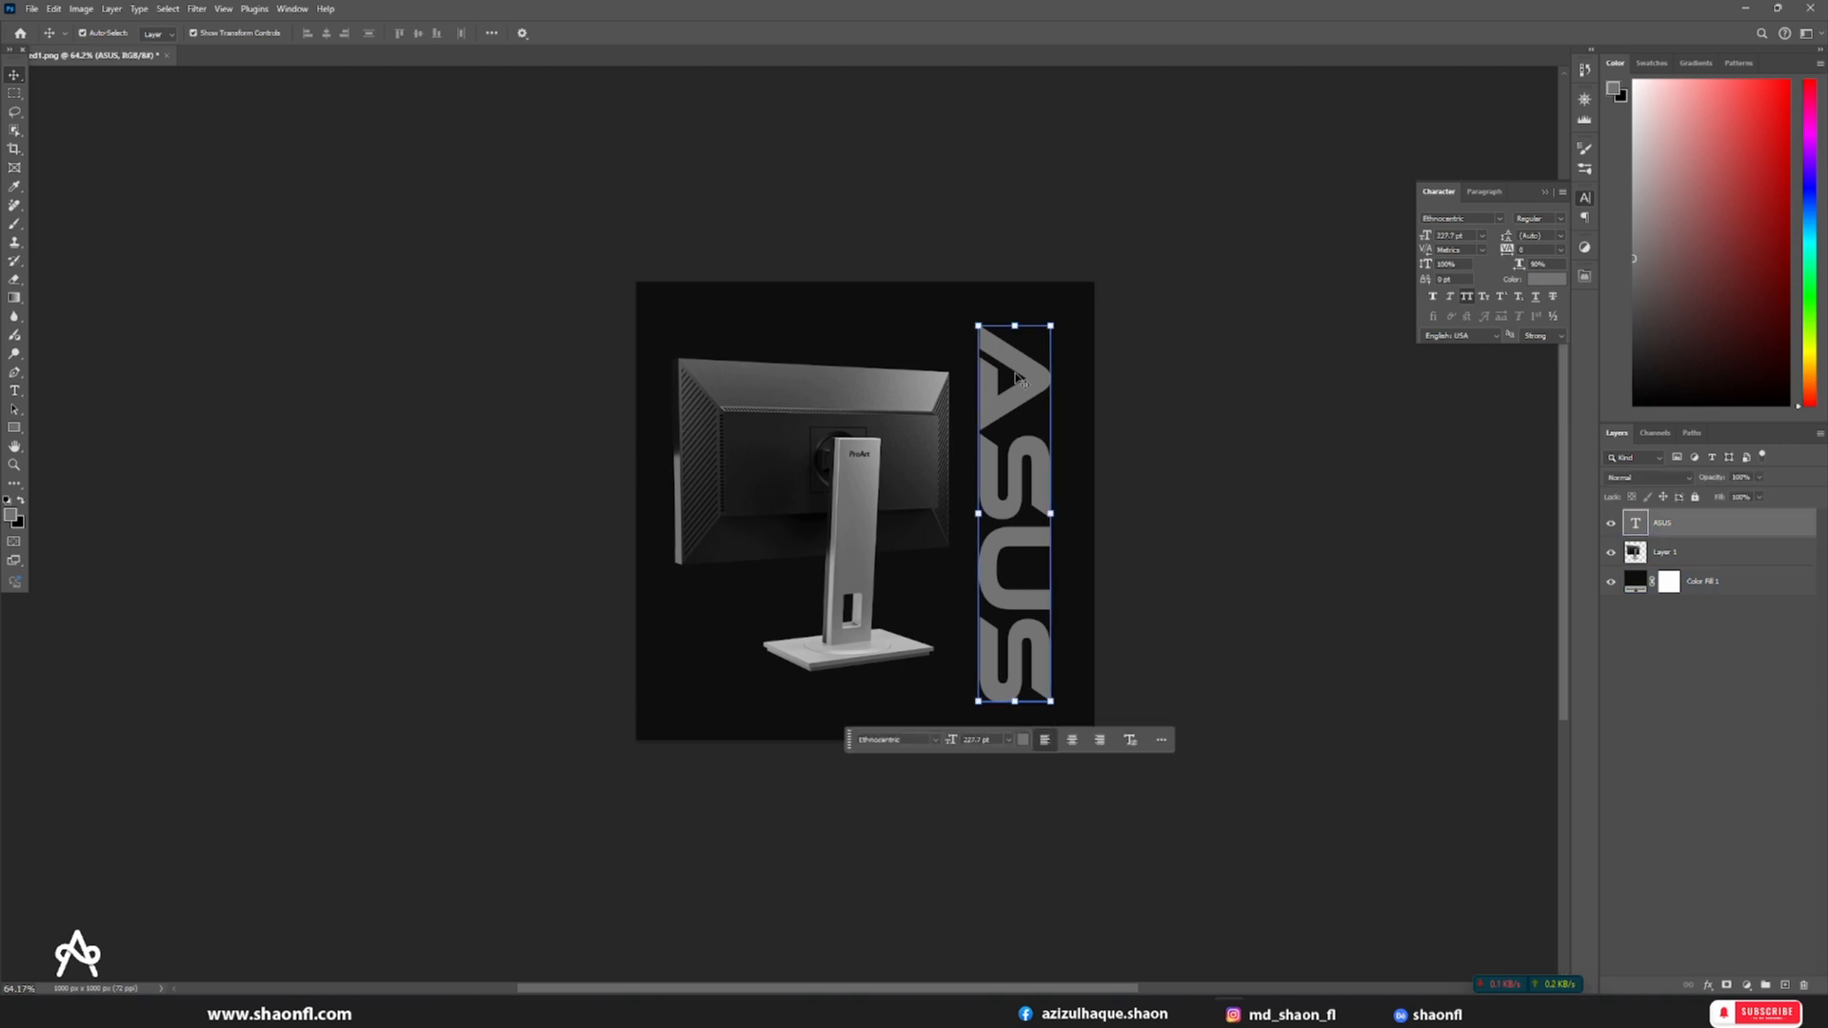
key("Delete")
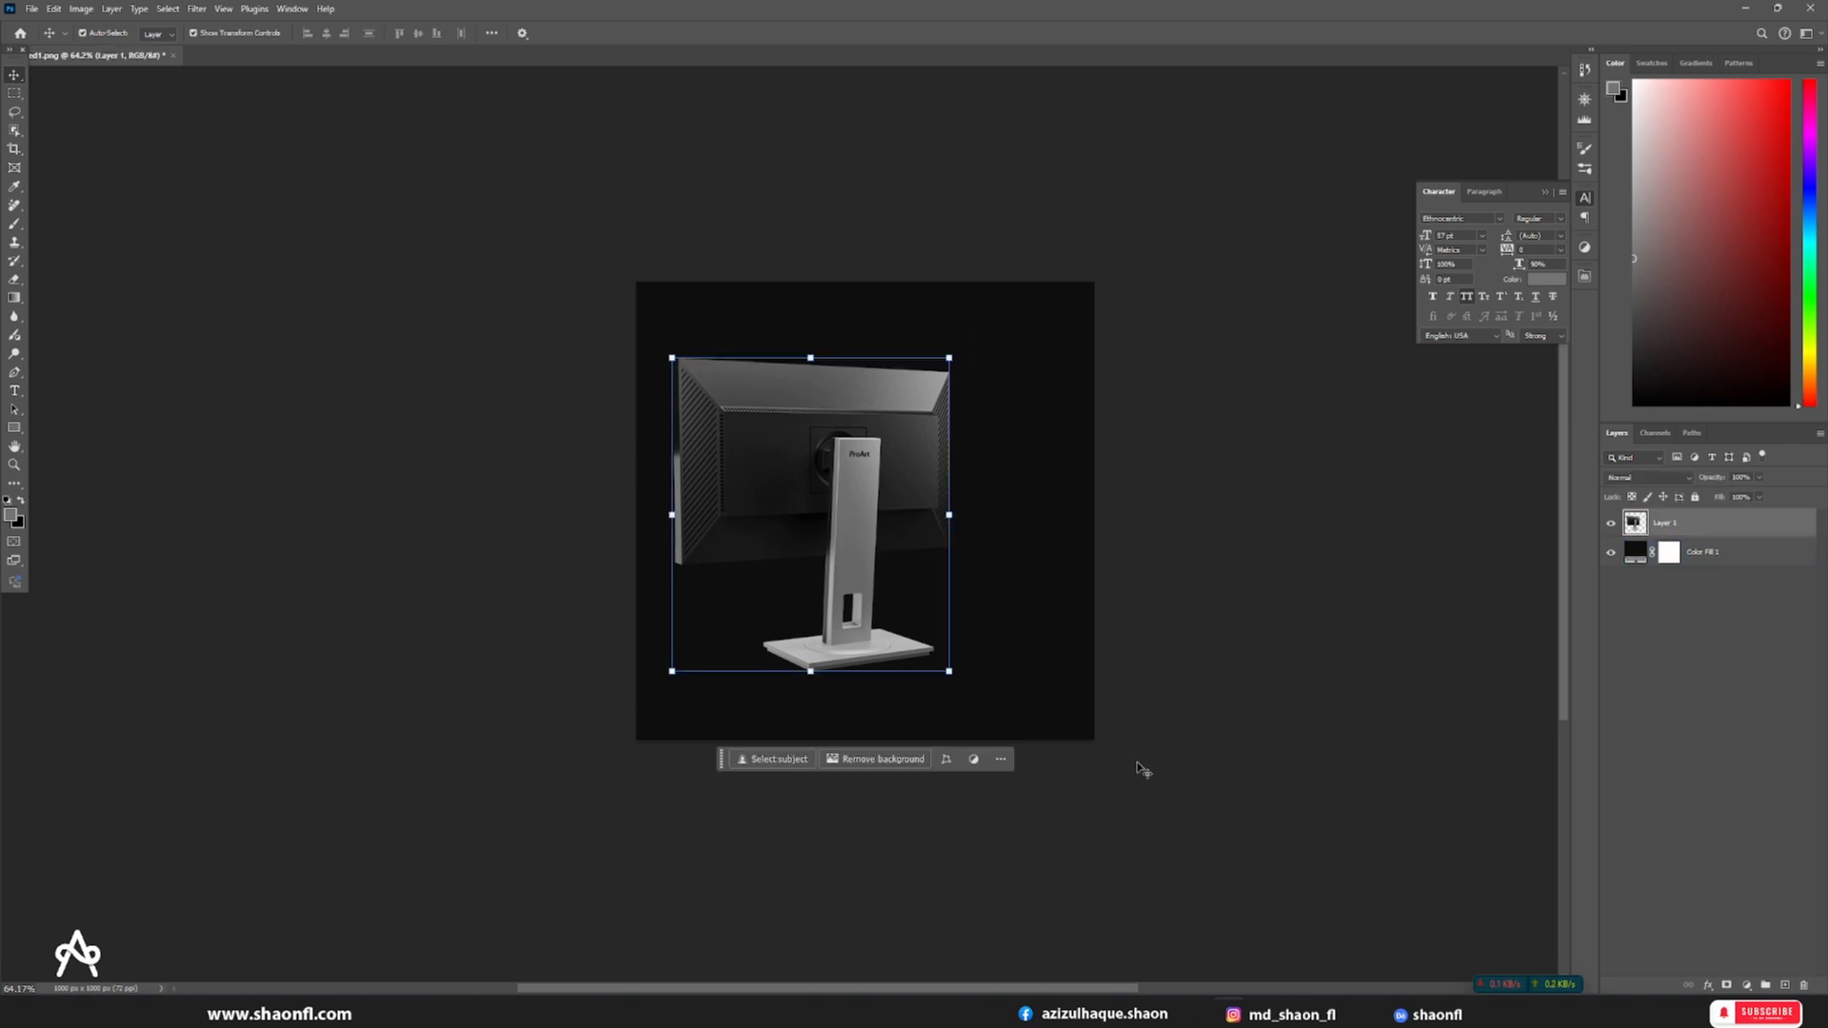
- Switch to Blender, leave the camera view, join the two 3D viewports into one and view the monitor from behind
left_click(1164, 938)
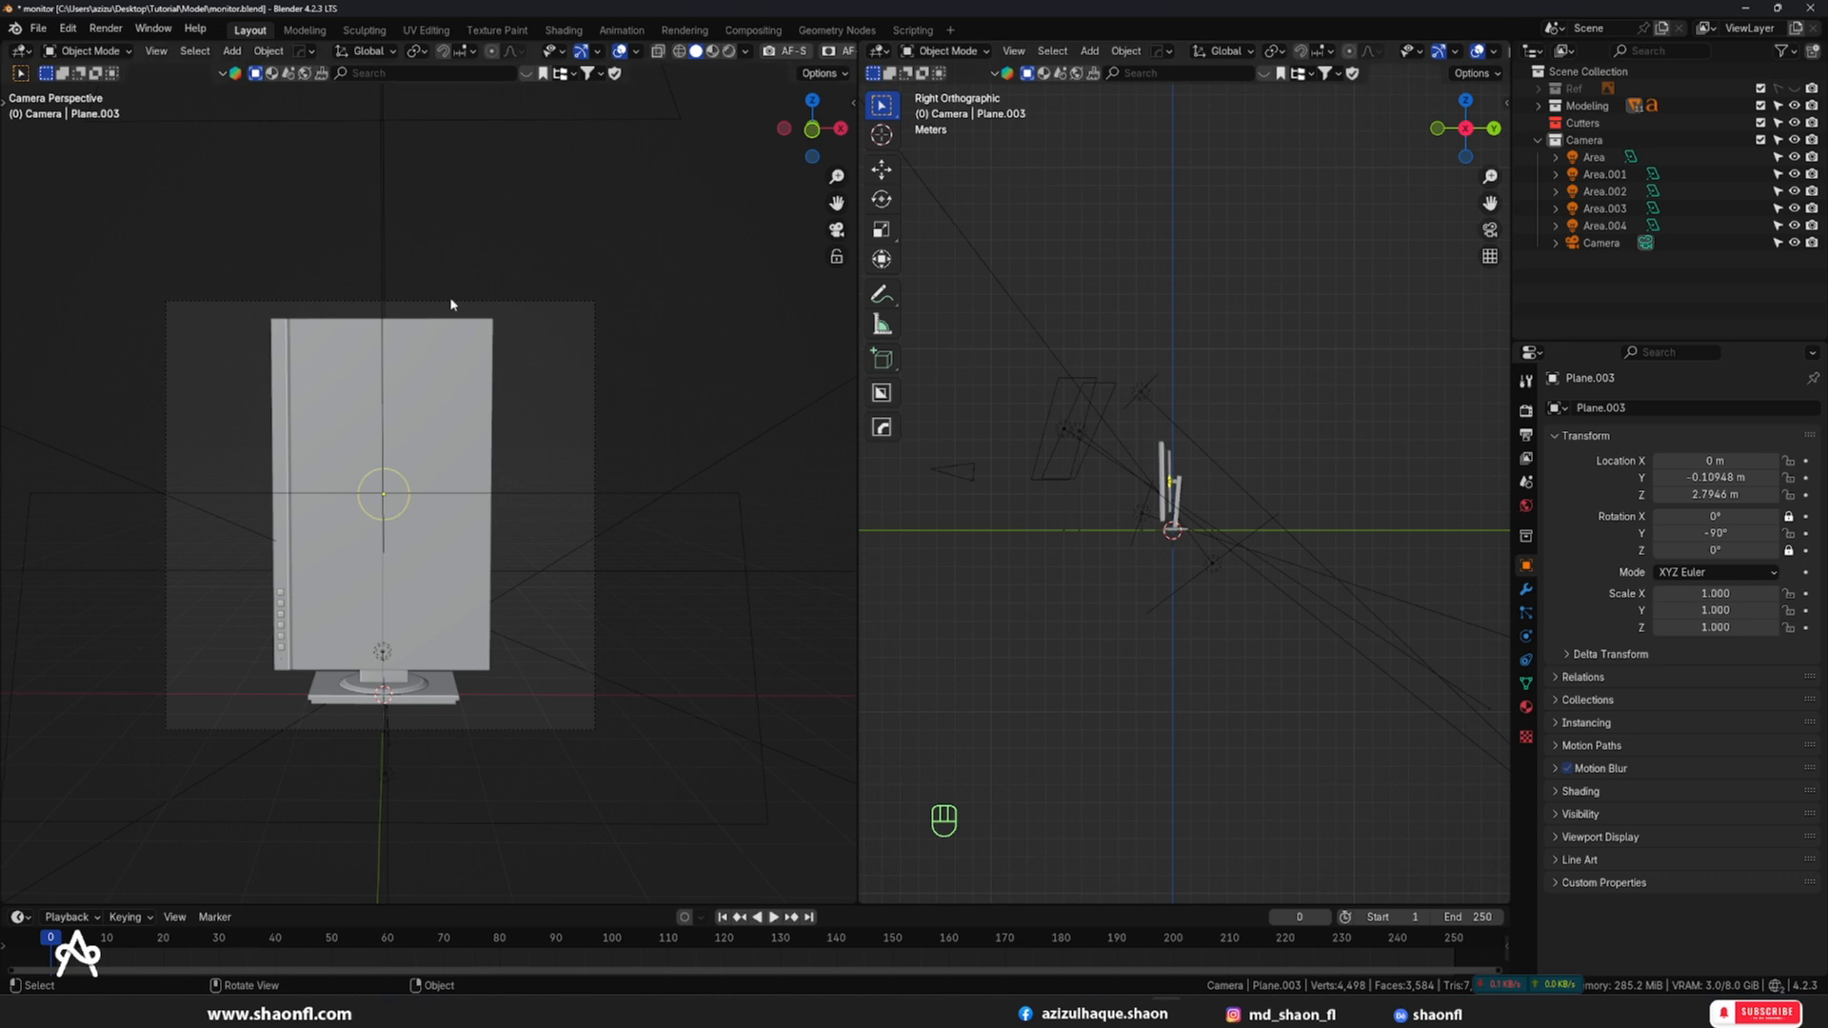
left_click_drag(577, 267, 728, 339, "alt")
right_click(858, 364)
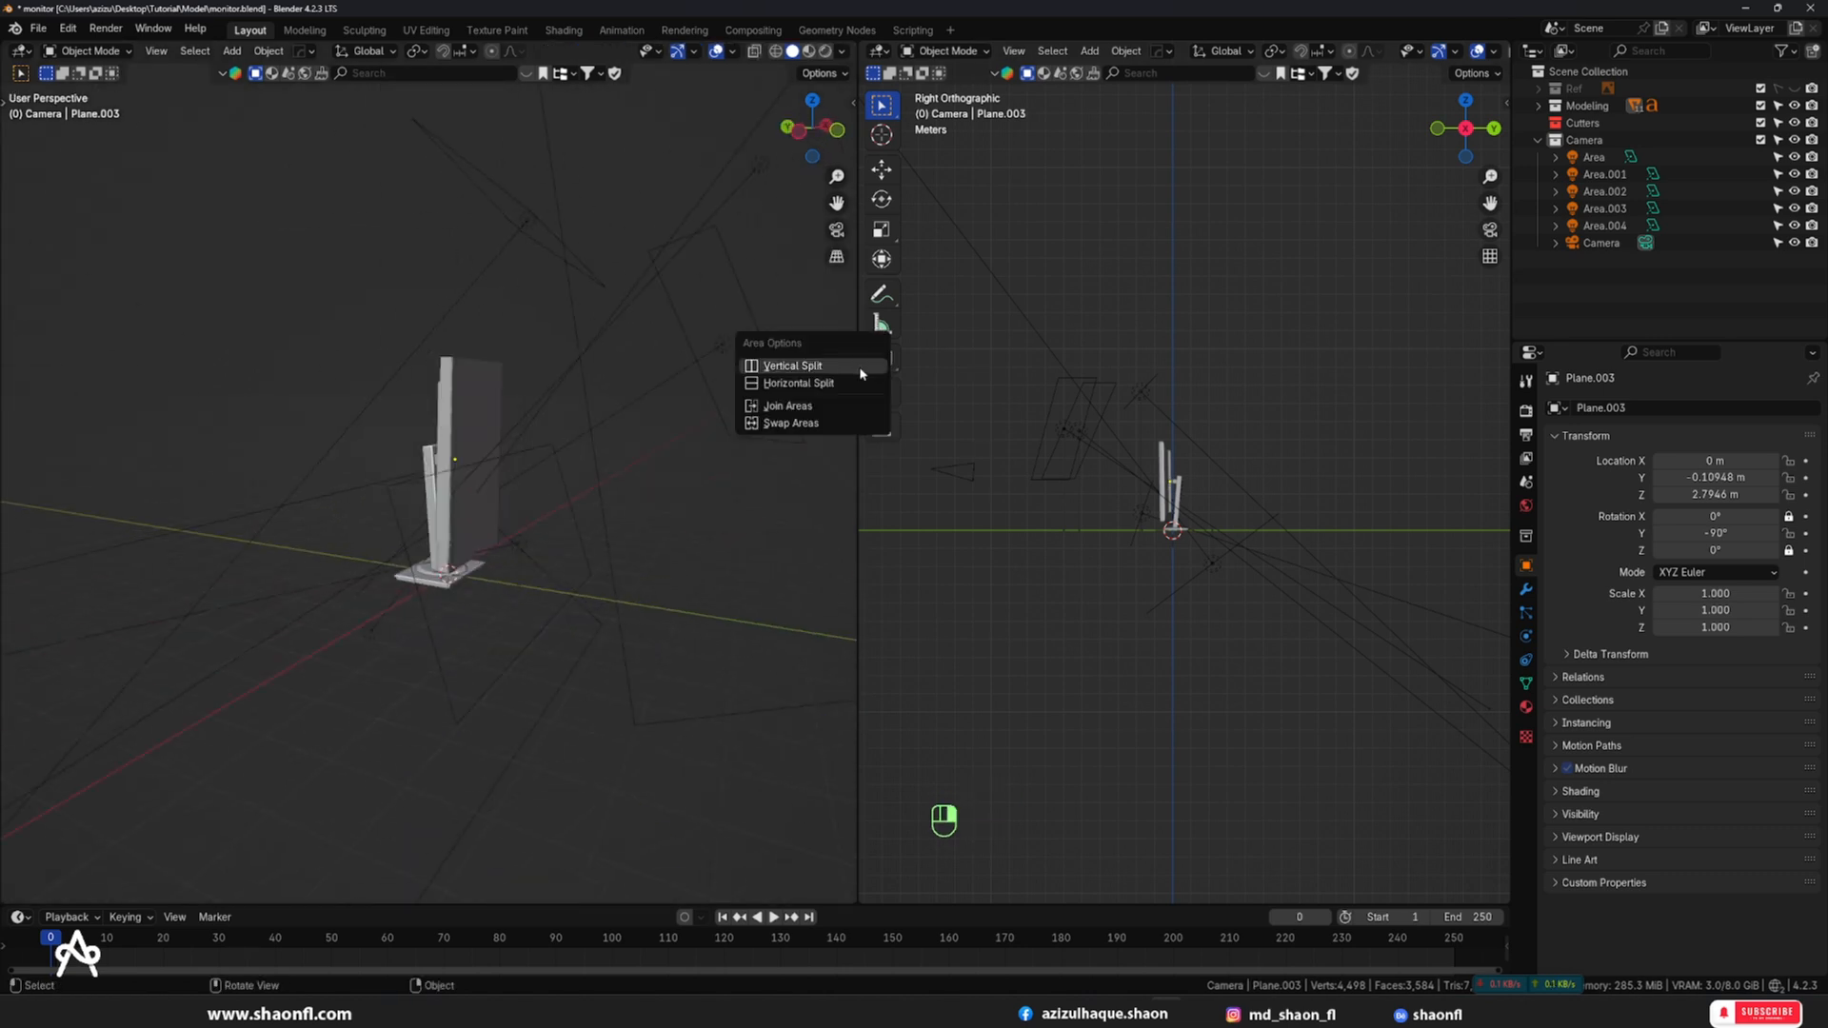
left_click(788, 405)
middle_click_drag(983, 403, 1007, 441)
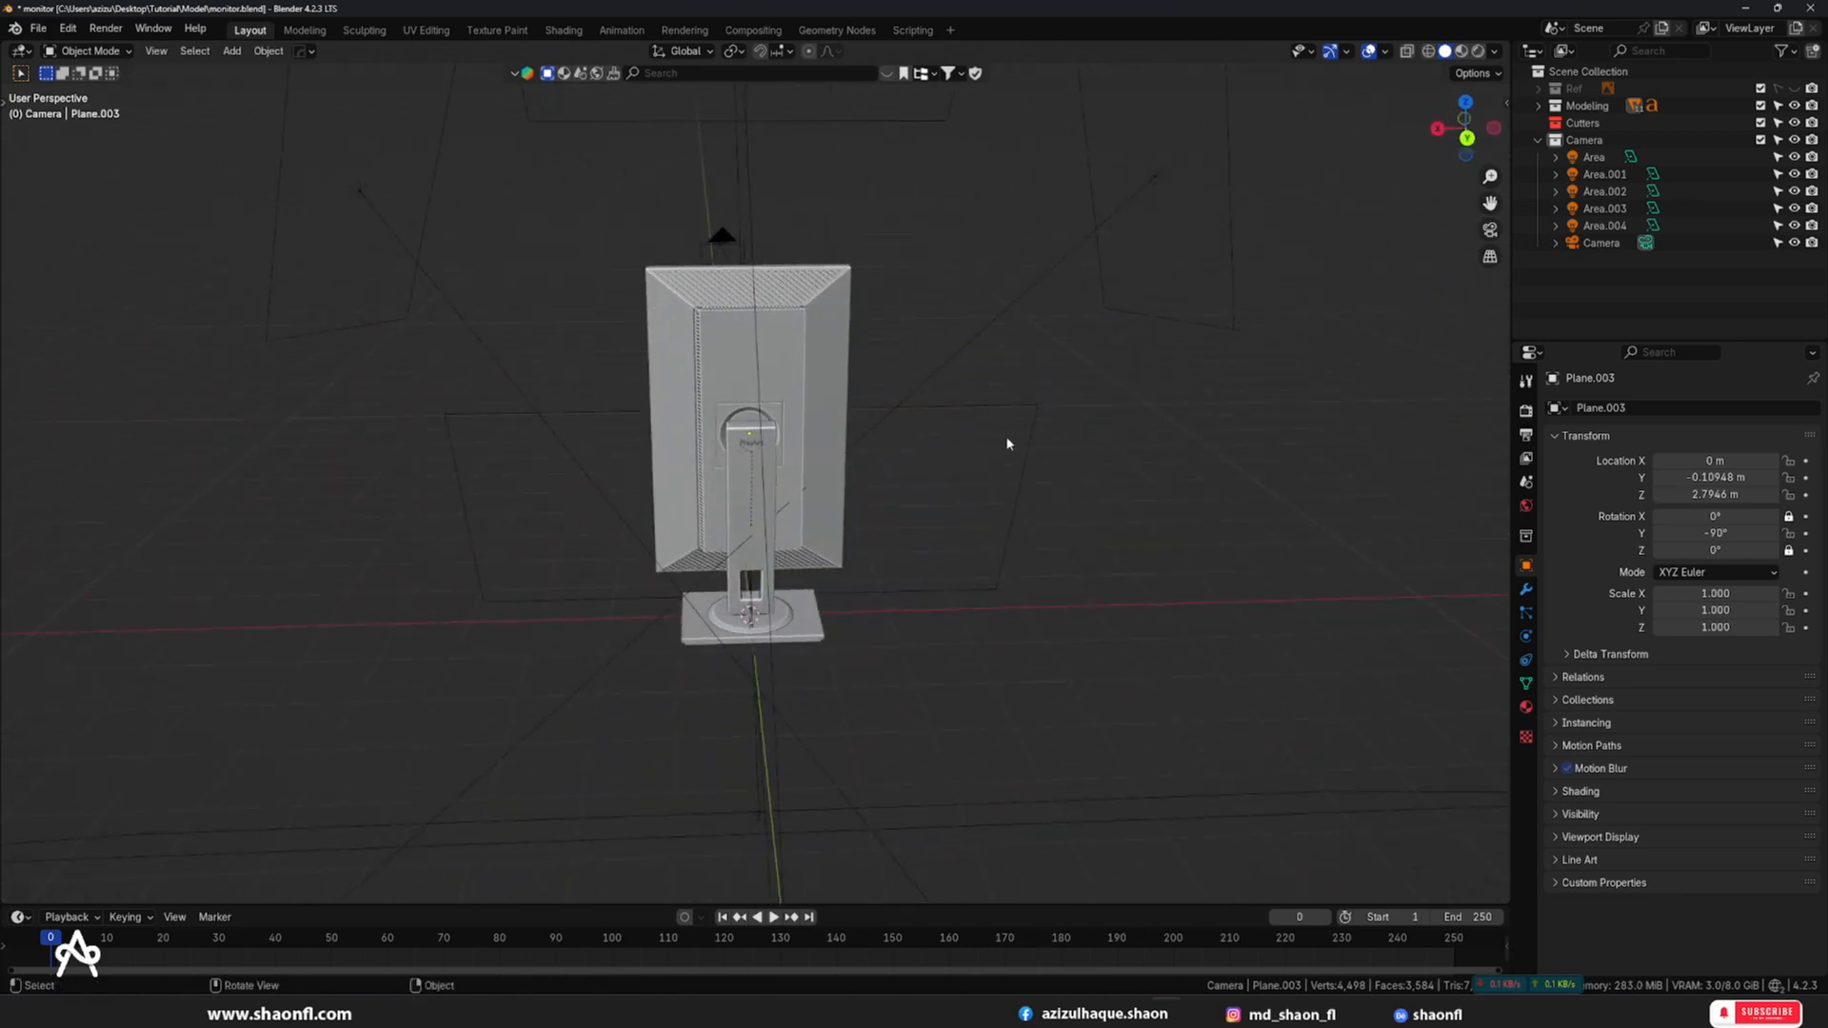